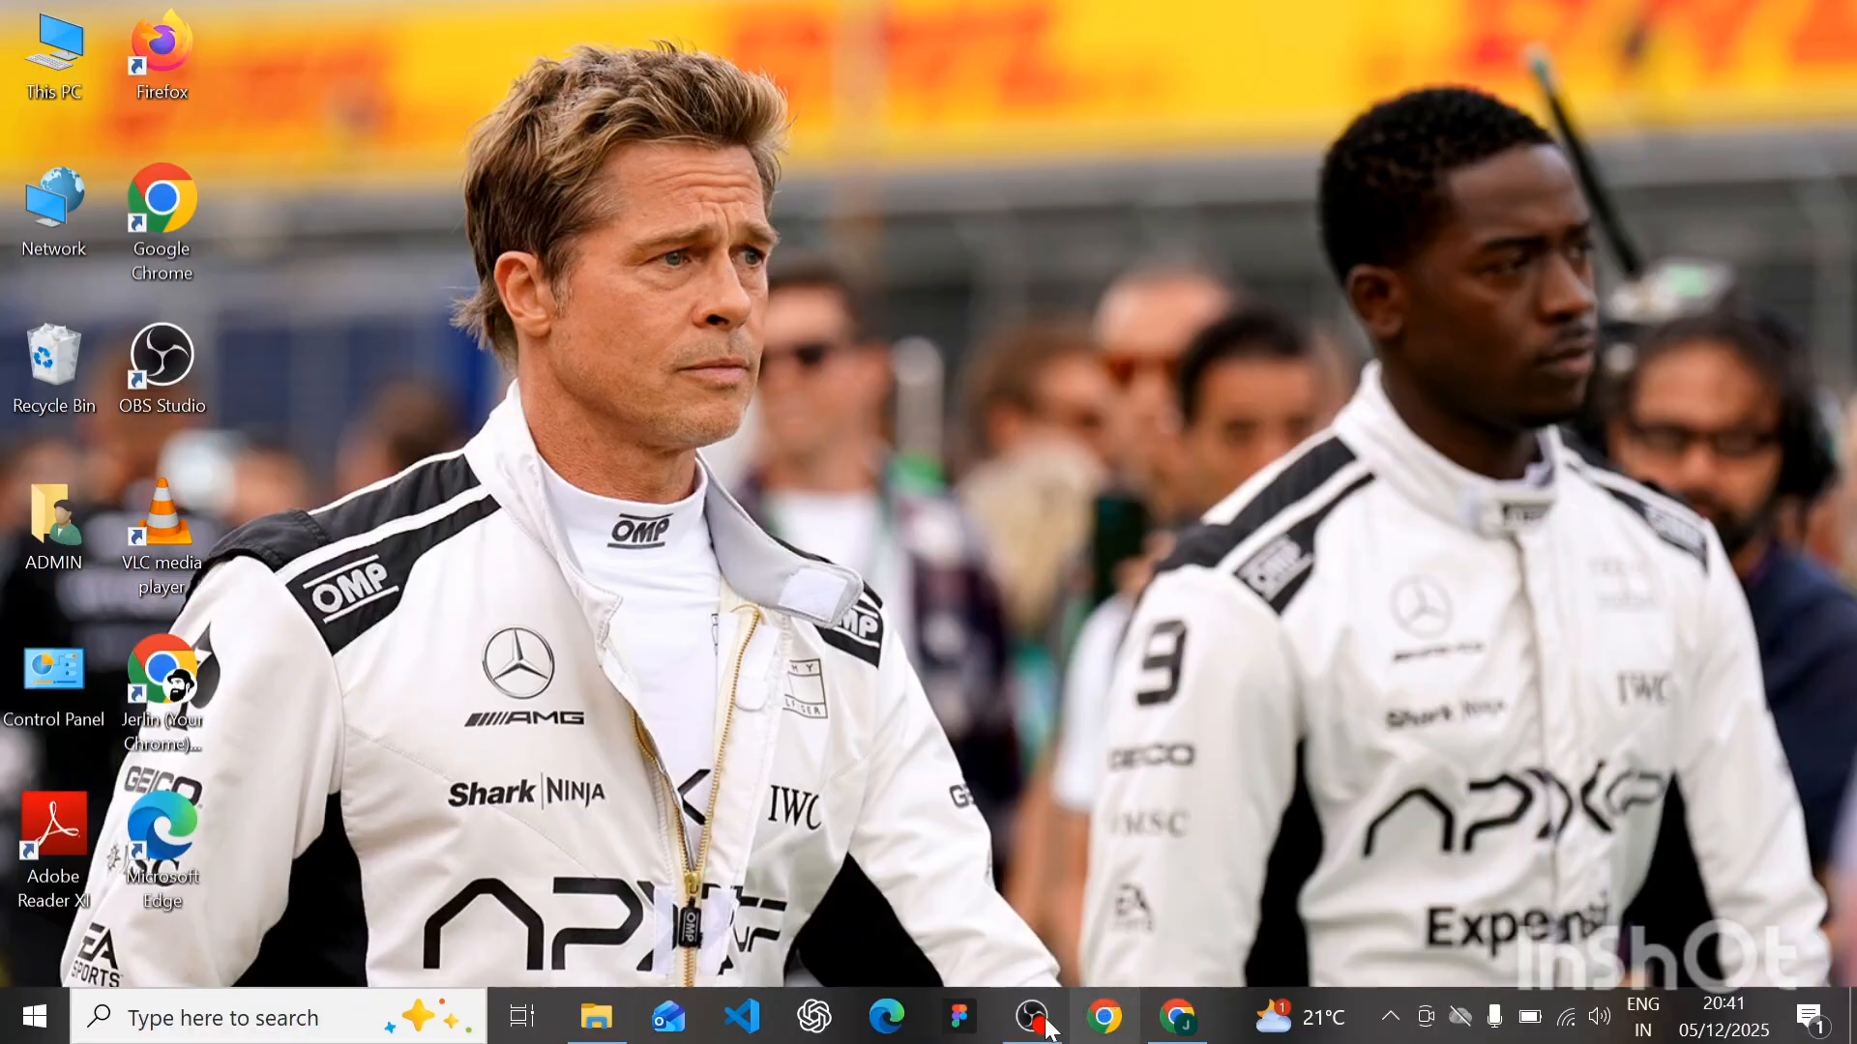
- Bring the Figma browser window forward and switch it to full screen
mouse_move(1014, 1019)
mouse_move(1046, 857)
mouse_move(1176, 1022)
click(1157, 915)
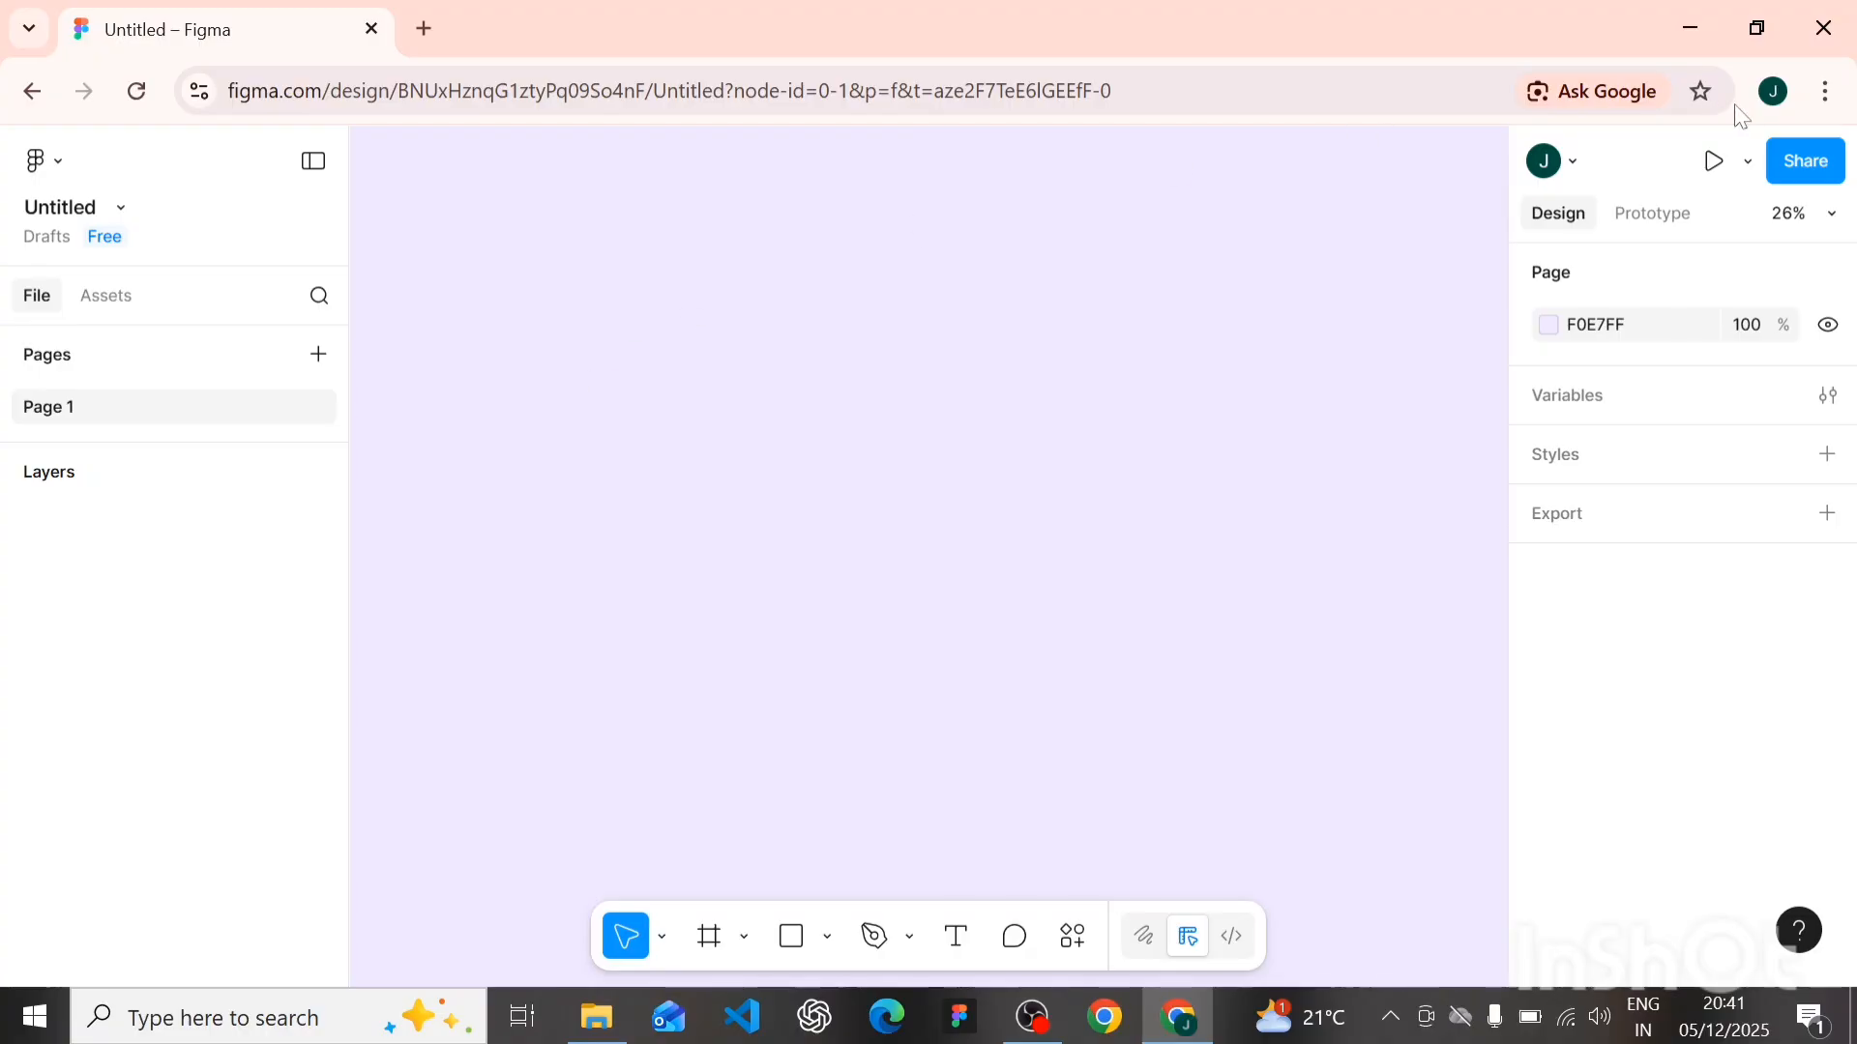
click(1824, 91)
click(1816, 738)
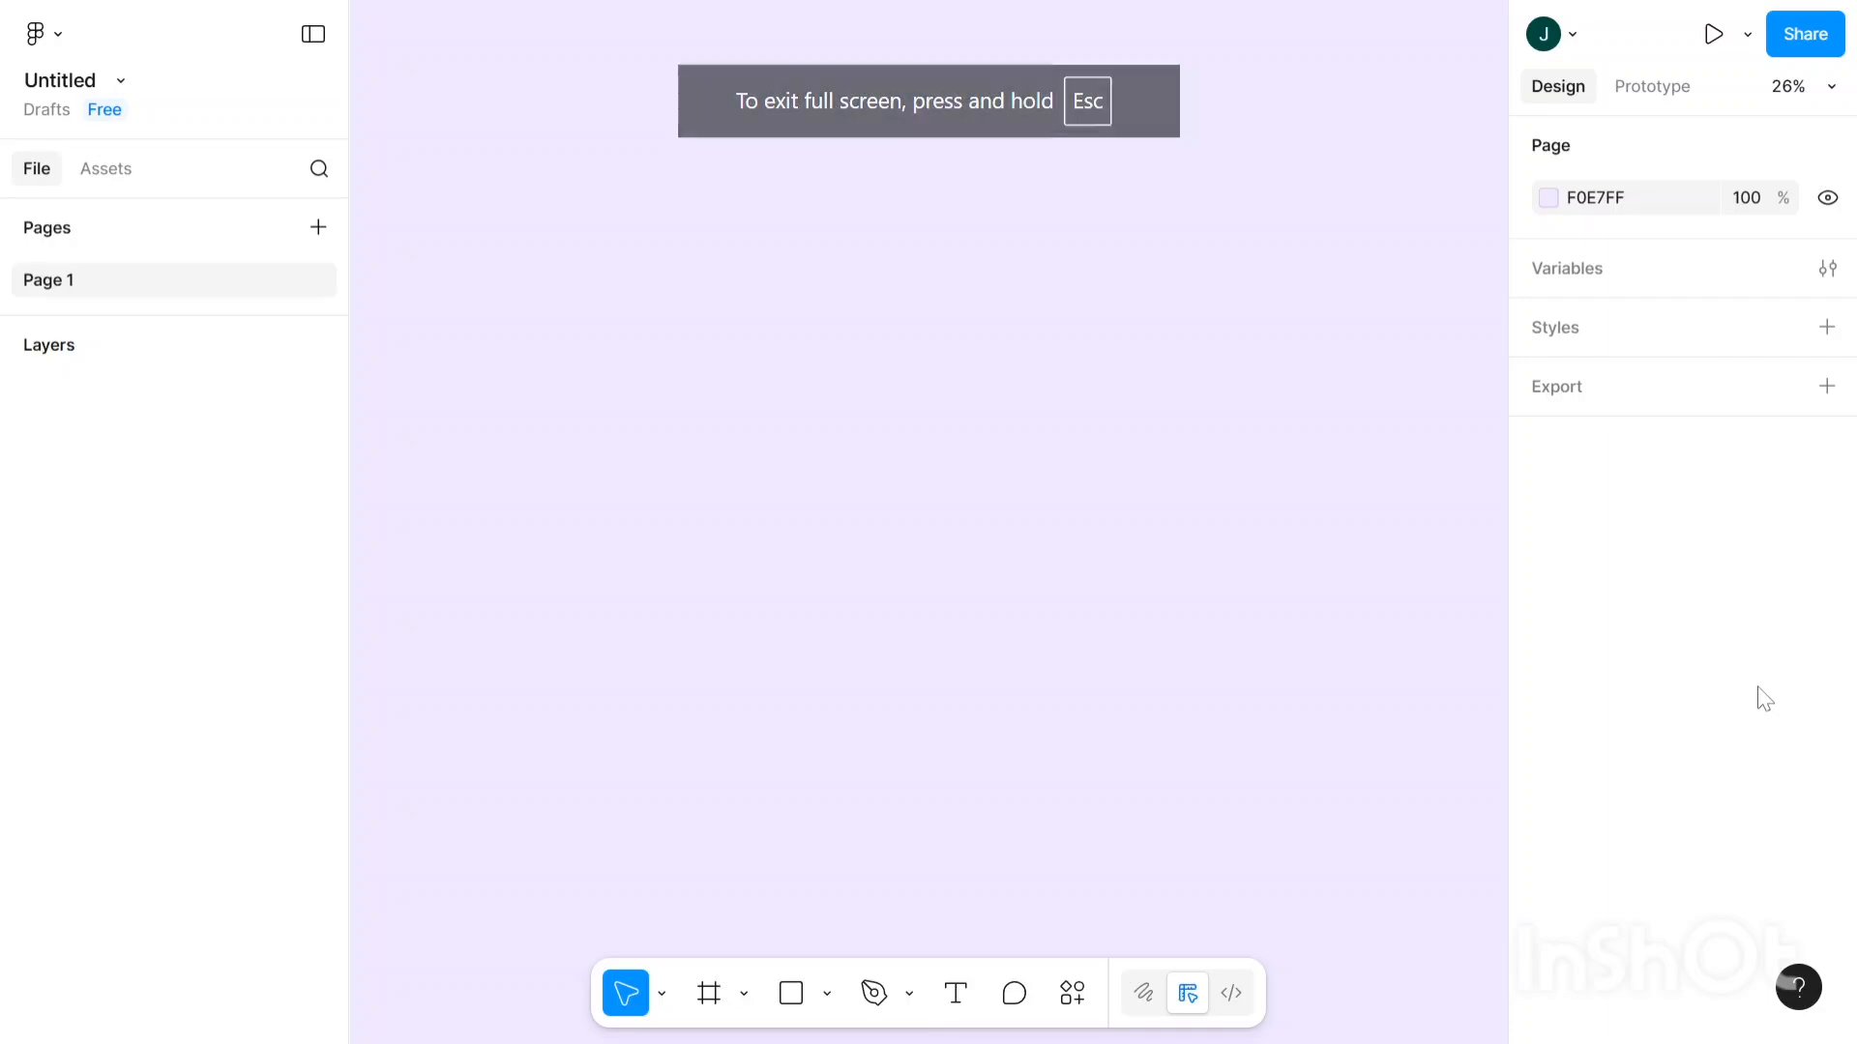
- Add a Desktop 1440×1024 frame named Desktop - 1 and dismiss the website suggestion
click(709, 1006)
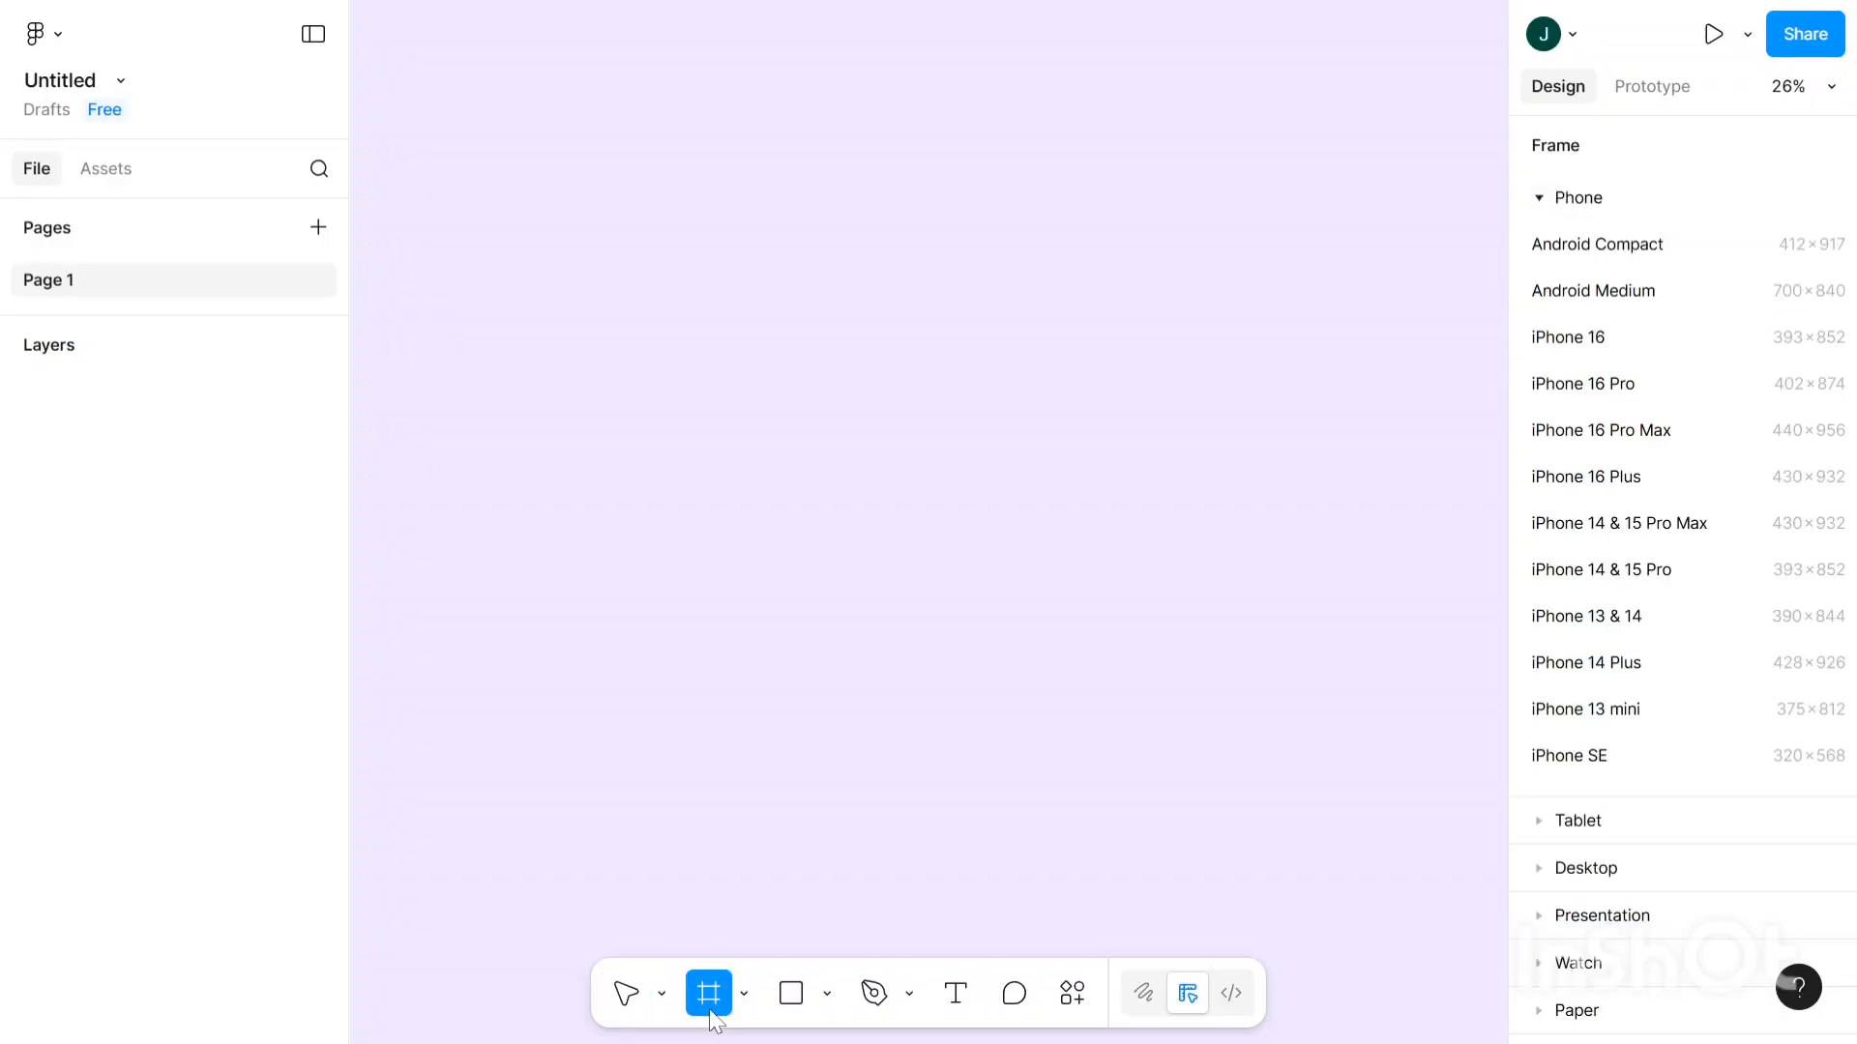
scroll(1736, 295, down, 3)
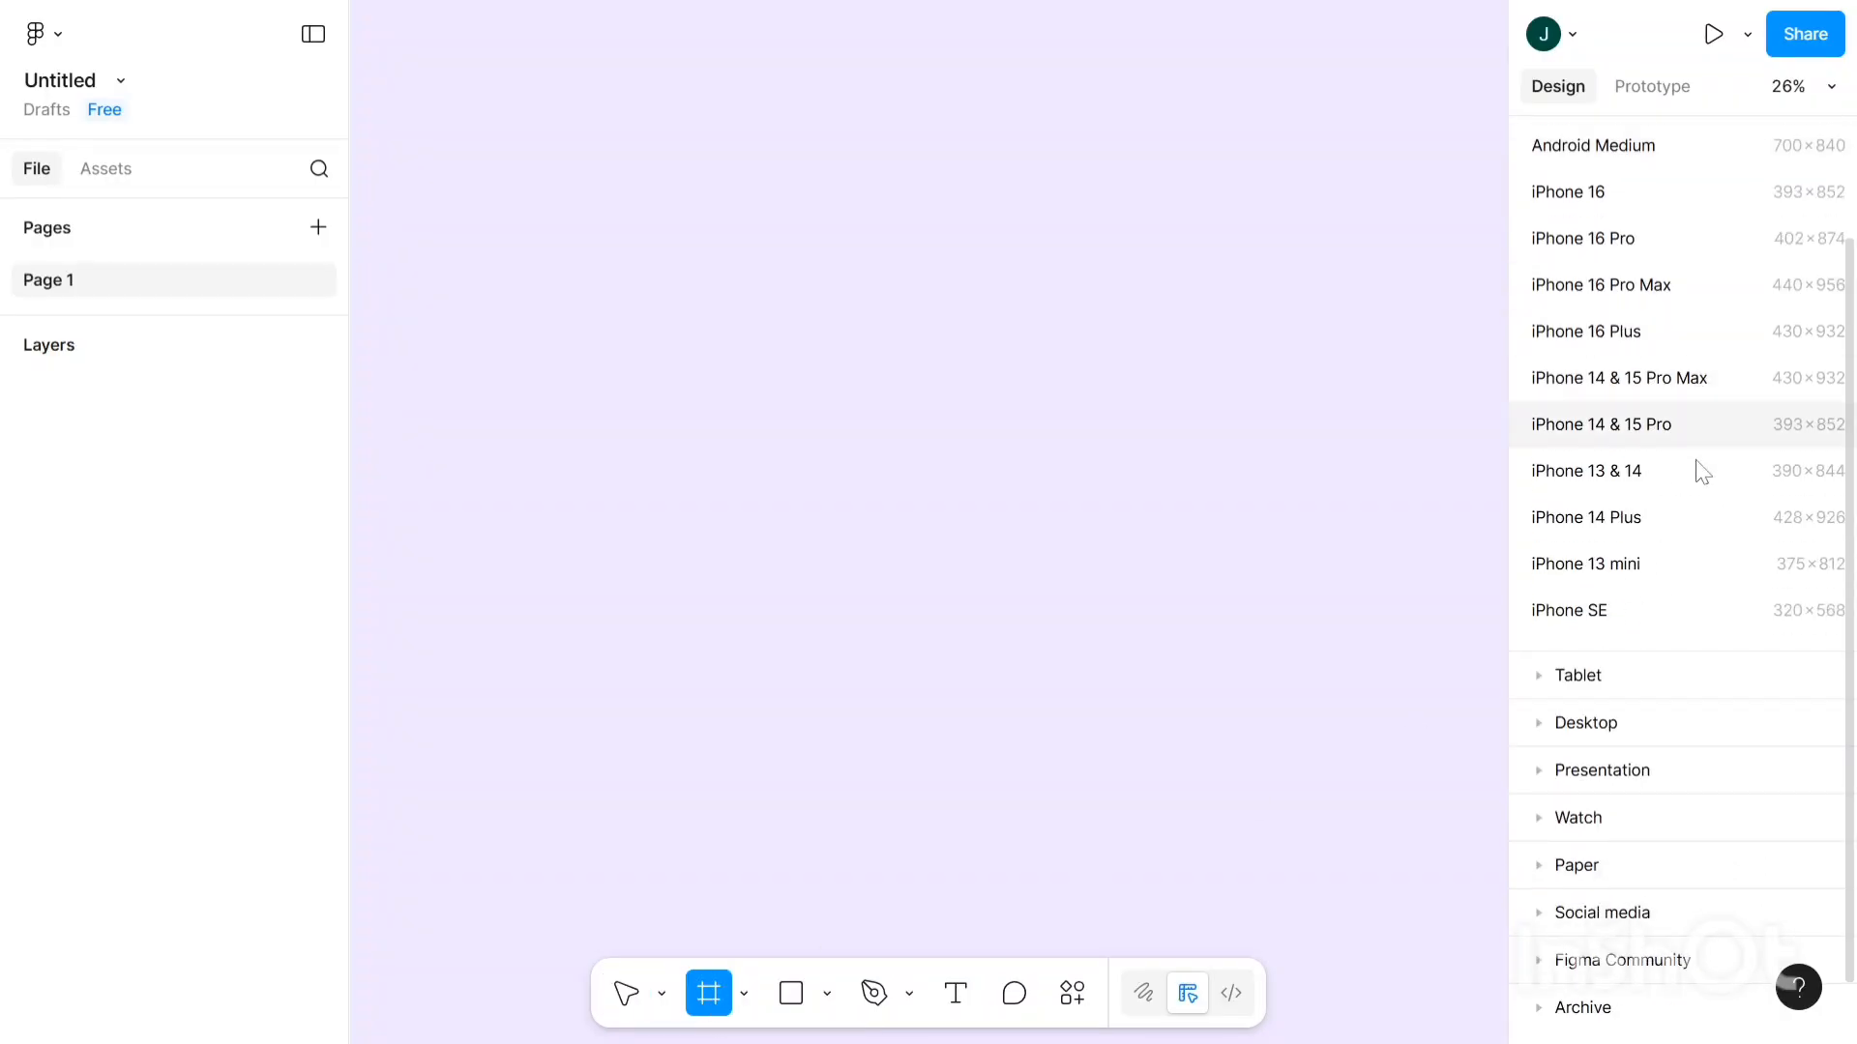
click(1588, 735)
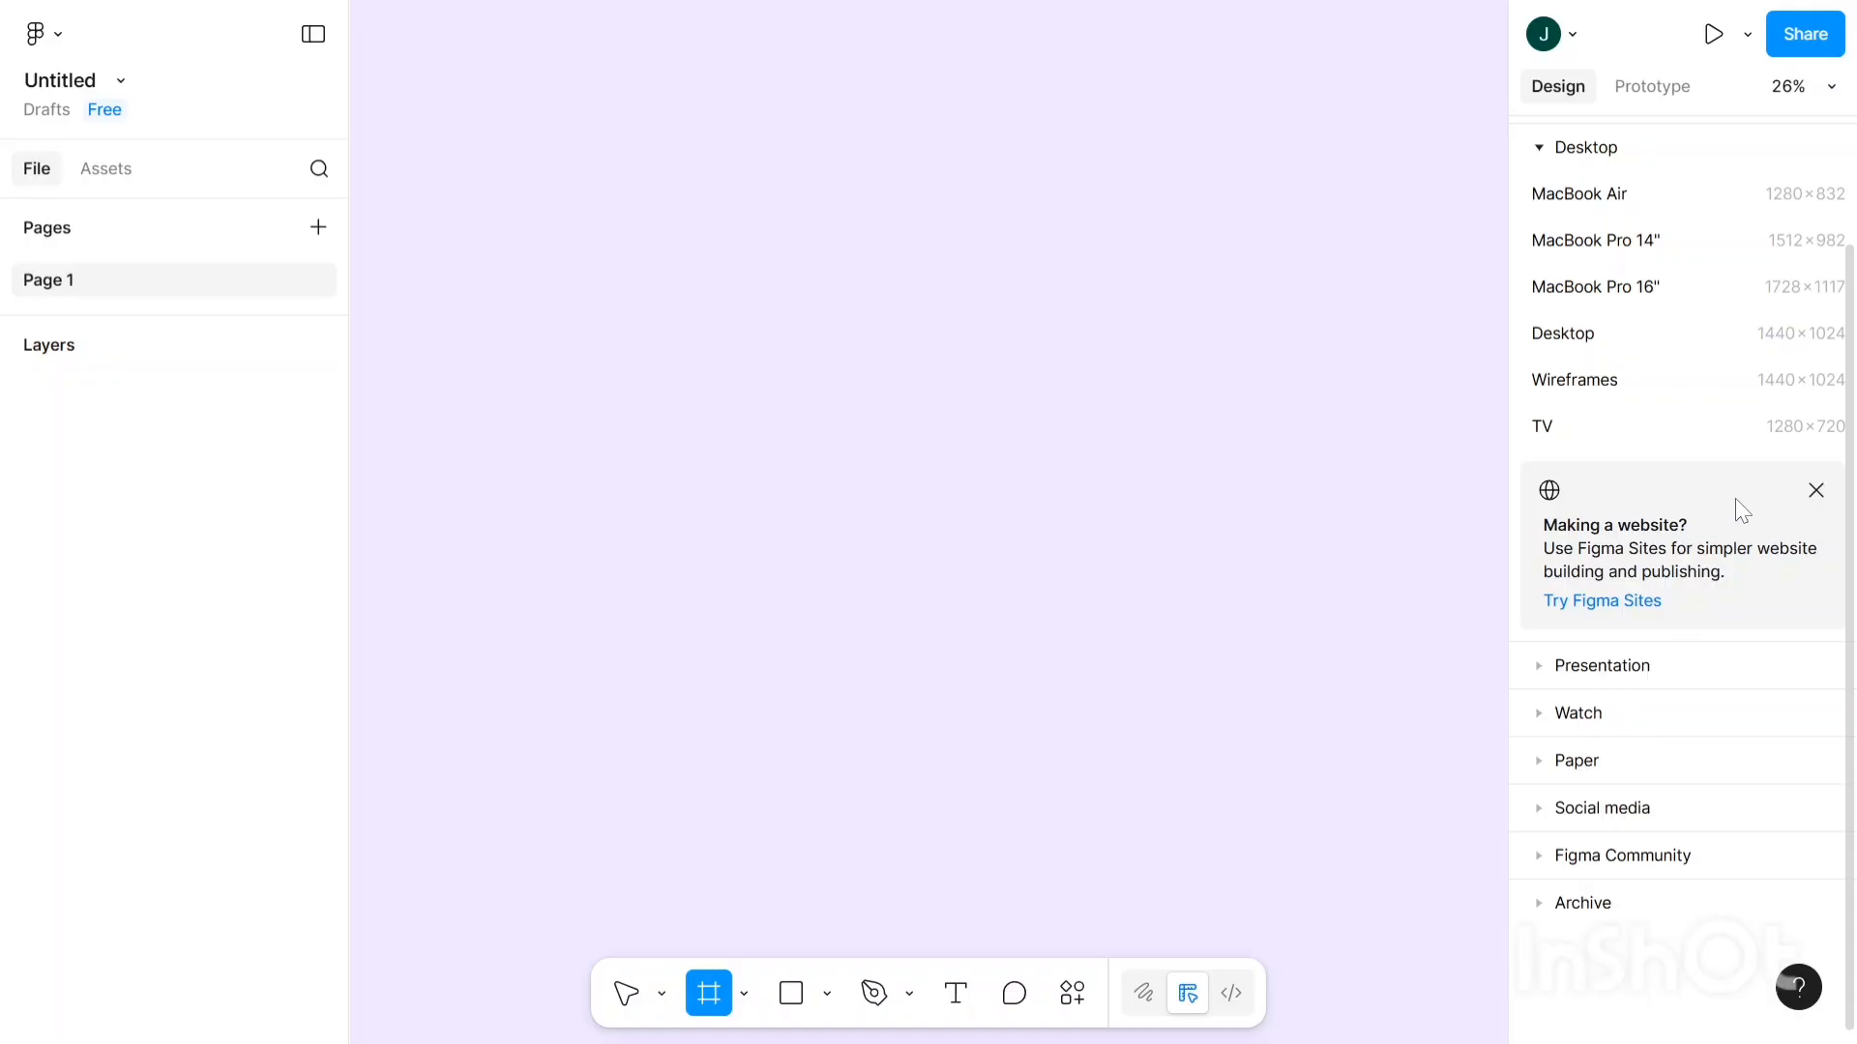
click(1816, 492)
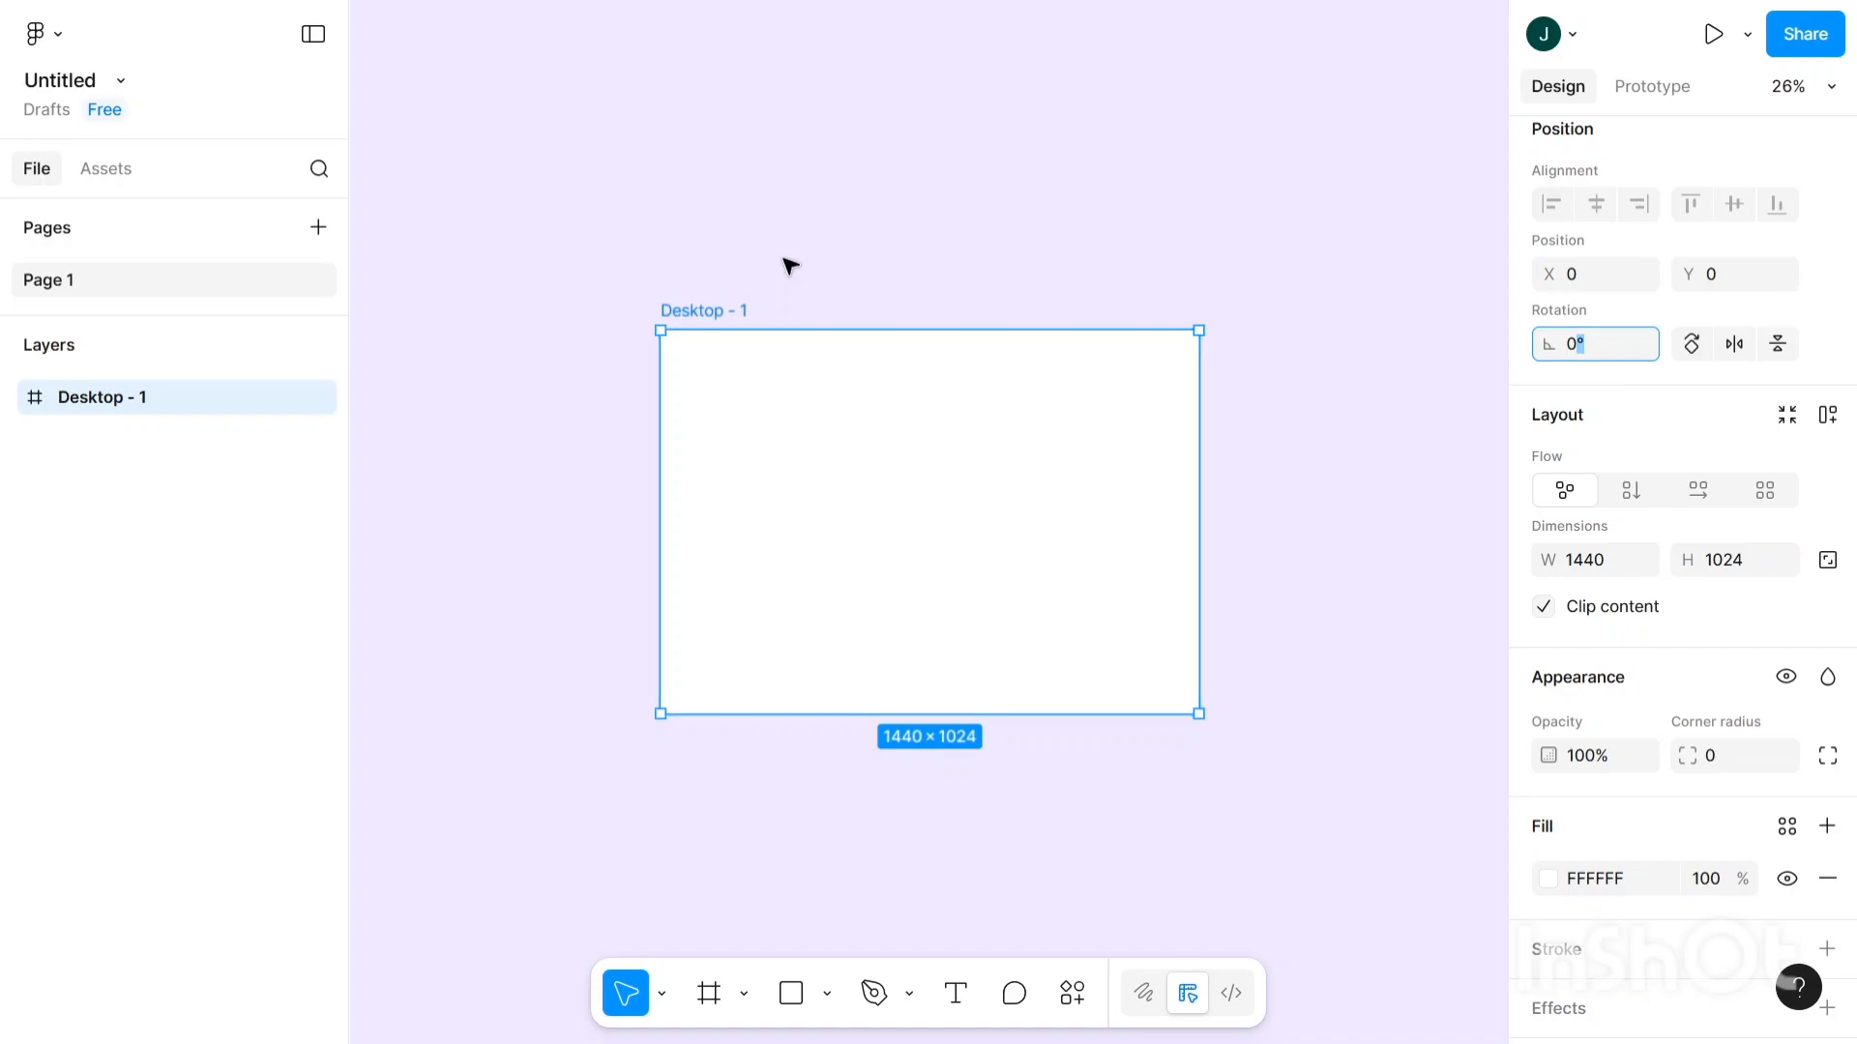
- Dismiss the layout tip and drag Desktop - 1 up-left to X -101, Y -364
scroll(784, 259, up, 1)
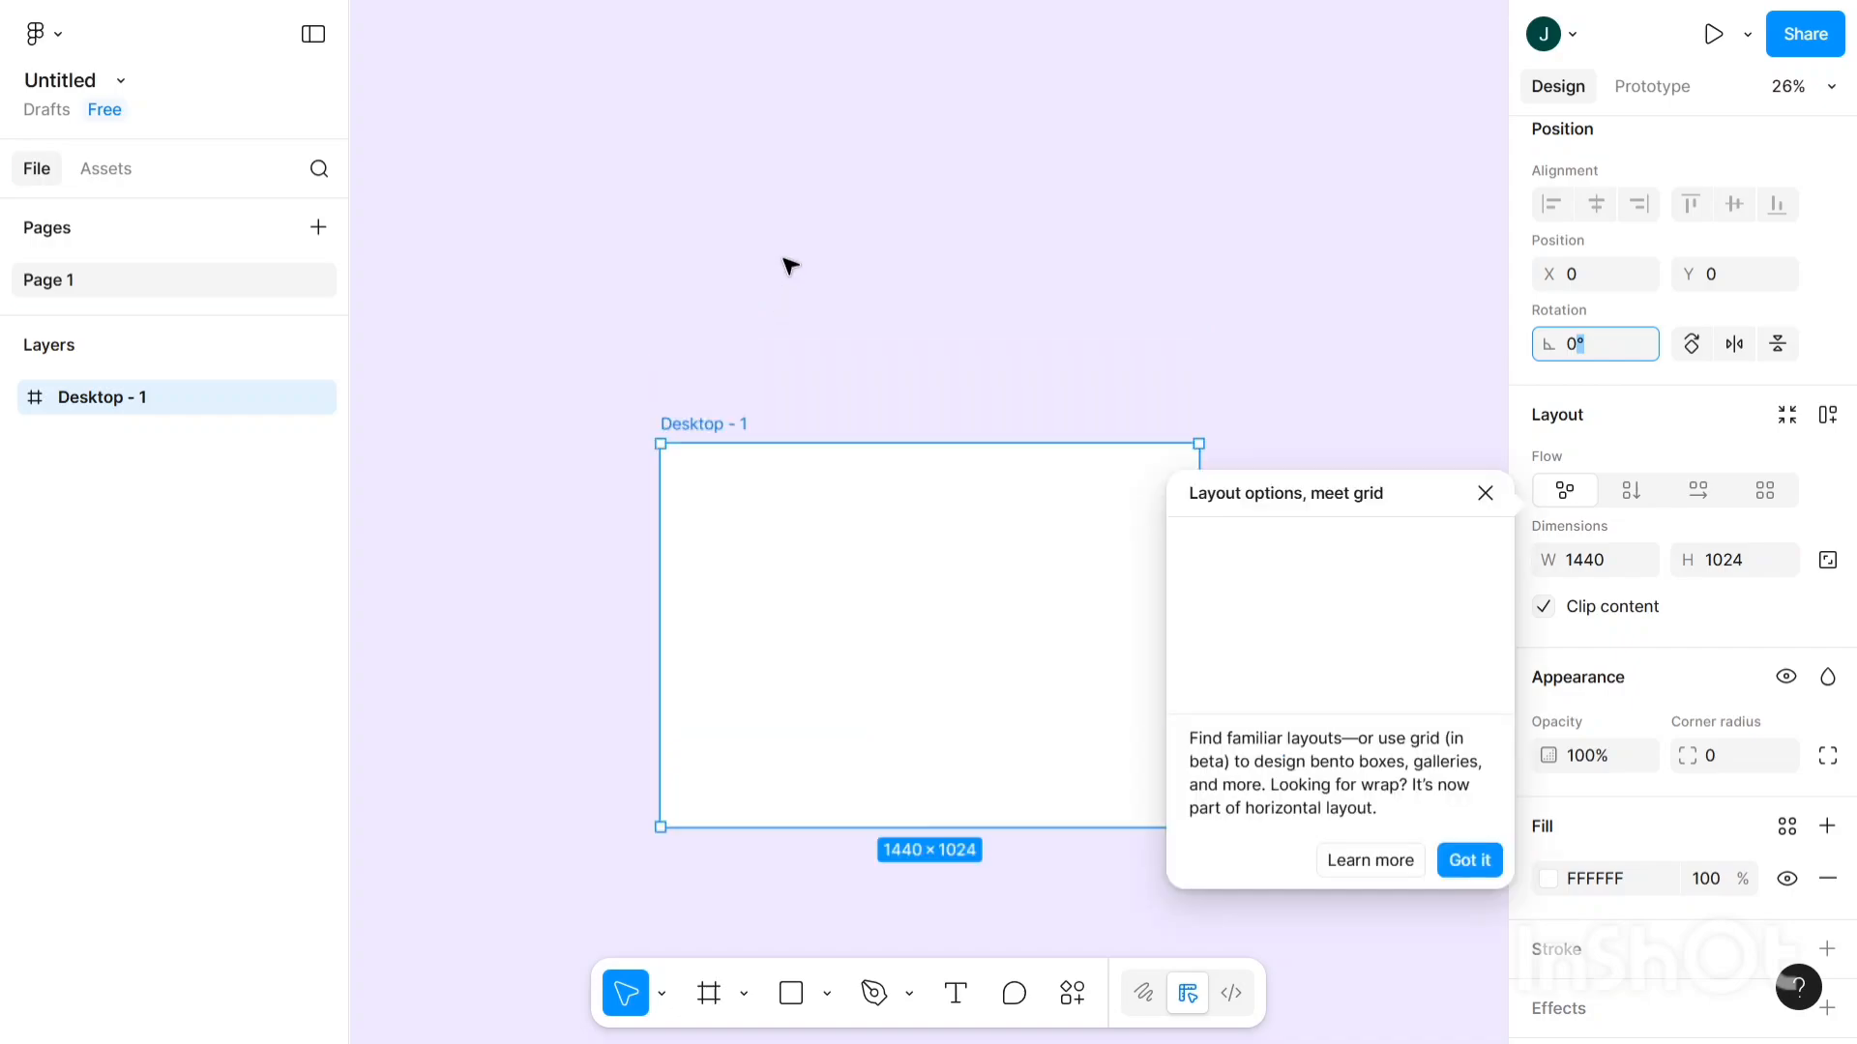
click(1466, 858)
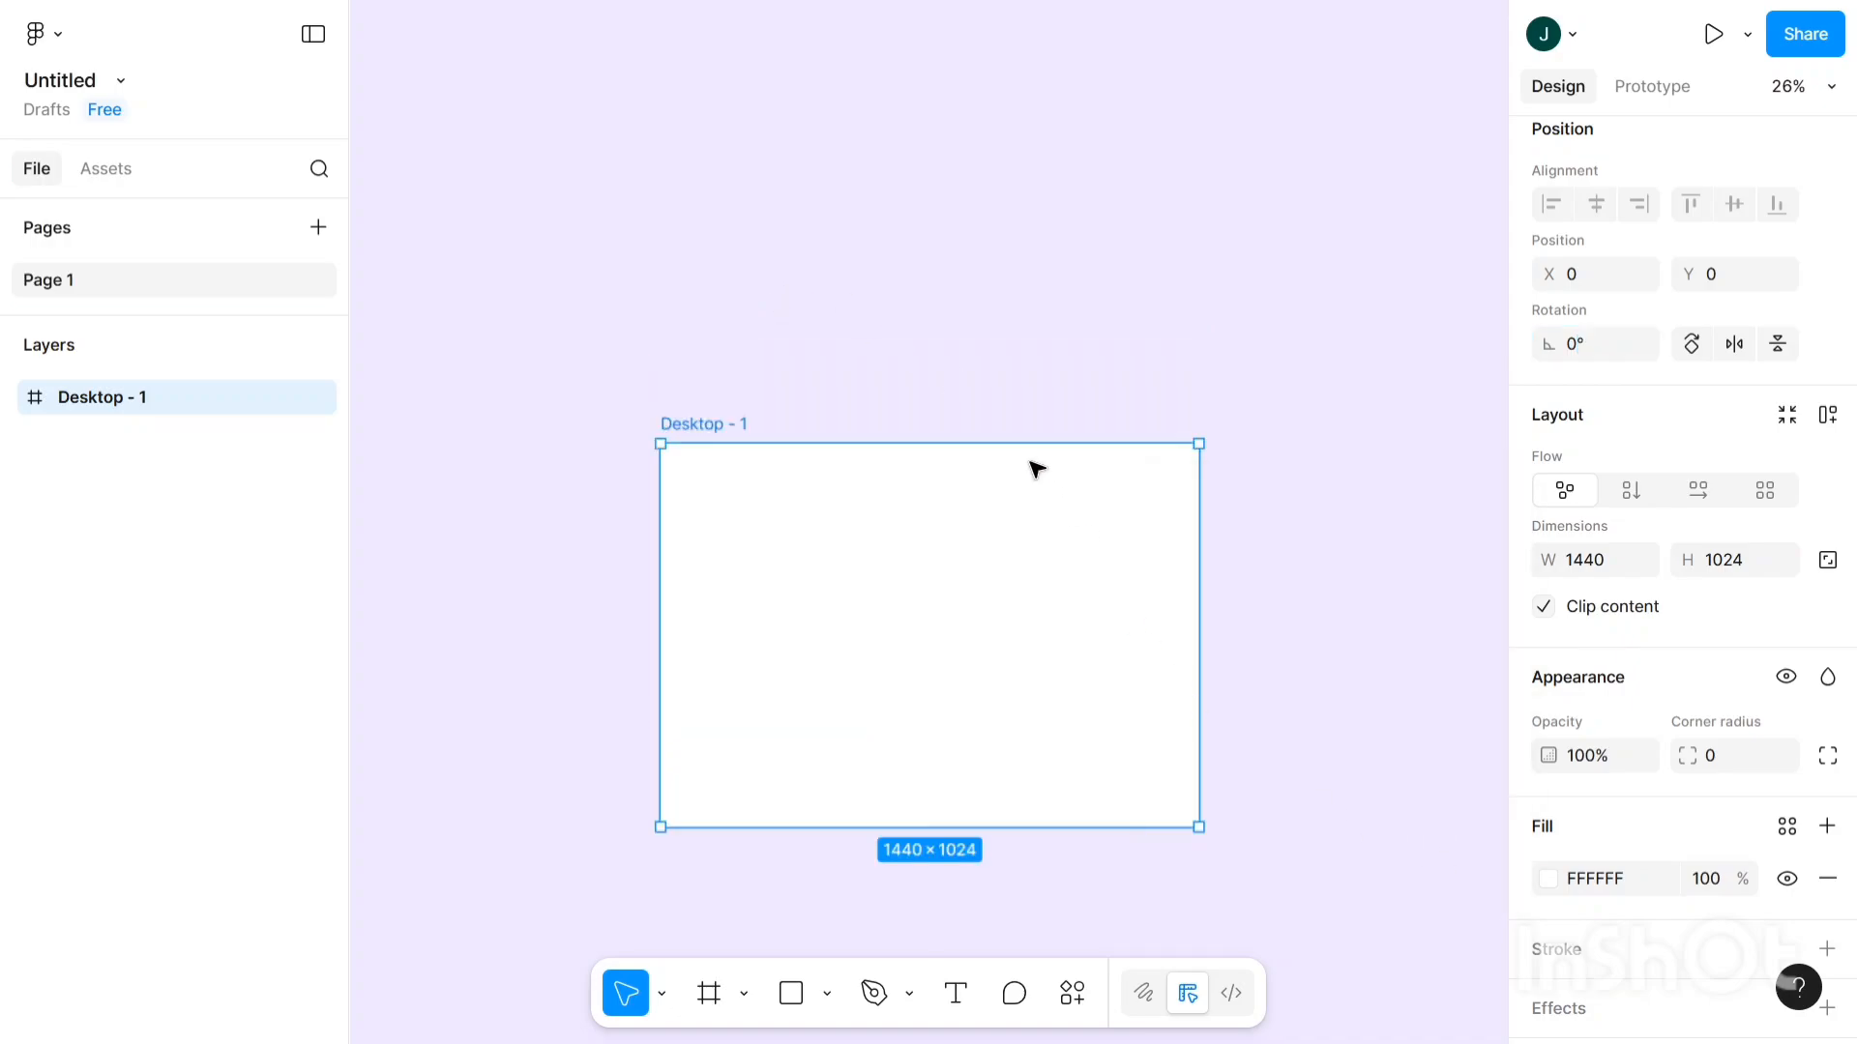
scroll(988, 437, down, 1)
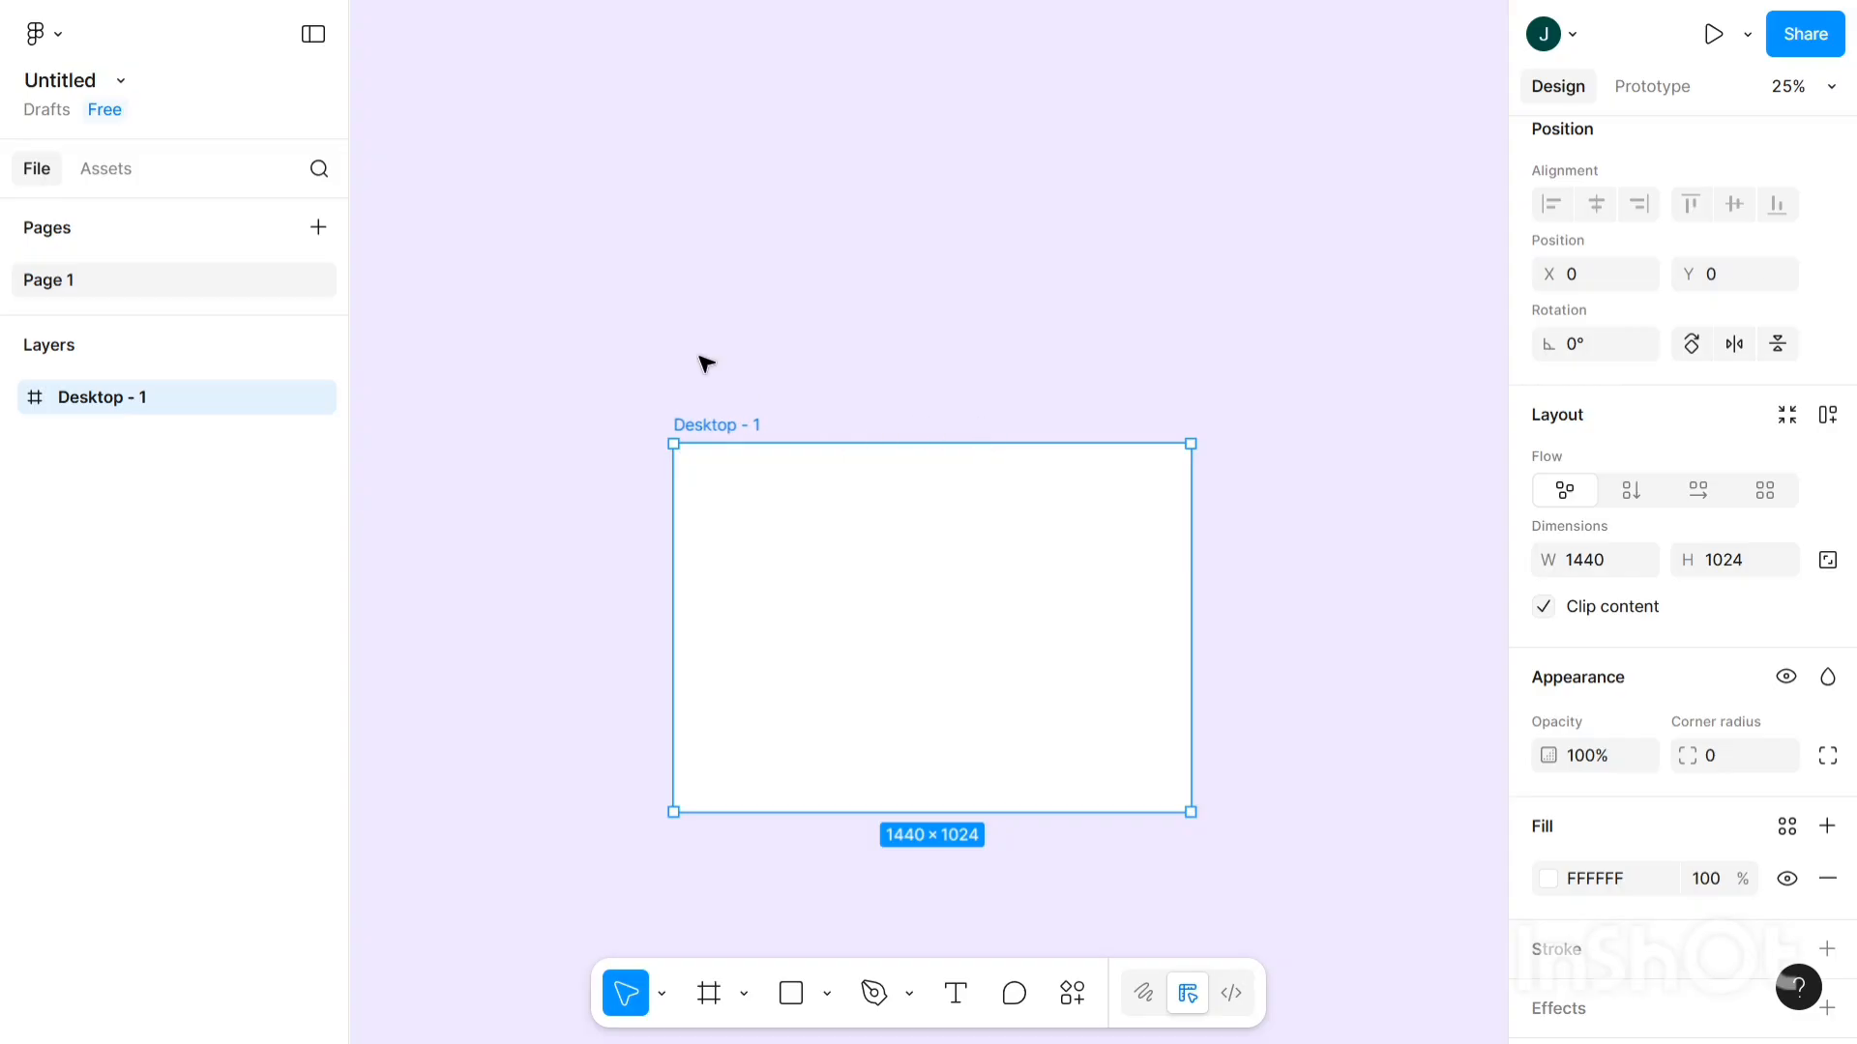
click(754, 346)
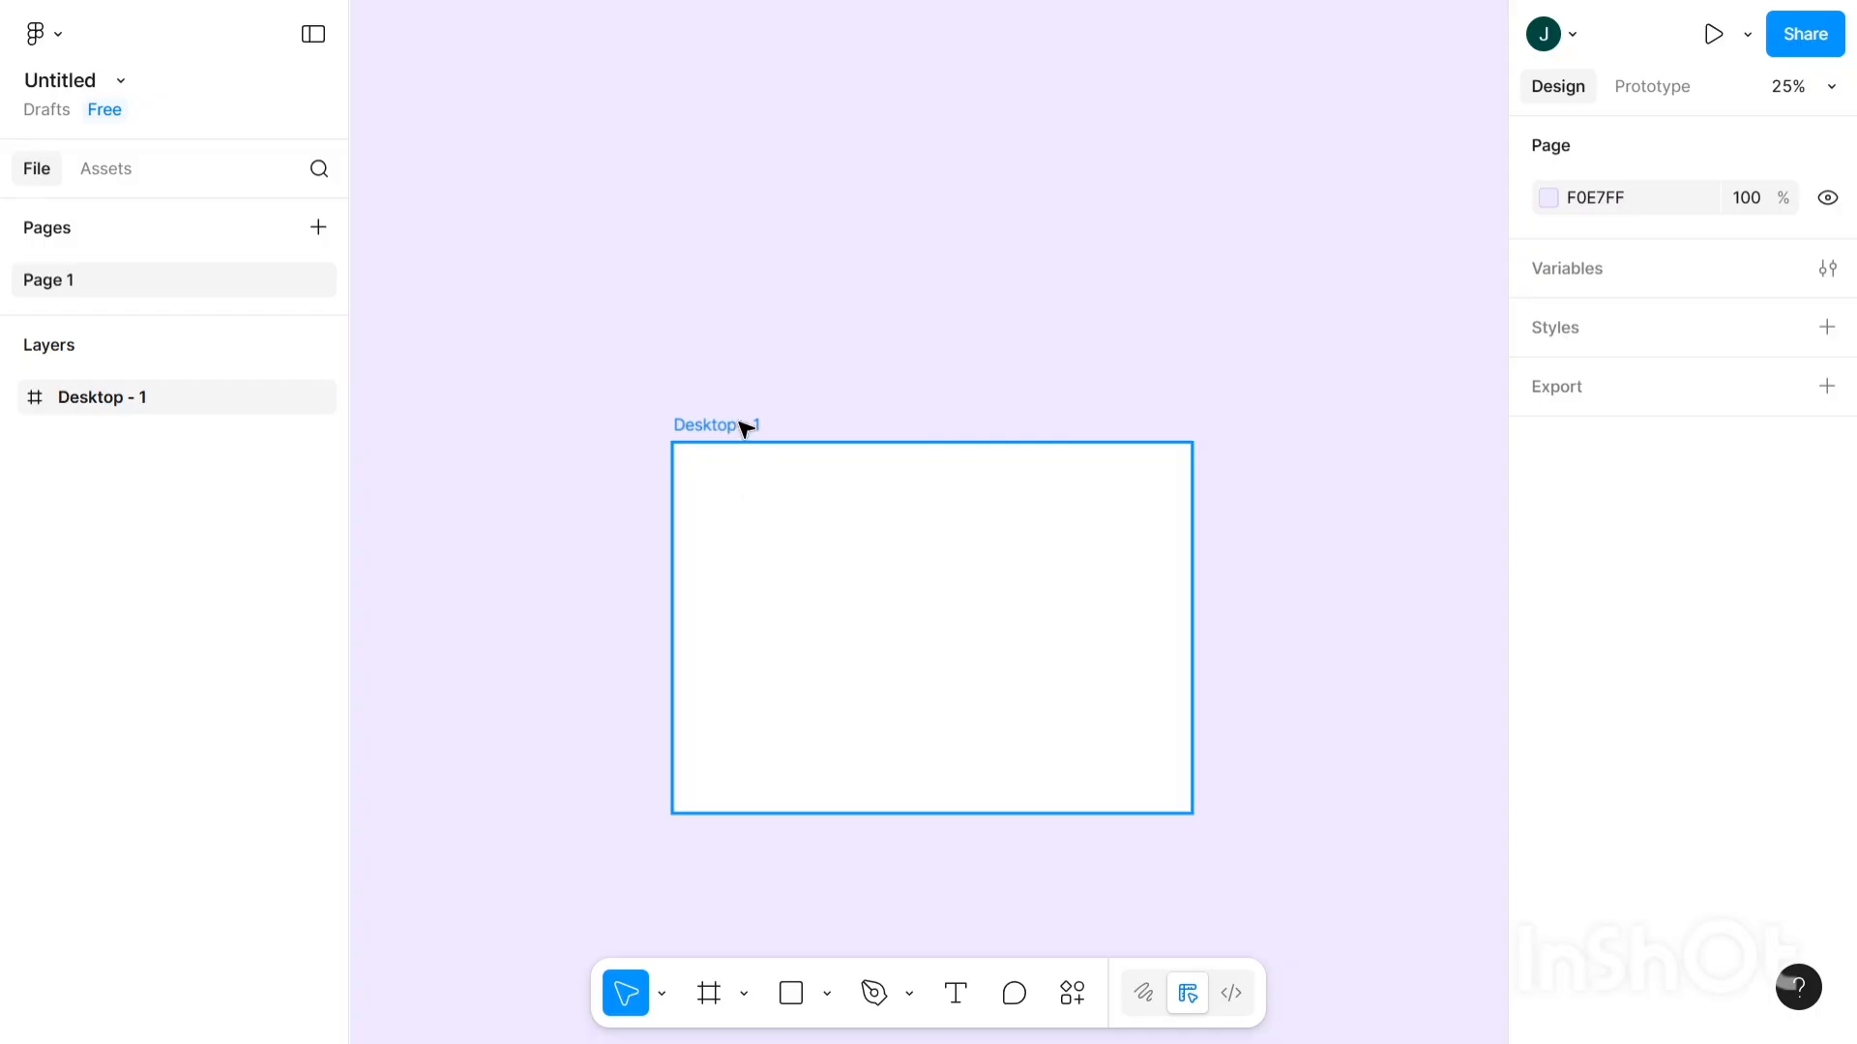
drag(738, 423, 702, 292)
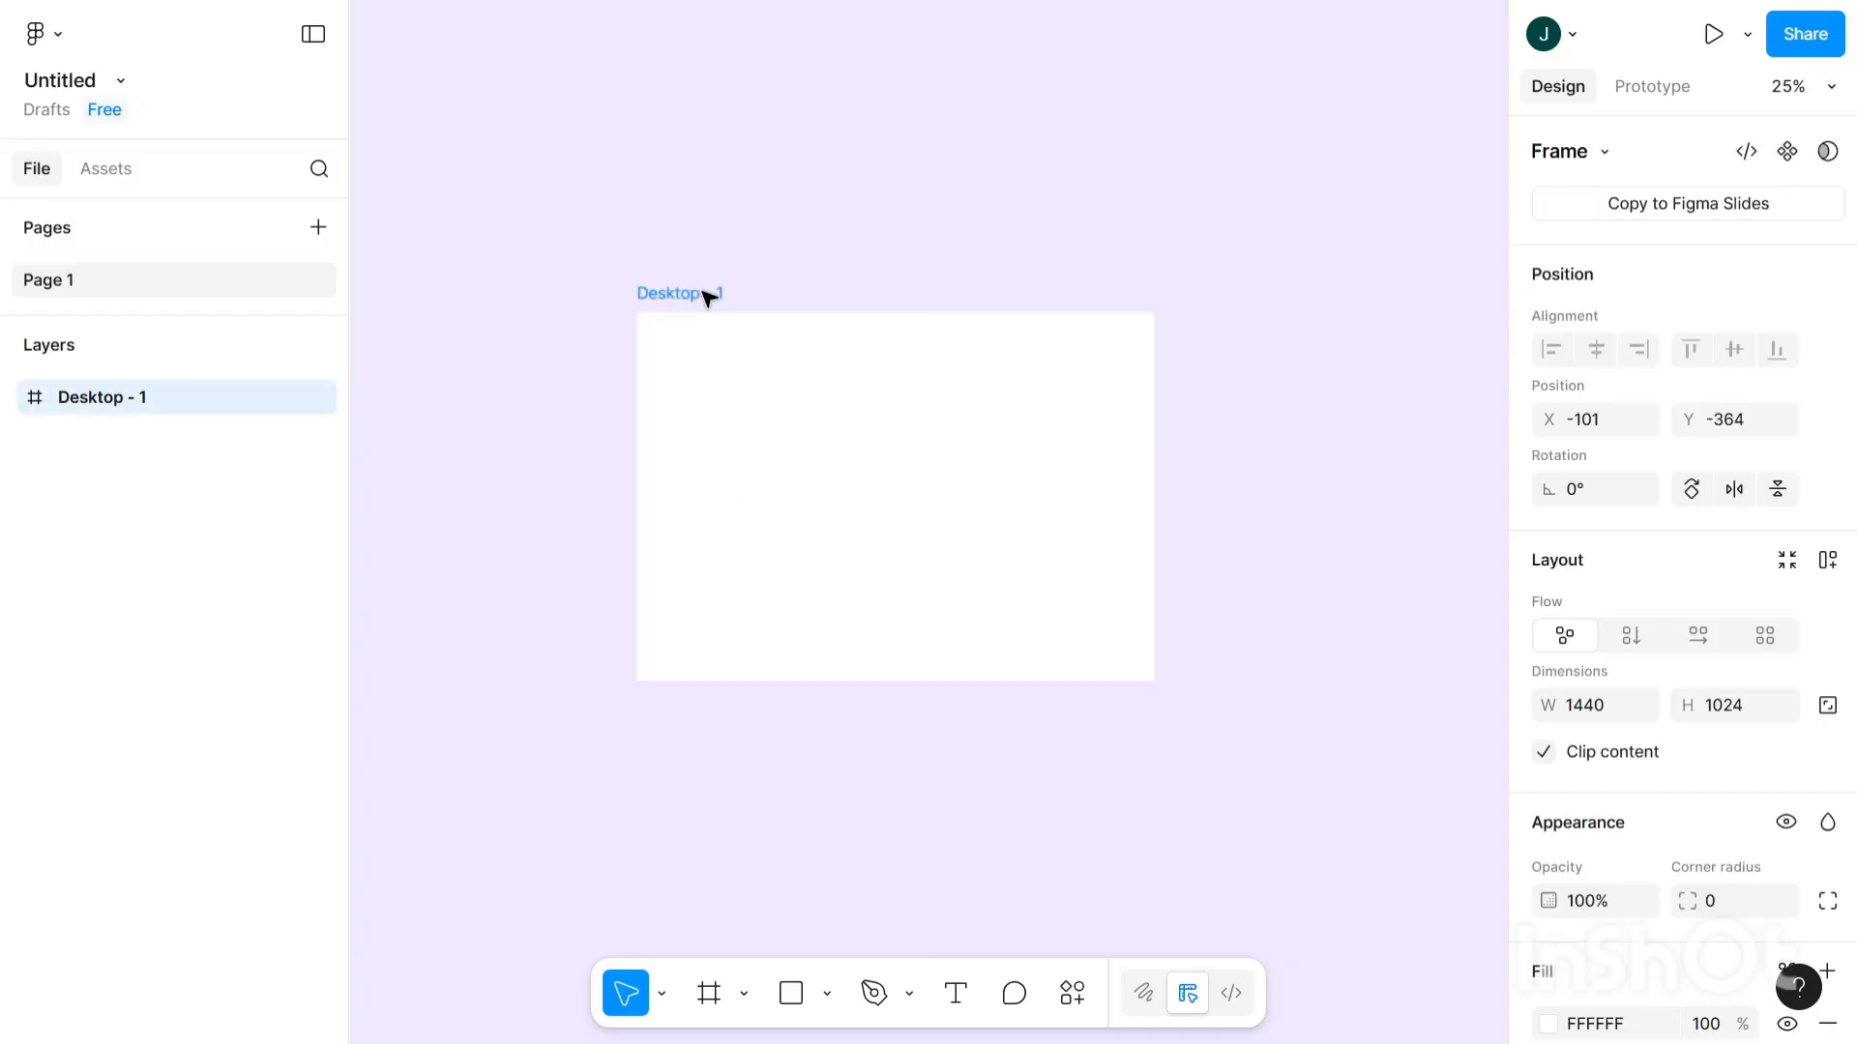
click(814, 924)
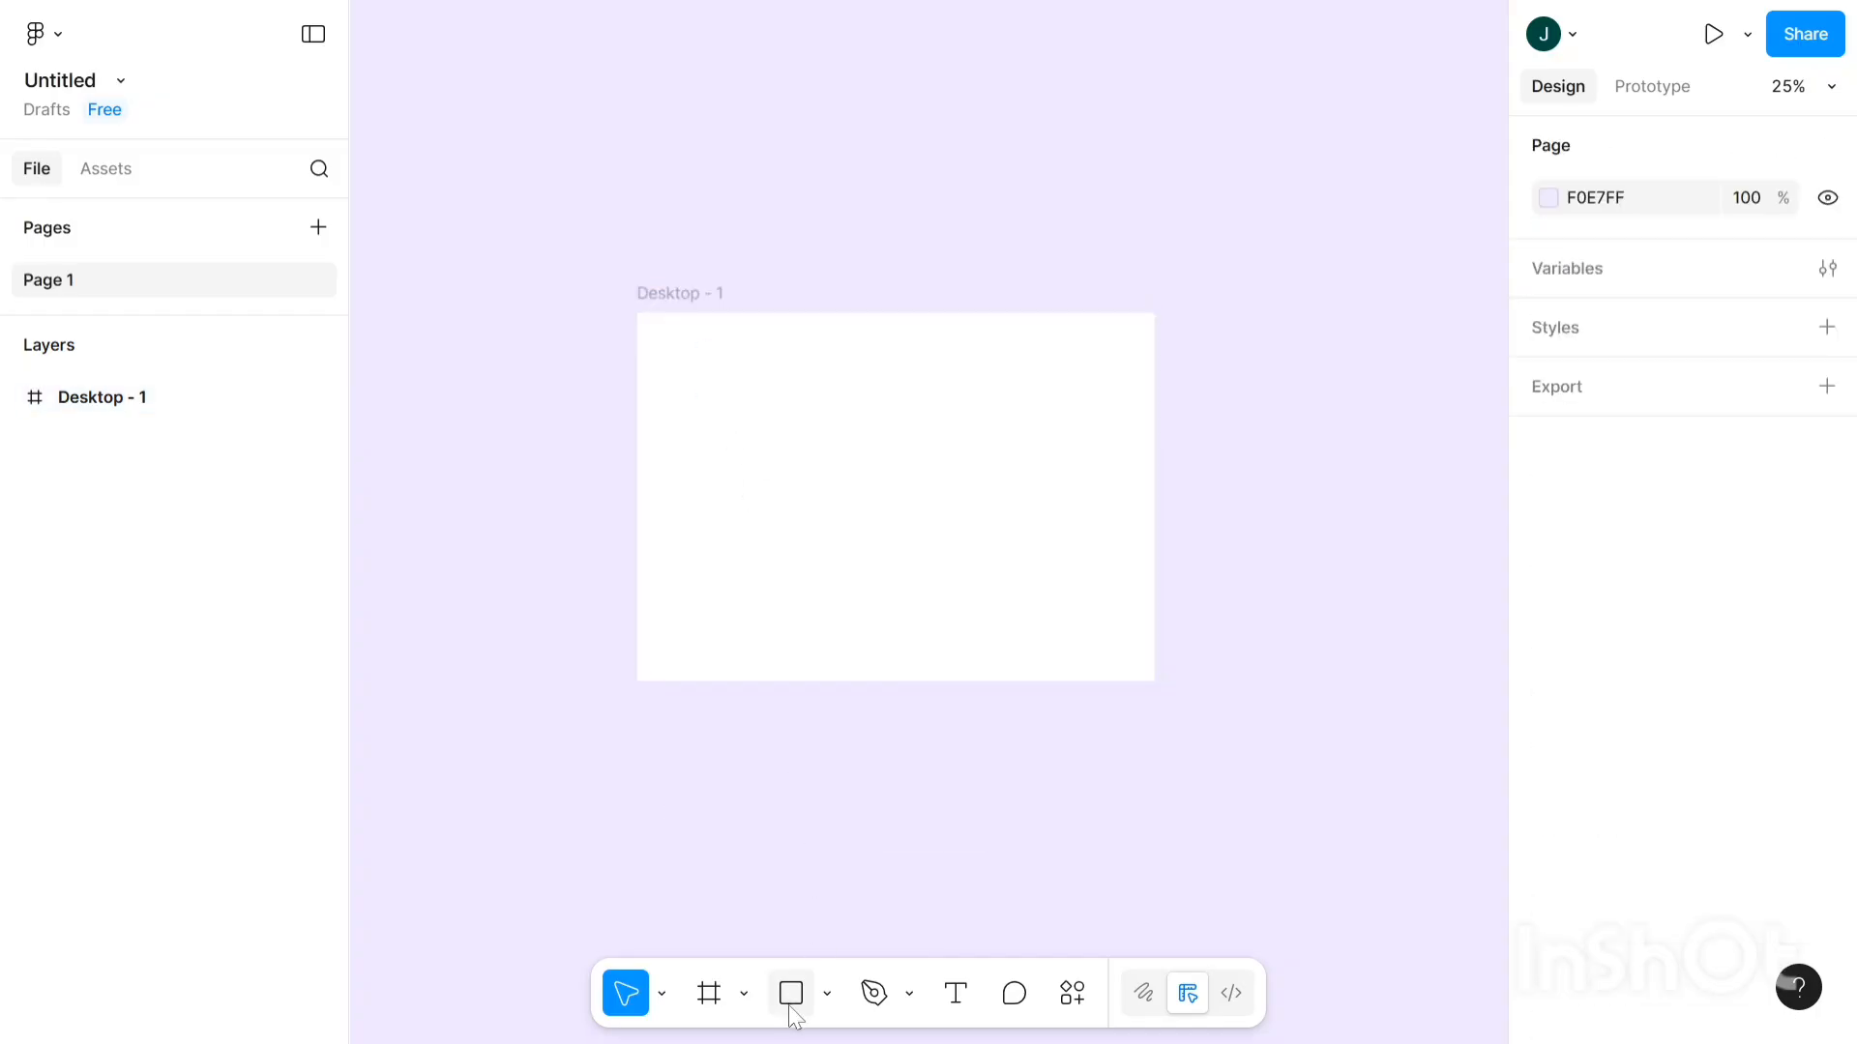
click(793, 1010)
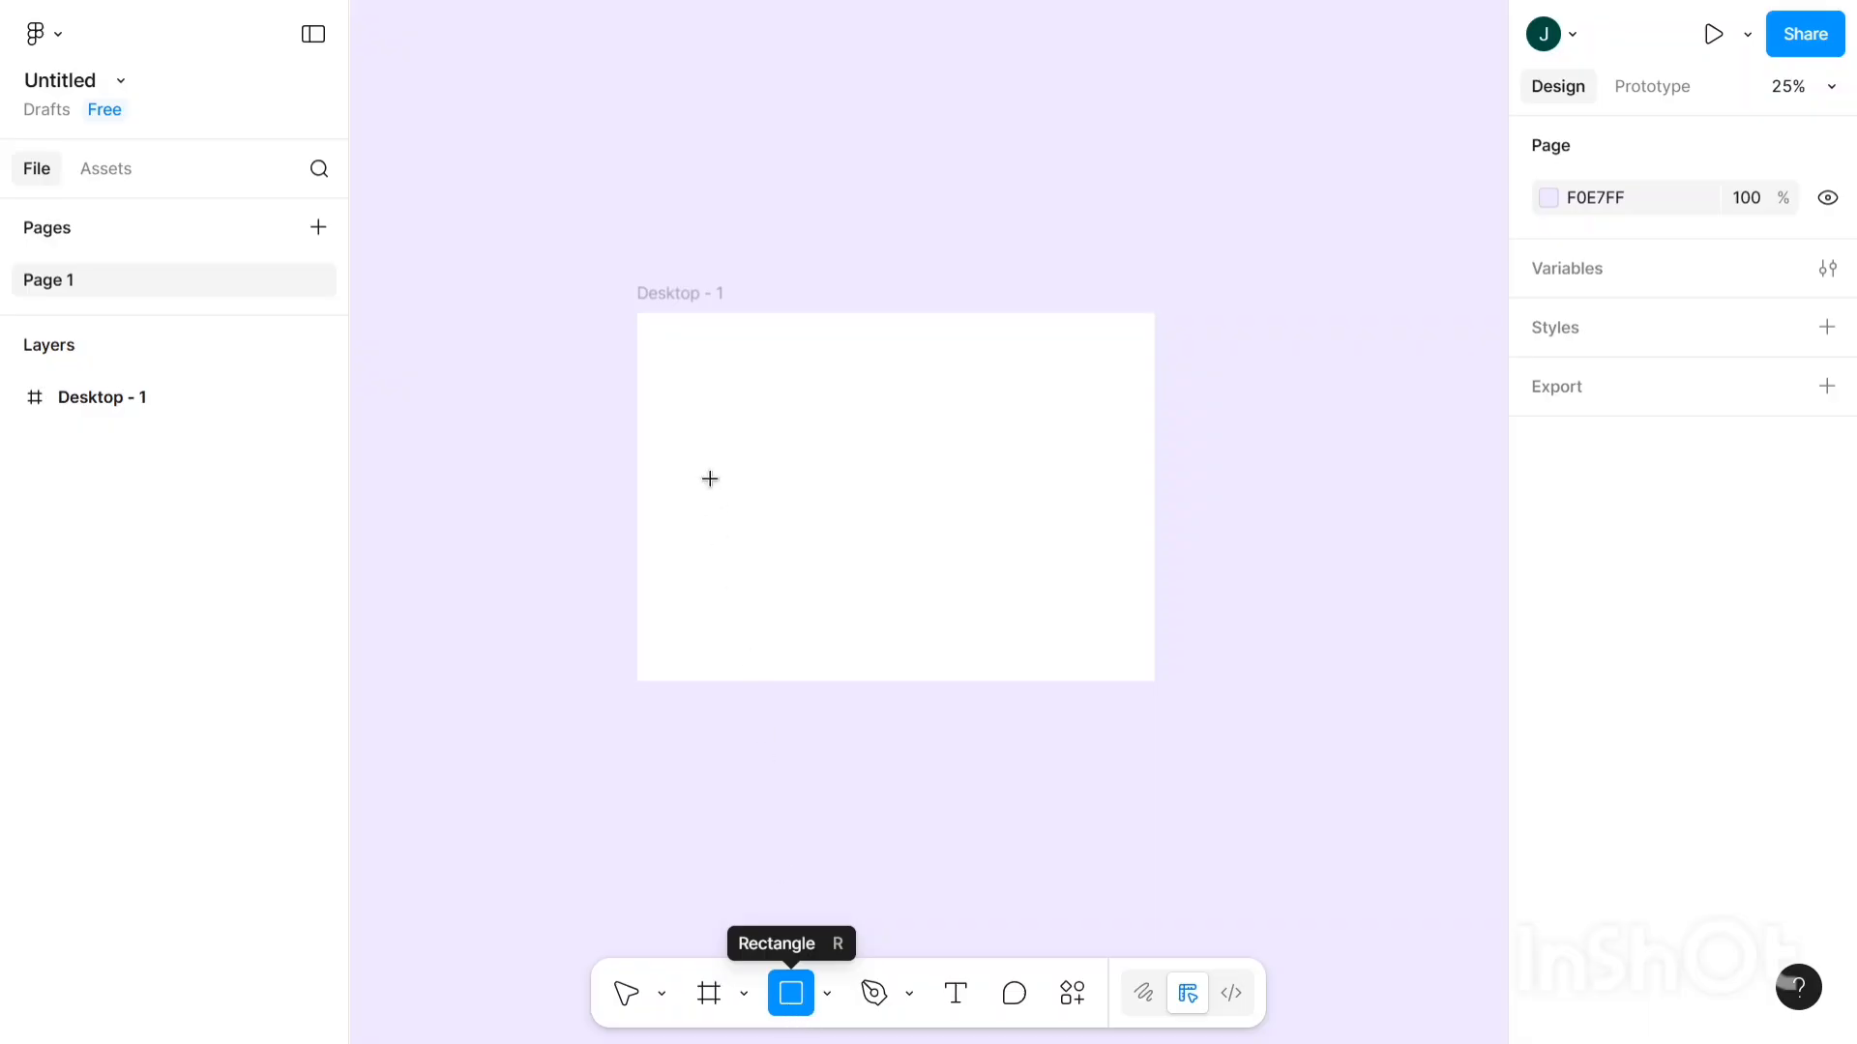
- Place a rectangle in Desktop - 1, move it top-left and stretch it nearly full height
click(692, 385)
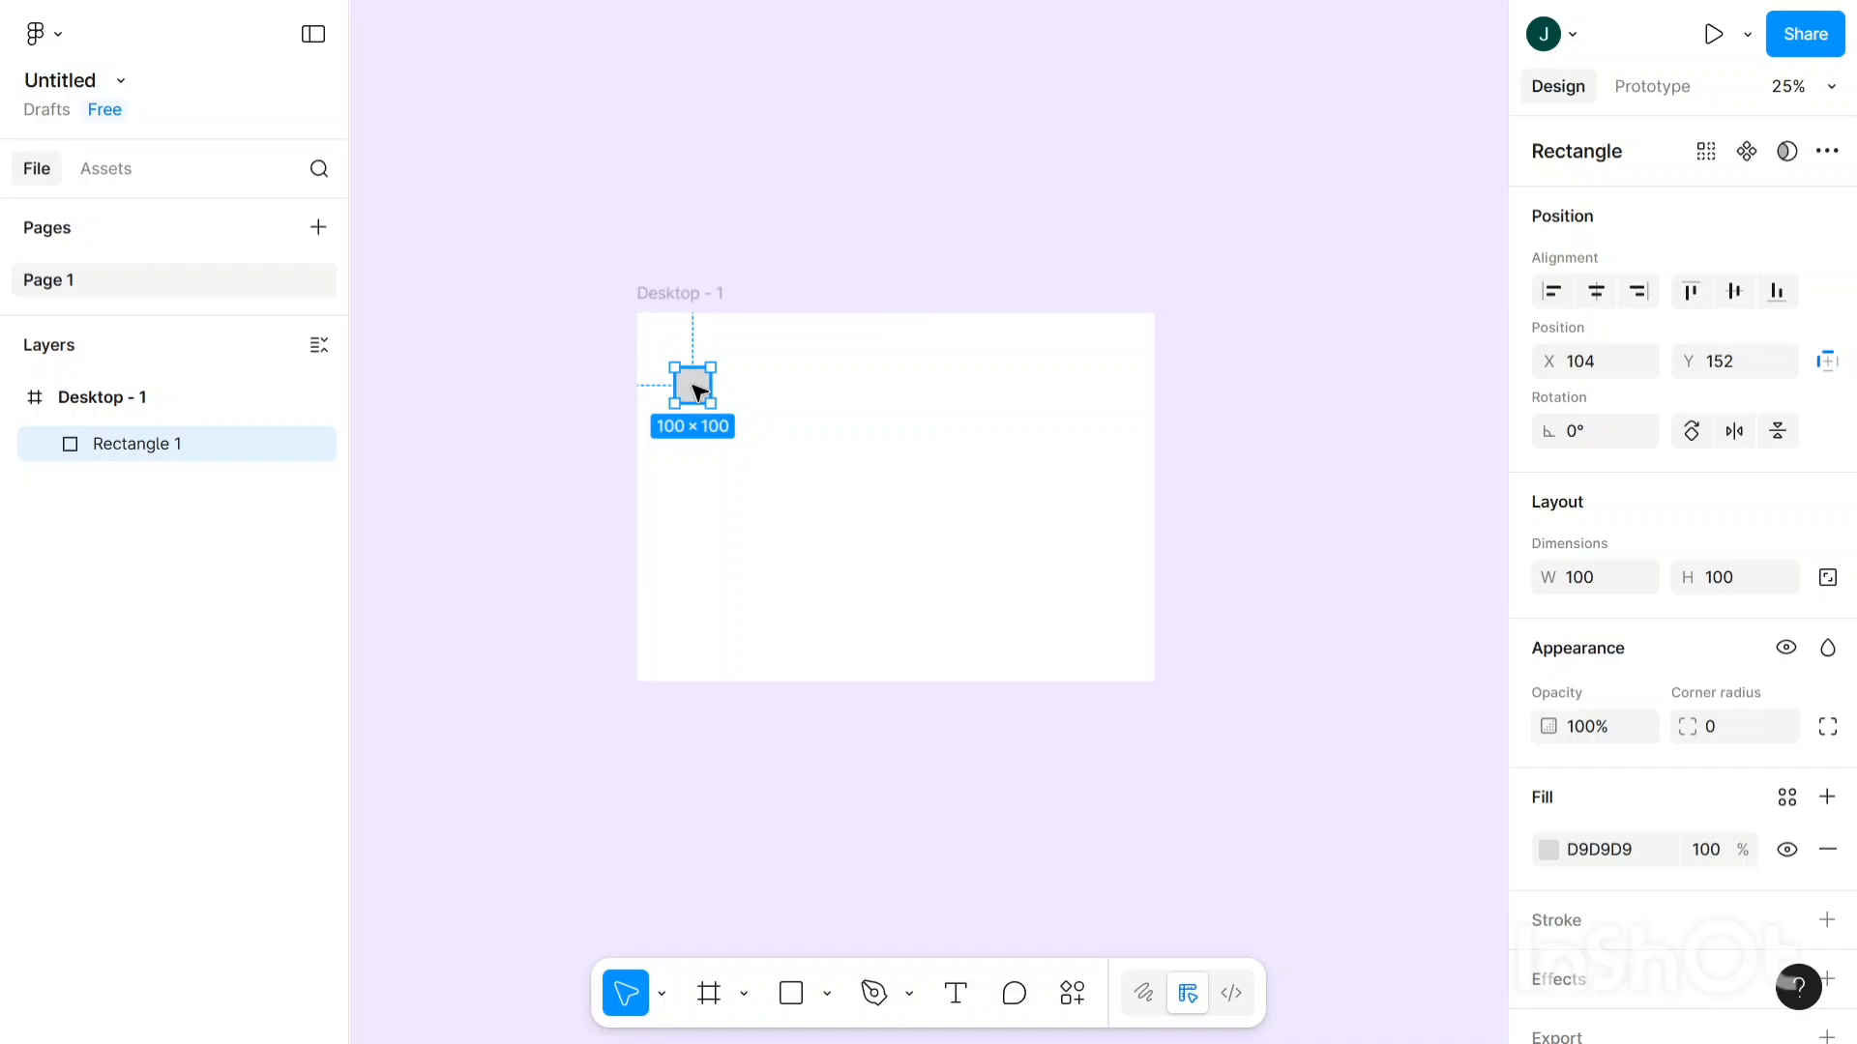
click(688, 295)
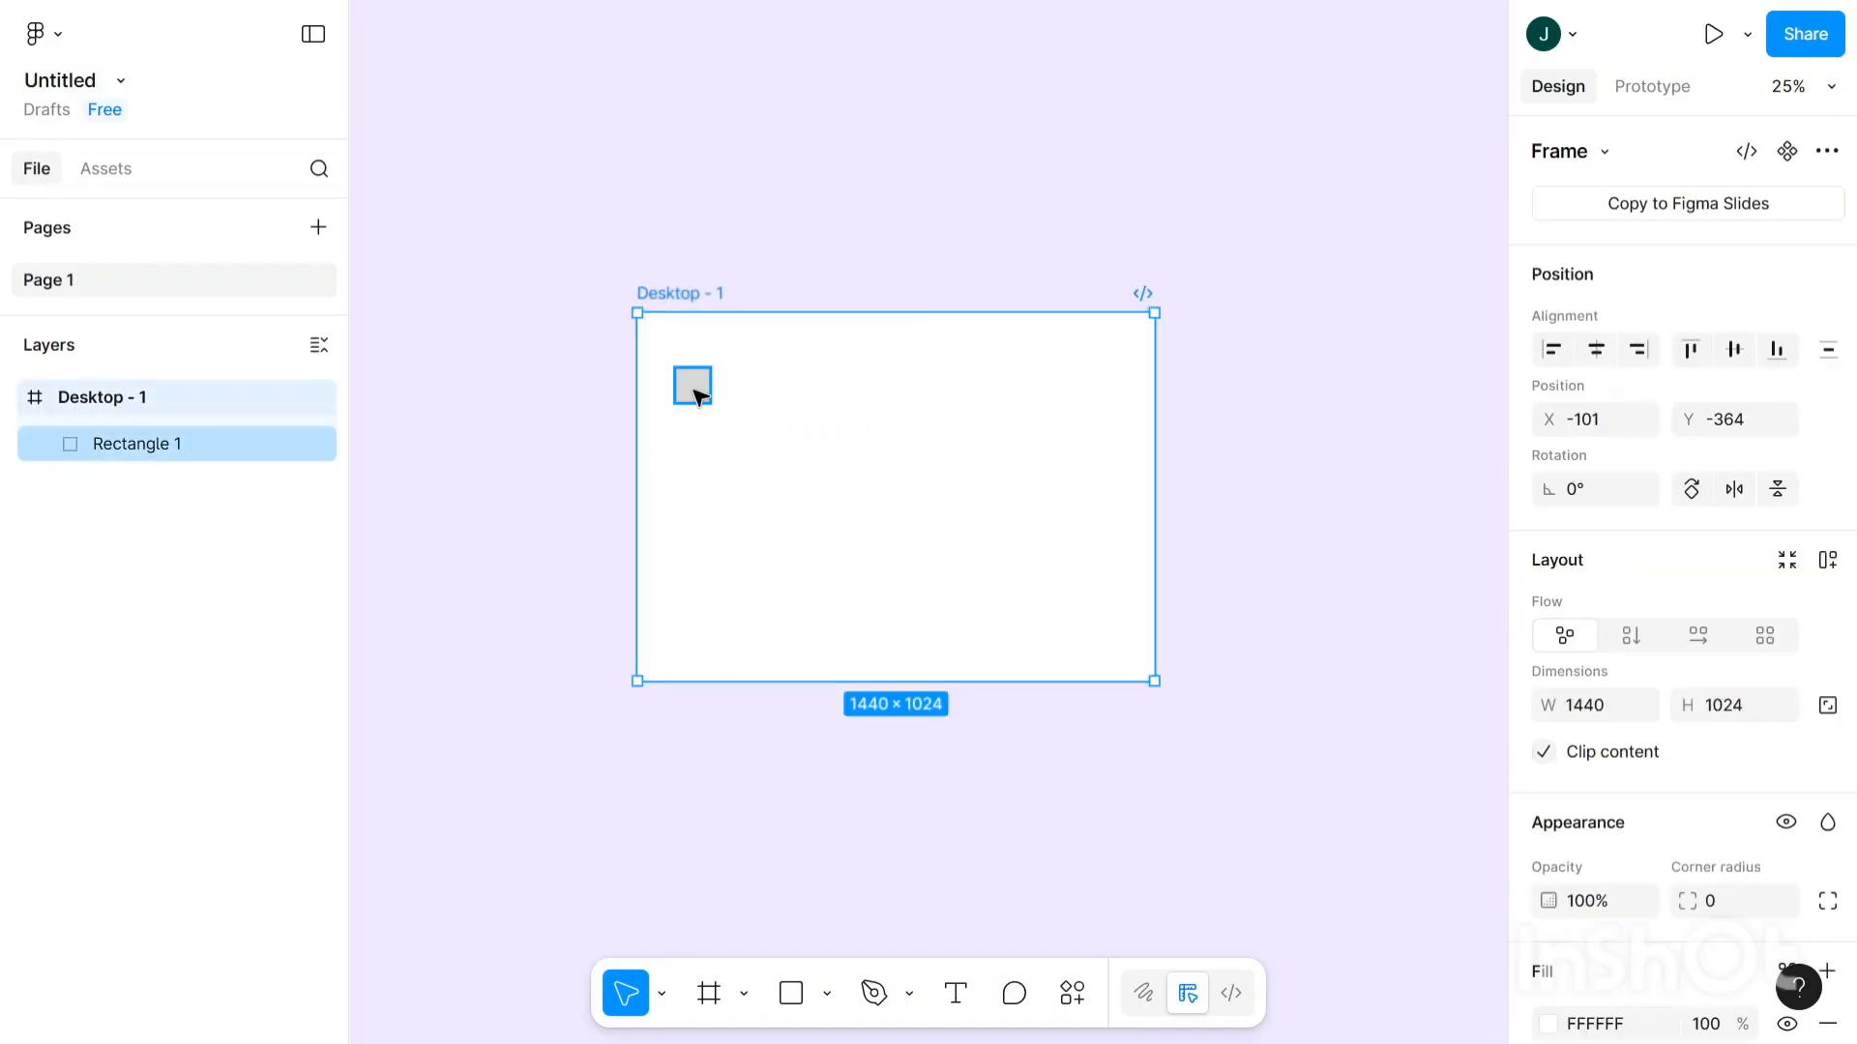
click(694, 396)
drag(694, 396, 673, 355)
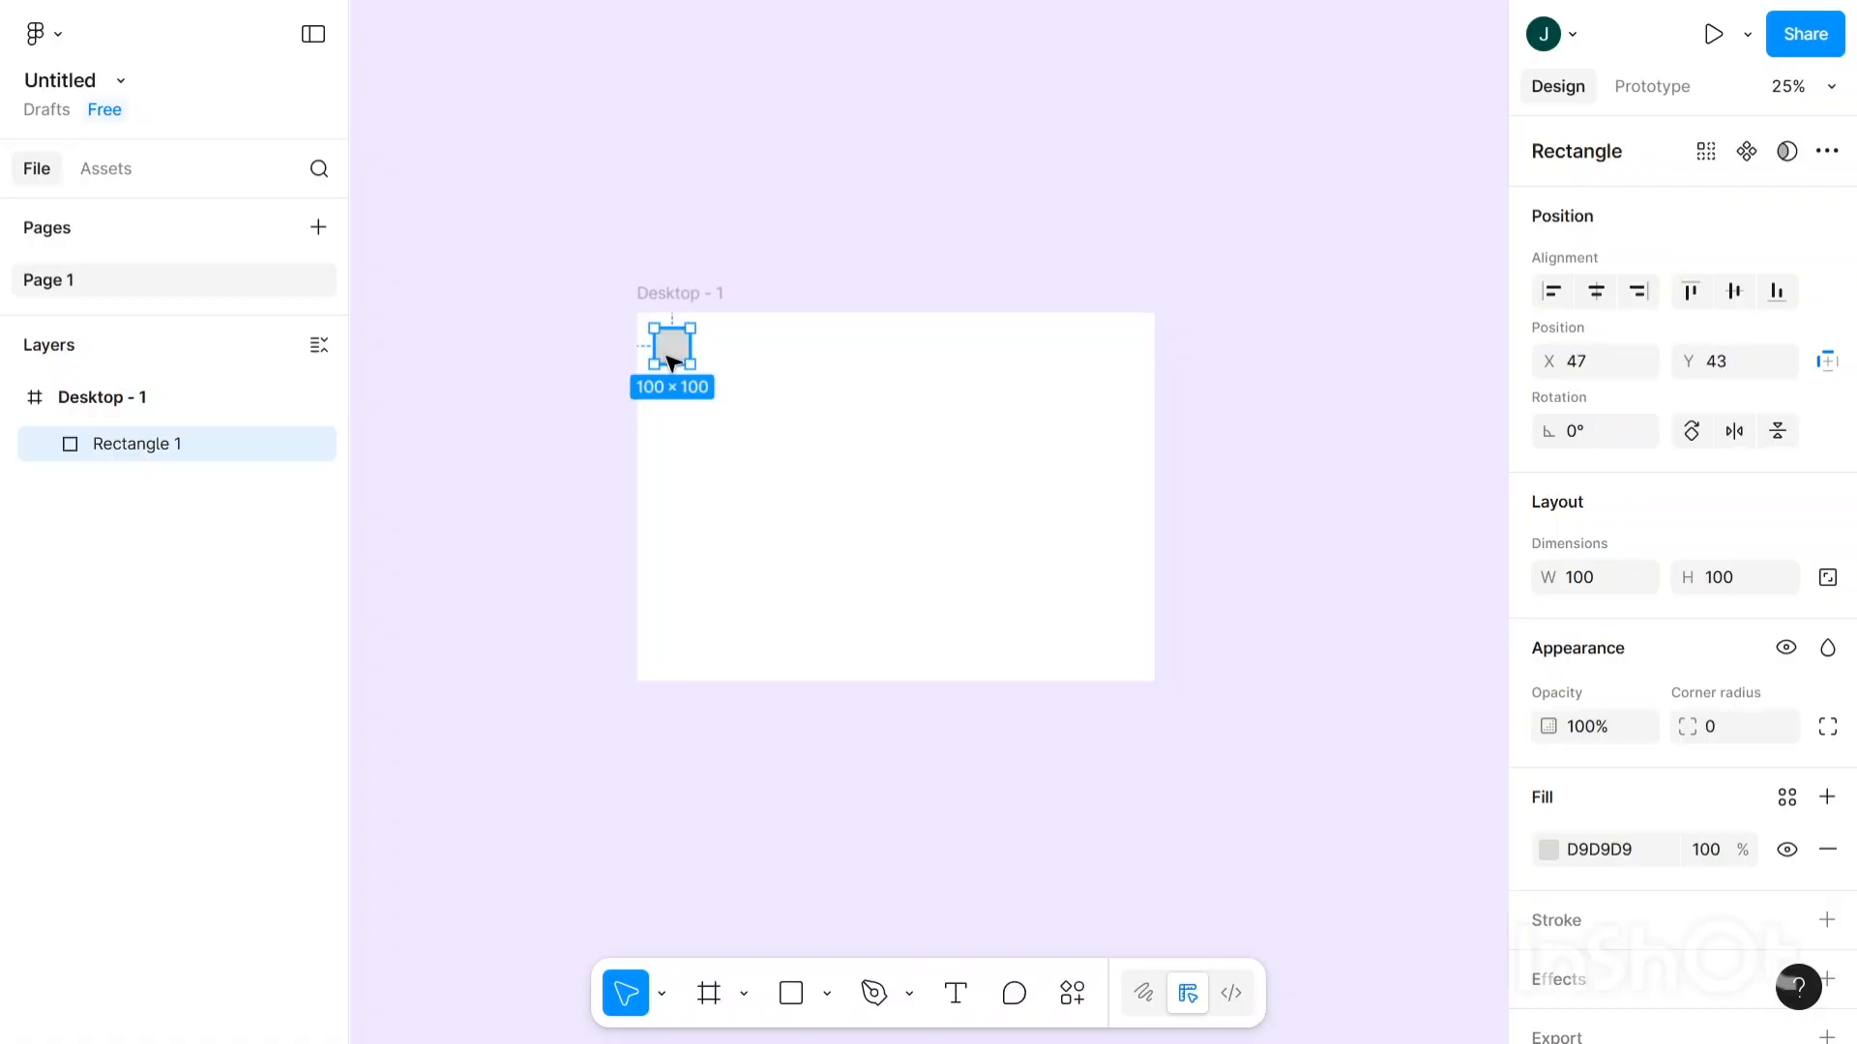
drag(677, 442, 677, 667)
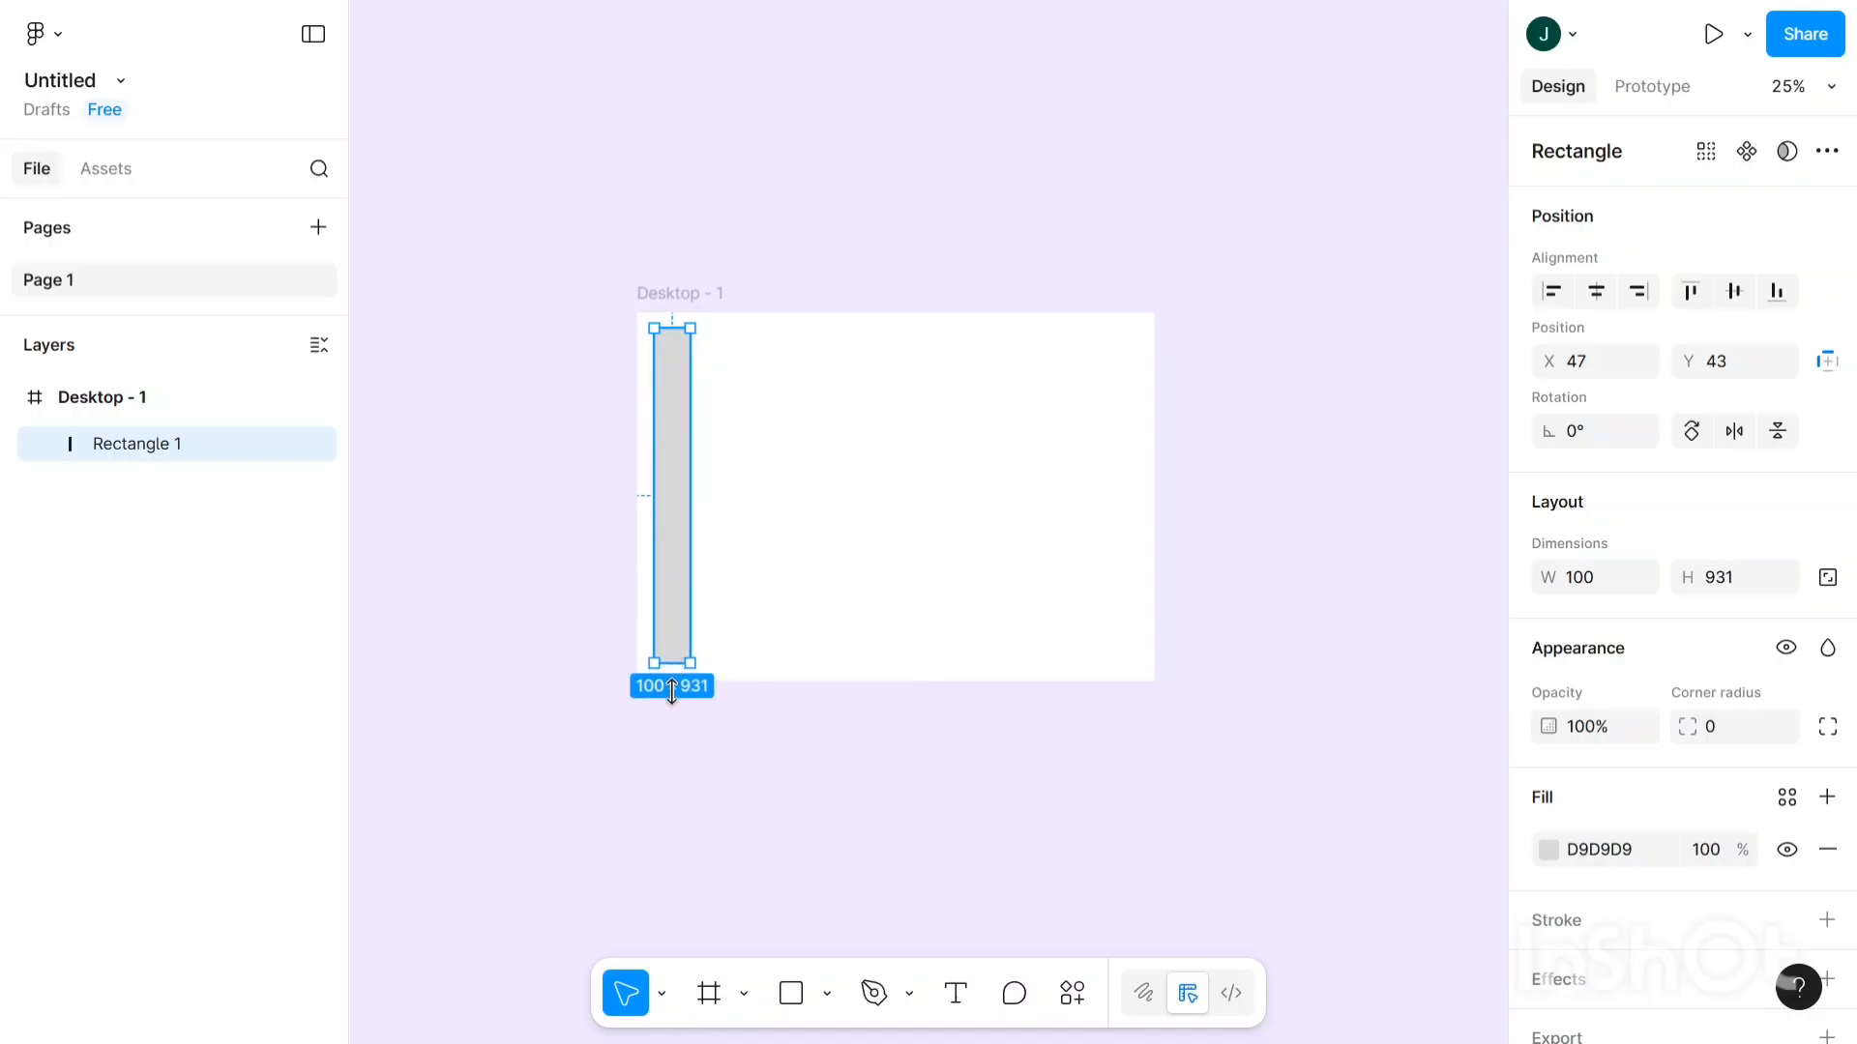
click(689, 704)
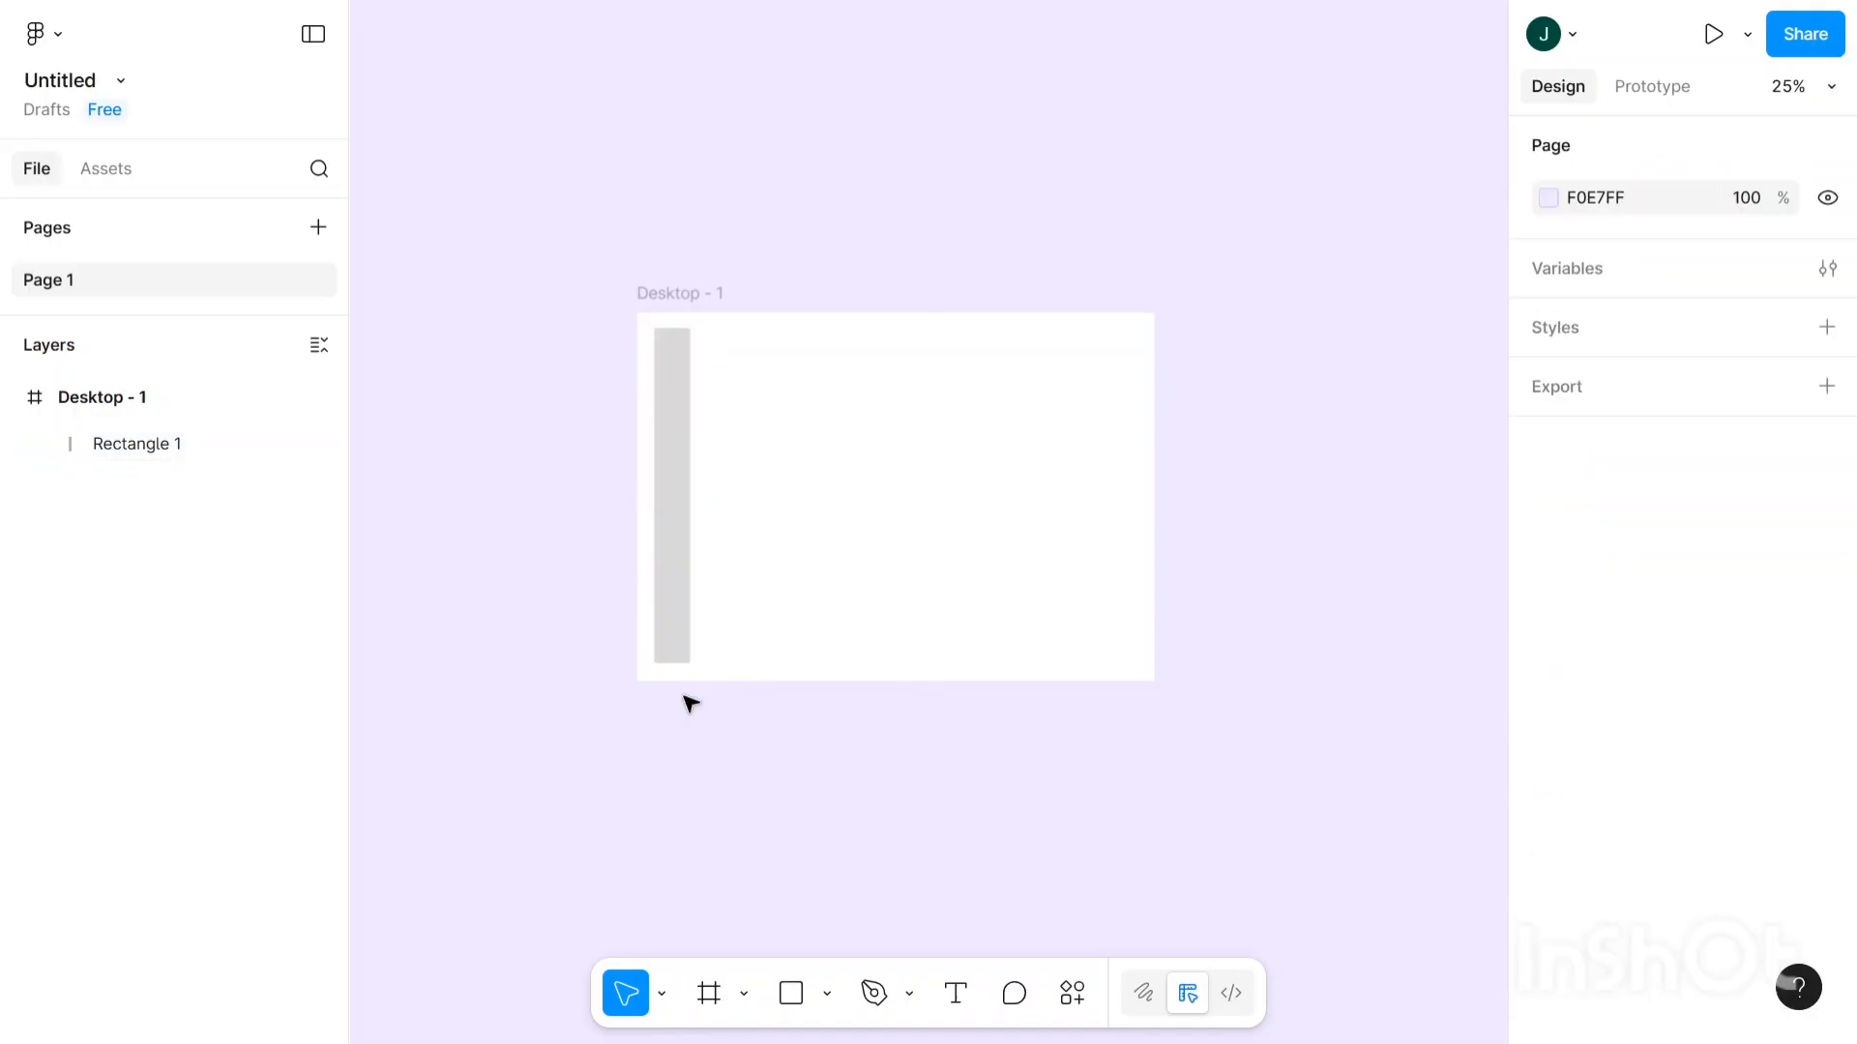
- Widen the rectangle to 272, making a 272×931 sidebar at X 47, Y 43
click(699, 536)
drag(692, 537, 738, 540)
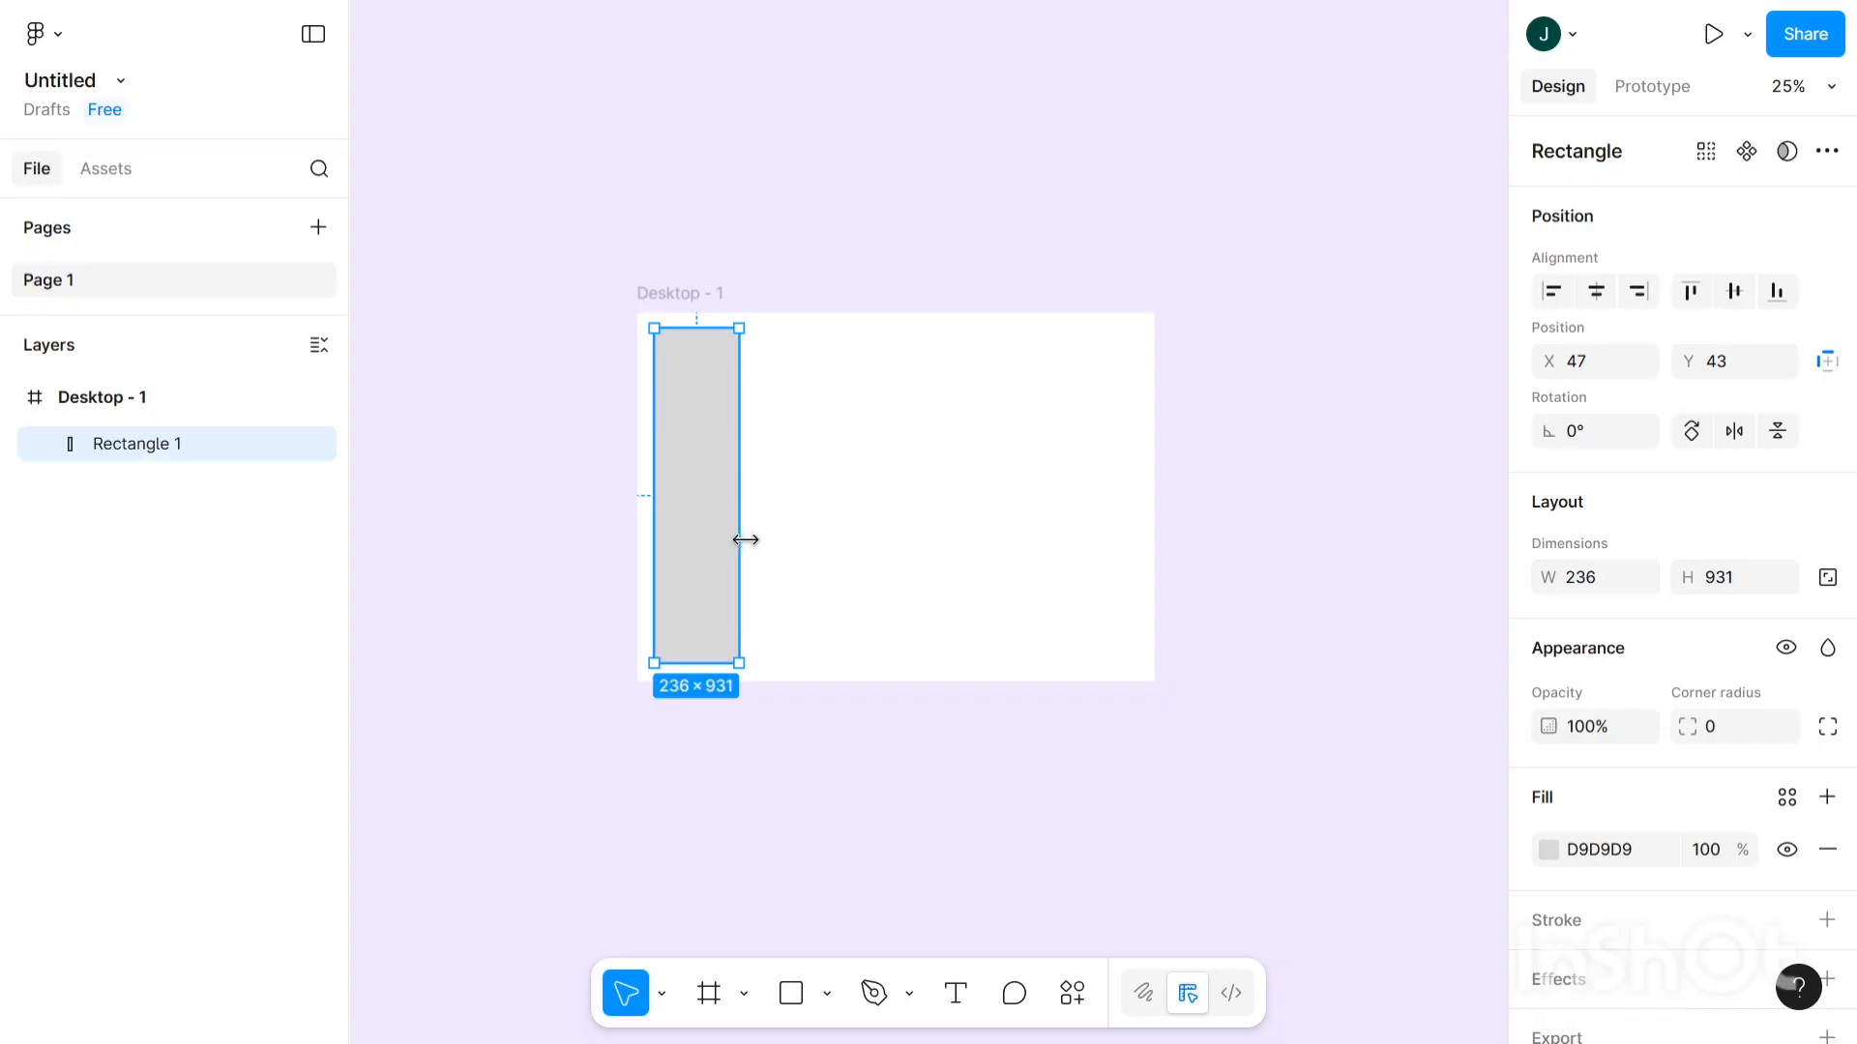
drag(750, 540, 753, 539)
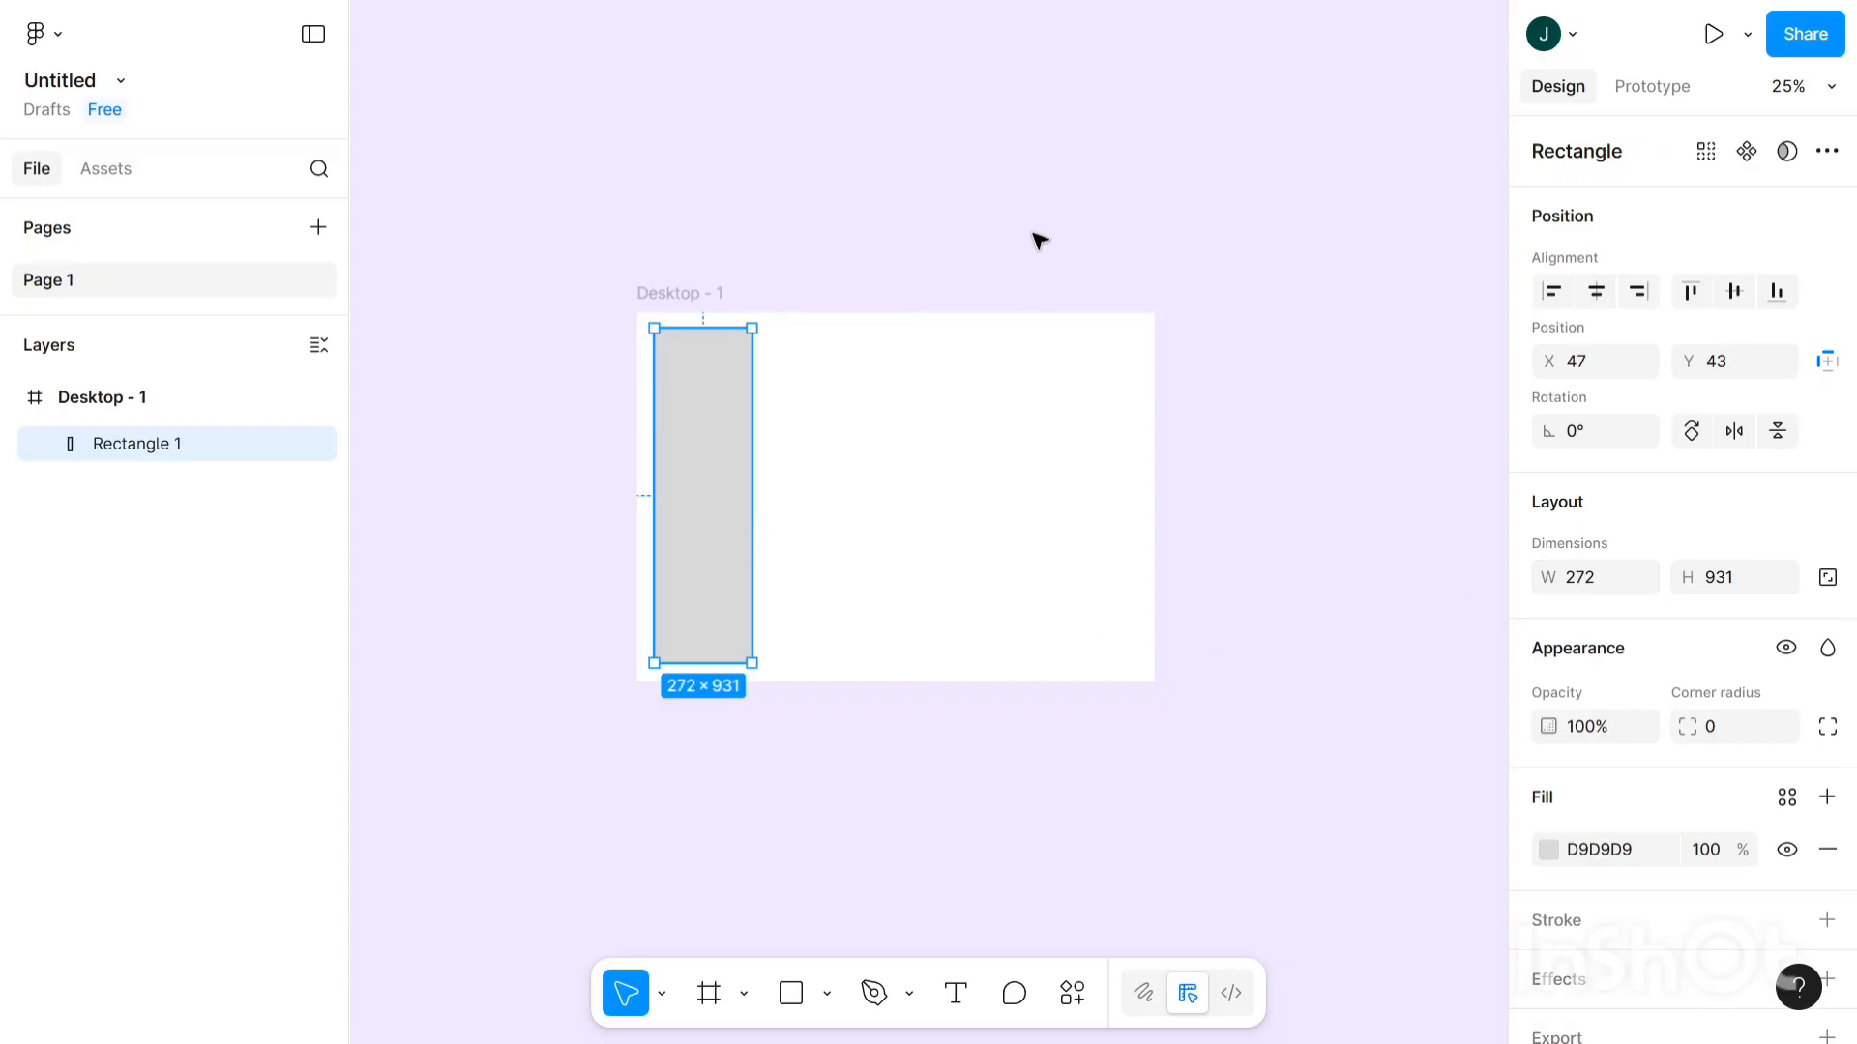
click(849, 378)
click(680, 460)
scroll(1567, 618, down, 2)
- Recolour Rectangle 1's fill from grey D9D9D9 to dark teal 054962
click(1549, 754)
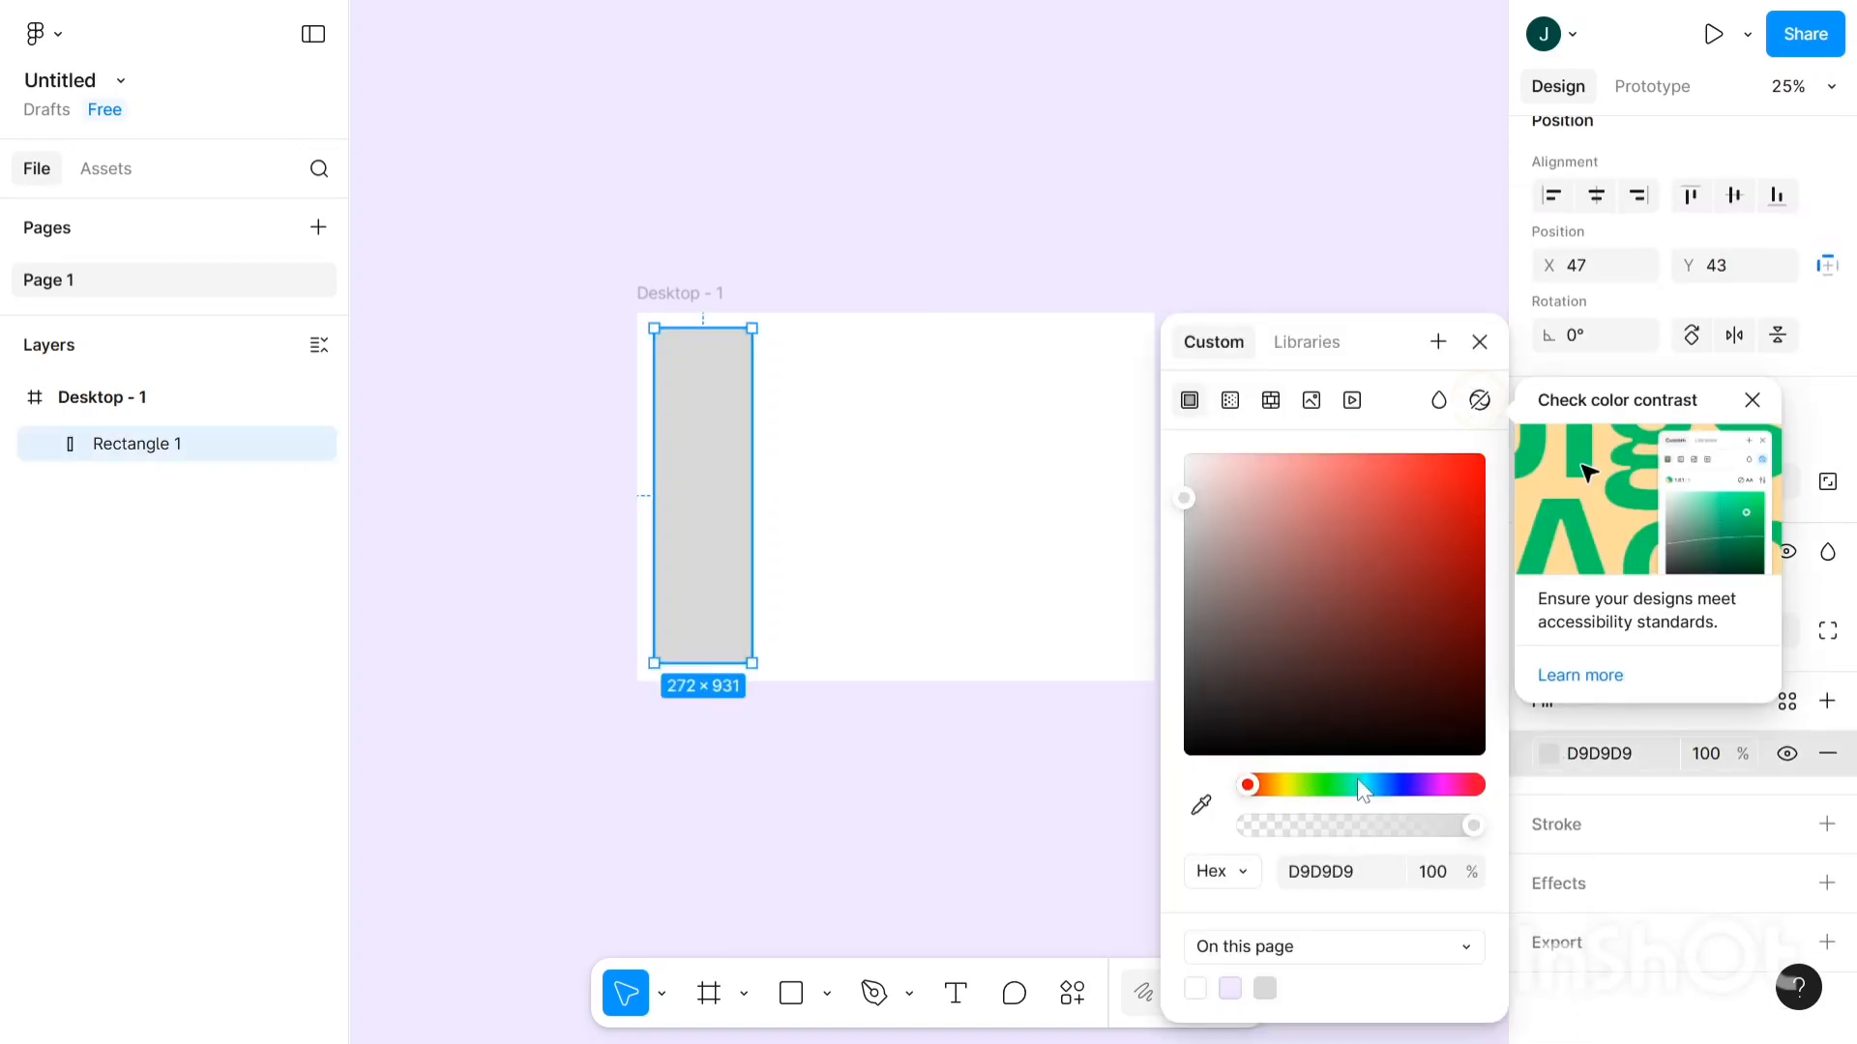
click(1305, 785)
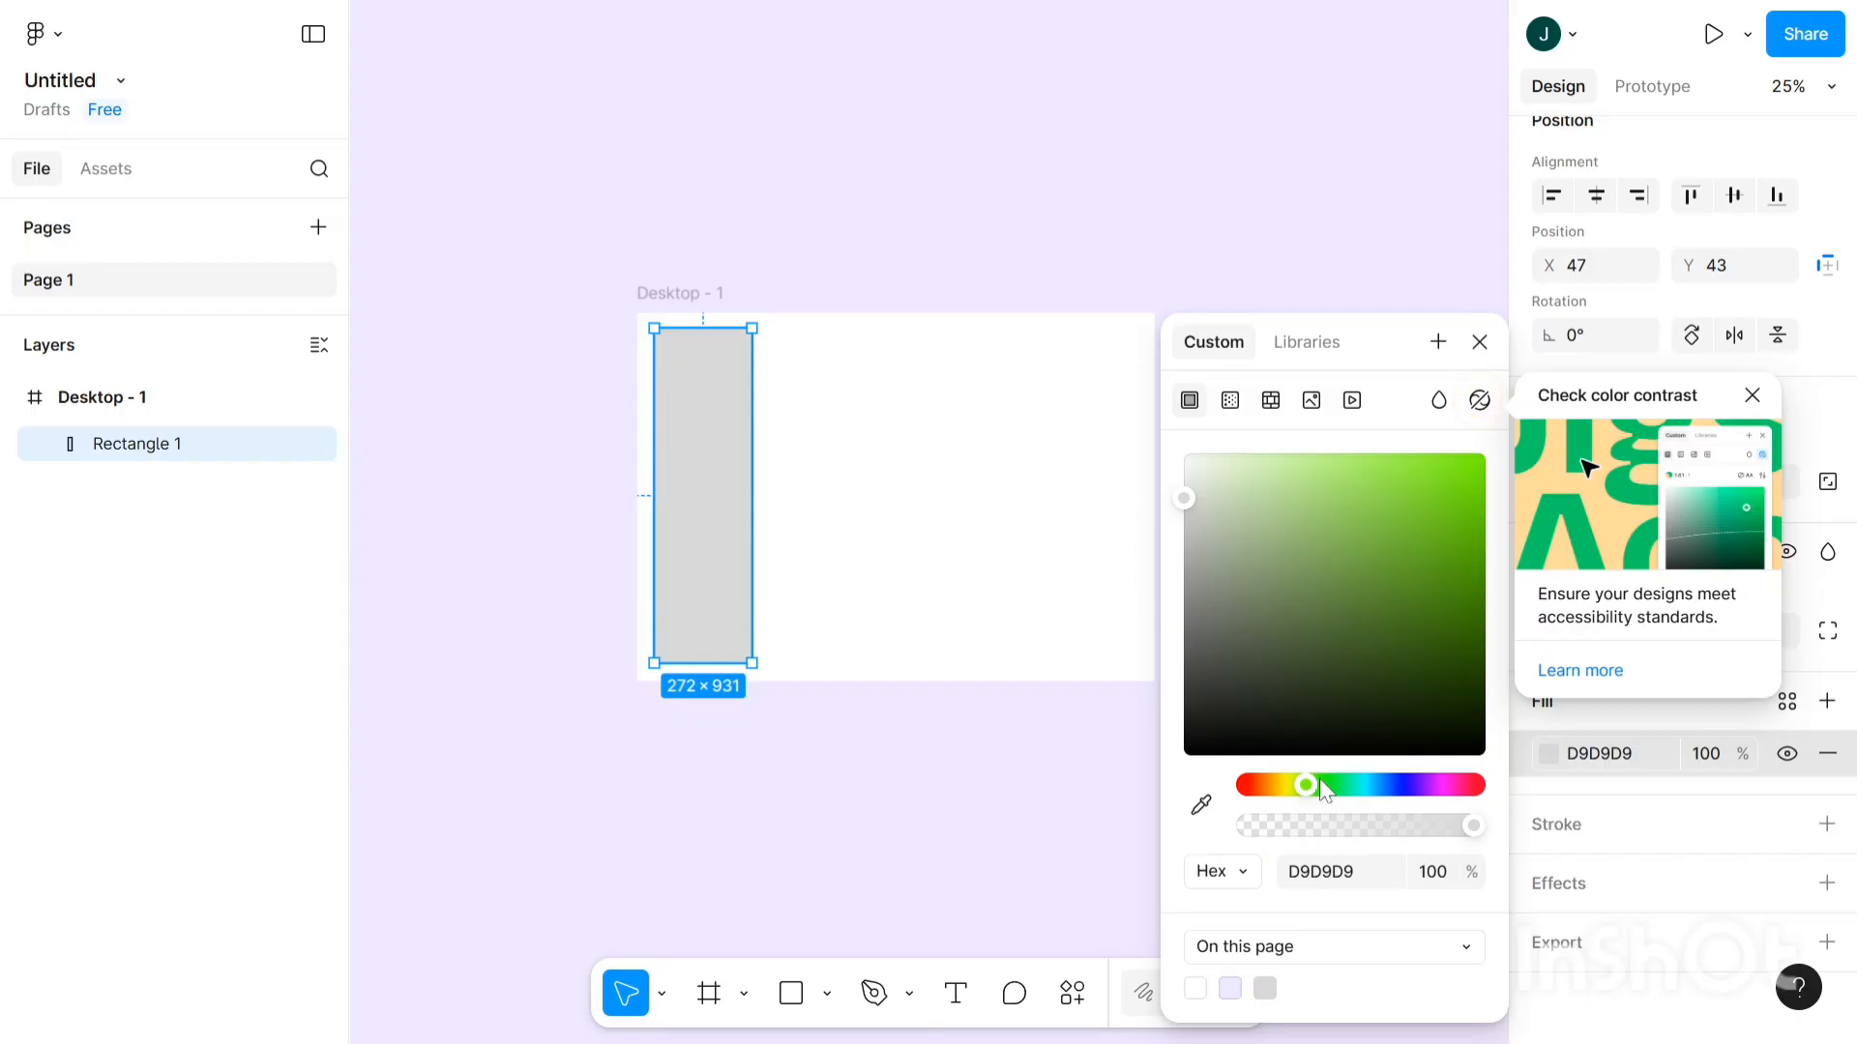
click(1291, 784)
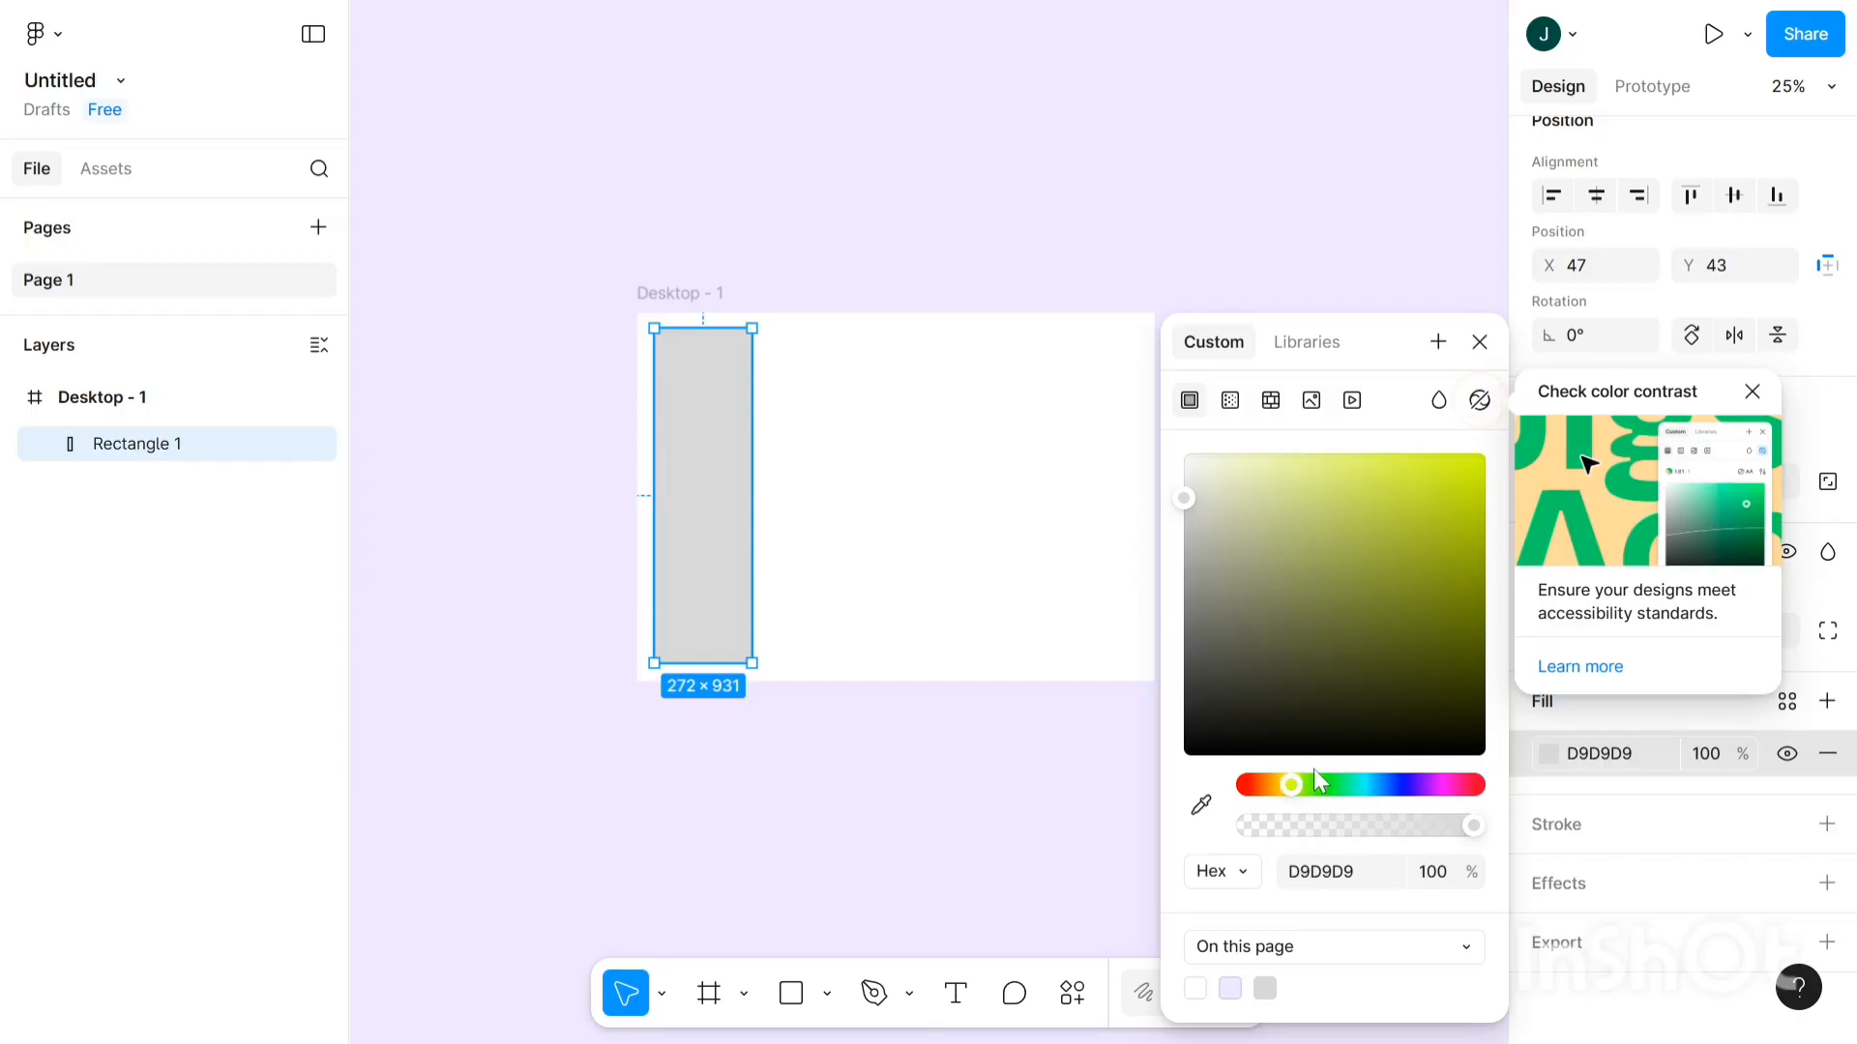
click(1297, 787)
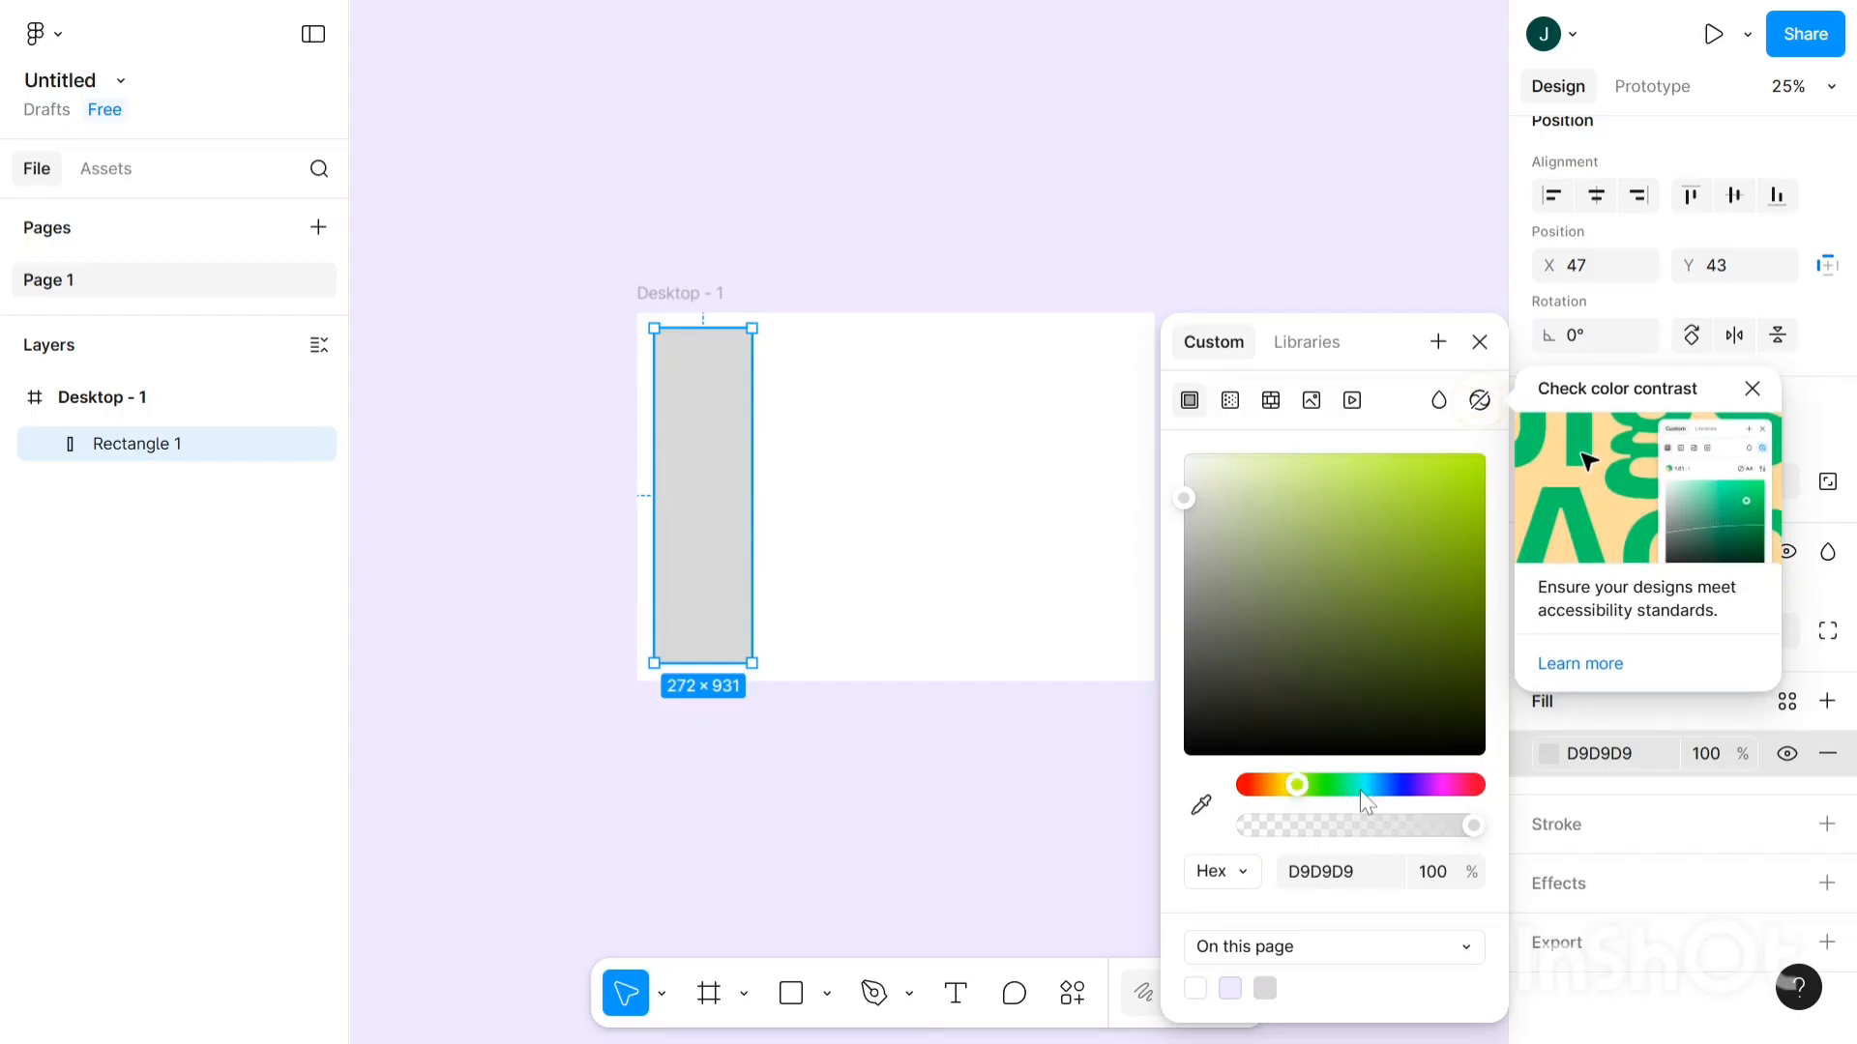
drag(1360, 791, 1391, 788)
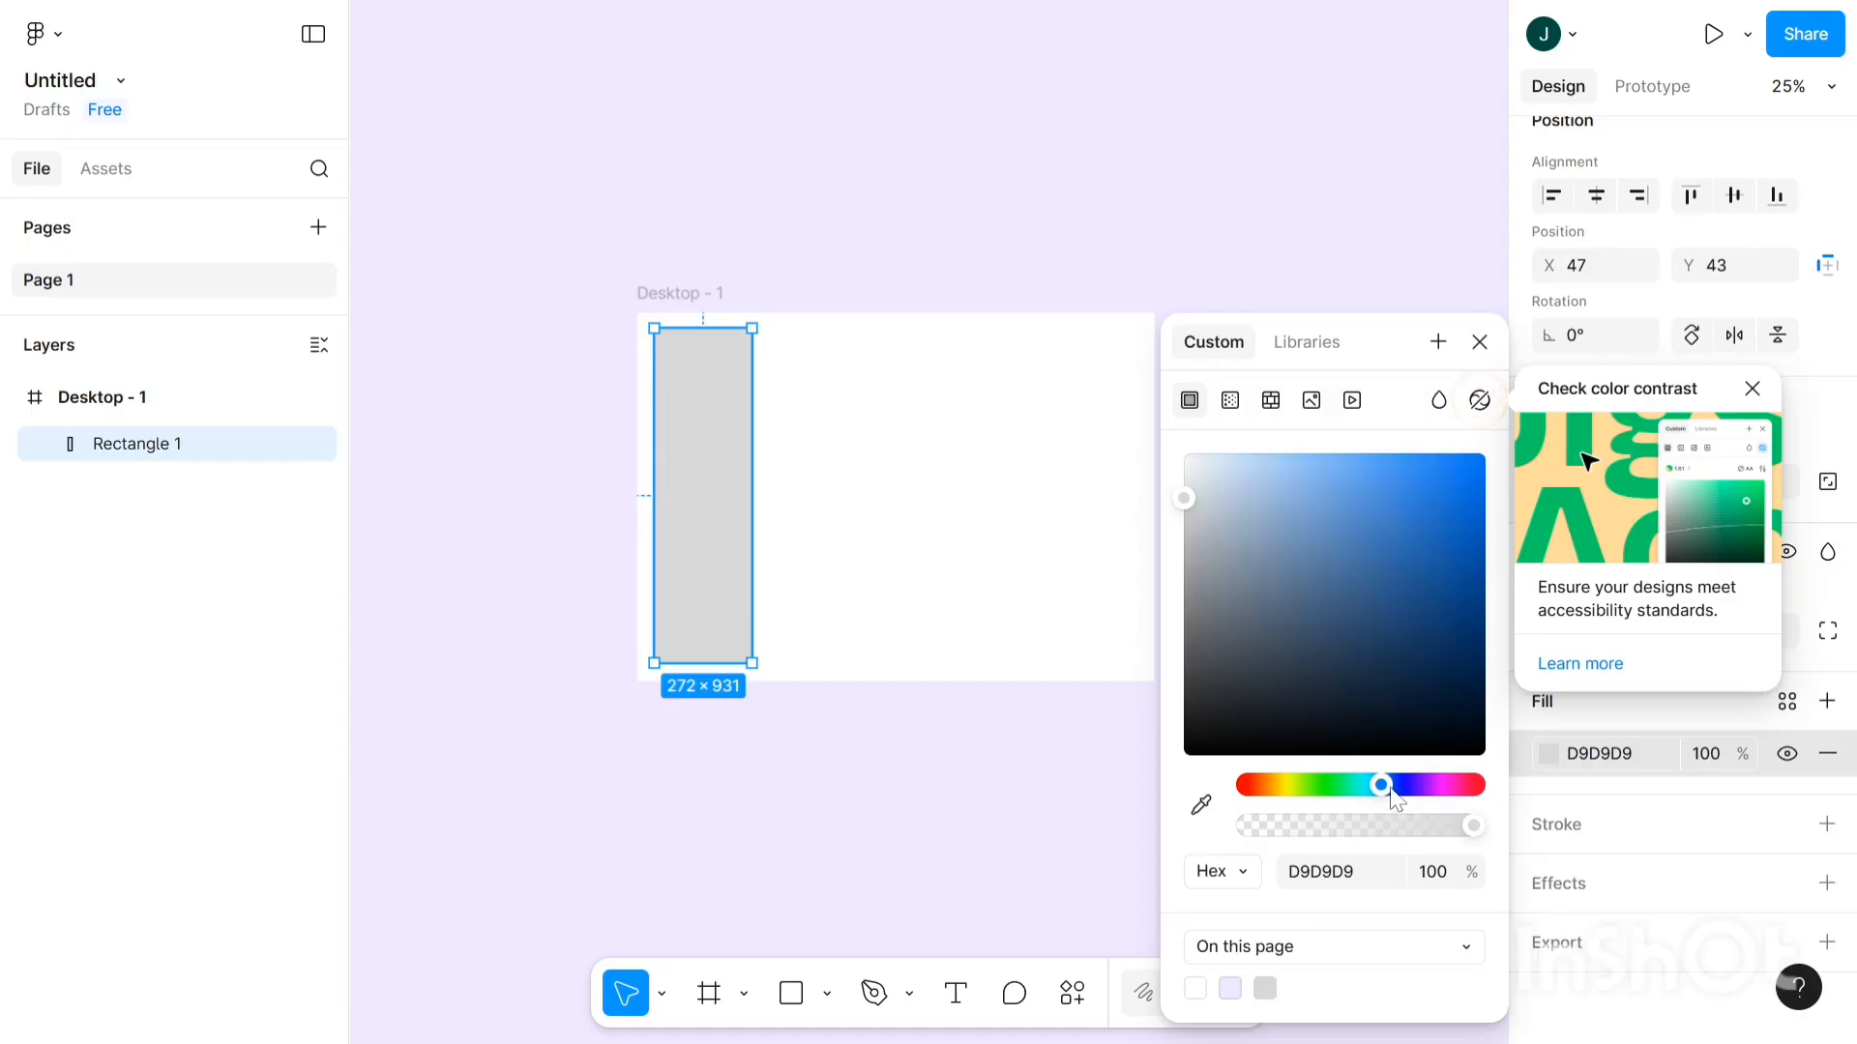
click(1436, 573)
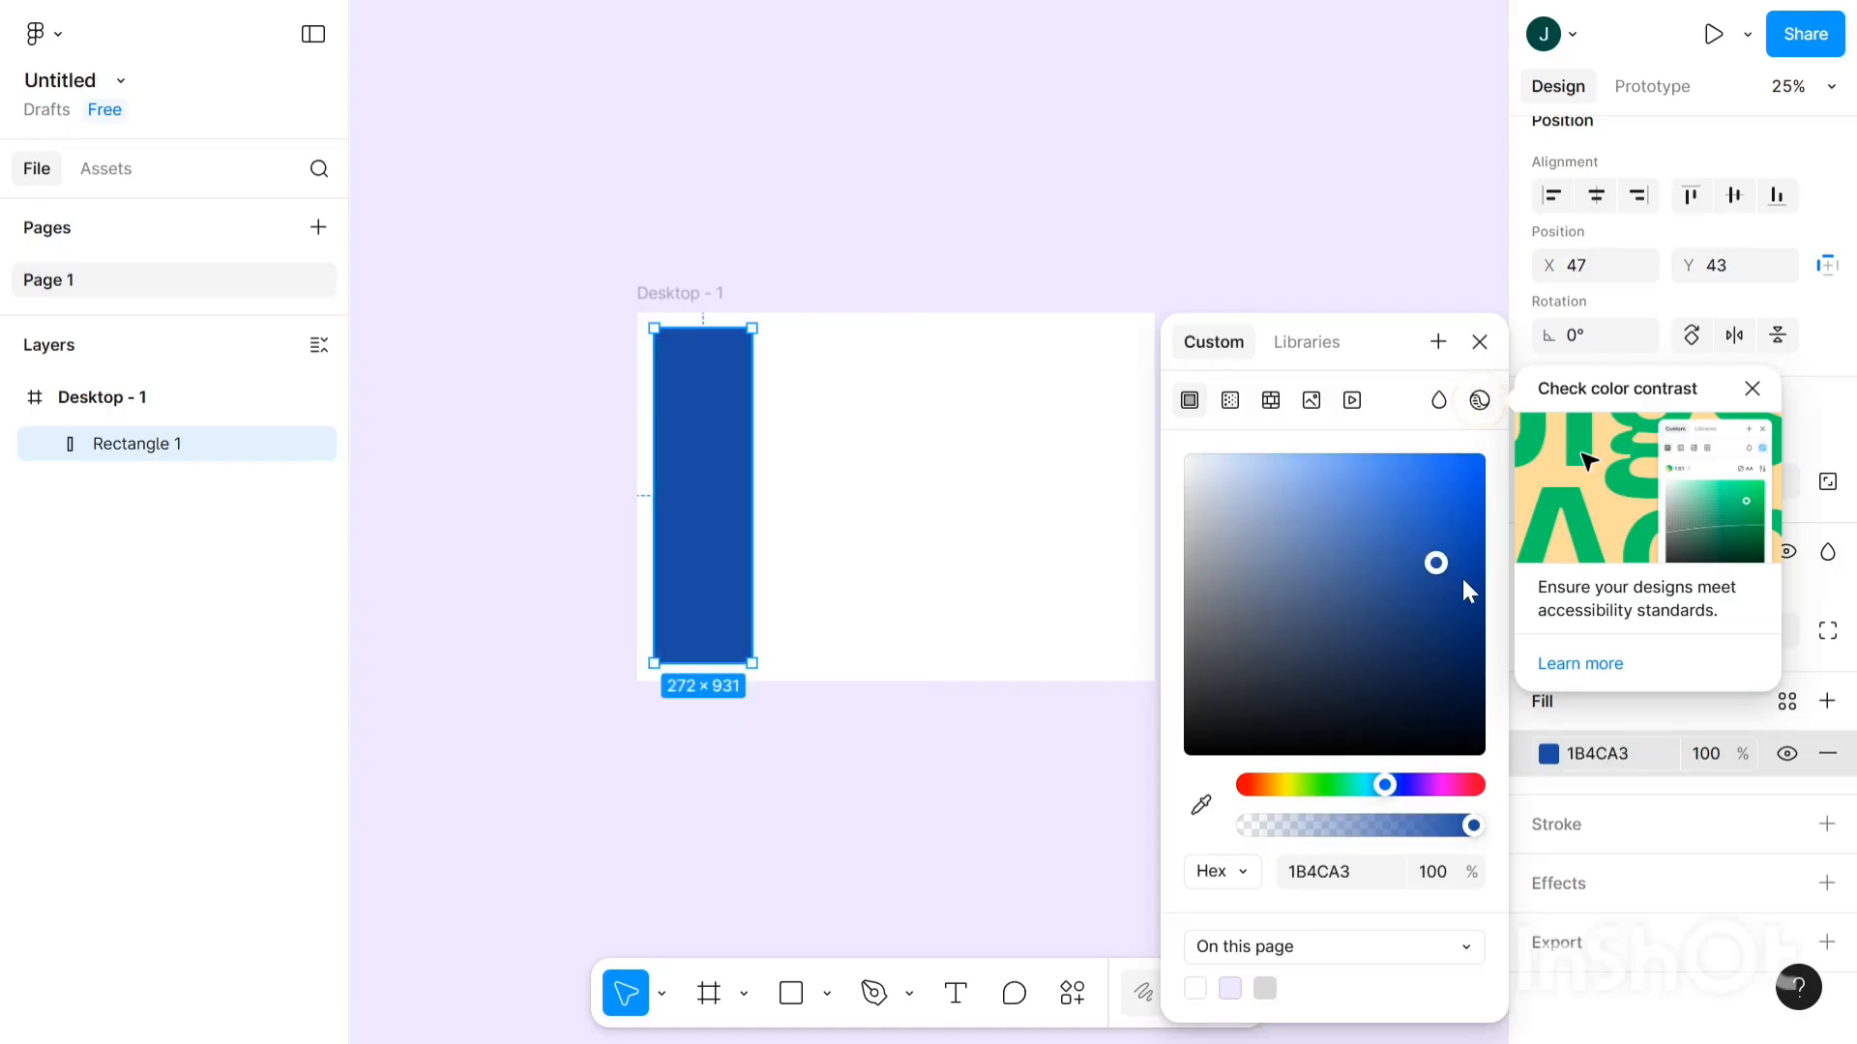
drag(1477, 592, 1469, 641)
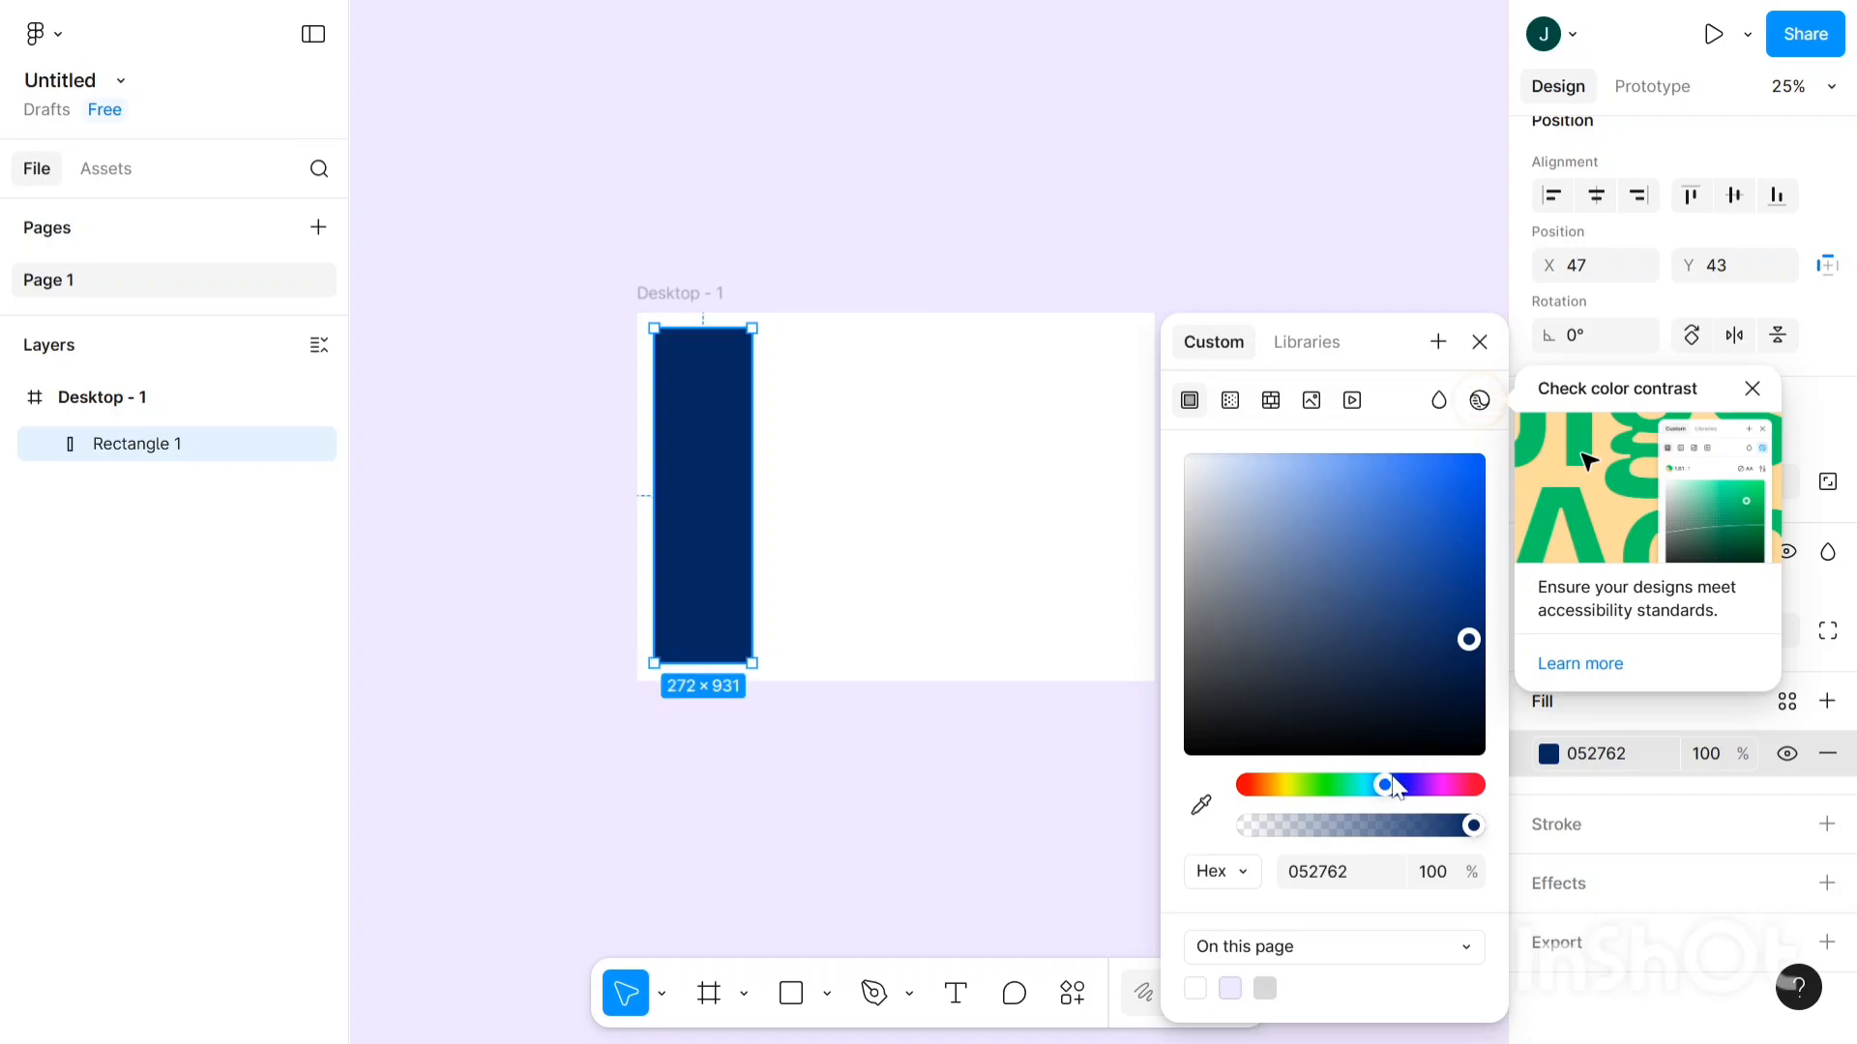
drag(1385, 788, 1376, 791)
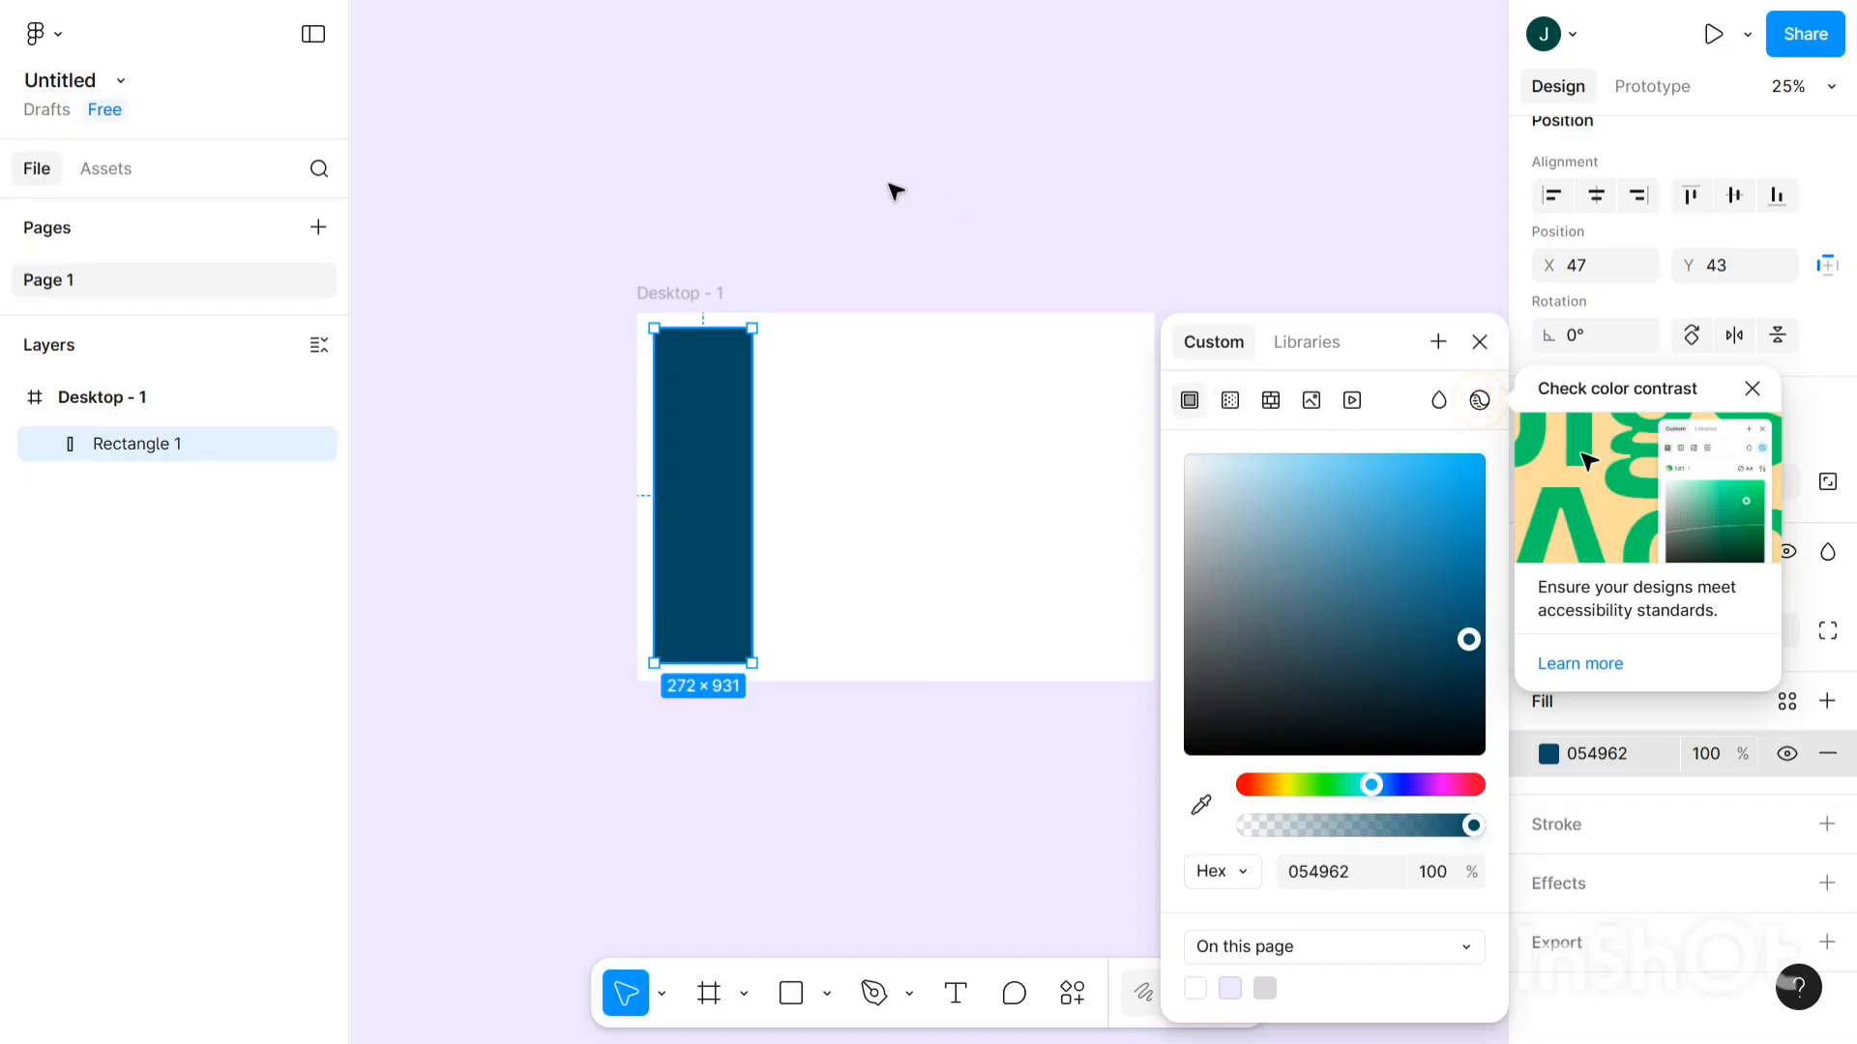
click(738, 253)
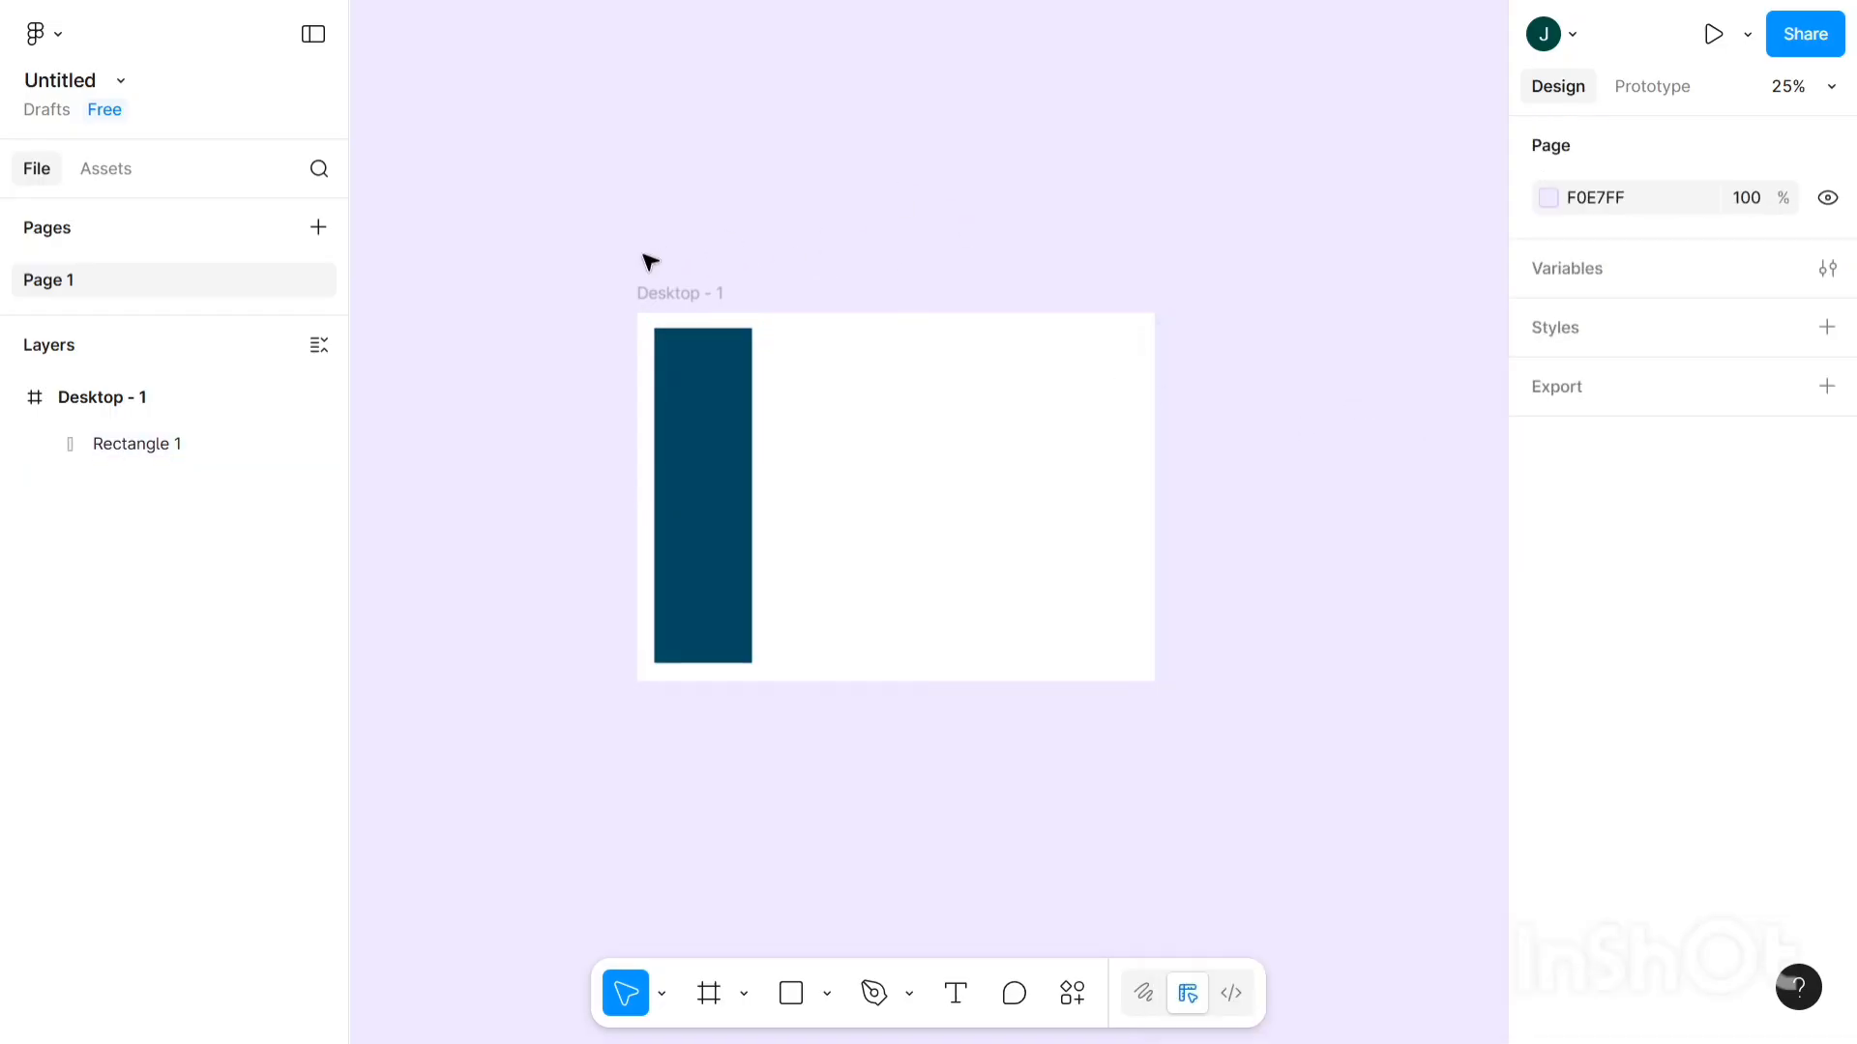
- Select the sidebar rectangle and nudge its uniform corner radius up by one
scroll(651, 257, up, 2)
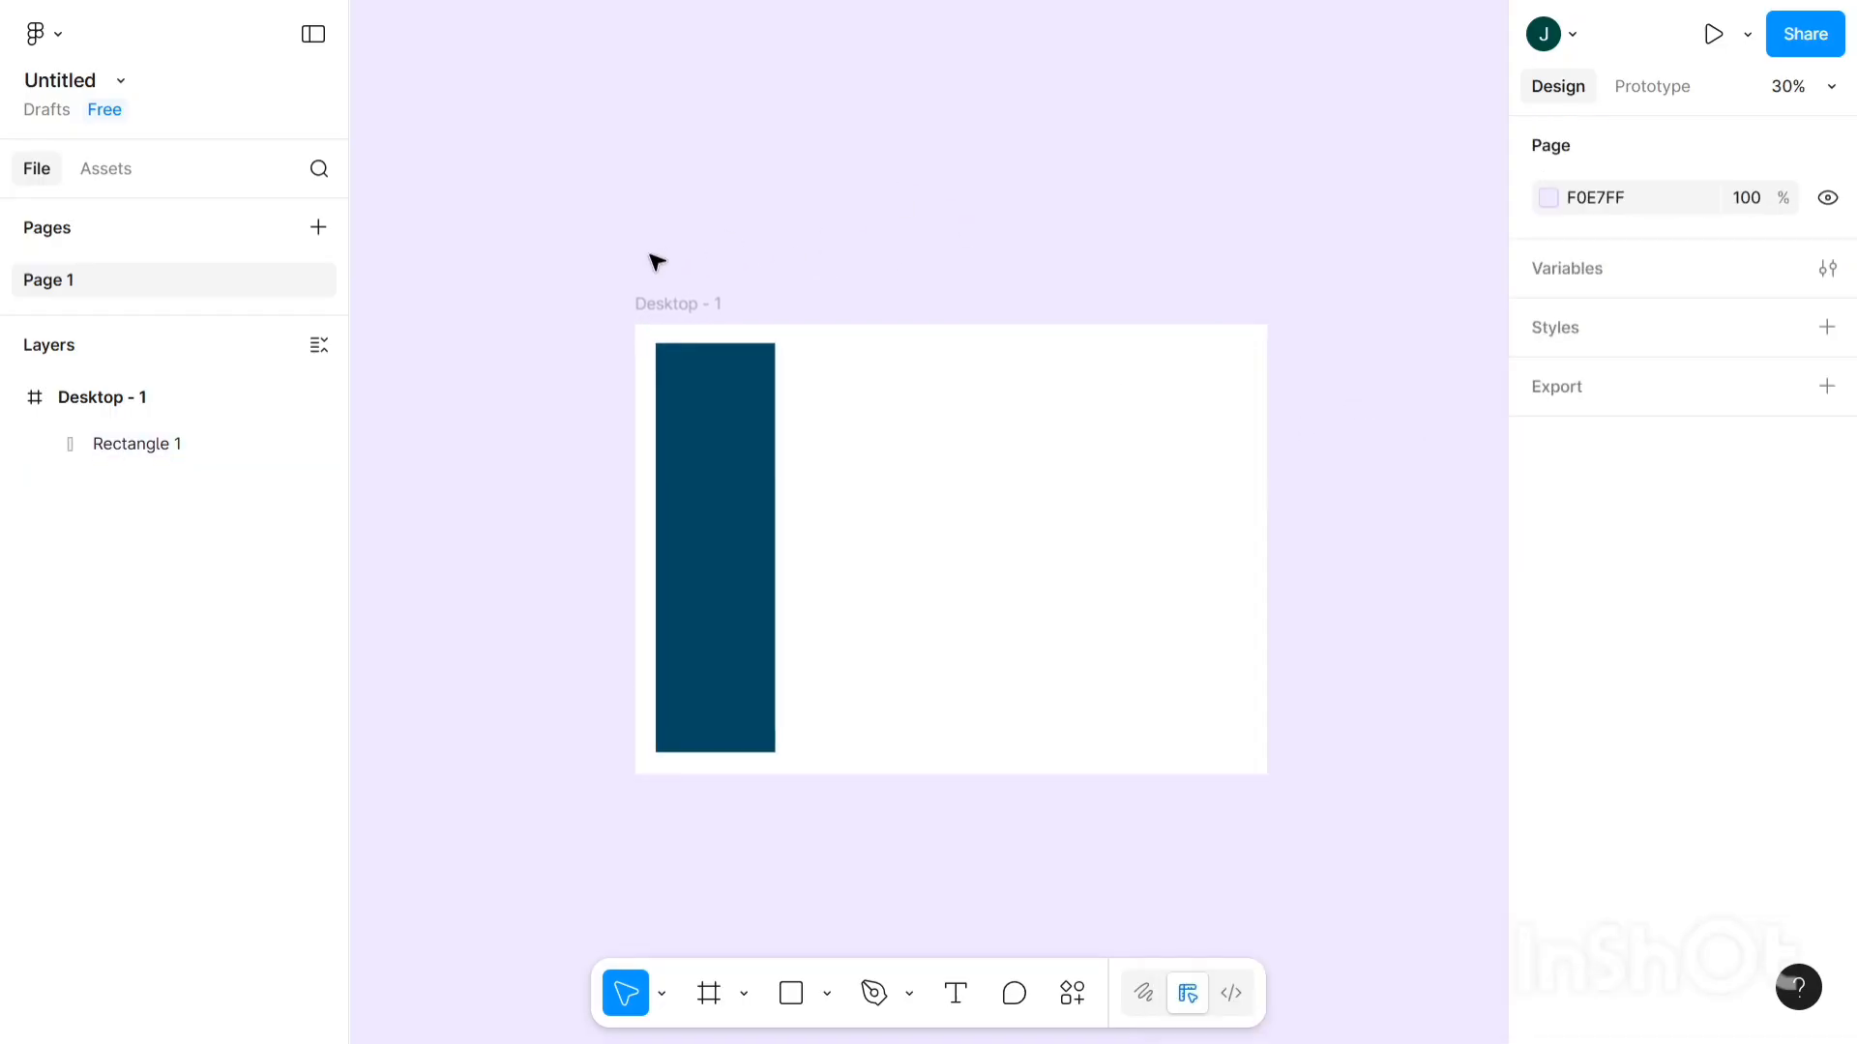
click(690, 454)
scroll(1765, 655, down, 1)
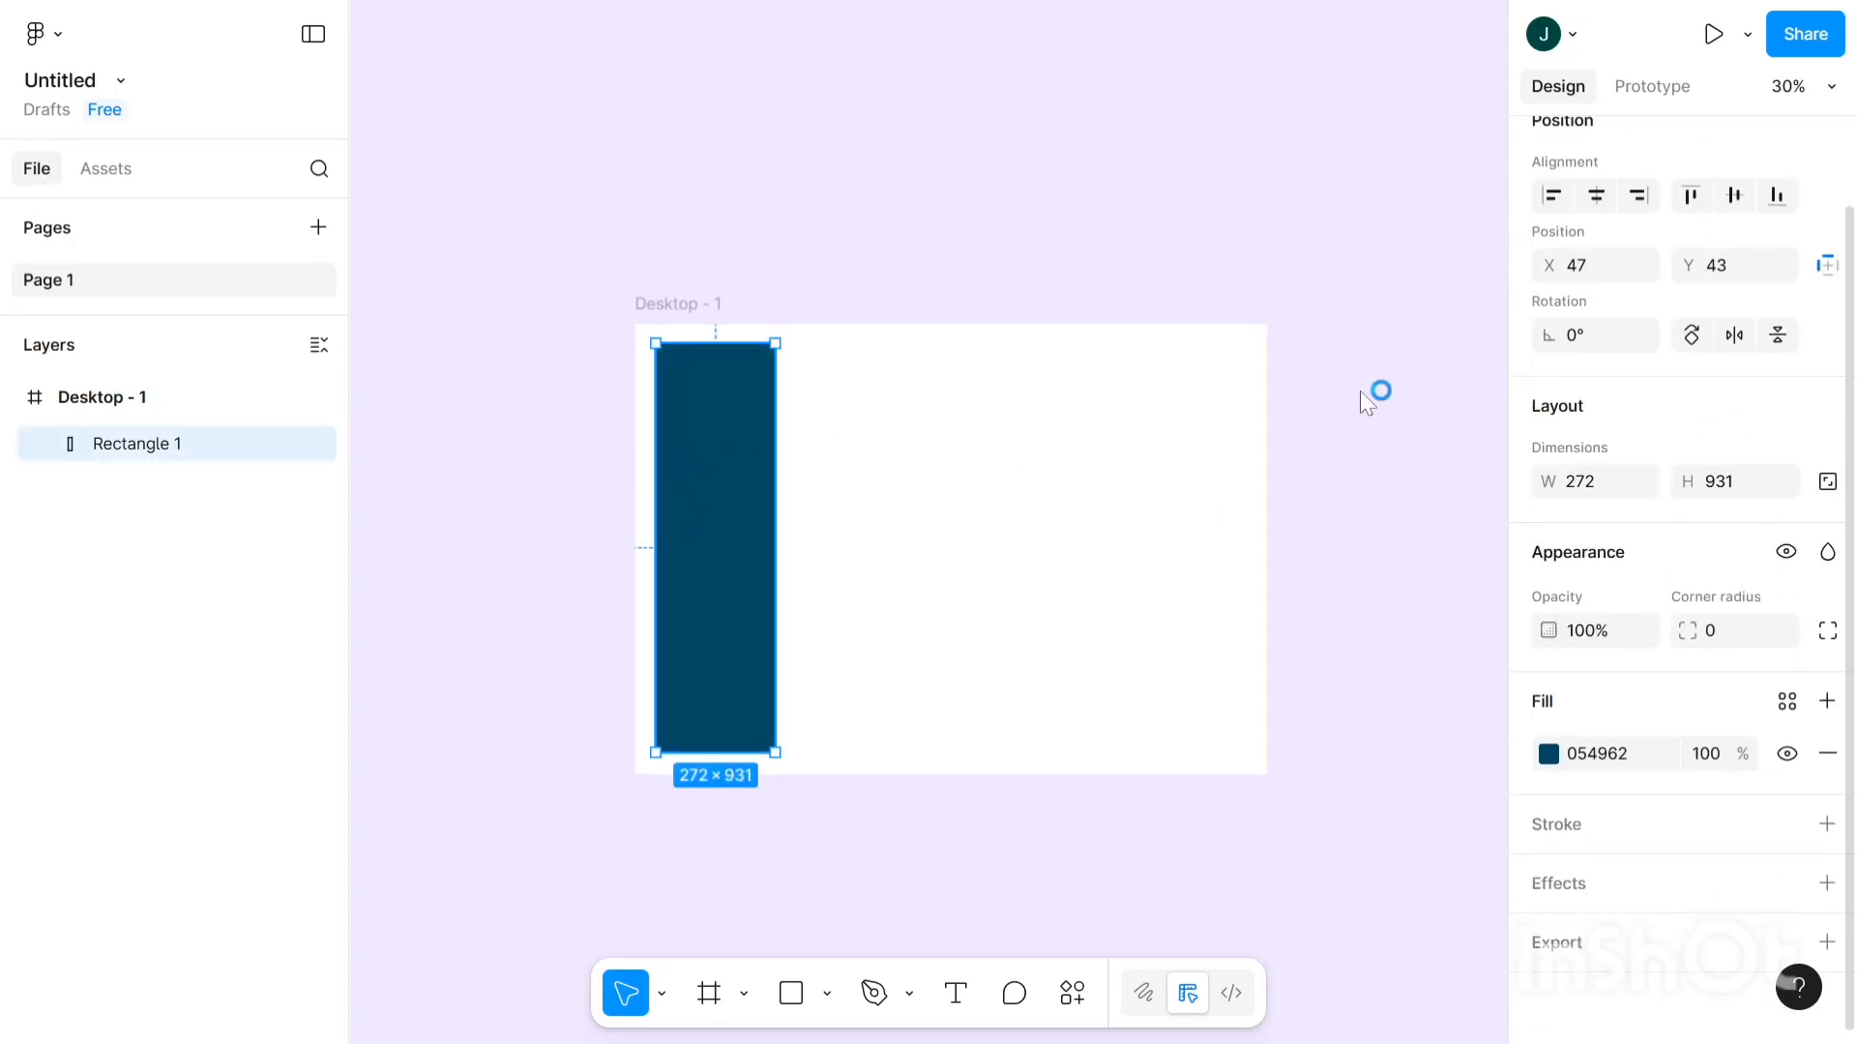
click(1745, 640)
key(Up)
click(810, 180)
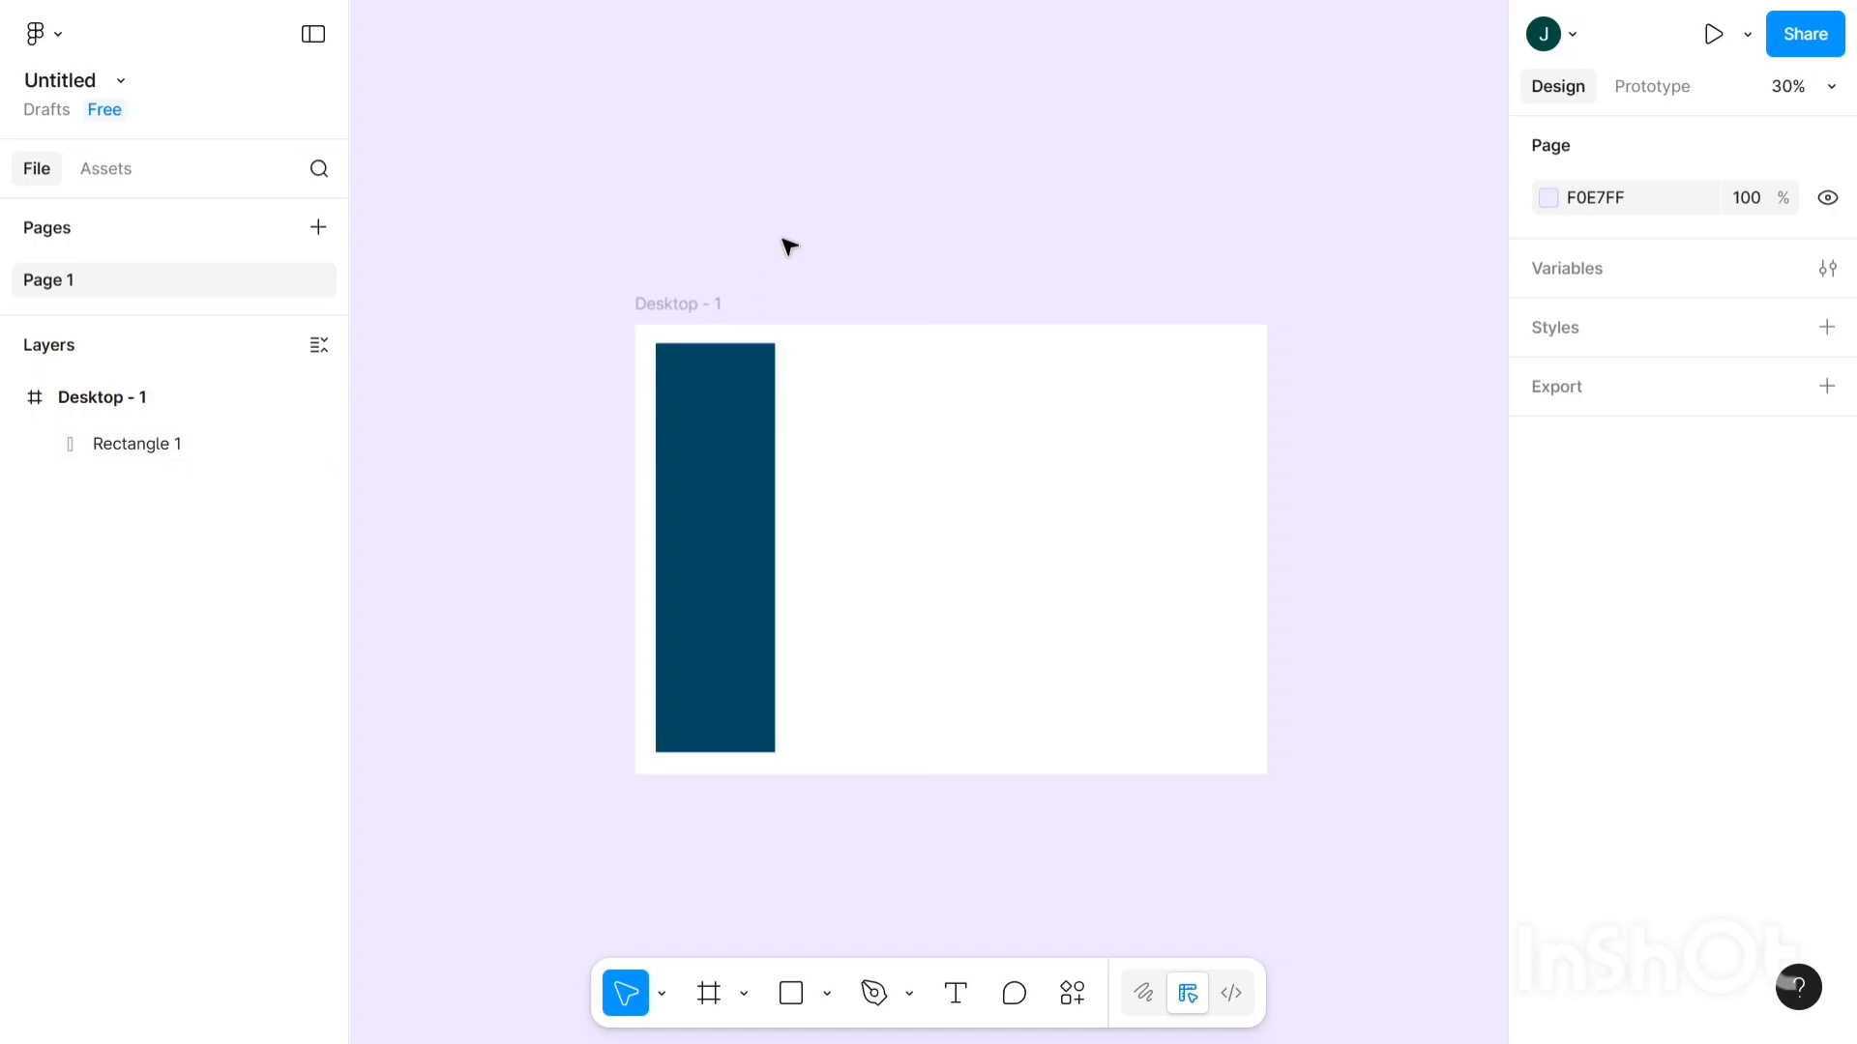
- Use individual corners: top-left and bottom-left 25, top-right and bottom-right 0
click(738, 411)
scroll(1790, 728, down, 2)
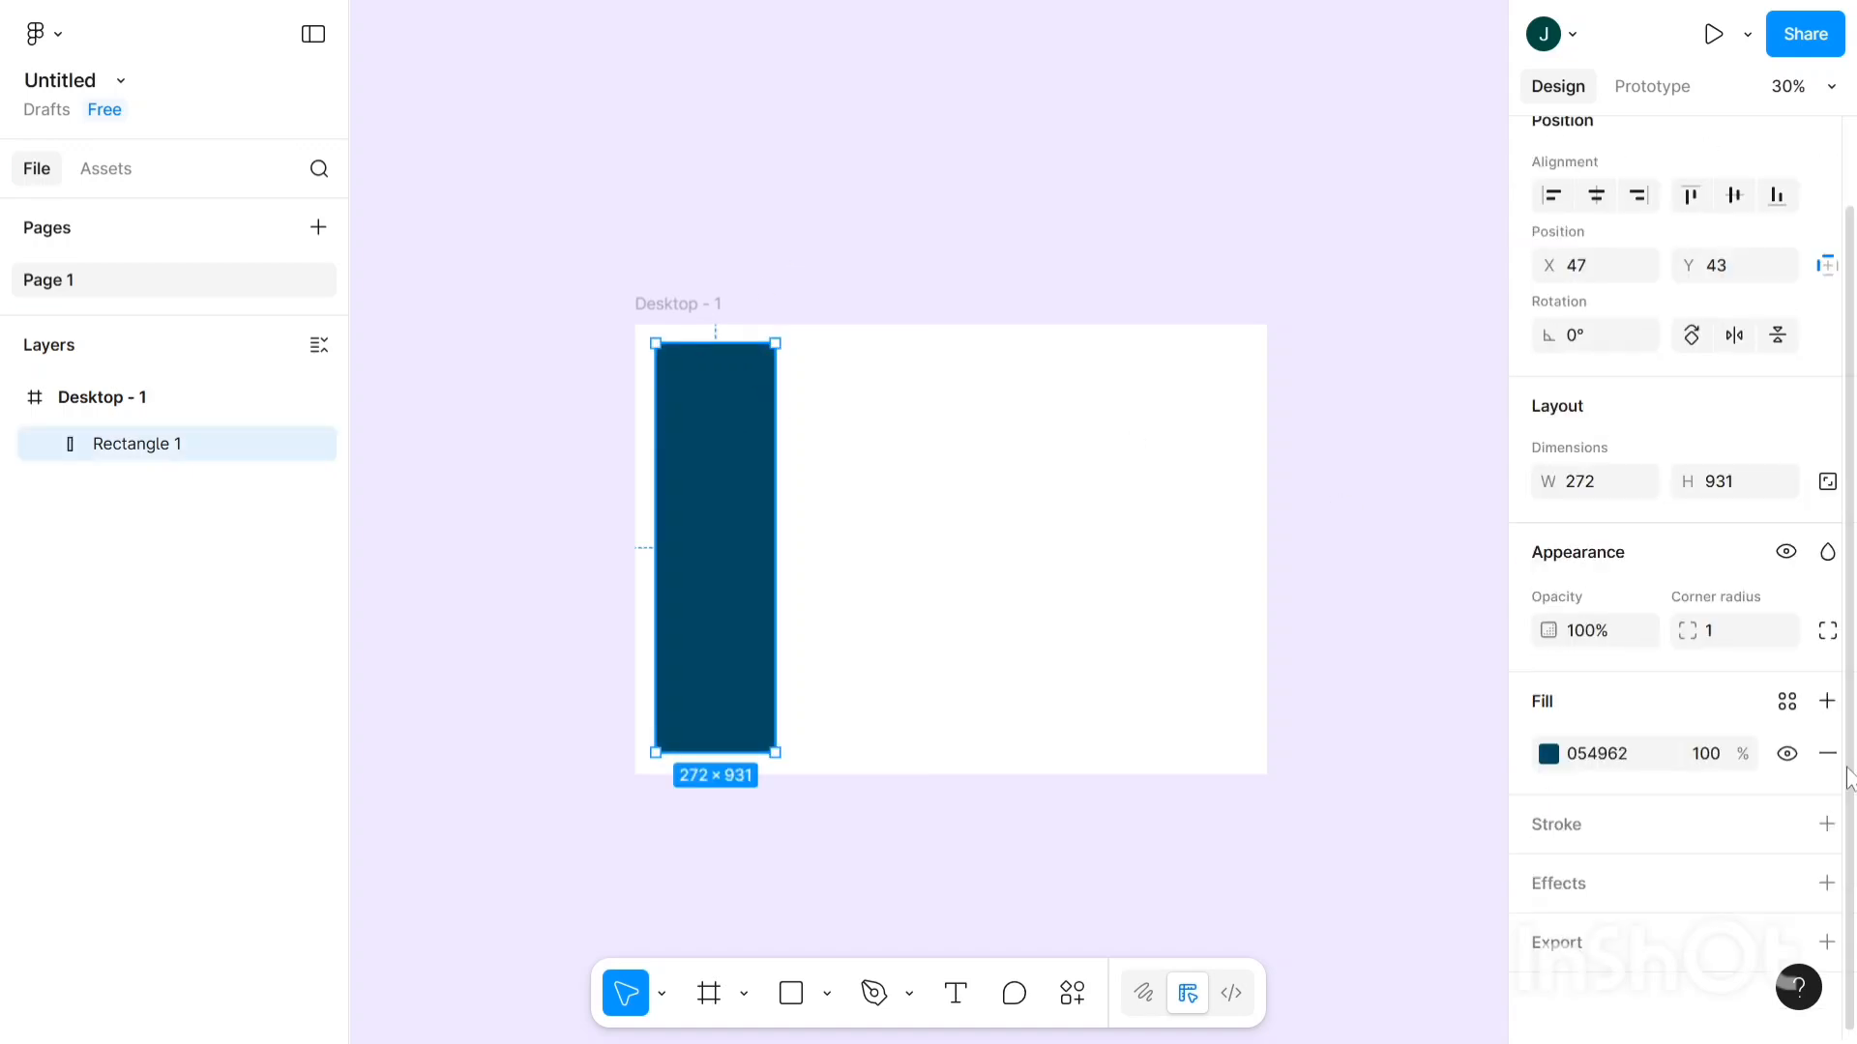
click(1828, 631)
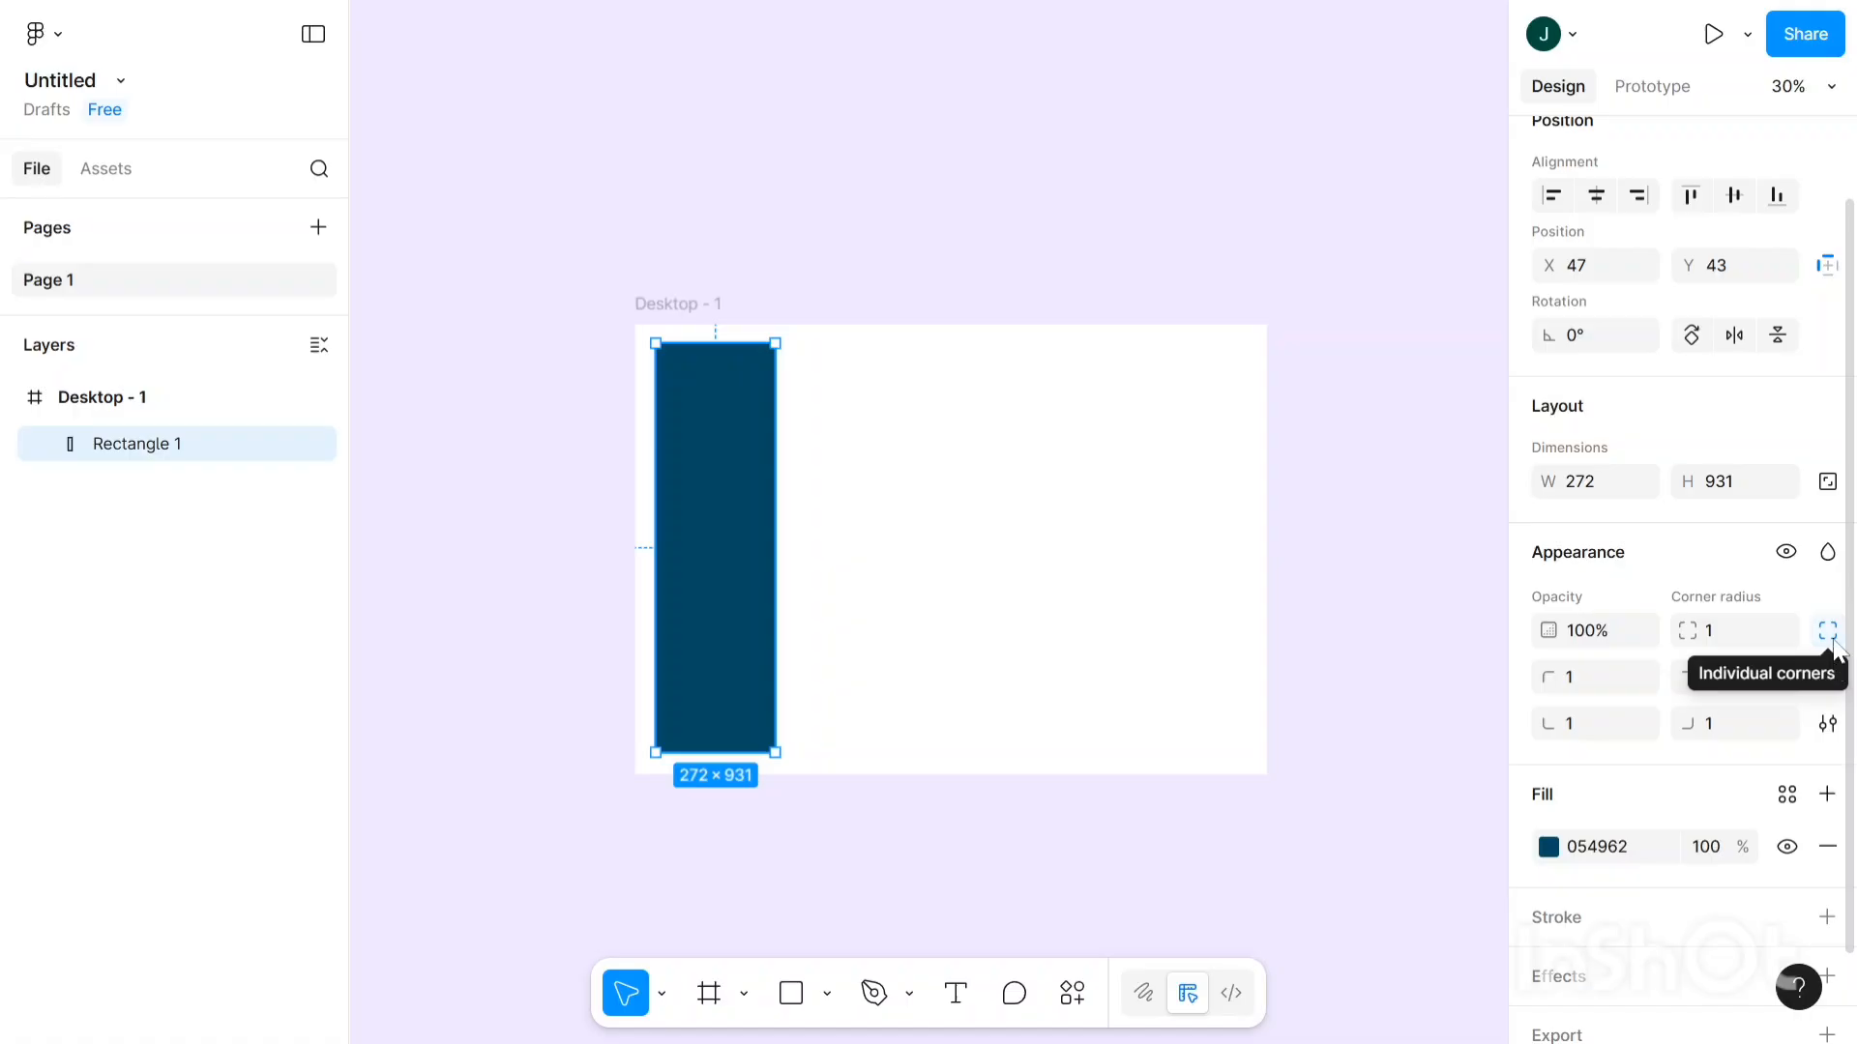
click(1577, 684)
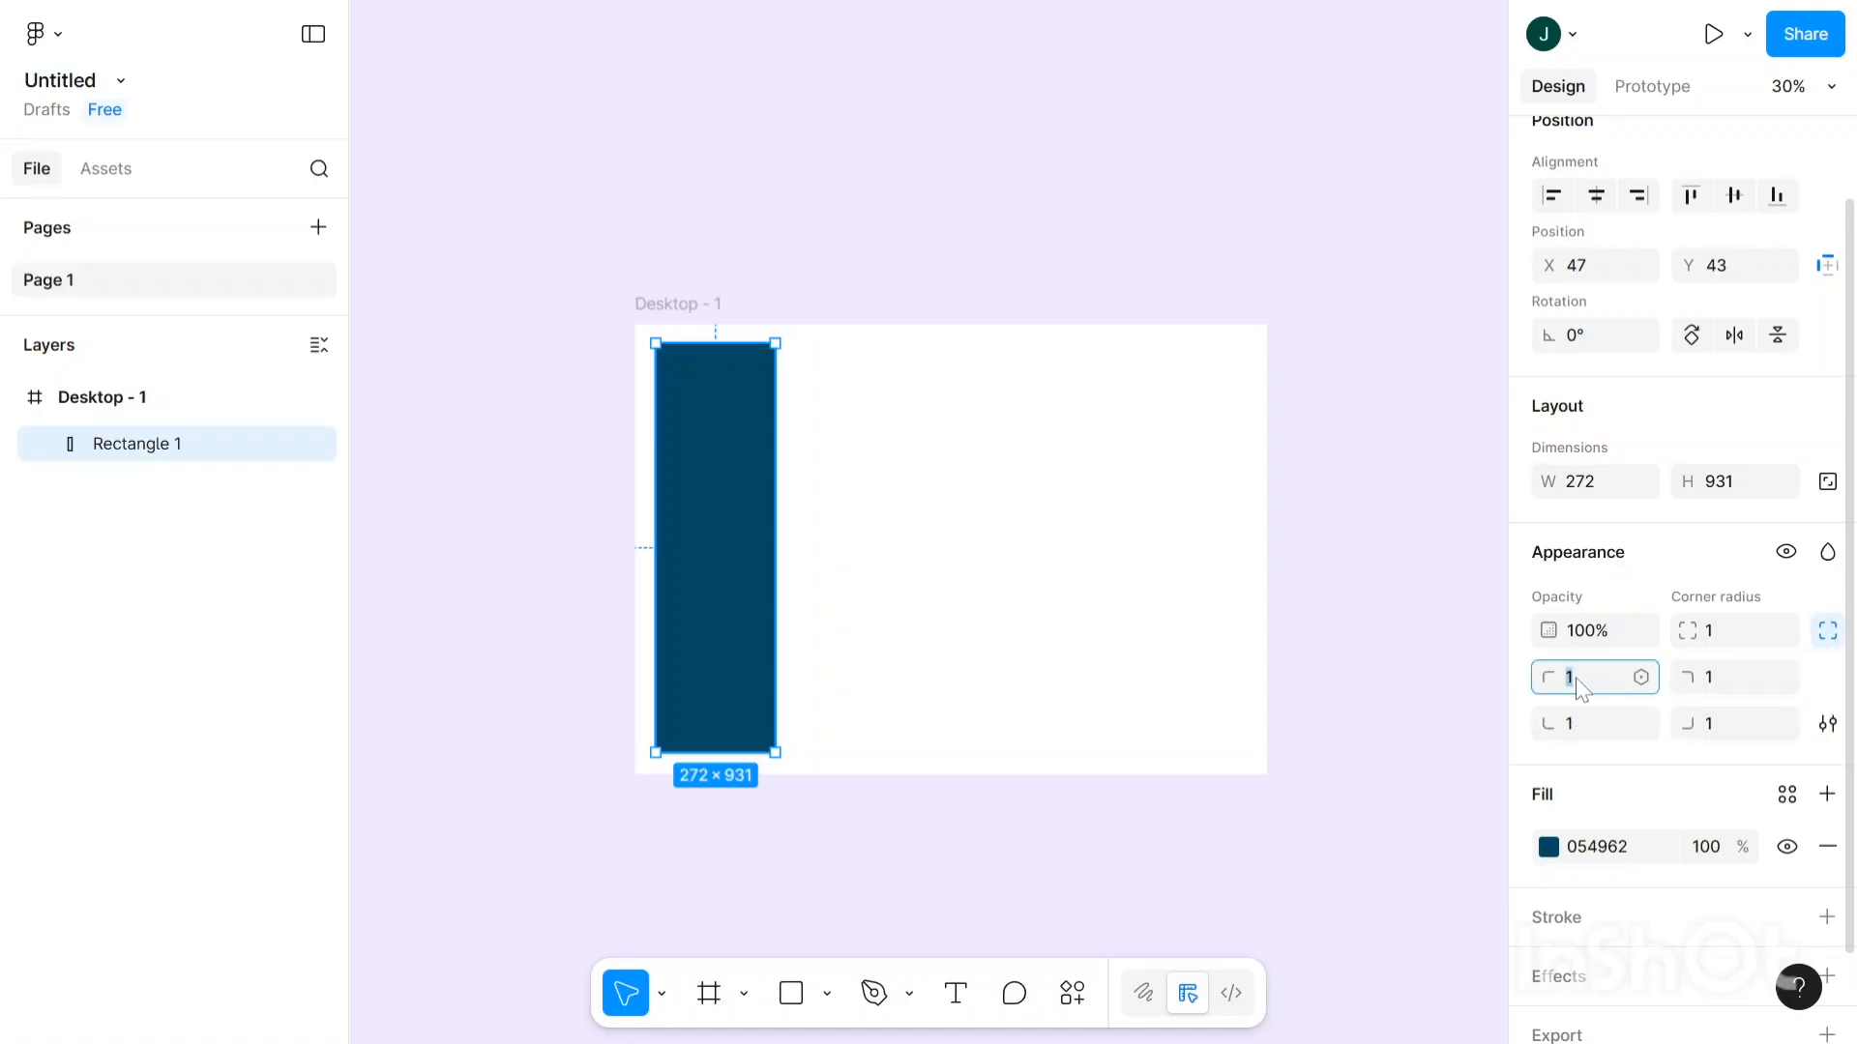
key(Up)
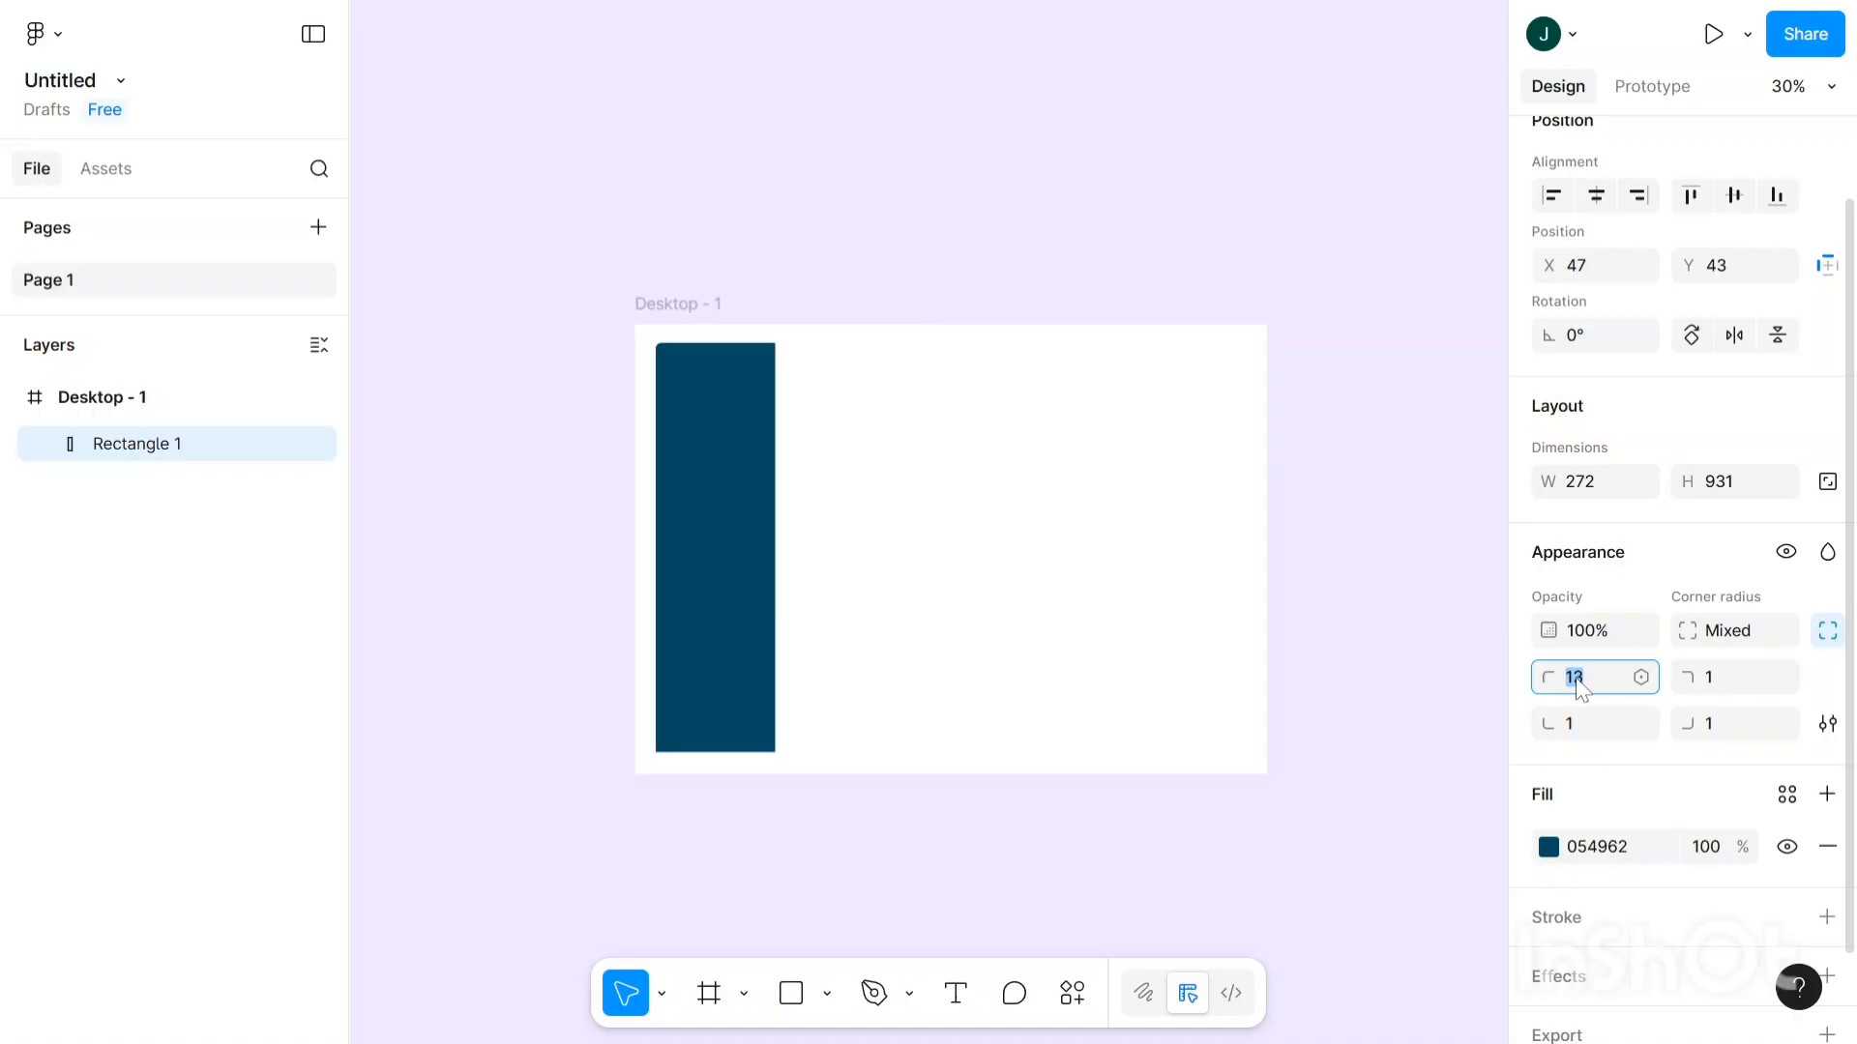
key(Up)
key(Up)
key(Up)
key(Up)
key(Up)
key(Up)
key(Up)
key(Up)
click(1596, 727)
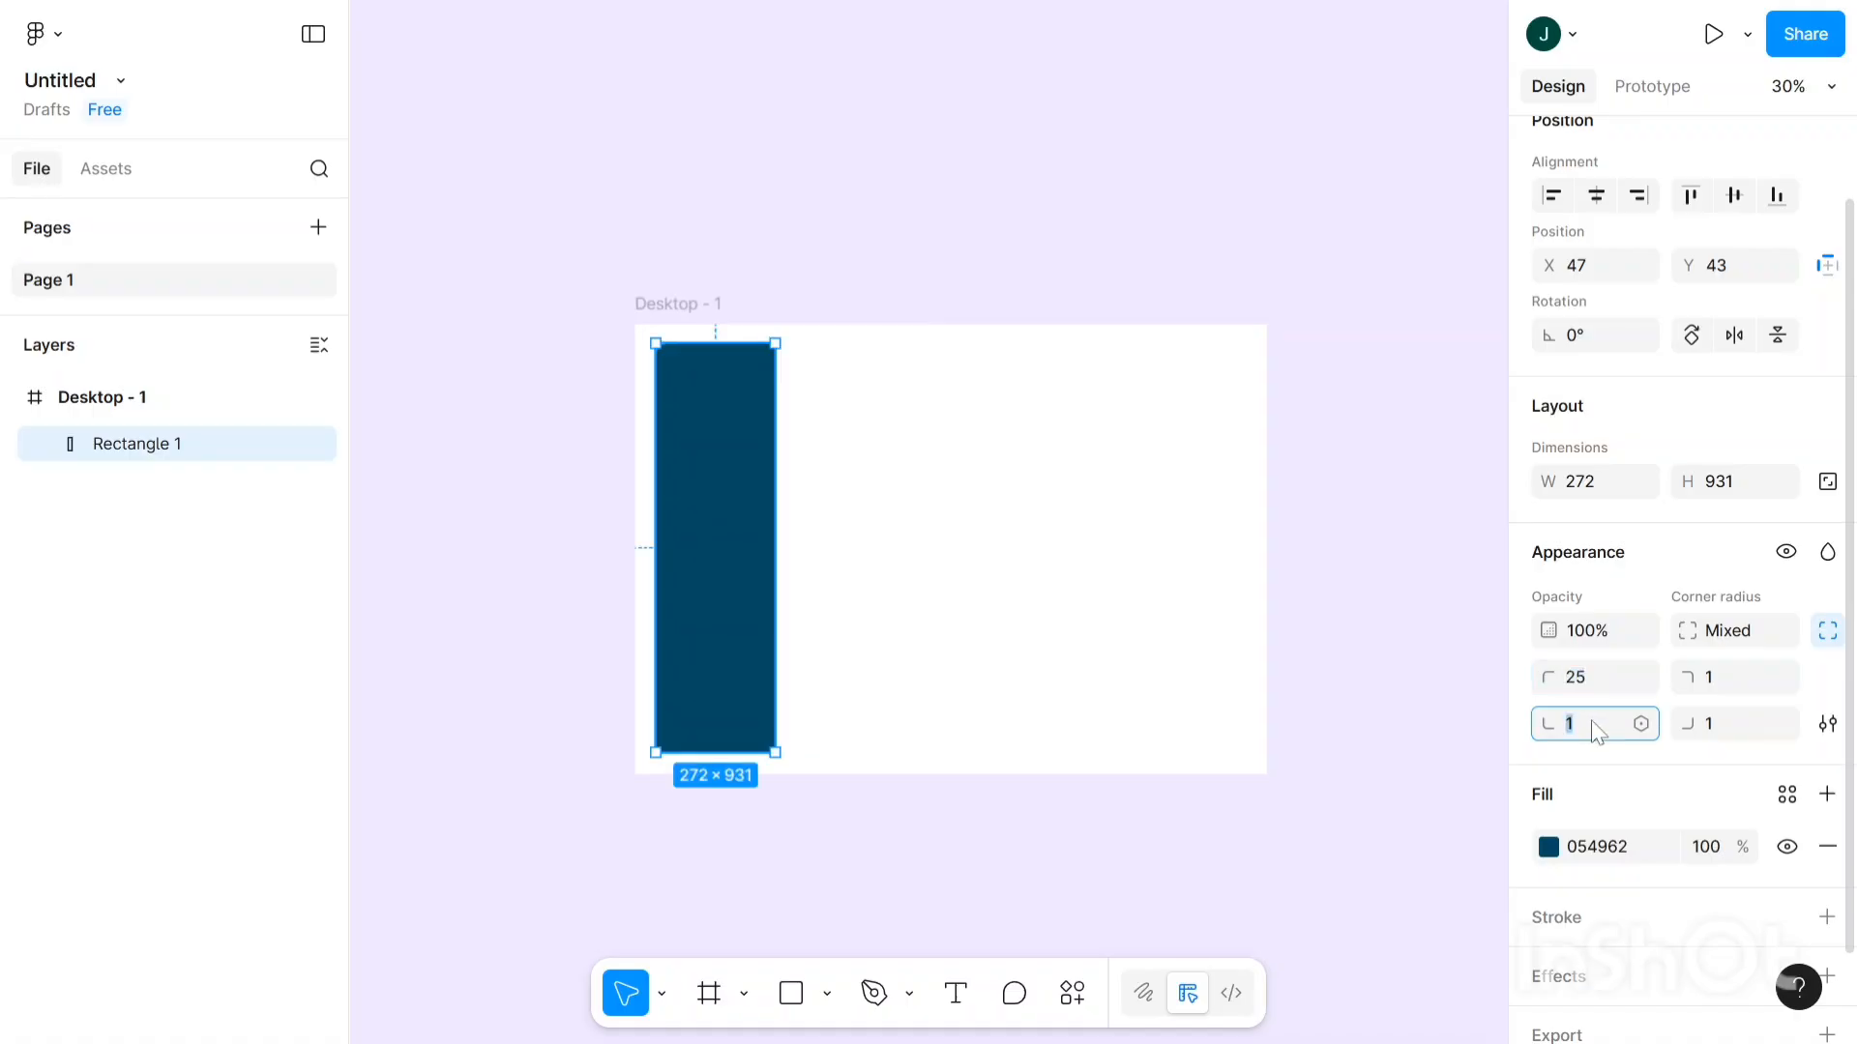
text(25)
click(1710, 685)
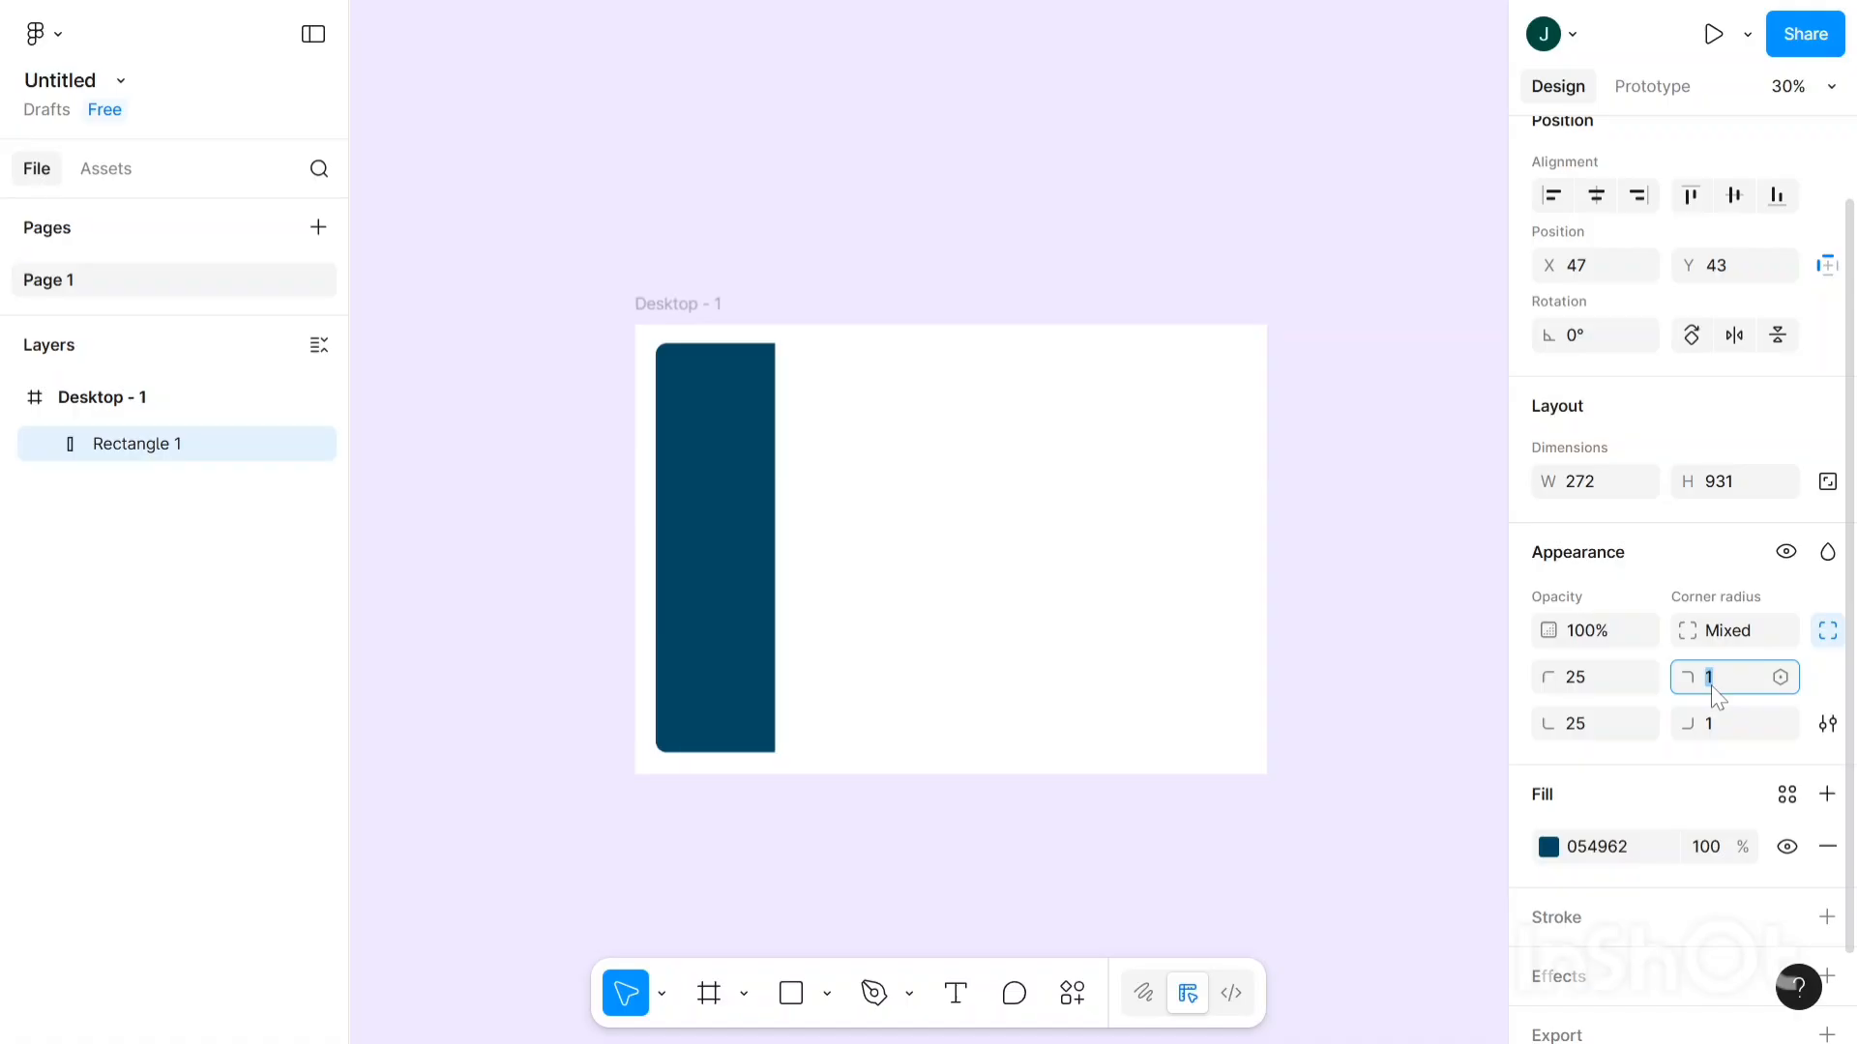
text(0)
click(1755, 728)
text(0)
click(962, 183)
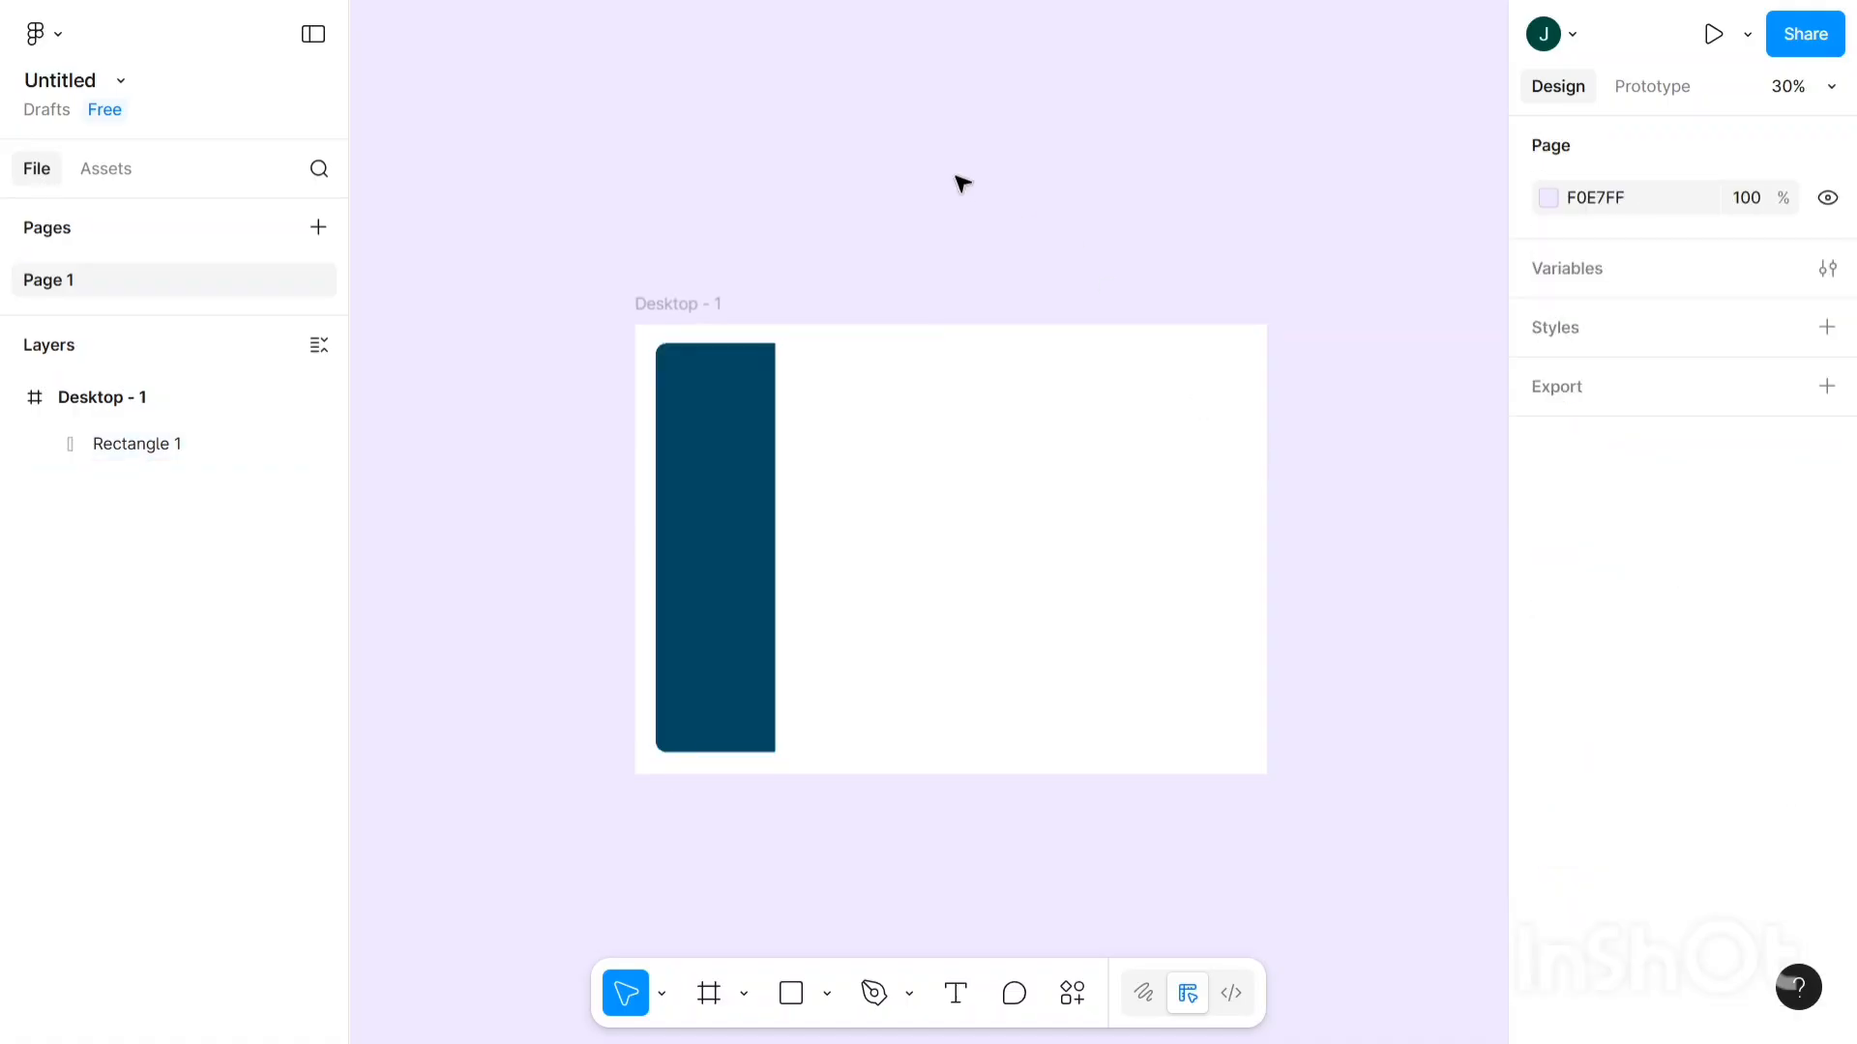
- Nudge the sidebar rectangle so it sits at X 42, Y 46 in the frame
scroll(684, 323, up, 3)
scroll(688, 325, down, 2)
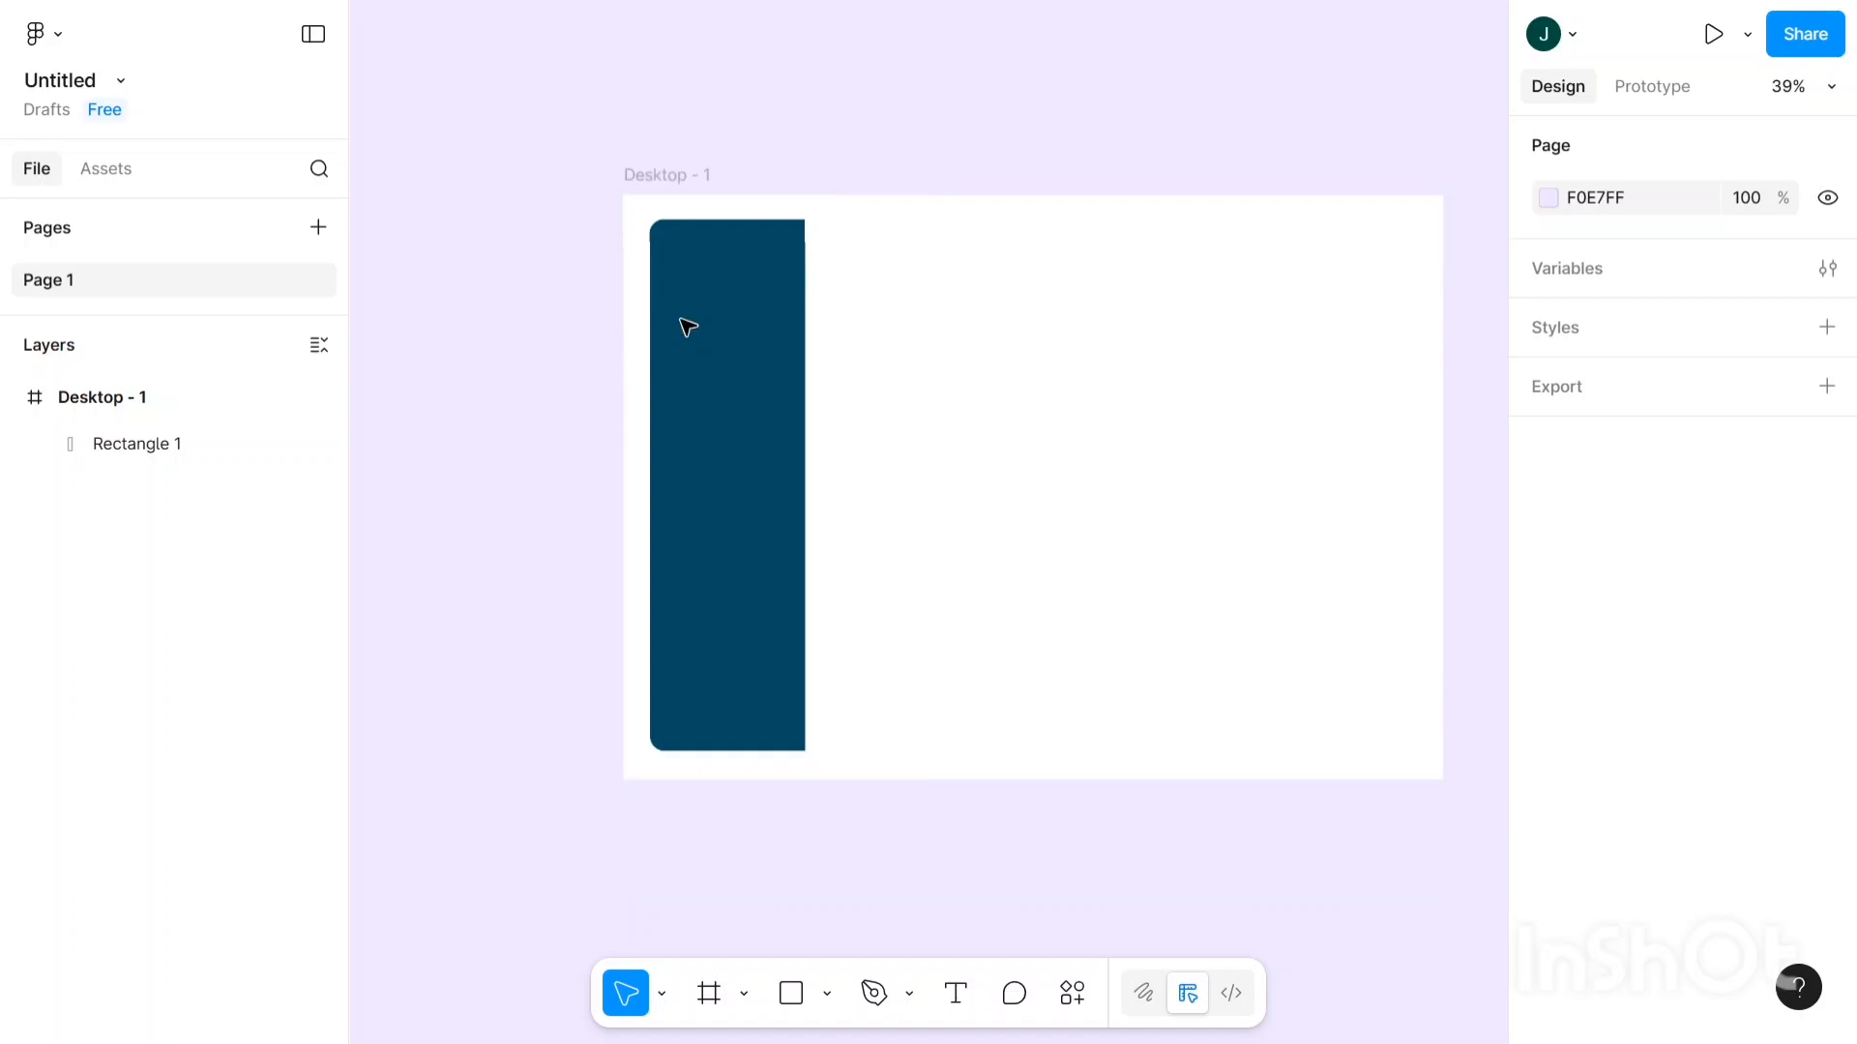
scroll(688, 326, down, 2)
scroll(687, 323, right, 4)
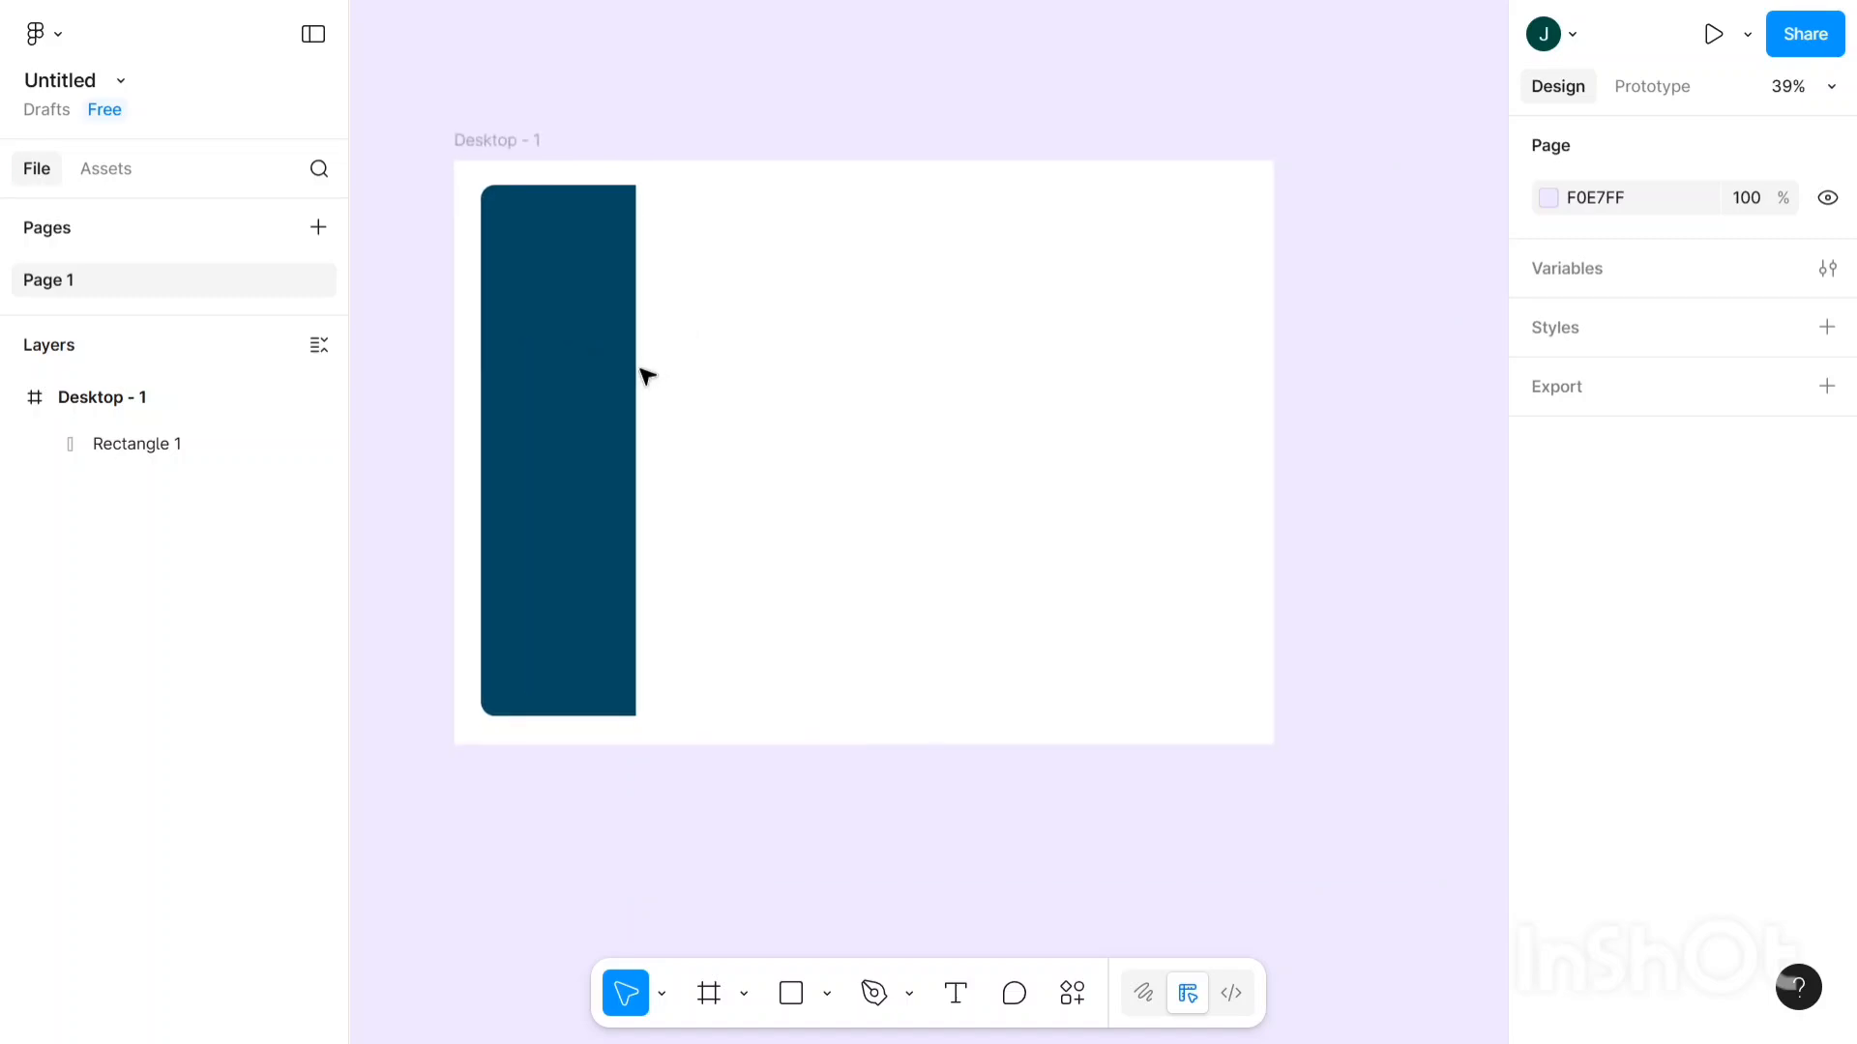
click(589, 381)
drag(589, 366, 590, 388)
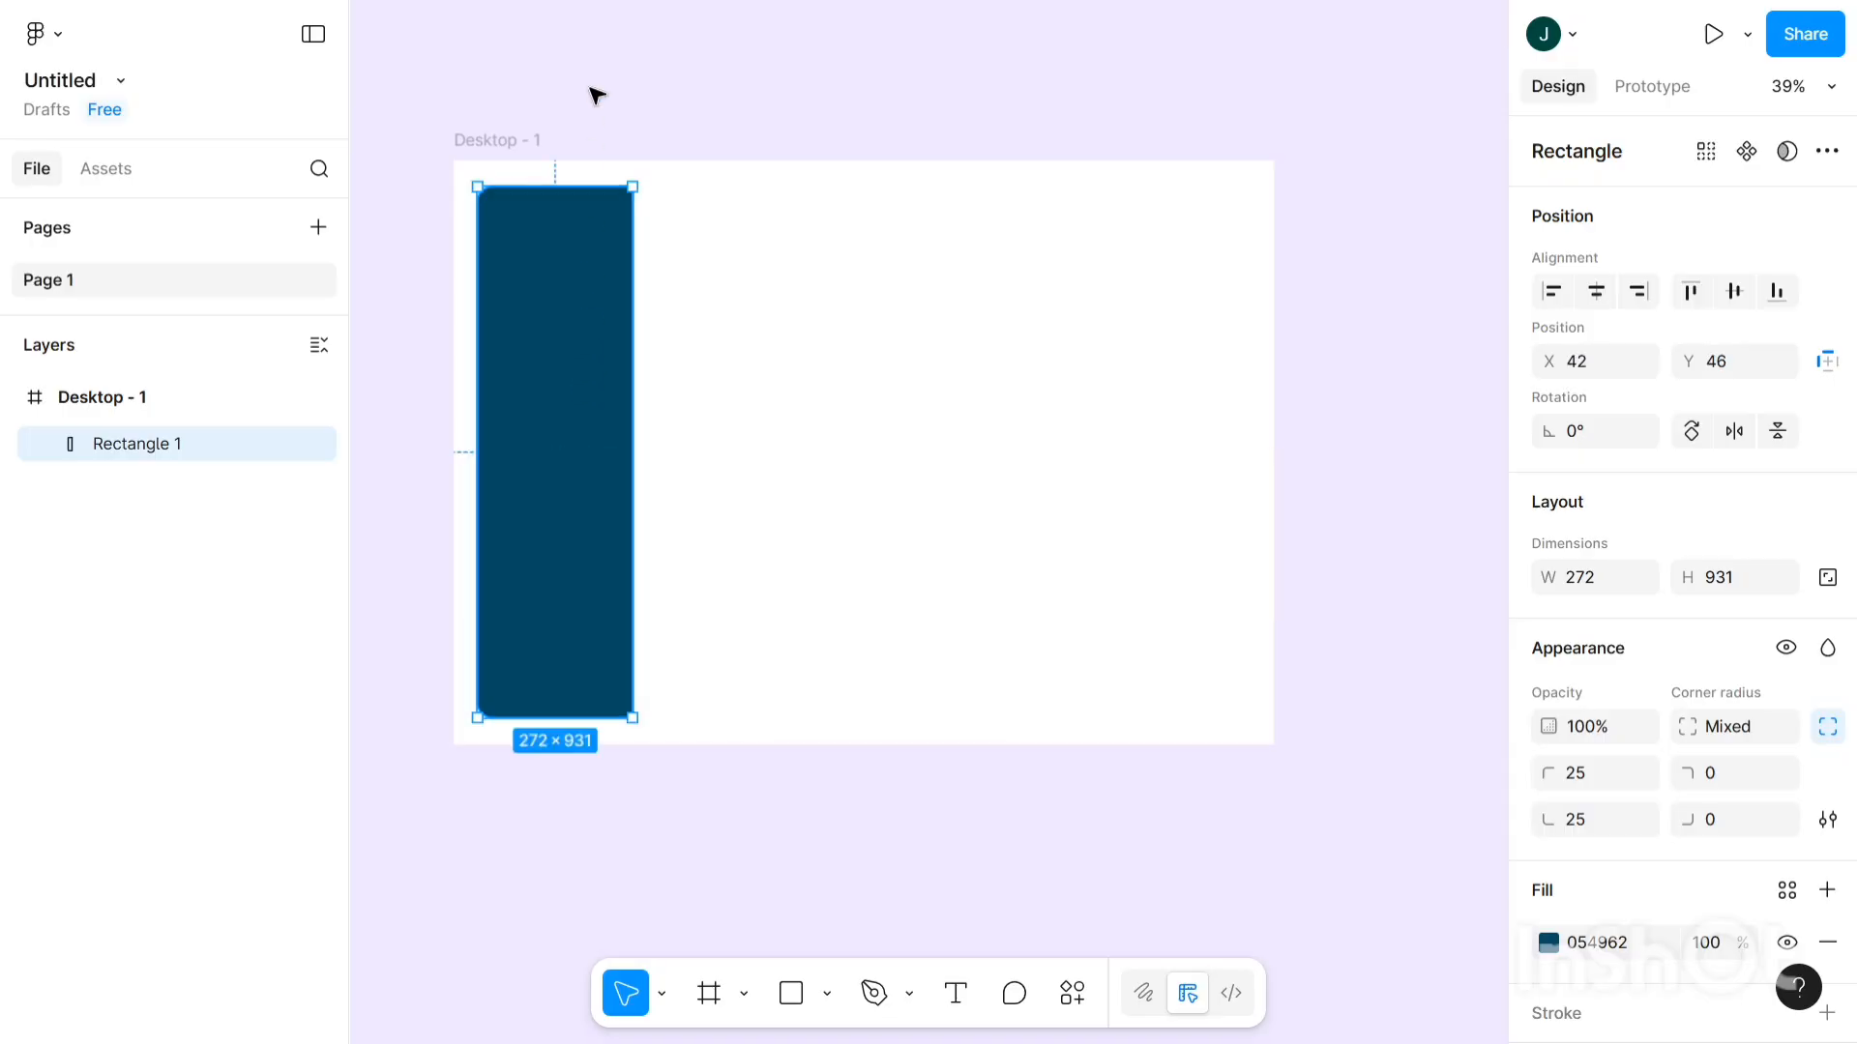
click(597, 94)
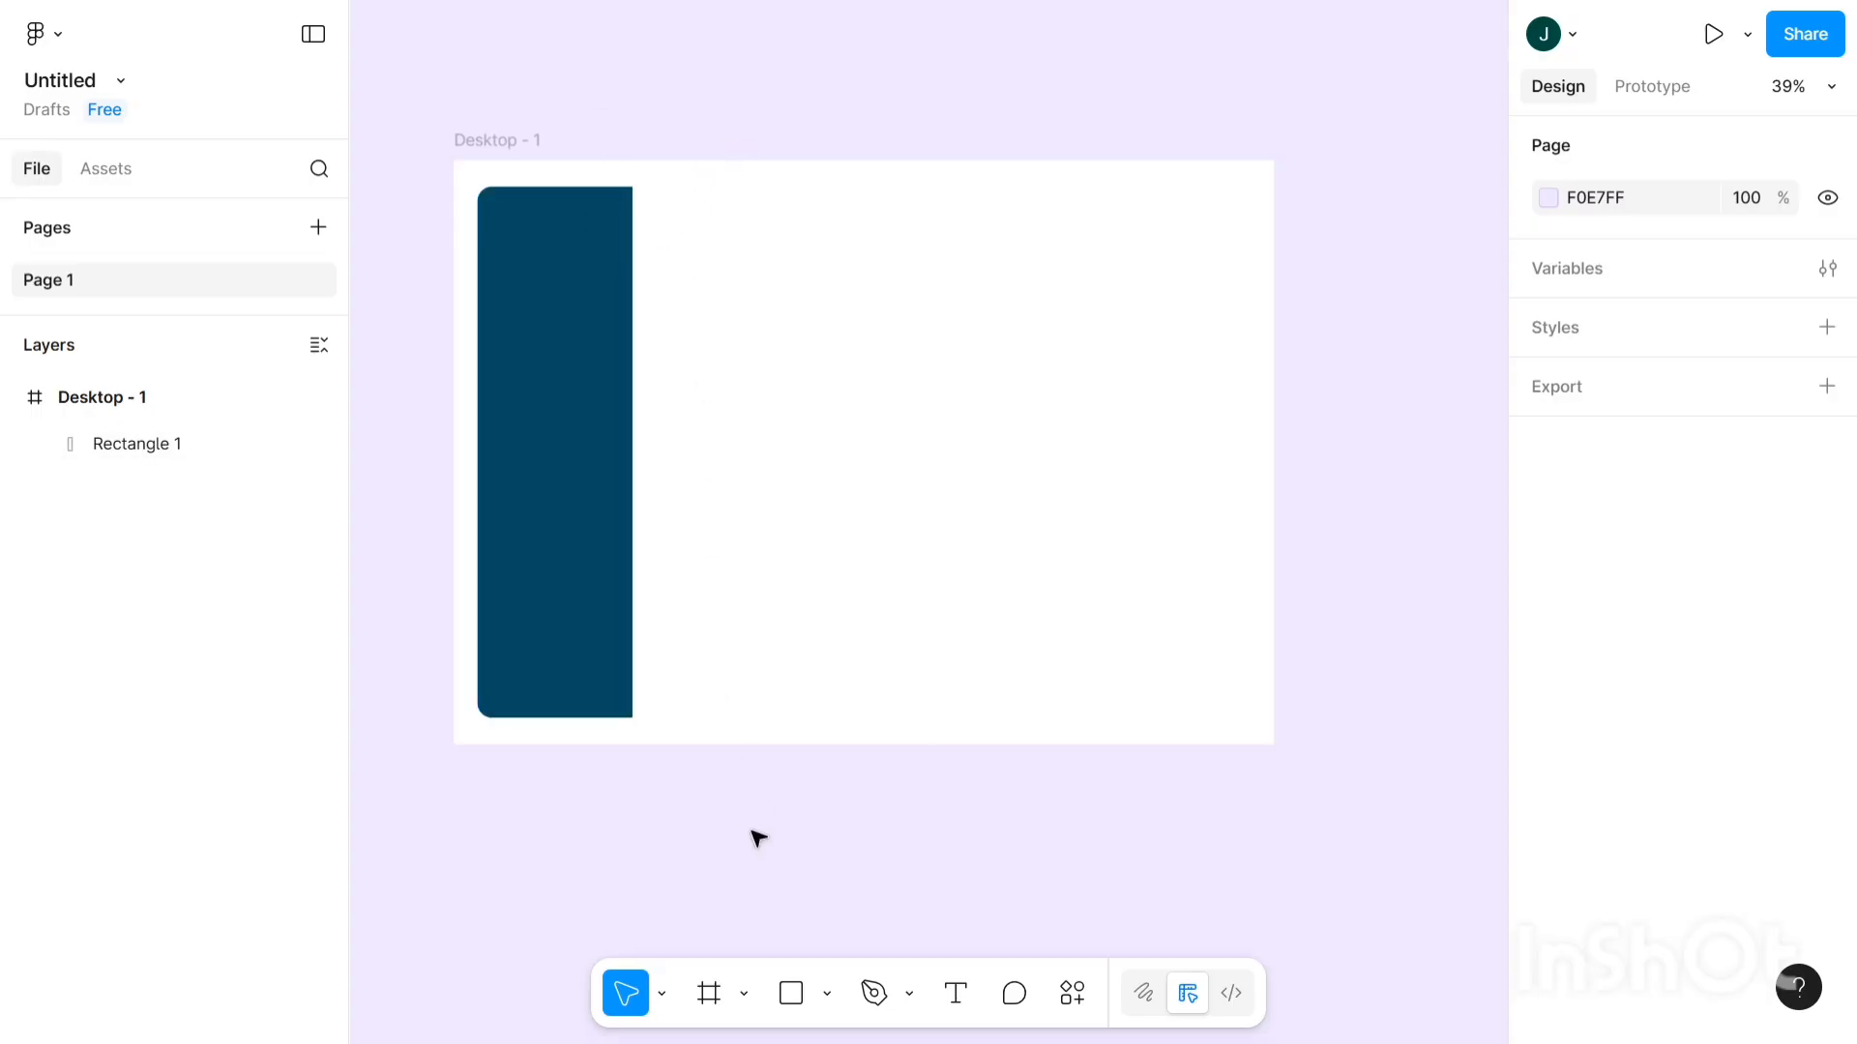
- Draw Rectangle 2 from the sidebar's top-right corner and stretch it to 1078×931
click(790, 1006)
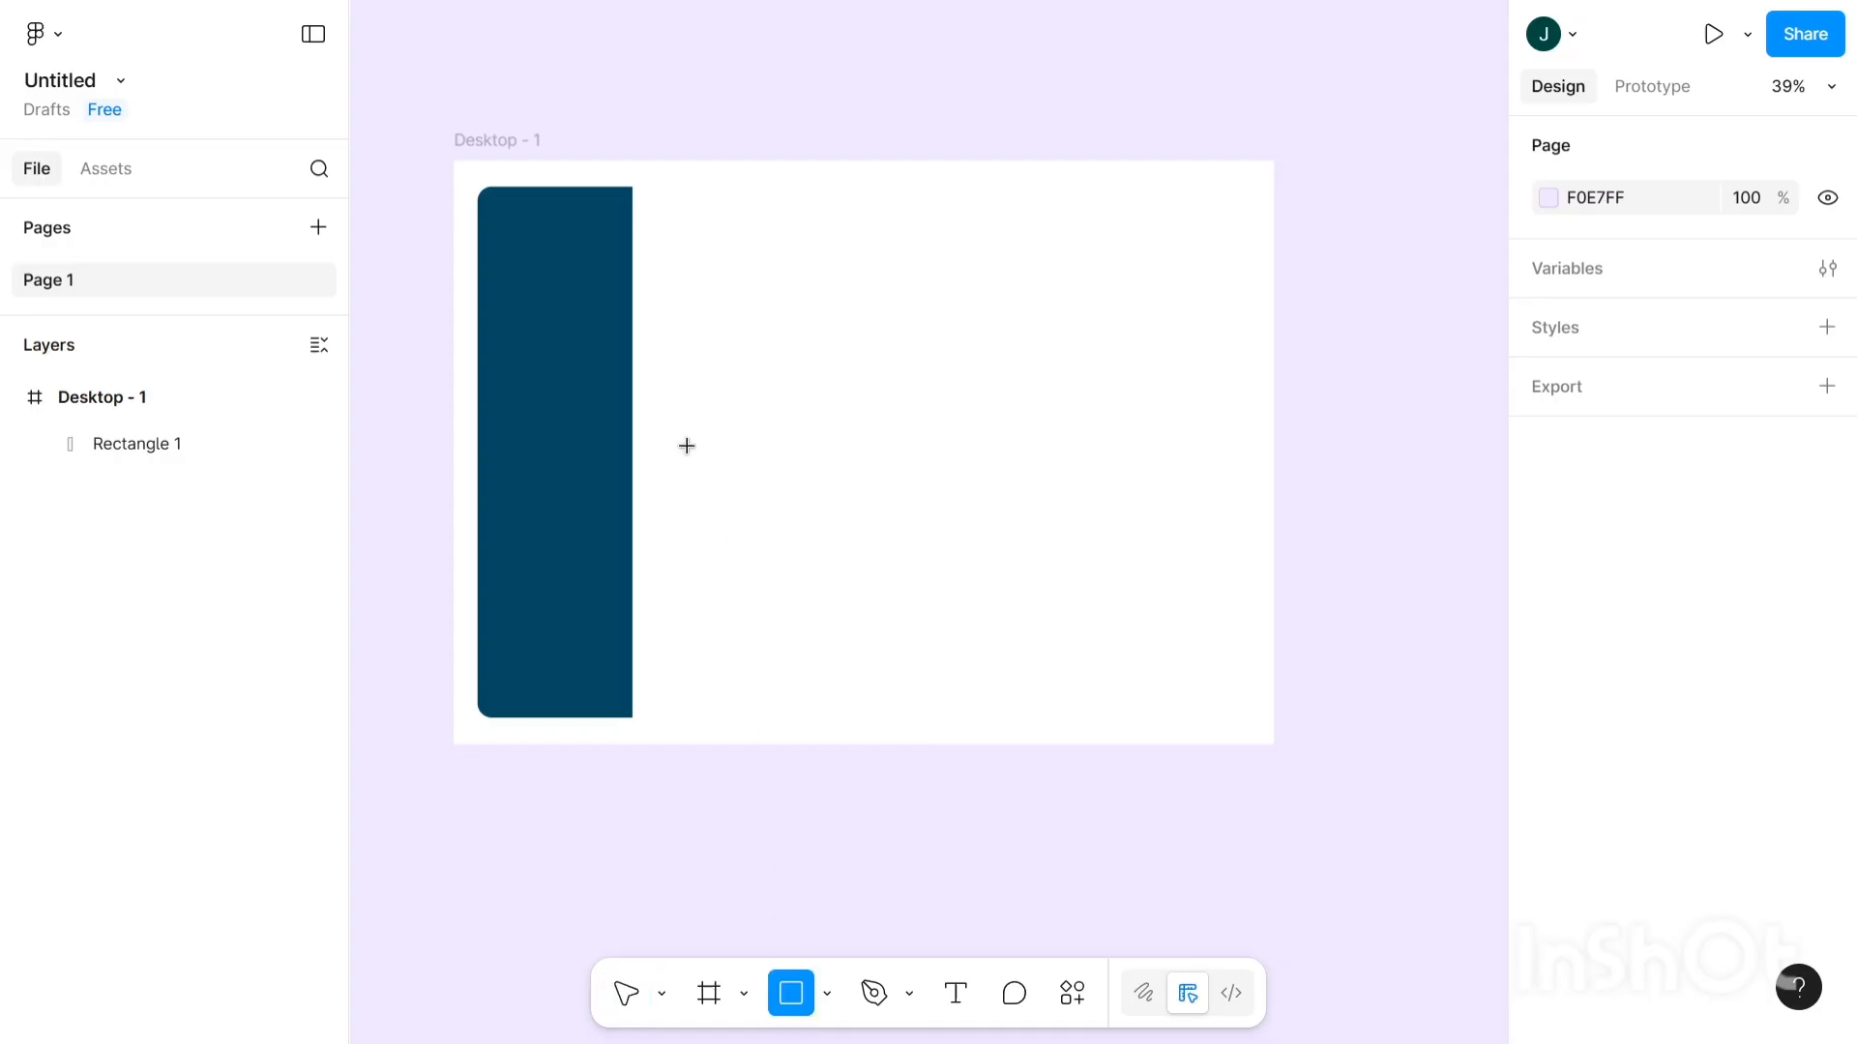
click(720, 250)
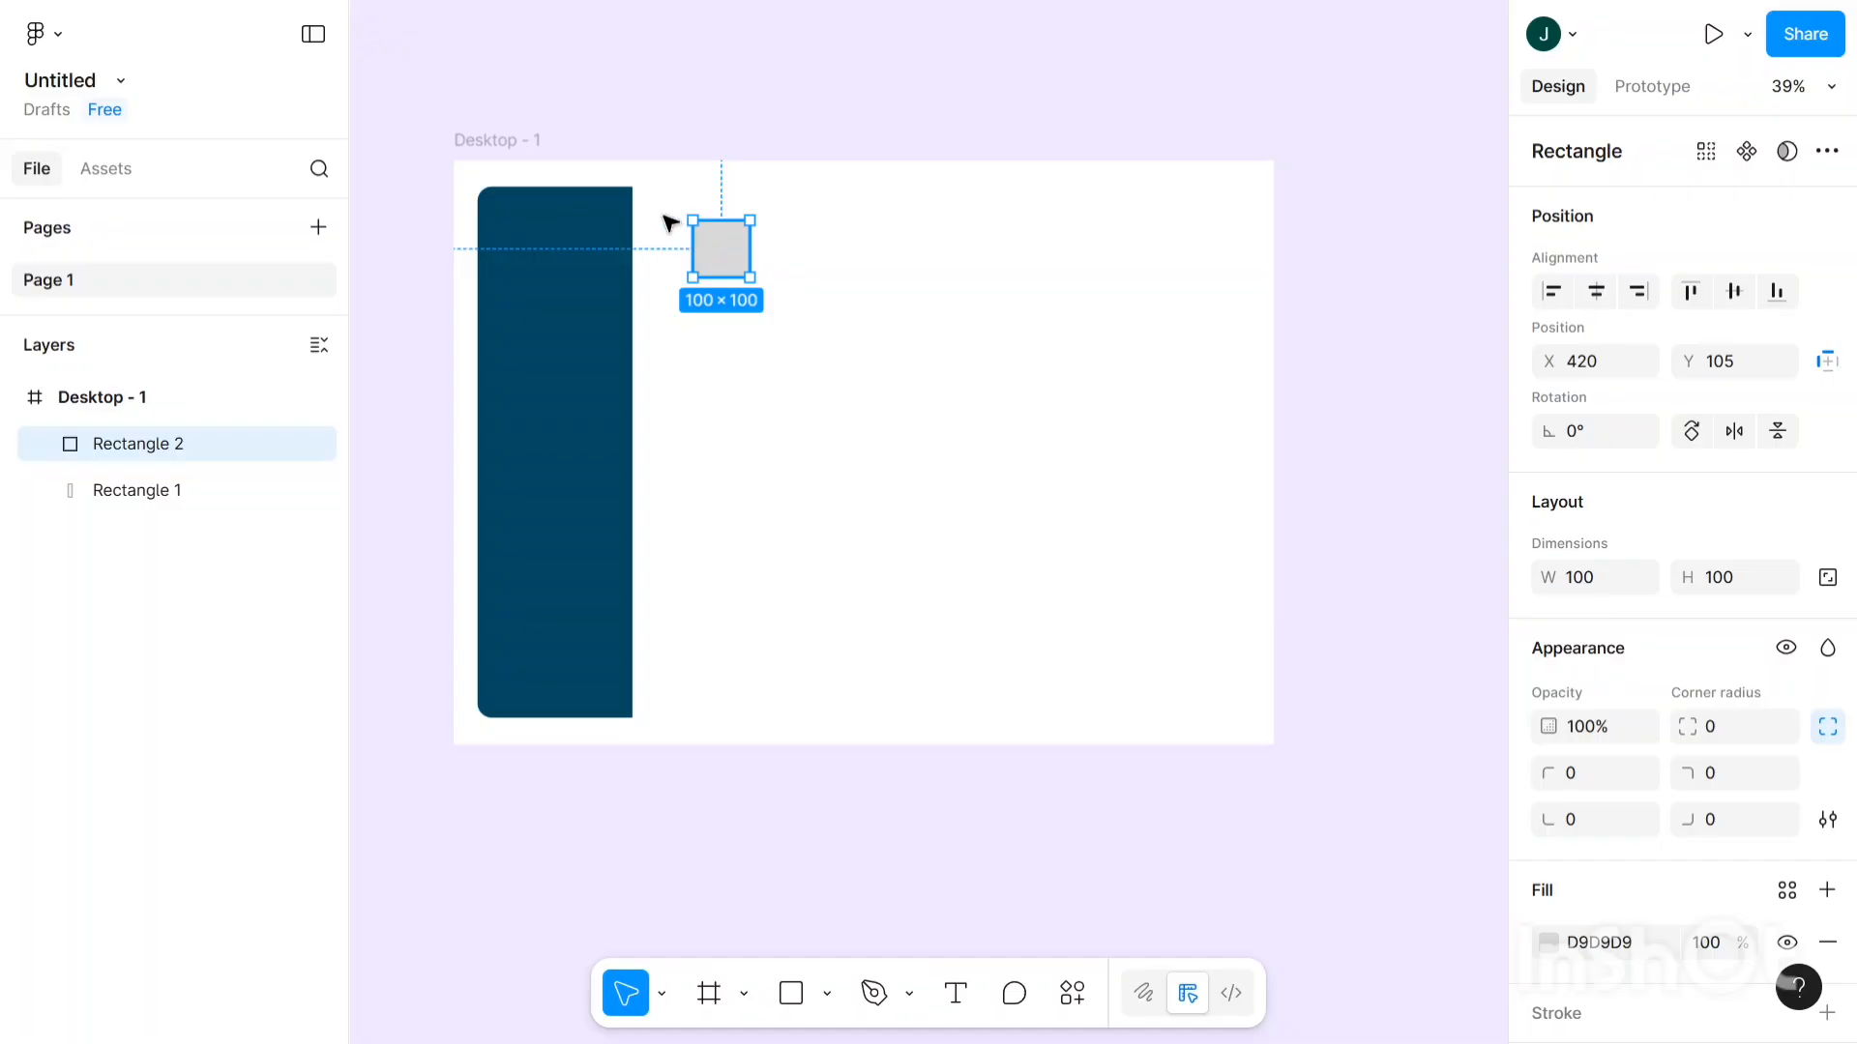
drag(670, 224, 1248, 716)
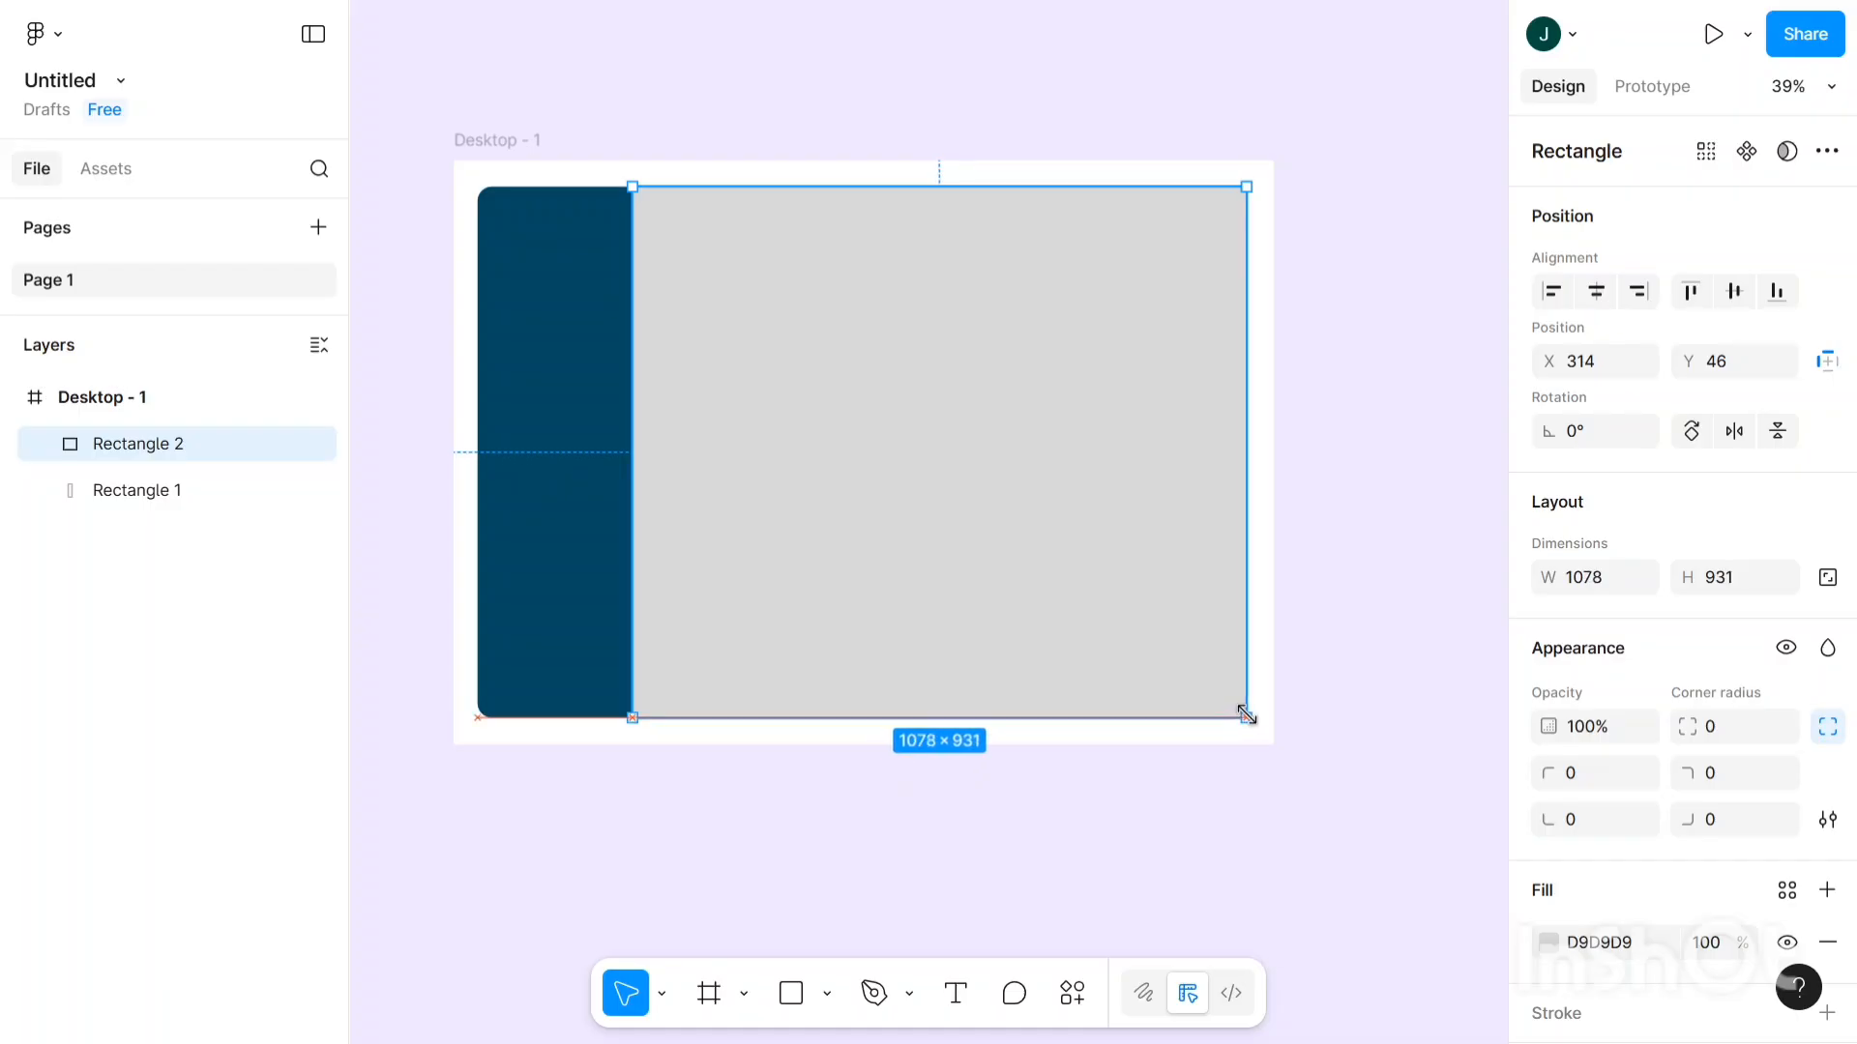
- Widen Rectangle 2 to 1083×931
drag(1247, 717, 1249, 717)
click(1354, 406)
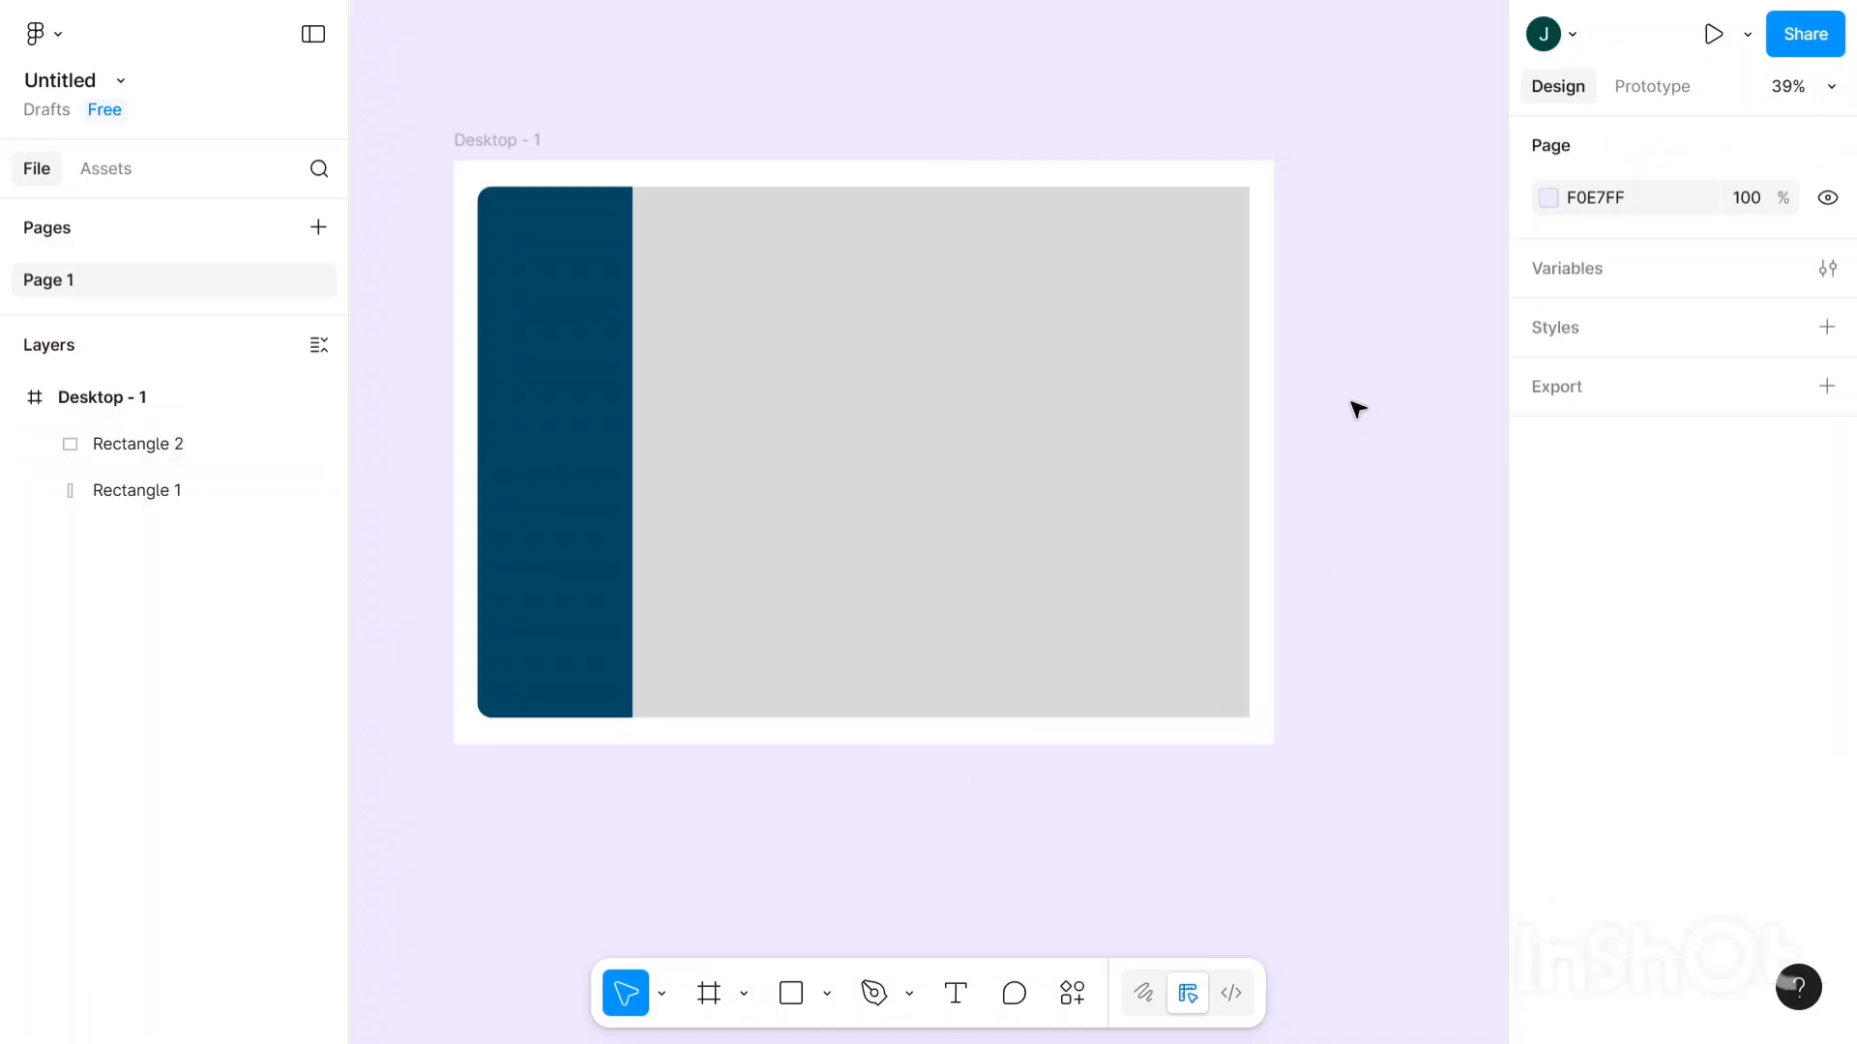
click(1134, 472)
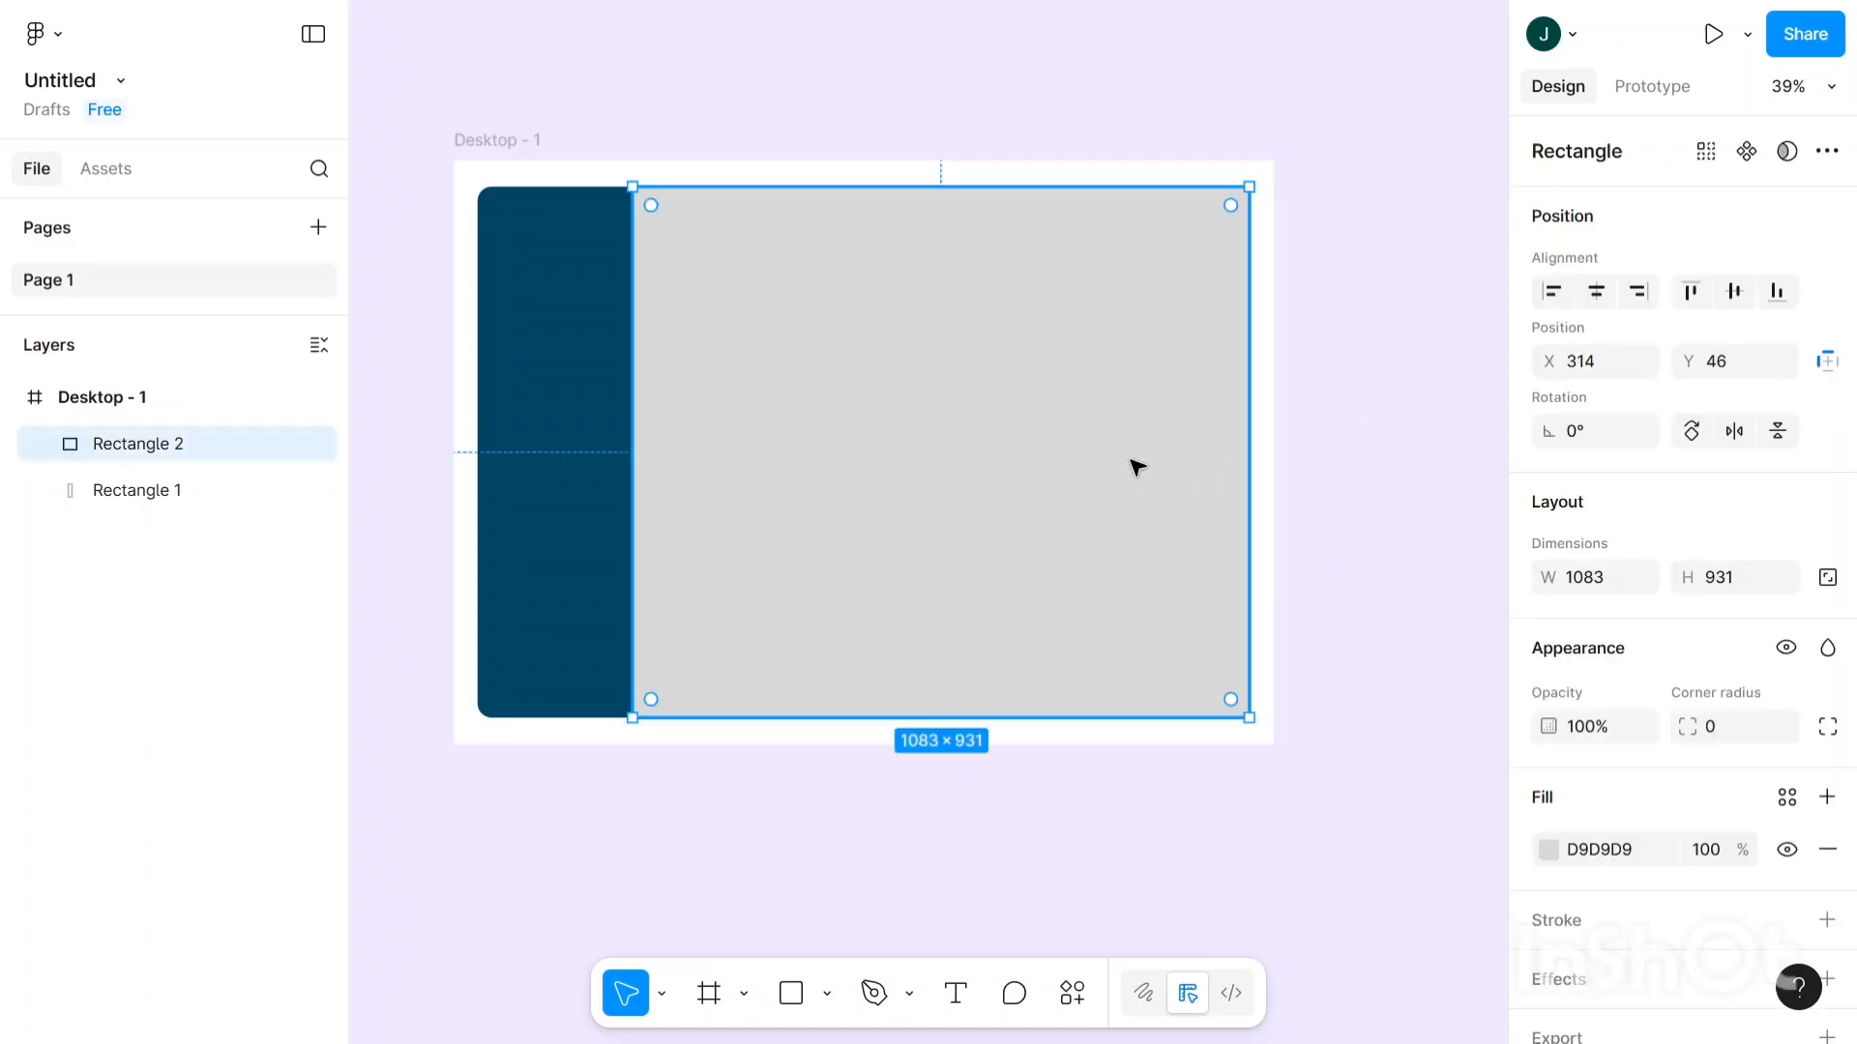
scroll(1645, 569, down, 2)
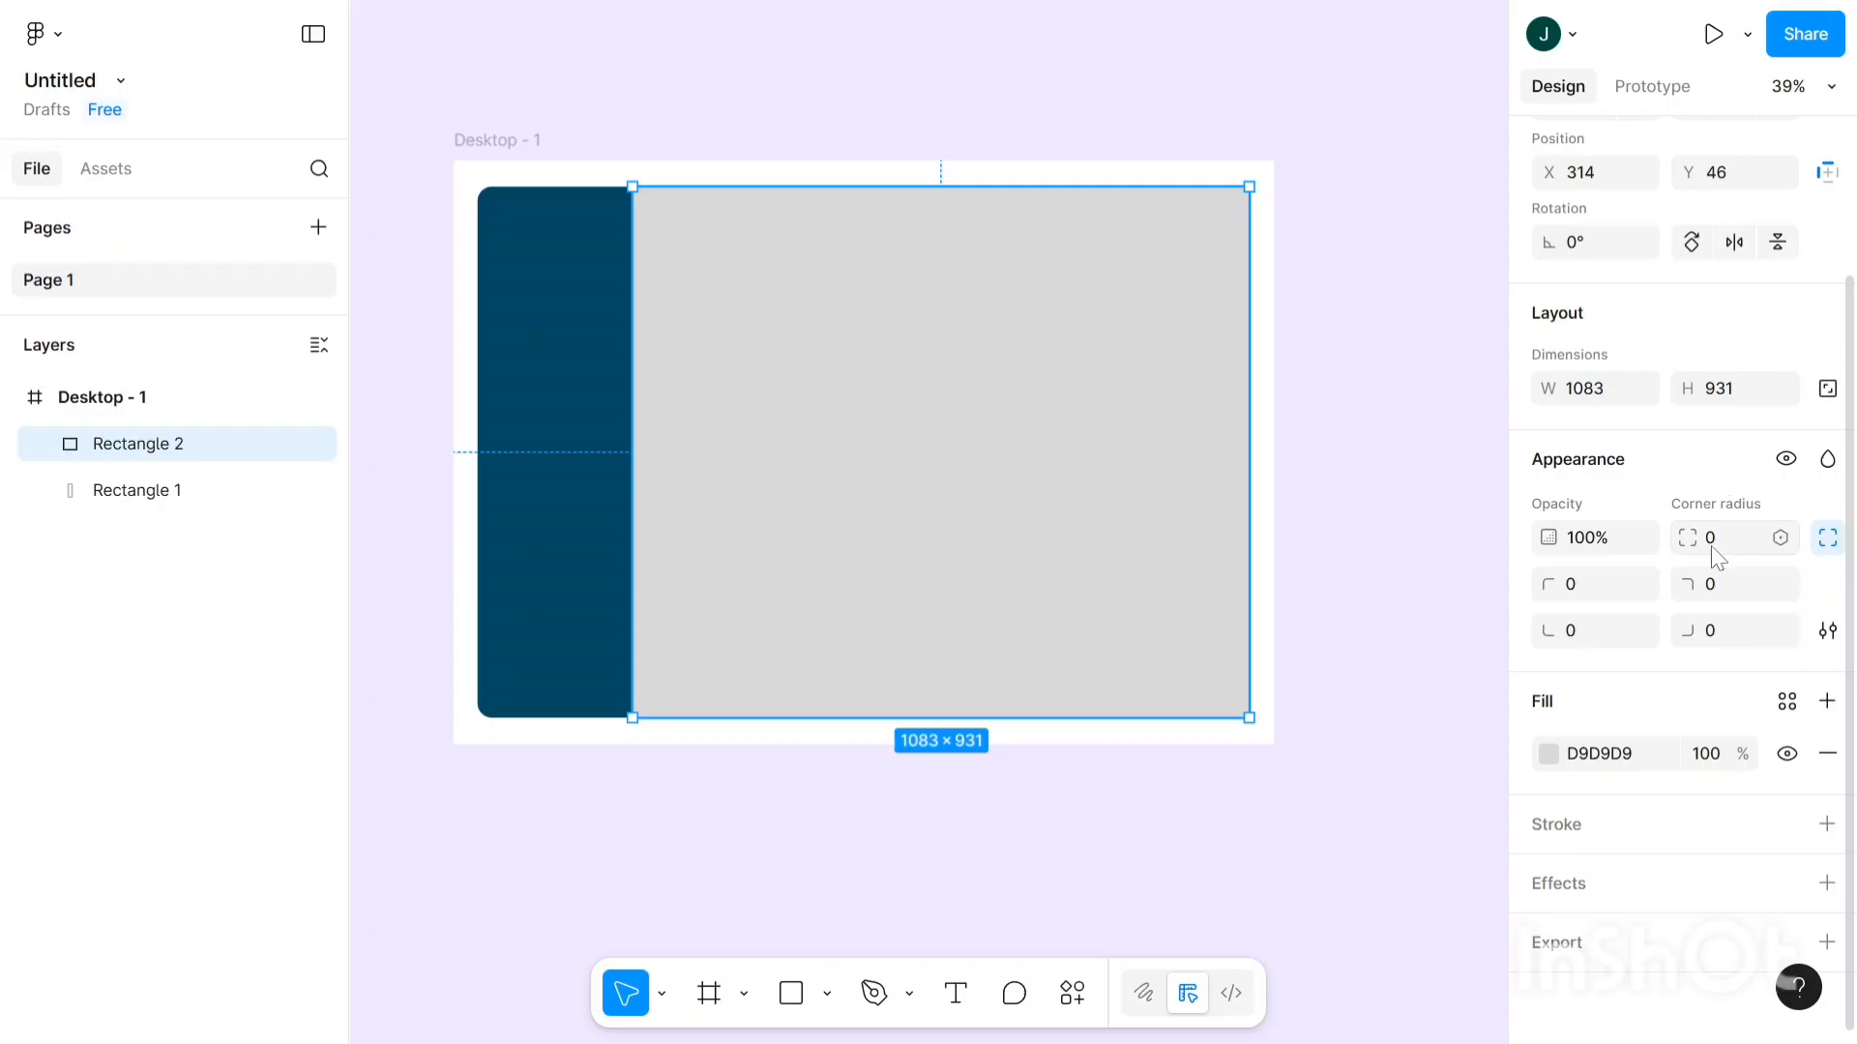
- Round Rectangle 2's top-right and bottom-right corners to 25
click(1712, 585)
text(25)
click(1749, 640)
text(25)
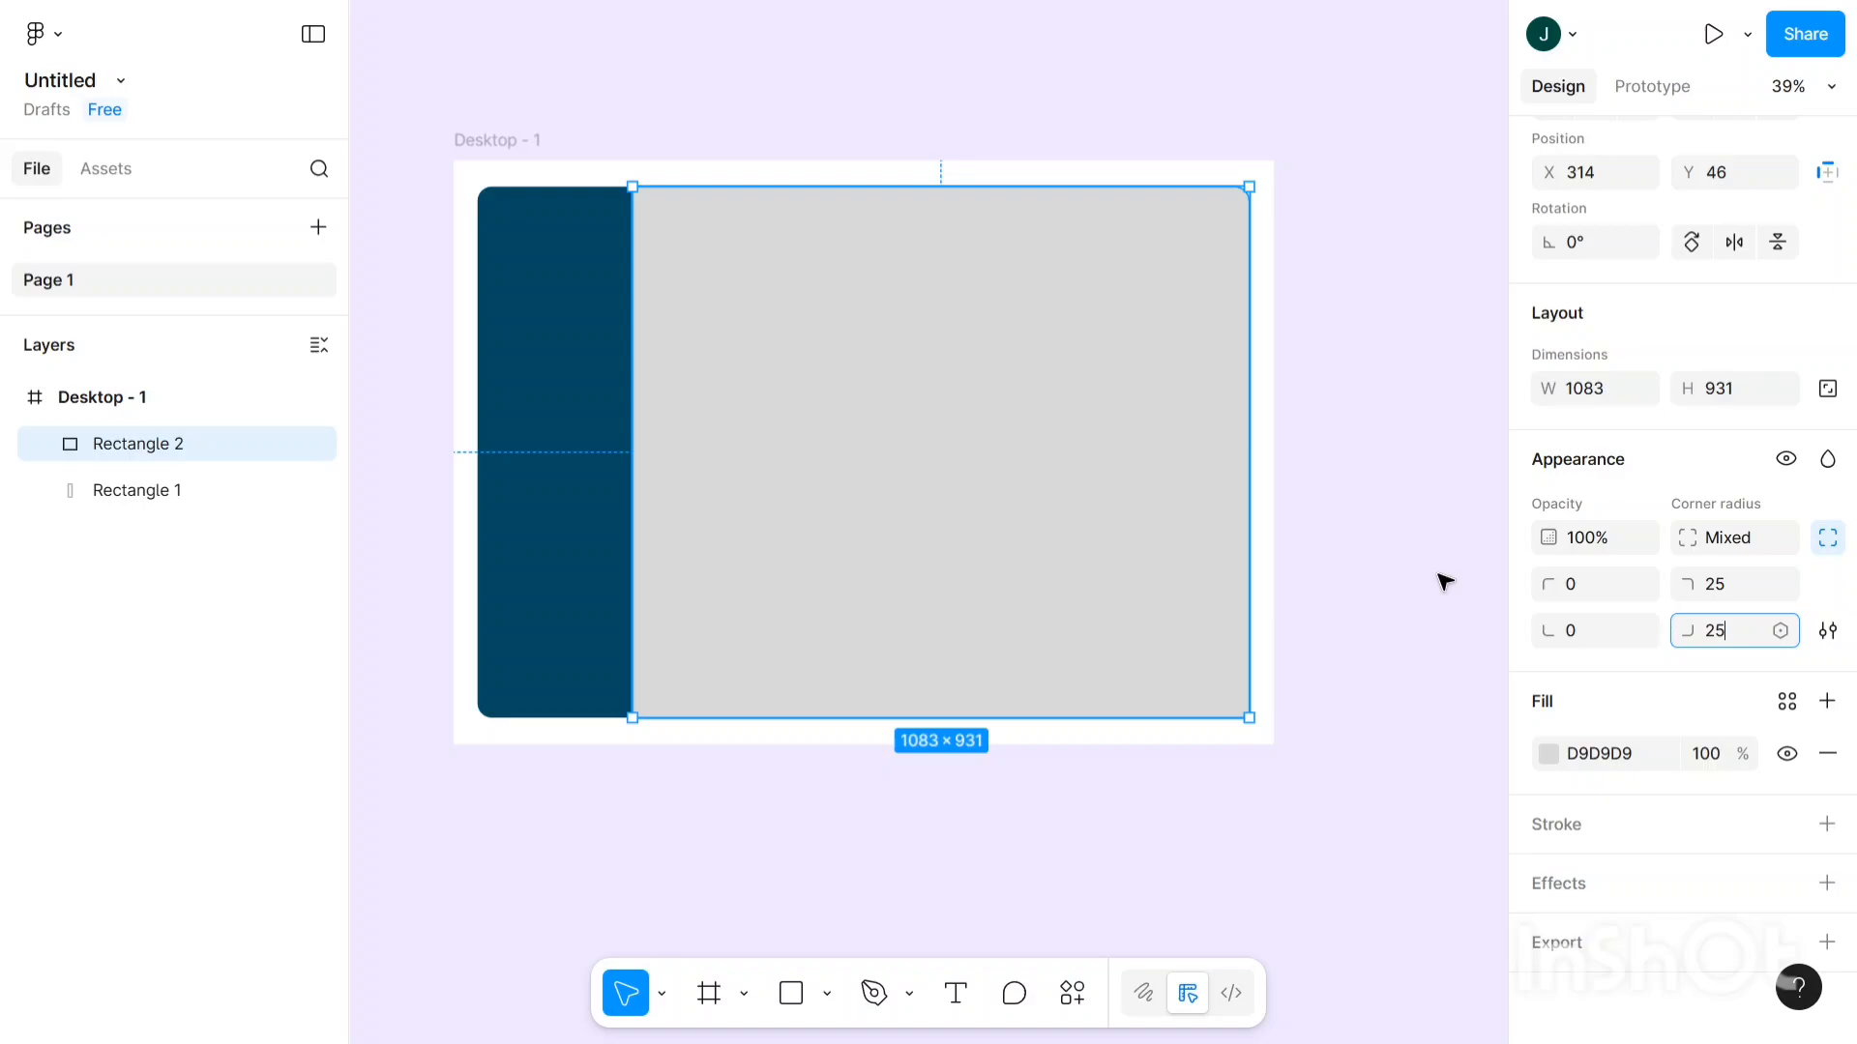
click(1443, 585)
click(1078, 533)
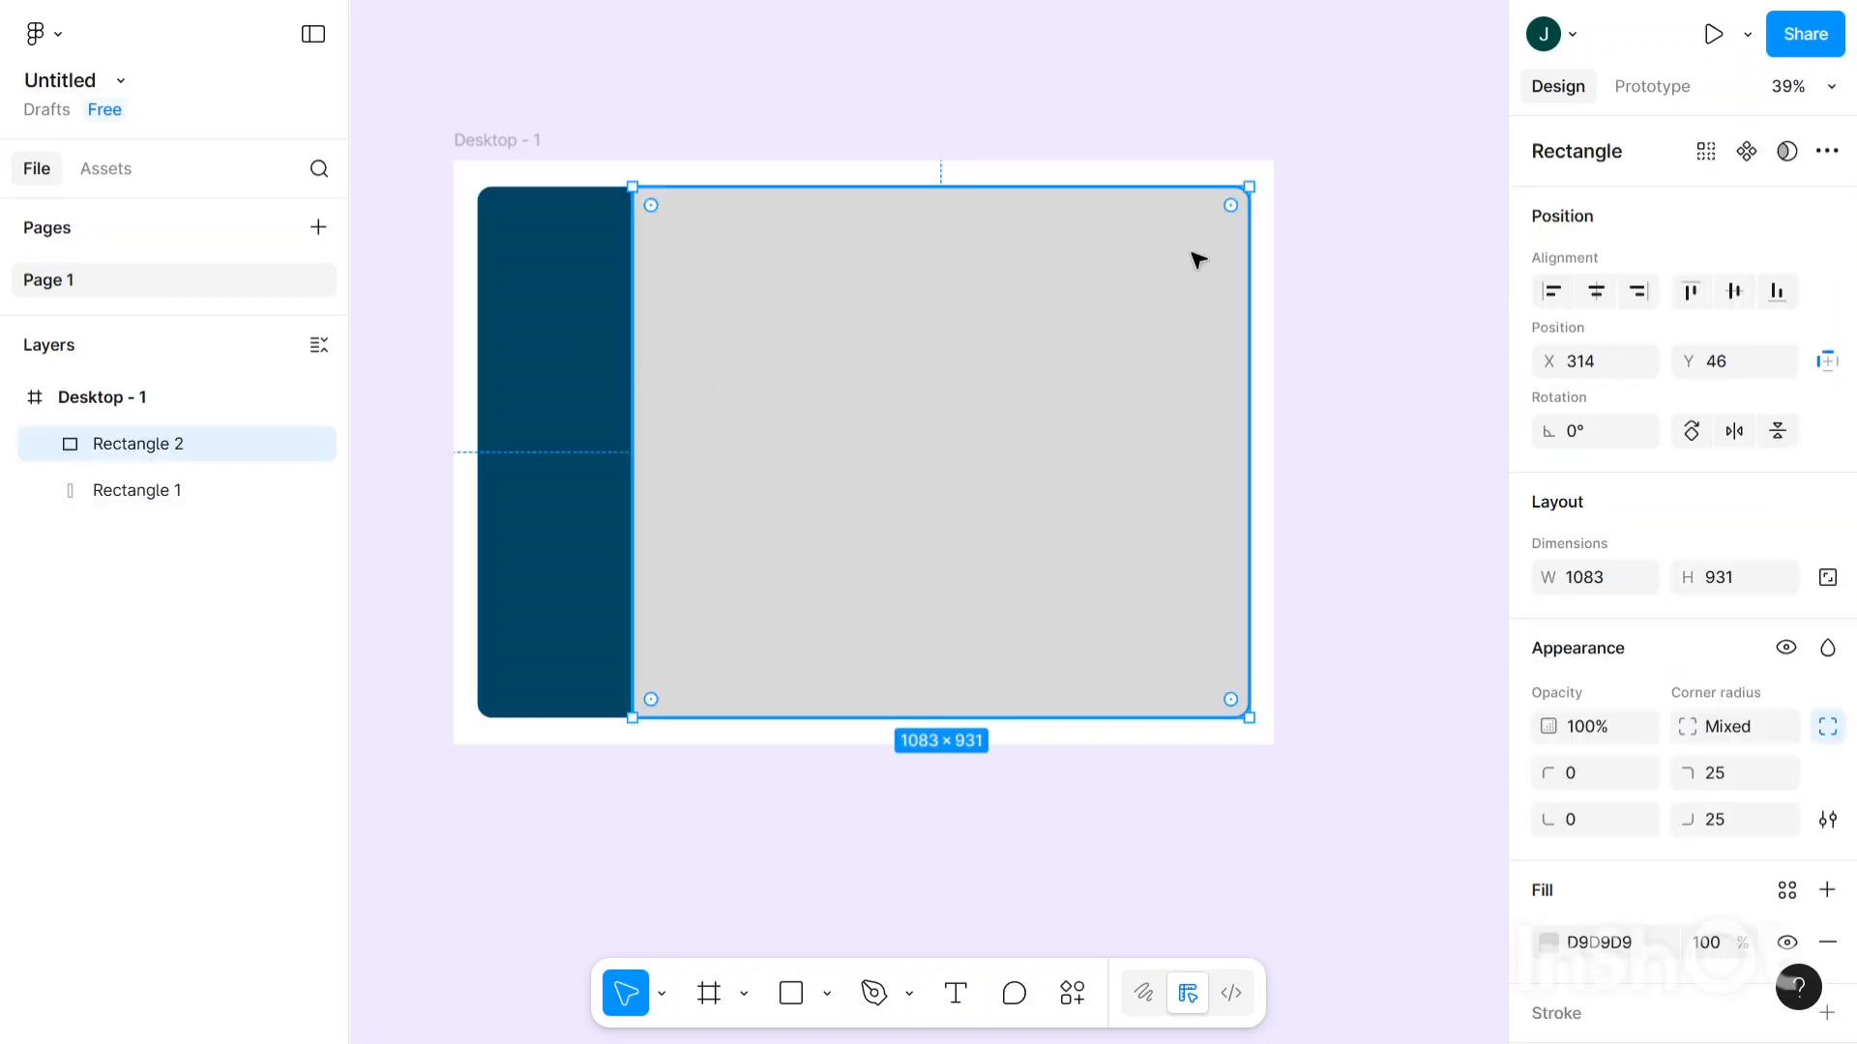
scroll(1670, 477, down, 3)
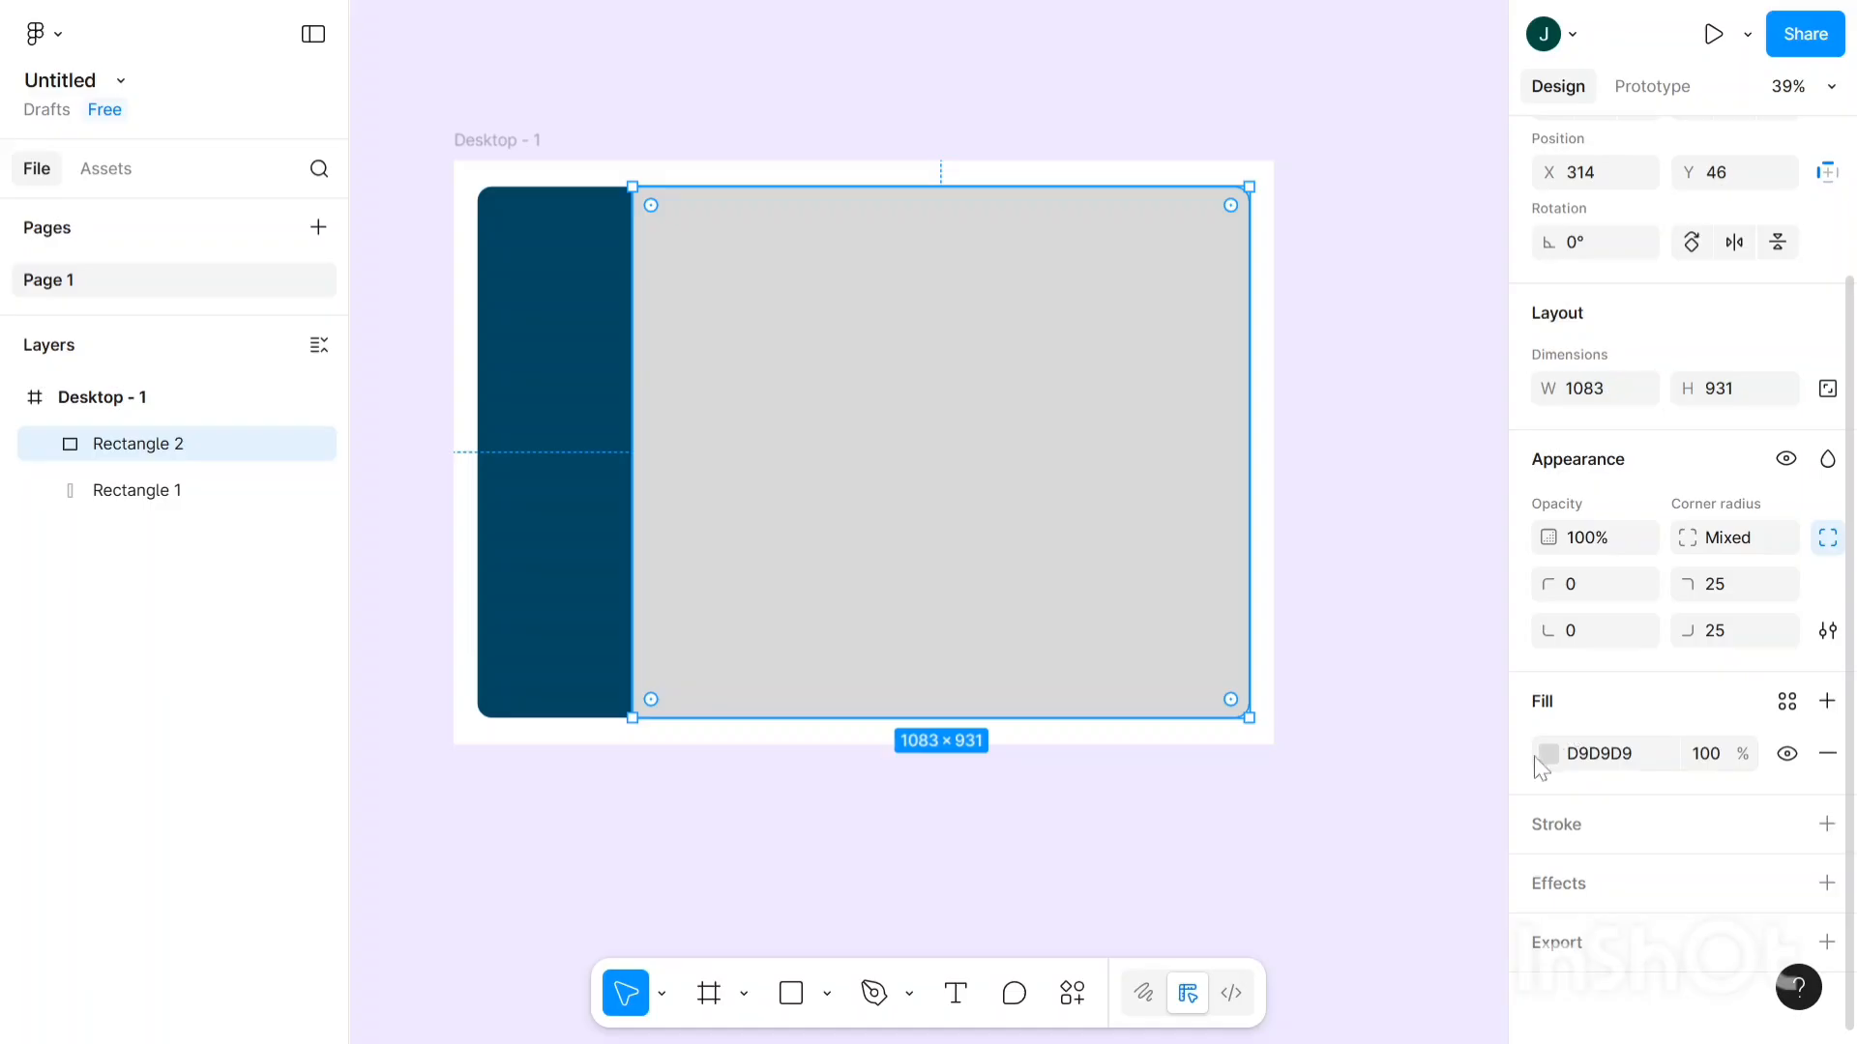
- Set Rectangle 2's fill to the very pale pink FFF8F8
click(1548, 754)
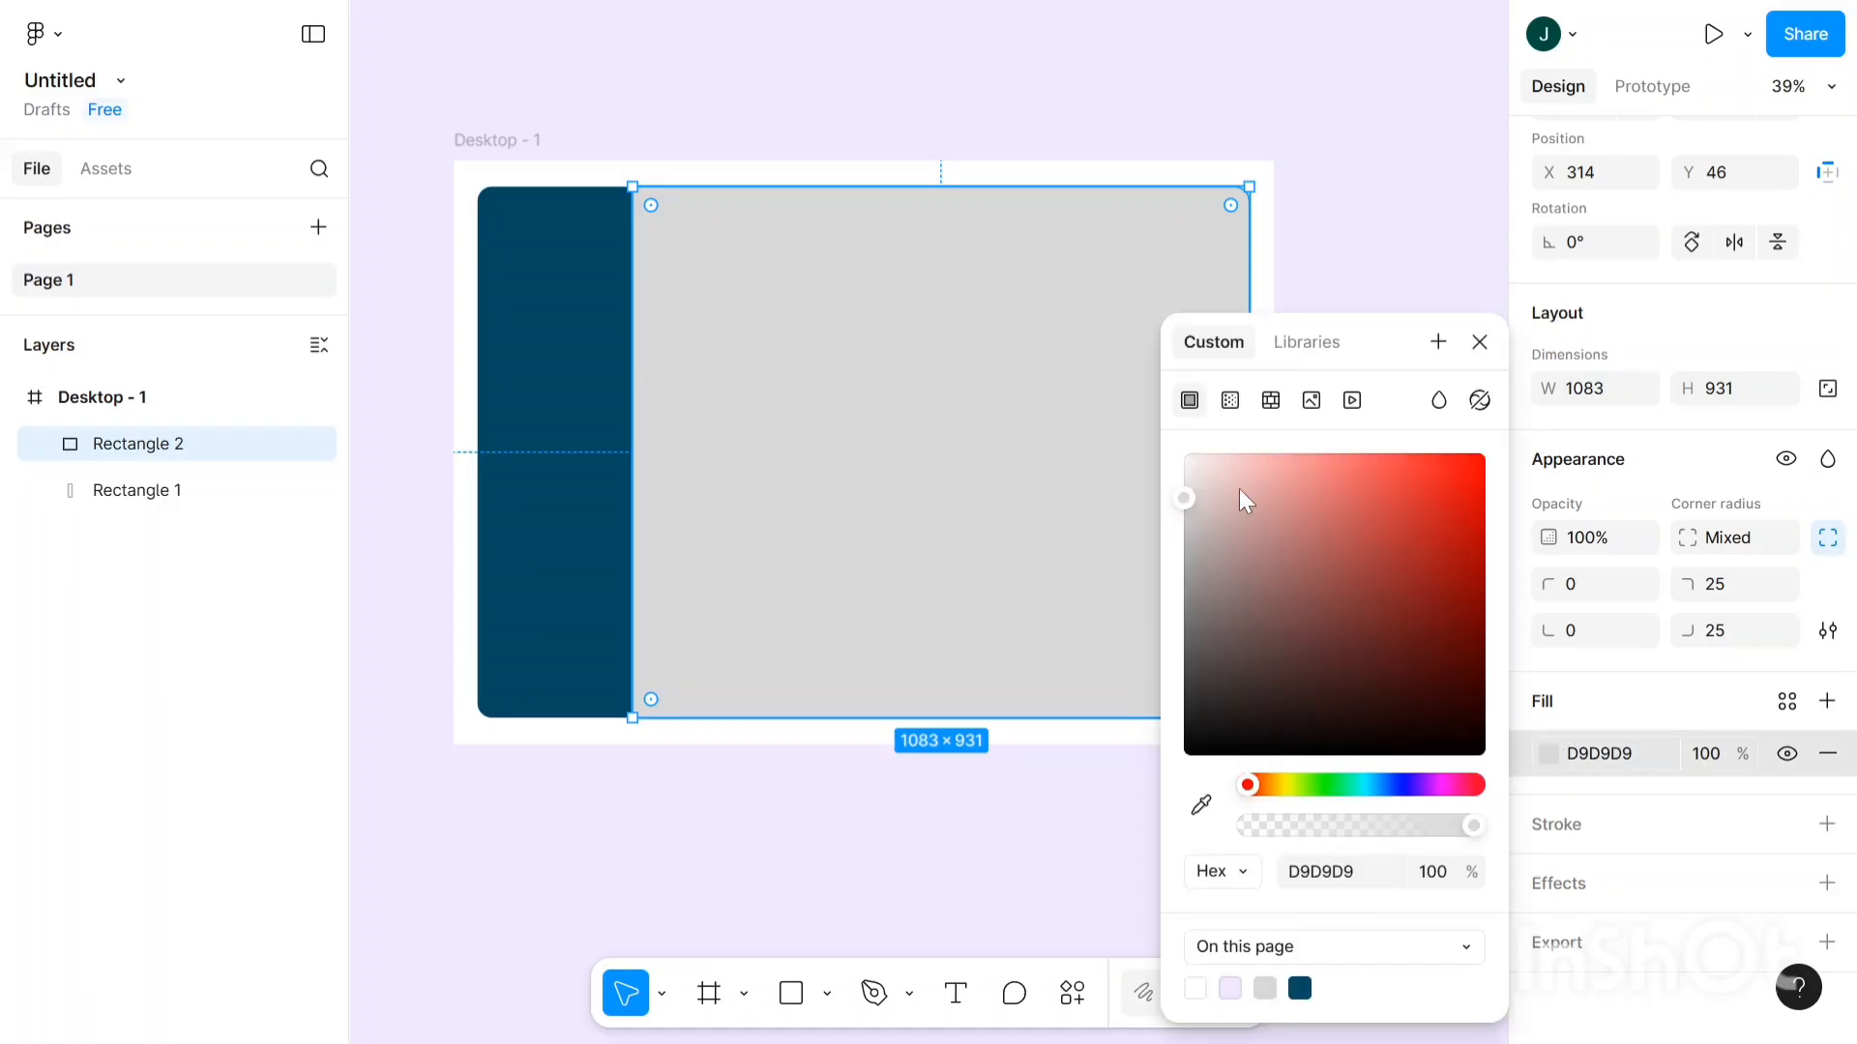
drag(1239, 489, 1192, 449)
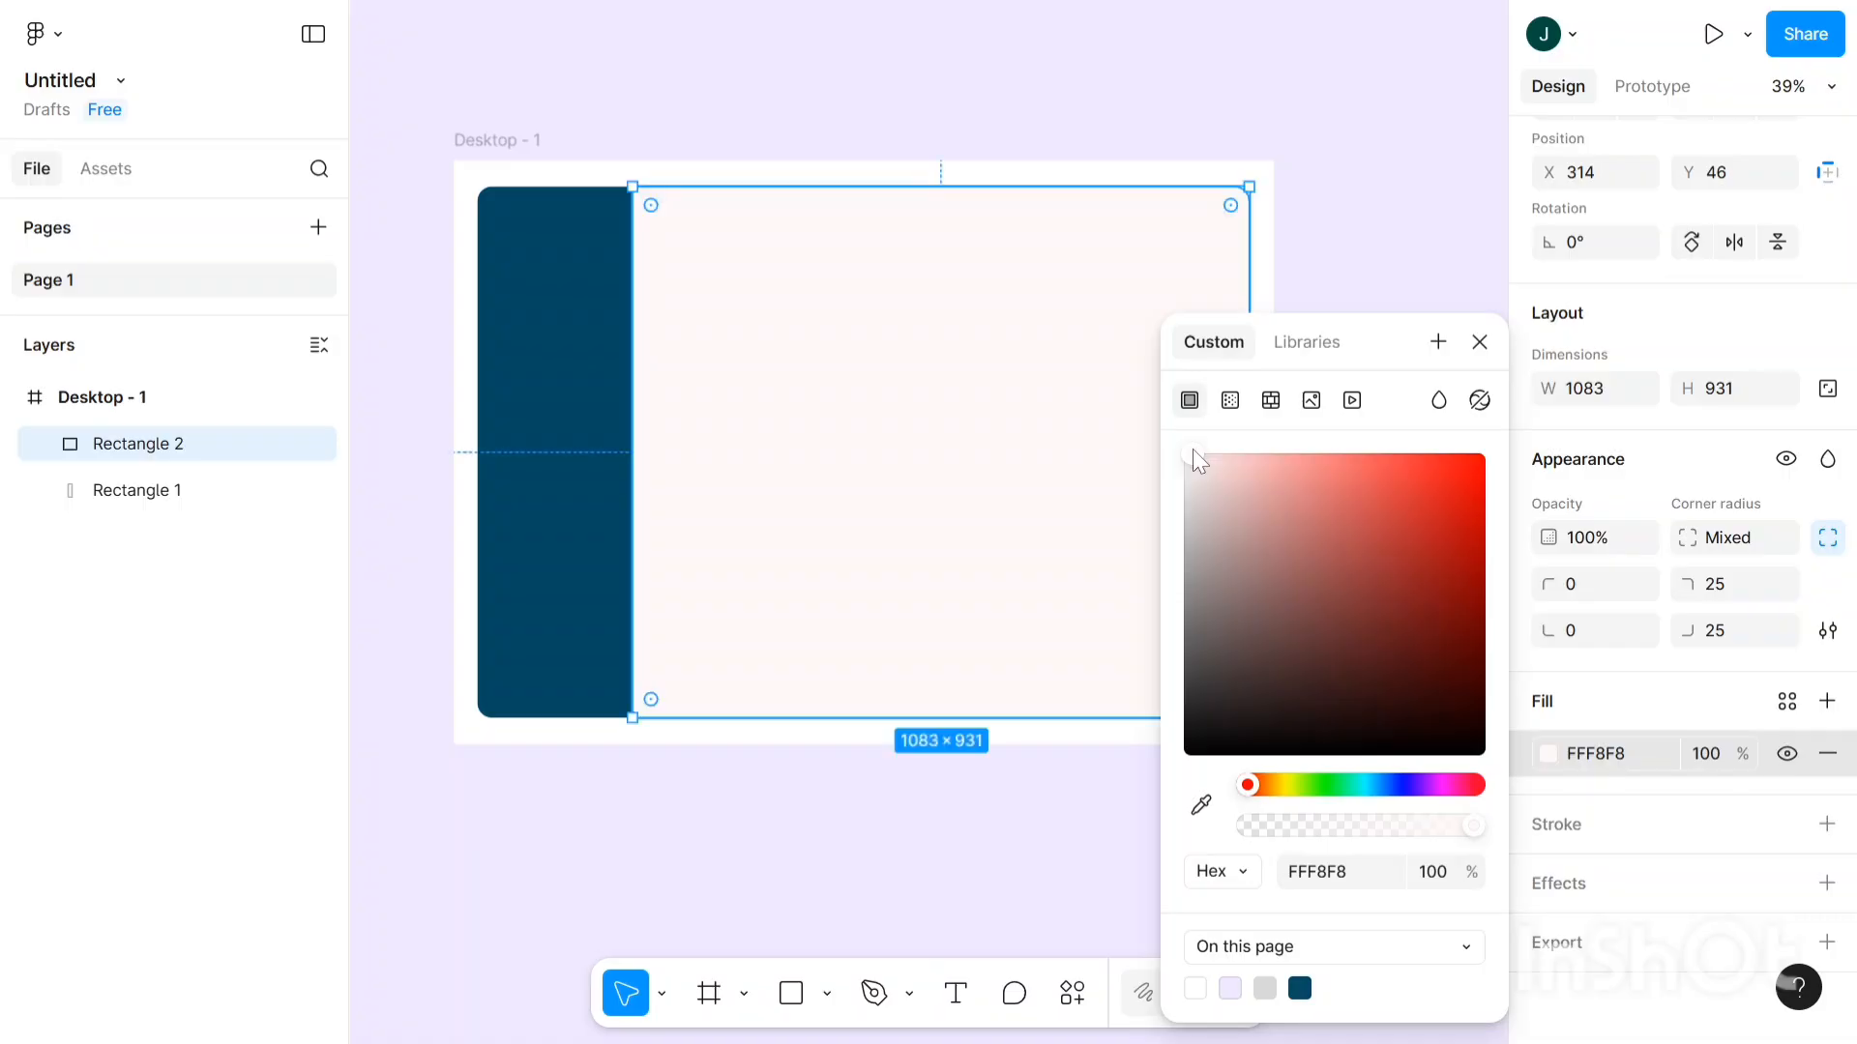
click(1303, 177)
click(1215, 305)
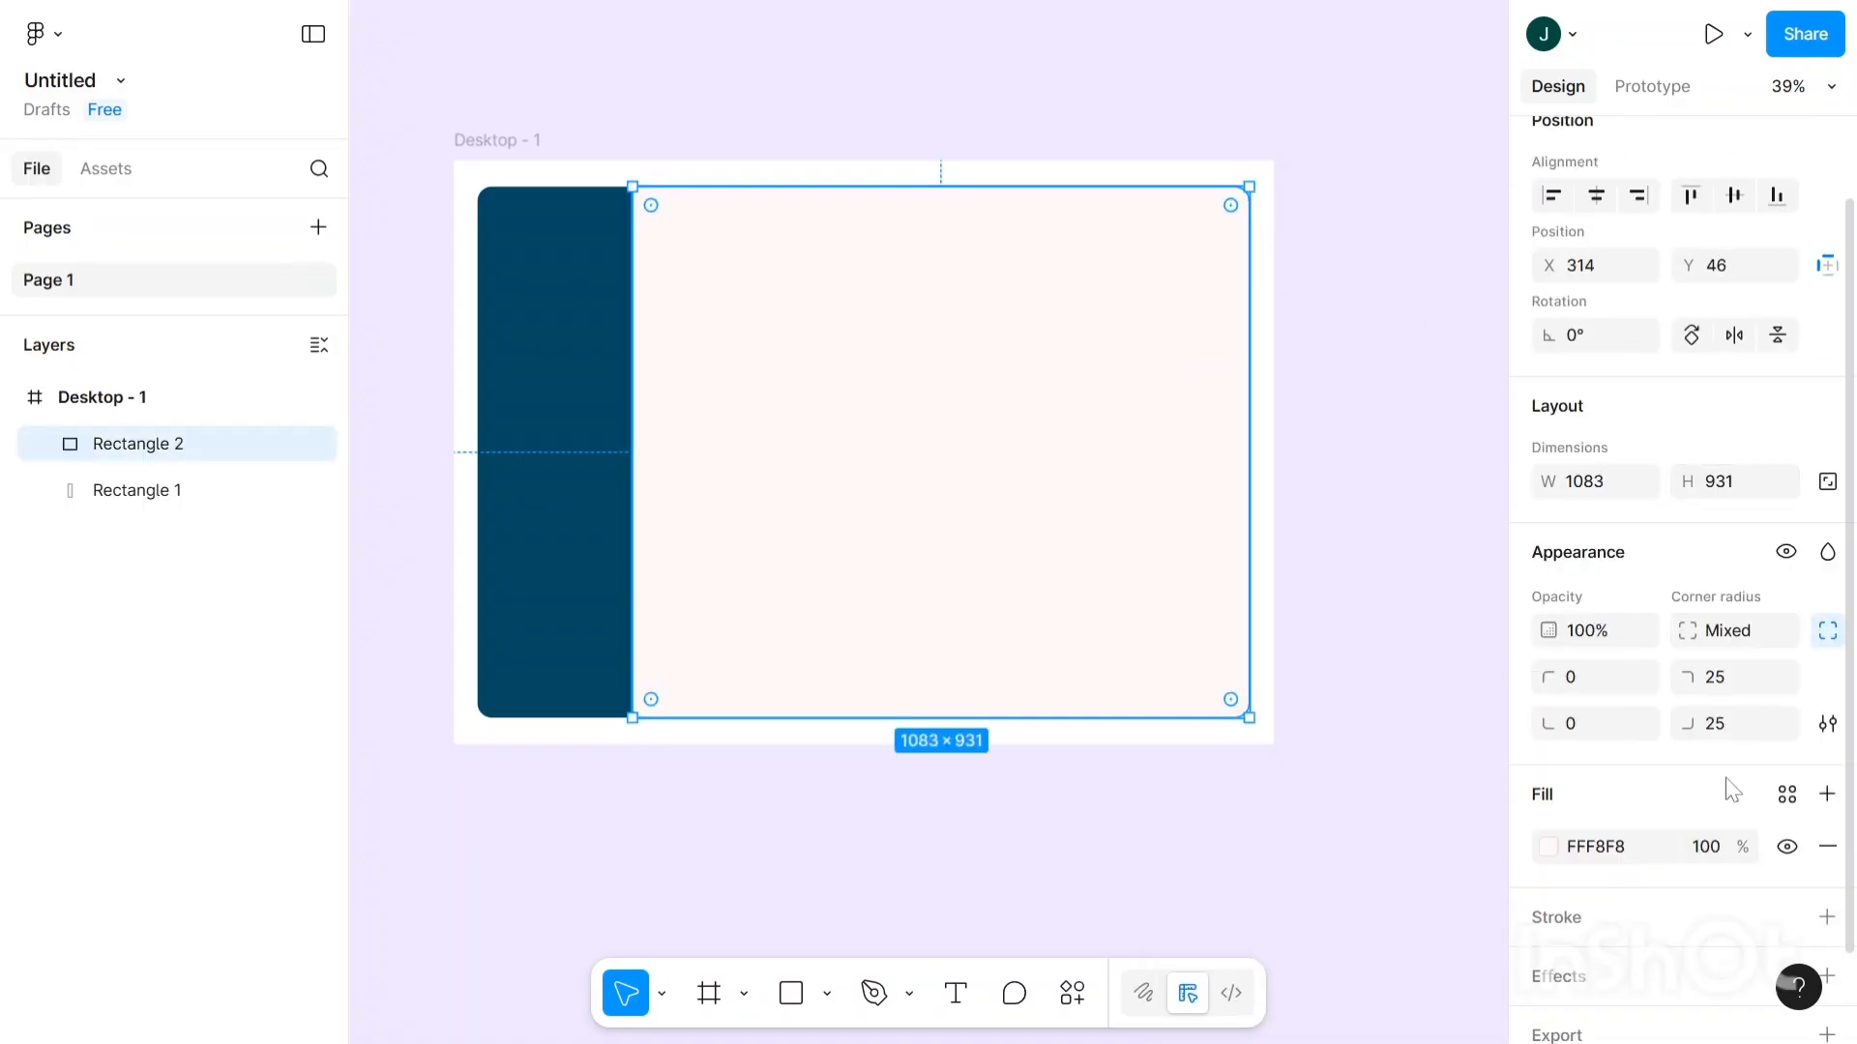
scroll(1731, 787, down, 2)
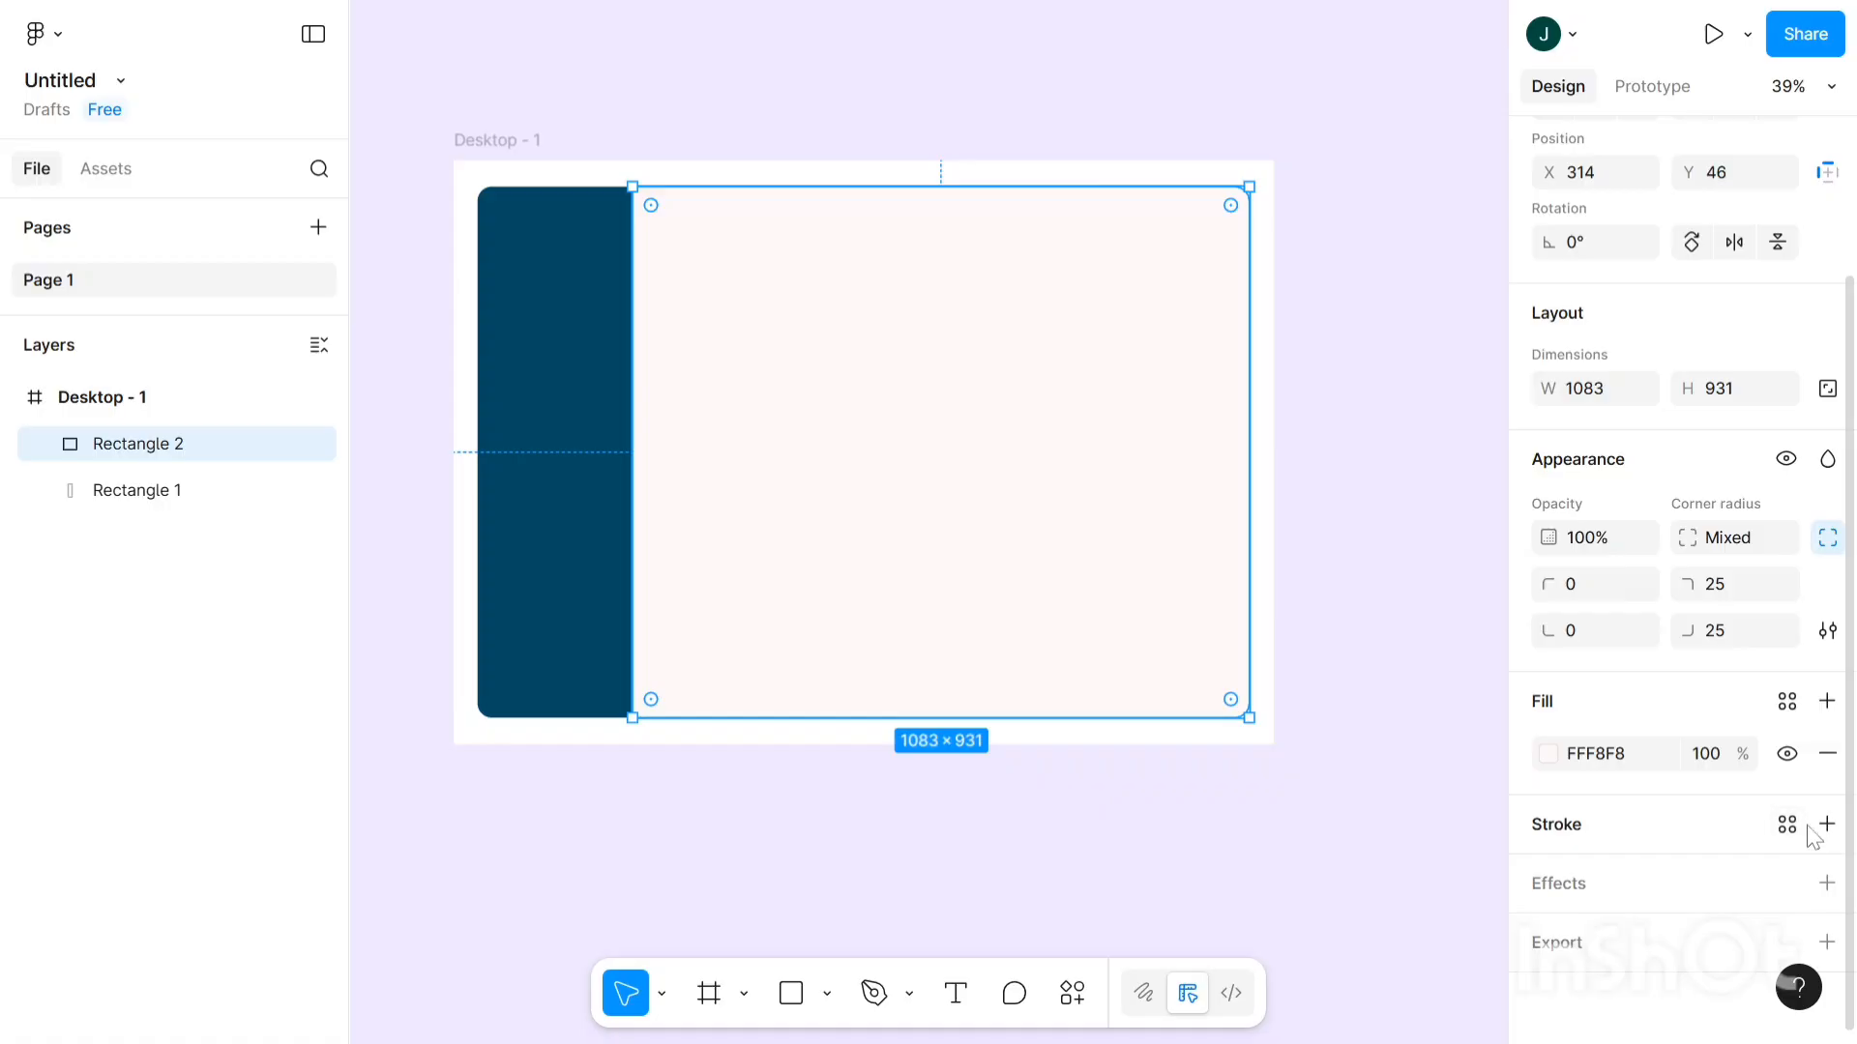
- Add a drop shadow to the content panel with a blur of 10
click(1827, 884)
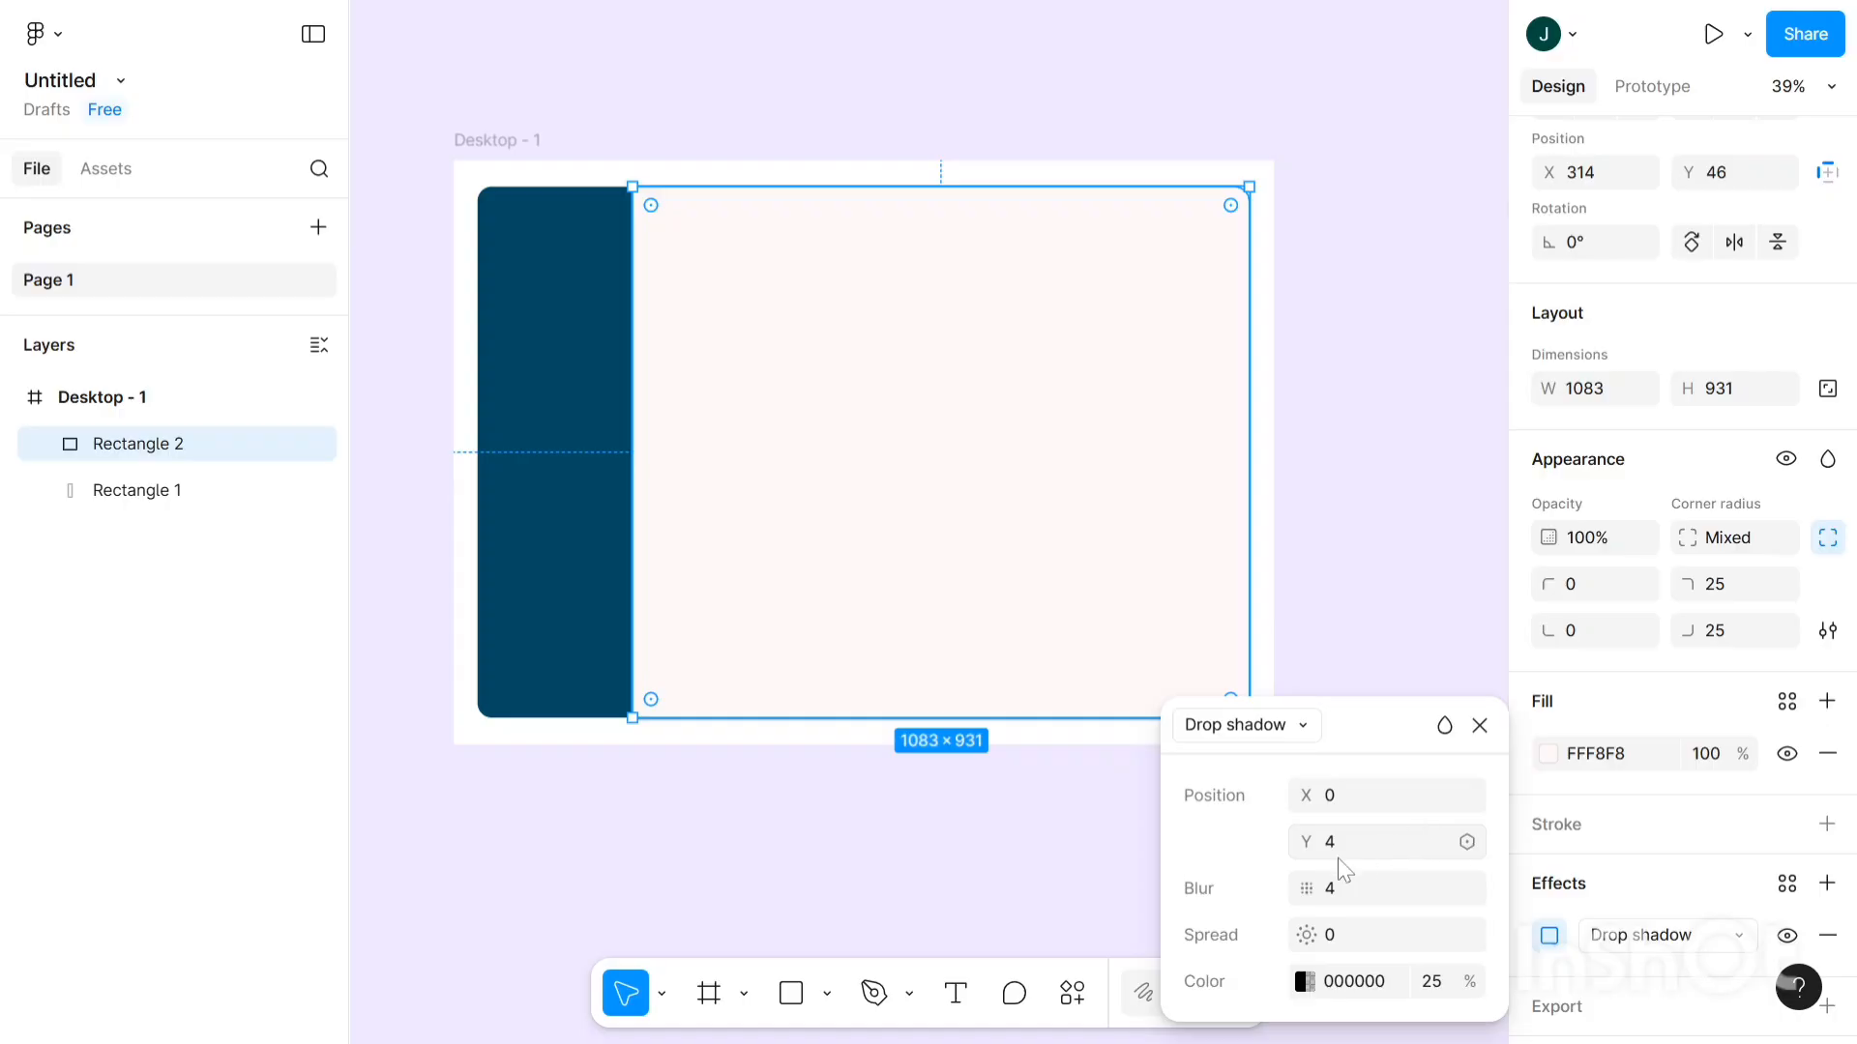
click(1294, 491)
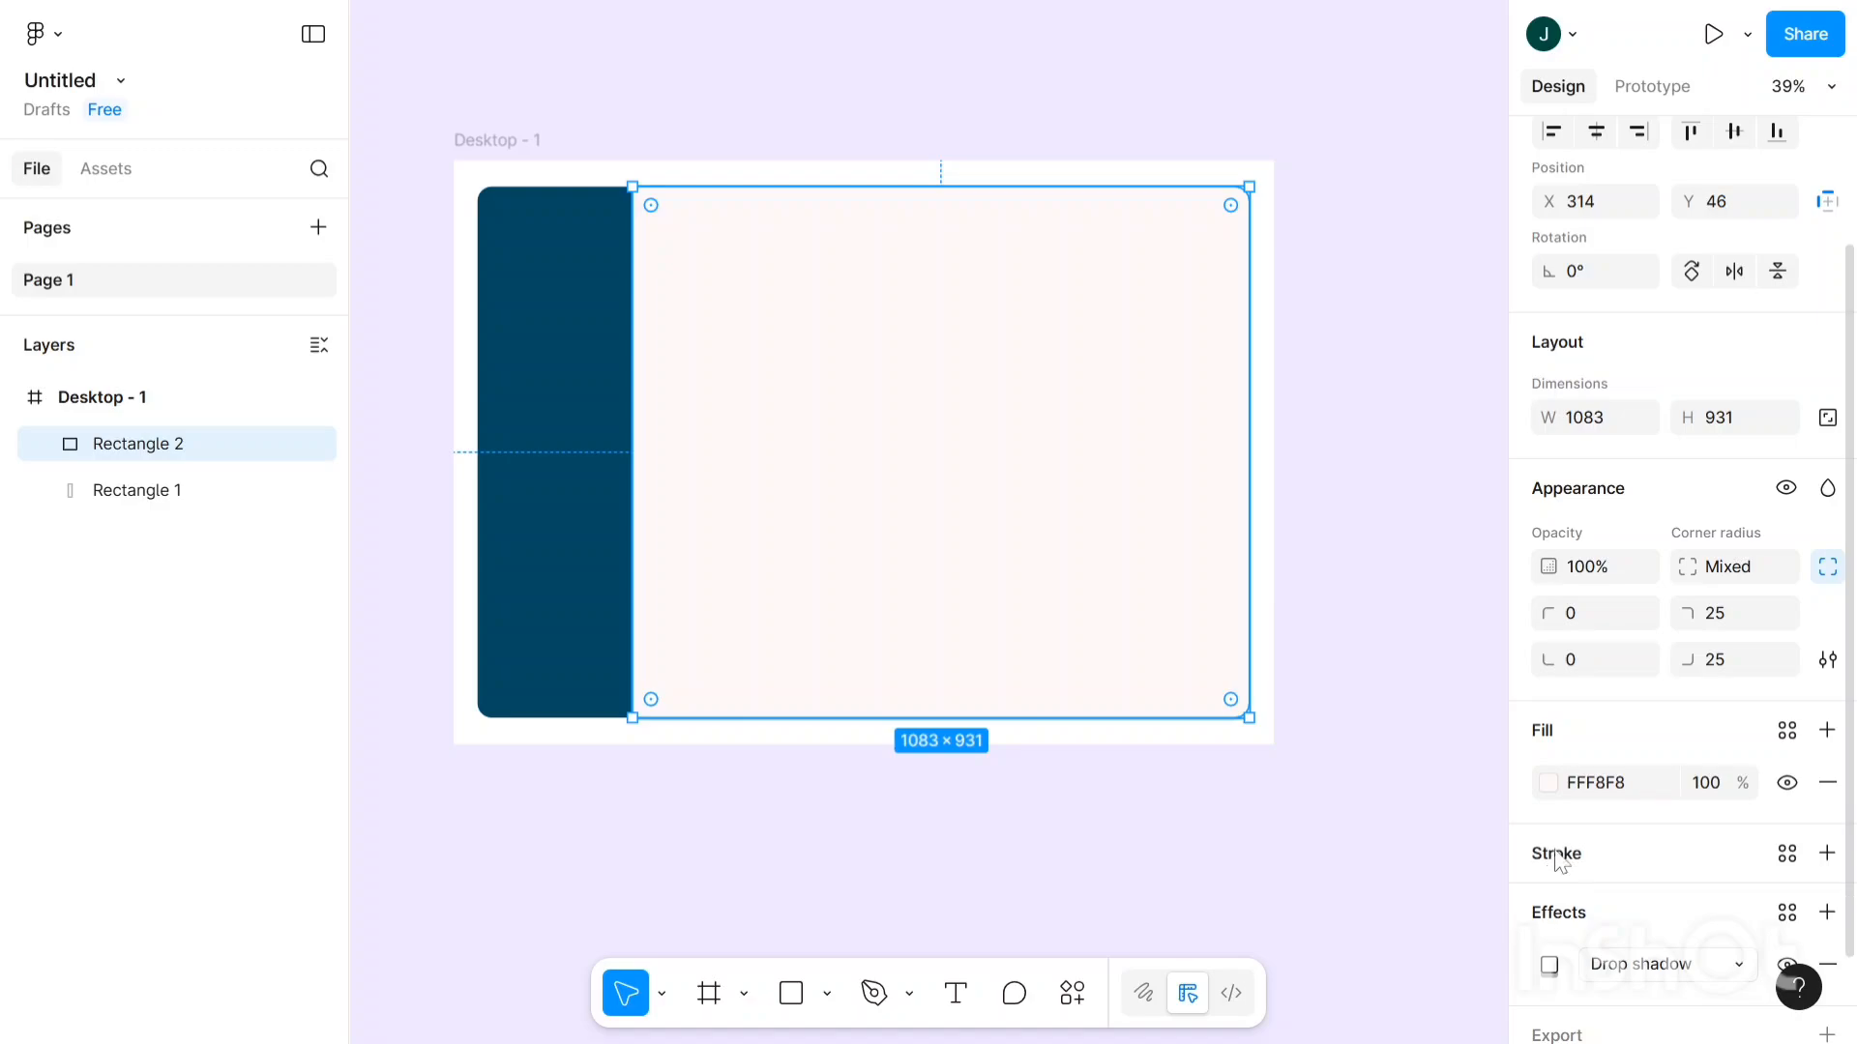
scroll(1556, 857, down, 1)
click(1549, 871)
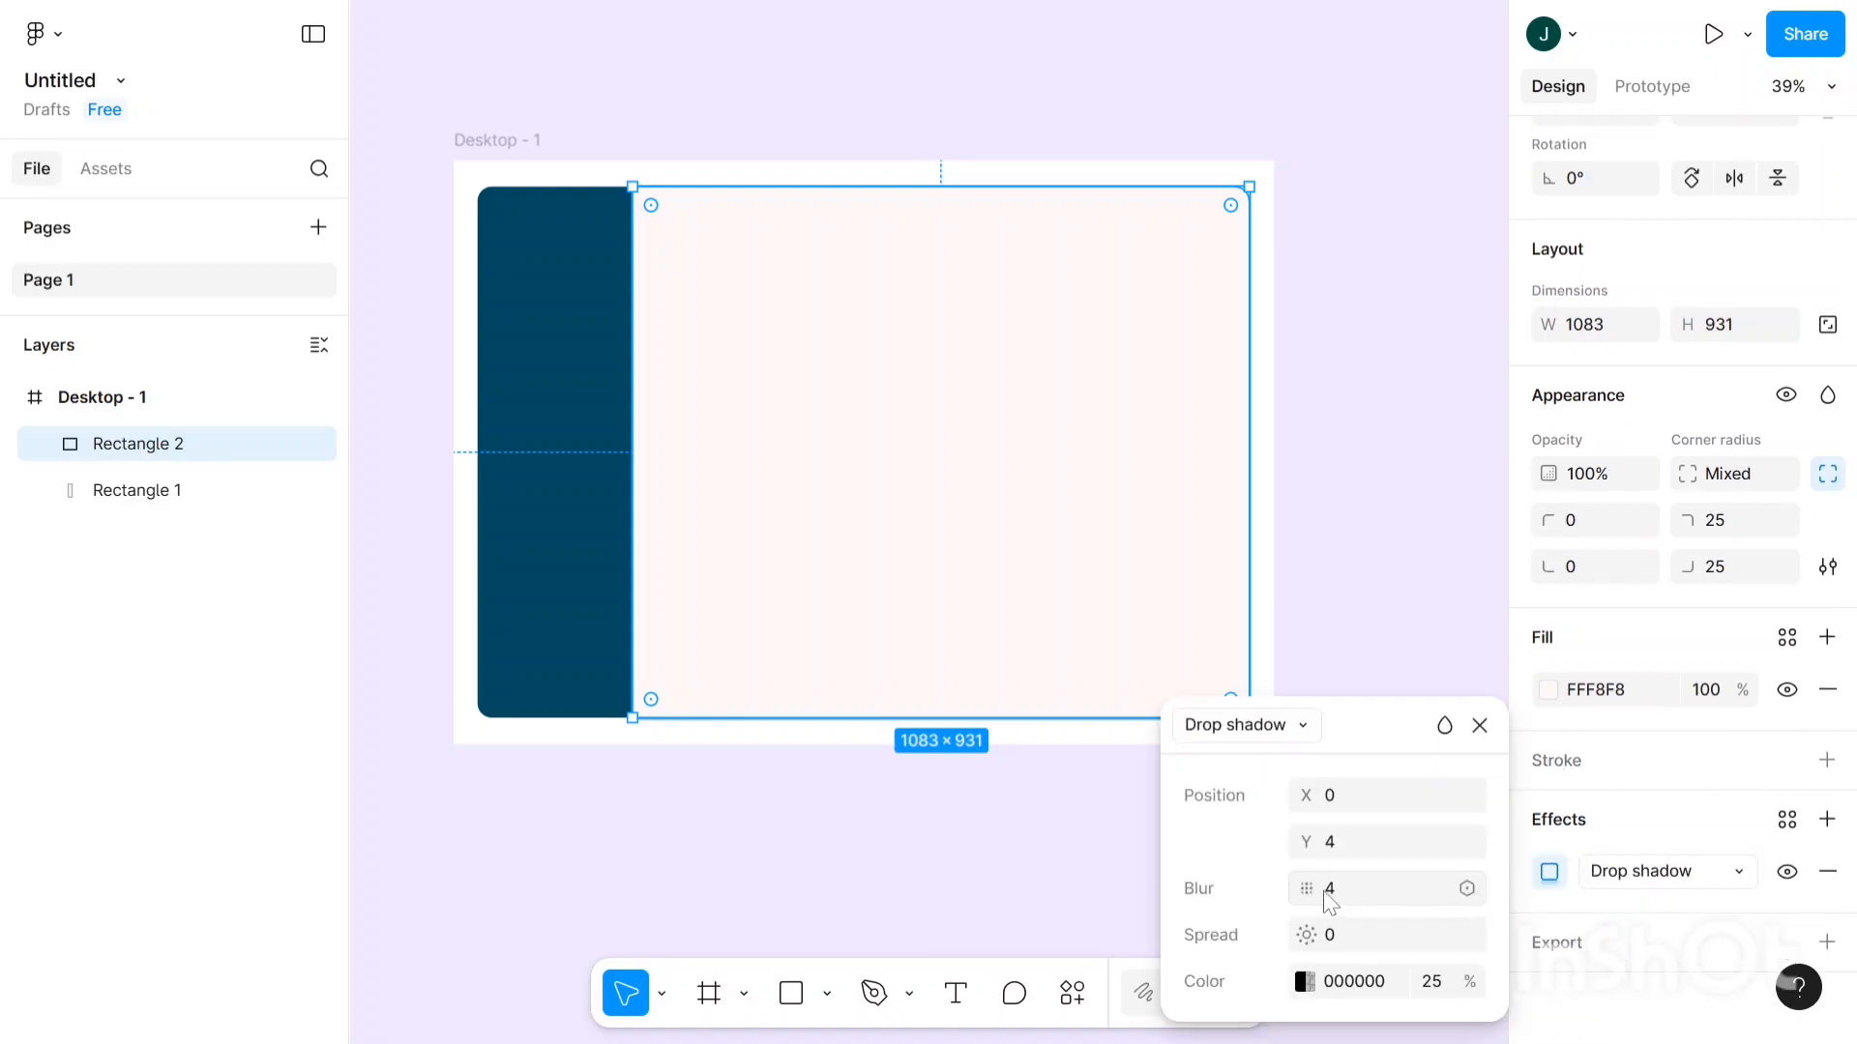
click(1374, 874)
text(6)
key(Return)
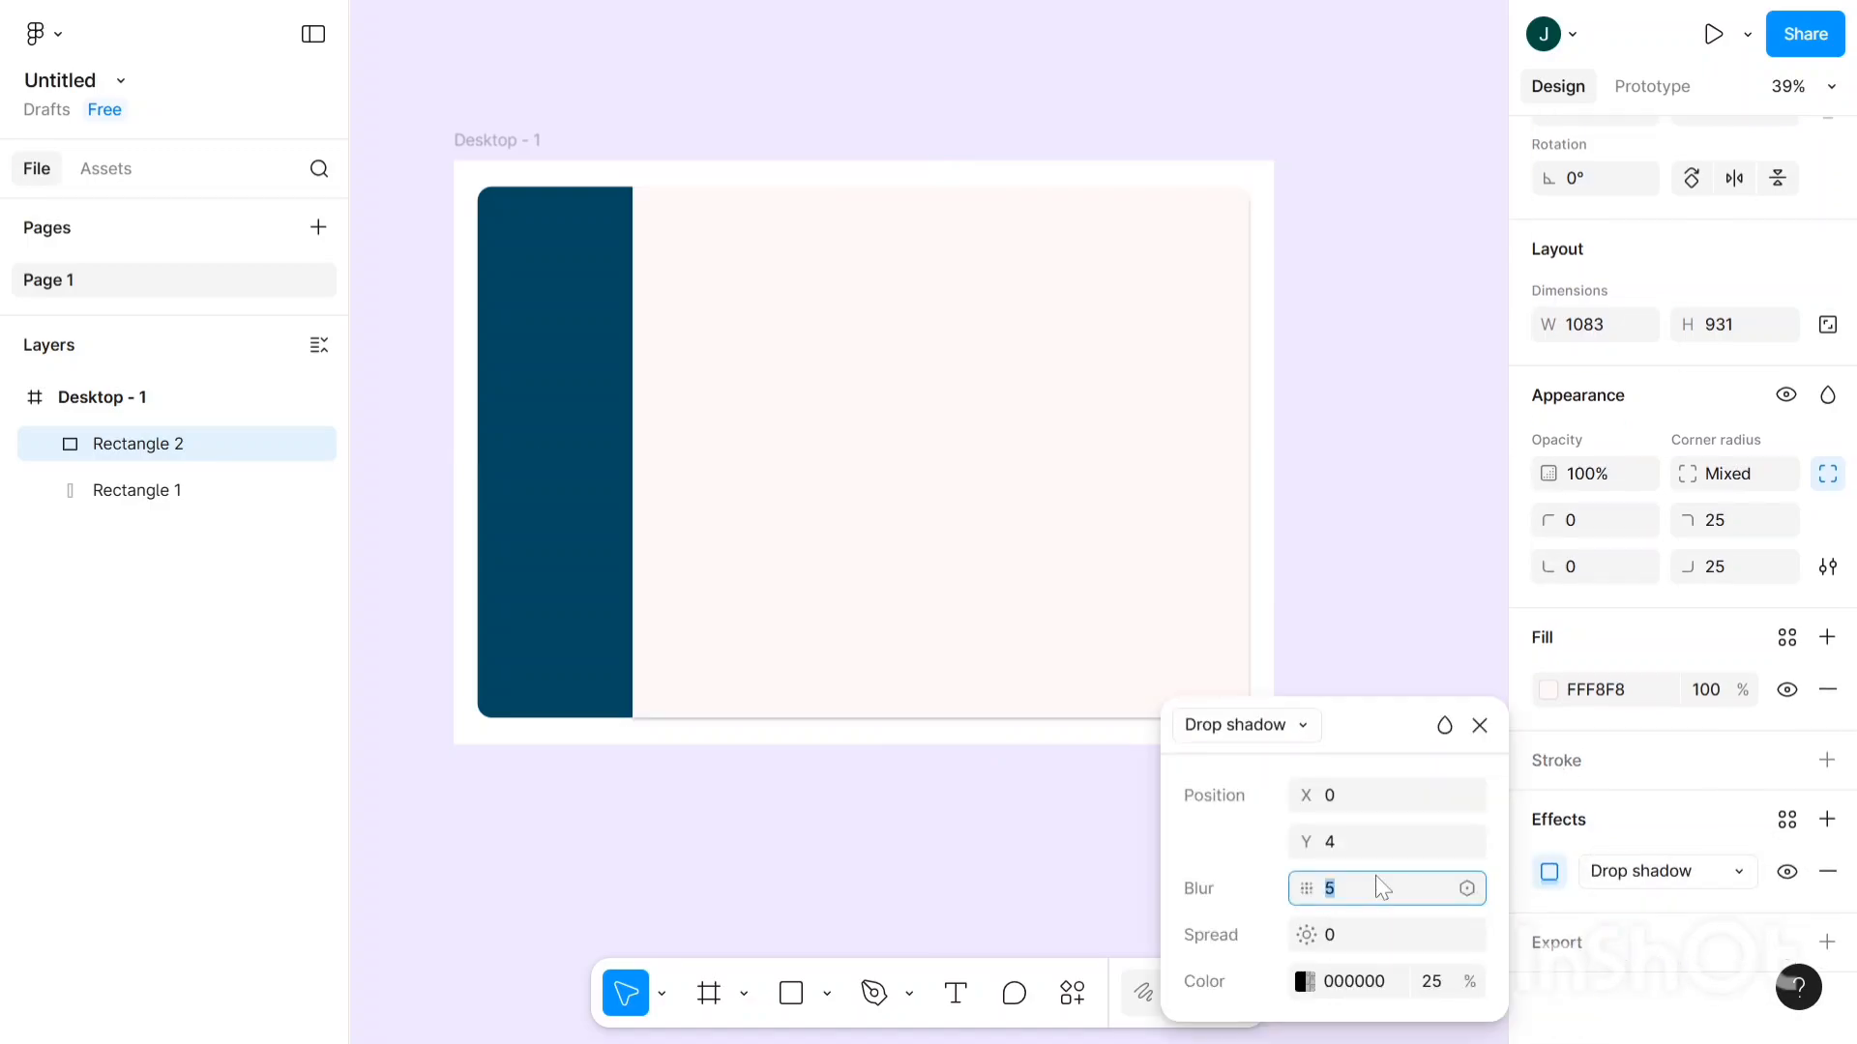
key(Up)
key(Up)
key(Up)
key(Up)
click(1167, 574)
click(1167, 573)
- Change the content panel's fill to pure white FFFFFF
scroll(1666, 643, down, 2)
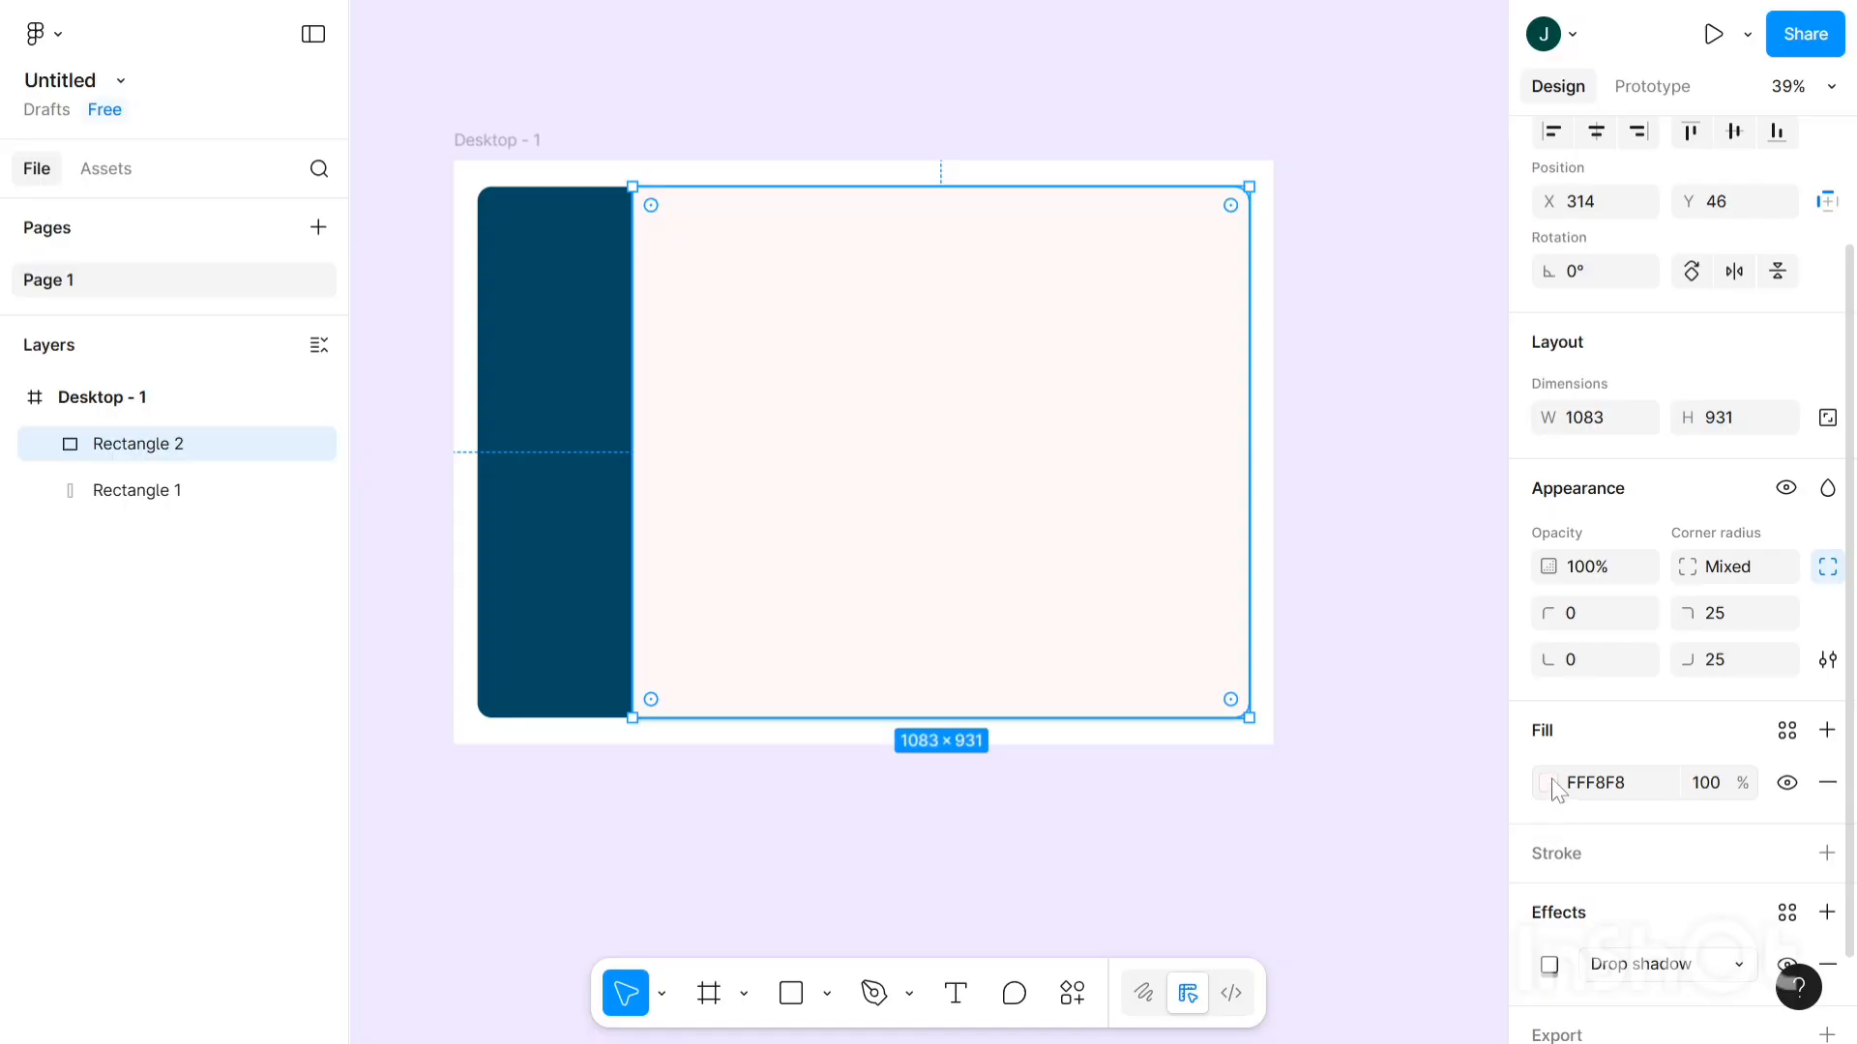
click(1553, 784)
drag(1364, 519, 1268, 116)
click(1273, 180)
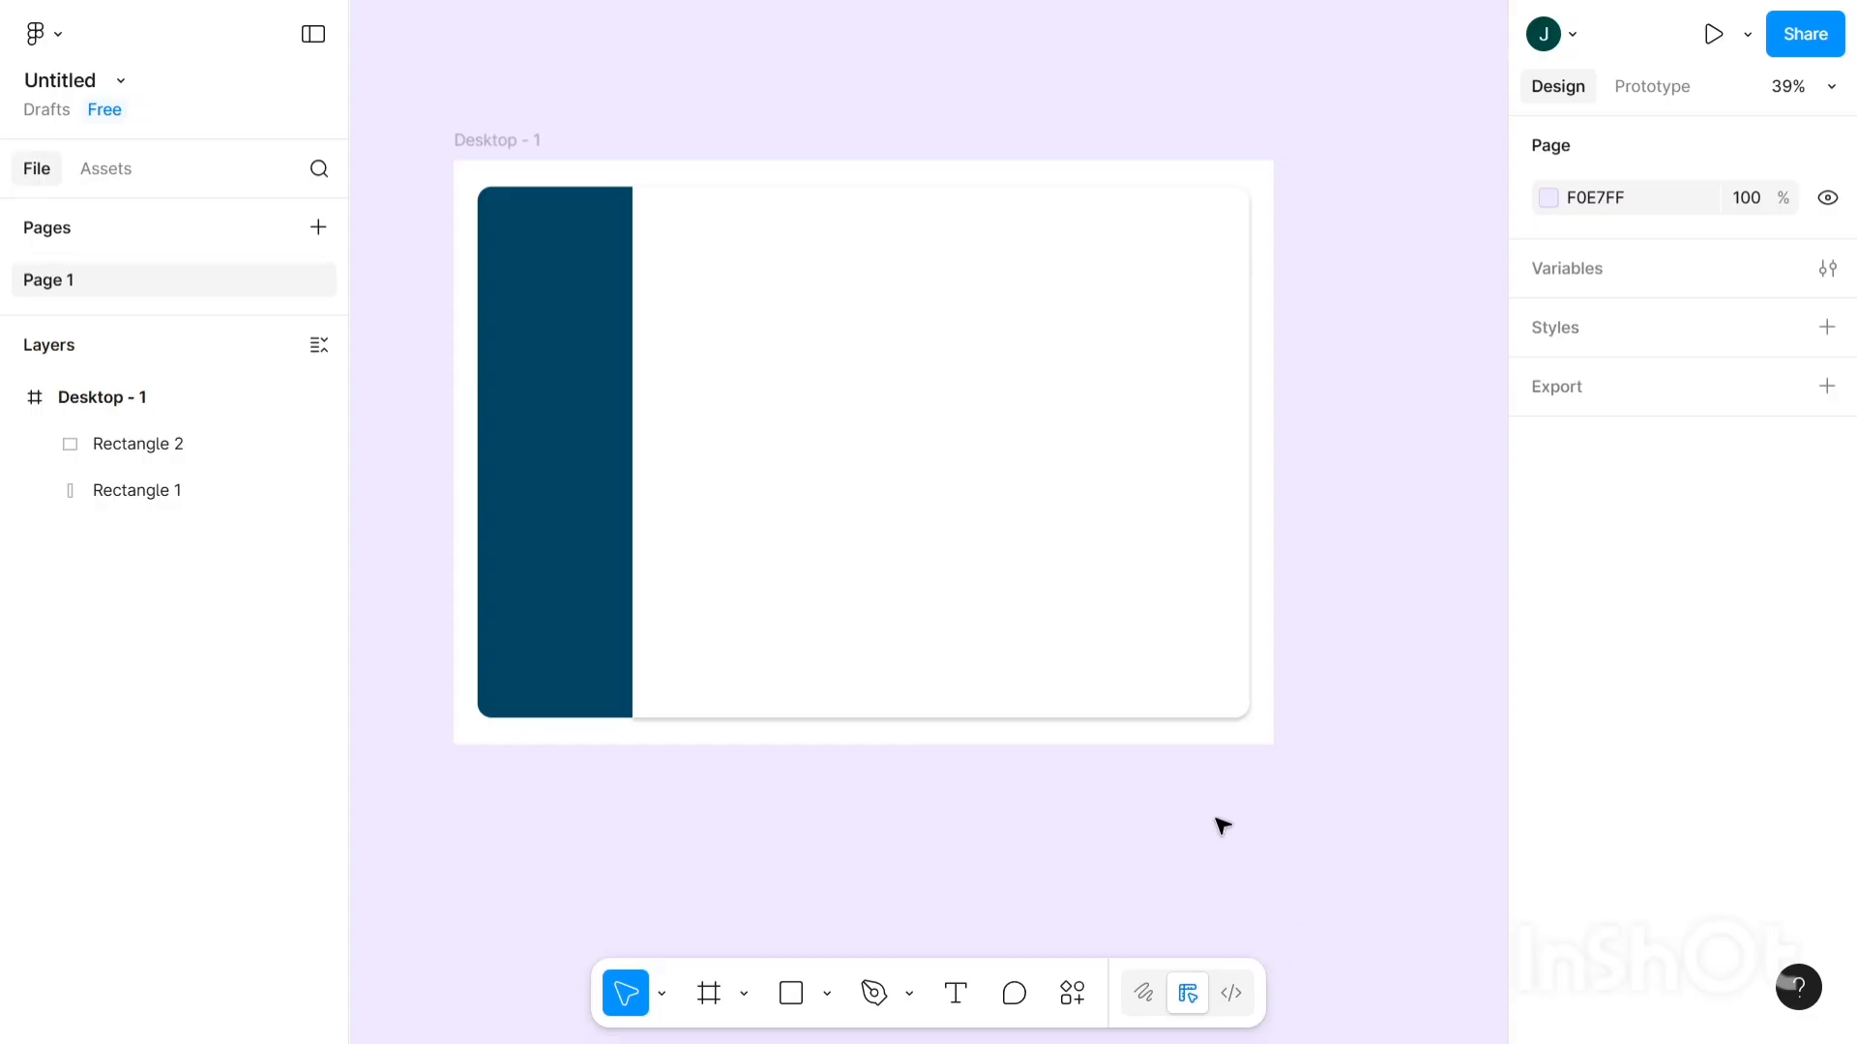
click(1165, 657)
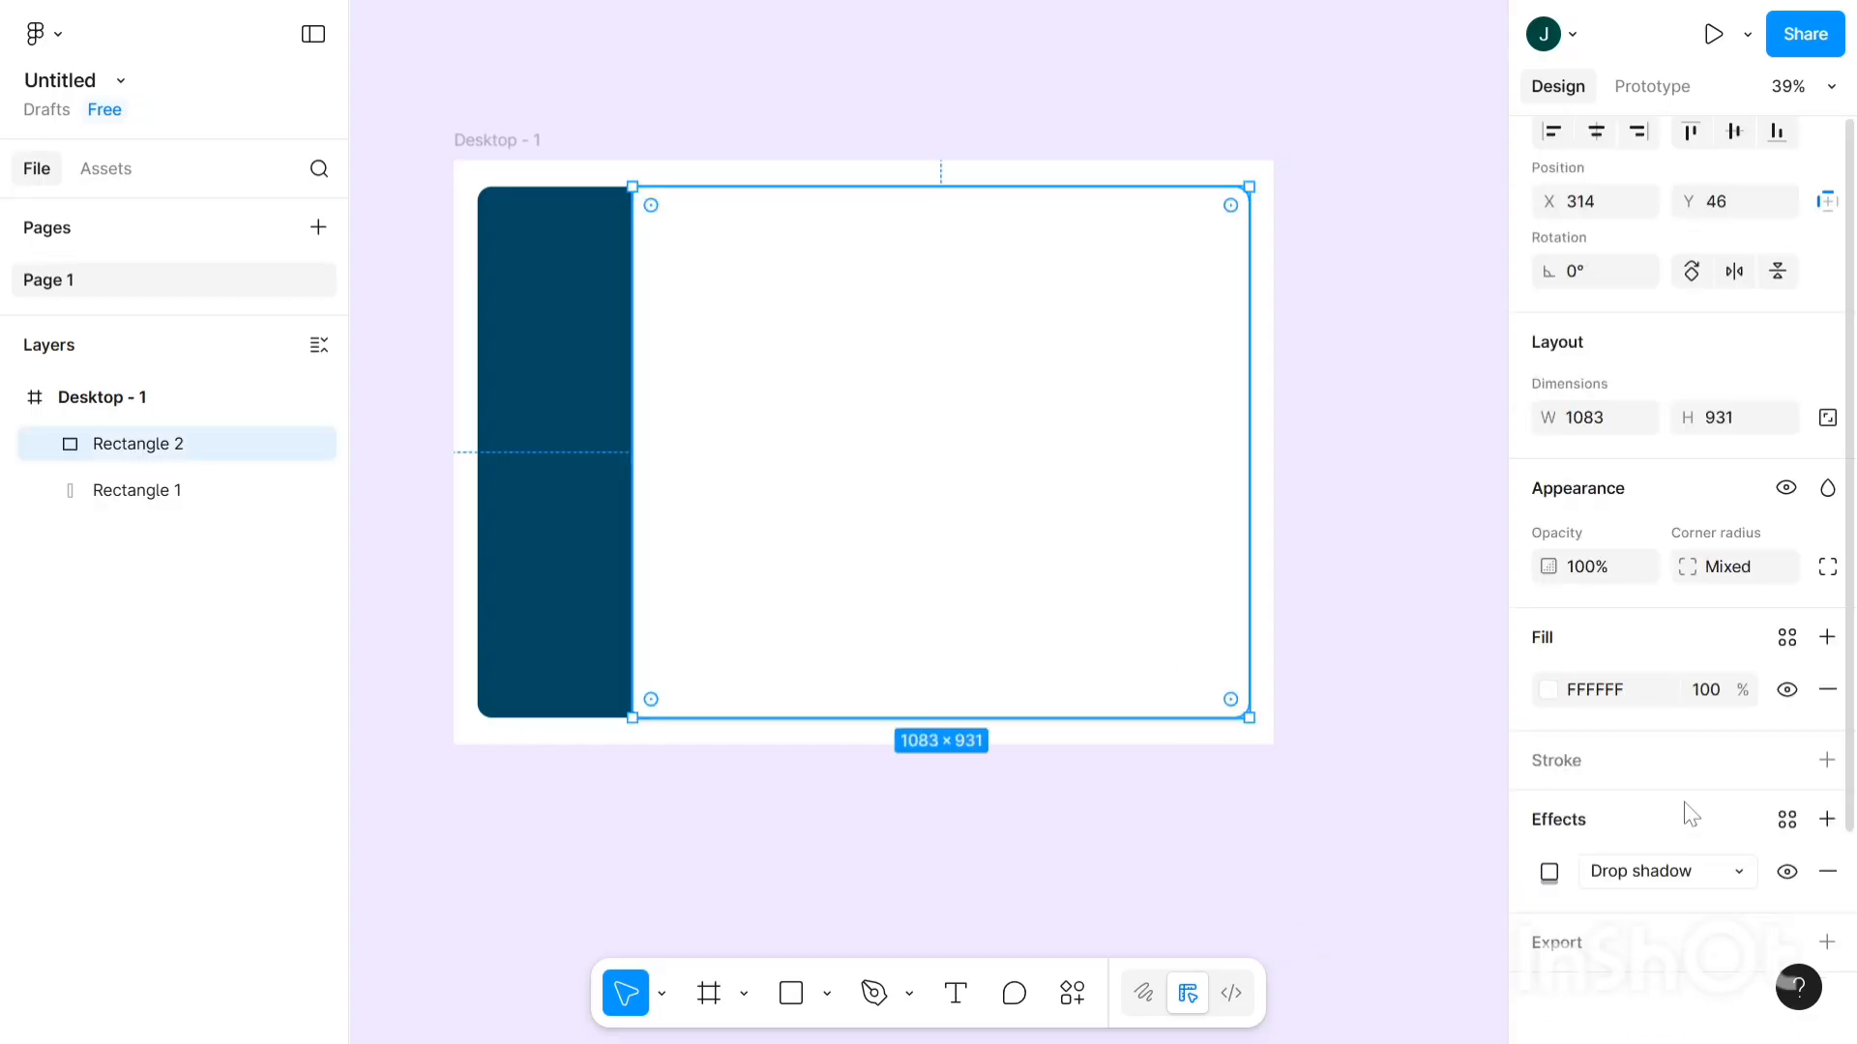
scroll(1664, 874, down, 2)
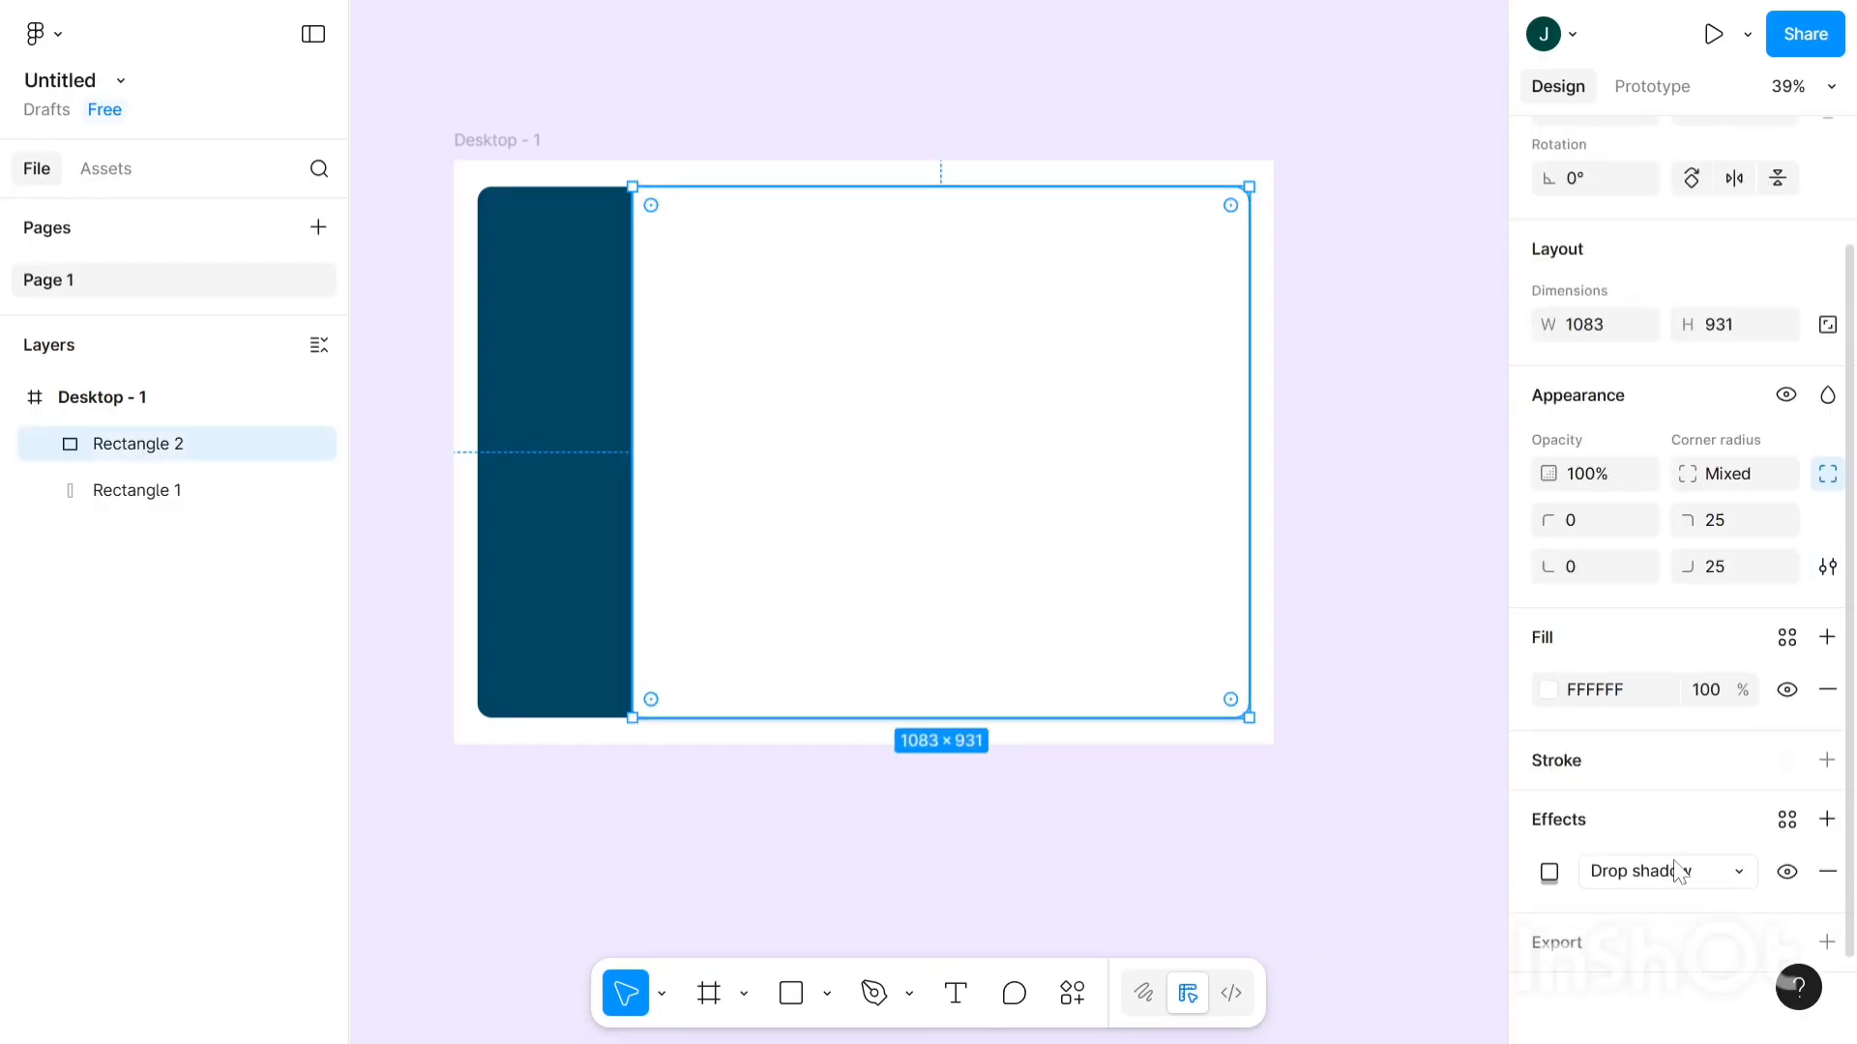
- Add a second drop shadow to Rectangle 2 with Y offset -1 and blur 8, shading its top edge
click(1827, 820)
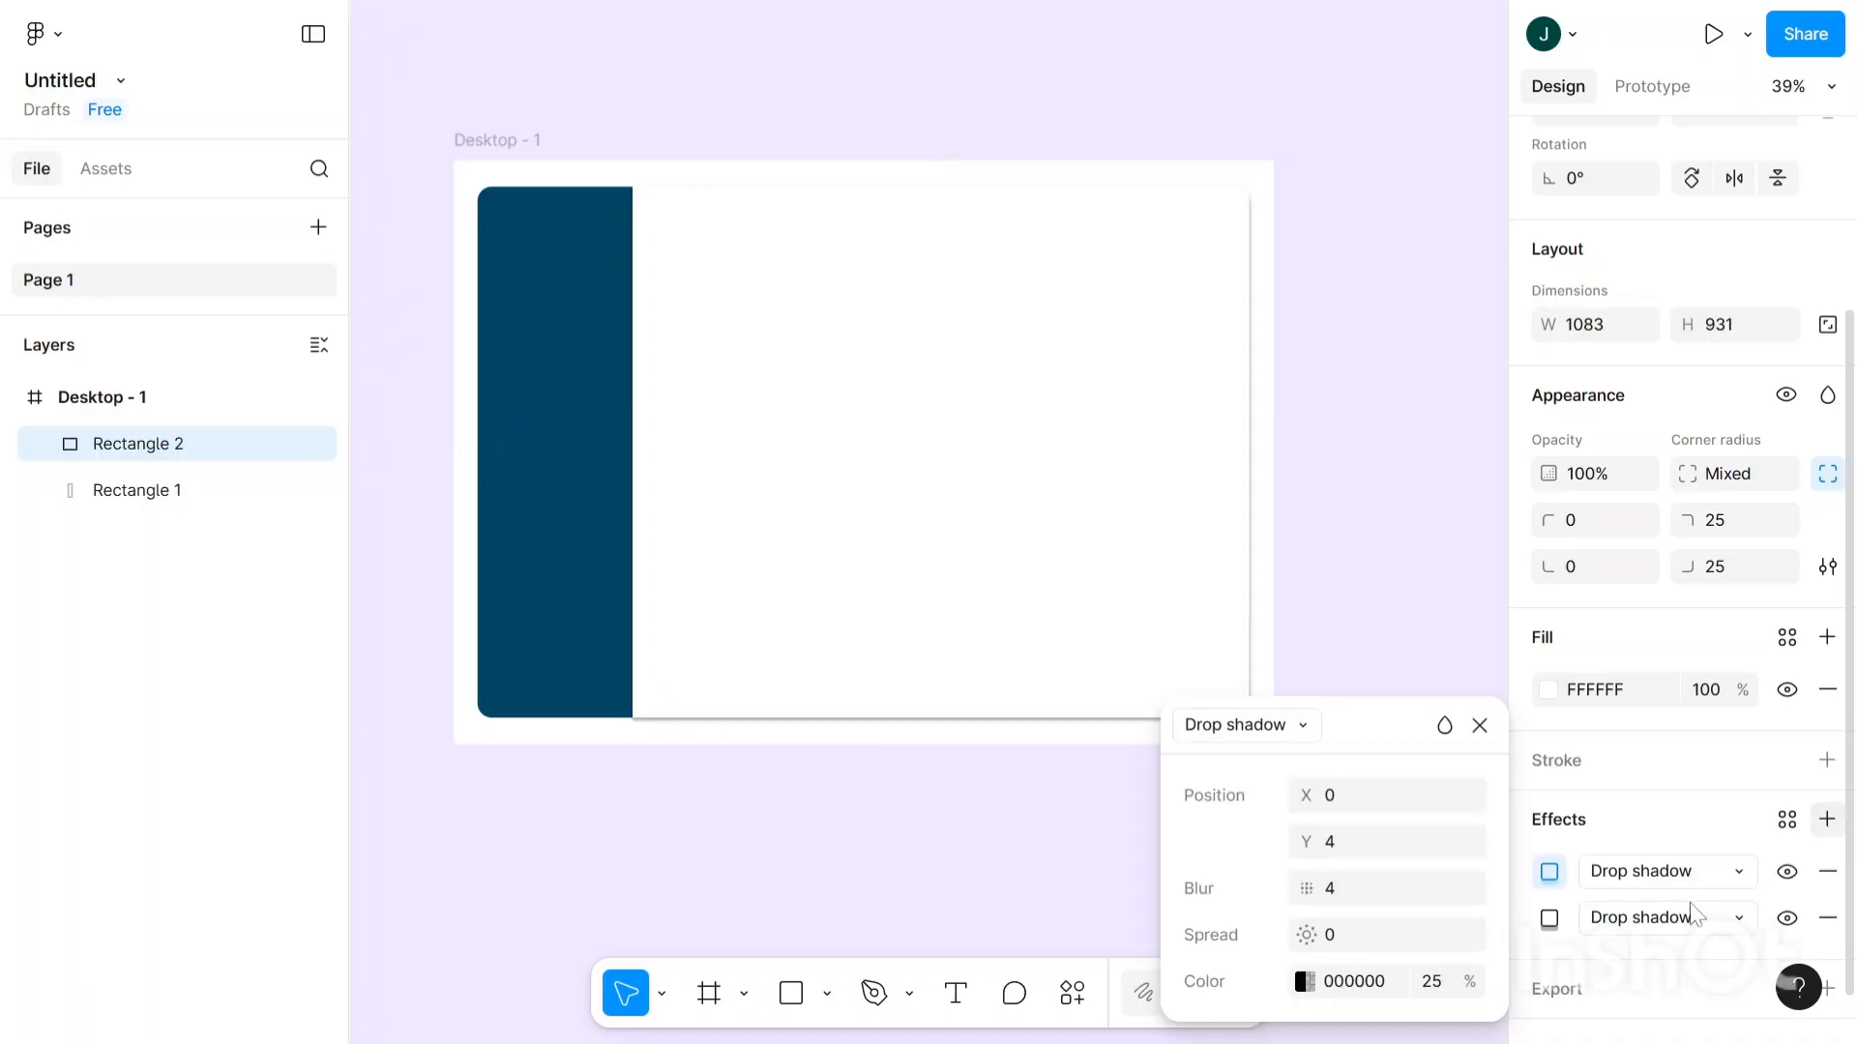
click(1353, 848)
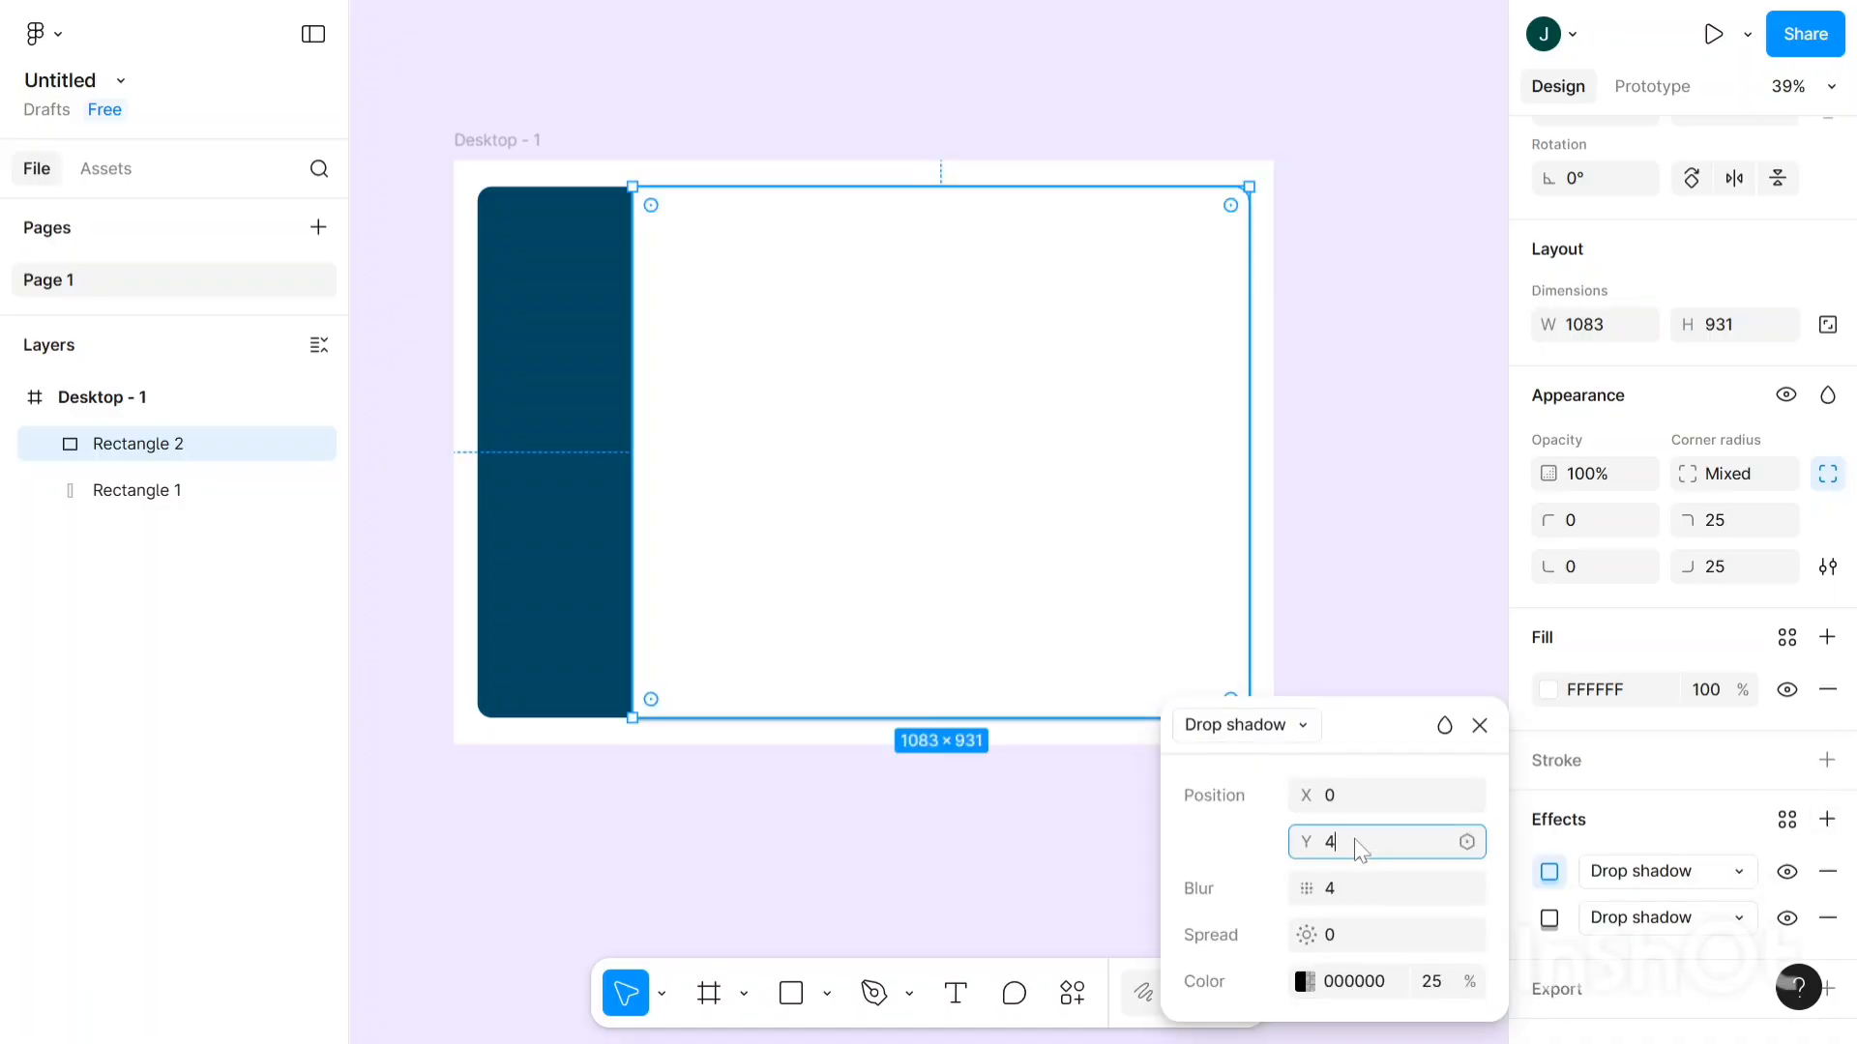
text(0)
key(Return)
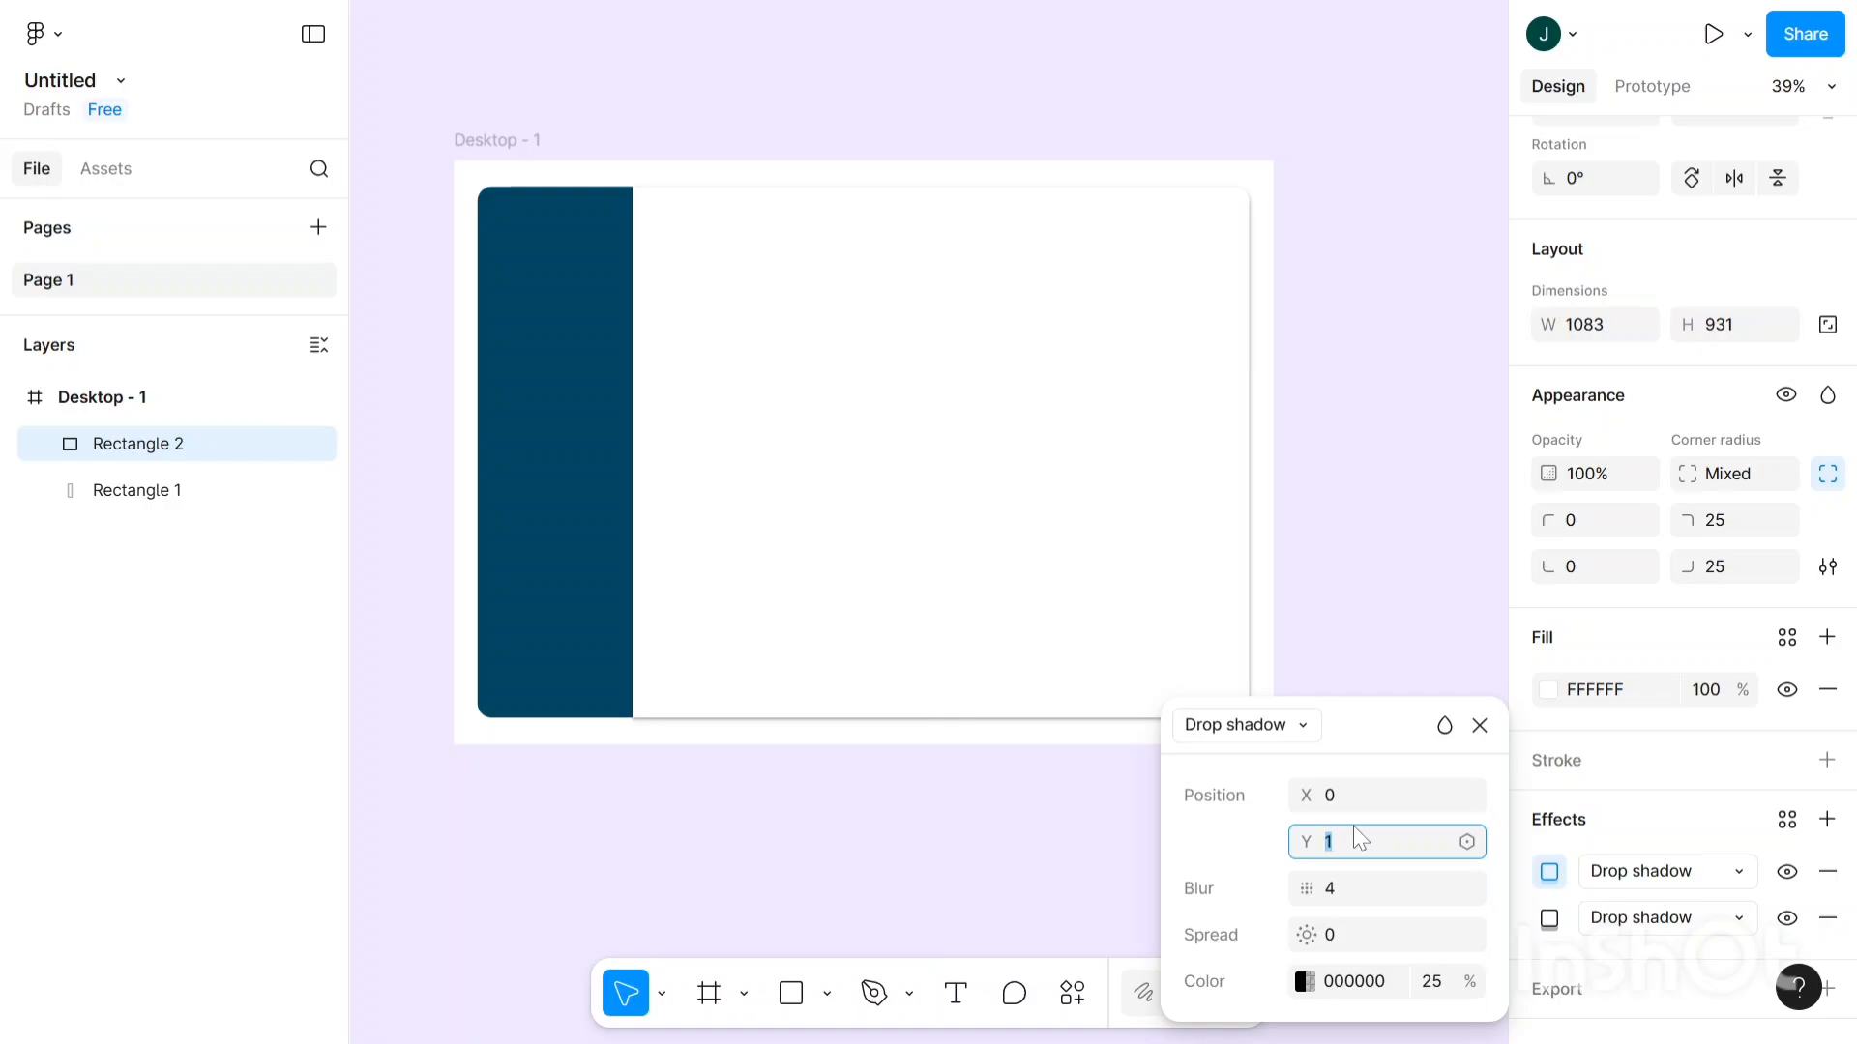
key(Down)
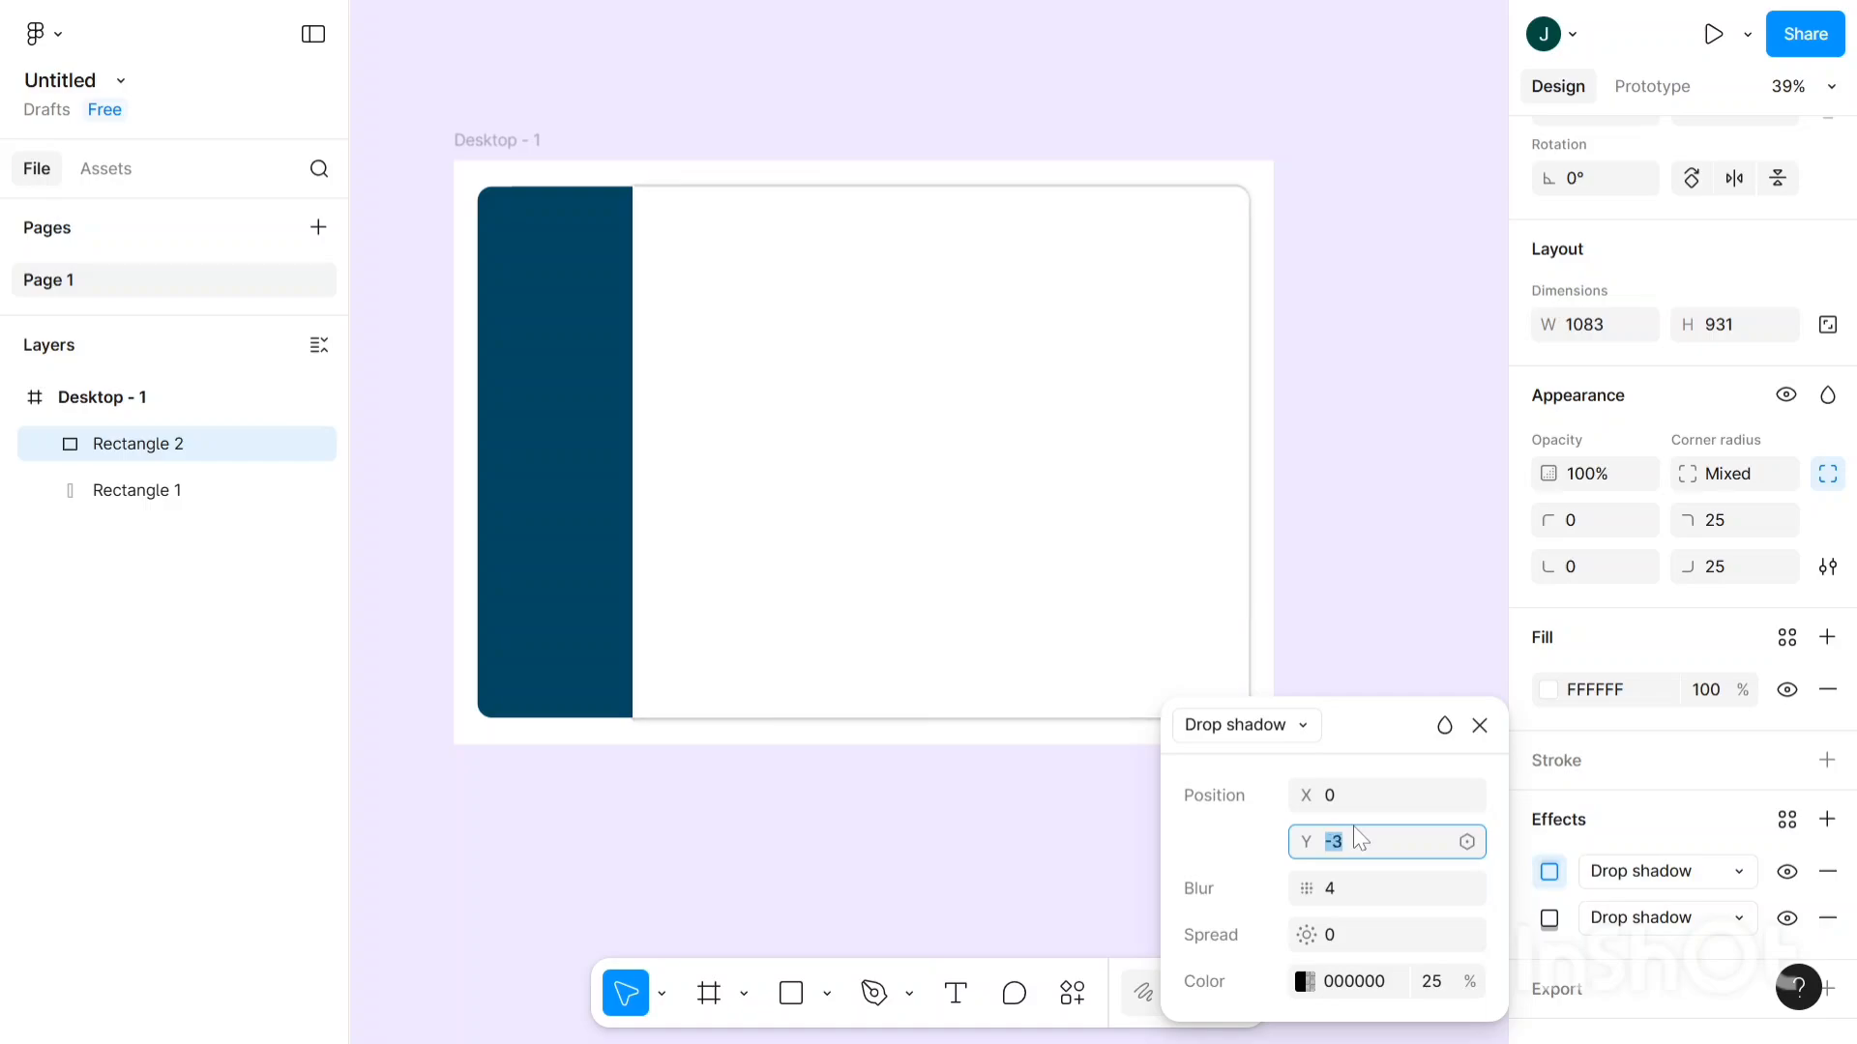
key(Down)
key(Down)
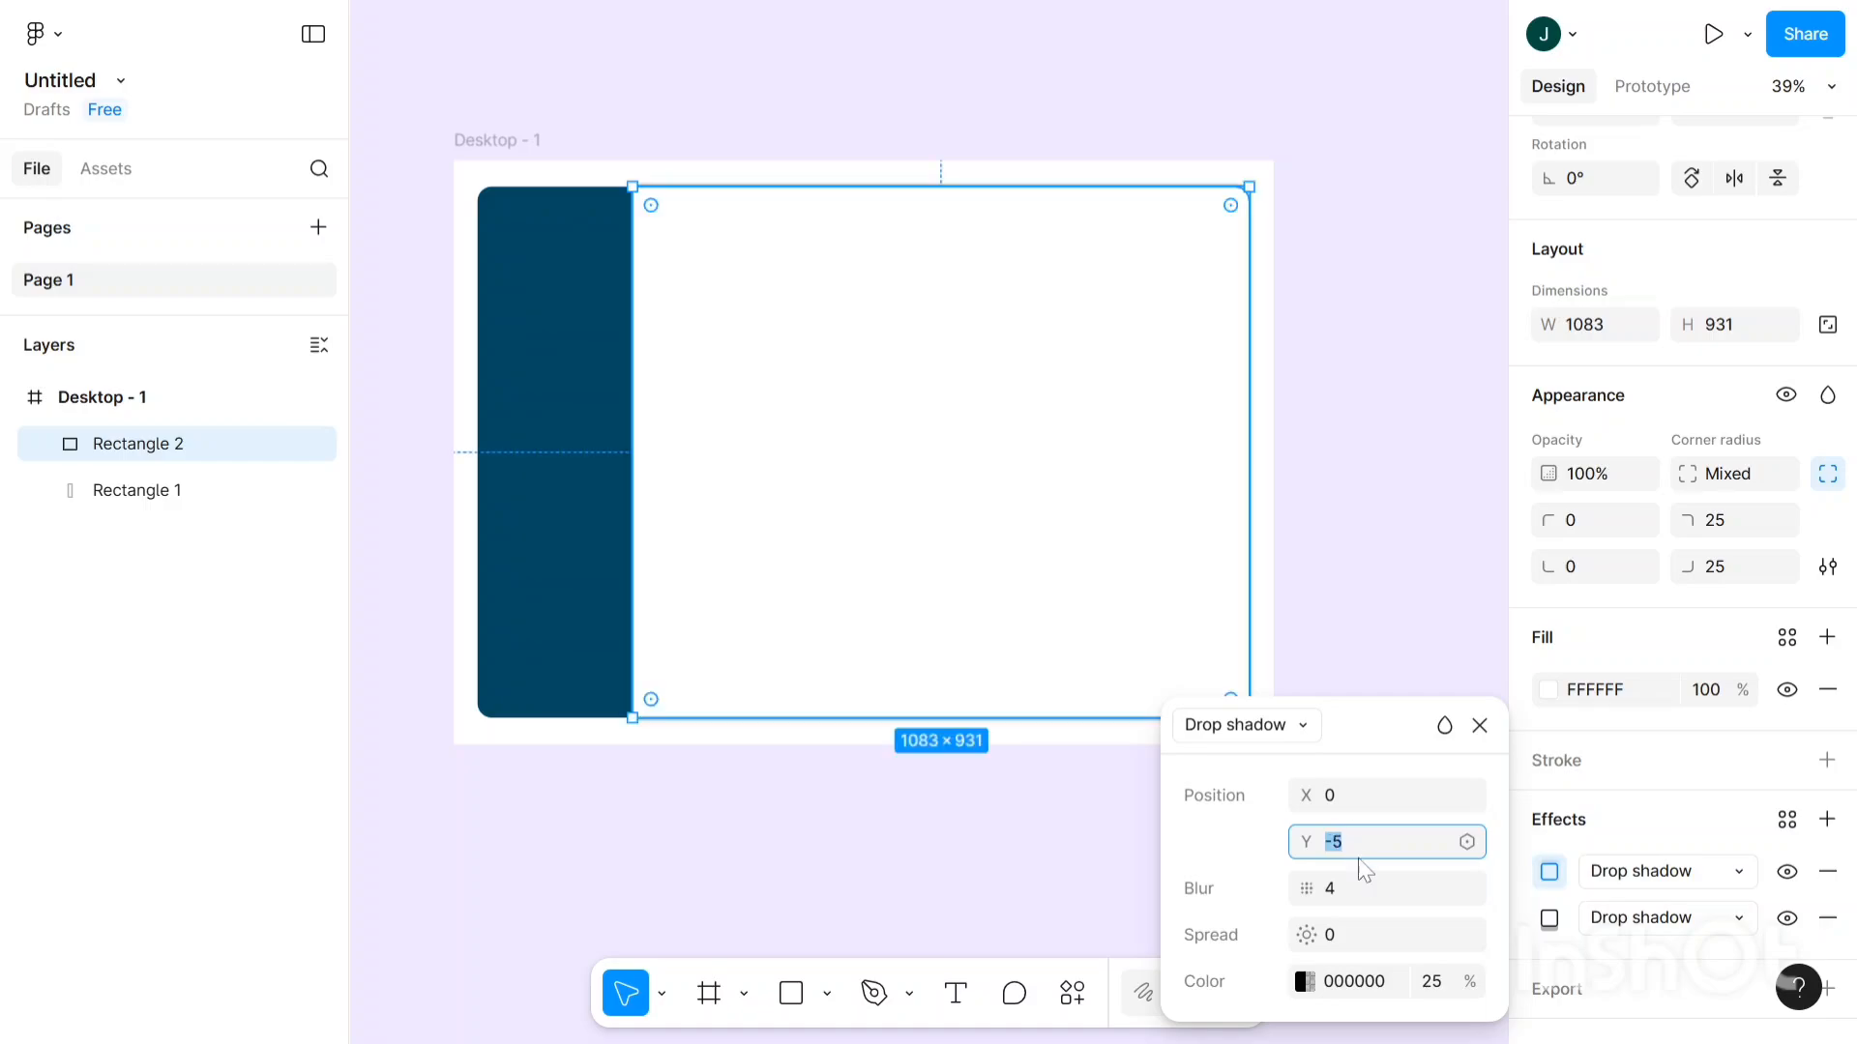
click(1363, 878)
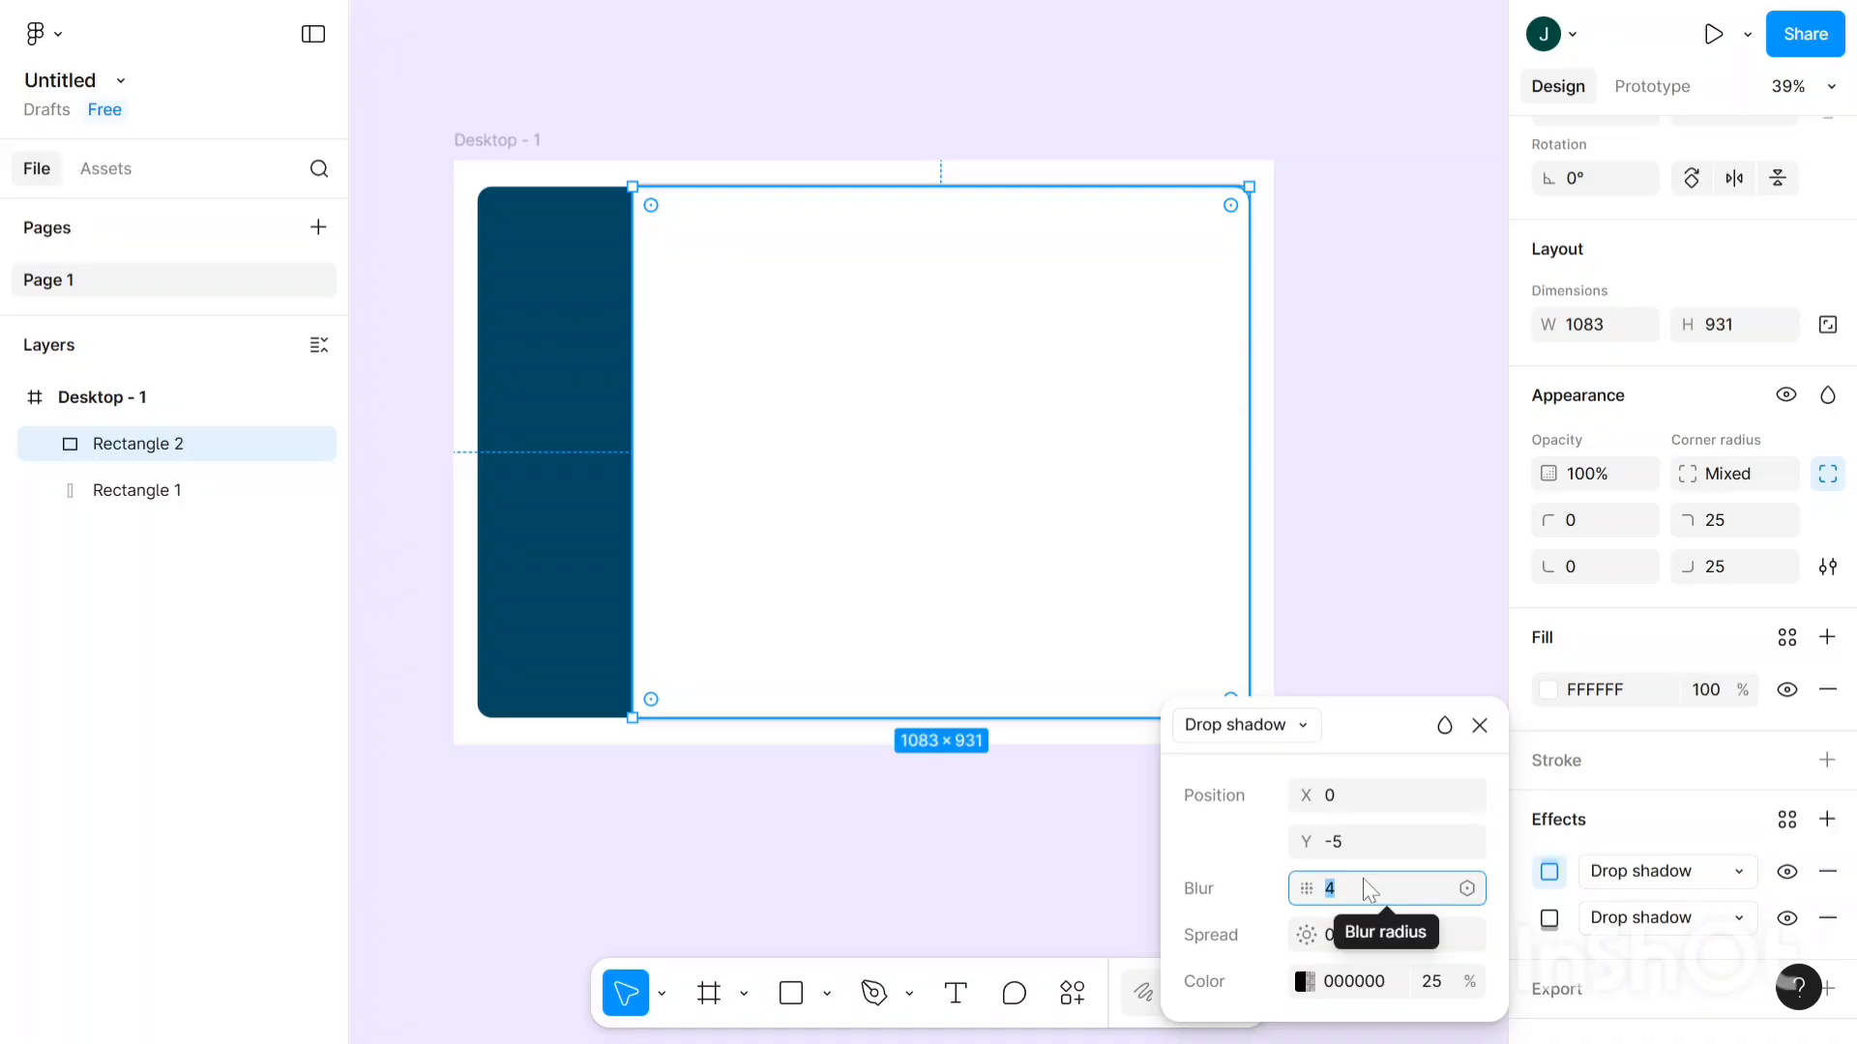
key(Up)
key(Up)
key(Up)
key(Up)
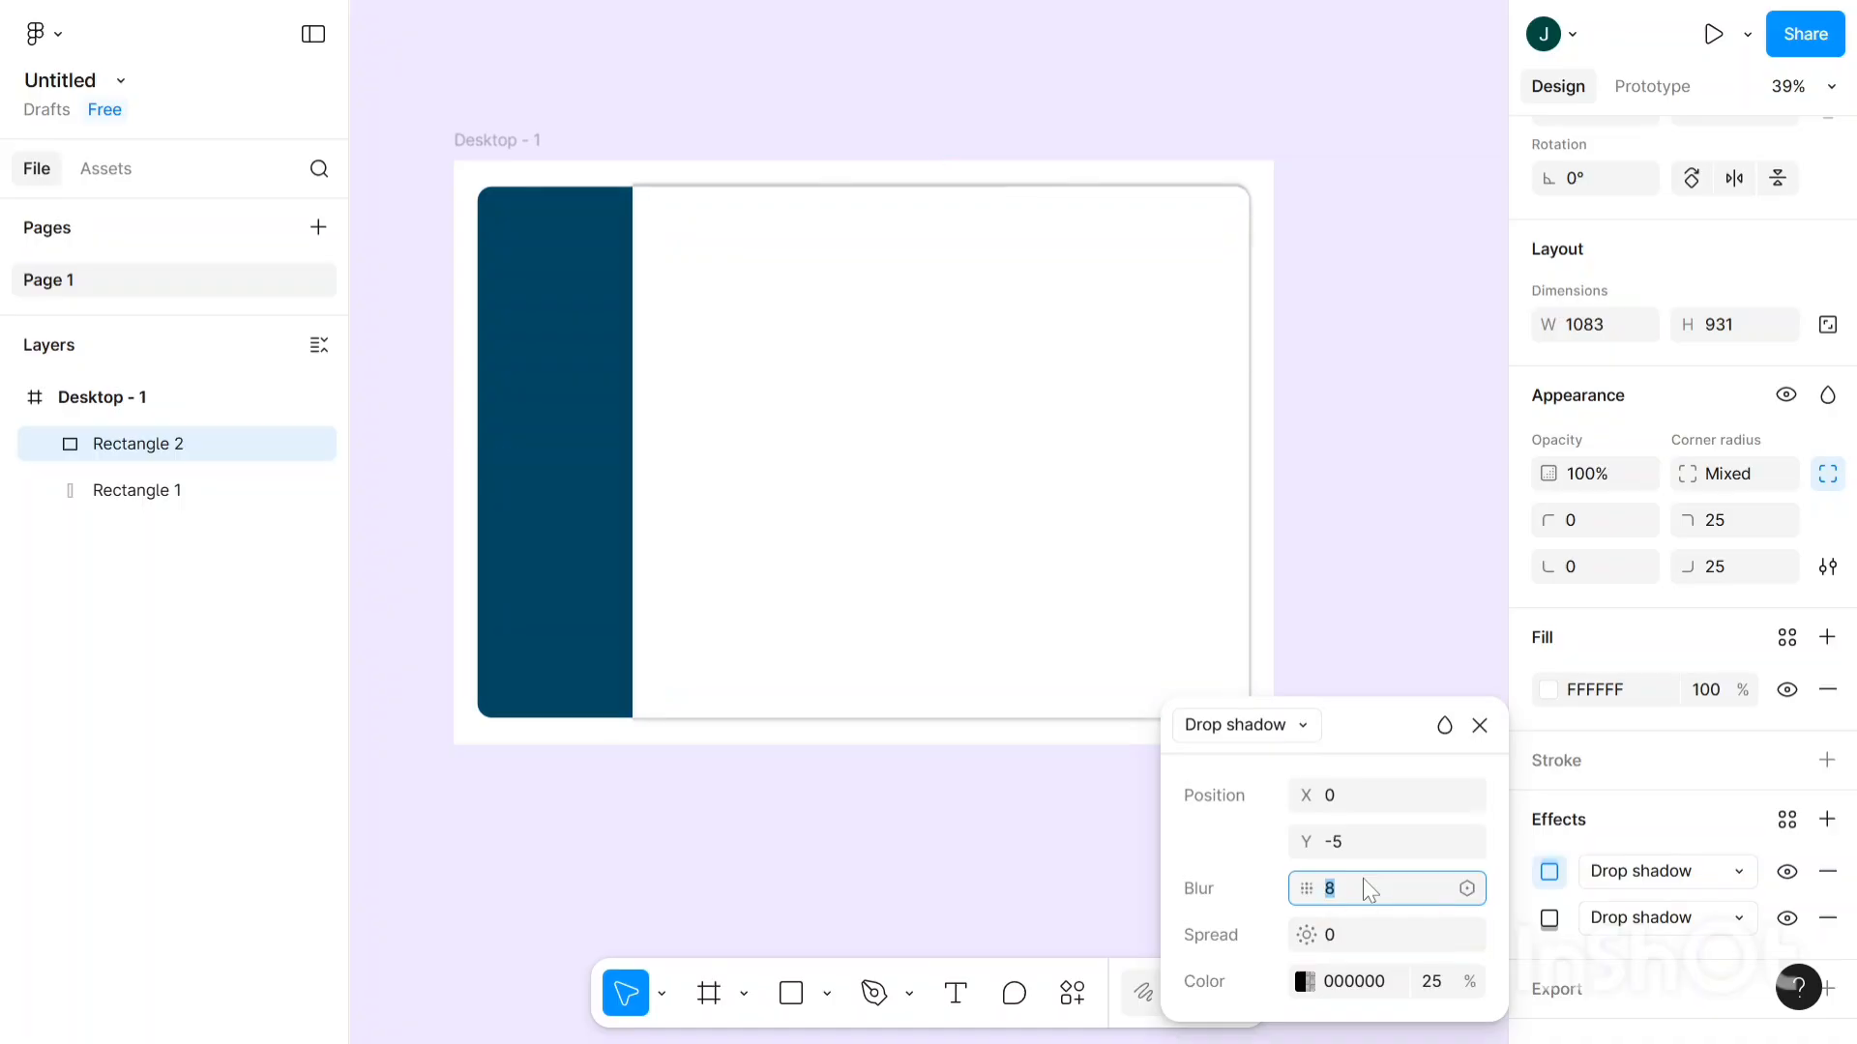
click(1390, 845)
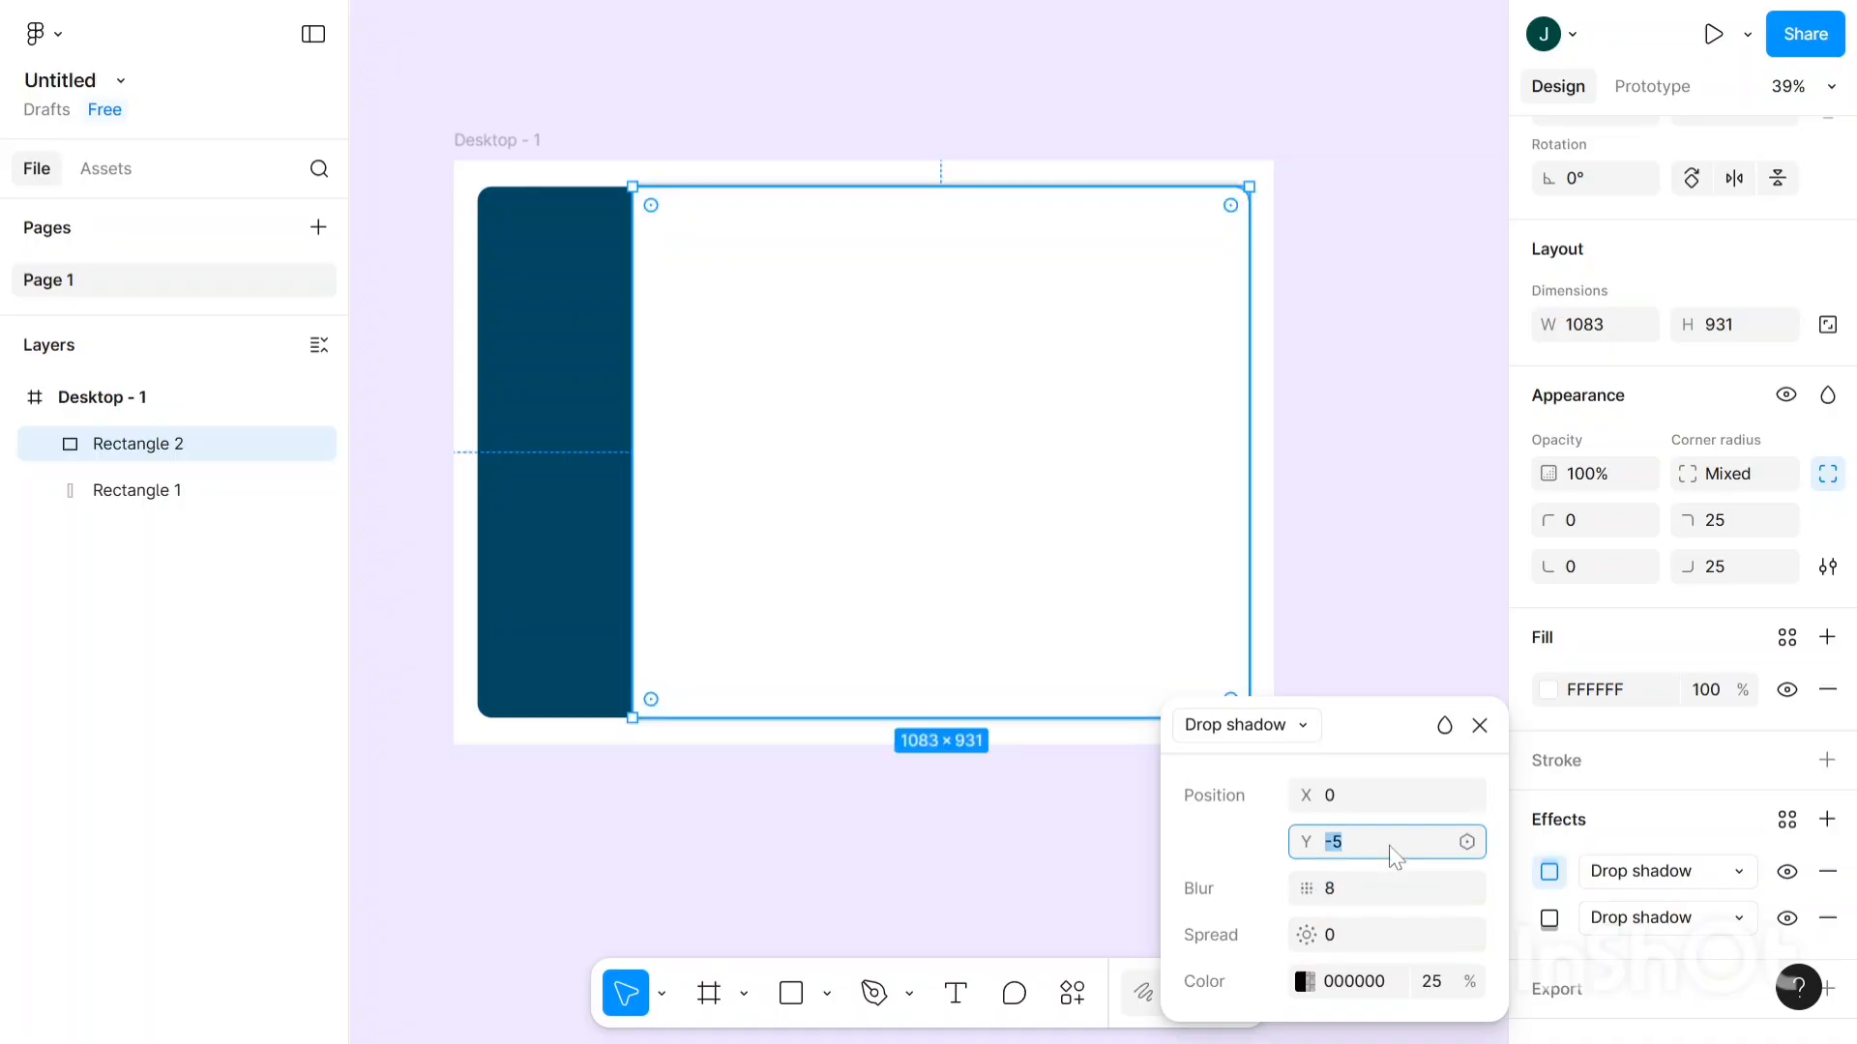
key(Down)
key(Down)
key(Down)
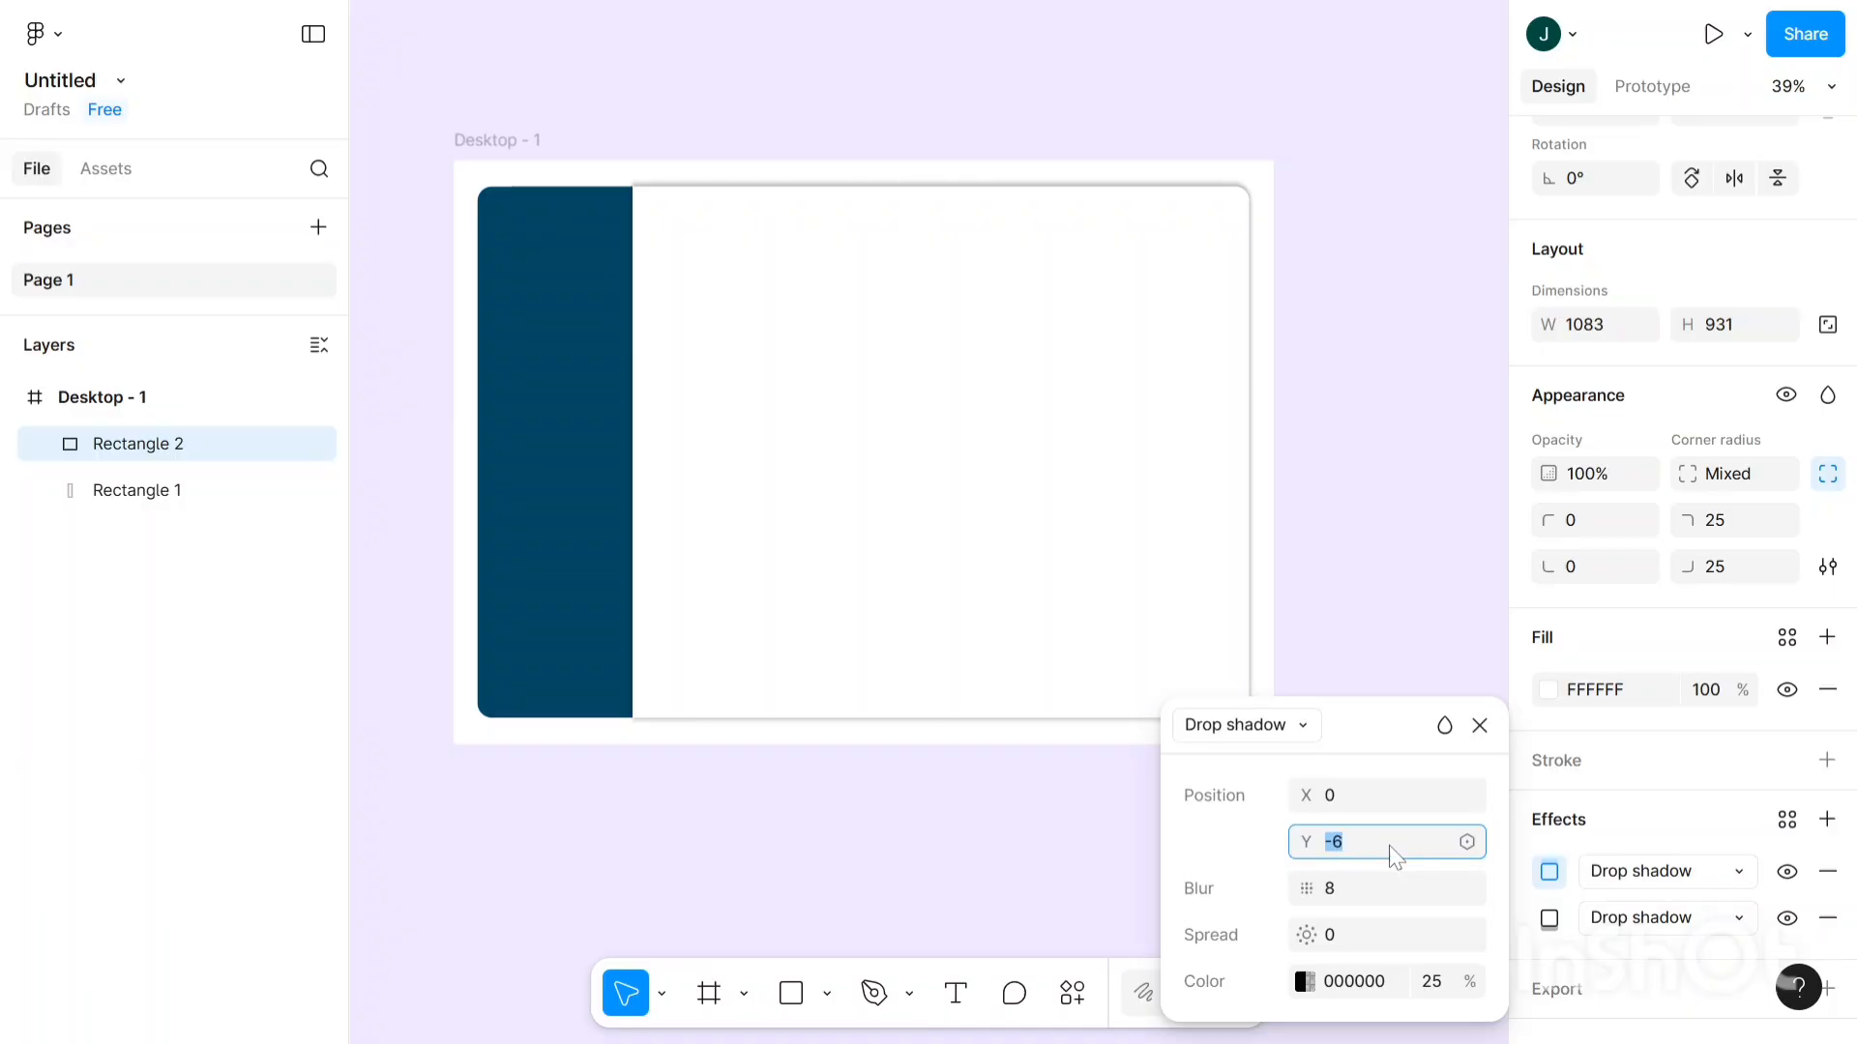
key(Up)
key(Up)
key(Up)
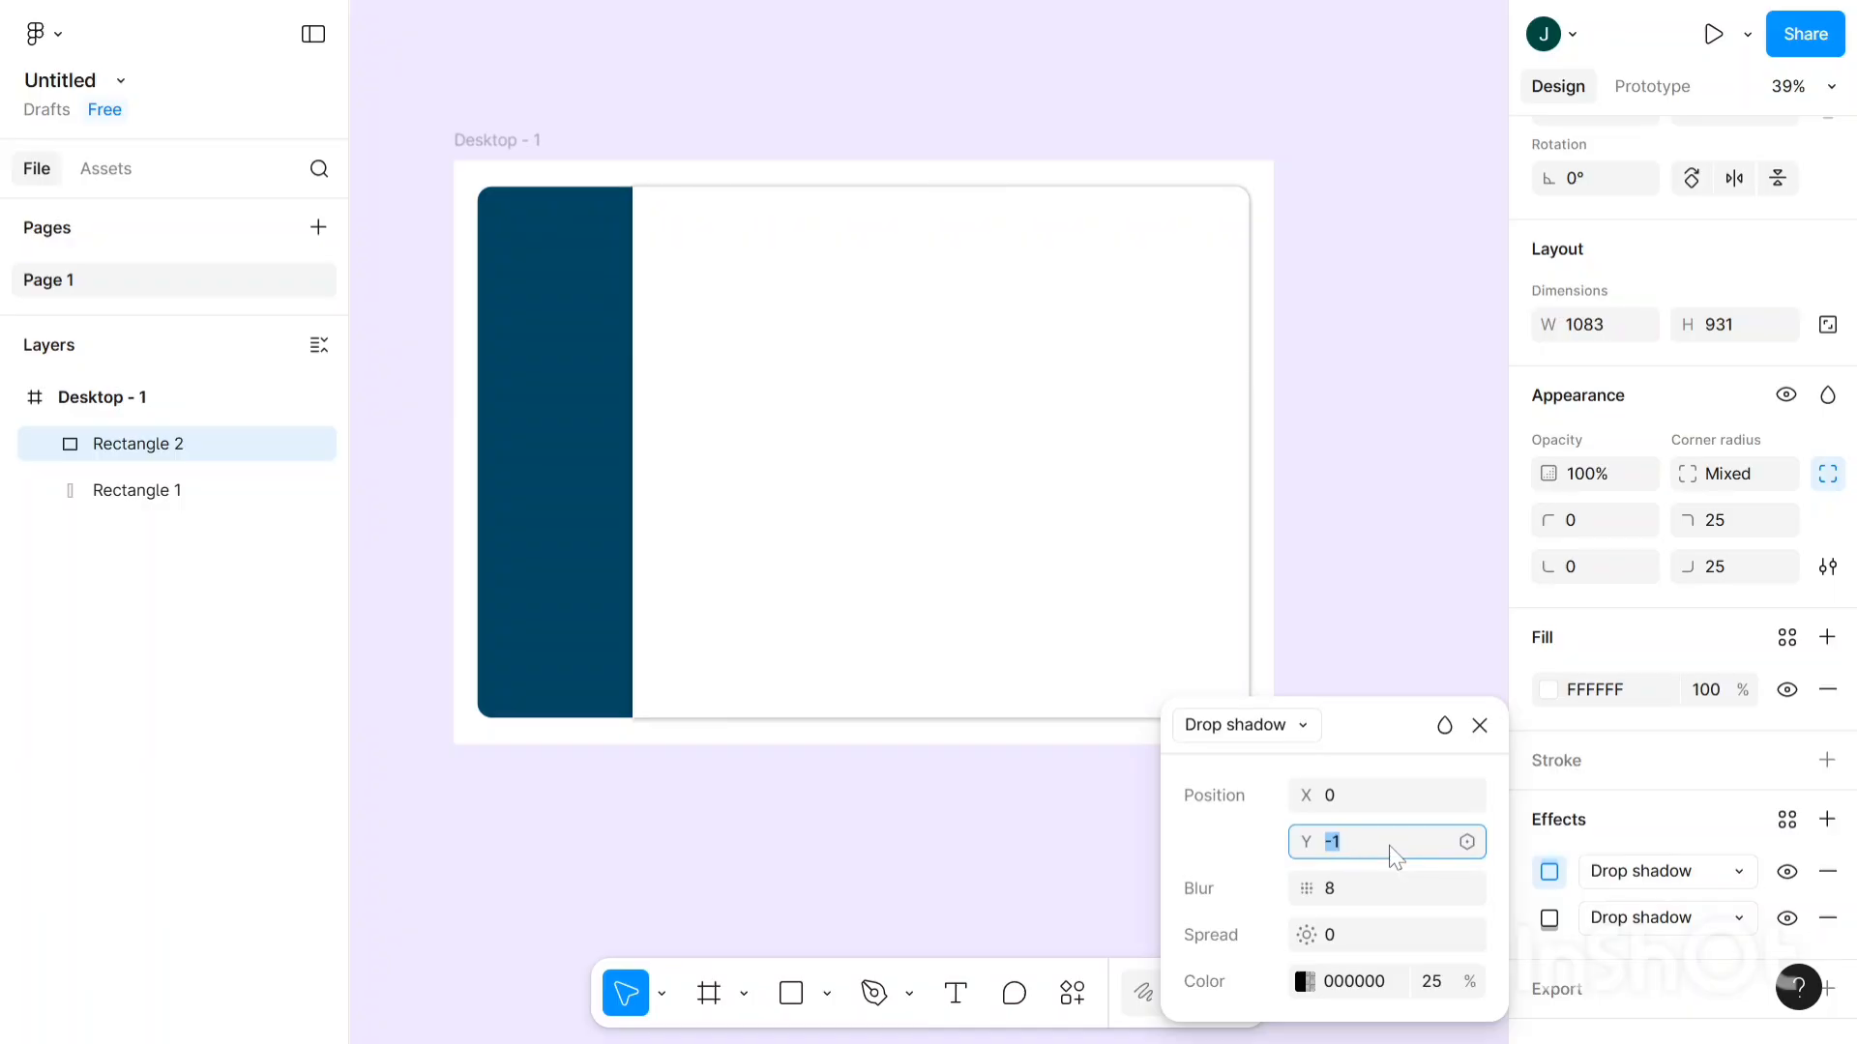
click(1326, 471)
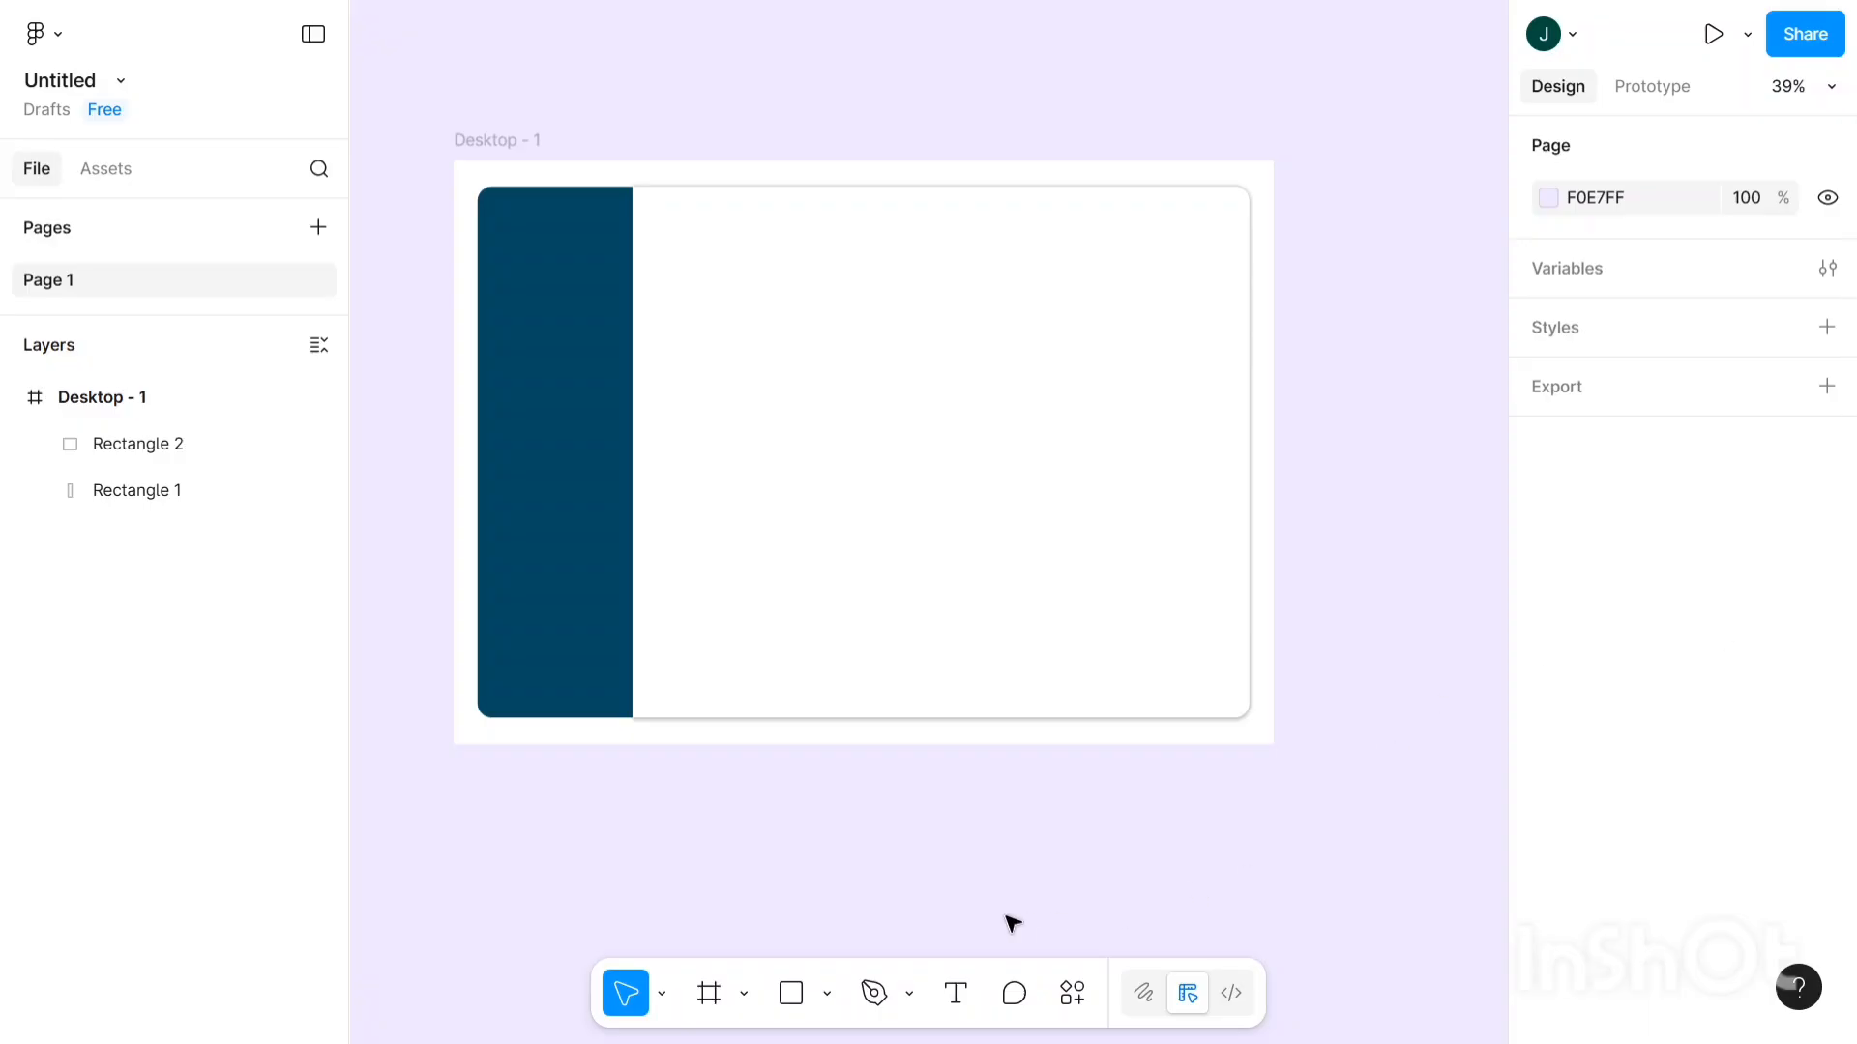
- Search Plugins & widgets for 'iconify' and open the Iconify plugin's detail page
click(1056, 1008)
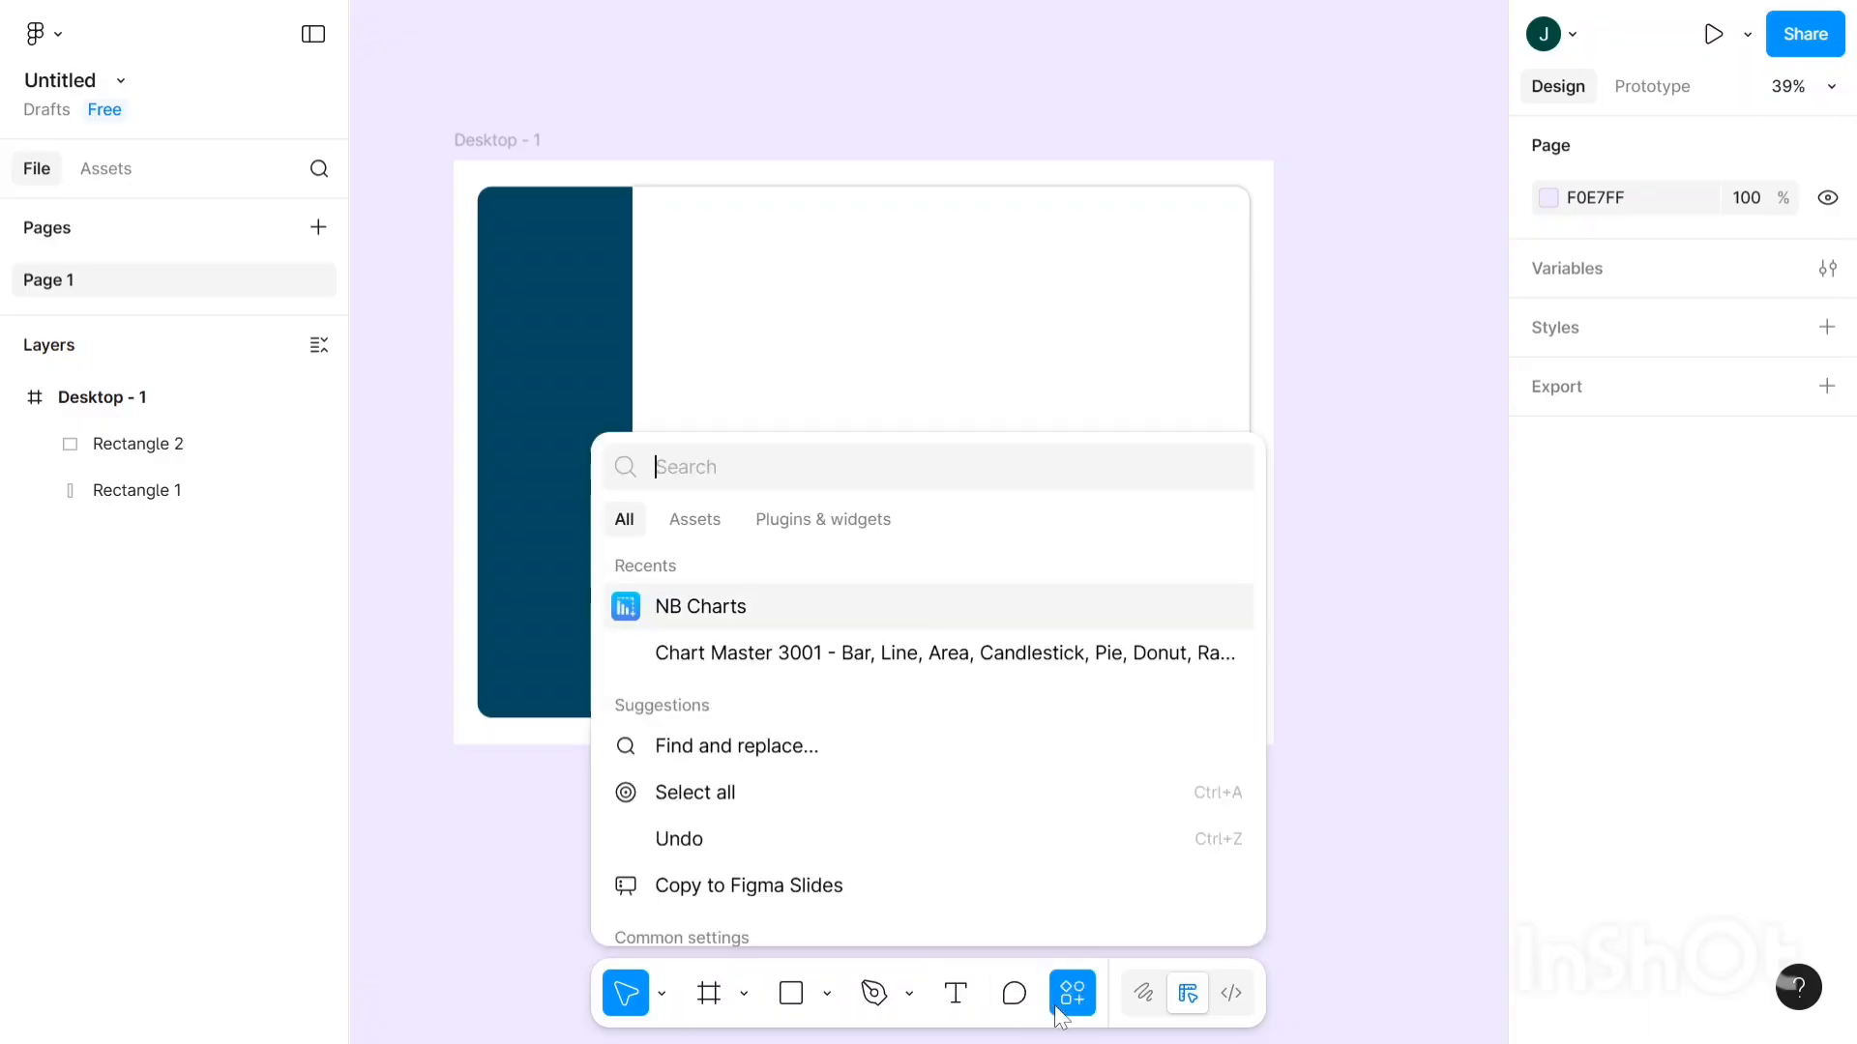
click(1272, 807)
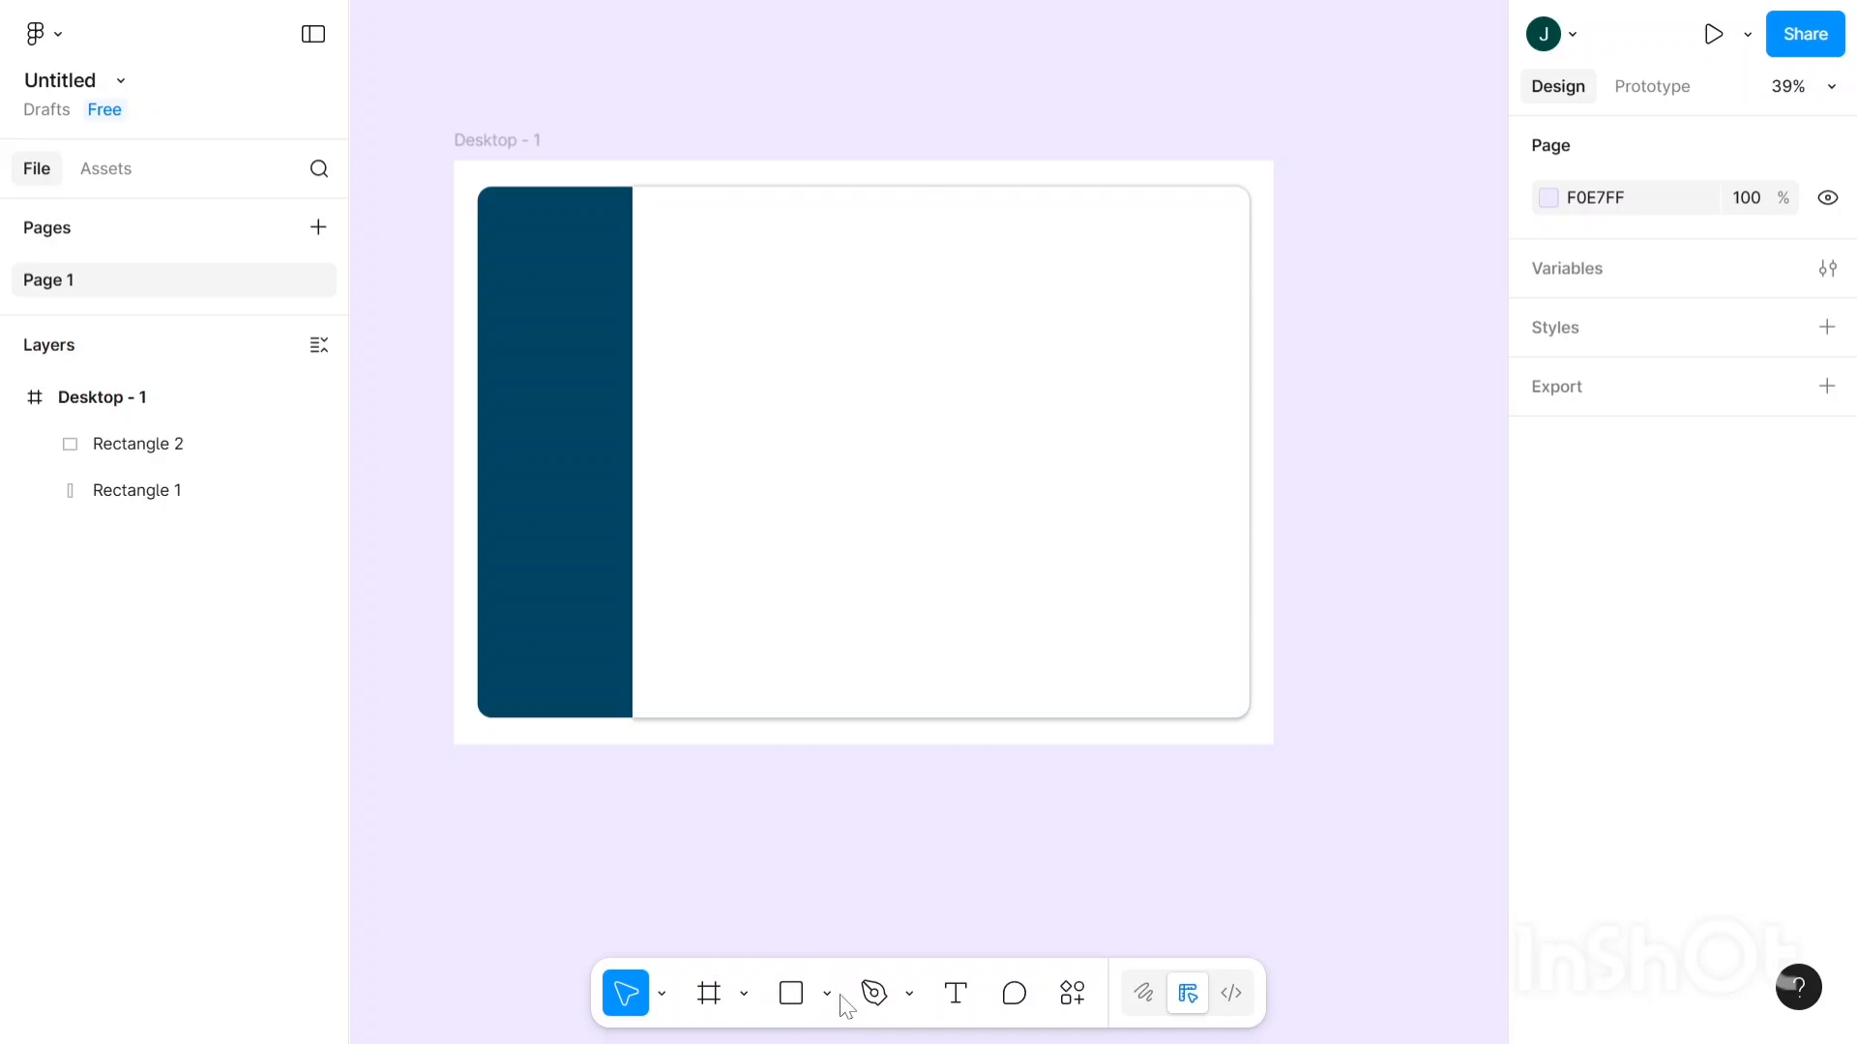
click(1079, 996)
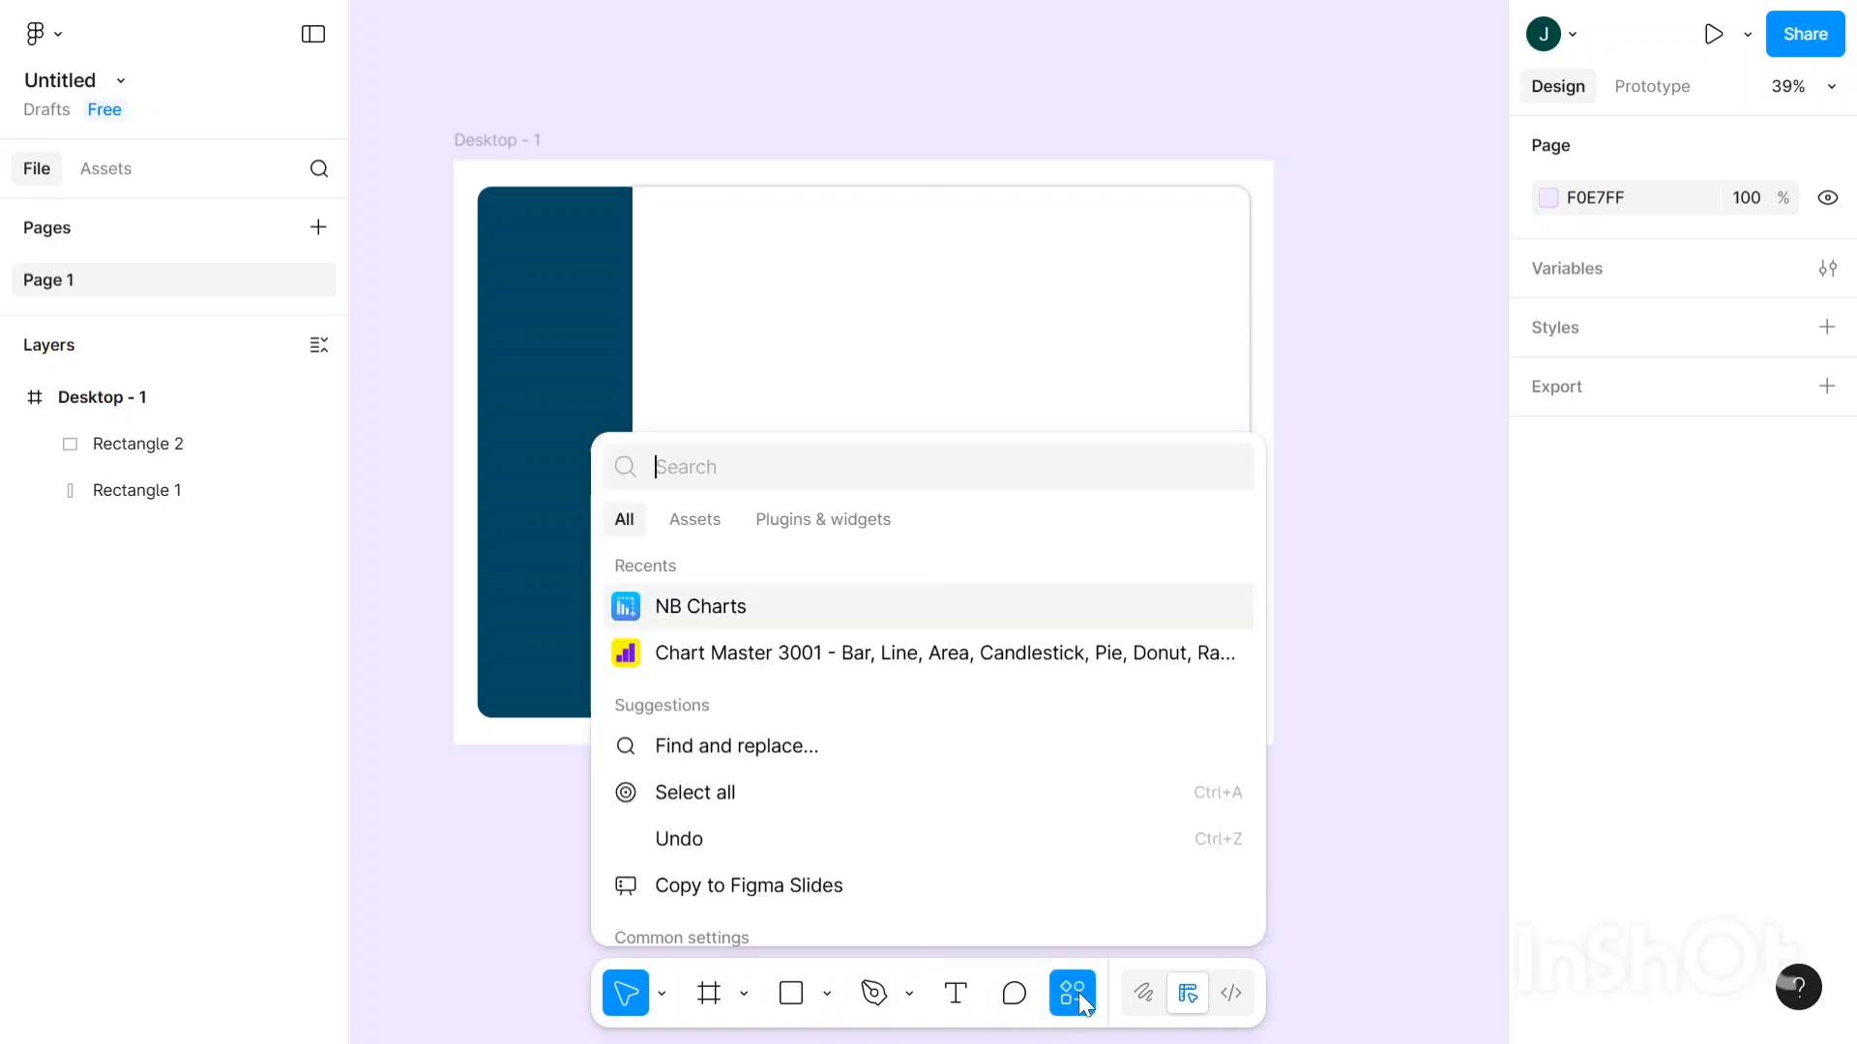
click(778, 522)
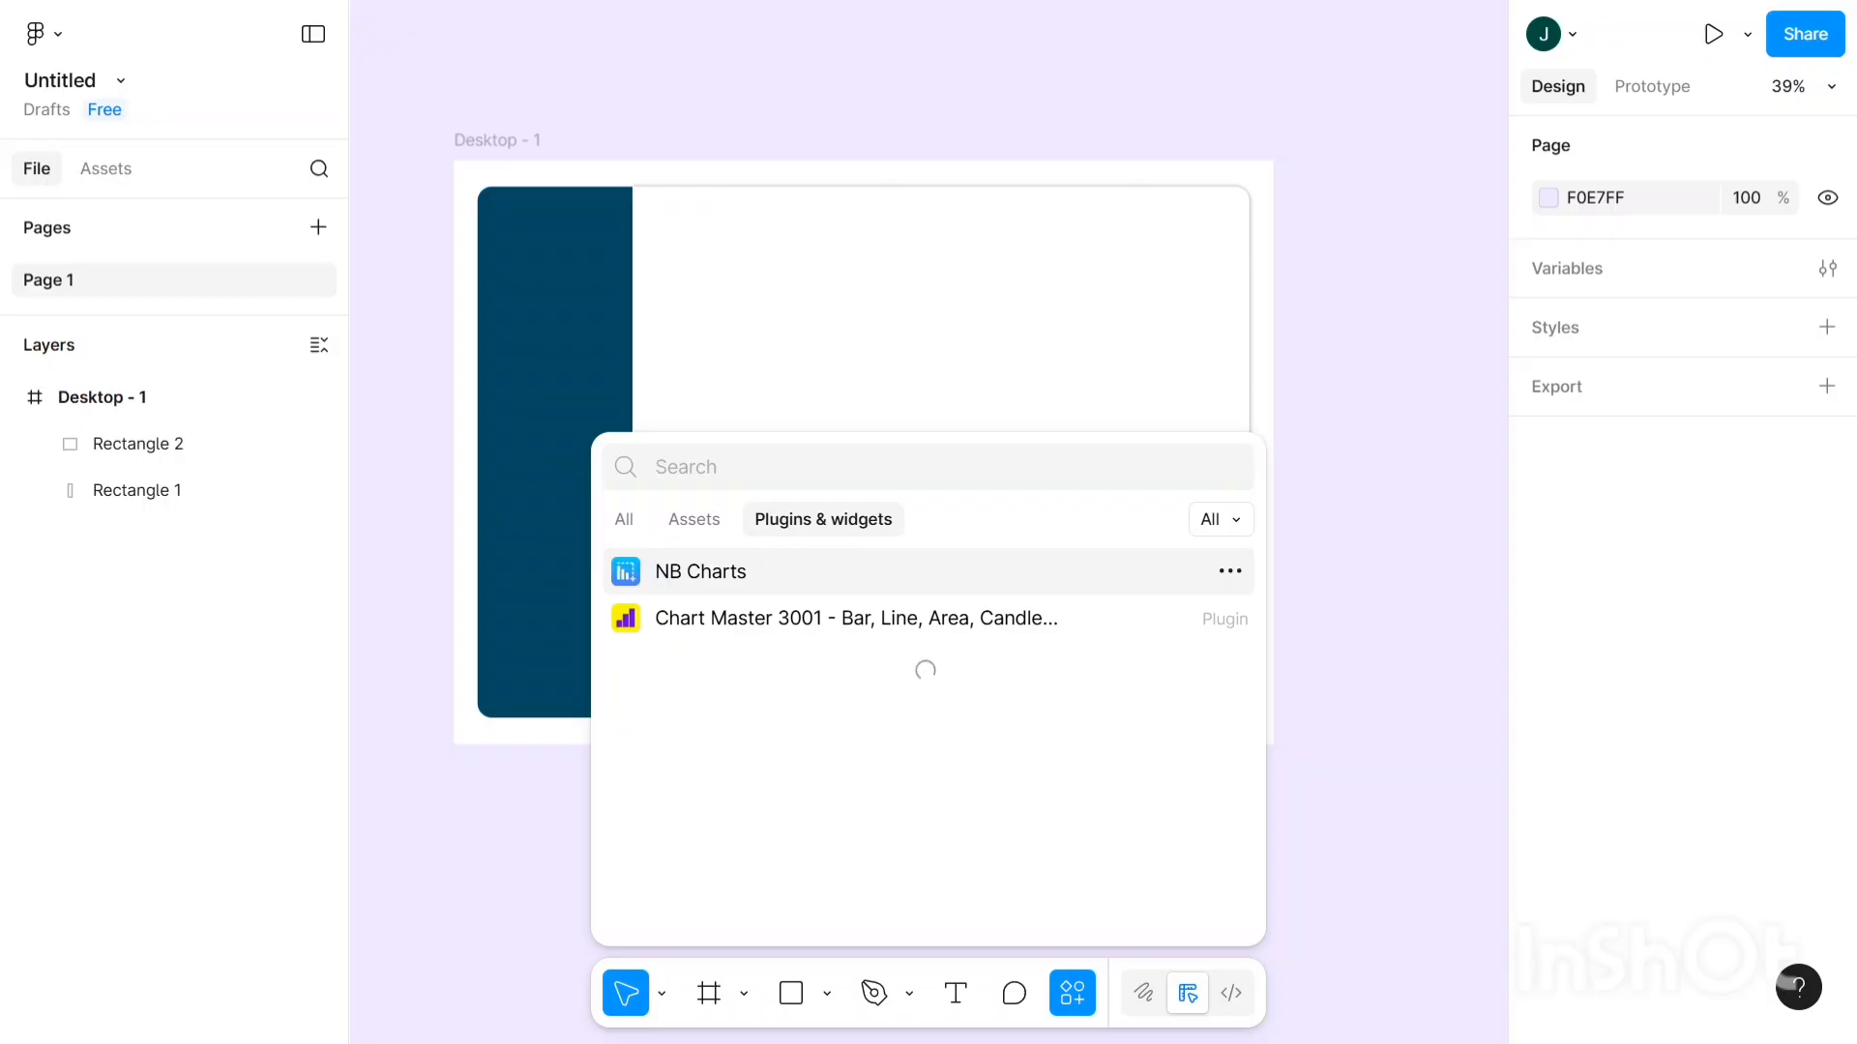
text(i)
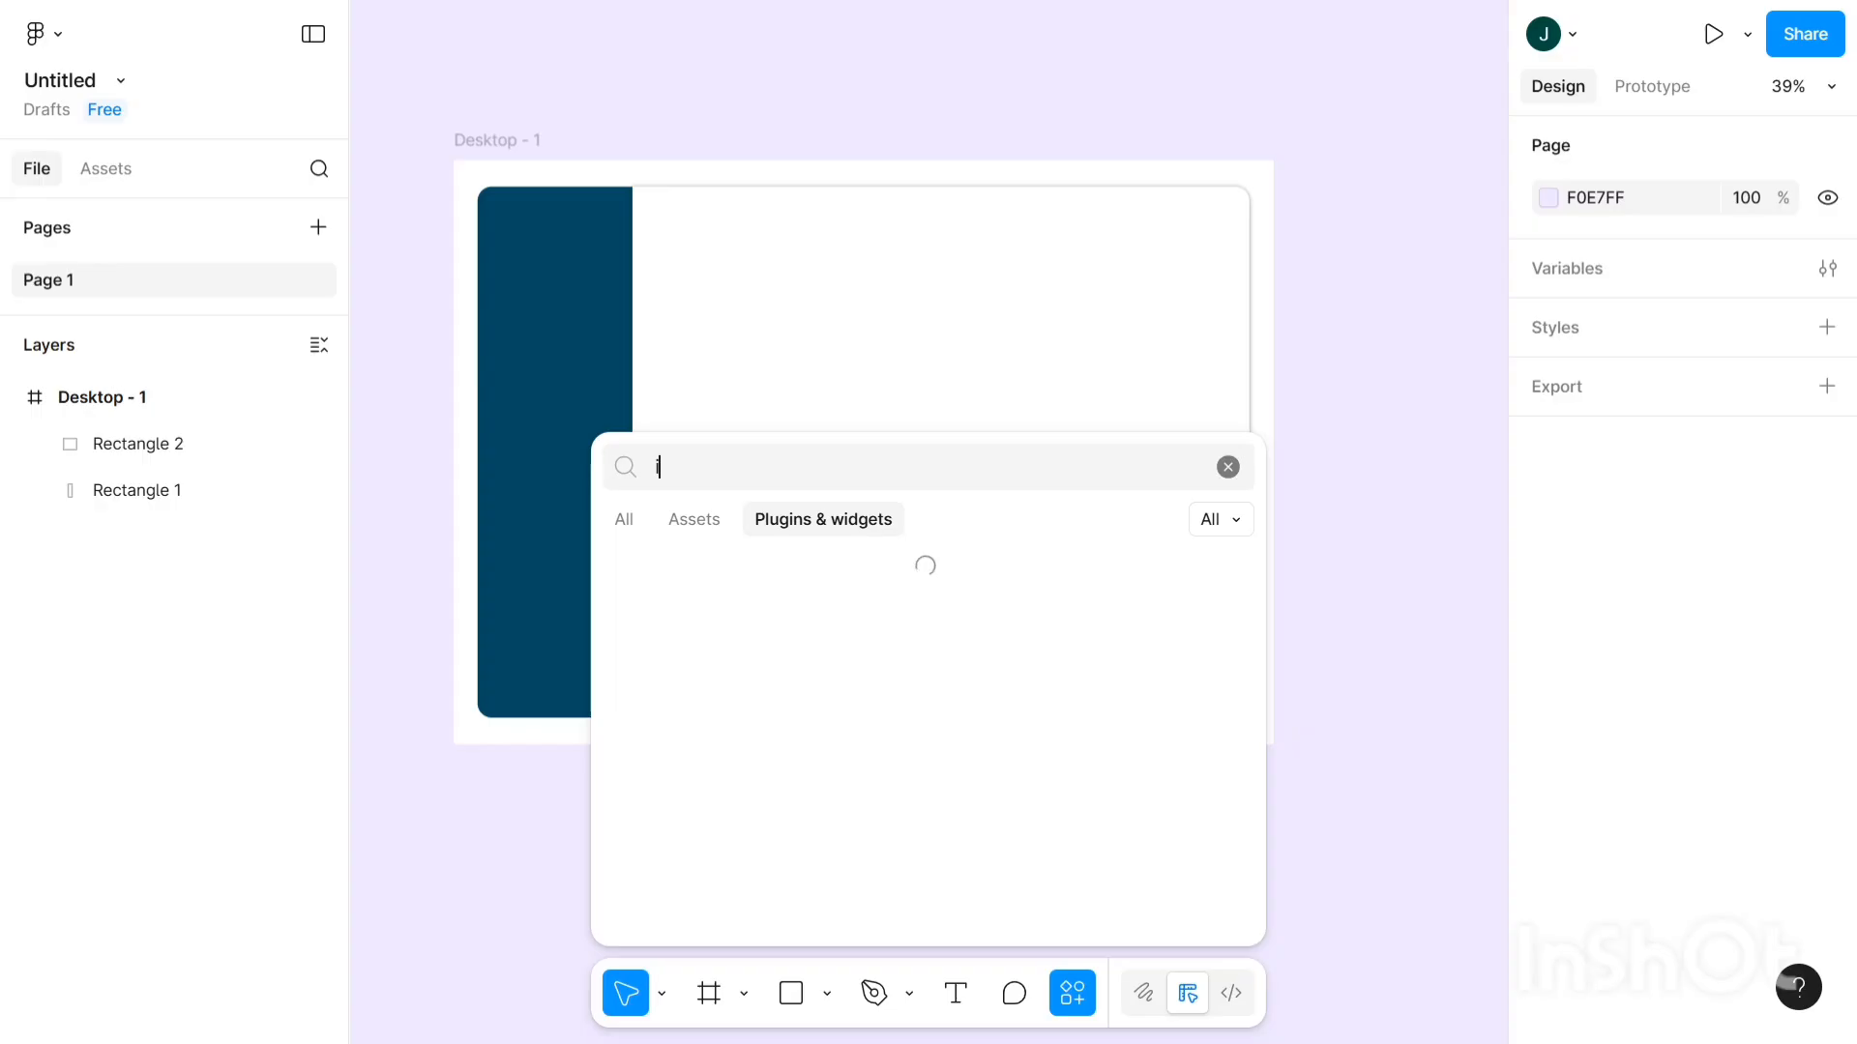
text(conify)
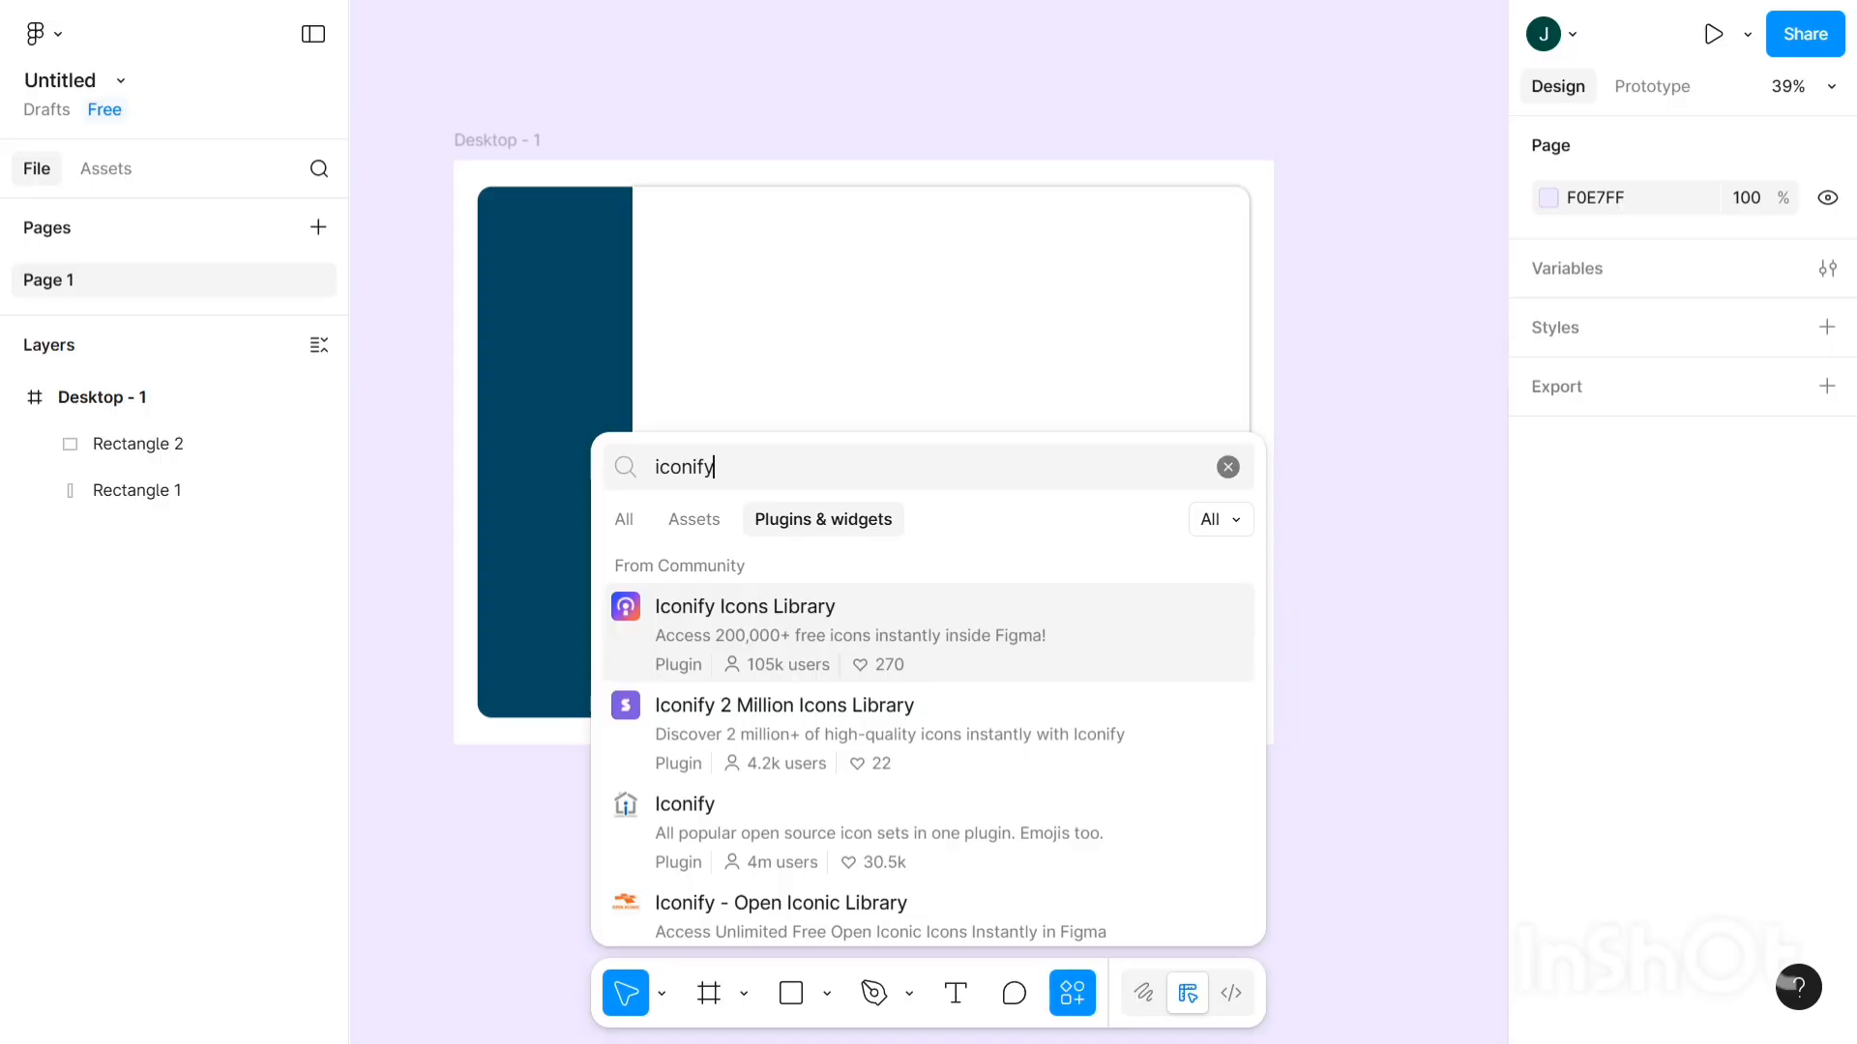
scroll(759, 740, down, 3)
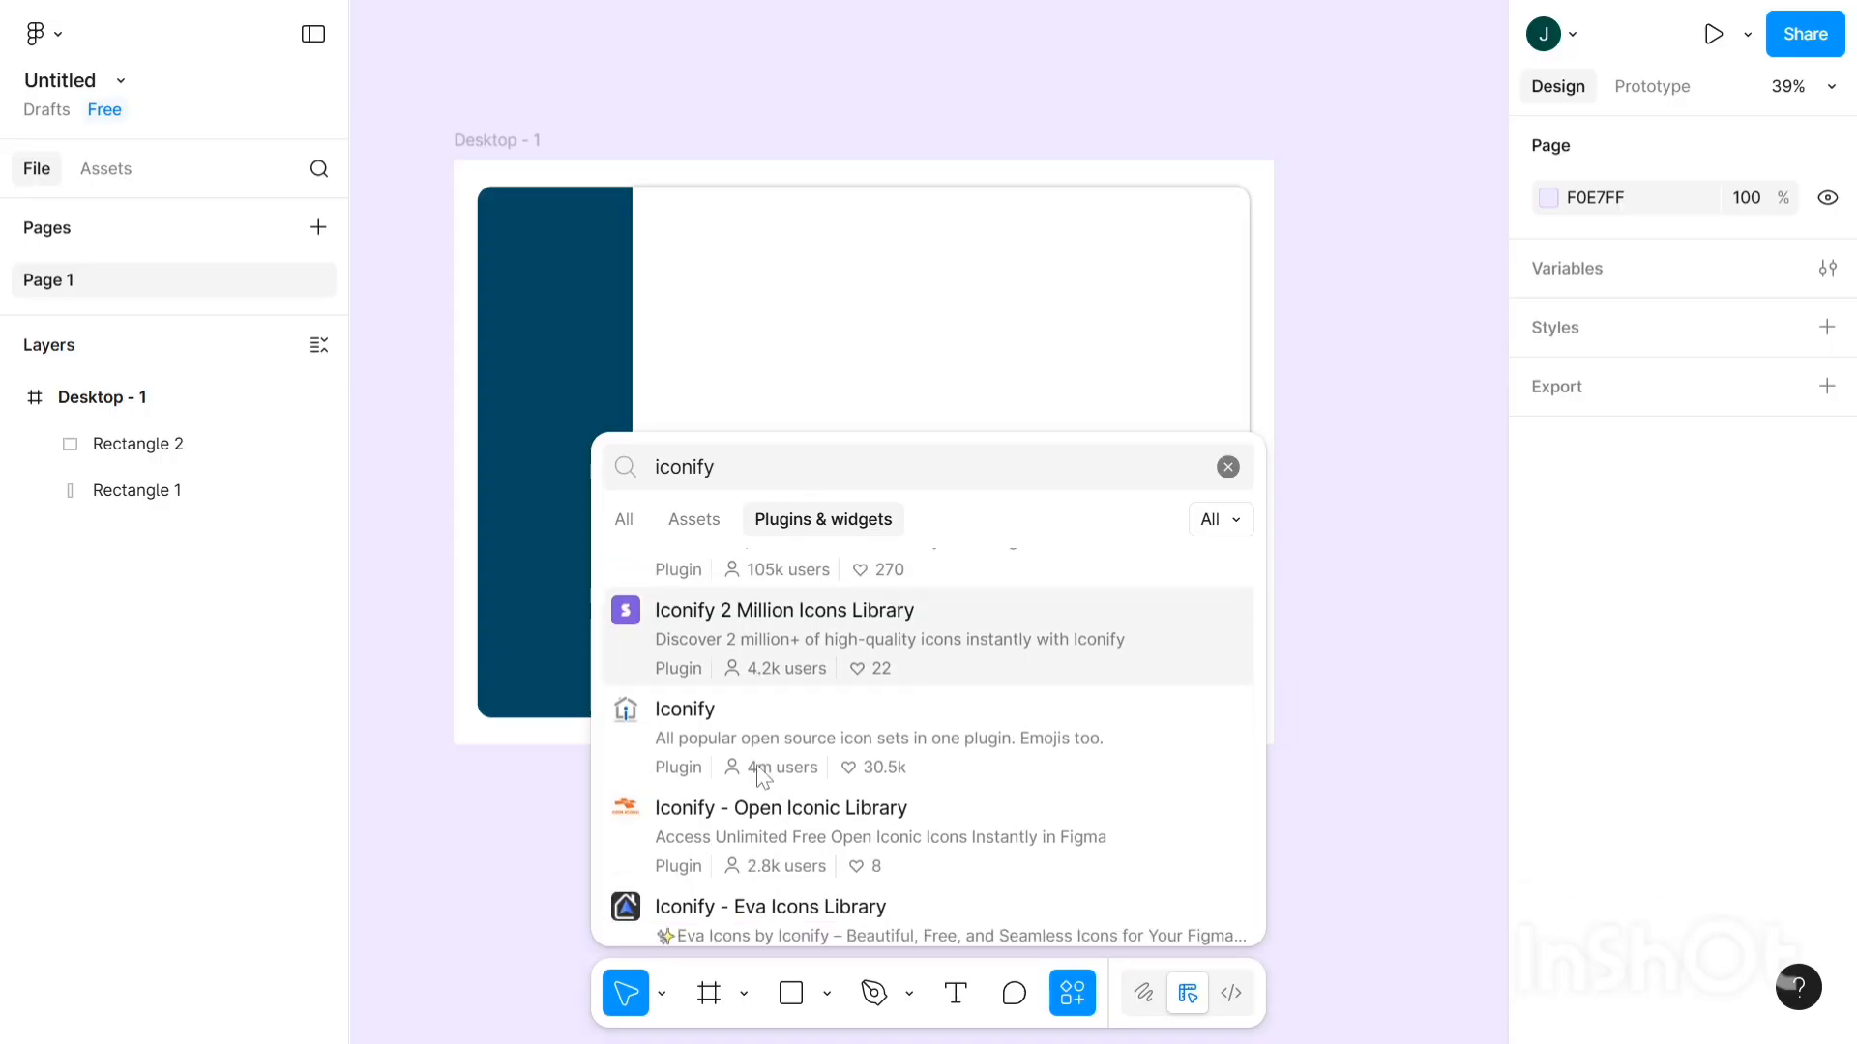
click(759, 677)
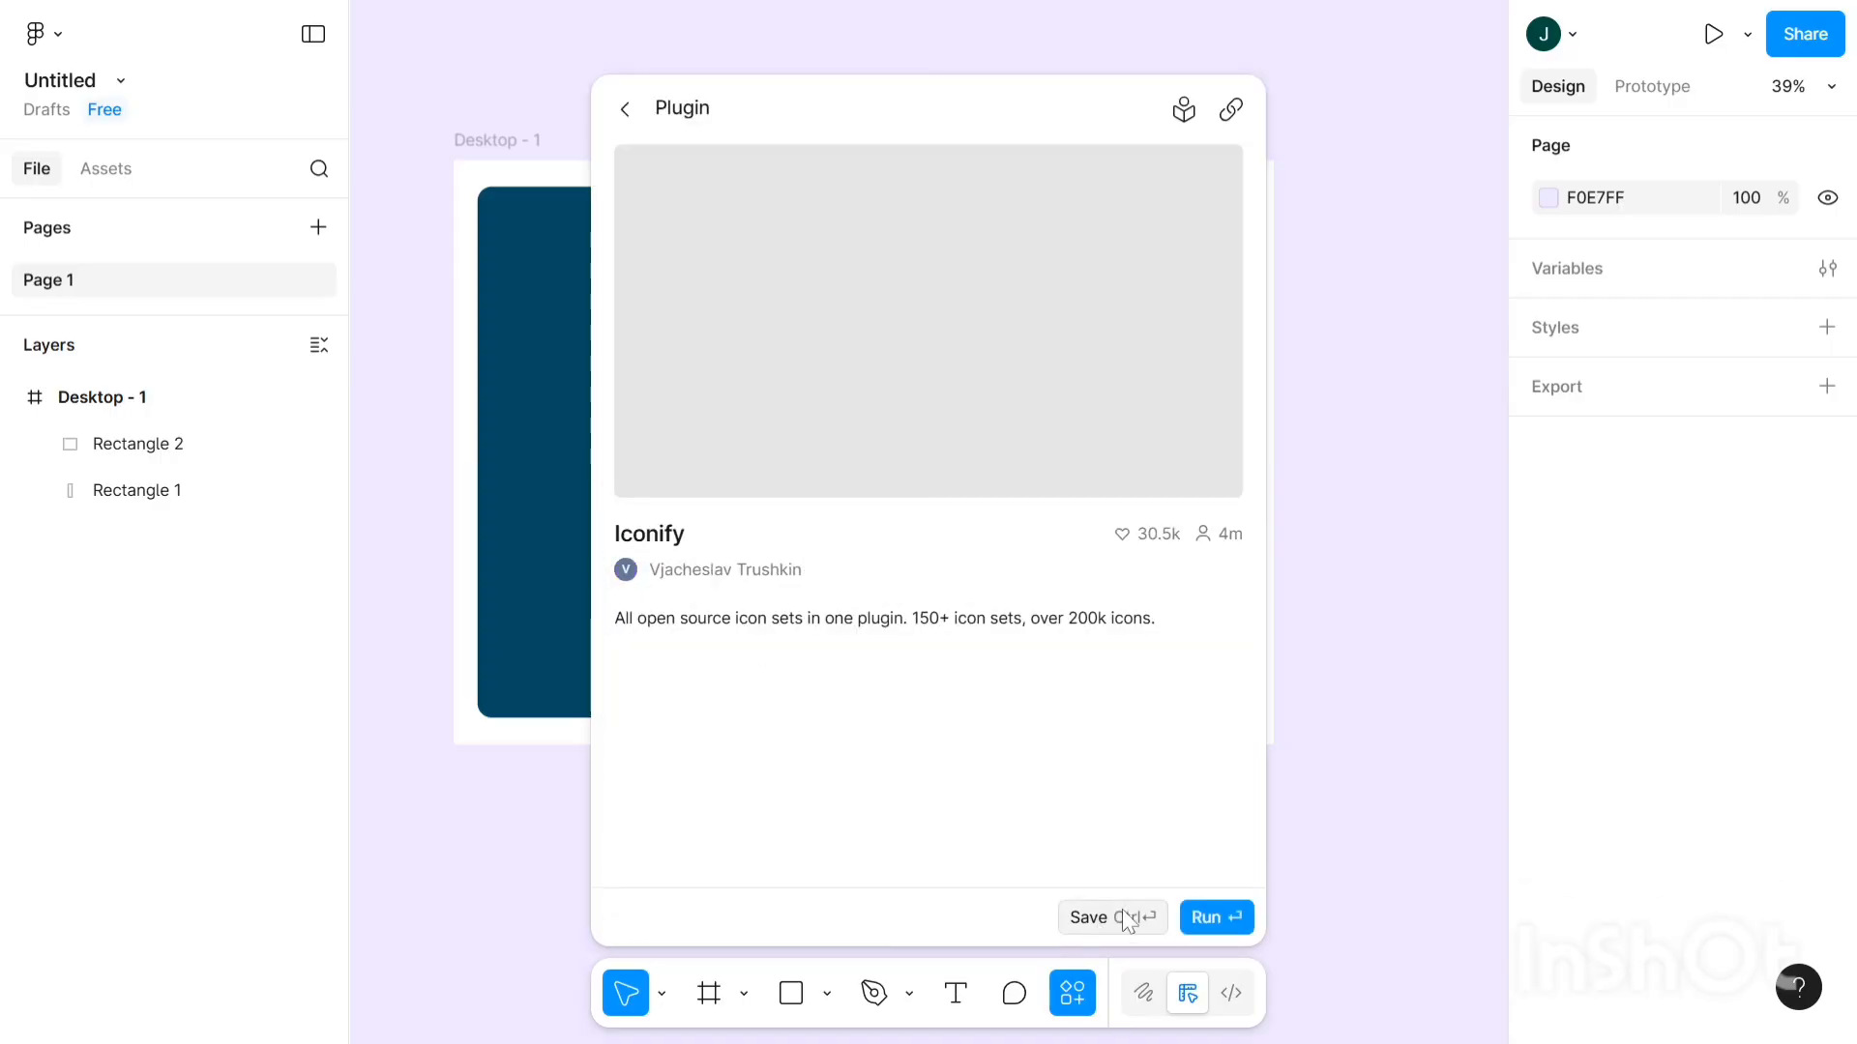
- Run the Iconify plugin and search its icons for 'dashboard', listing 320 results
click(1219, 917)
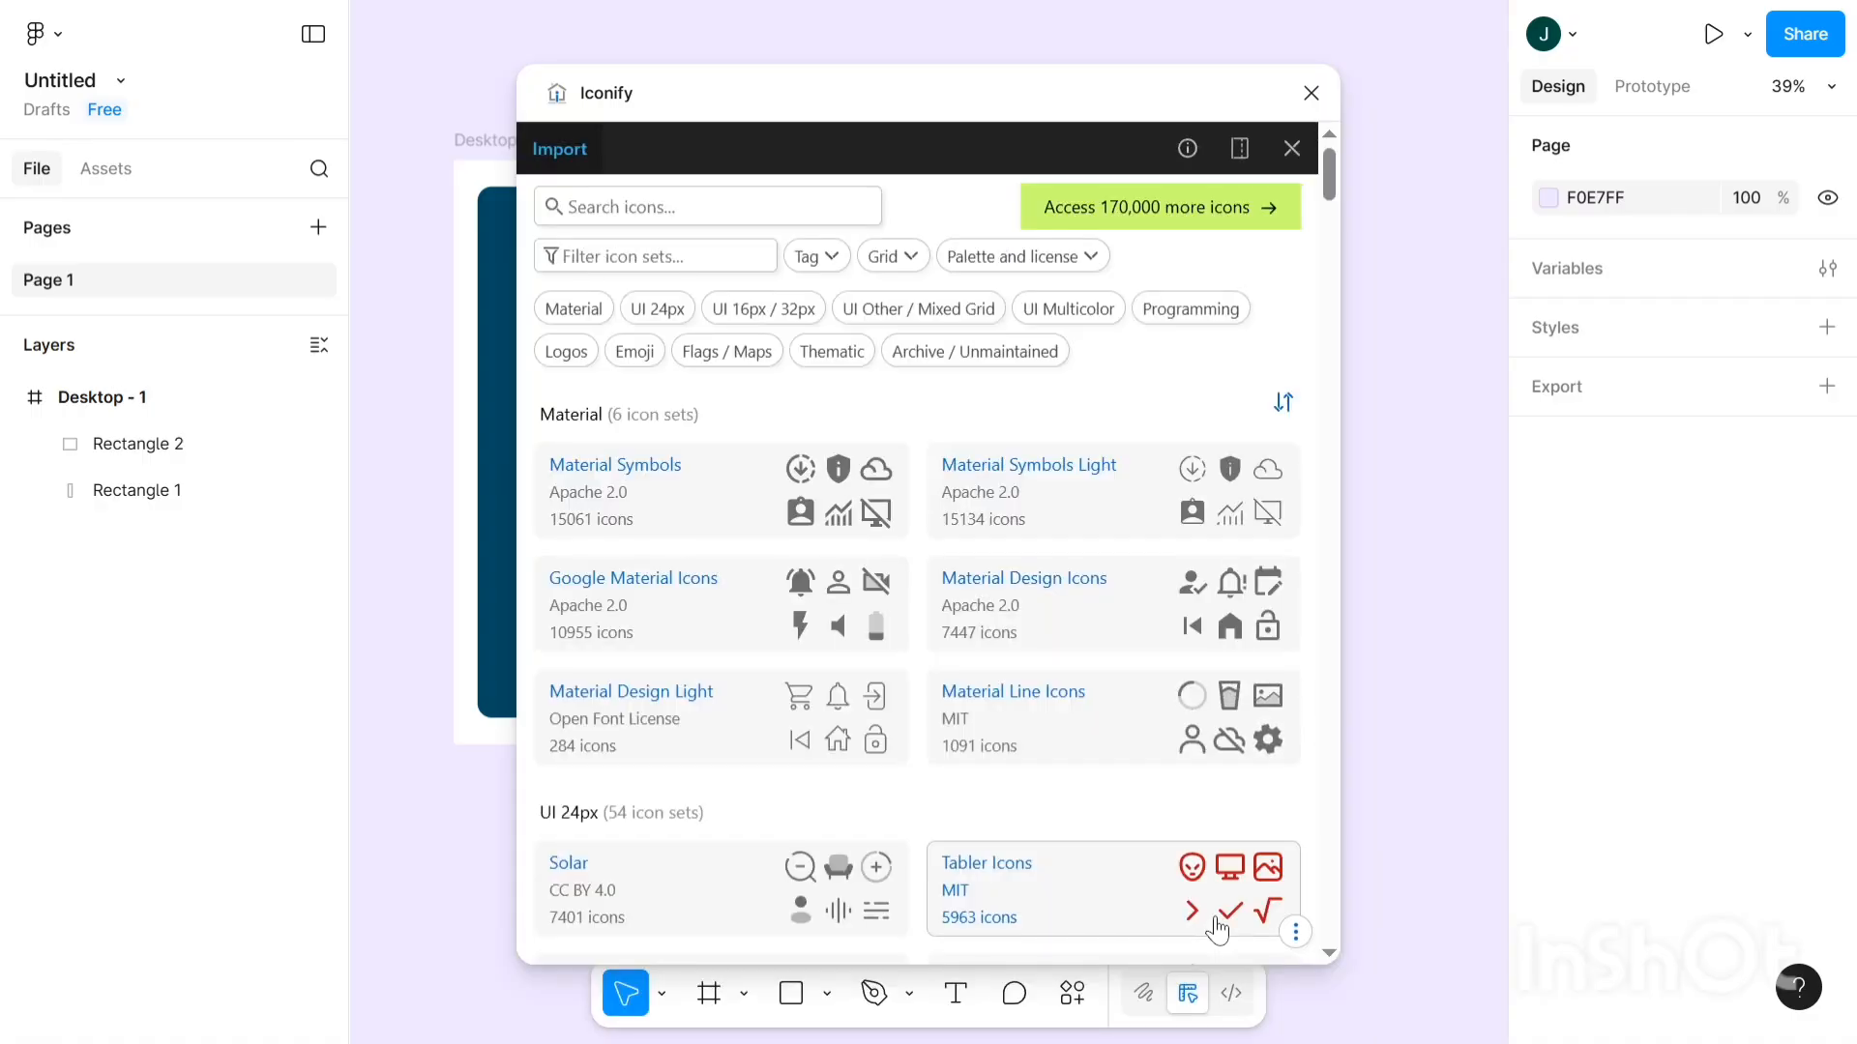
scroll(1000, 788, down, 2)
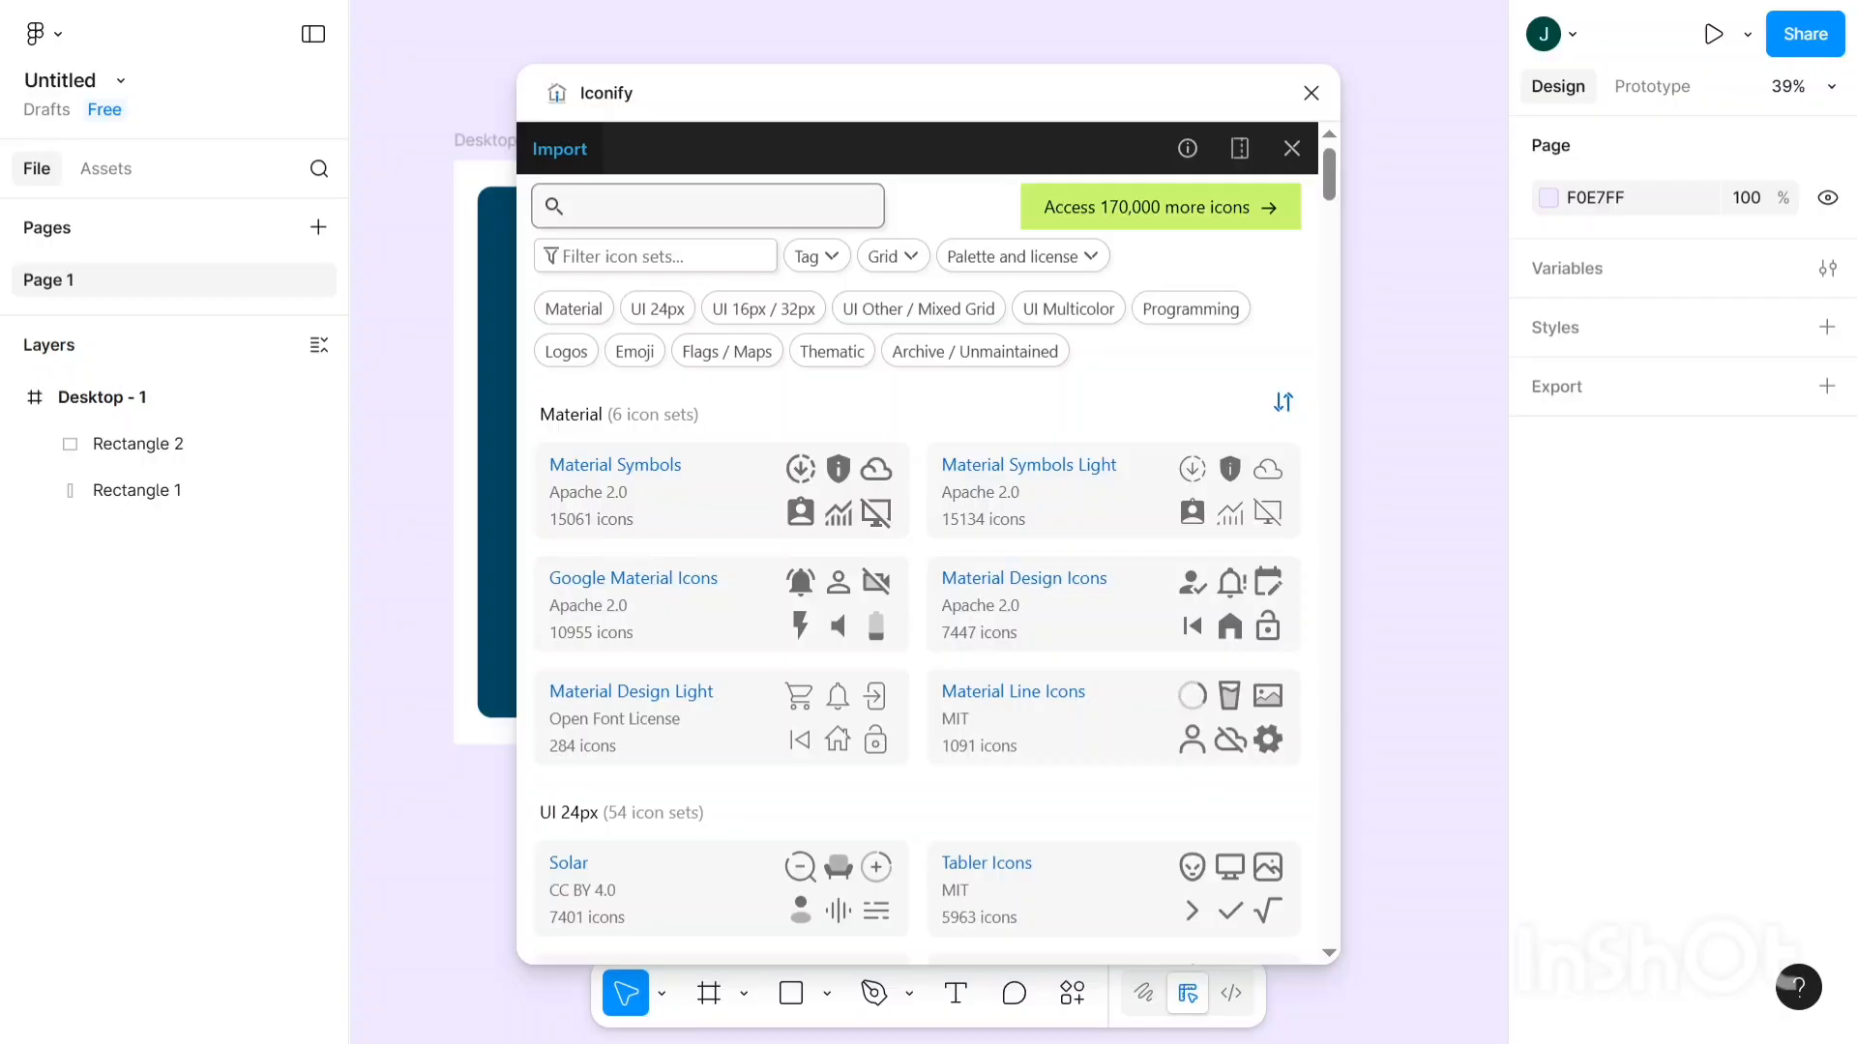
text(dashboard)
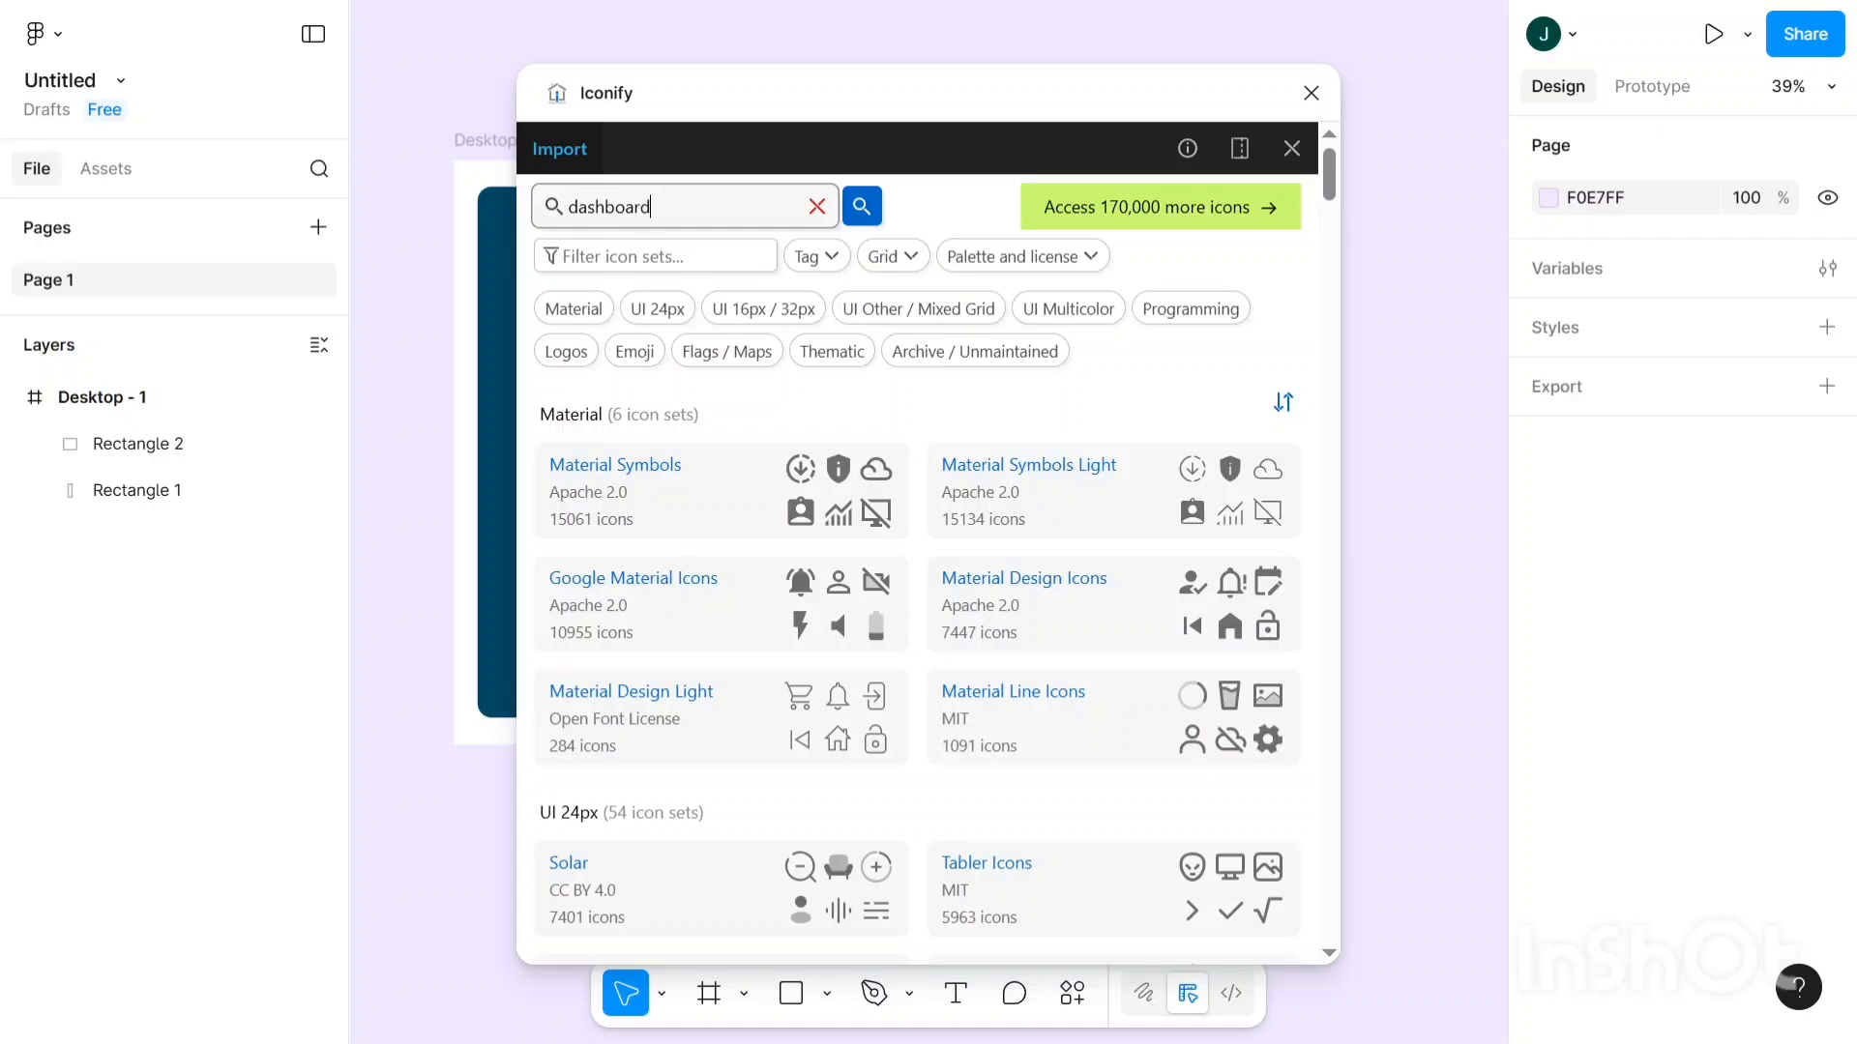
key(Return)
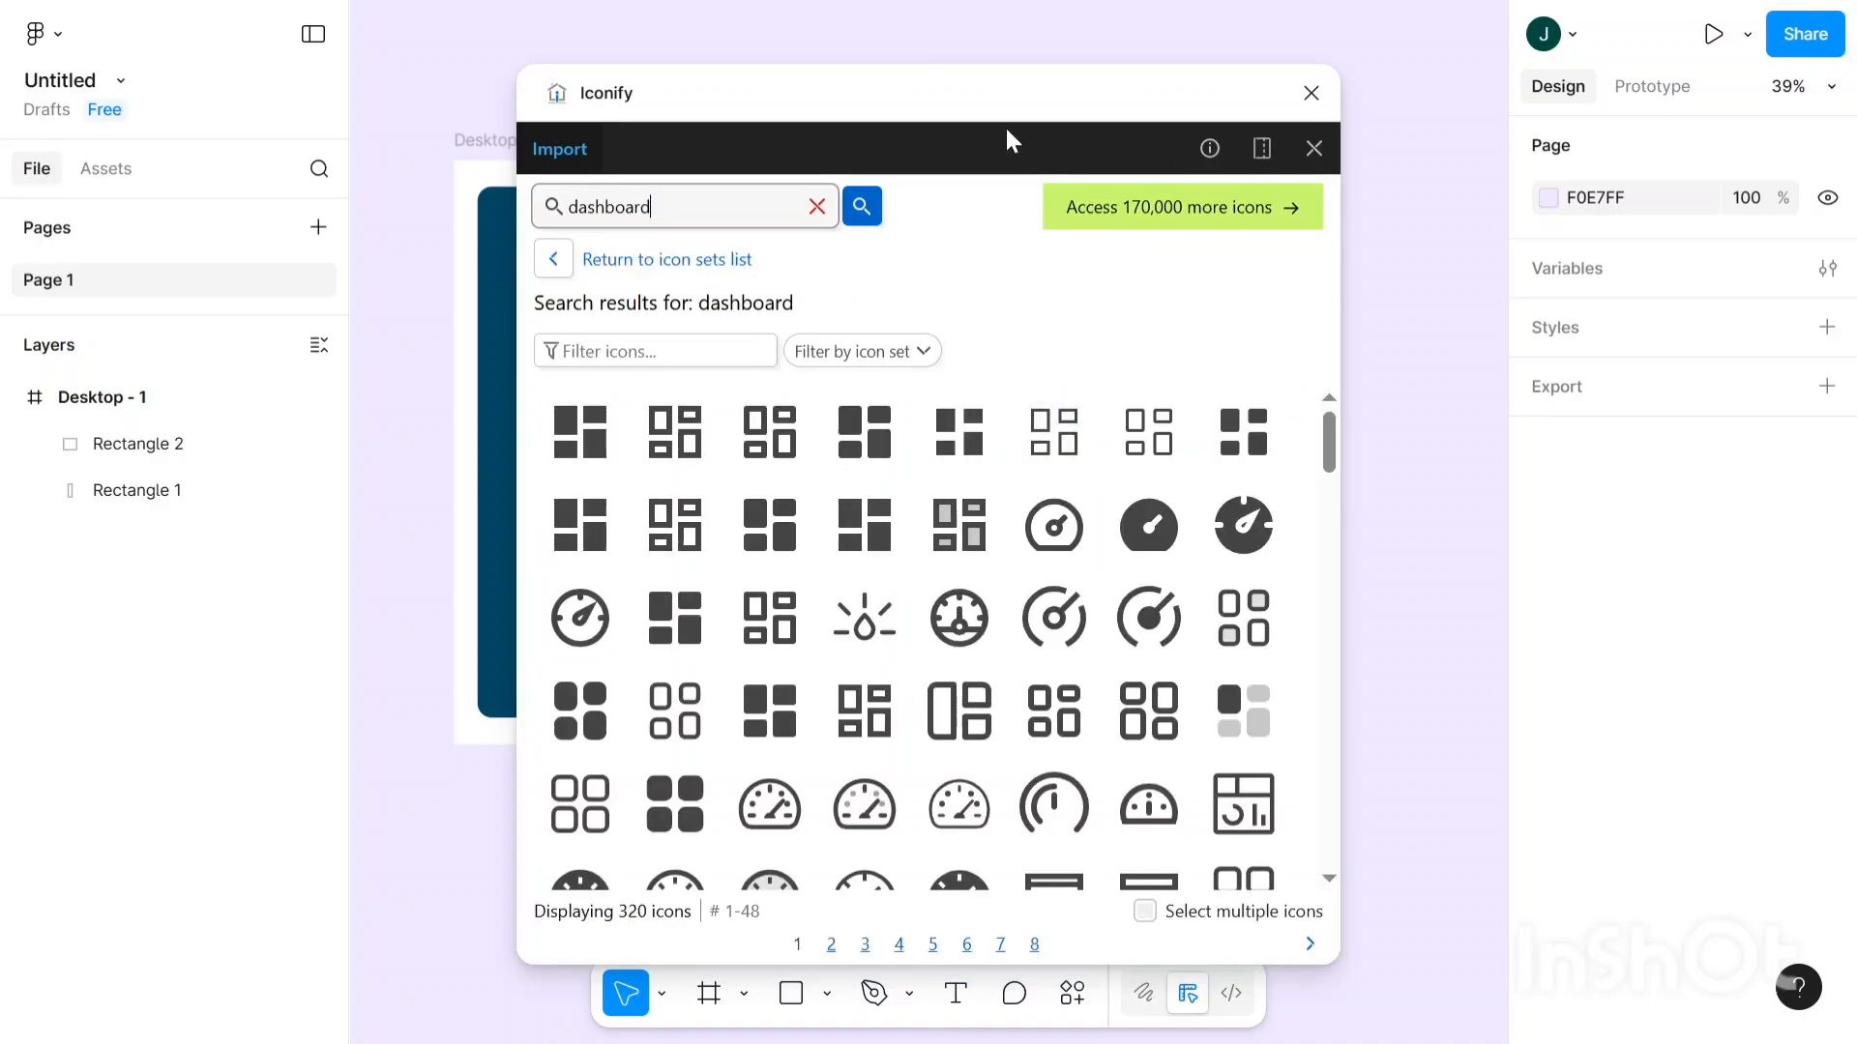
- Drag the material-symbols:dashboard-rounded icon from Iconify onto the dark sidebar in Desktop - 1
drag(1026, 92, 1298, 128)
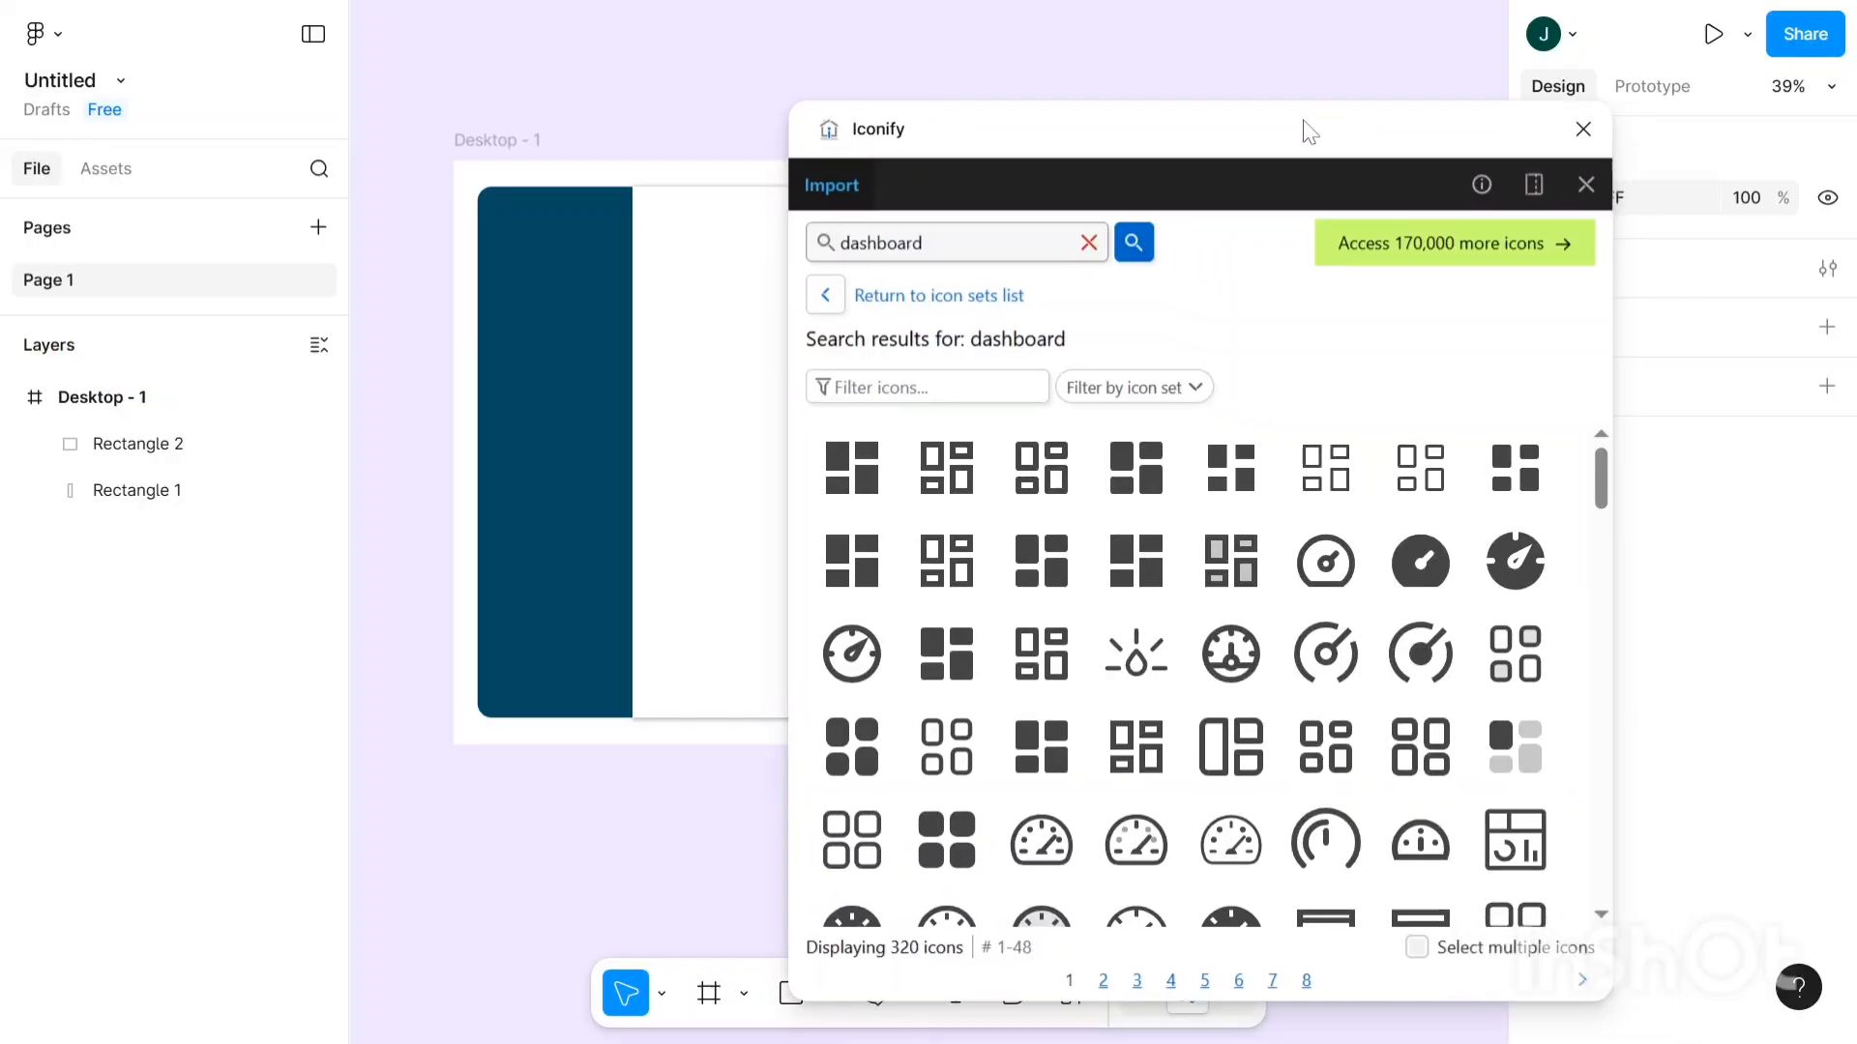
click(844, 501)
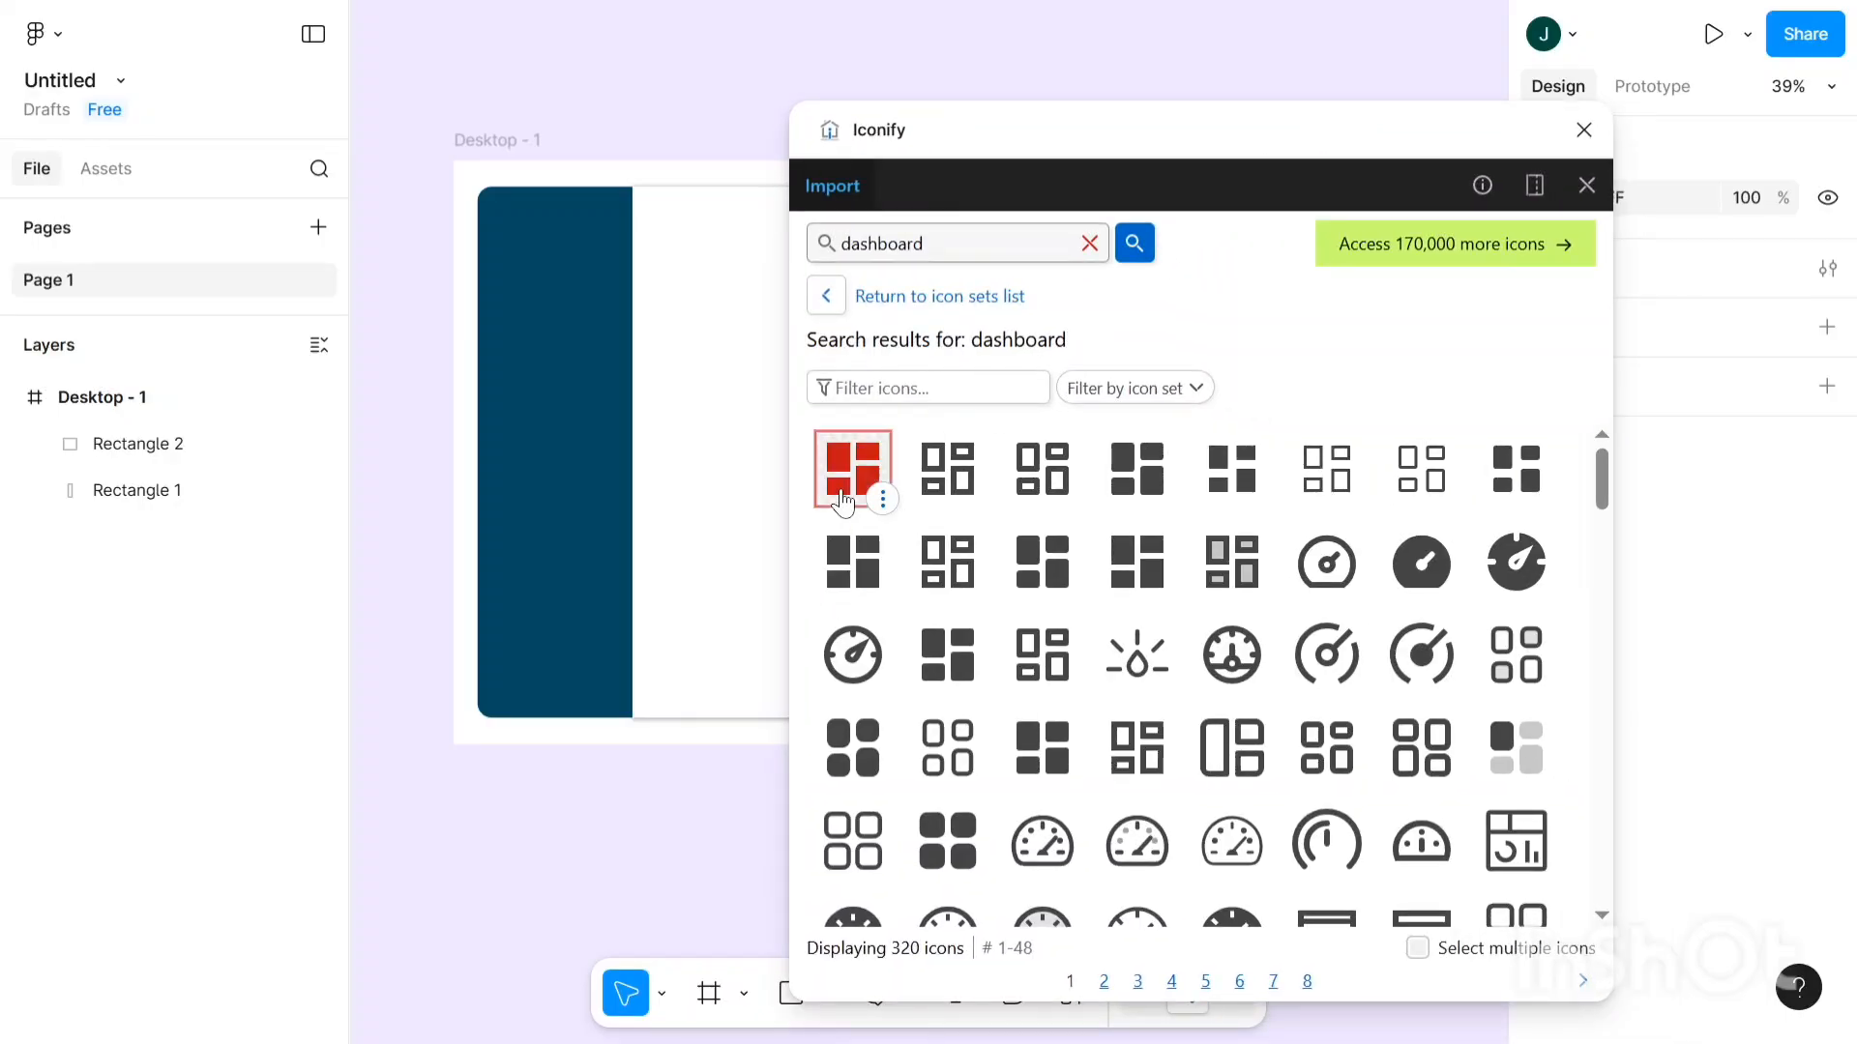
click(843, 501)
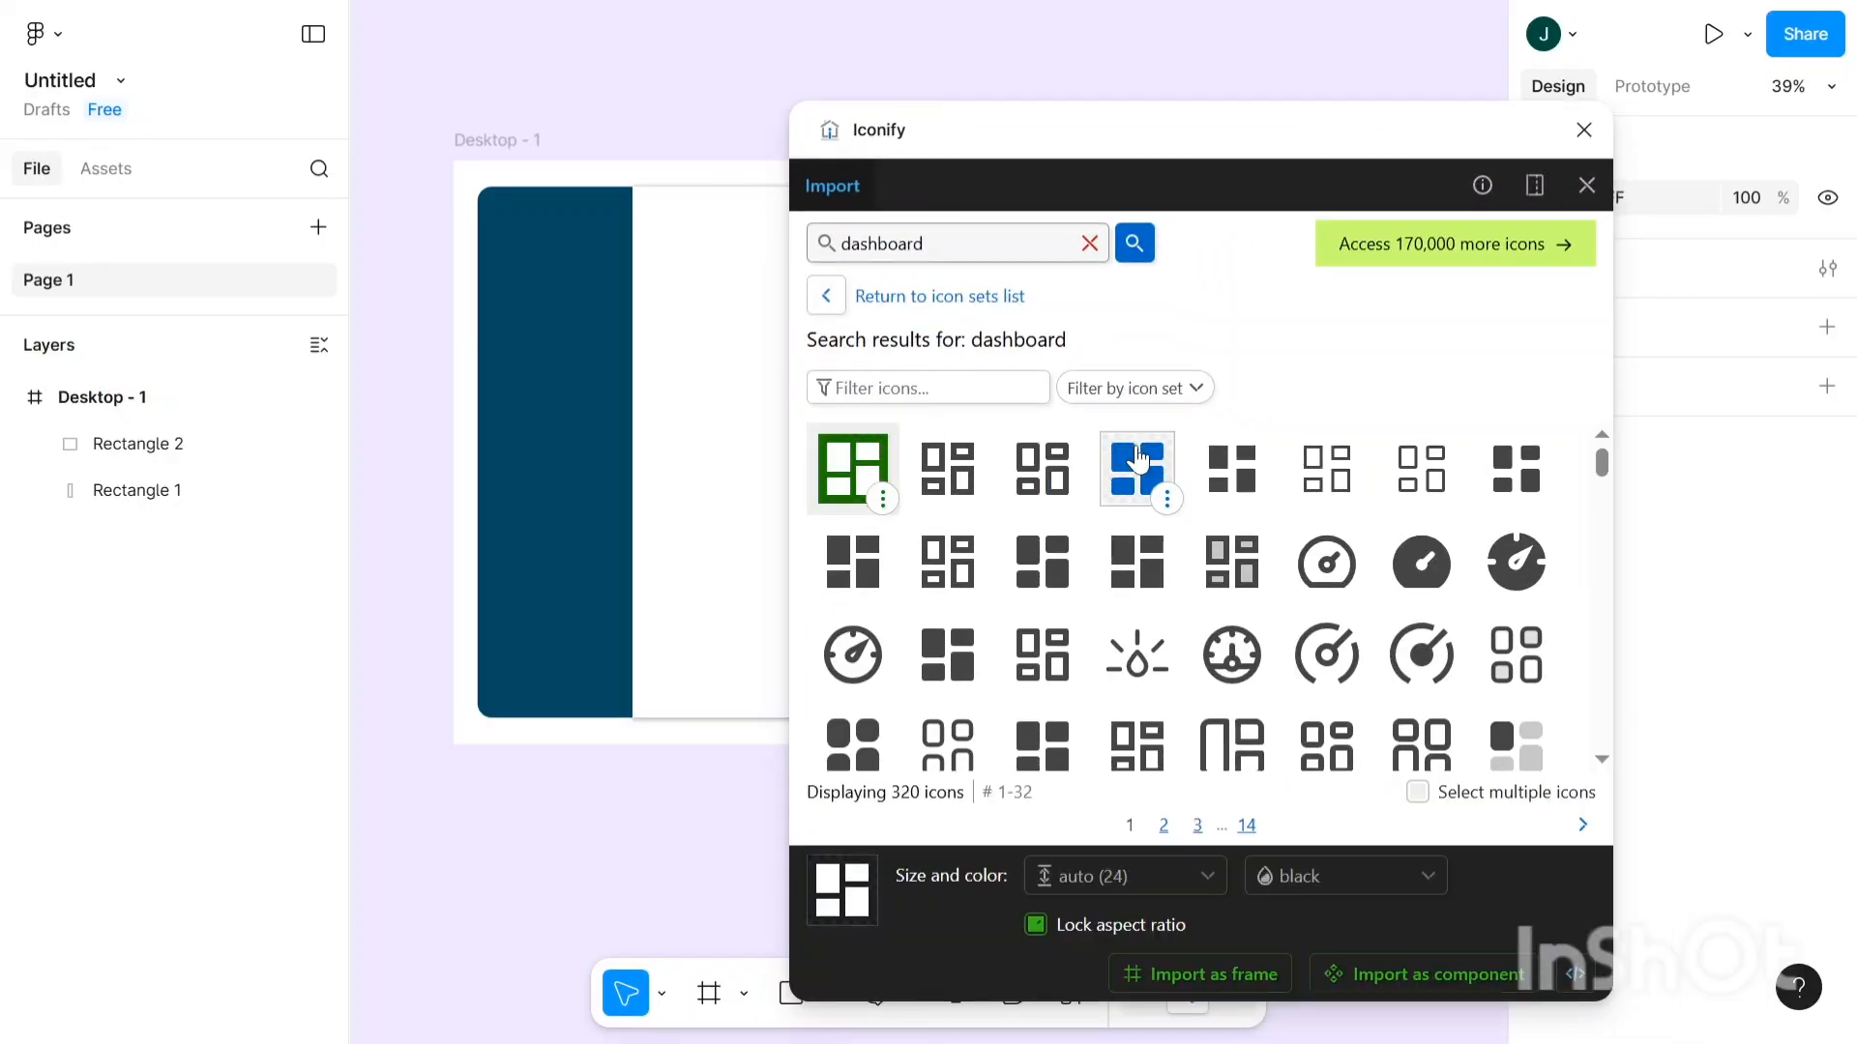
drag(1138, 469, 572, 428)
click(572, 428)
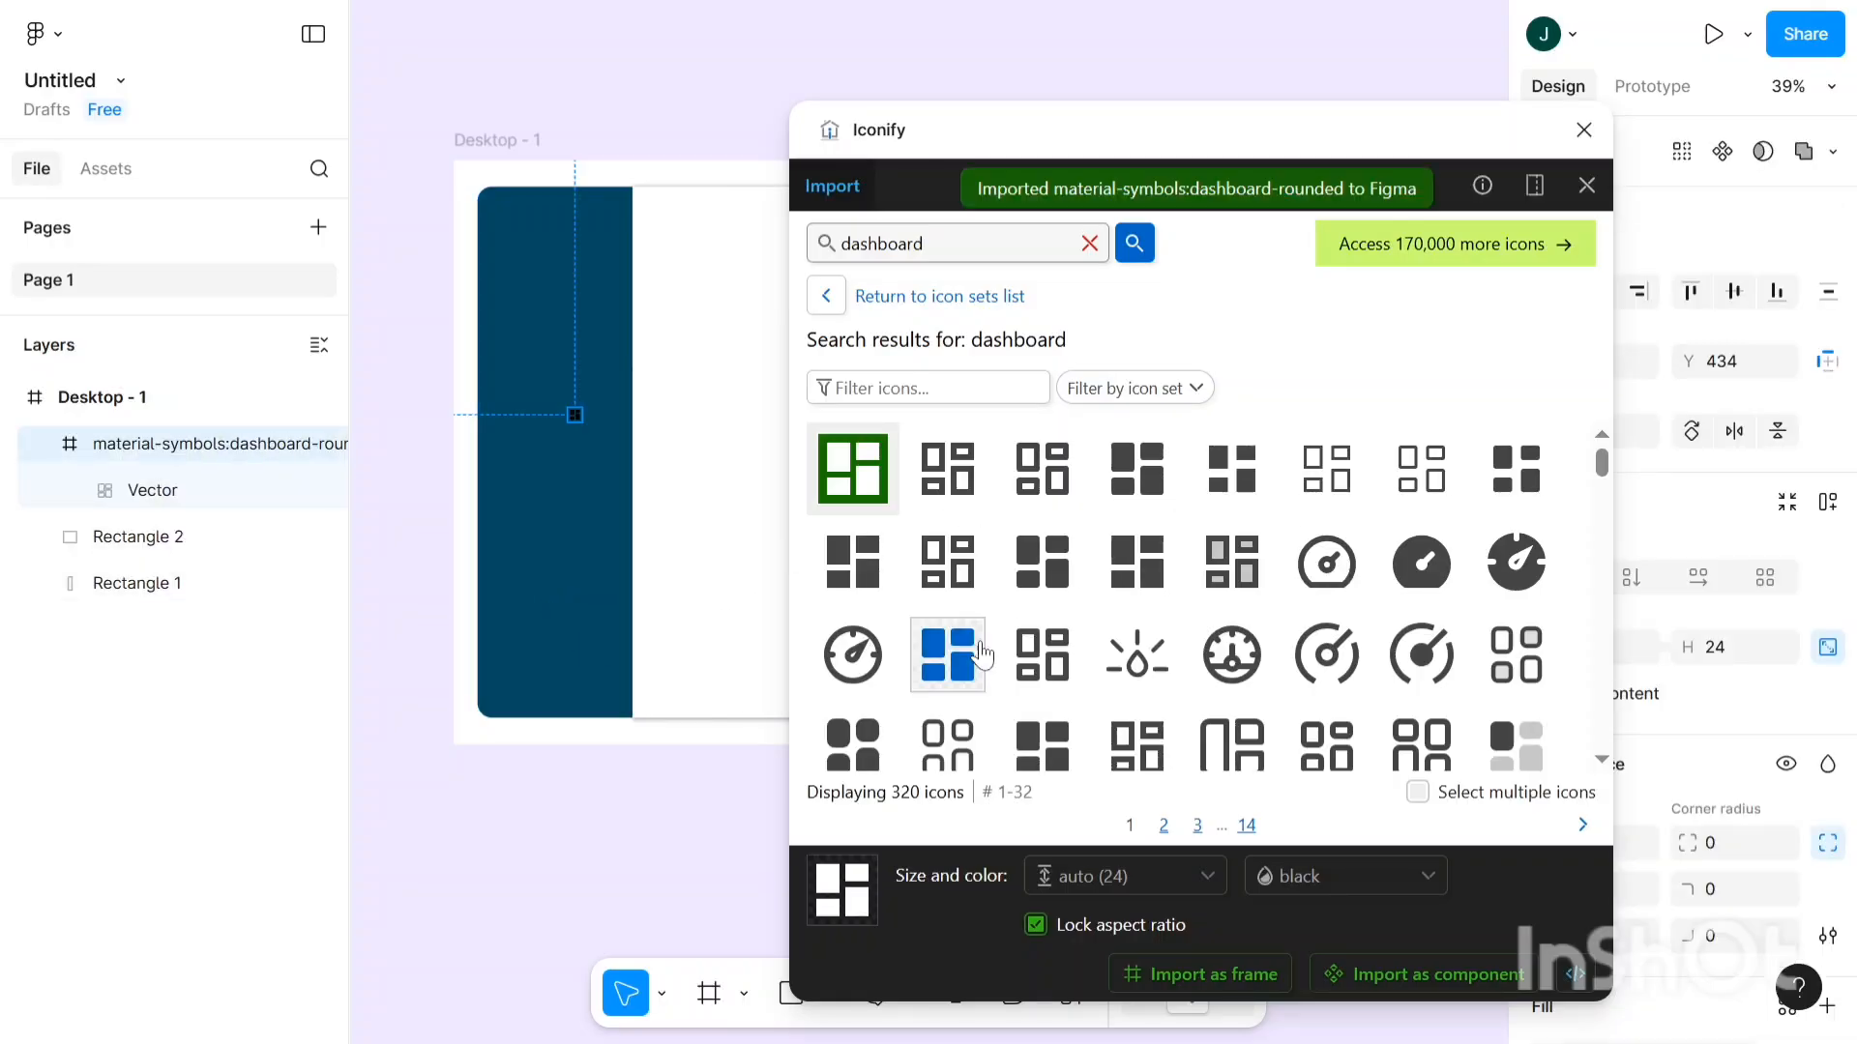
scroll(982, 655, down, 2)
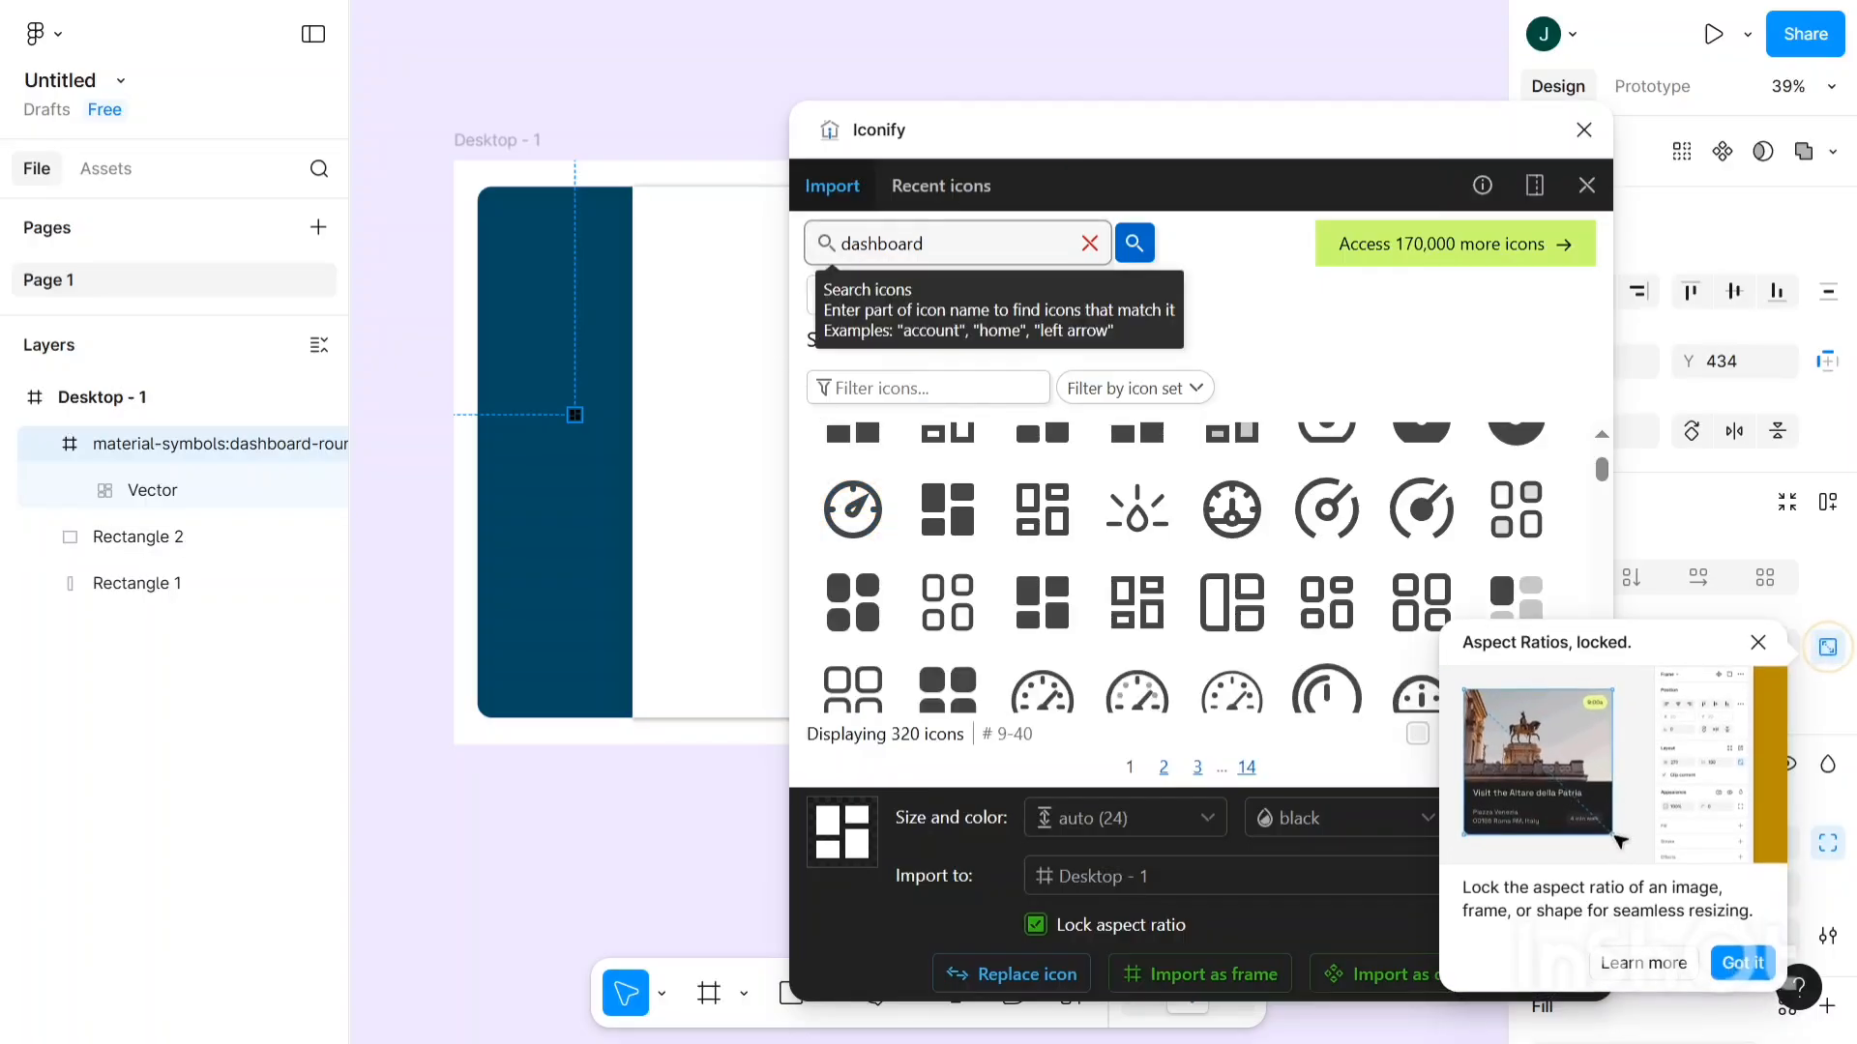
drag(929, 246, 802, 250)
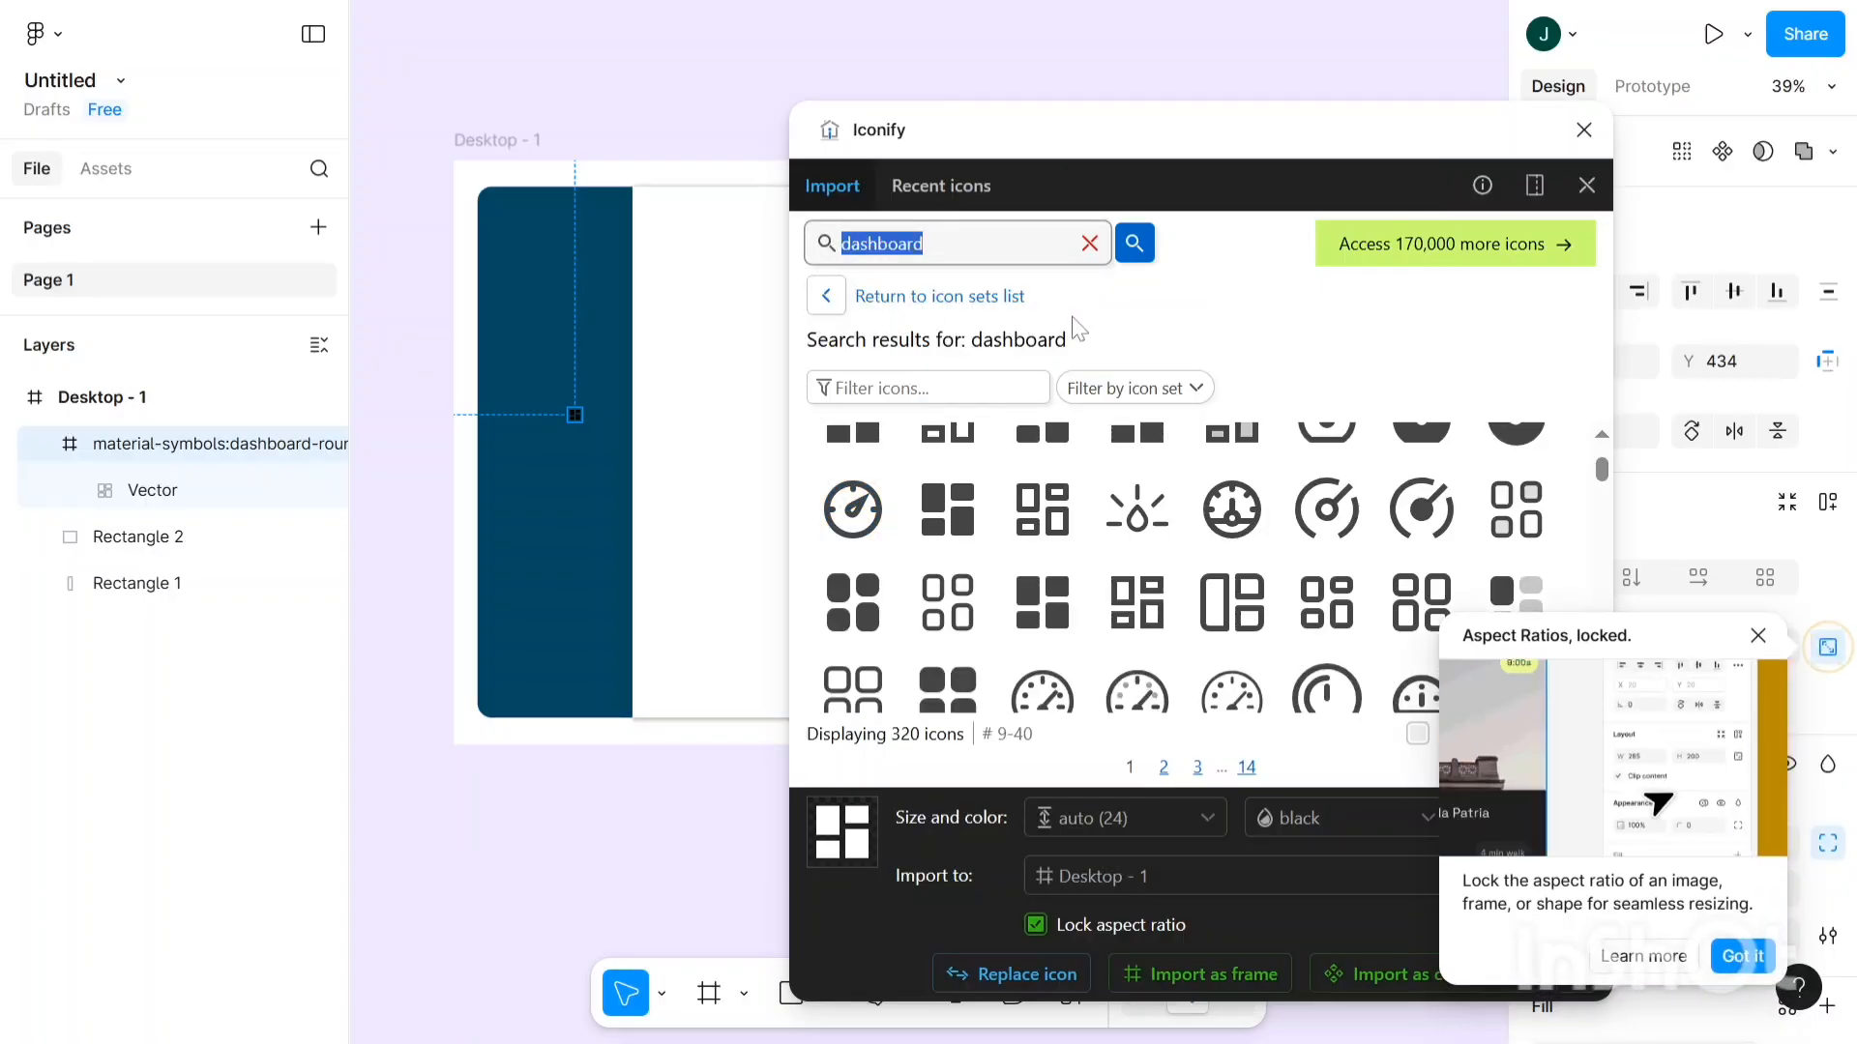
- Search Iconify for 'setting' and drop the lets-icons:setting-fill gear icon onto the sidebar
key(BackSpace)
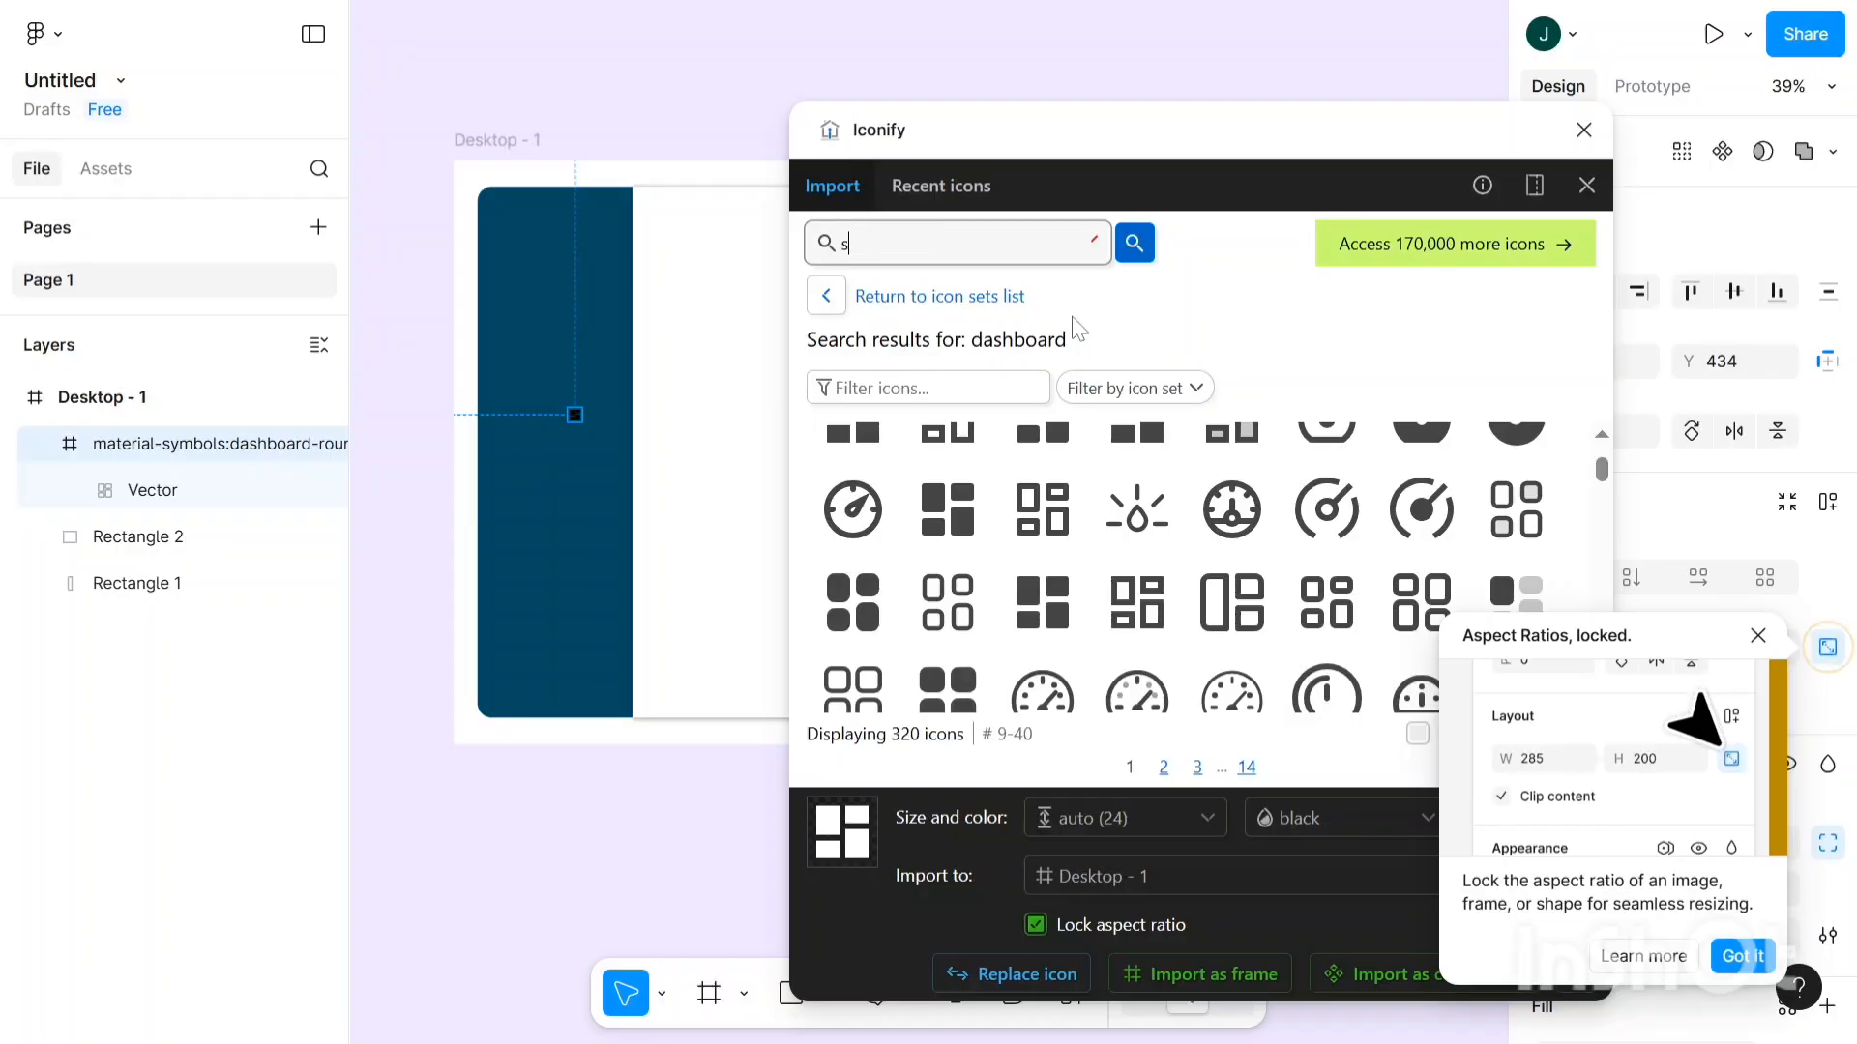
text(setting)
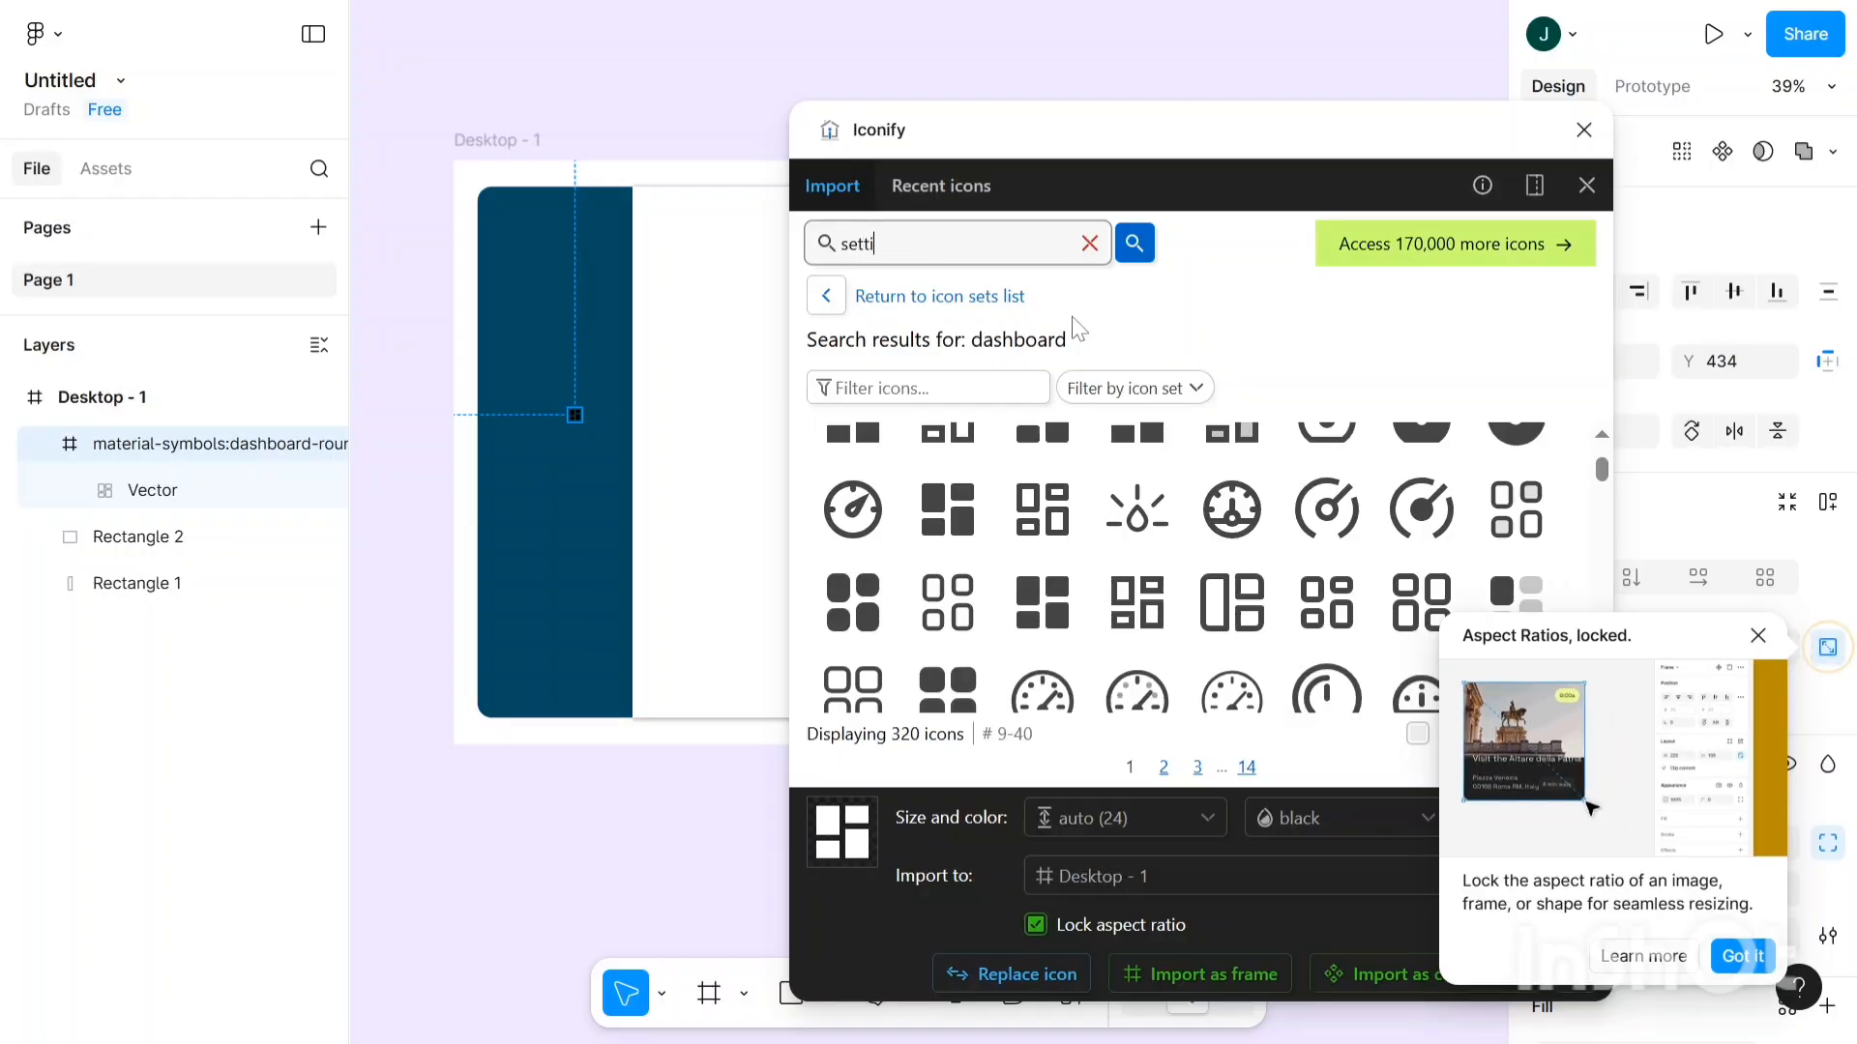
click(1758, 636)
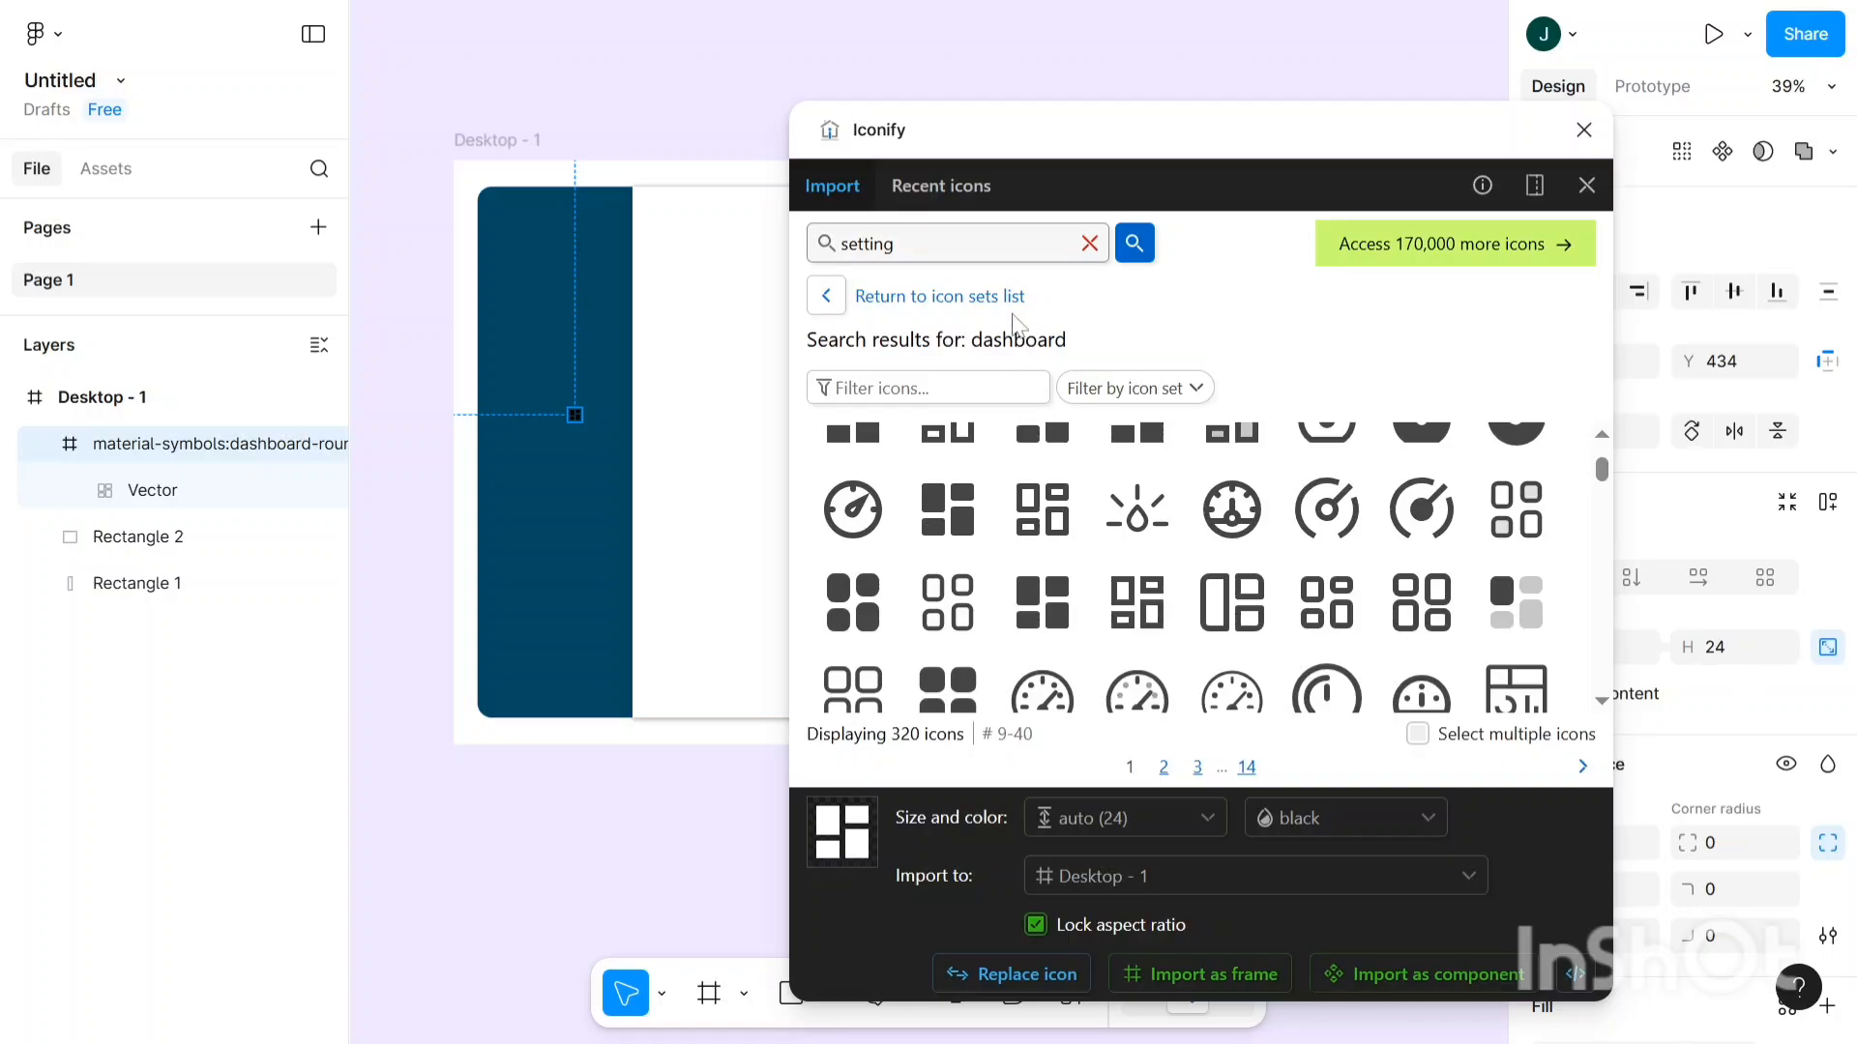
key(Return)
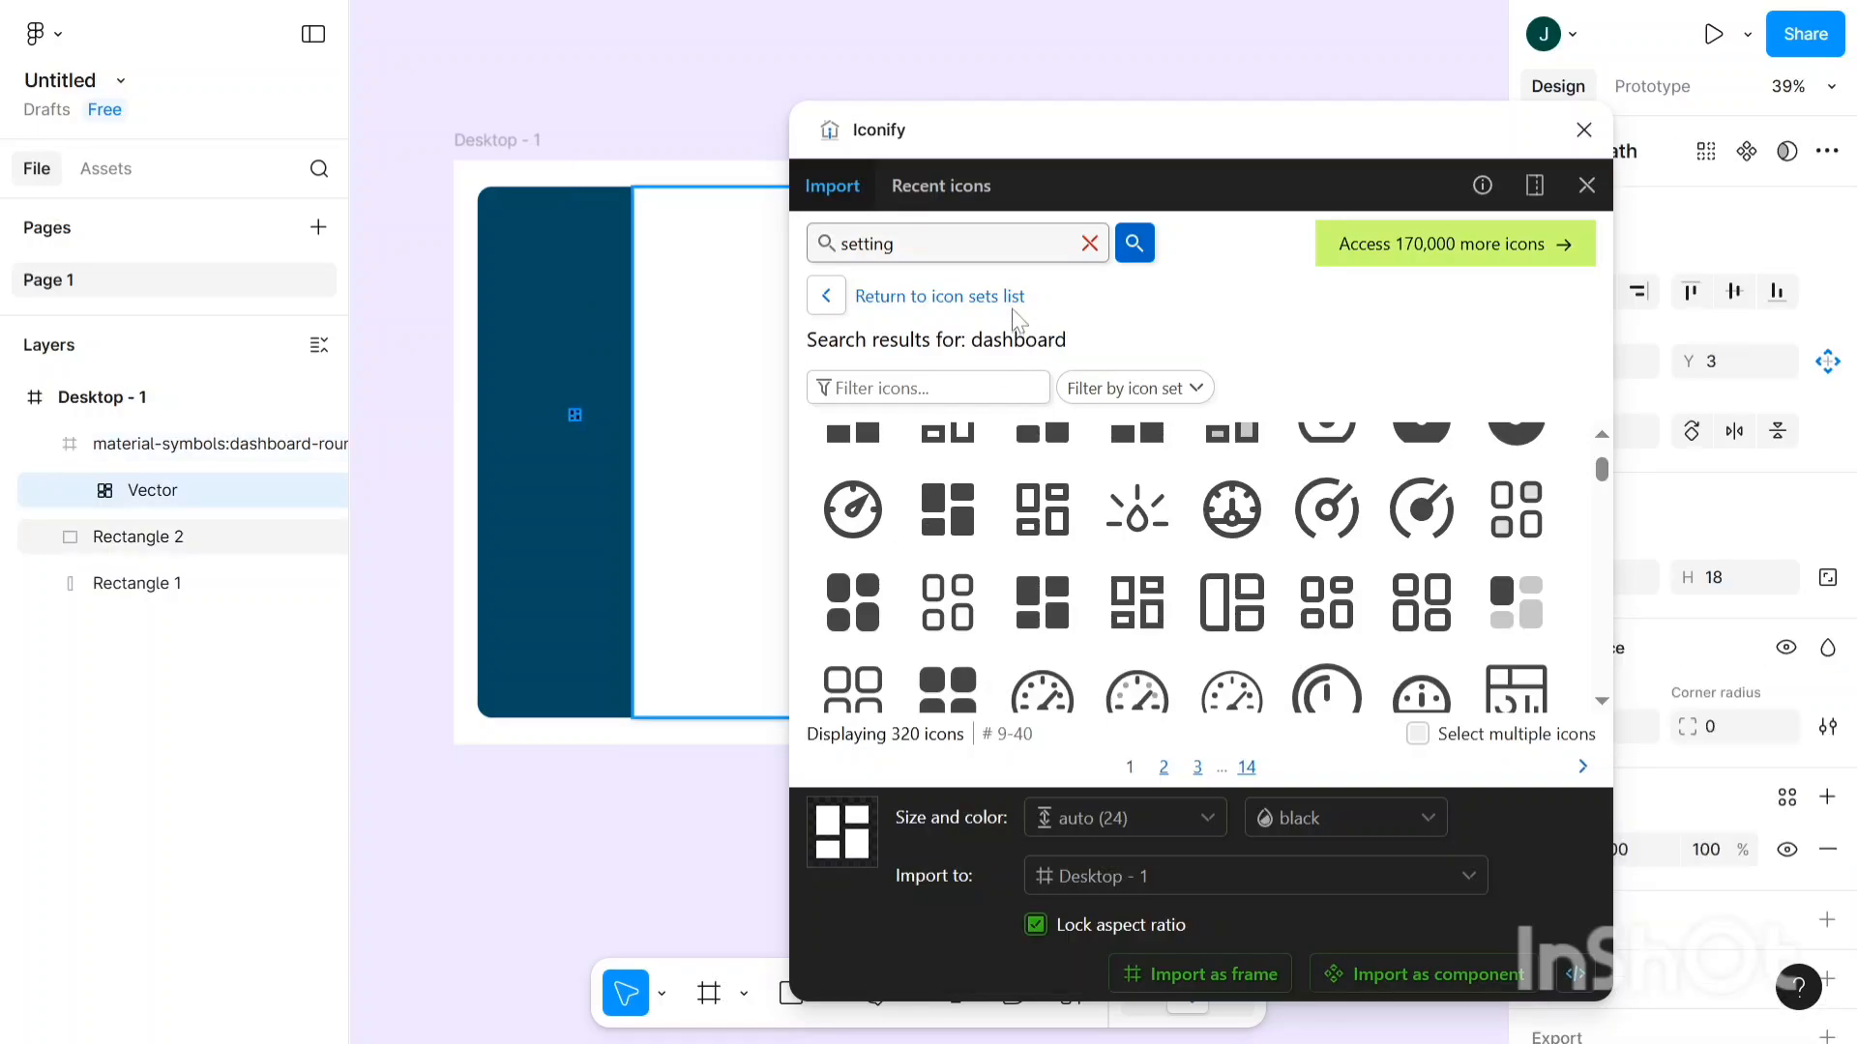
scroll(957, 541, up, 3)
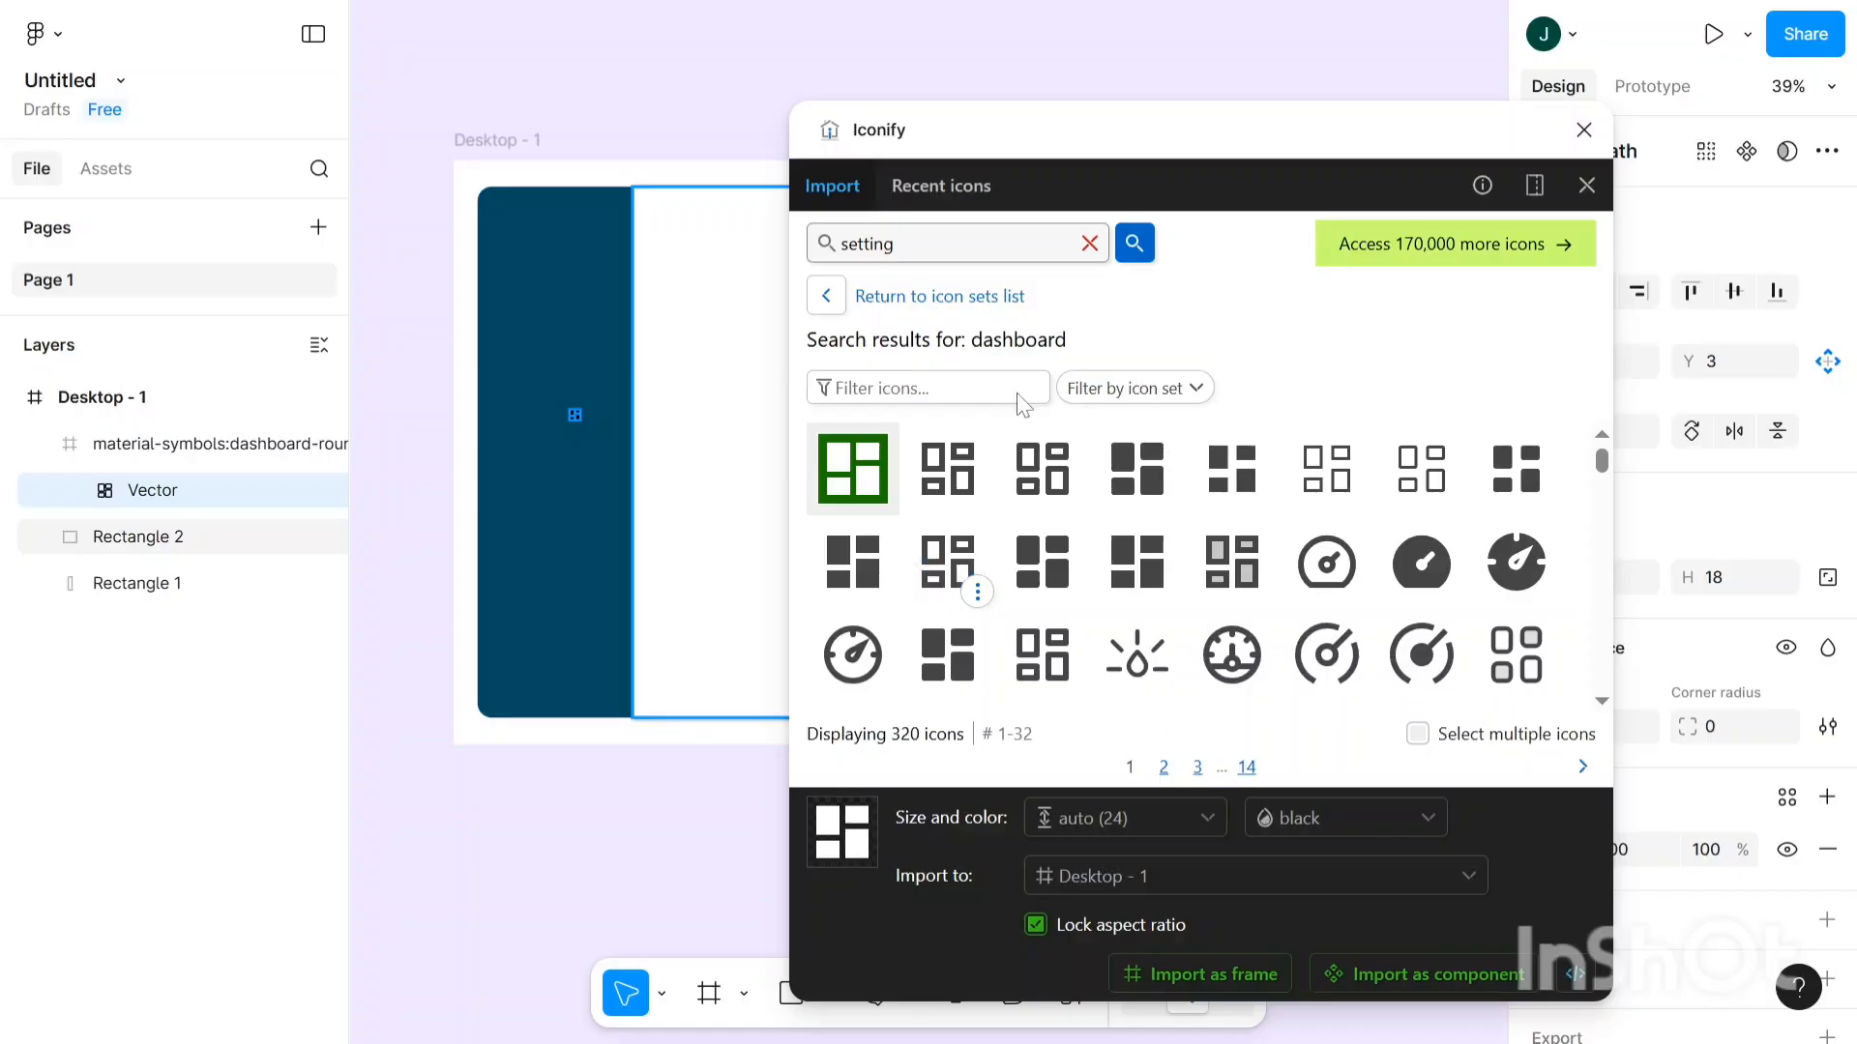
click(1134, 243)
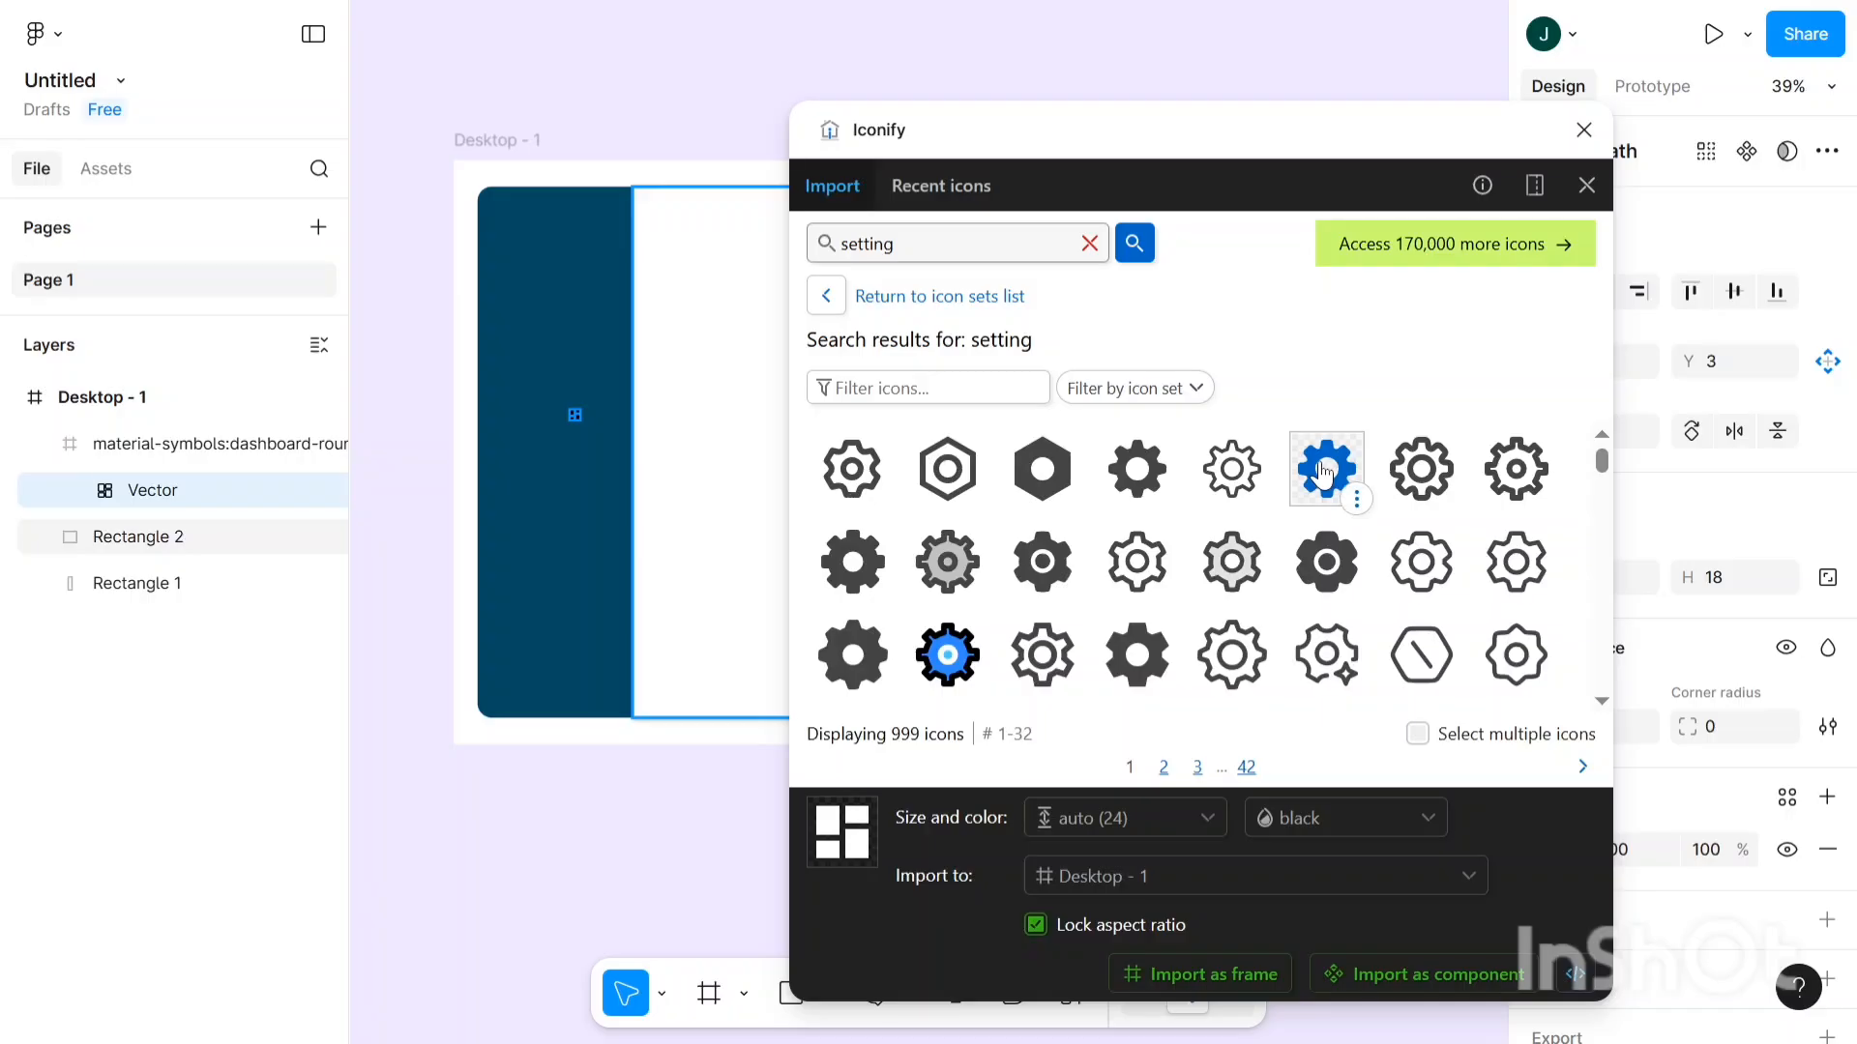
drag(1323, 474, 577, 468)
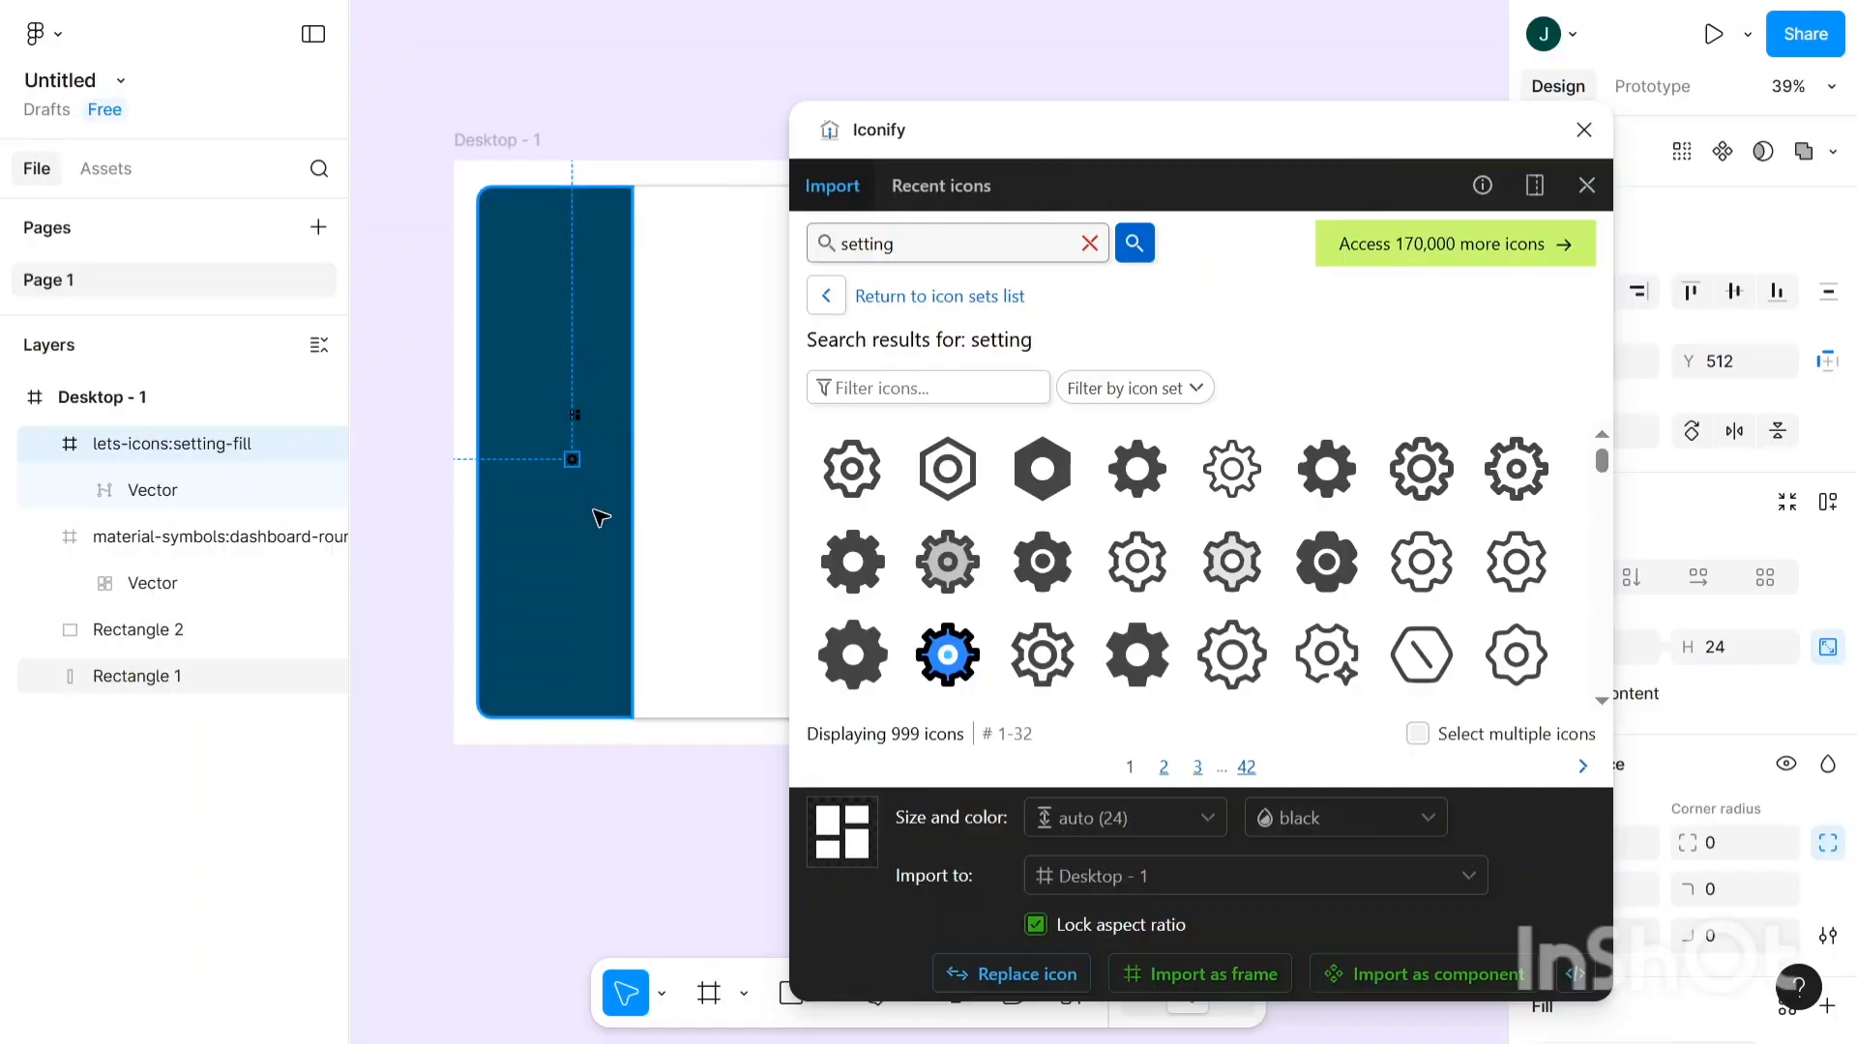
drag(896, 244, 839, 244)
- Search Iconify for 'portfolio', drop the zondicons:portfolio briefcase onto the sidebar, and close the plugin
key(BackSpace)
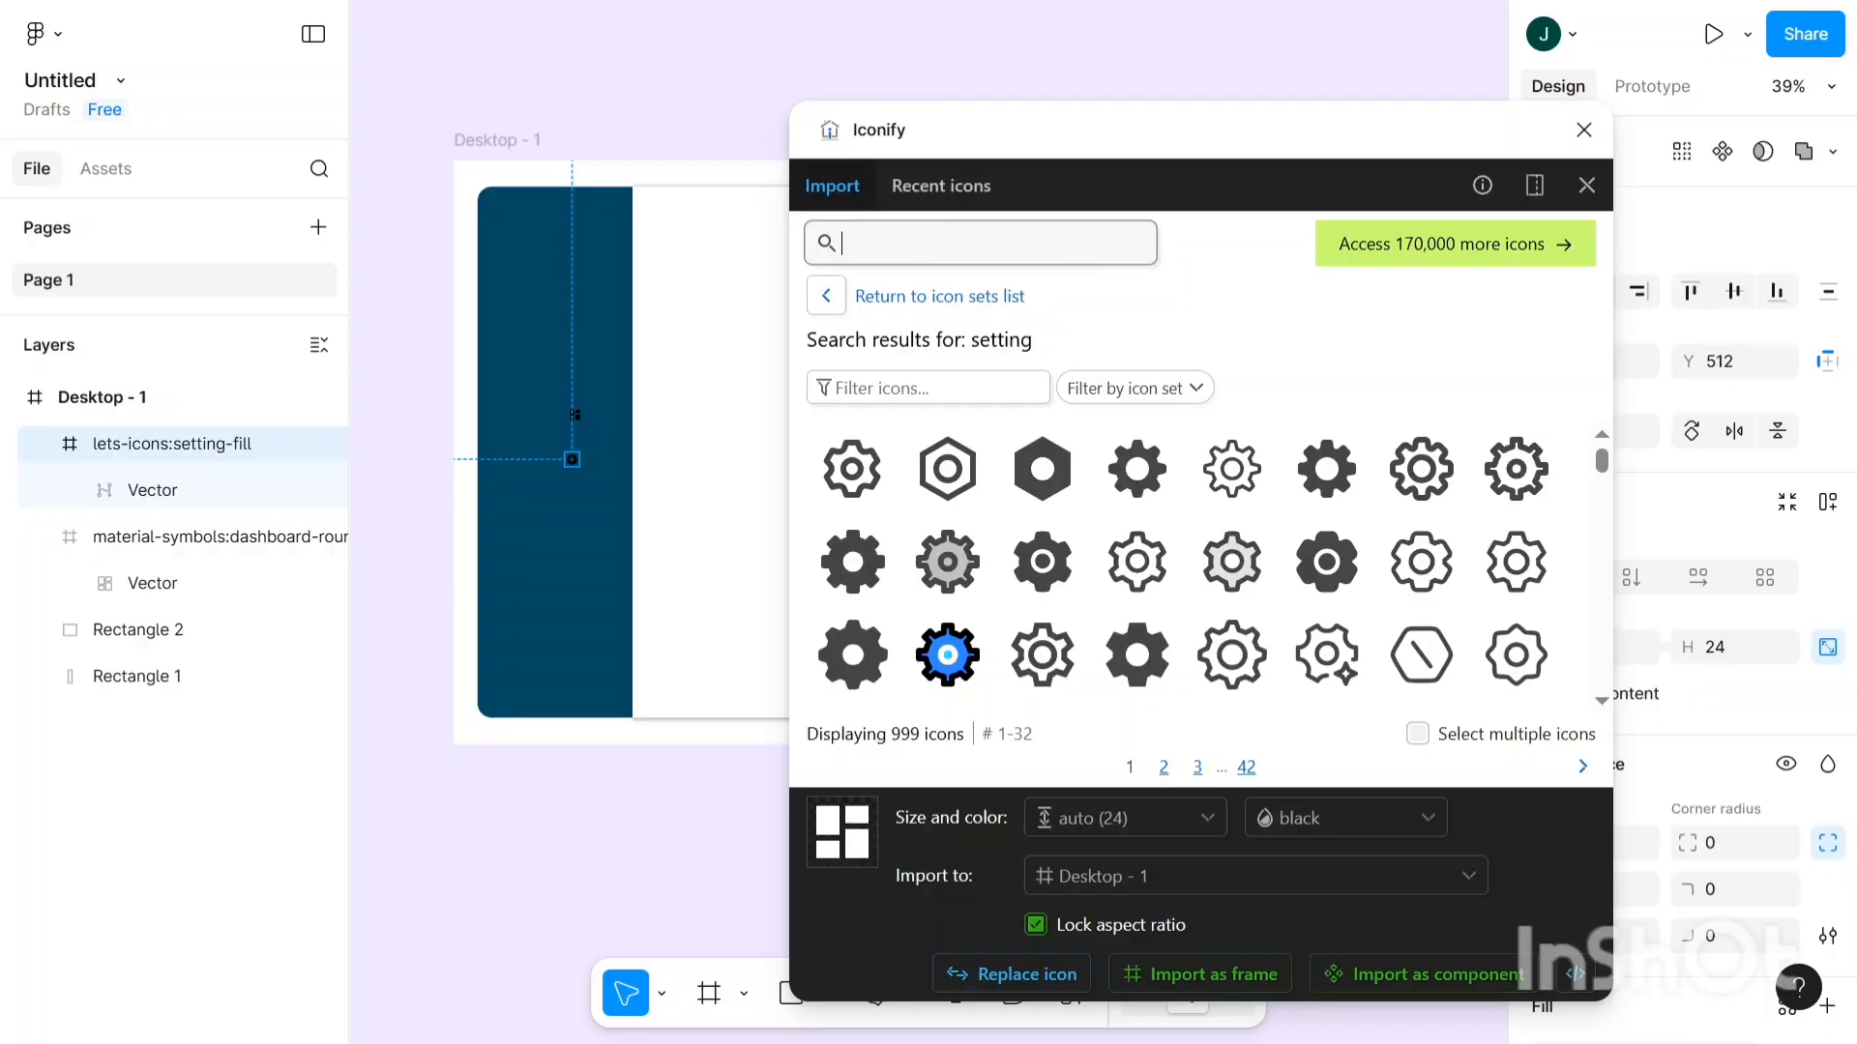
text(portfolio)
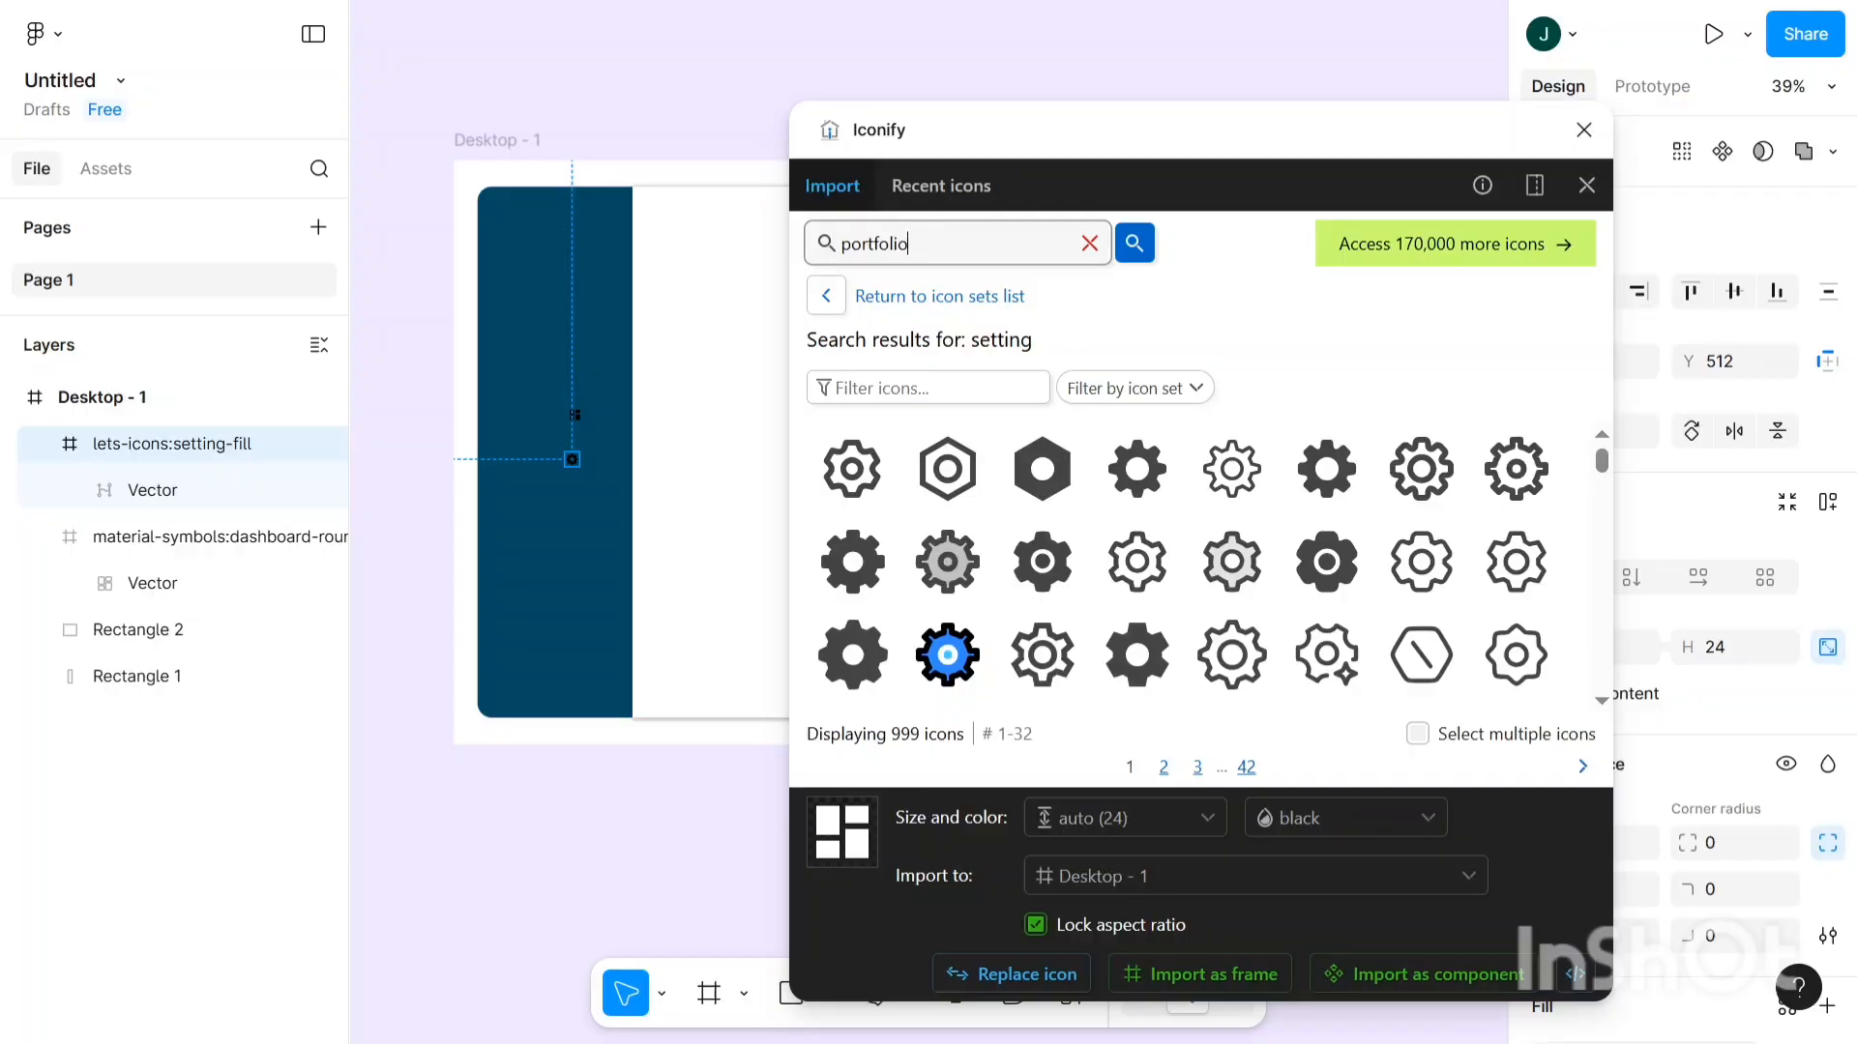
key(Return)
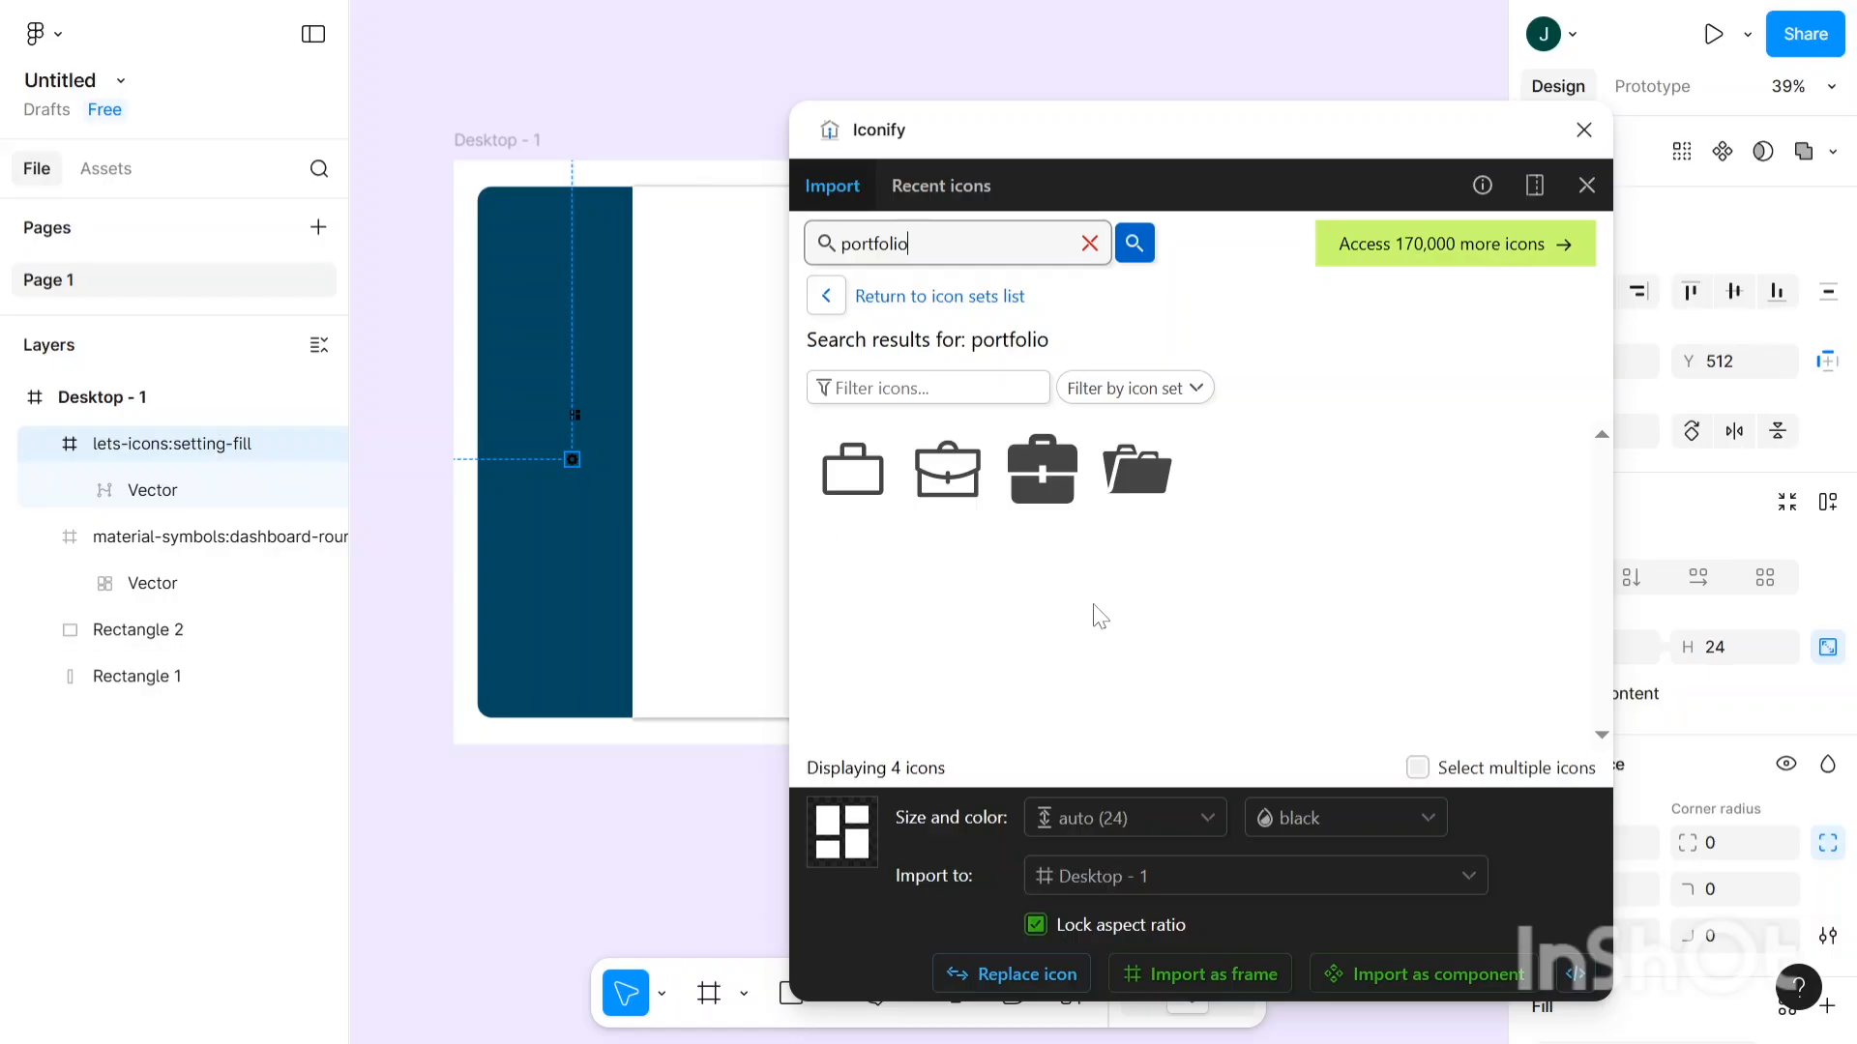
drag(1061, 488, 534, 397)
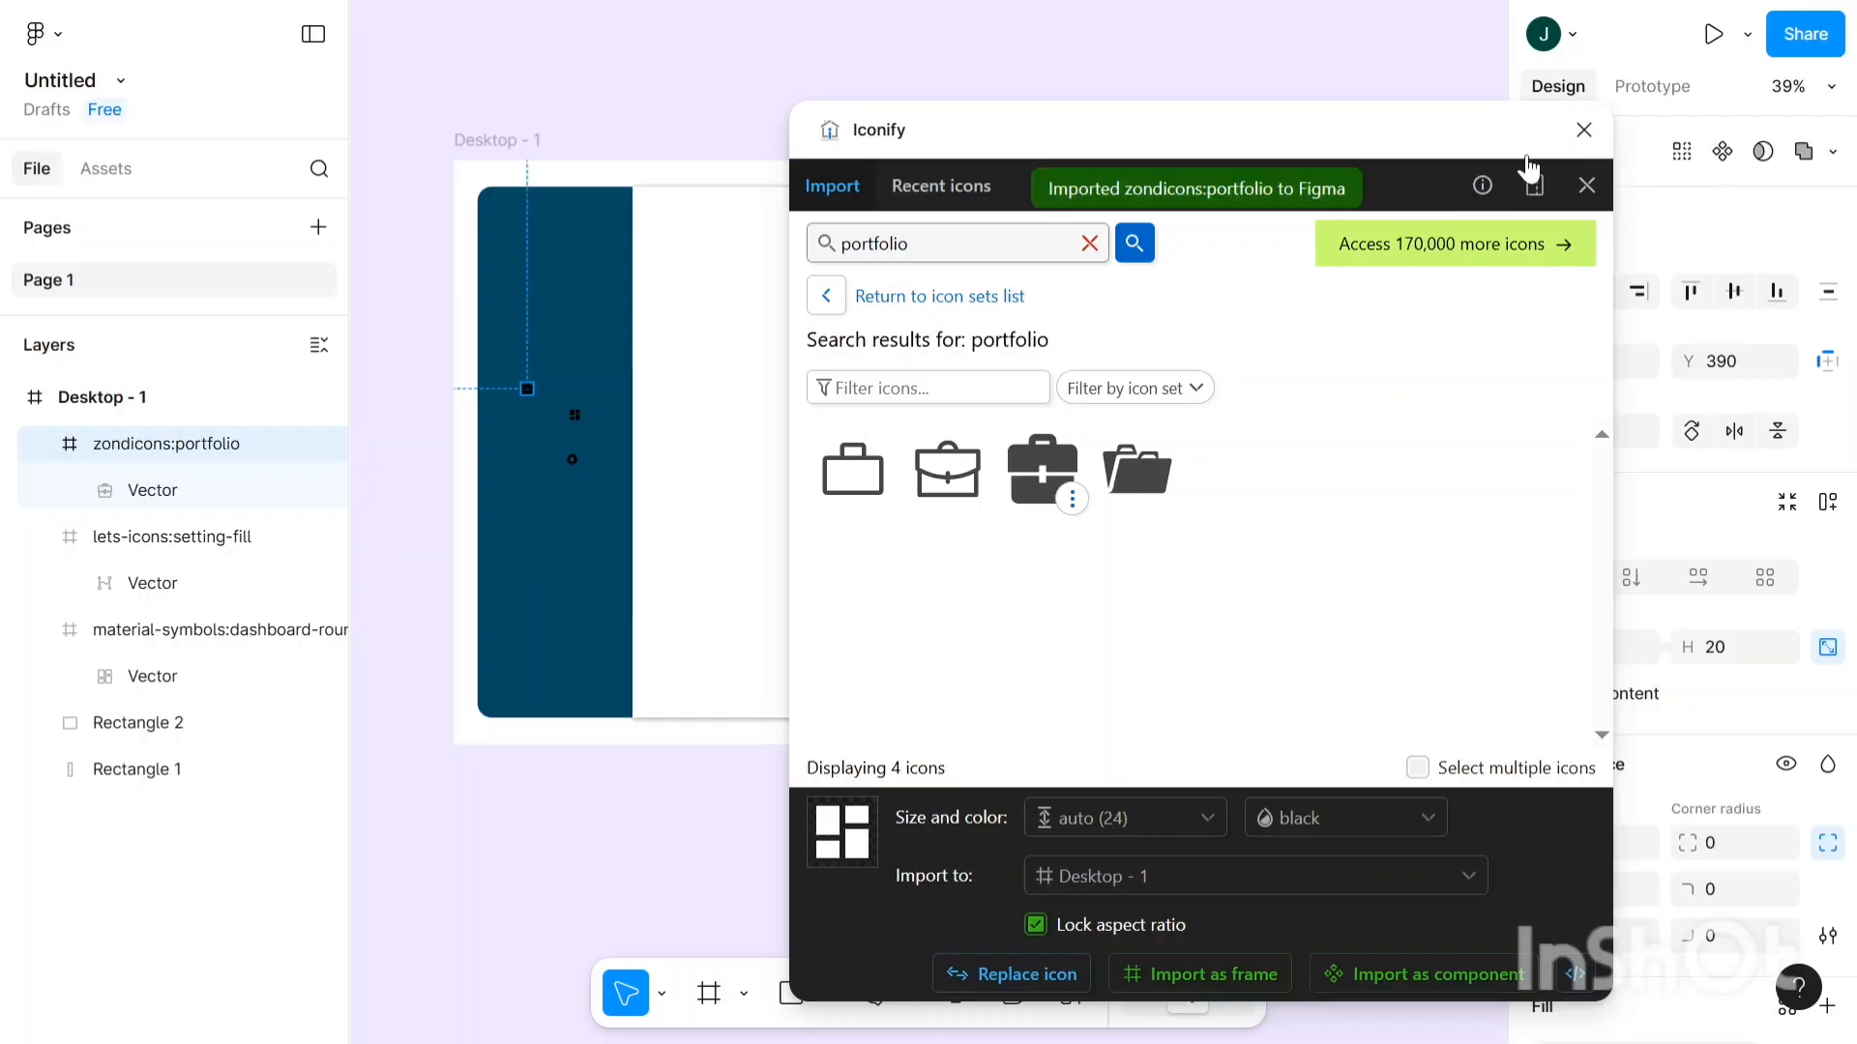
click(1583, 130)
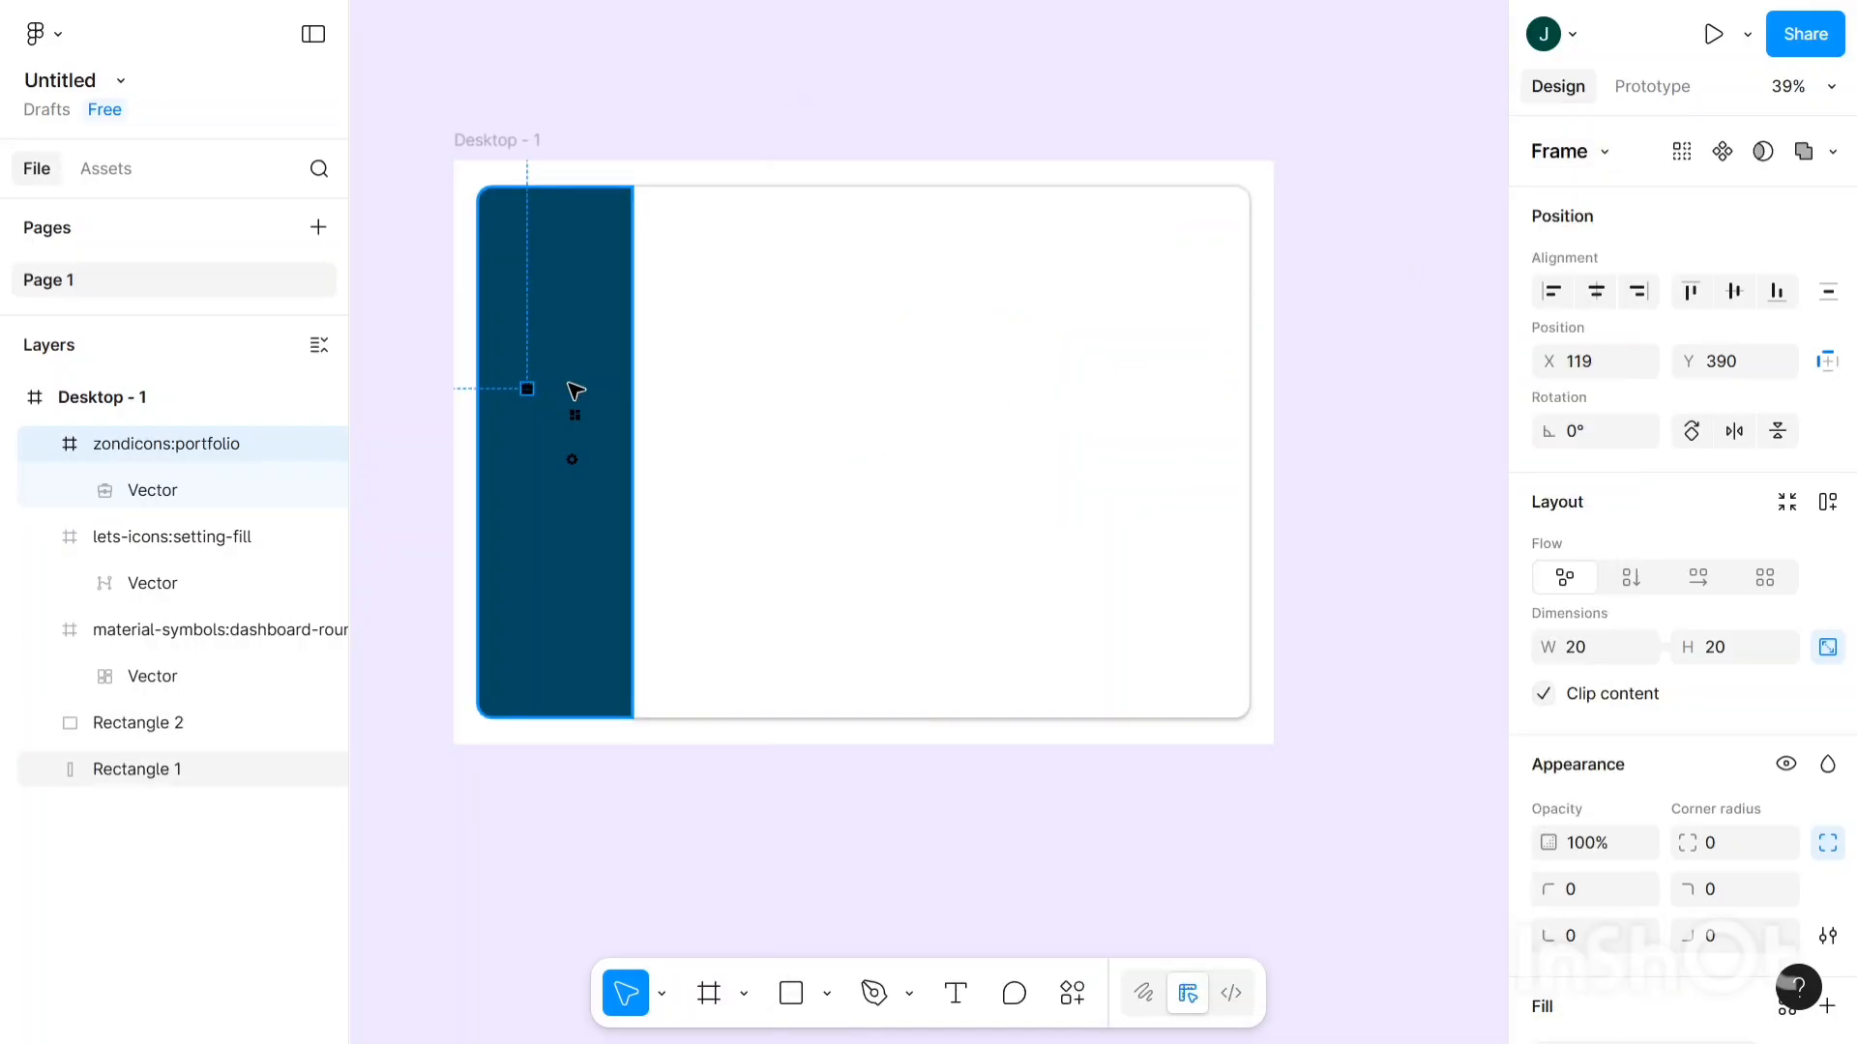
- Stack the dashboard, briefcase and gear icons in one column, gear ending at X 158, Y 286
scroll(576, 391, up, 5)
scroll(576, 390, down, 2)
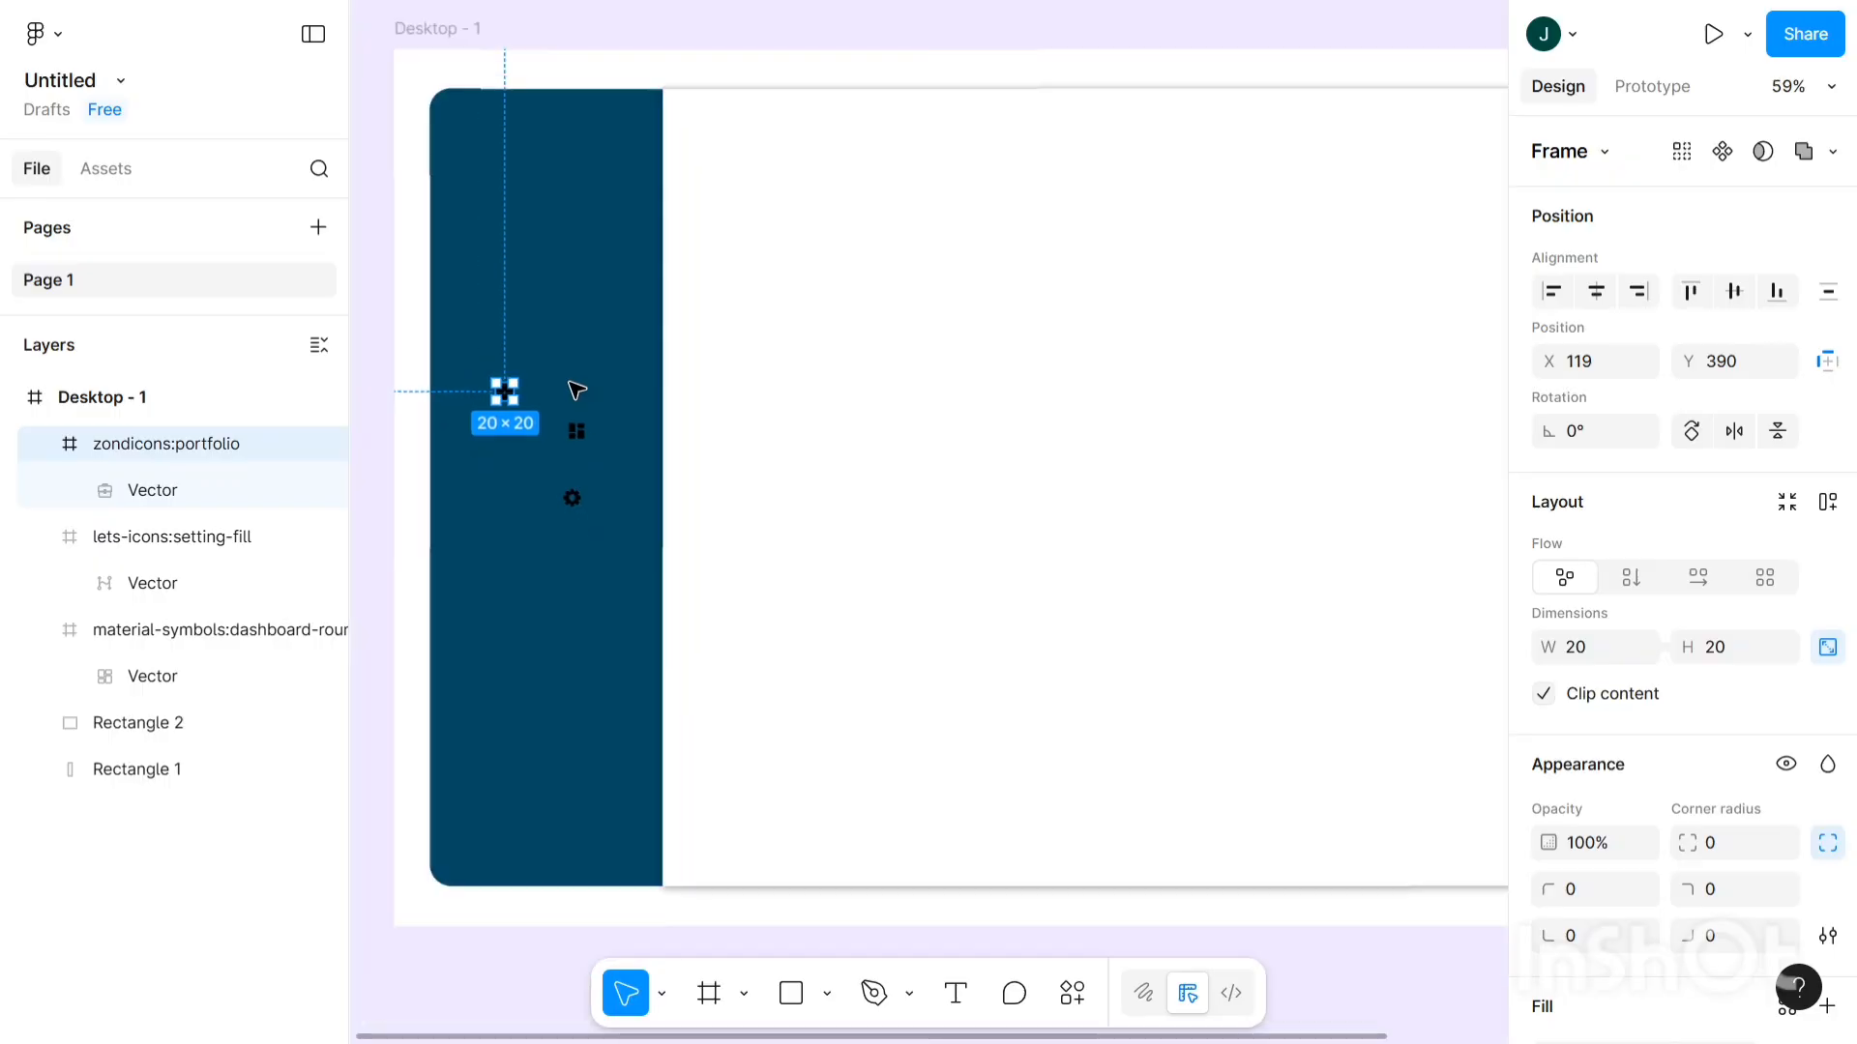
click(576, 430)
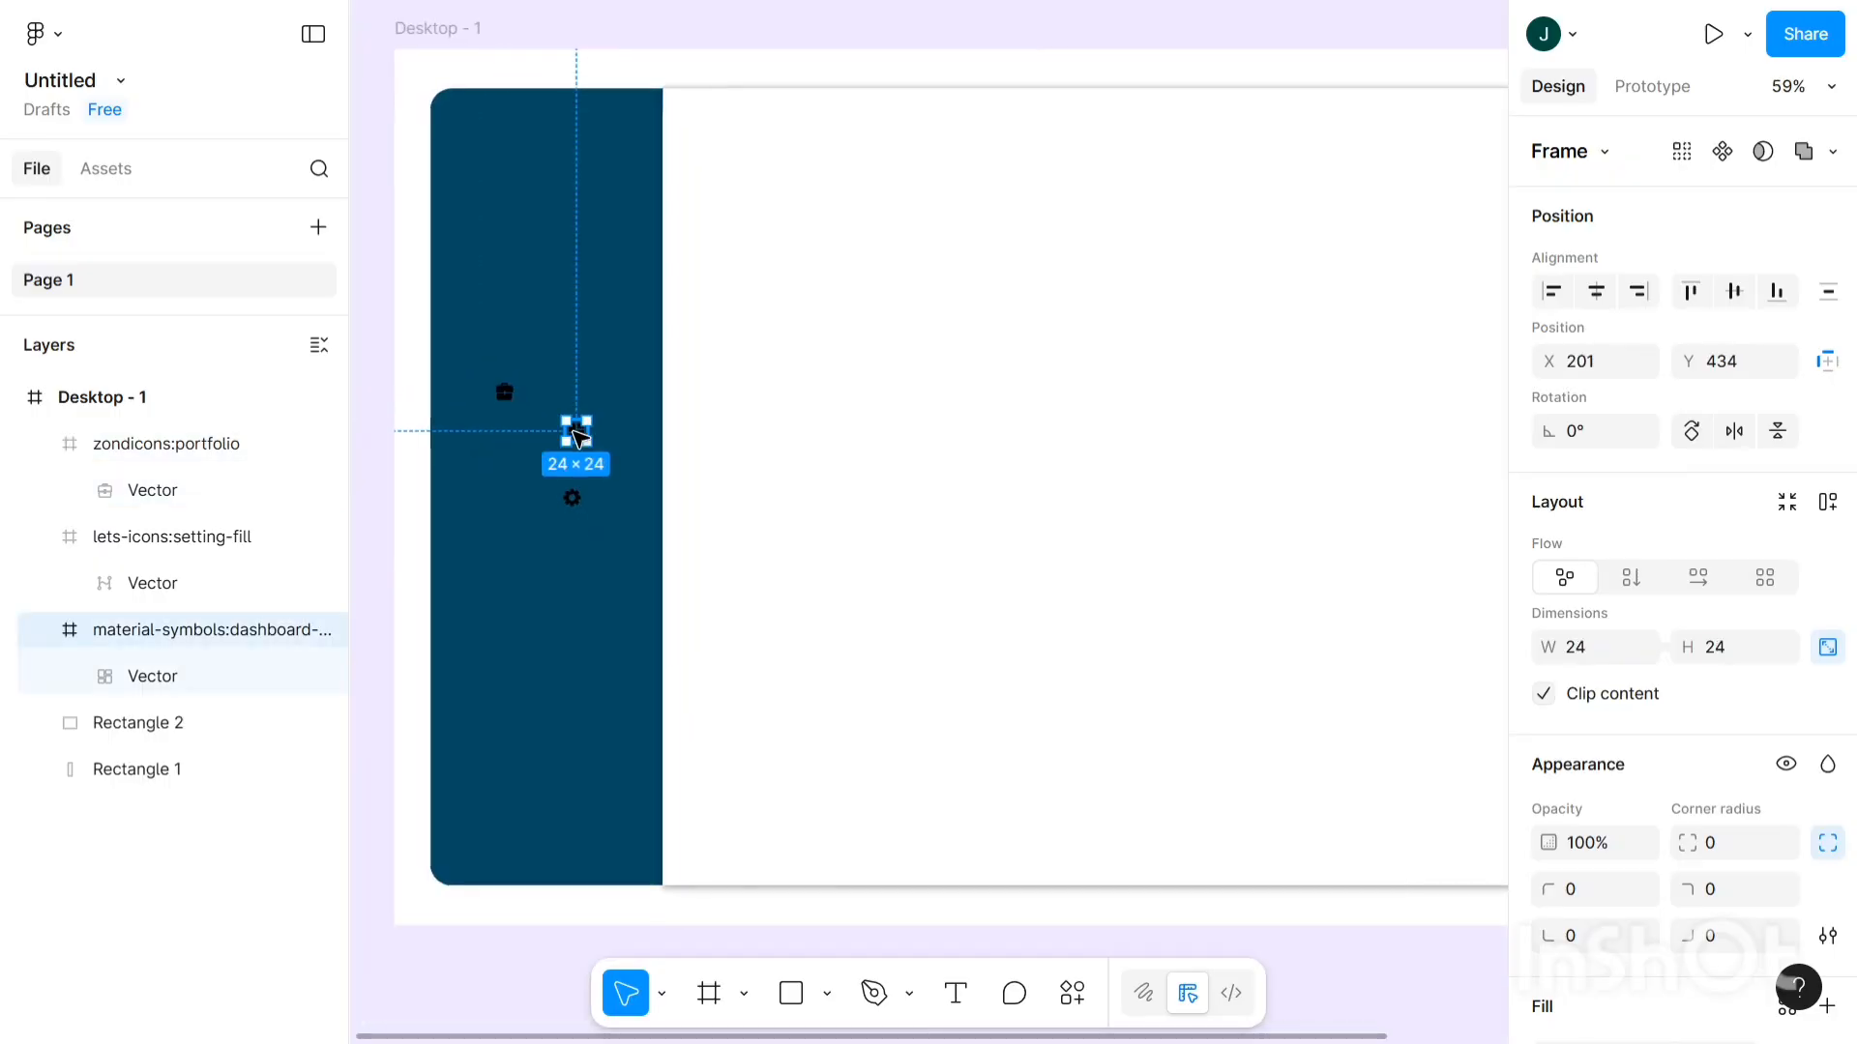
drag(576, 431, 542, 197)
click(507, 394)
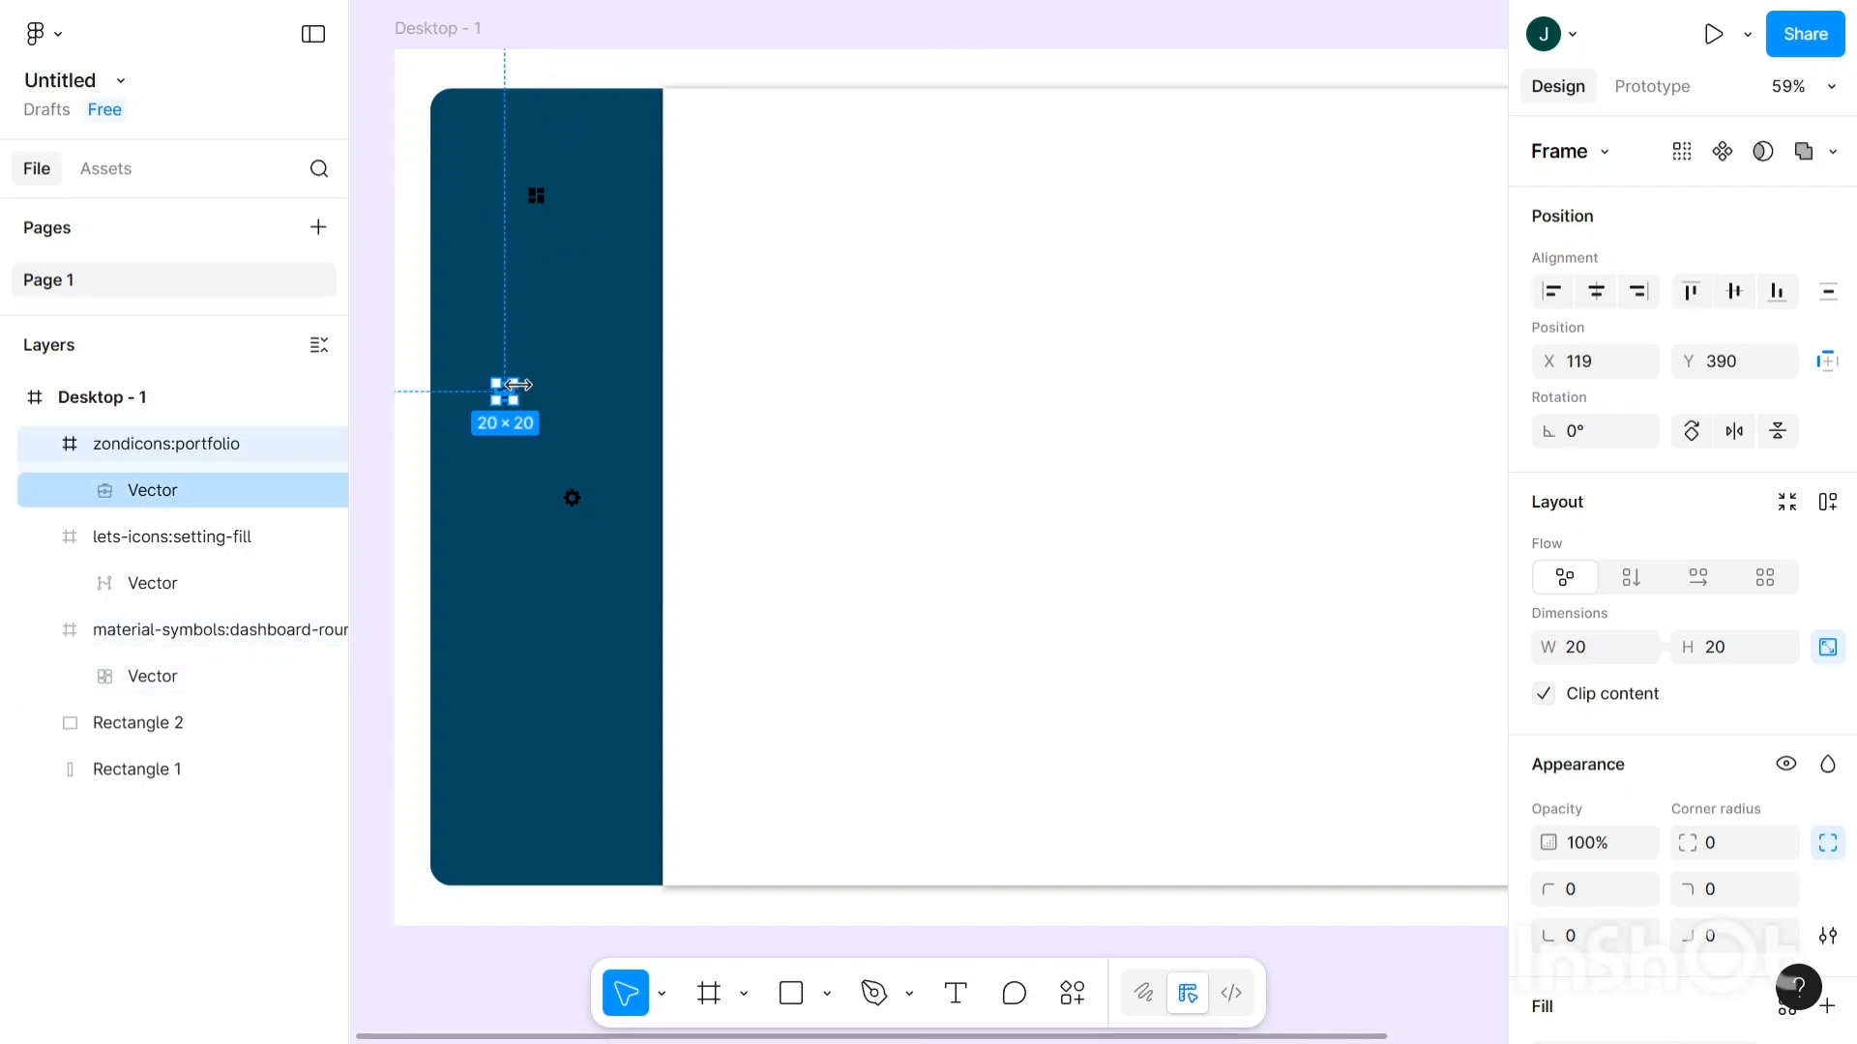
scroll(504, 392, up, 3)
drag(551, 270, 547, 227)
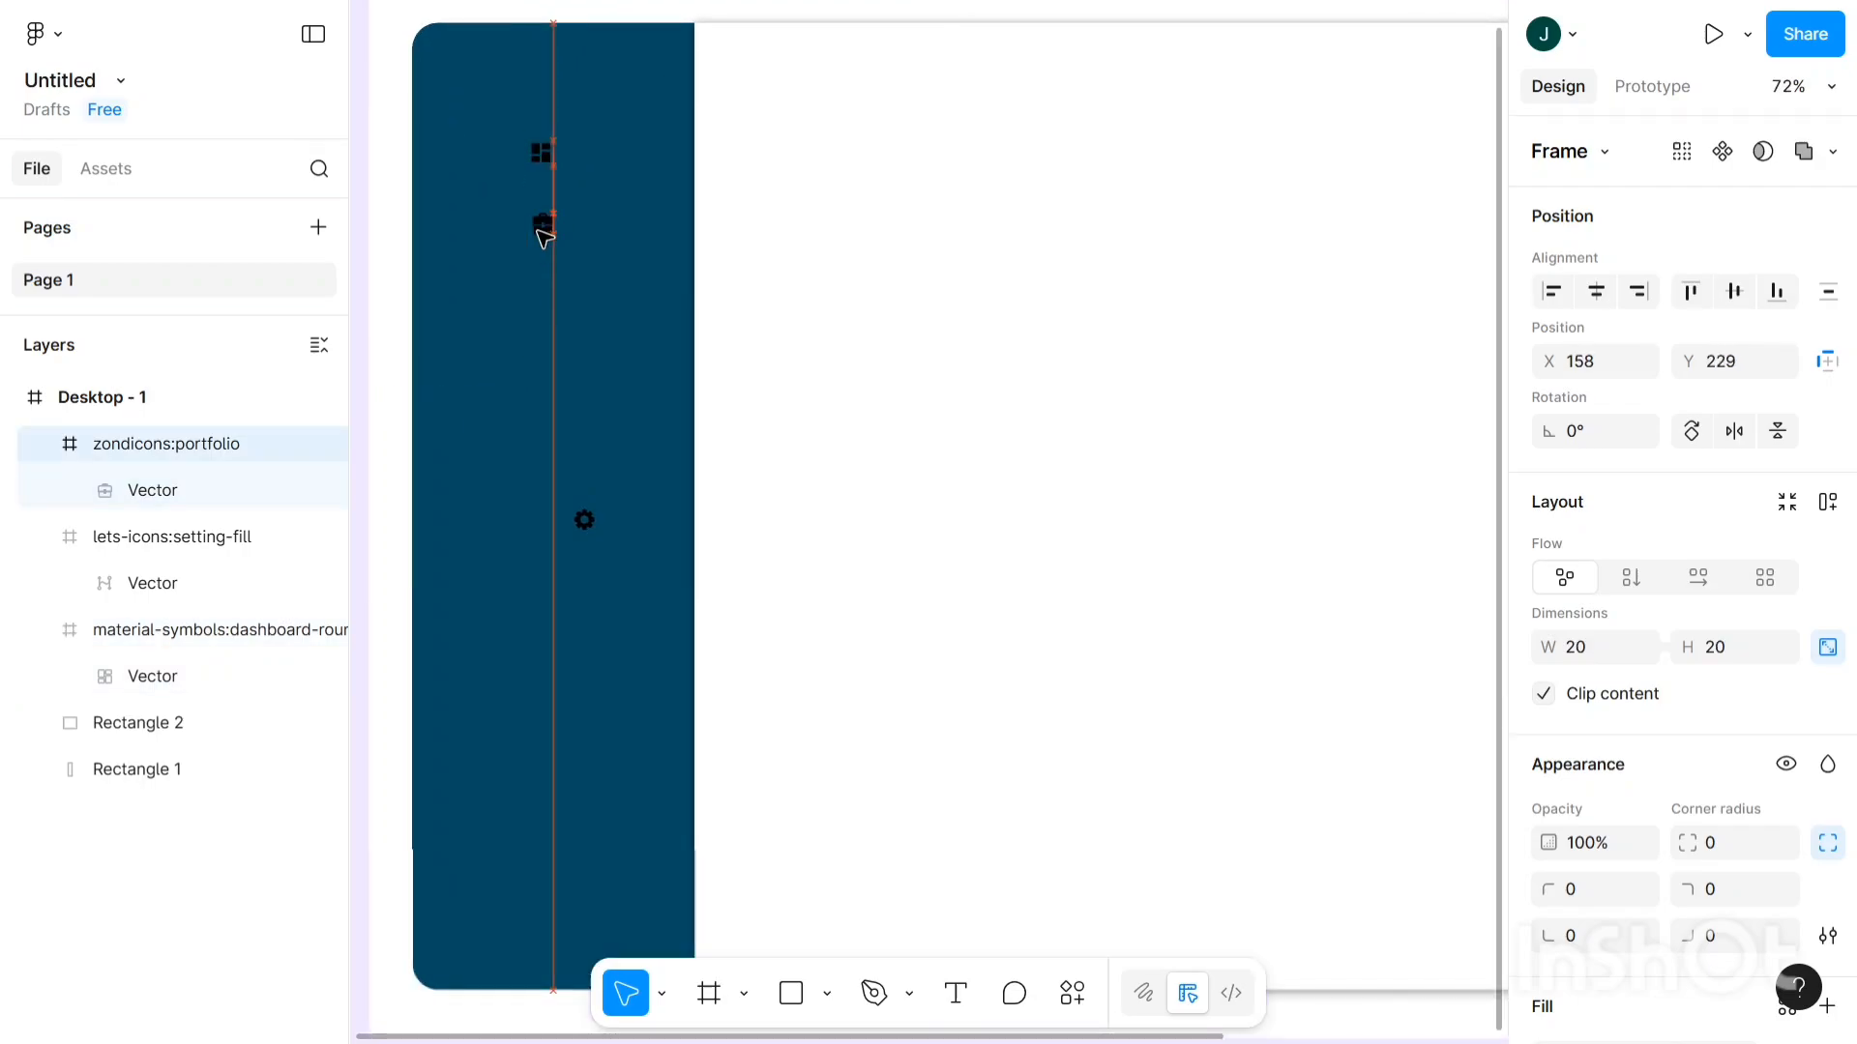
click(587, 520)
drag(572, 355, 550, 289)
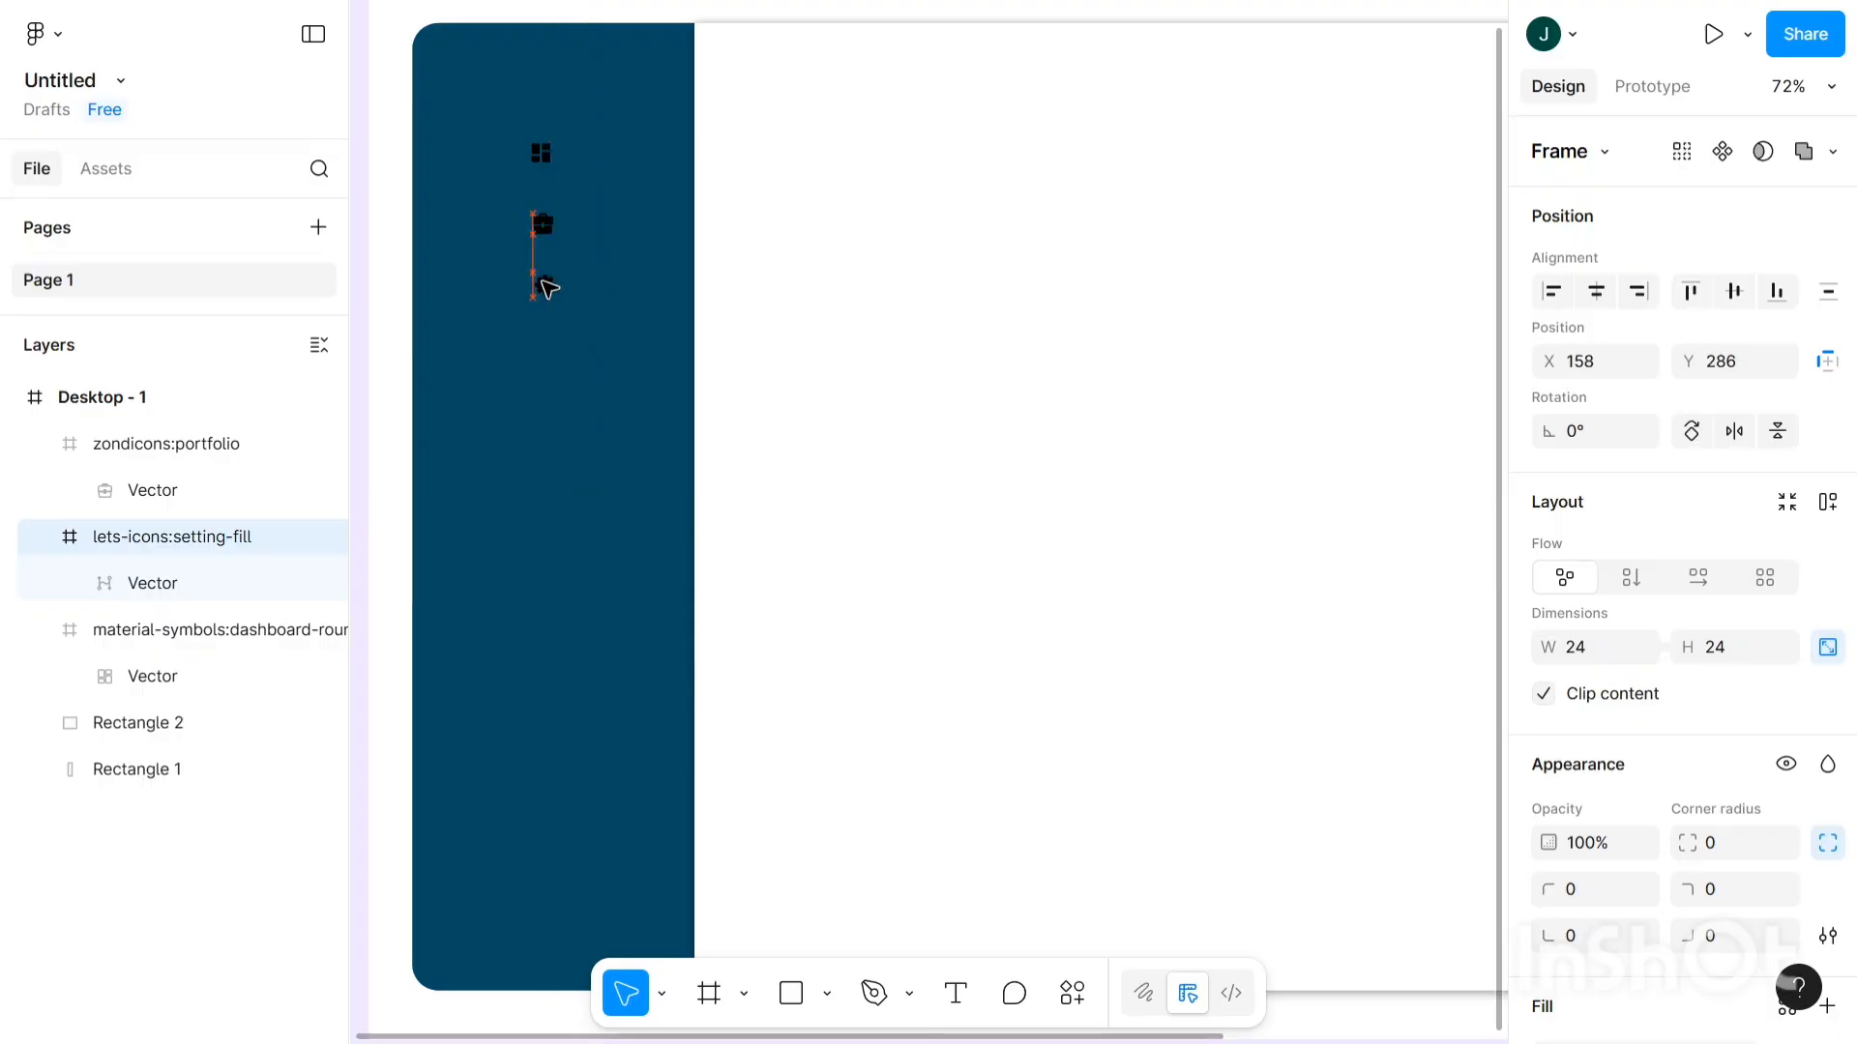
scroll(548, 287, up, 3)
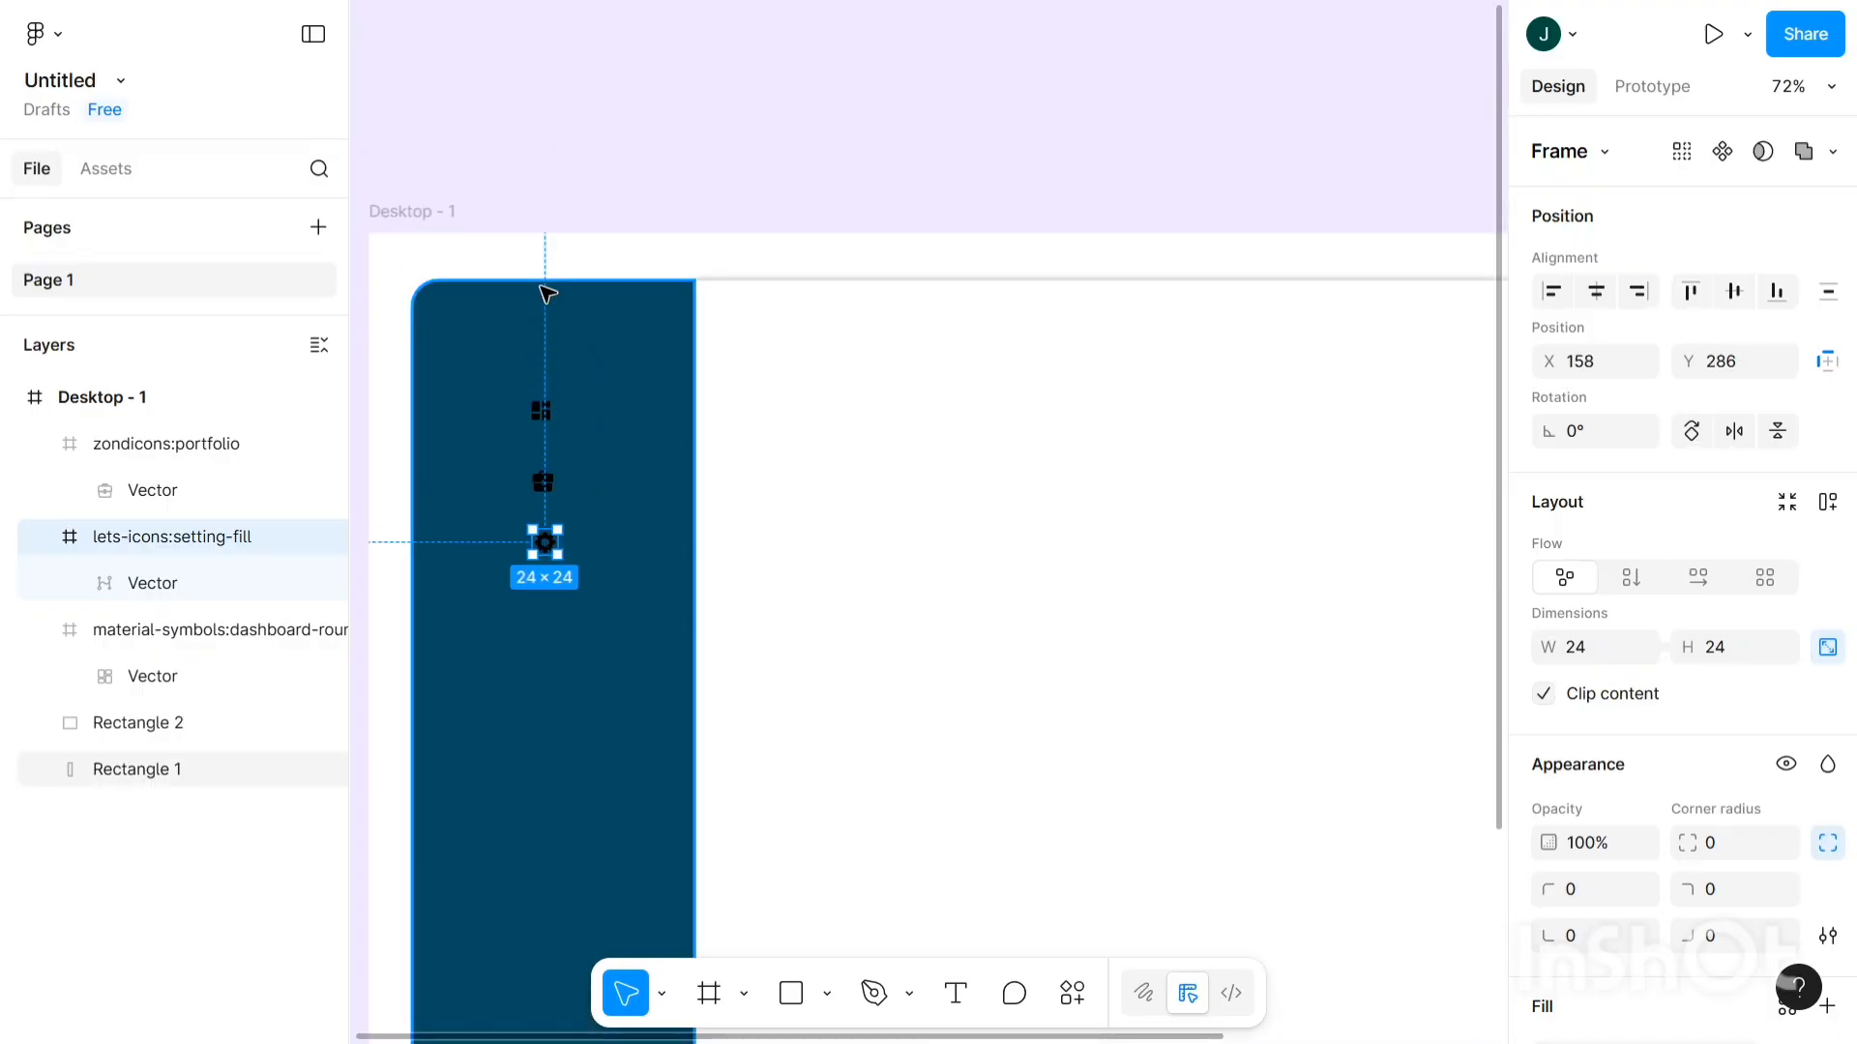
scroll(541, 286, left, 1)
scroll(540, 287, up, 1)
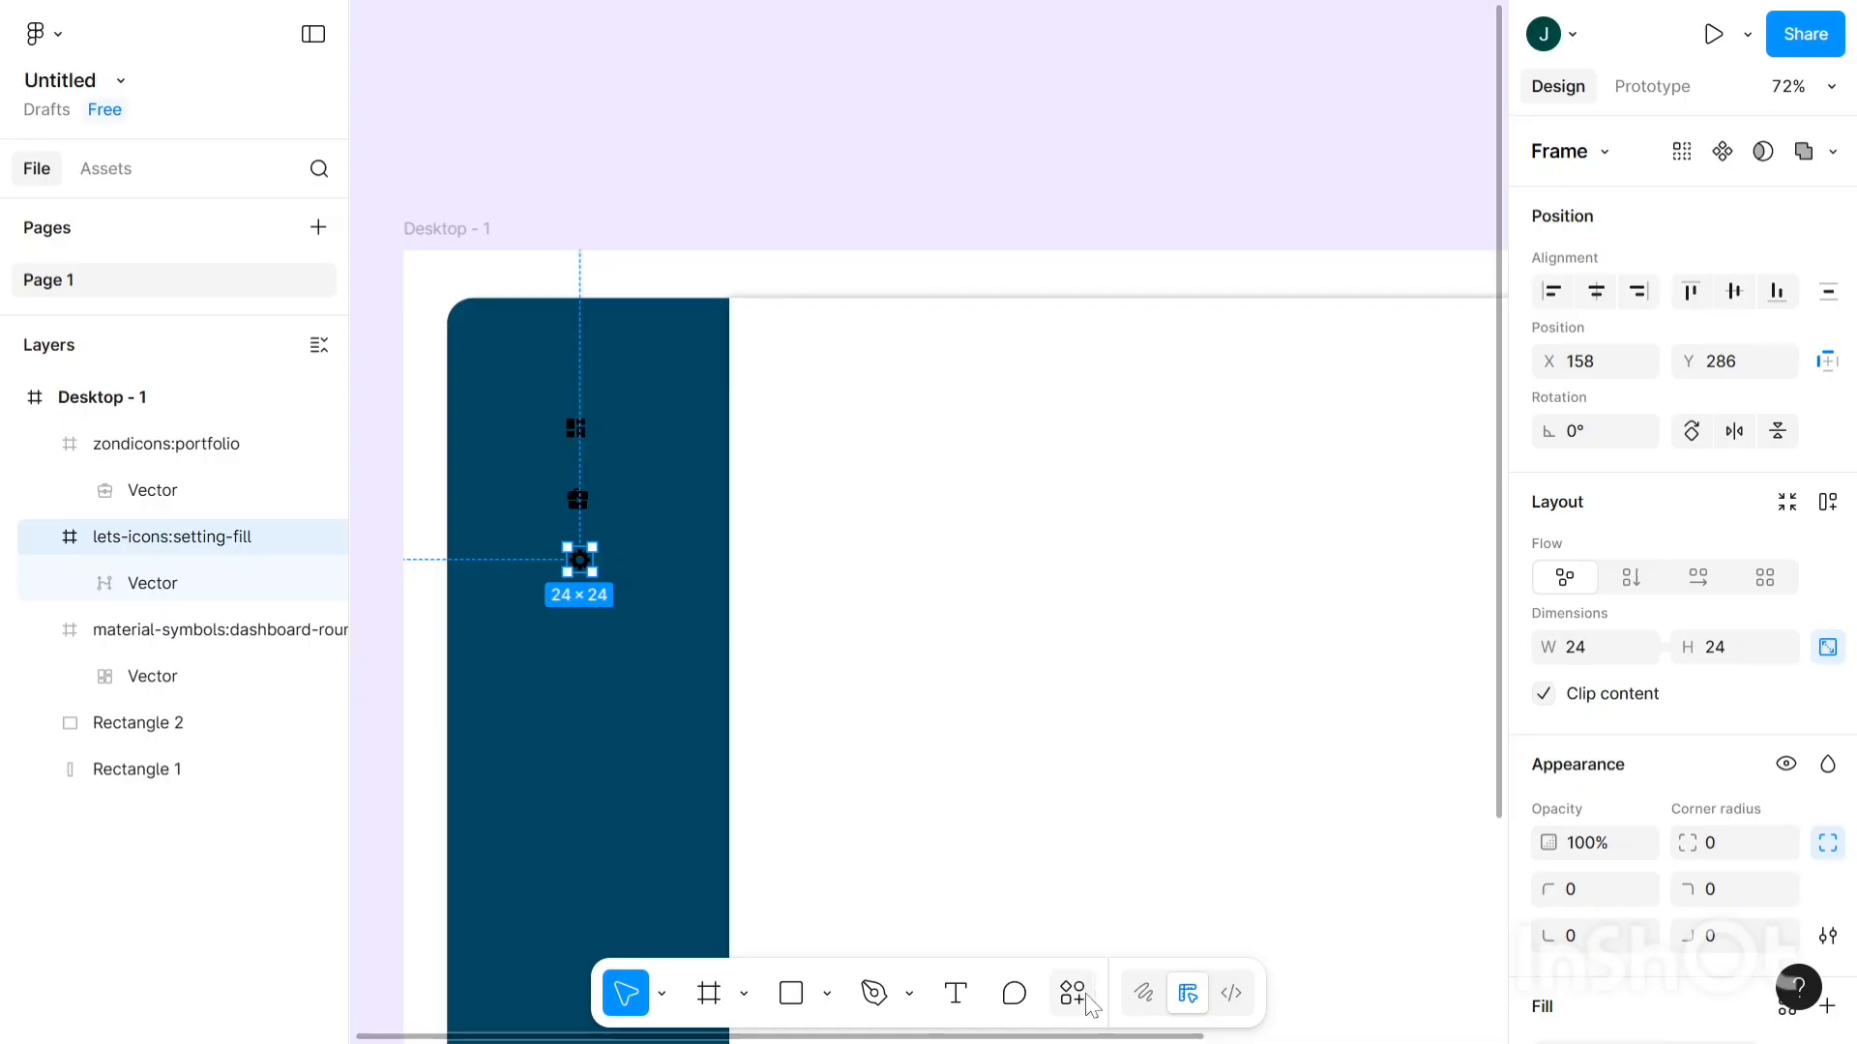
scroll(1562, 692, down, 5)
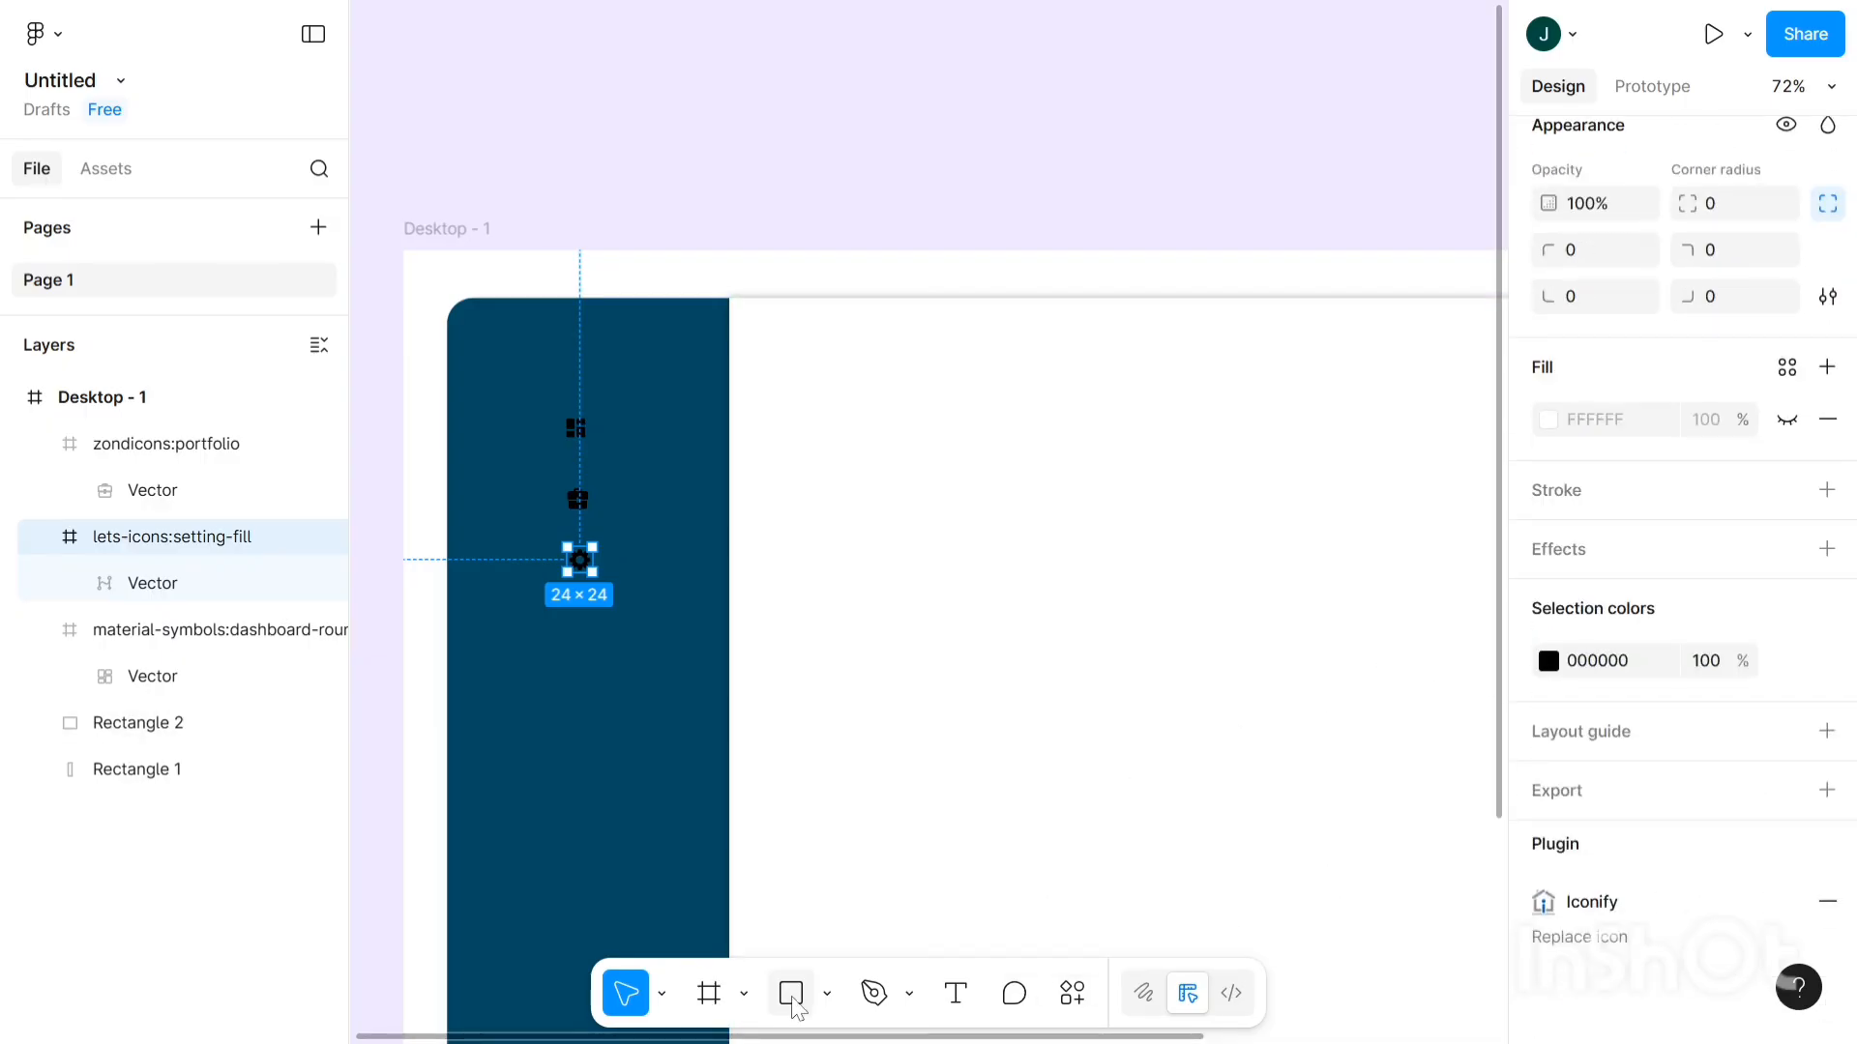
- Draw an ellipse on the sidebar and size it to a 55×55 circle
click(827, 994)
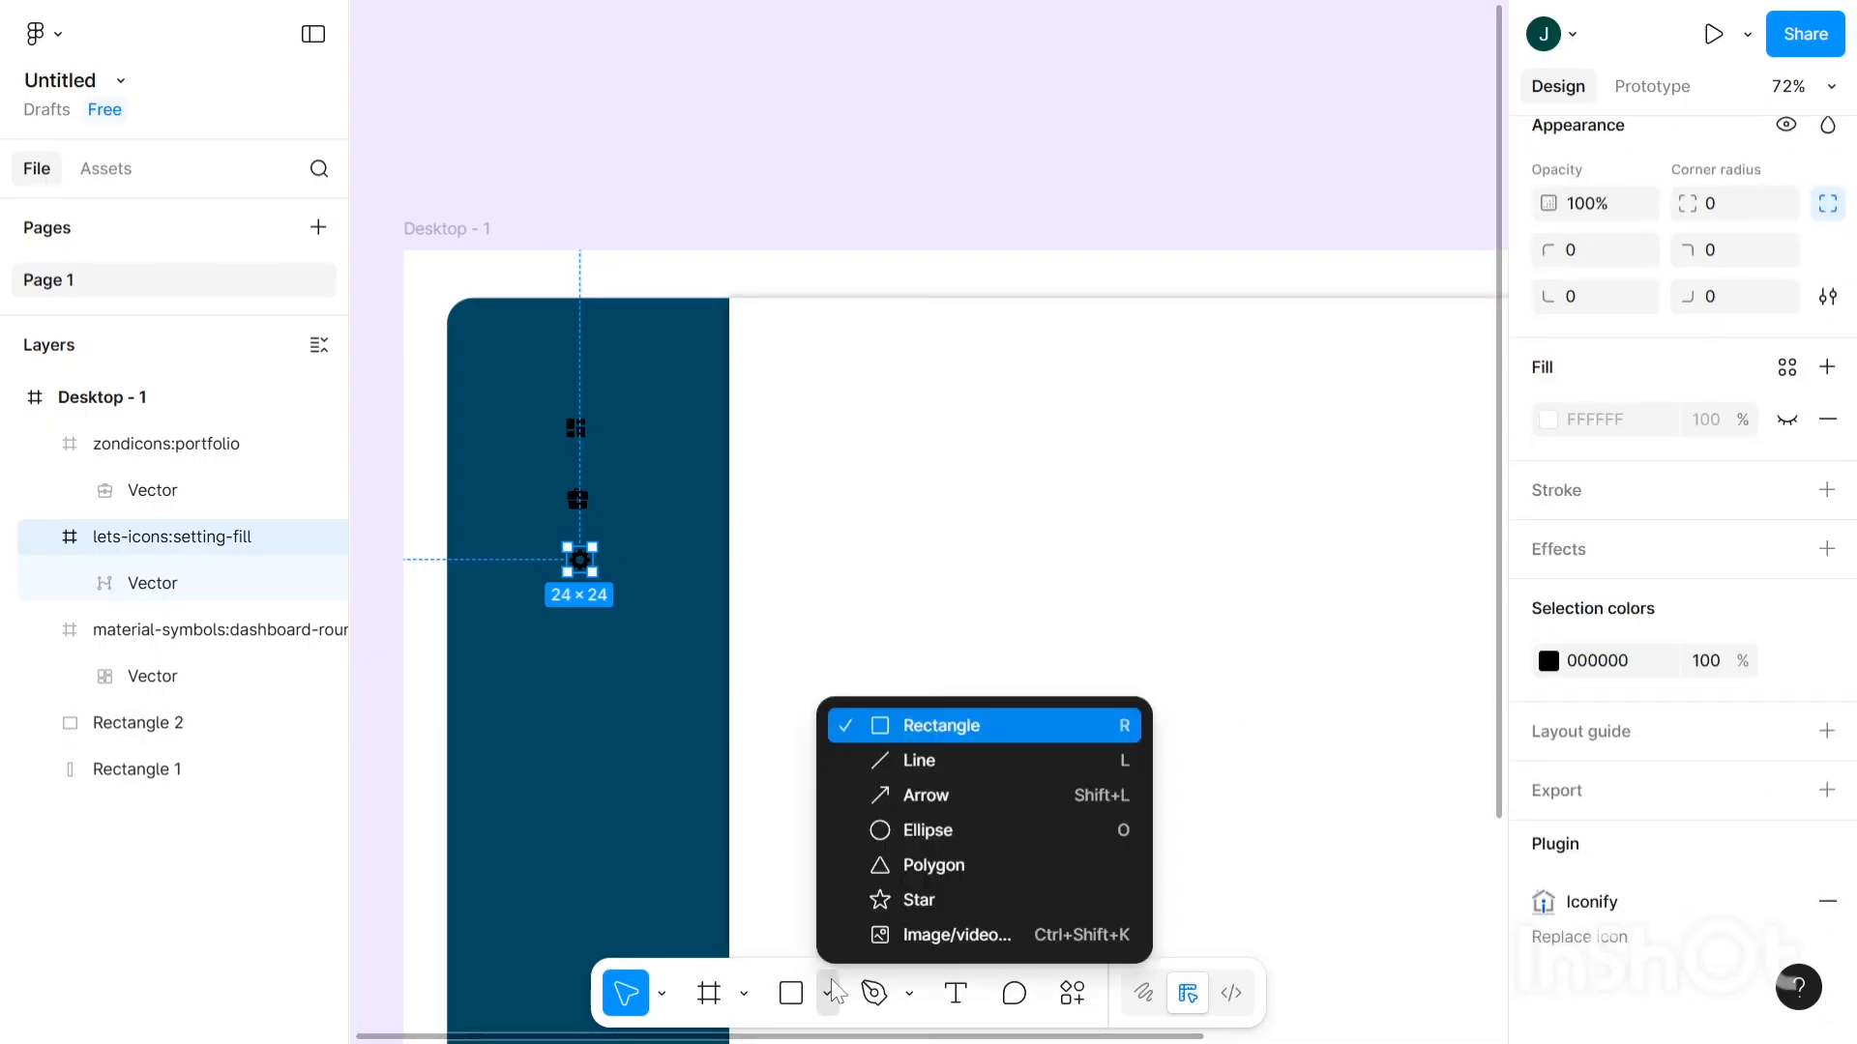
click(896, 823)
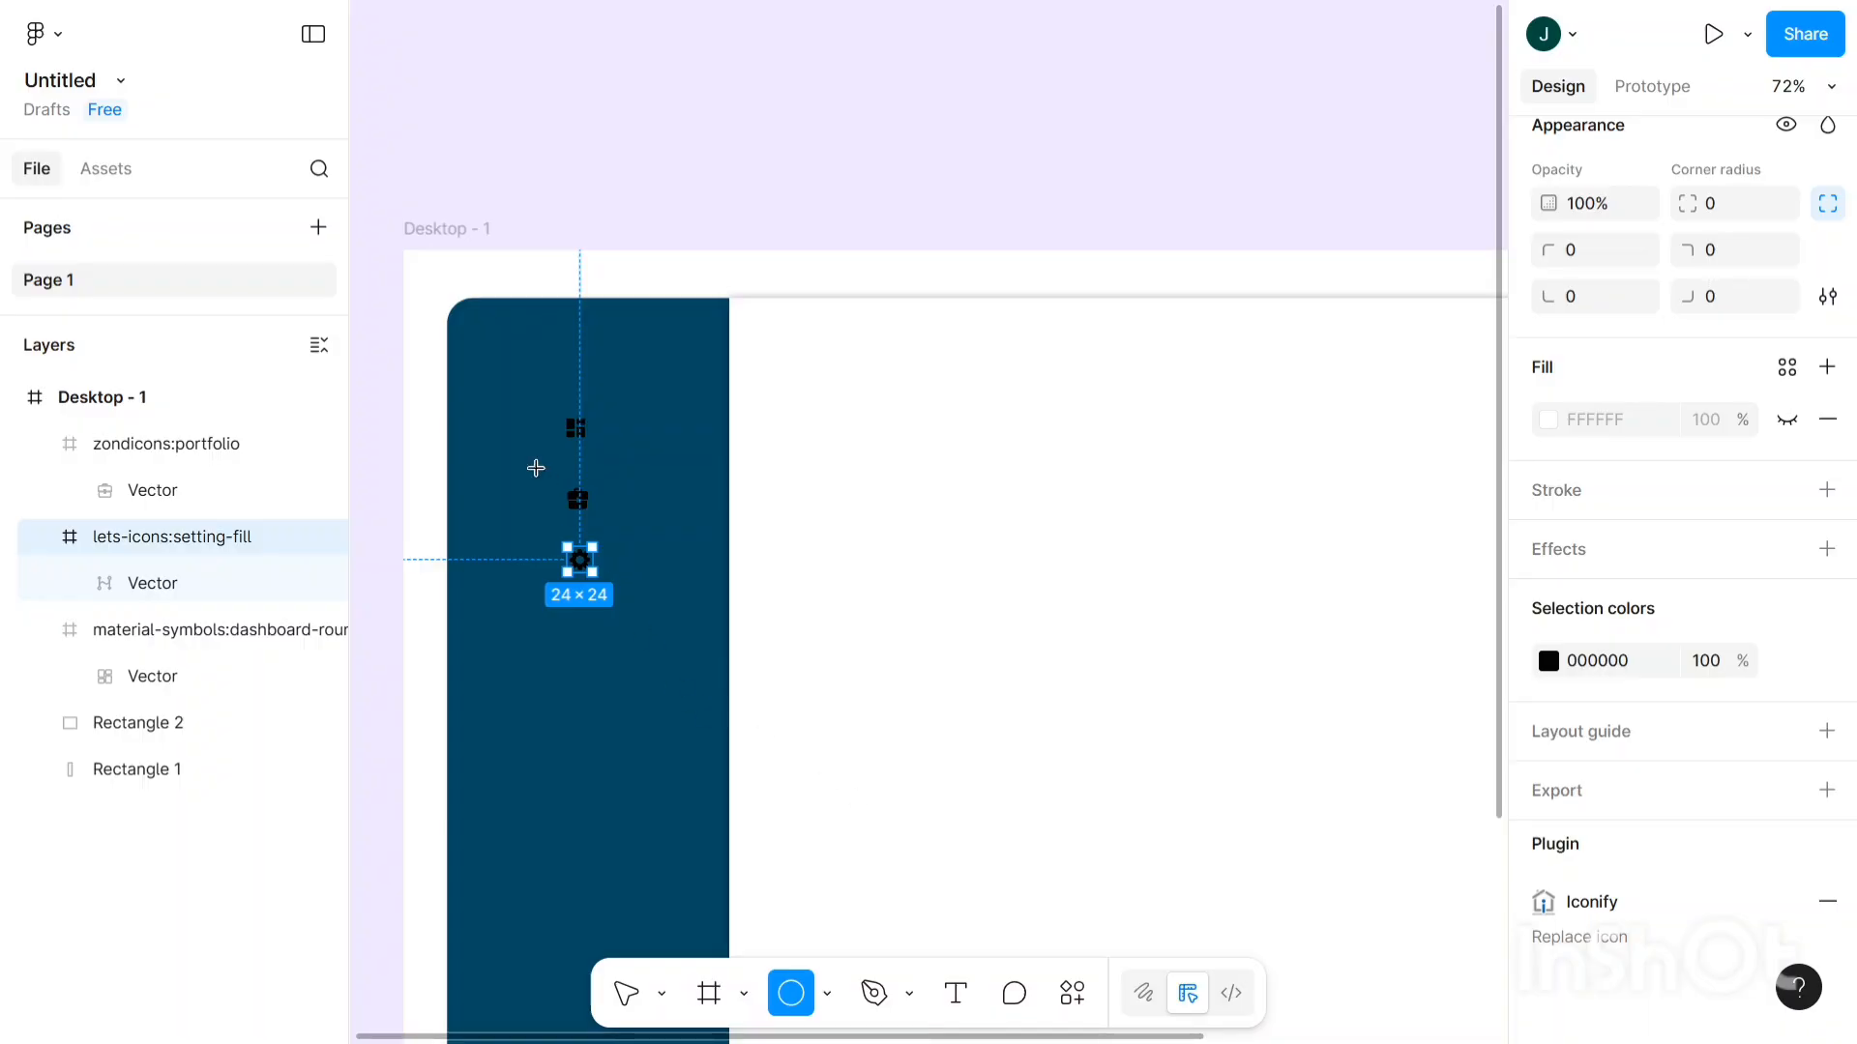
scroll(606, 312, up, 3)
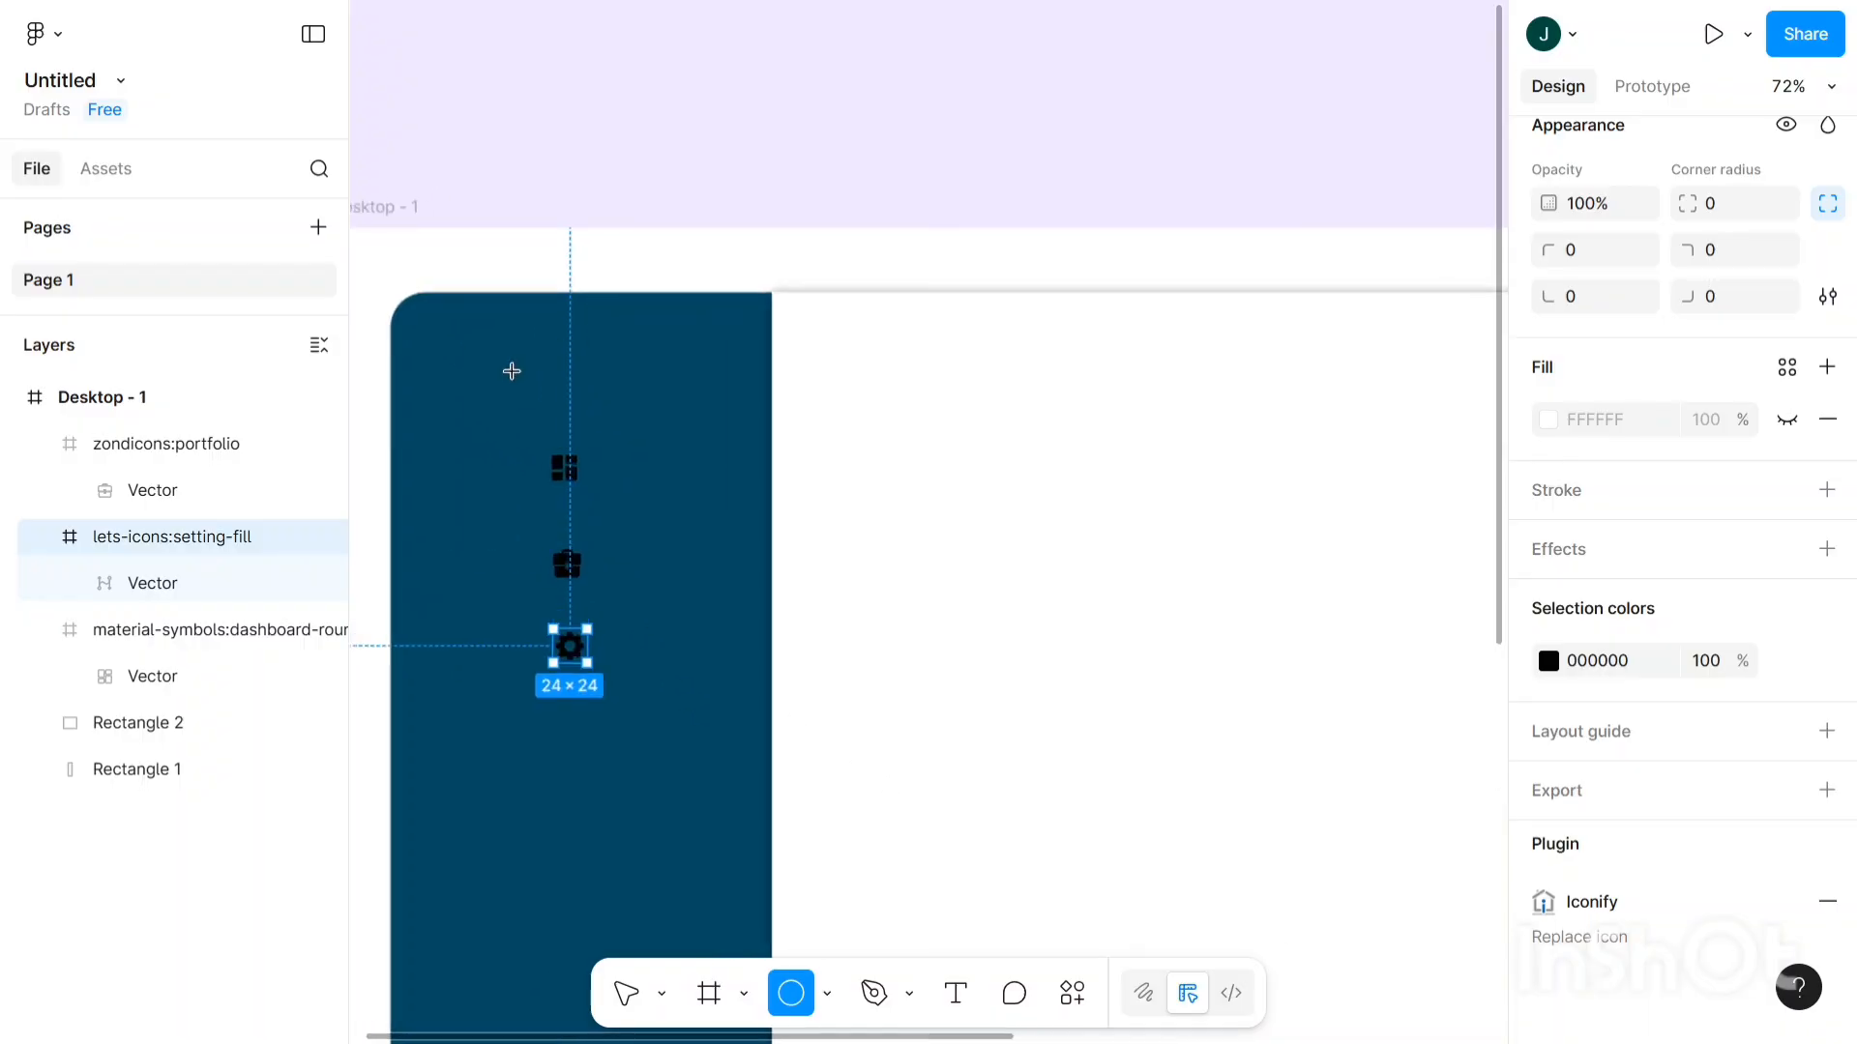
scroll(431, 348, up, 2)
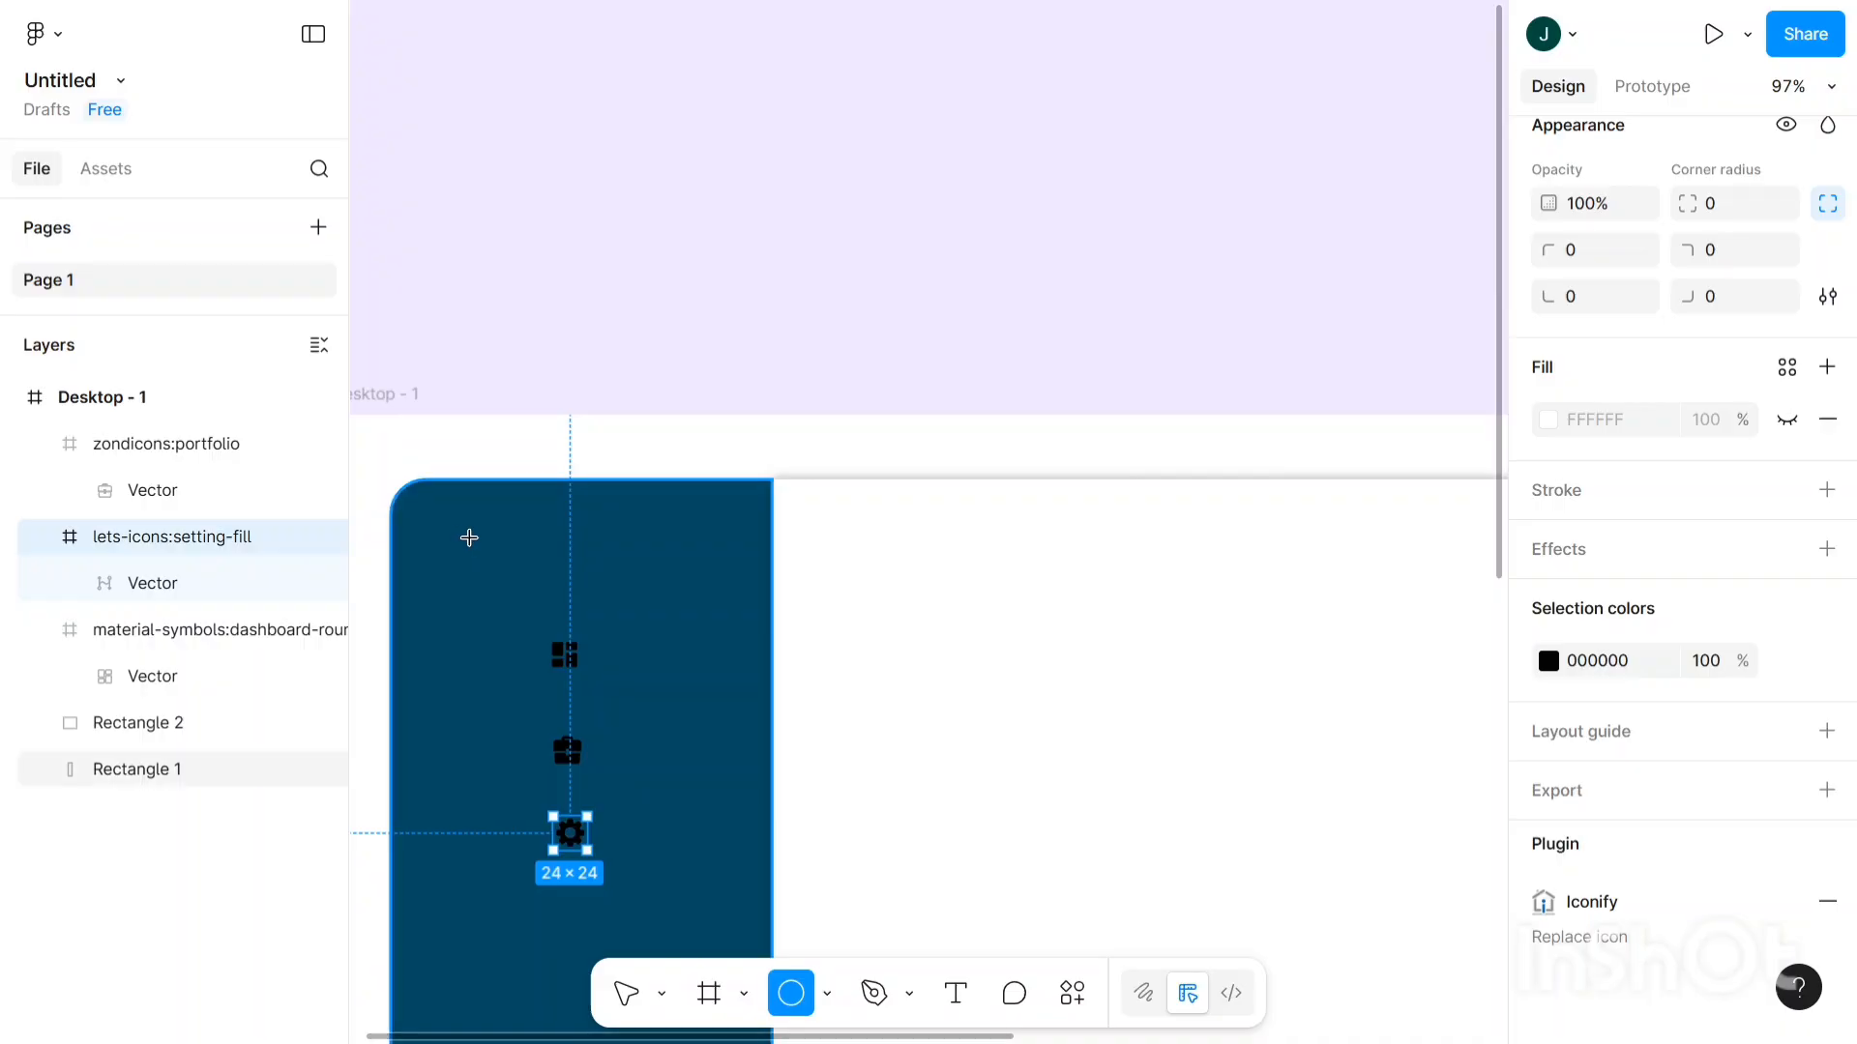
click(469, 537)
drag(503, 597, 532, 632)
click(1618, 496)
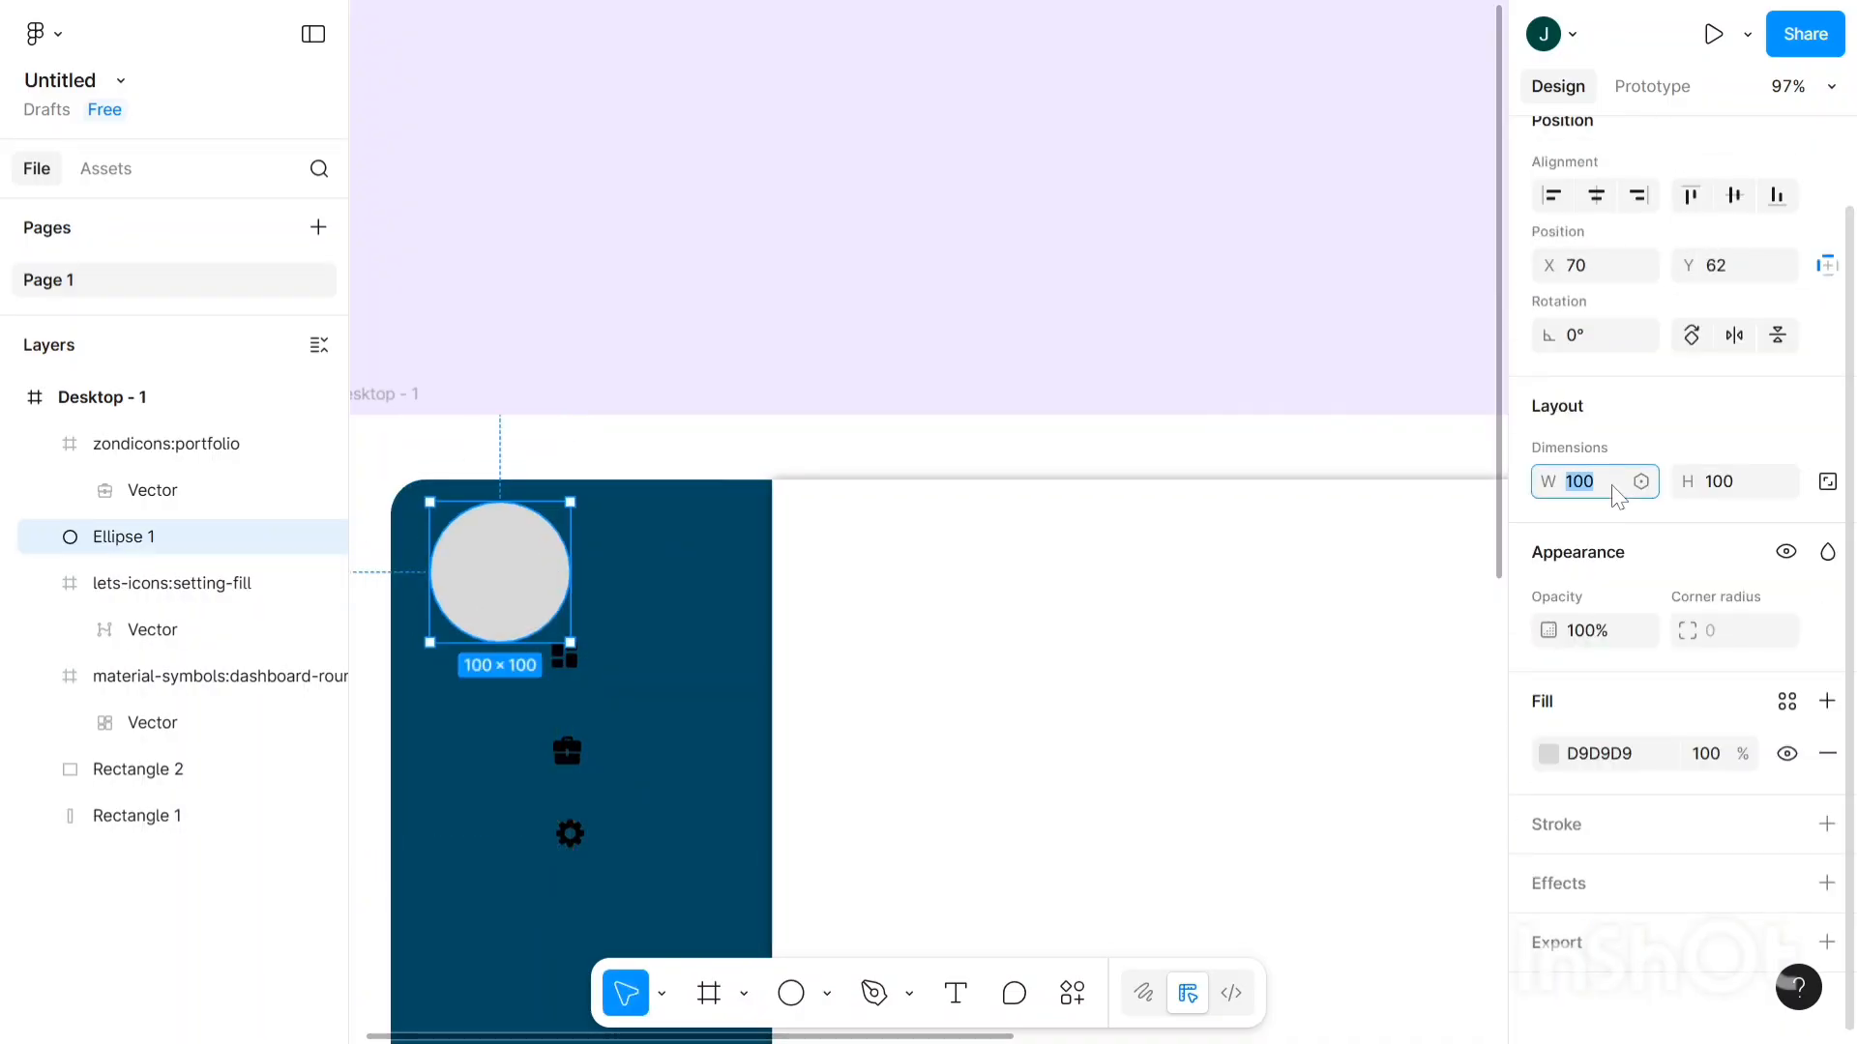
text(55)
click(1718, 488)
text(55)
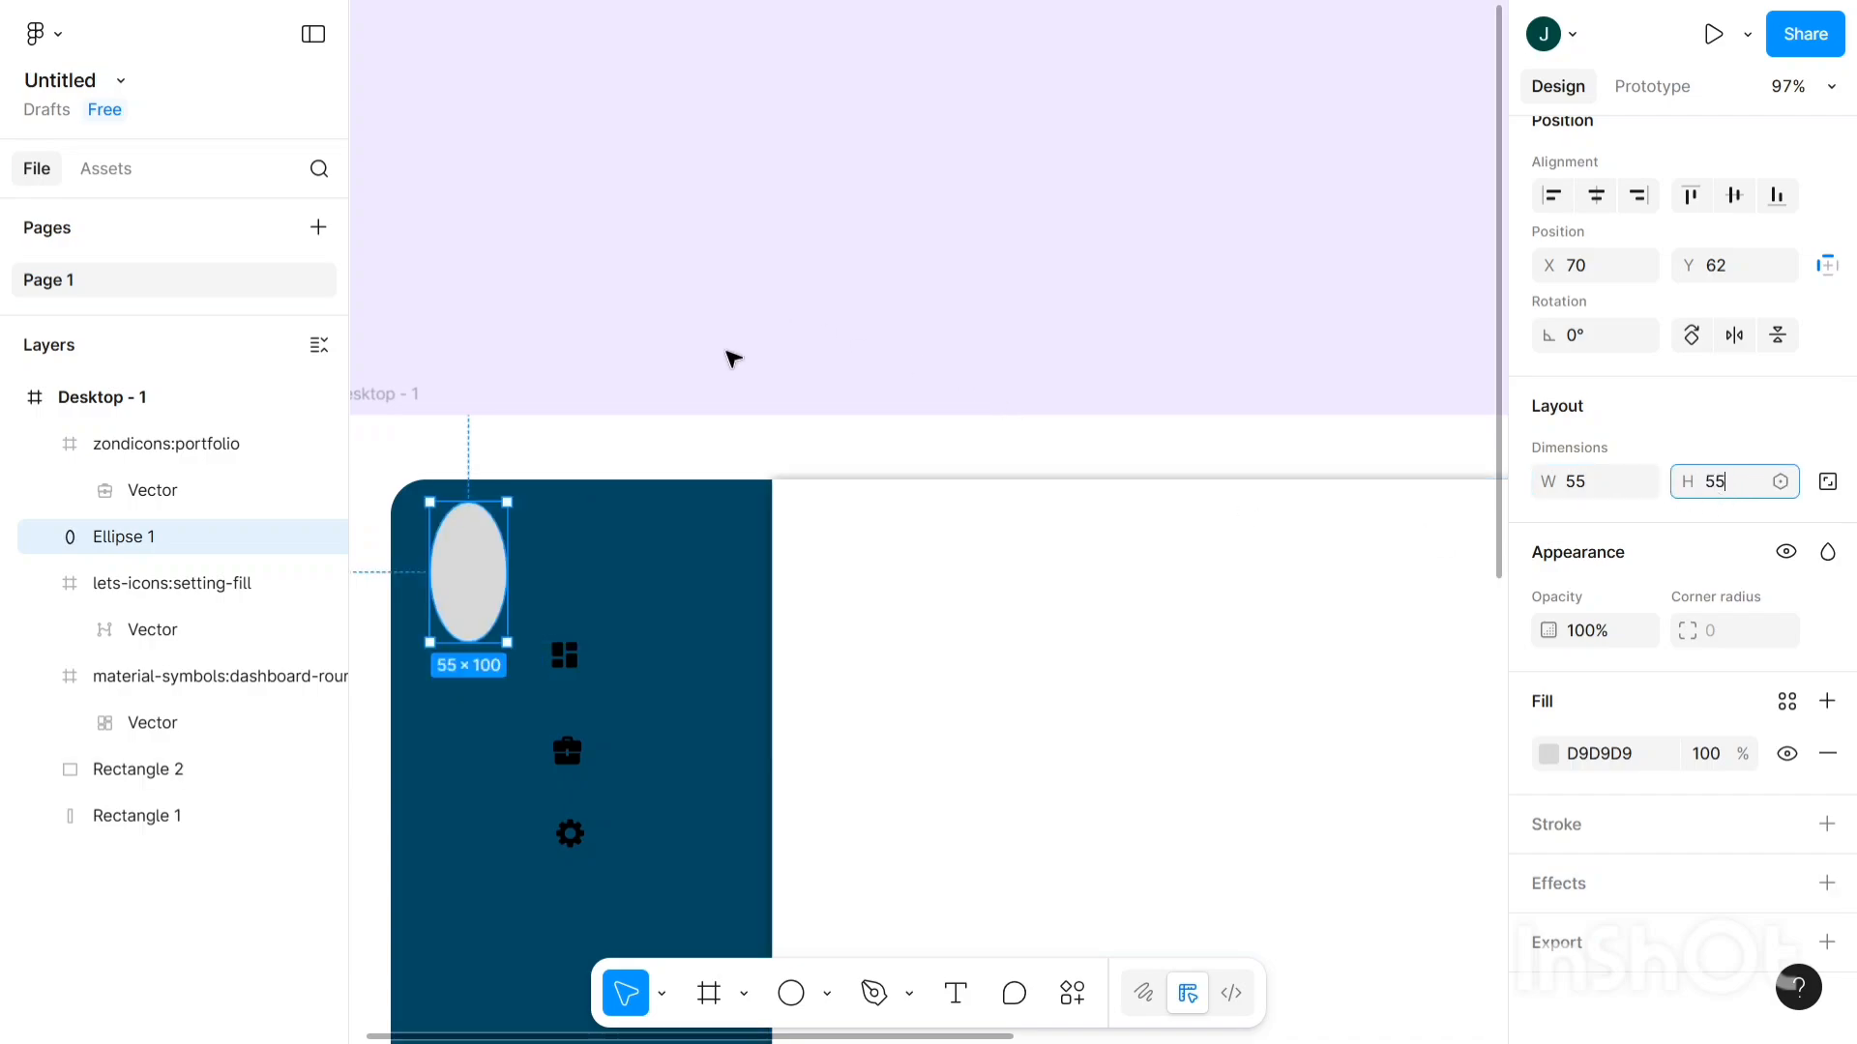
click(729, 355)
- Move the grey circle into the sidebar's top-left corner at X 79, Y 72
click(470, 549)
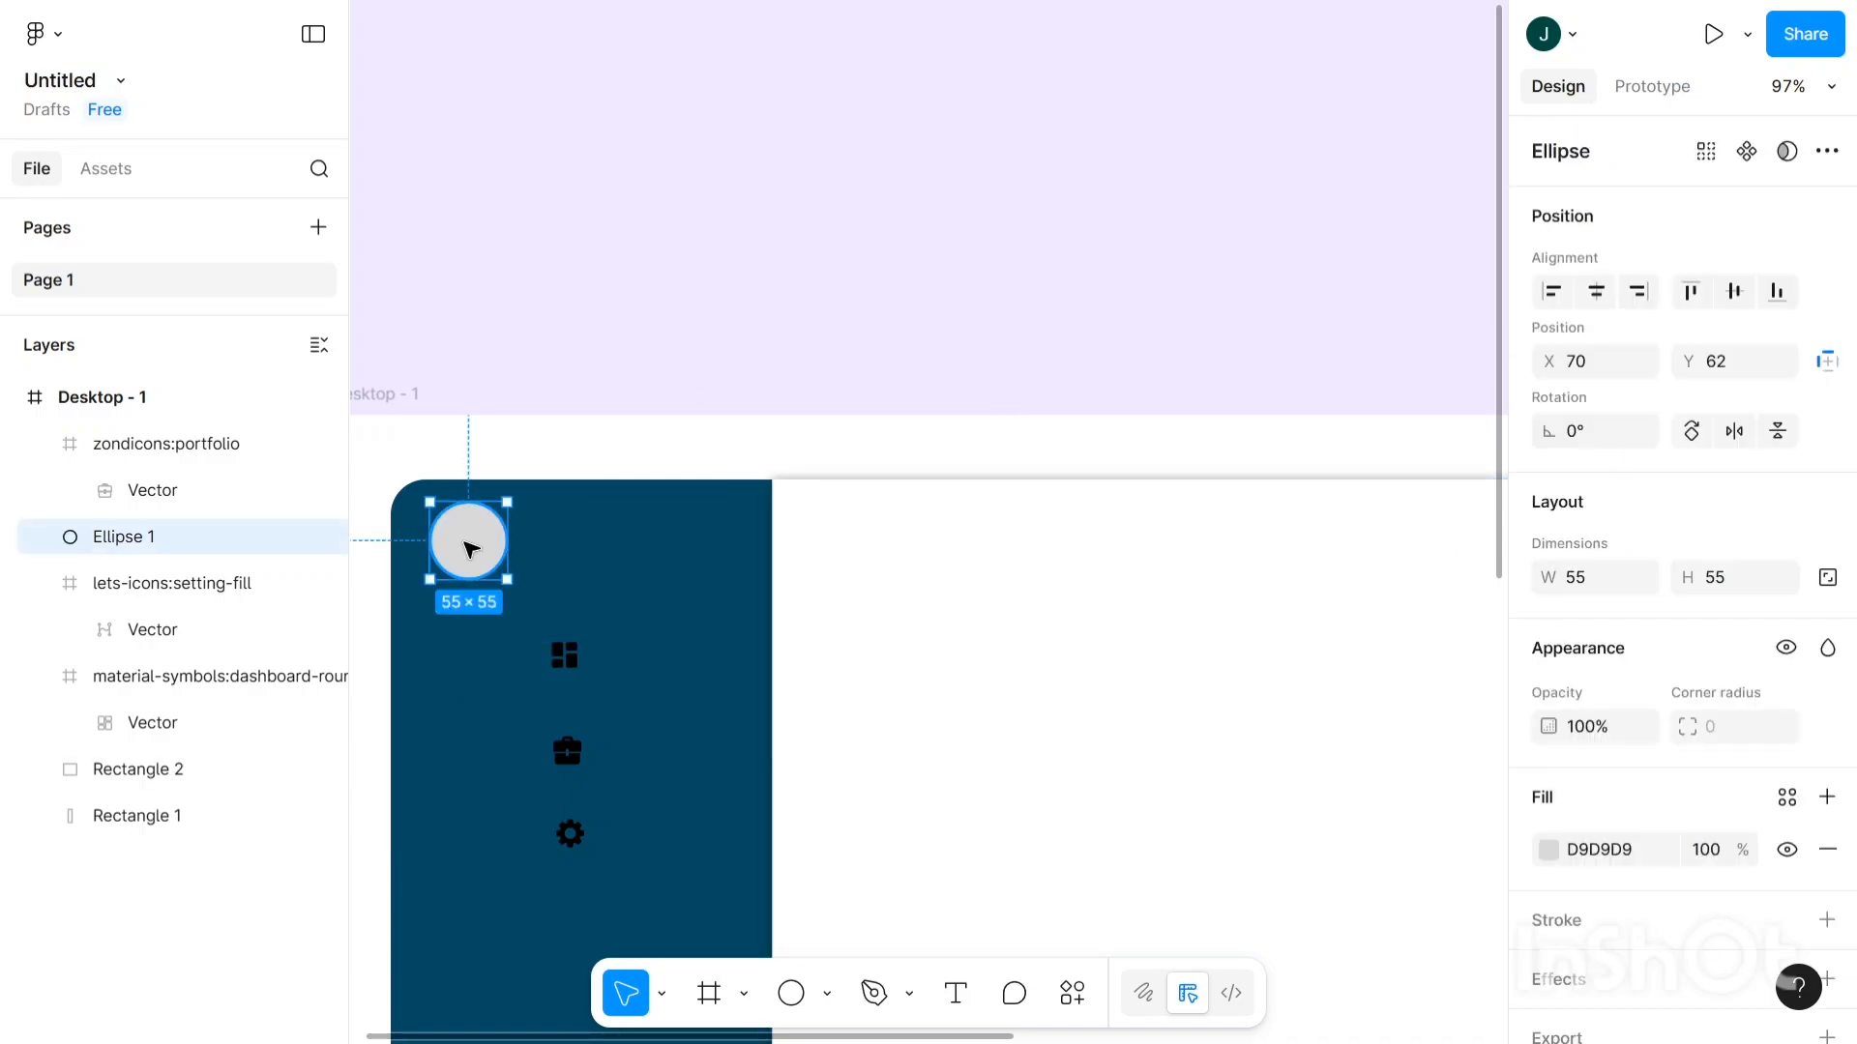
drag(469, 550, 484, 563)
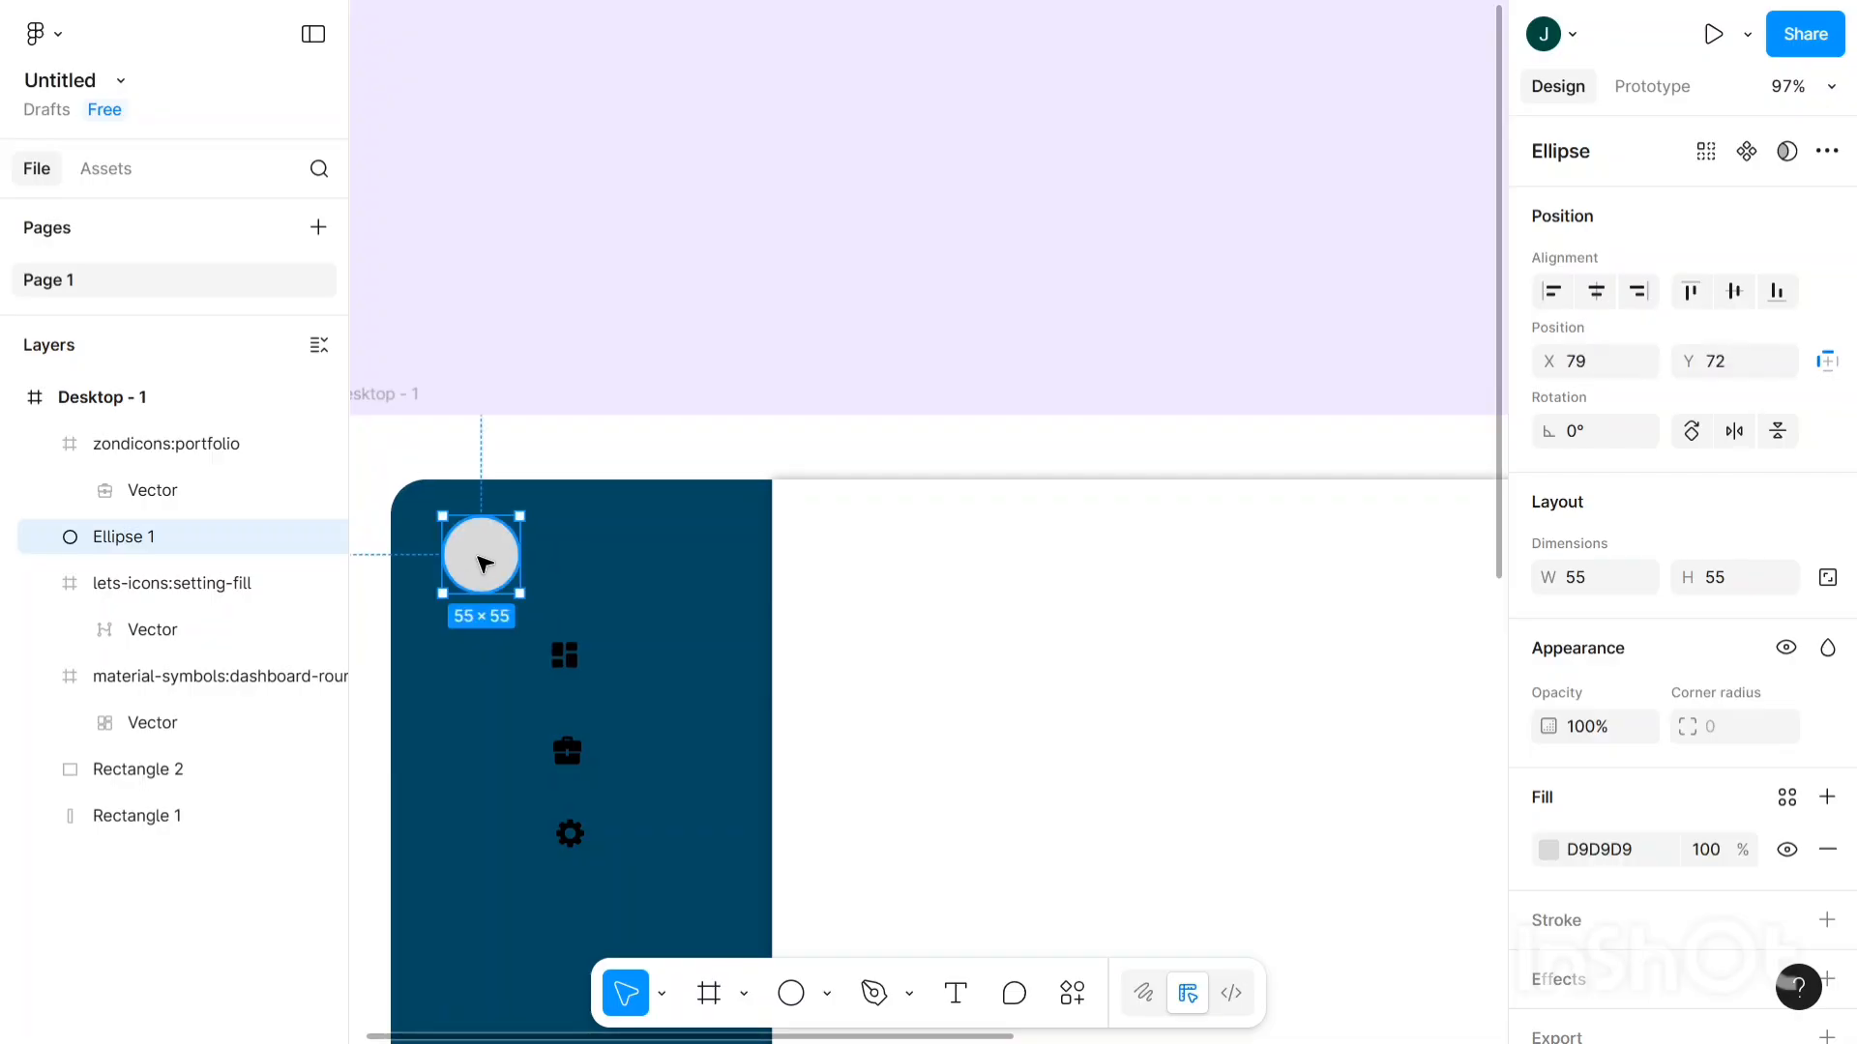
click(588, 402)
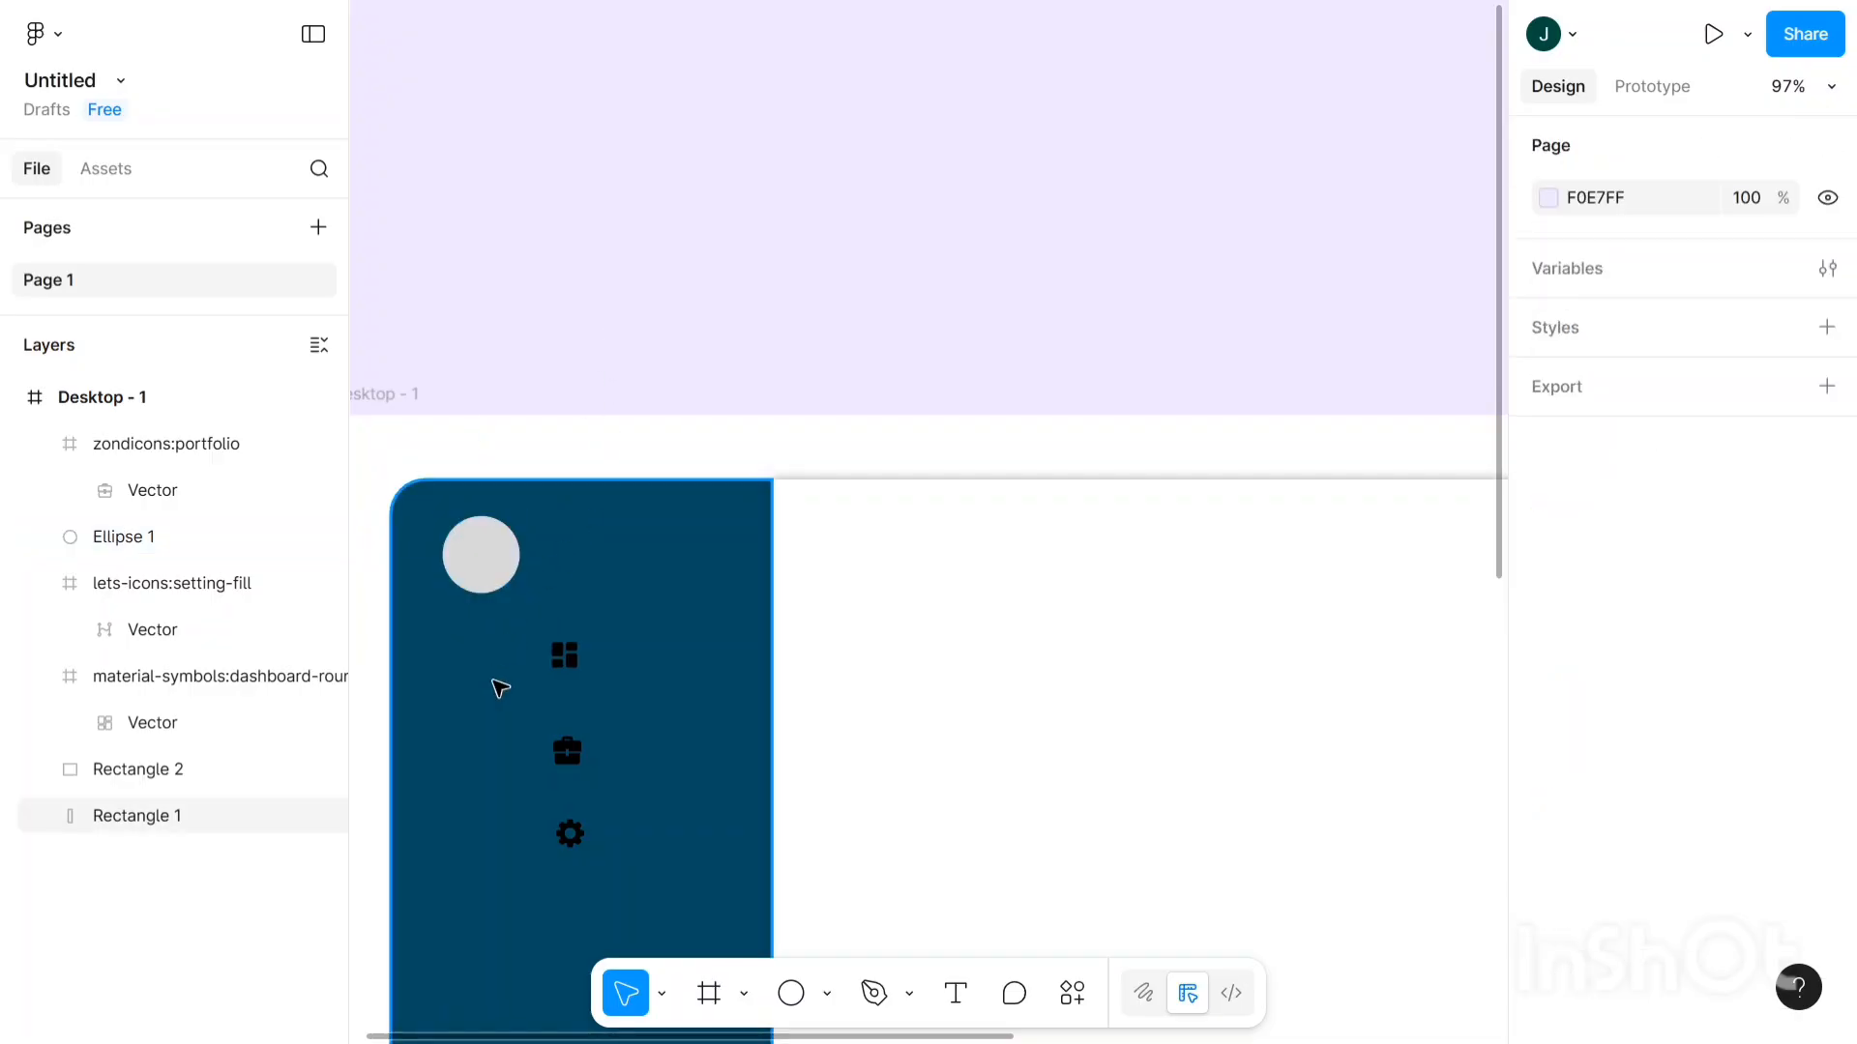
scroll(500, 687, right, 1)
scroll(500, 688, left, 2)
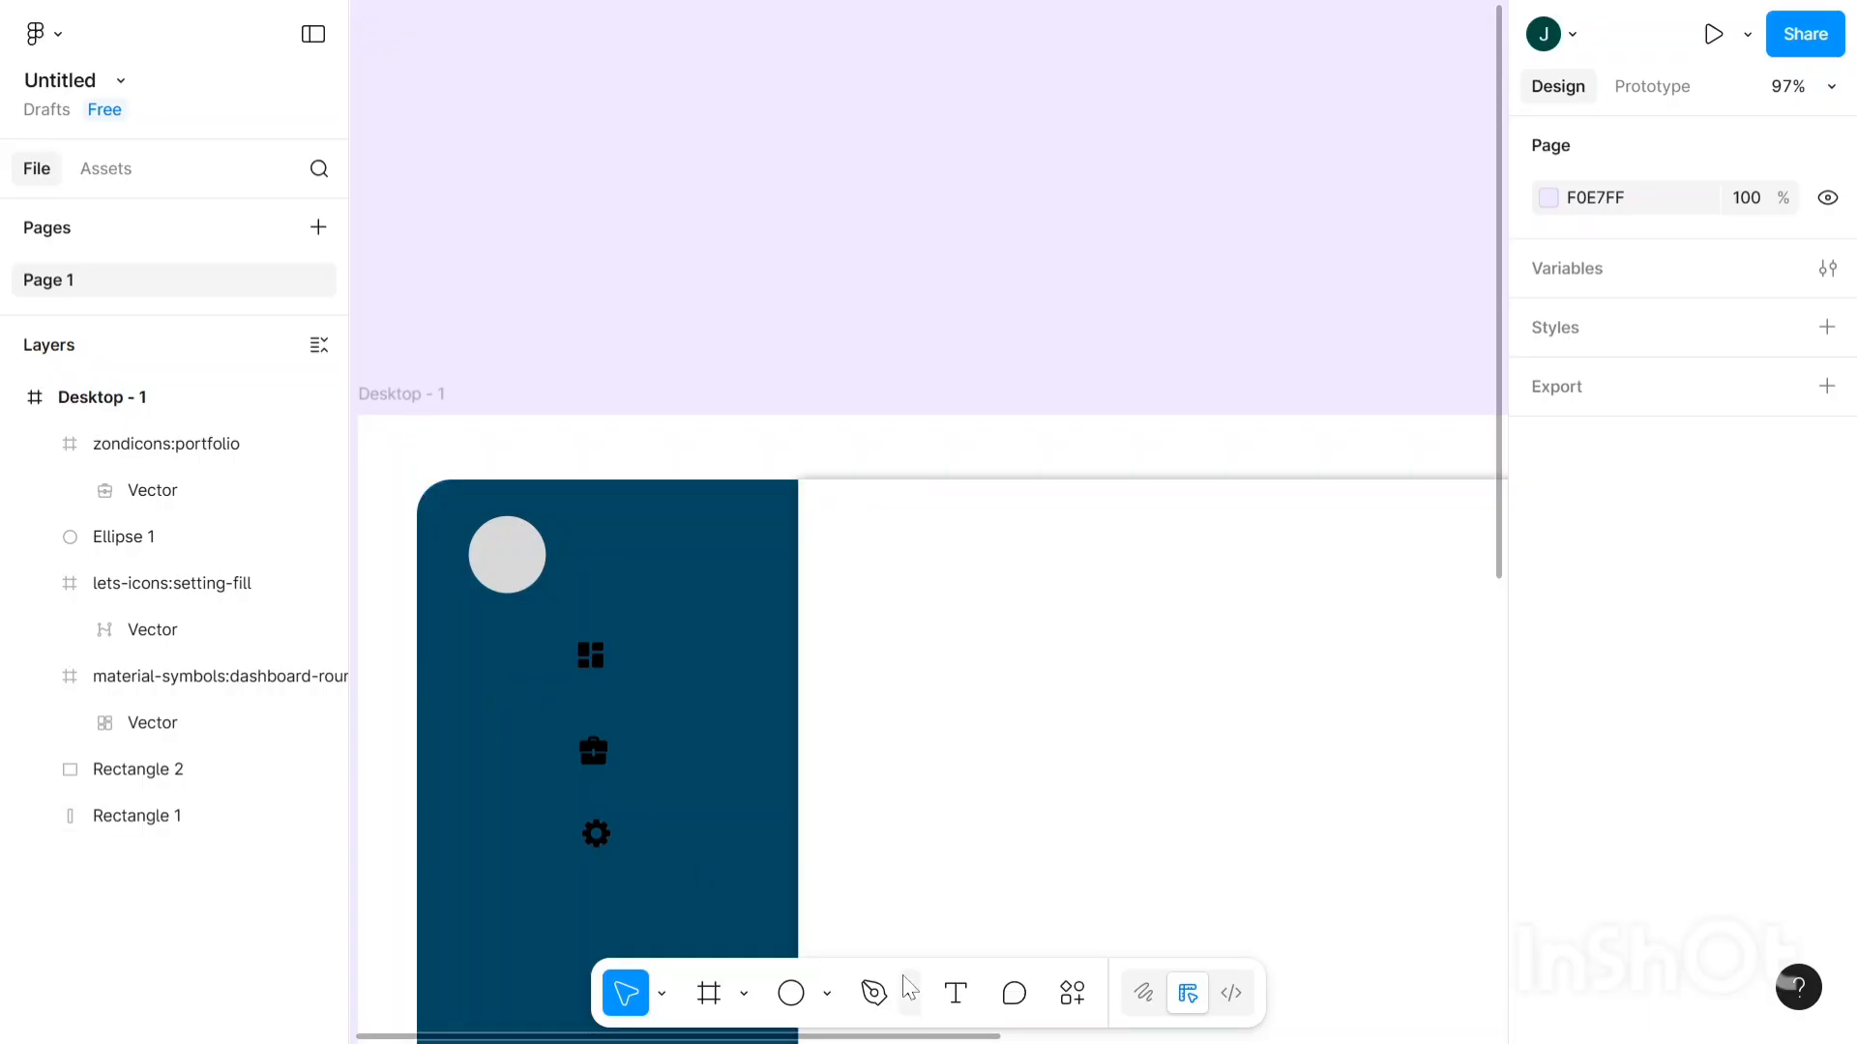
- Add a white Roboto 12 text layer with the user's name beside the circle at X 134, Y 73
click(955, 993)
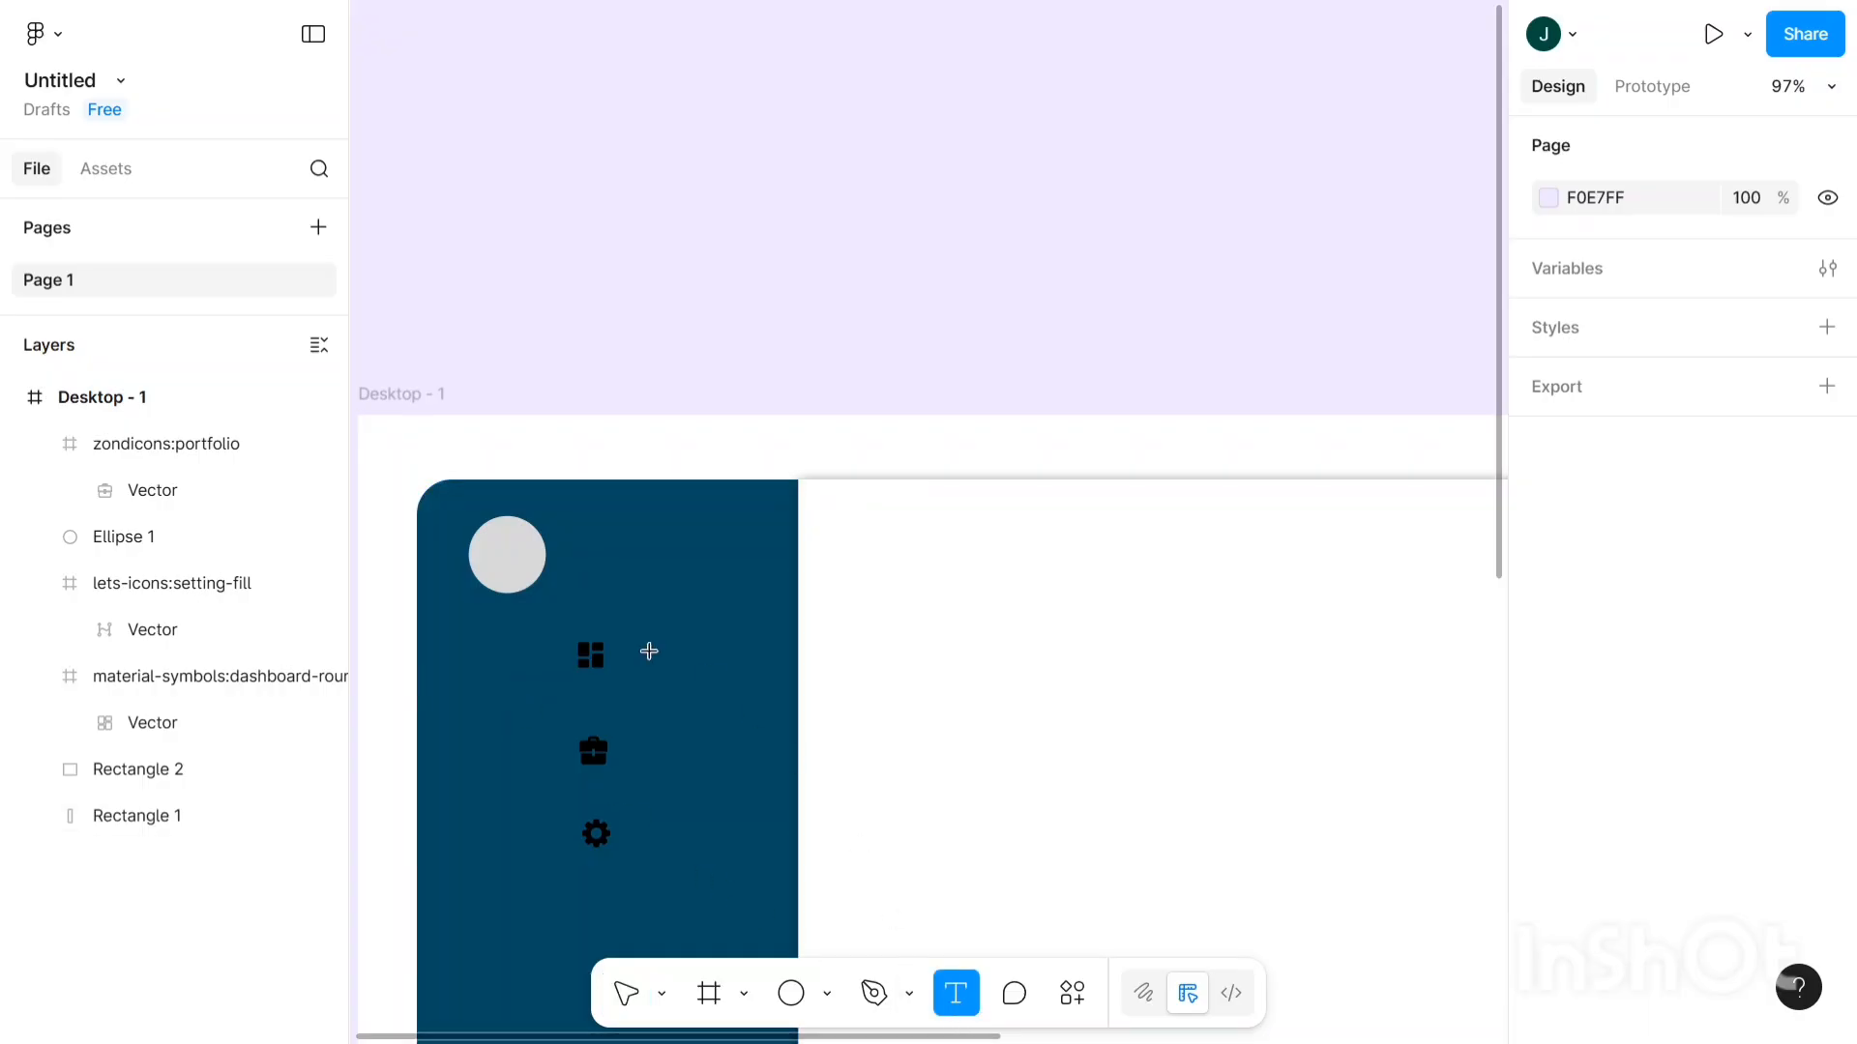
scroll(566, 538, up, 1)
scroll(565, 538, up, 3)
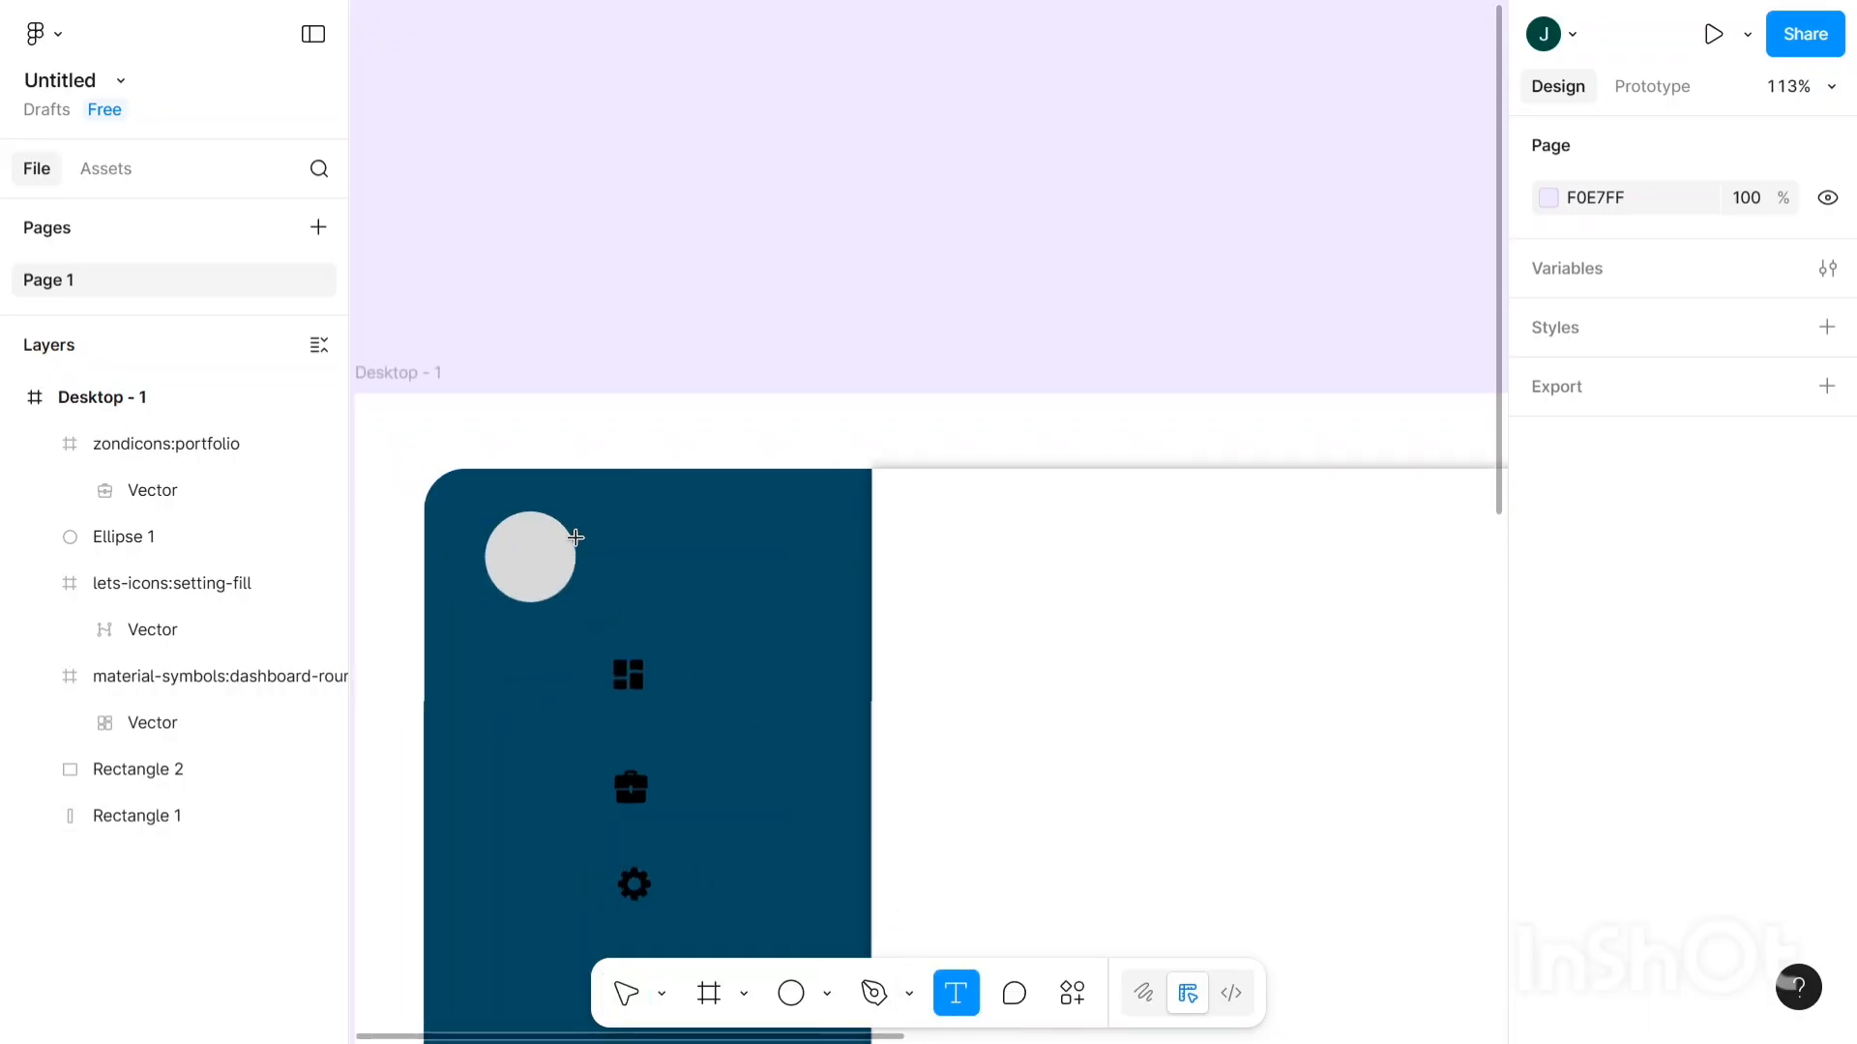
click(770, 573)
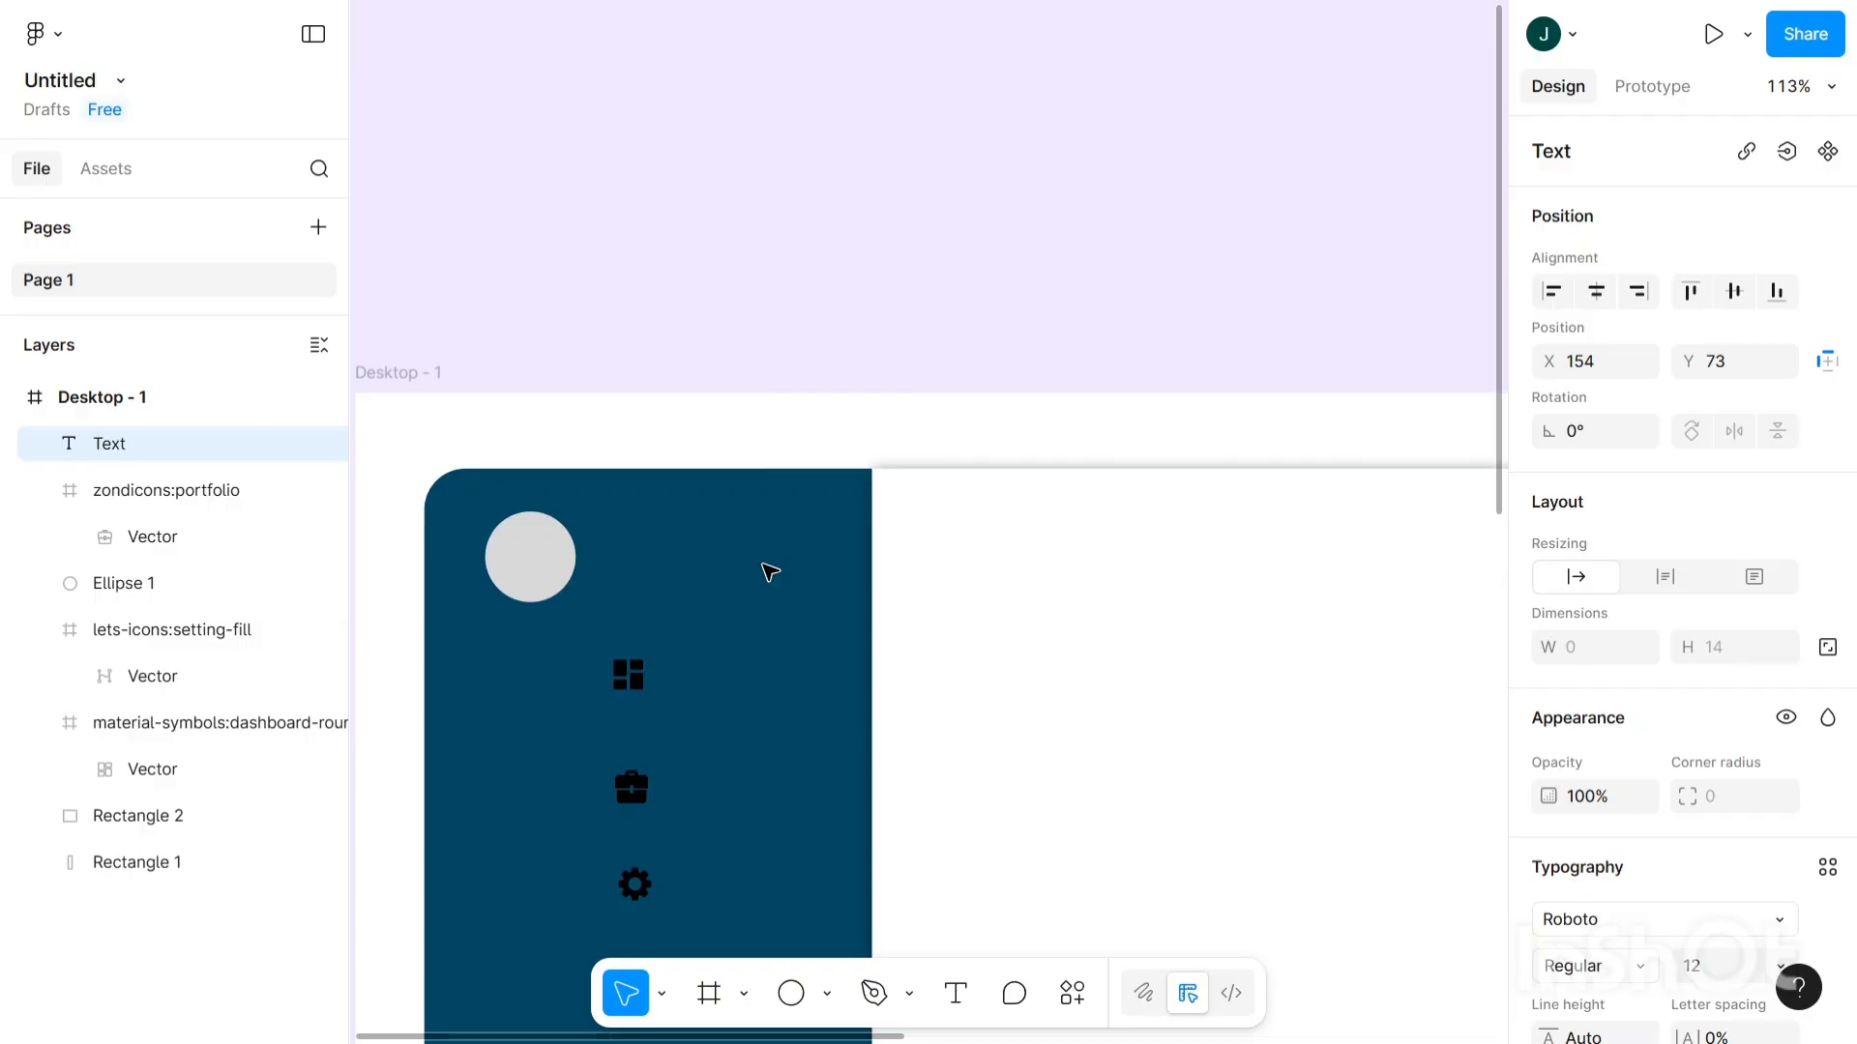
text(Nazr)
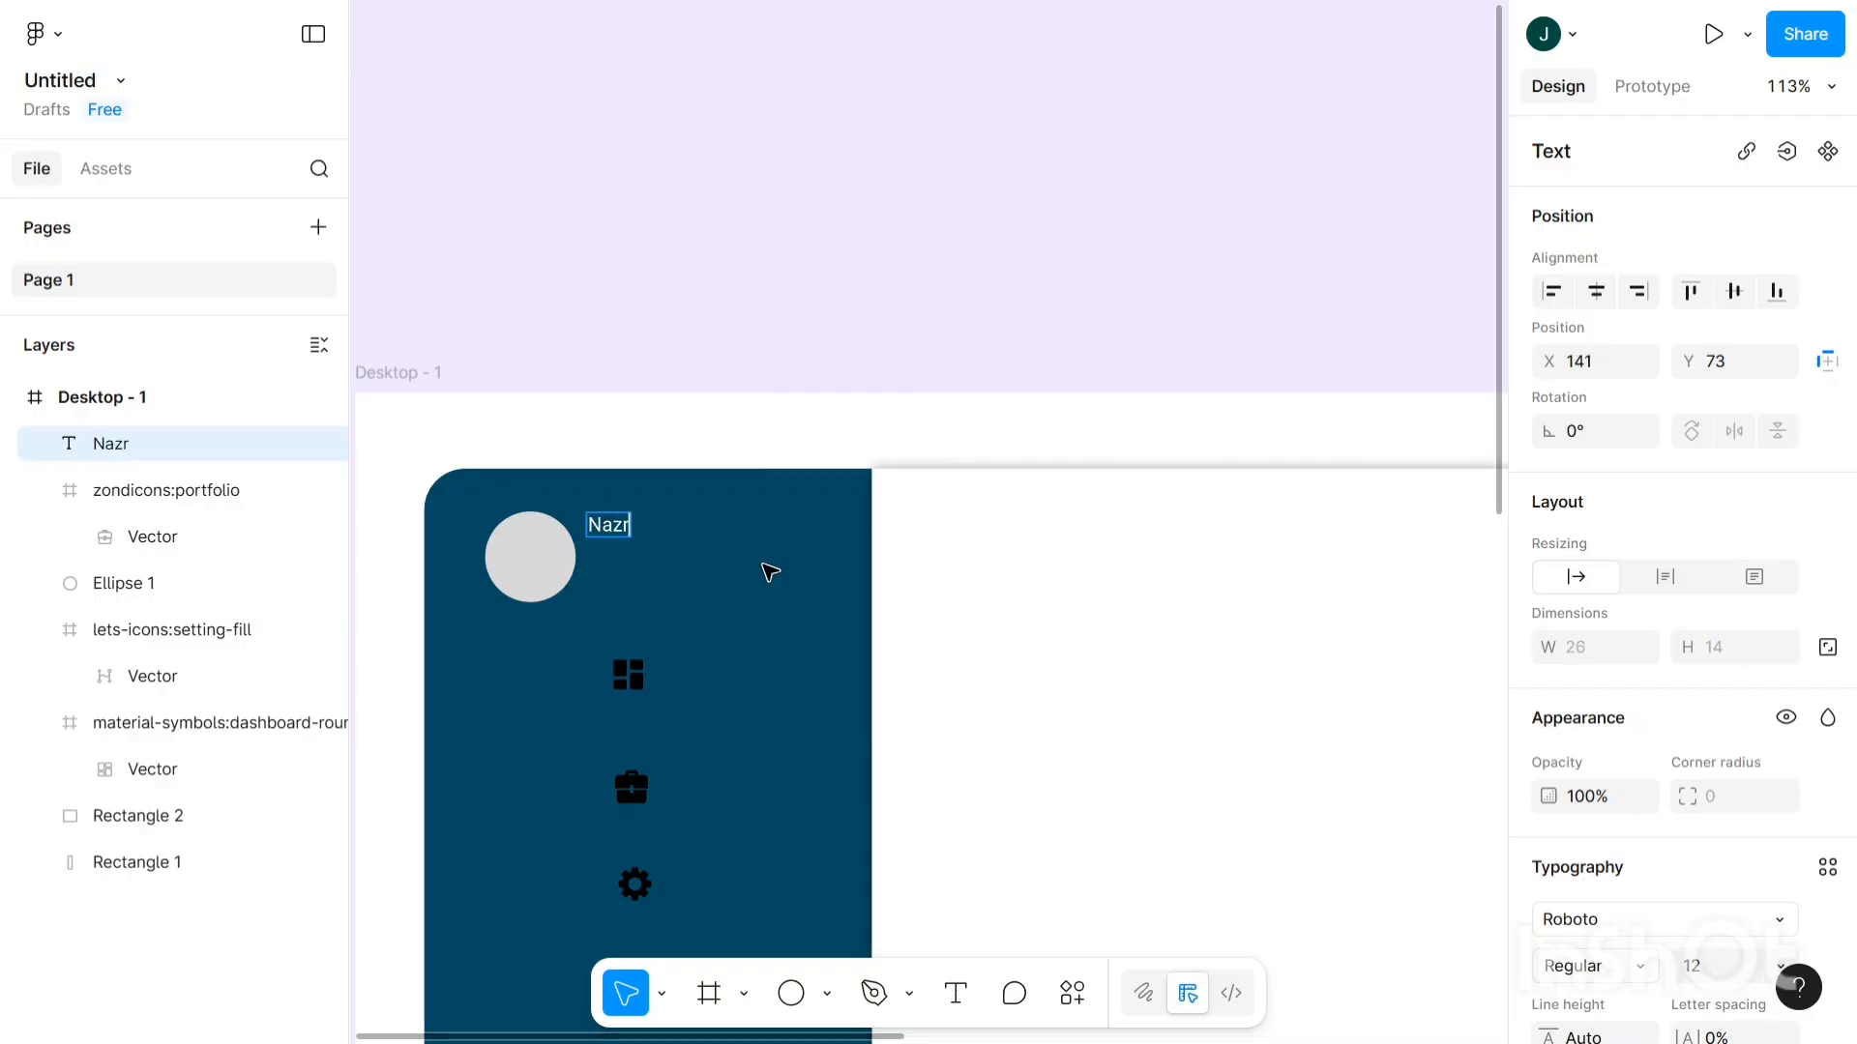
text(iya)
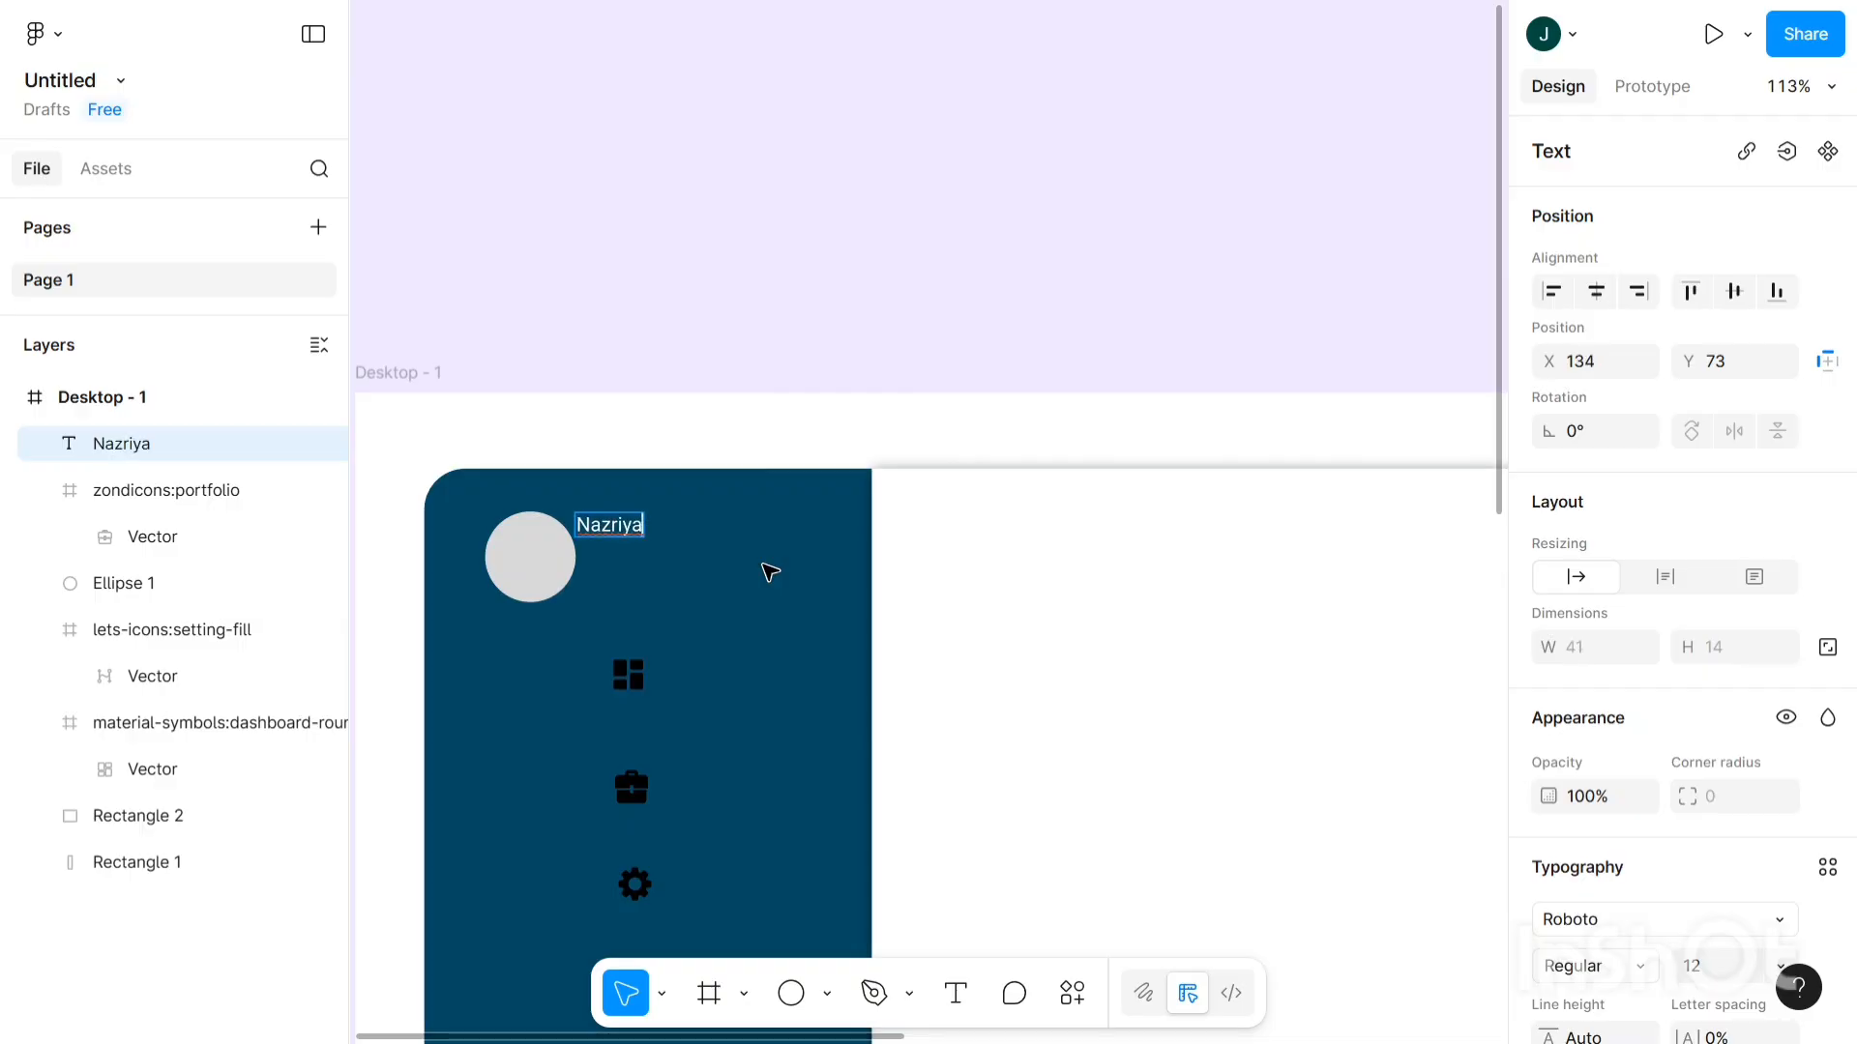
key(Escape)
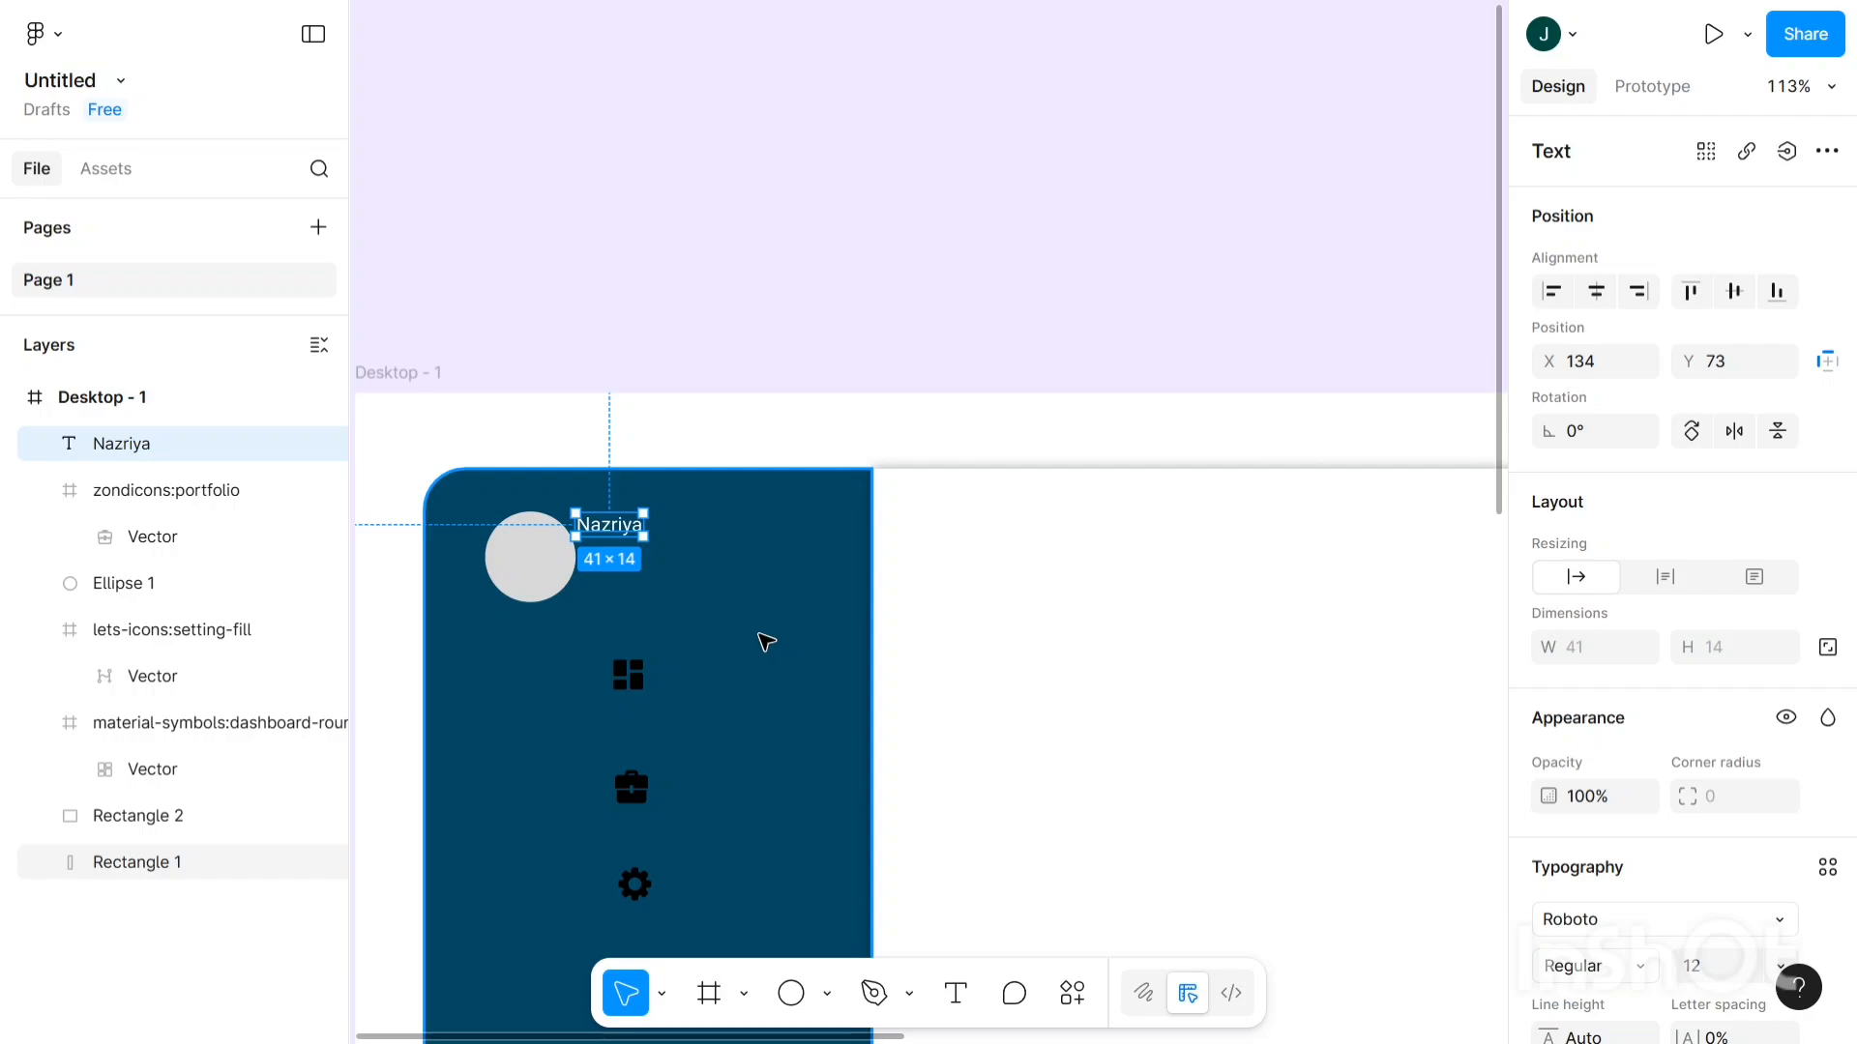
scroll(1625, 713, down, 5)
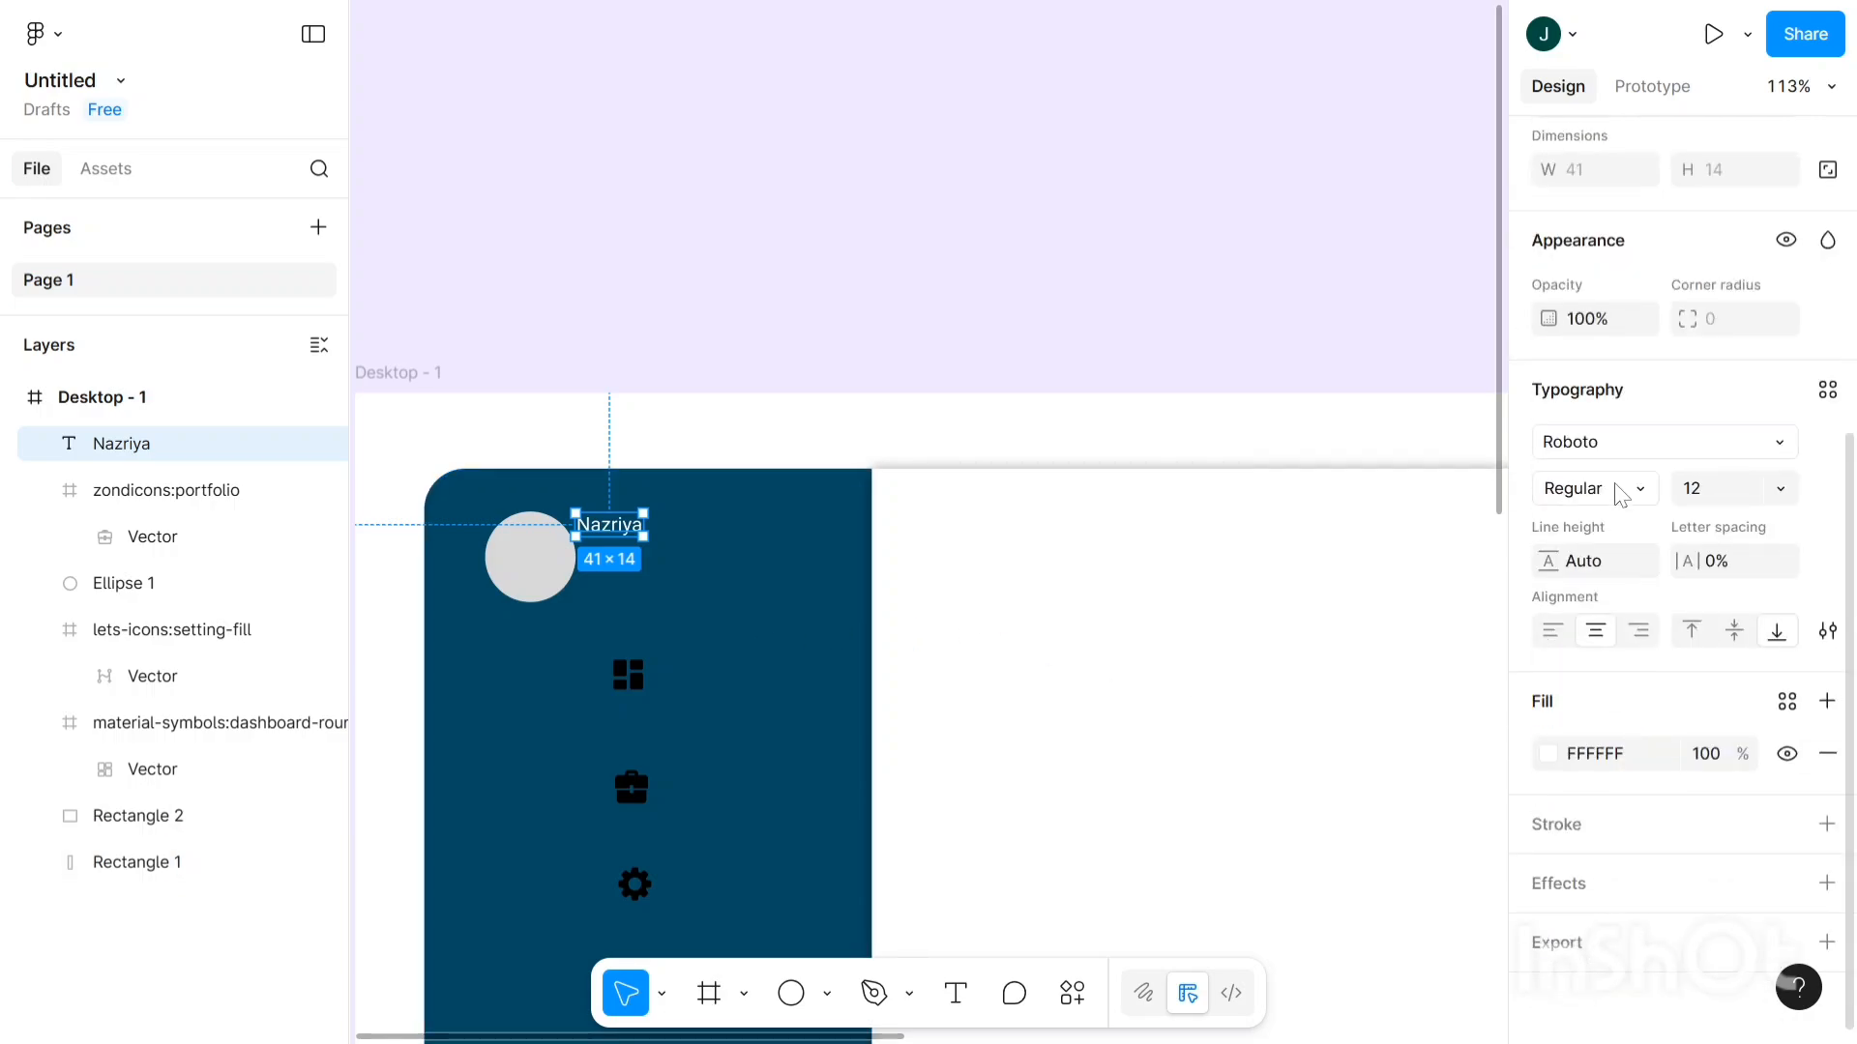
- Set the name label's font to Poppins SemiBold at size 22
click(1627, 488)
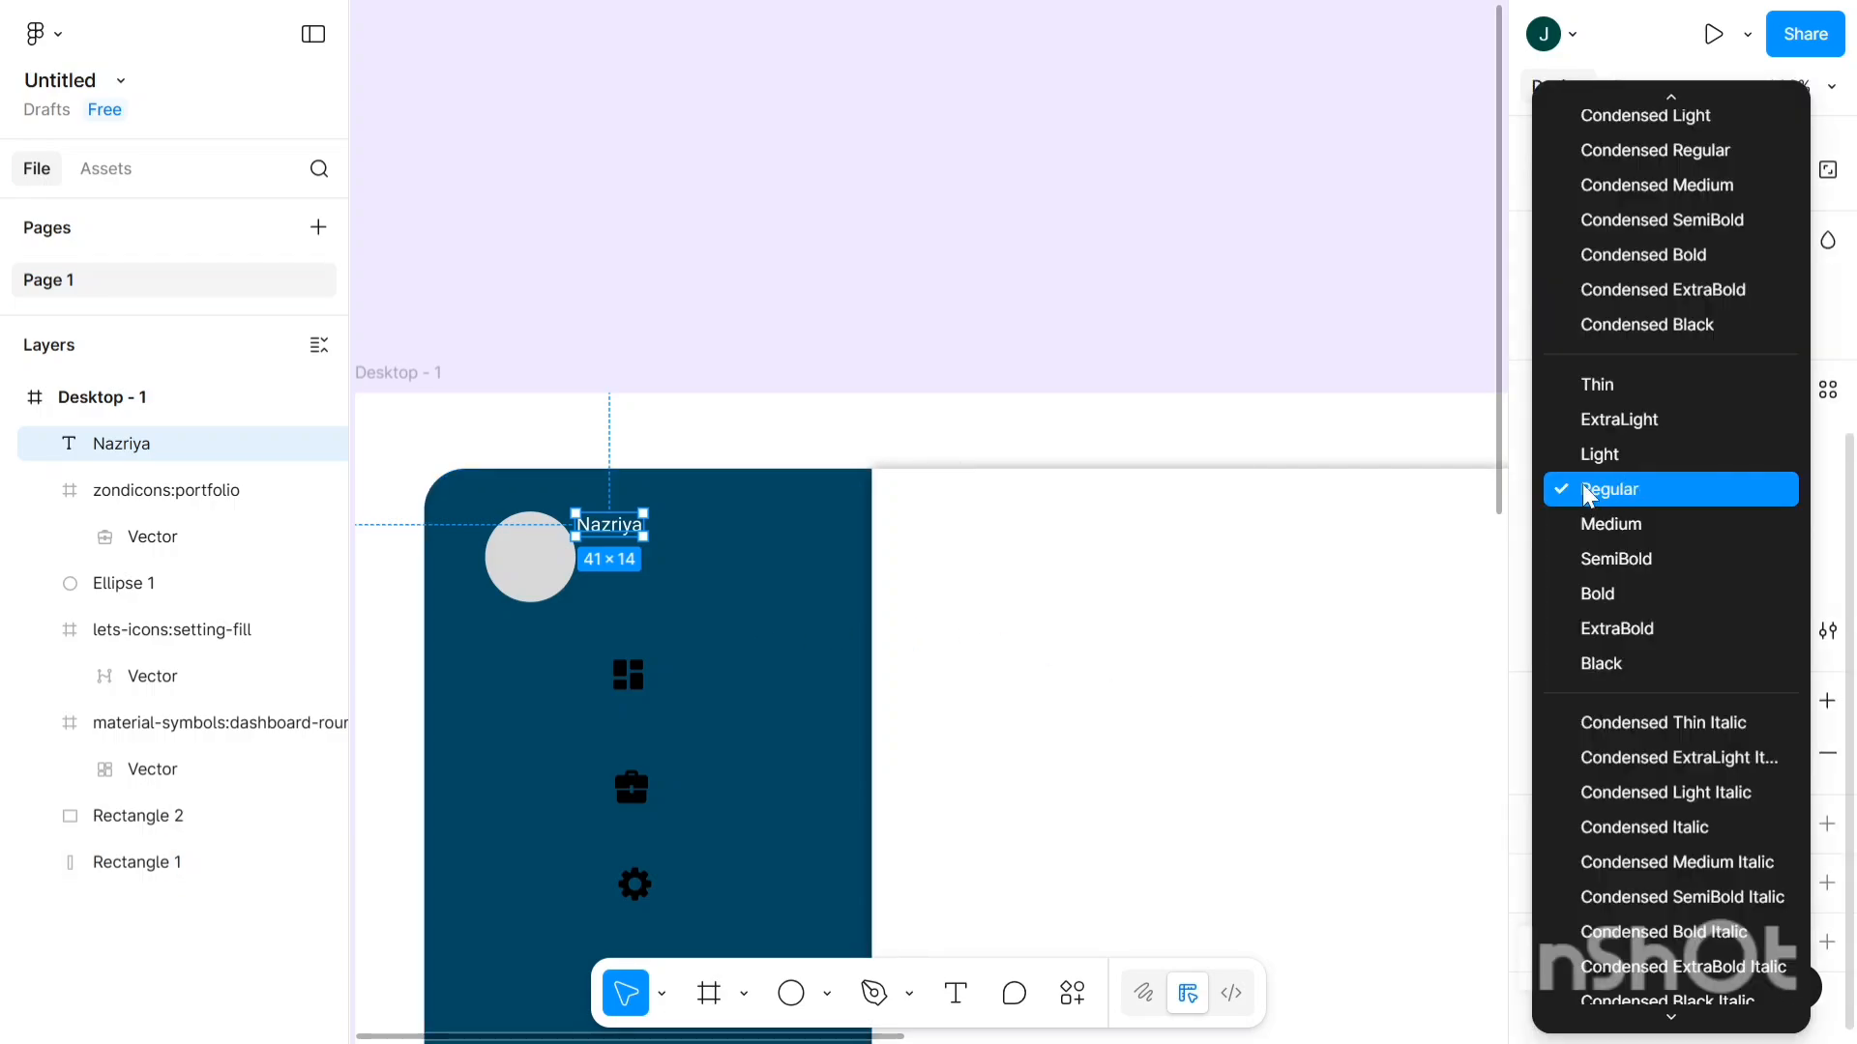
key(Escape)
click(1609, 449)
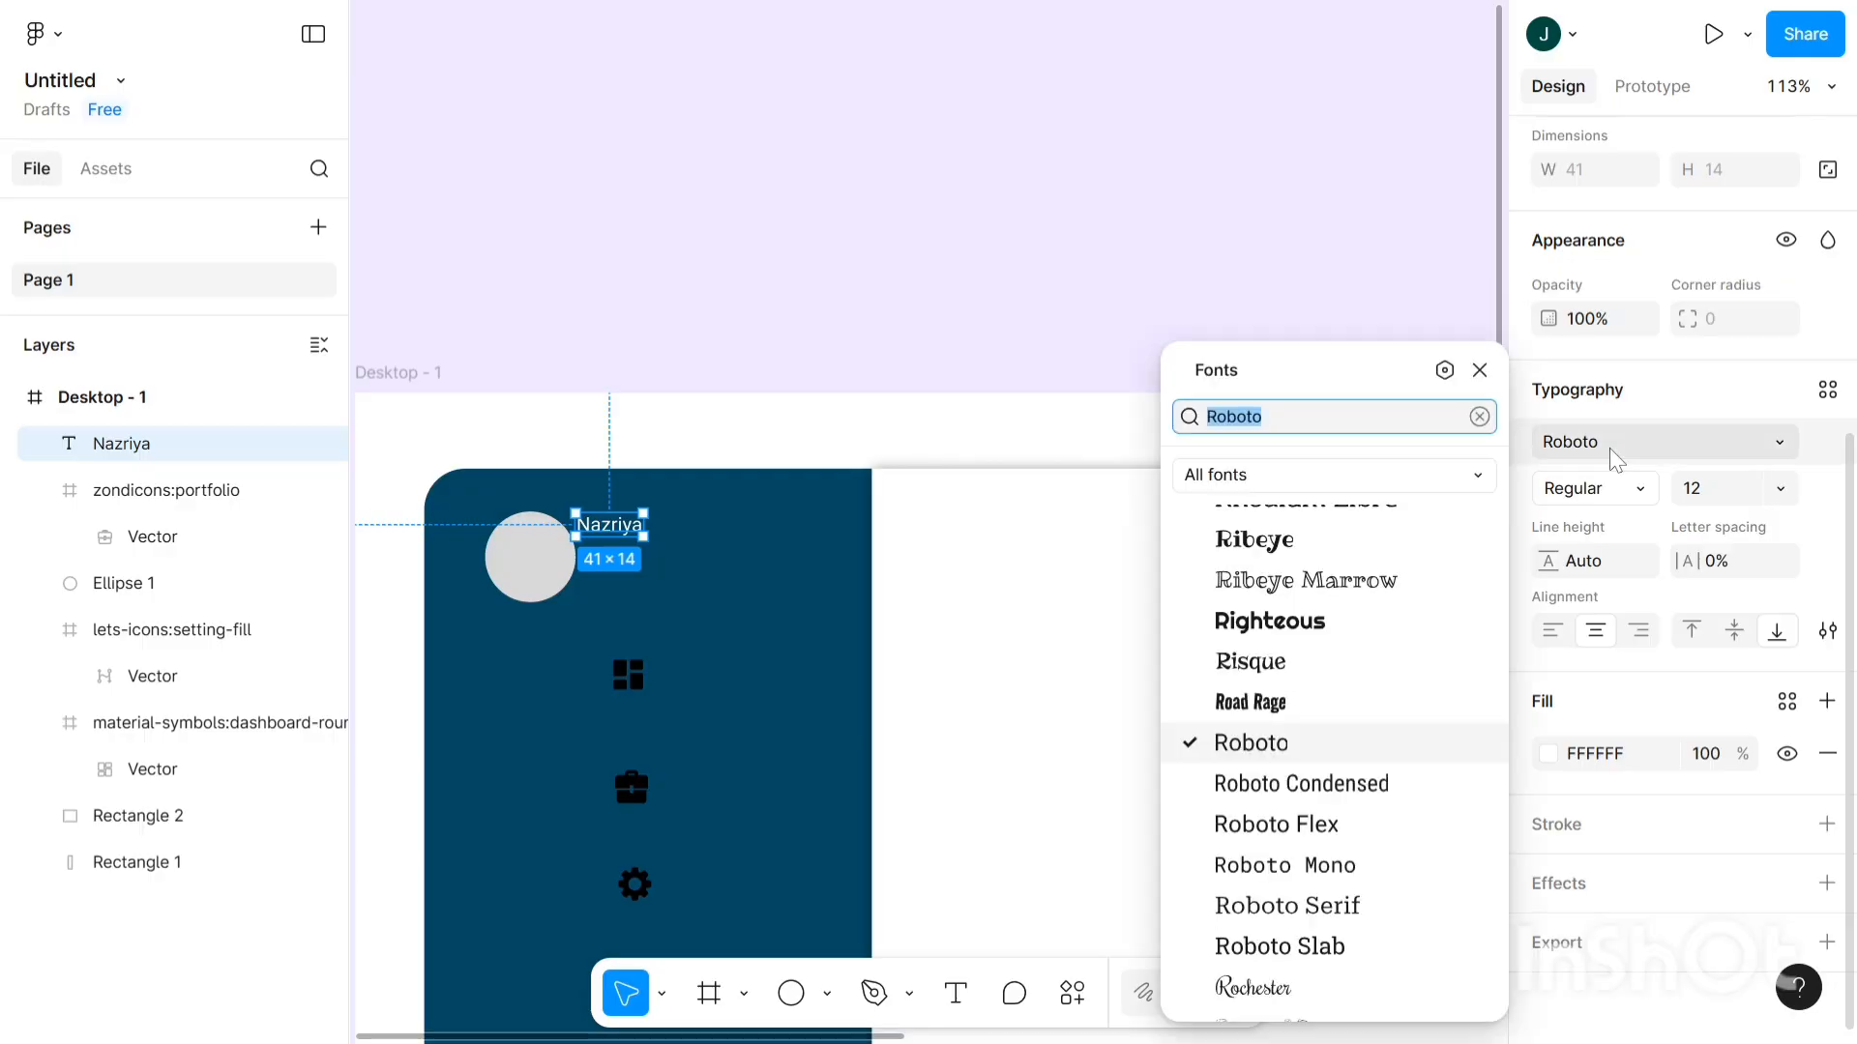
text(pop)
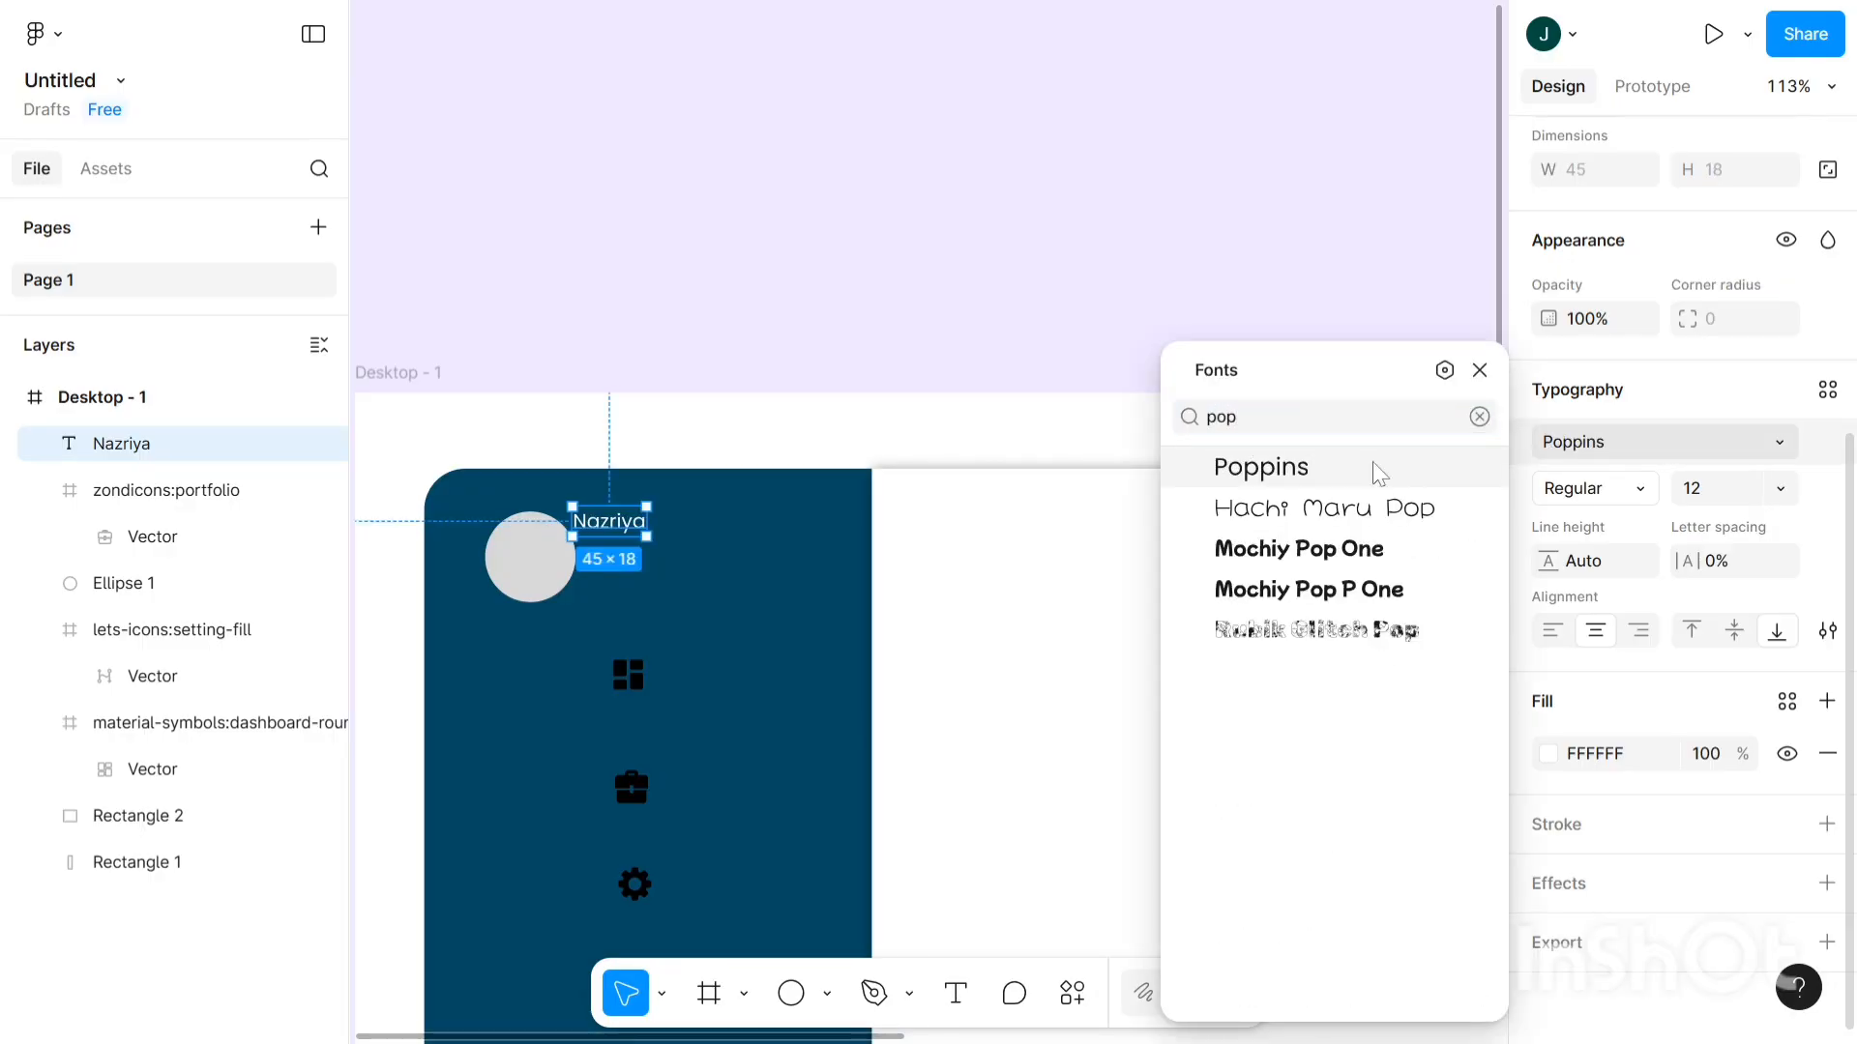
click(1381, 469)
click(1586, 500)
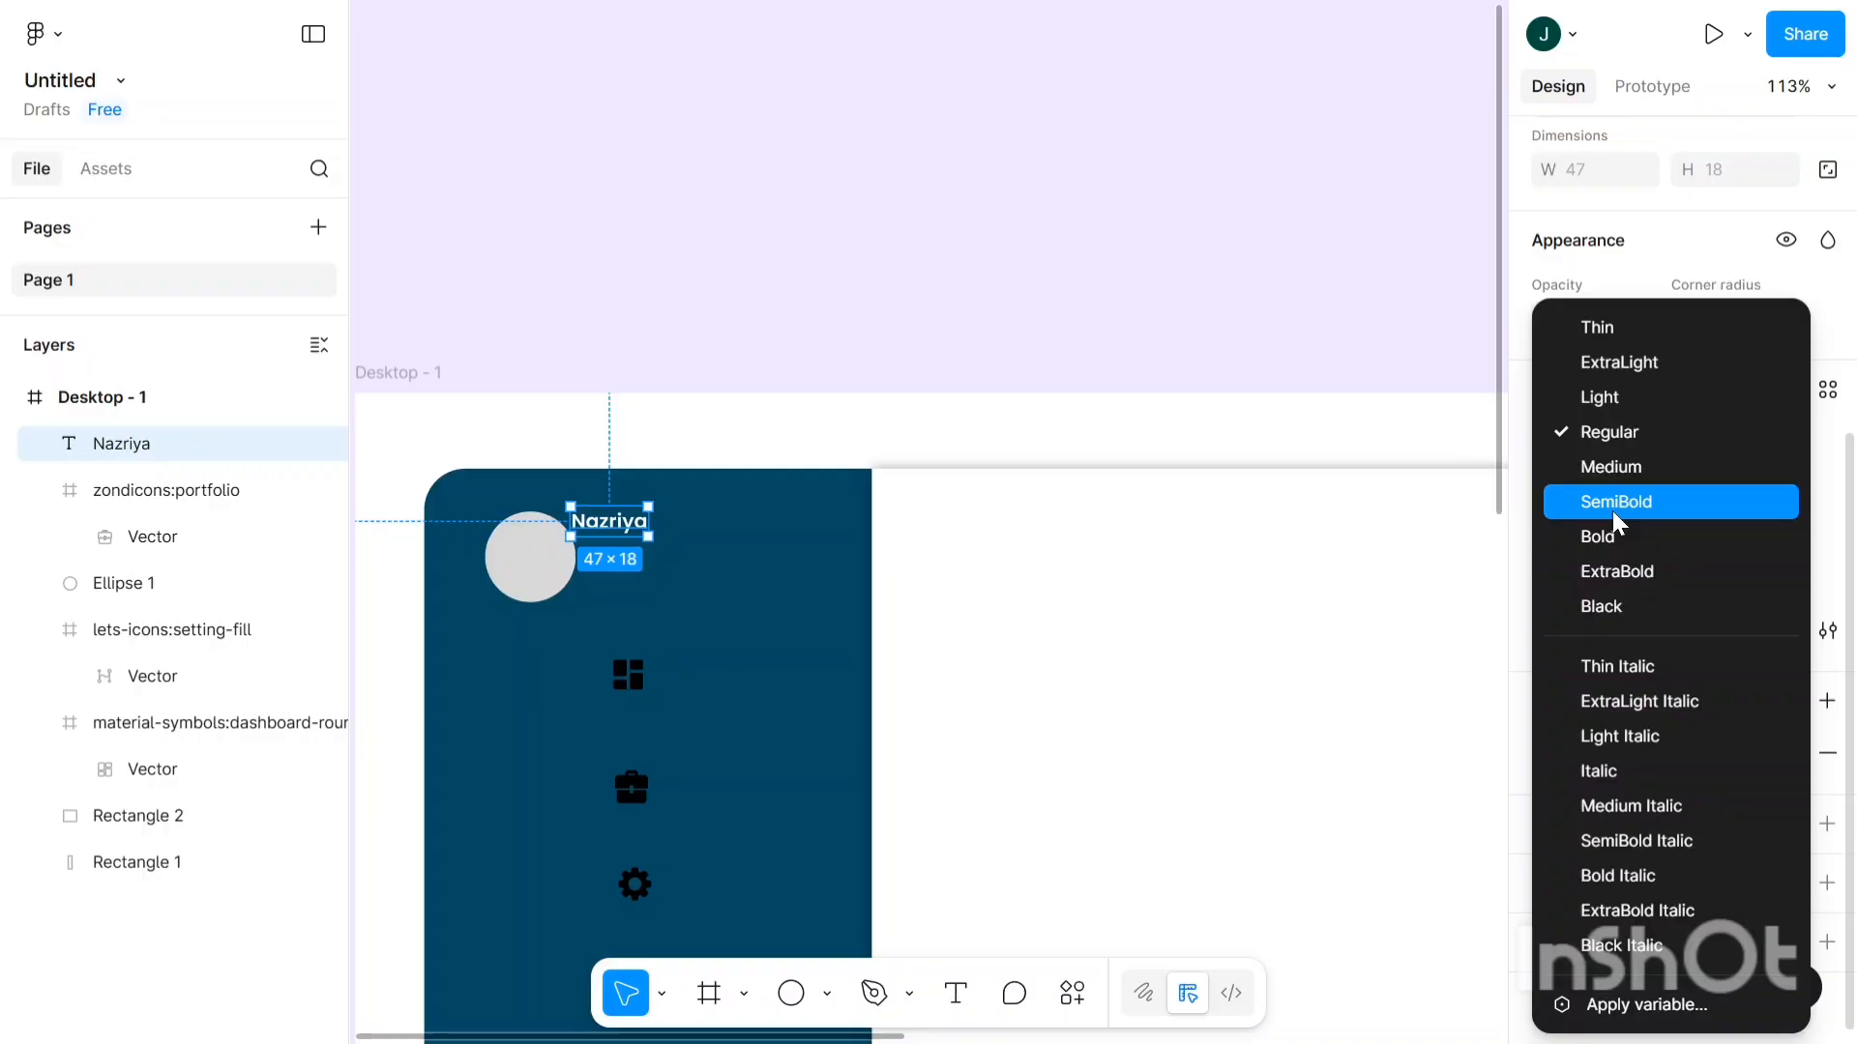
click(1617, 503)
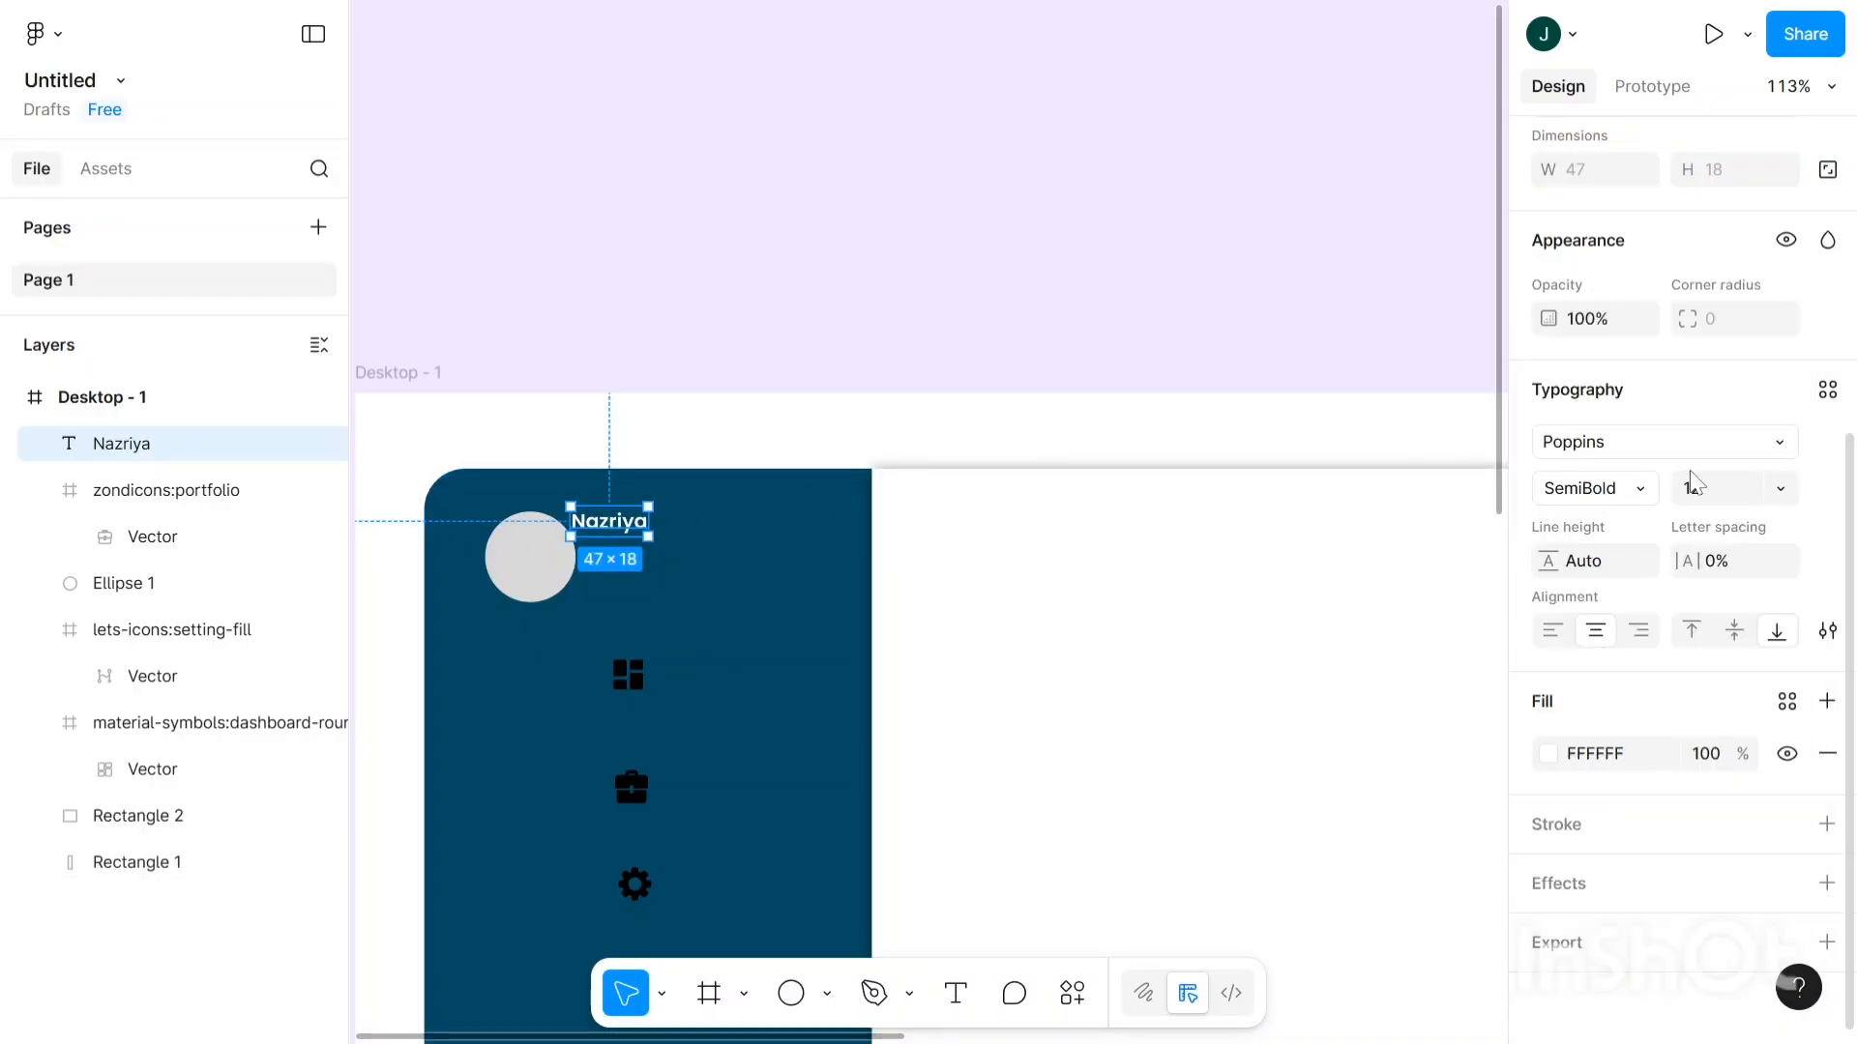
click(1723, 496)
key(Up)
key(Up)
key(Up)
key(Up)
key(Up)
key(Up)
key(Up)
key(Up)
key(Up)
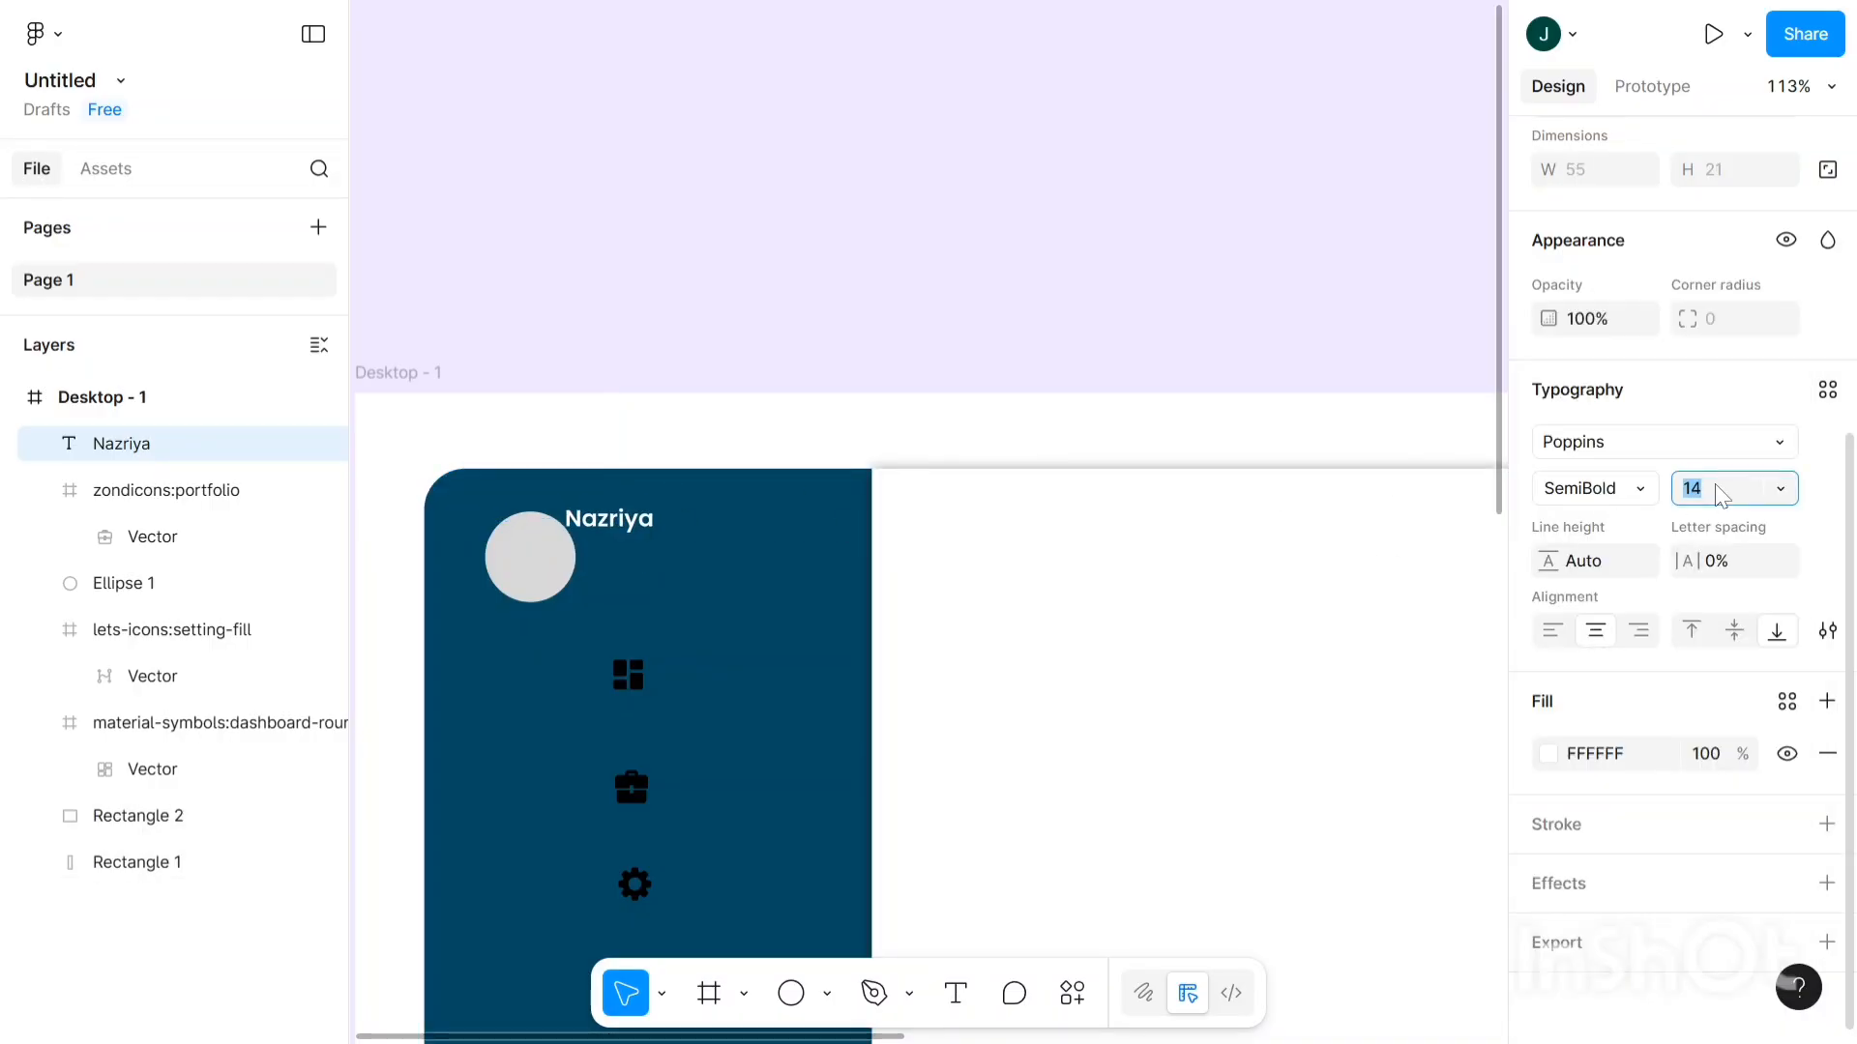
key(Up)
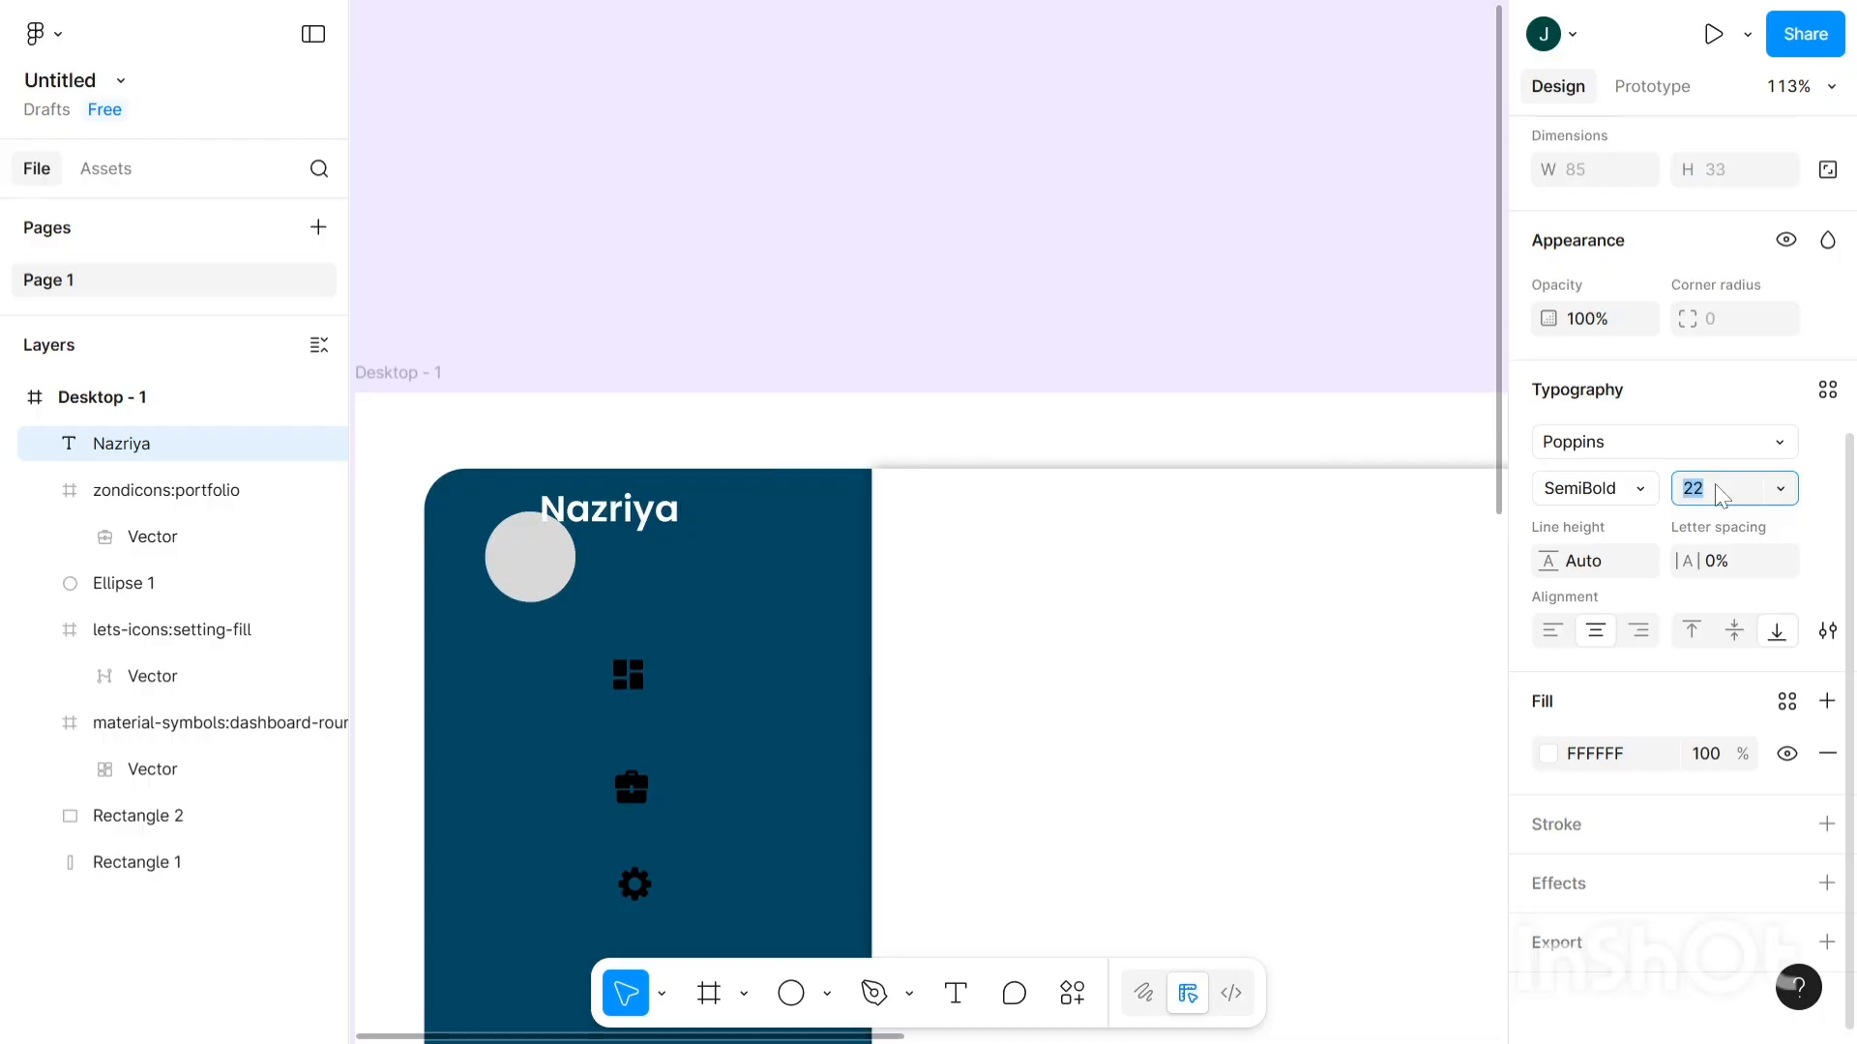
- Position the name label beside the avatar circle at X 150, Y 75
click(591, 384)
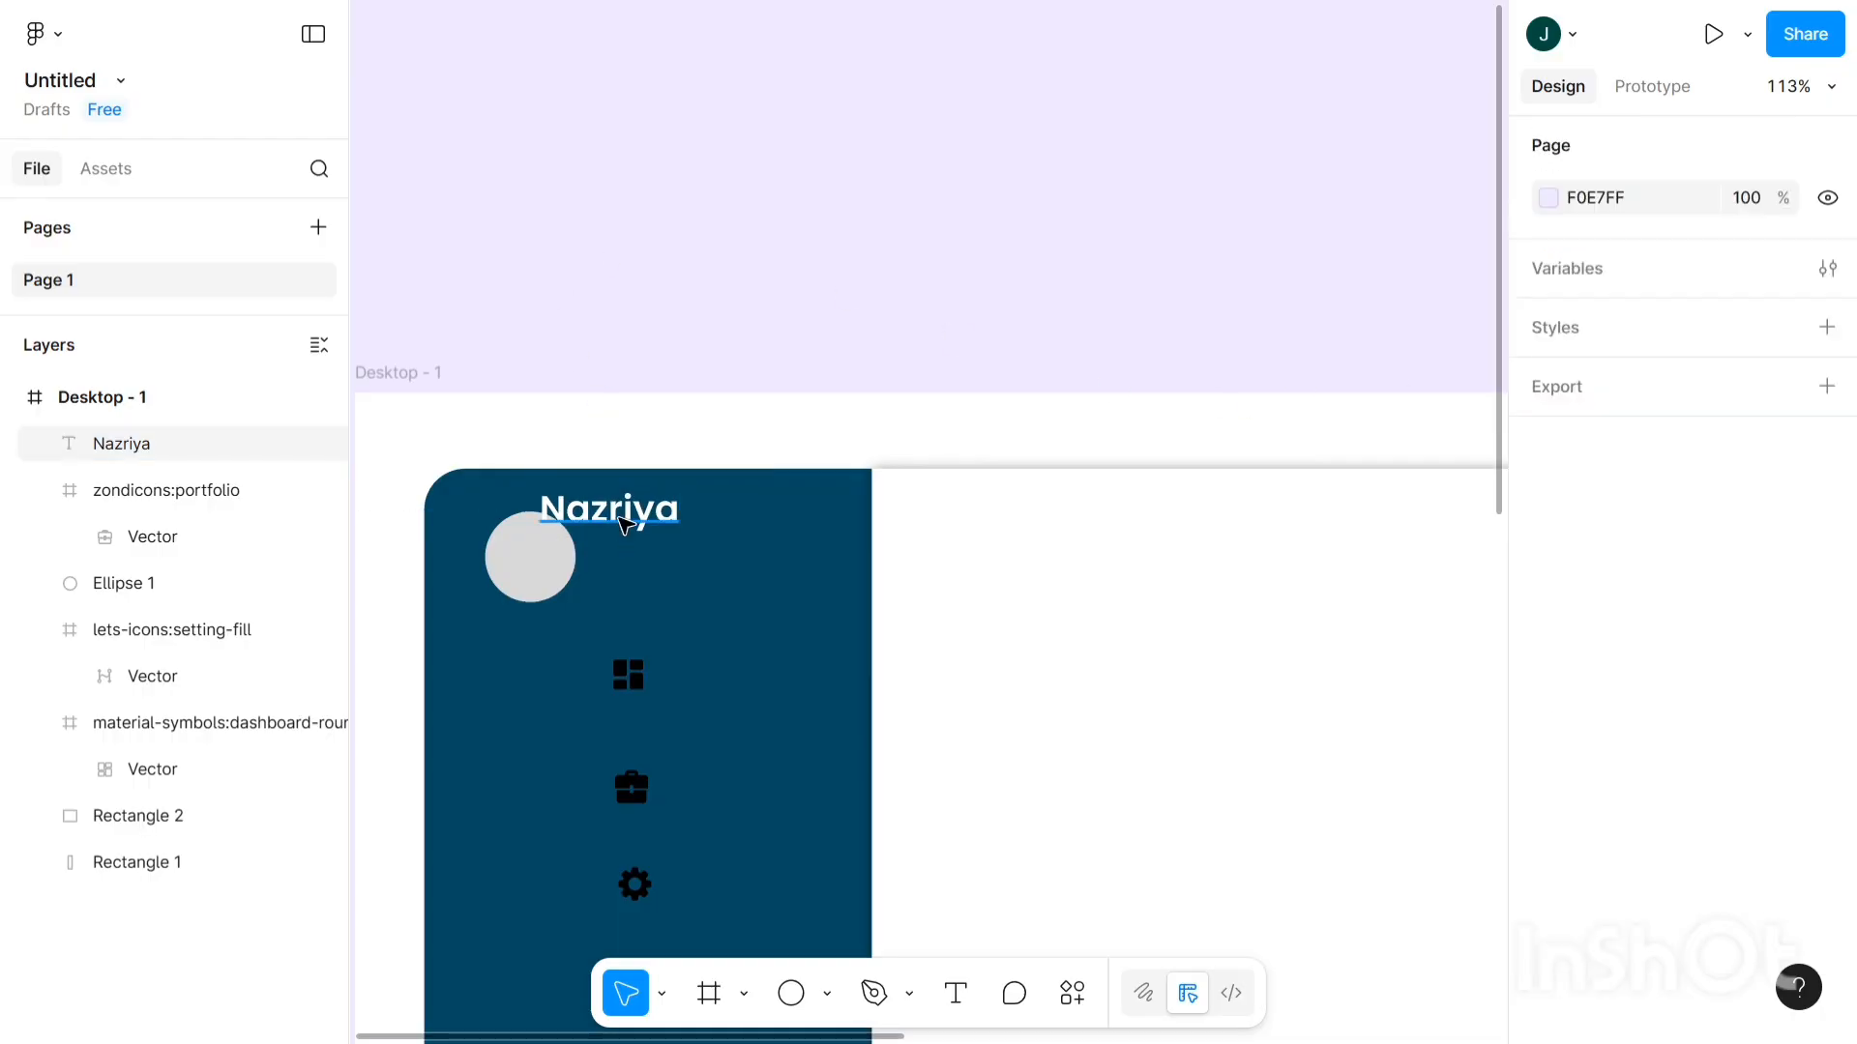
drag(626, 514, 694, 552)
key(Left)
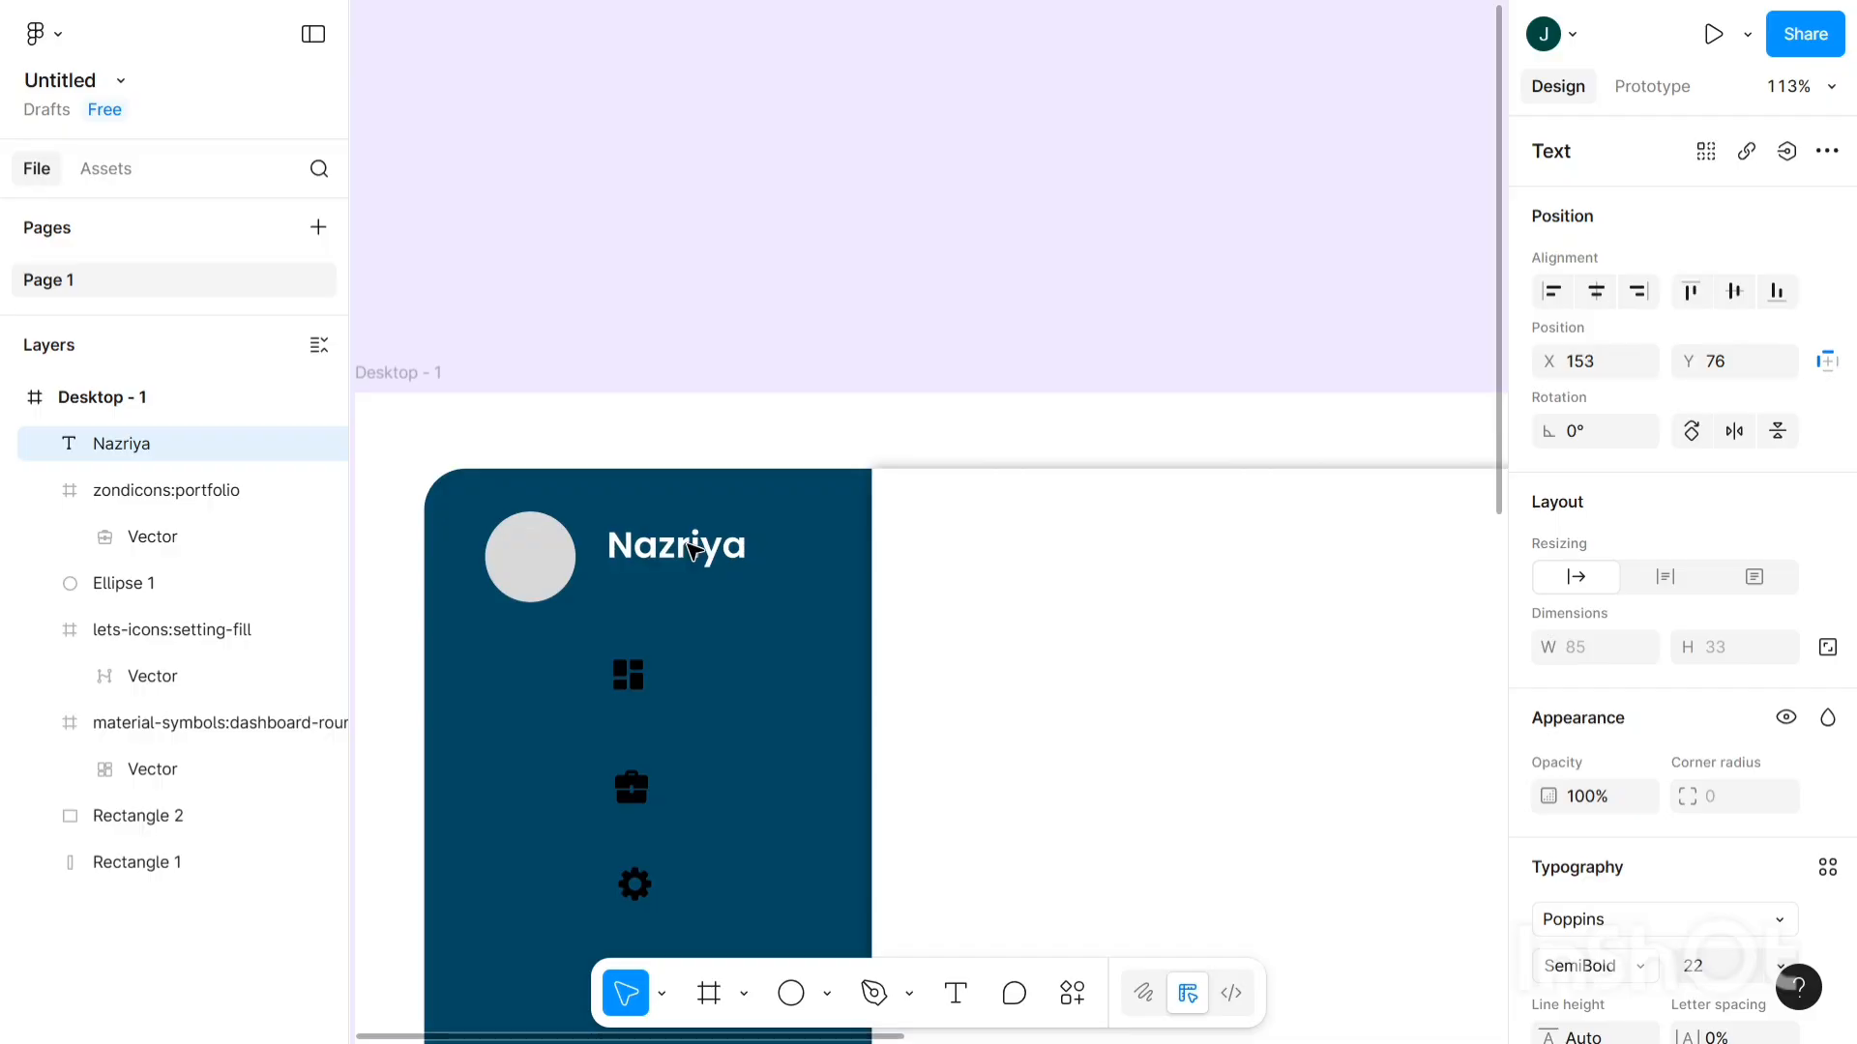
key(Left)
key(Left)
key(Left)
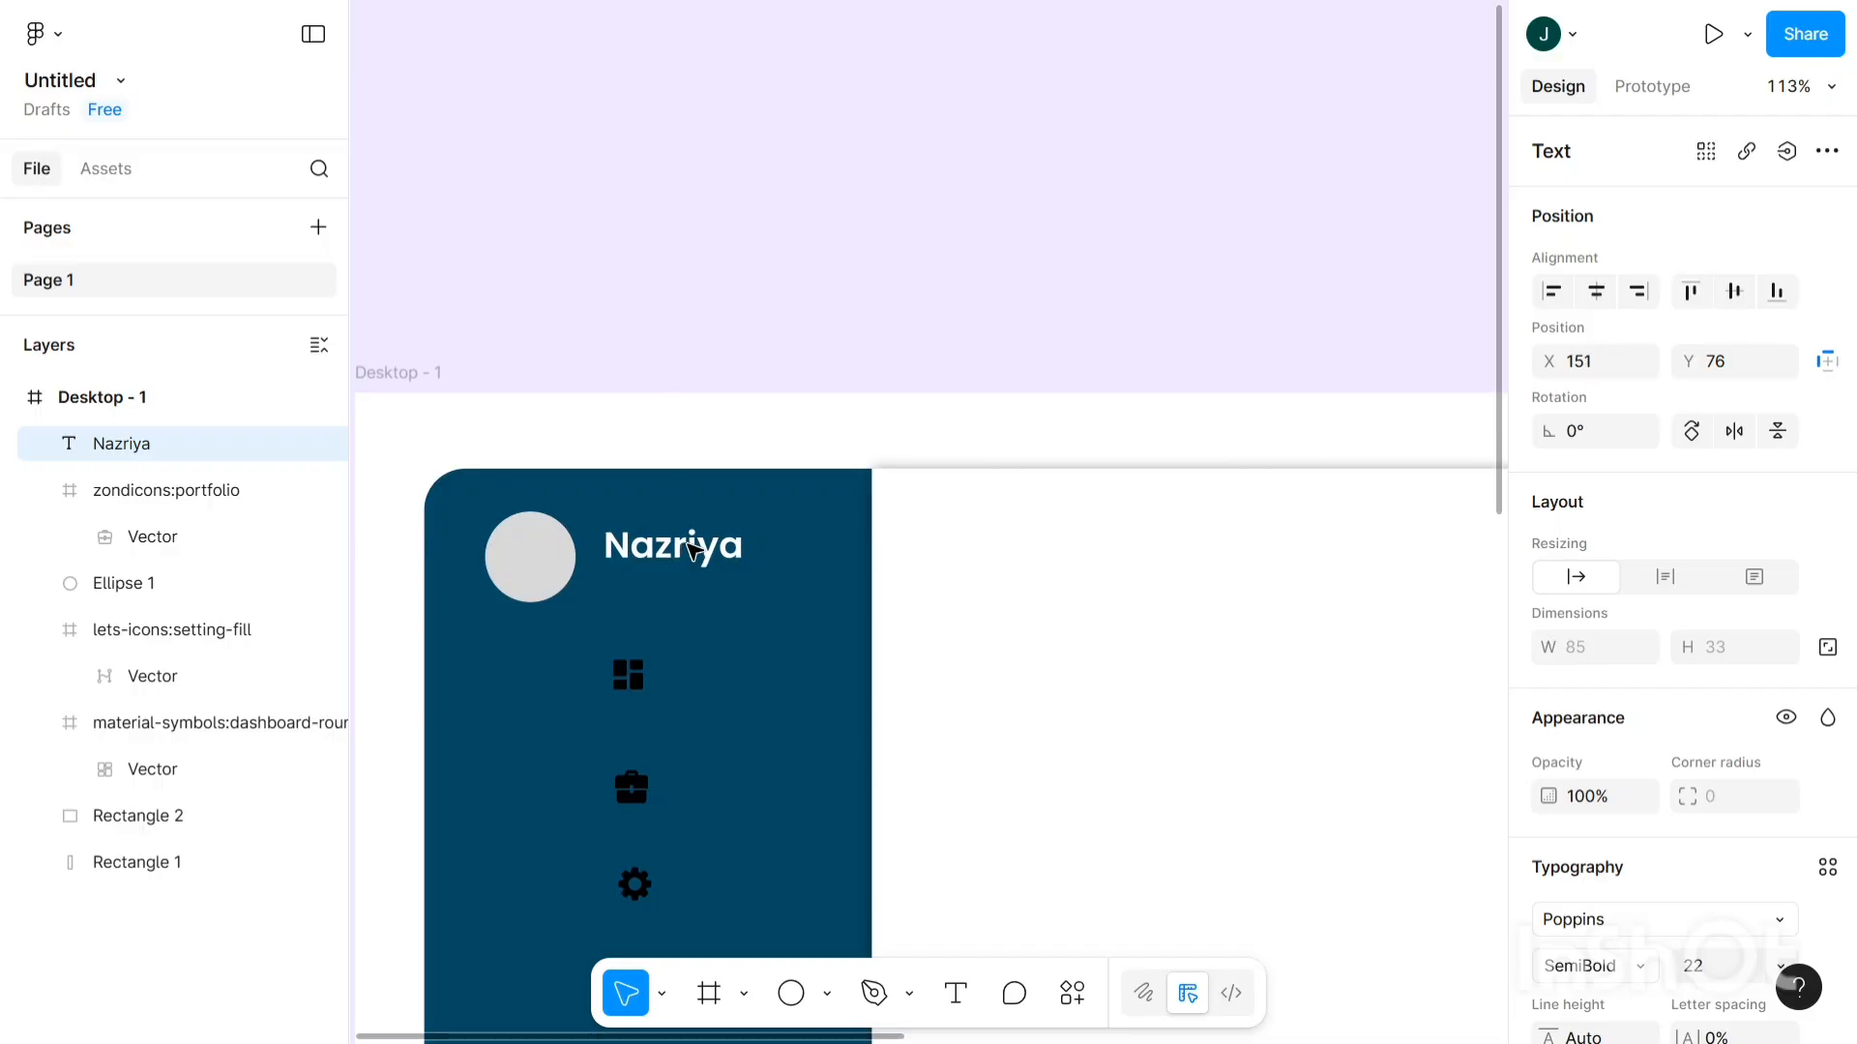
key(Up)
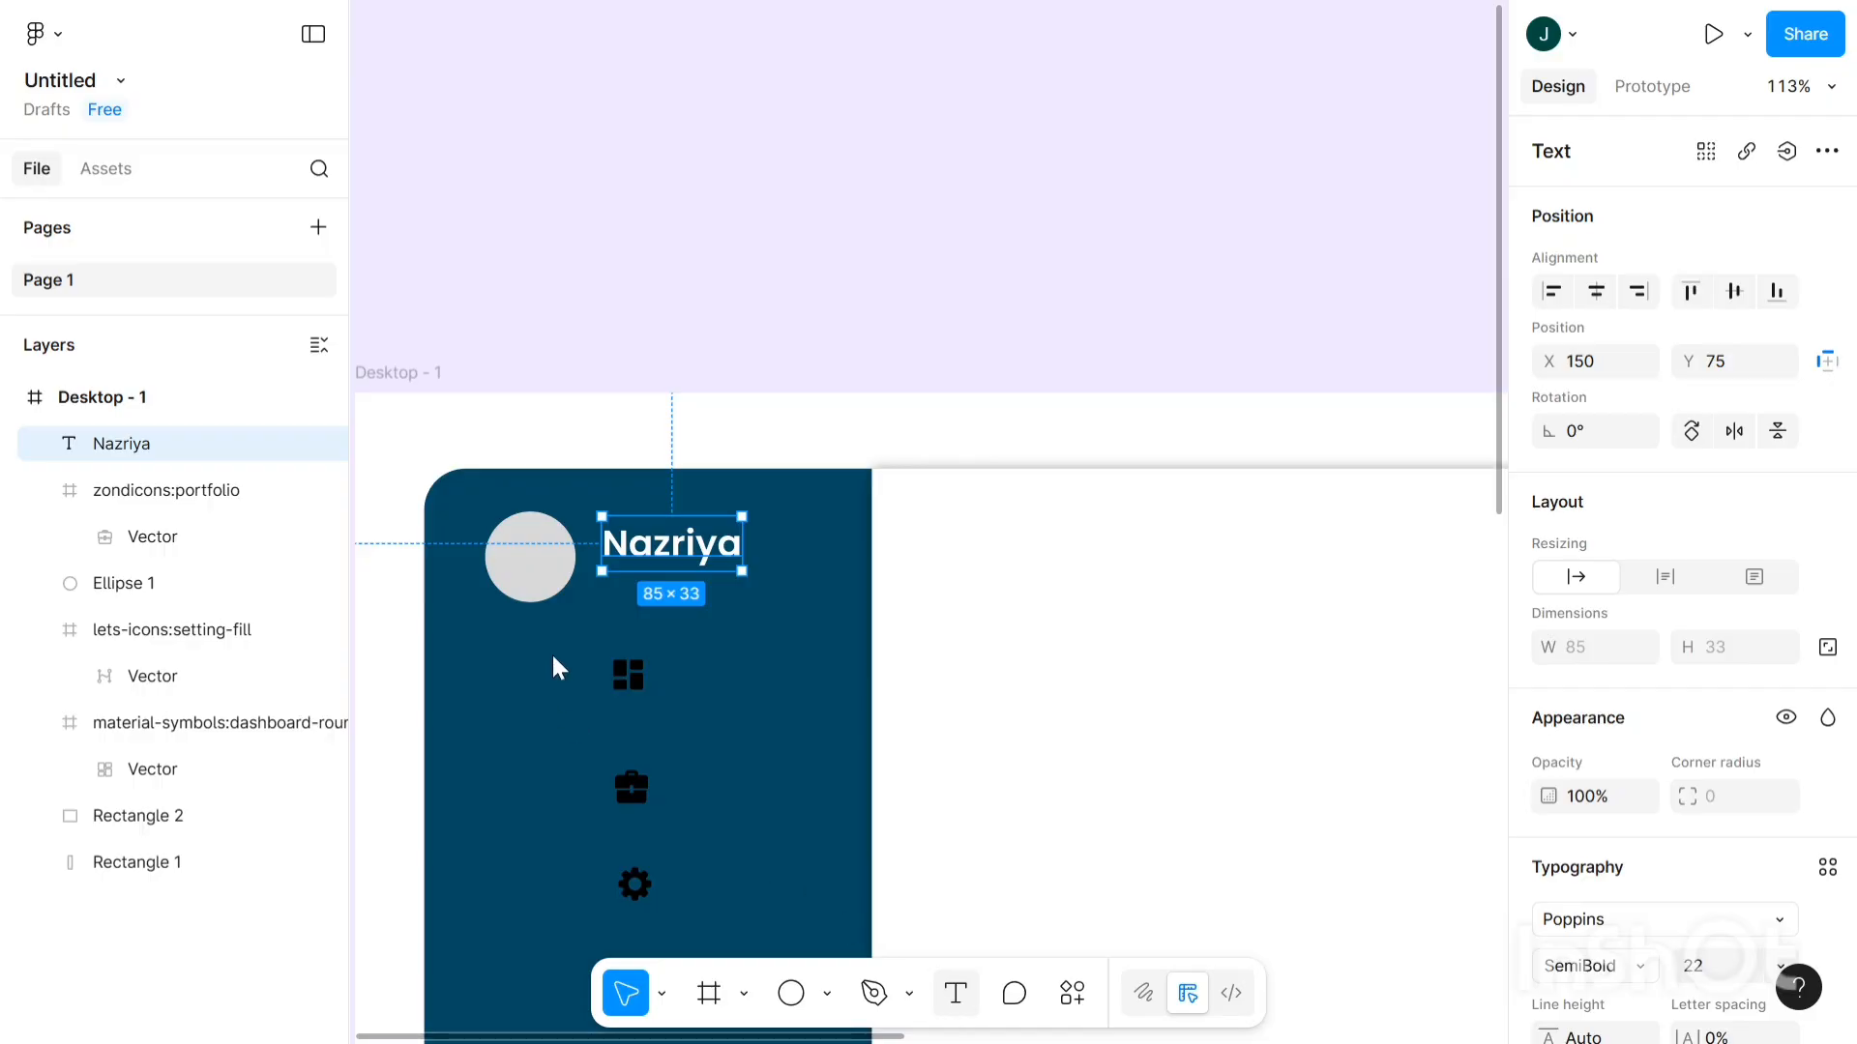
key(Return)
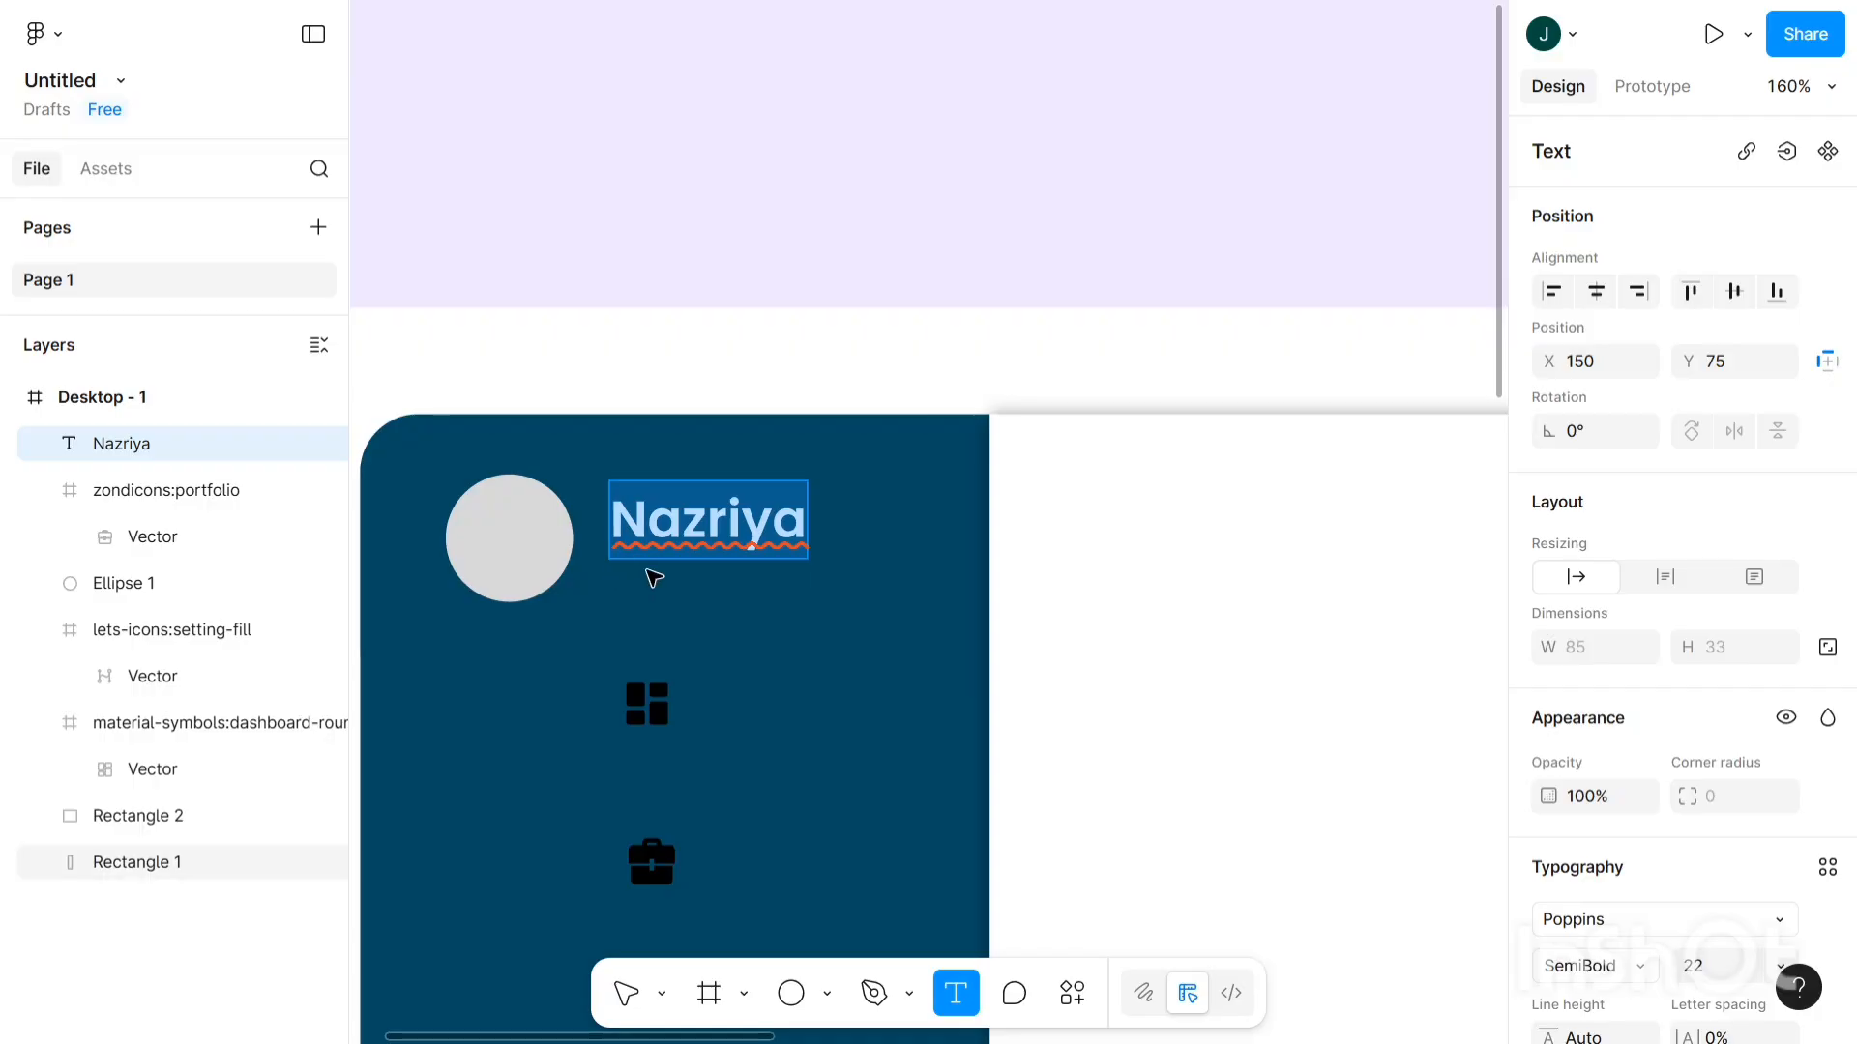
- Add a new text layer just below the name heading and enter the e-mail address
click(724, 600)
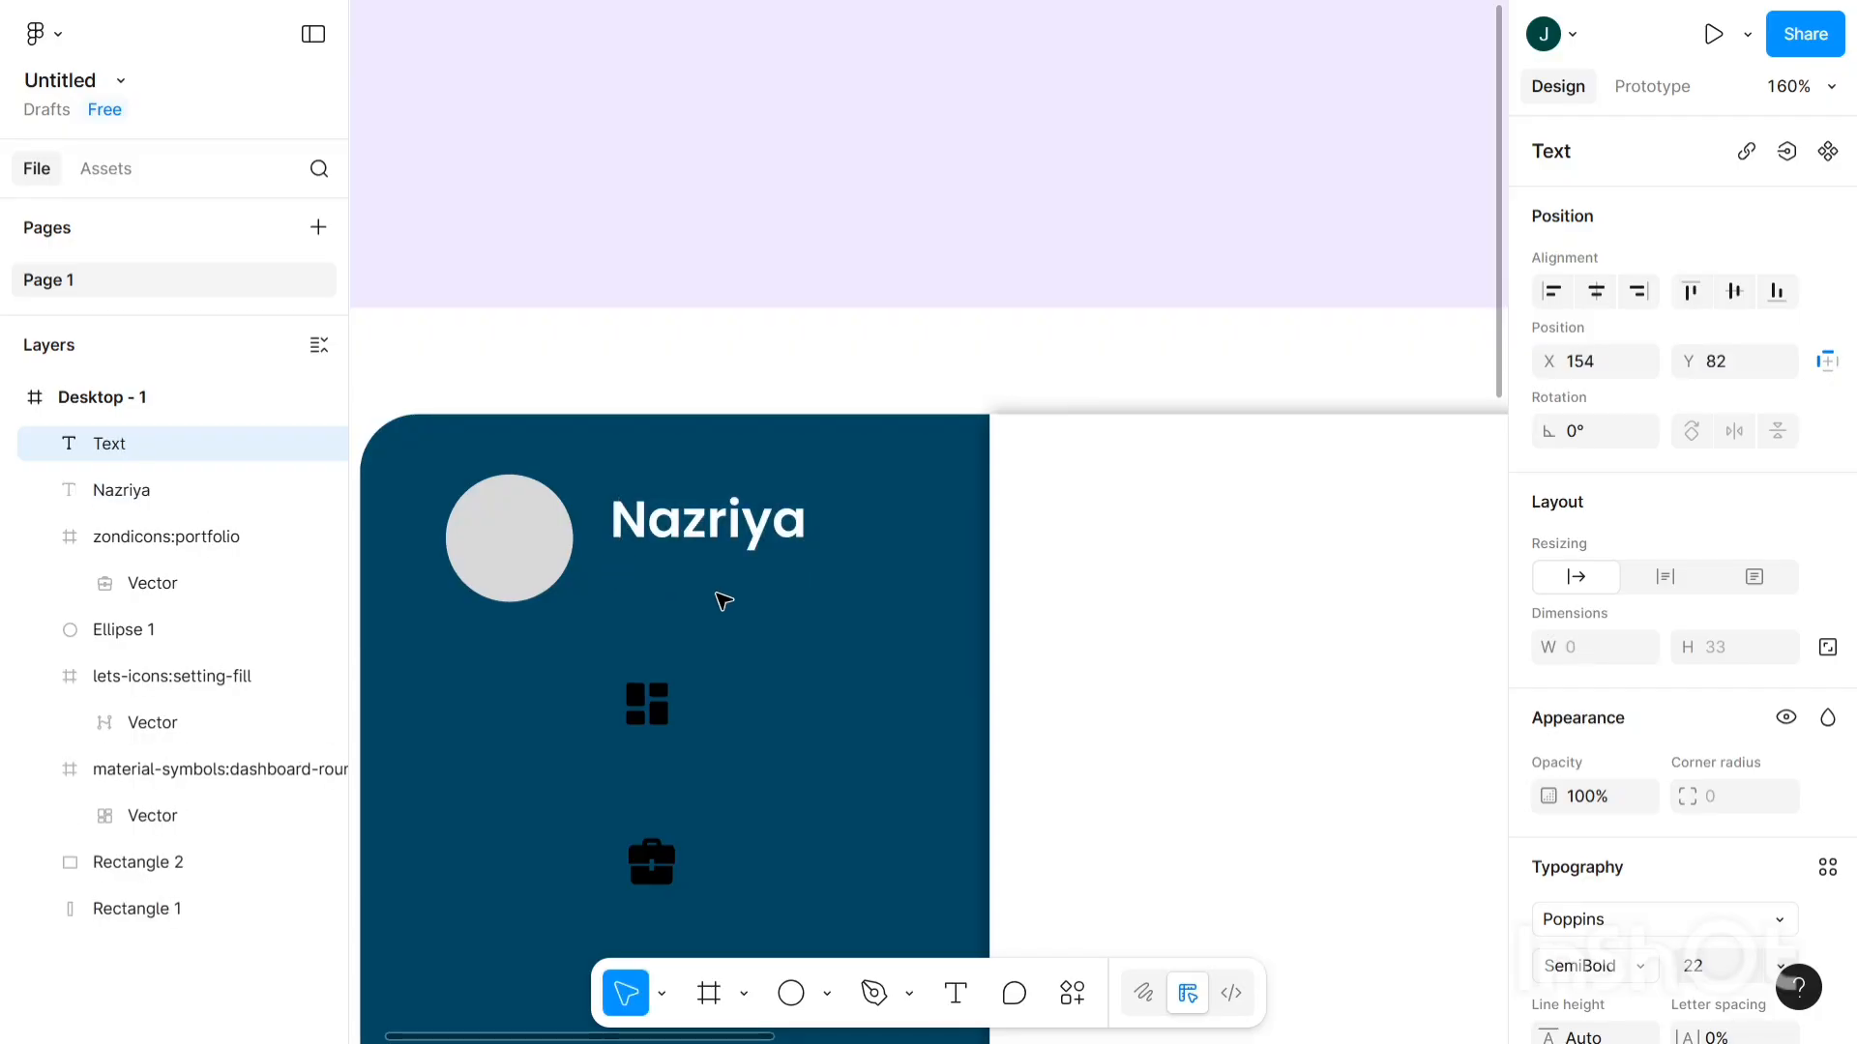
text(n)
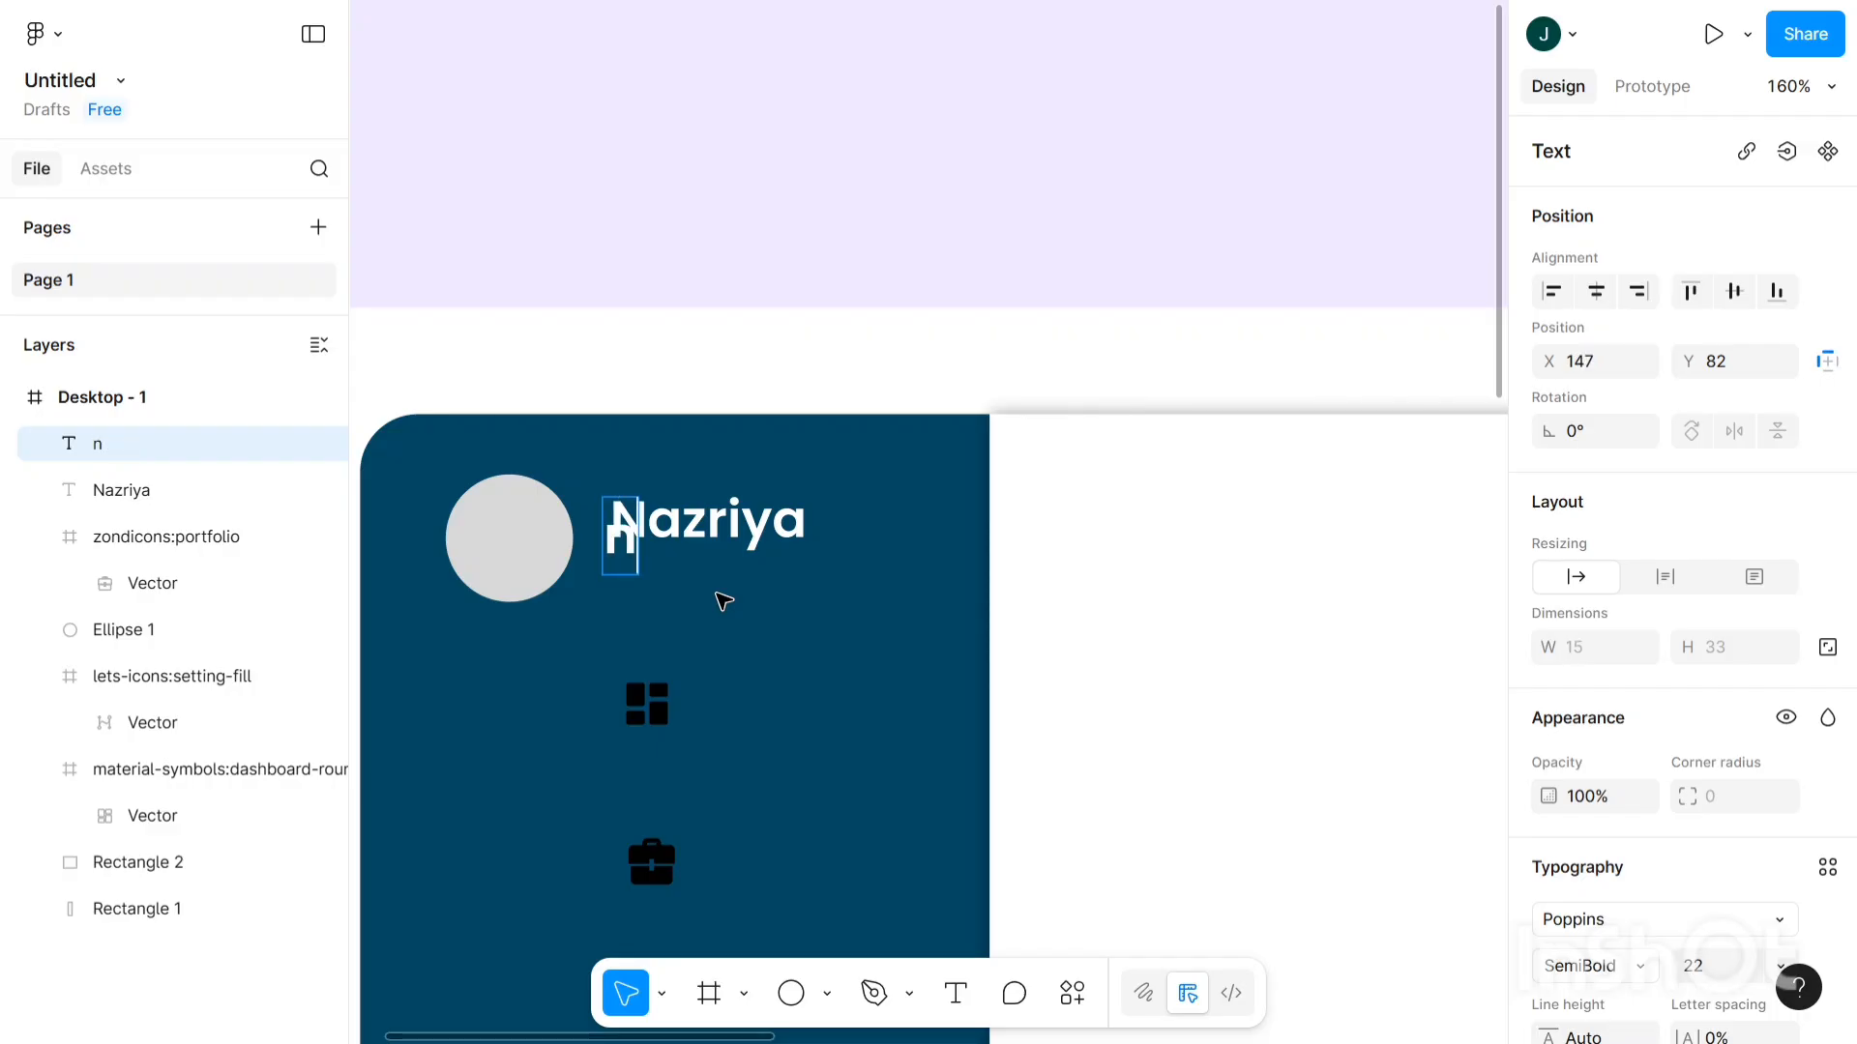
key(Escape)
key(Down)
key(Down)
key(Down)
key(Down)
key(Down)
key(Down)
key(Down)
key(Down)
key(Down)
key(Down)
key(Down)
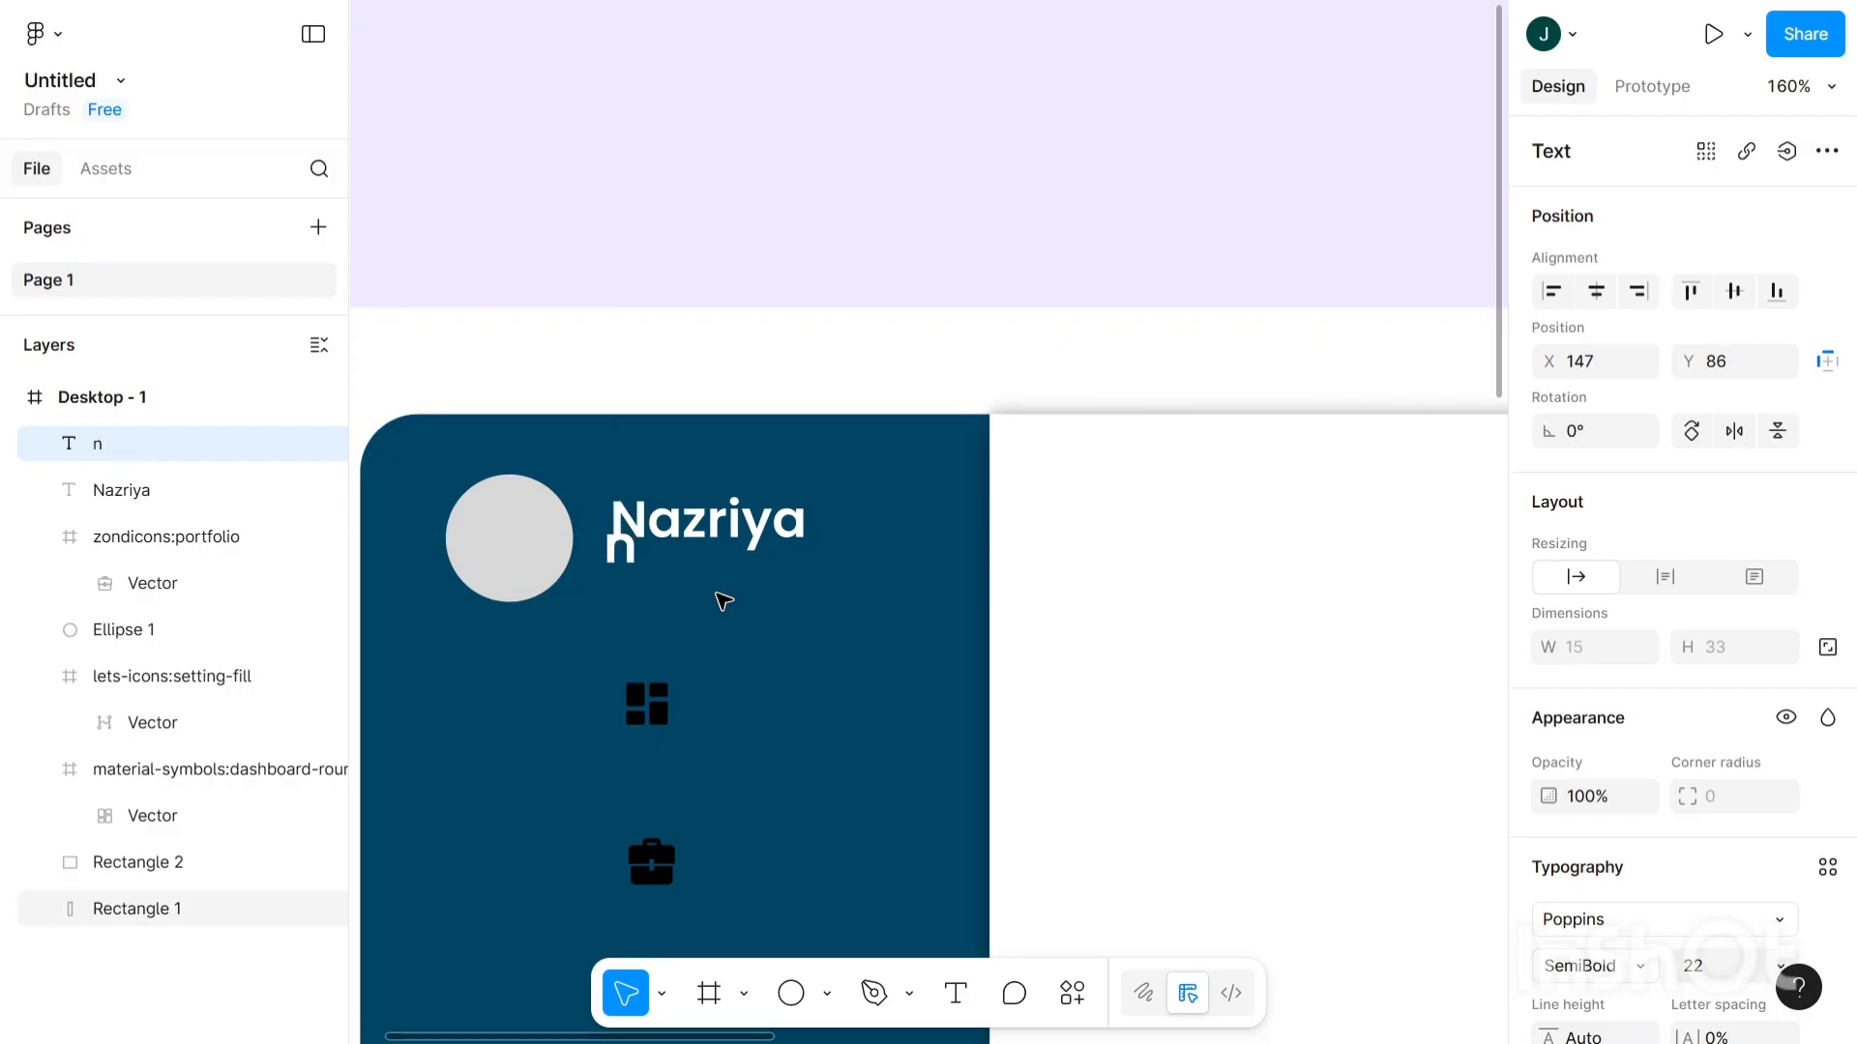
key(Down)
key(Down)
key(Down)
key(Down)
key(Return)
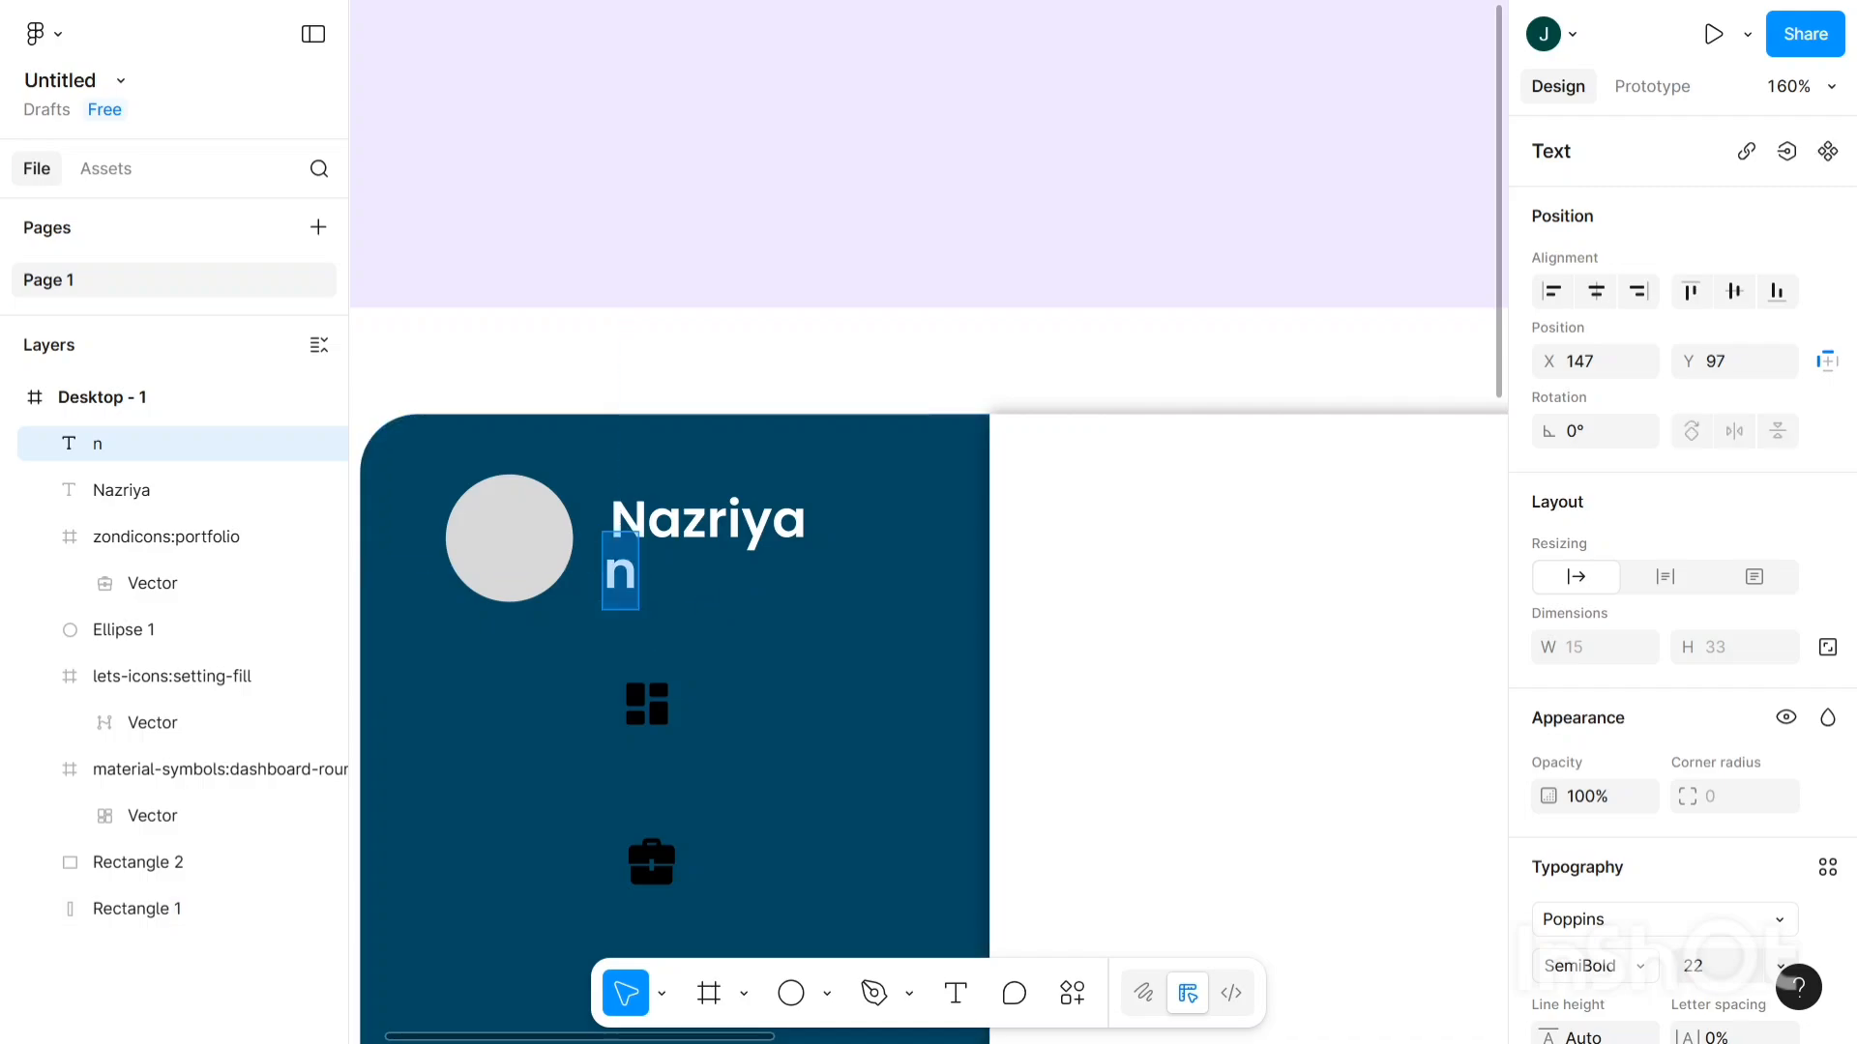
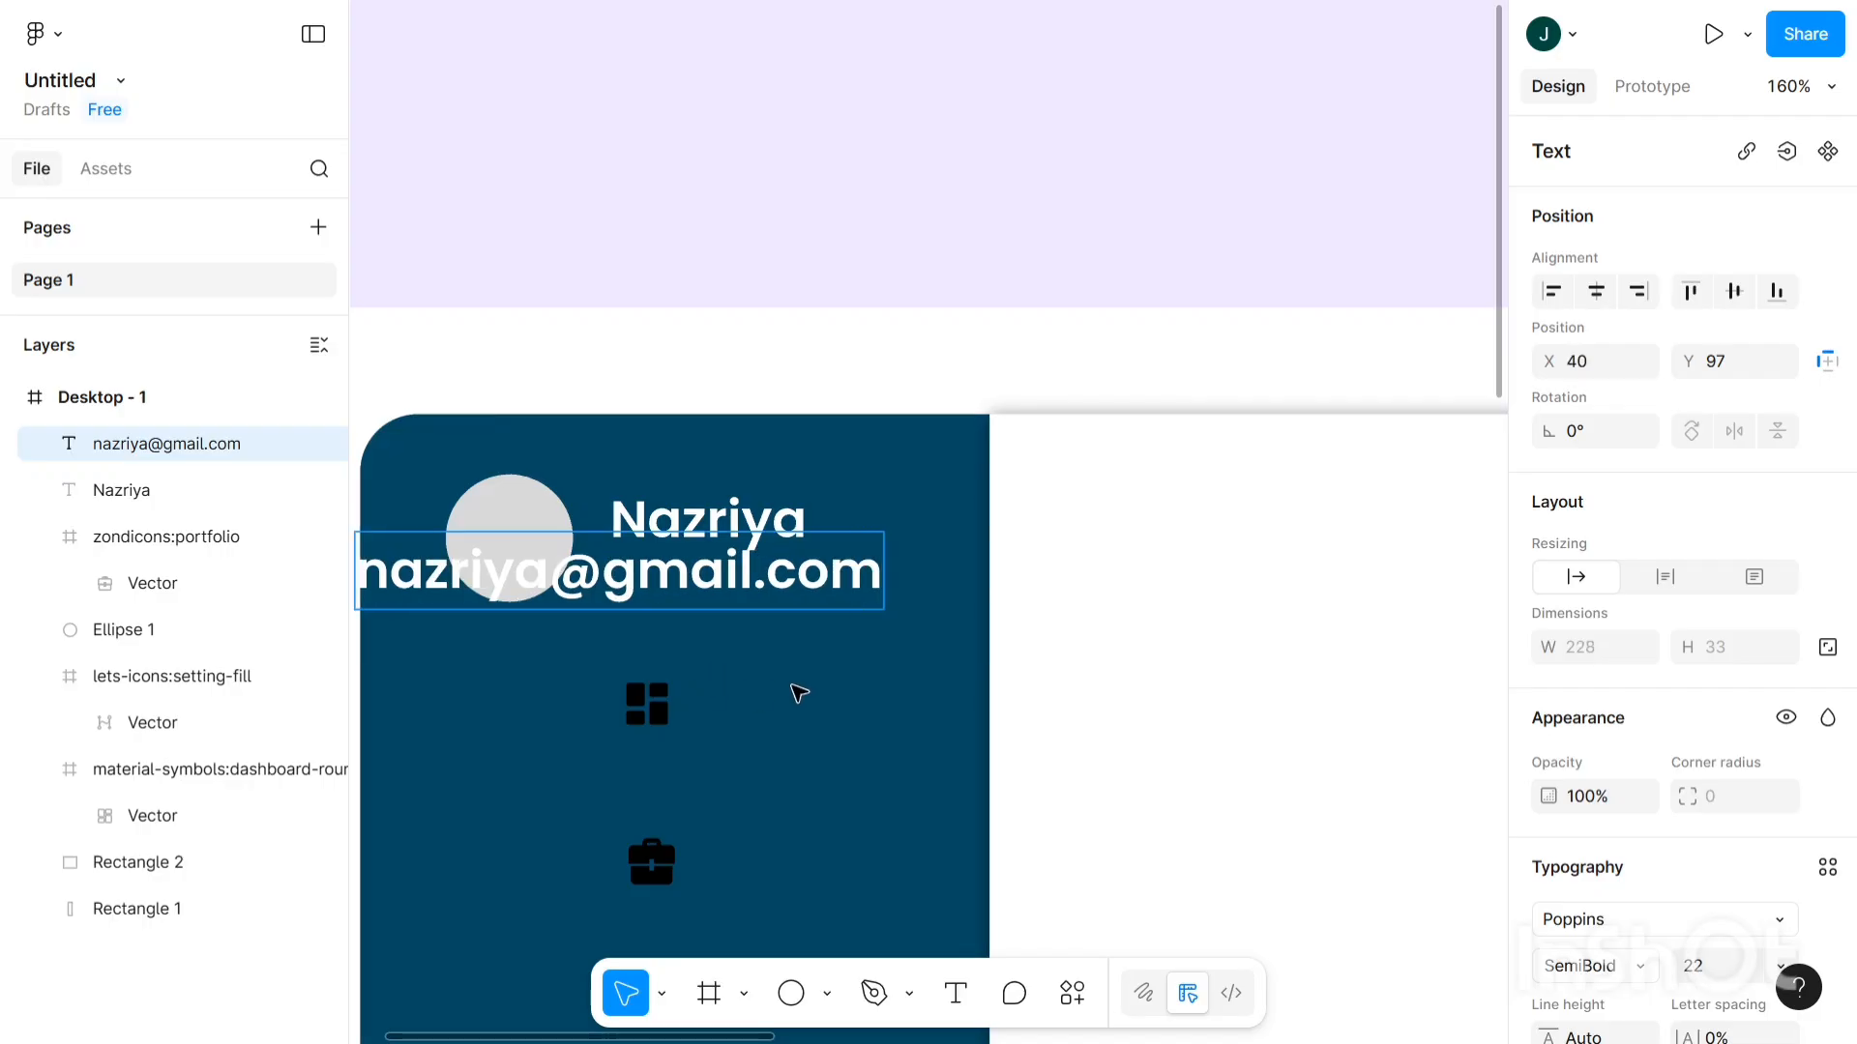
key(Escape)
scroll(1710, 692, down, 5)
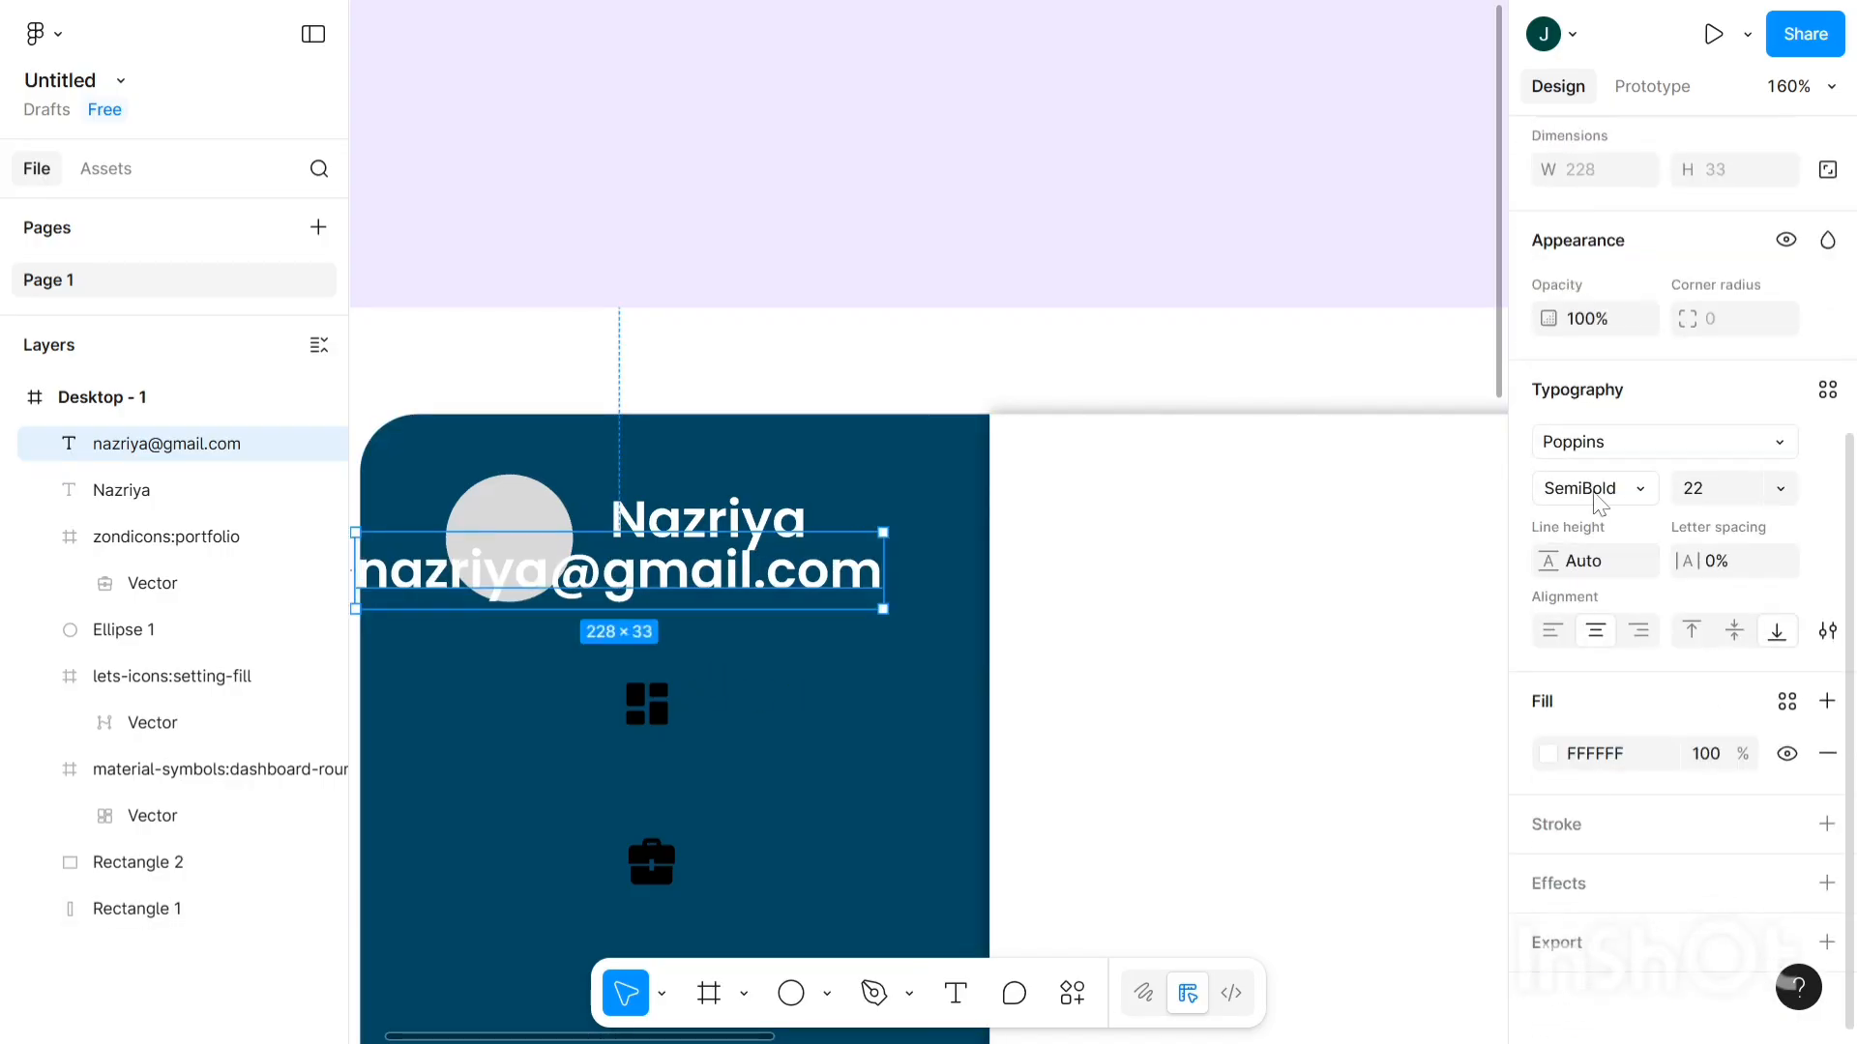
- Change the e-mail text to Poppins Regular and reduce its font size to 11
click(1613, 488)
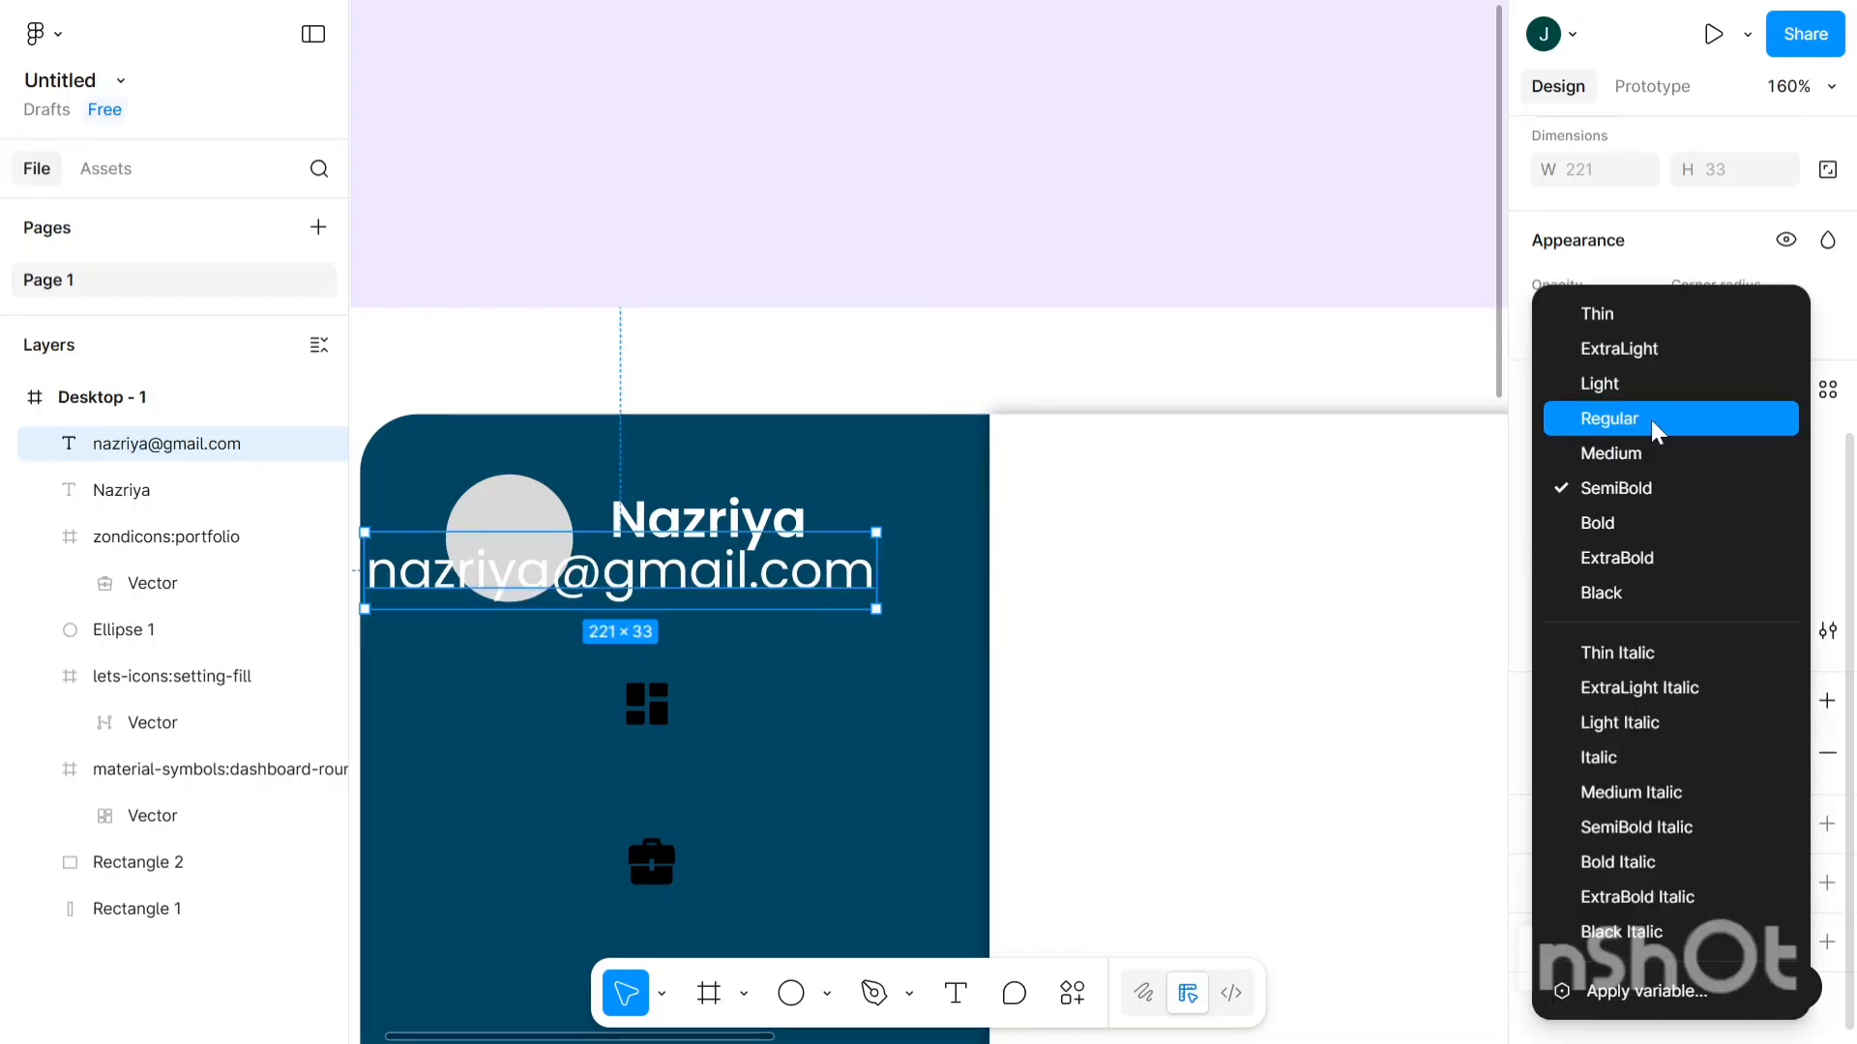
click(1656, 430)
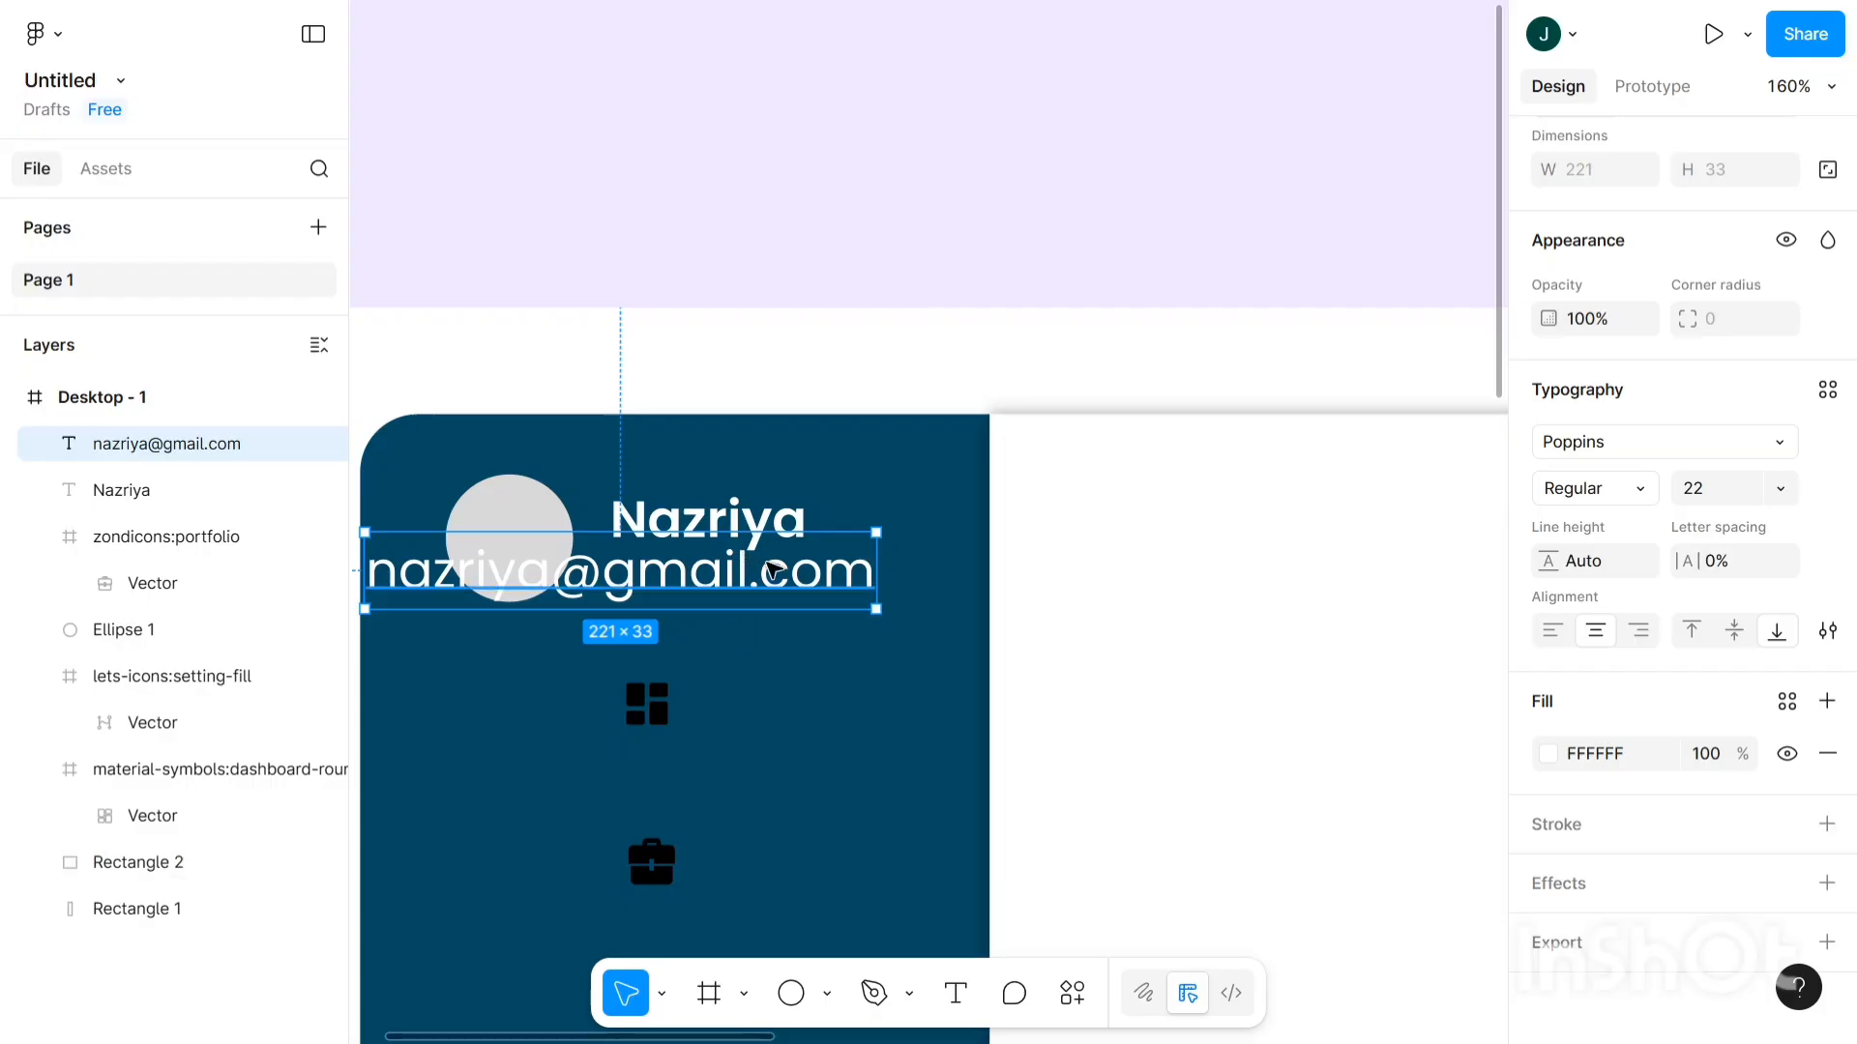
click(1731, 504)
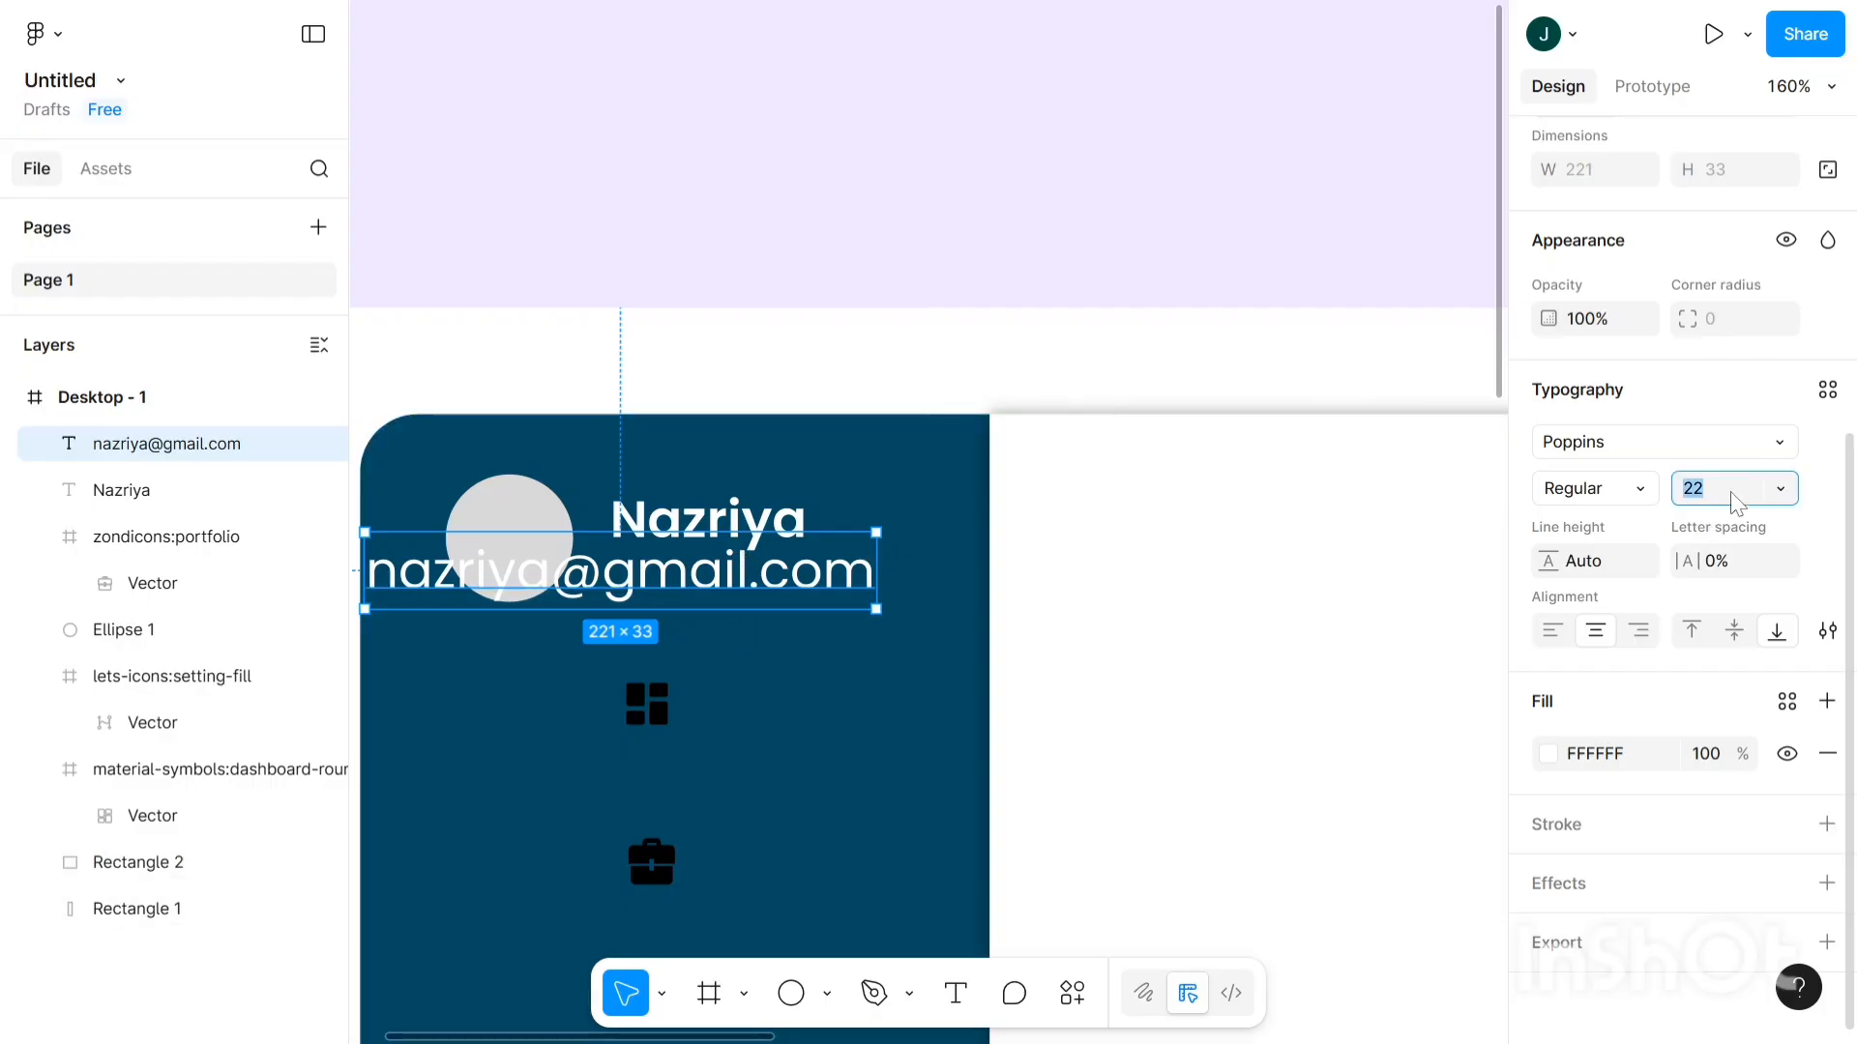
text(19)
key(Return)
key(Down)
key(Down)
key(Down)
key(Down)
key(Down)
key(Down)
key(Down)
key(Down)
key(Down)
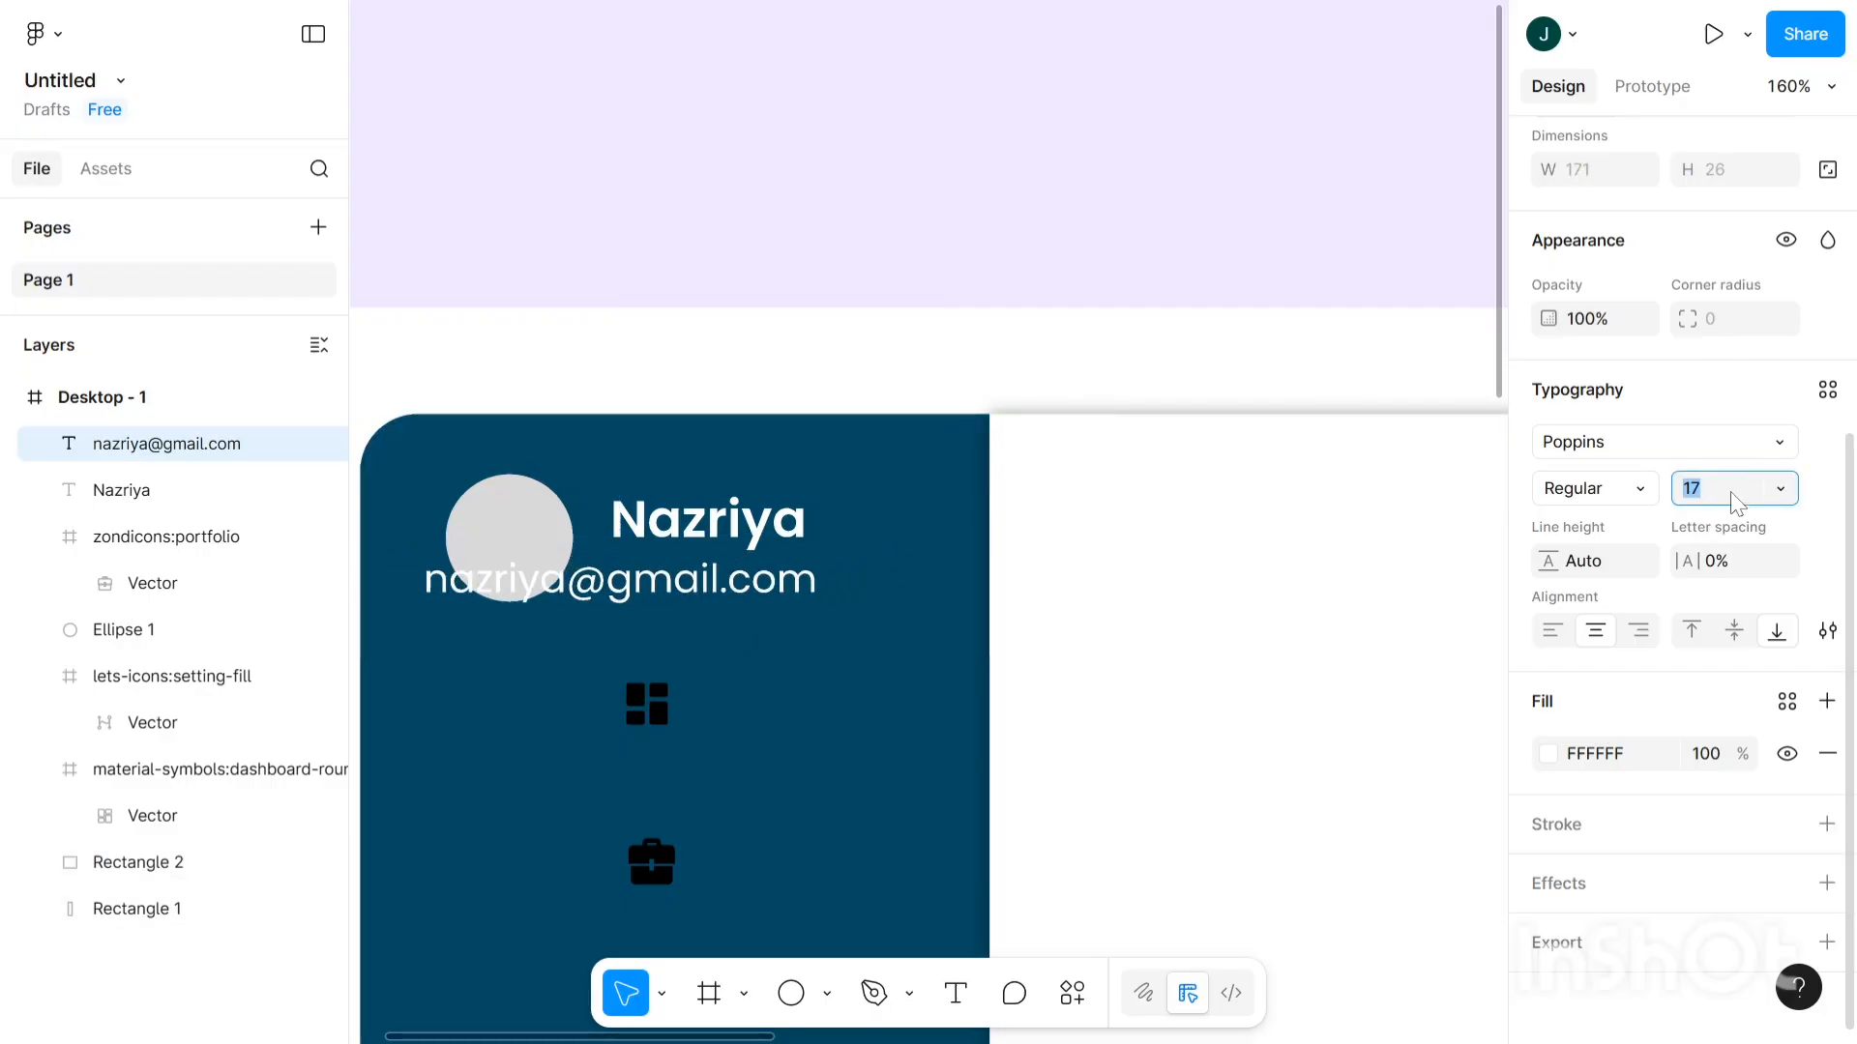
key(Down)
key(Down)
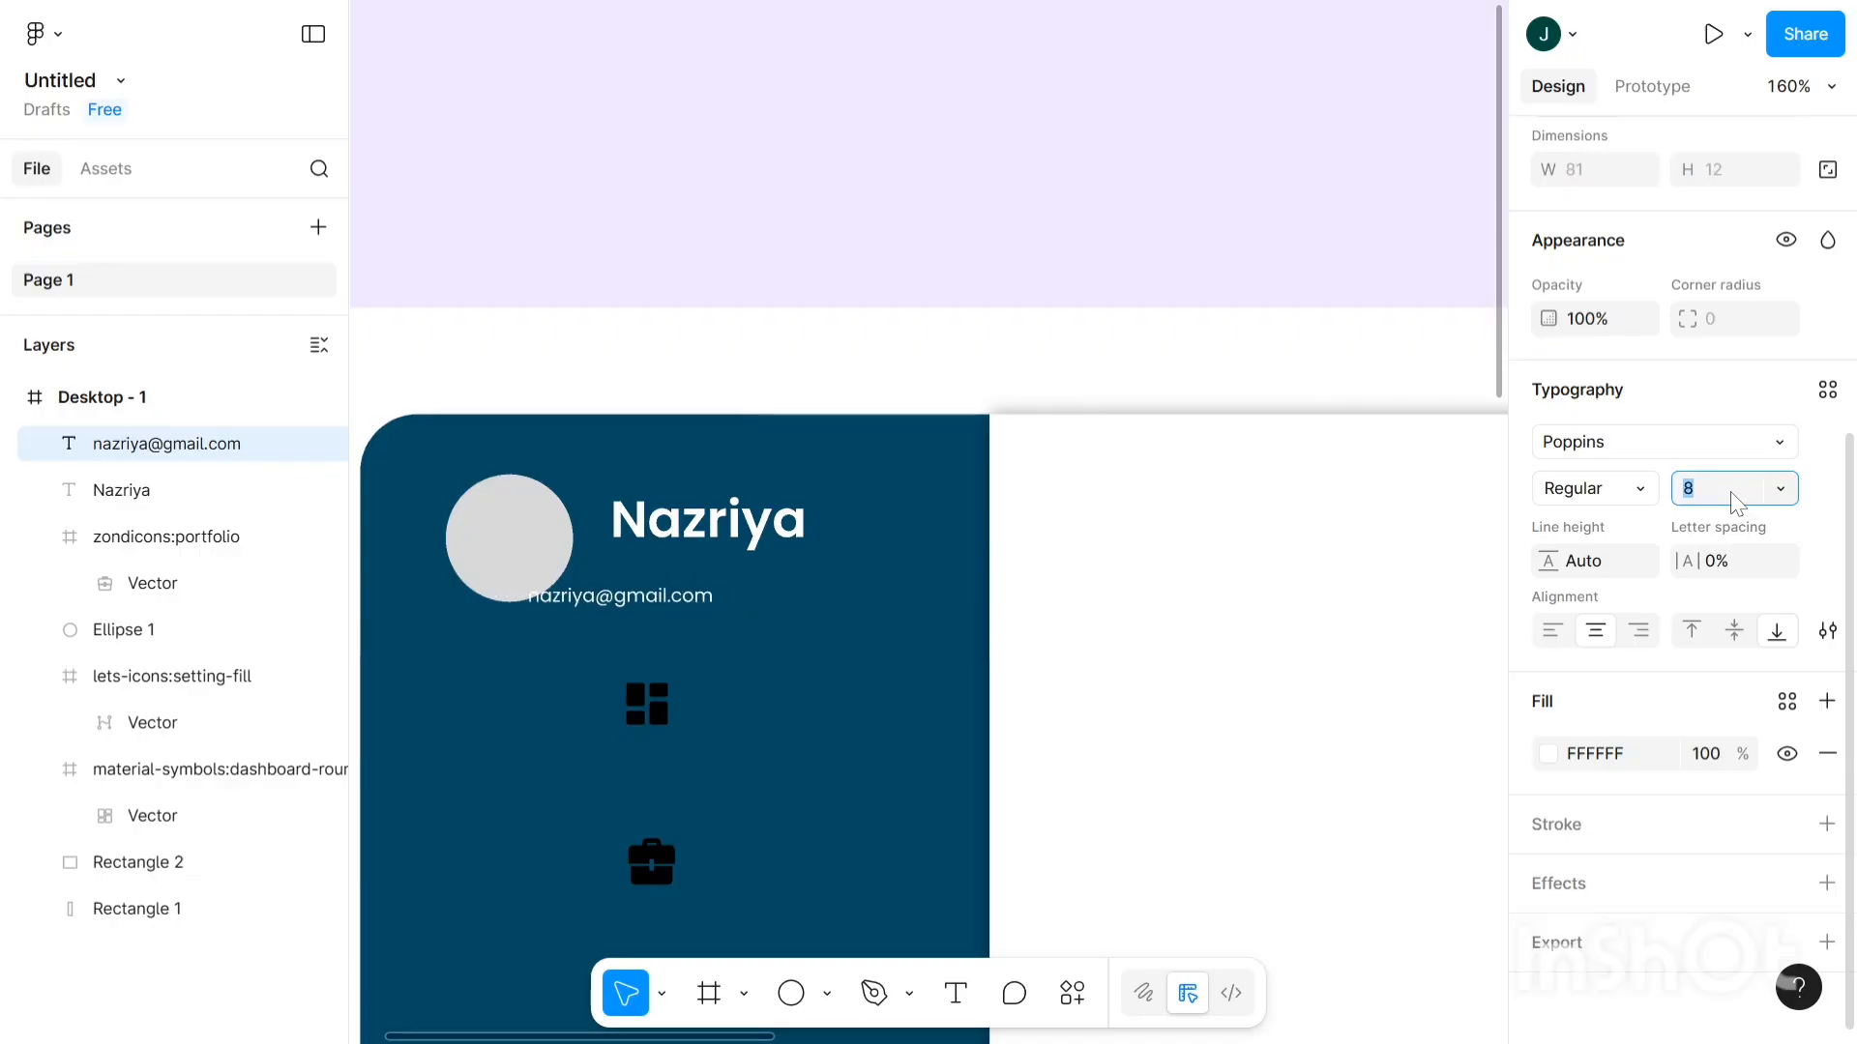
key(Up)
key(Up)
key(Up)
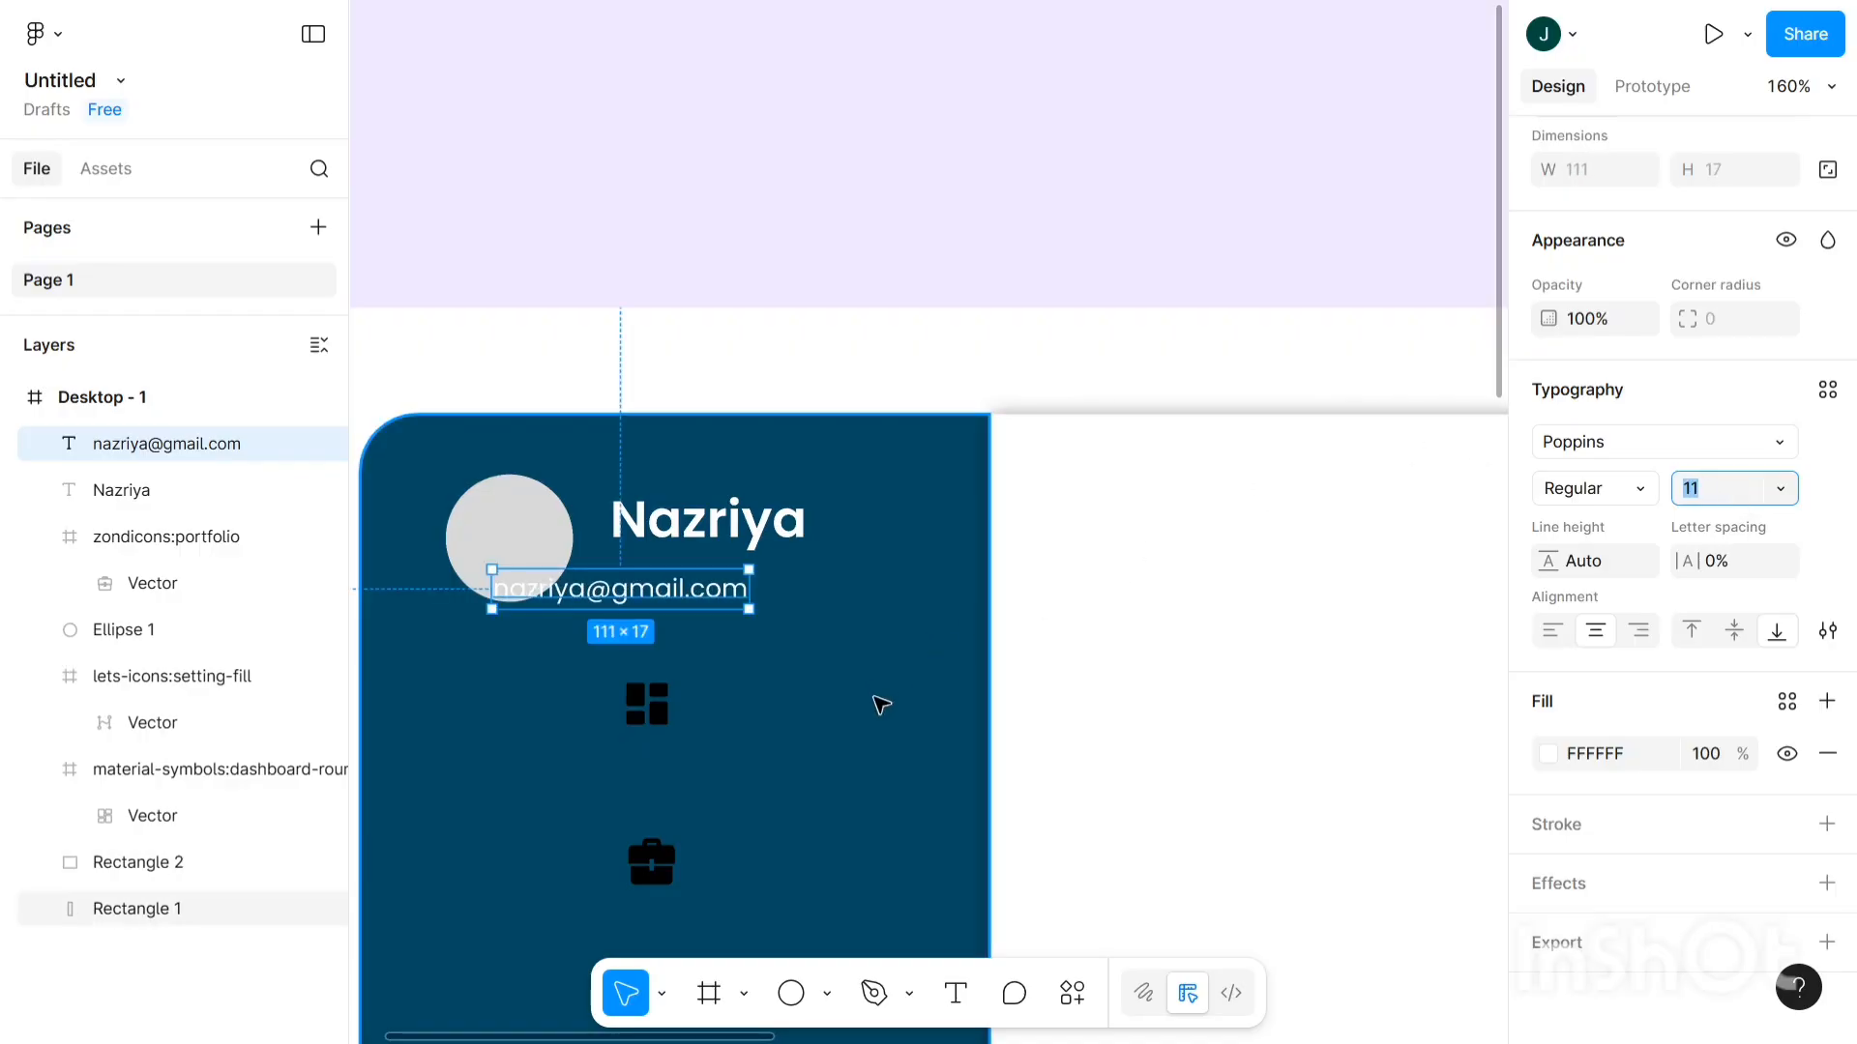
click(742, 647)
click(618, 598)
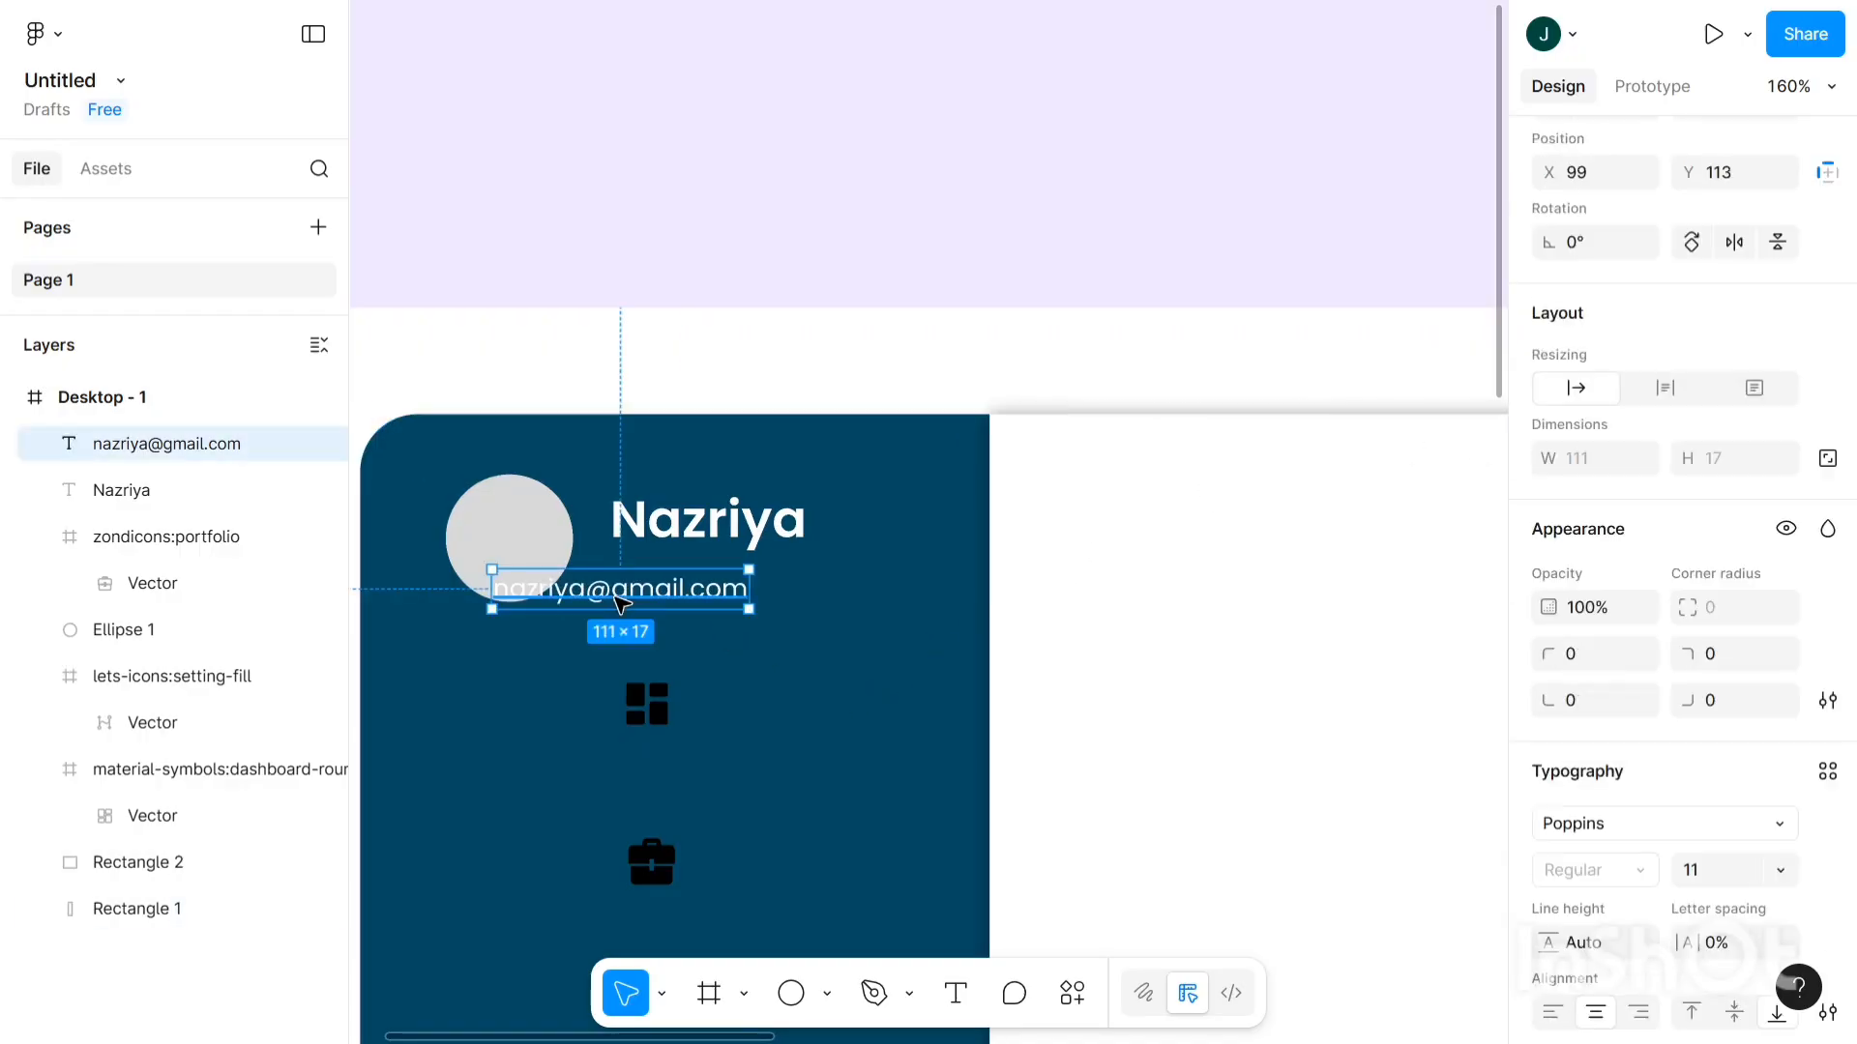
- Move the e-mail text so it sits directly under the name heading
mouse_move(721, 577)
mouse_down()
mouse_move(799, 557)
mouse_move(767, 551)
mouse_move(741, 579)
mouse_up()
click(747, 649)
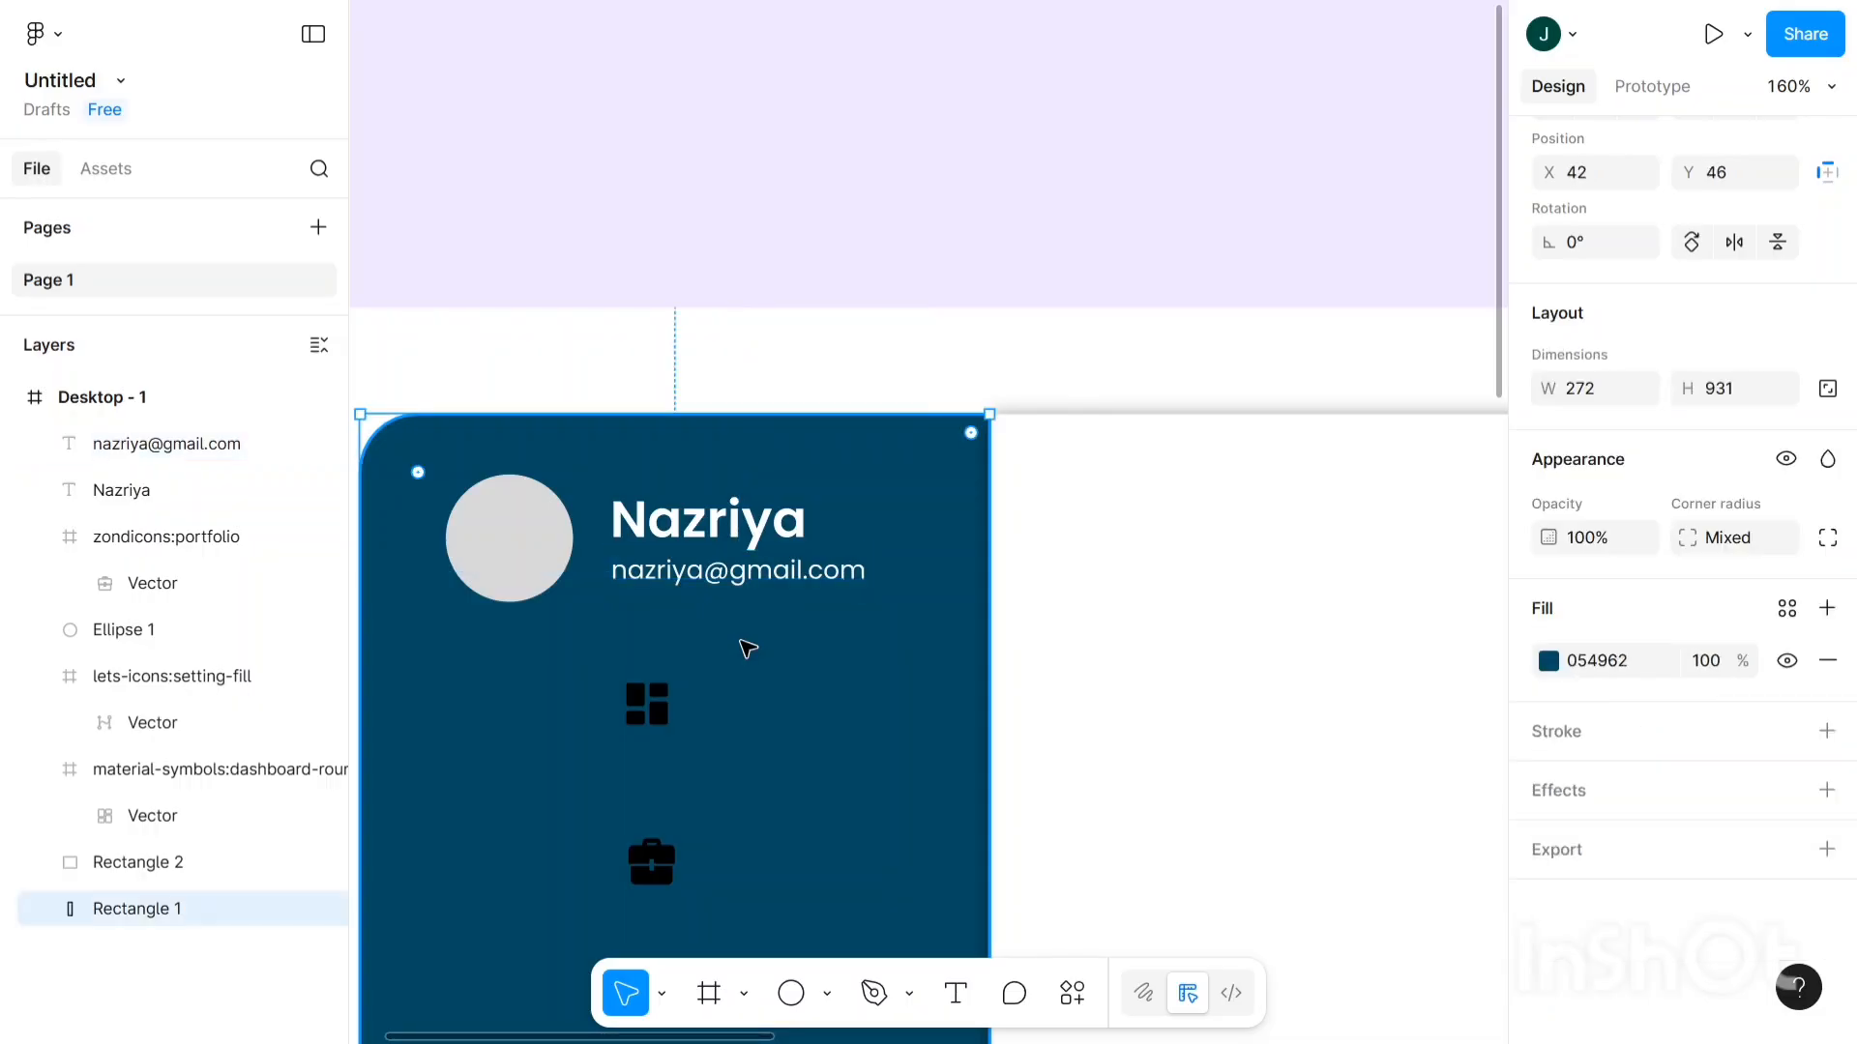
click(662, 271)
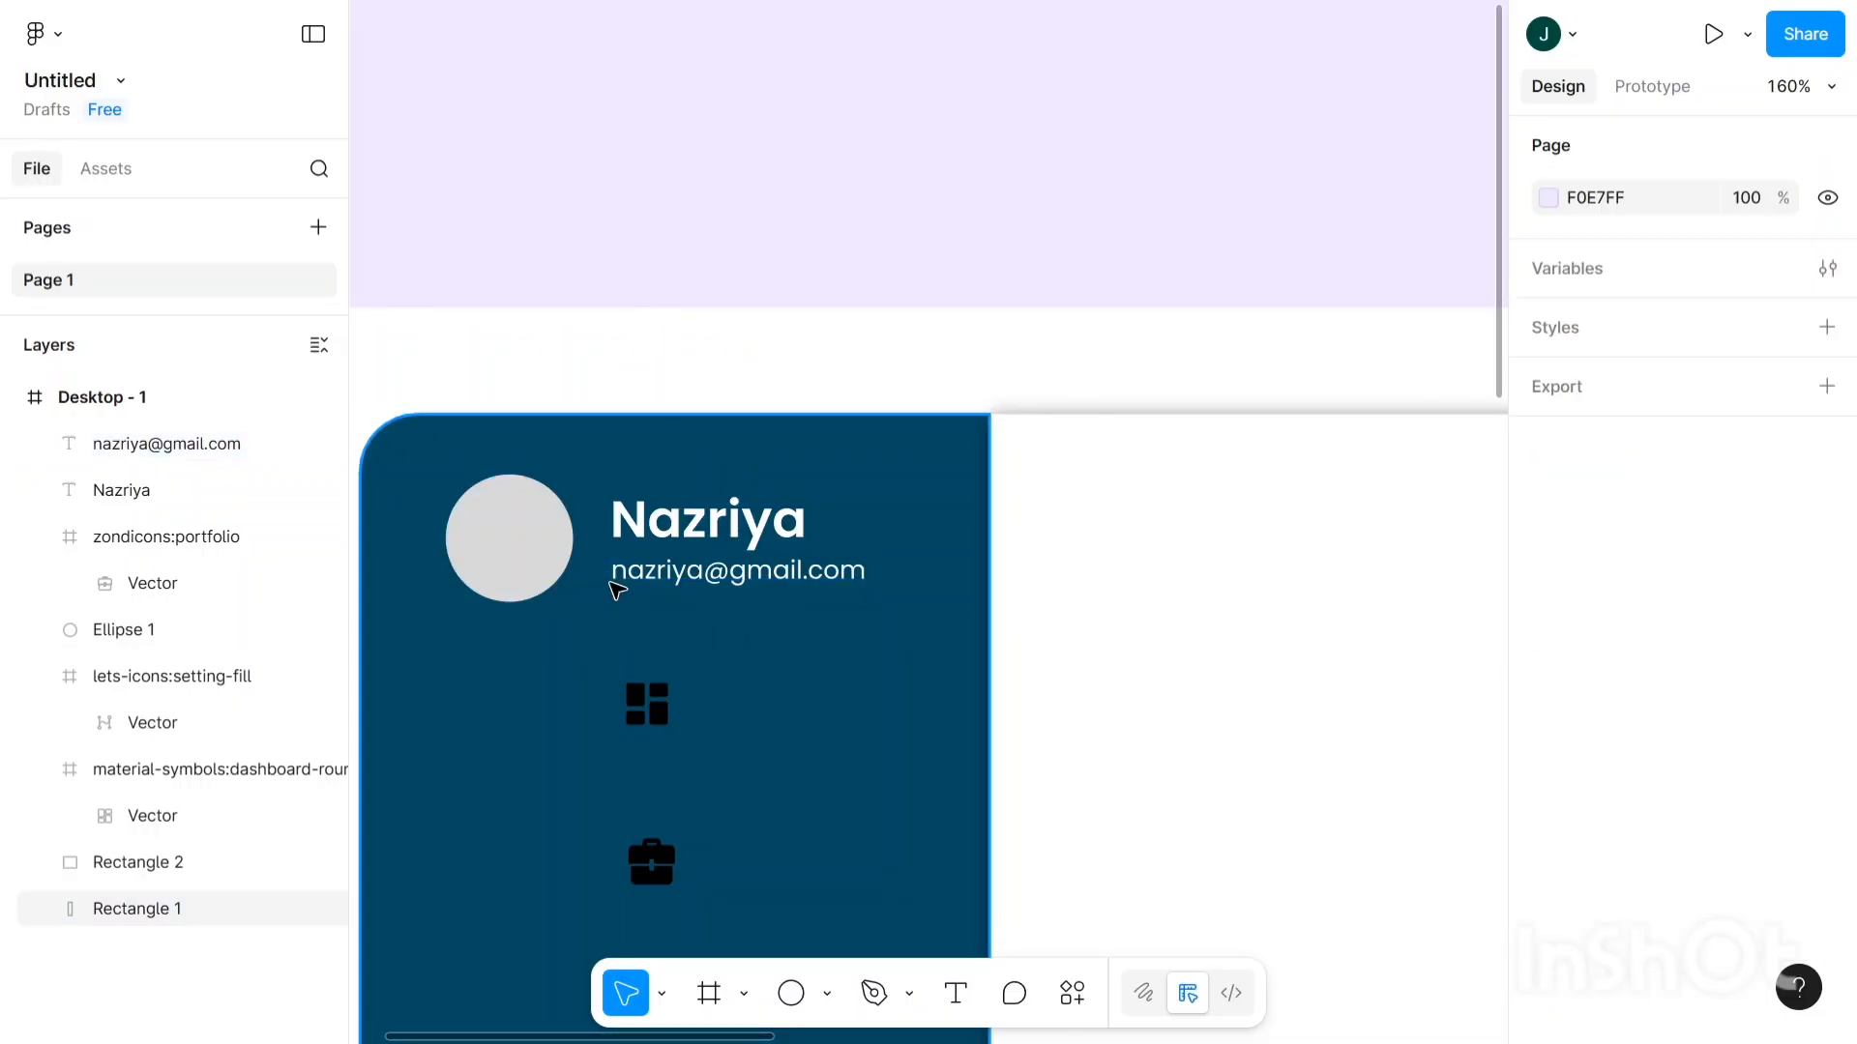
scroll(617, 584, up, 4)
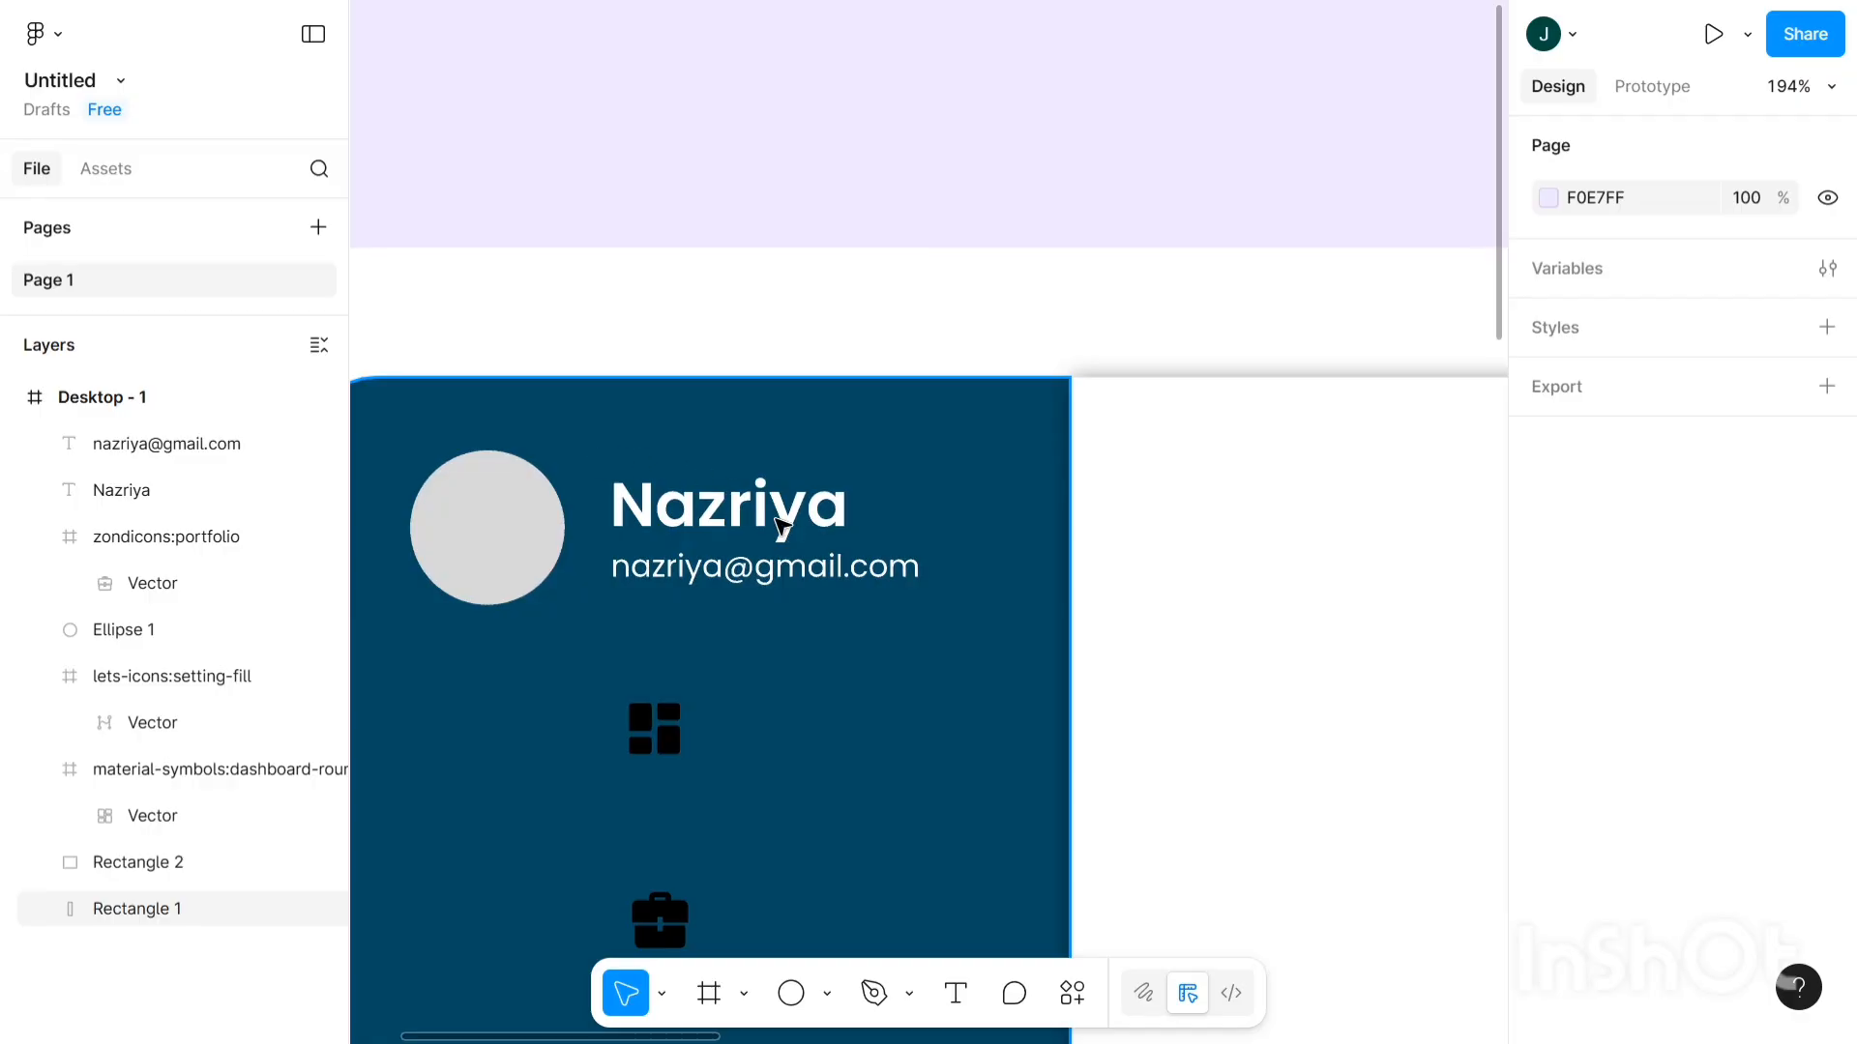
- Select the name and e-mail text layers and group them as Group 1
click(782, 527)
drag(589, 449, 974, 676)
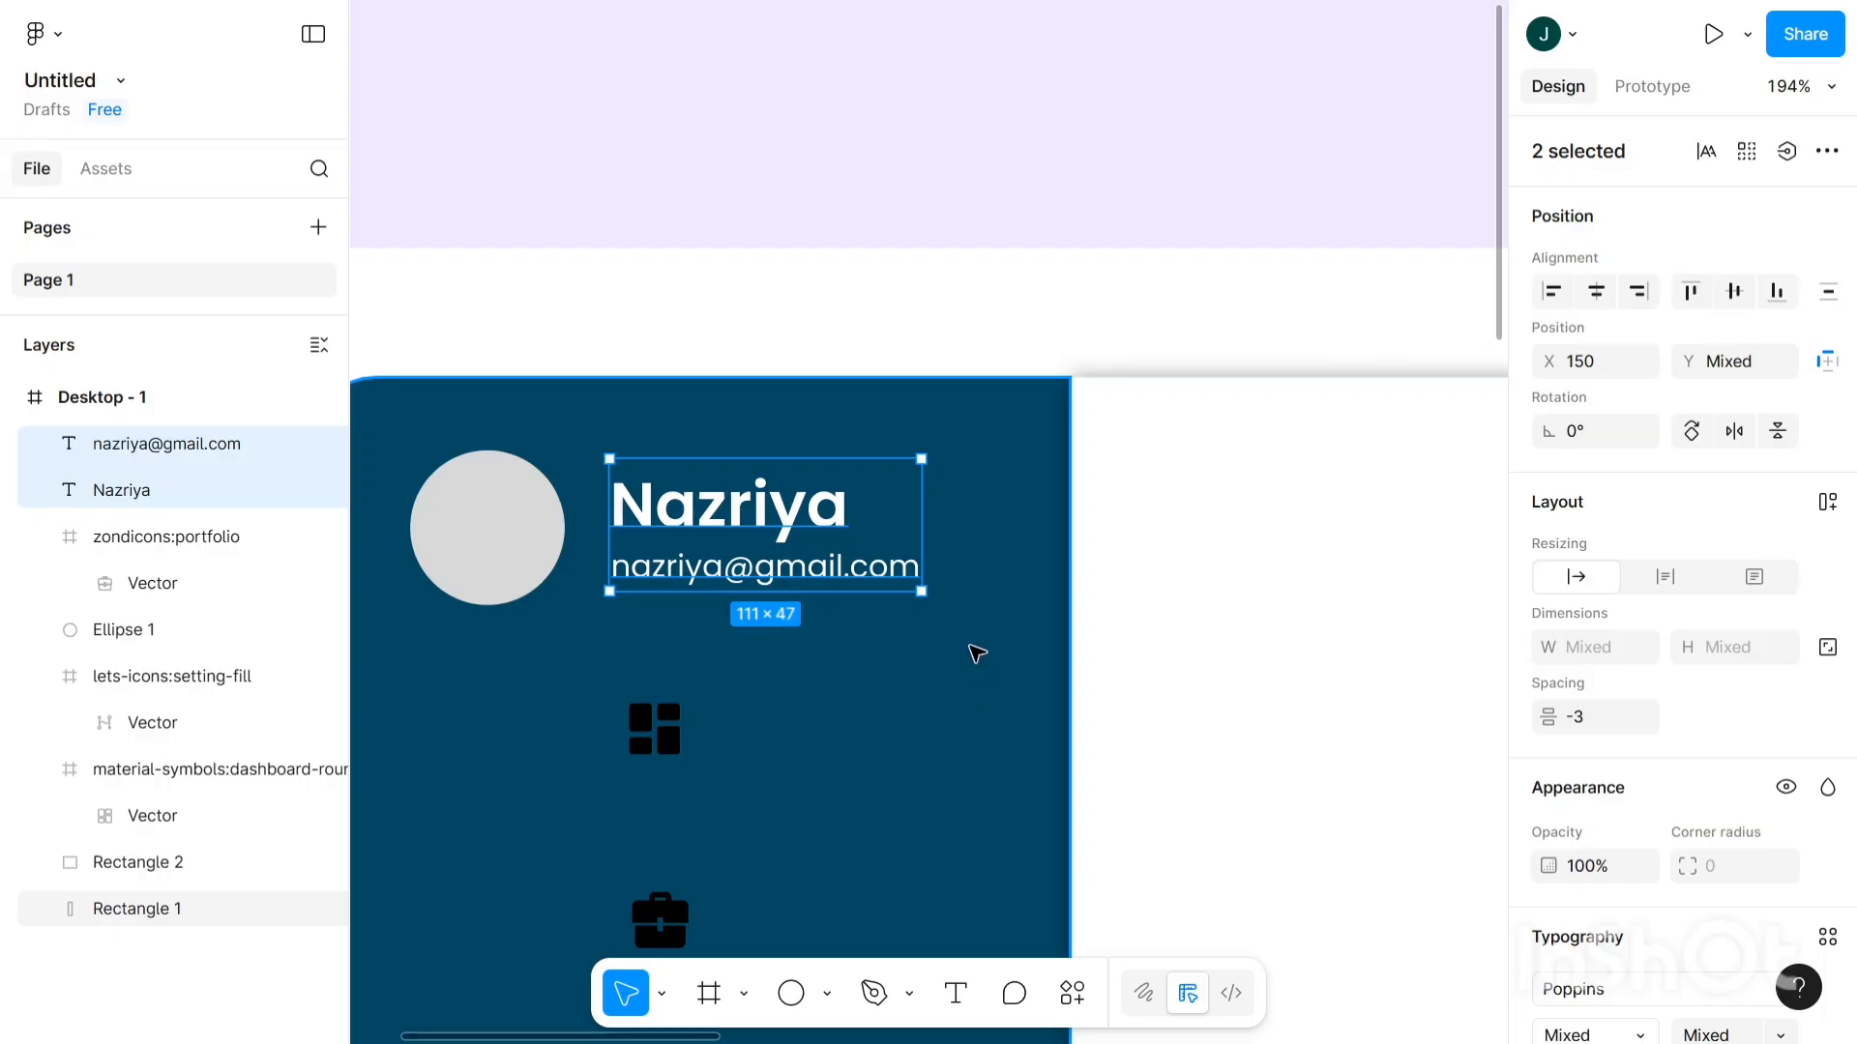
key(ctrl+g)
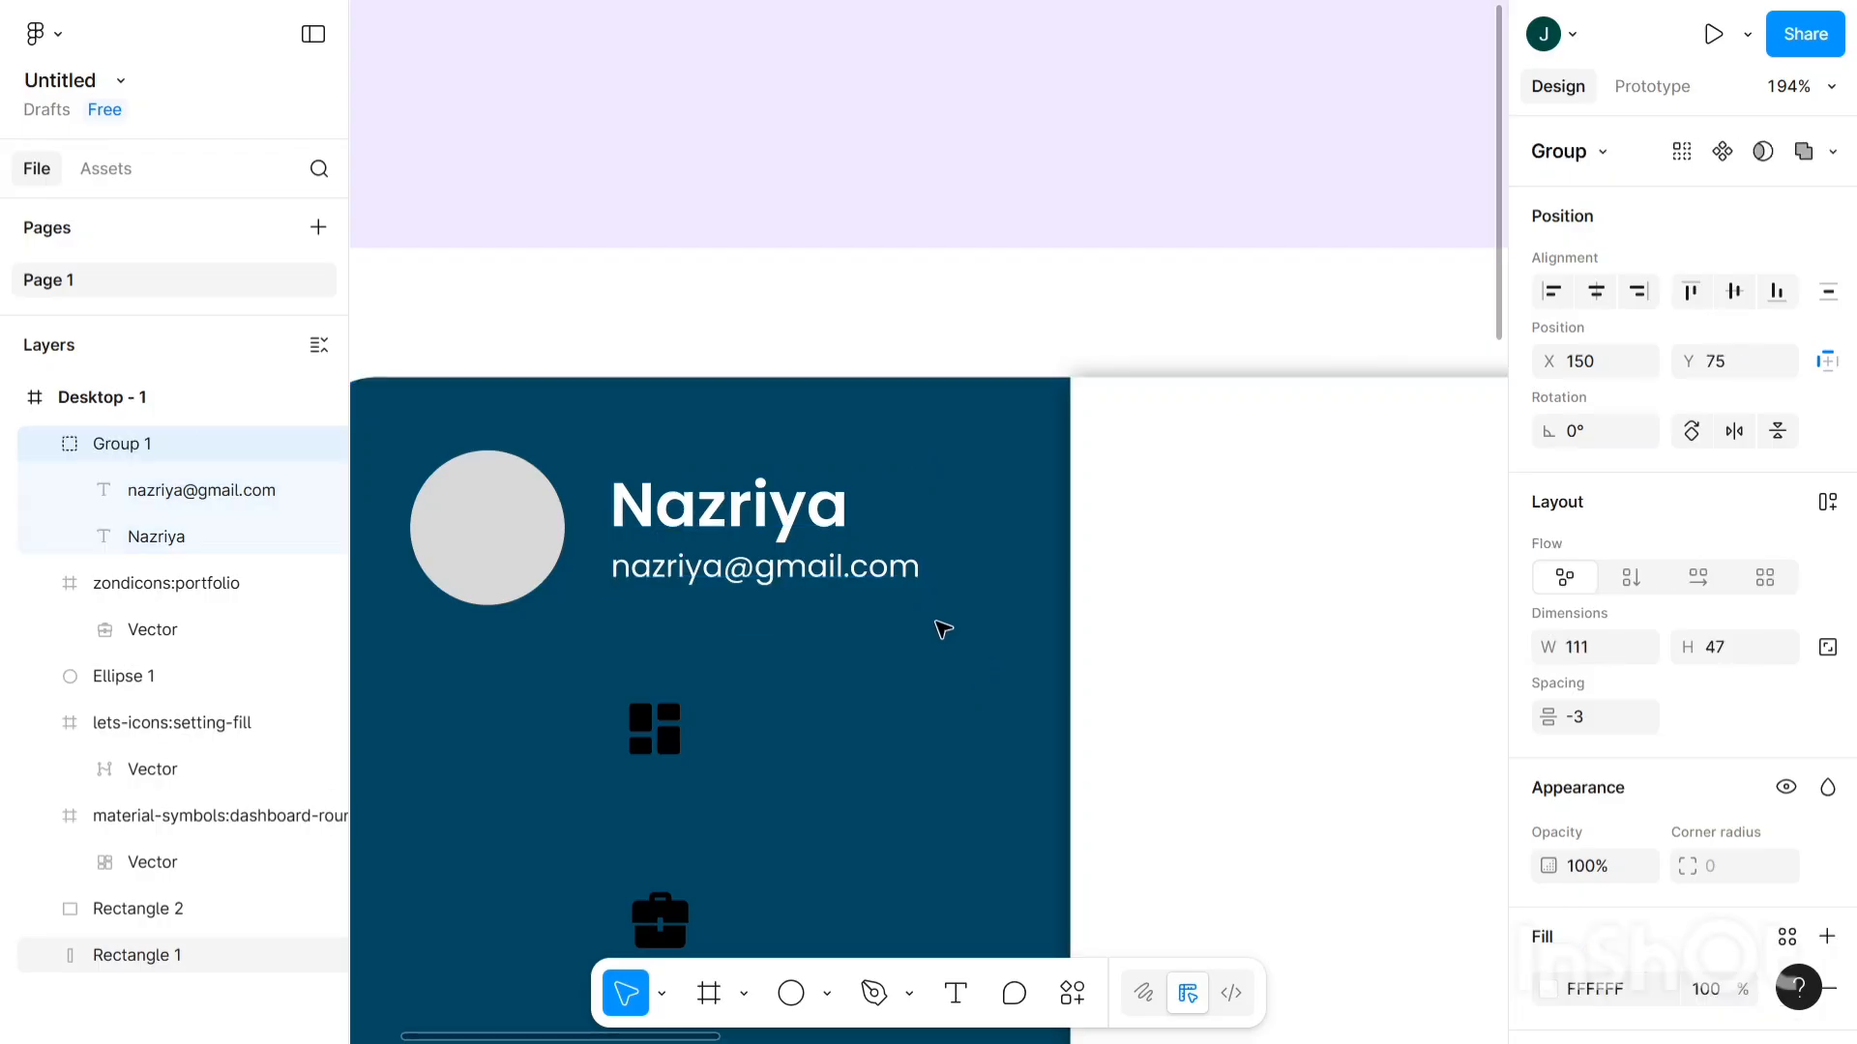
scroll(713, 375, down, 3)
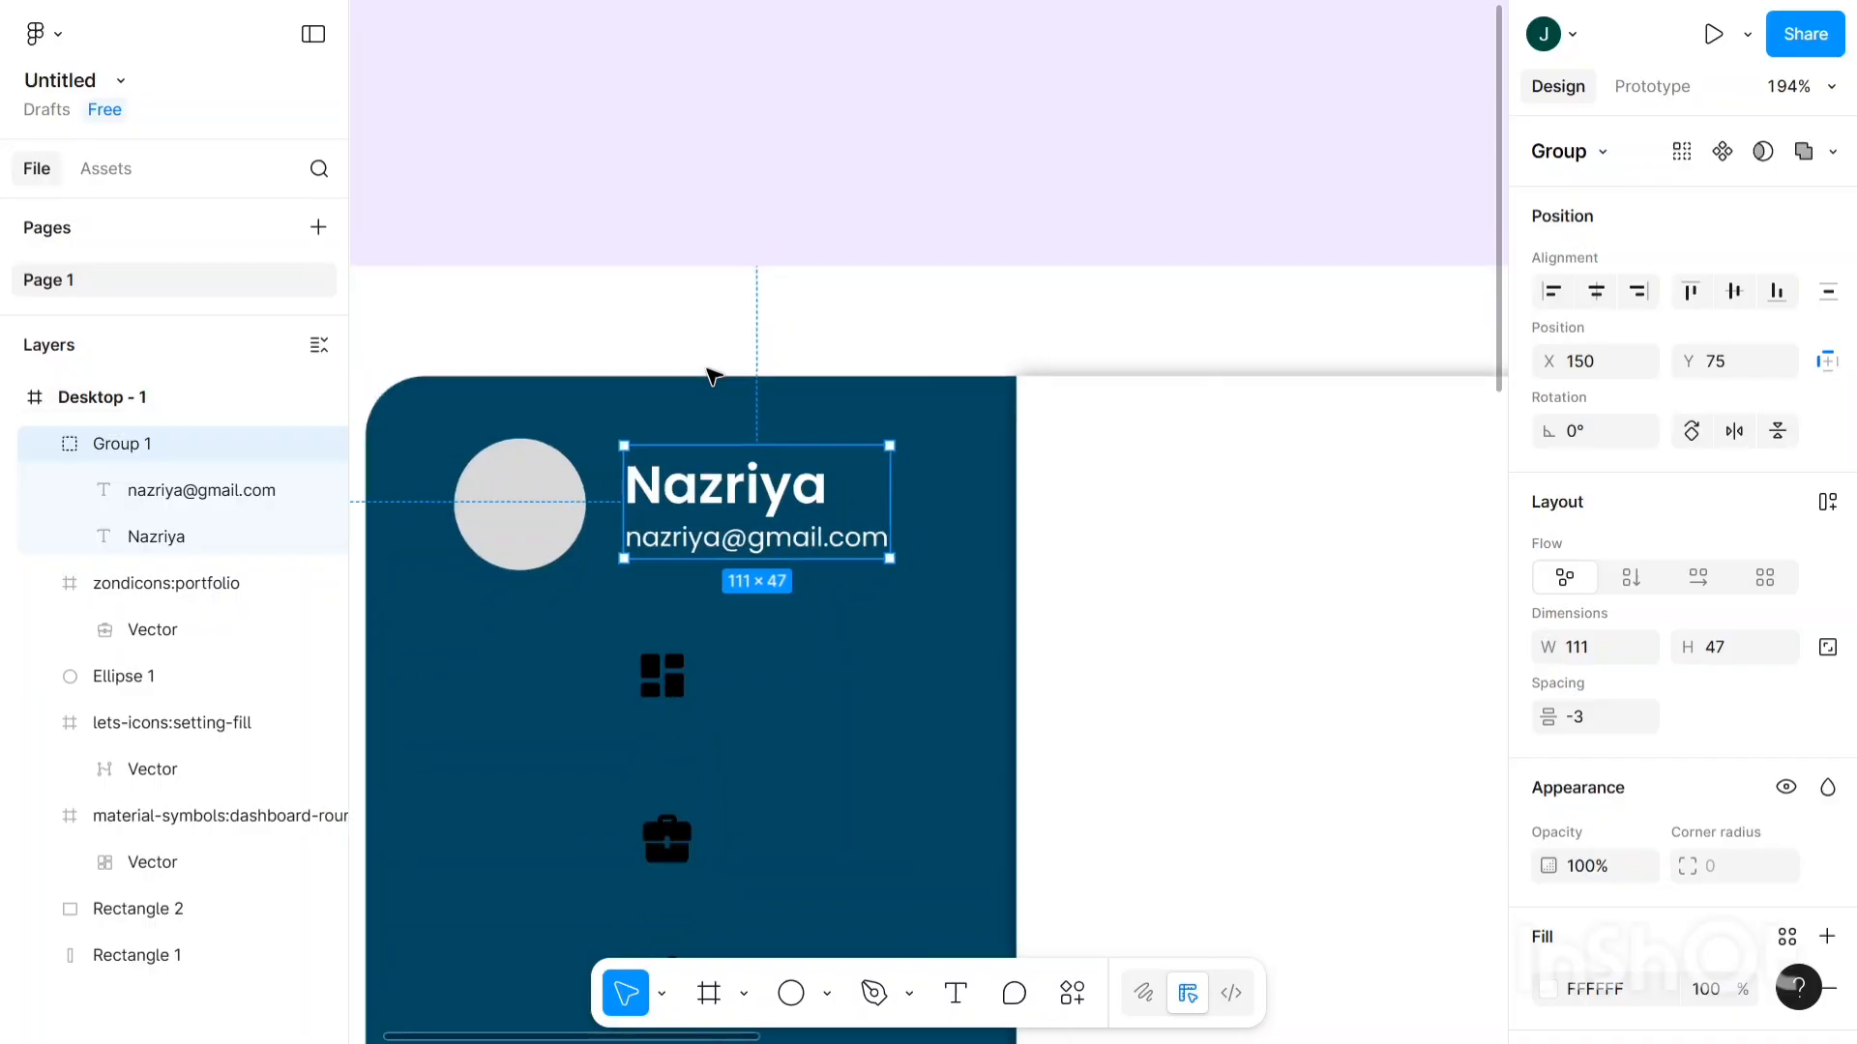
scroll(764, 242, down, 2)
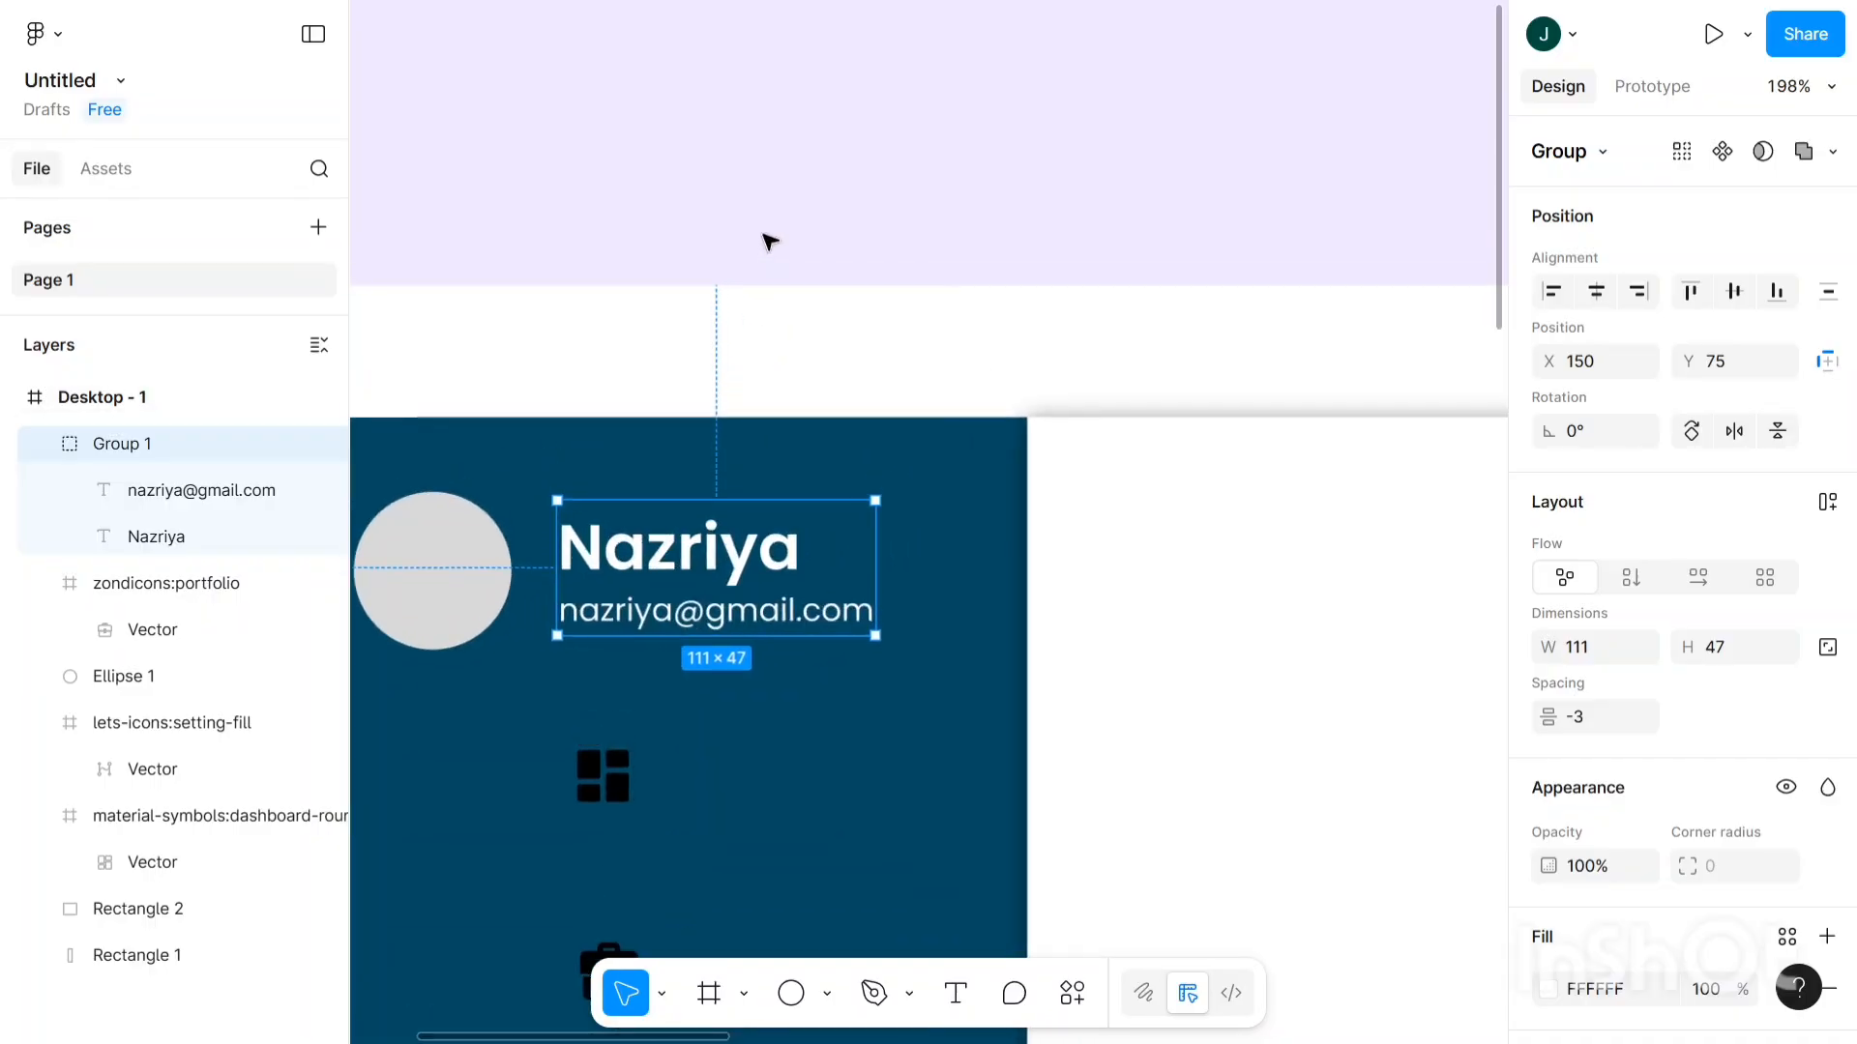
click(720, 368)
- With the grey avatar circle selected, search plugins for 'us' and open User Profile | Avatar
scroll(687, 445, left, 2)
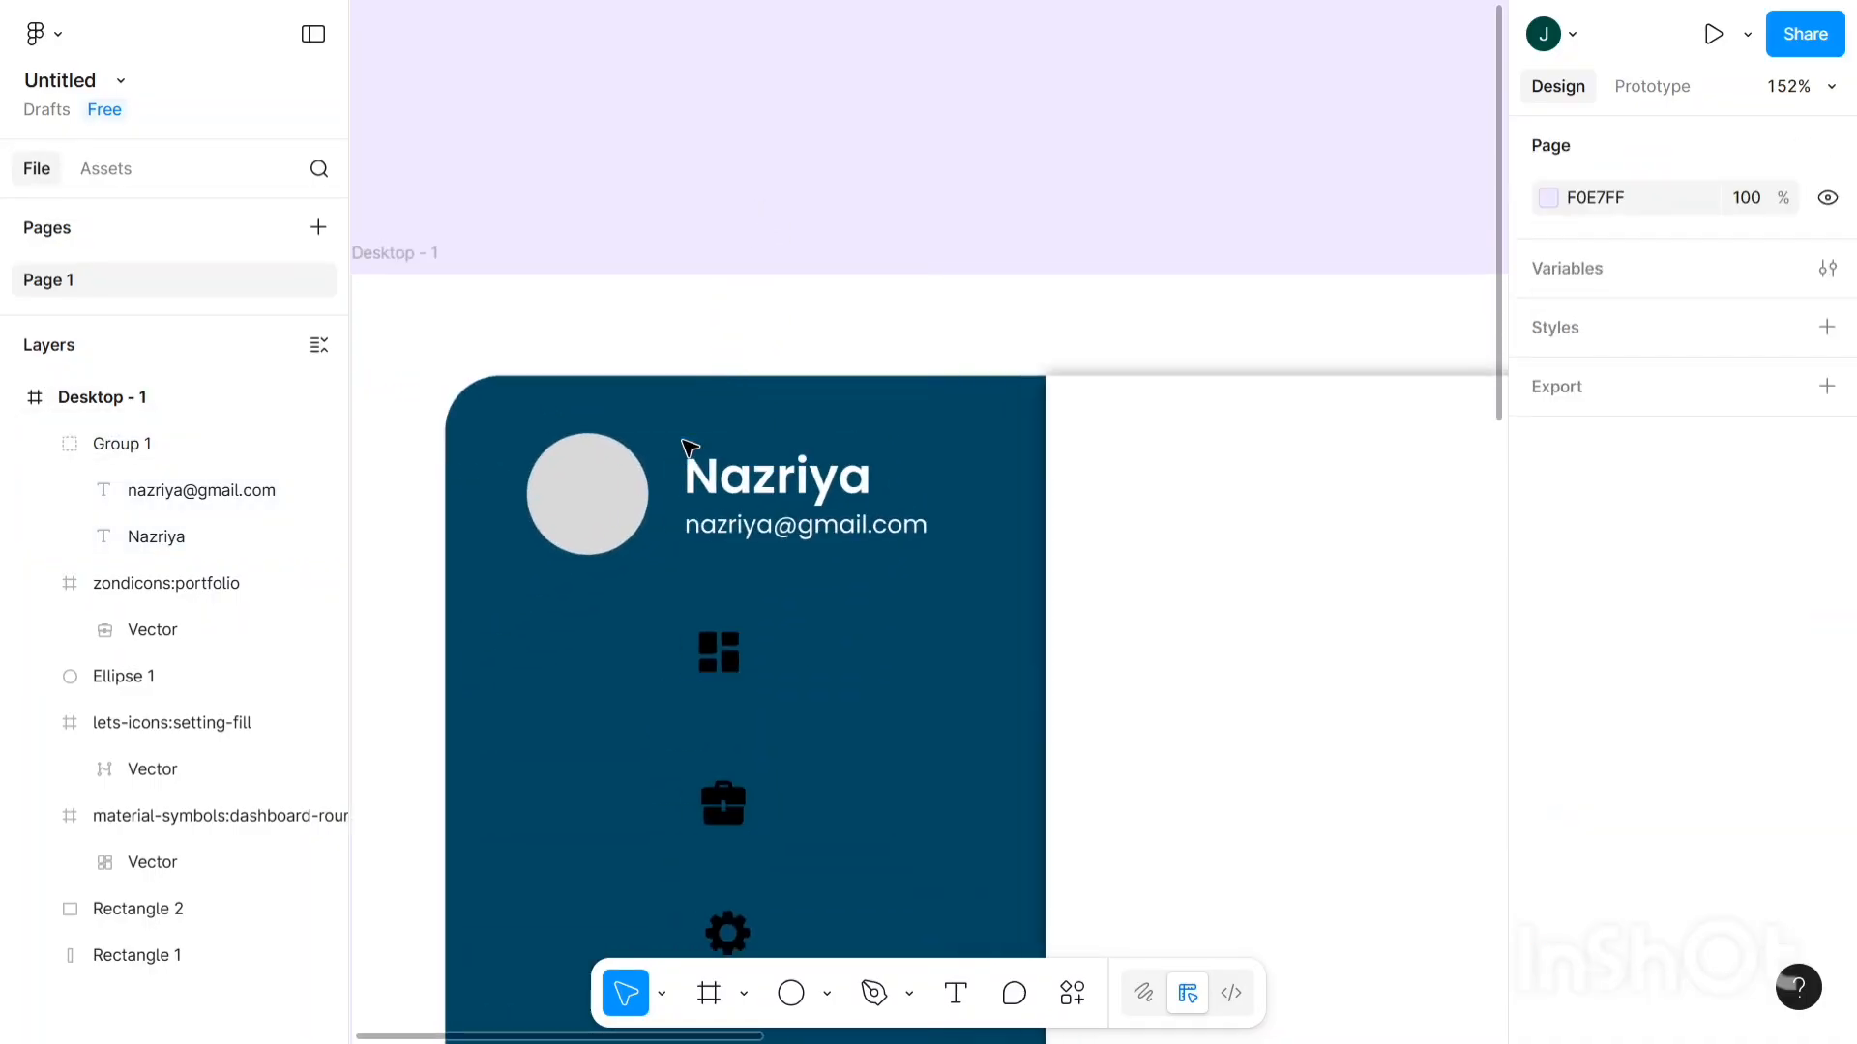
scroll(688, 448, down, 3)
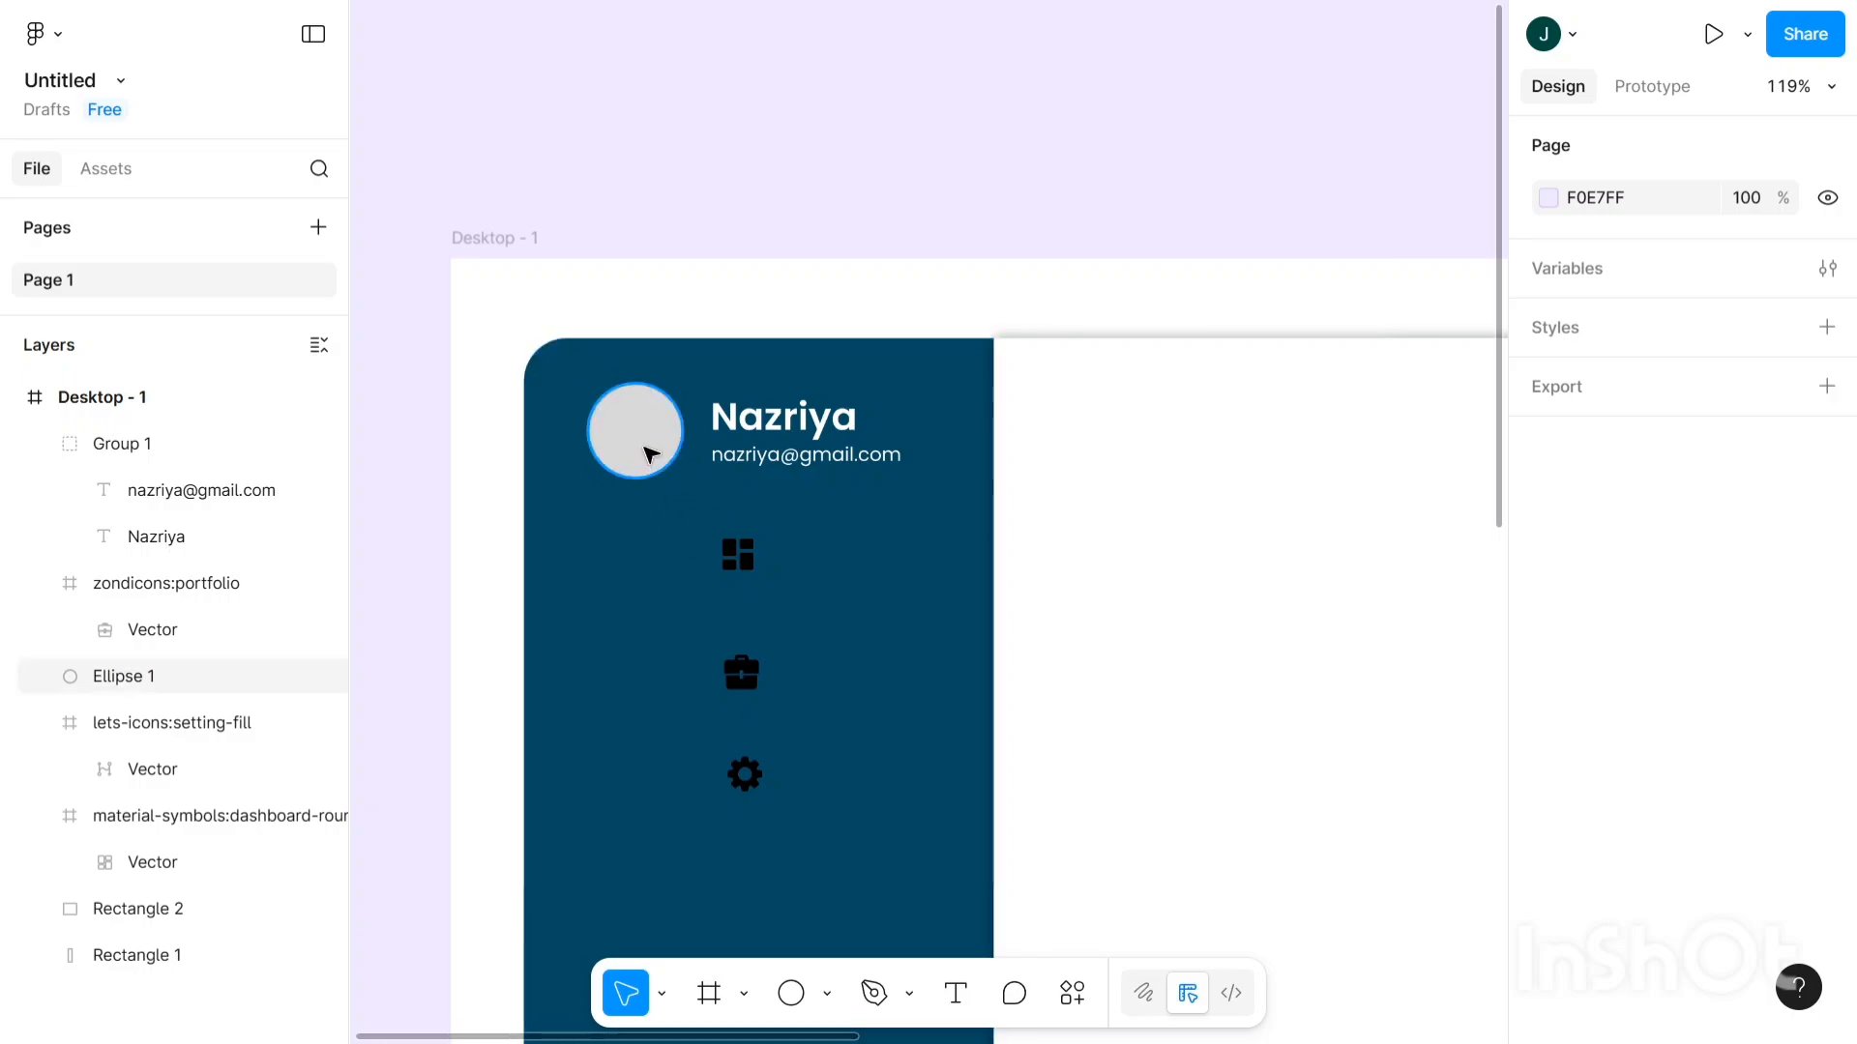
click(650, 454)
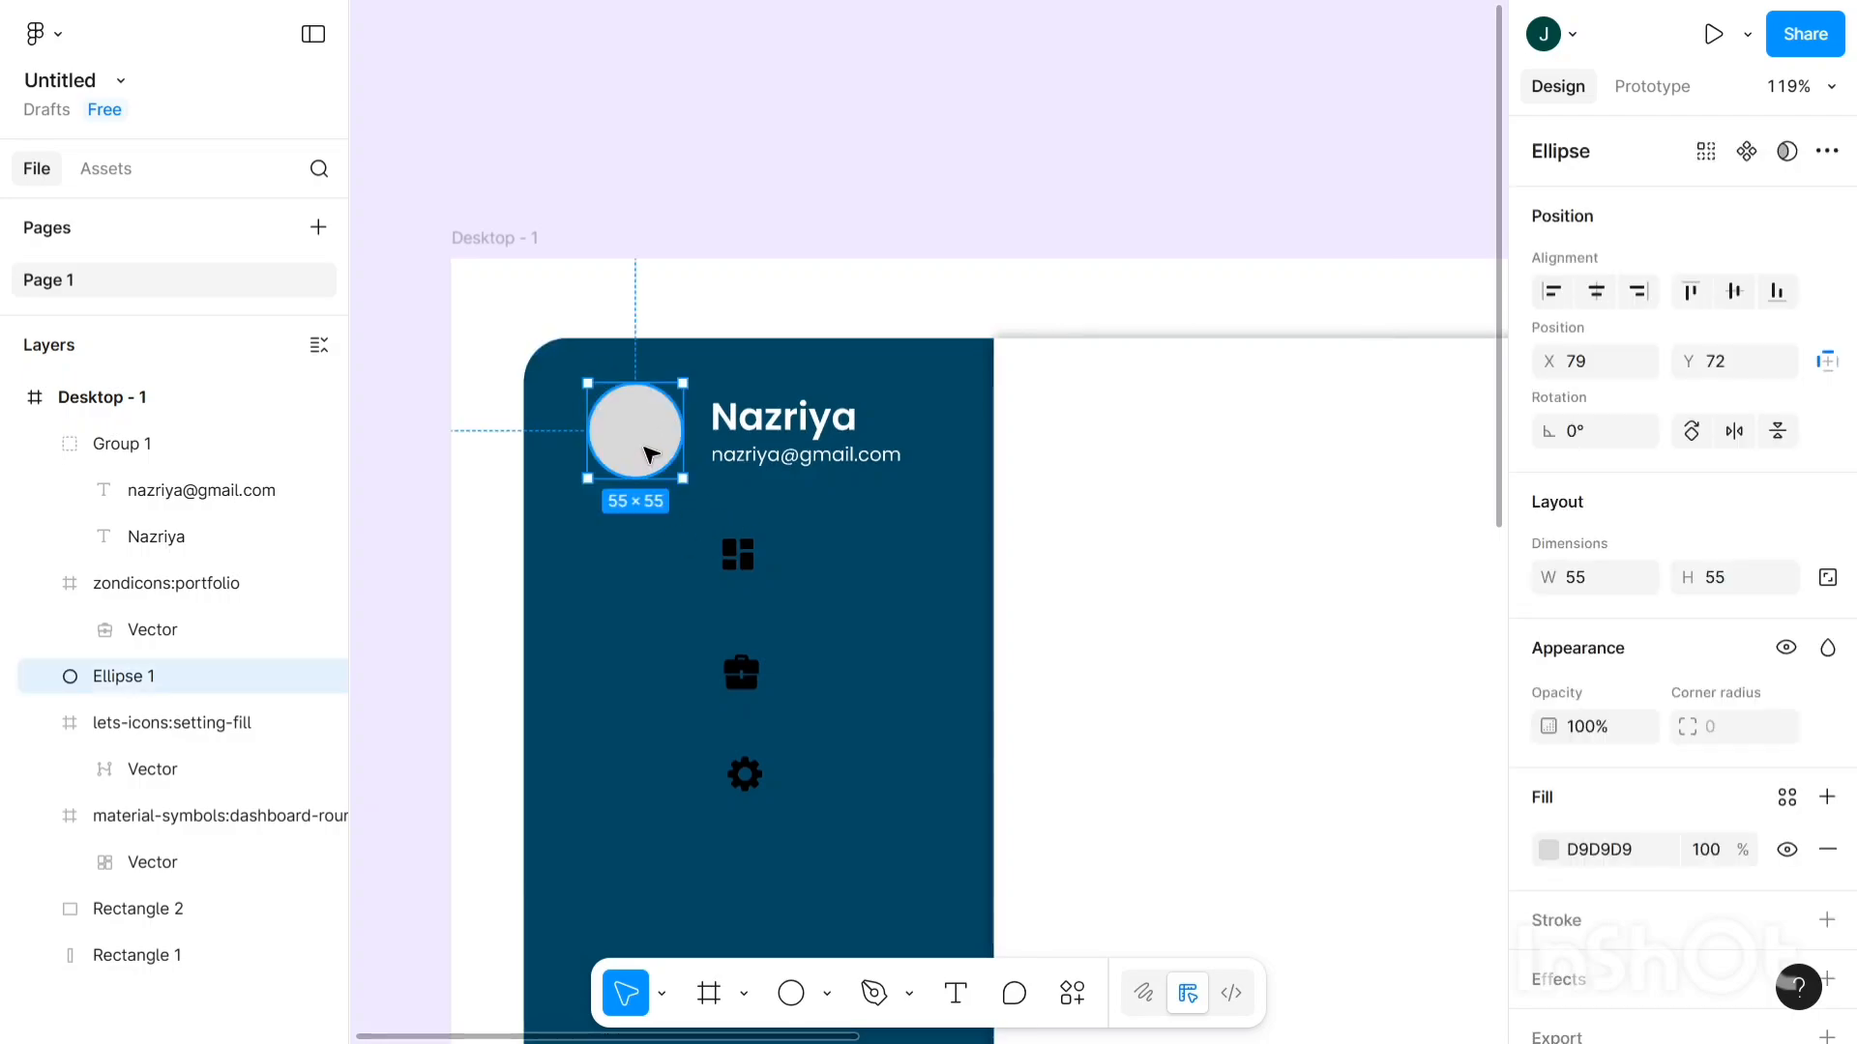
click(1072, 994)
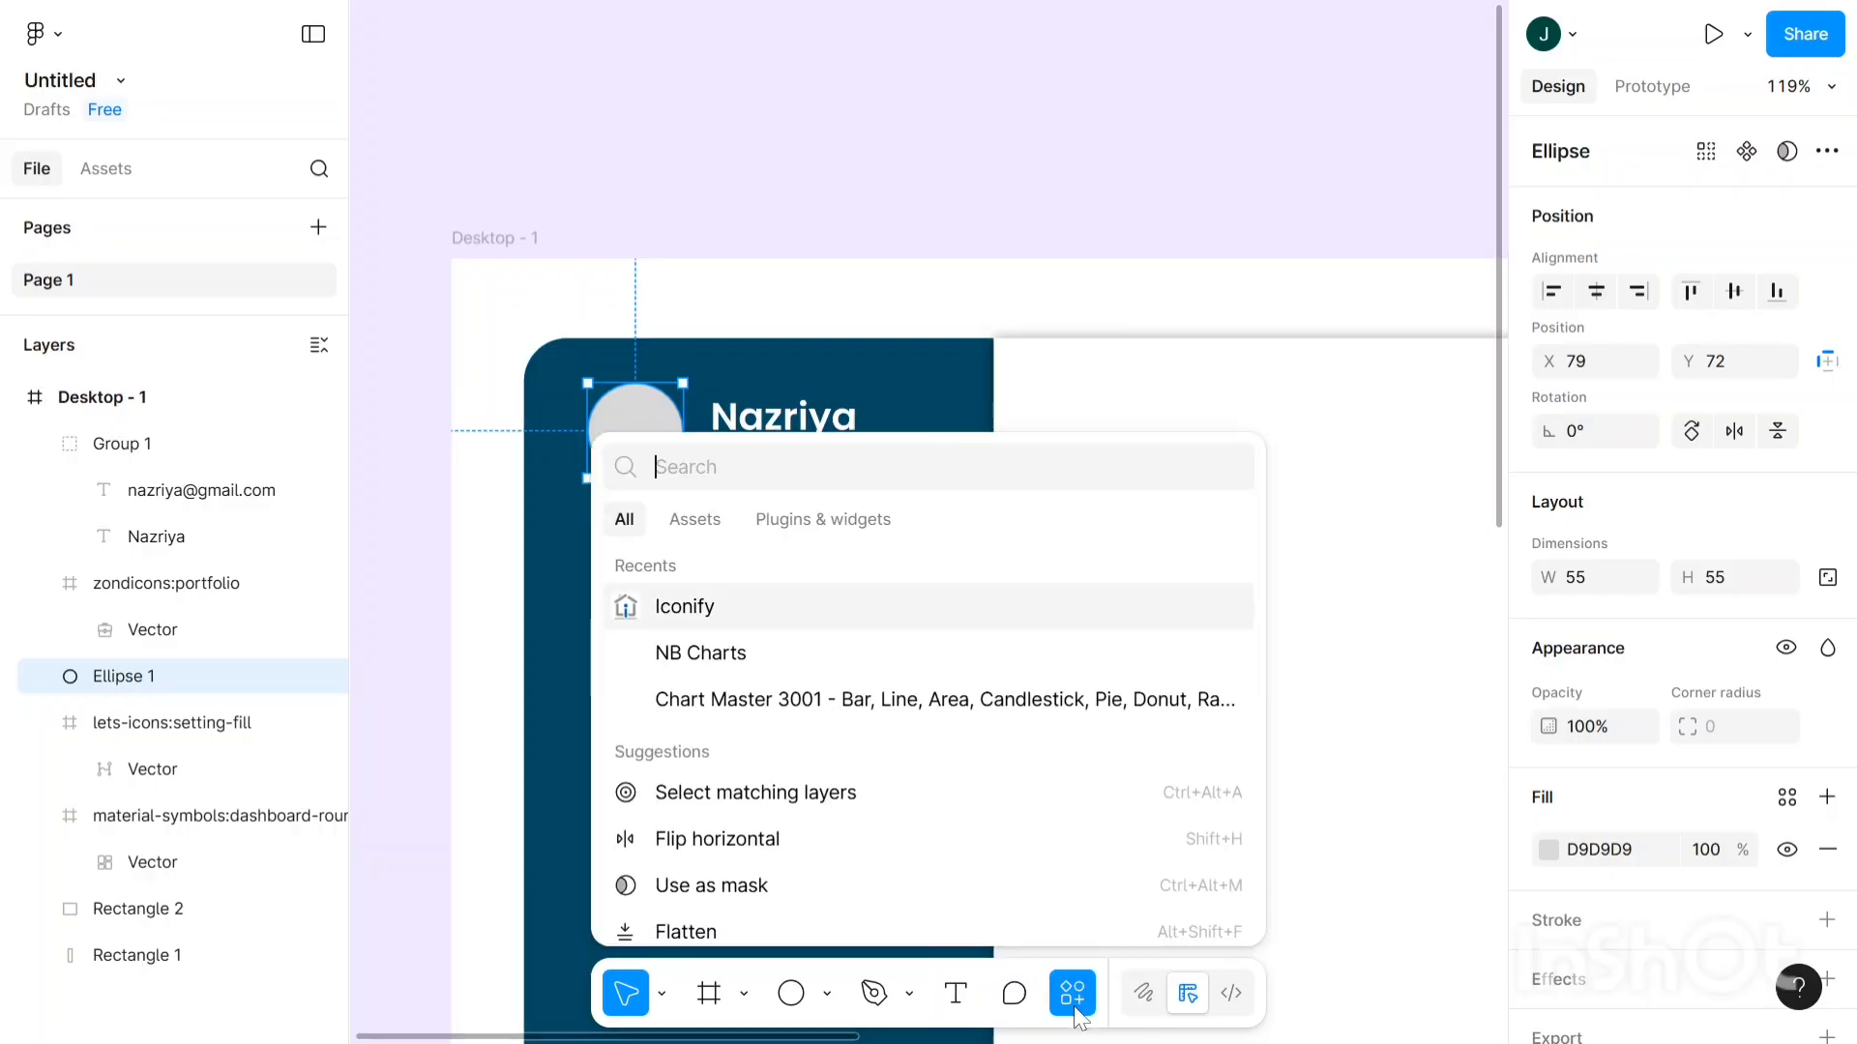
click(820, 520)
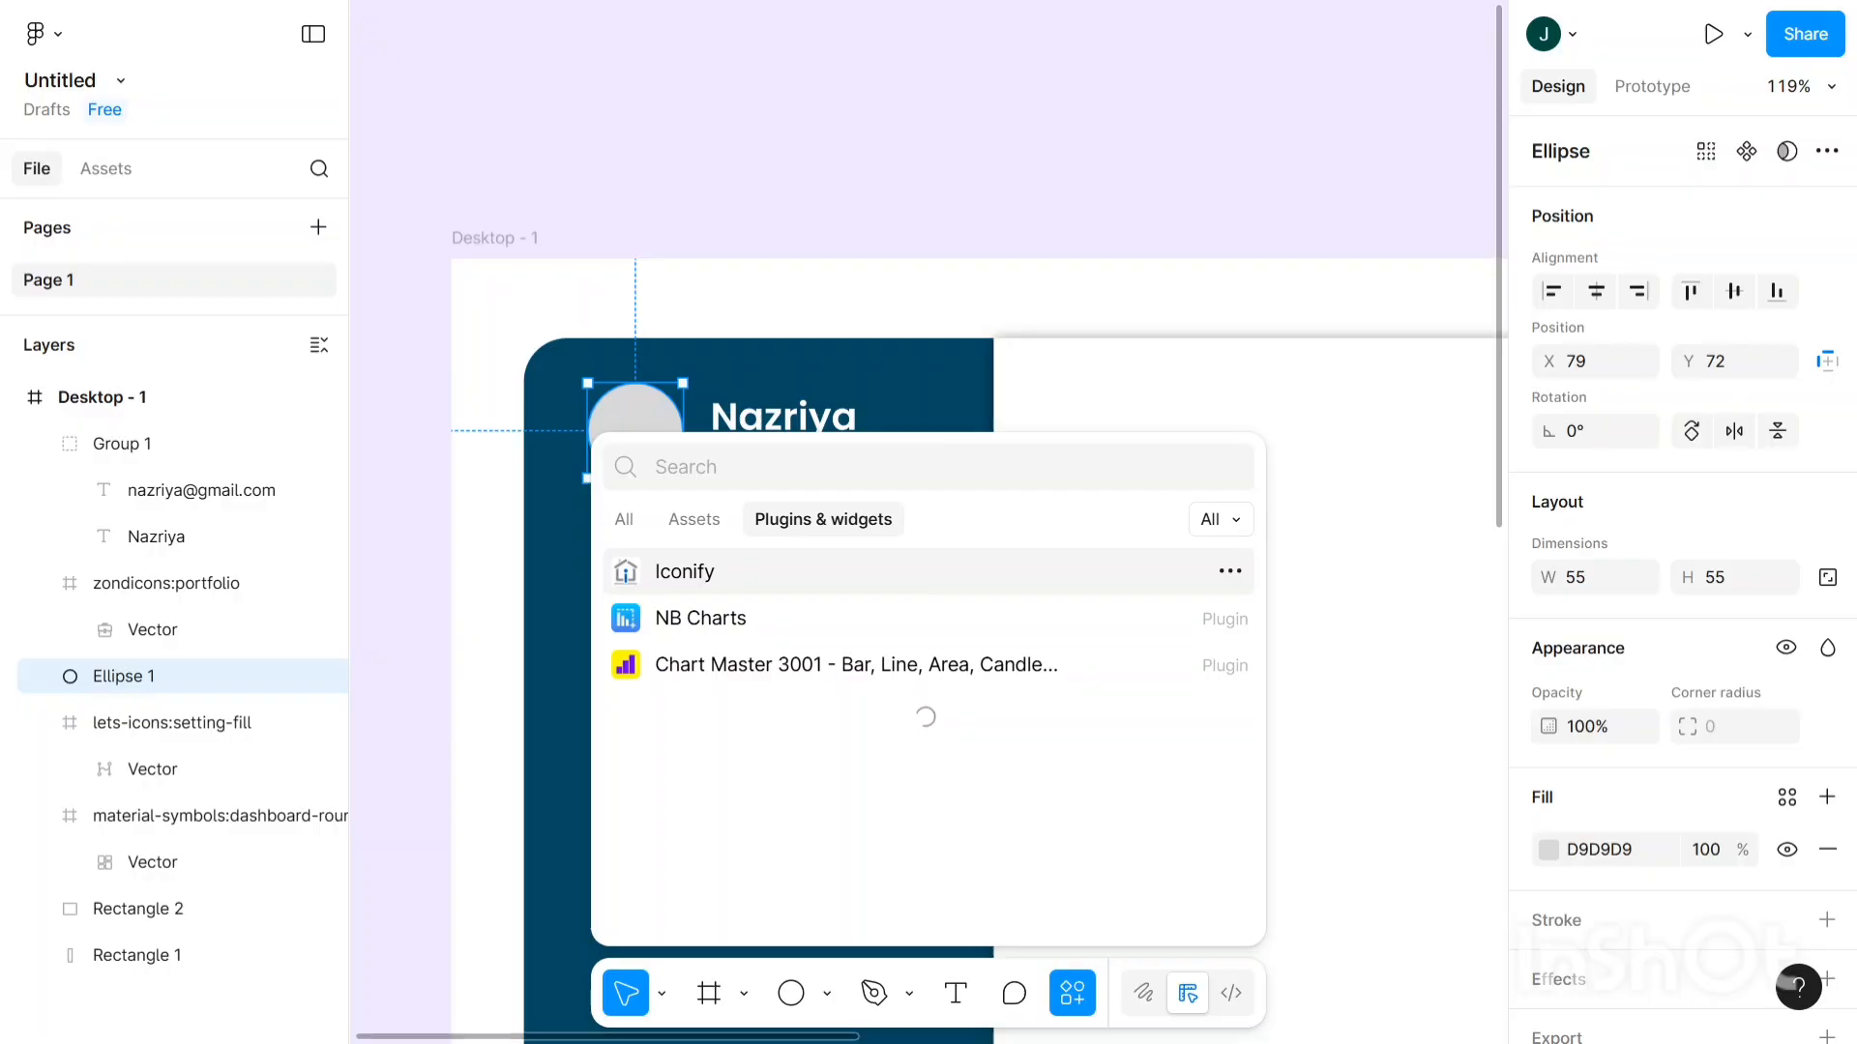
text(user)
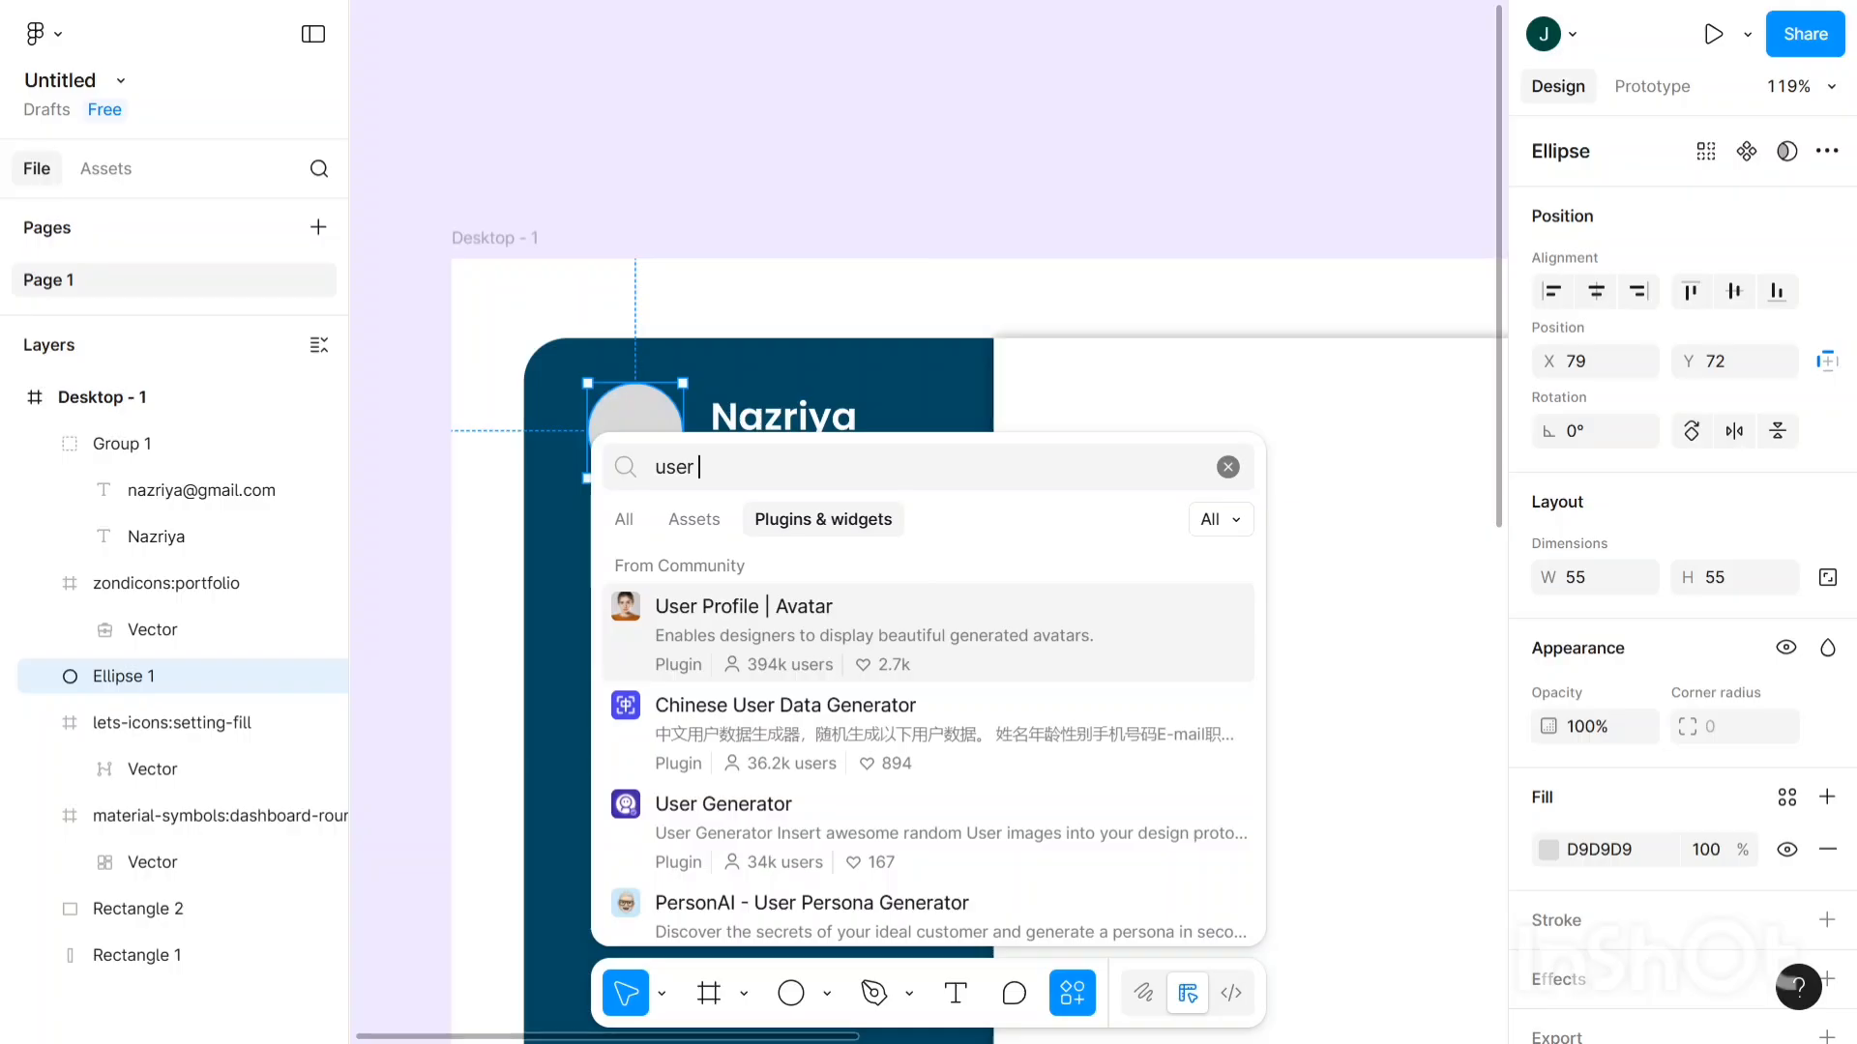
click(804, 624)
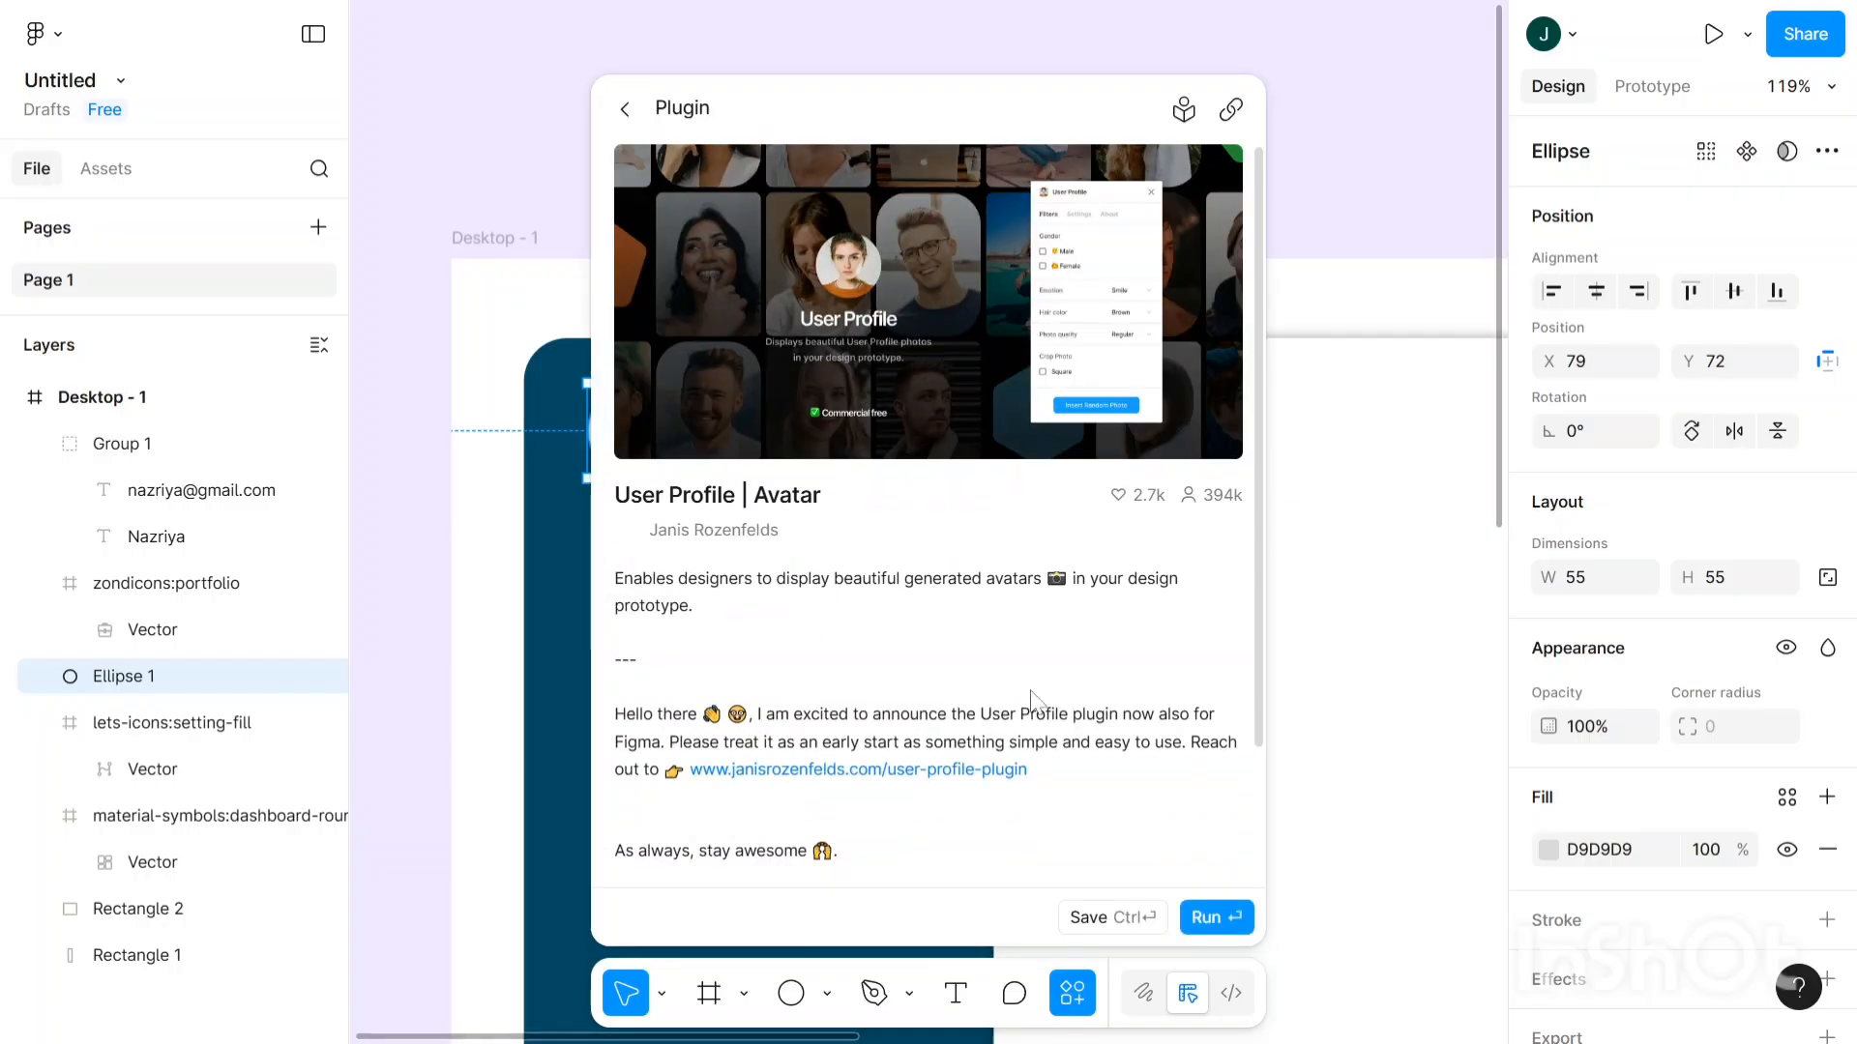
- Run the User Profile | Avatar plugin, limit gender to Female, and insert a random photo
click(1220, 917)
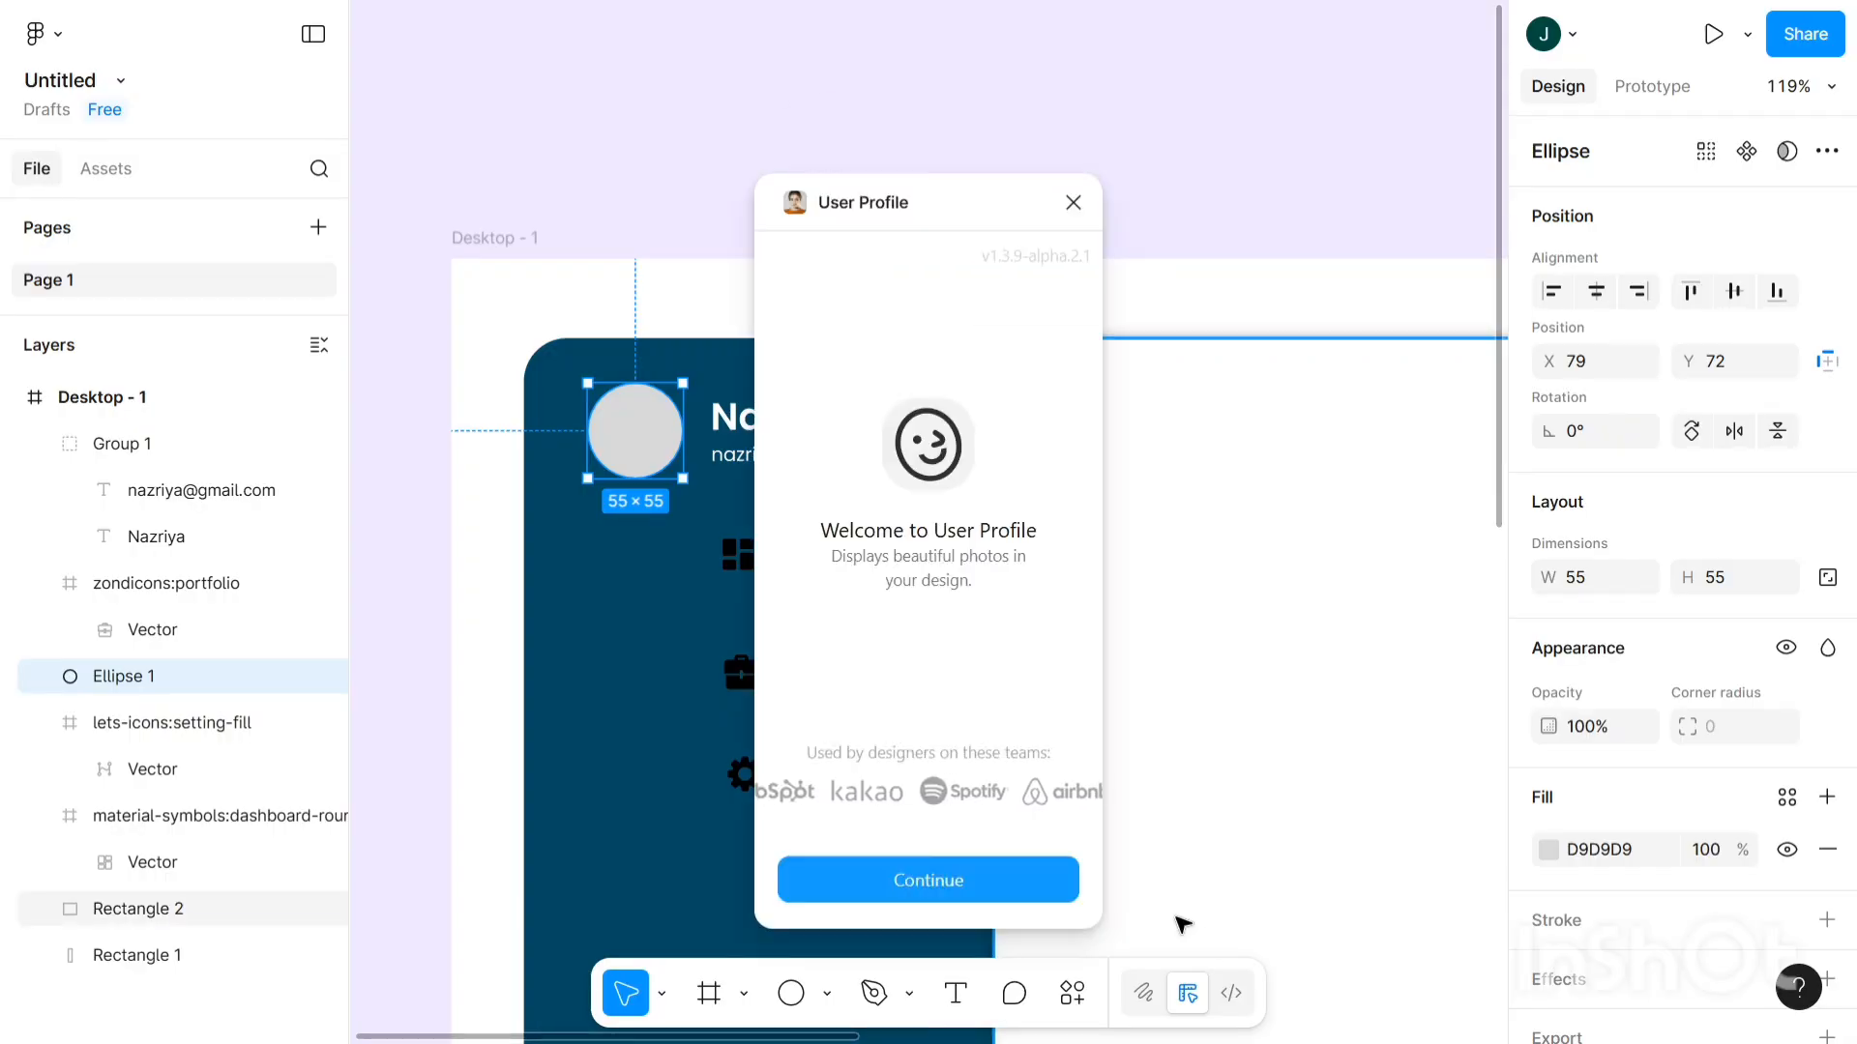
click(1016, 907)
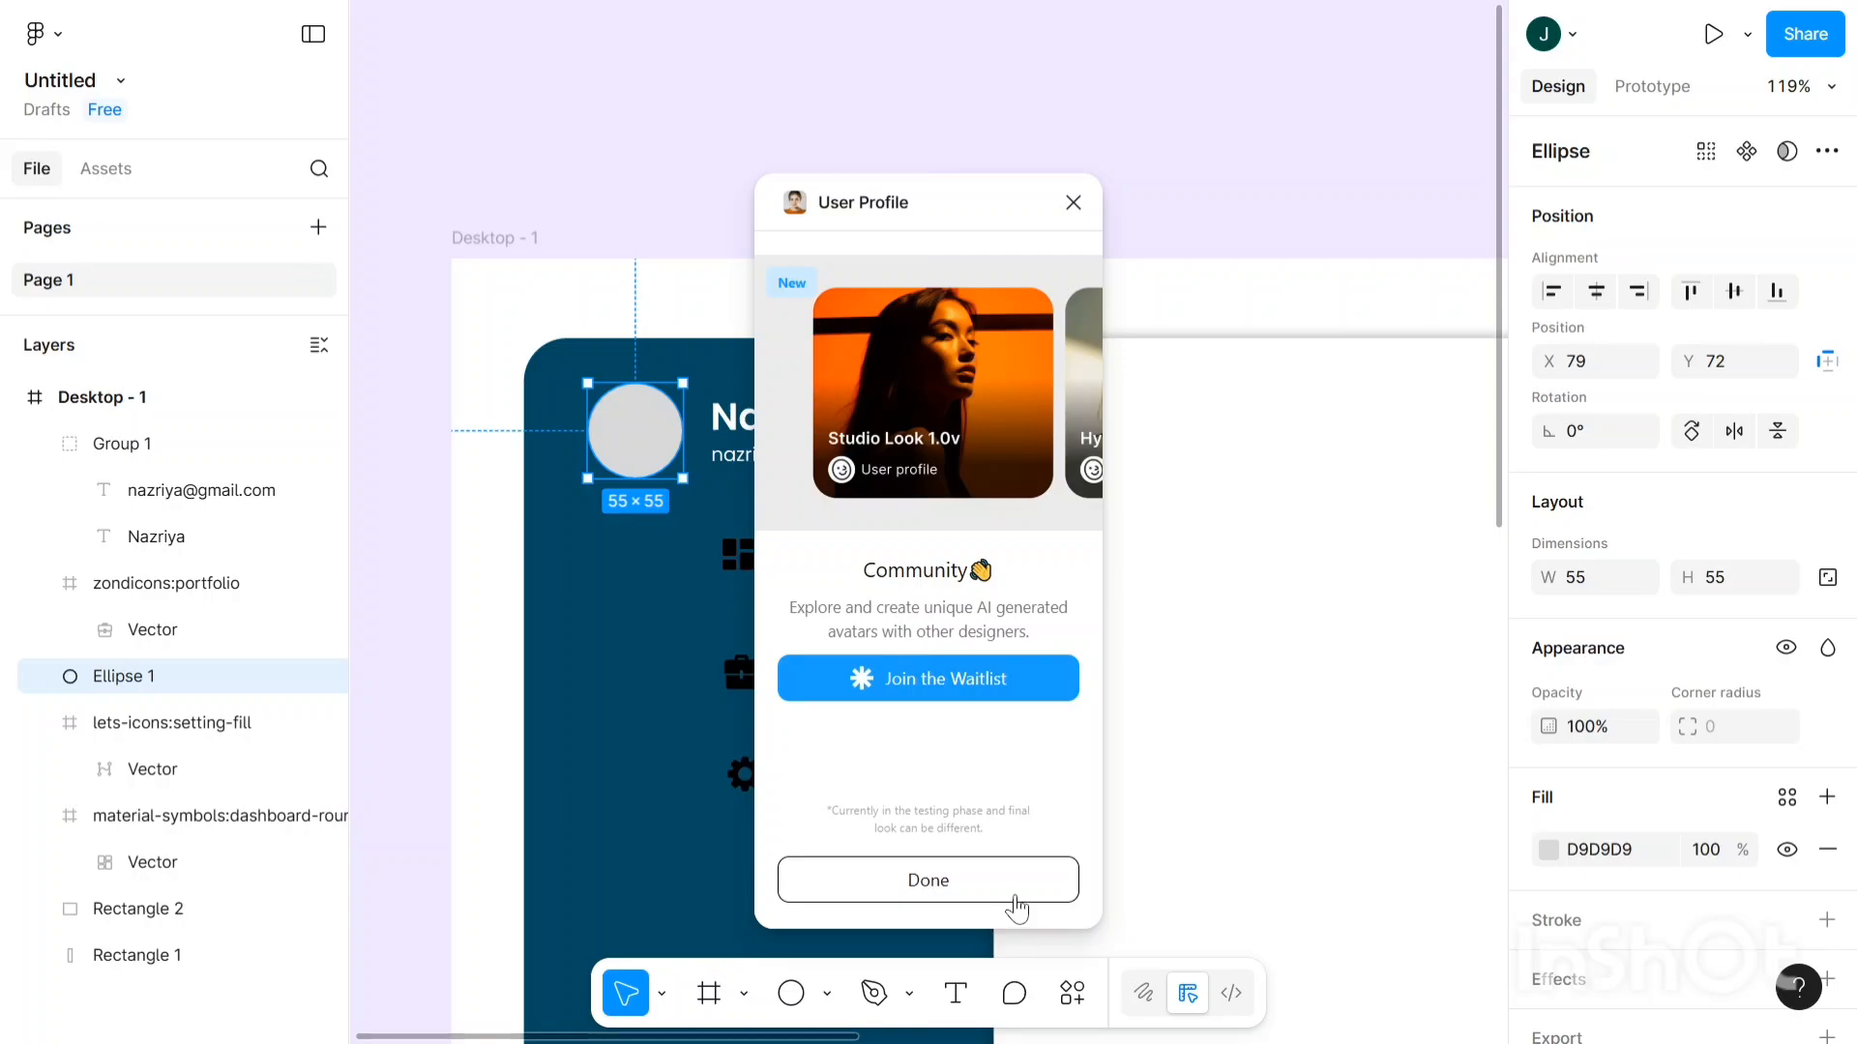
click(995, 882)
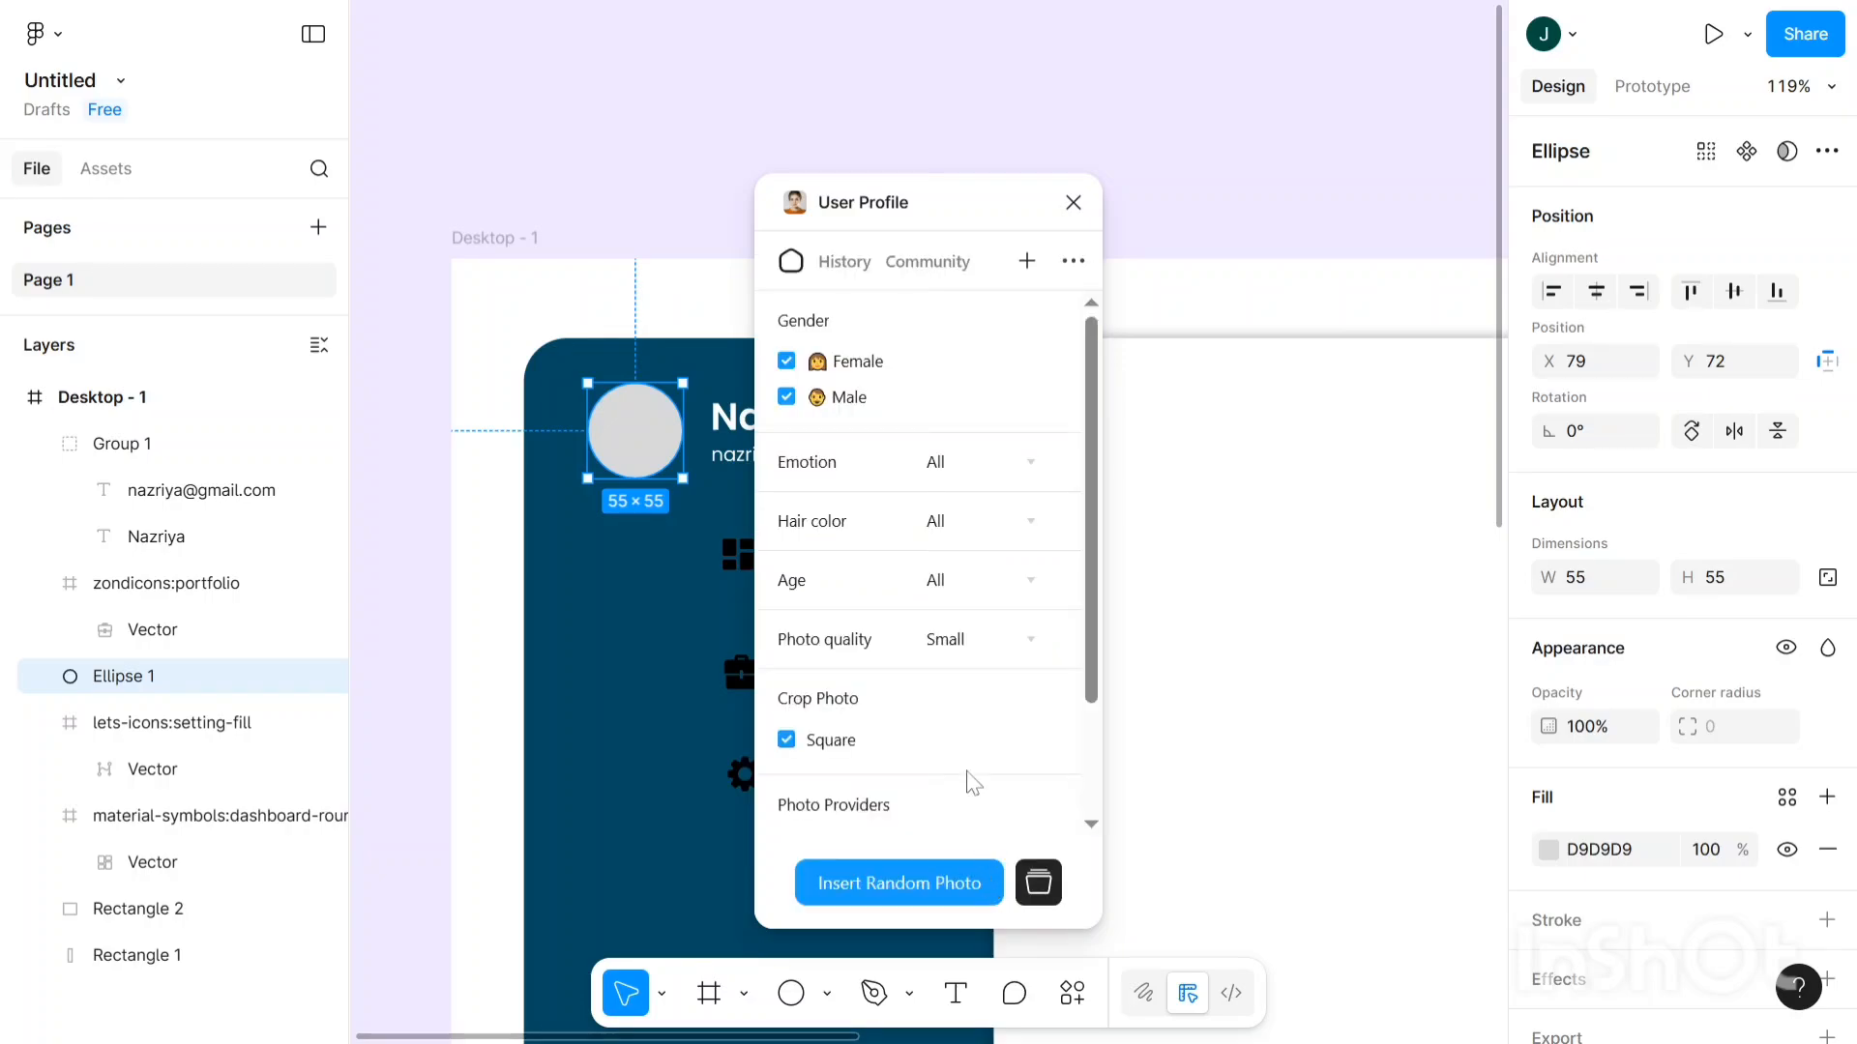
click(786, 397)
click(965, 890)
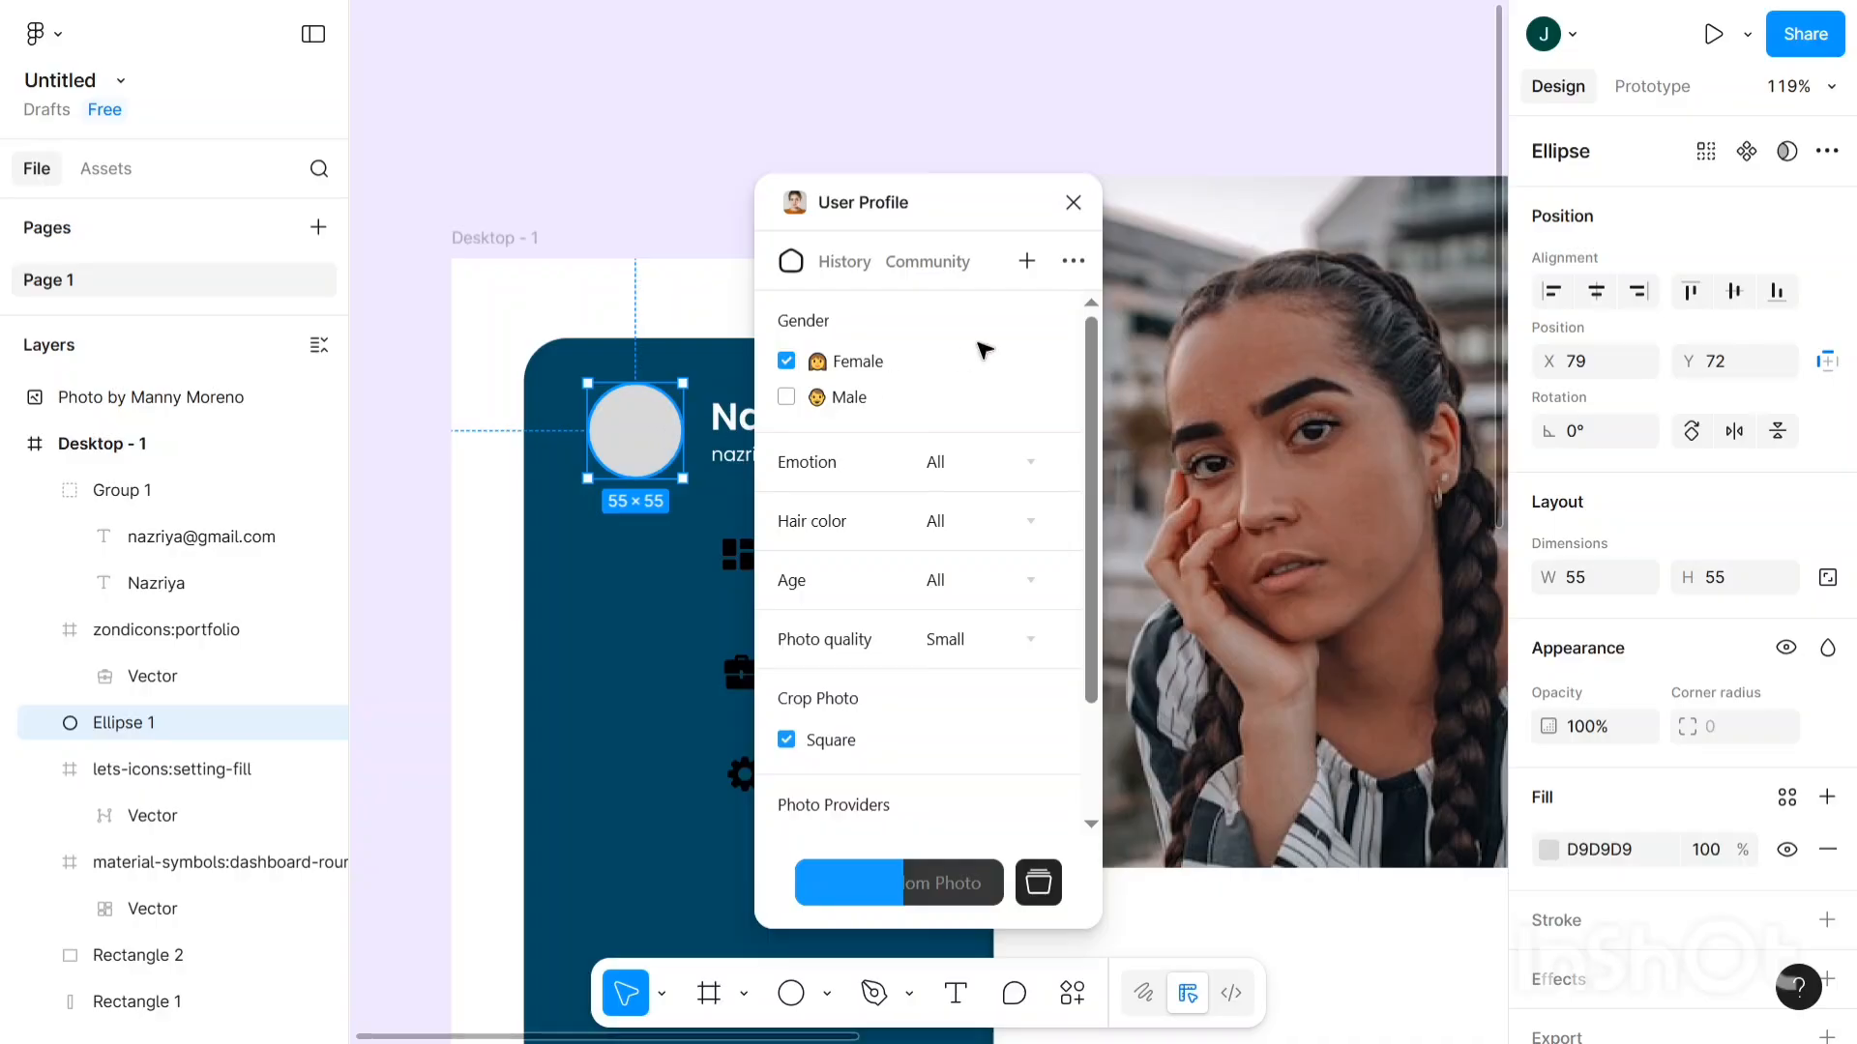
- Fill the grey avatar circle Ellipse 1 with a random woman's portrait photo
scroll(649, 402, right, 2)
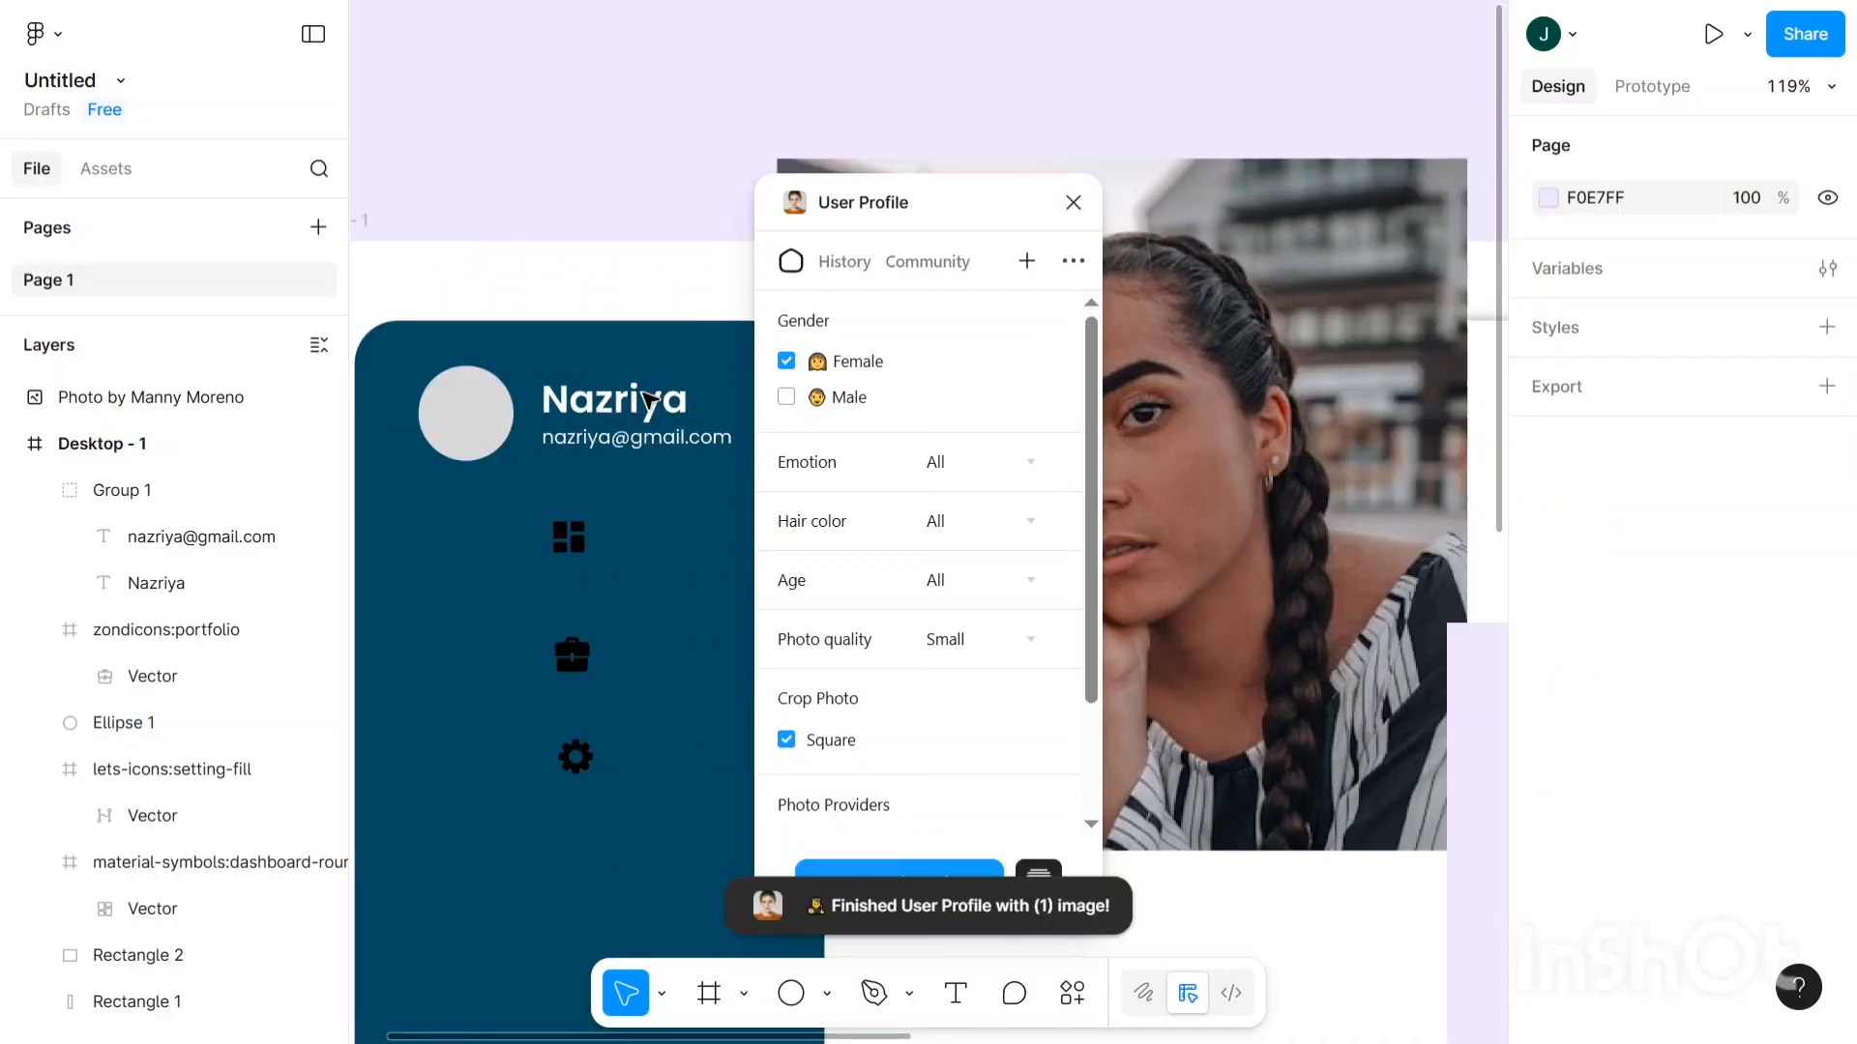
scroll(649, 403, down, 2)
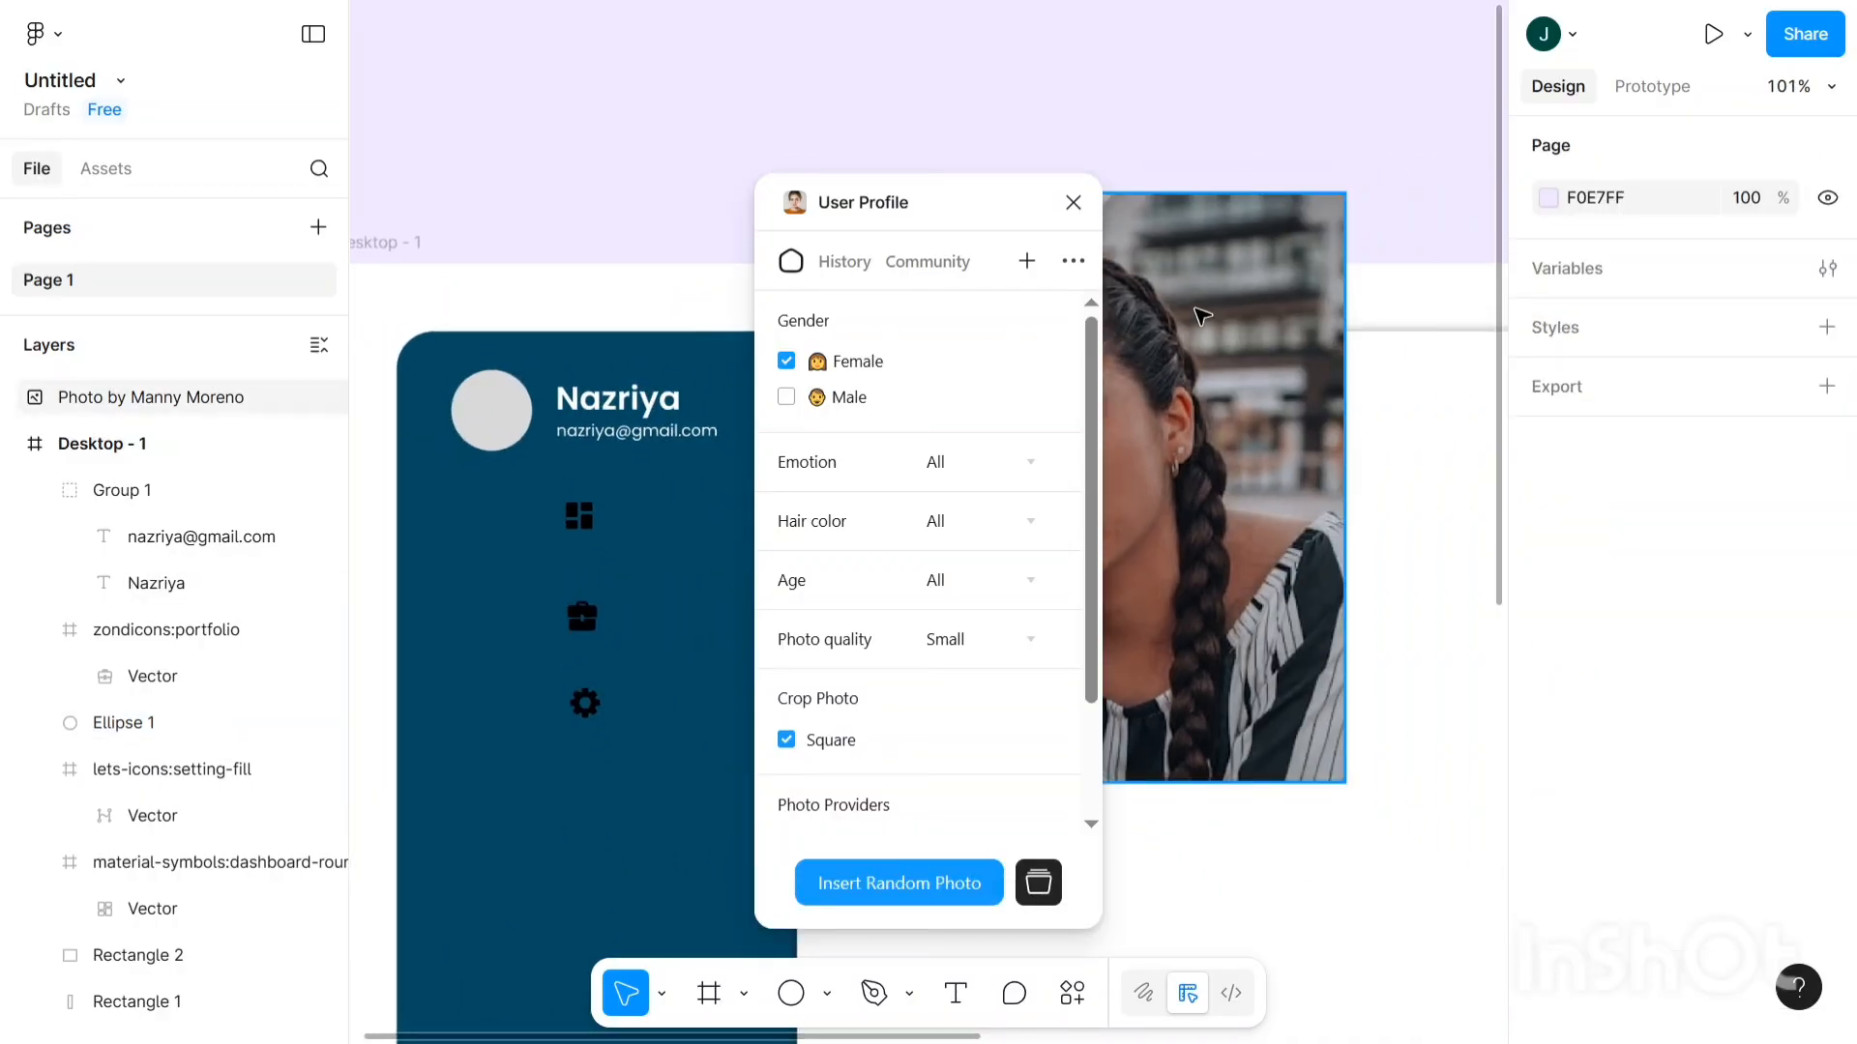
drag(1202, 316, 1263, 37)
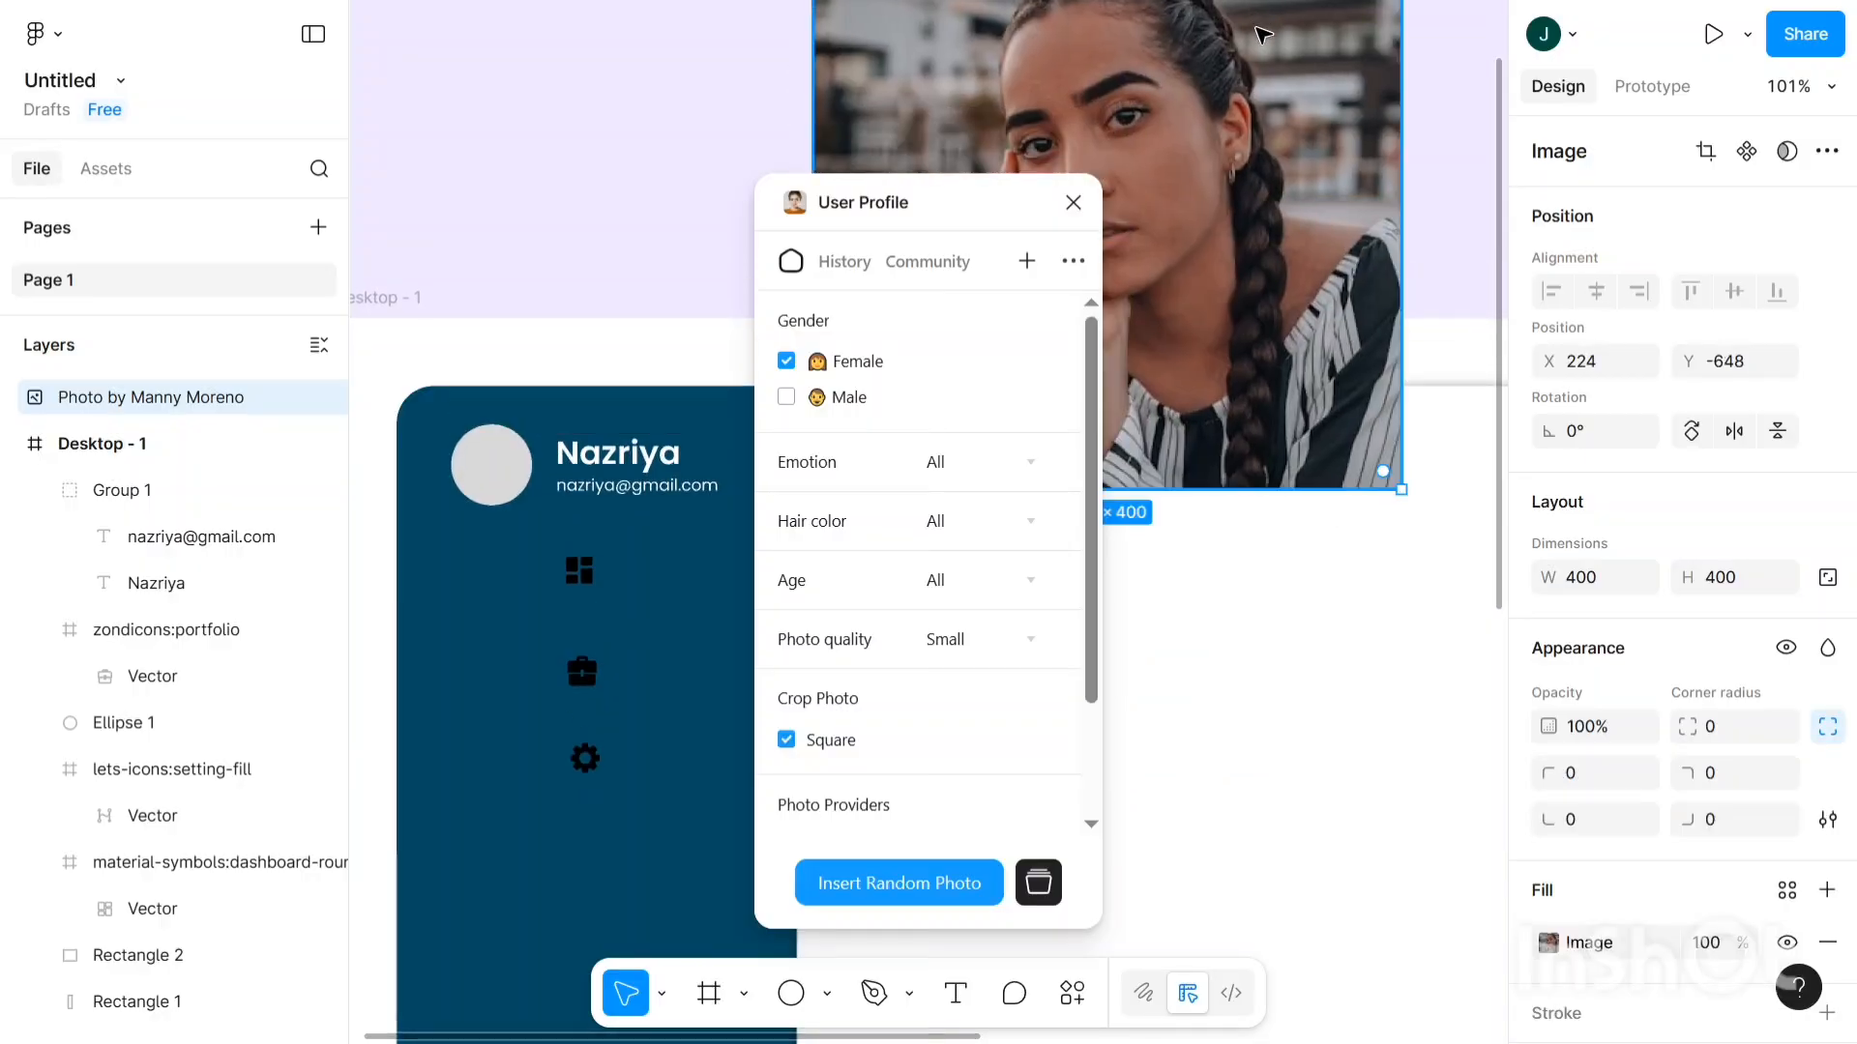
scroll(1263, 40, down, 3)
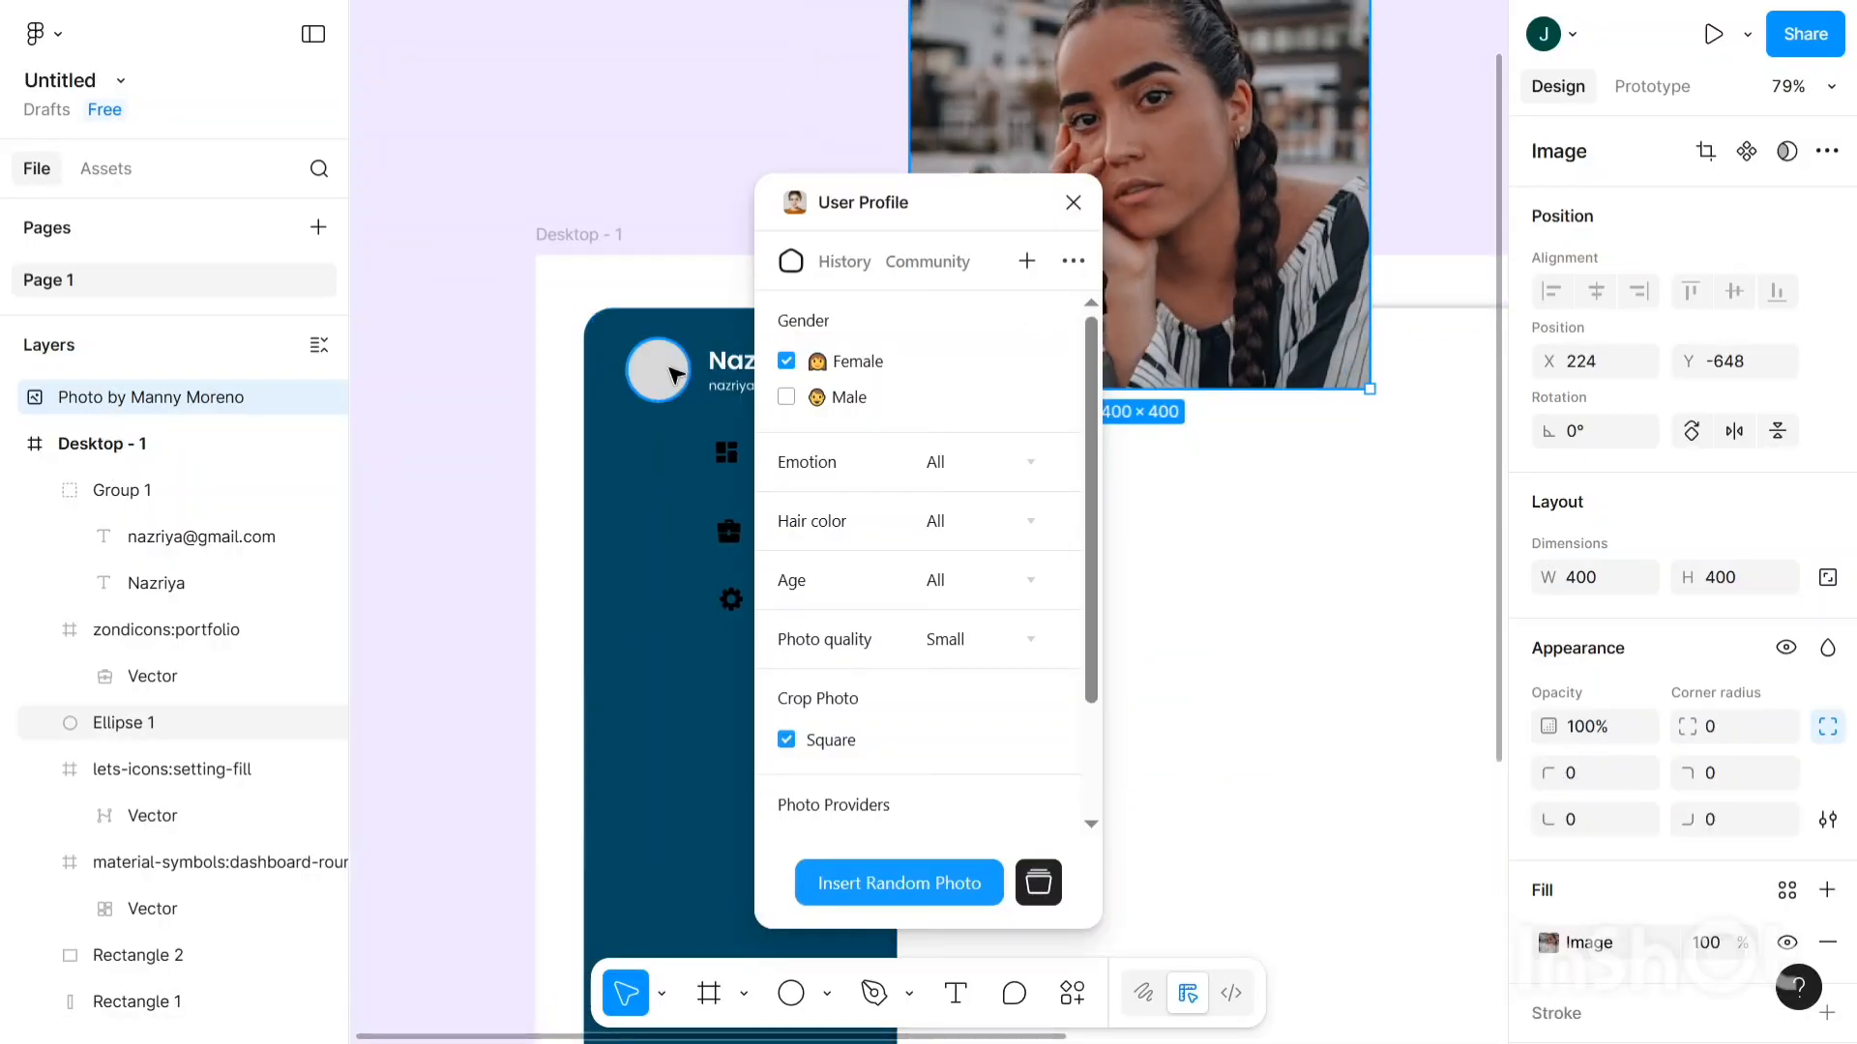
click(683, 381)
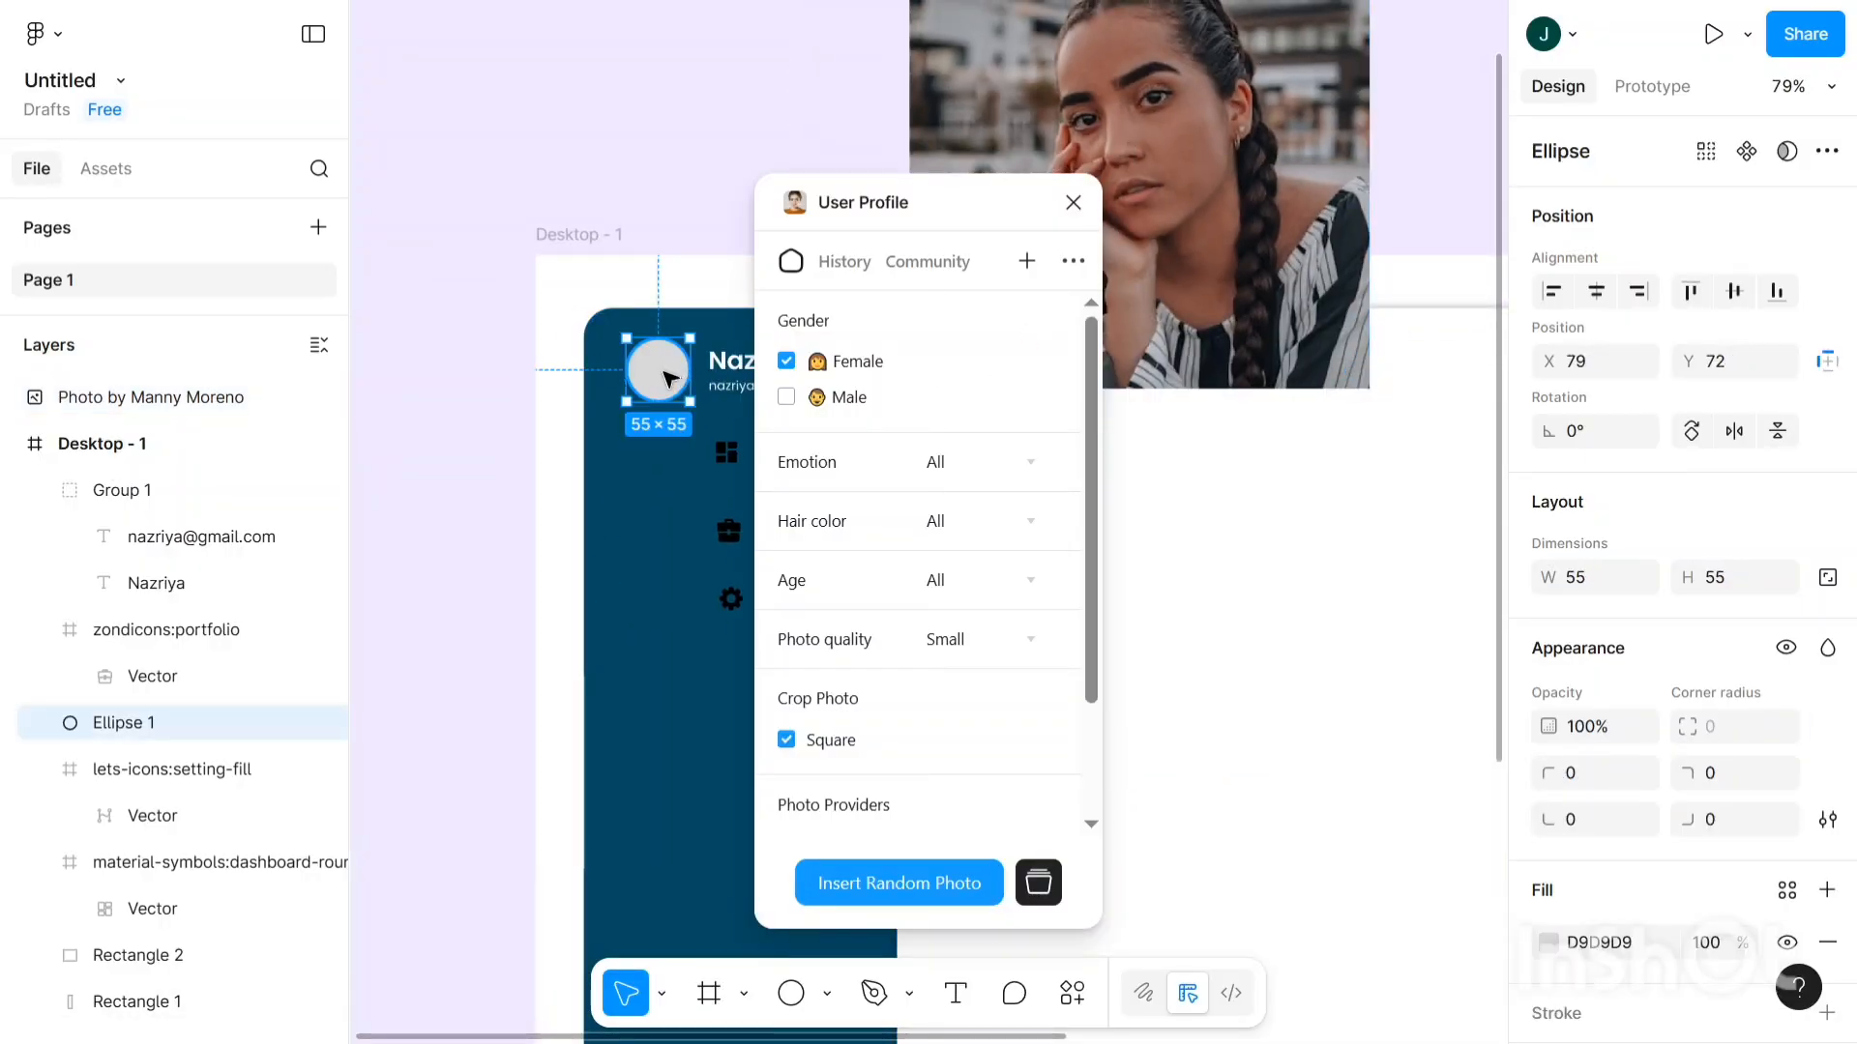
click(873, 892)
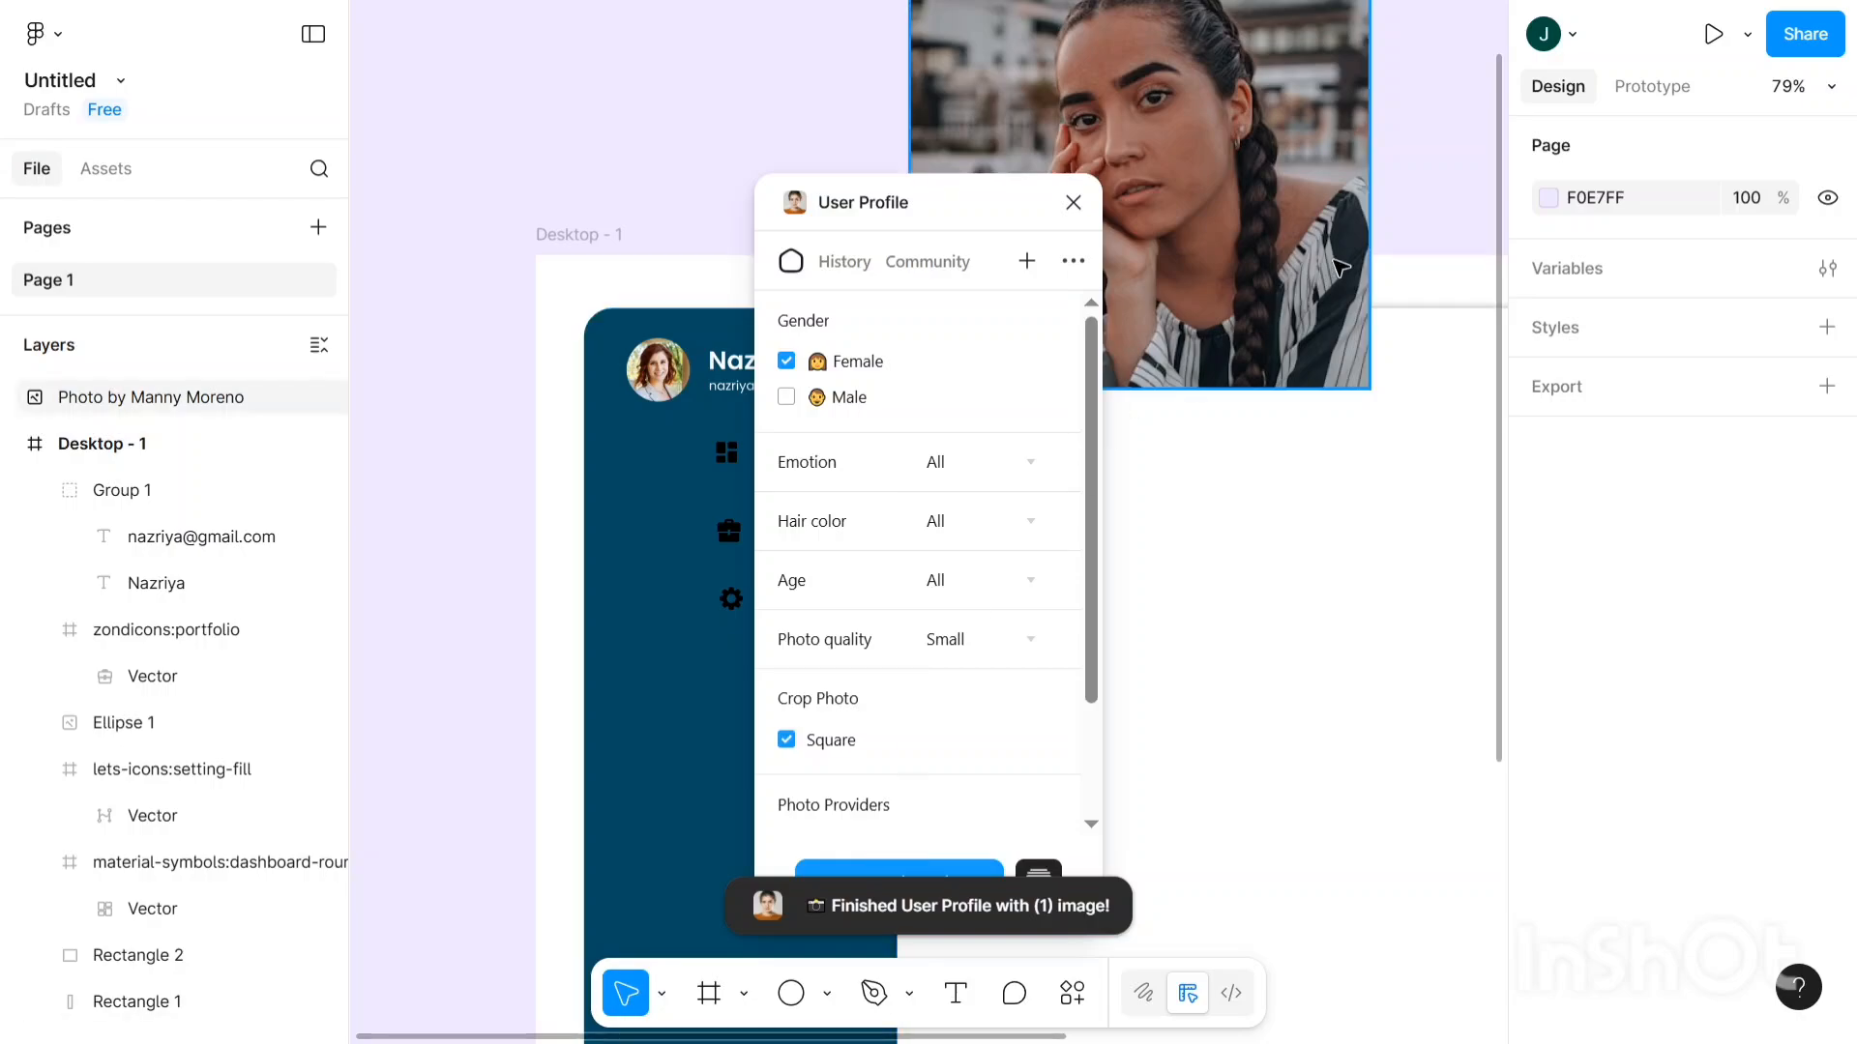
- Delete the leftover 400×400 inserted photo from the canvas
scroll(1305, 281, down, 3)
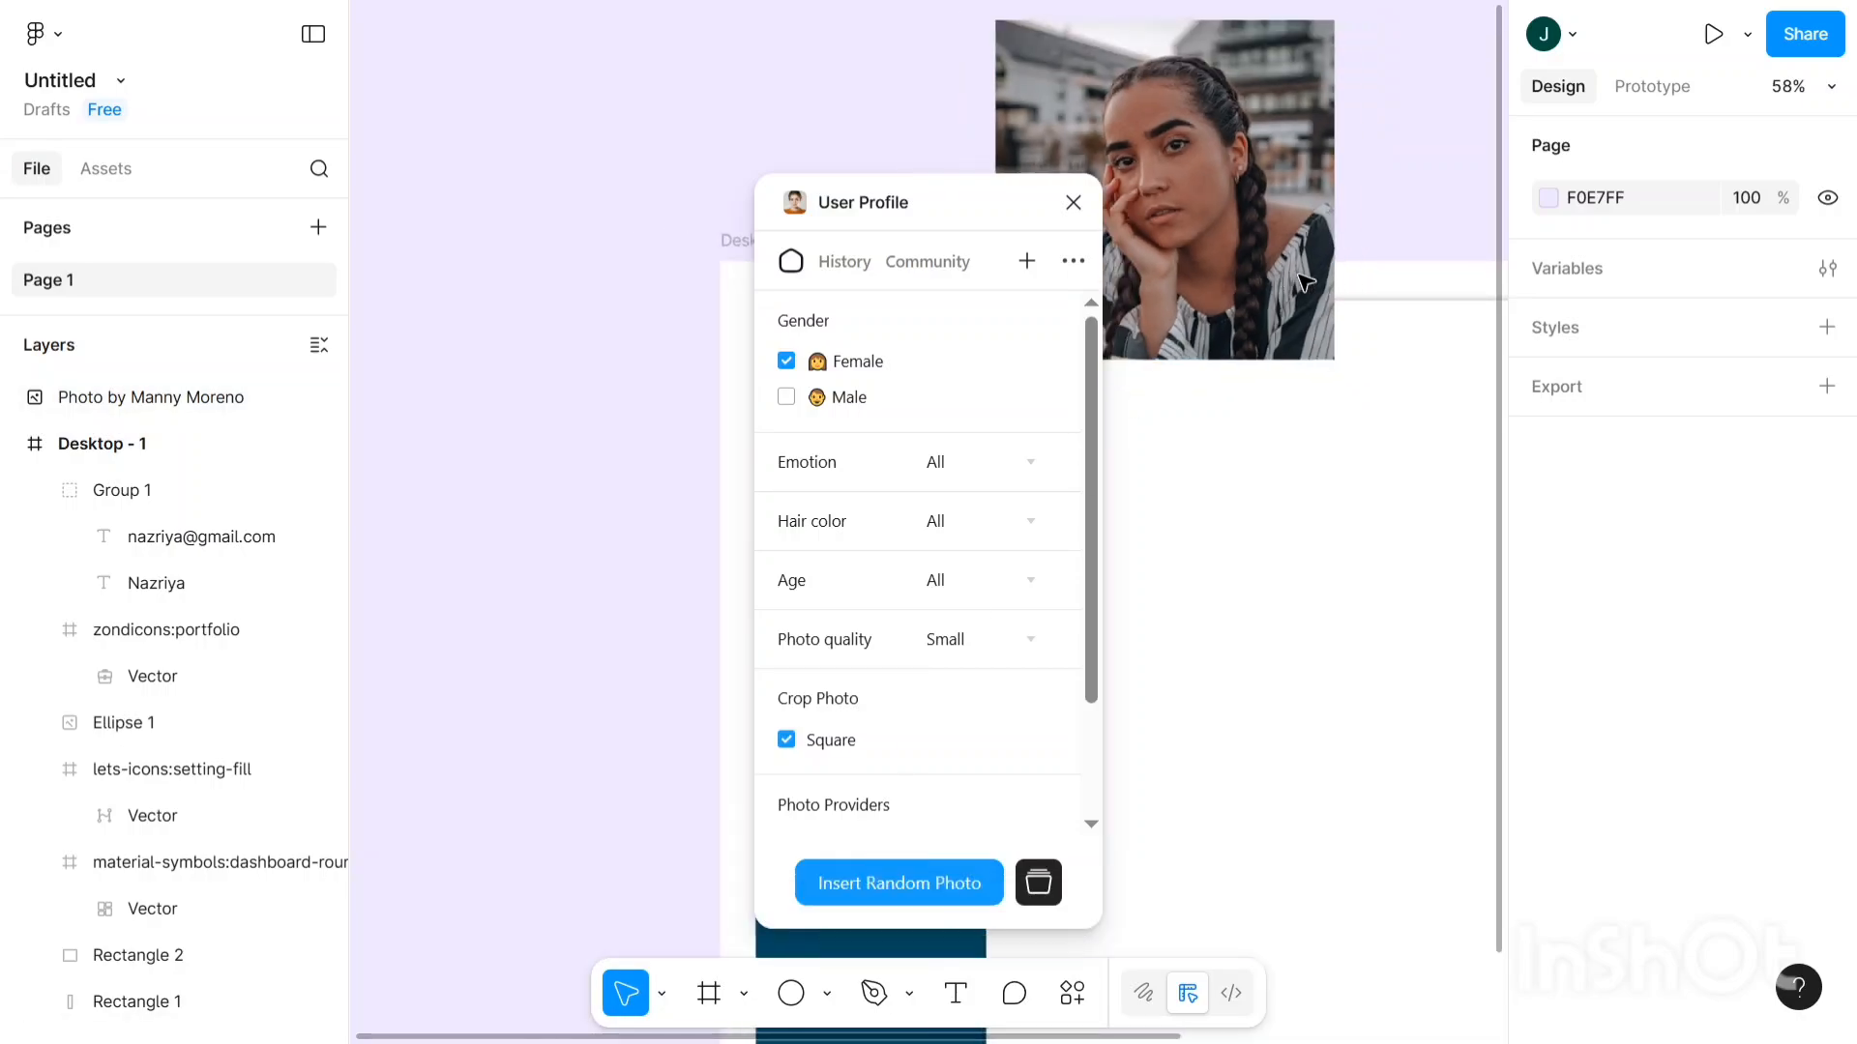
click(1291, 239)
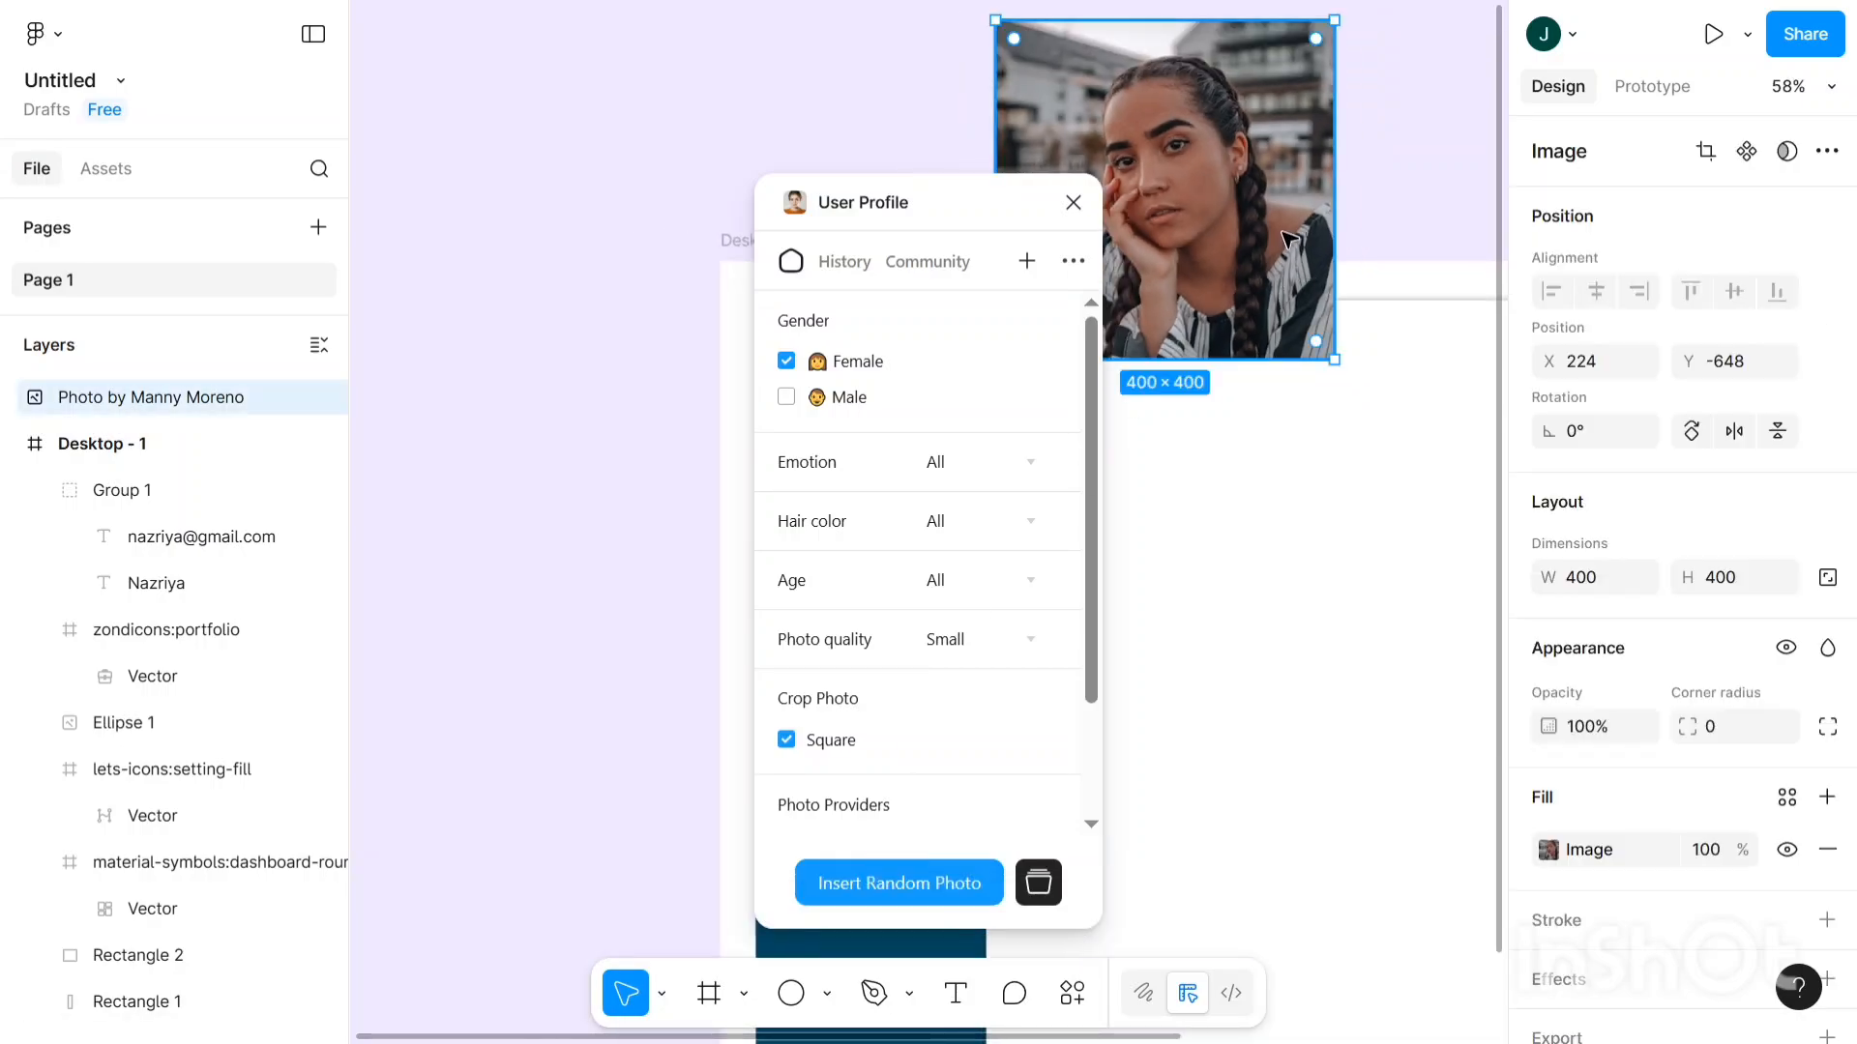
key(Delete)
scroll(430, 414, right, 3)
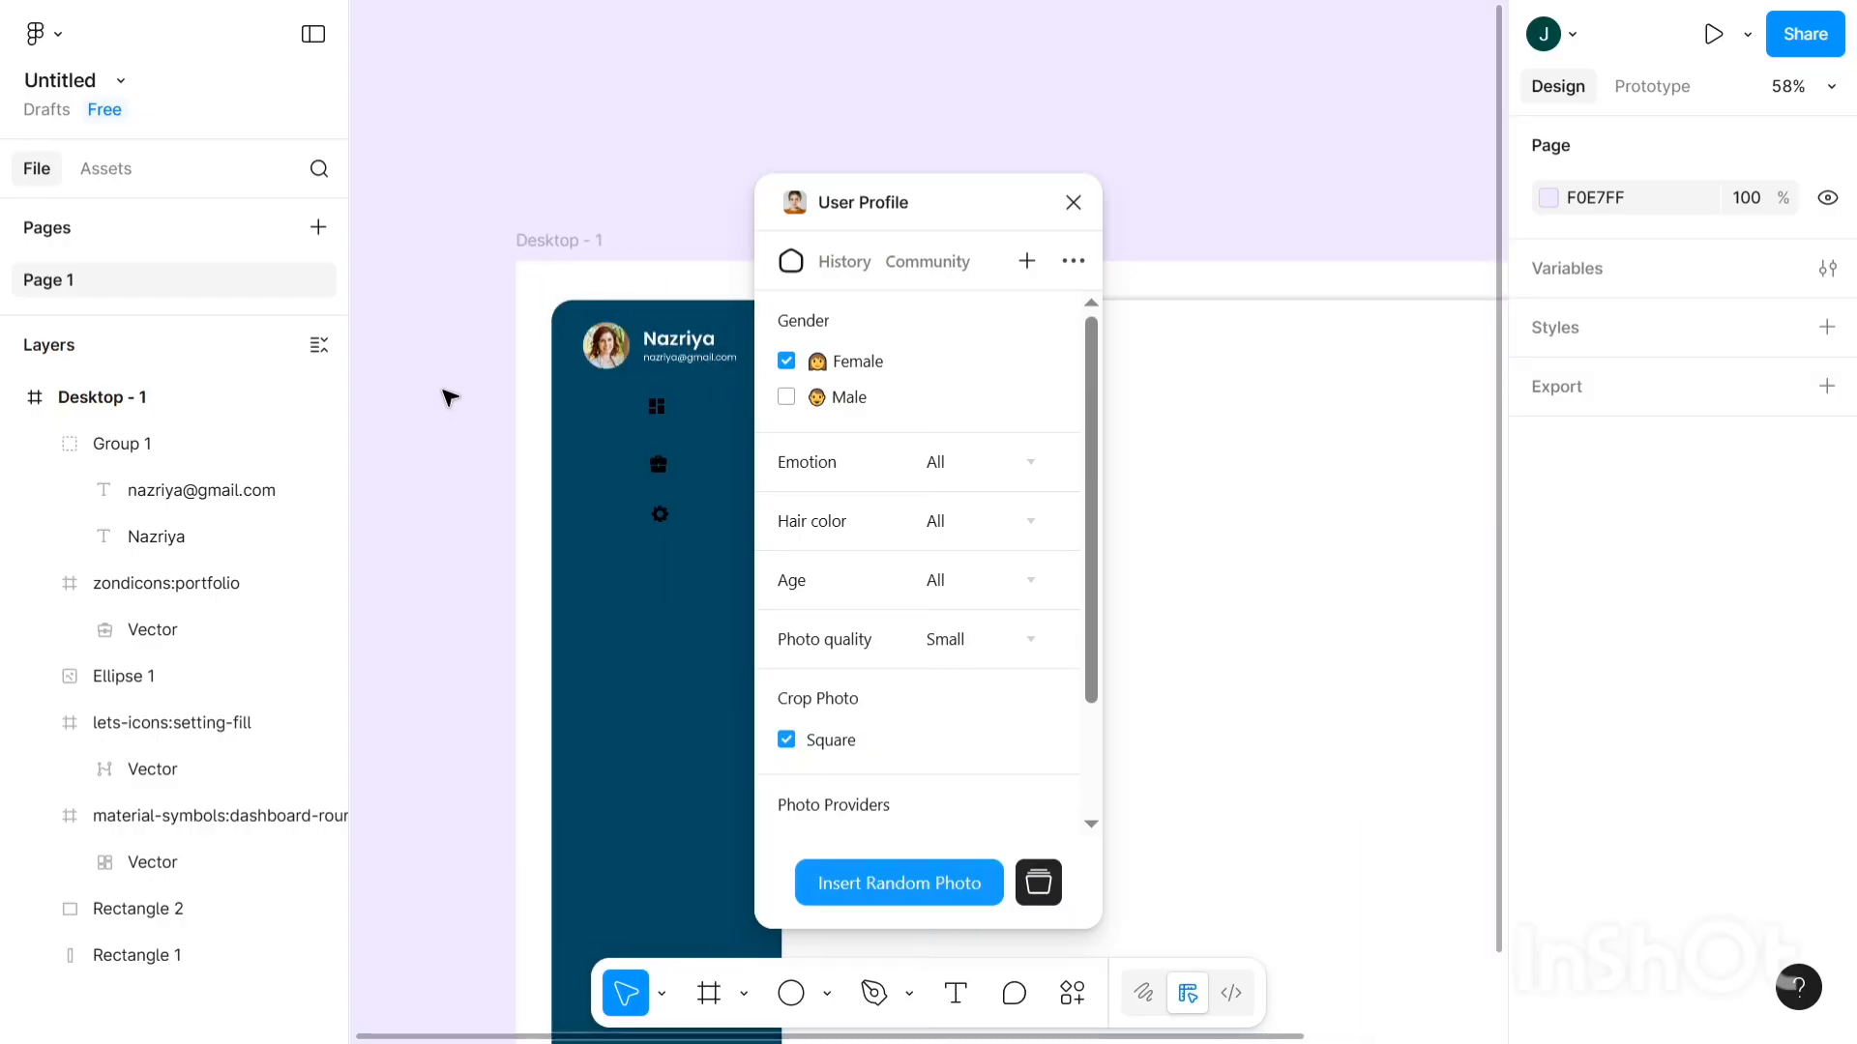
ctrl+scroll(593, 290, up, 5)
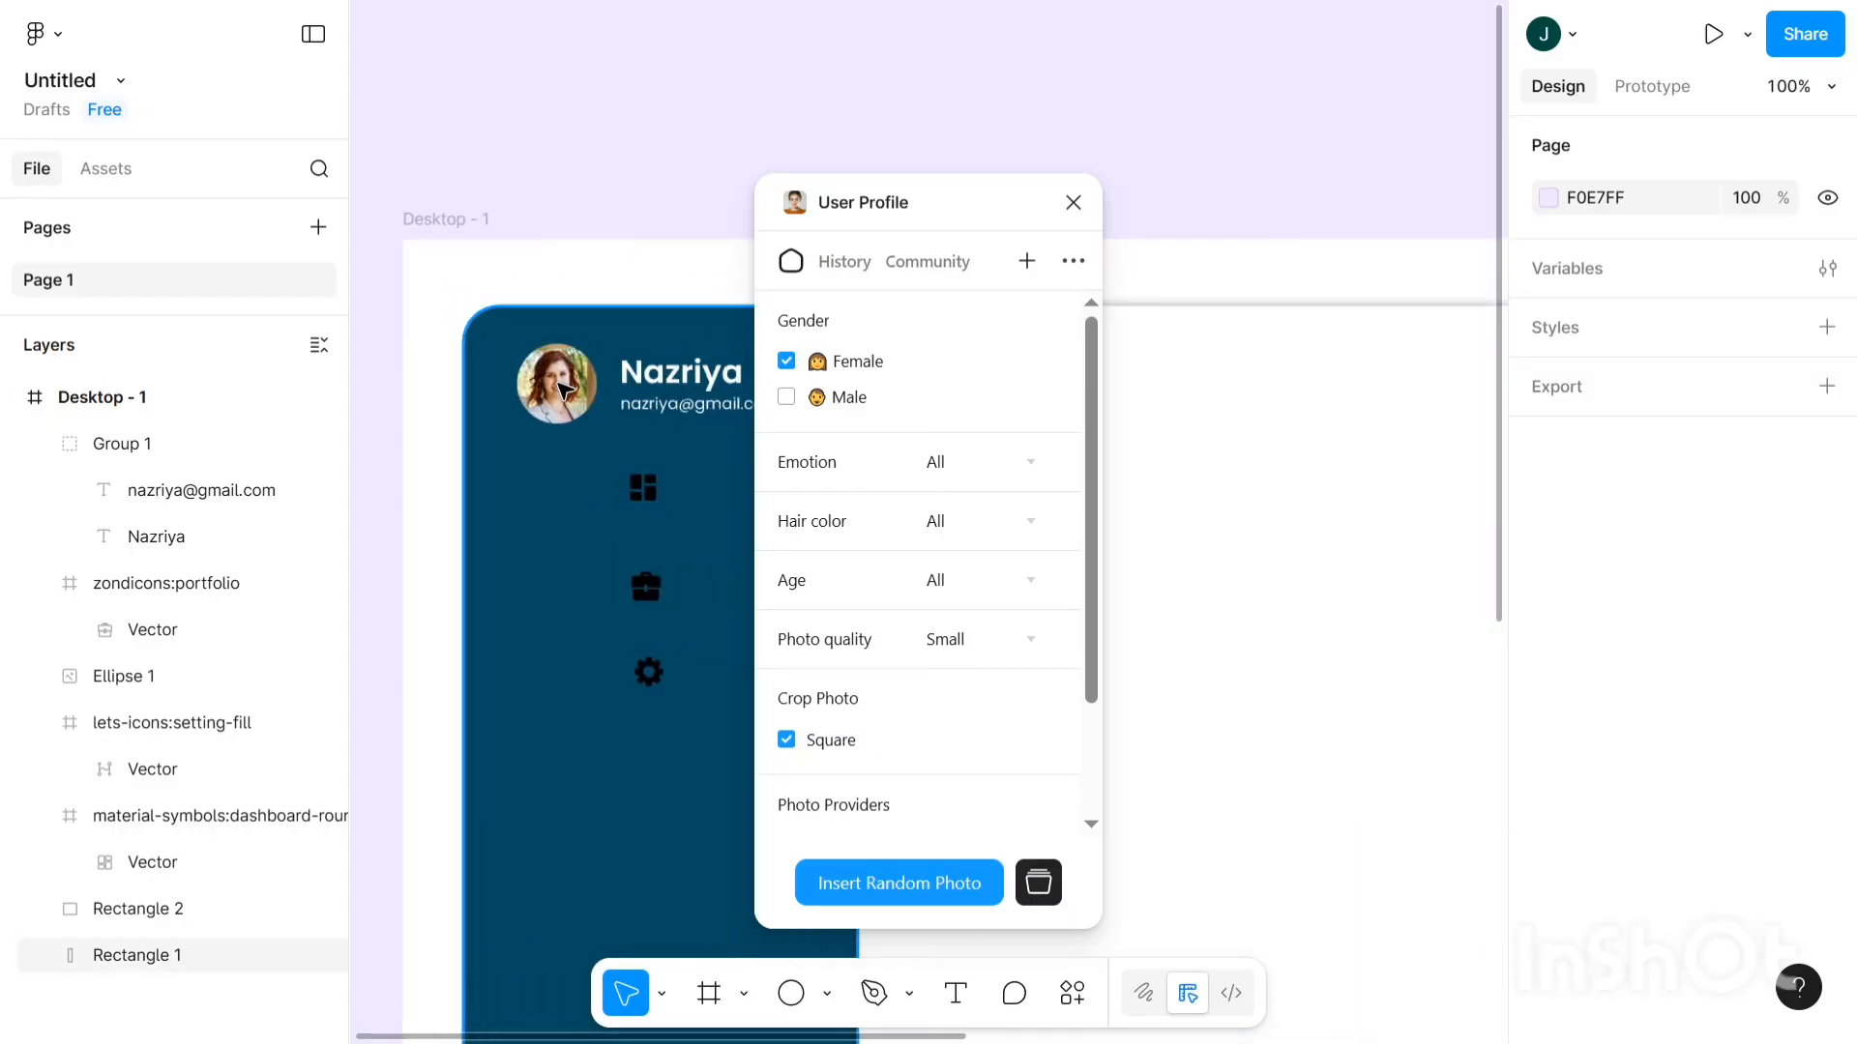
ctrl+scroll(565, 388, up, 3)
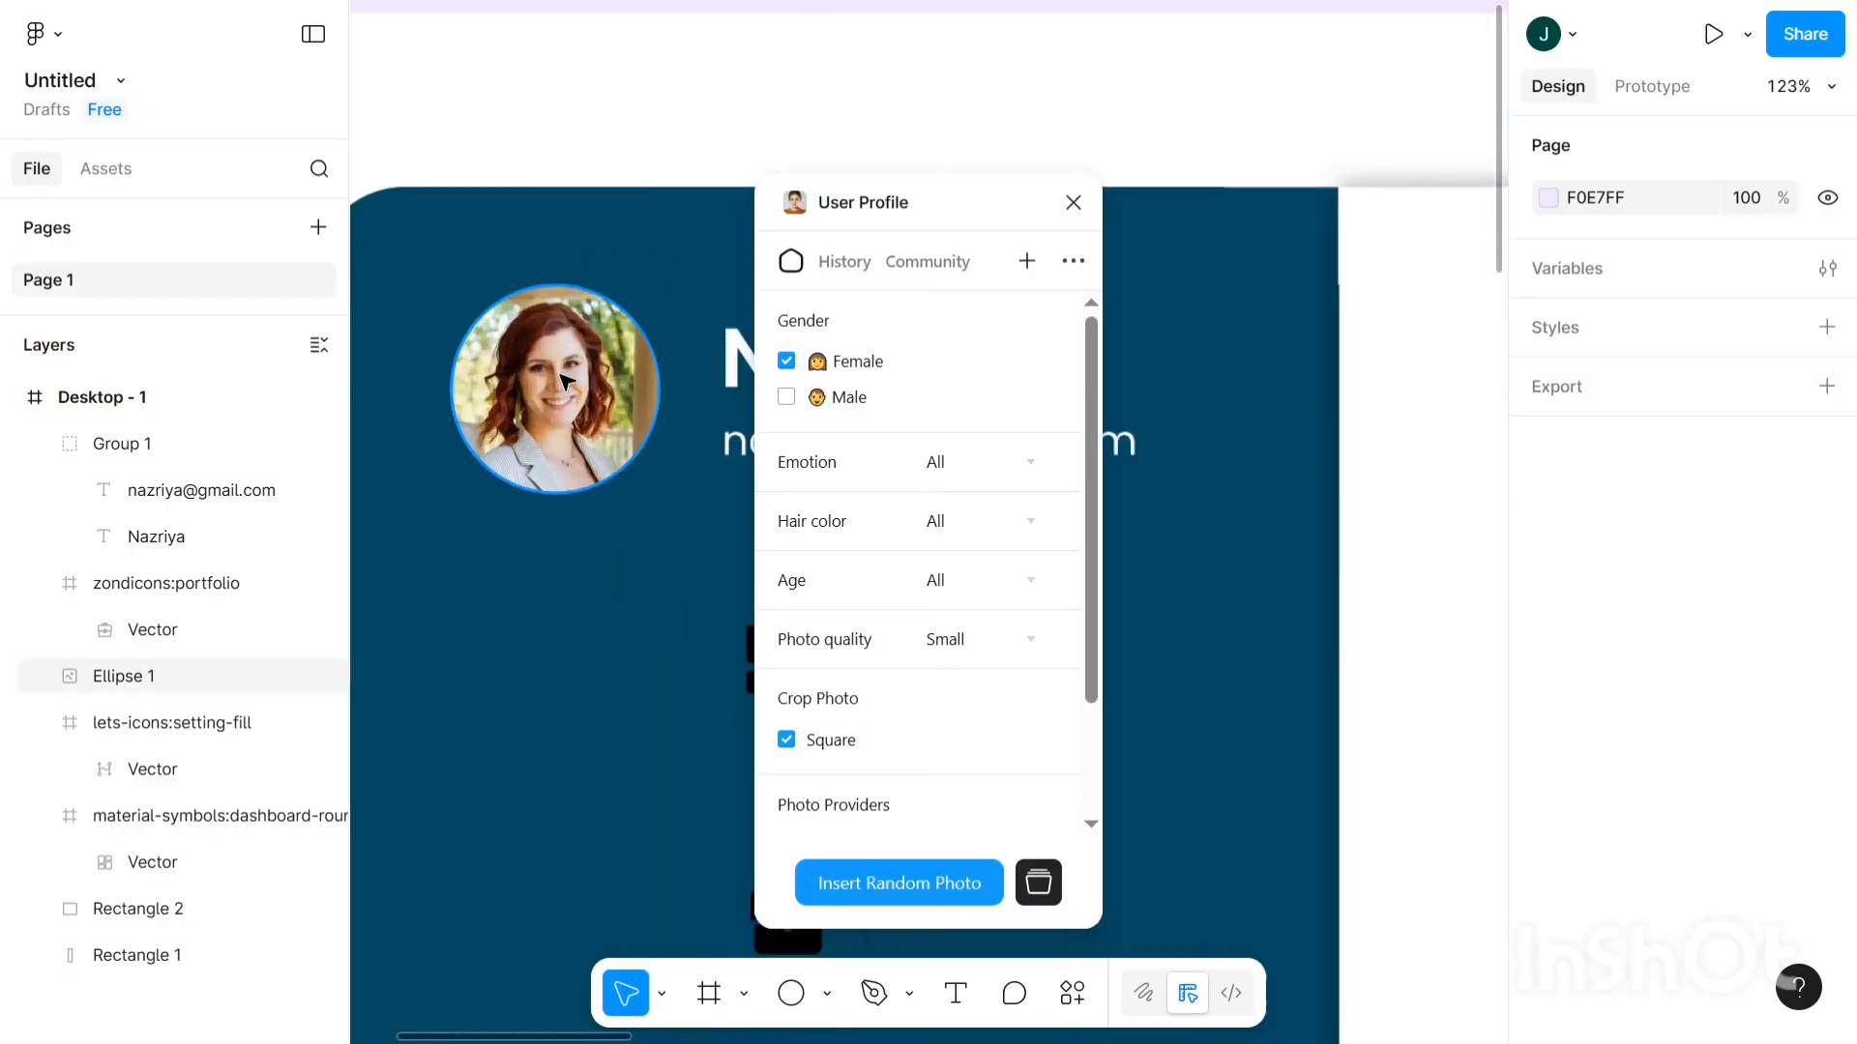
- Close the User Profile plugin window to reveal the full sidebar
ctrl+scroll(561, 378, down, 5)
scroll(560, 377, right, 1)
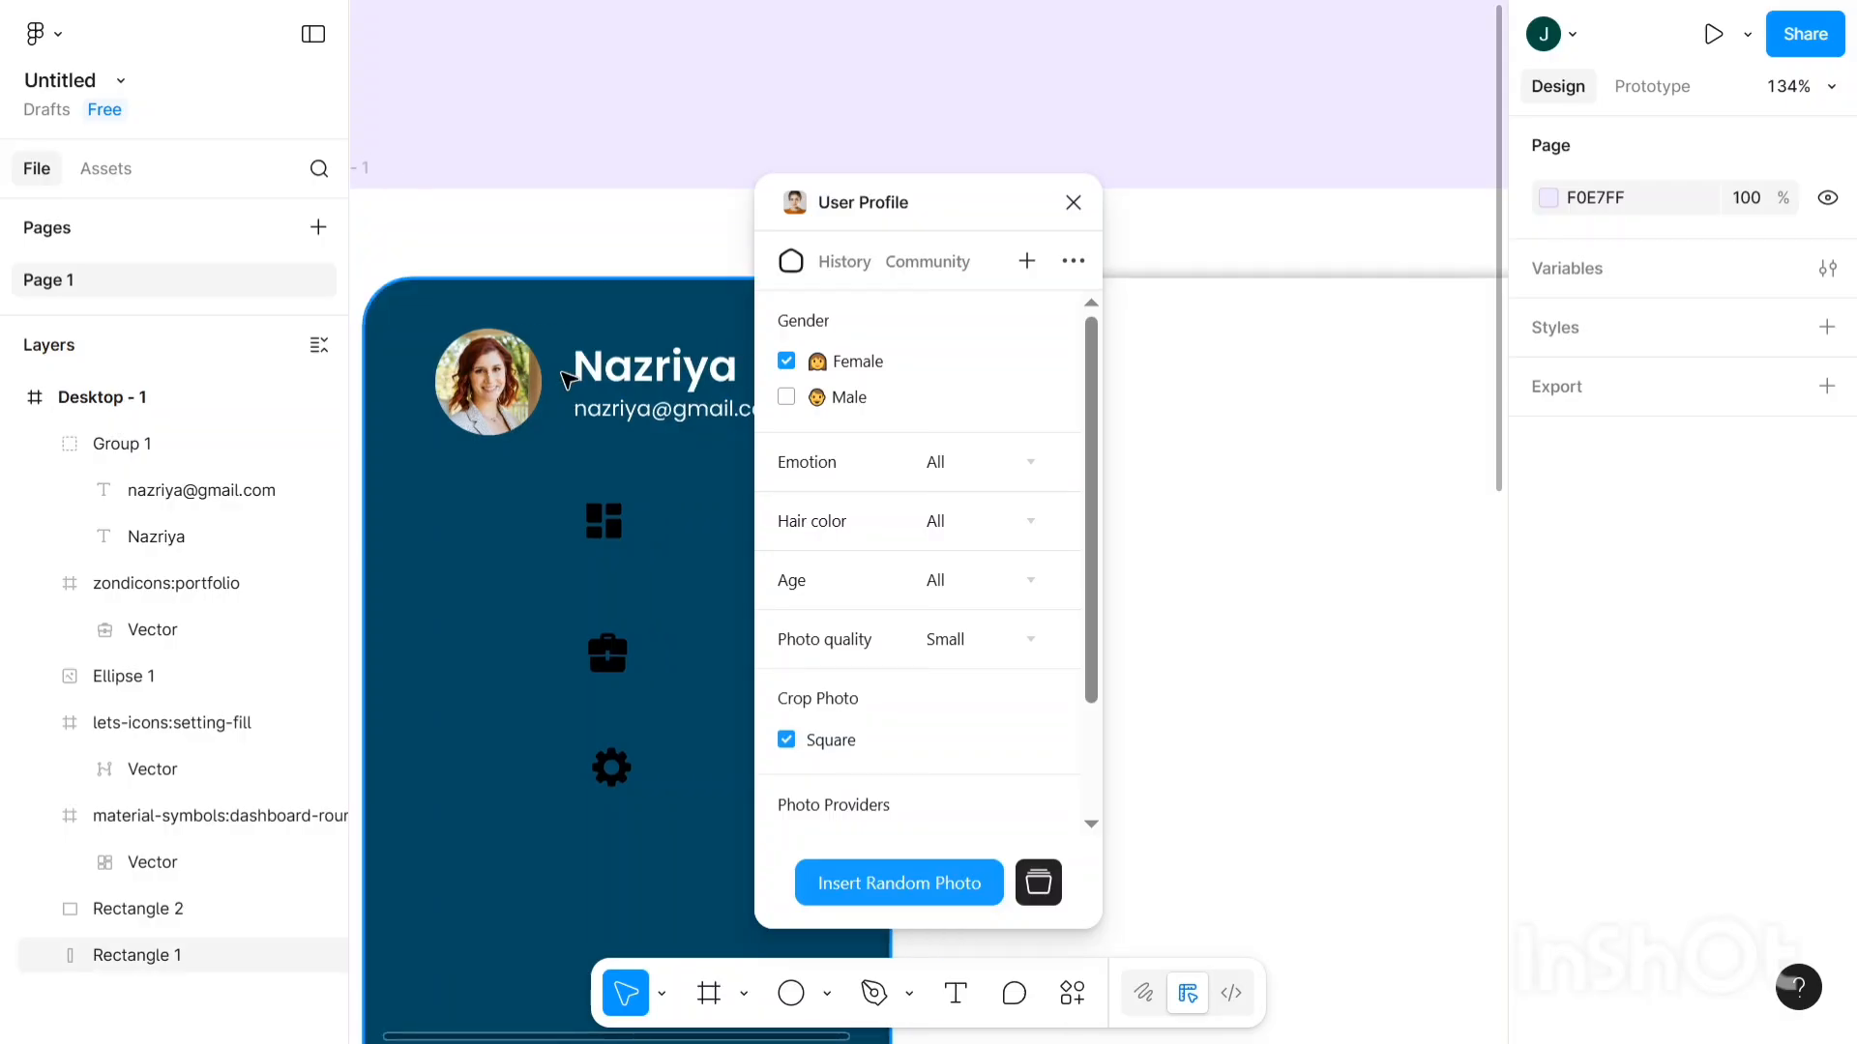
click(1070, 204)
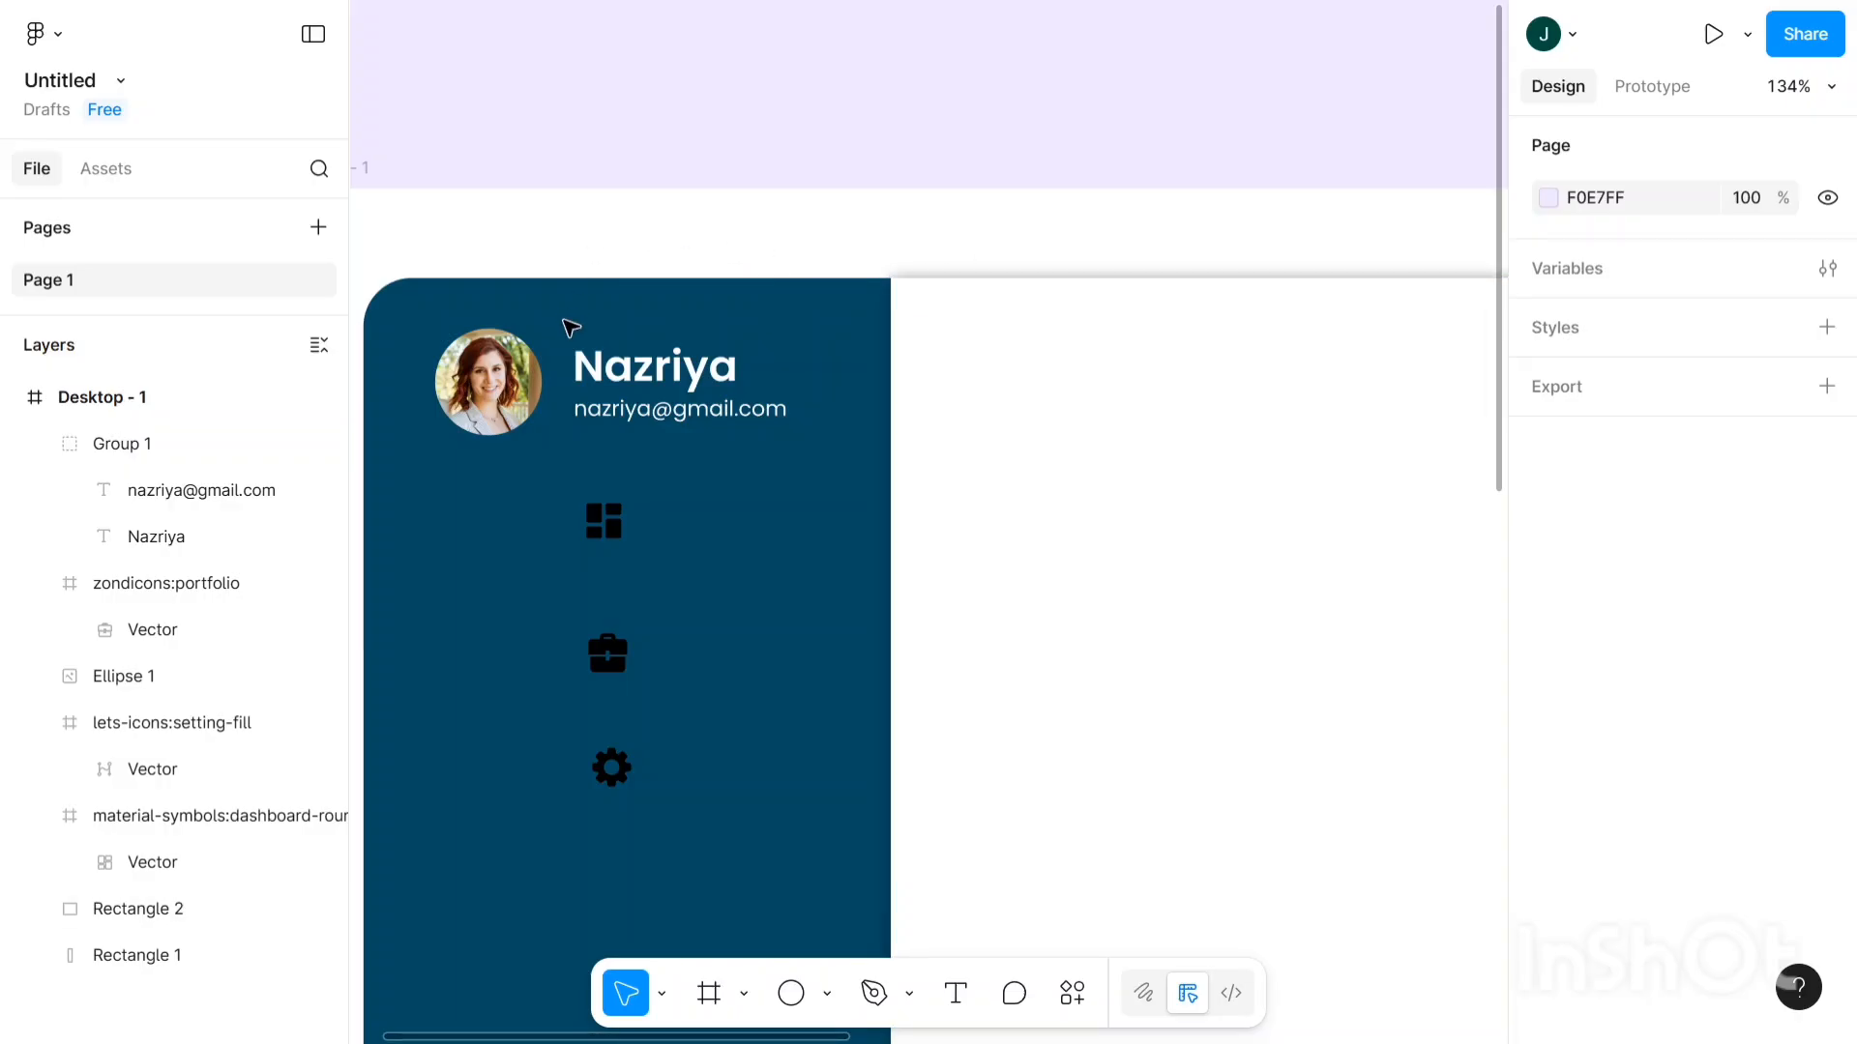
scroll(556, 339, left, 2)
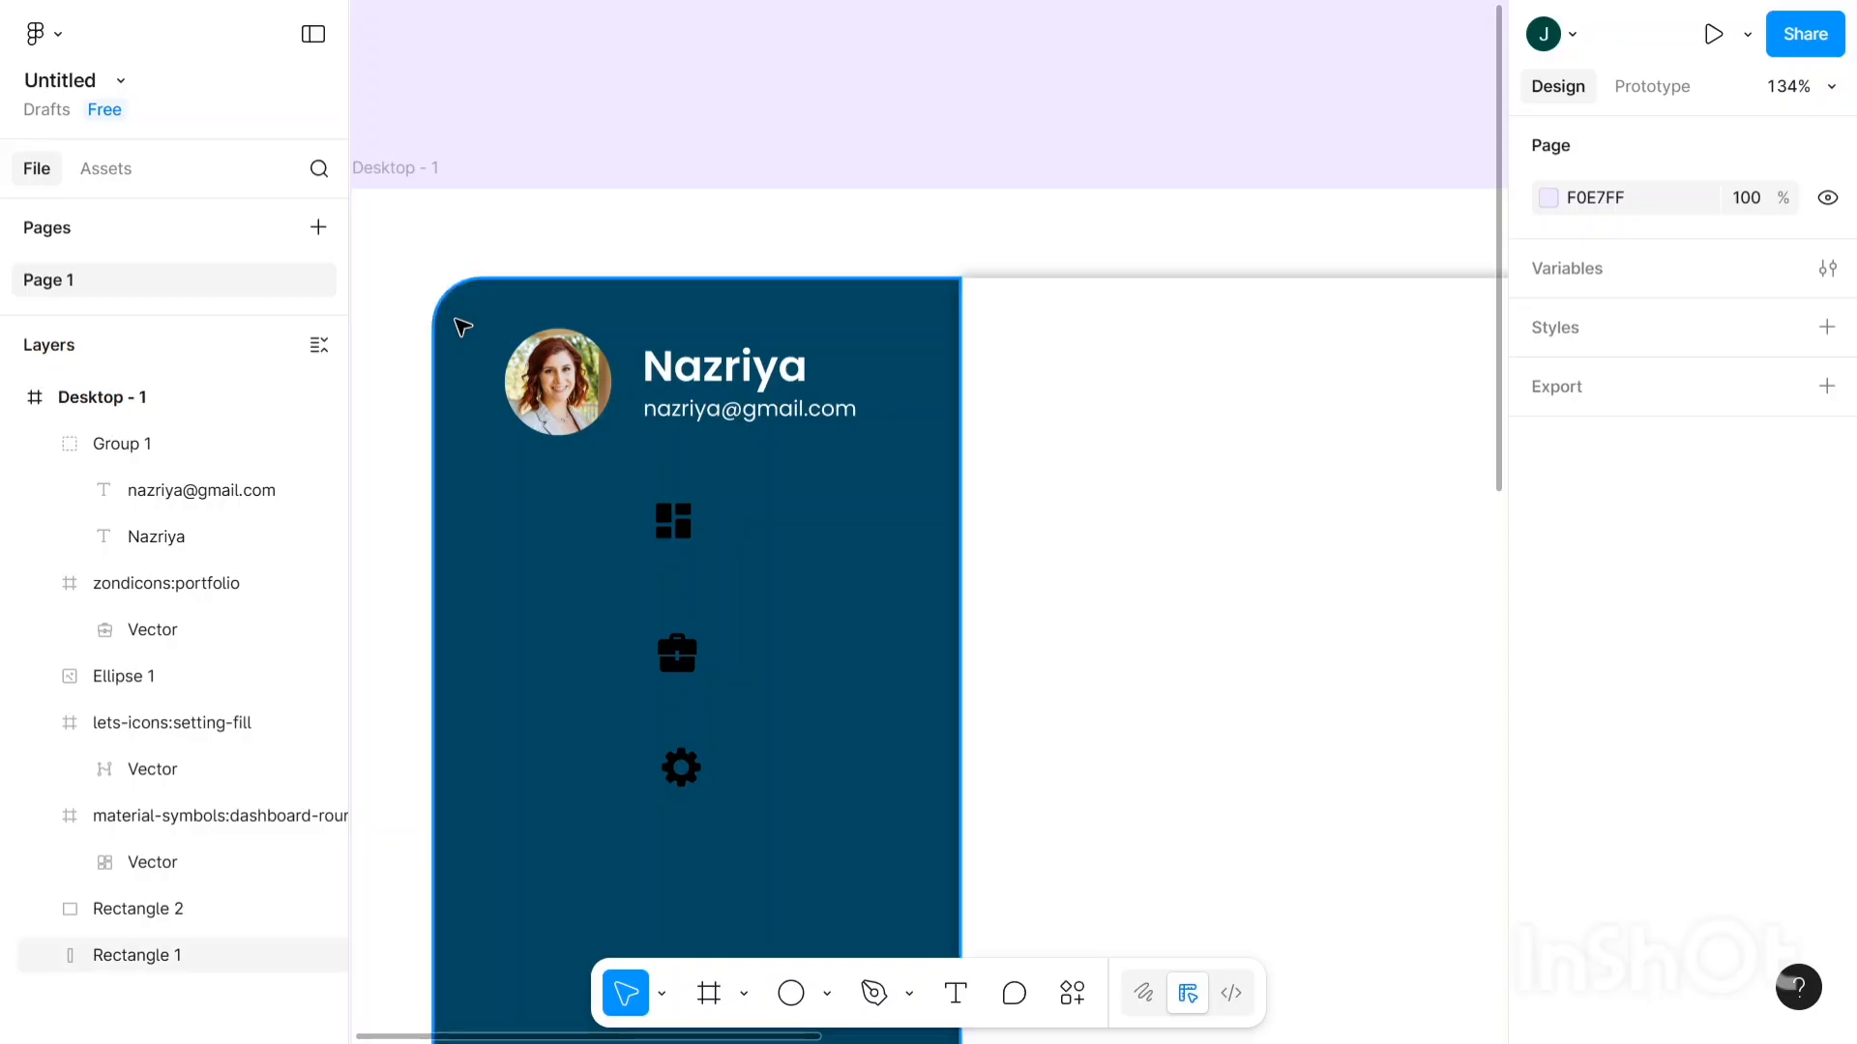
- Group the photo avatar with the name and e-mail group as Group 2
click(817, 375)
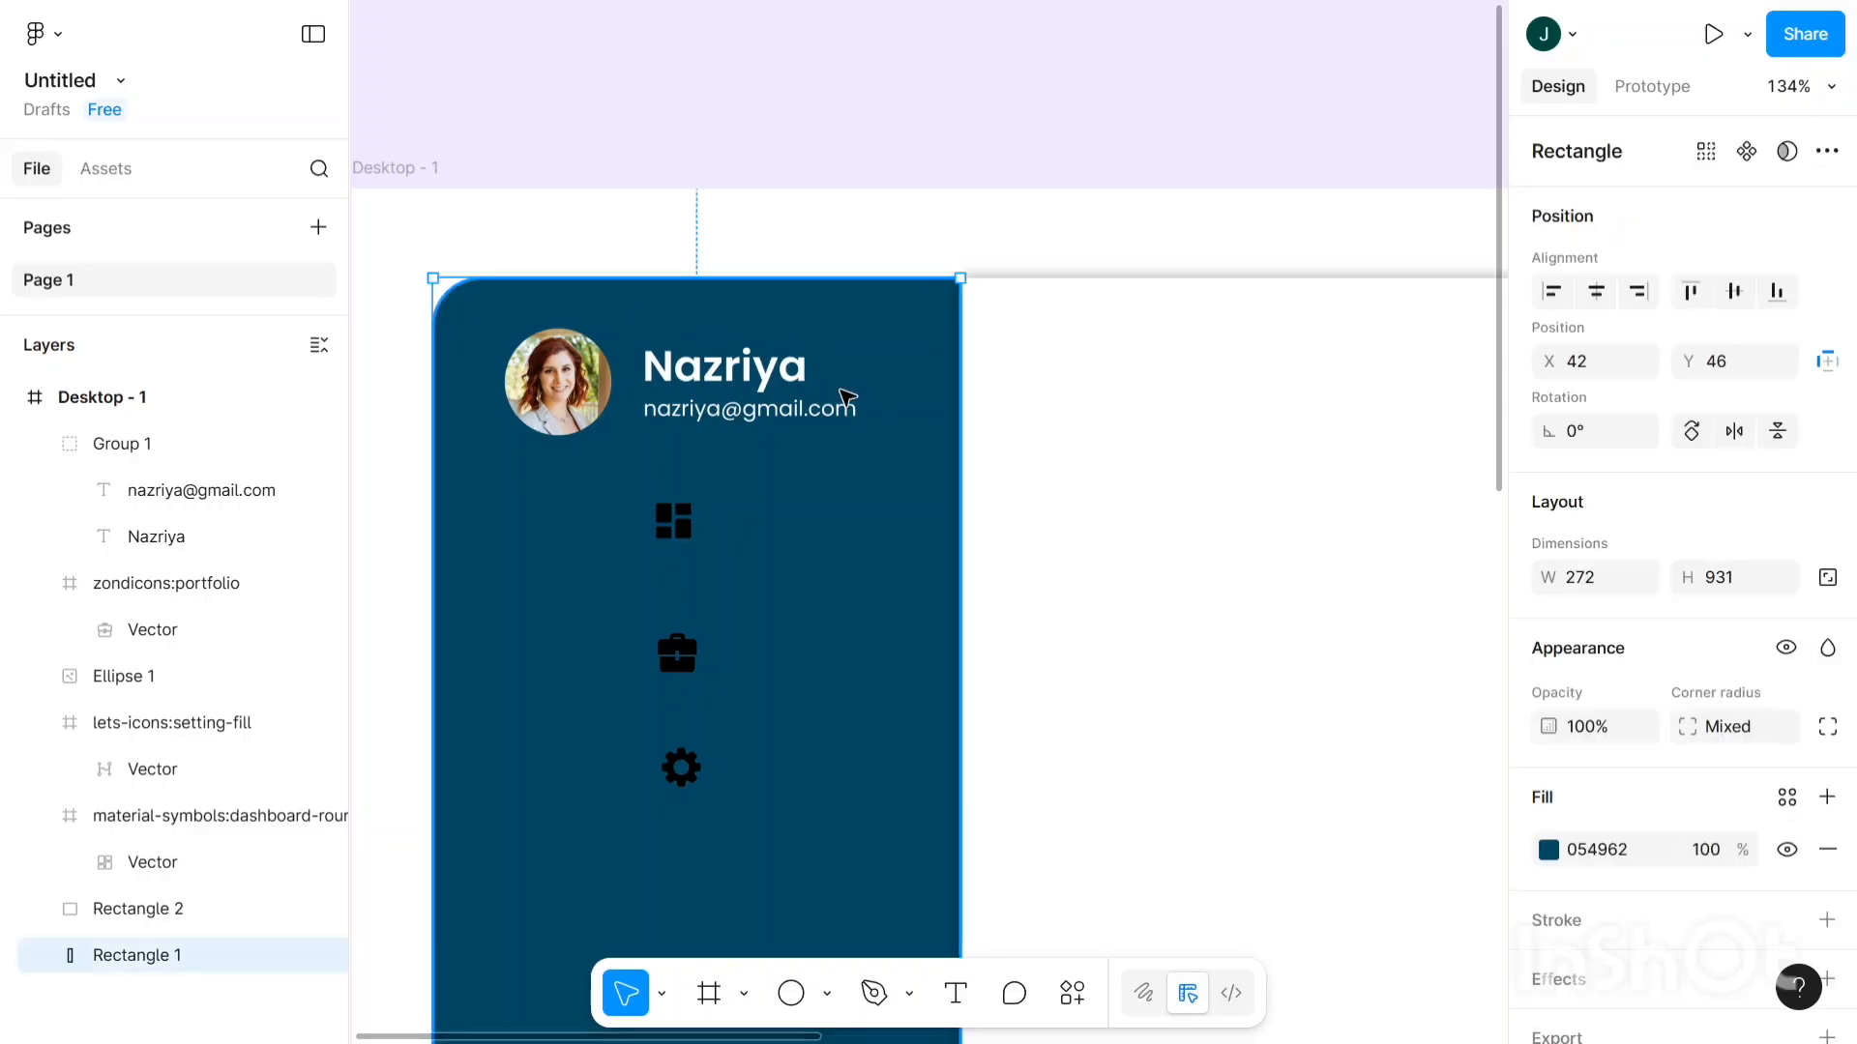
drag(840, 389, 918, 521)
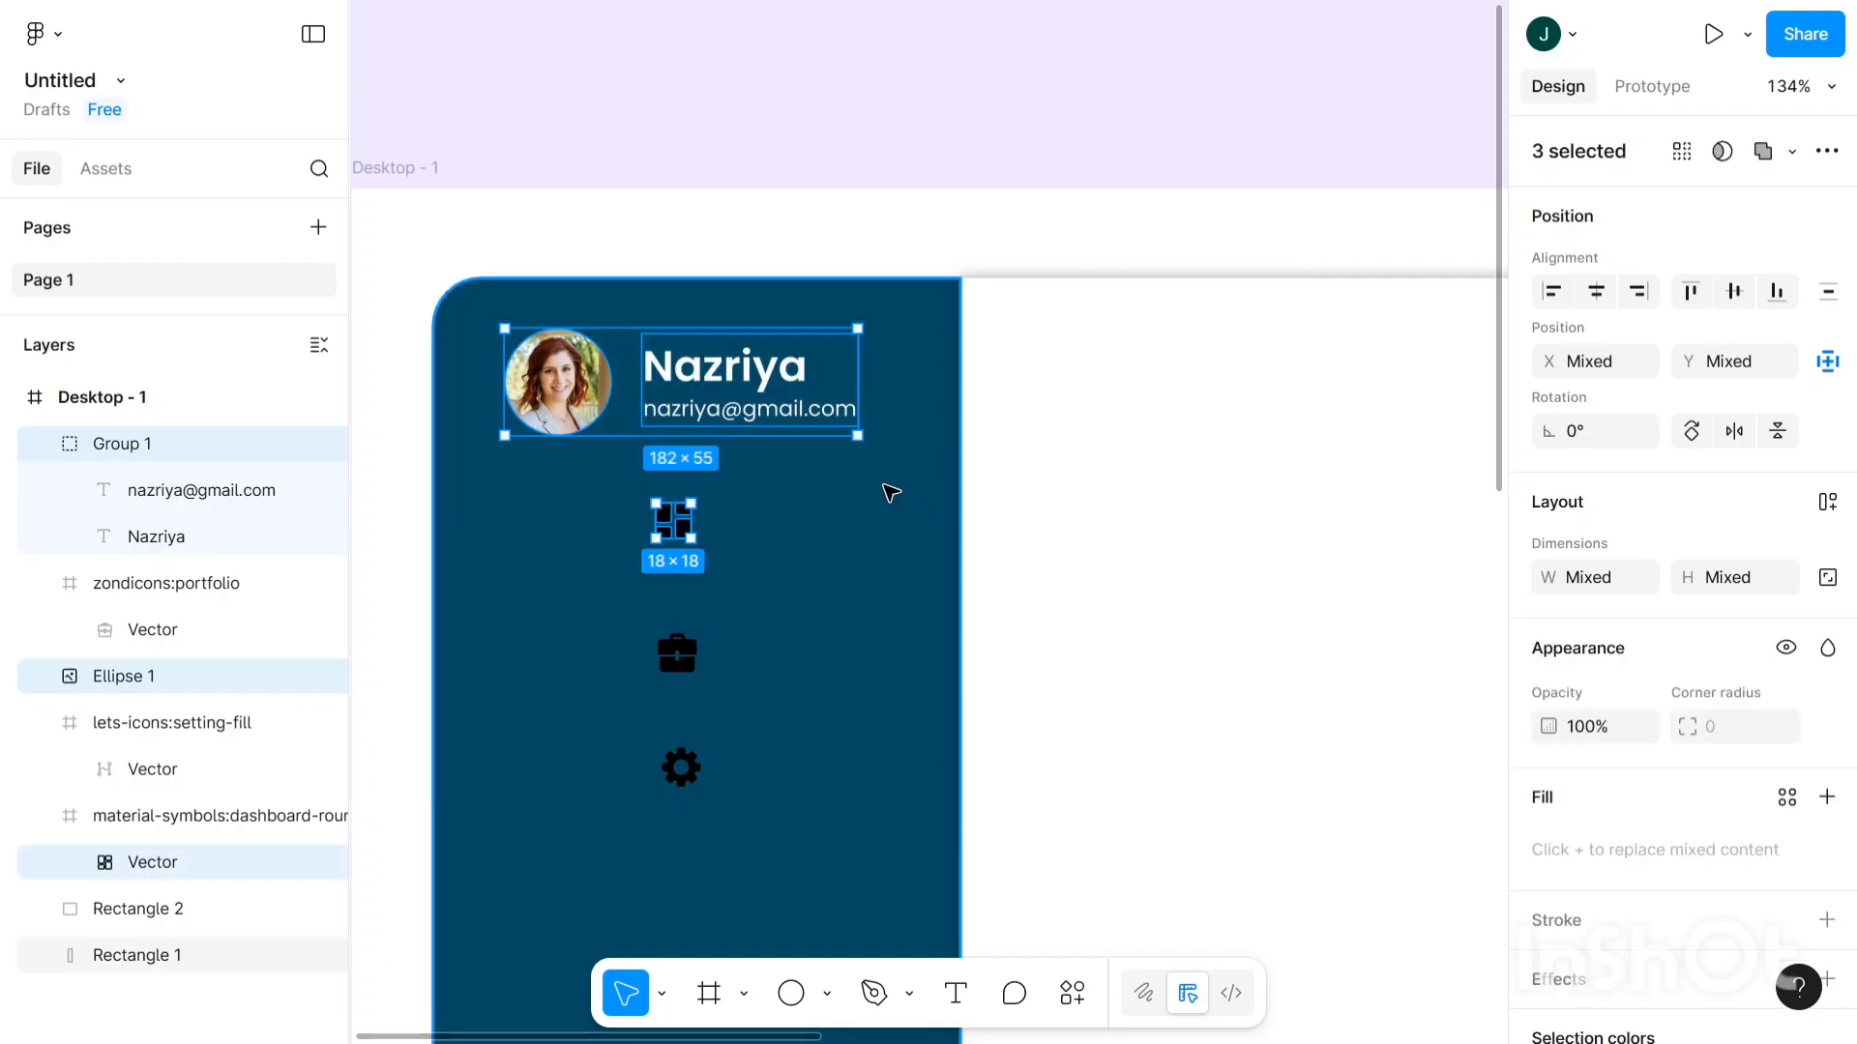
click(758, 505)
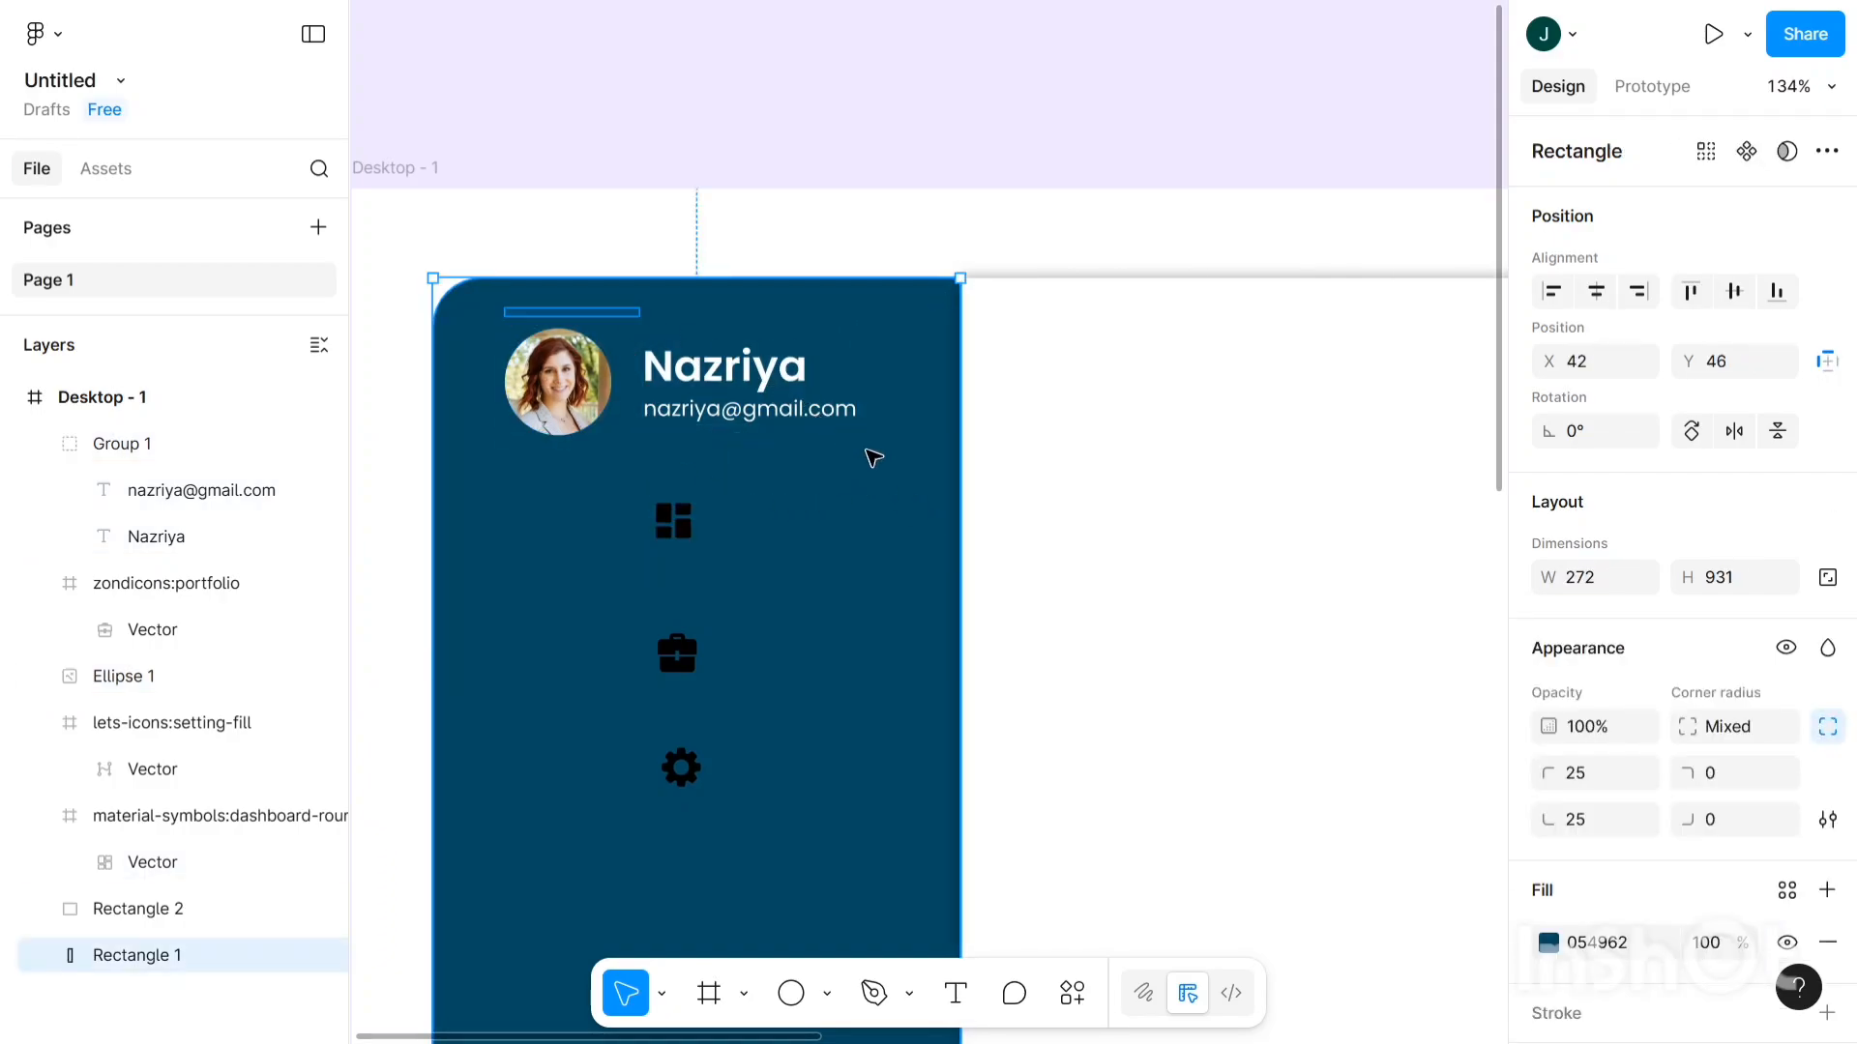
key(ctrl+z)
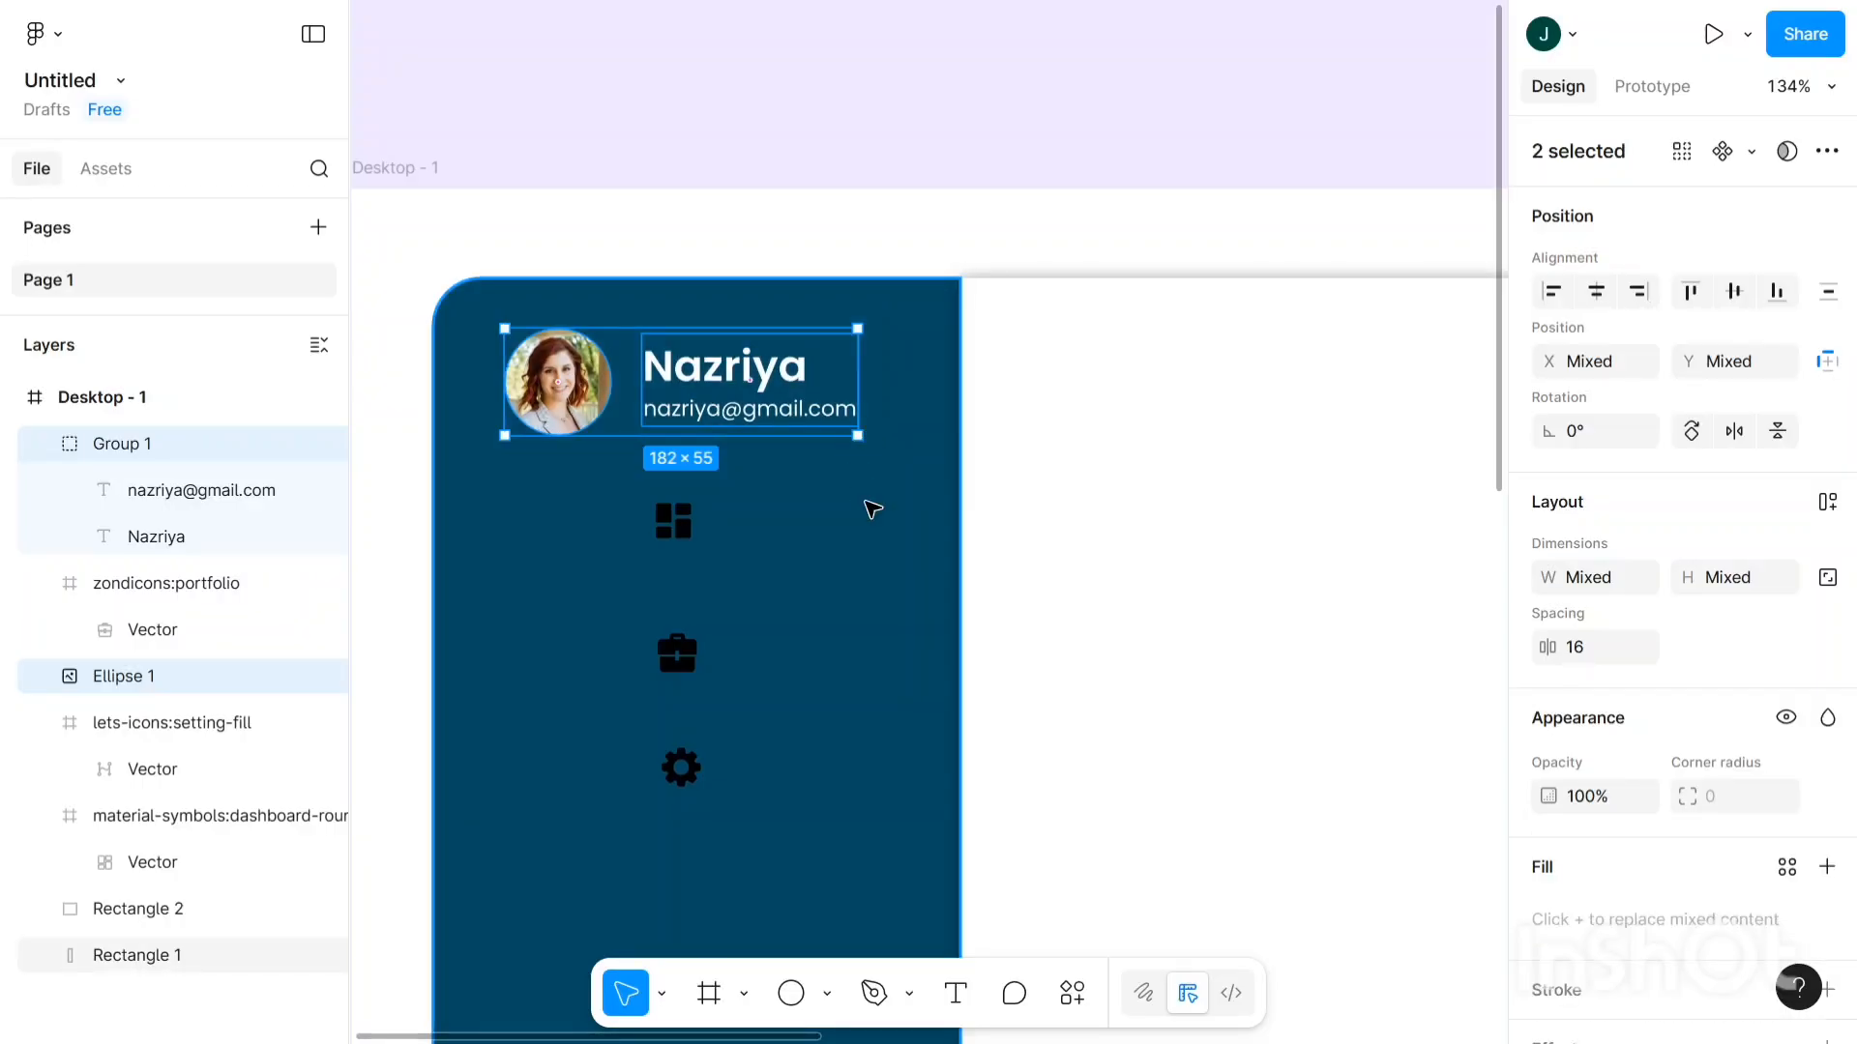
key(ctrl+g)
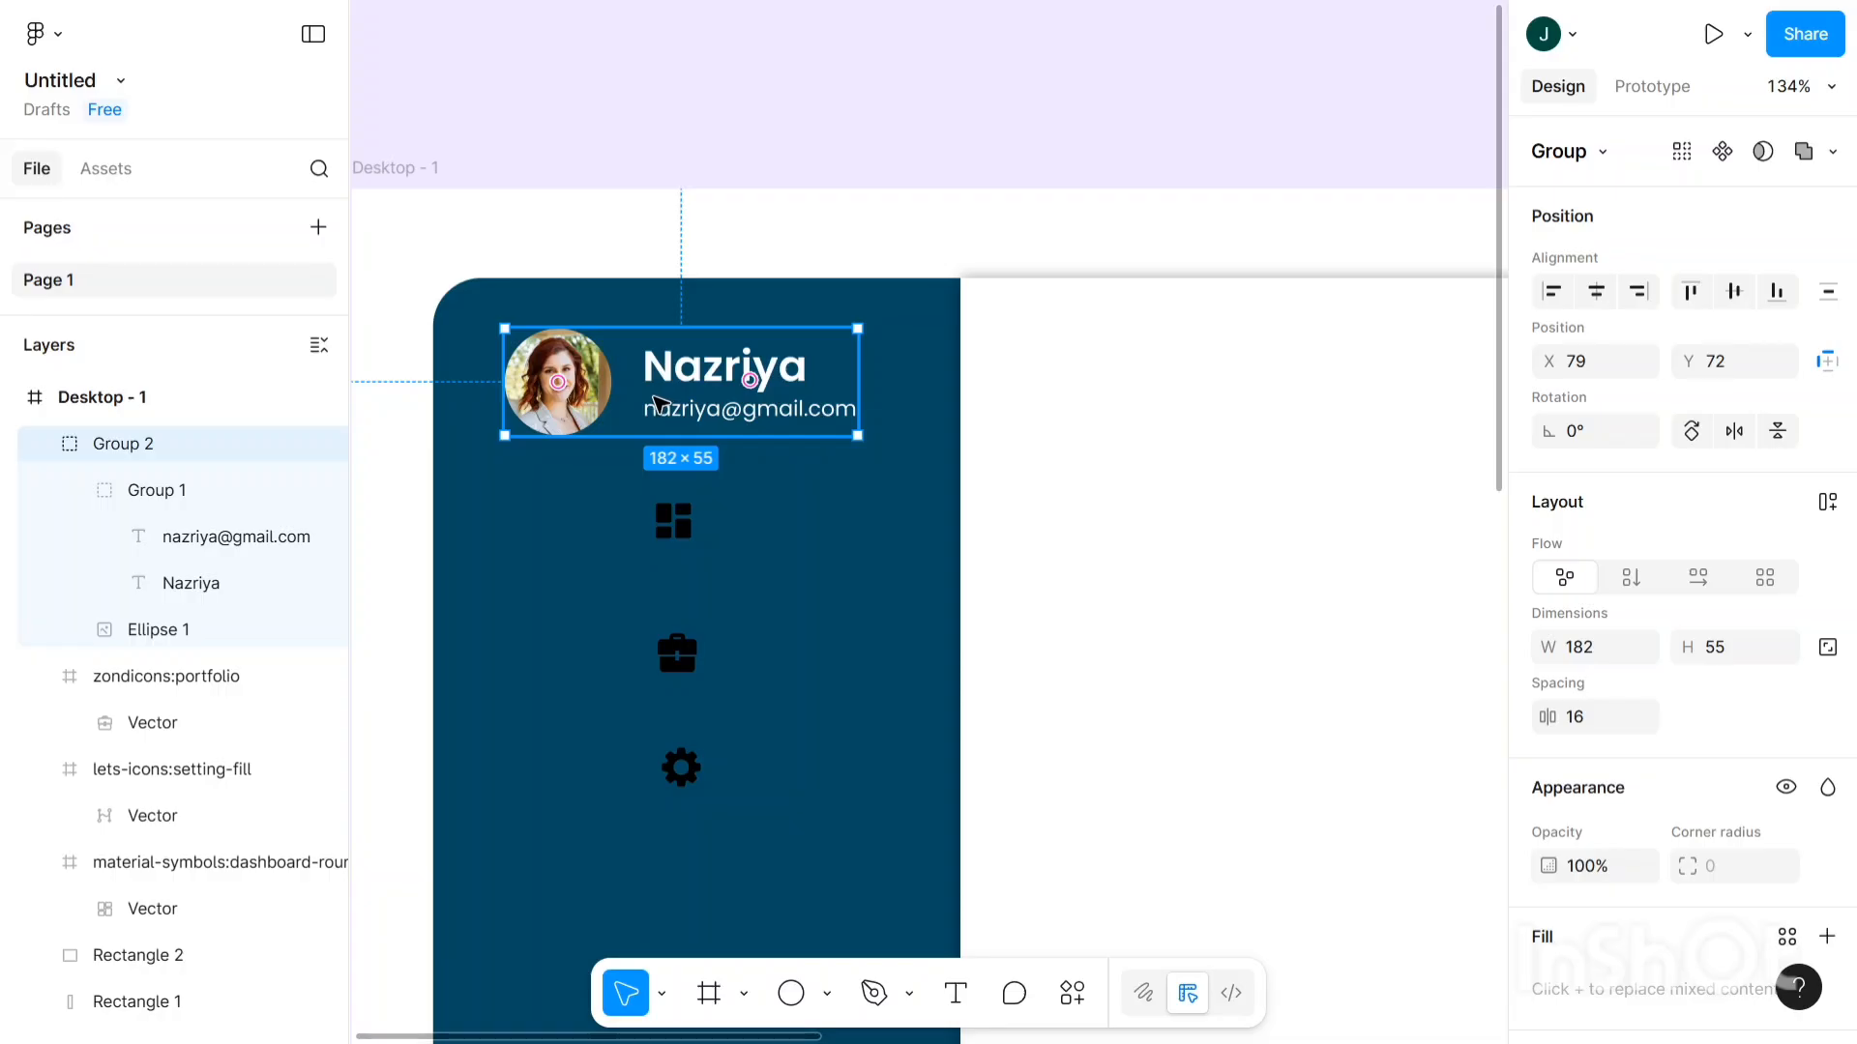
- Shift Group 2 slightly right in the sidebar, to X 87, Y 73
mouse_move(657, 397)
mouse_down()
mouse_move(698, 401)
mouse_move(674, 401)
mouse_up()
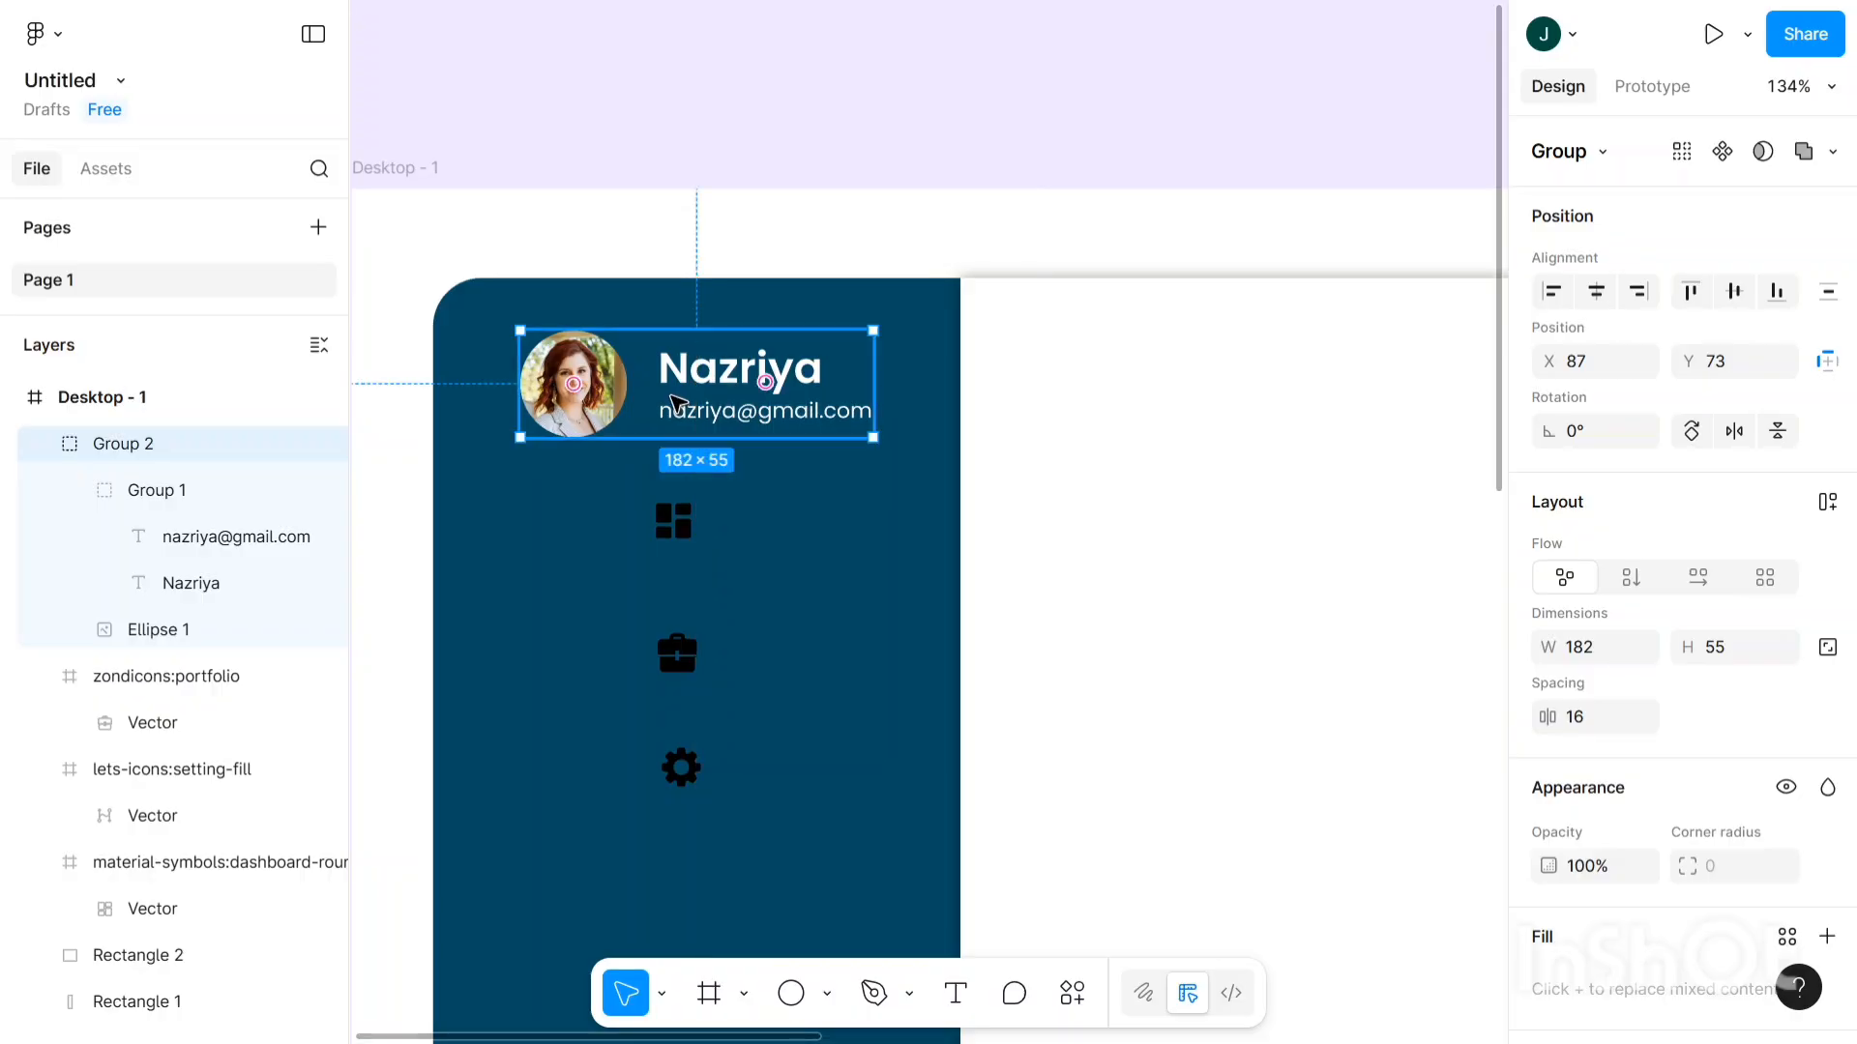
scroll(676, 402, down, 4)
scroll(676, 403, up, 1)
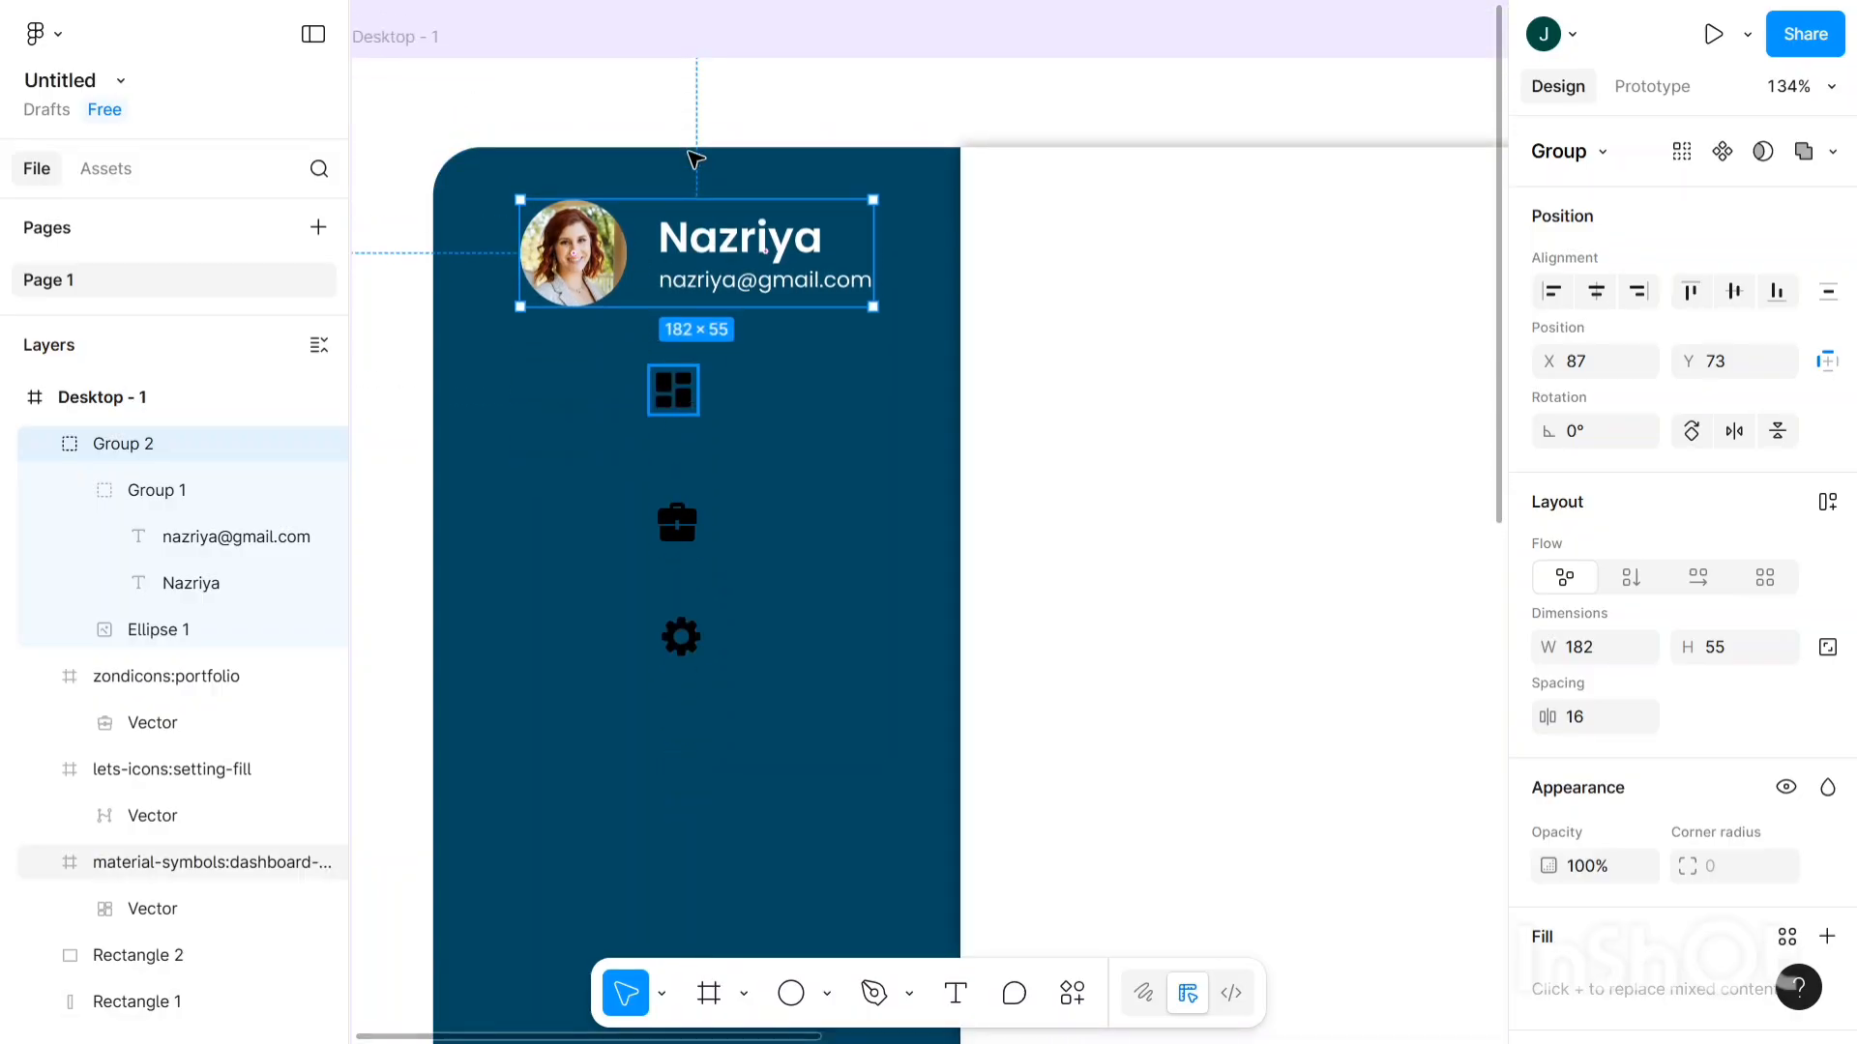
click(738, 114)
scroll(740, 114, down, 2)
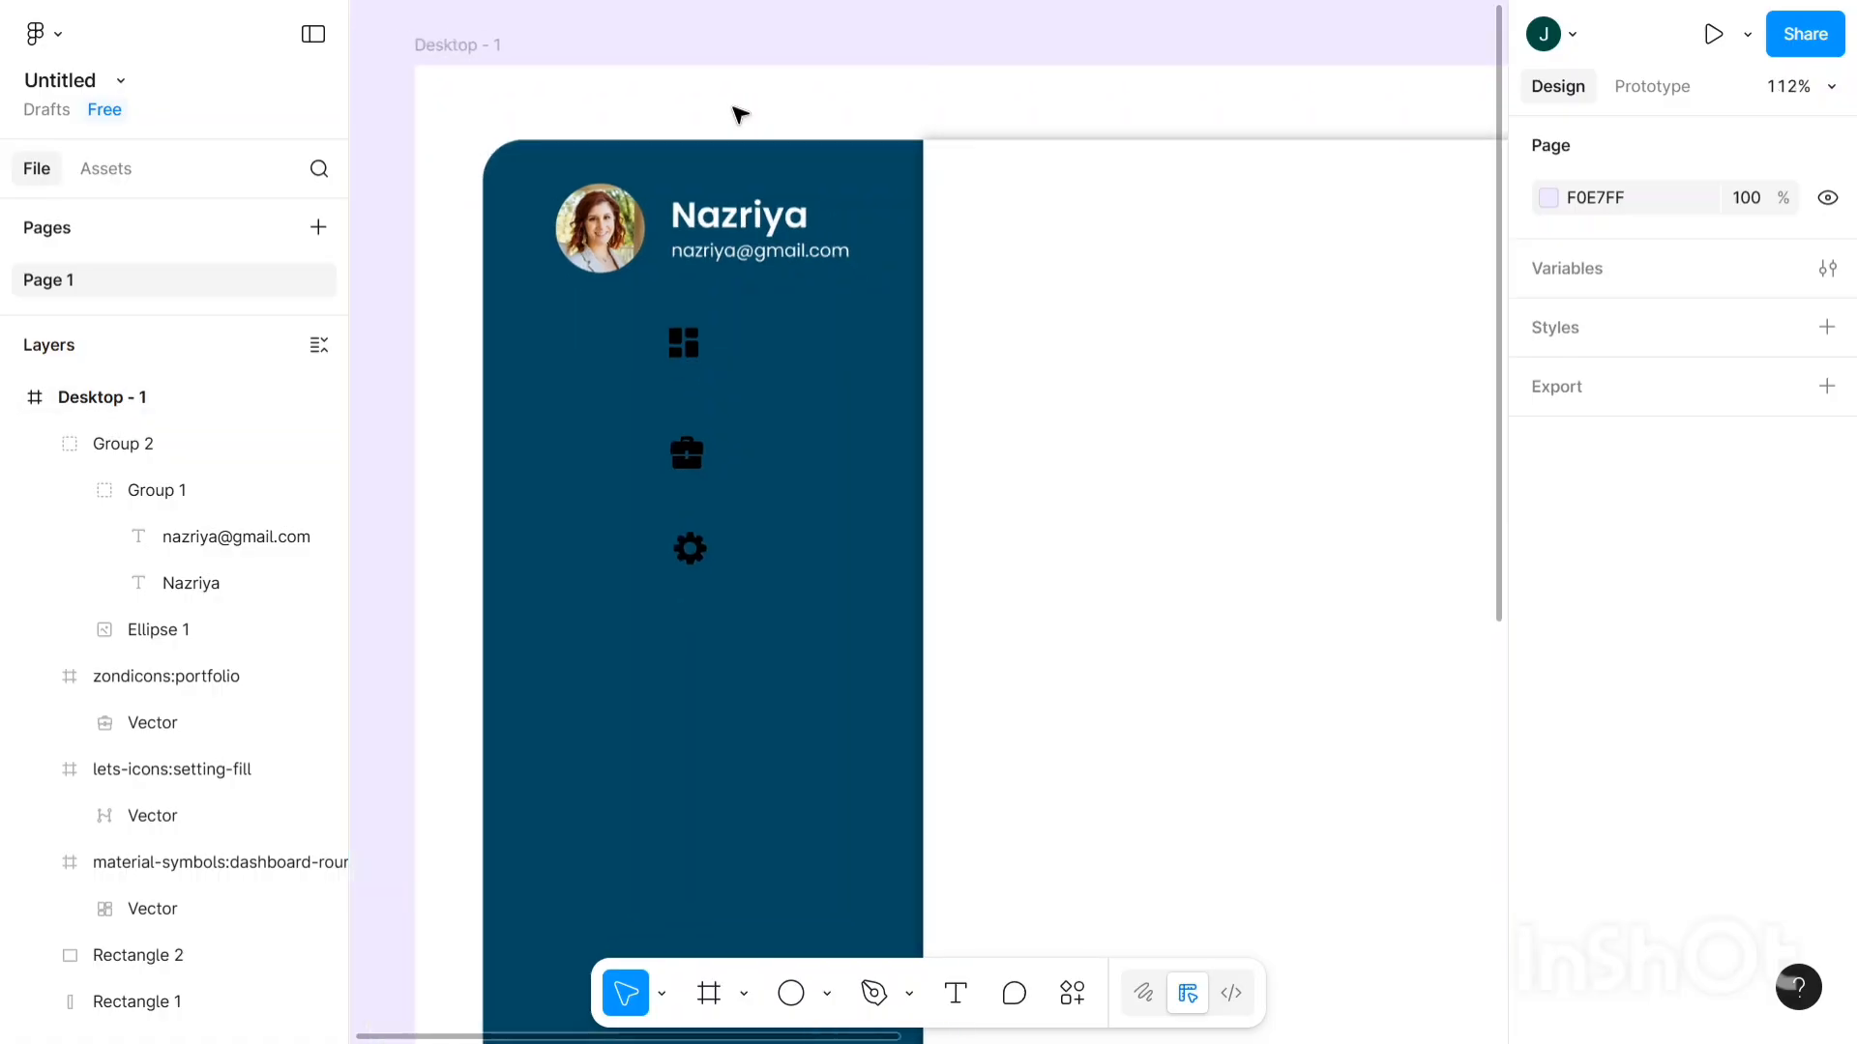
scroll(740, 115, right, 2)
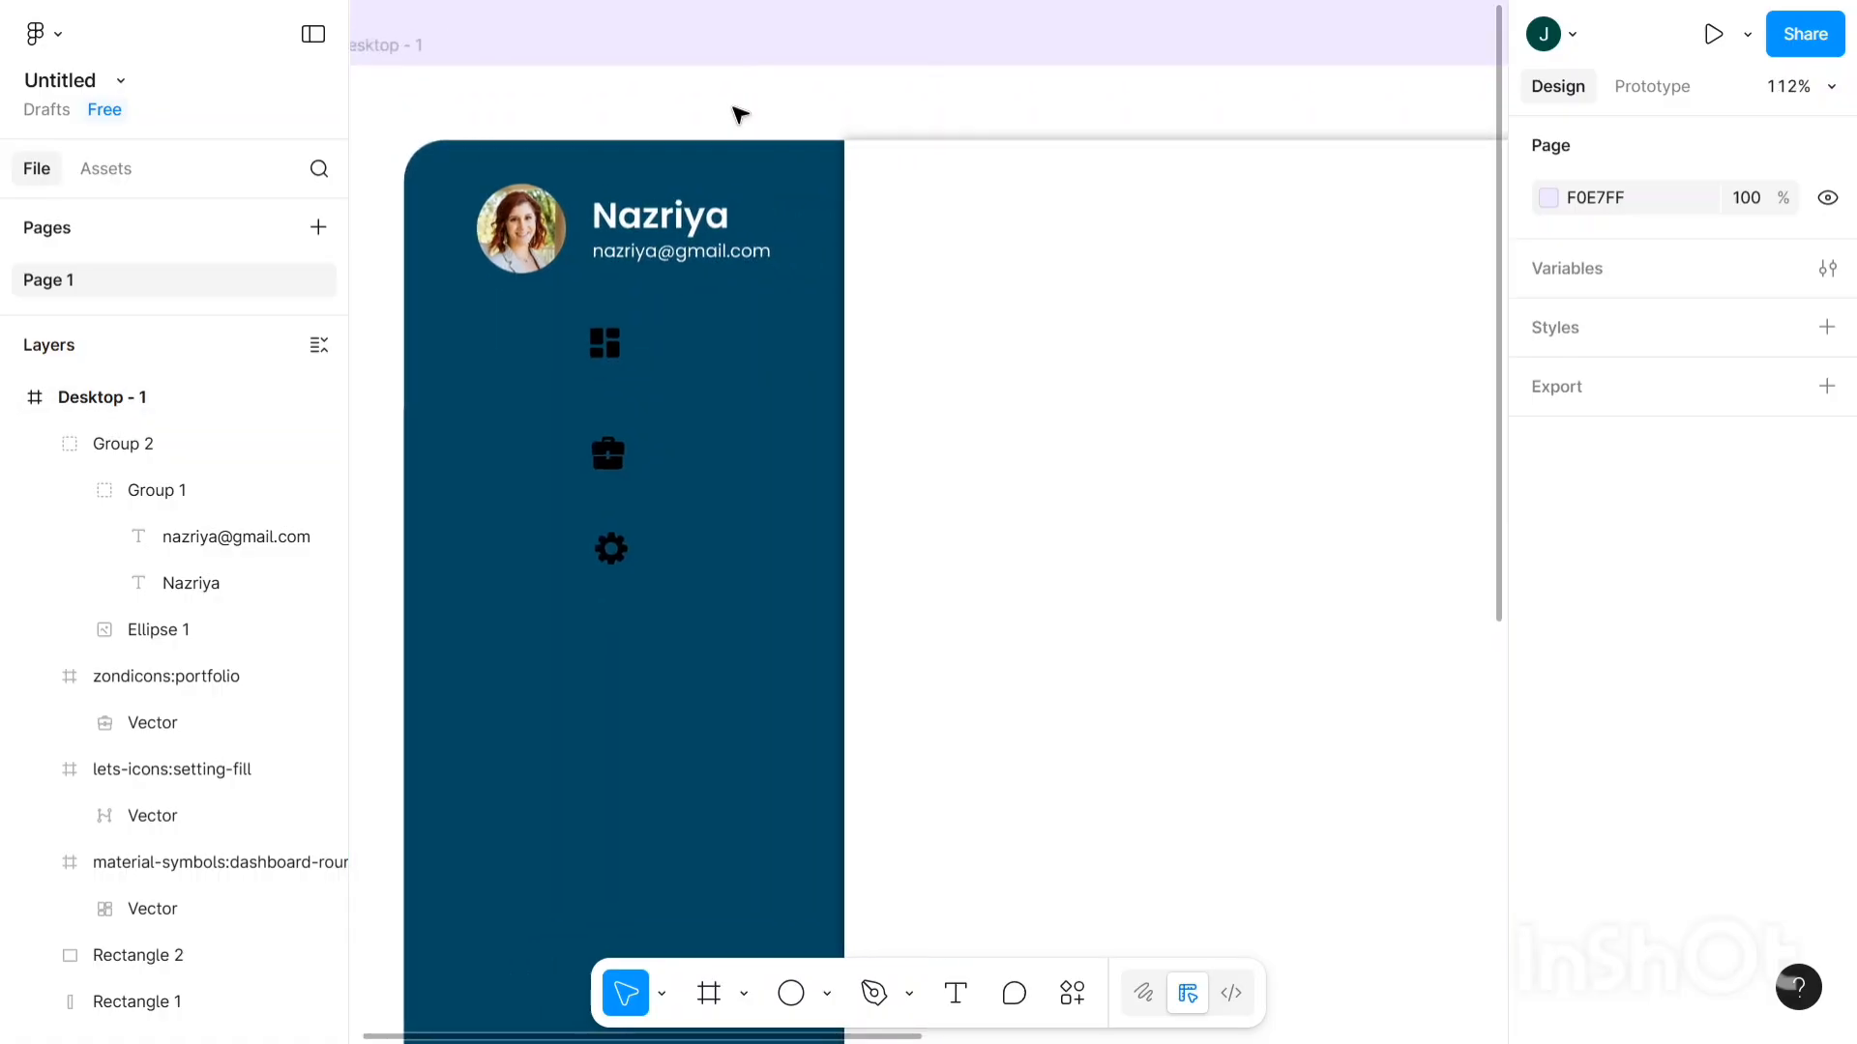
scroll(730, 150, down, 2)
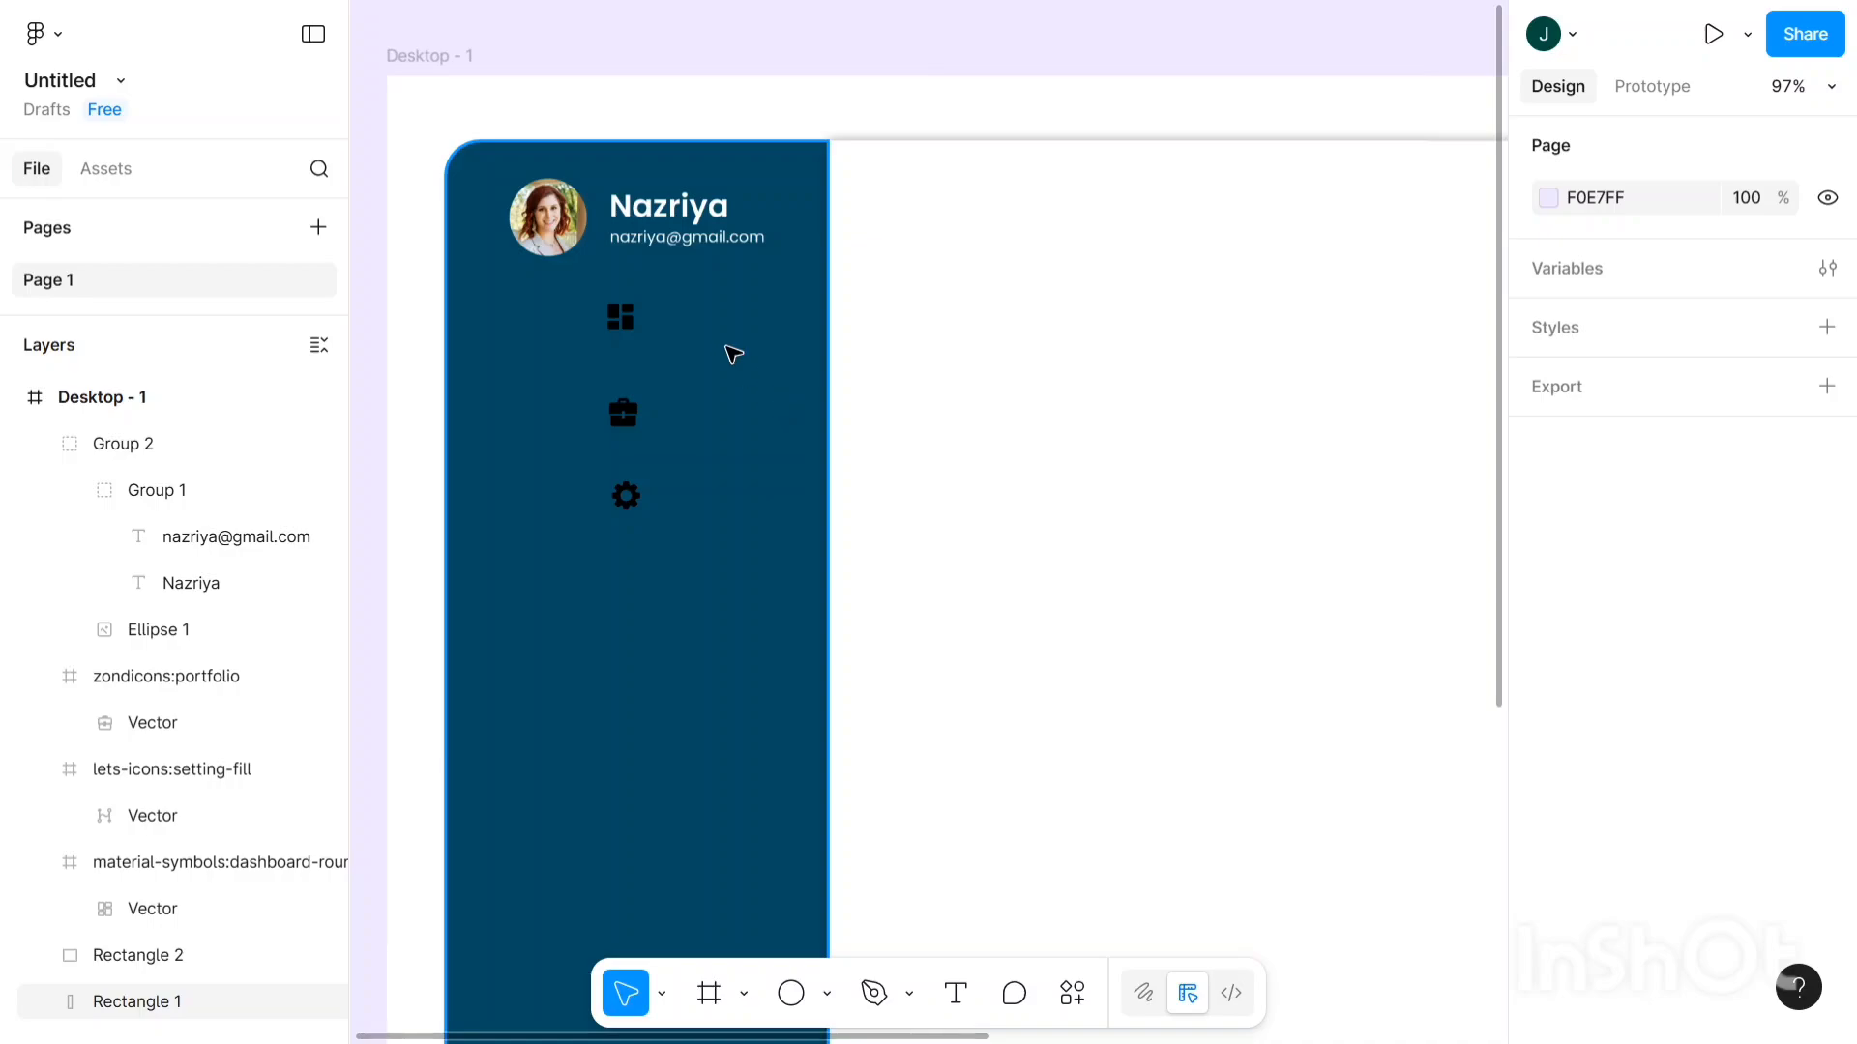
scroll(609, 185, down, 2)
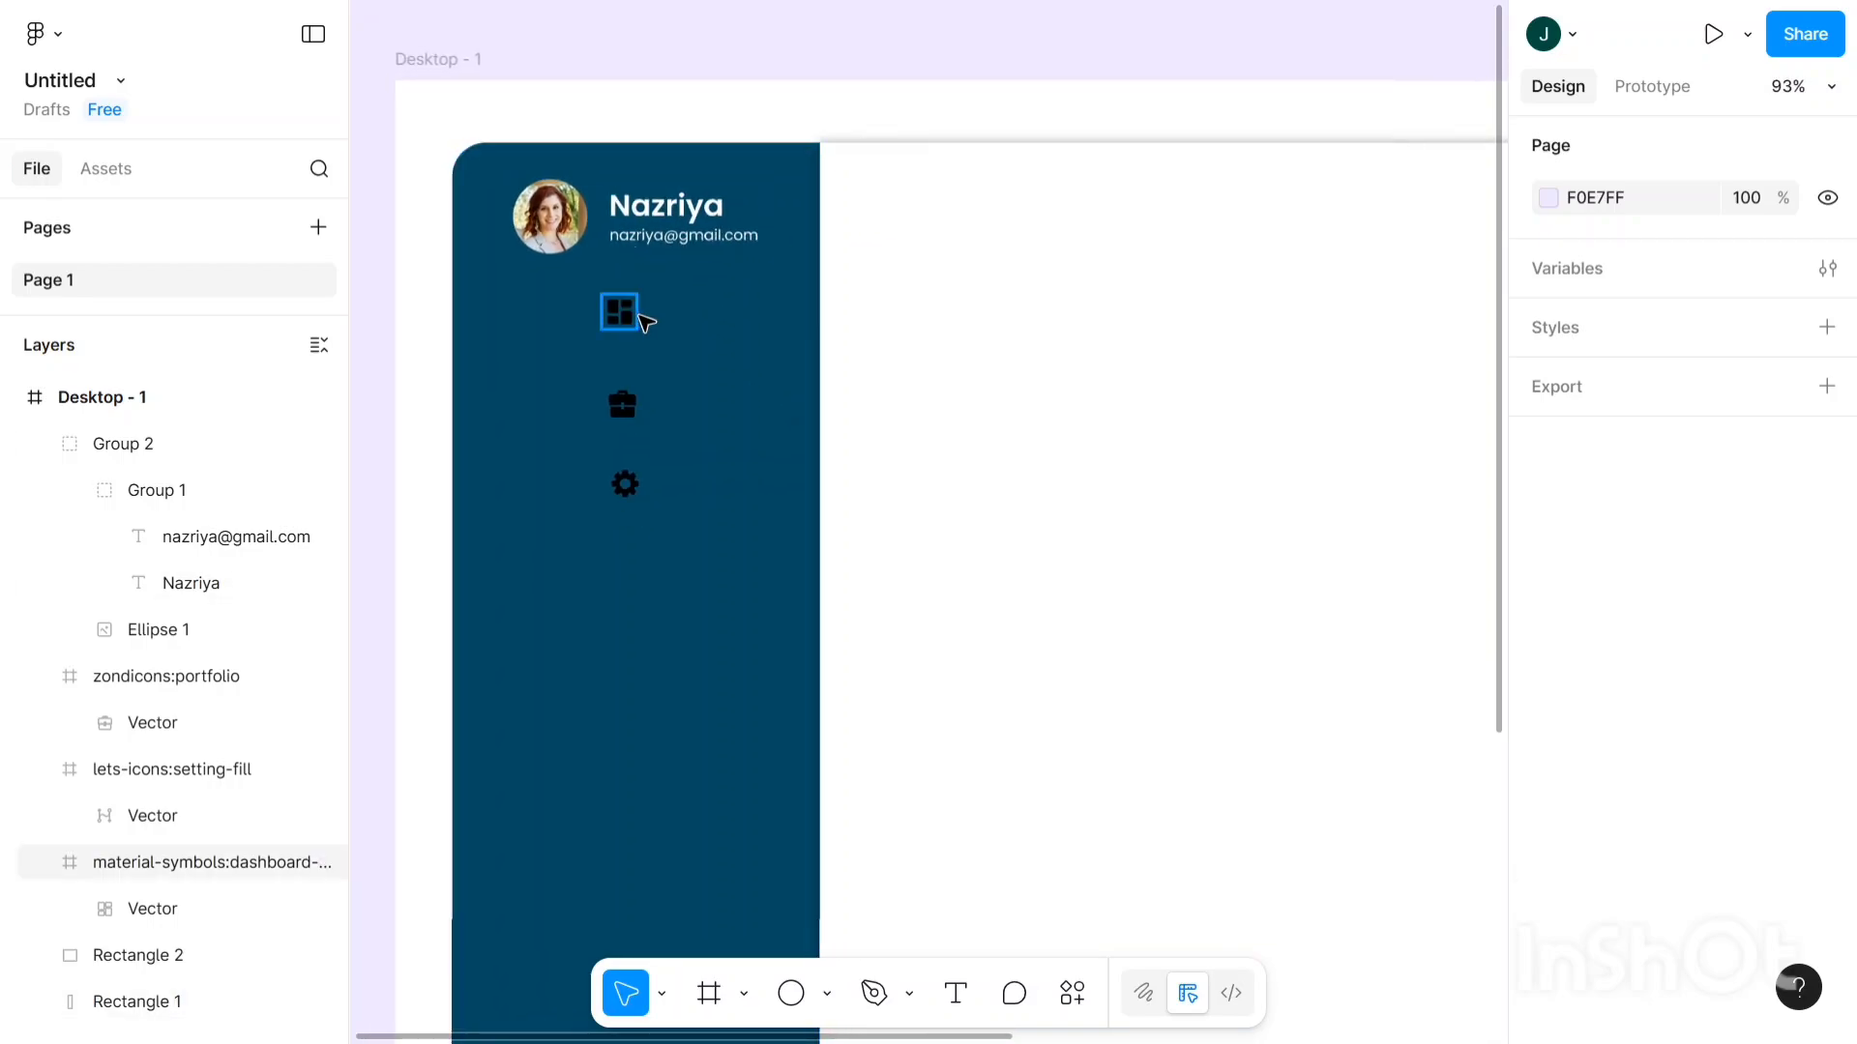
- Select the e-mail text inside the header group and raise its font size to 13
scroll(651, 141, up, 3)
click(702, 279)
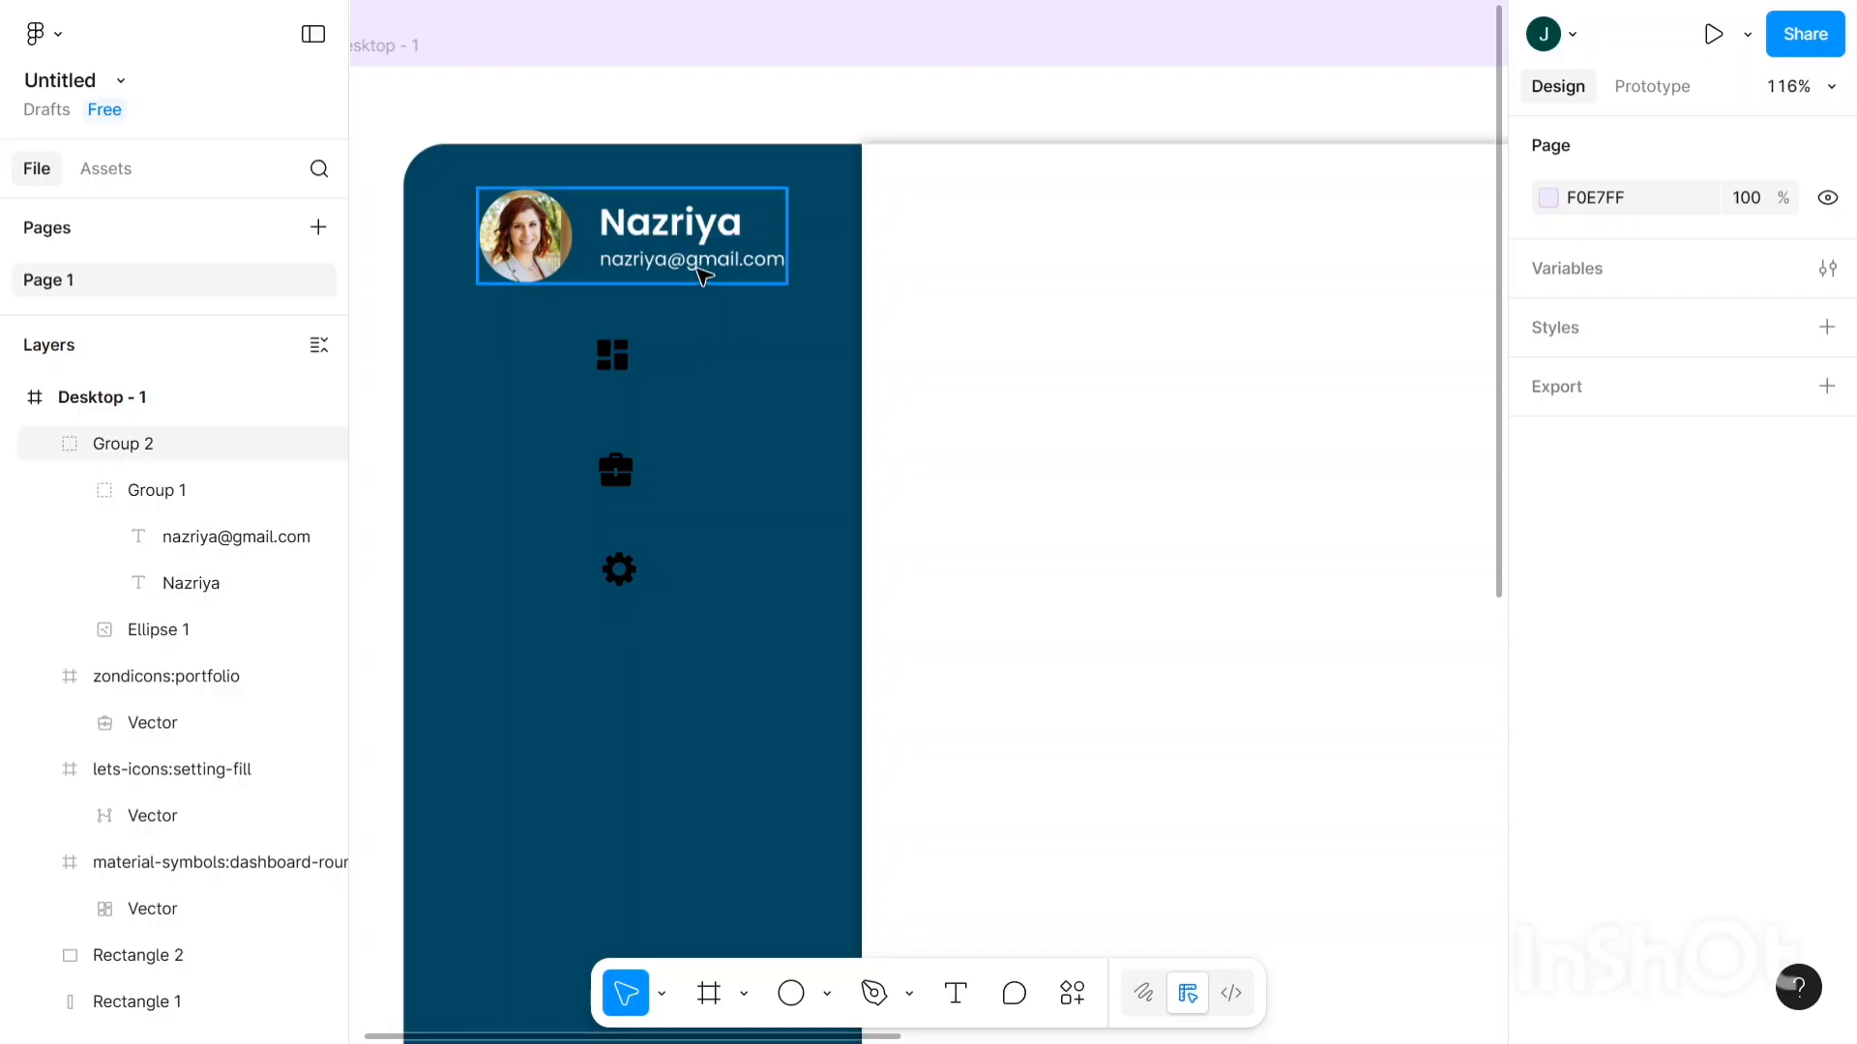
click(702, 275)
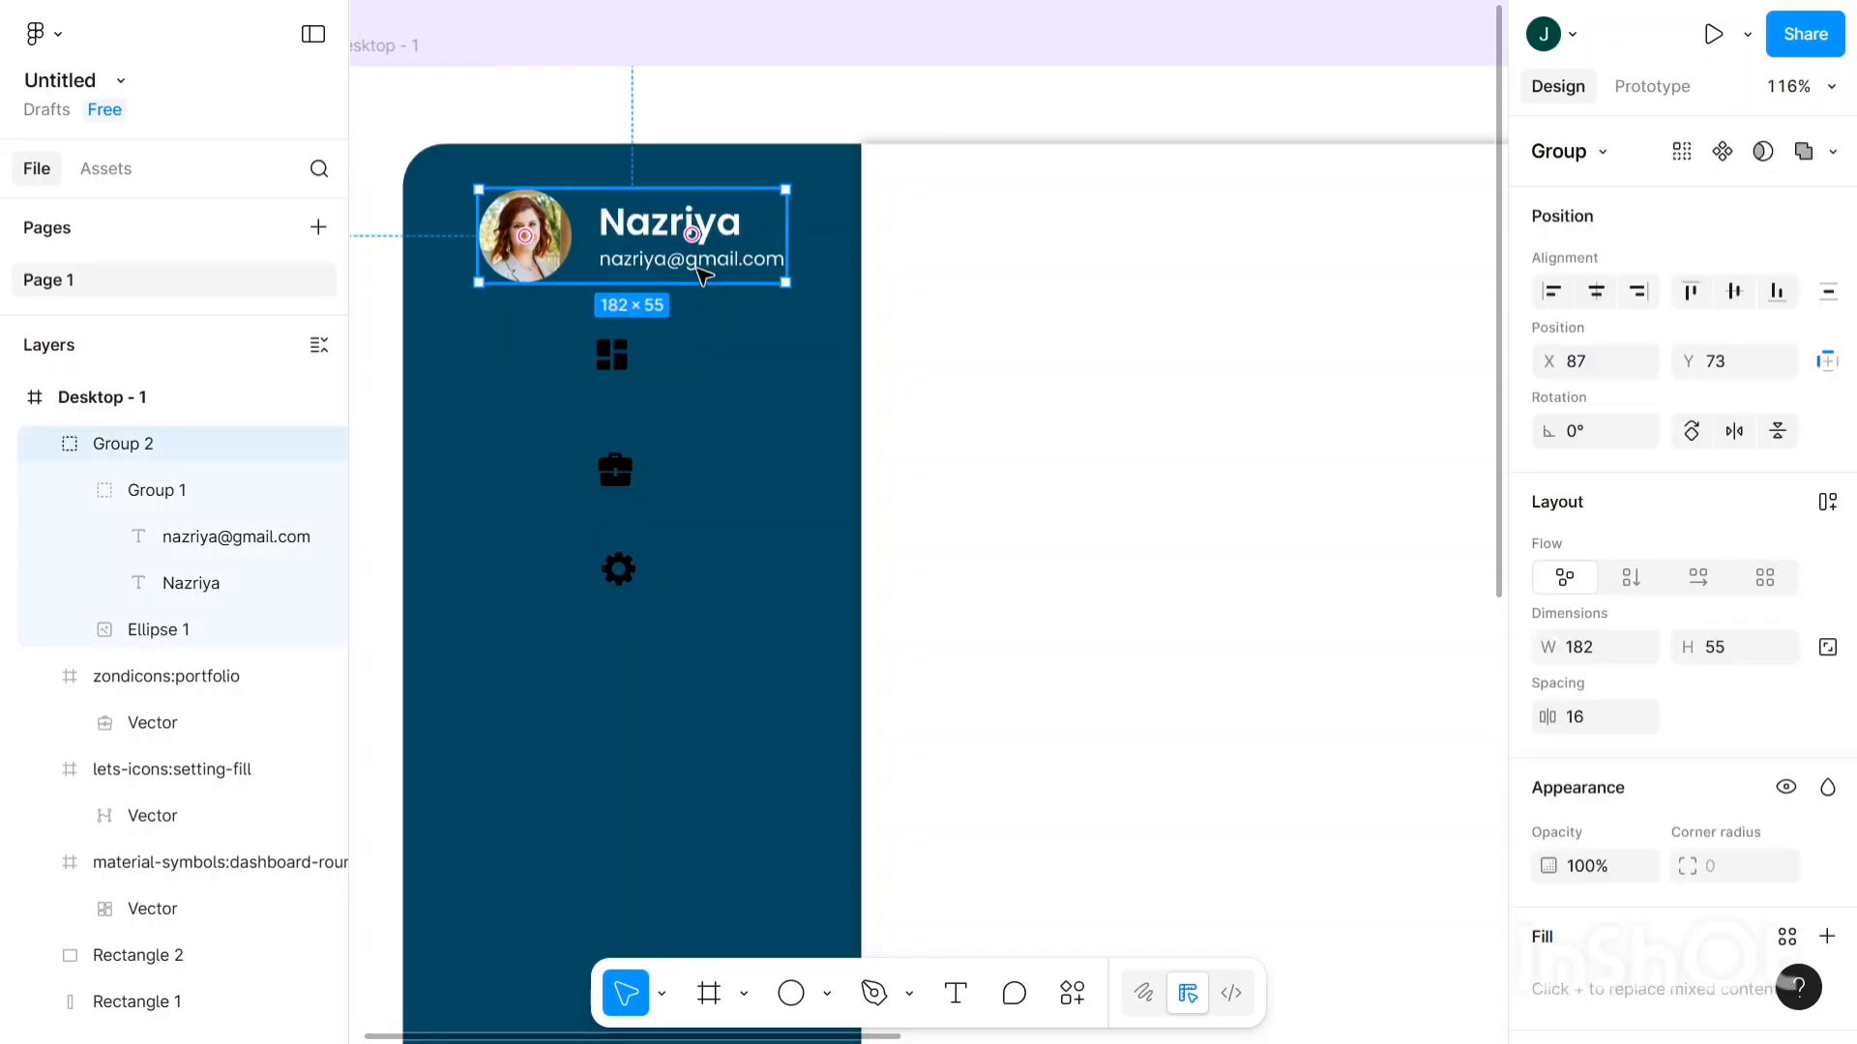
double_click(701, 276)
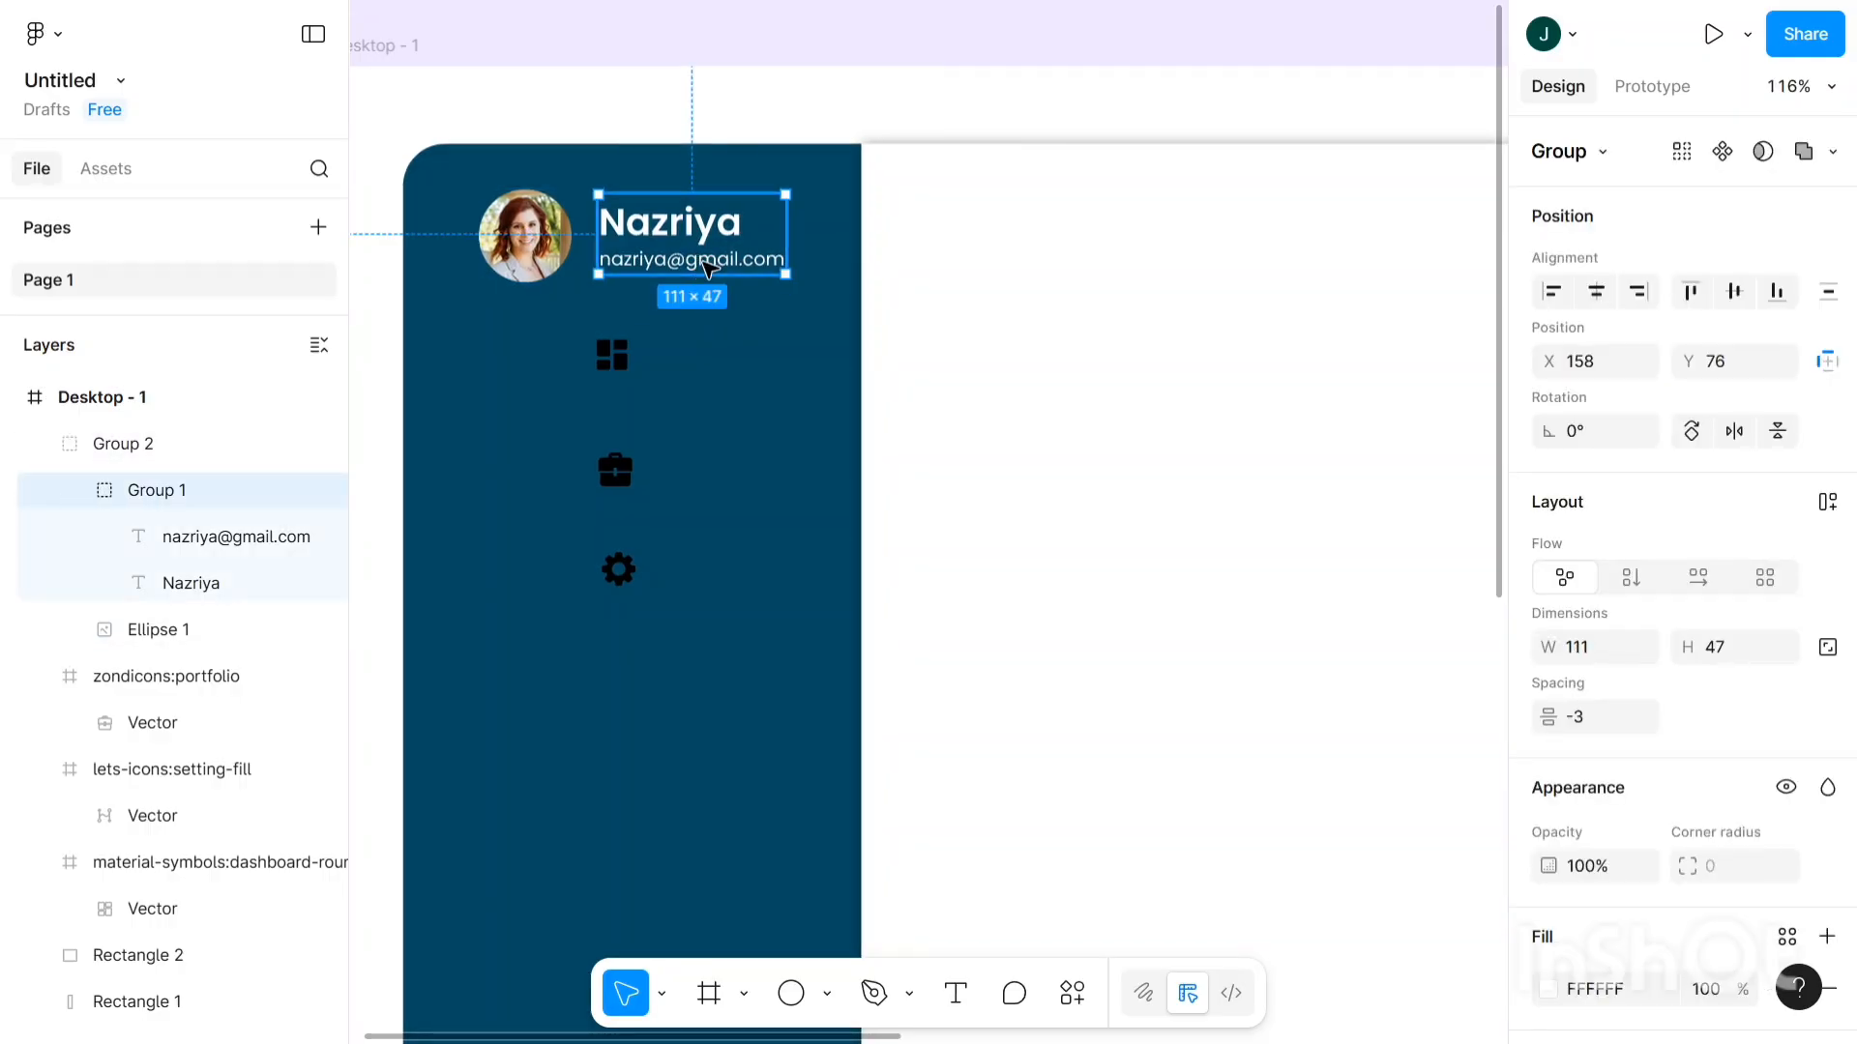
click(709, 269)
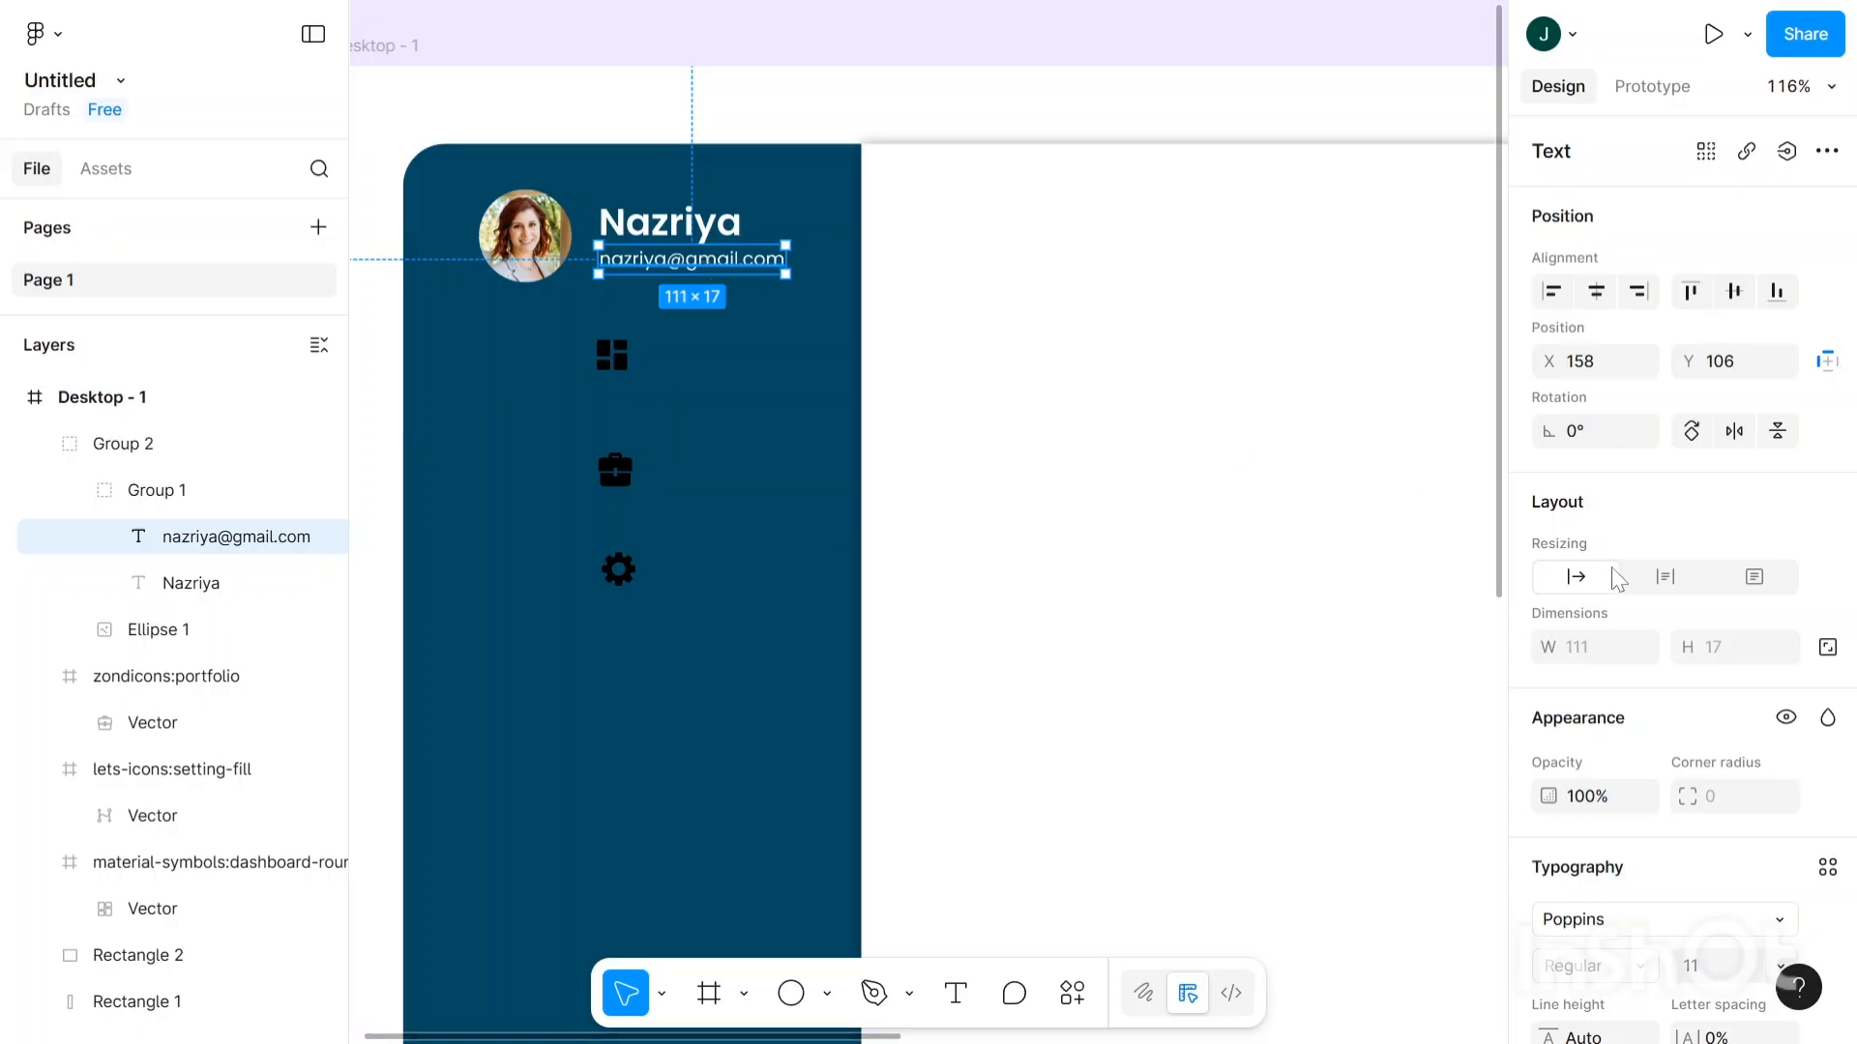
scroll(1644, 600, down, 5)
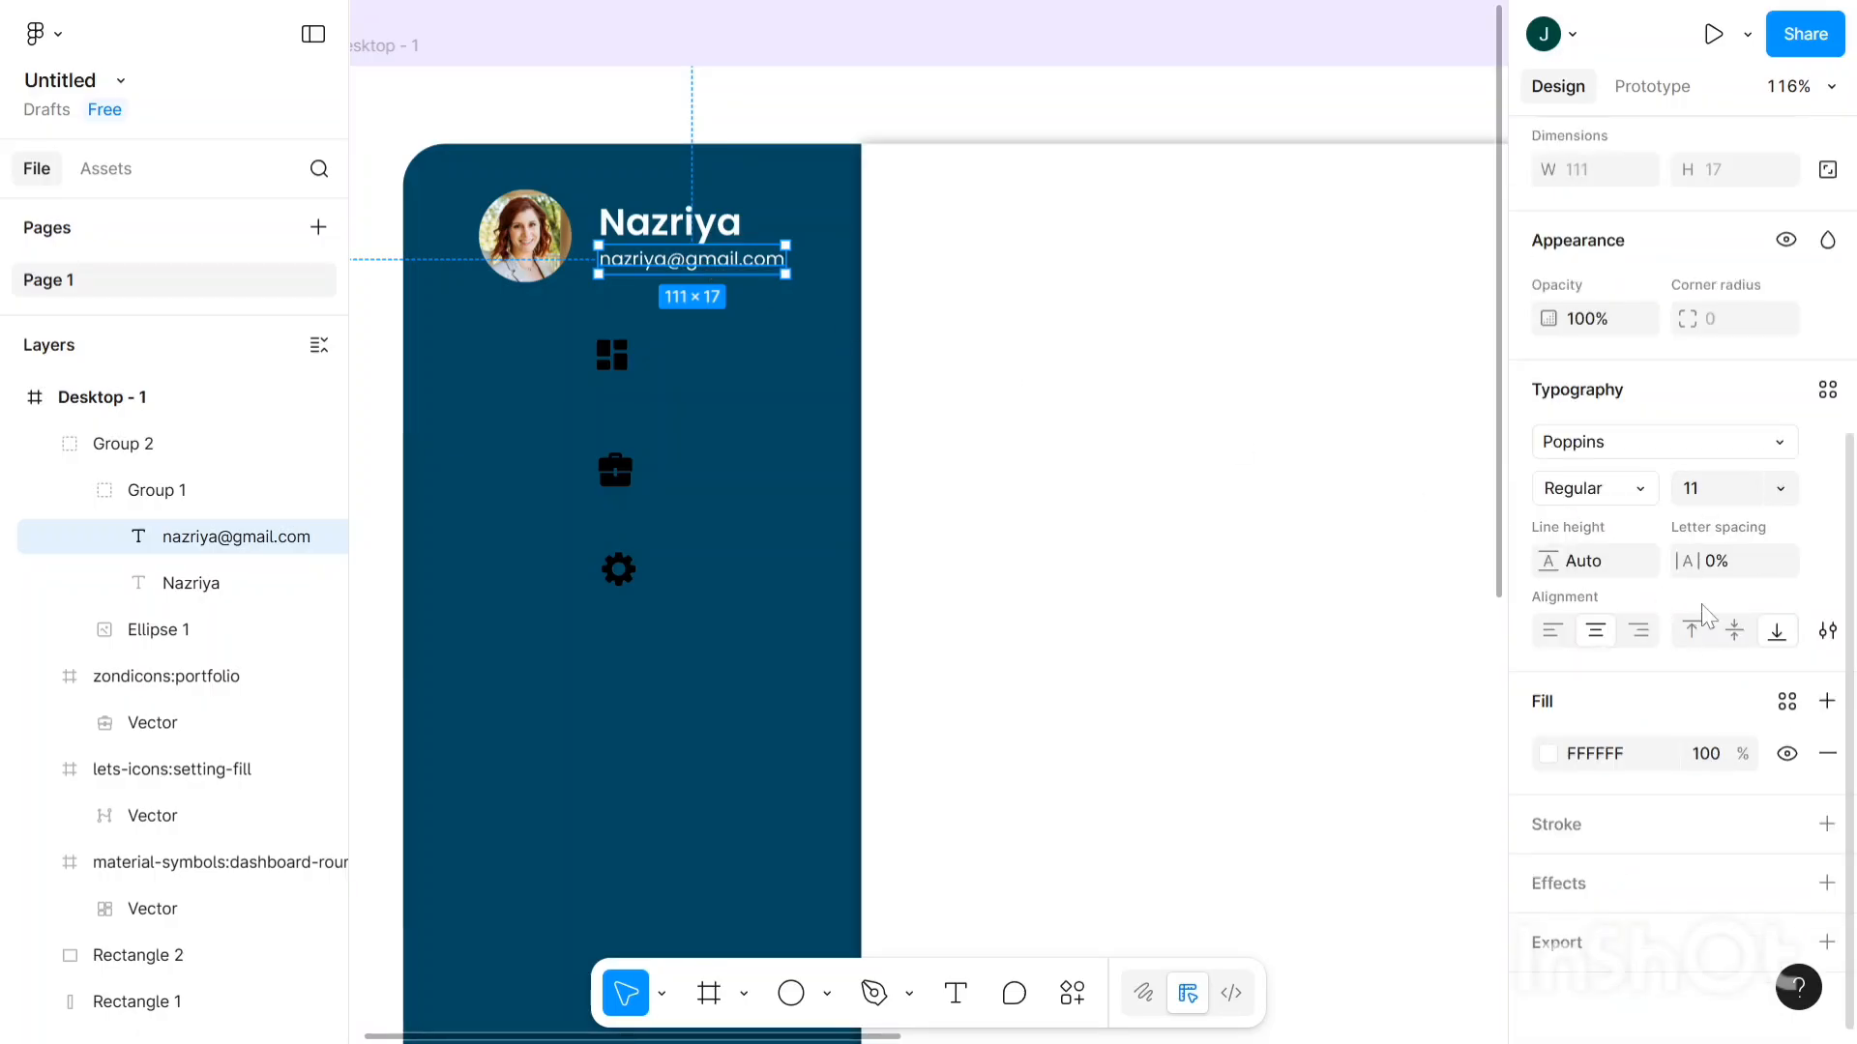
scroll(1144, 501, up, 2)
click(1704, 496)
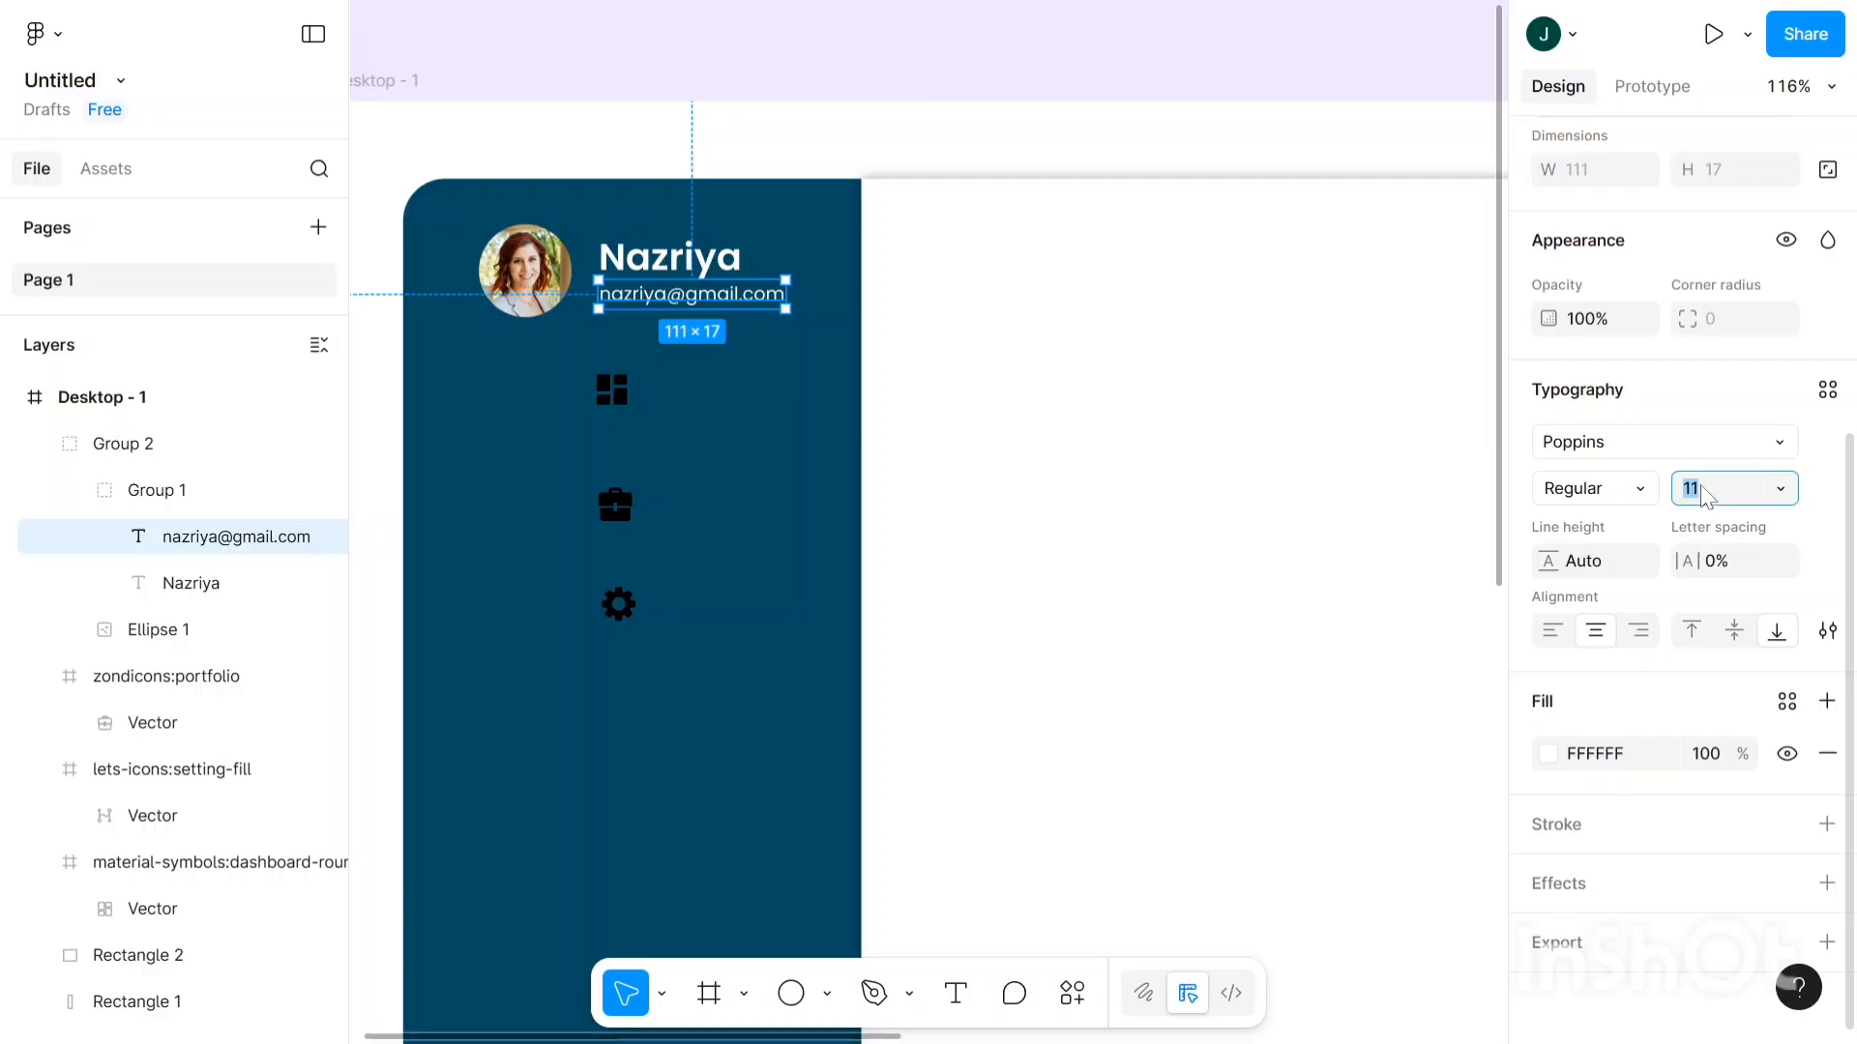
key(Up)
key(Up)
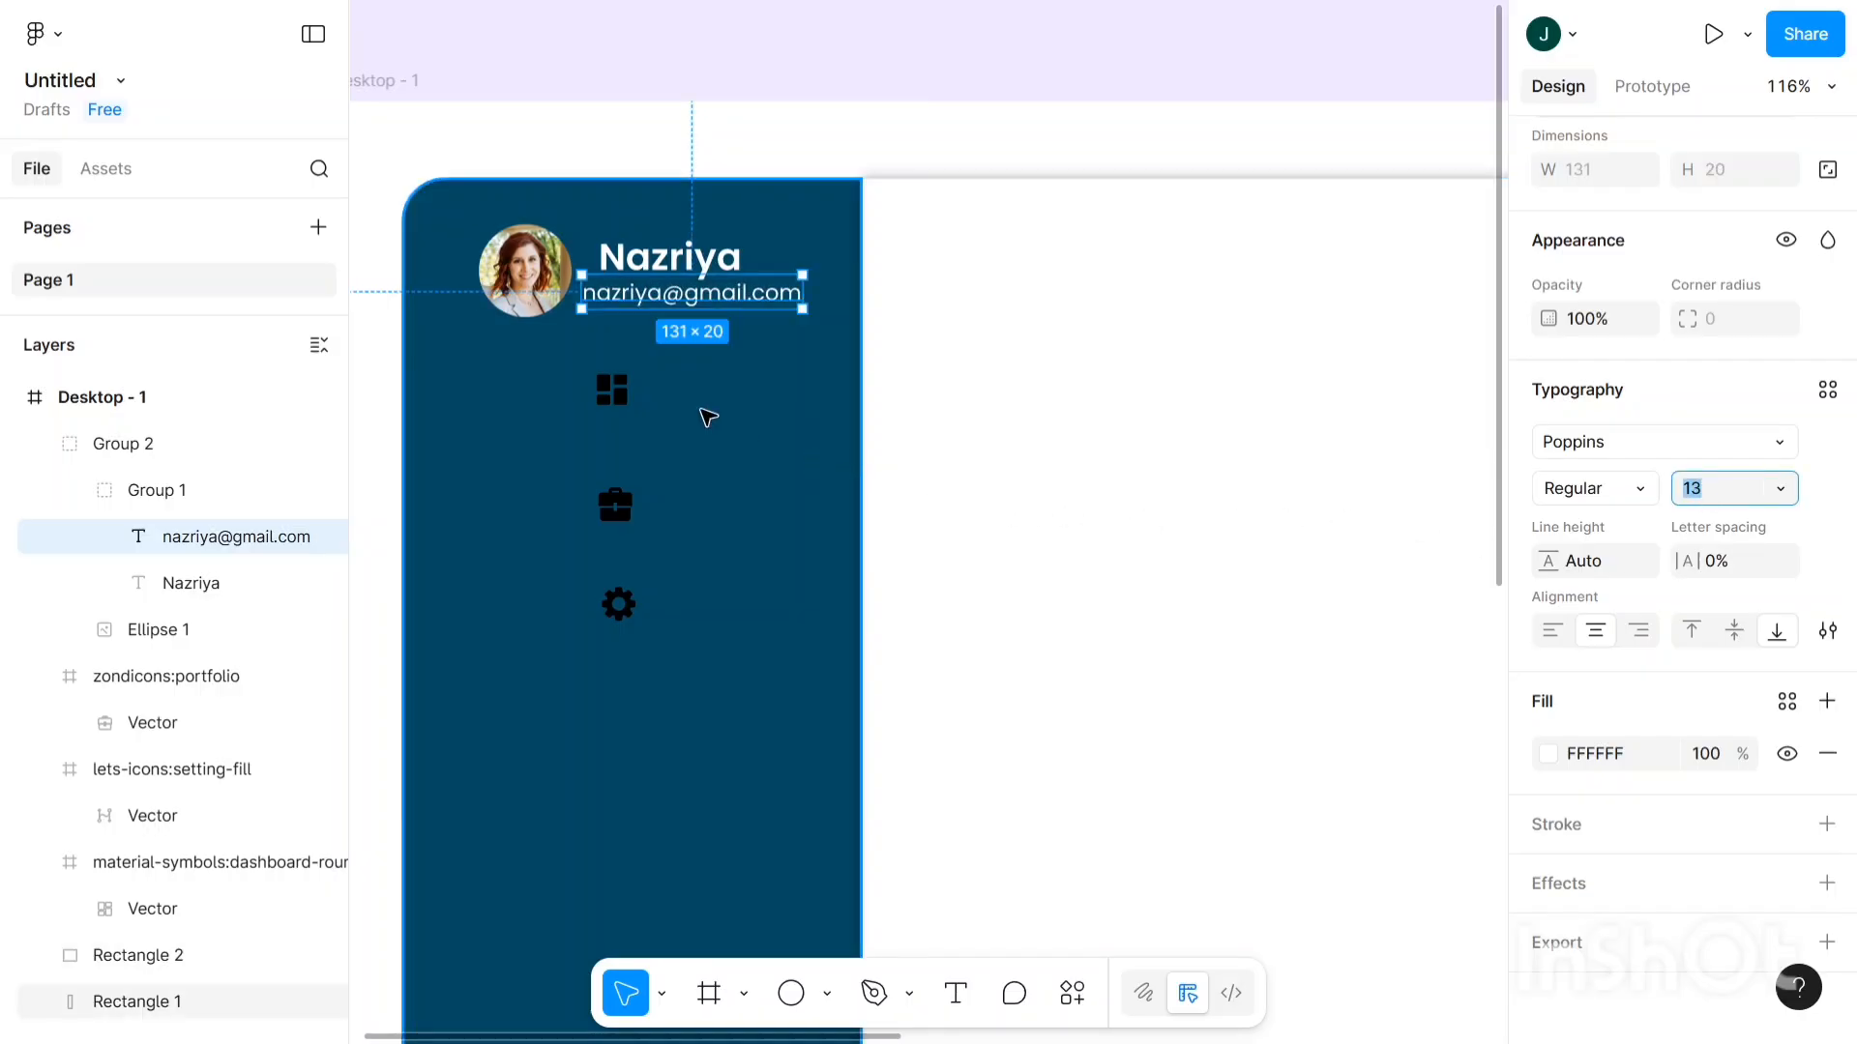
- Nudge the e-mail line right to X 158 so it aligns with the name
click(655, 314)
scroll(705, 311, up, 2)
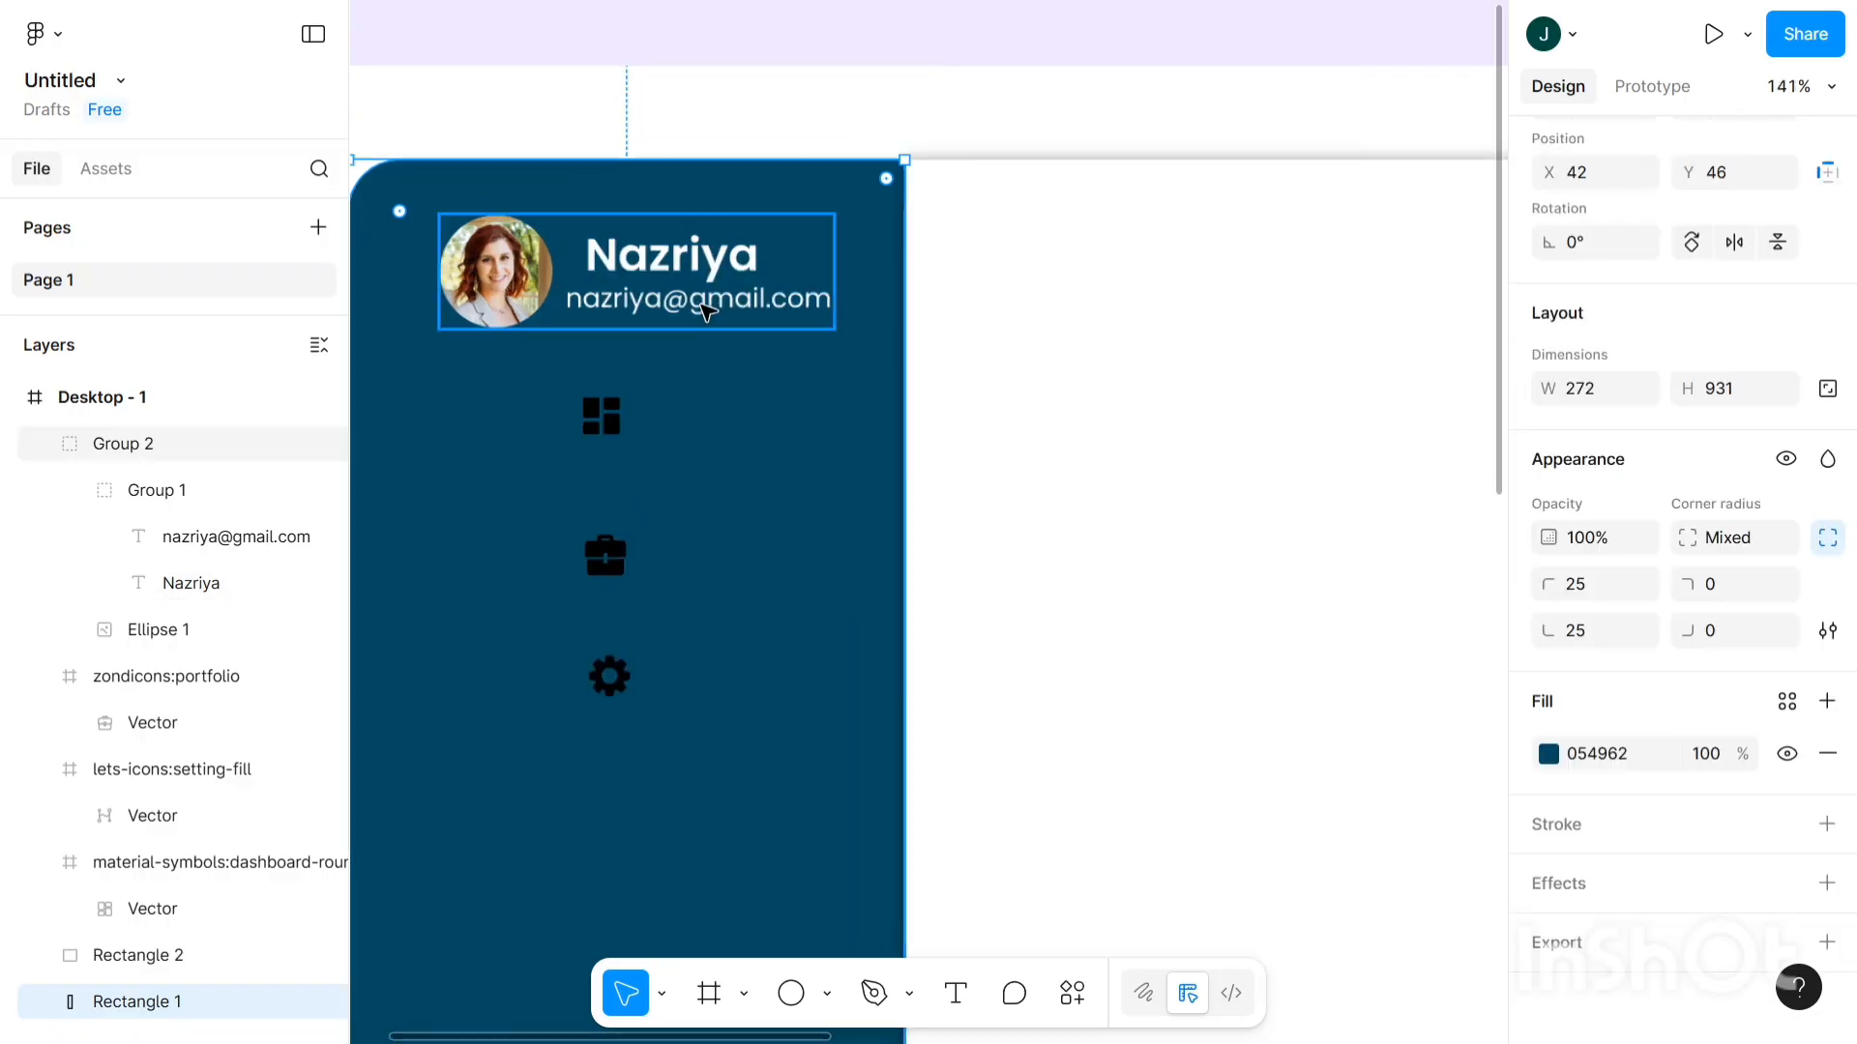
click(705, 310)
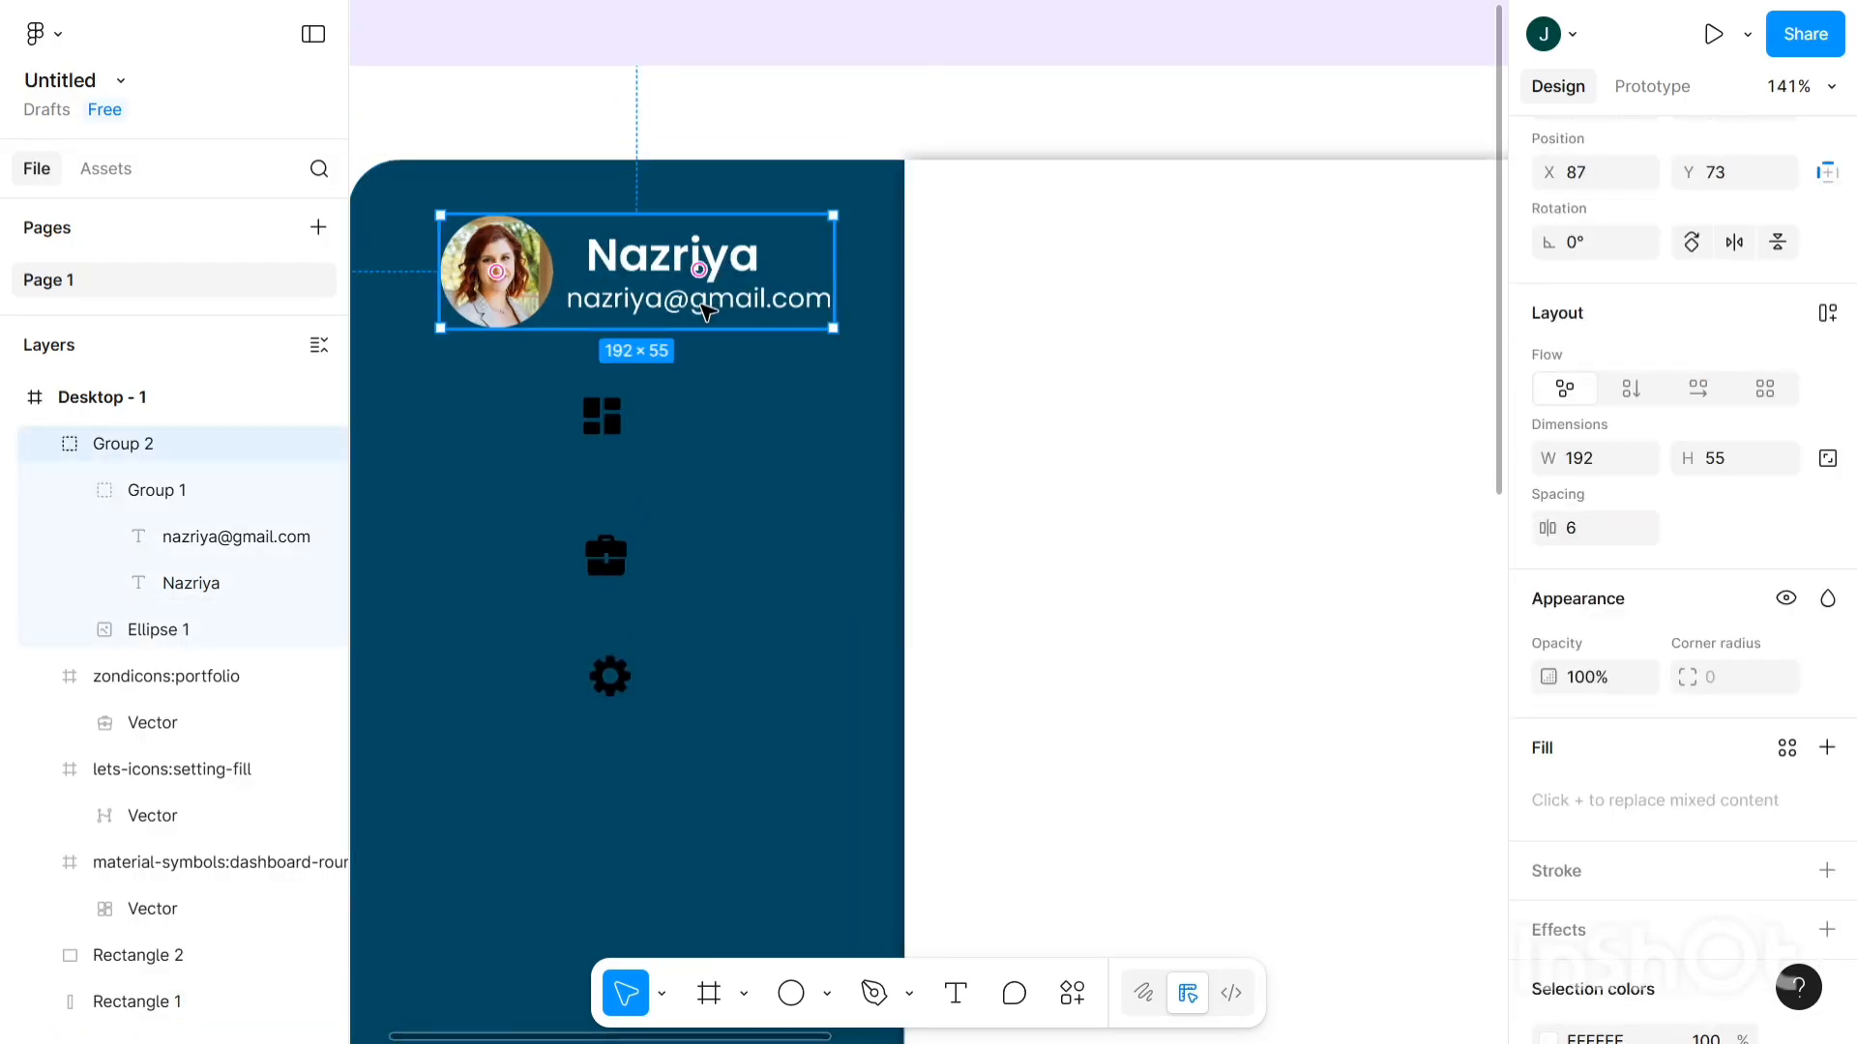
double_click(705, 311)
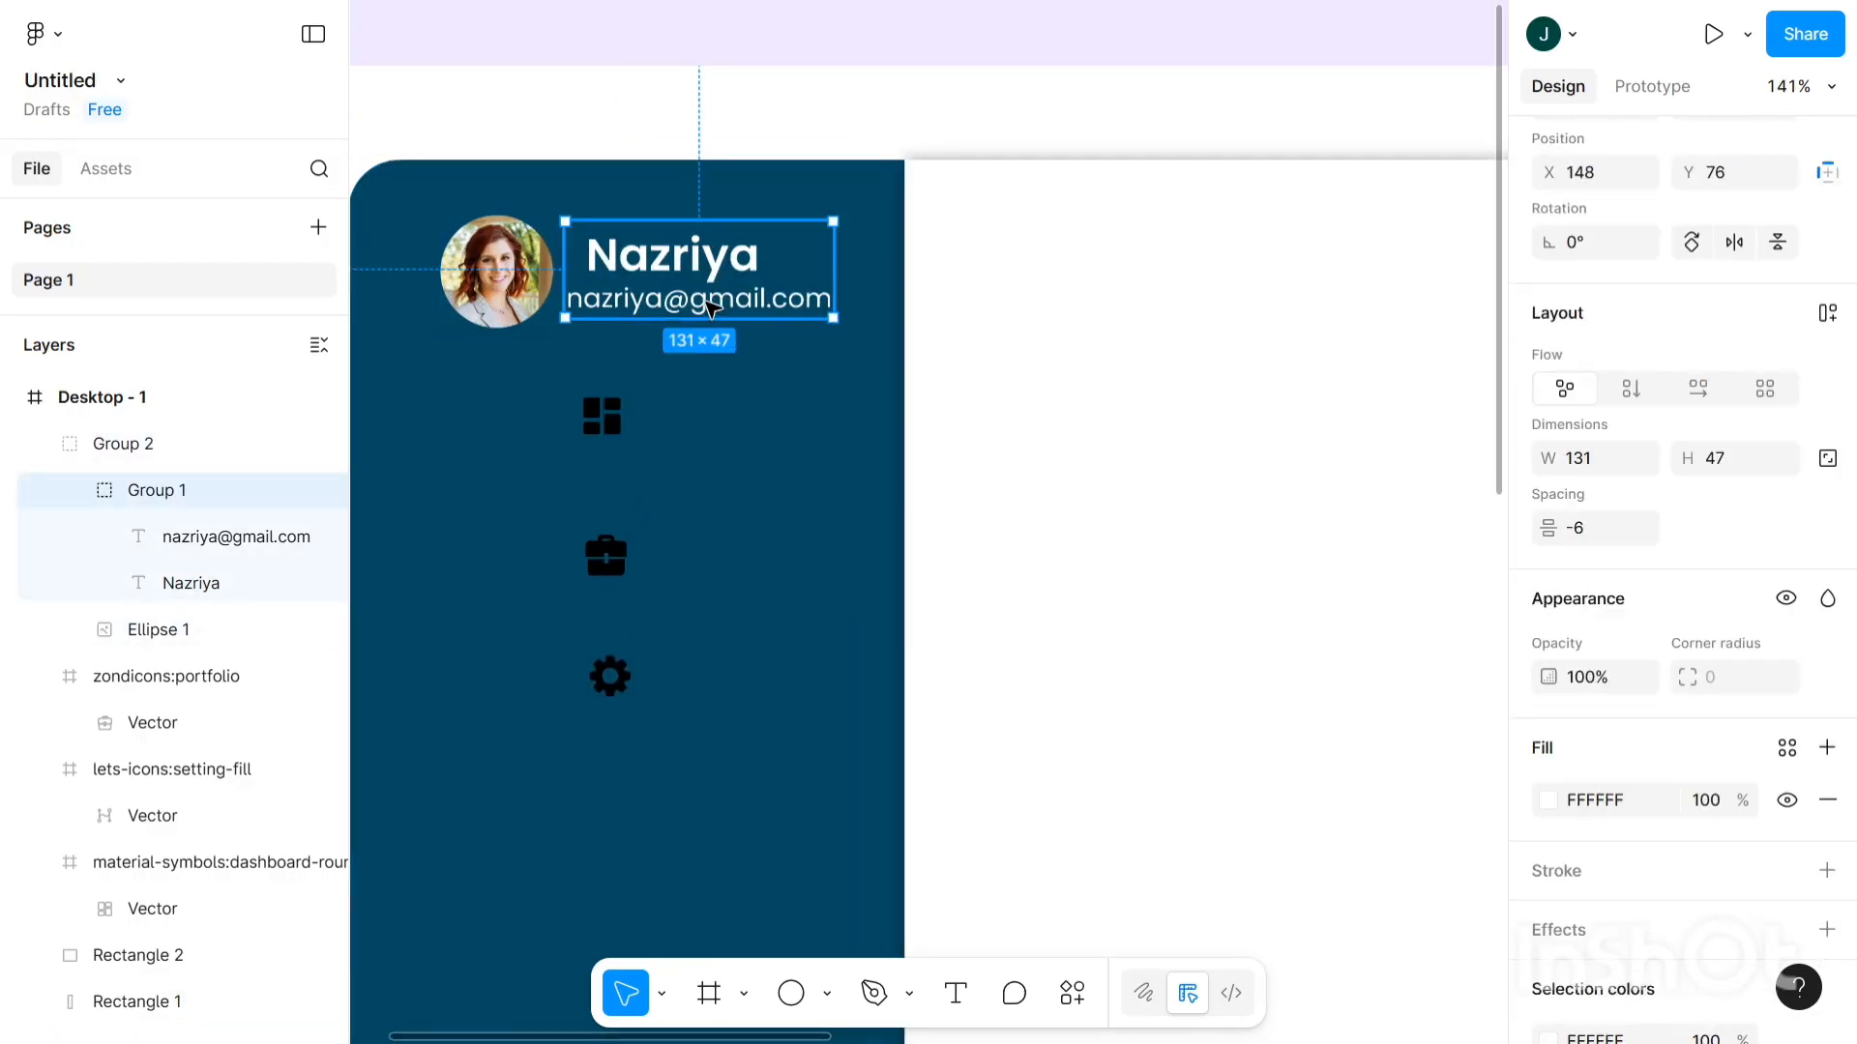
double_click(710, 308)
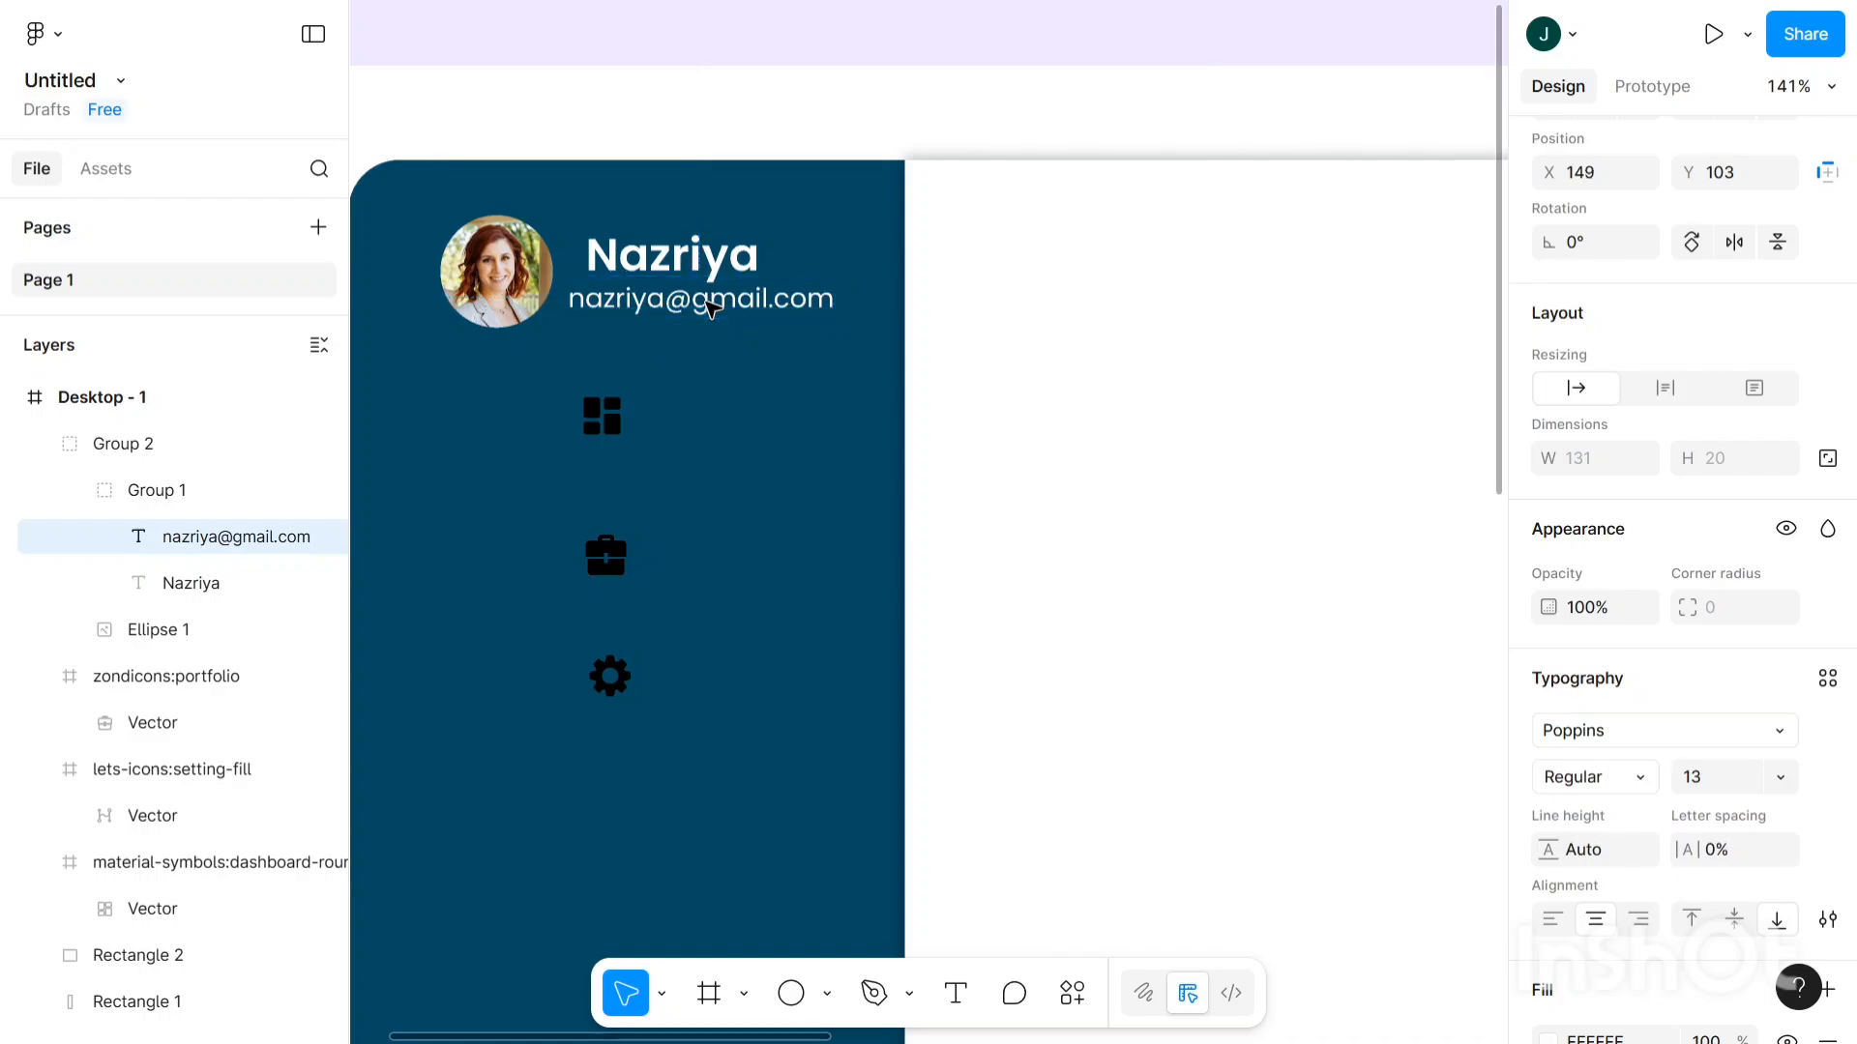
key(Right)
key(Right)
key(Right)
key(Right)
key(Right)
key(Right)
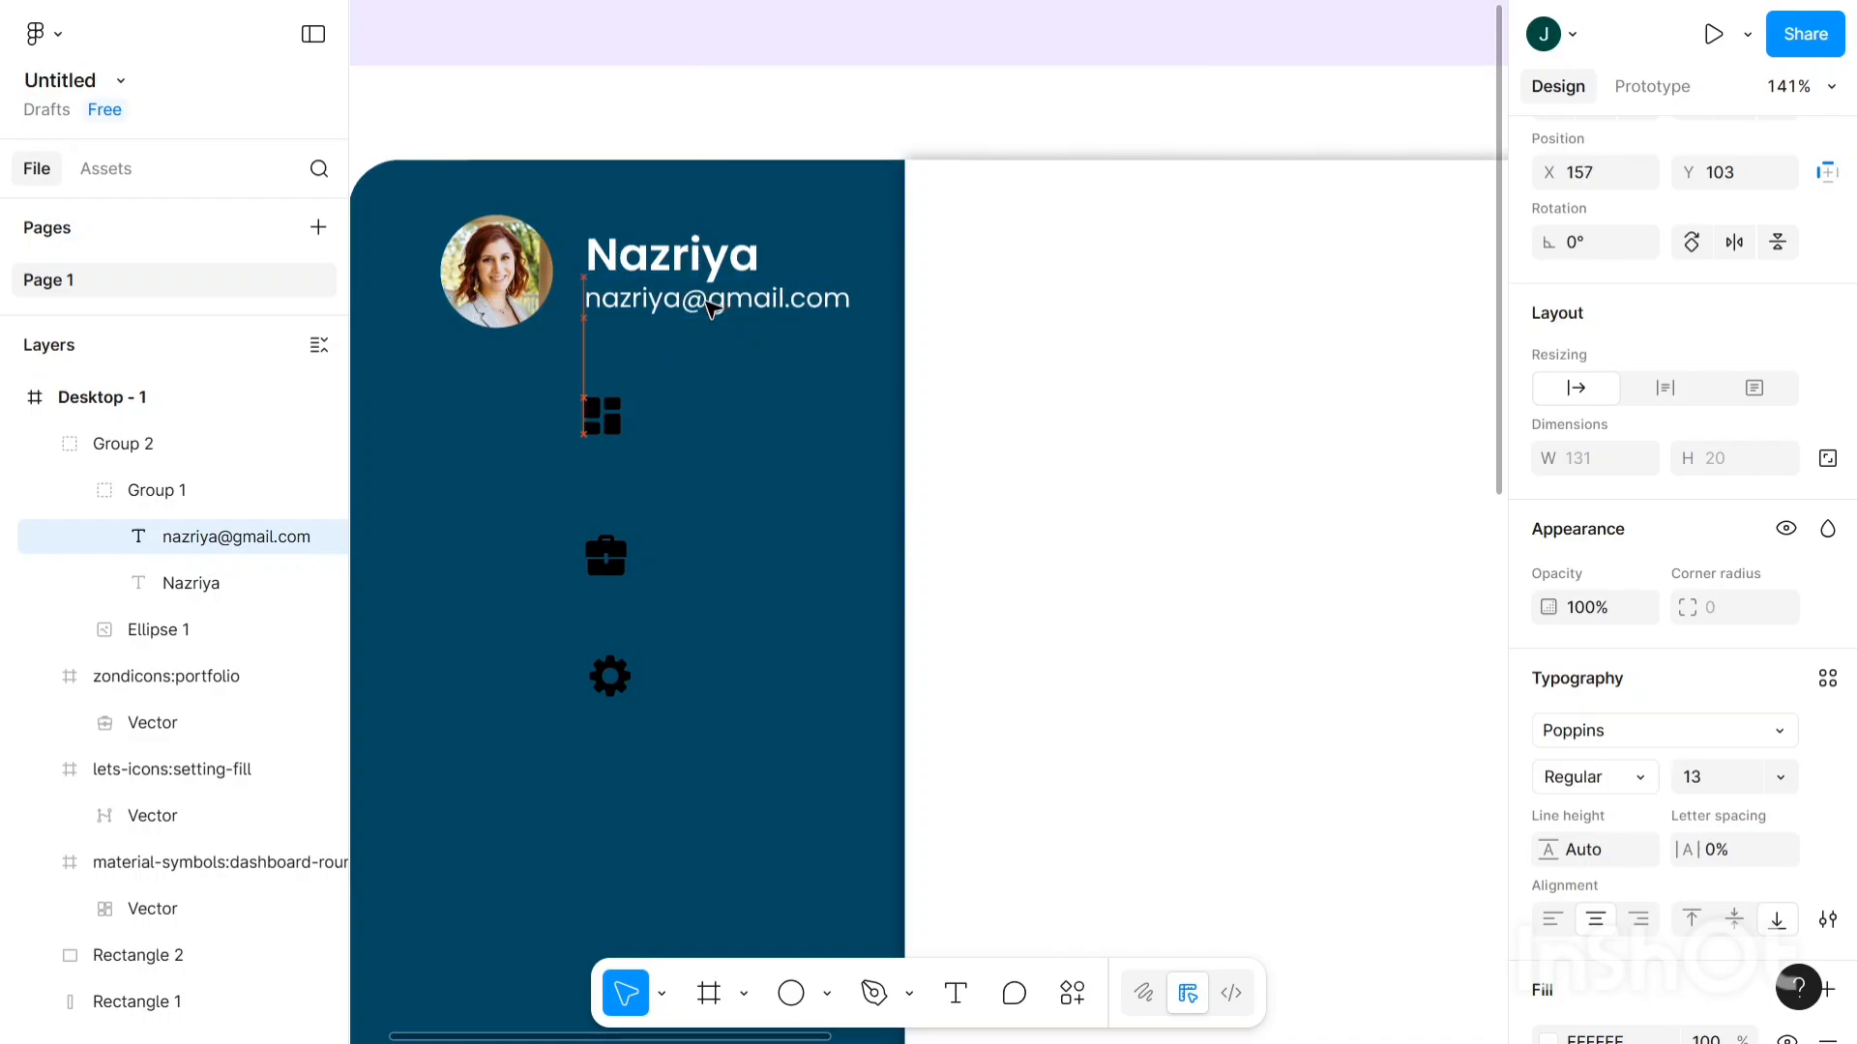
key(Right)
key(Right)
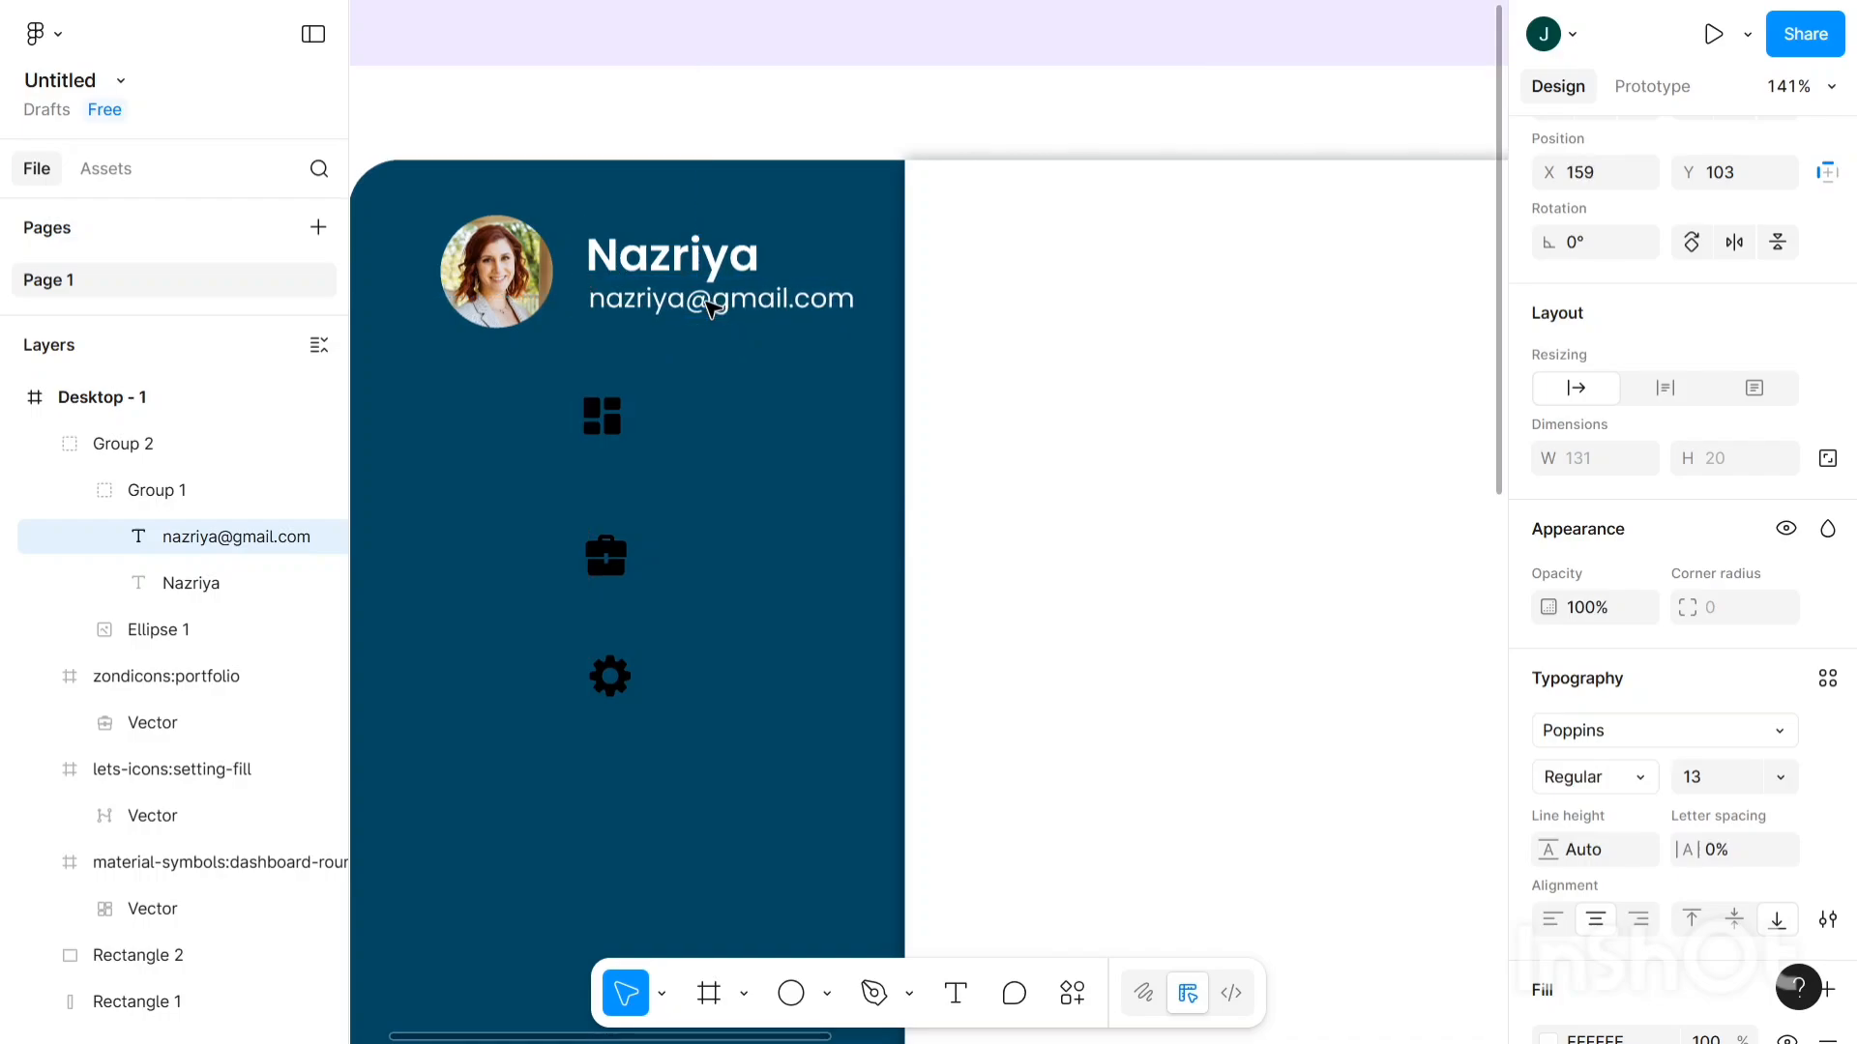
key(Left)
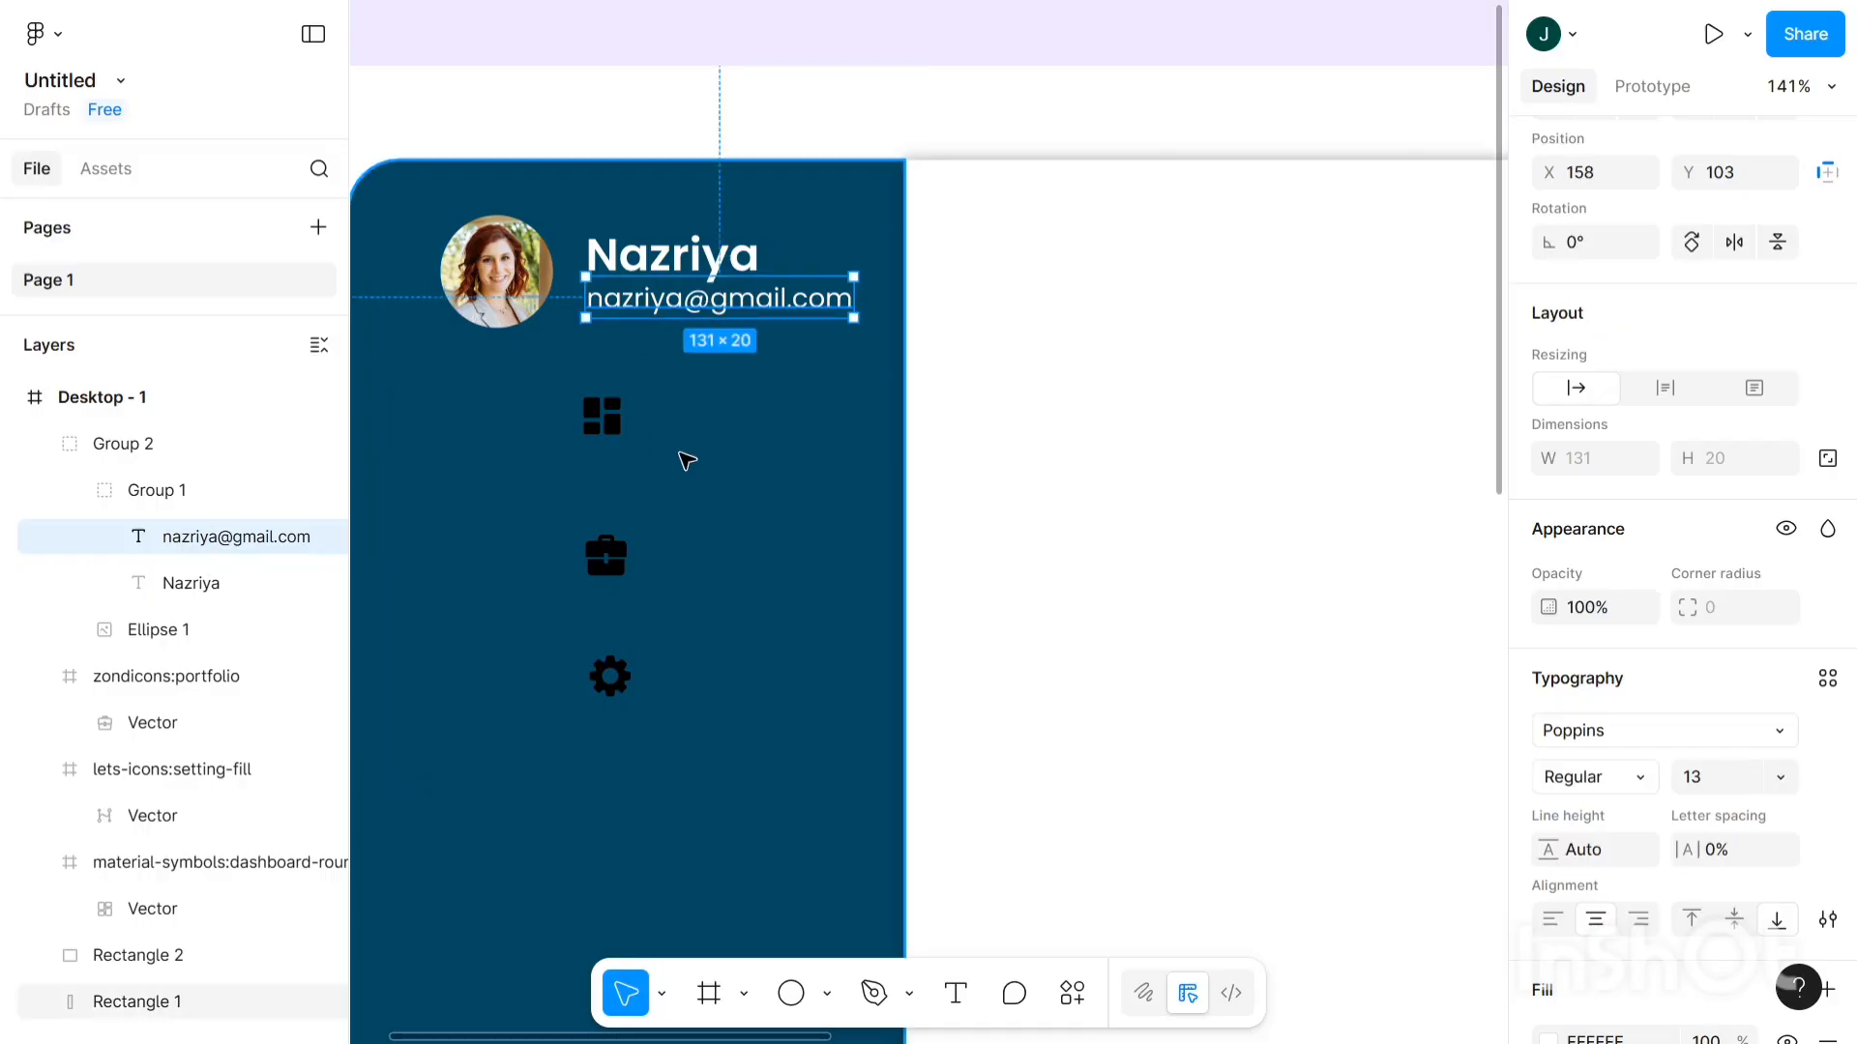
click(686, 461)
scroll(686, 460, down, 3)
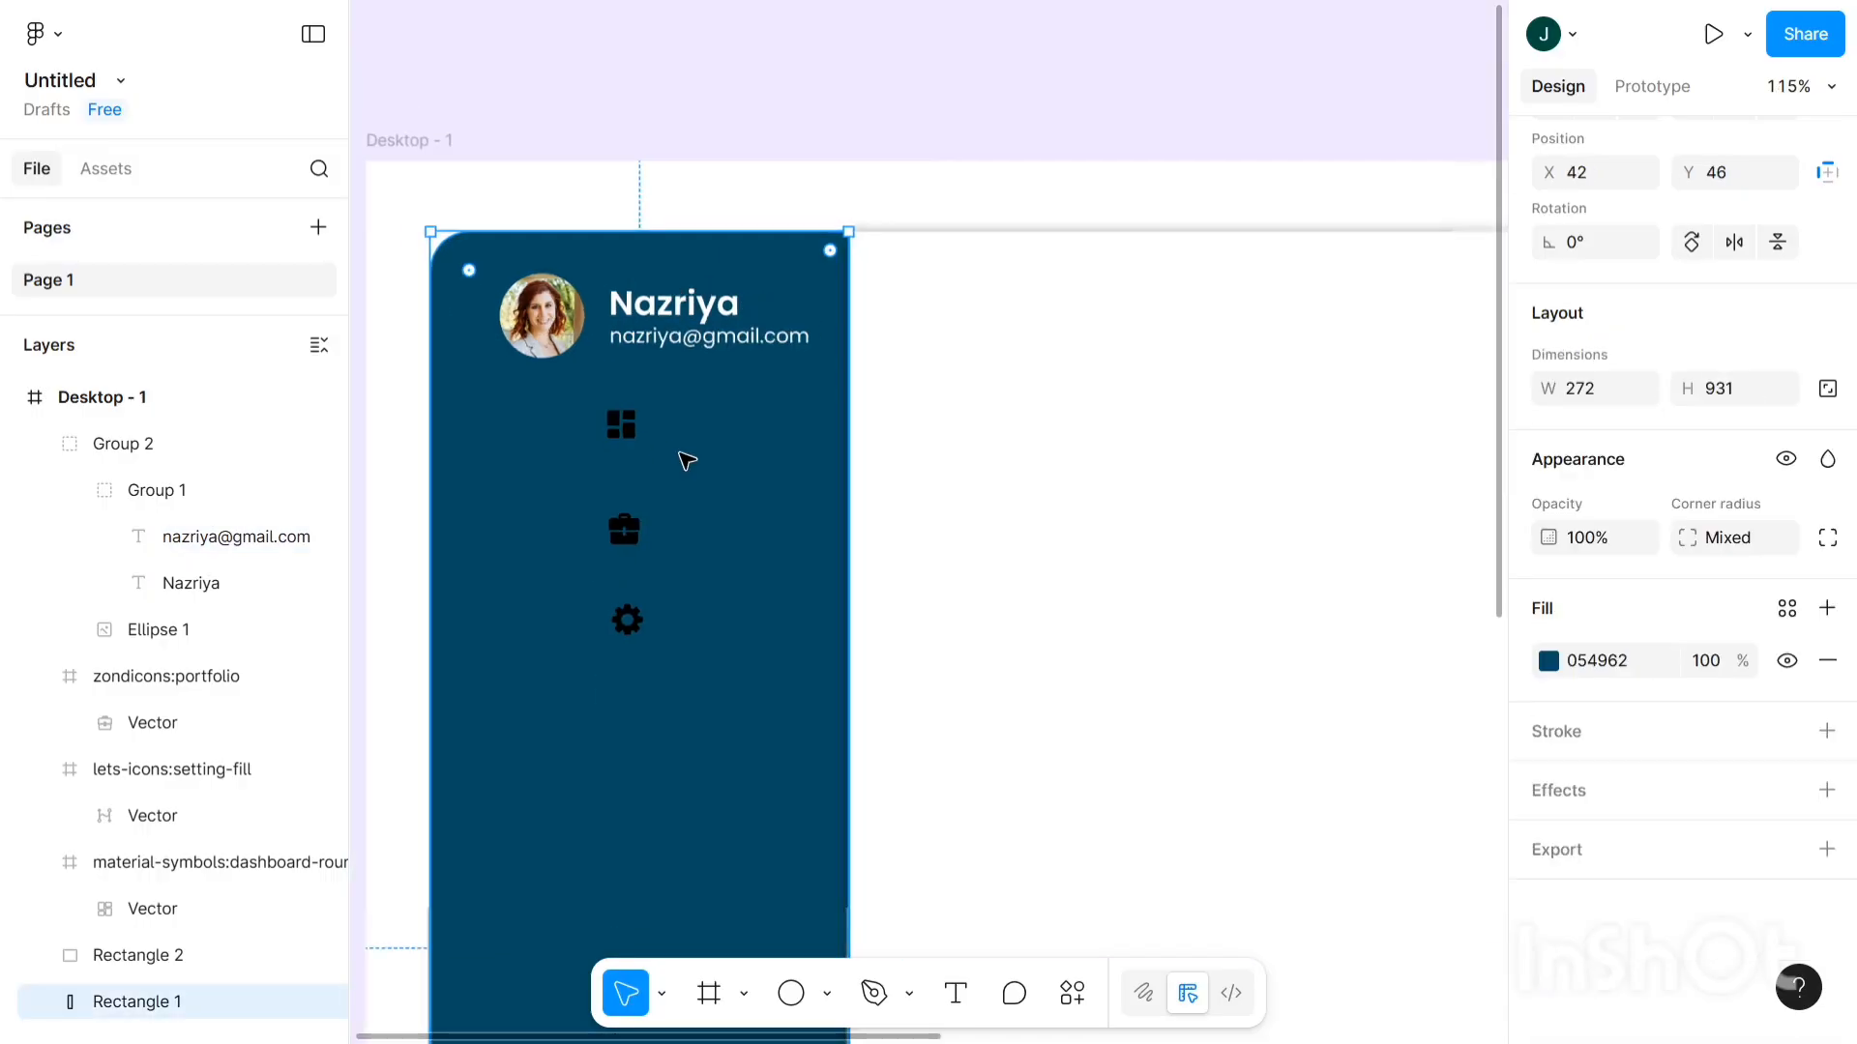
- Move the dashboard icon left under the avatar and resize it to 32×32
click(628, 440)
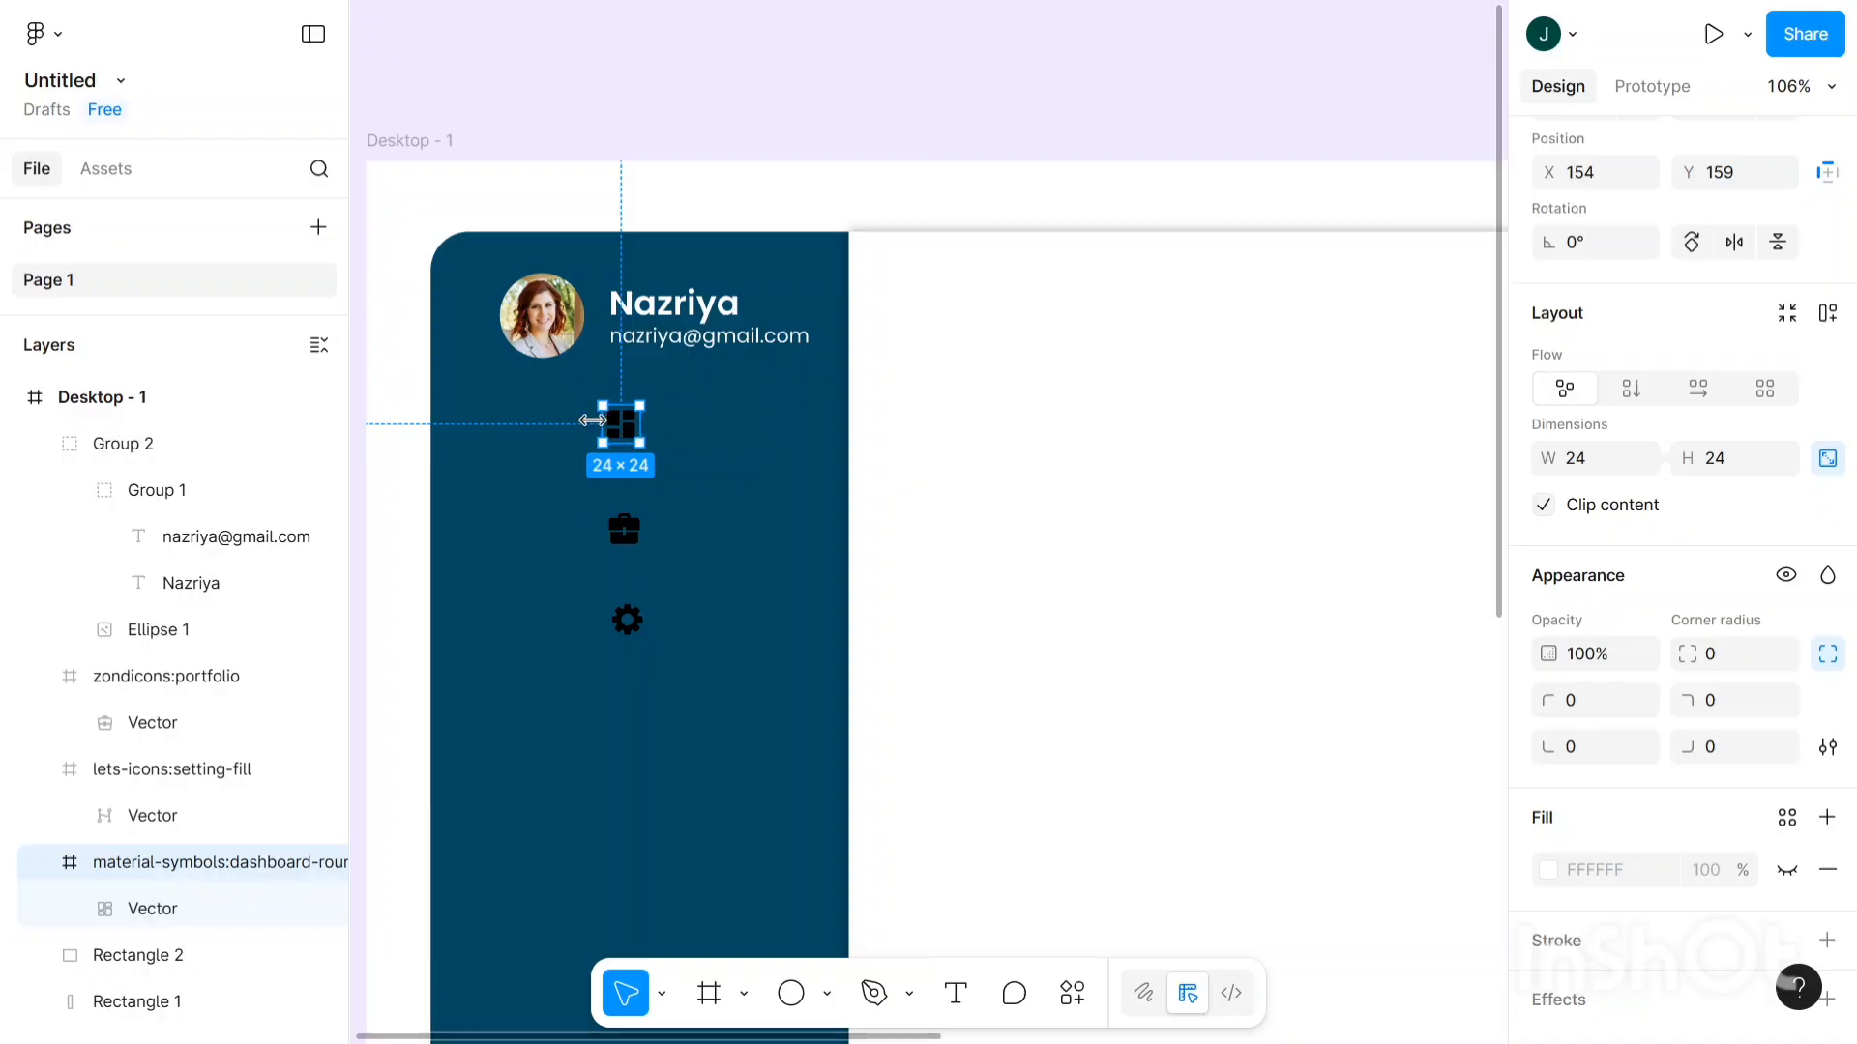
drag(608, 438, 539, 442)
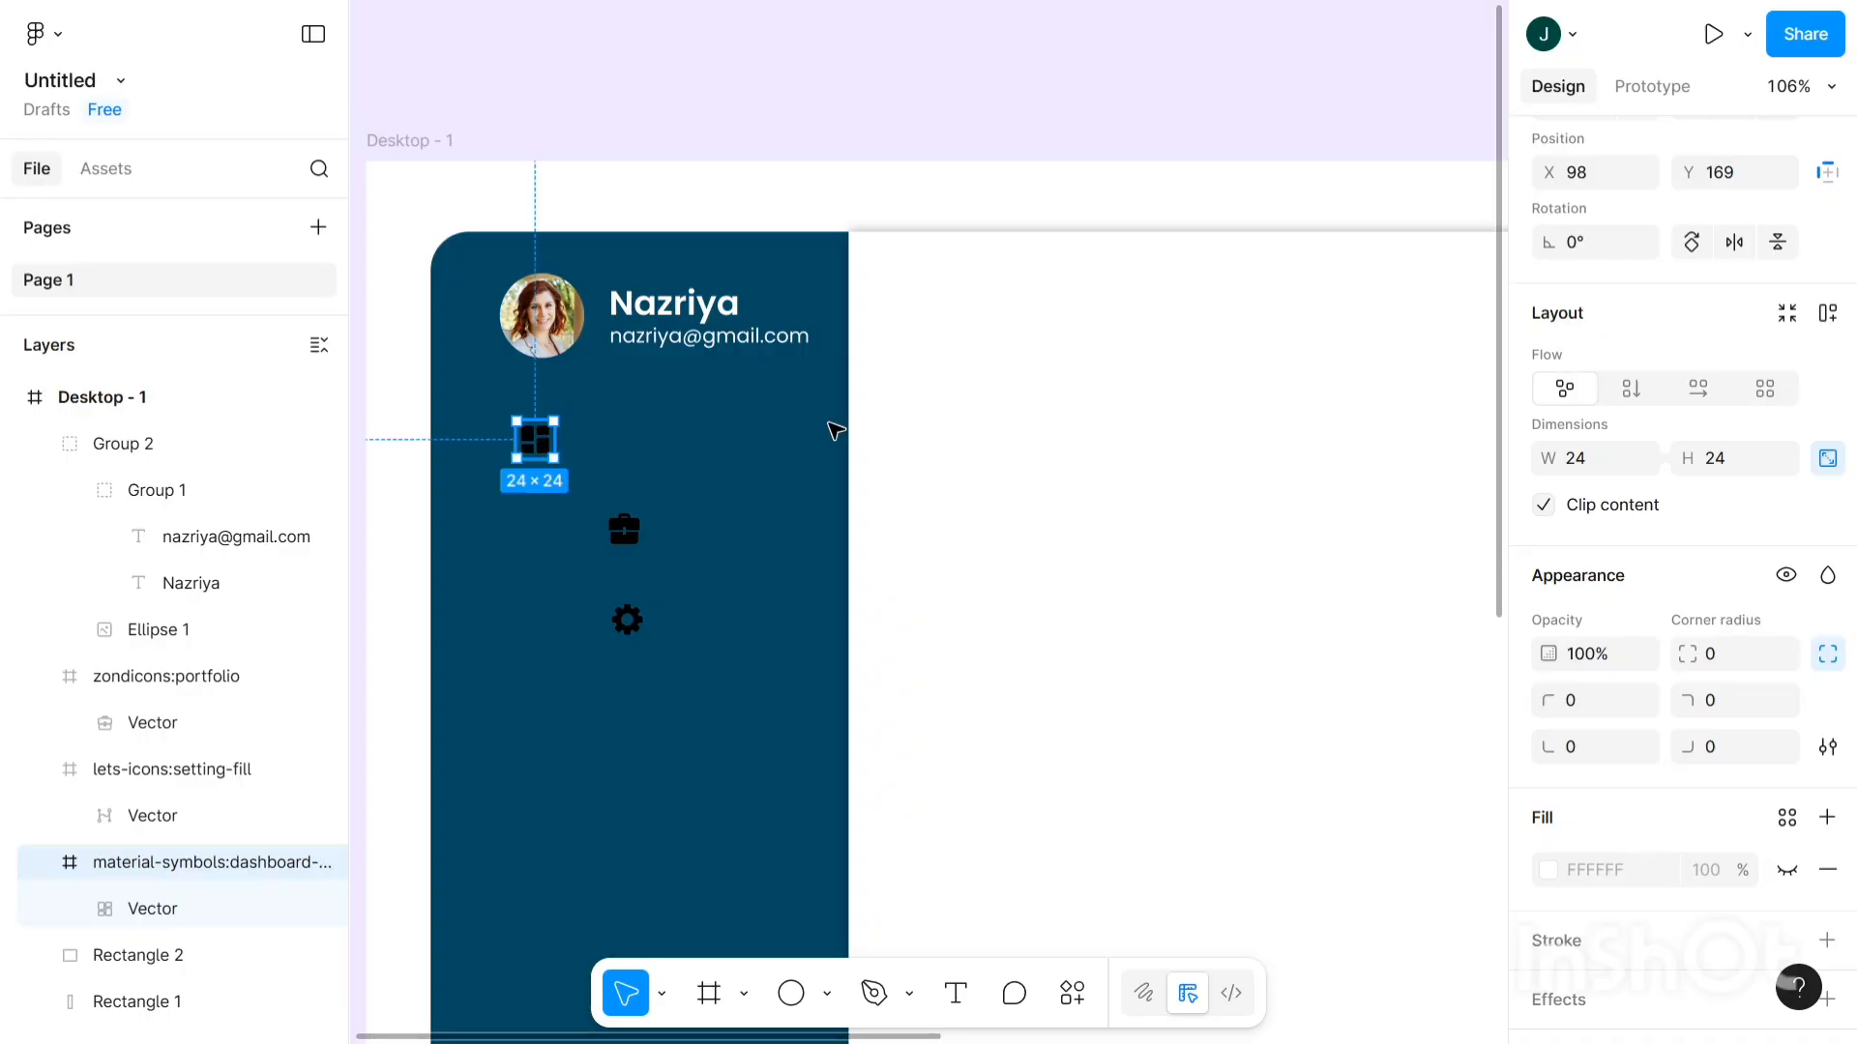
click(1574, 464)
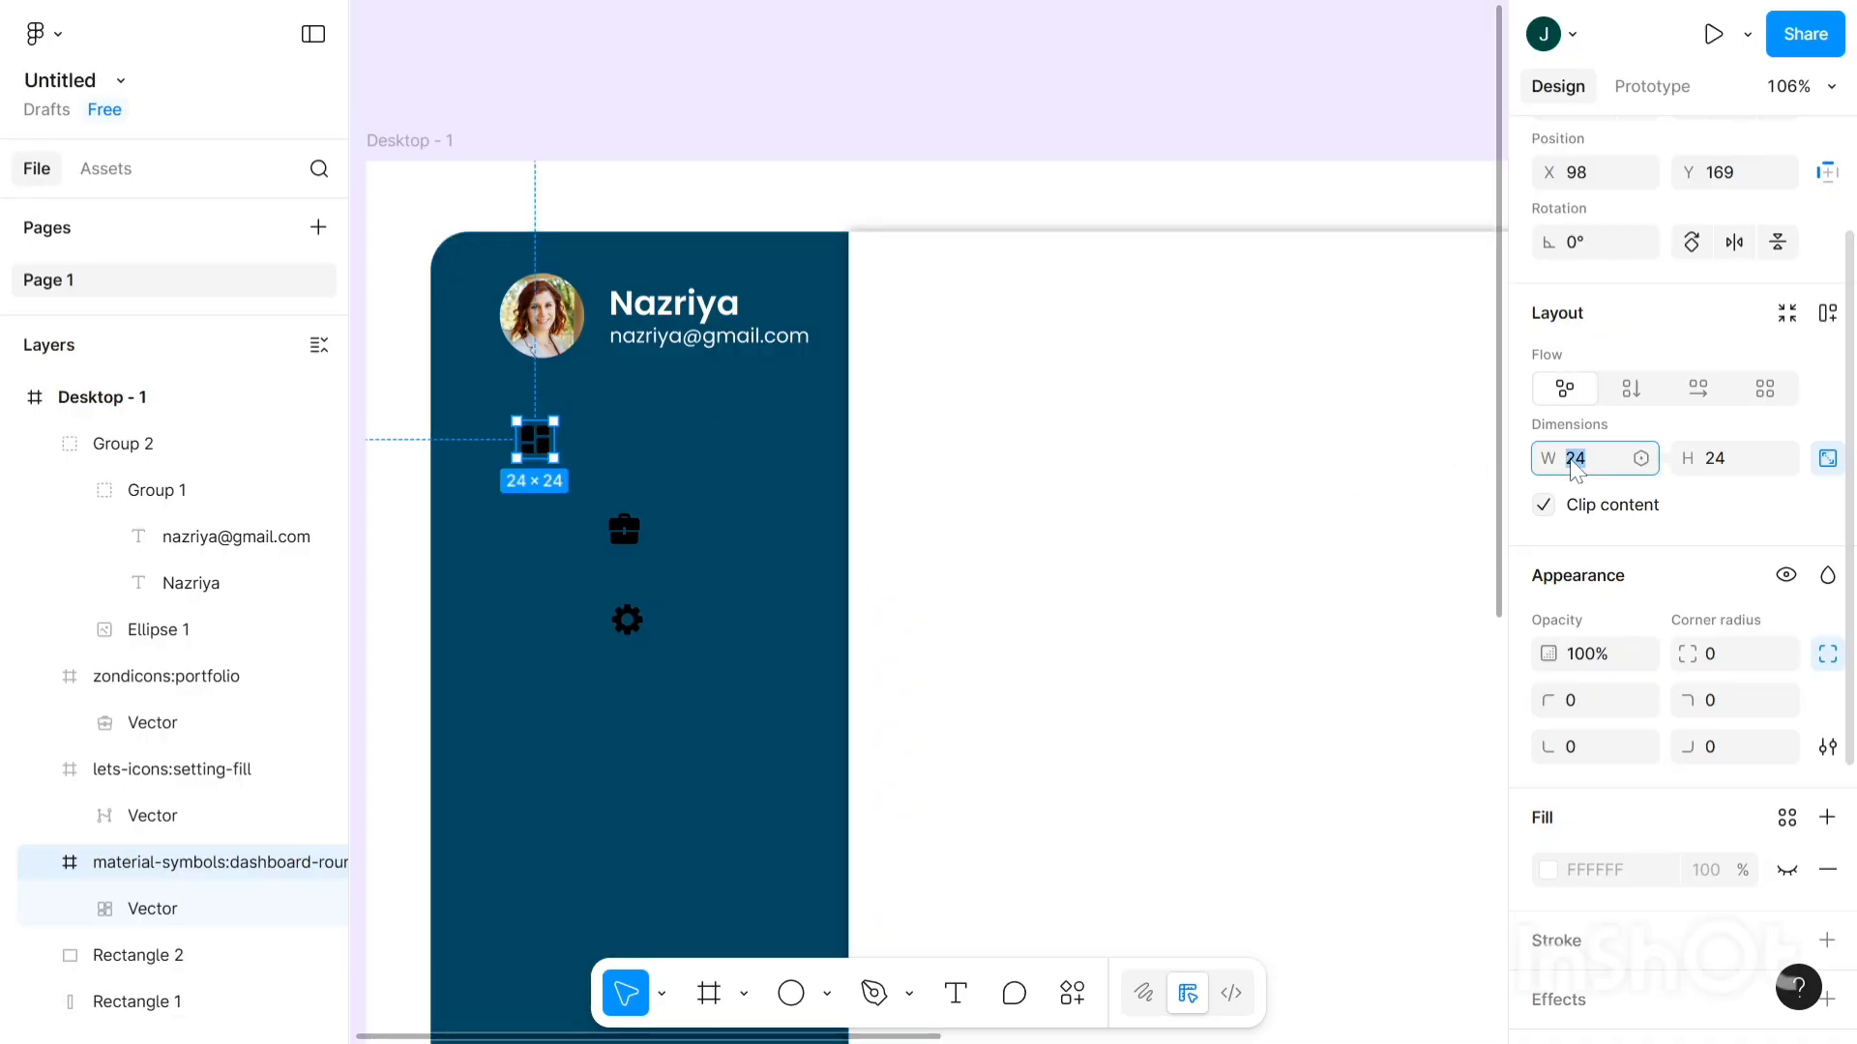
text(32)
key(Tab)
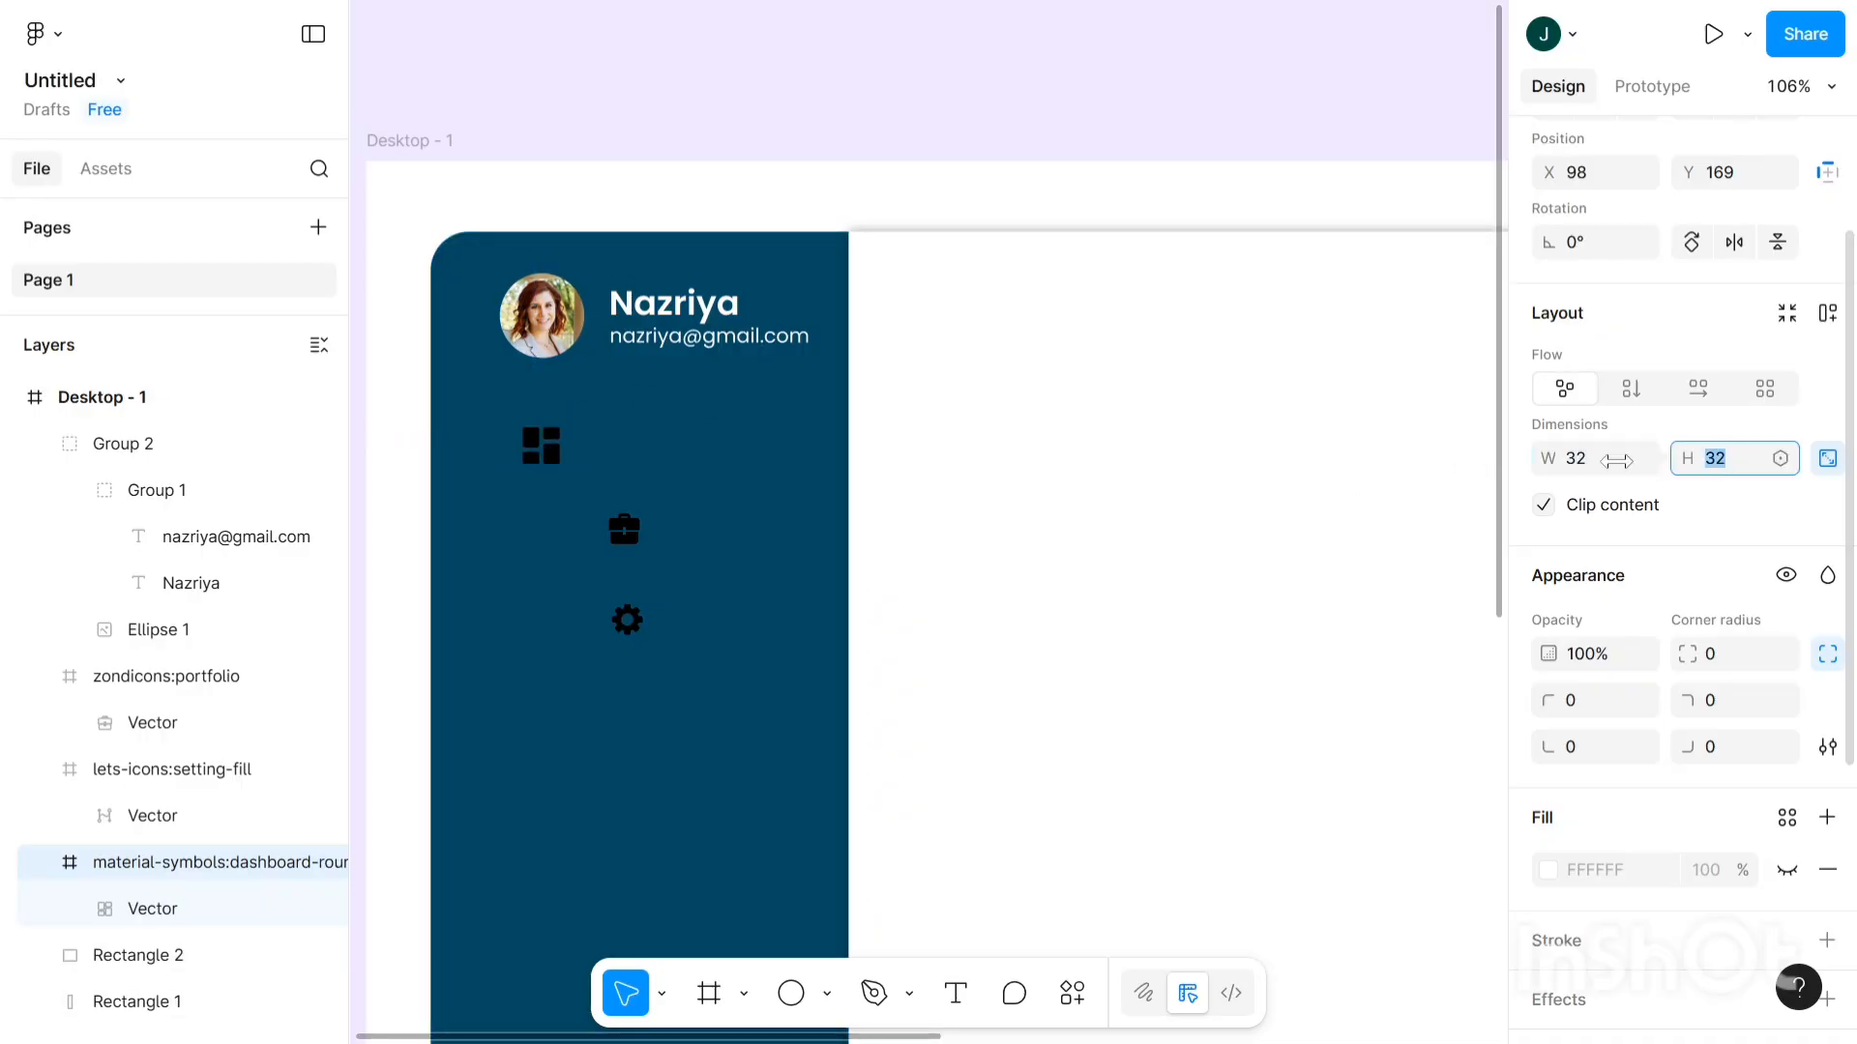
click(667, 449)
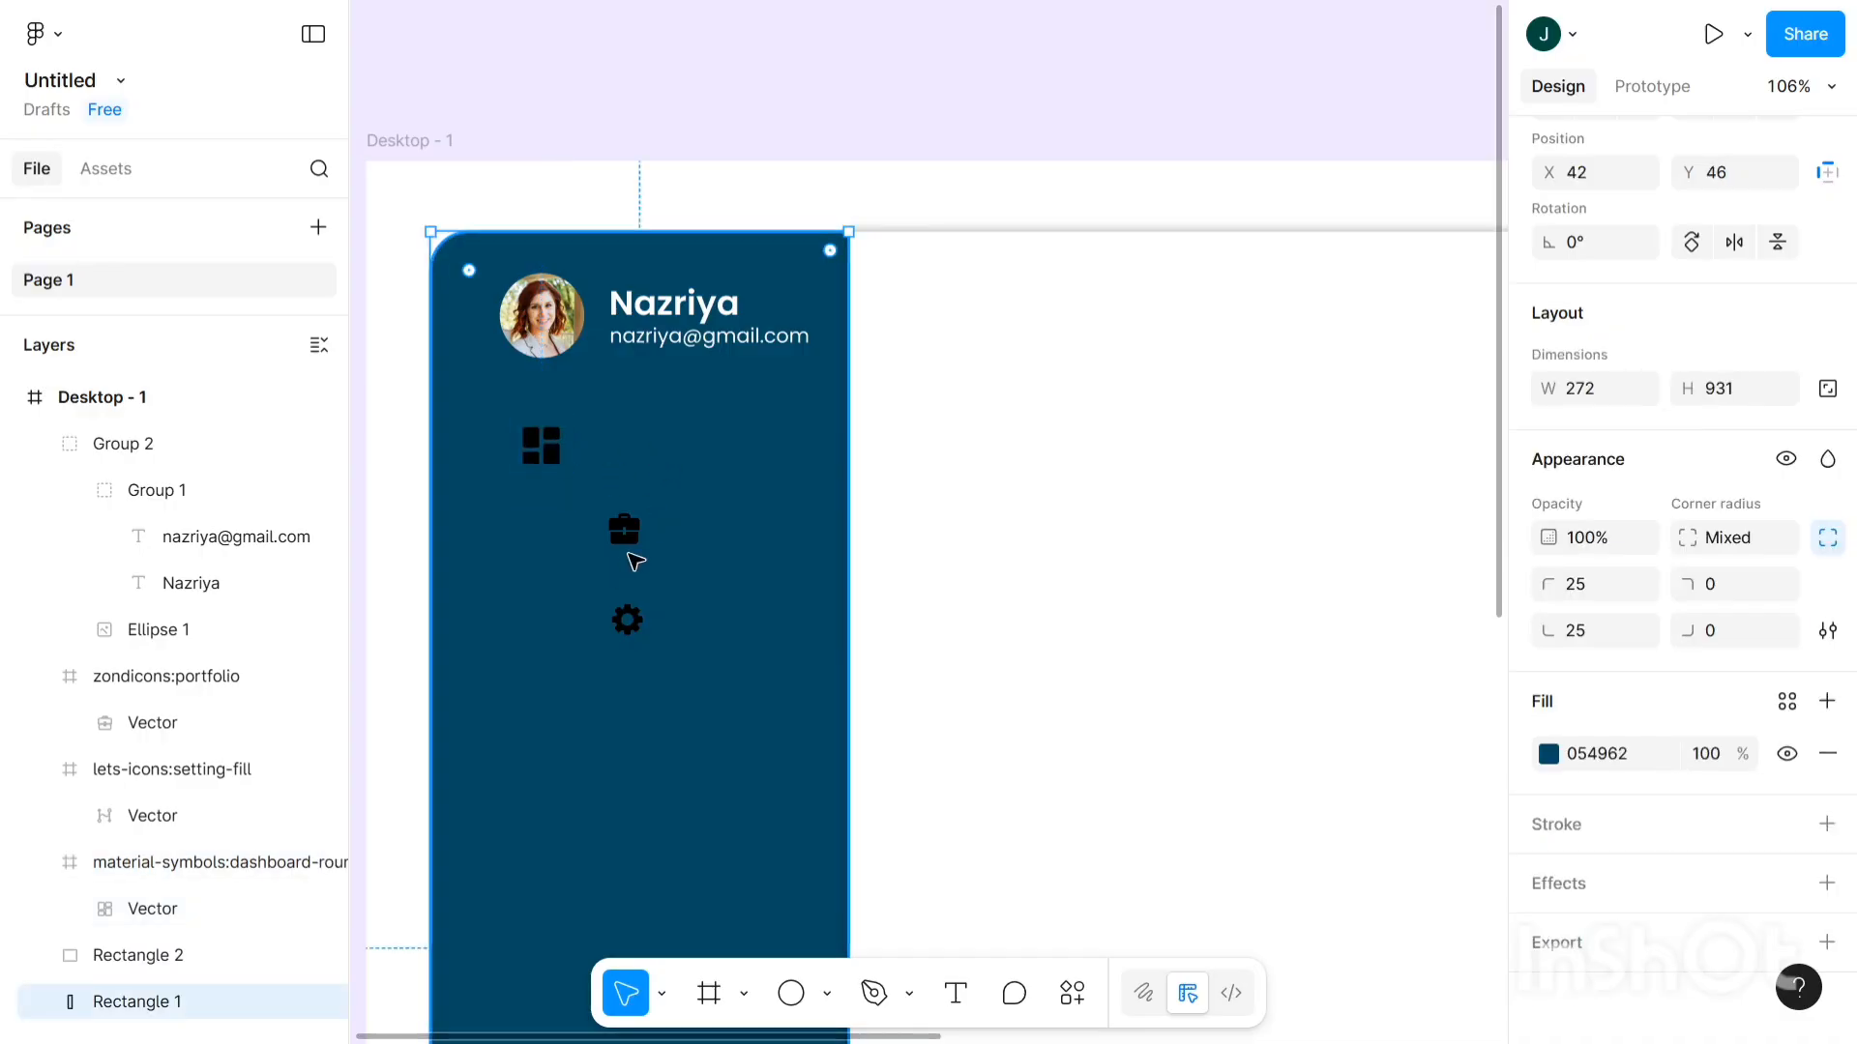
- Resize the portfolio icon to 32×32
click(638, 538)
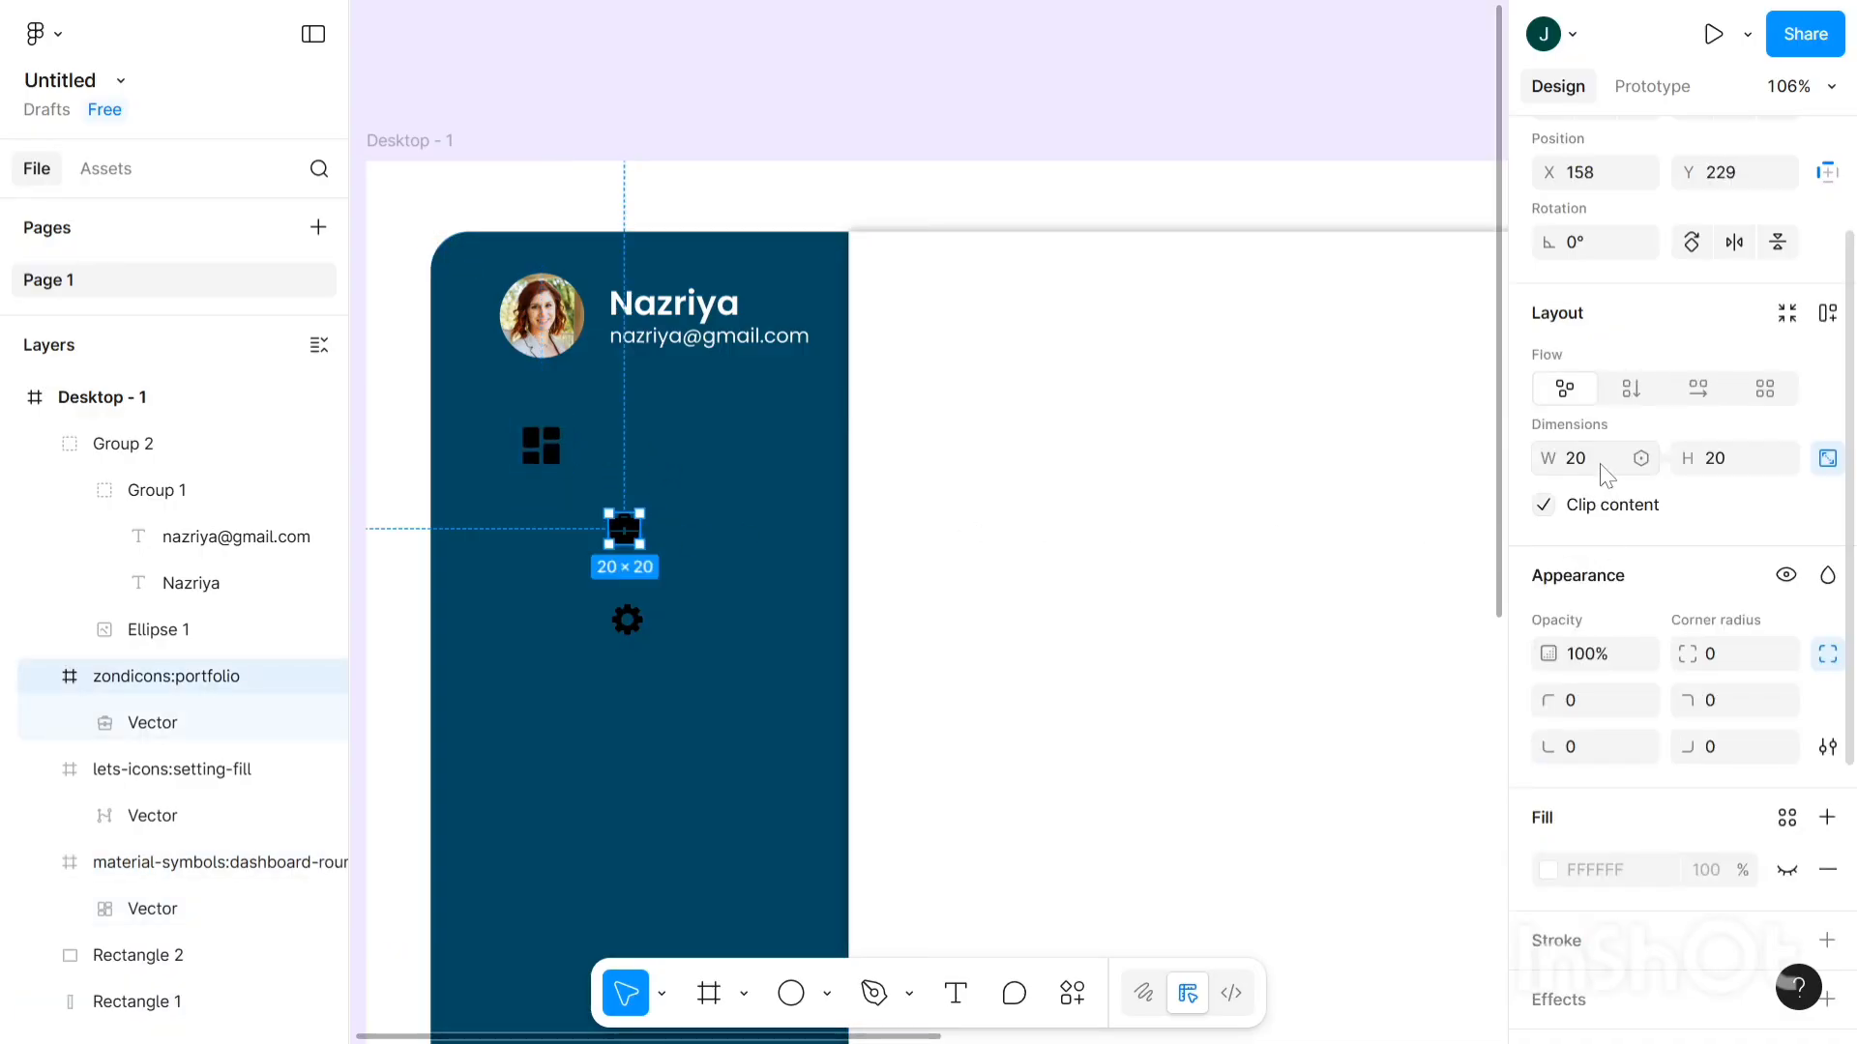
click(1601, 468)
text(32)
click(1714, 468)
text(32)
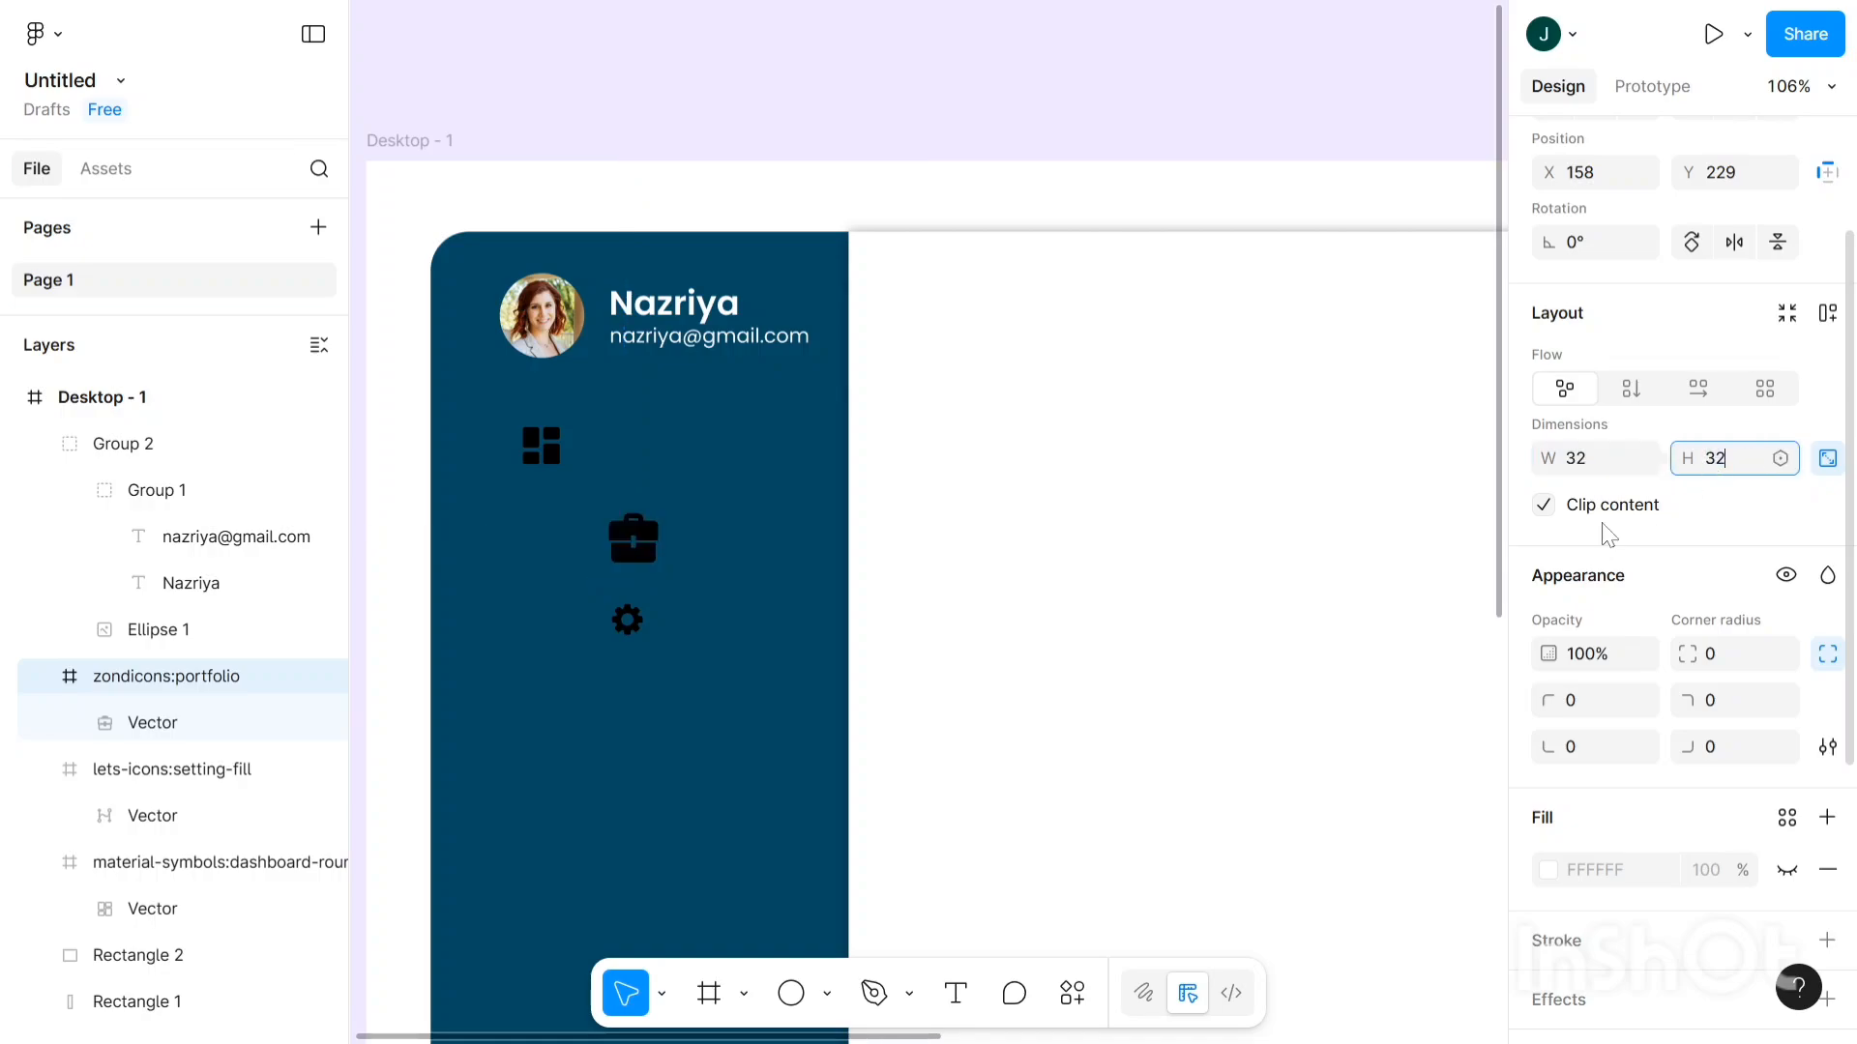
click(712, 707)
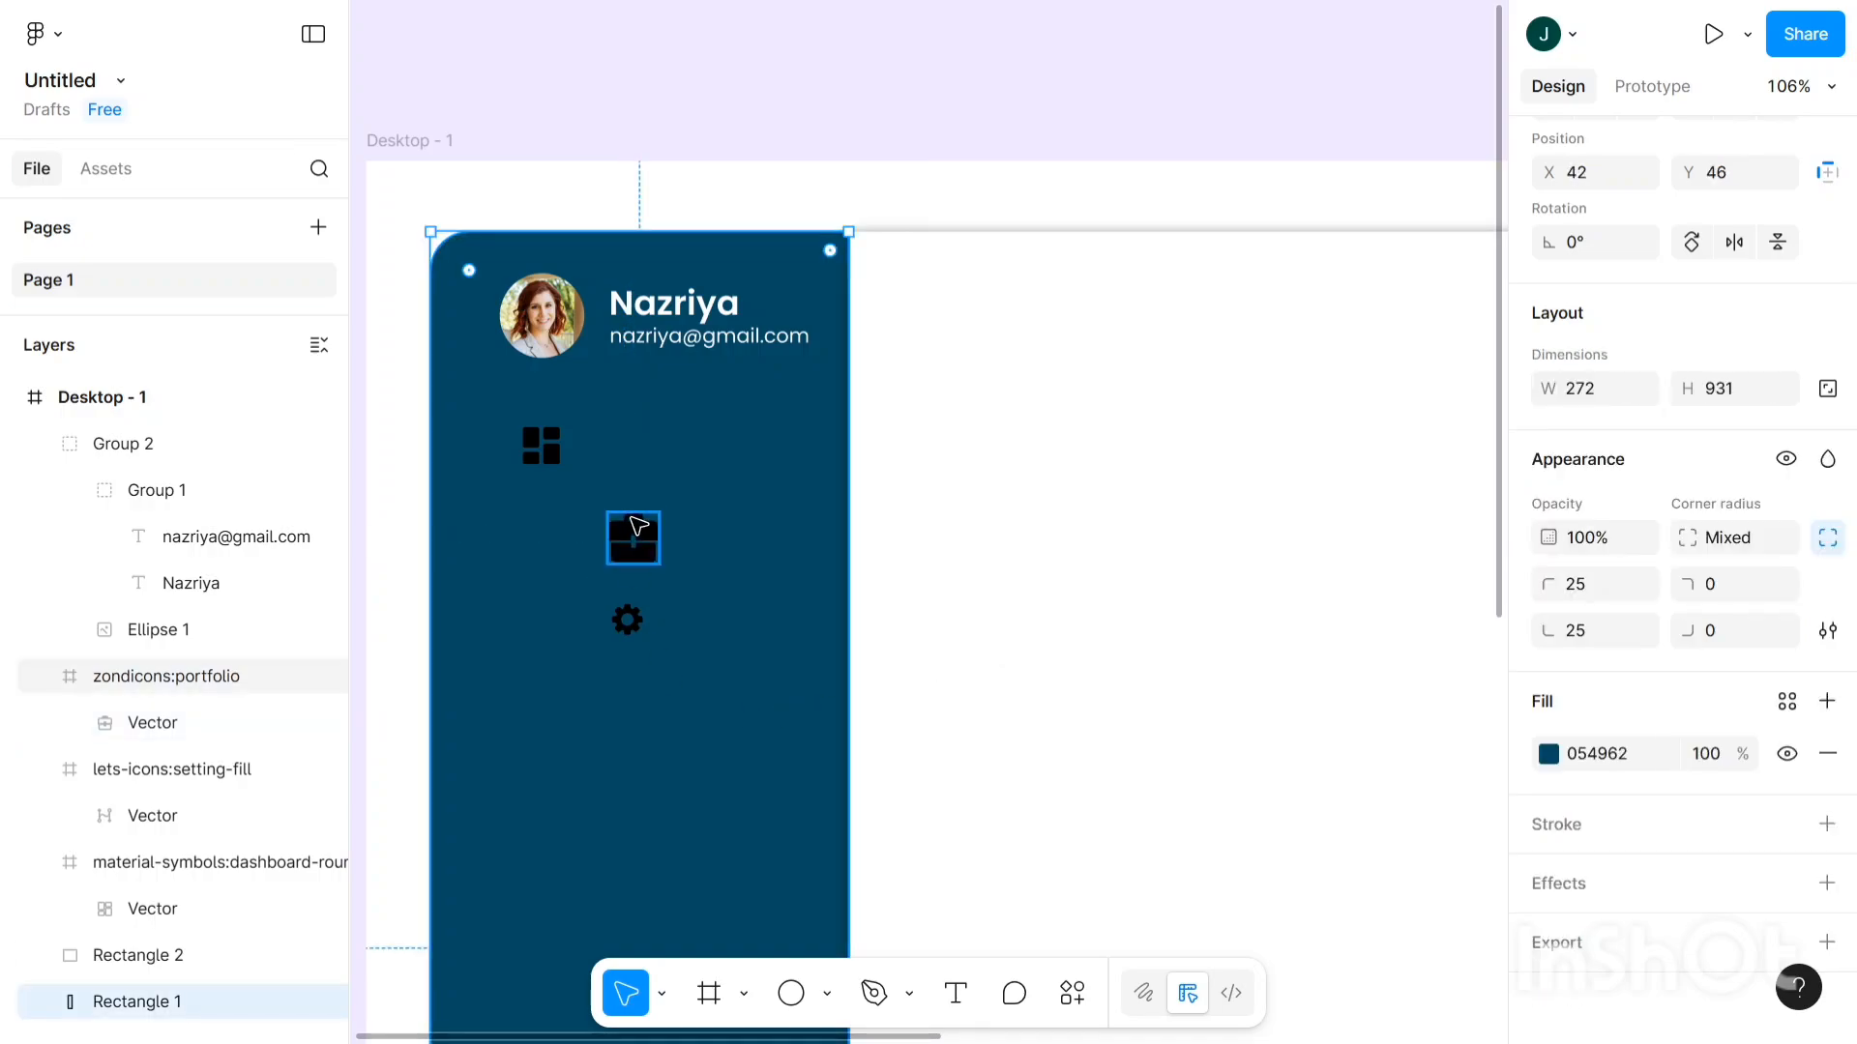
- Resize the portfolio icon to 26×26 and align it beneath the dashboard icon at X 101, Y 252
drag(640, 542, 547, 588)
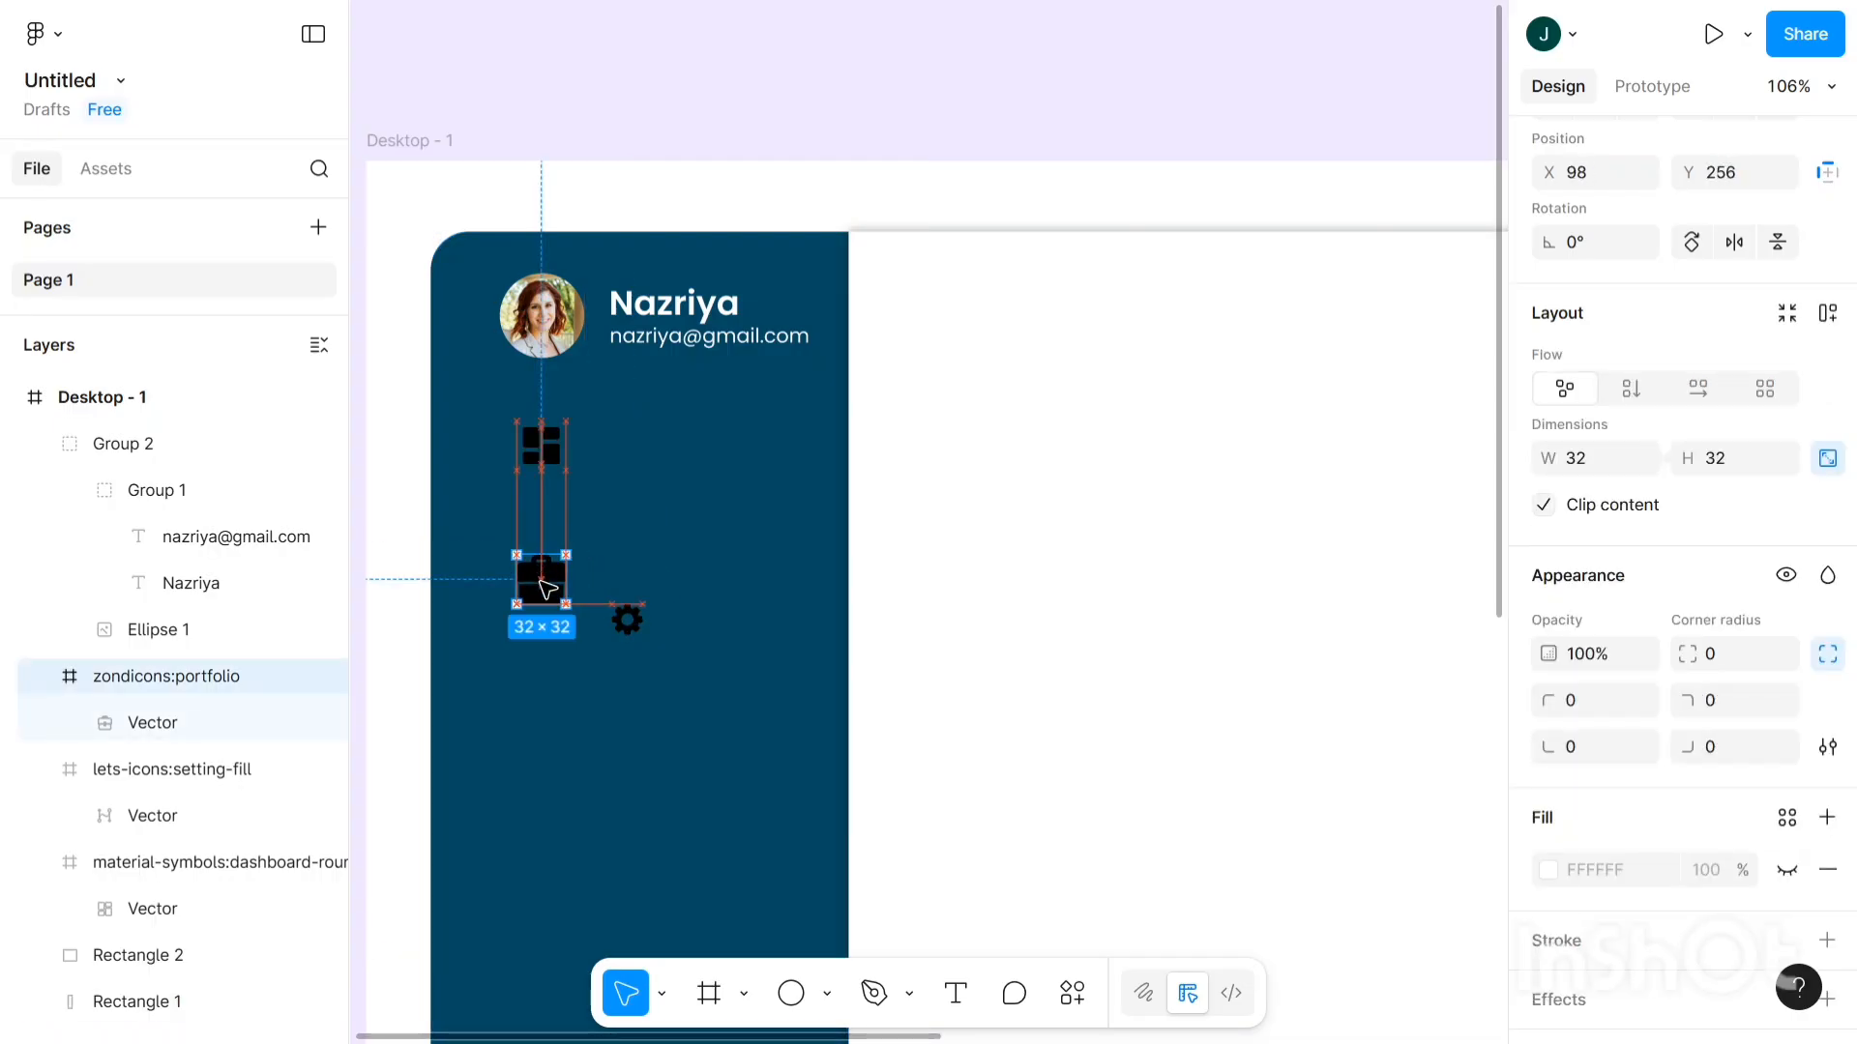
click(1582, 462)
text(26)
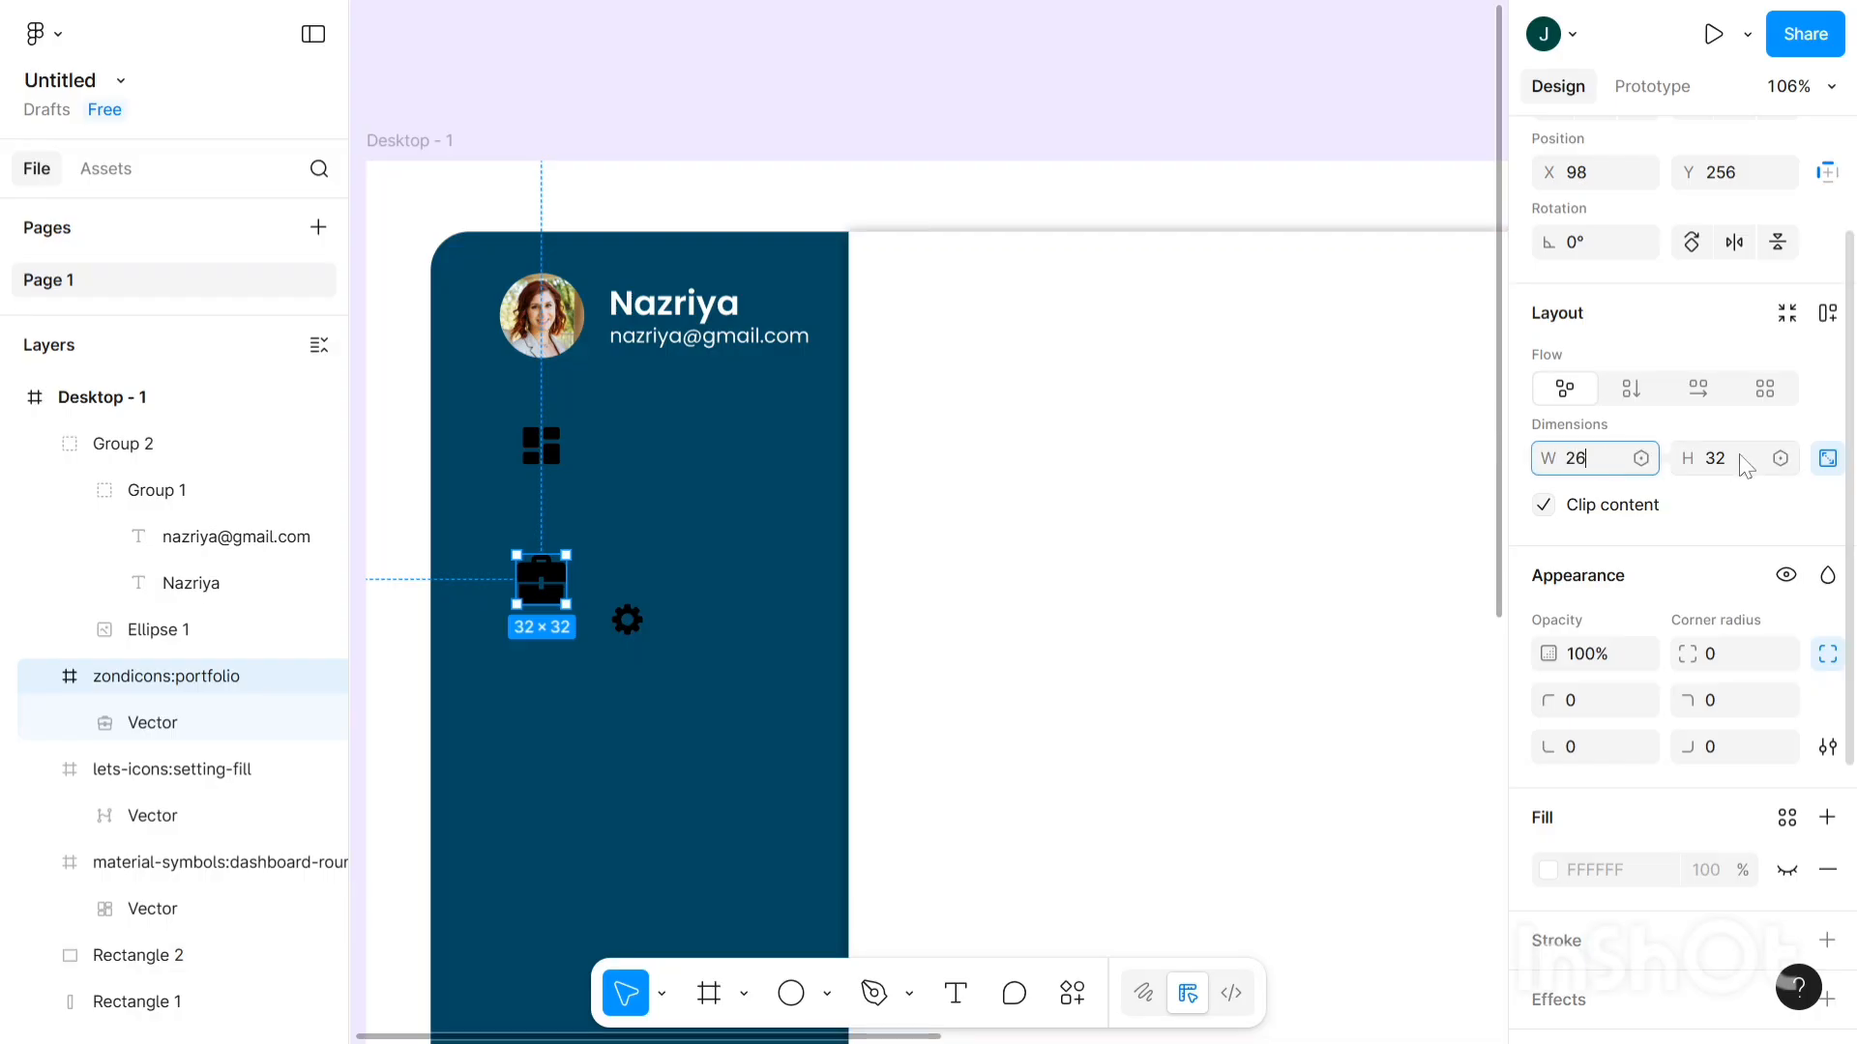
click(1740, 460)
text(26)
key(Return)
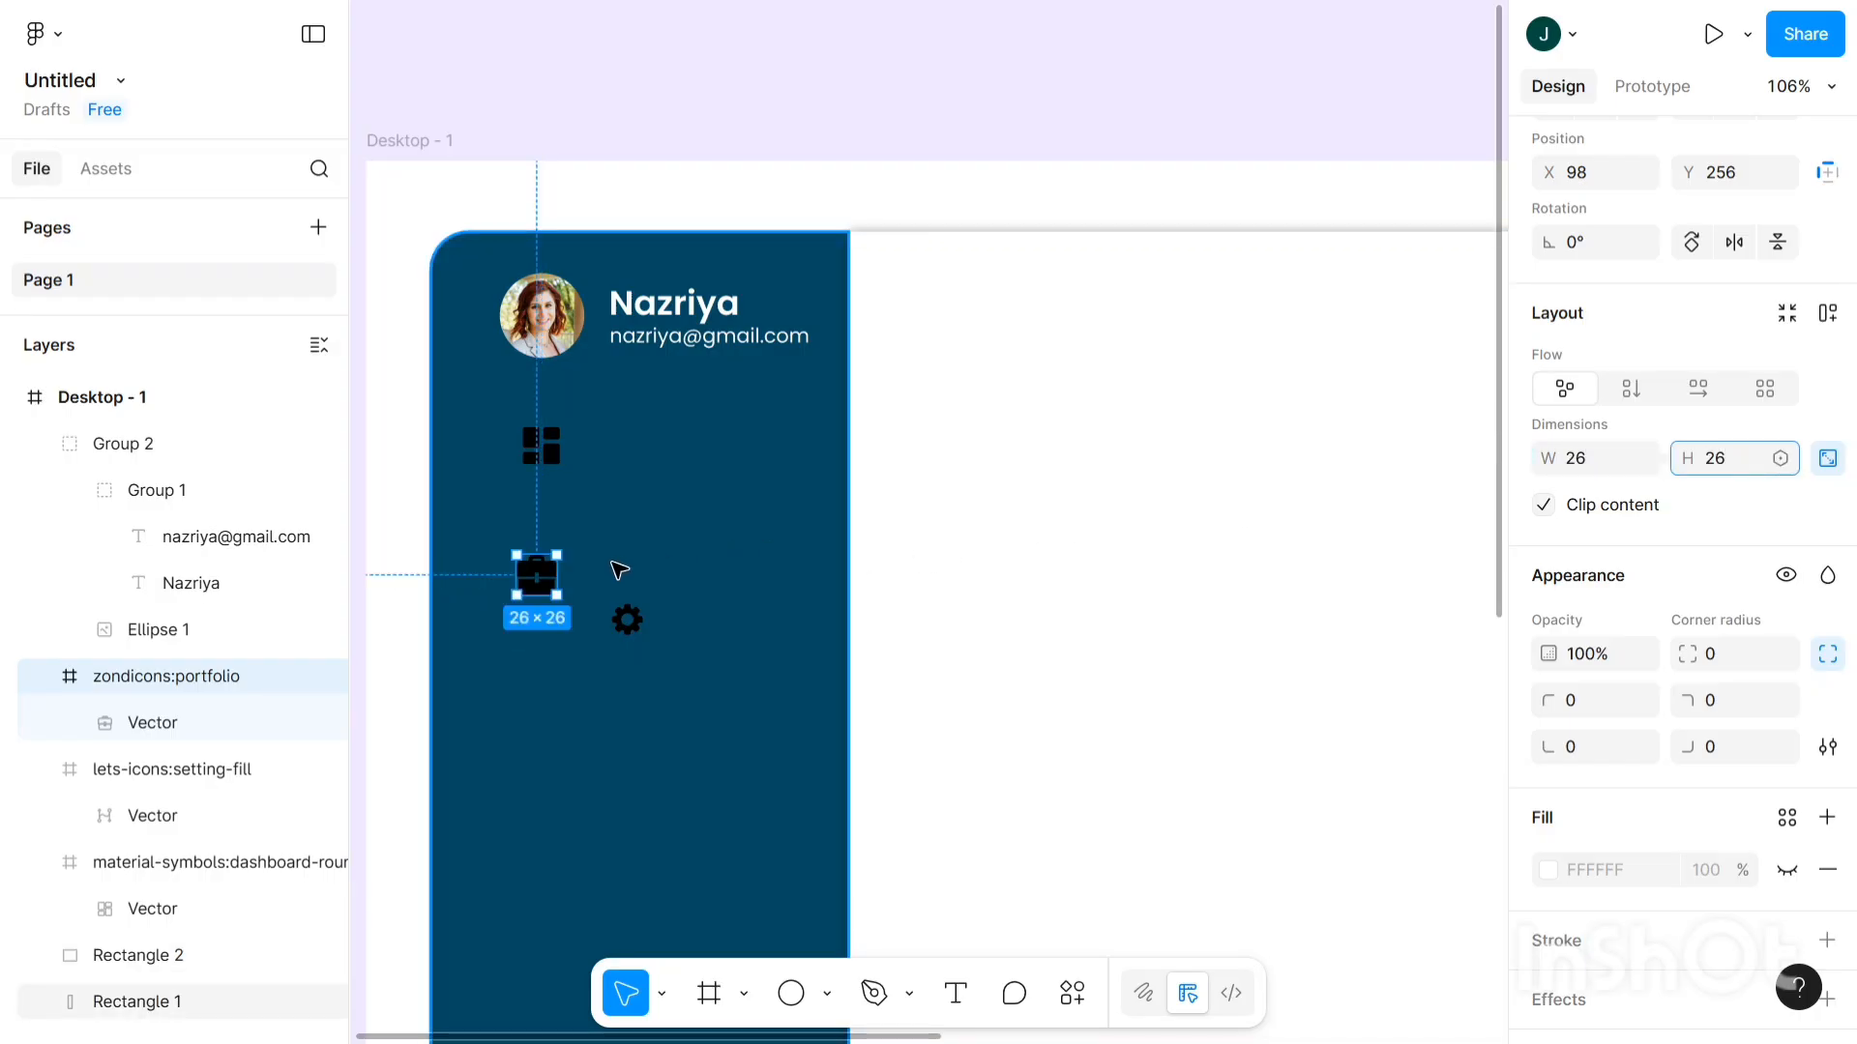
click(536, 588)
click(537, 587)
drag(539, 585, 555, 577)
key(Right)
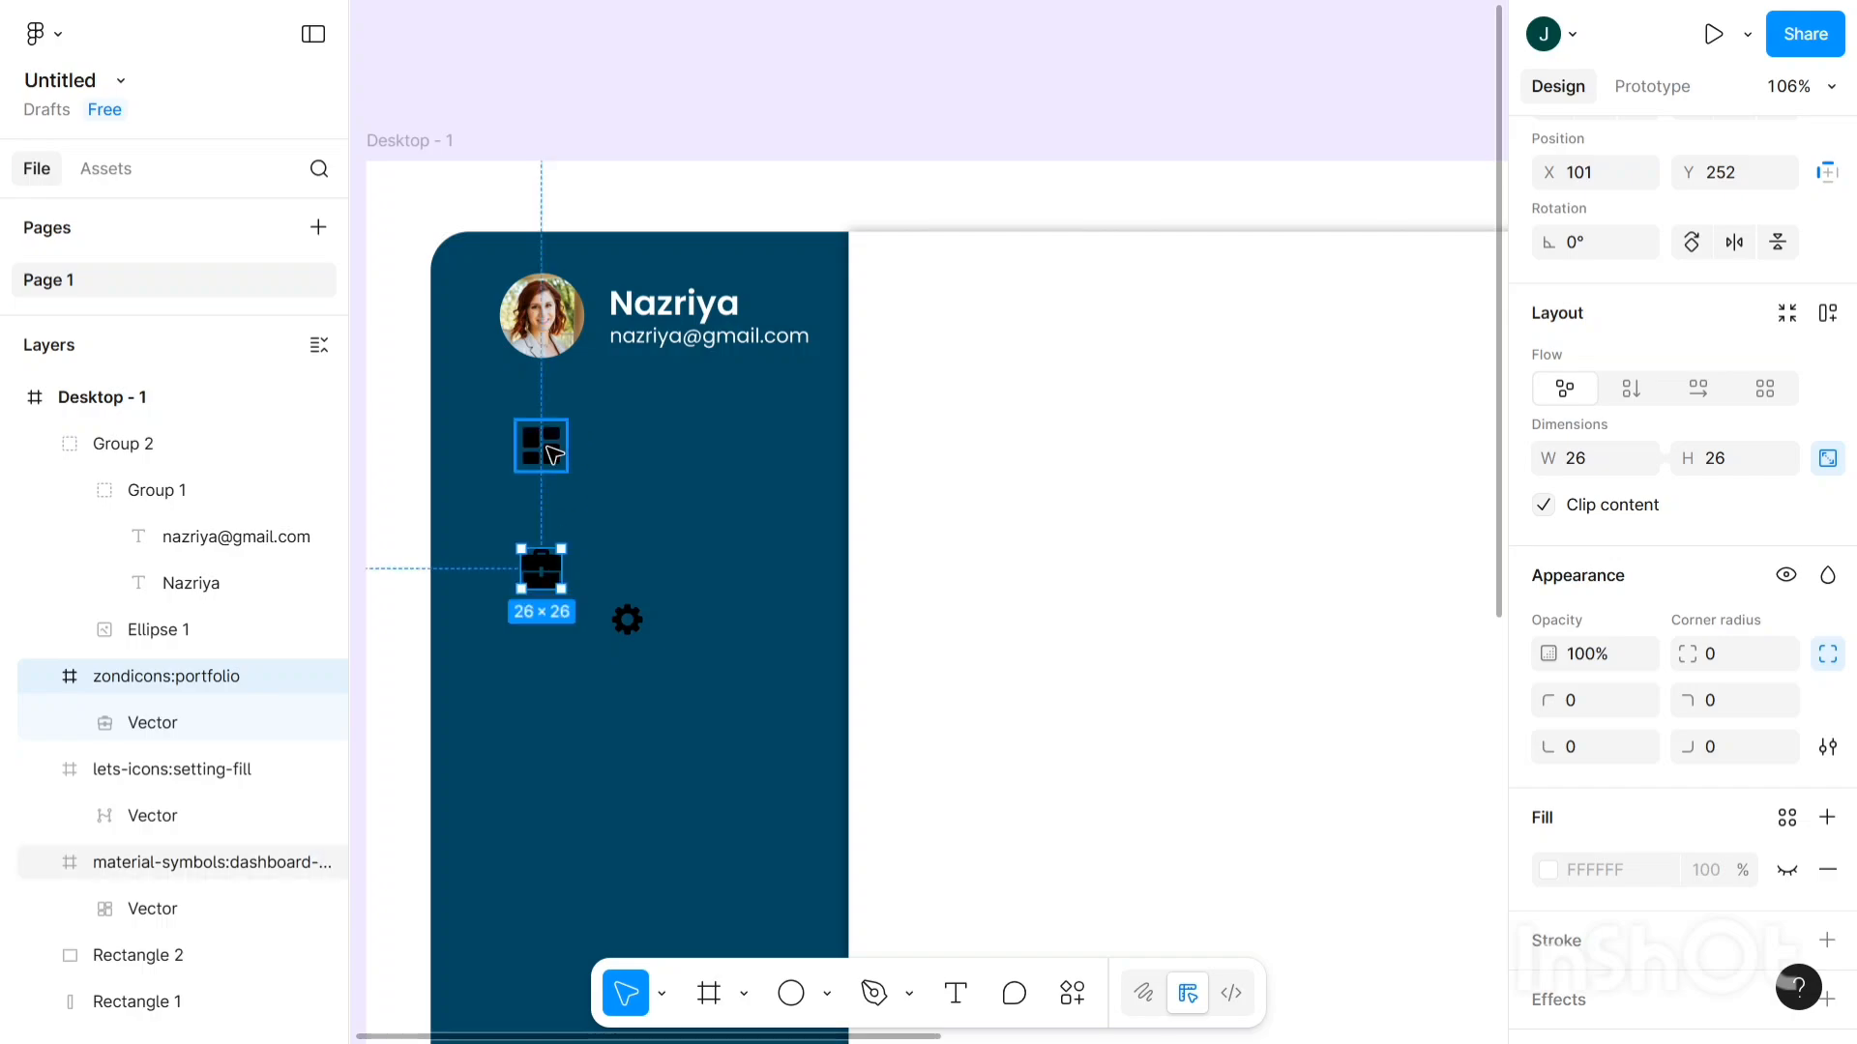
- Move the gear icon left into the sidebar's icon column
drag(544, 458, 544, 458)
click(636, 623)
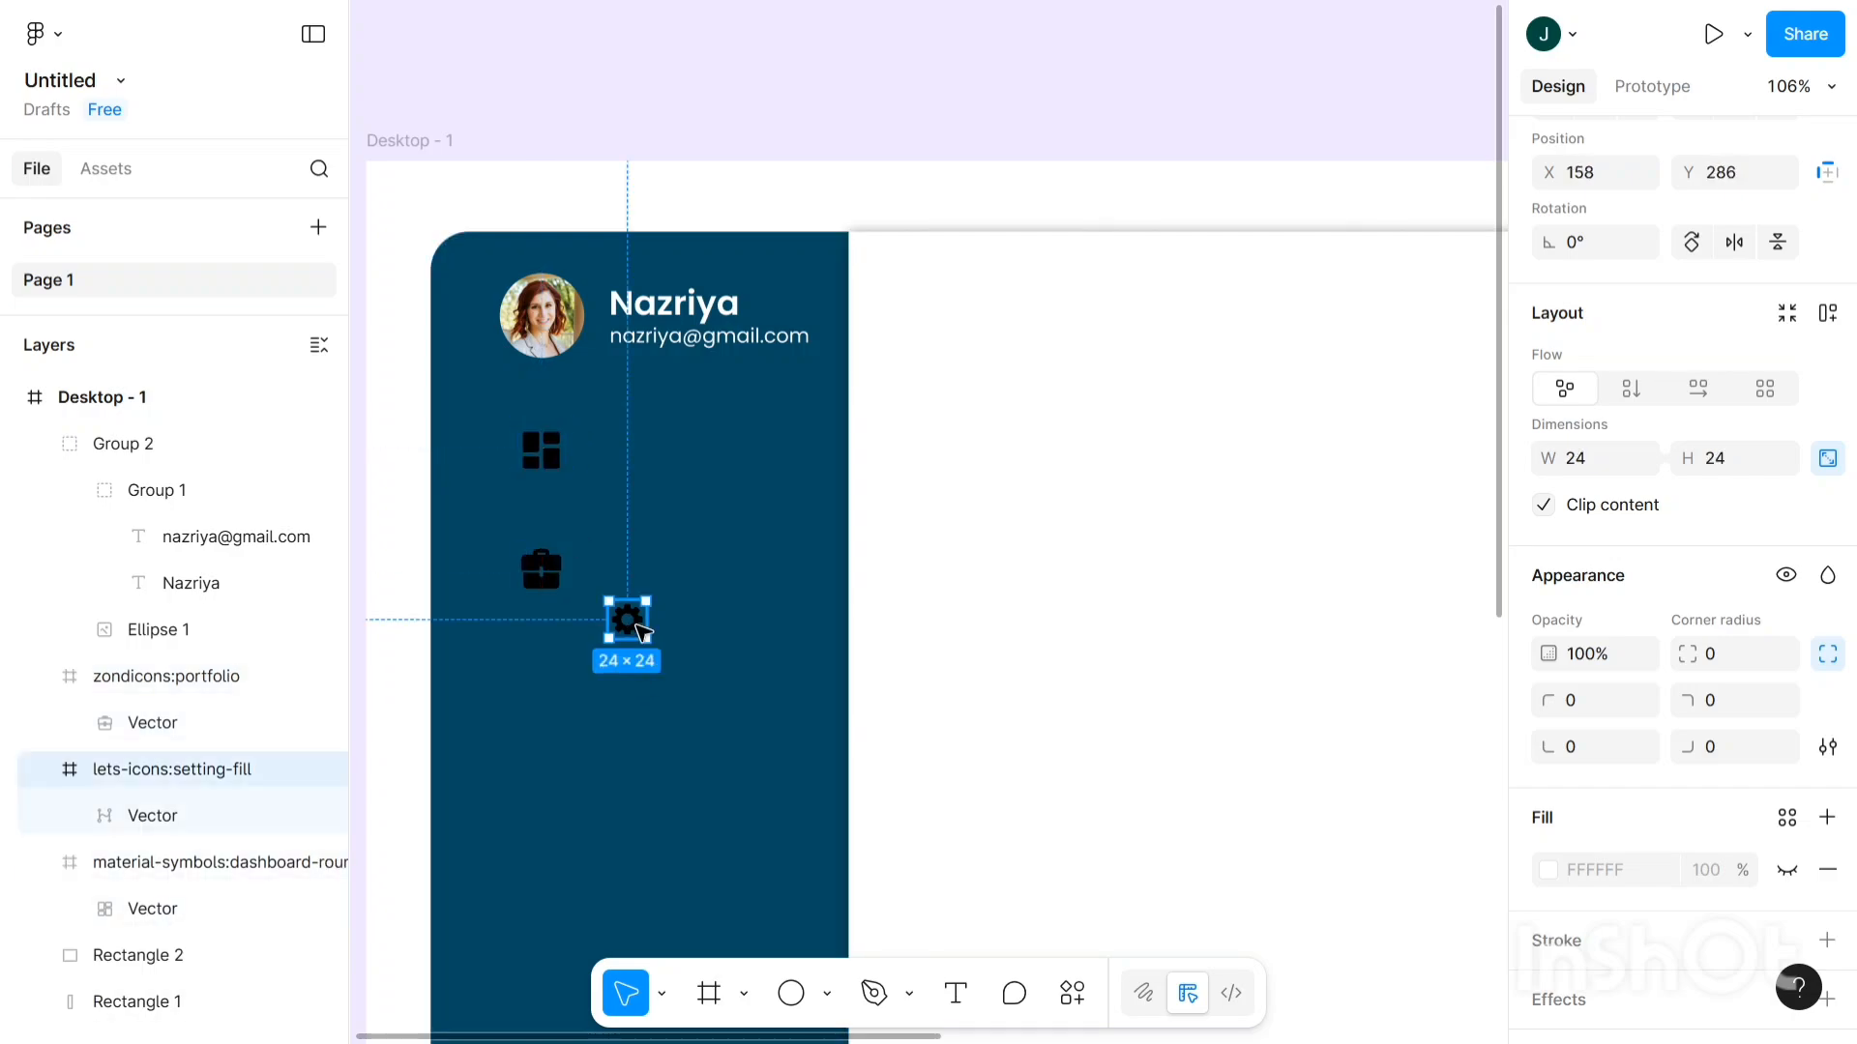
drag(627, 623, 552, 723)
- Make the gear icon 32×32 at X 98, Y 342 and space the briefcase evenly at Y 260
click(1588, 466)
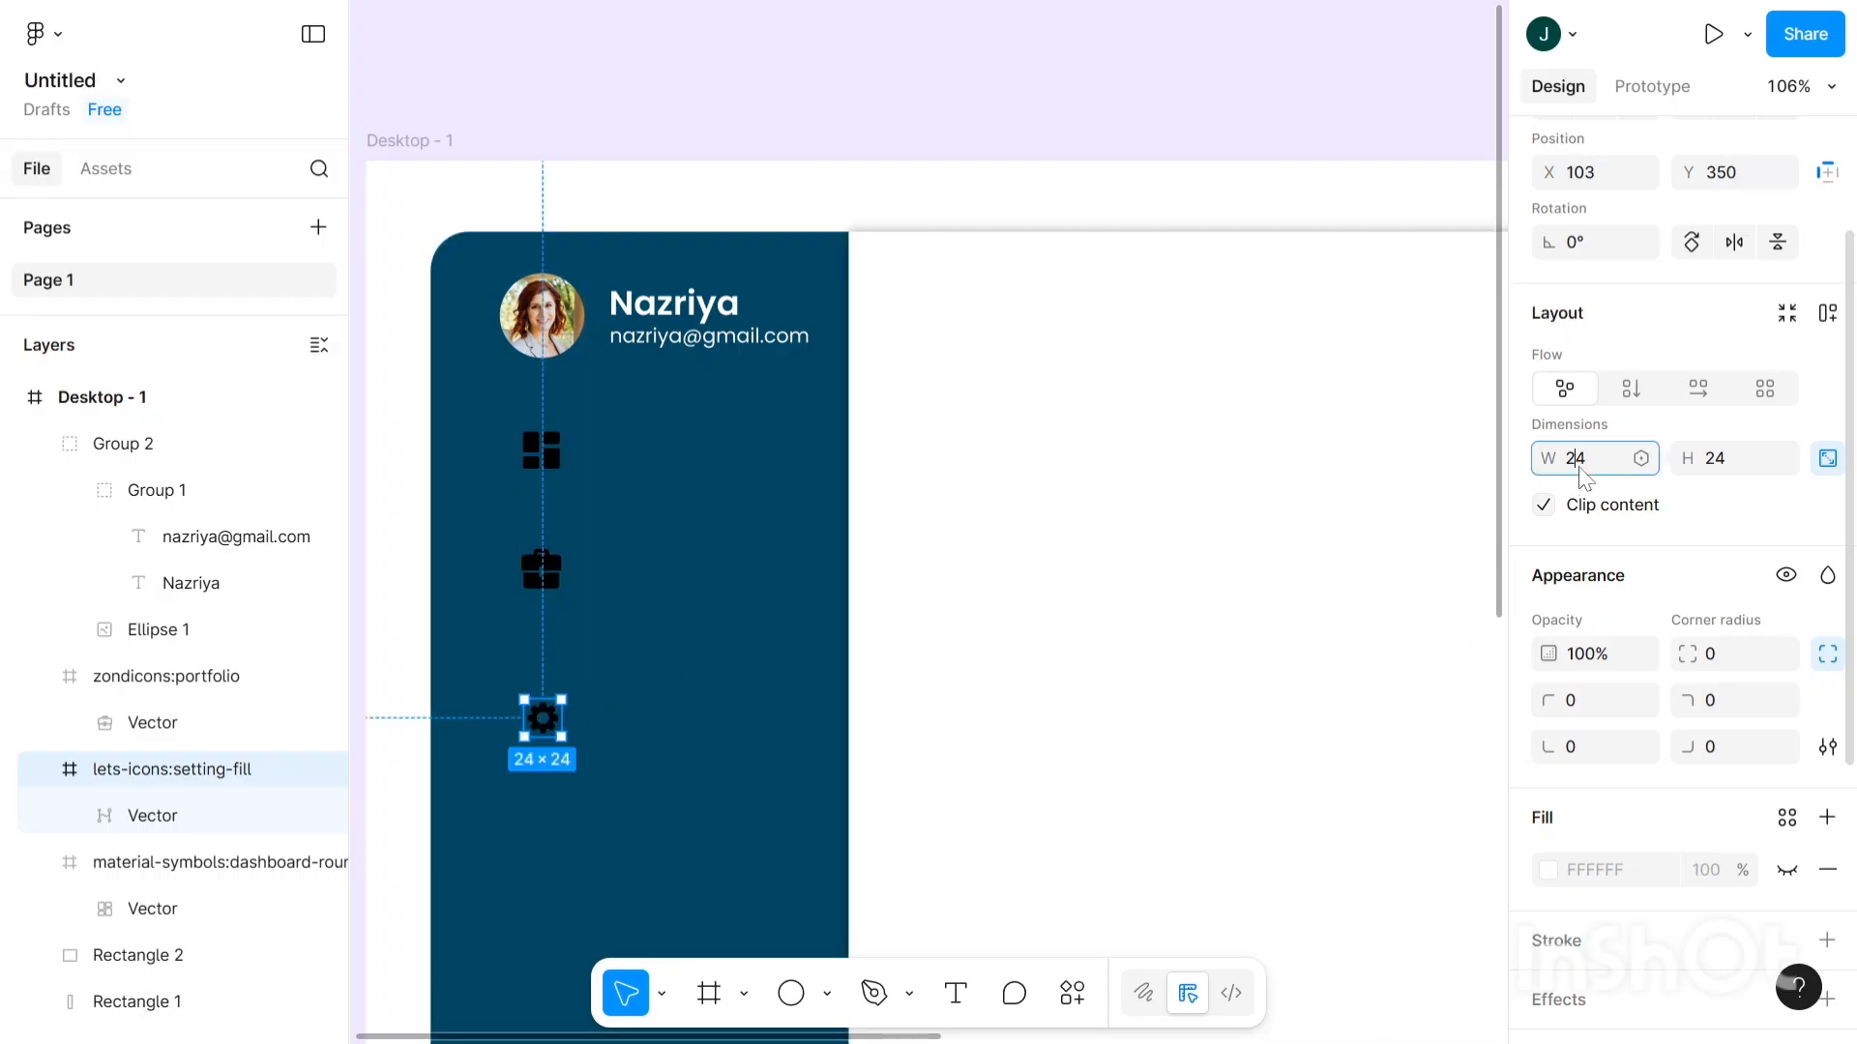
key(Up)
key(Up)
key(Up)
key(Up)
key(Up)
key(Up)
key(Up)
key(Up)
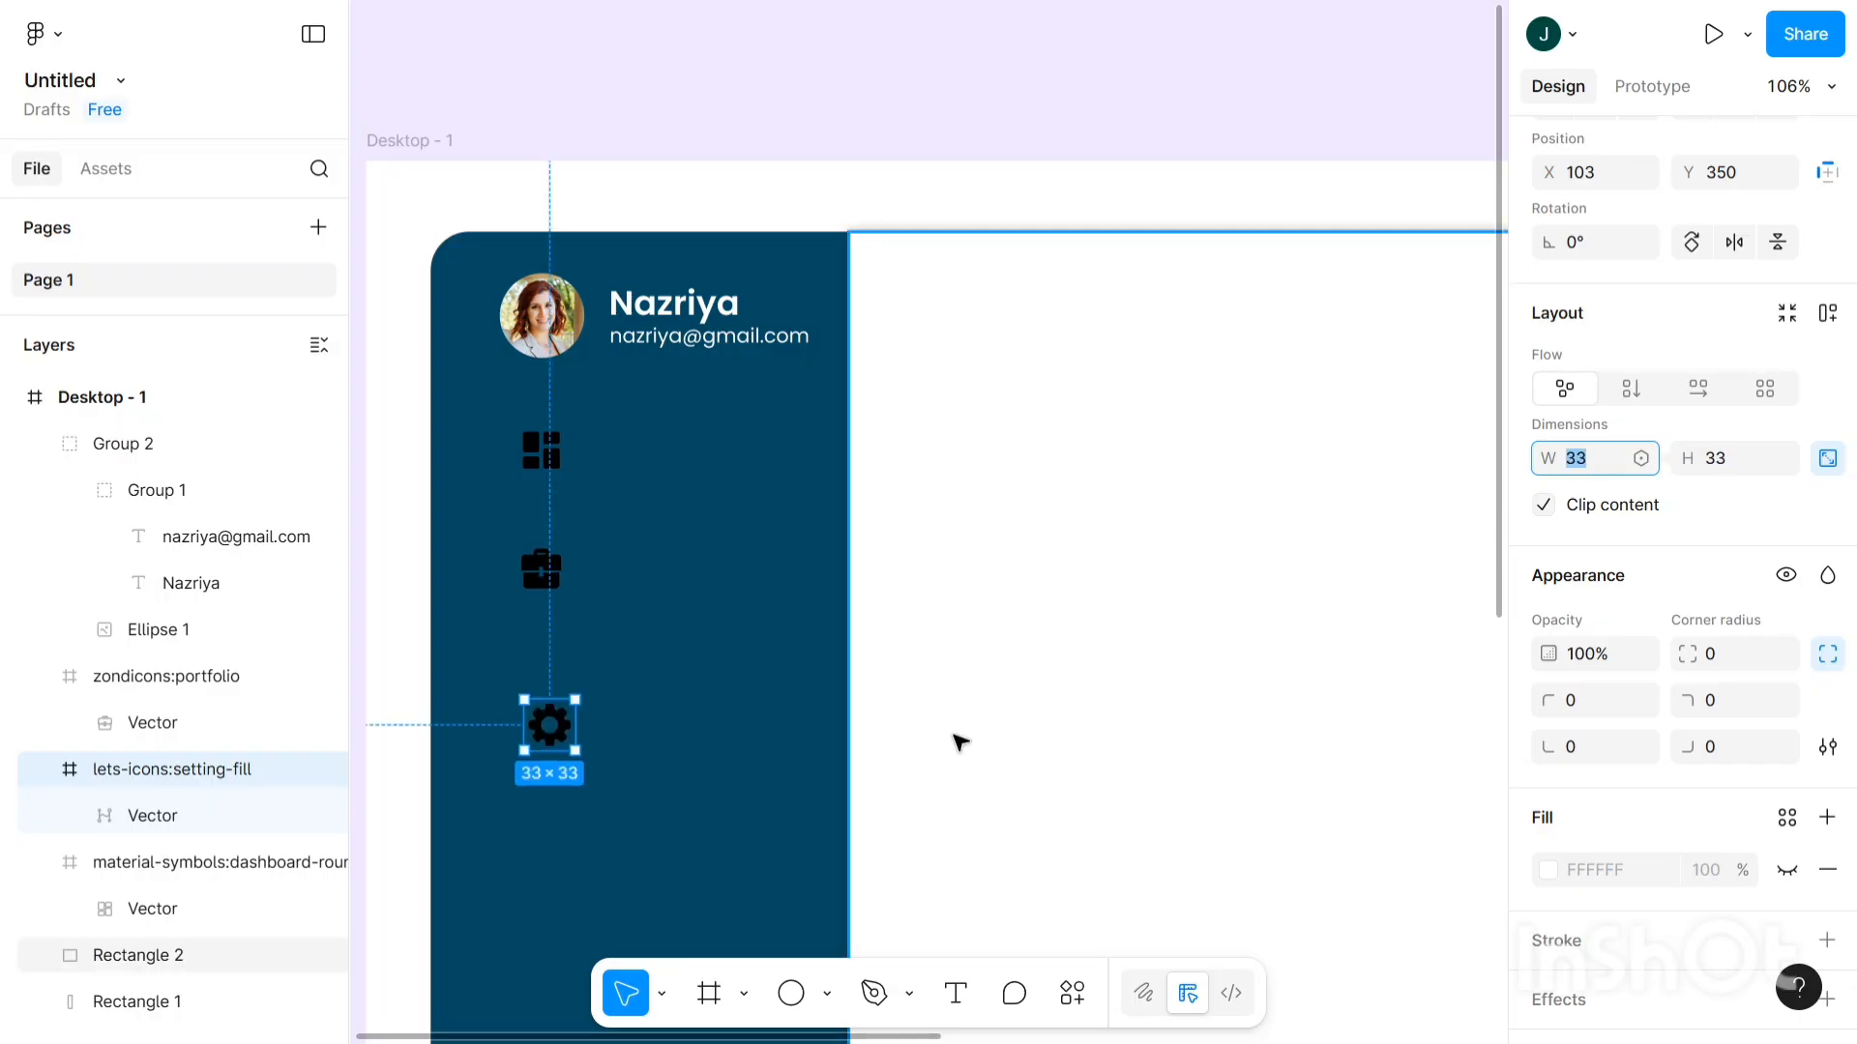
key(Down)
click(541, 731)
drag(542, 731, 544, 720)
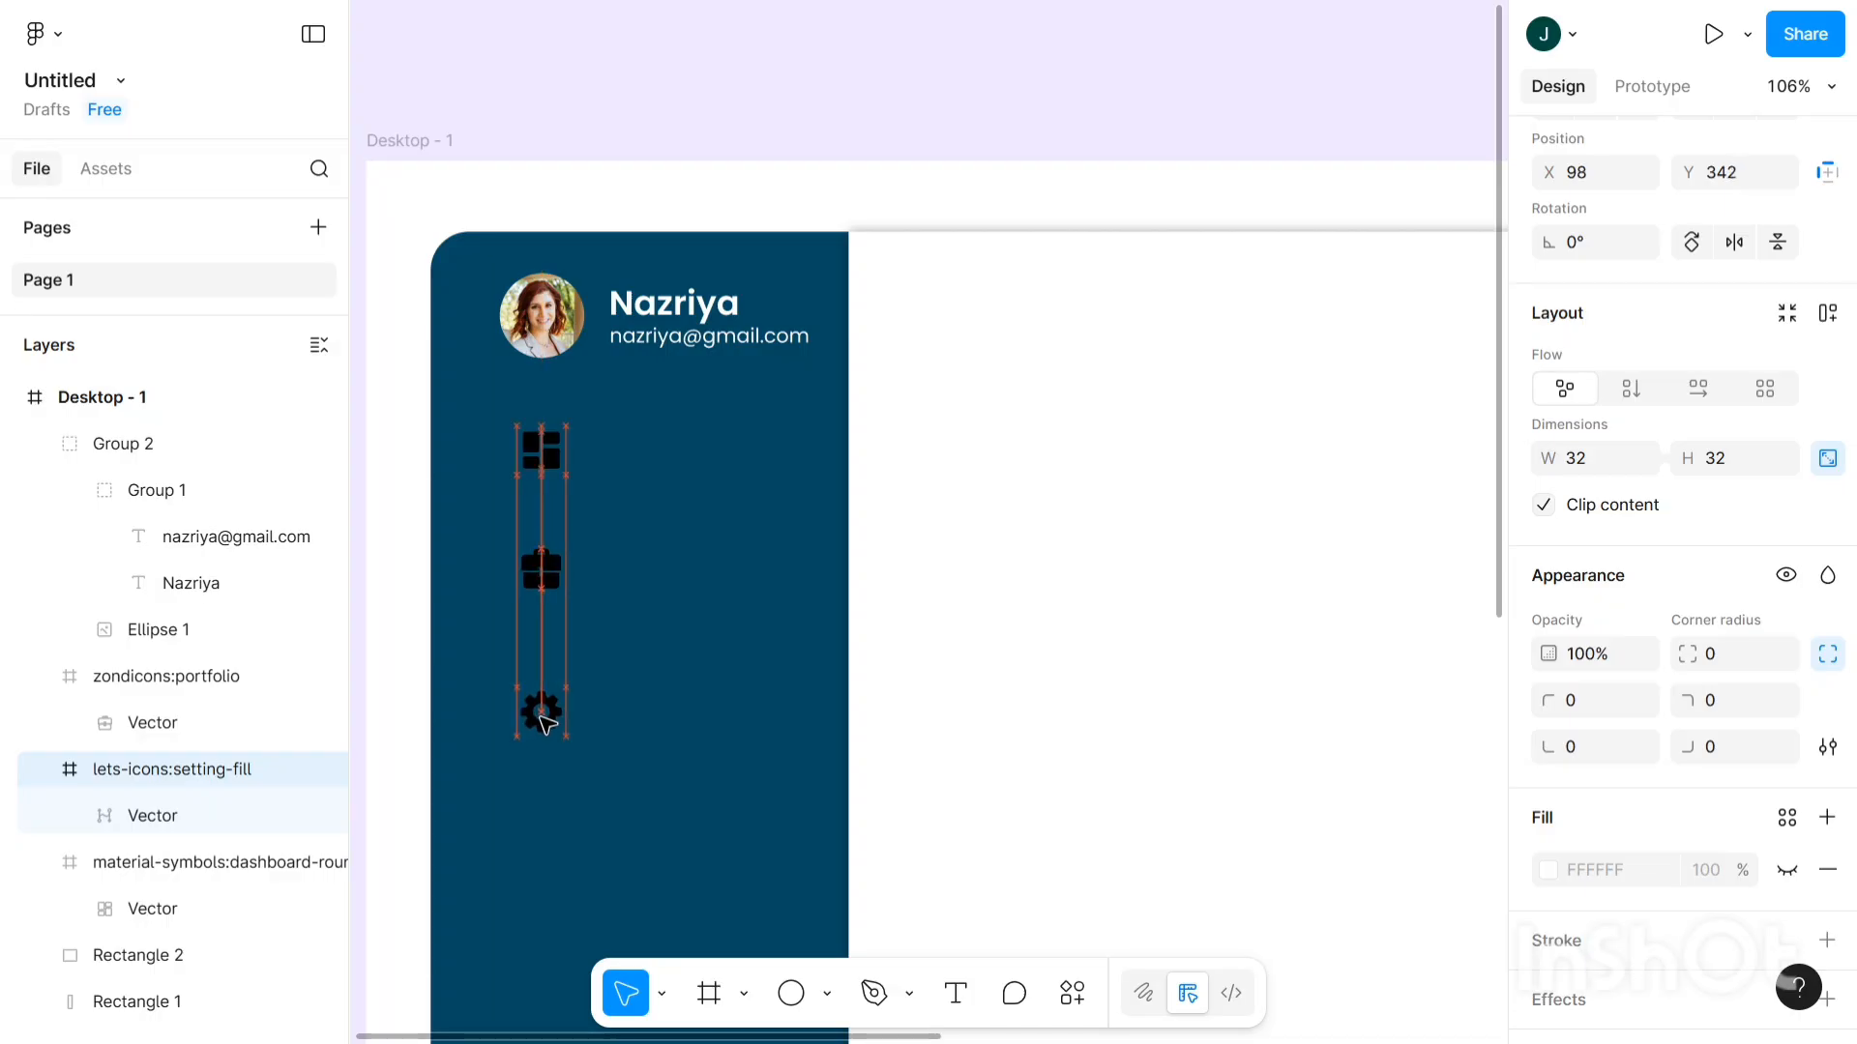
click(553, 567)
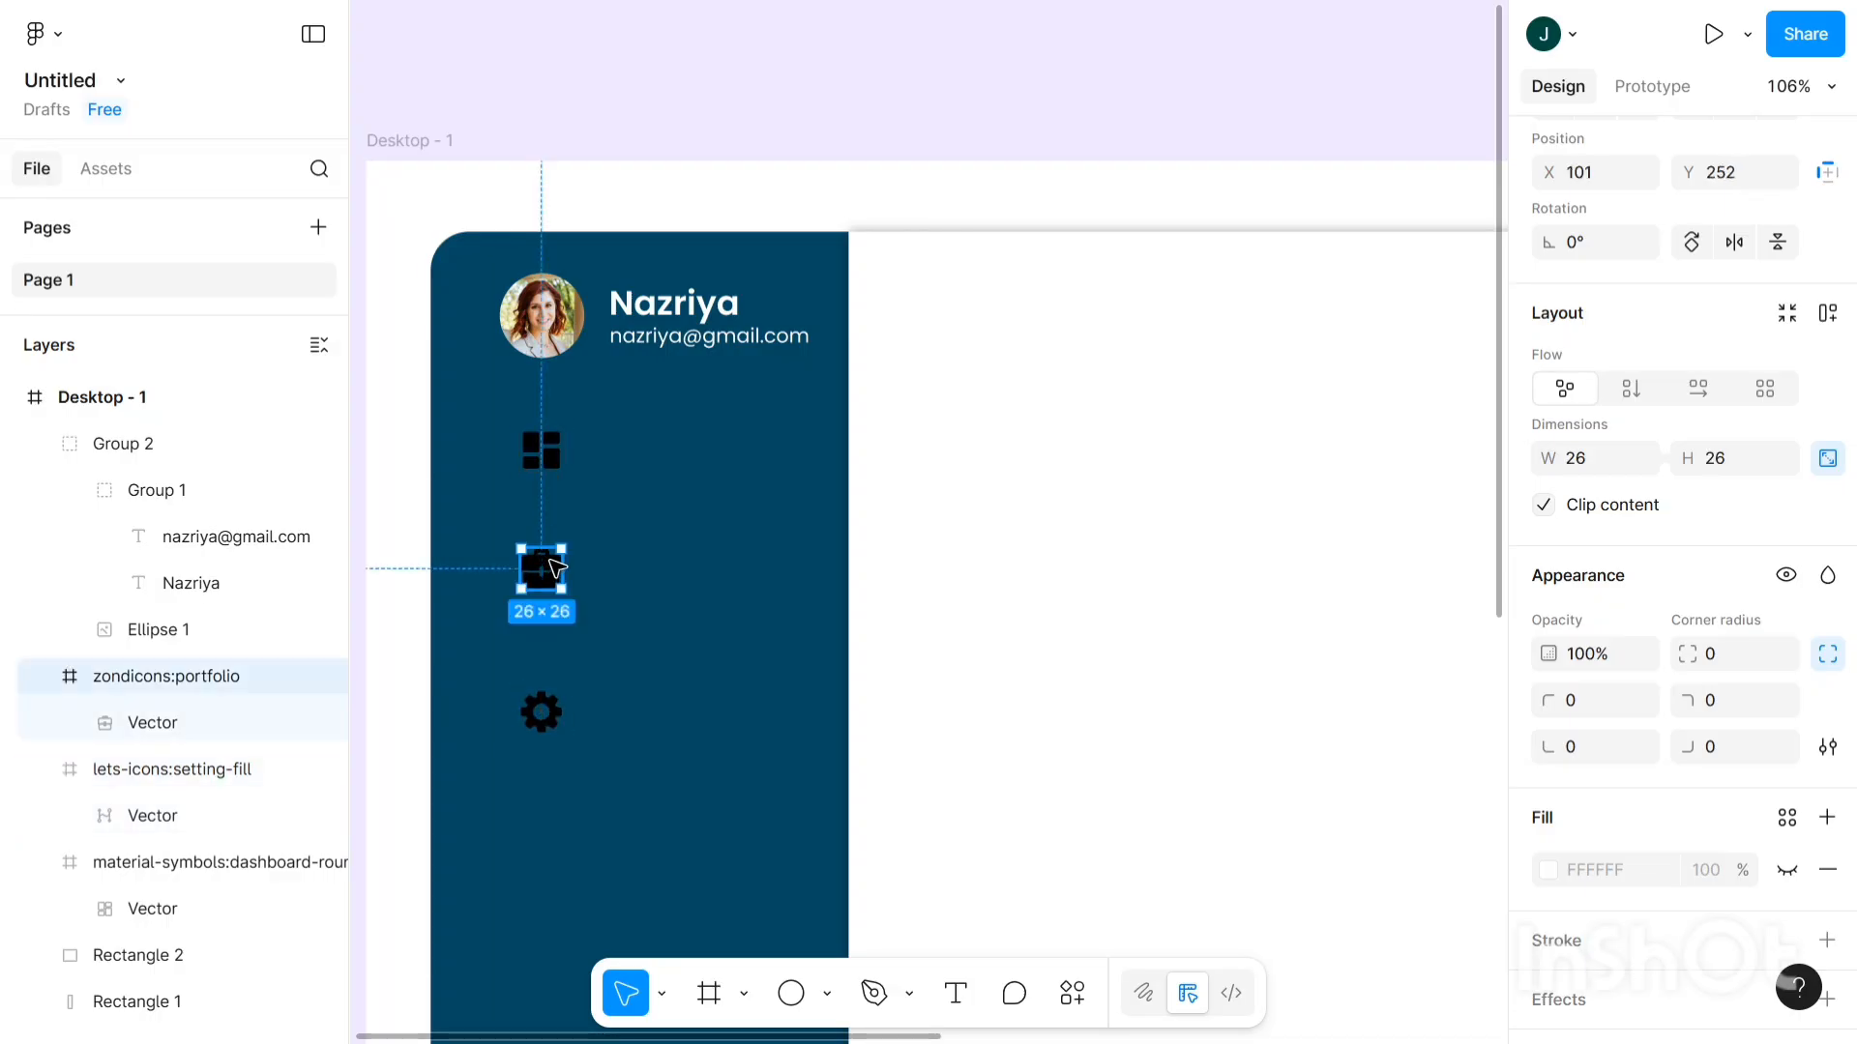
drag(573, 560, 552, 568)
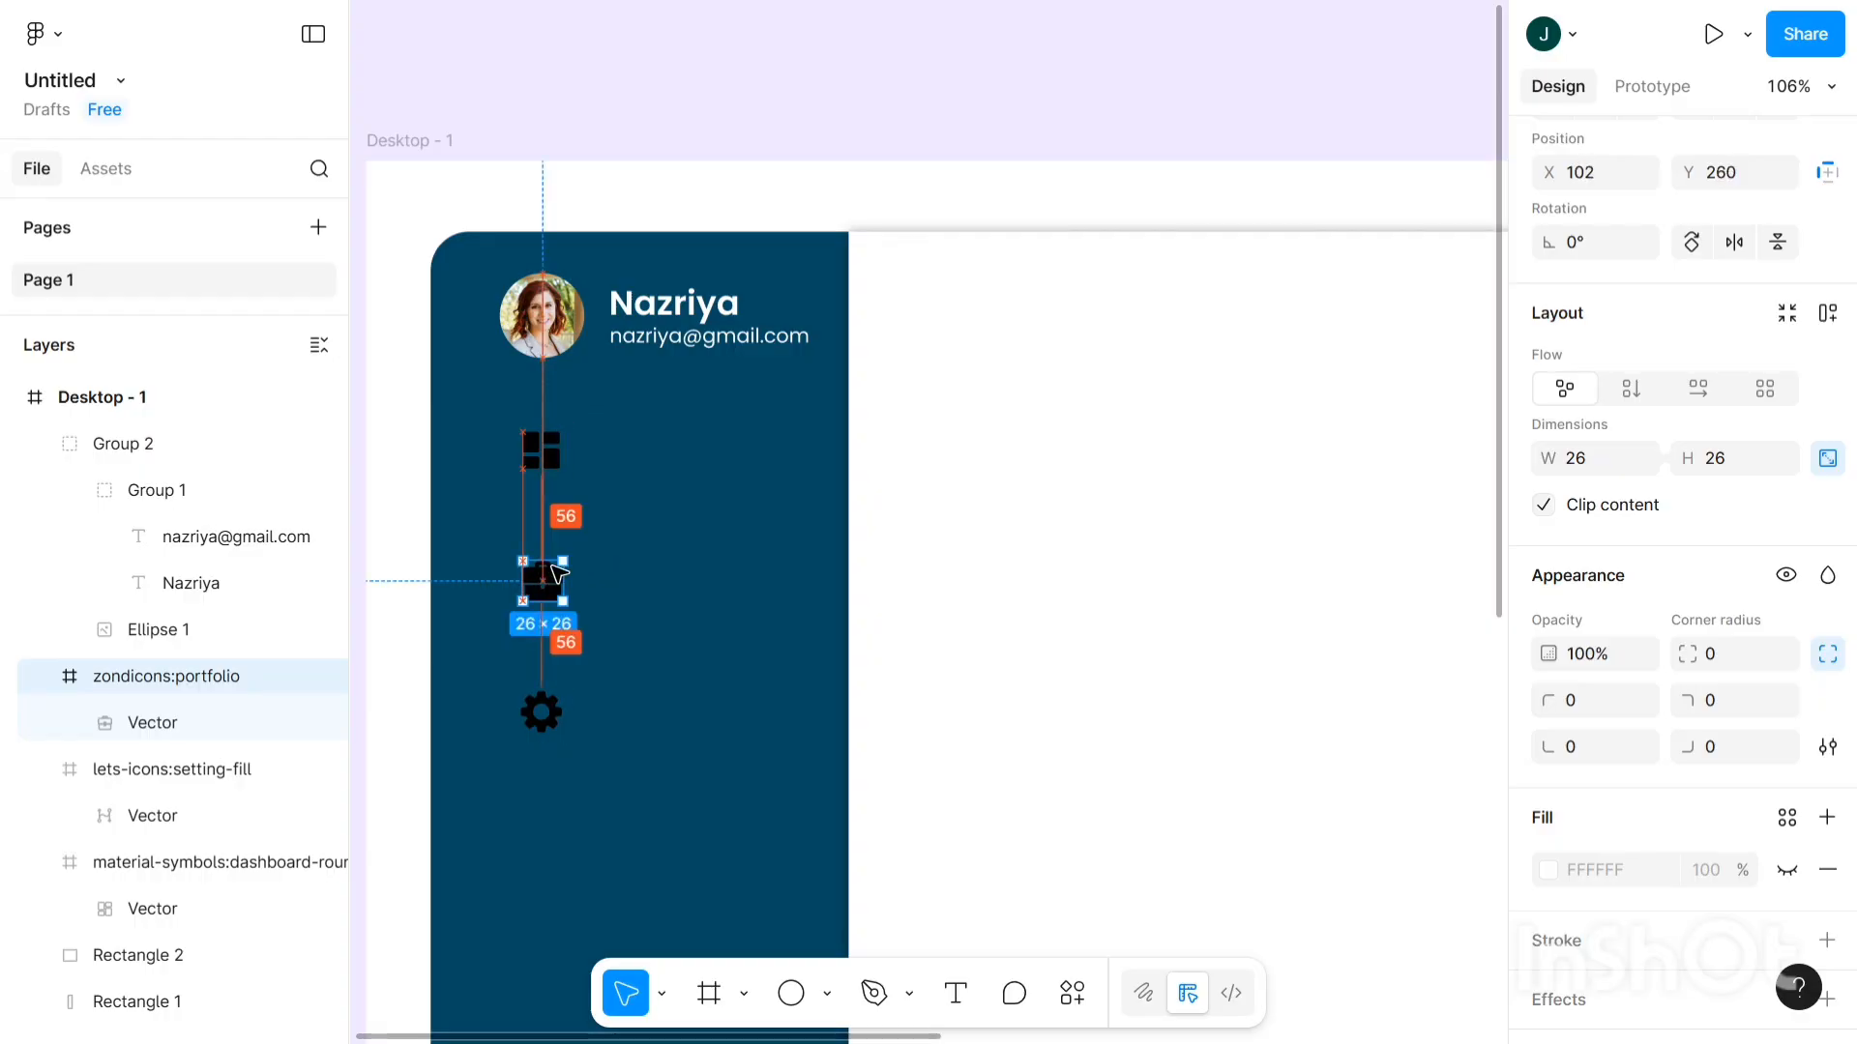
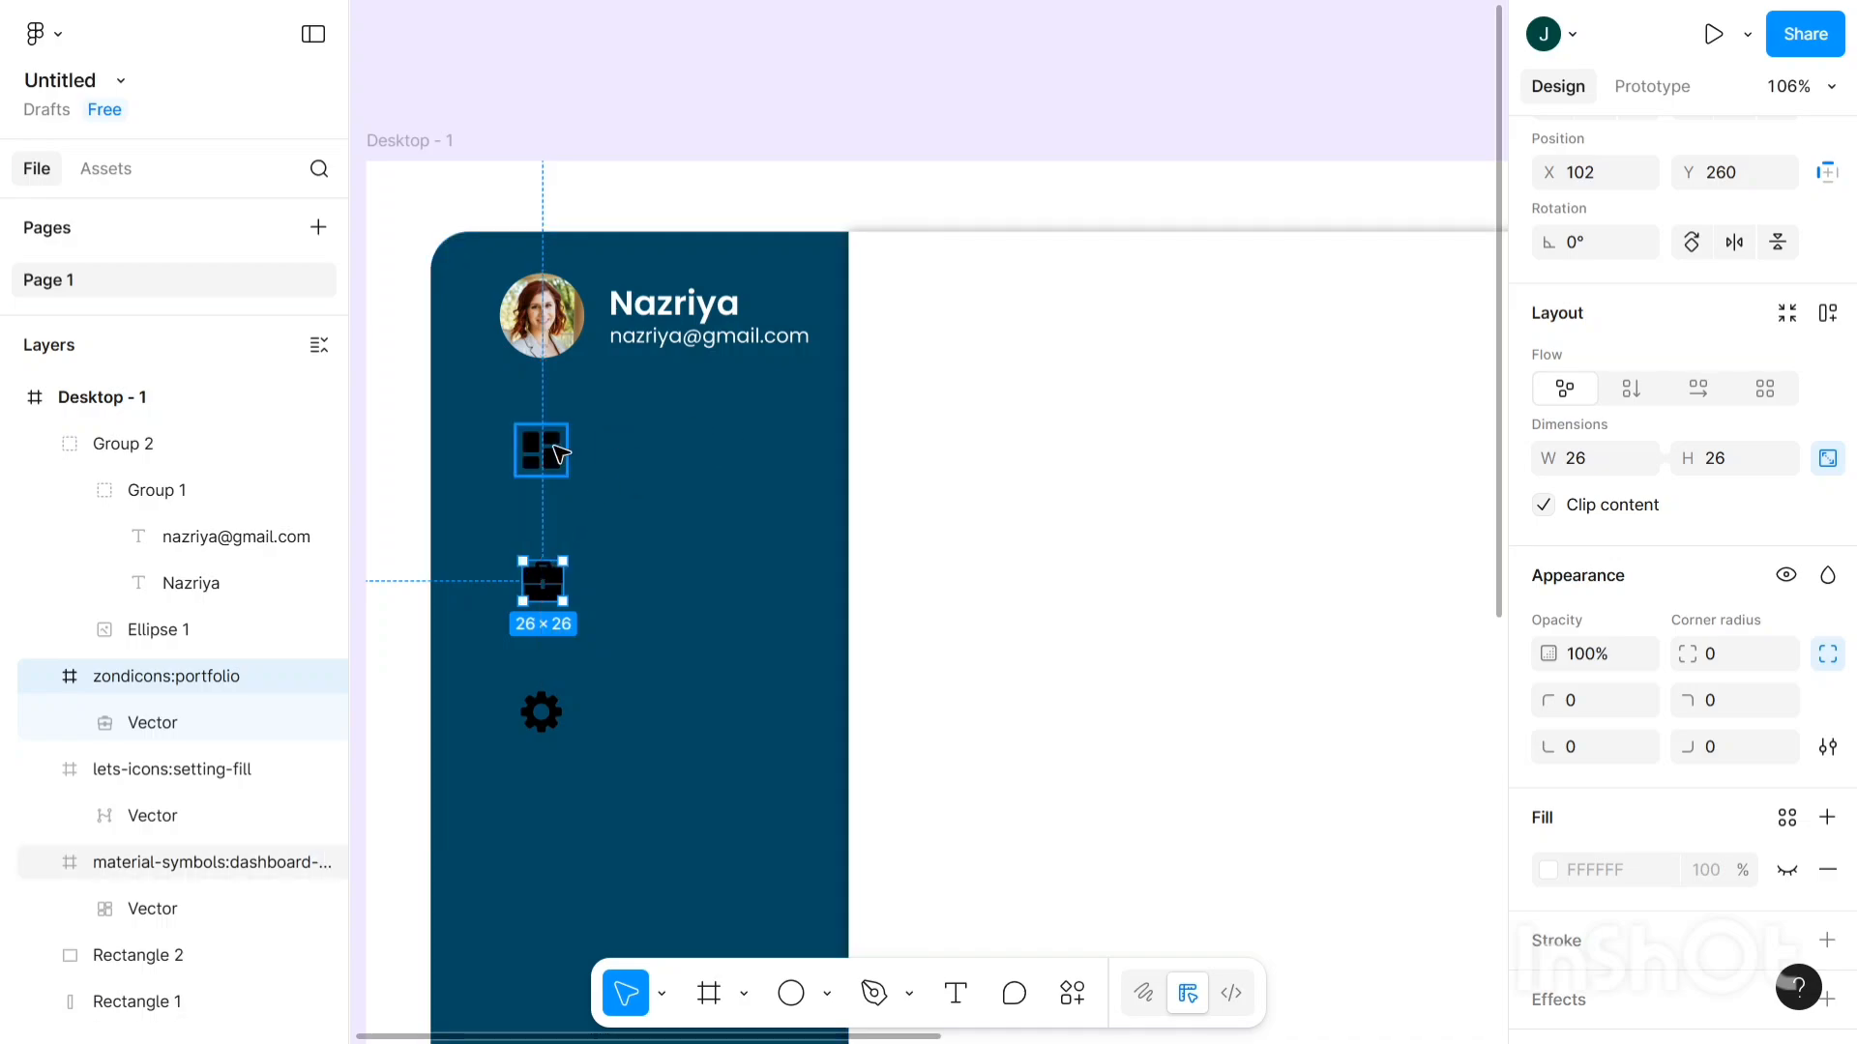
- Recolour the dashboard, briefcase and gear sidebar icons from black to white (FFFFFF)
click(559, 452)
scroll(1579, 689, down, 5)
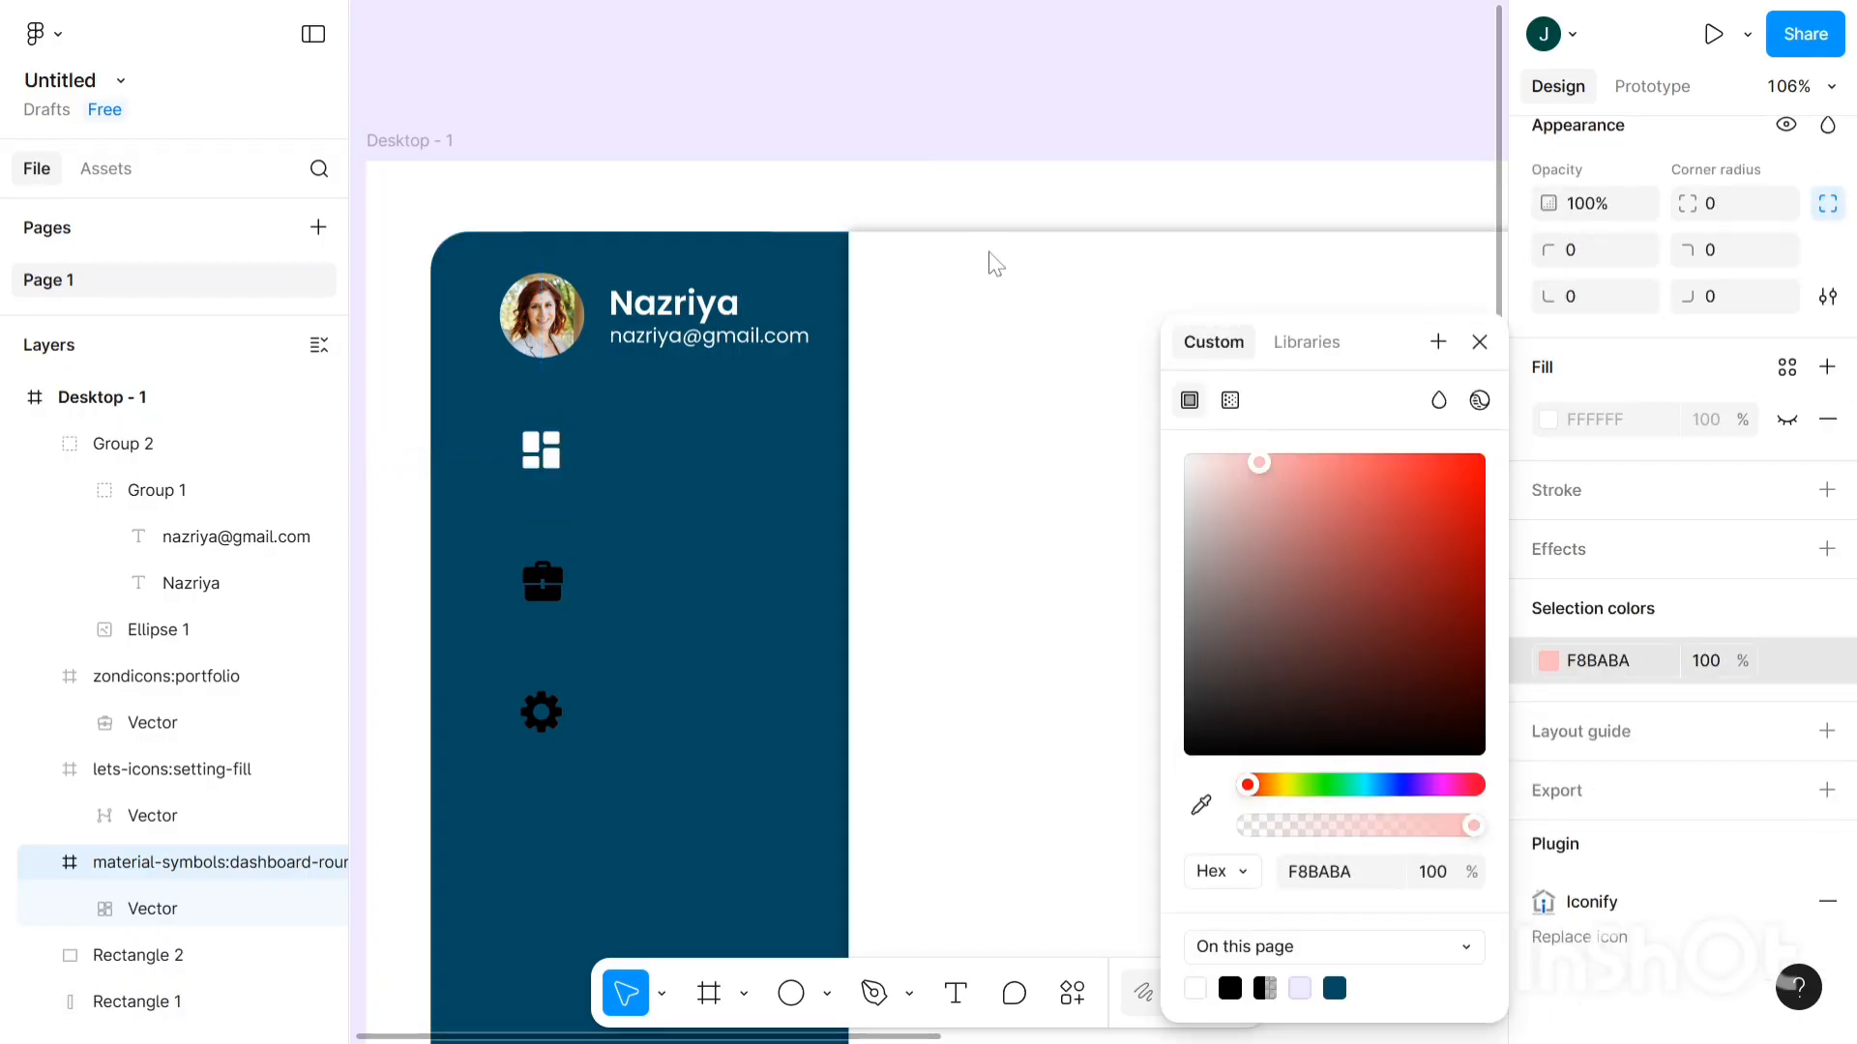
click(548, 568)
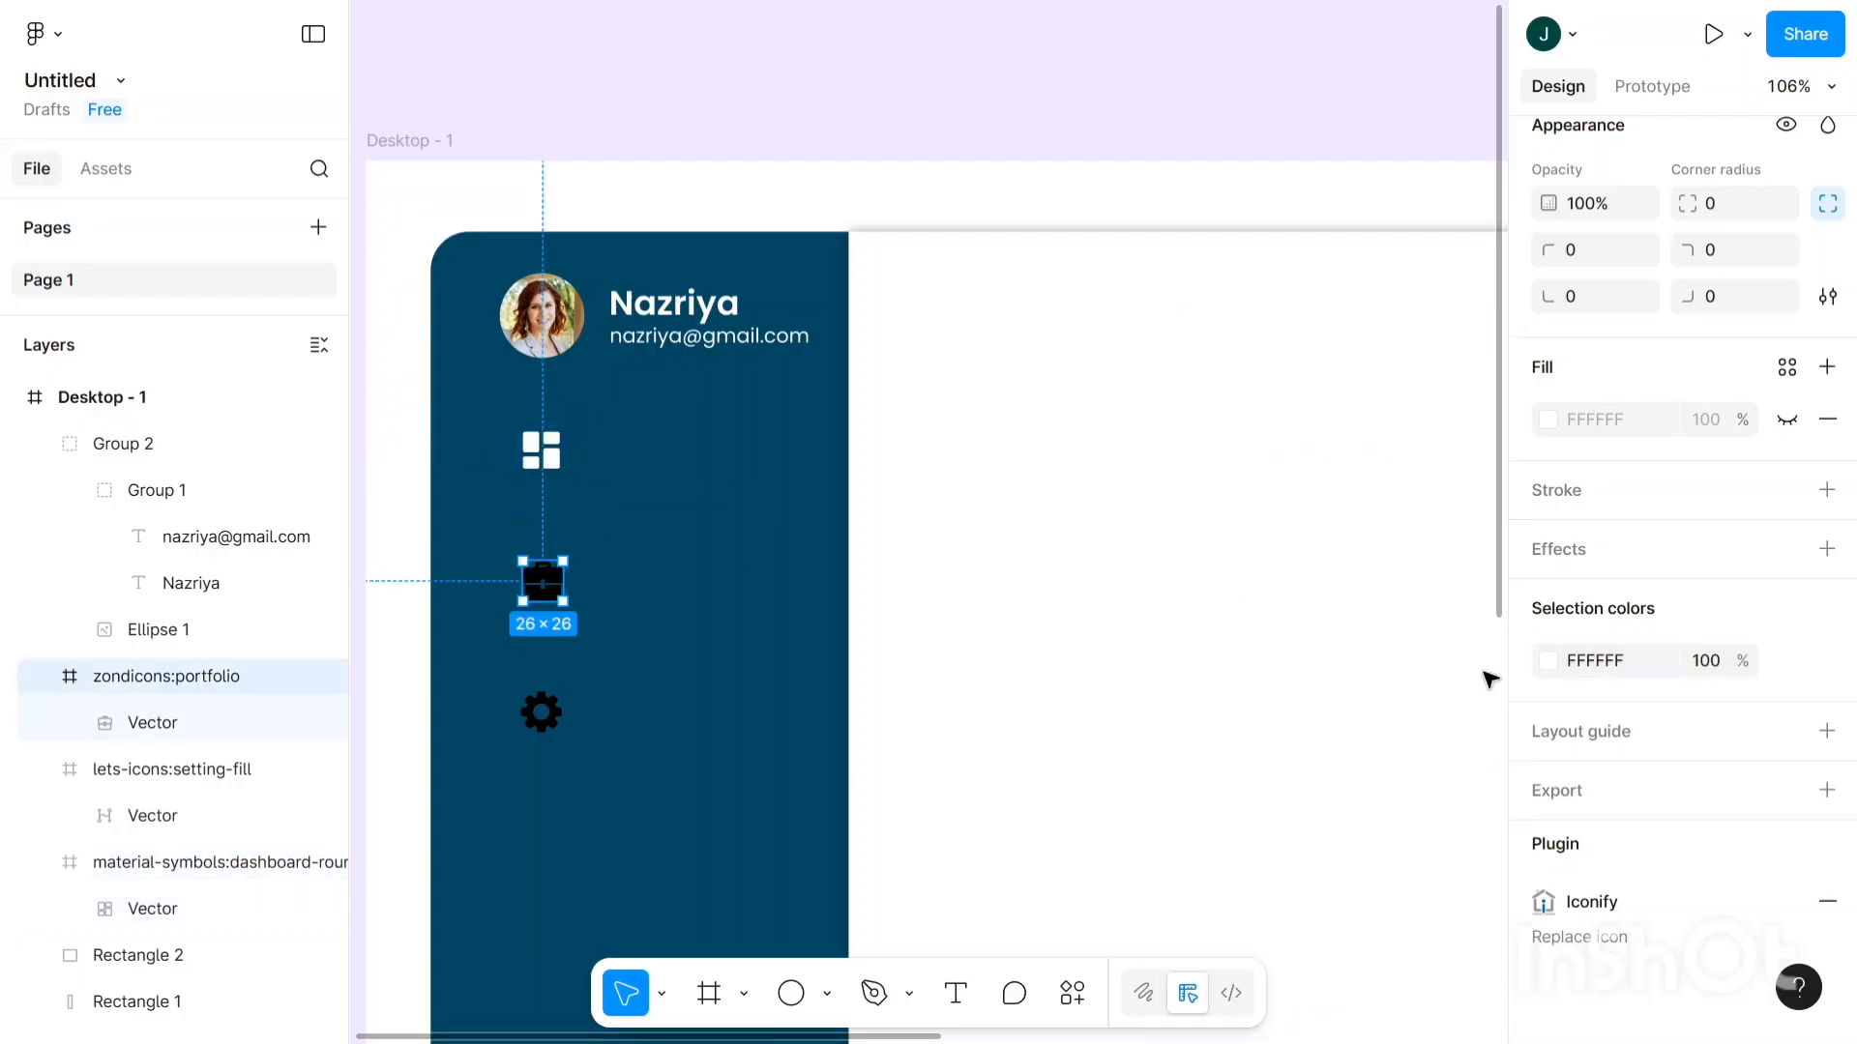
click(1559, 662)
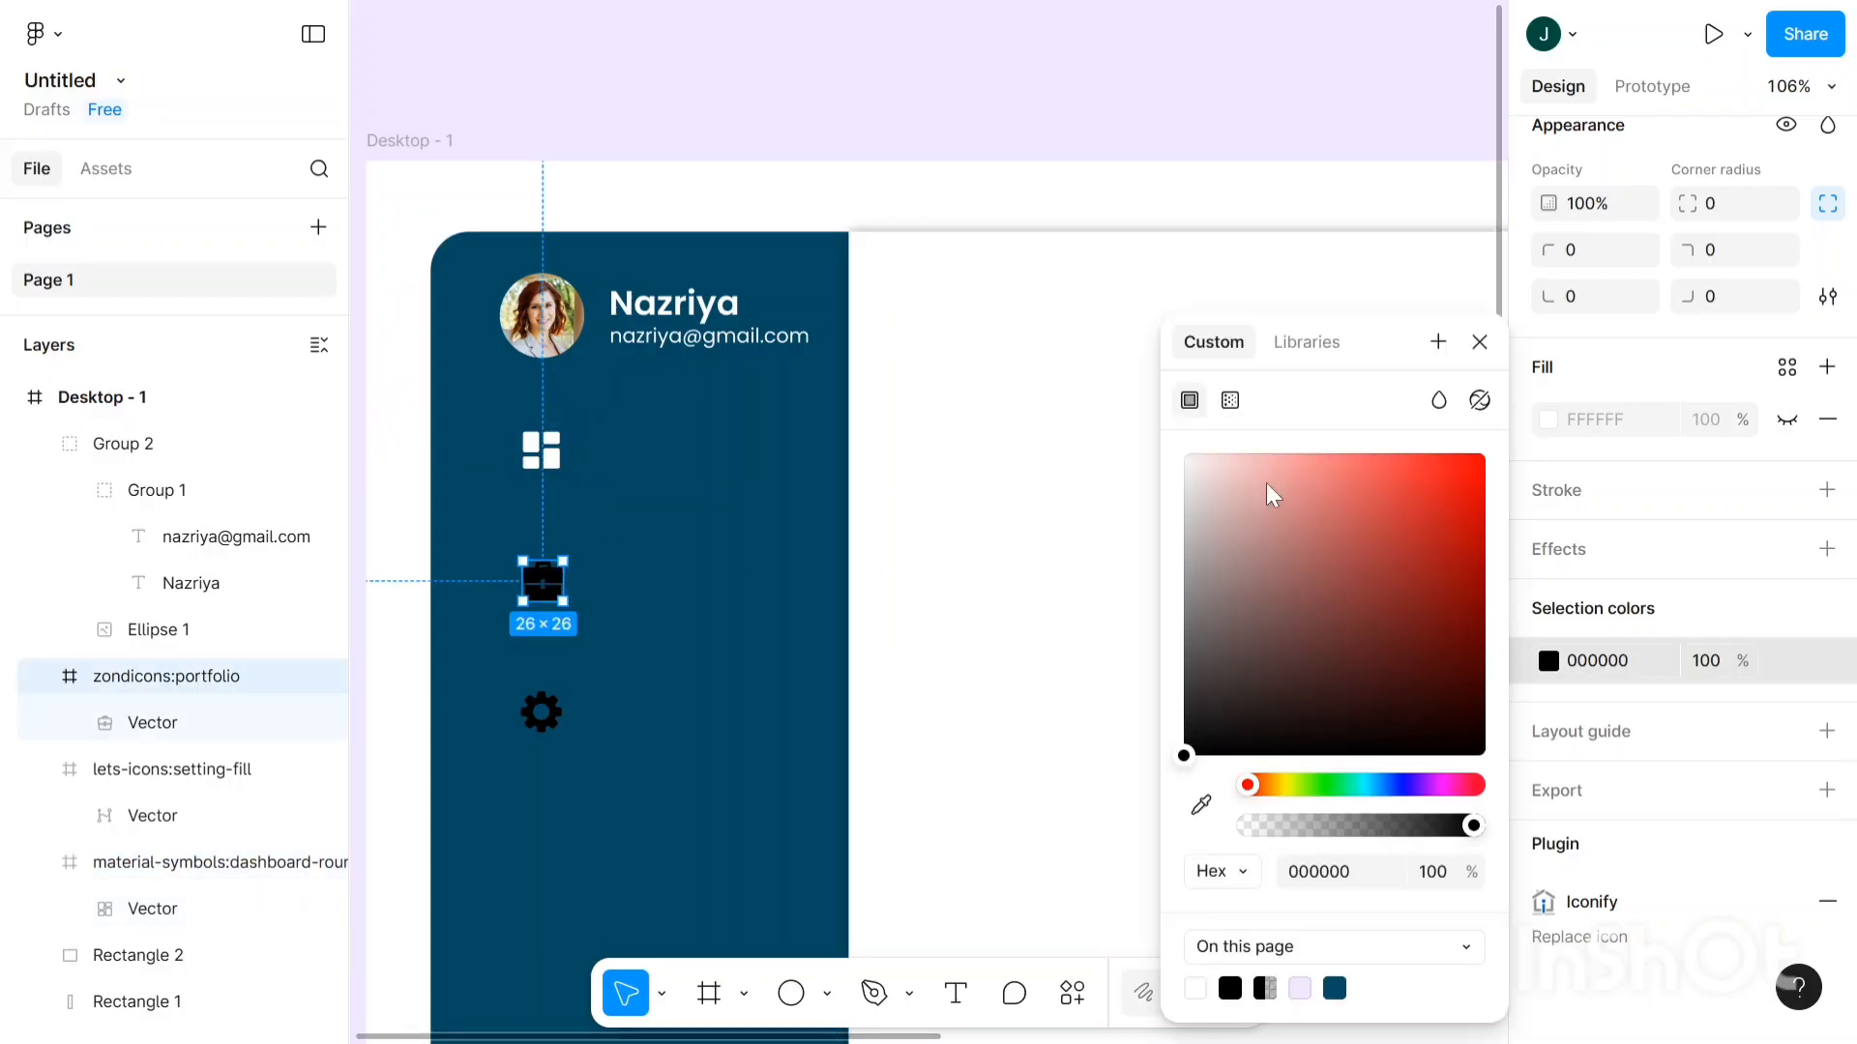
drag(1268, 493, 1183, 453)
click(542, 720)
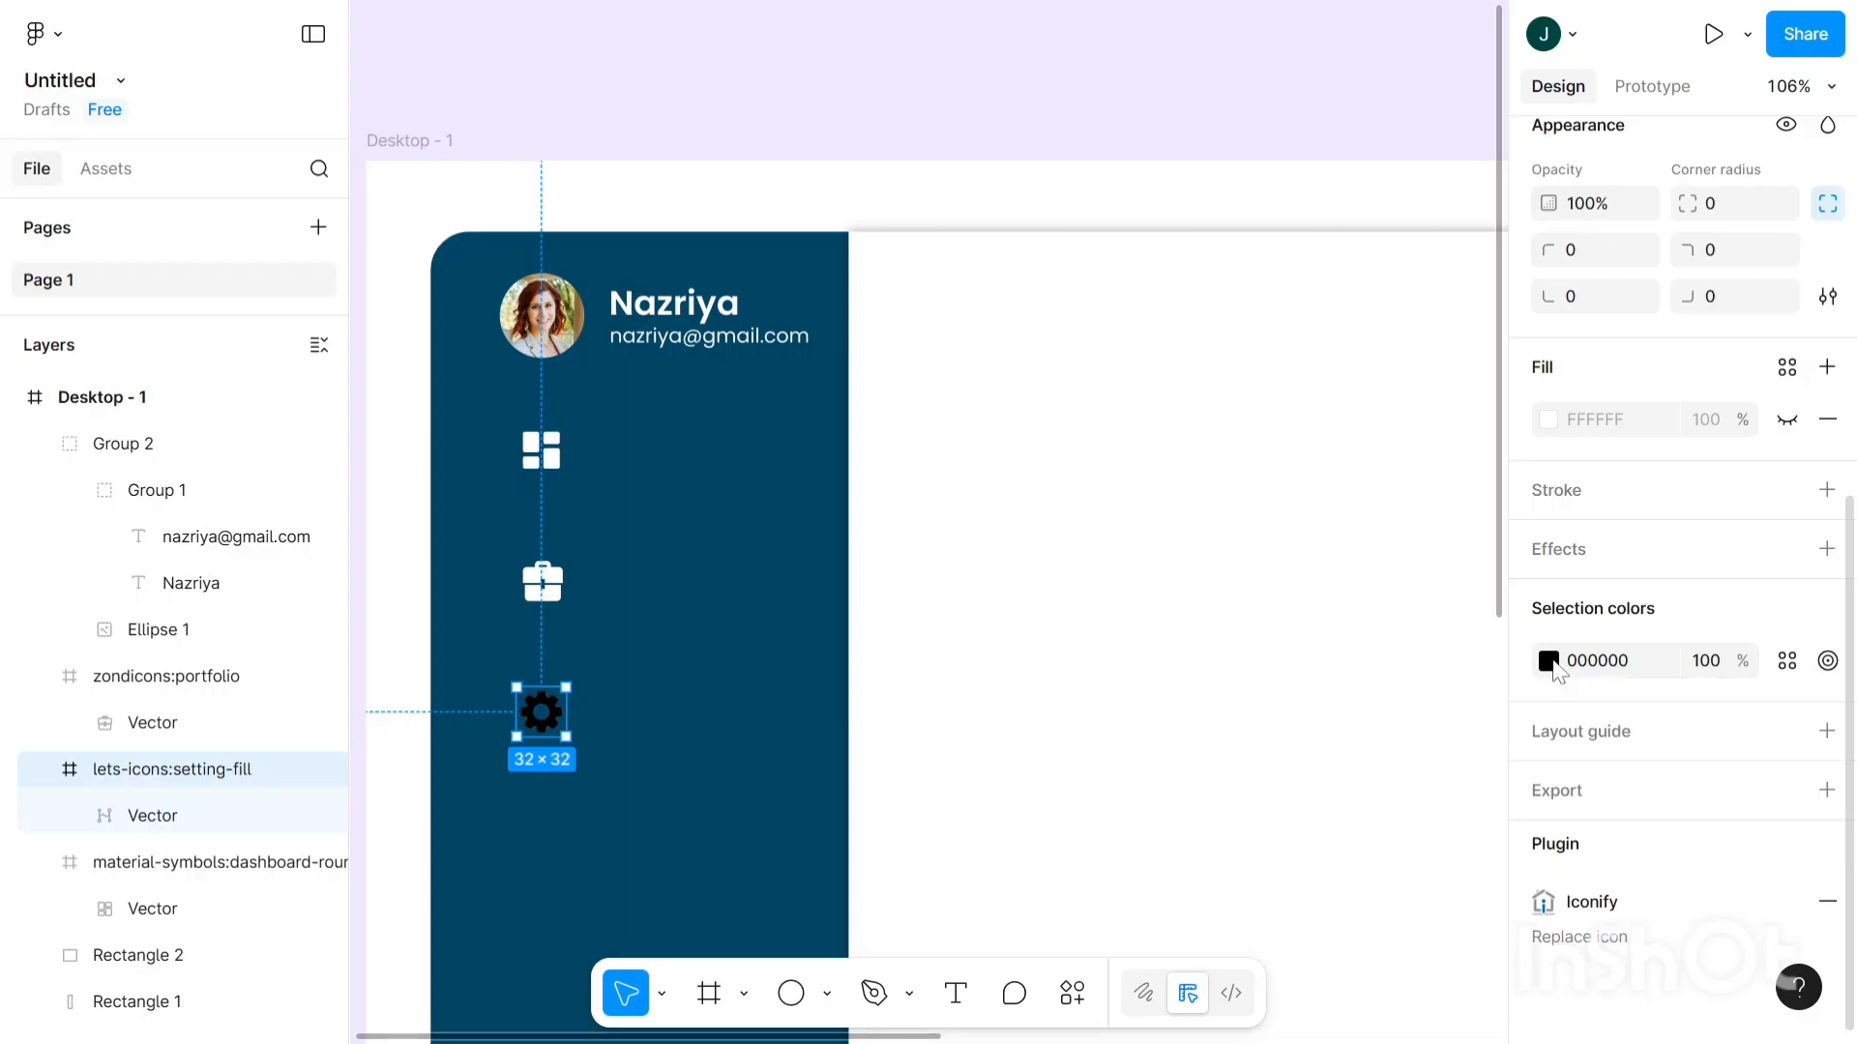
click(1550, 663)
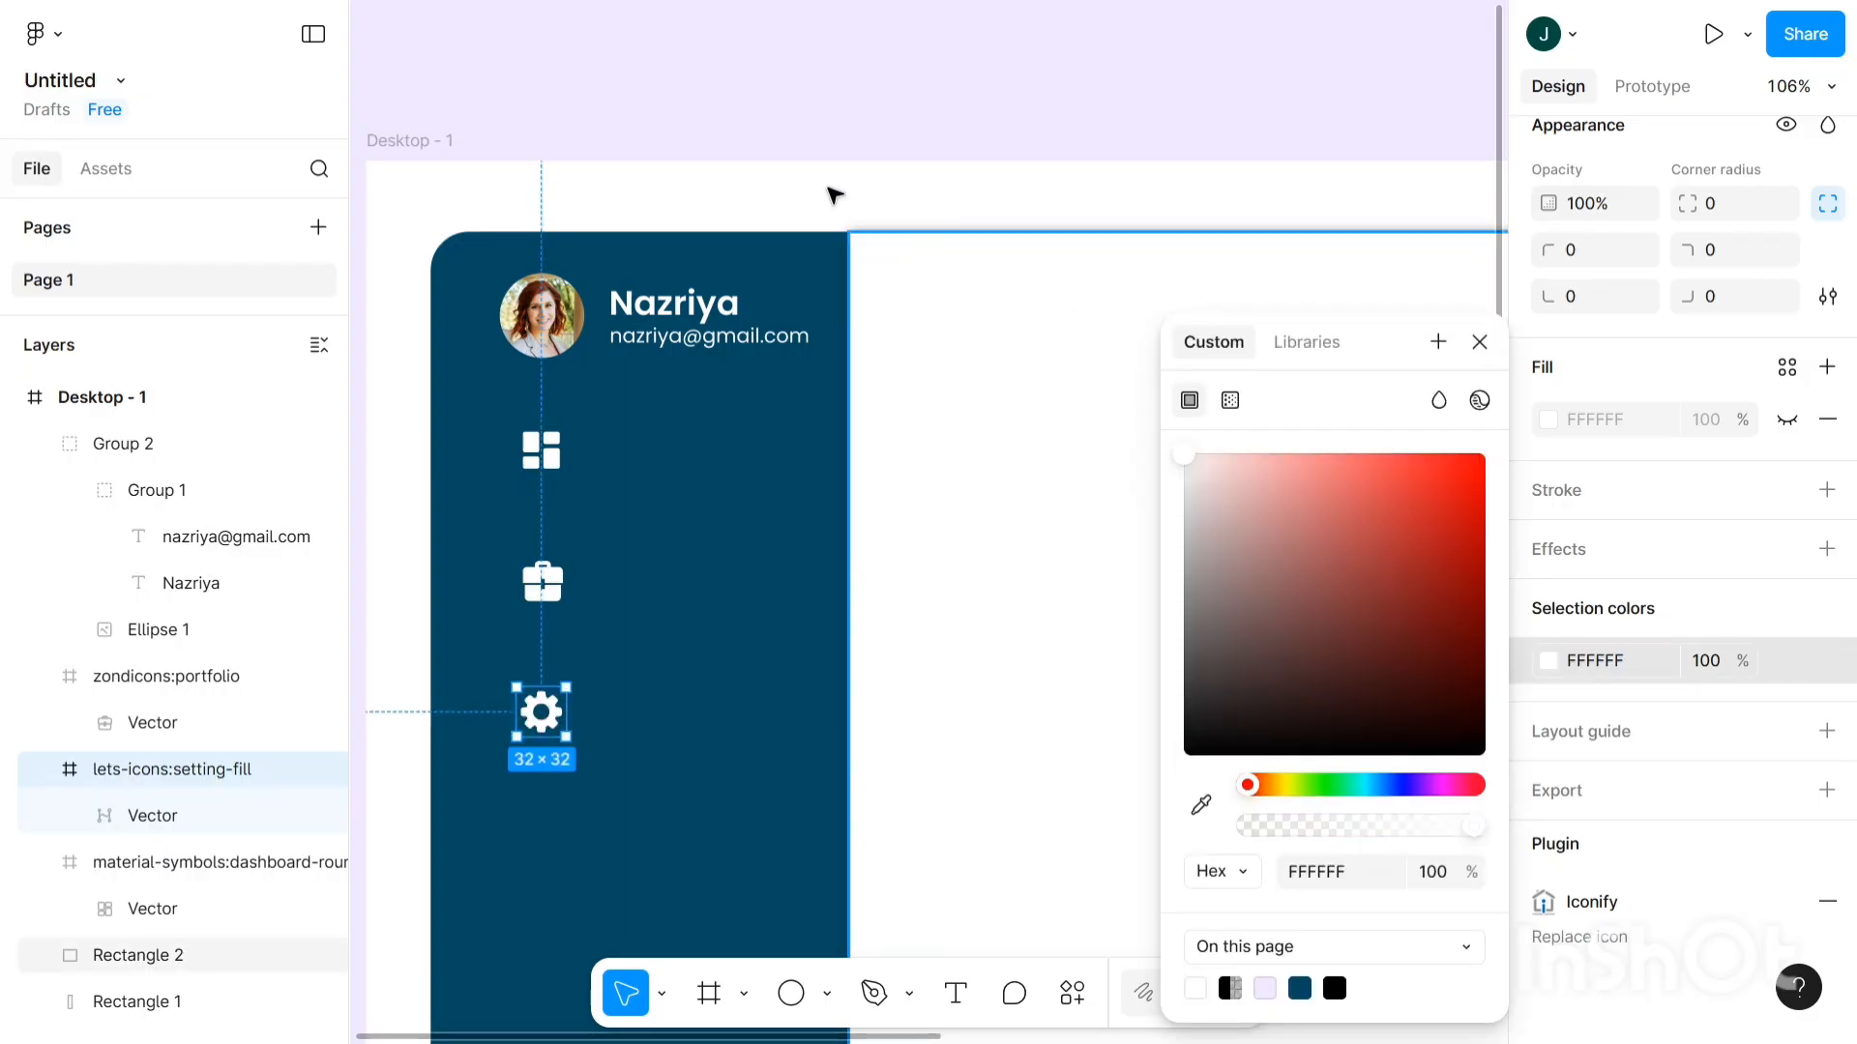
click(817, 130)
scroll(817, 130, down, 5)
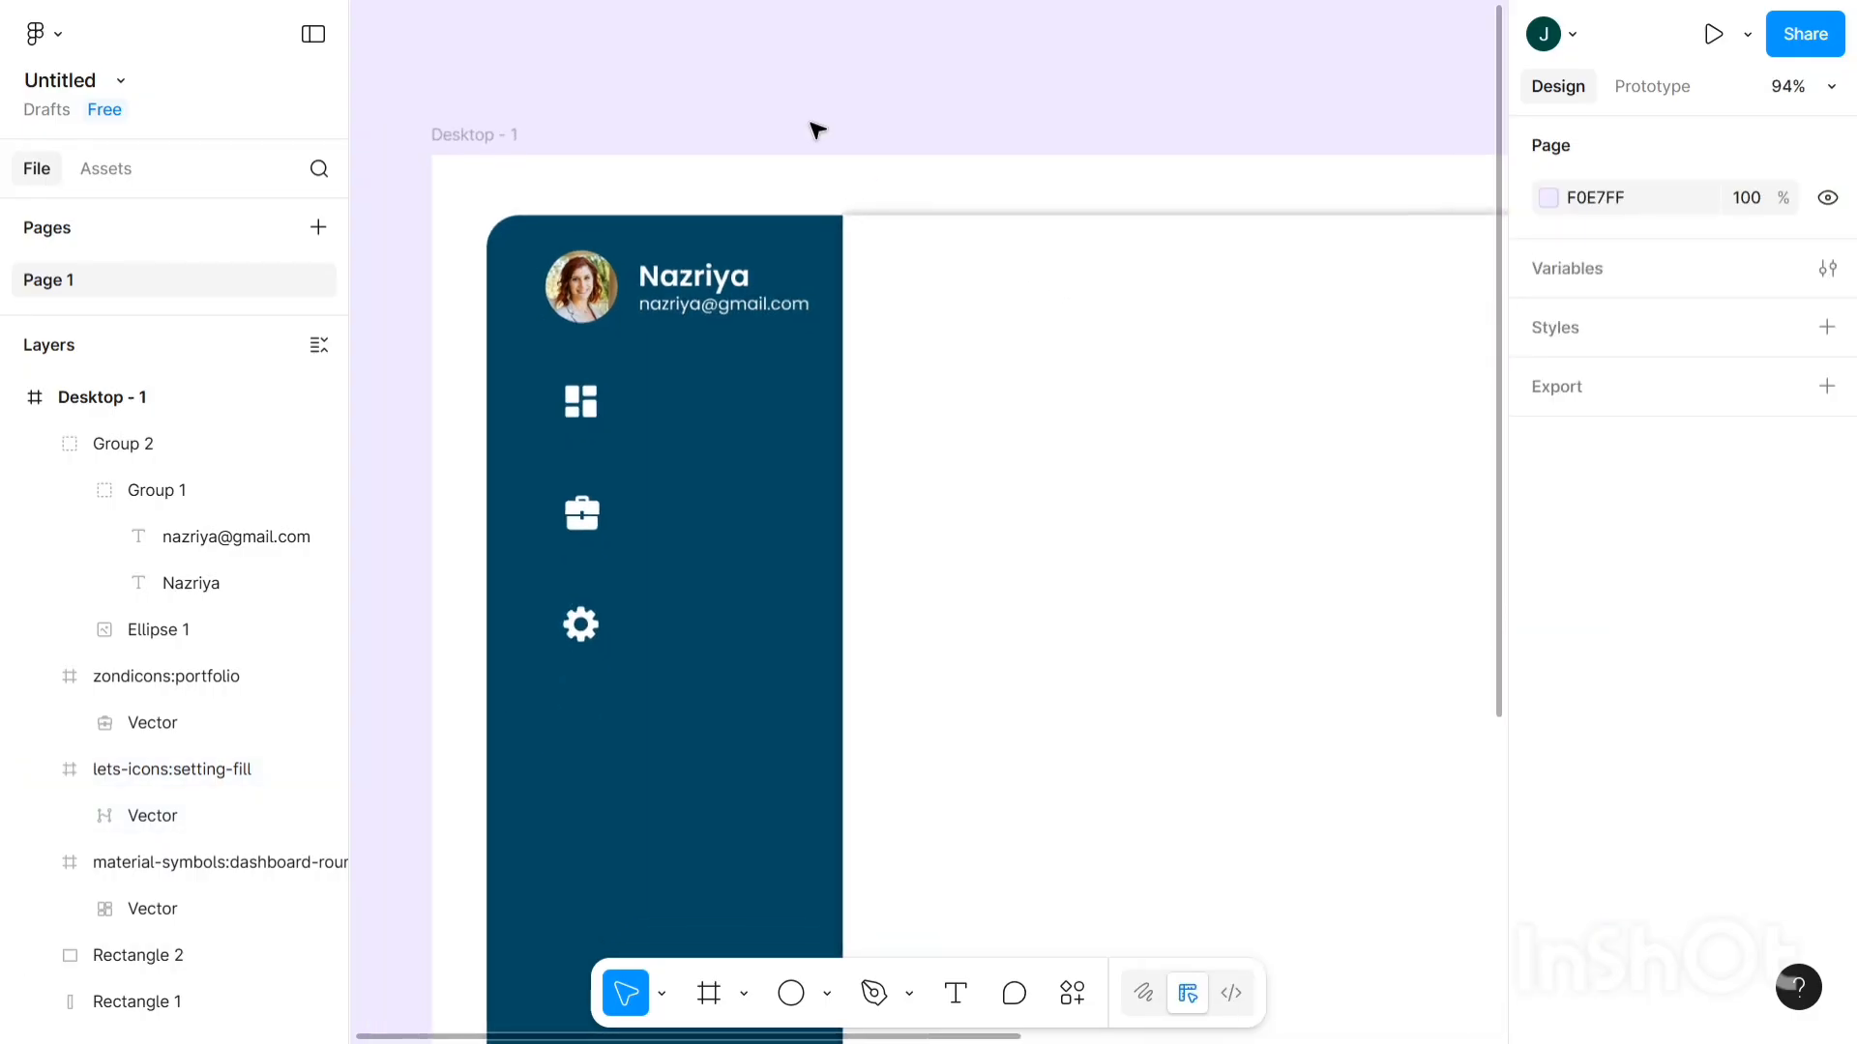
- Zoom out to see the whole frame, pick the Text tool, and zoom back onto the sidebar
scroll(817, 130, right, 5)
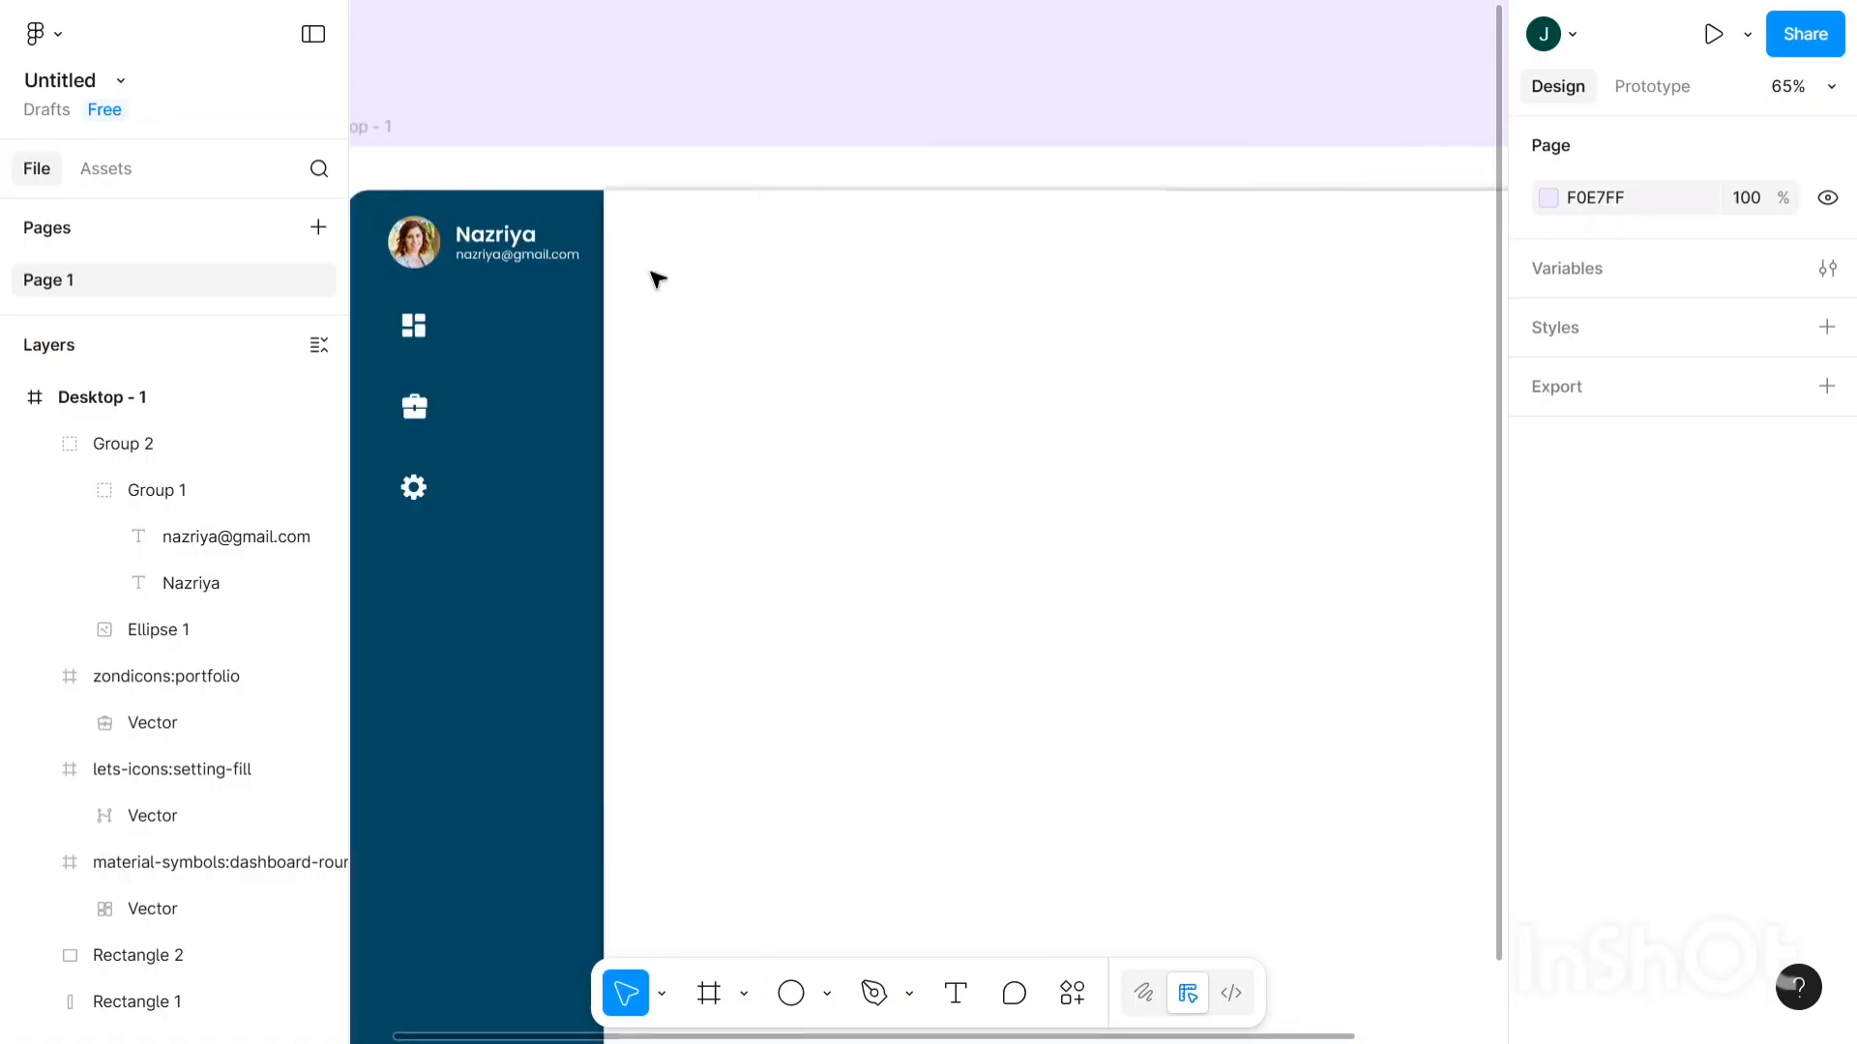
scroll(603, 259, down, 2)
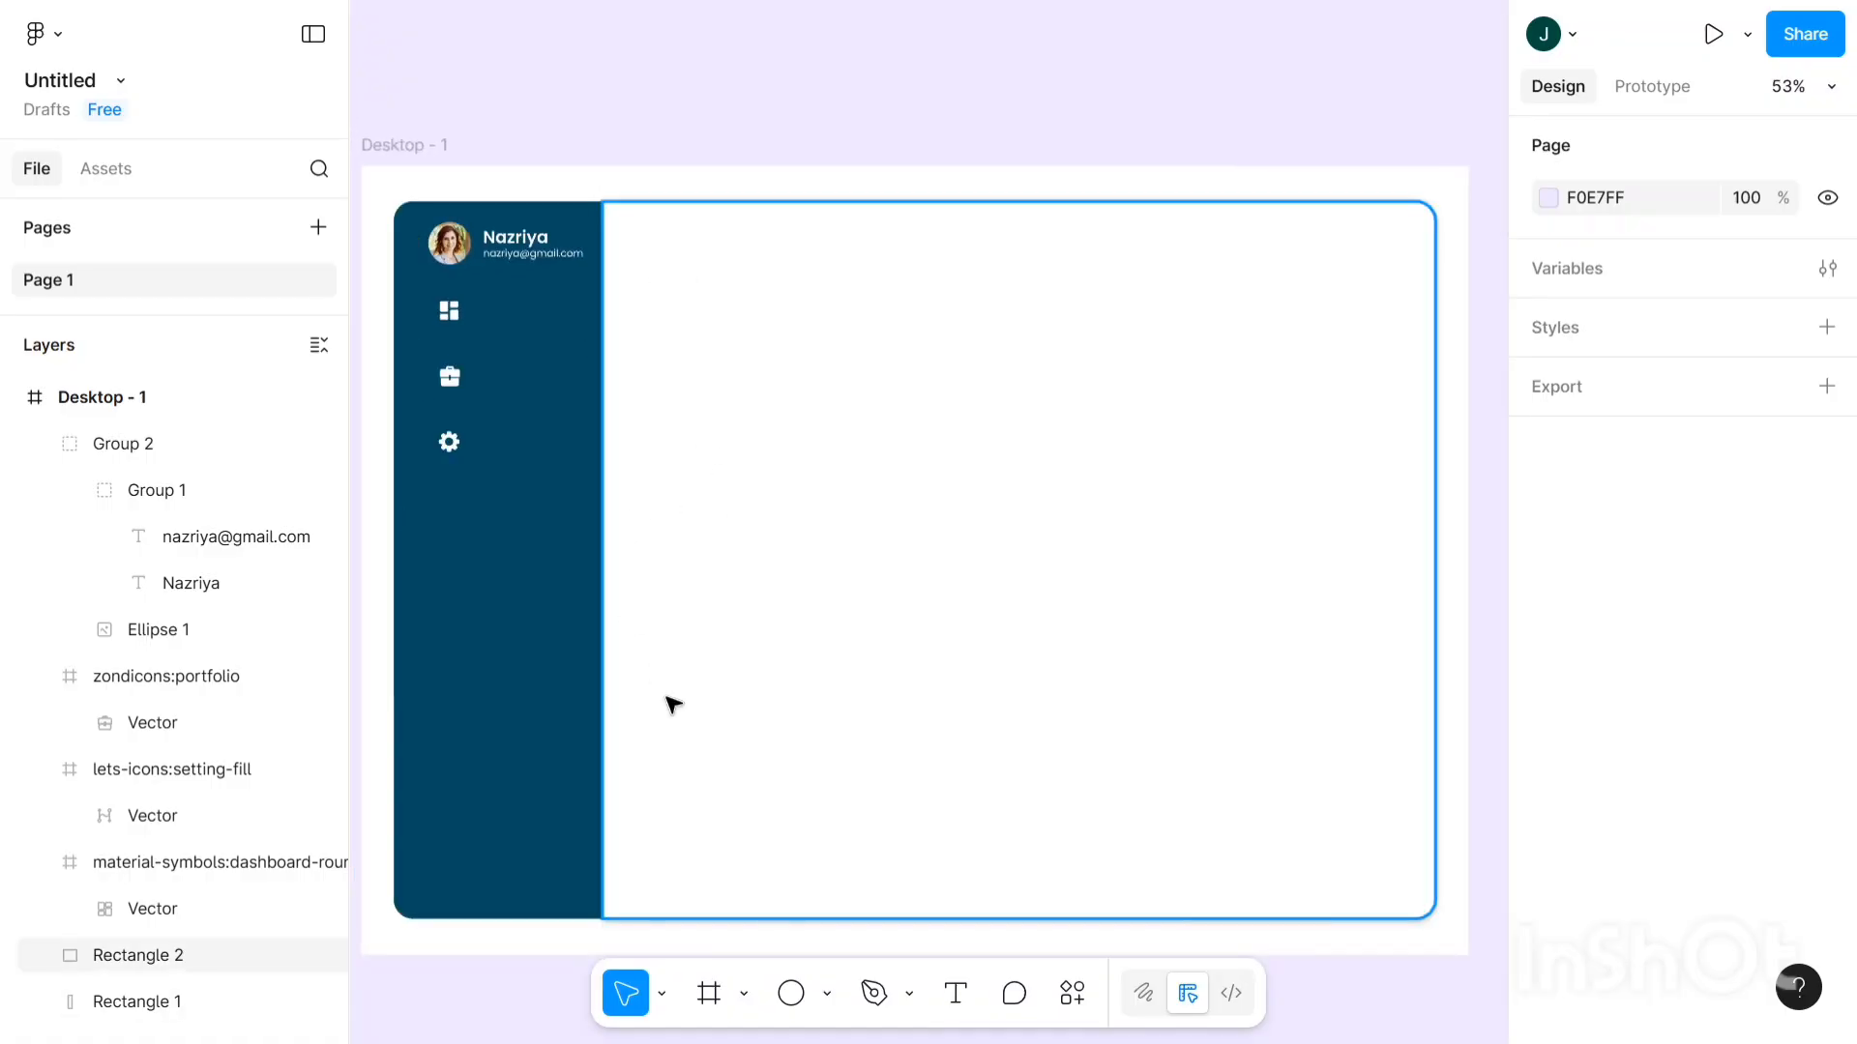
click(955, 996)
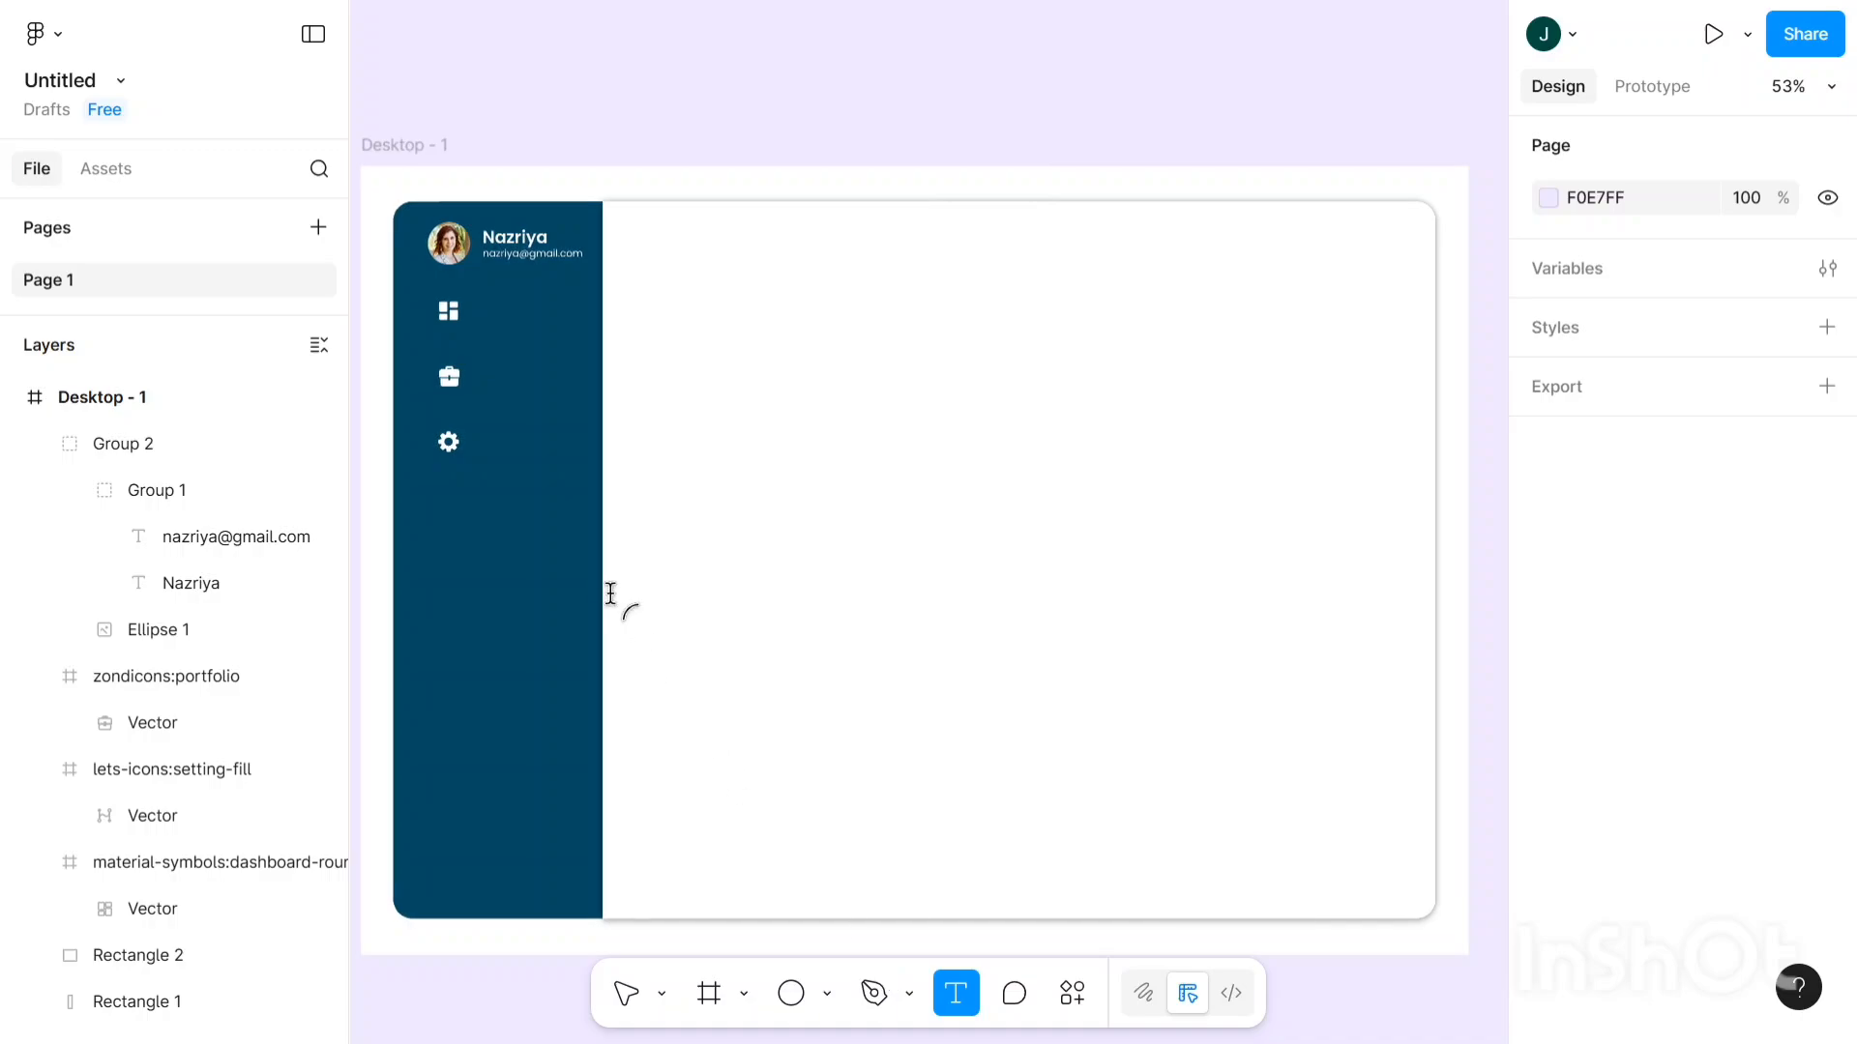
scroll(601, 585, down, 2)
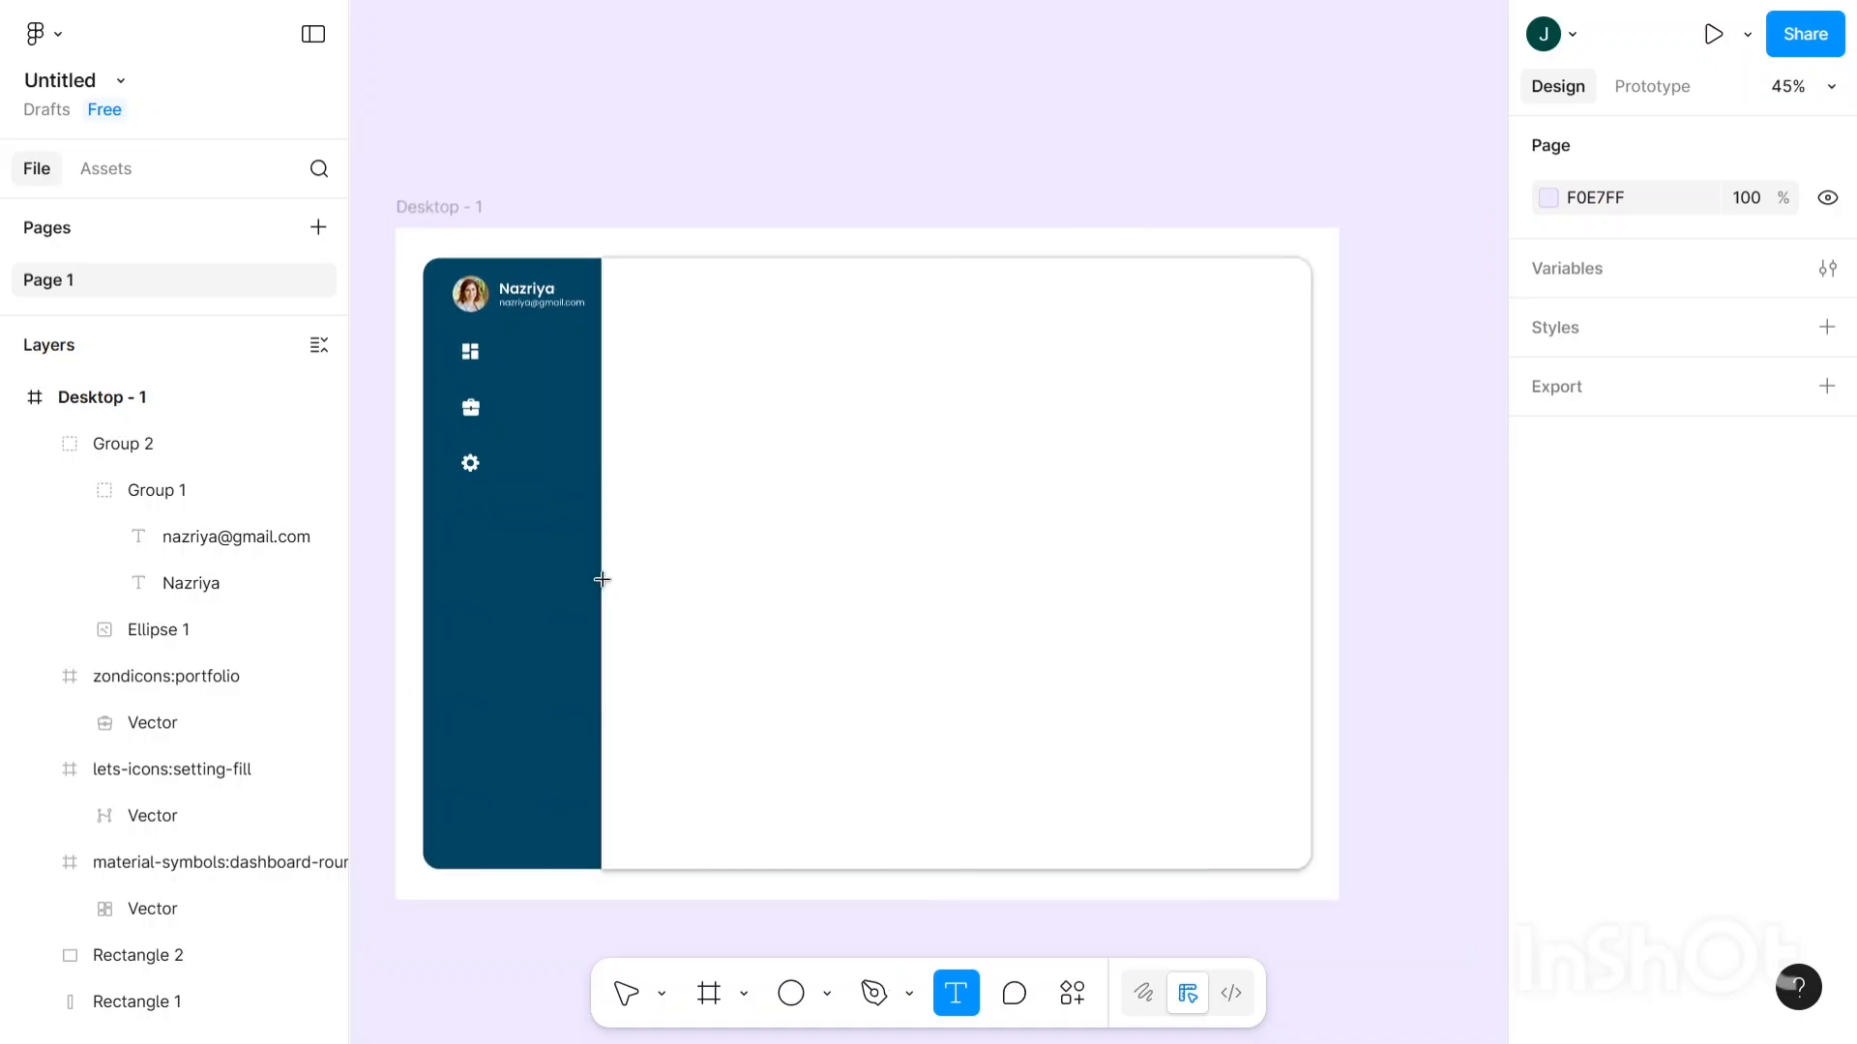
scroll(498, 353, up, 5)
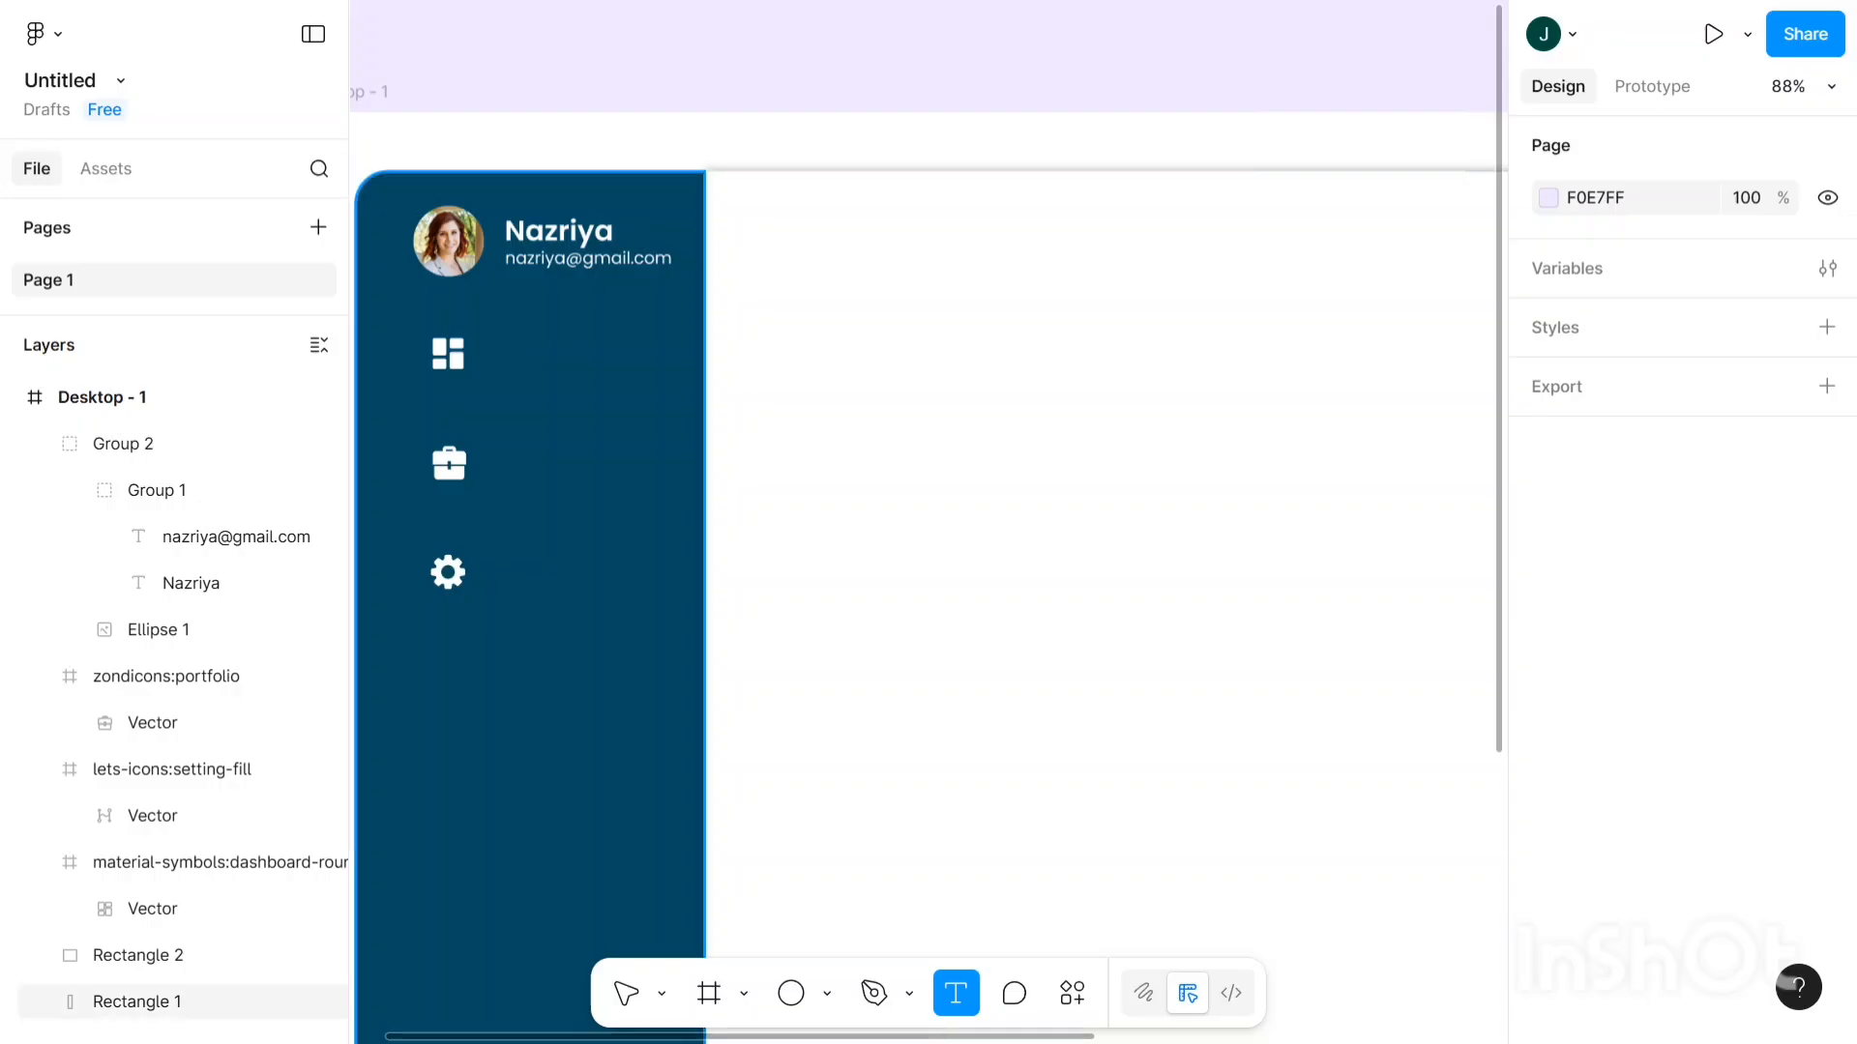
- Add a 'Dashboard' text label styled Poppins Medium, size 20
click(498, 337)
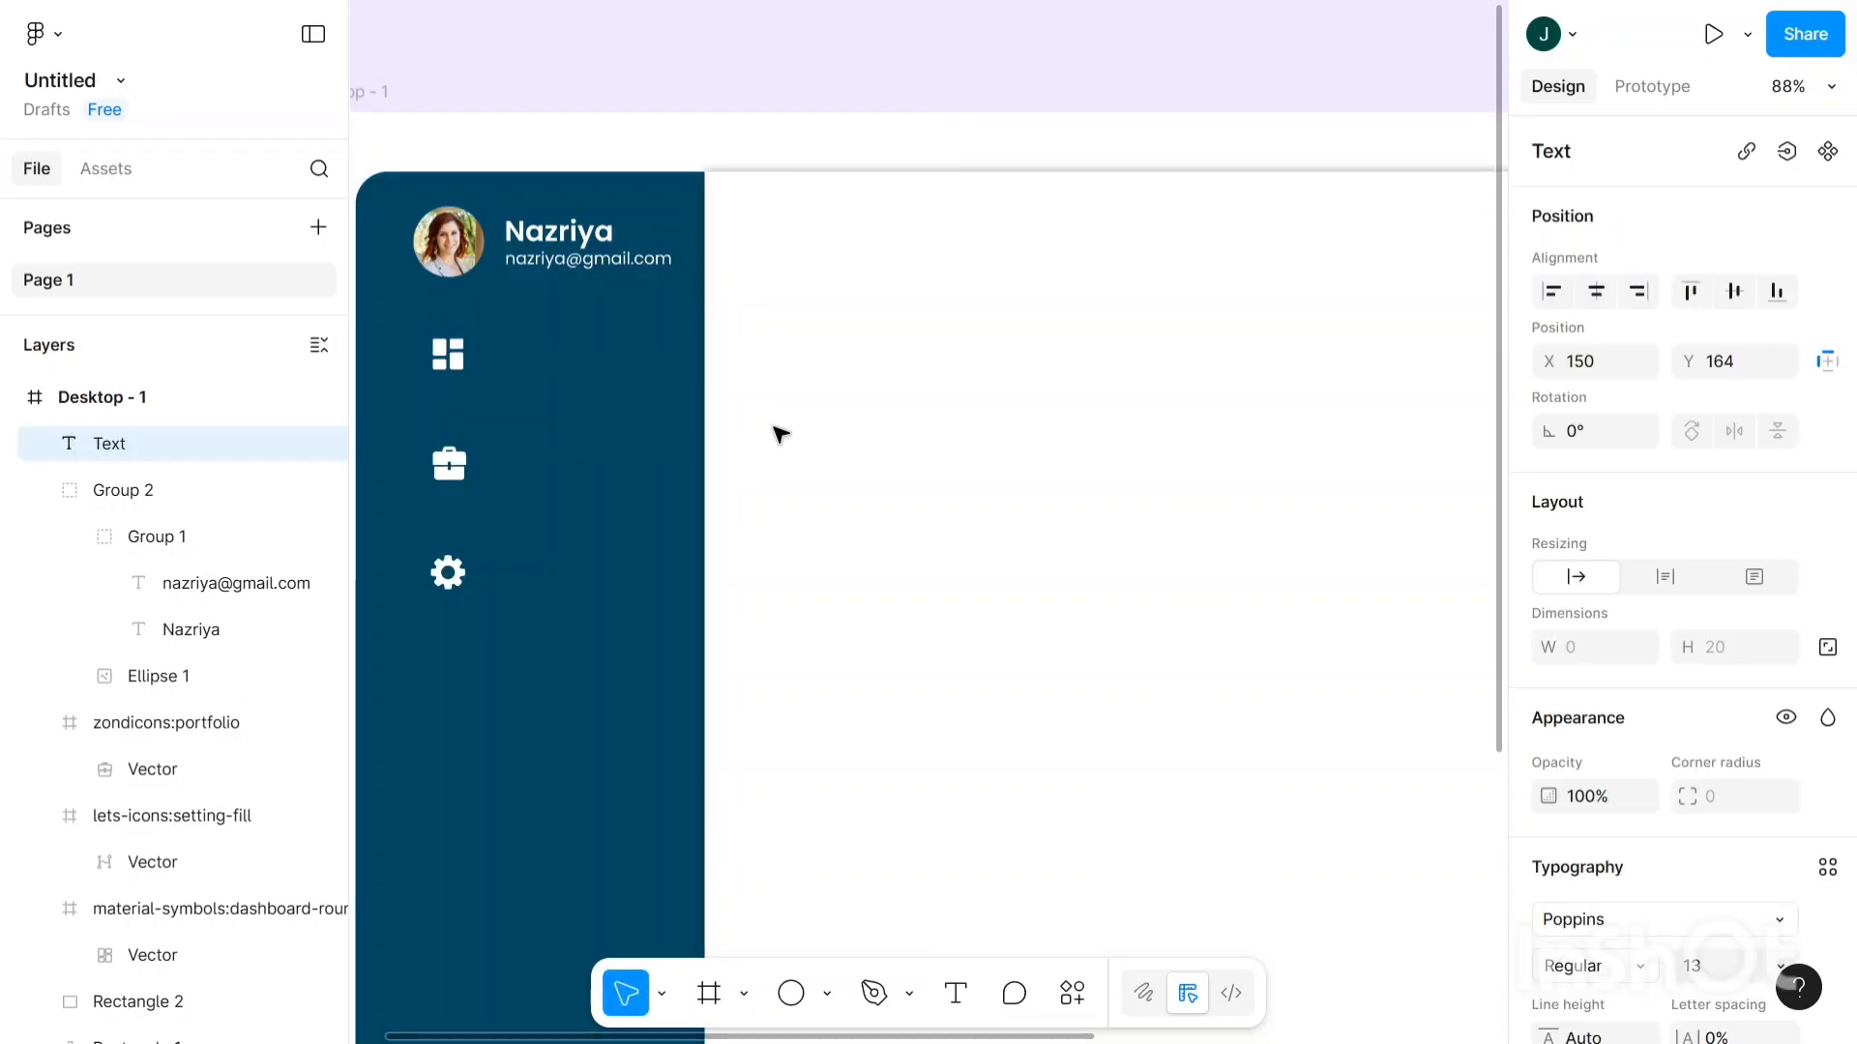
text(D)
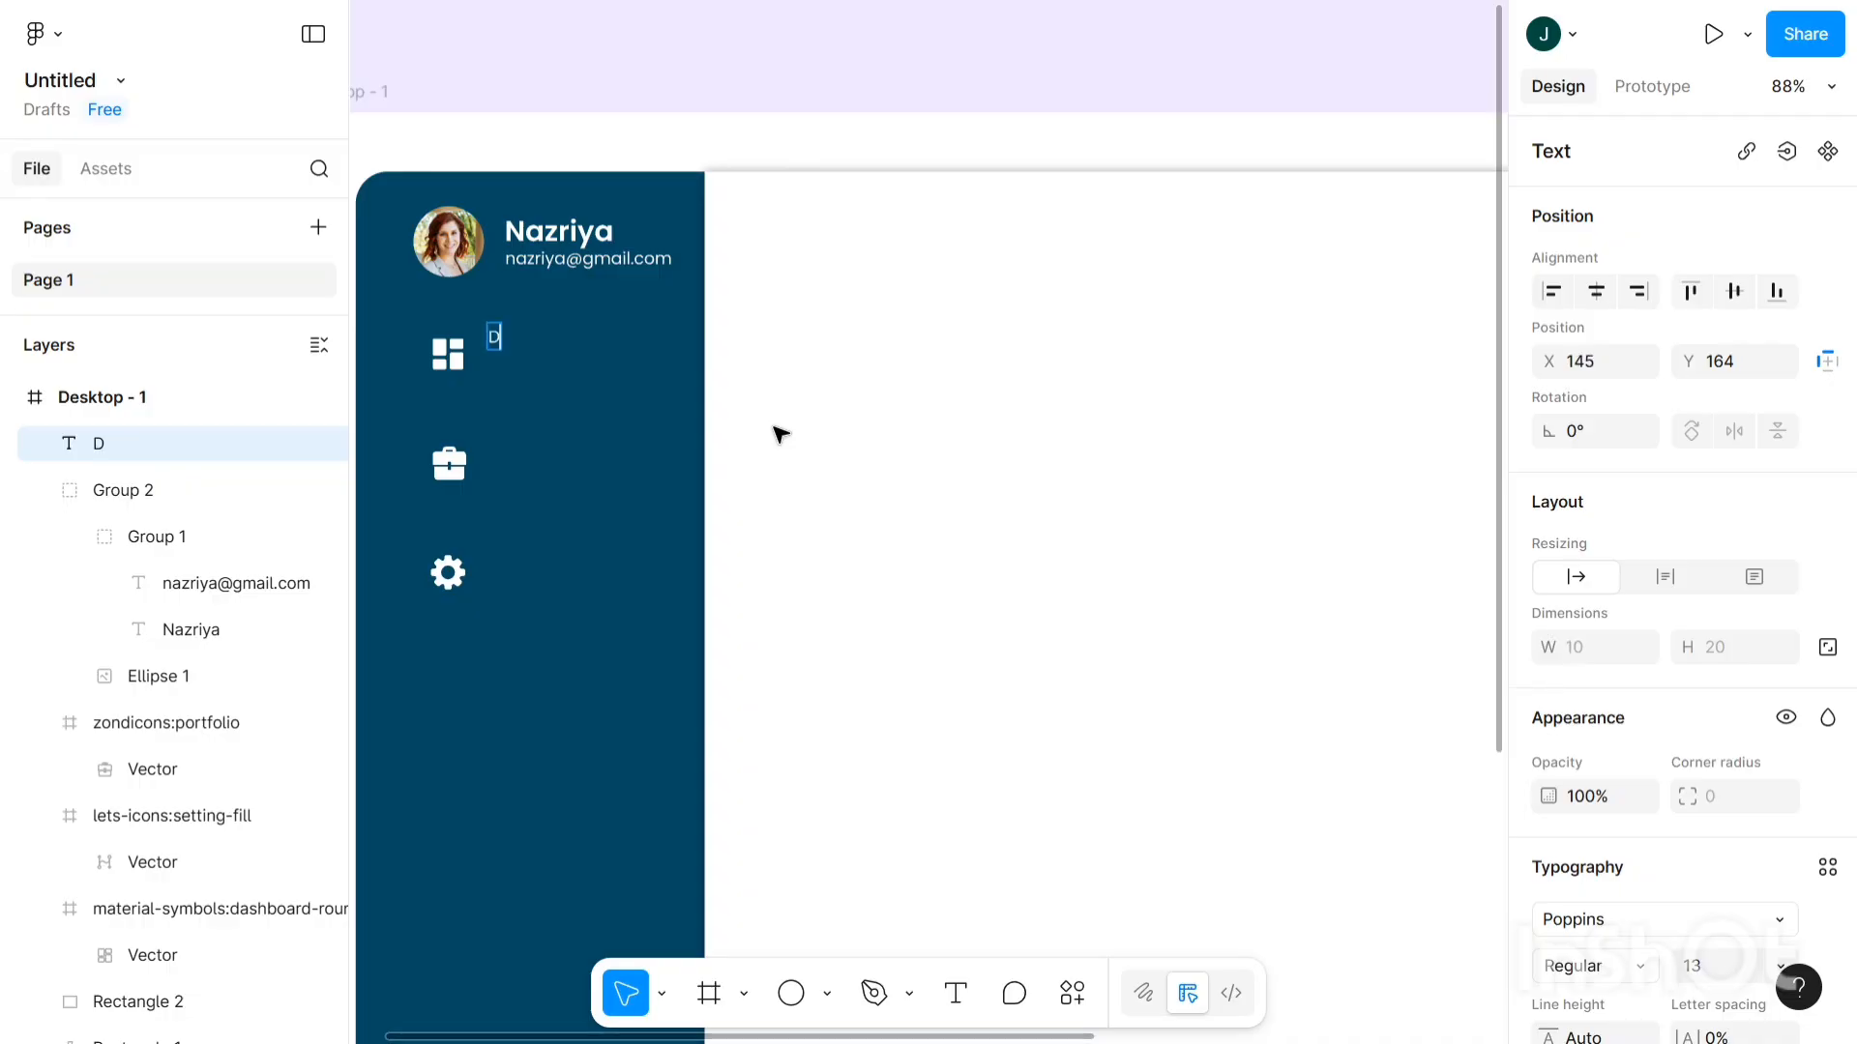
text(ashb)
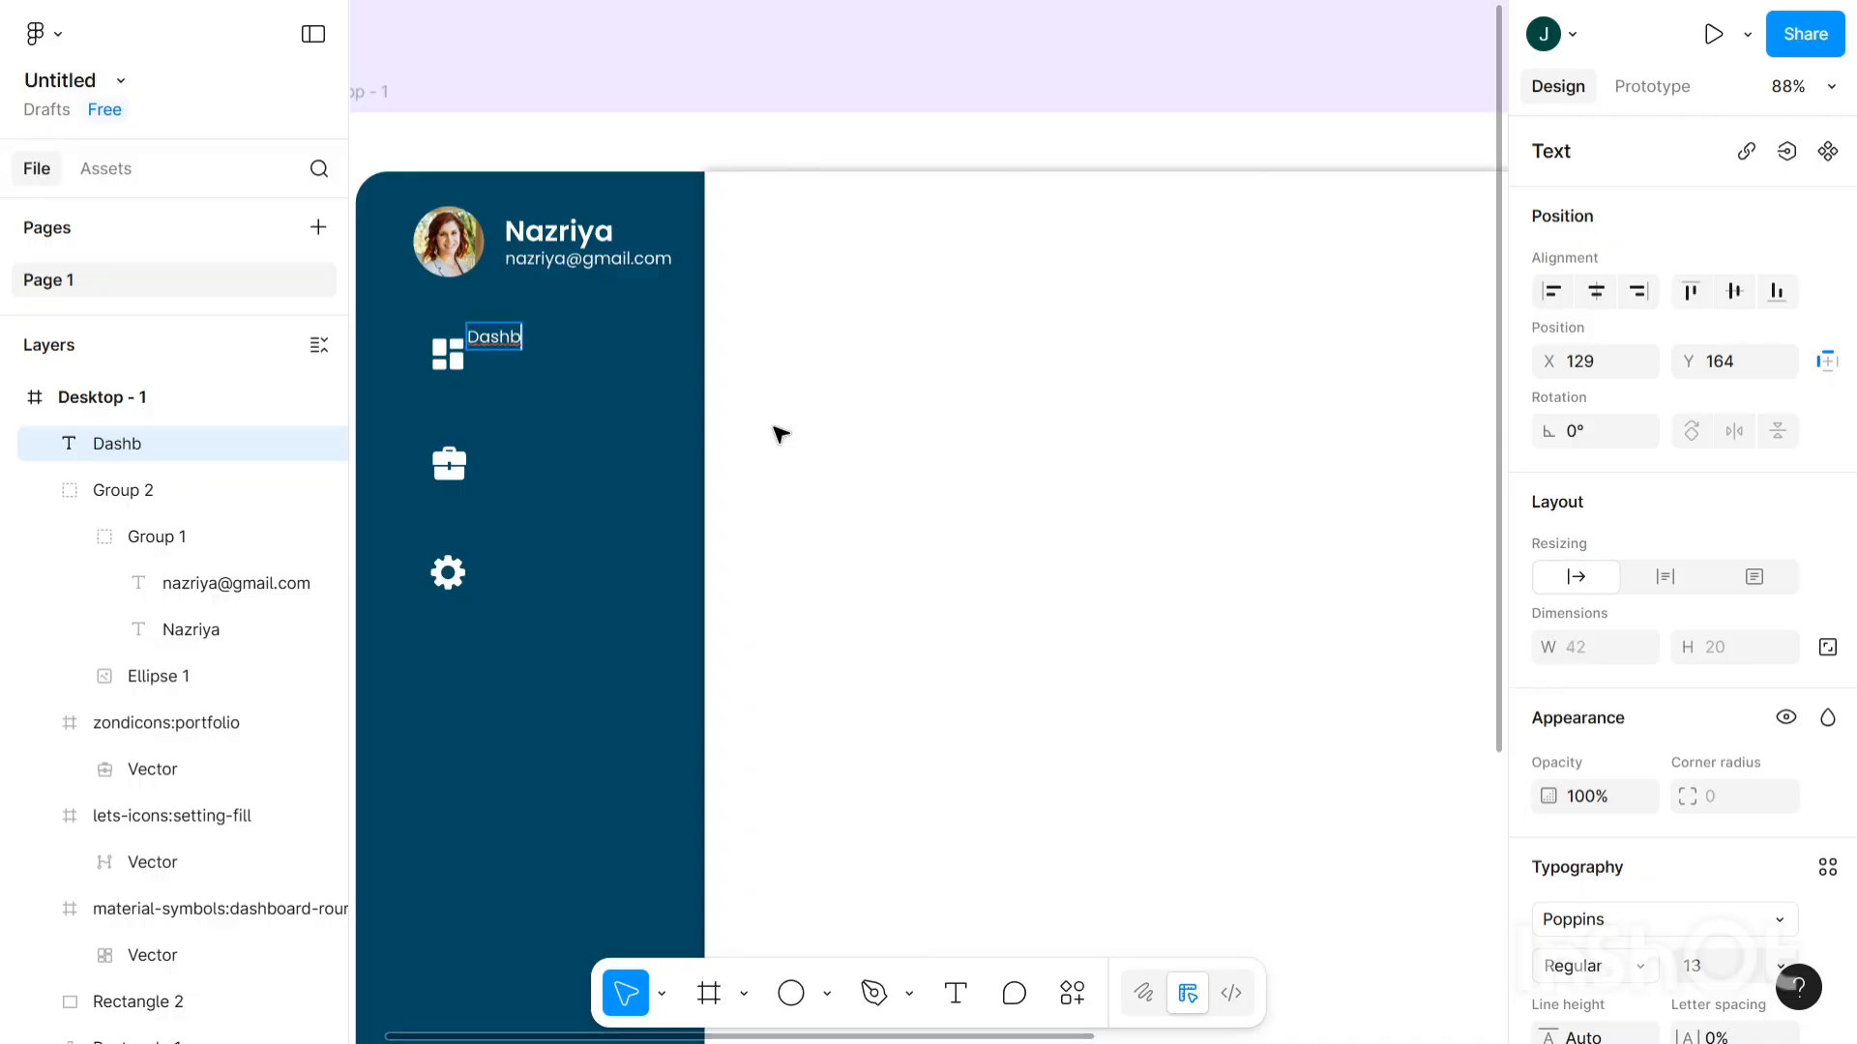
text(oard)
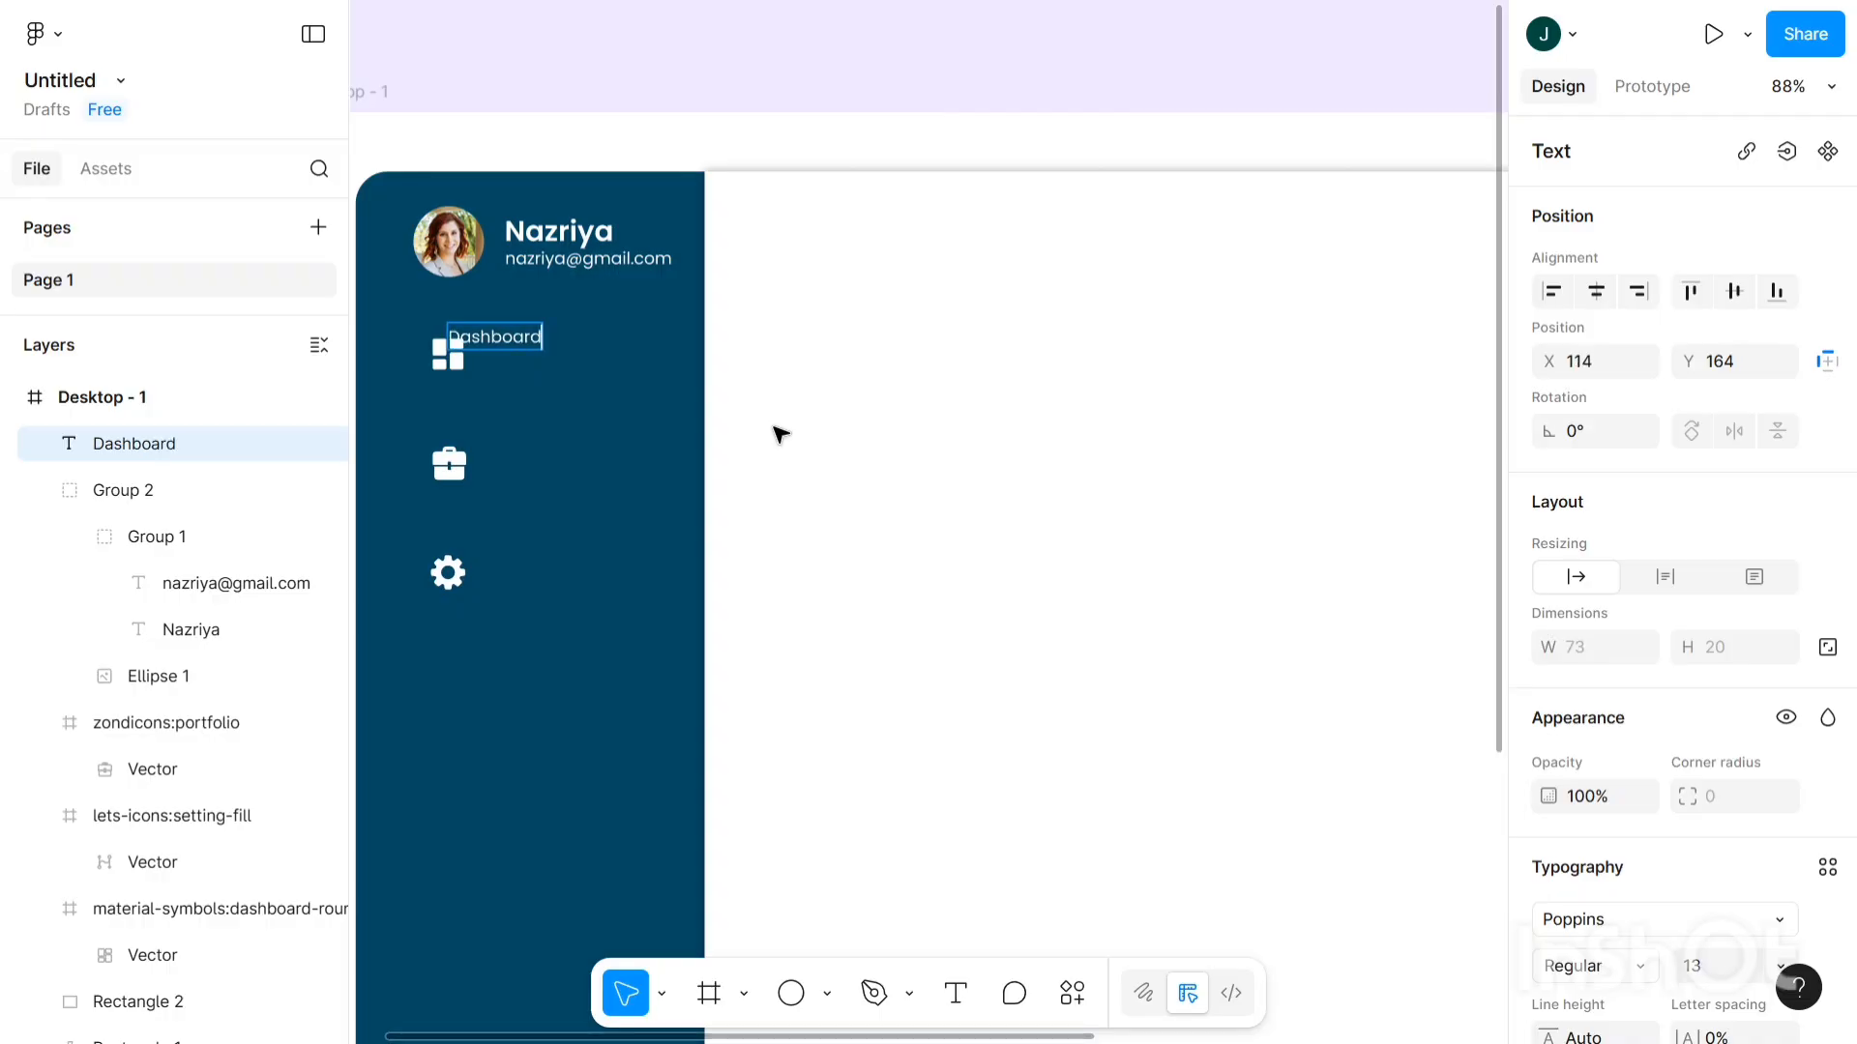
key(Escape)
scroll(1660, 683, down, 3)
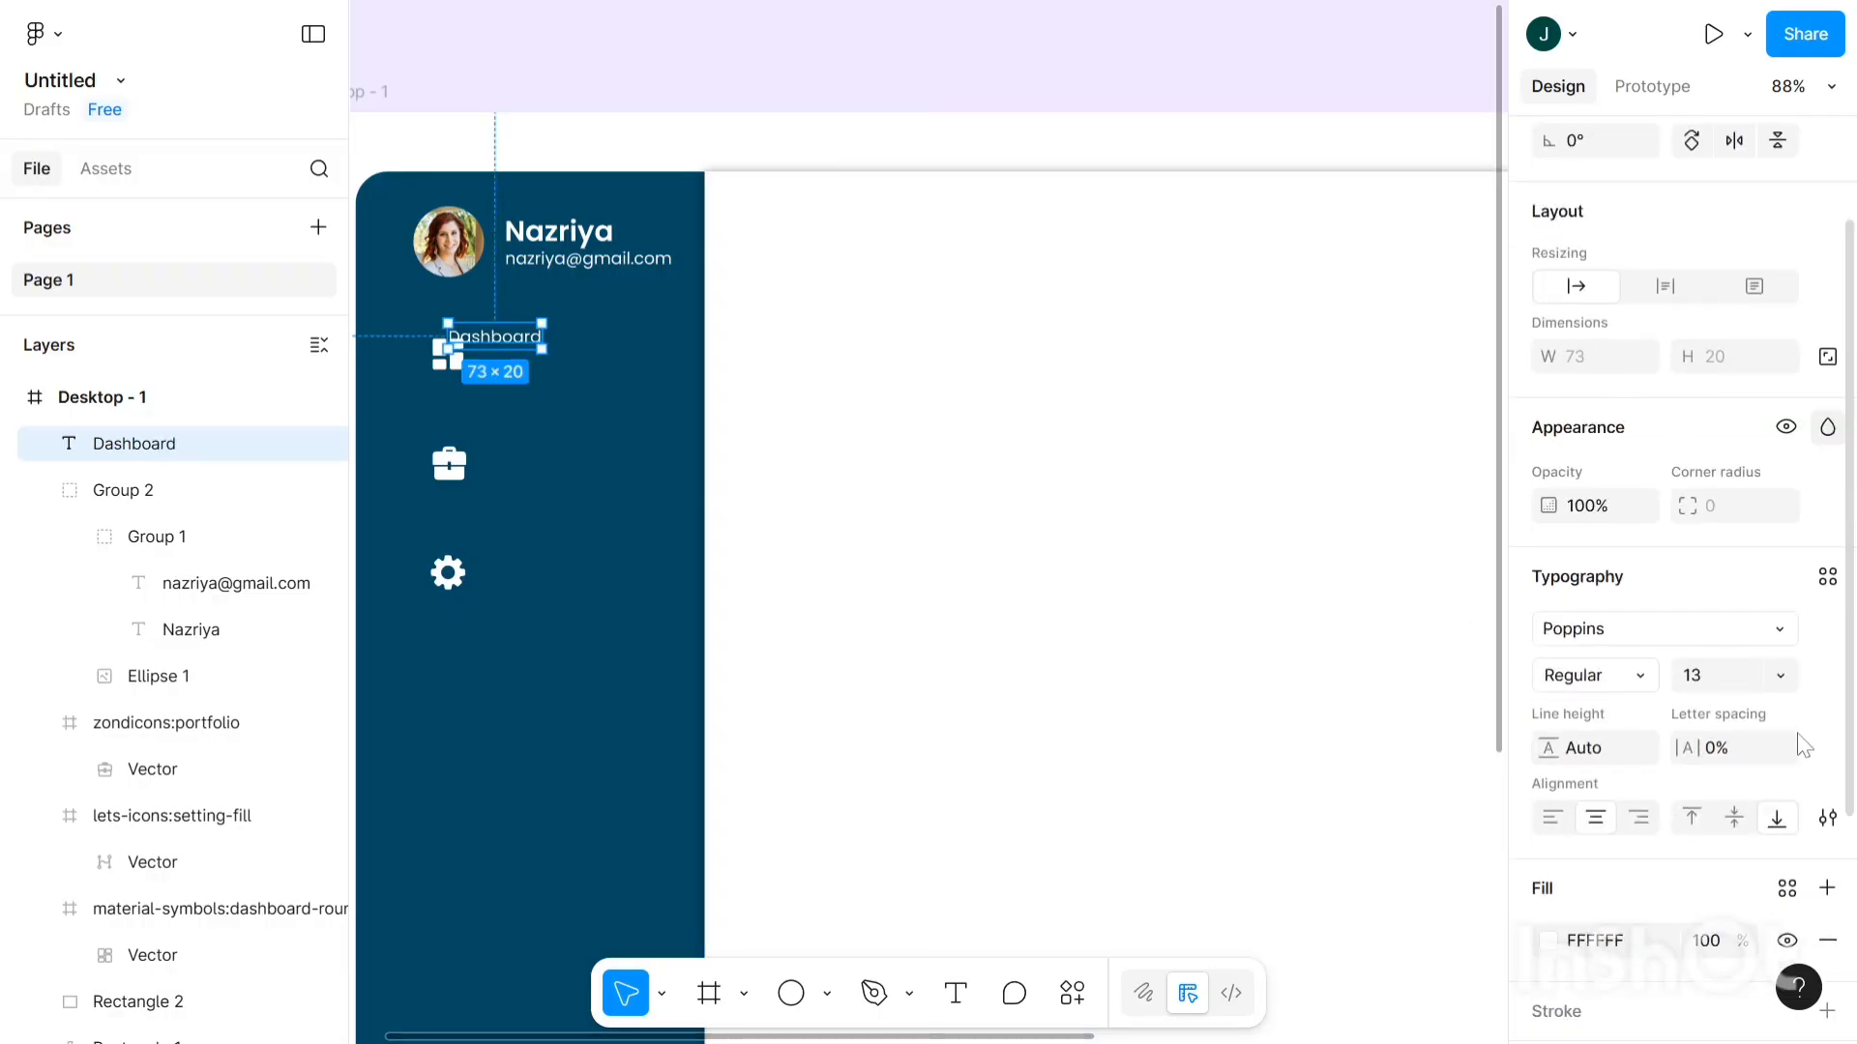
click(1620, 680)
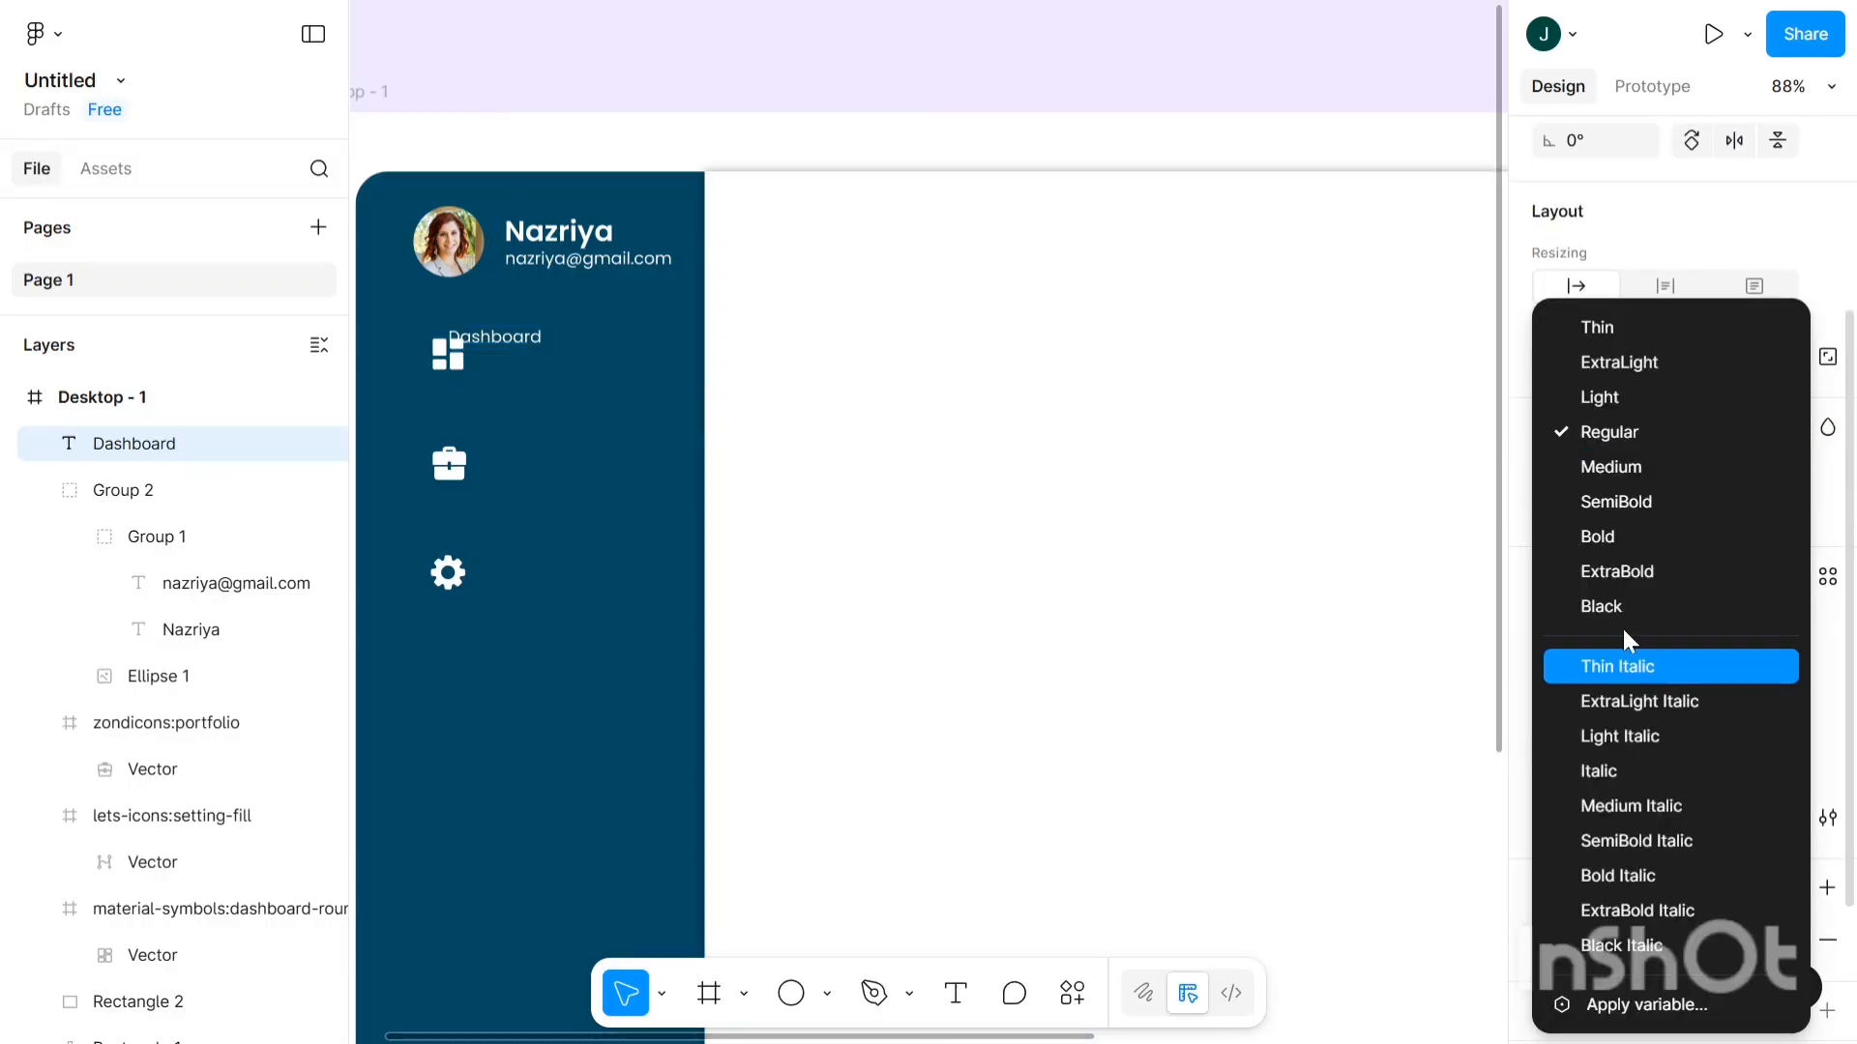
click(1644, 470)
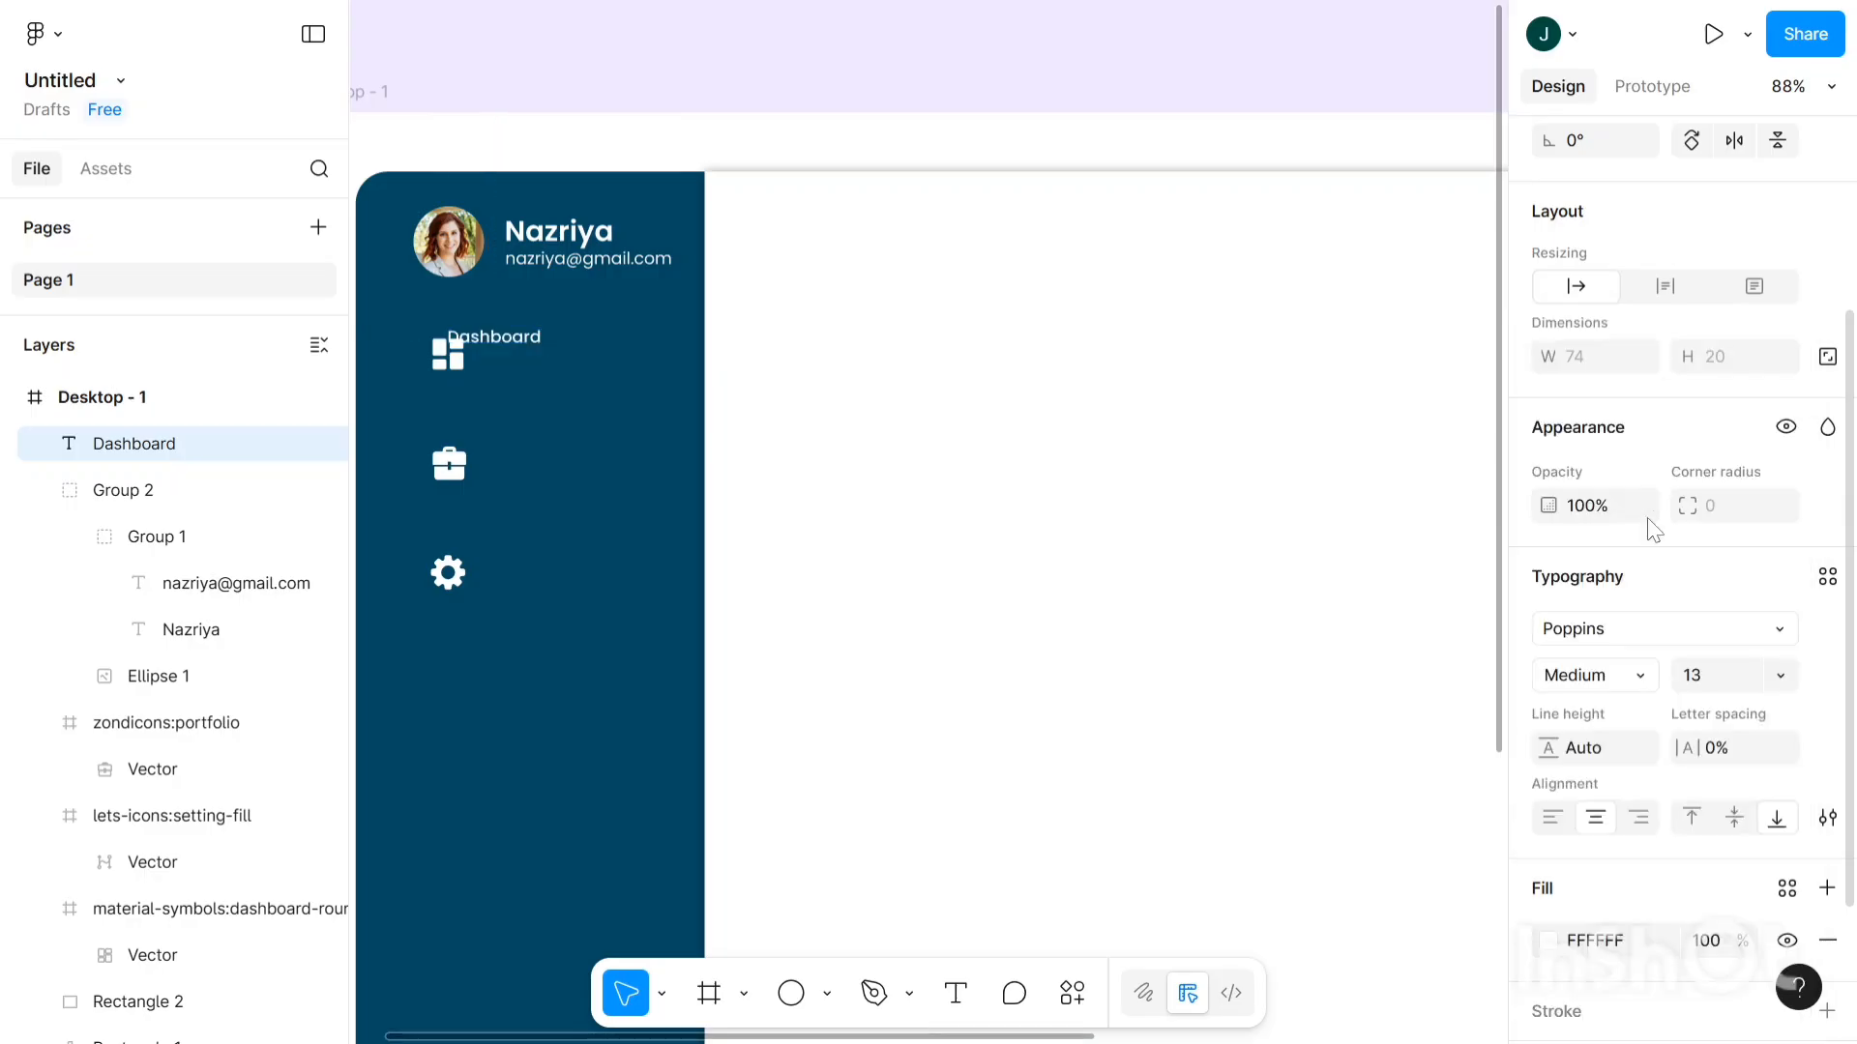
click(1746, 686)
key(Up)
key(Up)
key(Up)
key(Up)
key(Up)
key(Up)
key(Up)
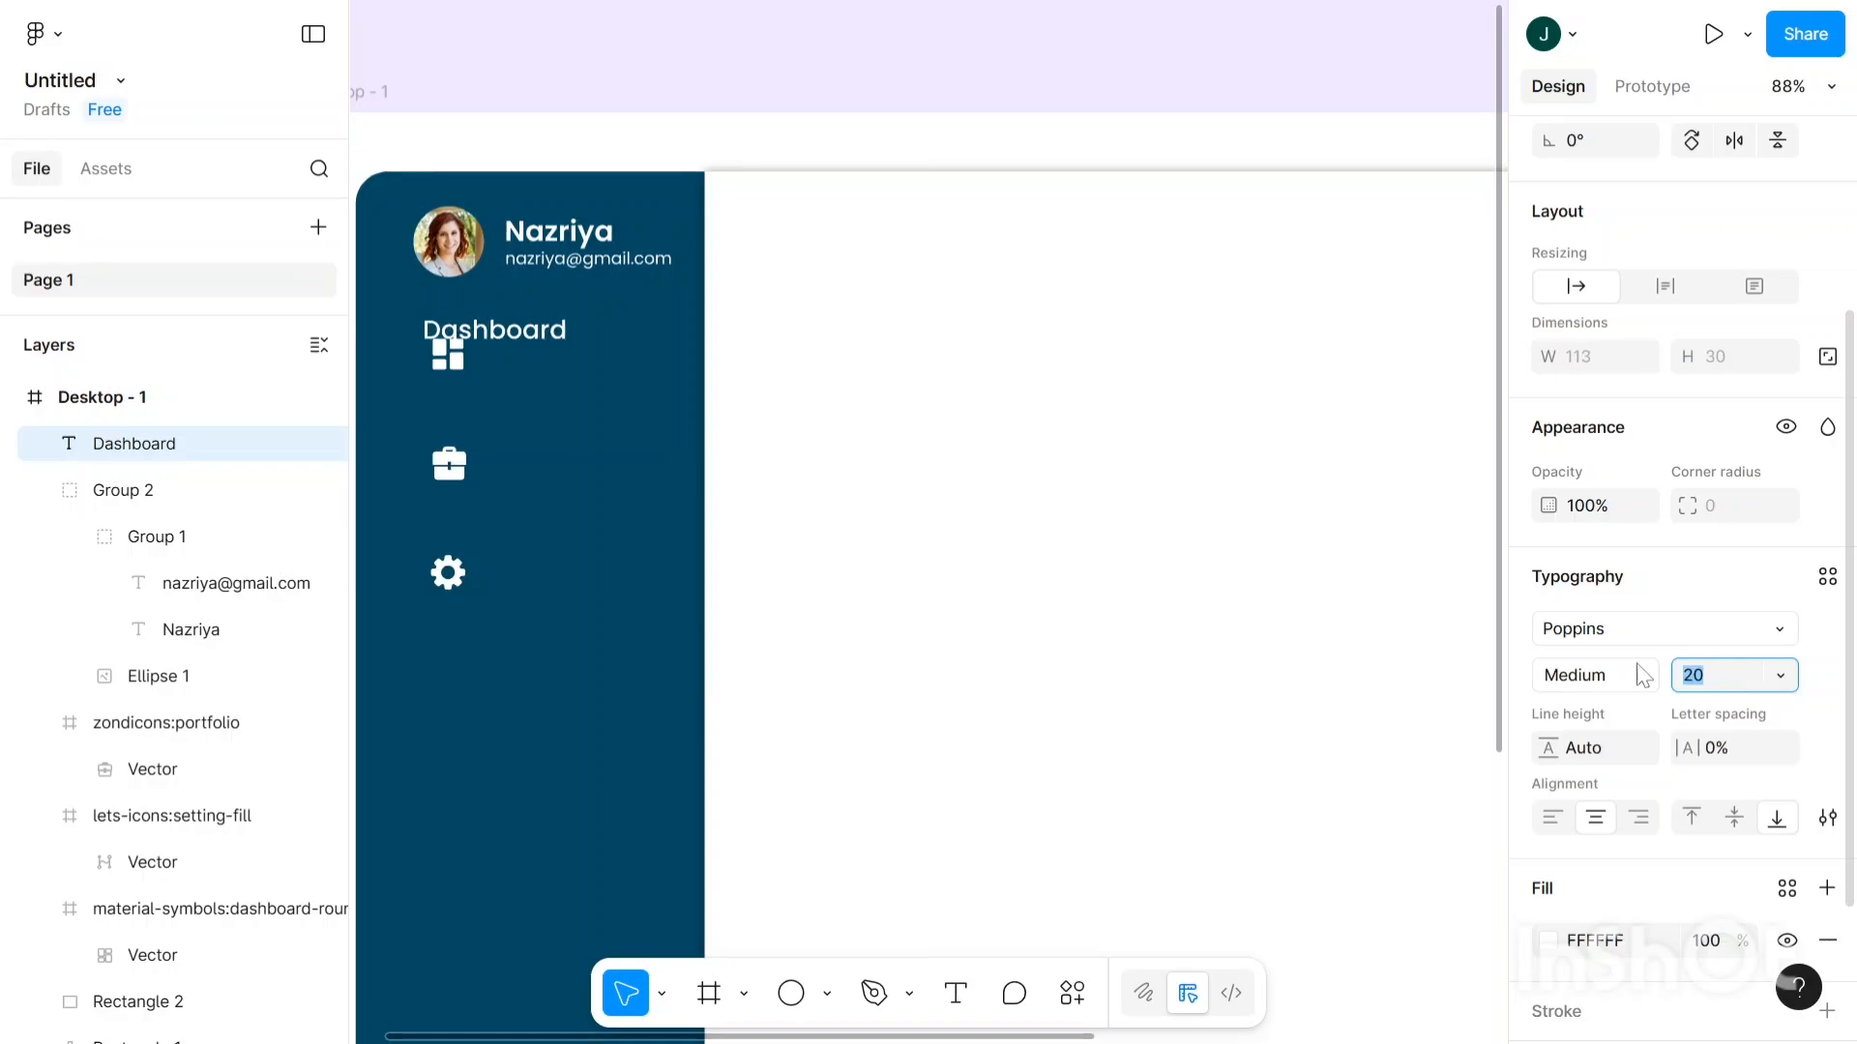
click(1213, 577)
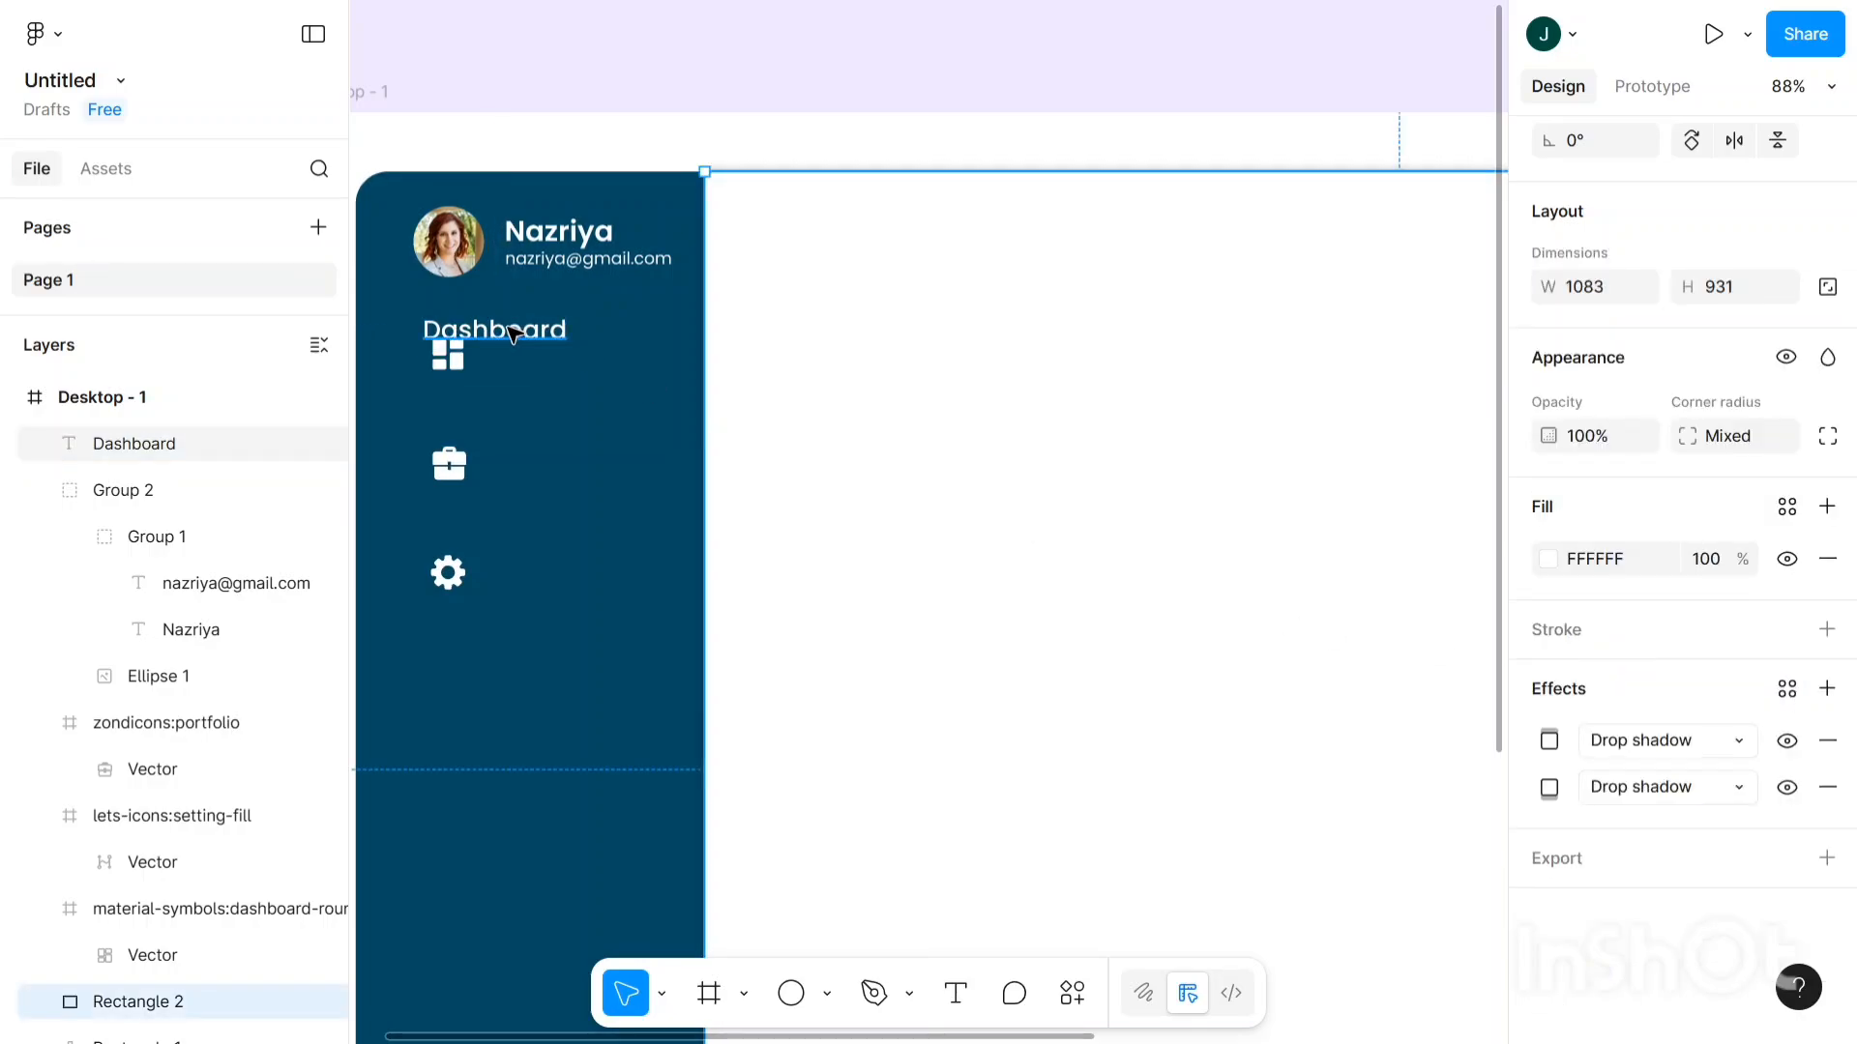
- Position the Dashboard label just right of the dashboard icon
click(513, 332)
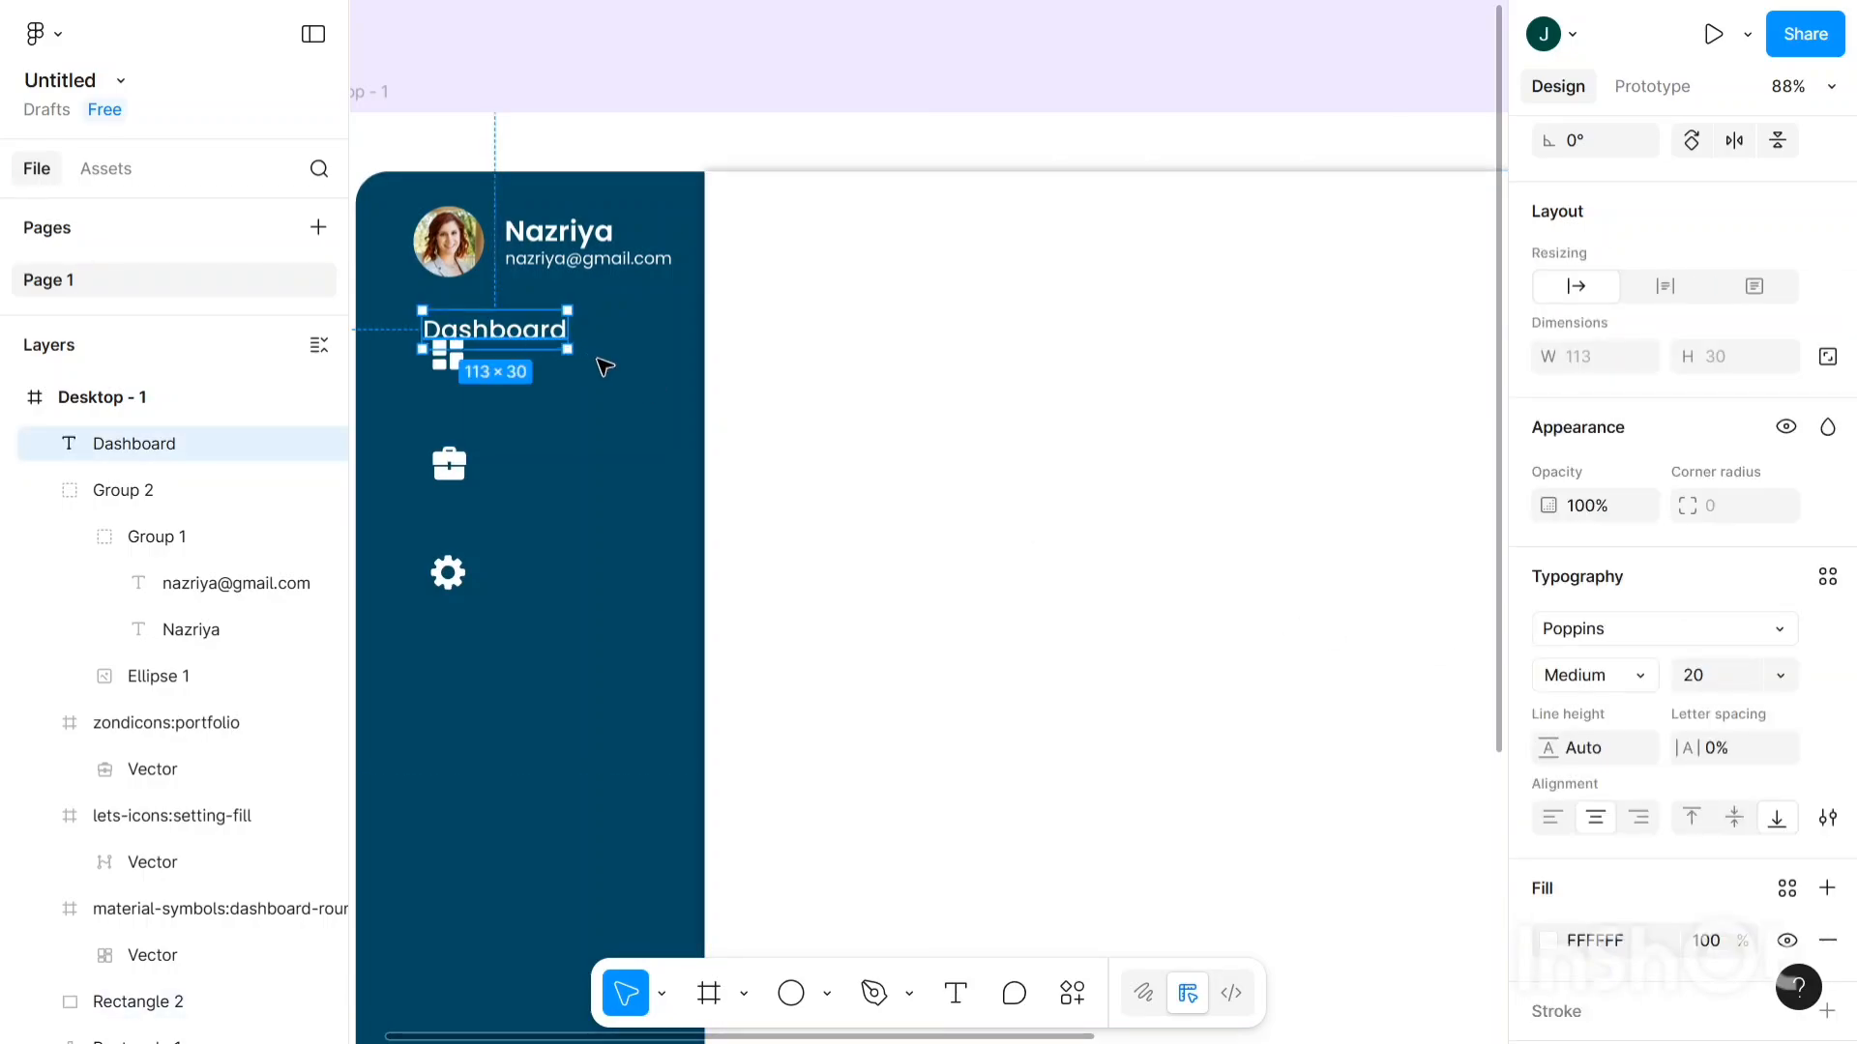
drag(512, 337, 578, 359)
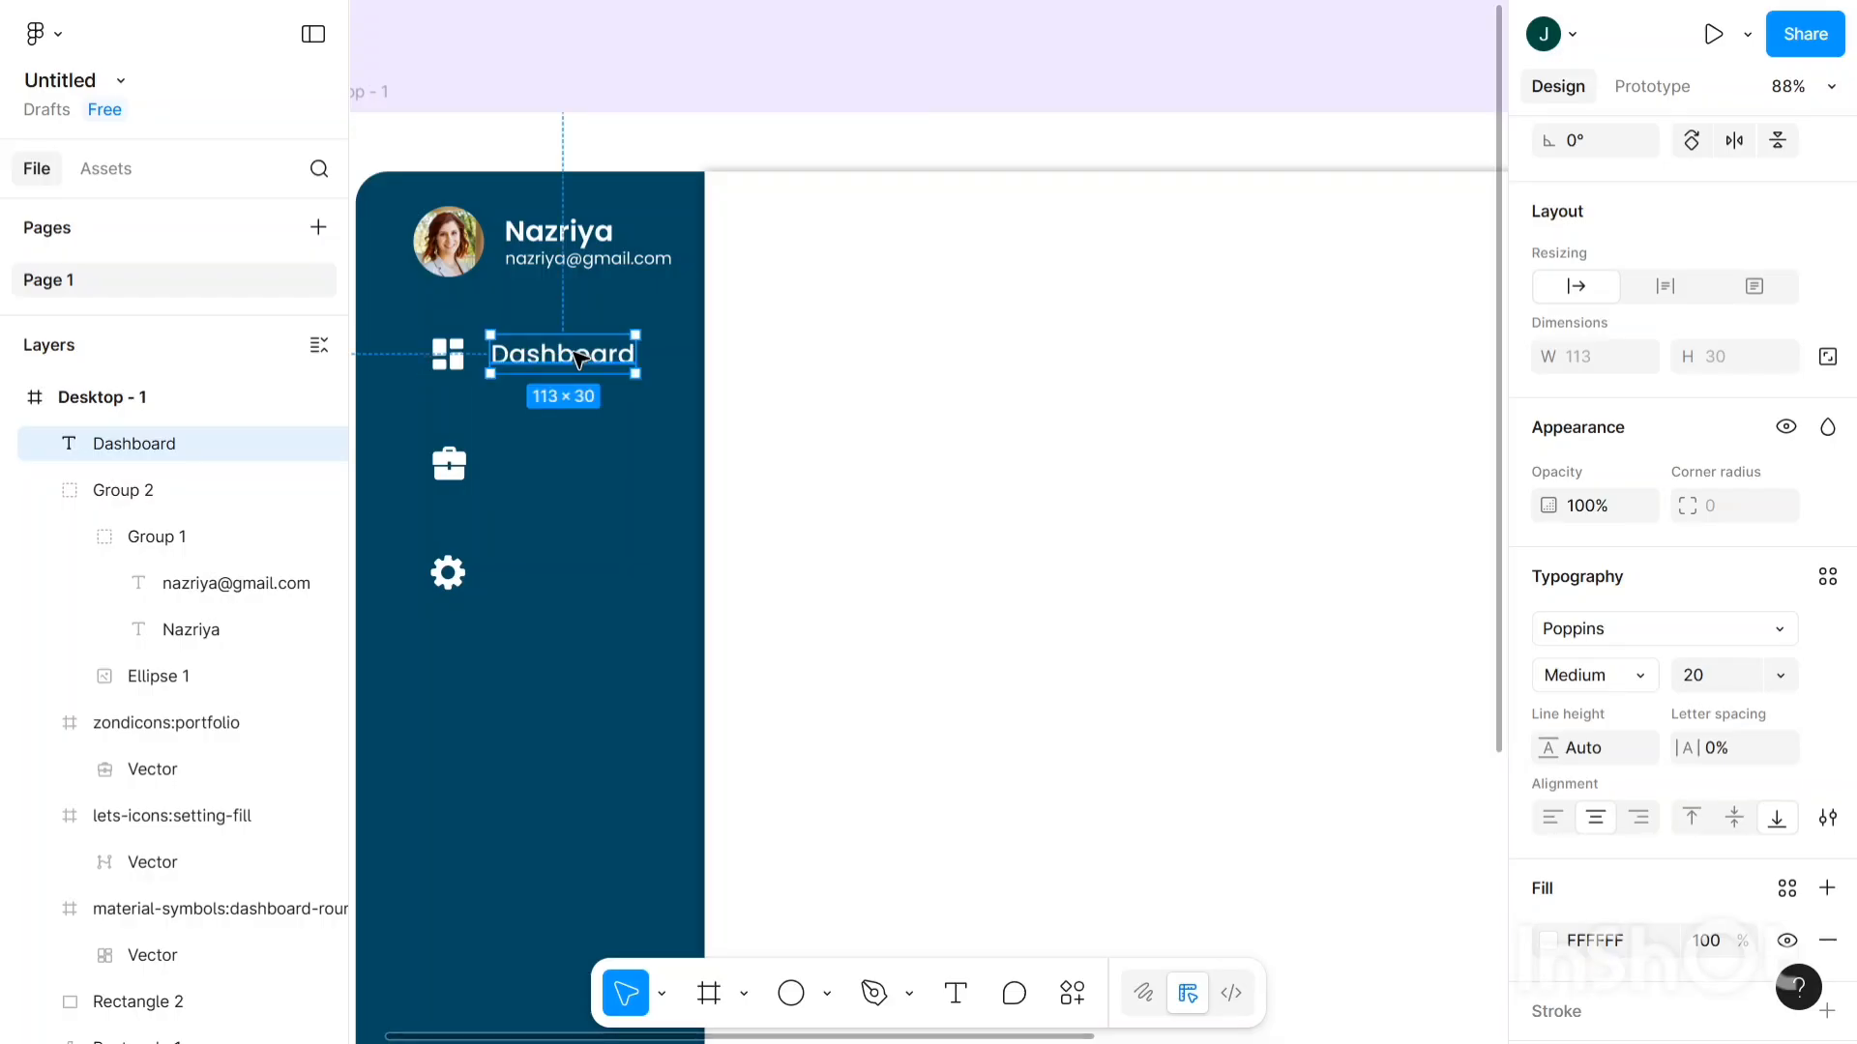
drag(577, 360, 577, 357)
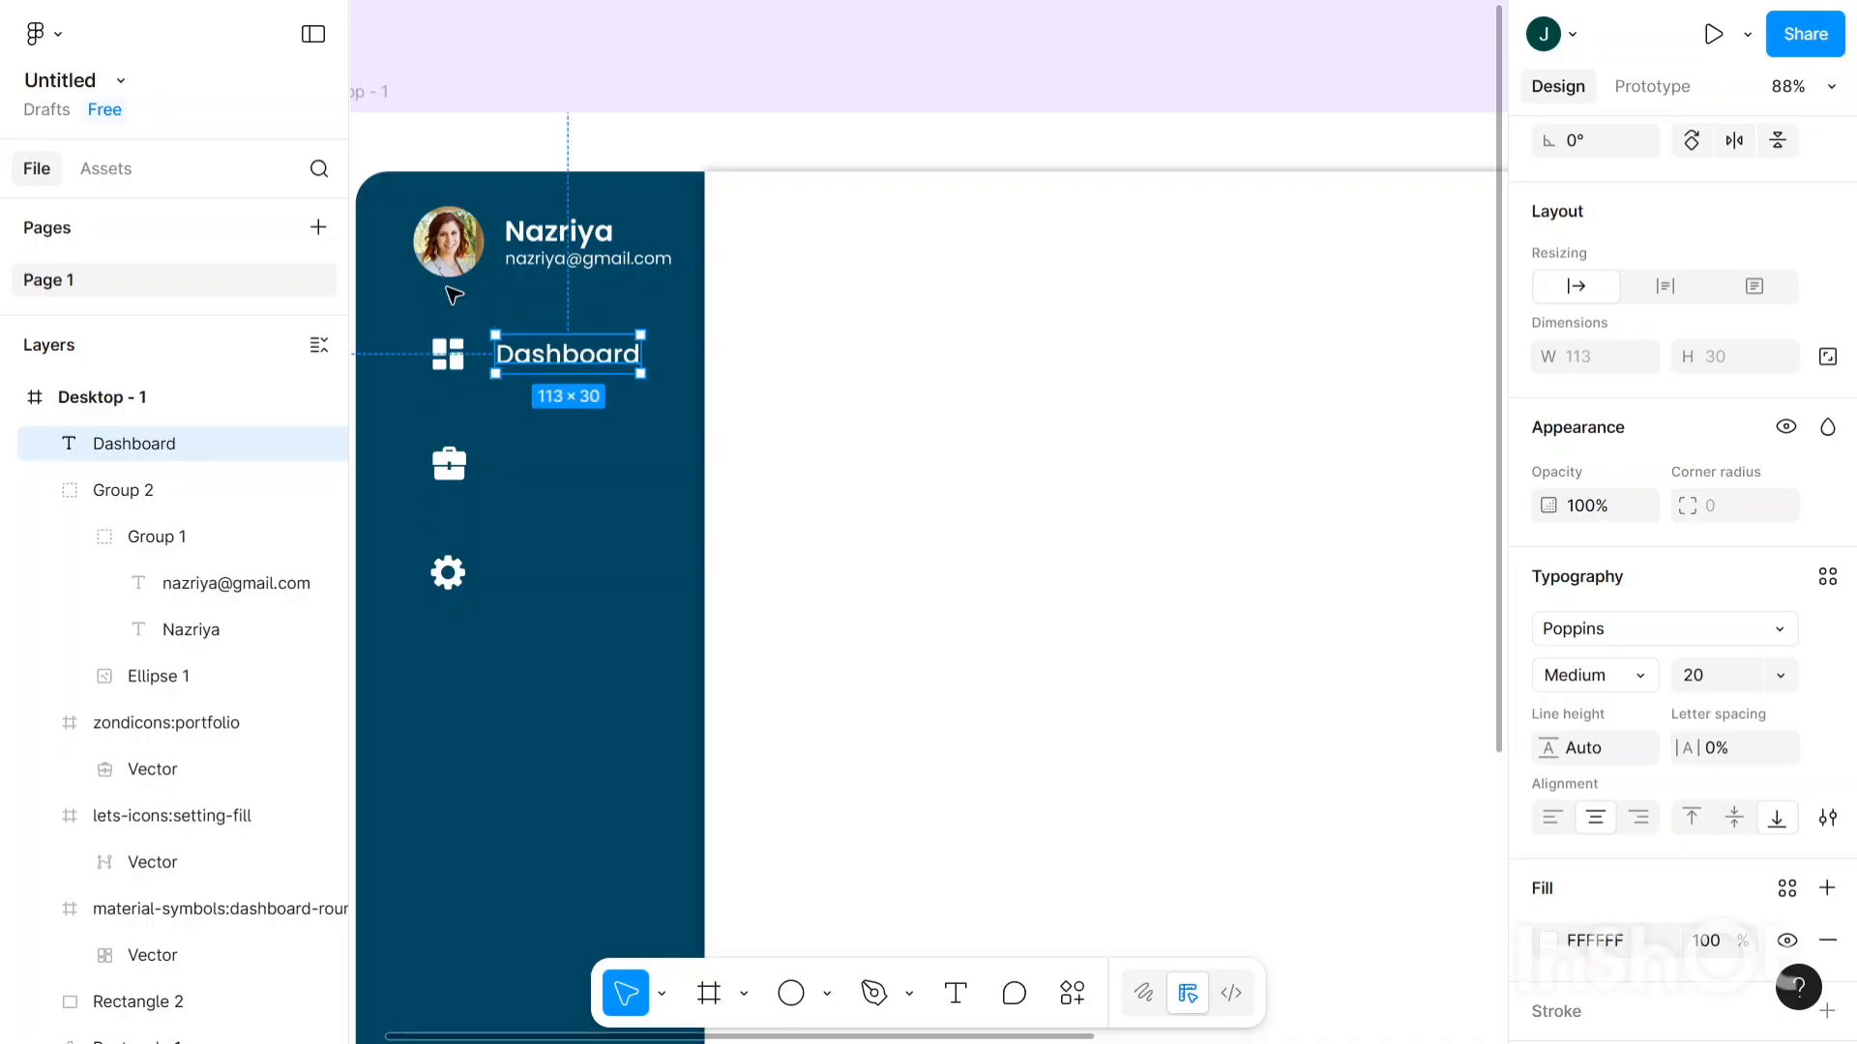
- Nudge the avatar photo left and back right to realign it
click(450, 254)
click(451, 254)
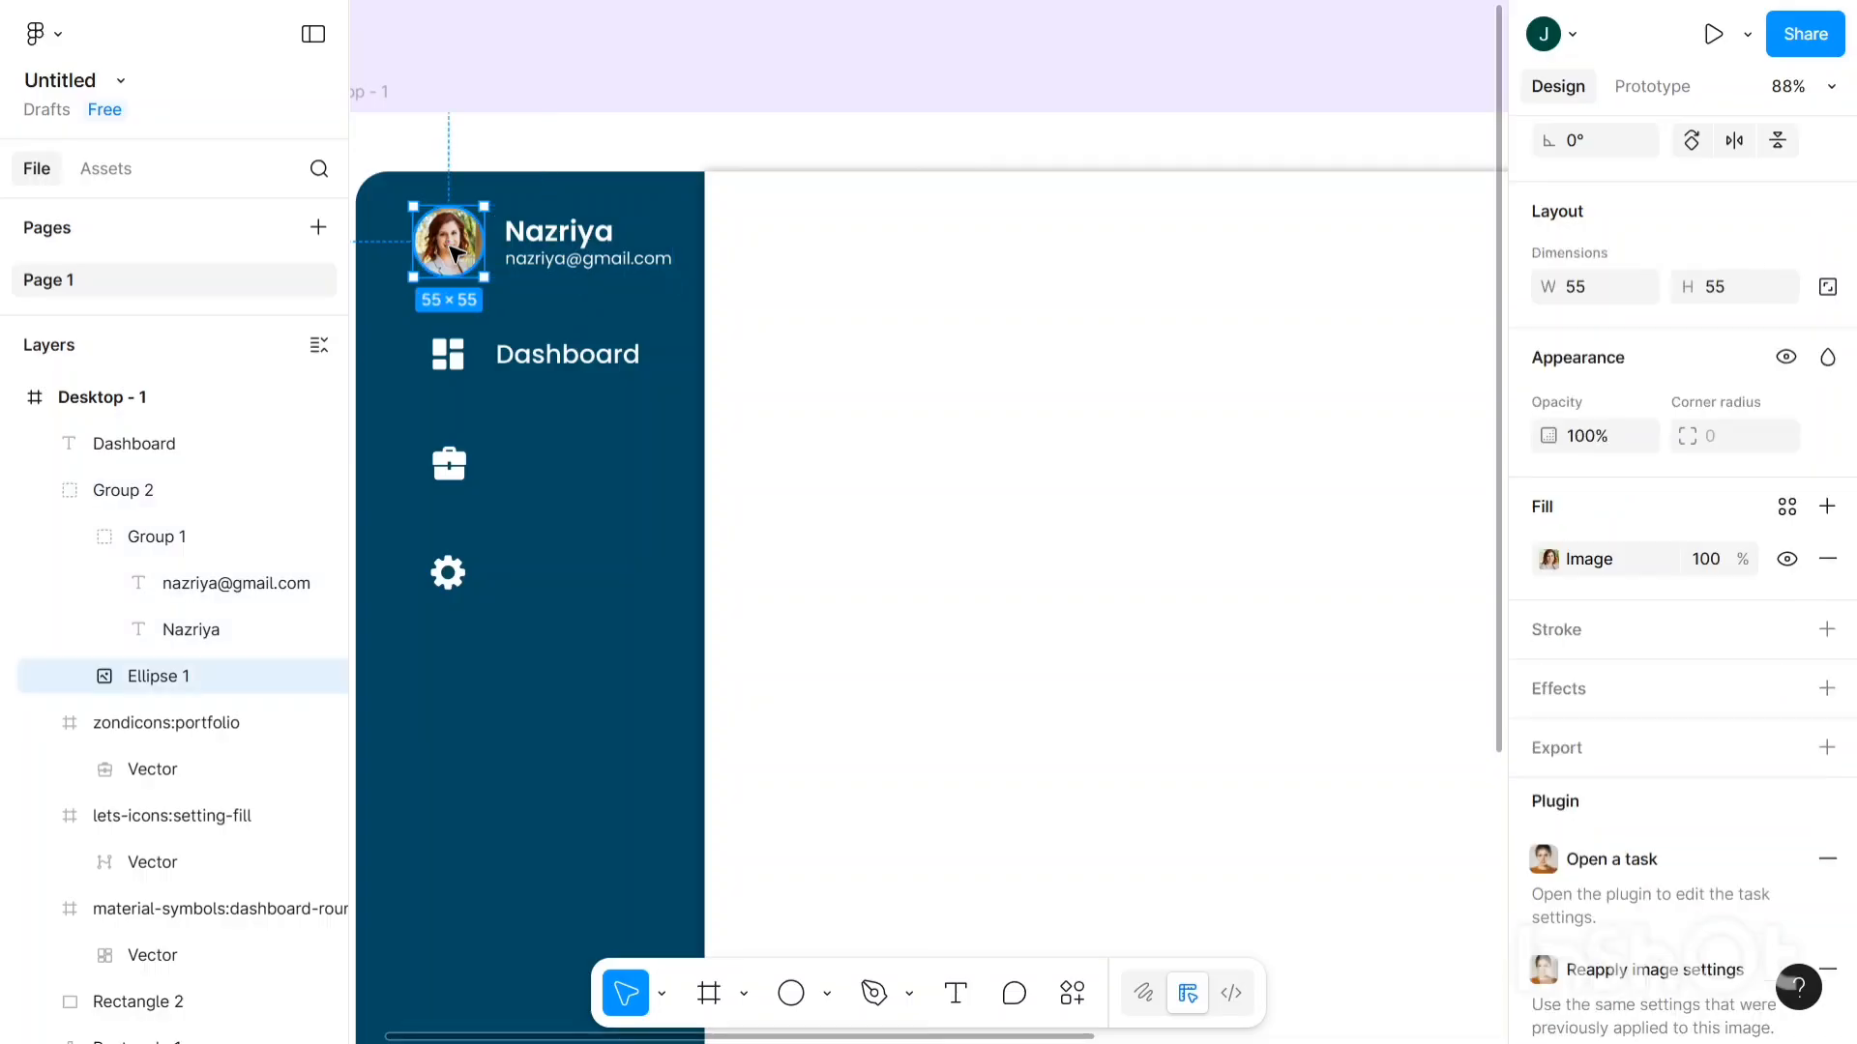
key(Left)
key(Left)
key(Left)
key(Left)
key(Left)
key(Left)
key(Left)
key(Left)
key(Left)
key(Left)
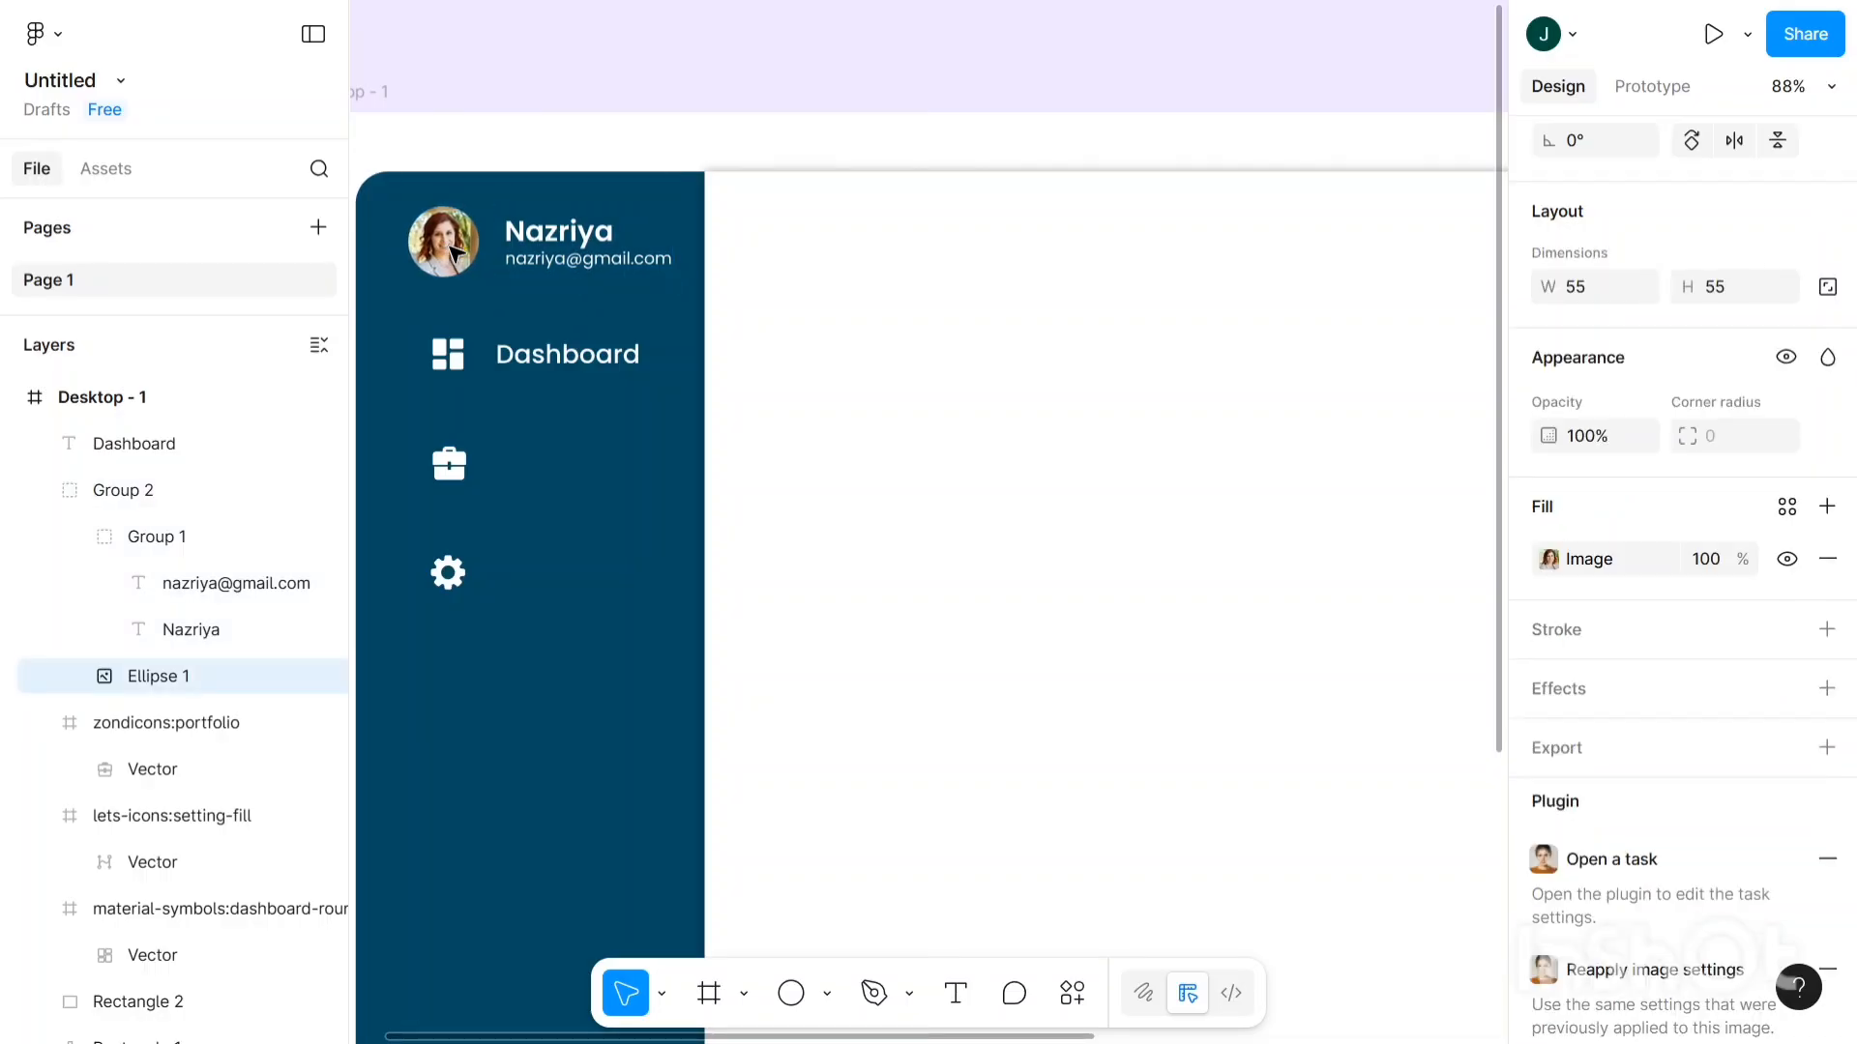
key(Right)
key(Right)
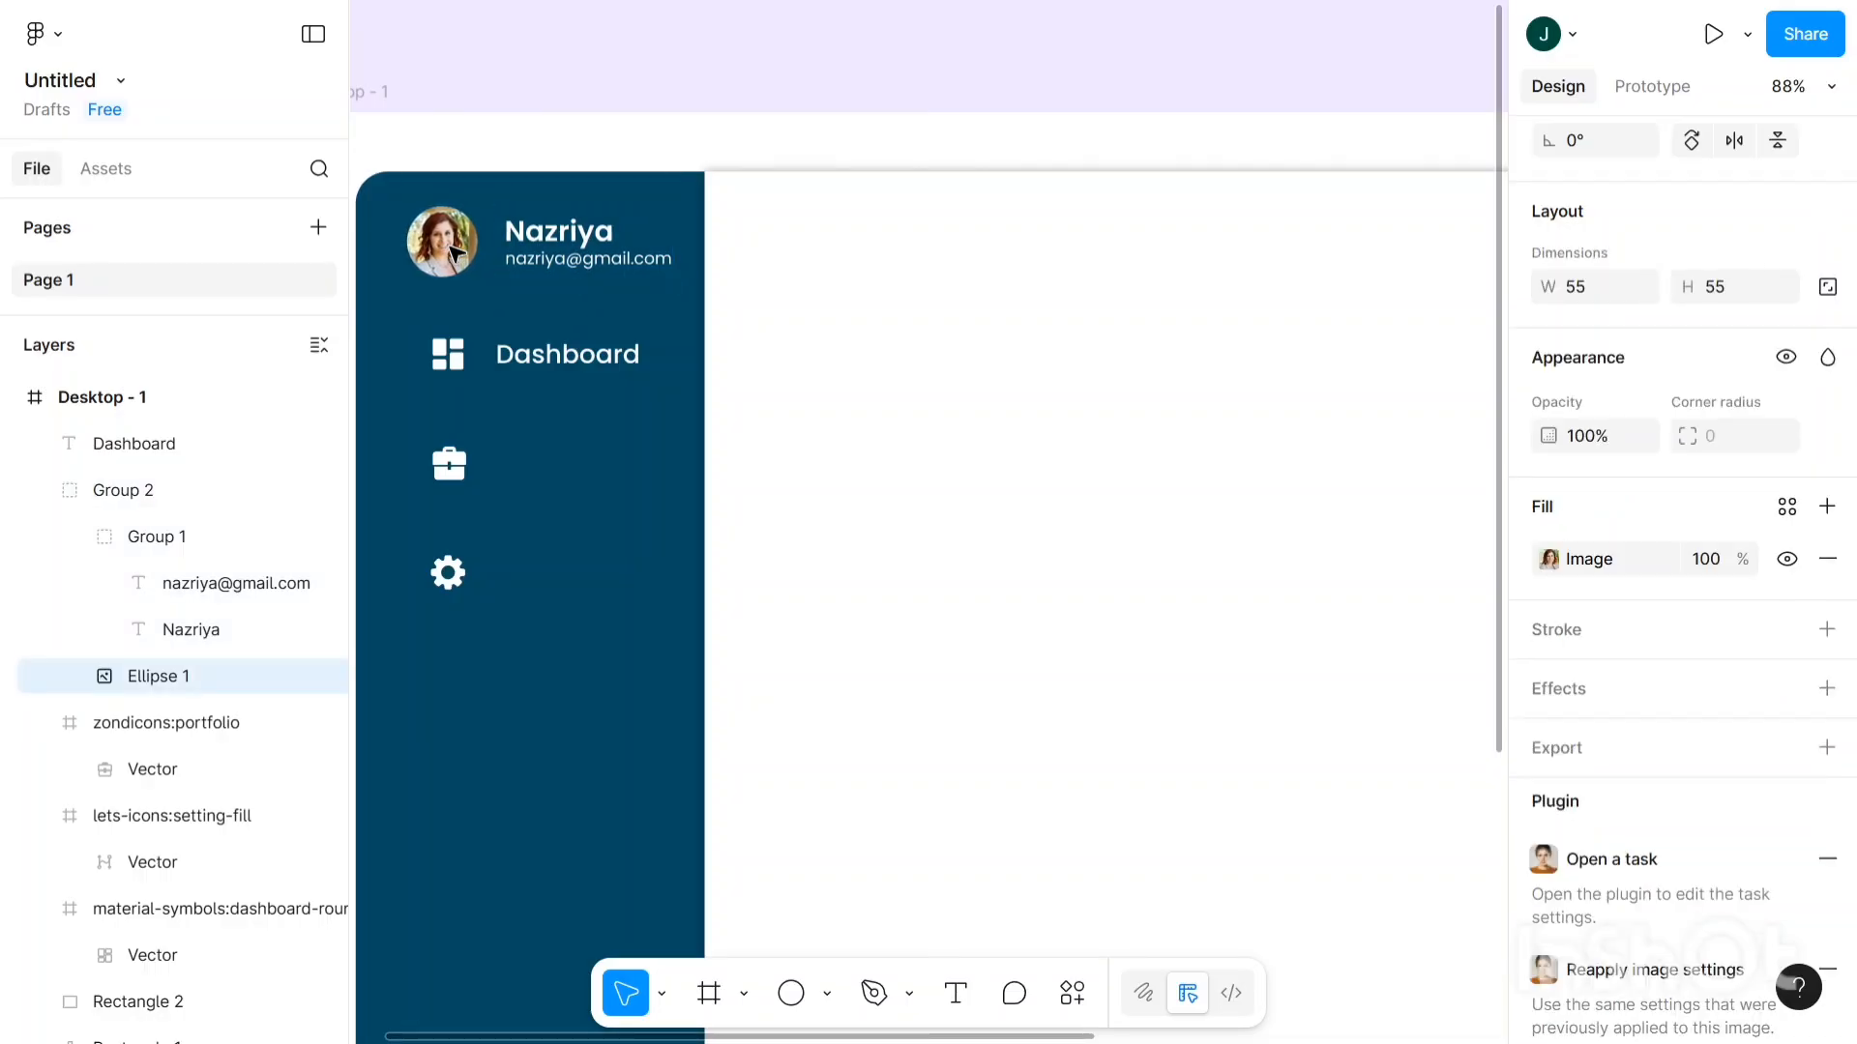
click(562, 357)
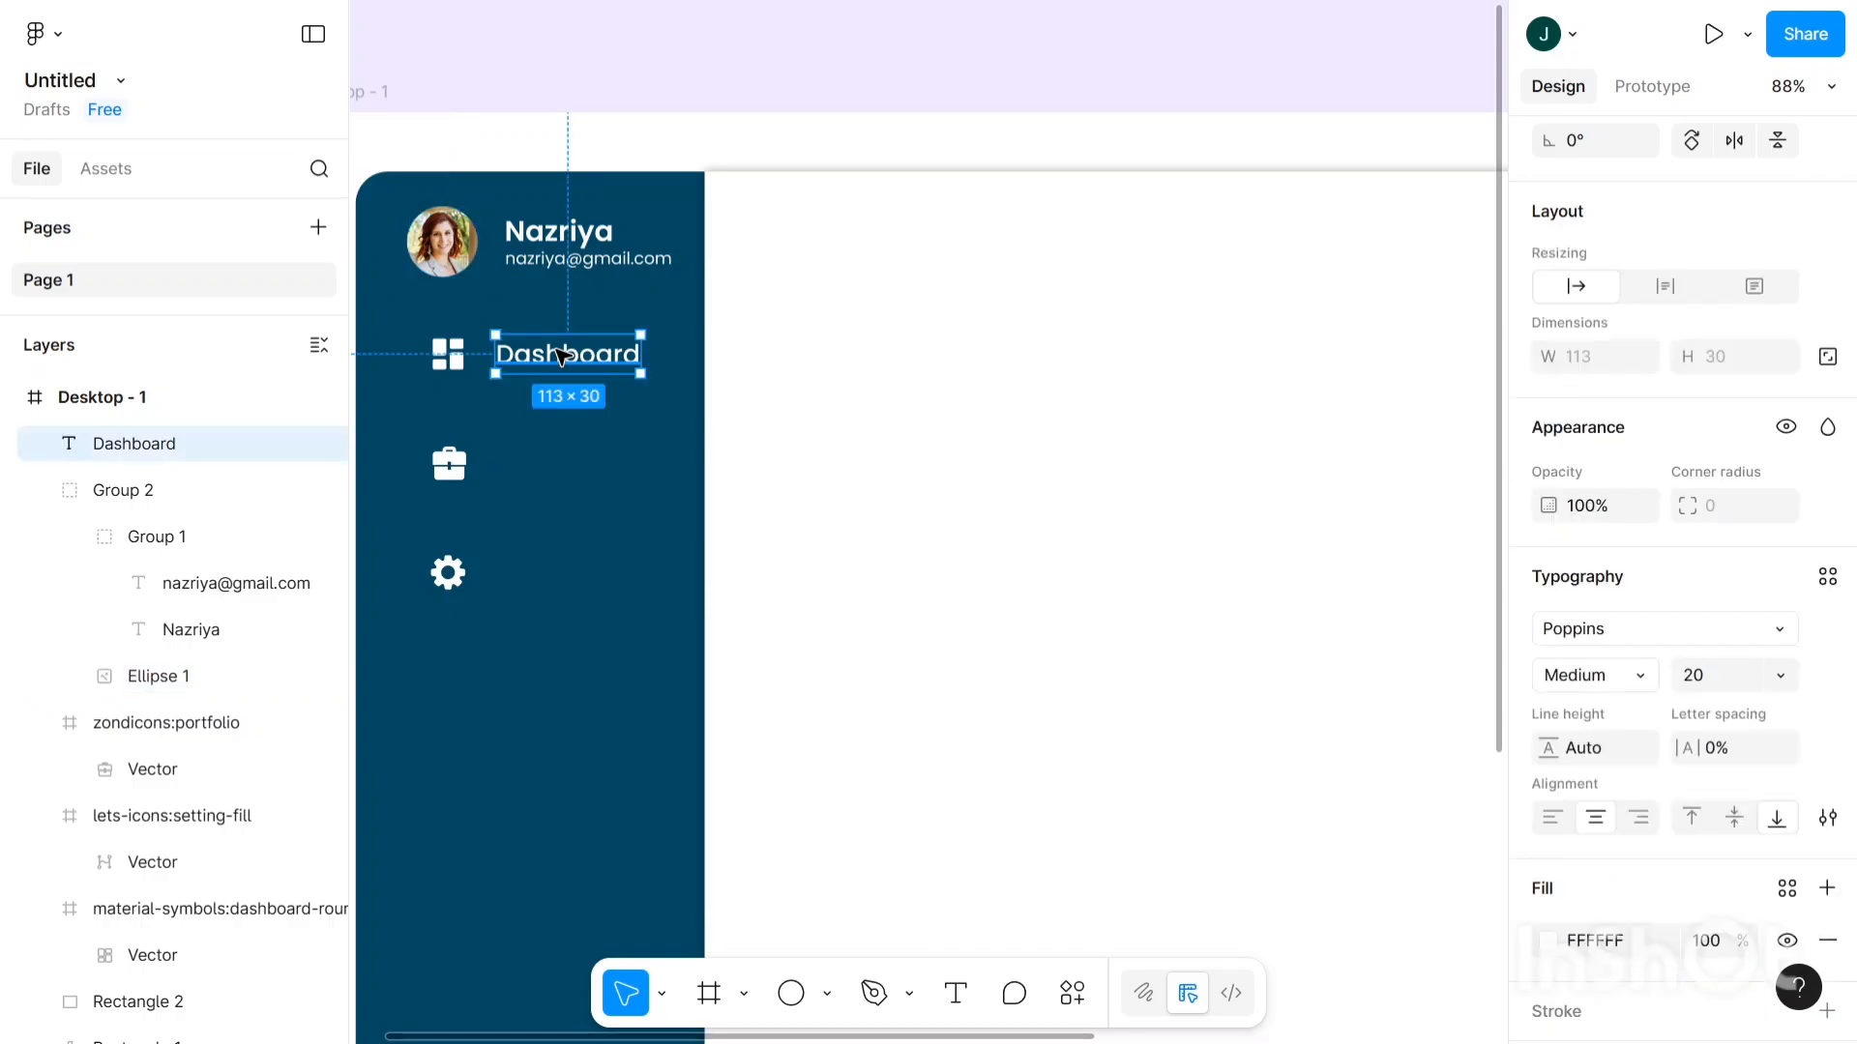
- Paste a copy of the Dashboard label beside the briefcase and change it to 'Portfolio'
key(ctrl+v)
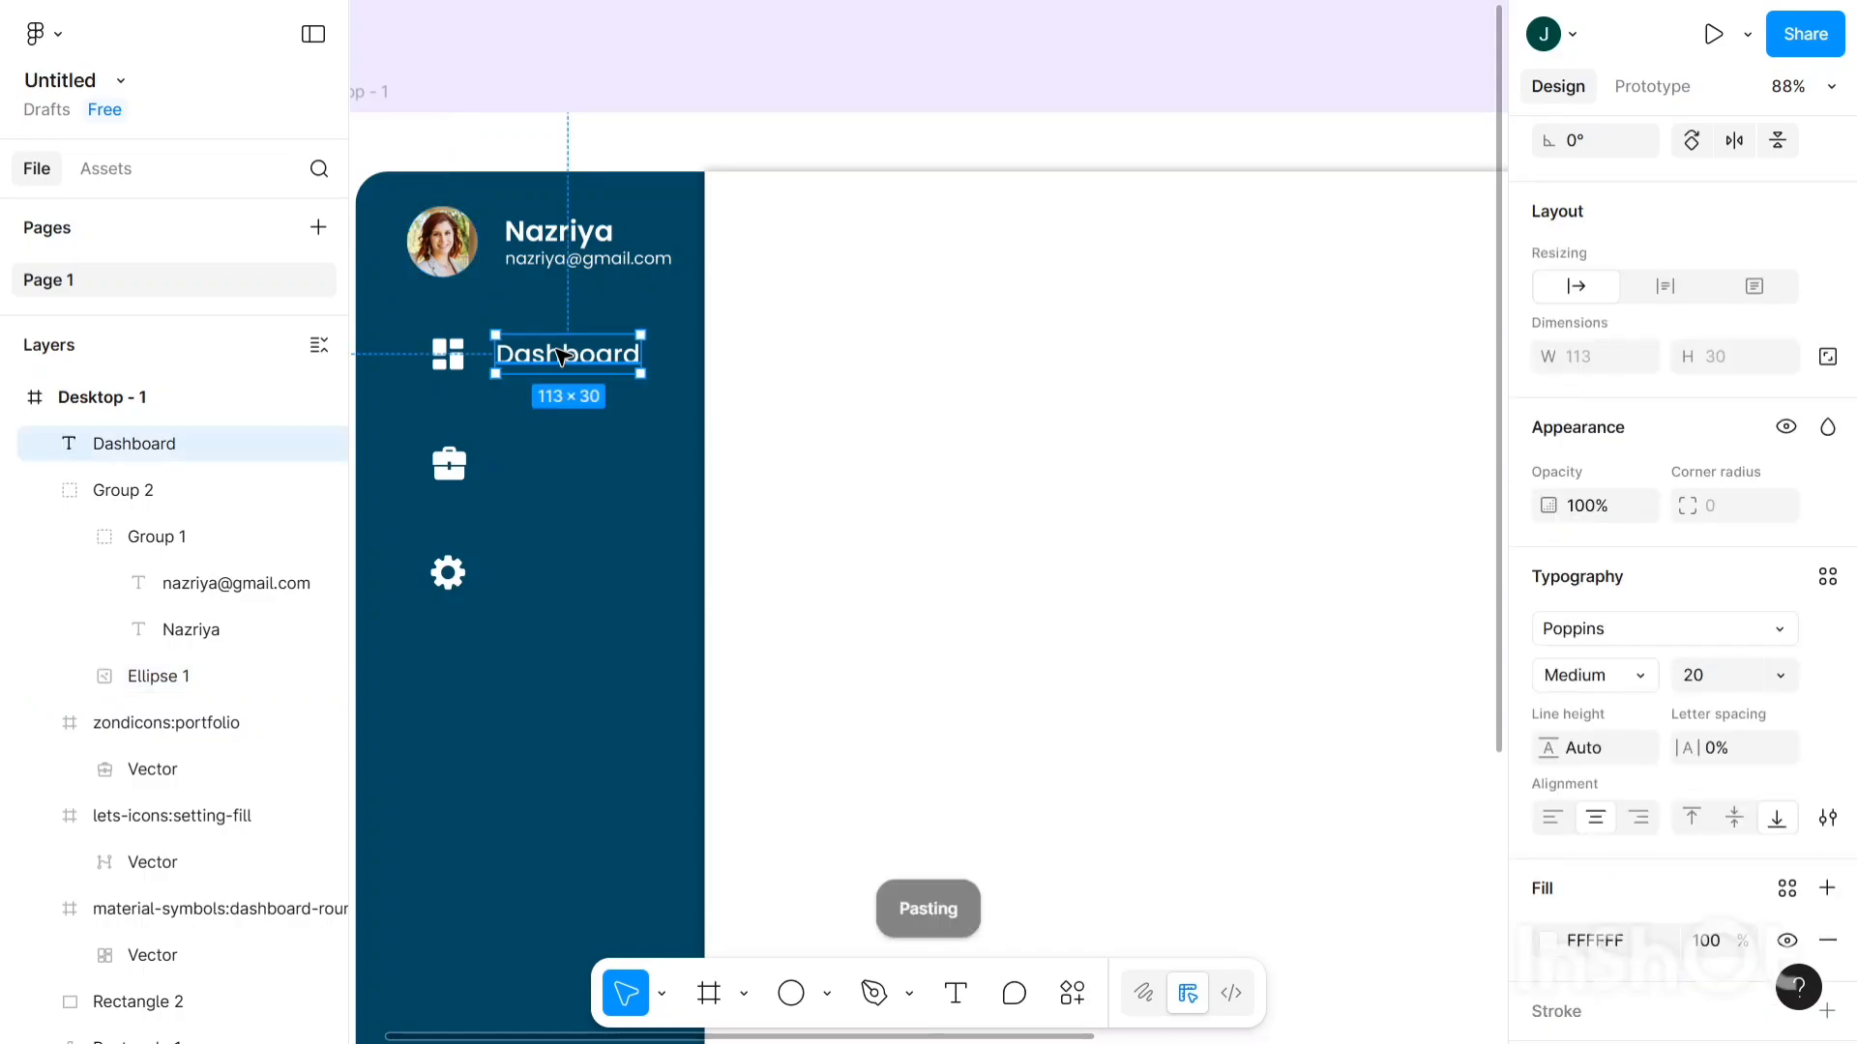
drag(548, 394, 539, 468)
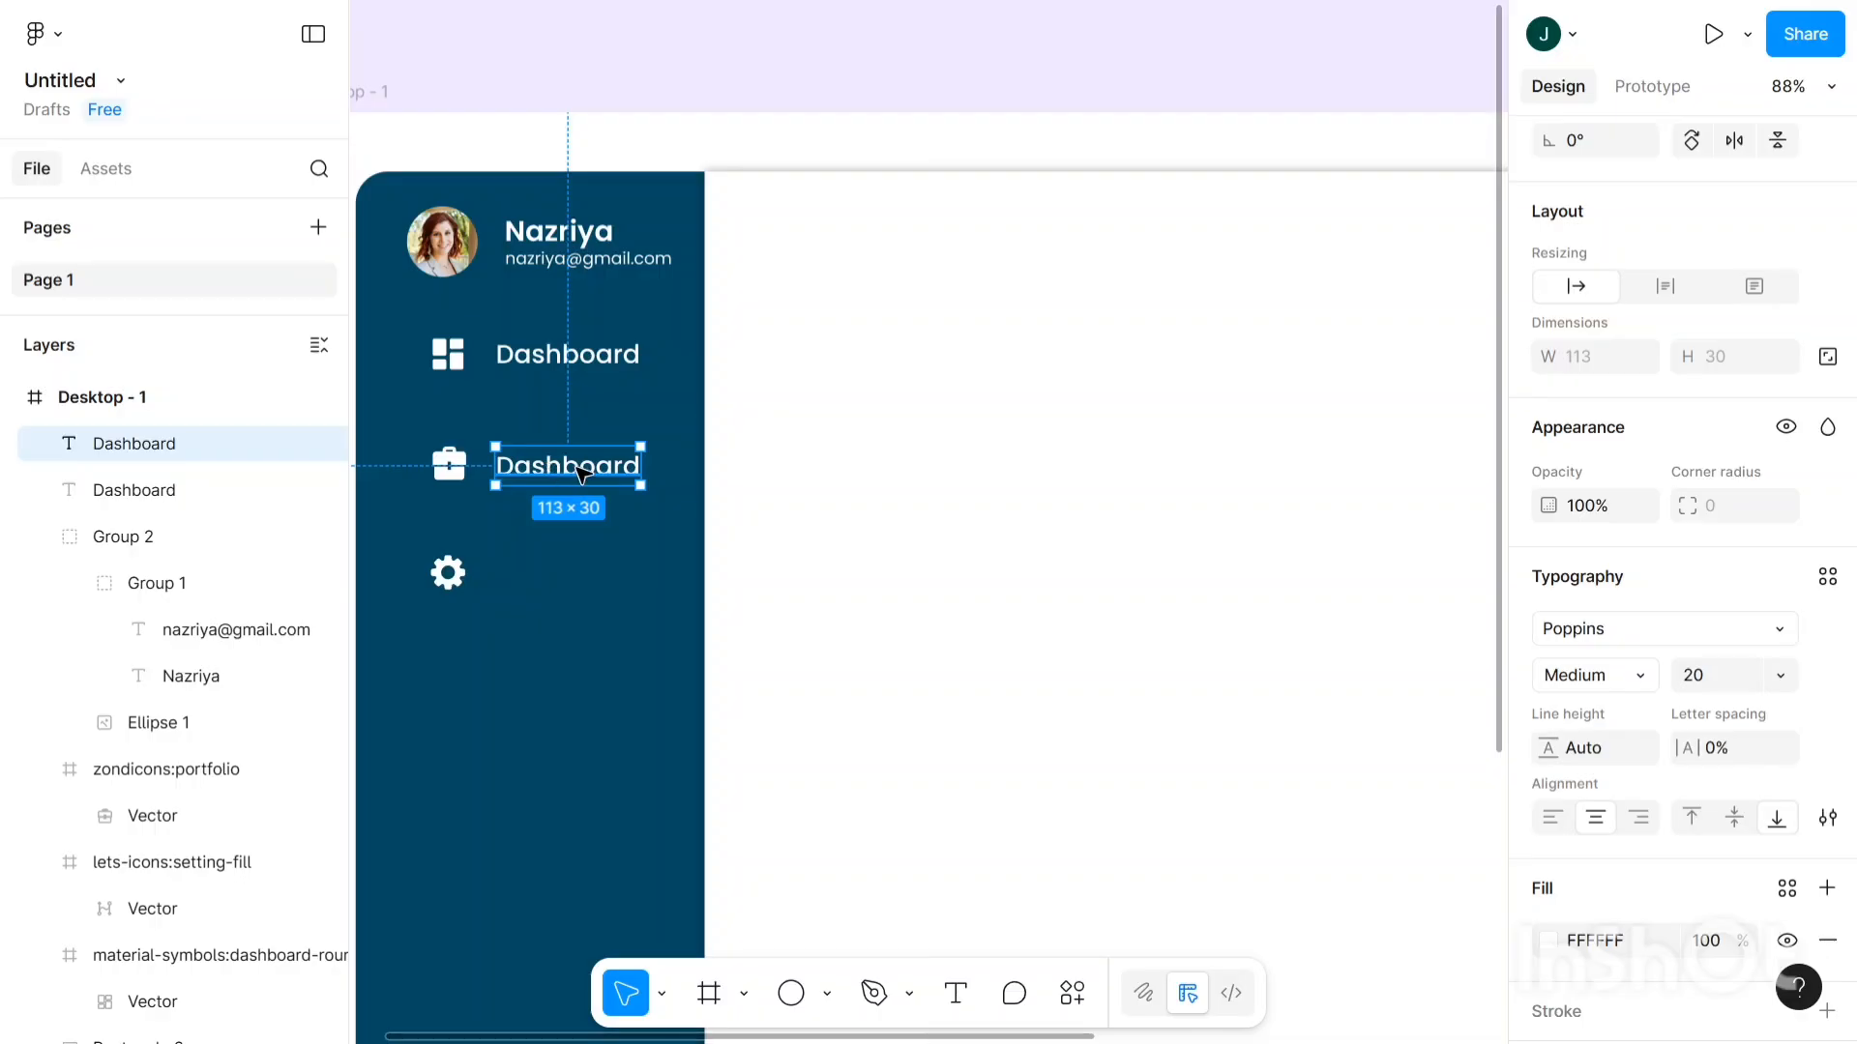
double_click(592, 468)
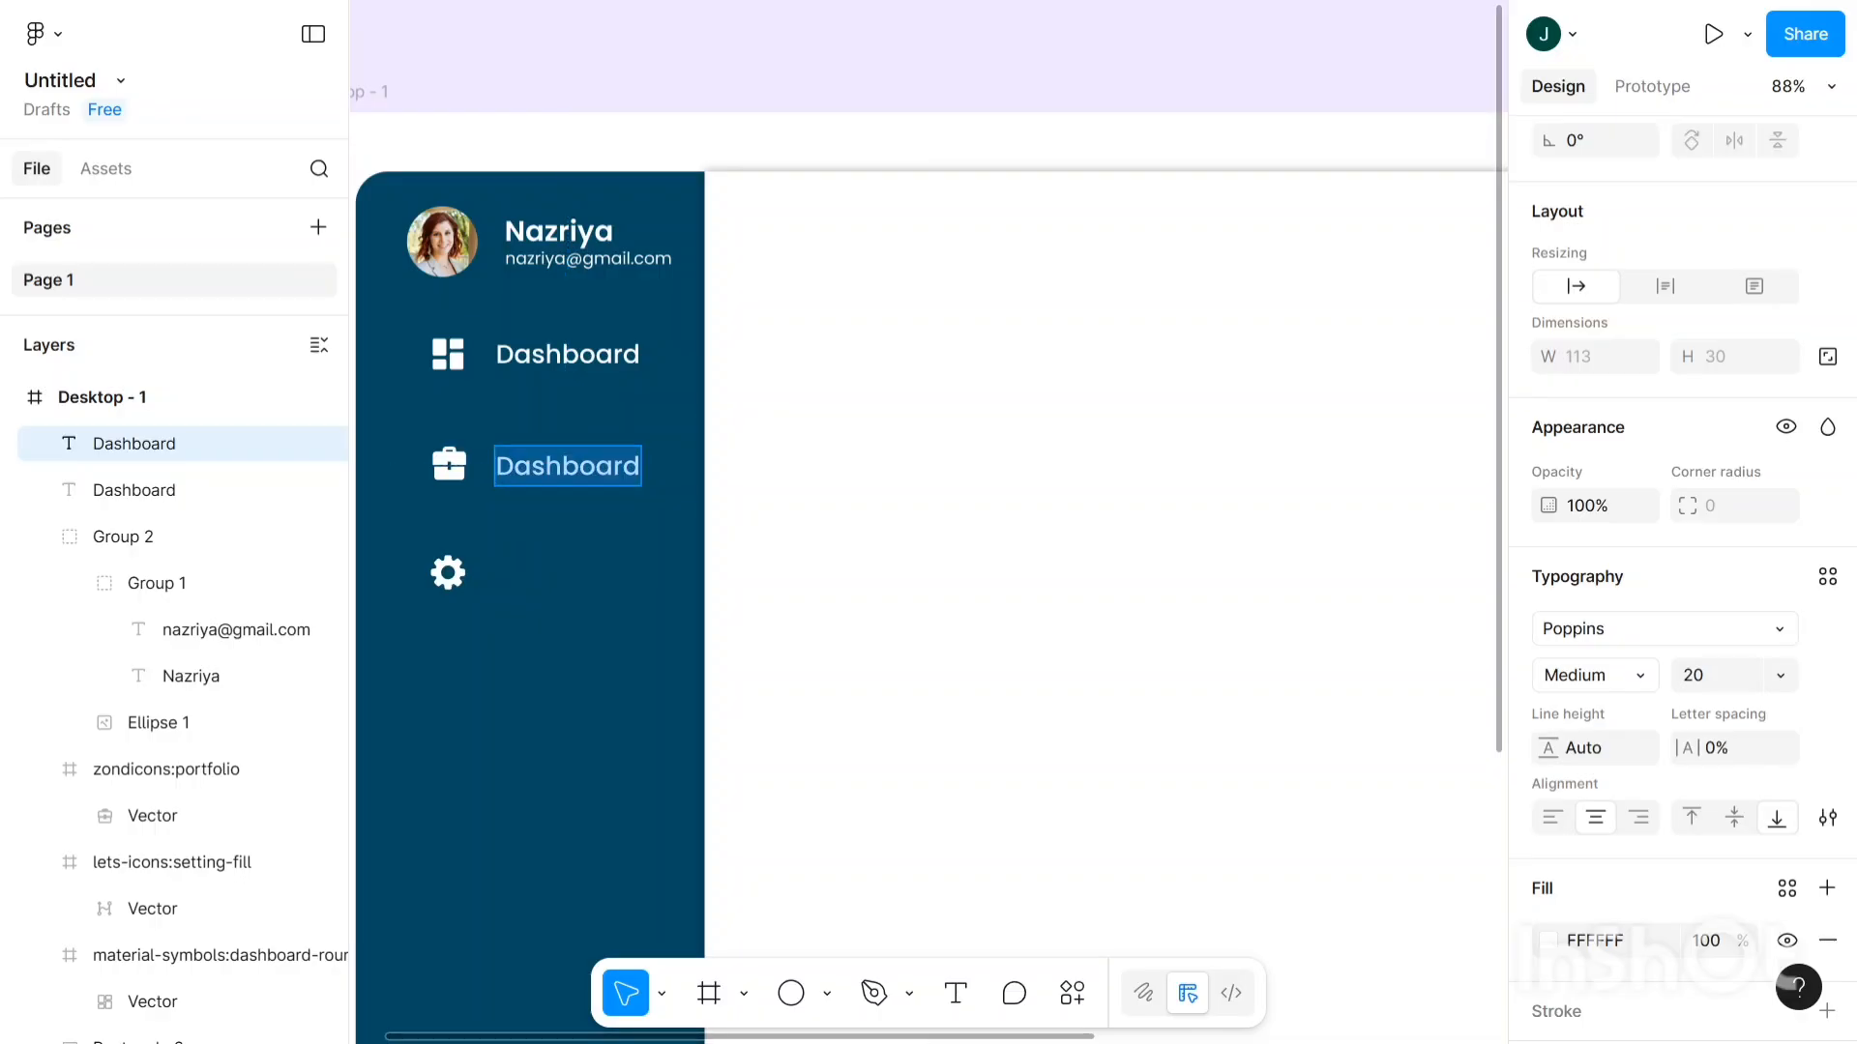
key(BackSpace)
text(Po)
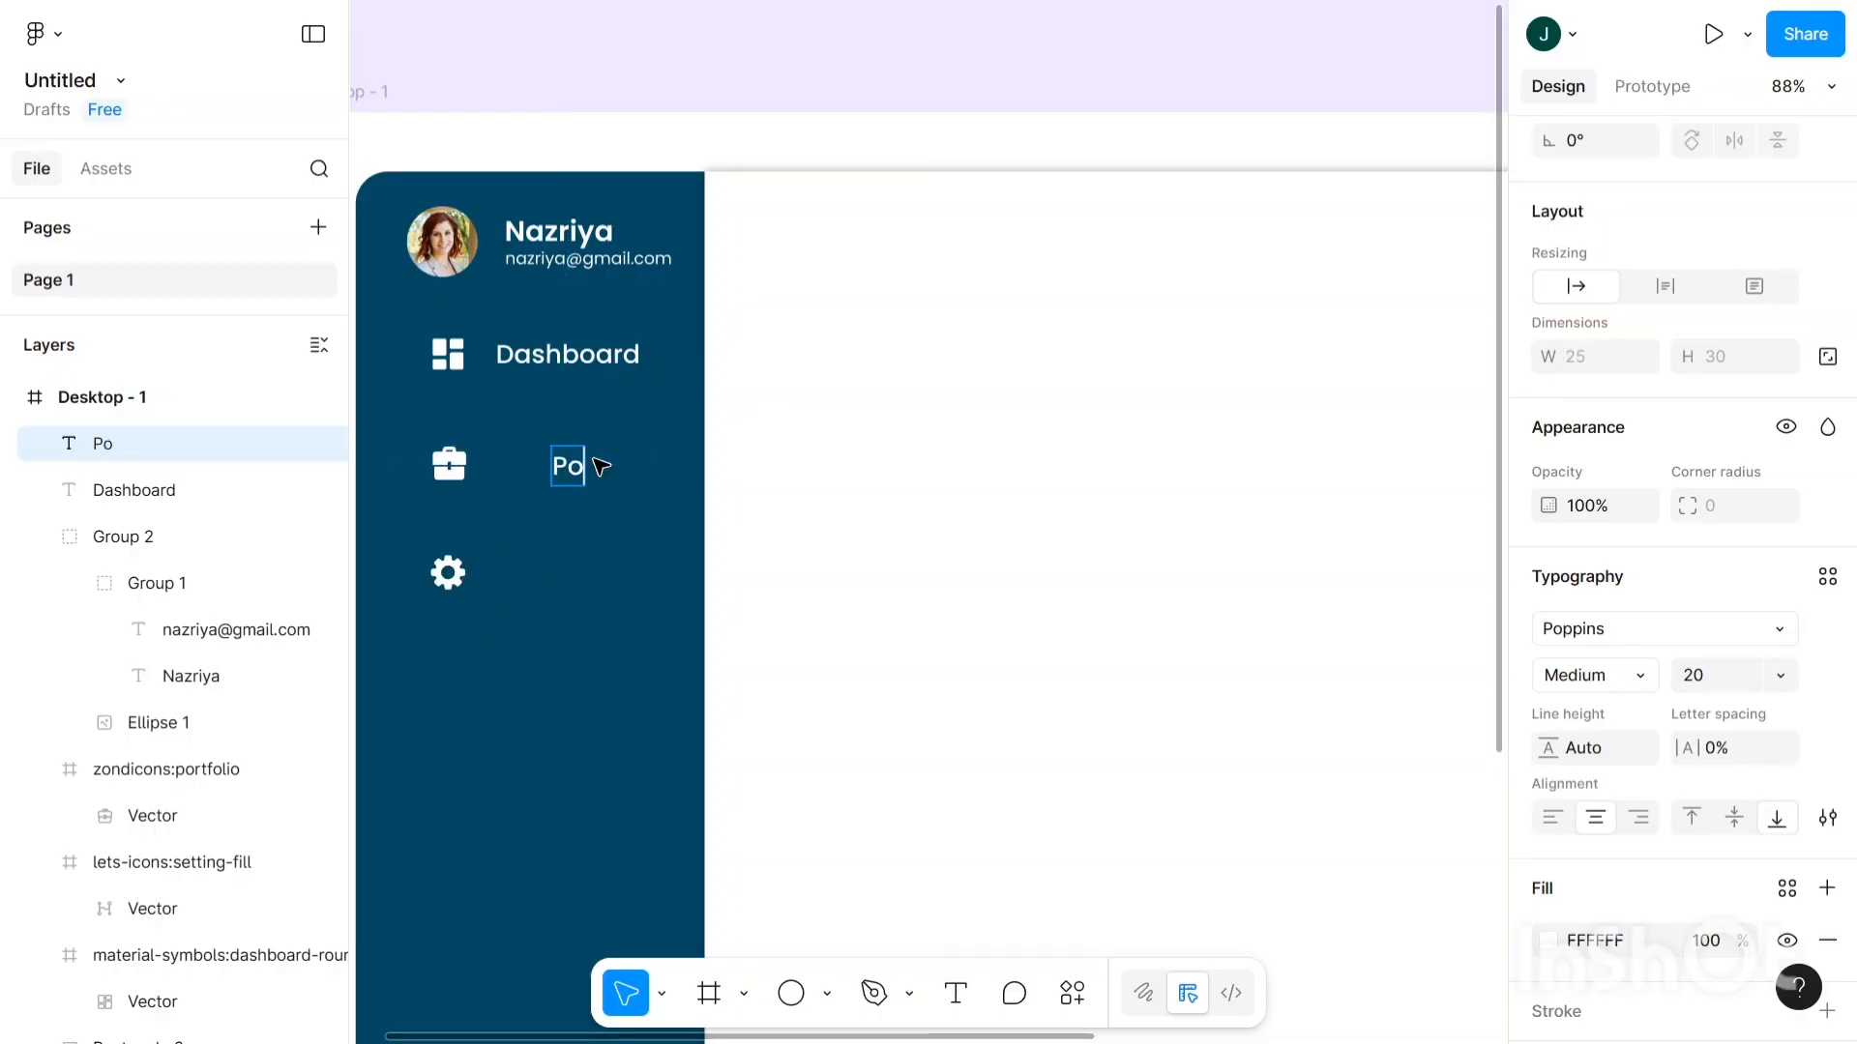
text(rtfolio)
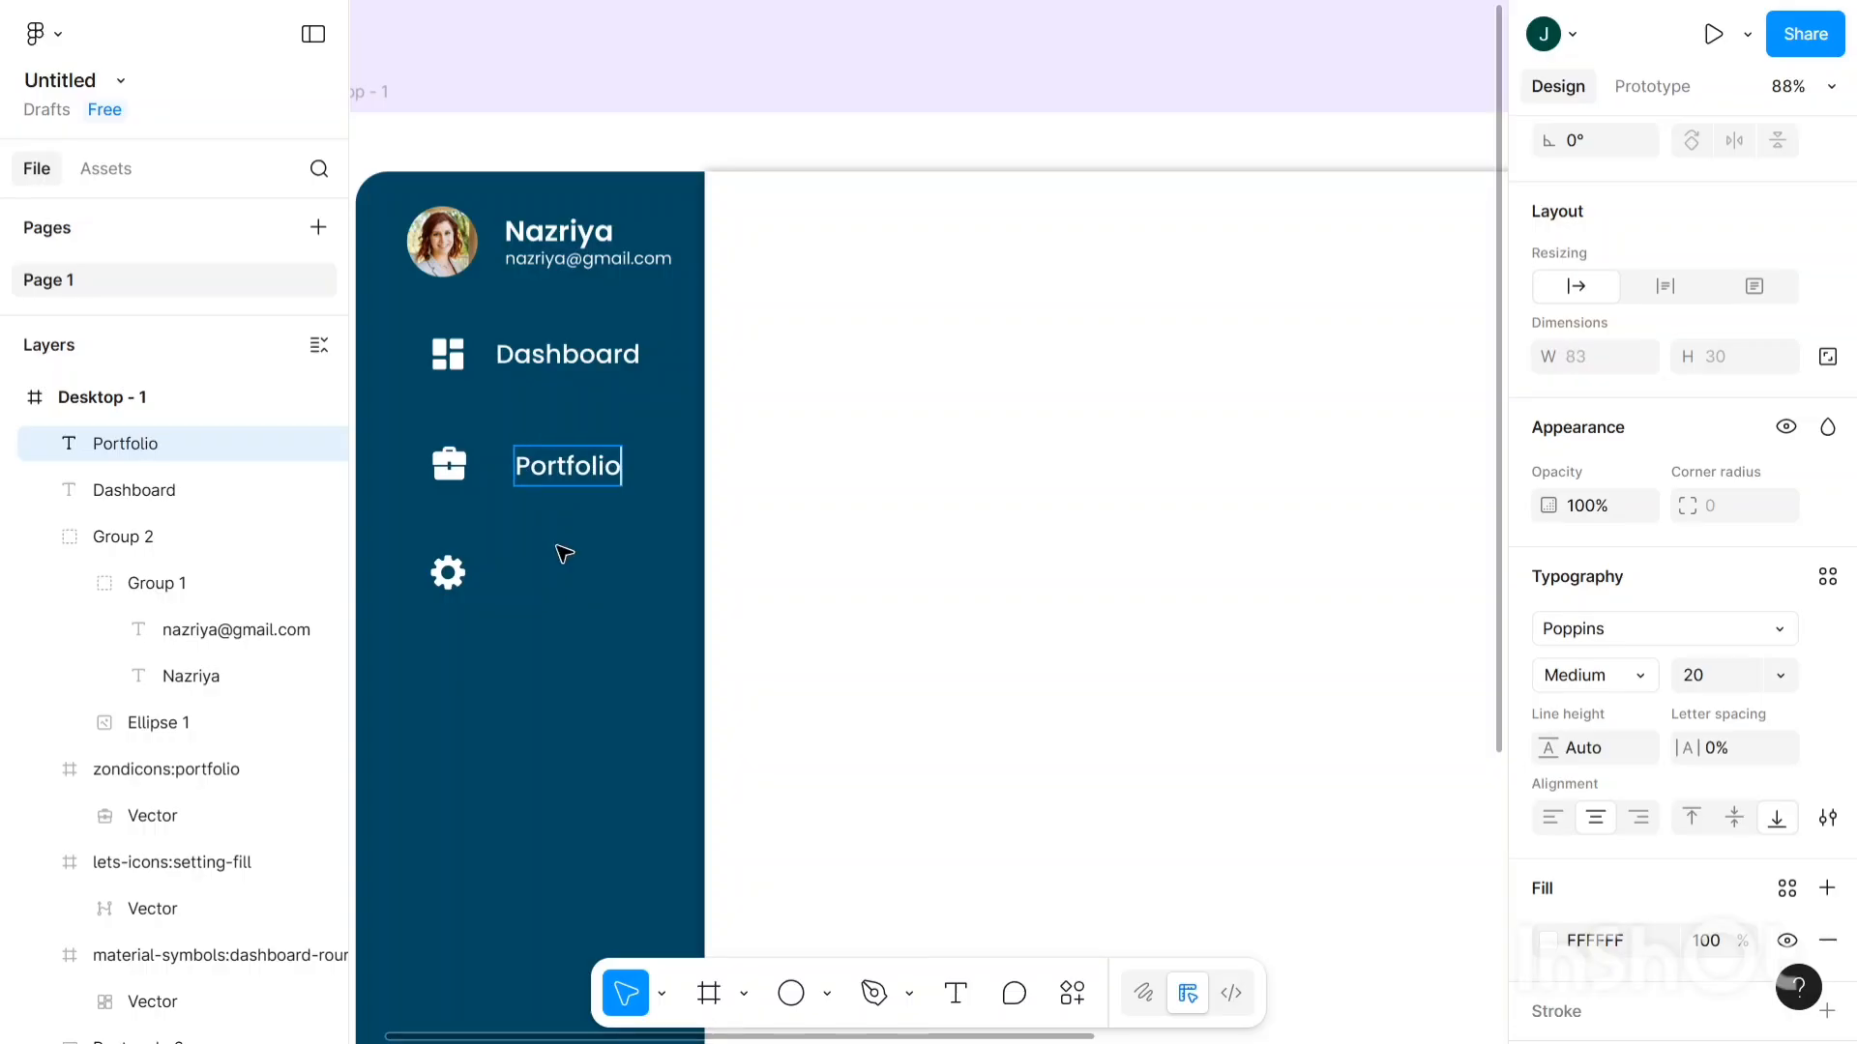
key(Escape)
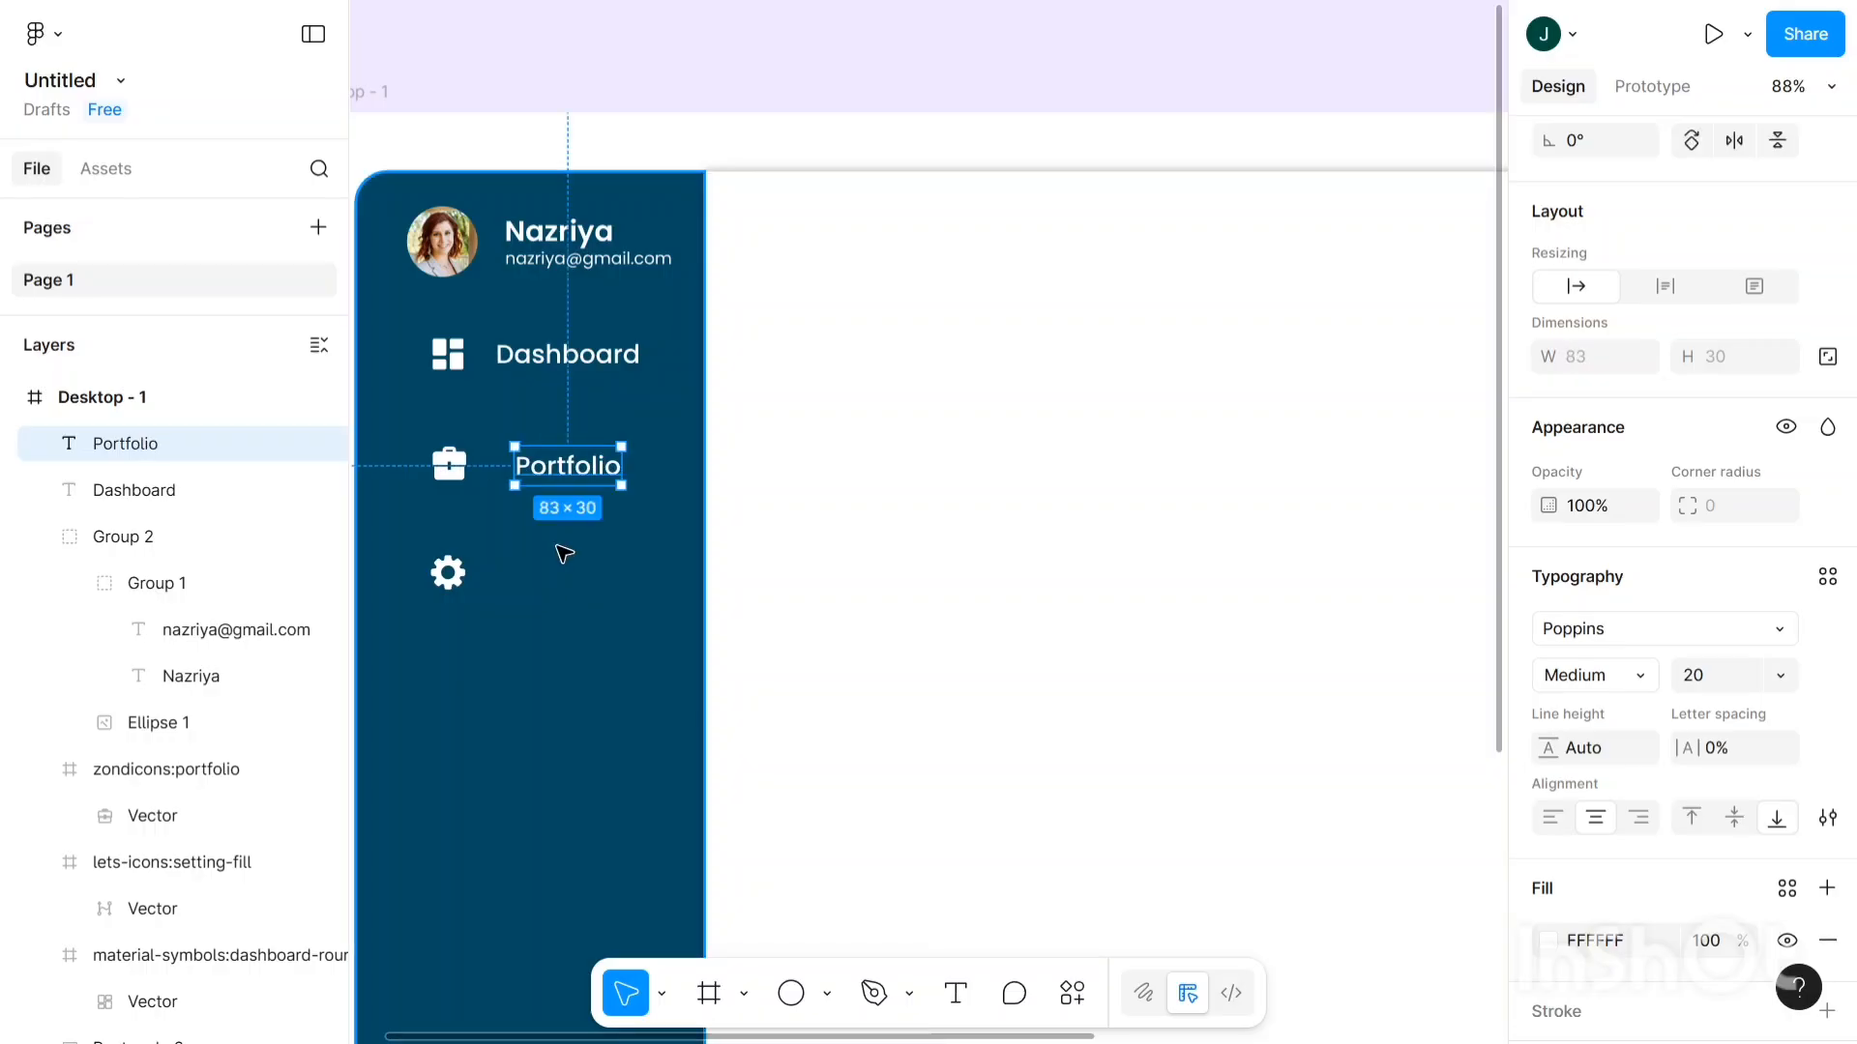
- Nudge Portfolio two pixels left and up to align under Dashboard, then duplicate it
key(Left)
key(Left)
key(Left)
key(Left)
key(Left)
key(Left)
key(Left)
key(Left)
key(Left)
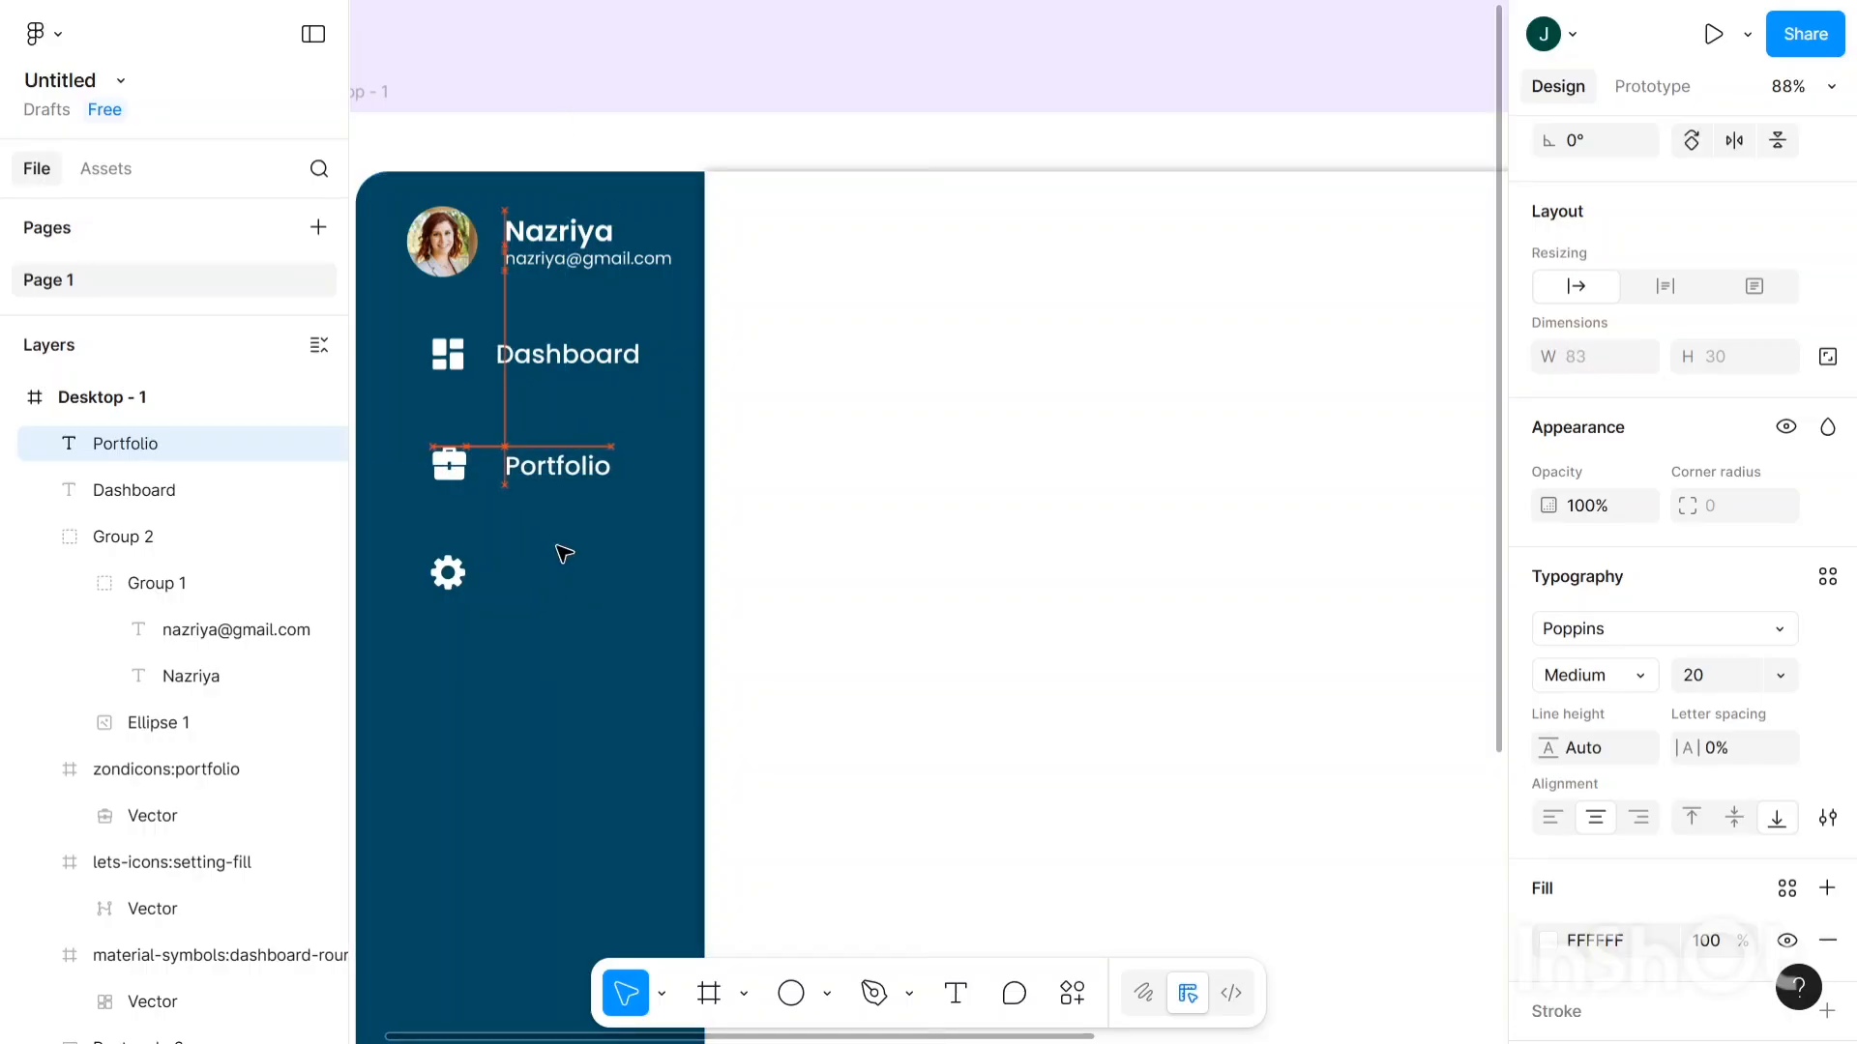
key(Left)
key(Left)
key(Left)
key(Left)
key(Left)
key(Left)
key(Left)
key(Left)
key(Left)
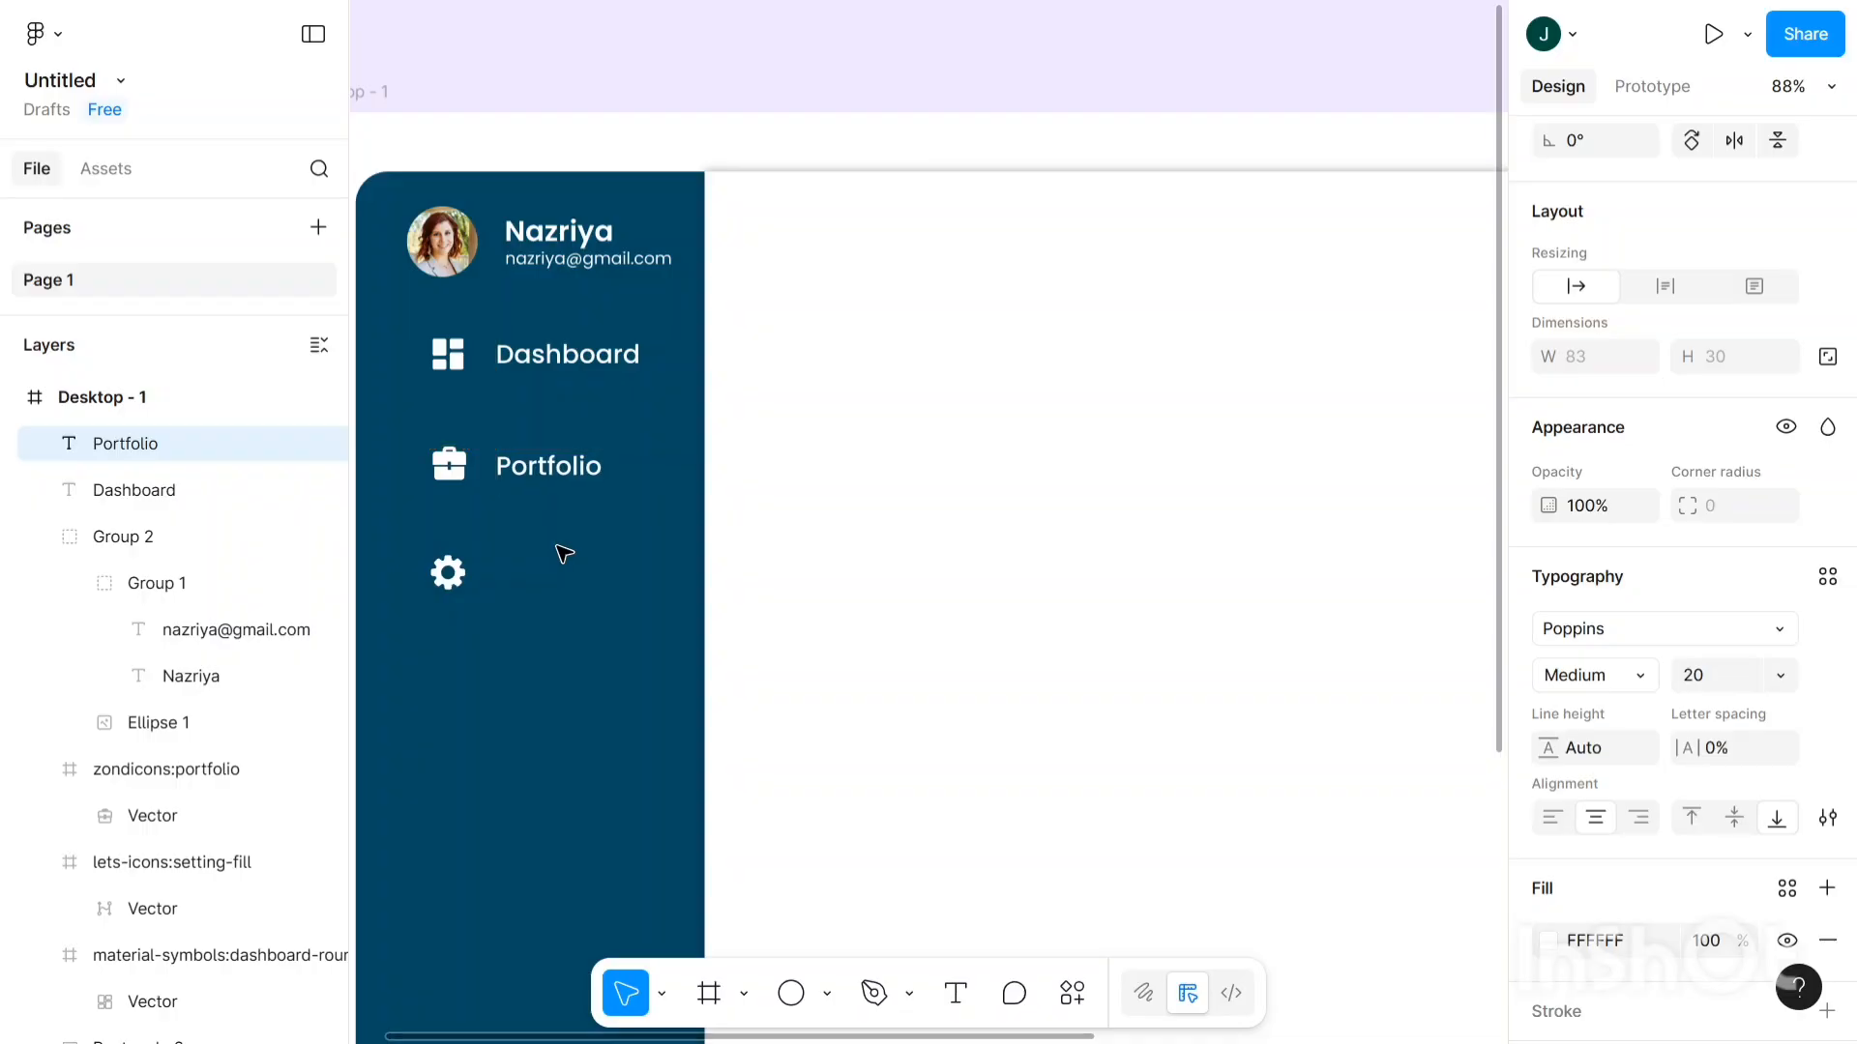
key(Up)
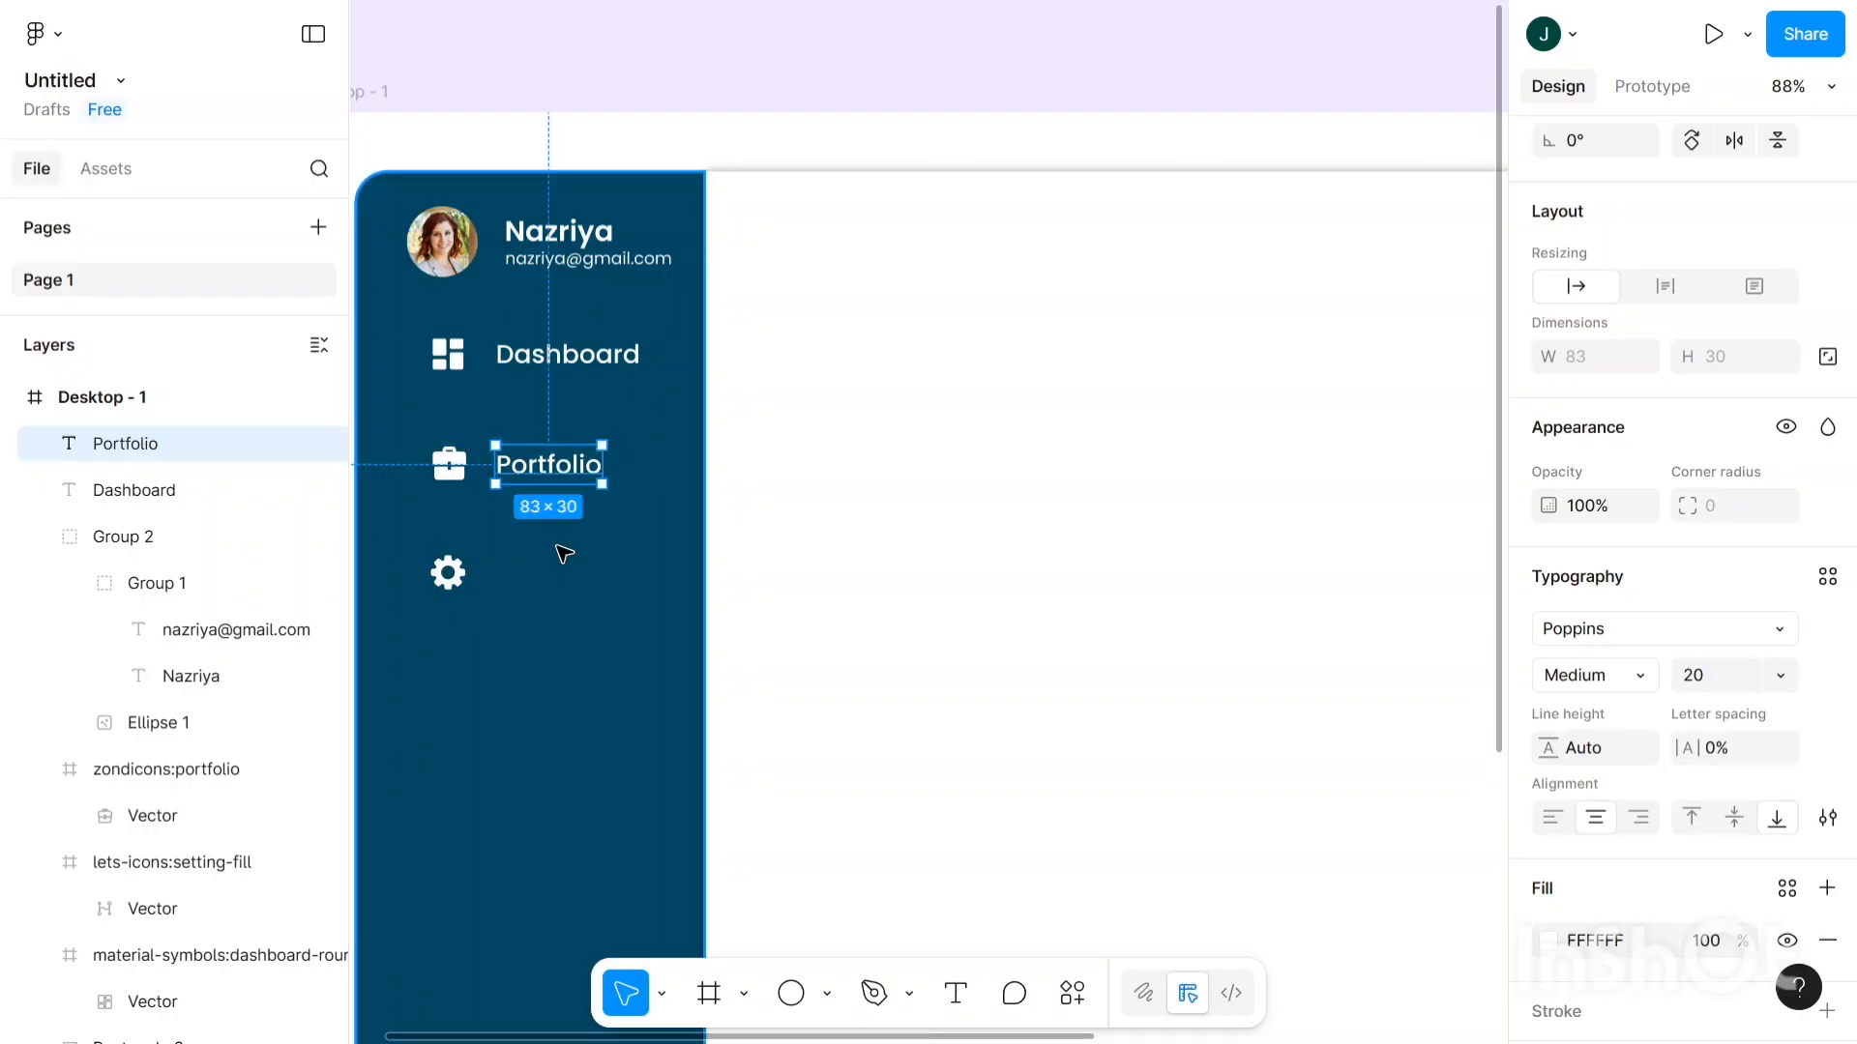
key(Up)
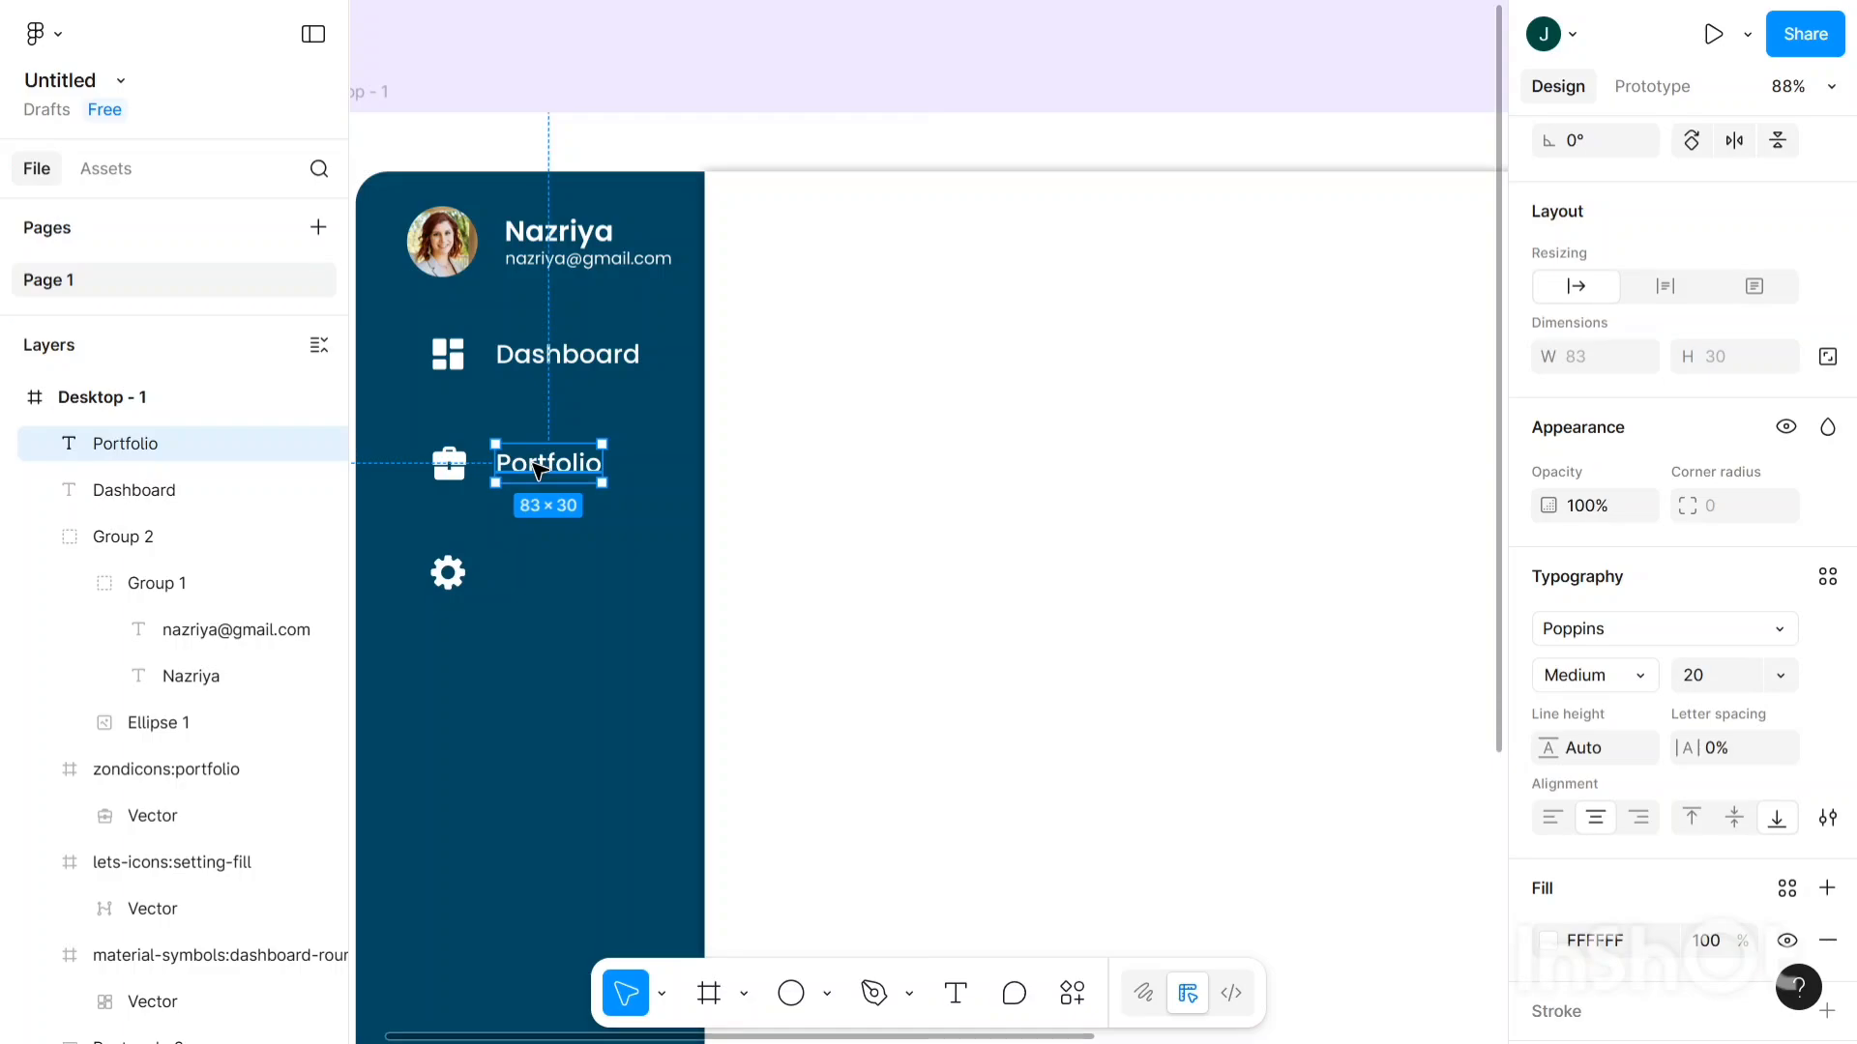
key(ctrl+d)
- Move the duplicate beside the gear icon and retype it as 'Setting'
drag(539, 471, 542, 580)
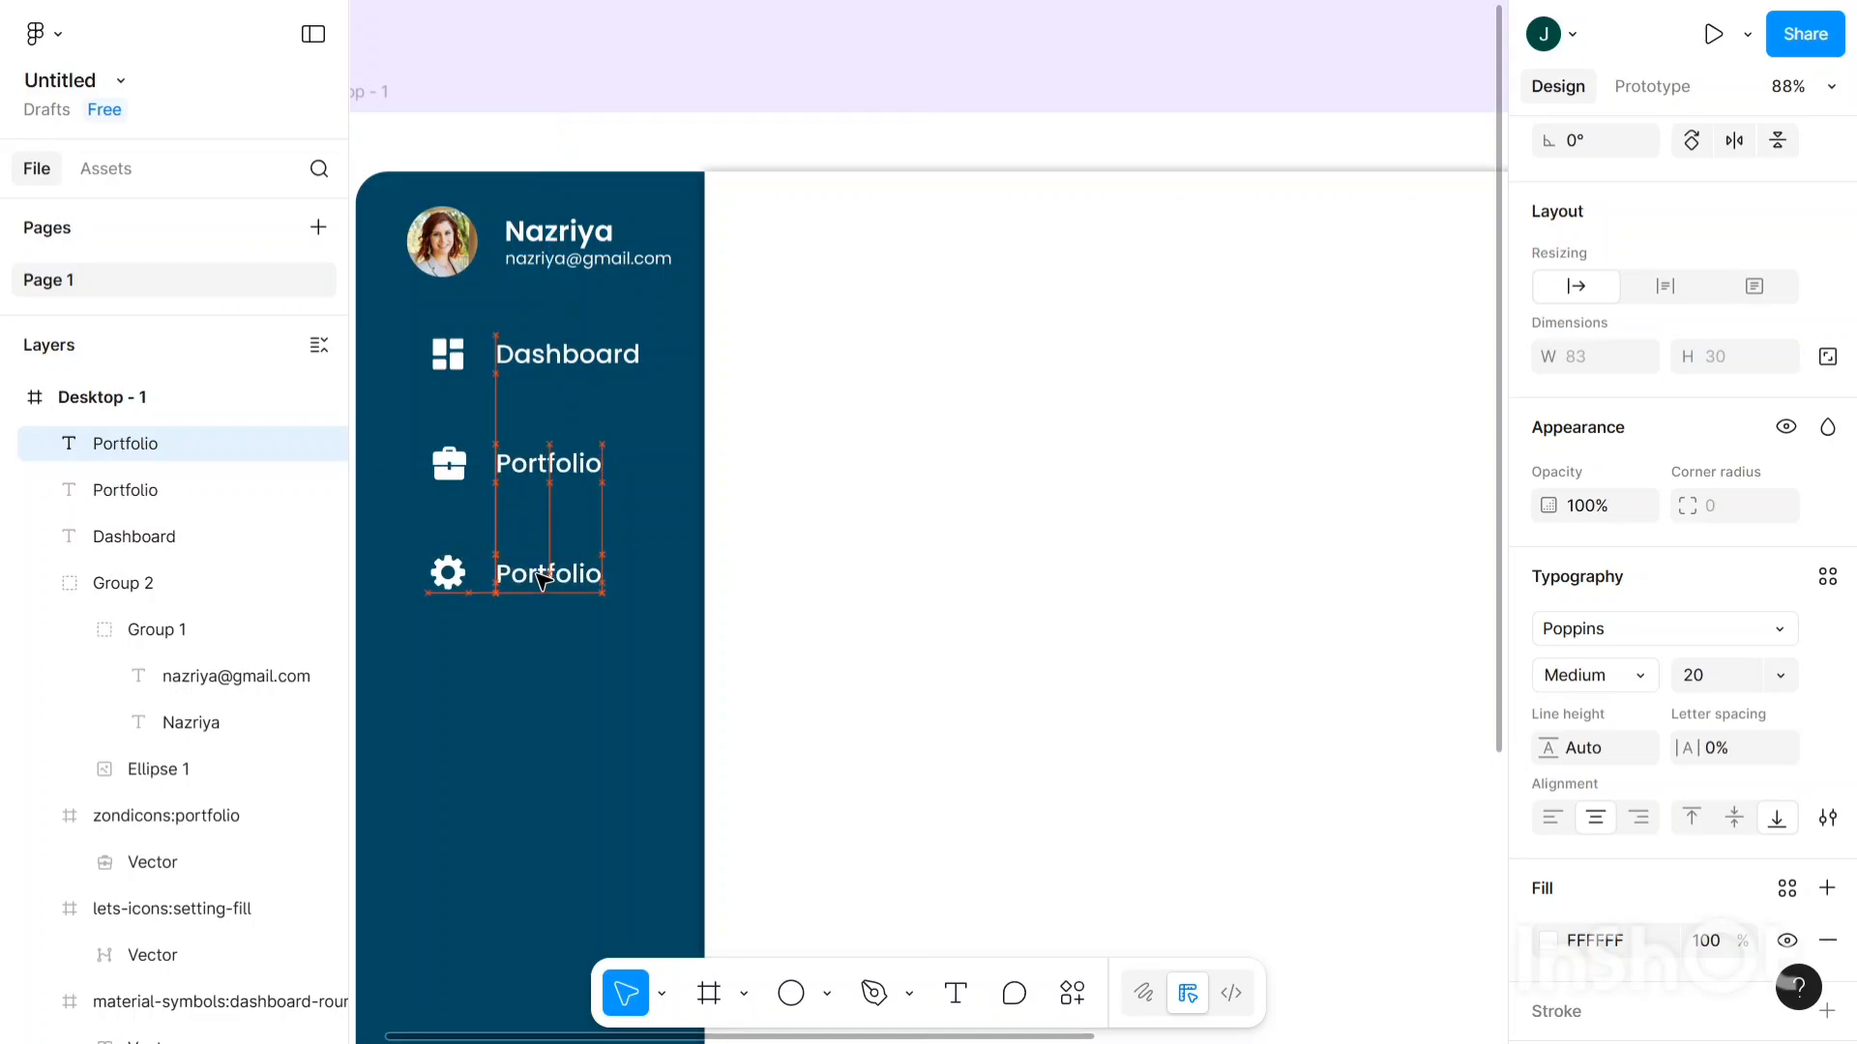
drag(541, 579, 542, 578)
double_click(541, 576)
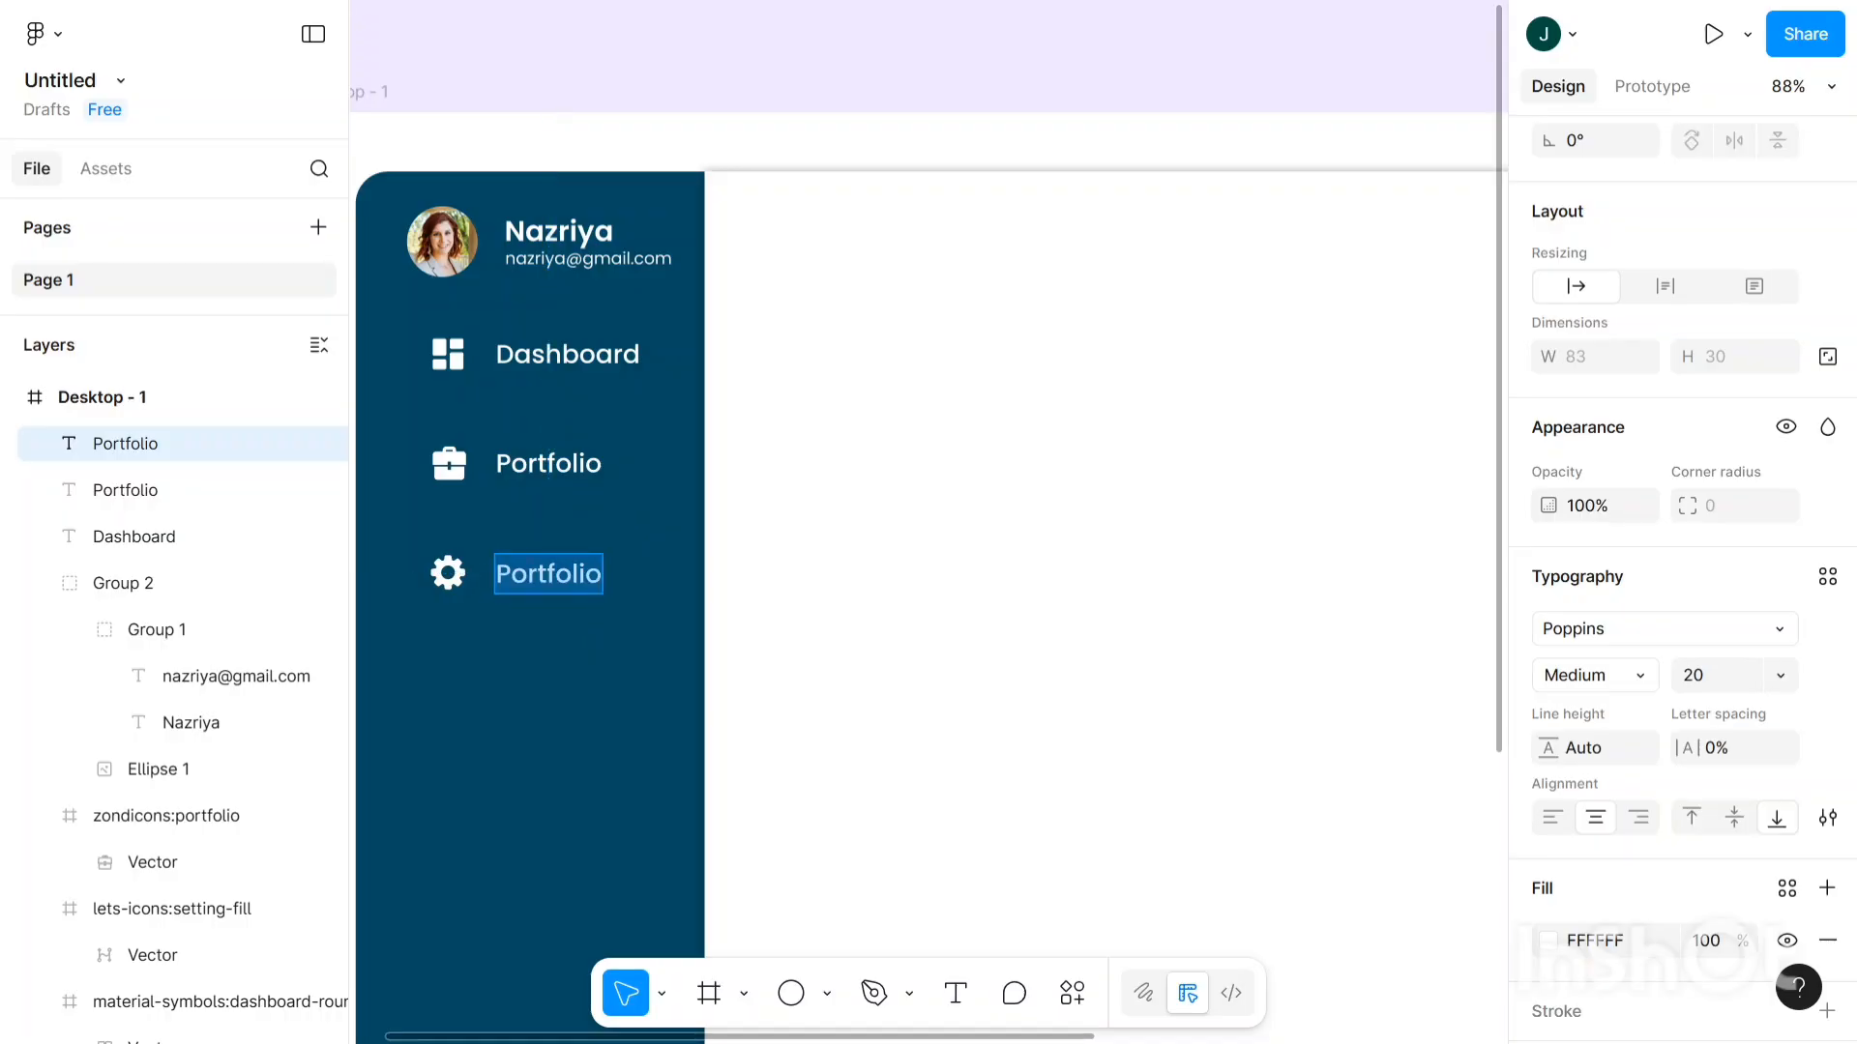
key(BackSpace)
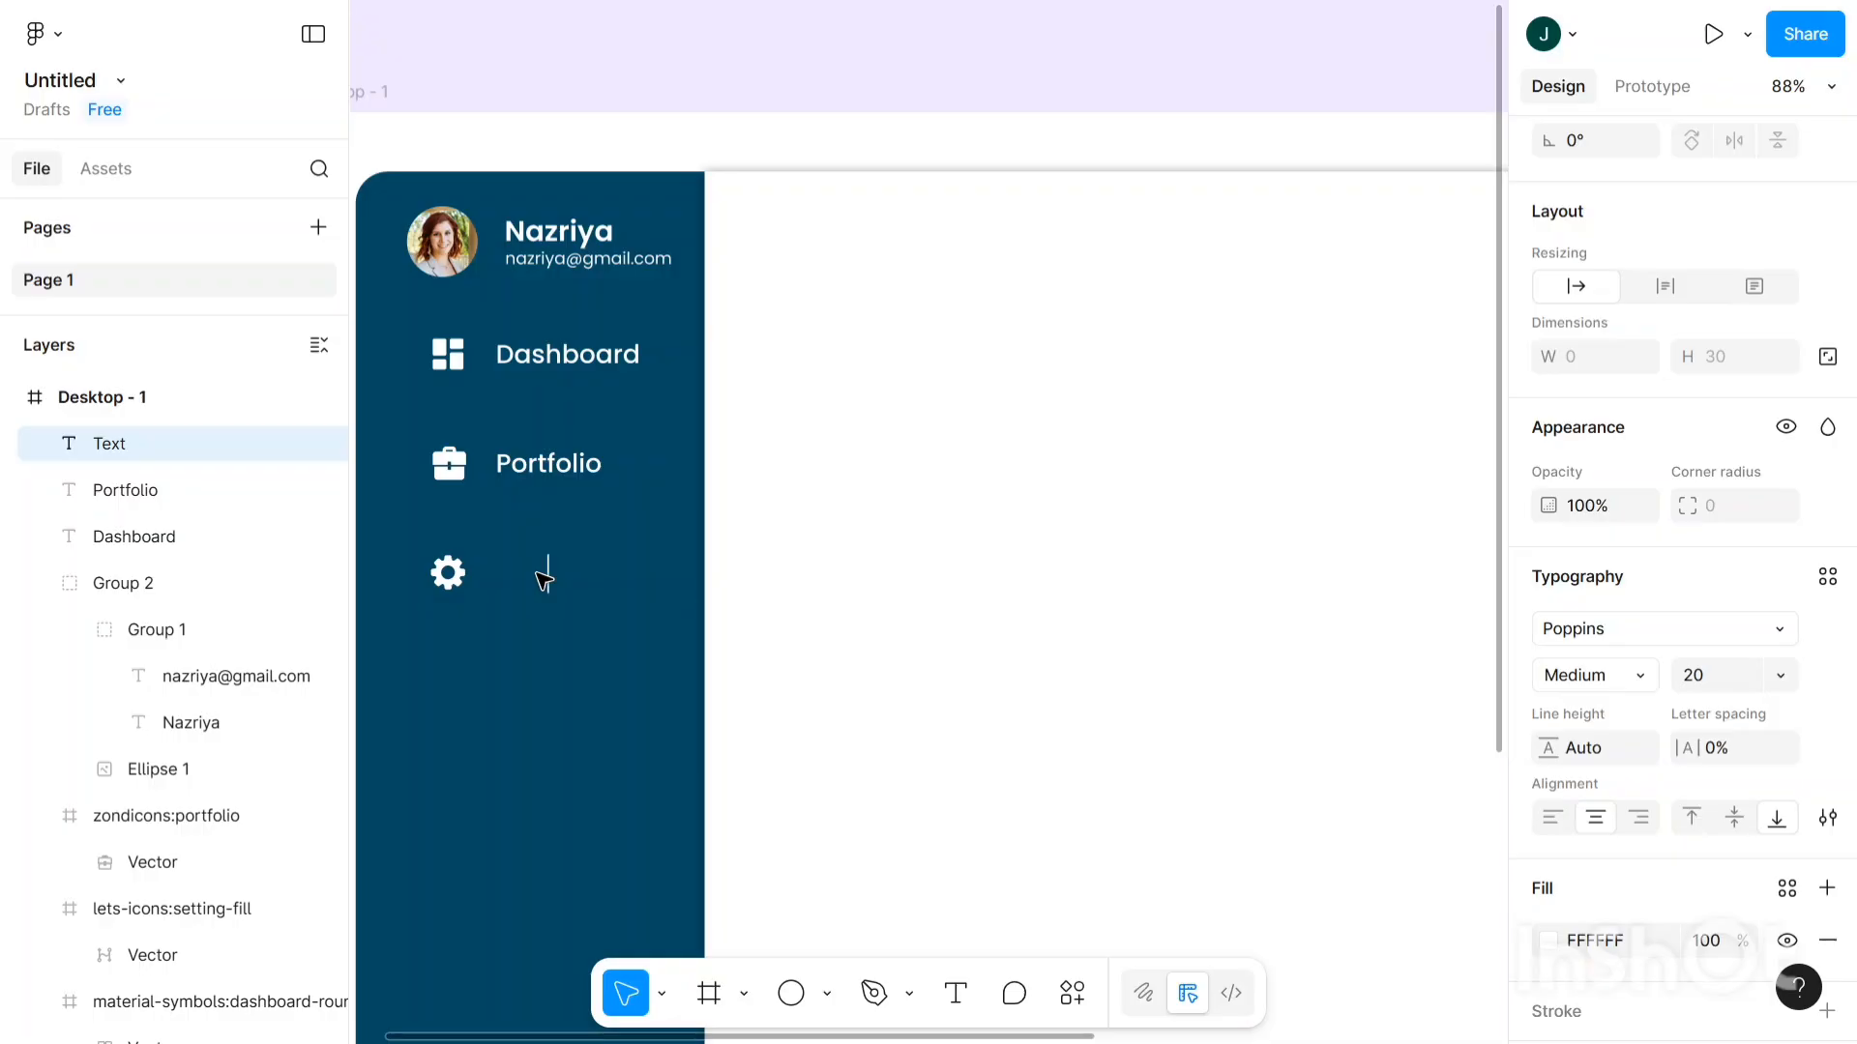
text(Setting)
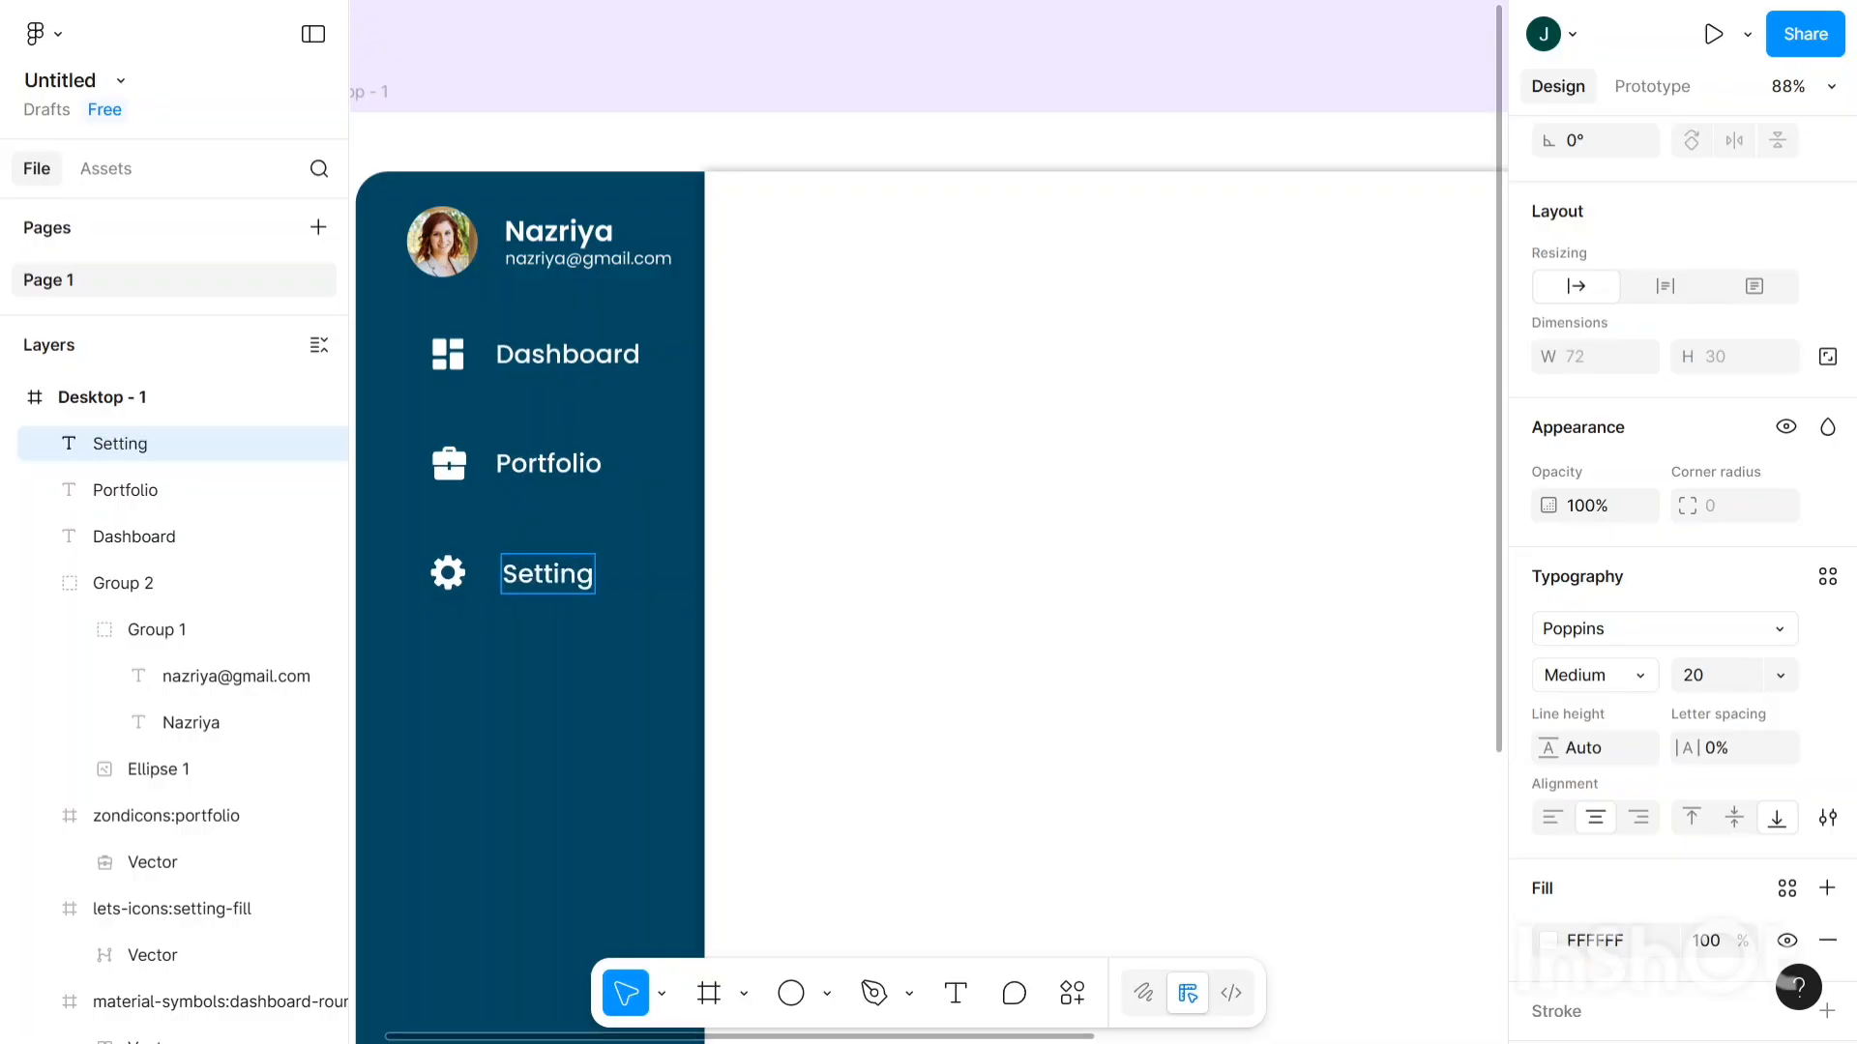
key(Escape)
key(Left)
key(Left)
key(Left)
key(Left)
key(Left)
key(Left)
key(Left)
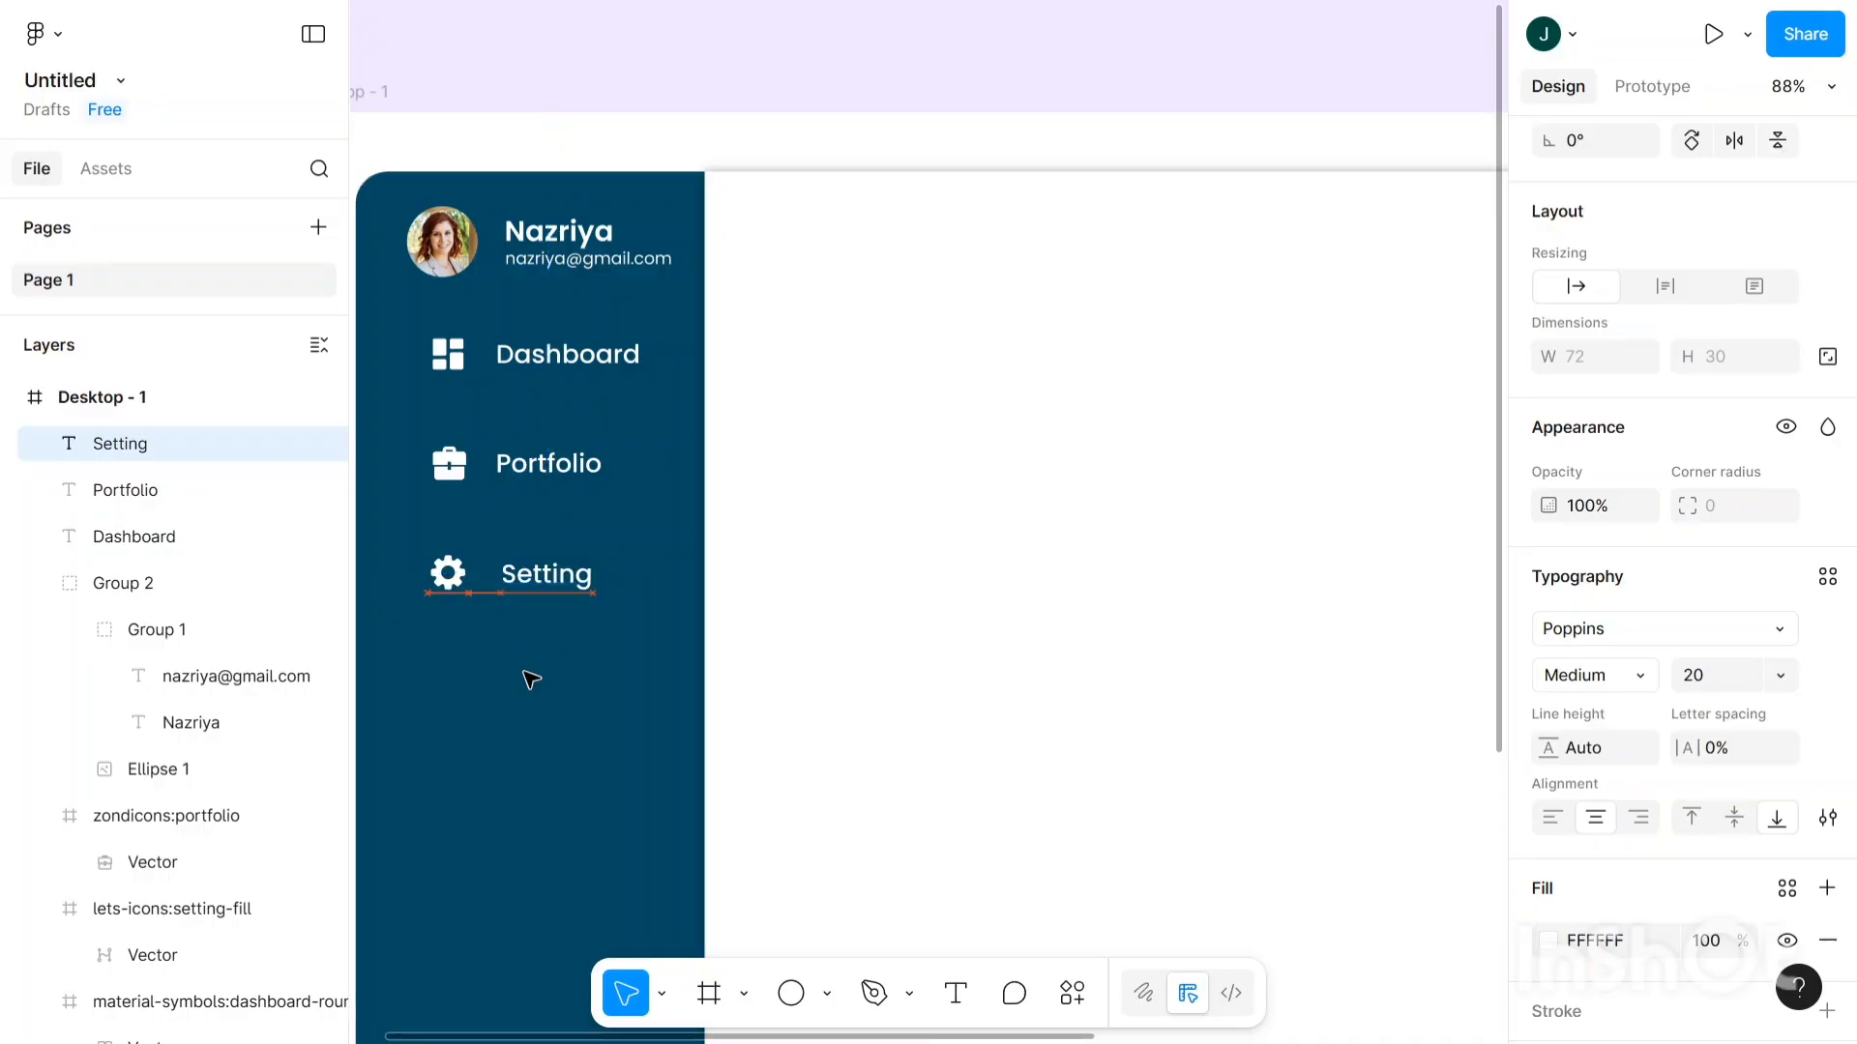
key(Right)
key(Right)
key(Right)
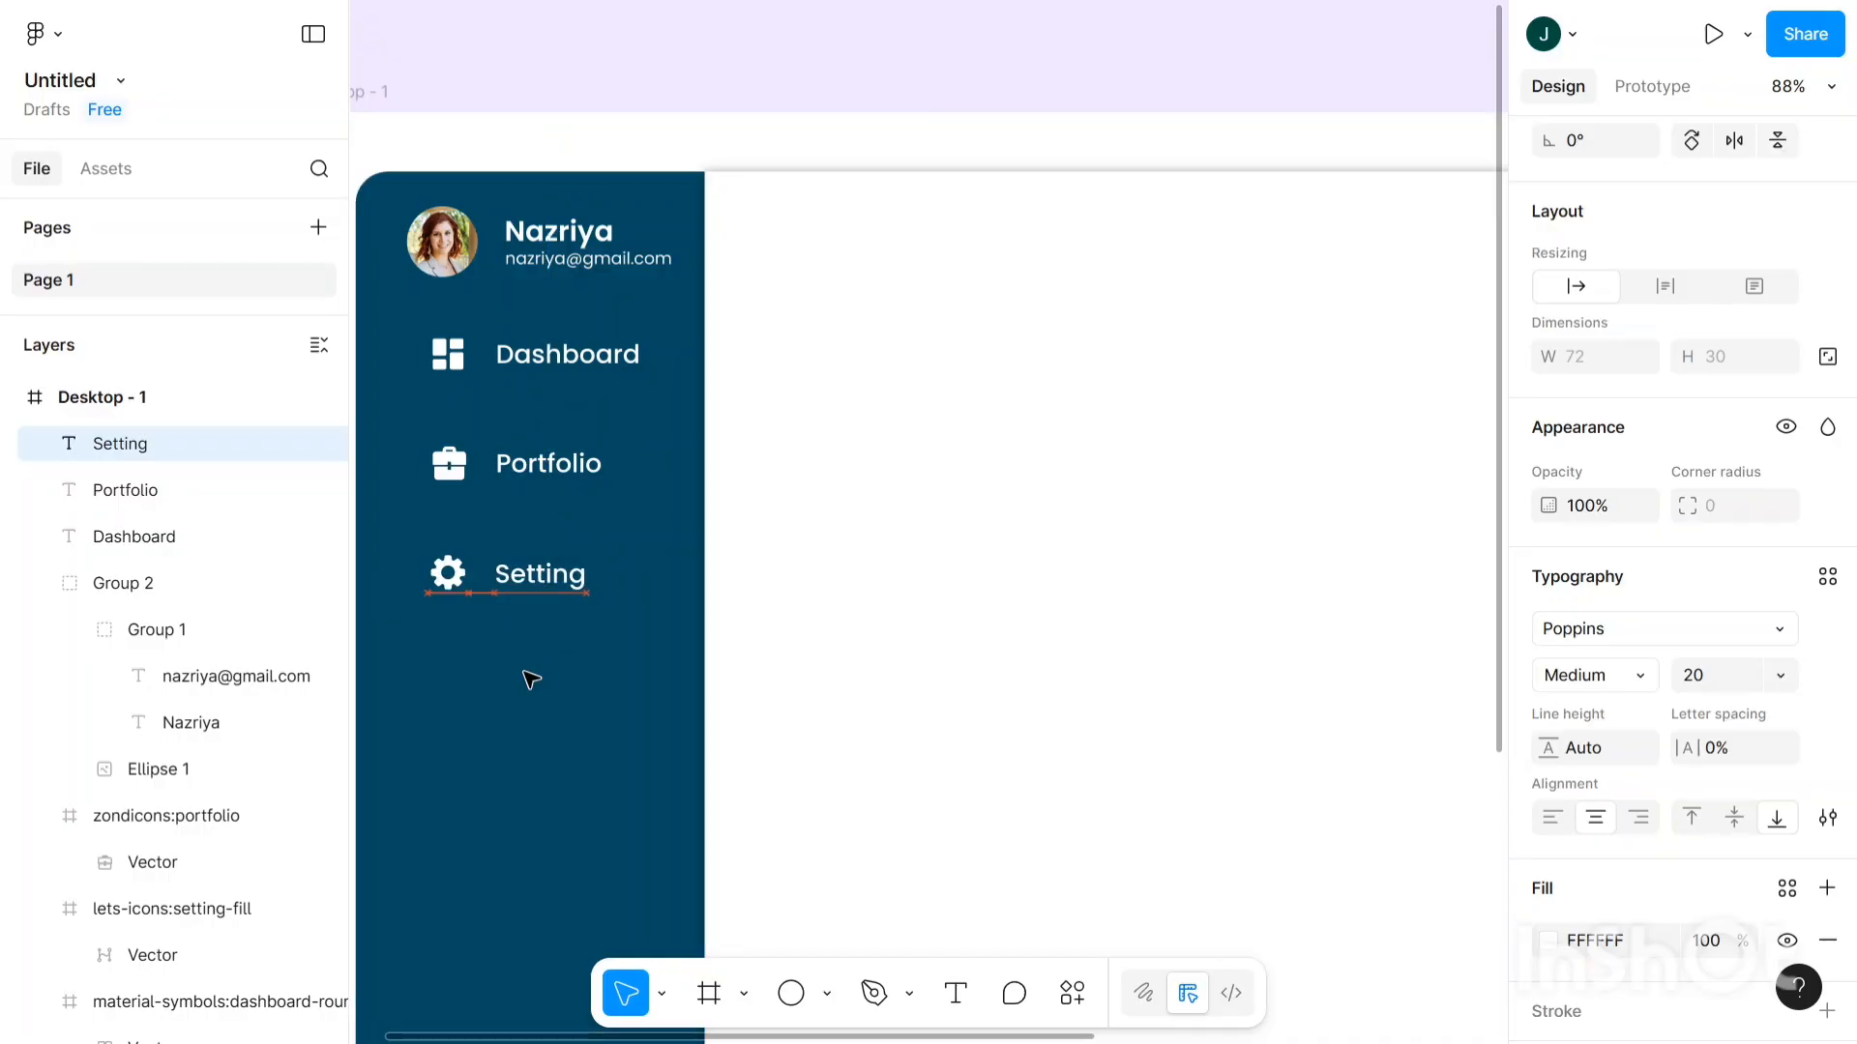
- Correct the label to 'Settings' and line it up with Dashboard and Portfolio
double_click(578, 575)
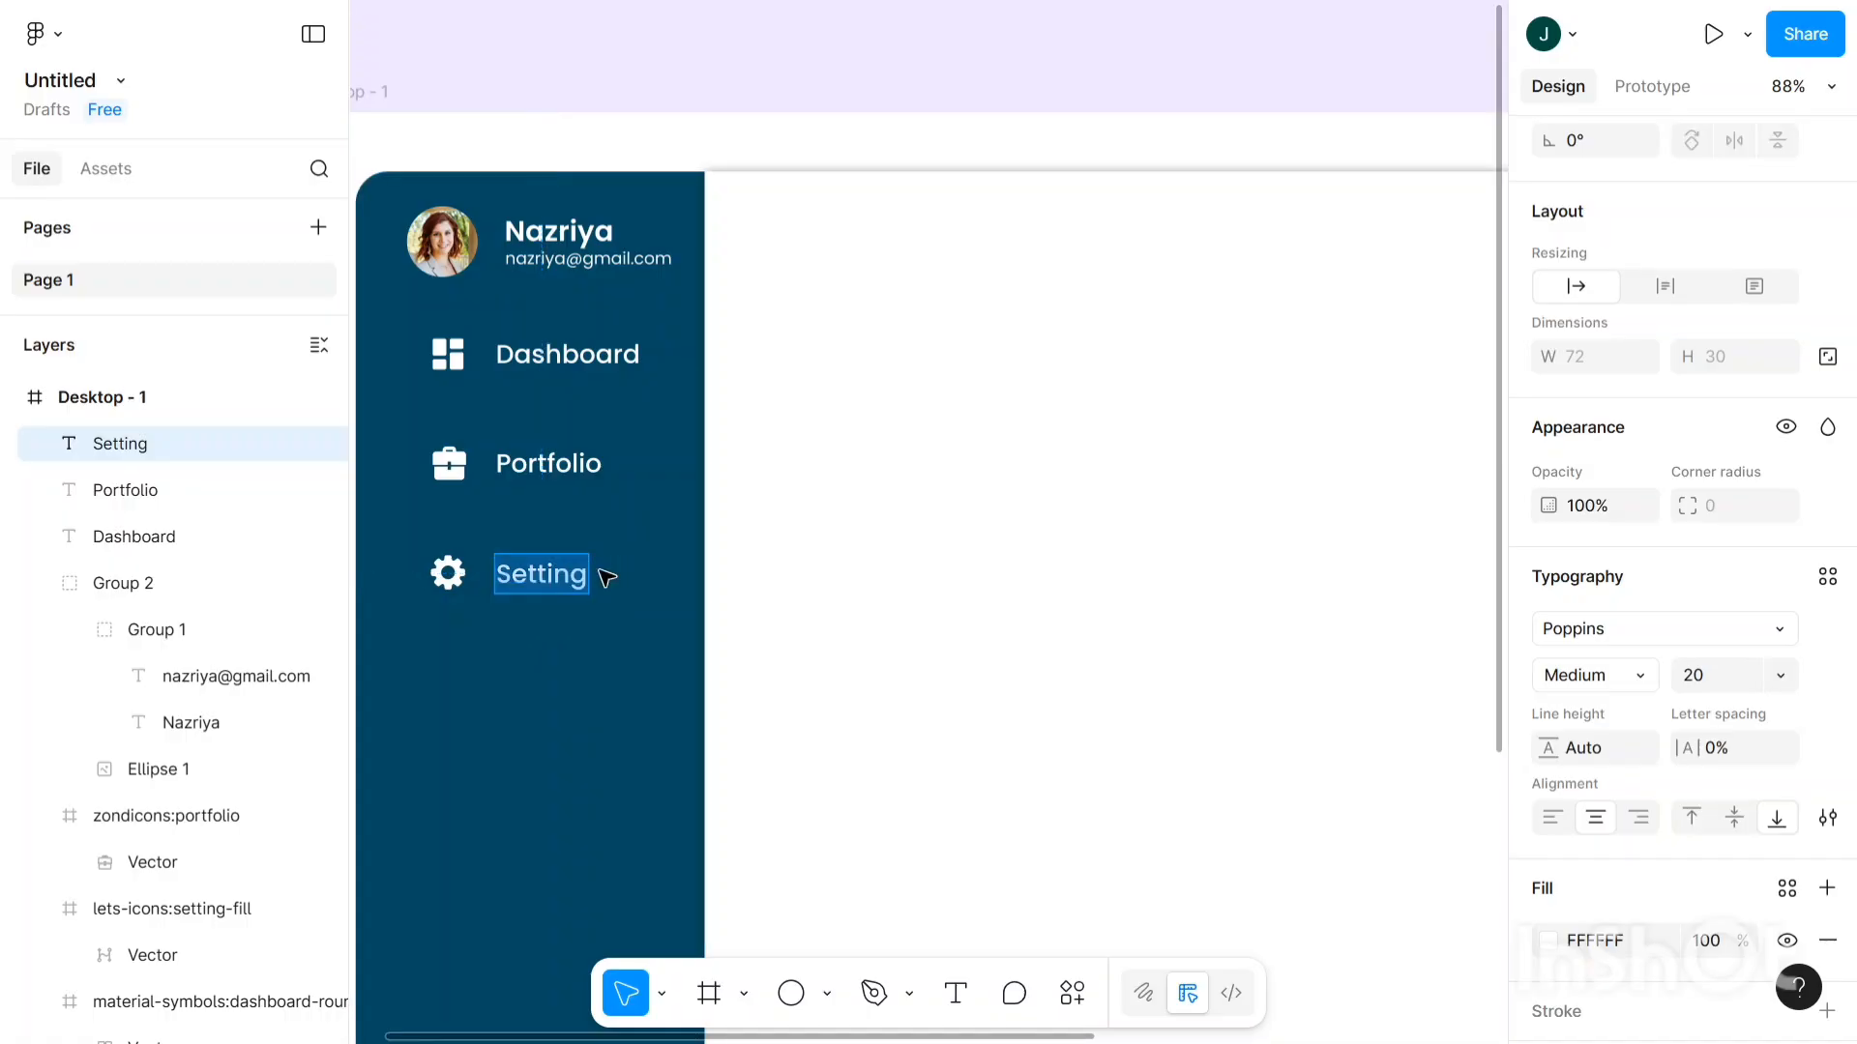
key(Right)
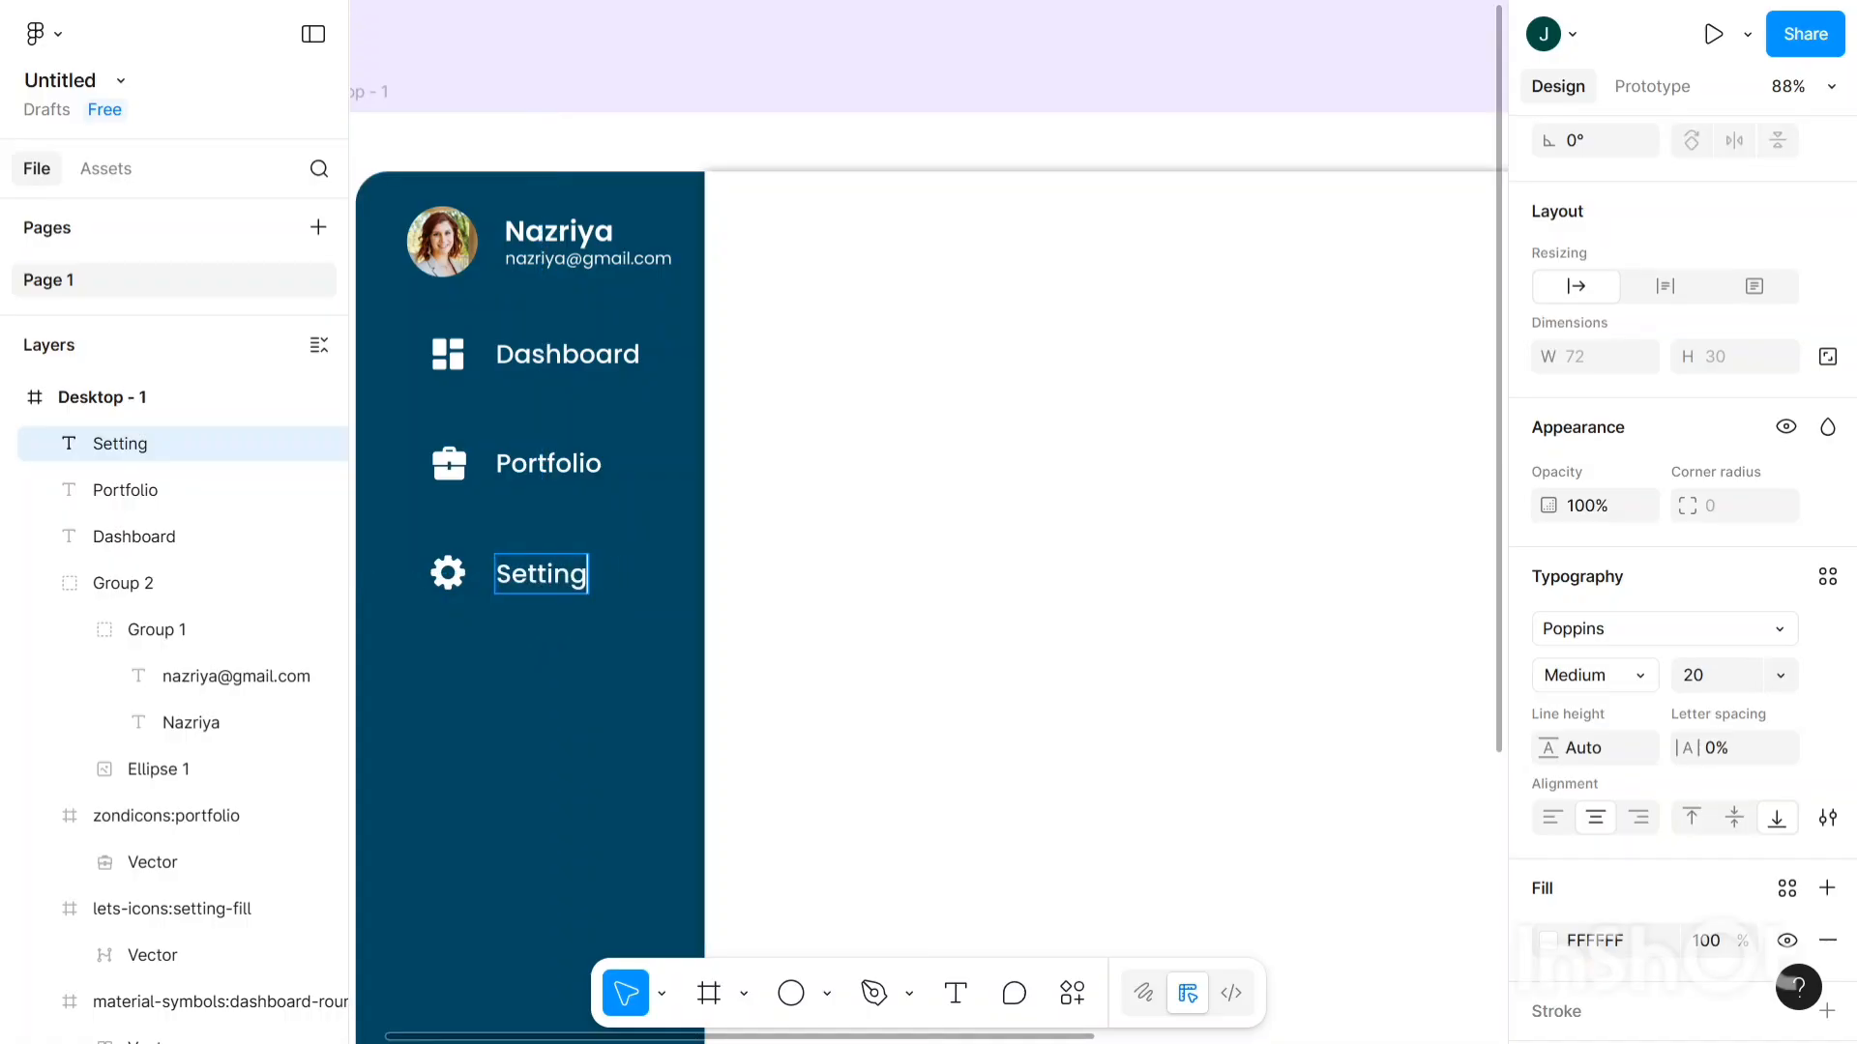
text(s)
key(Escape)
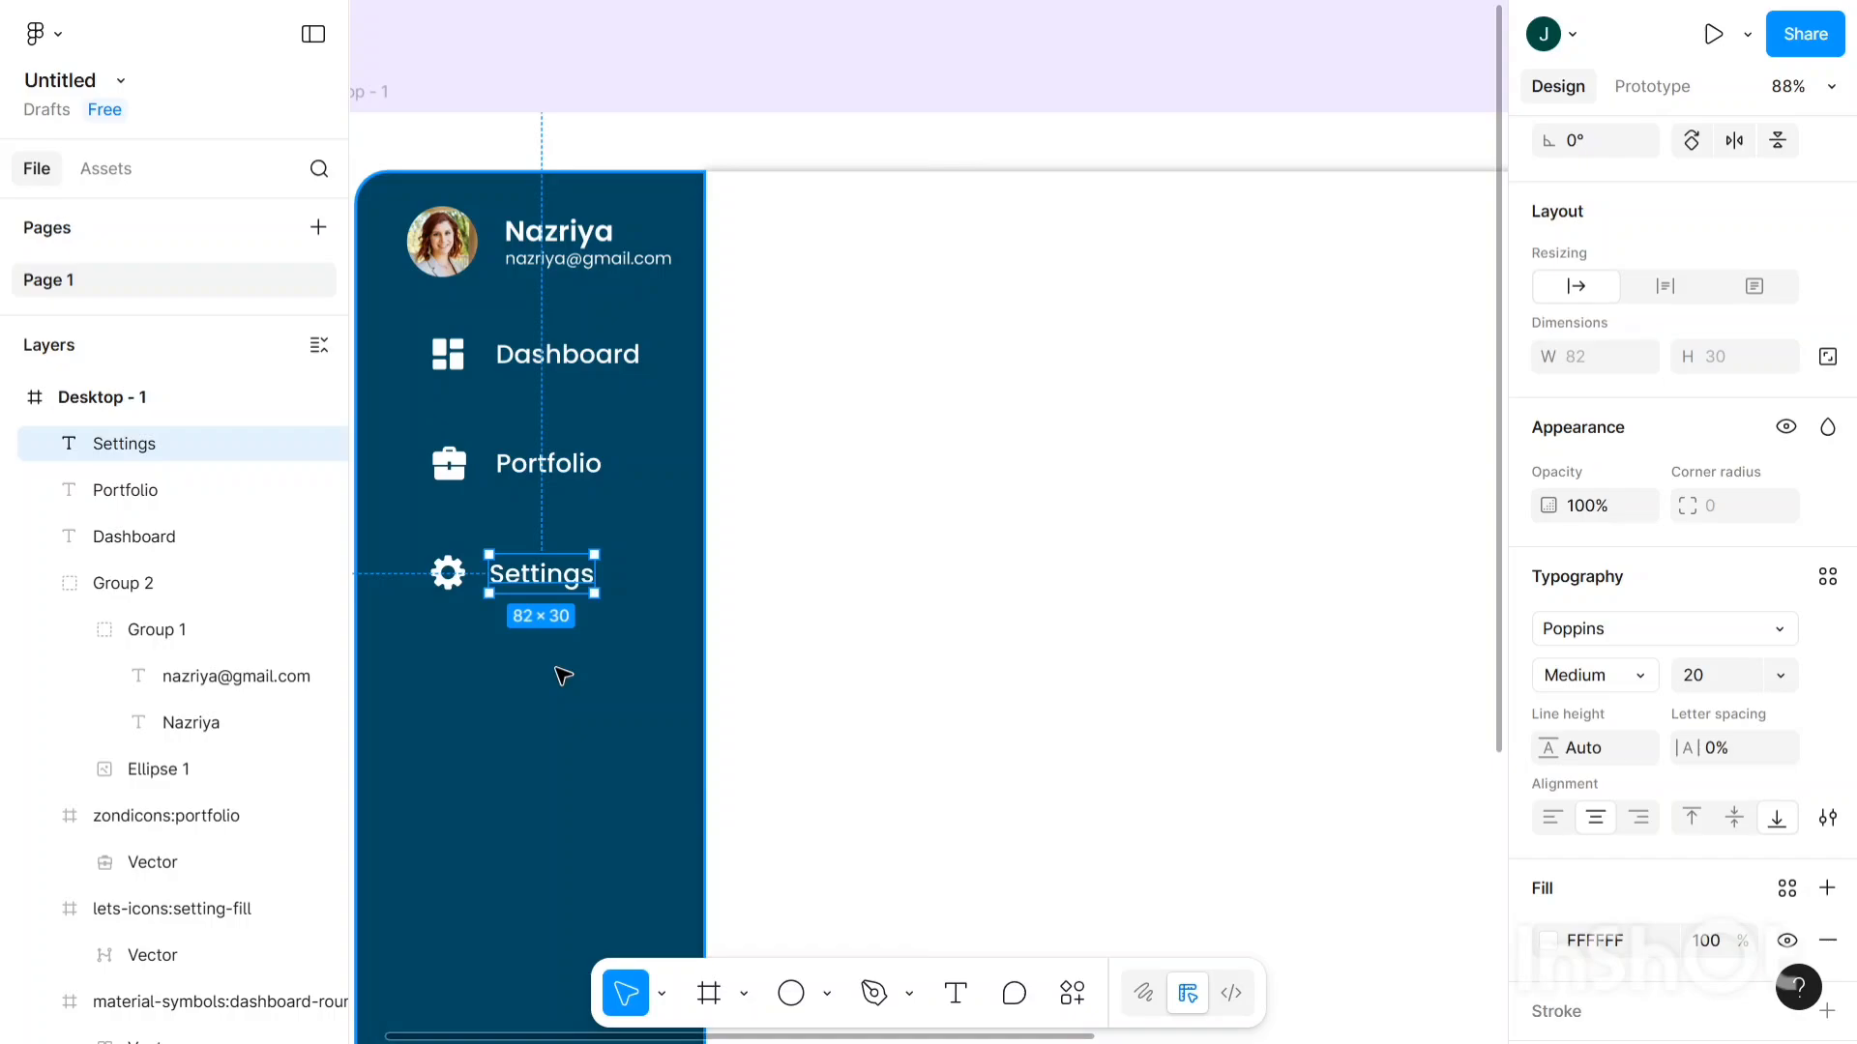
key(Right)
key(Right)
key(Right)
key(Right)
key(Right)
key(Right)
key(Right)
key(Right)
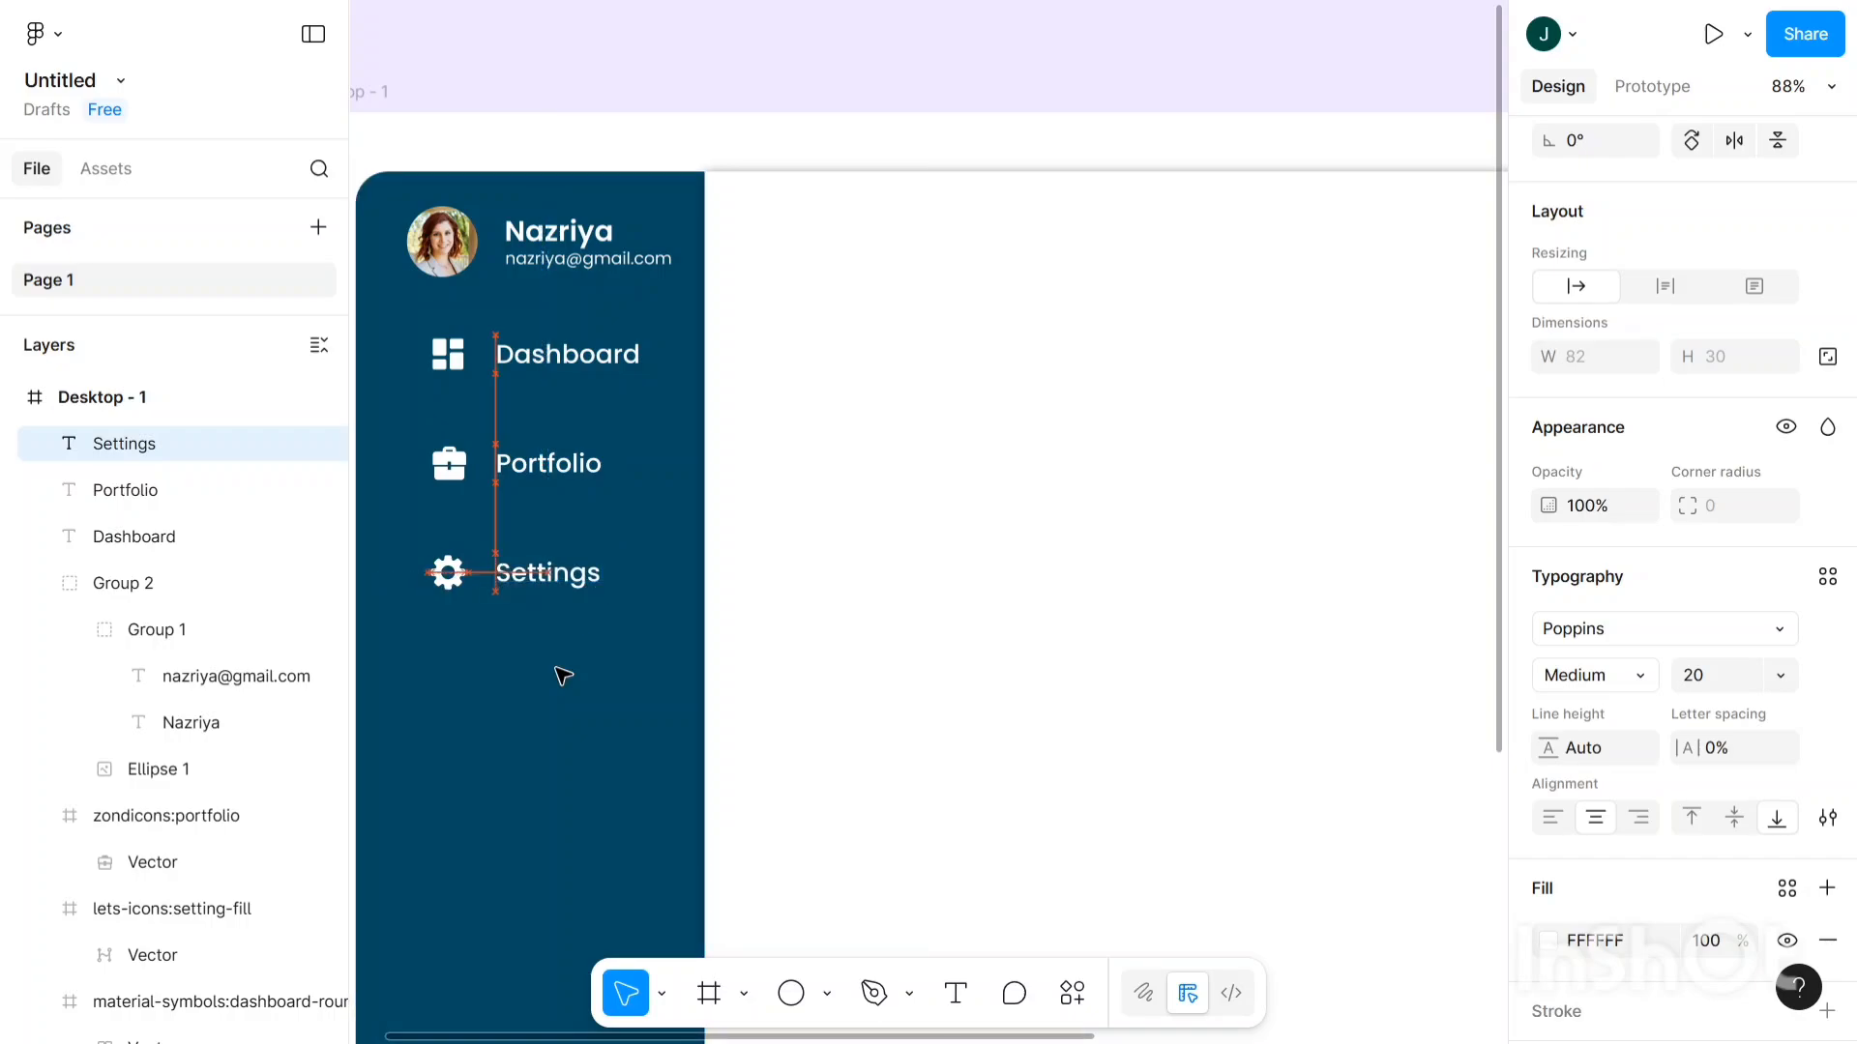
scroll(563, 676, down, 1)
scroll(564, 676, down, 3)
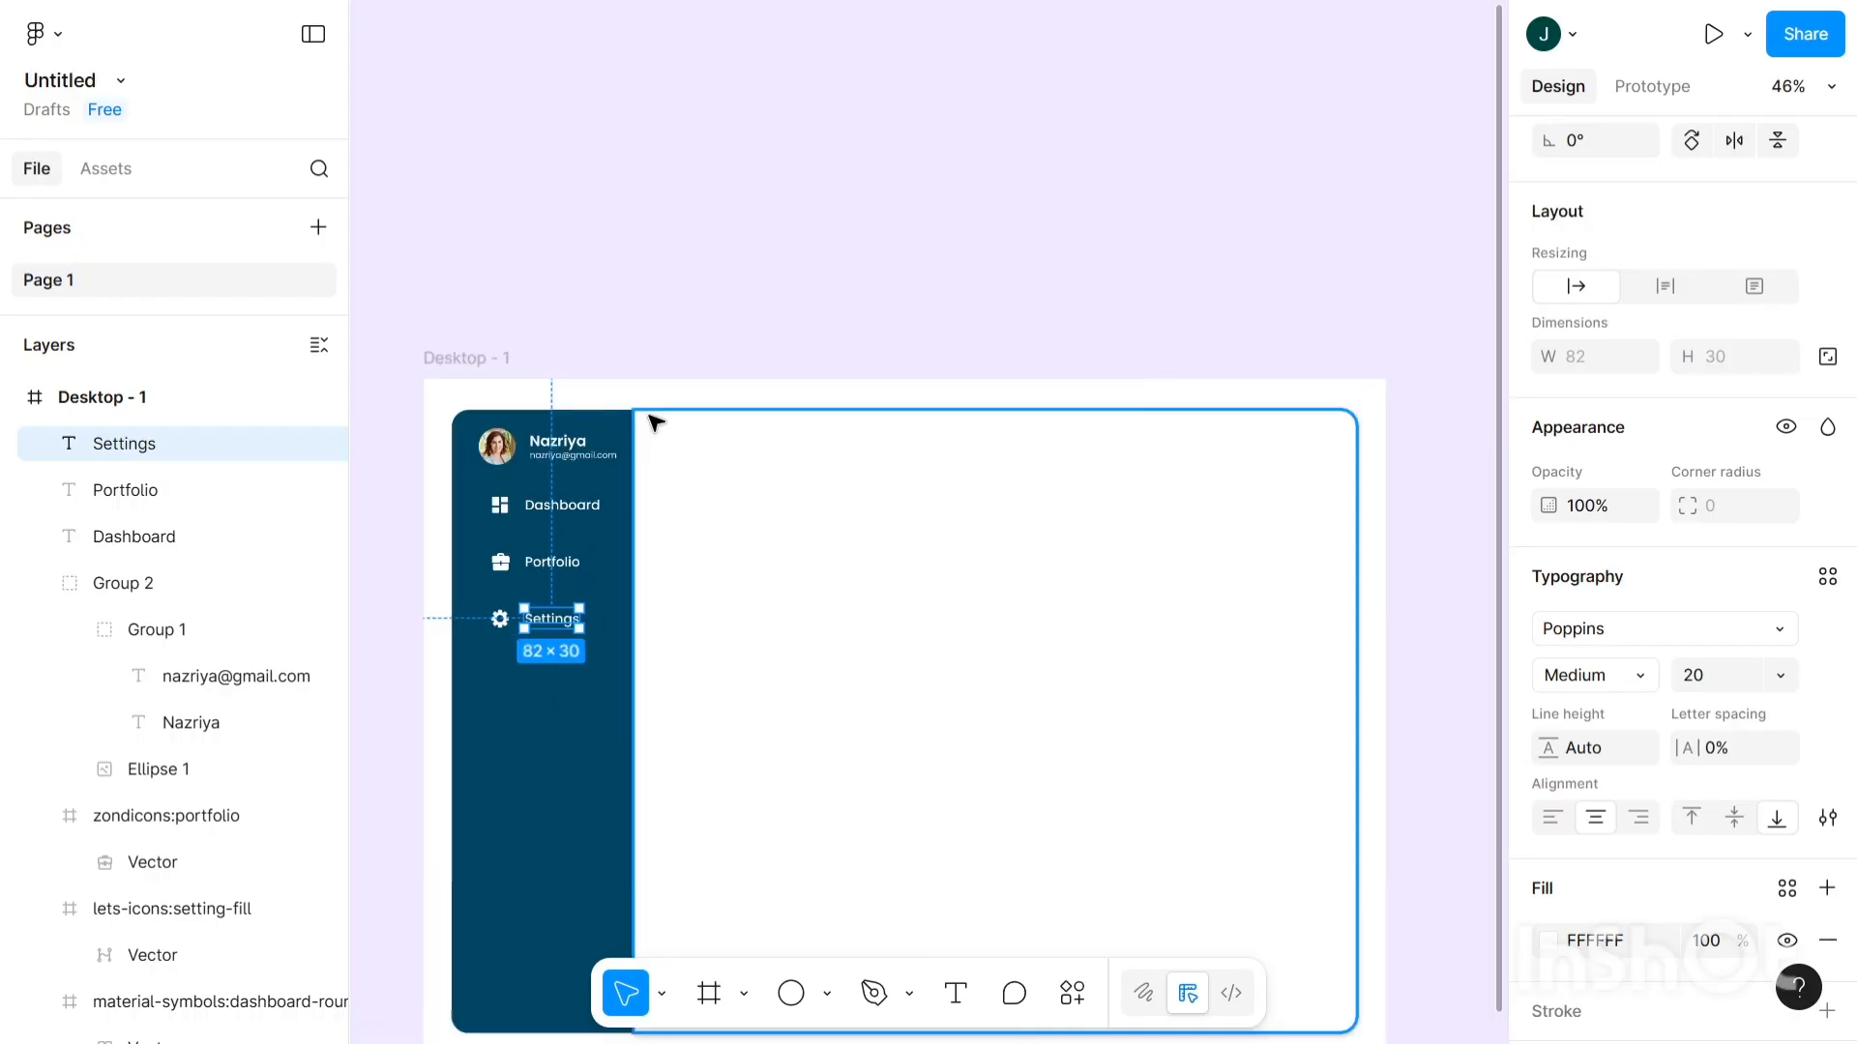
- Type a 'Trading activity' text heading at the top of the white content panel
click(678, 317)
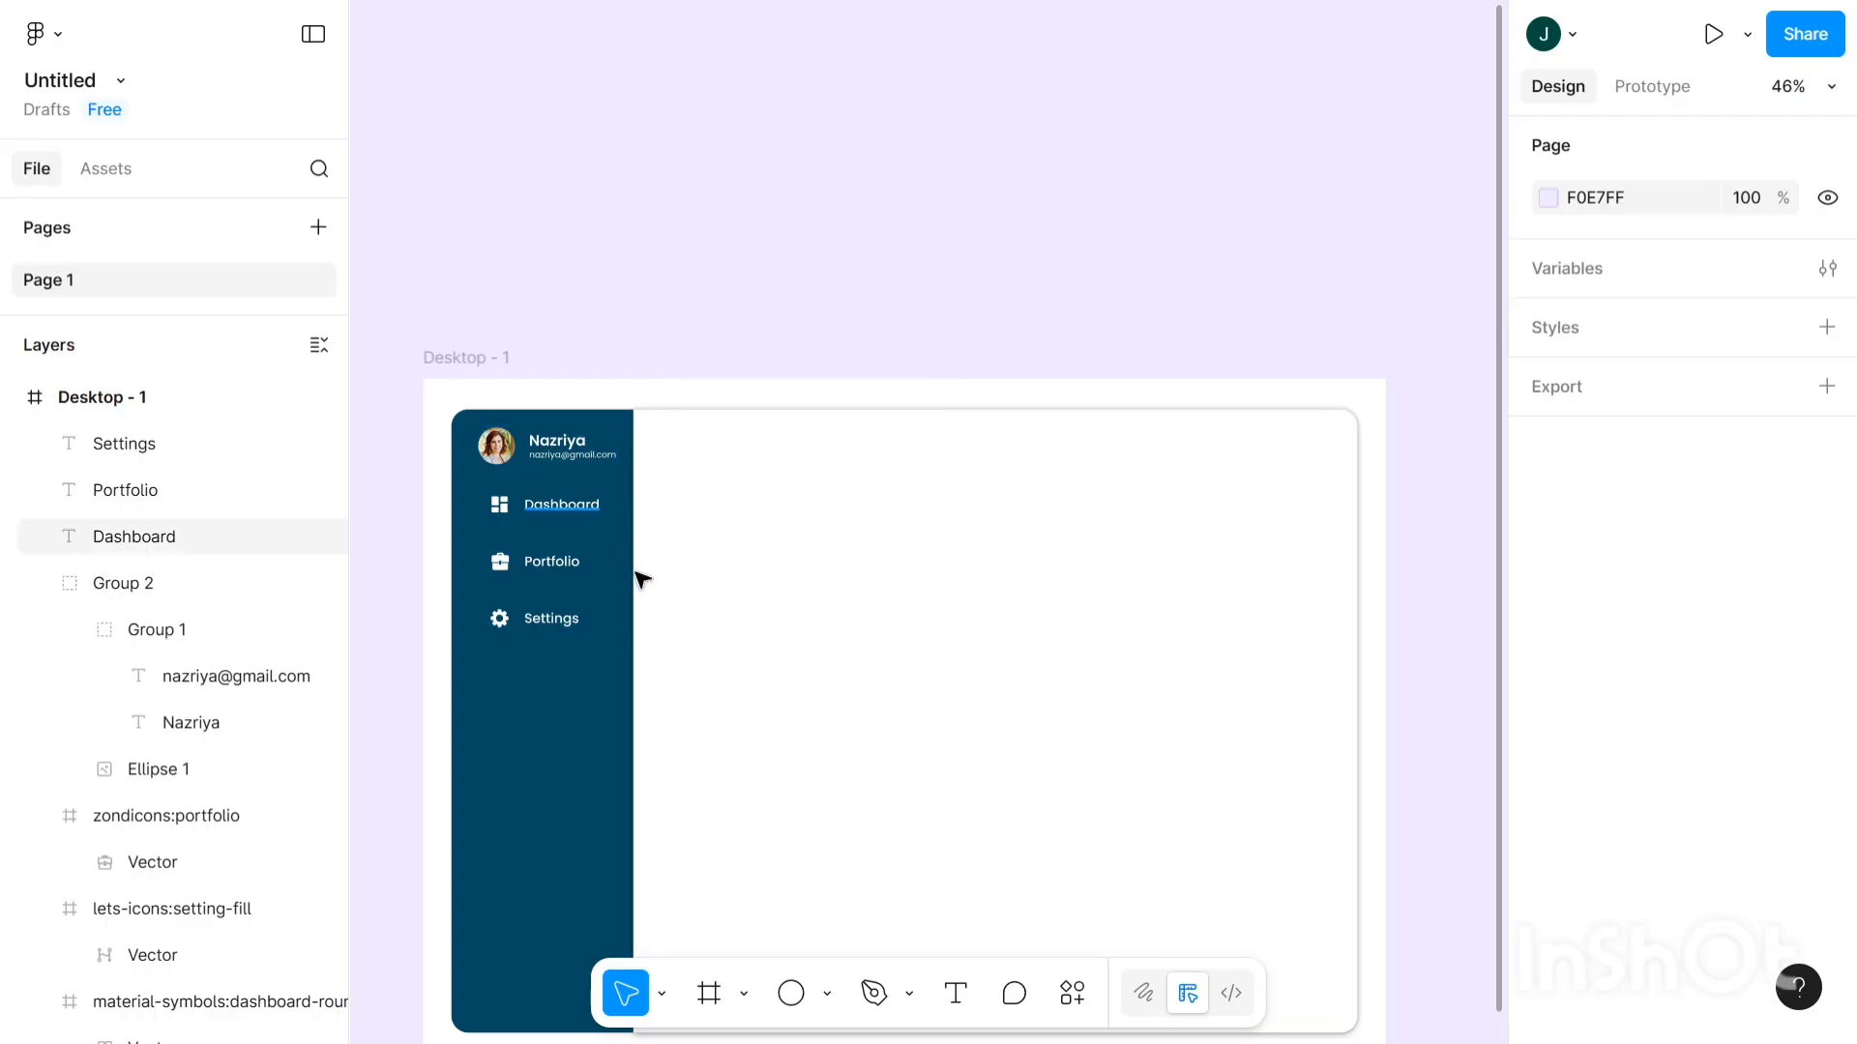
click(957, 996)
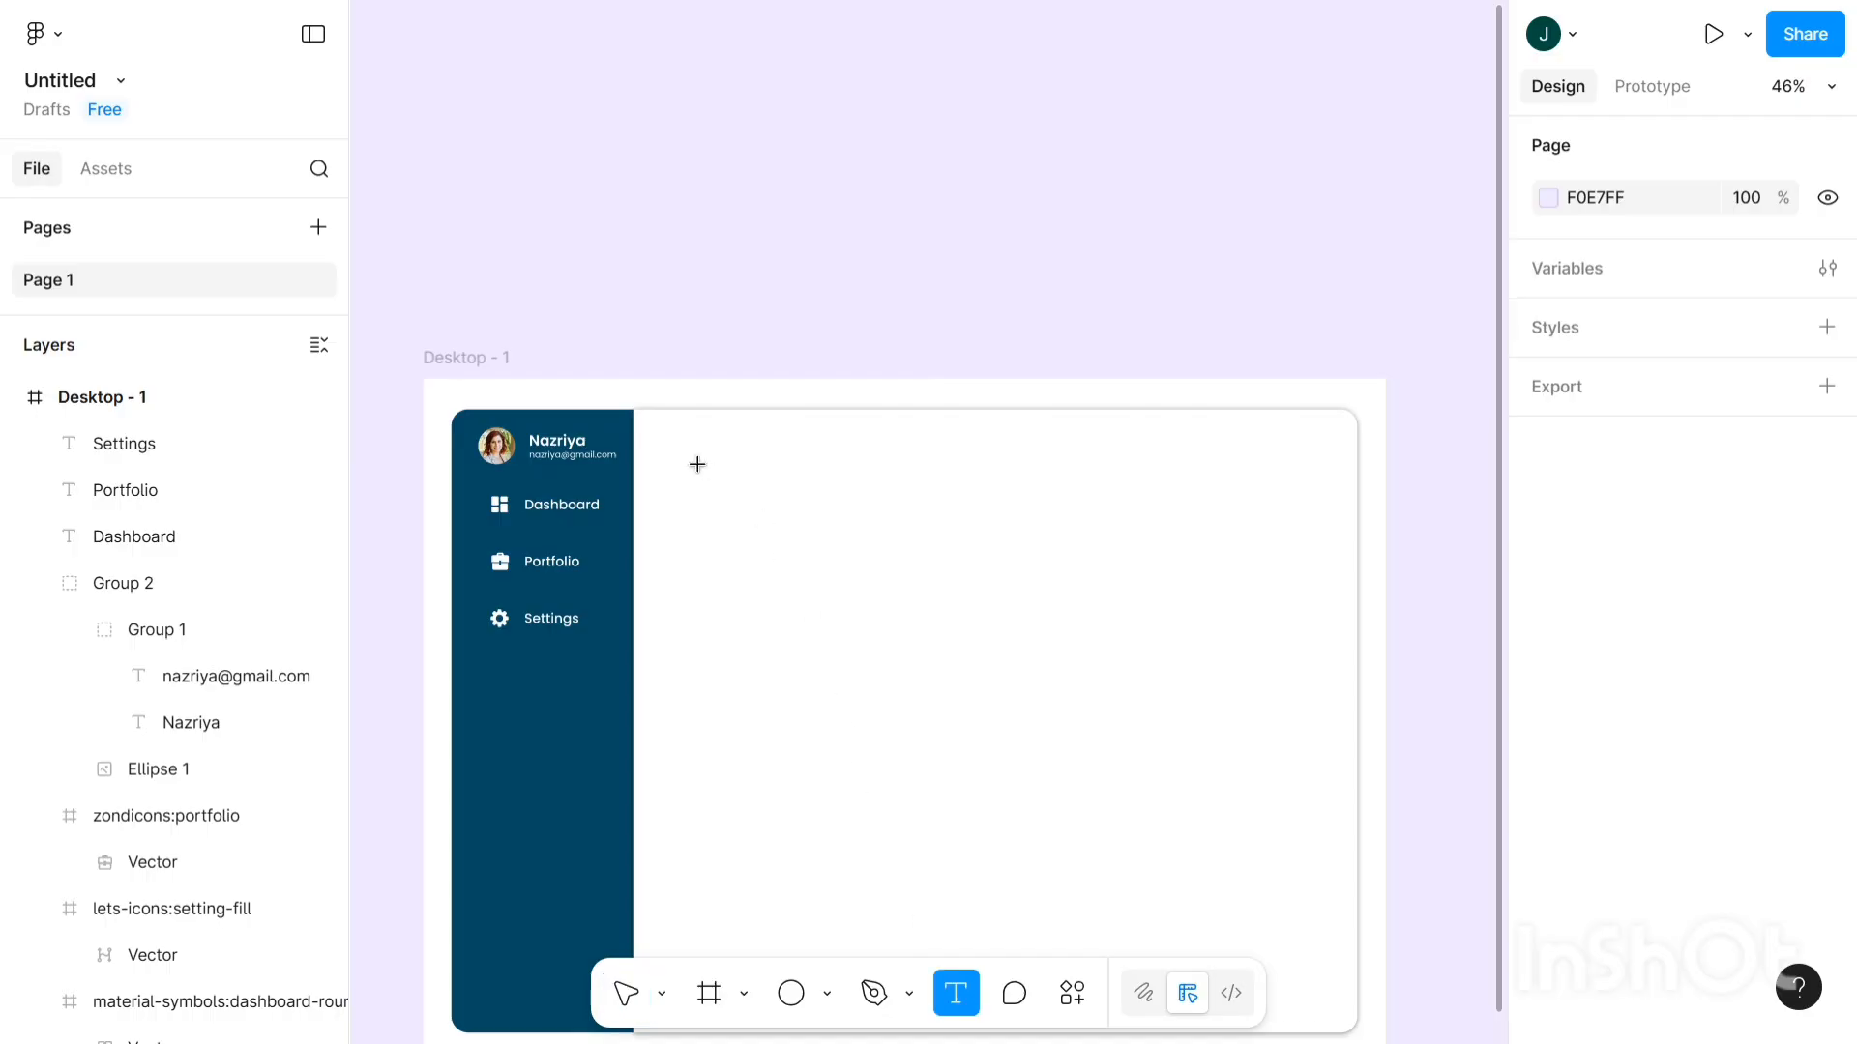
scroll(682, 450, up, 1)
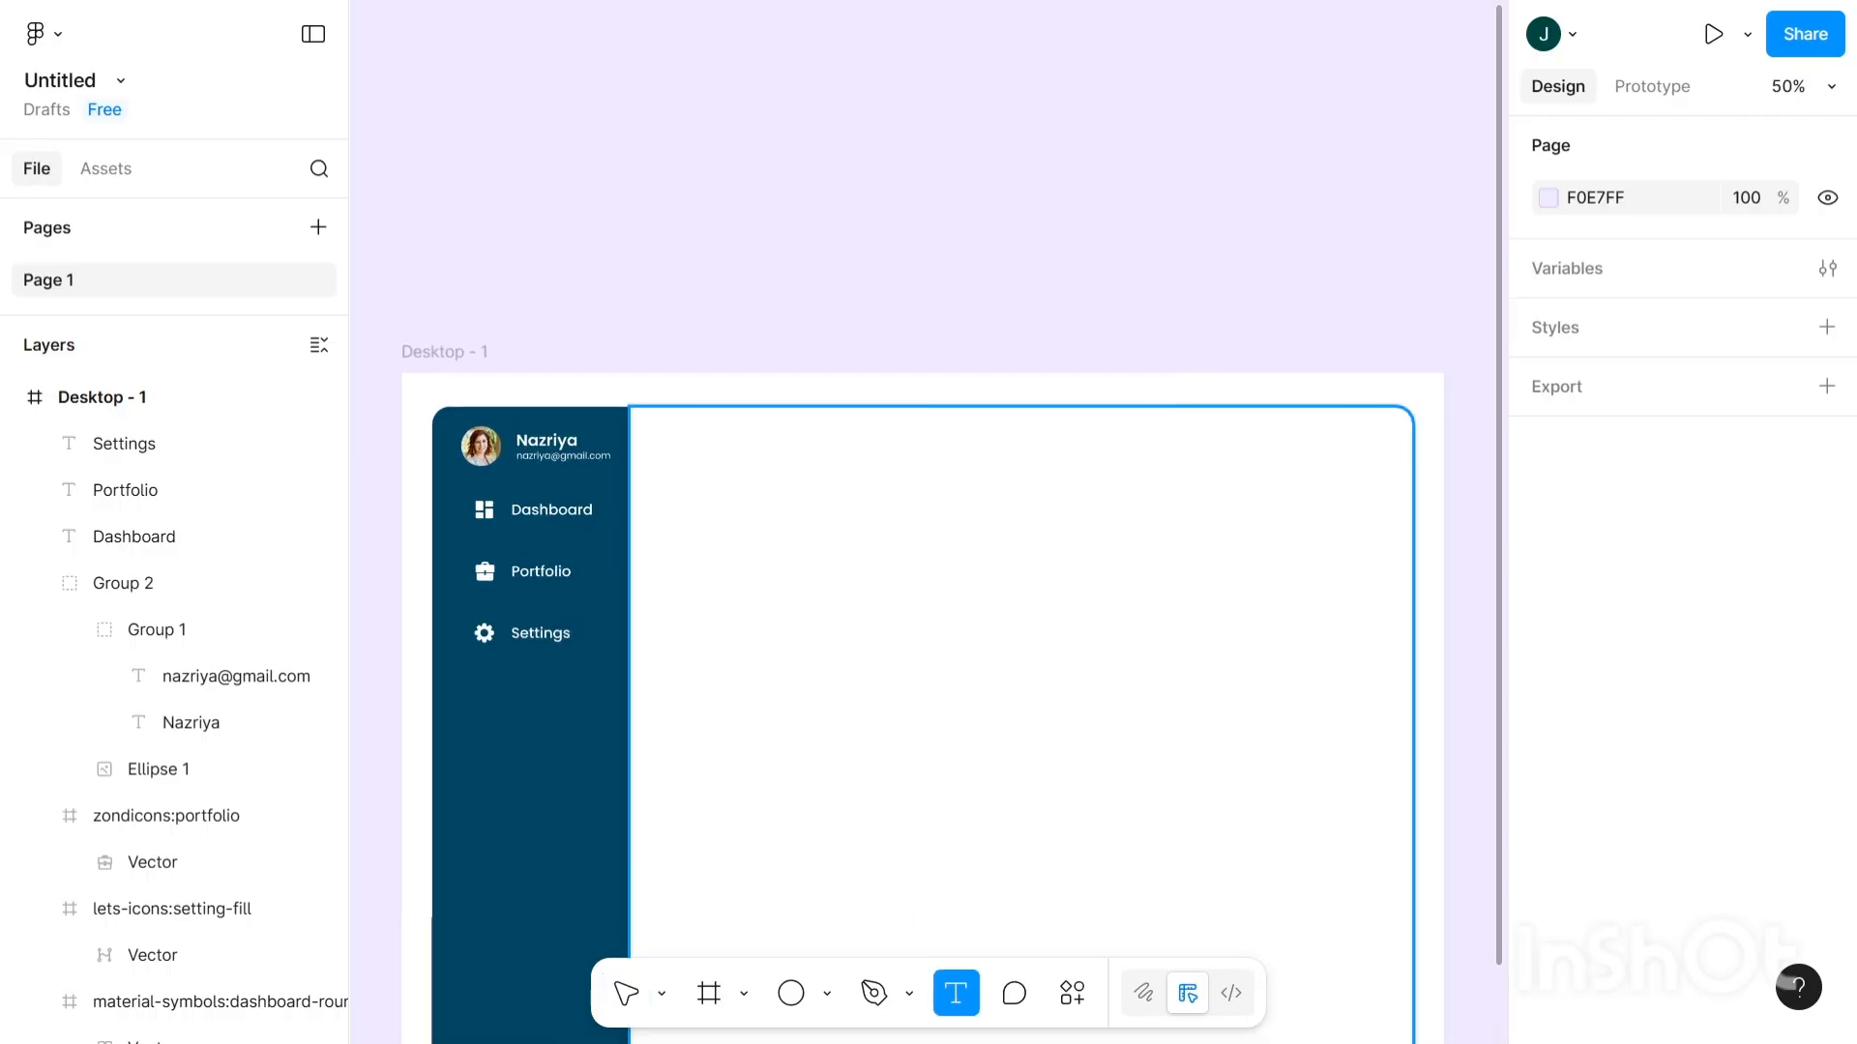
click(808, 513)
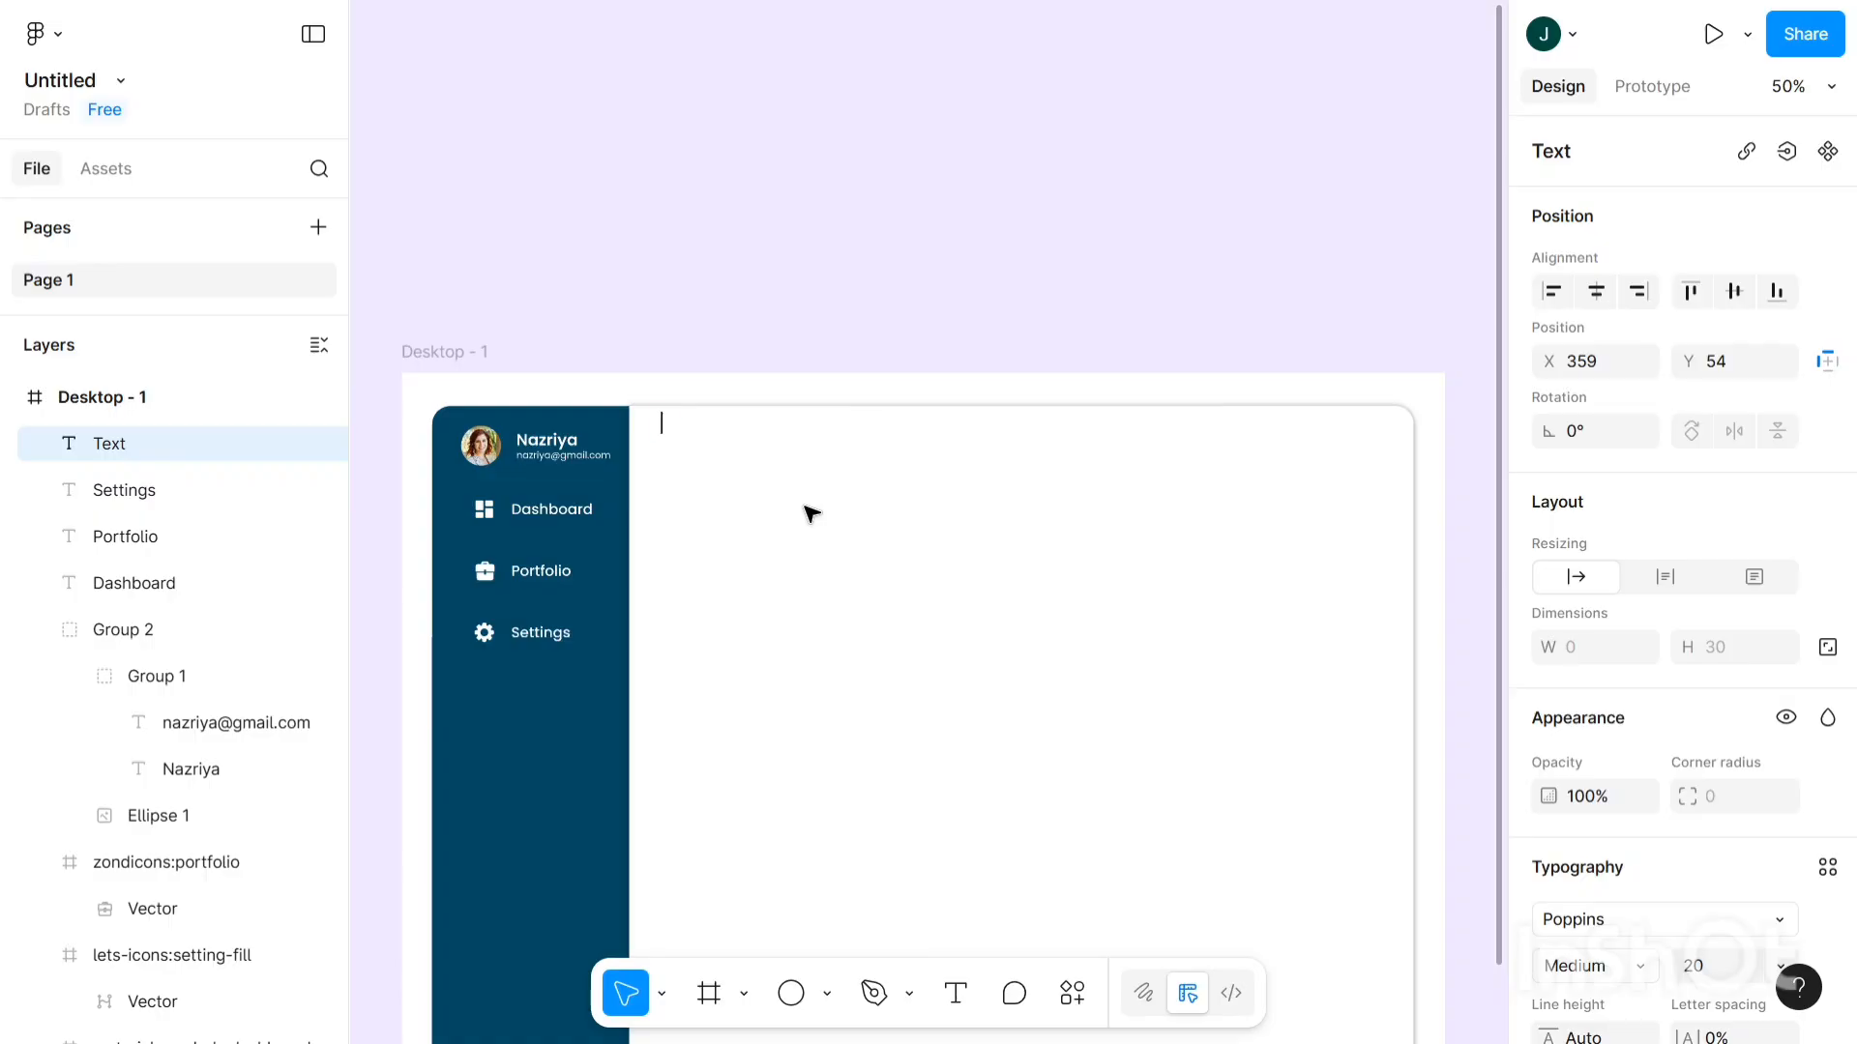
text(Tra)
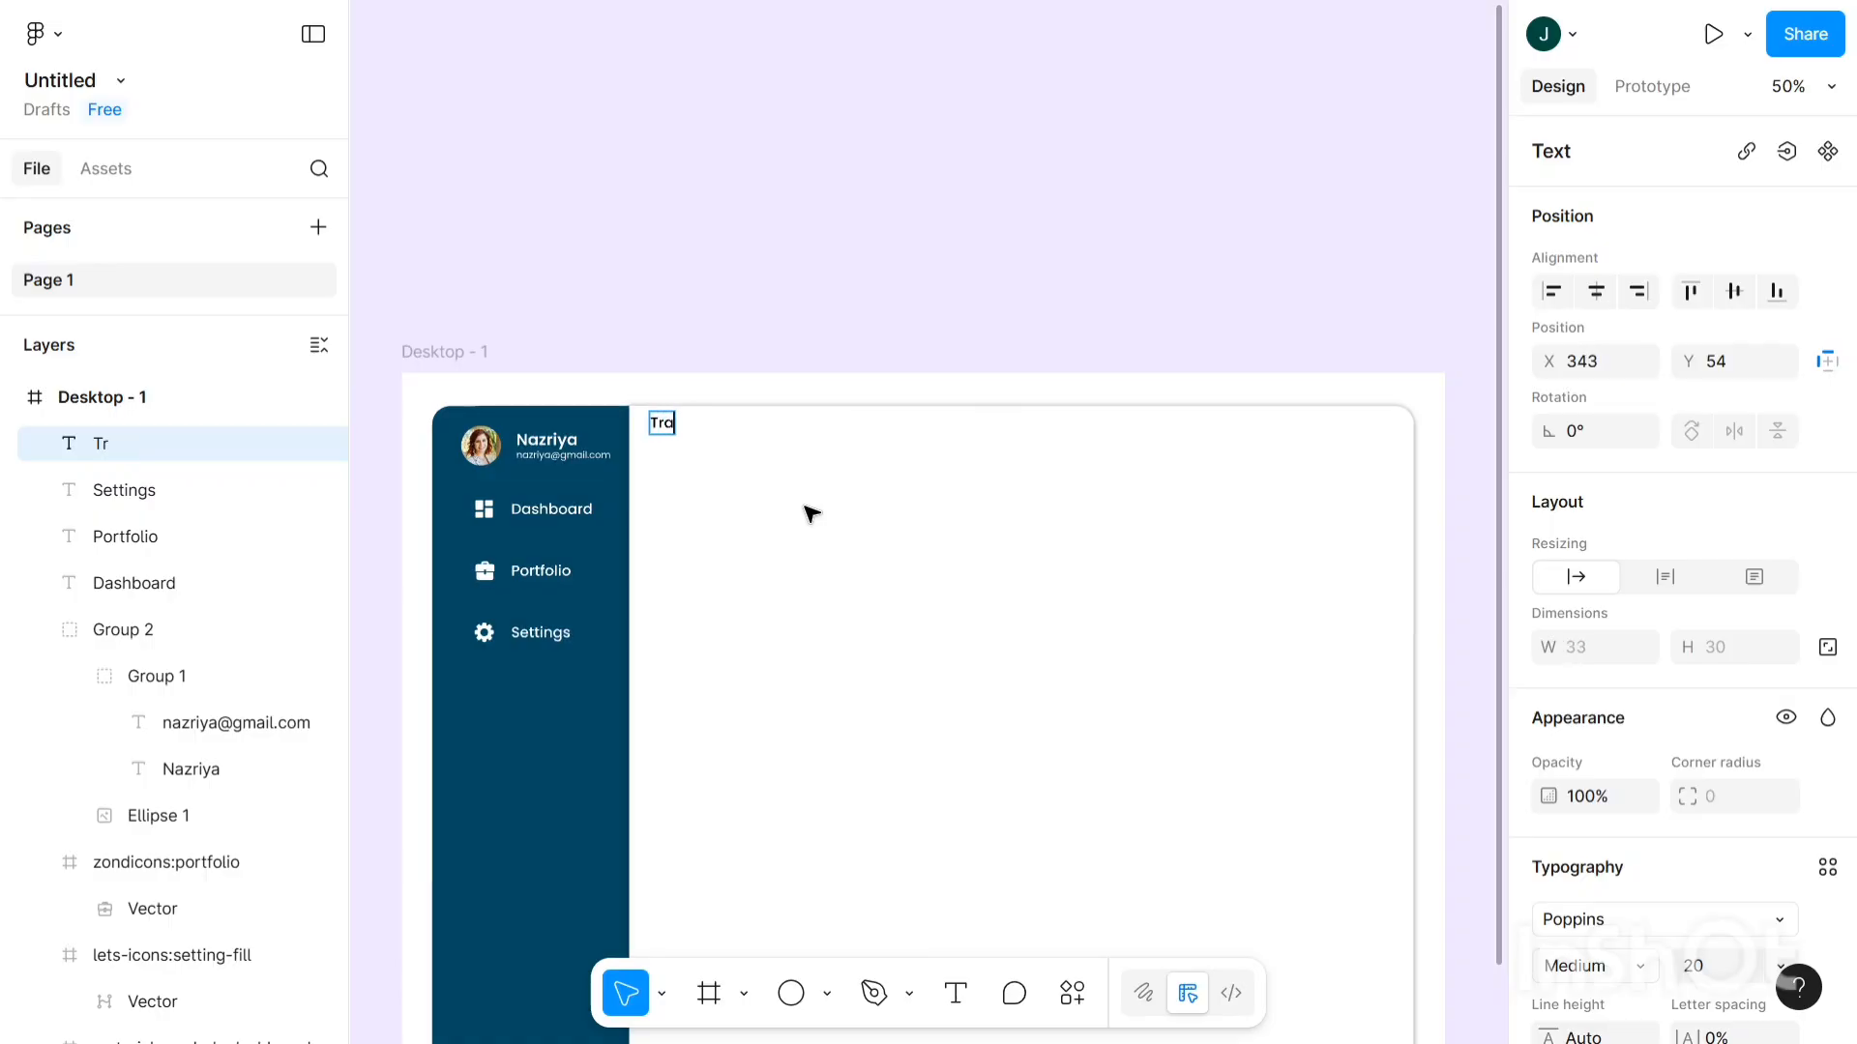
text(ding)
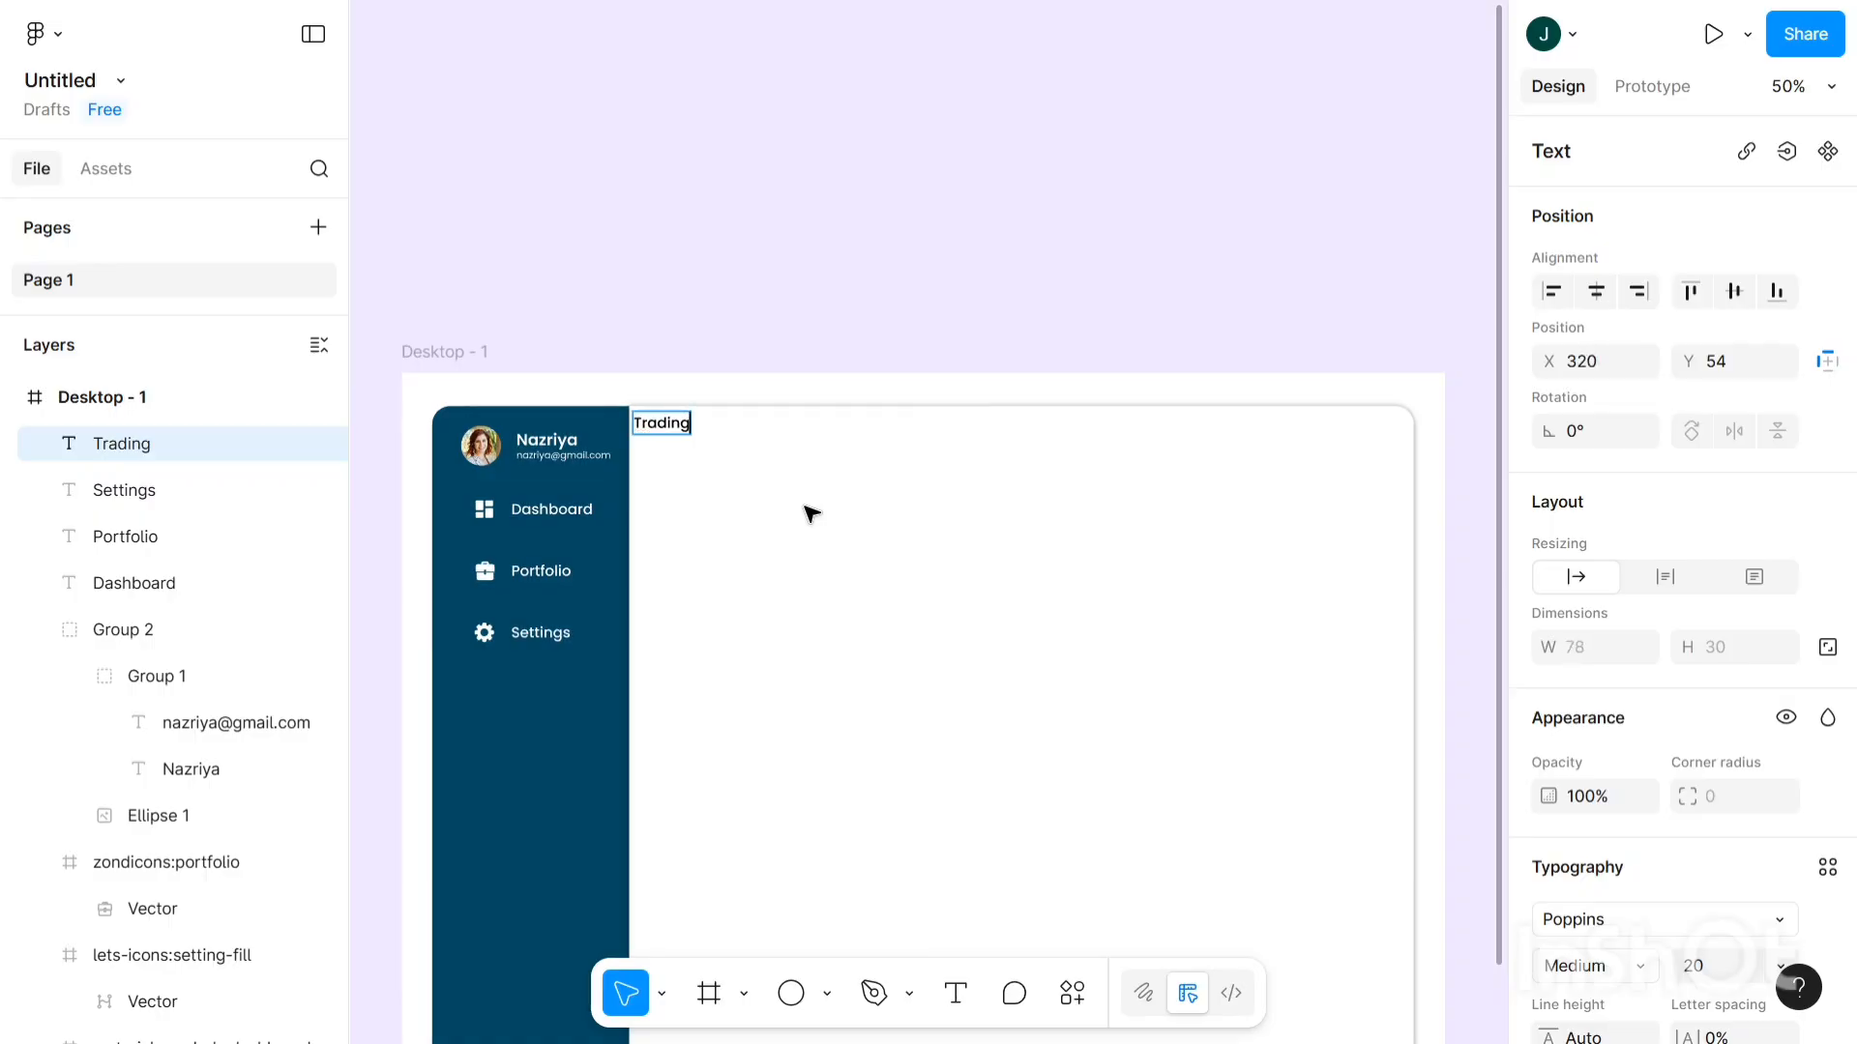
text( ac)
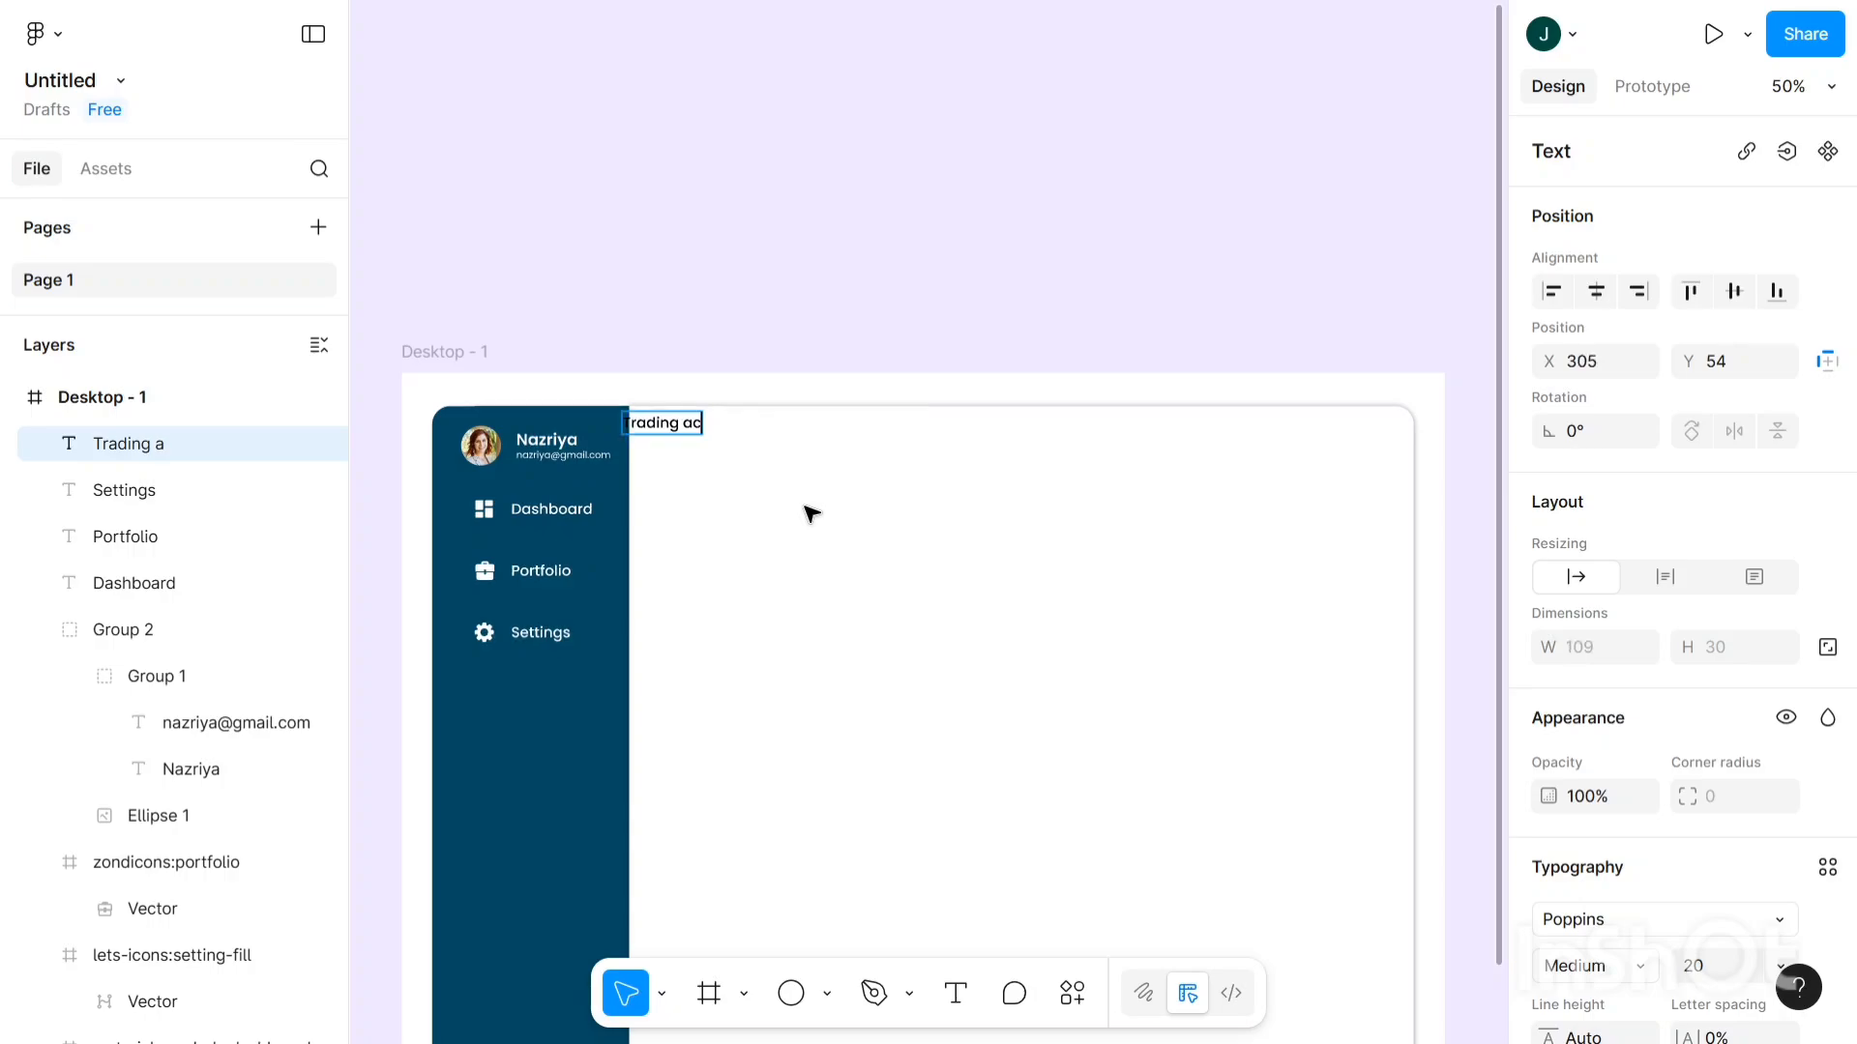
text(tivity)
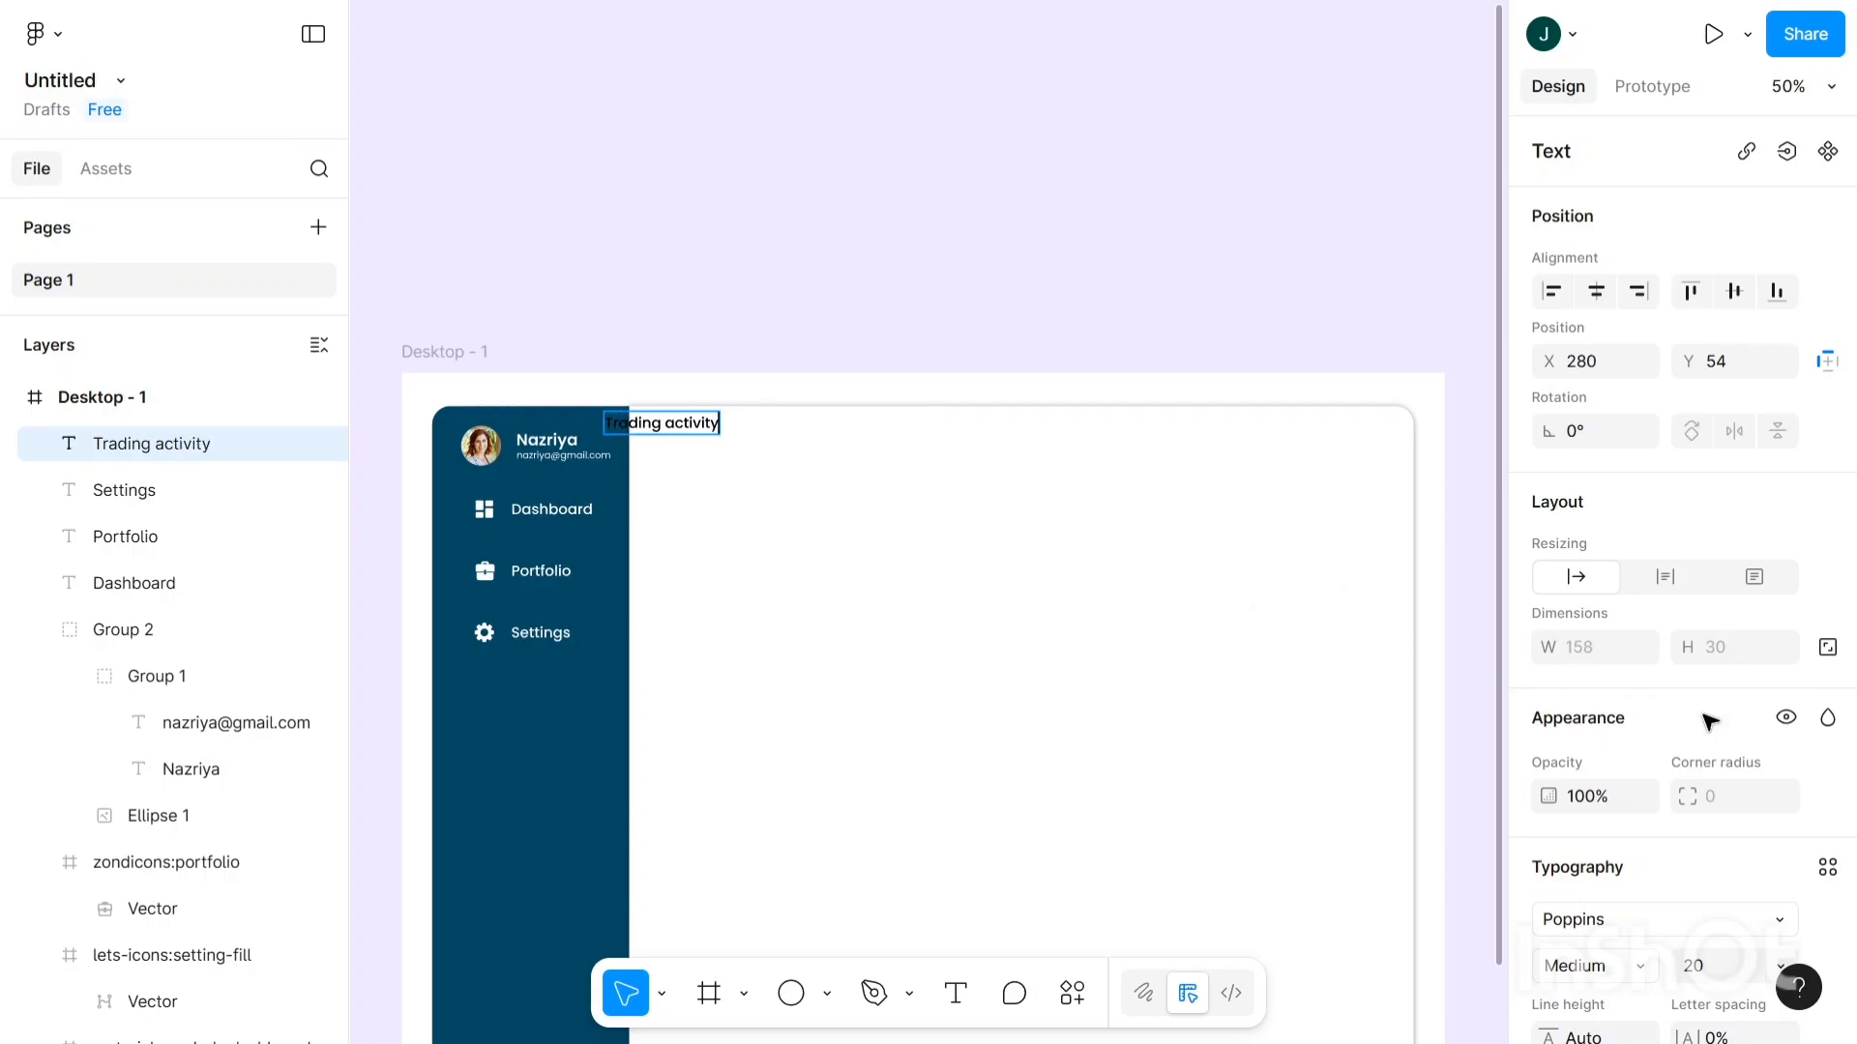
key(Escape)
scroll(1721, 718, down, 3)
- Make Trading activity SemiBold size 30 and move it level with the profile row
click(1726, 678)
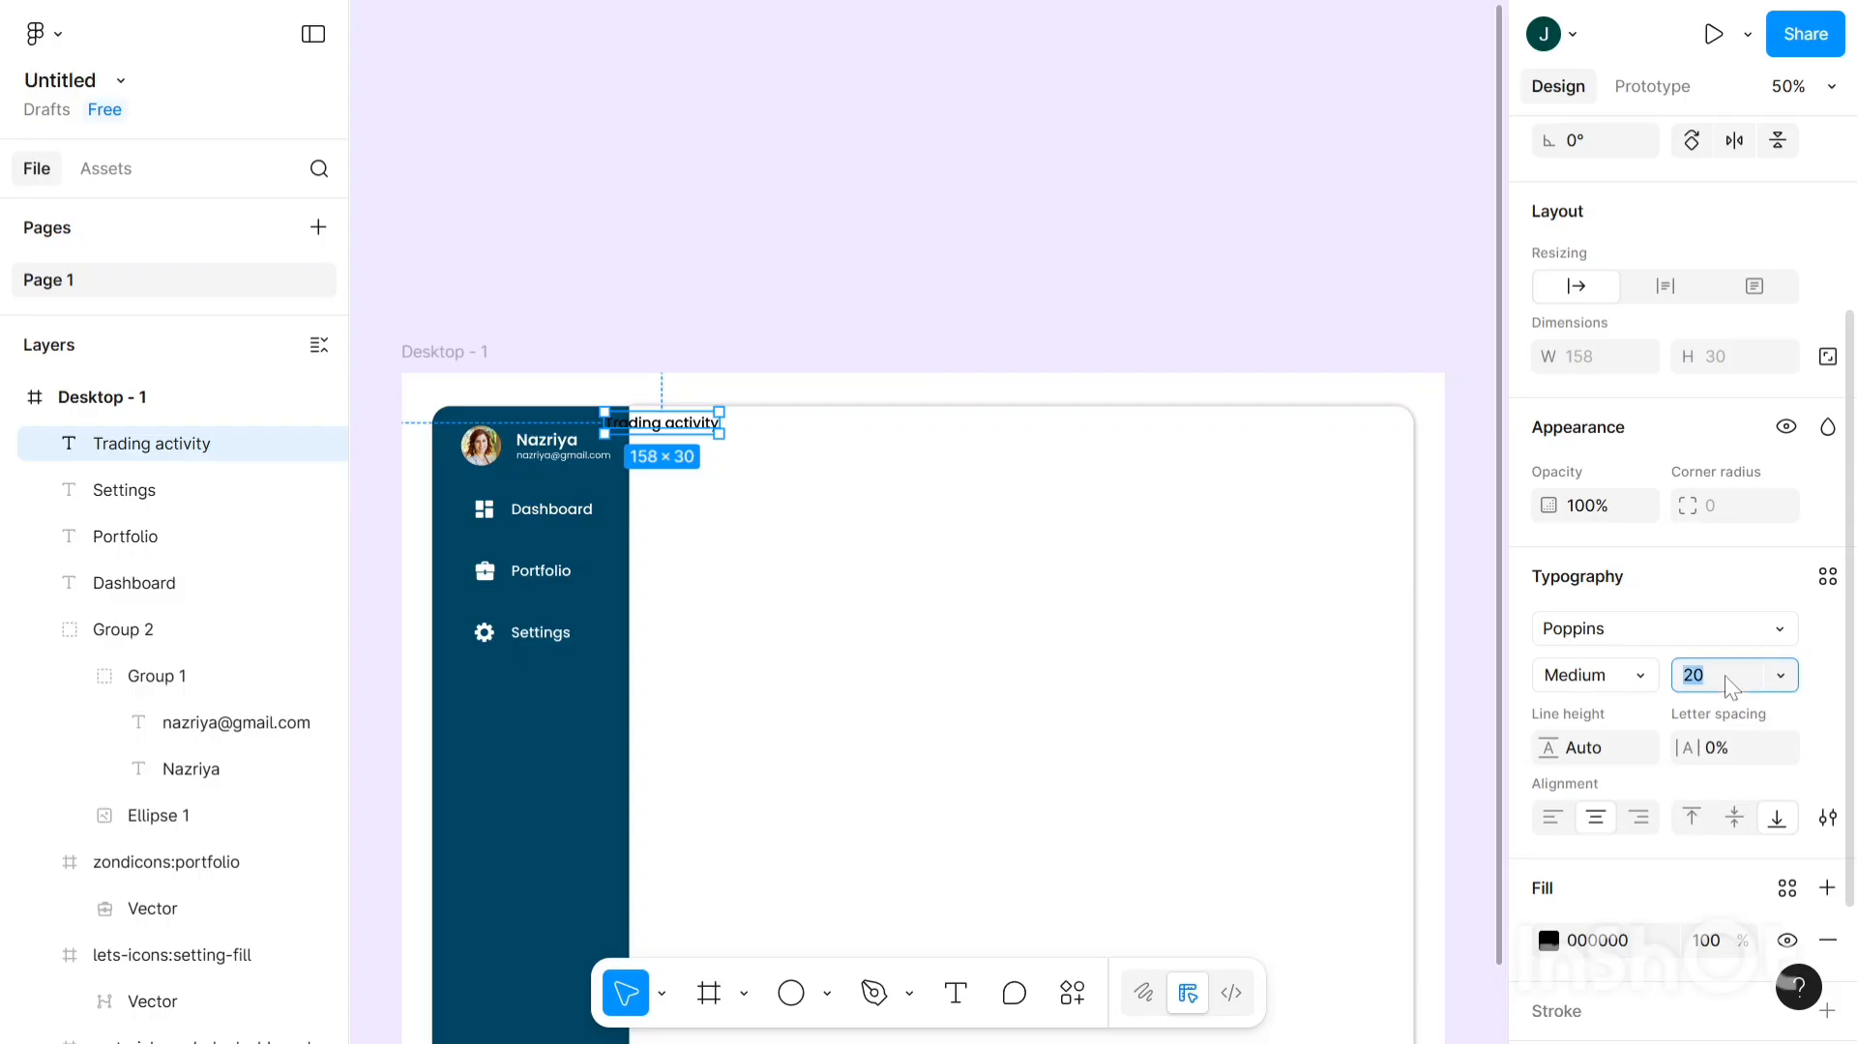
text(30)
click(1644, 686)
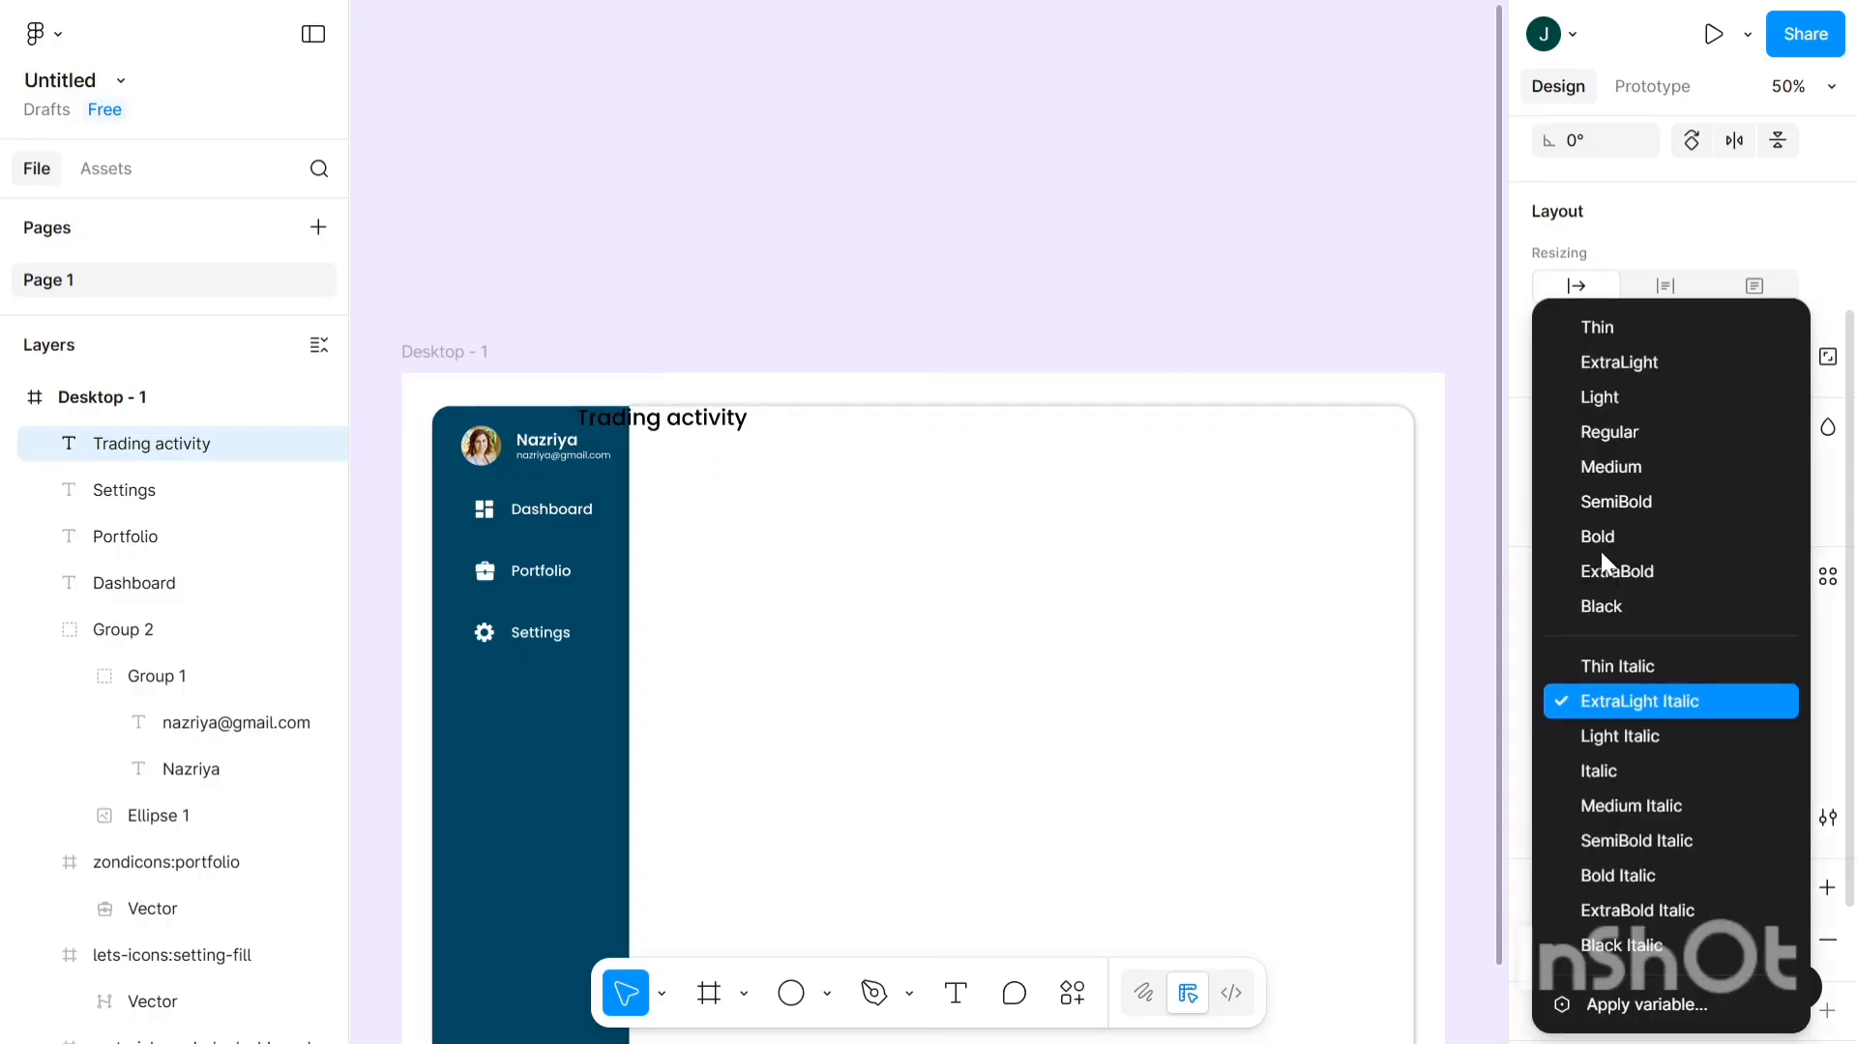
click(1596, 502)
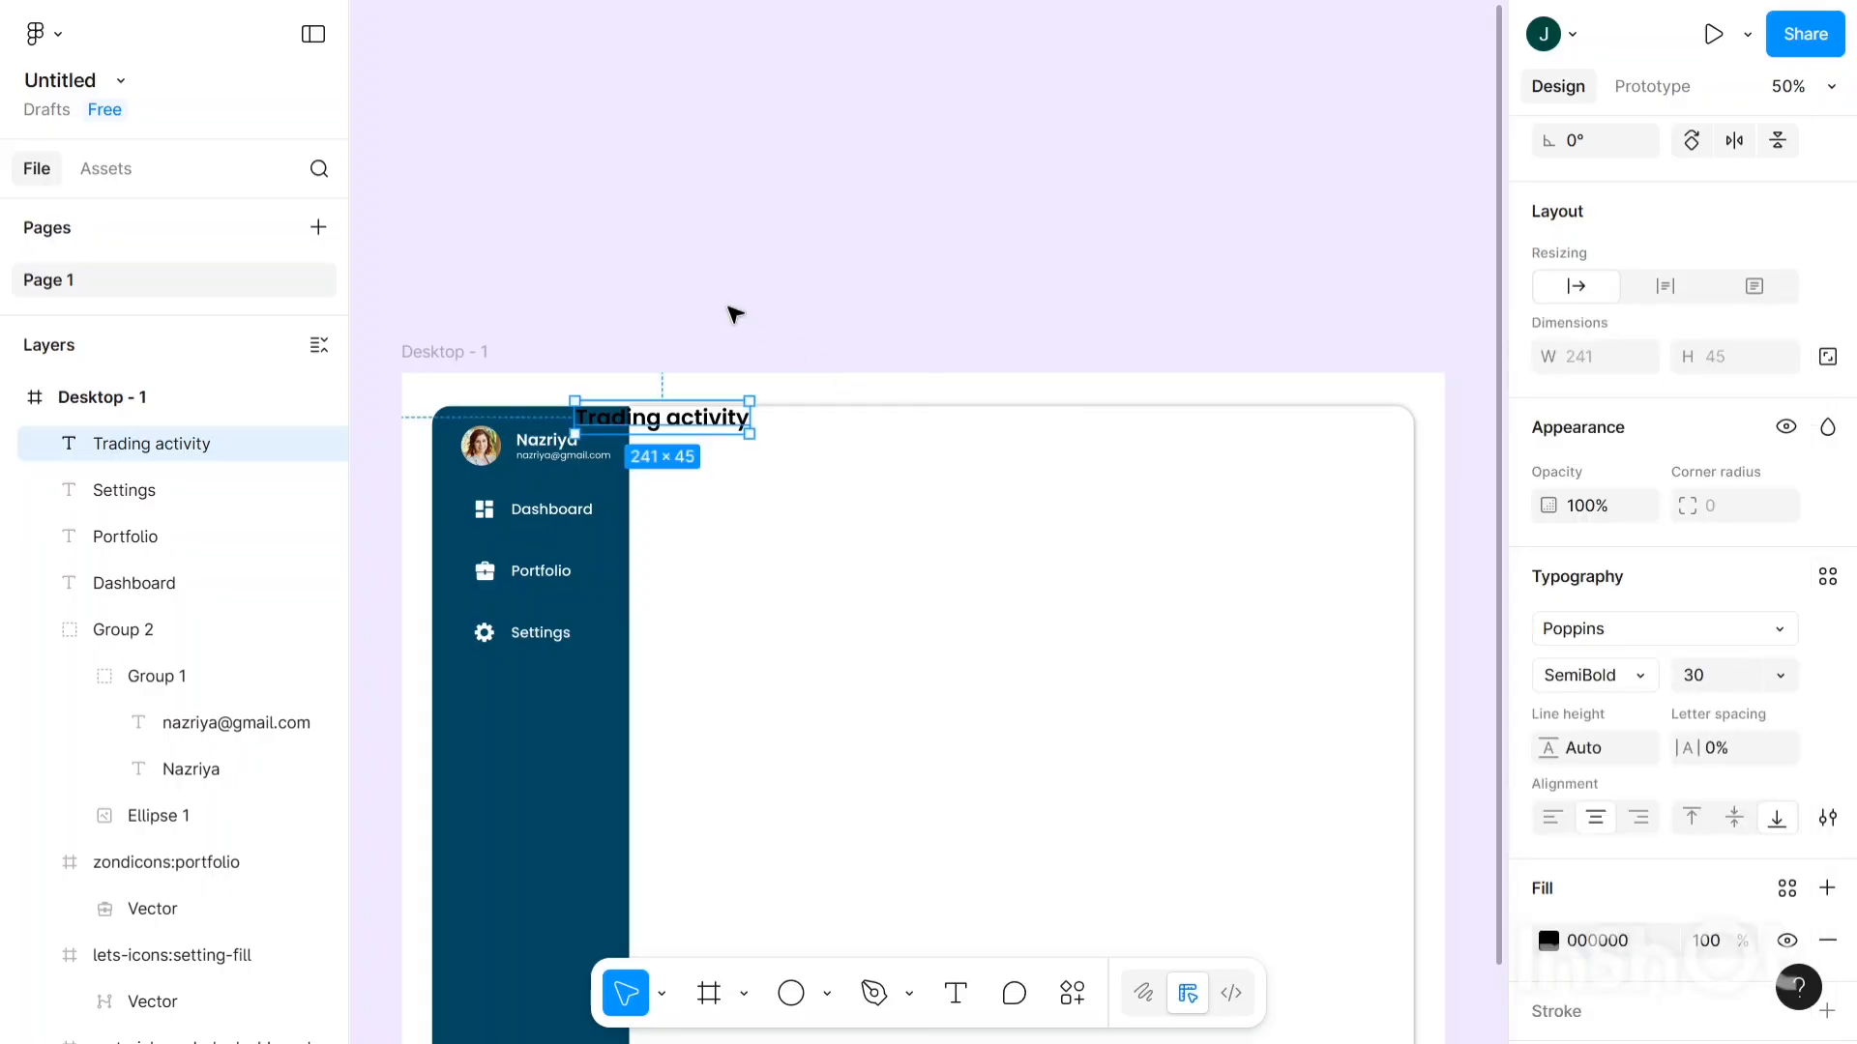
scroll(733, 310, up, 2)
scroll(733, 311, down, 2)
mouse_move(700, 419)
mouse_down()
mouse_move(786, 450)
mouse_move(770, 437)
mouse_up()
scroll(1582, 976, down, 2)
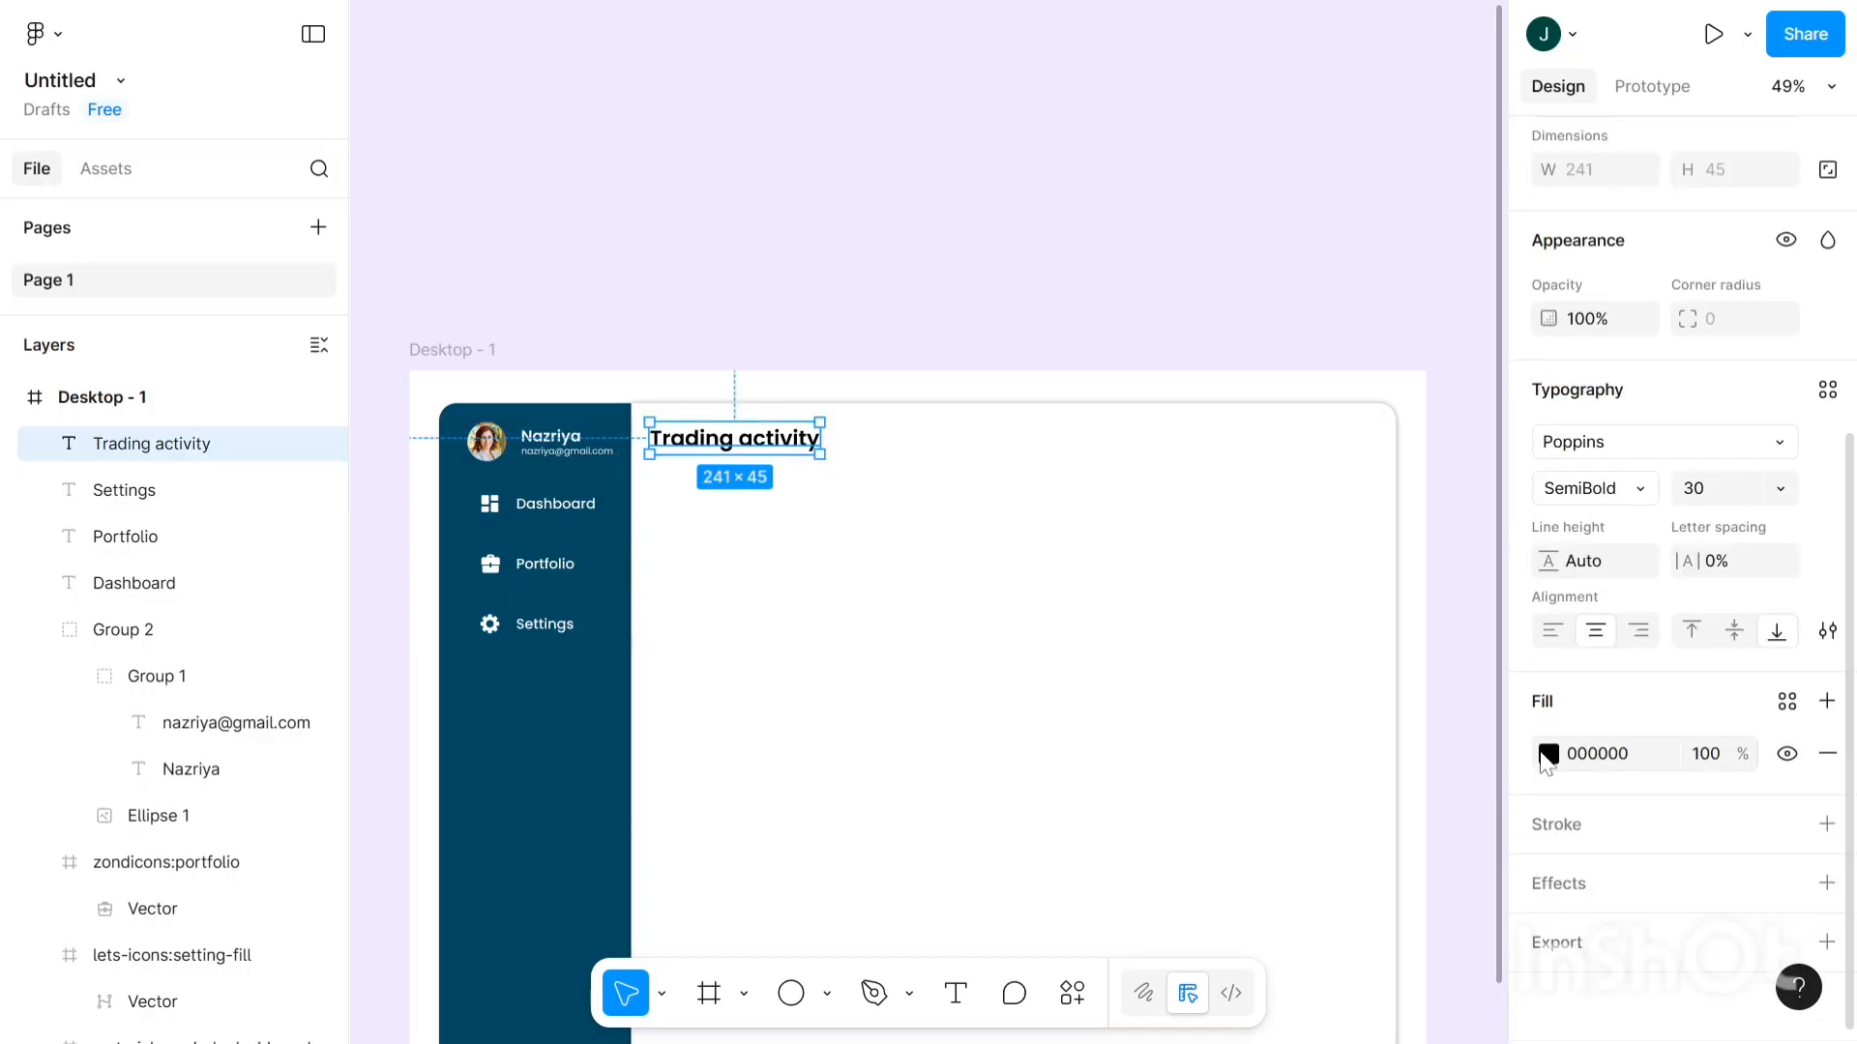
- Sample the sidebar's teal for the heading fill, then darken it to 003345
click(1548, 755)
click(1202, 805)
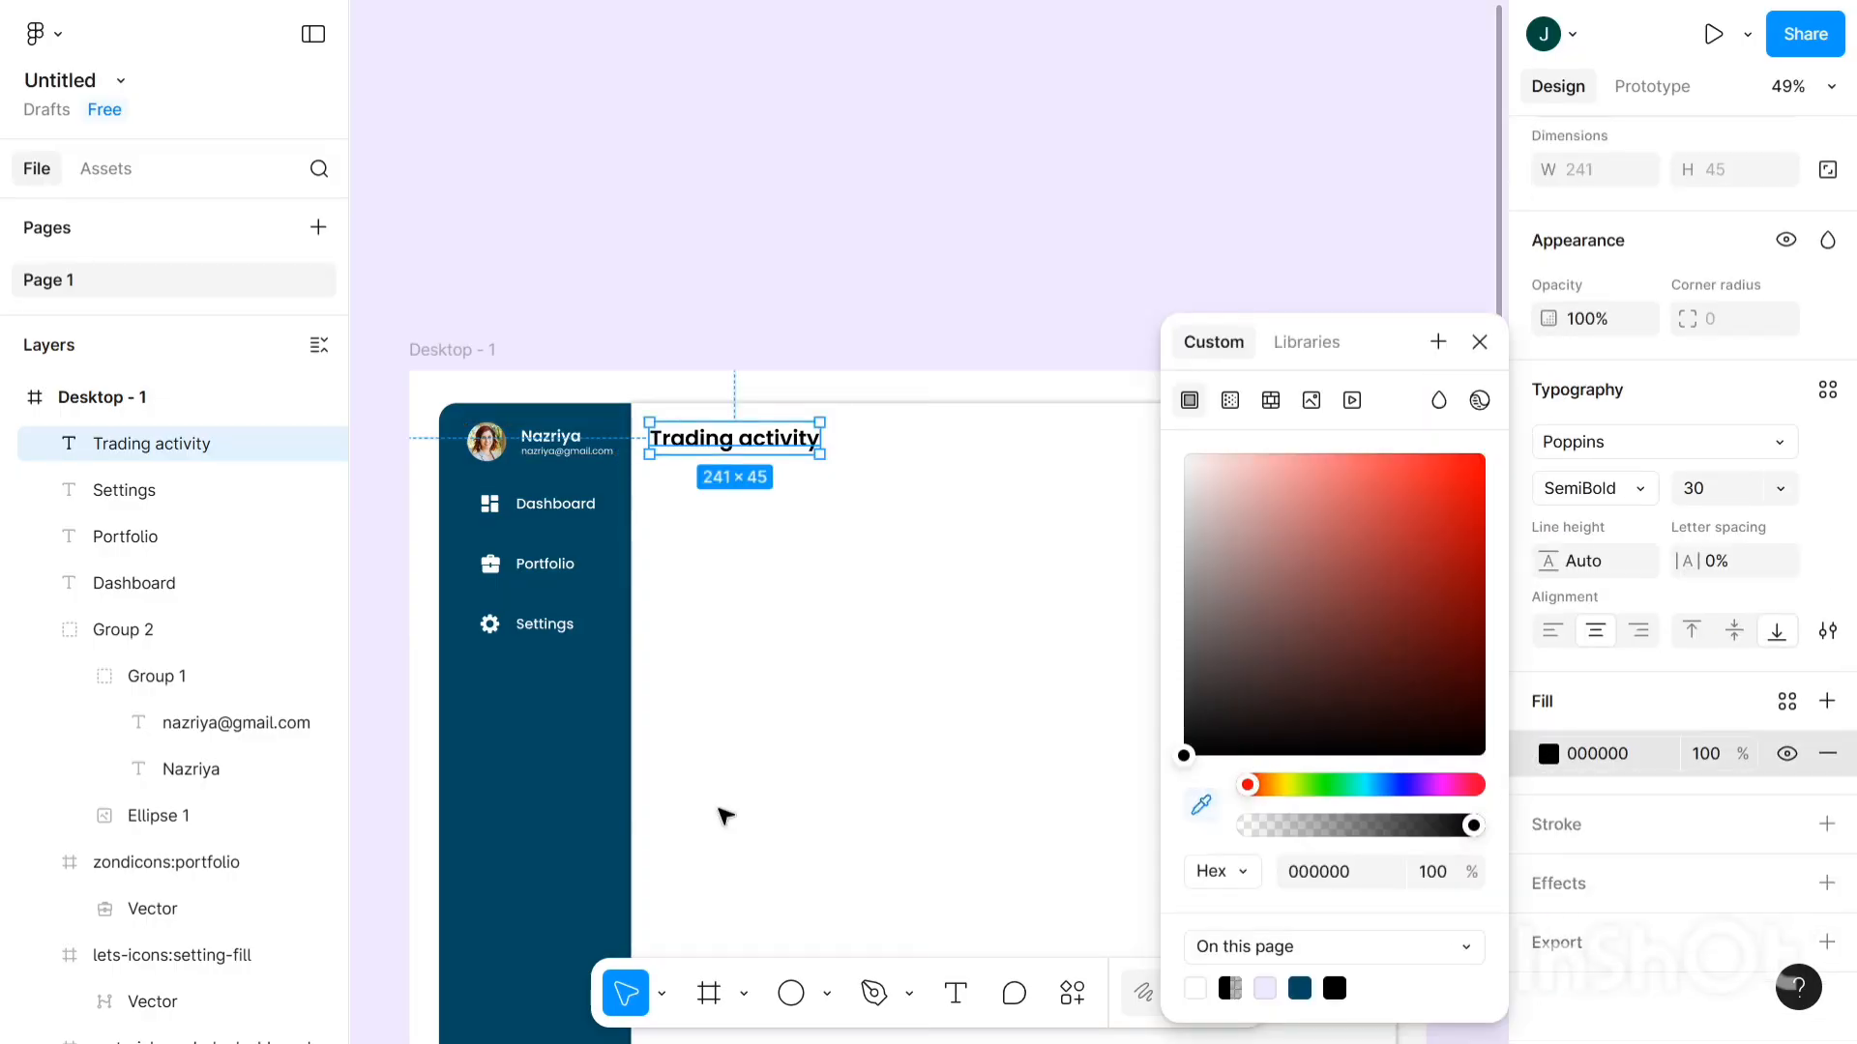
click(527, 717)
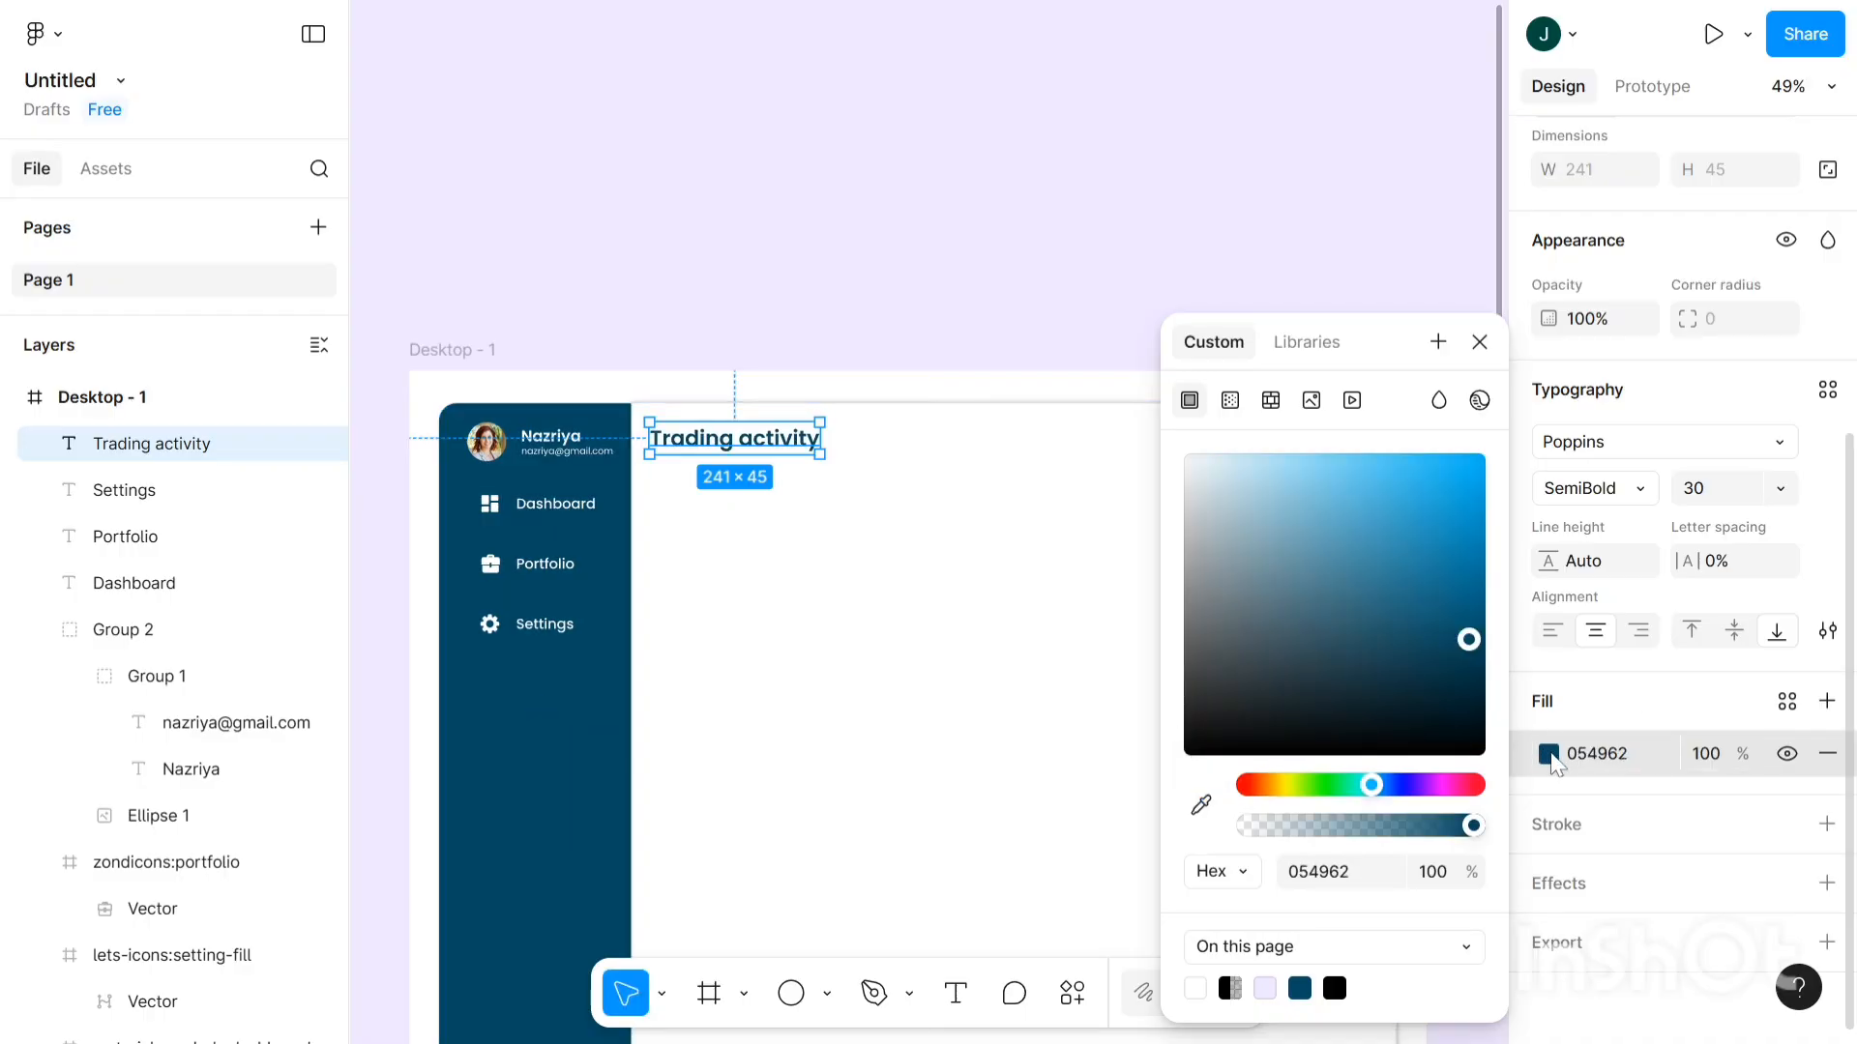
key(Escape)
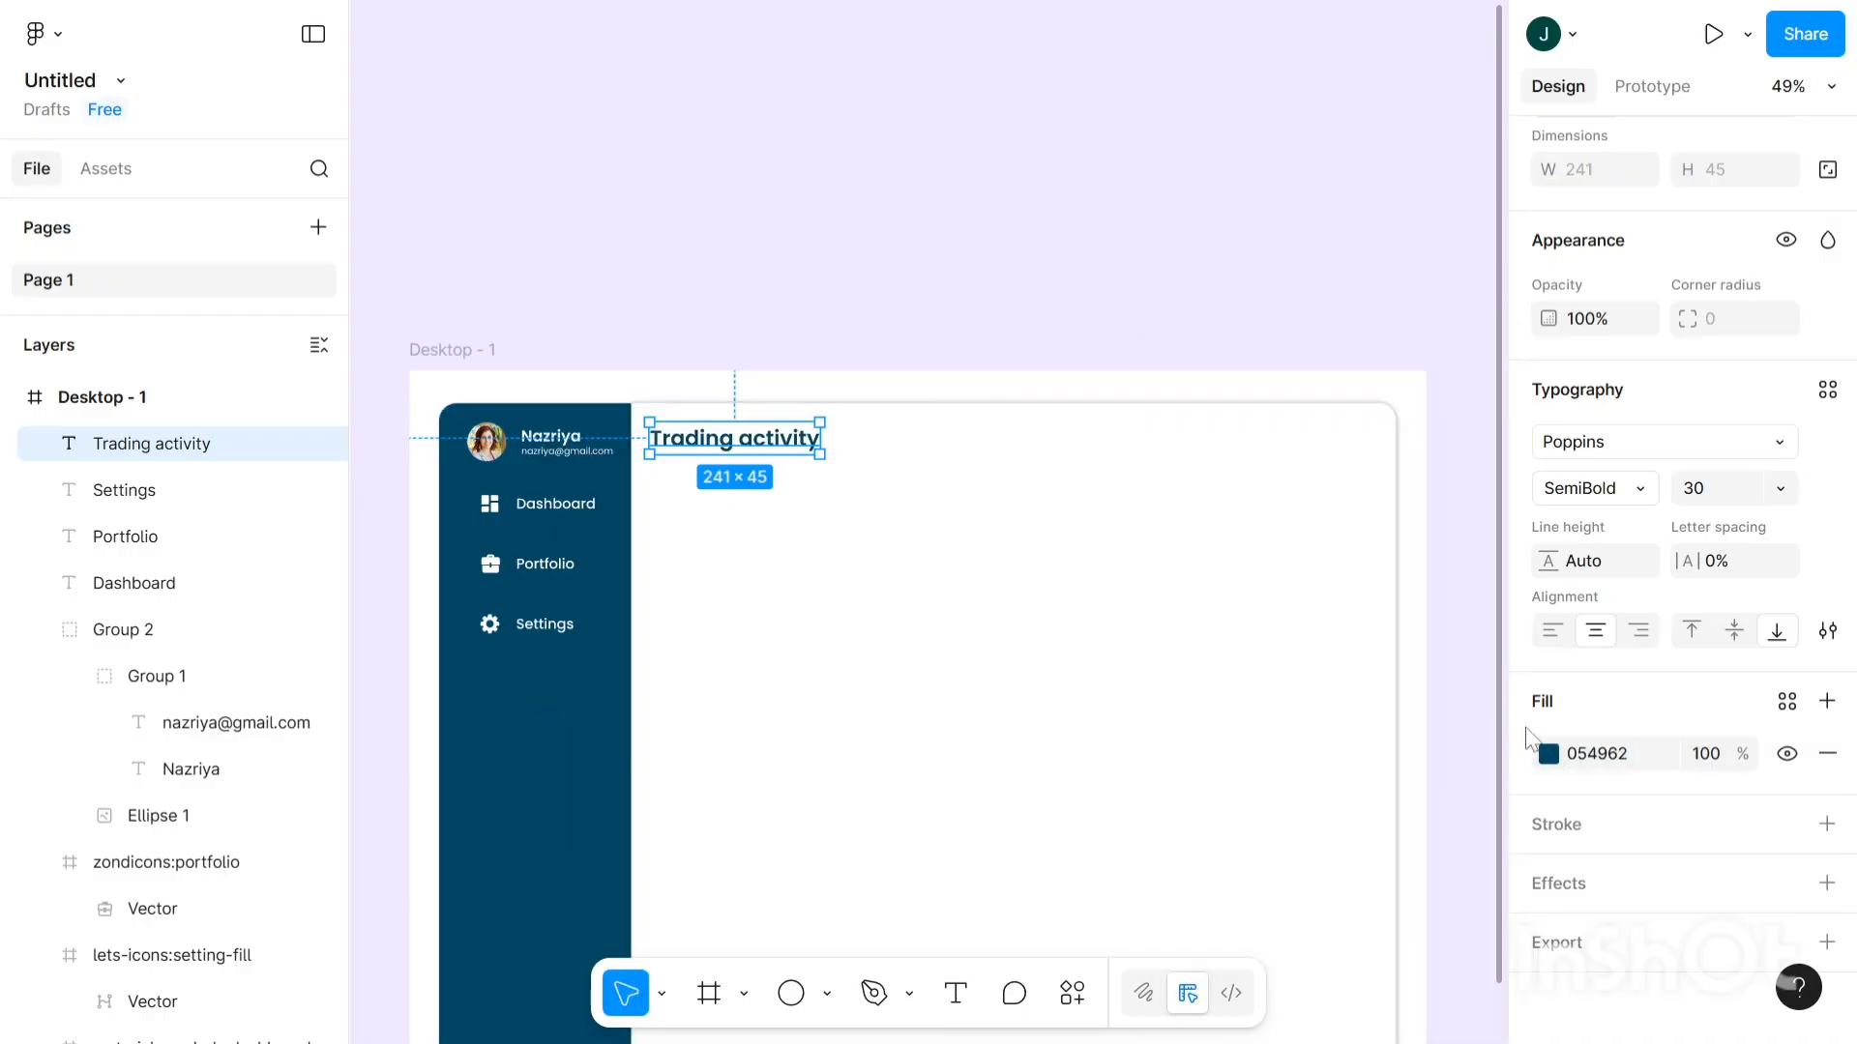
click(1547, 755)
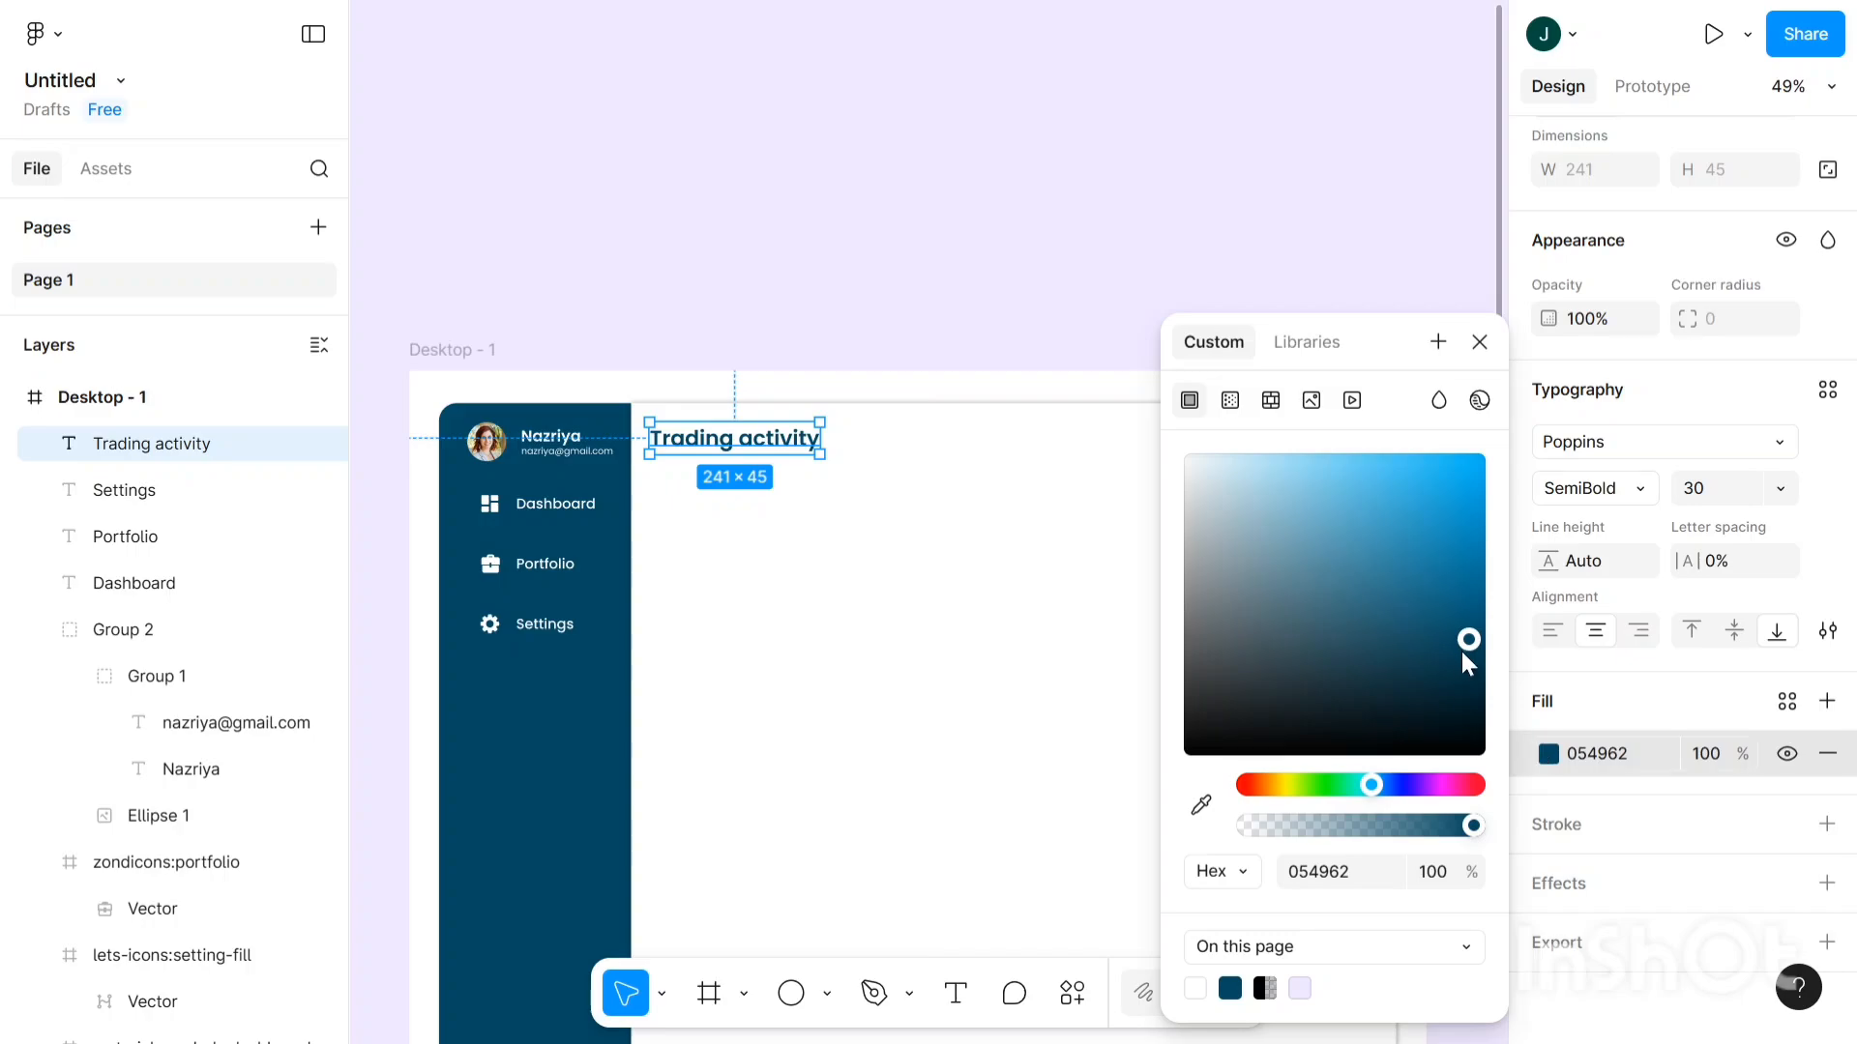
mouse_move(1469, 646)
mouse_down()
mouse_move(1495, 706)
mouse_move(1489, 662)
mouse_up()
click(746, 350)
- Drag the Trading activity heading a few pixels right and down within the content panel
scroll(740, 362, down, 2)
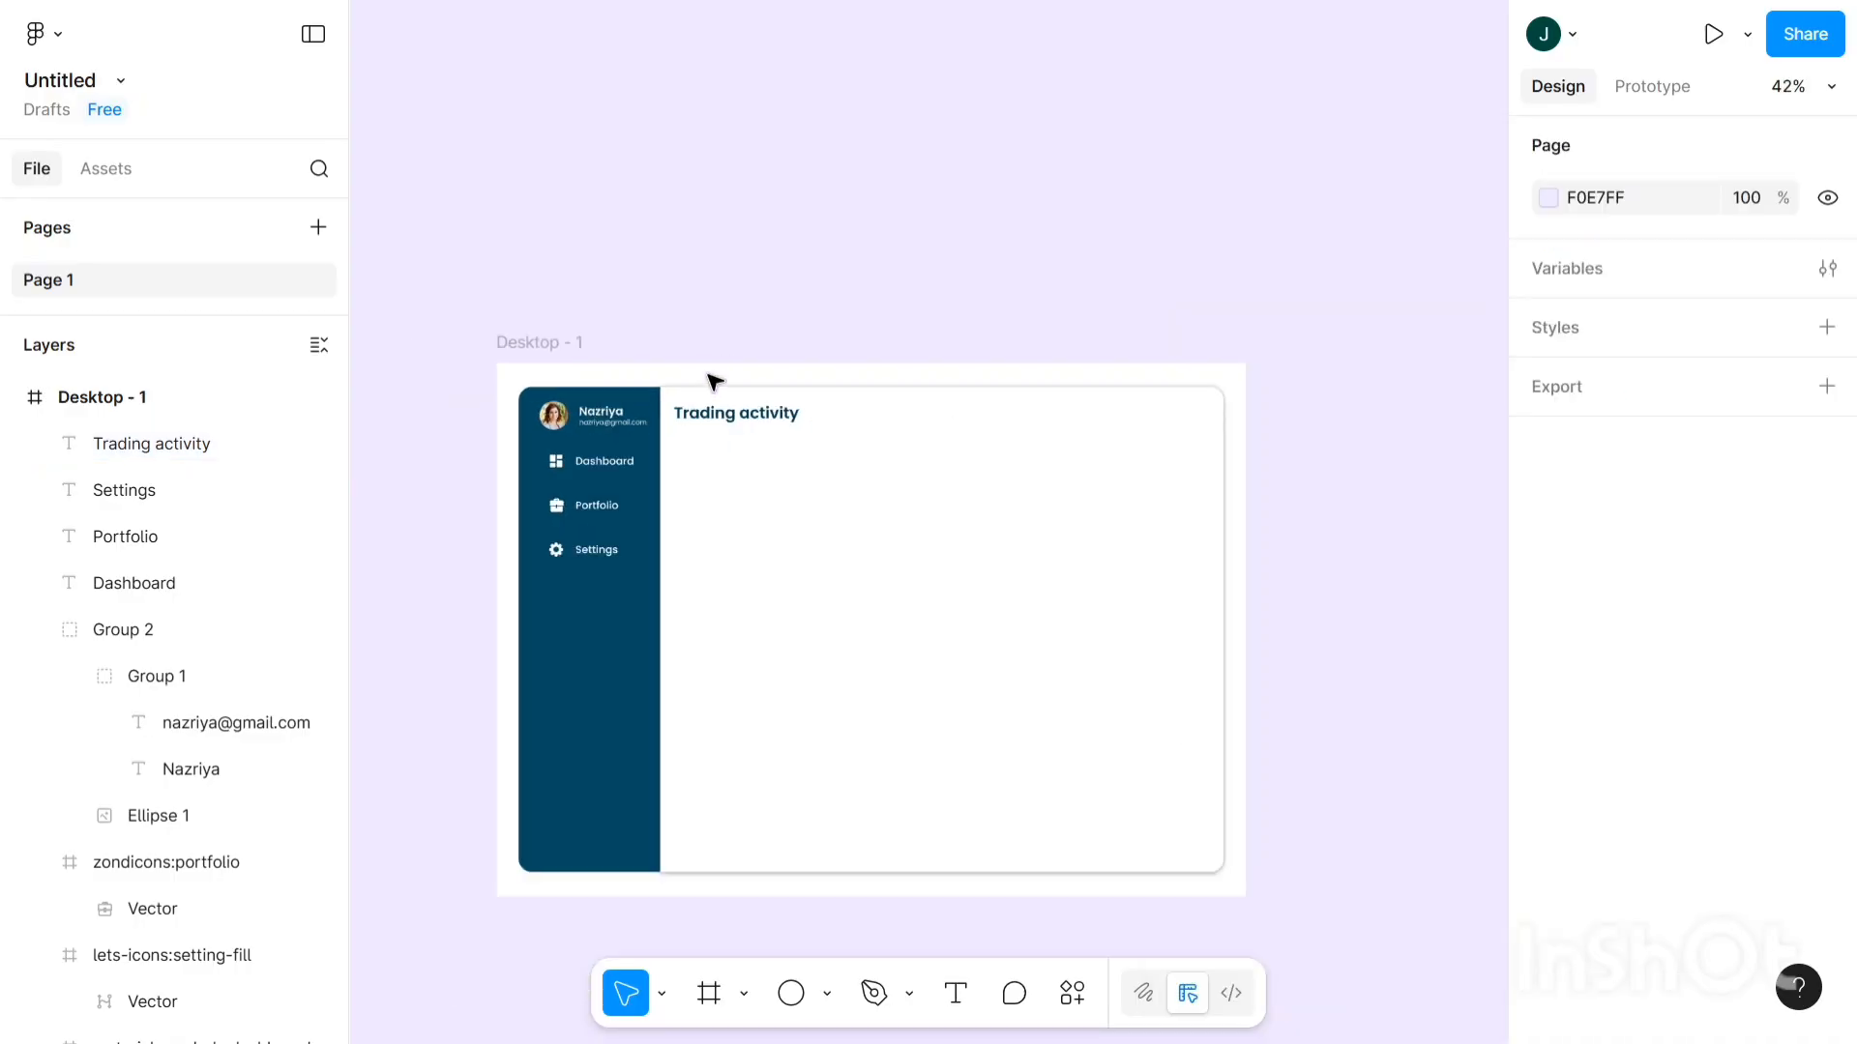
scroll(773, 390, up, 4)
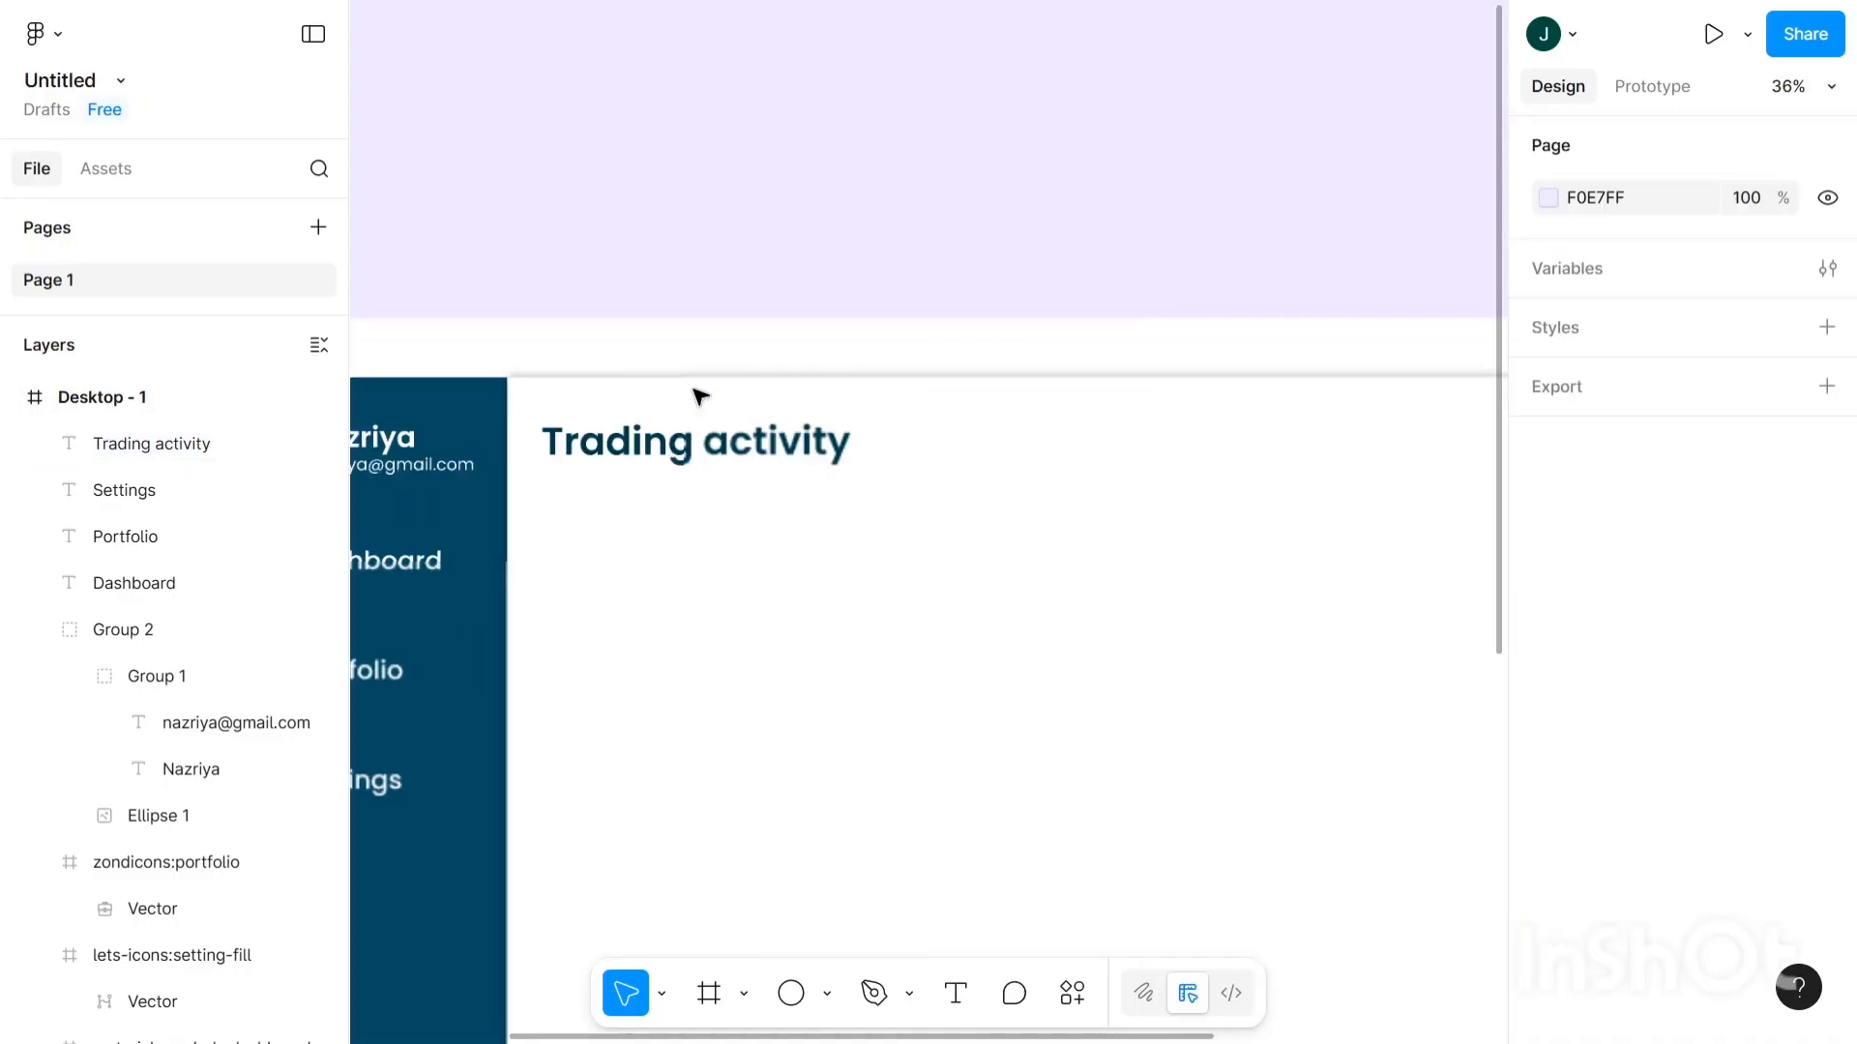
click(748, 447)
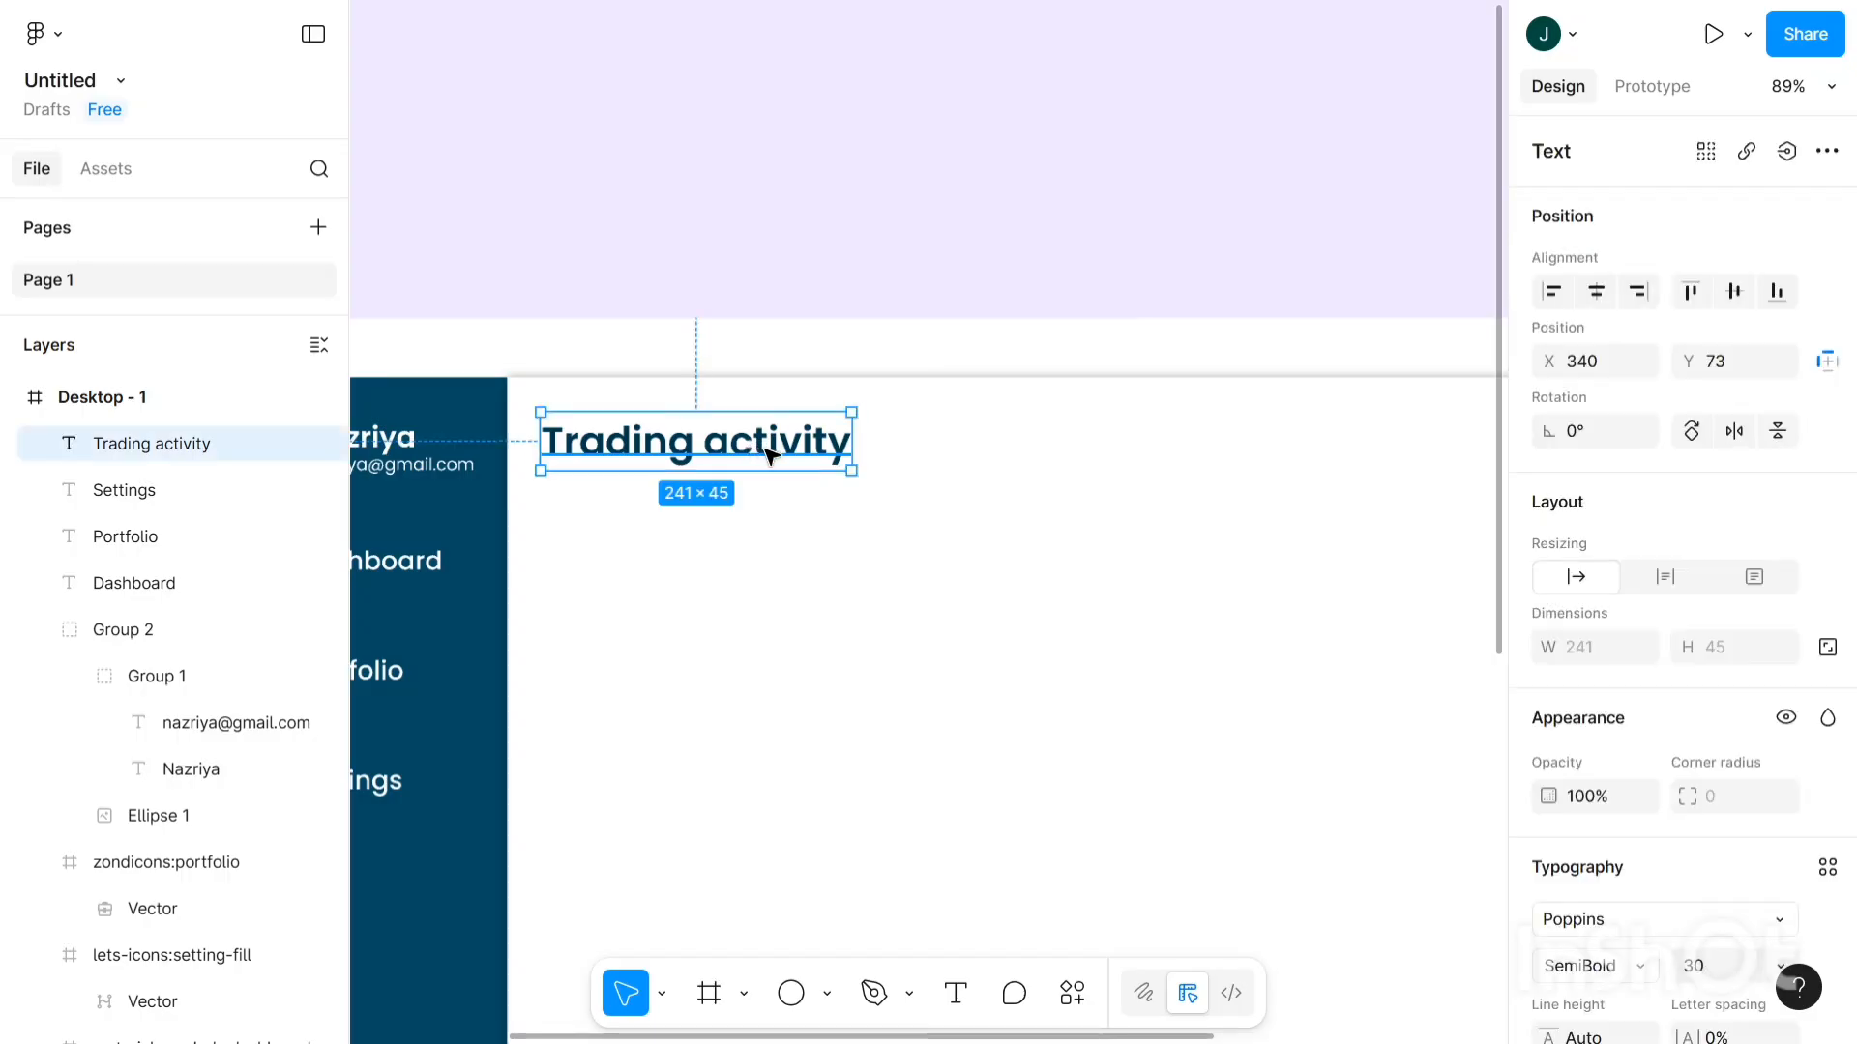
drag(780, 455, 815, 464)
click(887, 237)
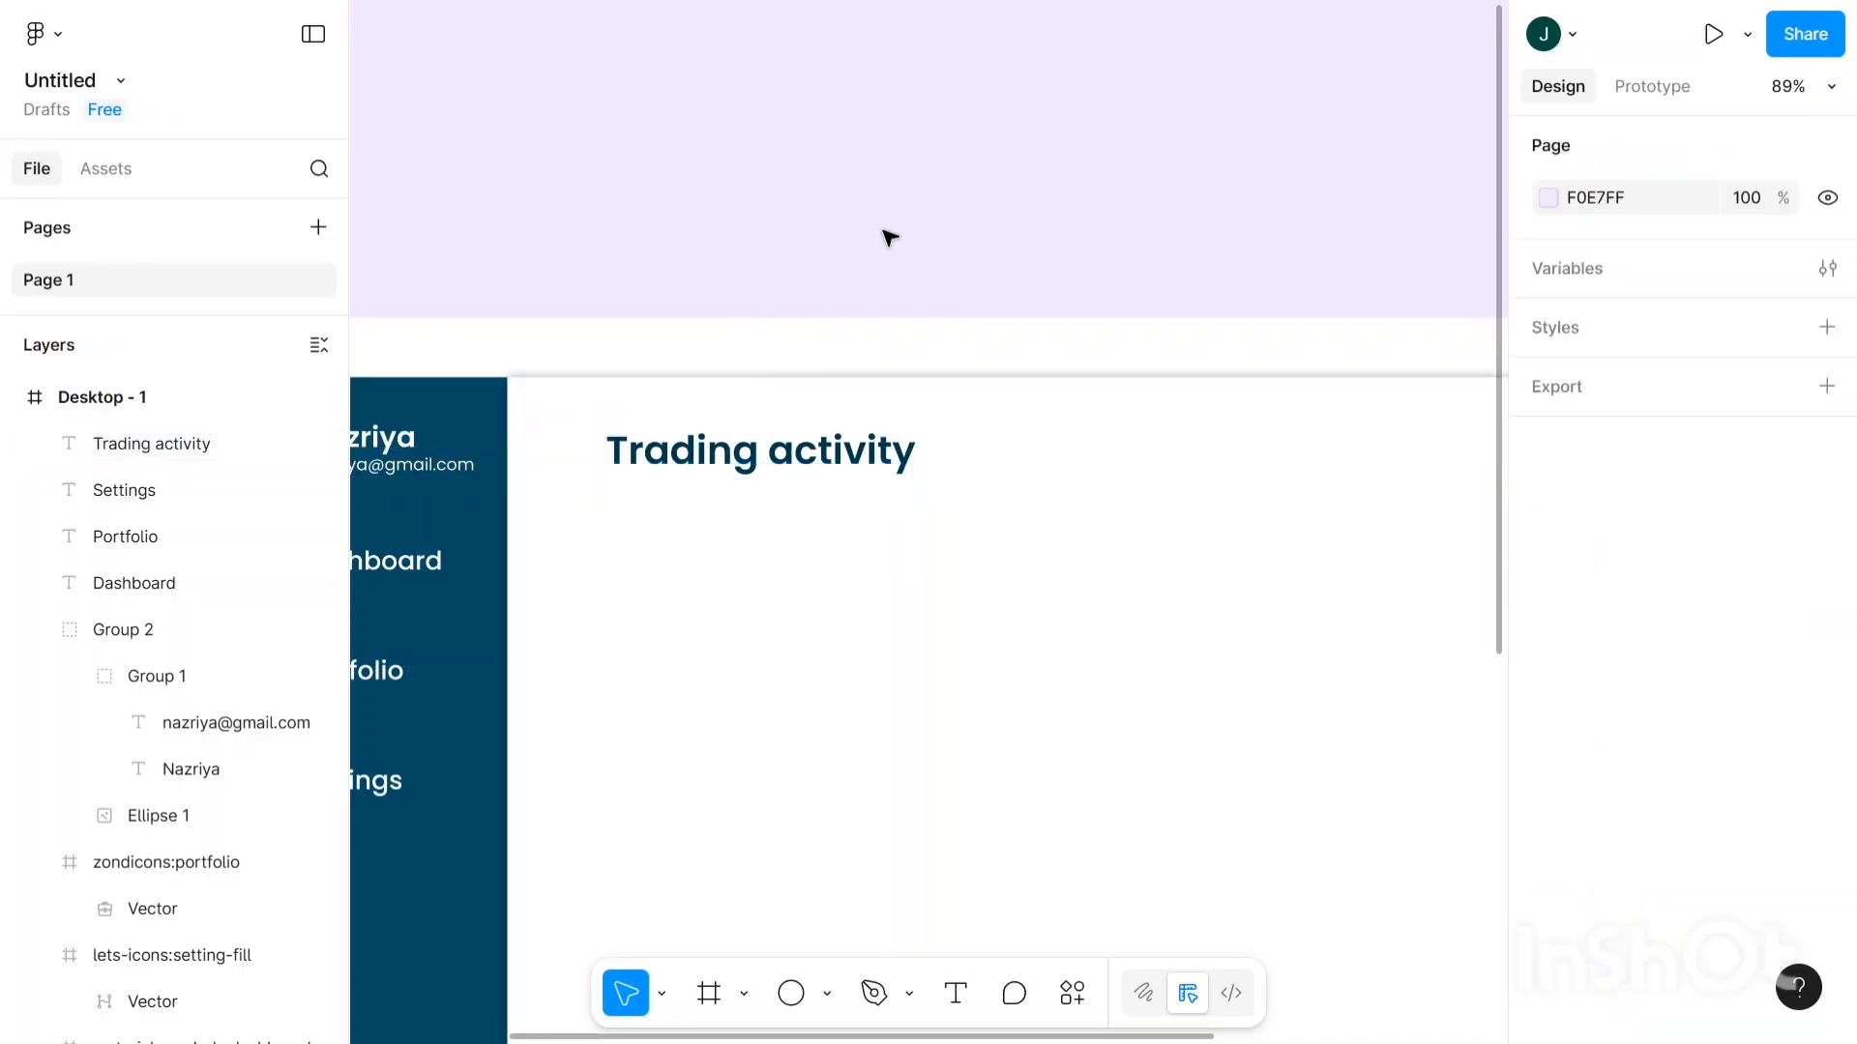
scroll(888, 237, down, 5)
scroll(888, 237, right, 2)
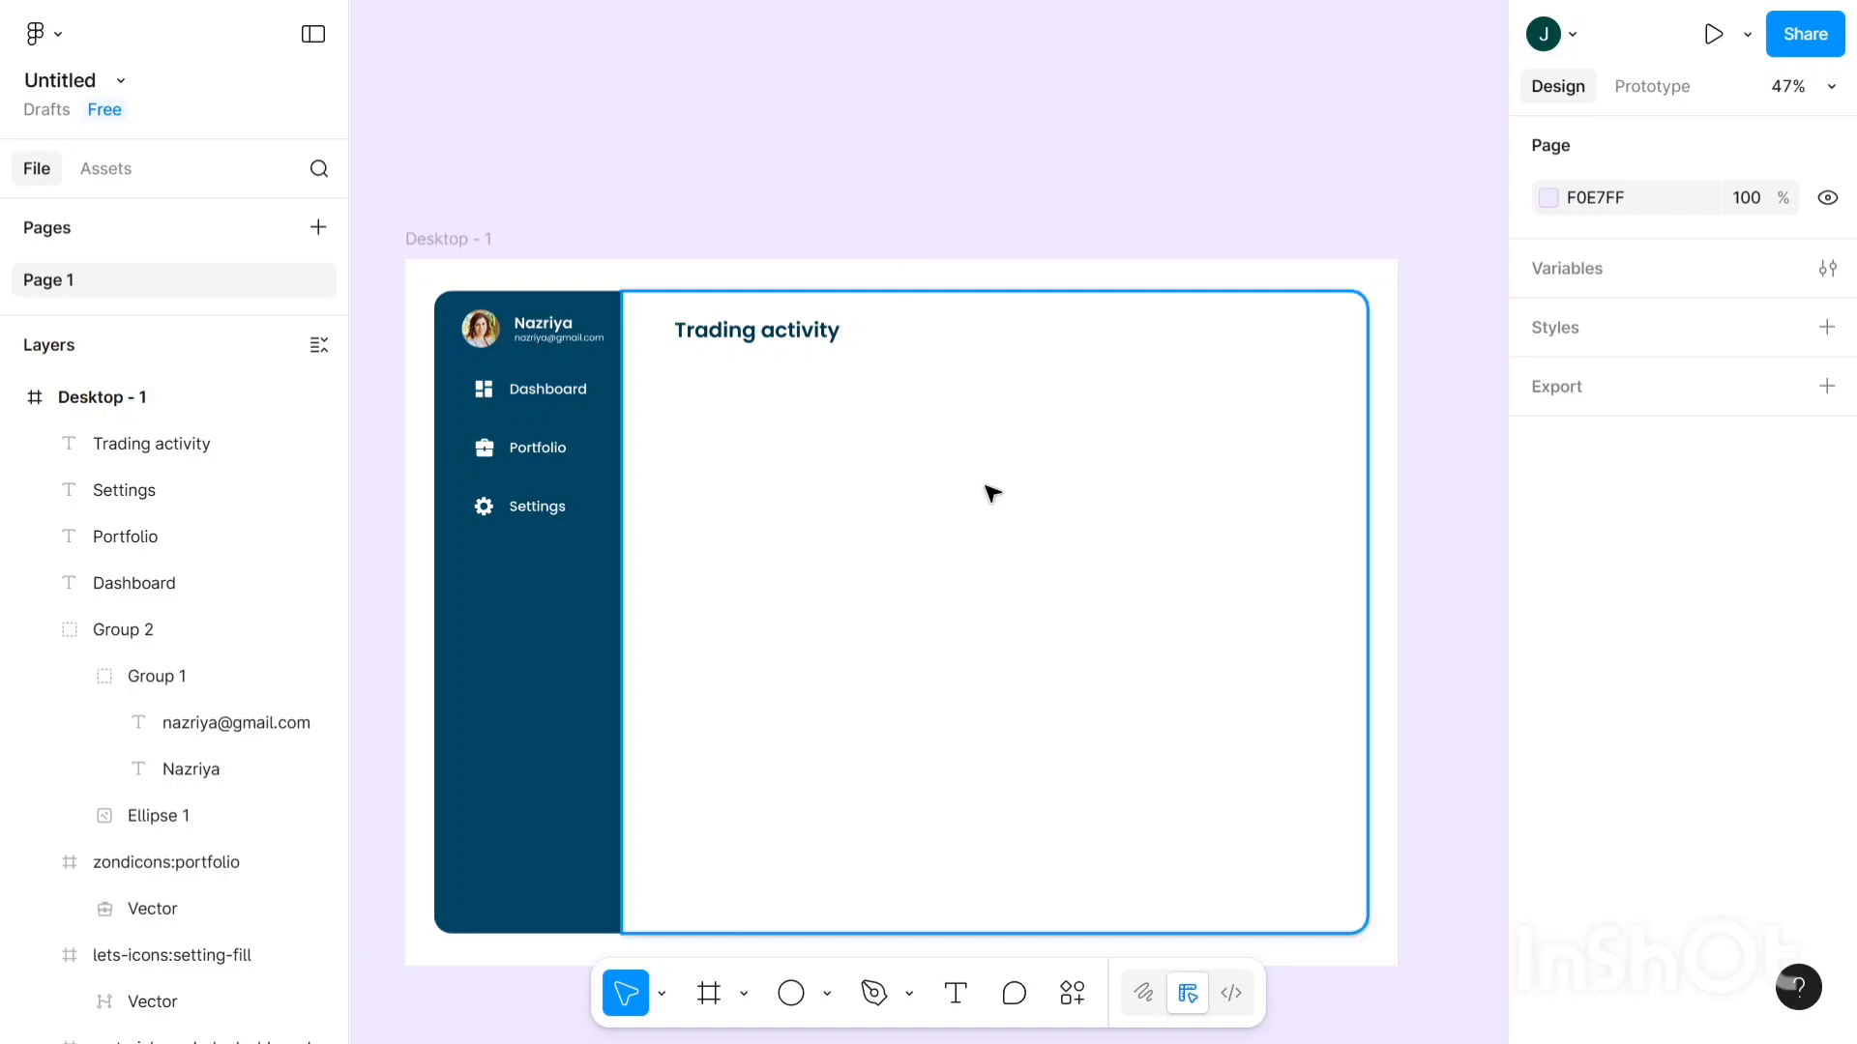
- Draw a 770 × 377 rectangle beneath the Trading activity heading
click(828, 996)
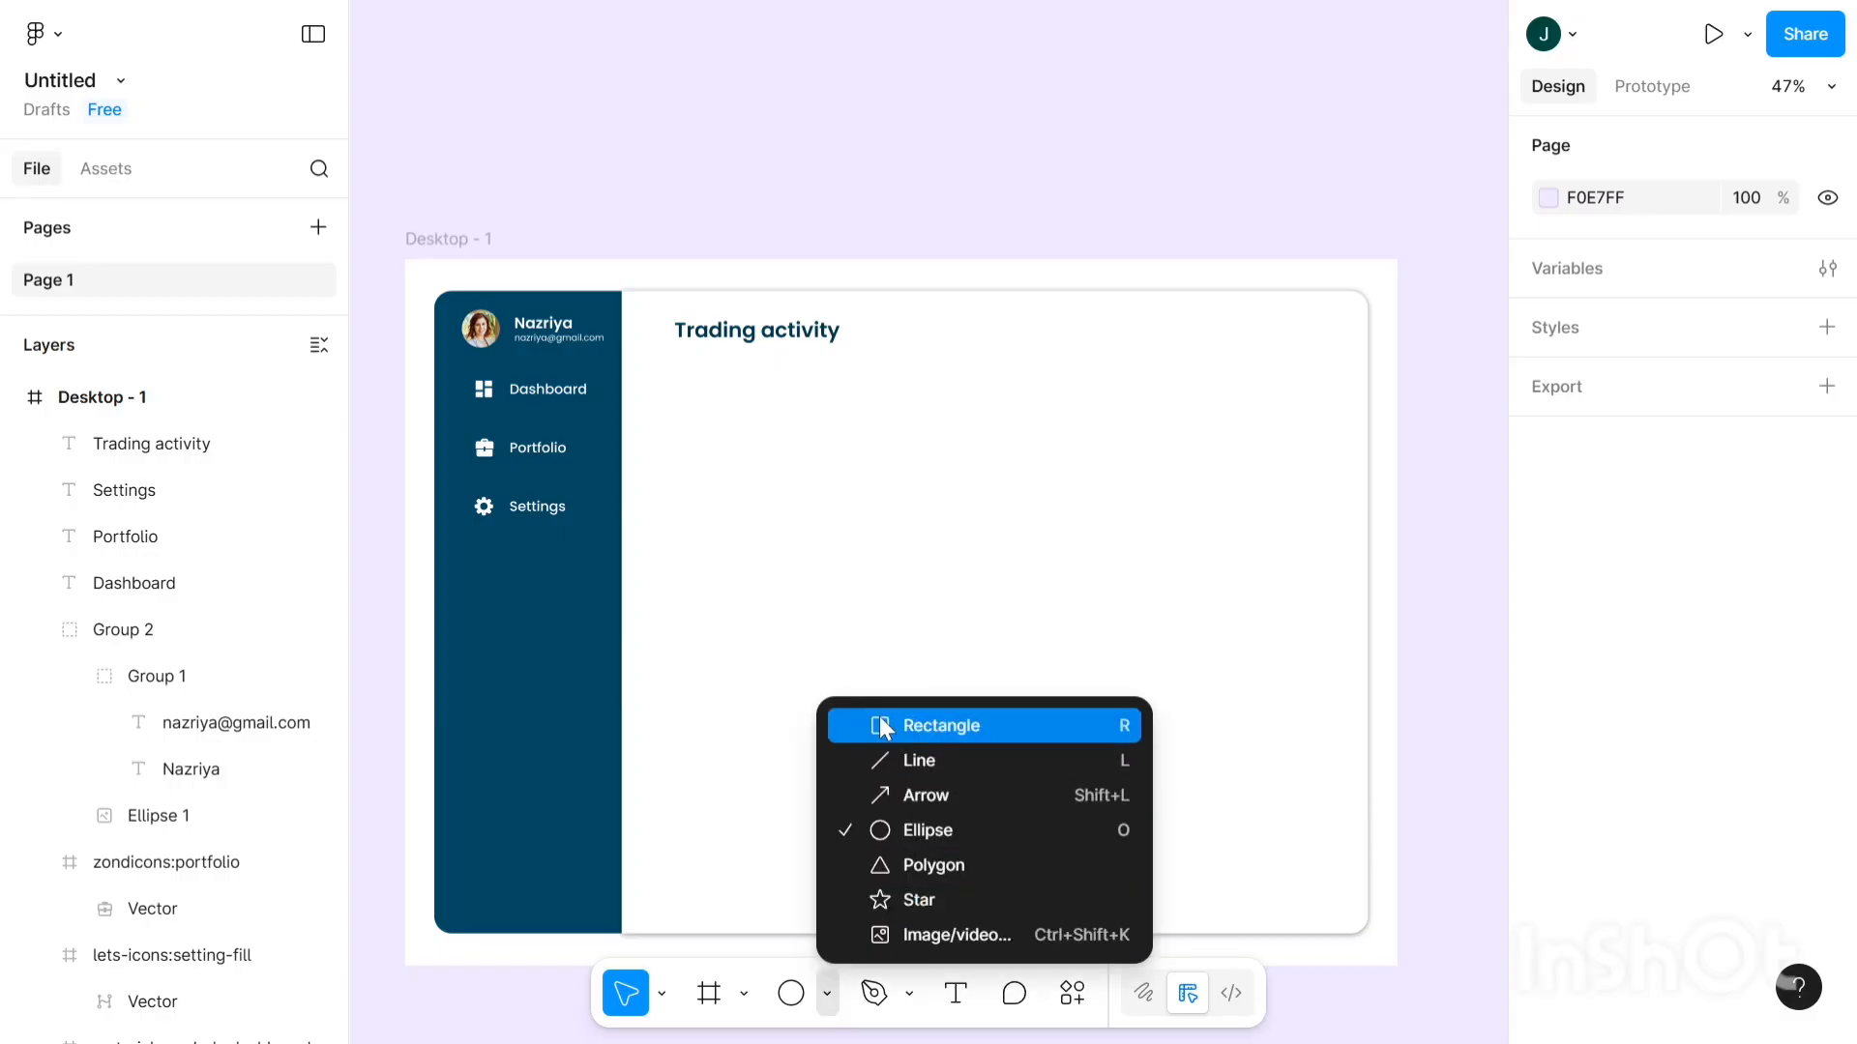
click(941, 727)
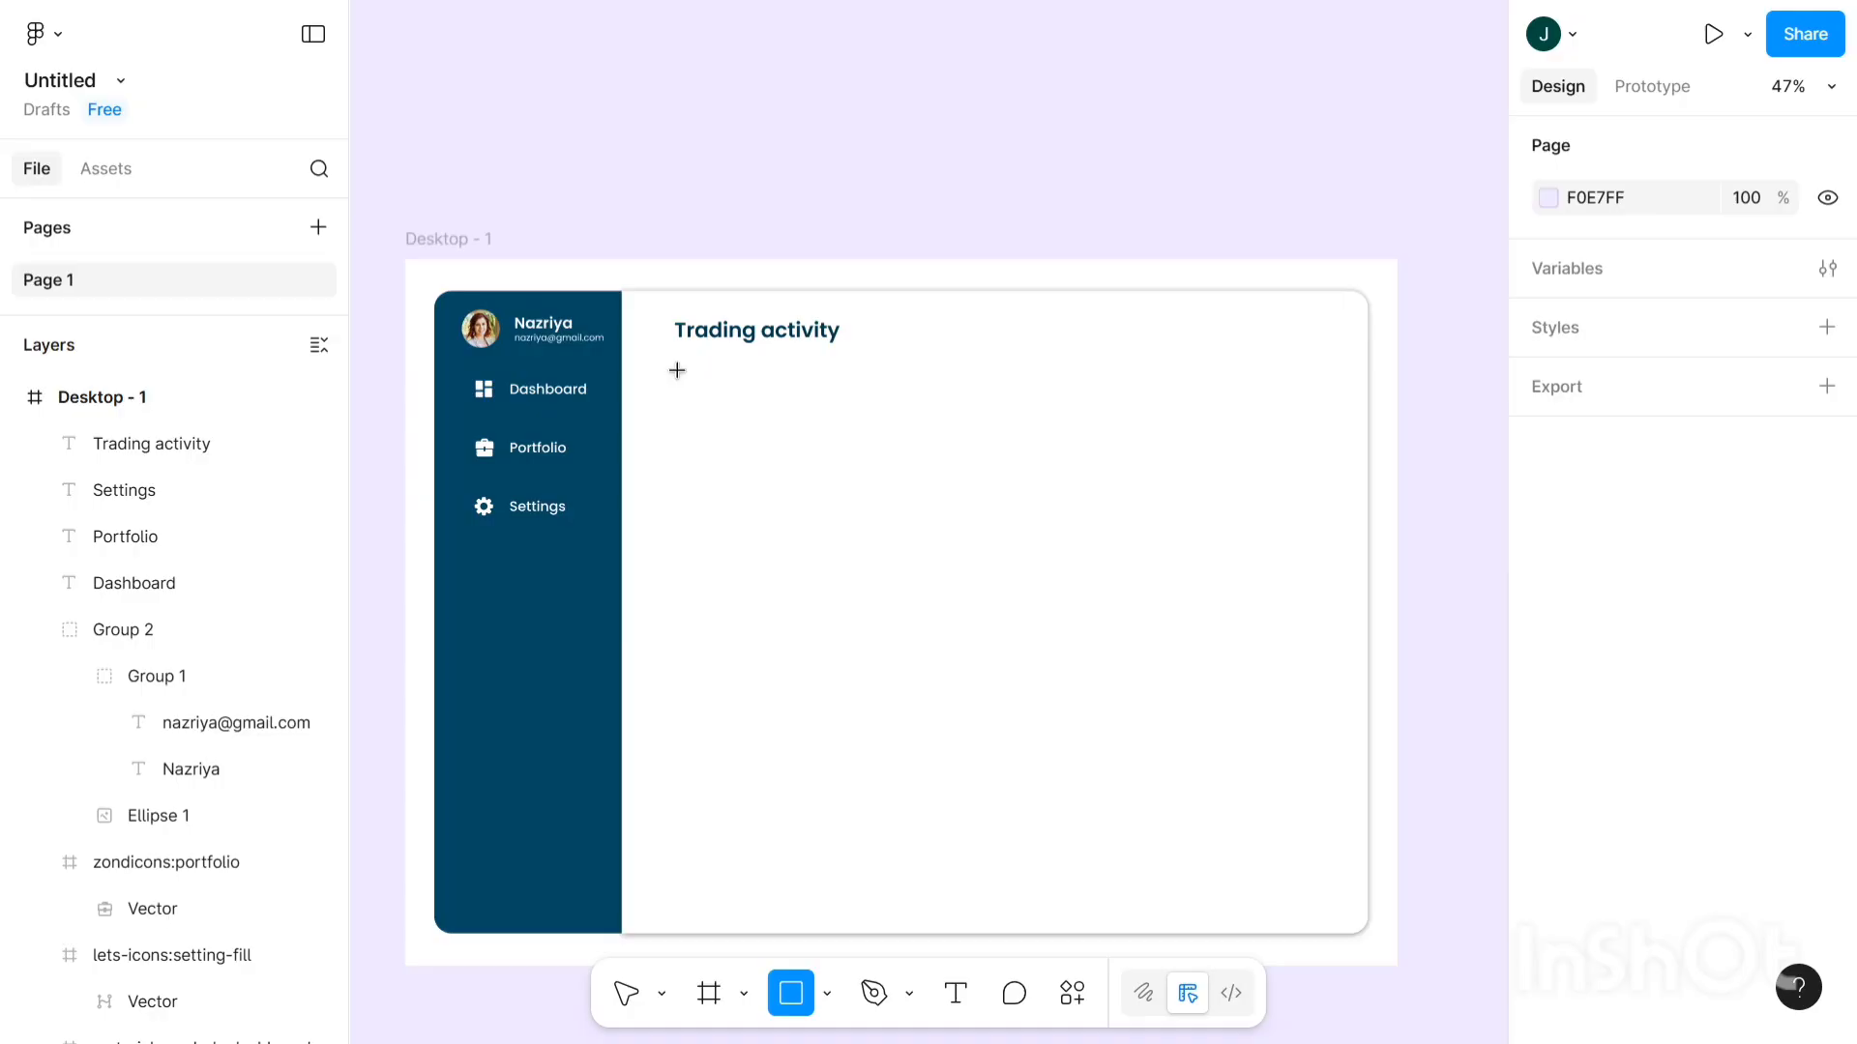
drag(677, 370, 1208, 631)
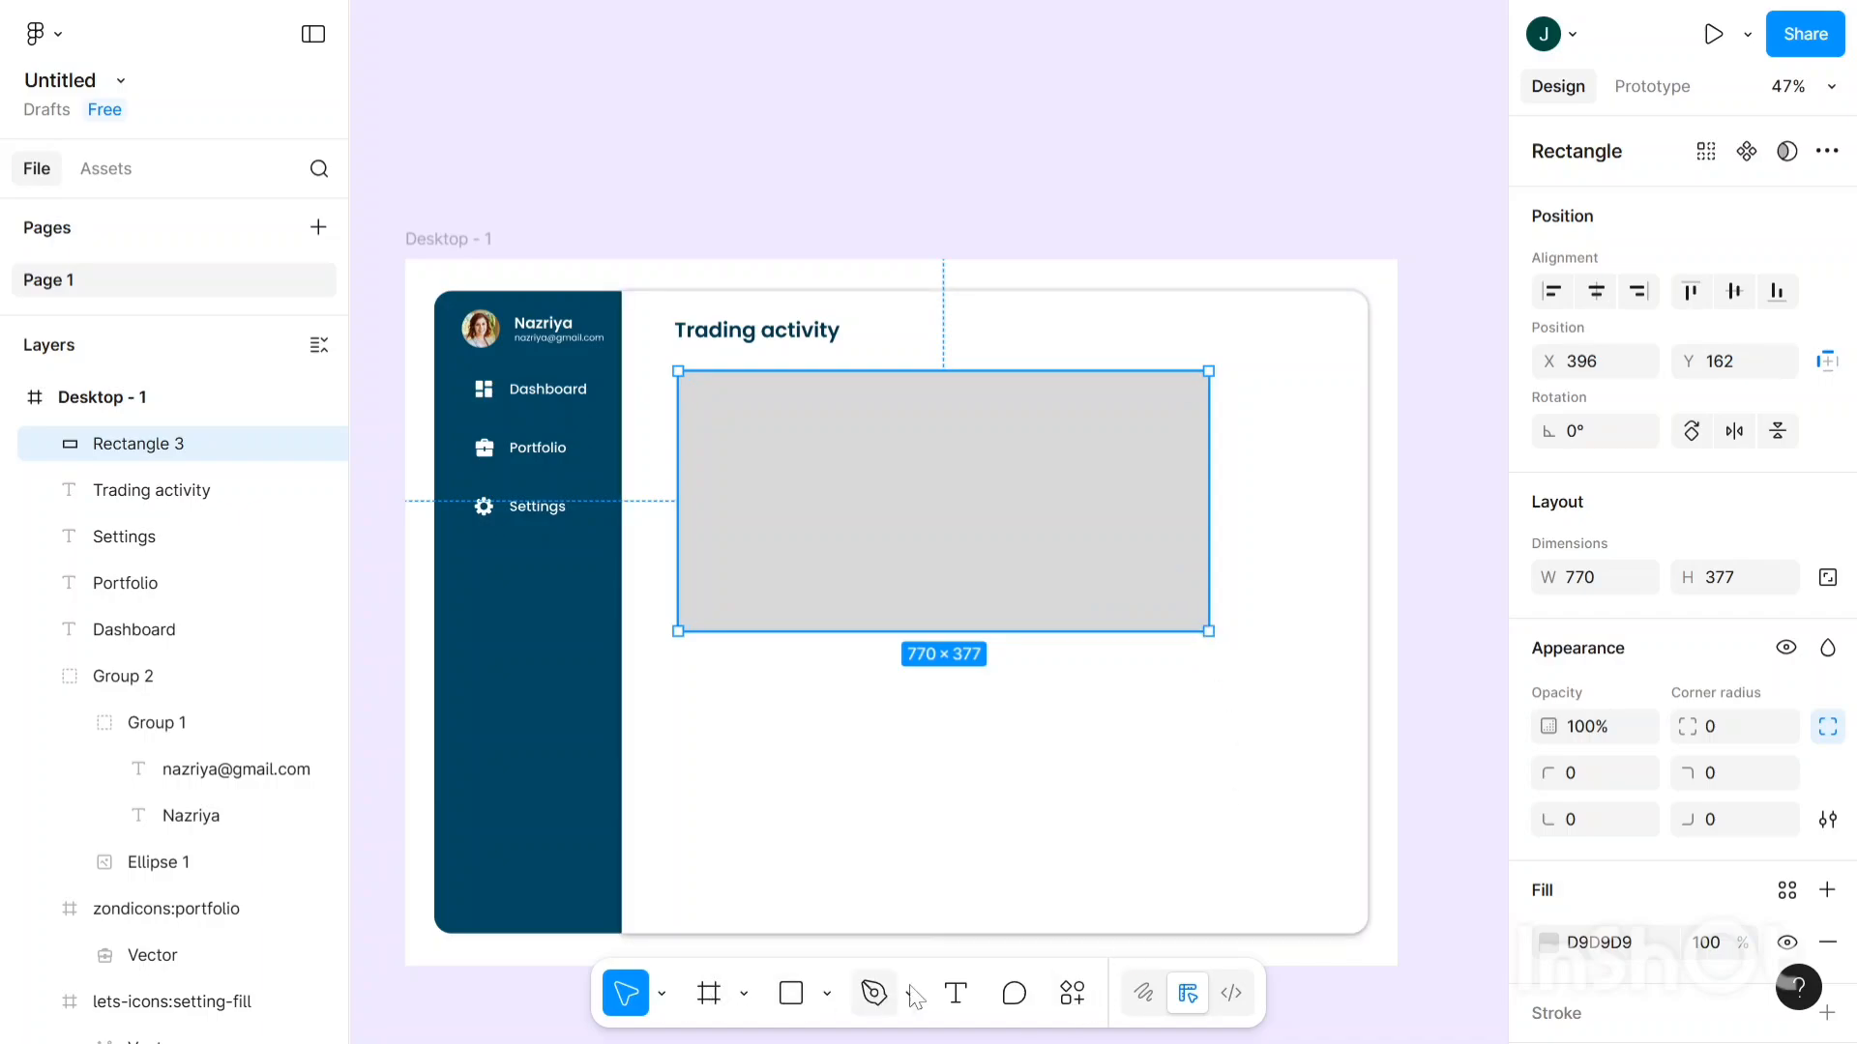
- Lighten Rectangle 3's fill to F5F5F5 and launch the NB Charts plugin
click(1069, 996)
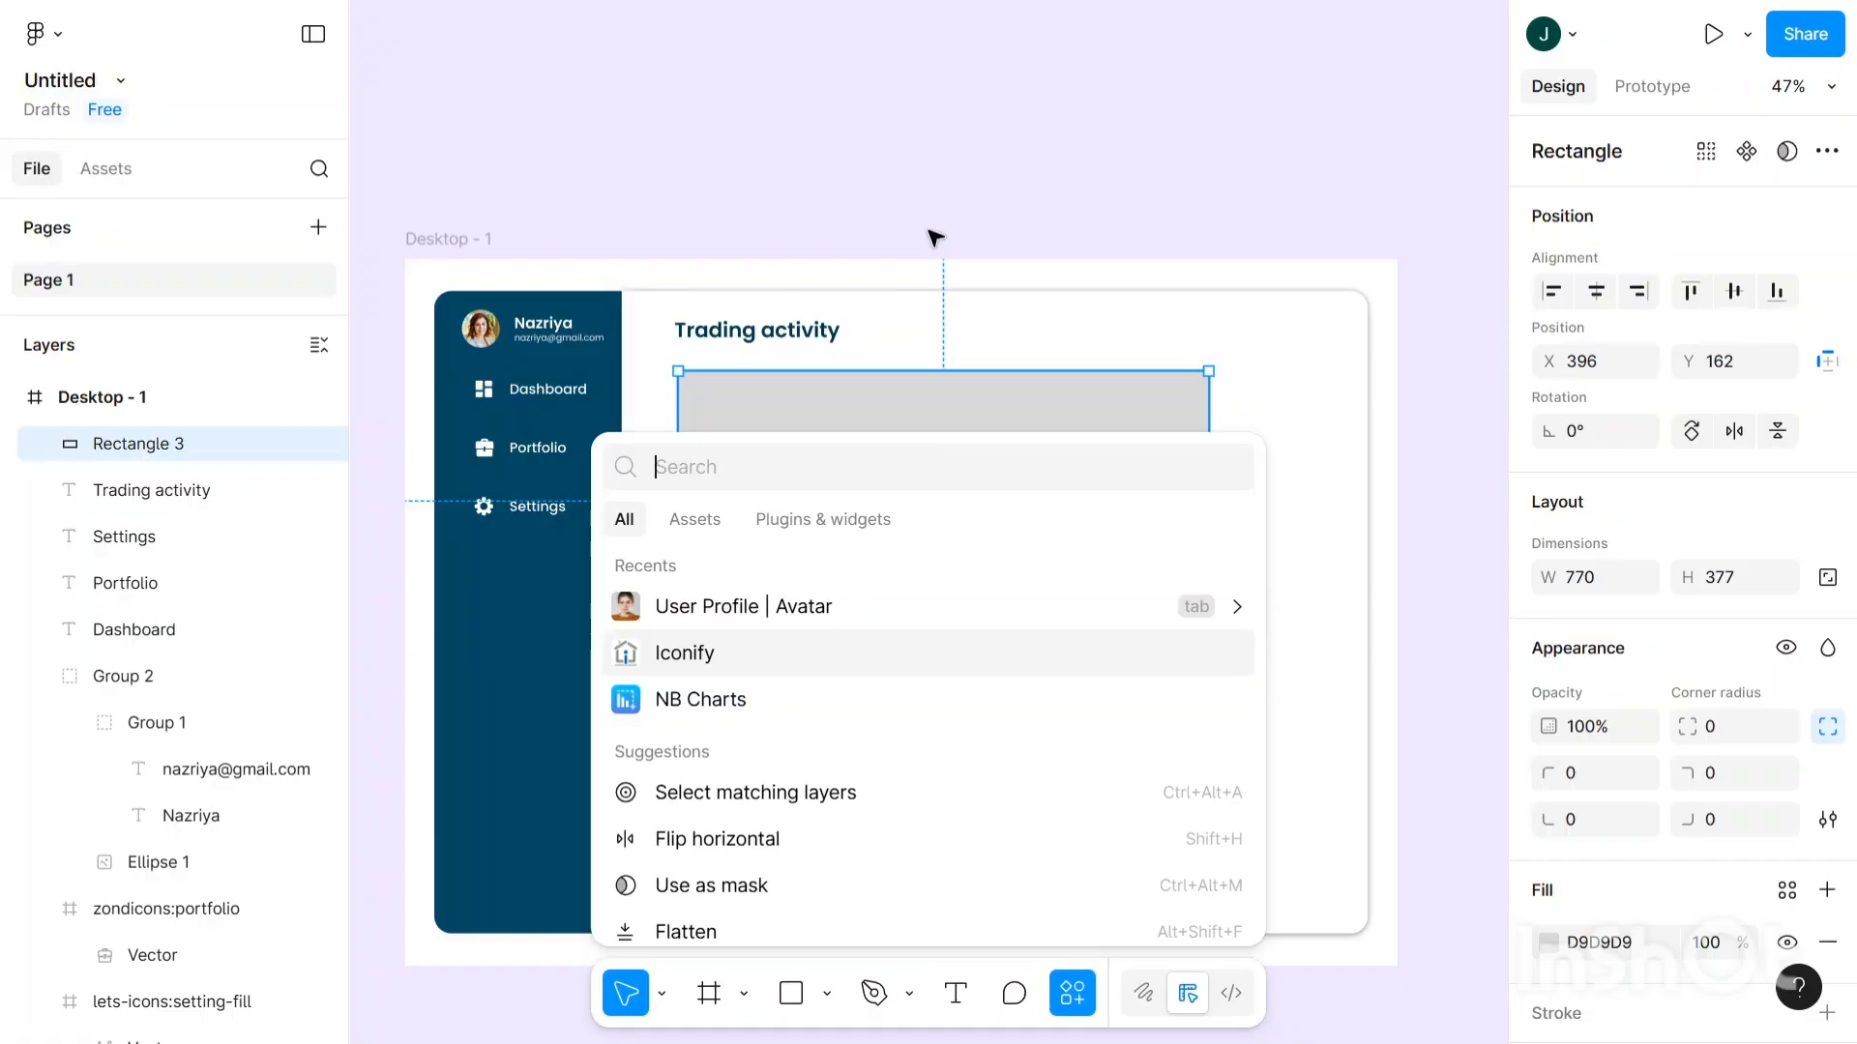
click(1243, 367)
scroll(1174, 392, down, 2)
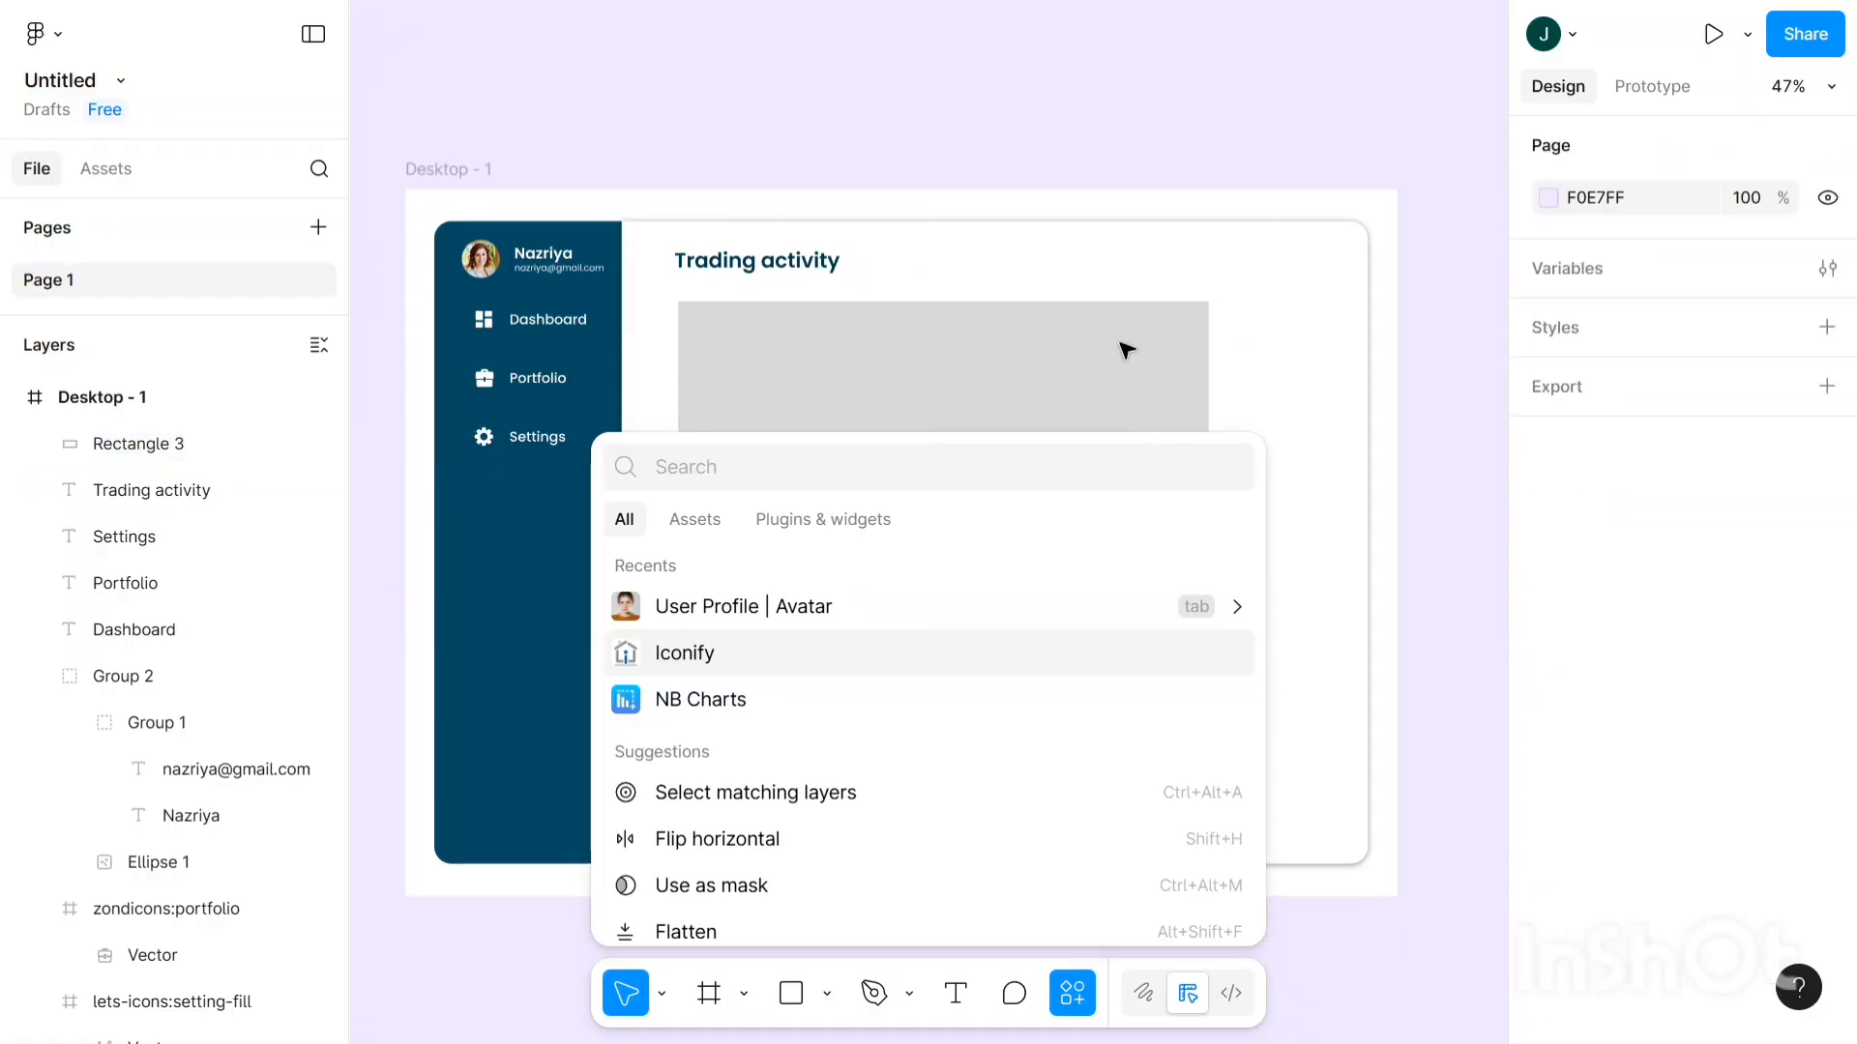
click(1141, 358)
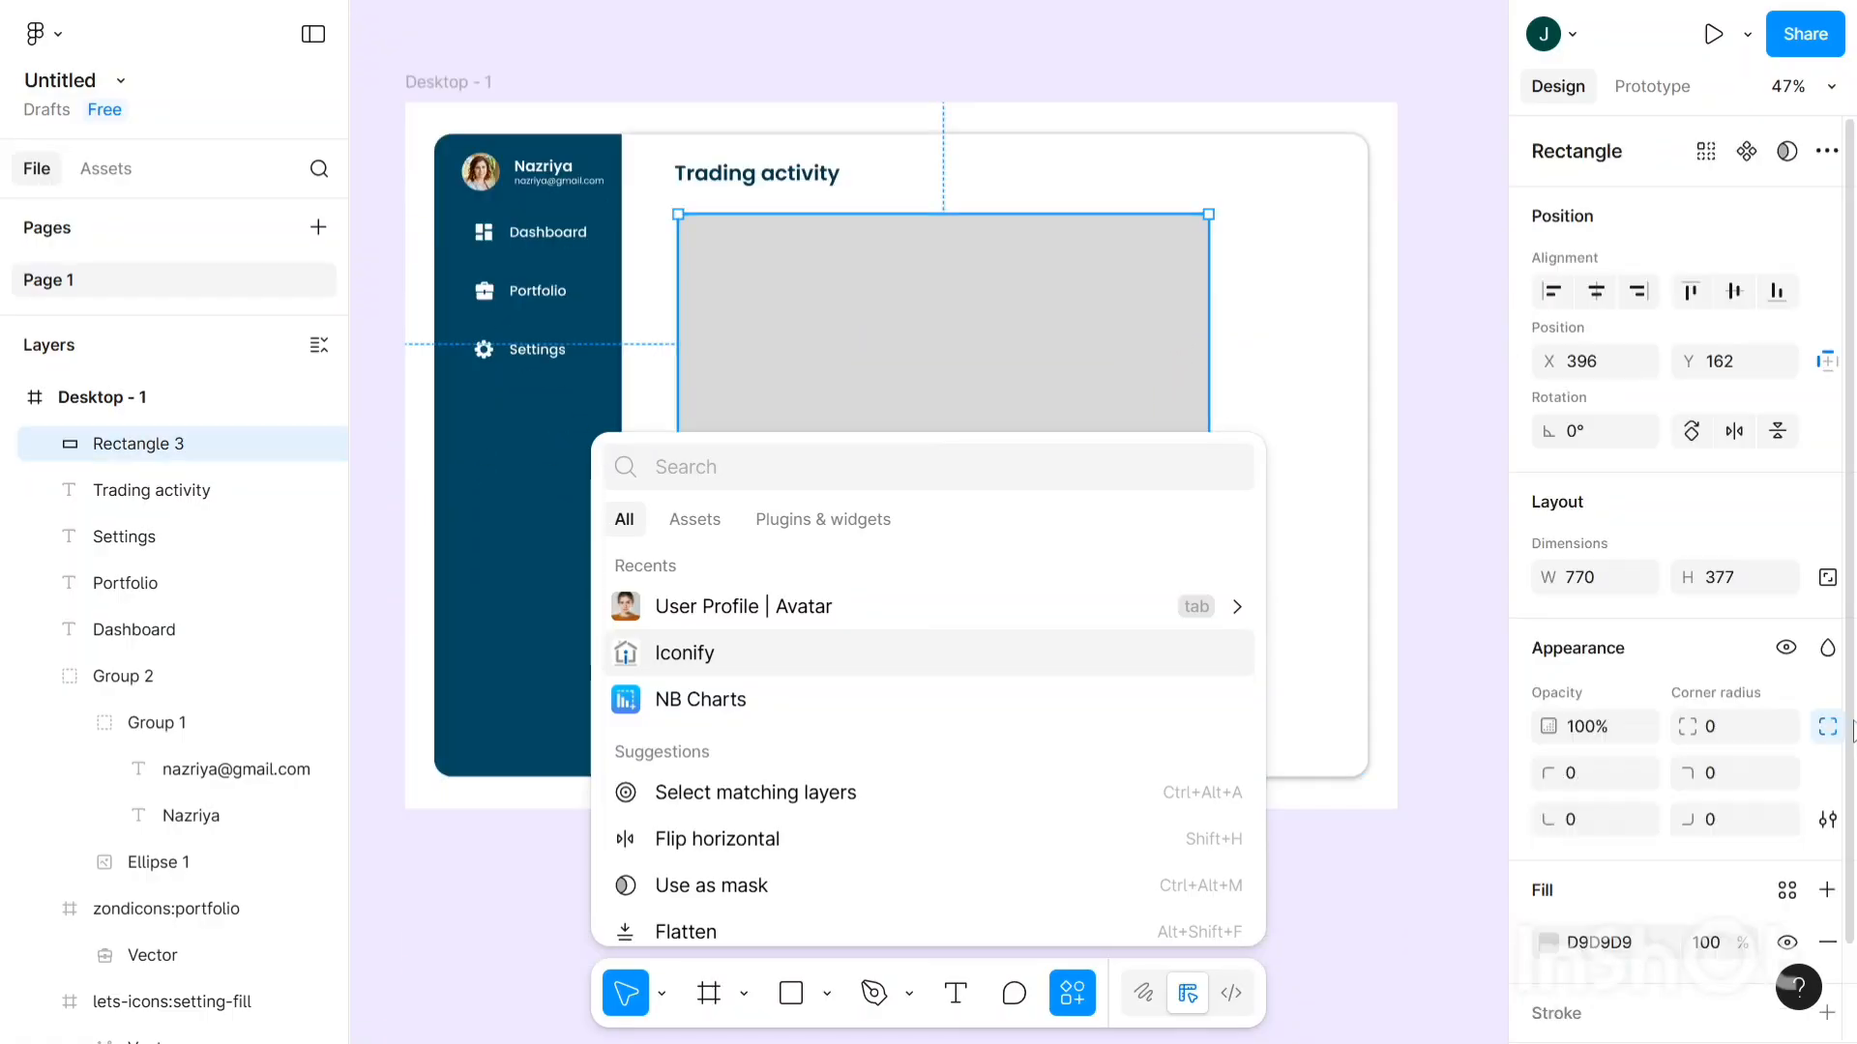
scroll(1852, 745, down, 2)
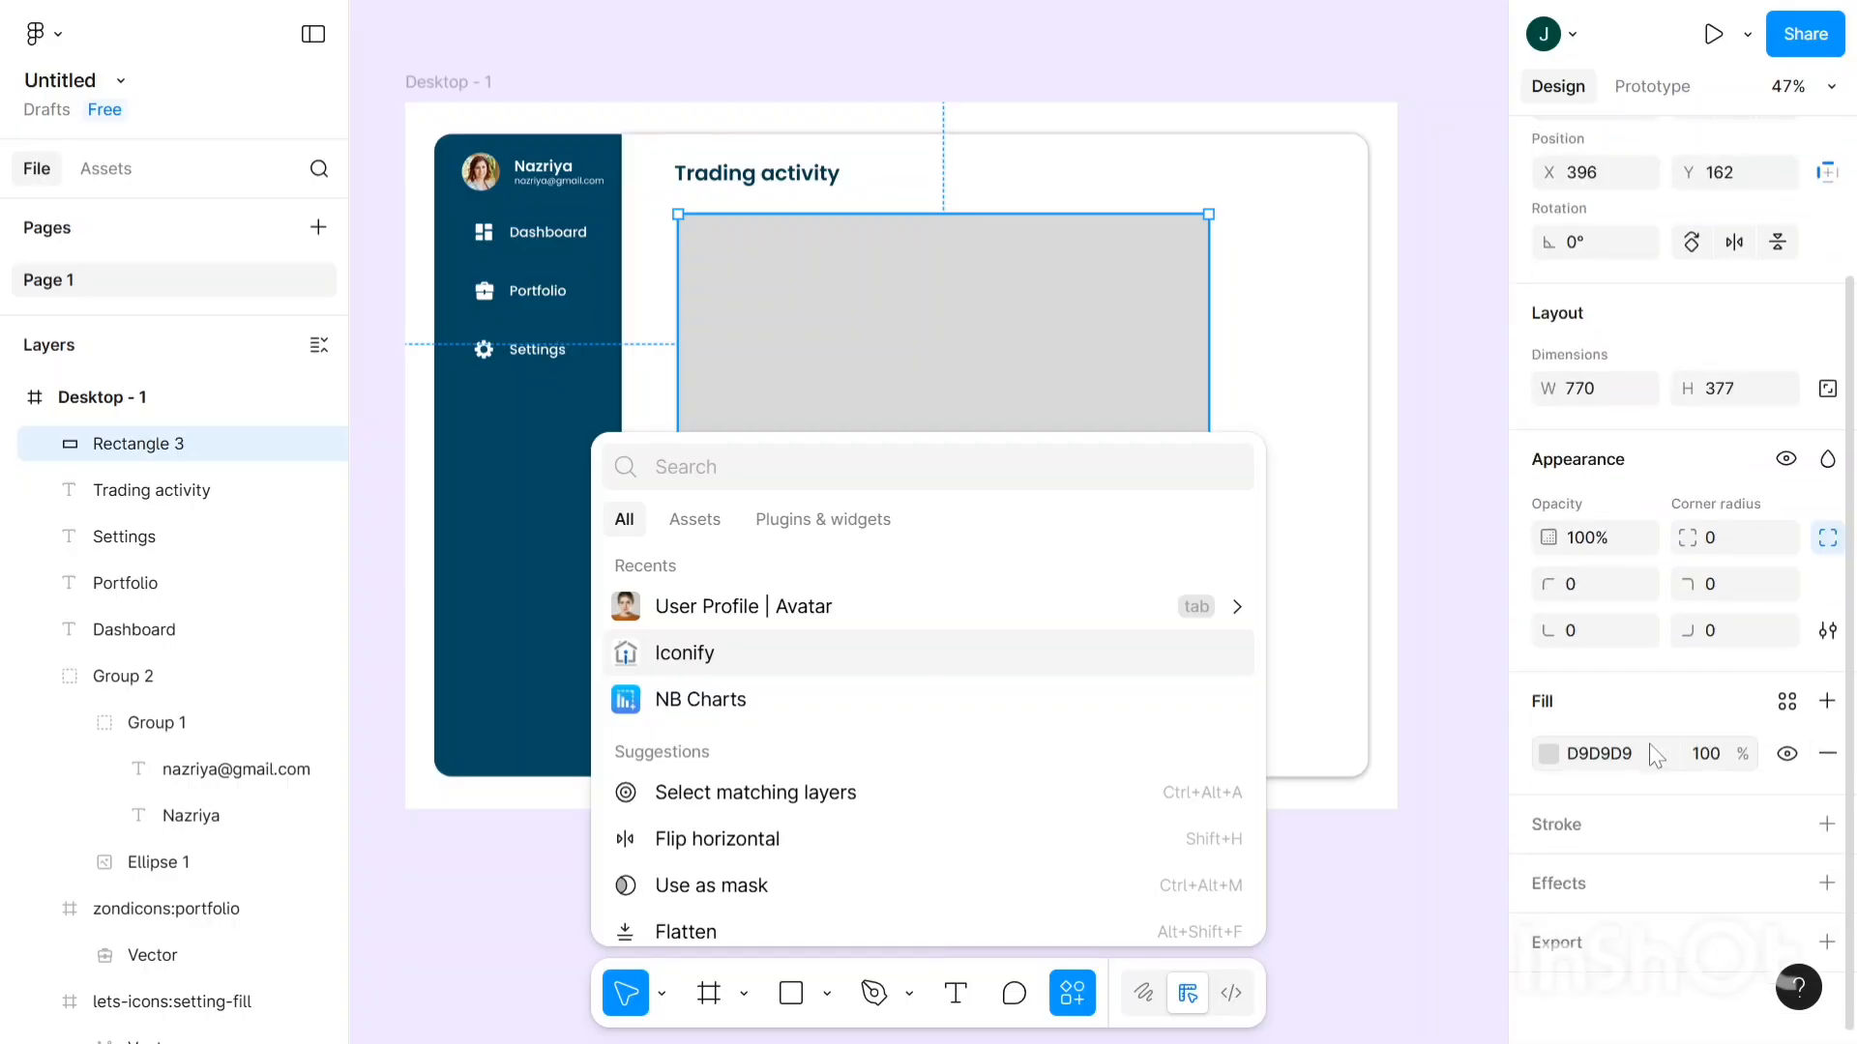
click(1549, 754)
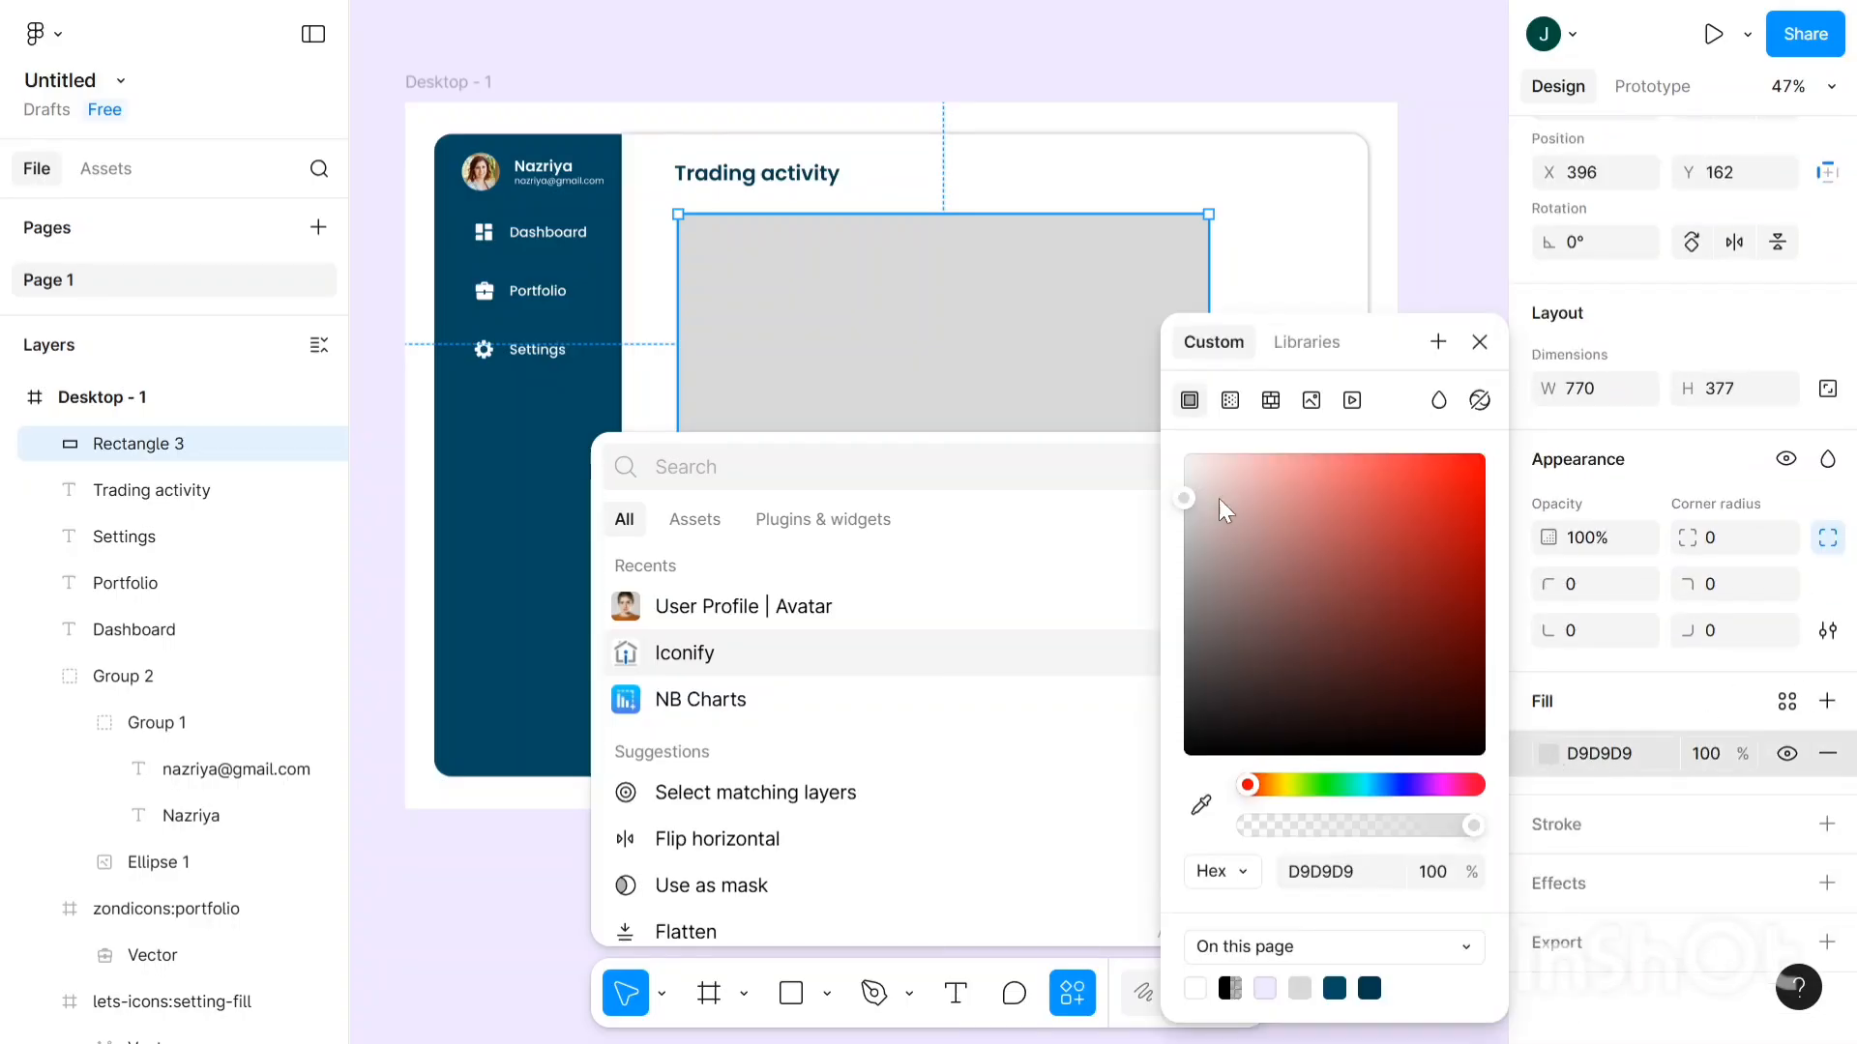
drag(1186, 497, 1171, 479)
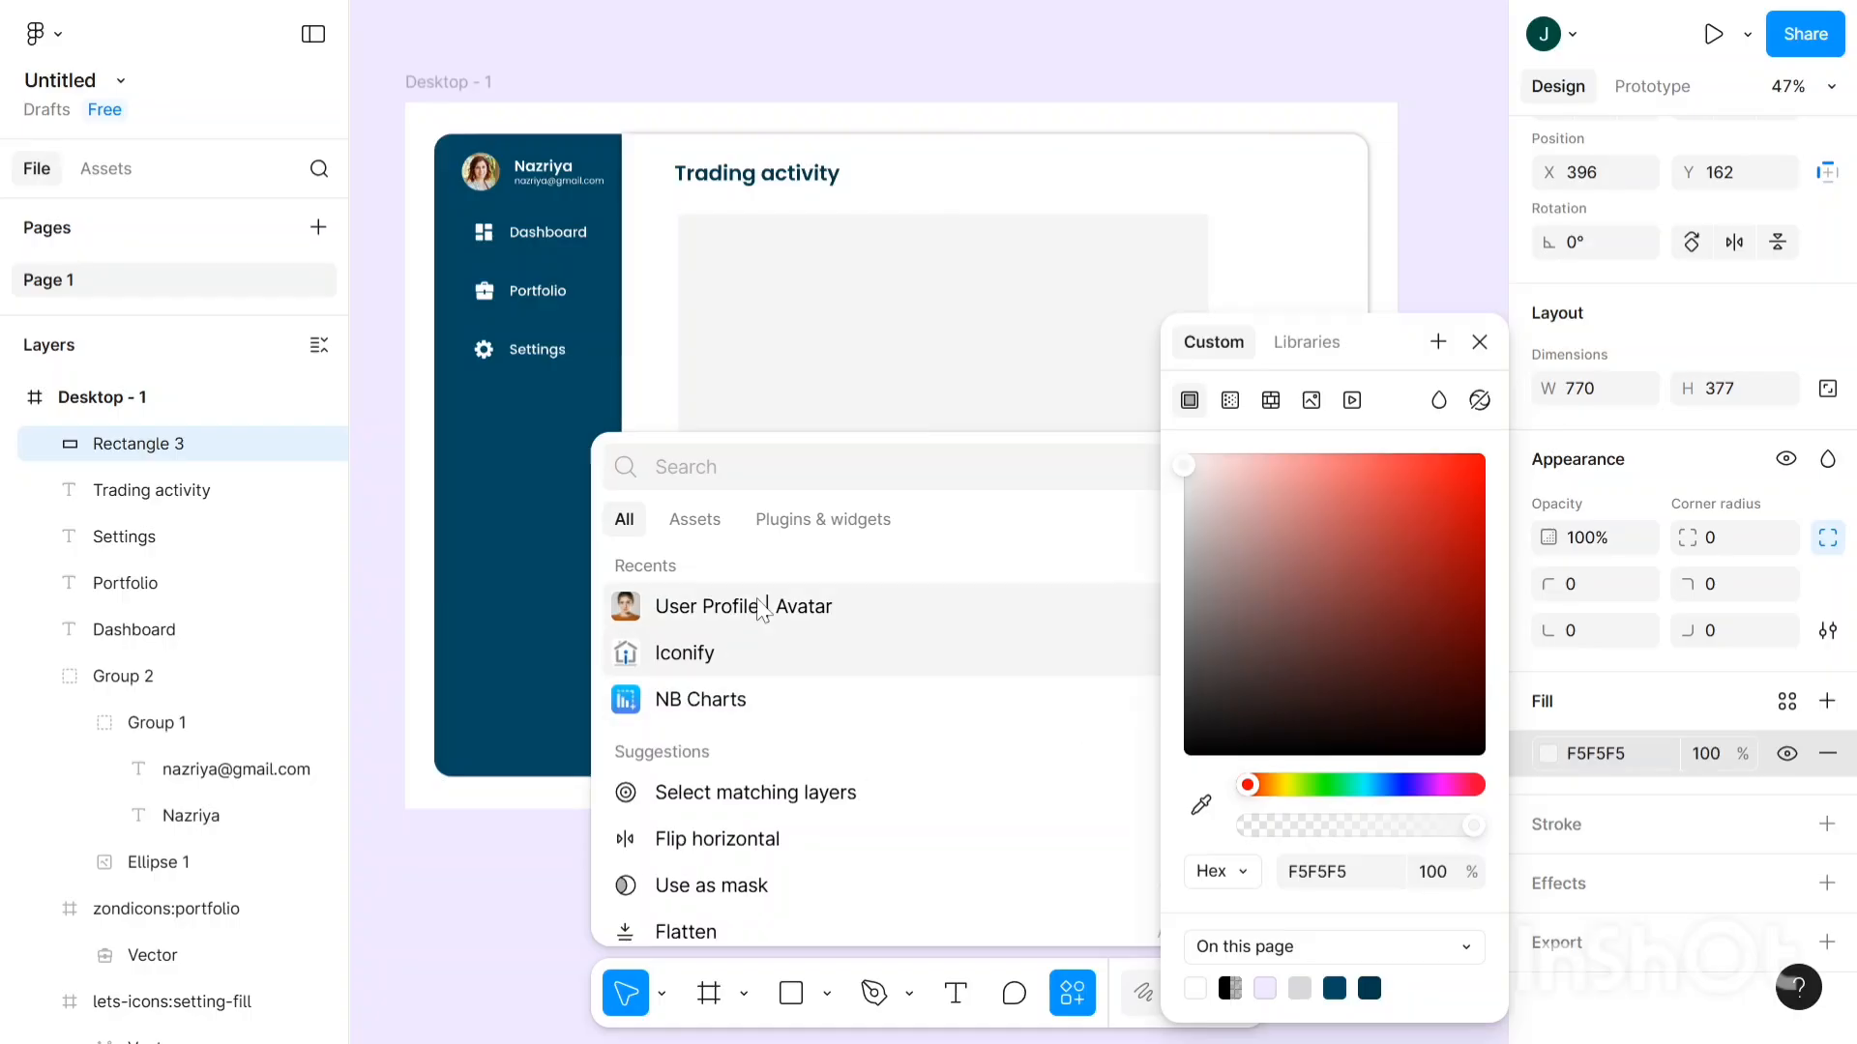
click(670, 715)
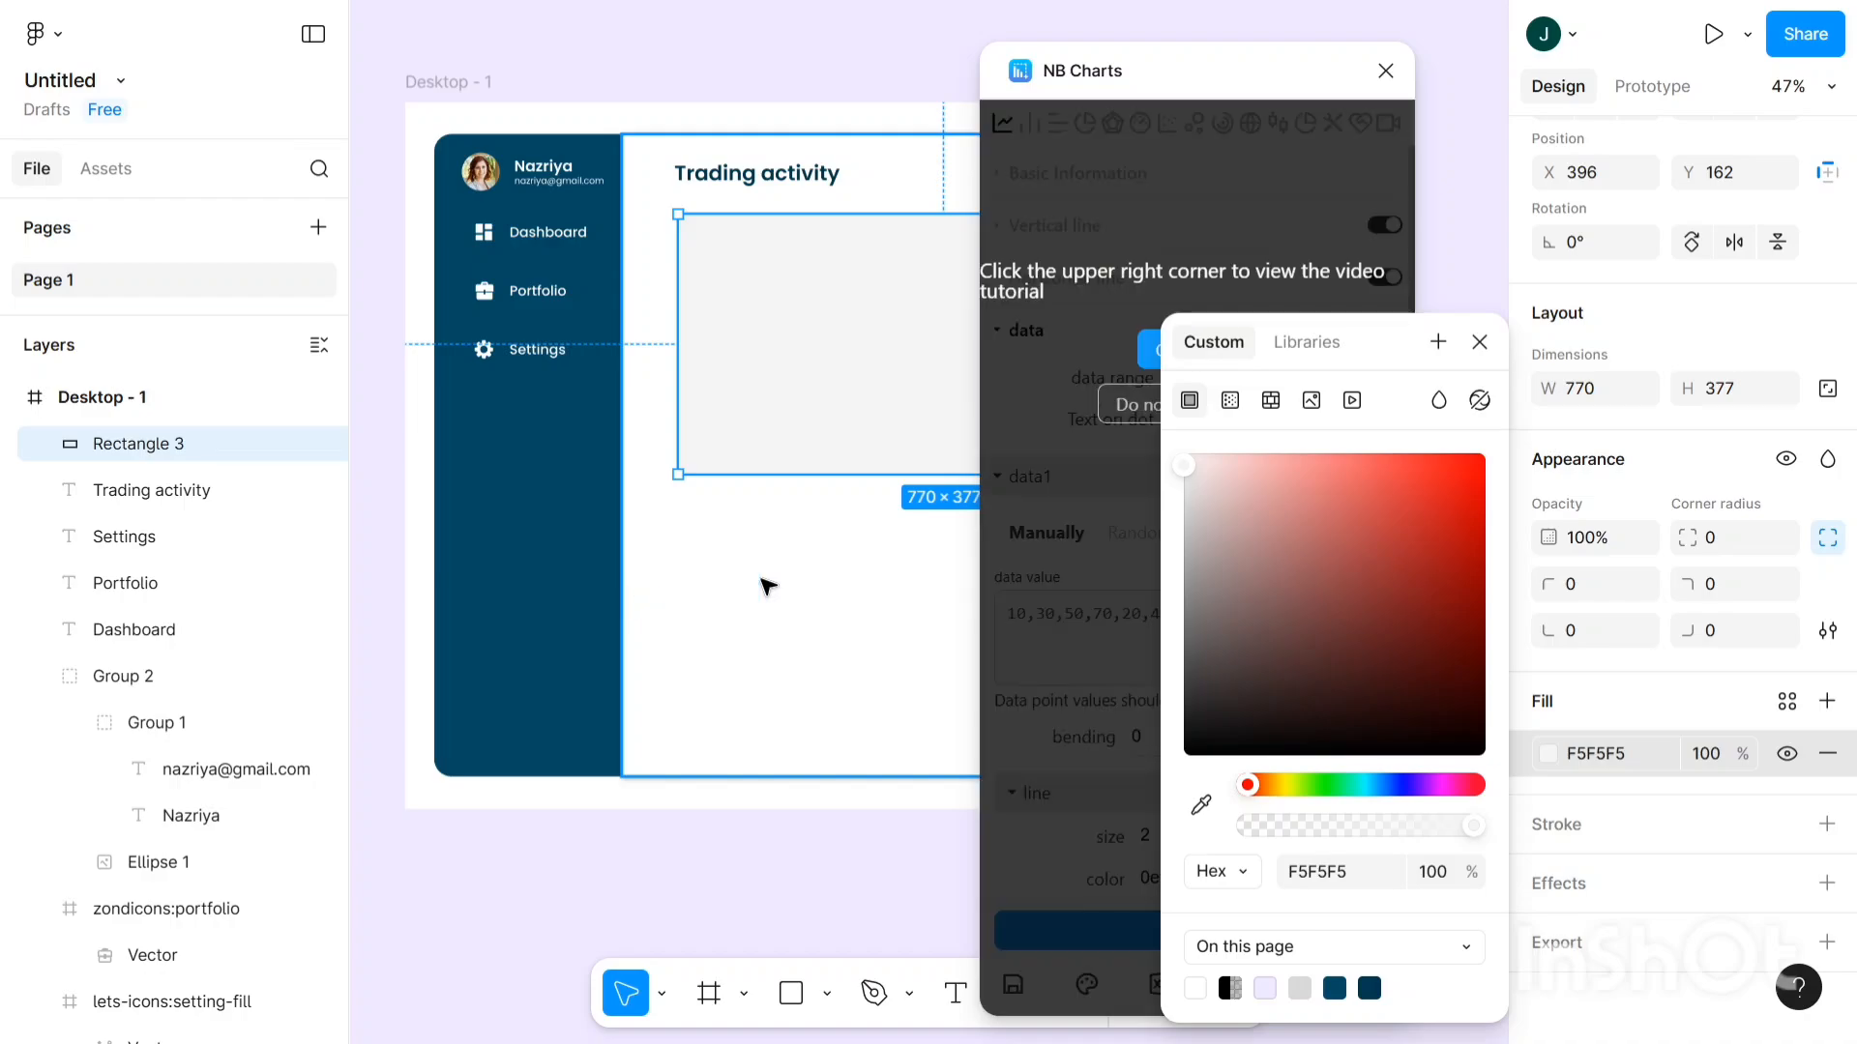
- Draw a blue line-and-area chart from Random data in the light placeholder rectangle
click(1479, 343)
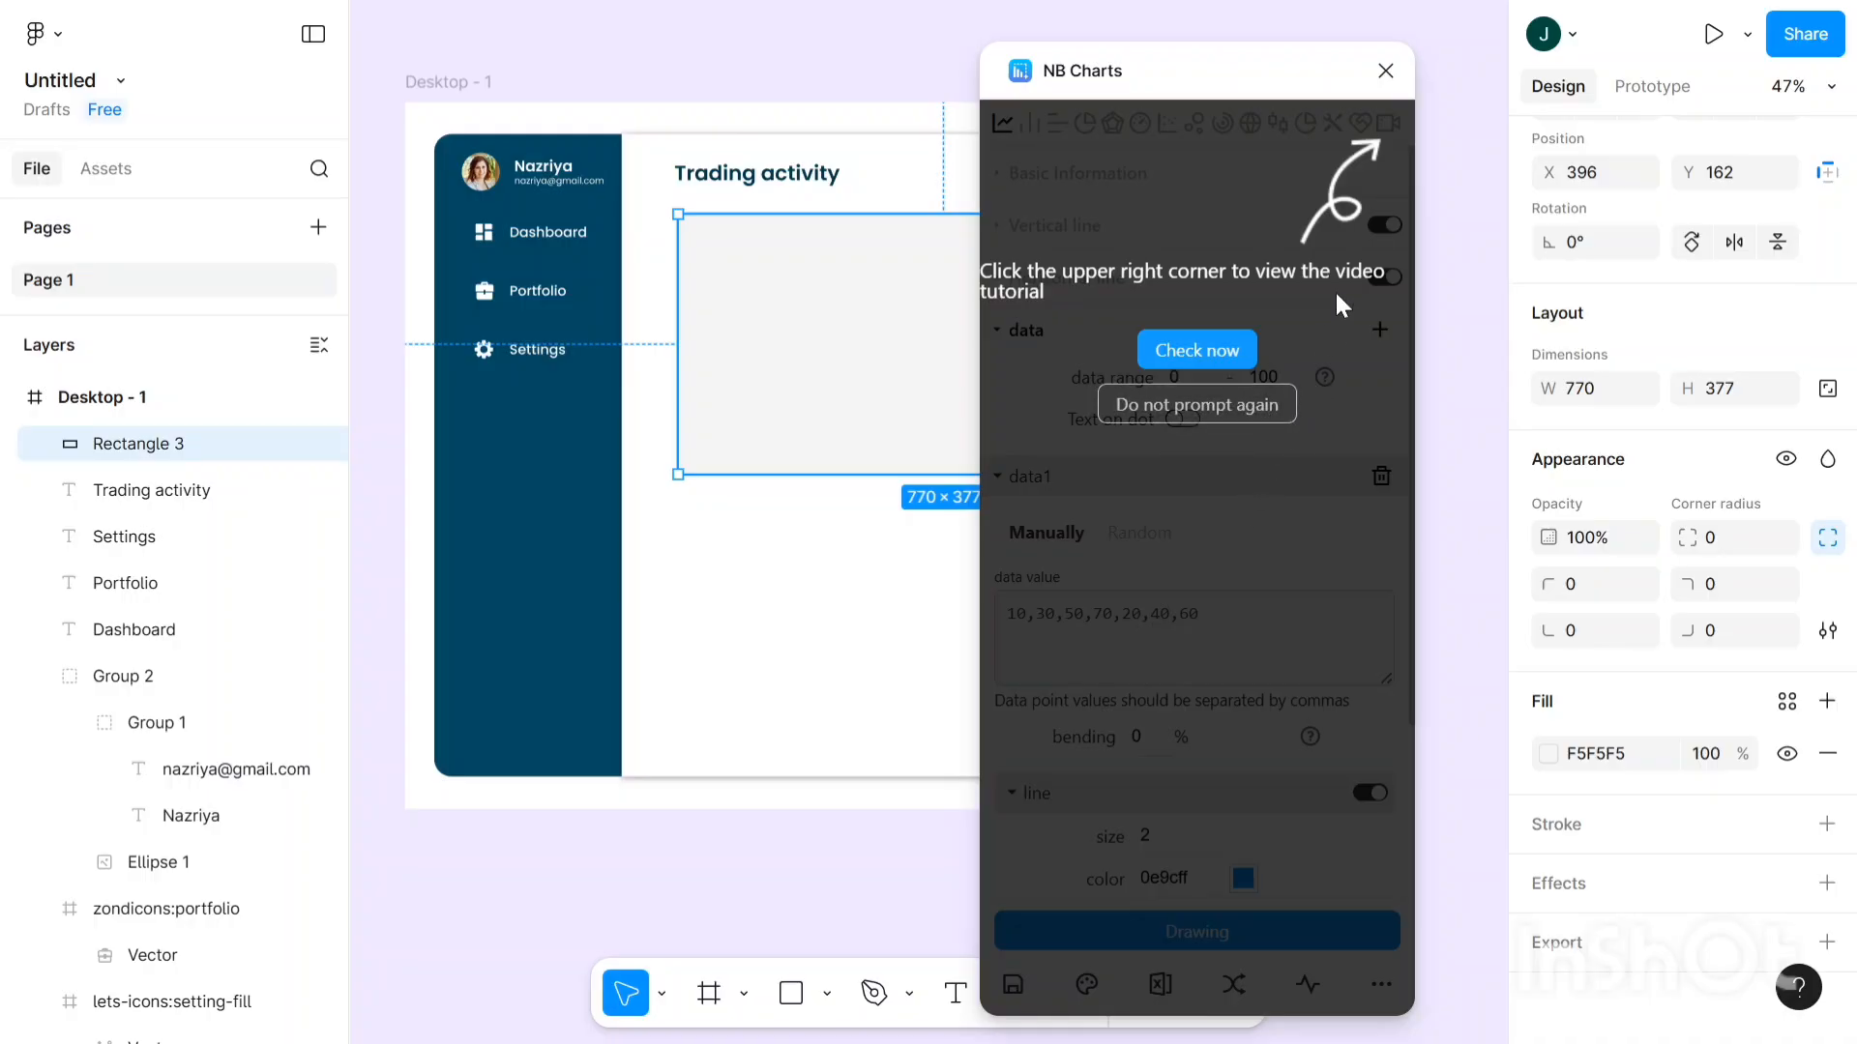
click(1264, 405)
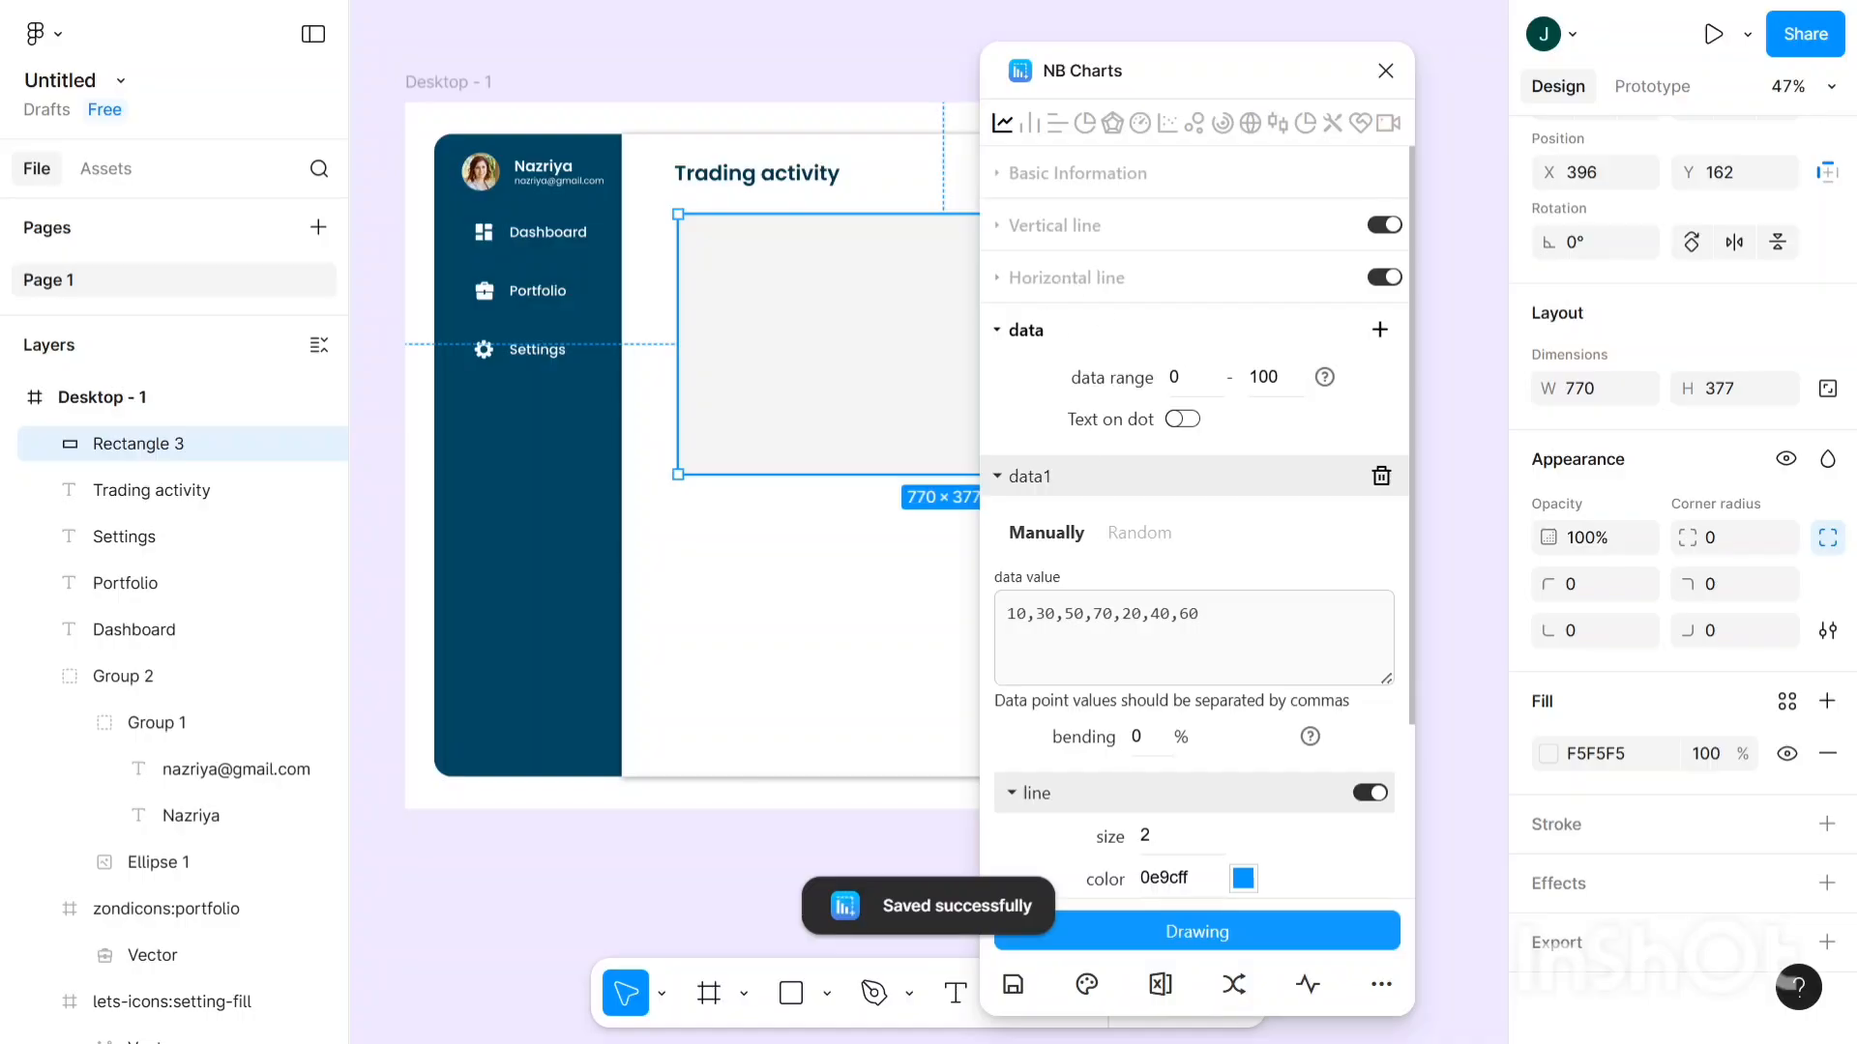
click(1141, 538)
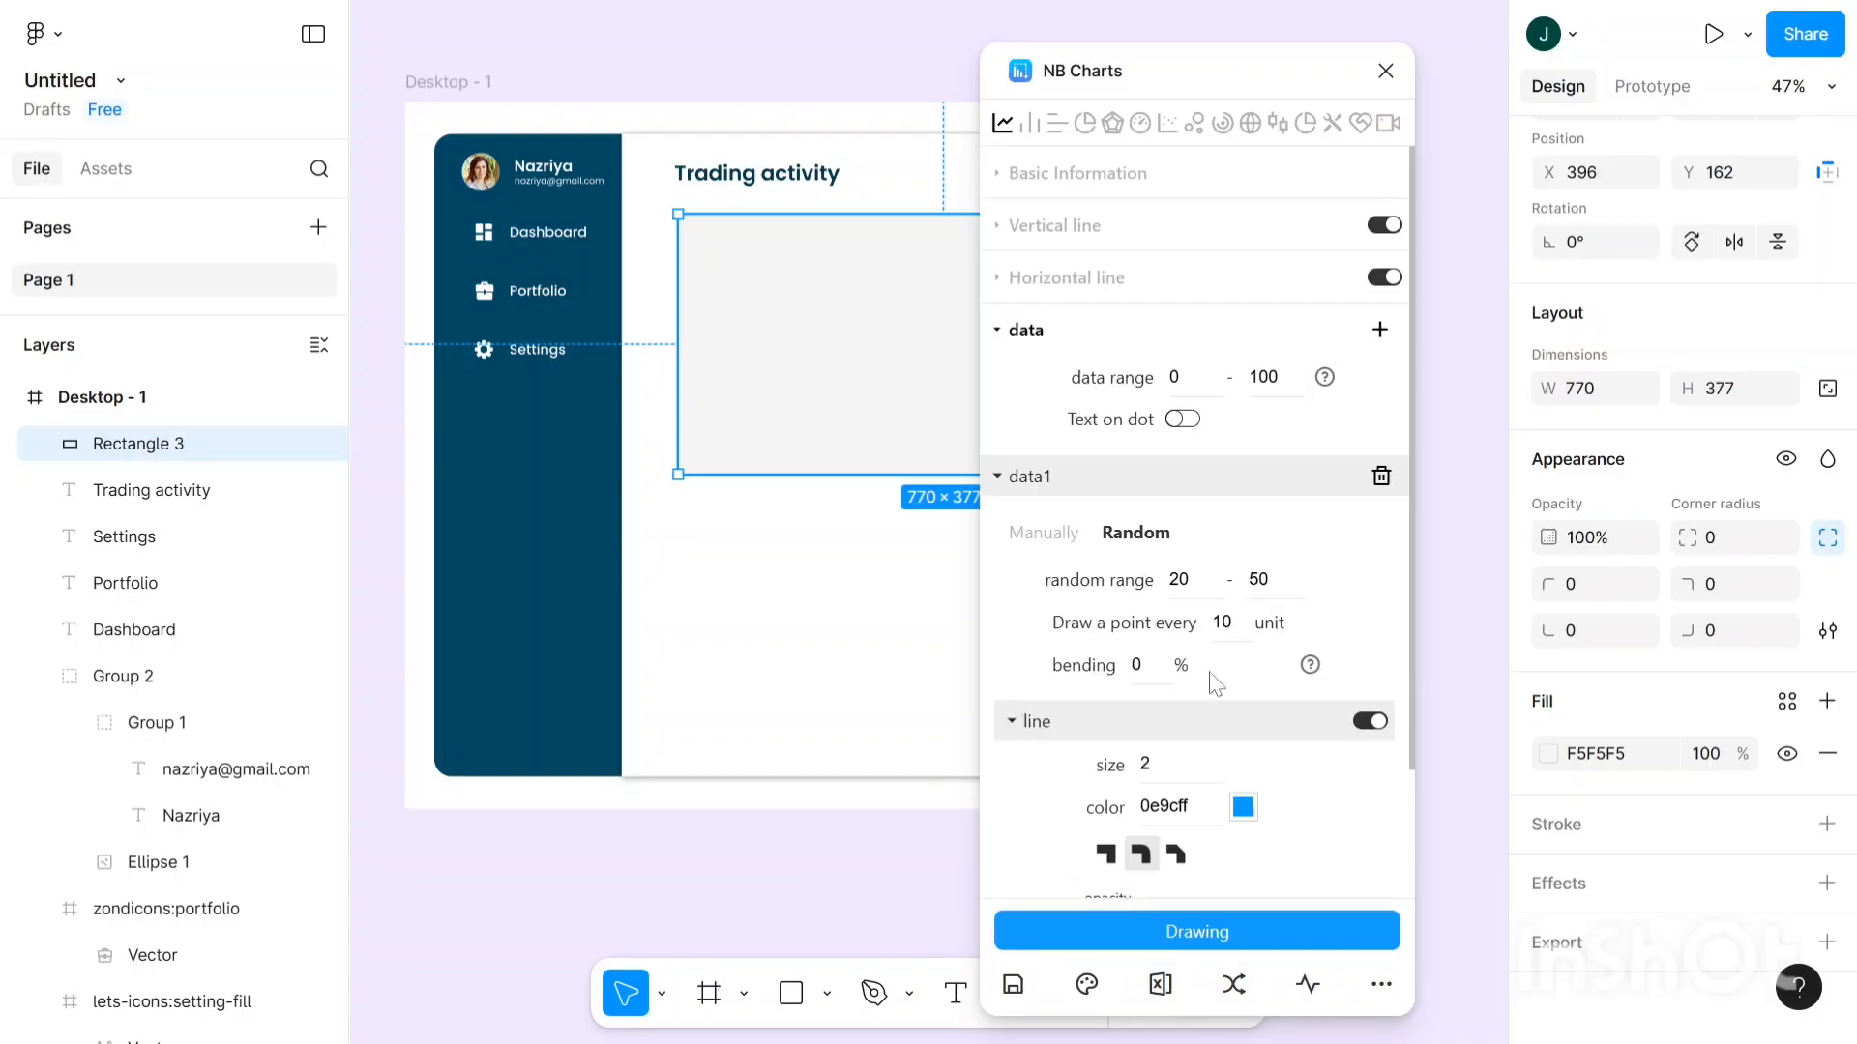
scroll(1216, 683, down, 2)
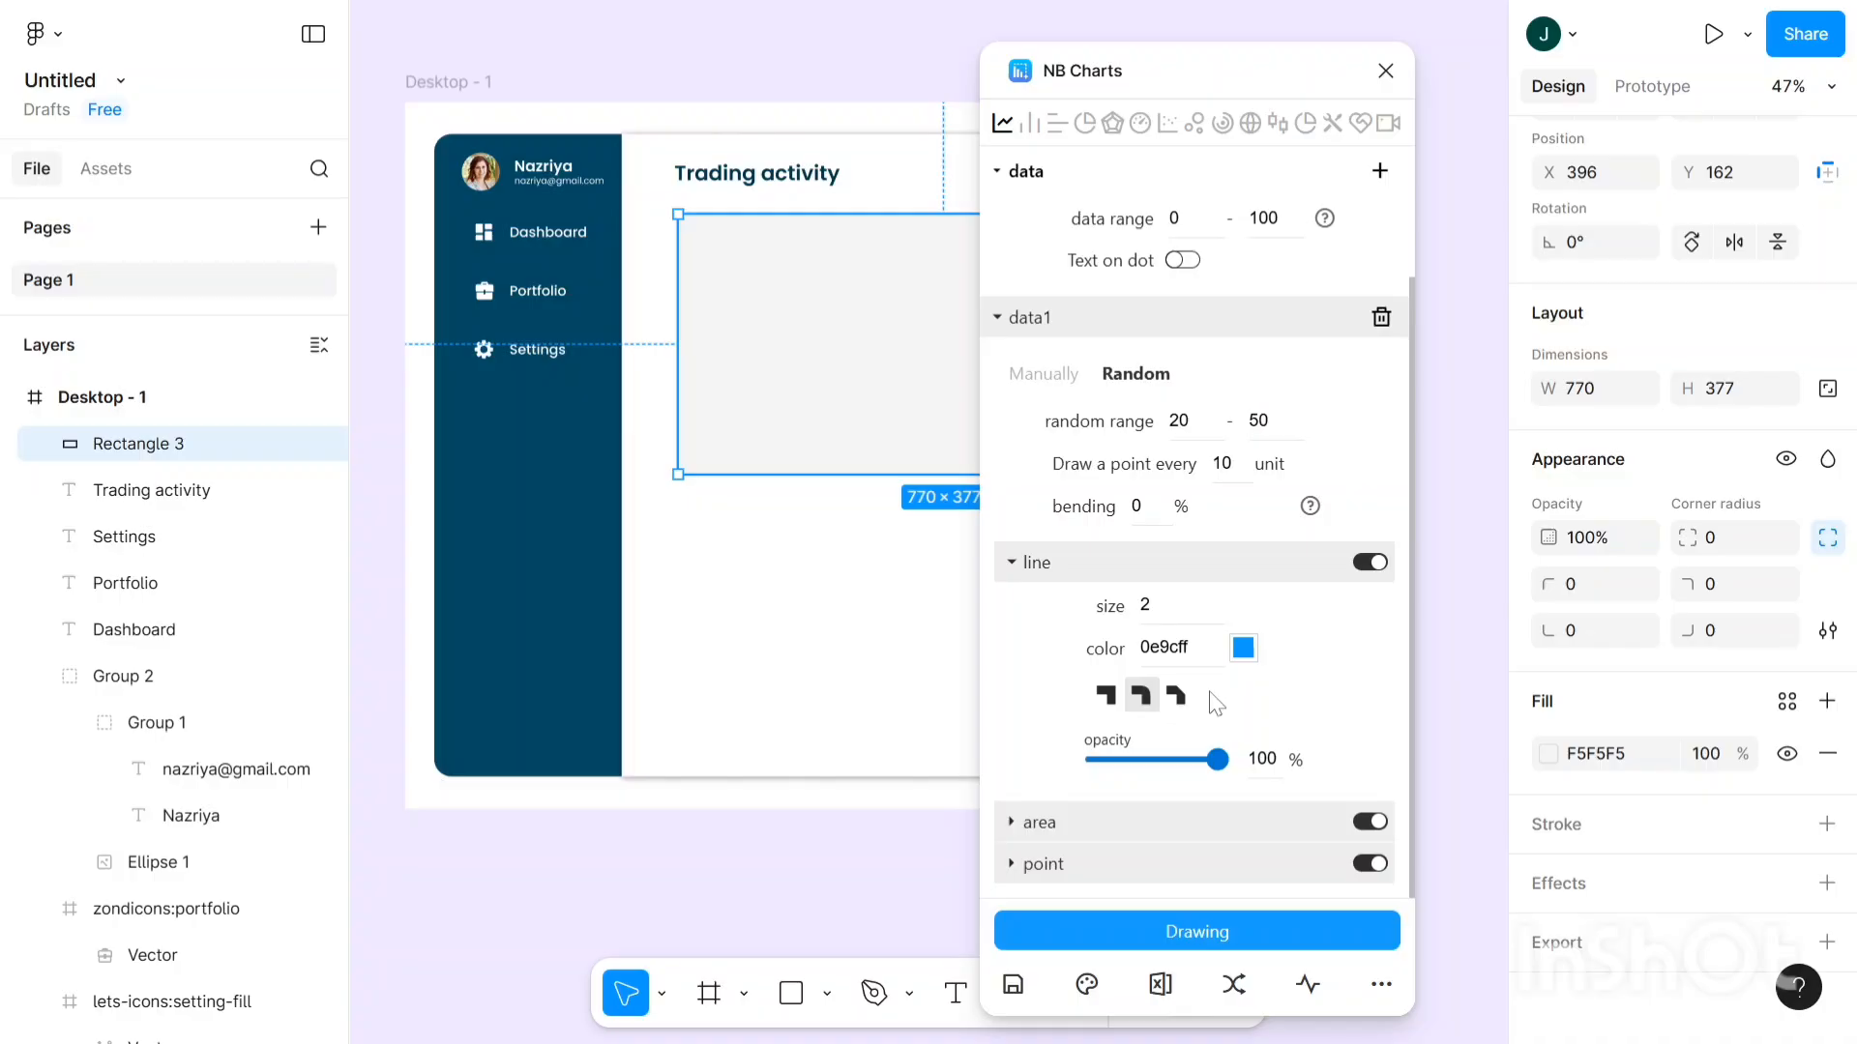
click(1234, 934)
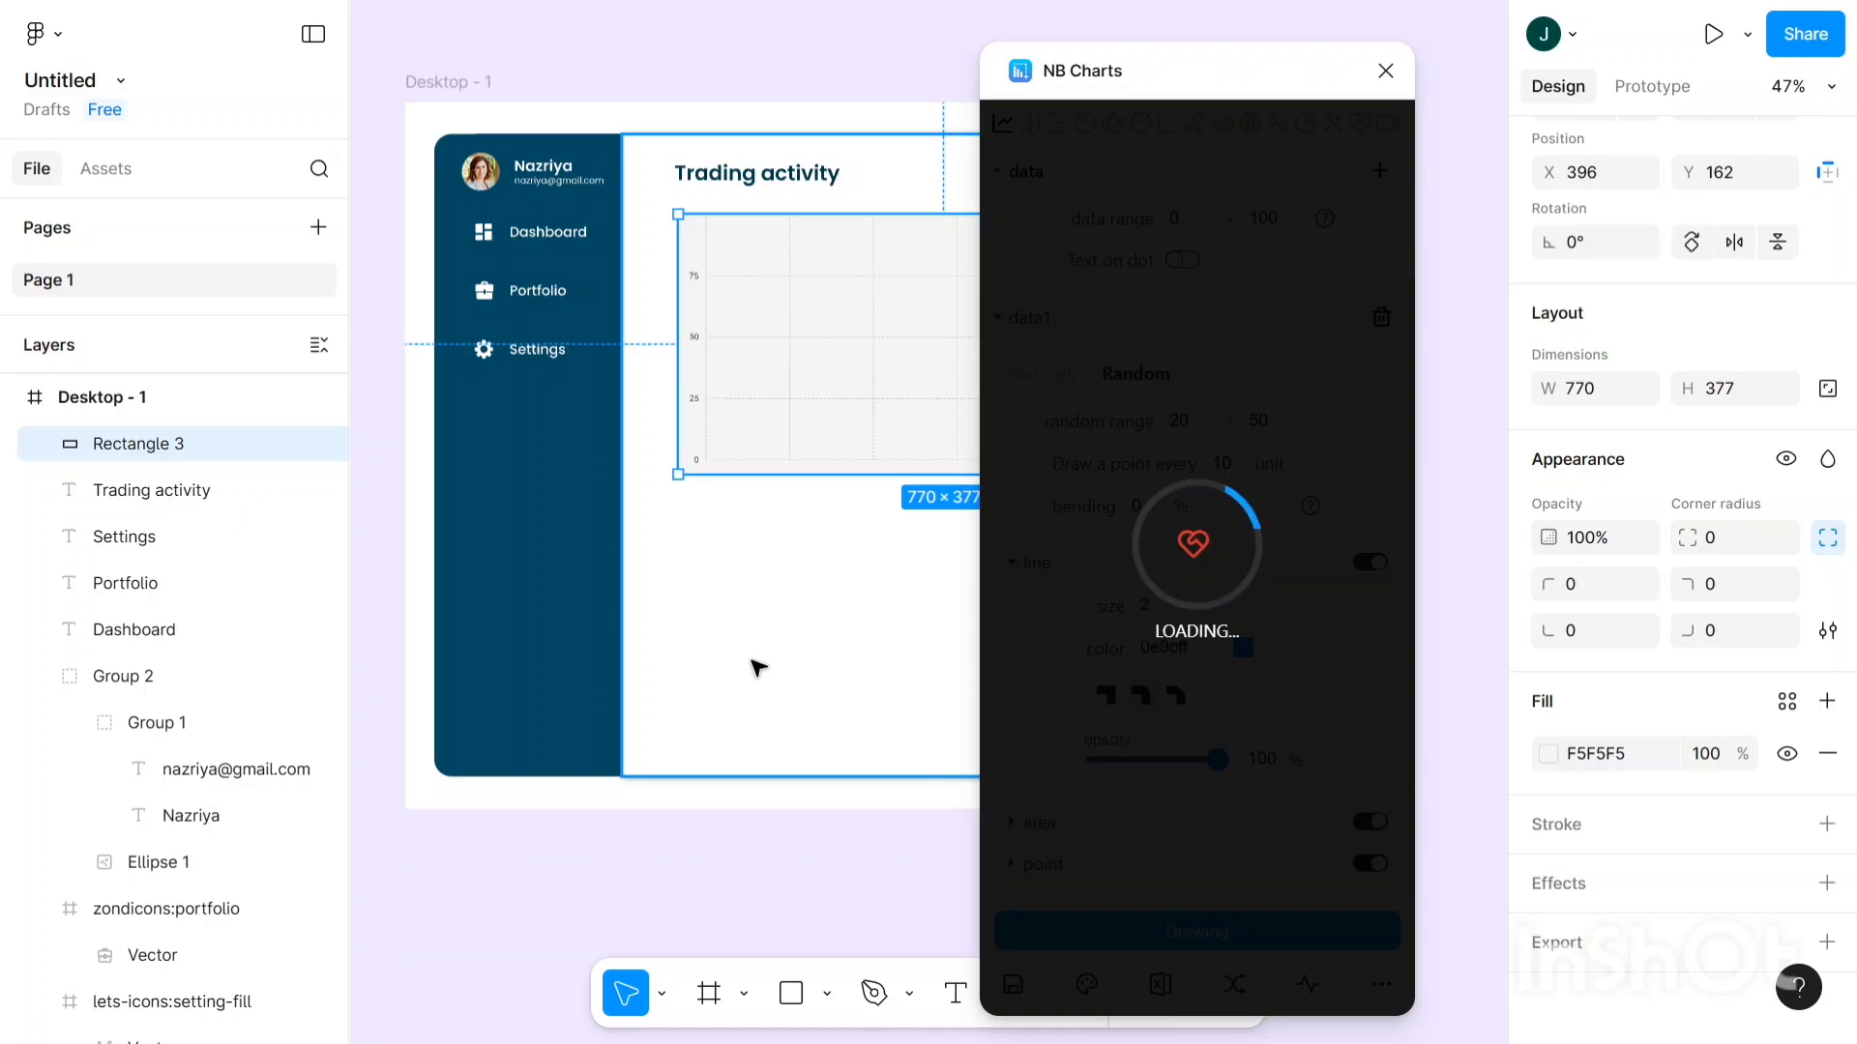
- Look over the drawn chart, then close the NB Charts window
scroll(758, 668, right, 1)
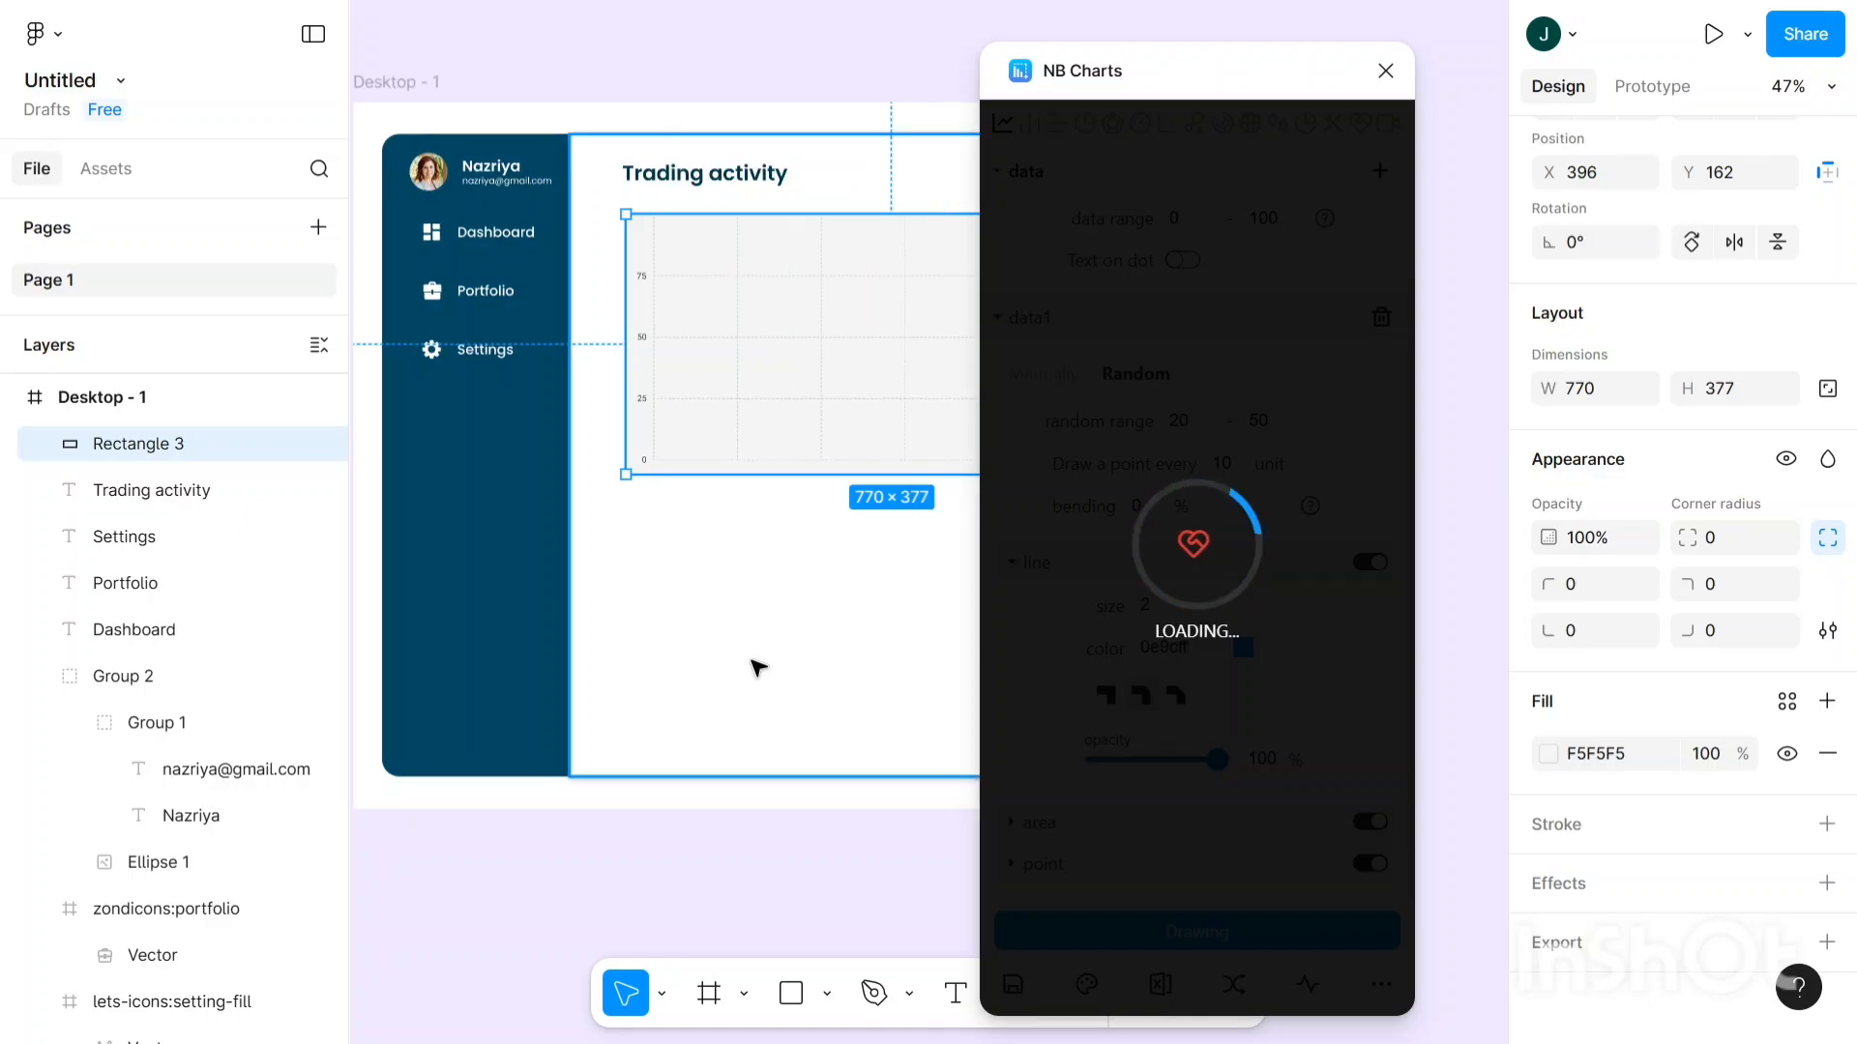
scroll(757, 669, right, 1)
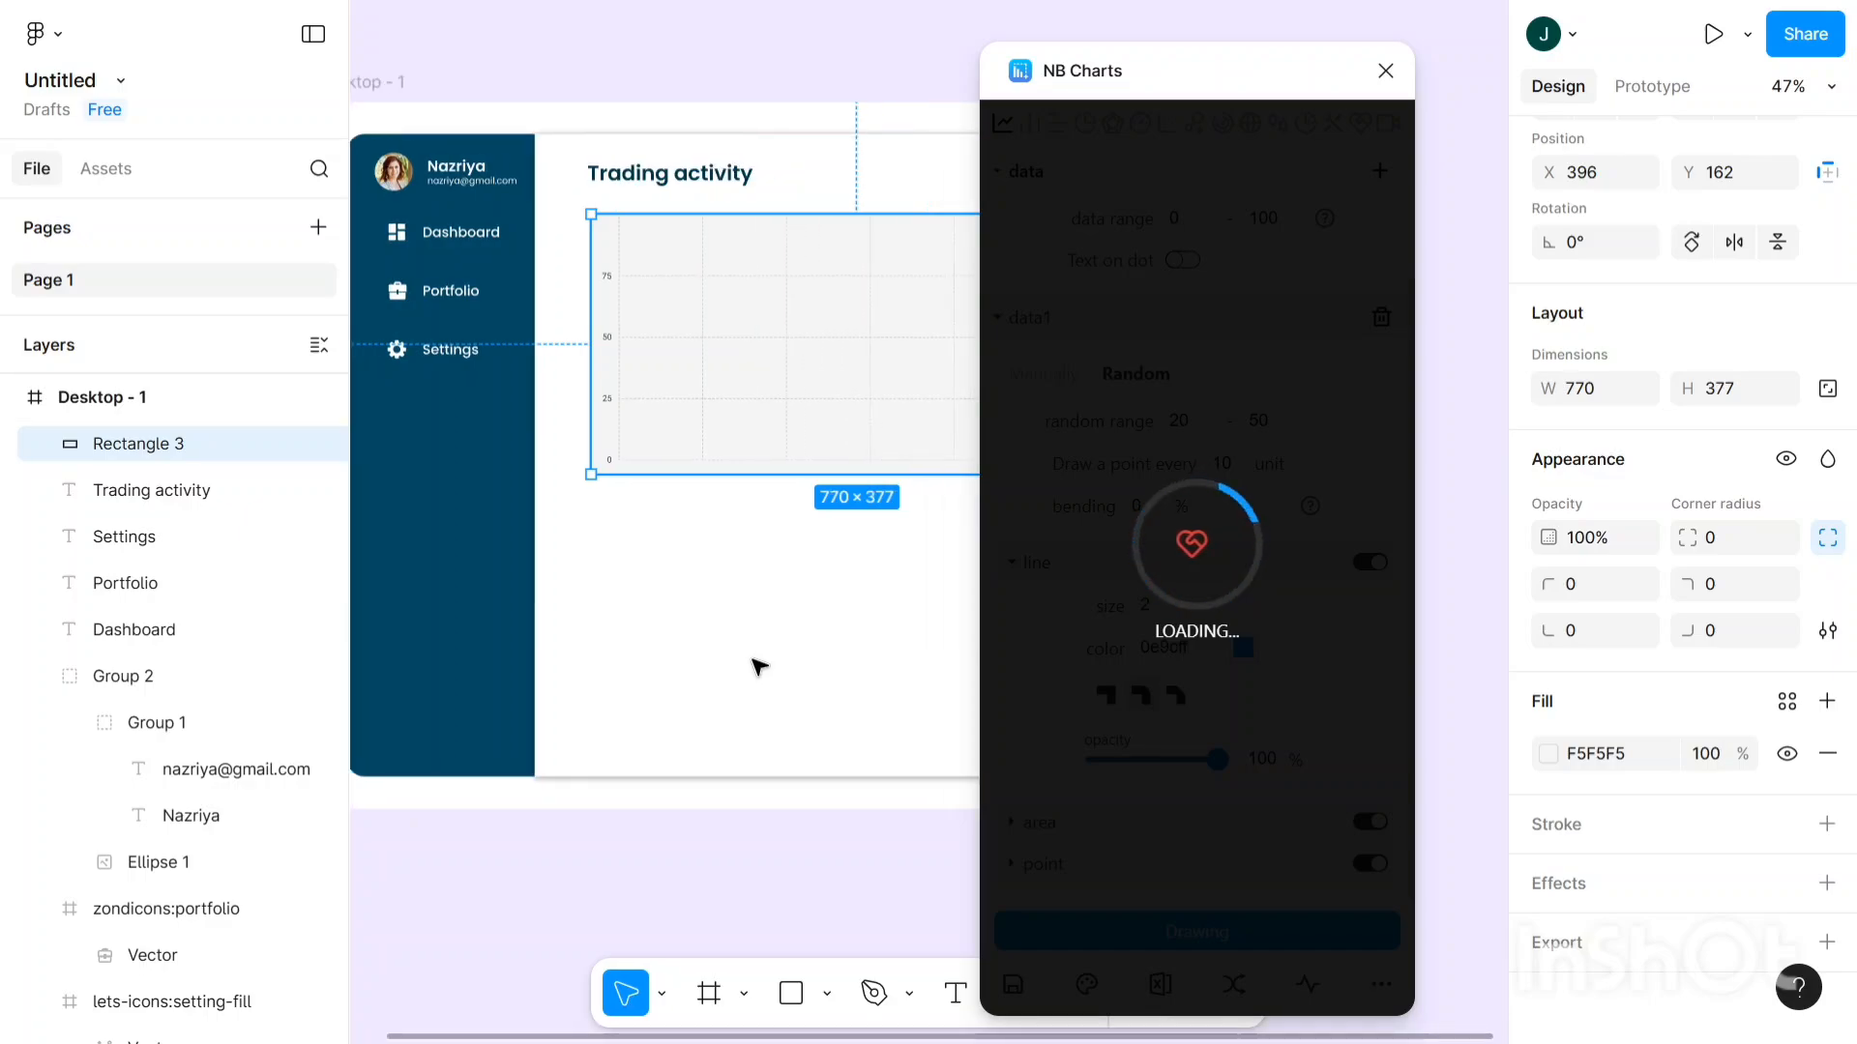
scroll(757, 668, right, 1)
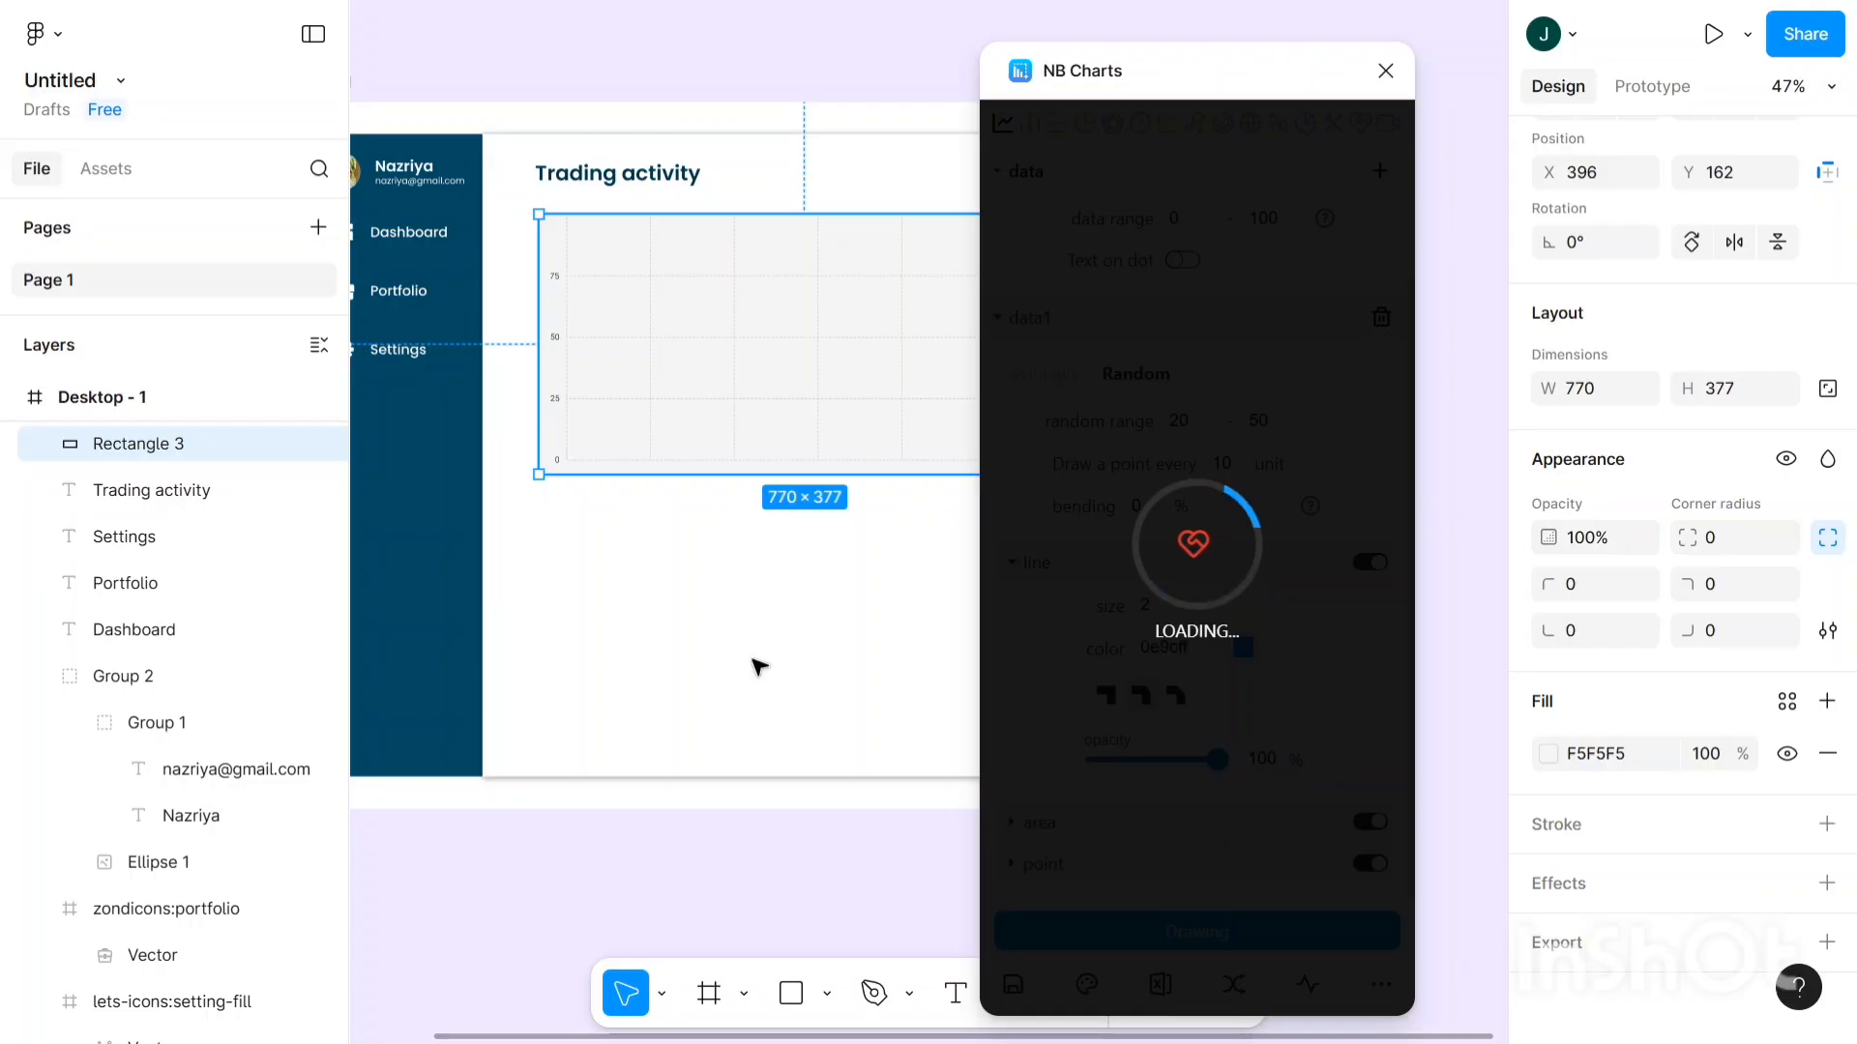
scroll(757, 668, right, 1)
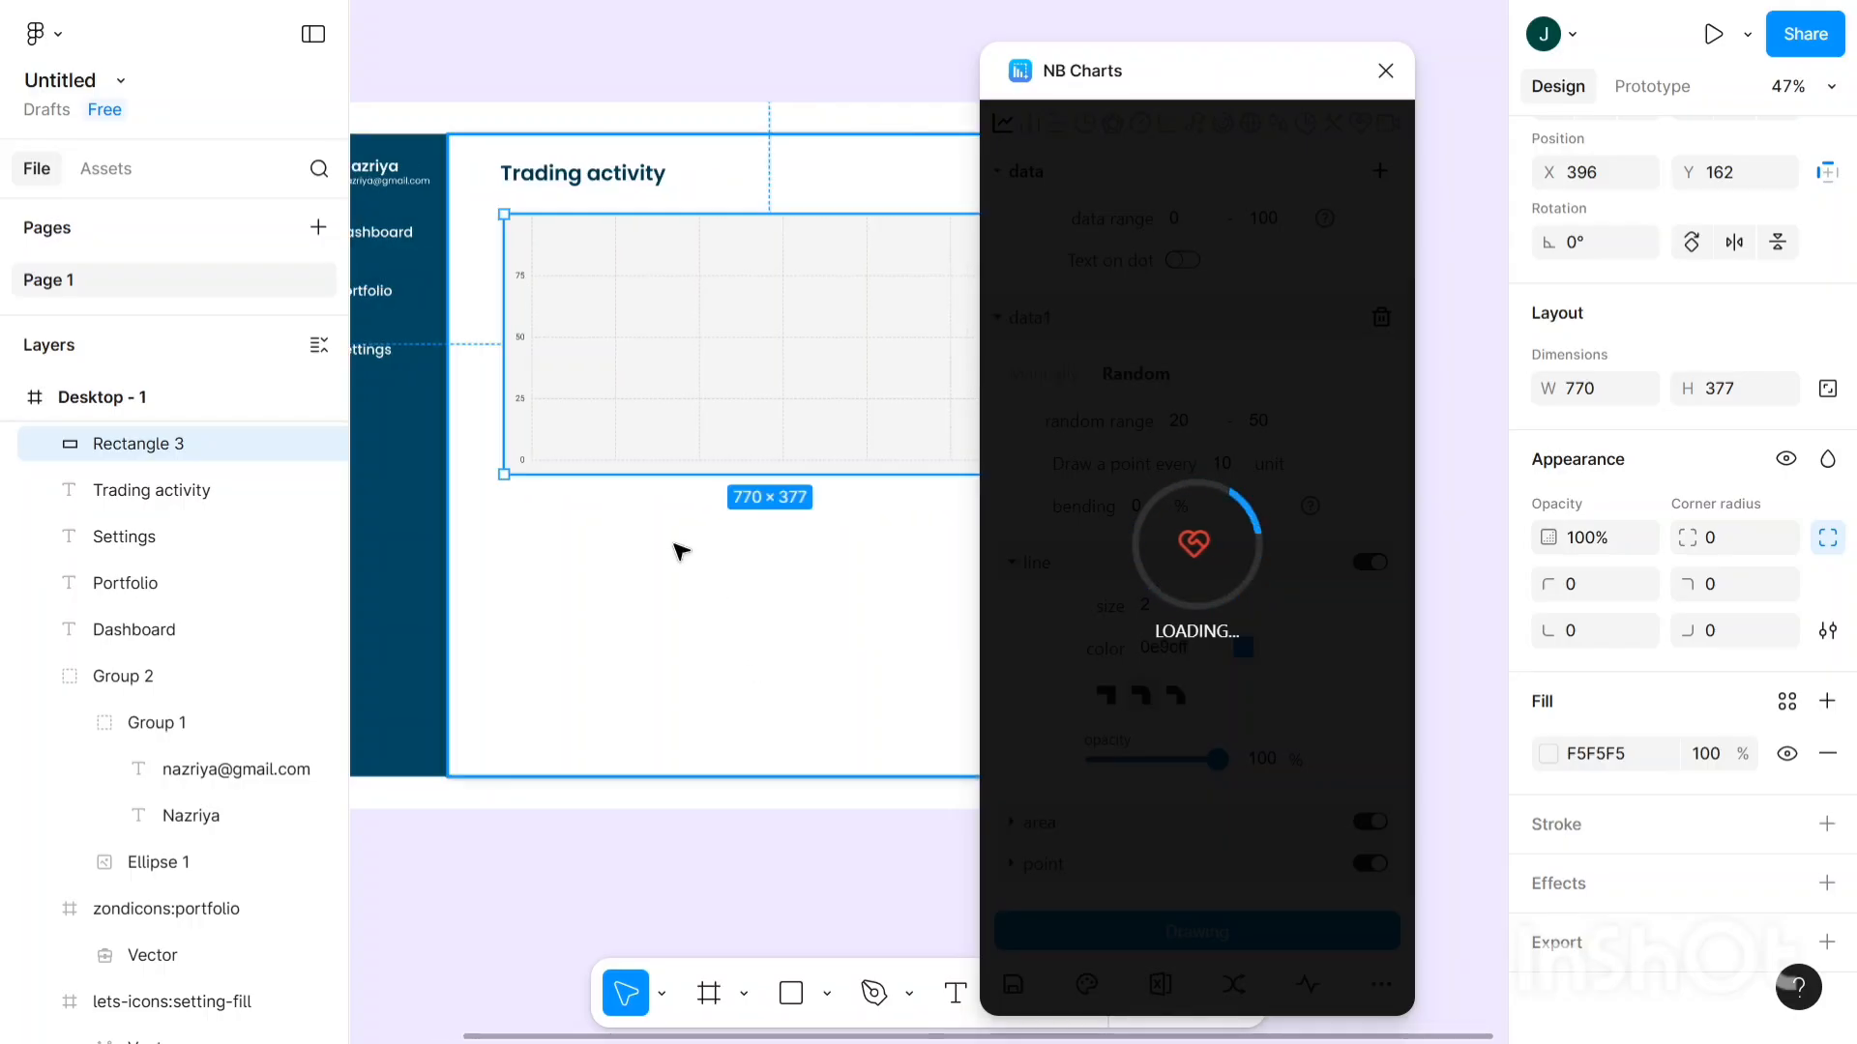
scroll(674, 544, down, 1)
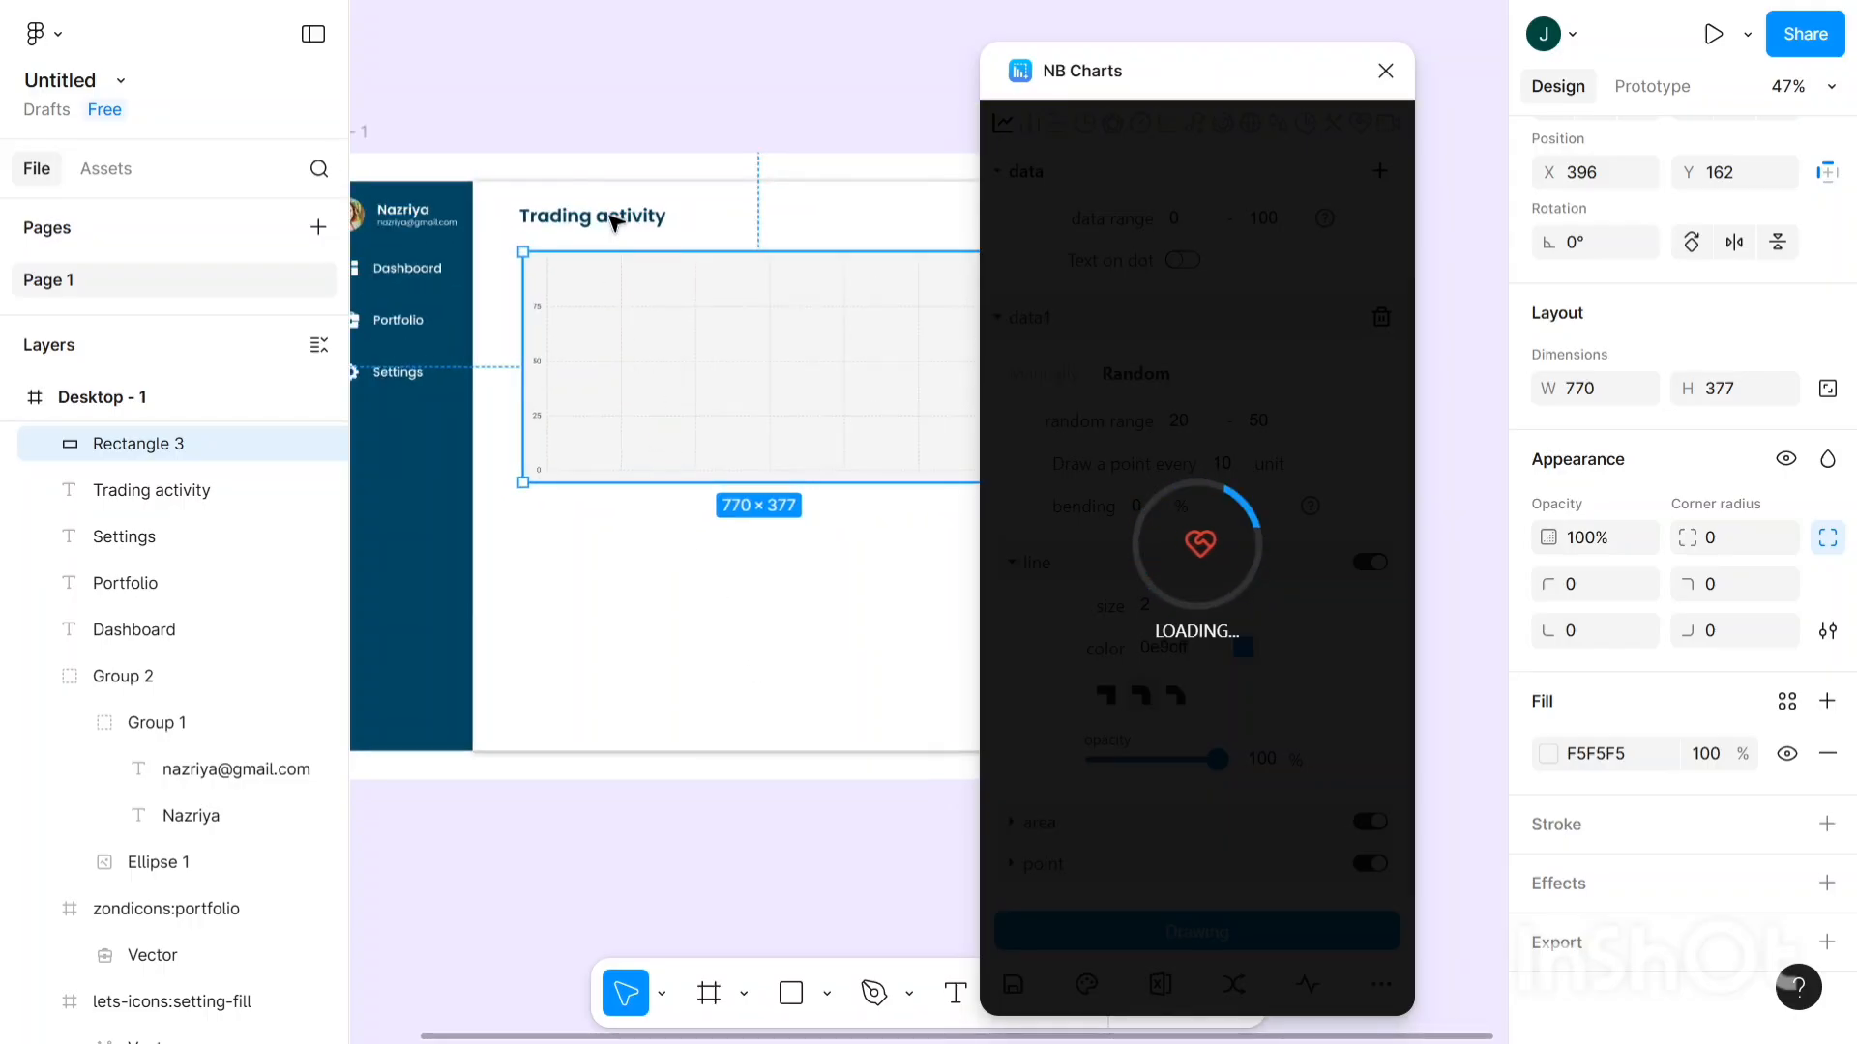
scroll(613, 221, up, 2)
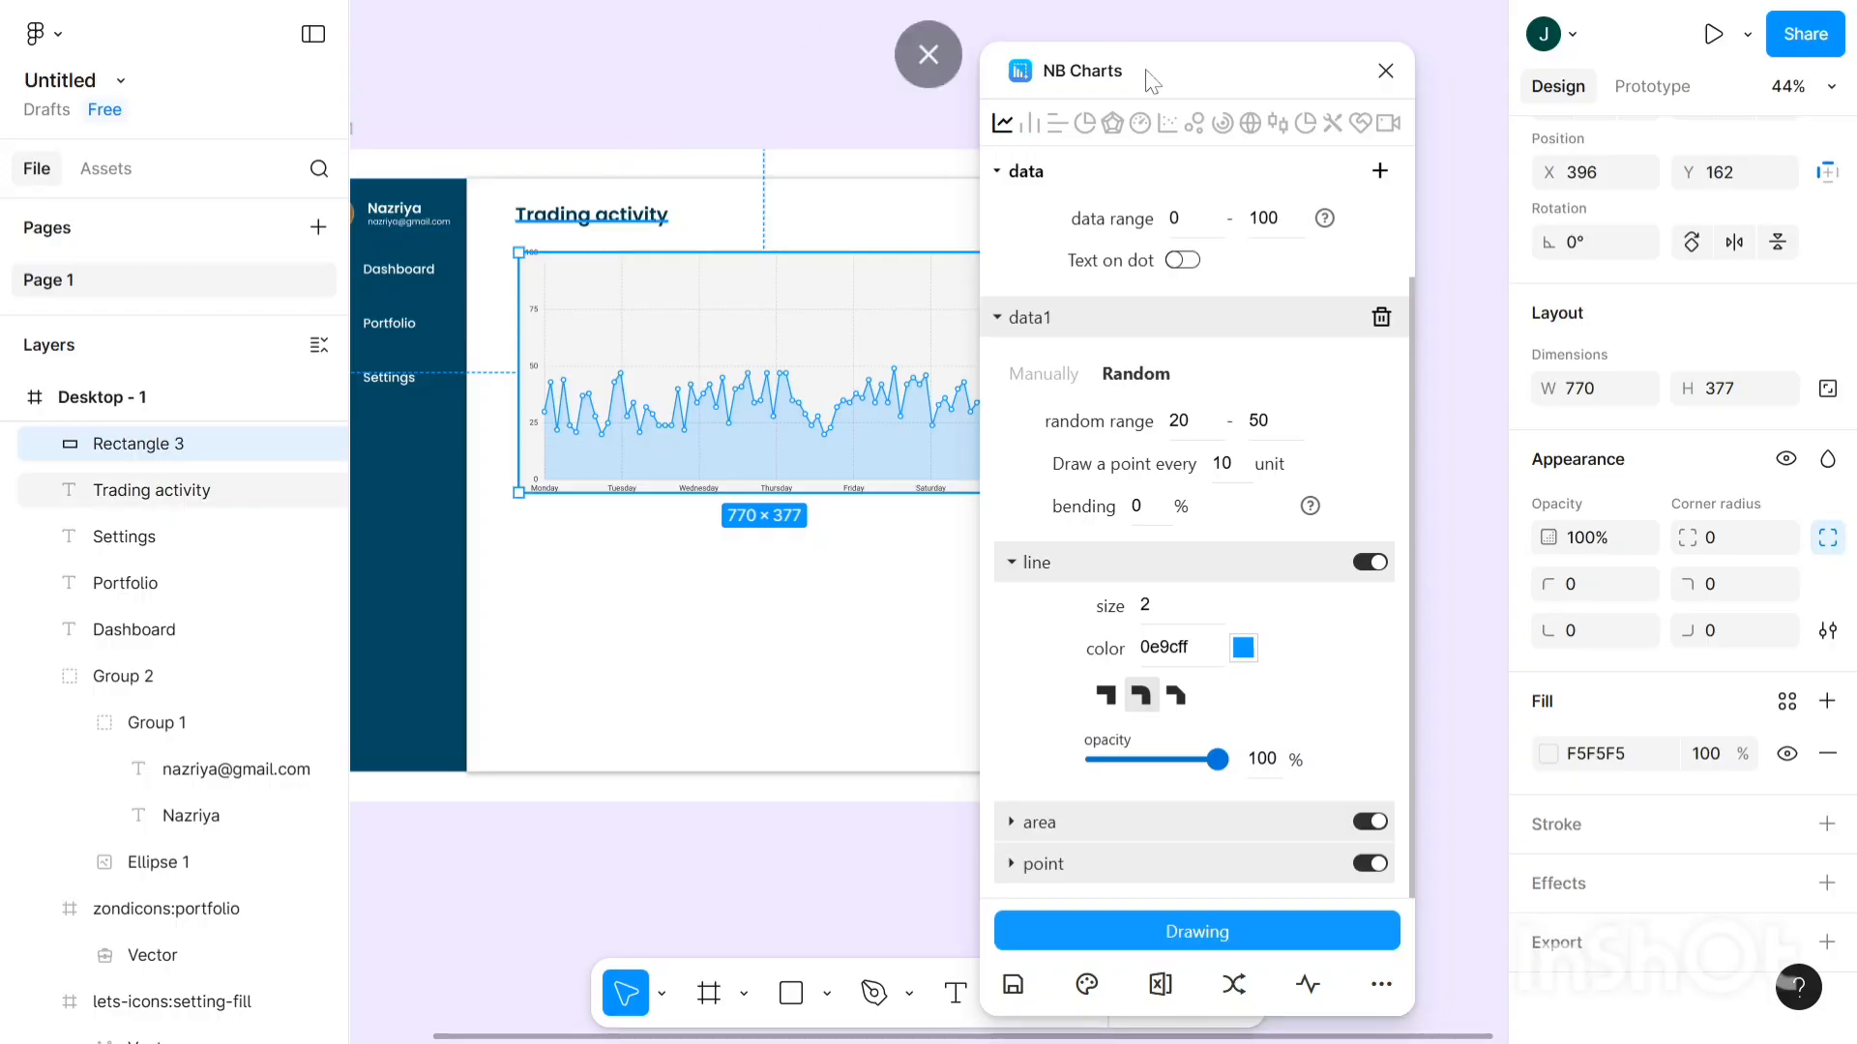
click(1385, 70)
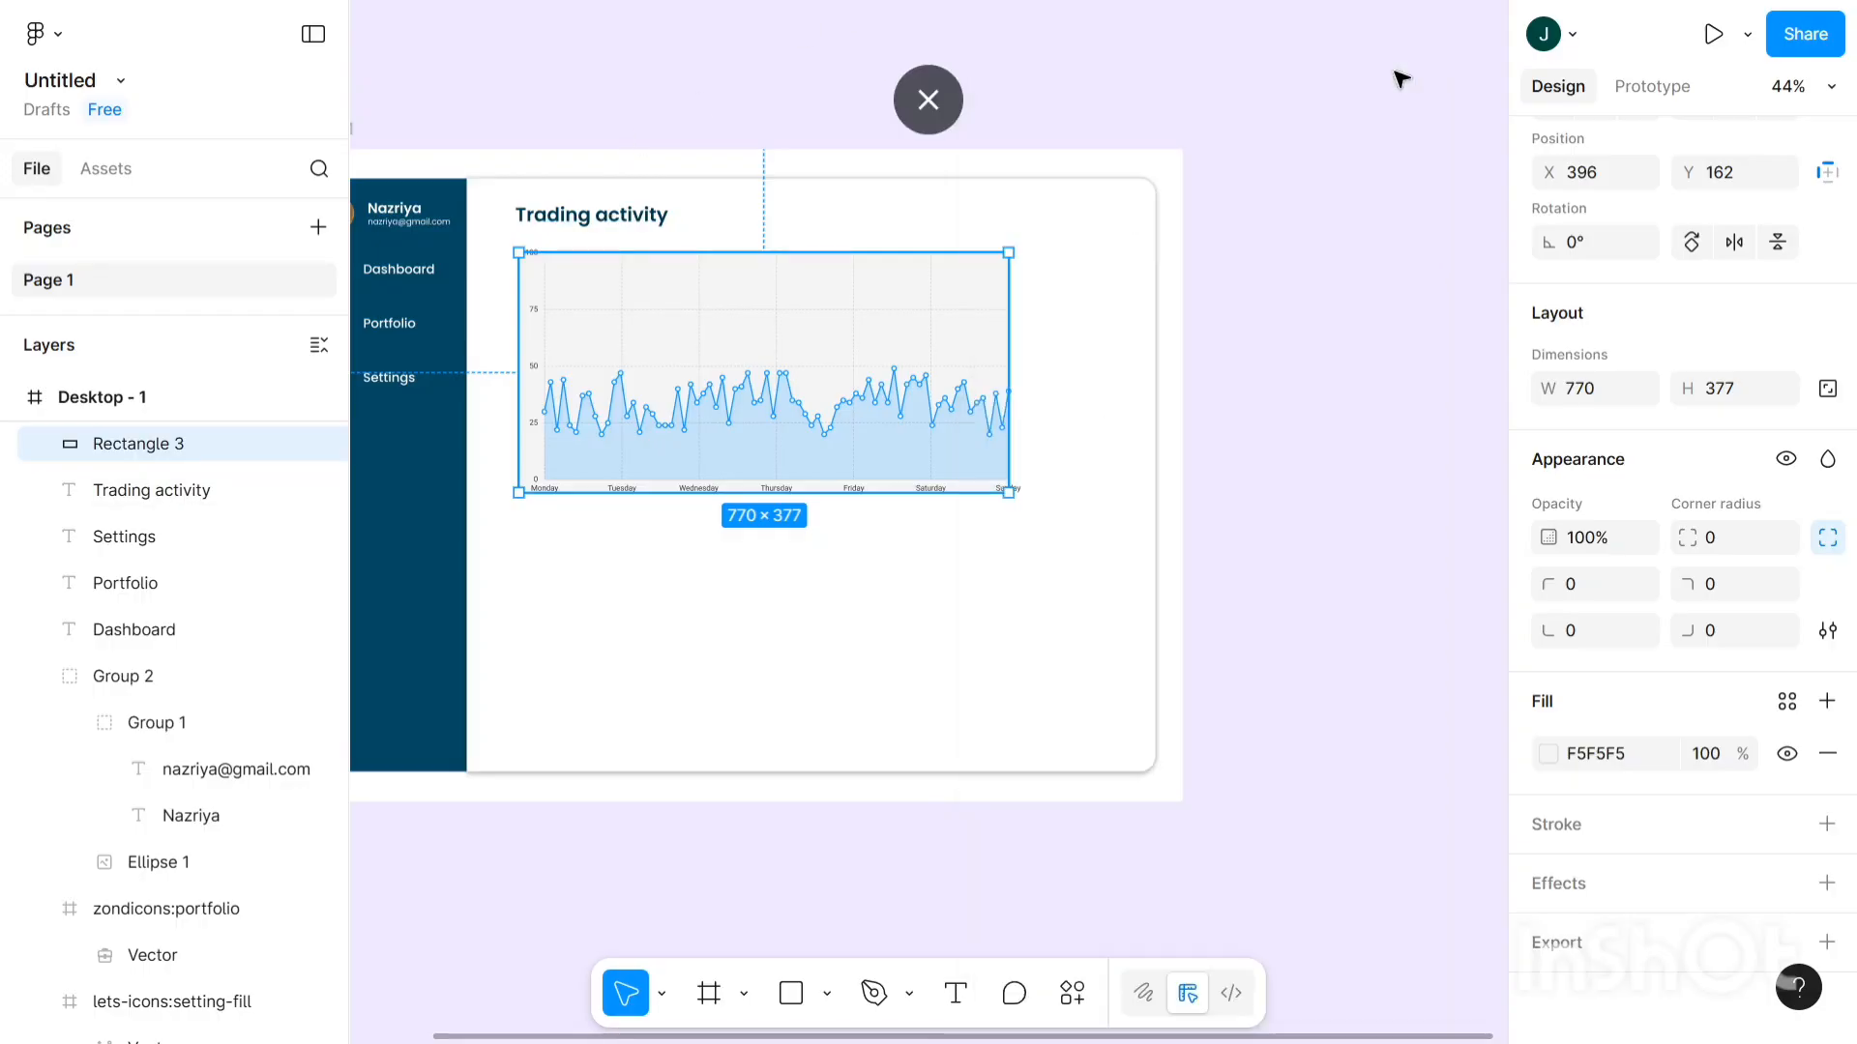
click(1277, 207)
click(778, 317)
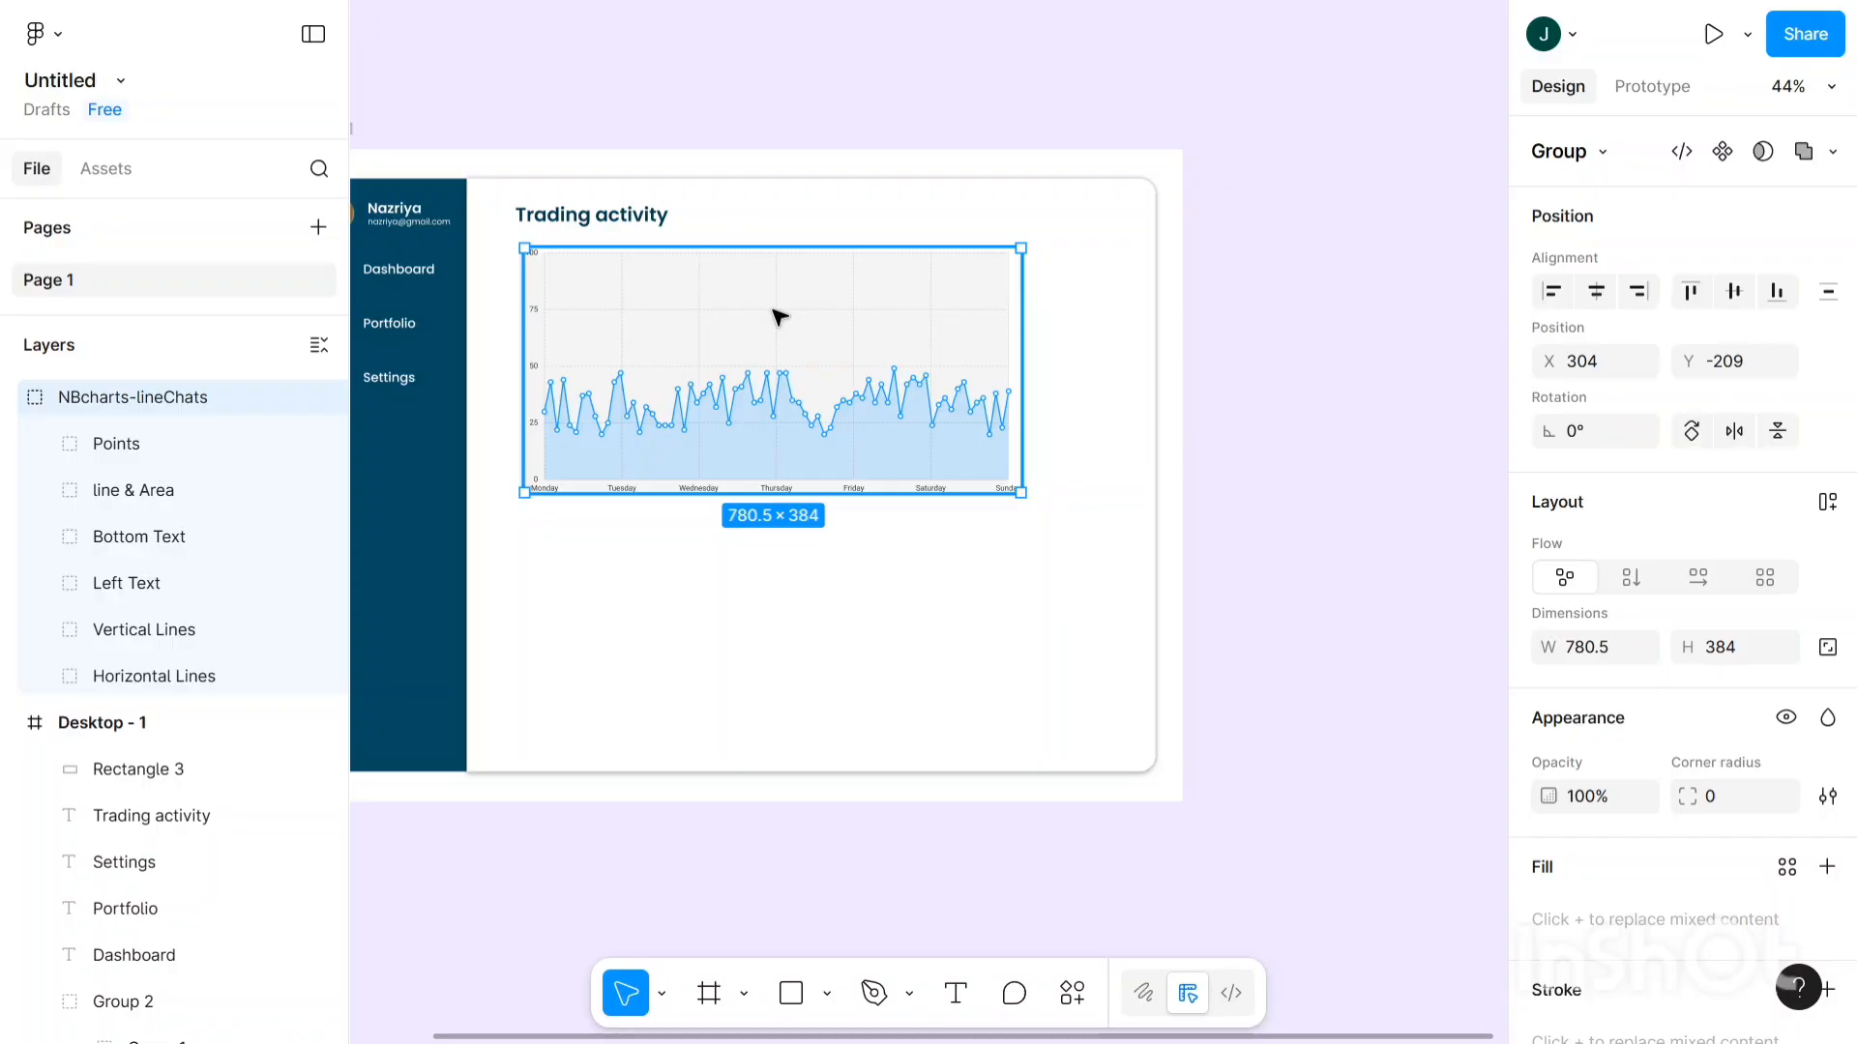
key(Up)
key(Up)
key(Up)
key(Up)
key(Up)
key(Up)
key(Up)
key(Up)
key(Up)
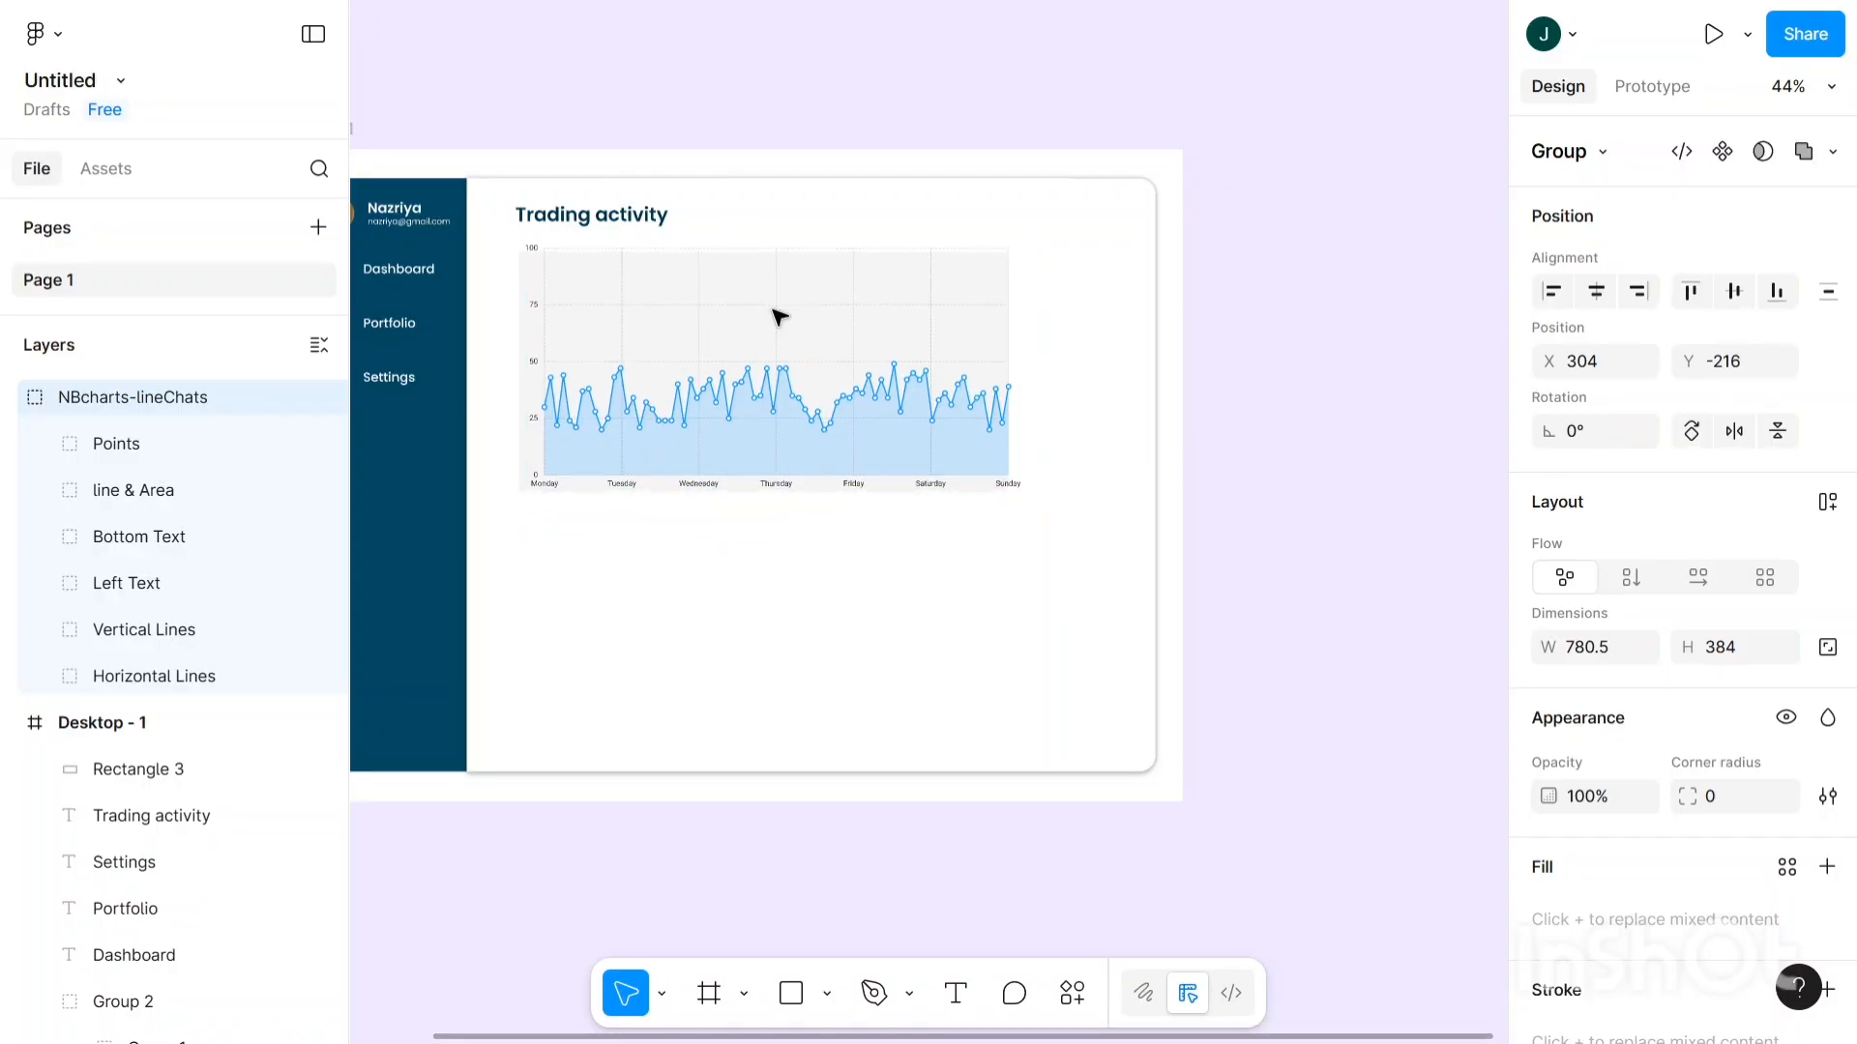
key(Up)
key(Up)
key(Up)
key(Up)
key(Up)
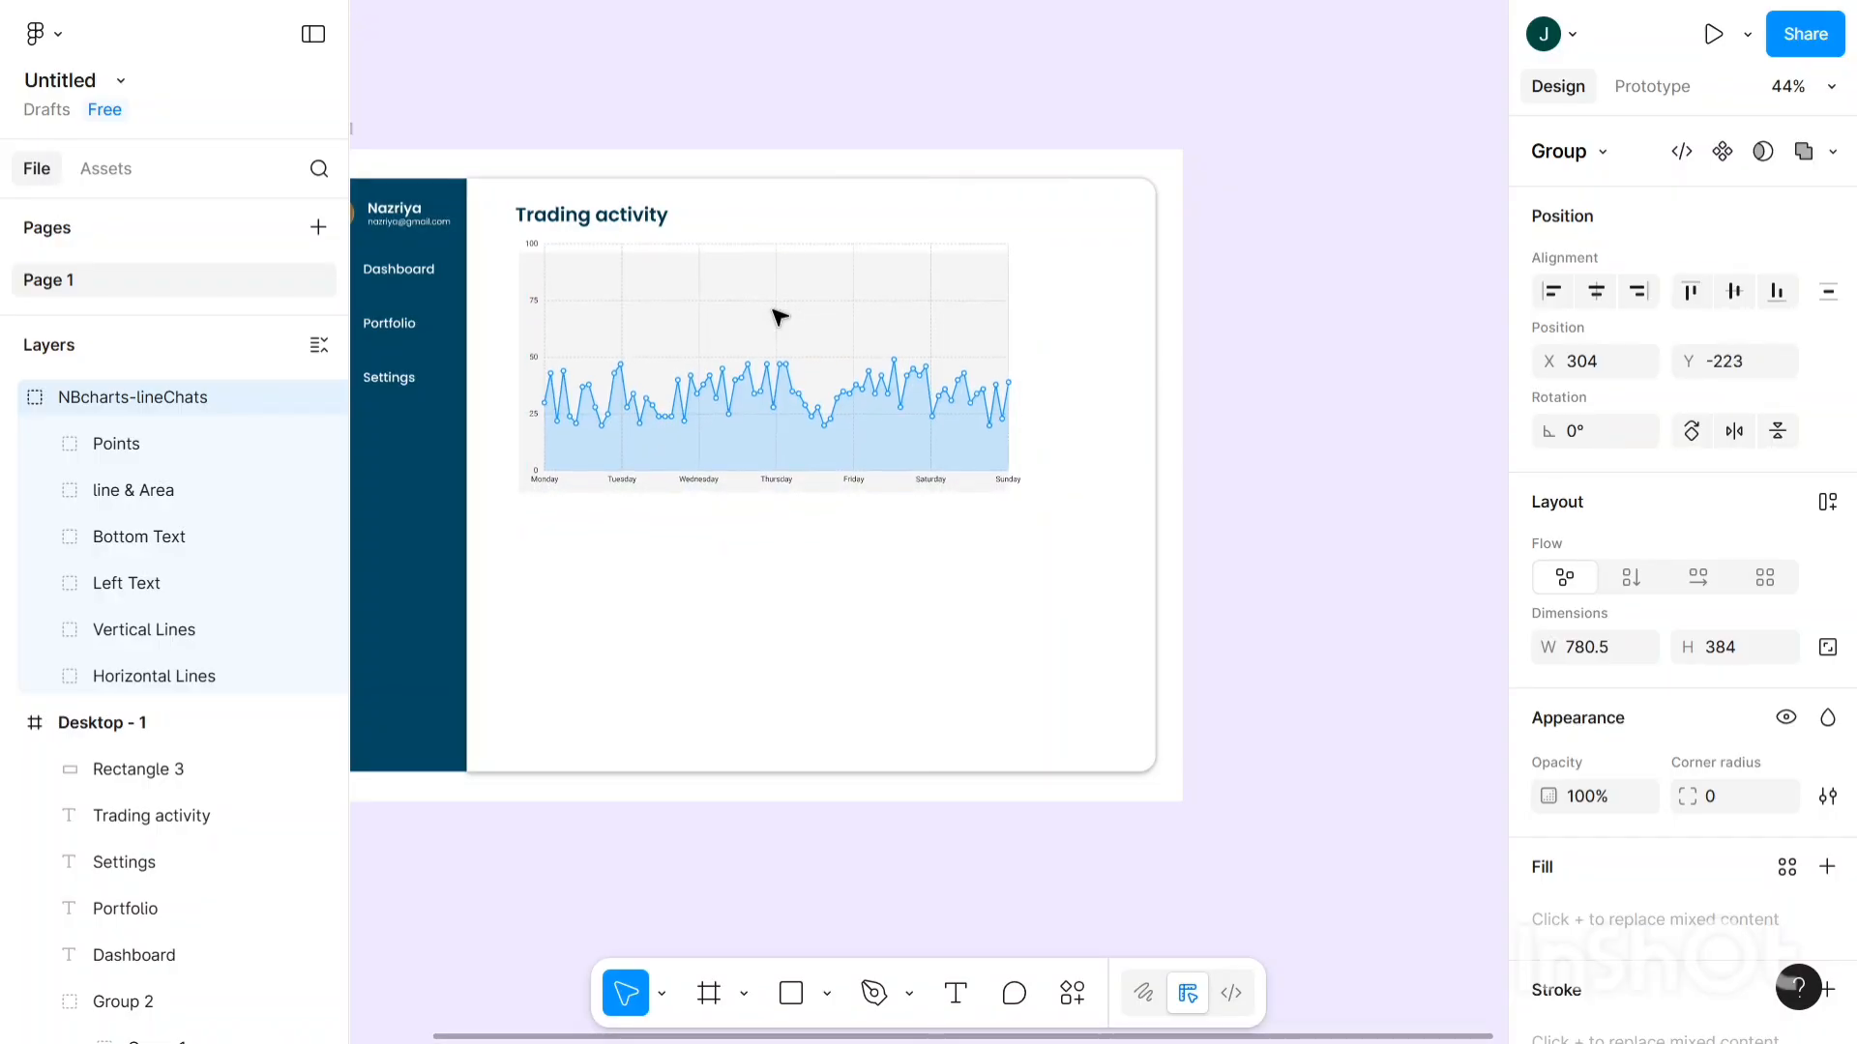
key(ctrl+z)
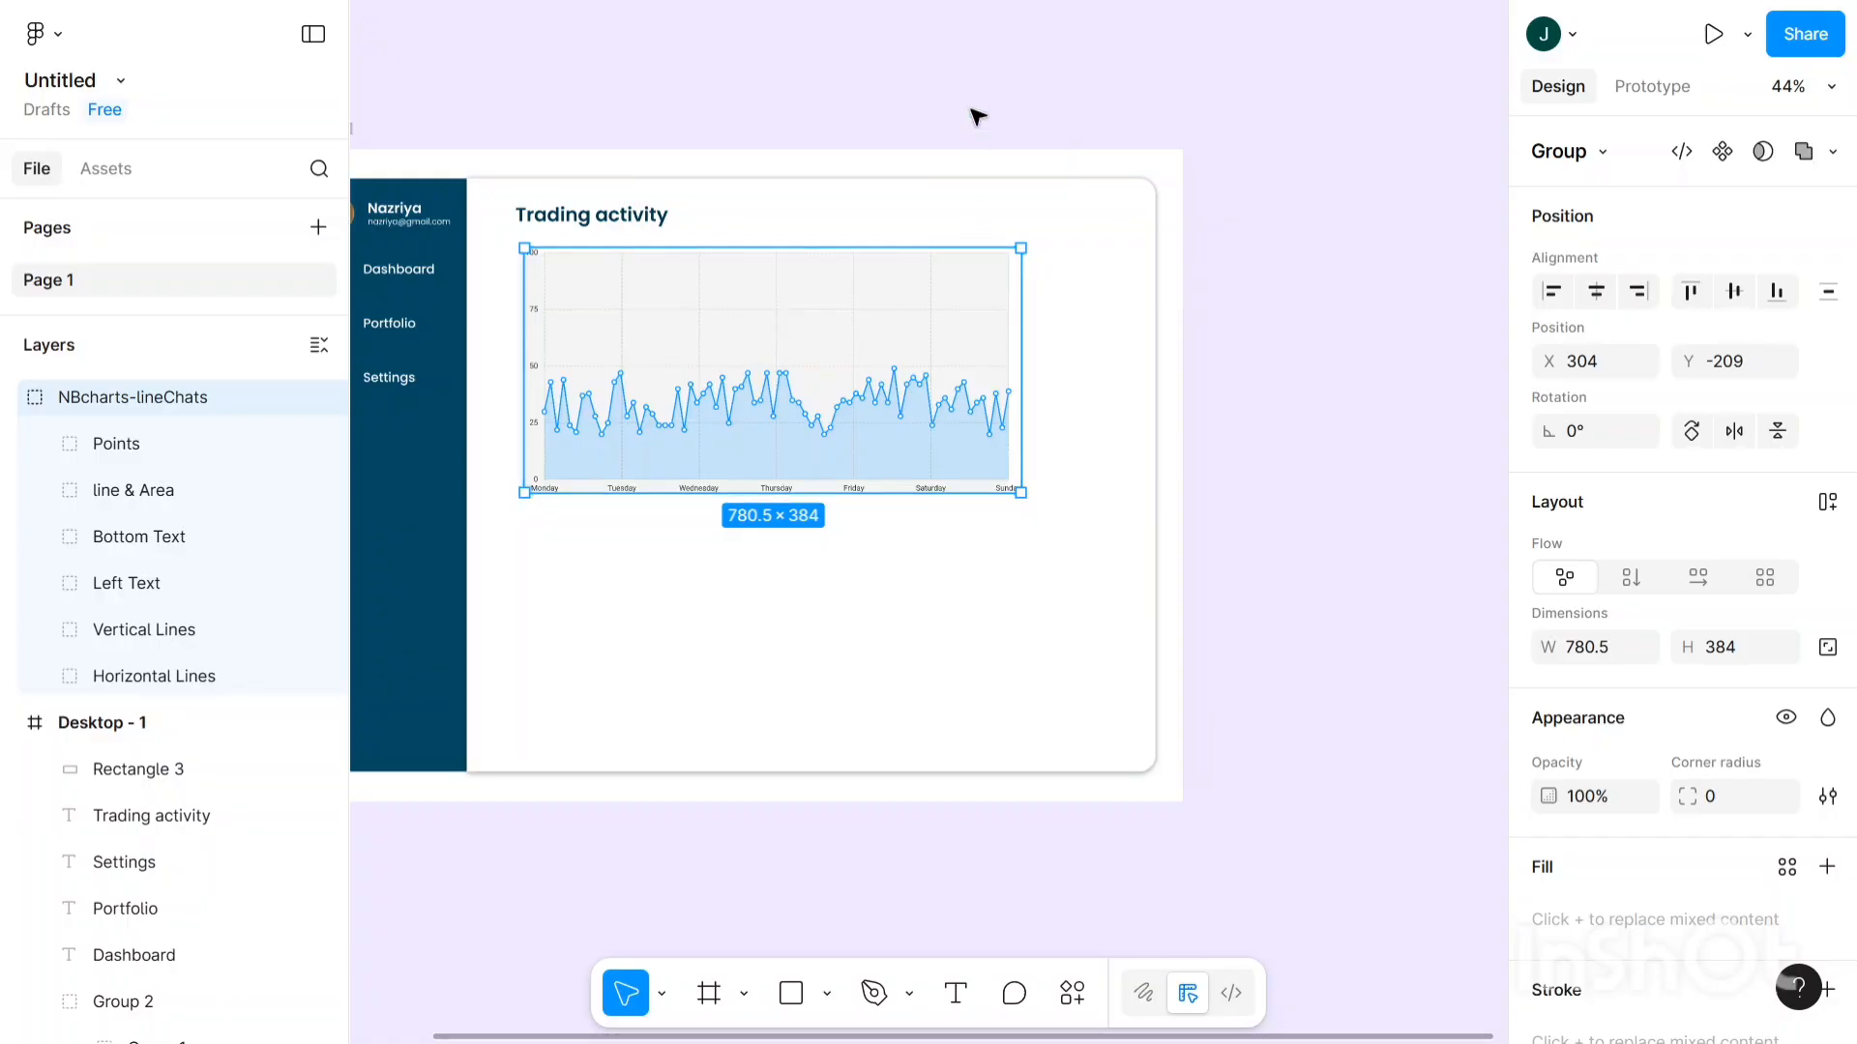
key(Escape)
scroll(664, 202, right, 1)
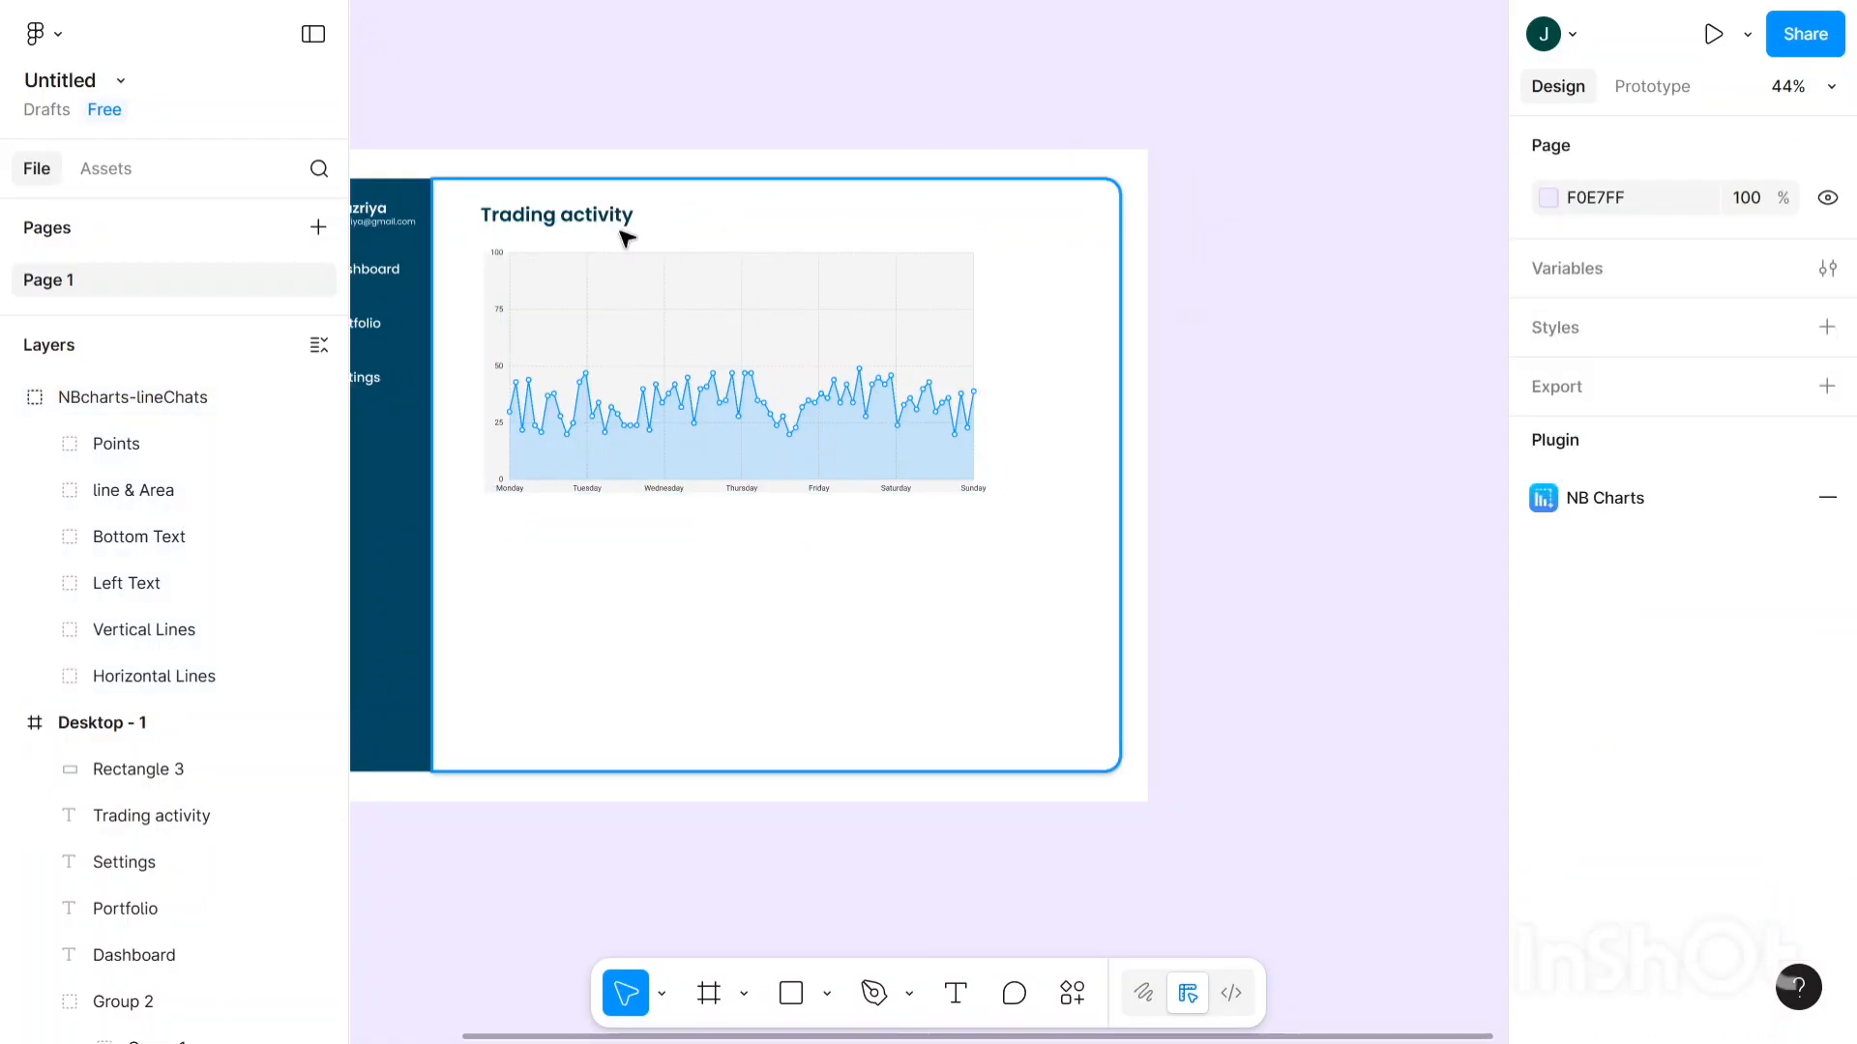
scroll(620, 228, up, 2)
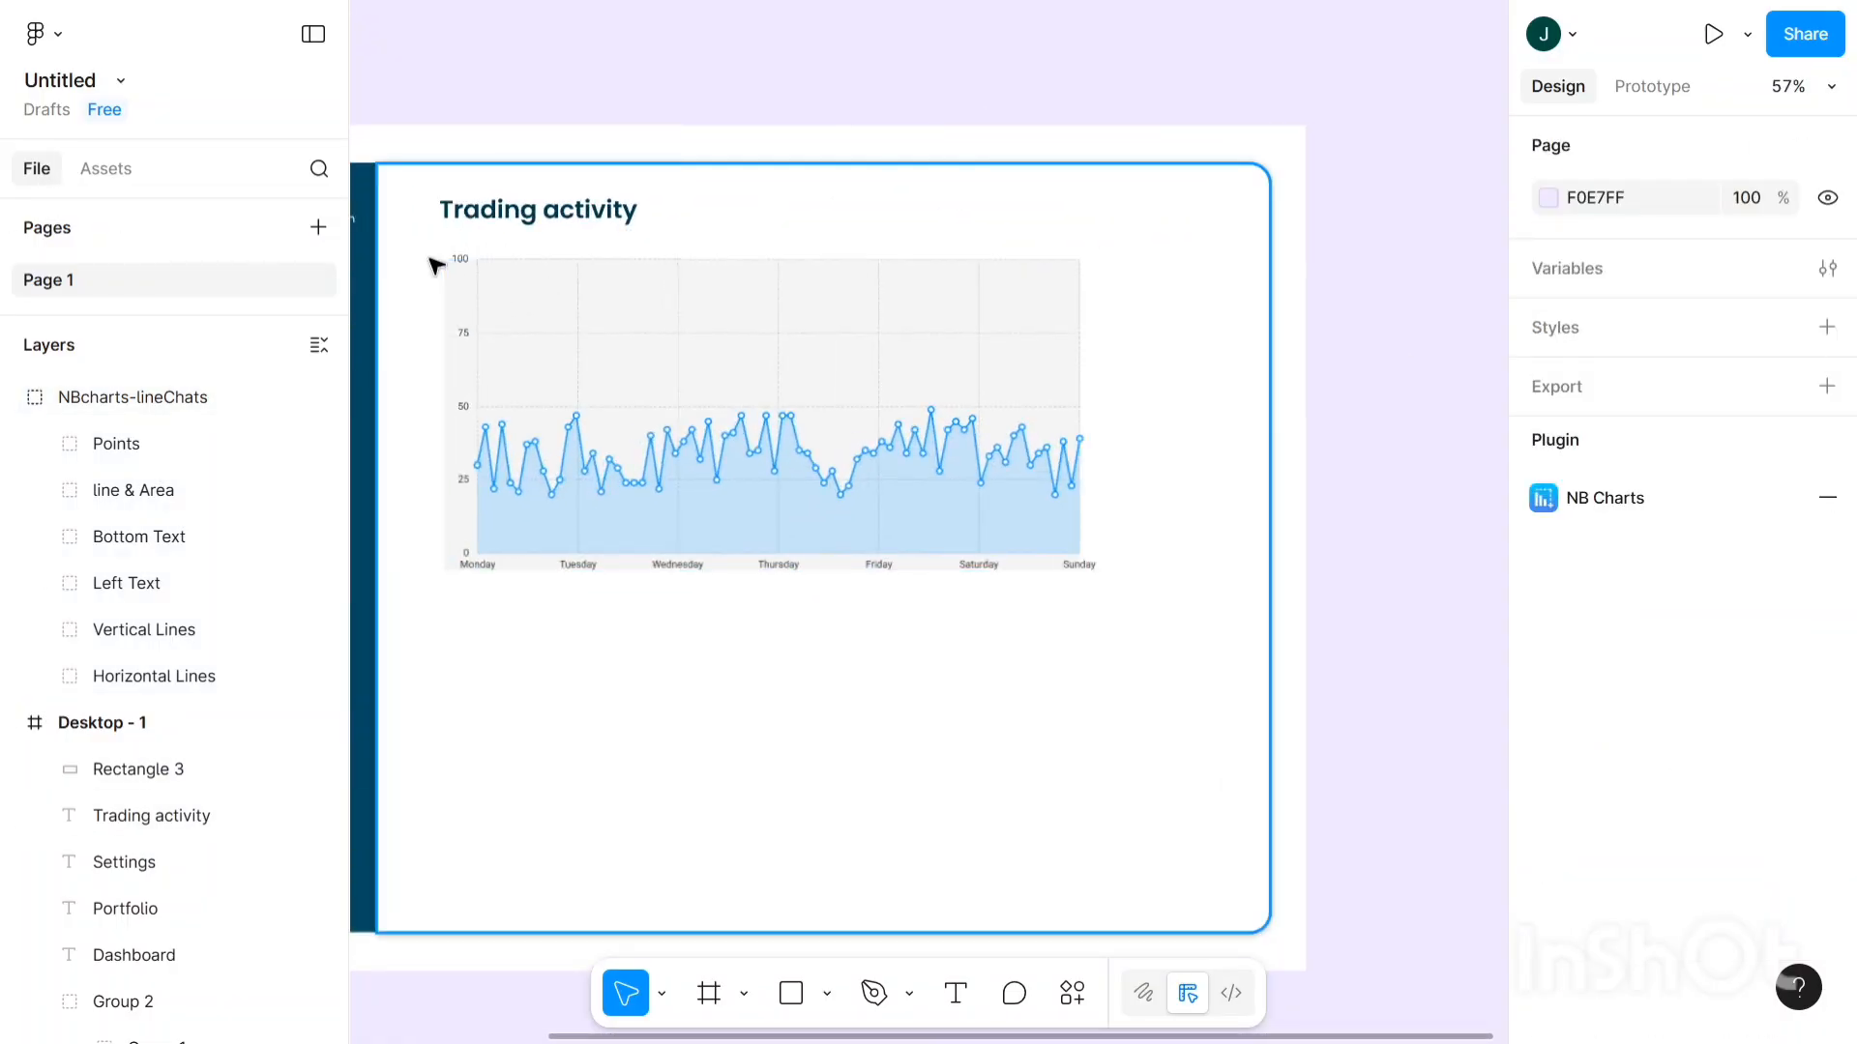
- Select the chart and its light background rectangle and group them as Group 3 (780.5 × 384)
click(887, 512)
drag(424, 242, 1117, 591)
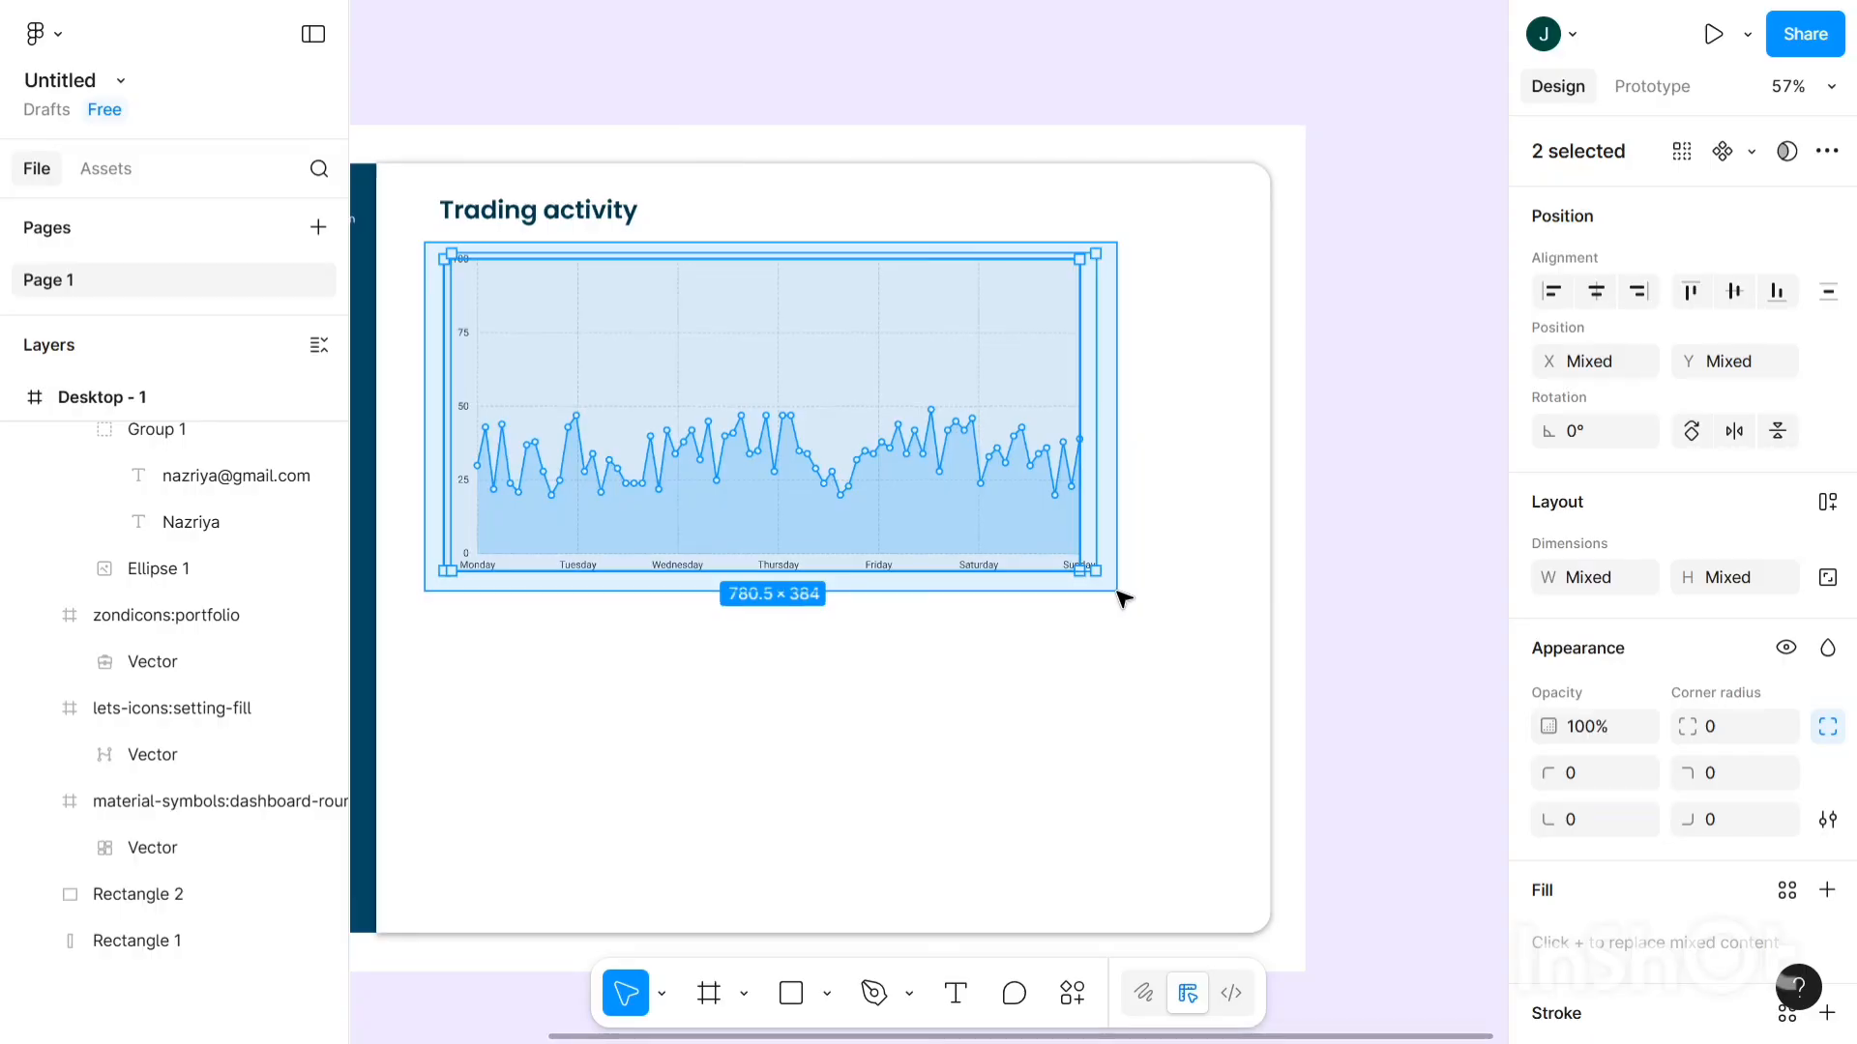
drag(1117, 593, 1117, 593)
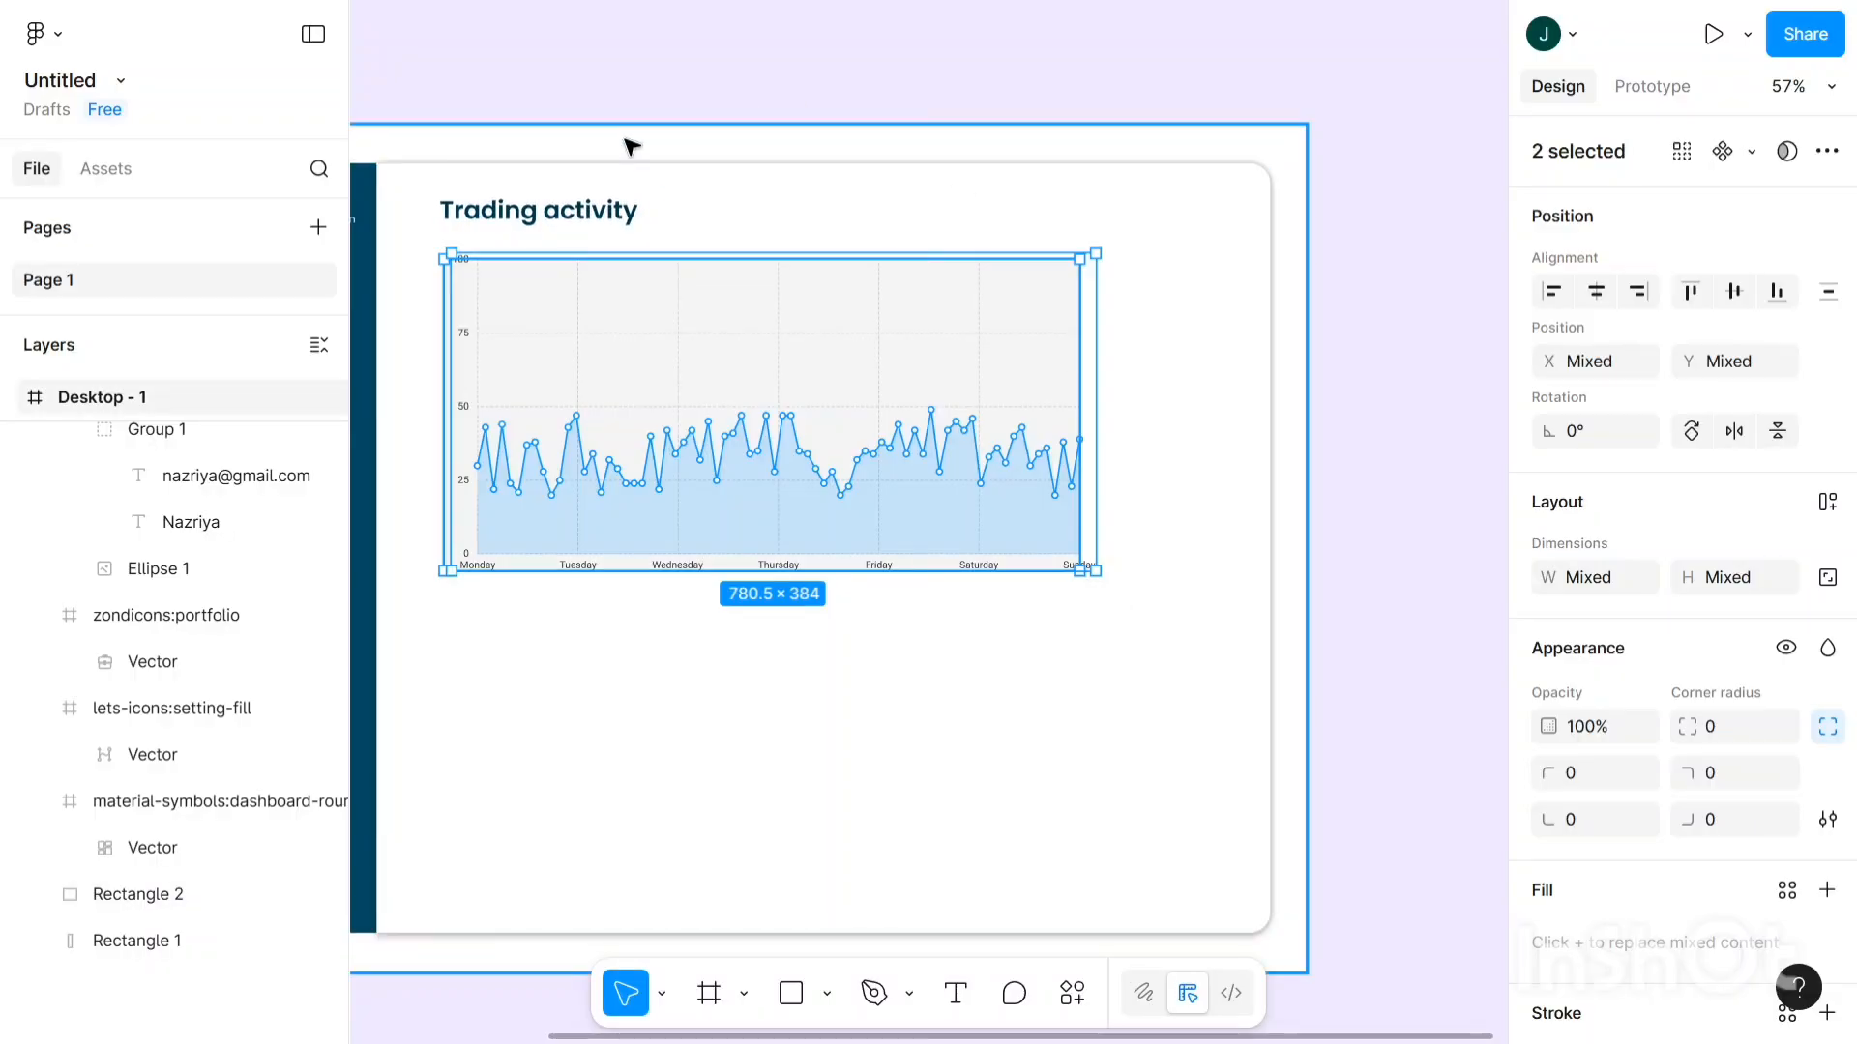
key(ctrl+g)
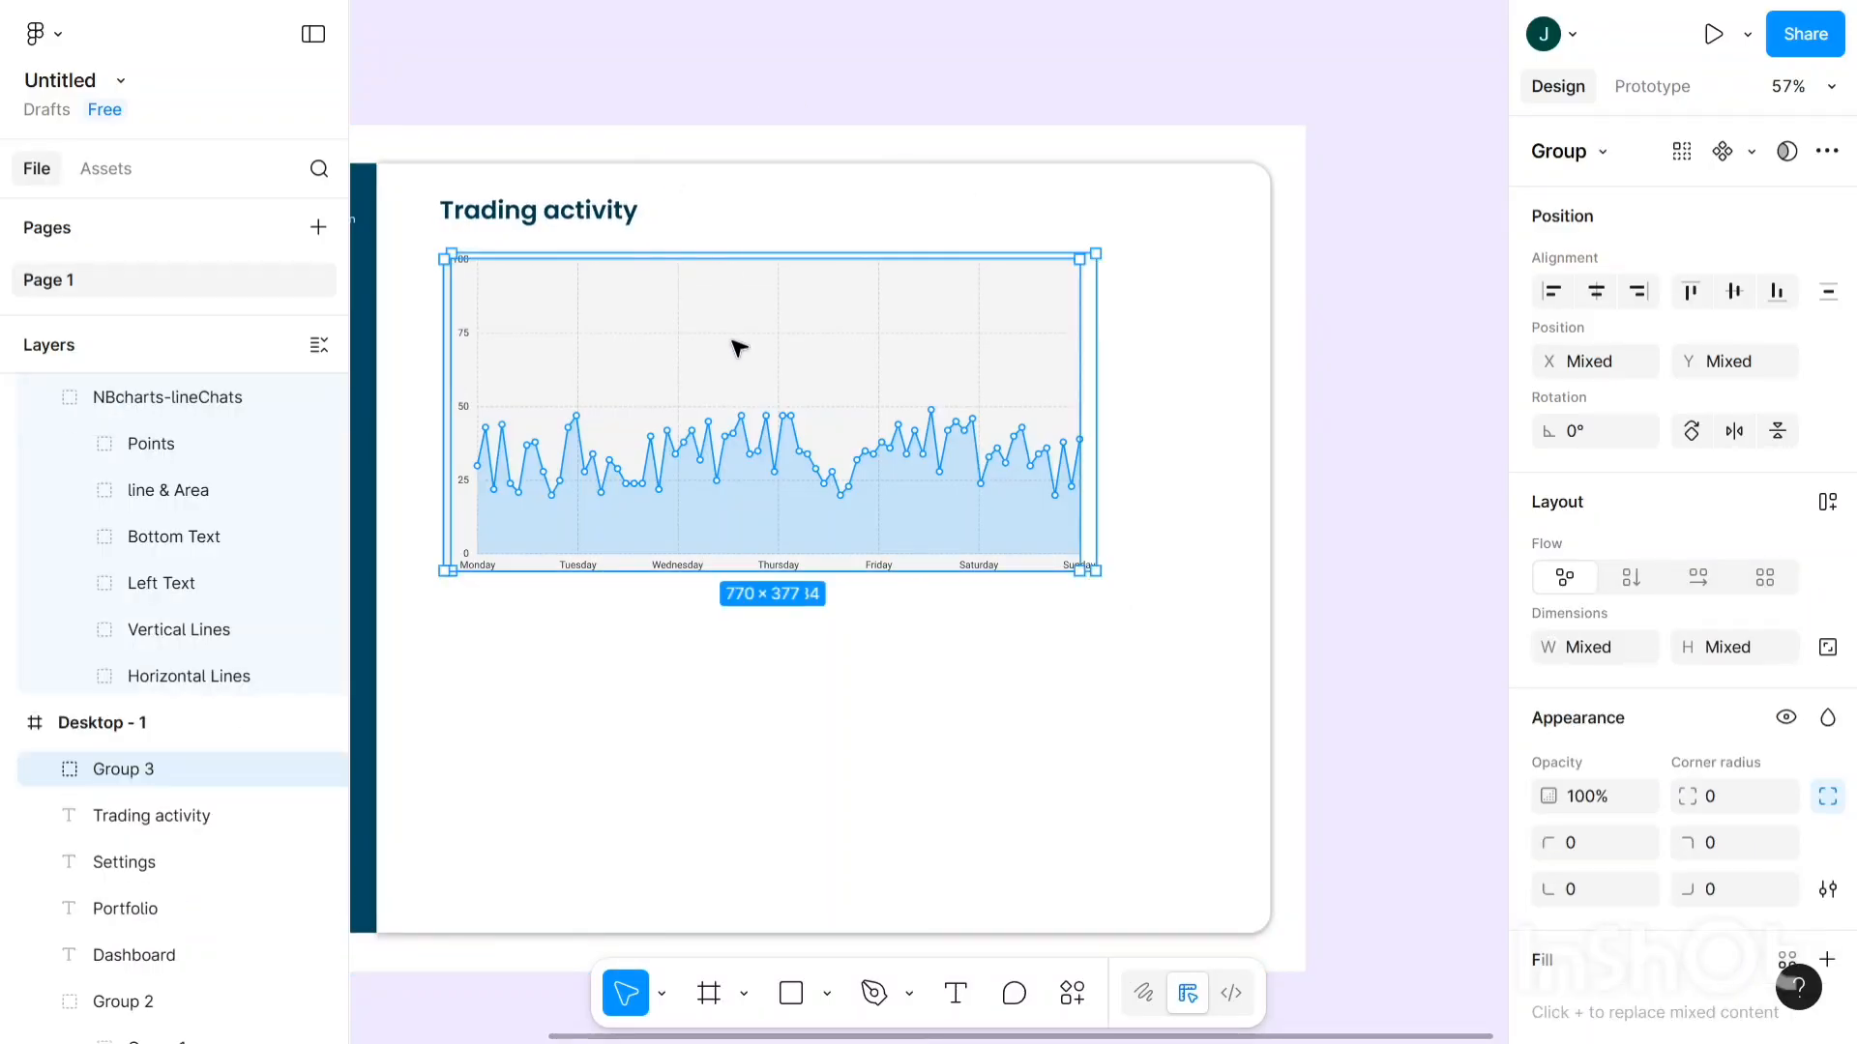
scroll(1641, 636, down, 3)
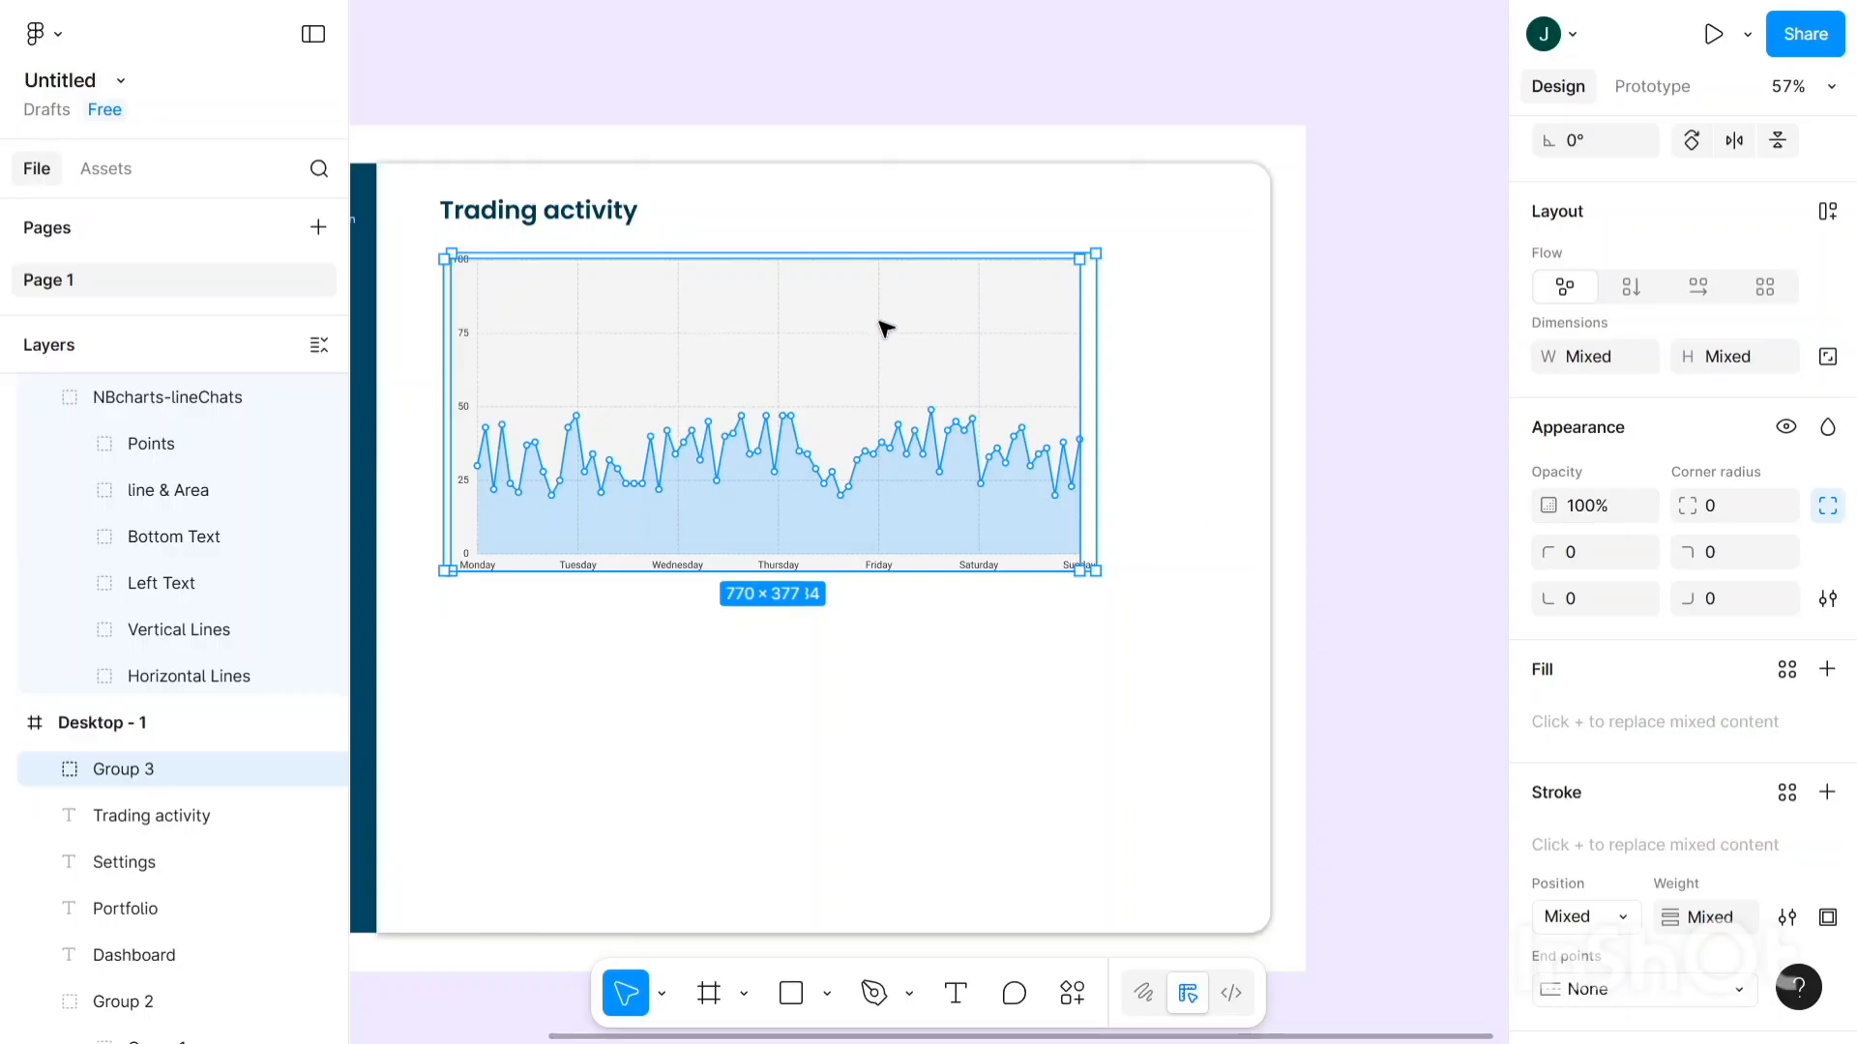
key(ctrl+g)
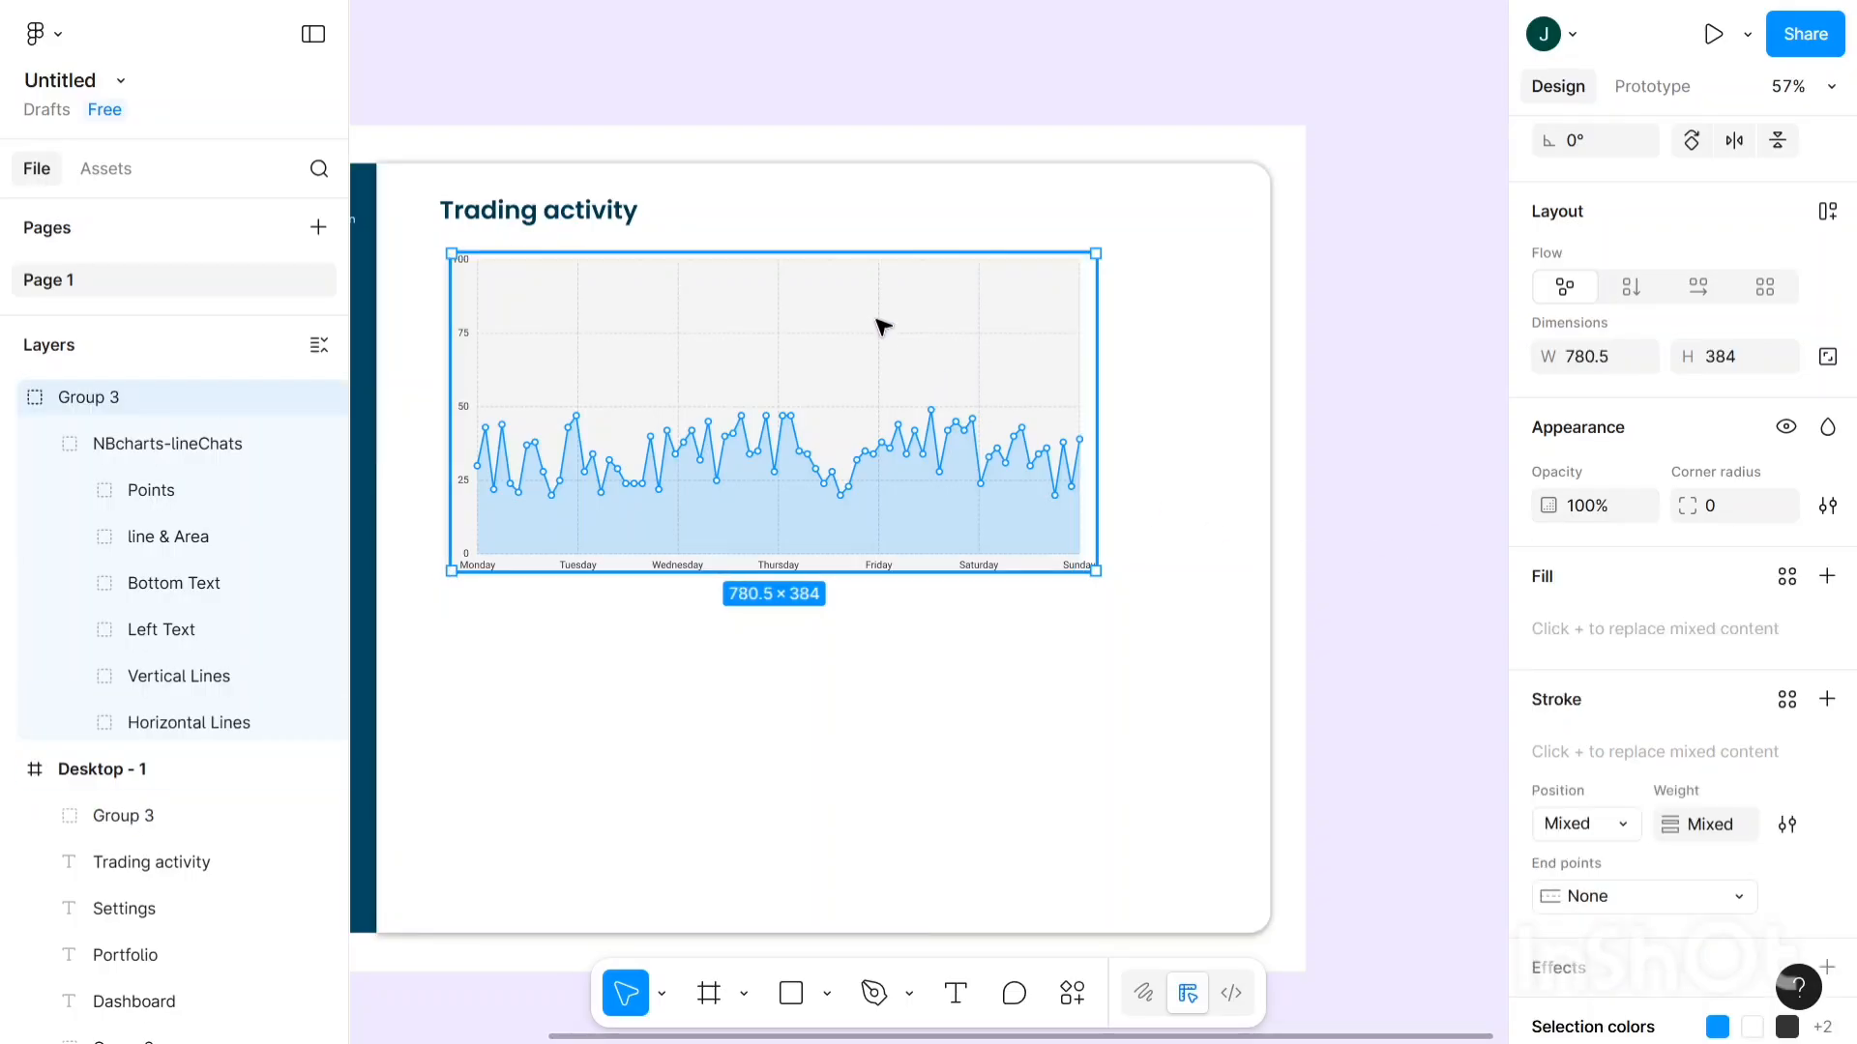
- Change the chart's CCCCCC grid-line colour to white FFFFFF in Selection colors
scroll(1625, 508, down, 2)
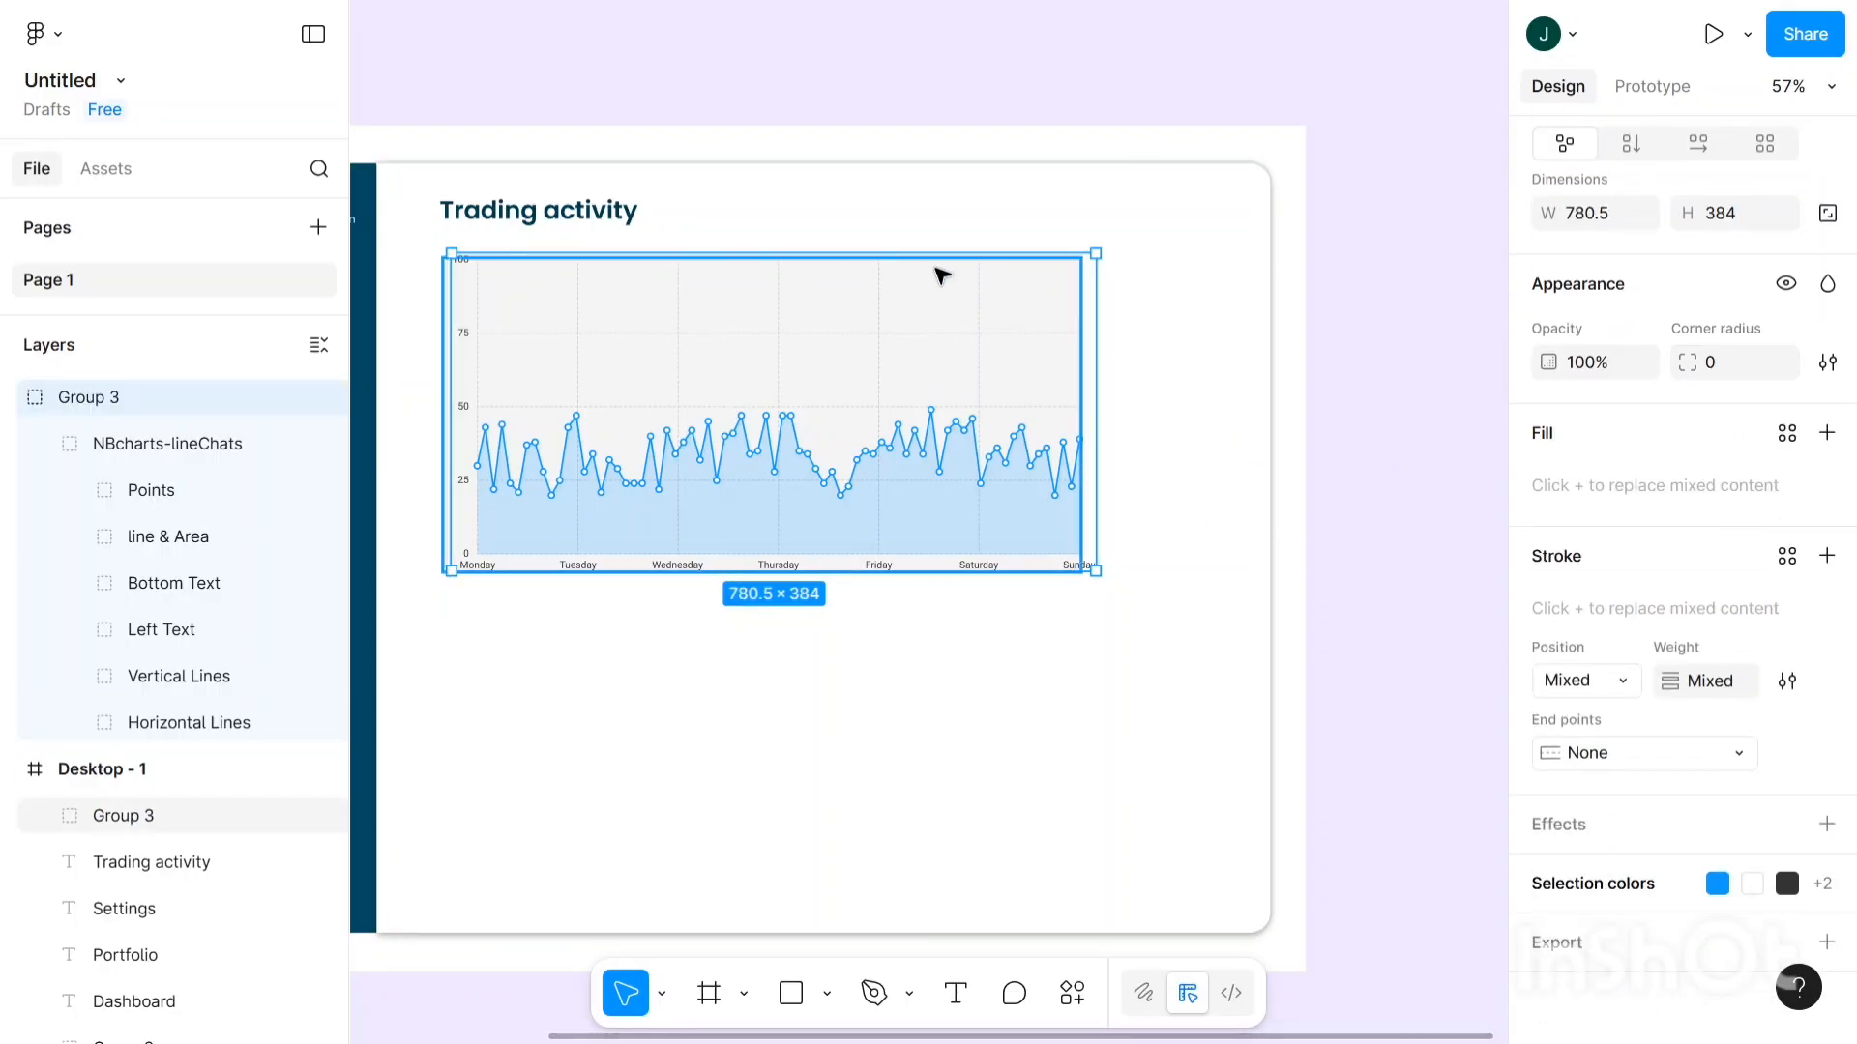
click(1822, 895)
scroll(1812, 832, down, 3)
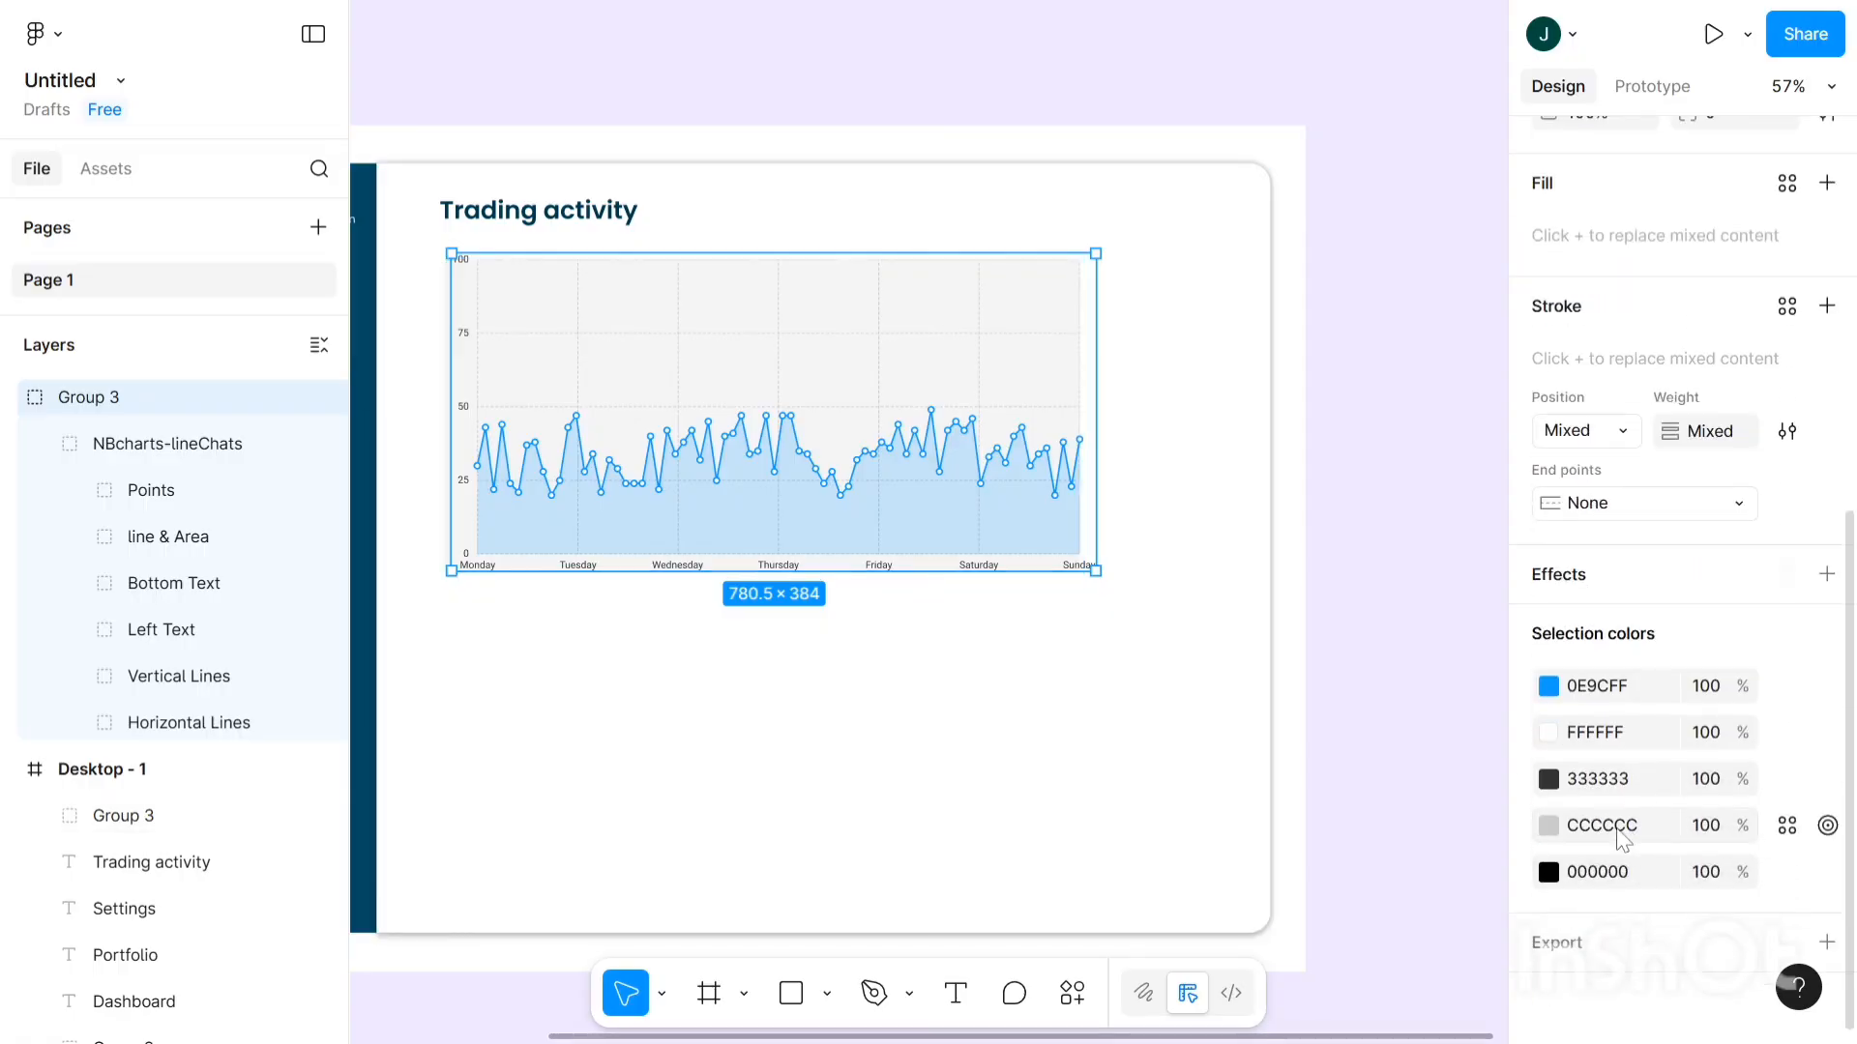
click(1551, 827)
drag(1216, 427, 1129, 422)
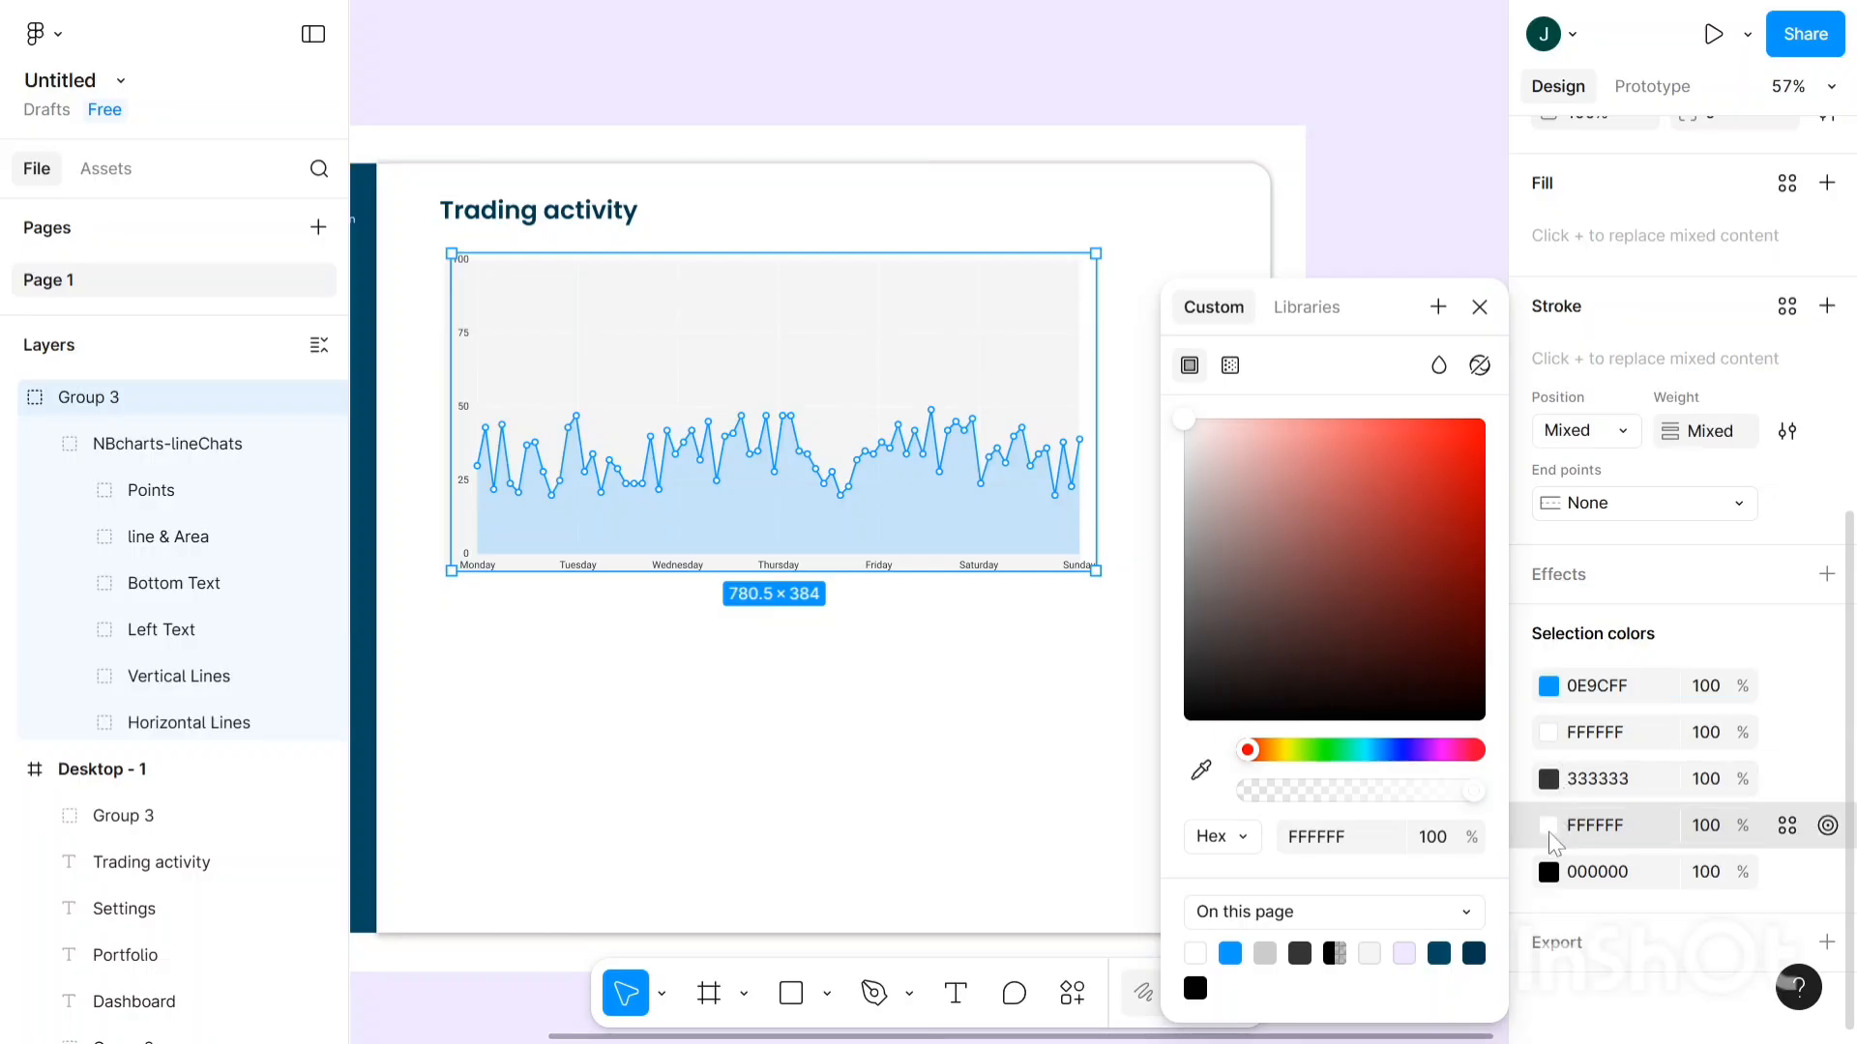
click(829, 311)
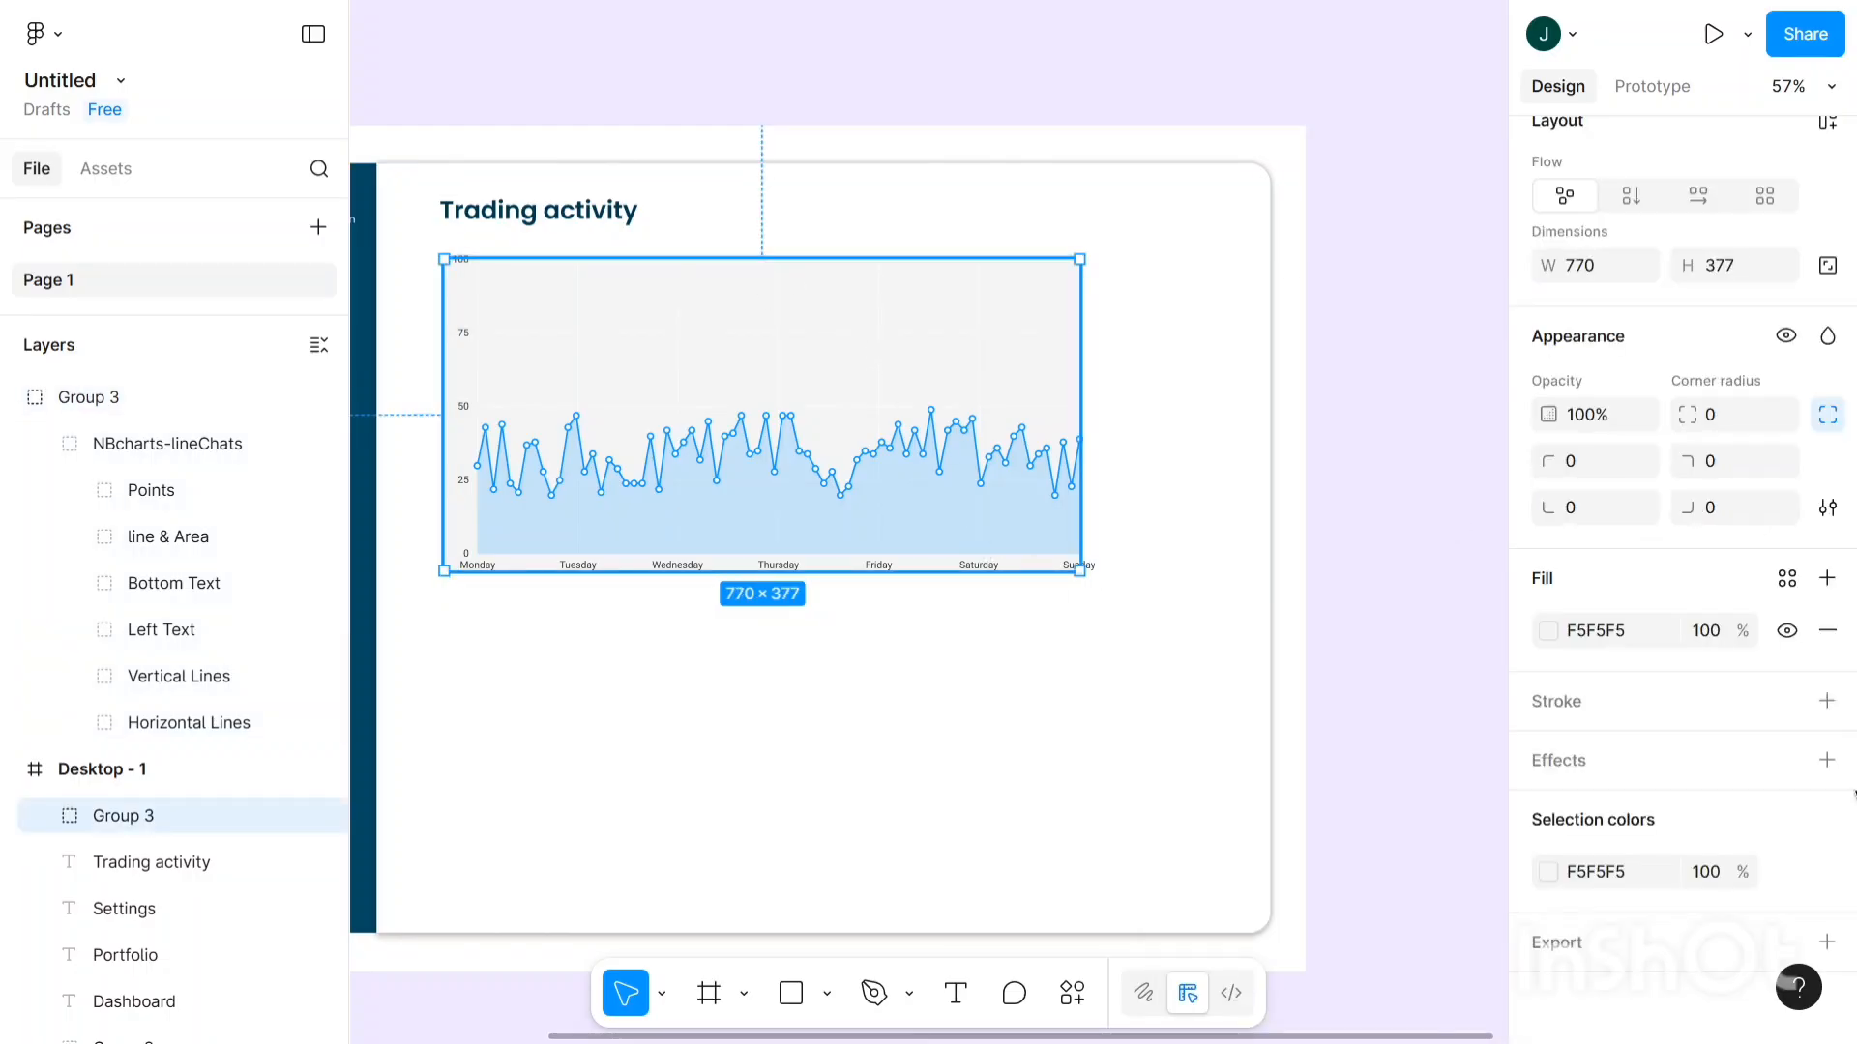
- Change the chart background fill from F5F5F5 grey to pale blue E2E8FF
click(1548, 631)
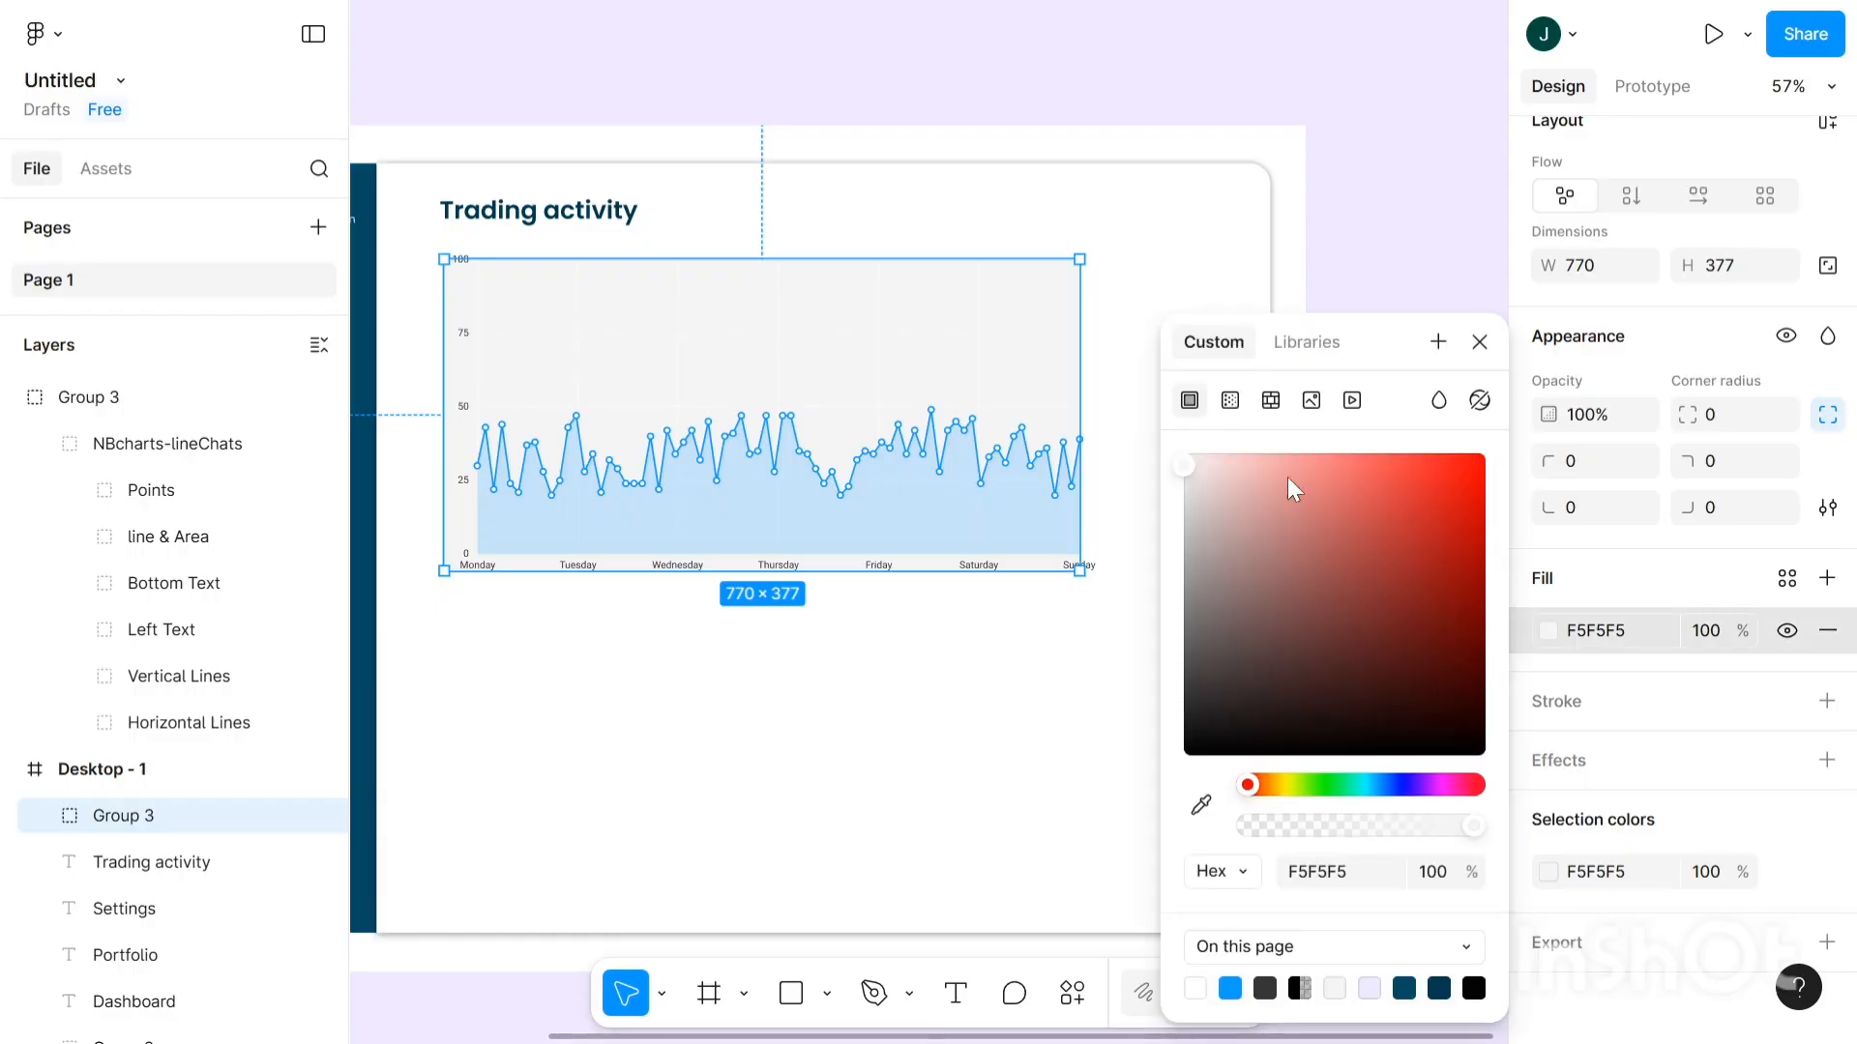
drag(1323, 787, 1396, 802)
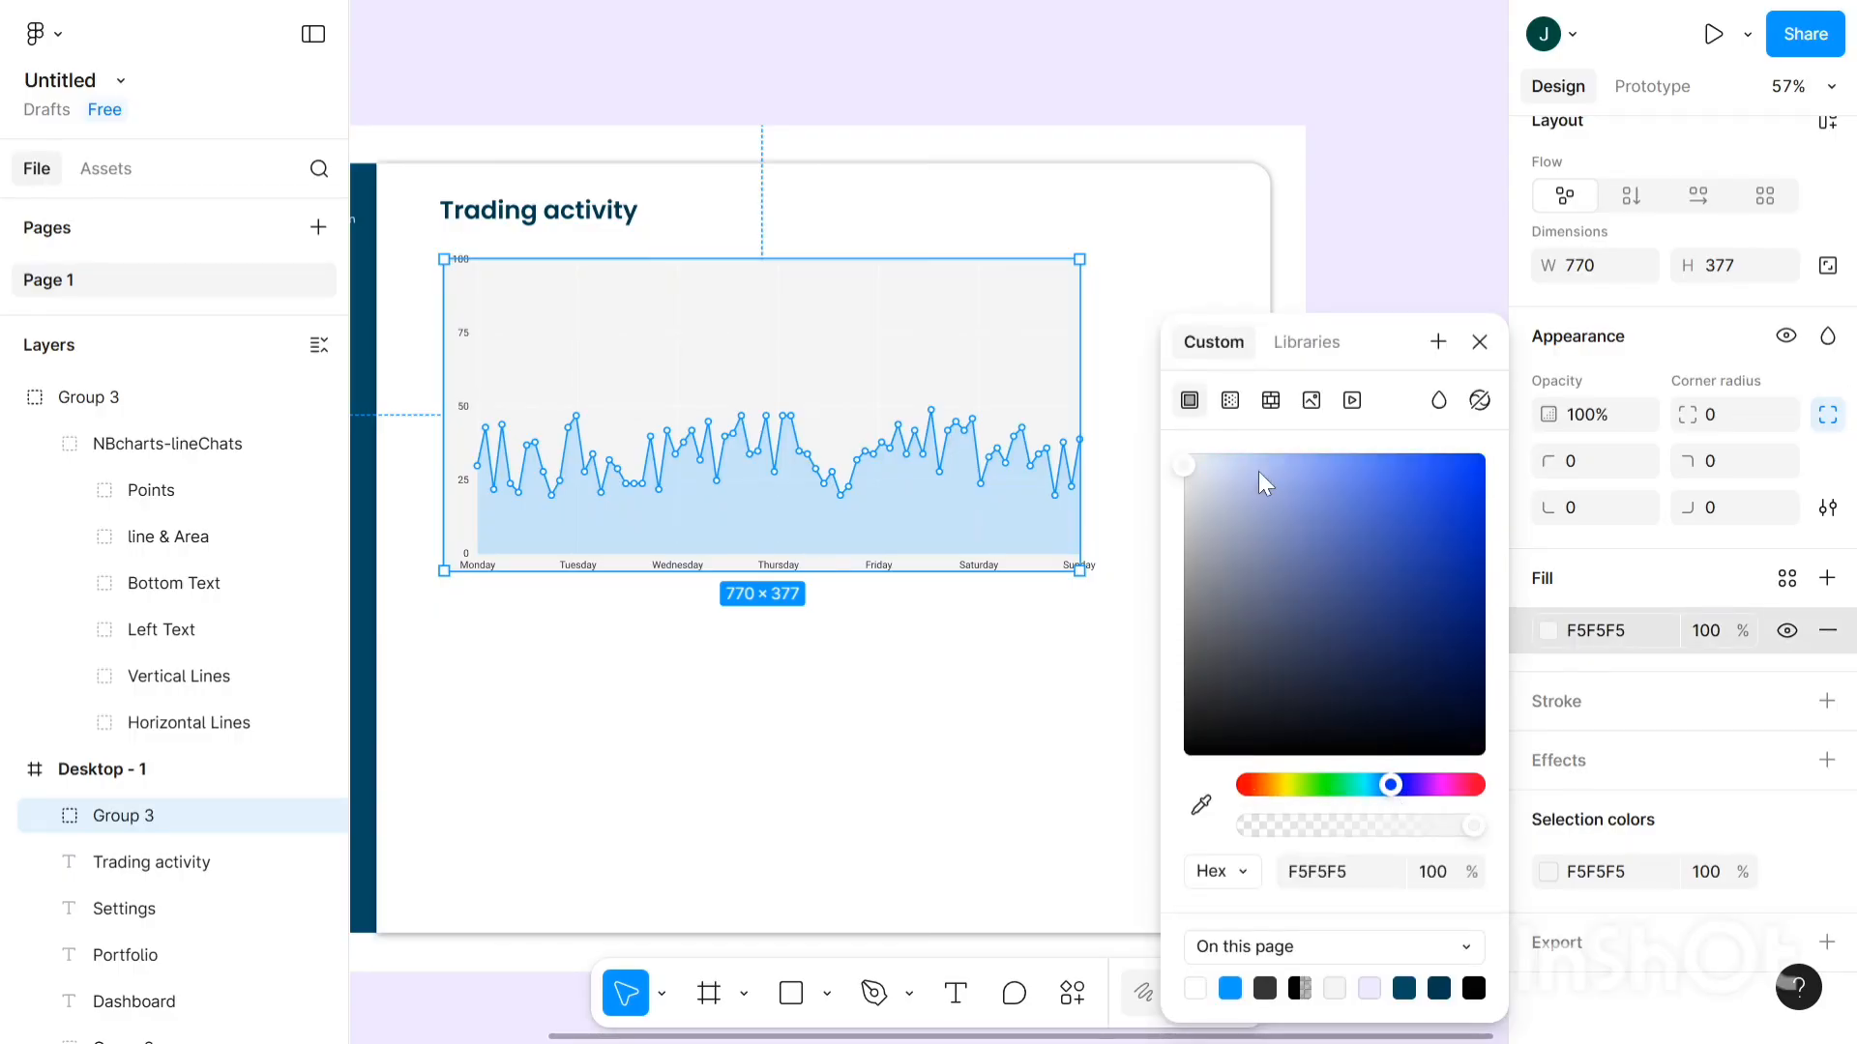
drag(1265, 481, 1214, 343)
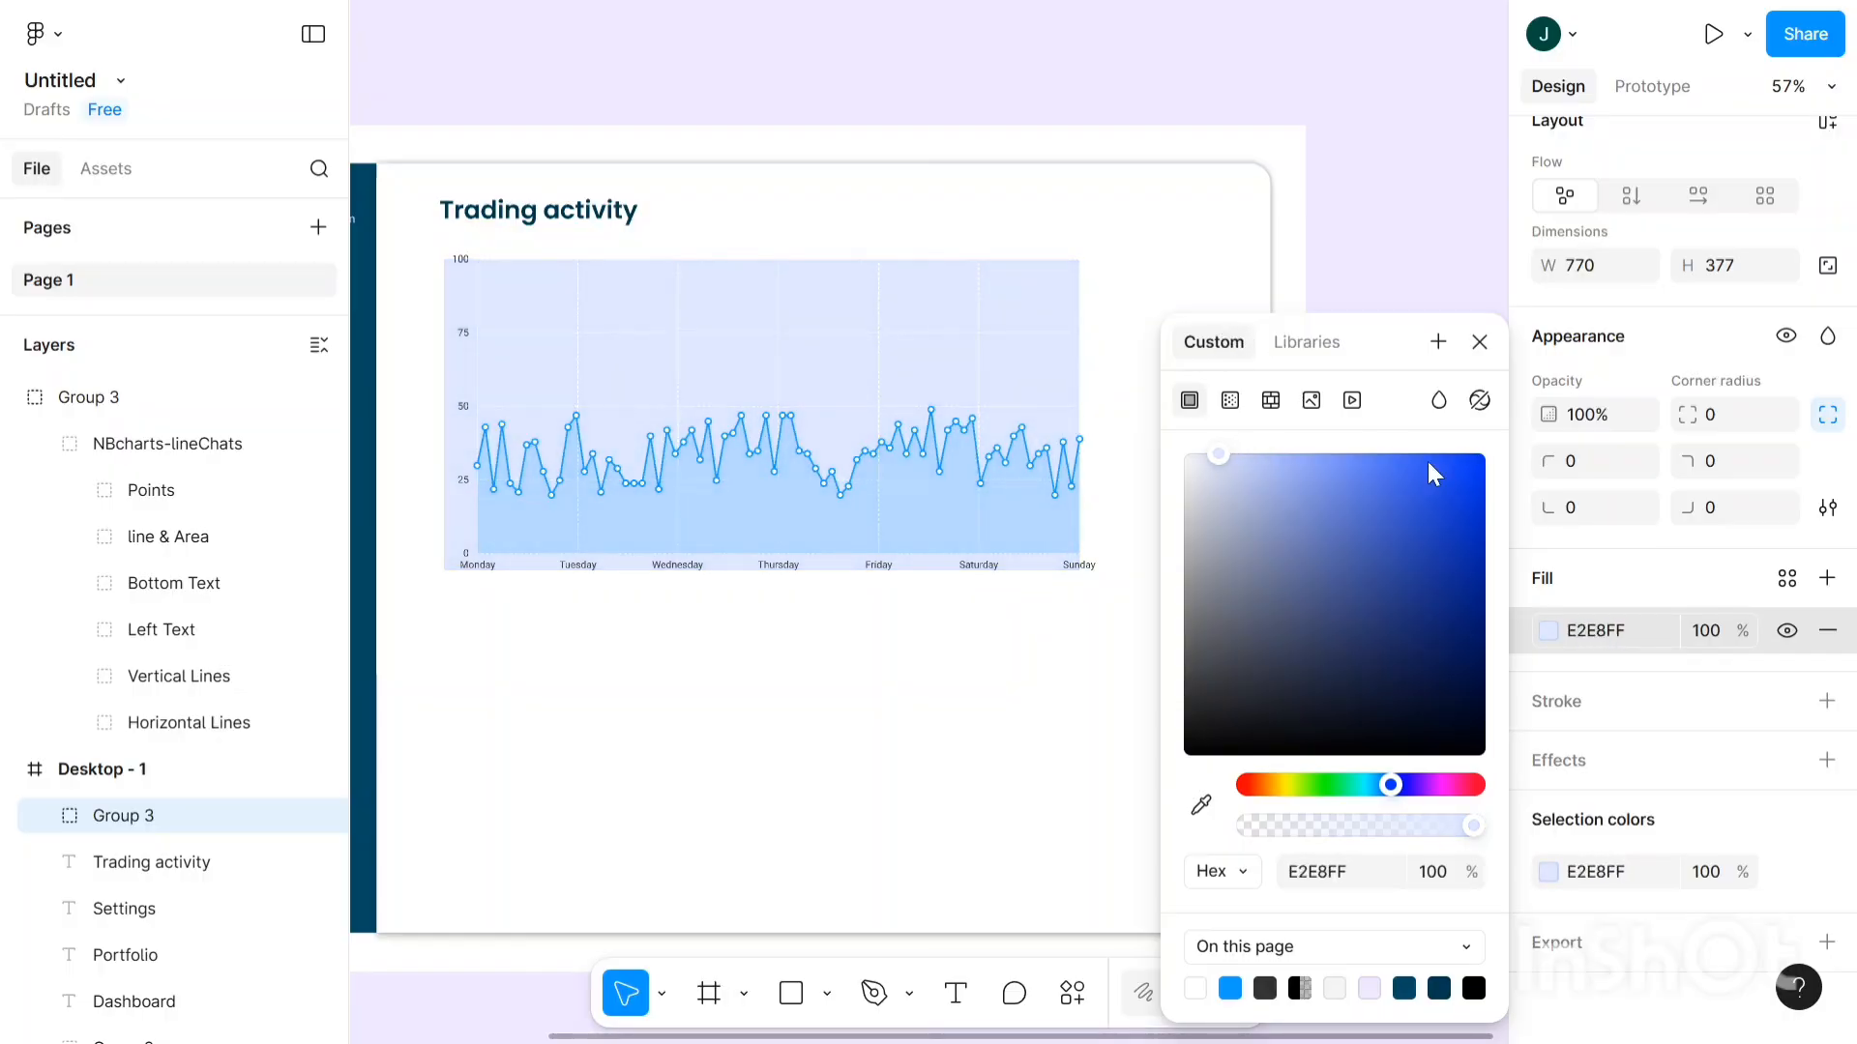
click(1551, 873)
click(1479, 343)
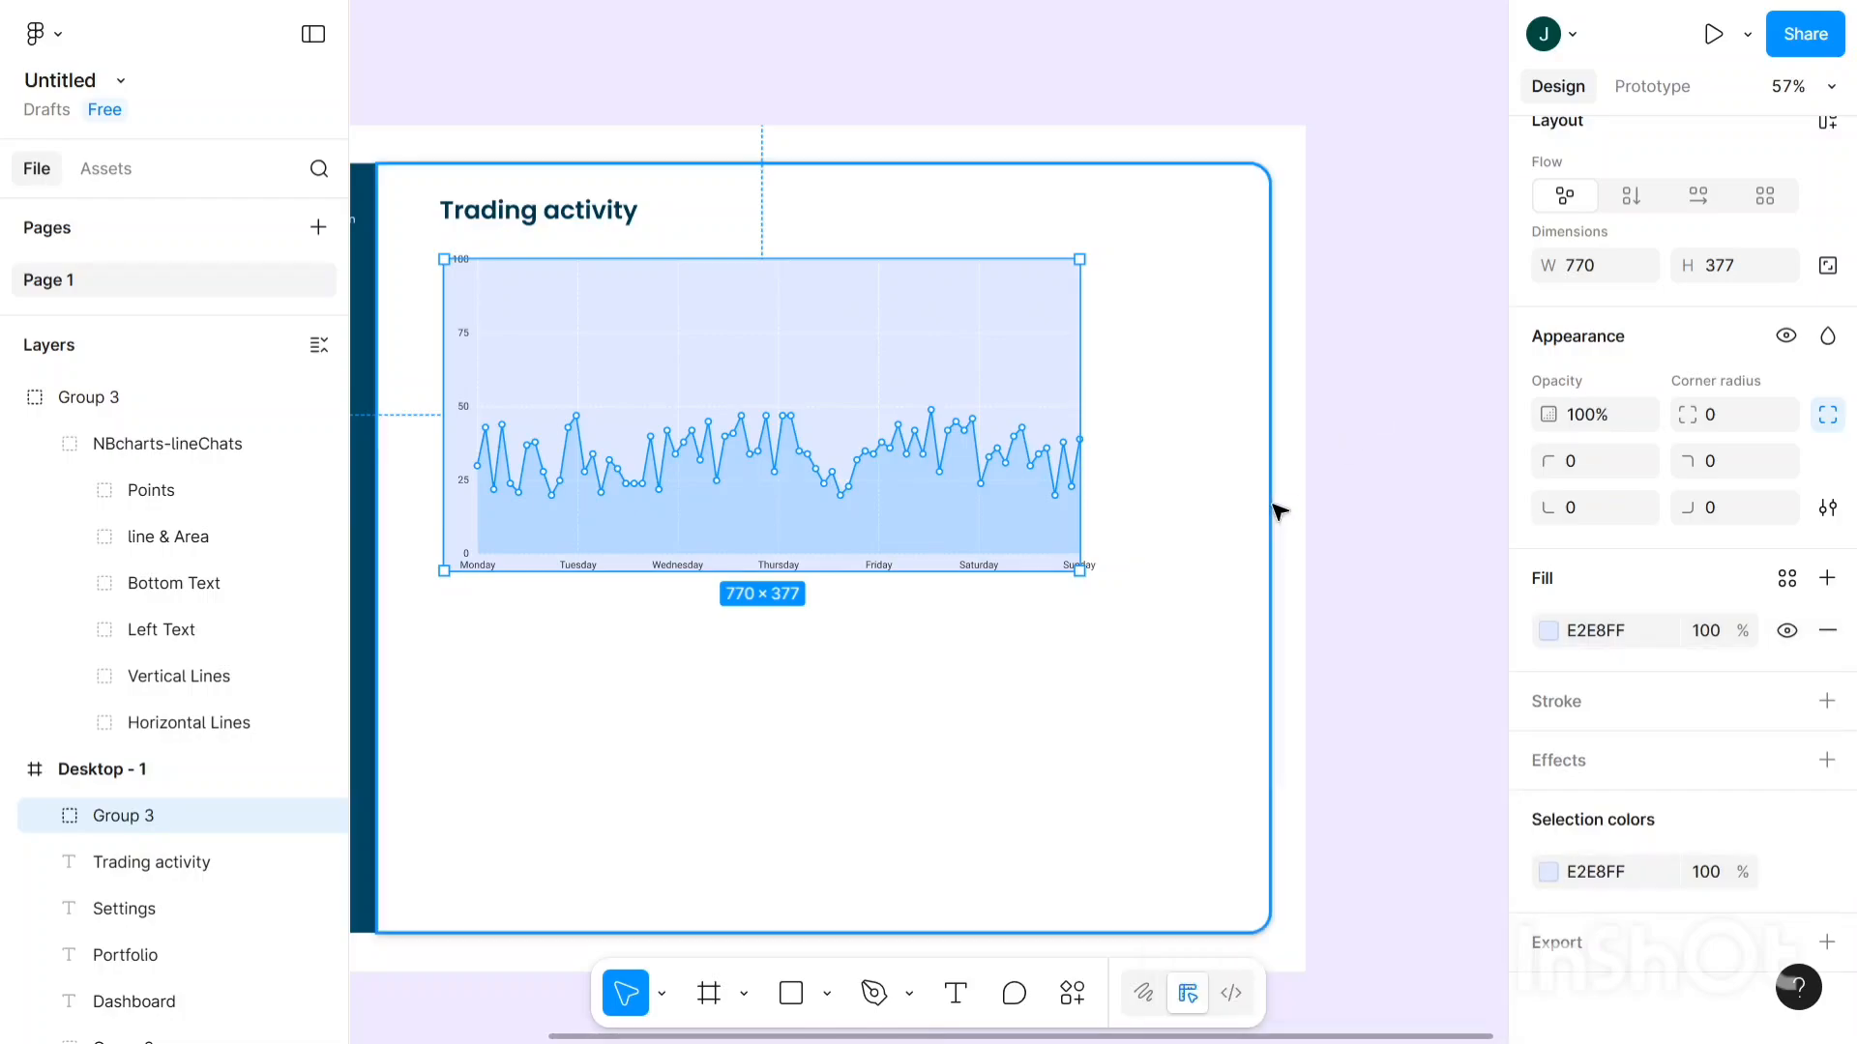
click(1396, 484)
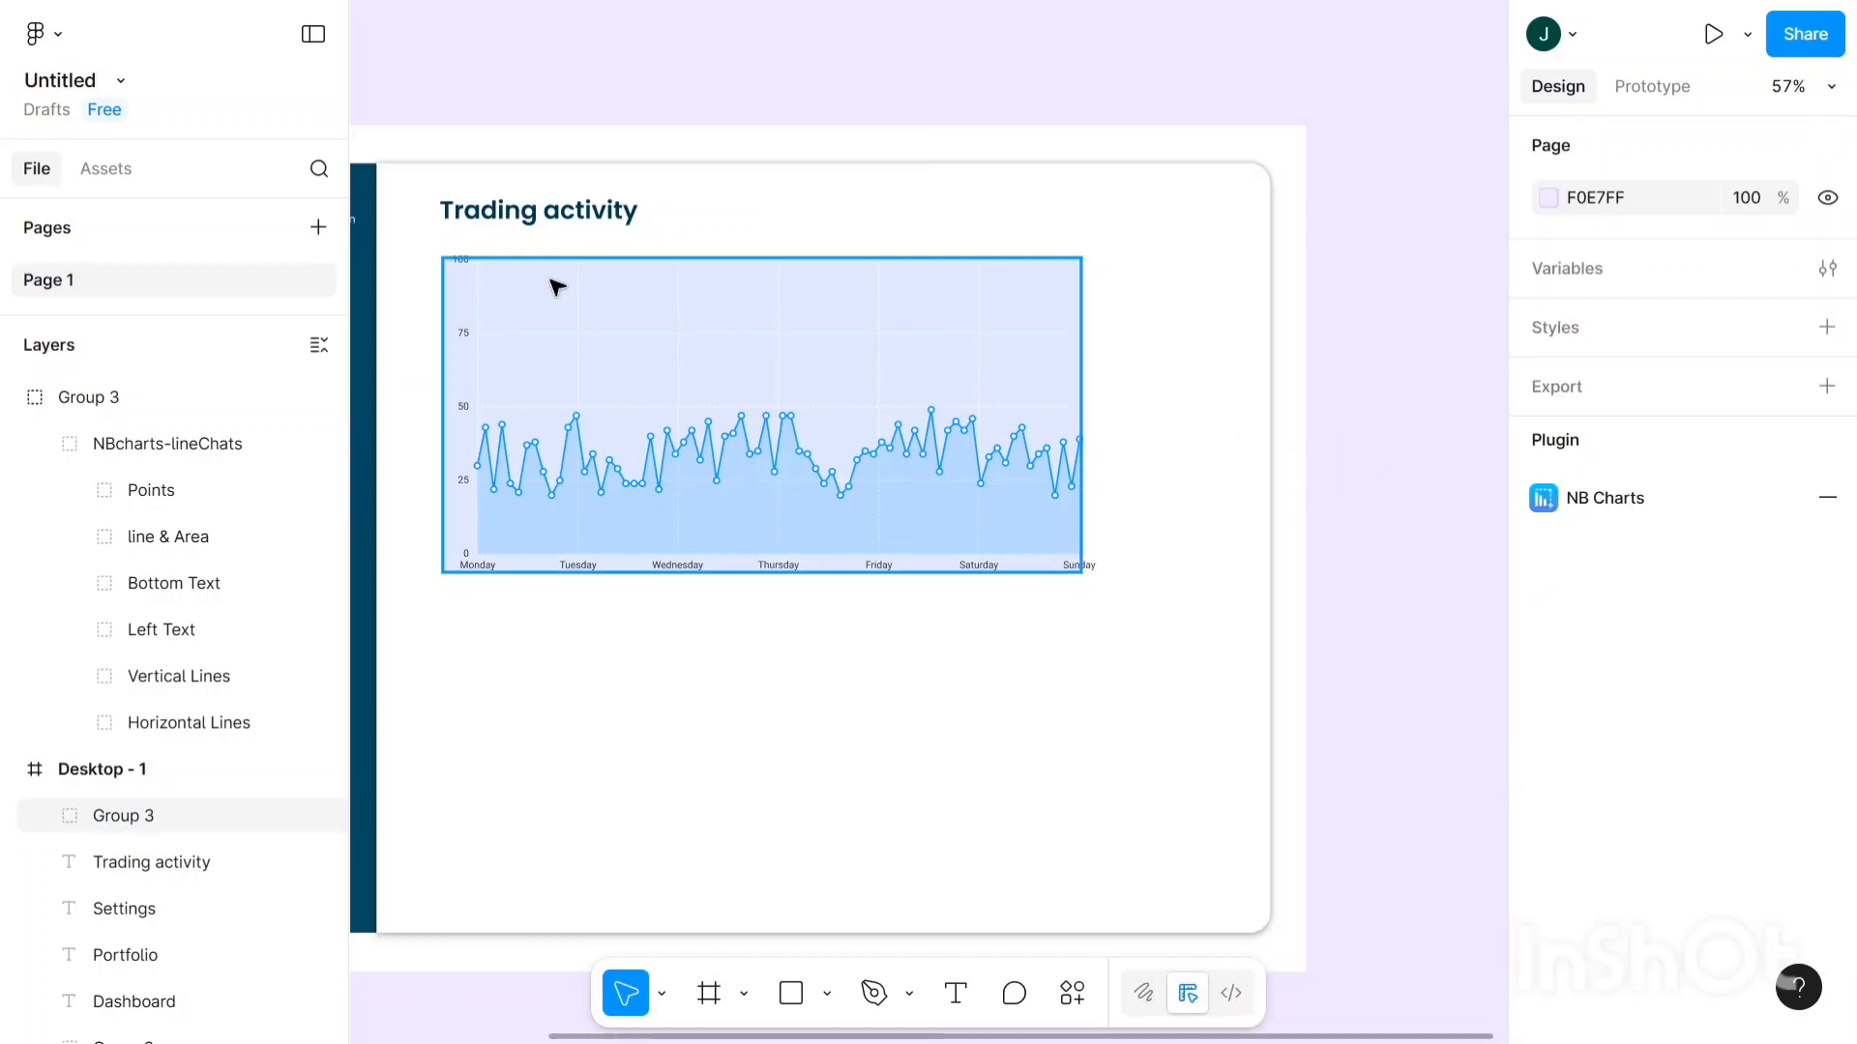
click(583, 291)
- Replace the chart's bright blue 0E9CFF with the sidebar's dark teal 054962 using the eyedropper
scroll(1616, 580, down, 4)
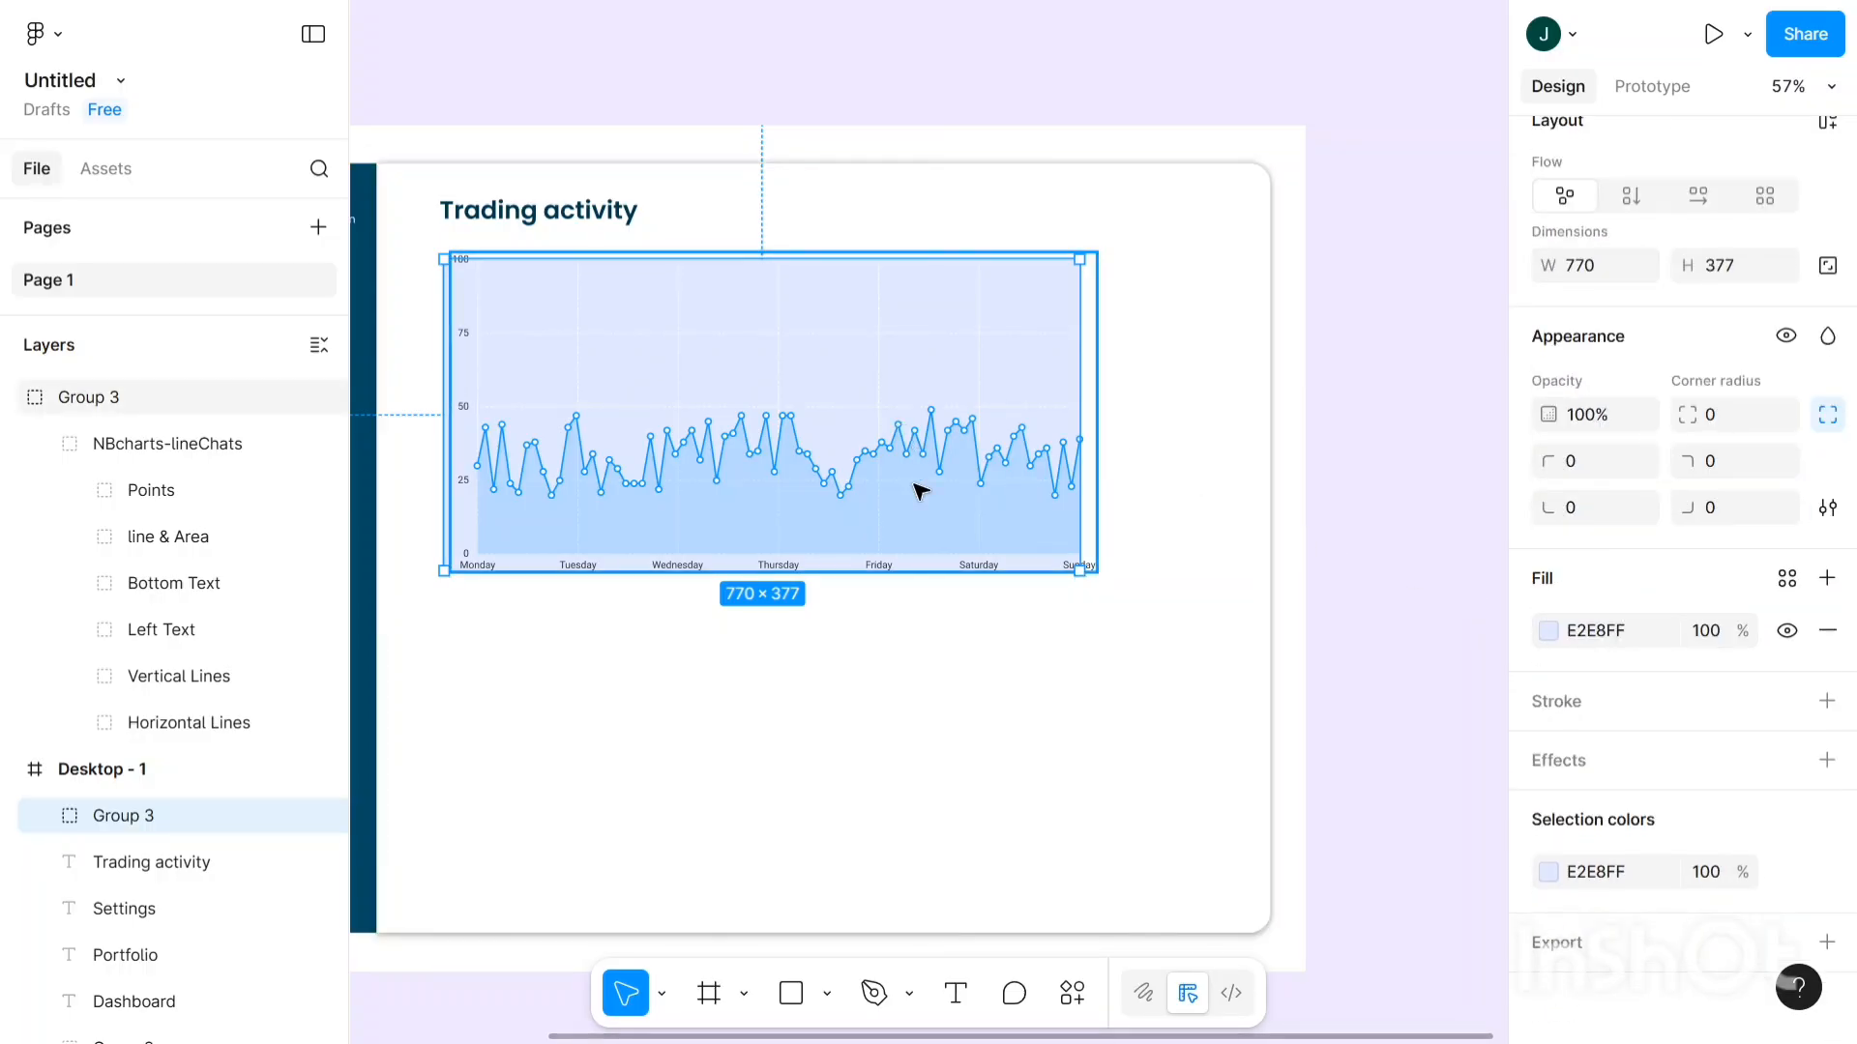
click(919, 491)
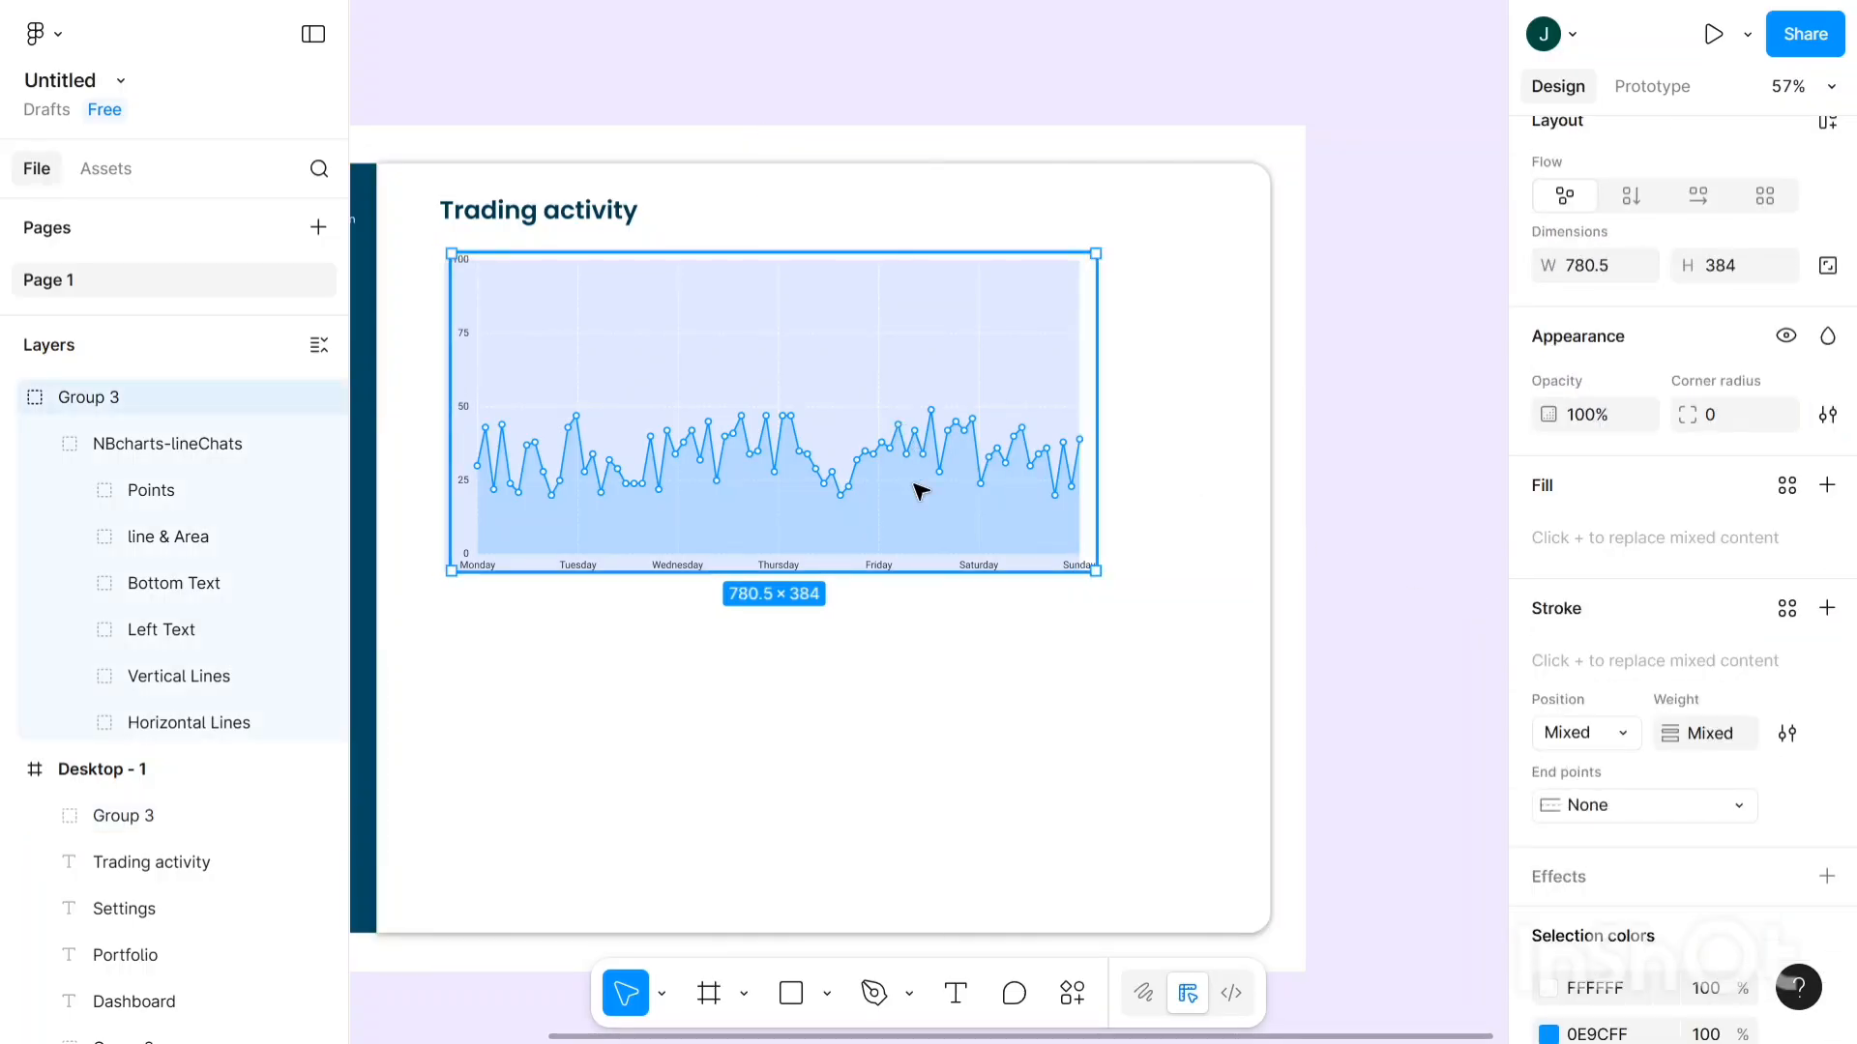
scroll(1670, 663, down, 3)
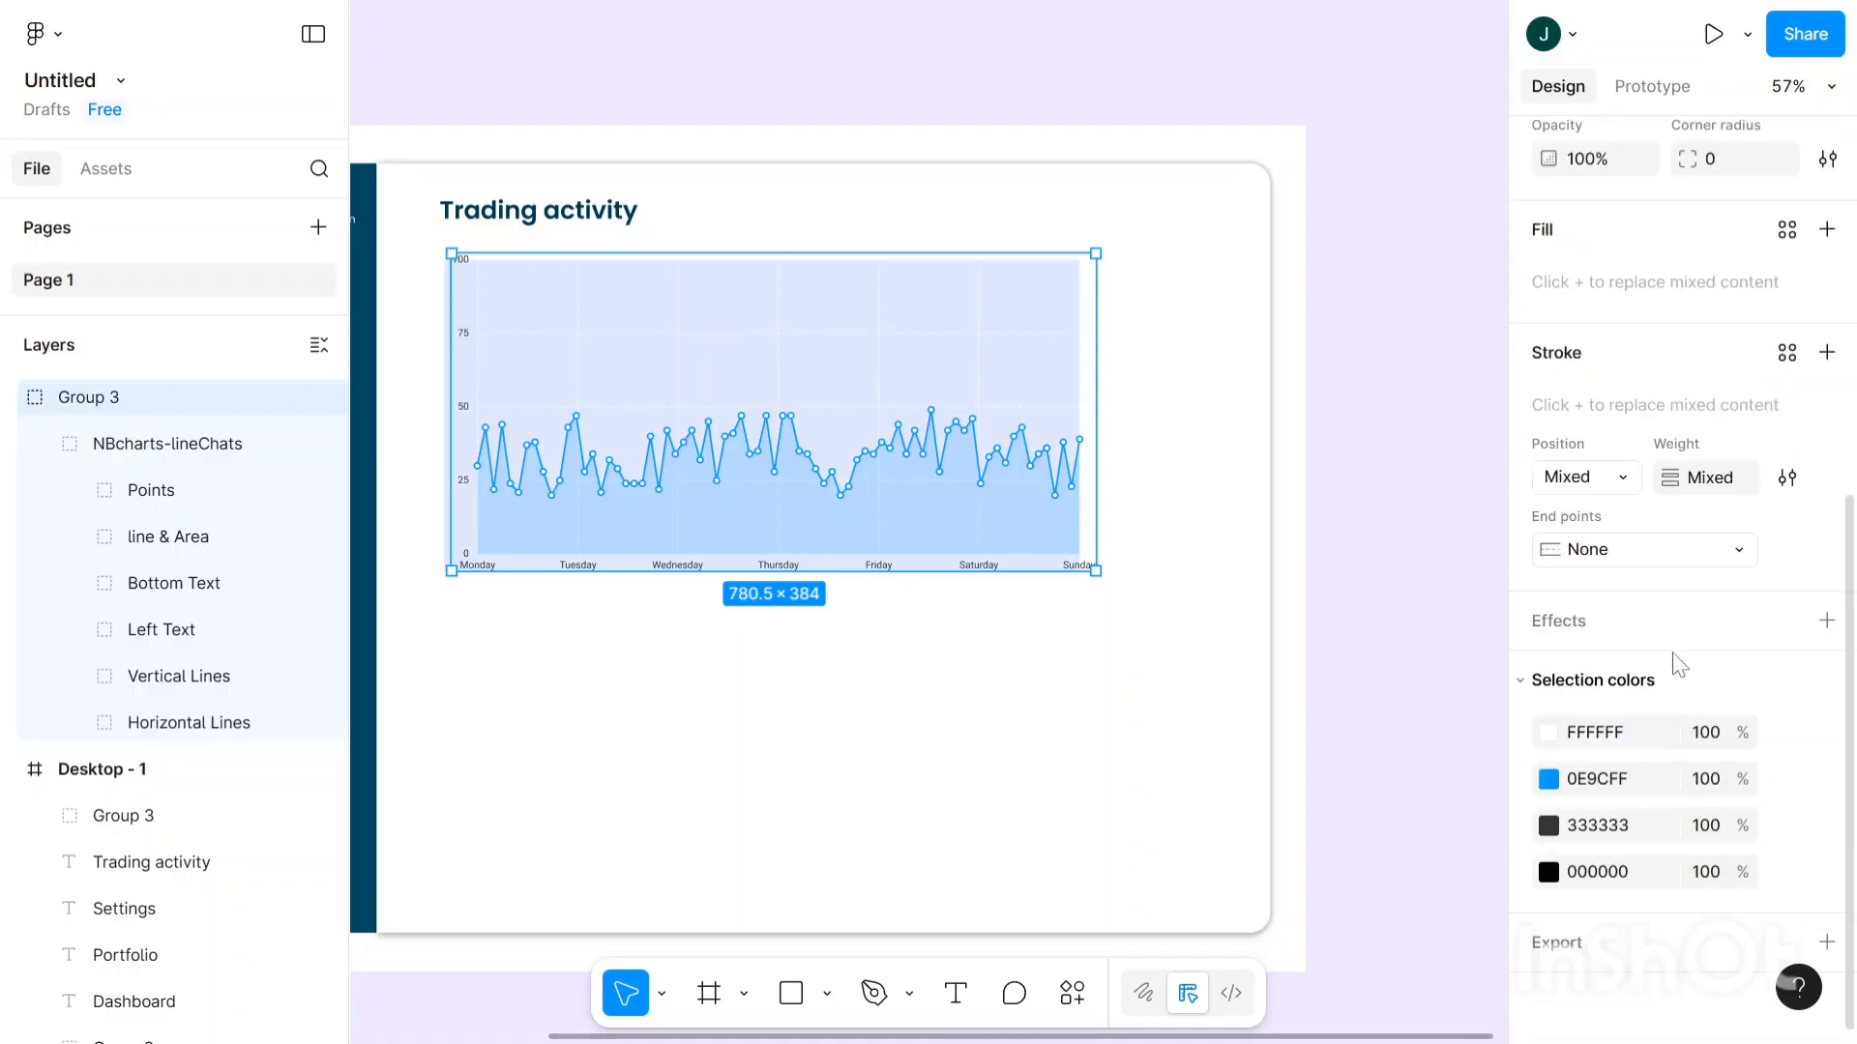
click(1549, 779)
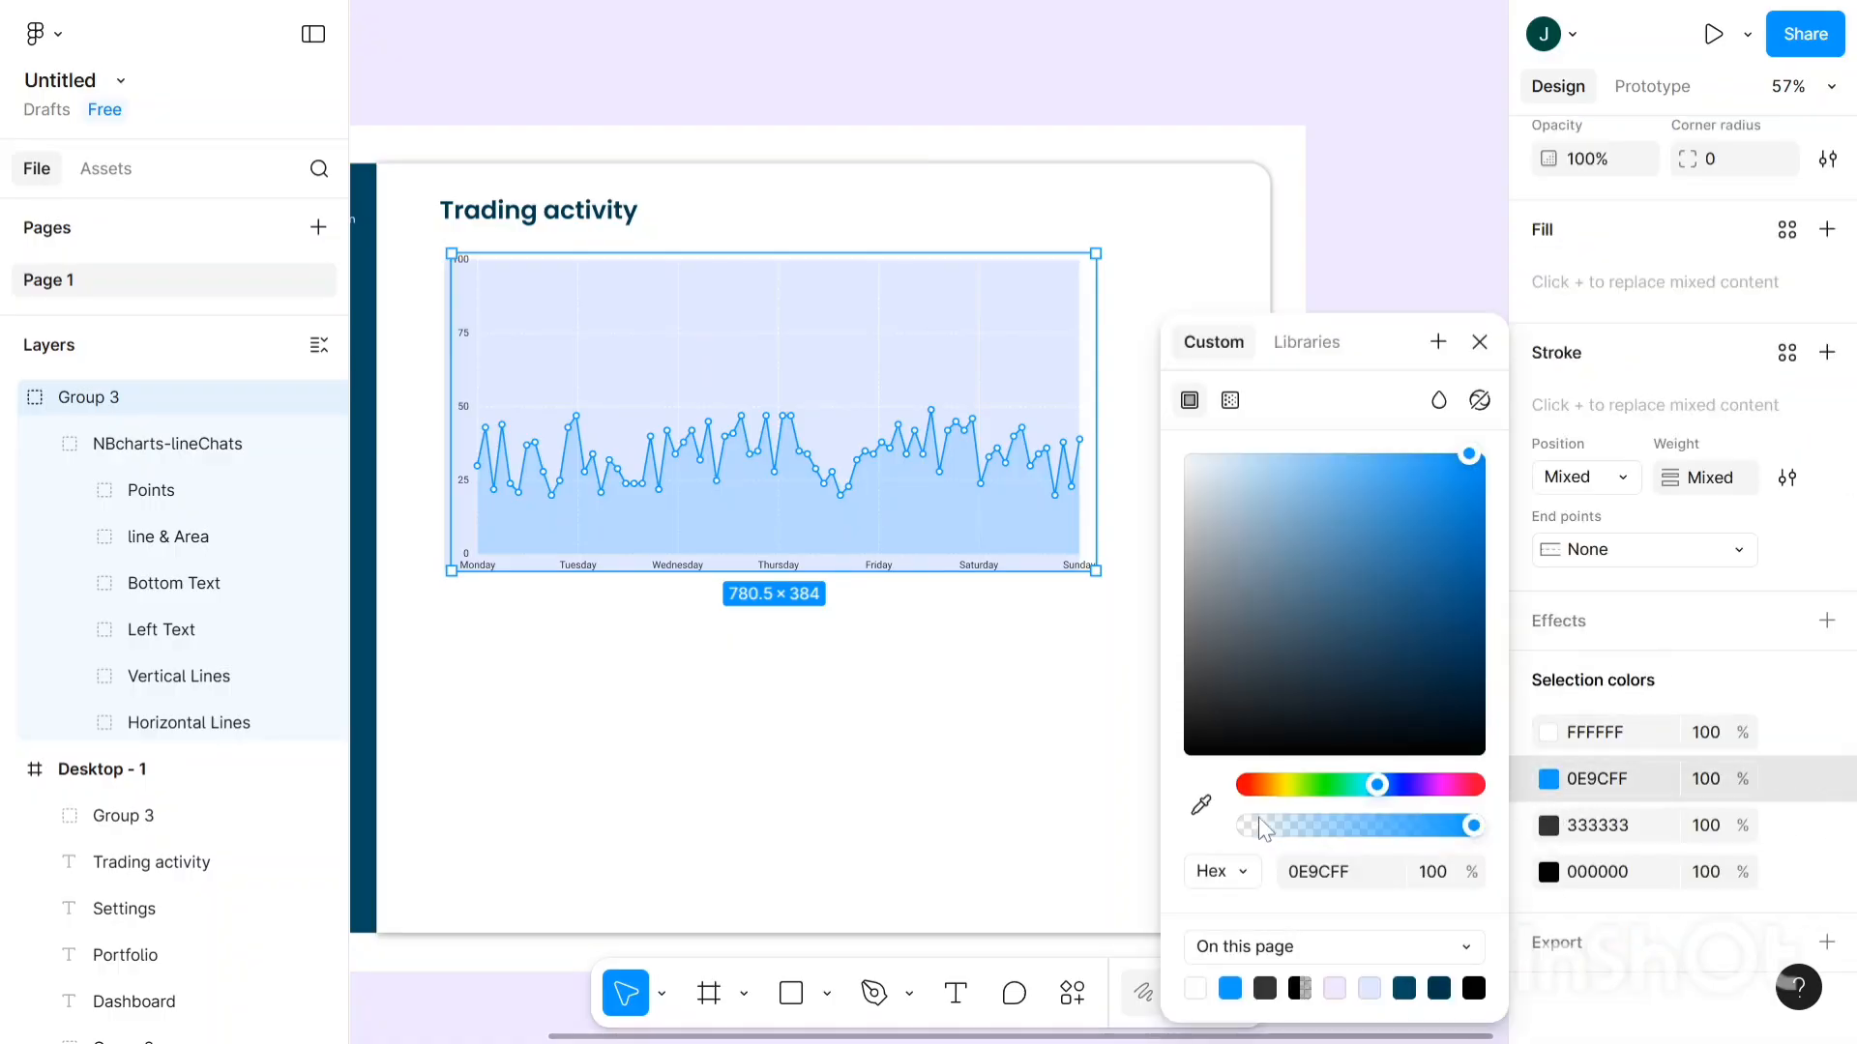
scroll(947, 759, left, 1)
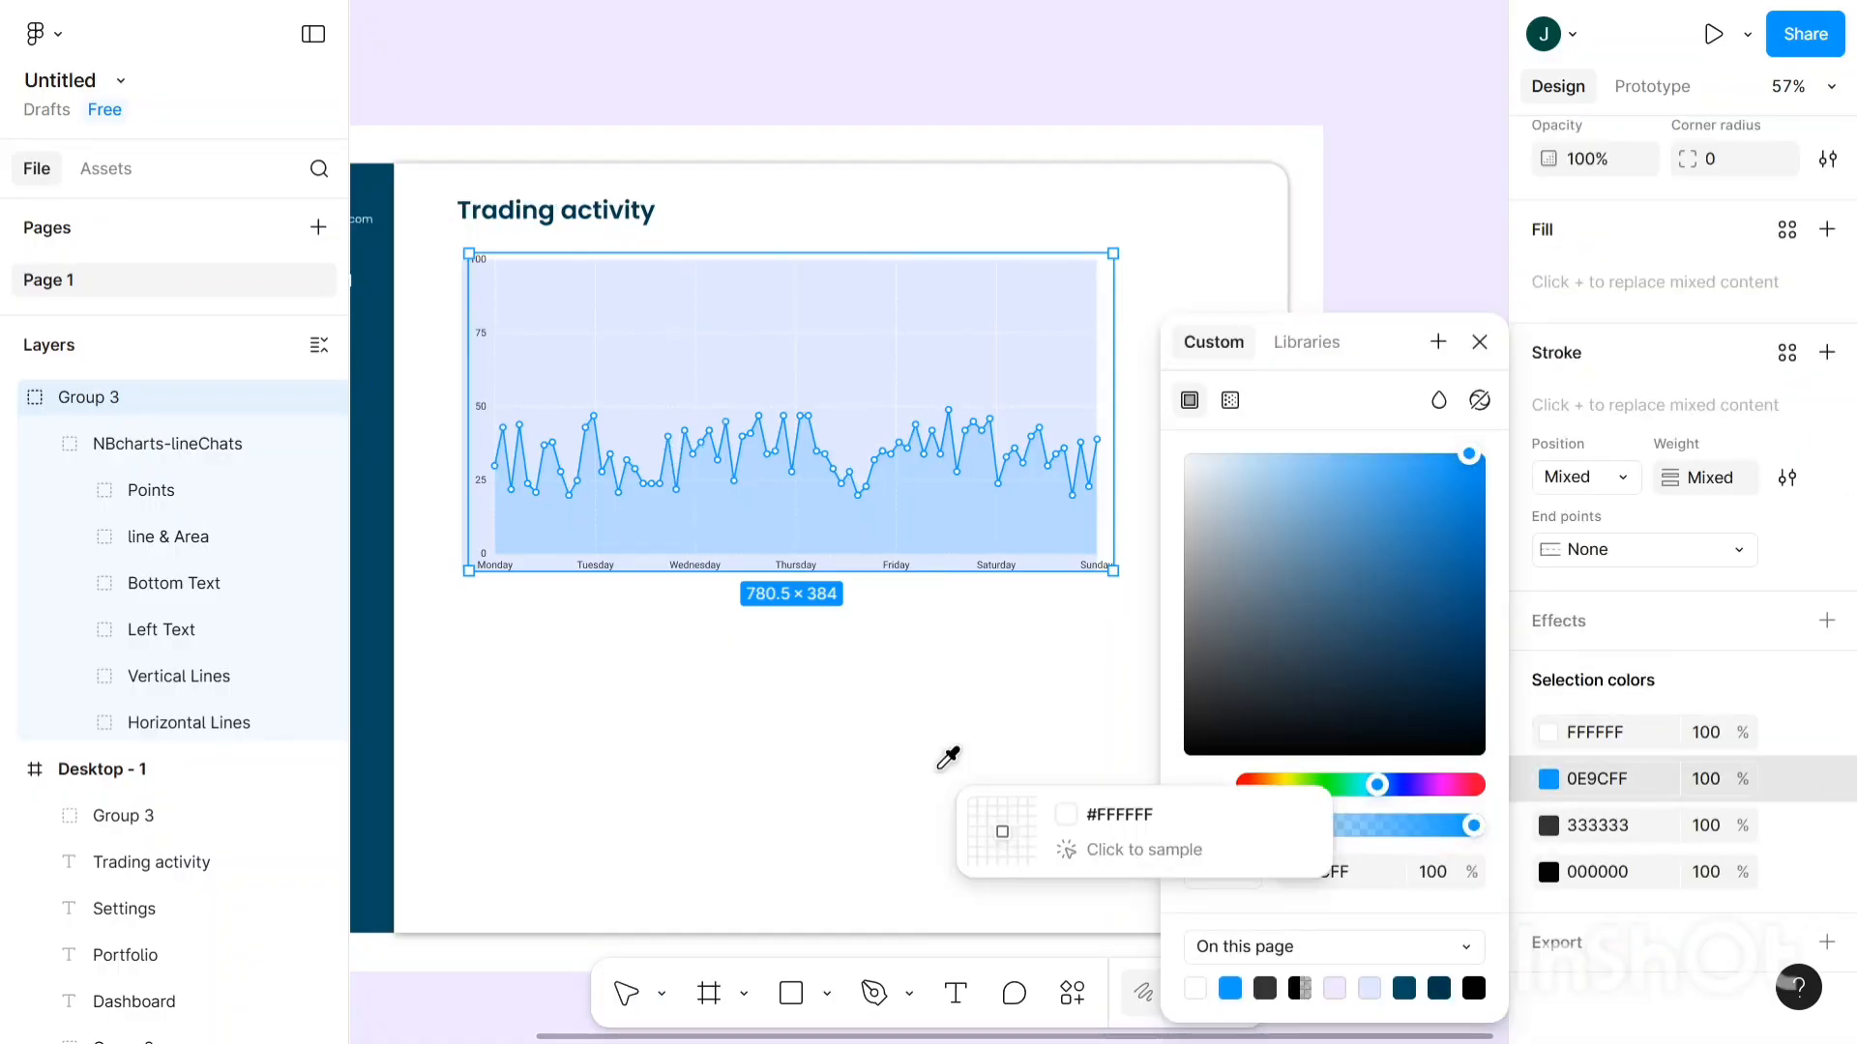
scroll(948, 760, left, 4)
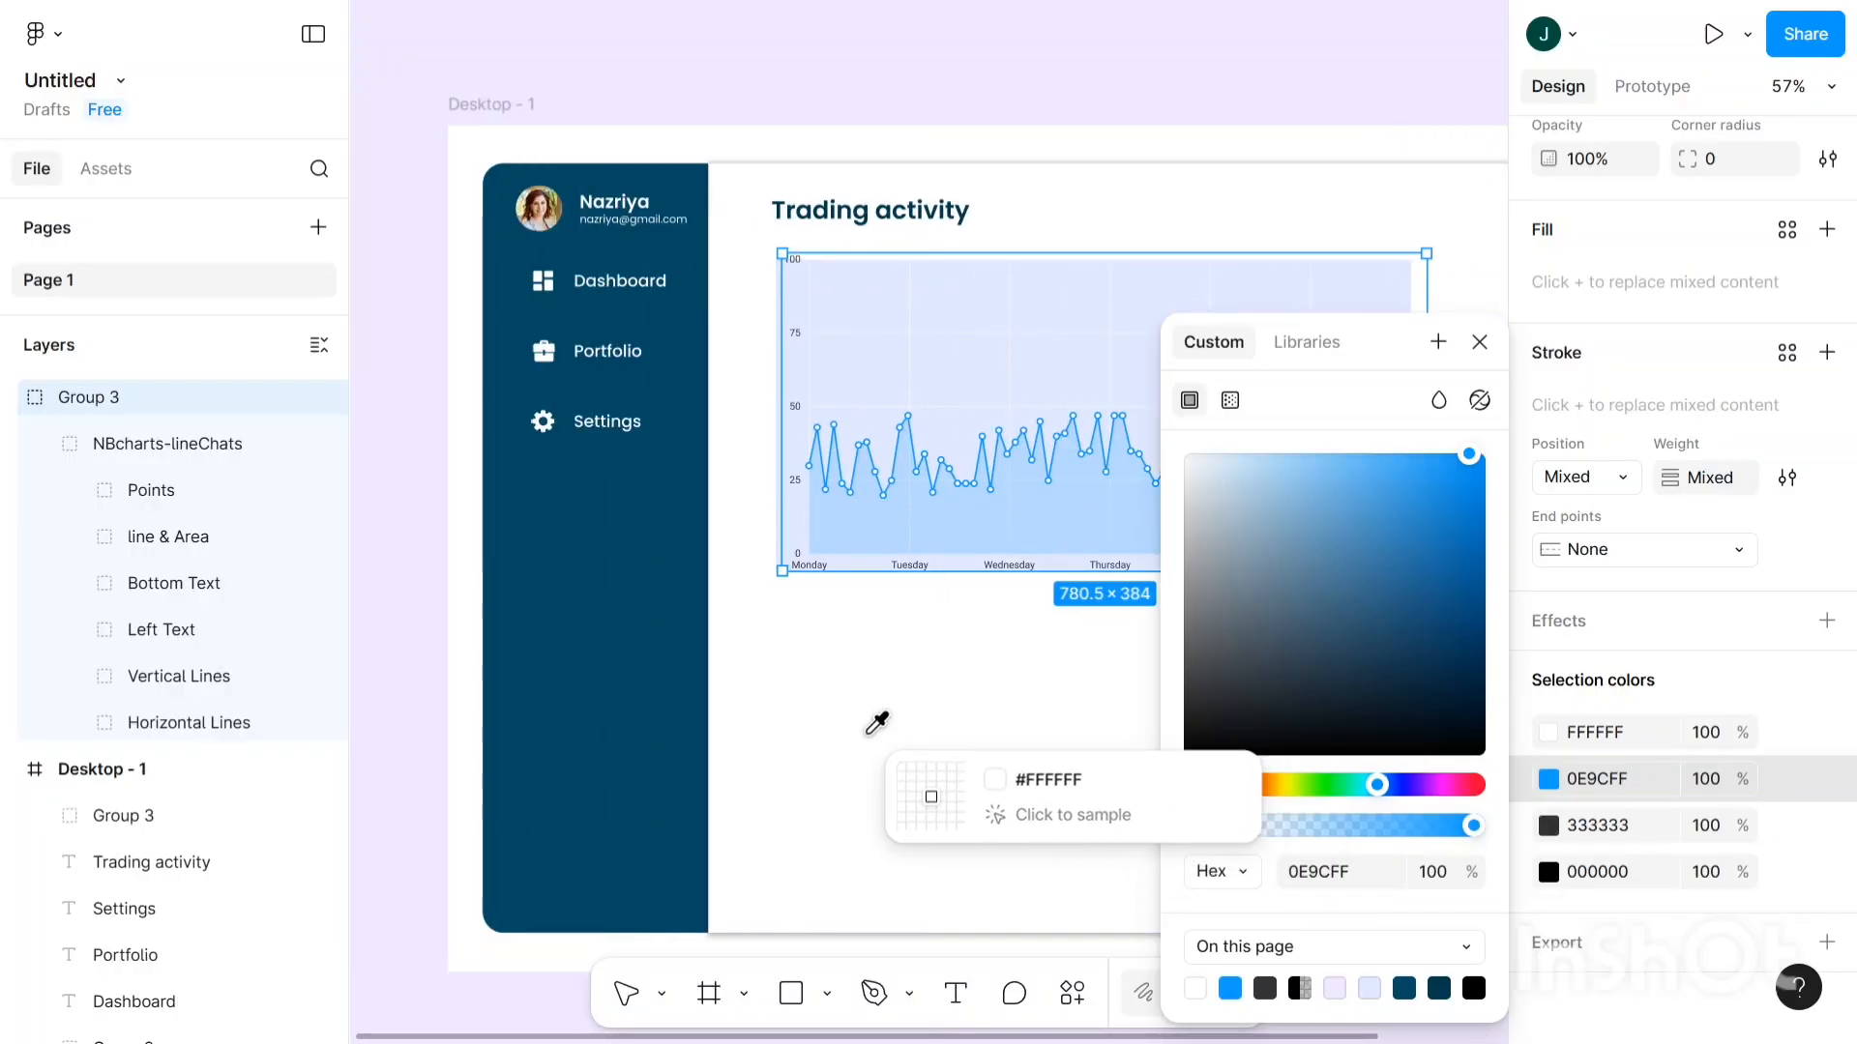
click(635, 577)
scroll(643, 583, right, 4)
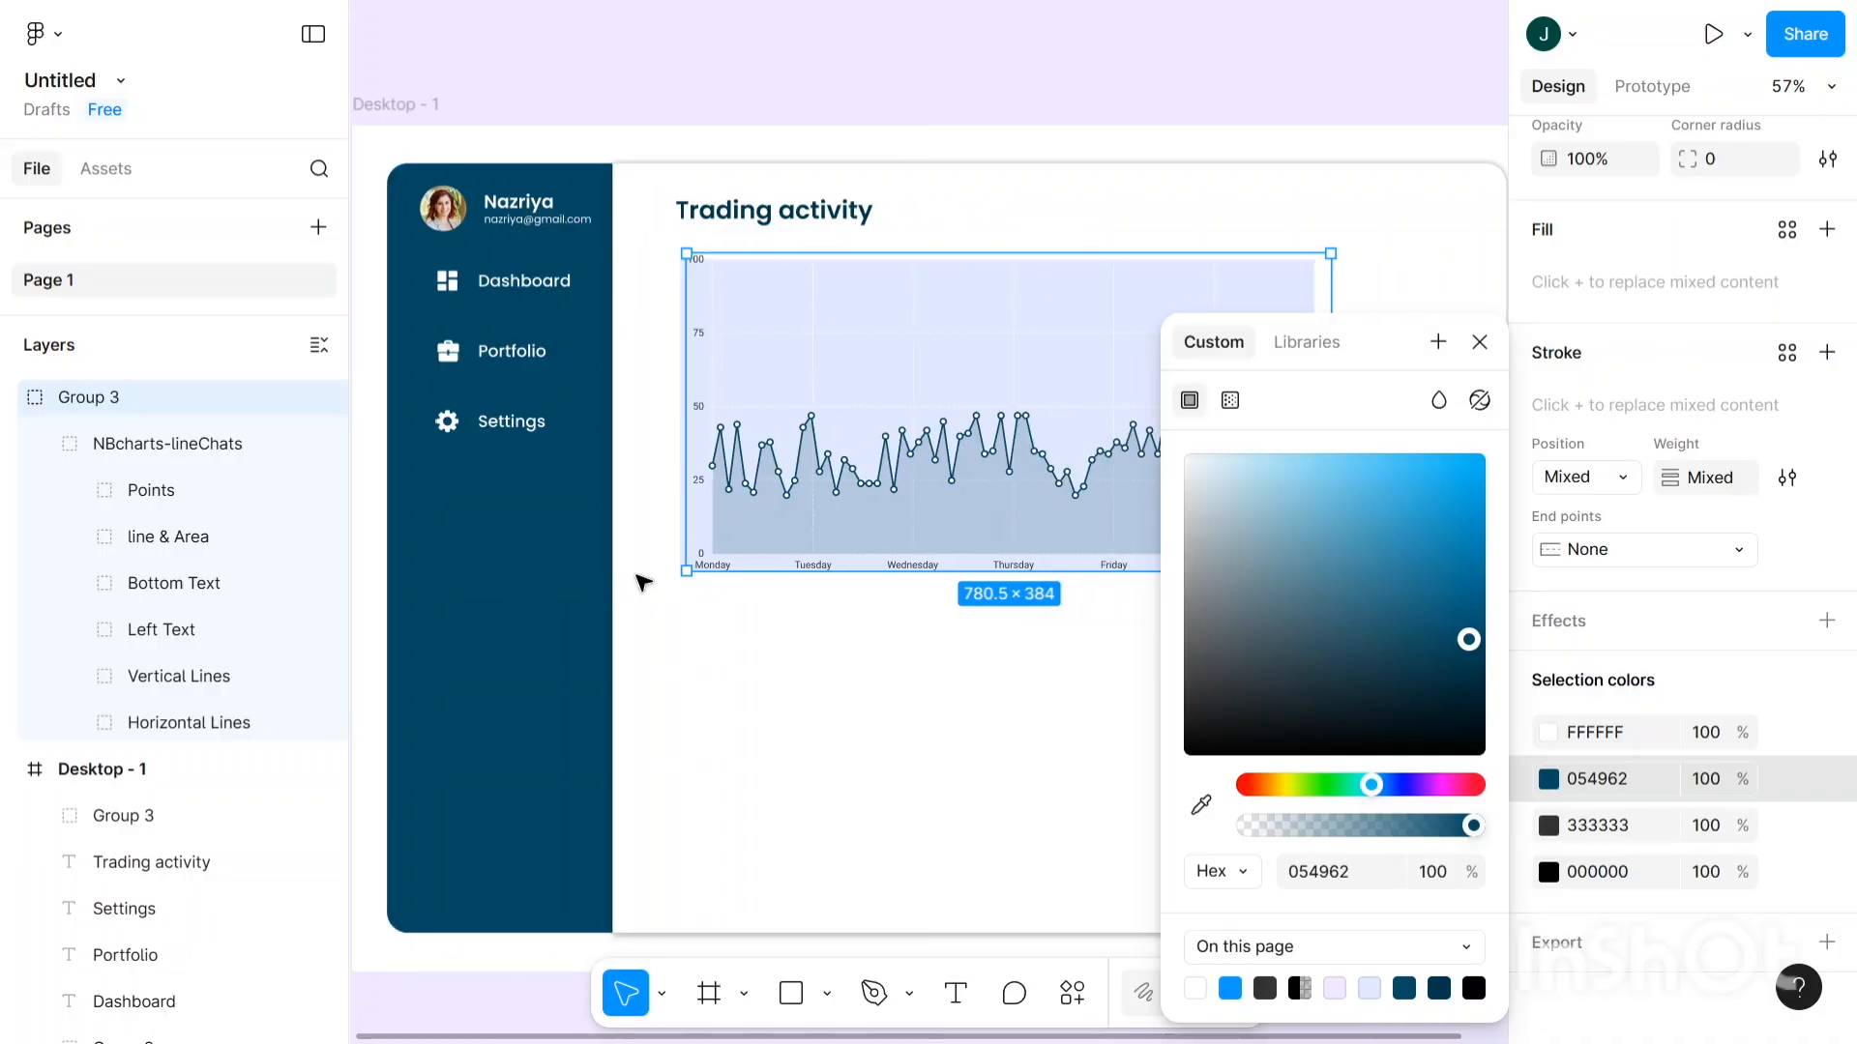
click(871, 99)
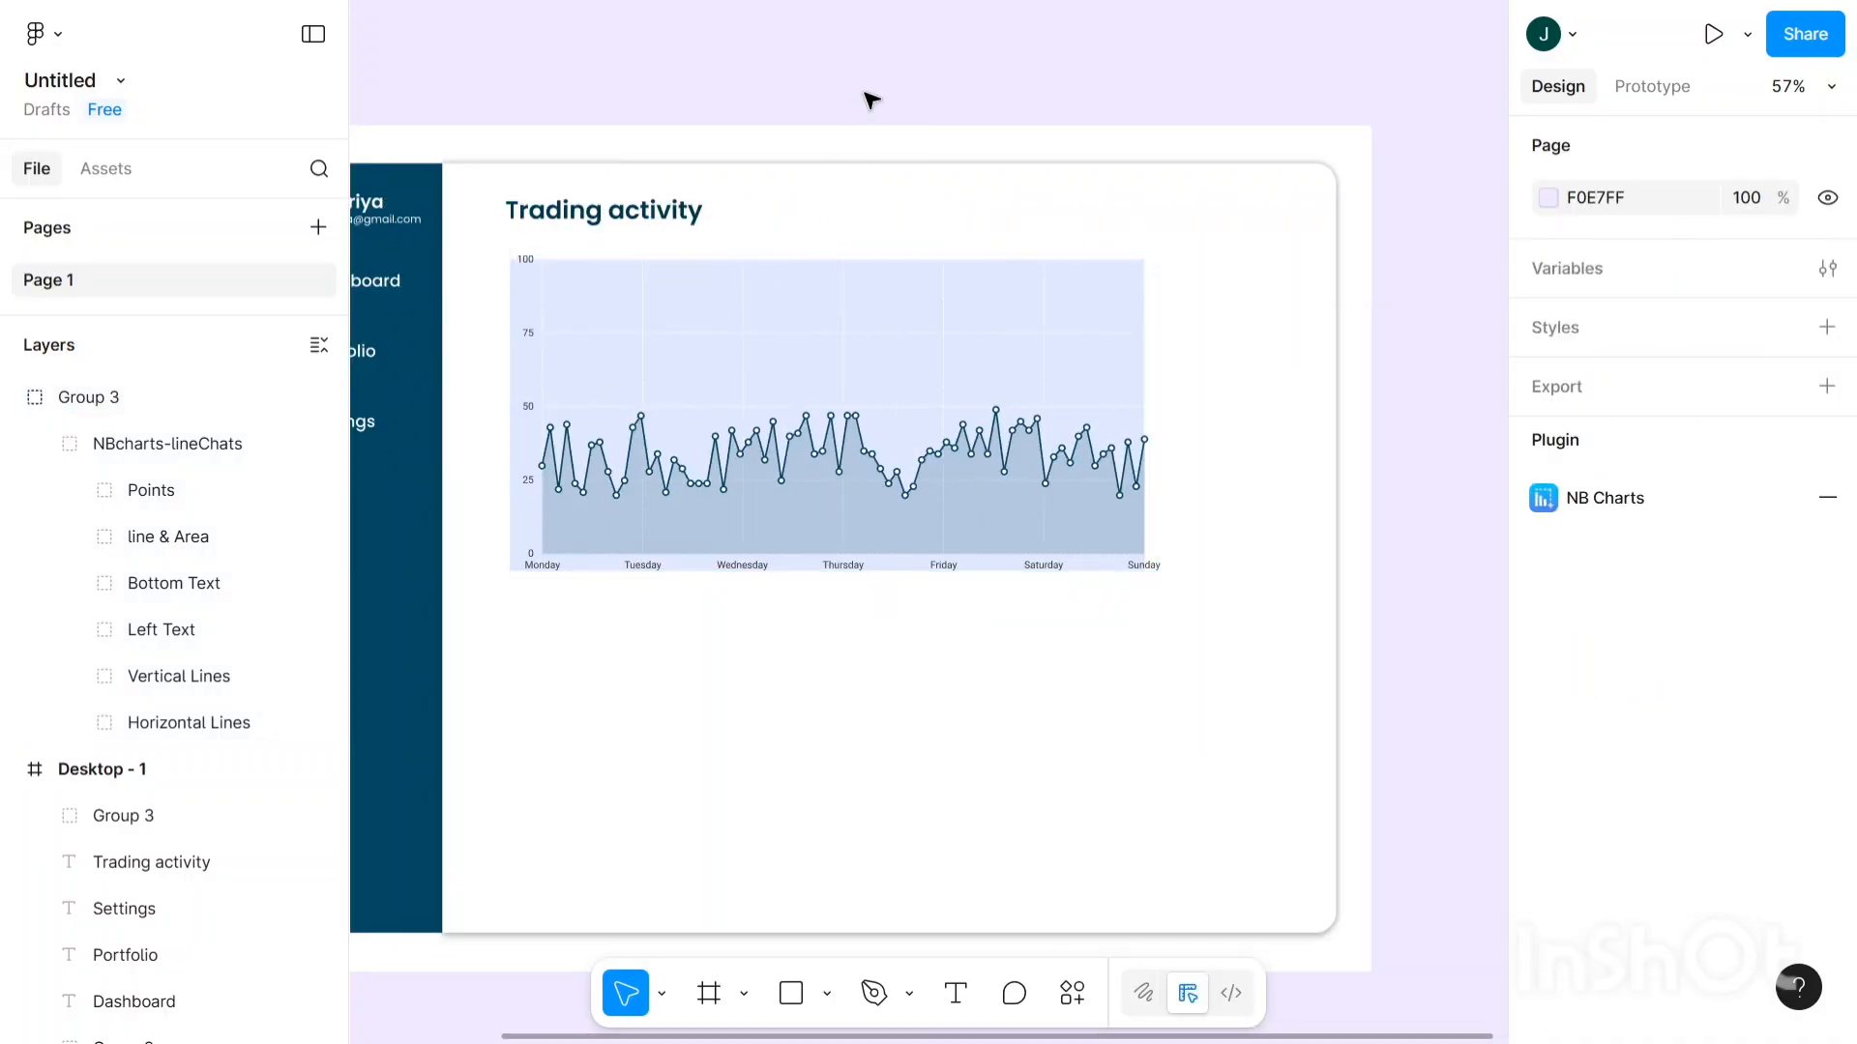
scroll(879, 98, up, 2)
scroll(879, 98, down, 3)
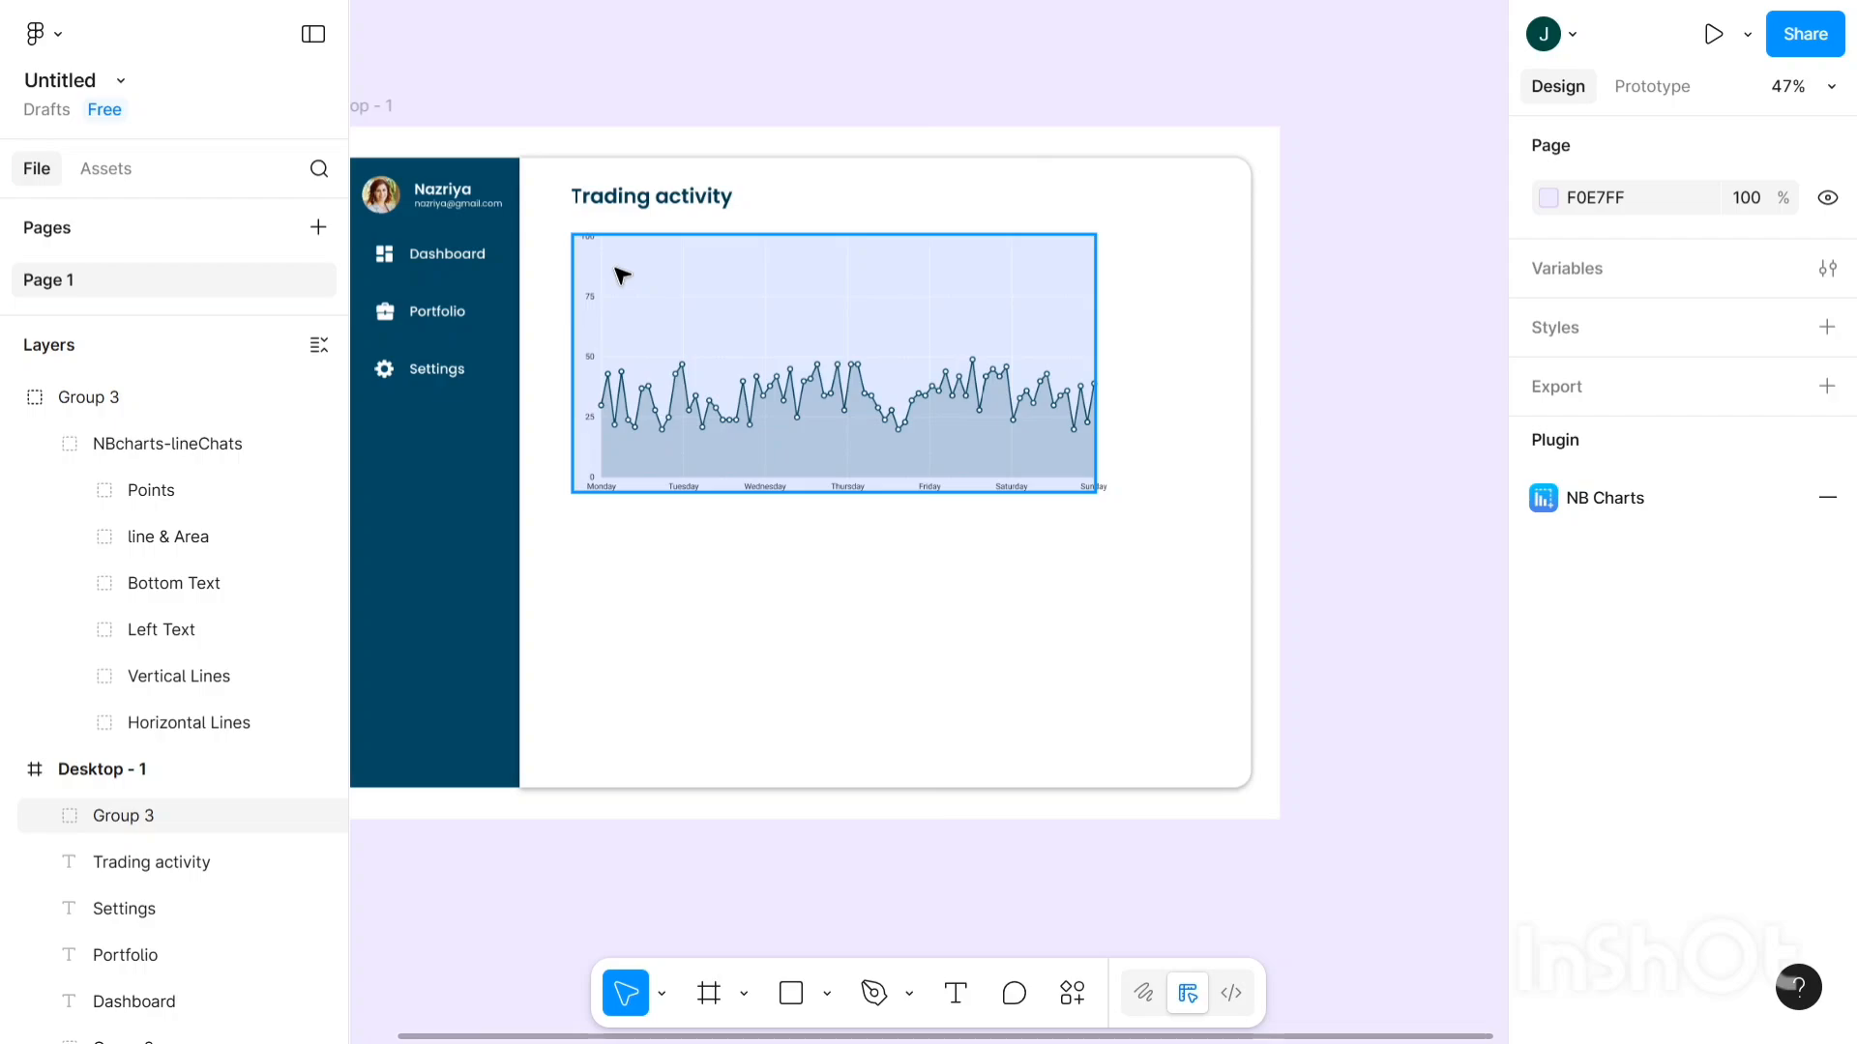
- Set the chart background fill to dark teal 054962, sampled from the sidebar with the eyedropper
click(623, 276)
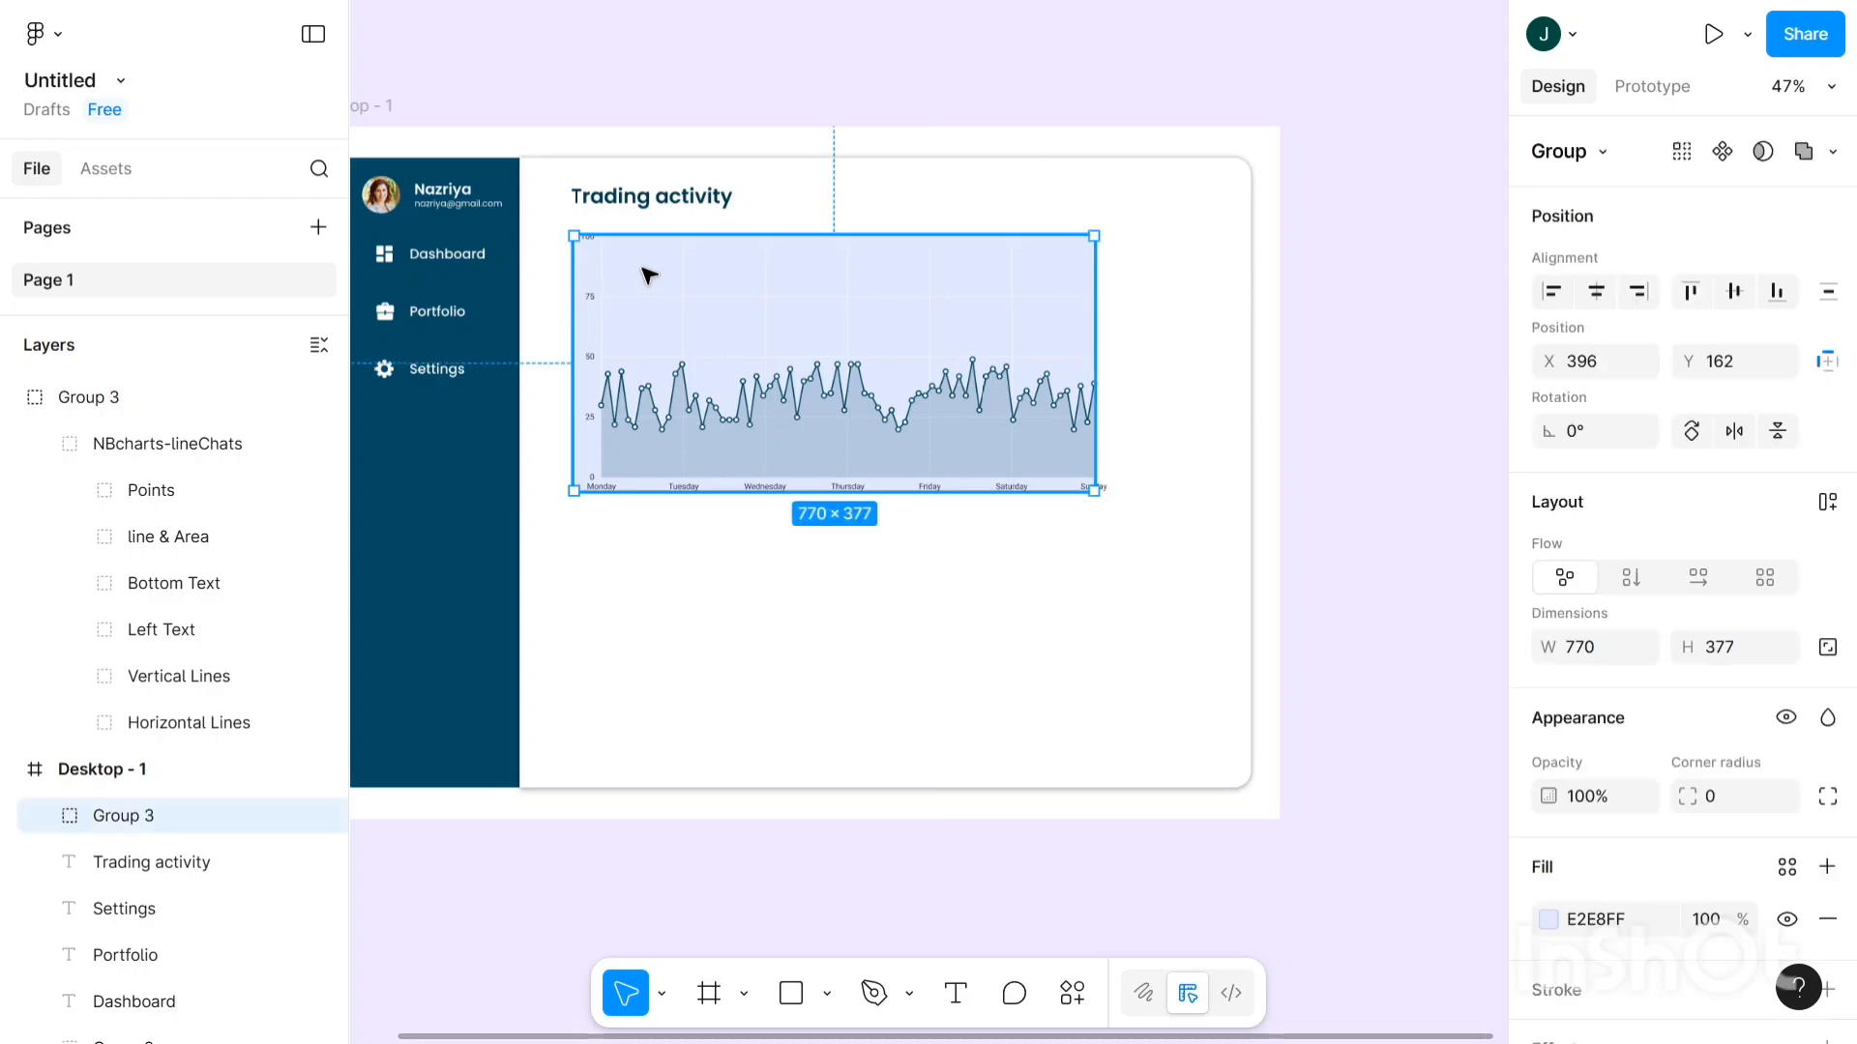
click(1826, 792)
scroll(1723, 630, down, 4)
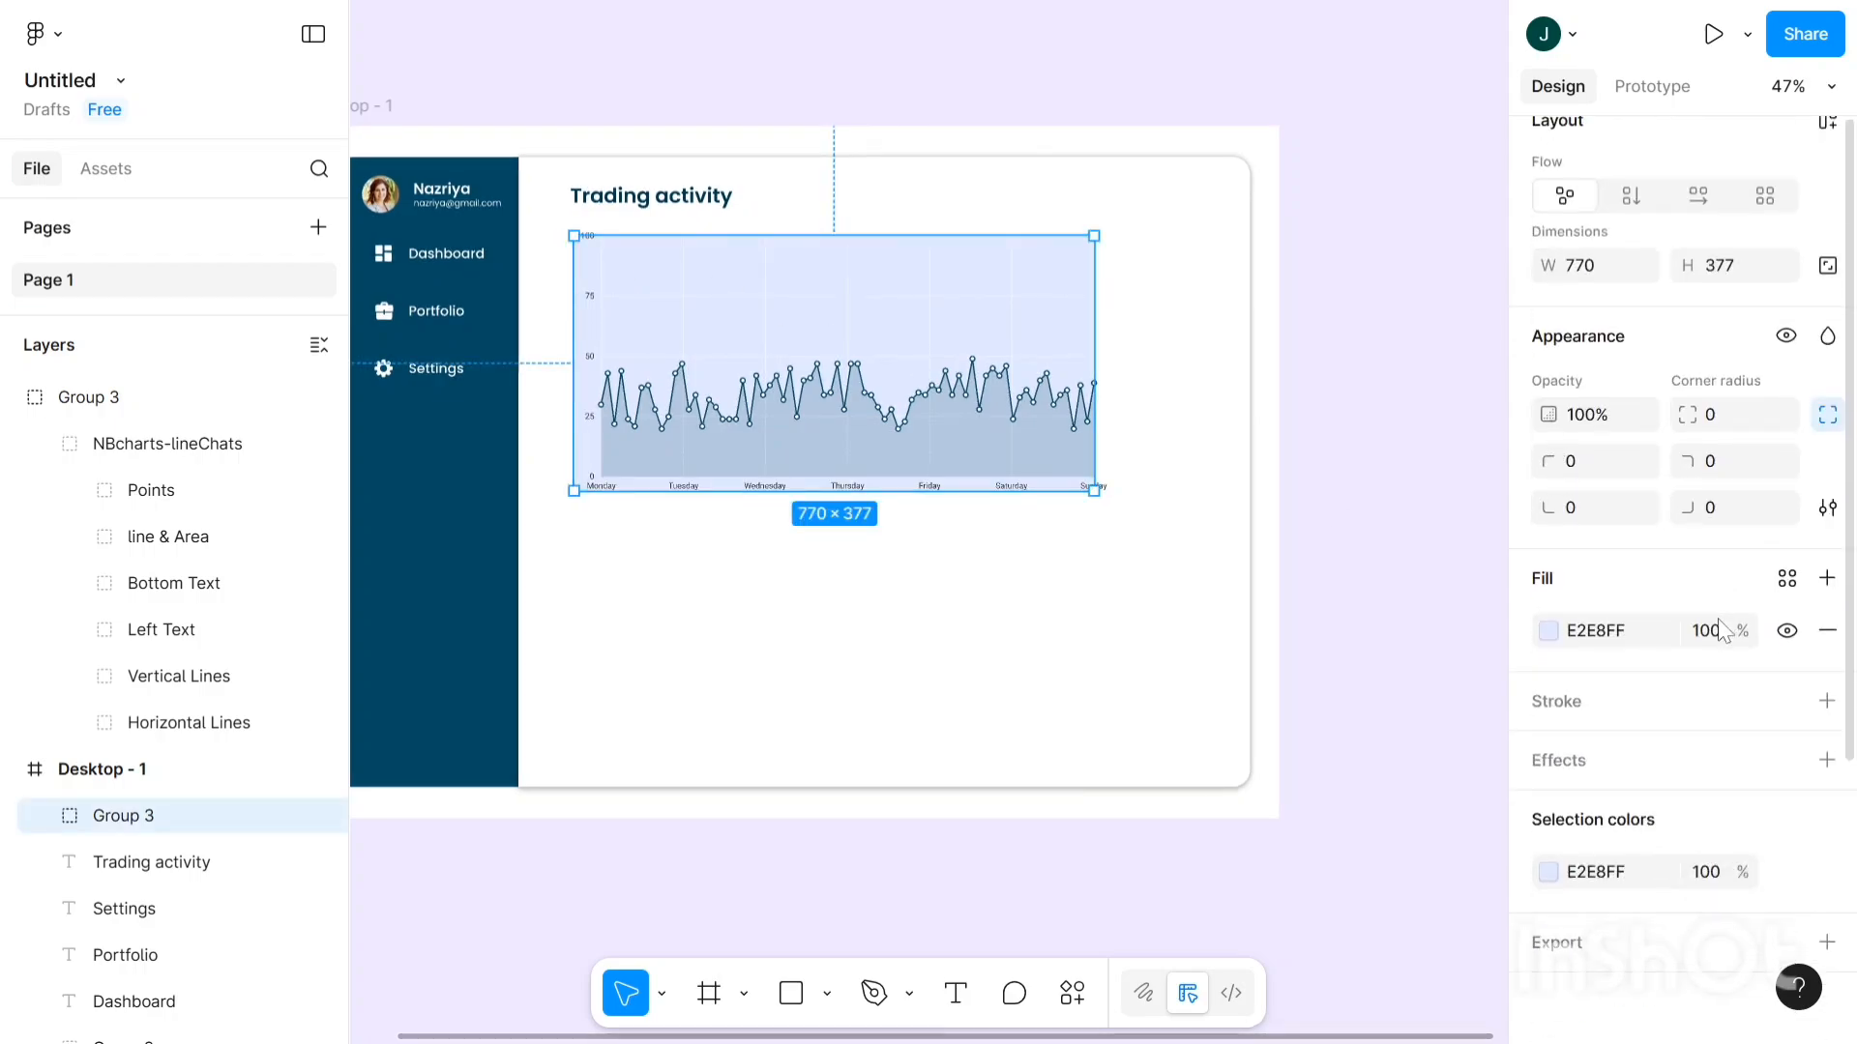
click(1550, 633)
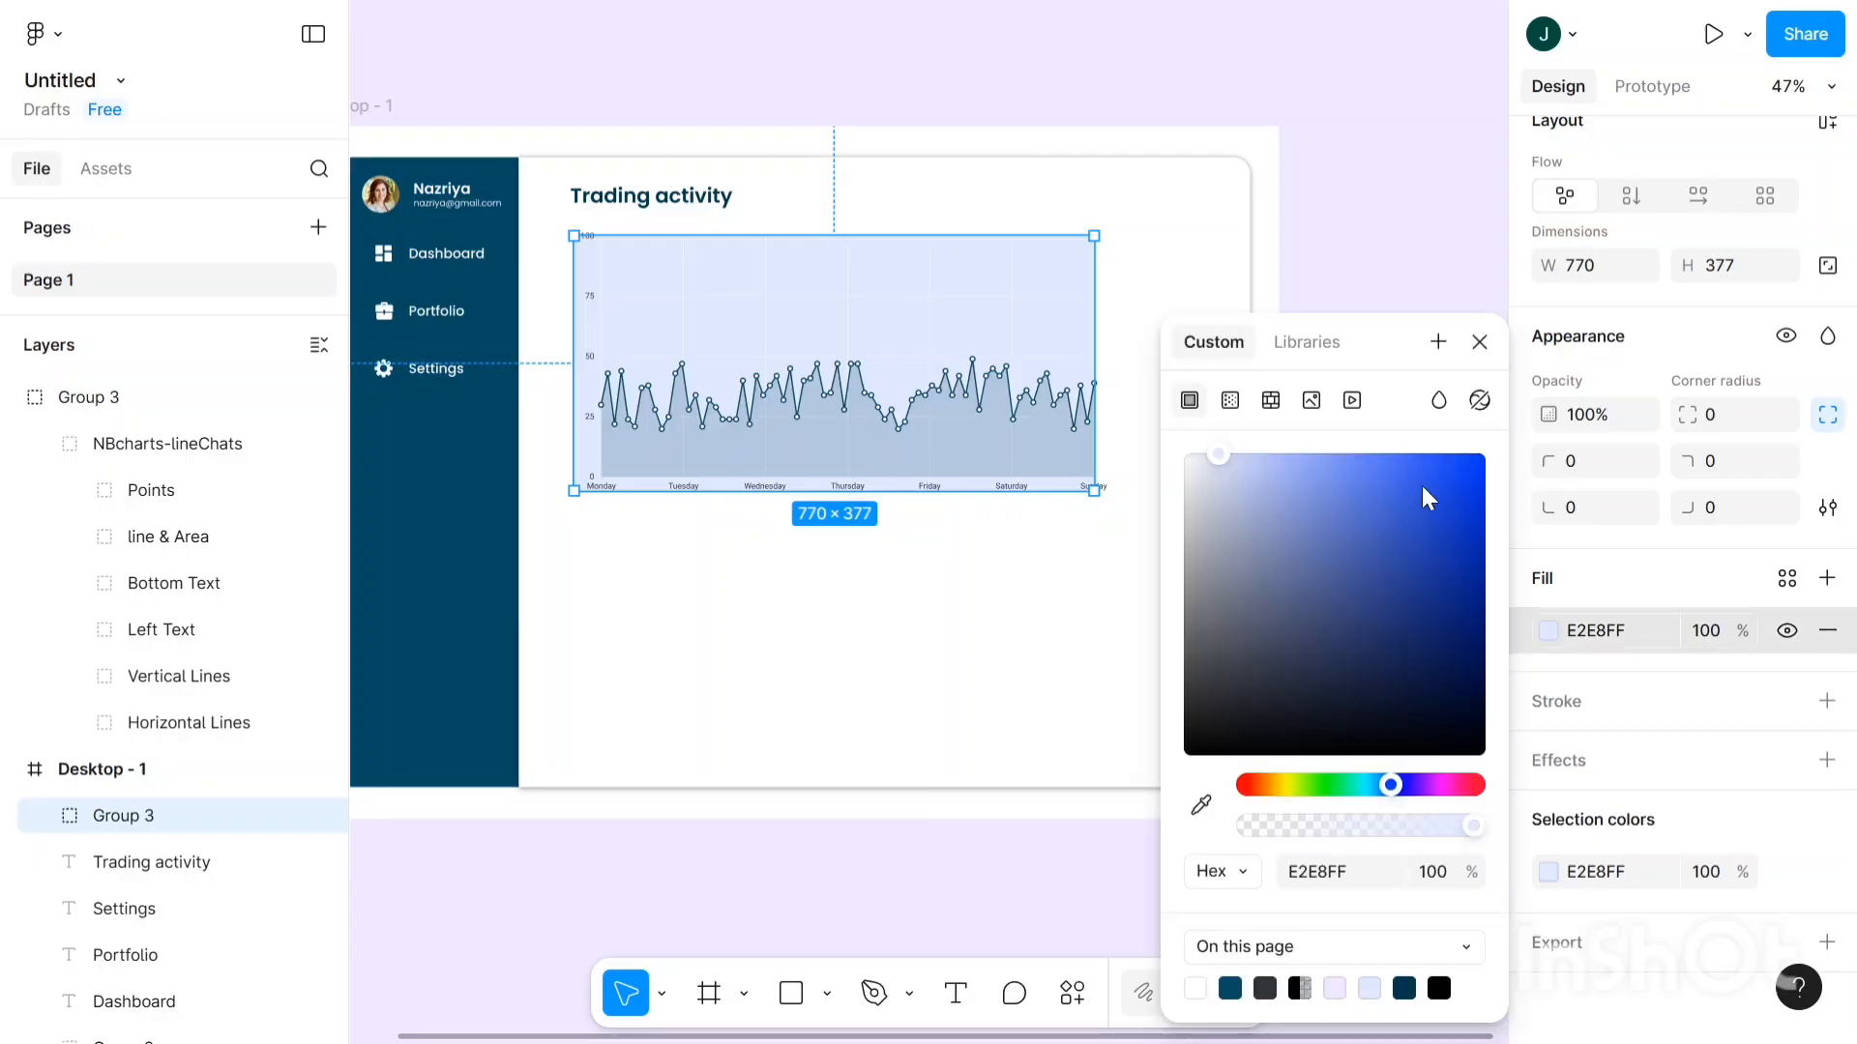
drag(1418, 462, 1146, 350)
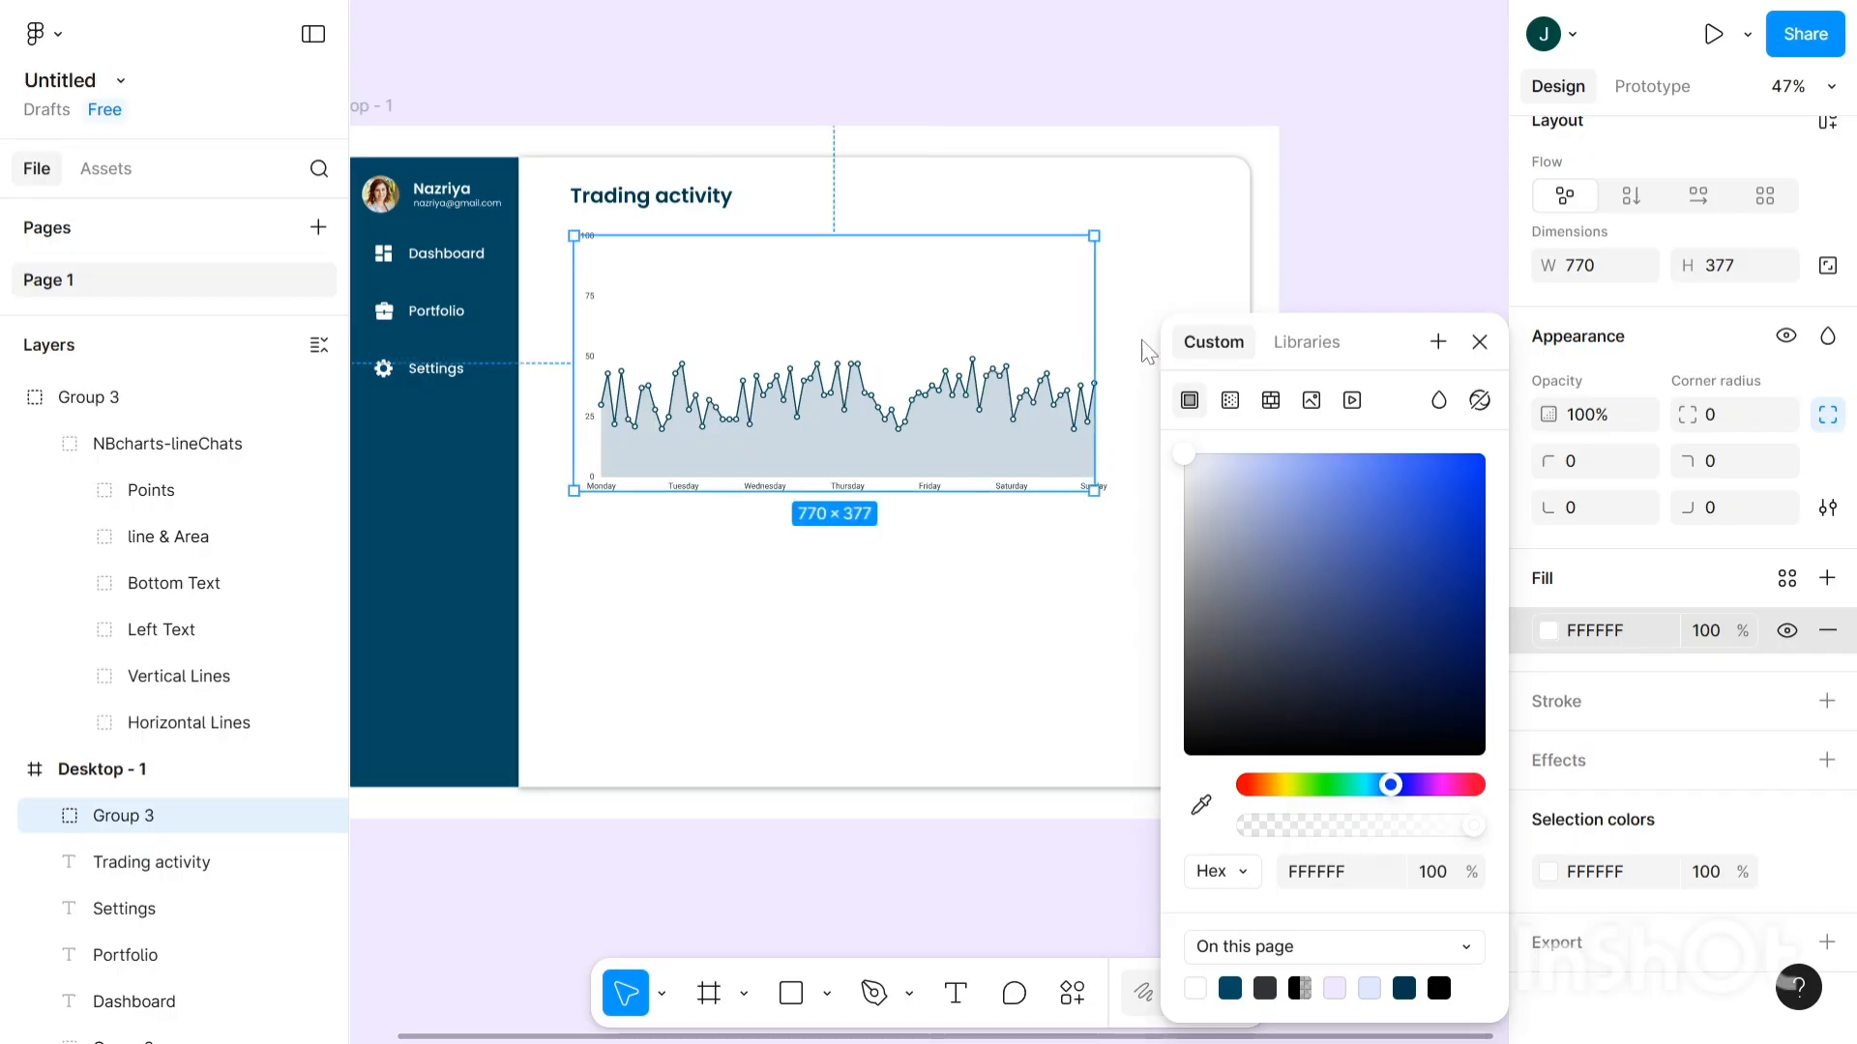
drag(1215, 460, 1344, 448)
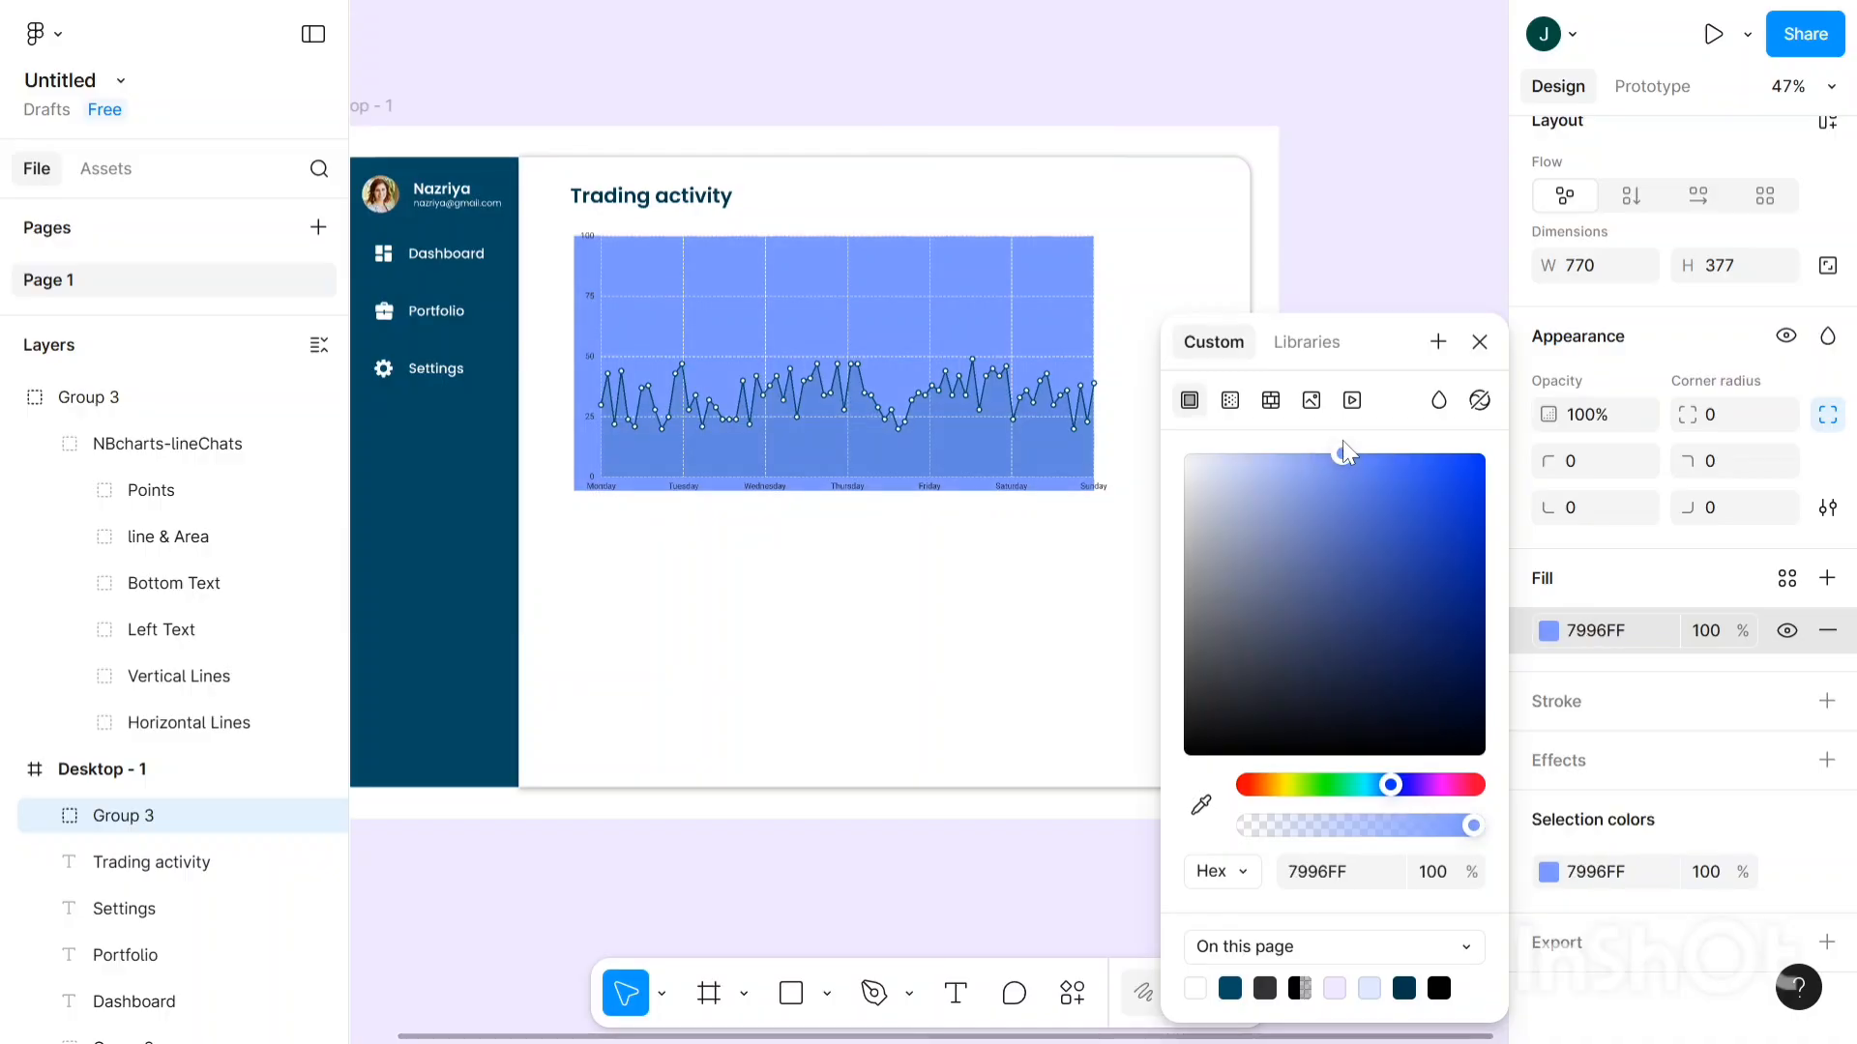
click(1201, 804)
click(457, 588)
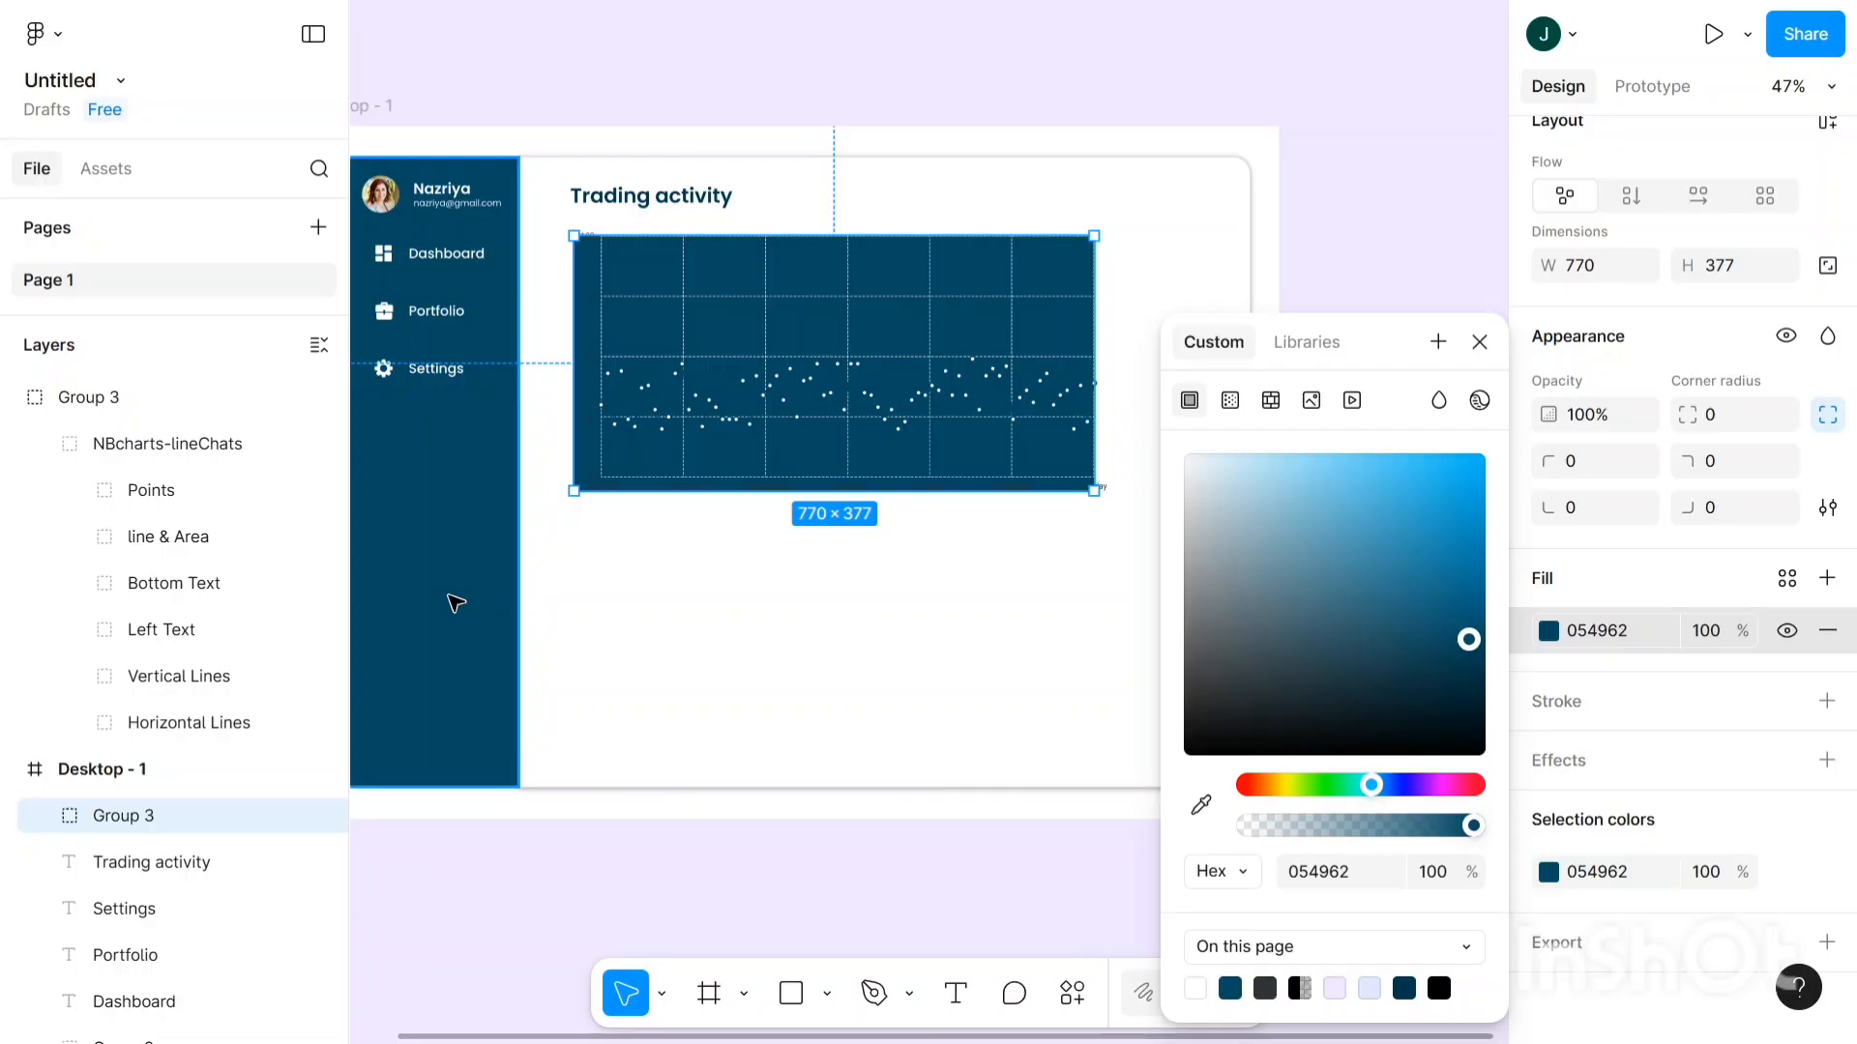
click(706, 414)
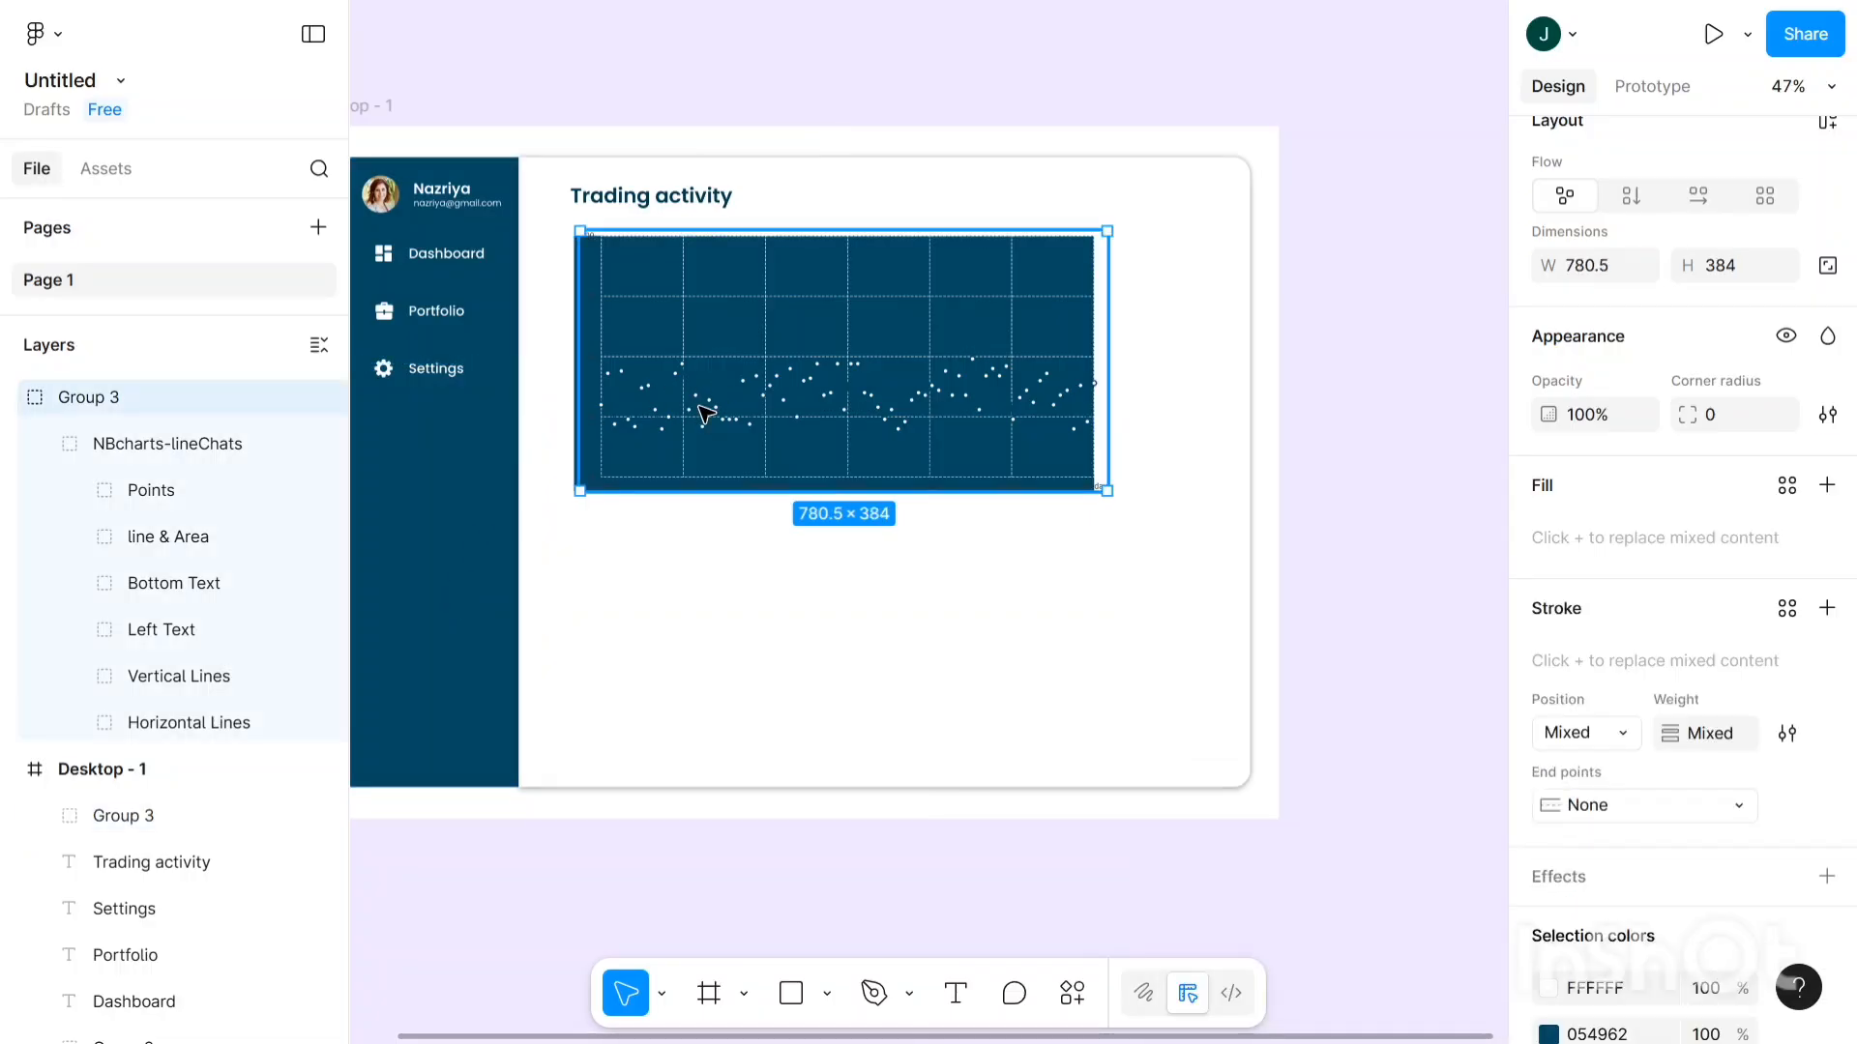
- Recolour the 'line & Area' layer from 054962 to pale blue C3EFFF
double_click(706, 414)
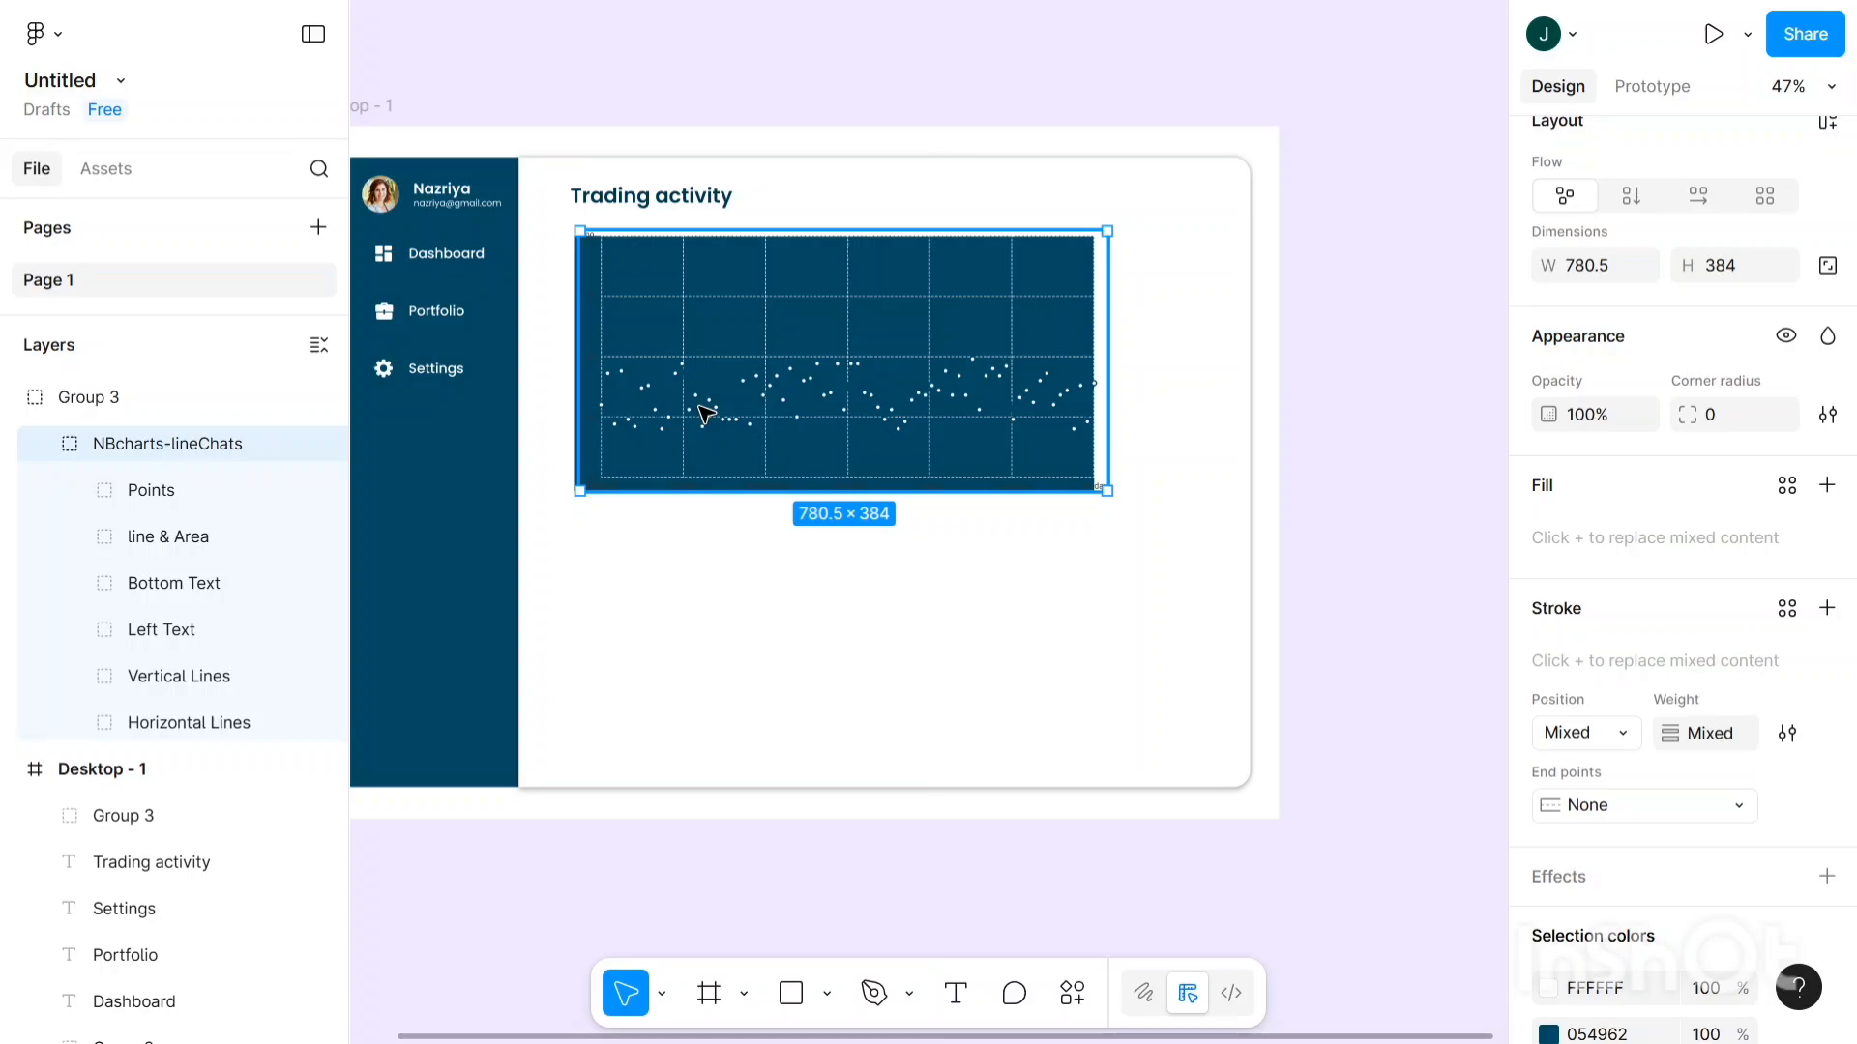
double_click(706, 414)
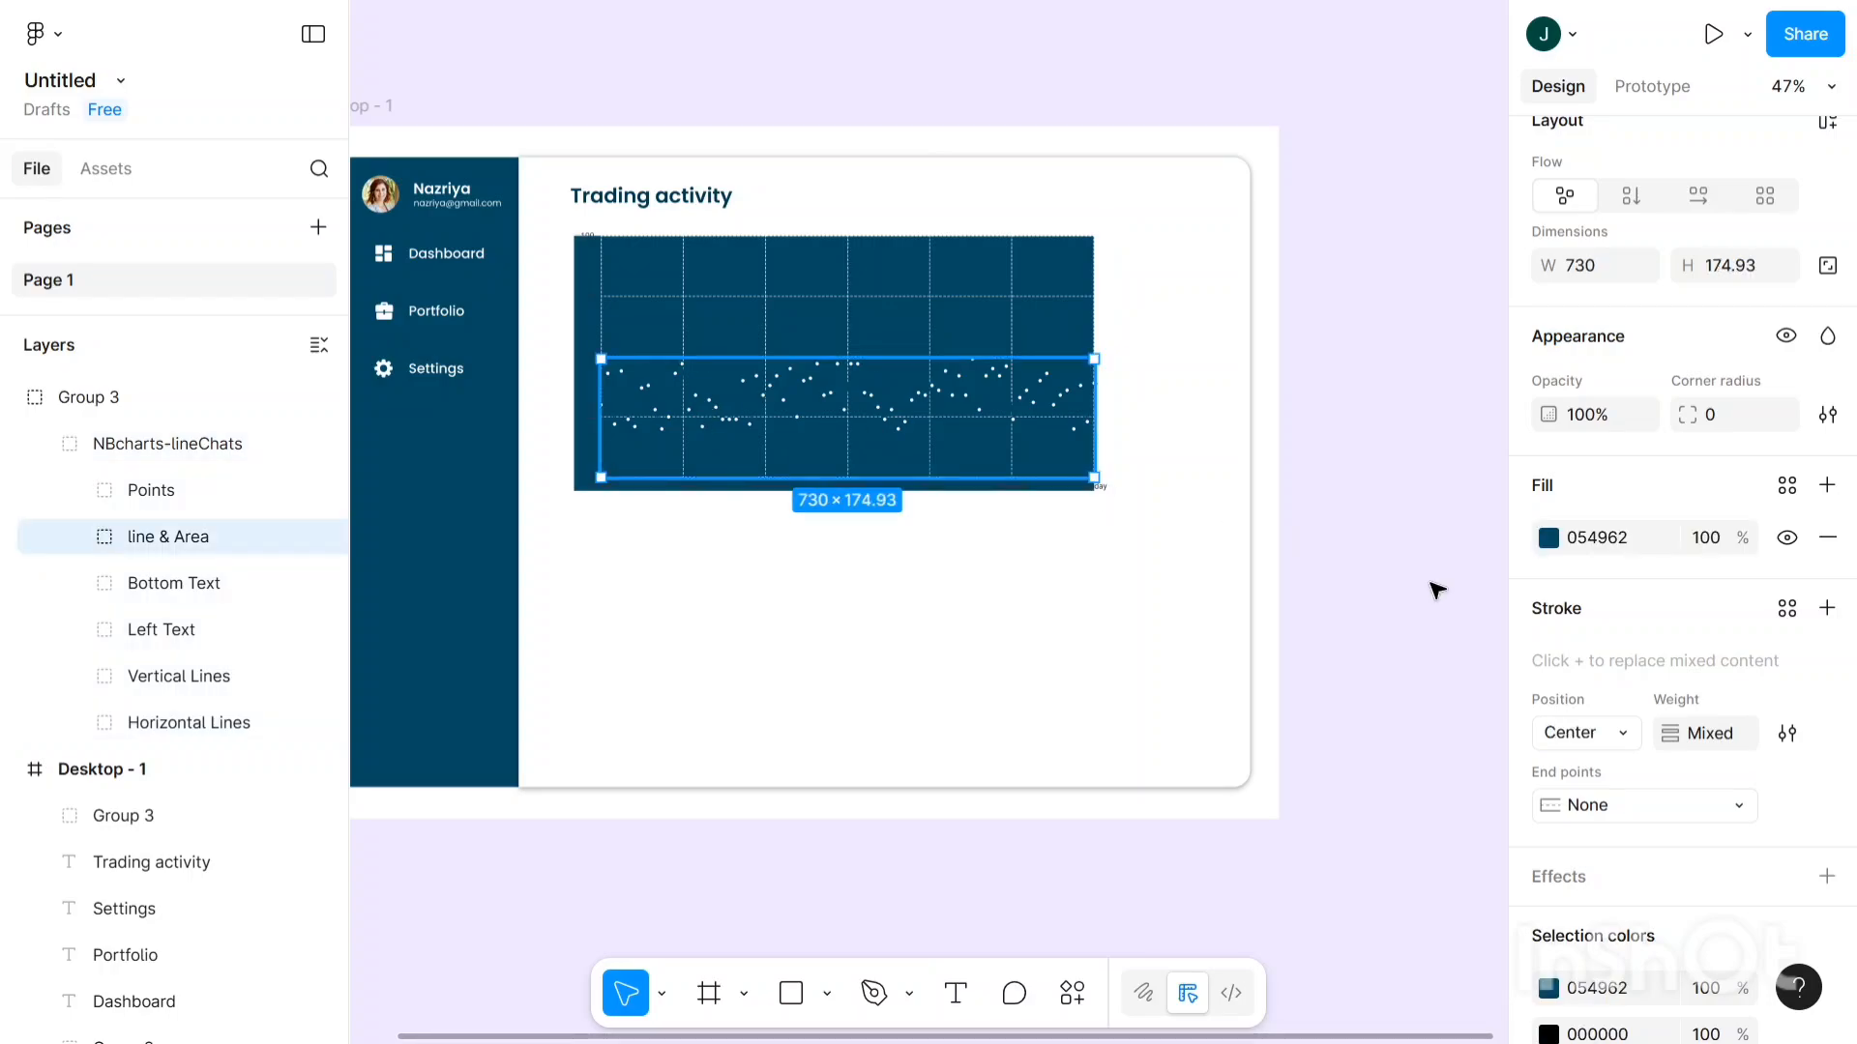
scroll(1683, 709, down, 3)
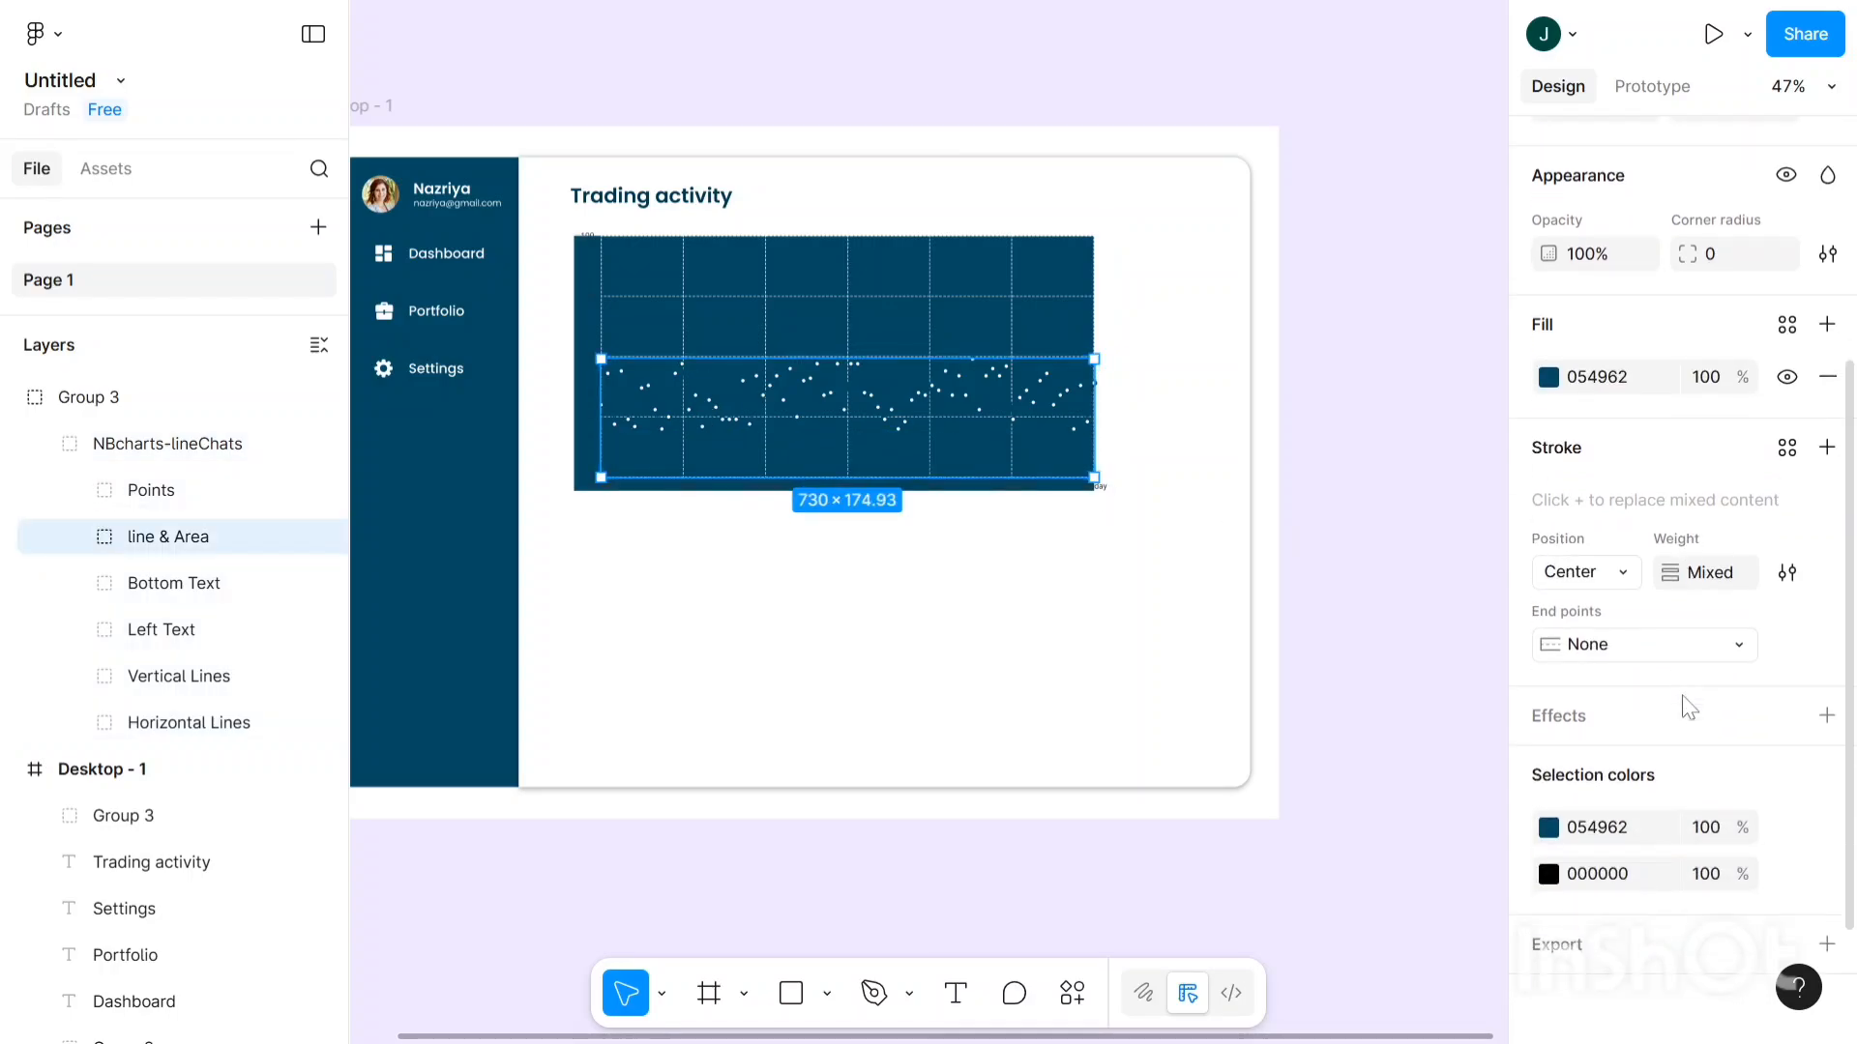
click(1552, 827)
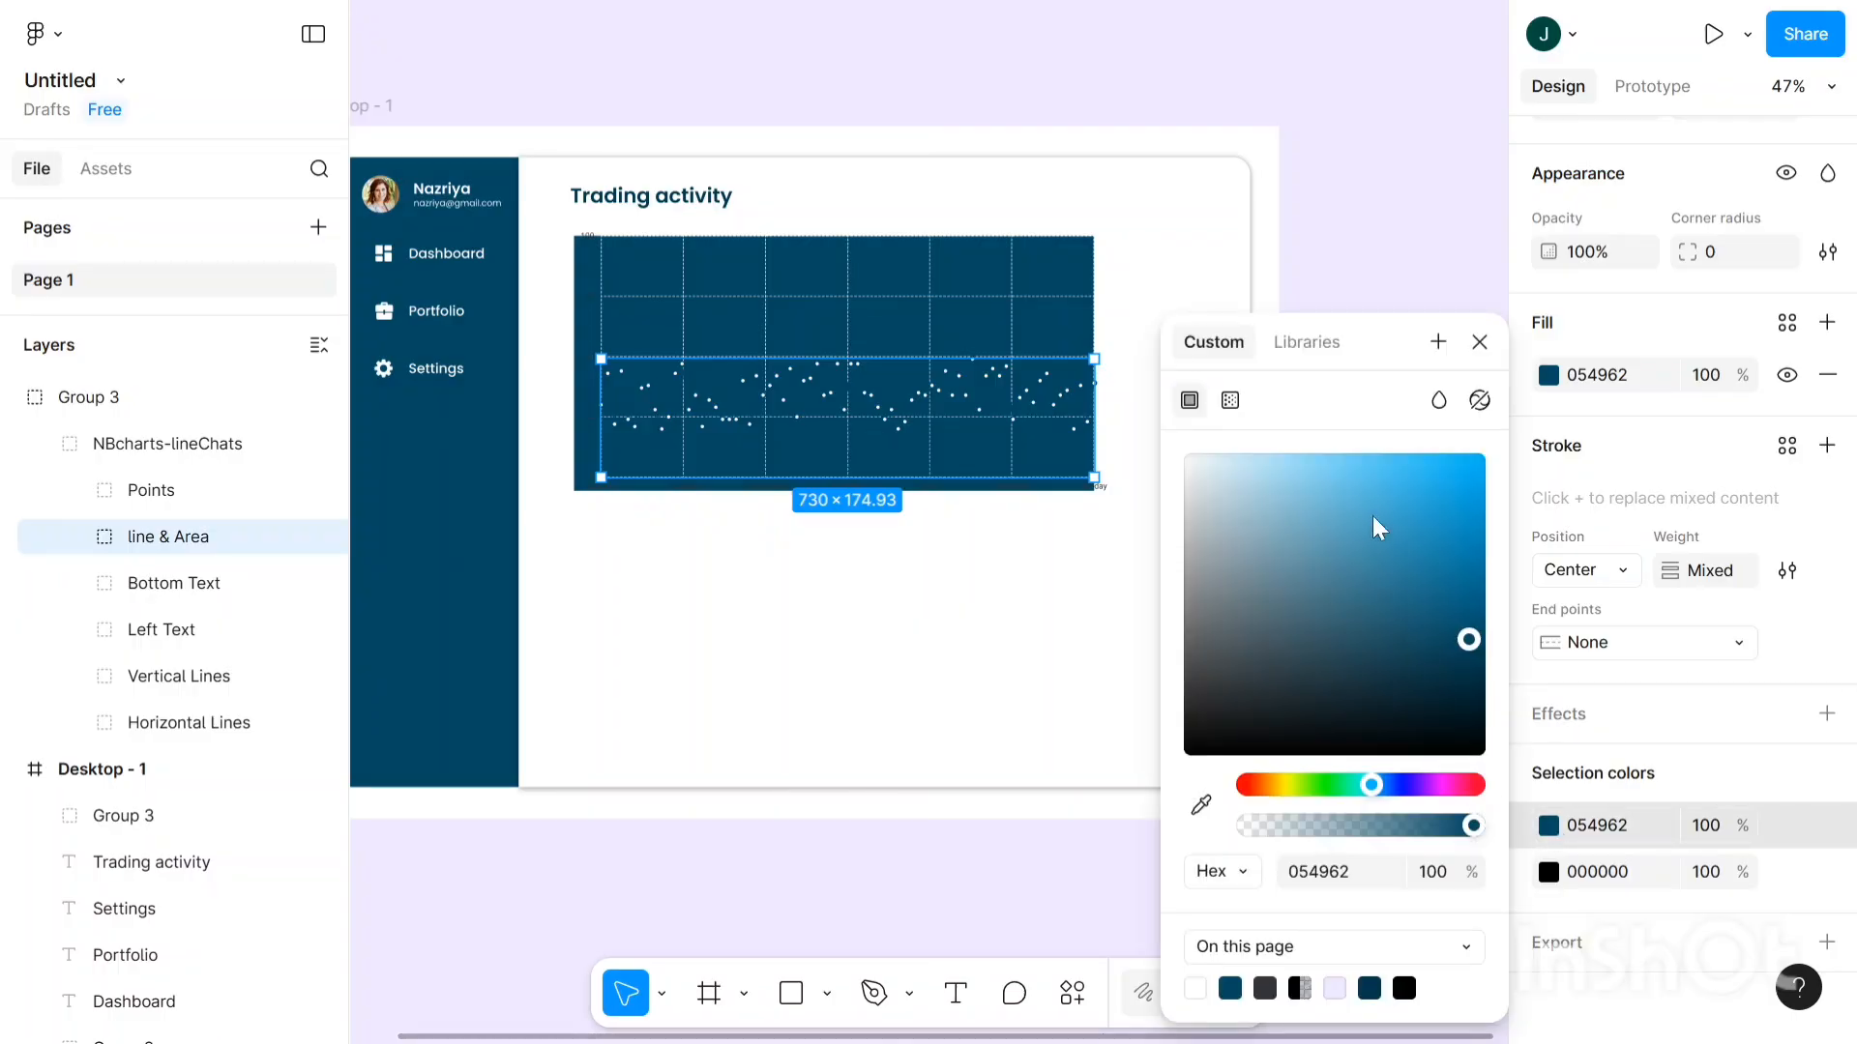
click(1381, 458)
drag(1343, 456, 1259, 418)
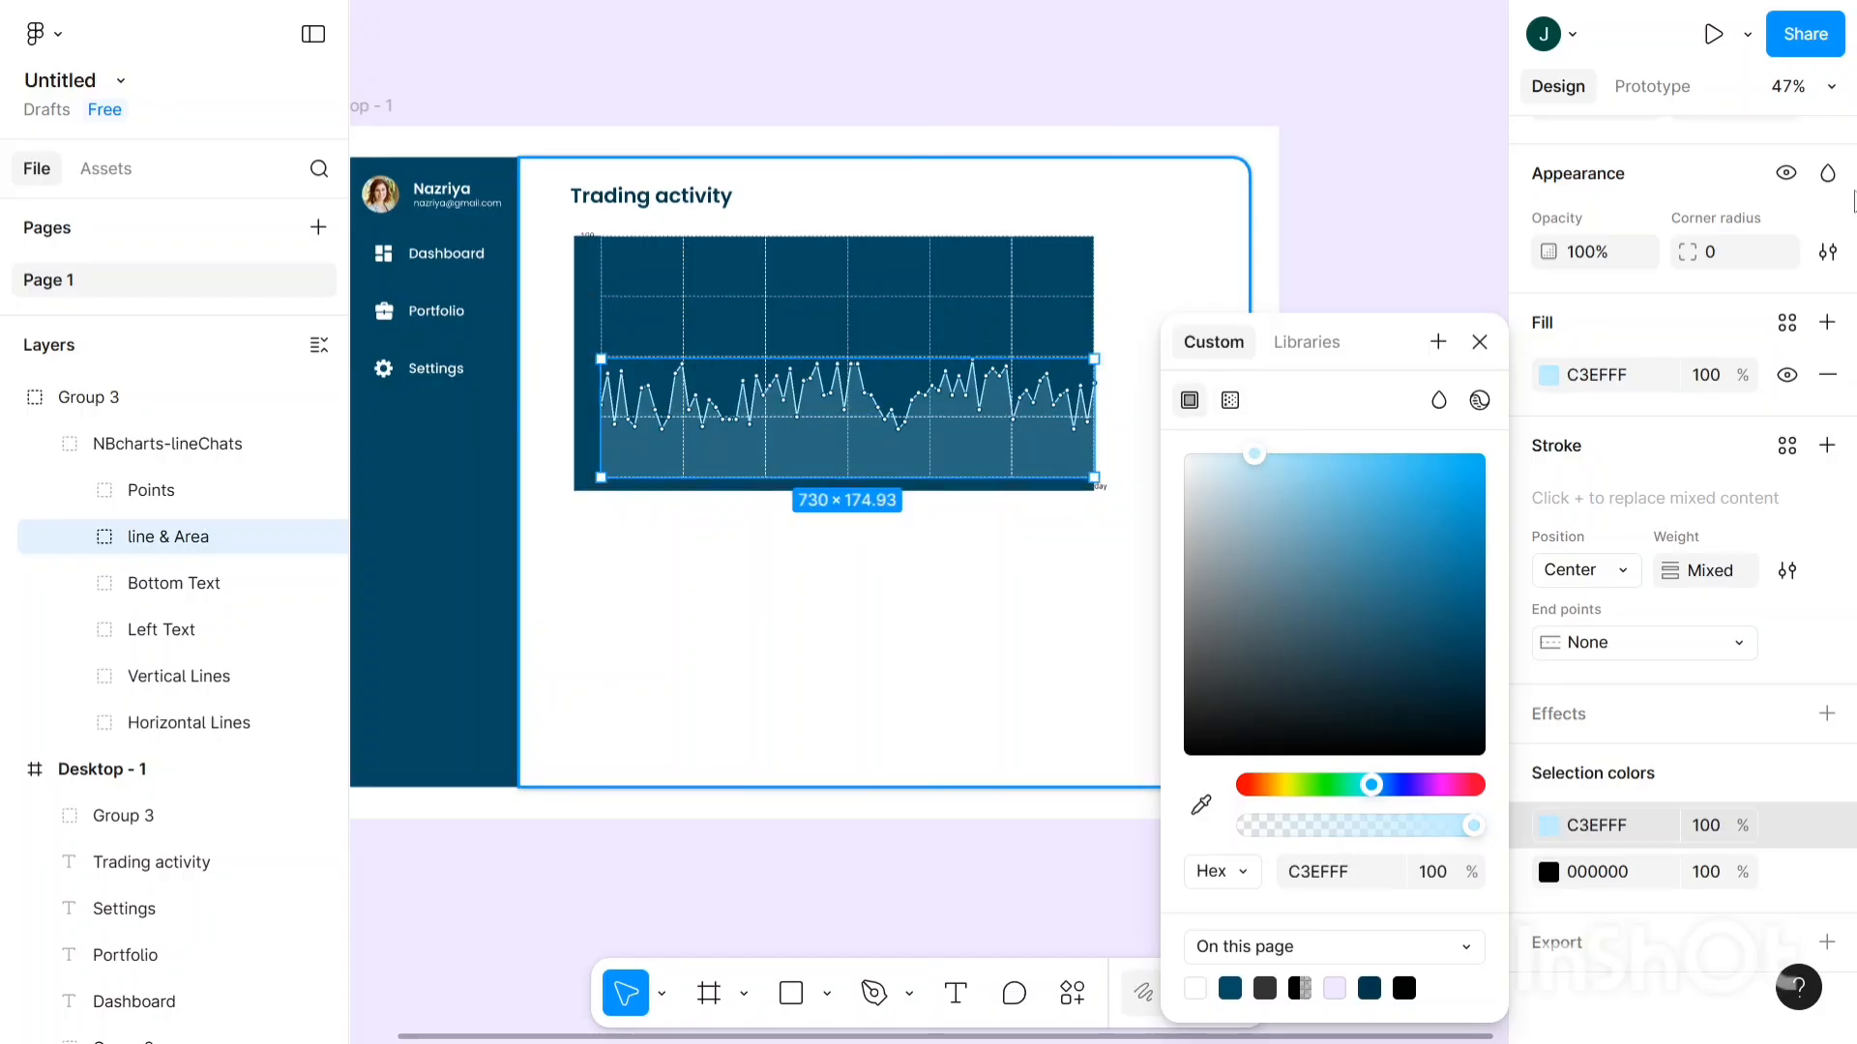
- Change the layer's black 000000 colour to white FFFFFF
scroll(563, 562, up, 1)
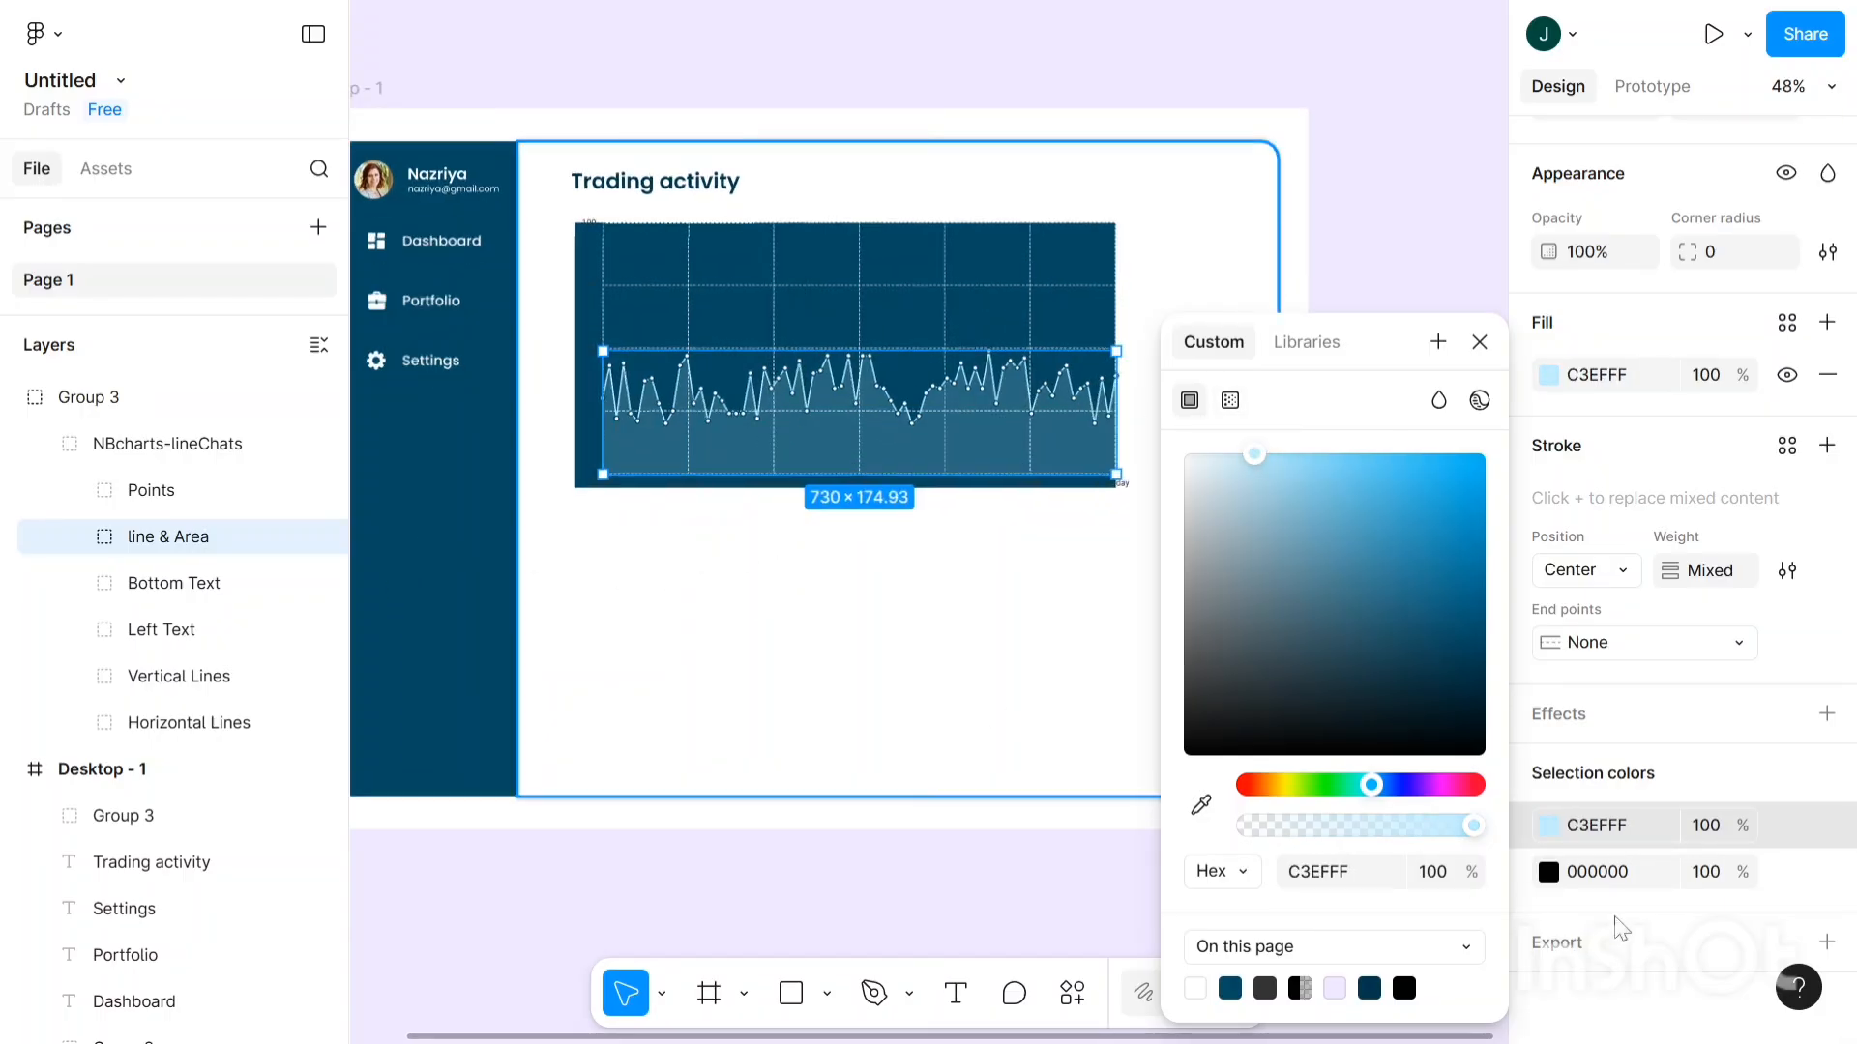
click(1547, 873)
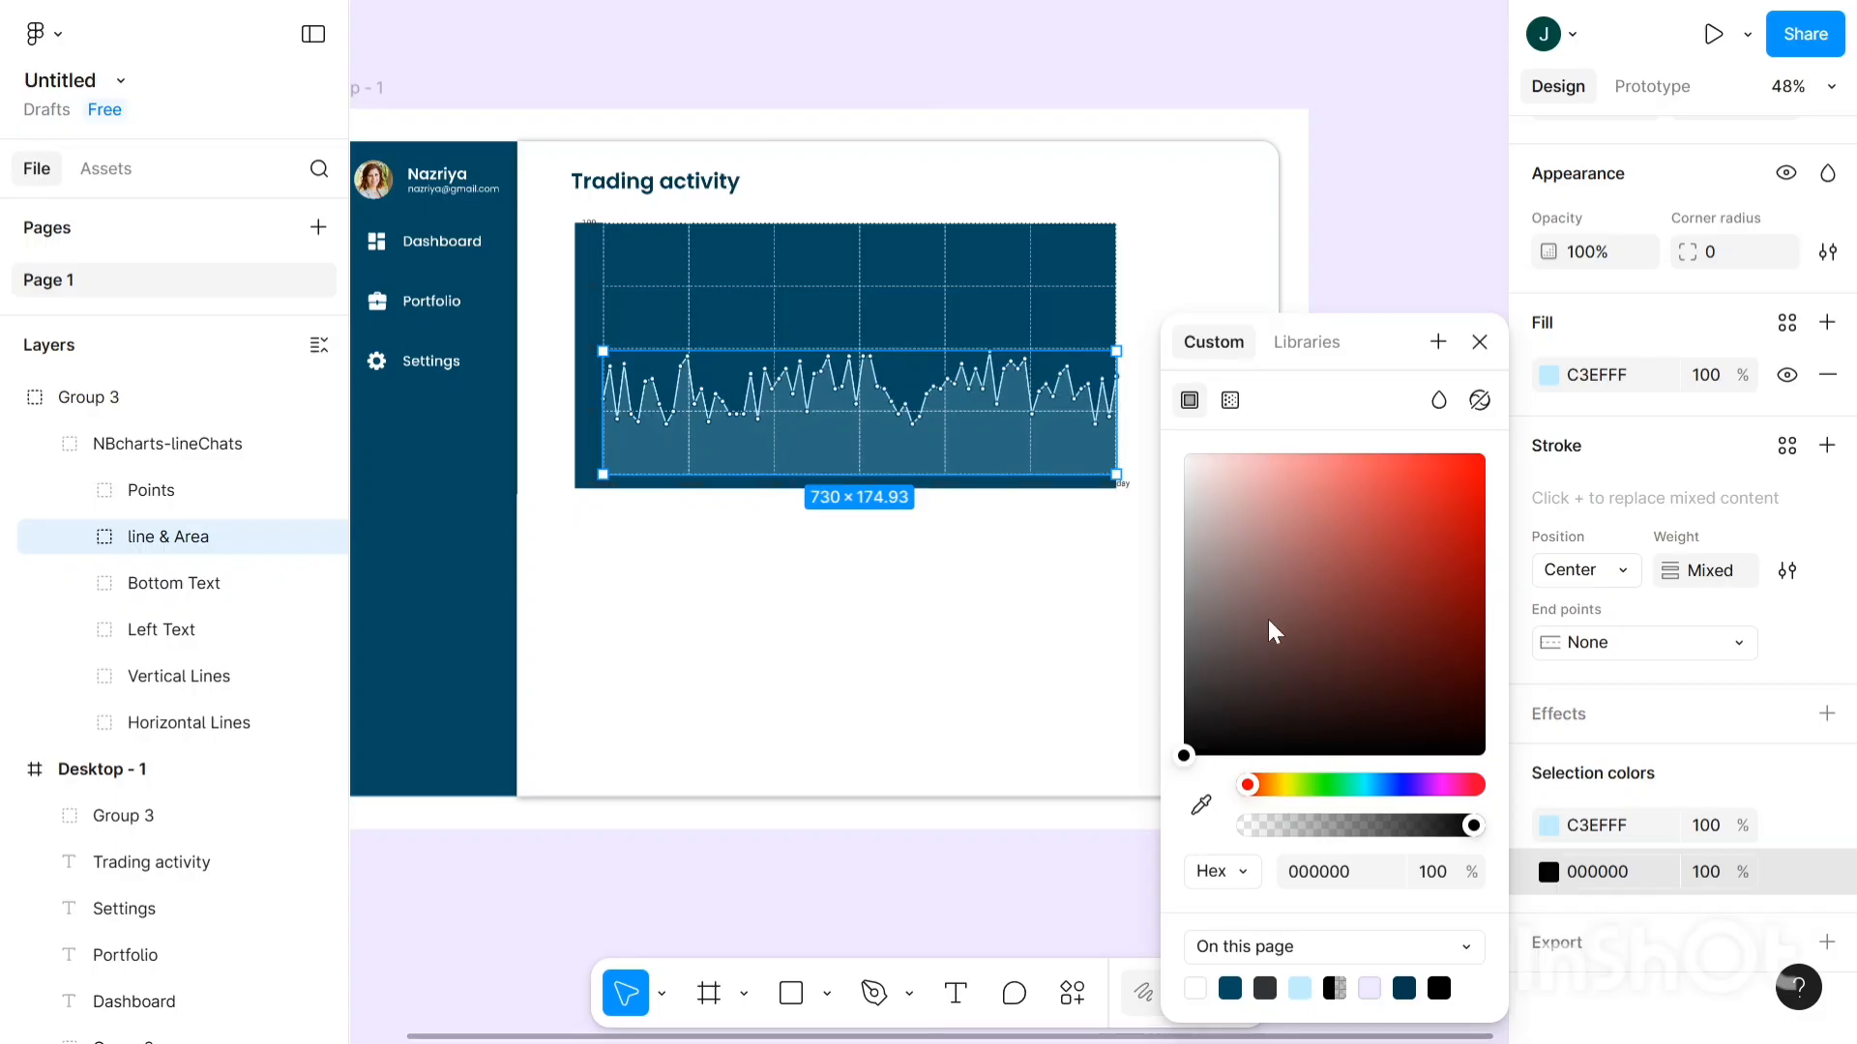
click(1152, 382)
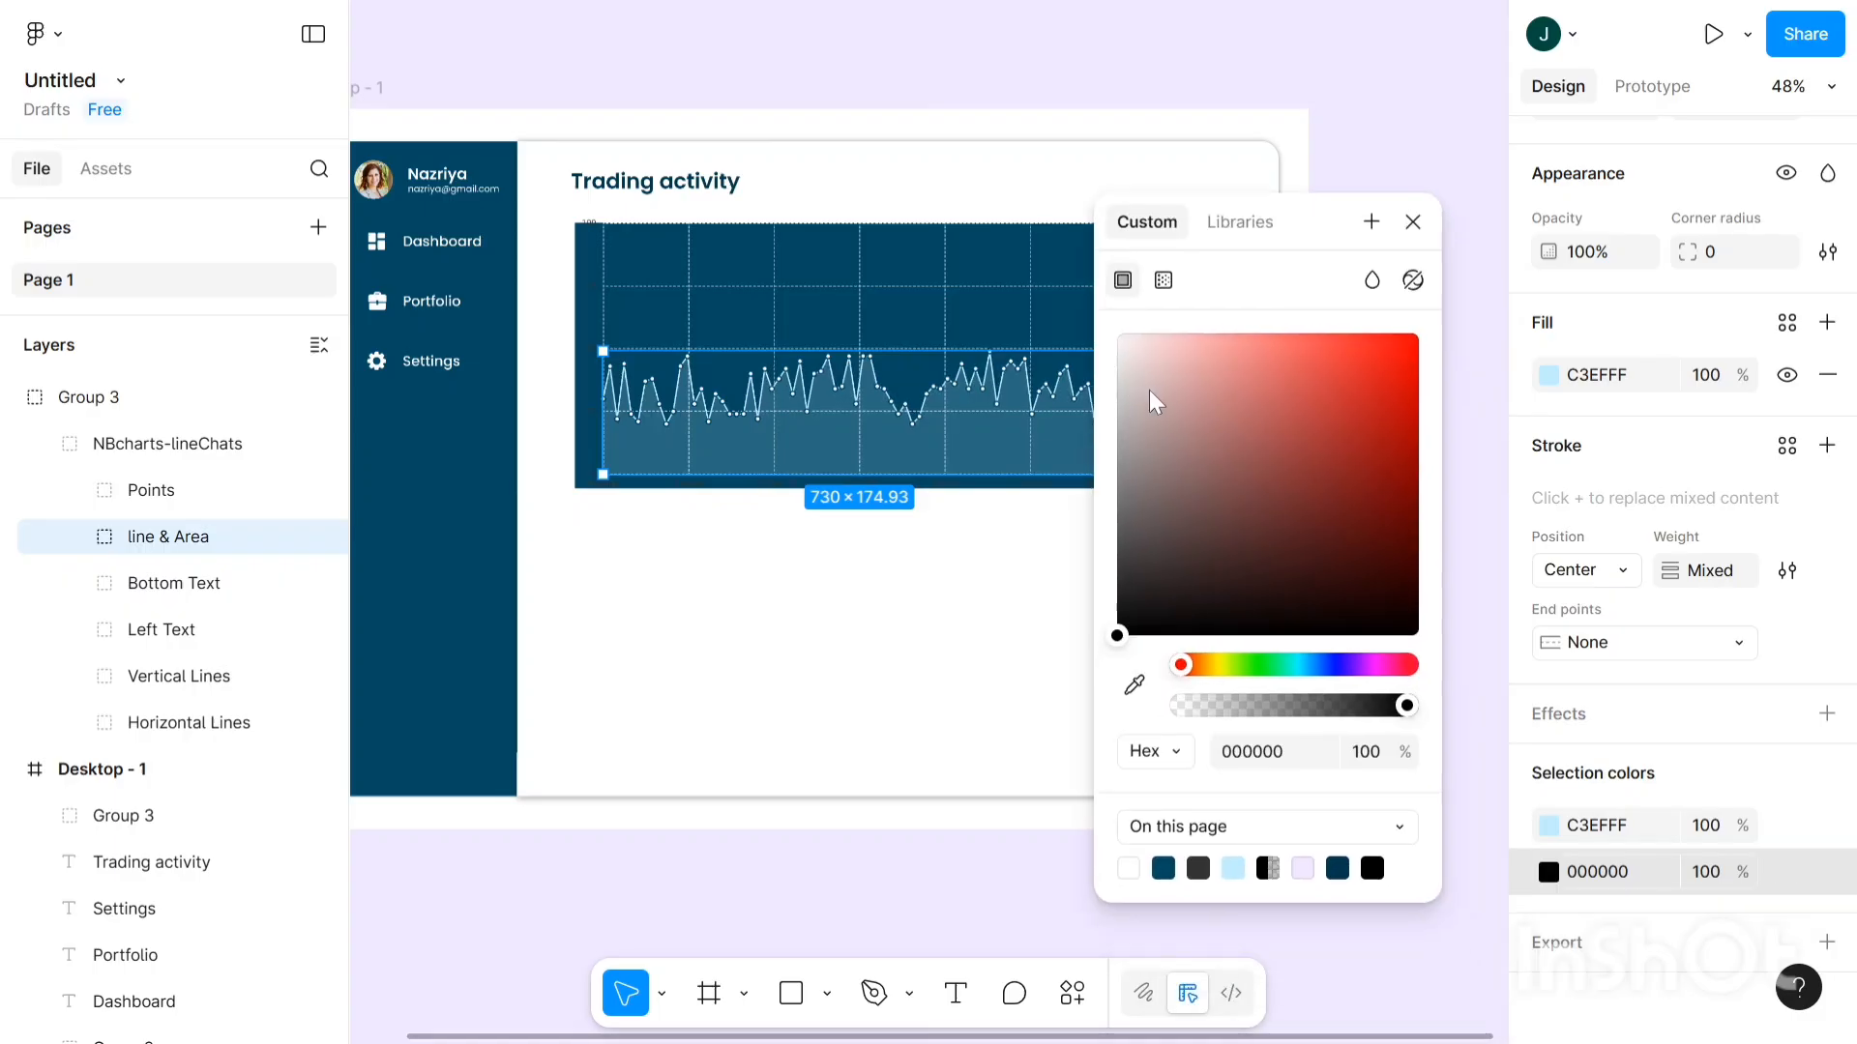
drag(1117, 340, 1106, 321)
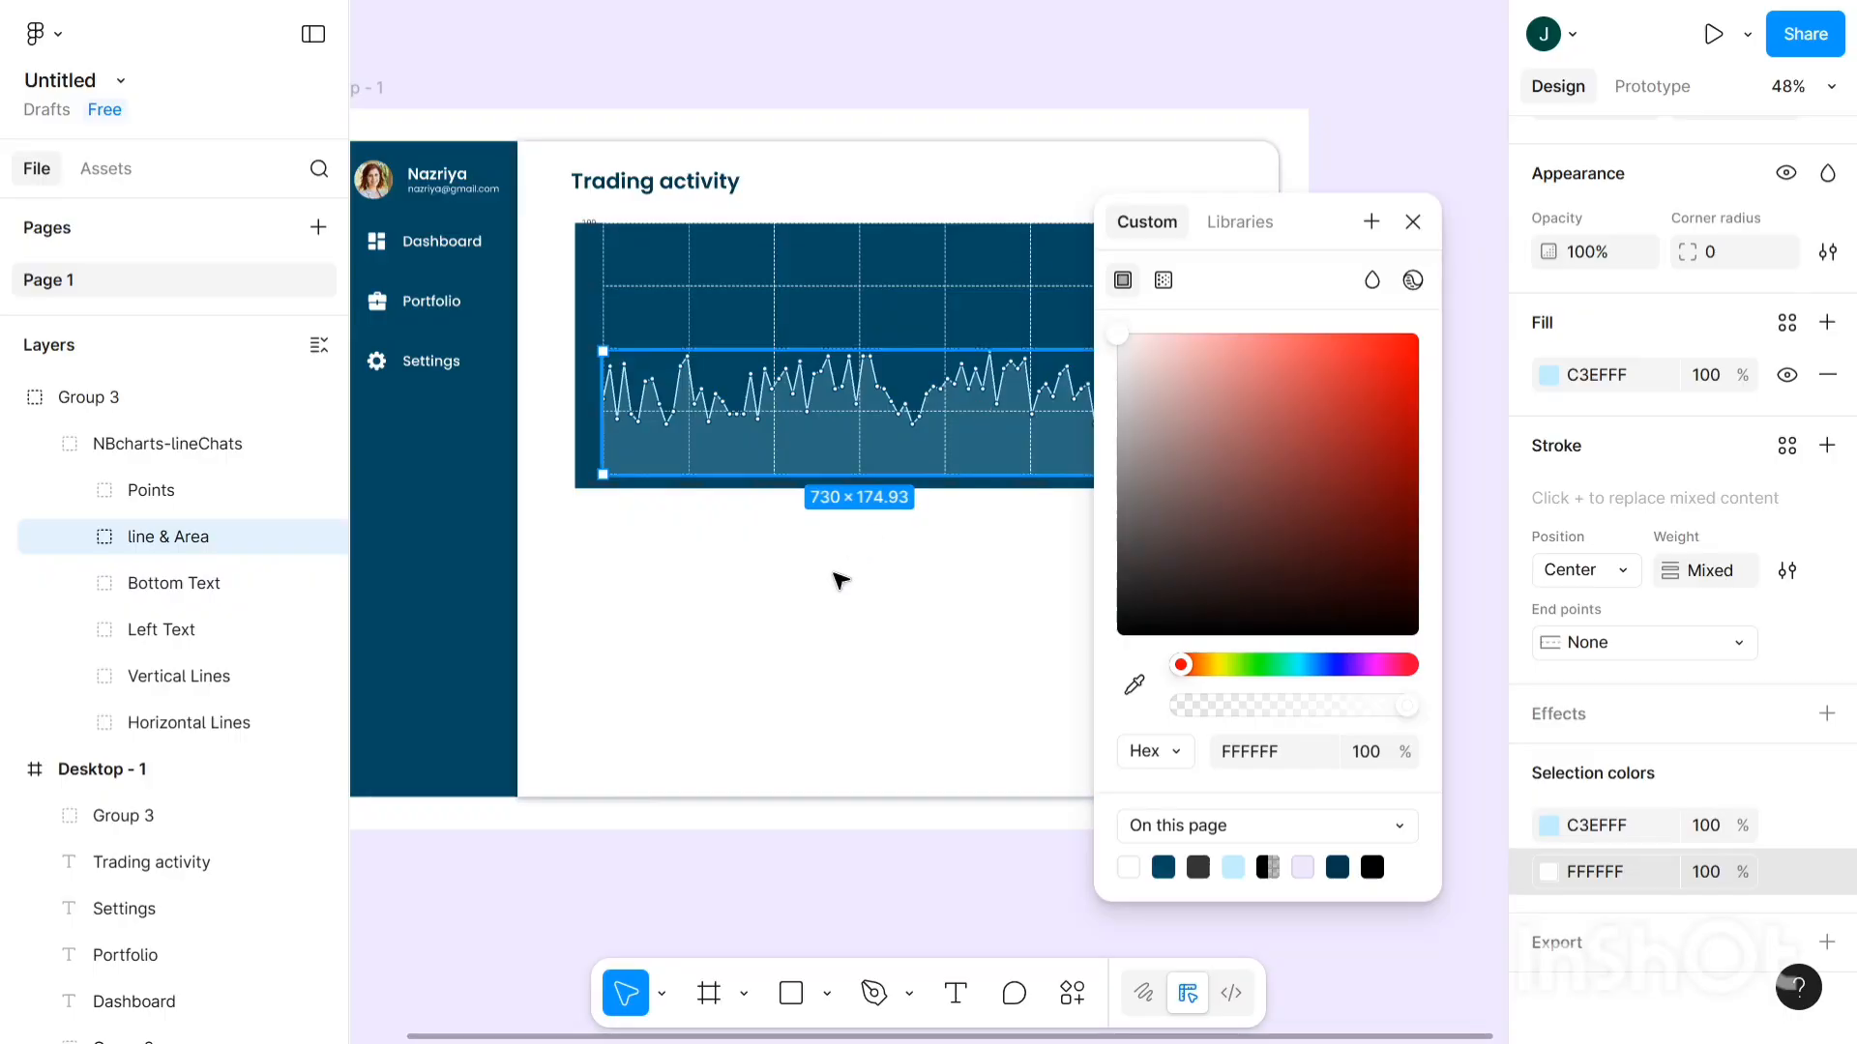
click(650, 557)
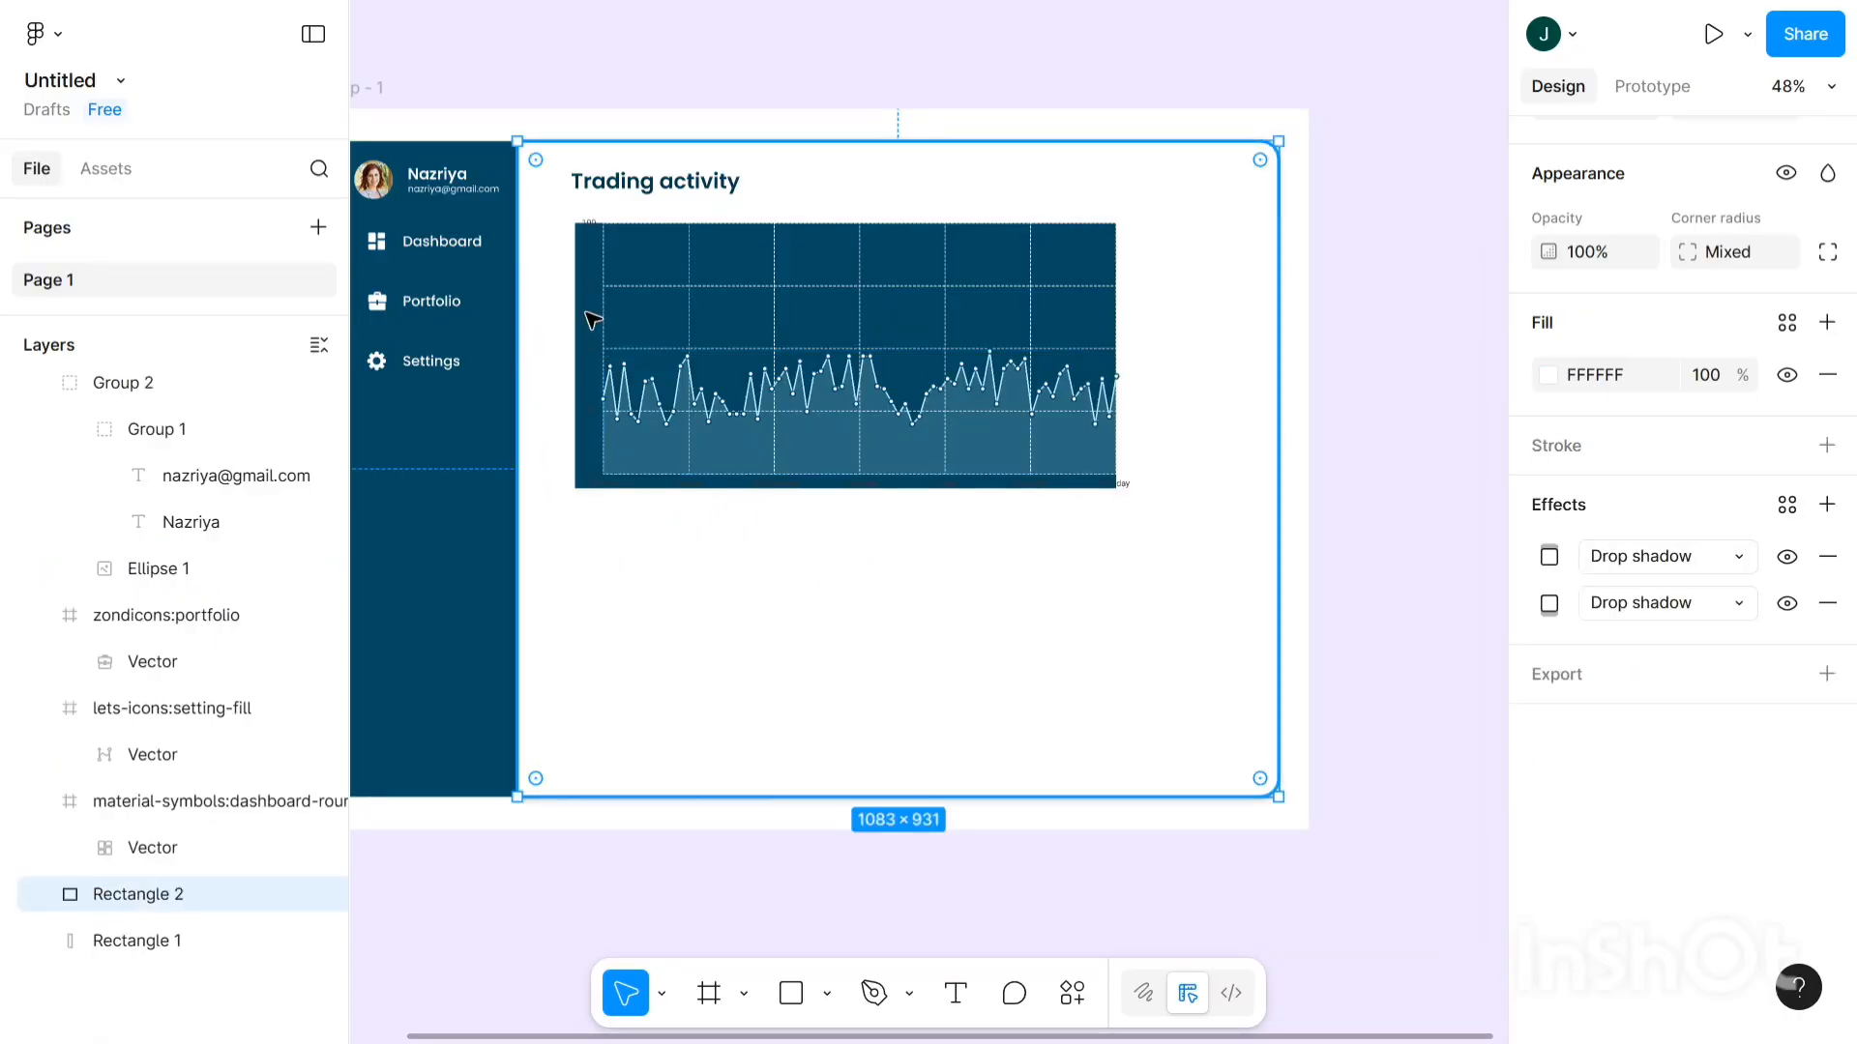
- Change the 'Left Text' axis labels' fill from 333333 to white FFFFFF
scroll(630, 294, up, 3)
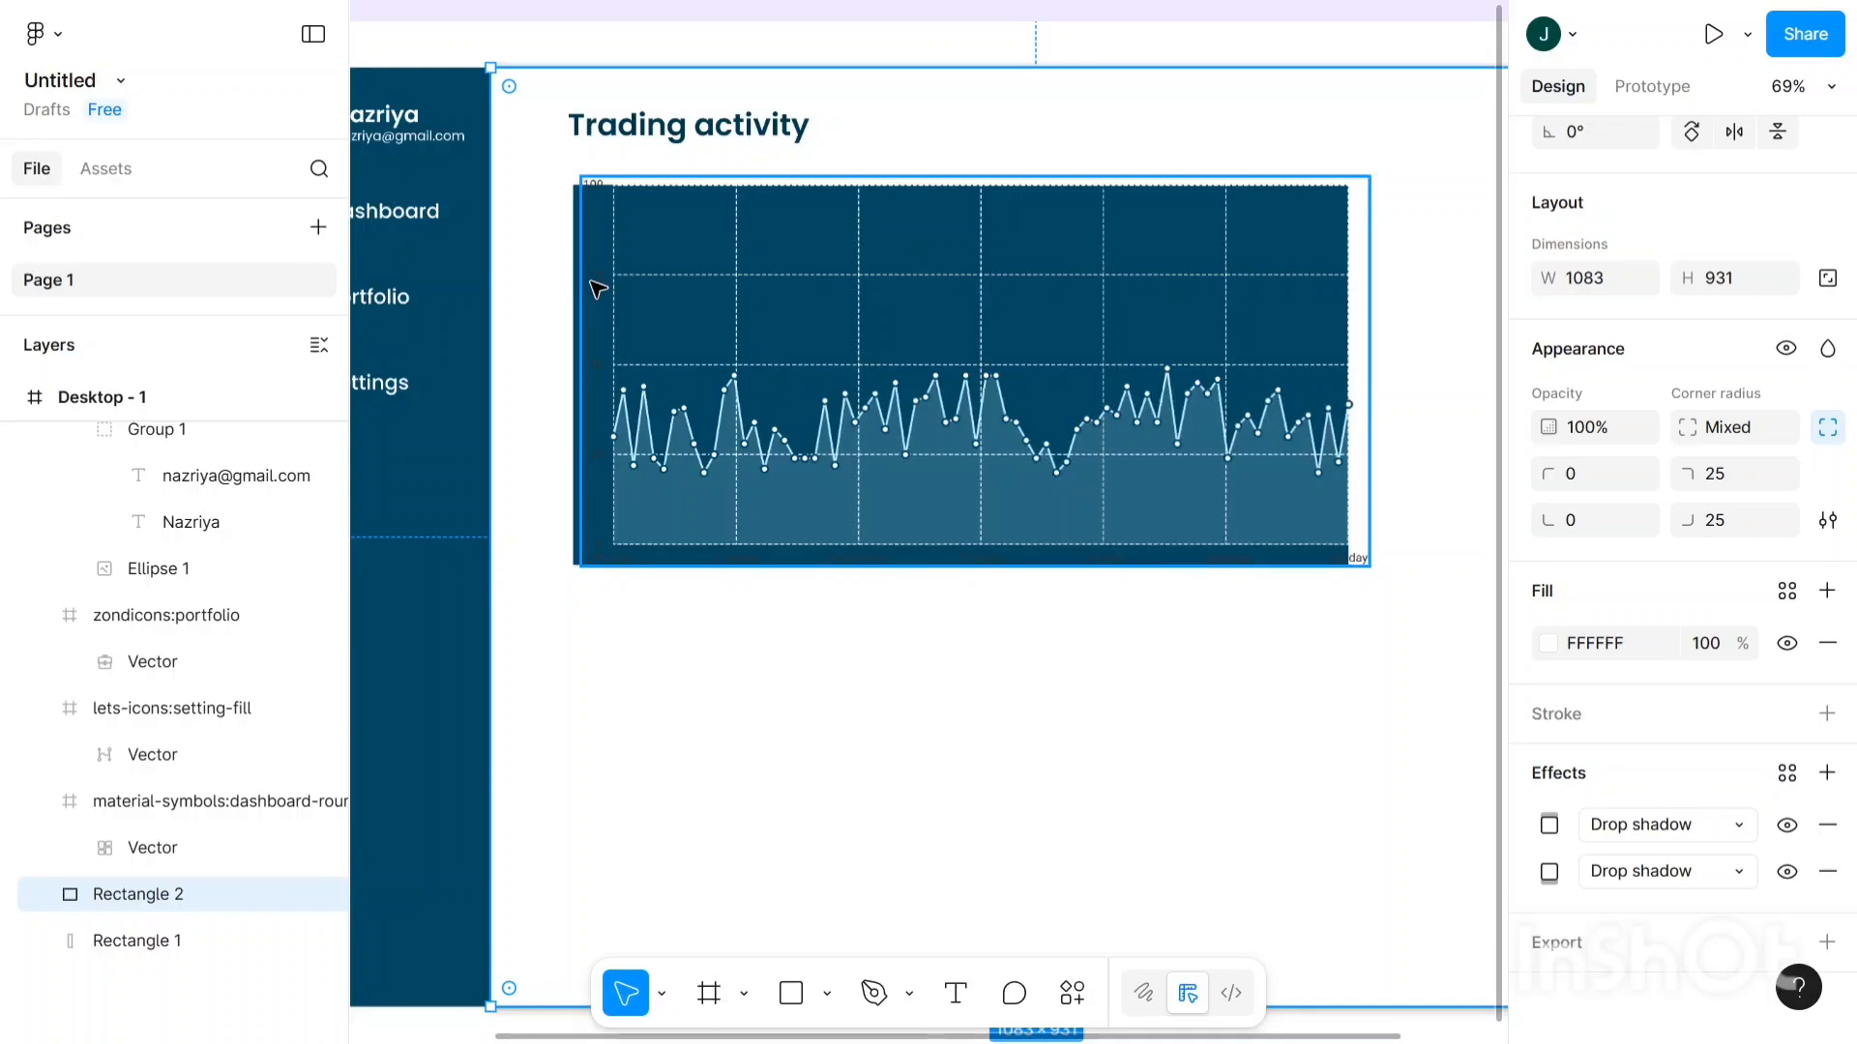
click(604, 288)
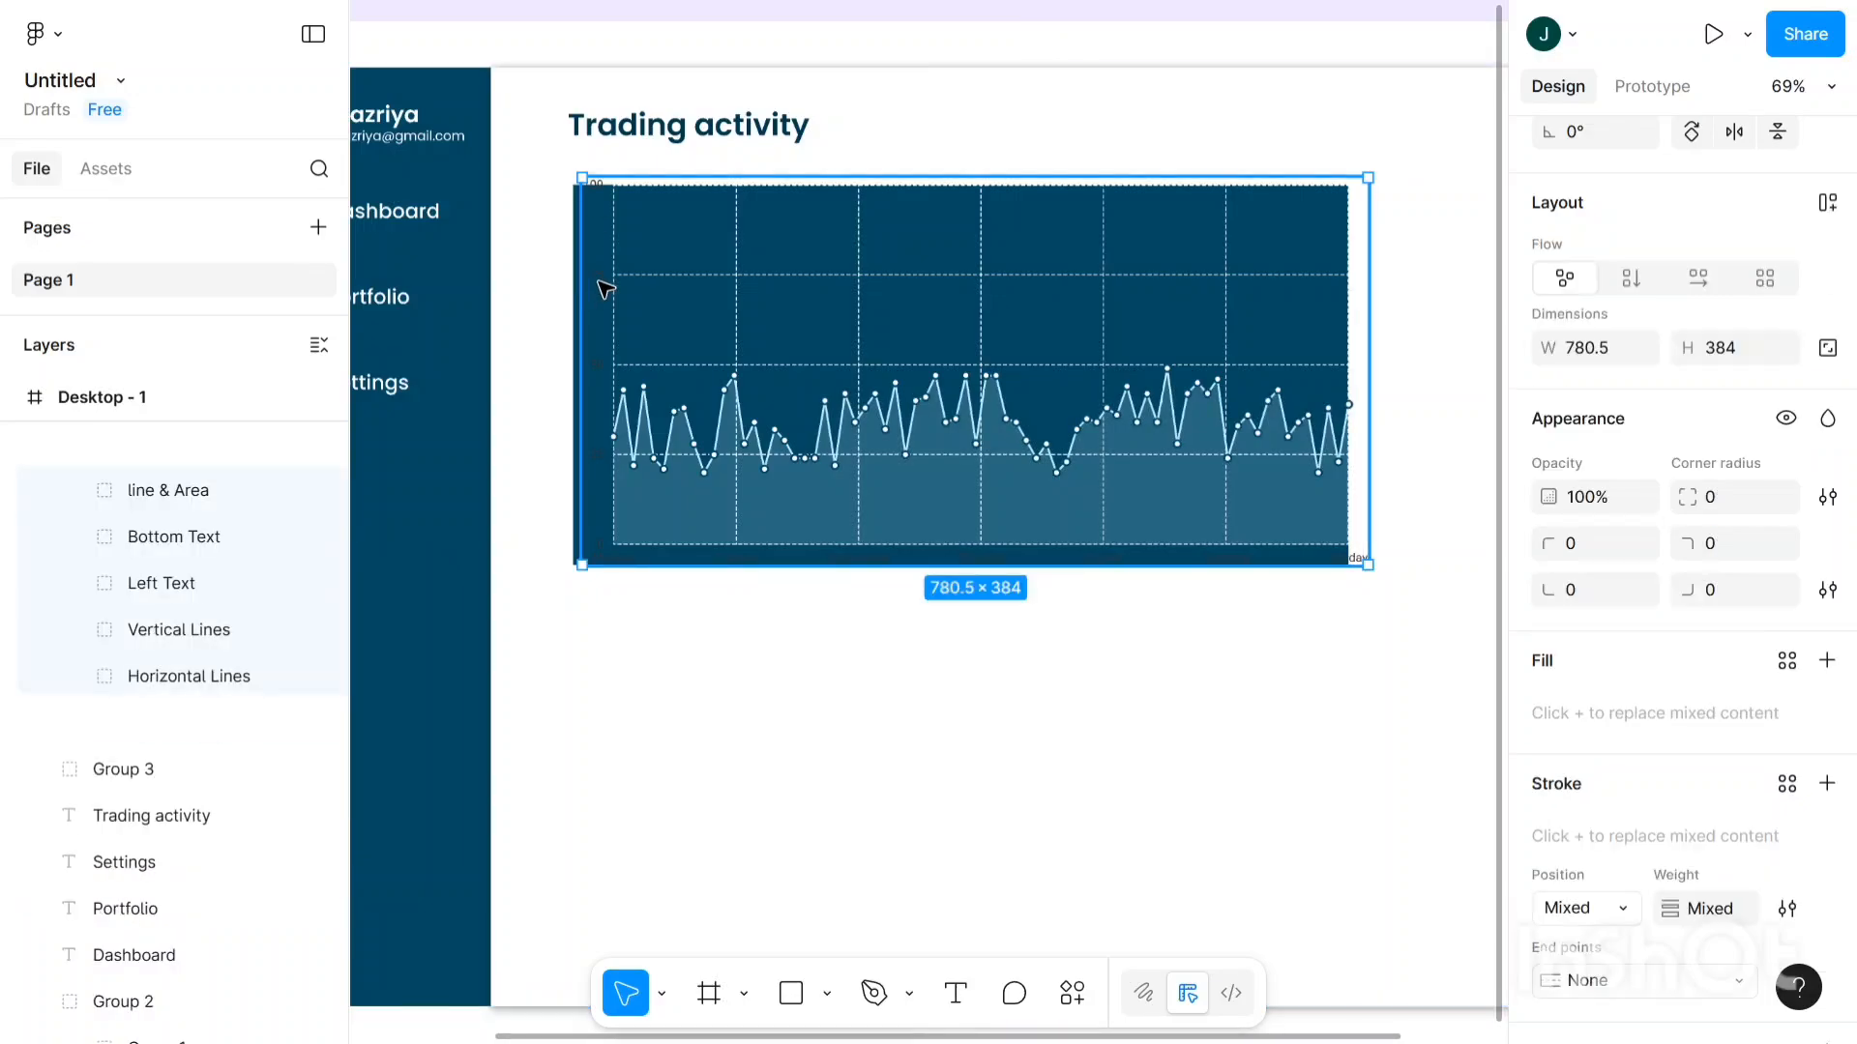
double_click(604, 288)
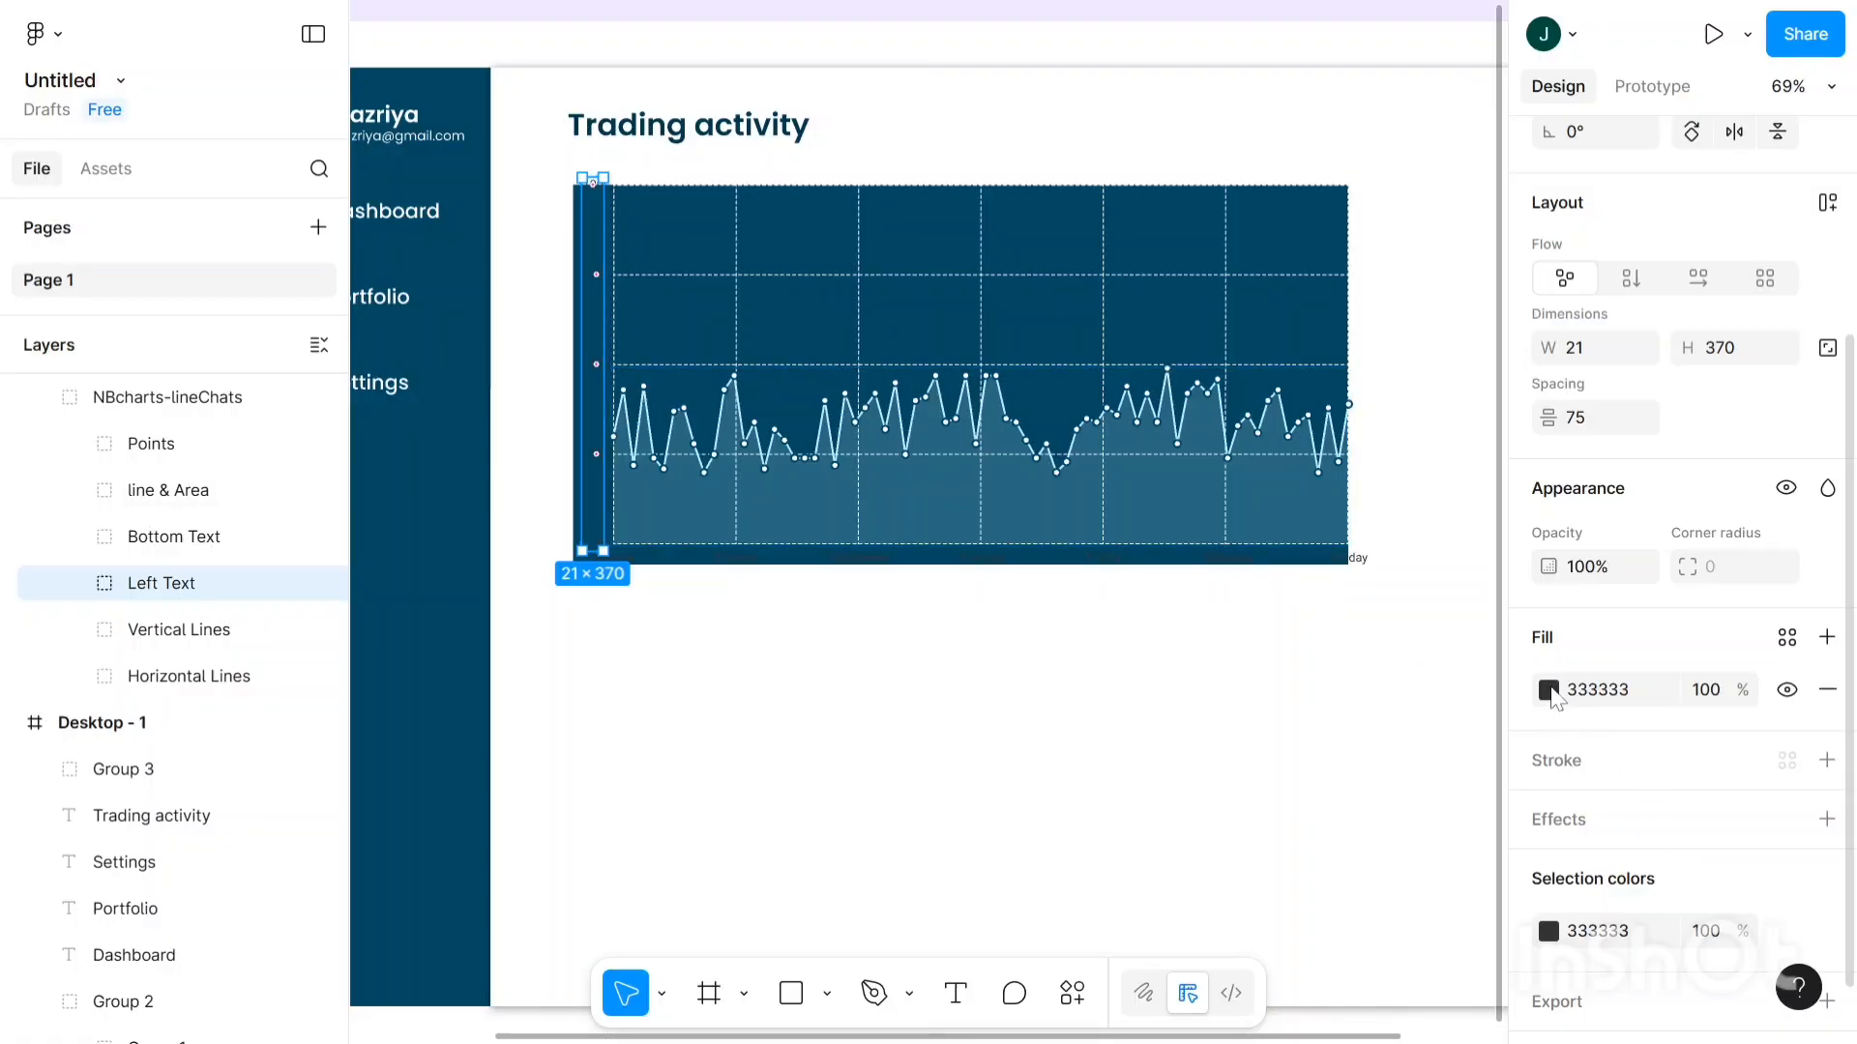
click(1549, 689)
click(1307, 511)
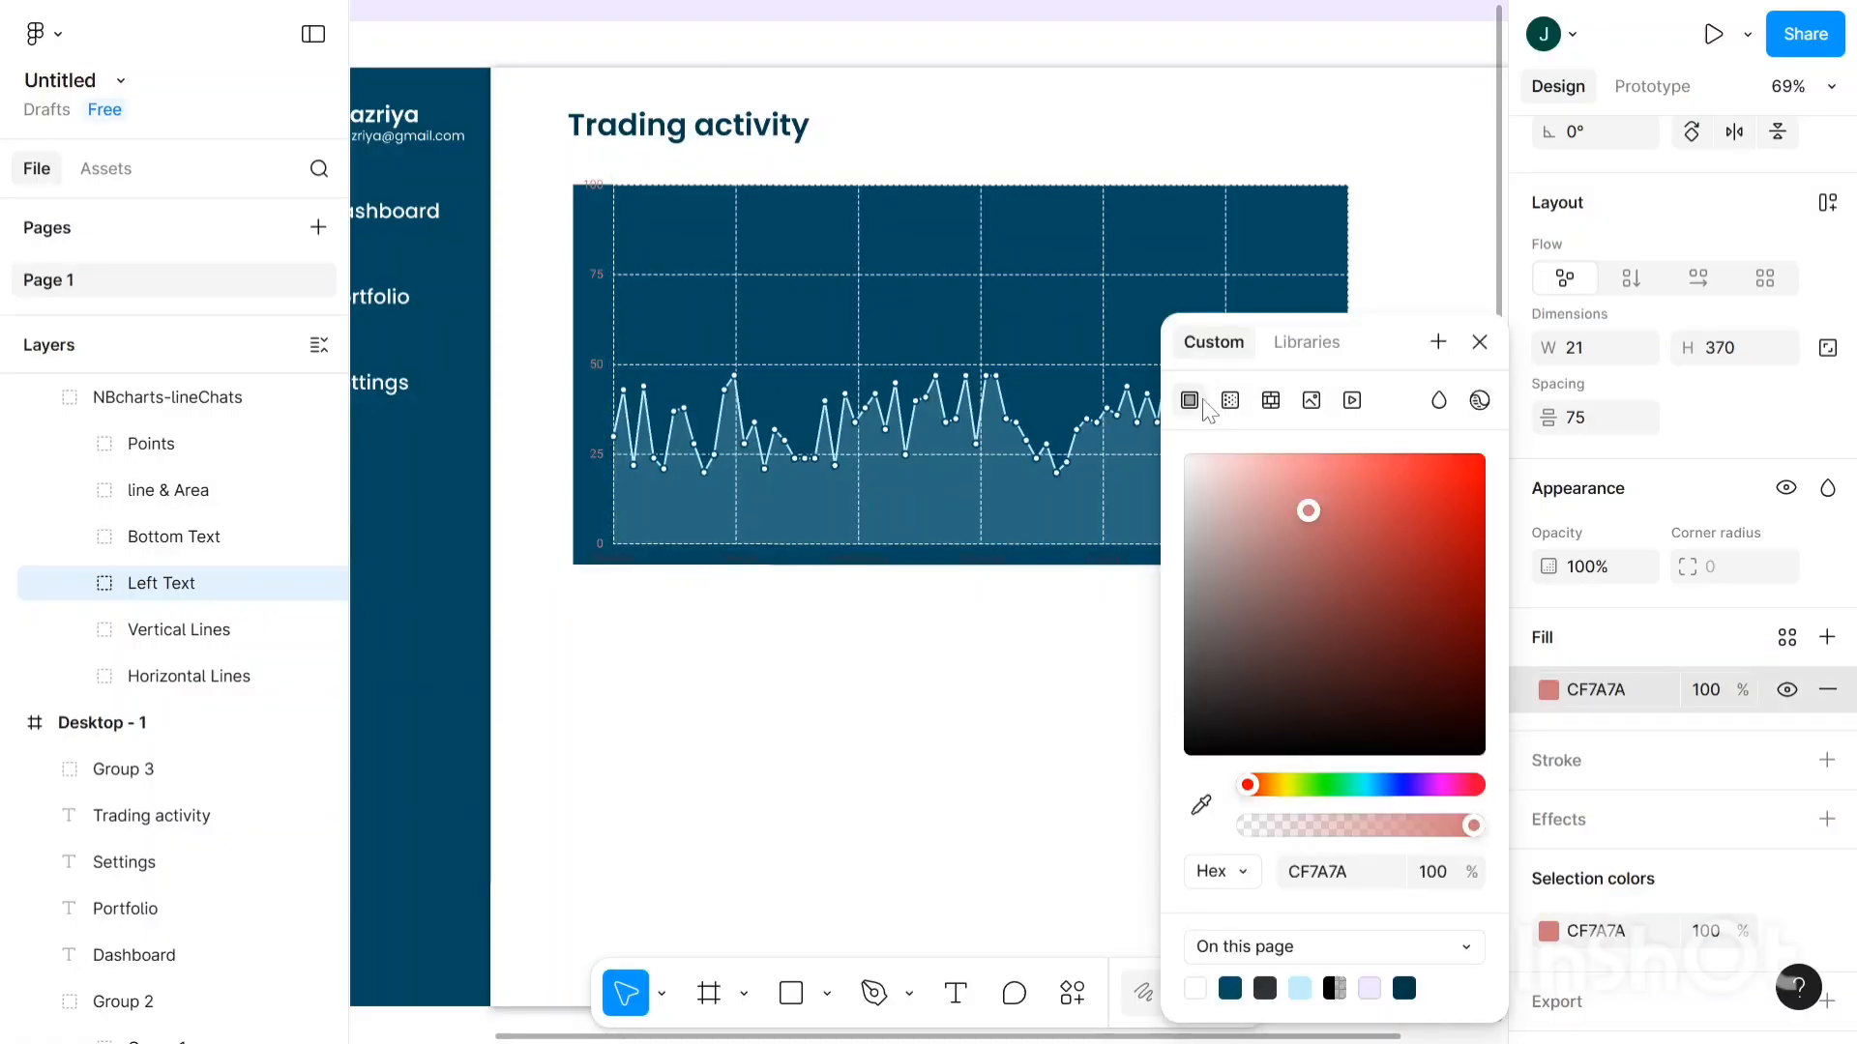
drag(1139, 358, 1015, 257)
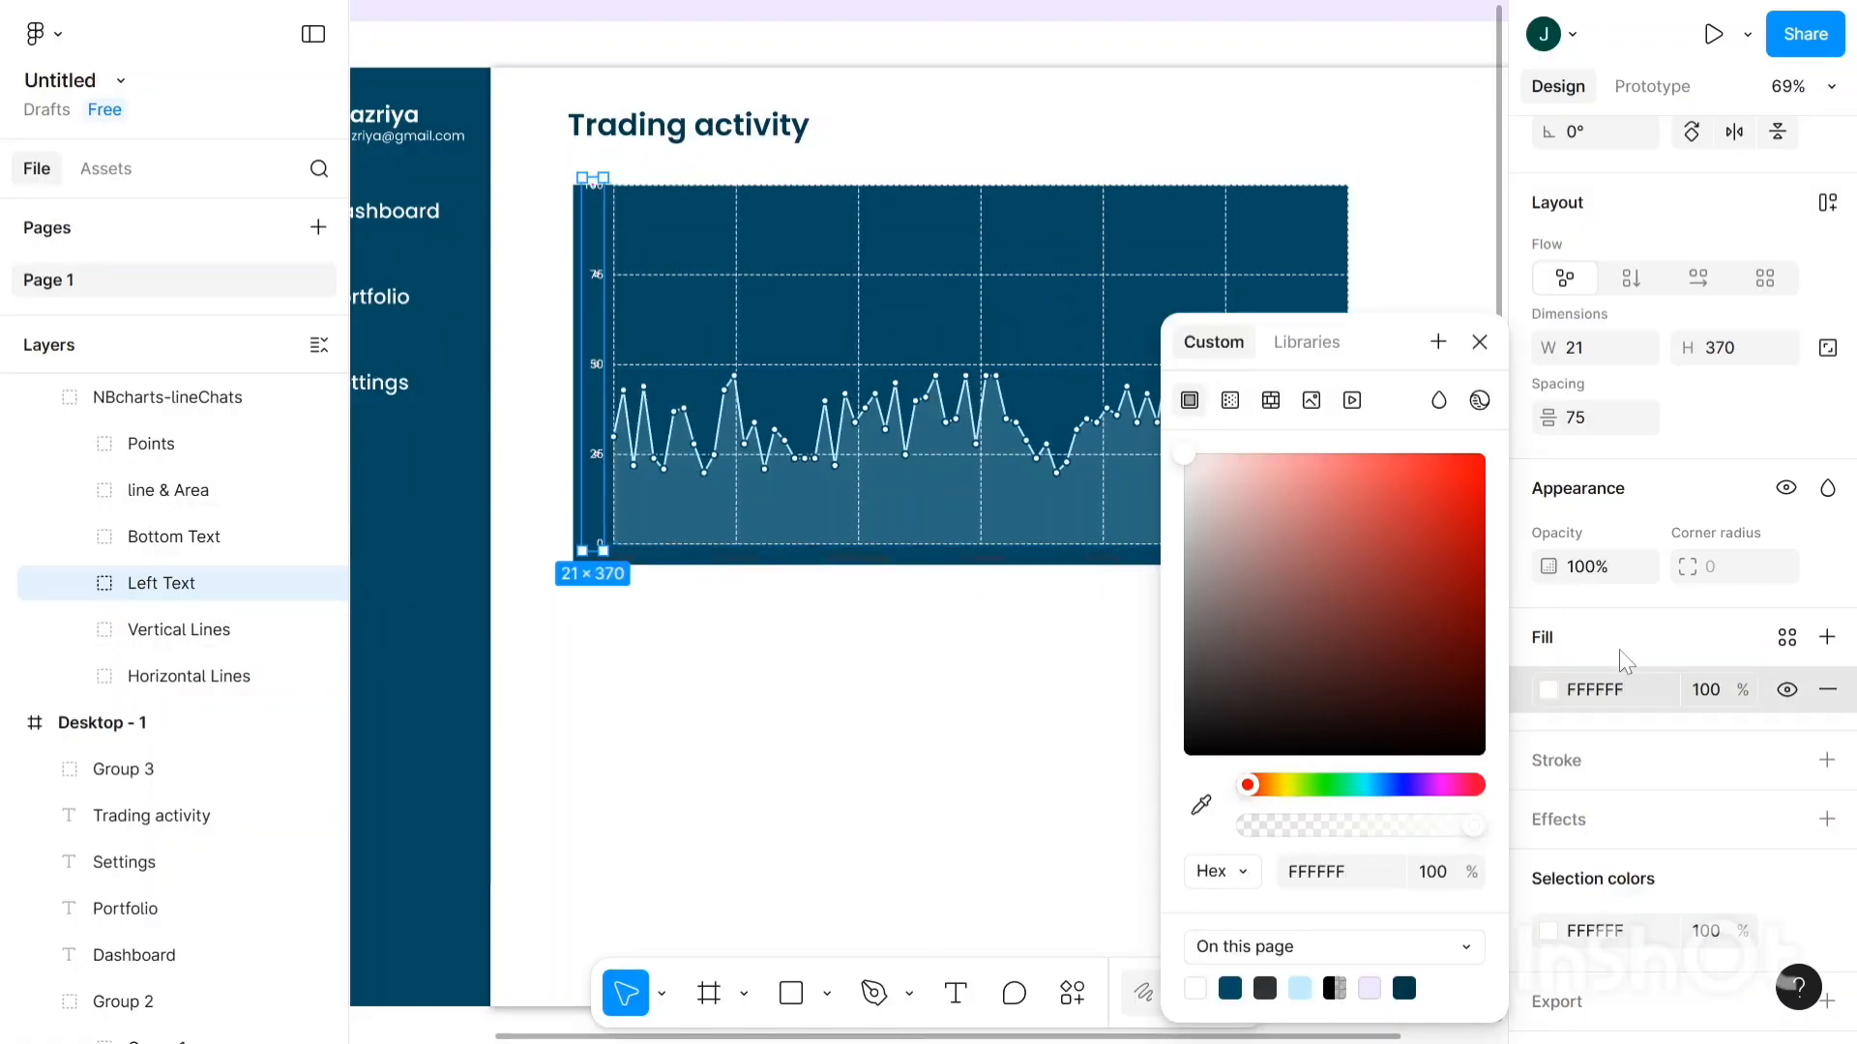
scroll(1623, 624, down, 1)
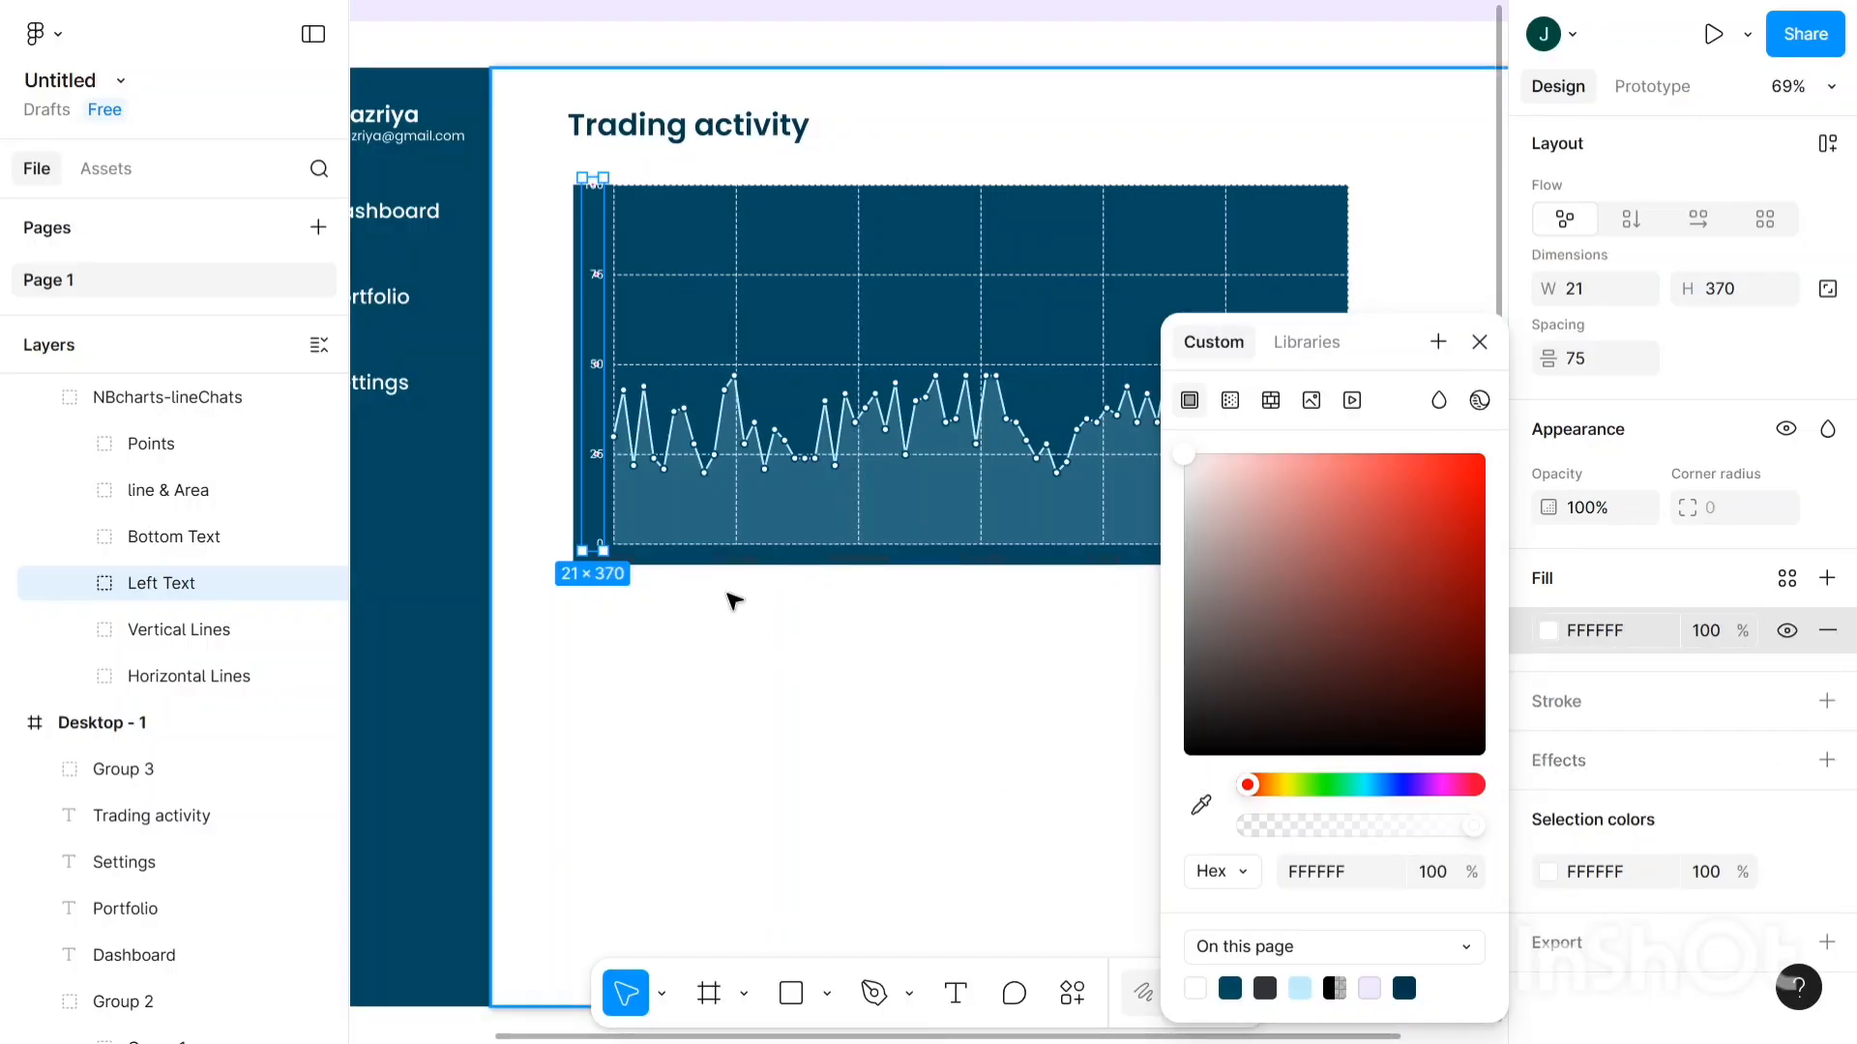
- Change the 'Bottom Text' weekday labels' fill from 333333 to white FFFFFF
click(578, 681)
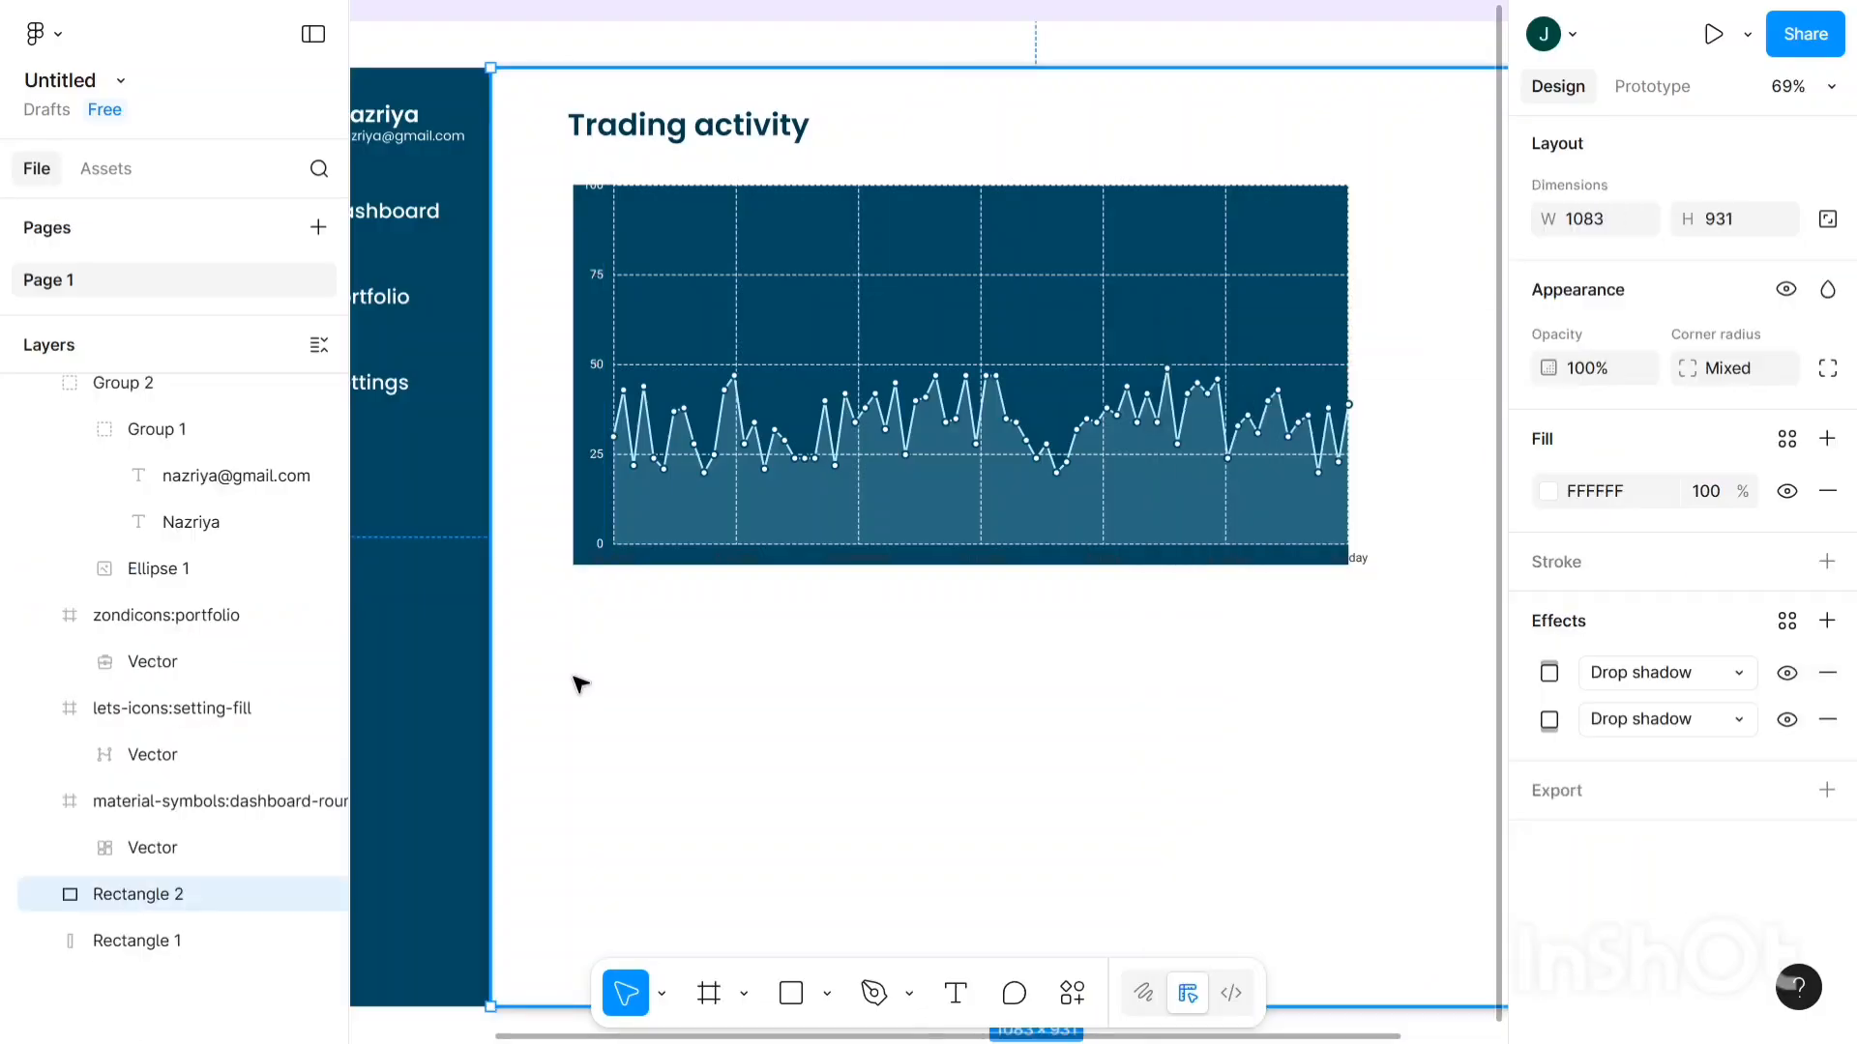
scroll(595, 648, right, 3)
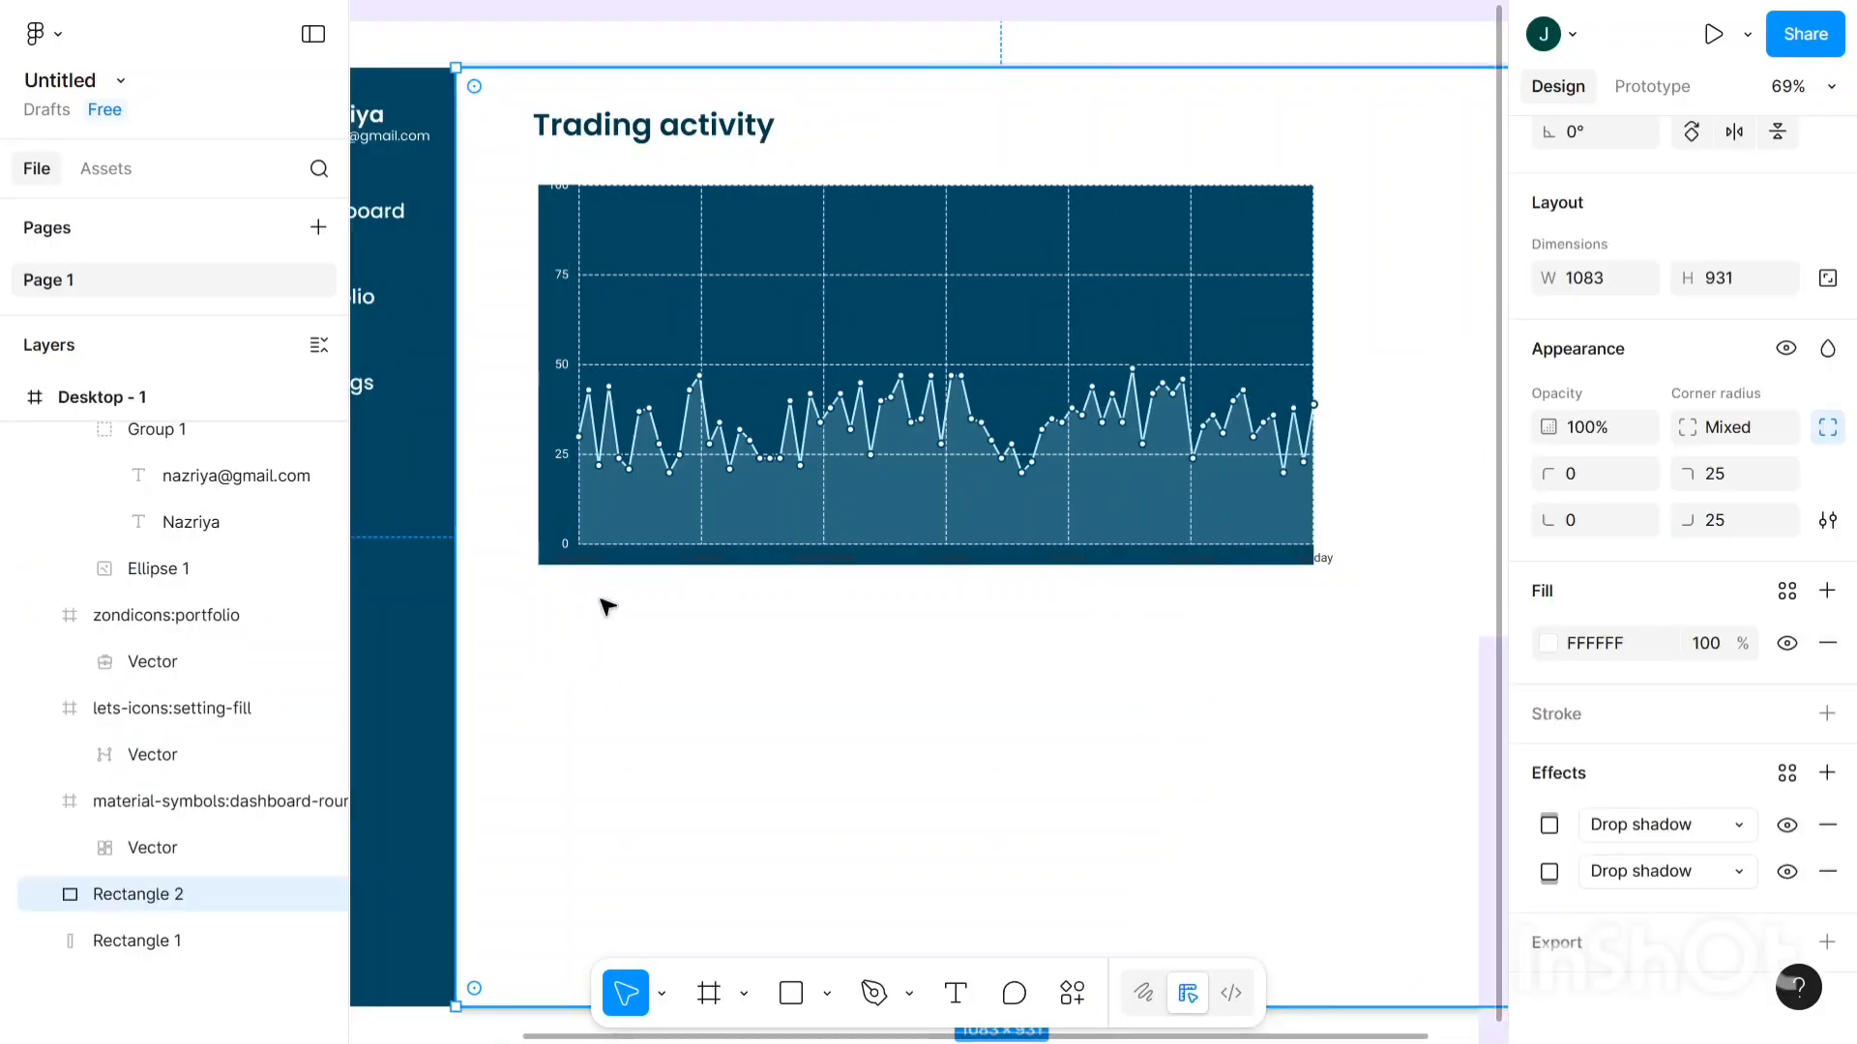
click(547, 559)
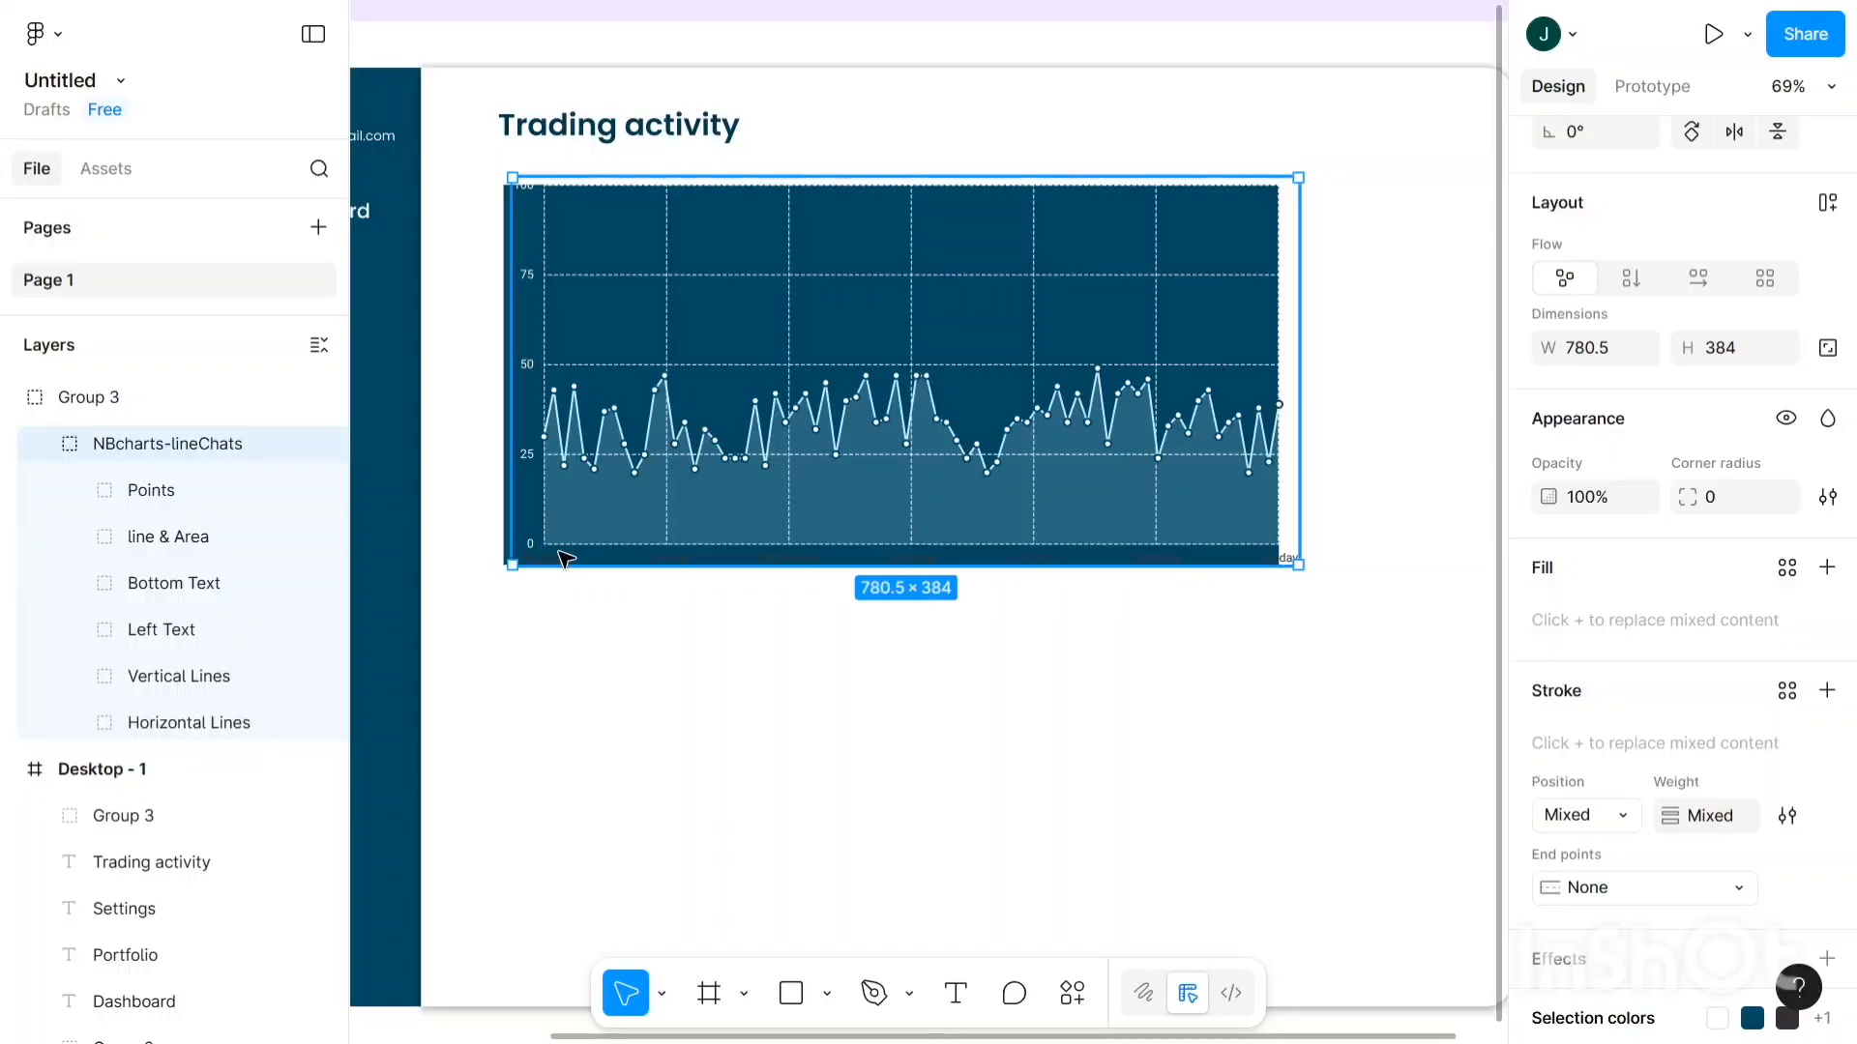
click(555, 552)
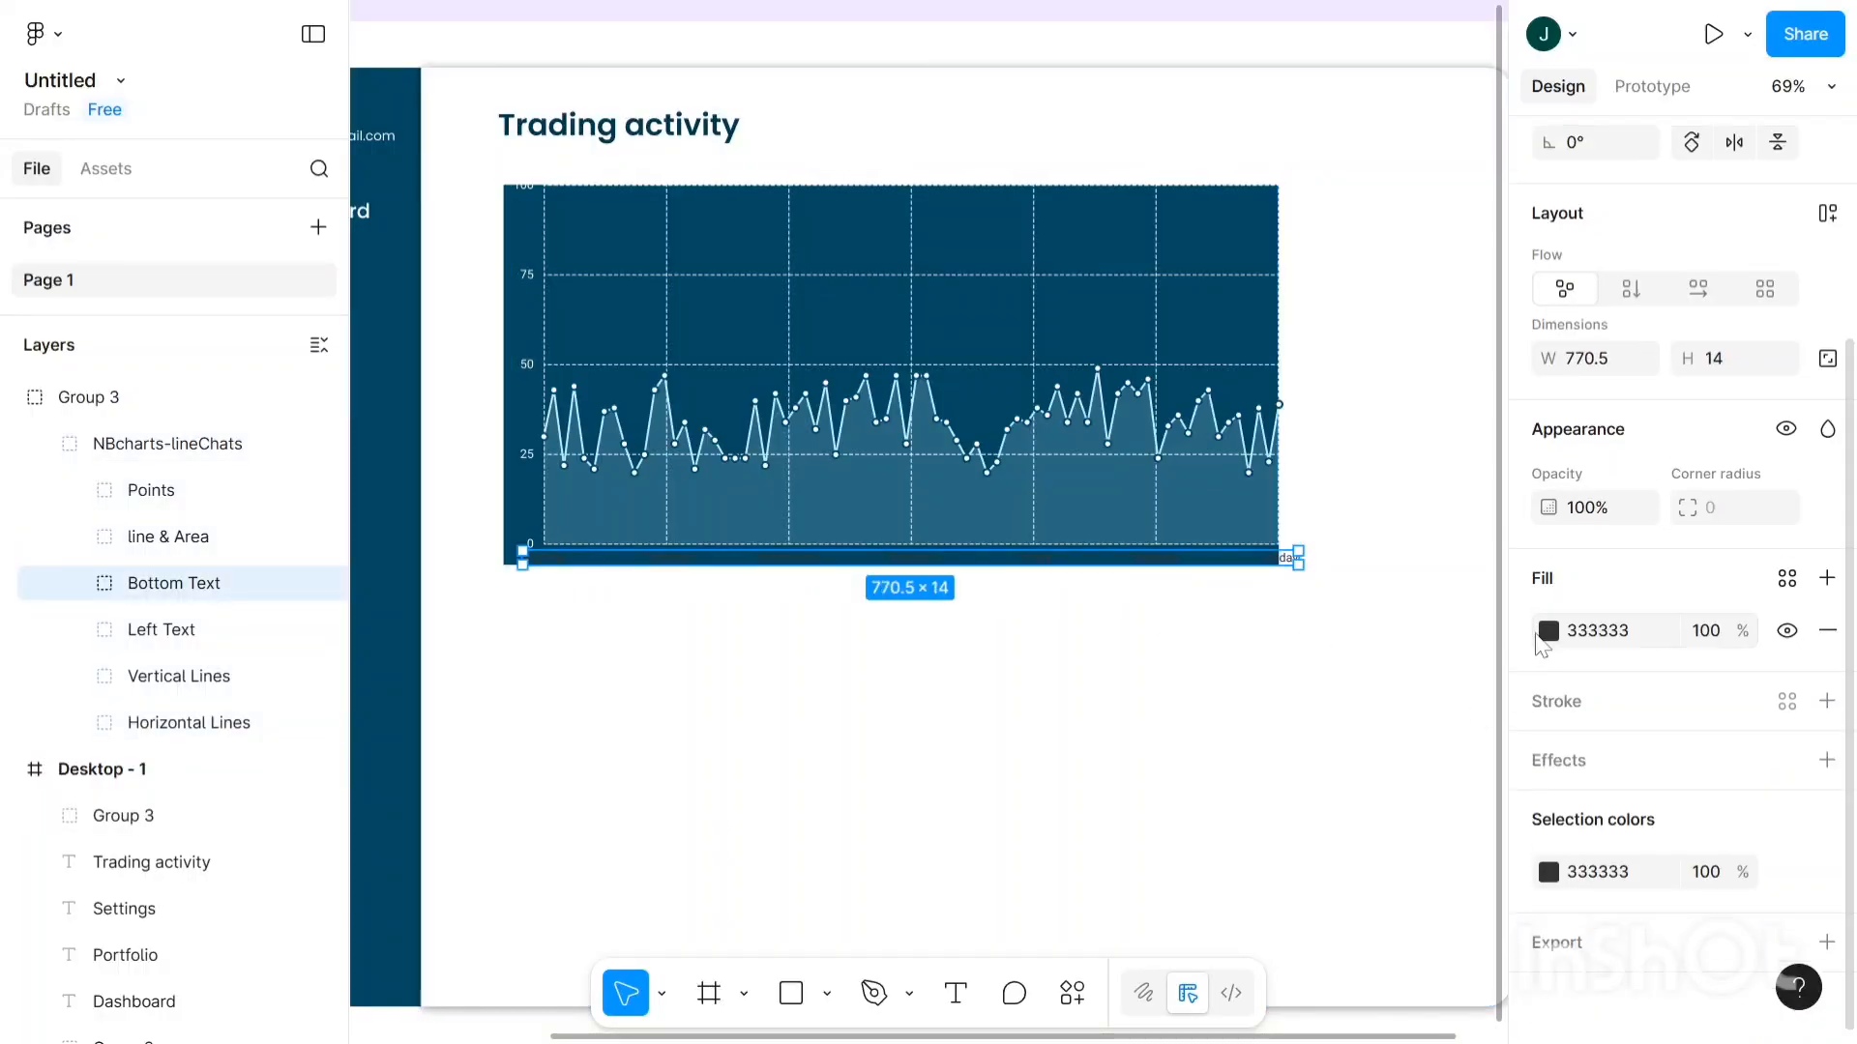
click(1548, 630)
drag(1302, 511, 1086, 401)
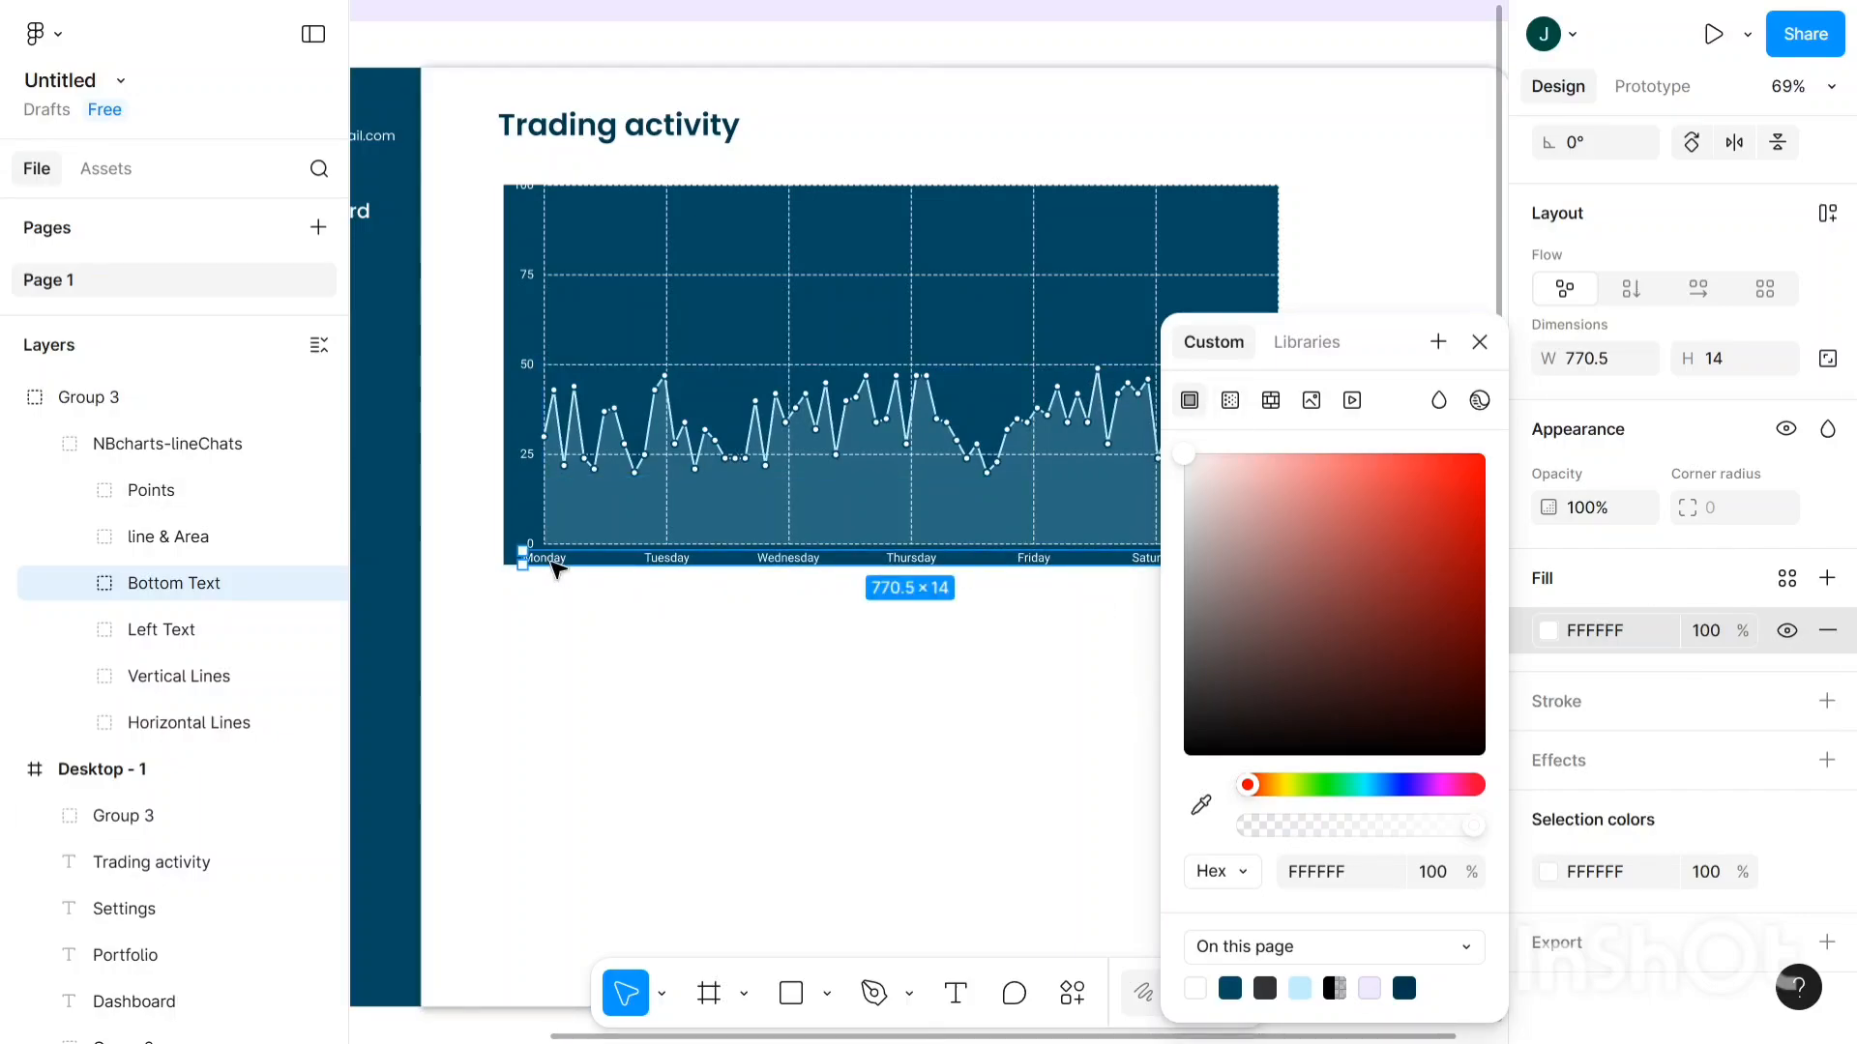
double_click(556, 566)
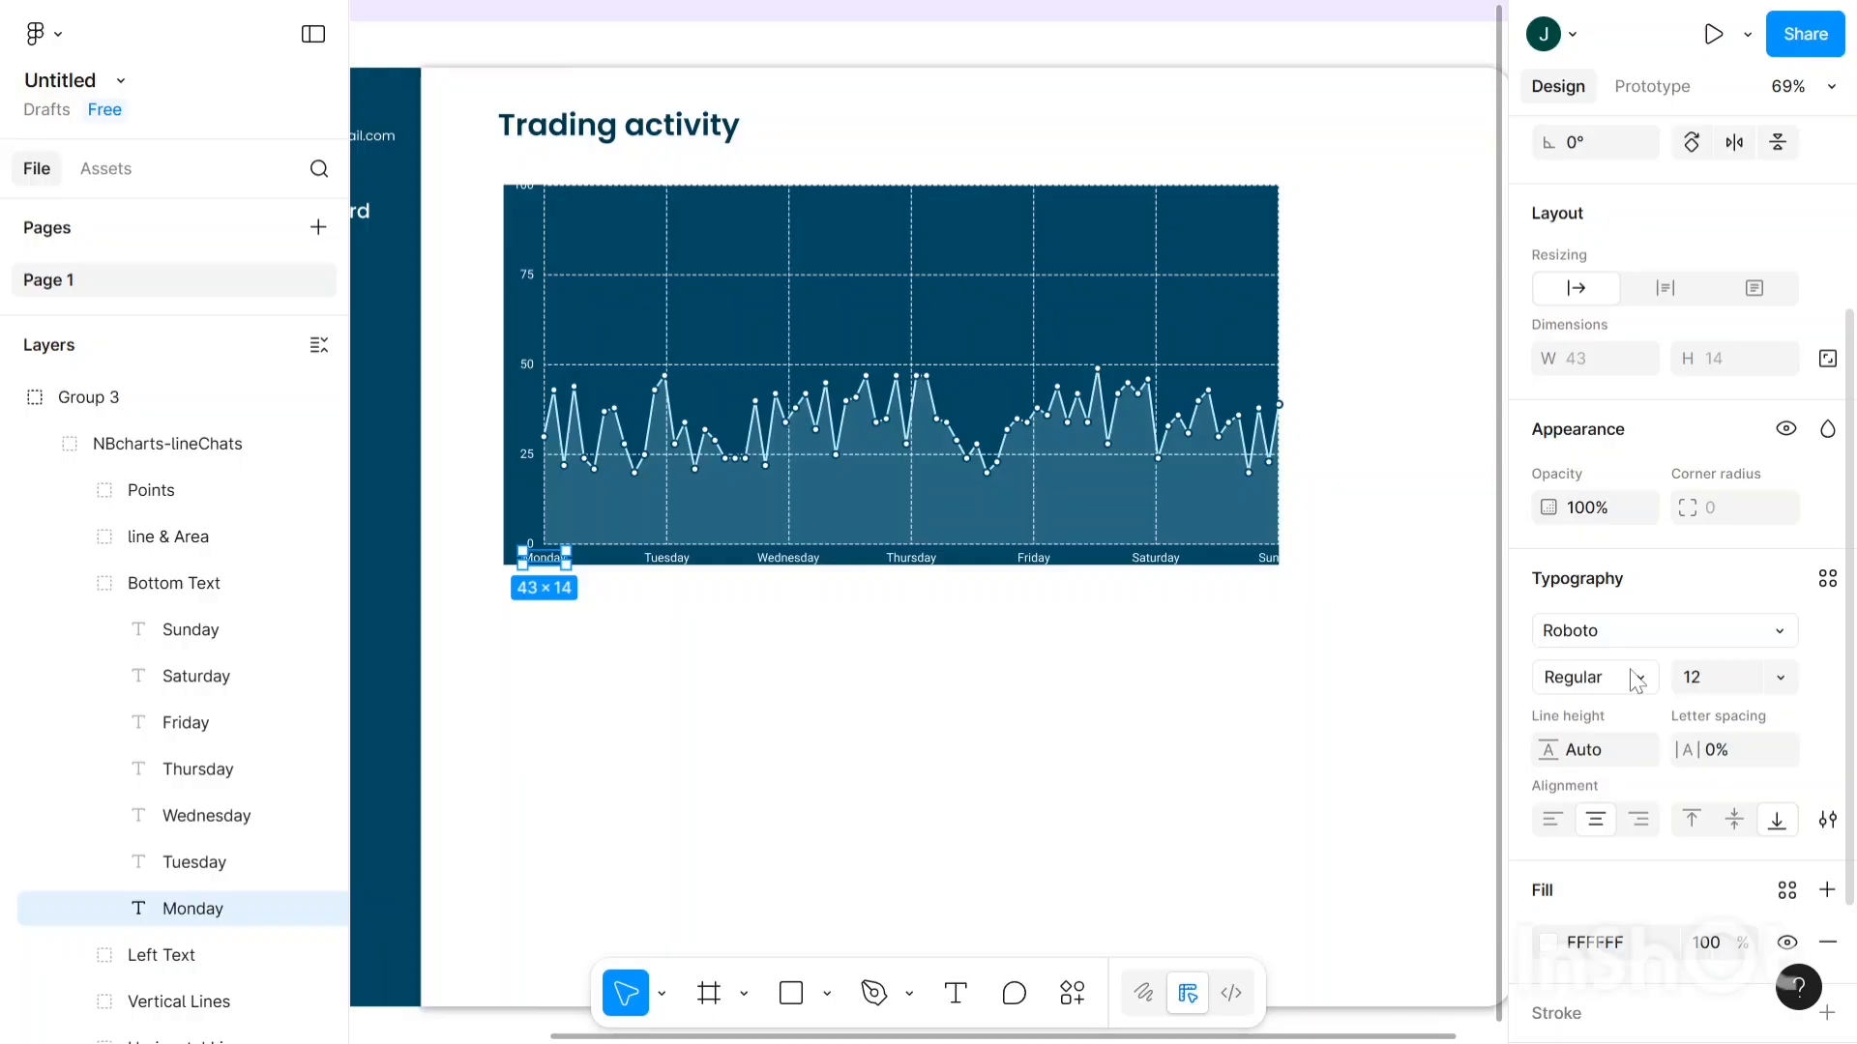
- Set the Monday label and the 50 axis label to Roboto SemiBold
click(1640, 682)
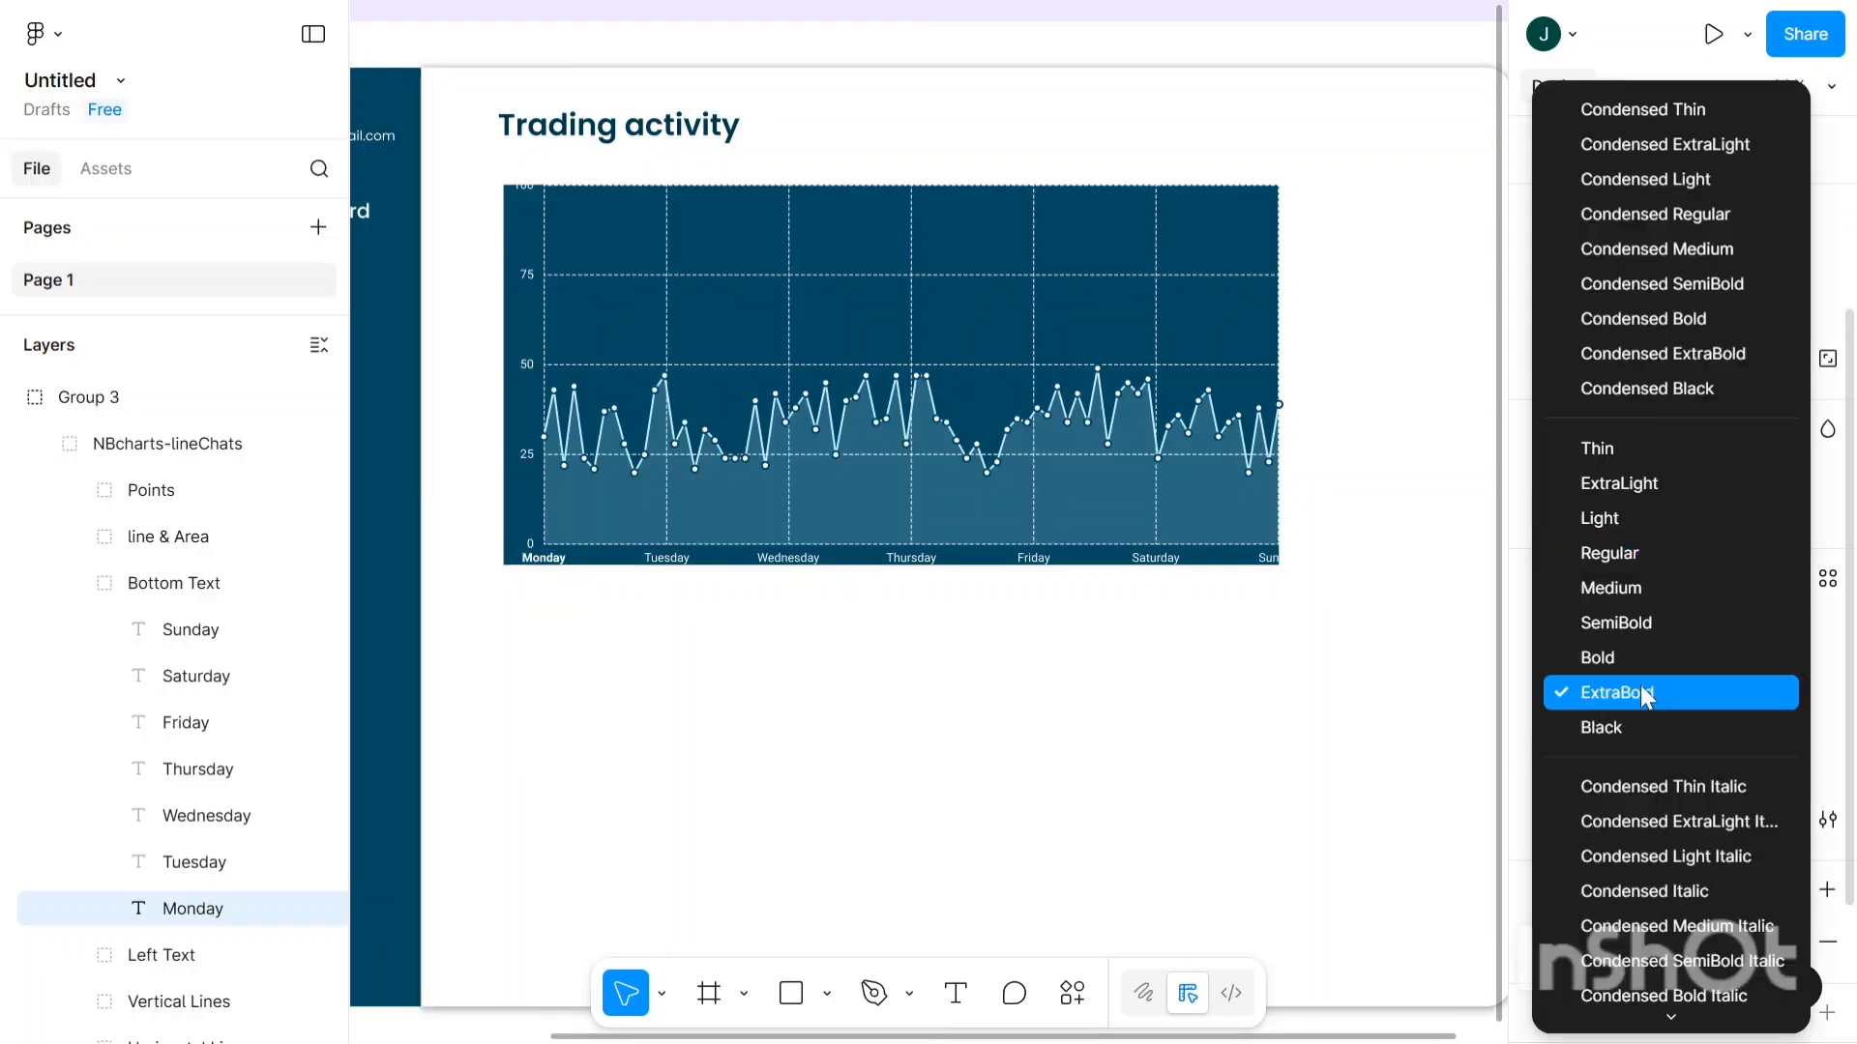
click(1663, 630)
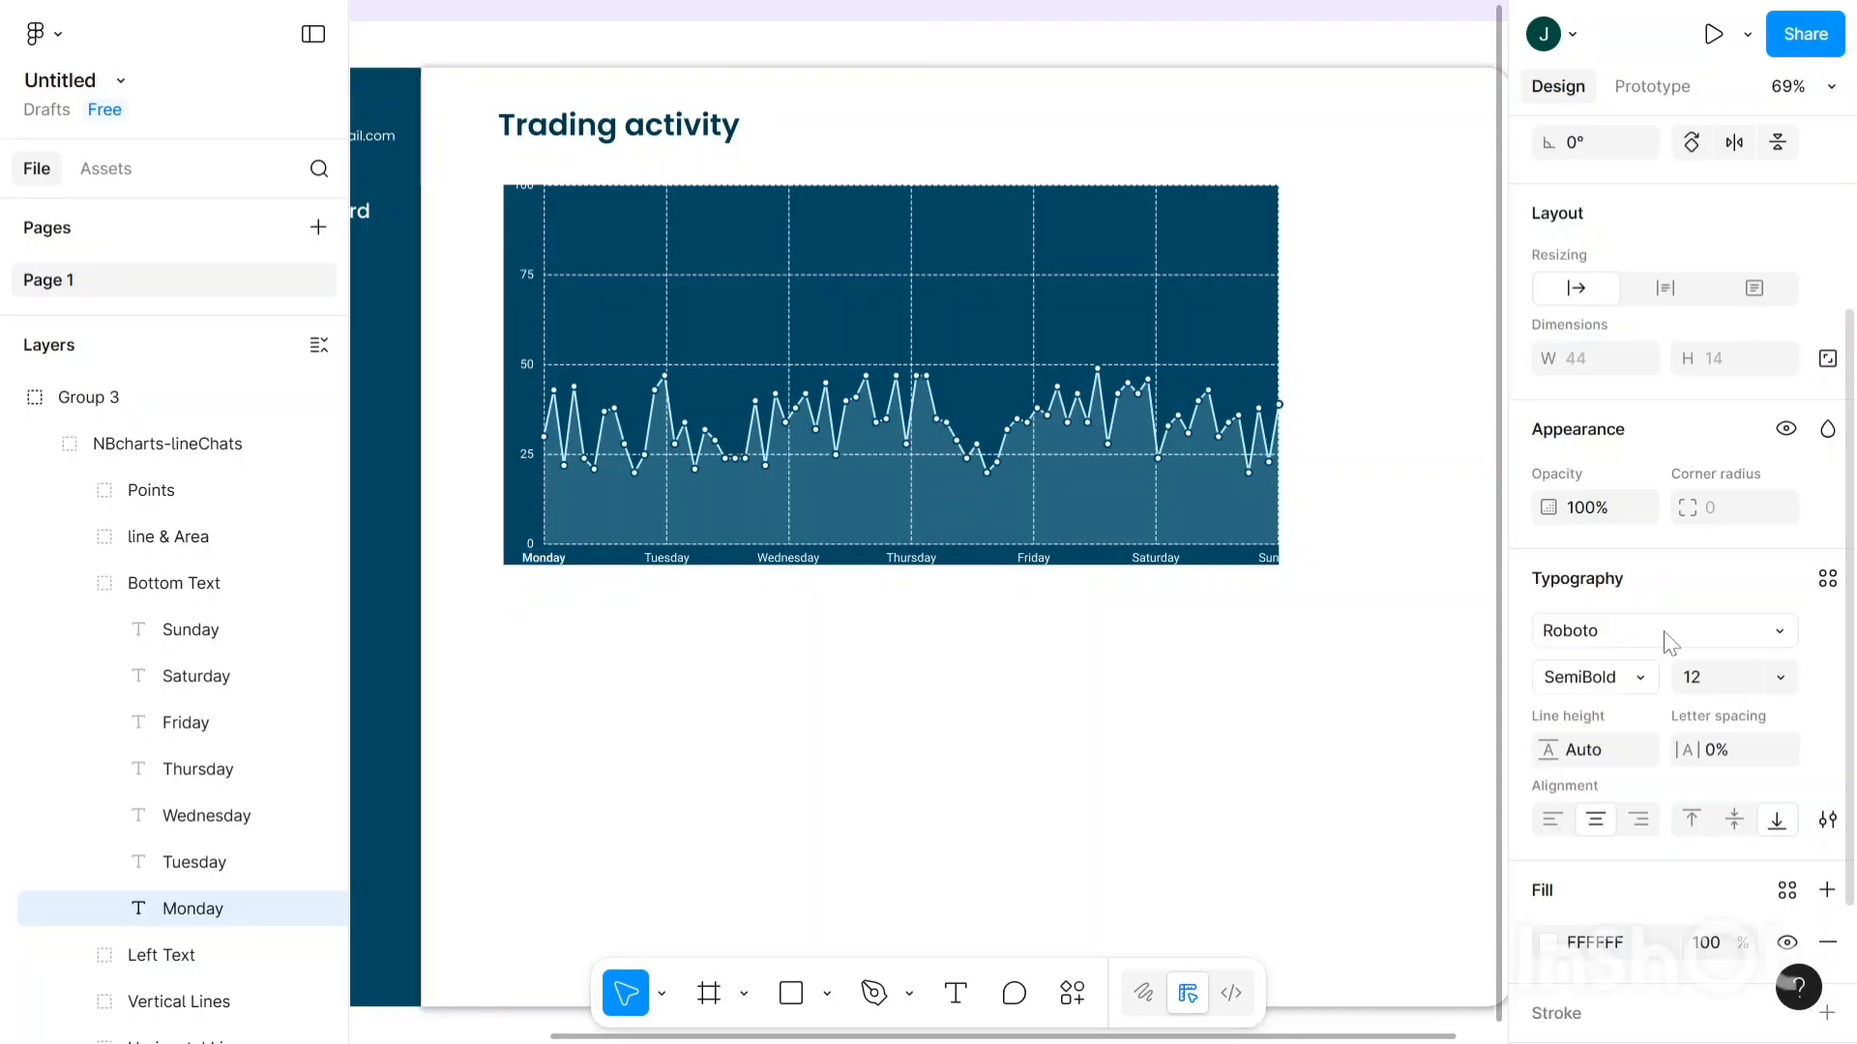
click(529, 369)
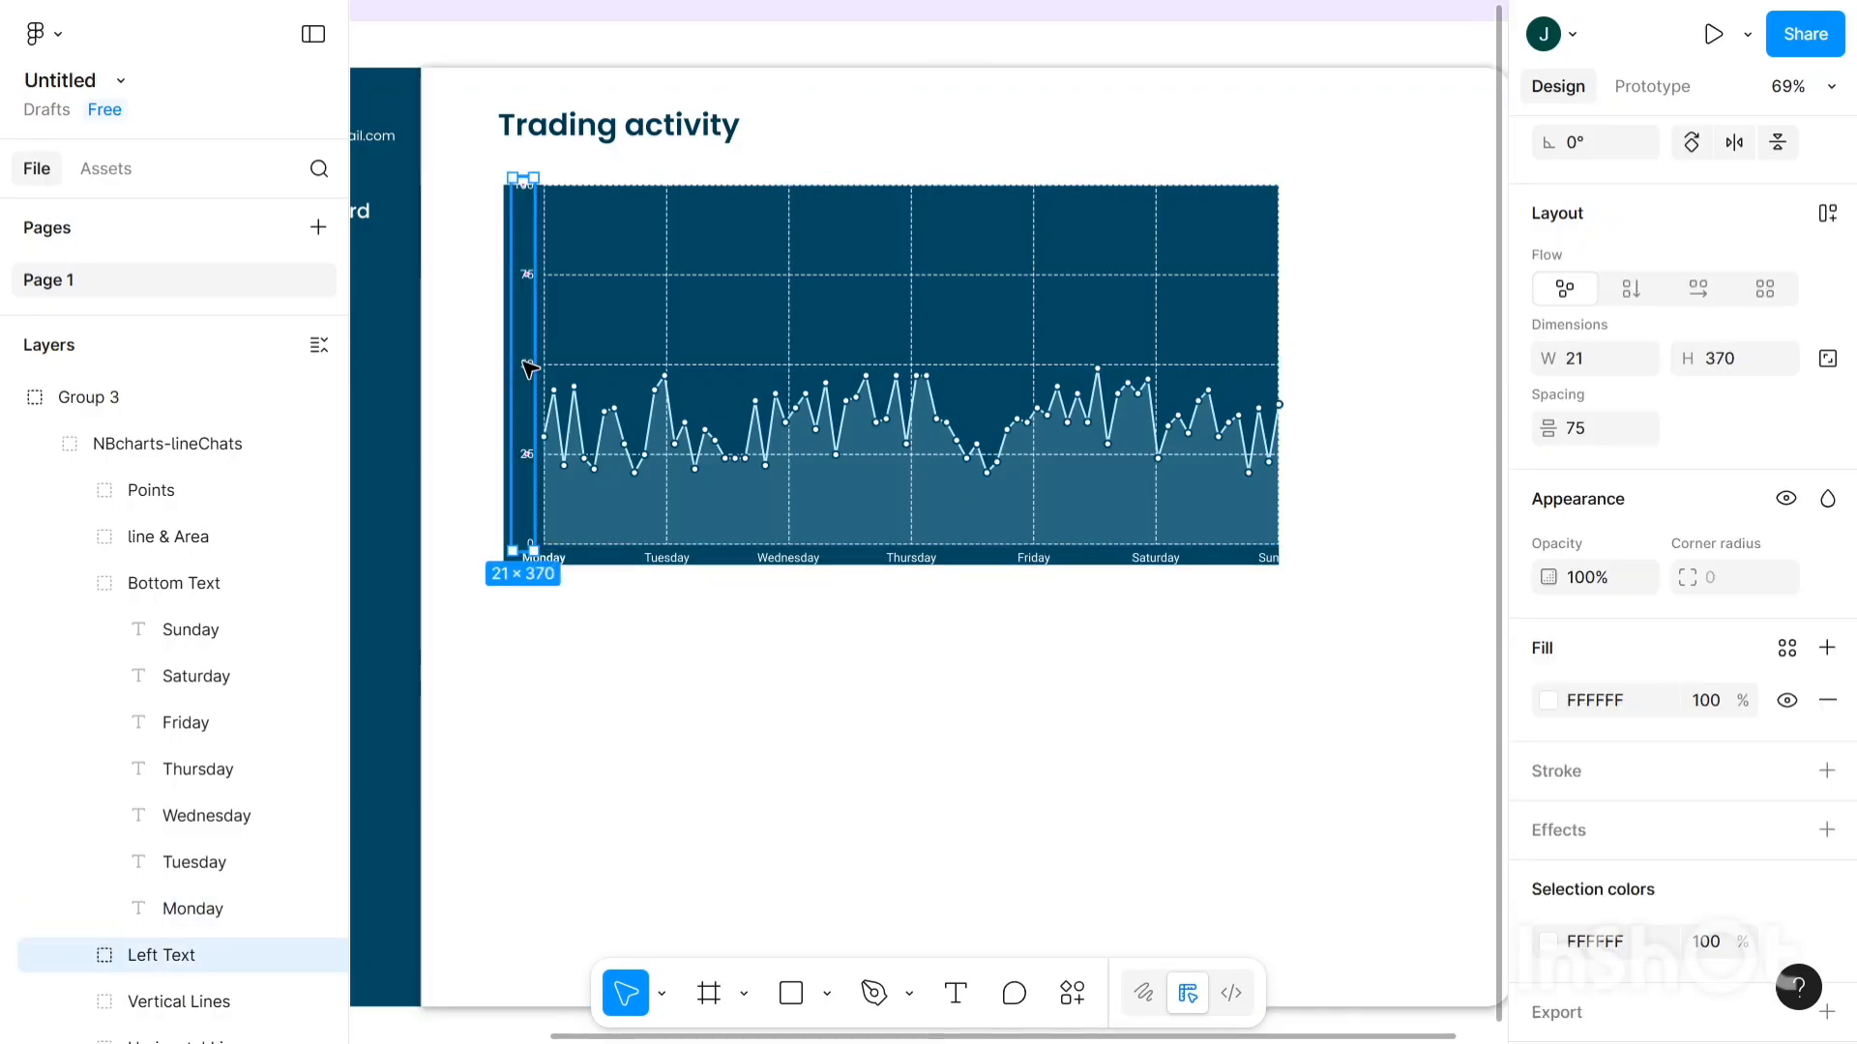
double_click(529, 369)
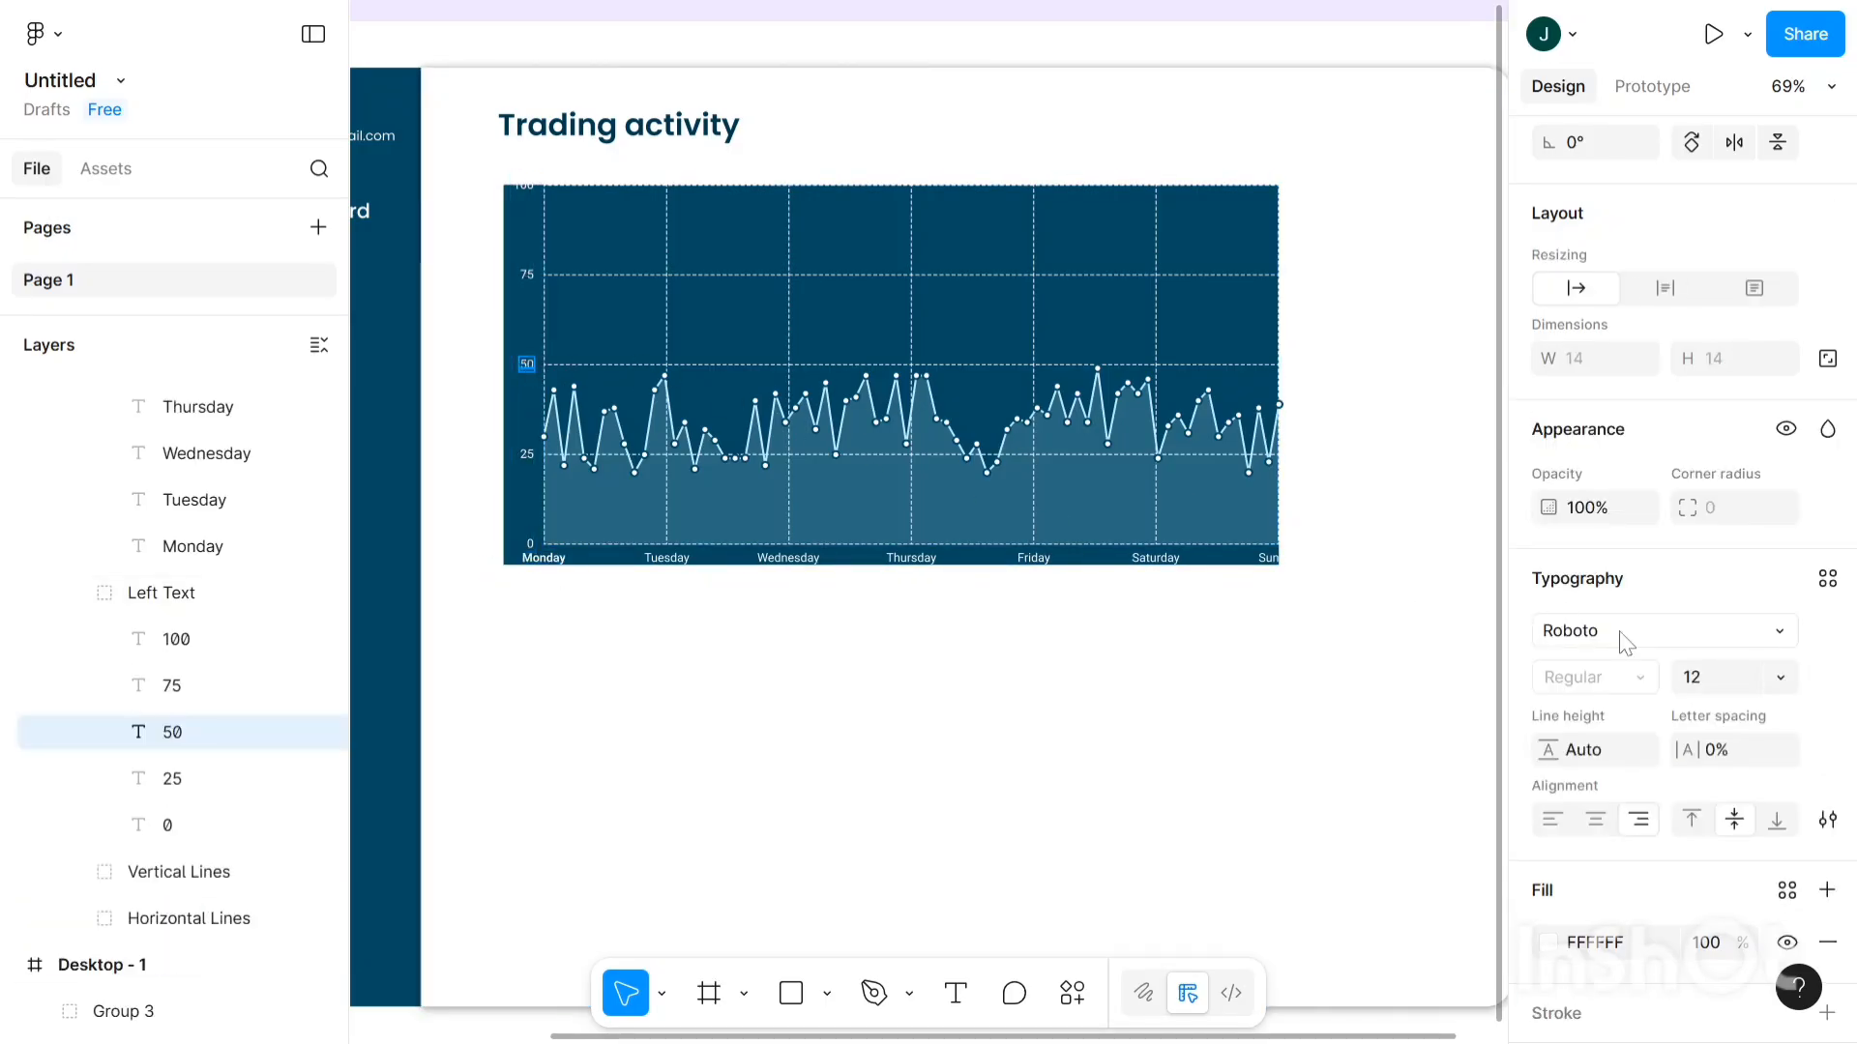
click(1621, 677)
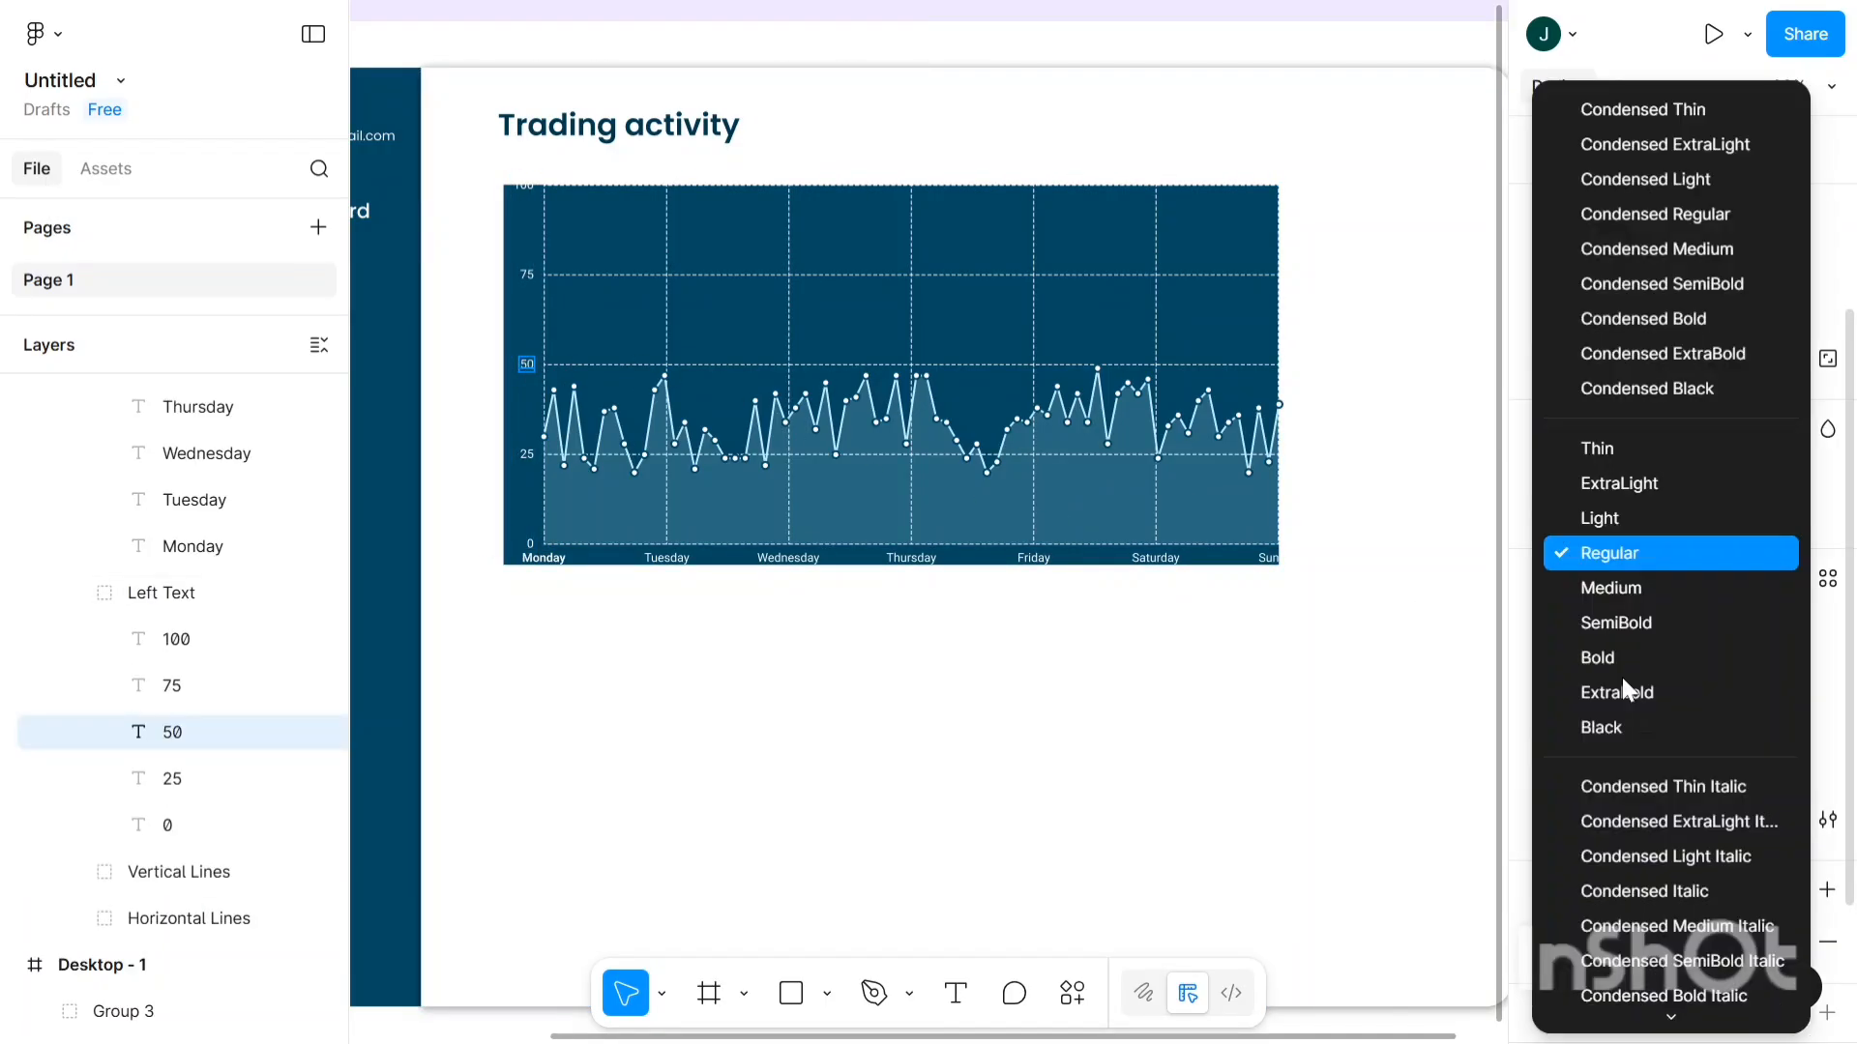
click(1606, 629)
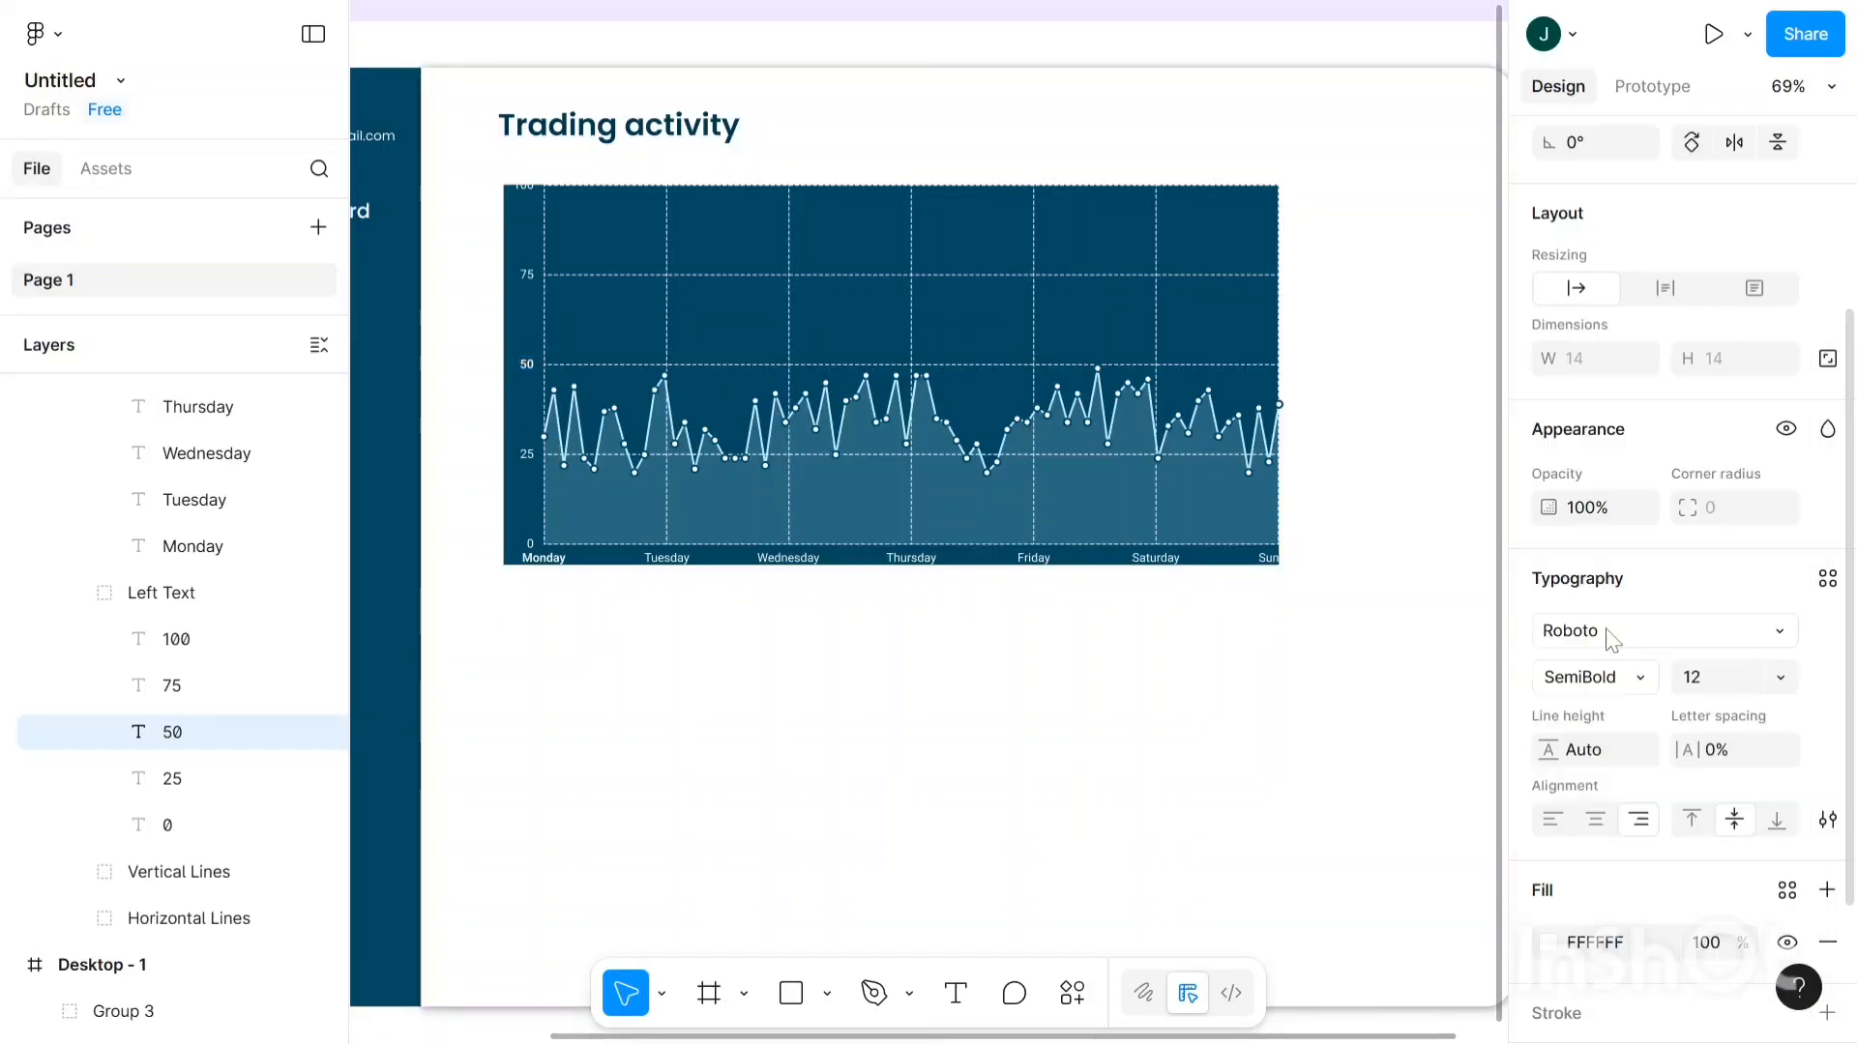
scroll(960, 684, down, 2)
scroll(961, 684, down, 4)
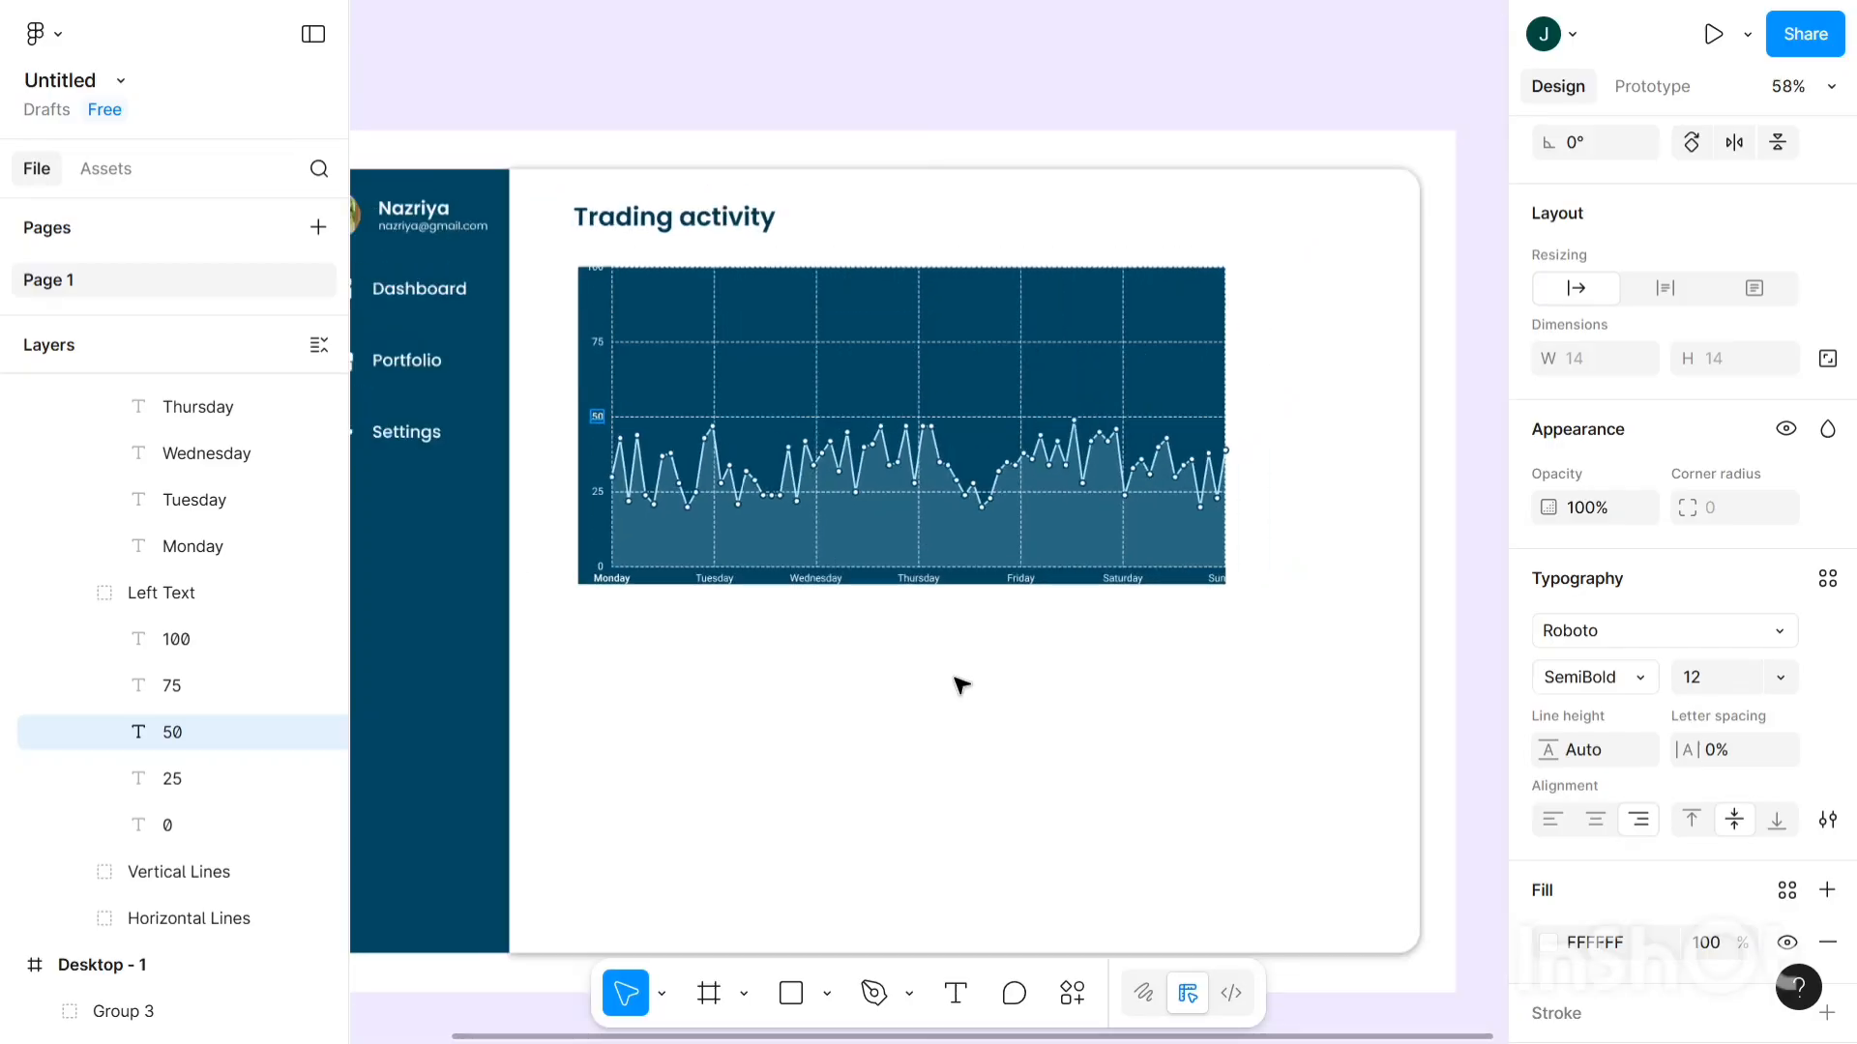
- Change the chart background fill from deep blue 0089BB to bright sky blue 4DCFFF
click(909, 390)
click(1827, 508)
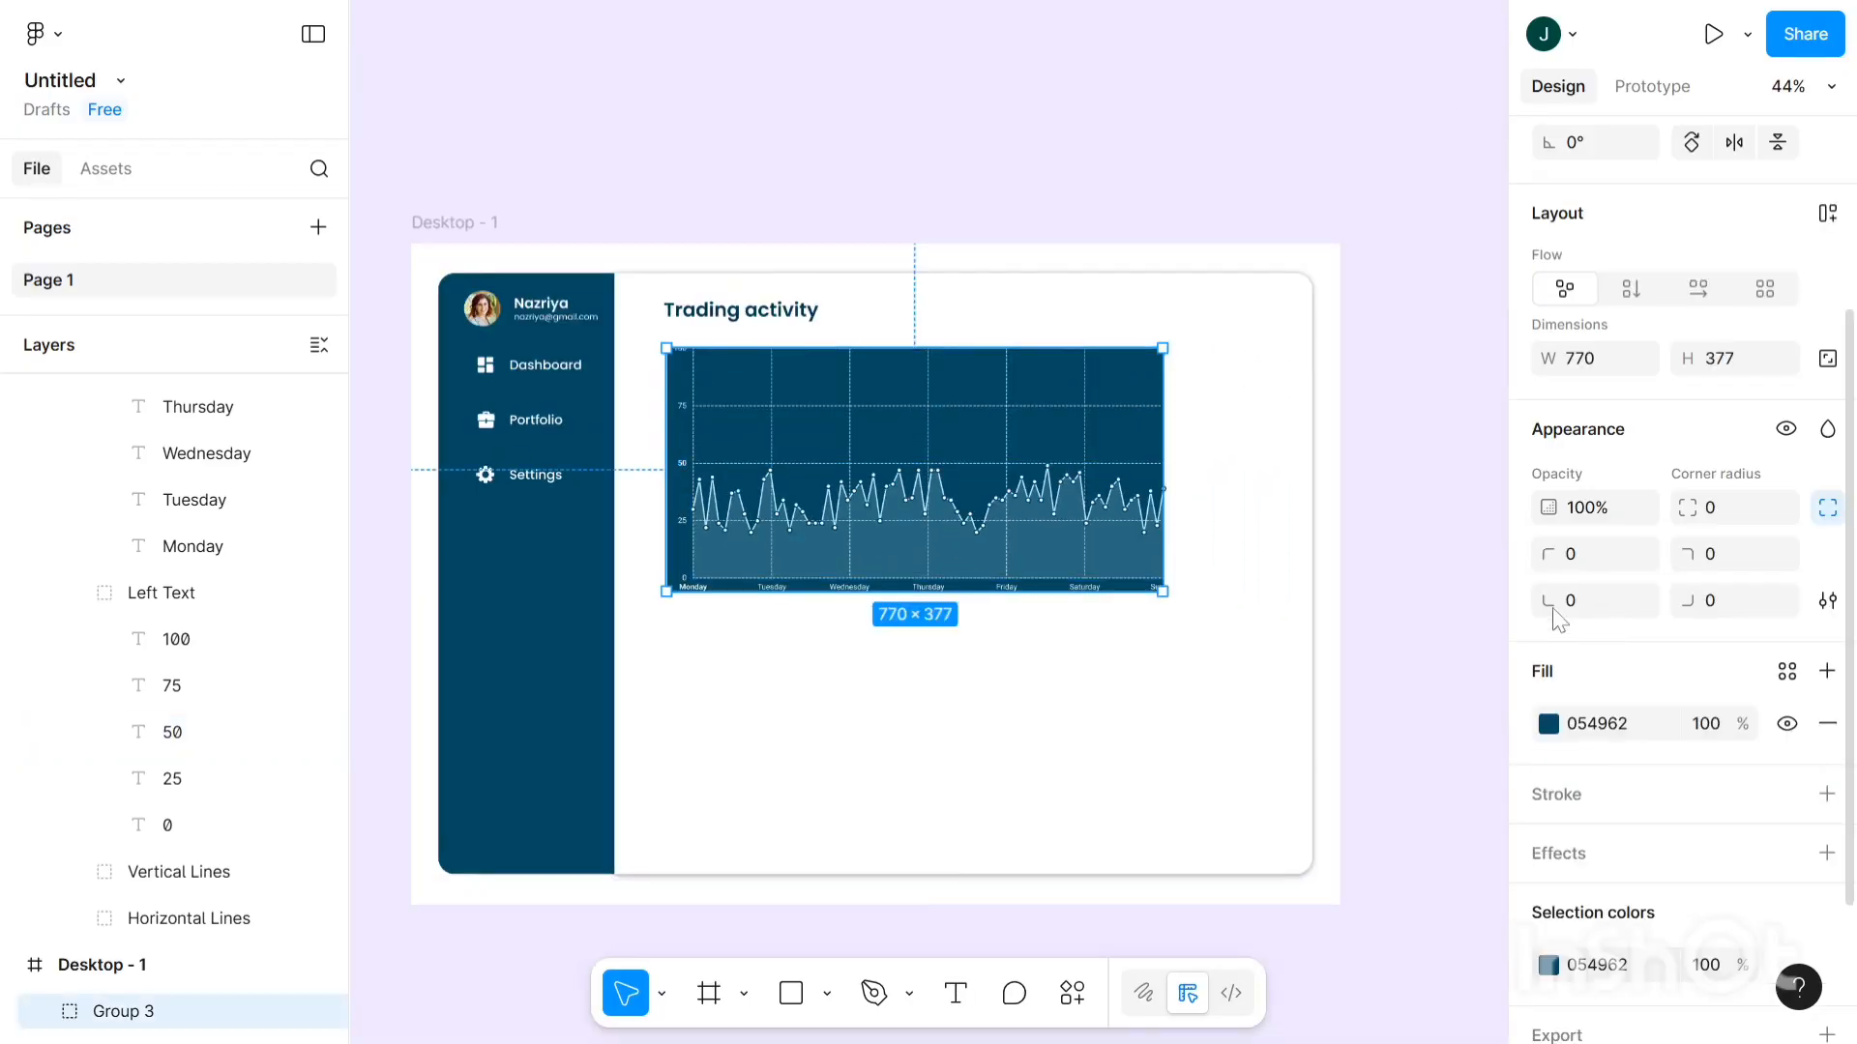
click(1548, 725)
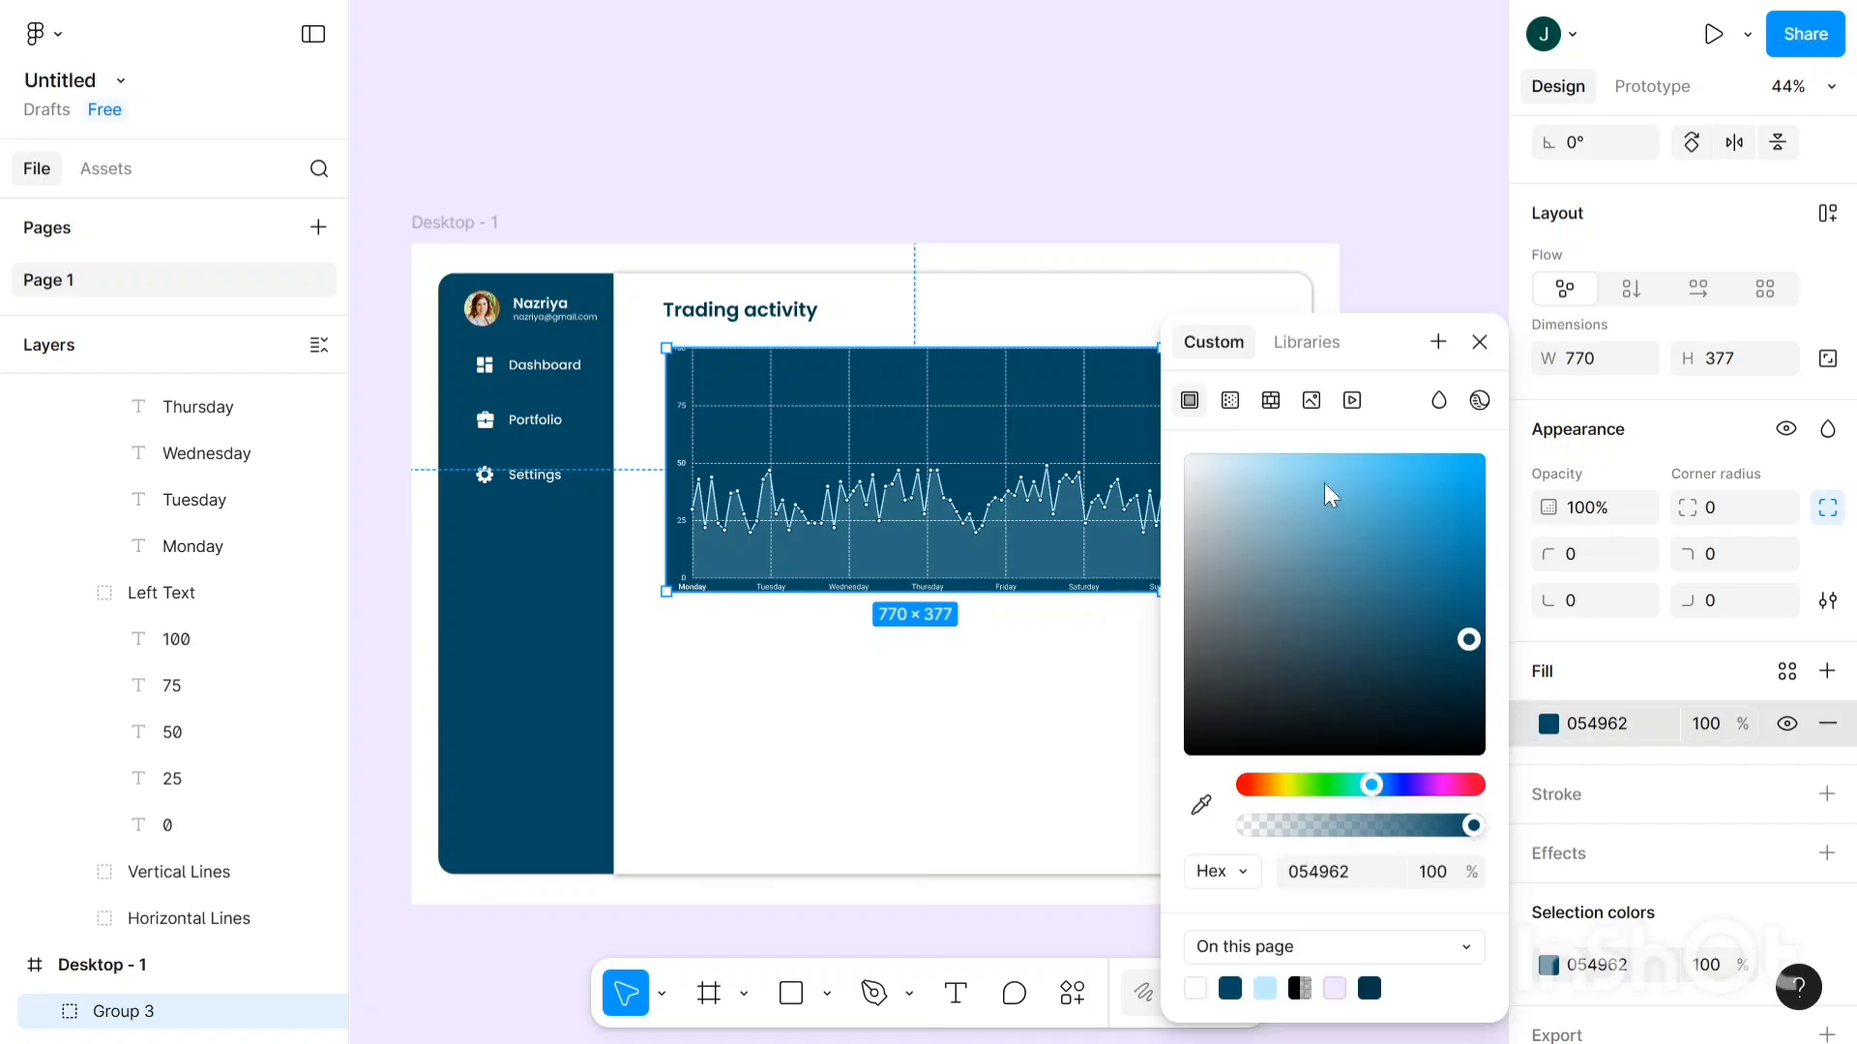
click(1459, 573)
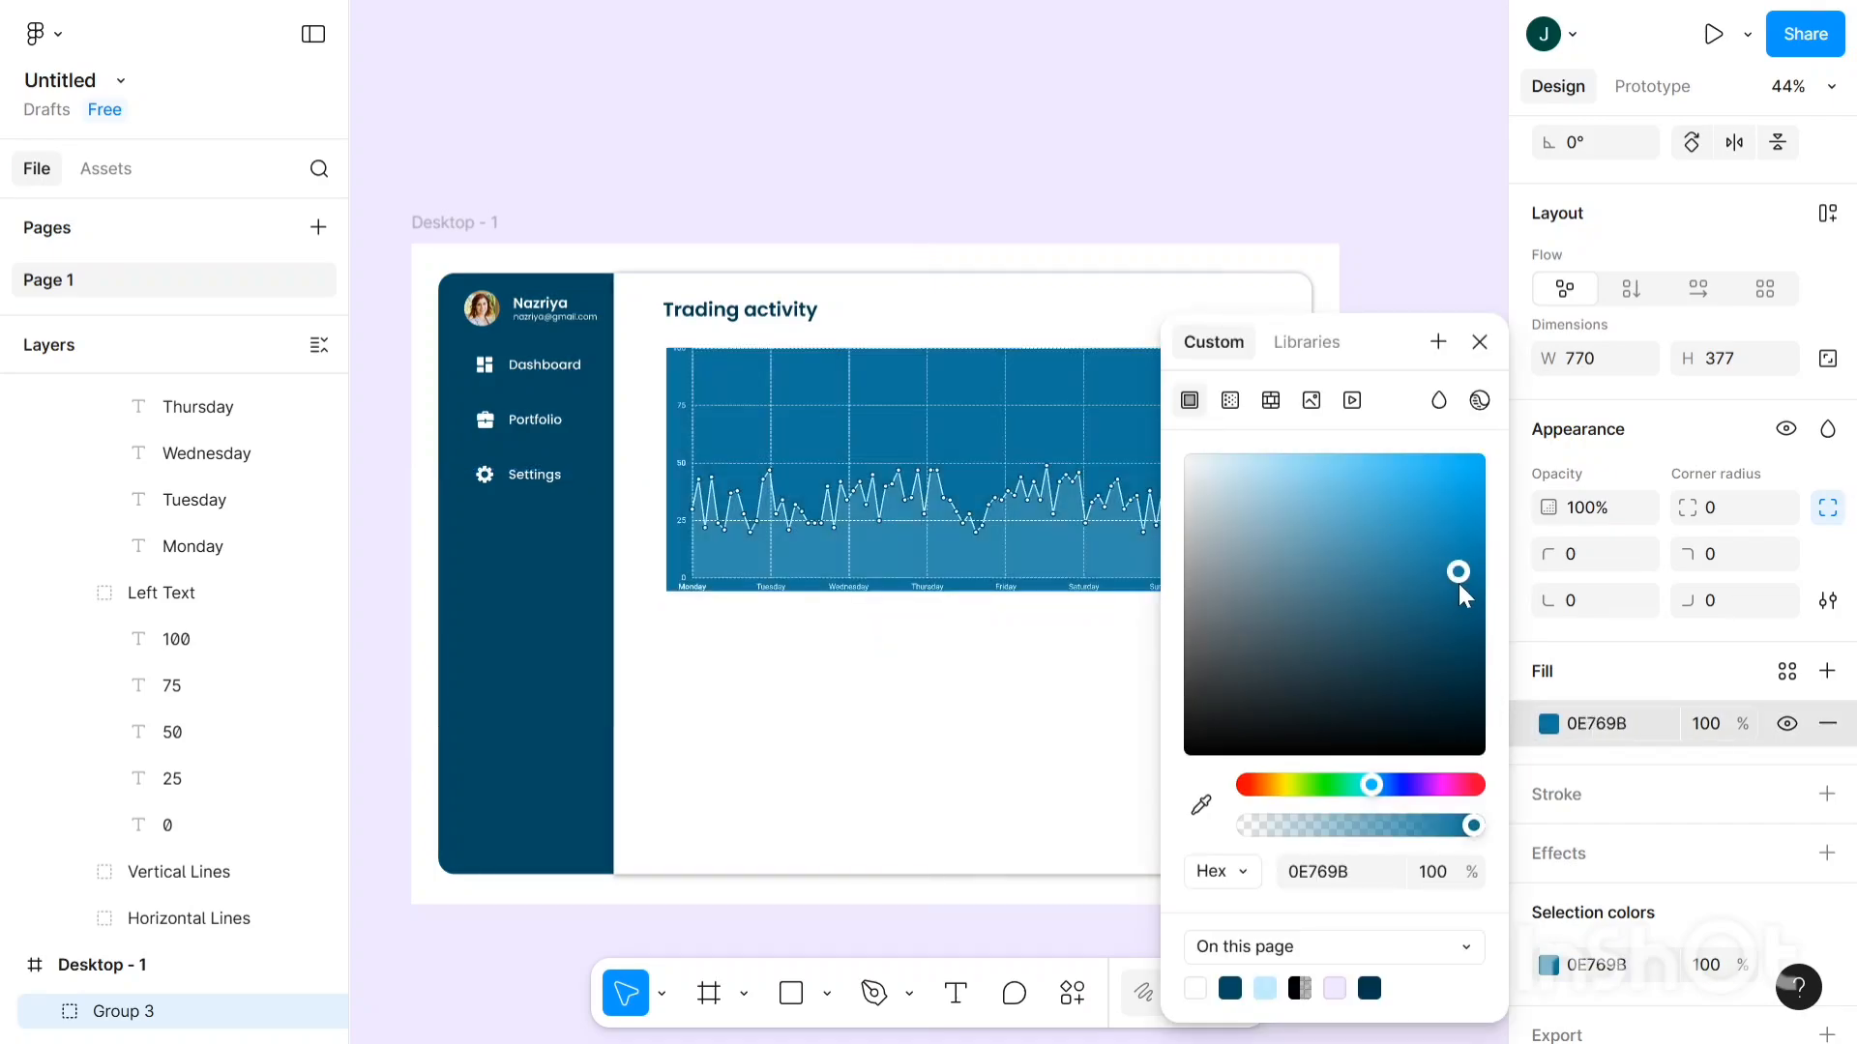
drag(1484, 566, 1518, 546)
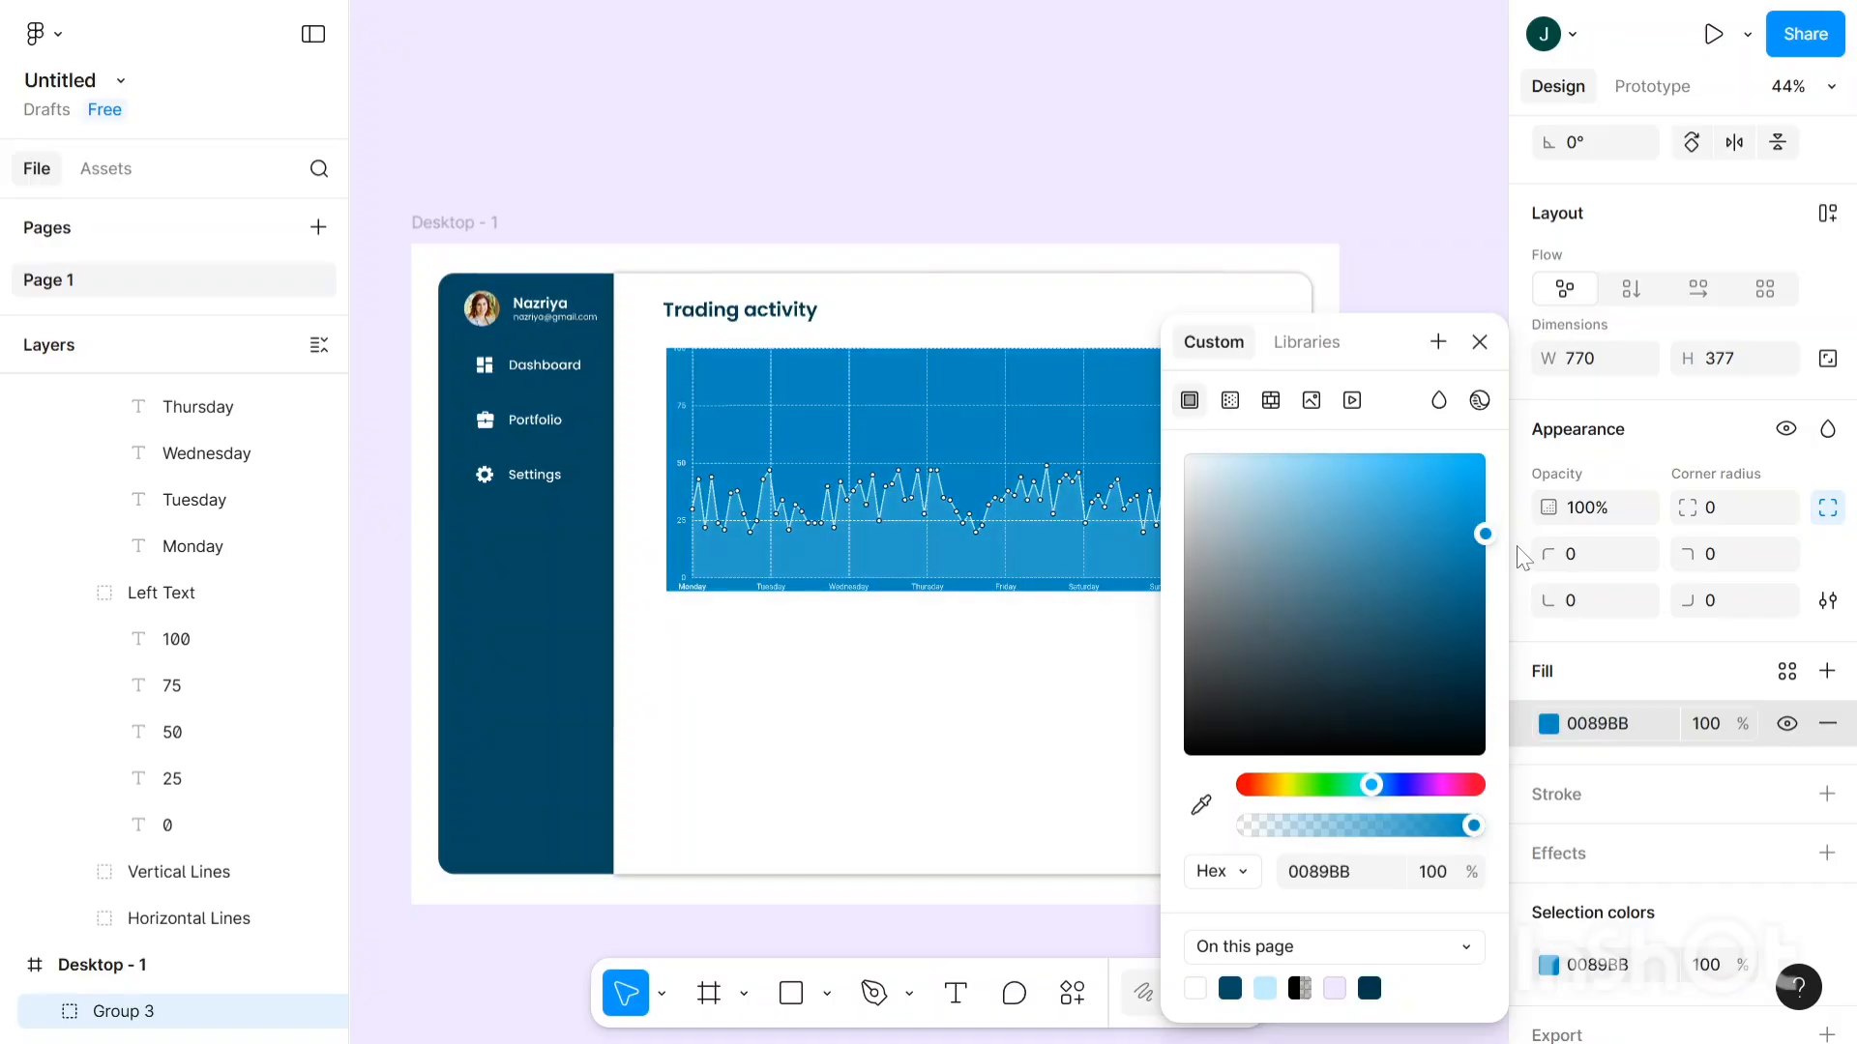
drag(1343, 460, 1427, 427)
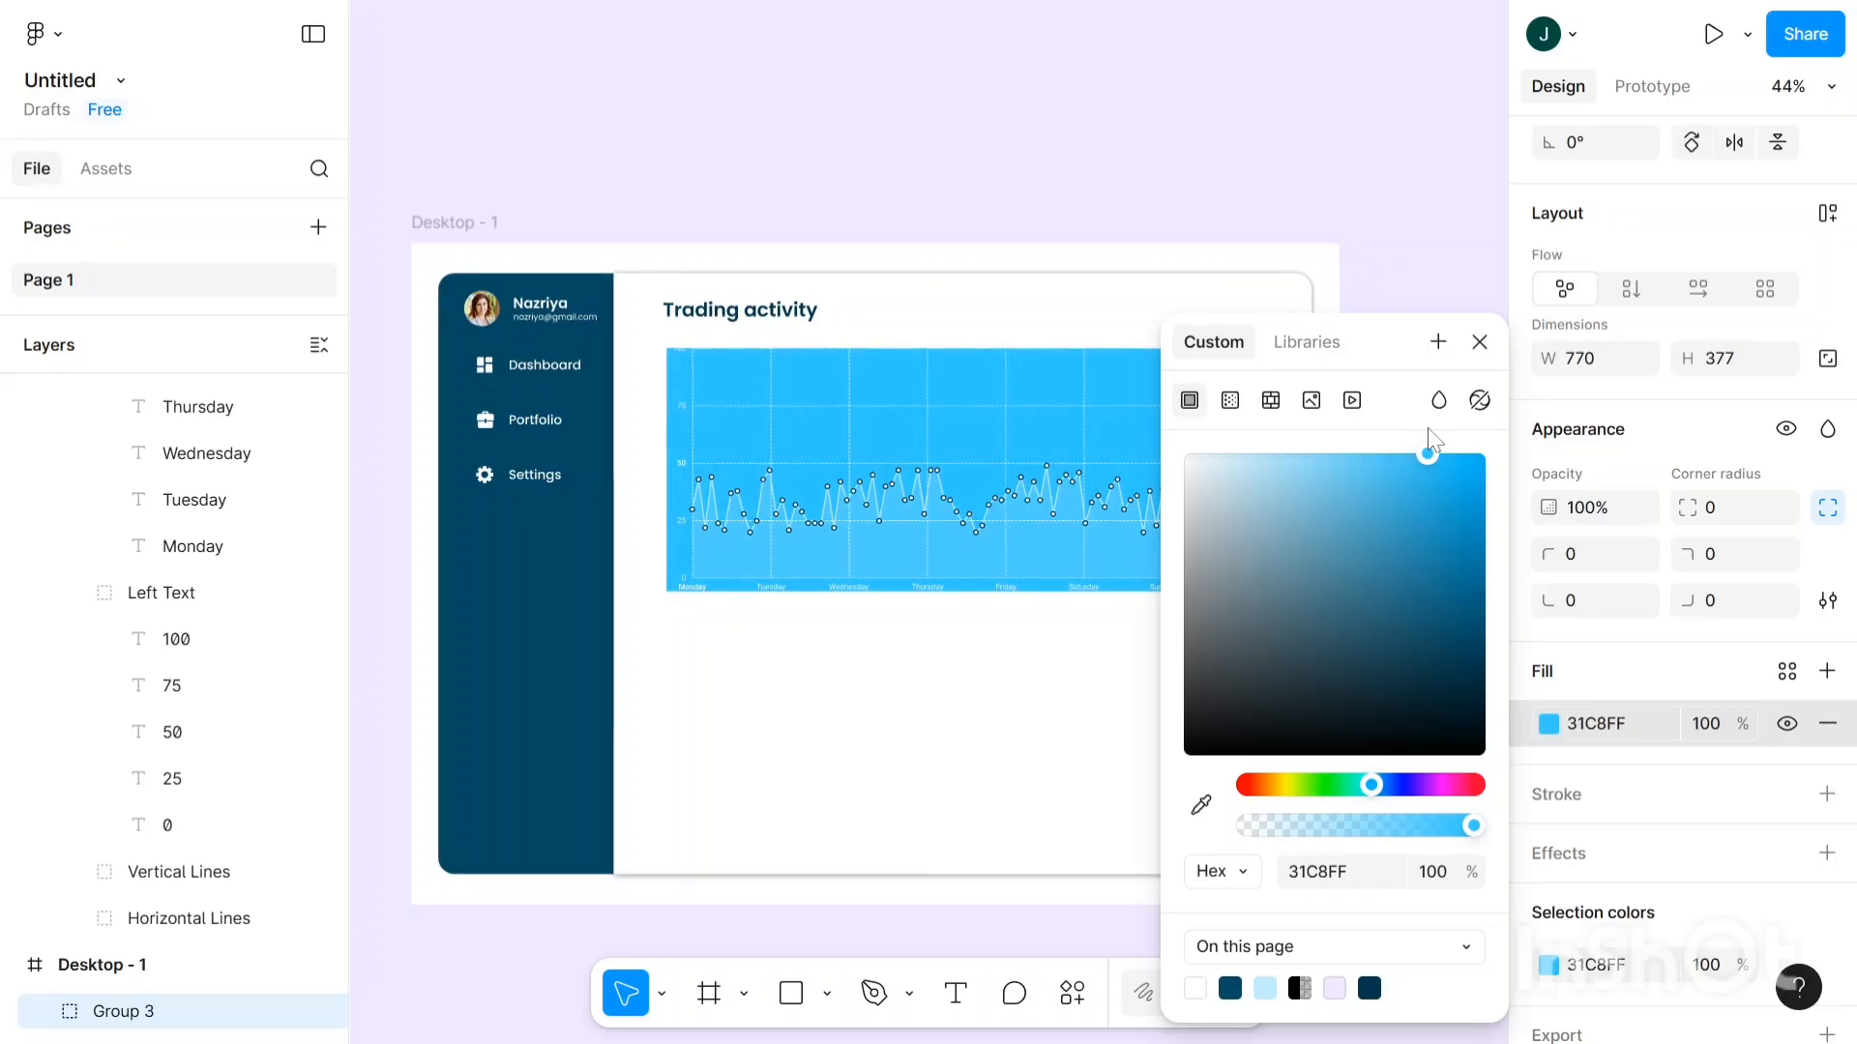
drag(1297, 435, 1396, 420)
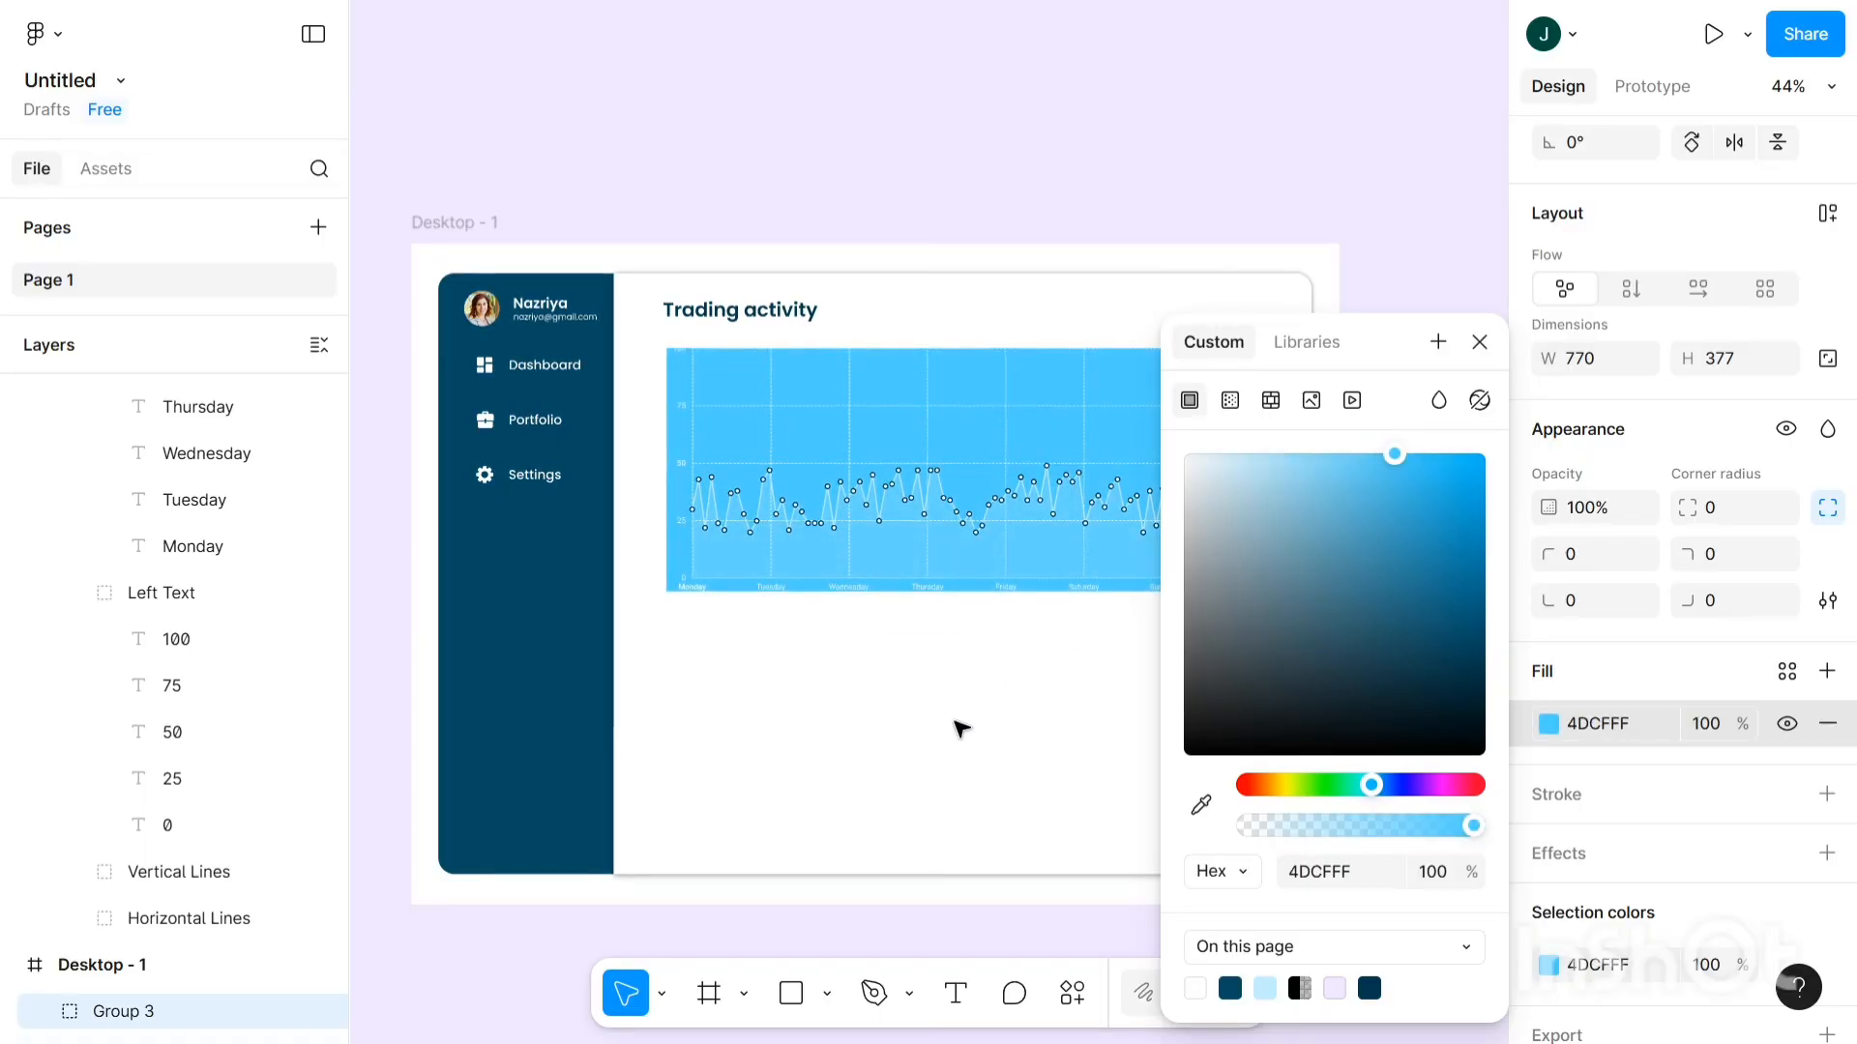
click(927, 538)
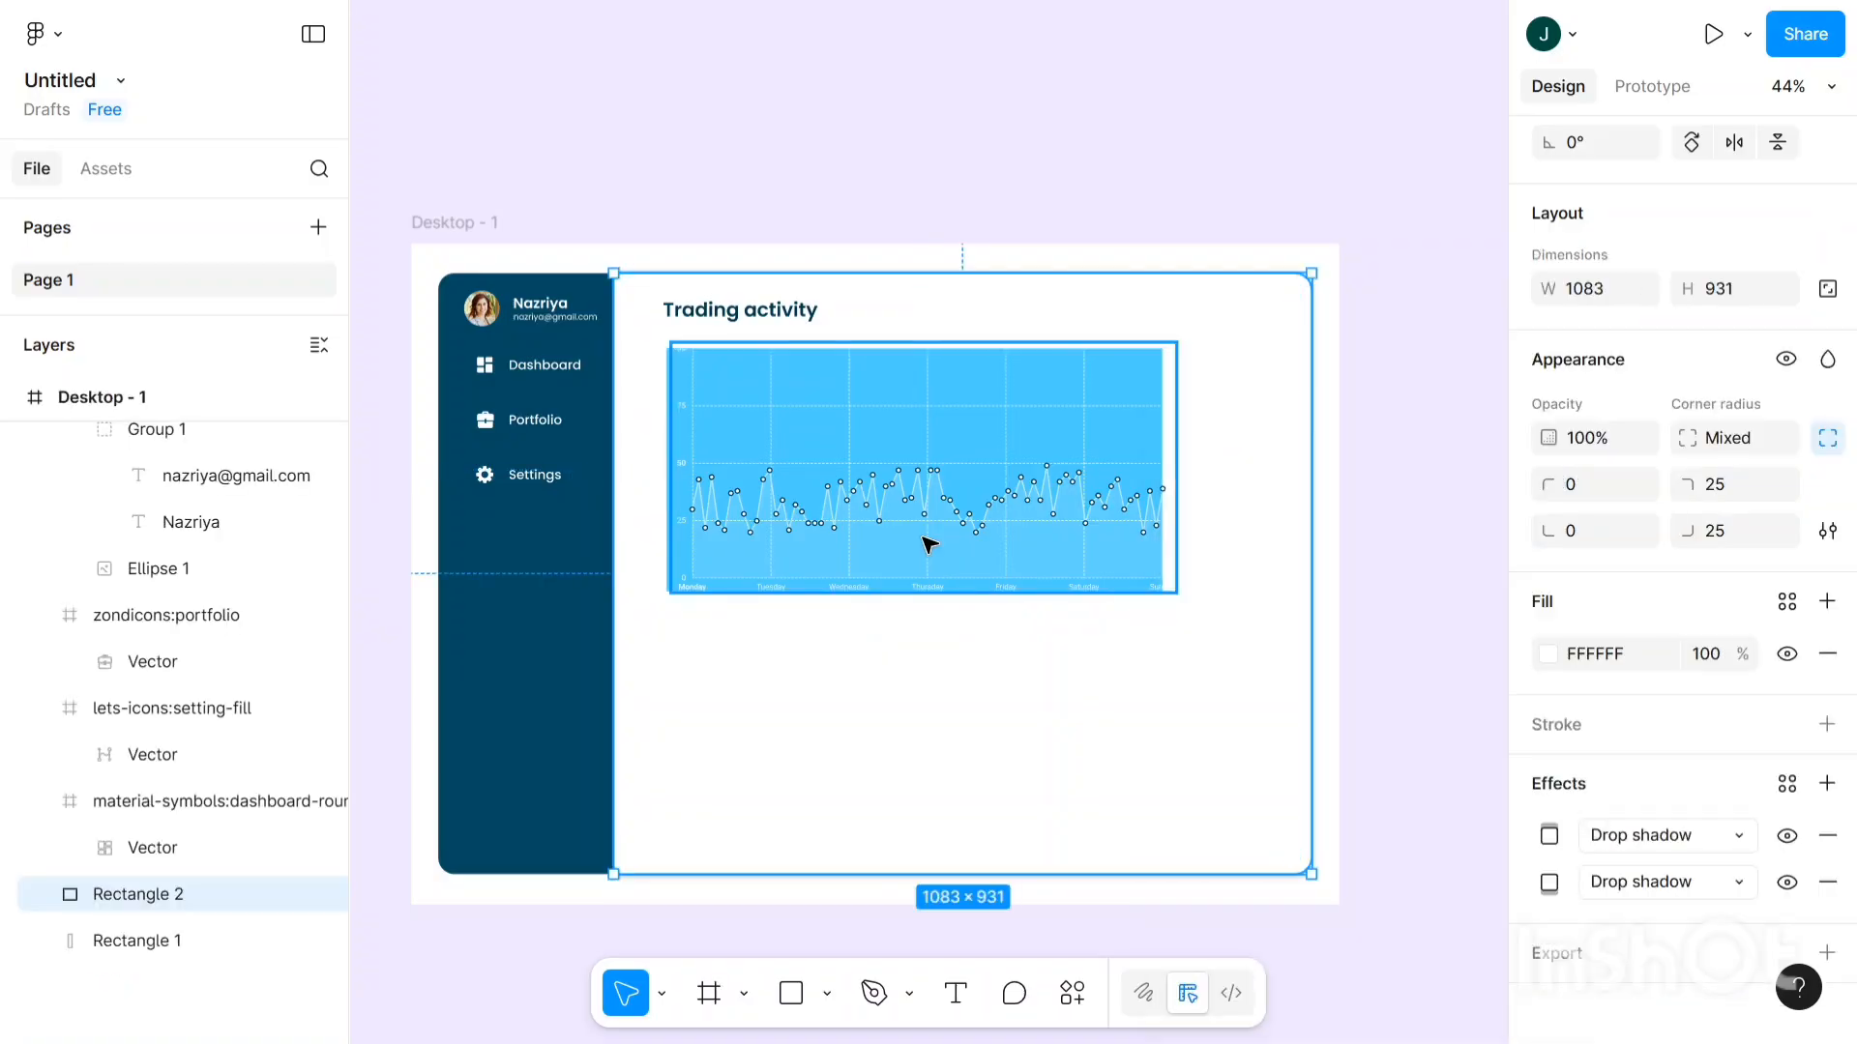
- Eyedrop the sidebar's dark teal 054962 into the chart's line & Area fill, replacing pale blue C3EFFF
click(924, 539)
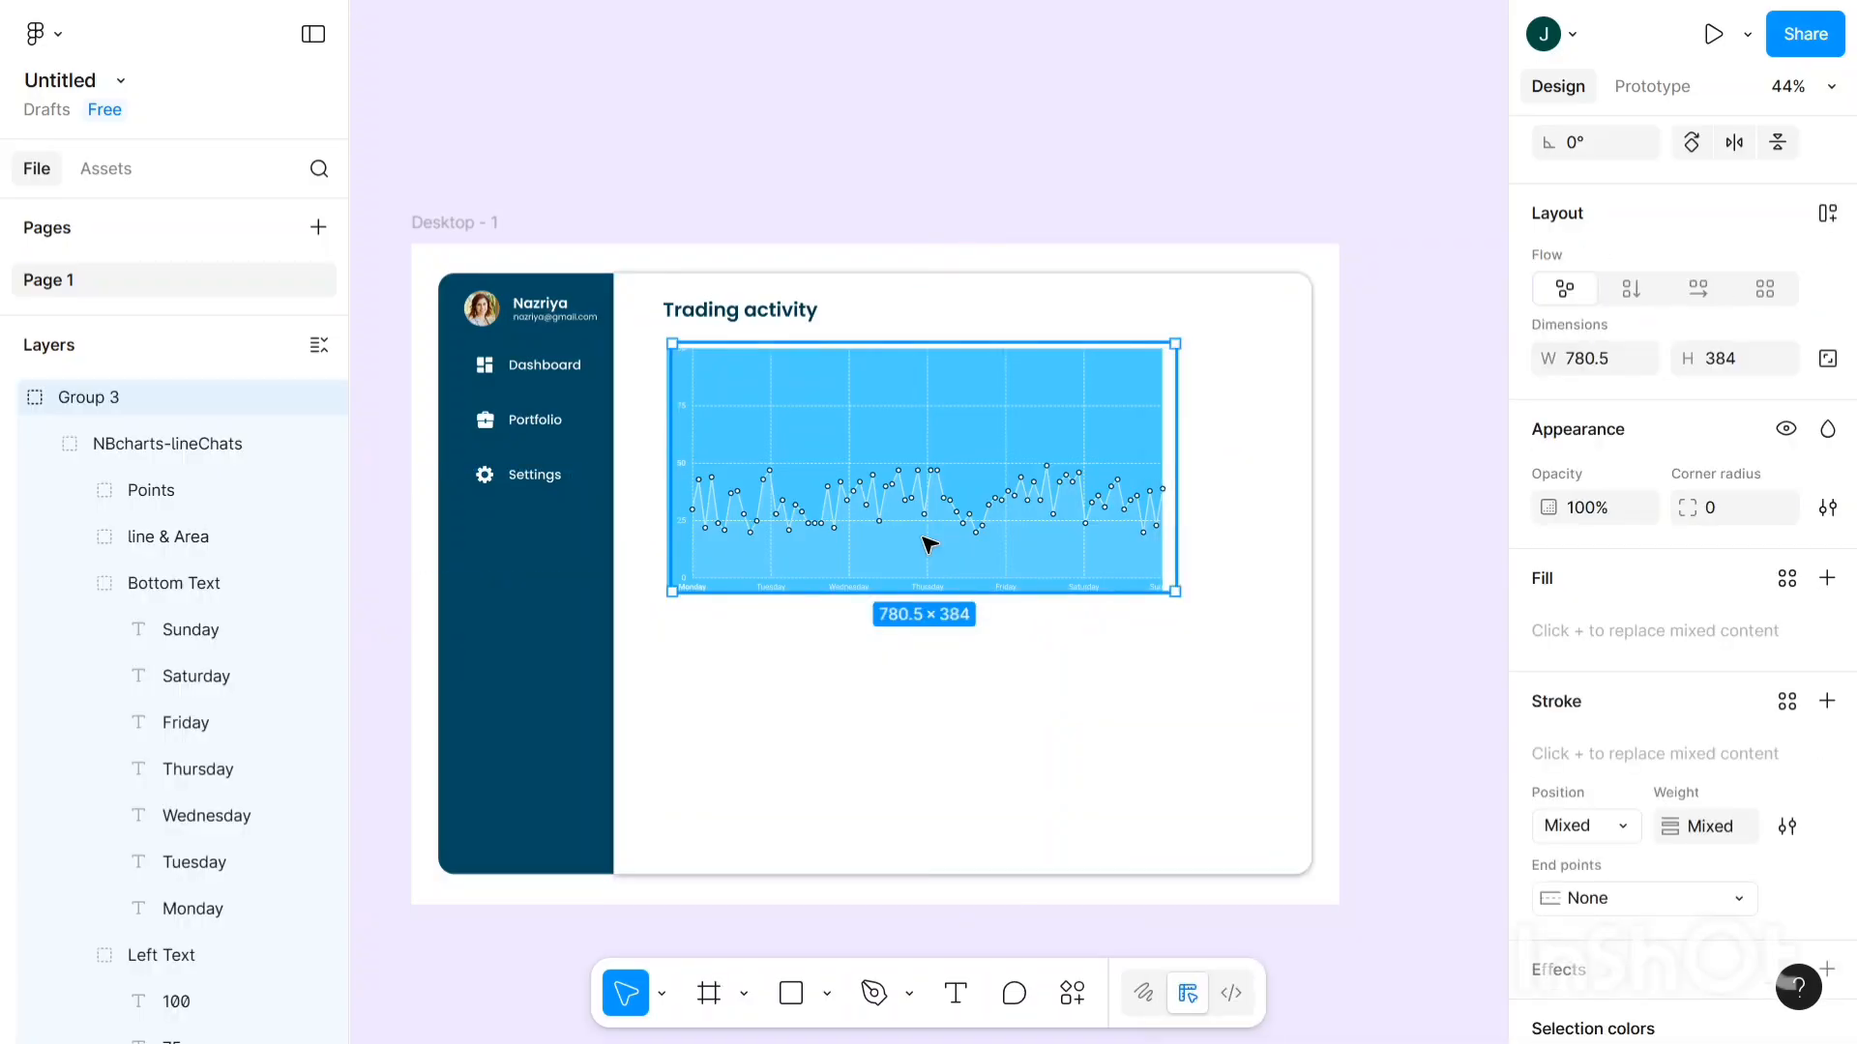
double_click(928, 545)
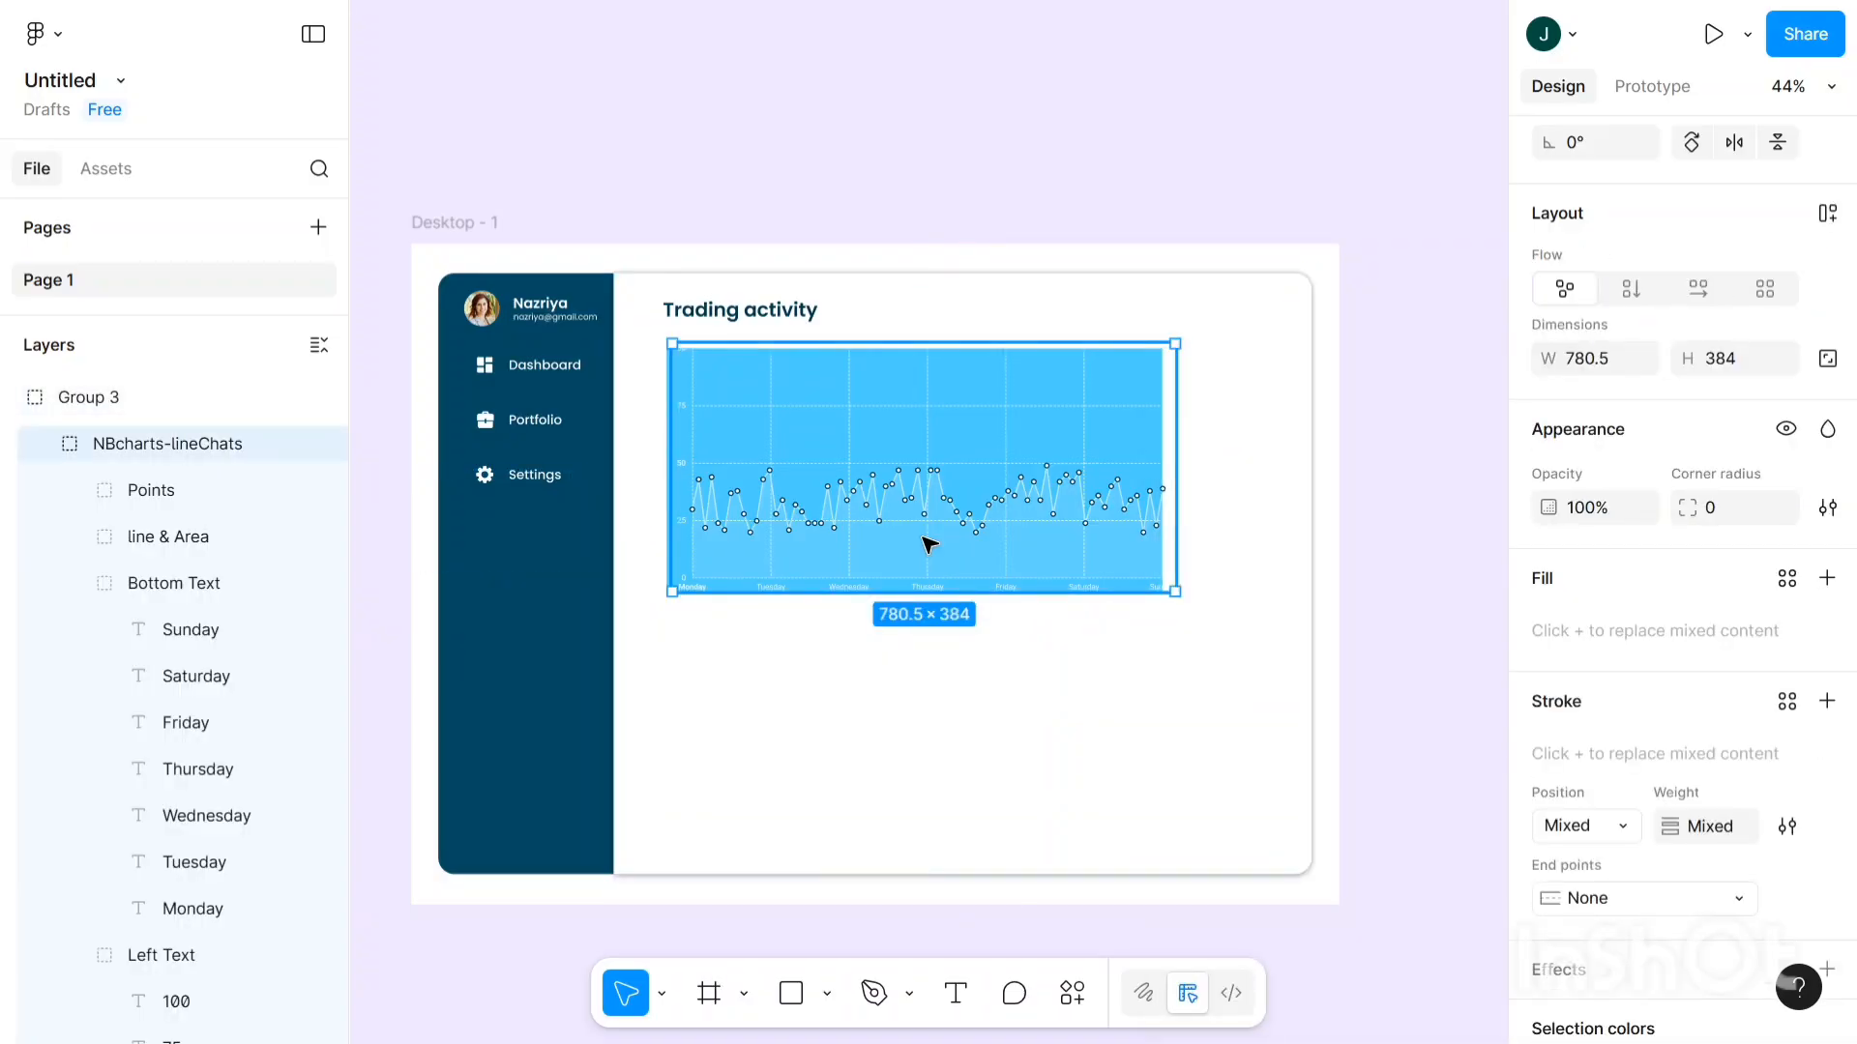
double_click(929, 544)
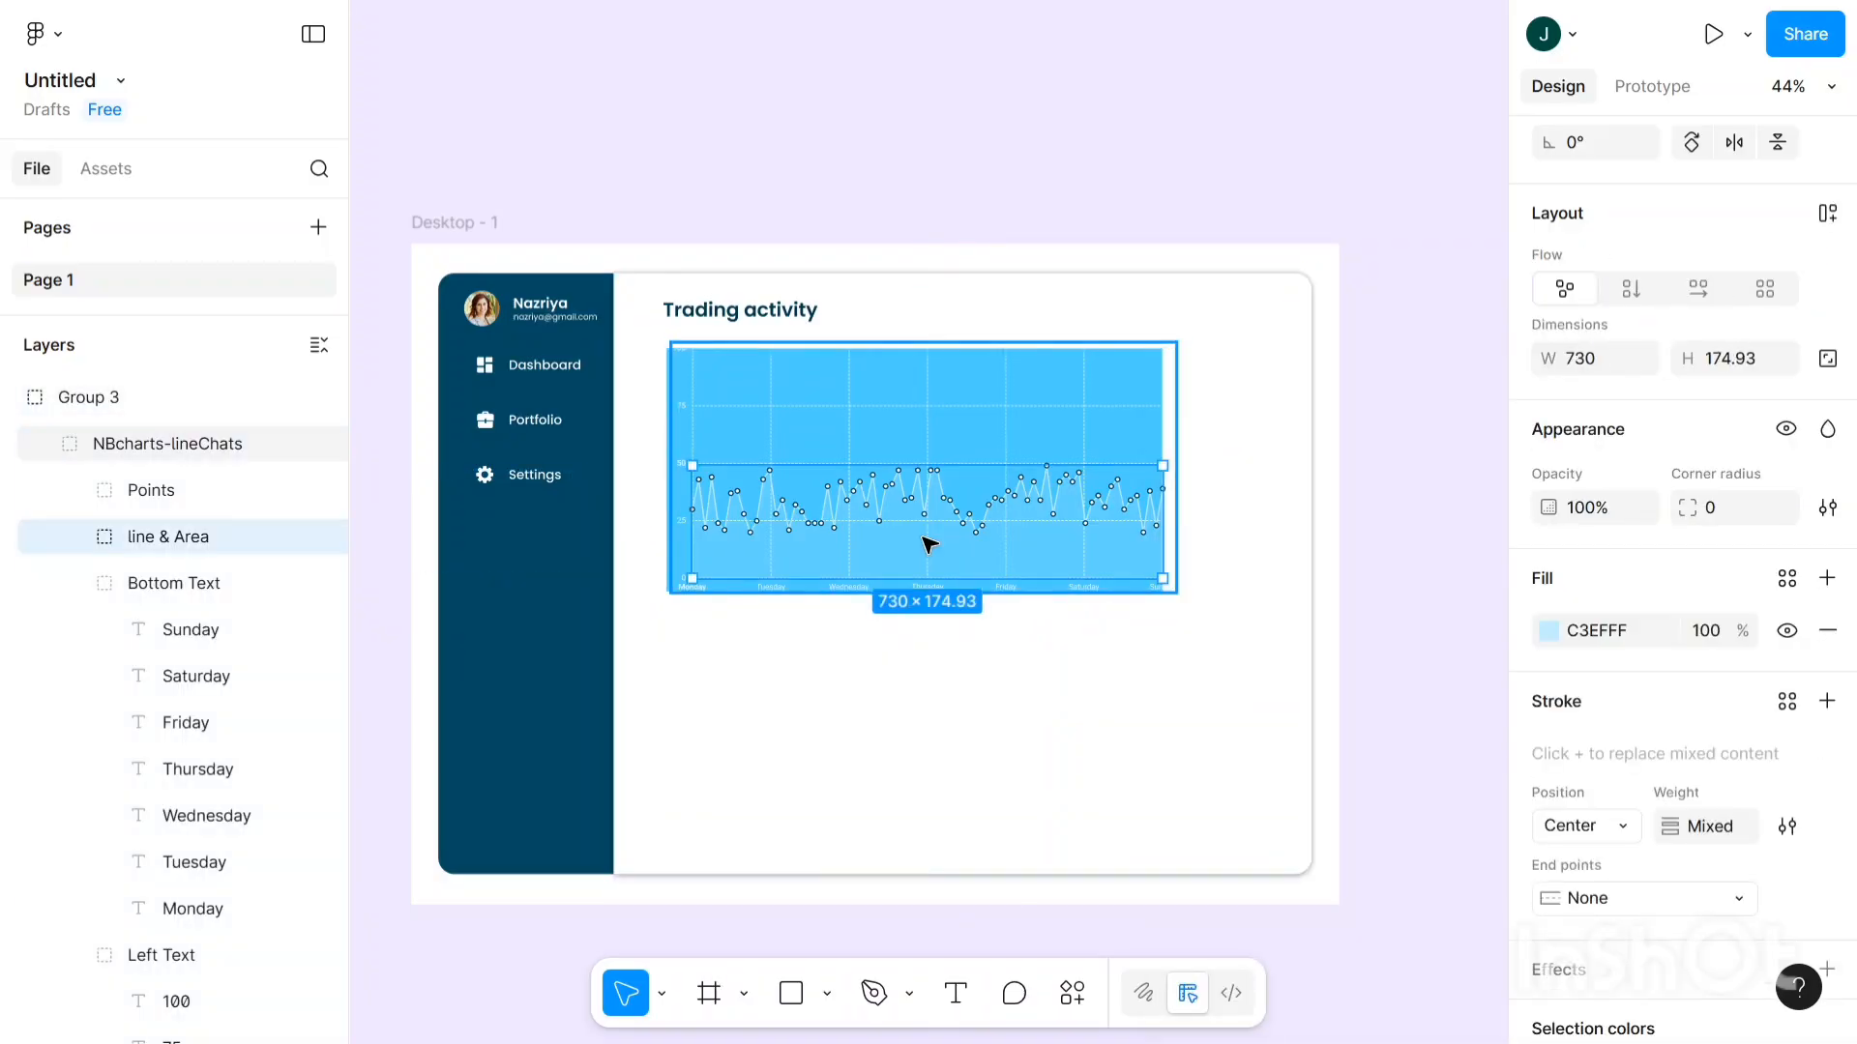
click(1556, 638)
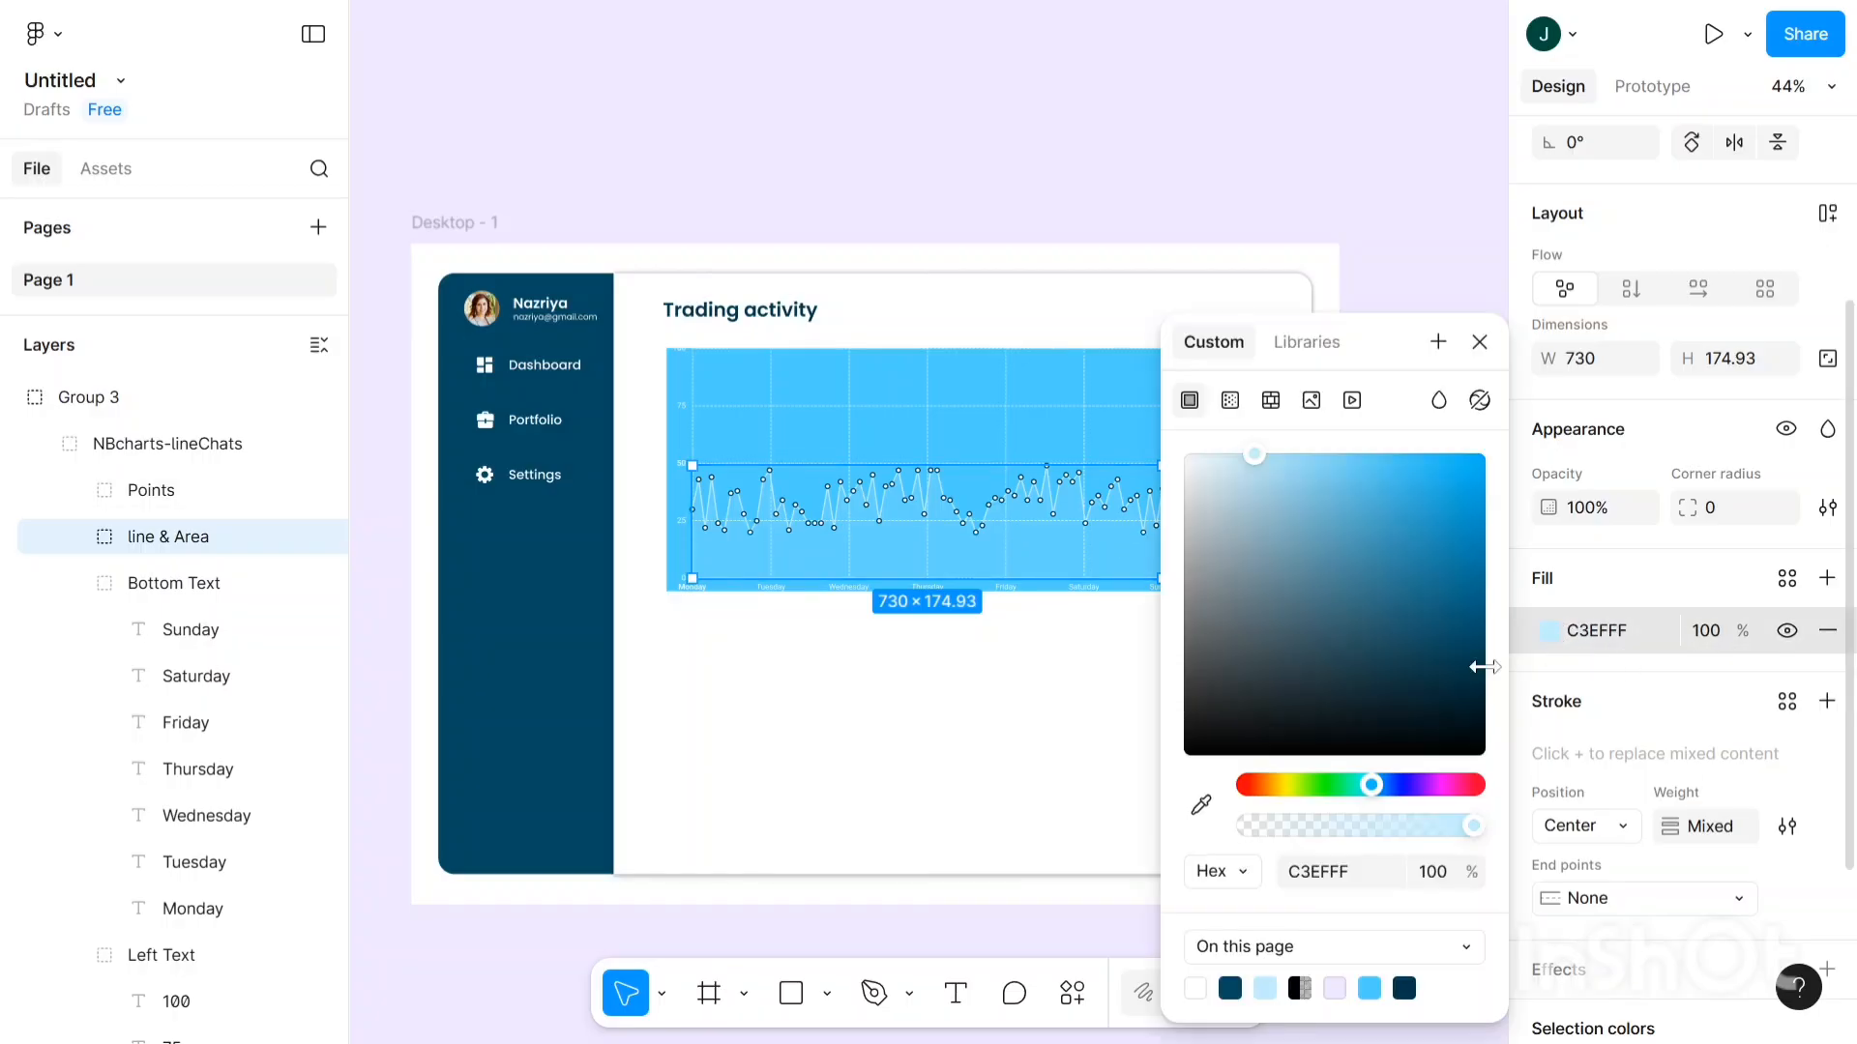
click(1200, 805)
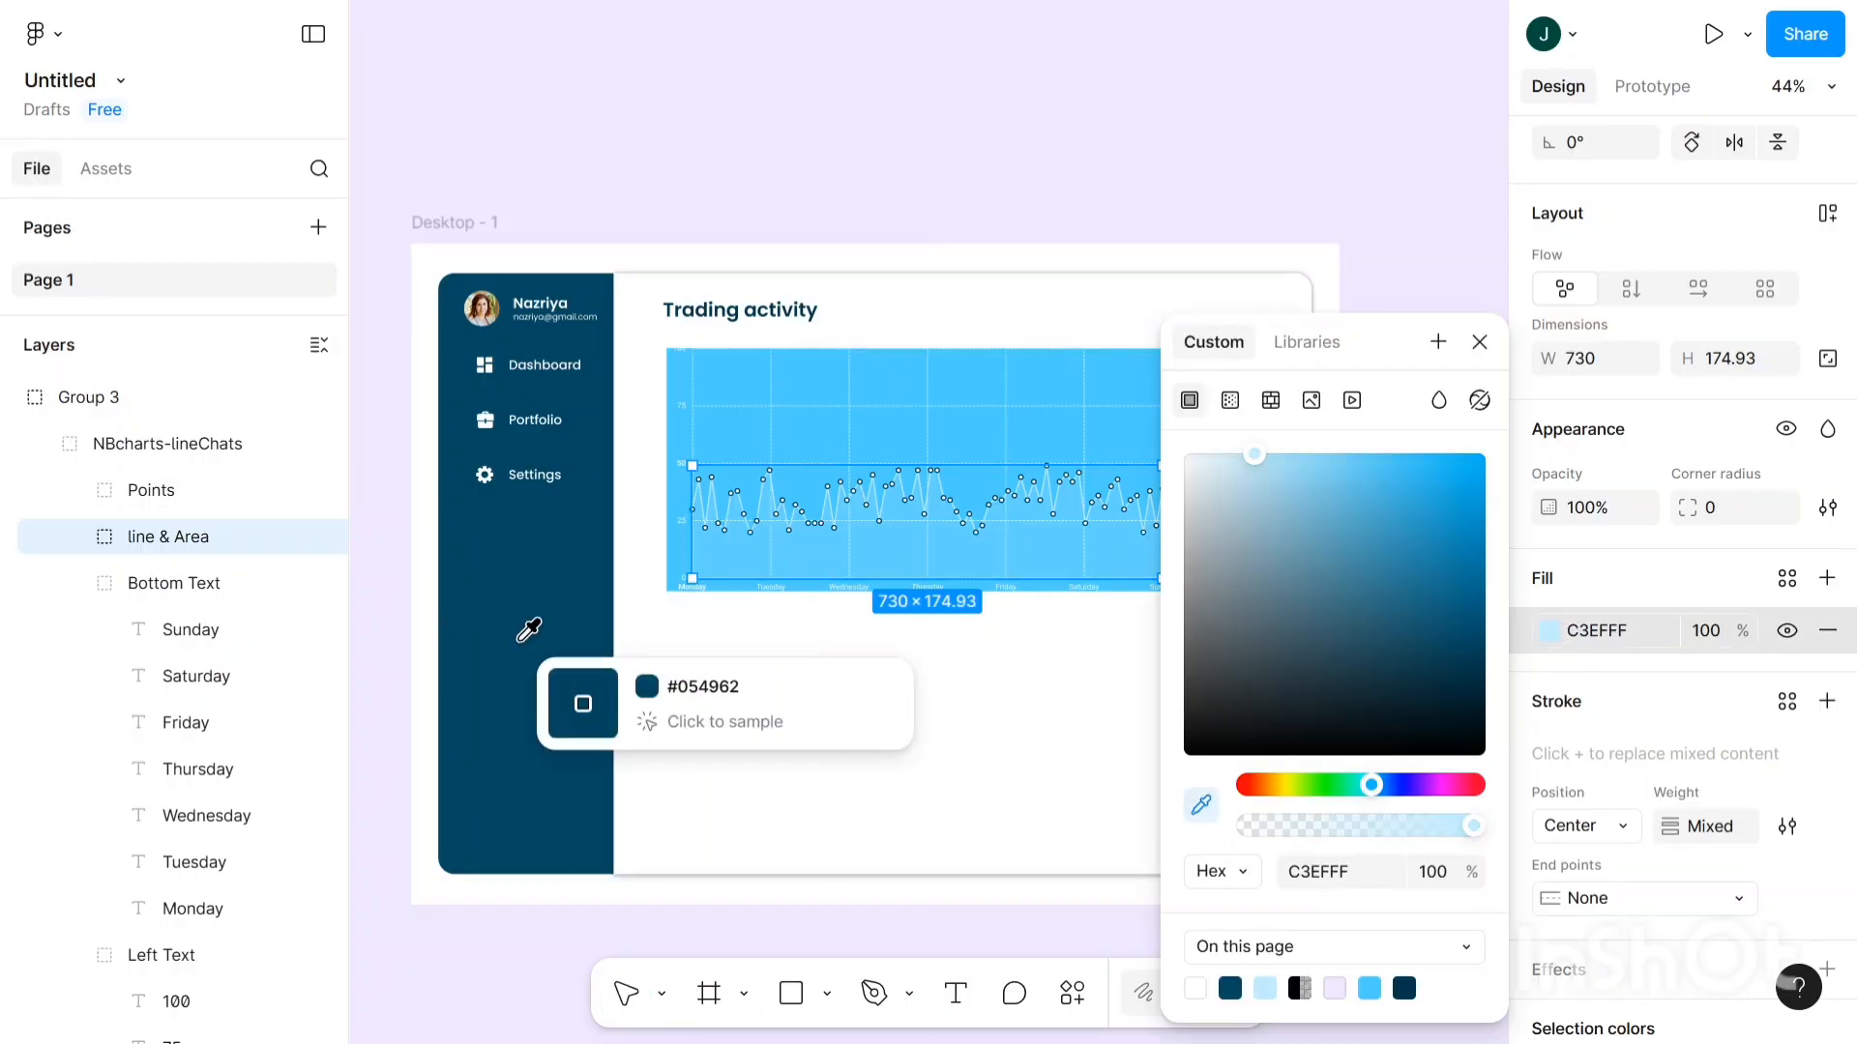
click(581, 704)
key(Escape)
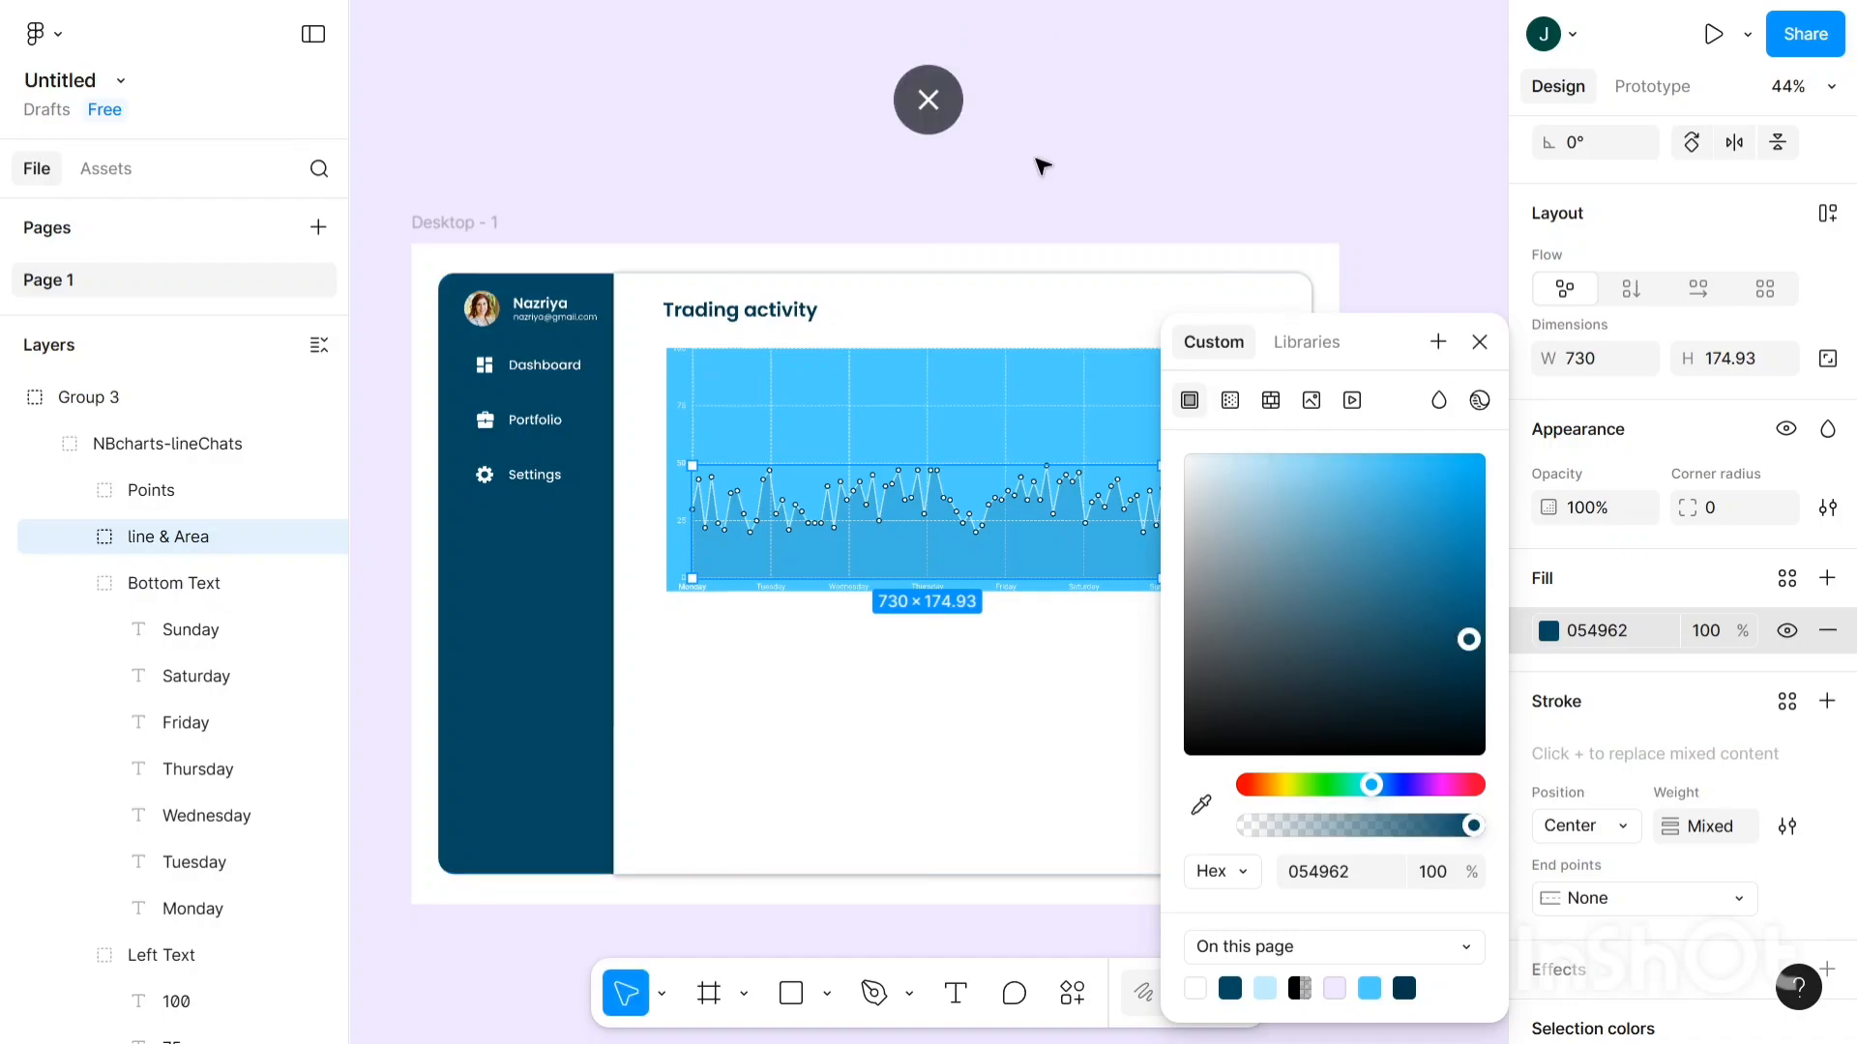
click(1036, 195)
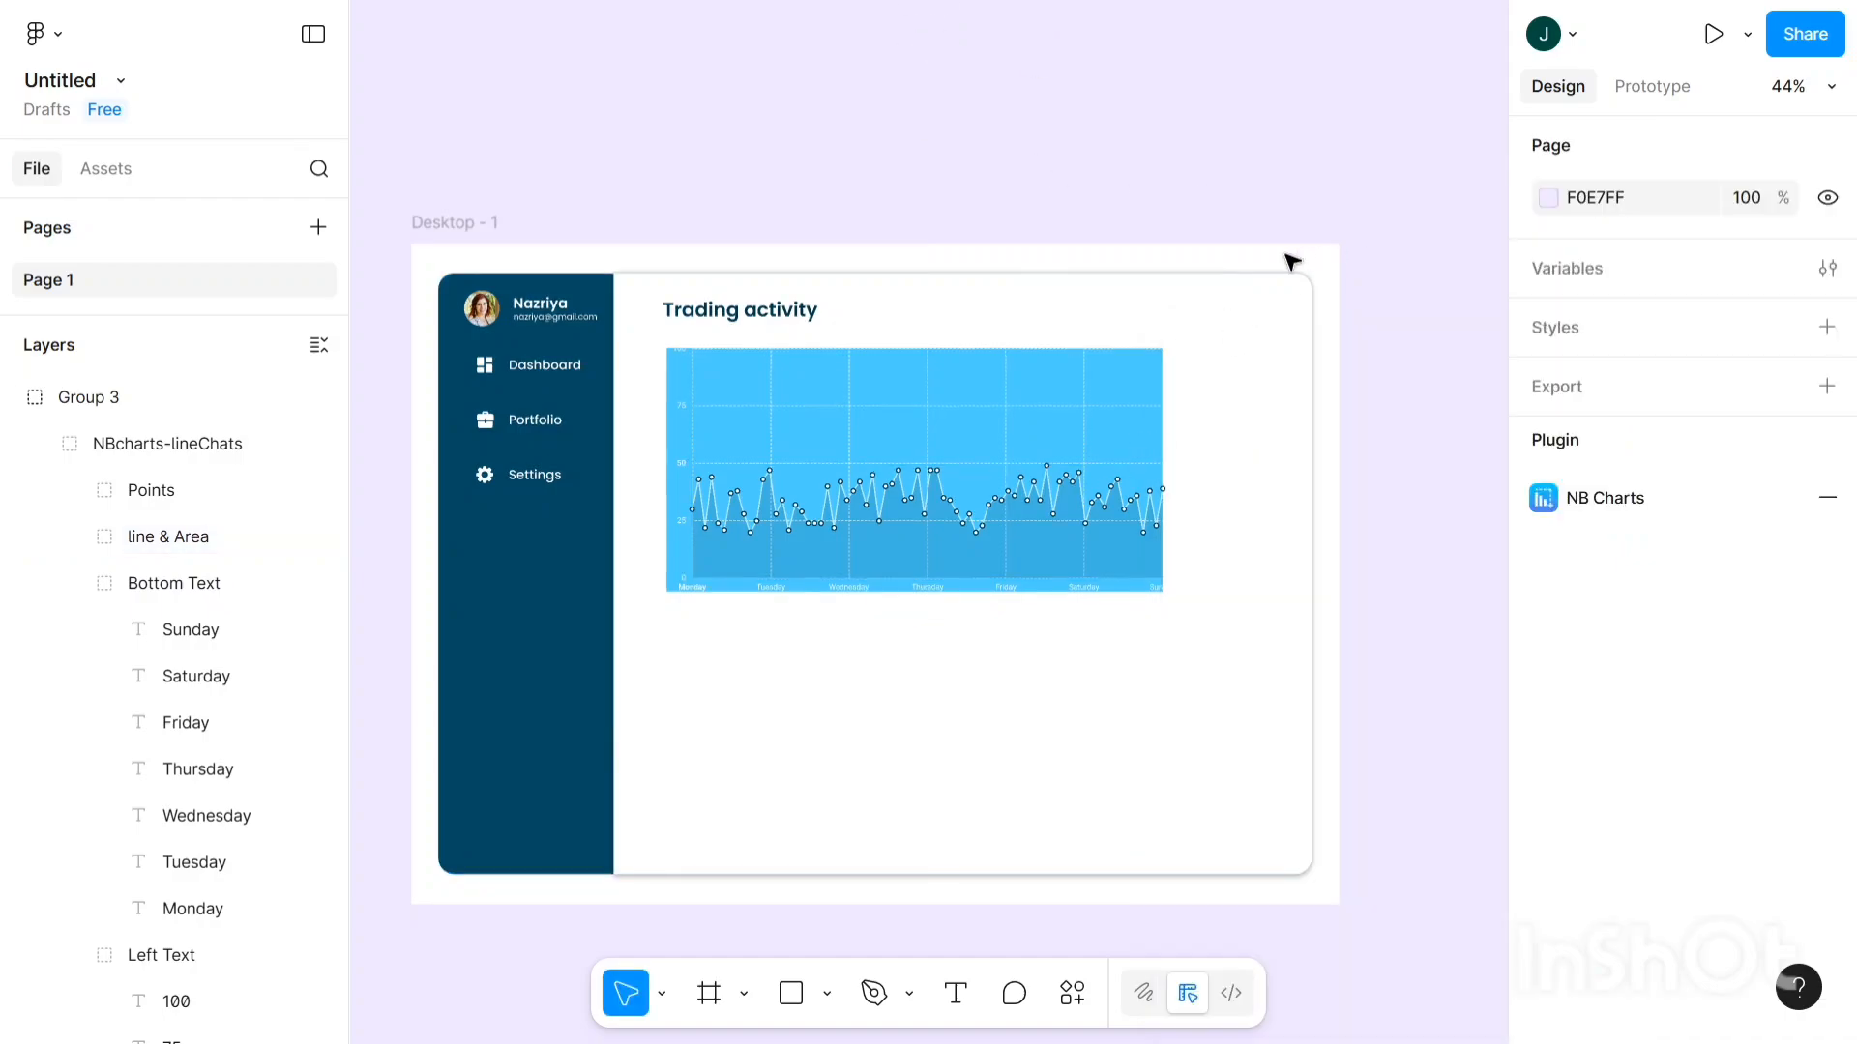
scroll(738, 365, up, 2)
scroll(738, 365, up, 5)
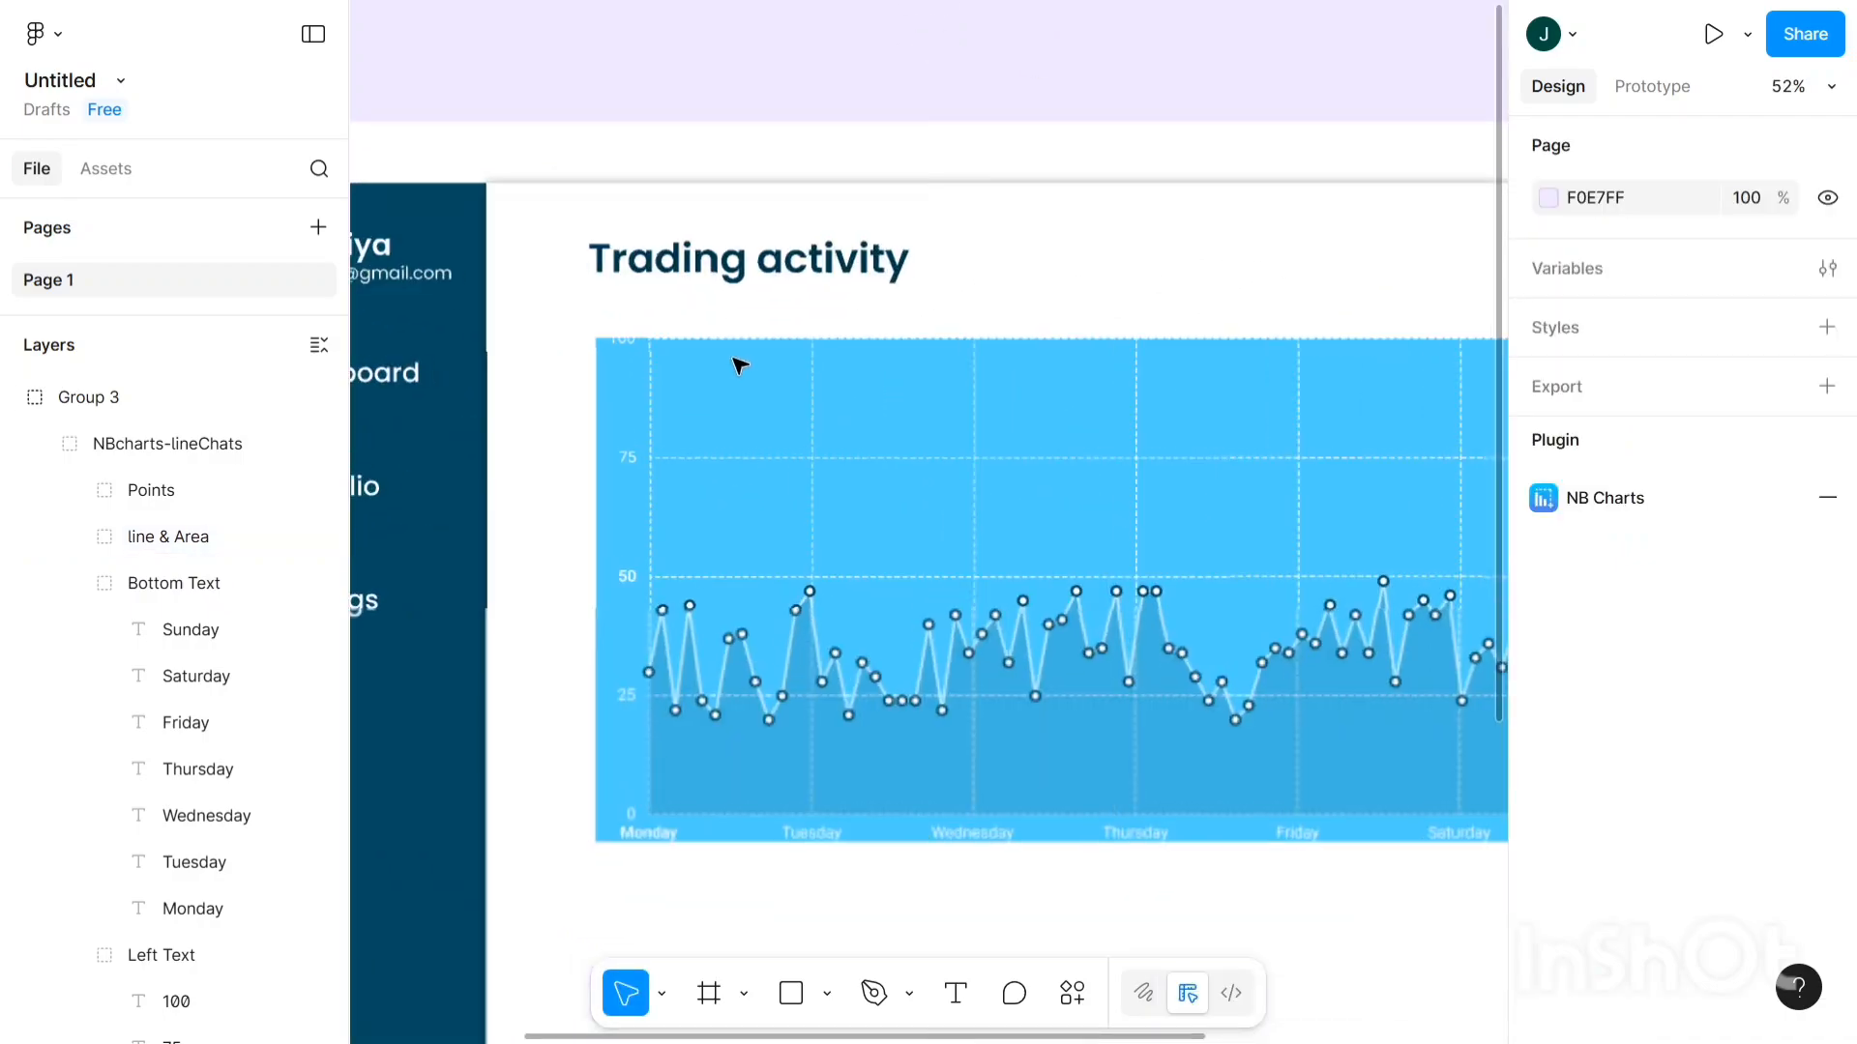
scroll(738, 367, down, 5)
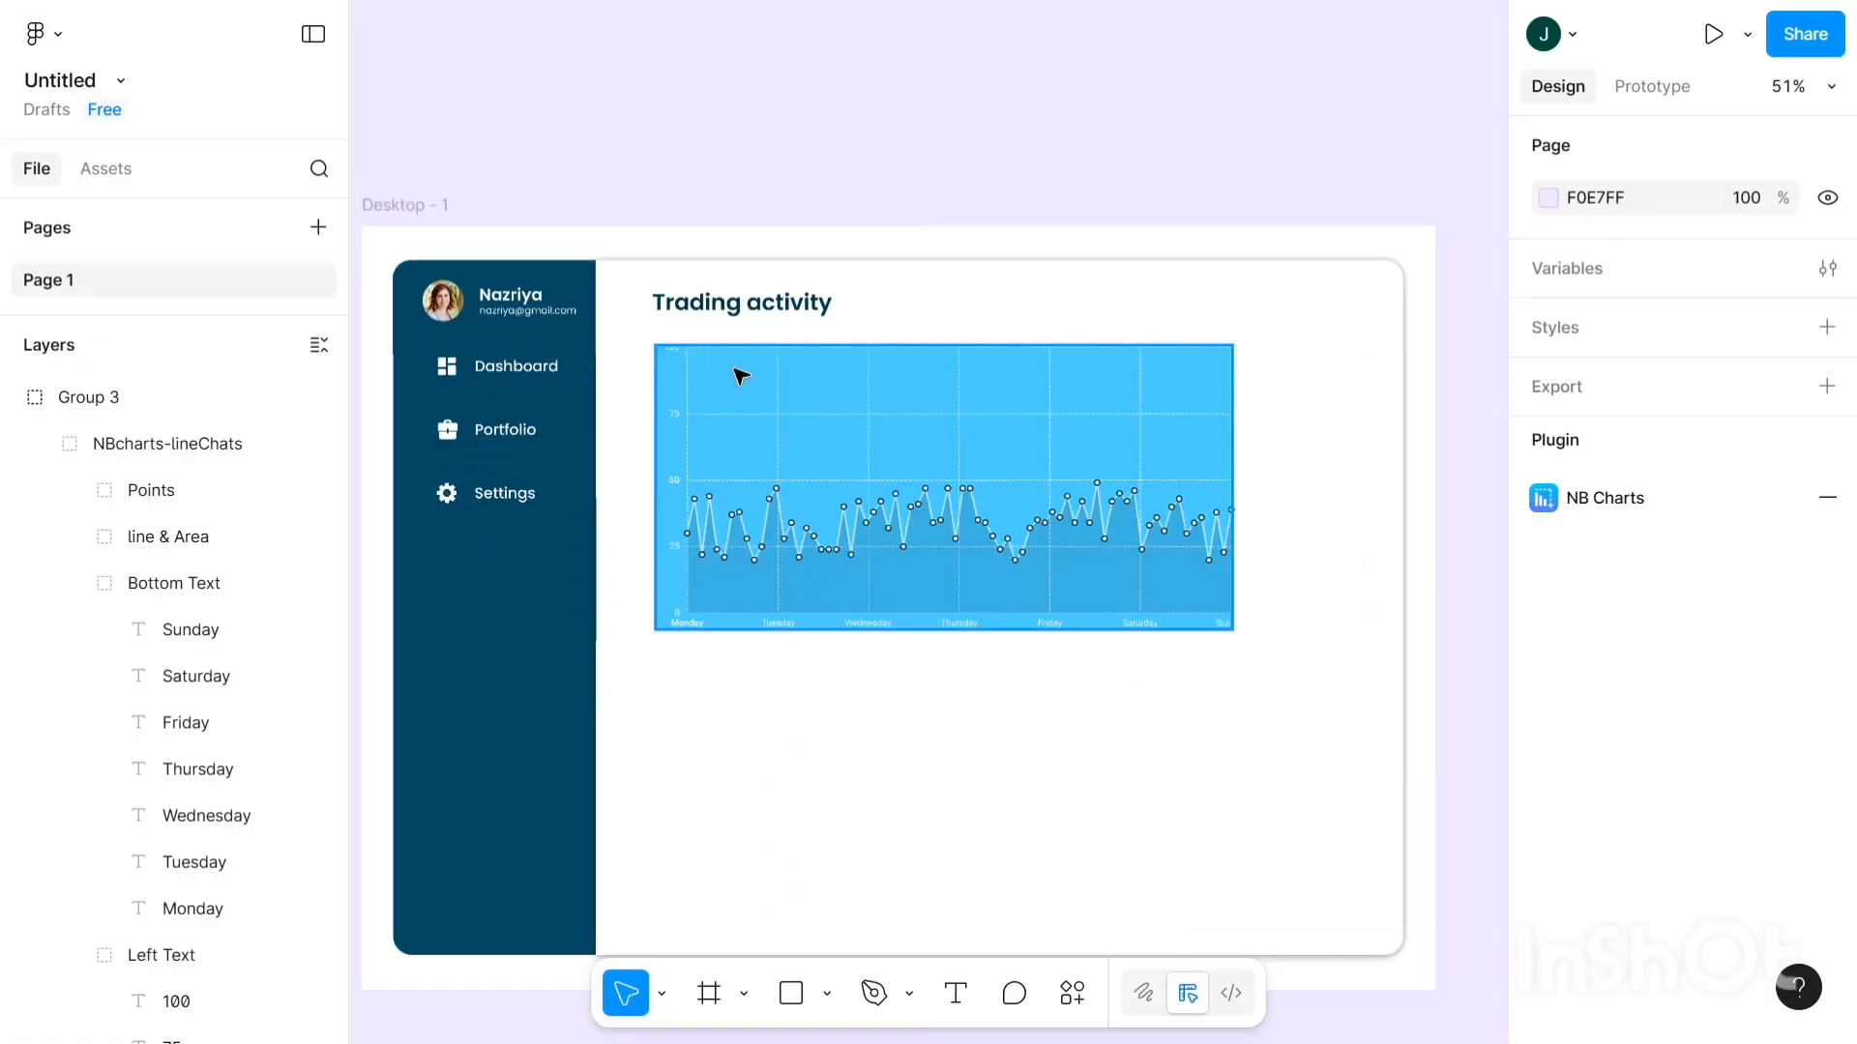
scroll(1036, 290, down, 2)
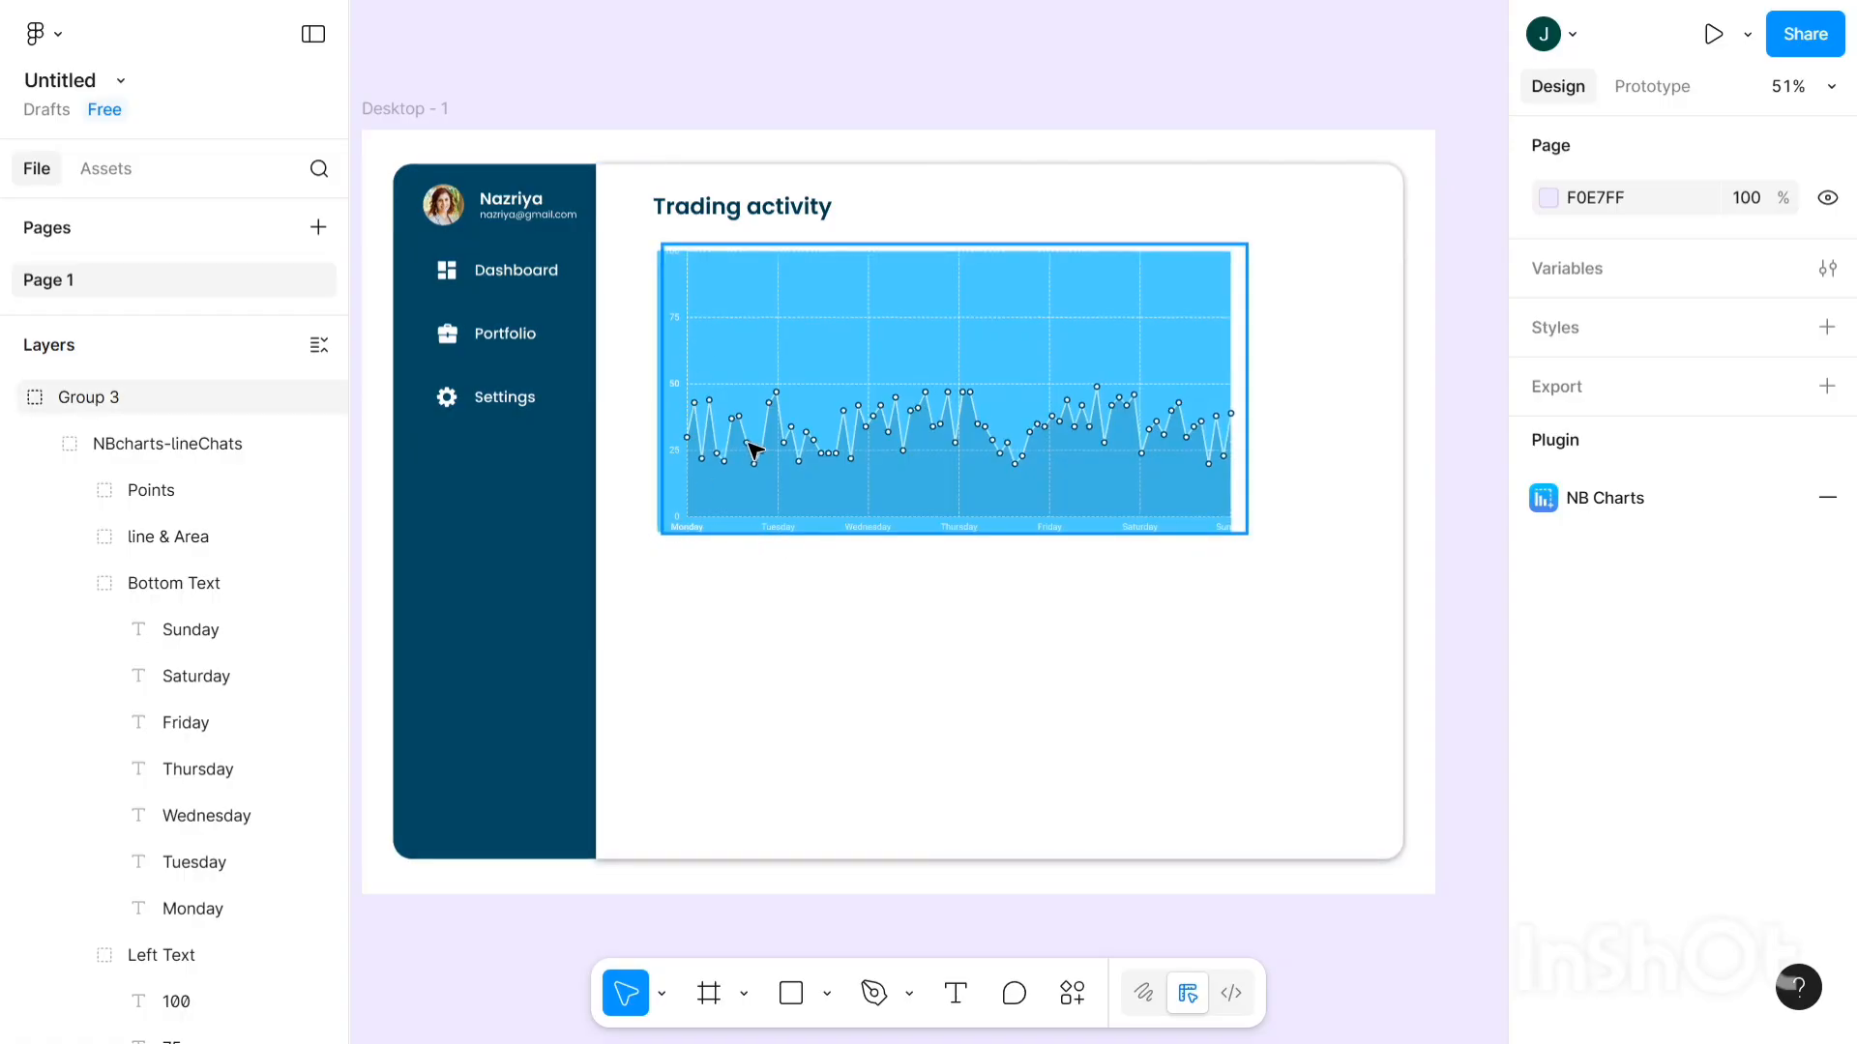
scroll(961, 646, right, 1)
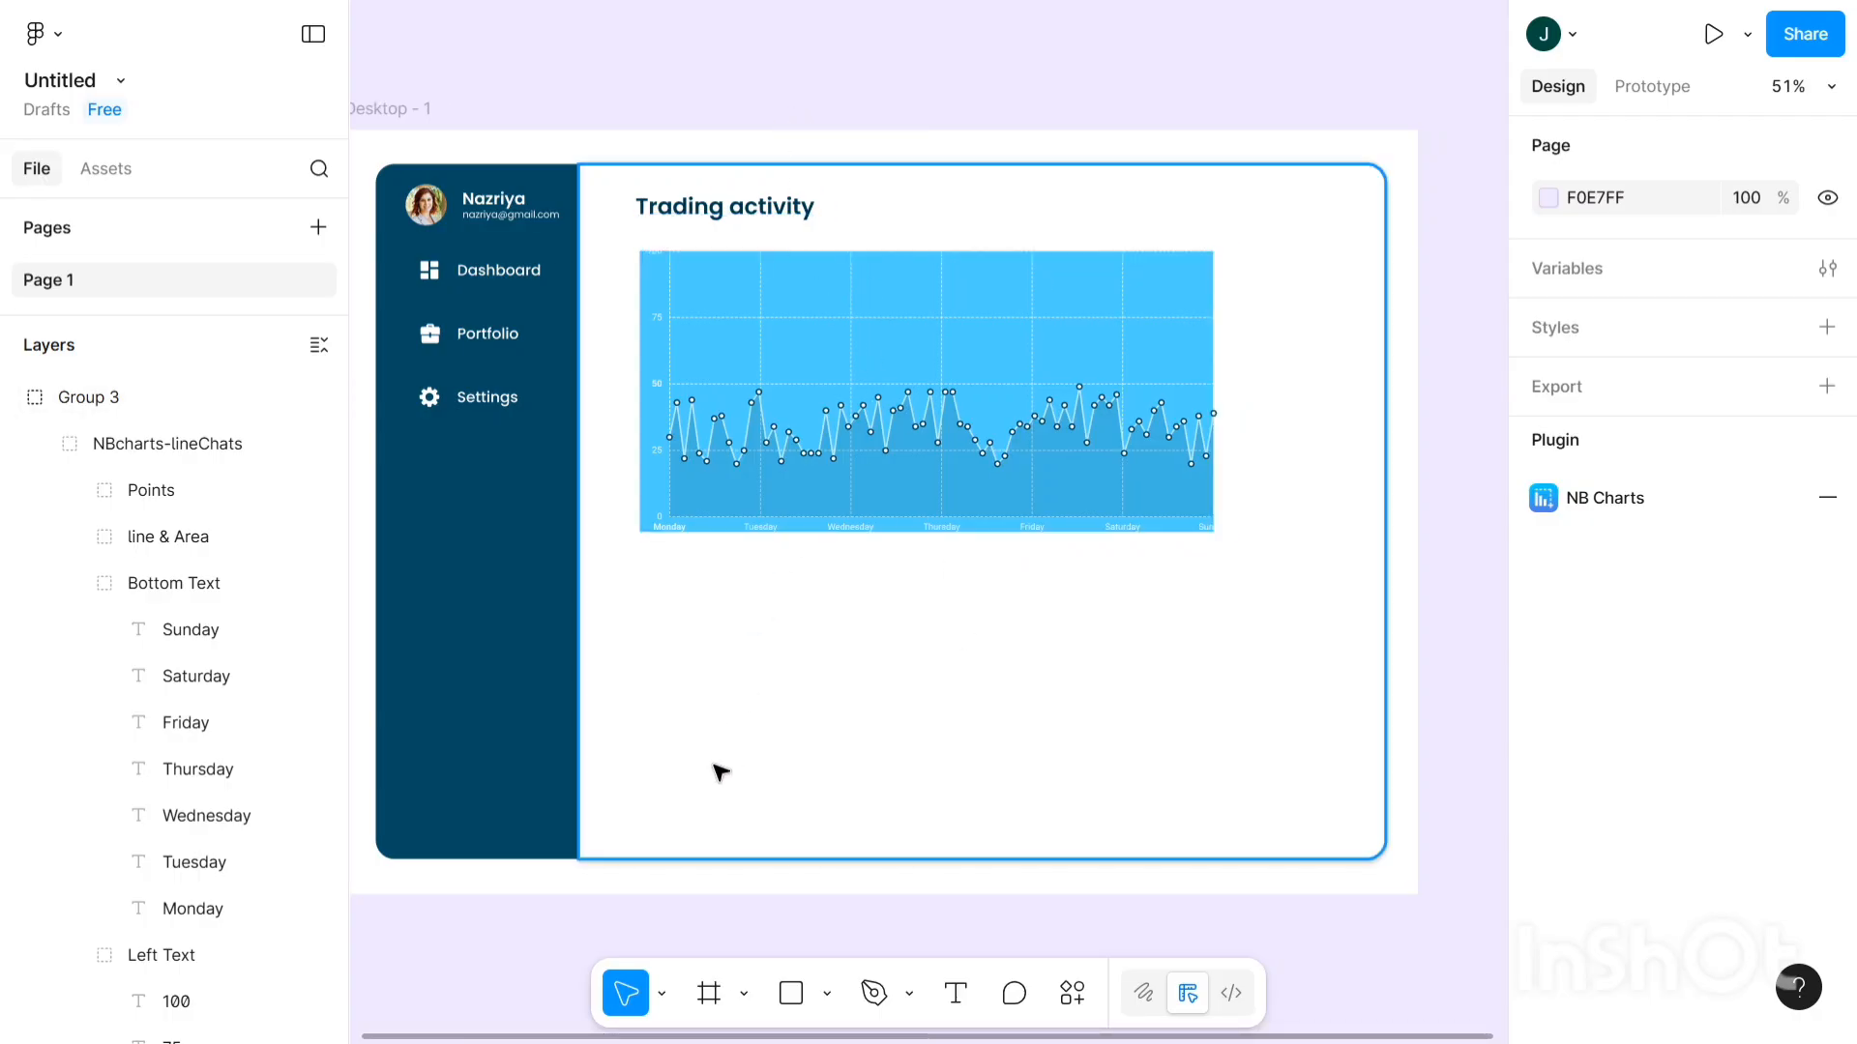
scroll(735, 749, down, 1)
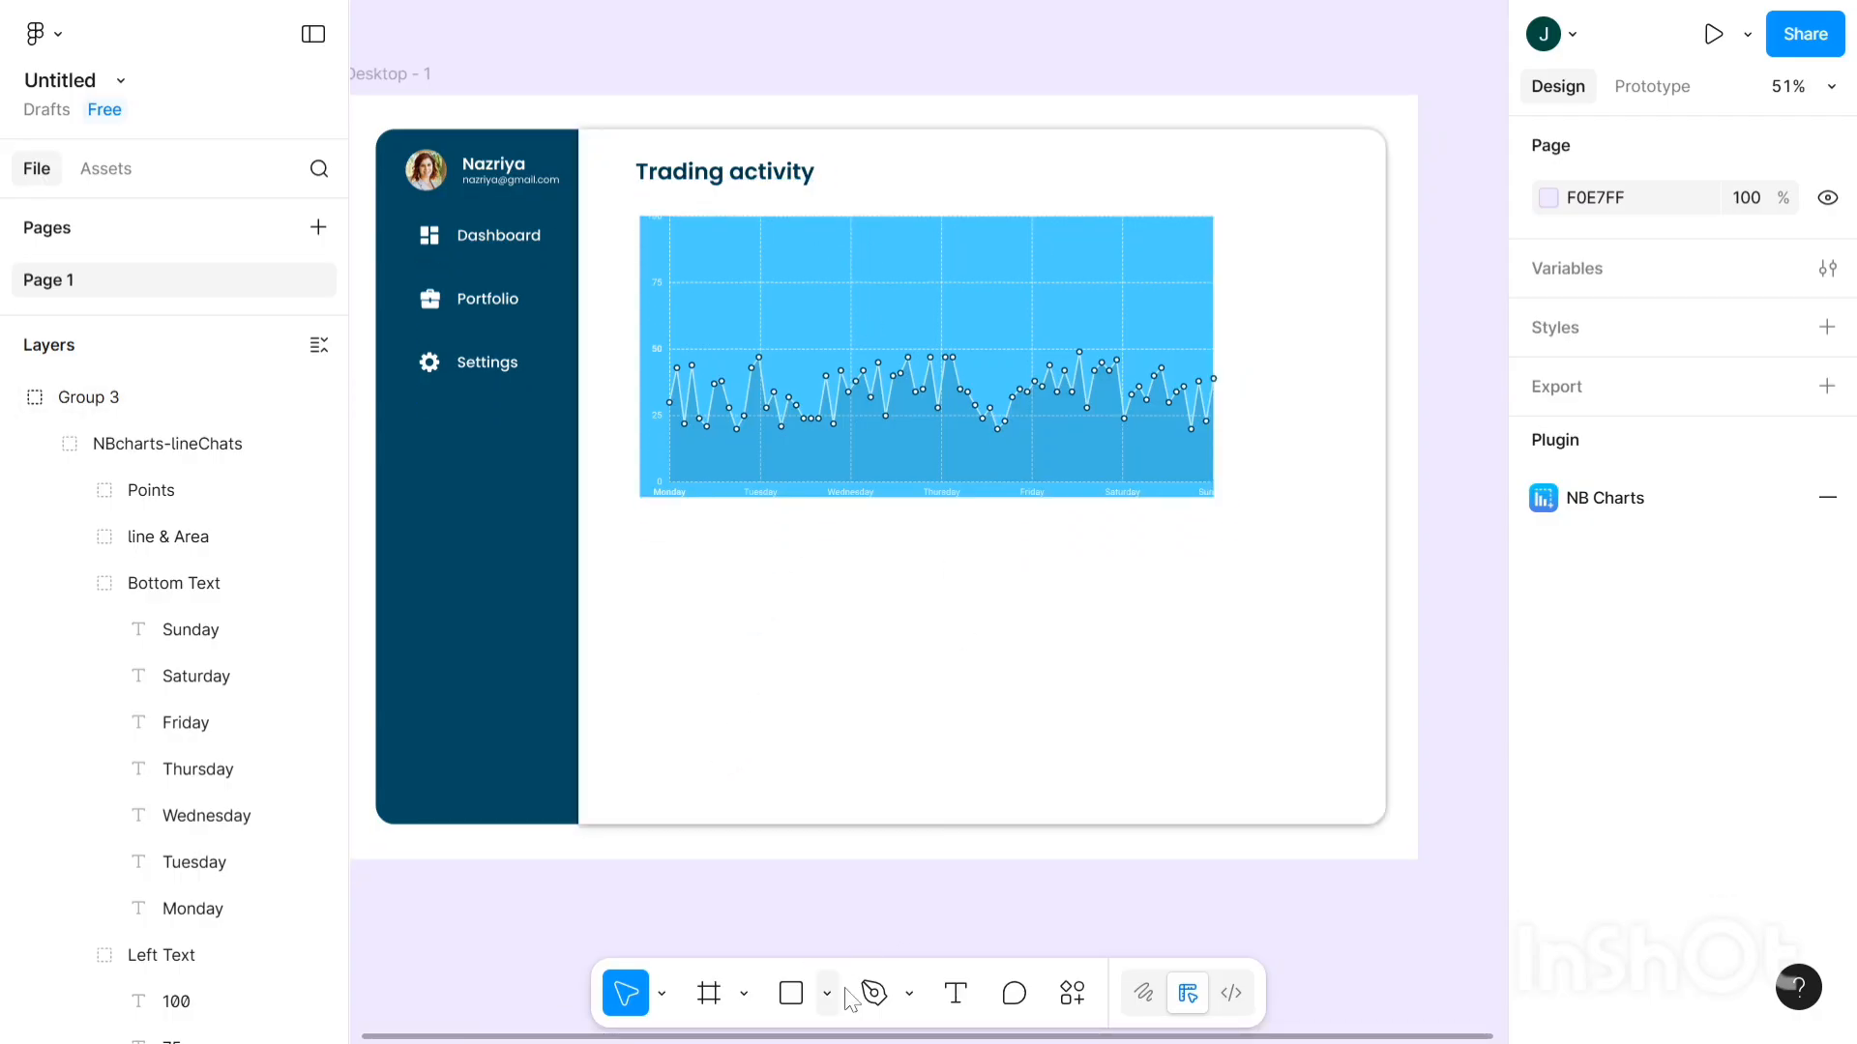
- Duplicate the Trading activity heading, keeping the original at the top
click(753, 175)
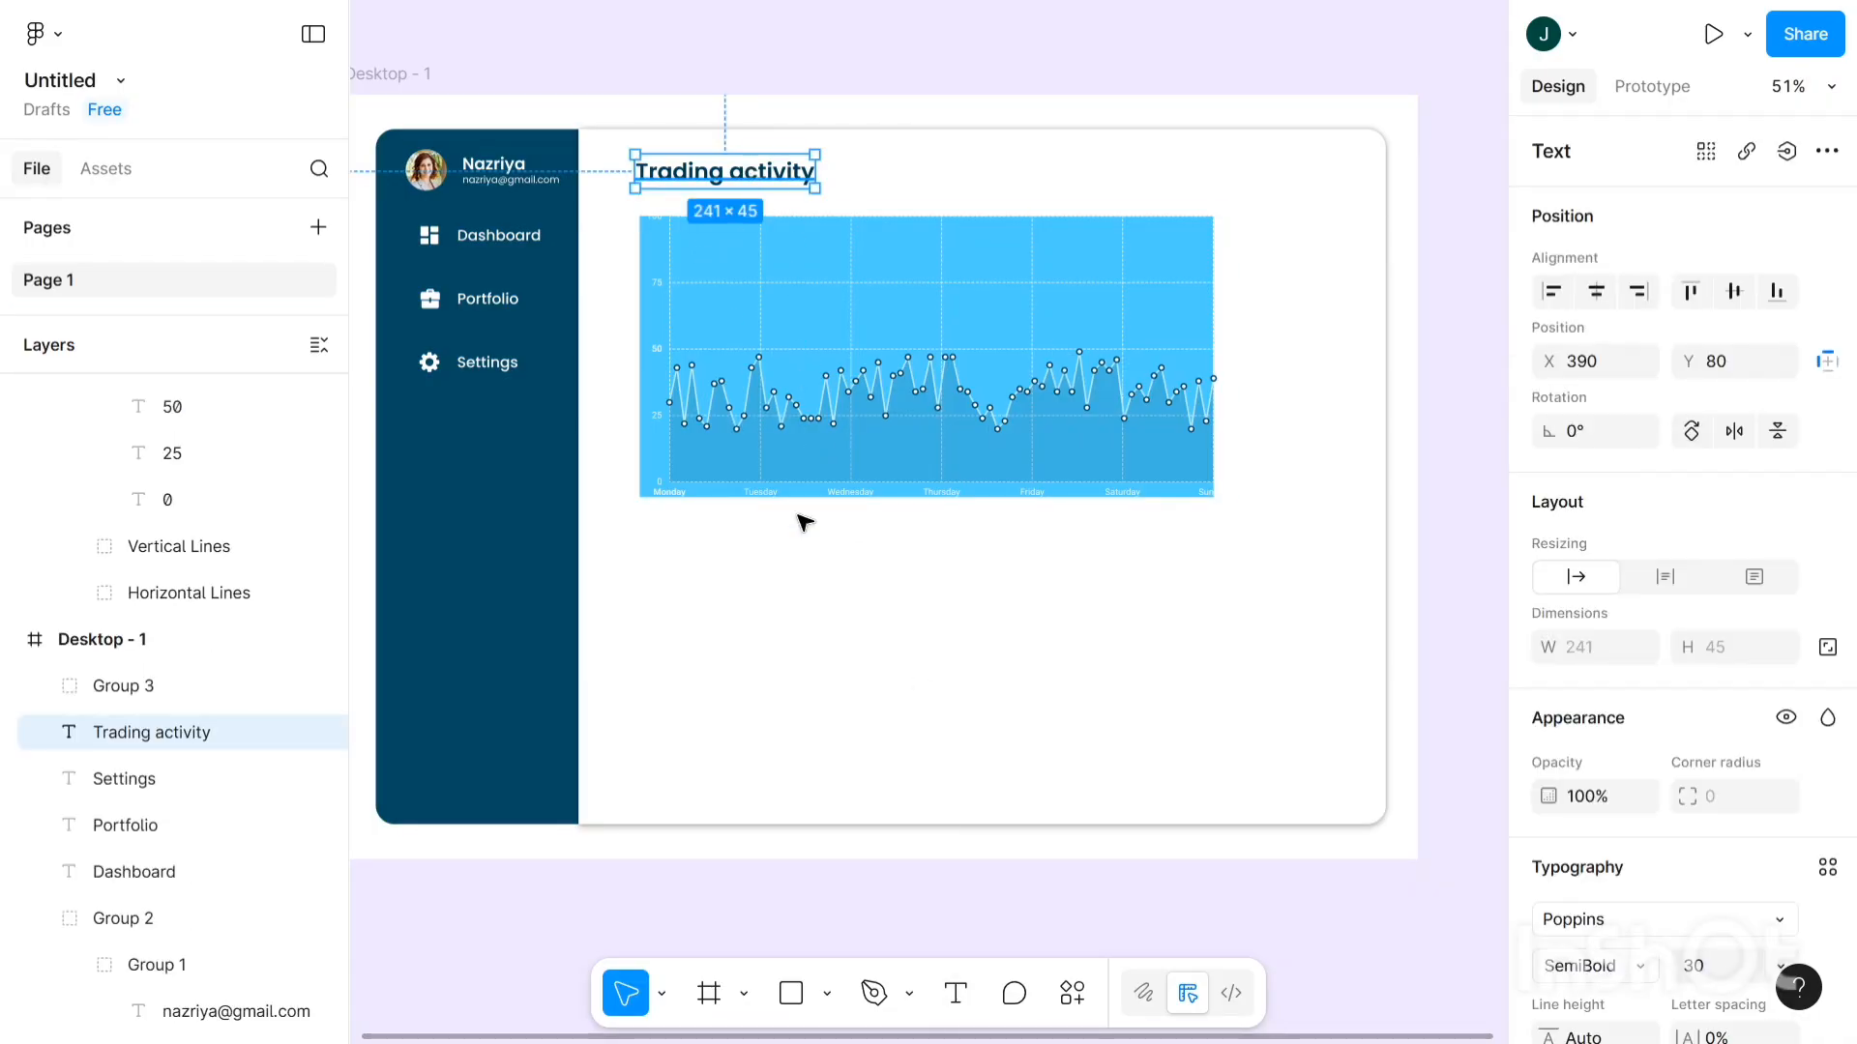
key(ctrl+x)
key(ctrl+v)
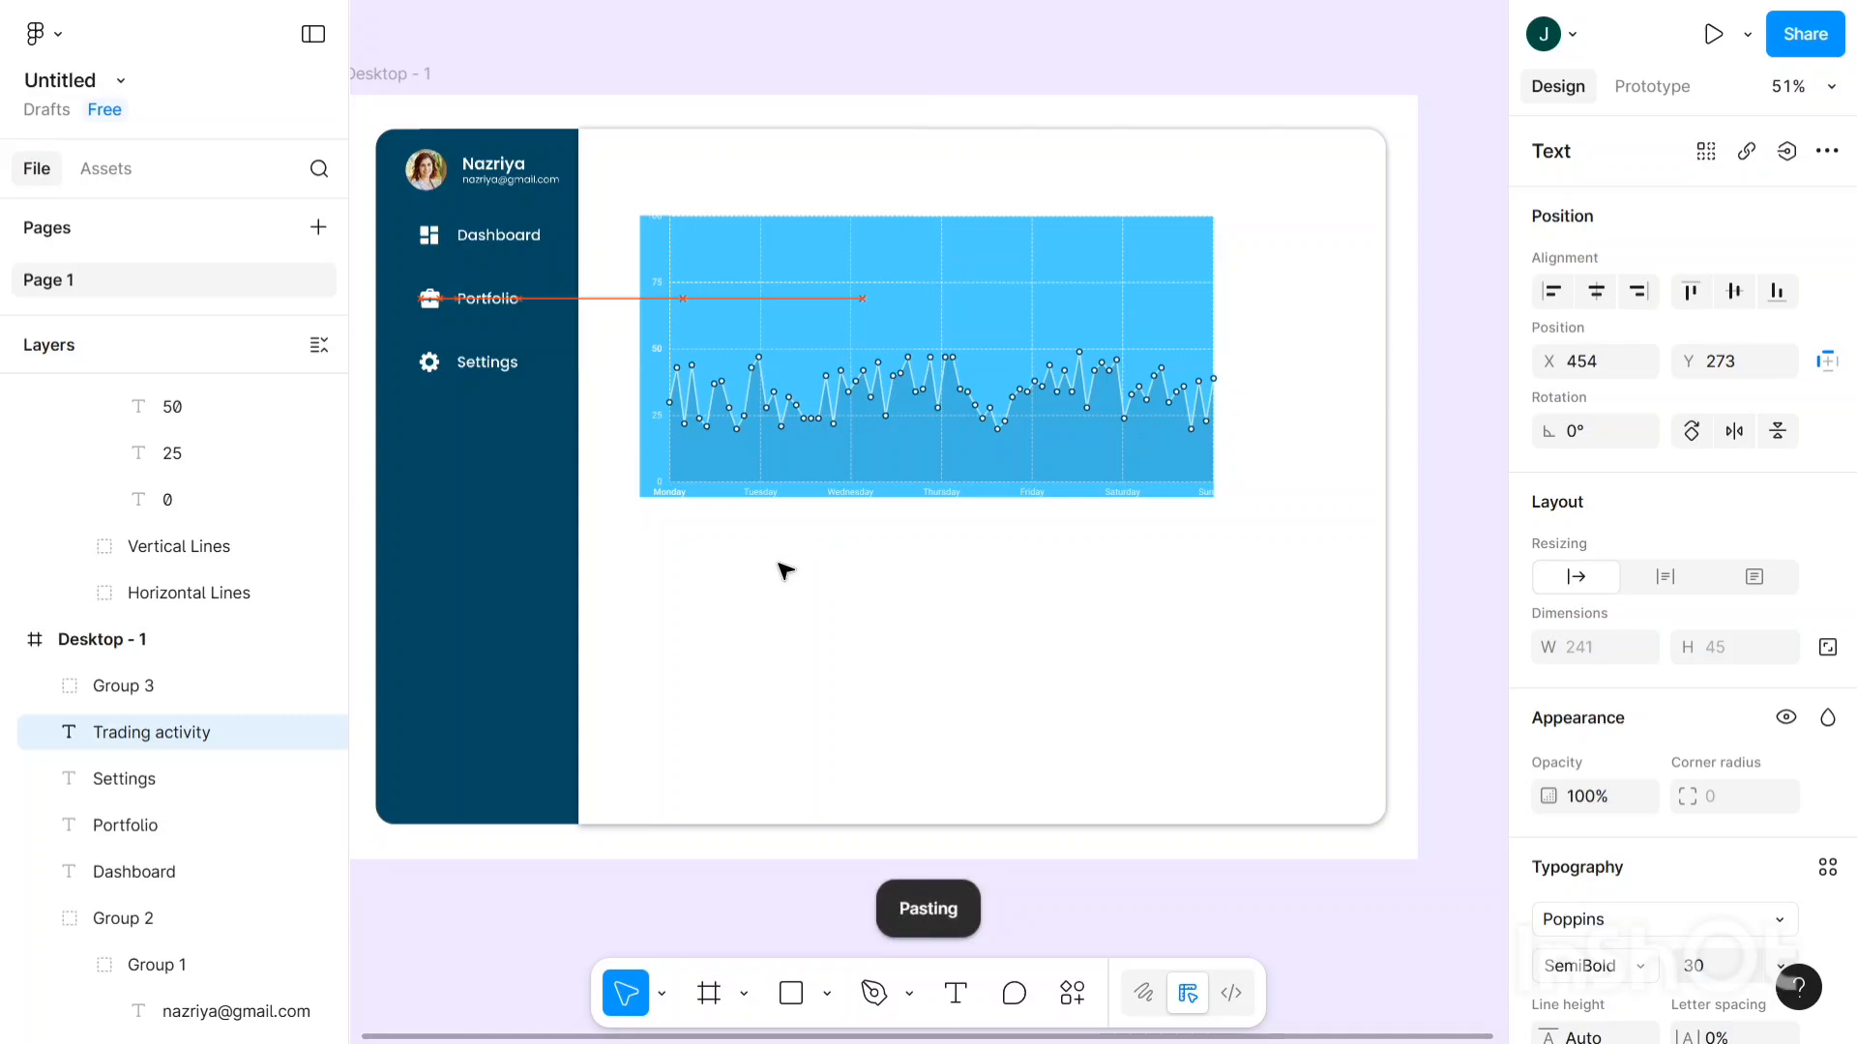
key(ctrl+v)
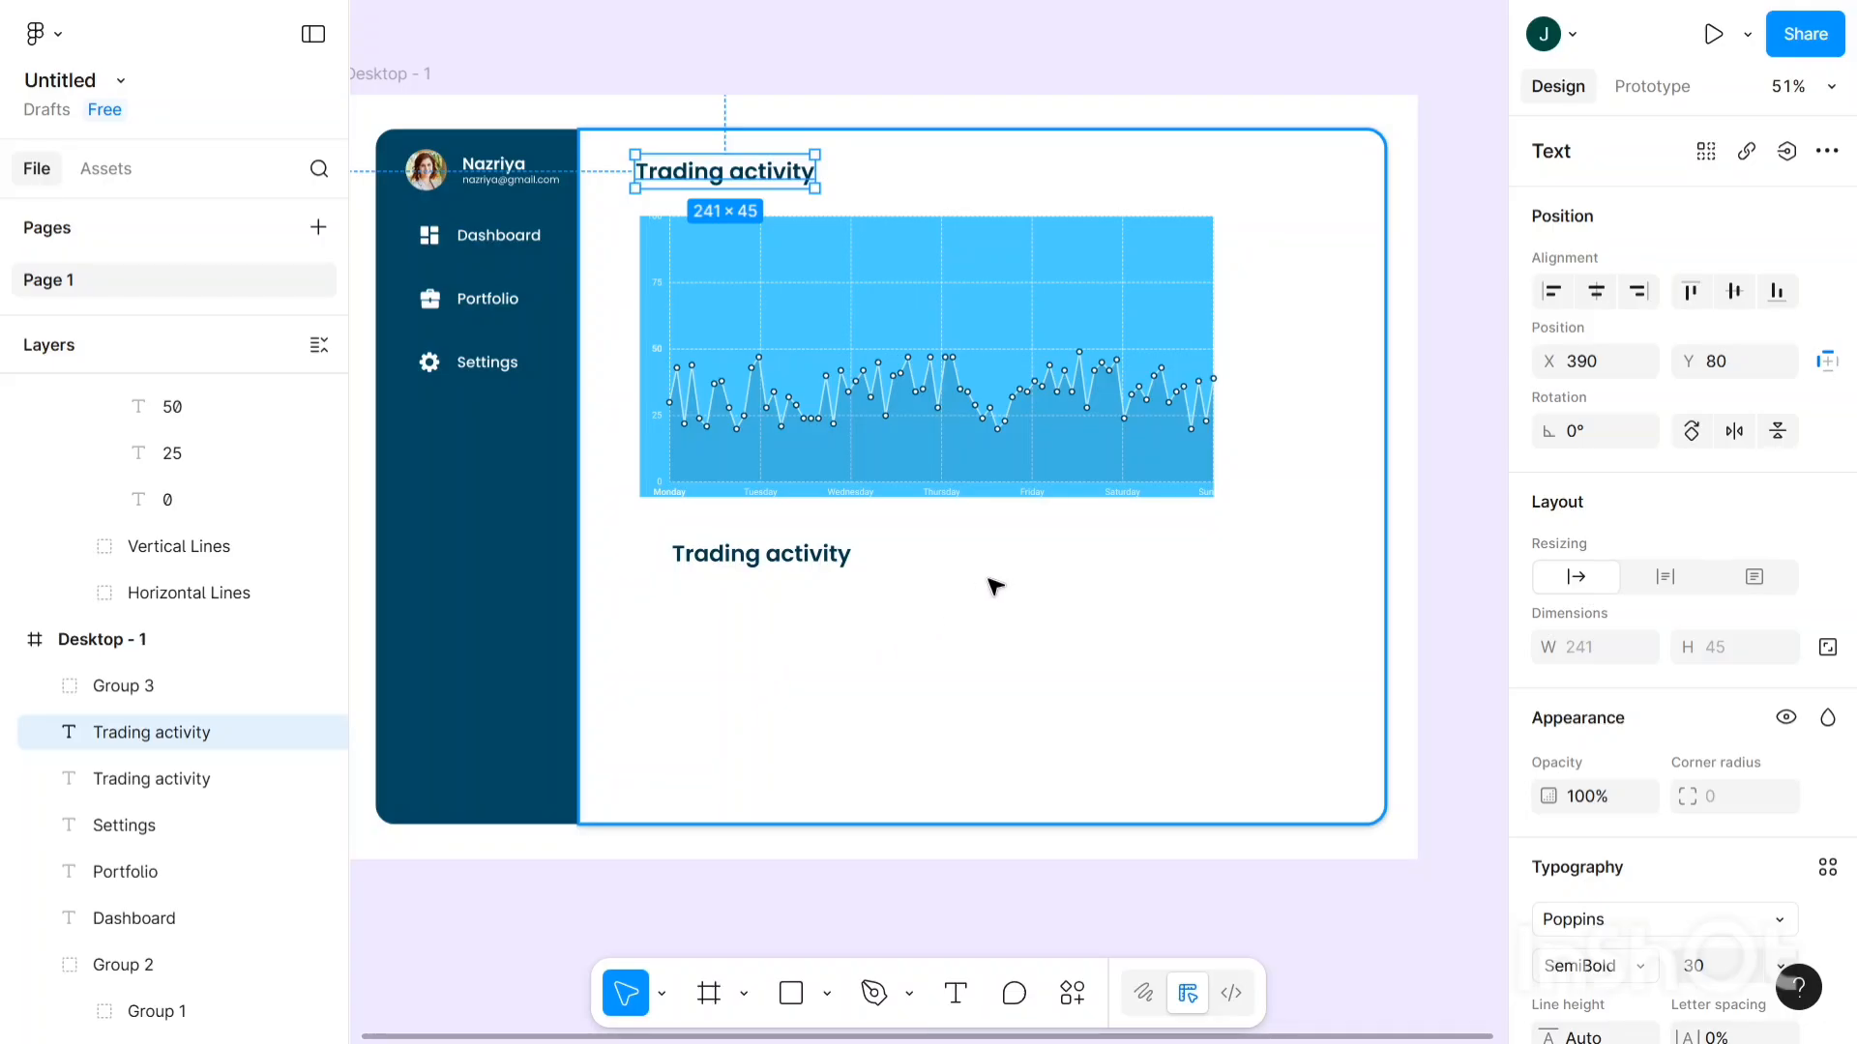
- Move the heading copy down below the chart to Y 727
click(863, 613)
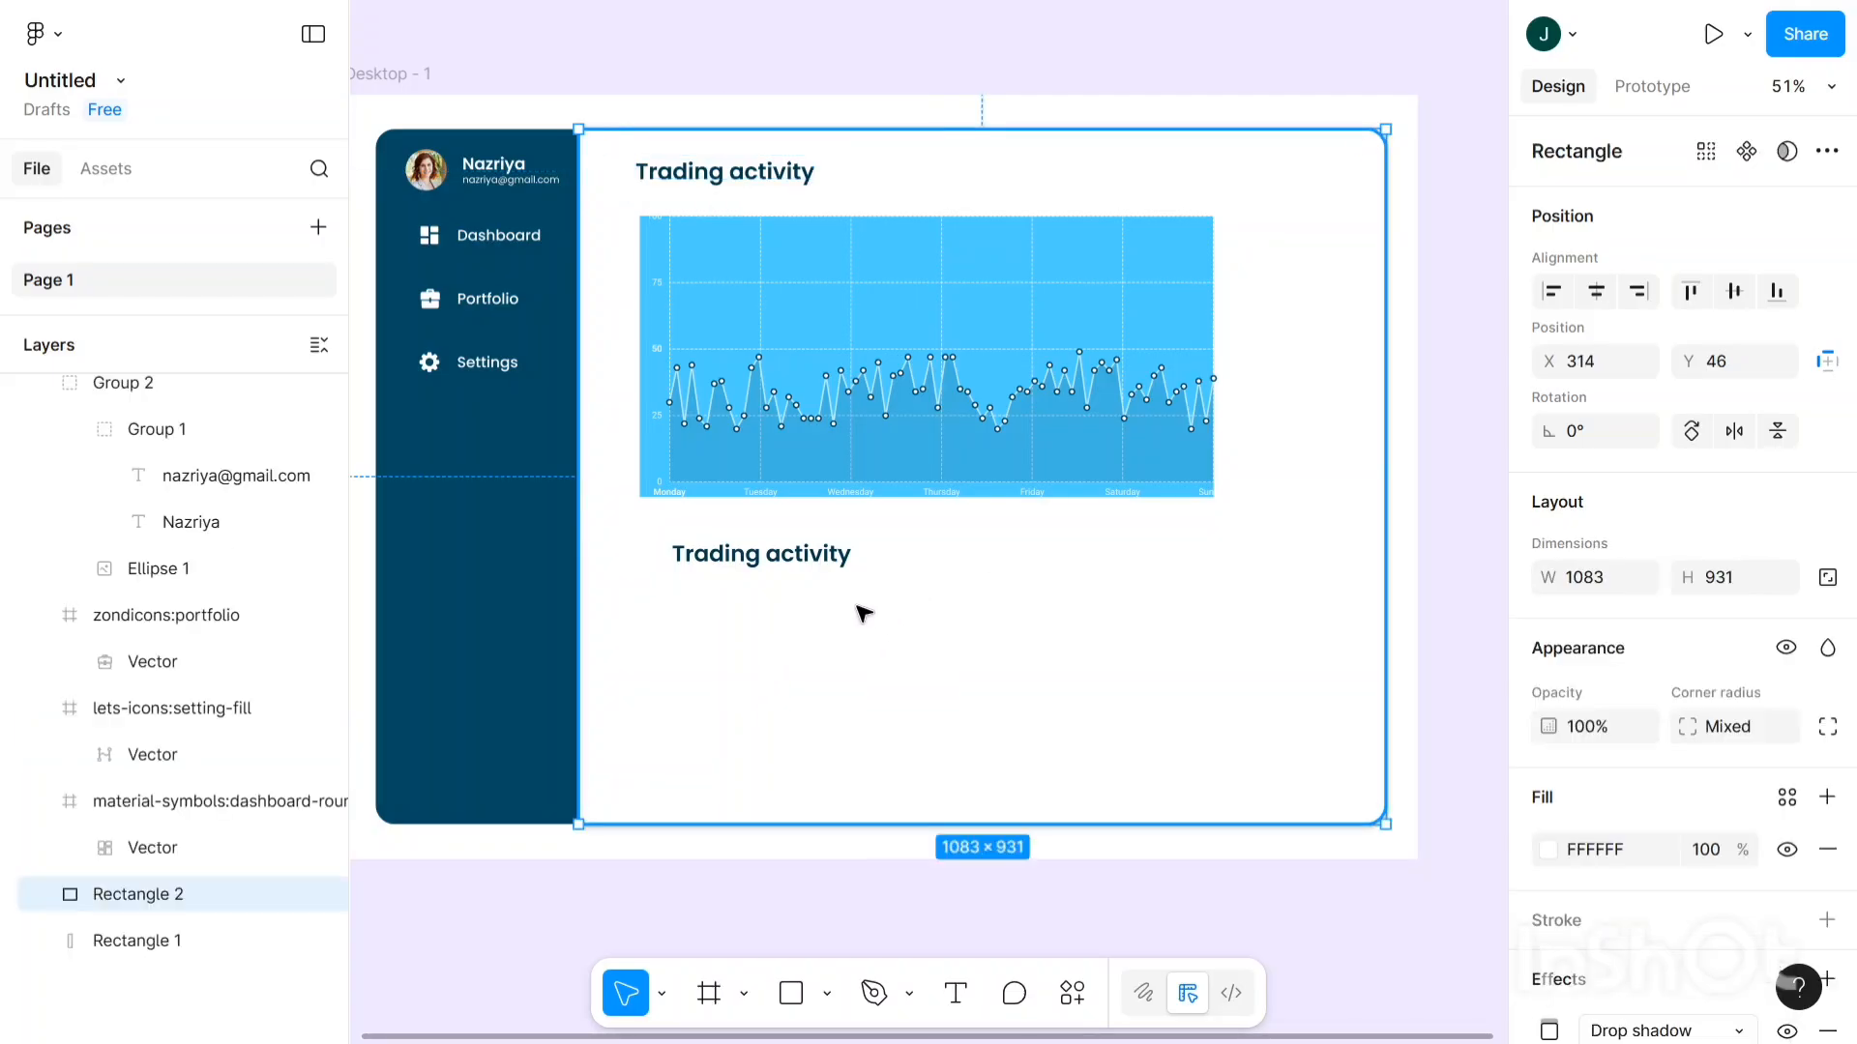
click(779, 560)
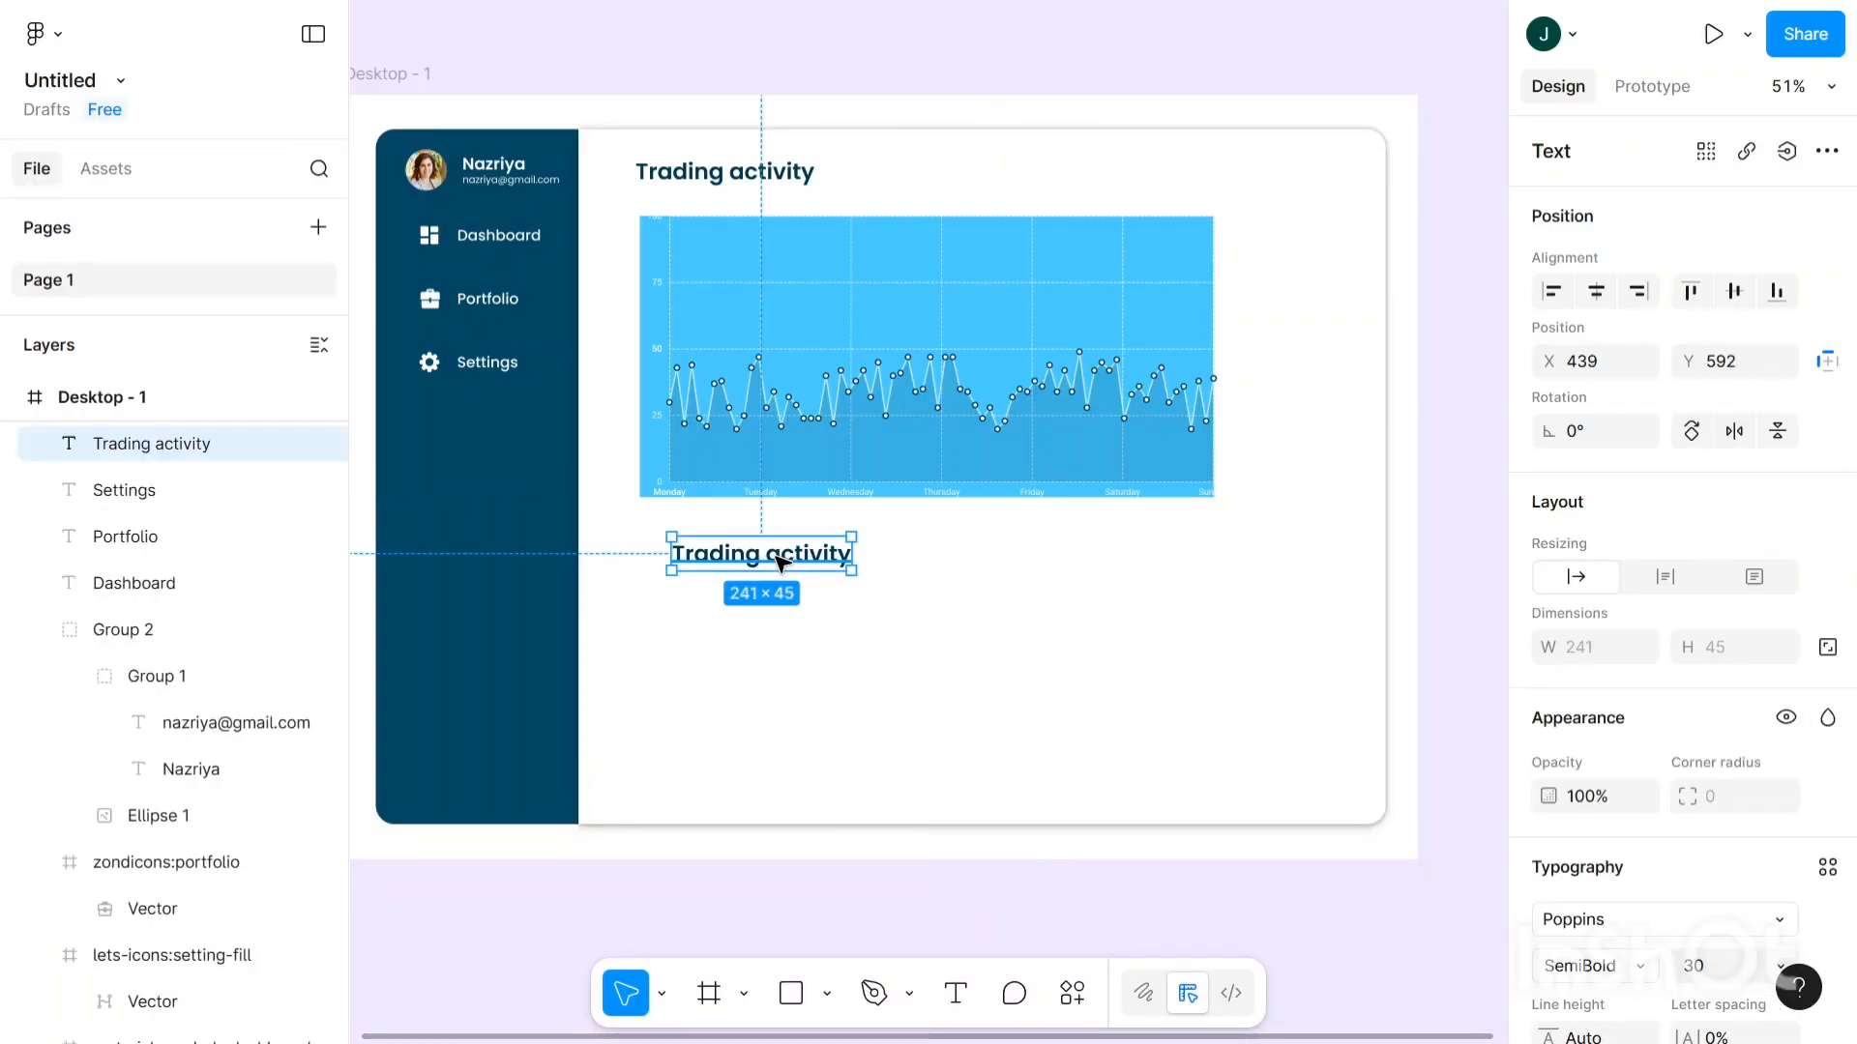
key(Down)
key(Down)
key(Down)
key(Down)
key(Down)
key(Down)
key(Down)
key(Down)
key(Down)
key(Down)
key(Down)
key(Down)
key(Down)
key(Down)
key(Down)
key(Down)
key(Down)
key(Down)
key(Down)
key(Down)
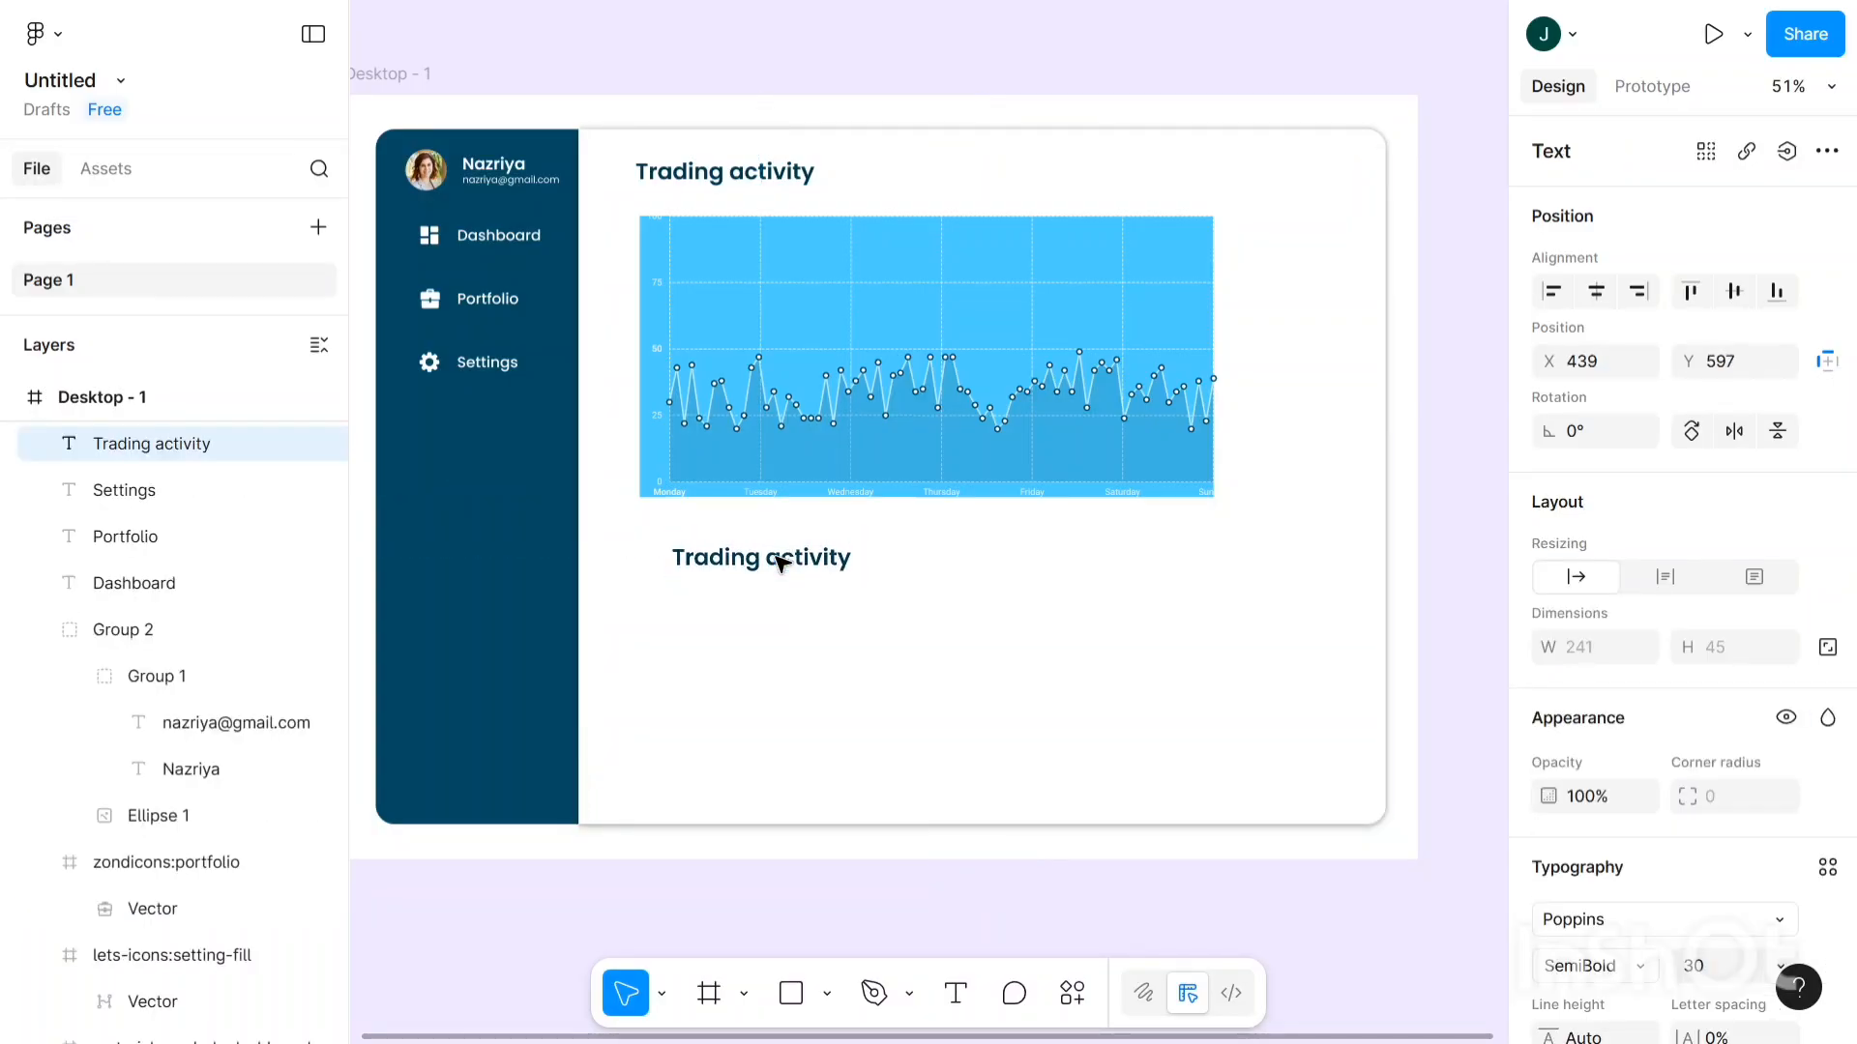
key(Down)
key(Down)
key(Down)
key(Down)
key(Down)
key(Down)
key(Down)
key(Down)
key(Down)
key(Down)
key(Down)
key(Down)
key(Down)
key(Down)
key(Down)
key(Down)
key(Down)
key(Down)
key(Down)
key(Down)
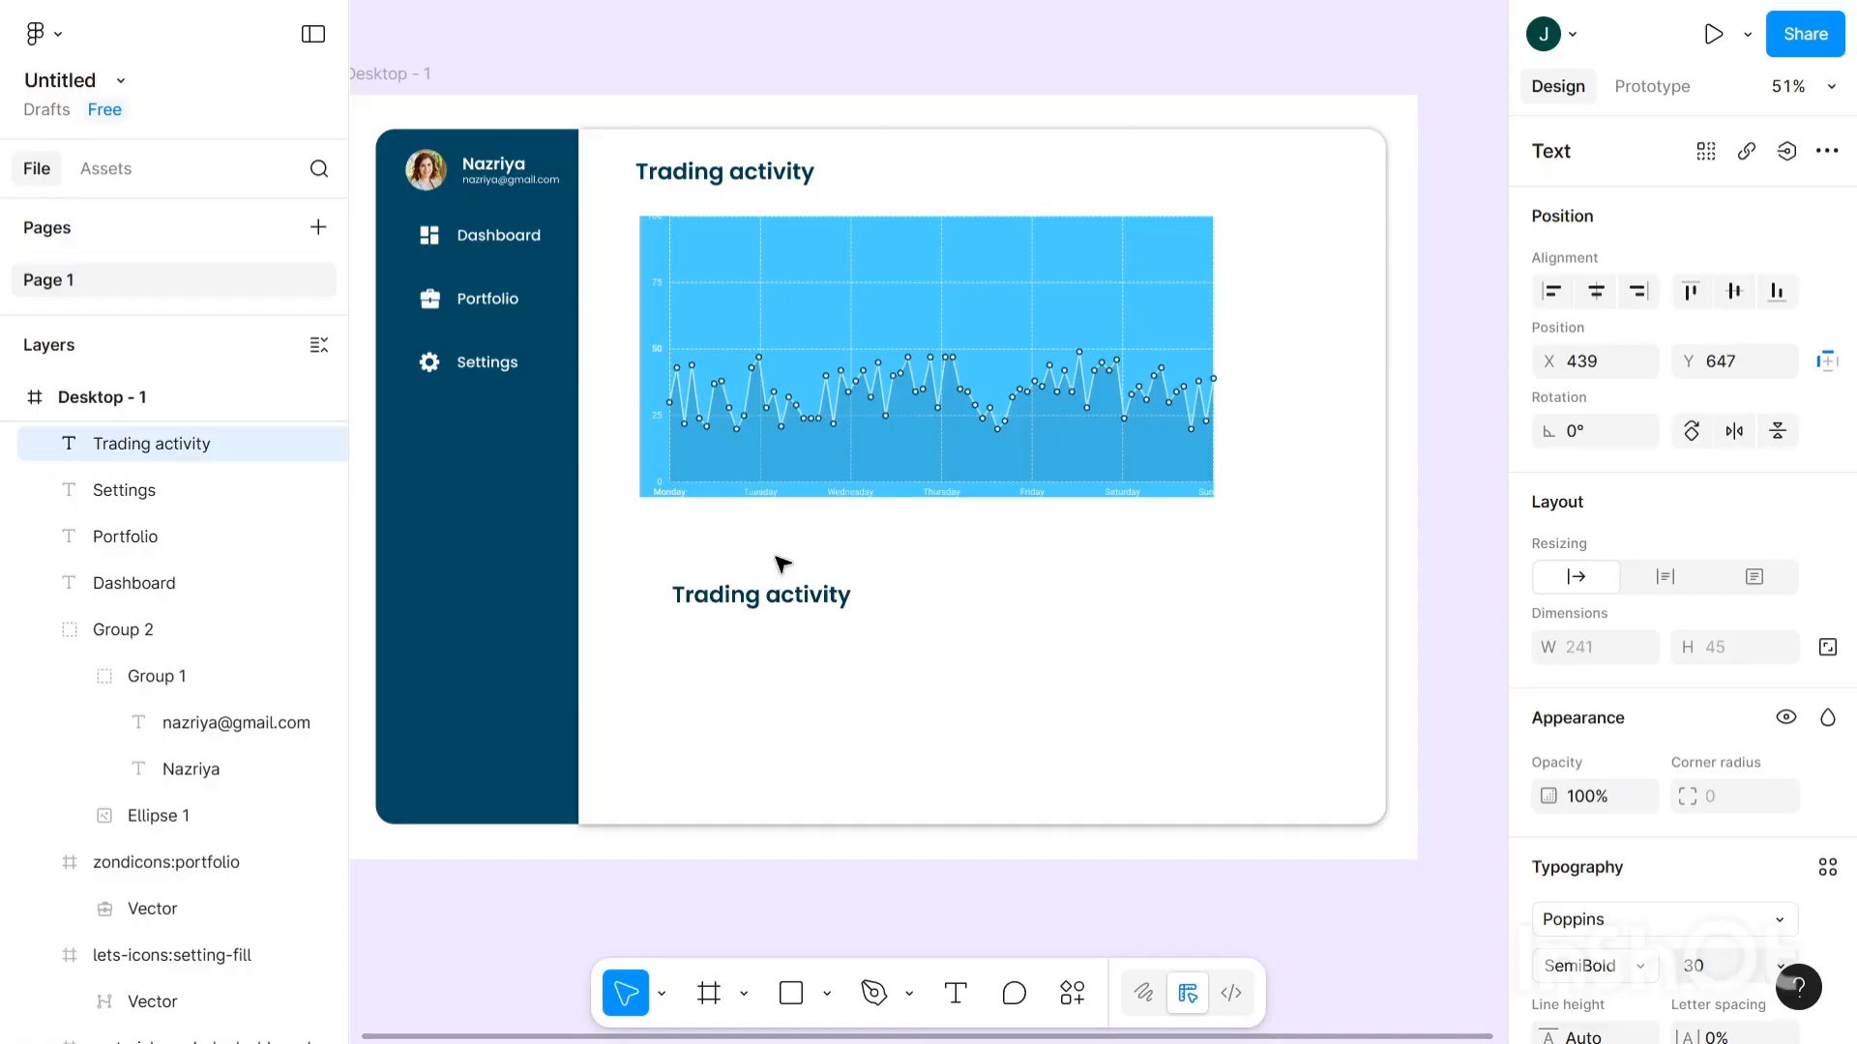
key(Down)
key(Down)
key(Down)
key(Down)
key(Down)
key(Down)
key(Down)
key(Down)
key(Down)
key(Down)
key(Down)
key(Down)
key(Down)
key(Down)
key(Down)
key(Down)
key(Down)
key(Down)
key(Down)
key(Down)
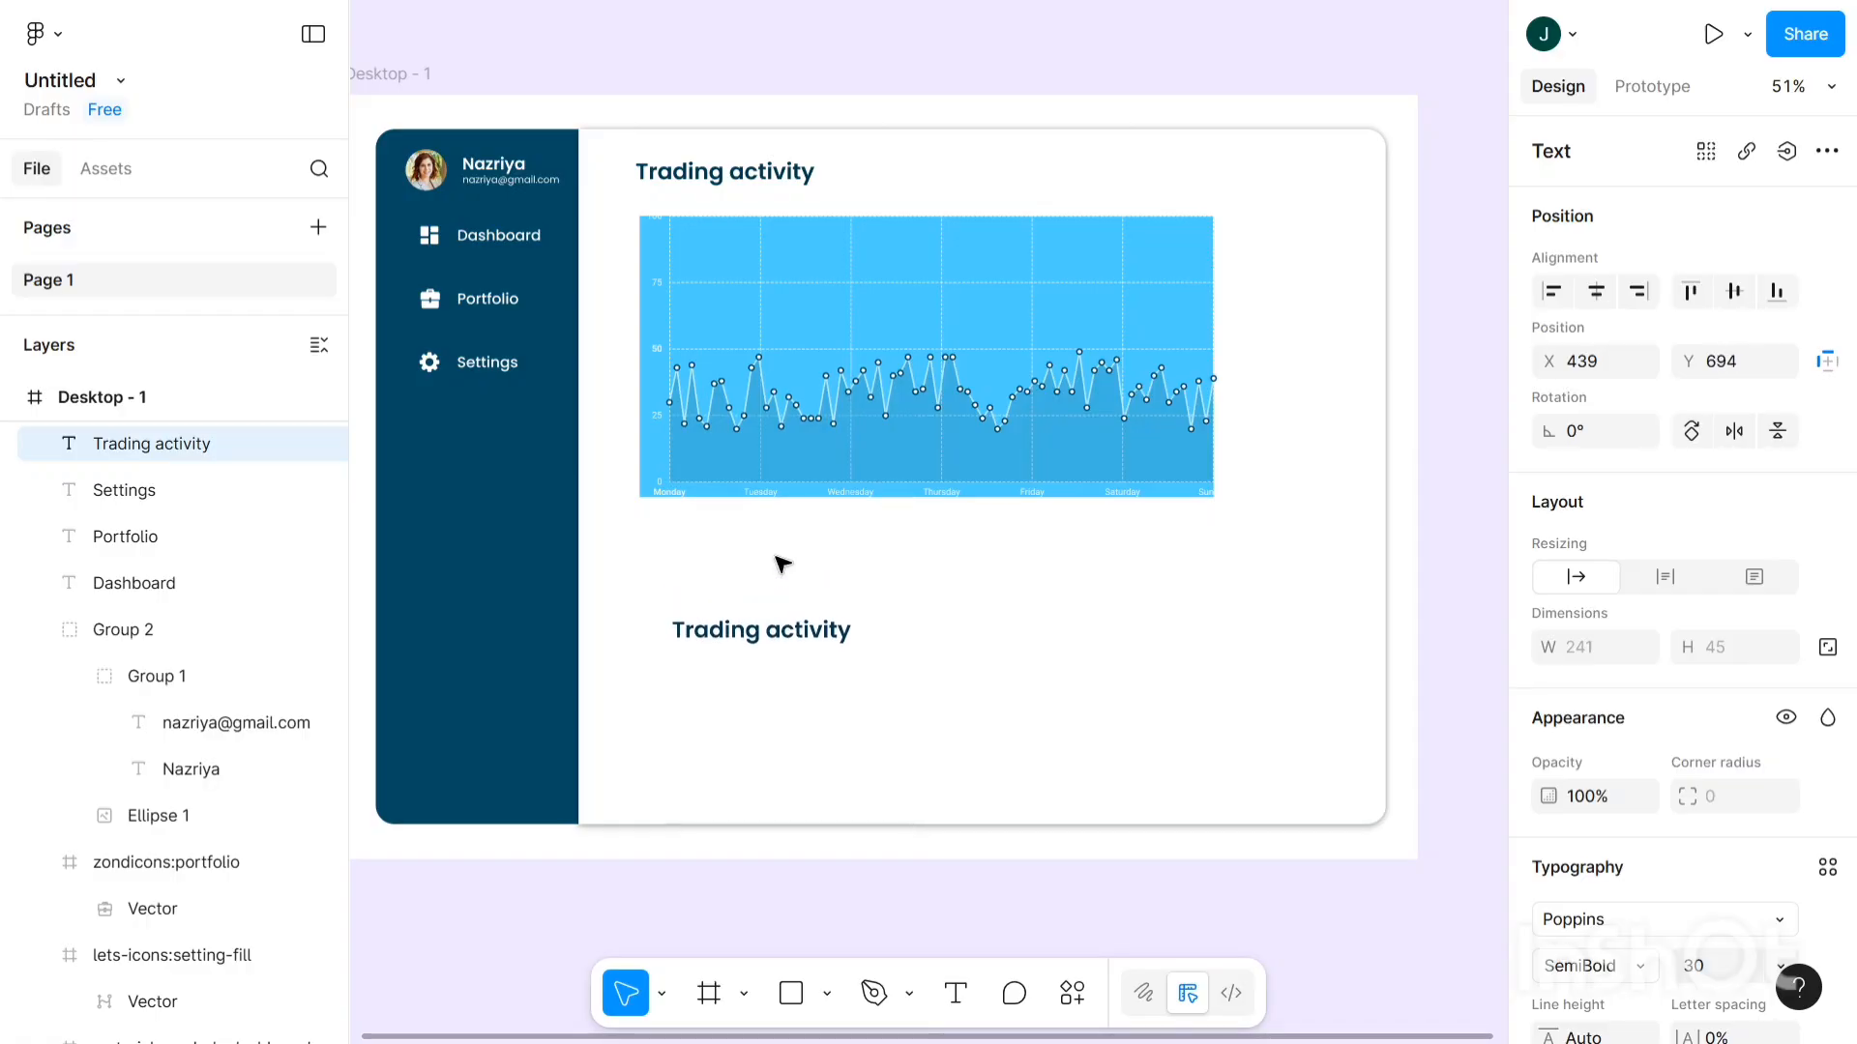
key(Down)
key(Down)
key(Down)
key(Down)
key(Down)
key(Down)
key(Down)
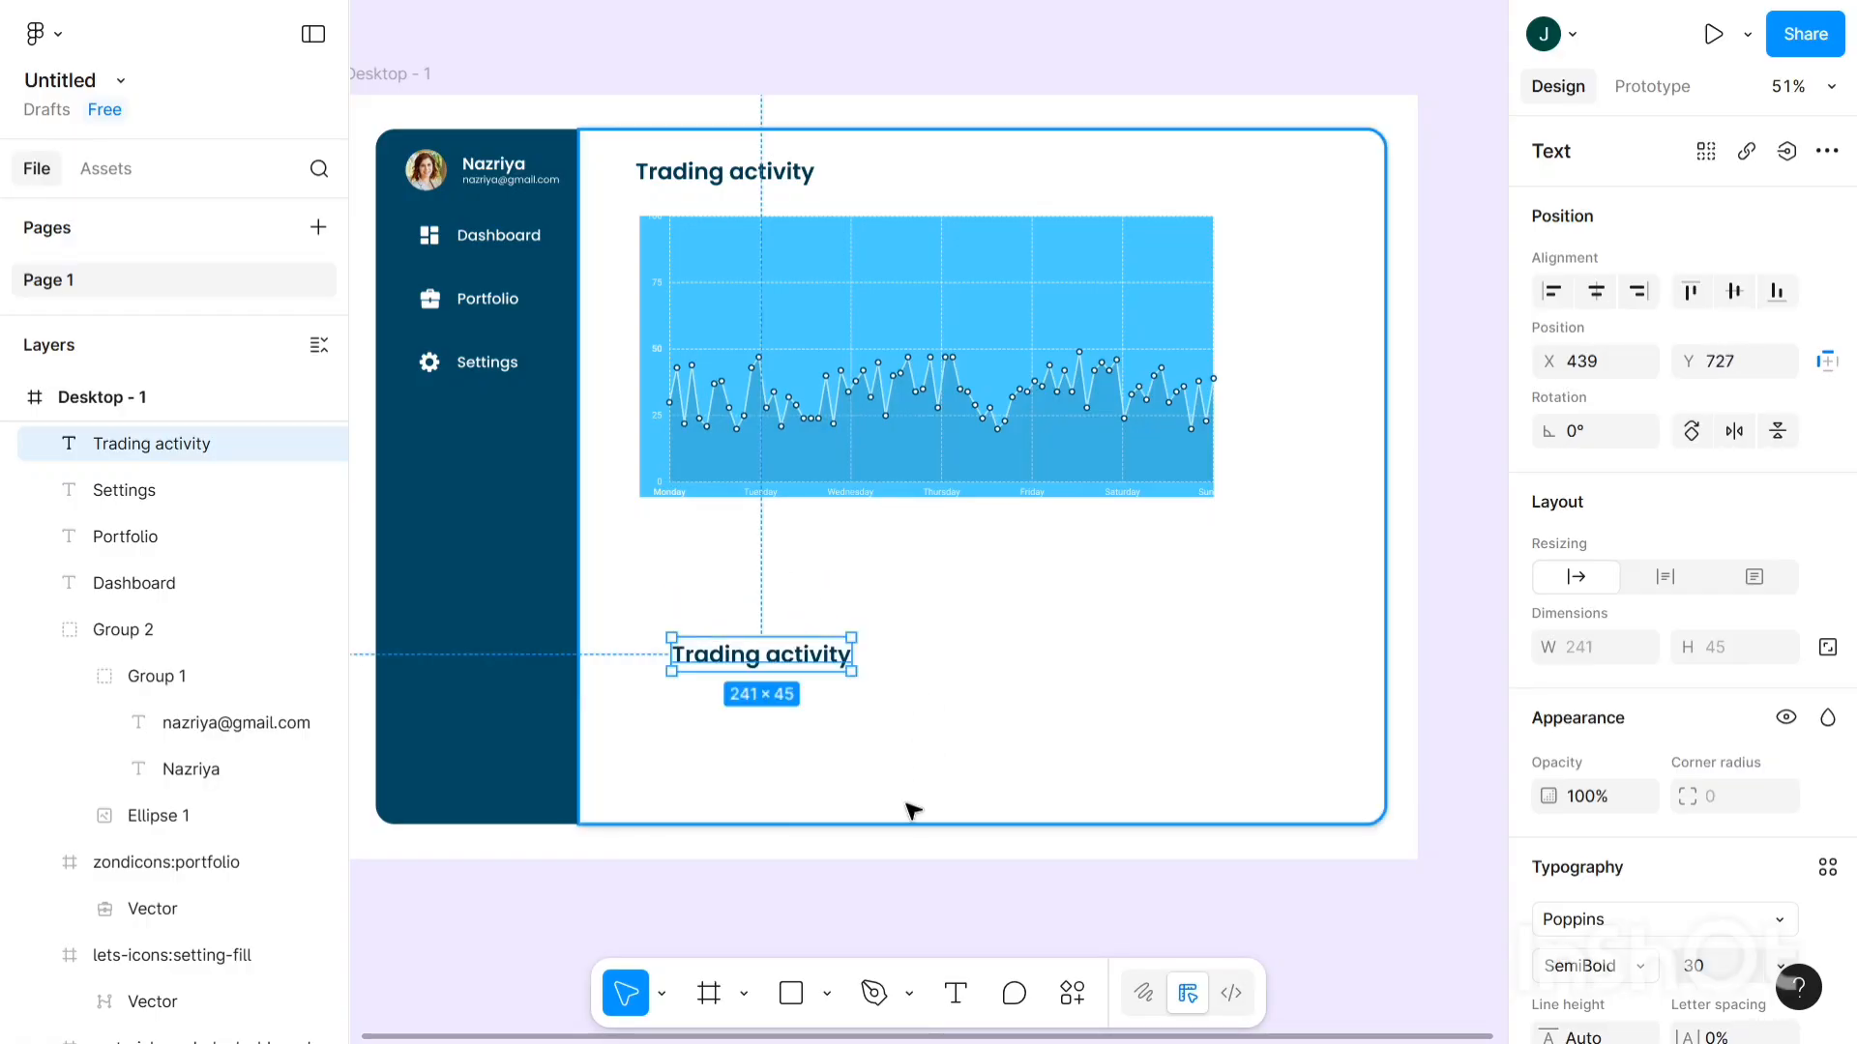
- Draw a 293 × 144 rectangle in the empty area below the chart
click(789, 1001)
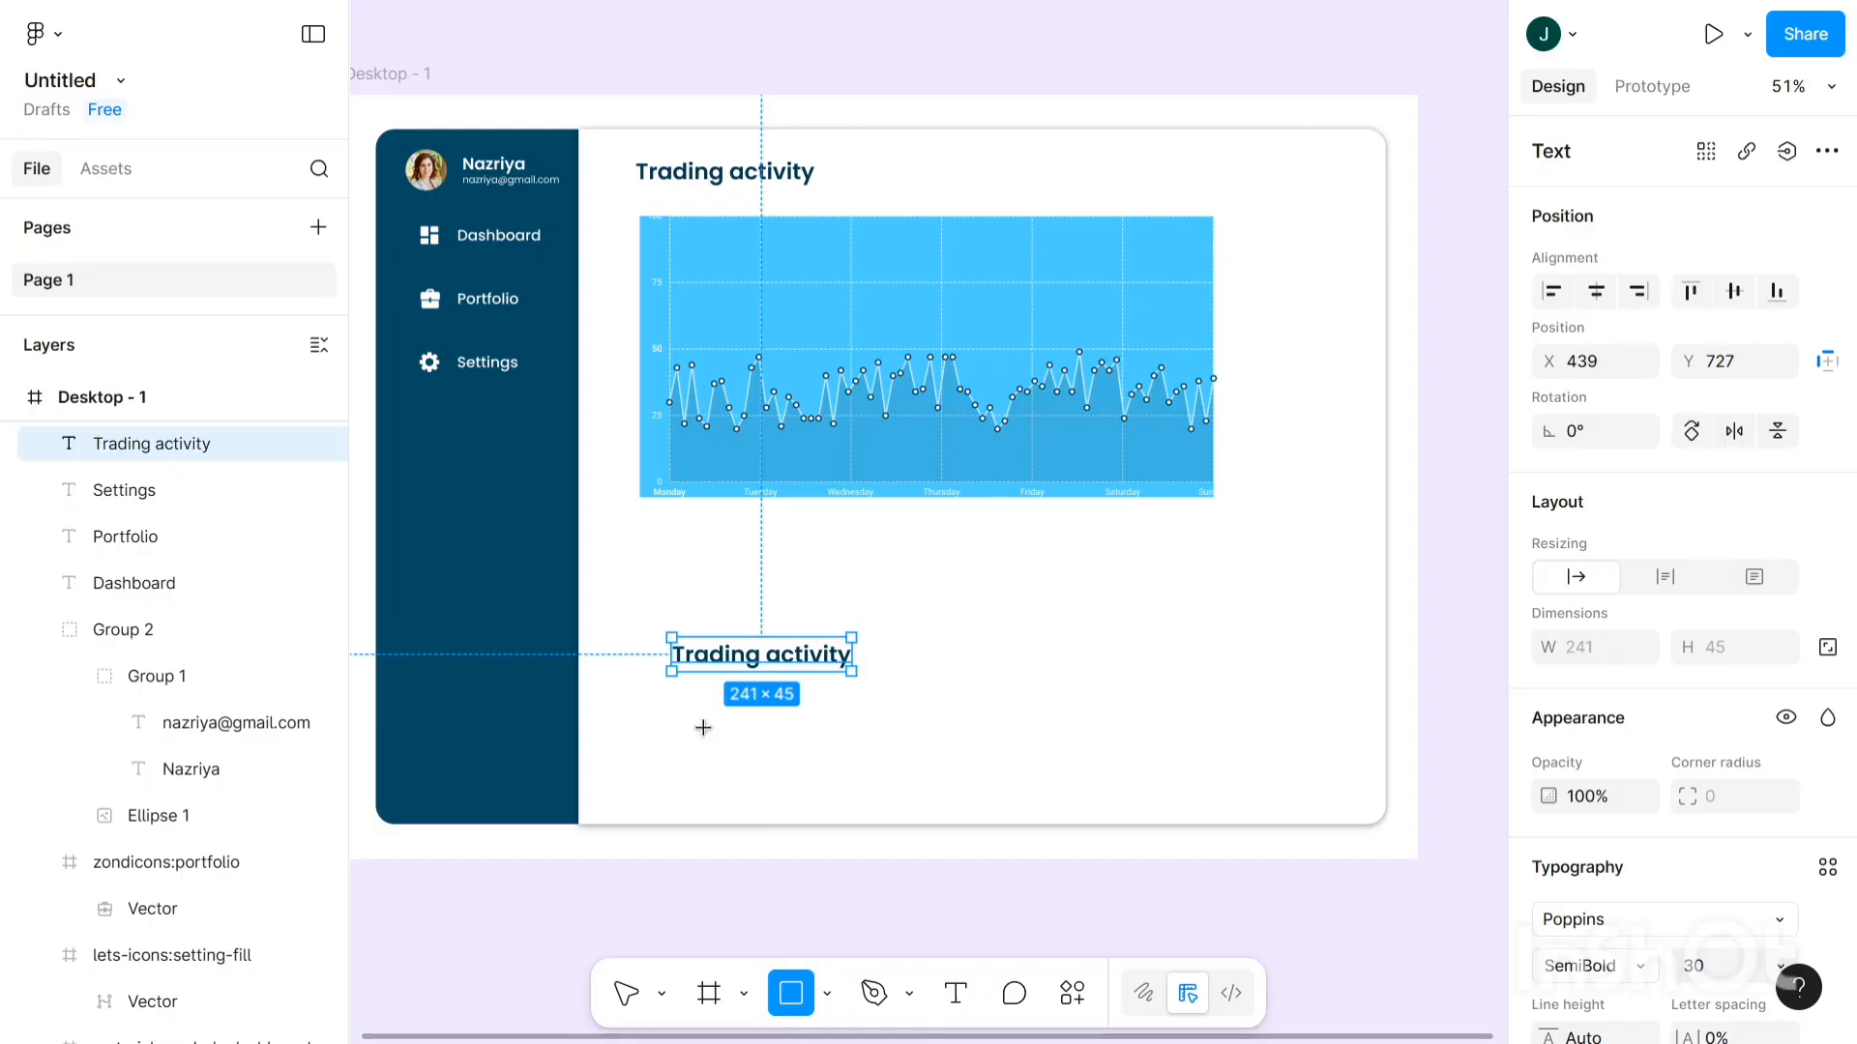
click(690, 579)
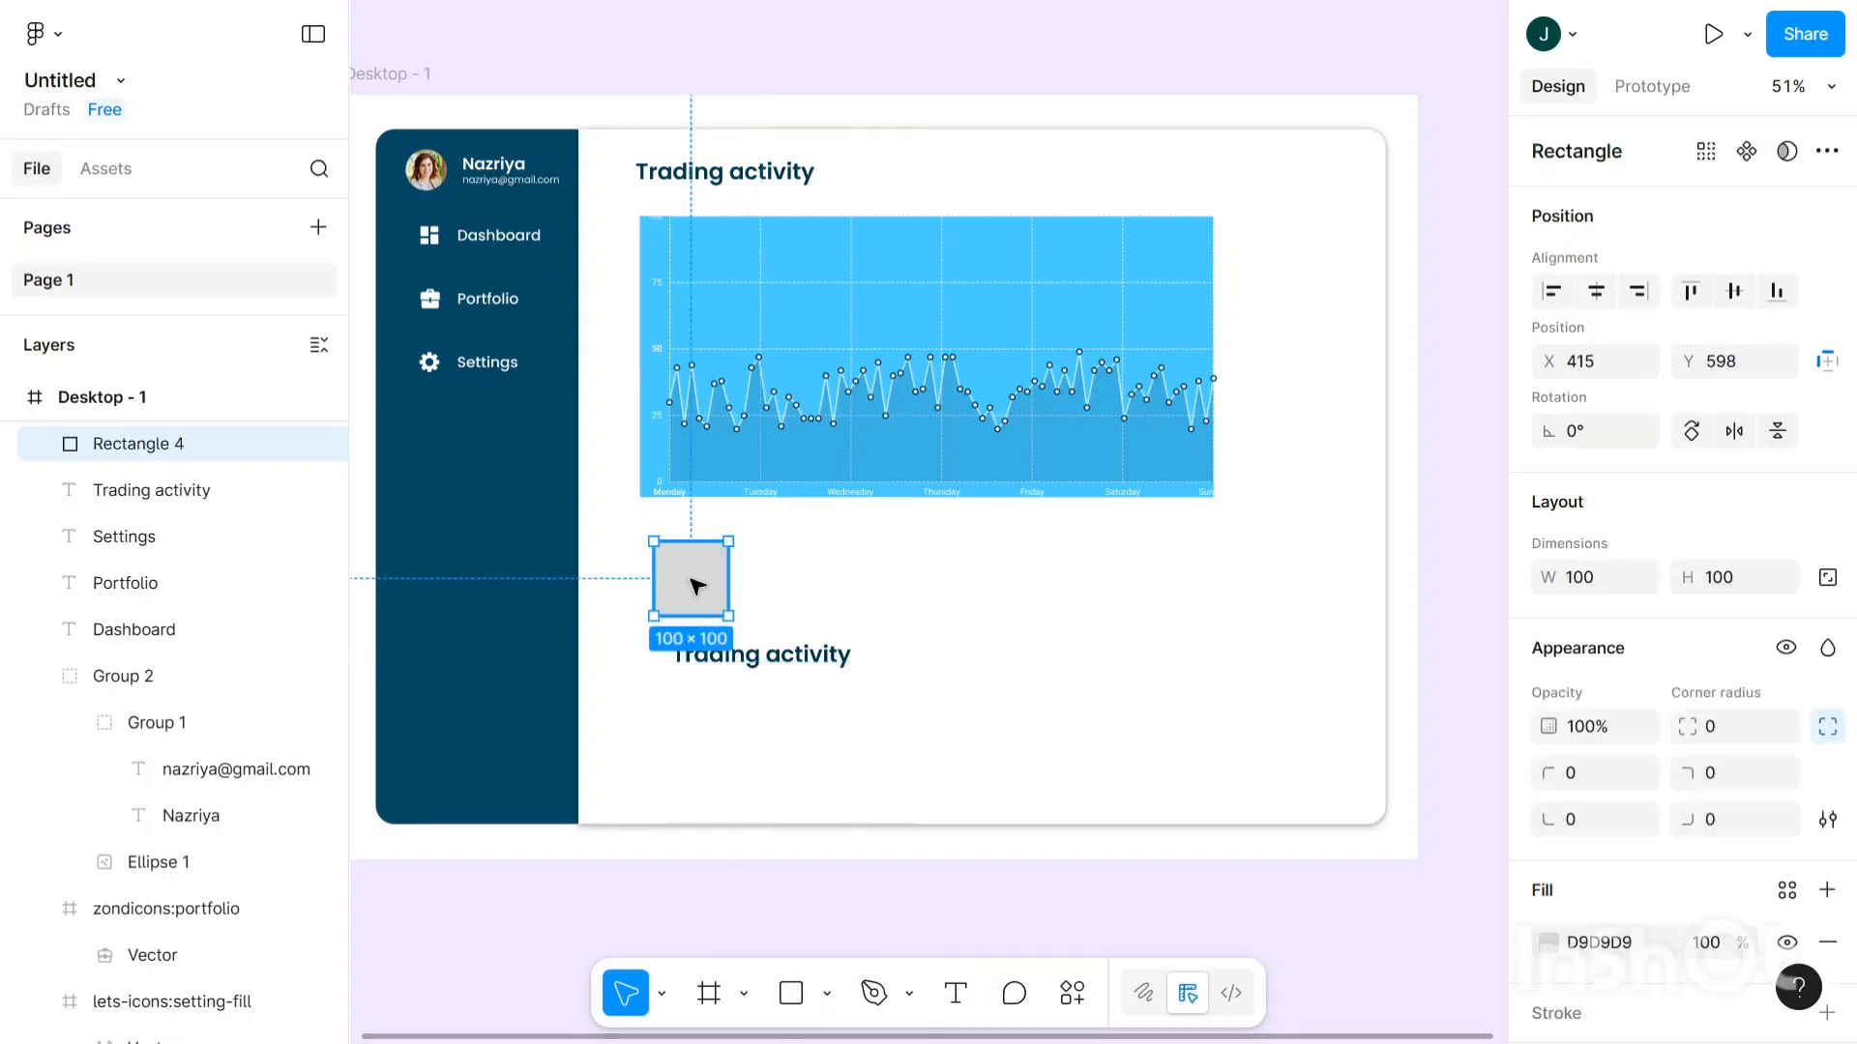
drag(697, 585, 858, 637)
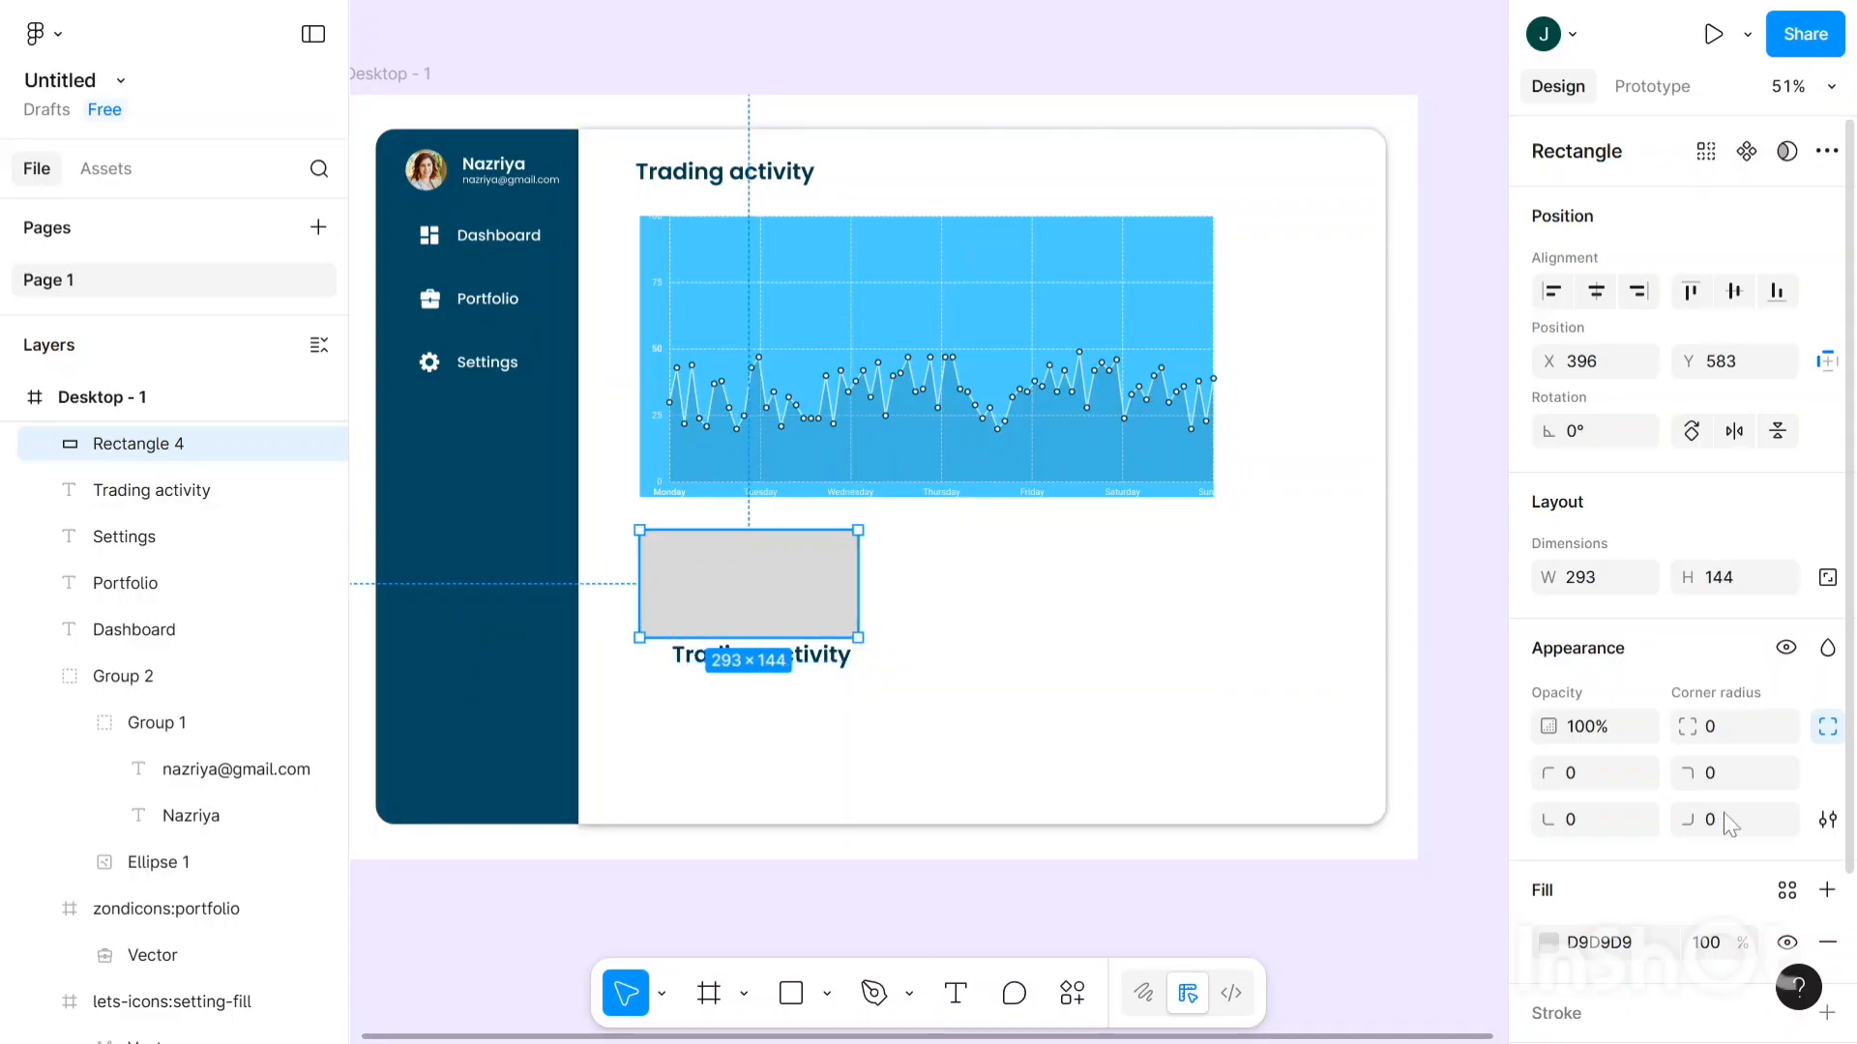
- Add a drop shadow with blur 8 to the new rectangle
scroll(1644, 807, down, 3)
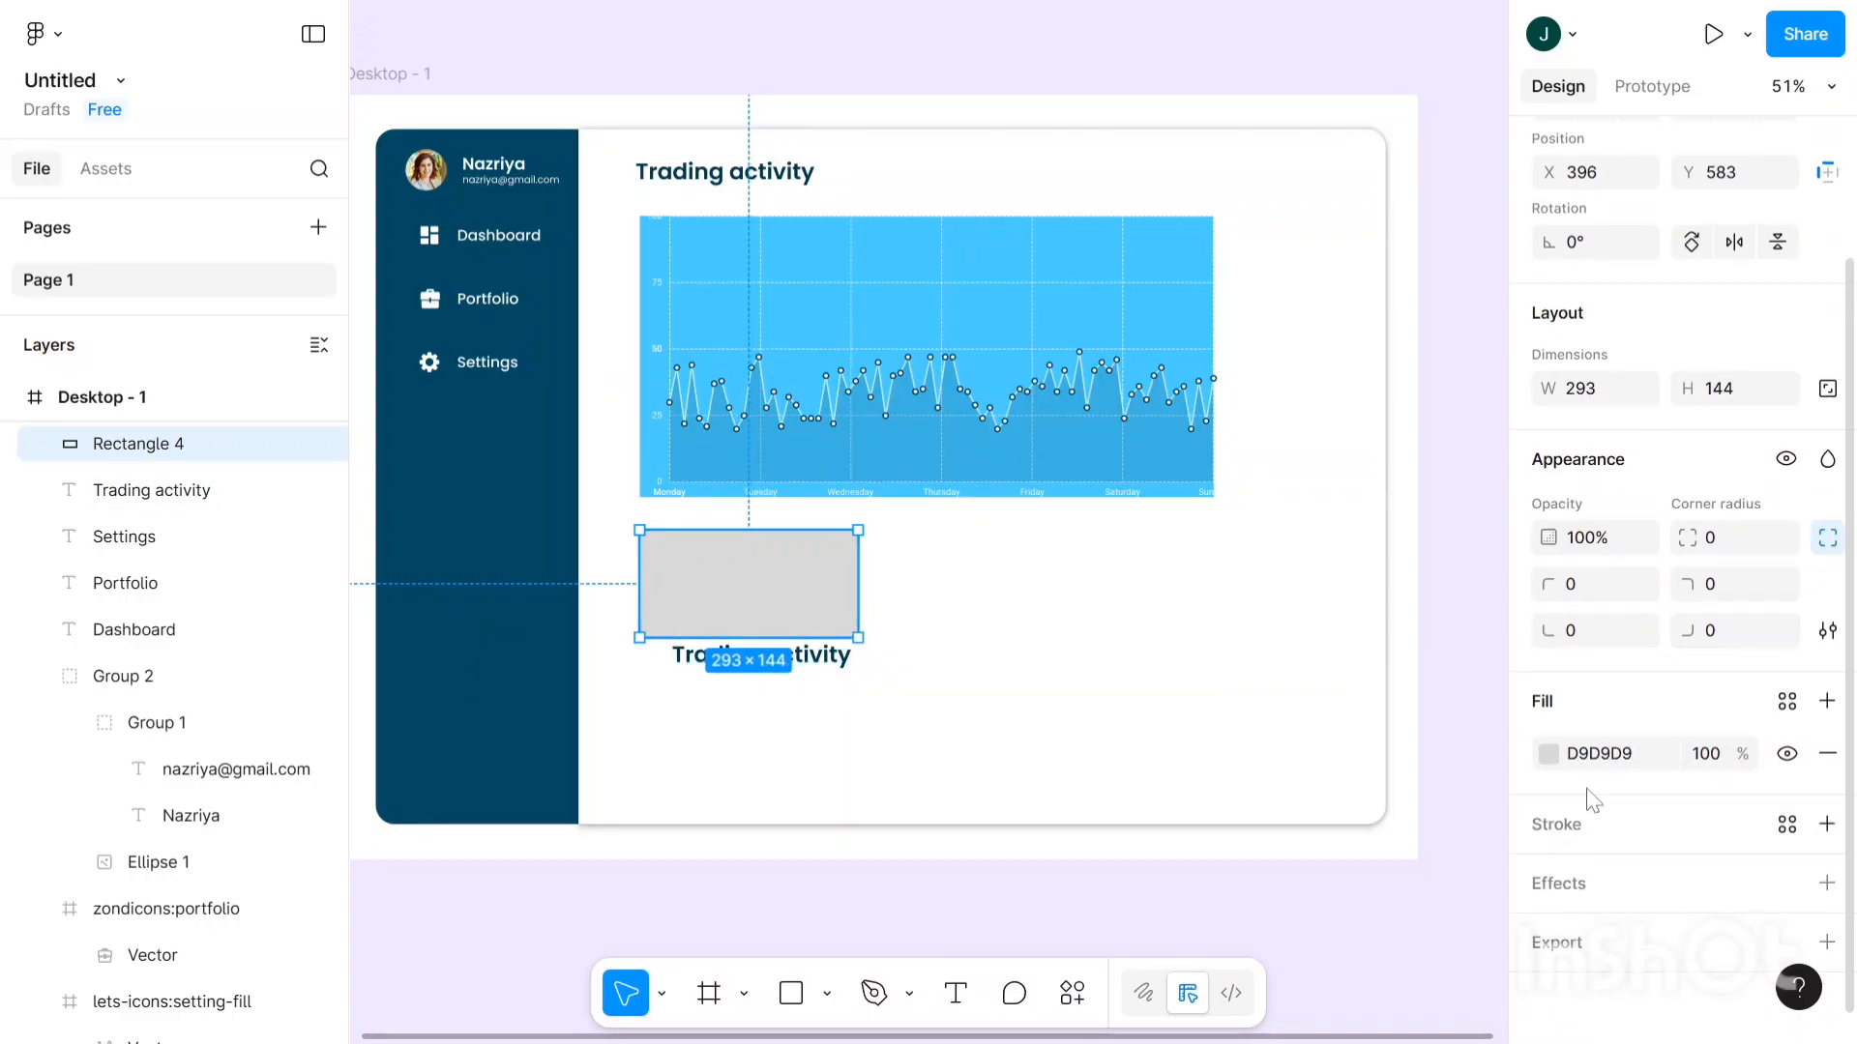
click(1827, 883)
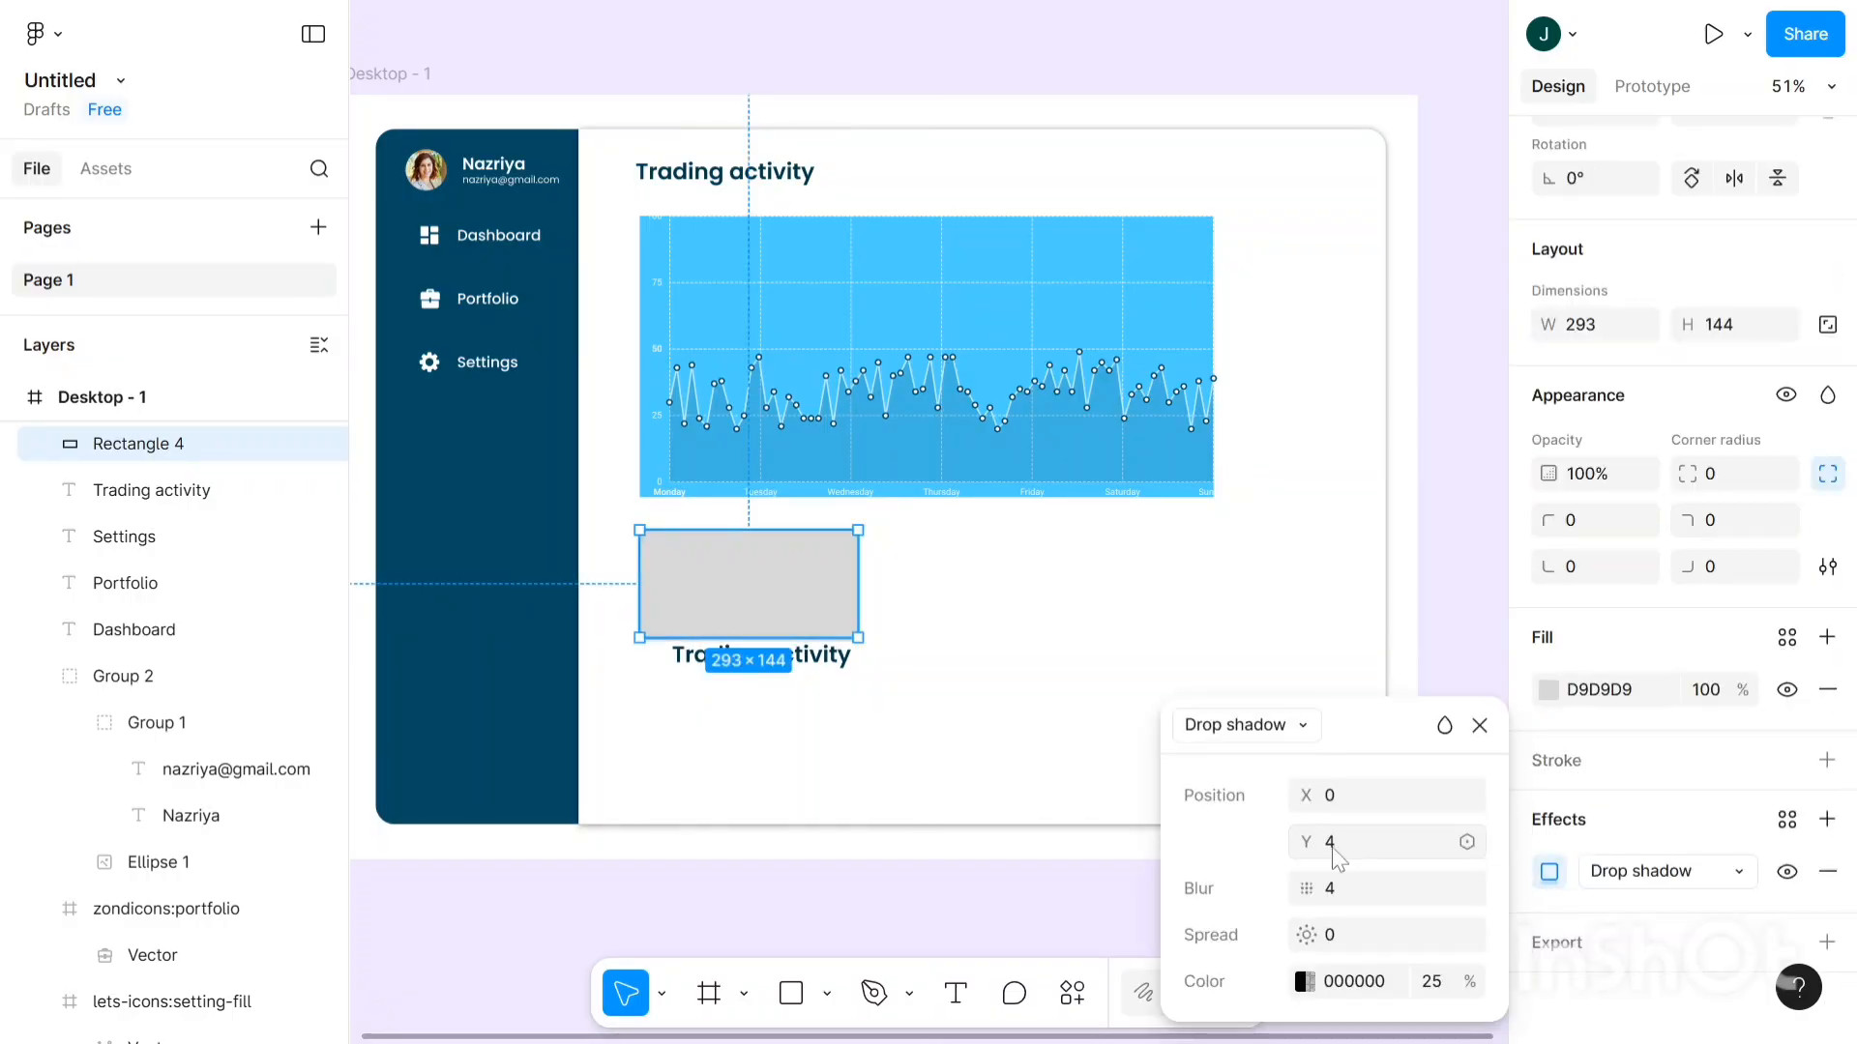
click(1356, 901)
text(8)
key(Return)
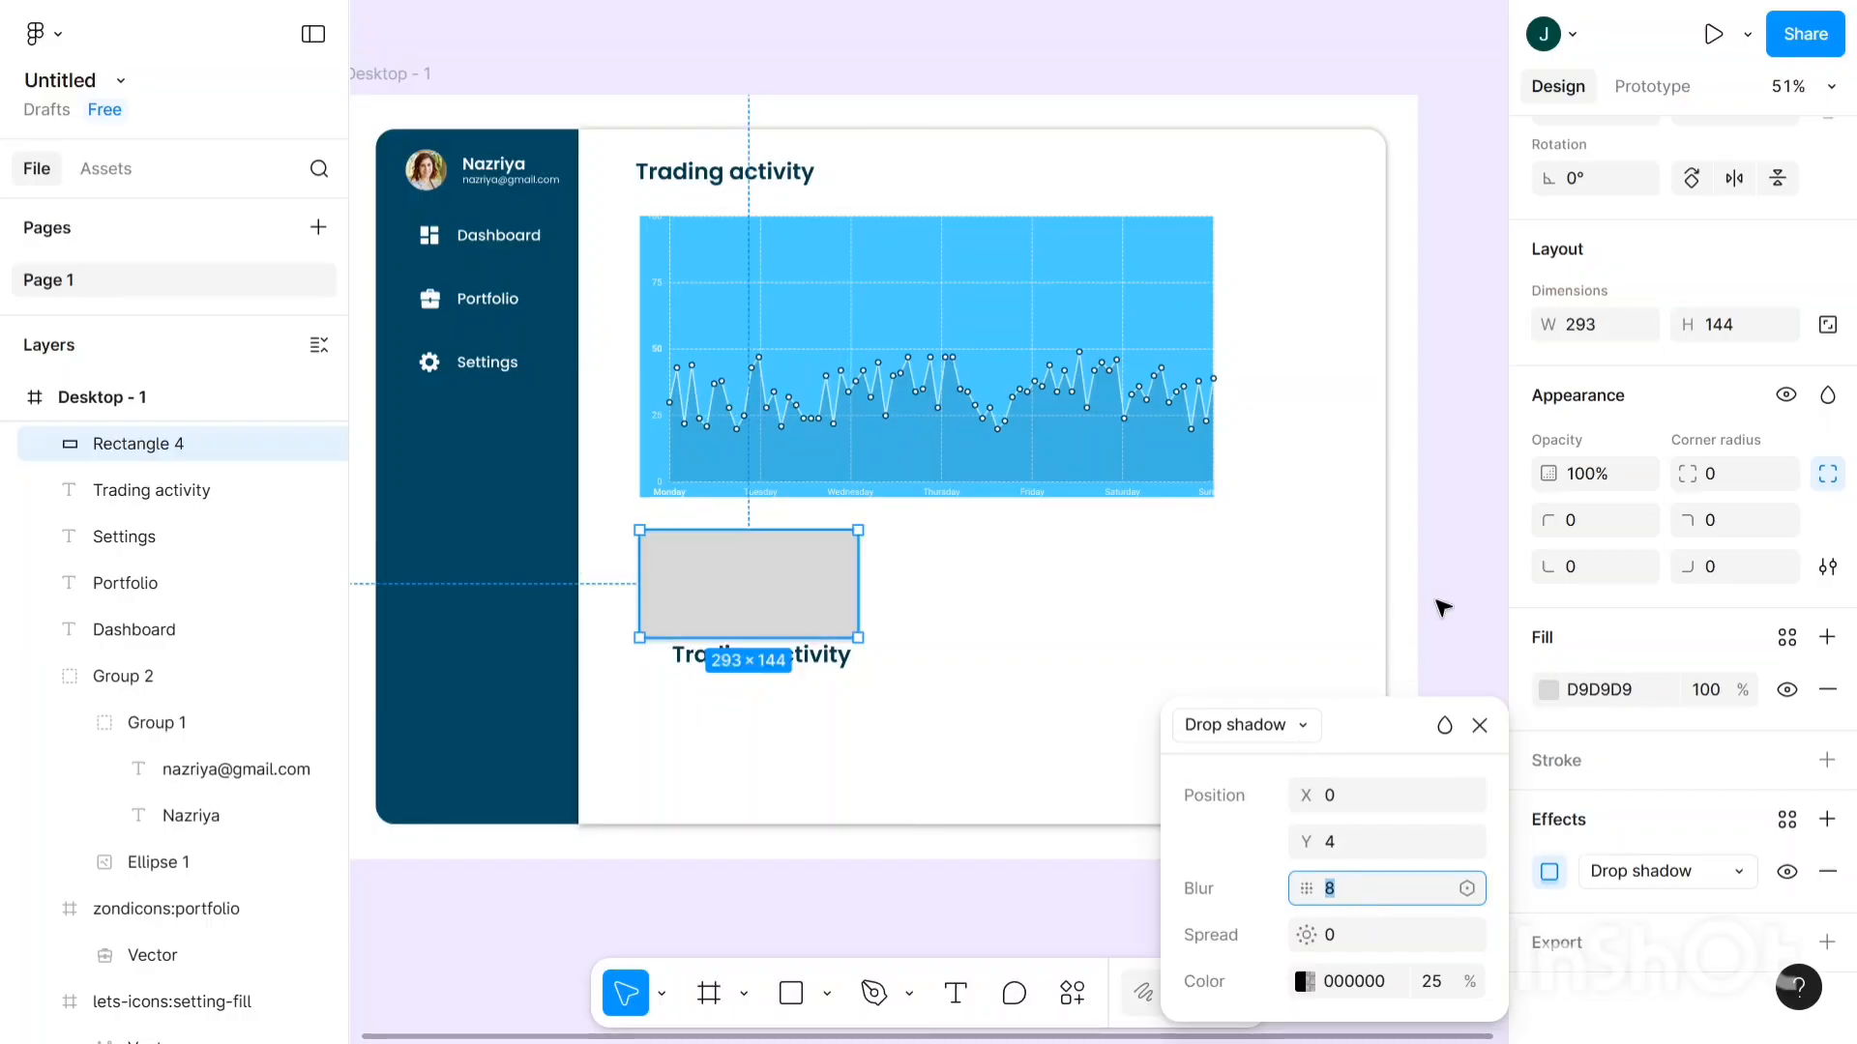
click(1555, 692)
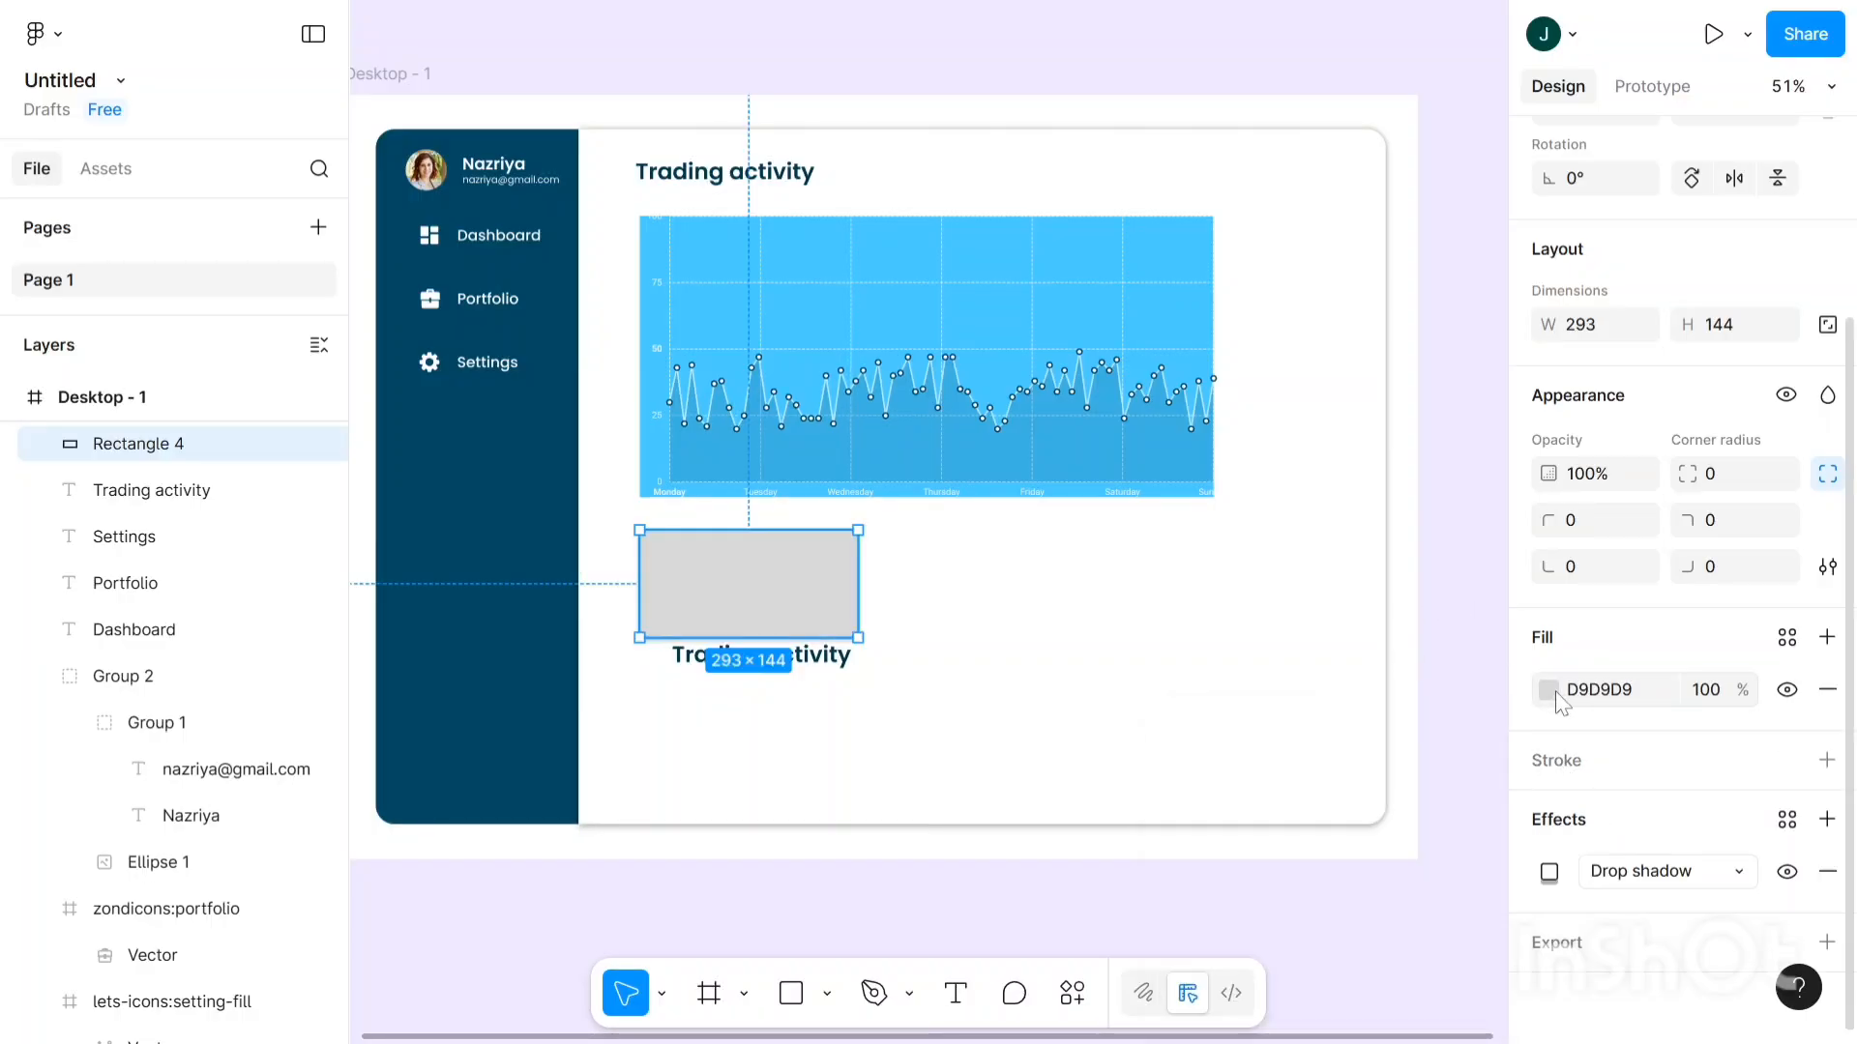
- Make the rectangle's fill pure white FFFFFF instead of pink
click(1549, 692)
click(1286, 553)
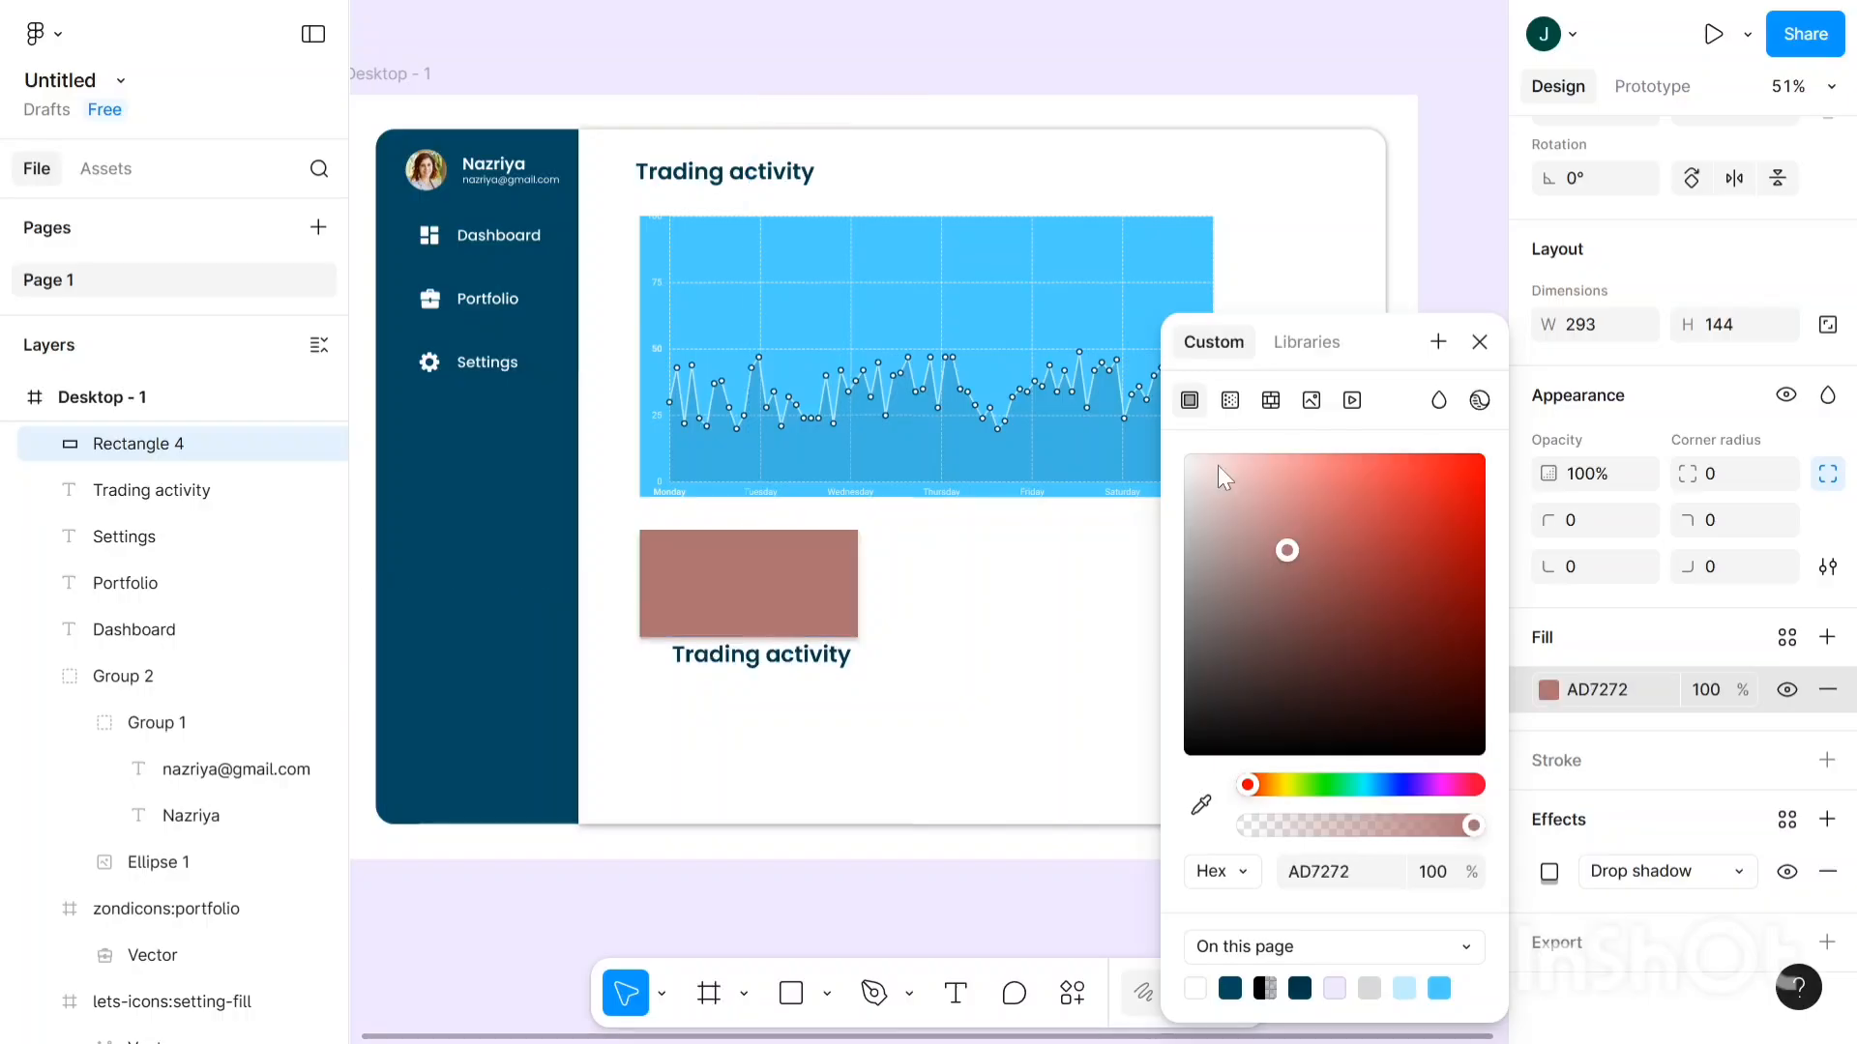
drag(1180, 417, 1176, 377)
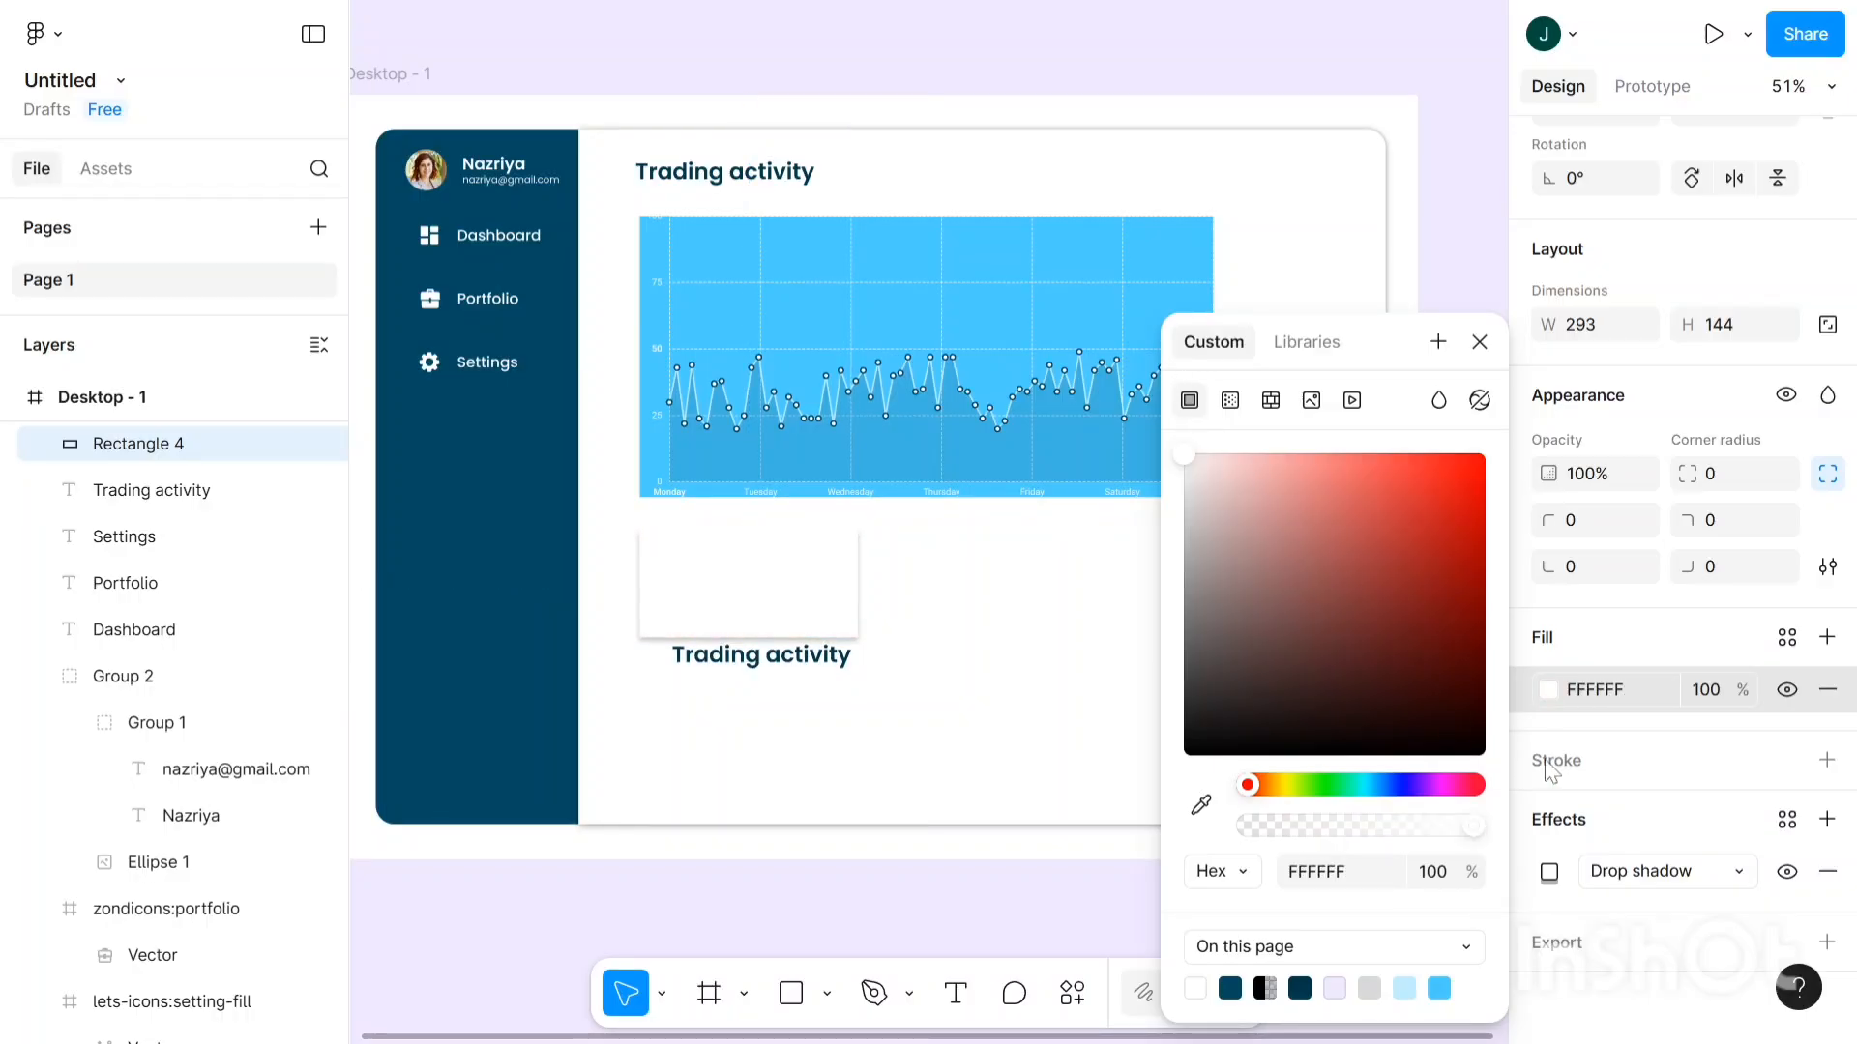
- Add a second drop shadow to the white rectangle with Y offset -3 and blur 11
click(1074, 894)
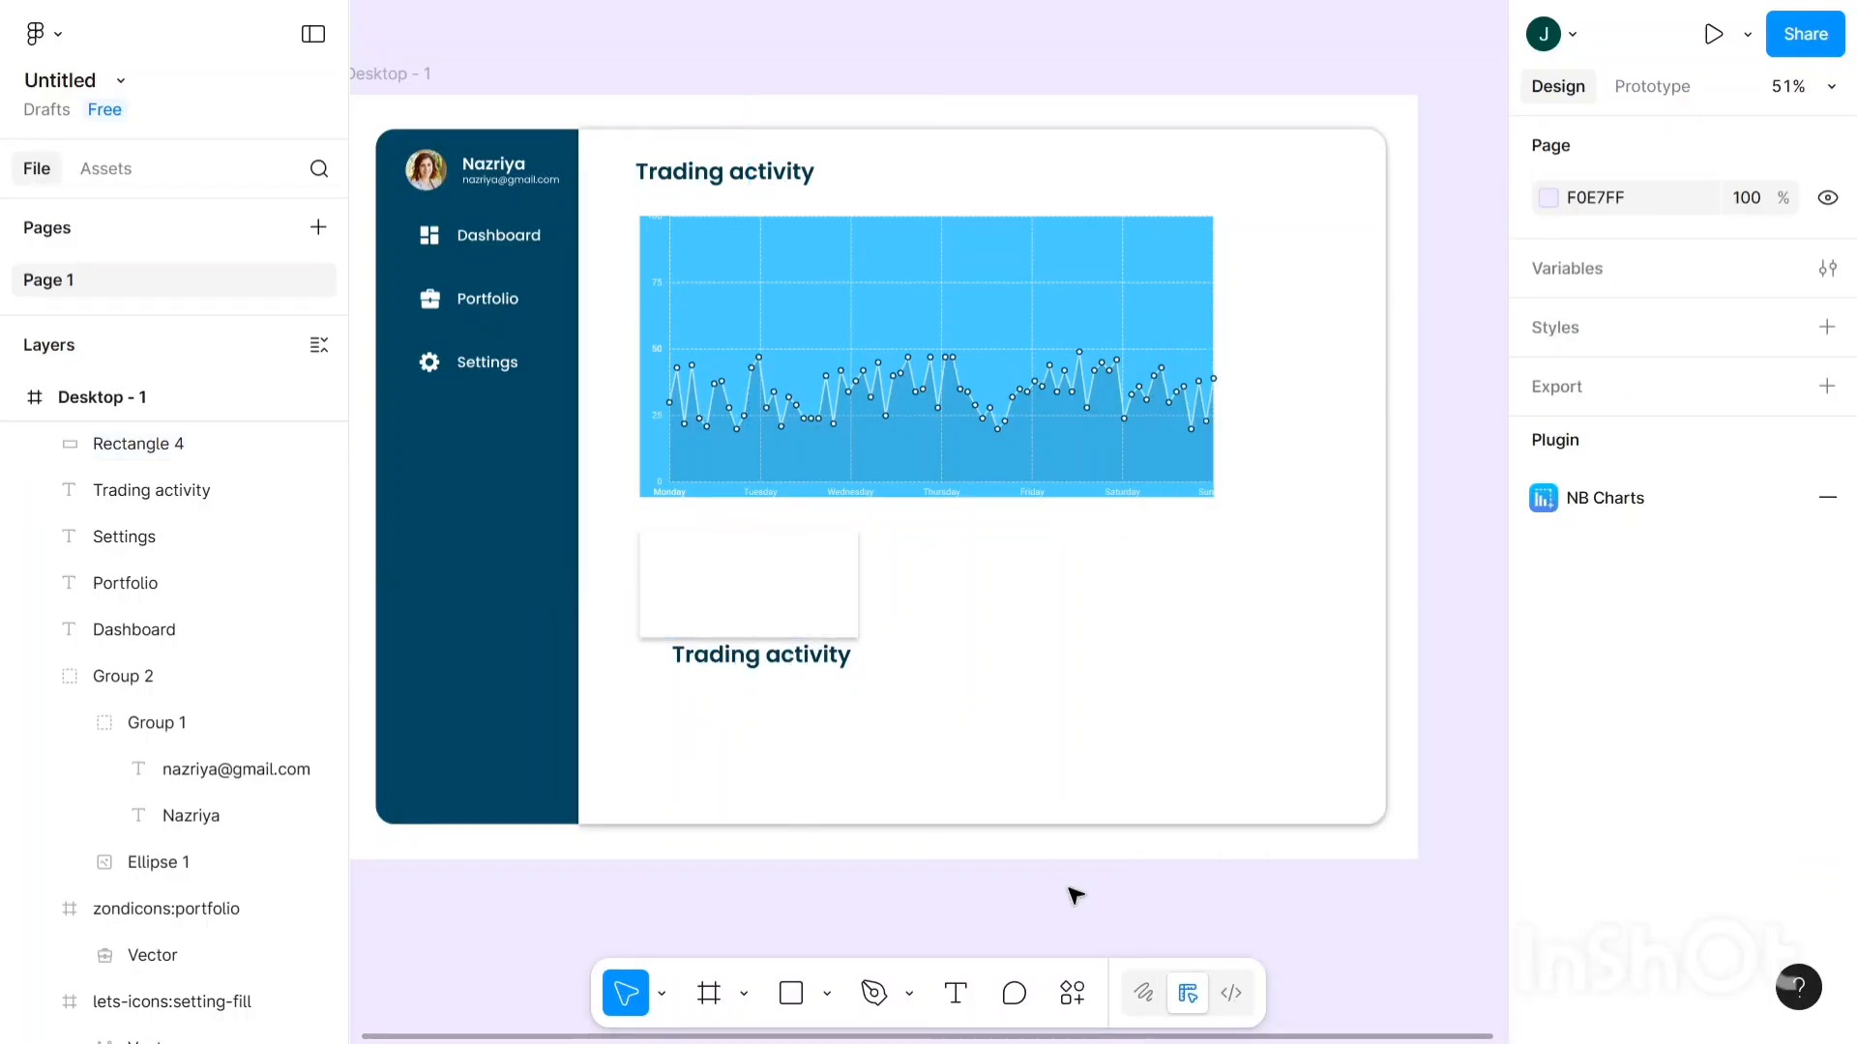
click(704, 609)
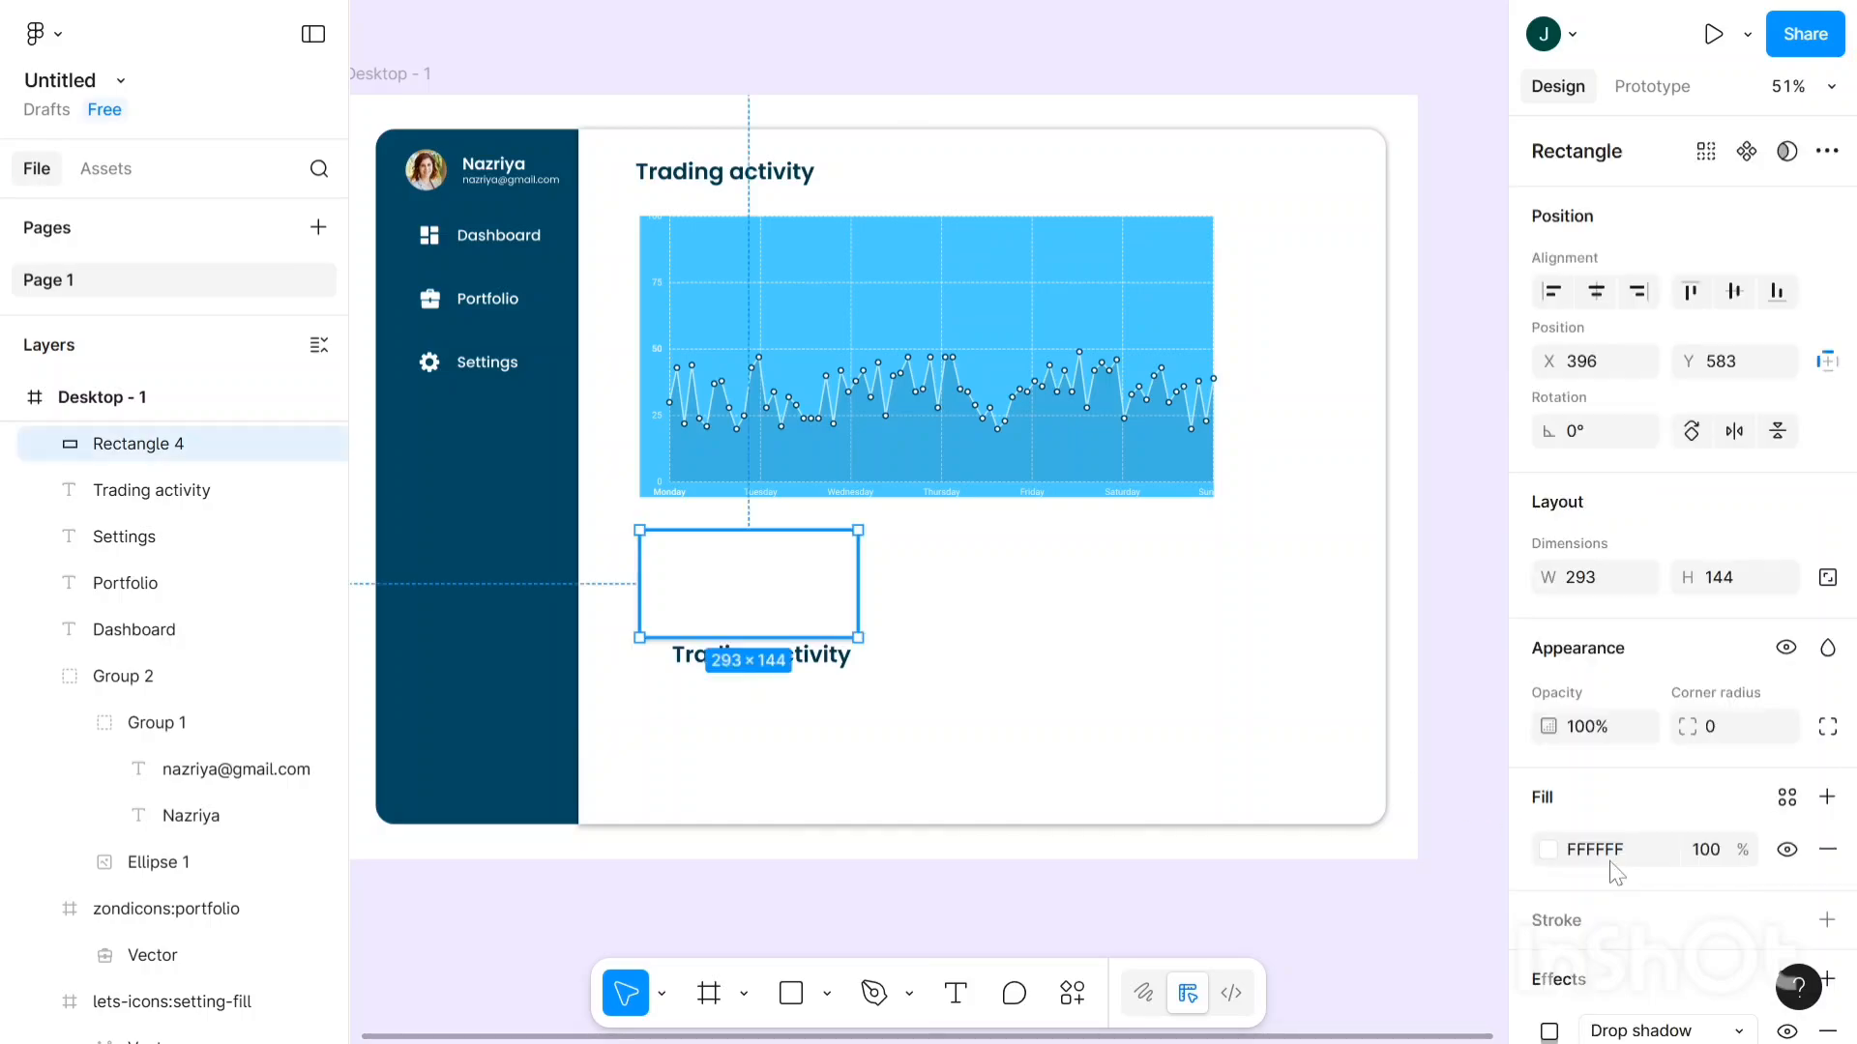
scroll(1611, 862, down, 2)
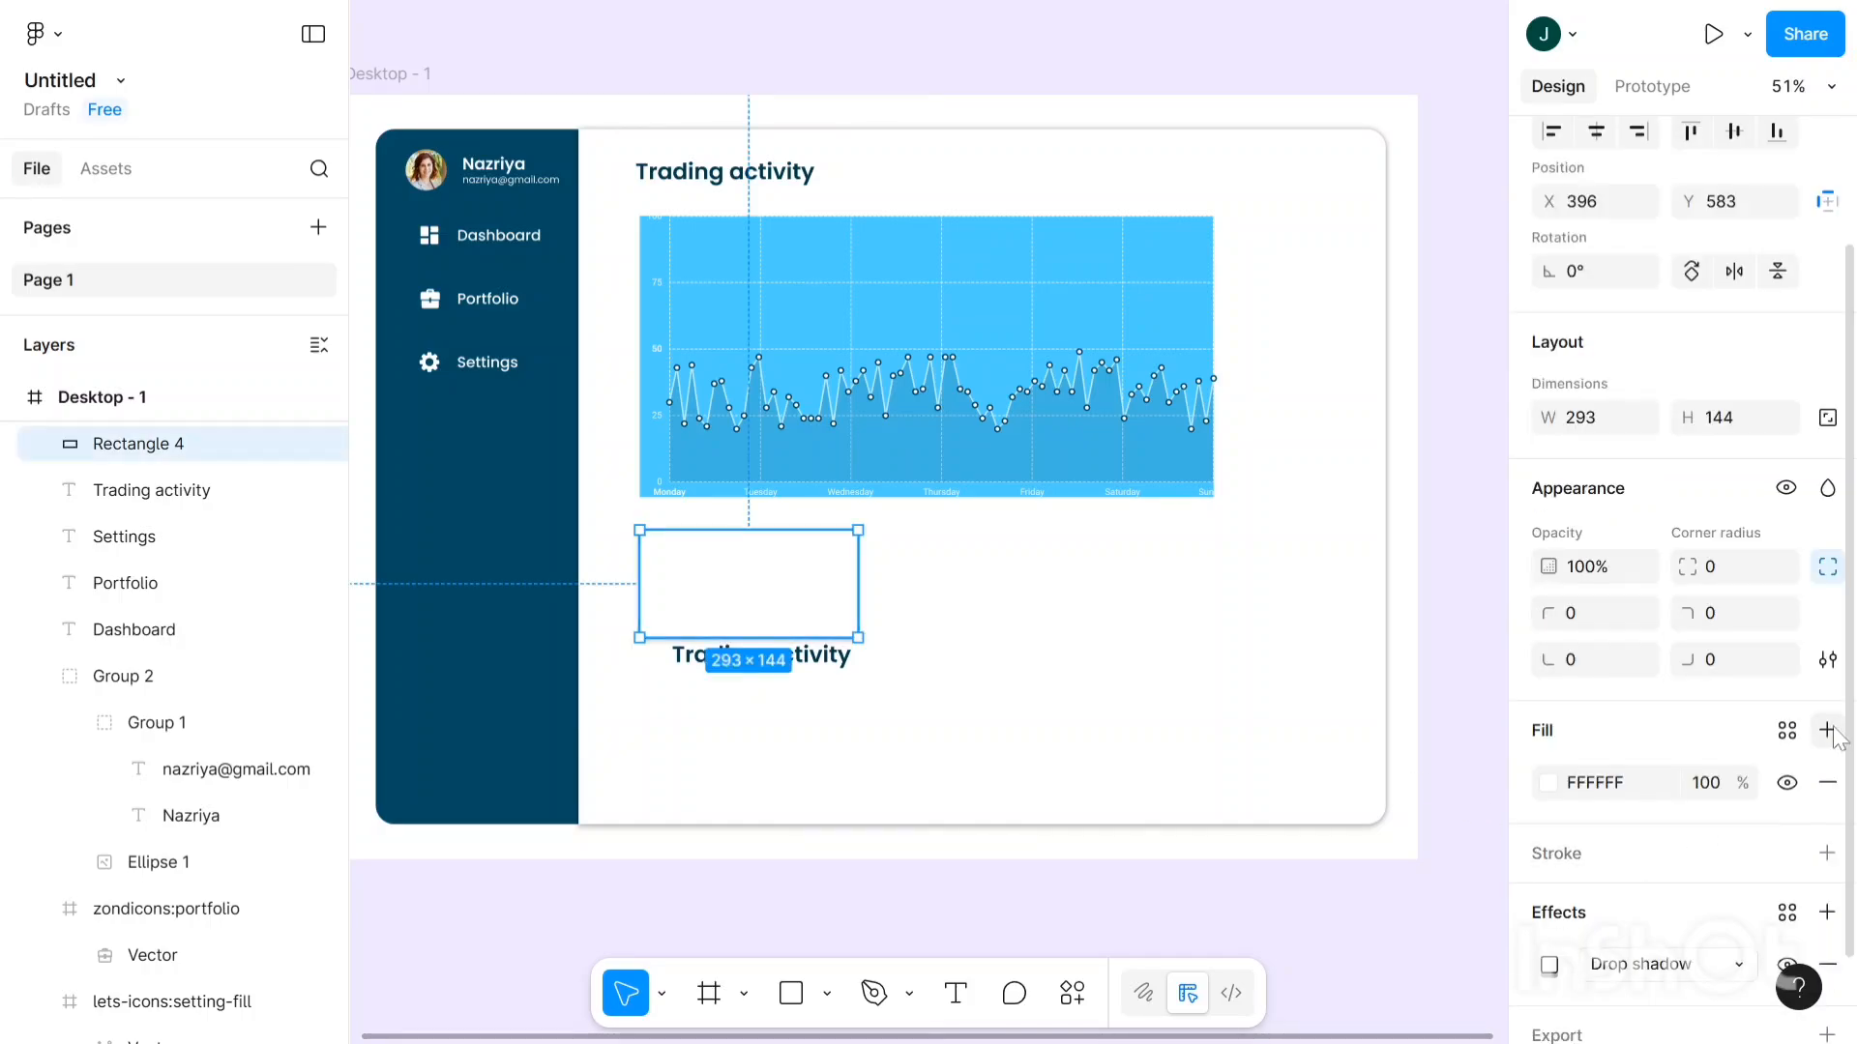
scroll(1818, 914, down, 1)
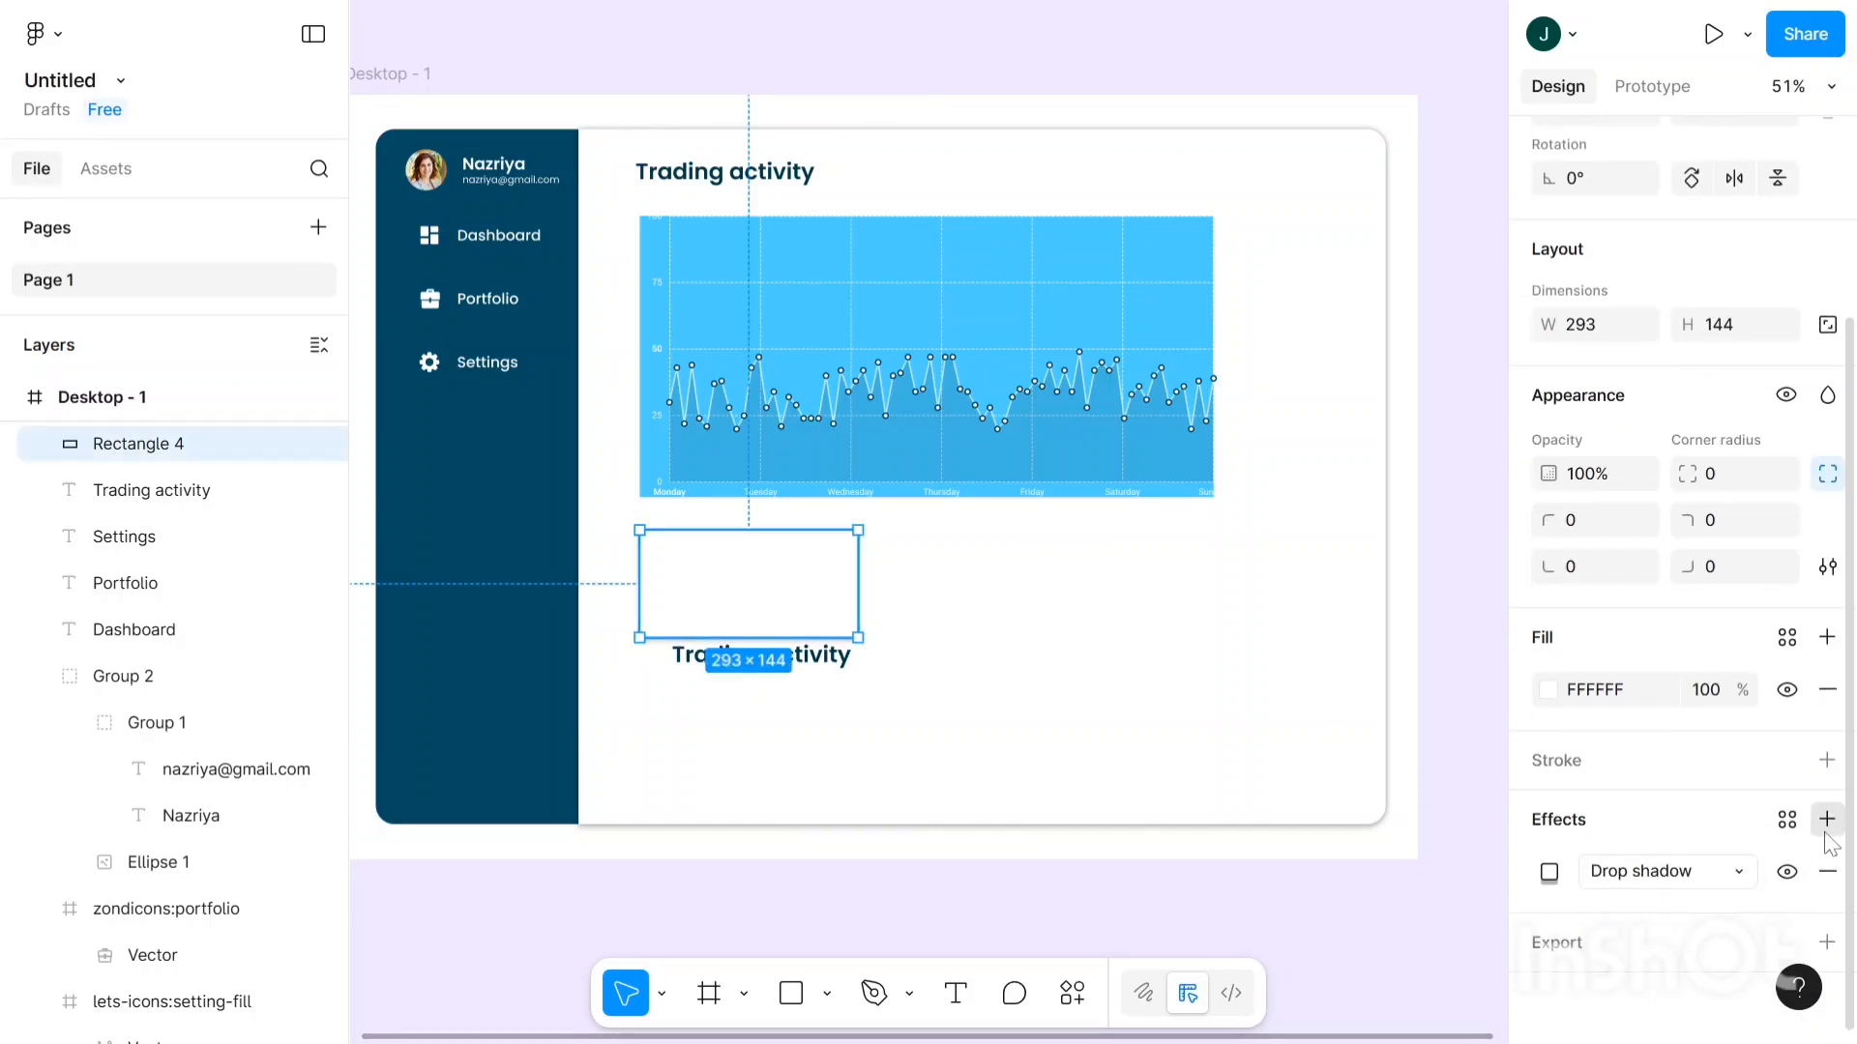
click(1550, 872)
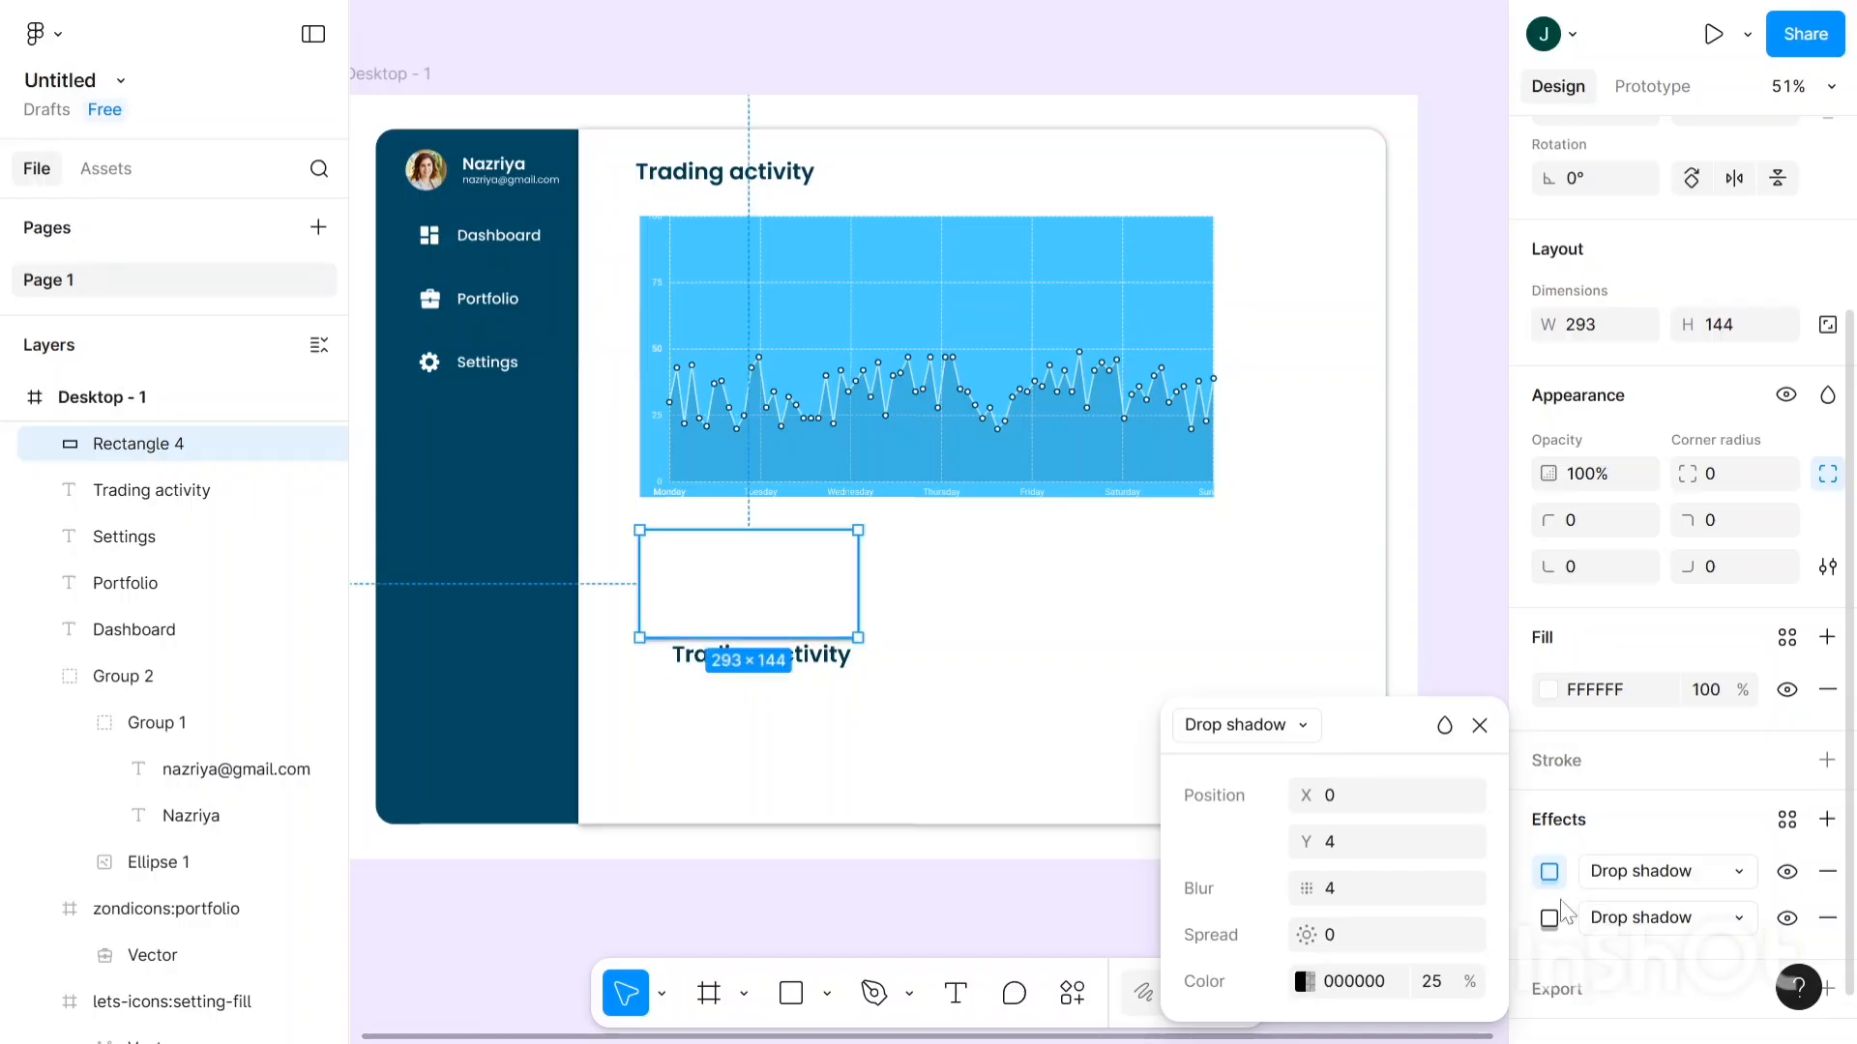
click(1344, 844)
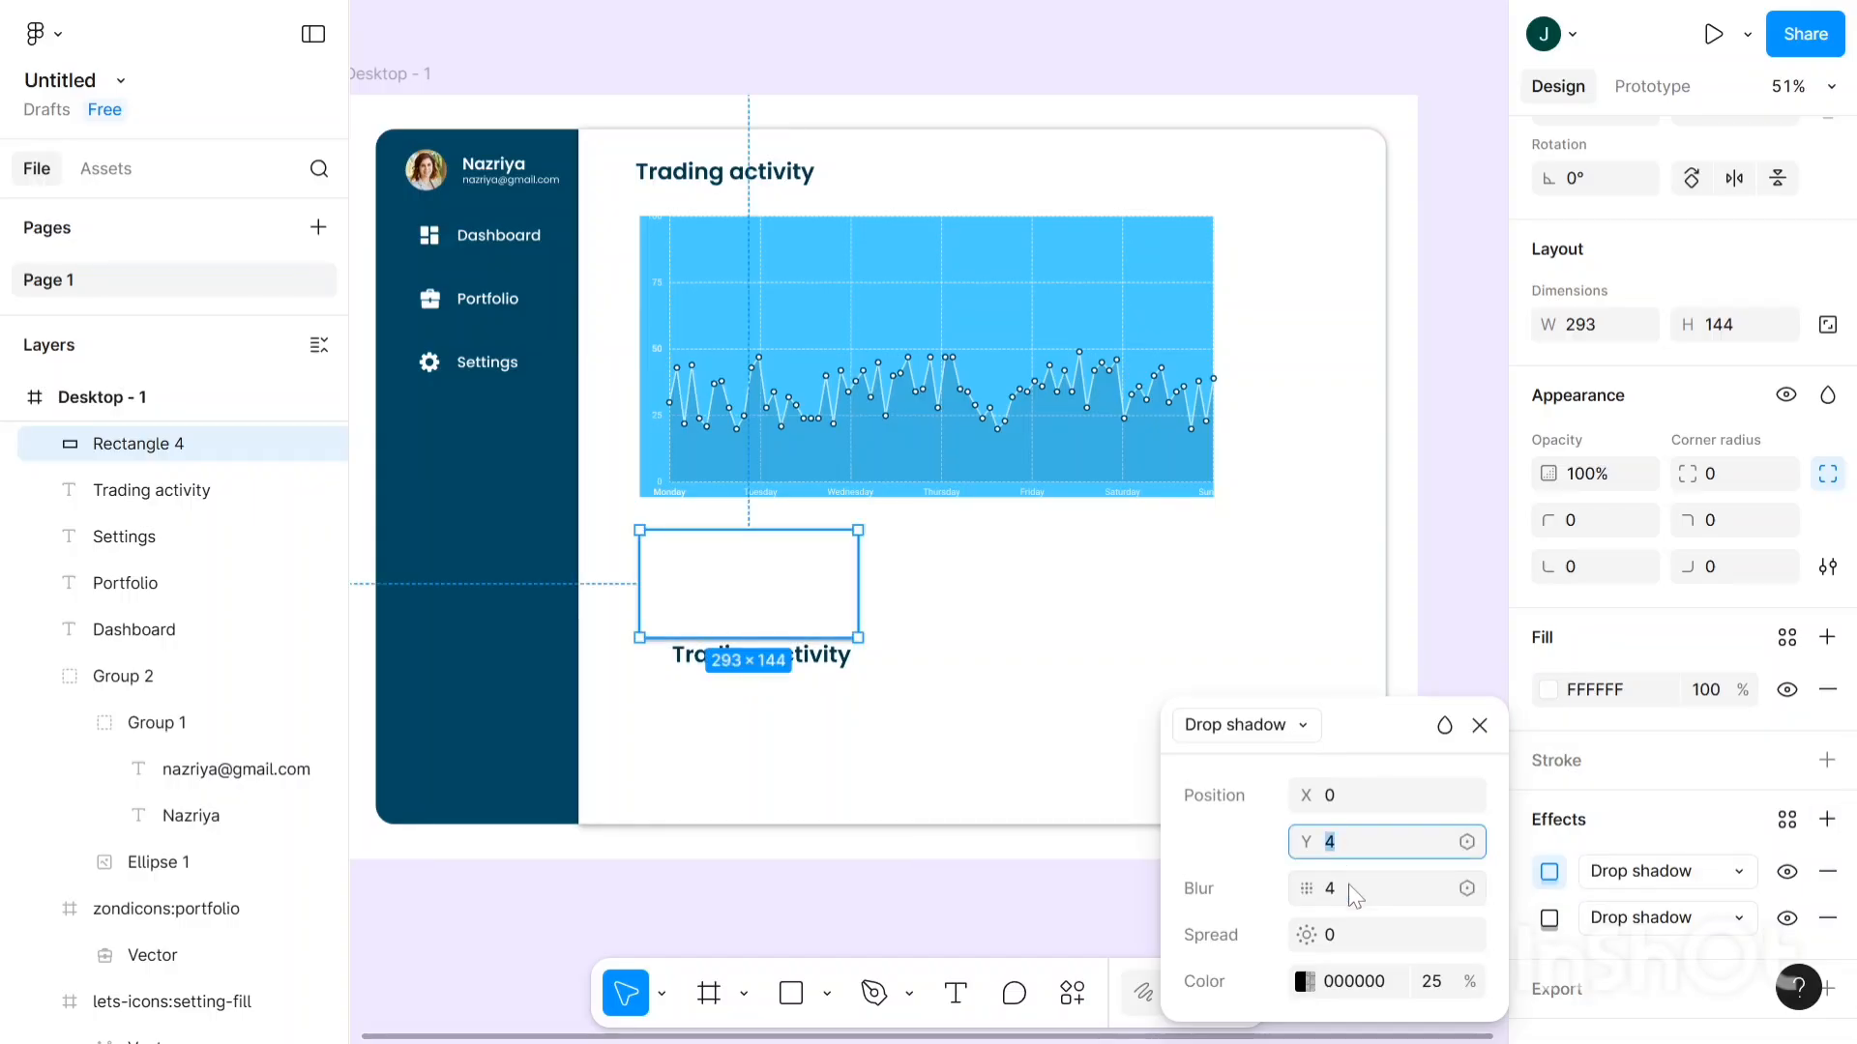
key(Down)
key(Down)
key(Down)
key(Down)
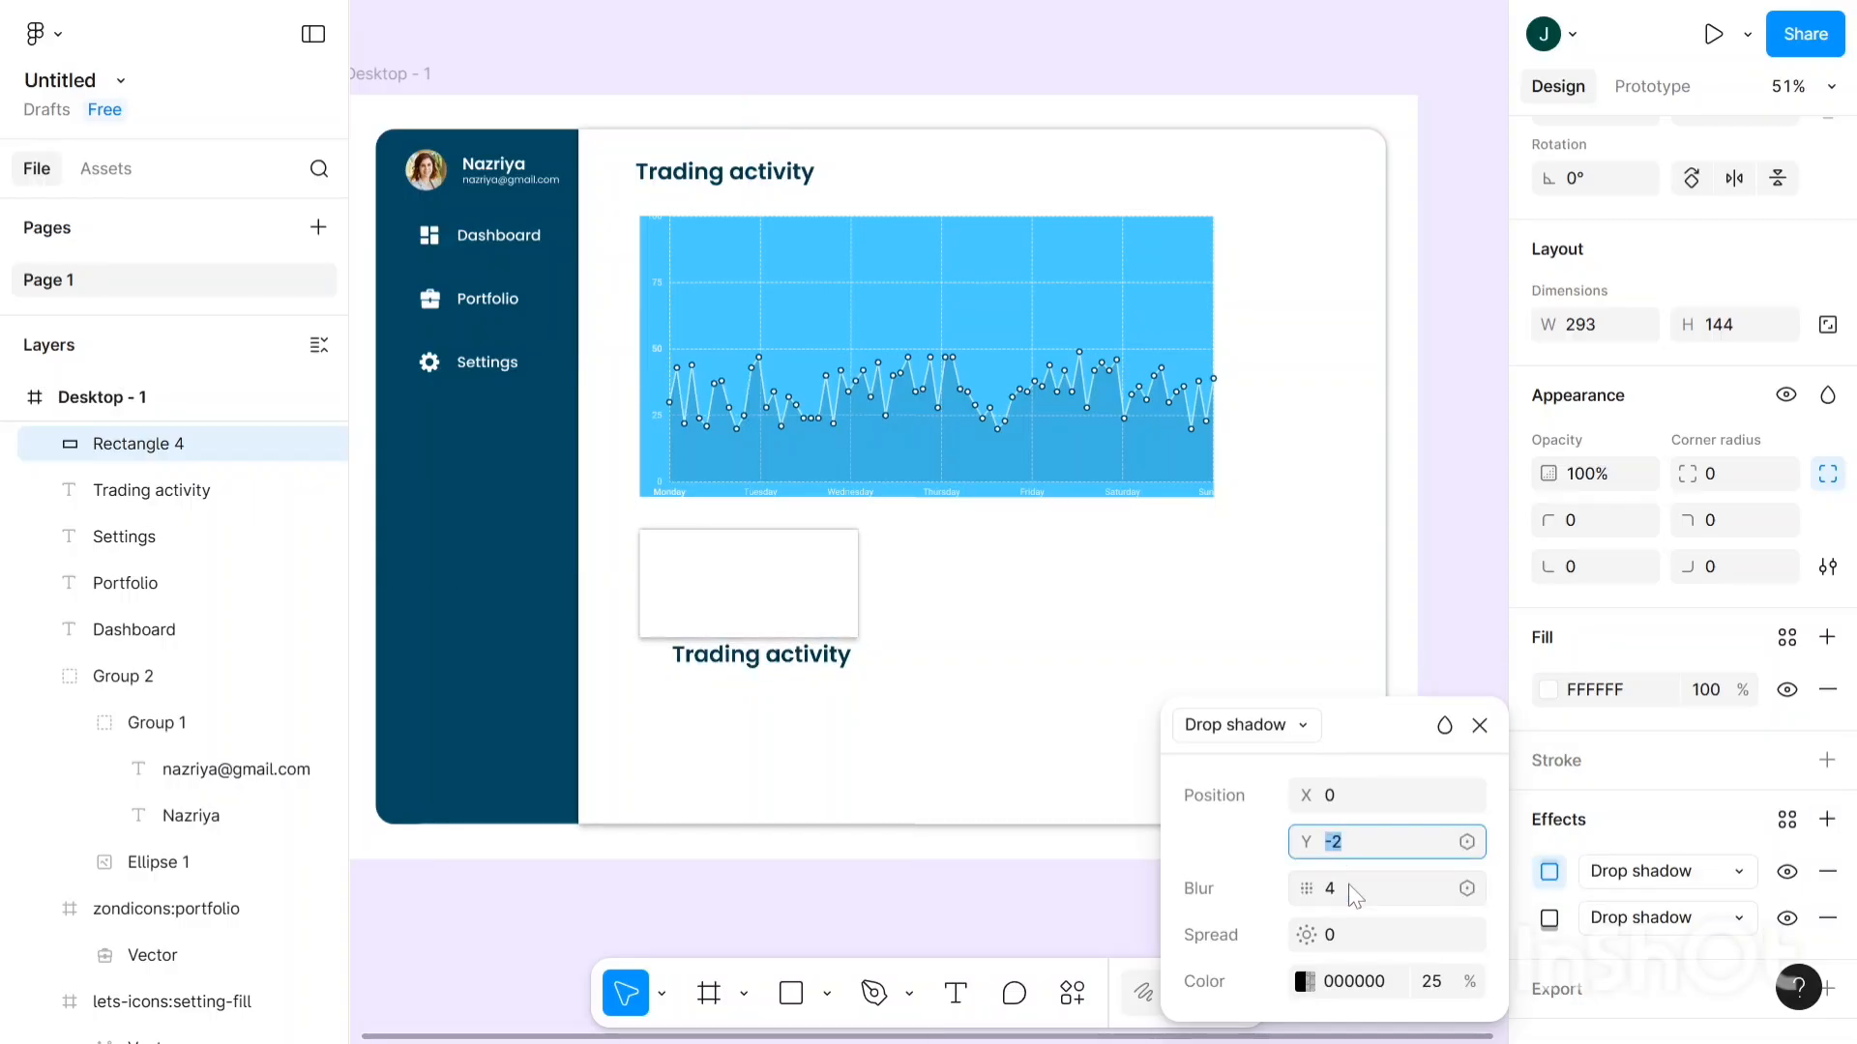
key(Up)
key(Tab)
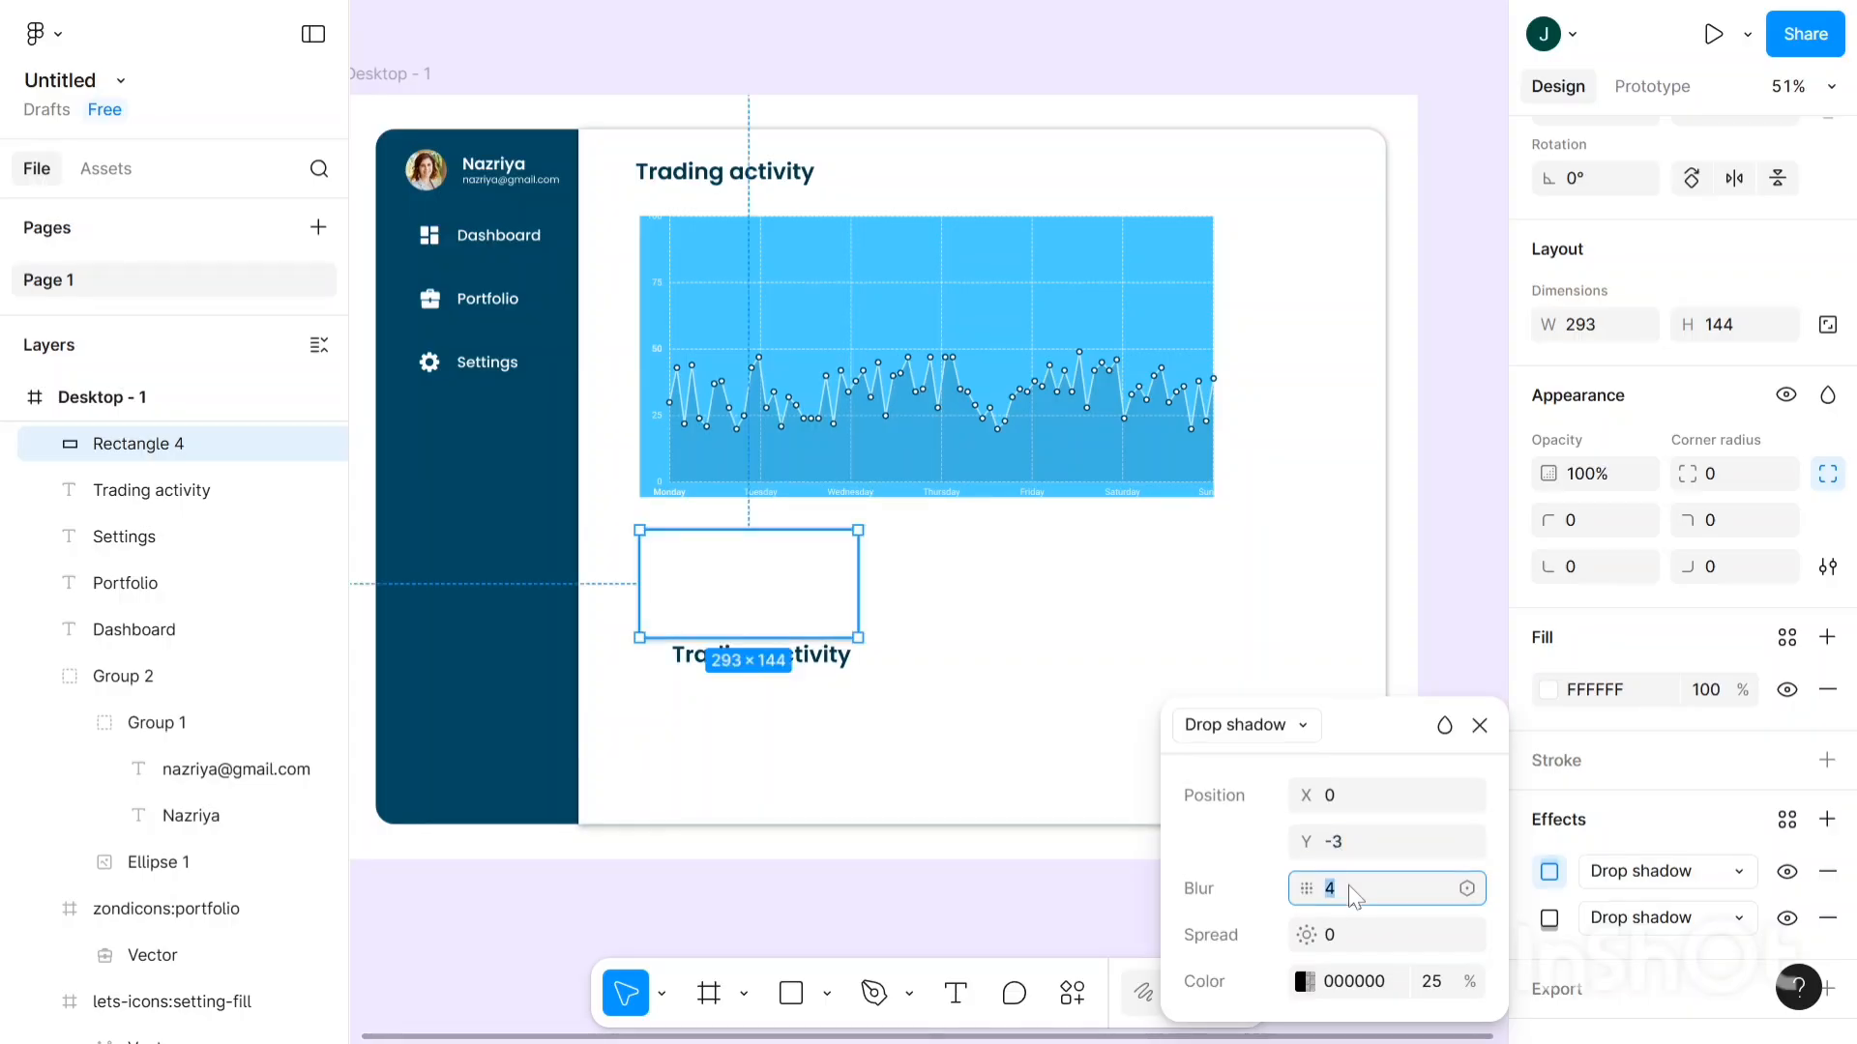
key(Up)
key(Up)
key(Up)
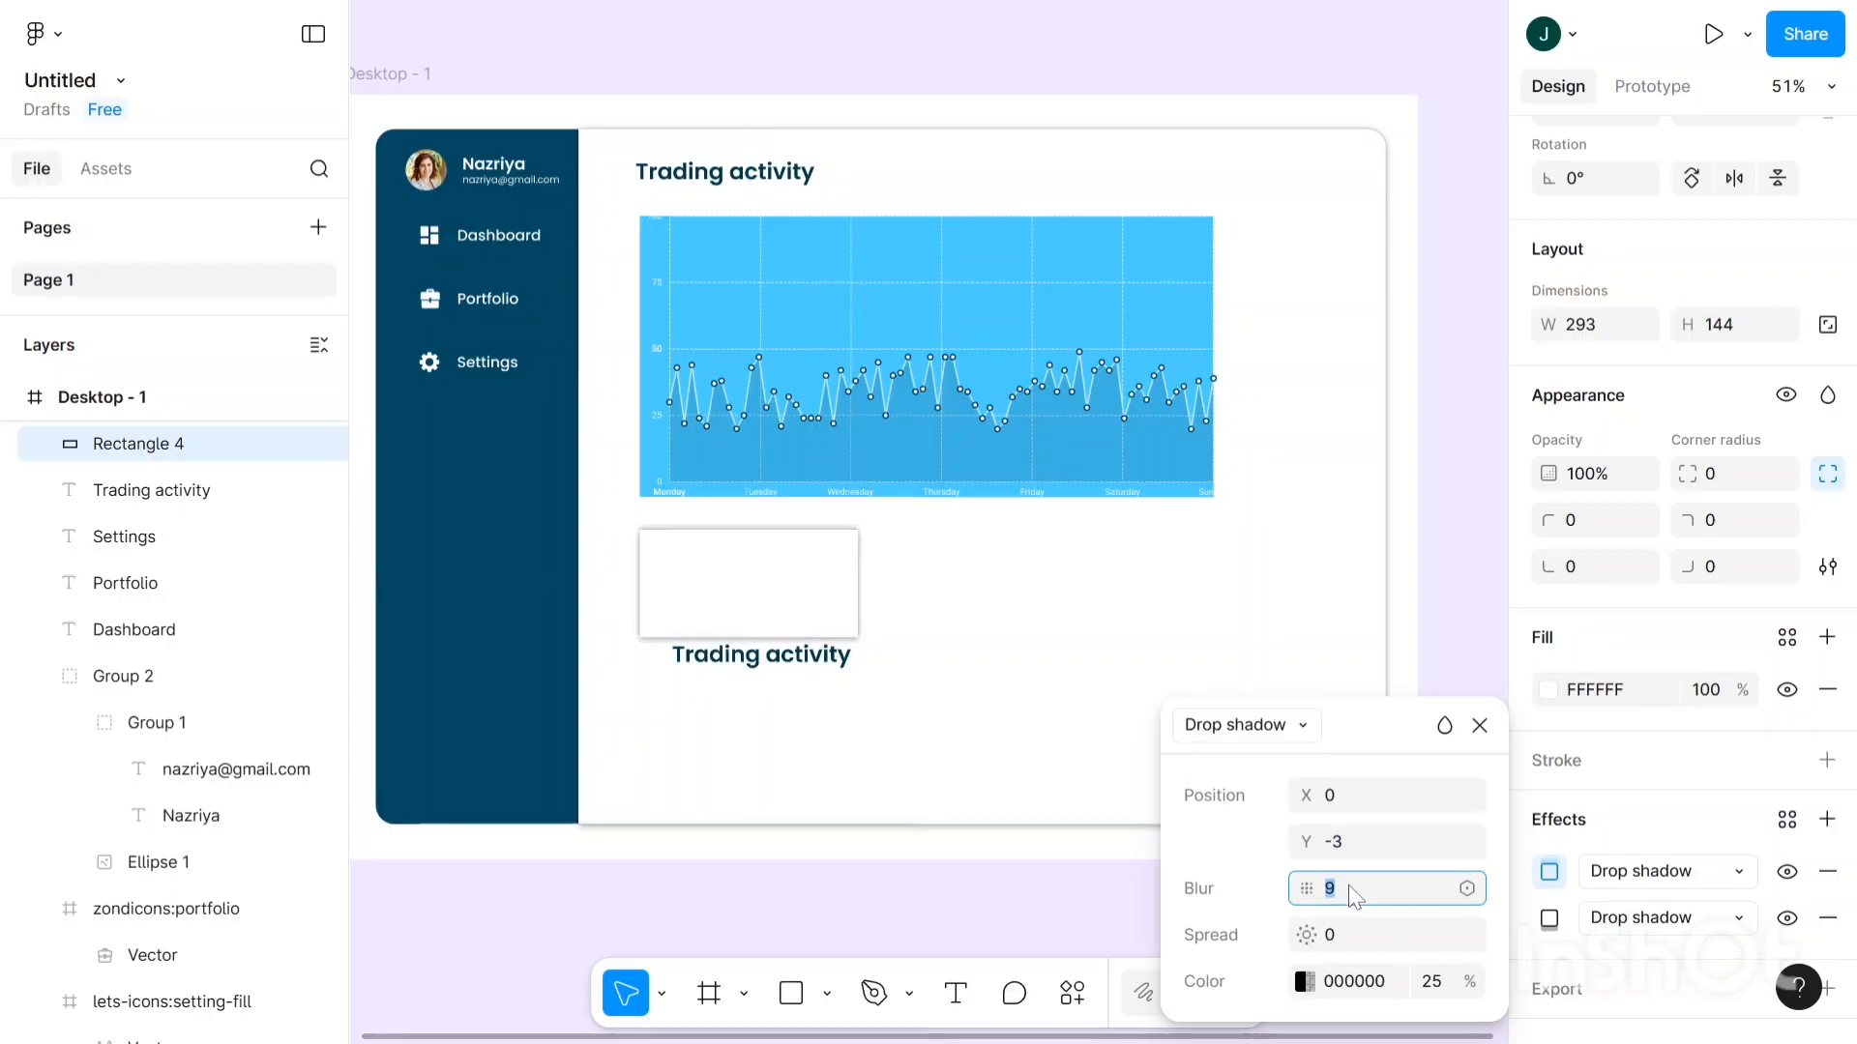
key(Up)
key(Up)
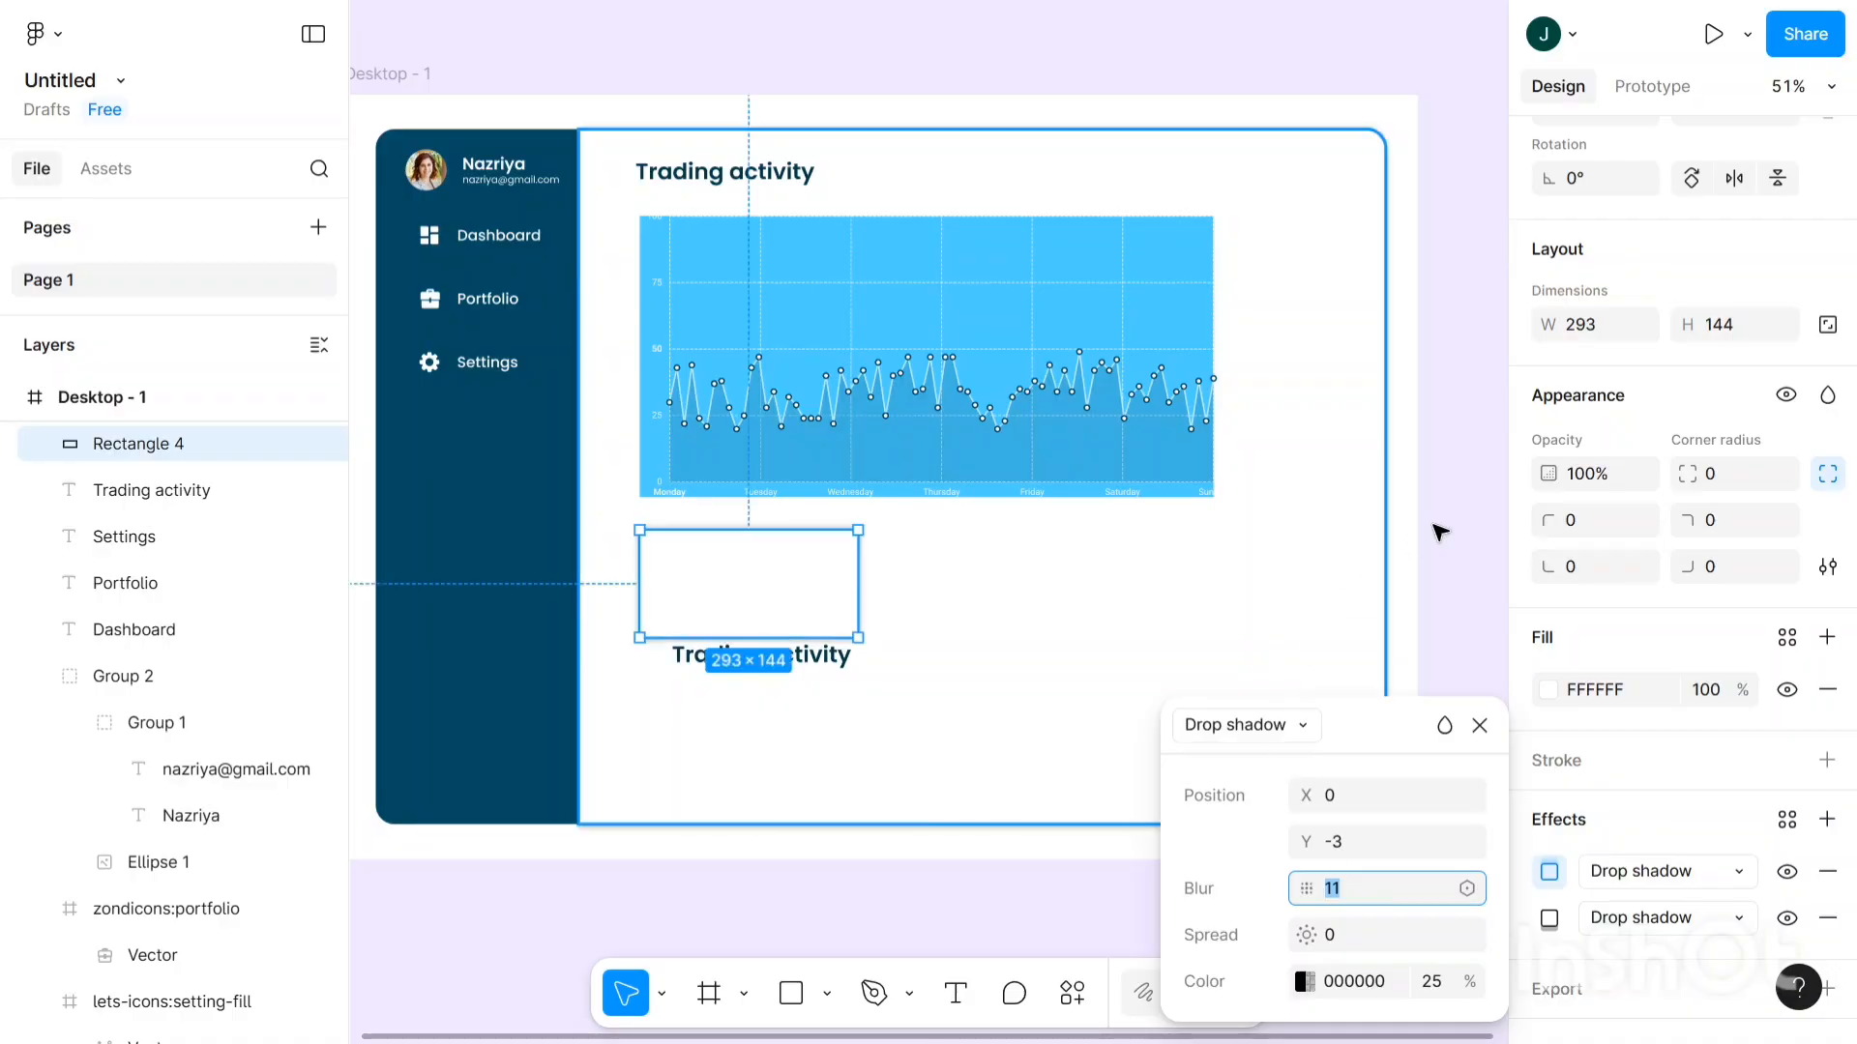
- Round the rectangle's corners to a radius of 9
click(1728, 467)
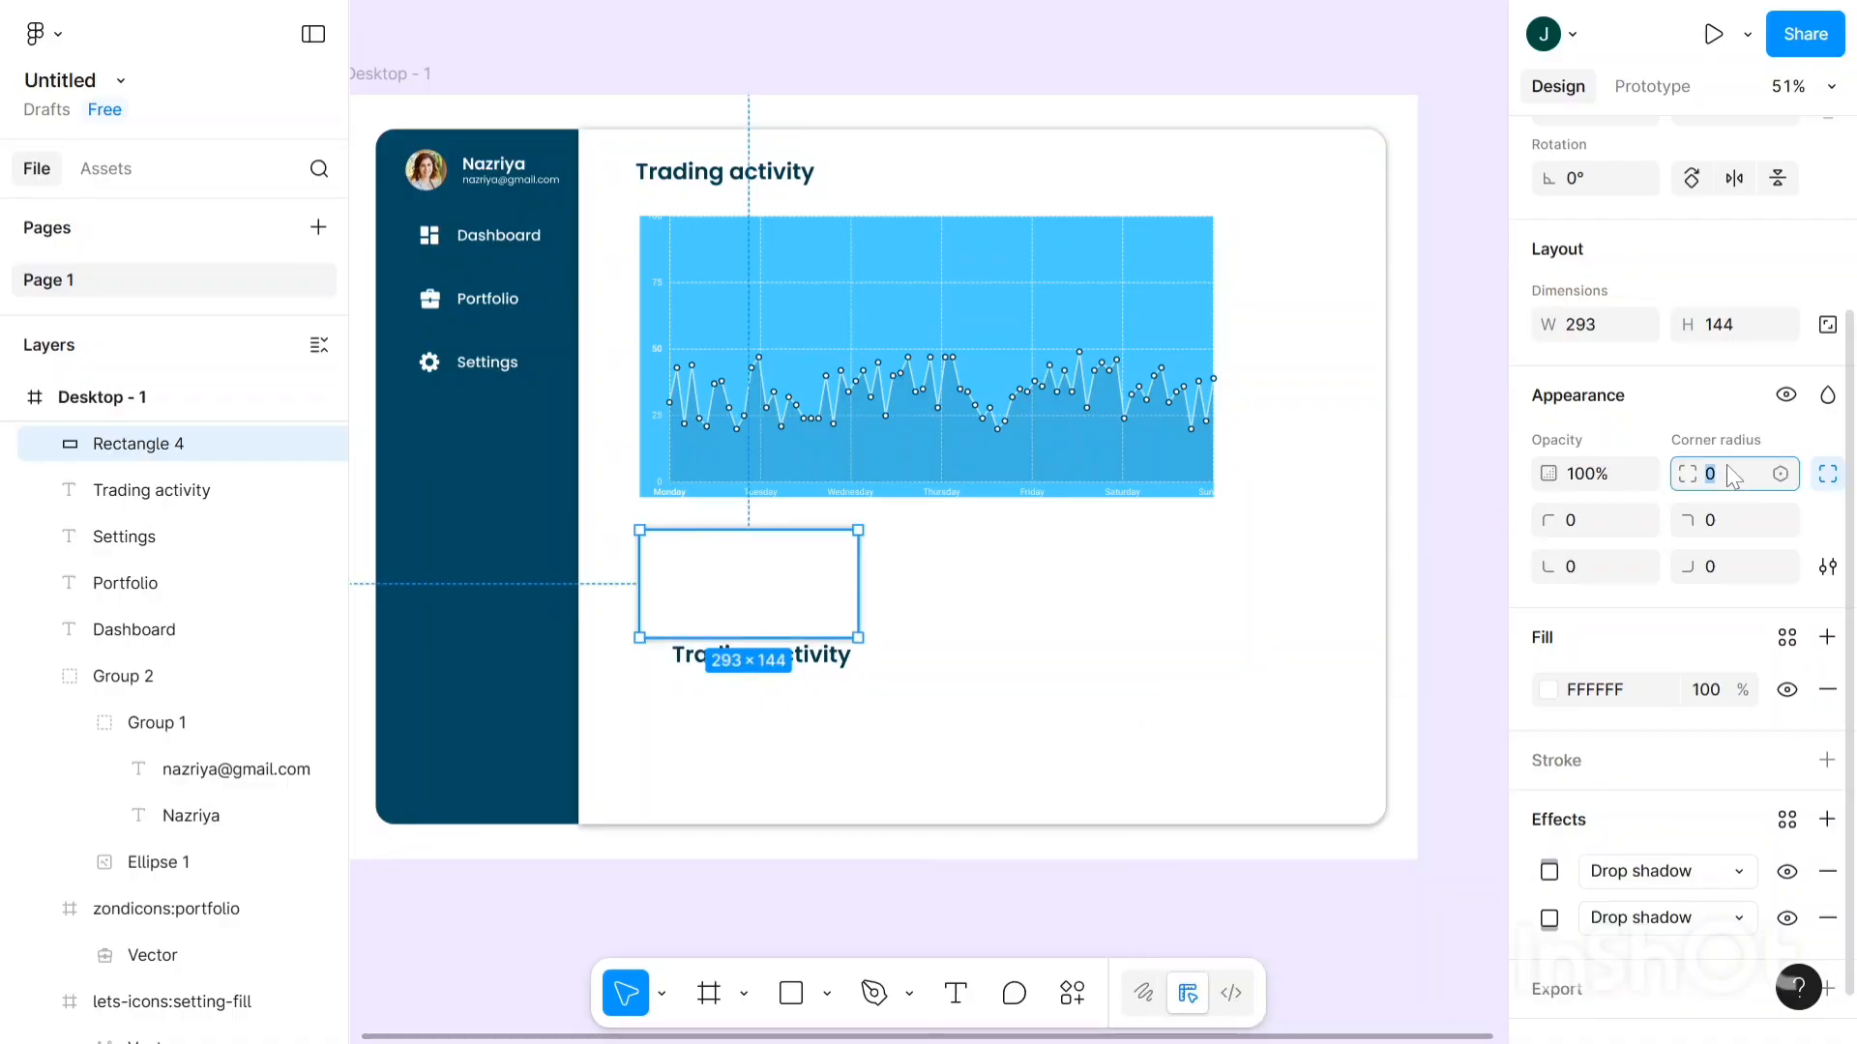
key(Up)
key(Up)
key(Up)
key(Up)
key(Up)
key(Up)
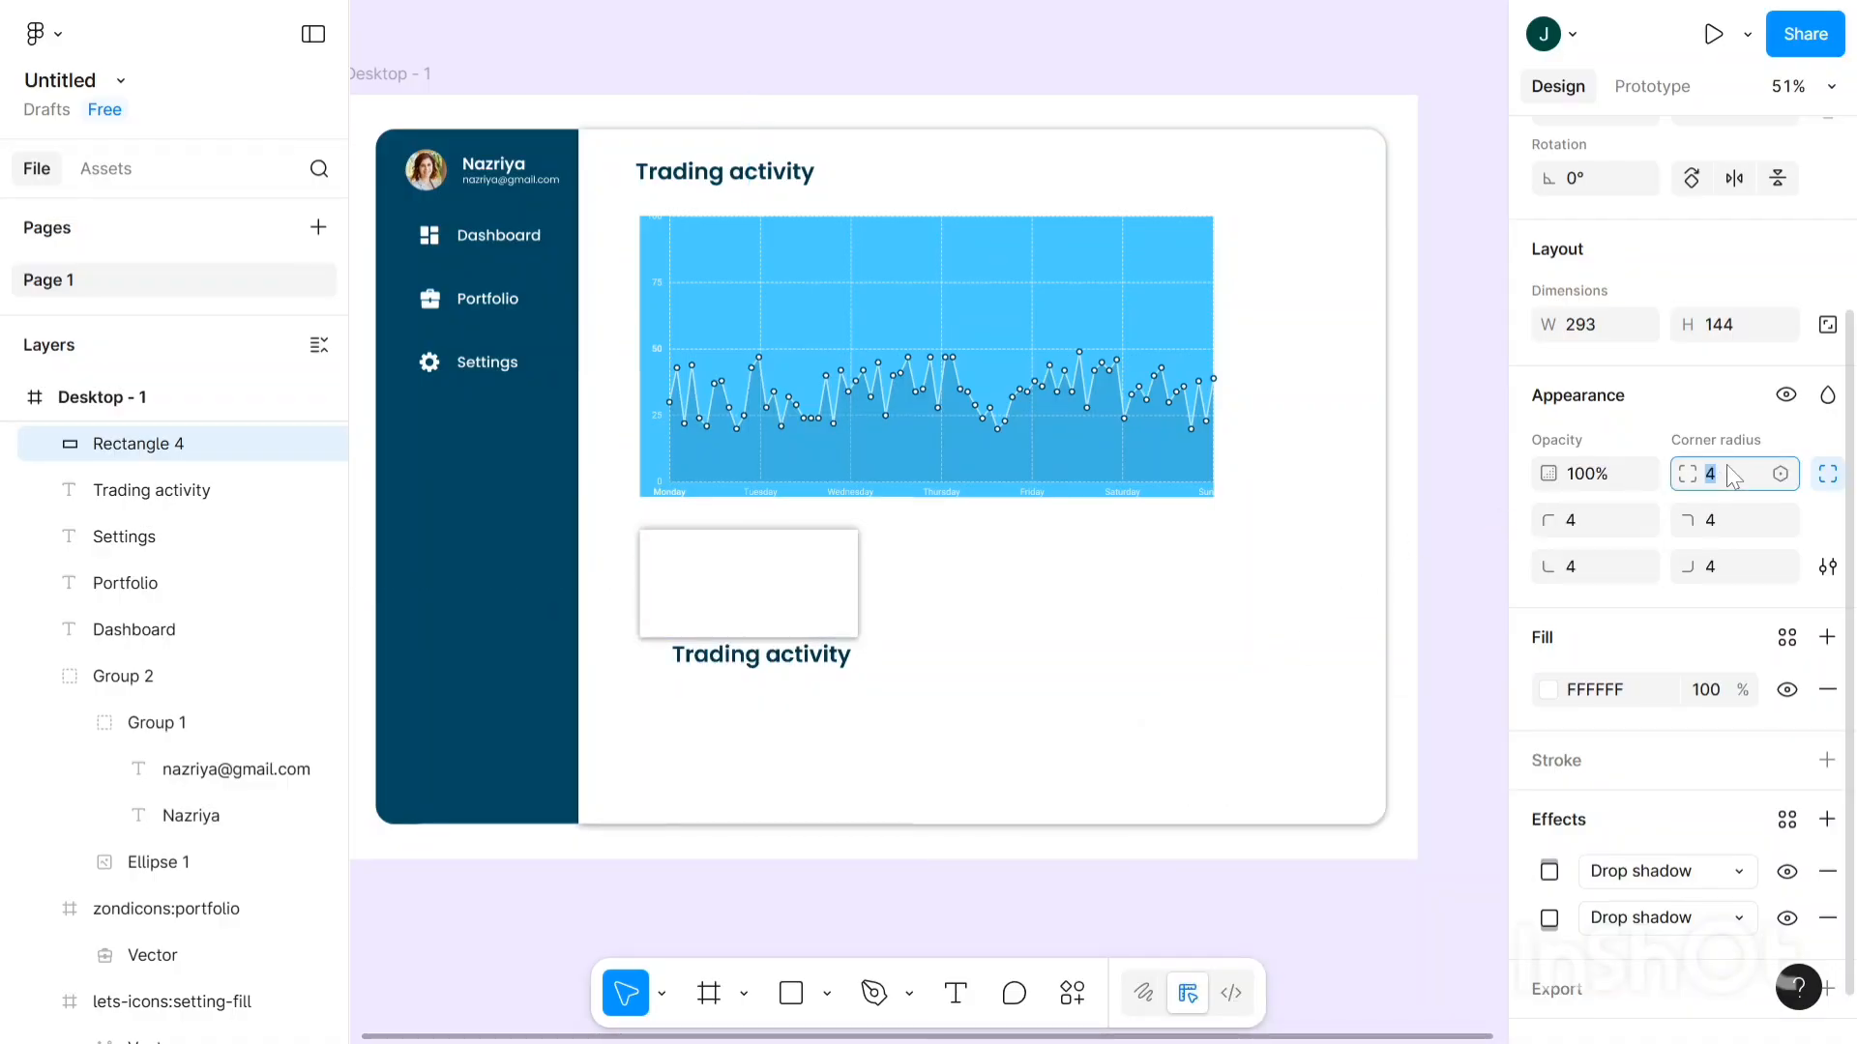
key(Up)
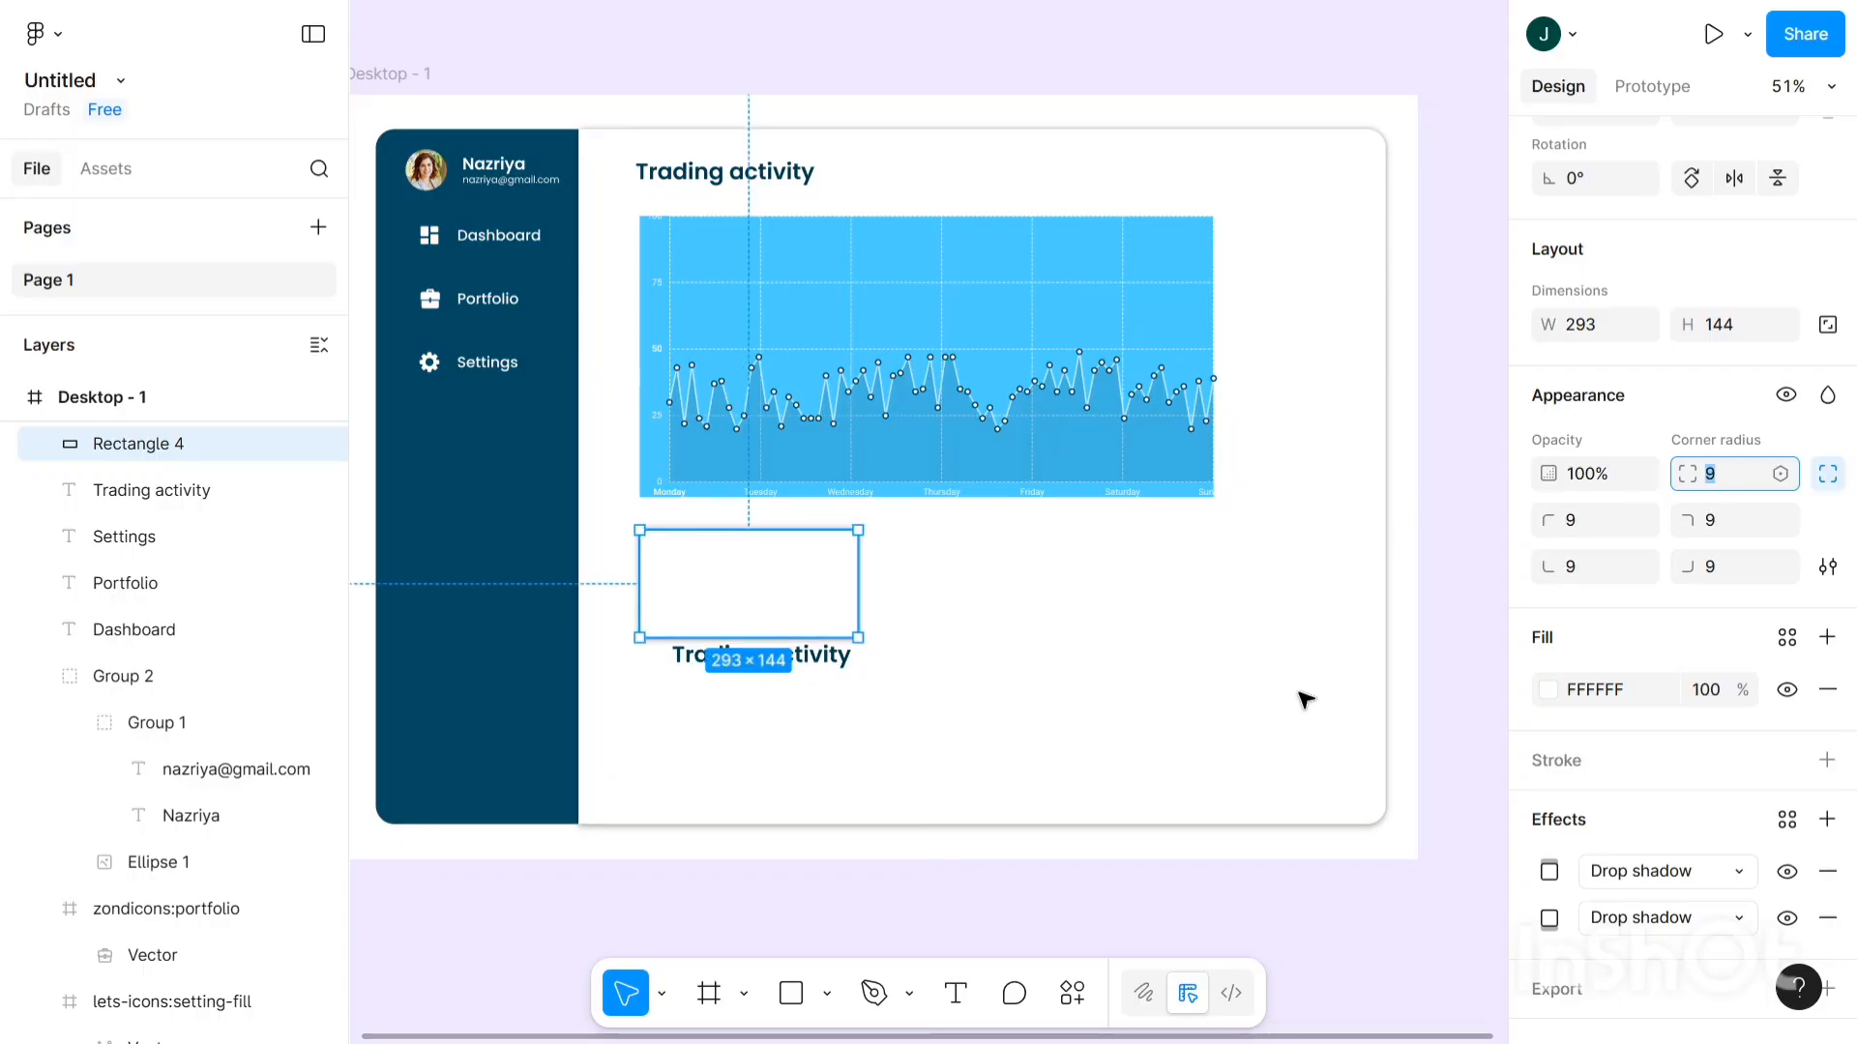
click(1375, 957)
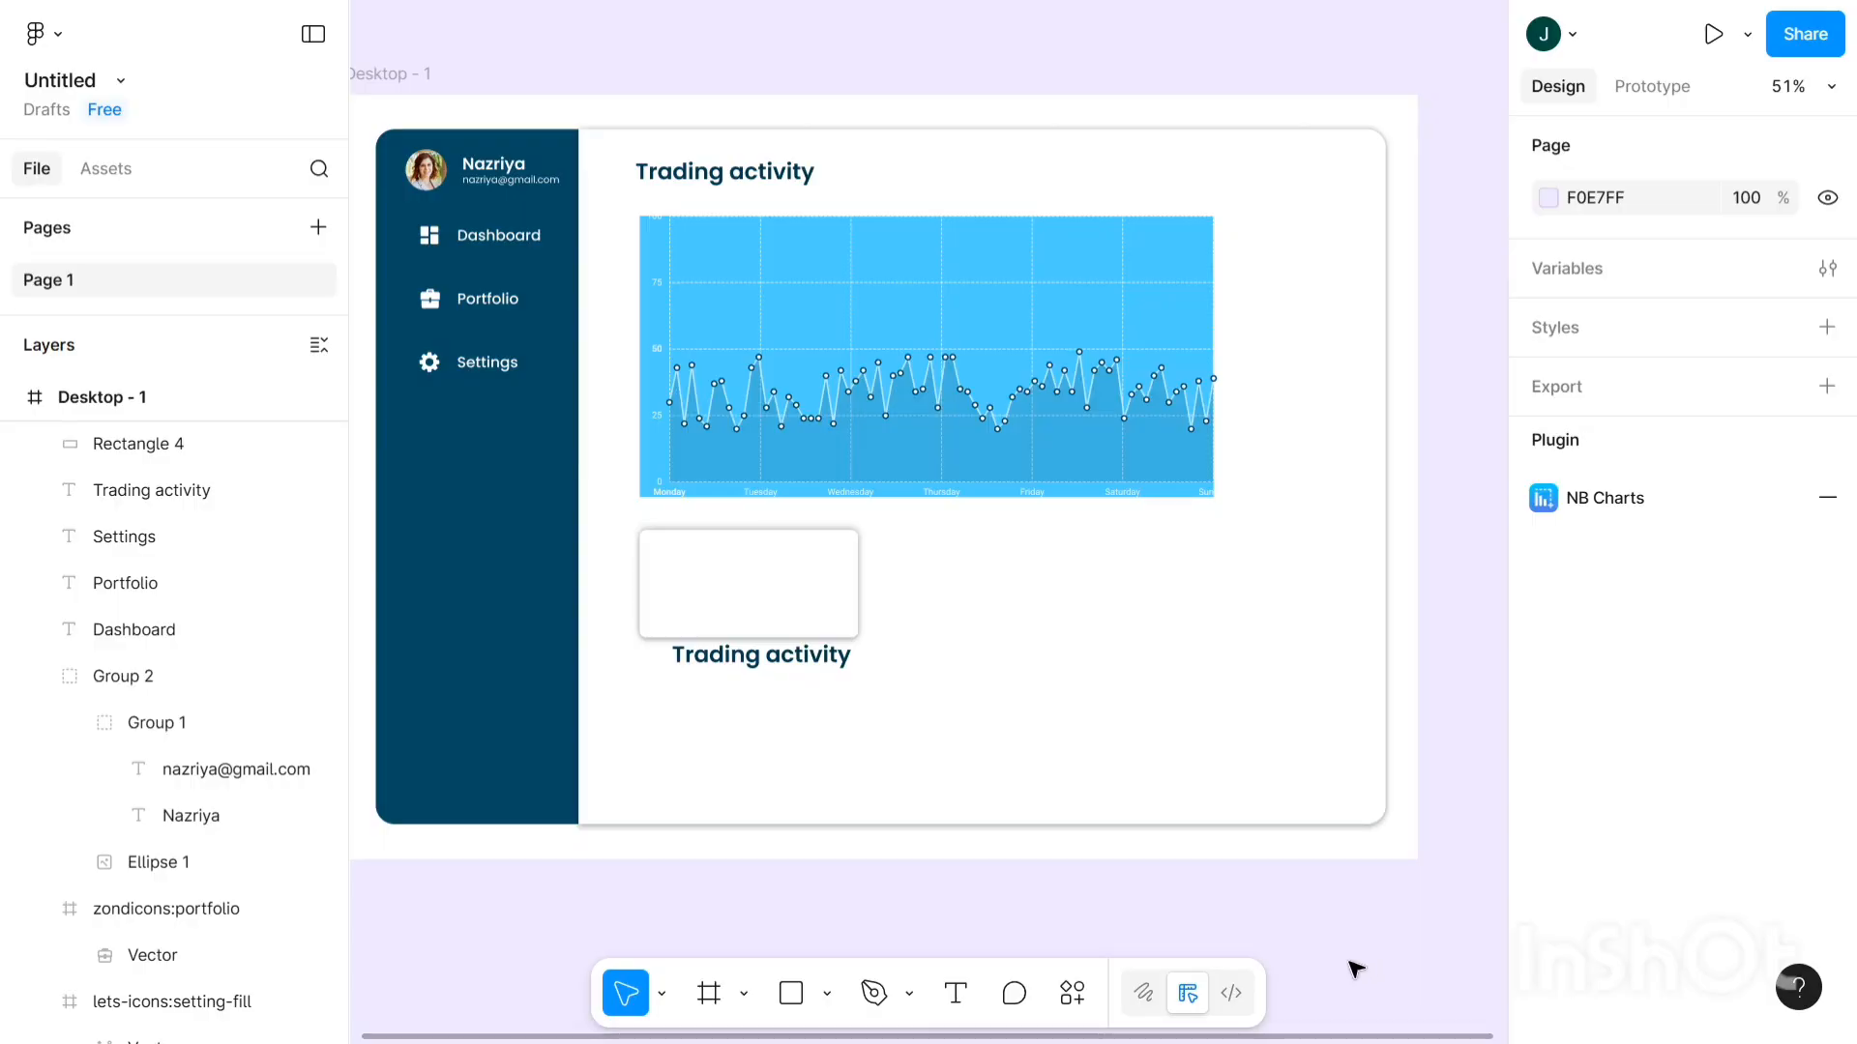
- Move the lower Trading activity text up beside the white card
click(761, 668)
drag(759, 653, 970, 580)
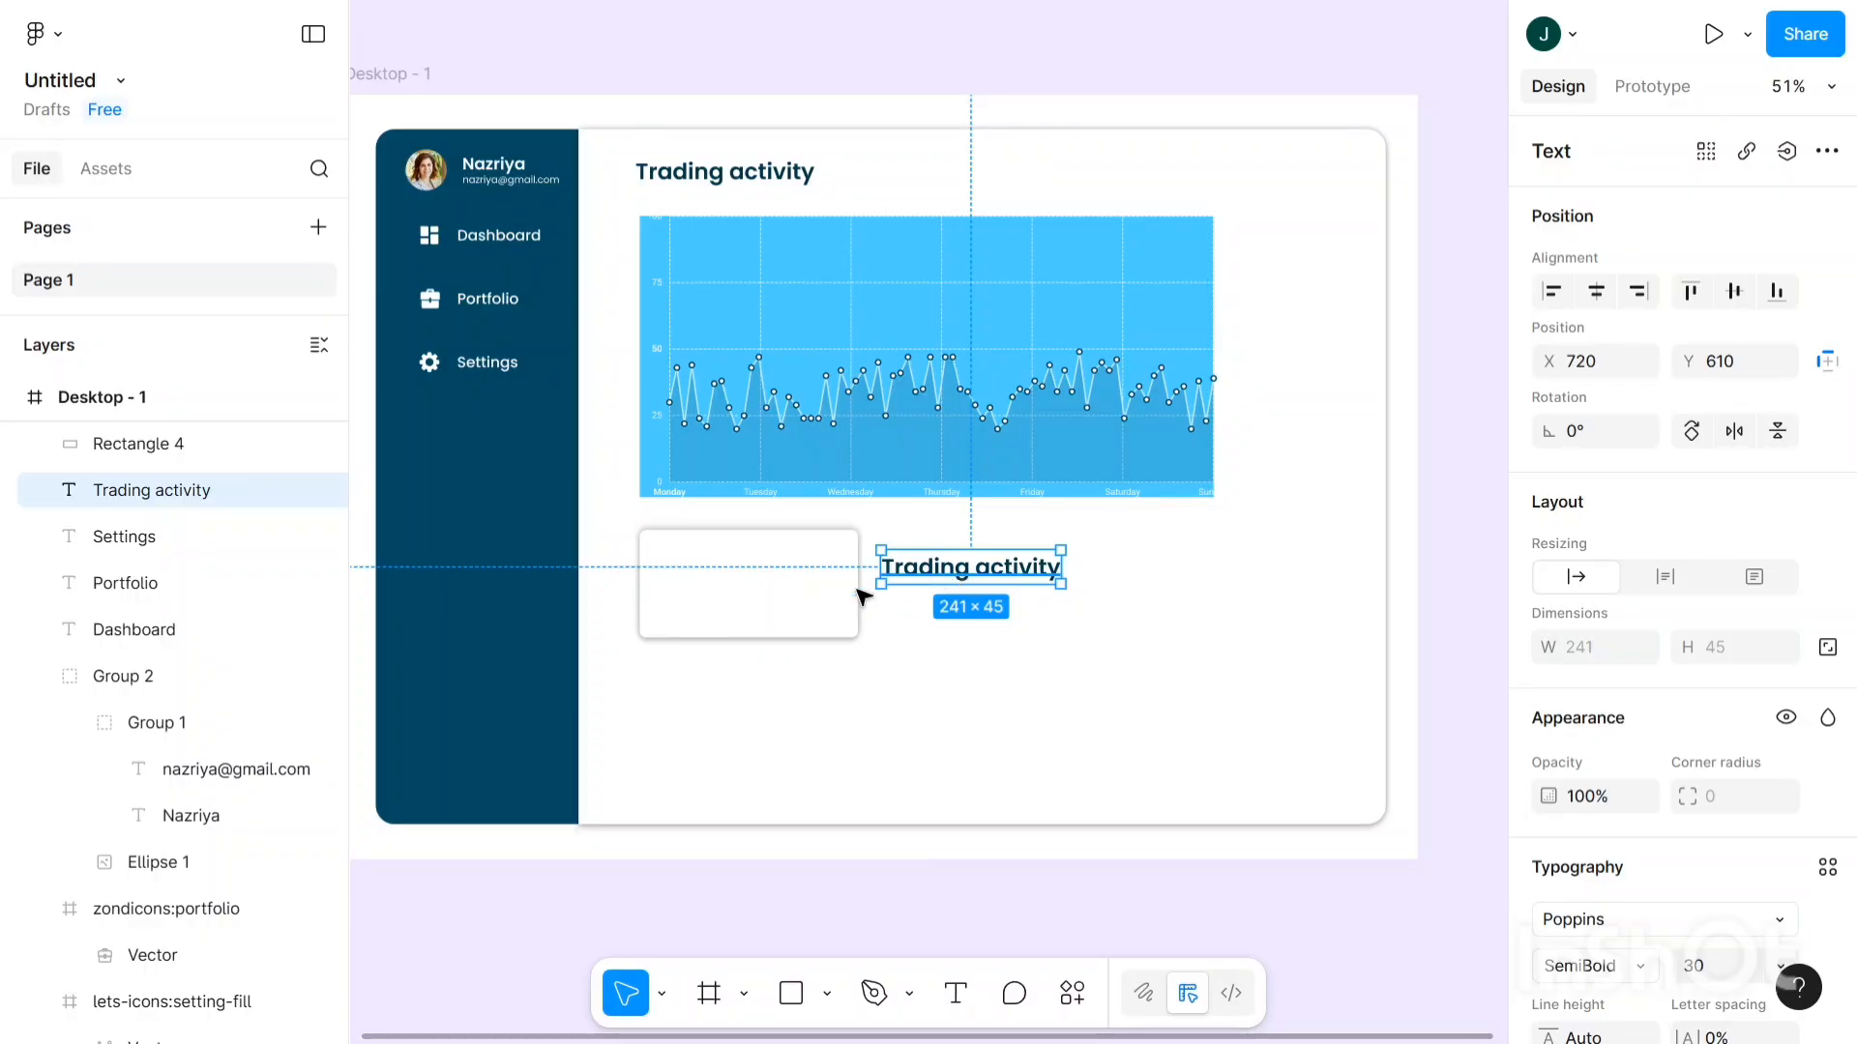
click(754, 589)
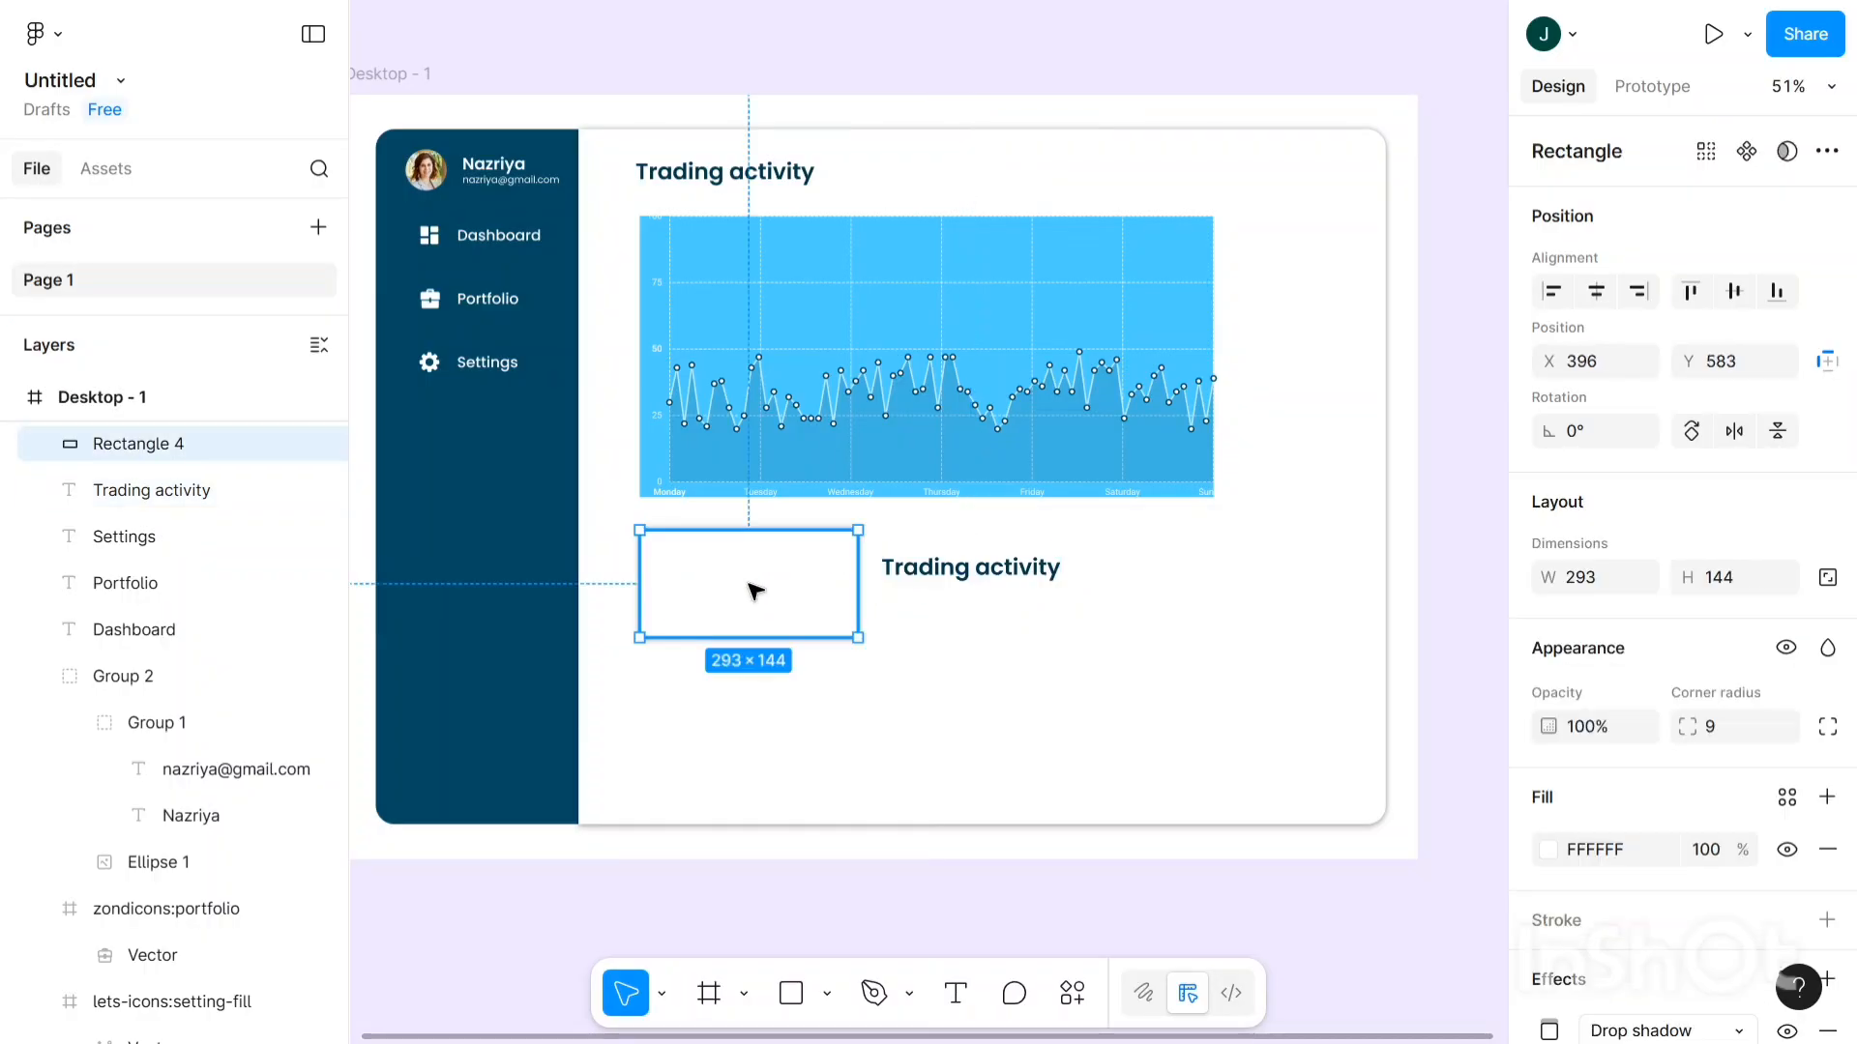
click(1012, 582)
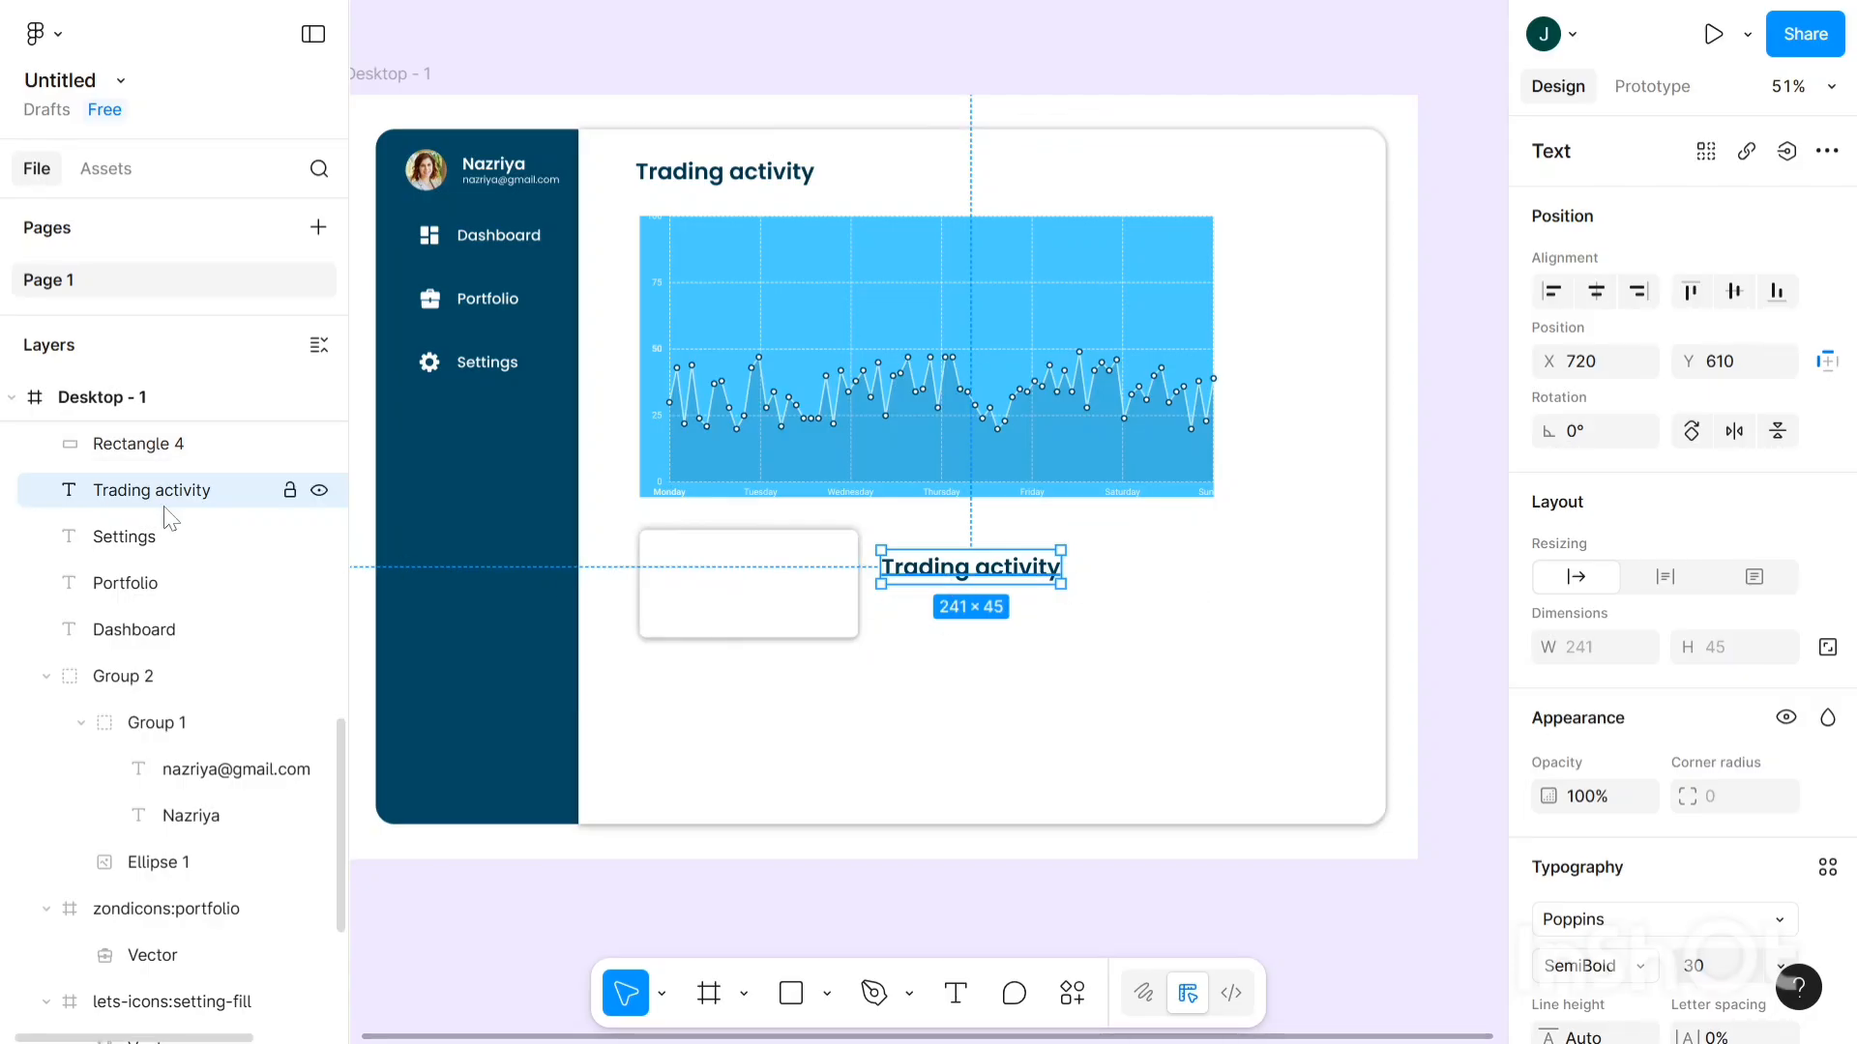
- Raise the Trading activity layer to the top of Desktop - 1 and drop the text inside the card
scroll(170, 520, up, 5)
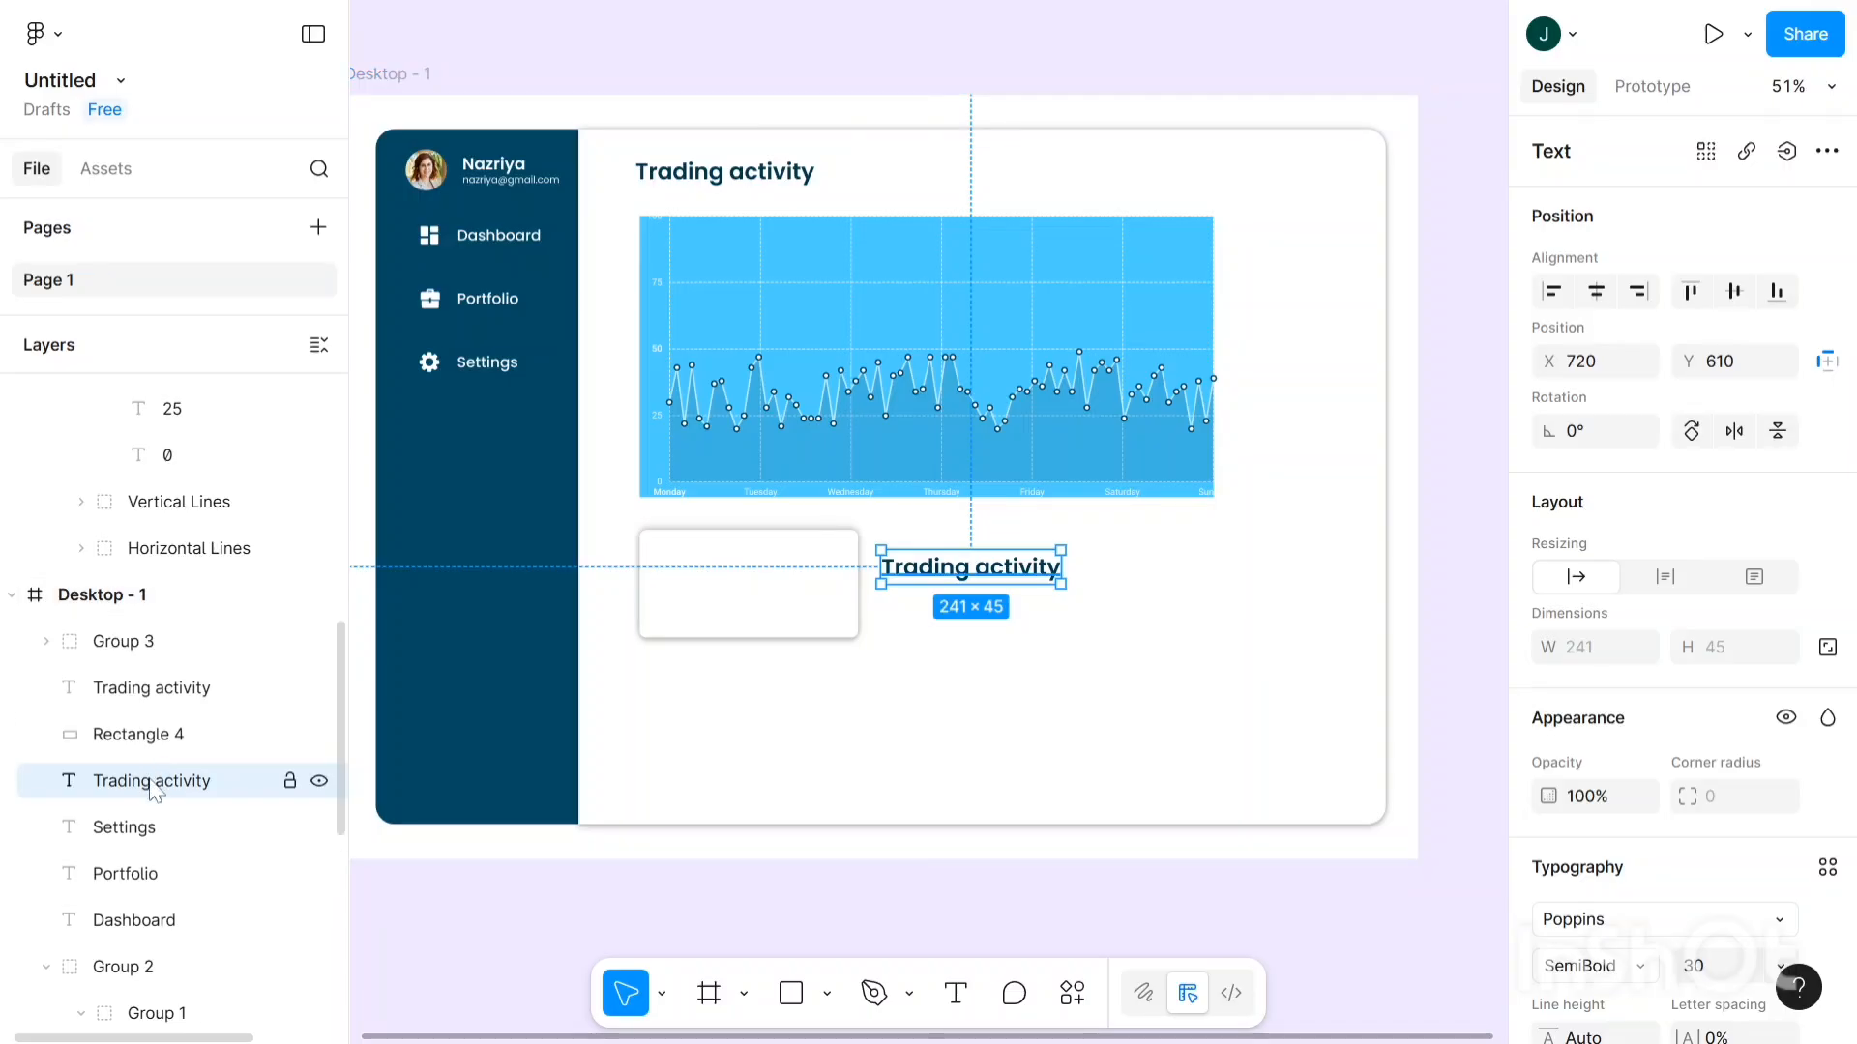
drag(153, 788, 182, 643)
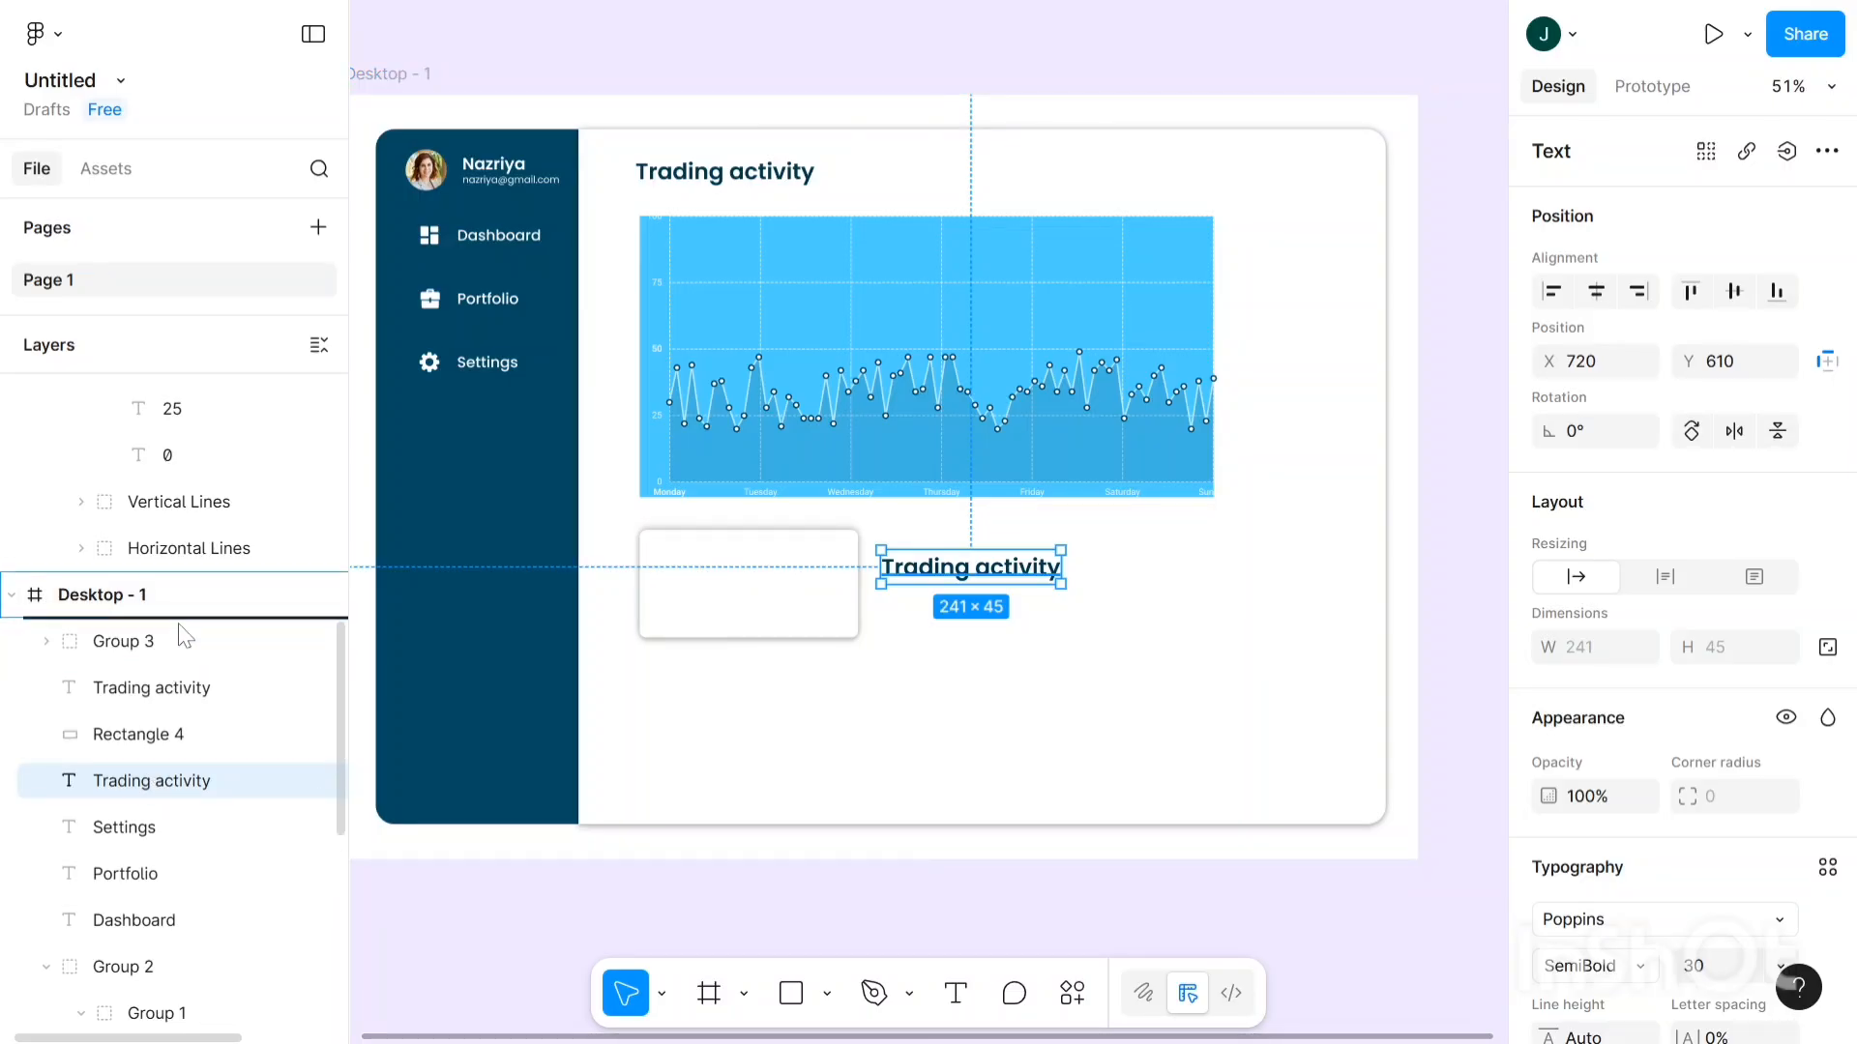
drag(182, 644, 172, 653)
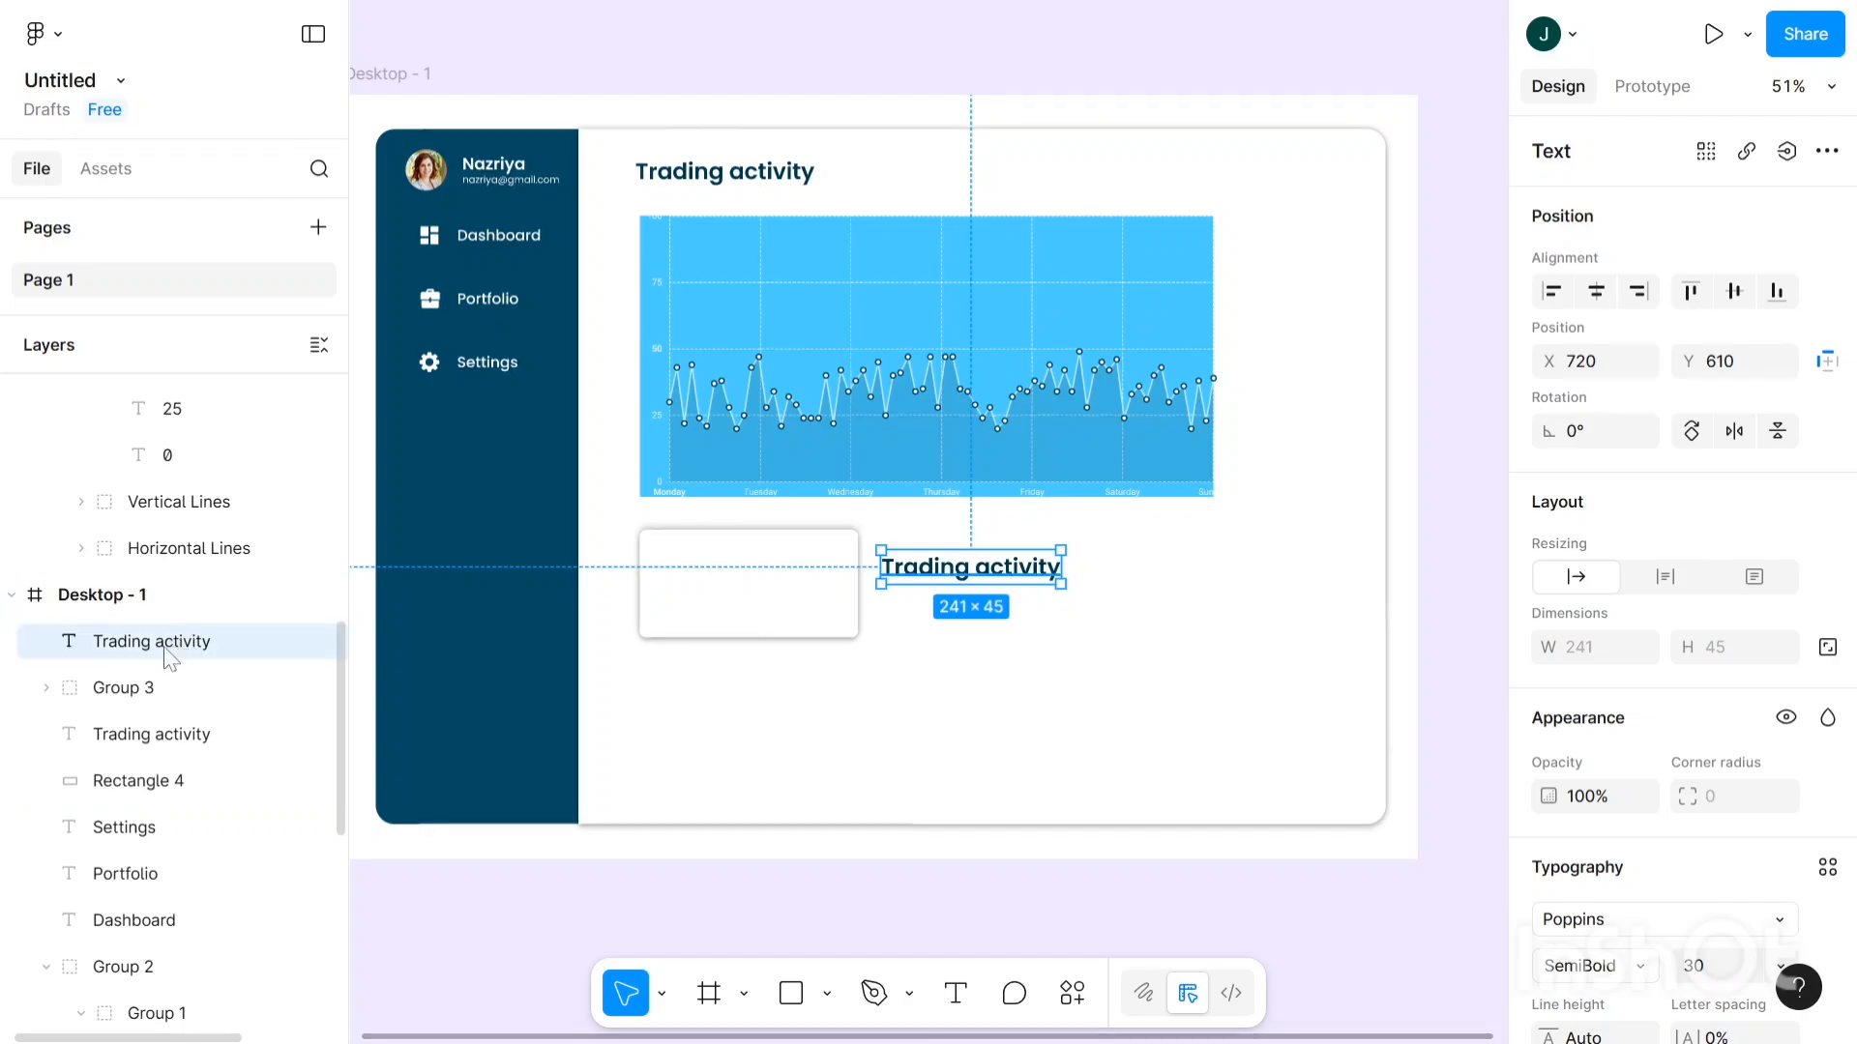
scroll(149, 775, up, 3)
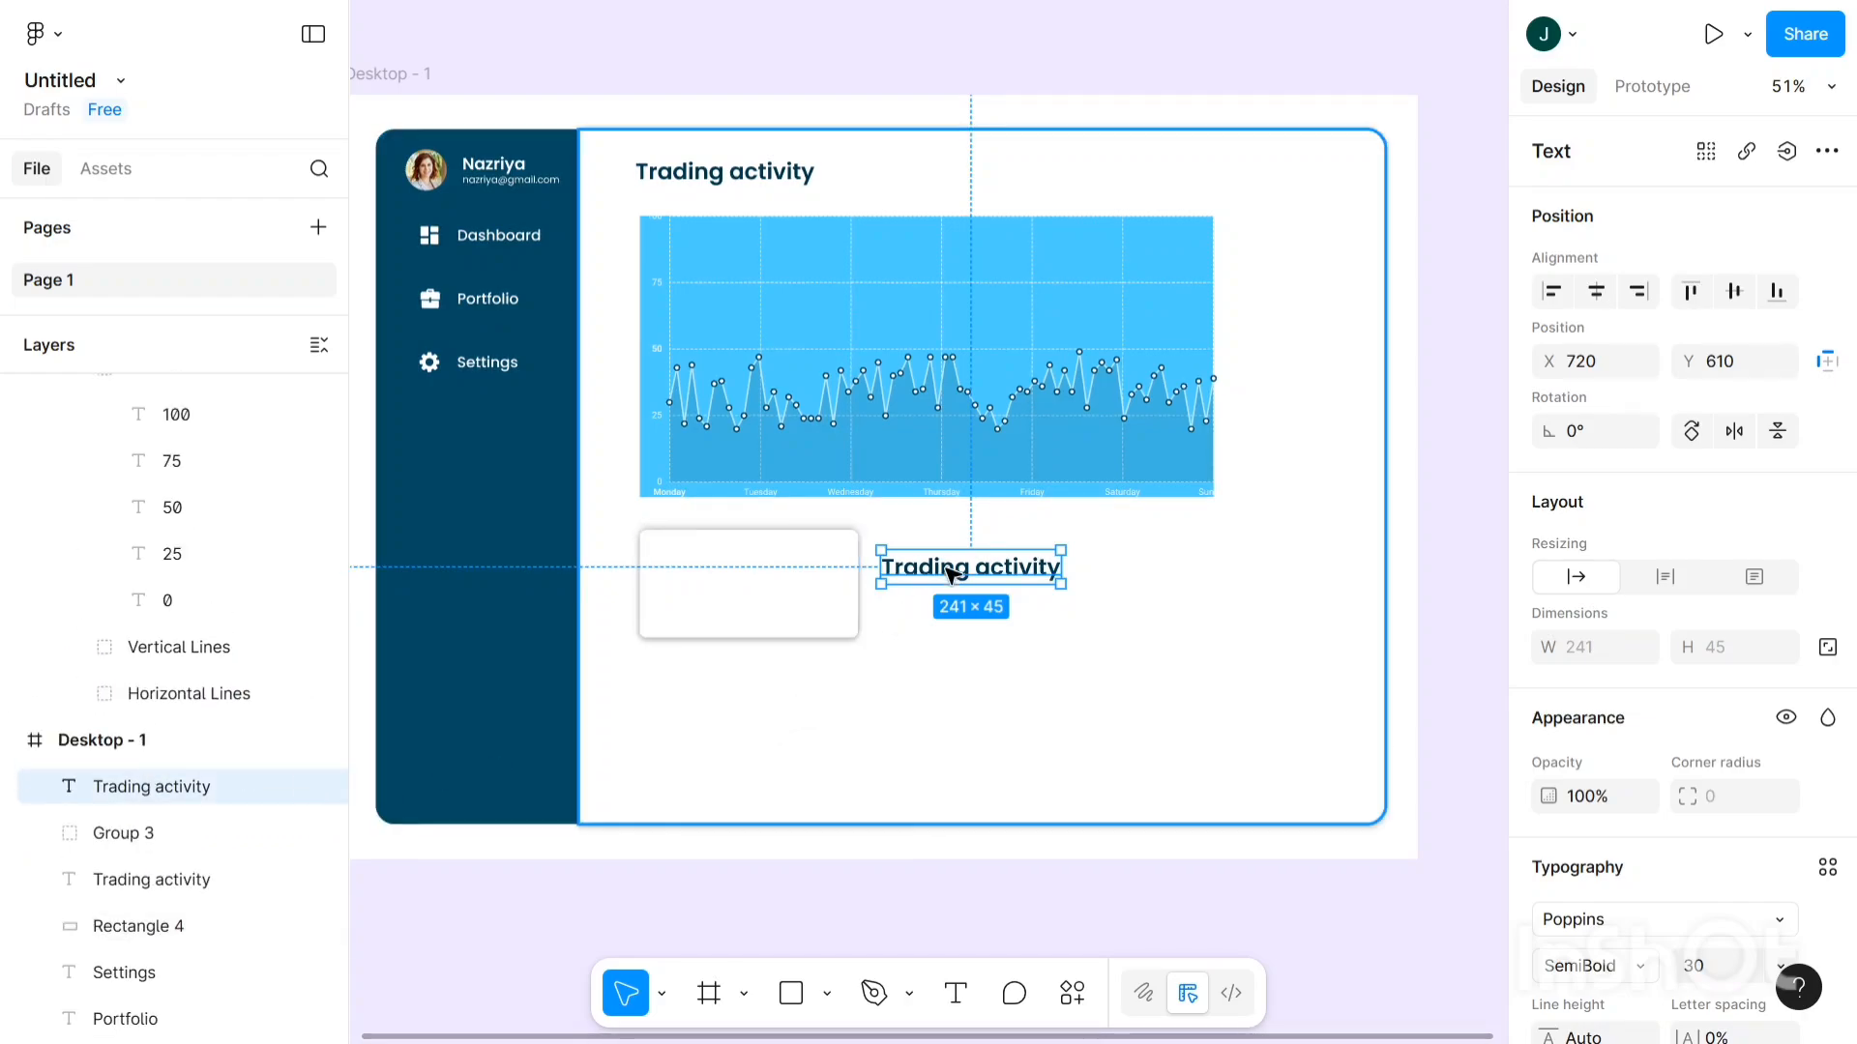
drag(949, 567, 729, 554)
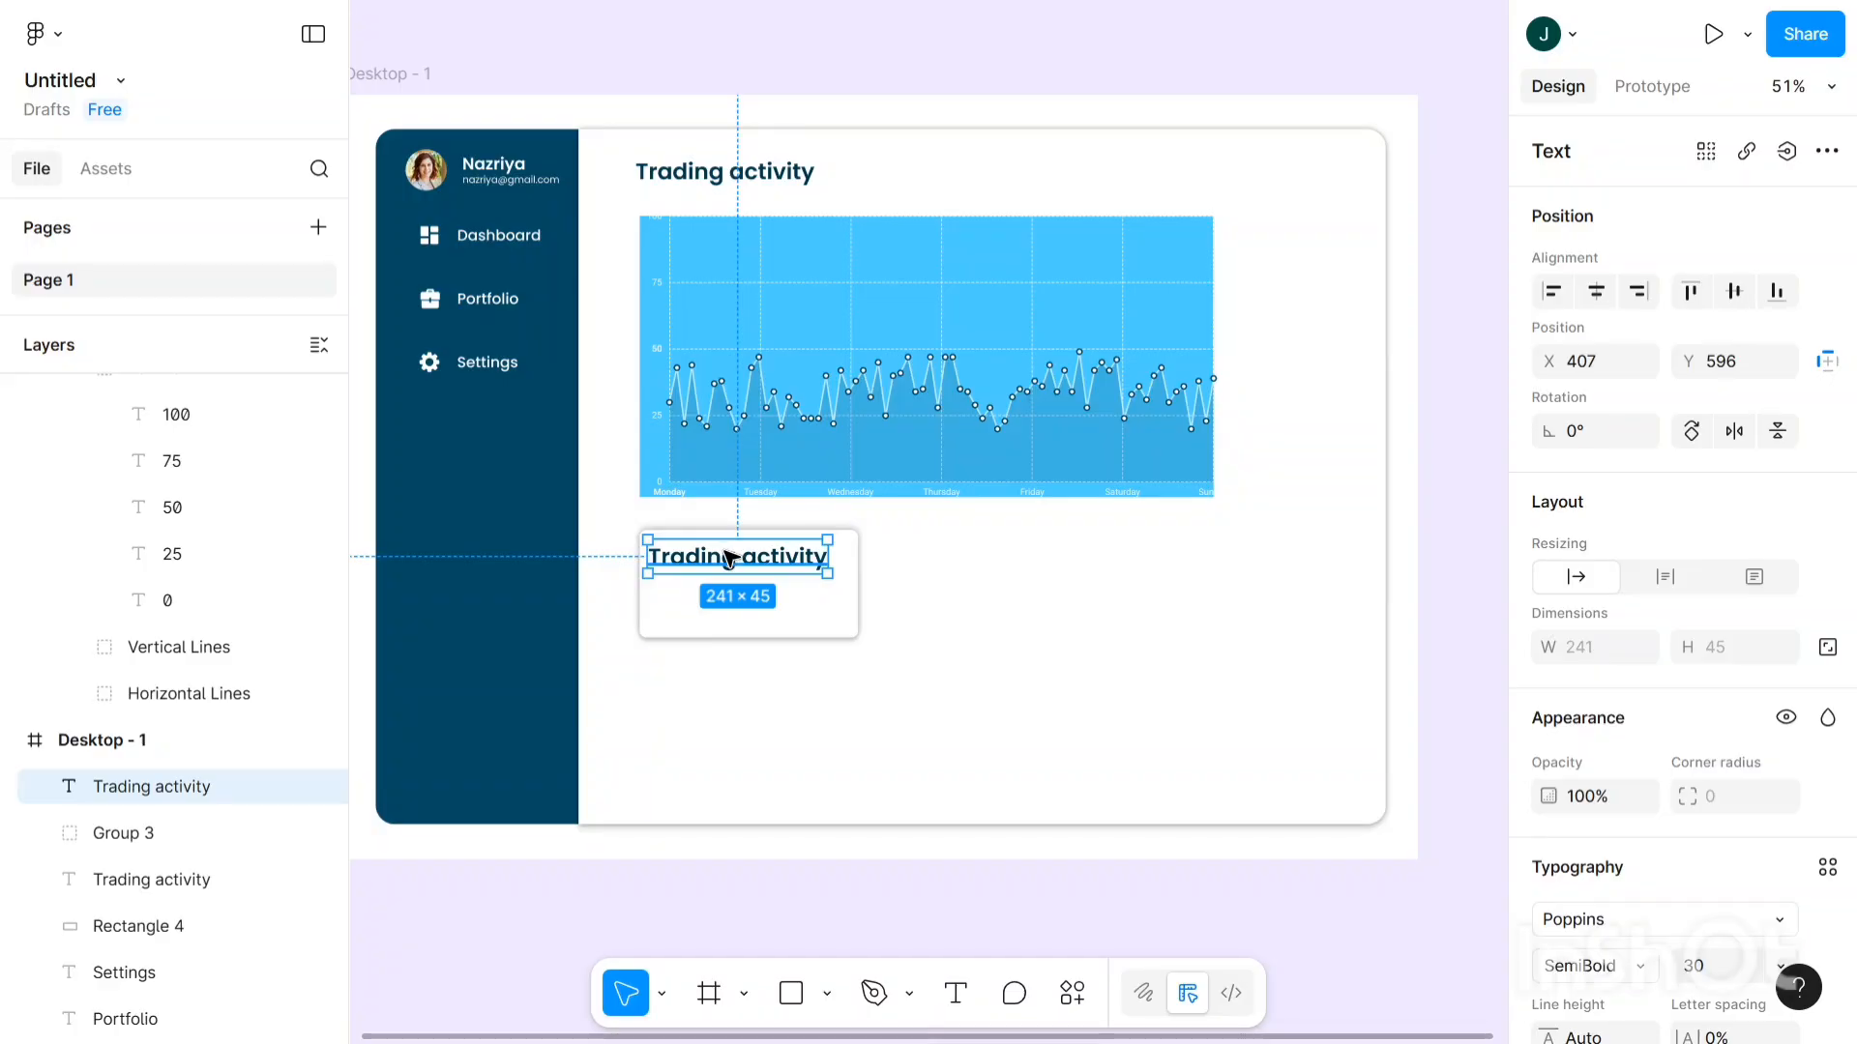
- Retype the card's label as 'Total Balance' and open its font weight options
double_click(728, 559)
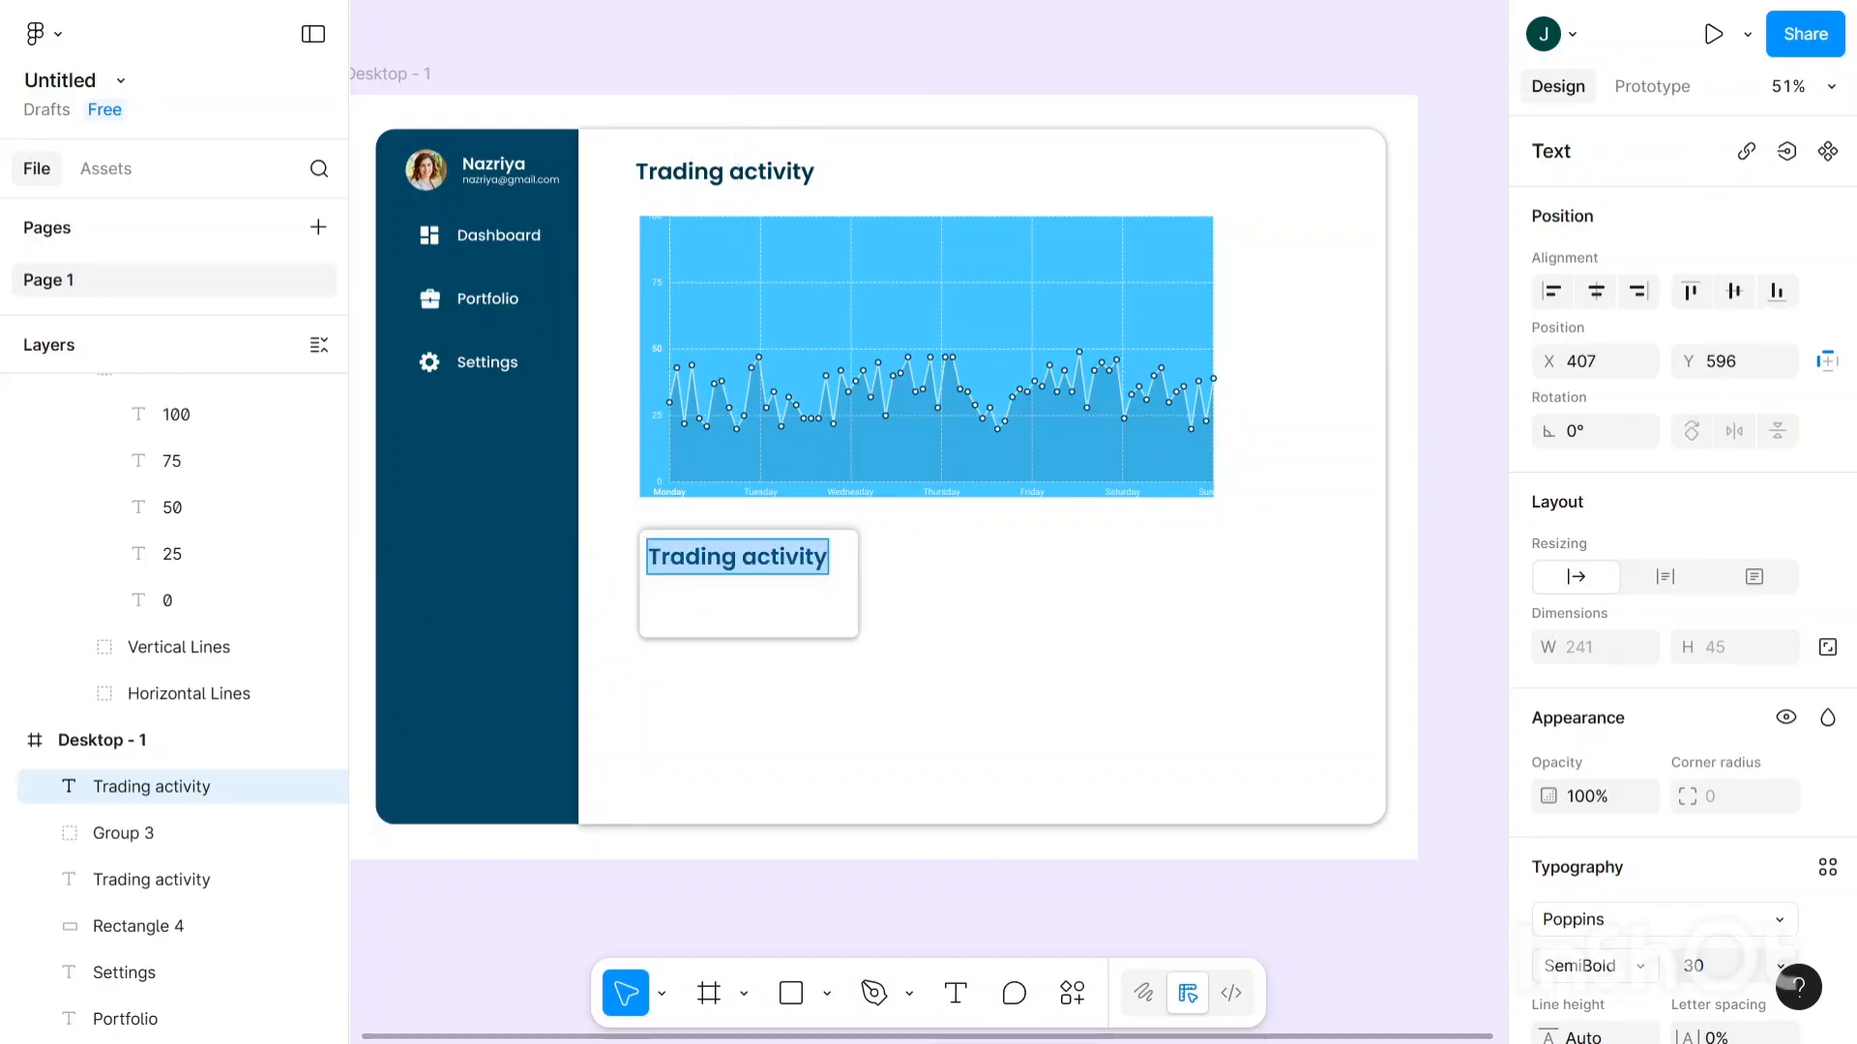
key(BackSpace)
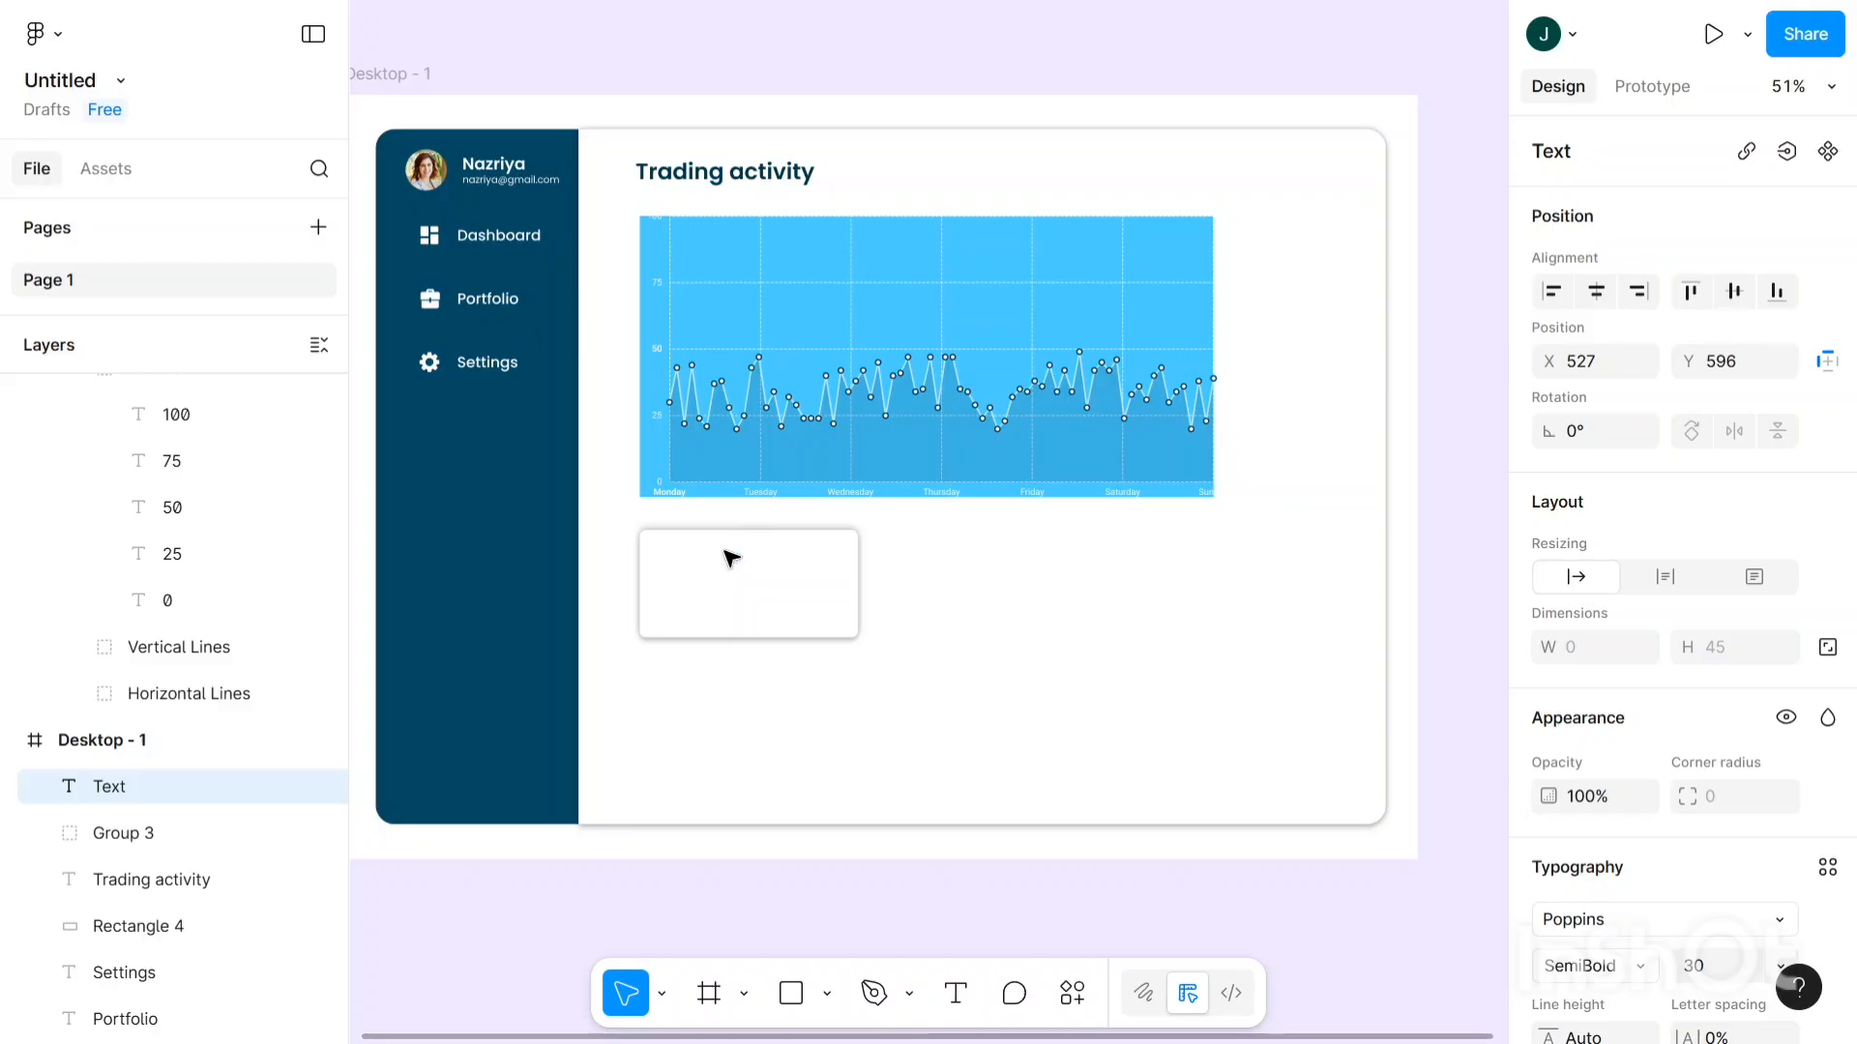
text(Total B)
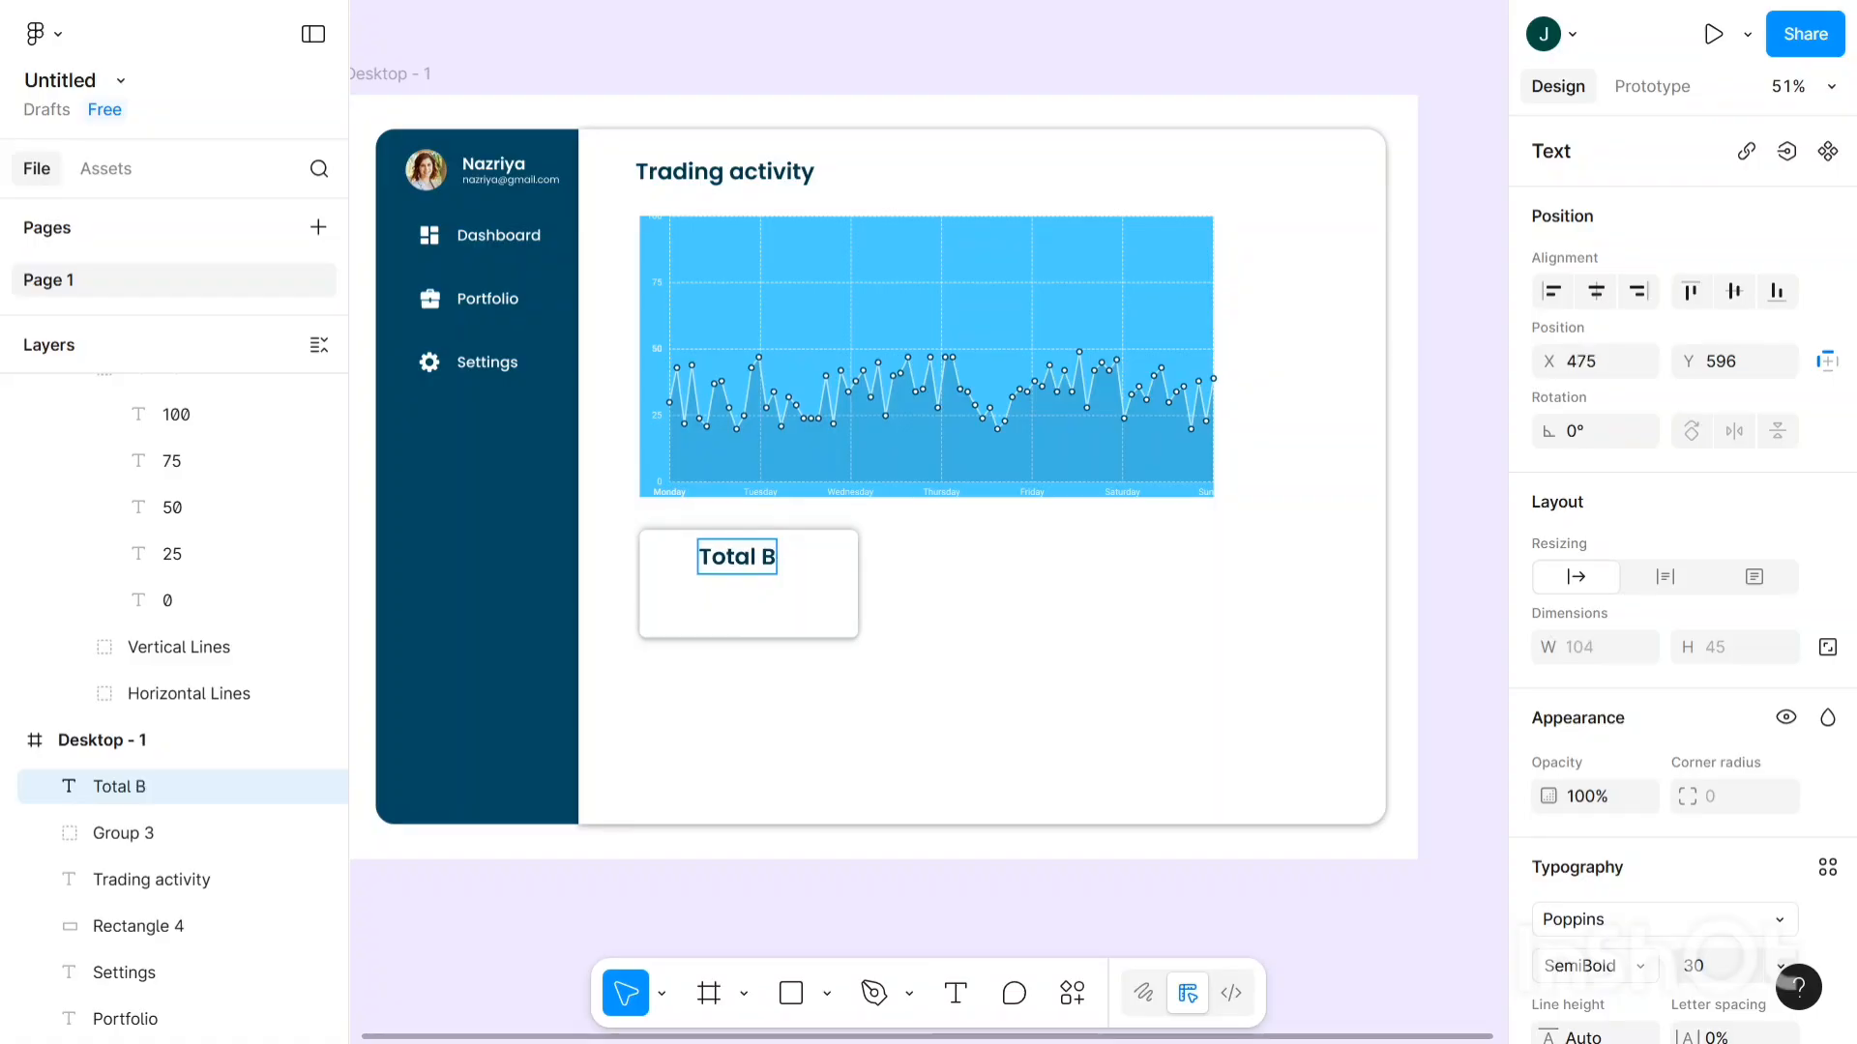
text(alance)
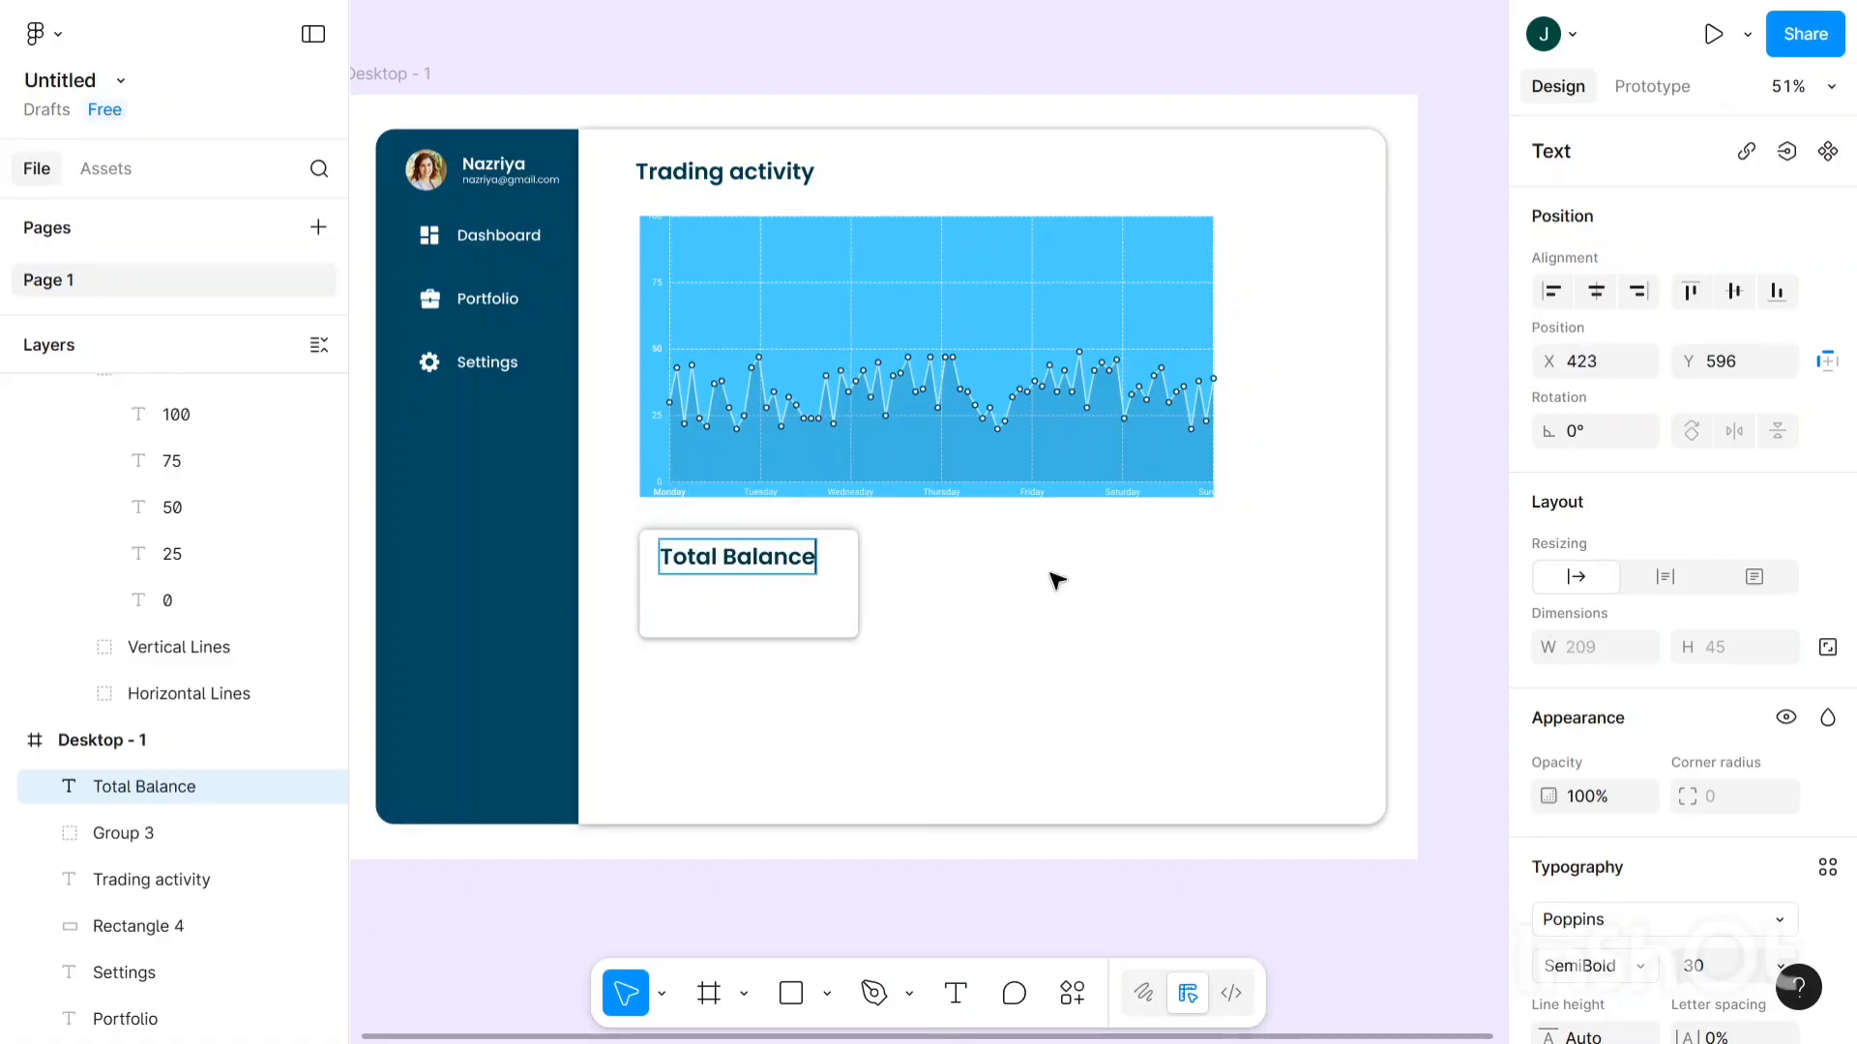
key(Escape)
scroll(1660, 604, down, 5)
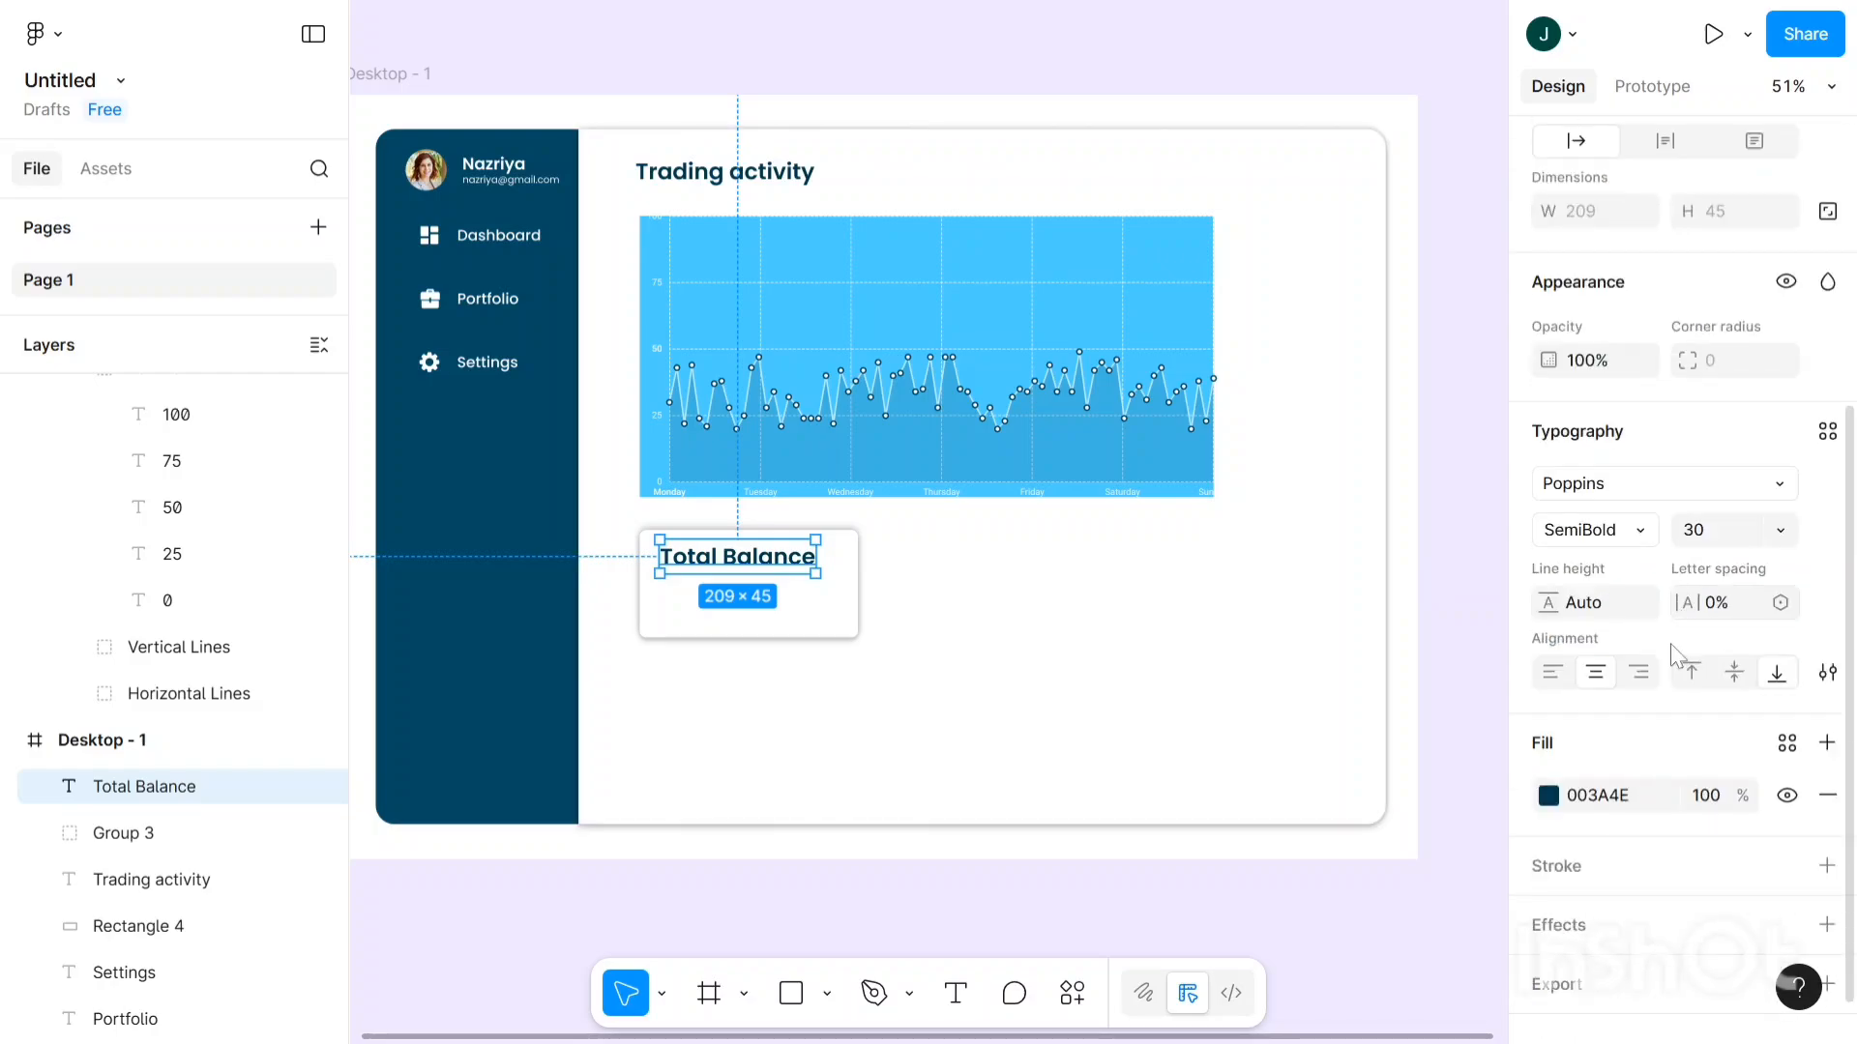
click(1628, 547)
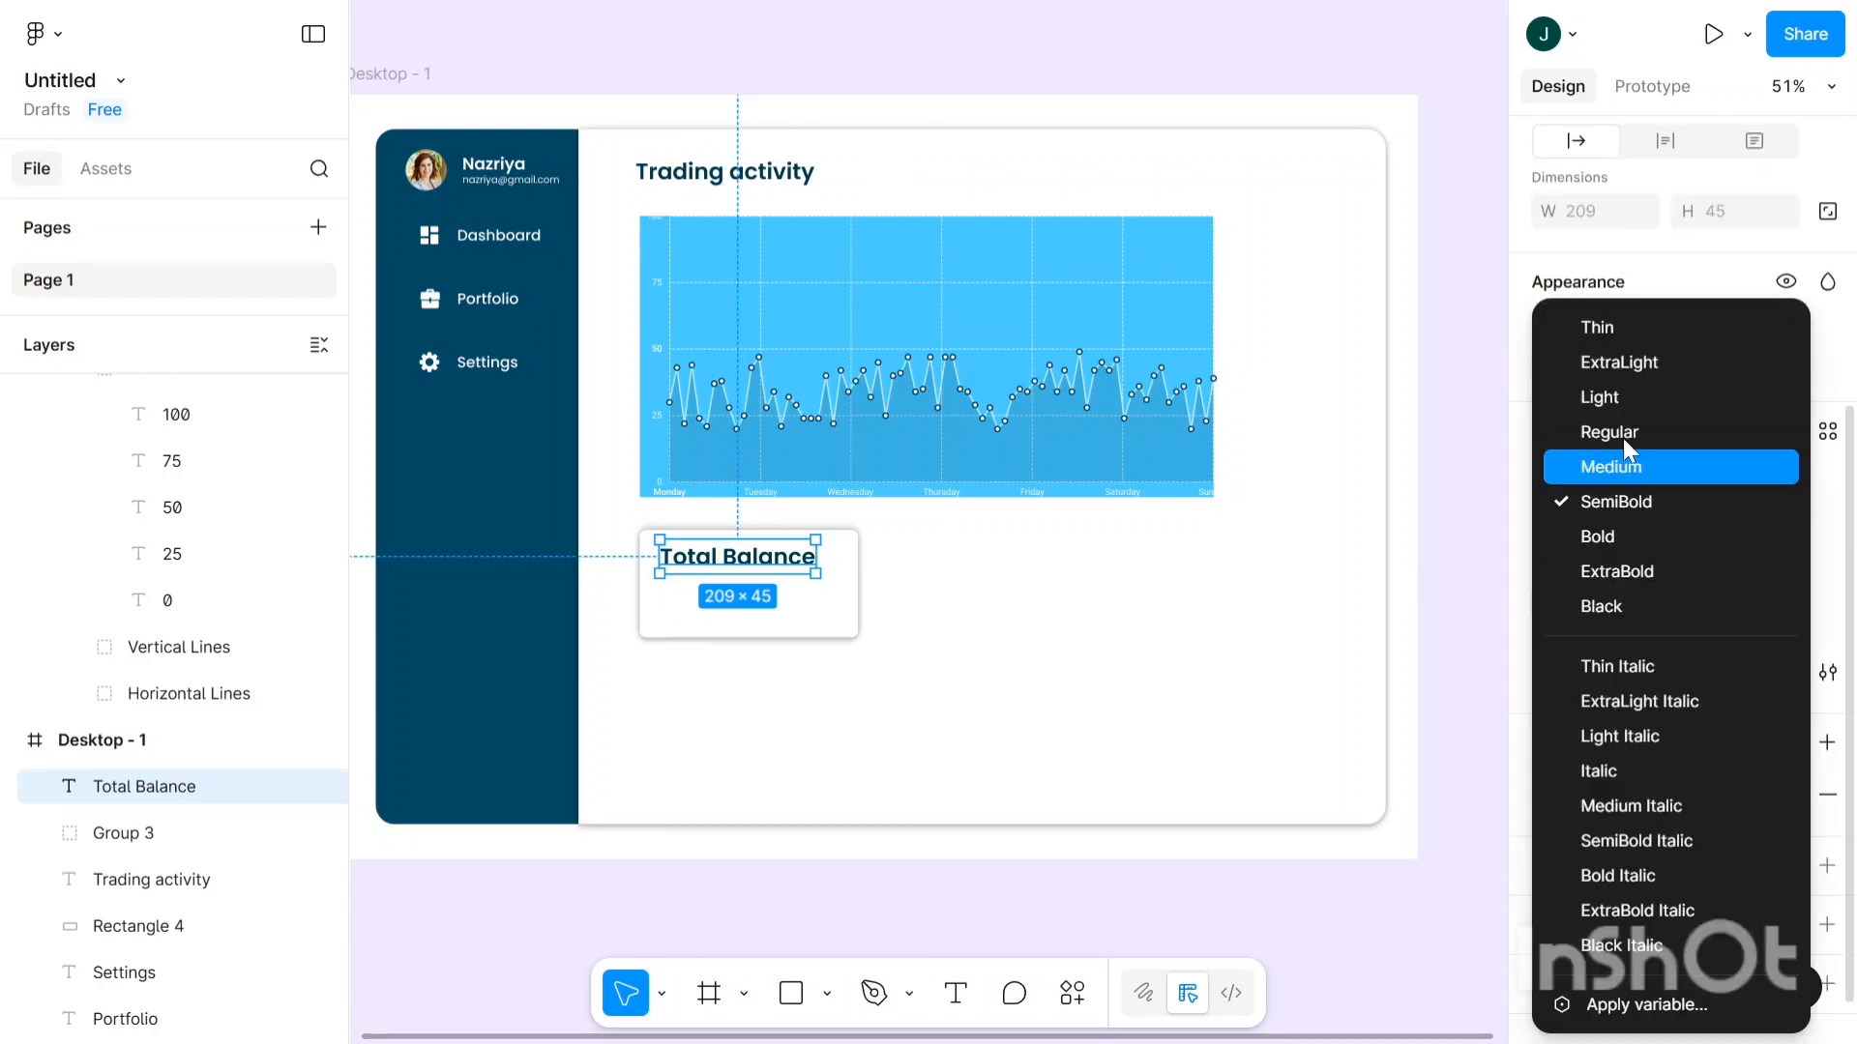
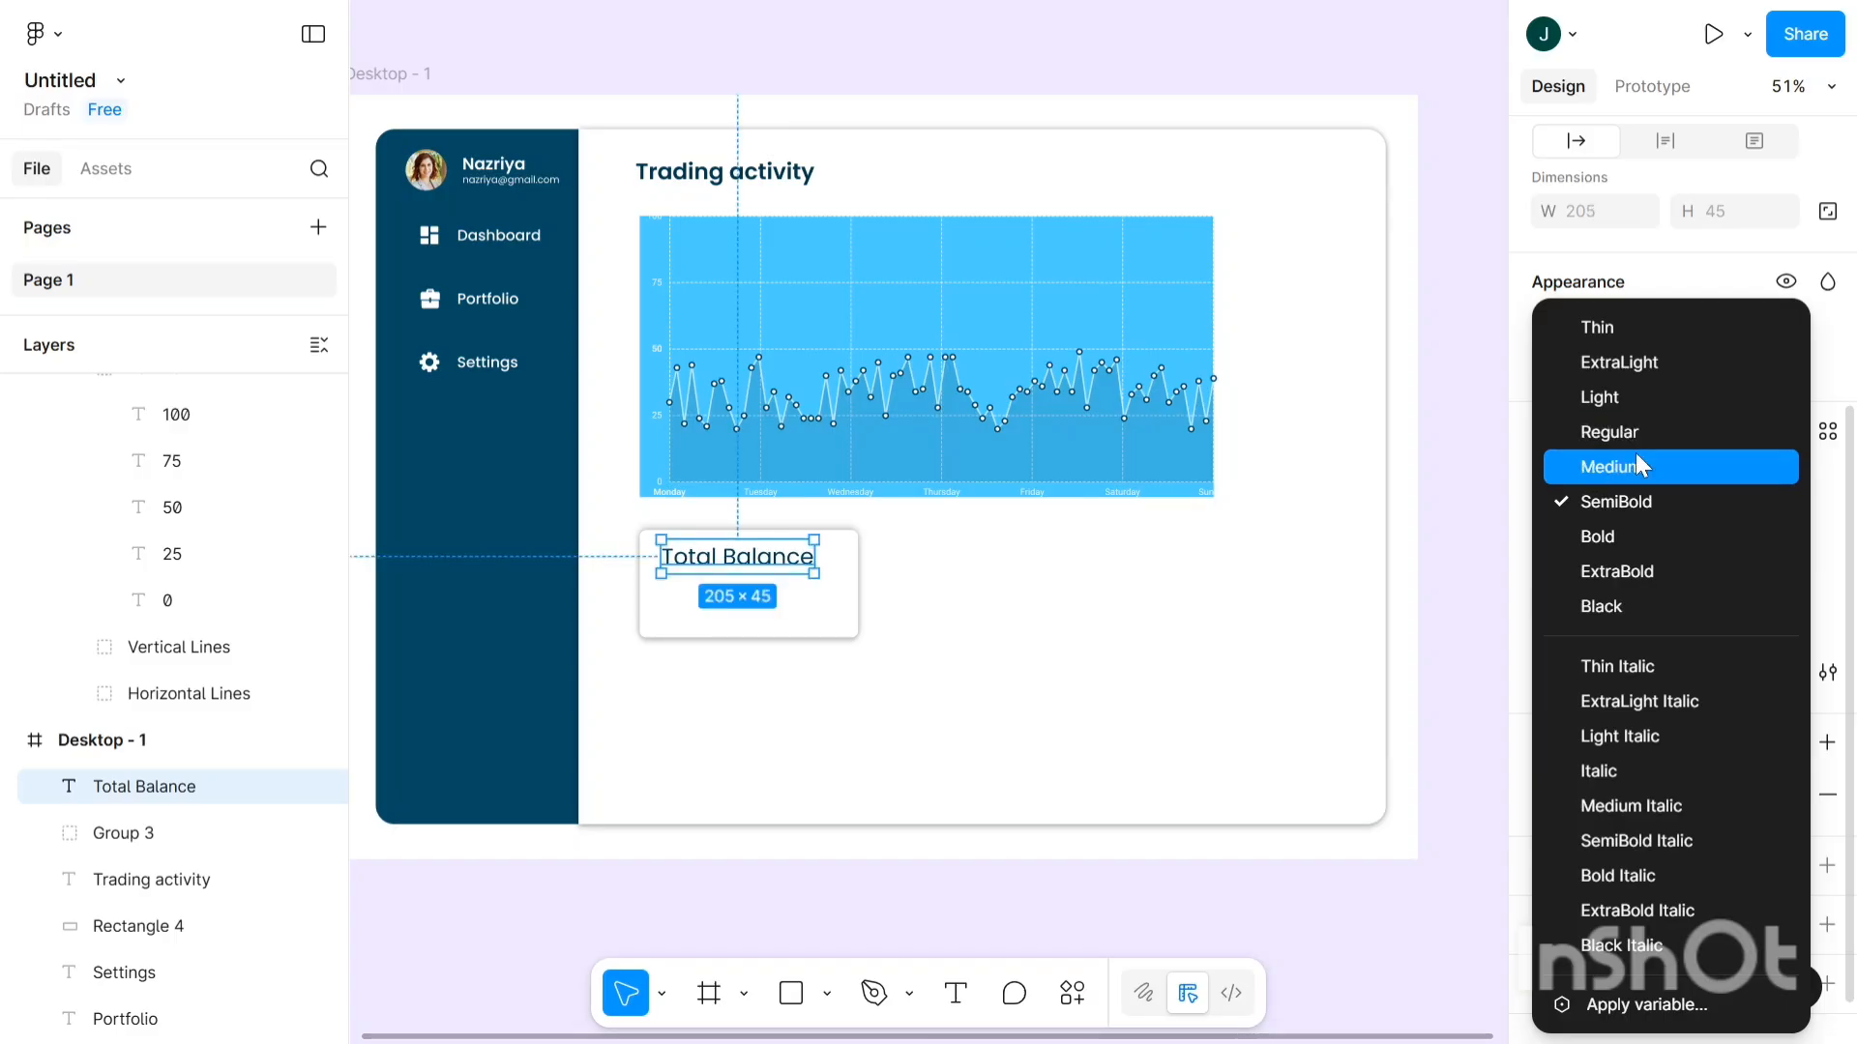
- Make the Total Balance heading Medium weight and step its size down to 23
click(1635, 467)
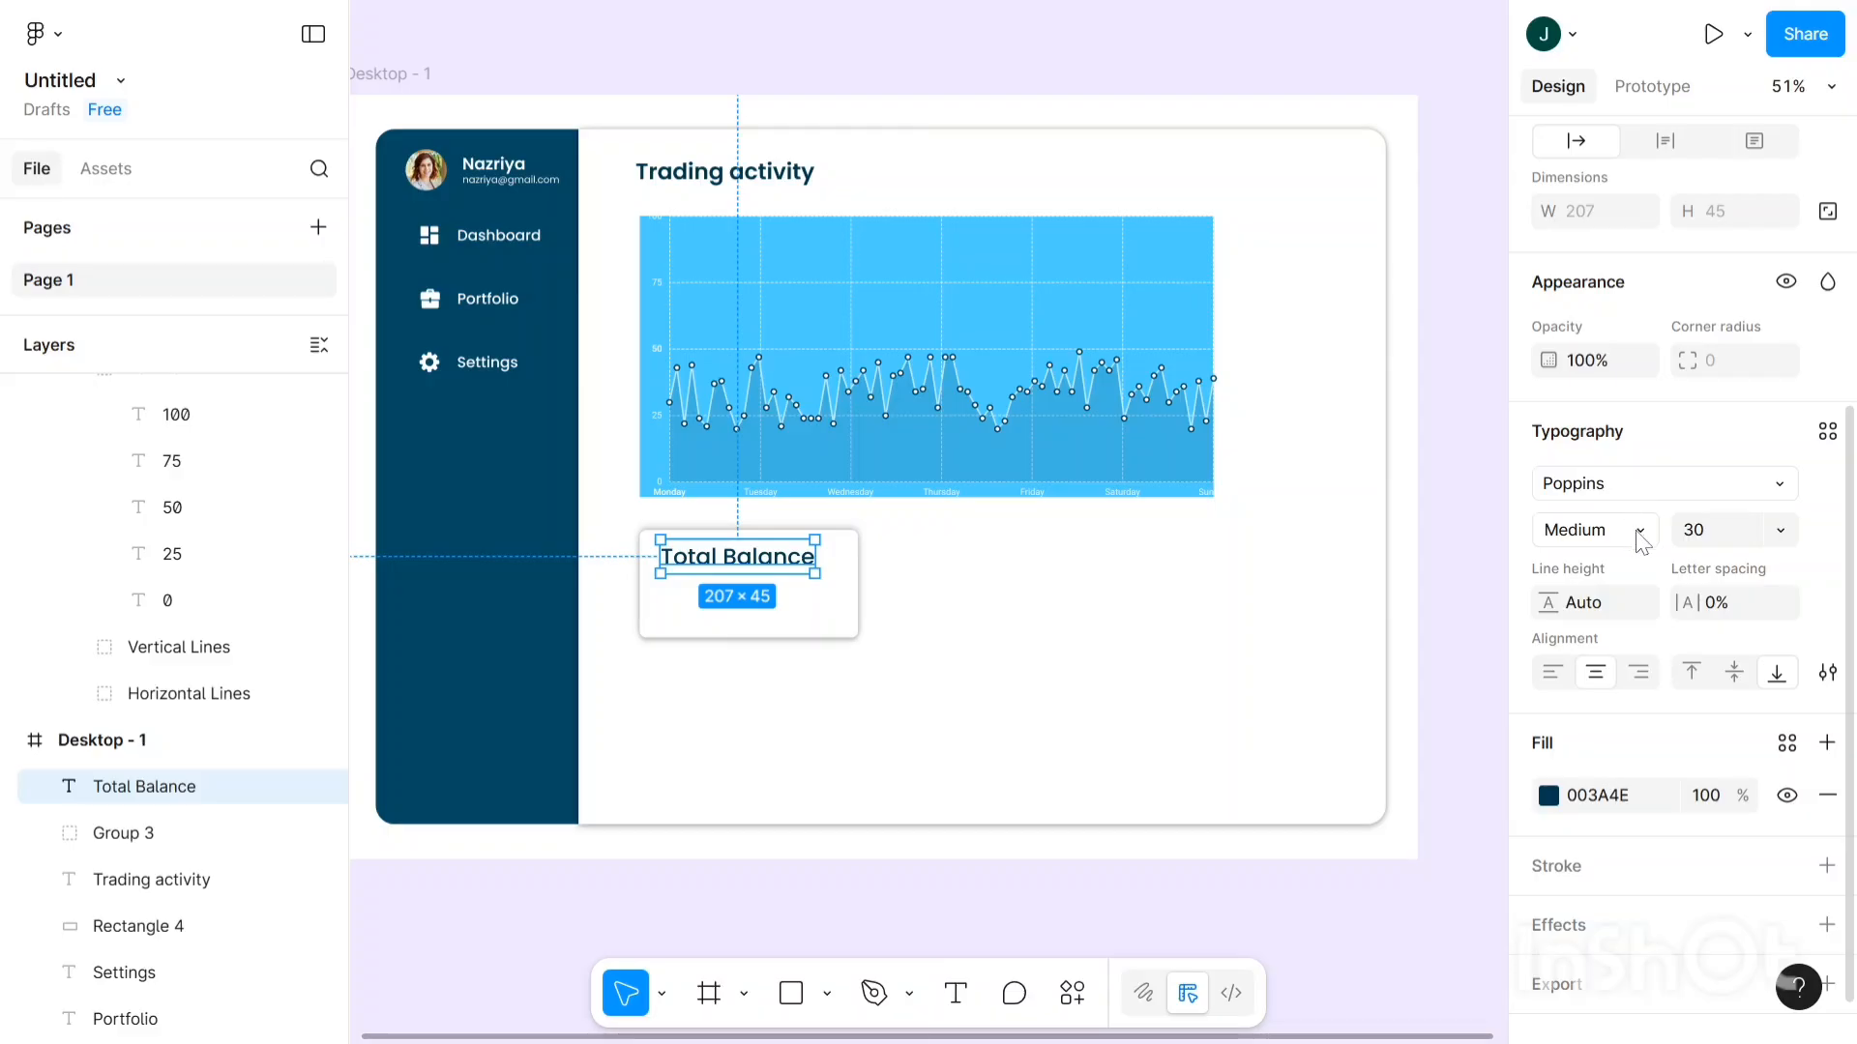
click(1711, 540)
key(Down)
key(Down)
key(Down)
key(Down)
key(Down)
key(Down)
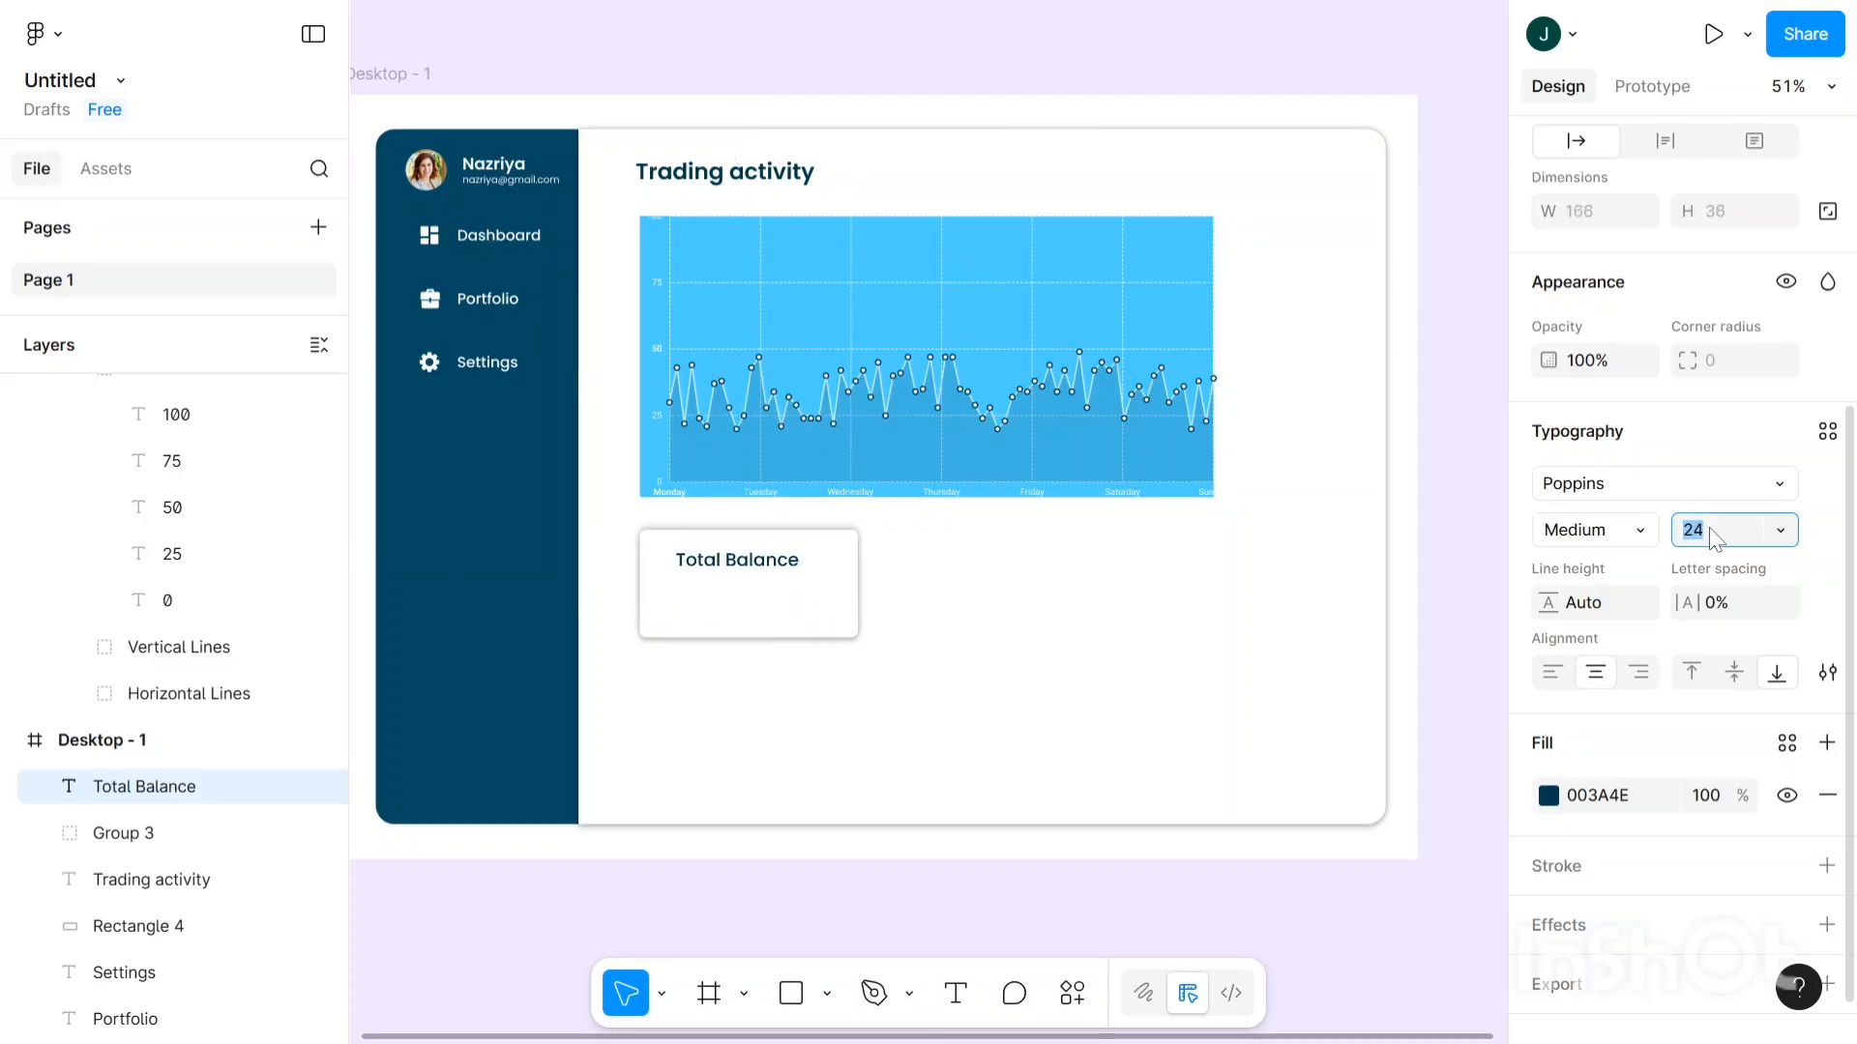
key(Down)
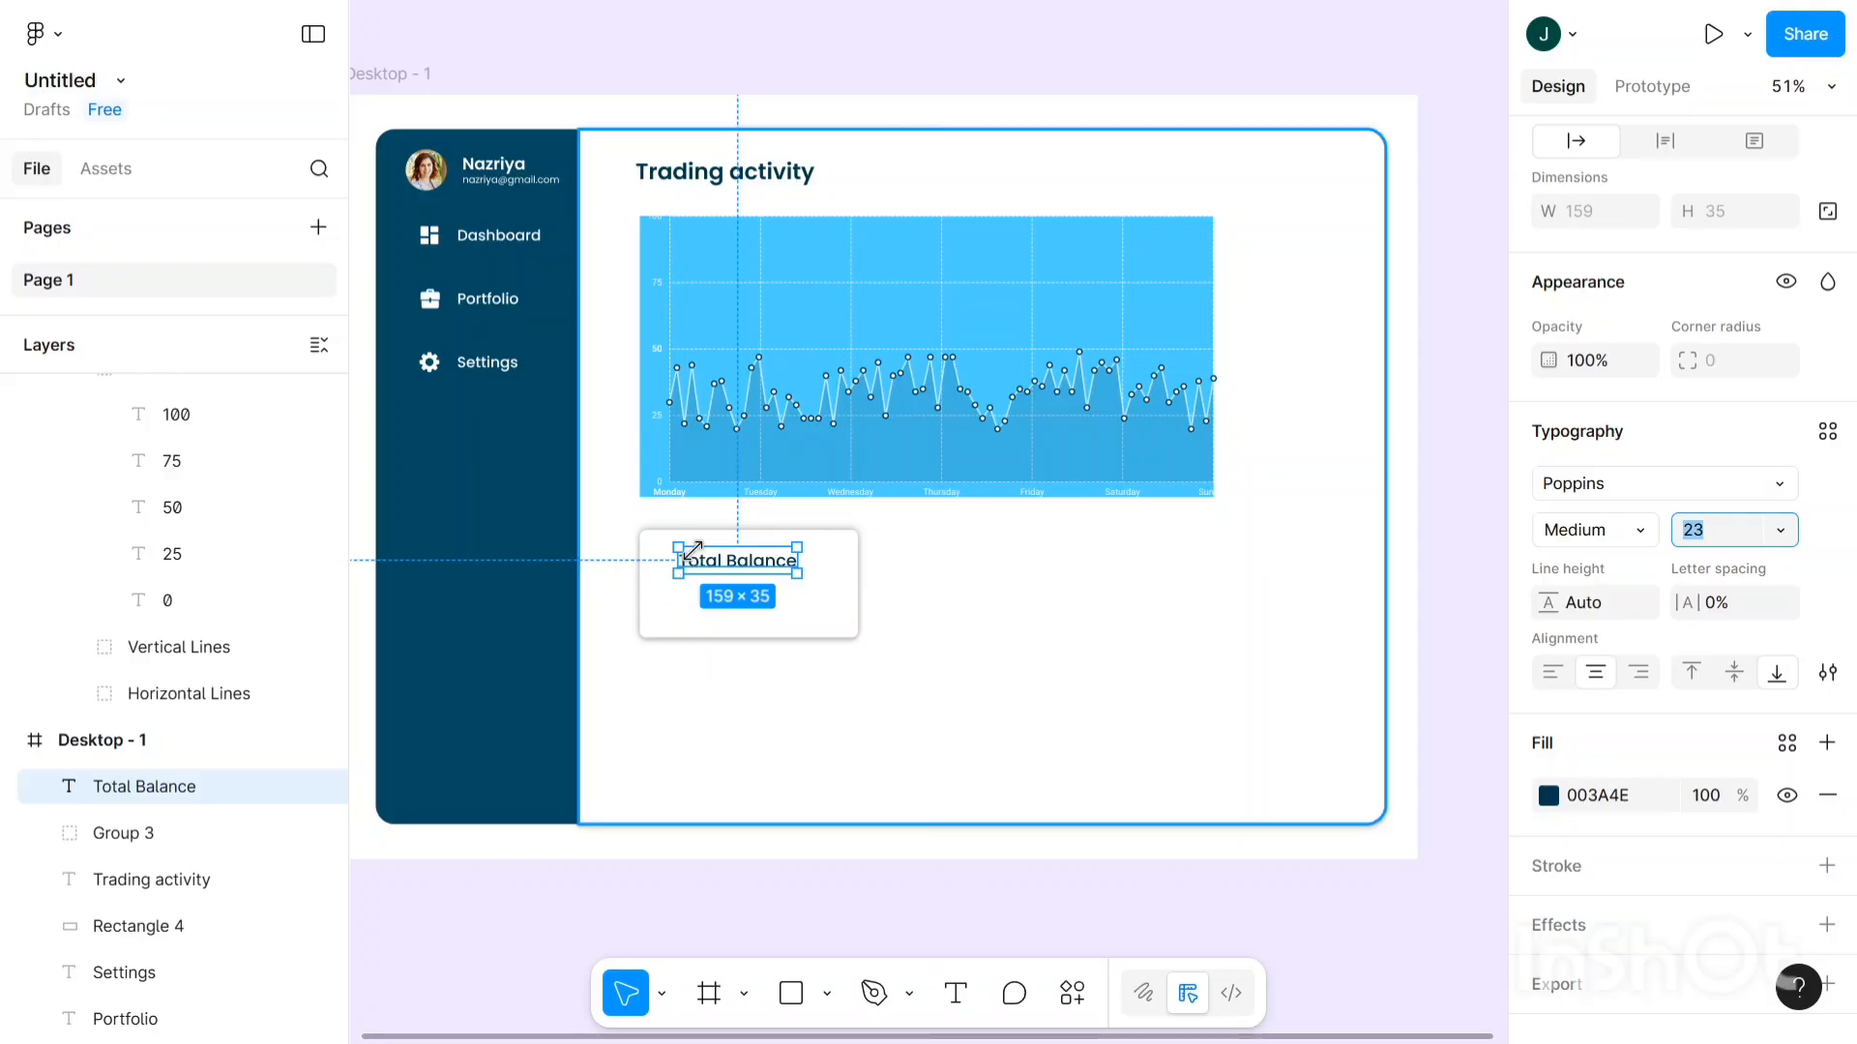
scroll(692, 550, up, 5)
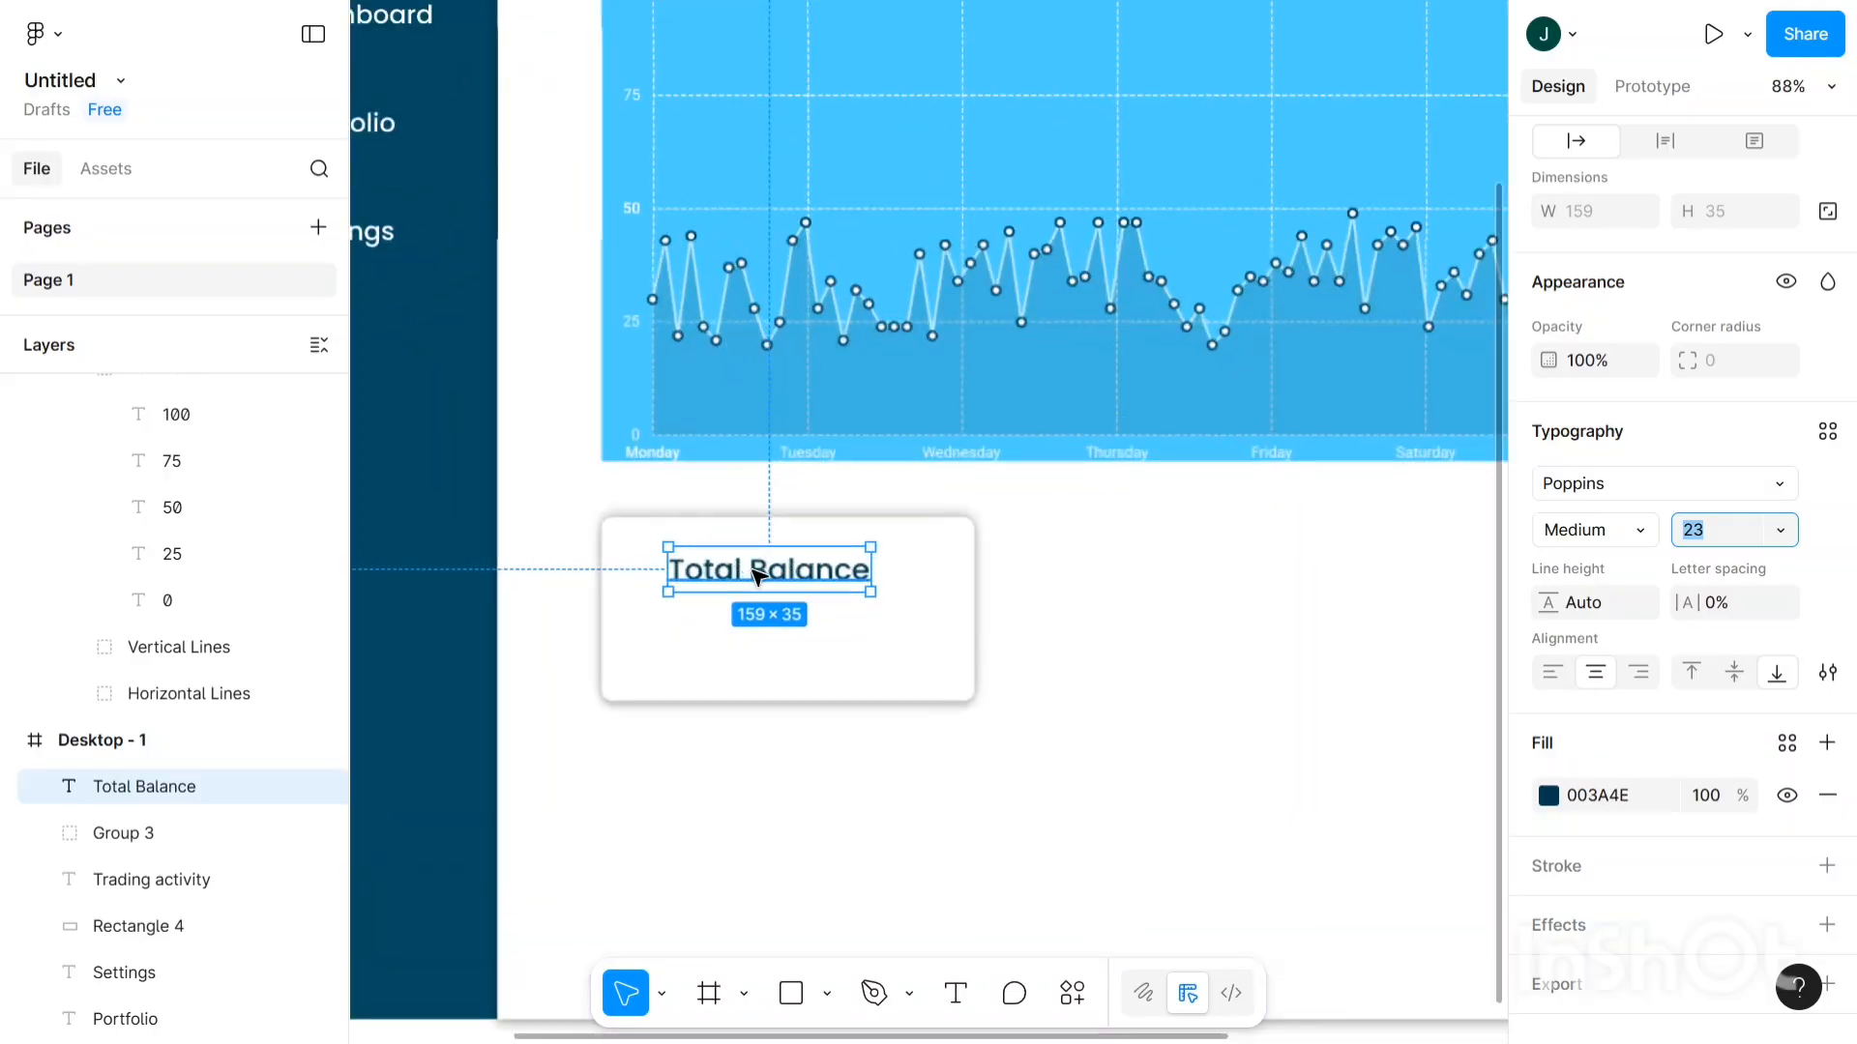
- Drag the Total Balance heading into the card's upper-left area
click(731, 571)
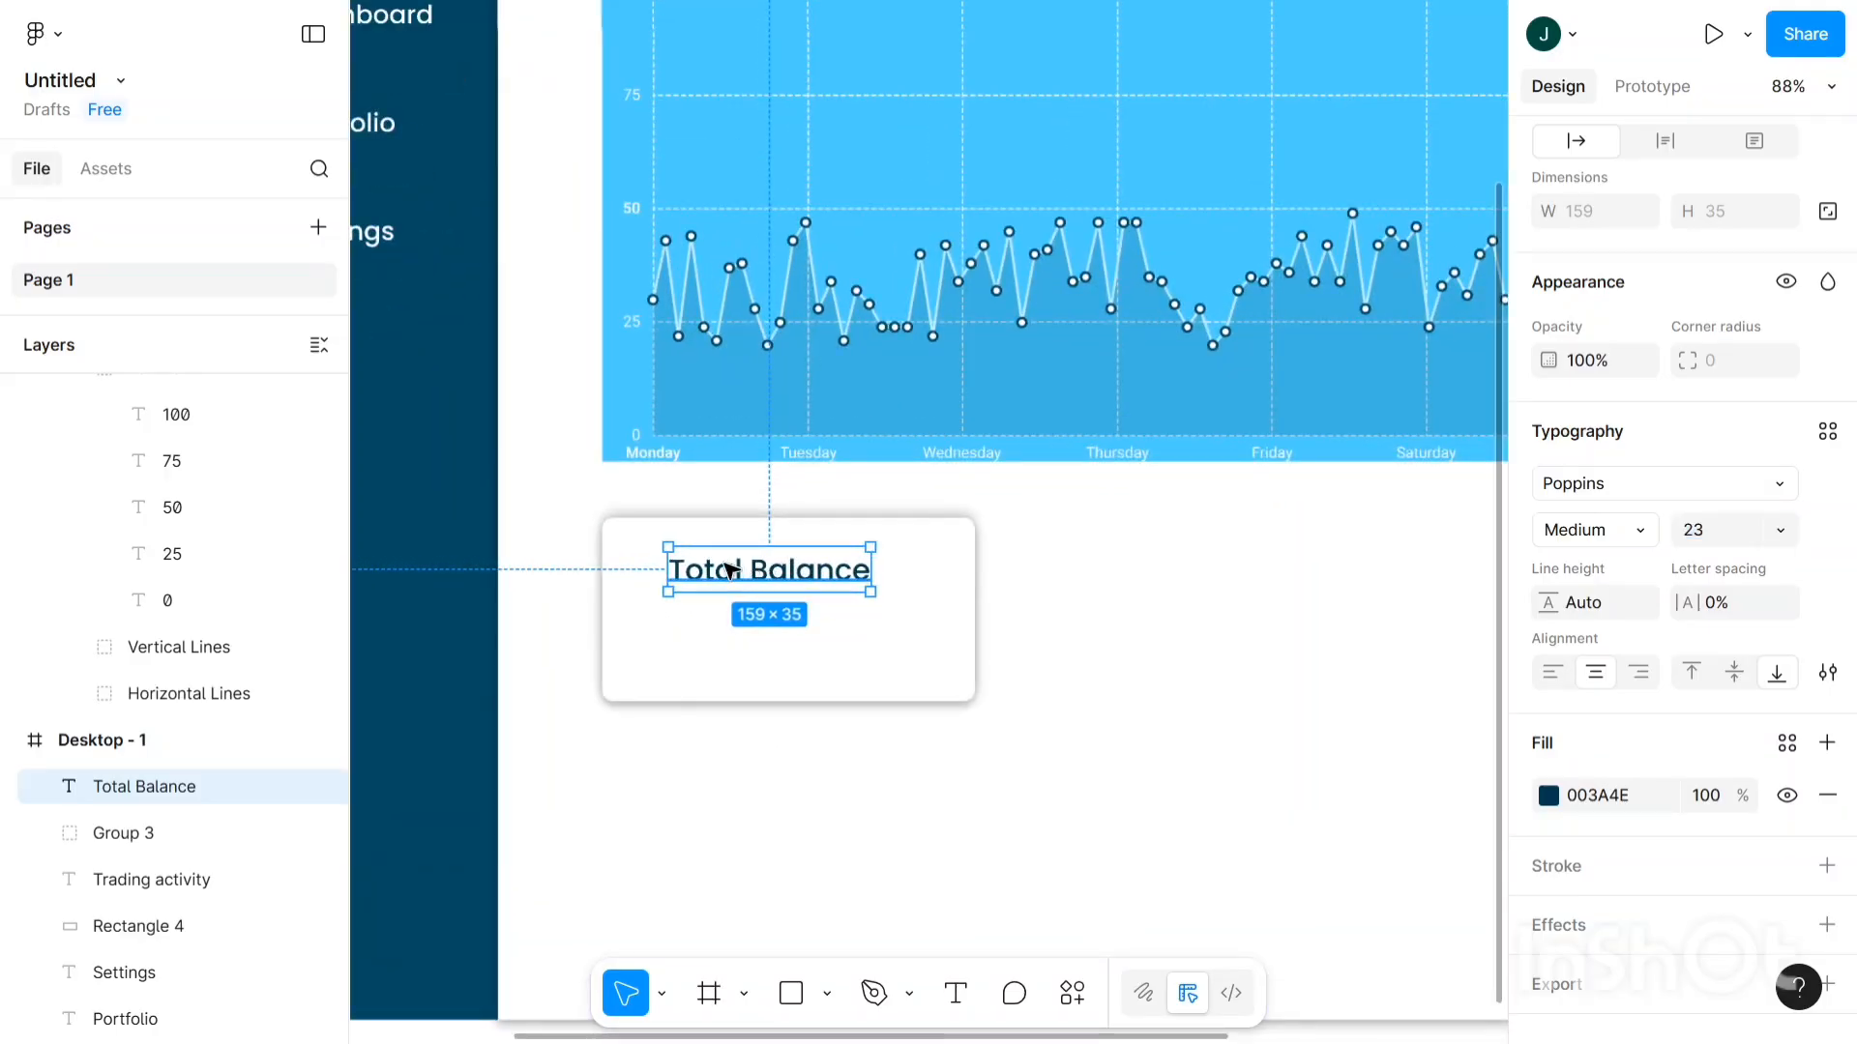
drag(731, 570, 725, 561)
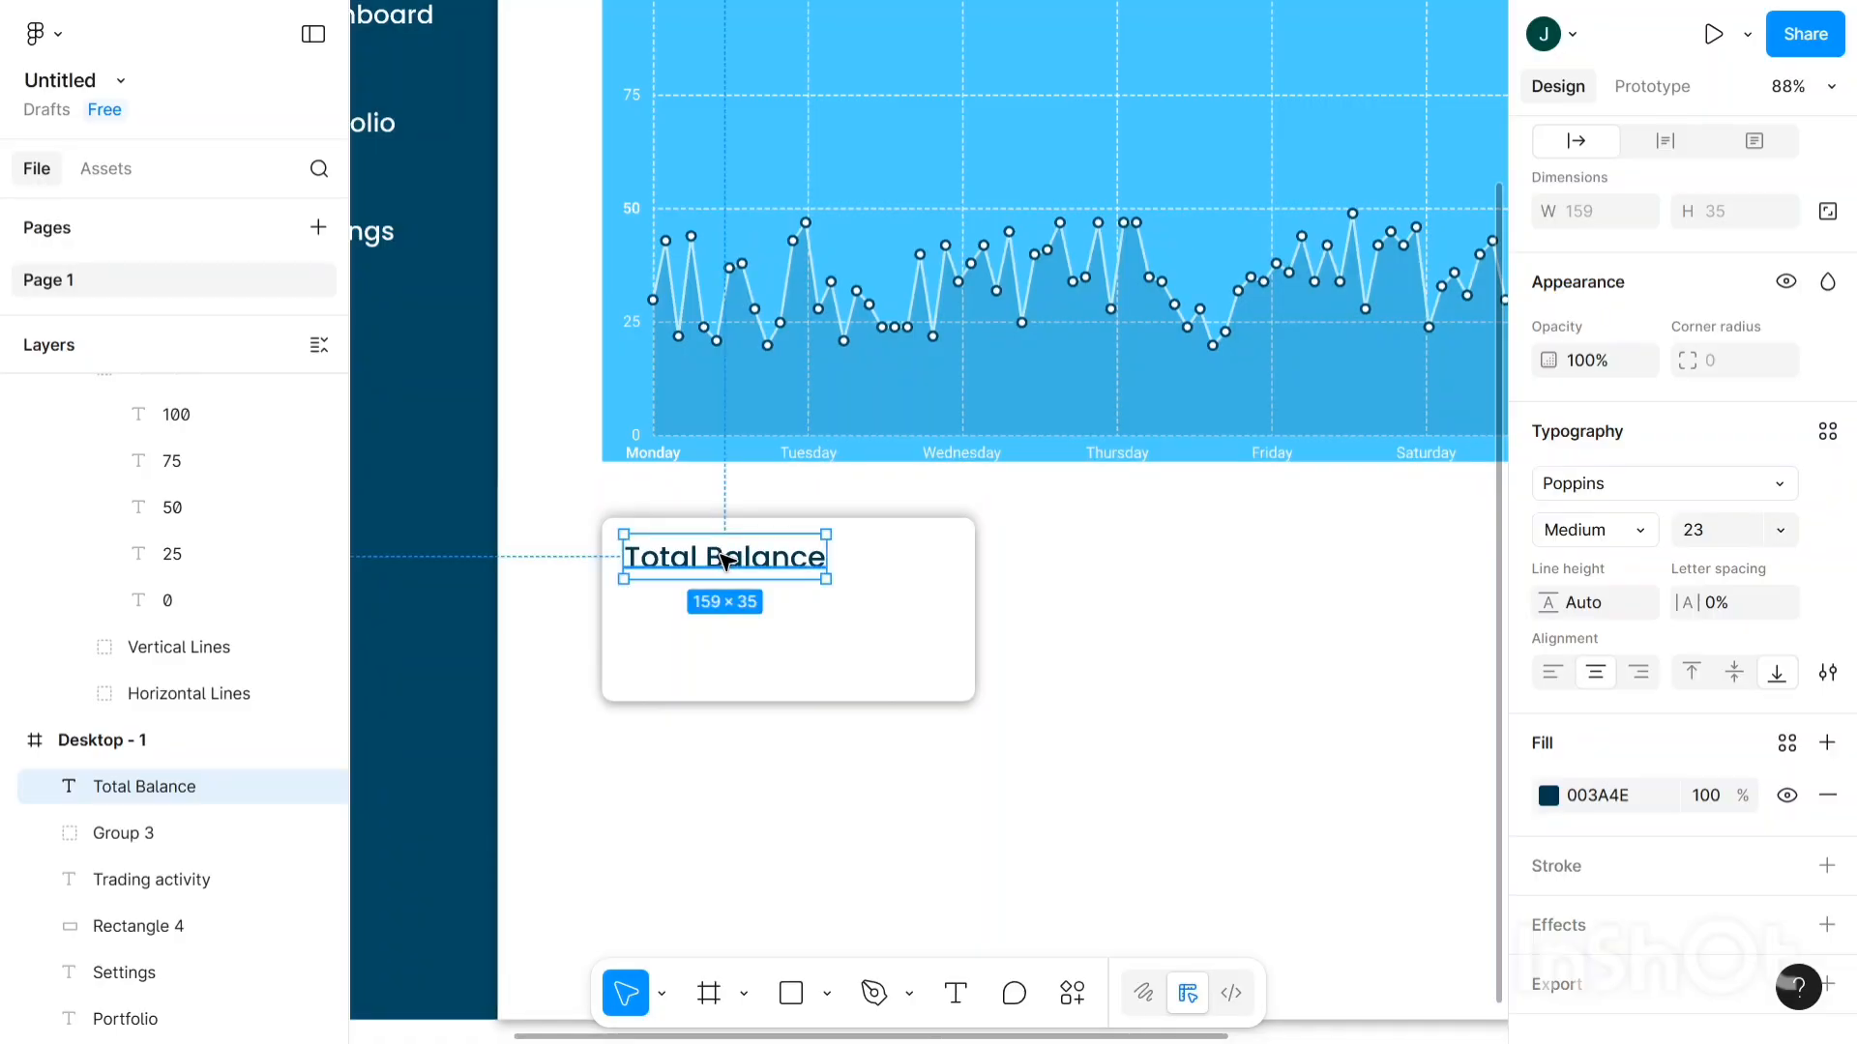
click(888, 737)
scroll(888, 737, down, 3)
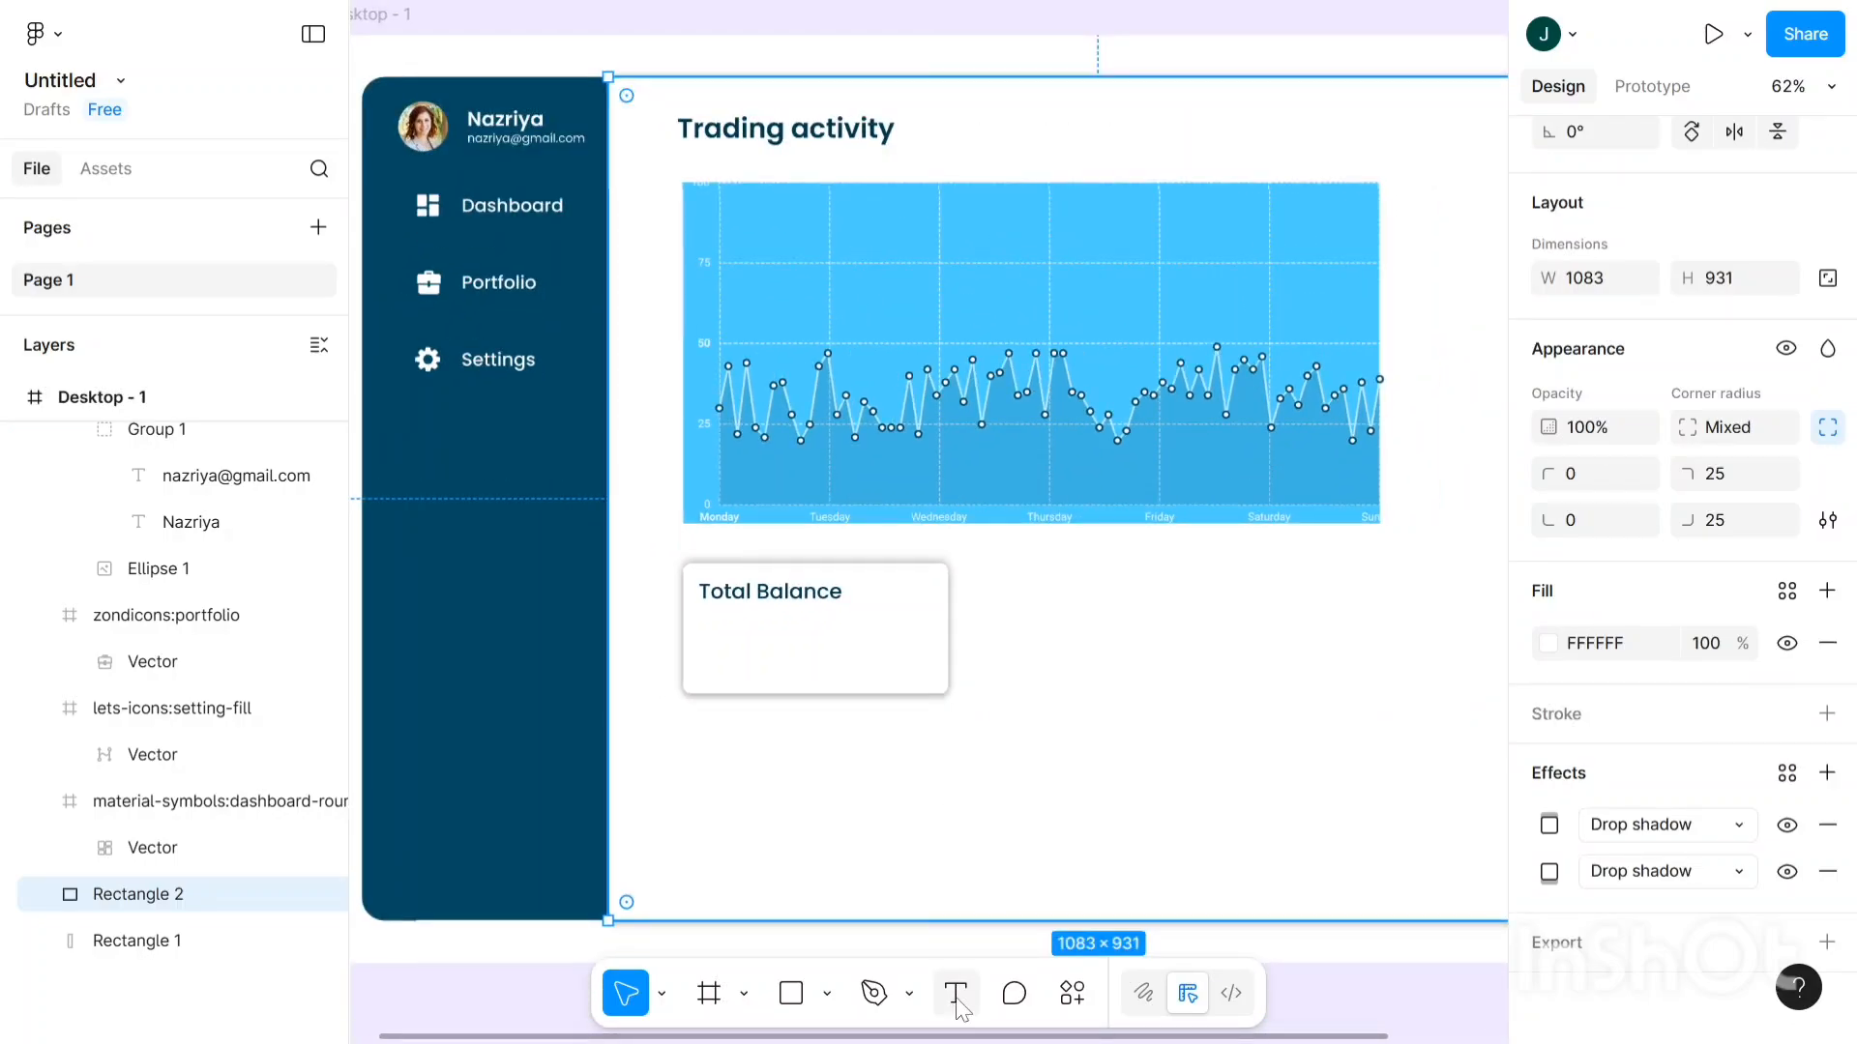
- Use the Iconify plugin to find a dollar icon and drop it into the card
click(1086, 991)
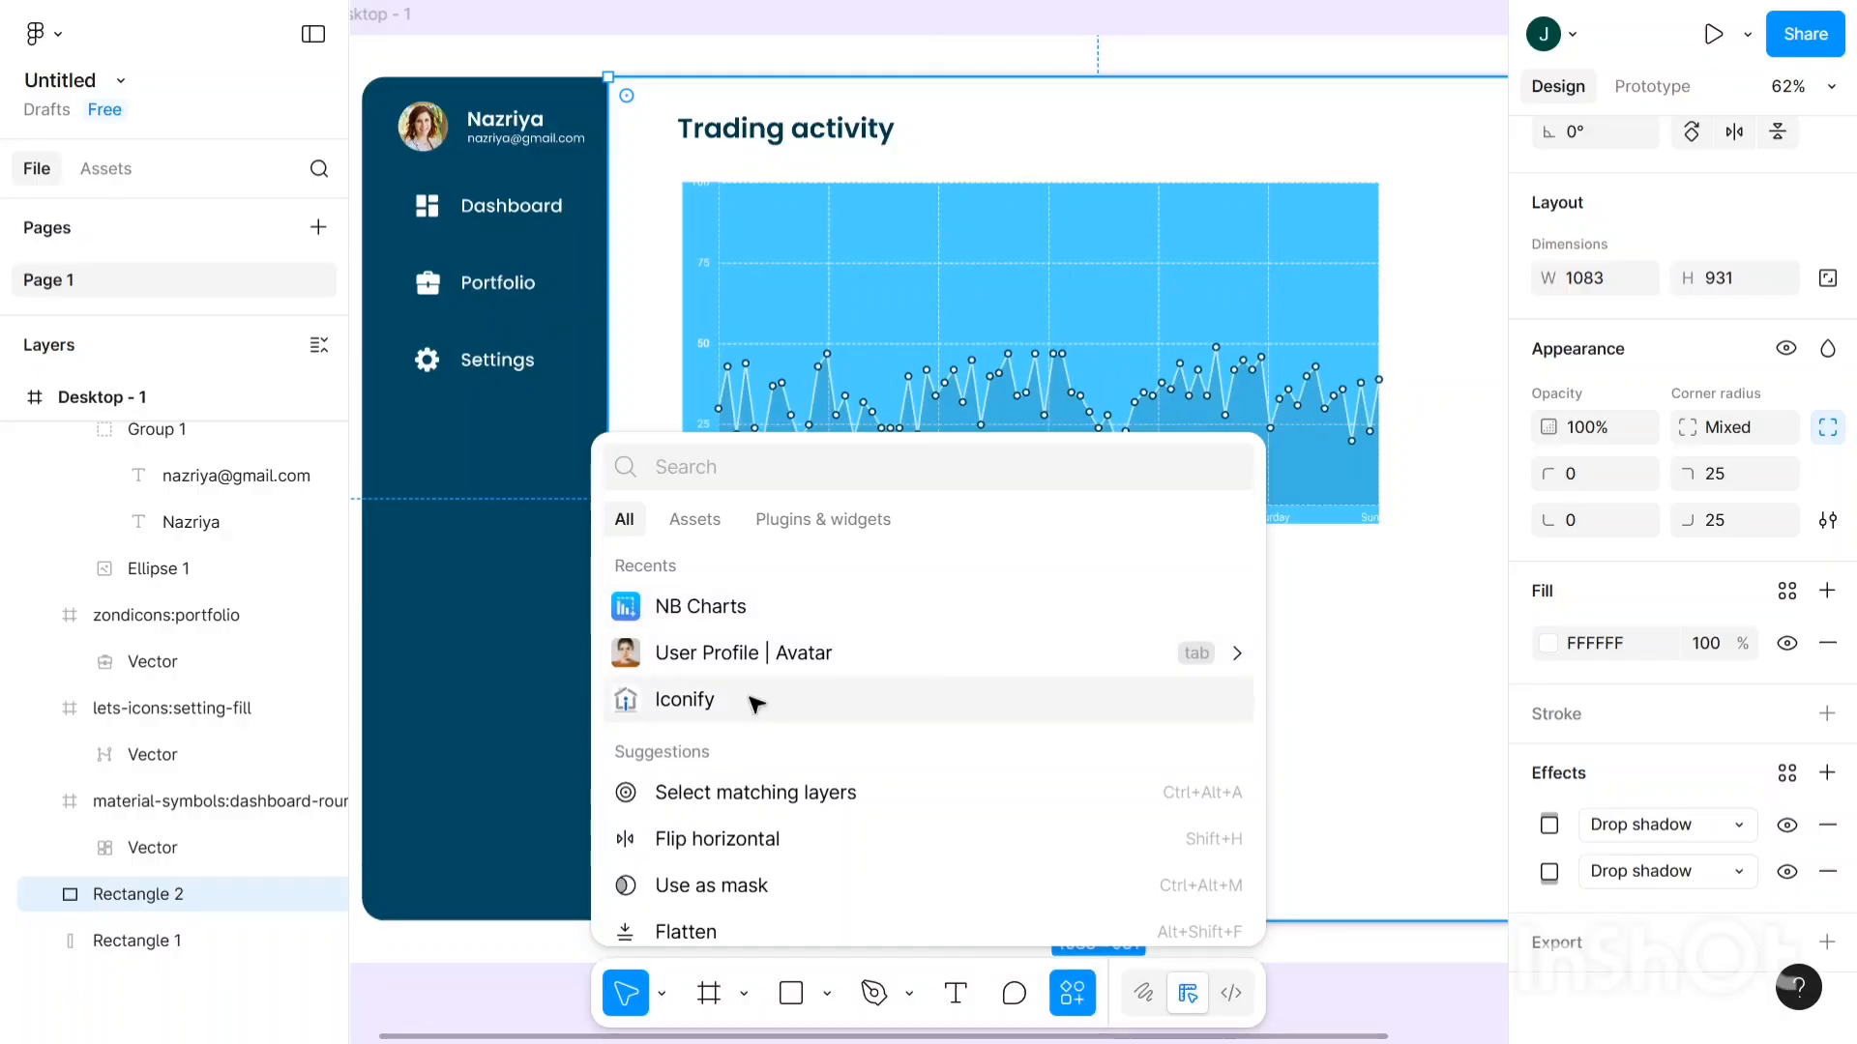
click(683, 700)
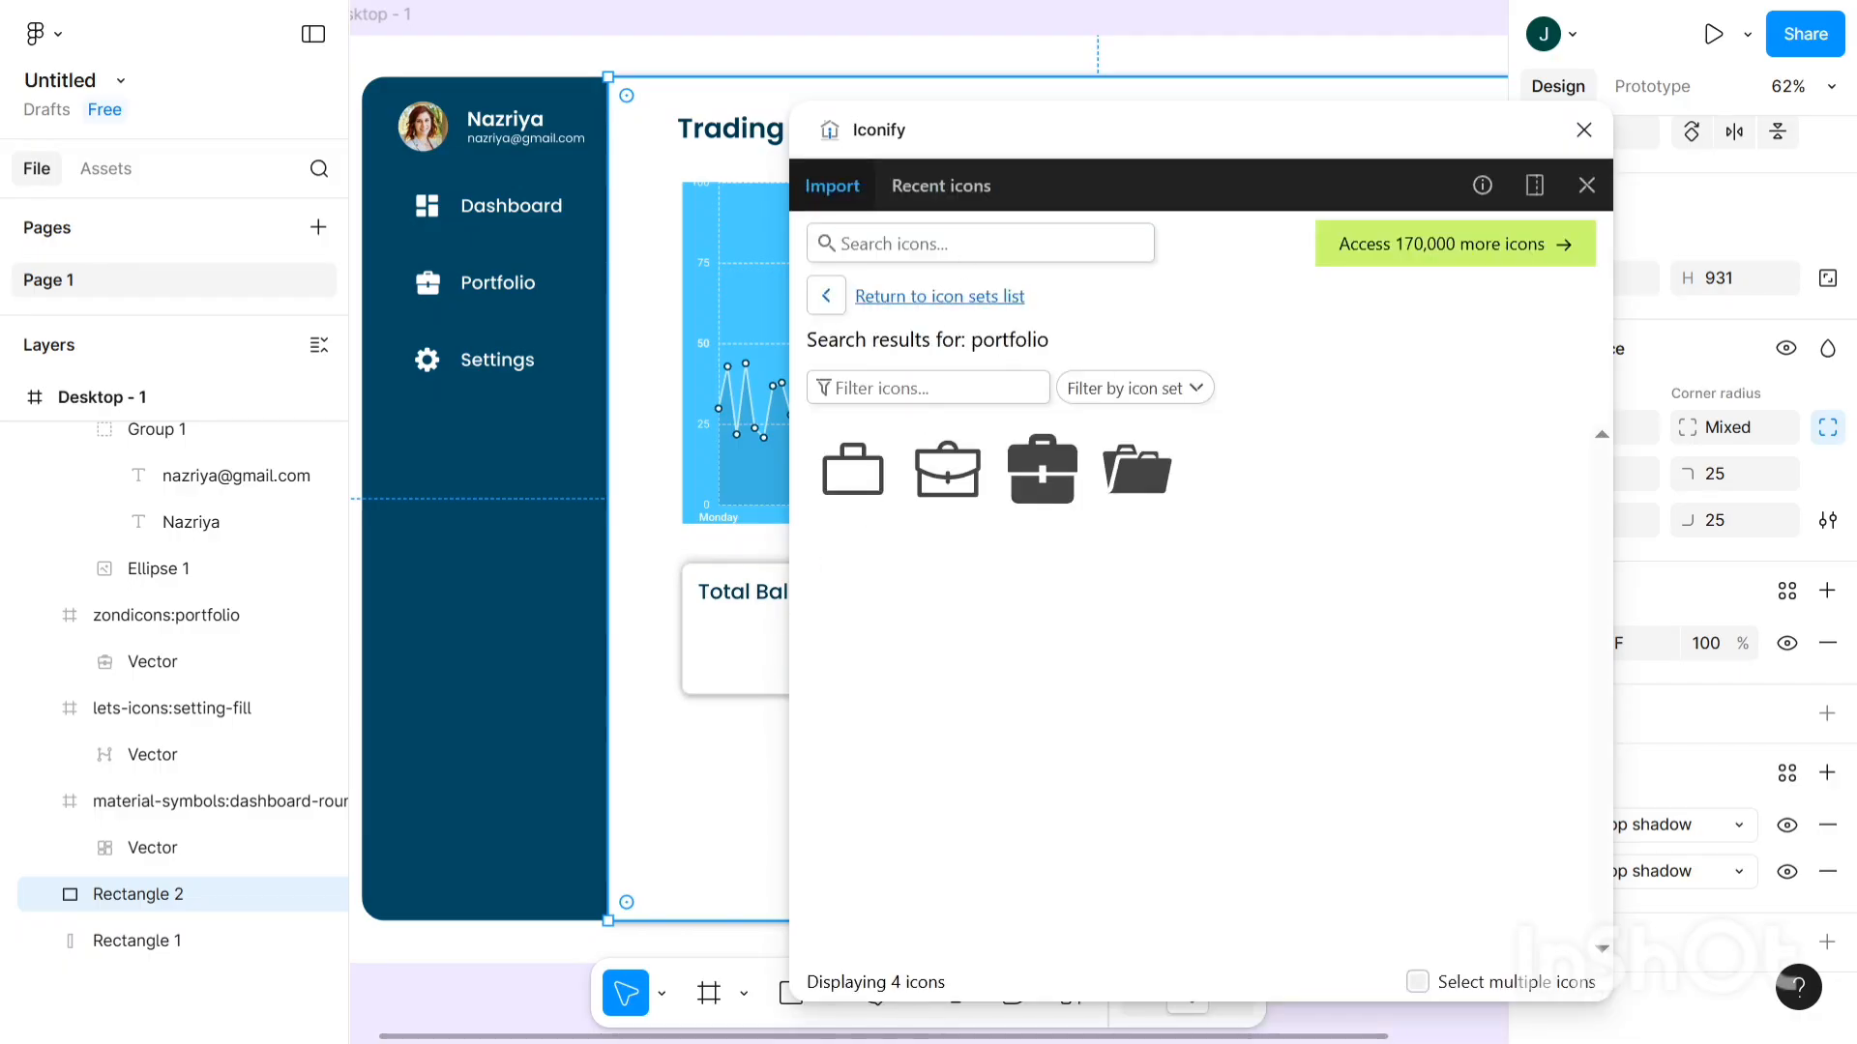
click(928, 243)
text(do)
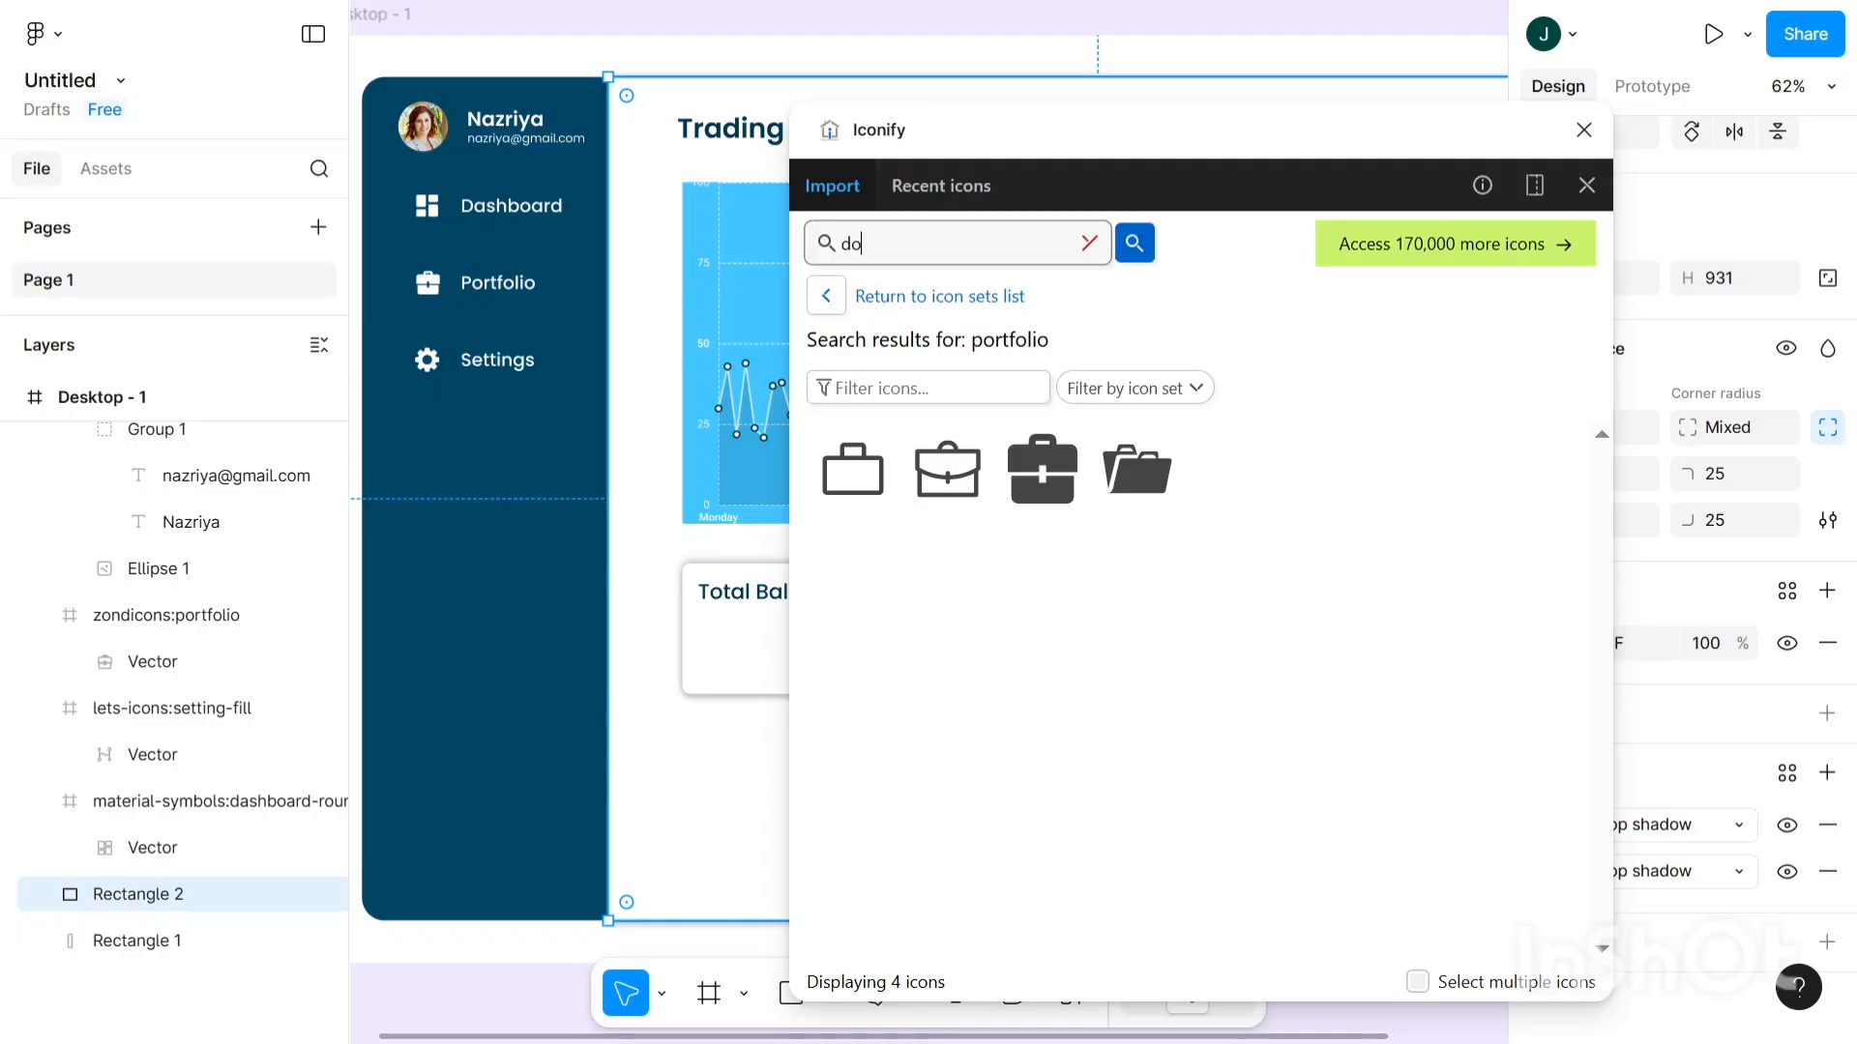
text(llar)
key(Return)
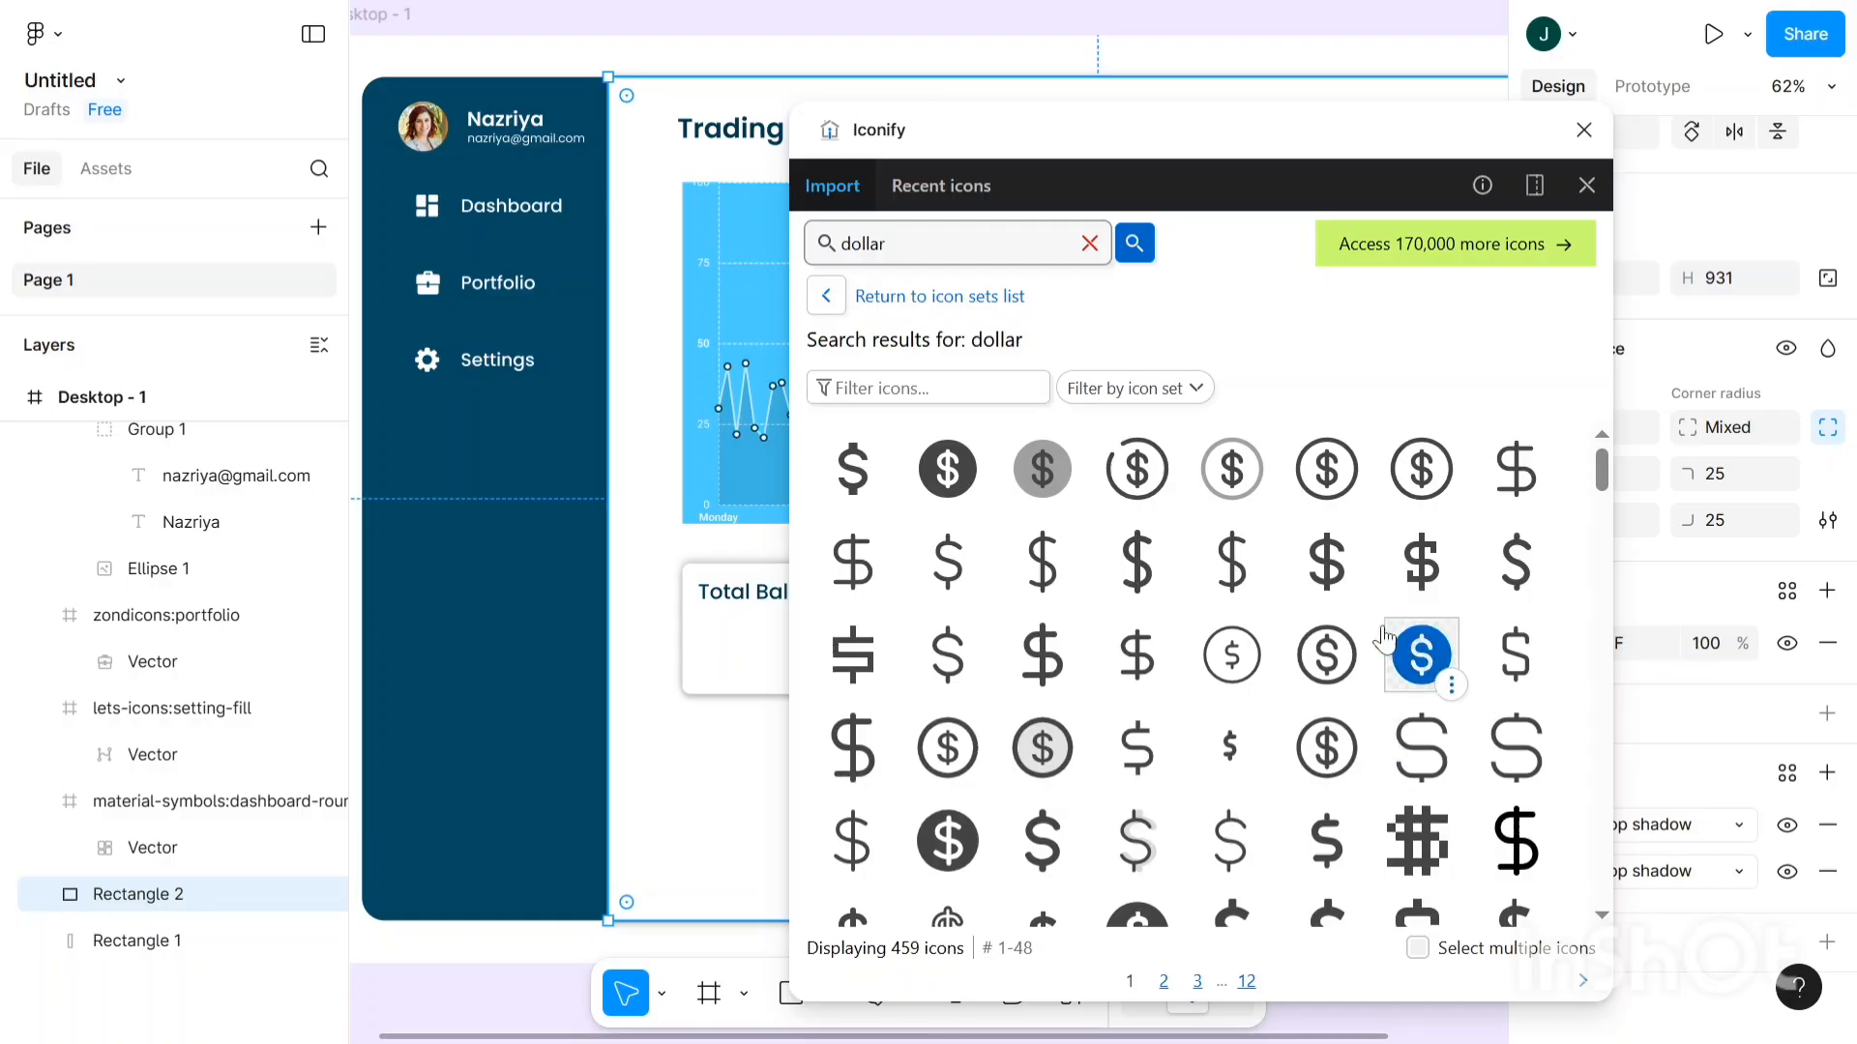
drag(1332, 569, 708, 653)
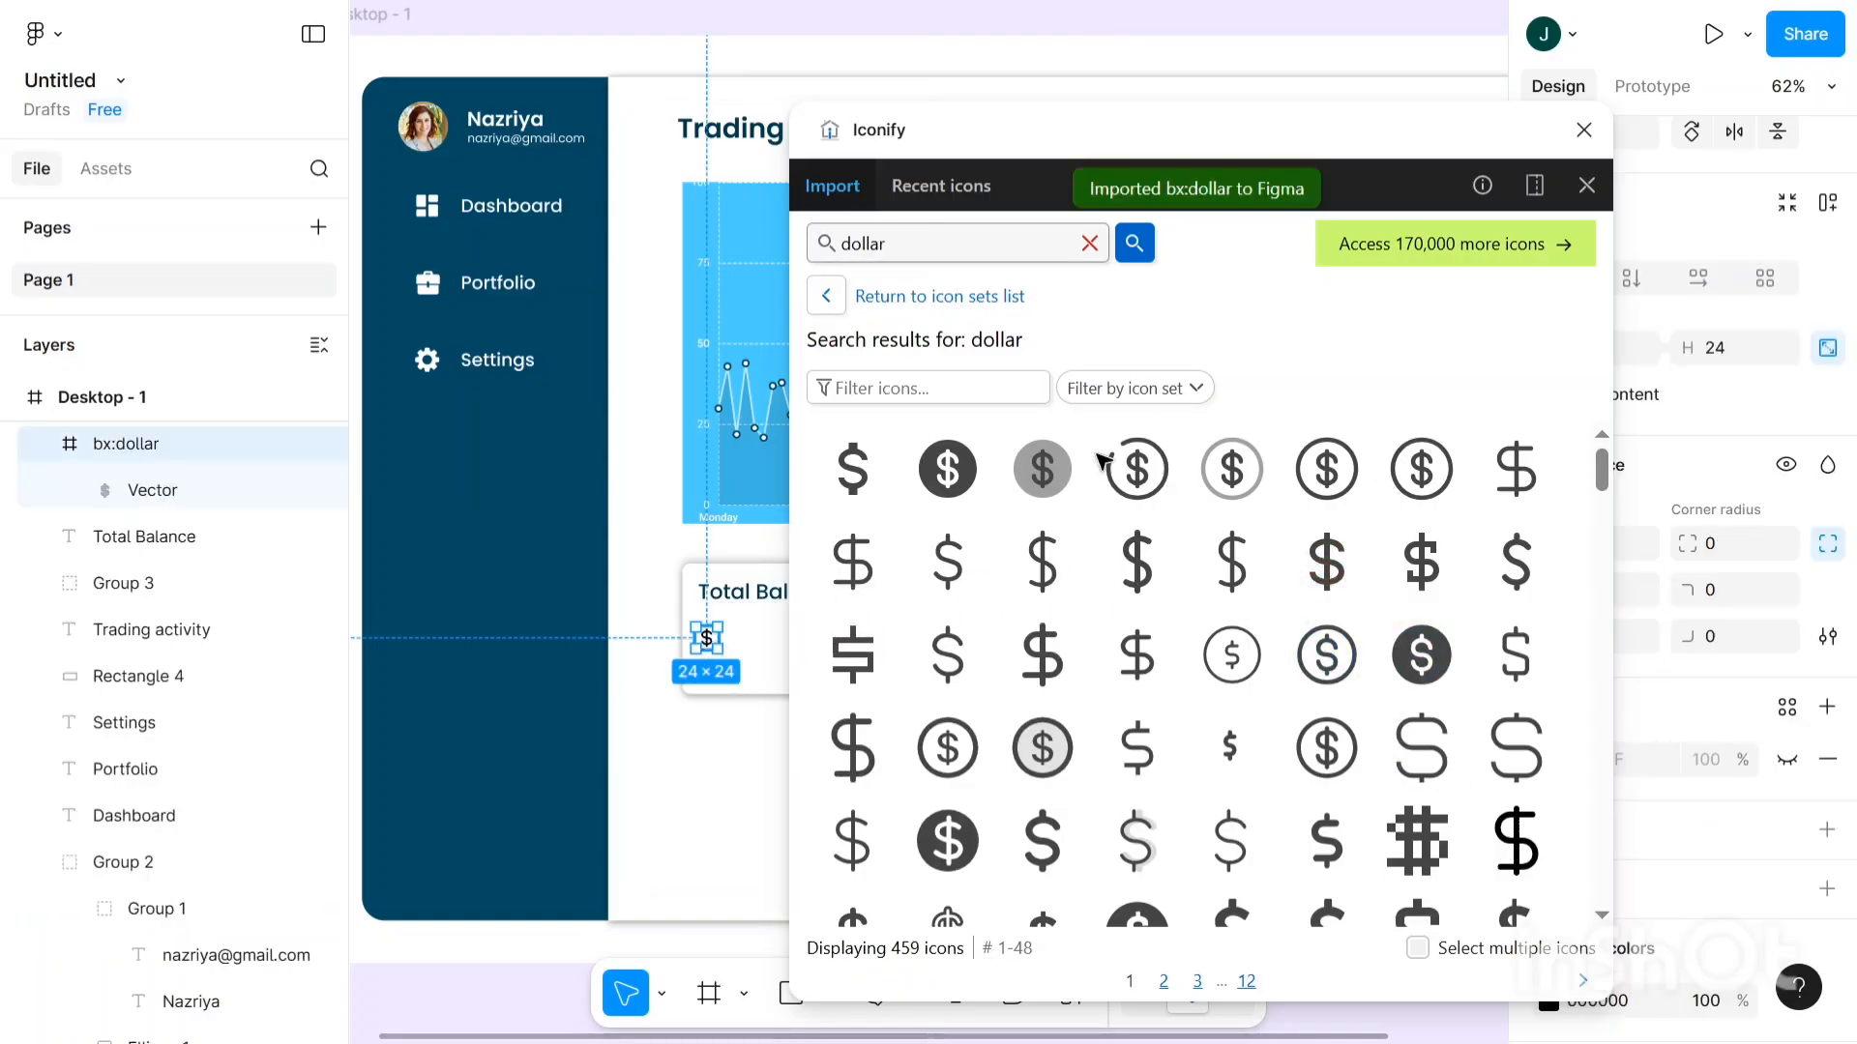
- Close Iconify and set the dollar icon's width to 40
click(1583, 130)
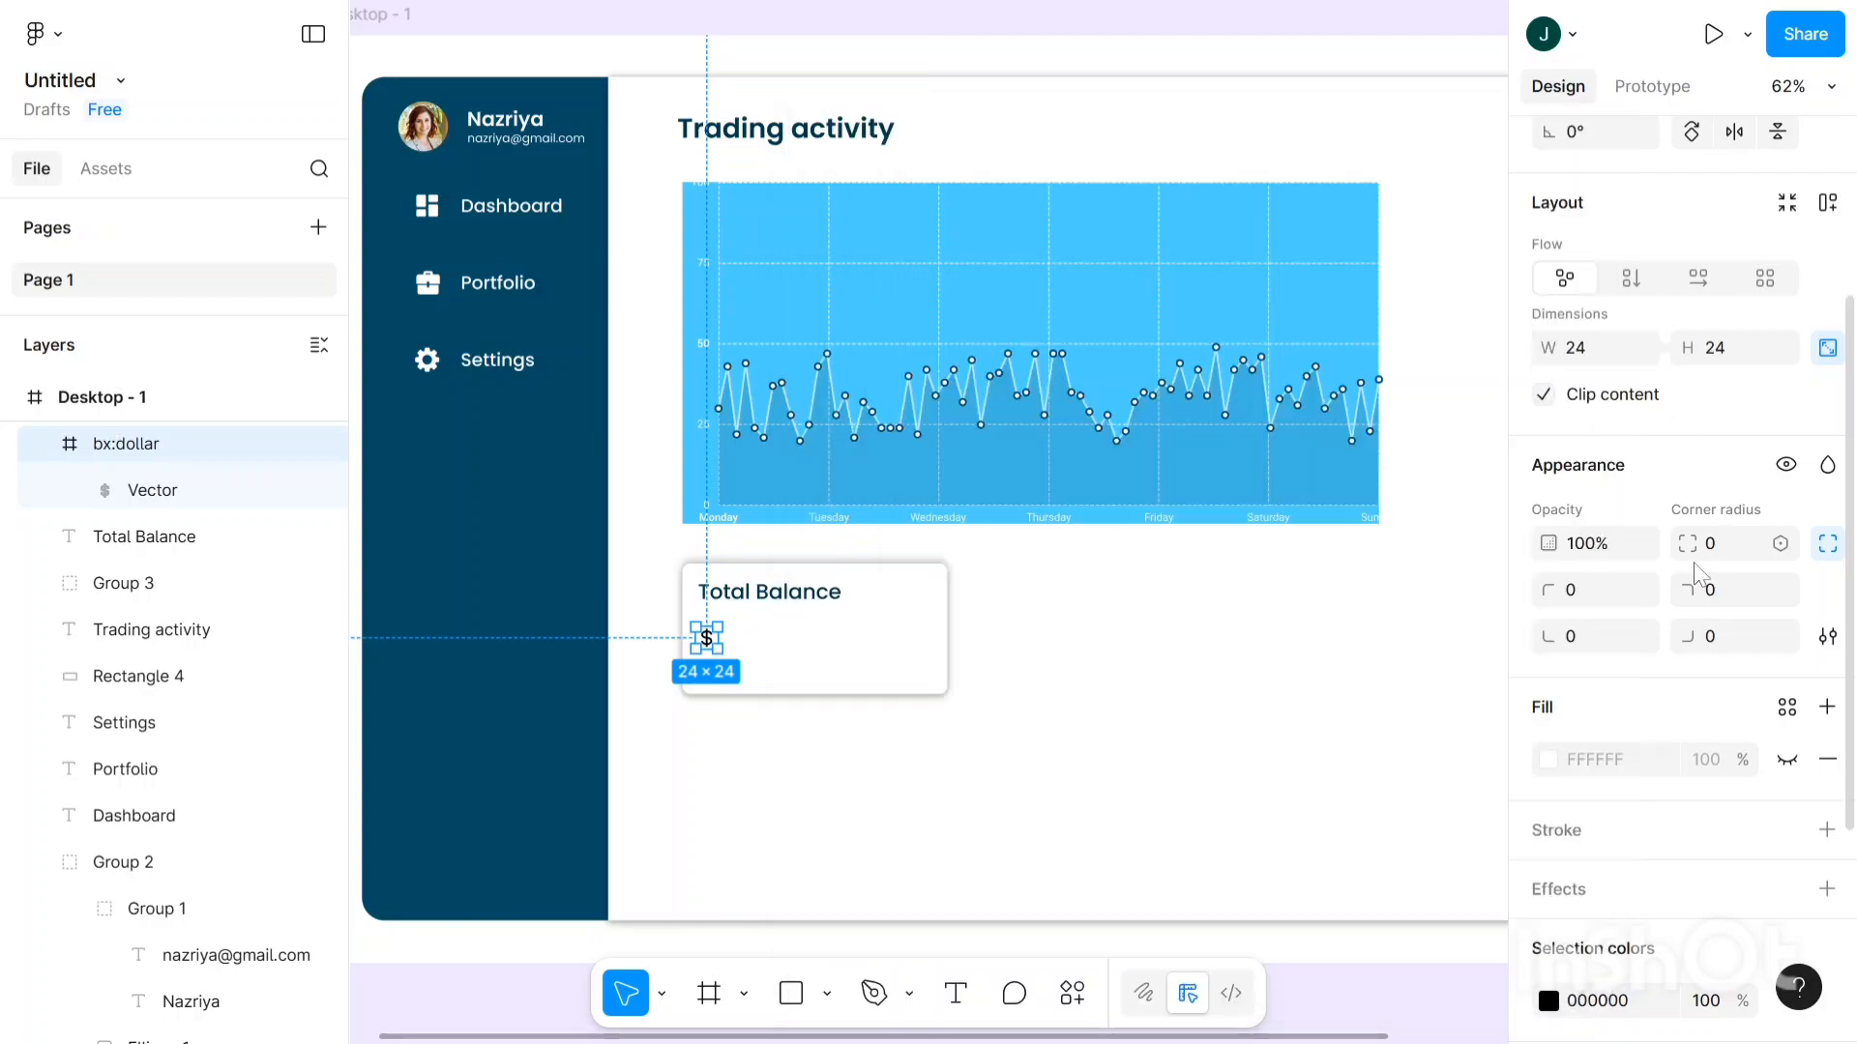
scroll(1683, 556, down, 3)
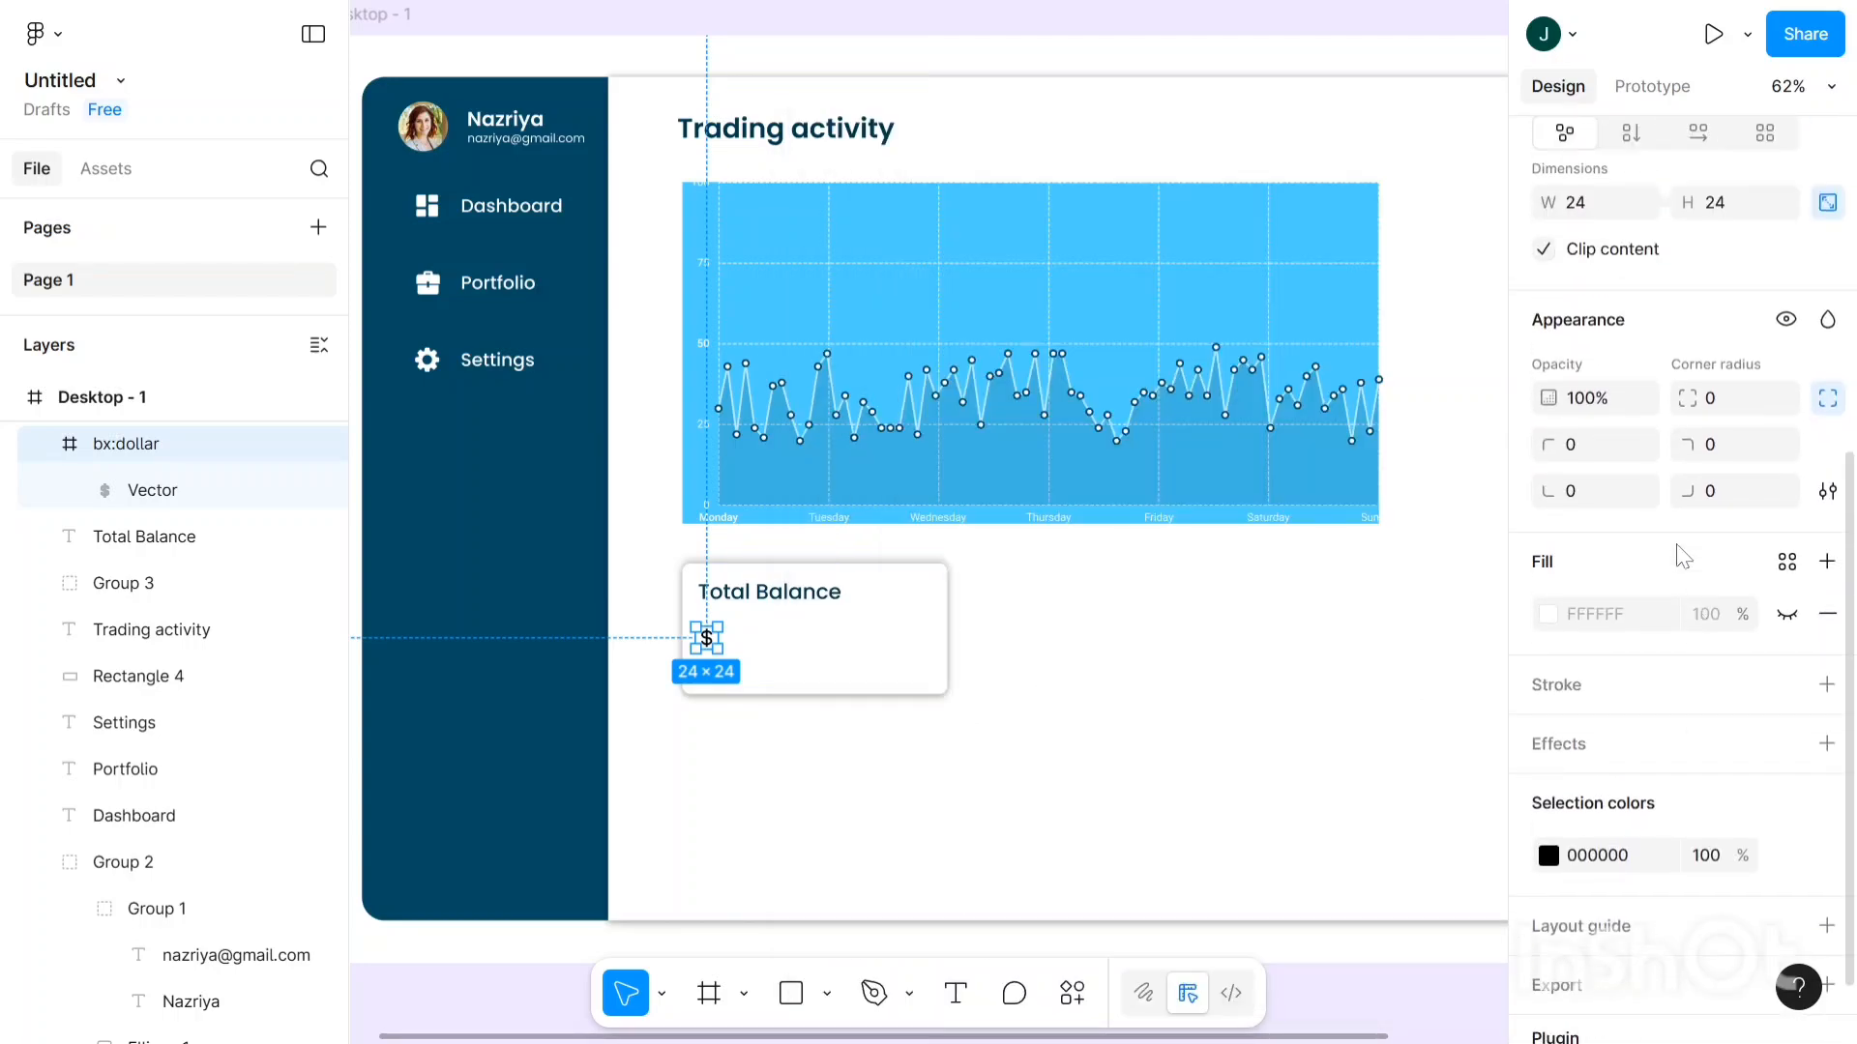
click(1597, 213)
text(40)
key(Tab)
- Set the icon height to 40 and nudge the icon and heading so their left edges align
text(40)
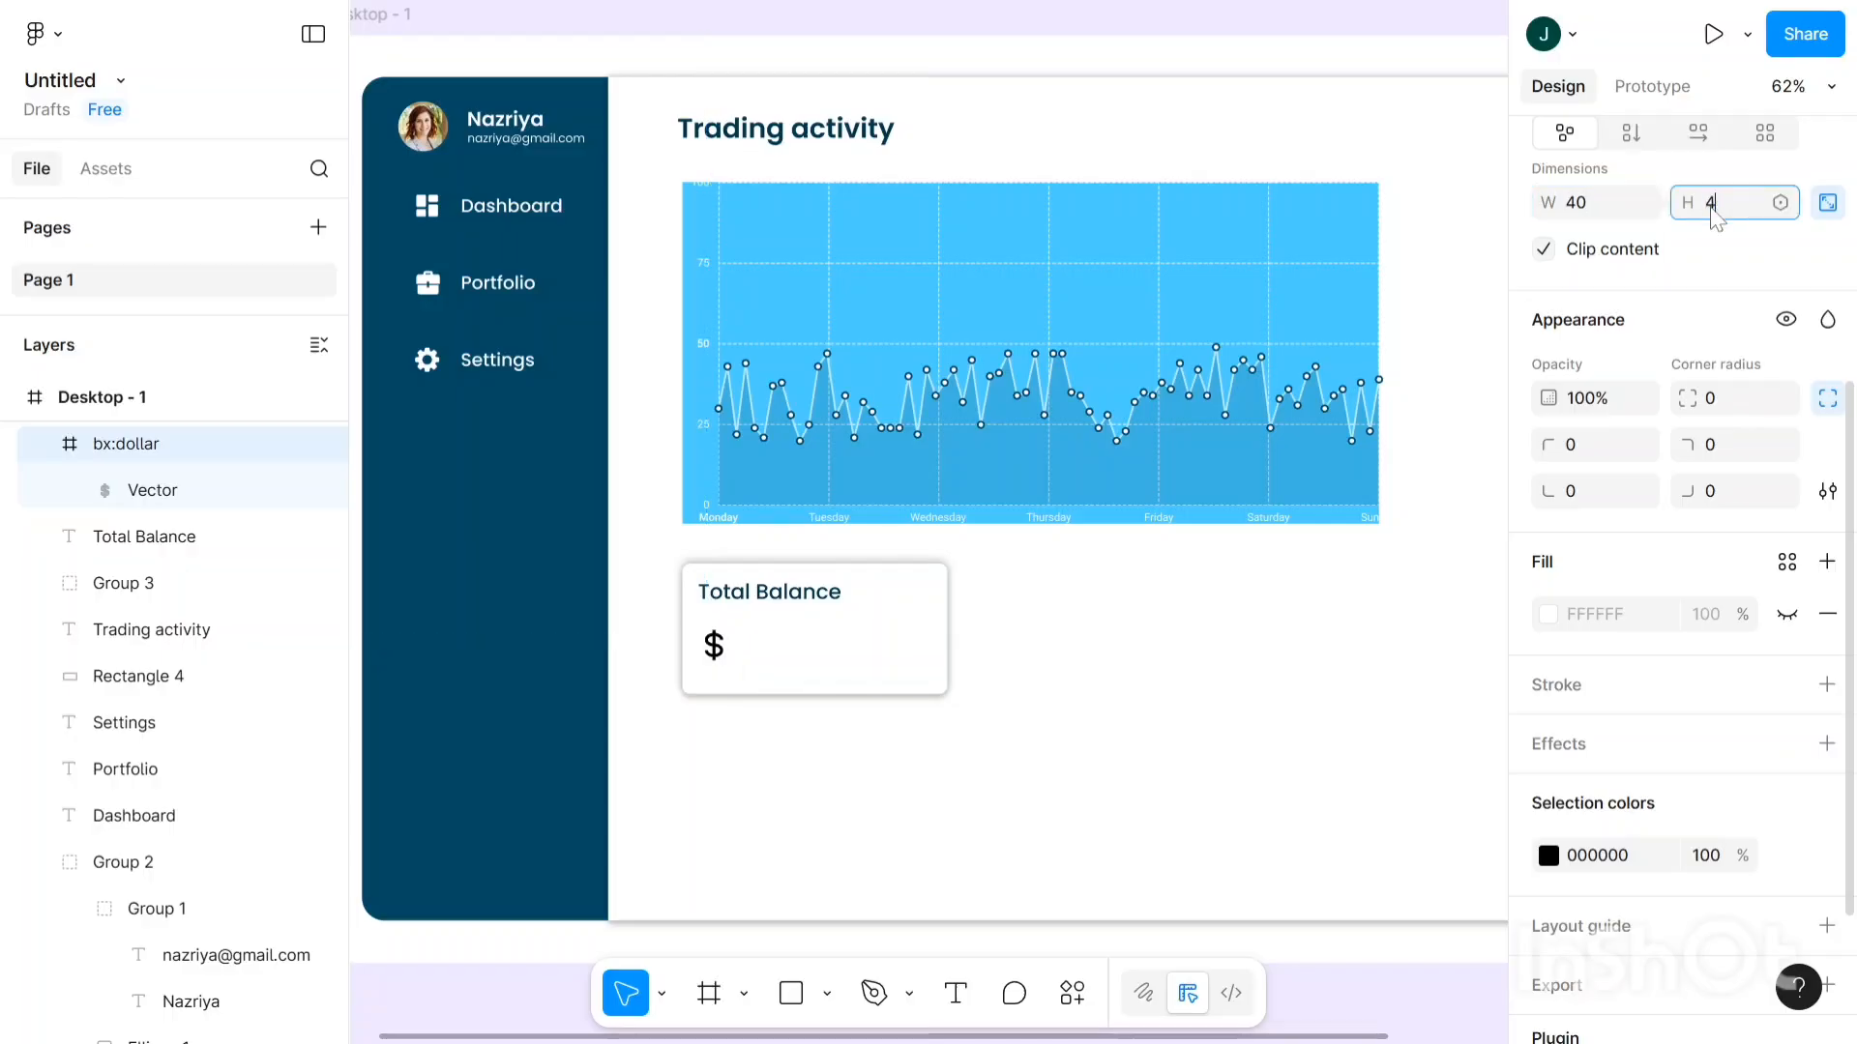
click(713, 646)
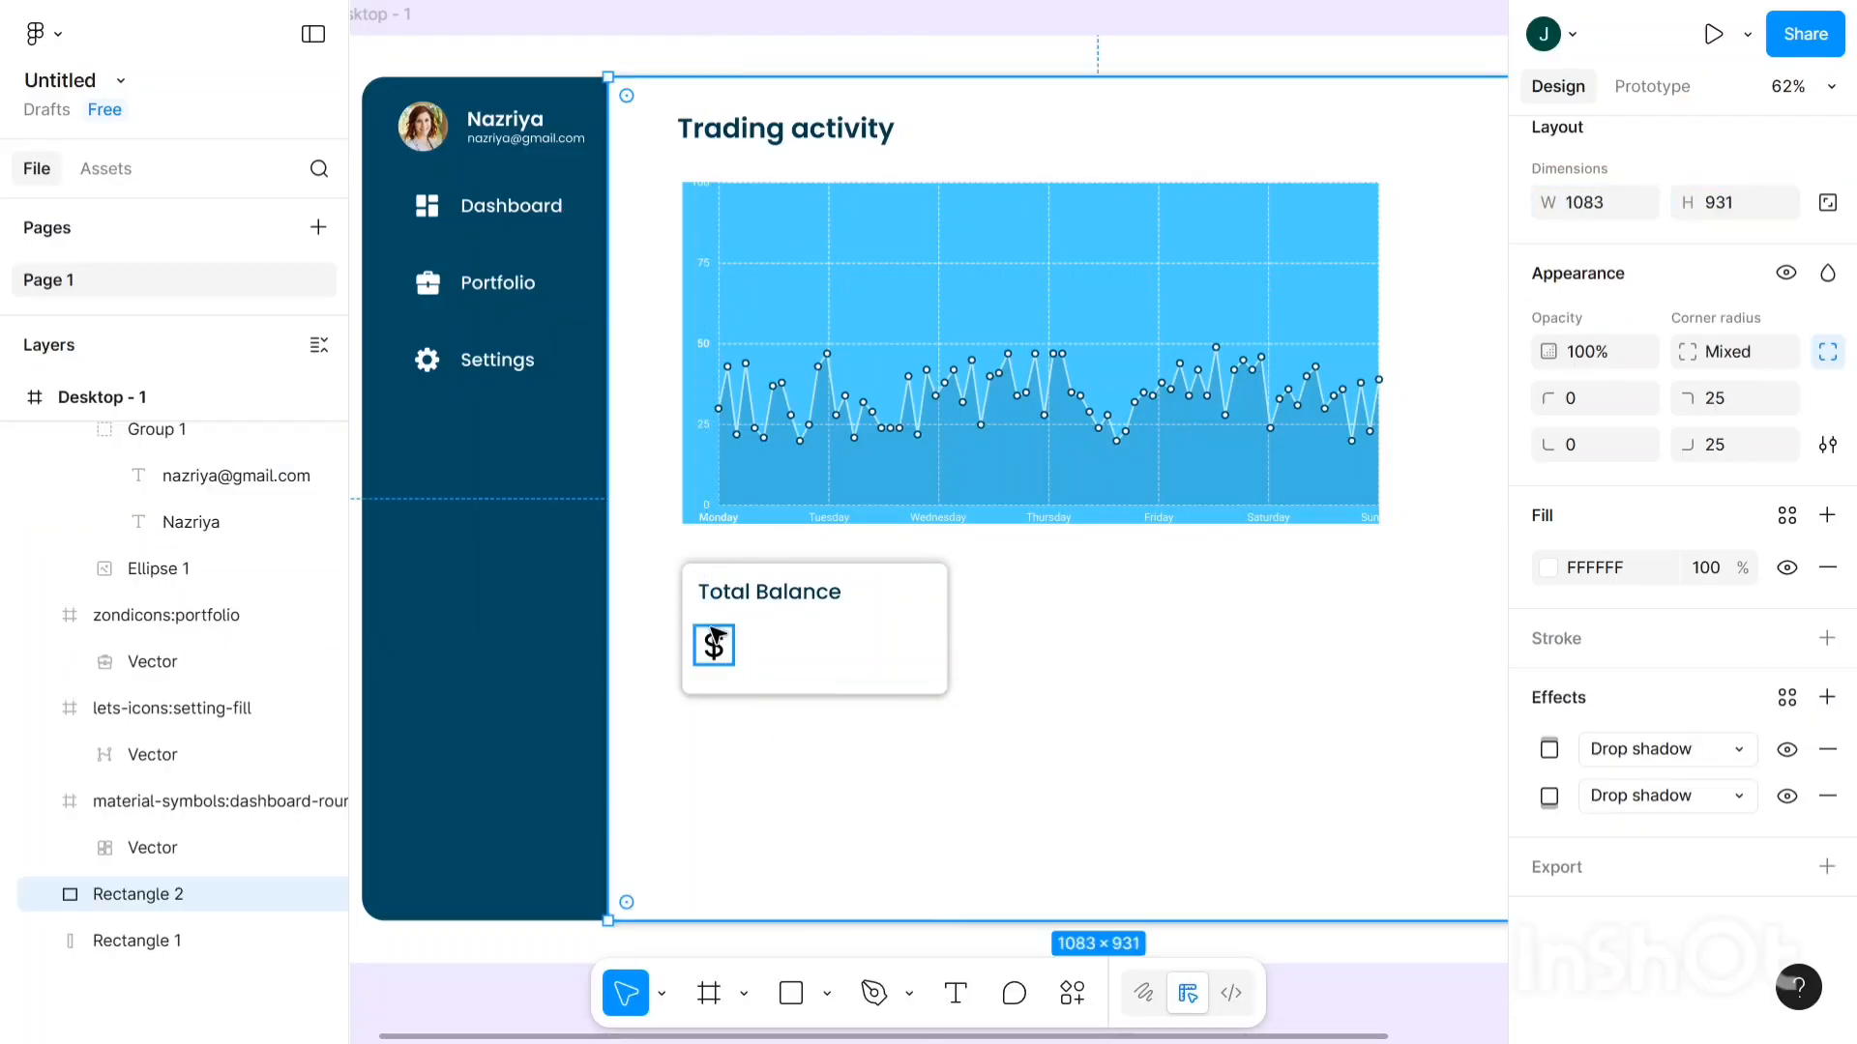
scroll(713, 646, up, 3)
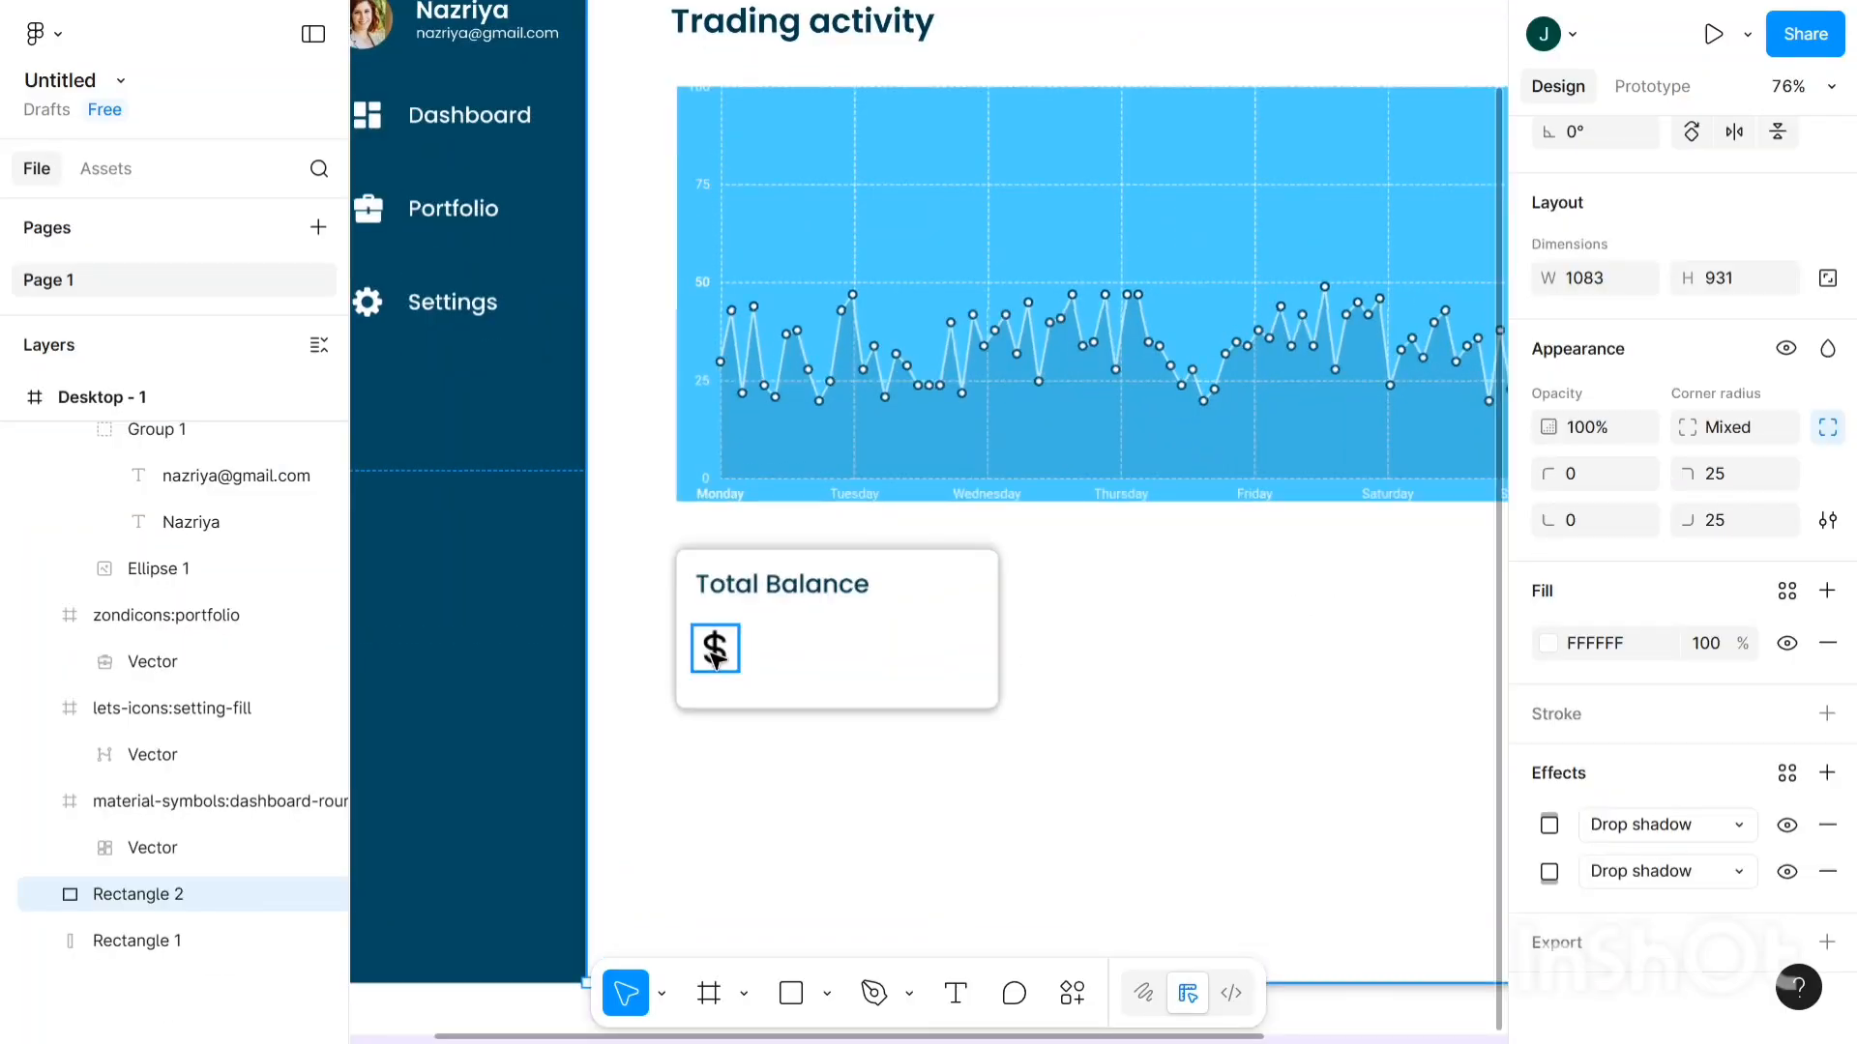
click(712, 653)
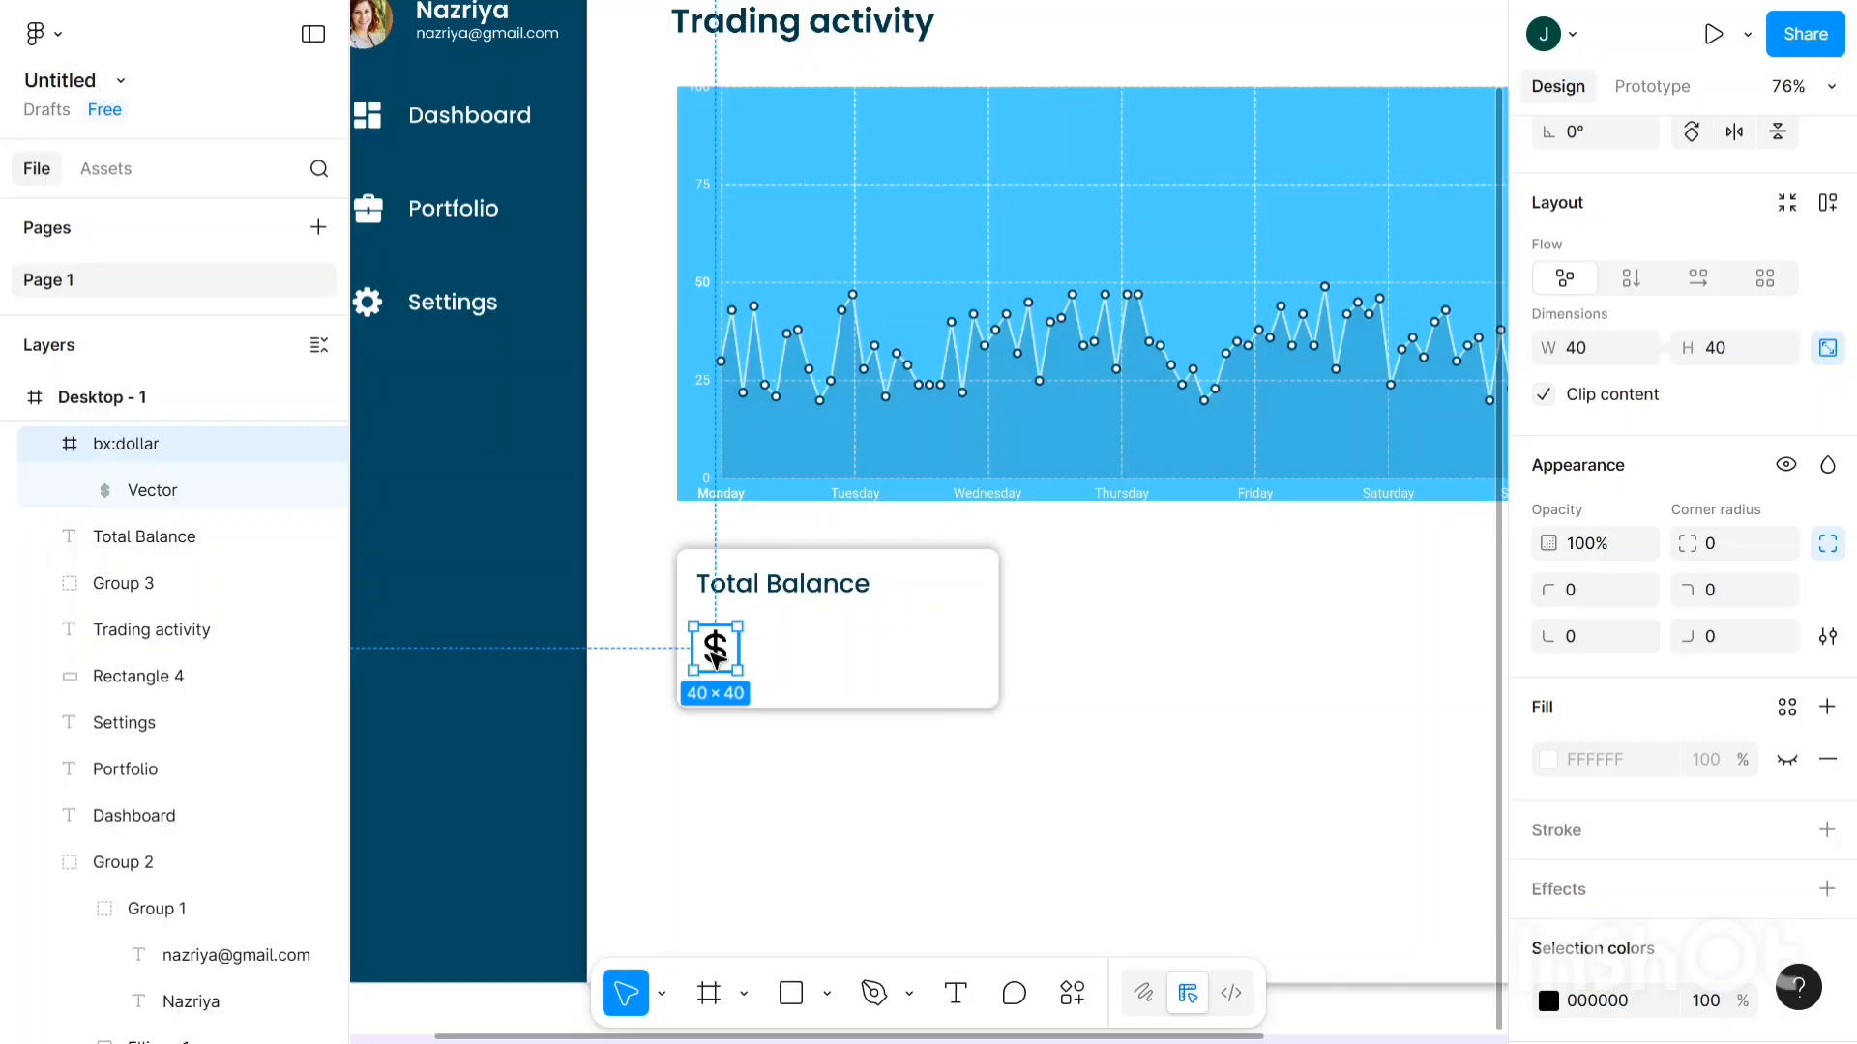
drag(715, 656, 720, 658)
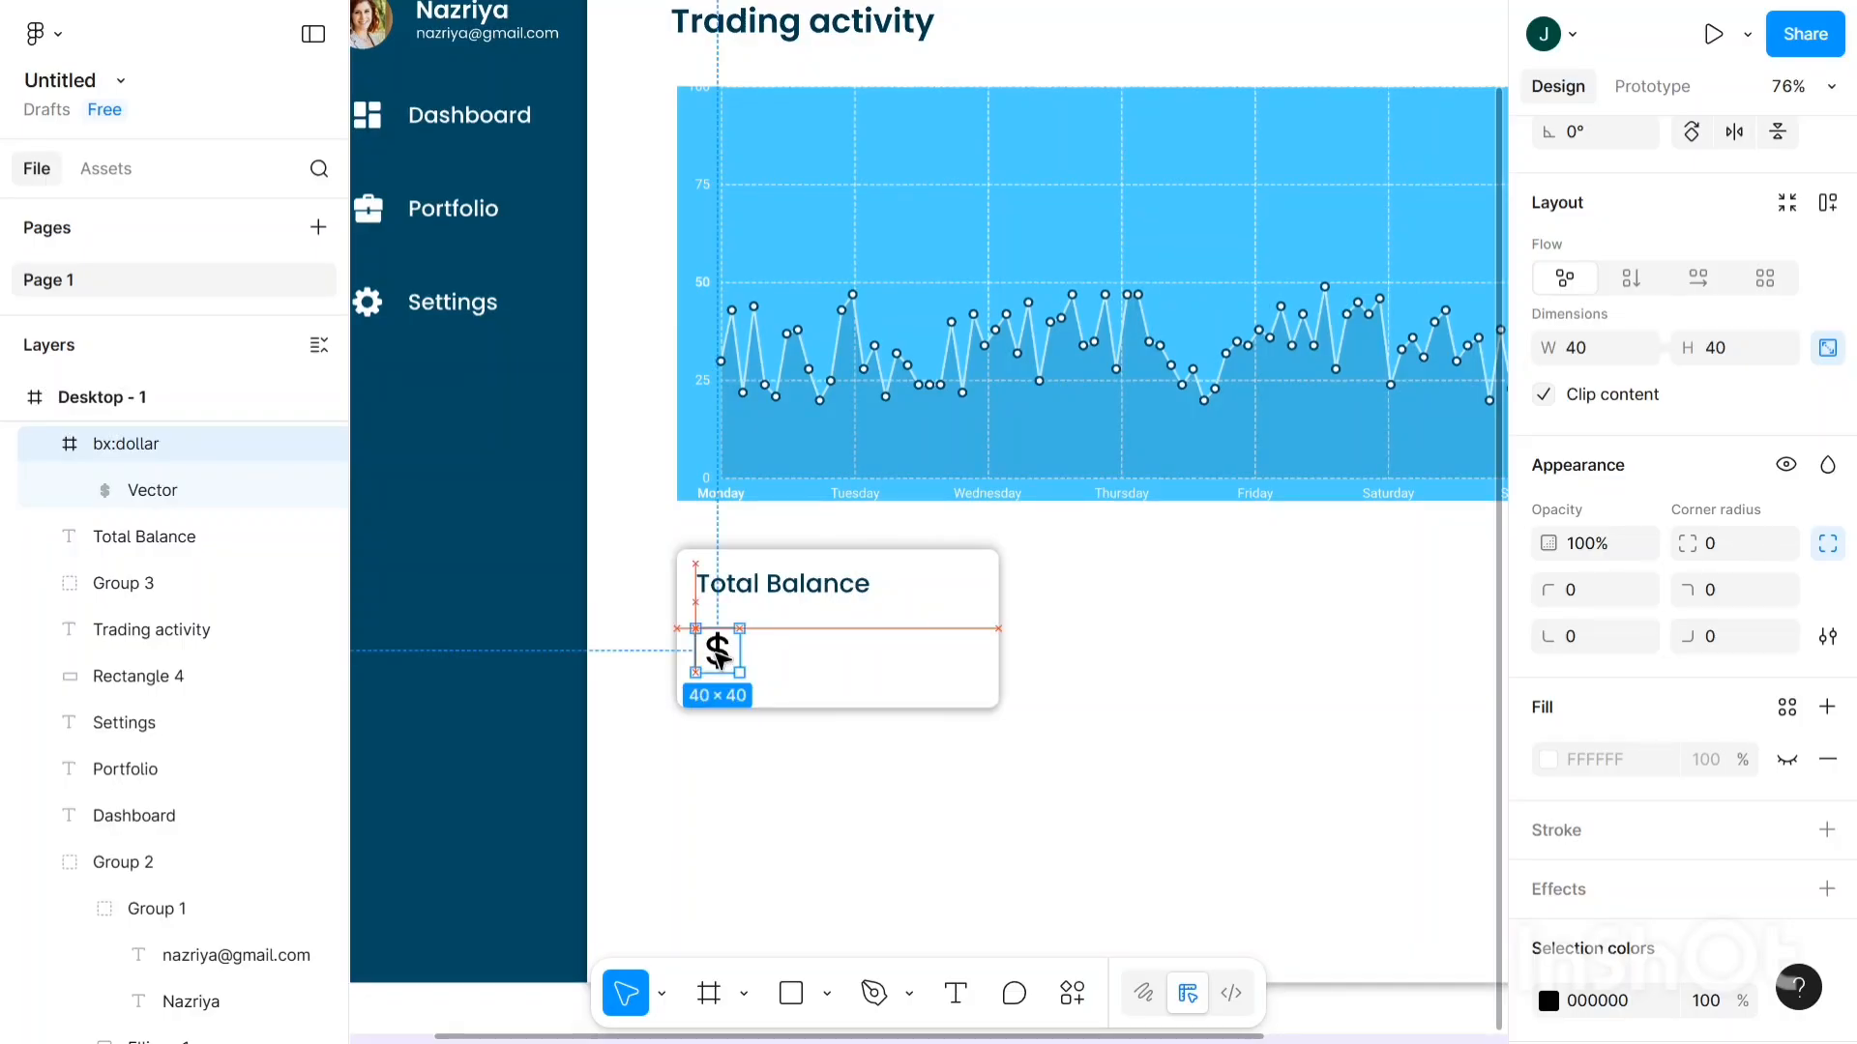
click(763, 593)
key(shift+Right)
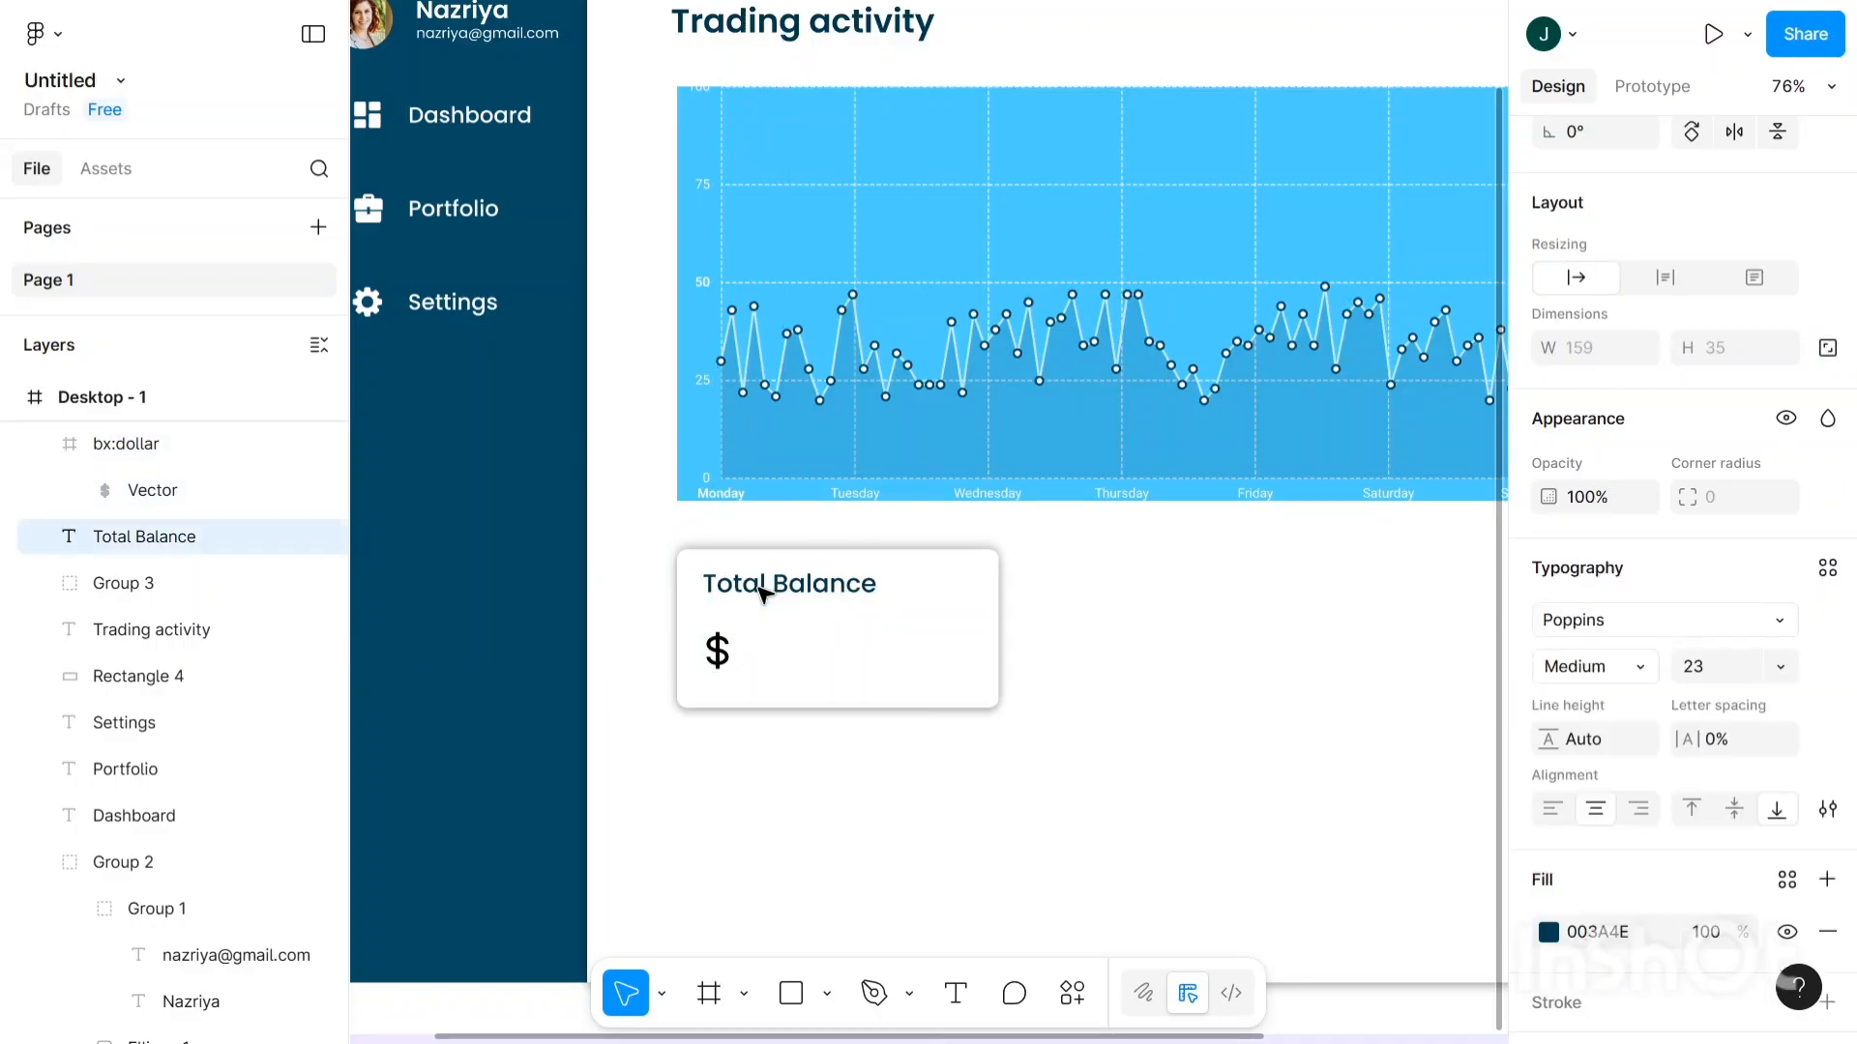
key(Right)
key(Right)
key(Right)
key(Right)
key(Right)
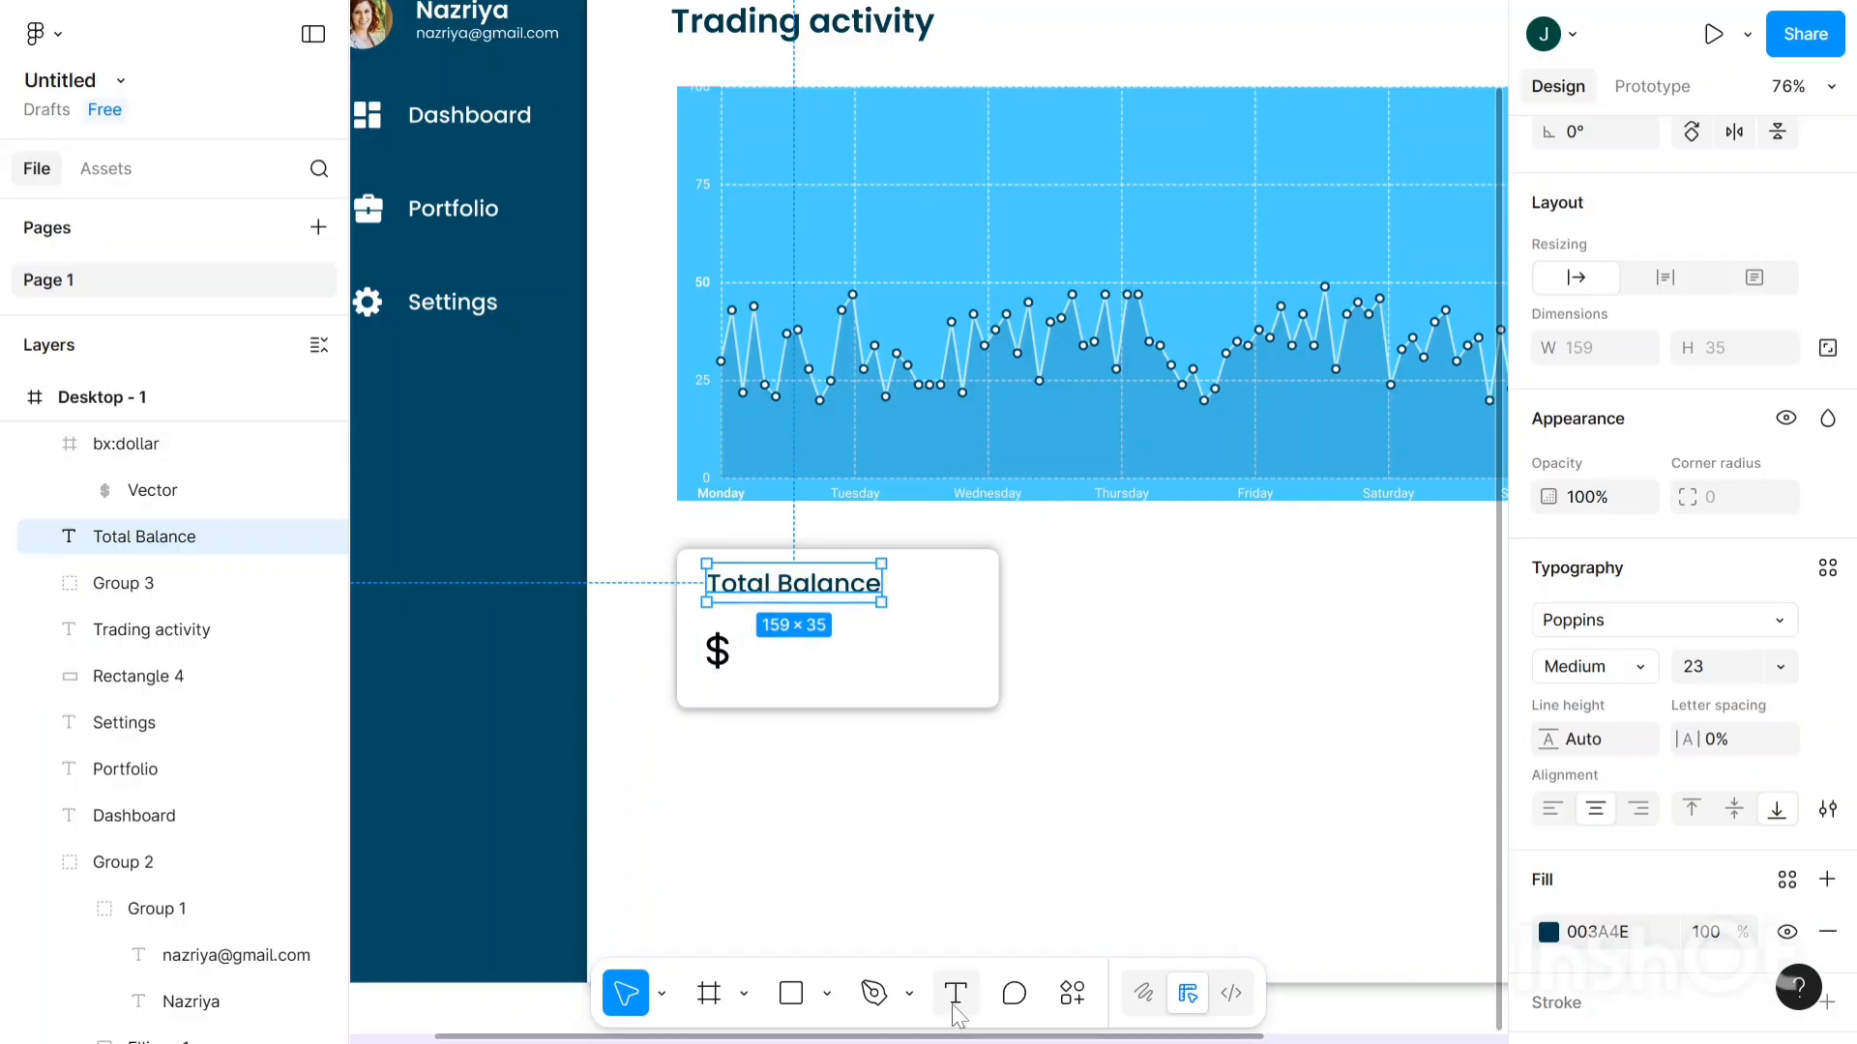
- Add a '25000' text layer and place it beside the dollar sign
key(Return)
scroll(762, 670, up, 5)
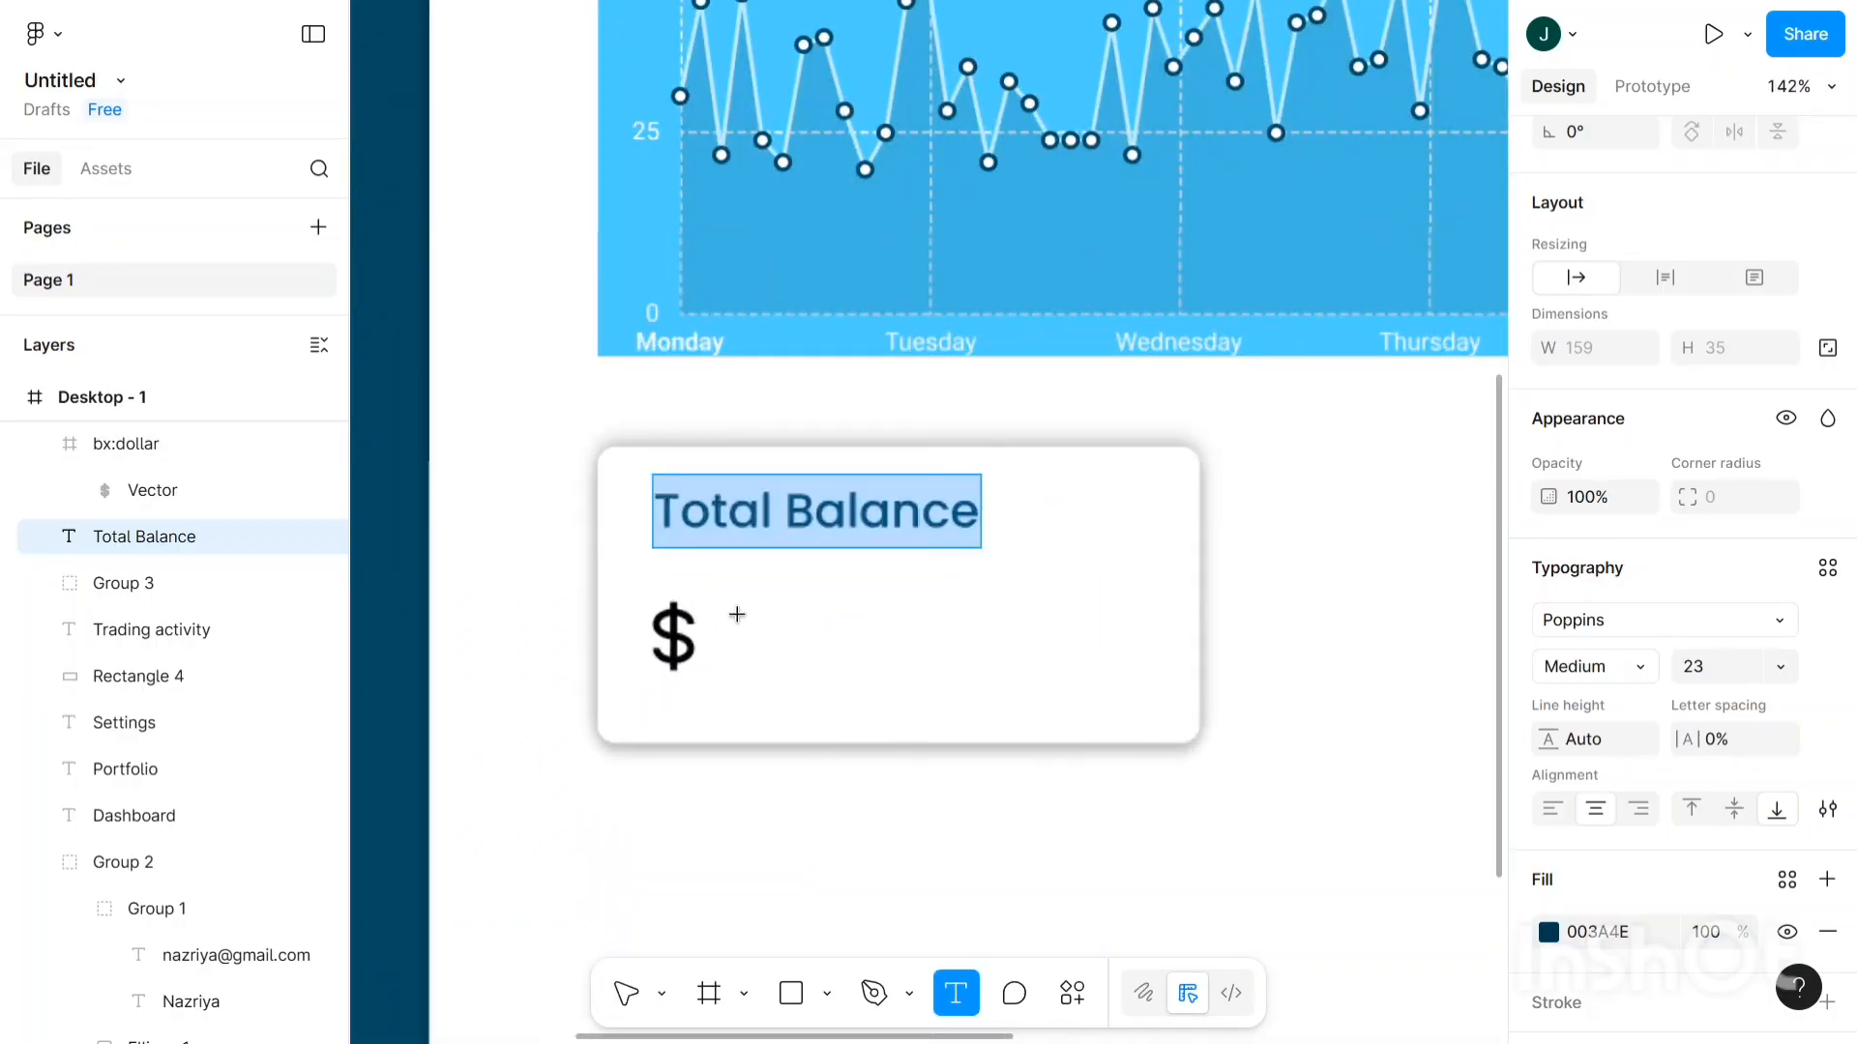
click(740, 561)
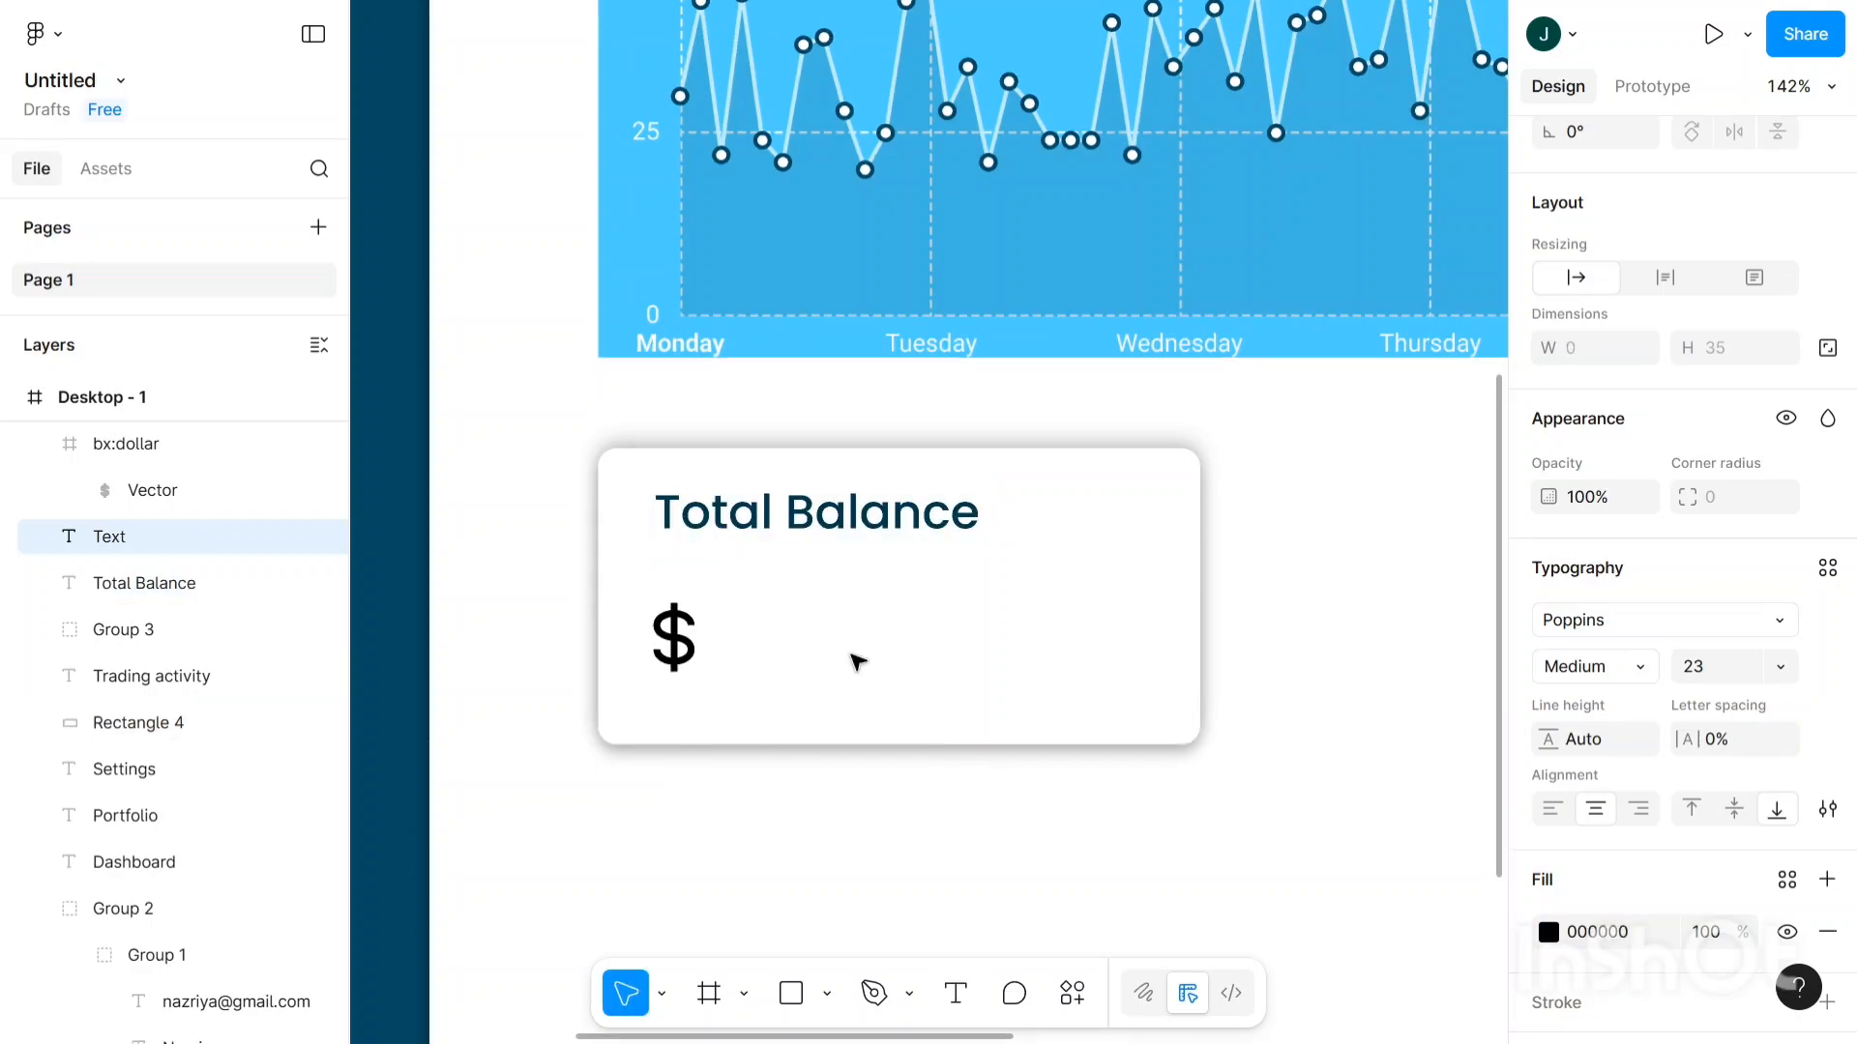
text(250000)
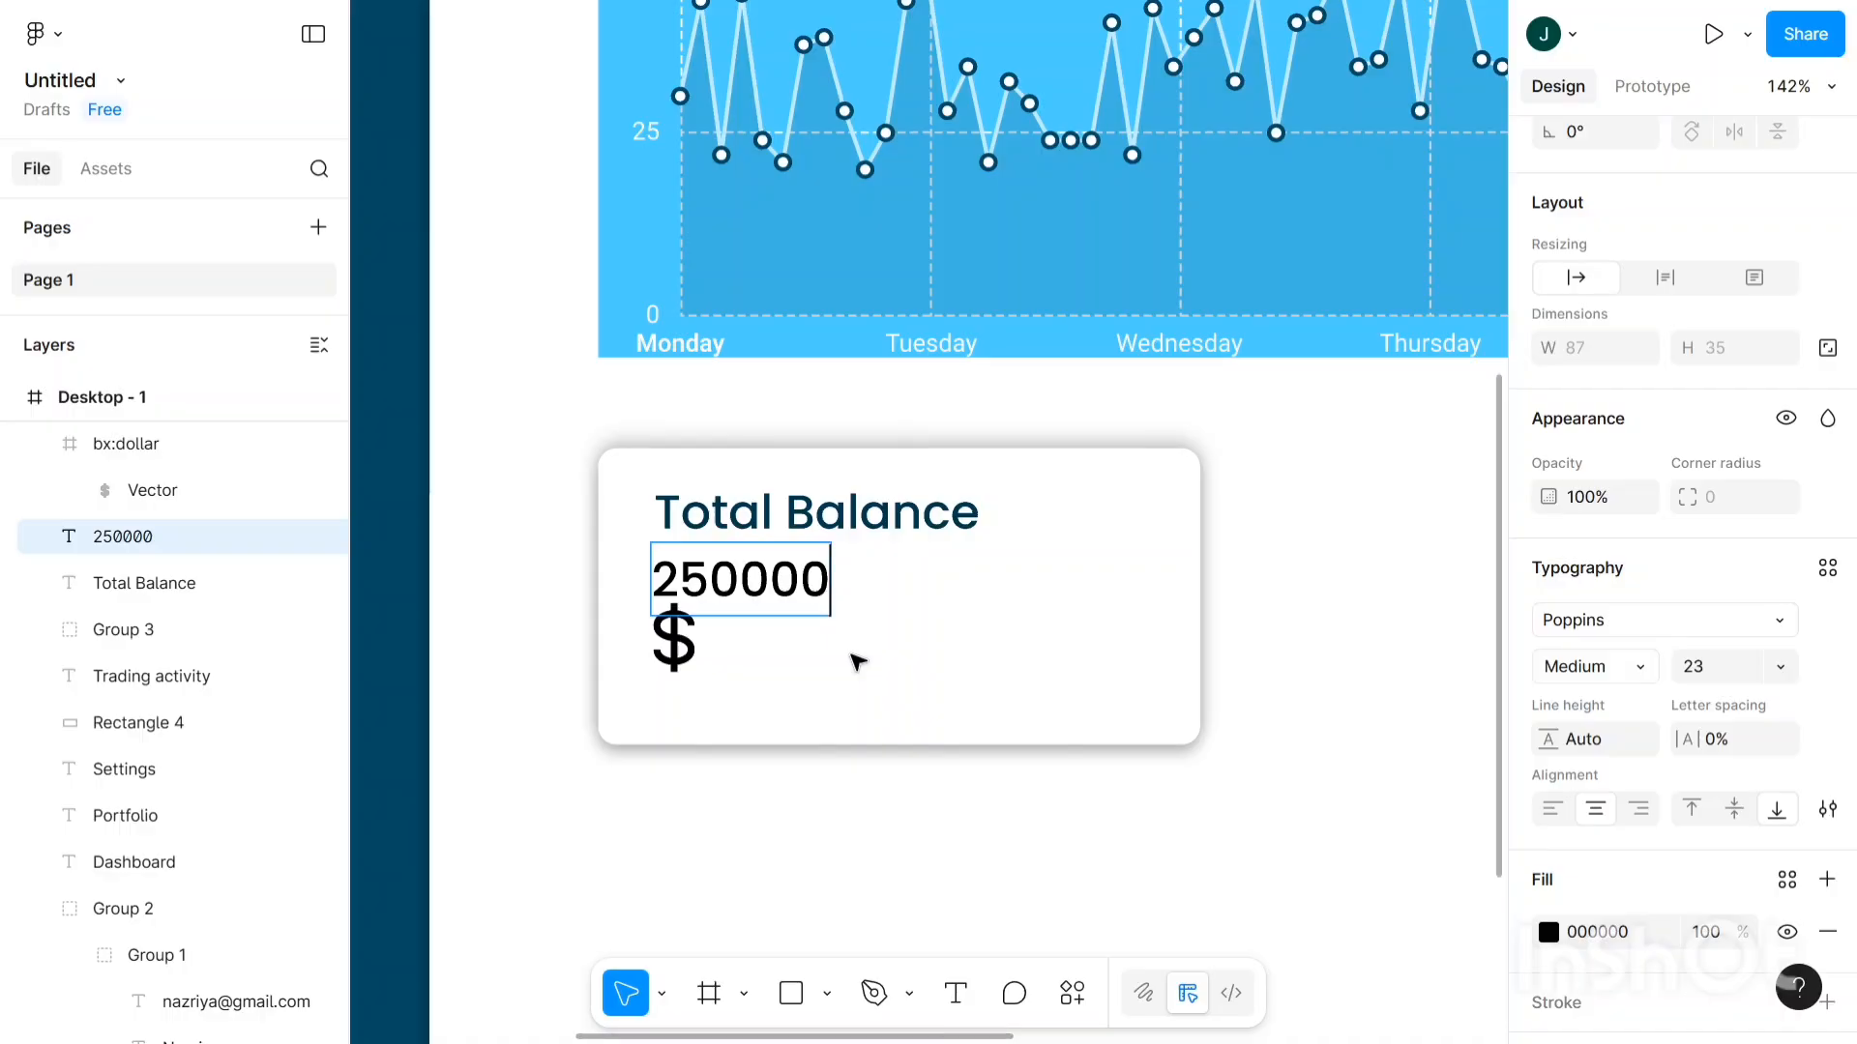
key(BackSpace)
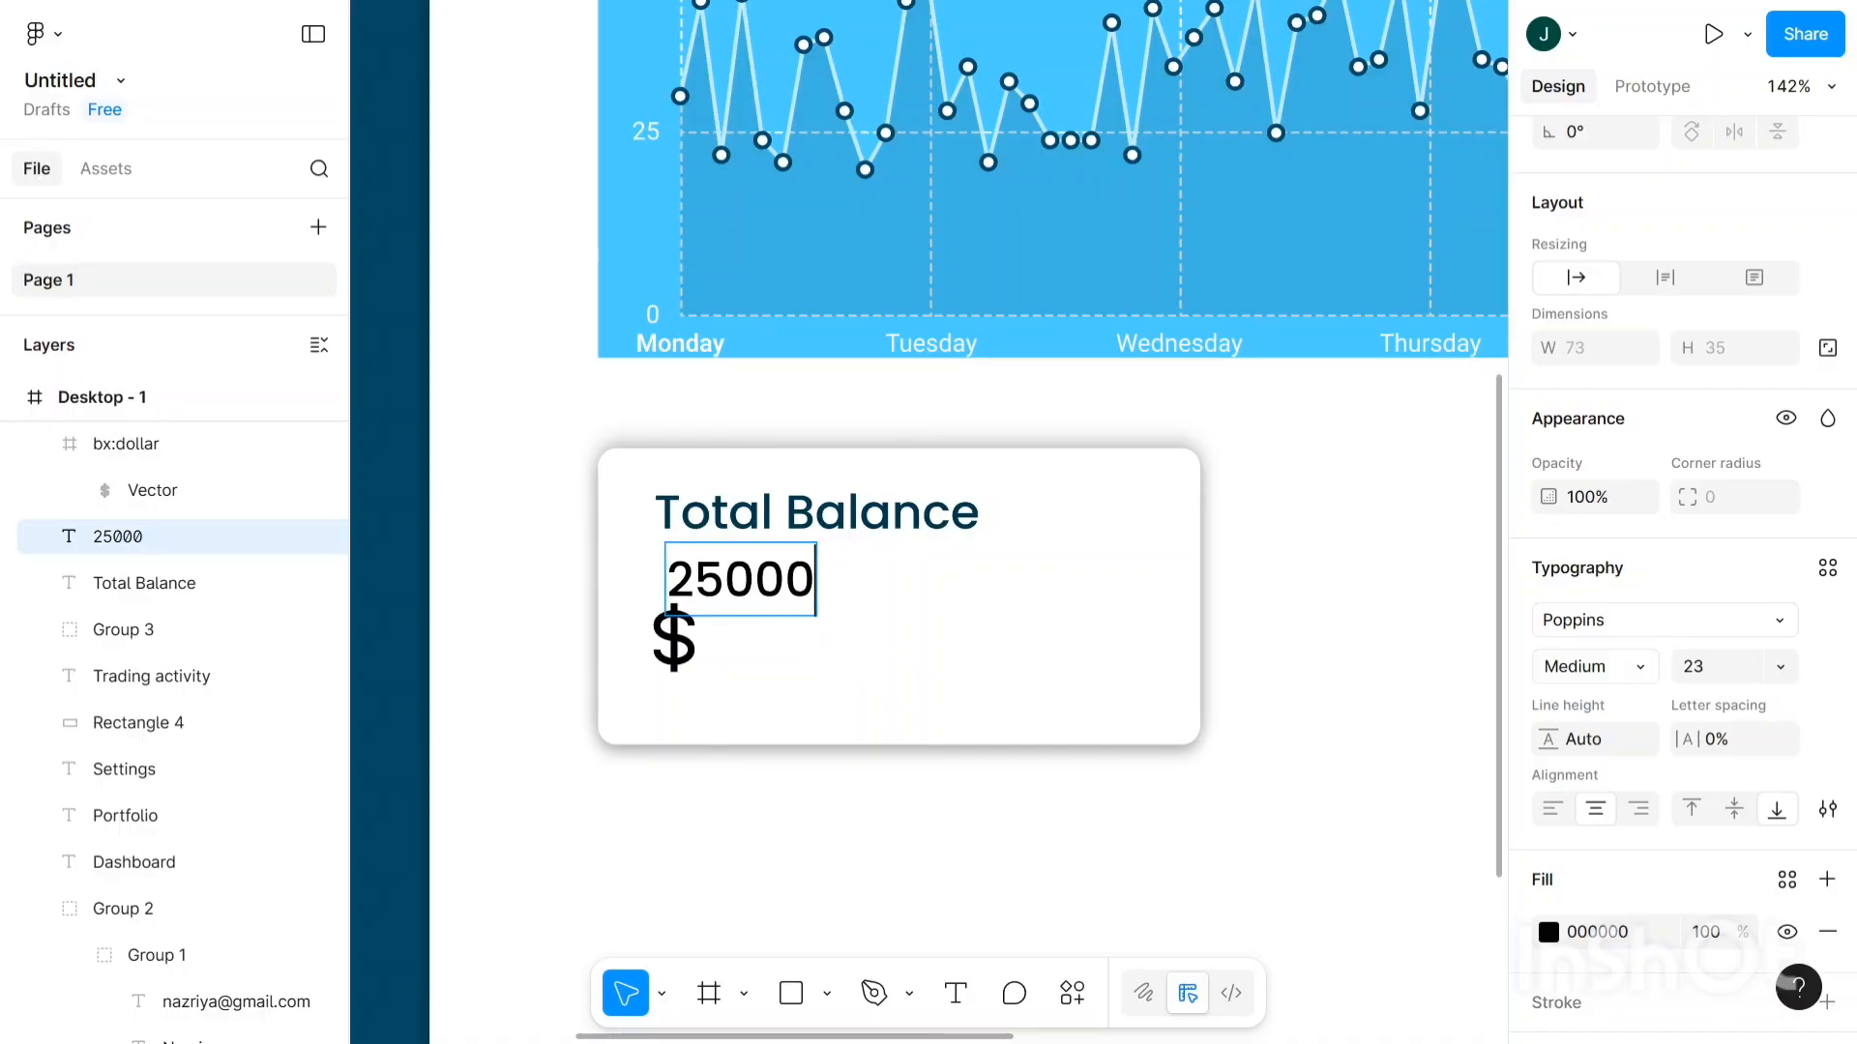
key(Escape)
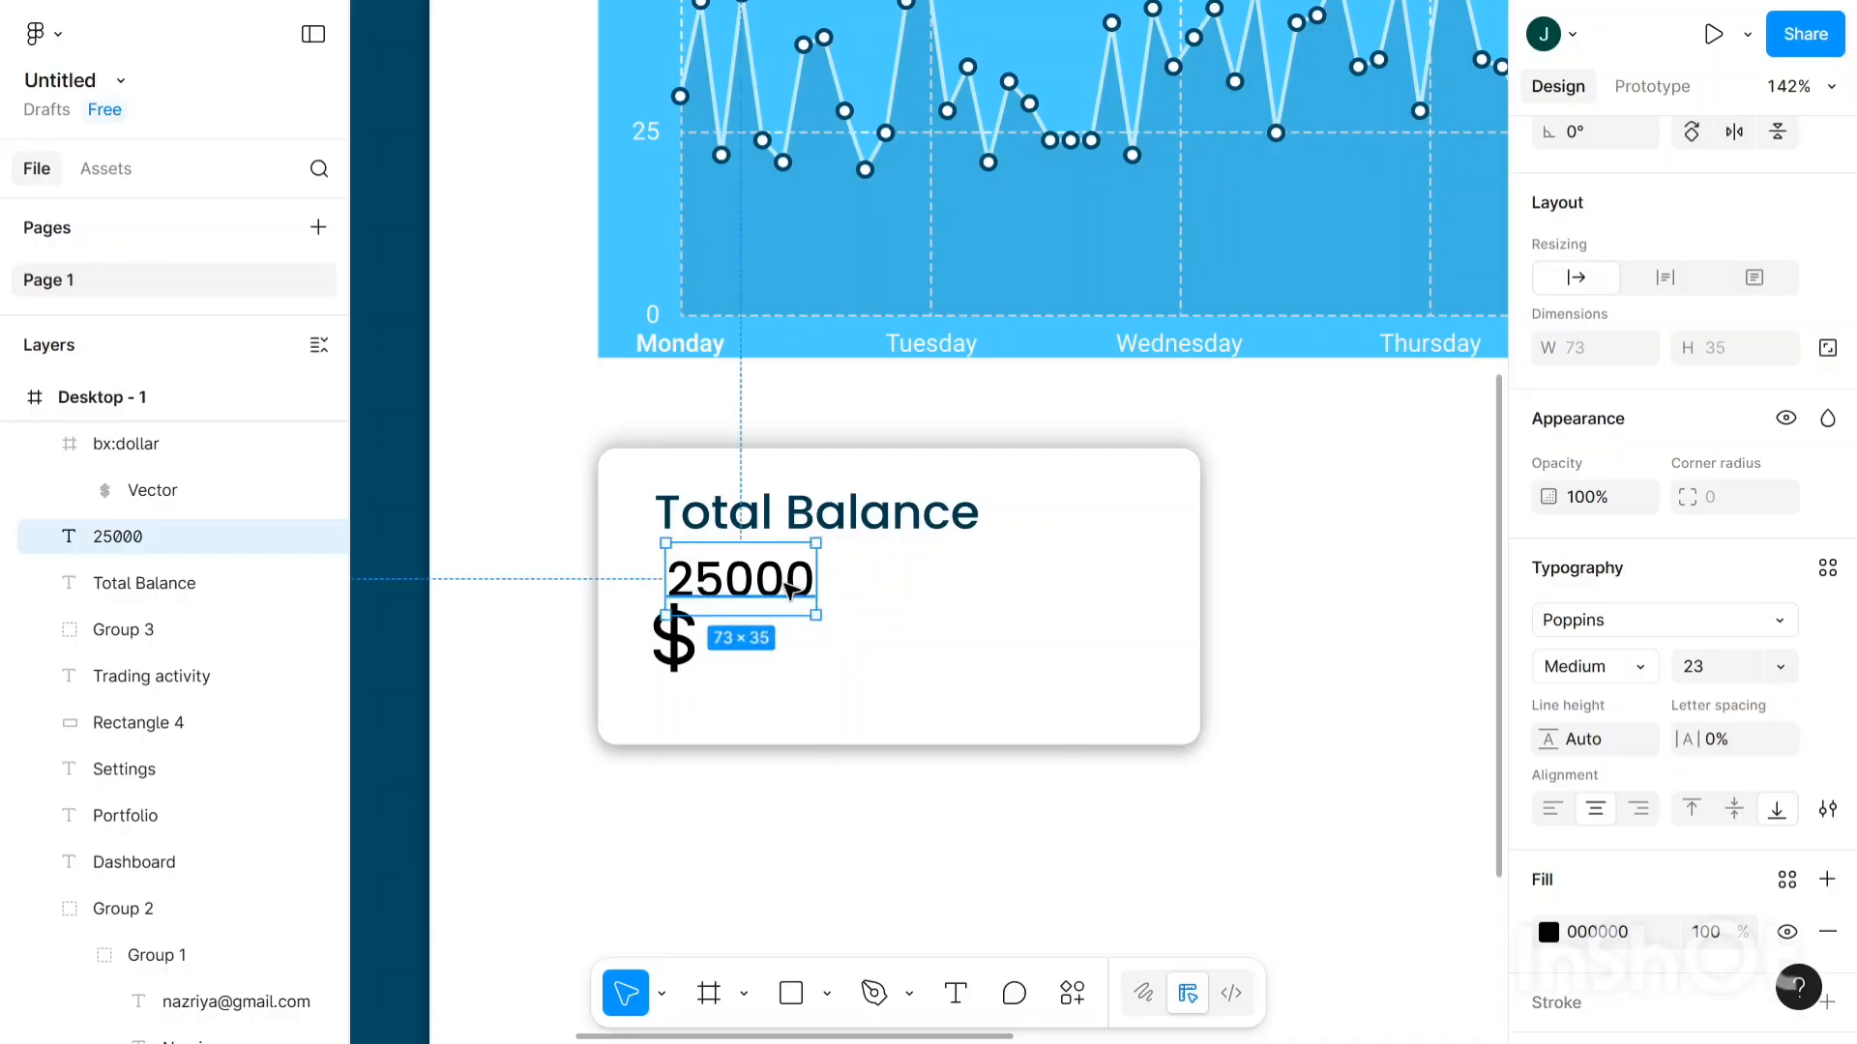
drag(802, 604, 837, 650)
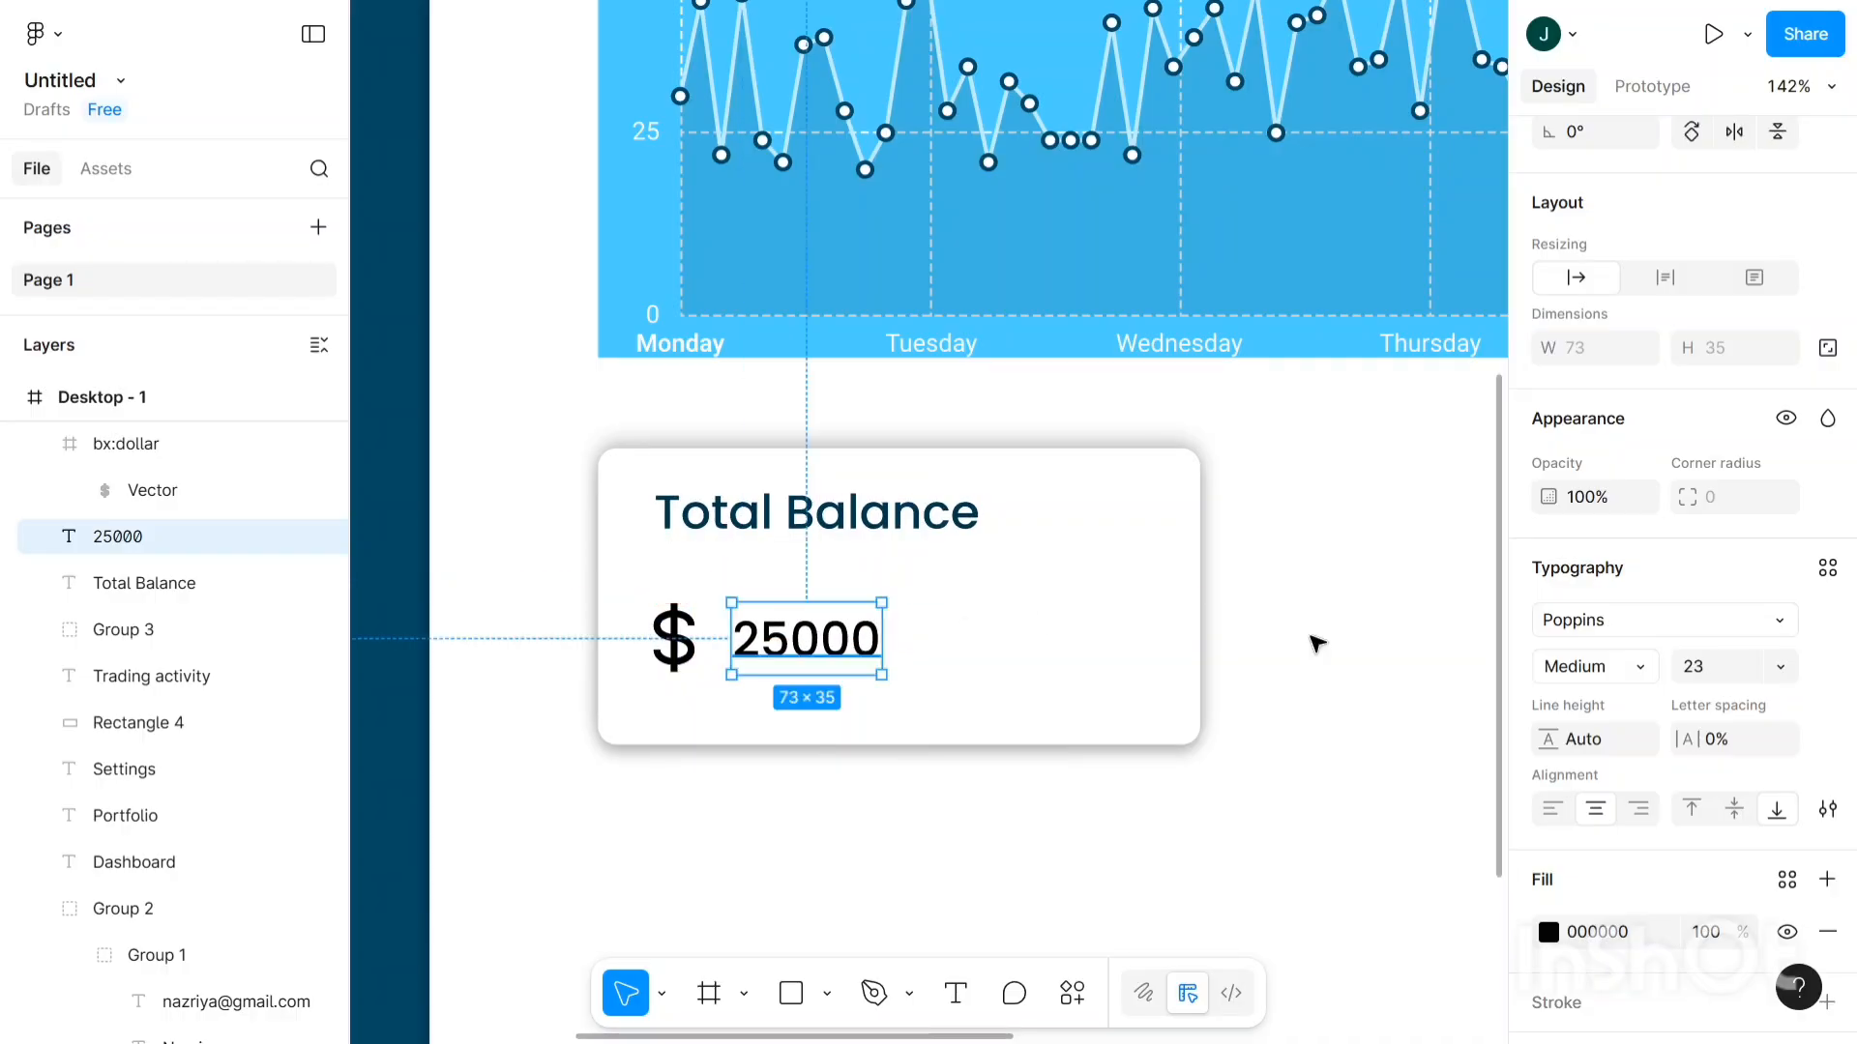
- Make the 25000 amount SemiBold at font size 35
click(1642, 668)
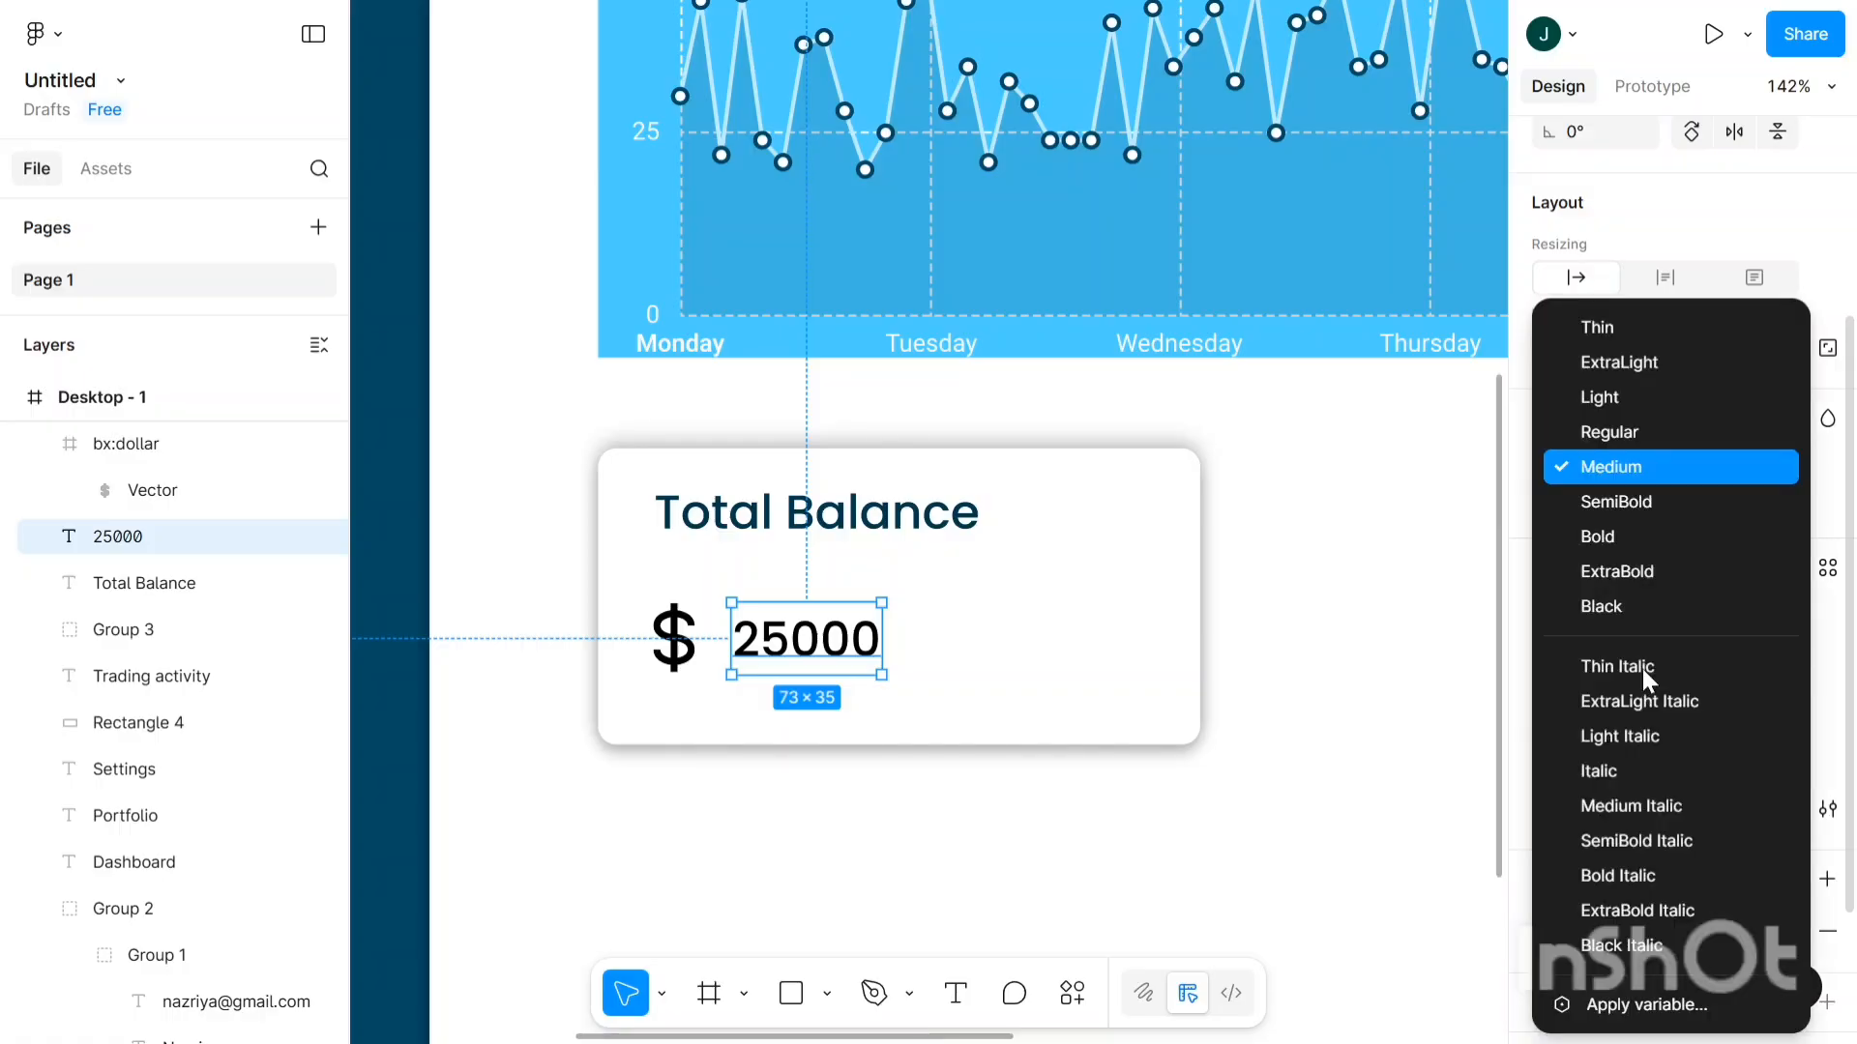
click(1617, 495)
click(1703, 667)
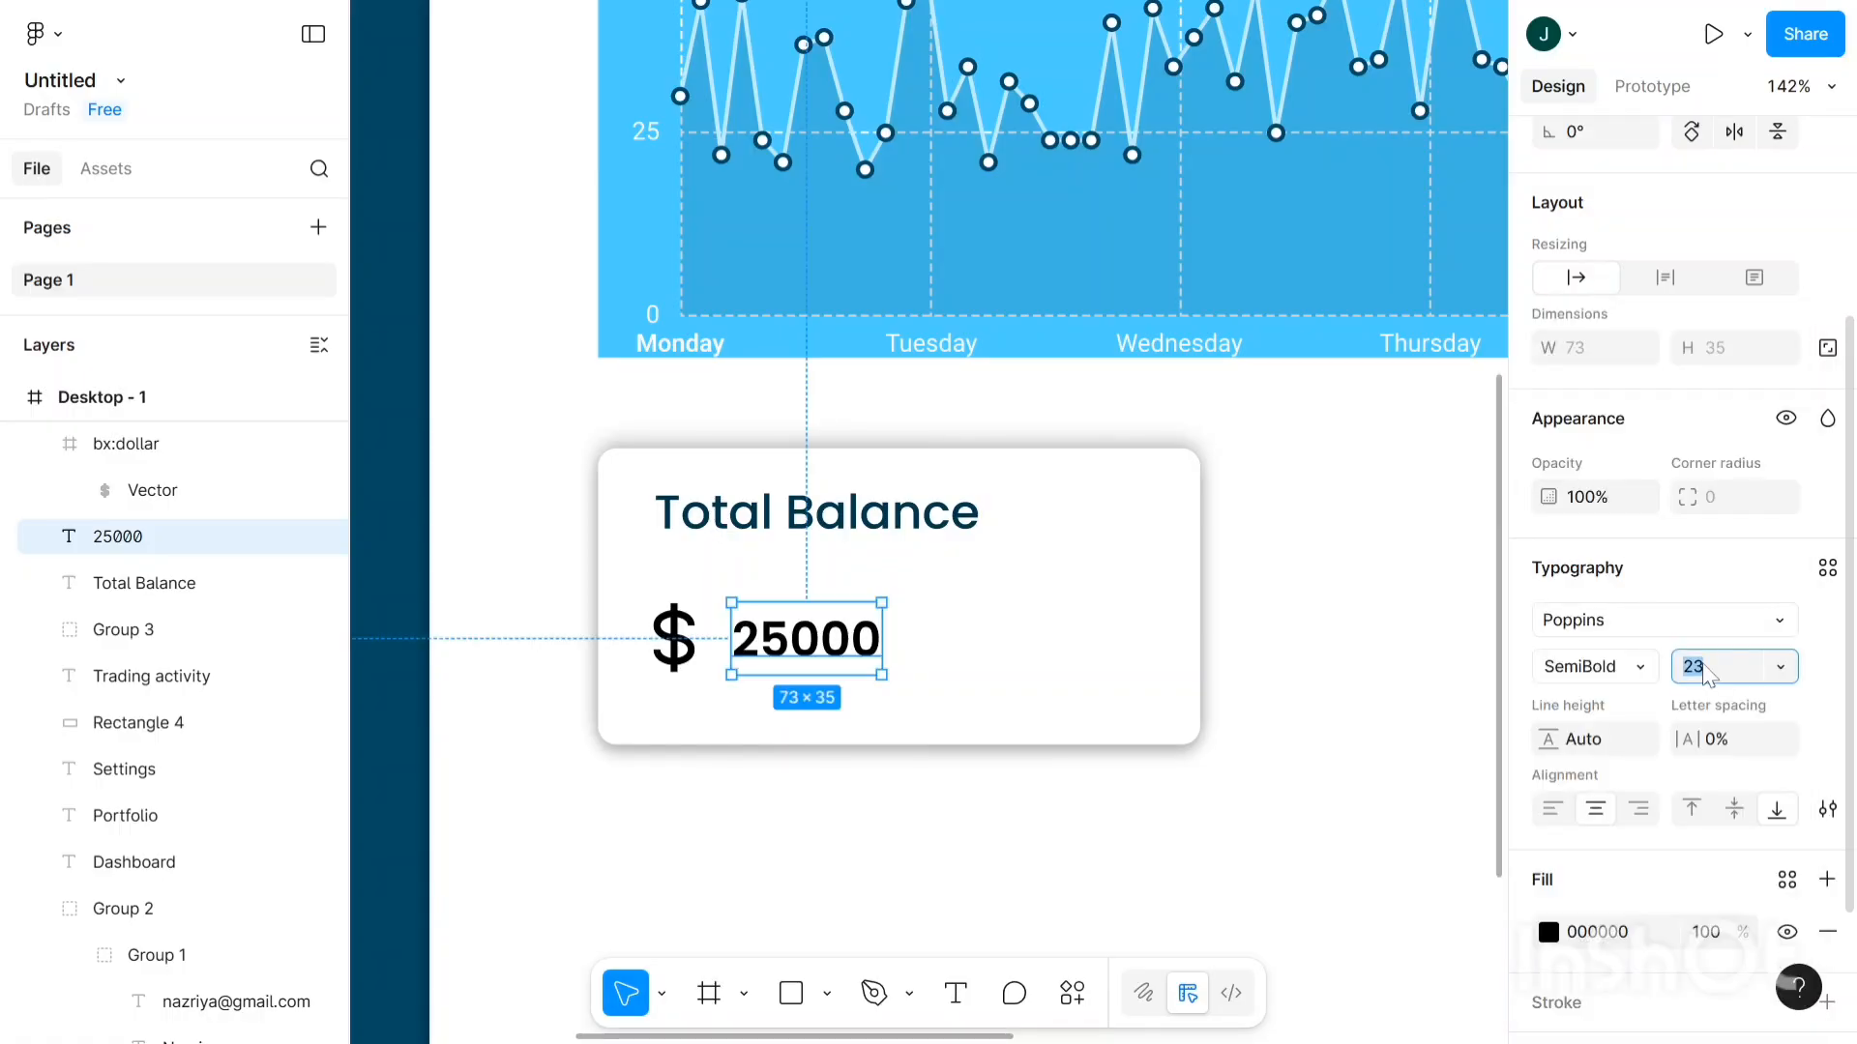
text(35)
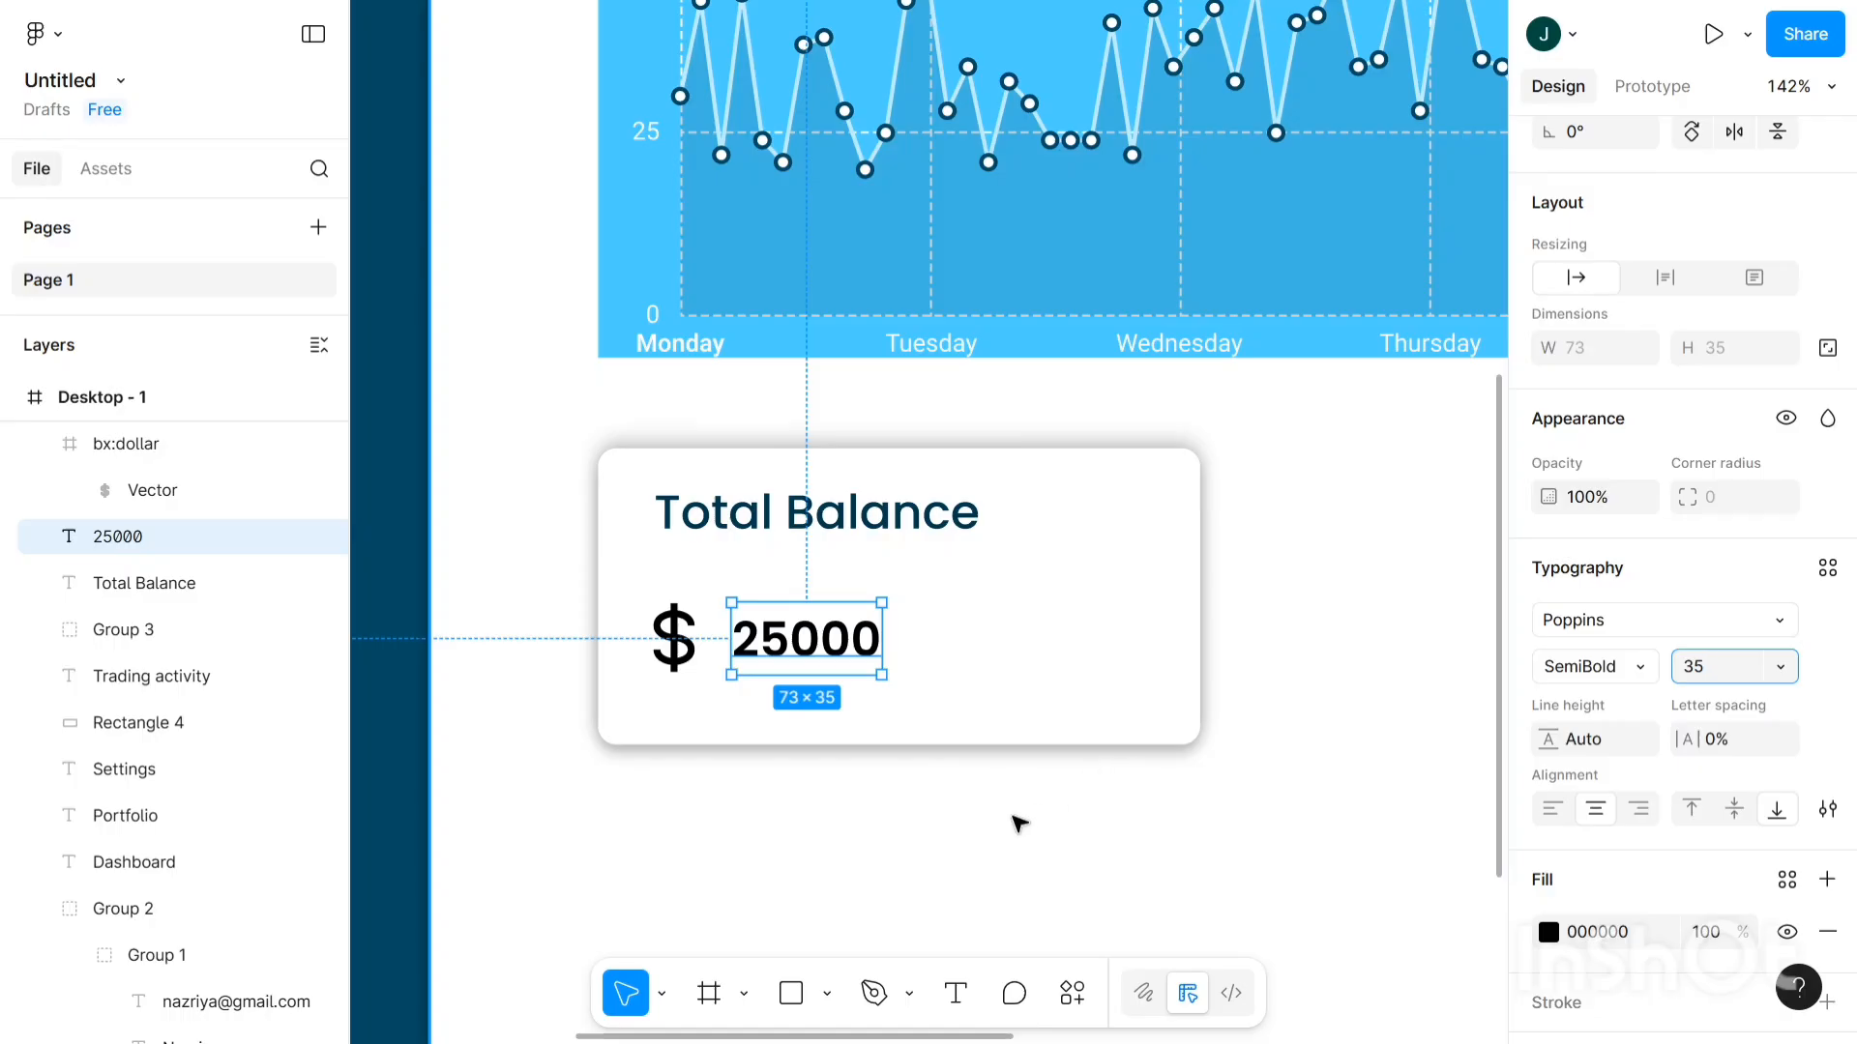
click(890, 821)
scroll(803, 655, up, 3)
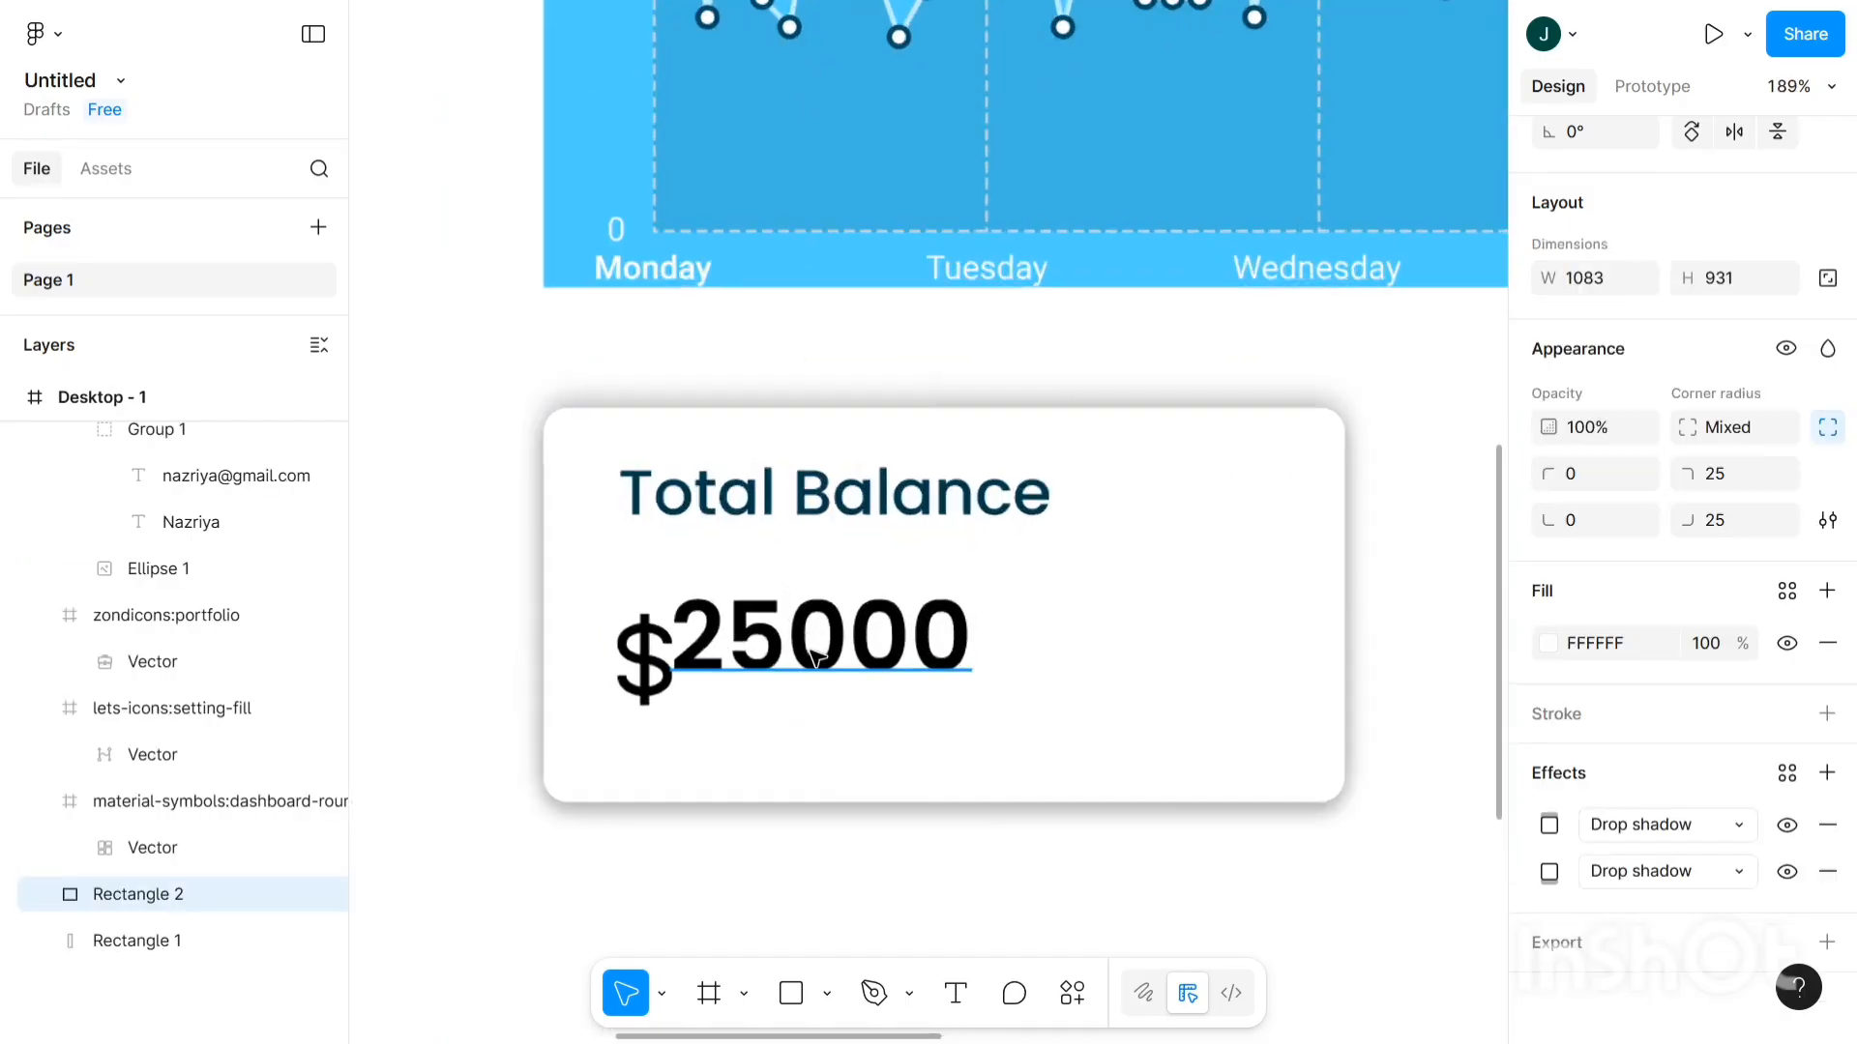
- Drag 25000 right, leaving a gap from the dollar sign and level with it
click(816, 659)
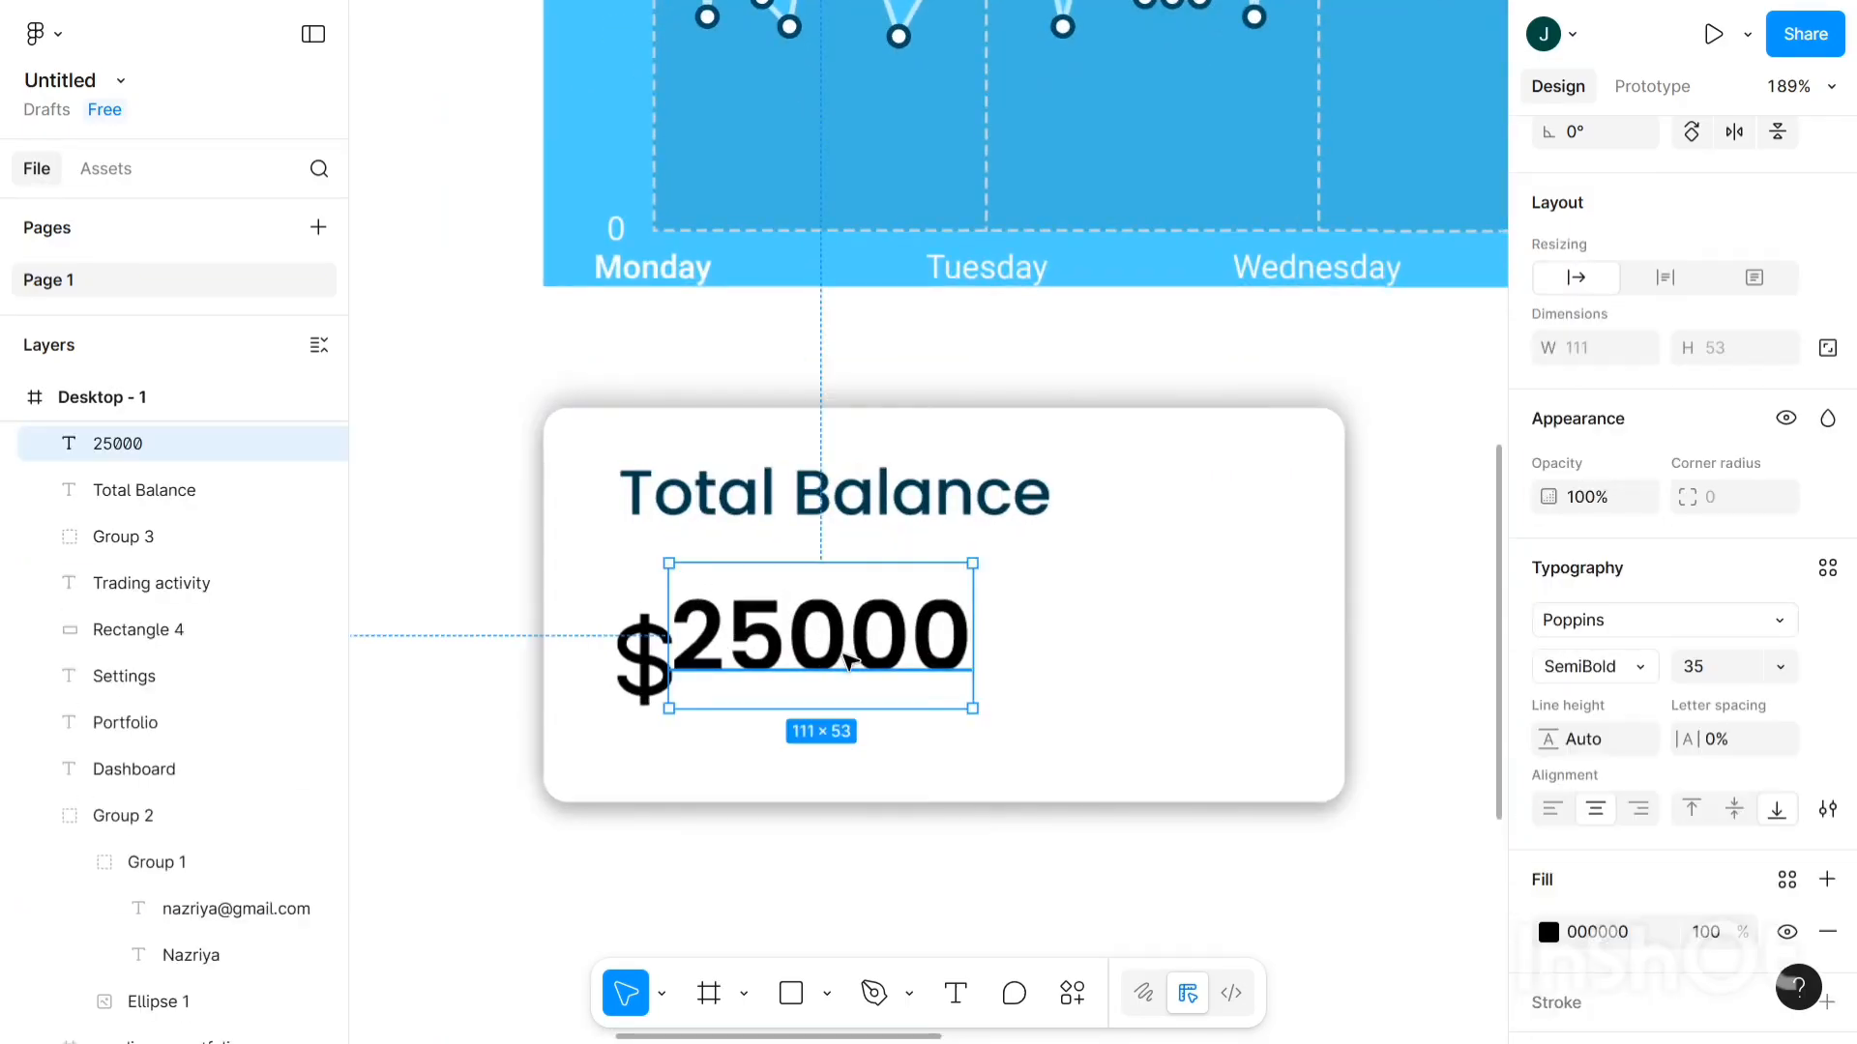
drag(864, 687, 864, 678)
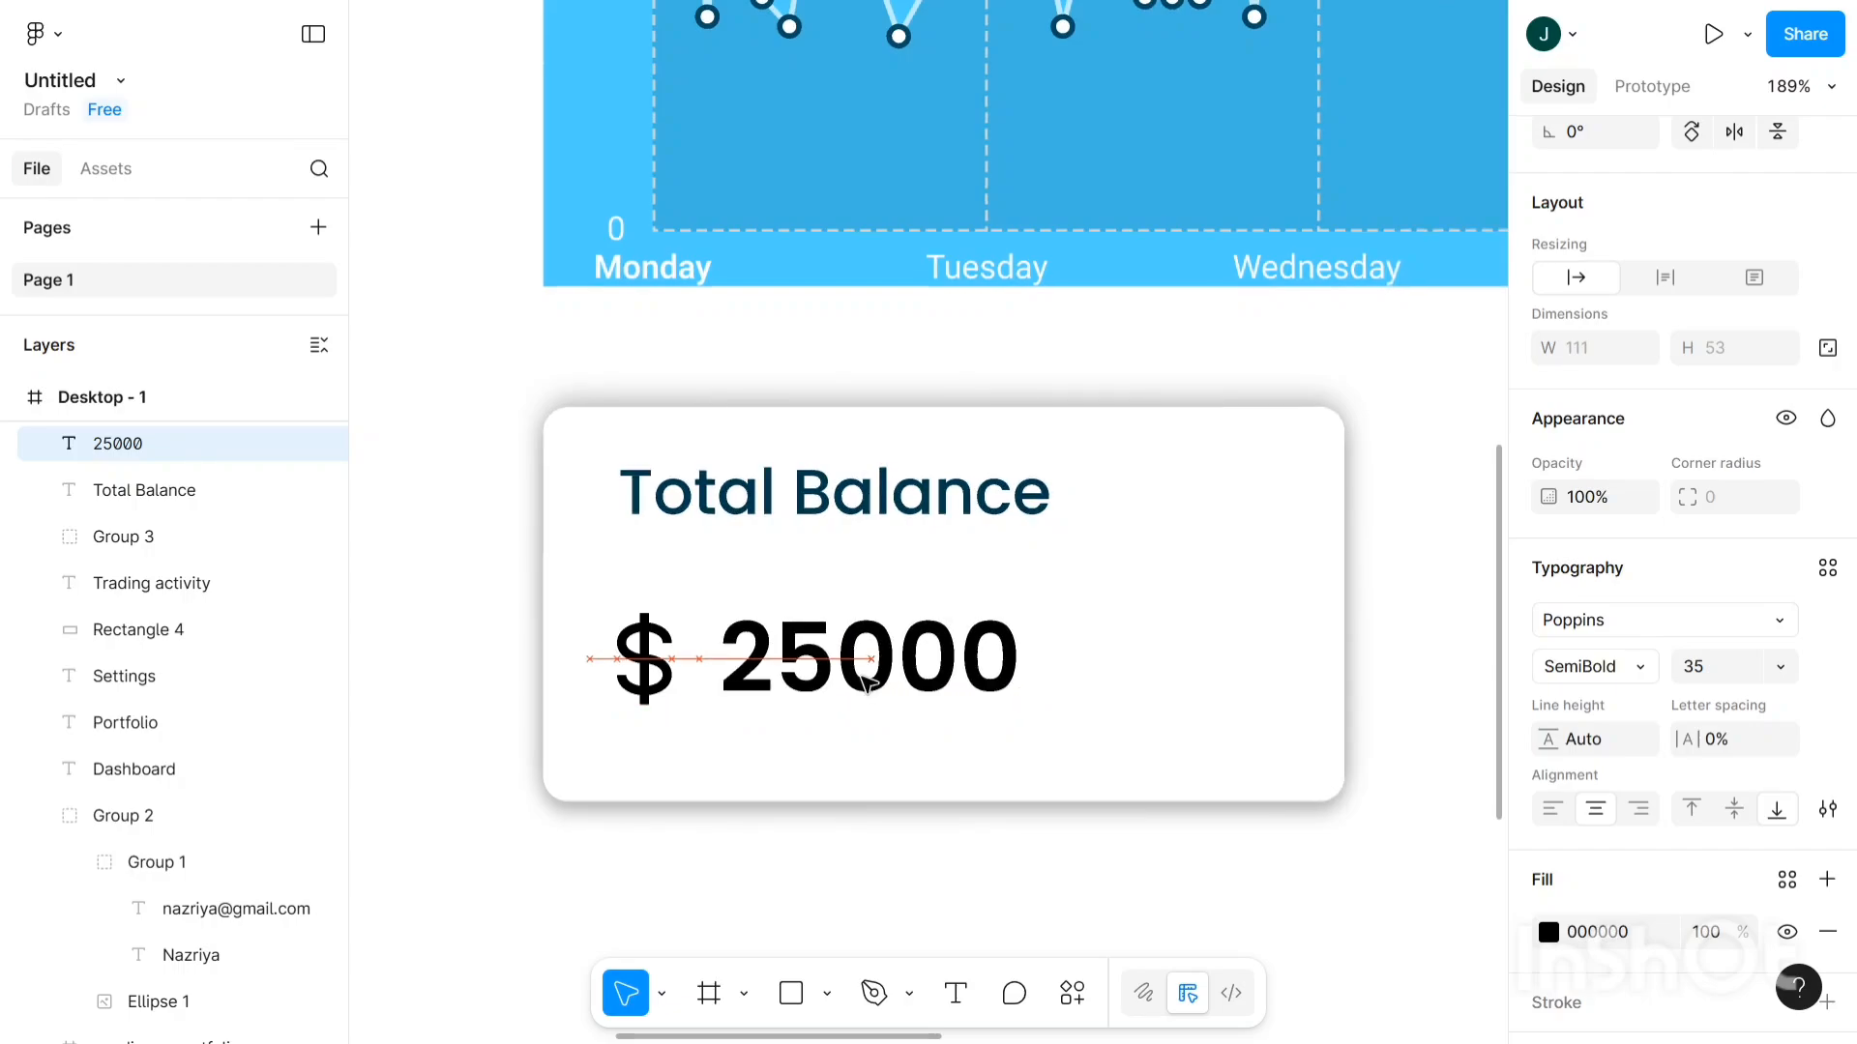
drag(1049, 553, 1049, 554)
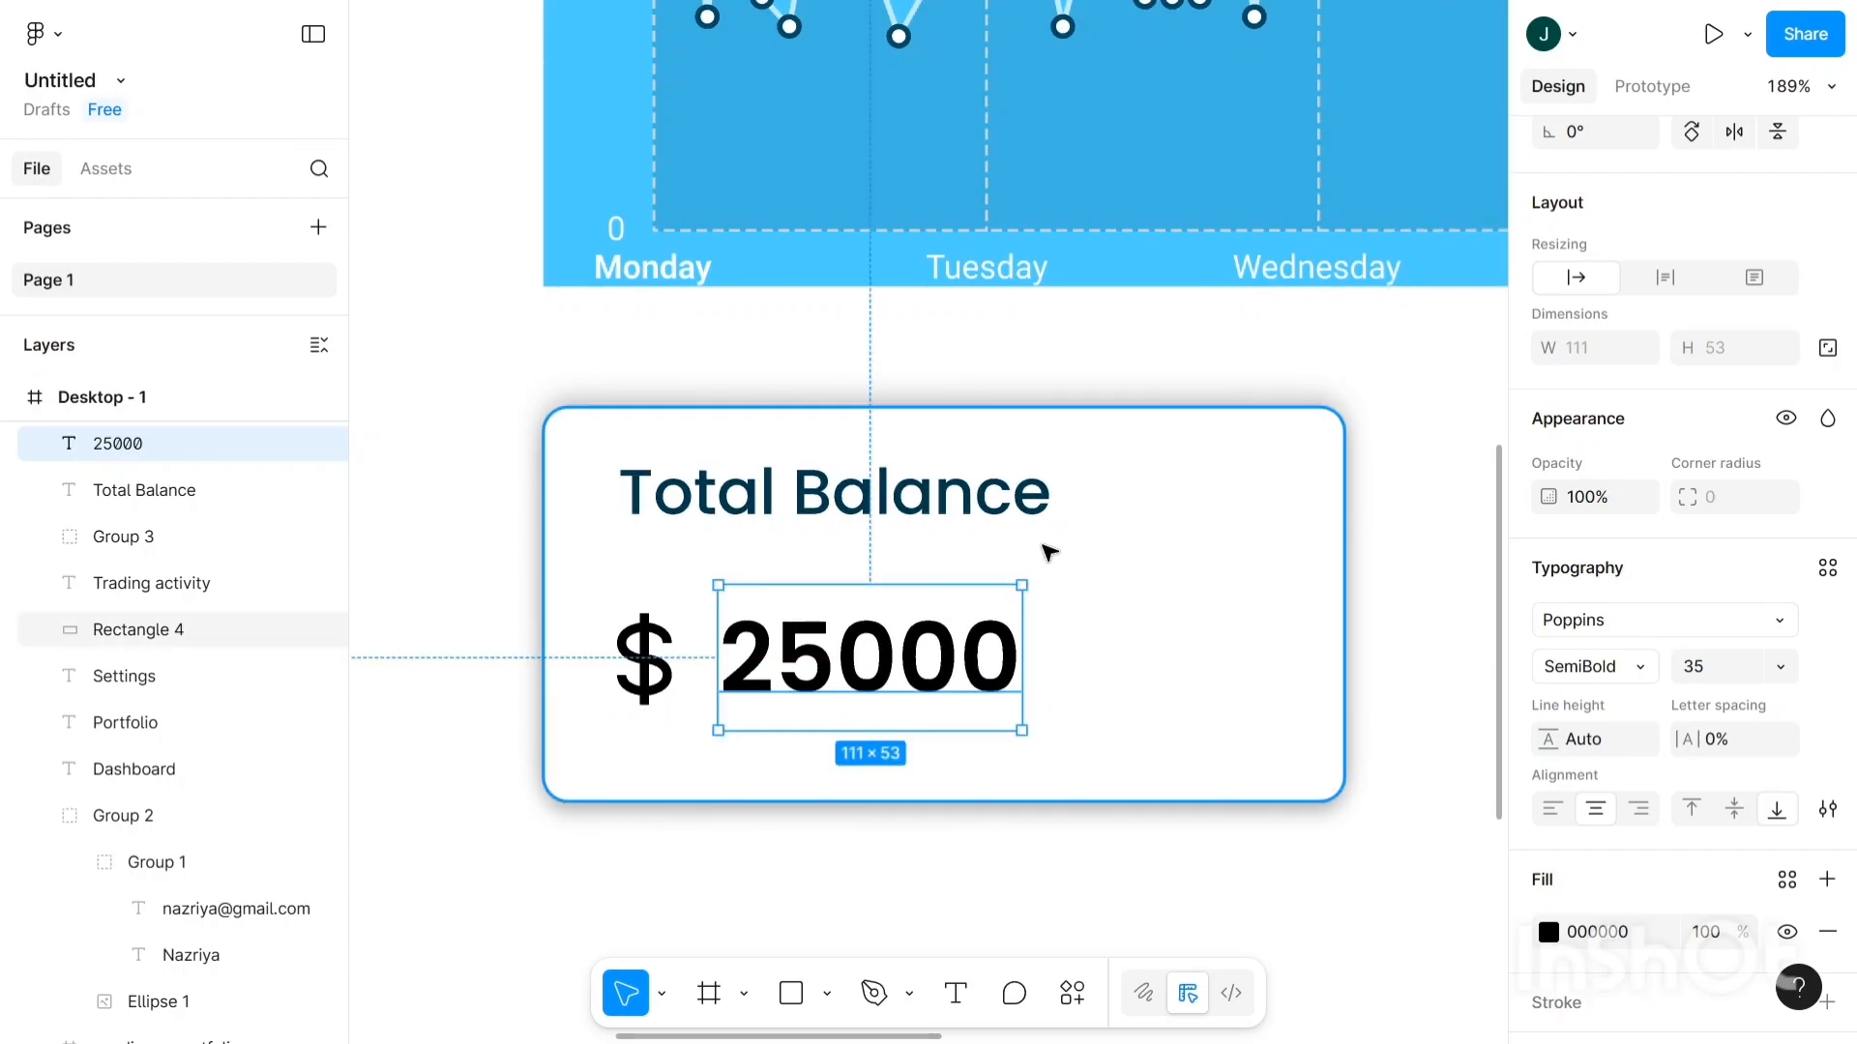
click(1049, 553)
scroll(1049, 553, down, 2)
scroll(1044, 547, down, 2)
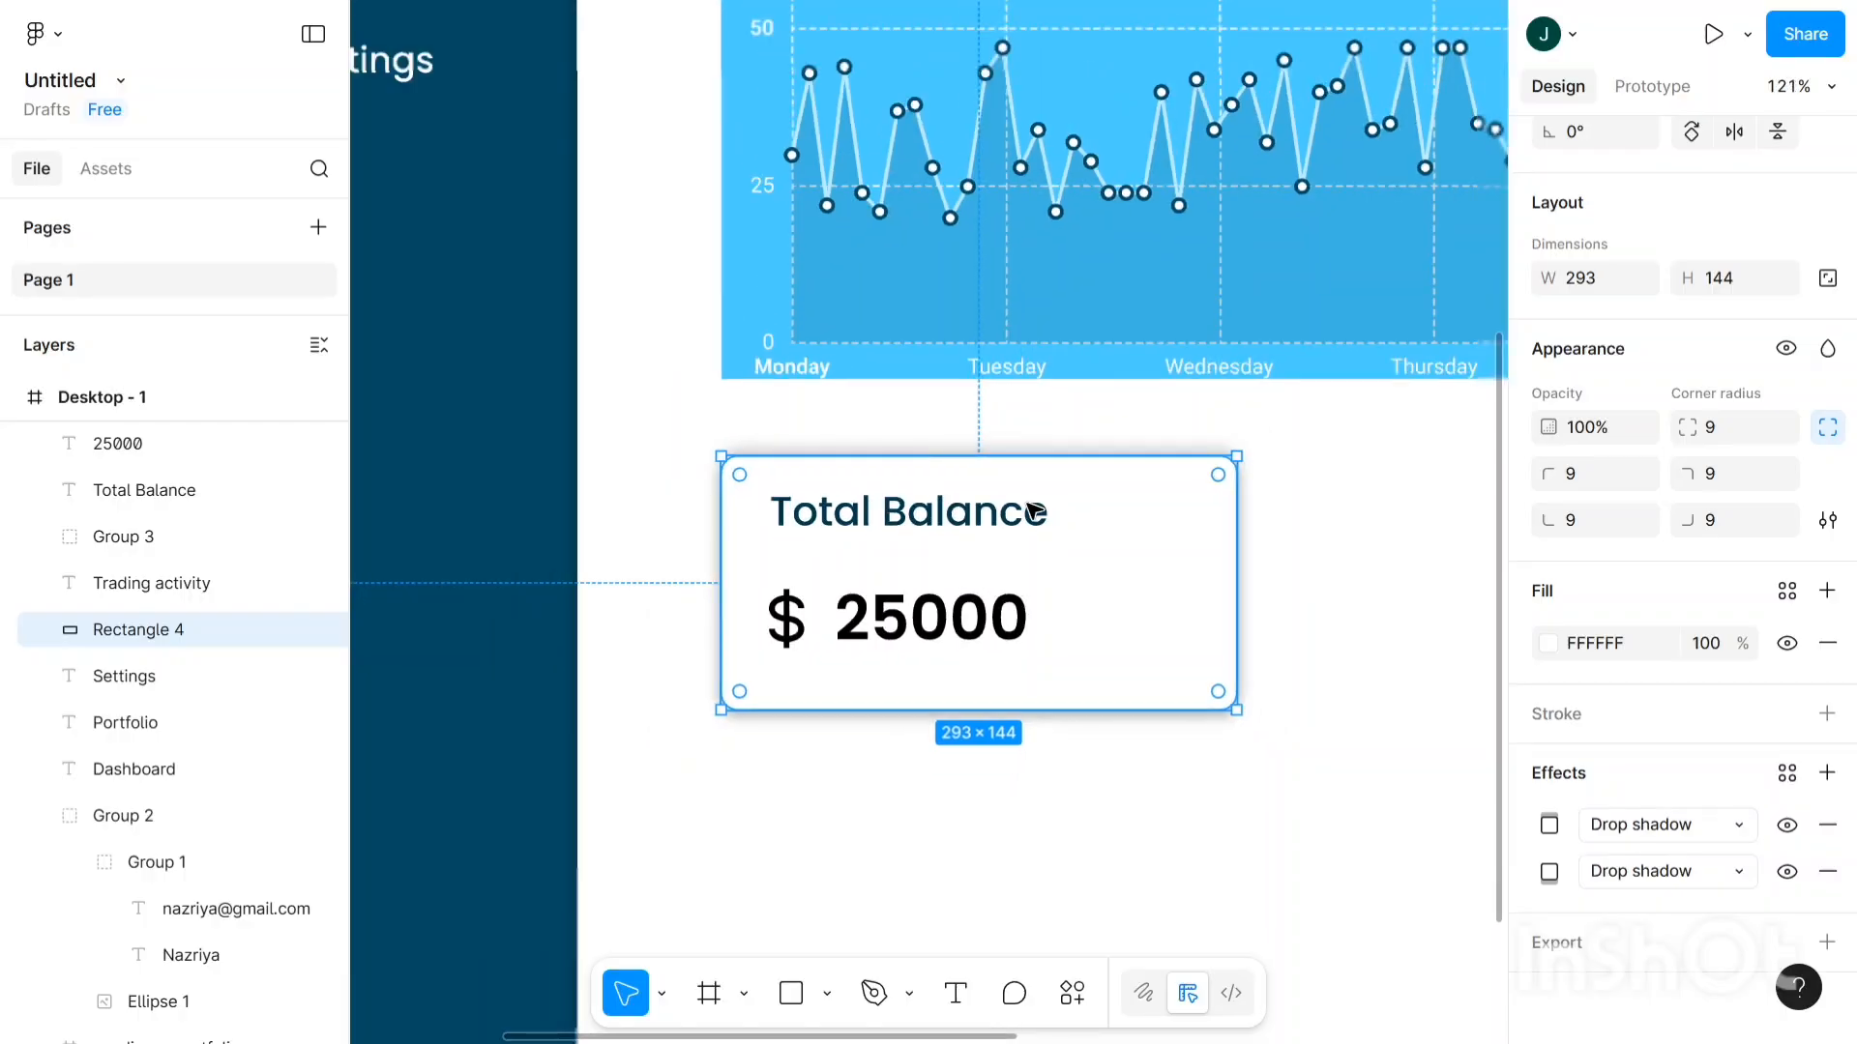
- Change the Total Balance heading's fill from dark teal 707171 to a grey
click(1011, 520)
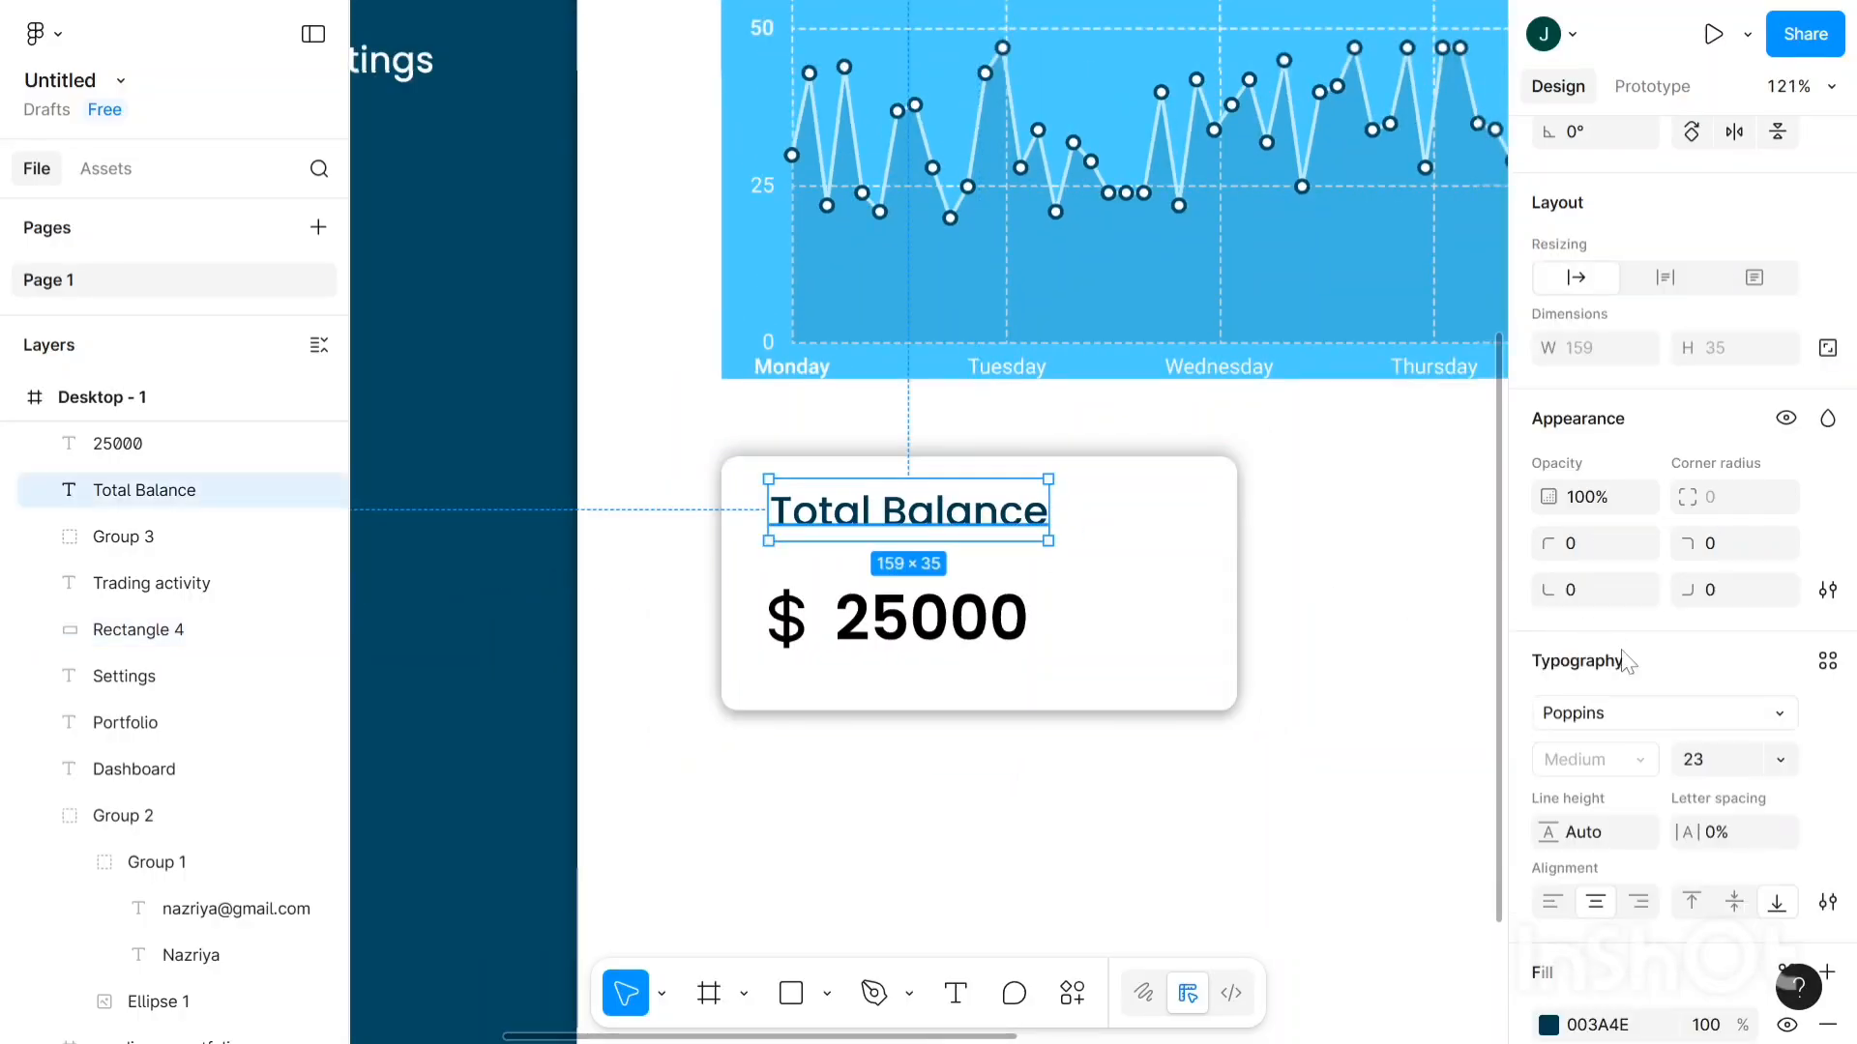
scroll(1626, 664, down, 2)
scroll(1626, 638, up, 5)
scroll(1625, 638, down, 5)
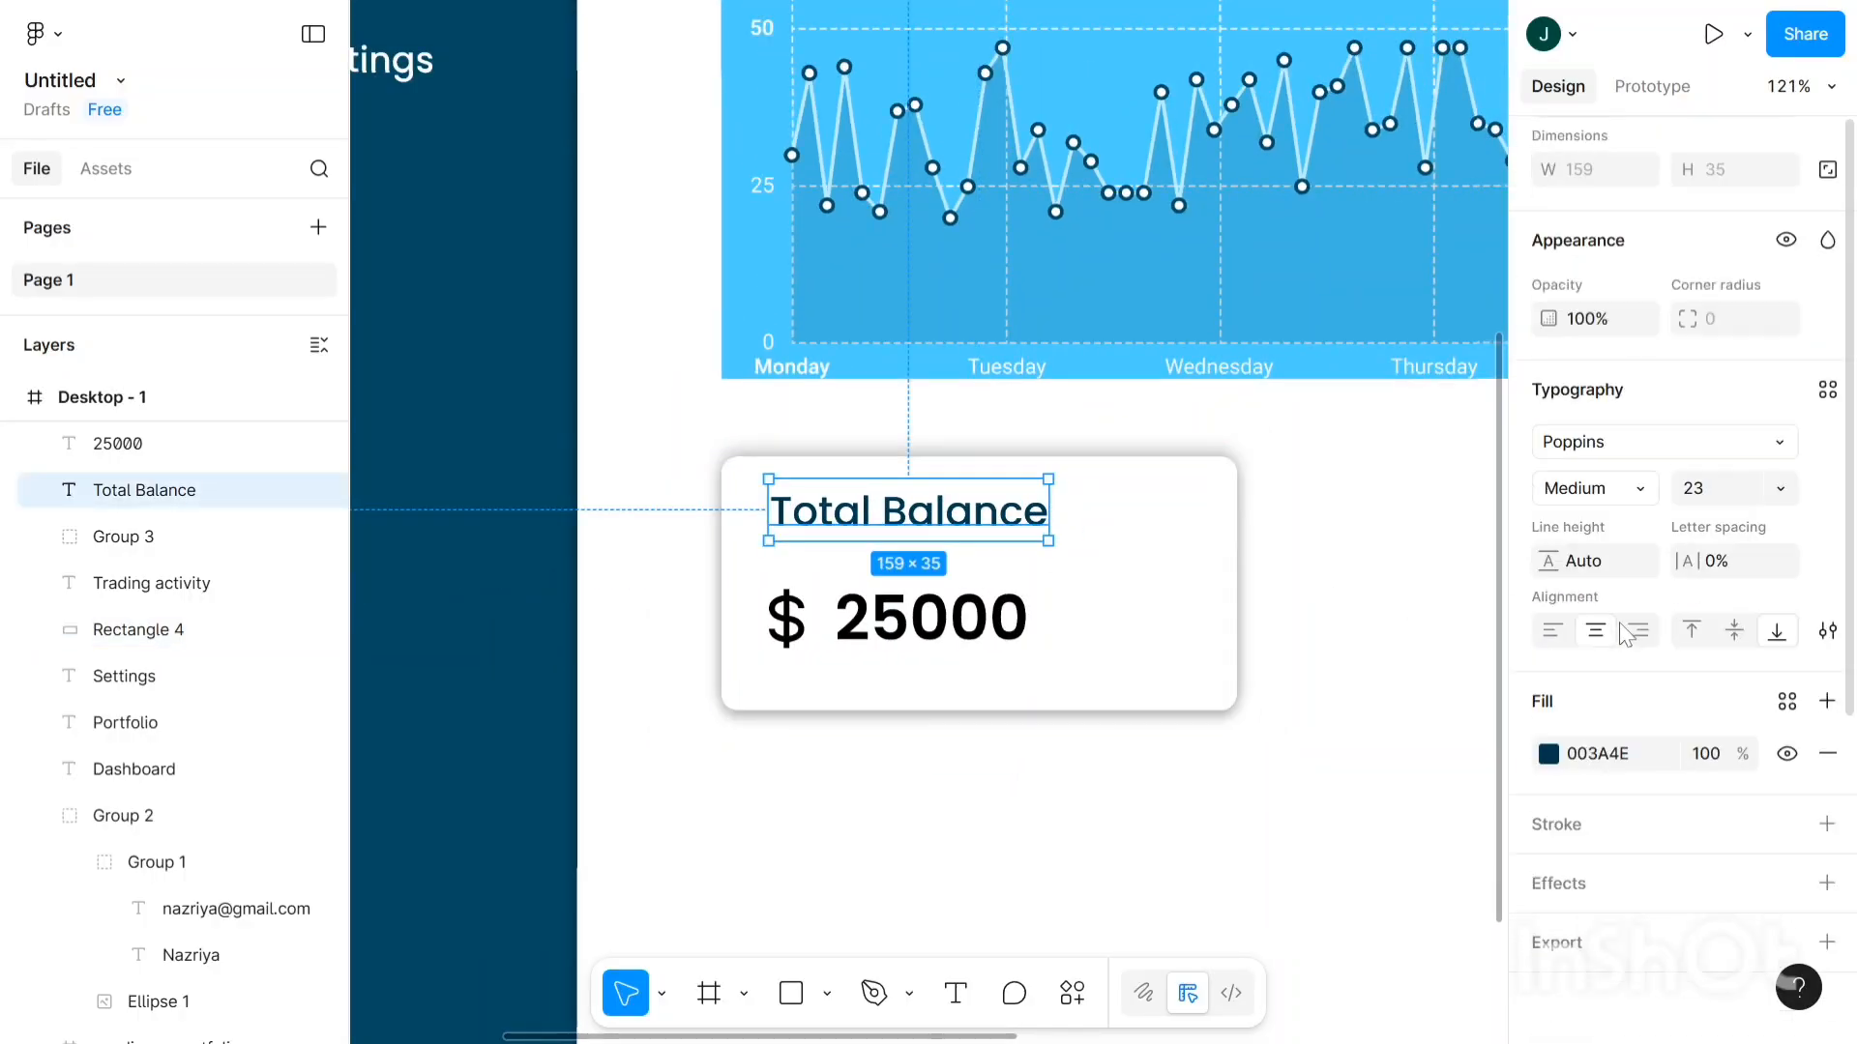
click(1550, 754)
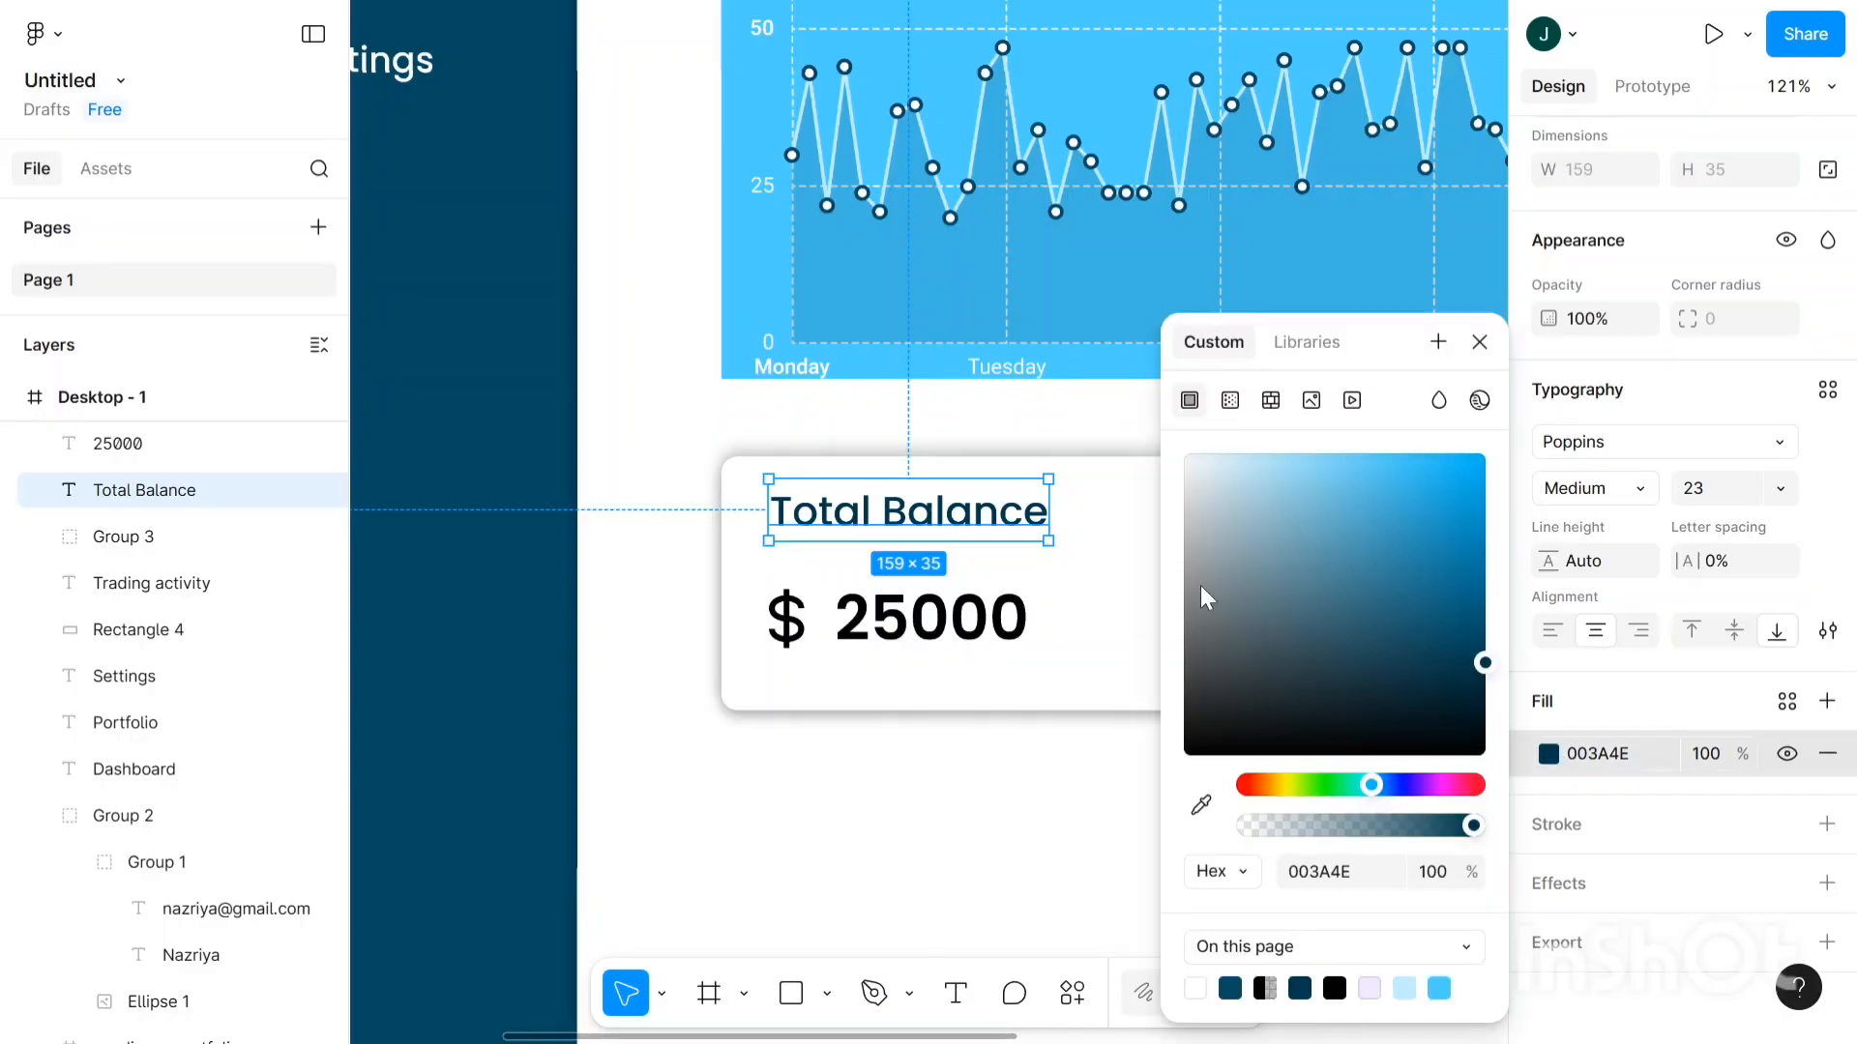
drag(1198, 583, 1186, 634)
click(973, 750)
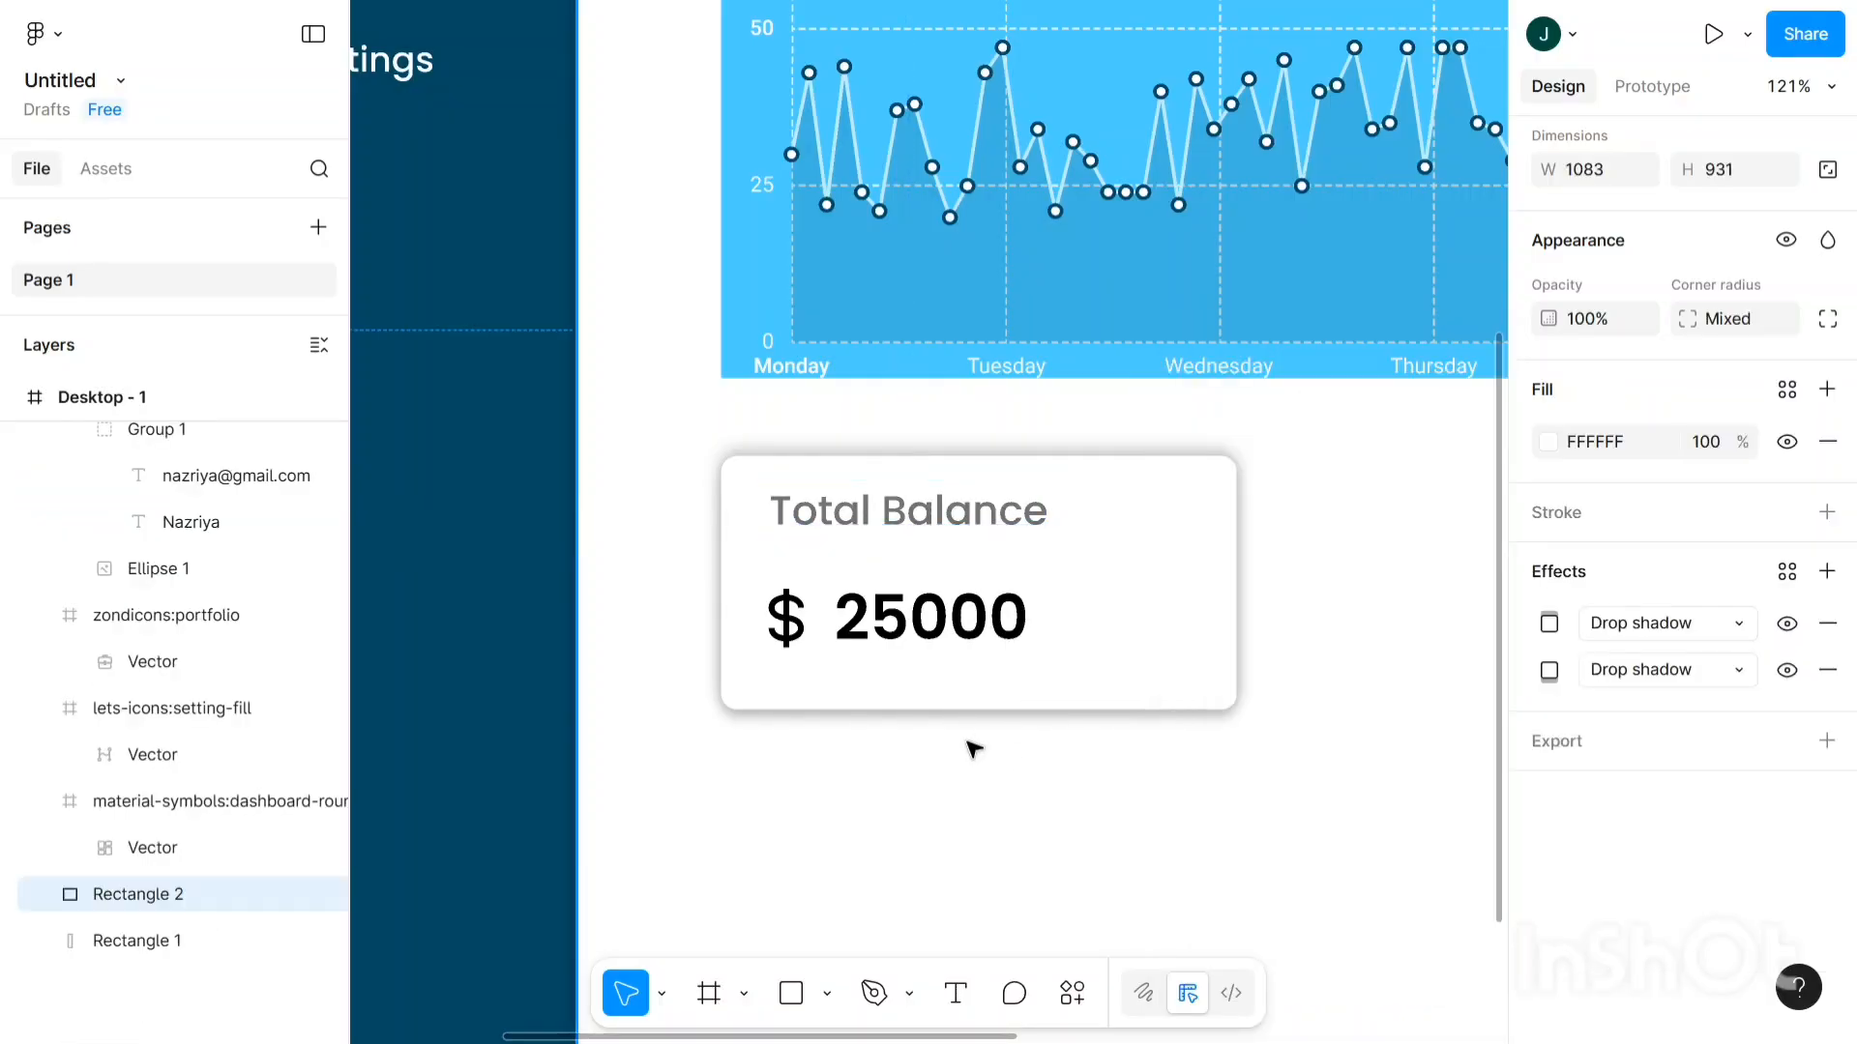
scroll(973, 749, down, 5)
scroll(973, 749, right, 1)
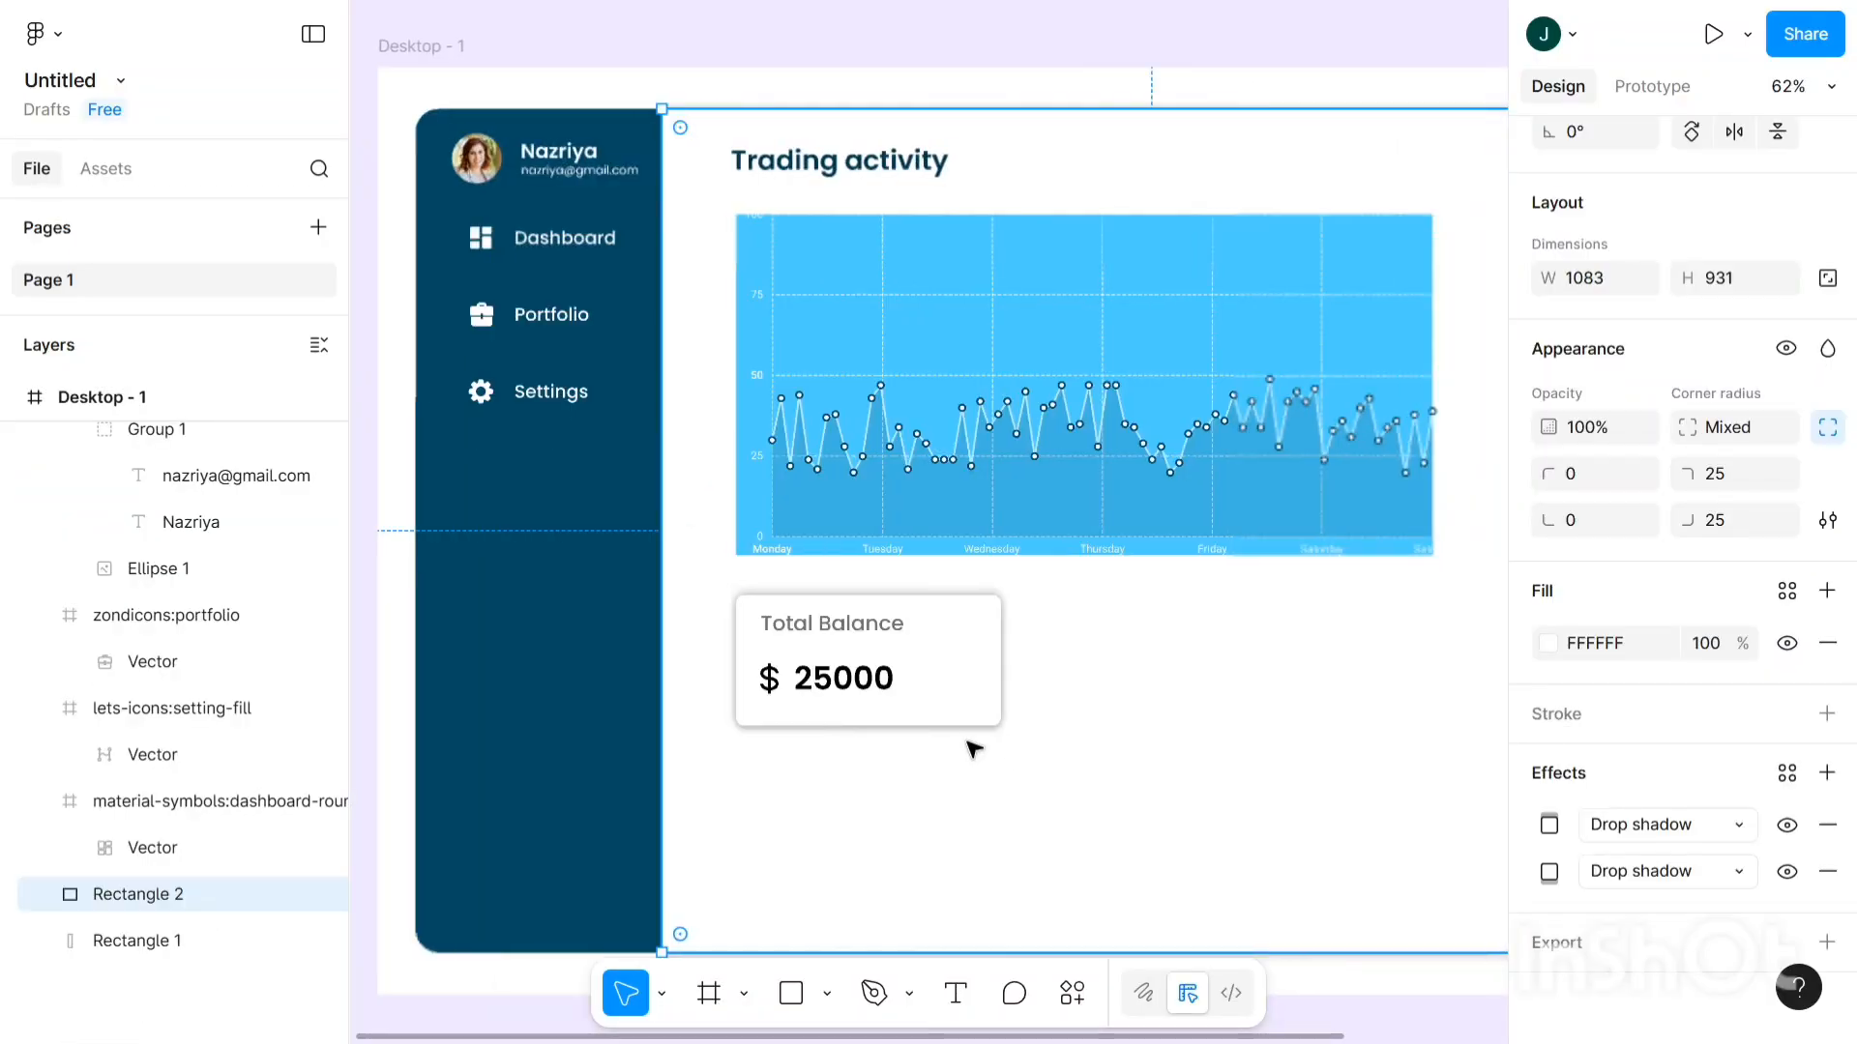
scroll(973, 746, right, 1)
scroll(766, 641, up, 2)
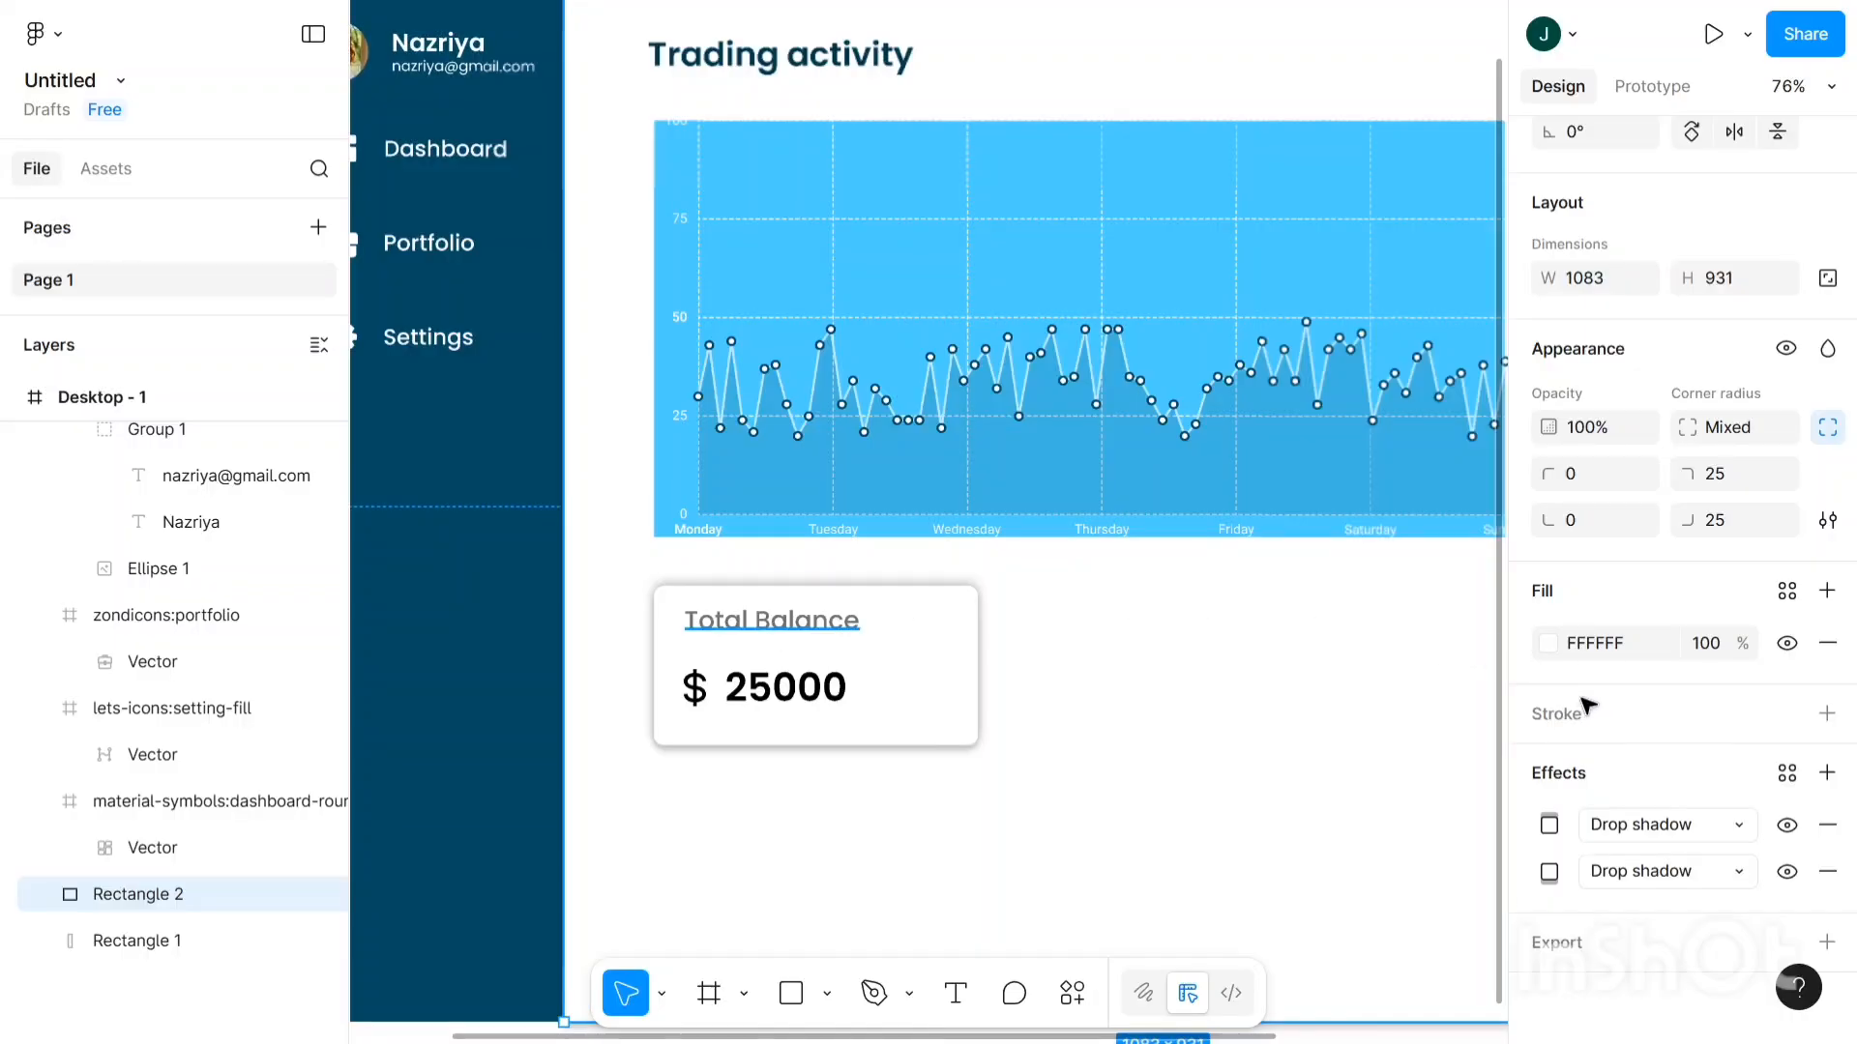
scroll(1587, 707, down, 2)
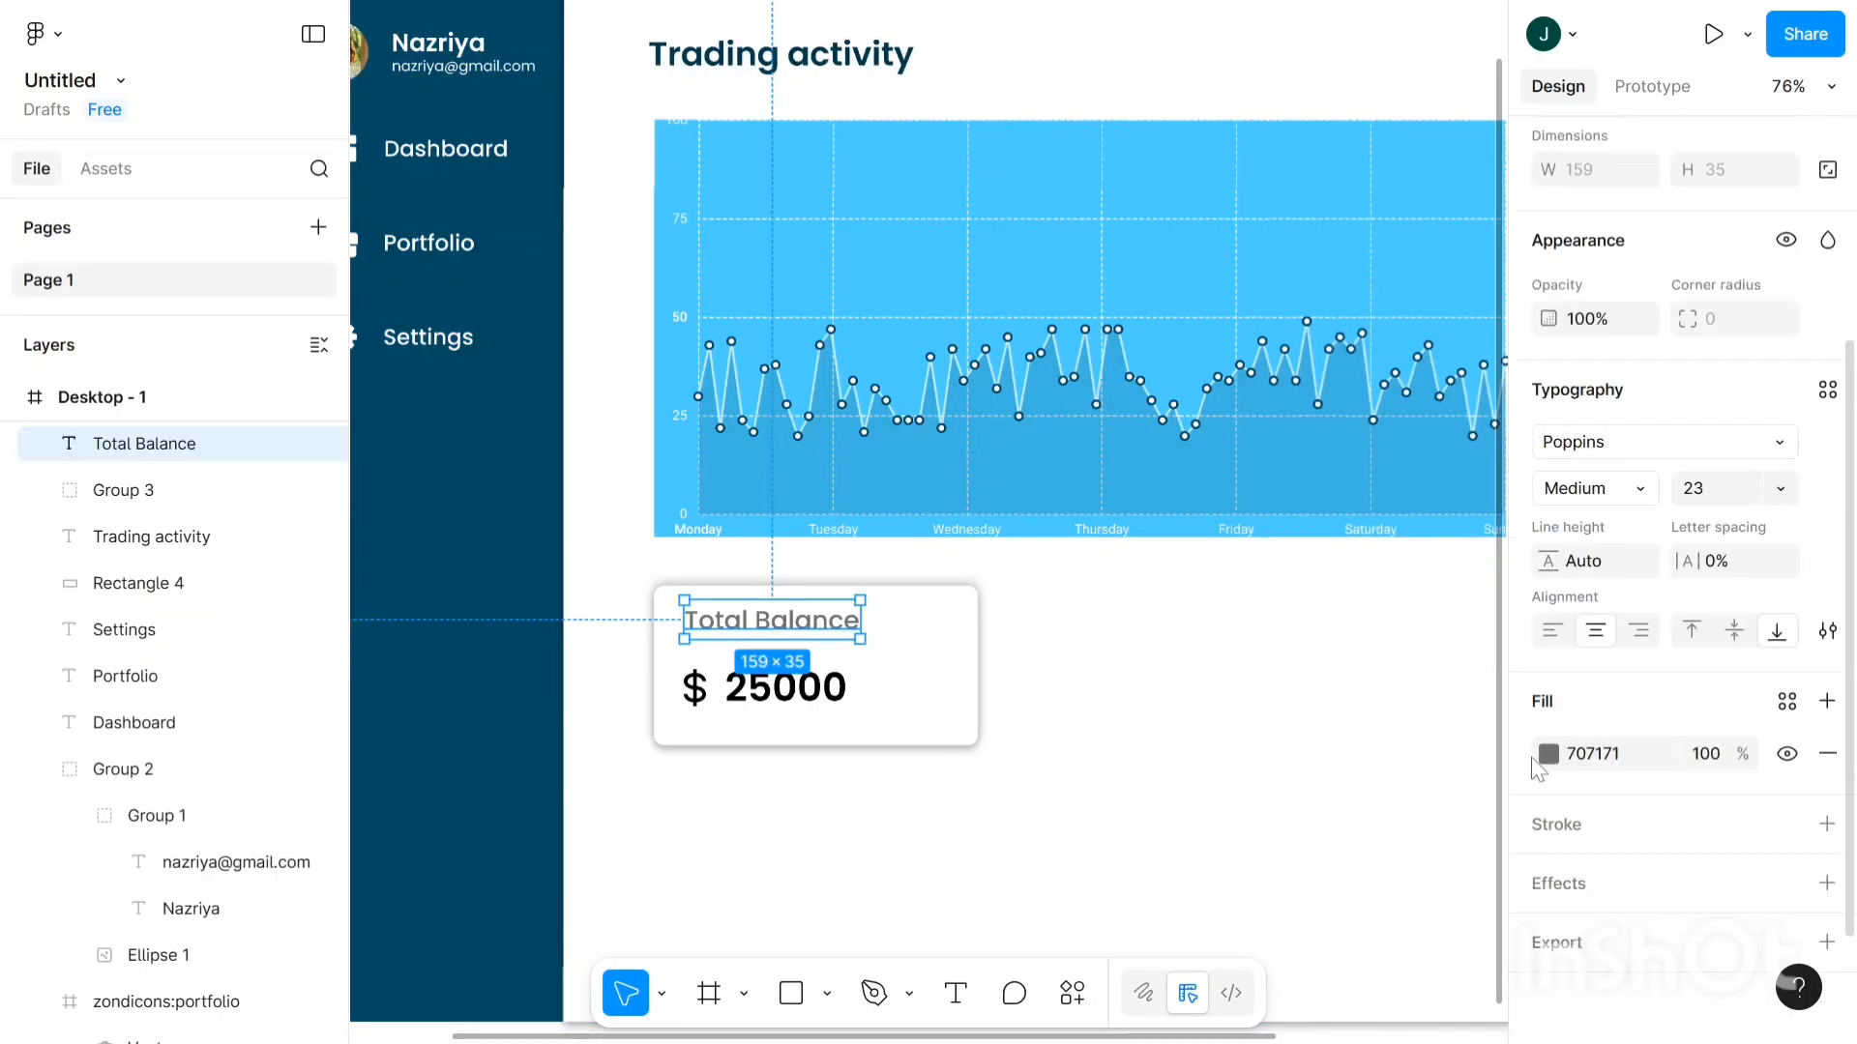
- Fine-tune the heading's grey fill to exactly 666666
click(1549, 753)
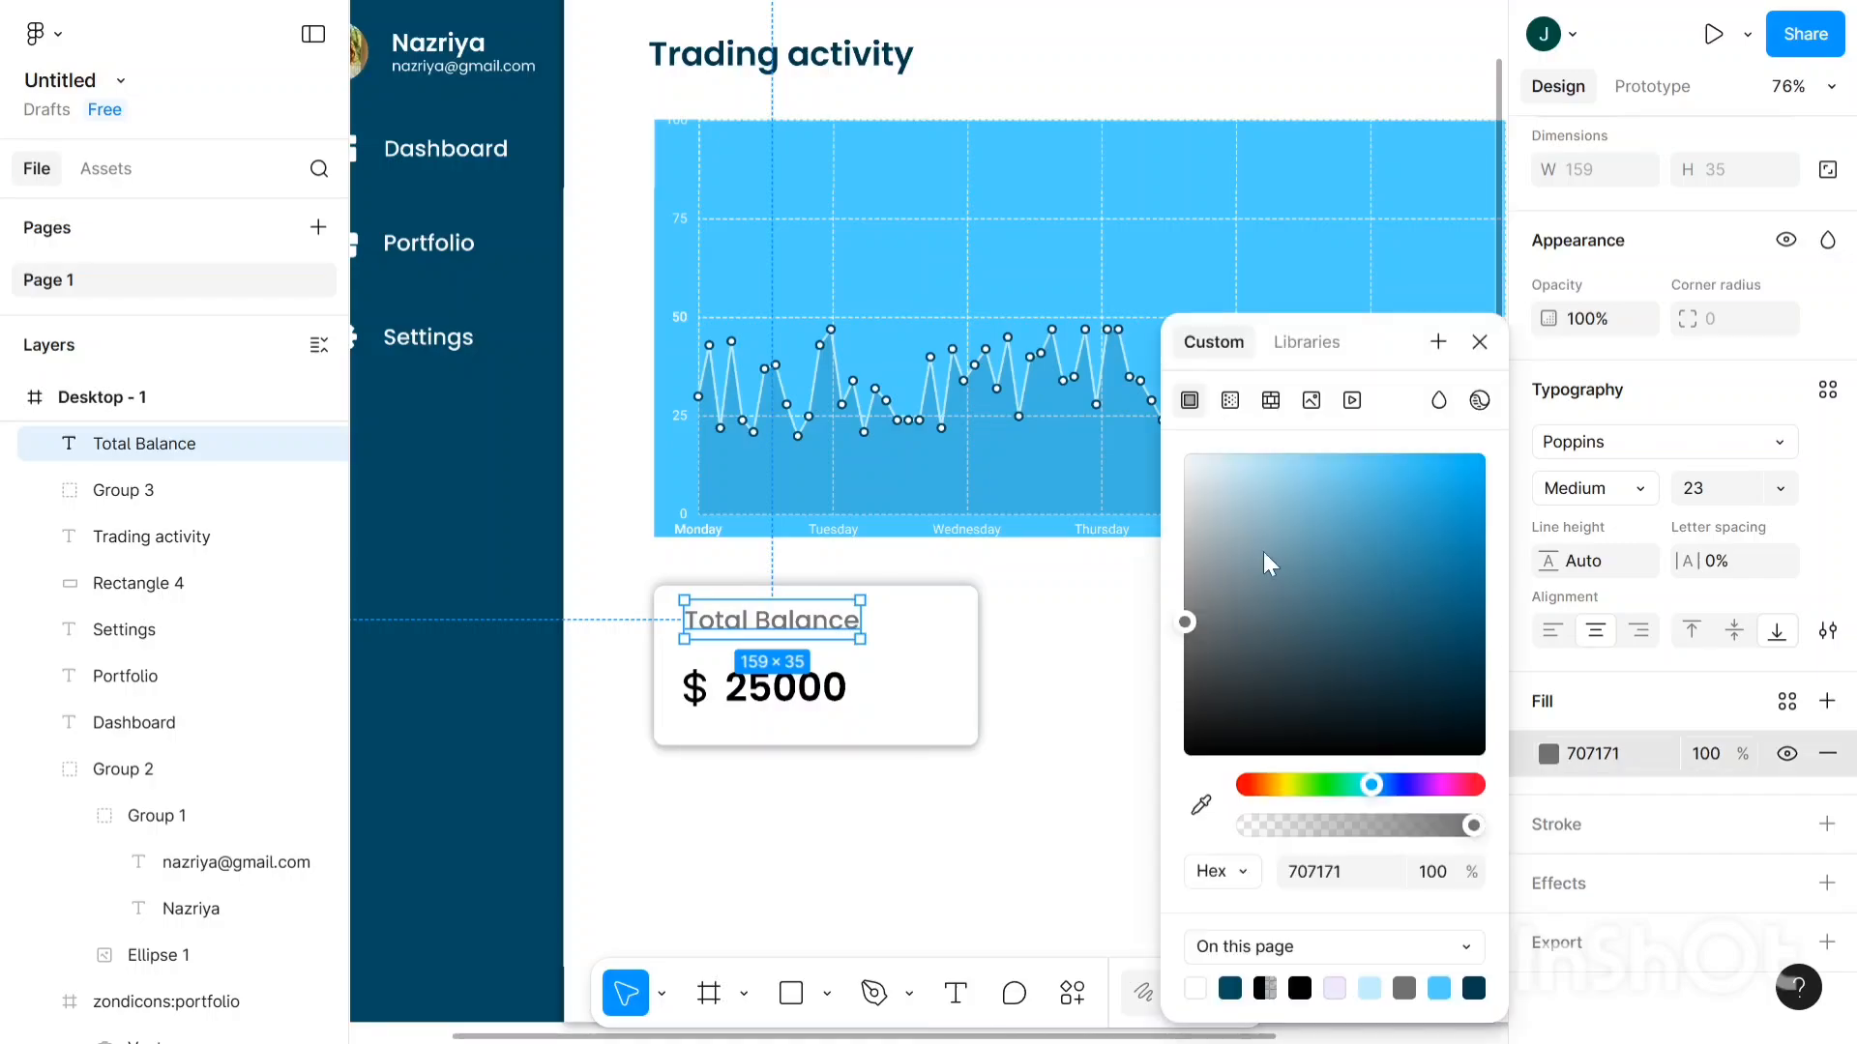
drag(1186, 625, 1184, 646)
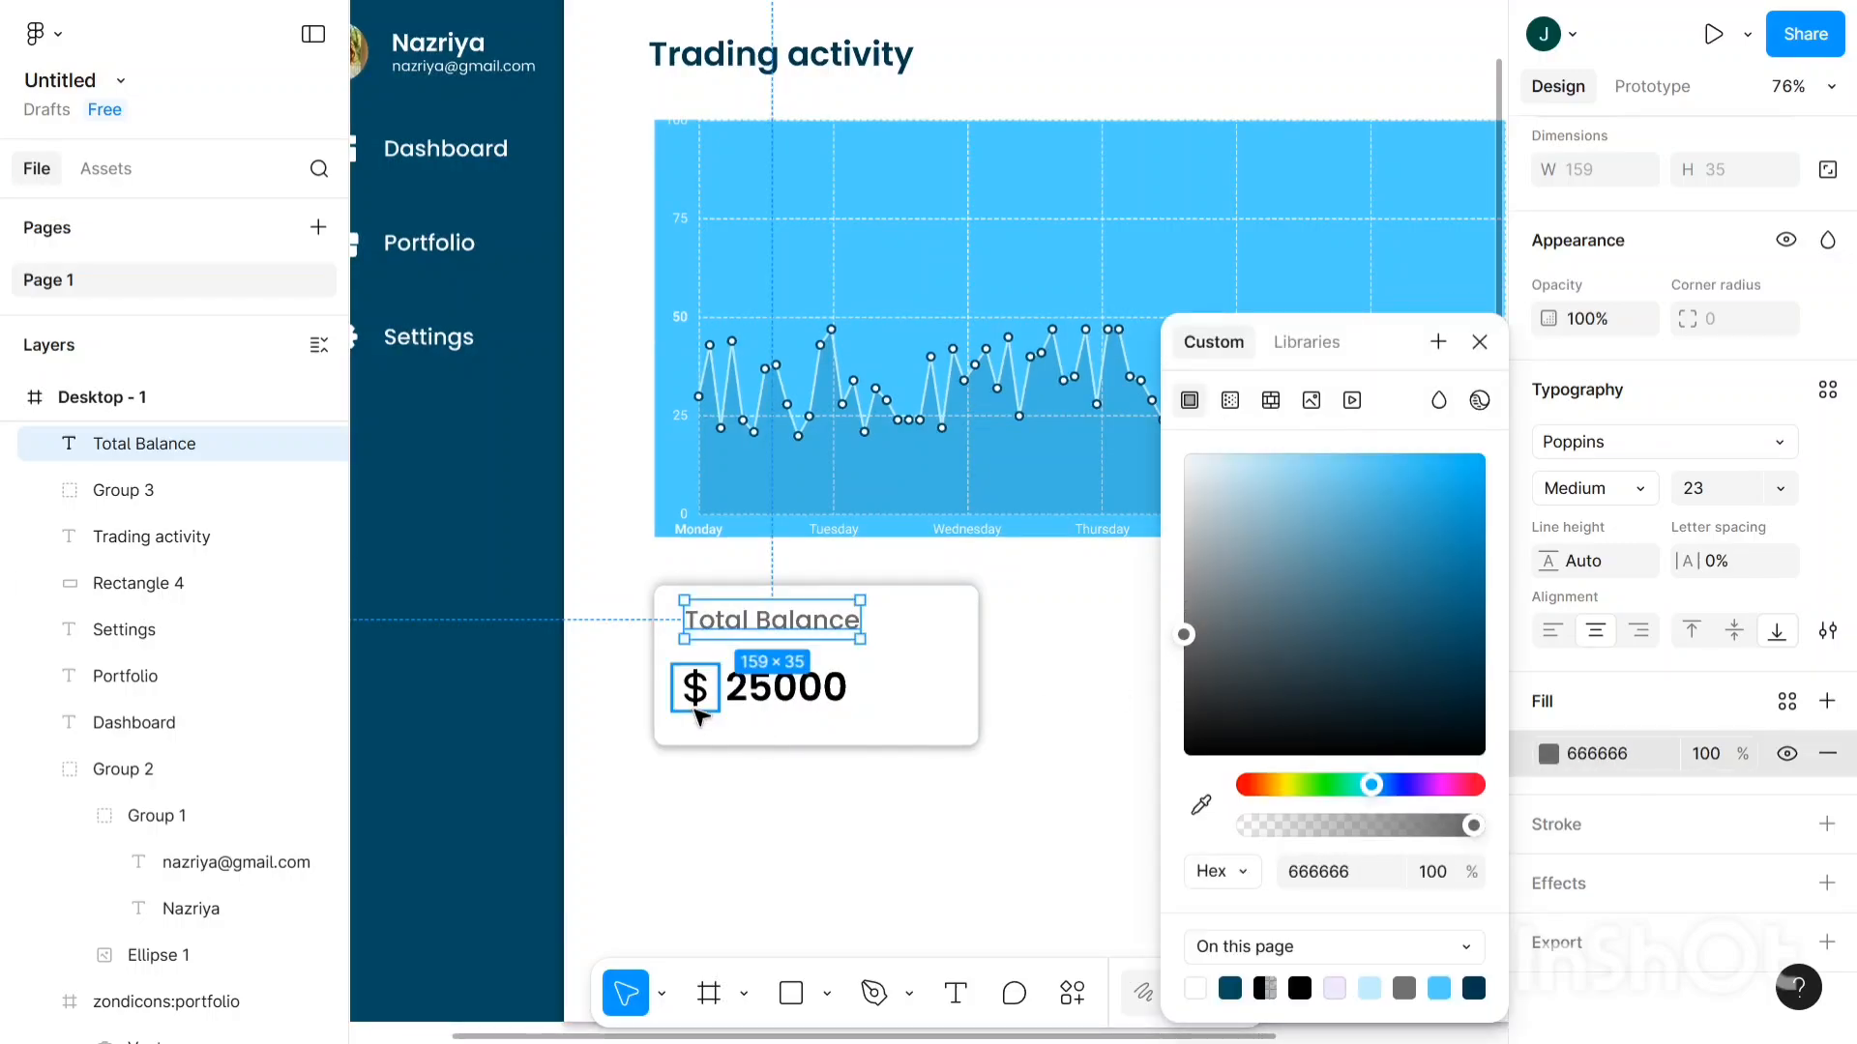
scroll(700, 716, right, 2)
scroll(724, 695, up, 3)
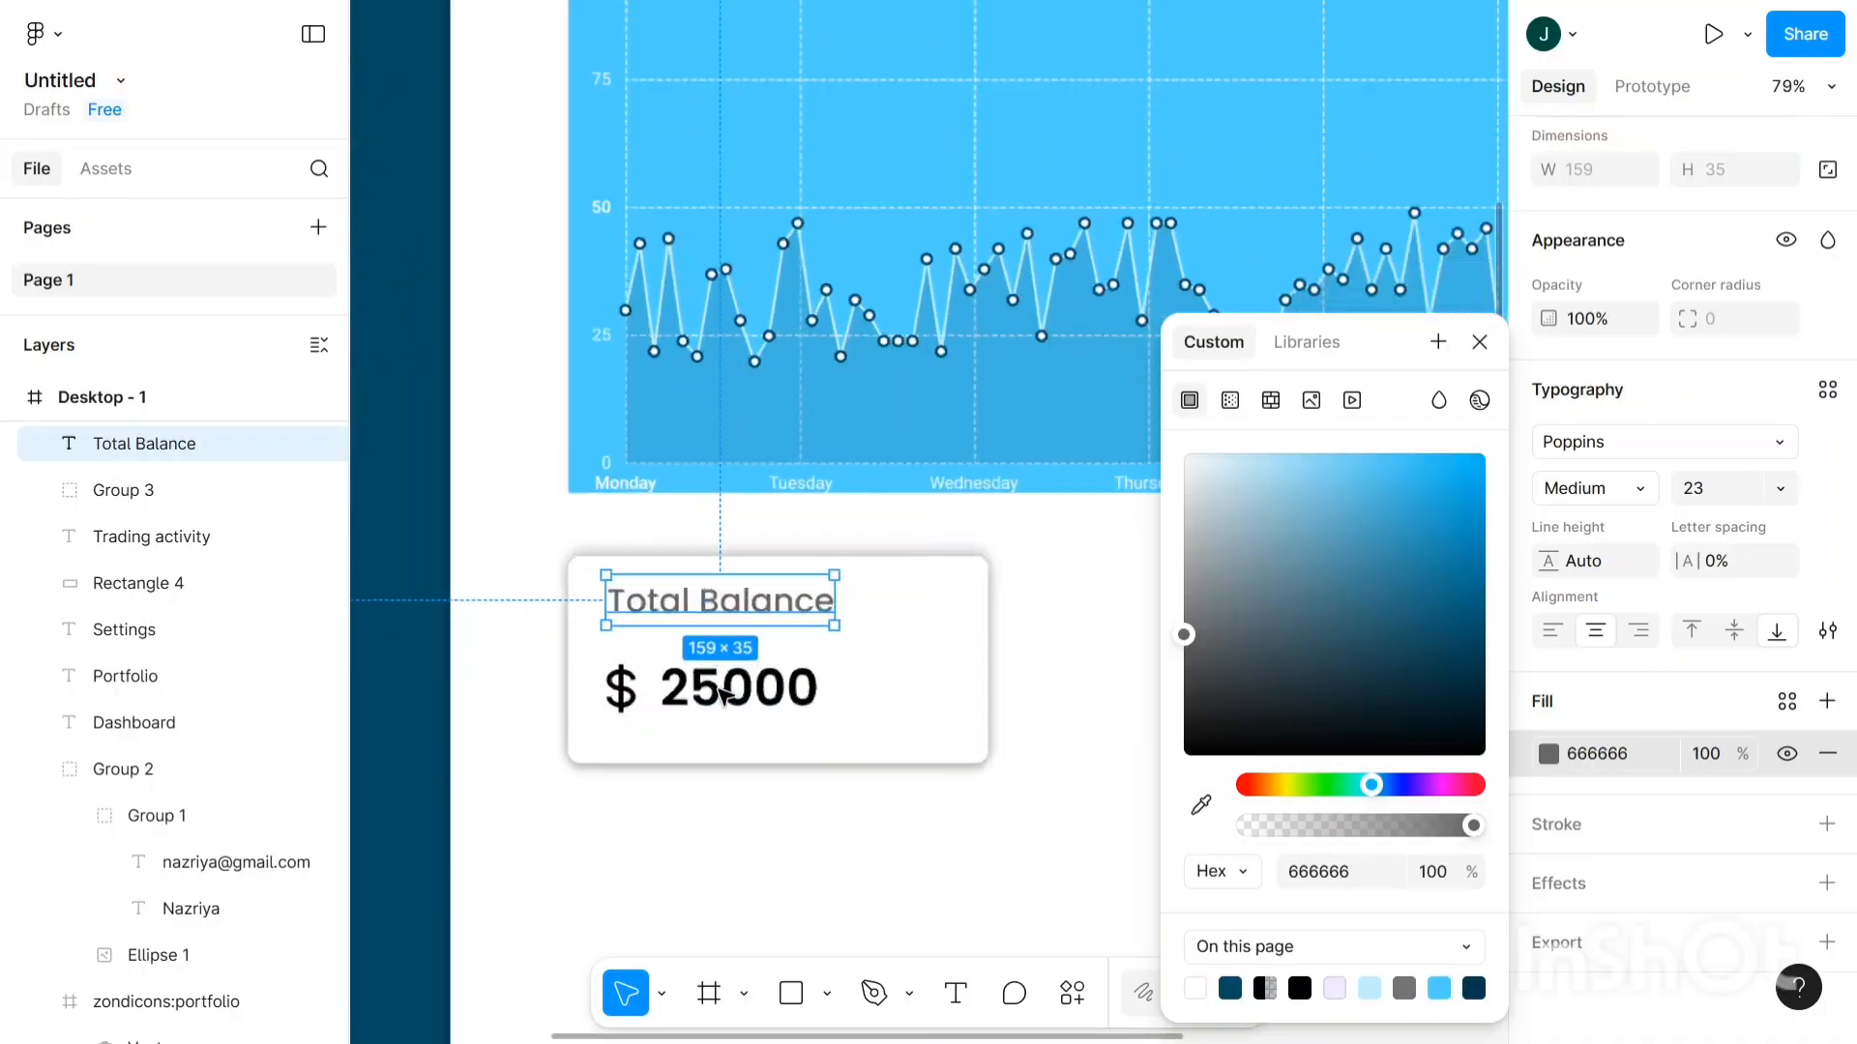
click(723, 695)
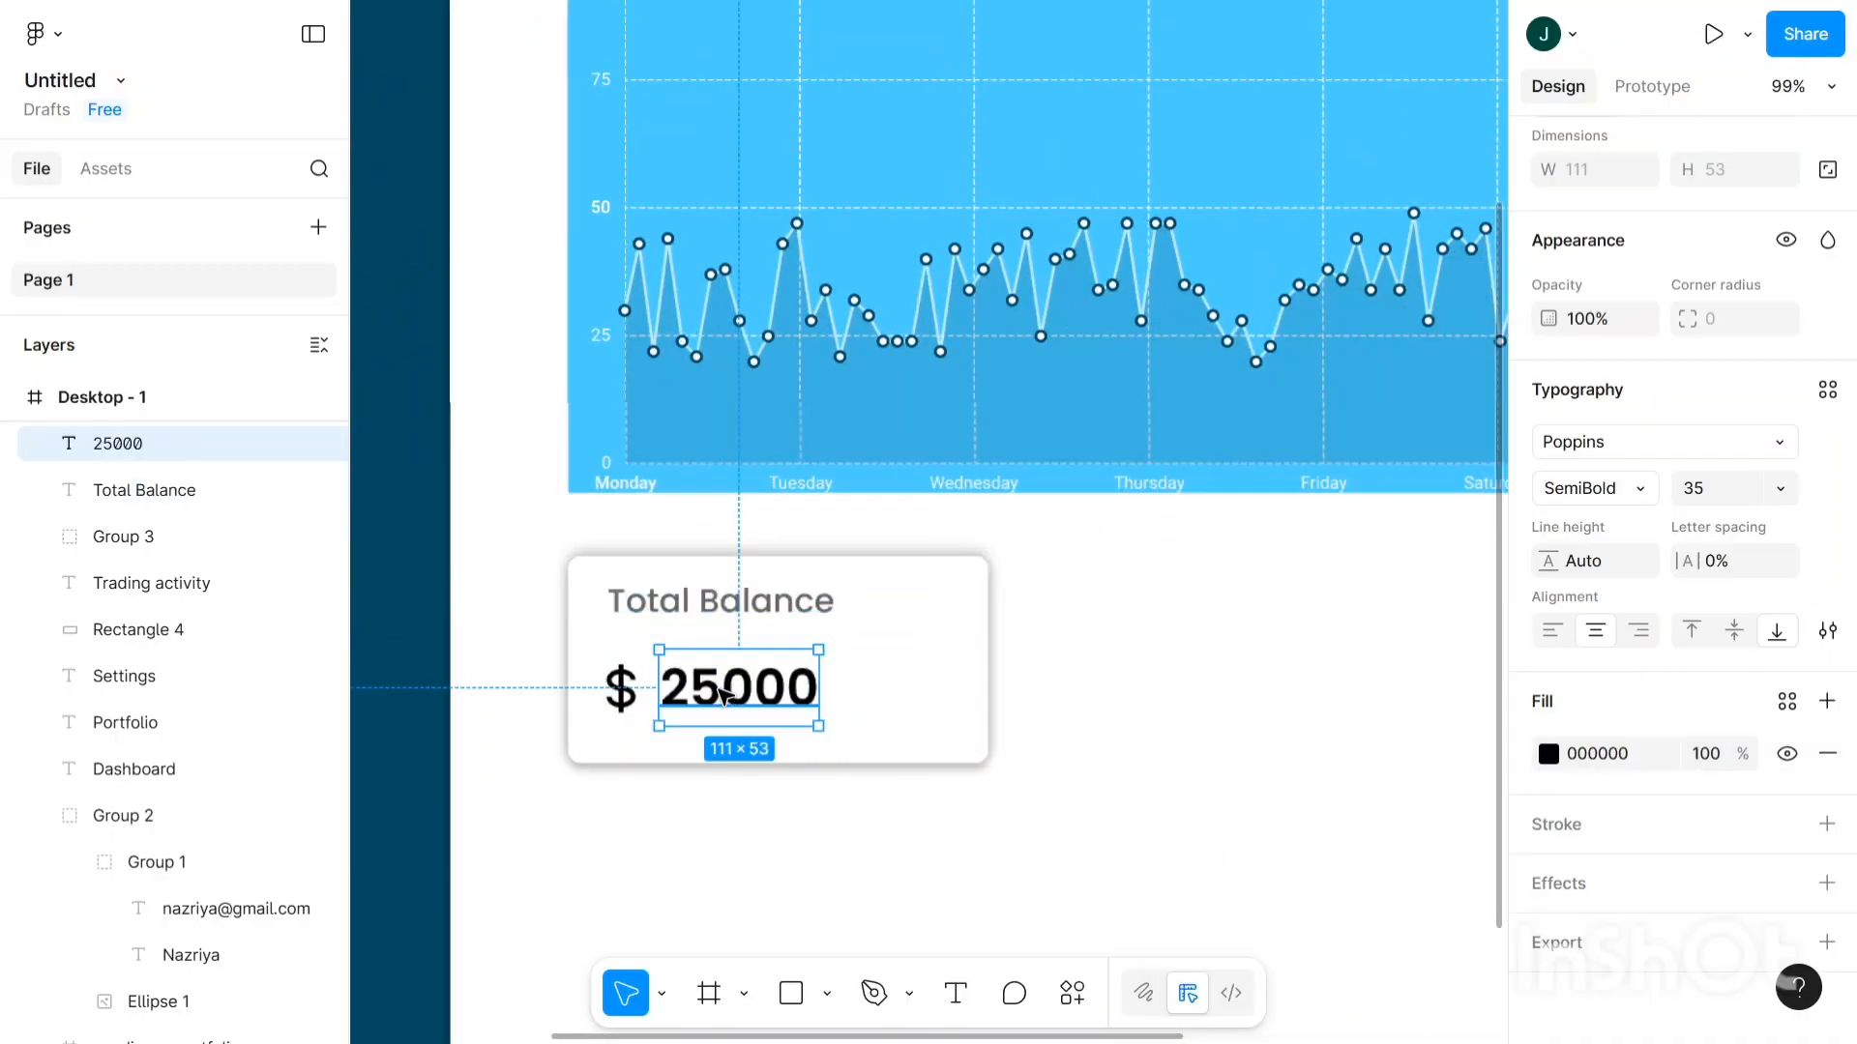
- Nudge 25000 right, grow the bx:dollar icon to 50×50 and shift it right
key(Right)
key(Right)
key(Right)
key(Right)
key(Right)
key(Right)
key(Right)
key(Right)
key(Right)
key(Right)
key(Right)
key(Right)
key(Right)
key(Right)
key(Right)
key(Right)
key(Right)
key(Right)
key(Right)
key(Right)
key(Right)
key(Right)
key(Right)
key(Right)
key(Right)
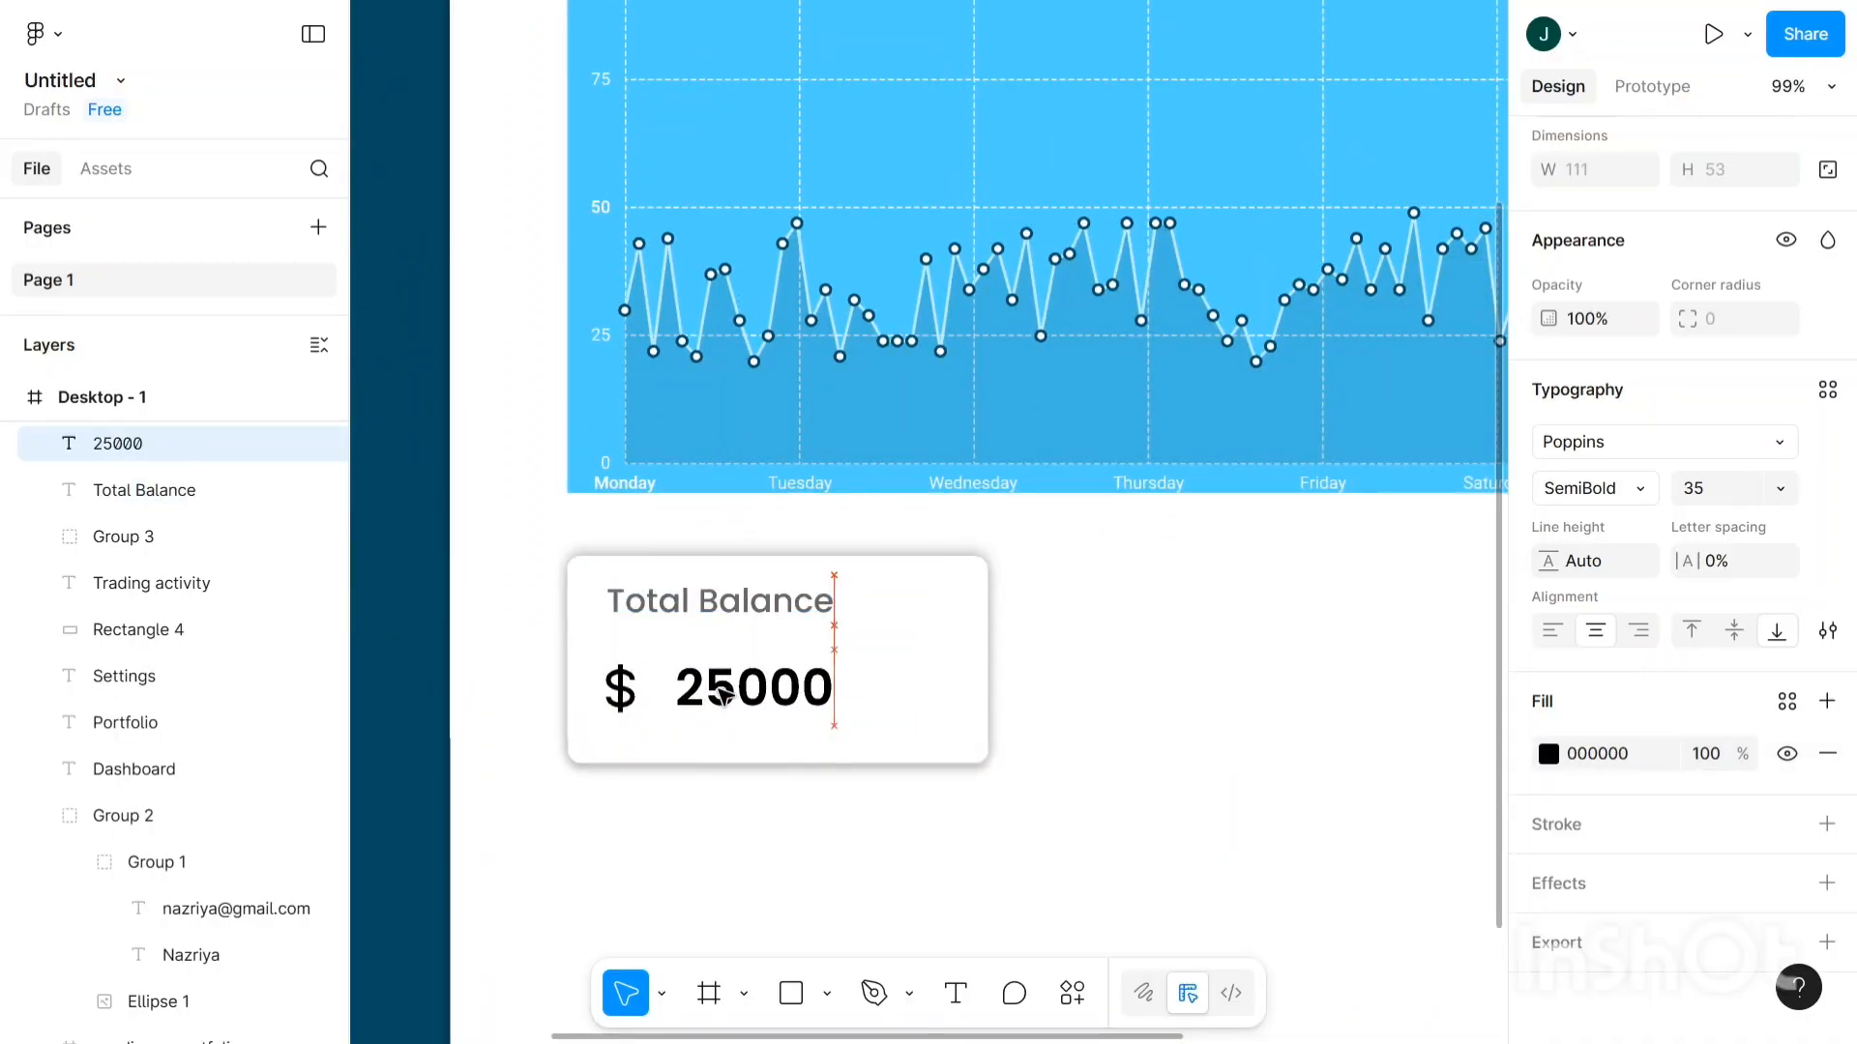
click(597, 698)
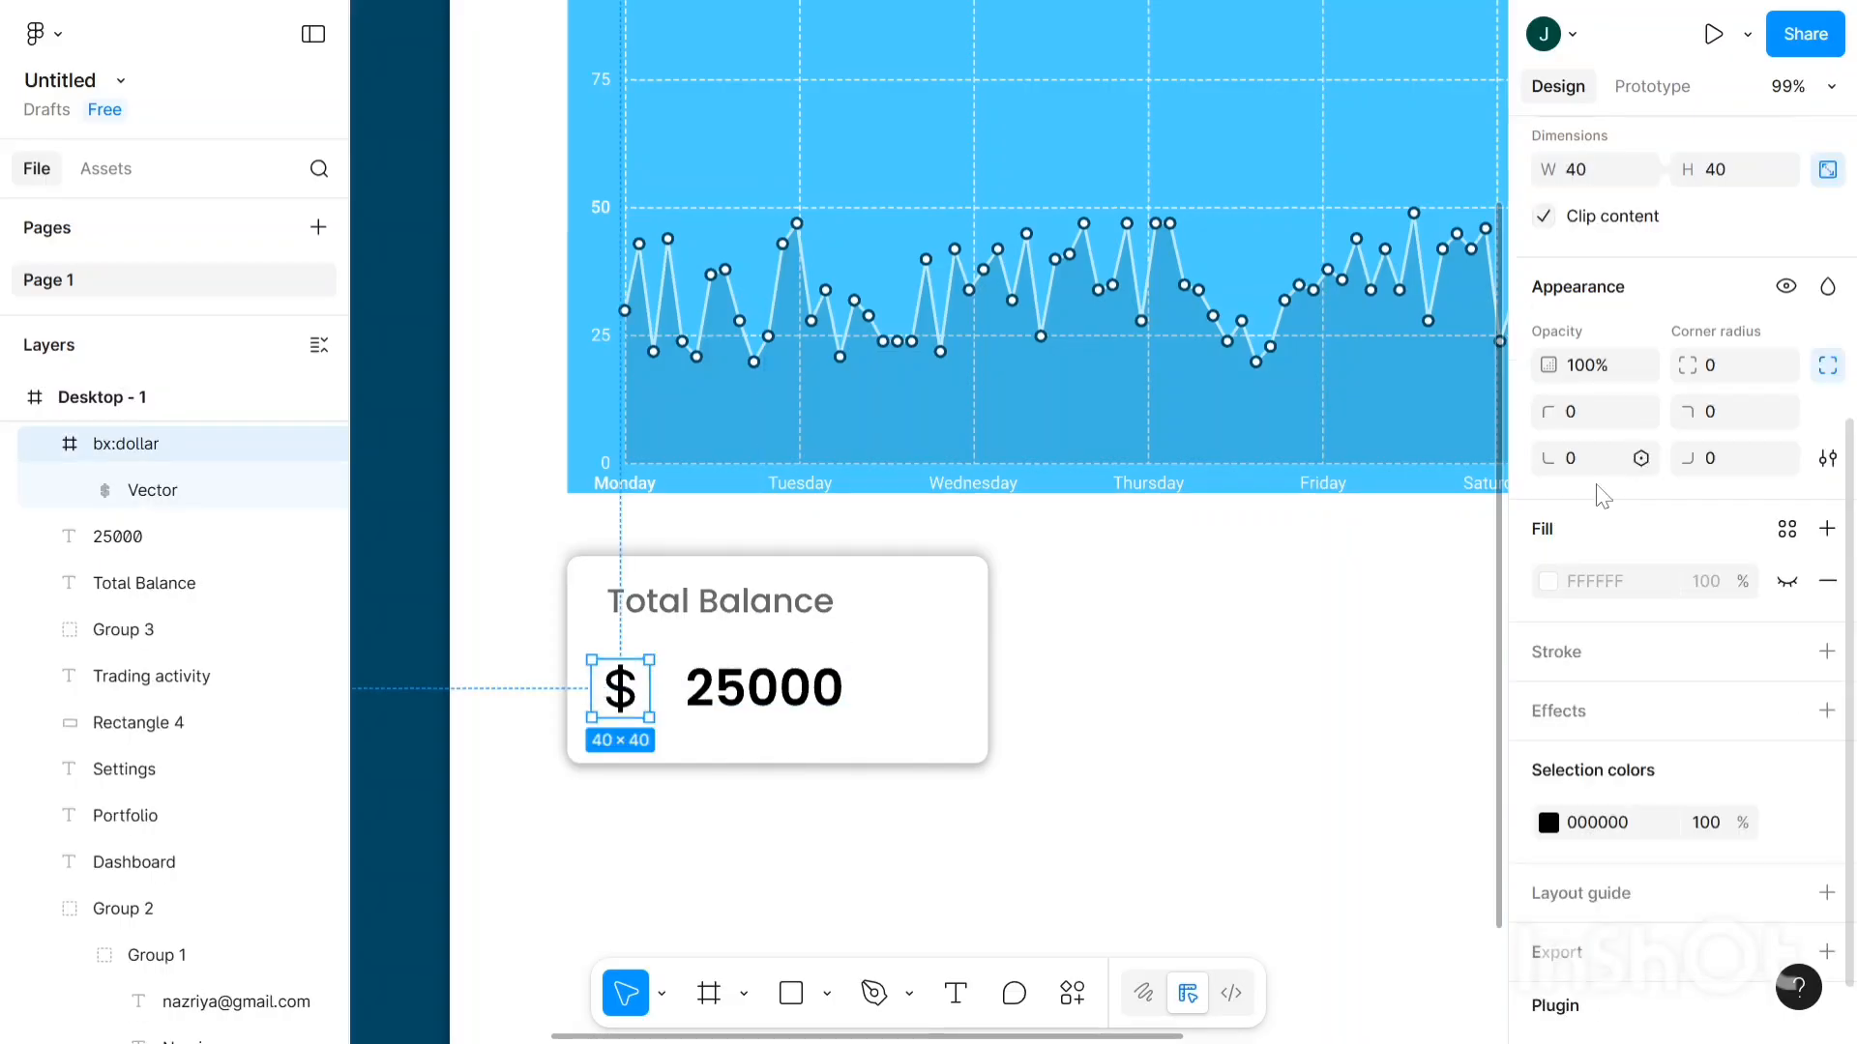
scroll(1606, 484, down, 1)
scroll(1658, 684, up, 5)
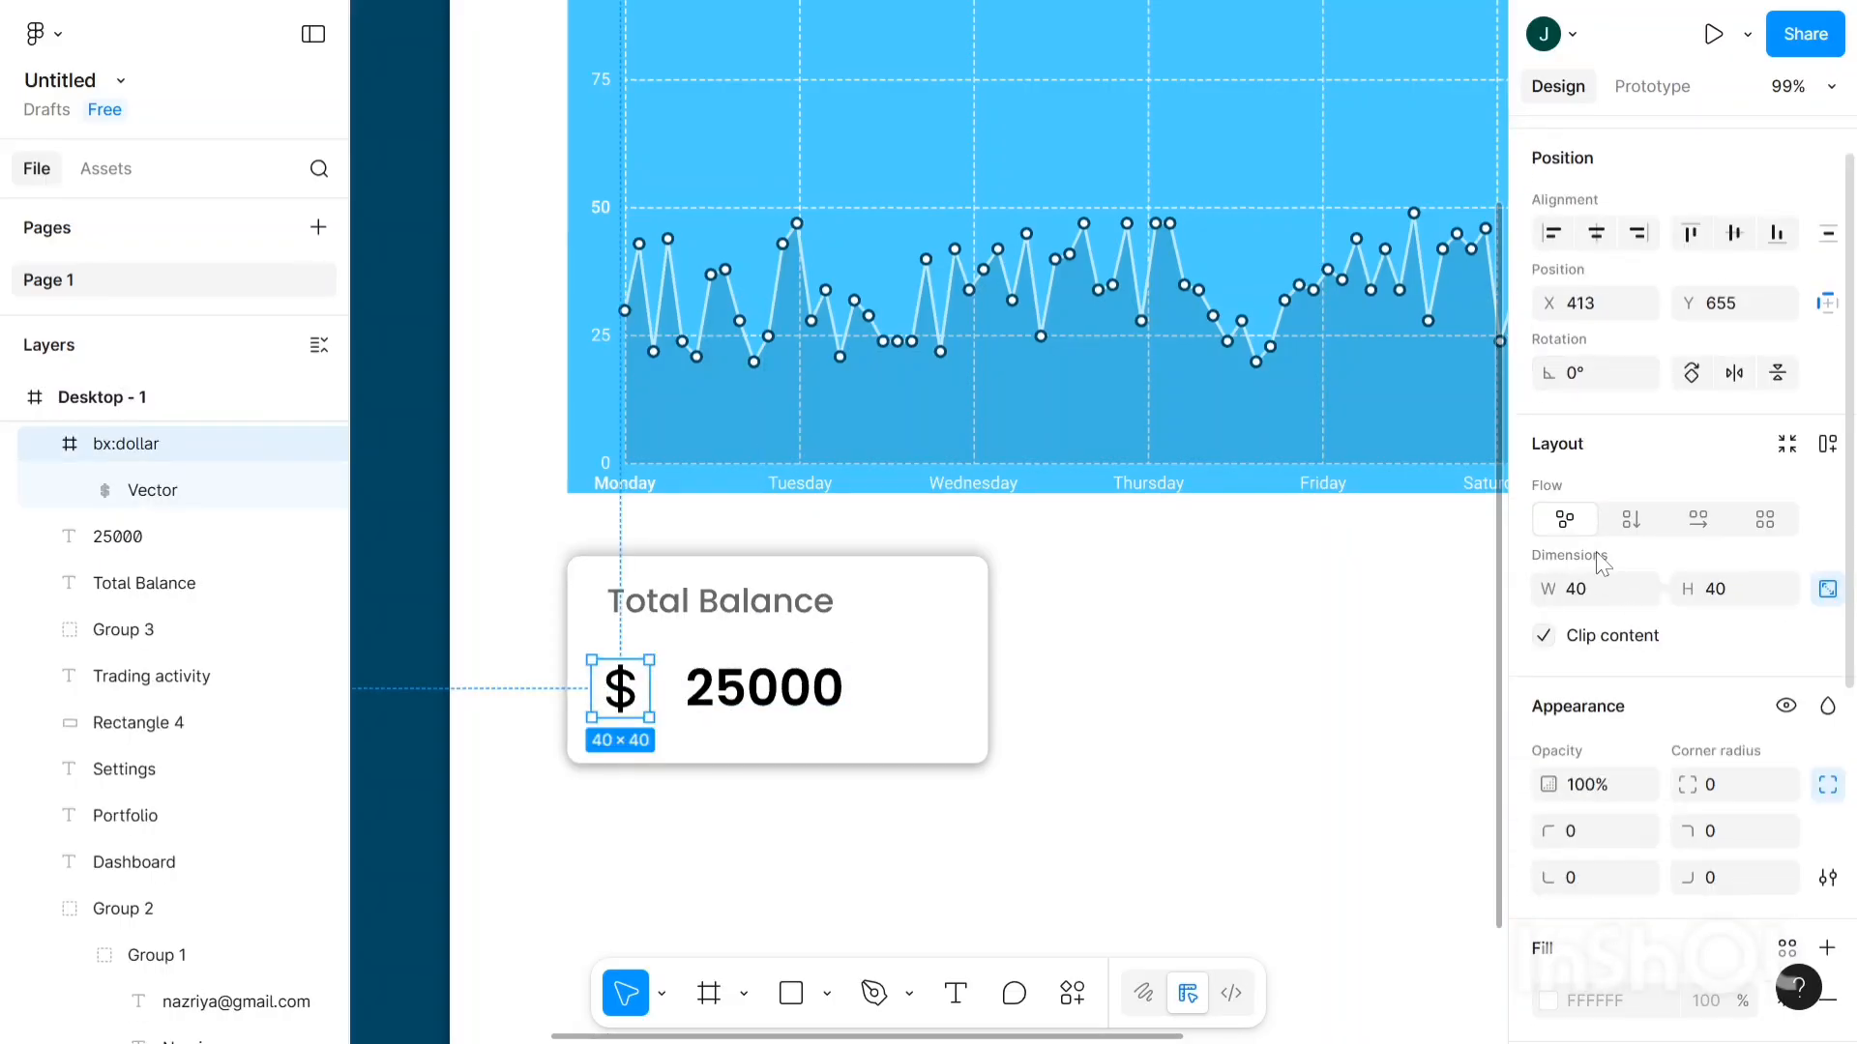
click(1607, 598)
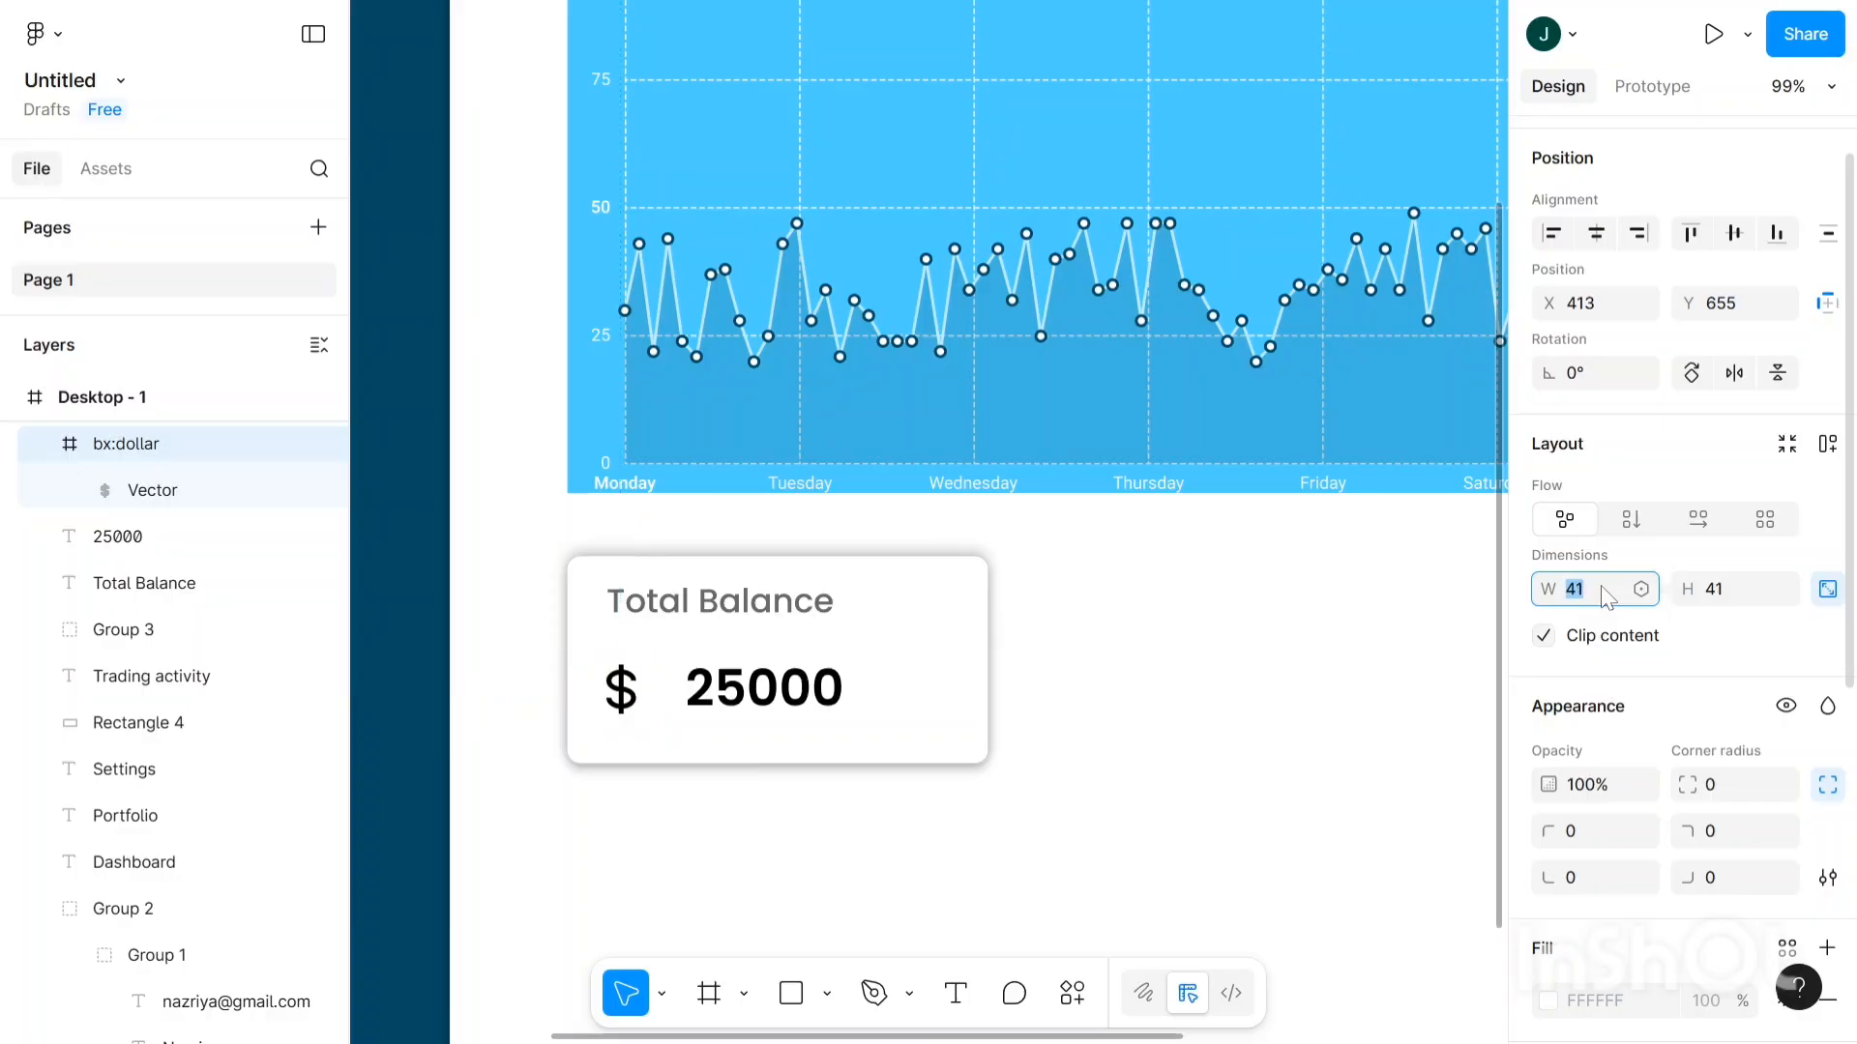
key(Up)
key(Up)
key(Up)
key(Up)
key(Up)
key(Up)
key(Up)
key(Up)
key(Up)
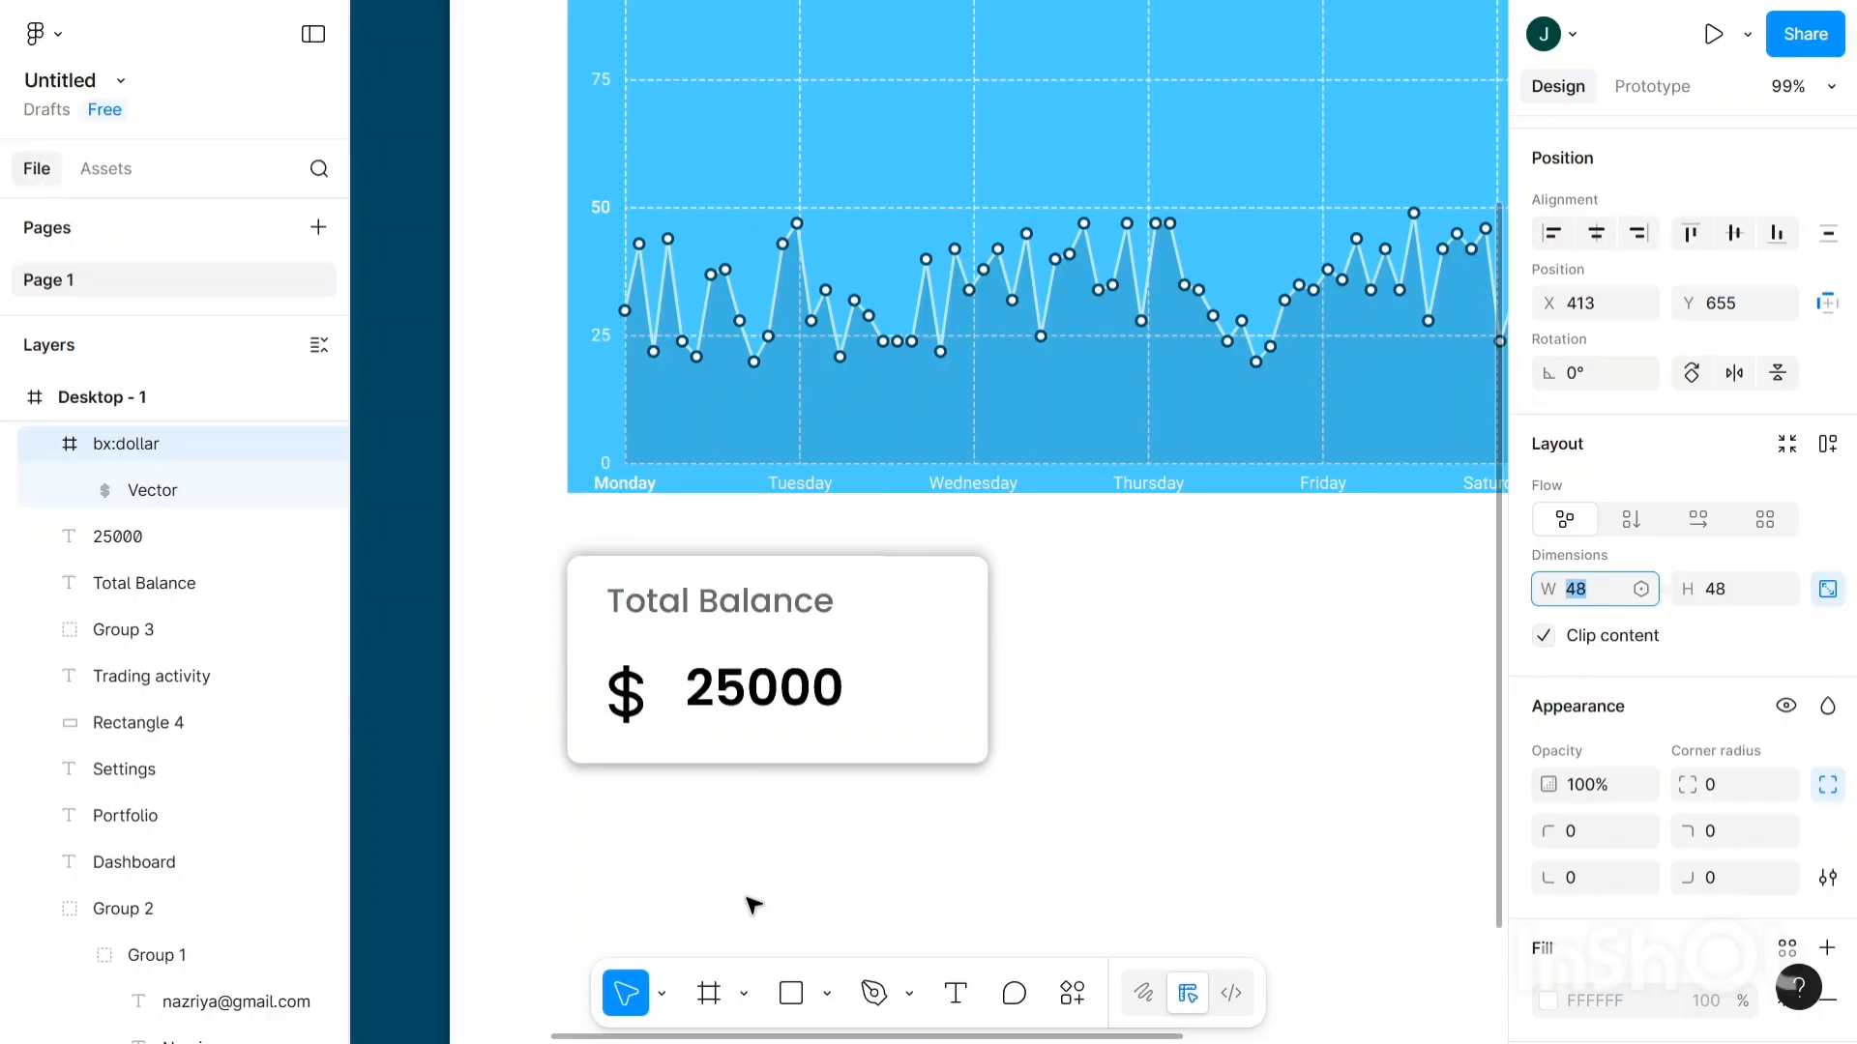
key(Up)
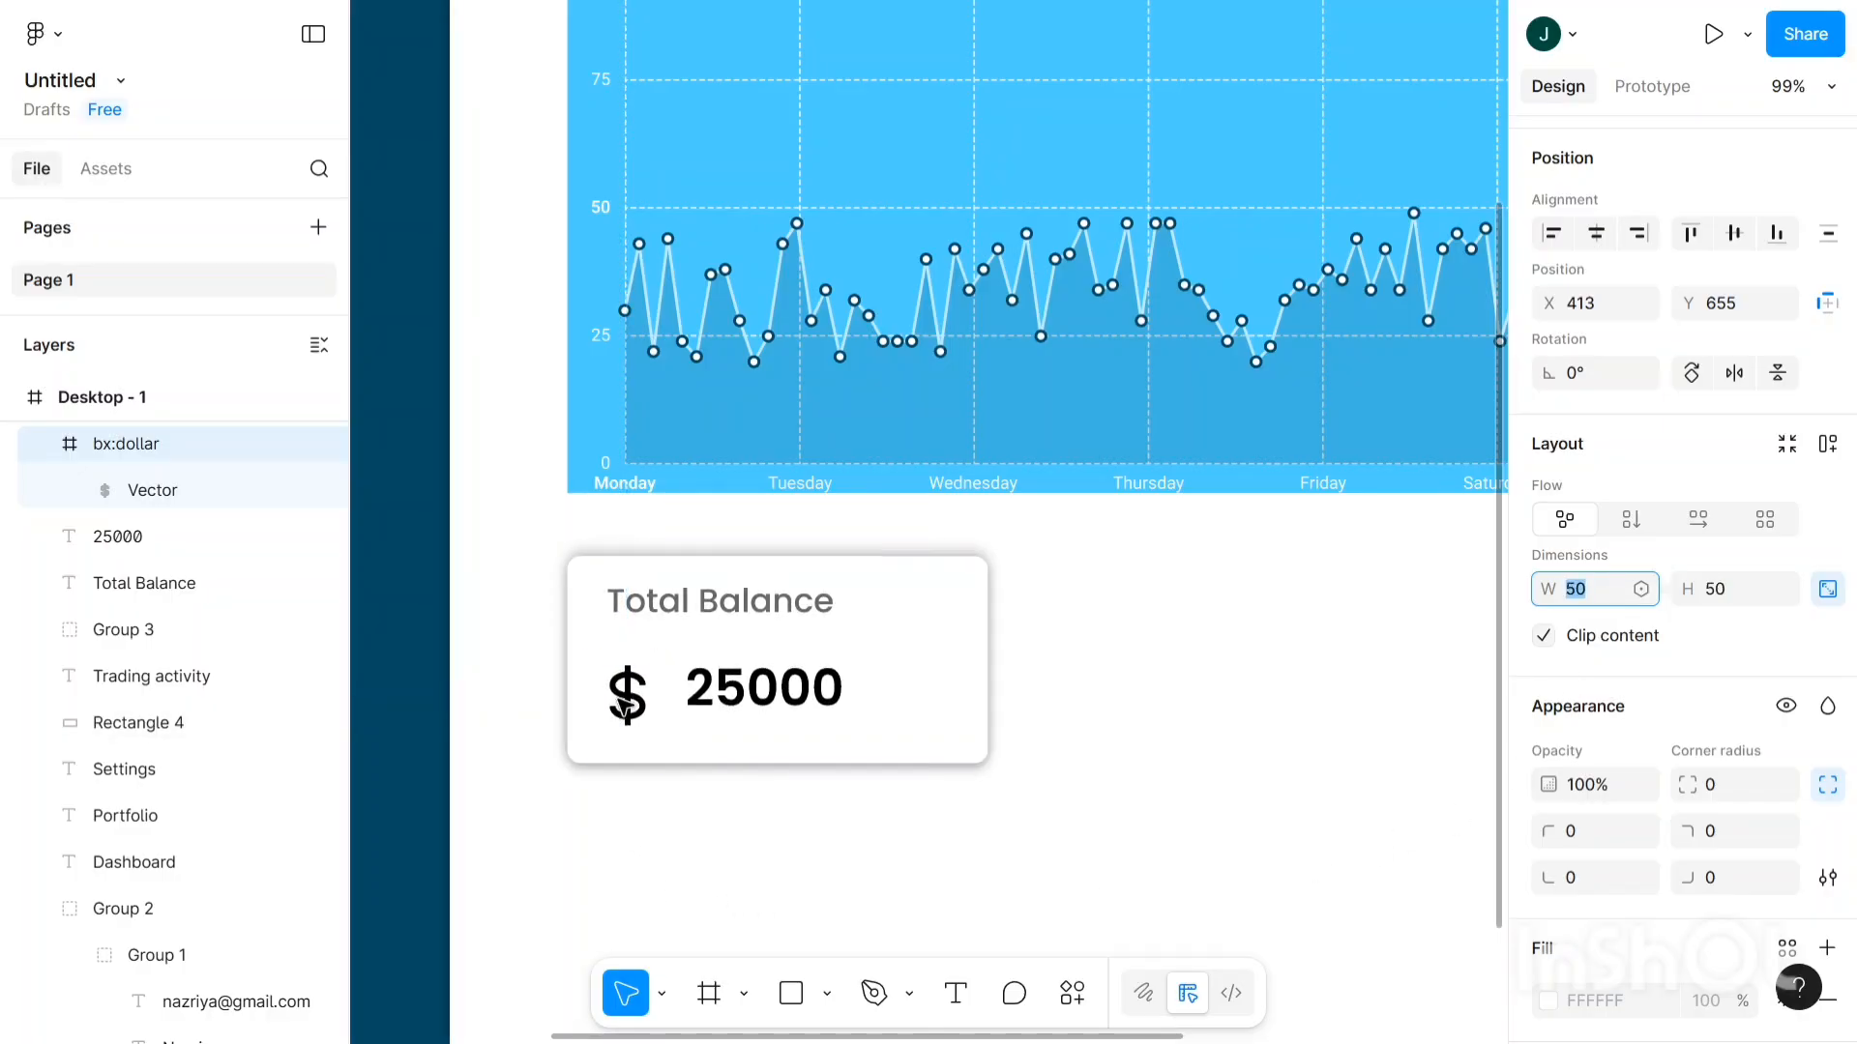
drag(619, 721, 626, 693)
- Move 25000 closer to the icon and raise its font size to 41
click(738, 687)
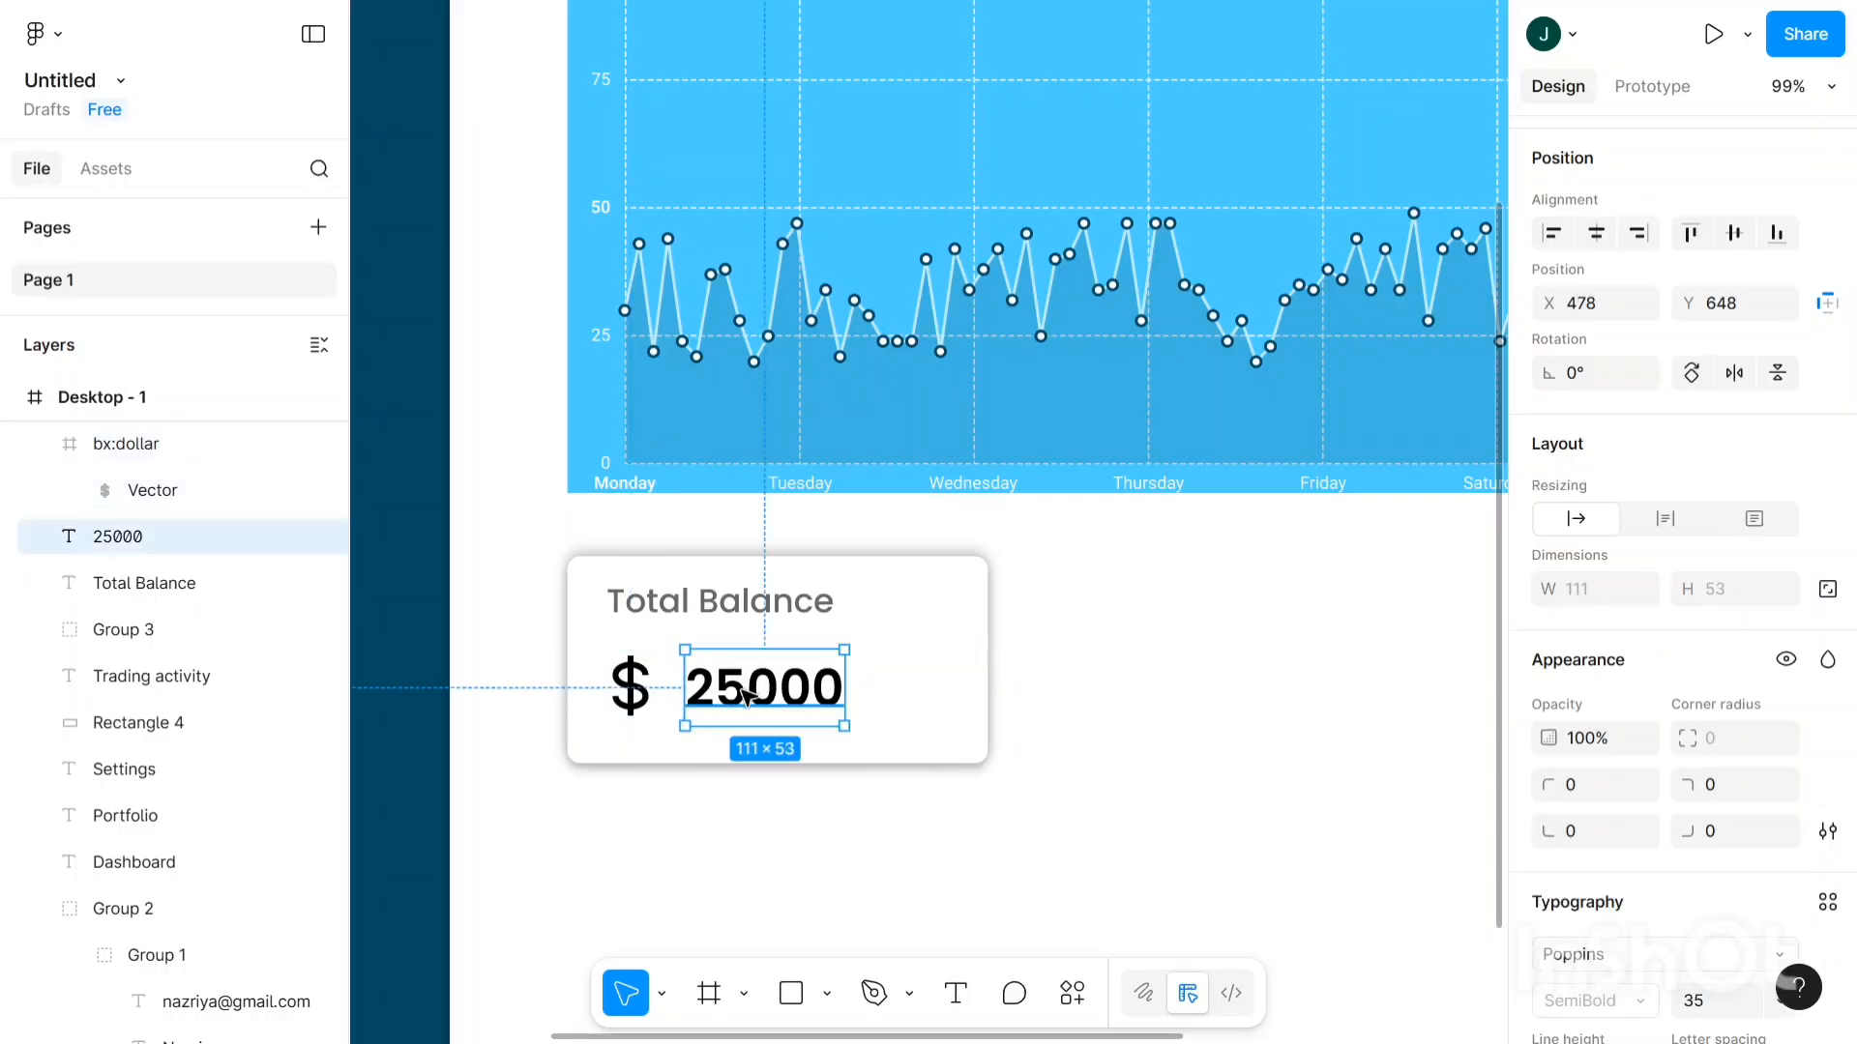
drag(738, 695, 745, 695)
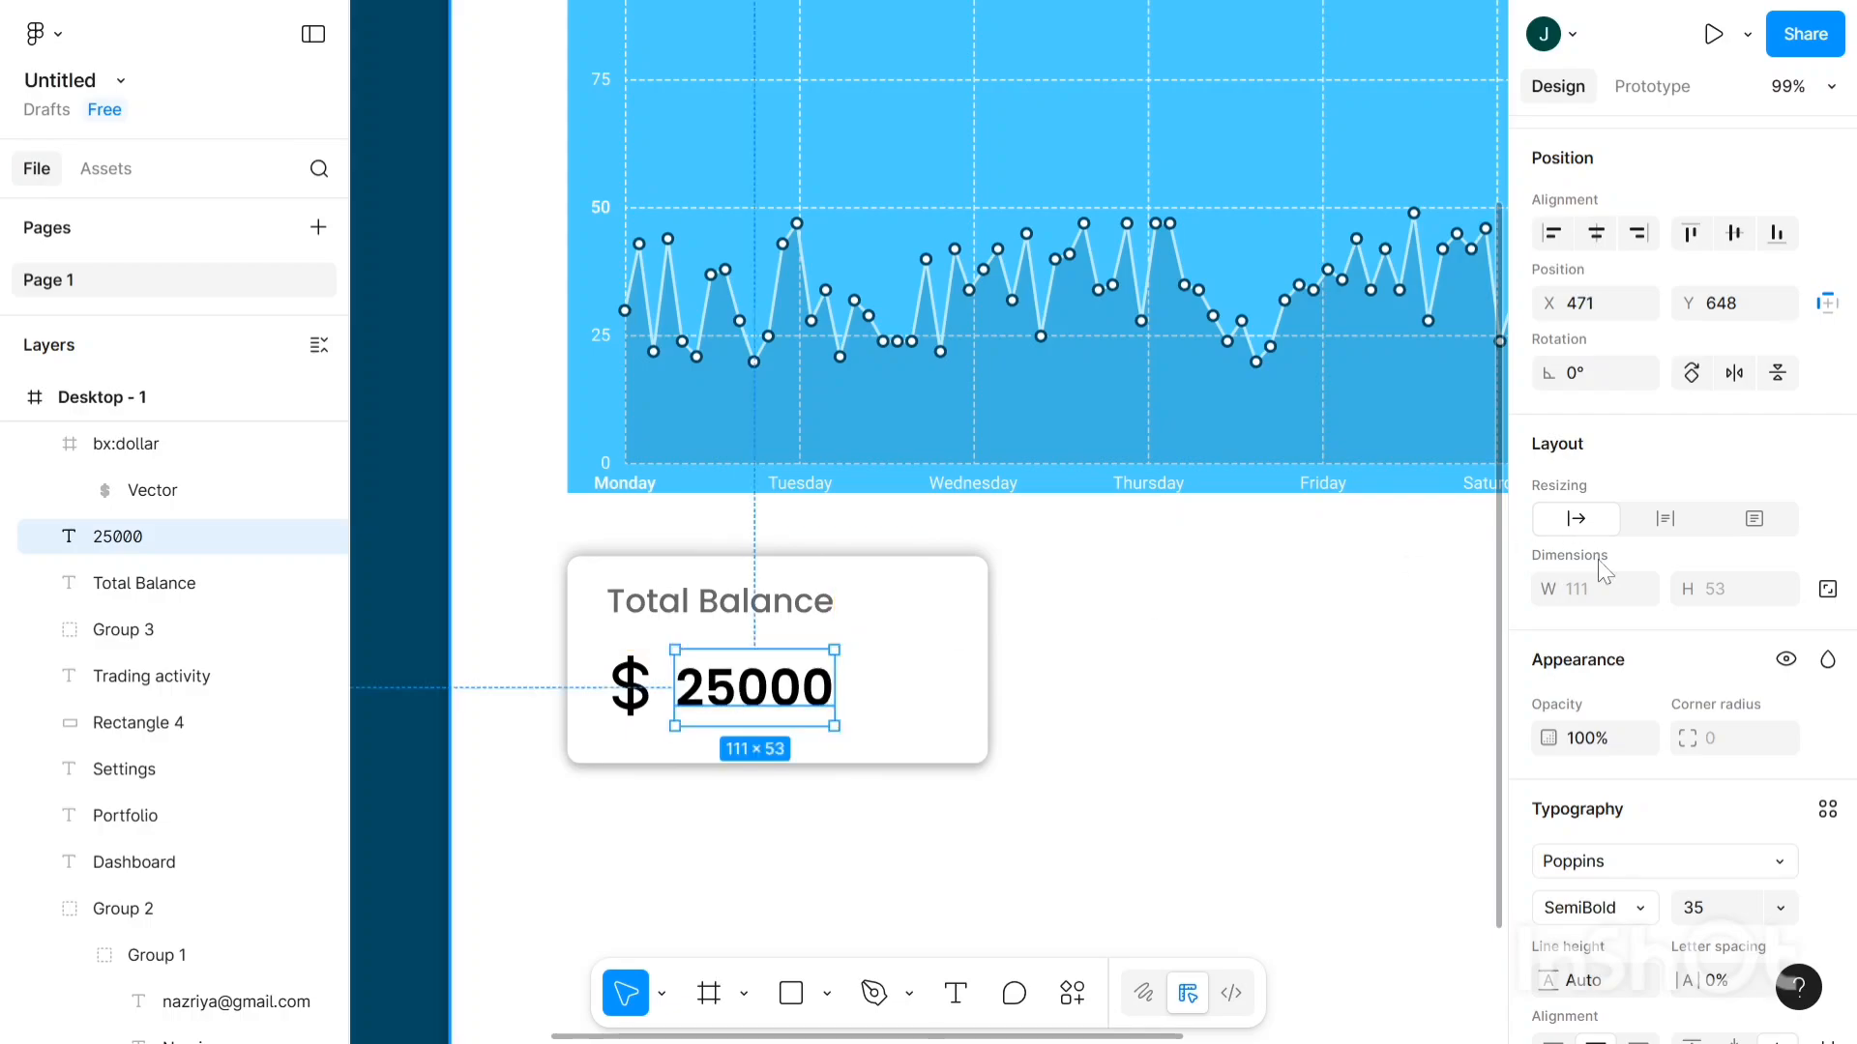
click(1730, 909)
key(Up)
key(Up)
key(Up)
key(Up)
key(Up)
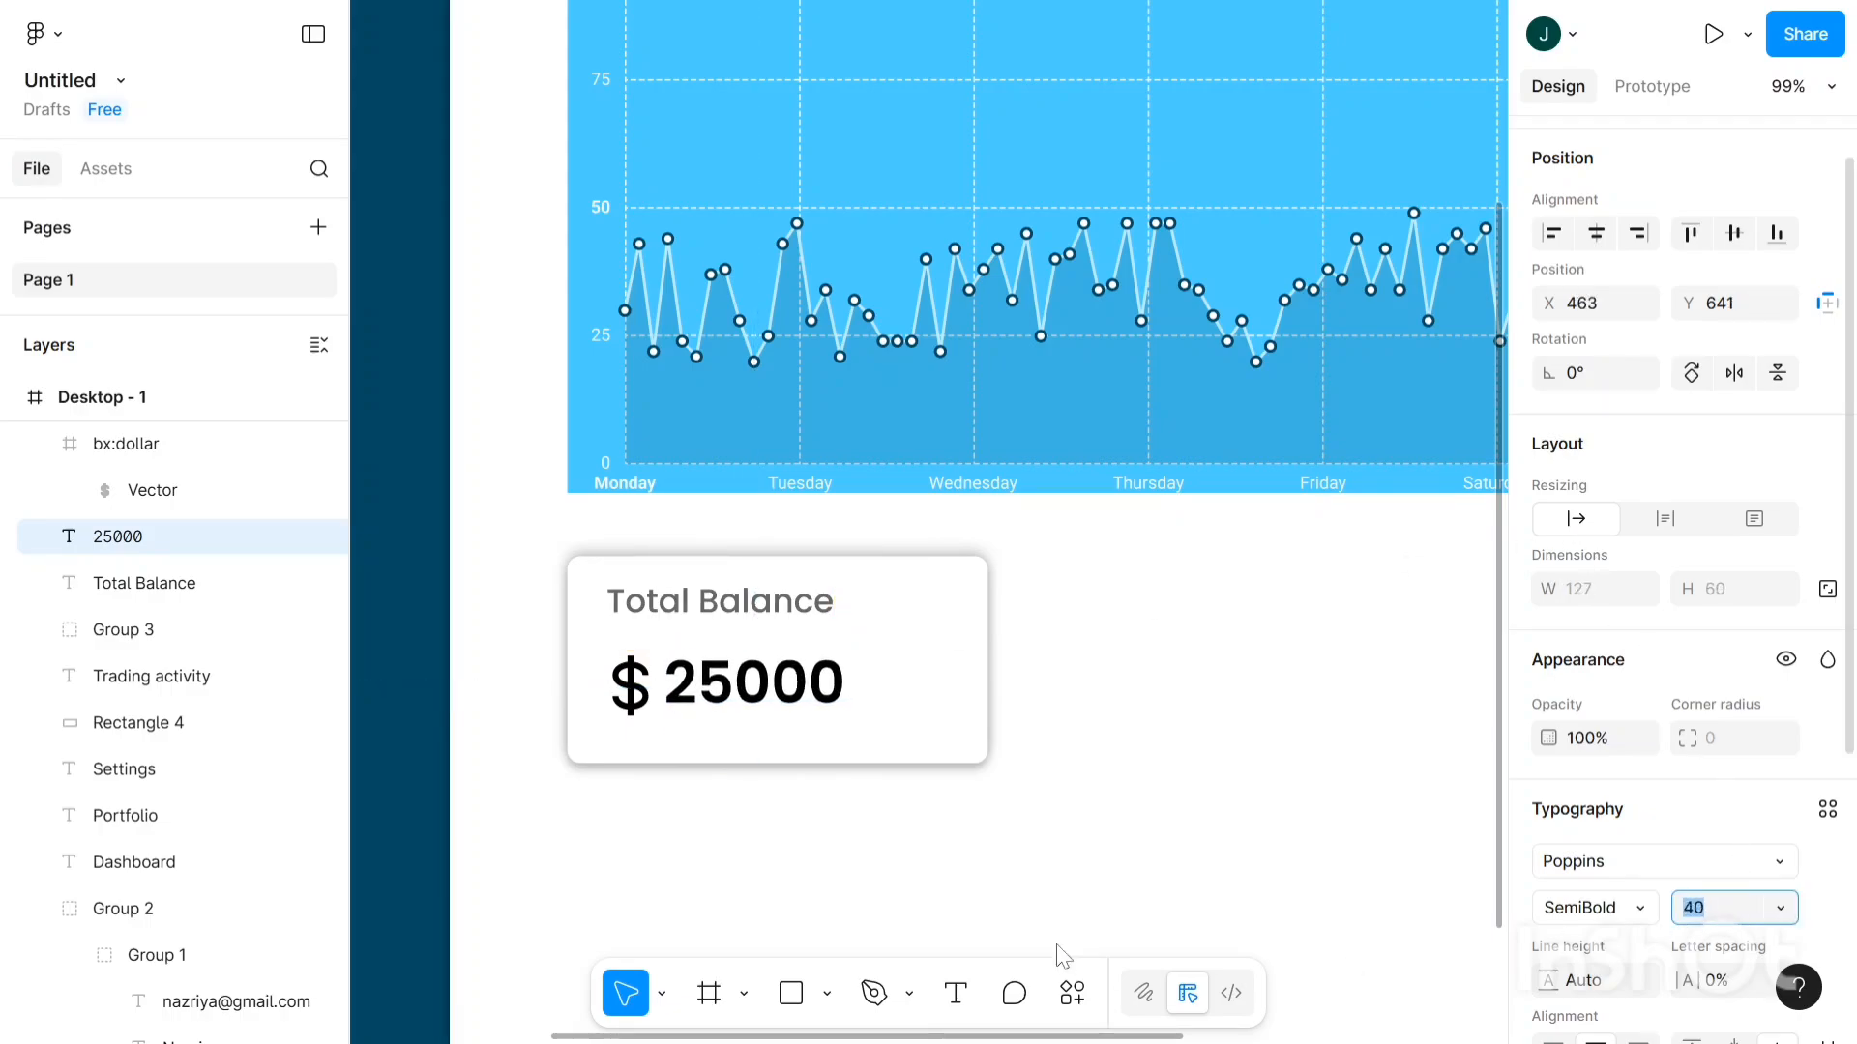
key(Up)
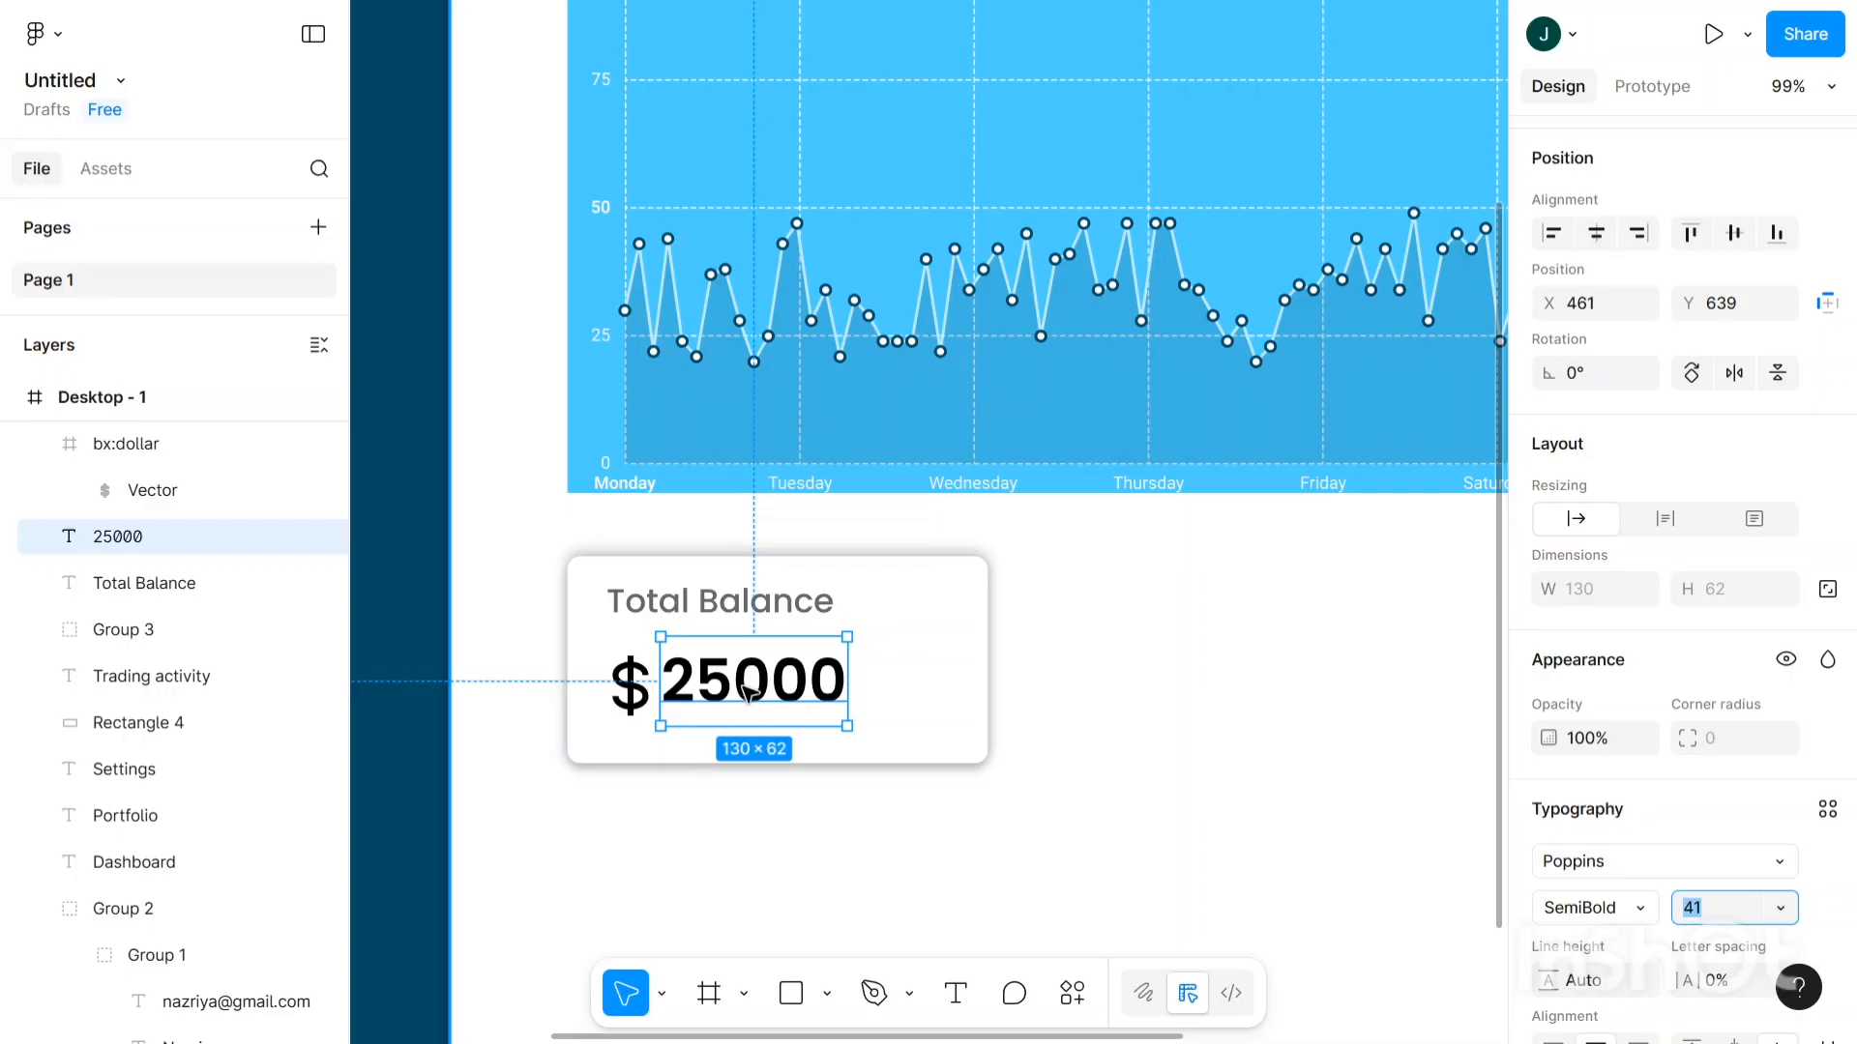
- Undo an accidental frame move and nudge 25000 to X 471, Y 642
drag(754, 686, 766, 689)
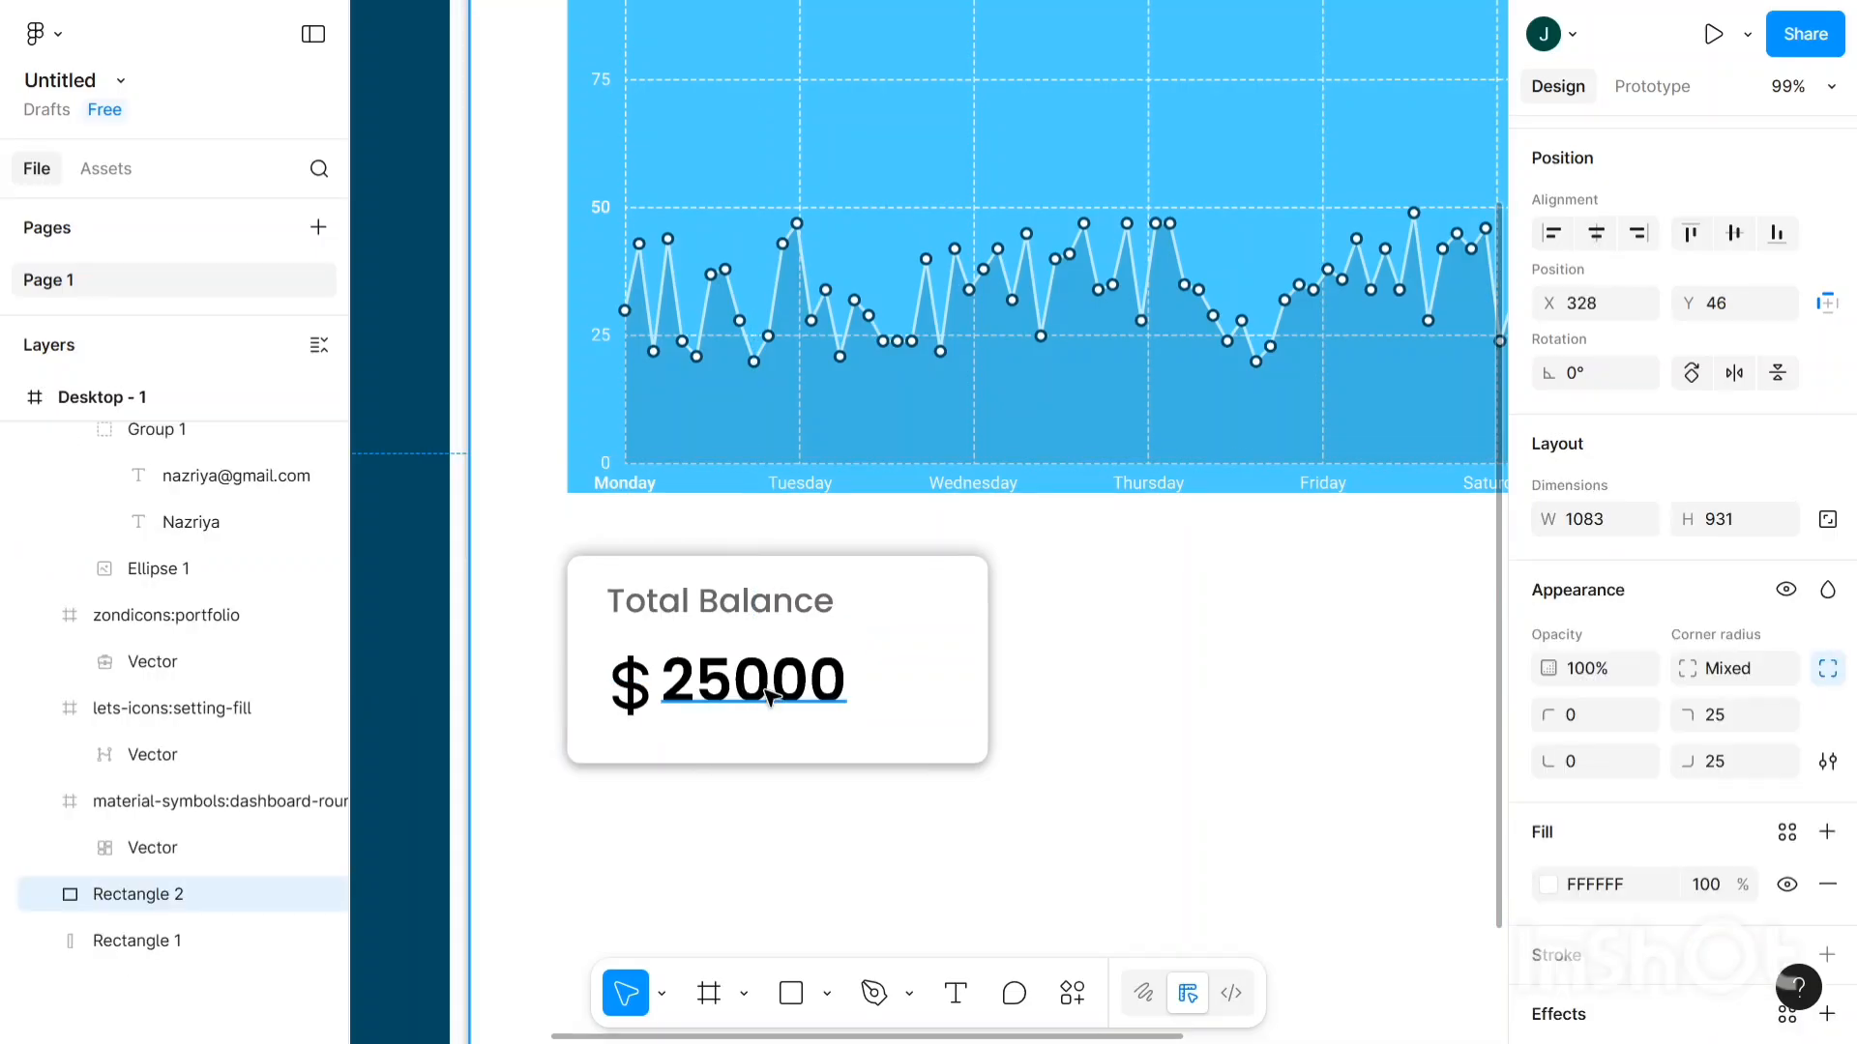
key(ctrl+z)
scroll(769, 696, up, 3)
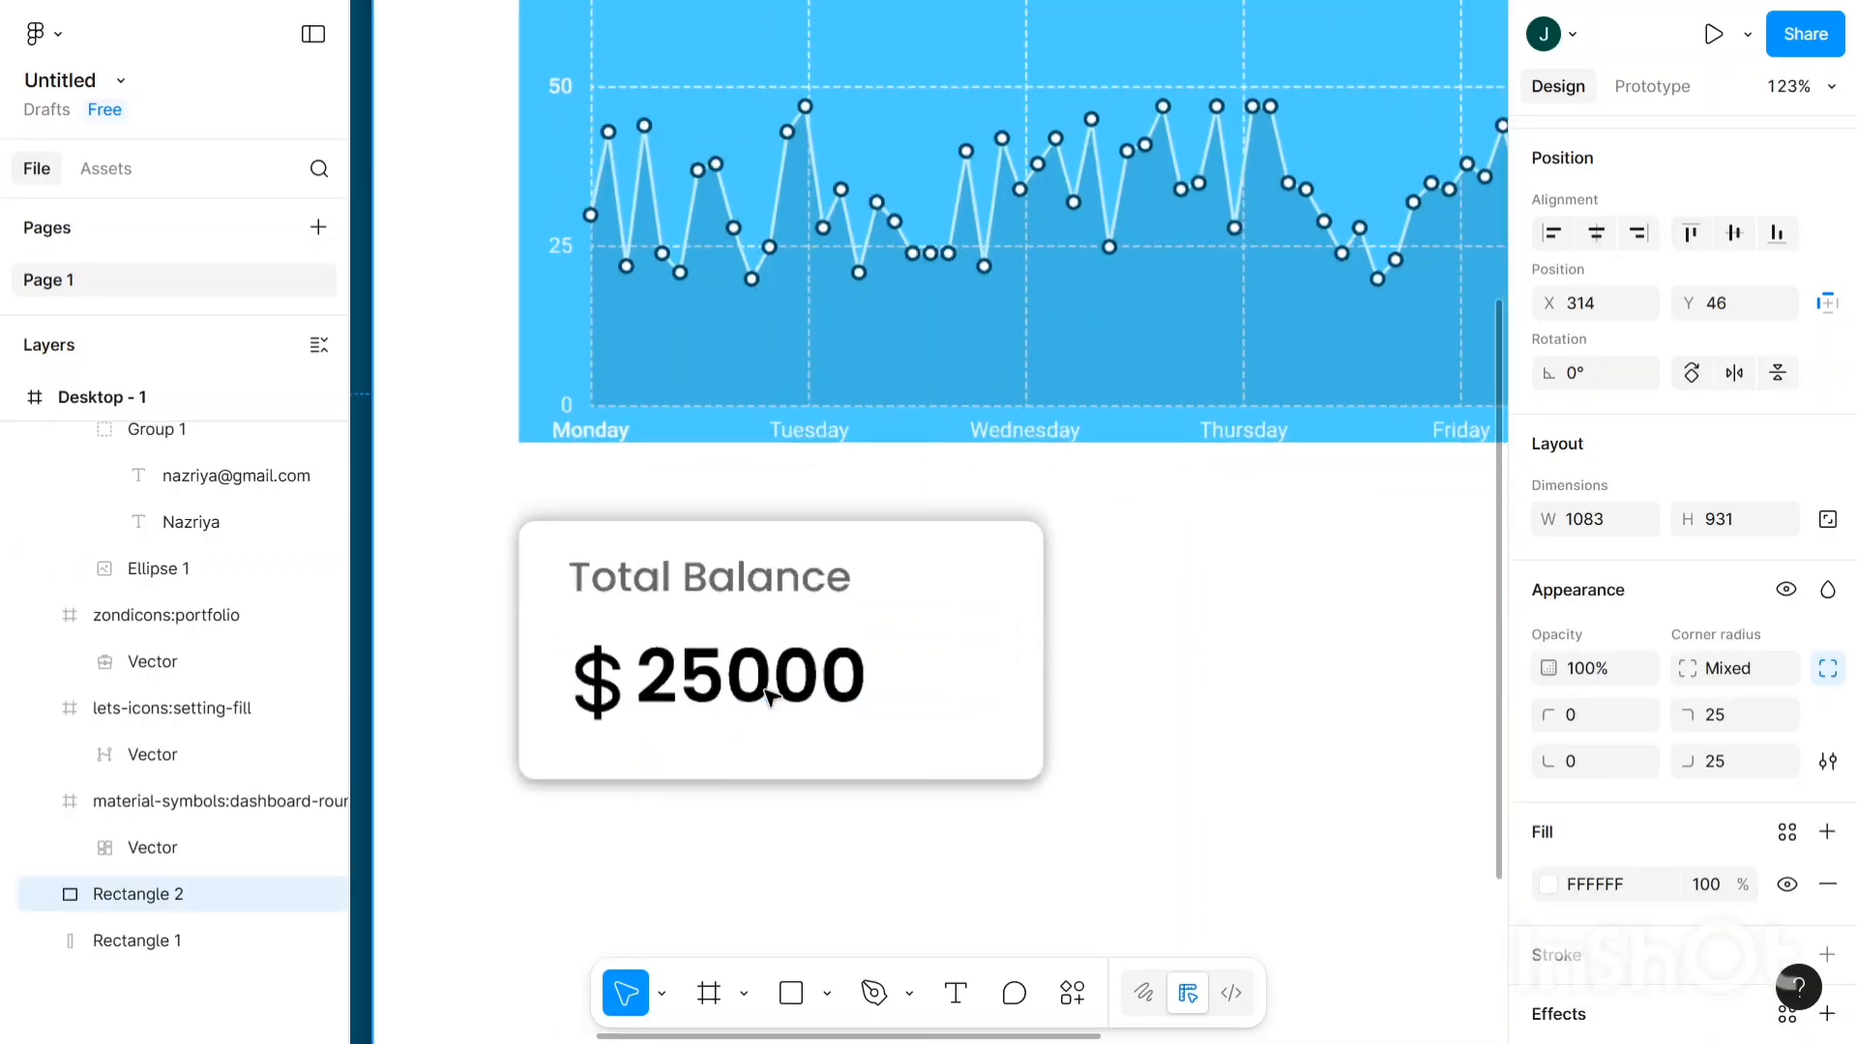
click(764, 696)
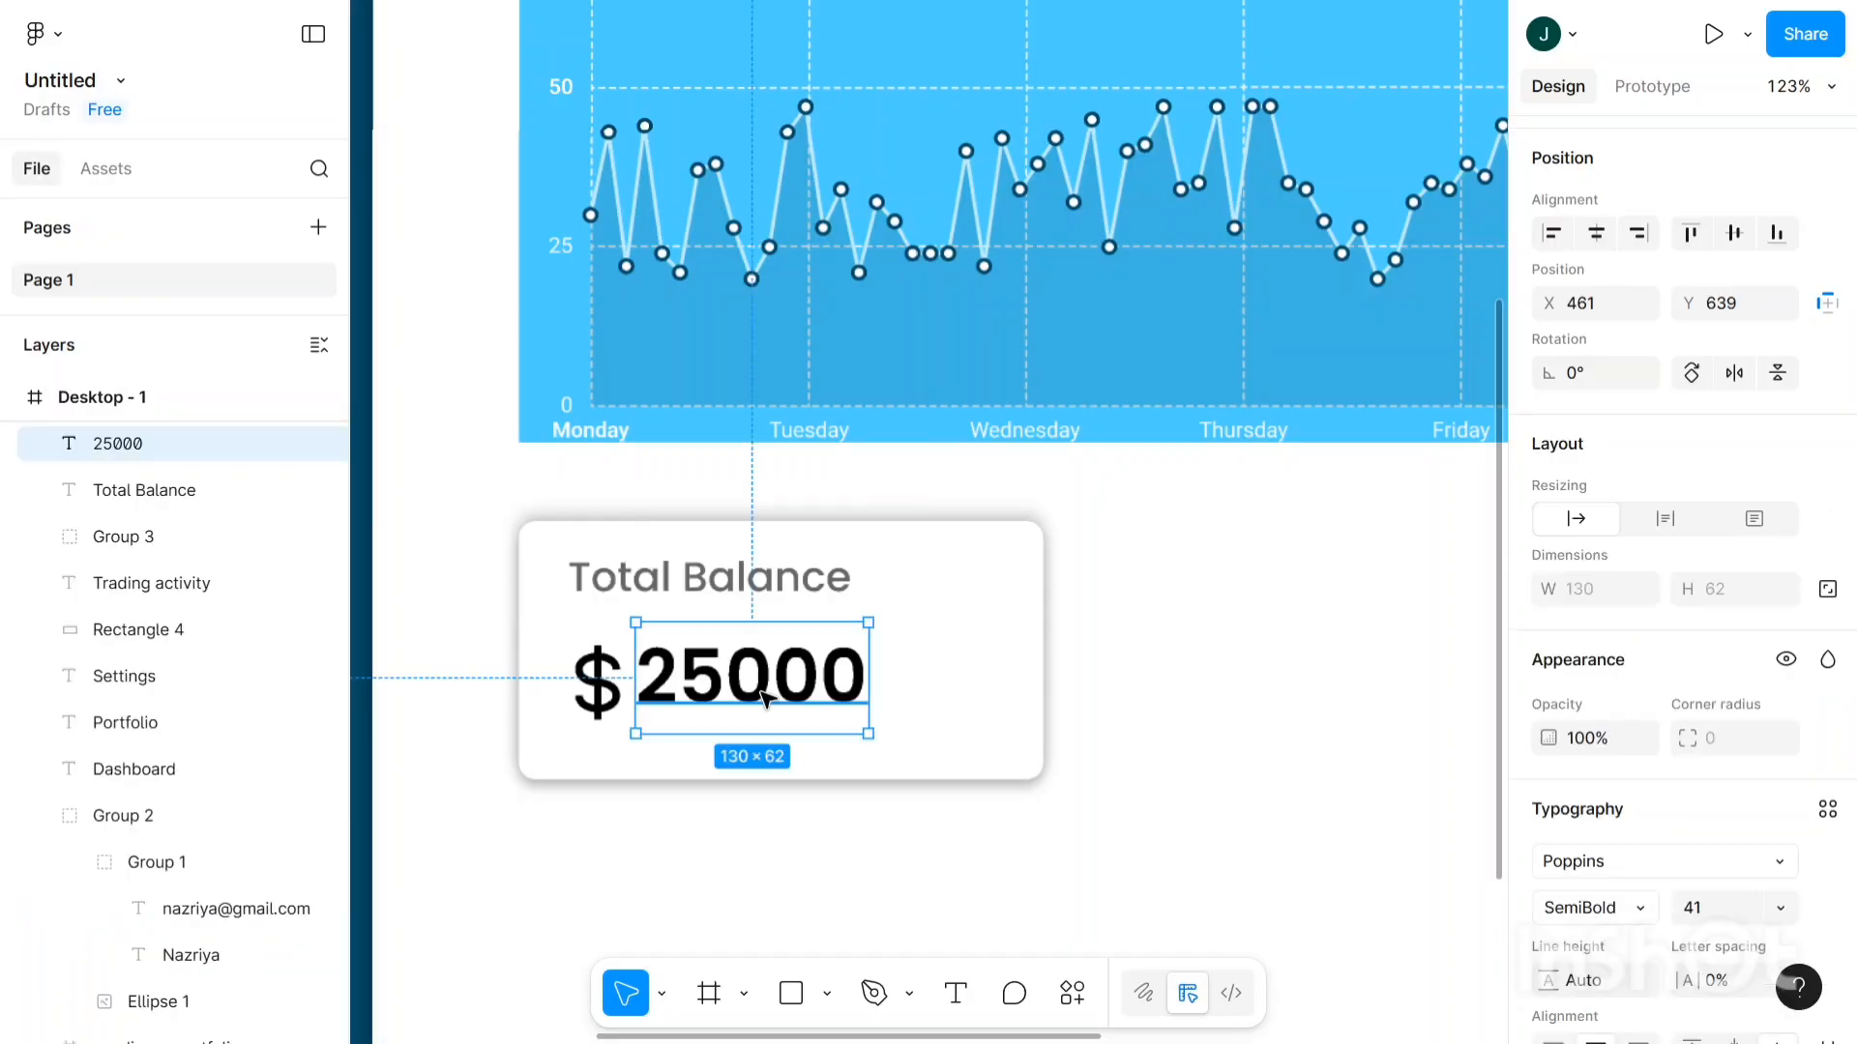
drag(776, 713, 778, 705)
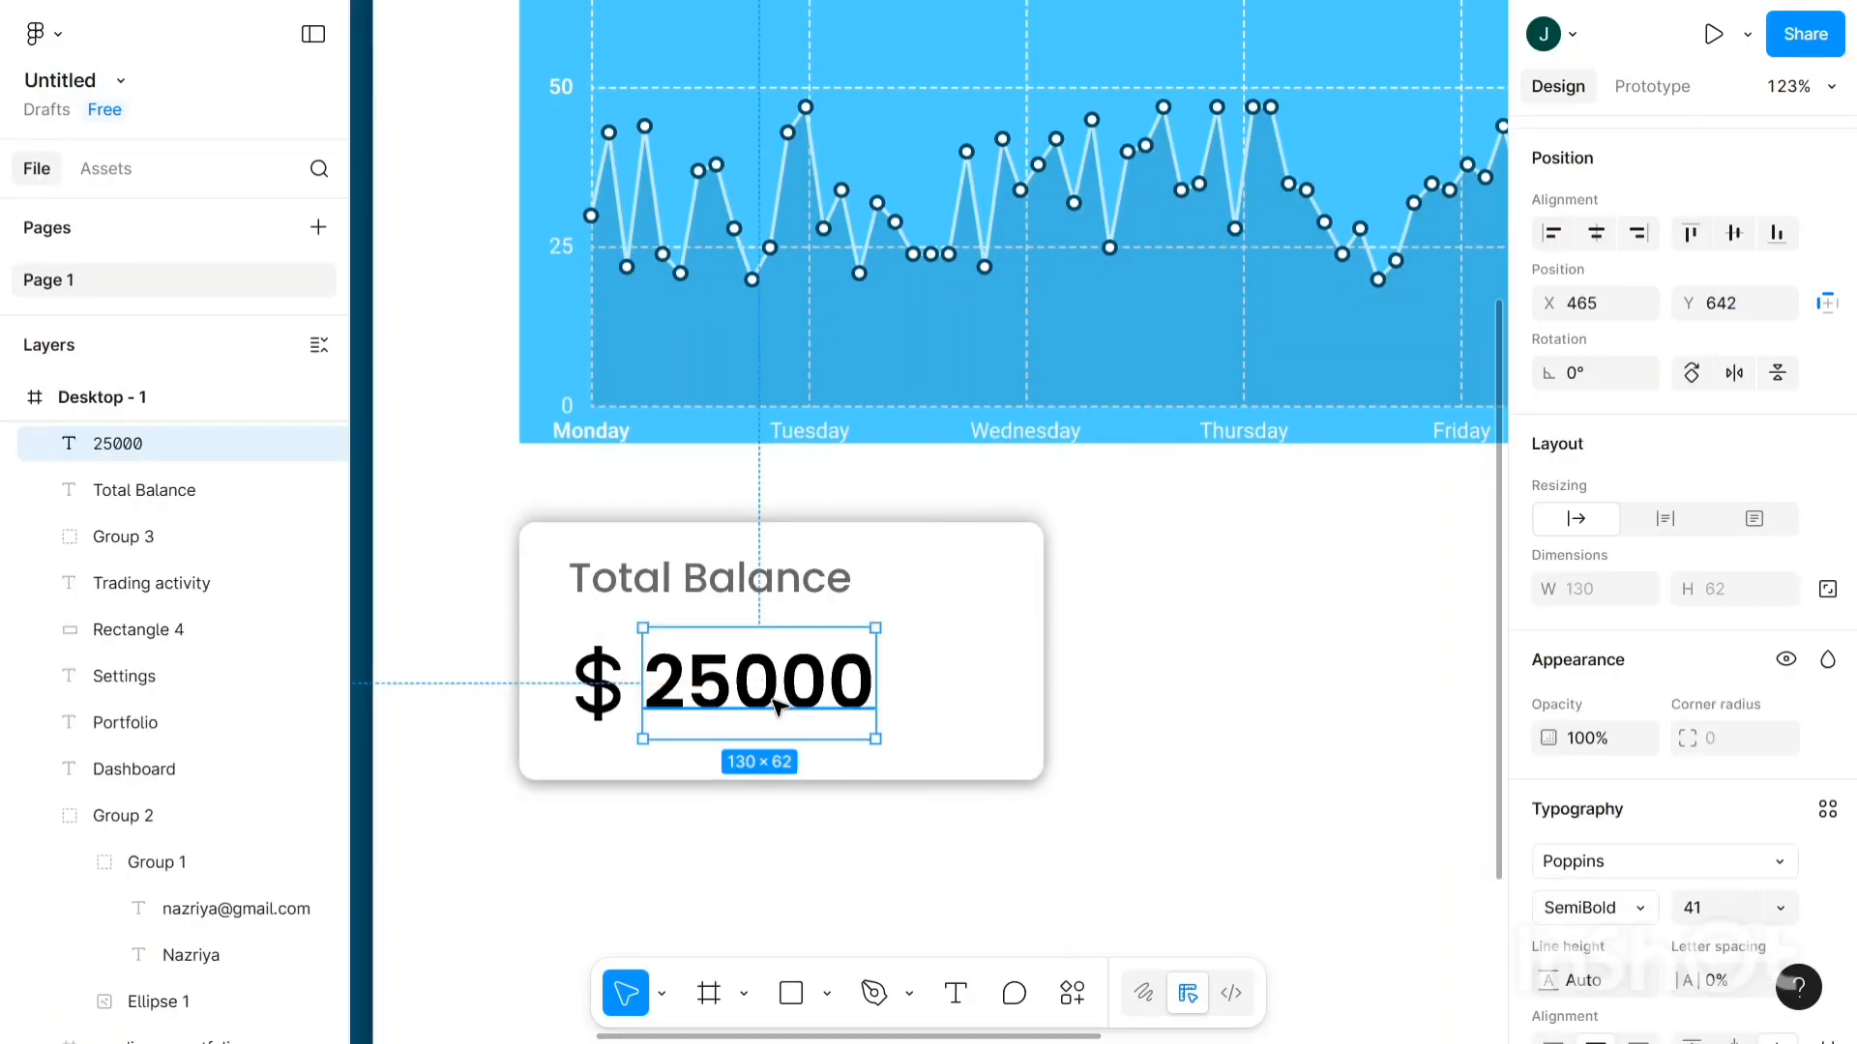
key(Right)
key(Right)
key(Right)
key(Right)
key(Right)
key(Right)
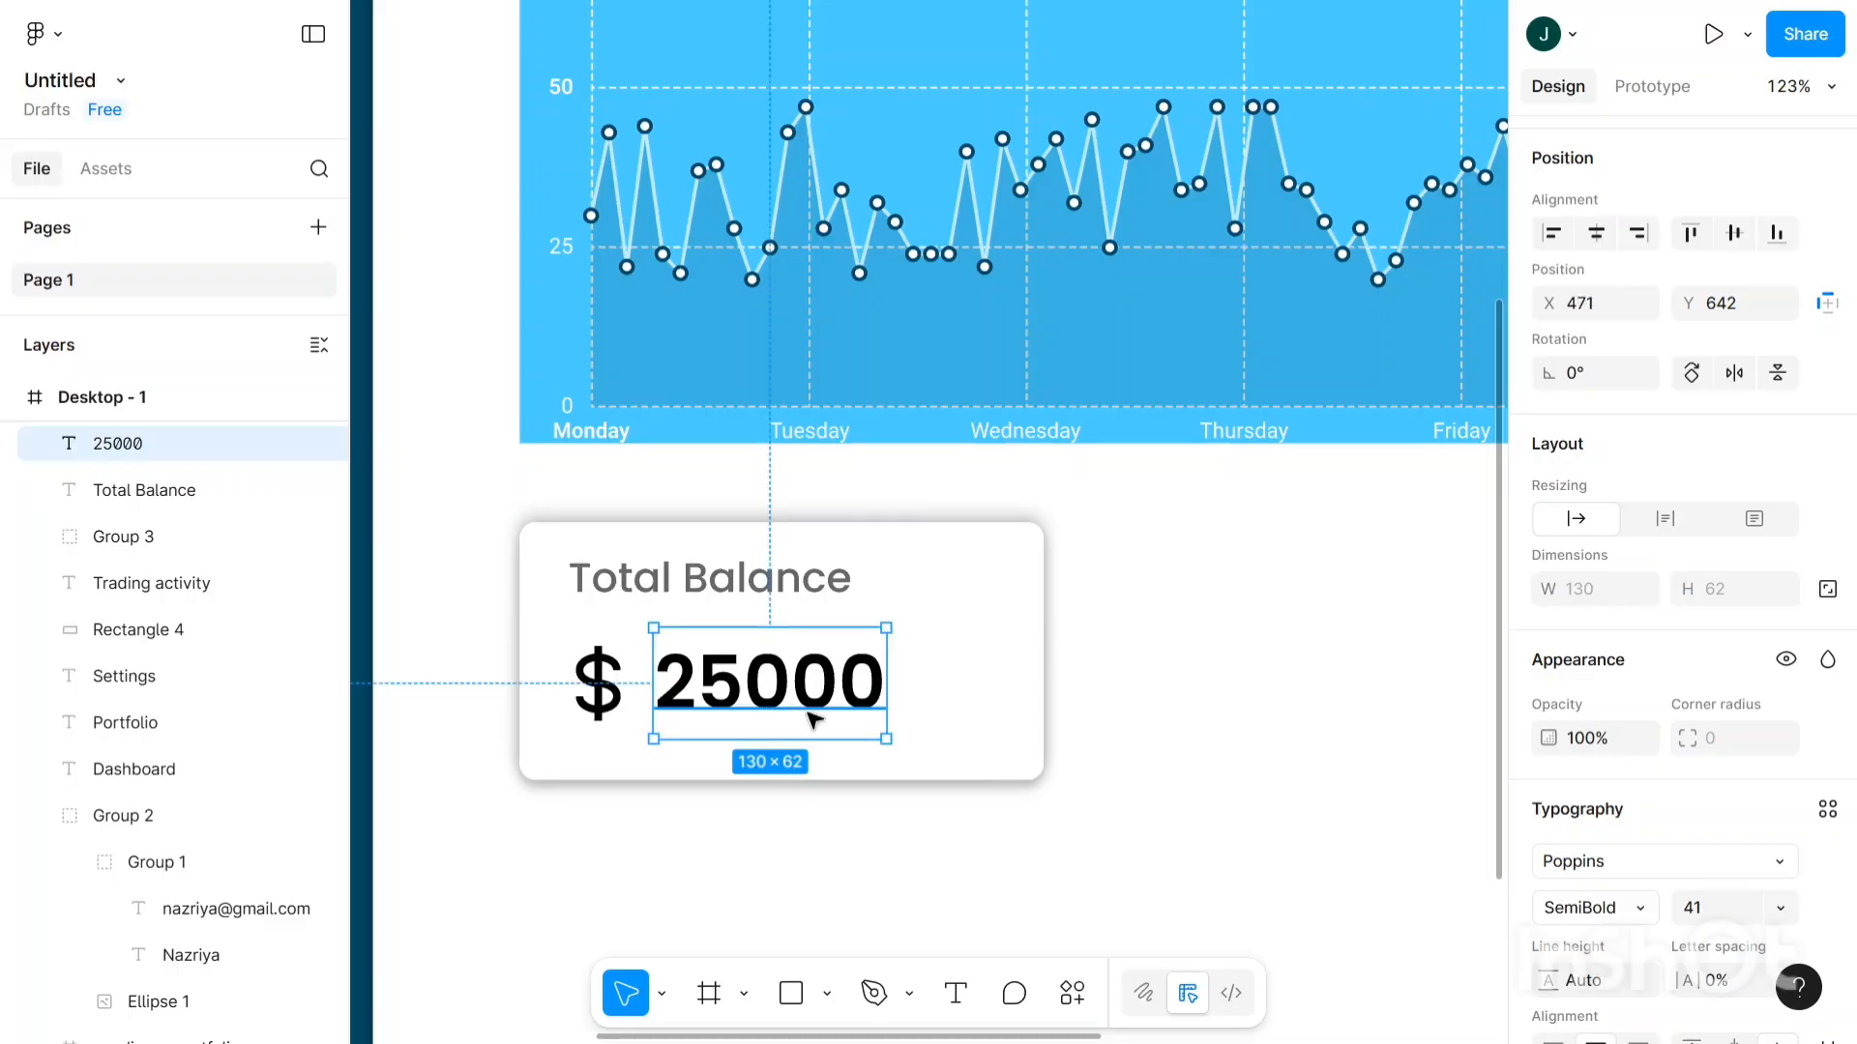
scroll(1099, 693, down, 3)
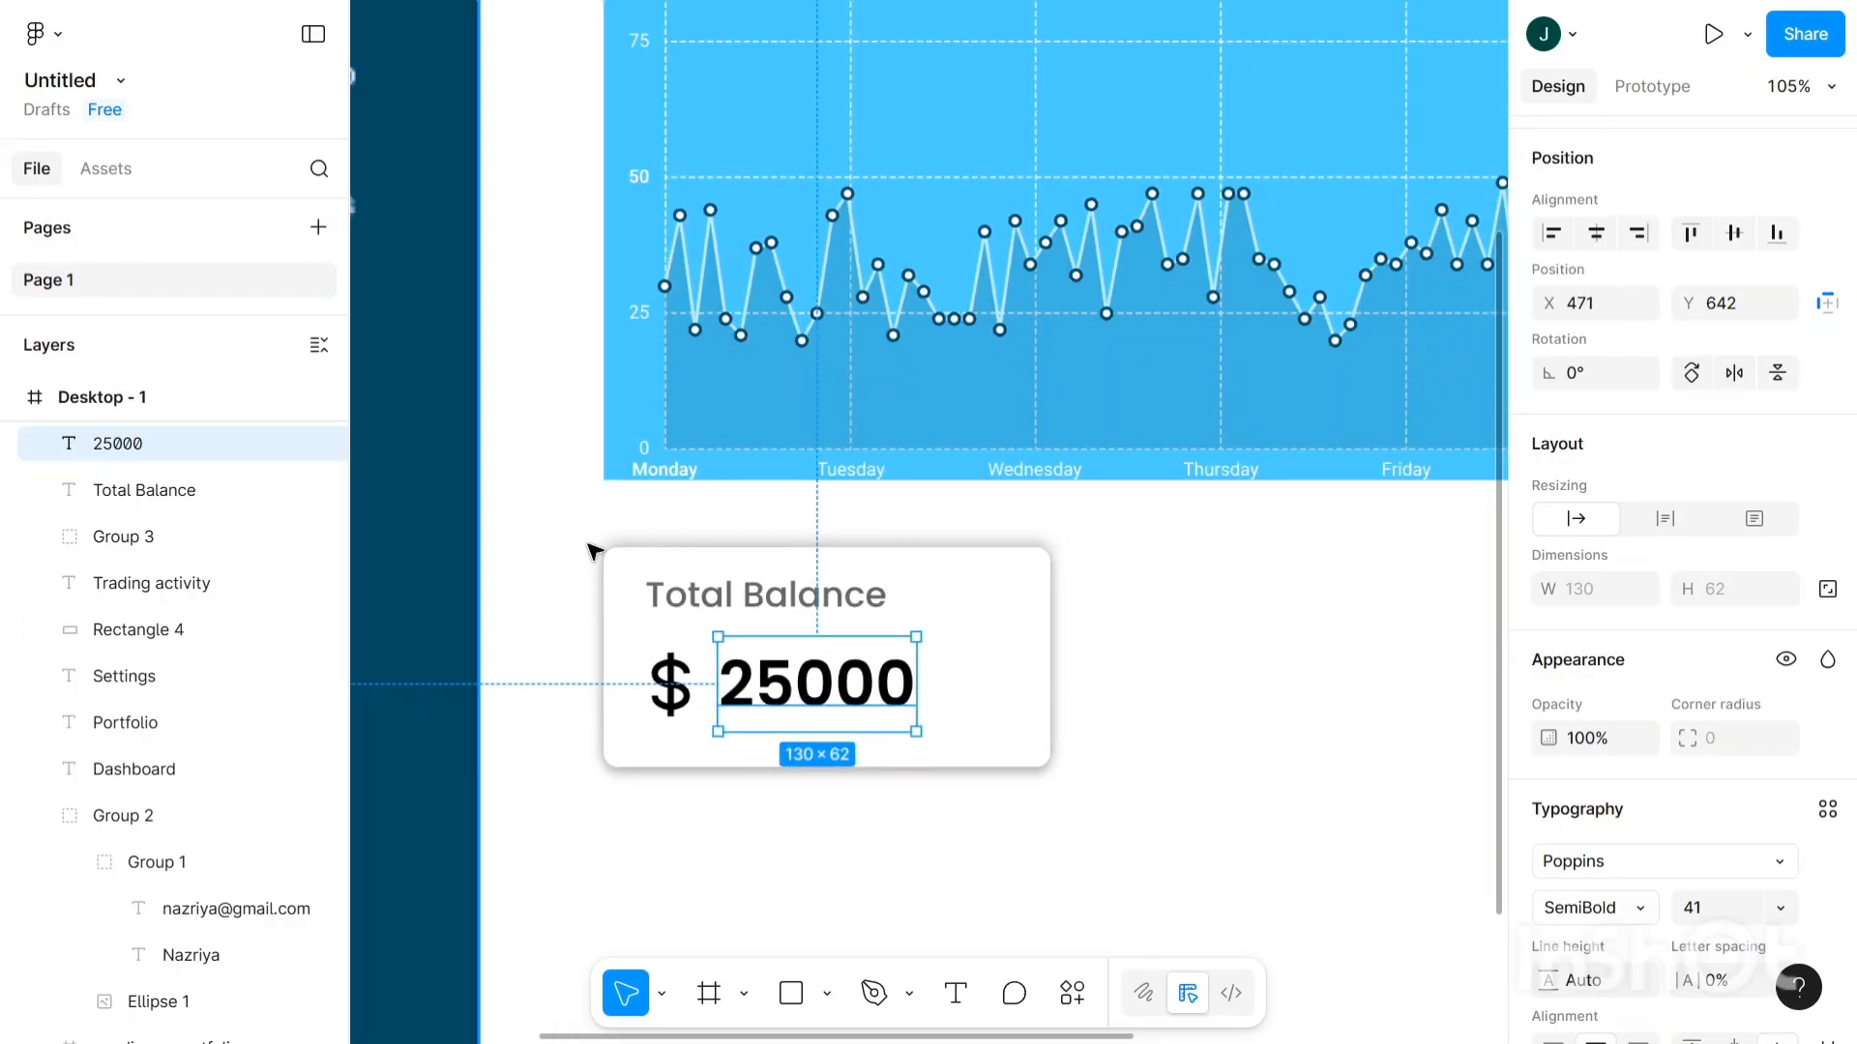
click(588, 542)
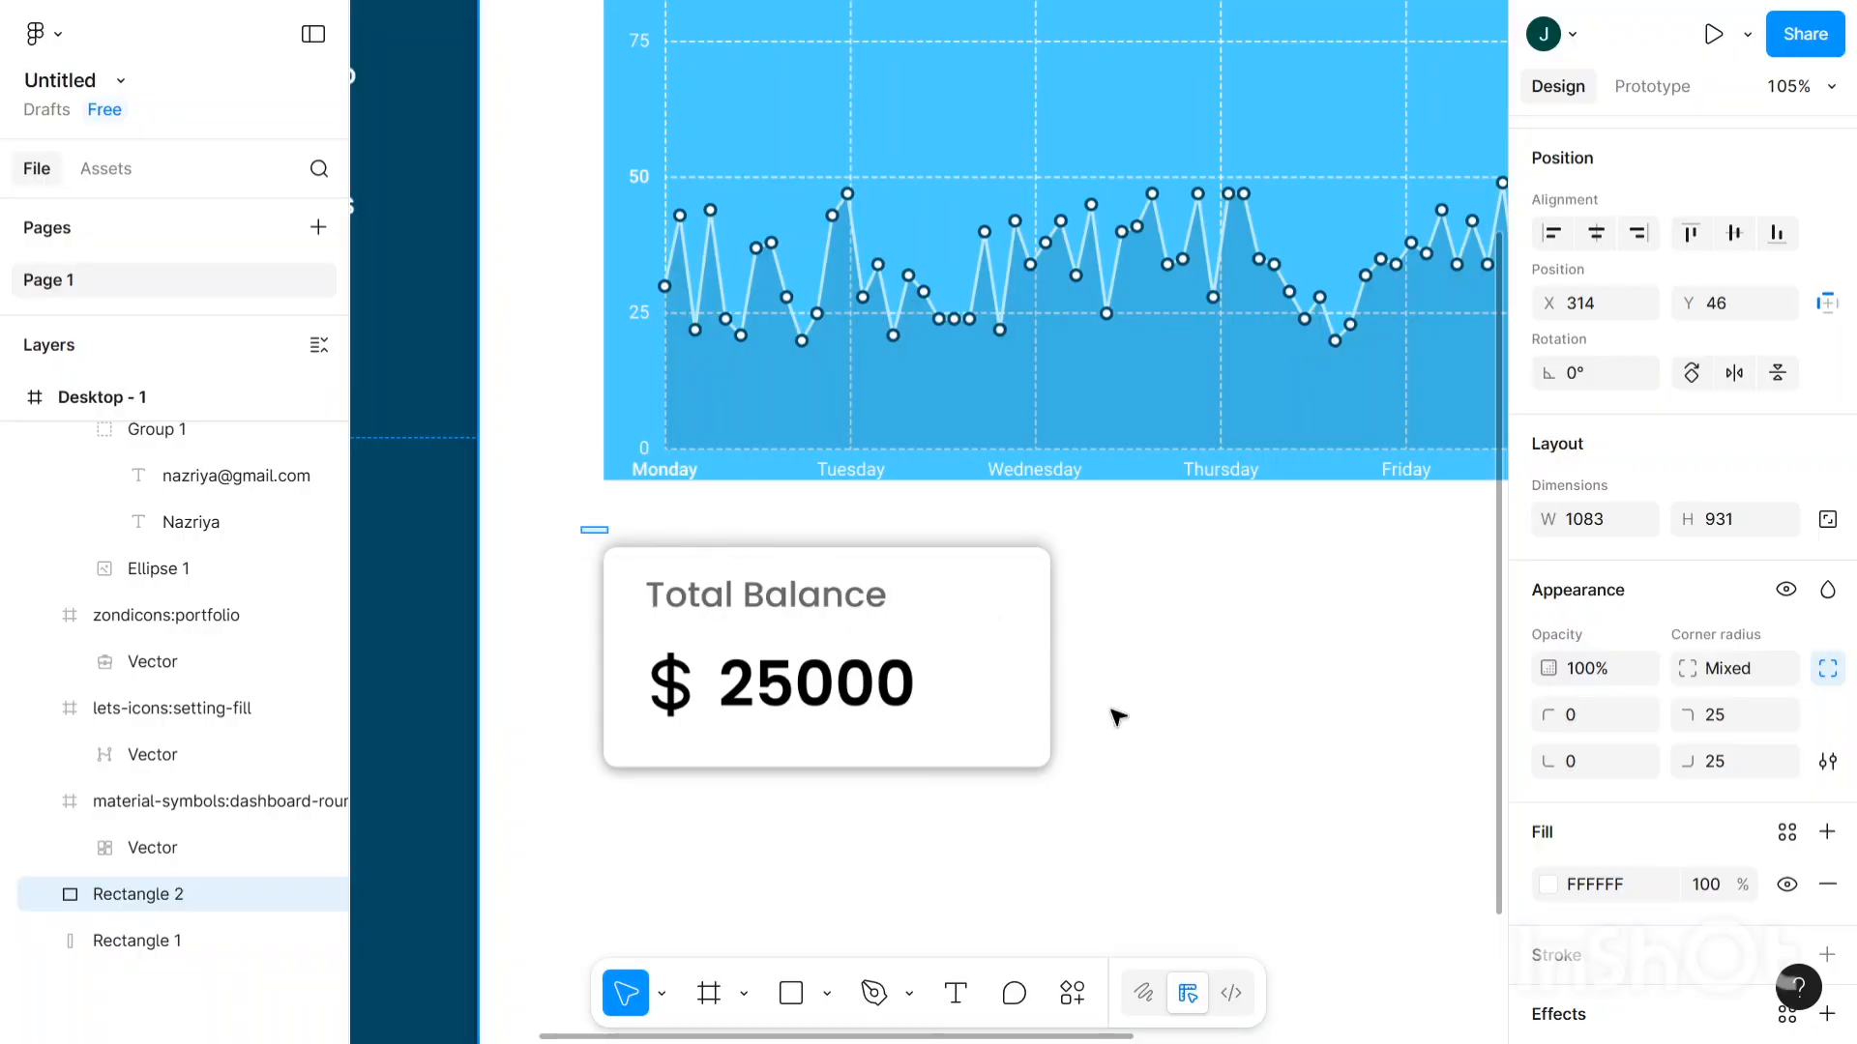
- Select the whole Total Balance card group and paste a copy as Group 5
drag(1148, 807, 1176, 821)
scroll(1176, 821, down, 2)
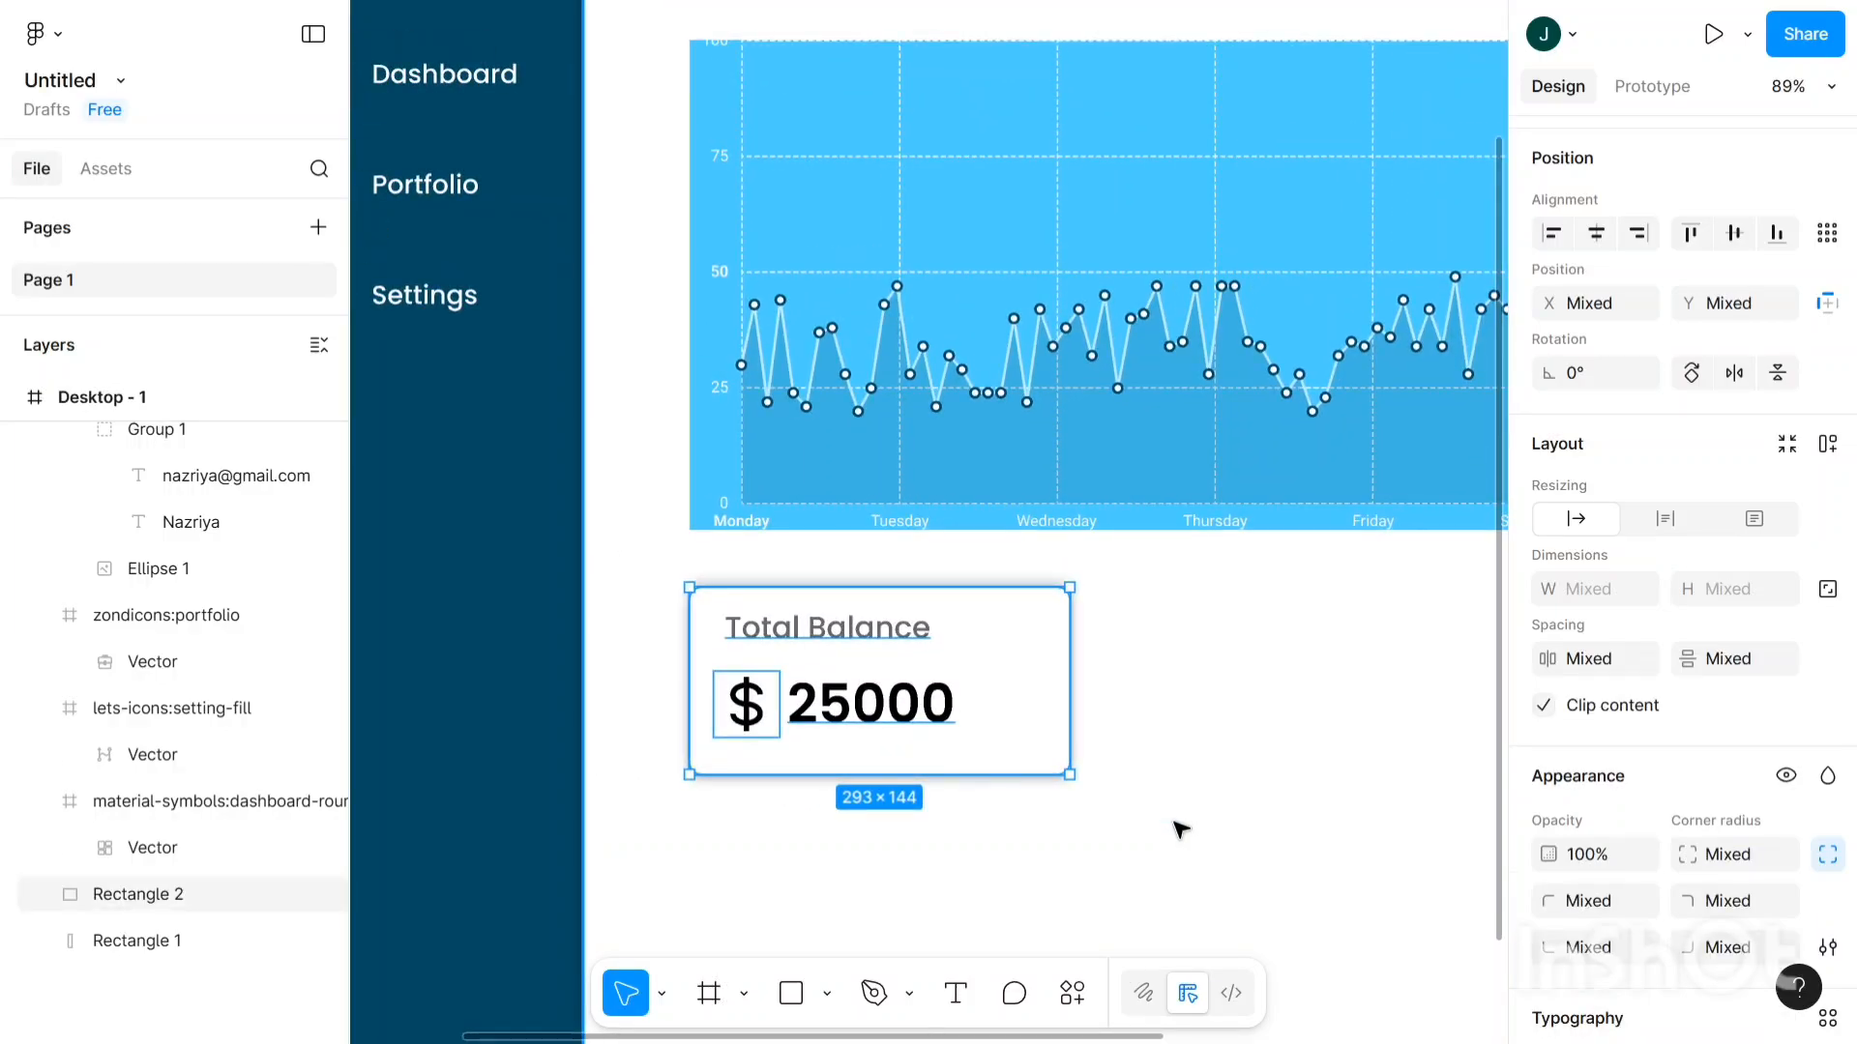
key(Escape)
scroll(1209, 817, down, 2)
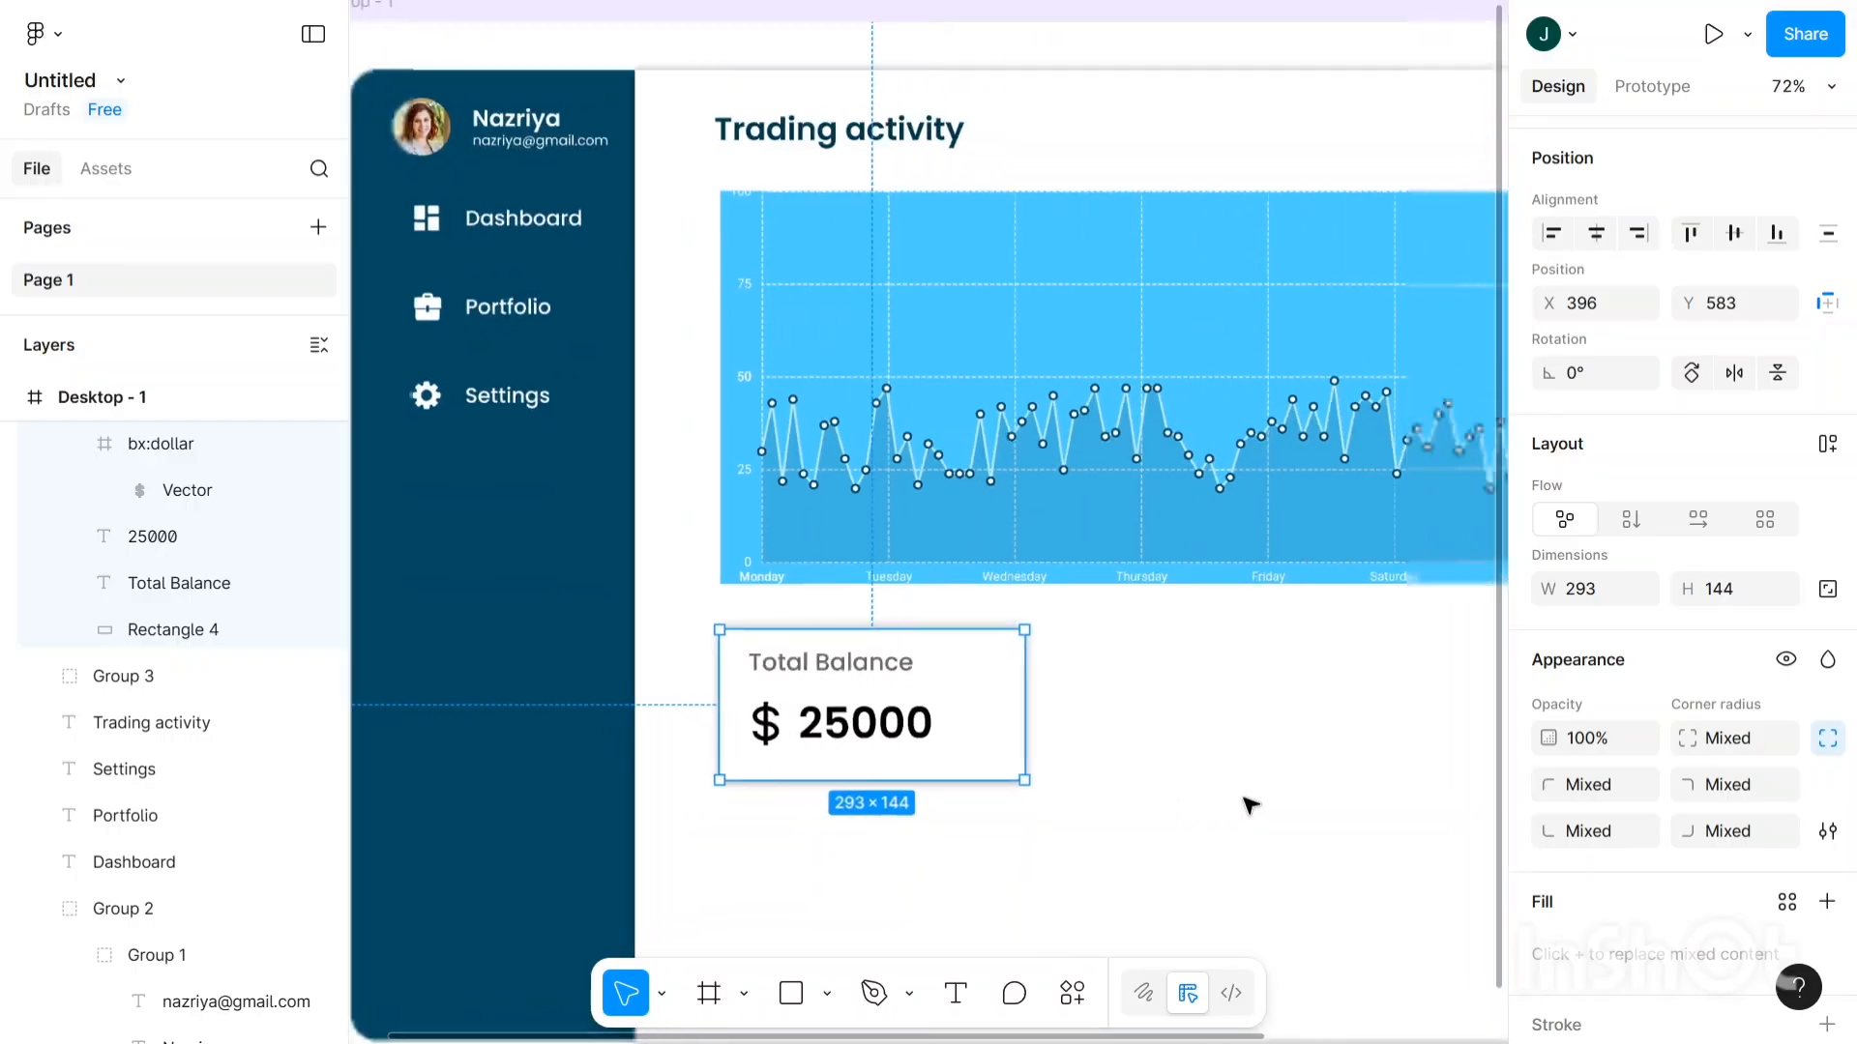
scroll(1248, 802, right, 3)
scroll(1244, 799, down, 2)
scroll(1064, 808, right, 2)
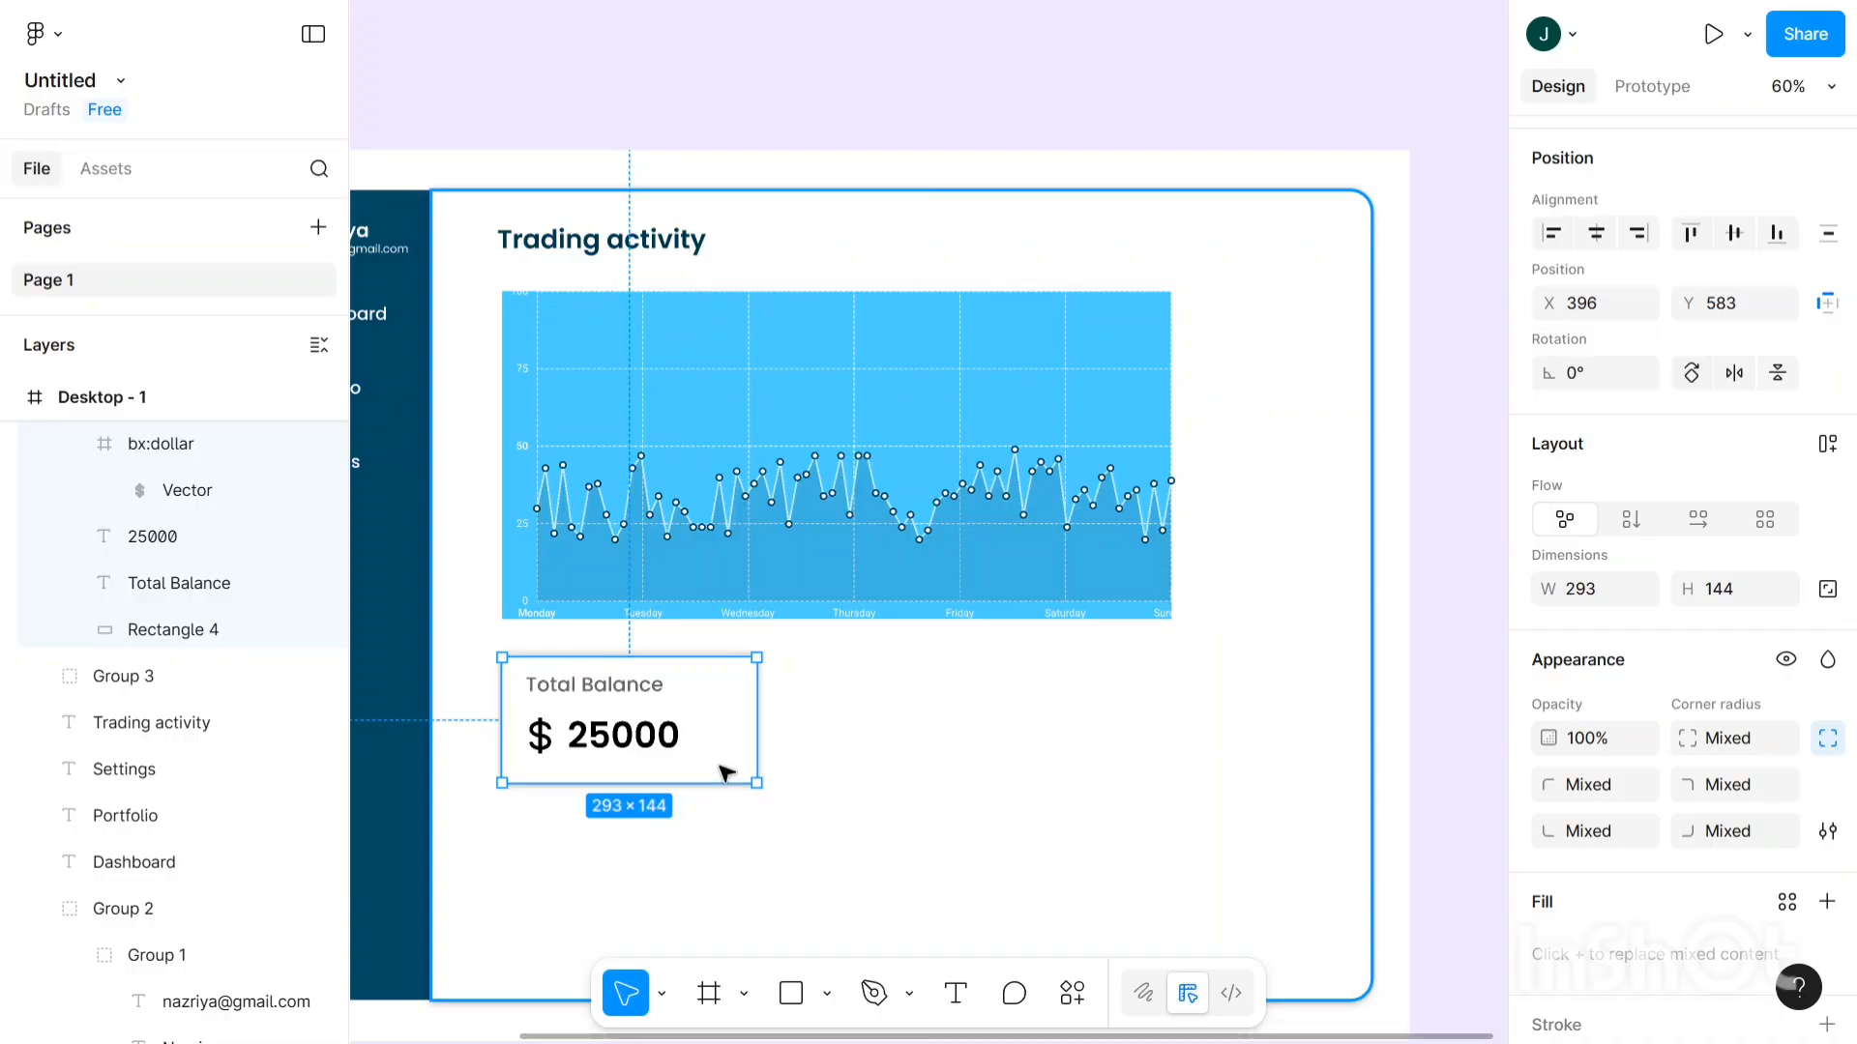
key(ctrl+v)
- Move the copy right of the original and paste two more copies into a second row
drag(705, 713, 1020, 714)
scroll(1021, 710, down, 3)
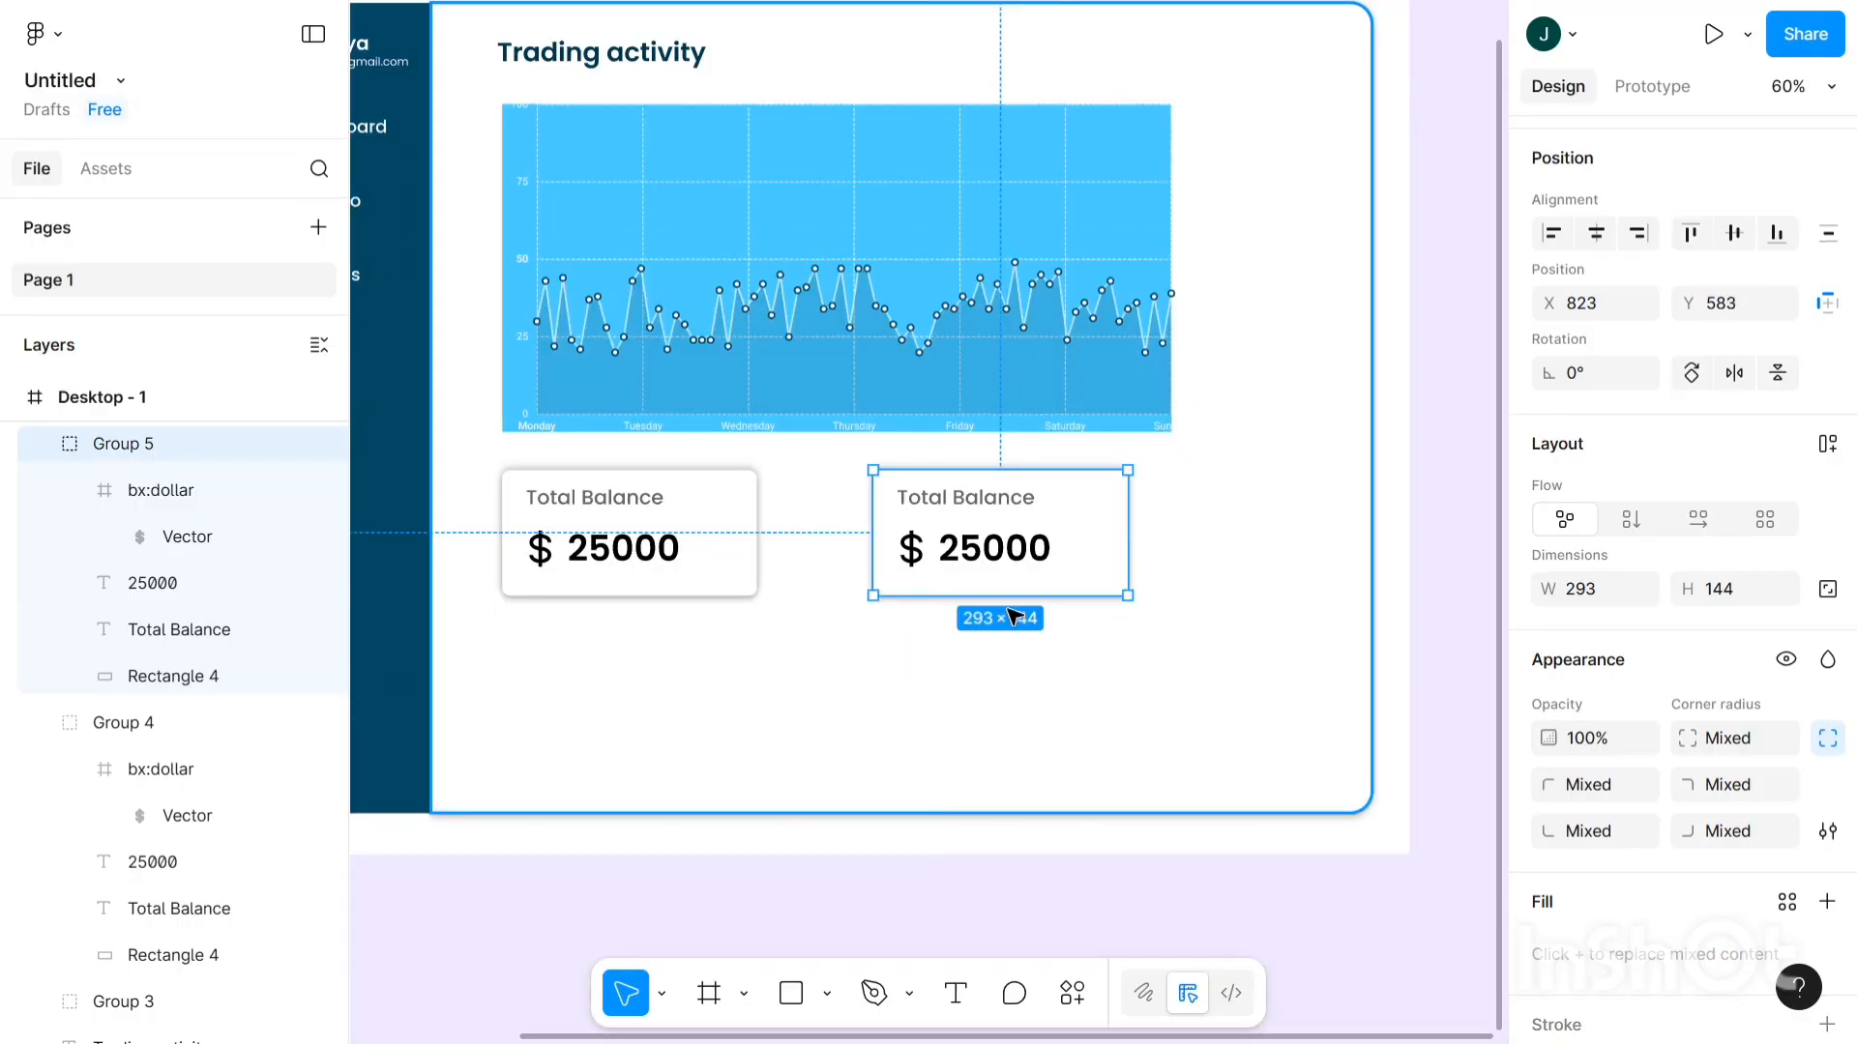
key(ctrl+v)
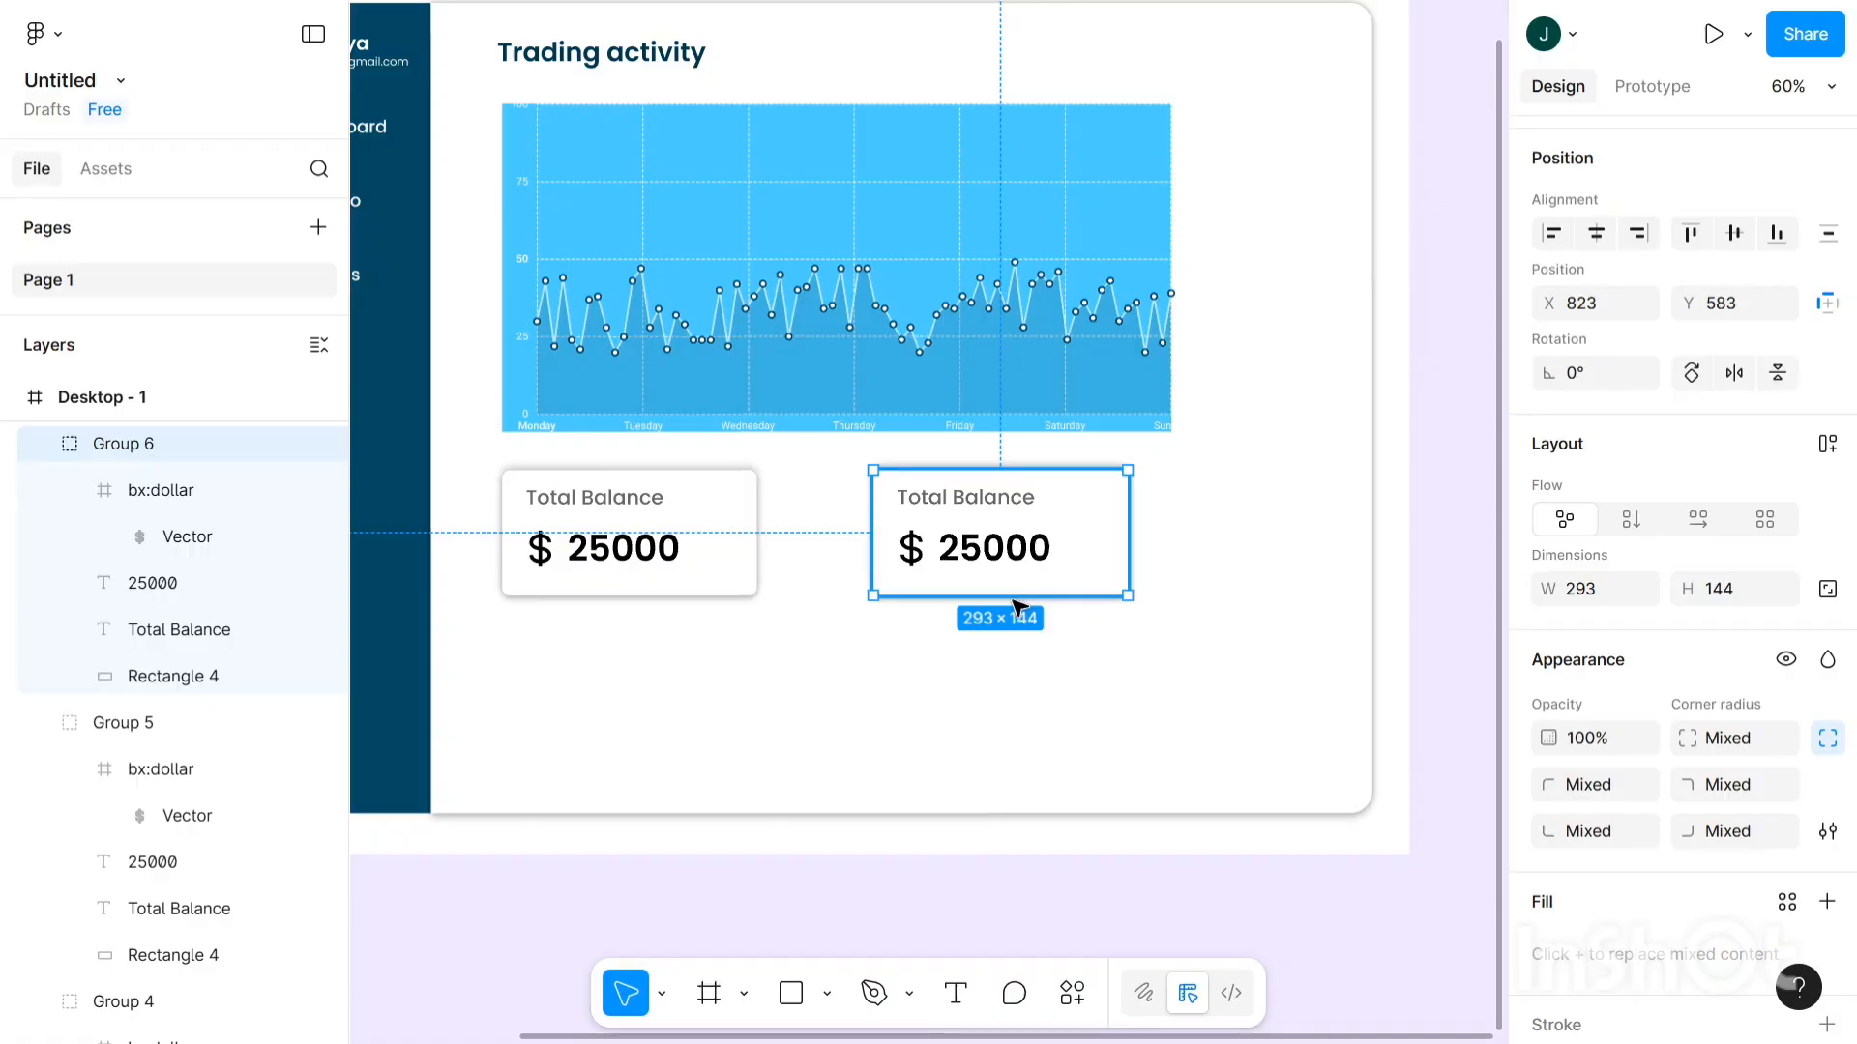
drag(926, 557, 1067, 669)
key(ctrl+v)
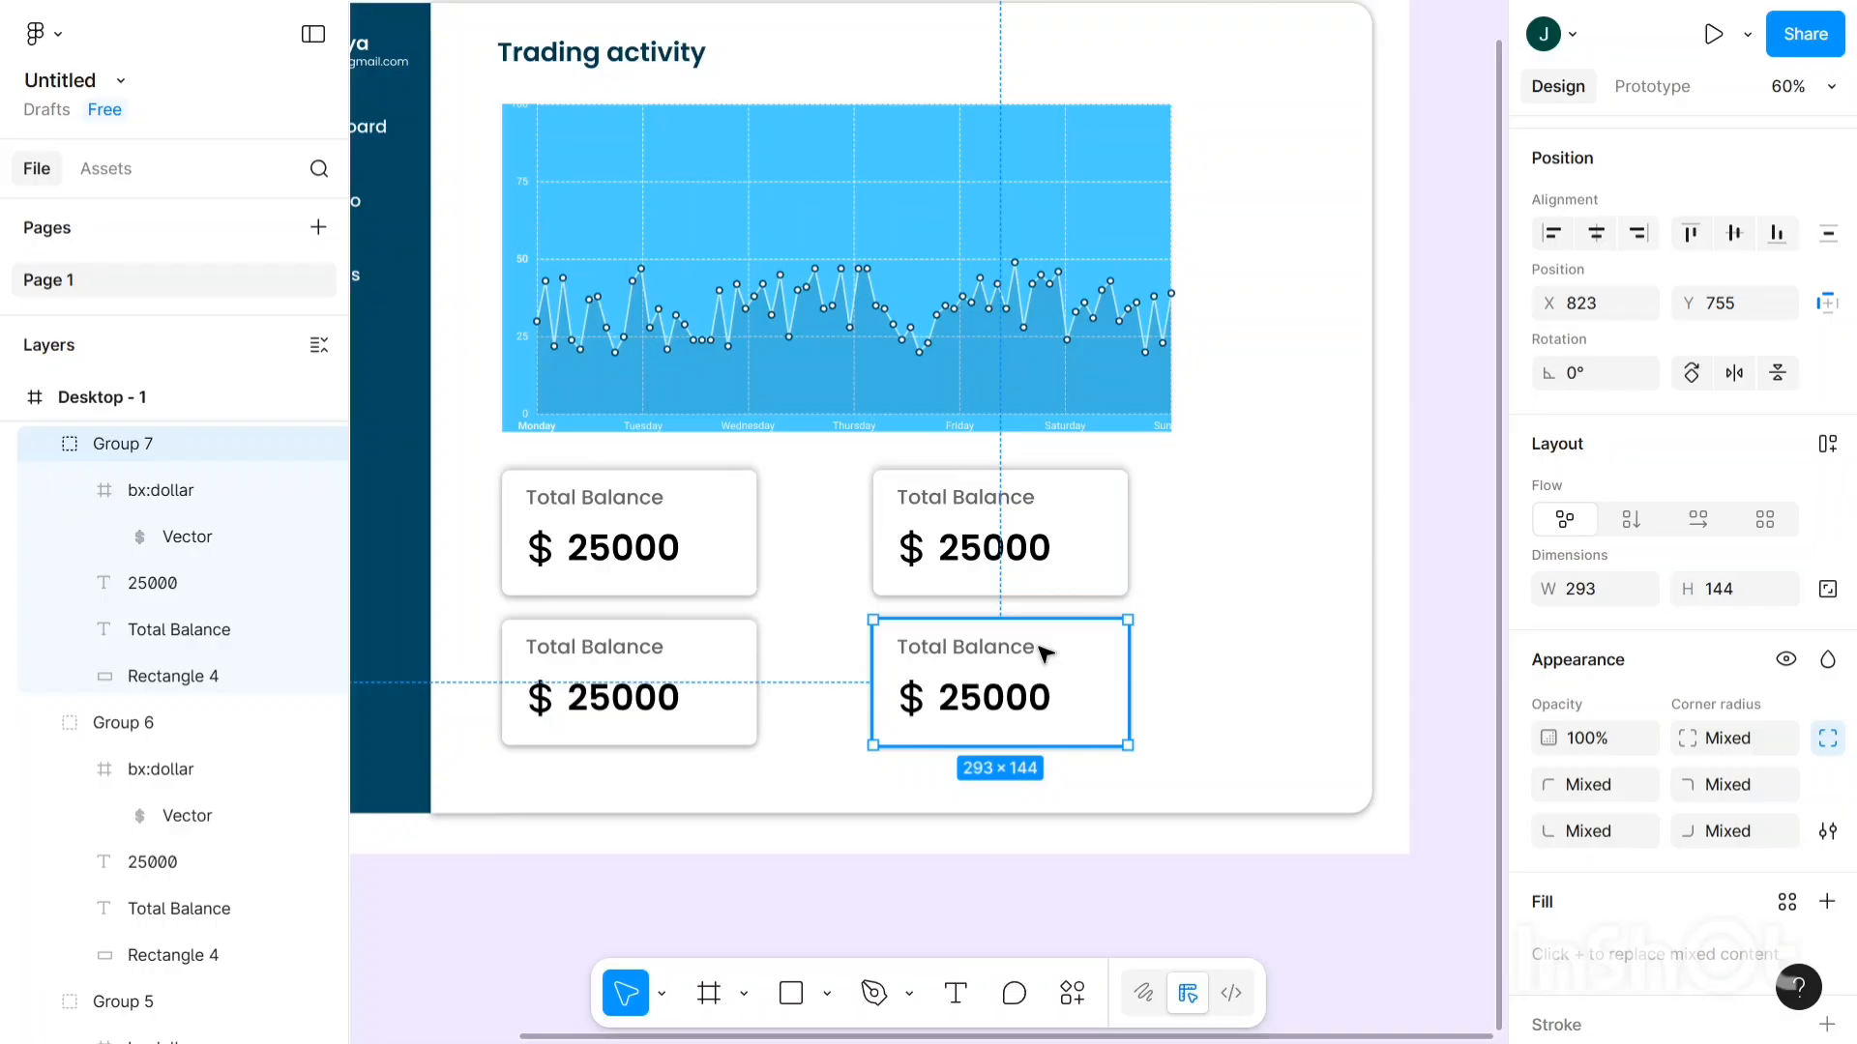
- Replace the top-right card's title text with 'Buying Power'
click(962, 501)
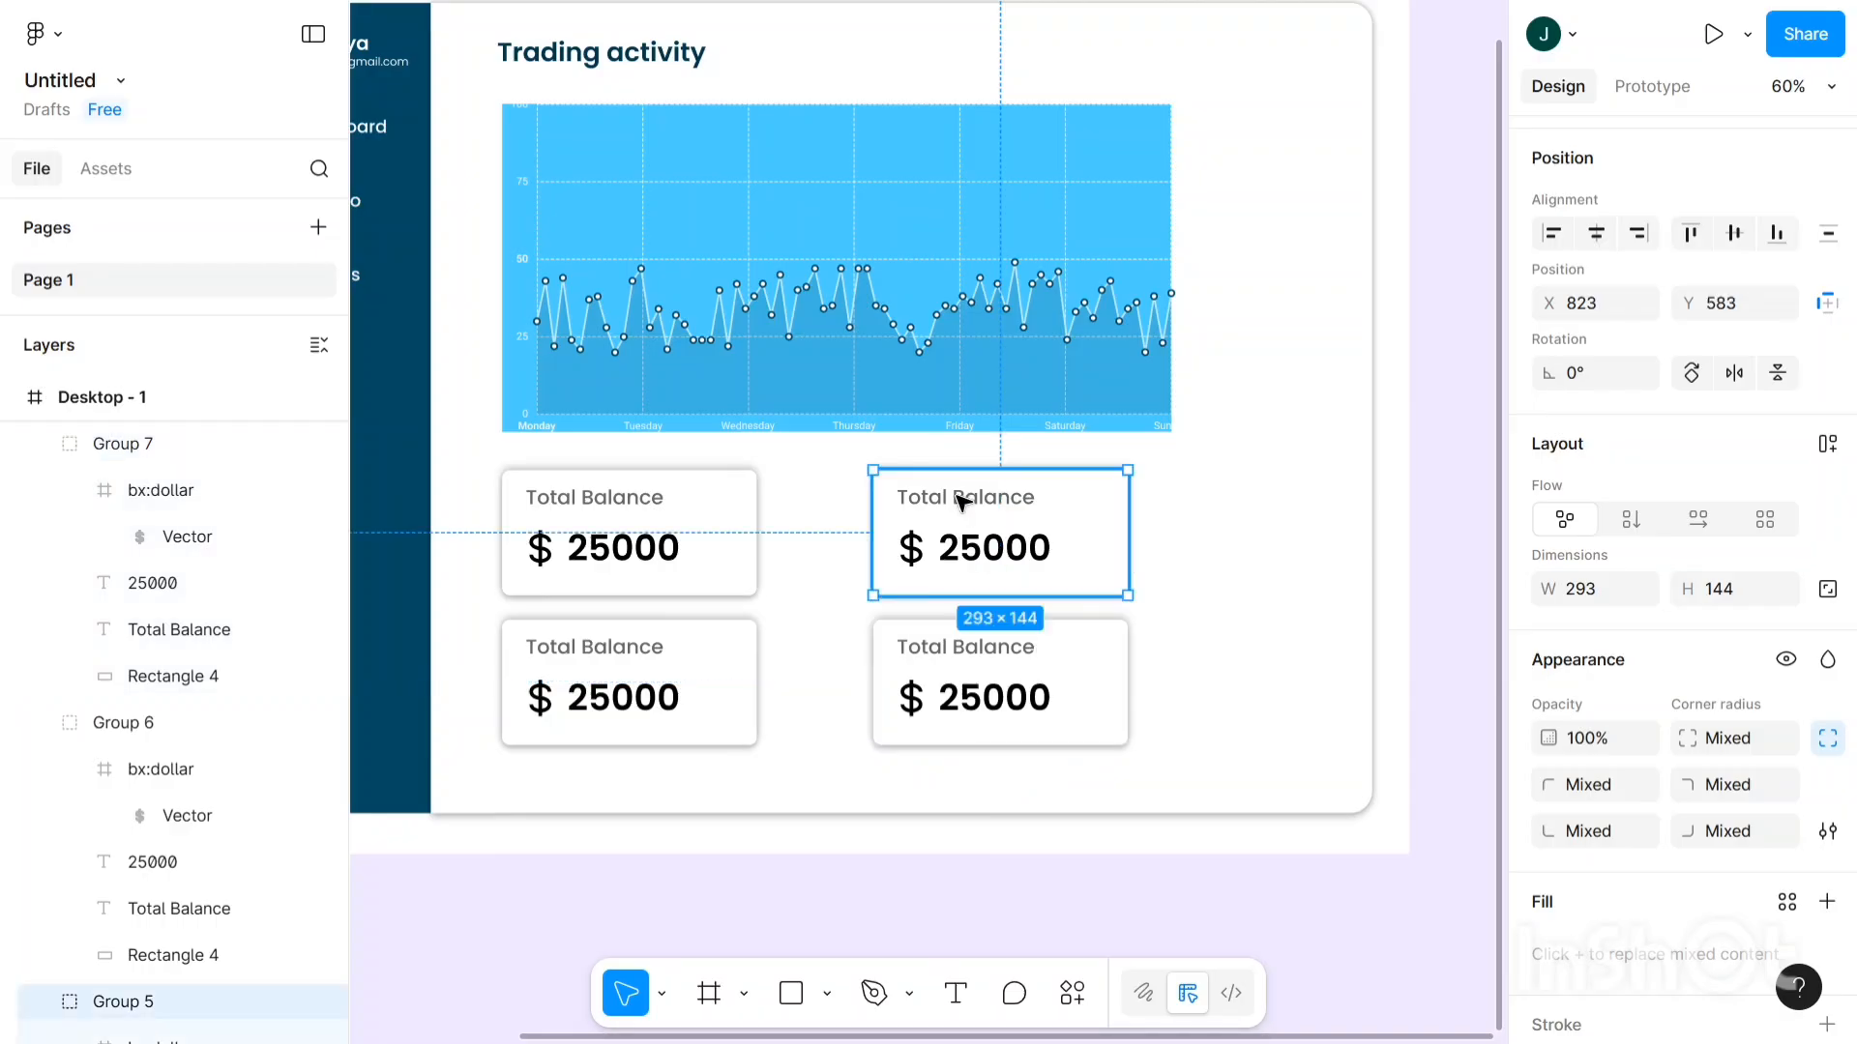
double_click(961, 501)
key(Return)
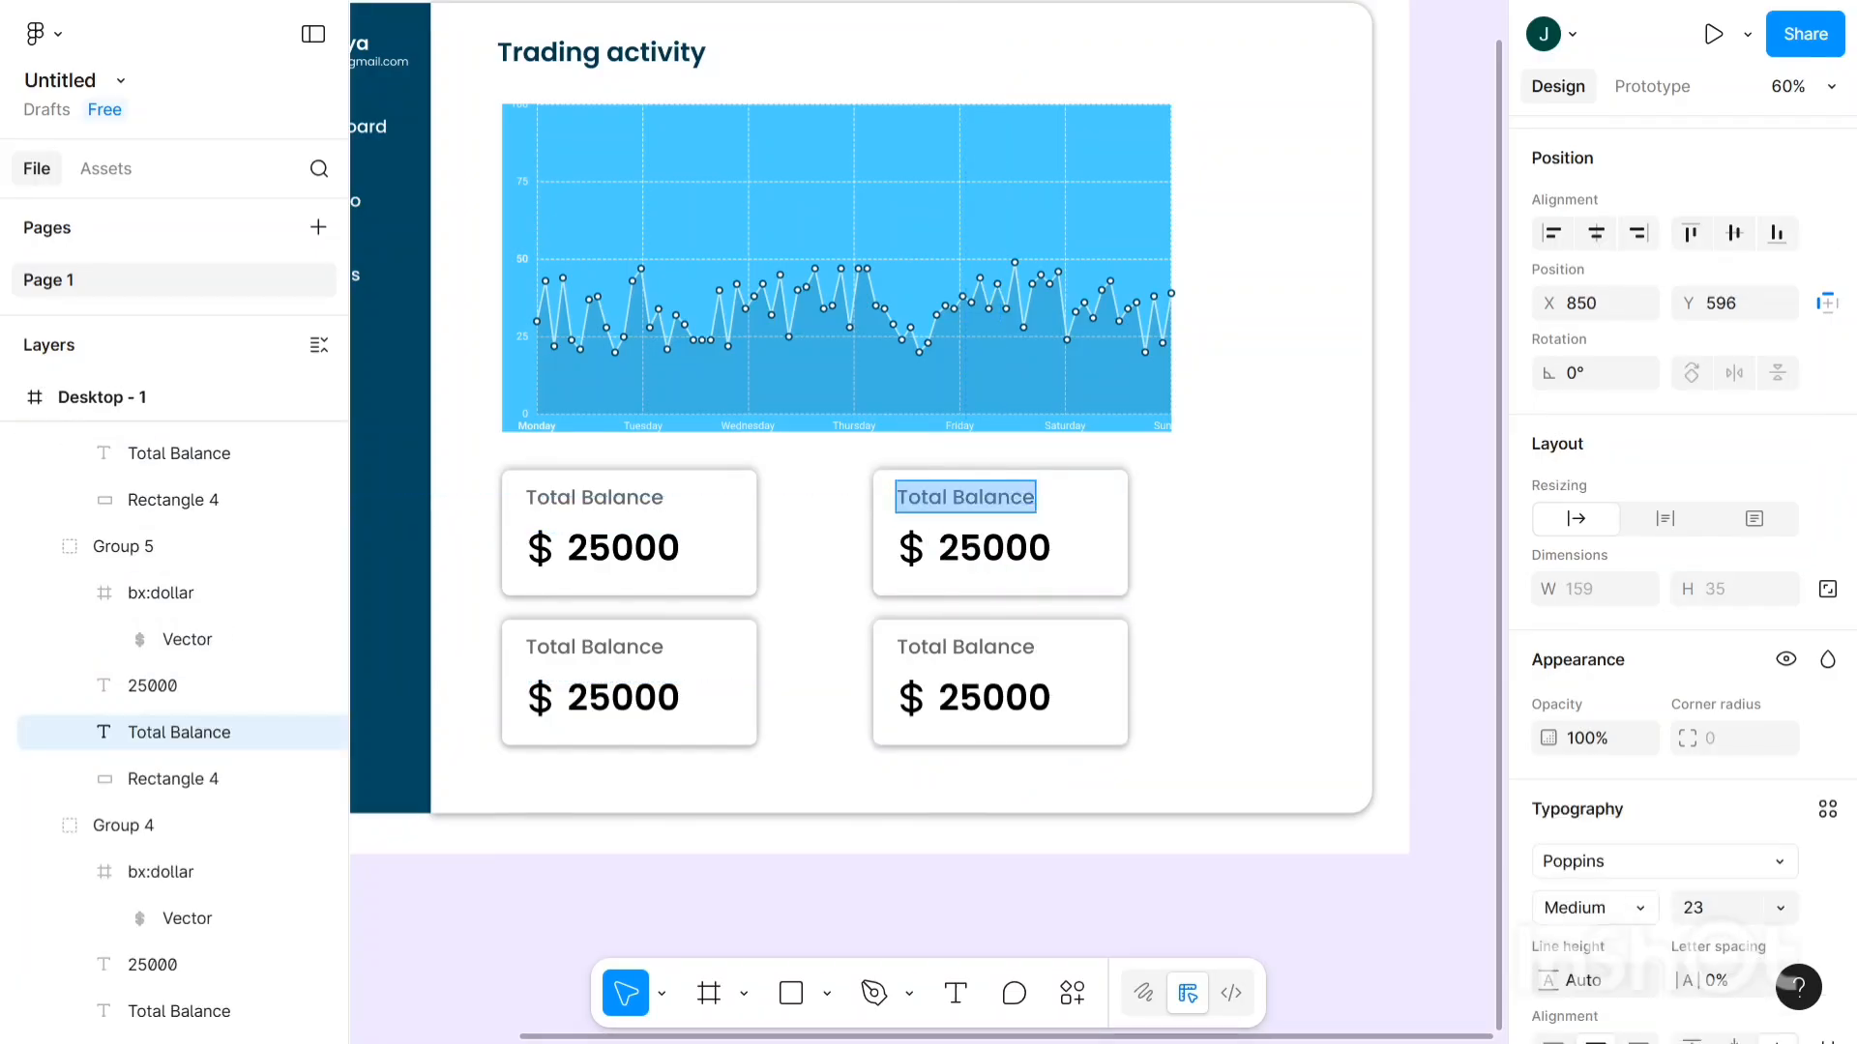
key(BackSpace)
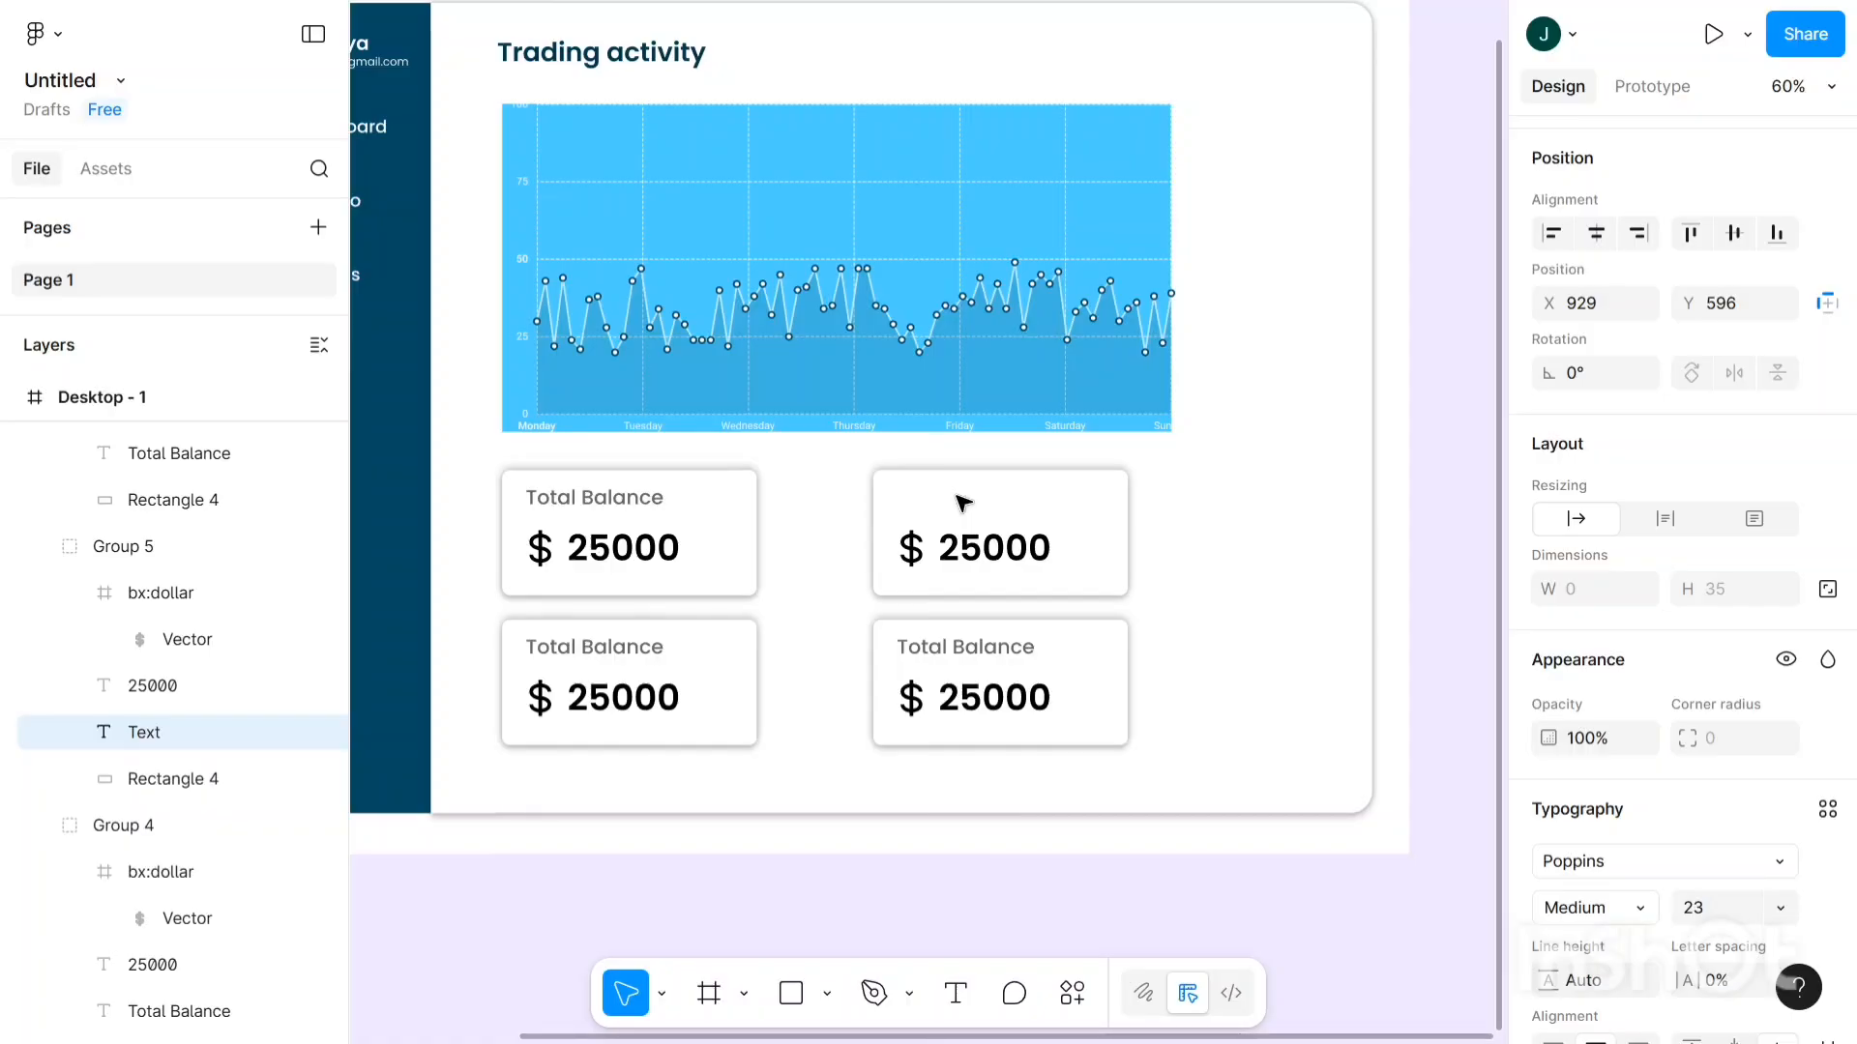
text(Buyi)
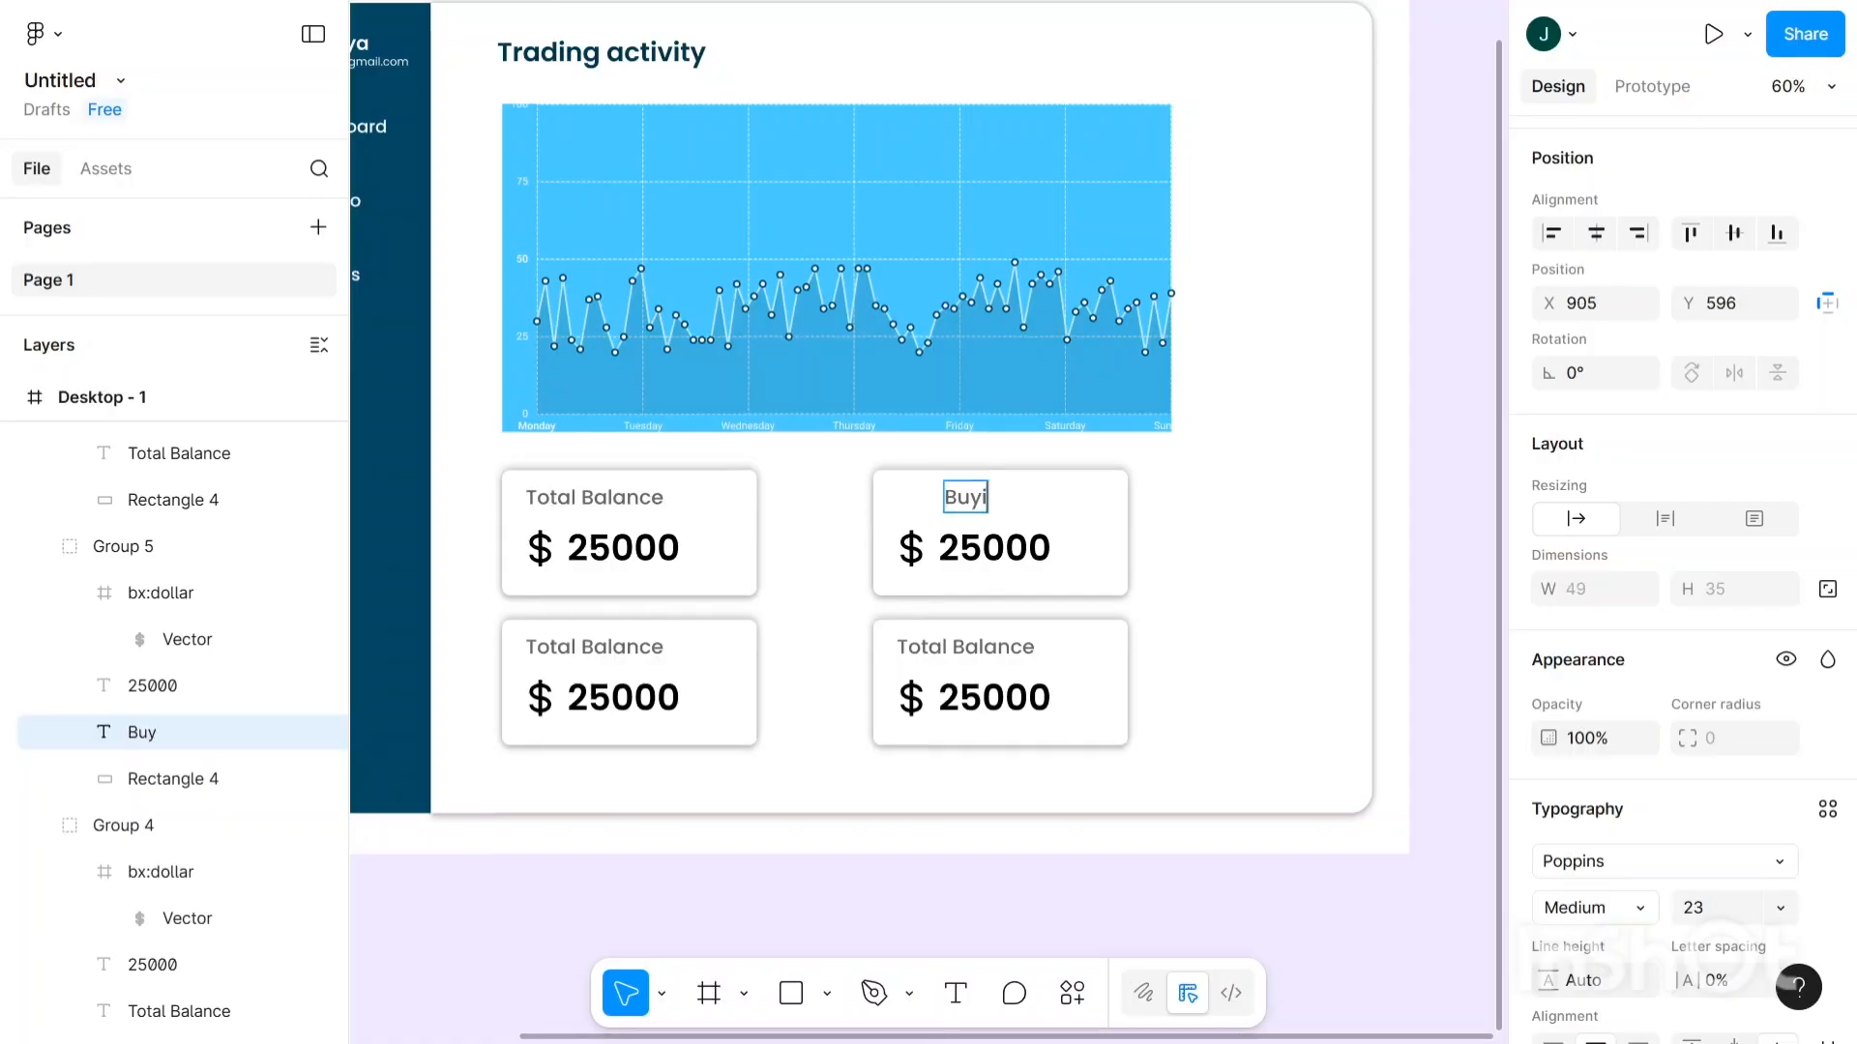
text(ng)
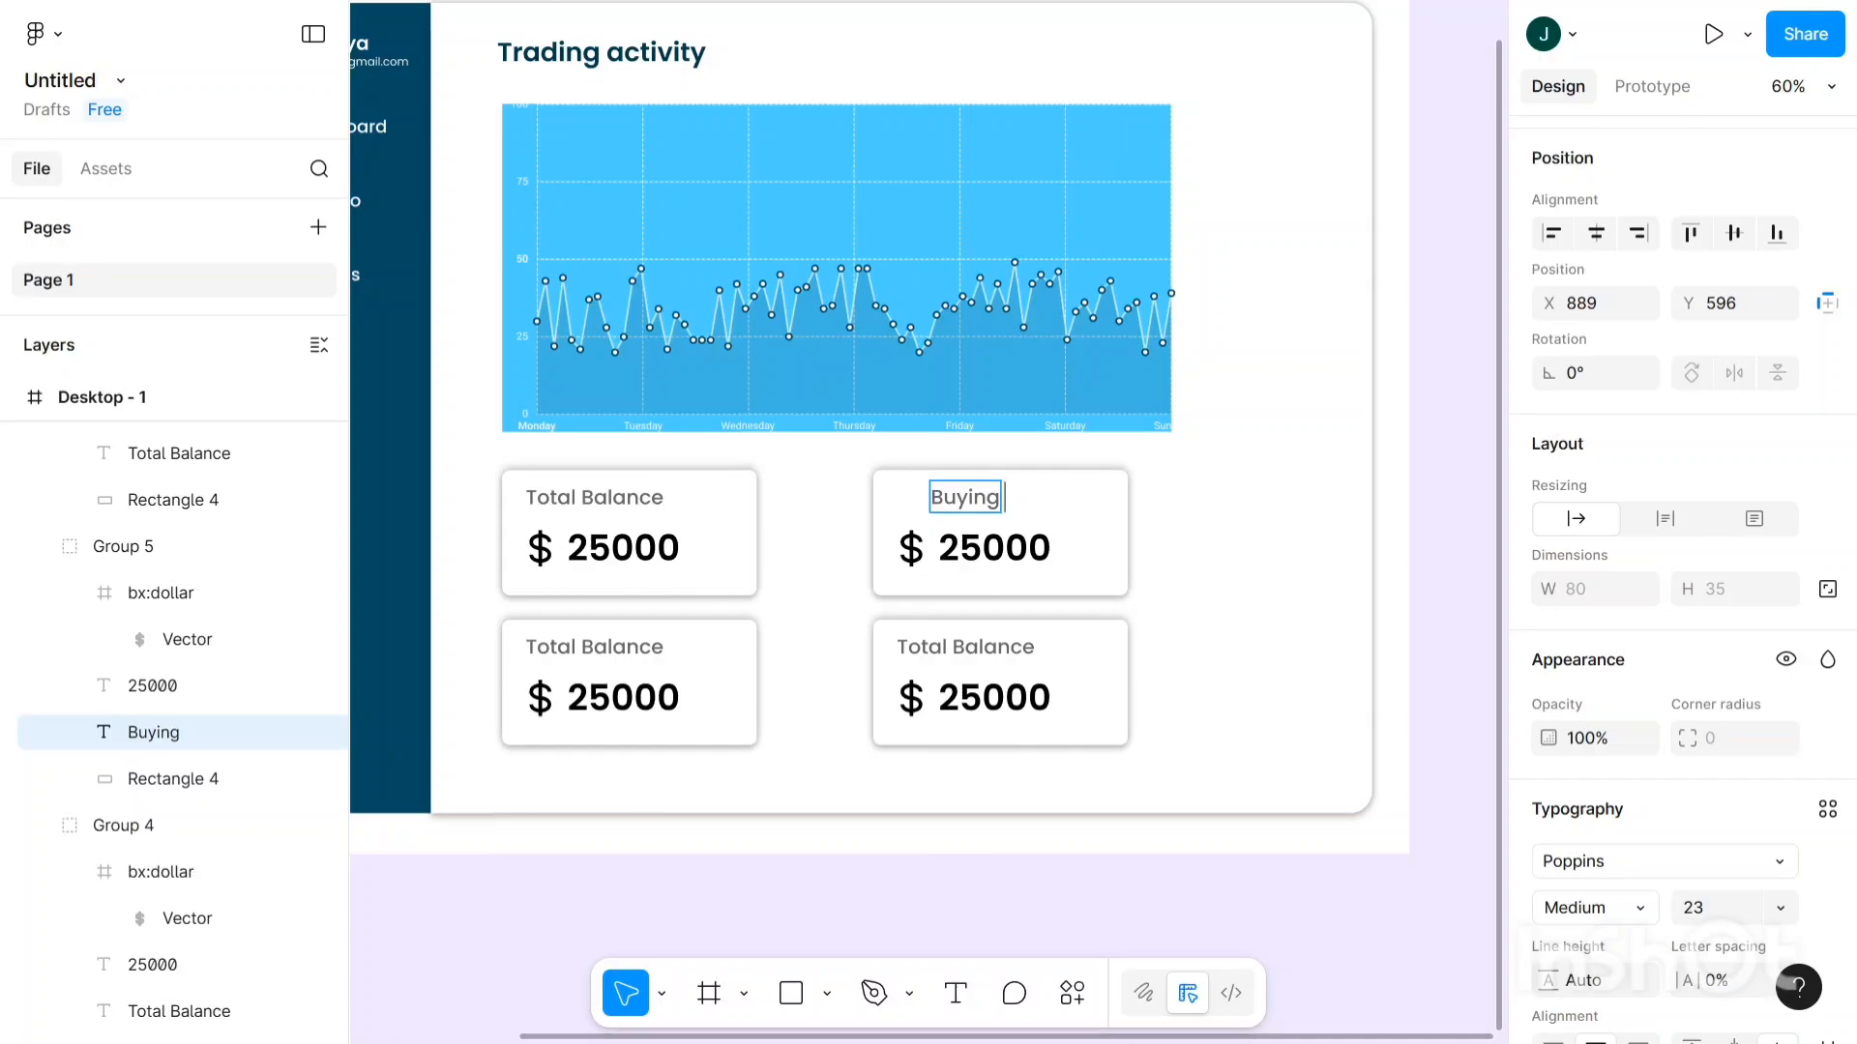
text( P)
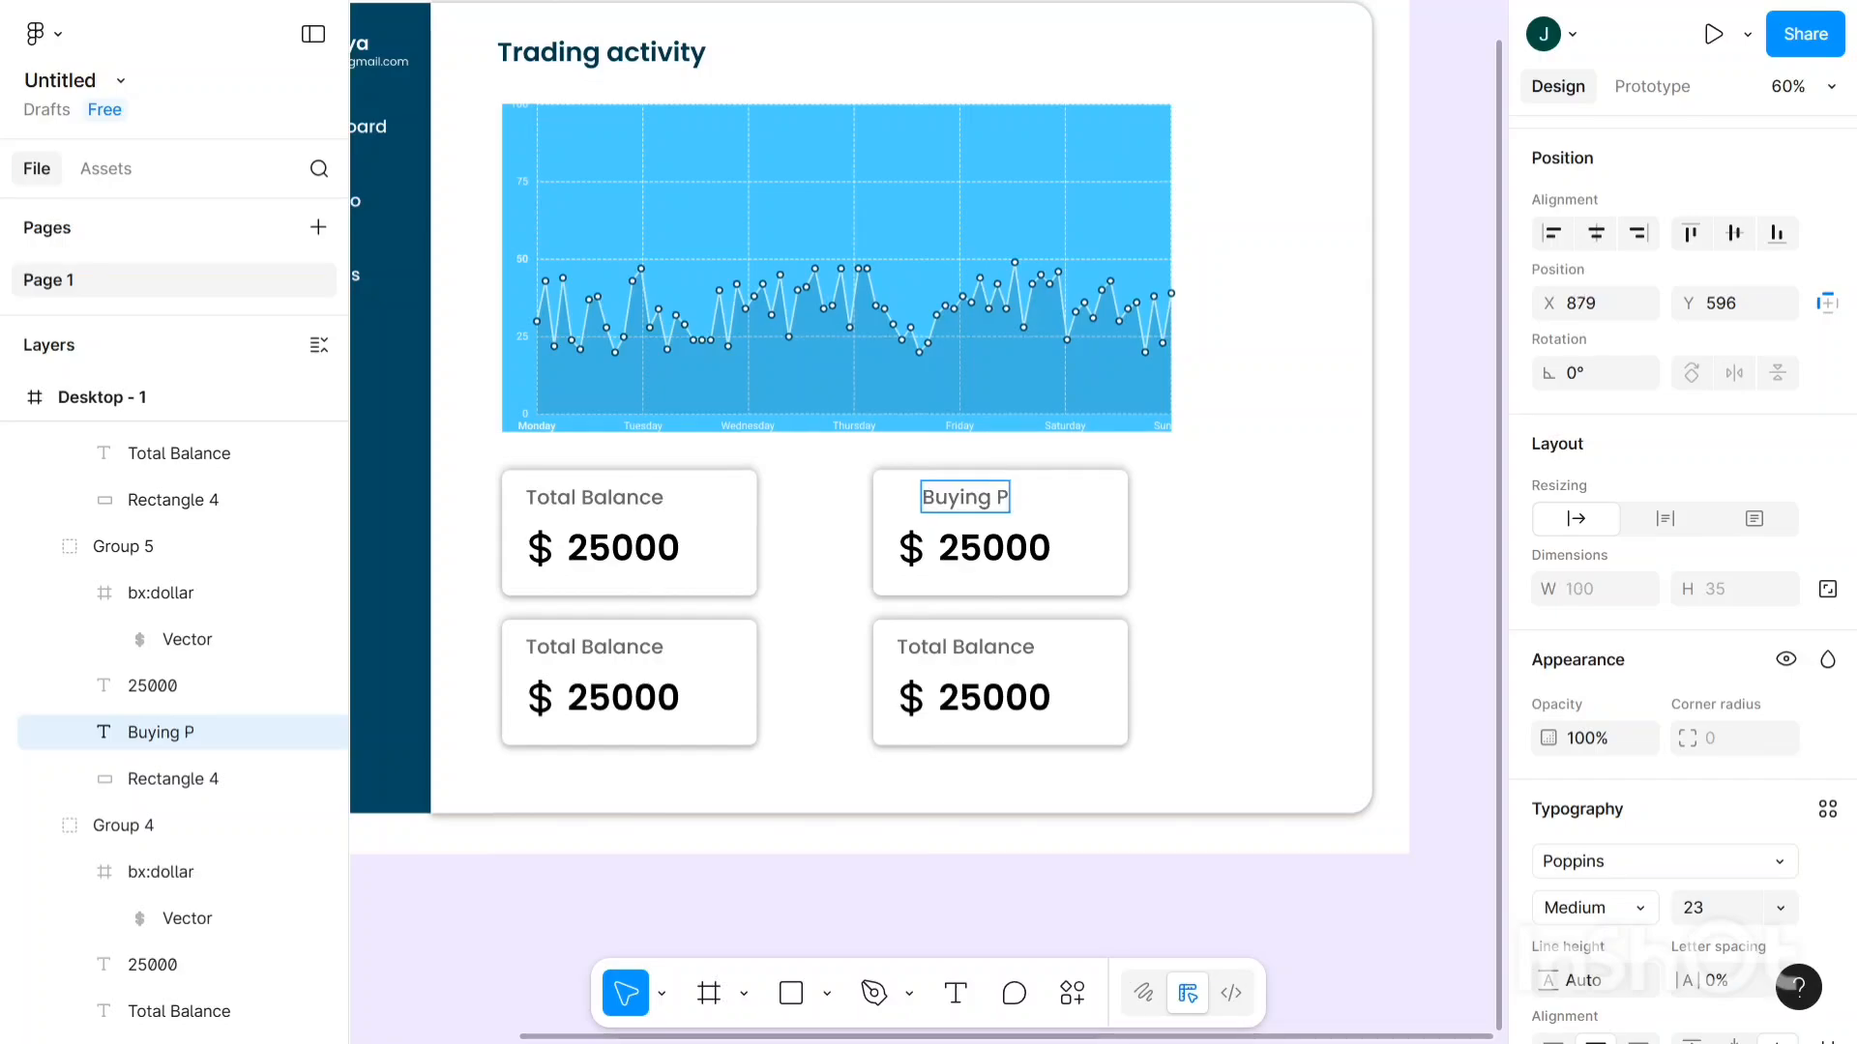
text(ower)
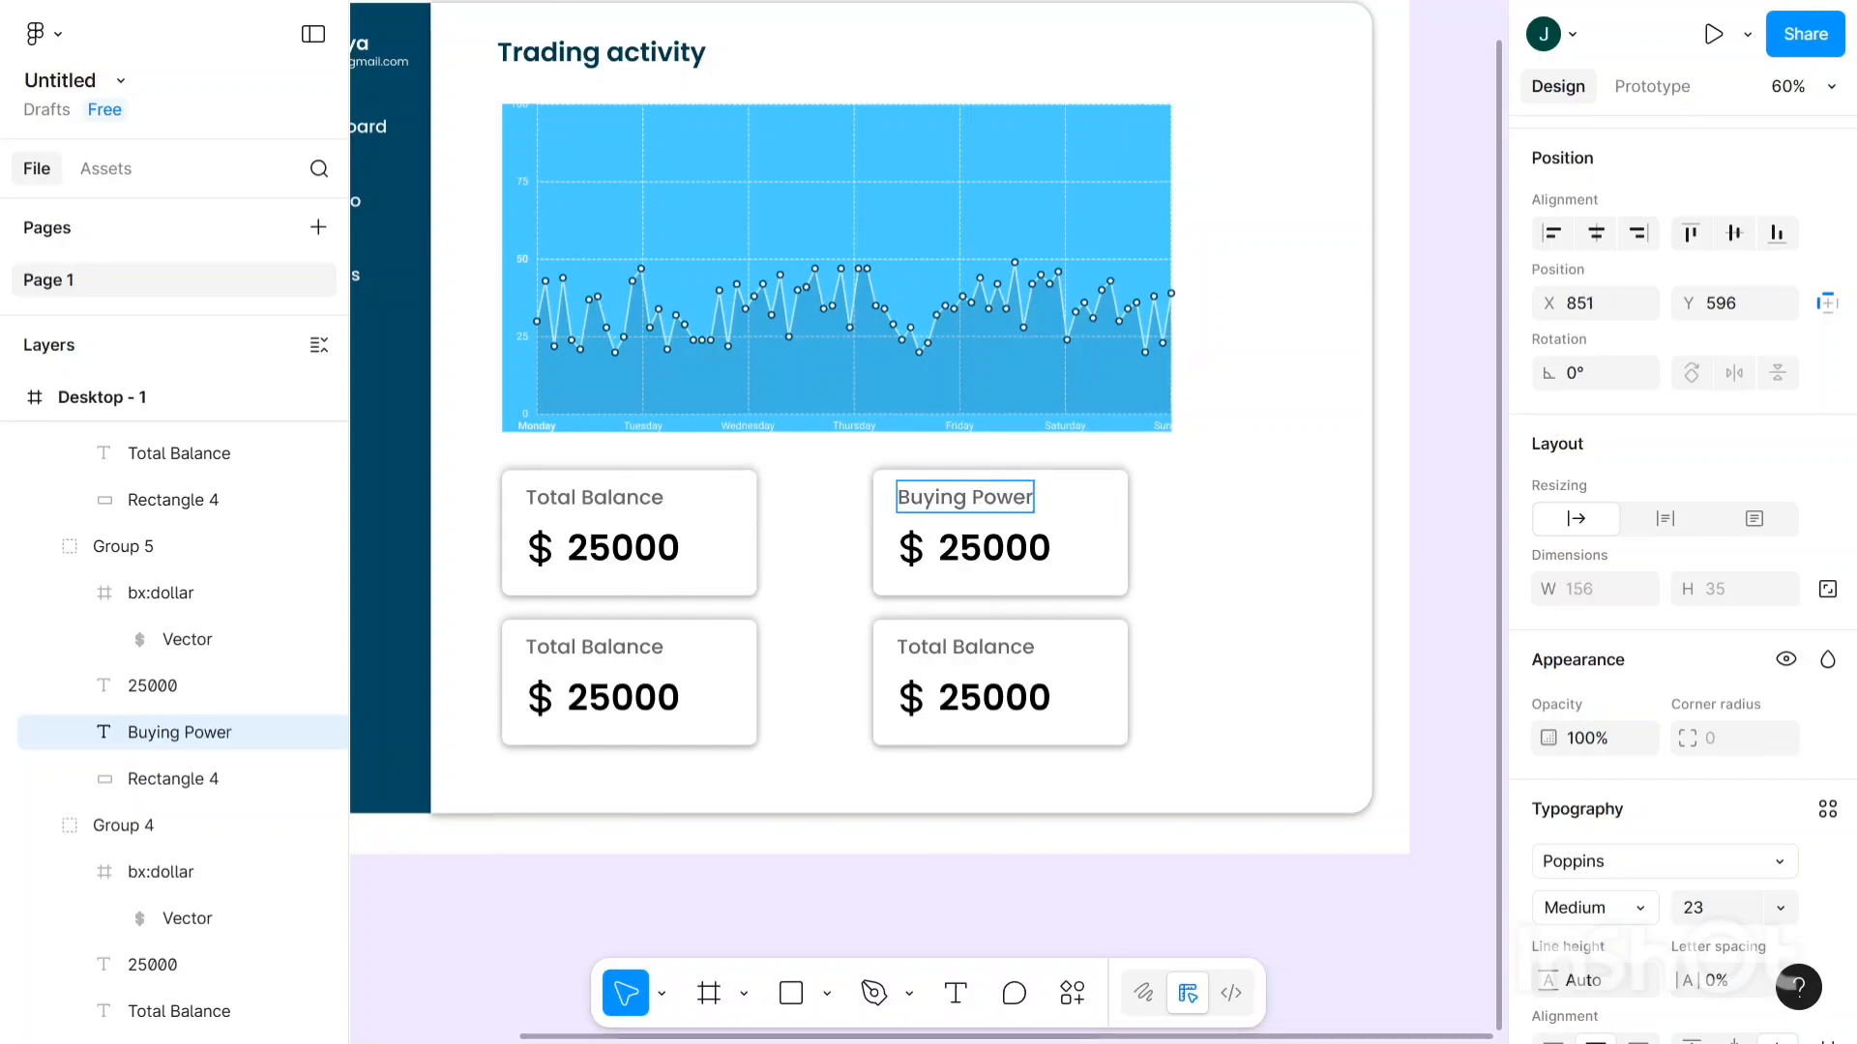
key(Escape)
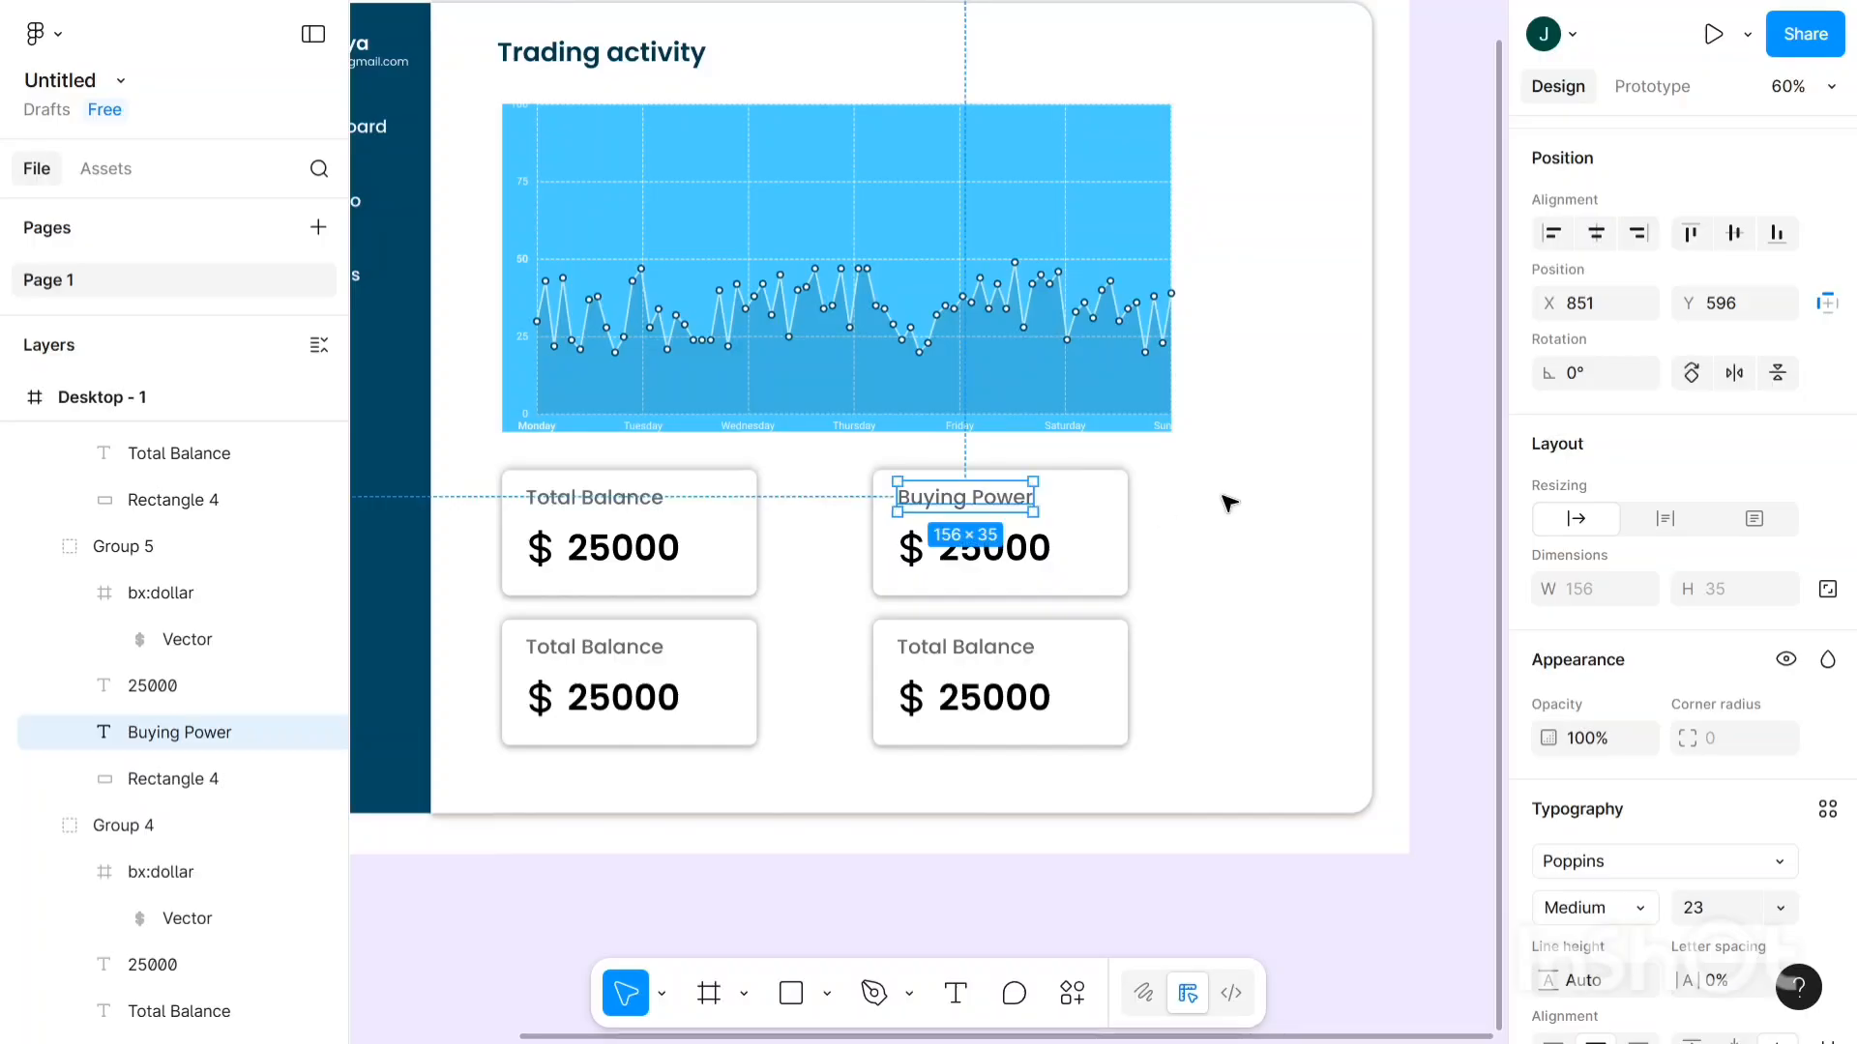
click(1160, 519)
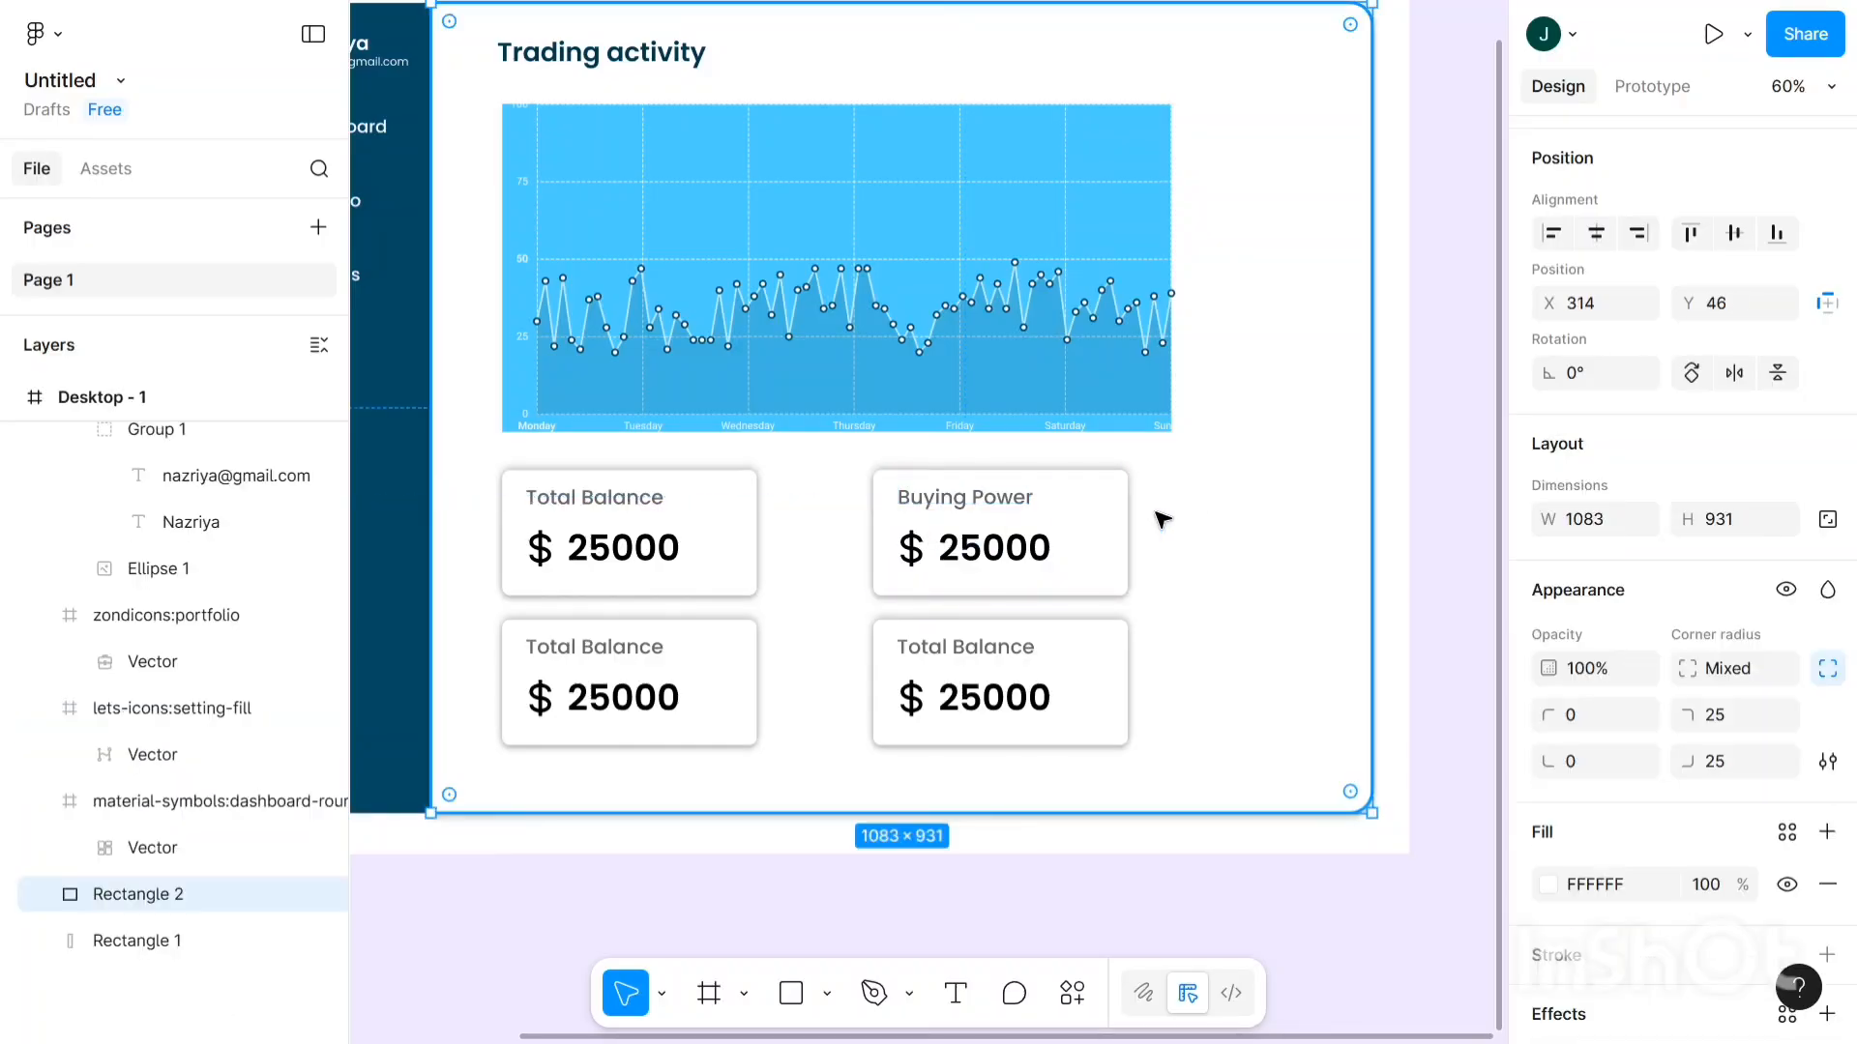
- Nudge the Buying Power title into alignment within its card
click(1002, 499)
double_click(1002, 499)
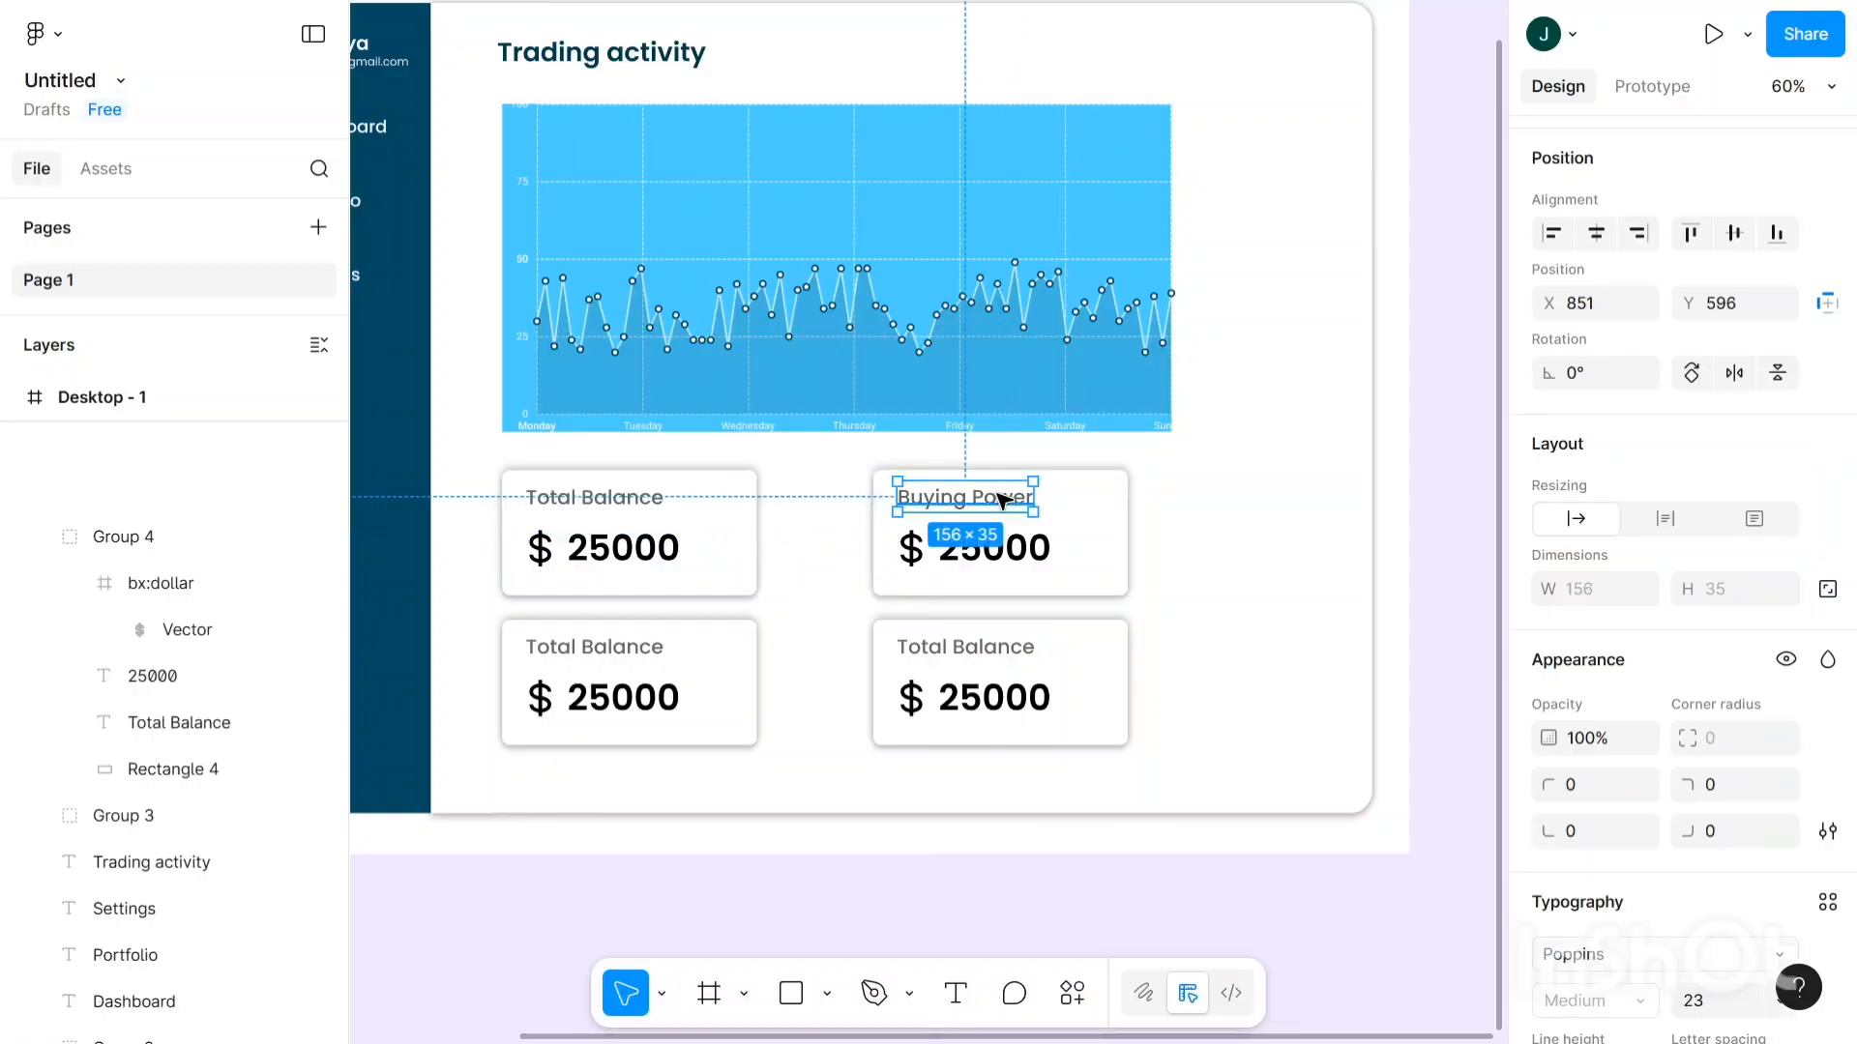
drag(1003, 499, 1002, 499)
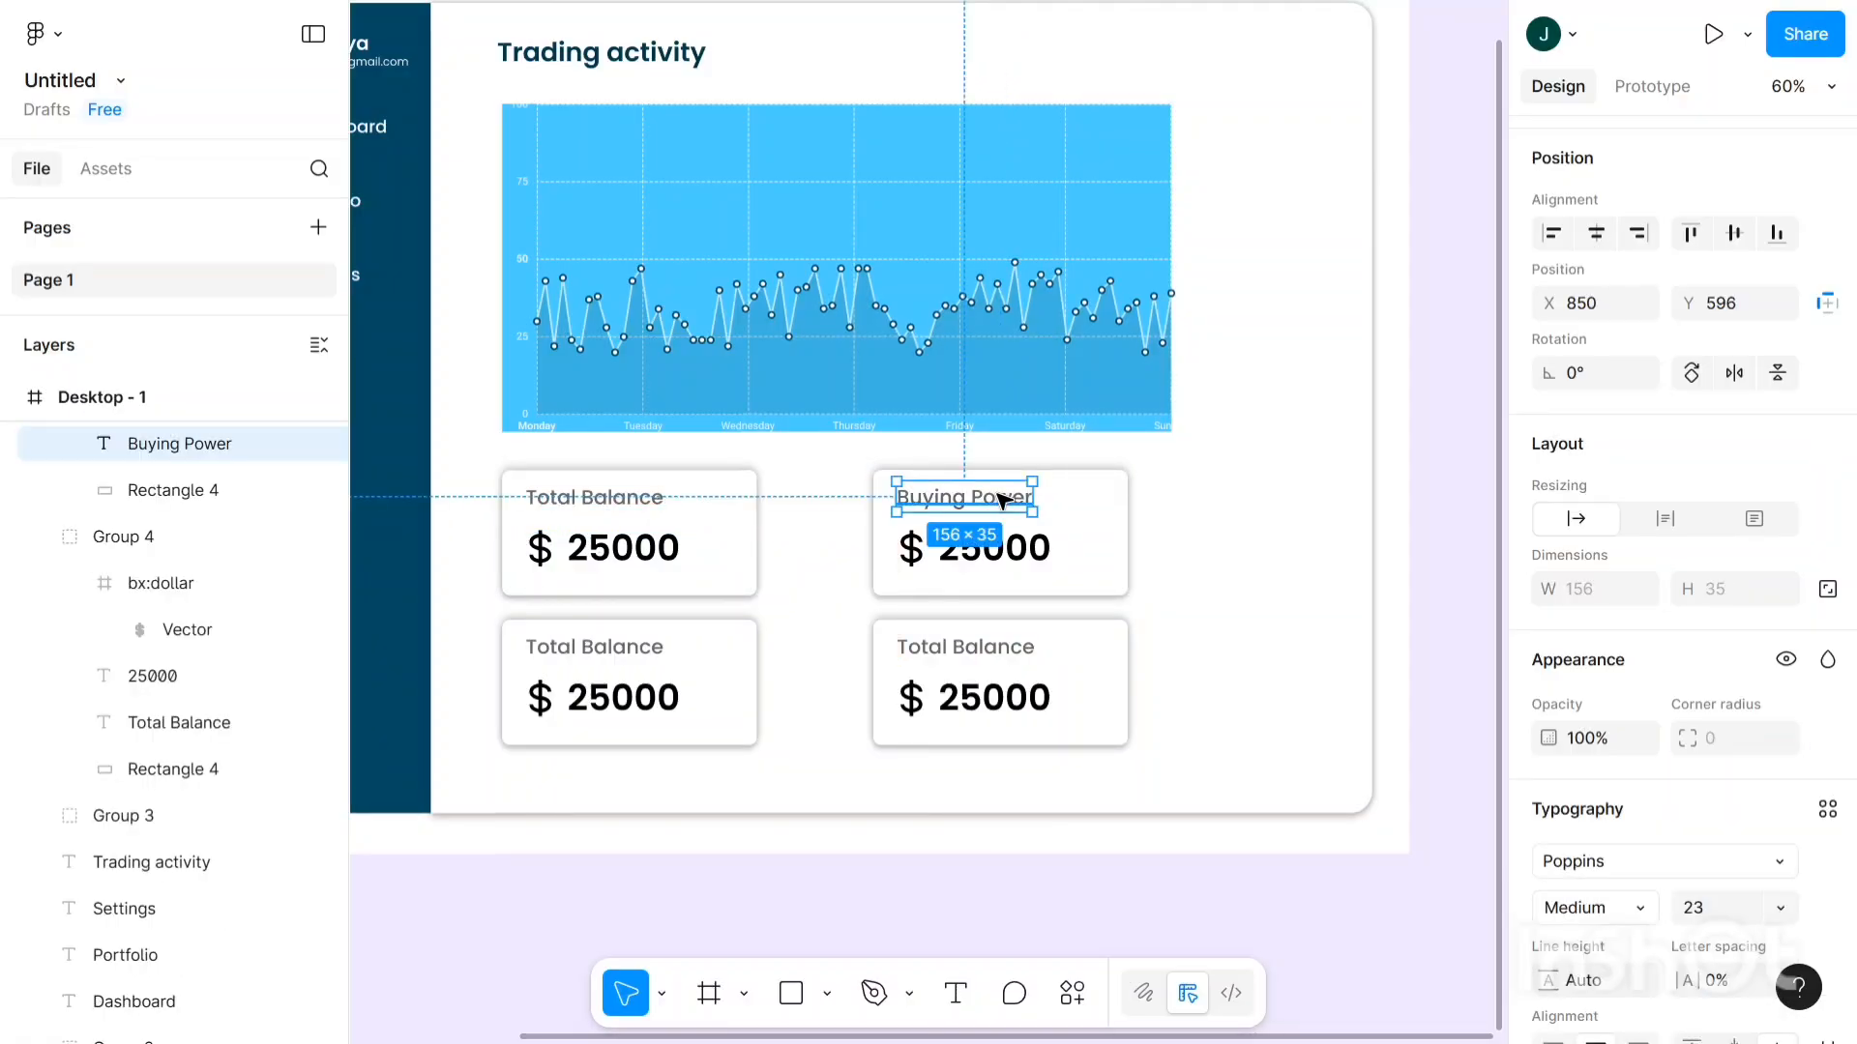
scroll(713, 664, down, 1)
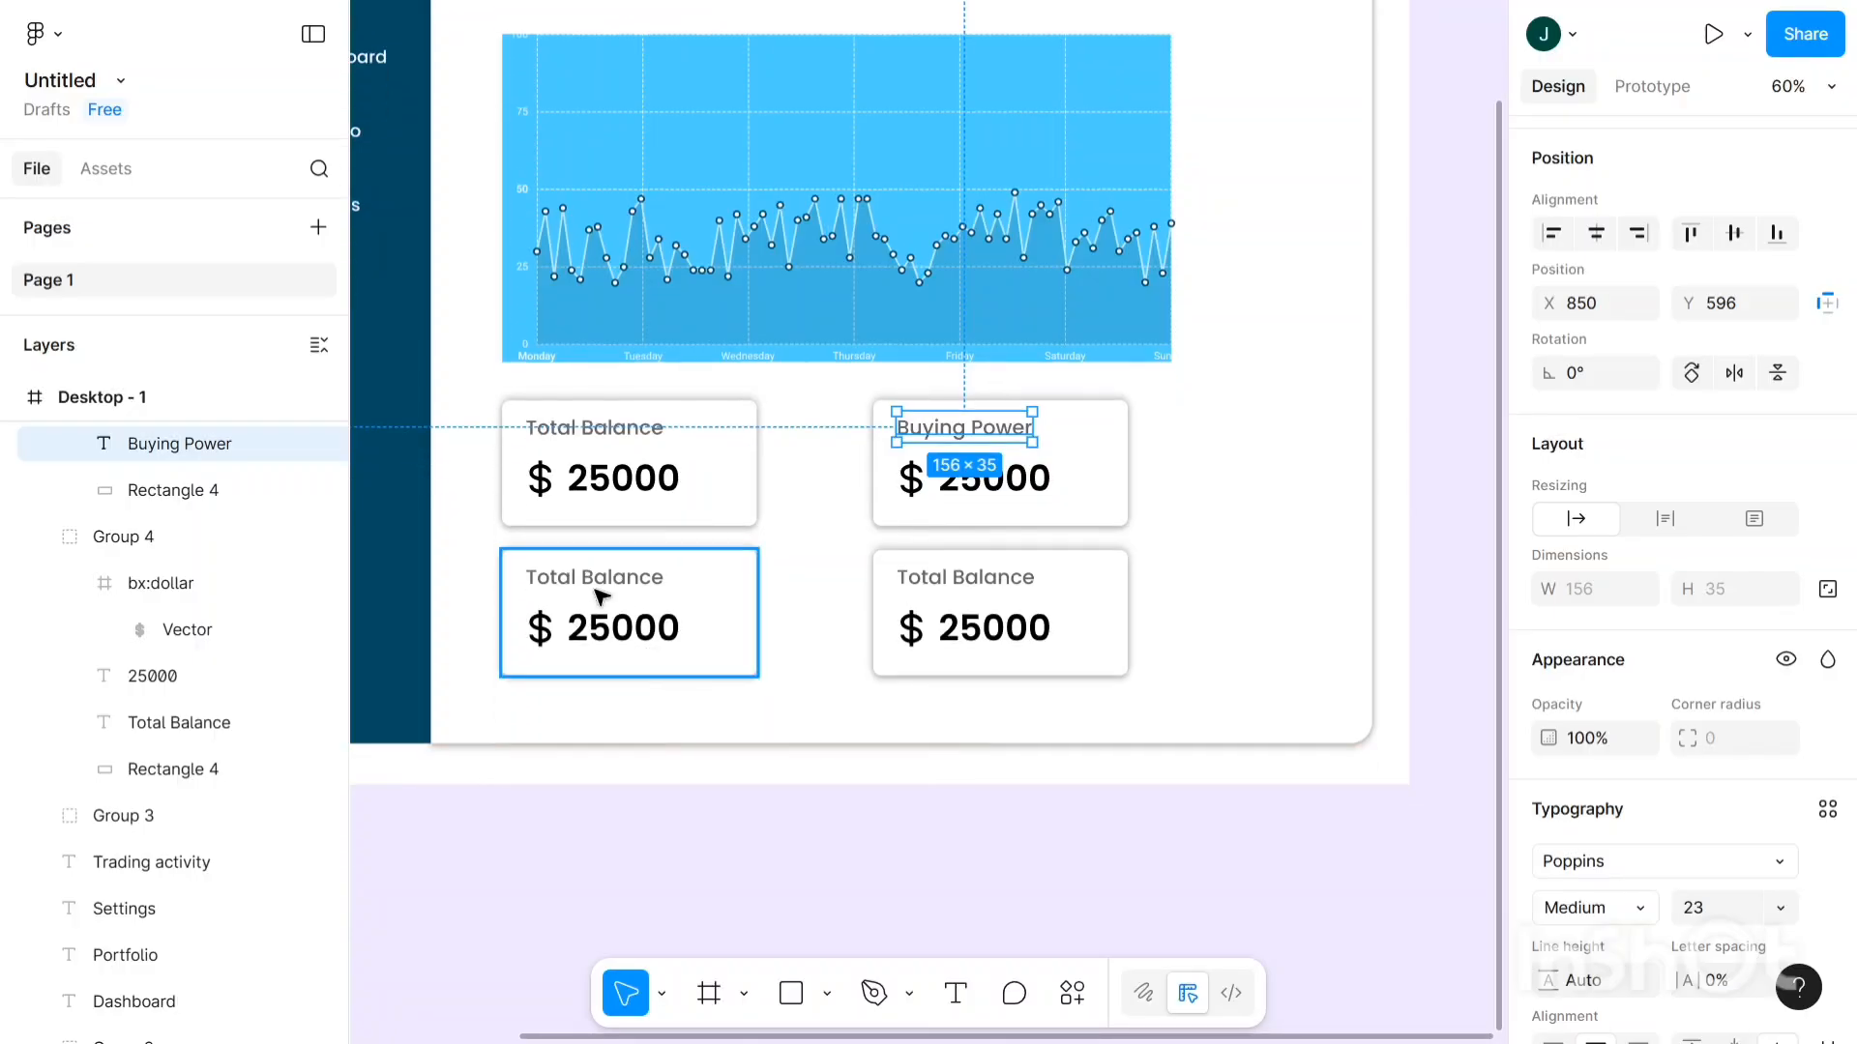
- Replace the lower-left card's 'Total Balance' title with 'Profit & Loss'
click(611, 591)
double_click(610, 588)
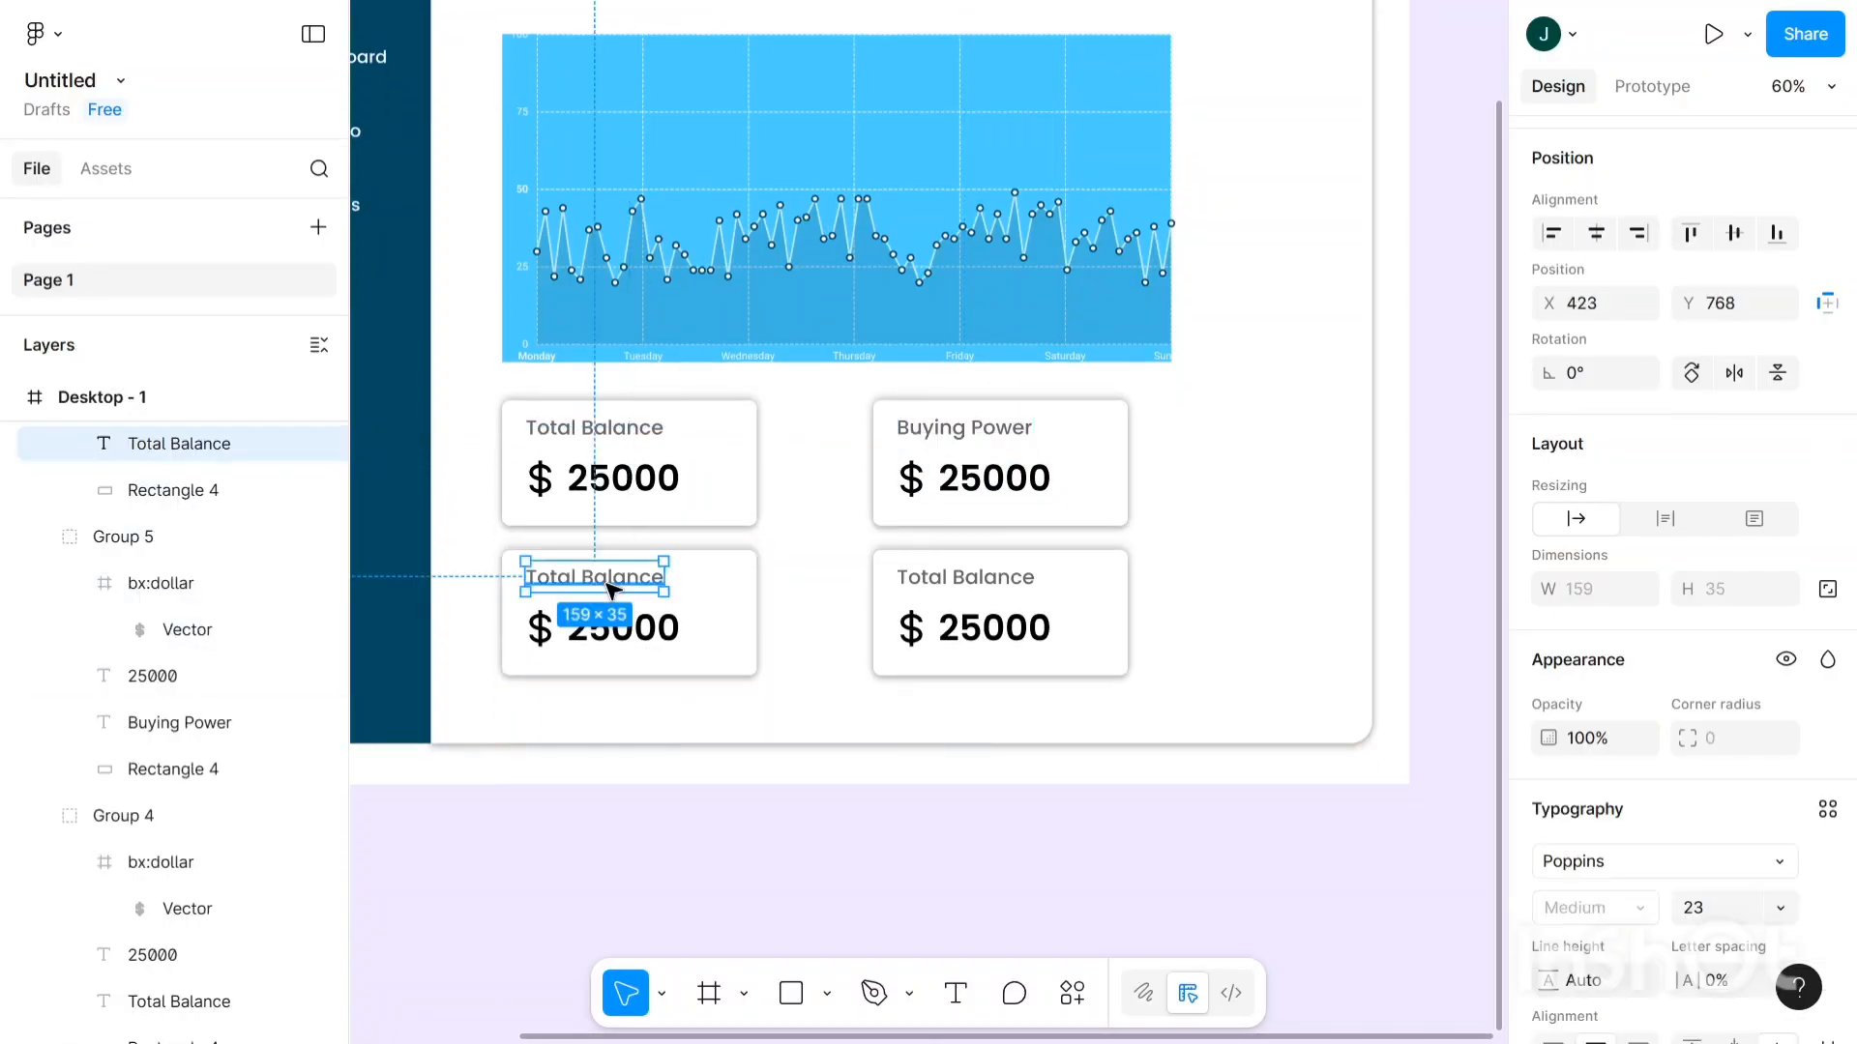
key(Return)
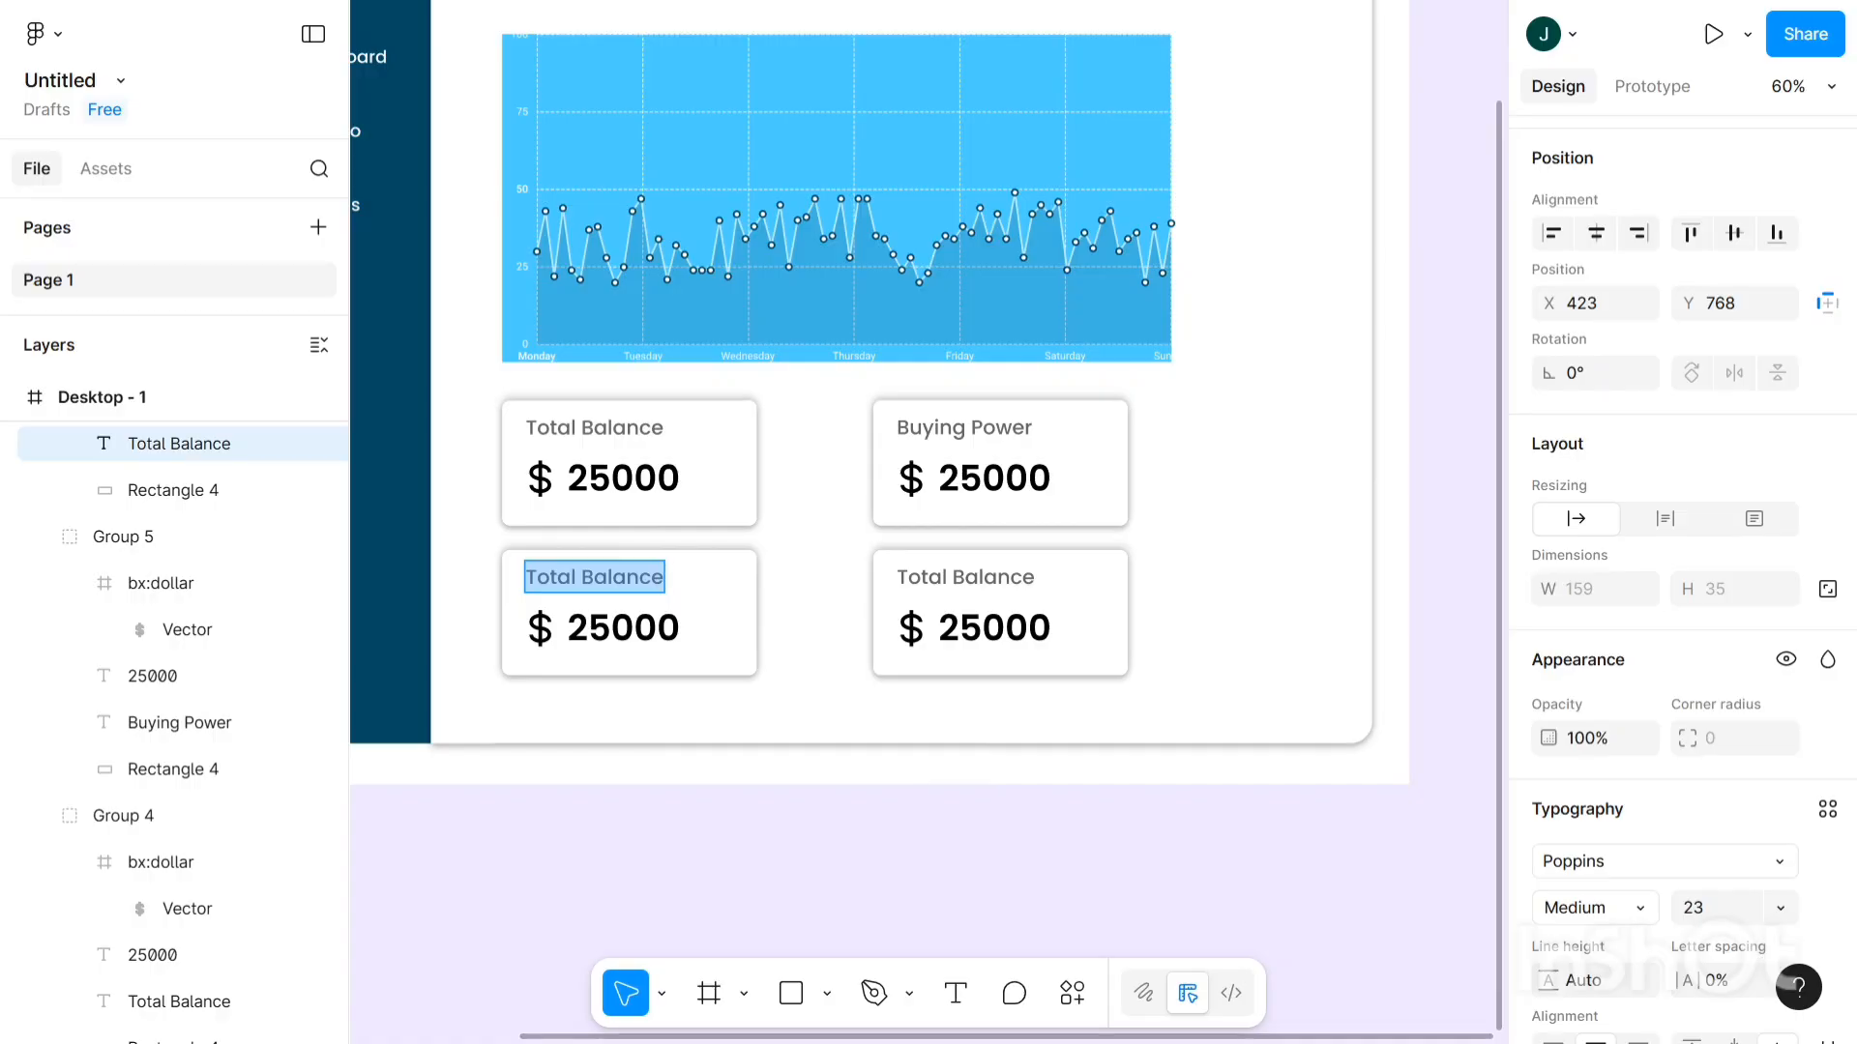
key(BackSpace)
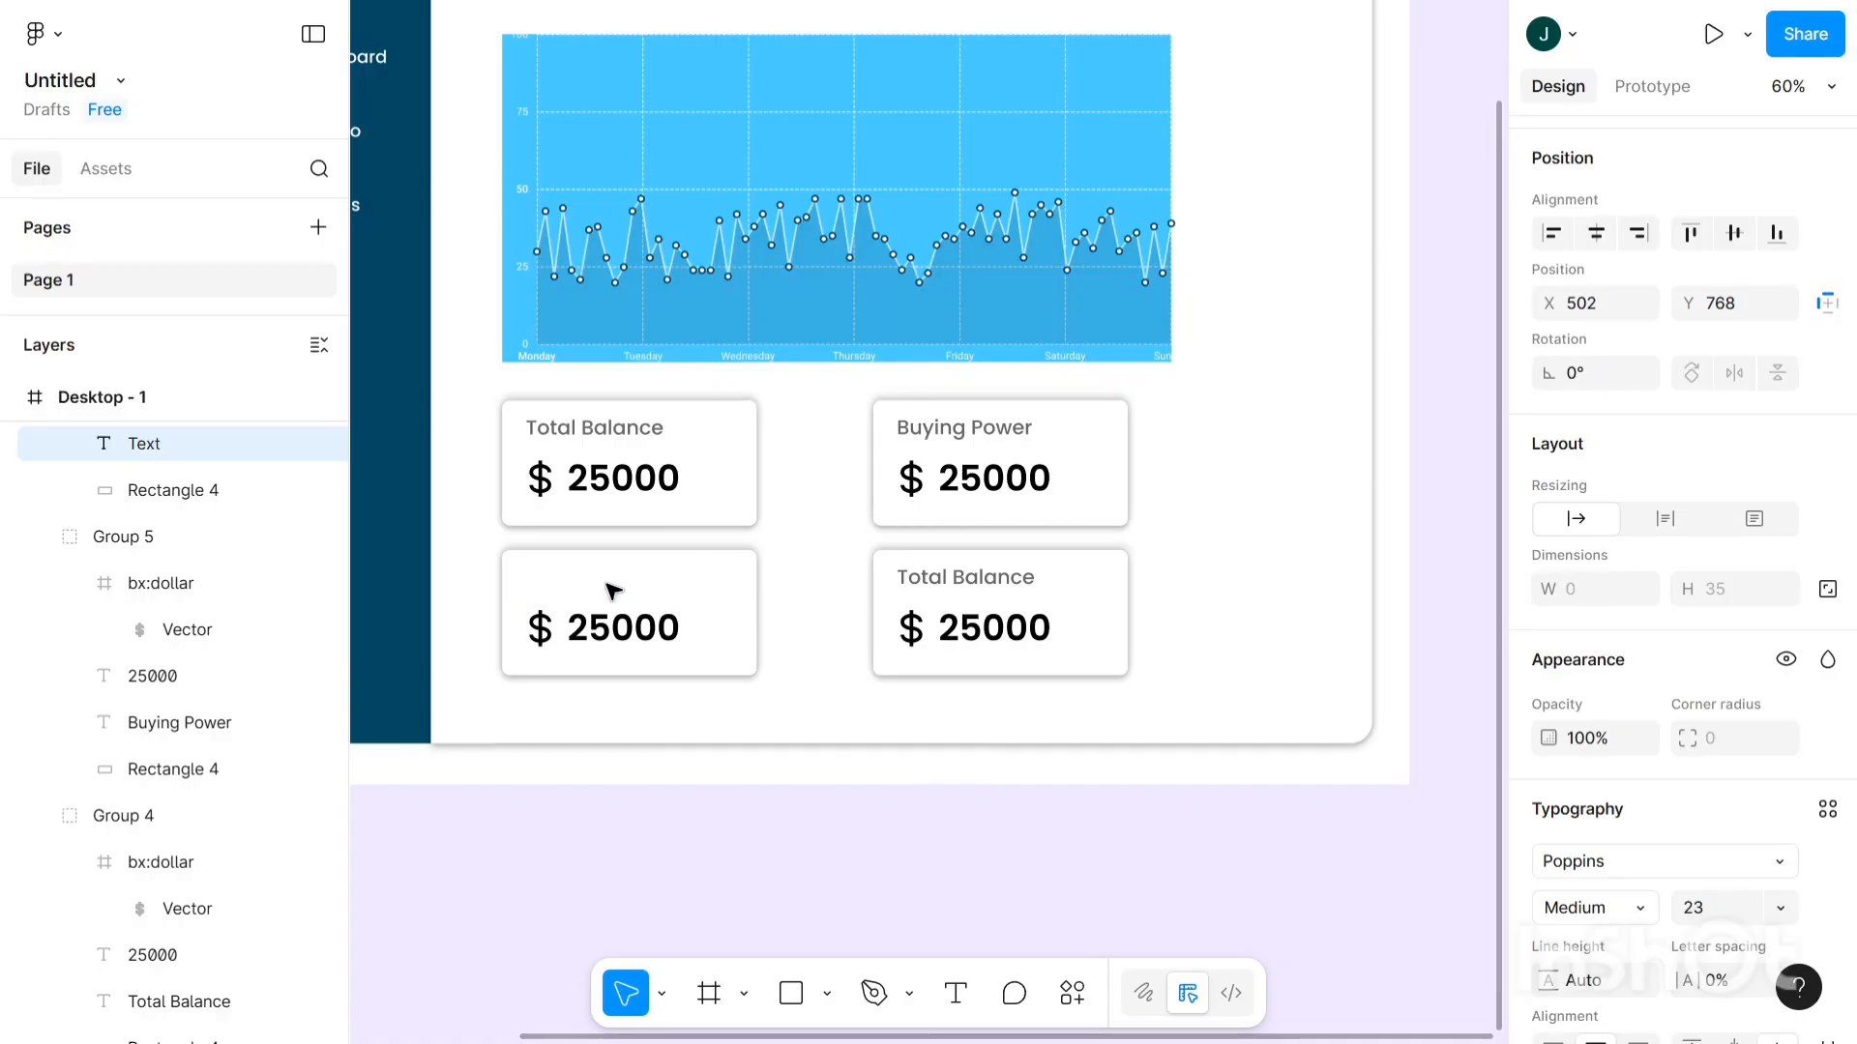
text(Profit)
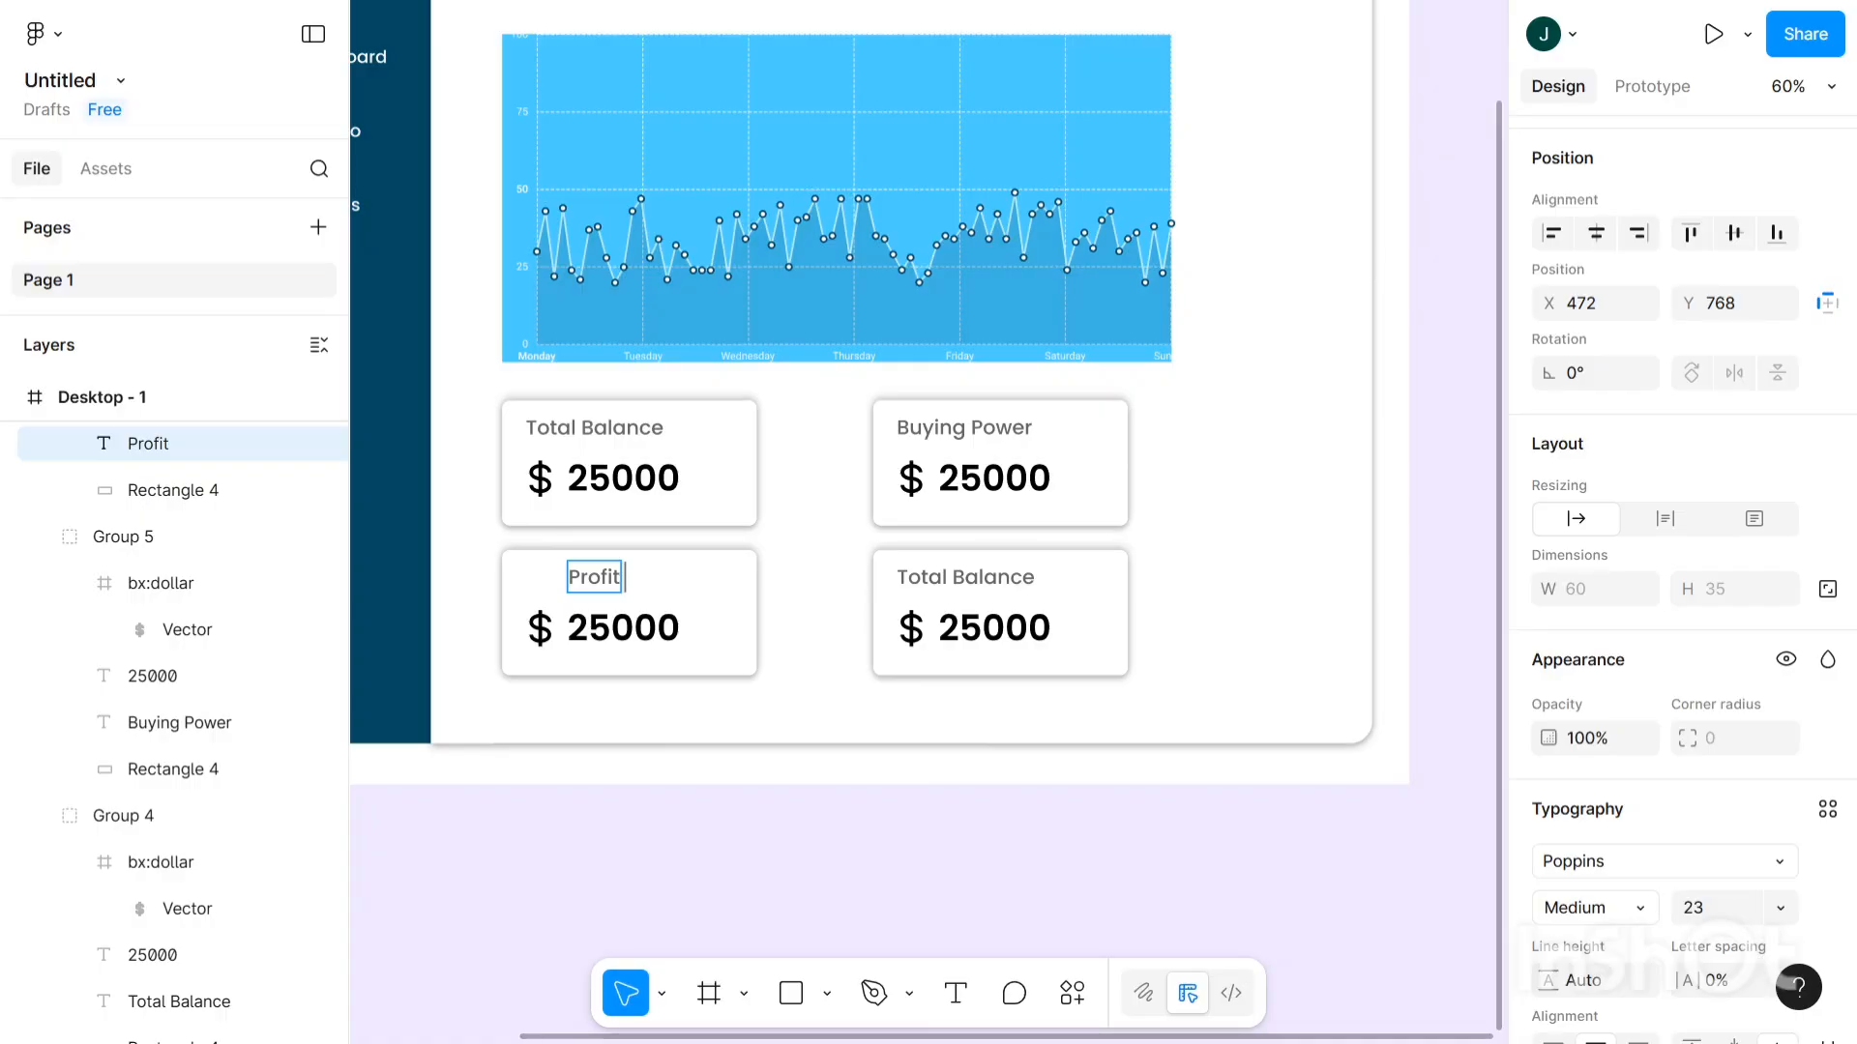
text(& L)
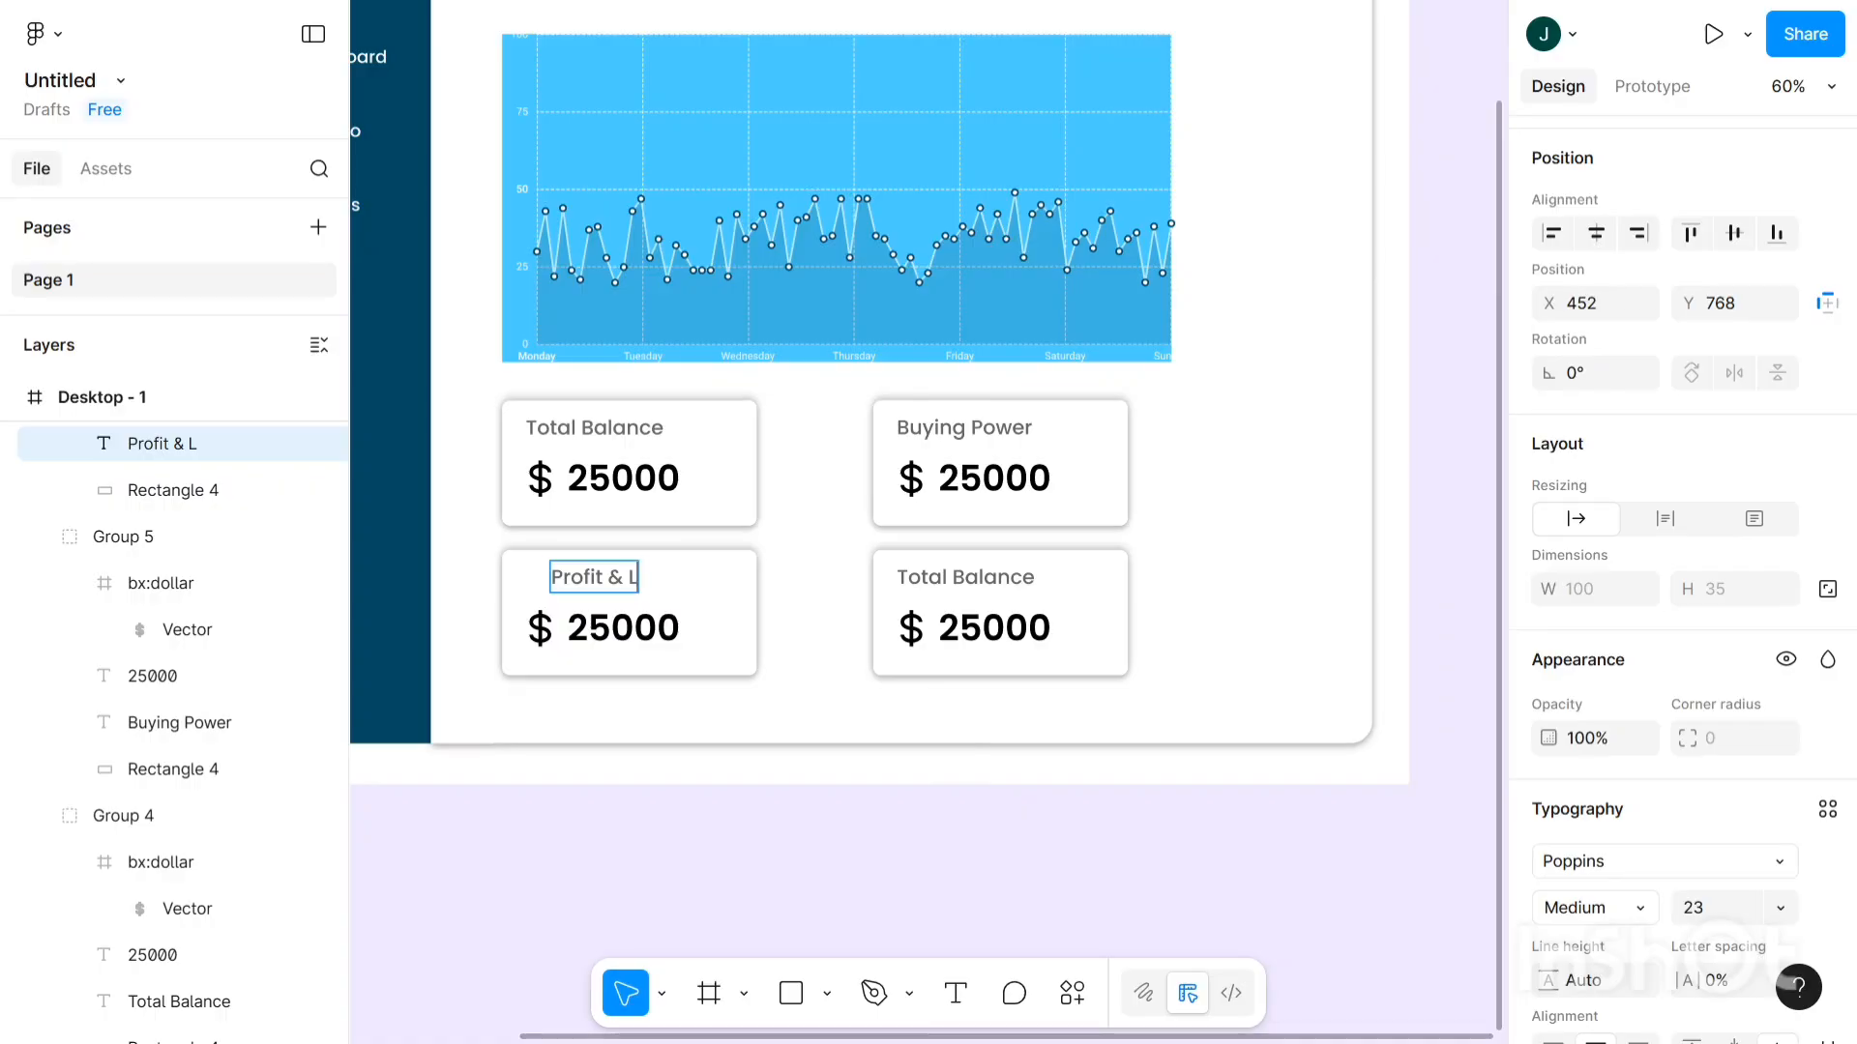
text(oss)
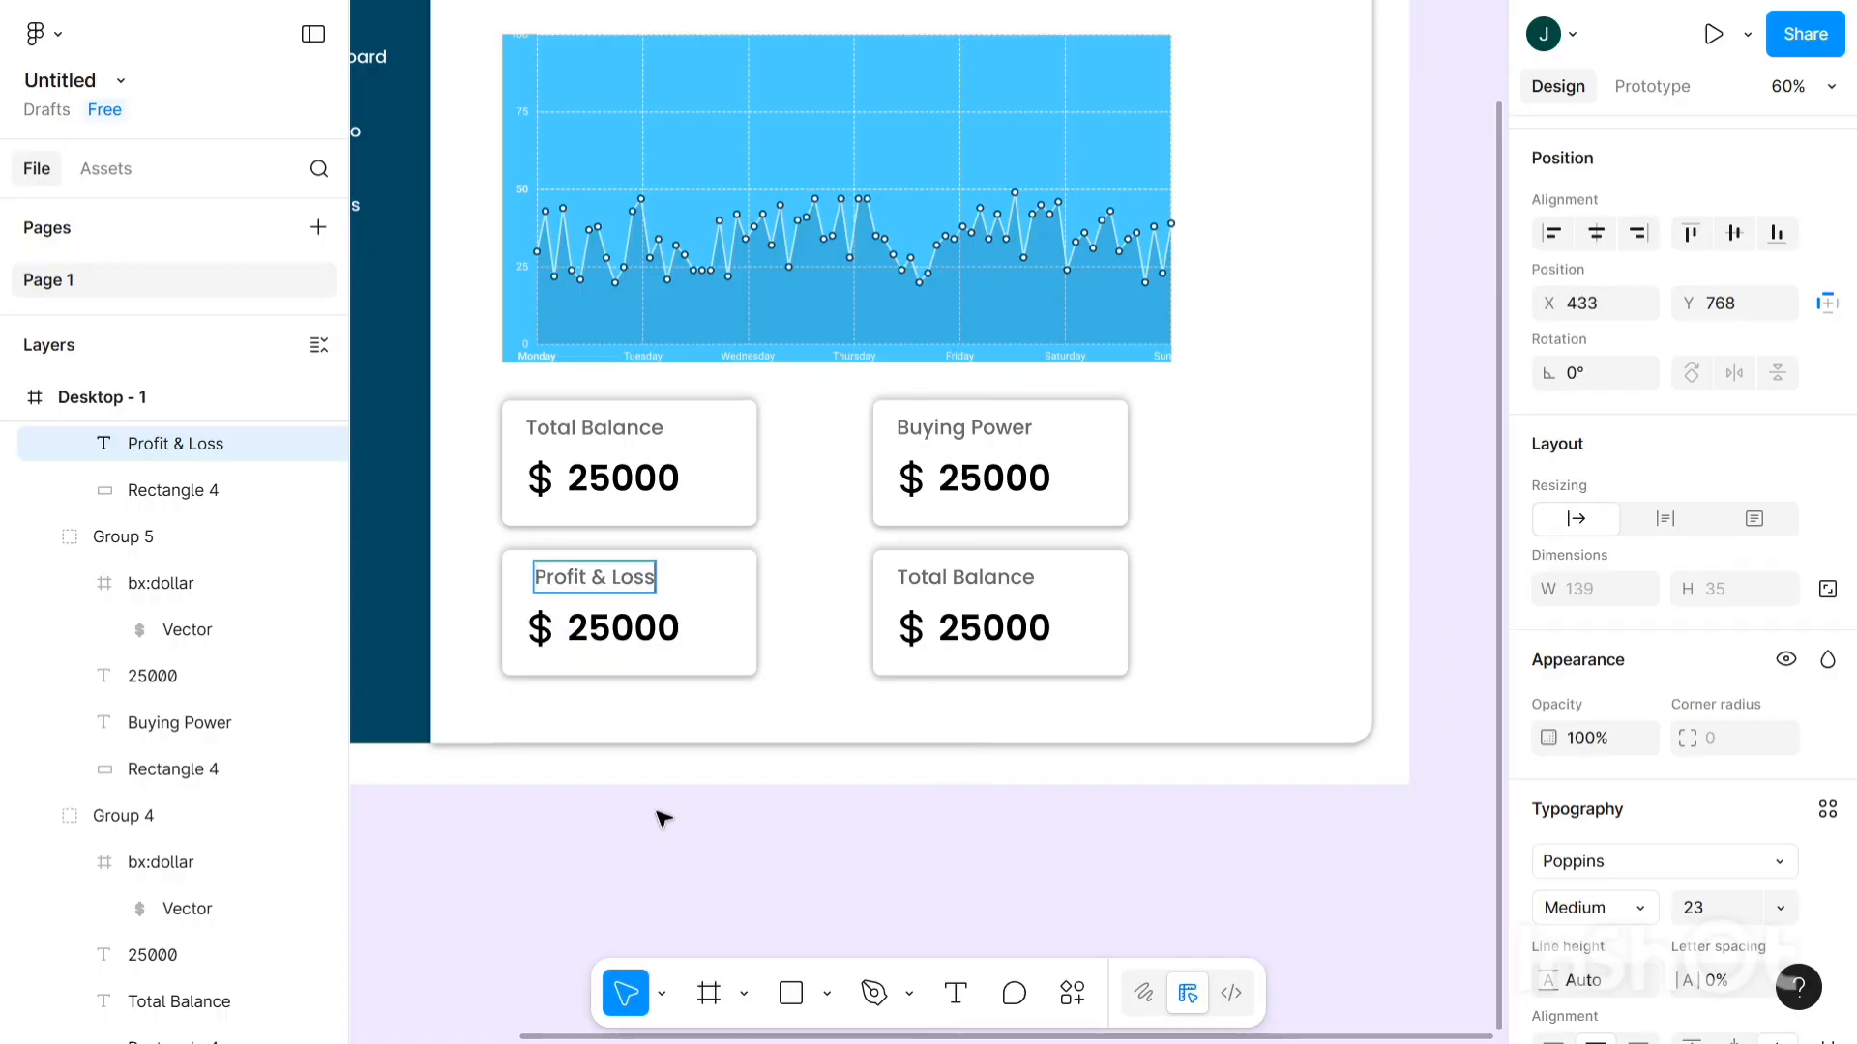
key(Escape)
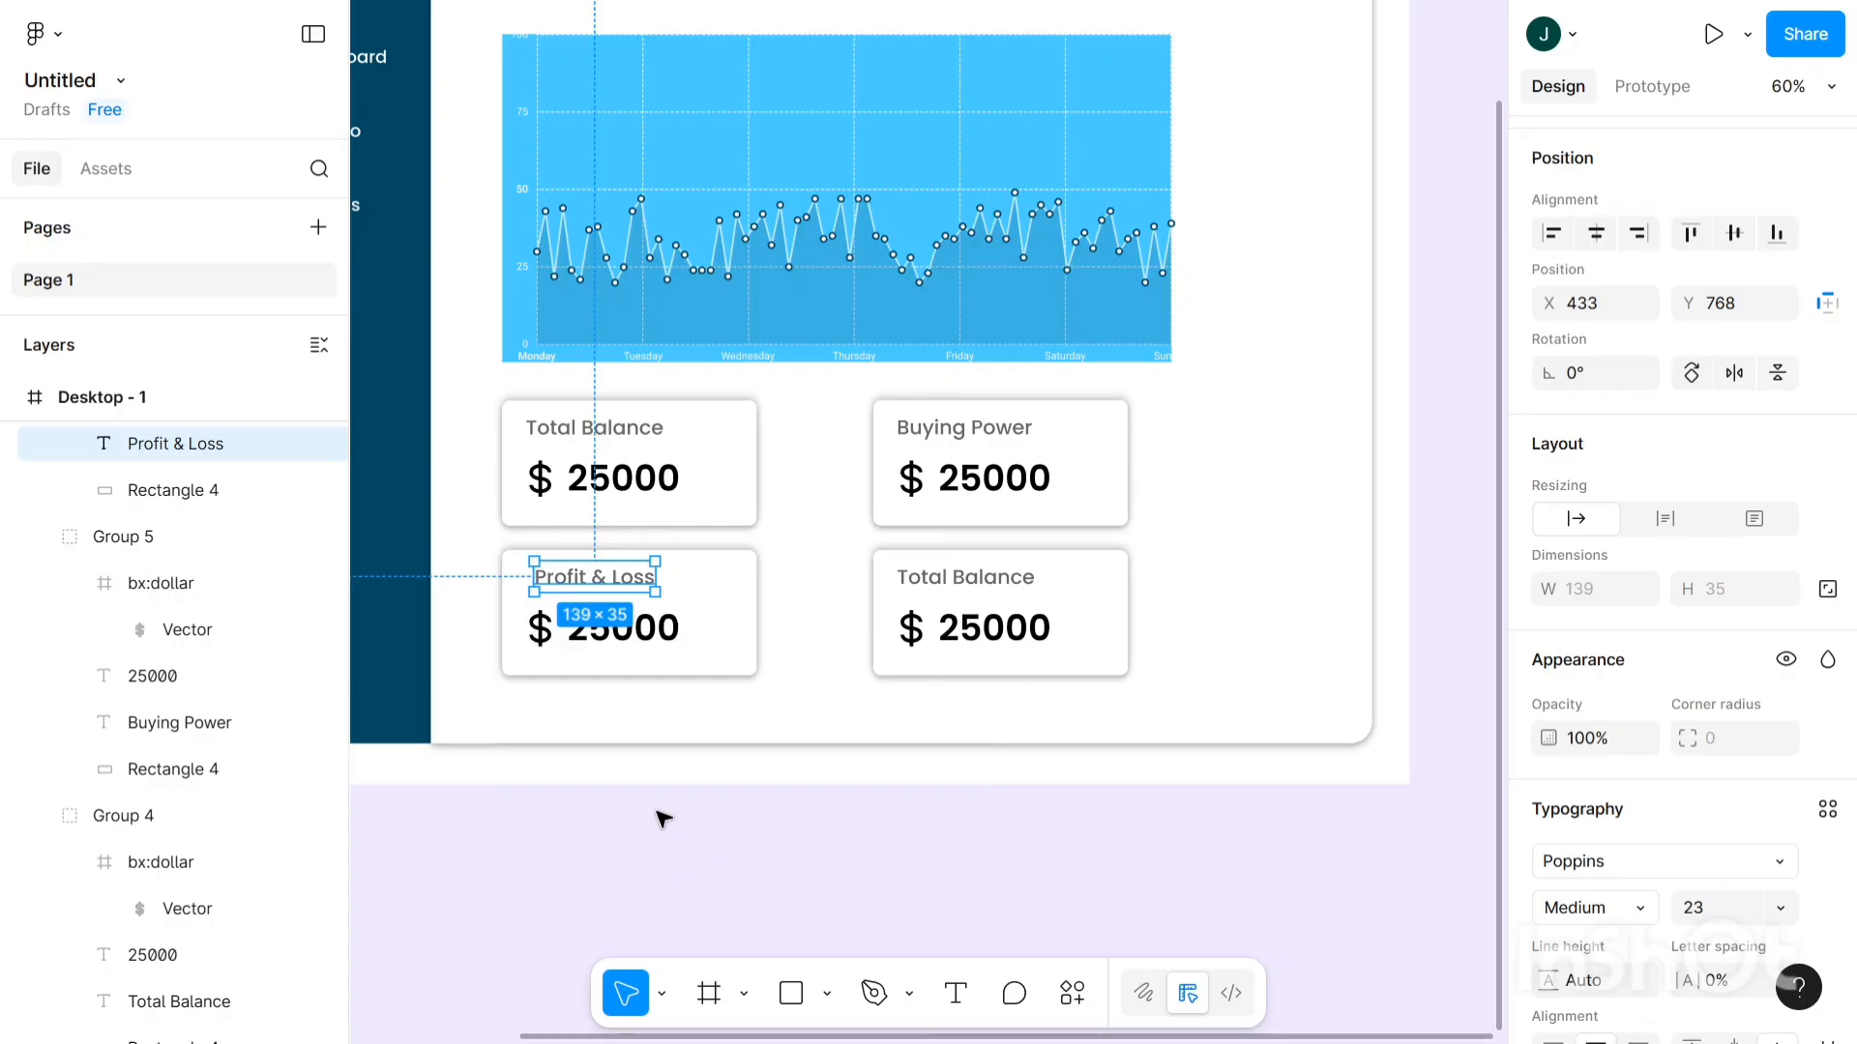
- Rename the lower-right card's title to 'Top gain' and align it under Buying Power at X 850
click(997, 585)
double_click(997, 585)
double_click(997, 585)
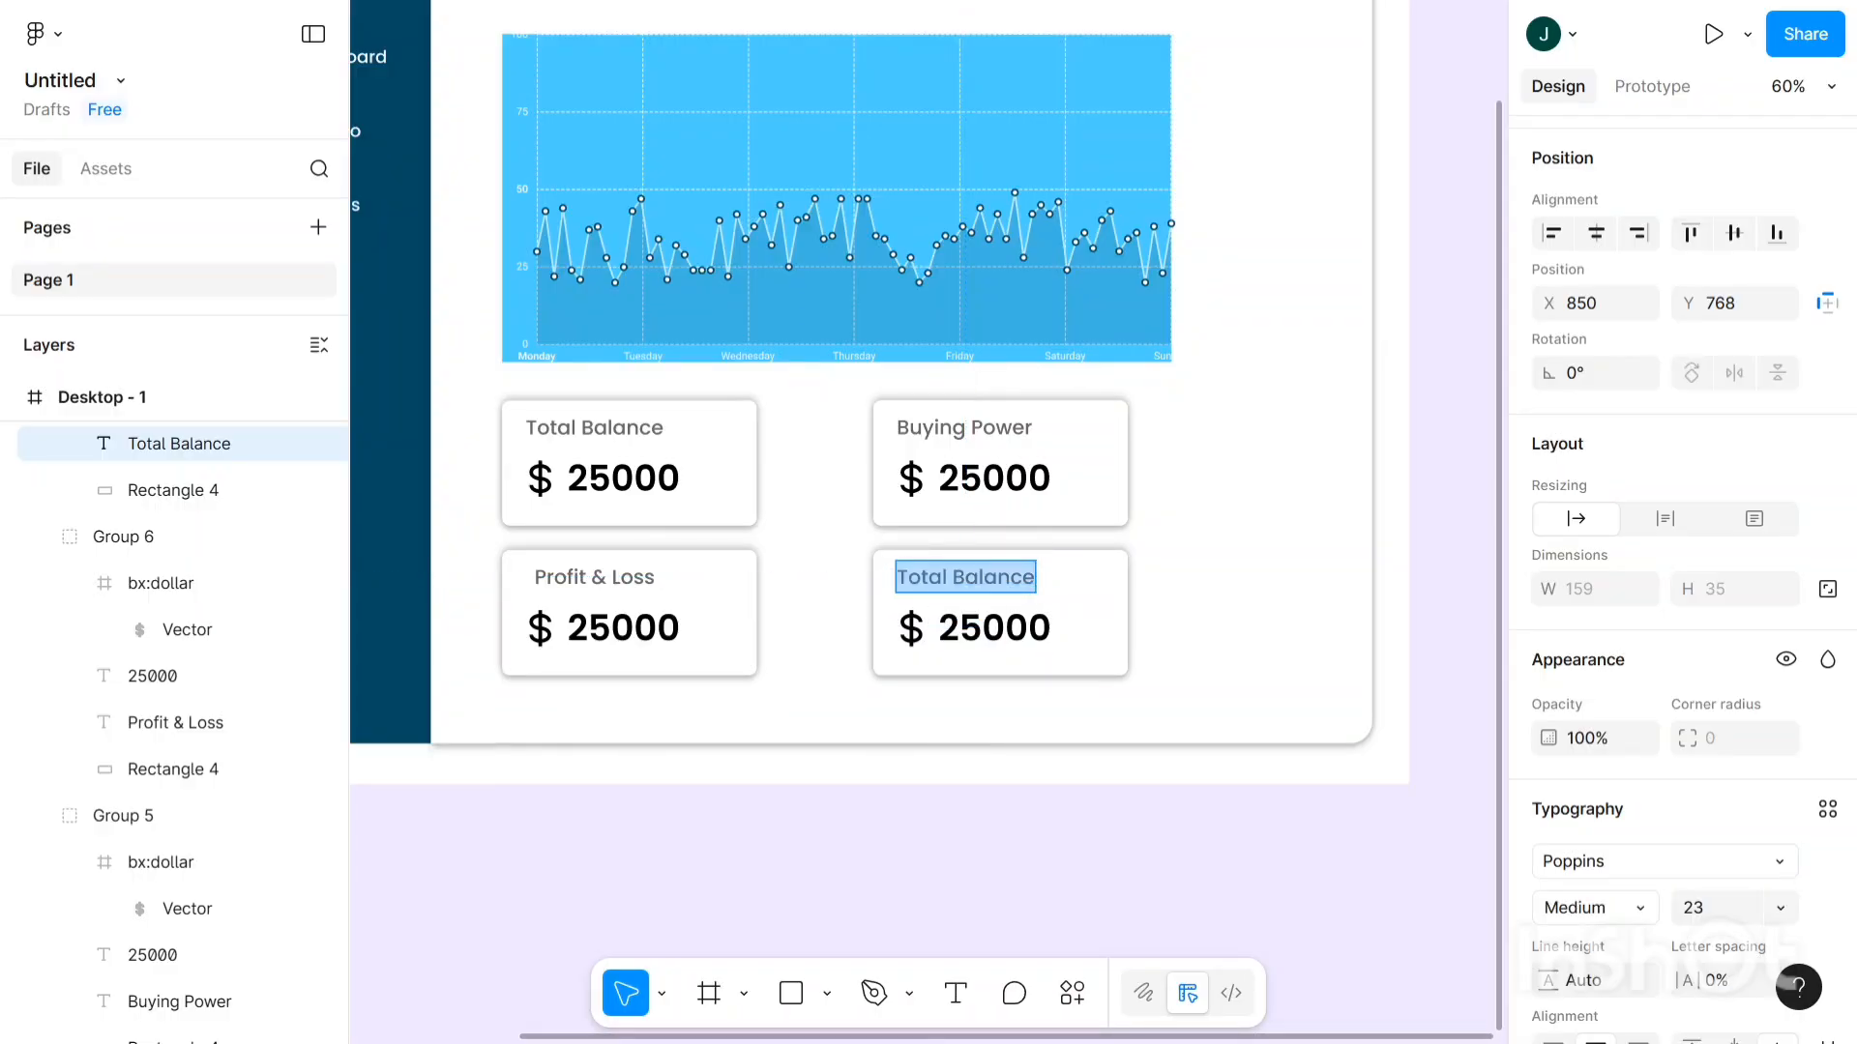
key(BackSpace)
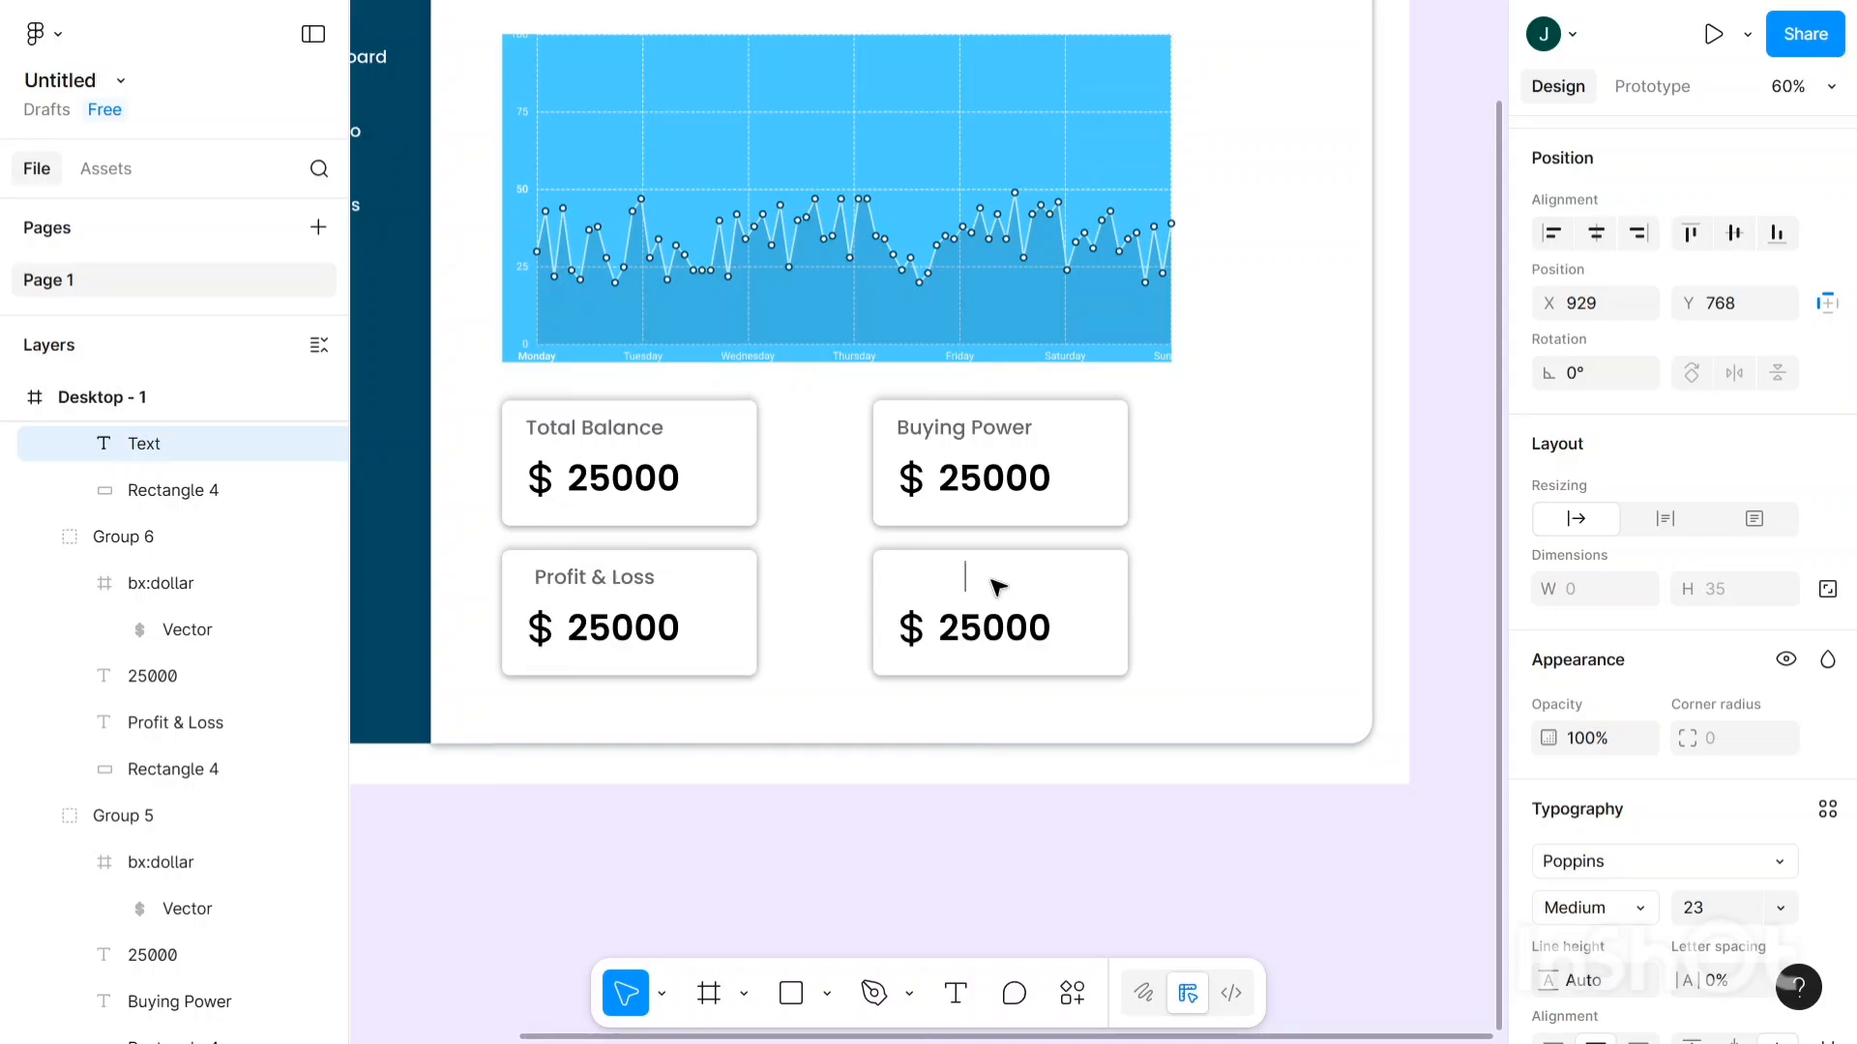
text(Top gain)
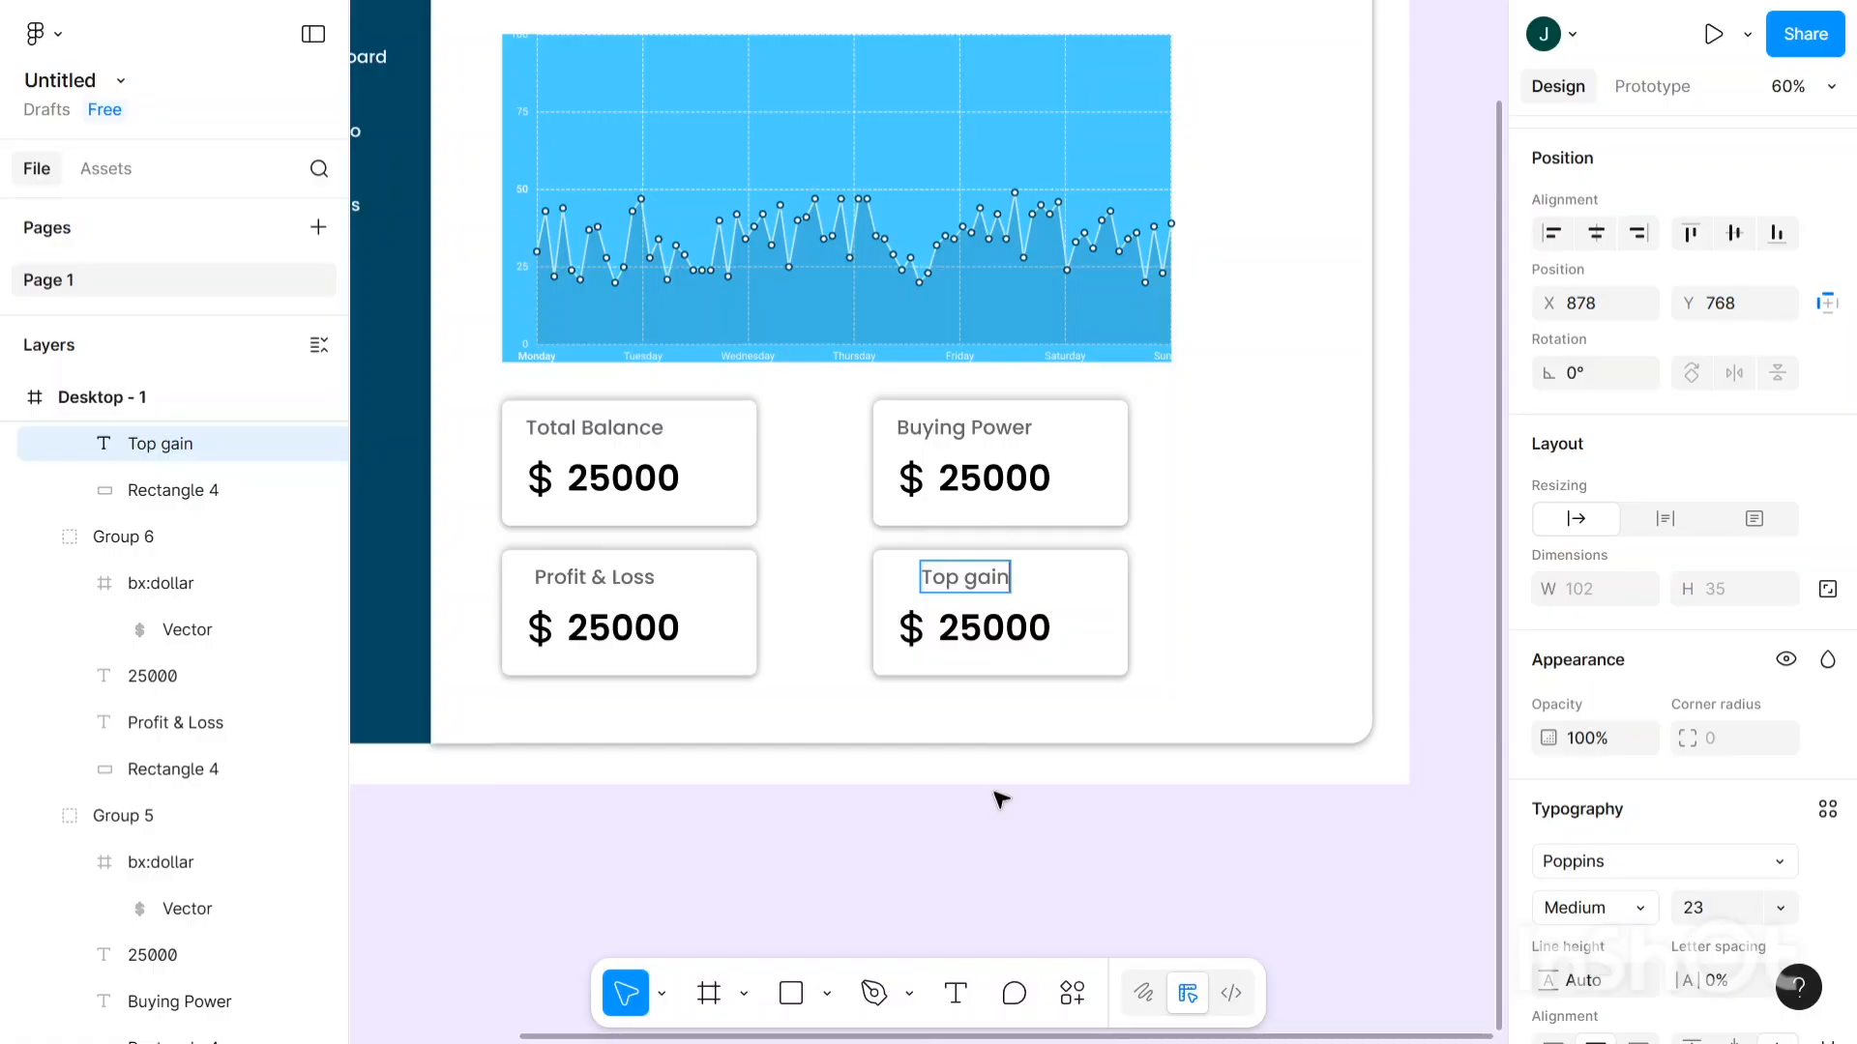
key(Escape)
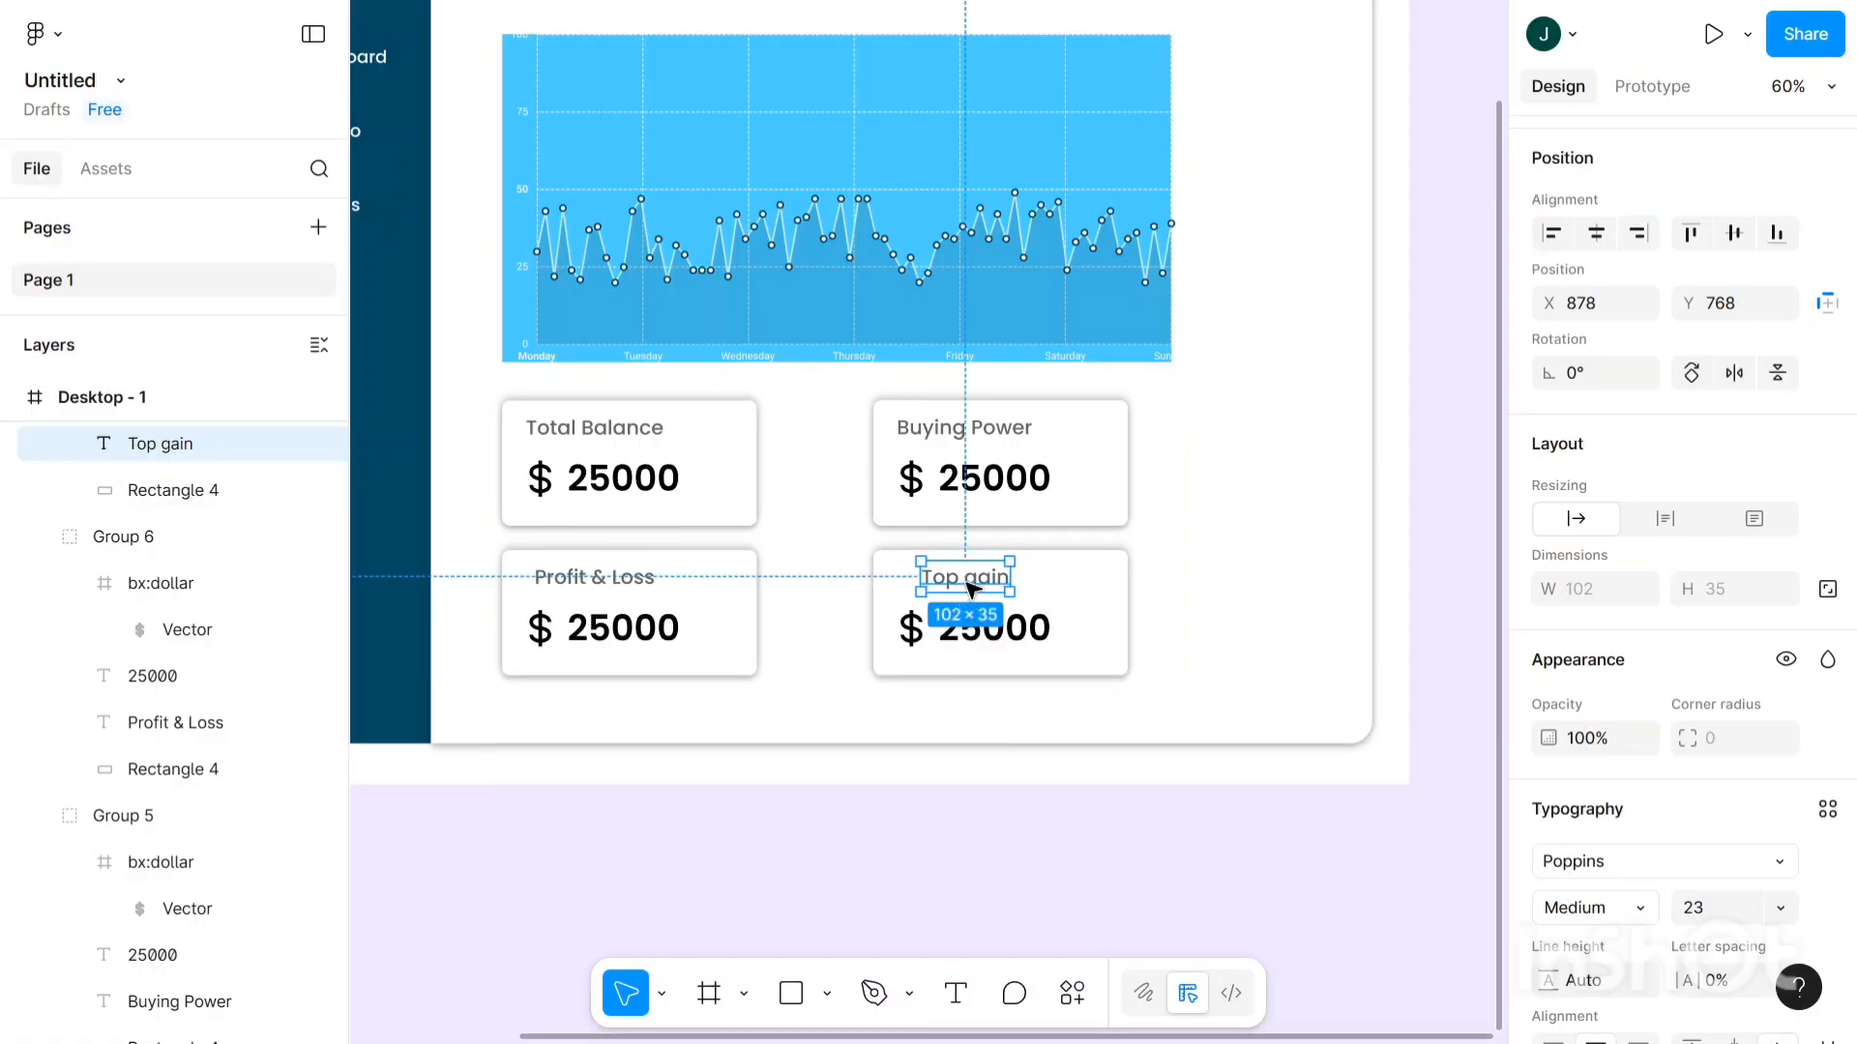
drag(973, 577, 975, 578)
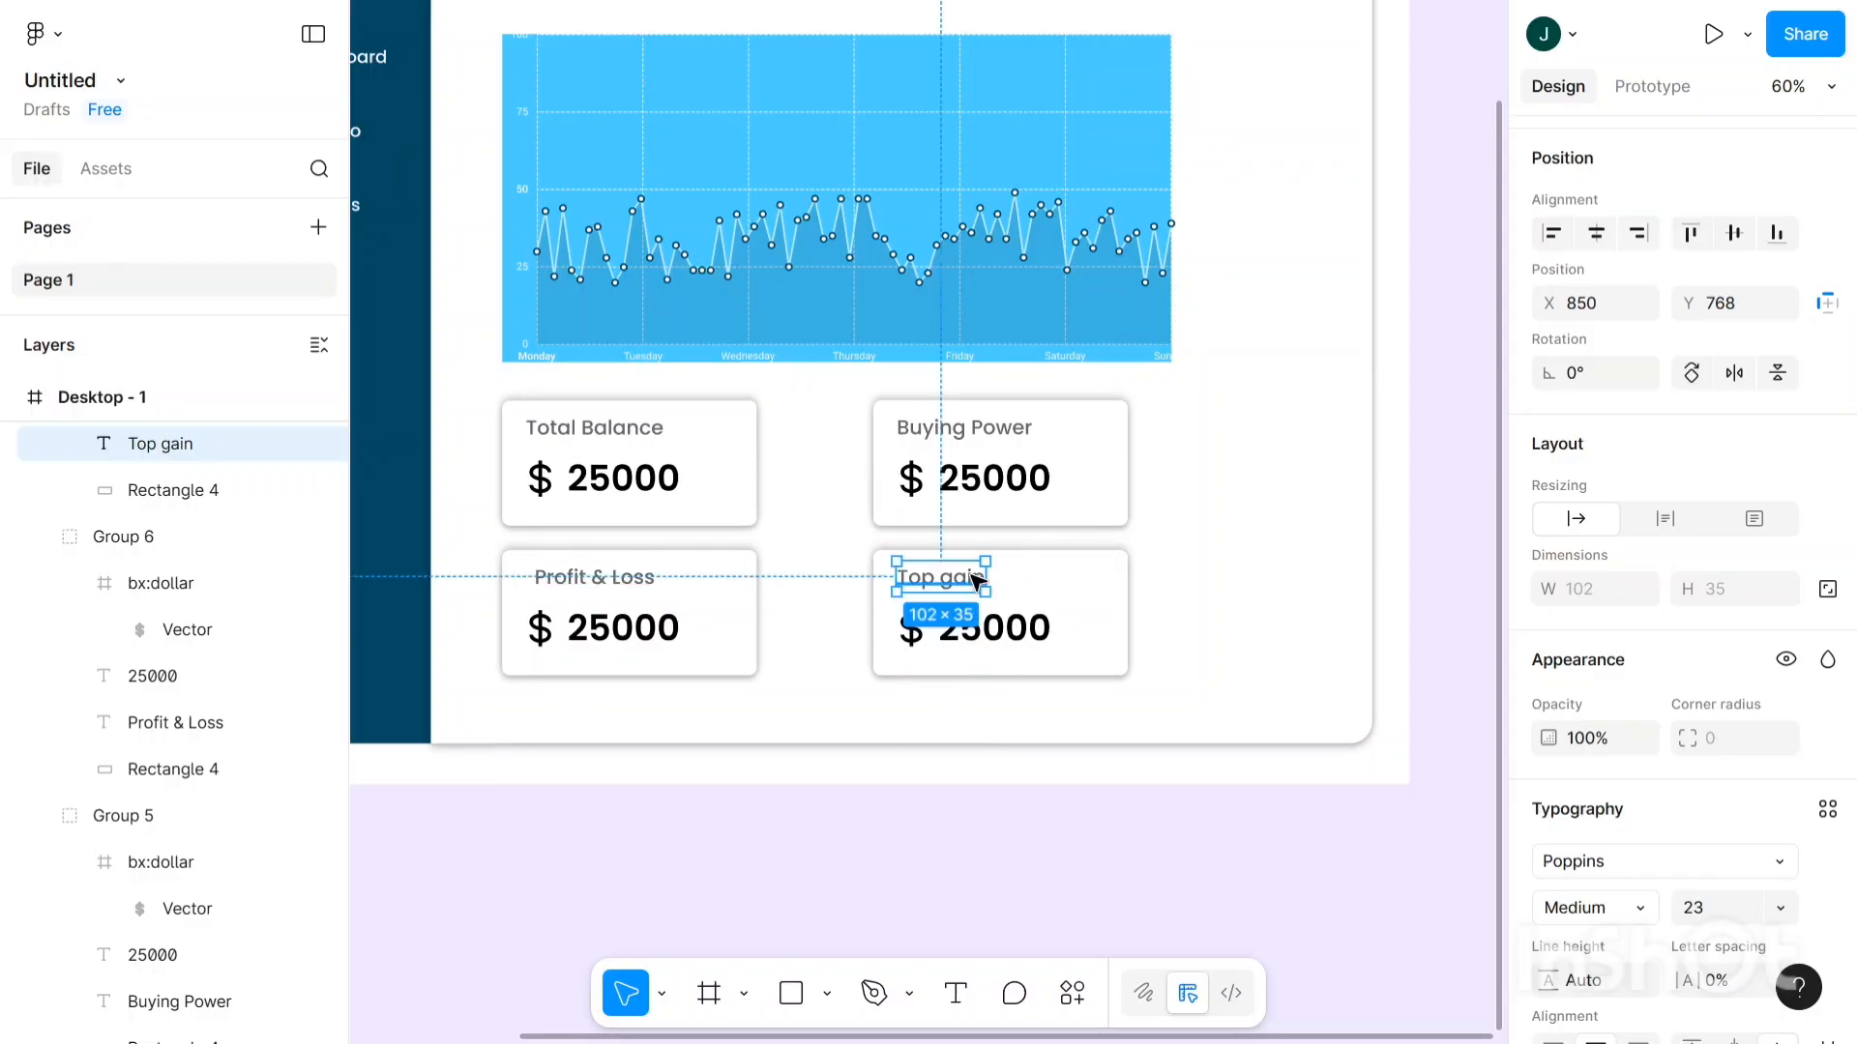
- Change the Buying Power card's amount from 25000 to 12000
click(1028, 481)
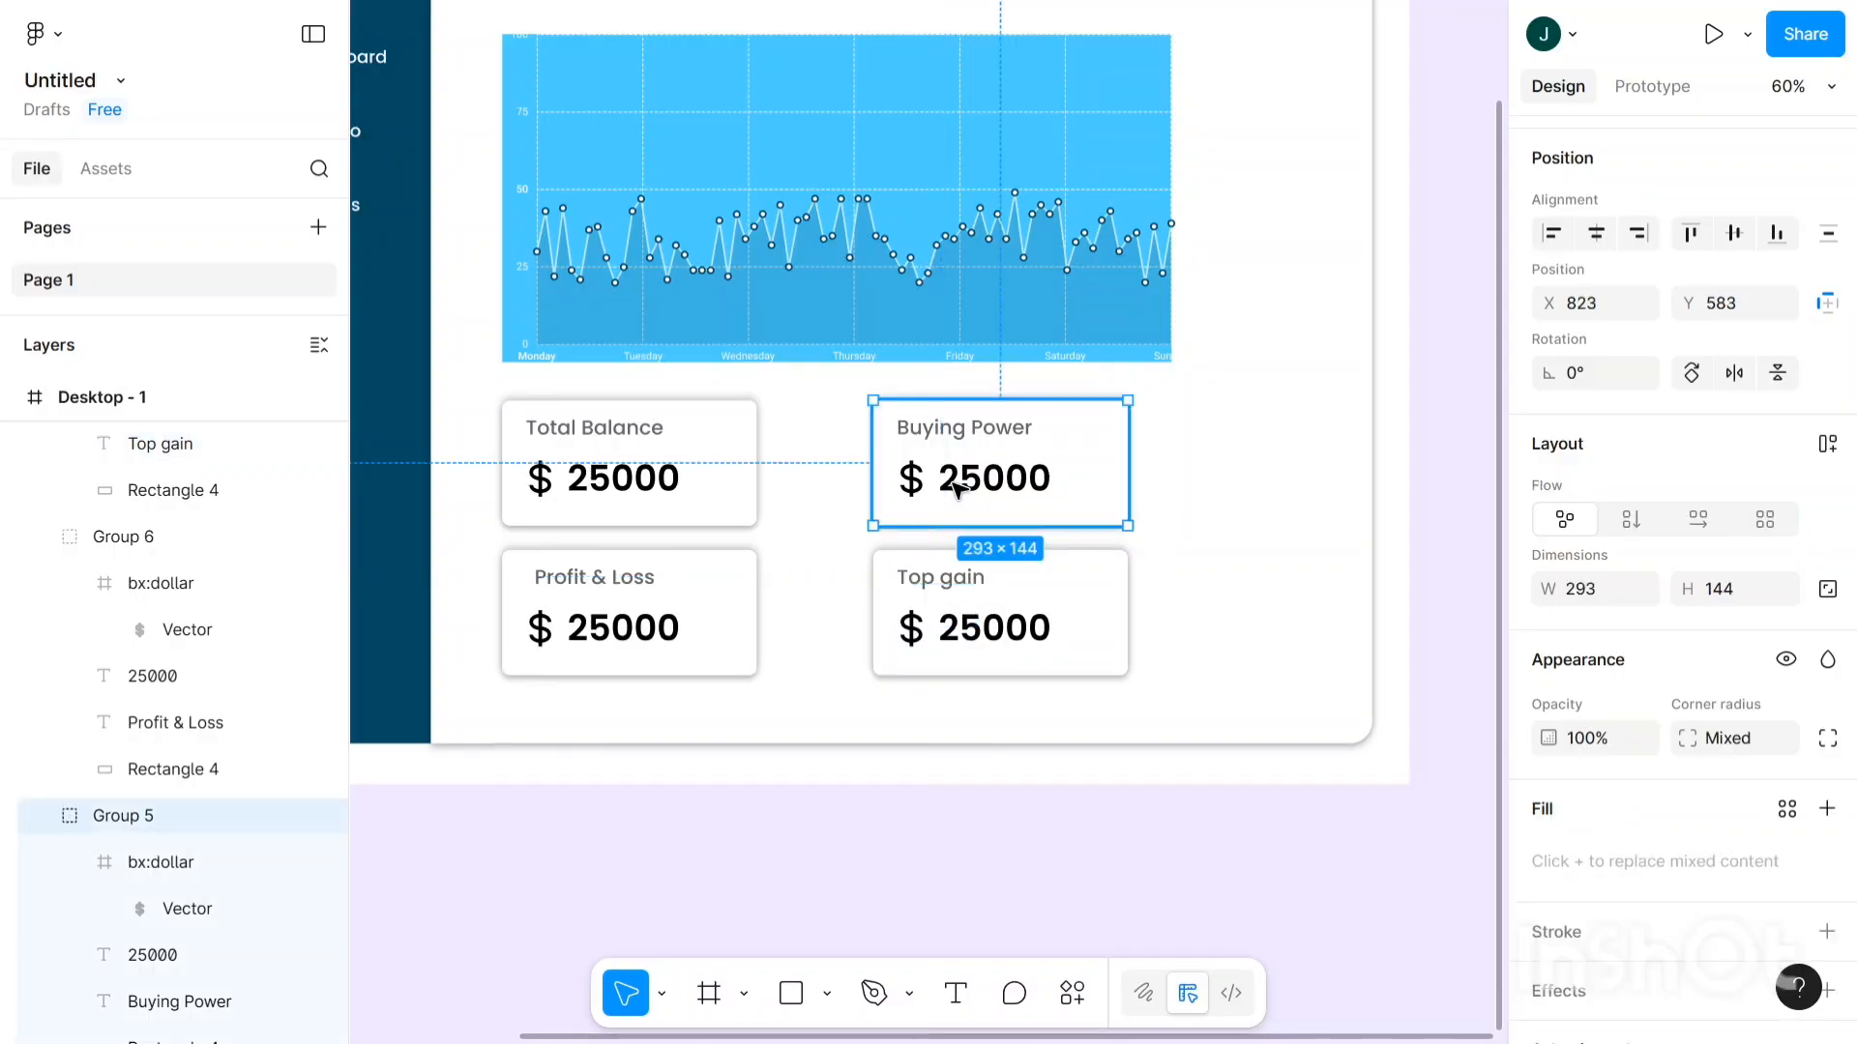
double_click(956, 488)
double_click(958, 489)
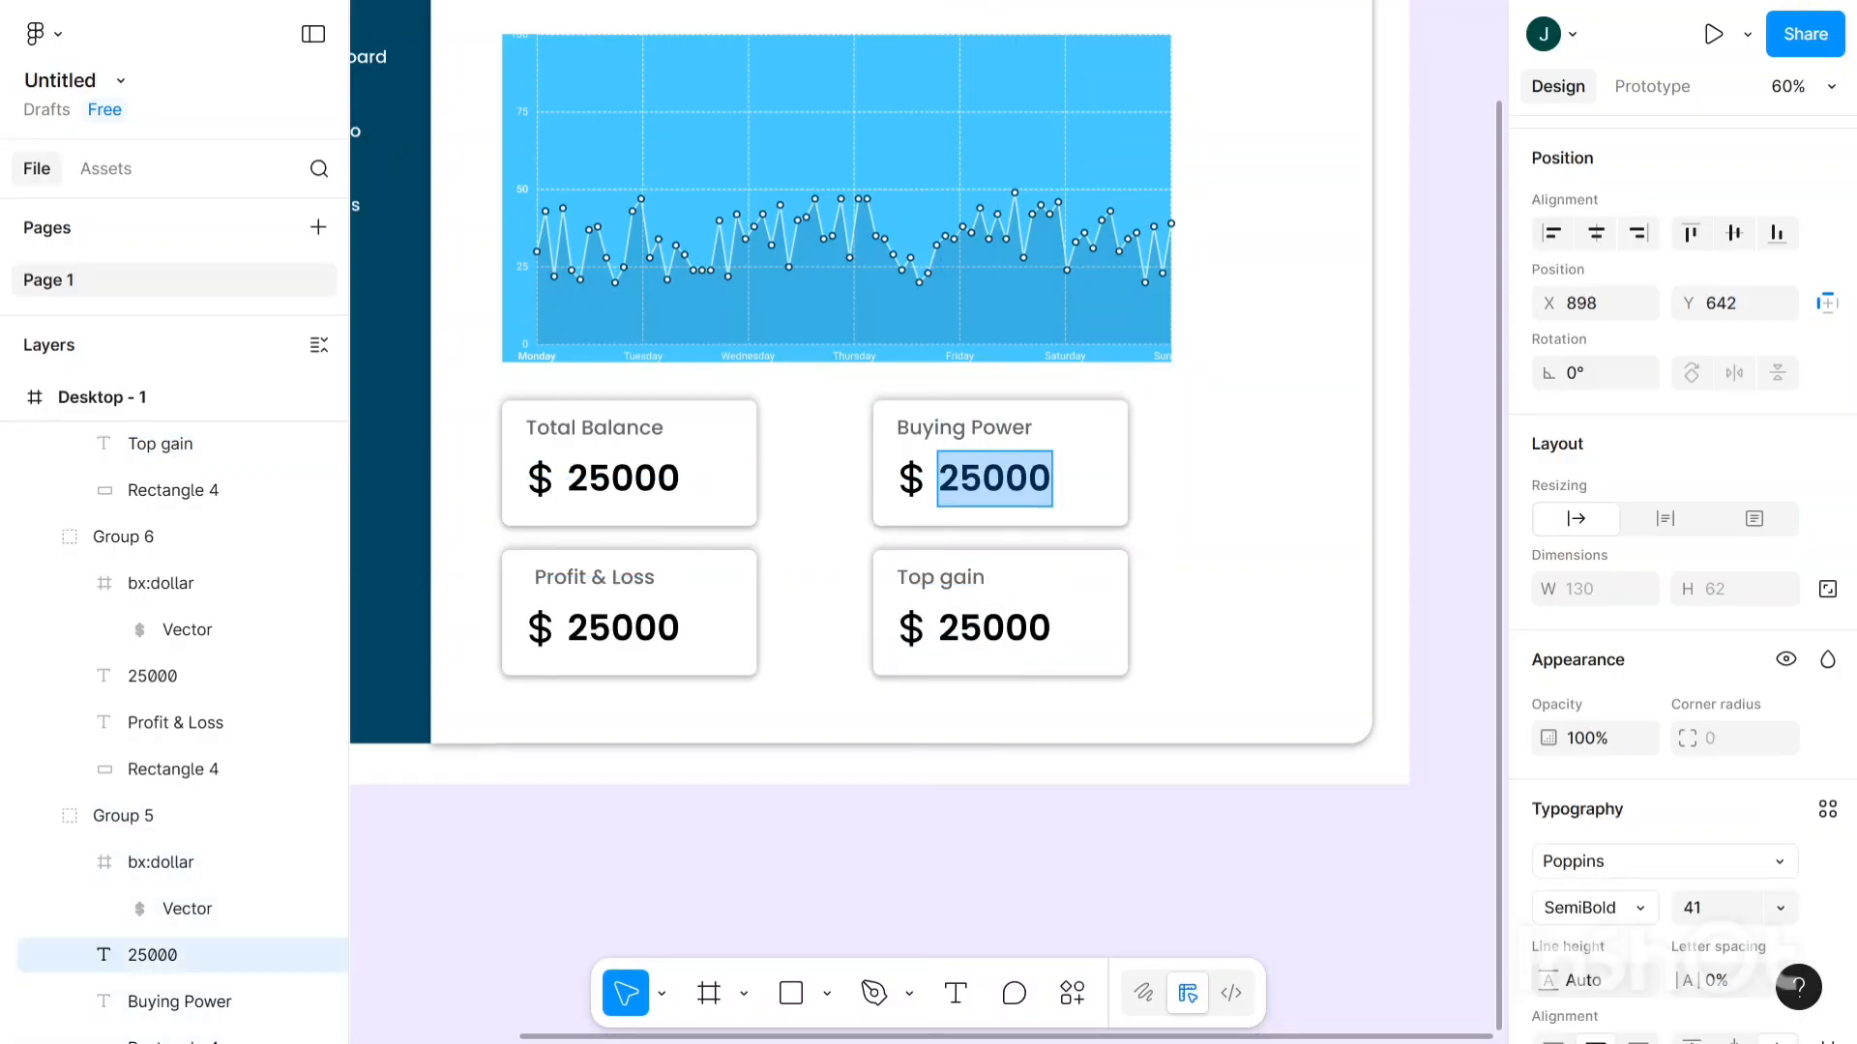
click(981, 479)
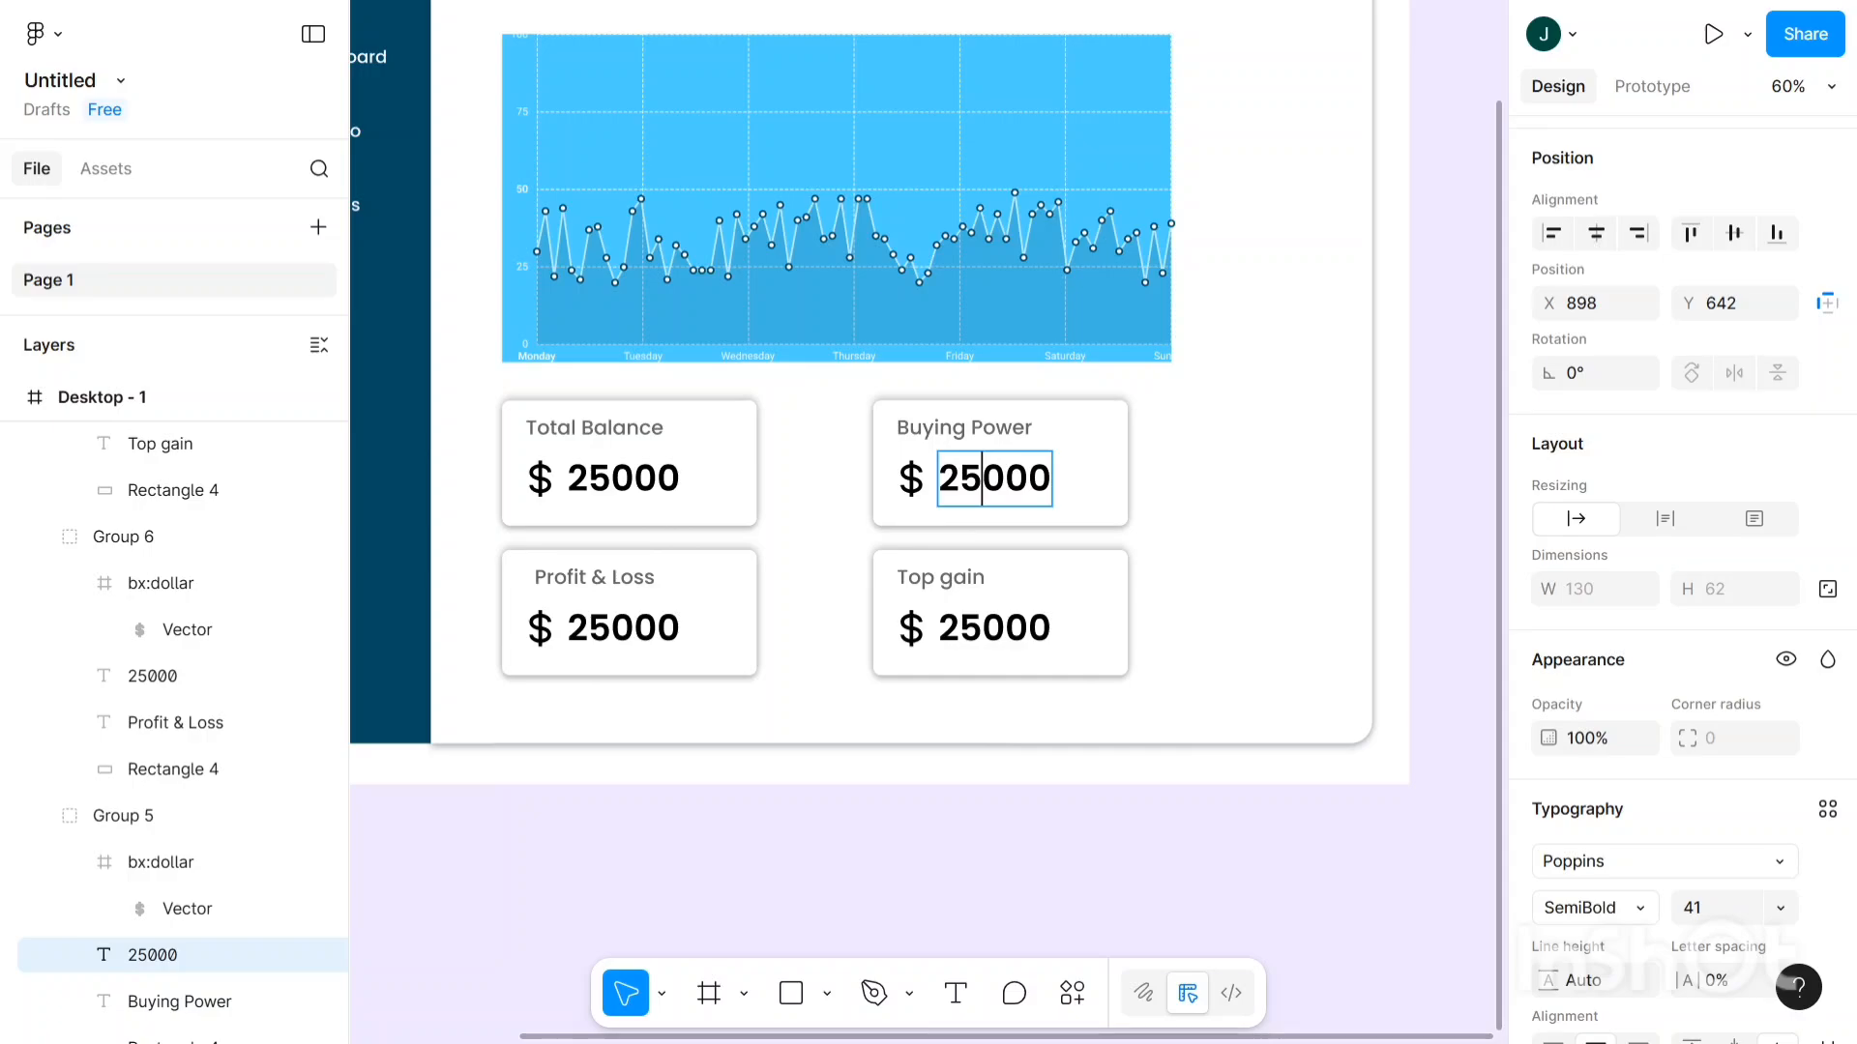
key(BackSpace)
key(BackSpace)
text(12)
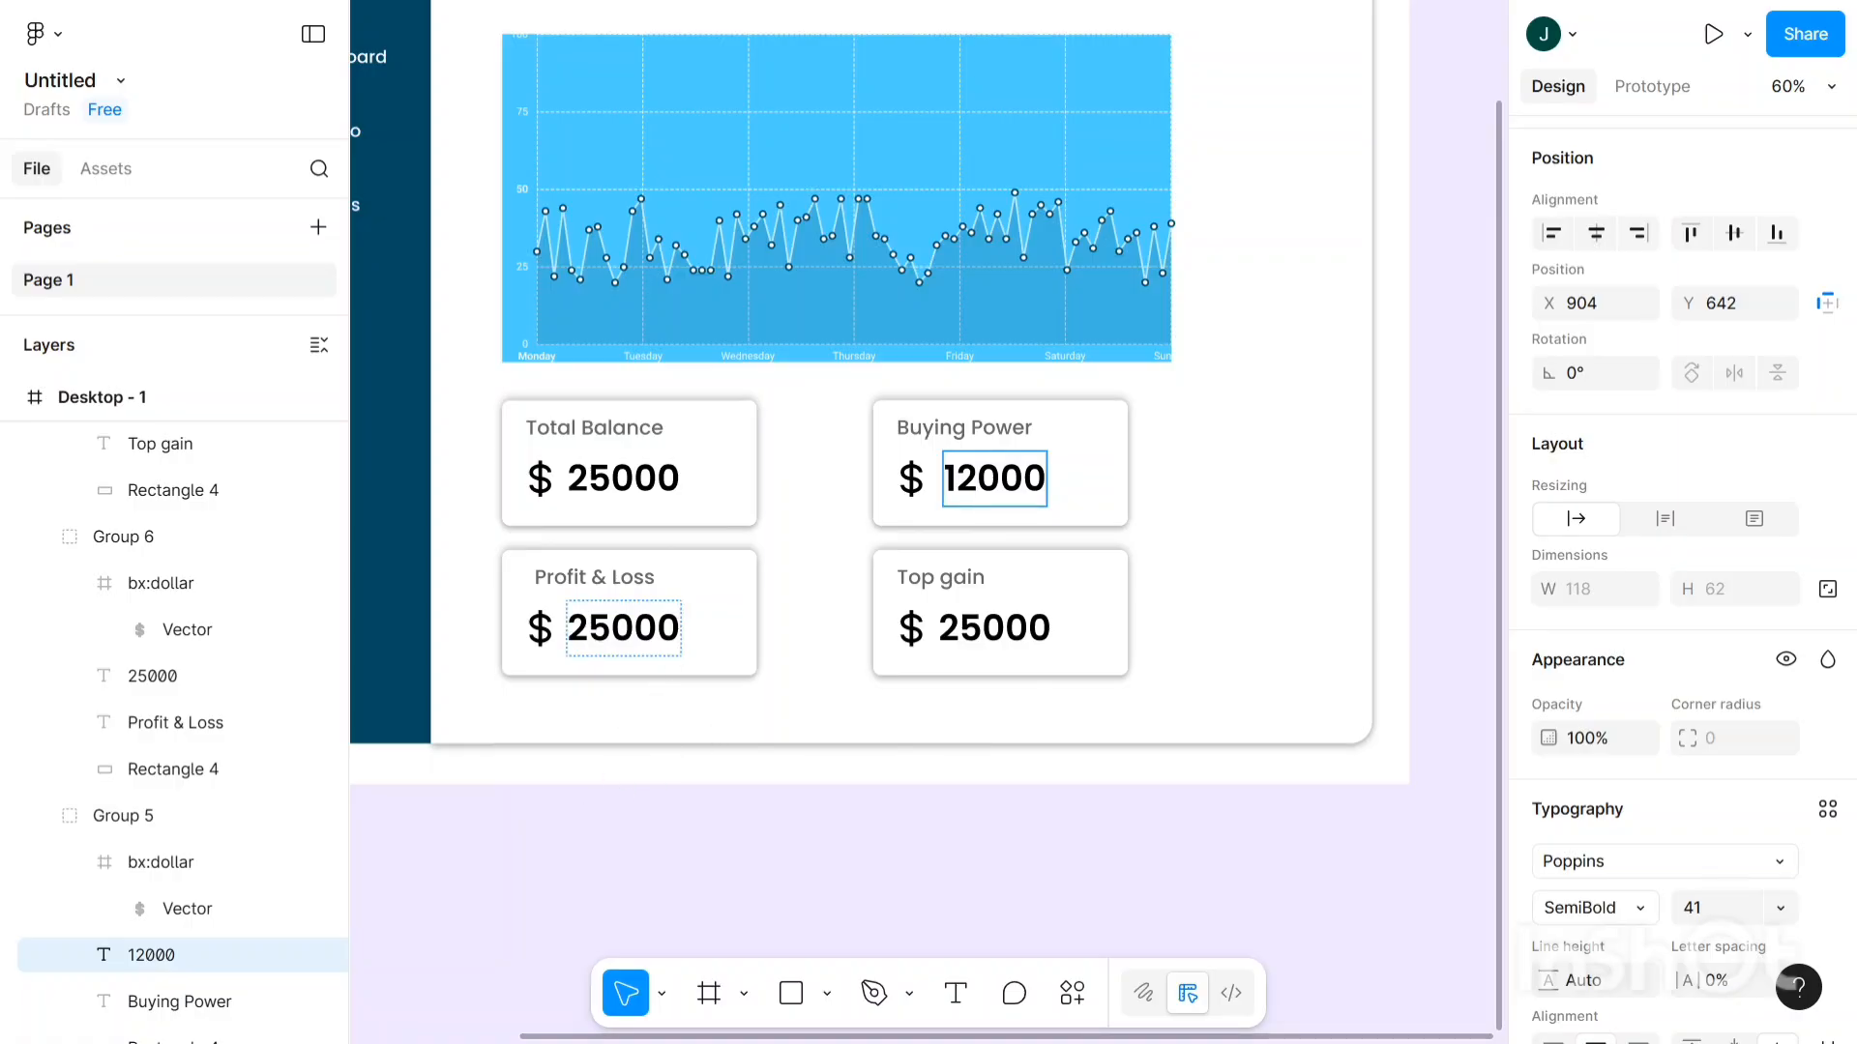
- Change the Profit & Loss amount to 1000 and nudge it right to X 507
click(623, 628)
key(Left)
key(Left)
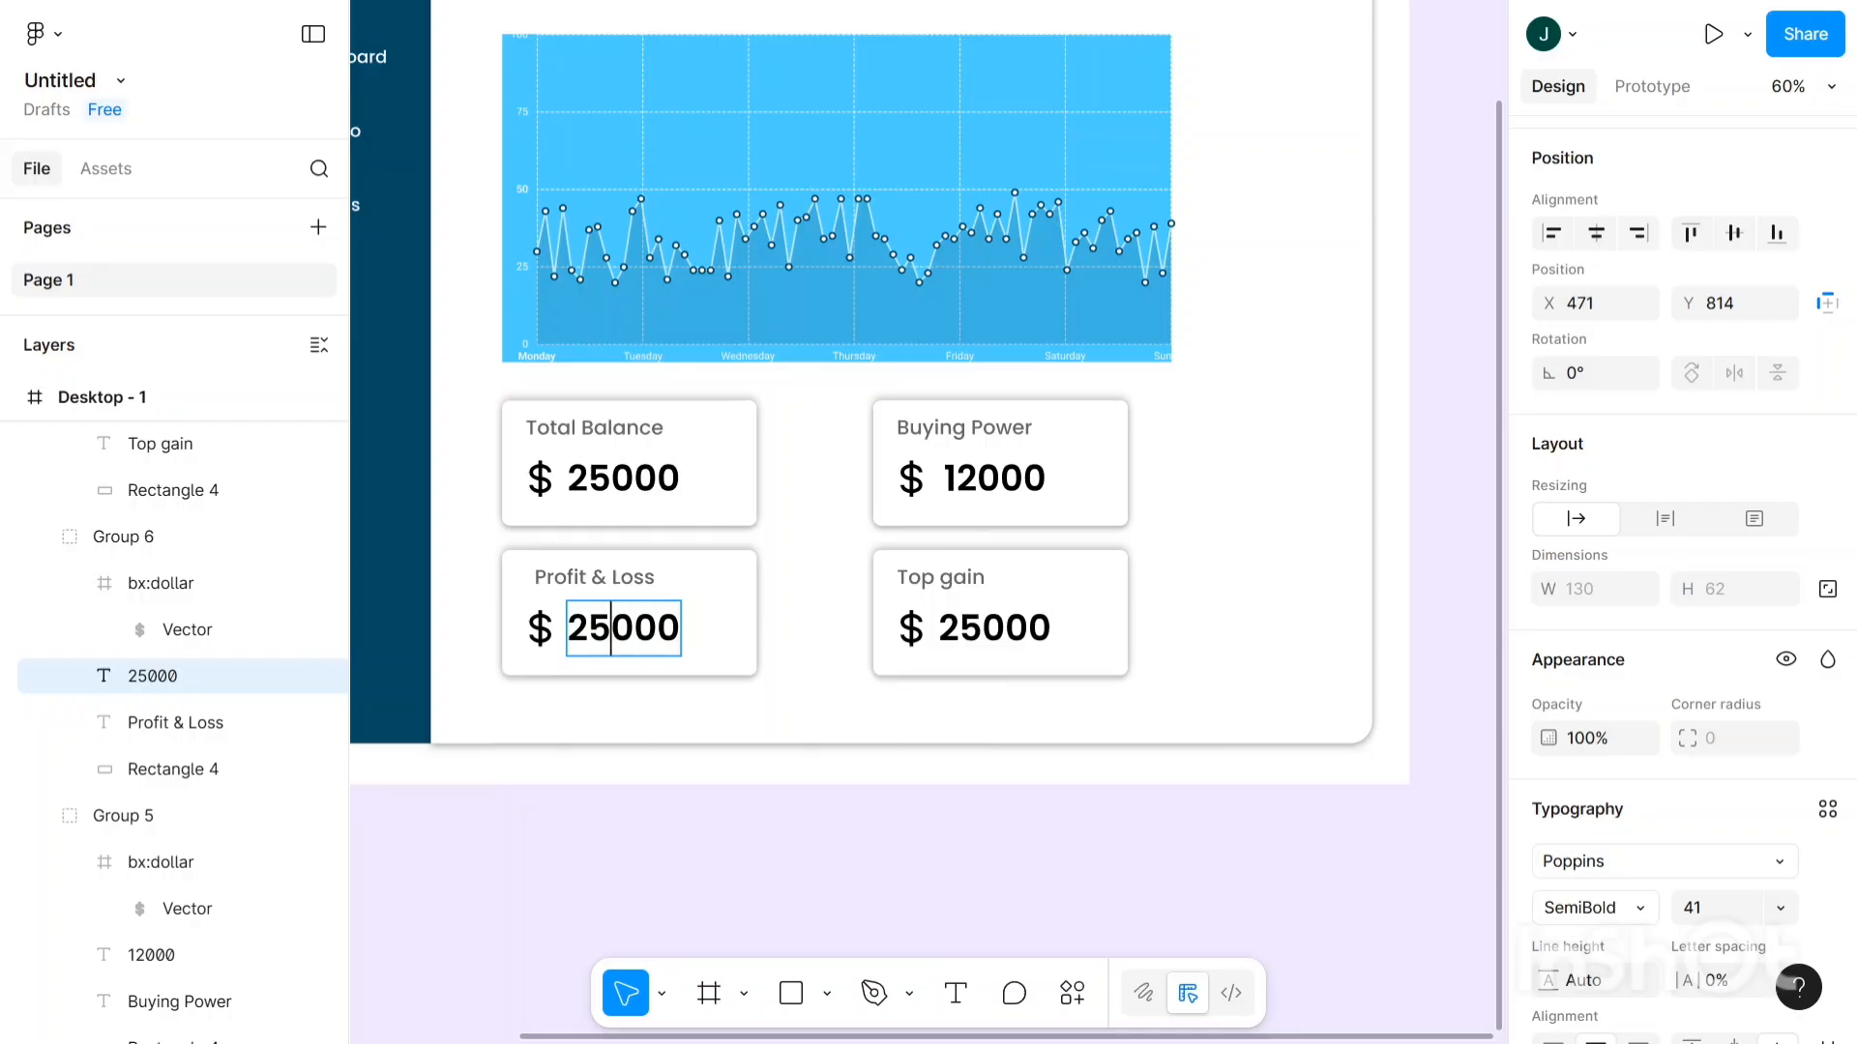
key(BackSpace)
key(BackSpace)
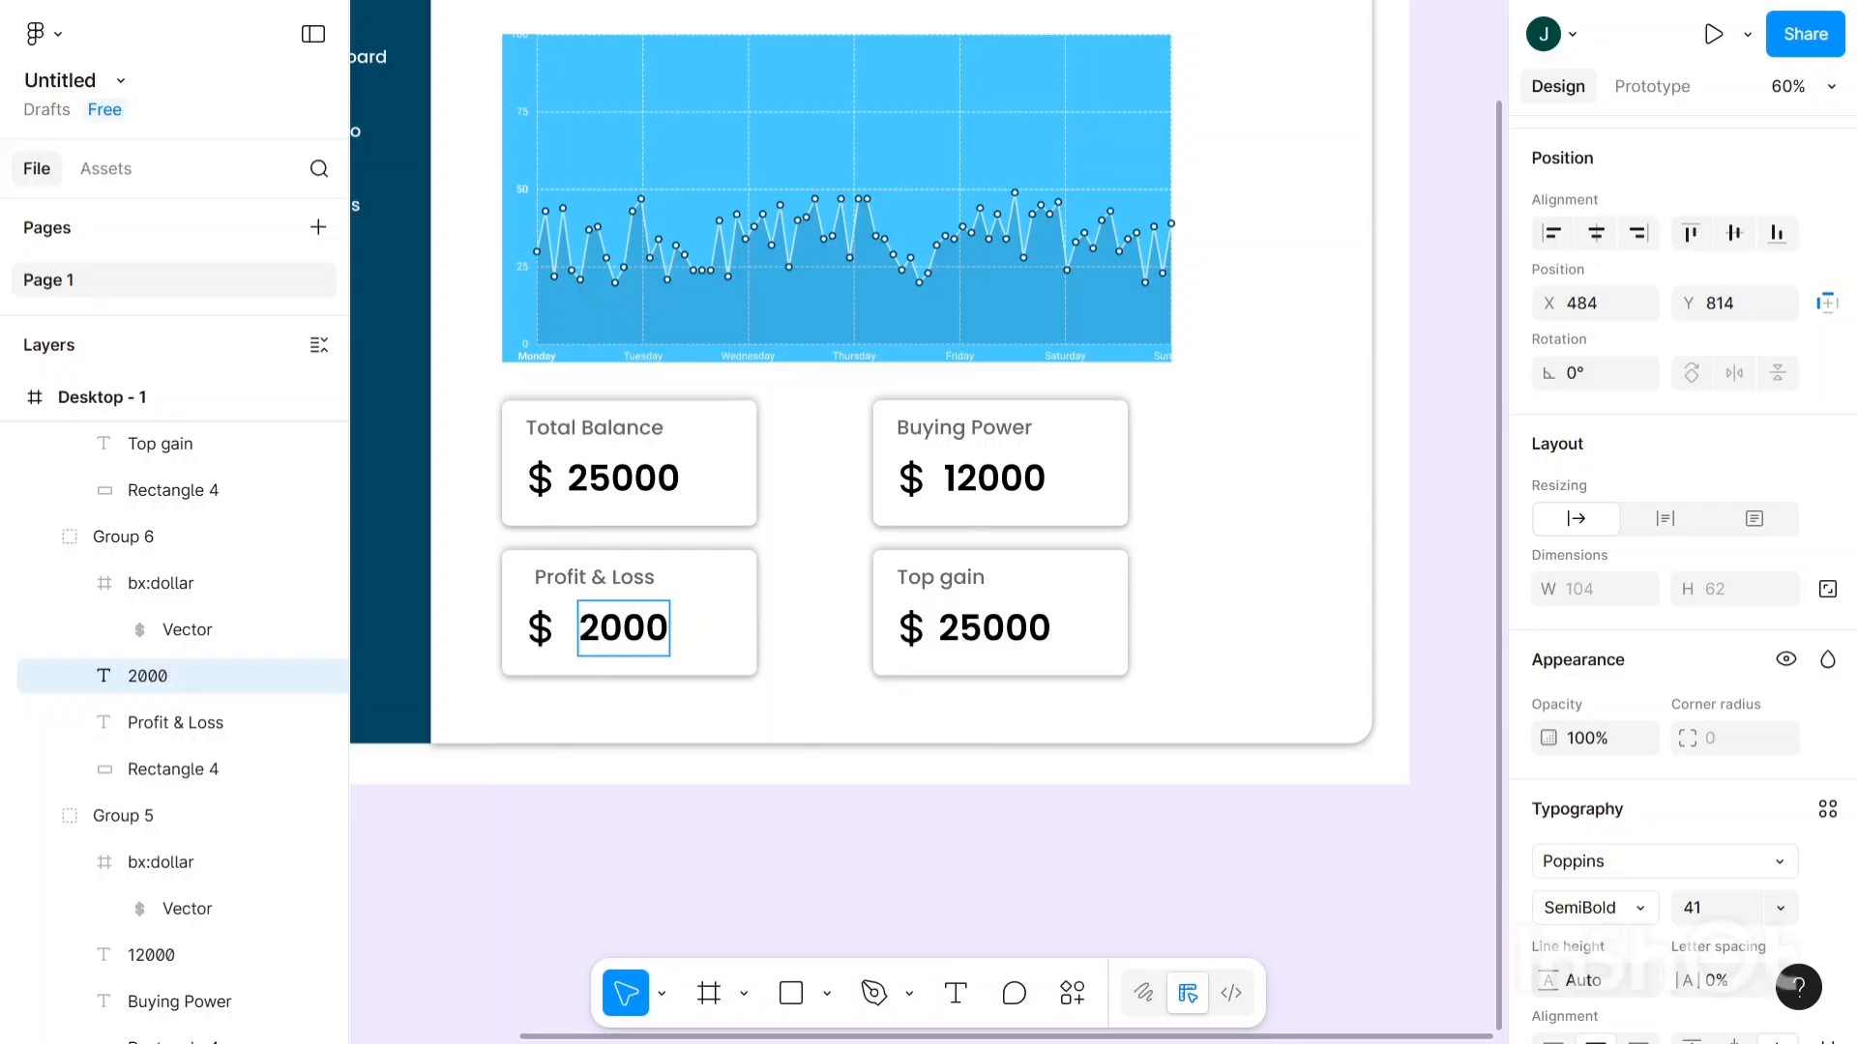
text(1)
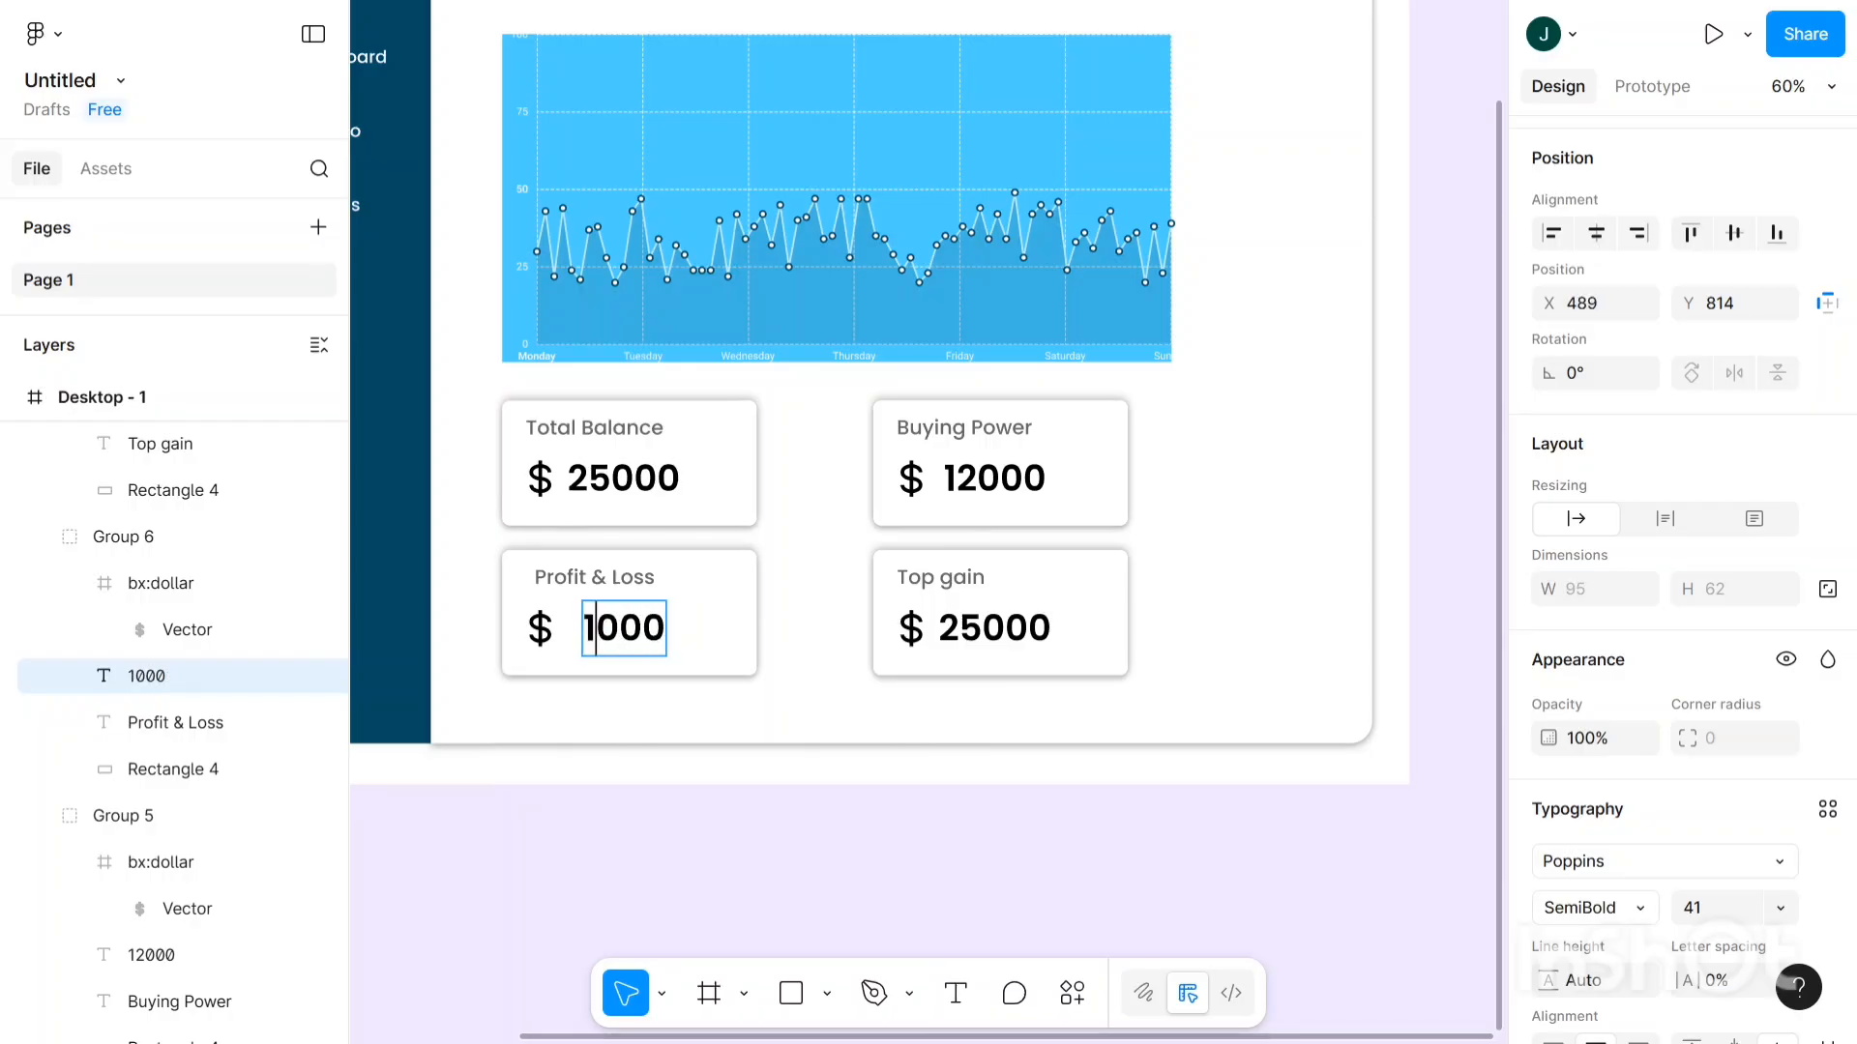
key(Right)
key(Escape)
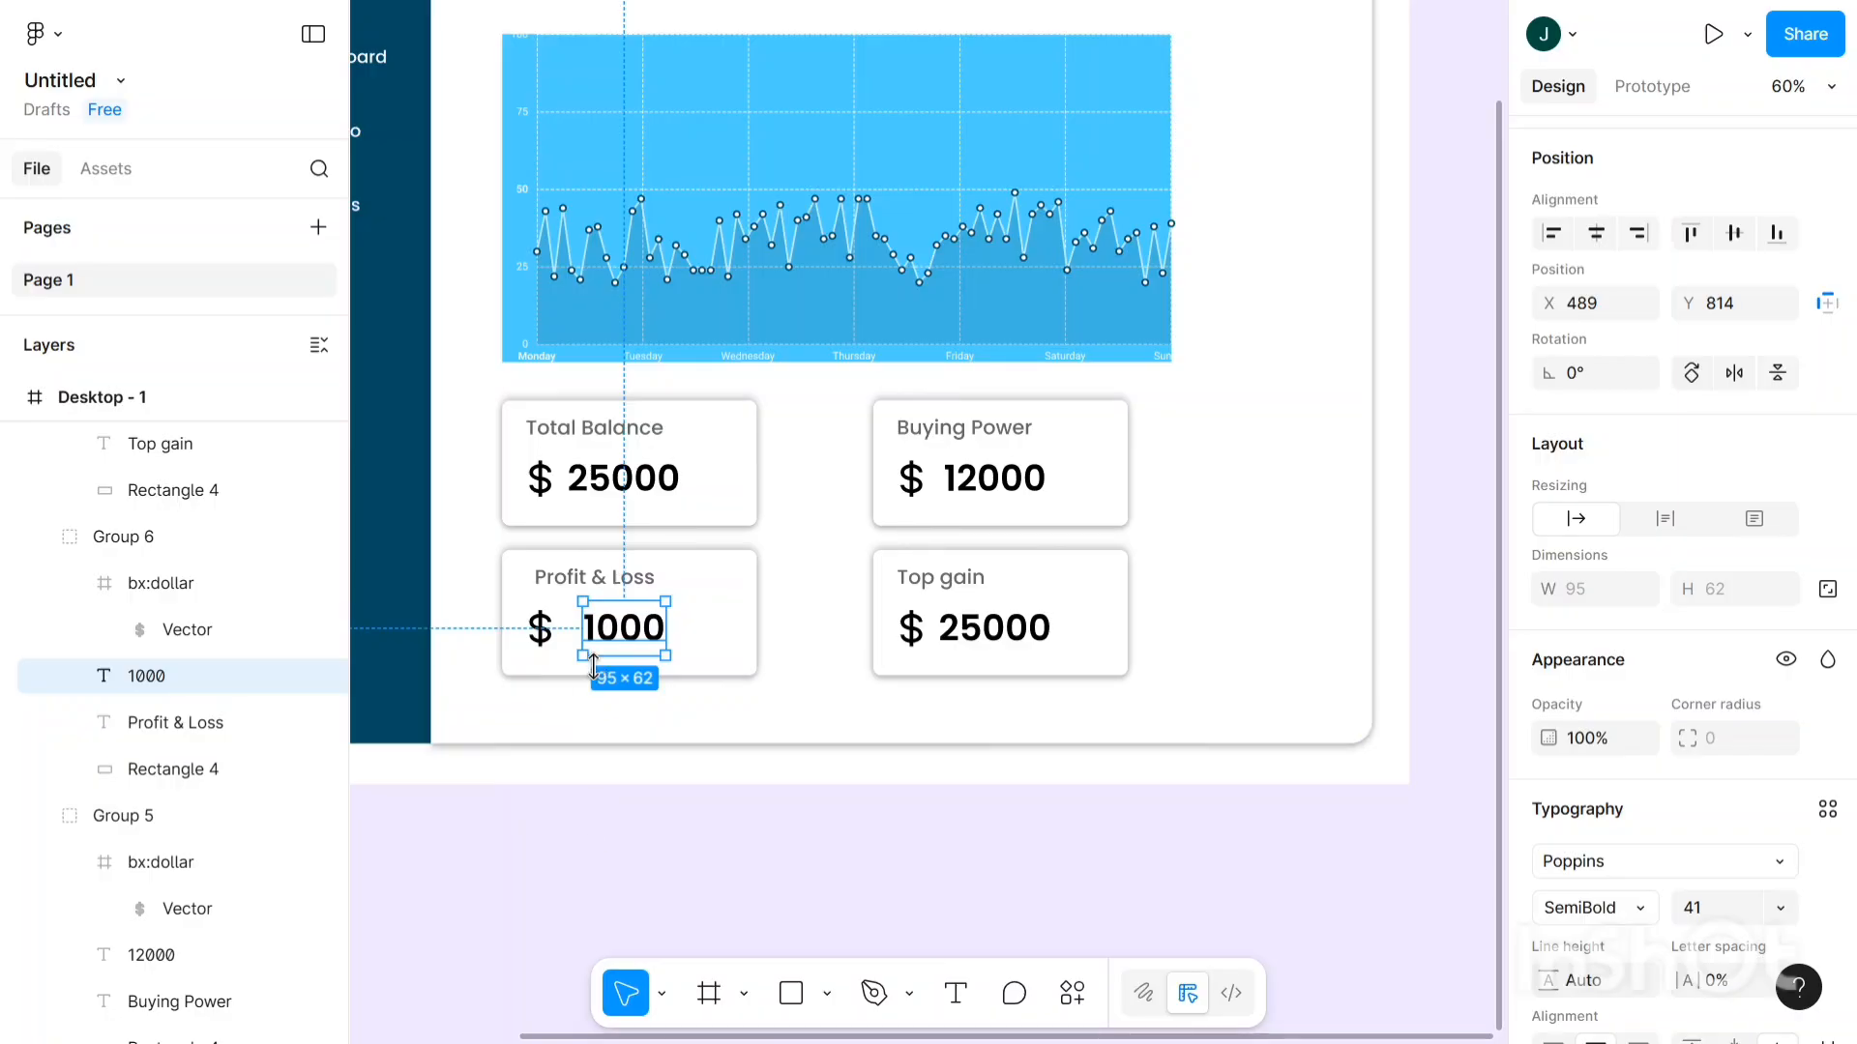
key(Right)
key(Right)
key(Right)
key(Right)
key(Right)
key(Right)
key(Right)
key(Right)
key(Right)
key(Right)
key(Right)
key(Right)
key(Right)
key(Right)
key(Right)
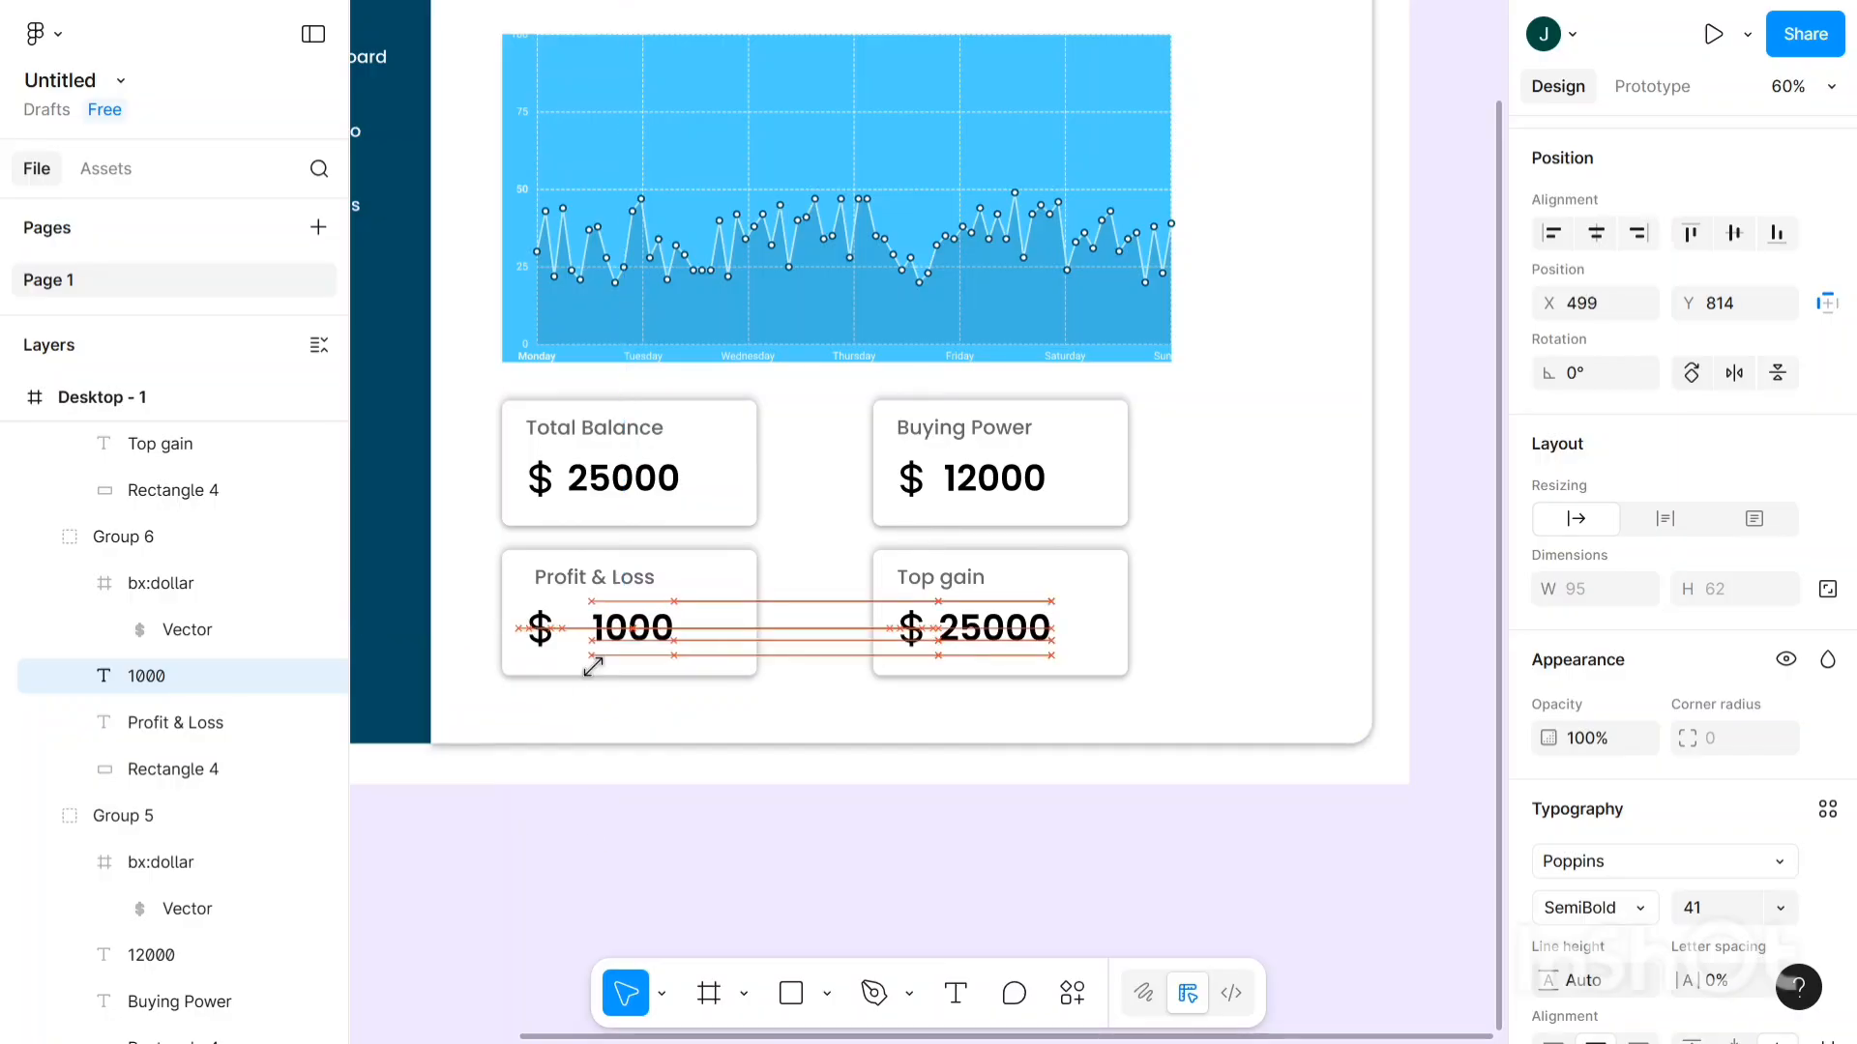
key(Right)
key(Right)
key(Right)
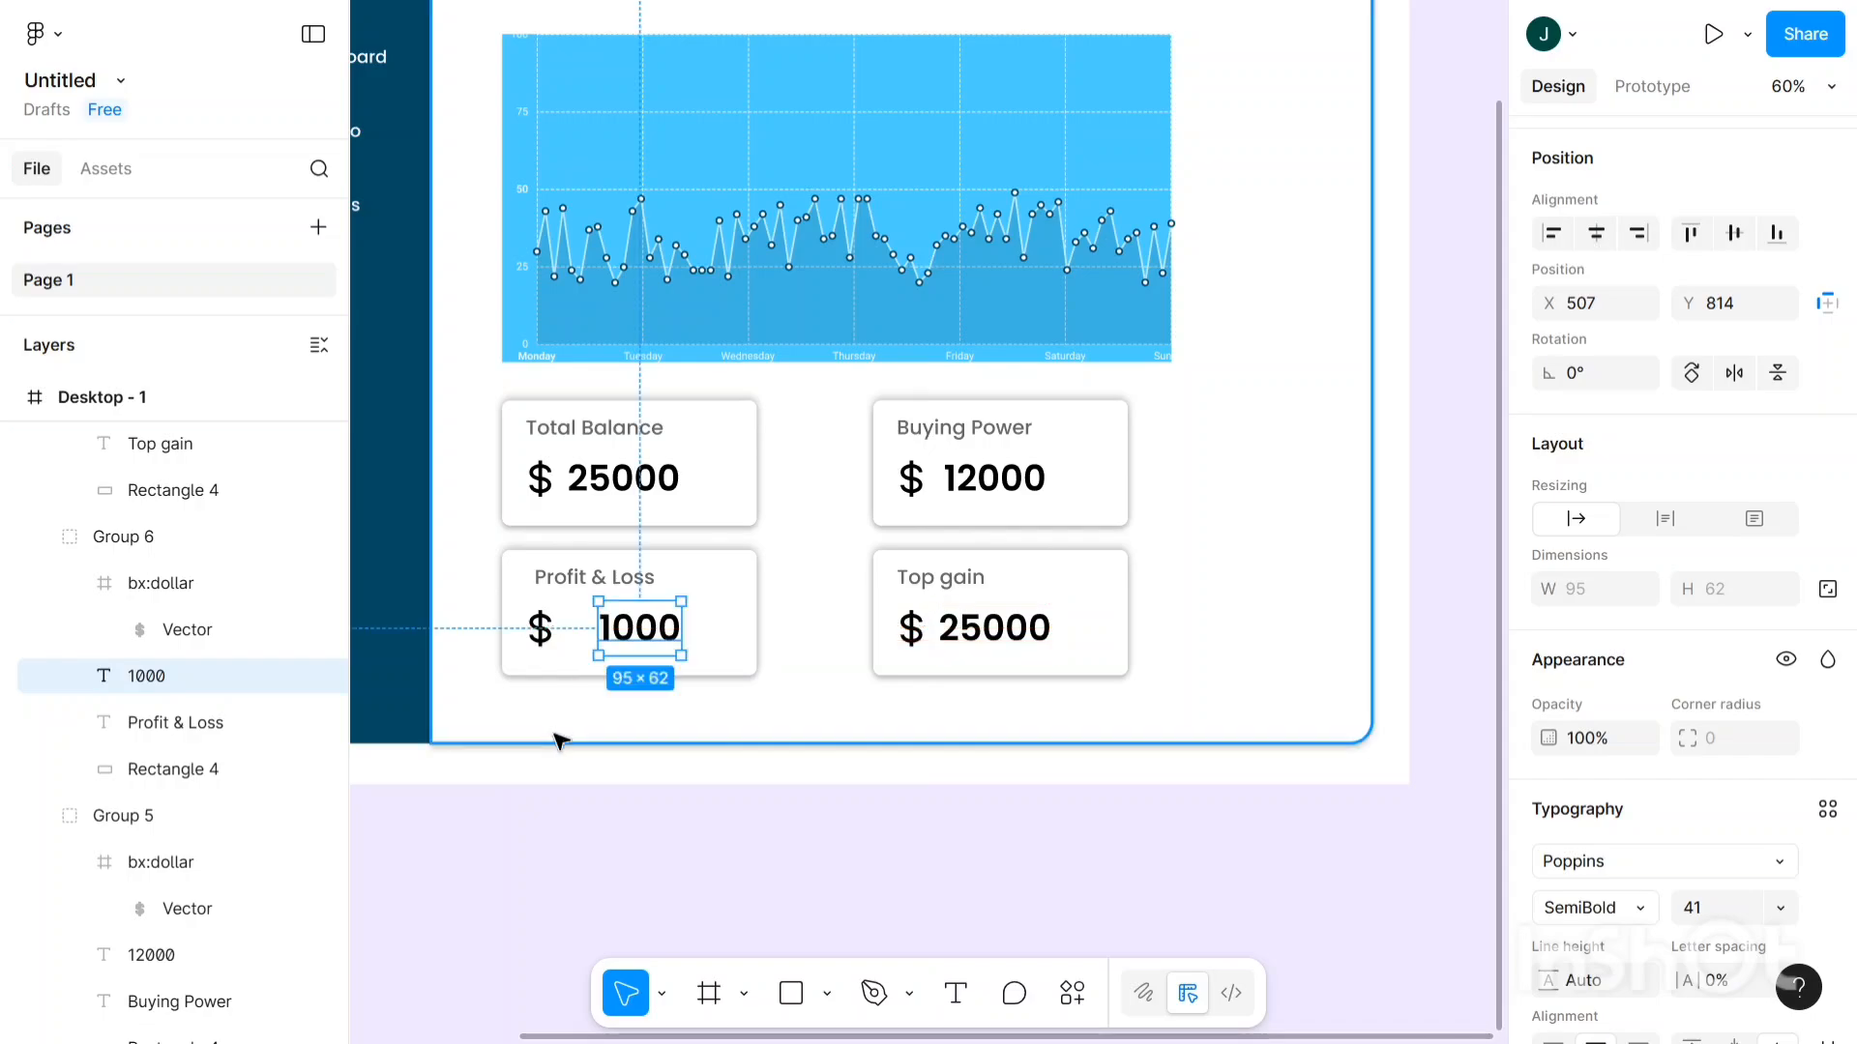
- Nudge the Profit & Loss dollar icon right to X 461, against the 1000 amount
click(546, 642)
click(545, 636)
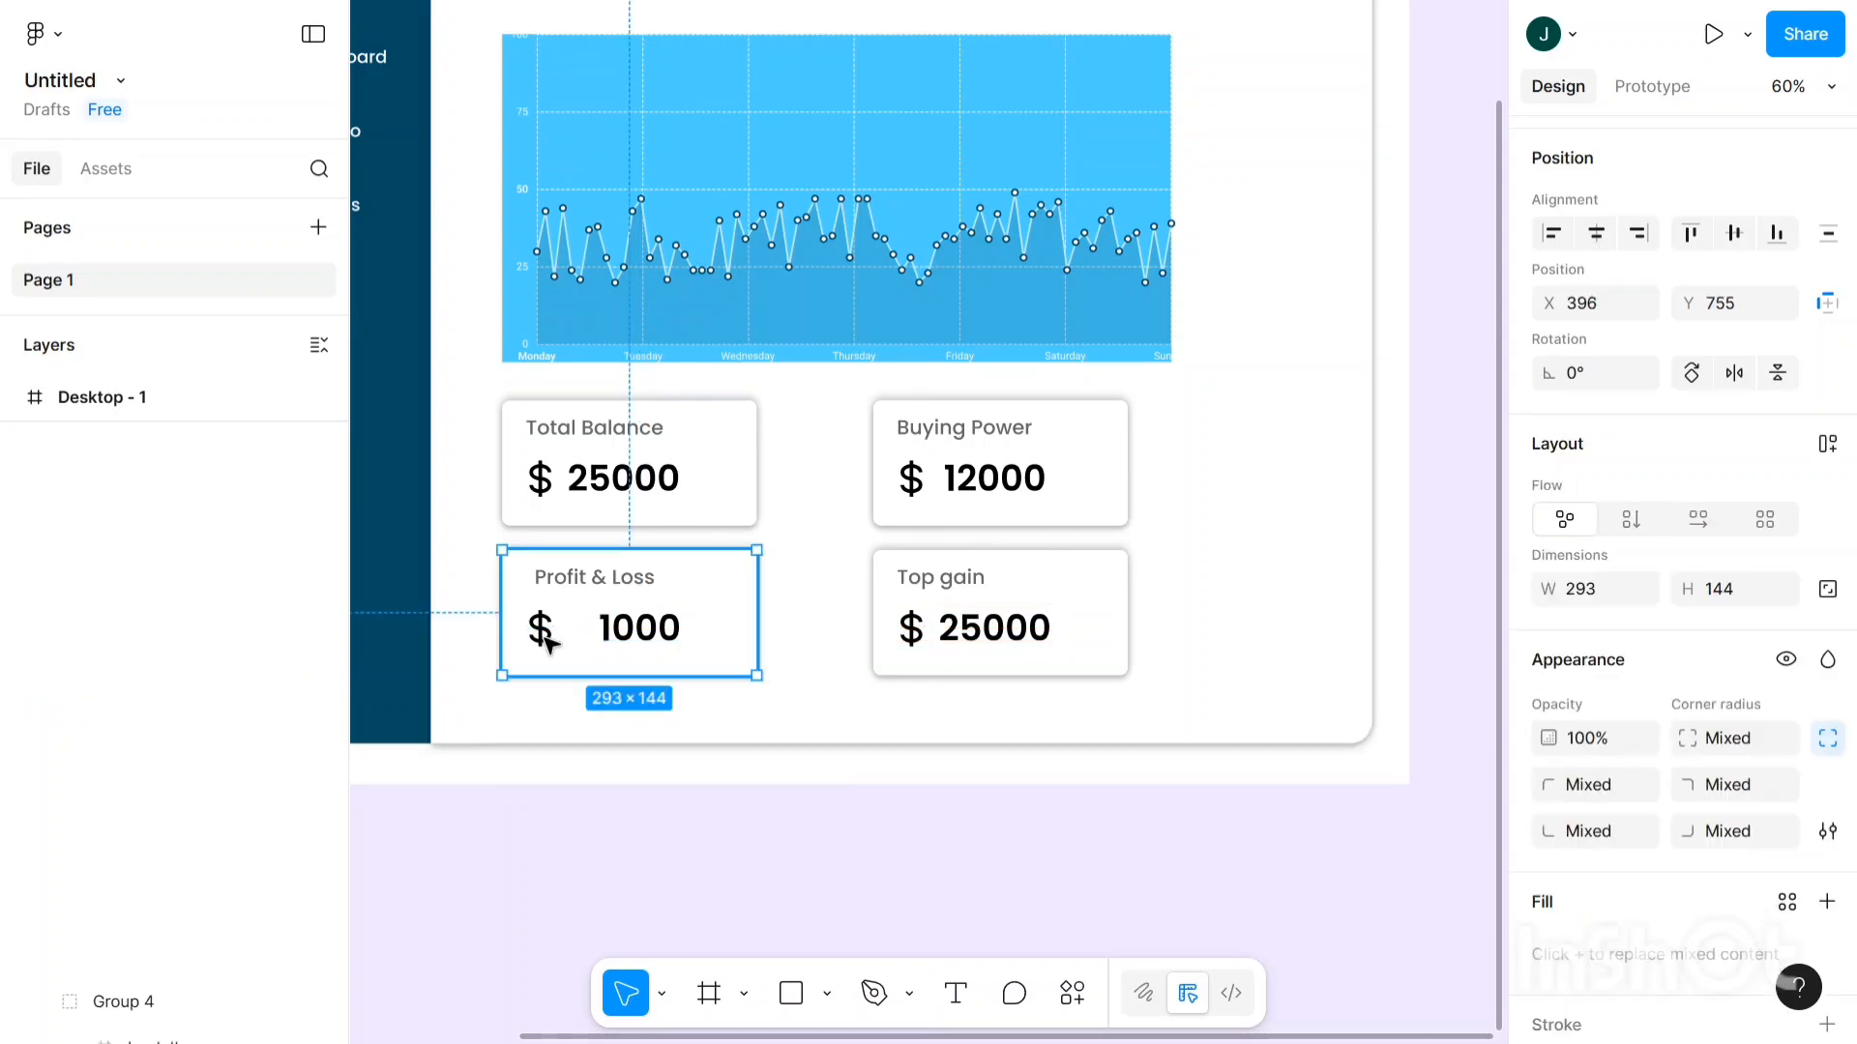
click(548, 644)
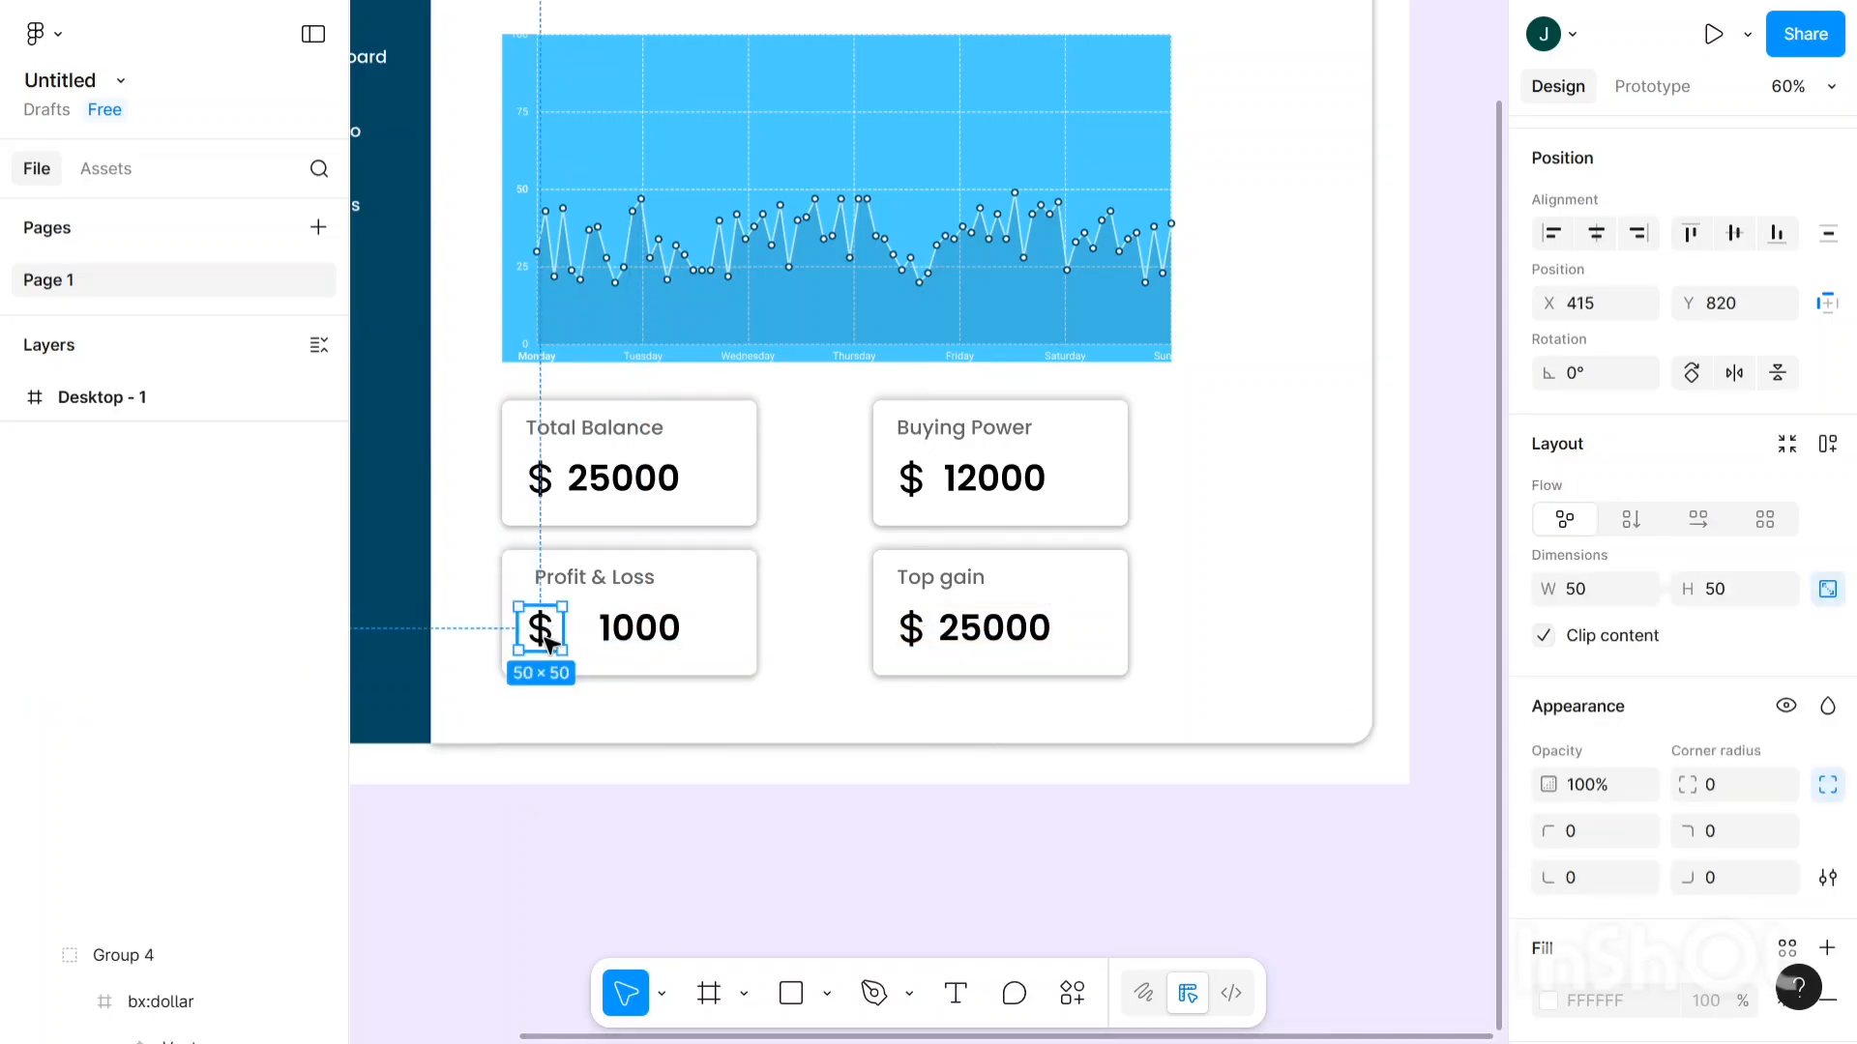
key(Right)
key(Right)
key(Right)
key(Right)
key(Right)
key(Right)
key(Right)
key(Right)
key(Right)
key(Right)
key(Right)
key(Right)
key(Right)
key(Right)
key(Right)
key(Right)
key(Right)
key(Right)
key(Right)
key(Right)
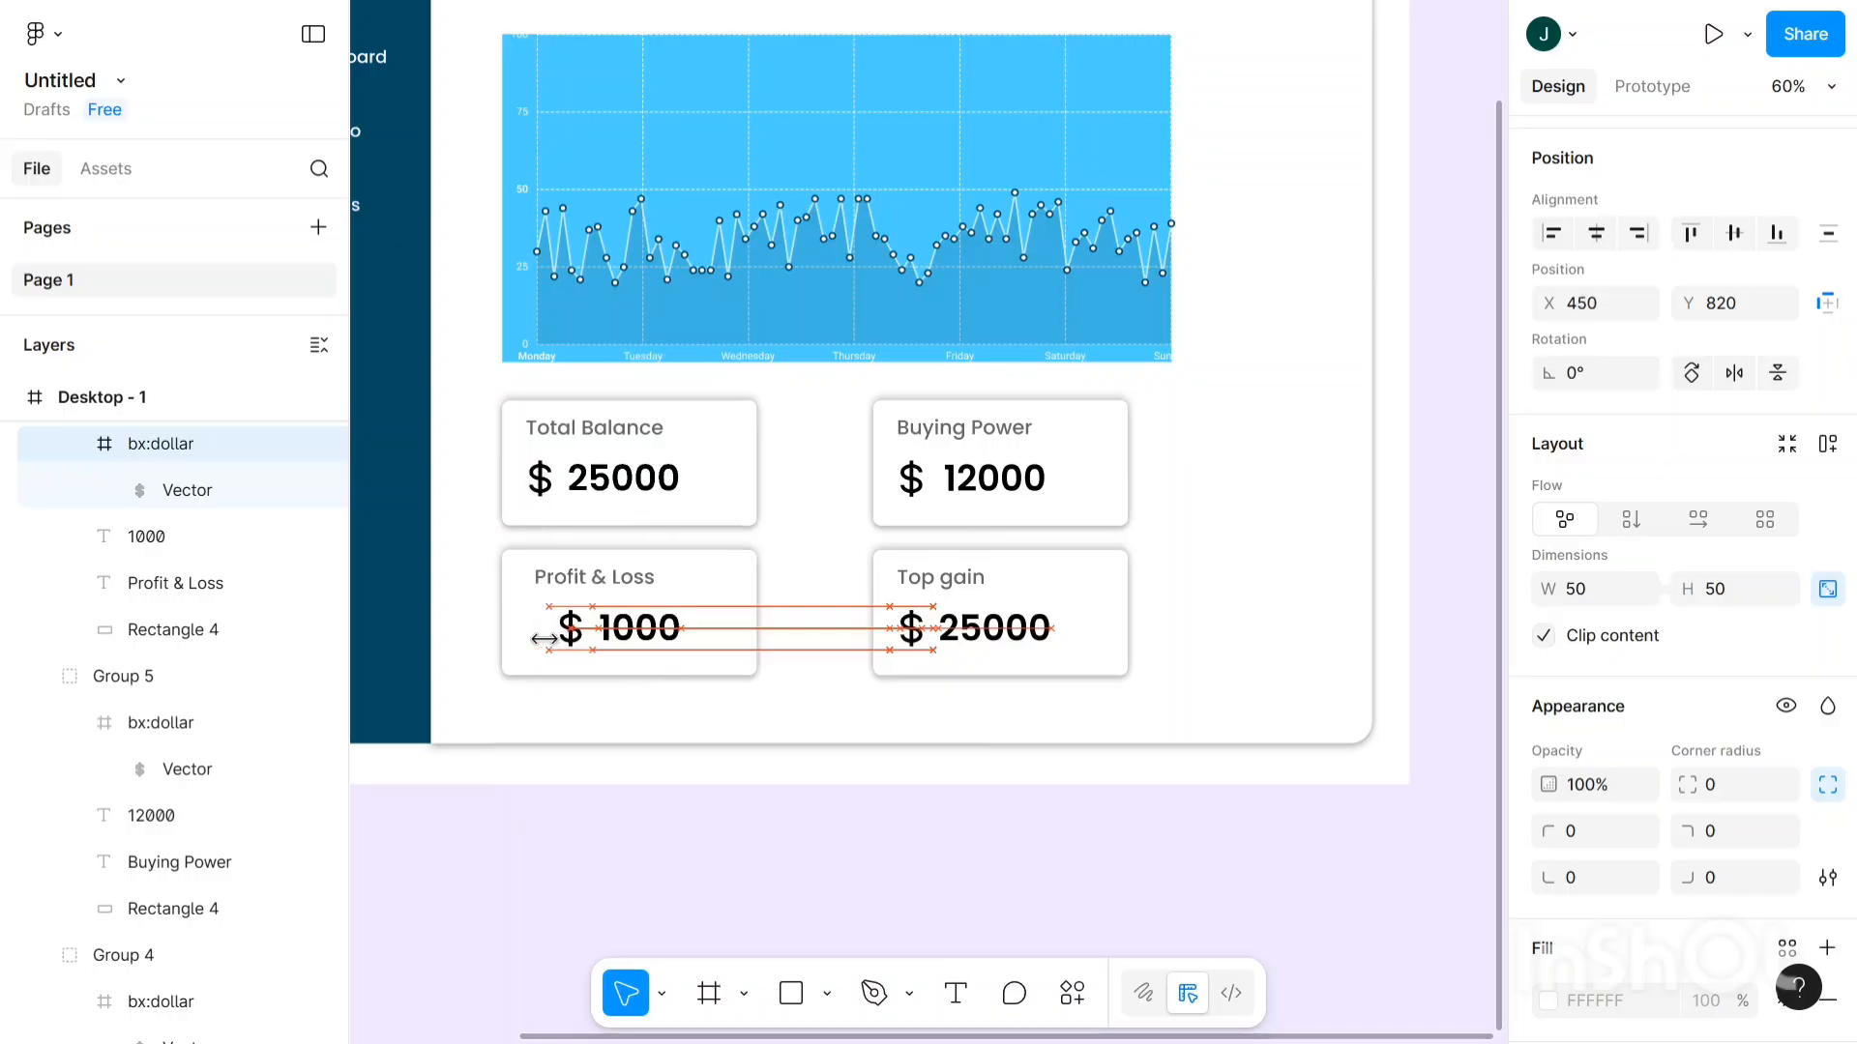
key(Right)
key(Right)
key(Right)
key(Right)
key(Right)
key(Right)
key(Right)
key(Right)
key(Right)
key(Right)
key(Right)
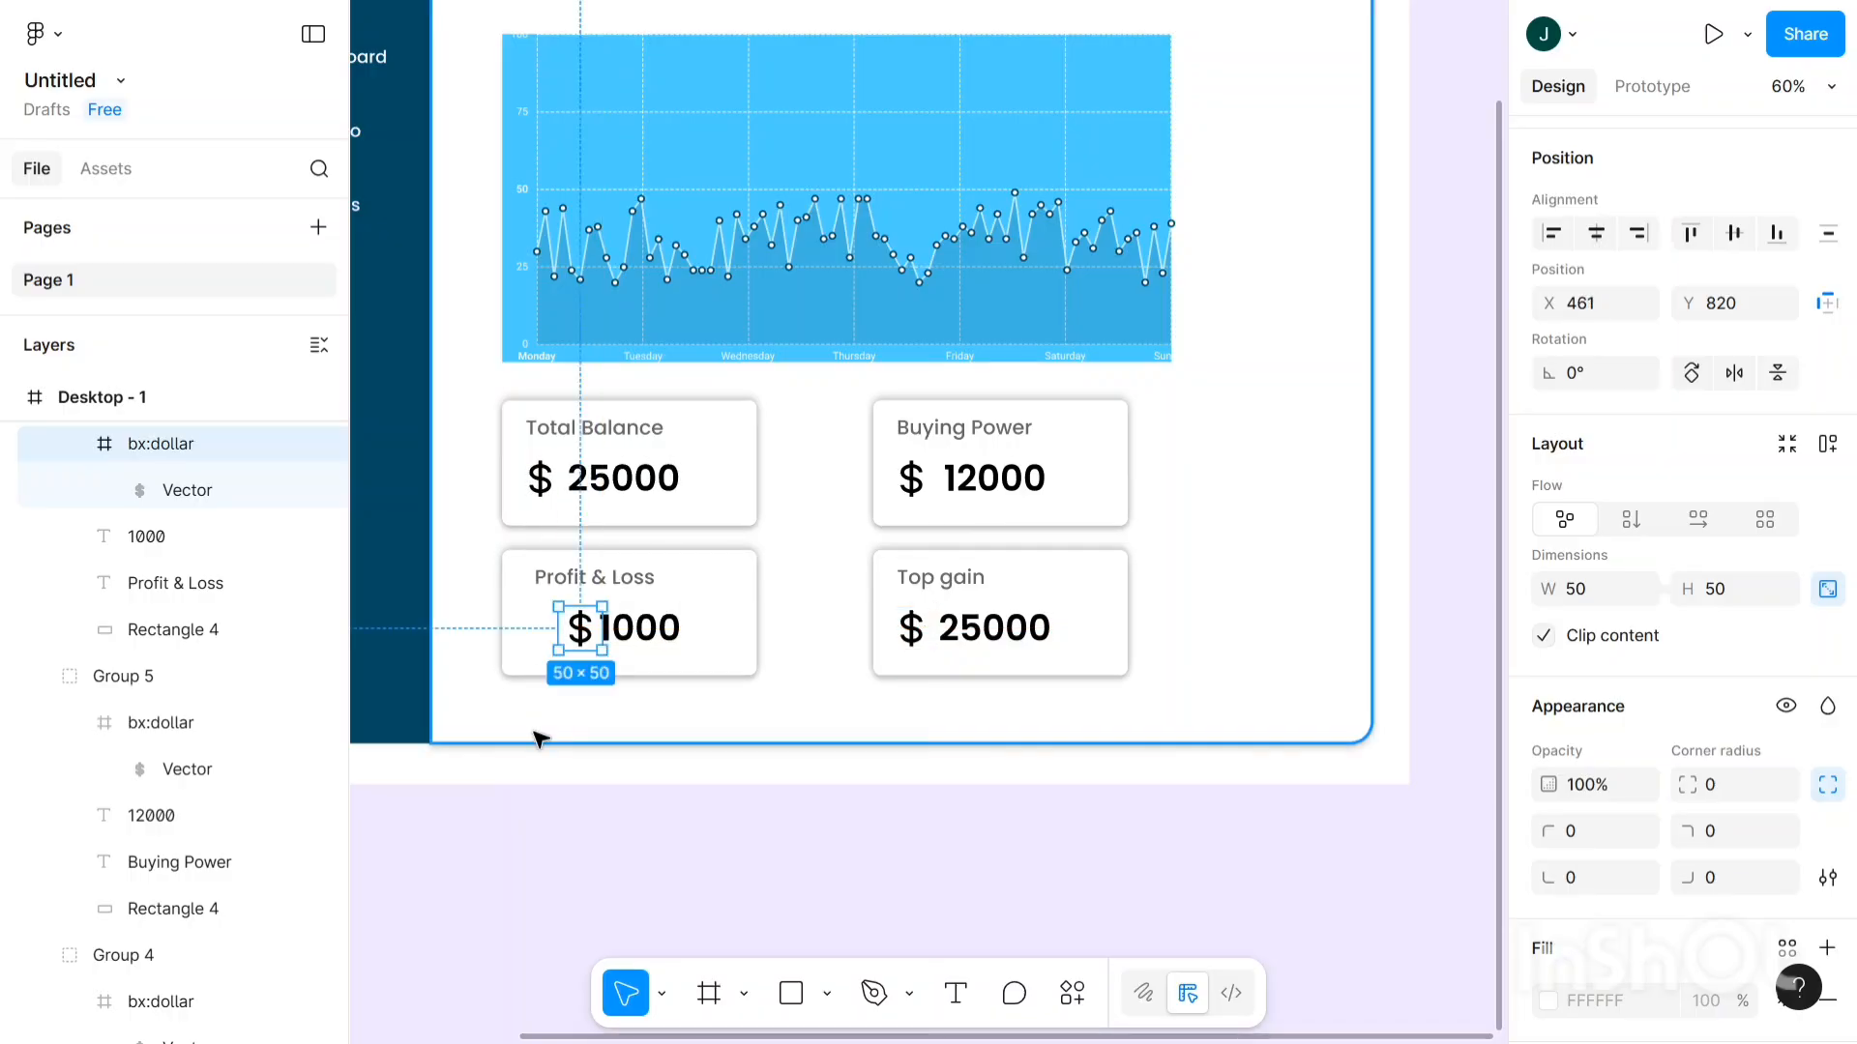
click(559, 776)
scroll(559, 776, down, 3)
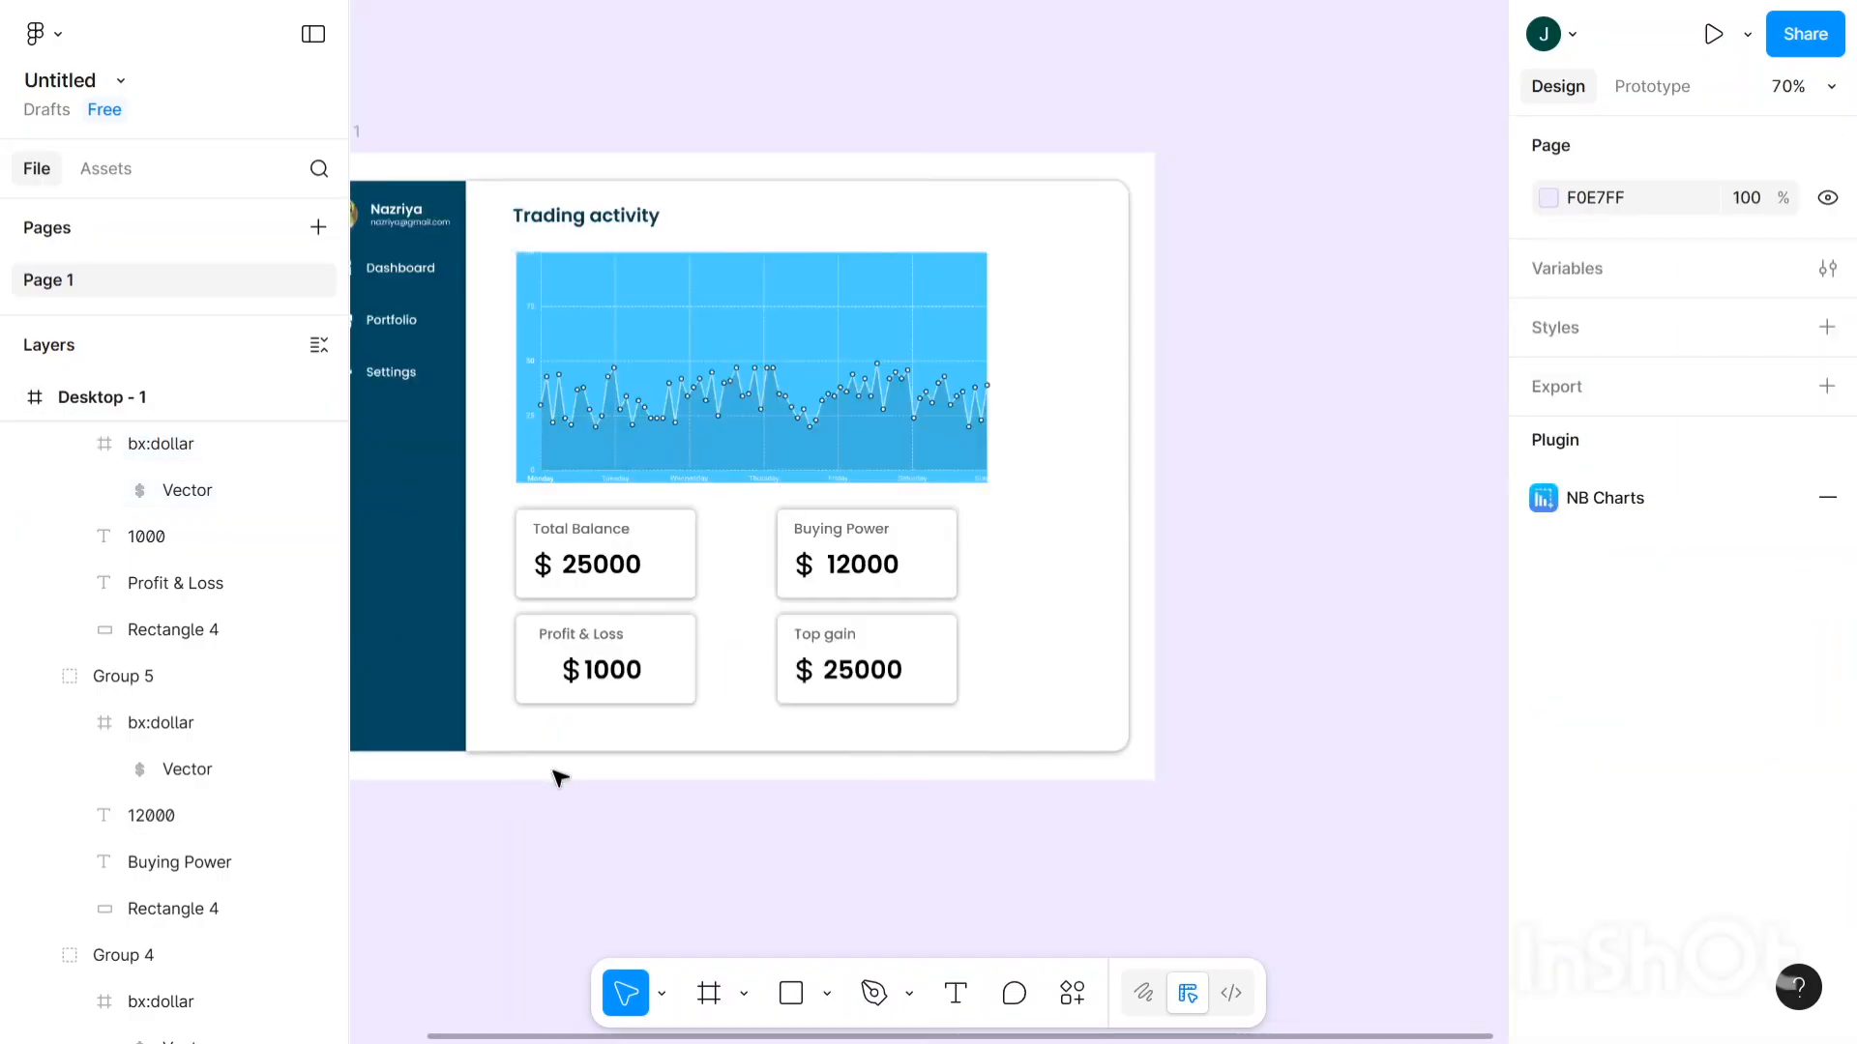
scroll(559, 778, down, 1)
scroll(559, 778, left, 2)
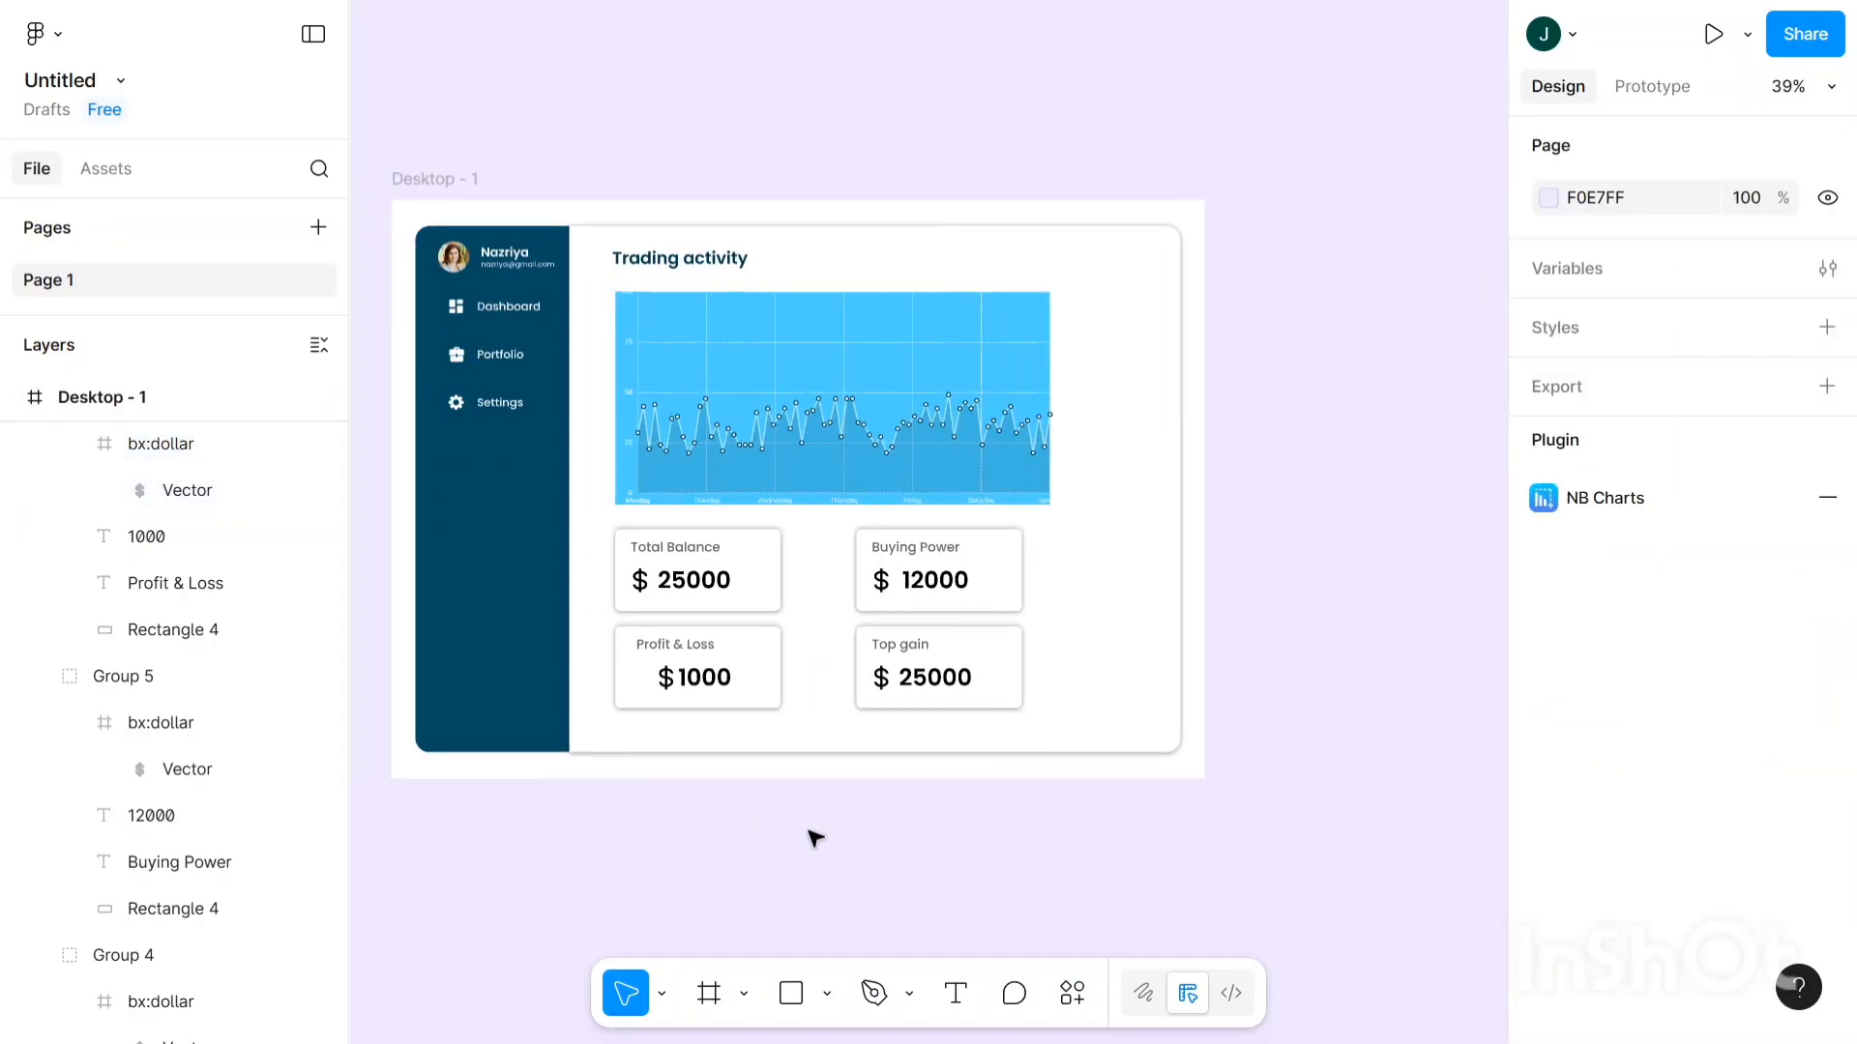
- Insert an Iconify 'plus' icon (ic:baseline-plus) just left of the Profit & Loss $1000
click(1070, 1007)
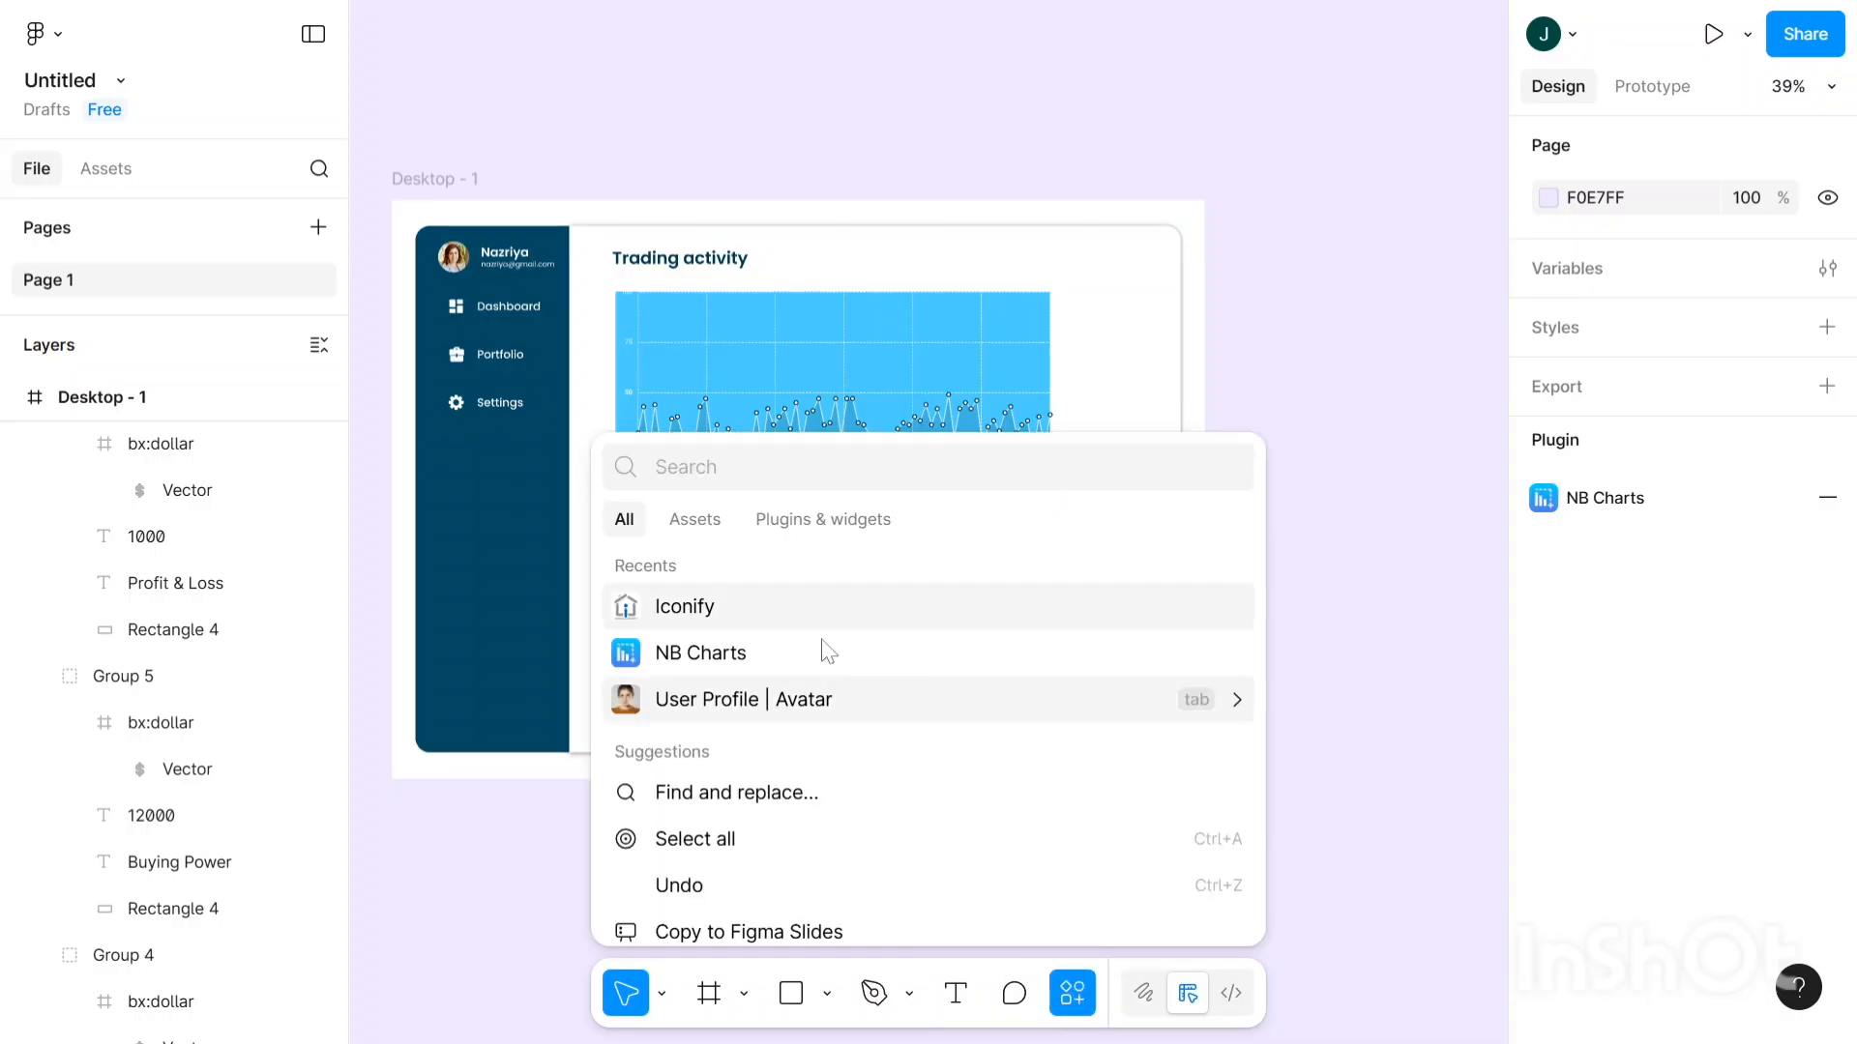
click(827, 607)
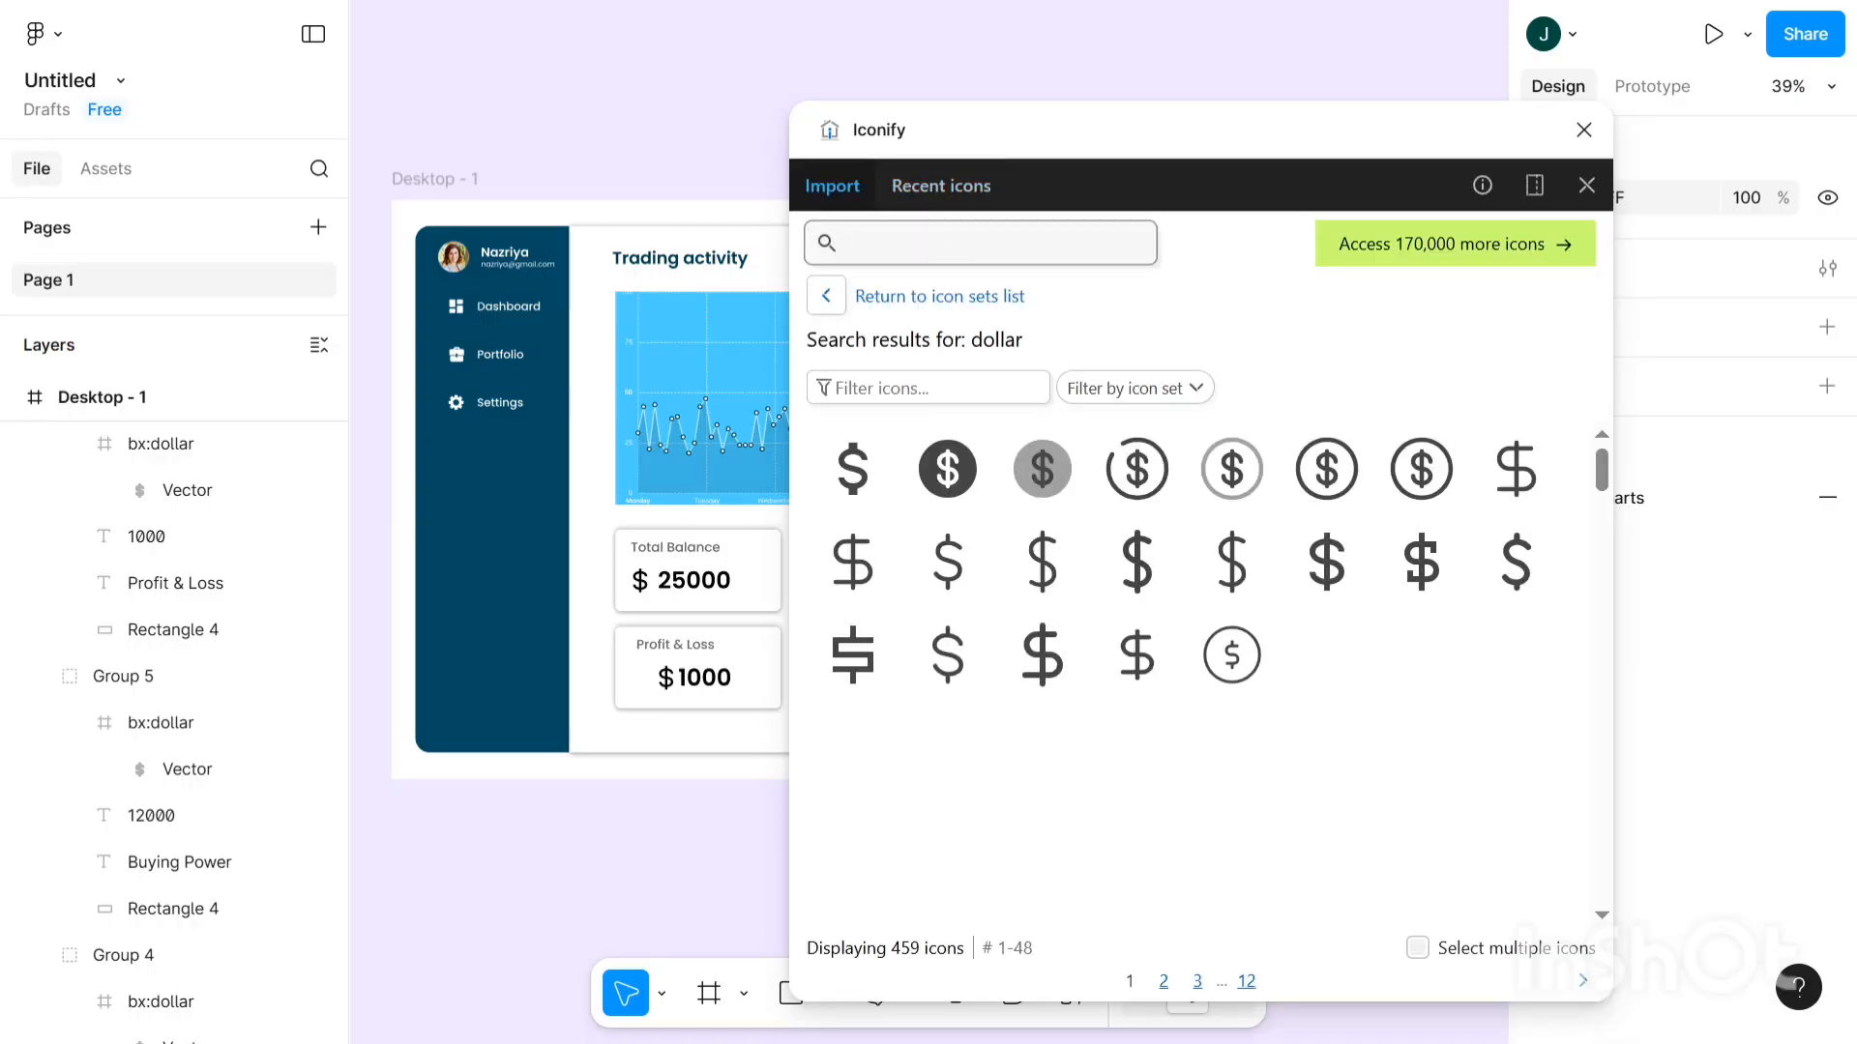
text(plus)
key(Return)
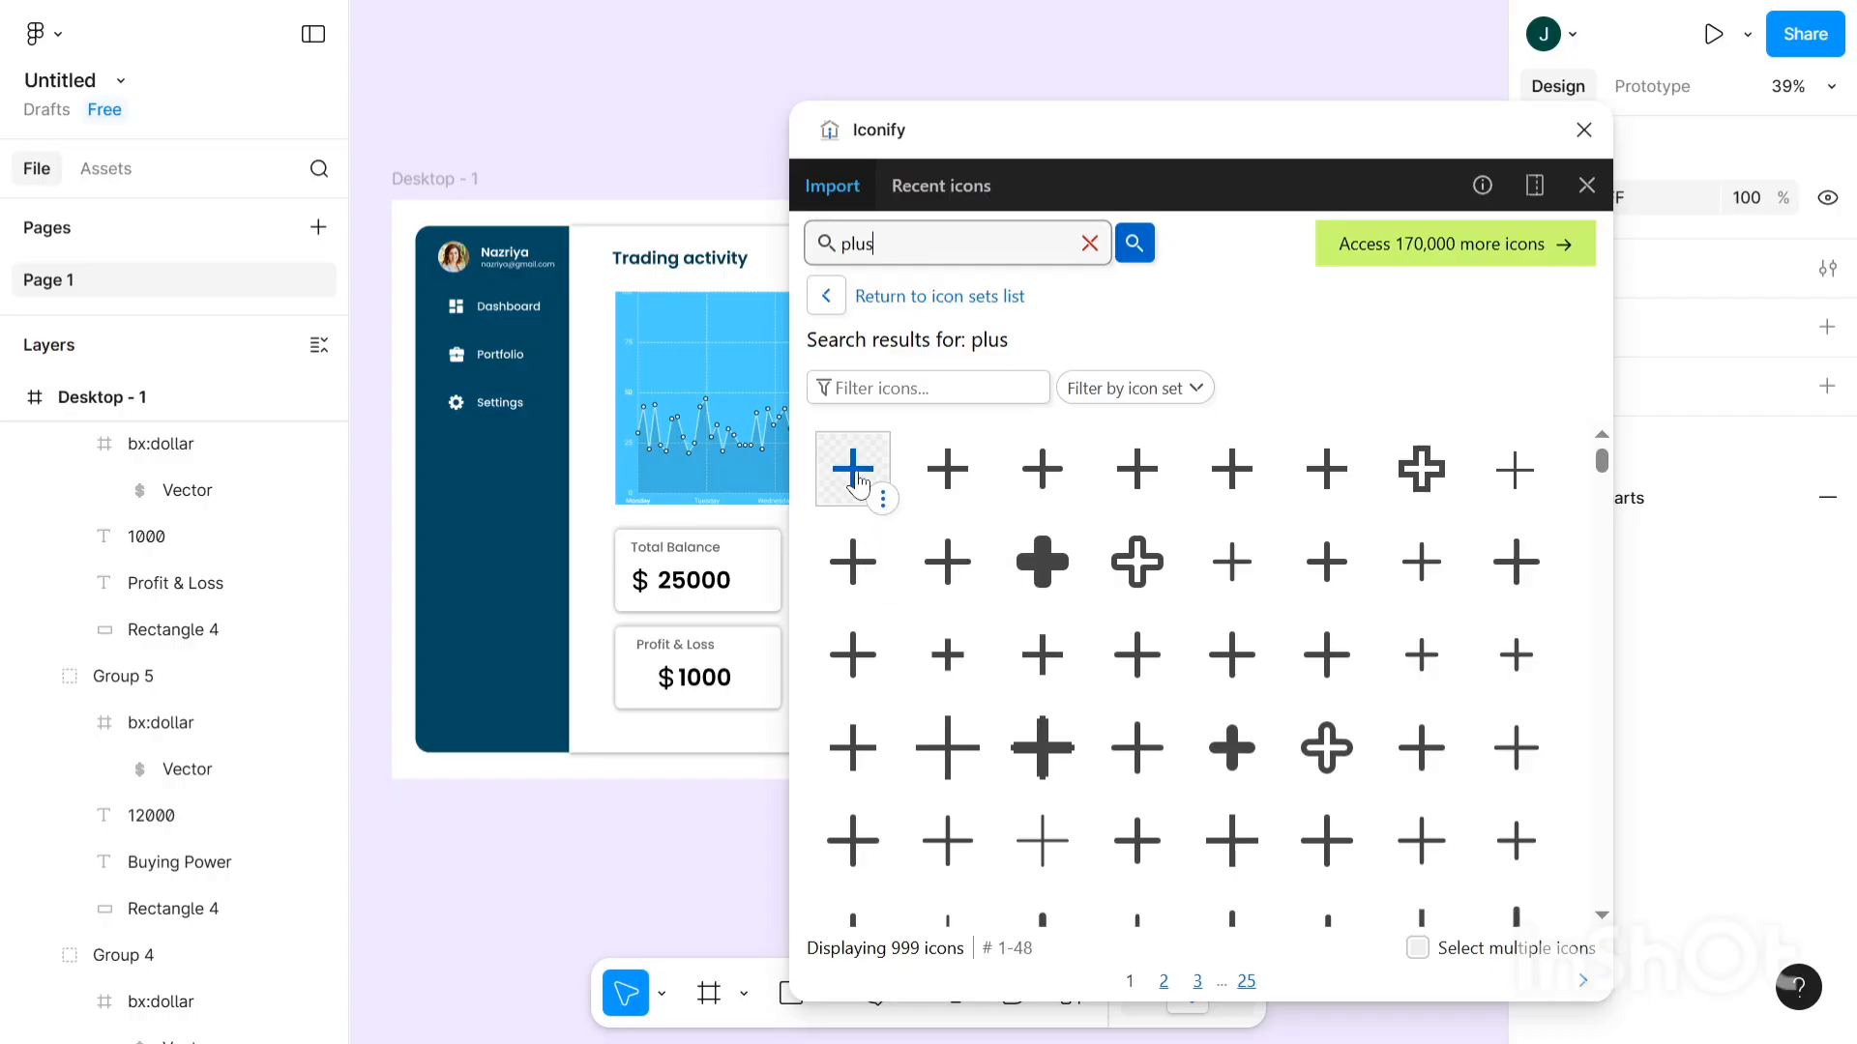
drag(851, 469, 647, 680)
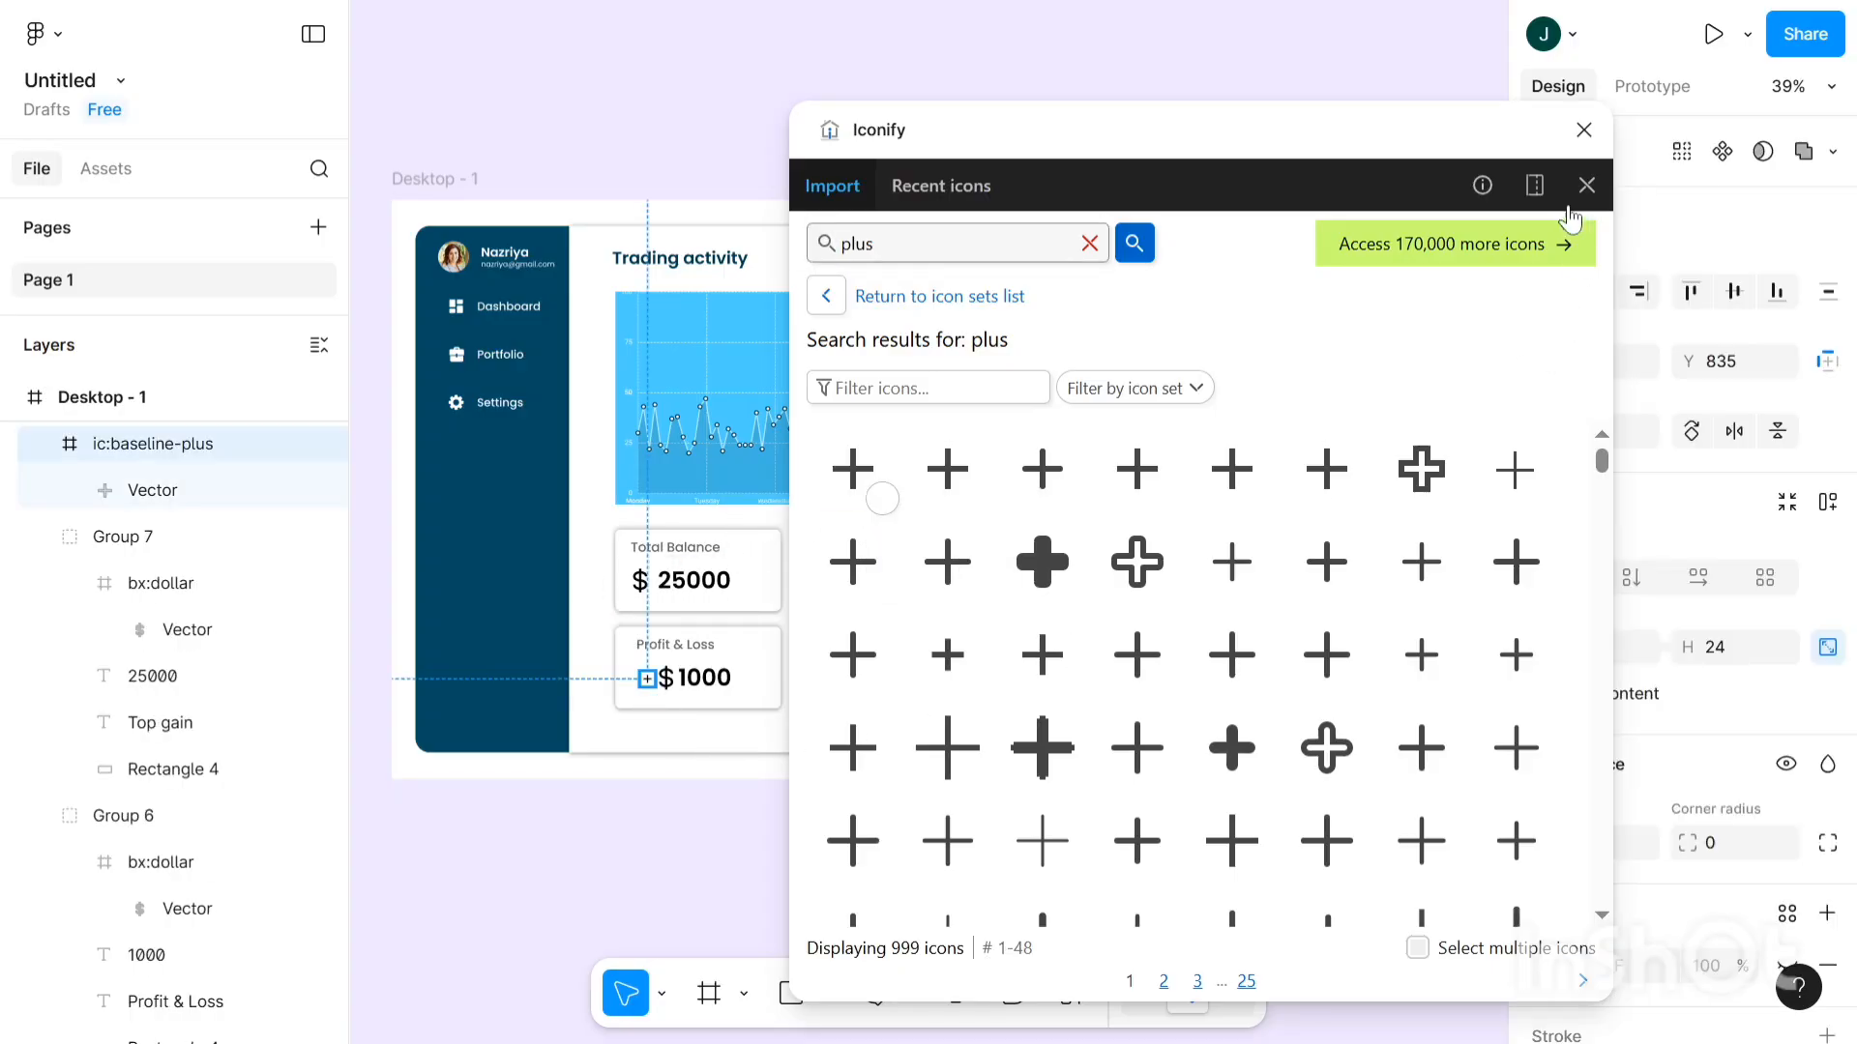
click(1586, 132)
- Resize the plus icon to 40×40
scroll(636, 690, up, 3)
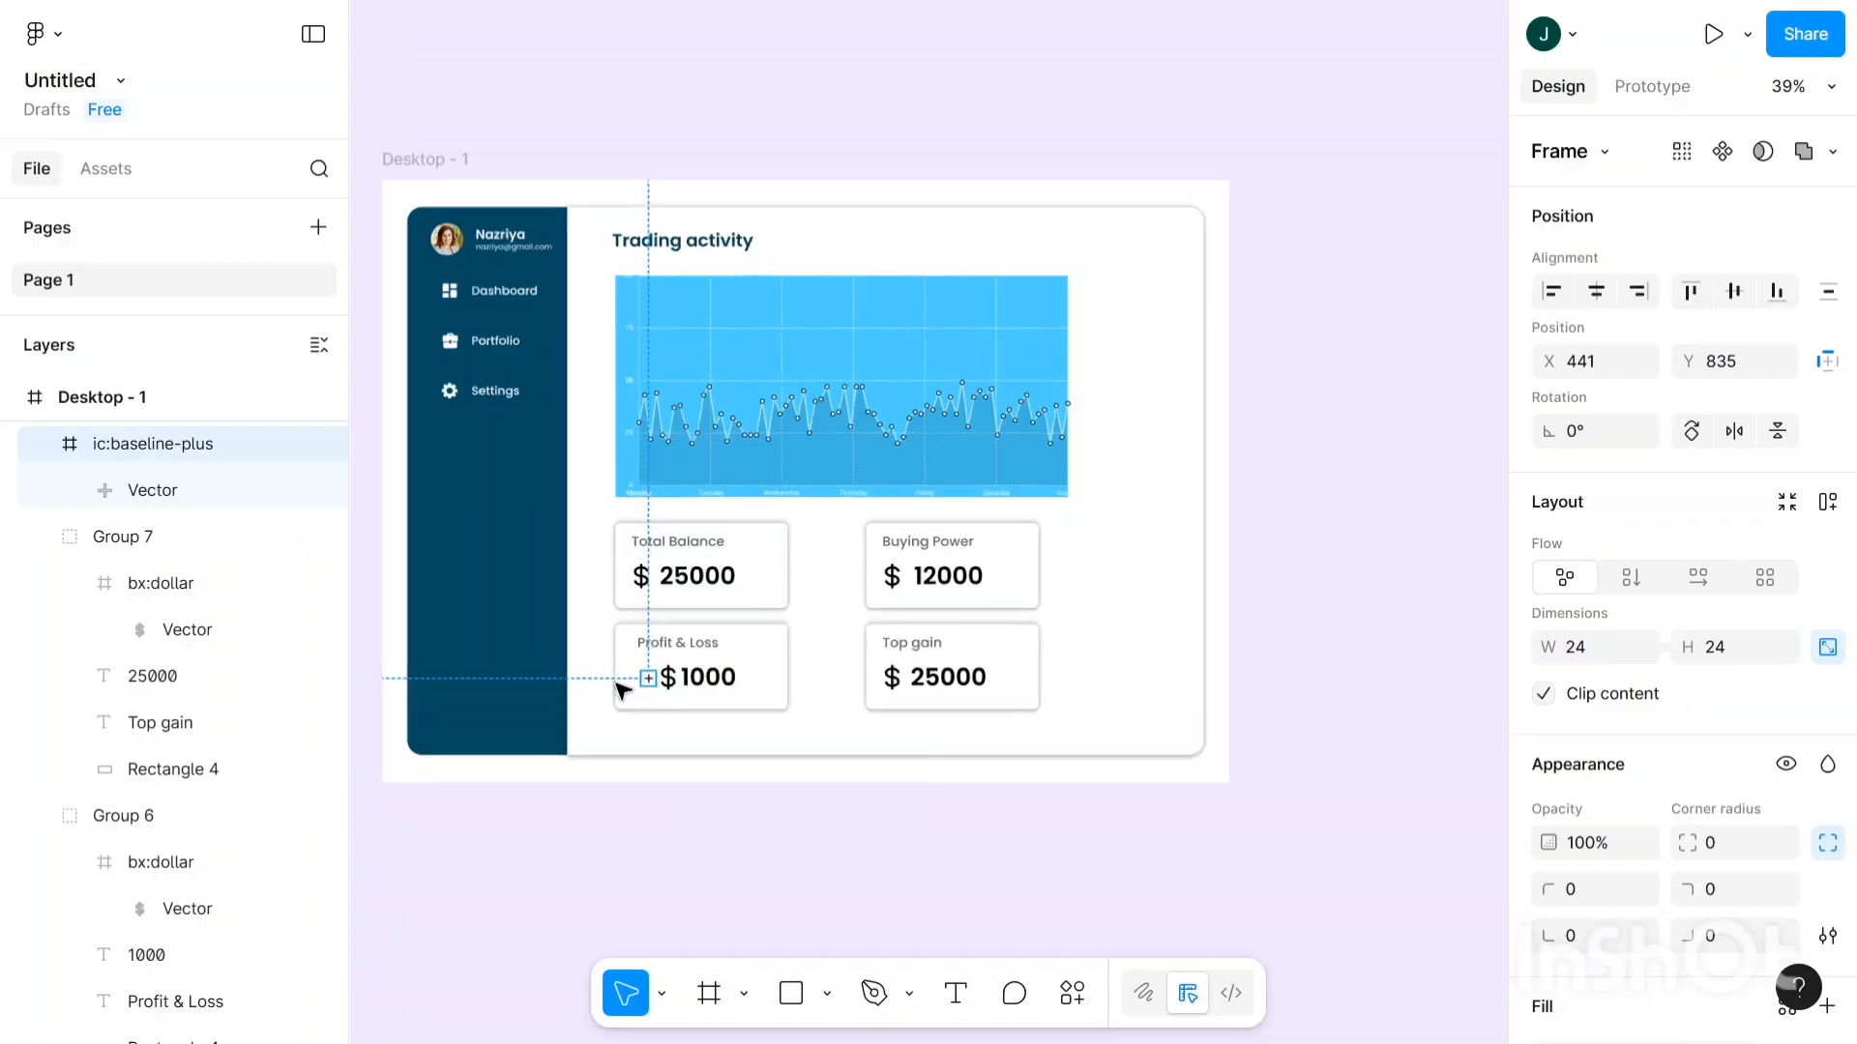
scroll(638, 682, up, 6)
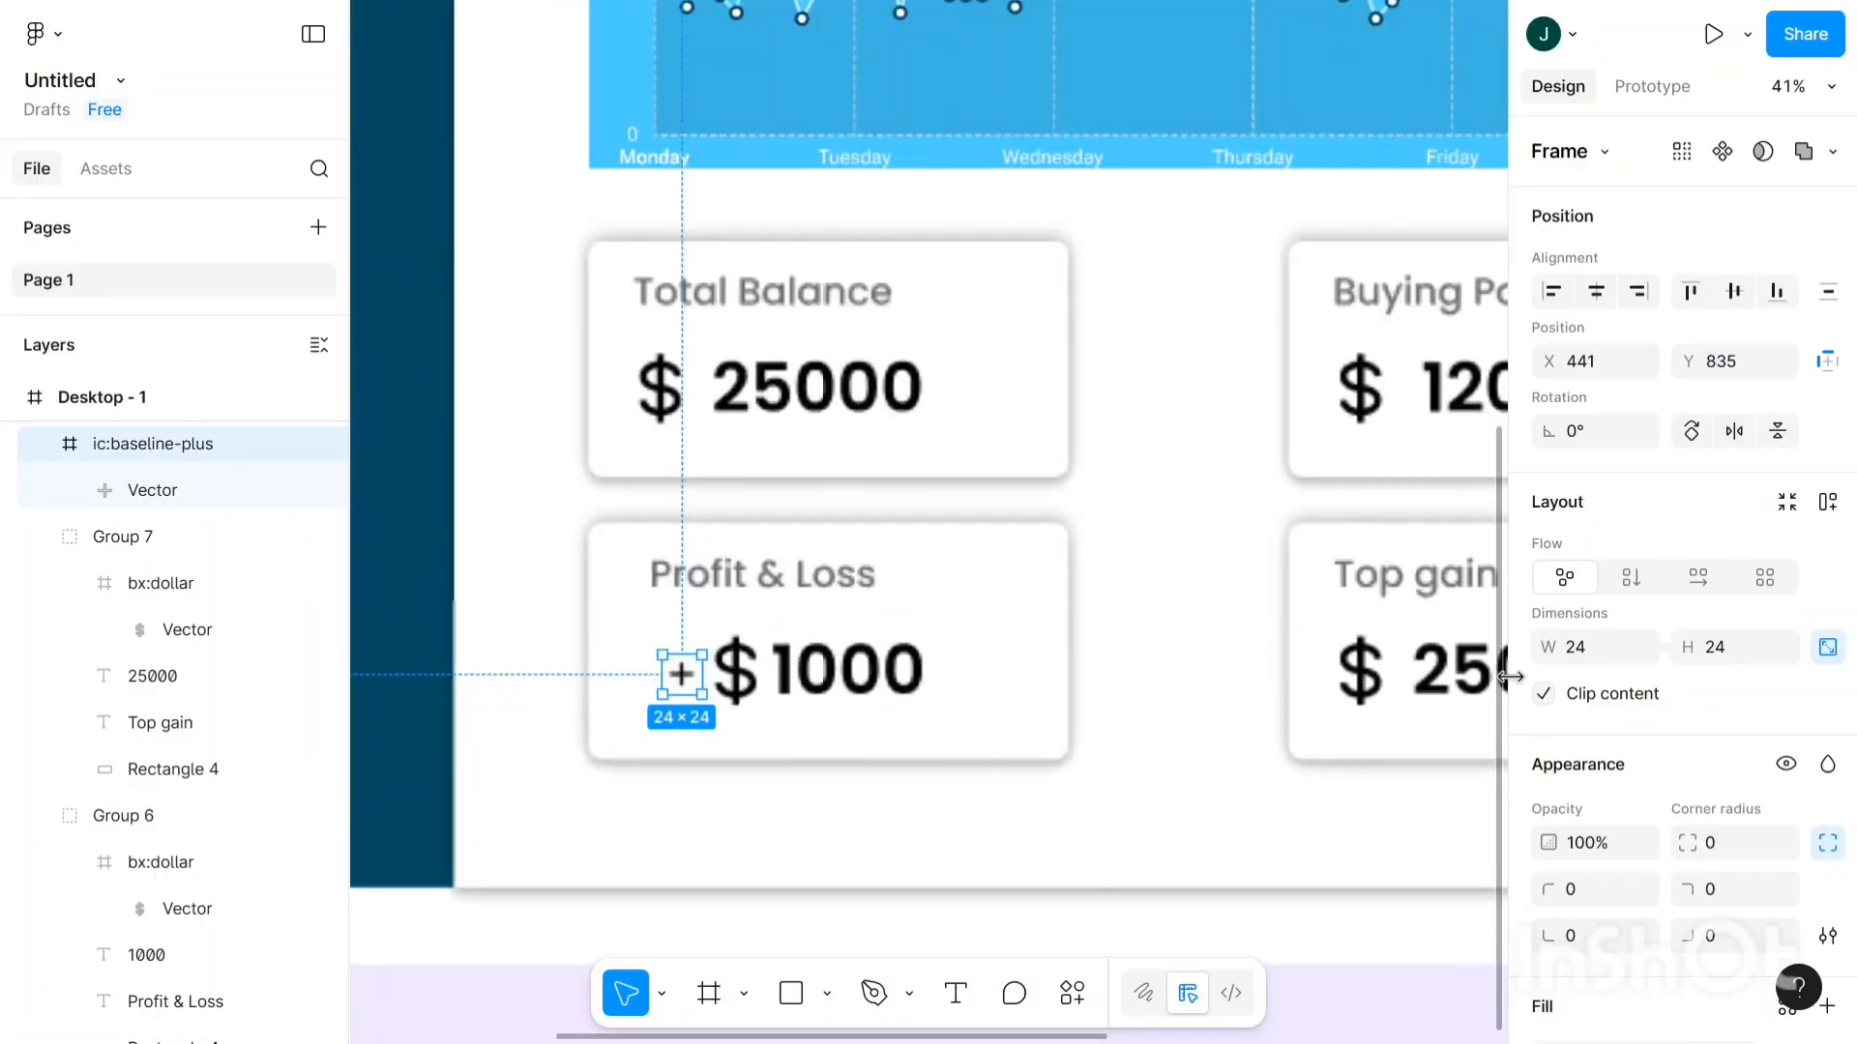
click(1608, 656)
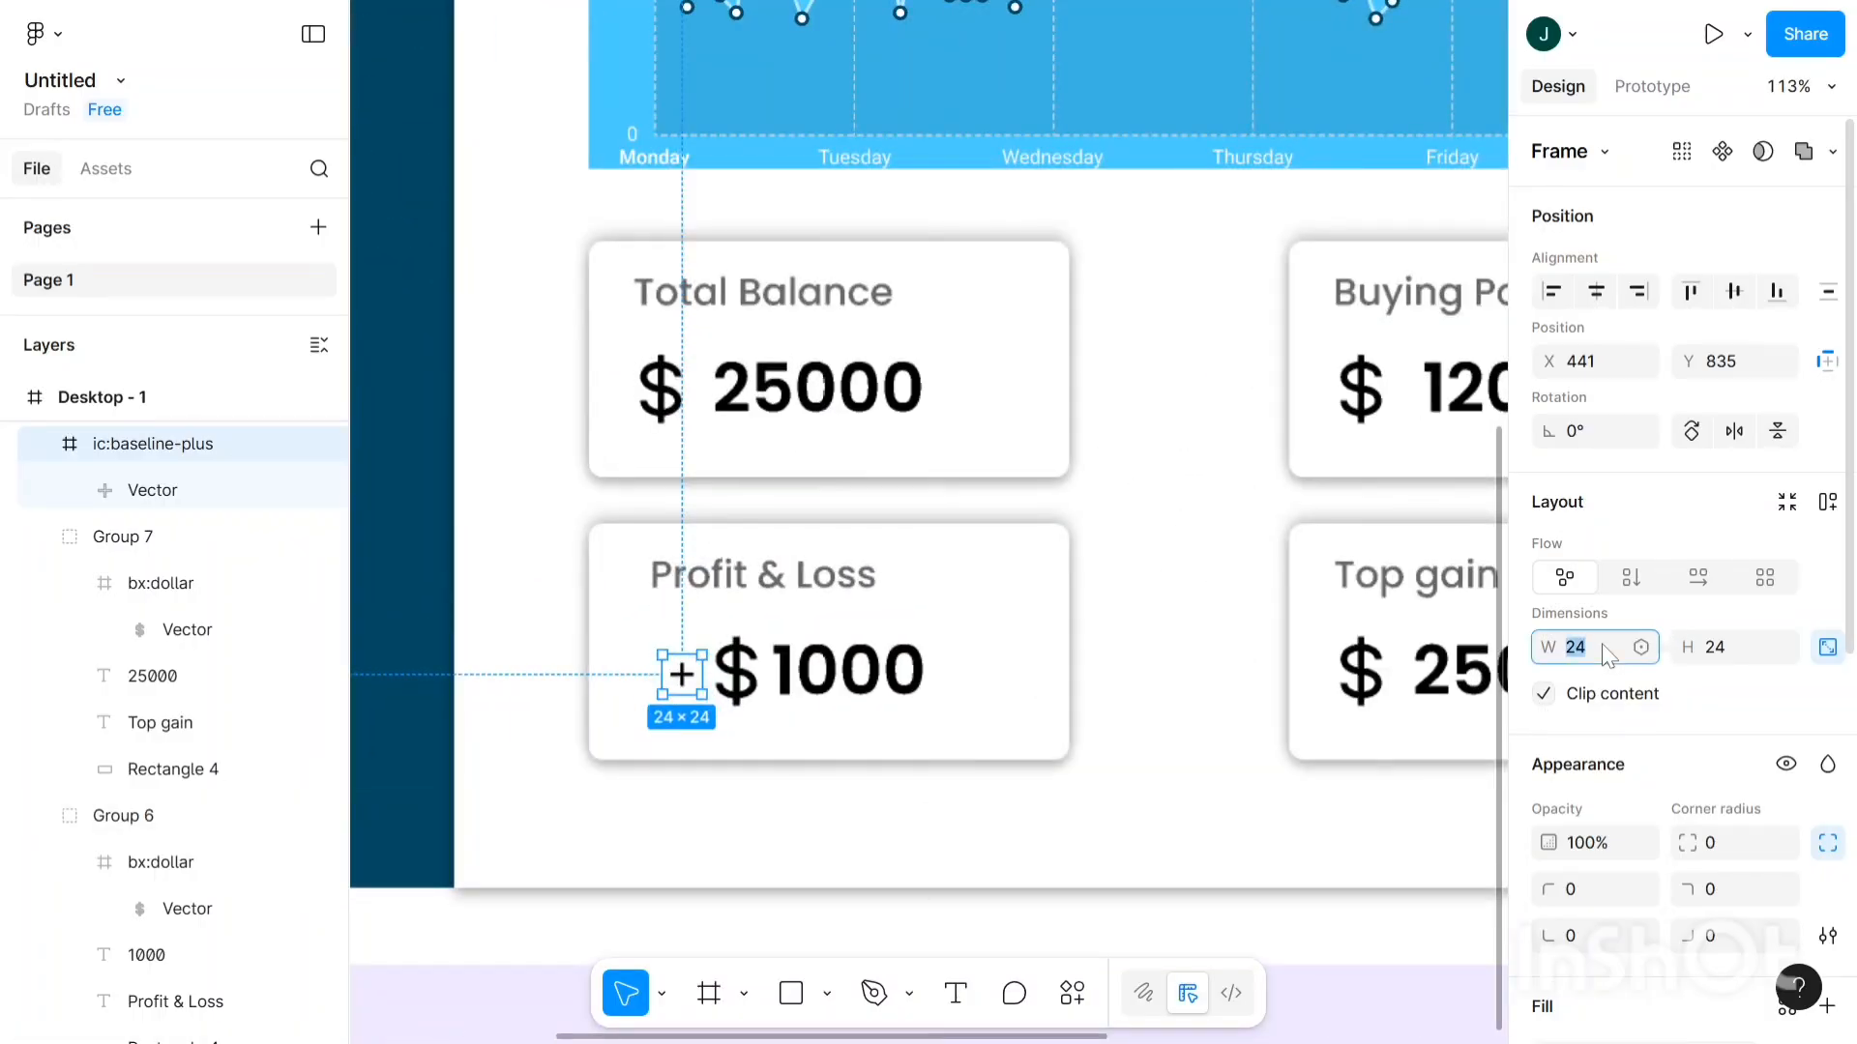
text(40)
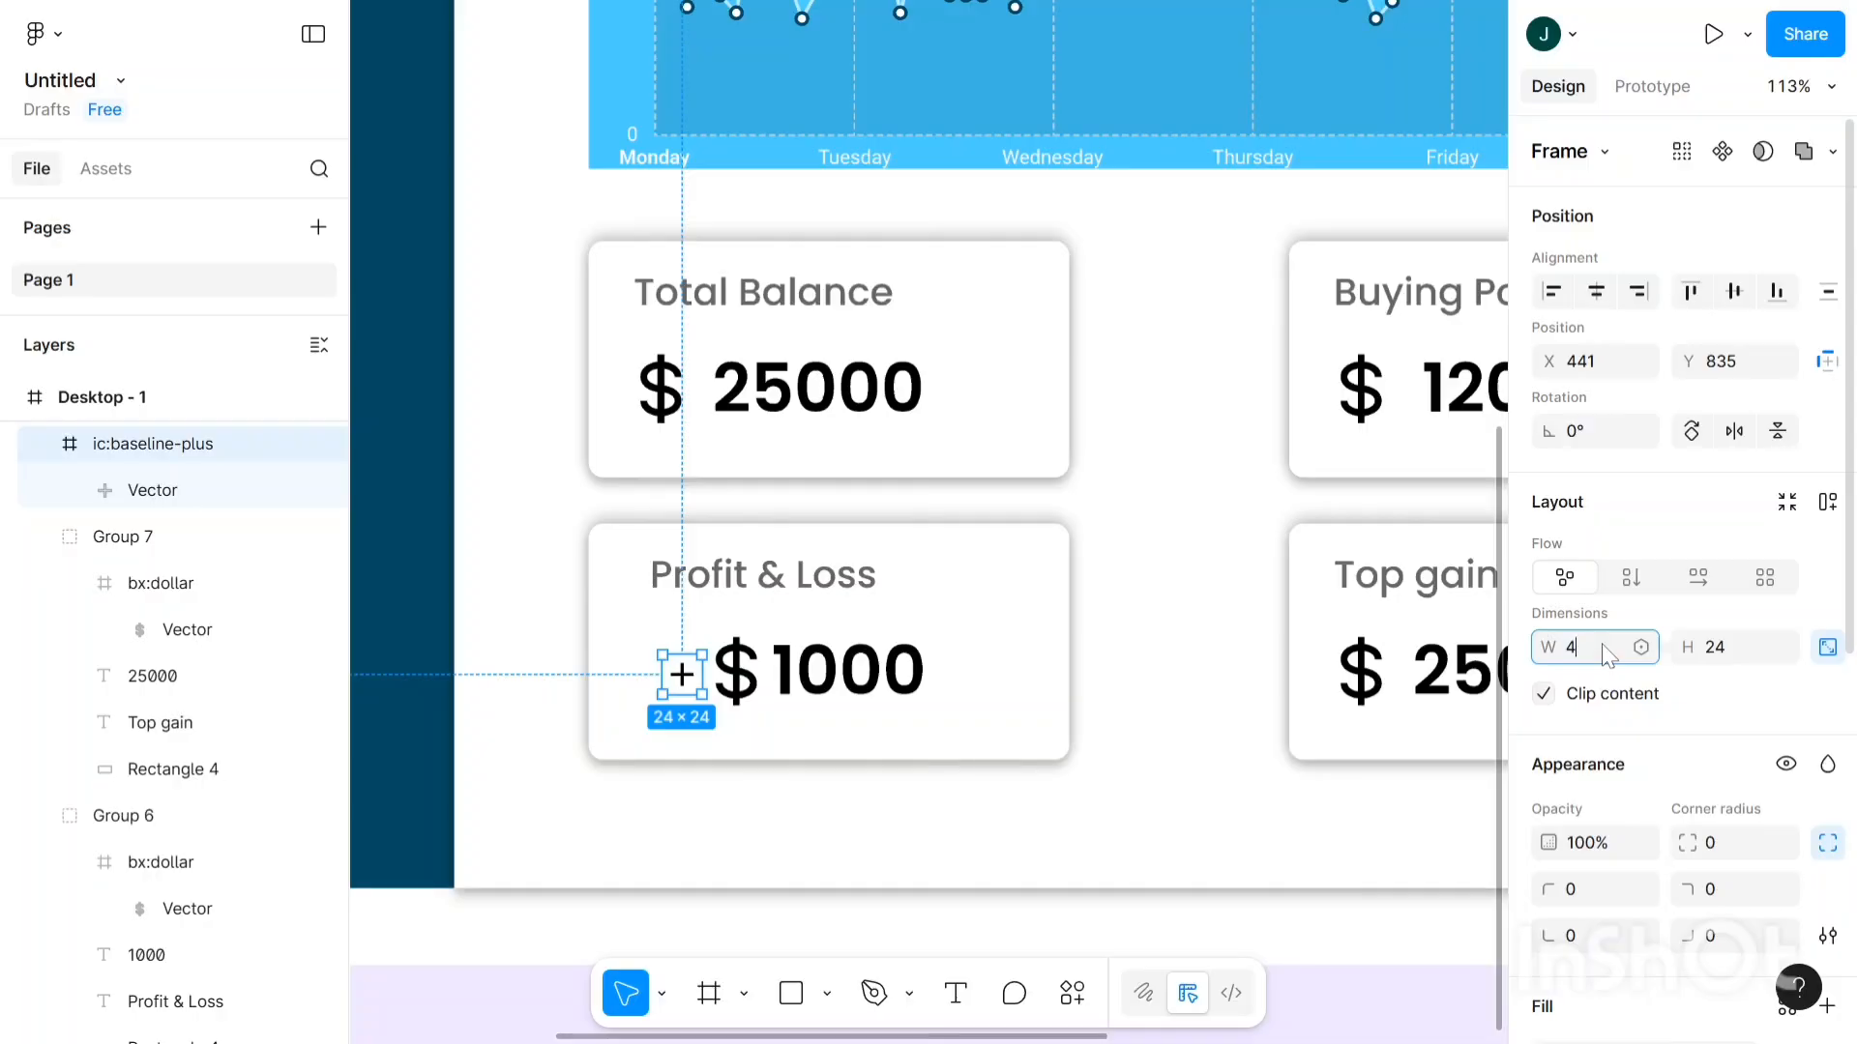
click(1715, 658)
text(40)
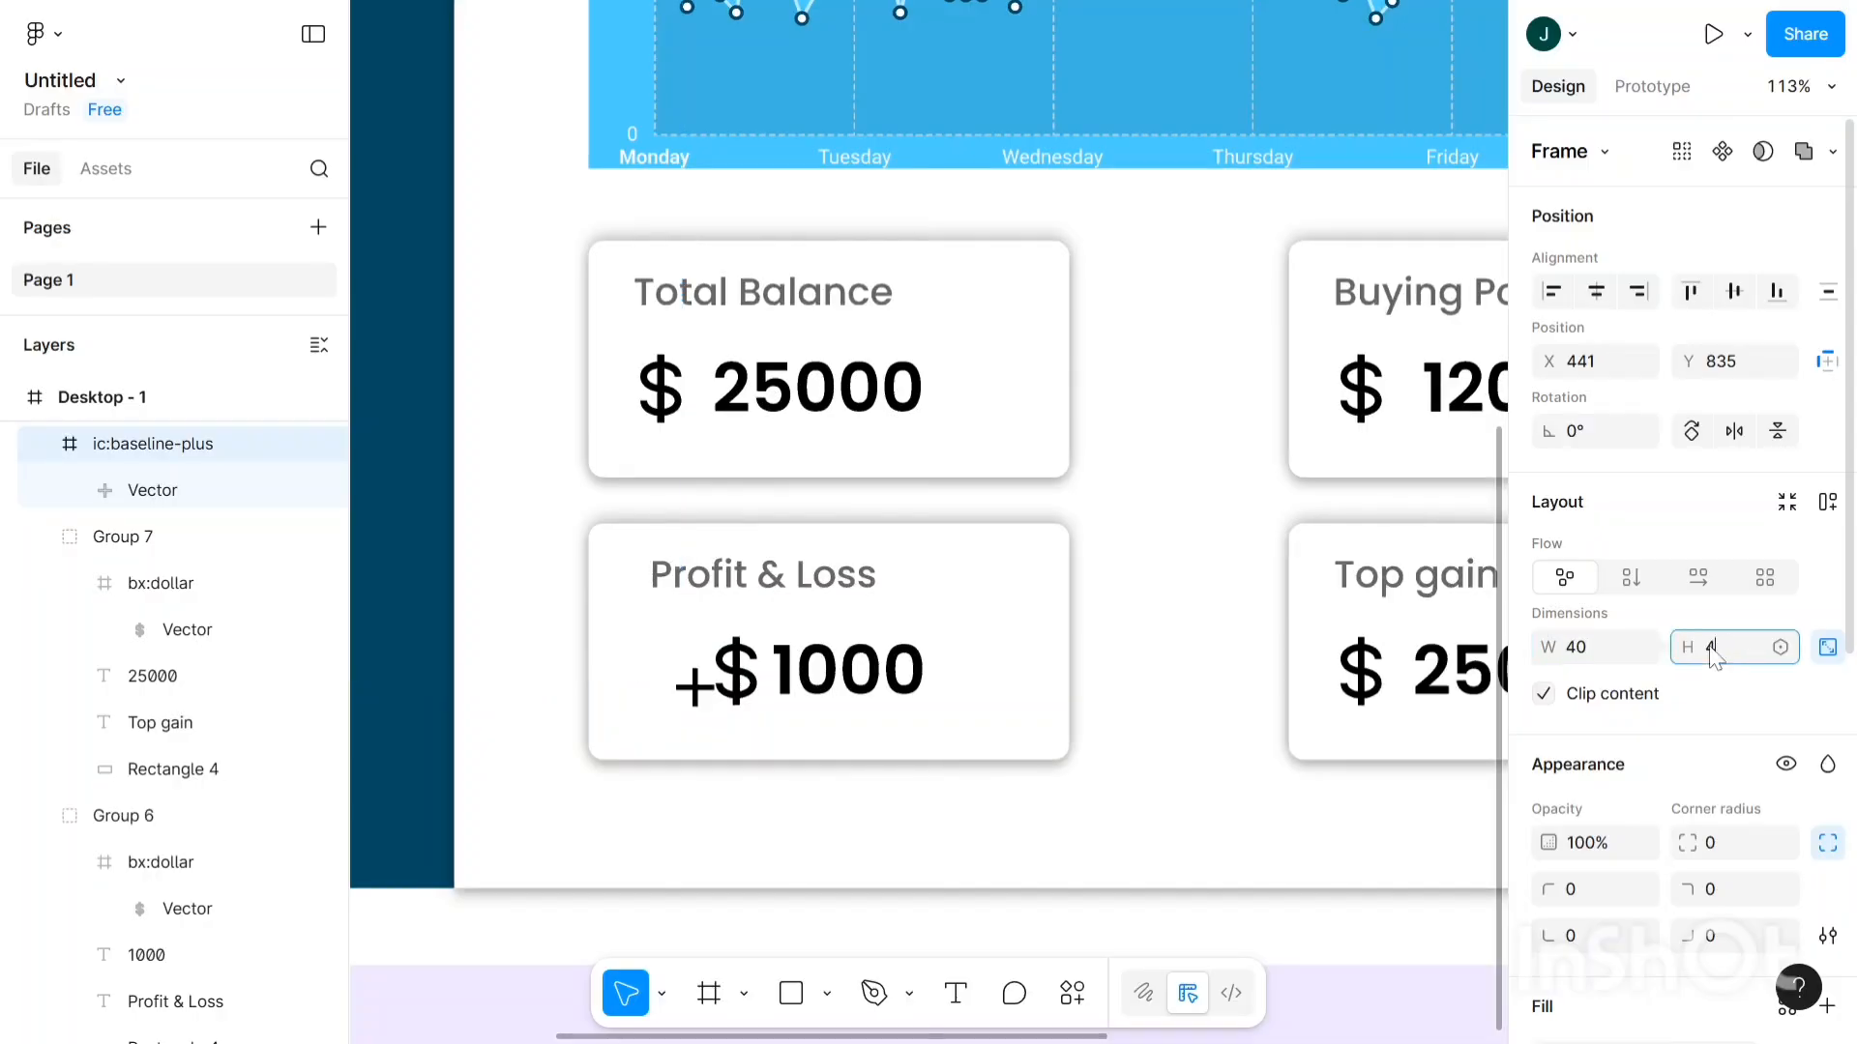
key(Return)
click(684, 724)
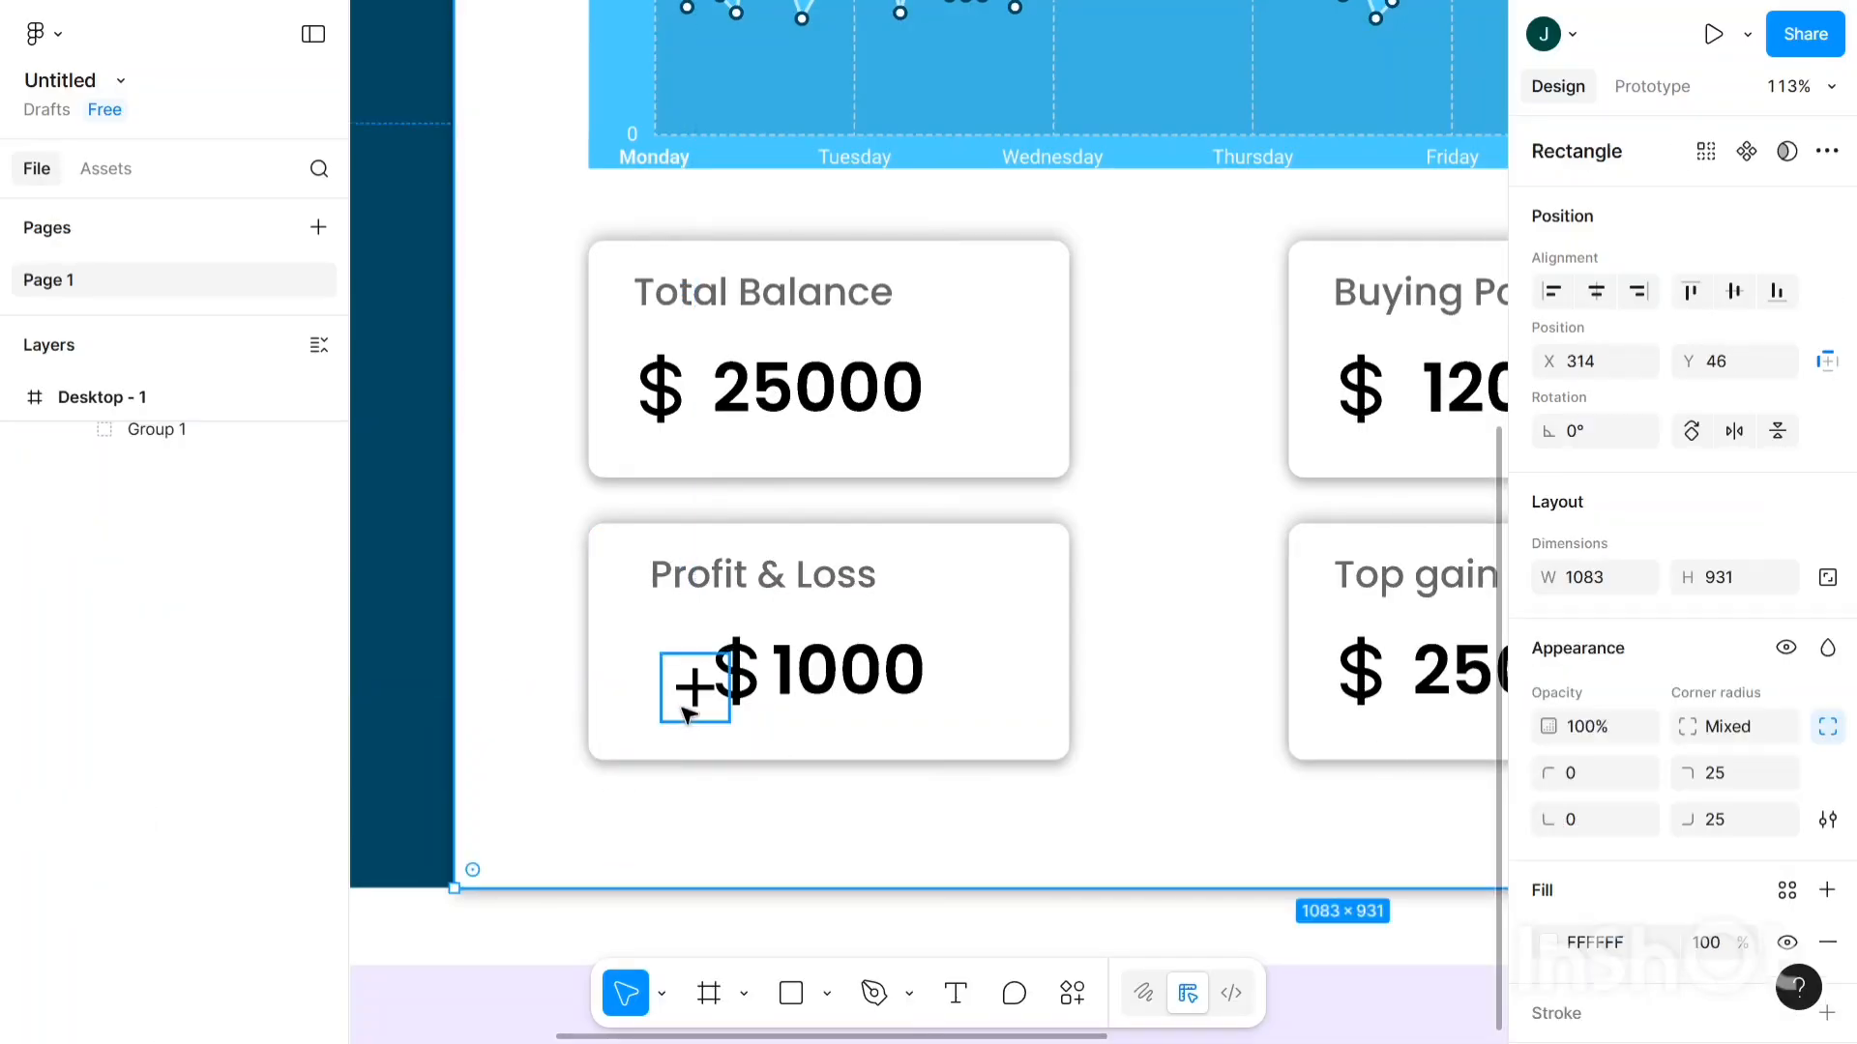
- Move the plus icon beside $1000, enlarge it to 45×45, and nudge it to X 423, Y 825
scroll(689, 711, up, 3)
click(691, 694)
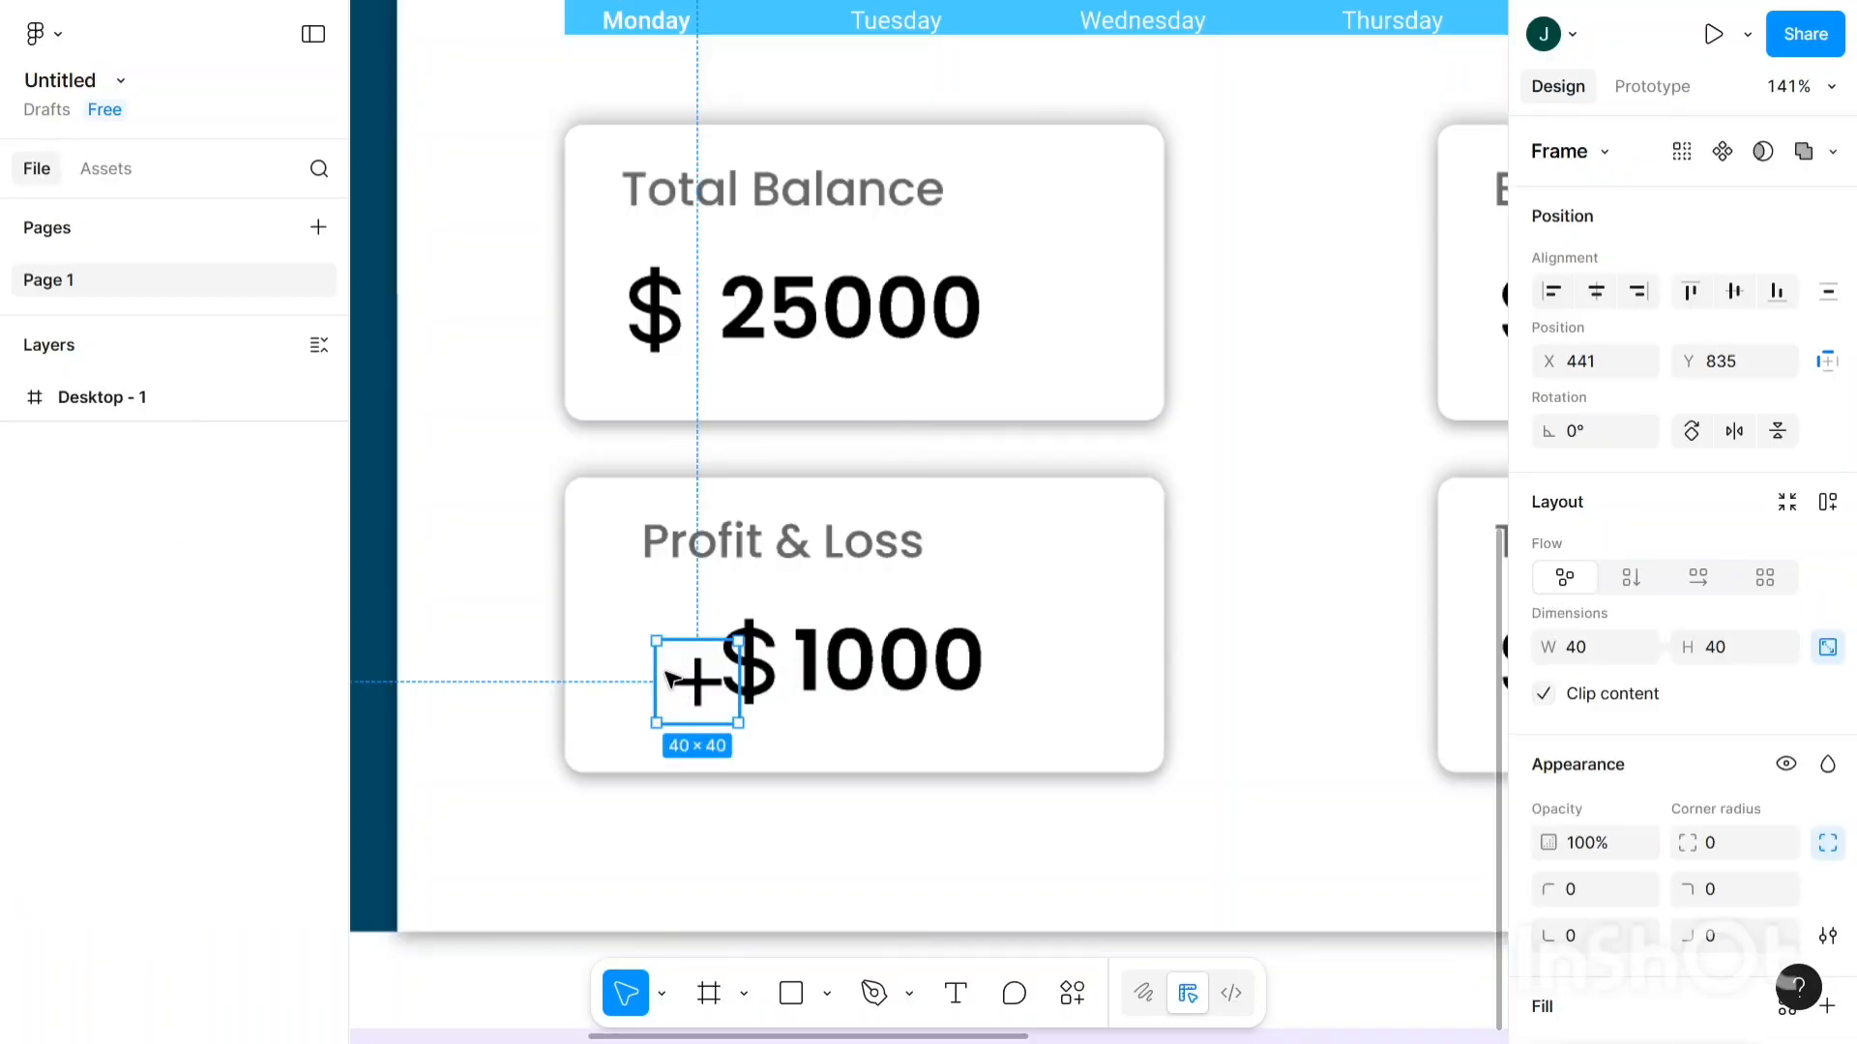
drag(674, 682, 658, 680)
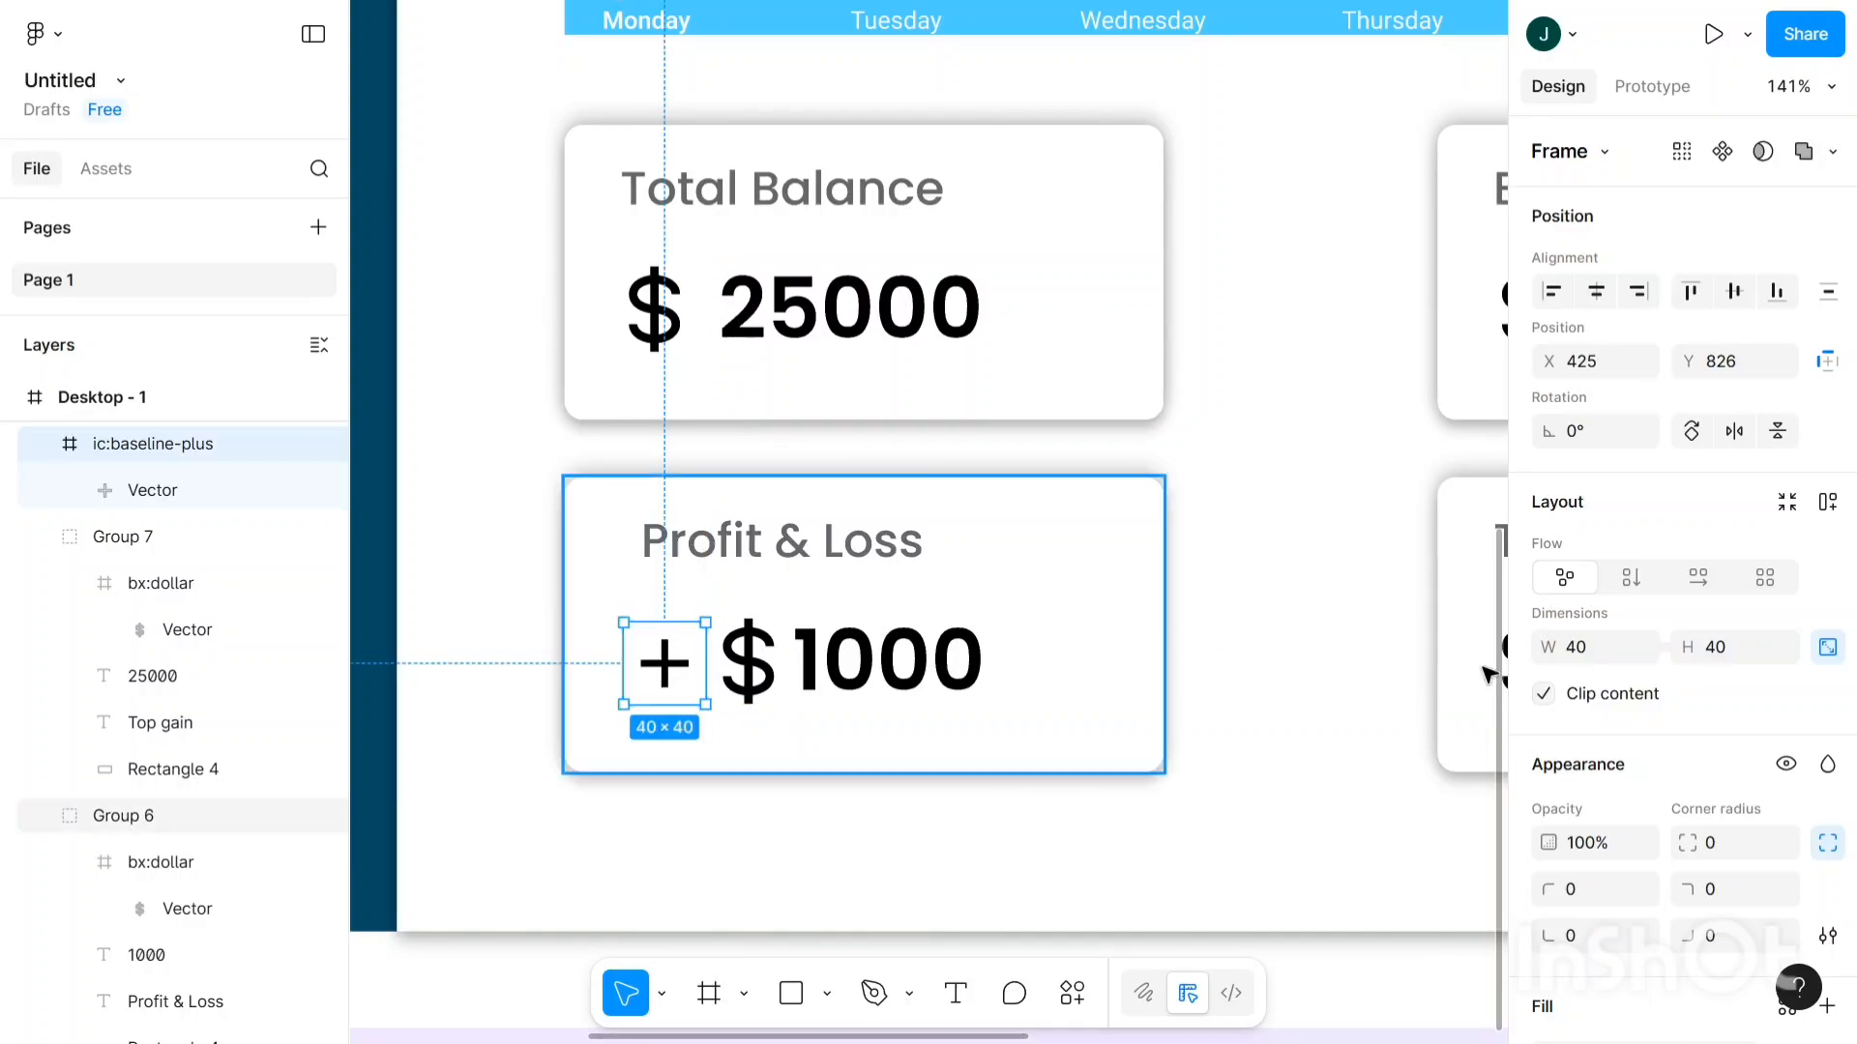
click(1604, 660)
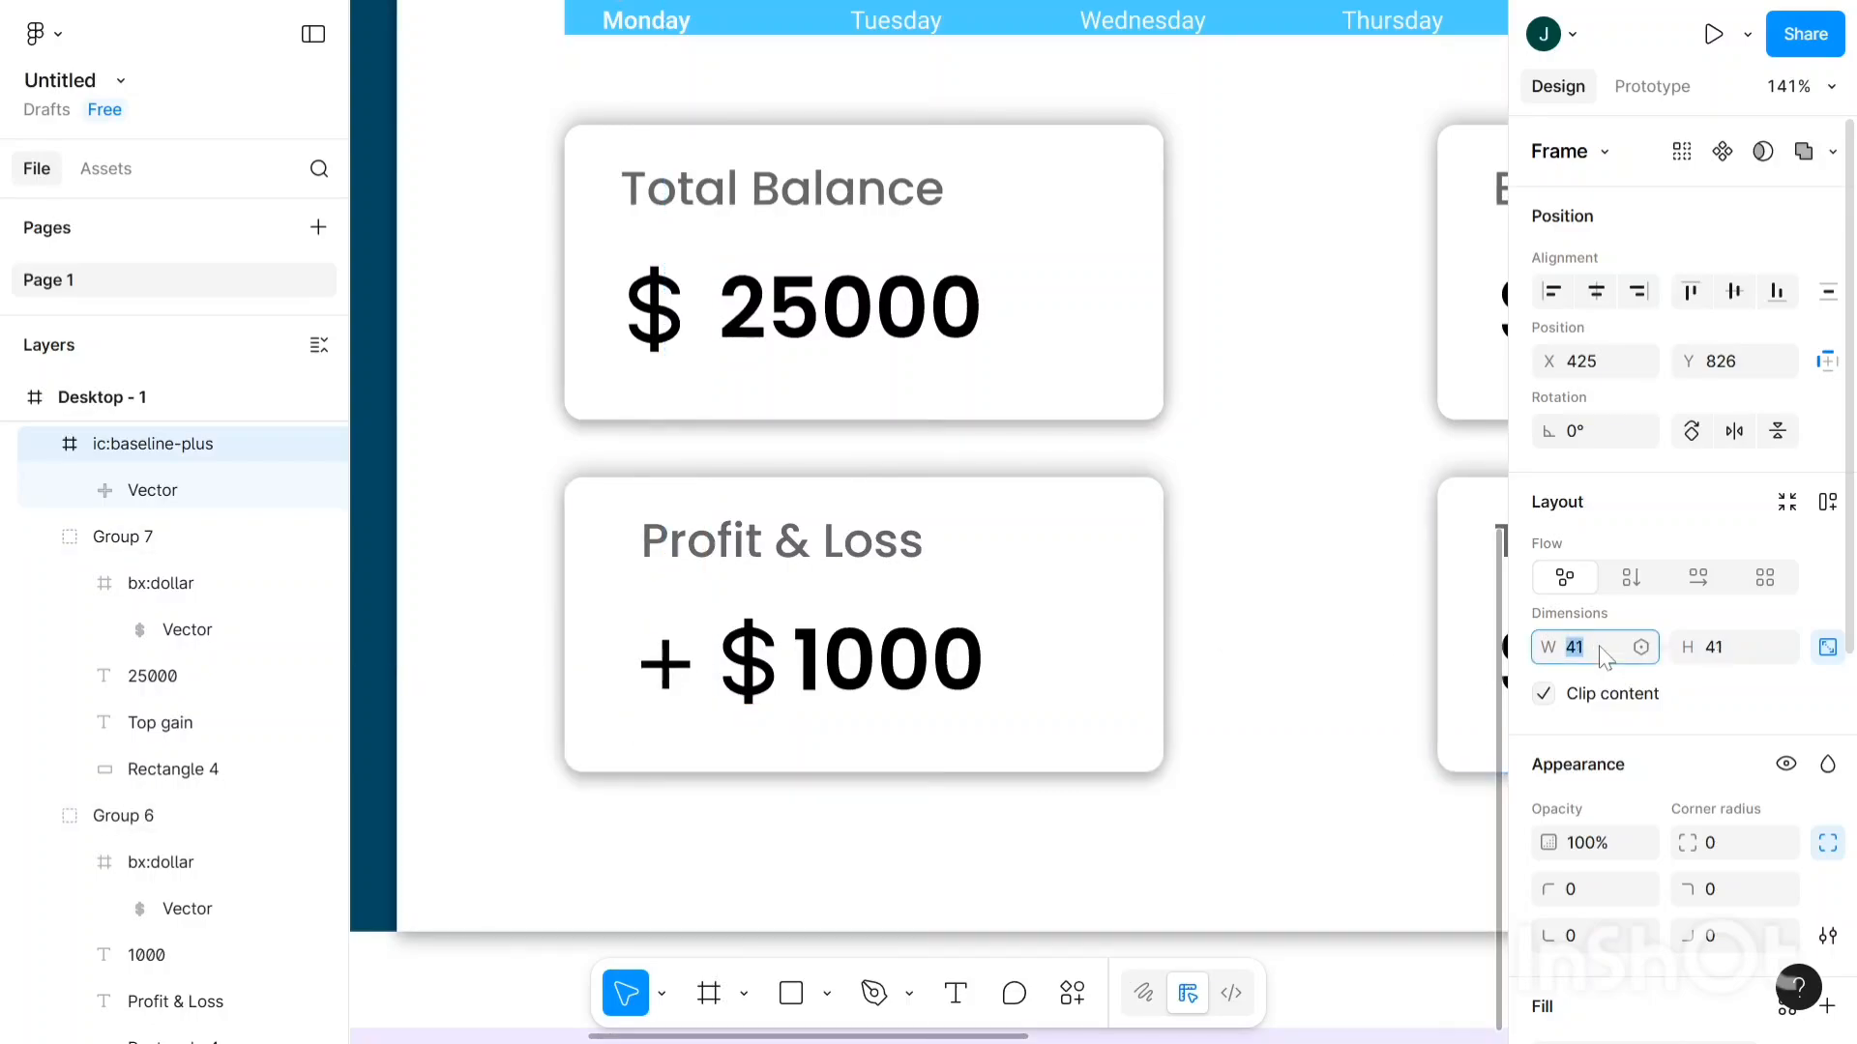
key(Up)
key(Up)
key(Up)
key(Up)
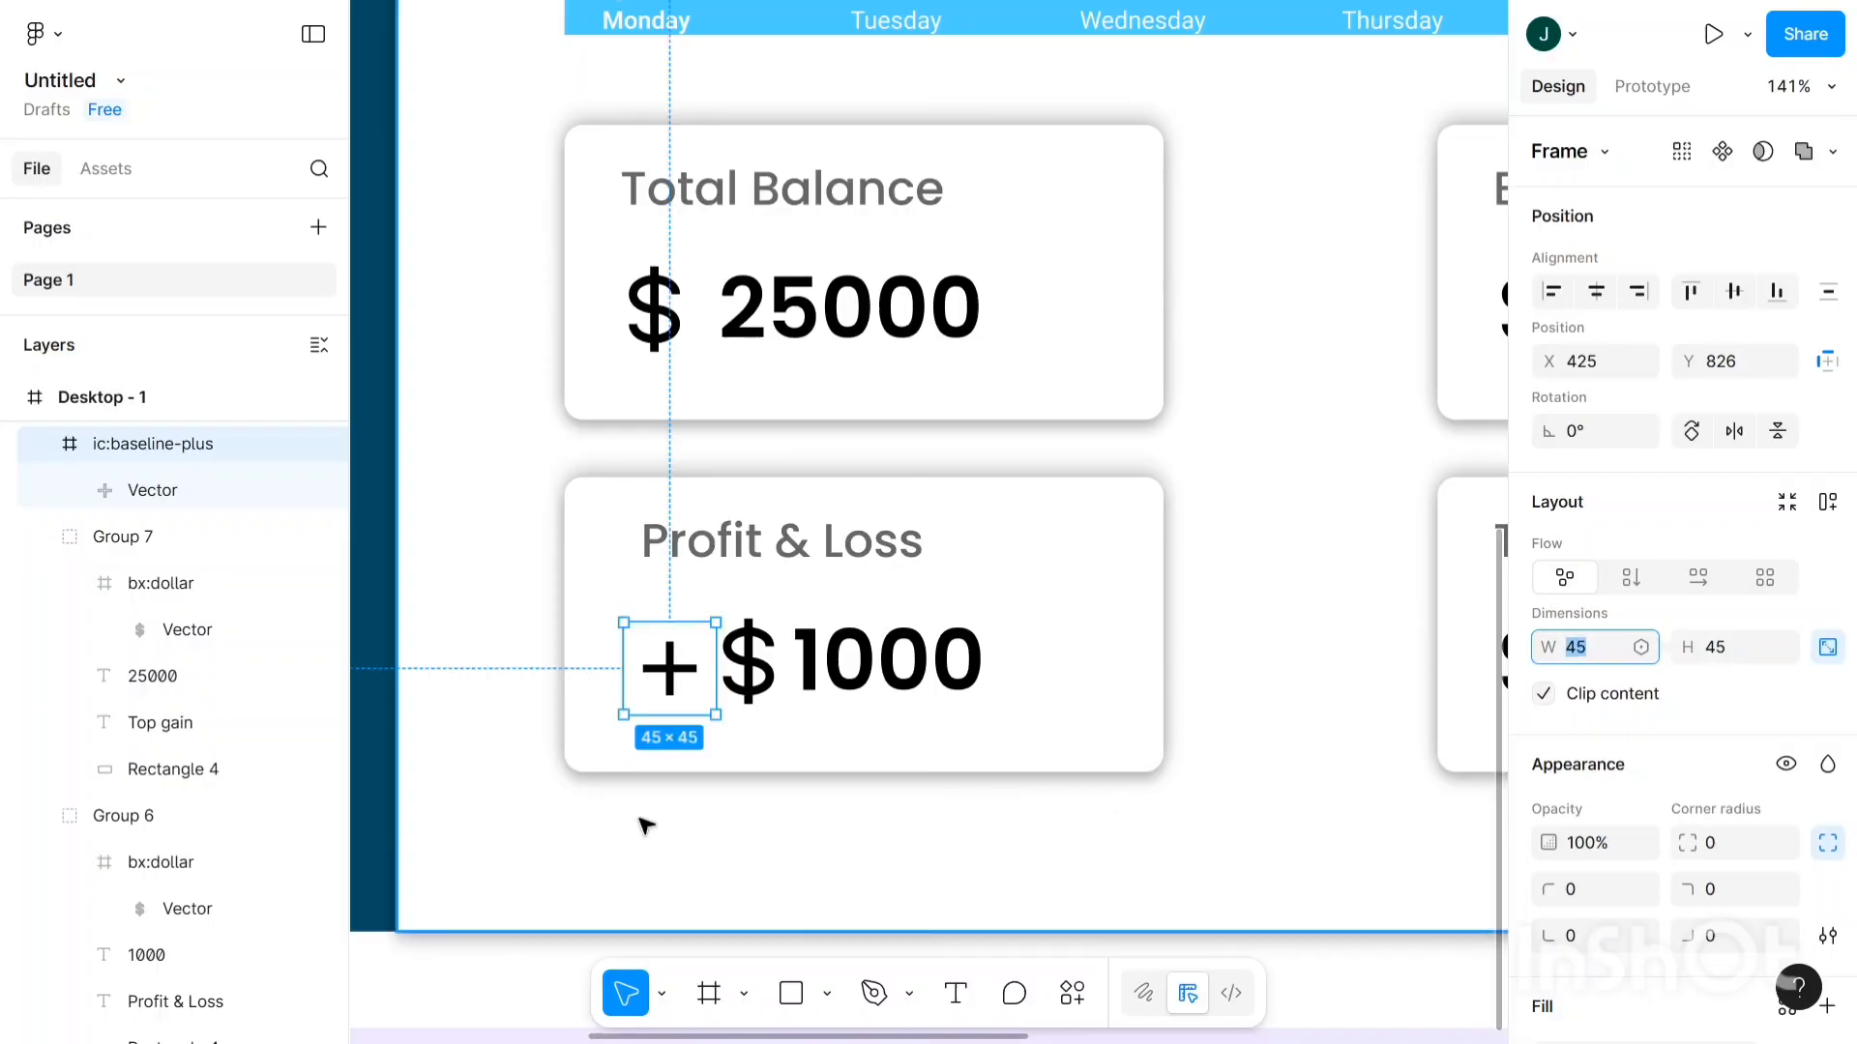
click(650, 814)
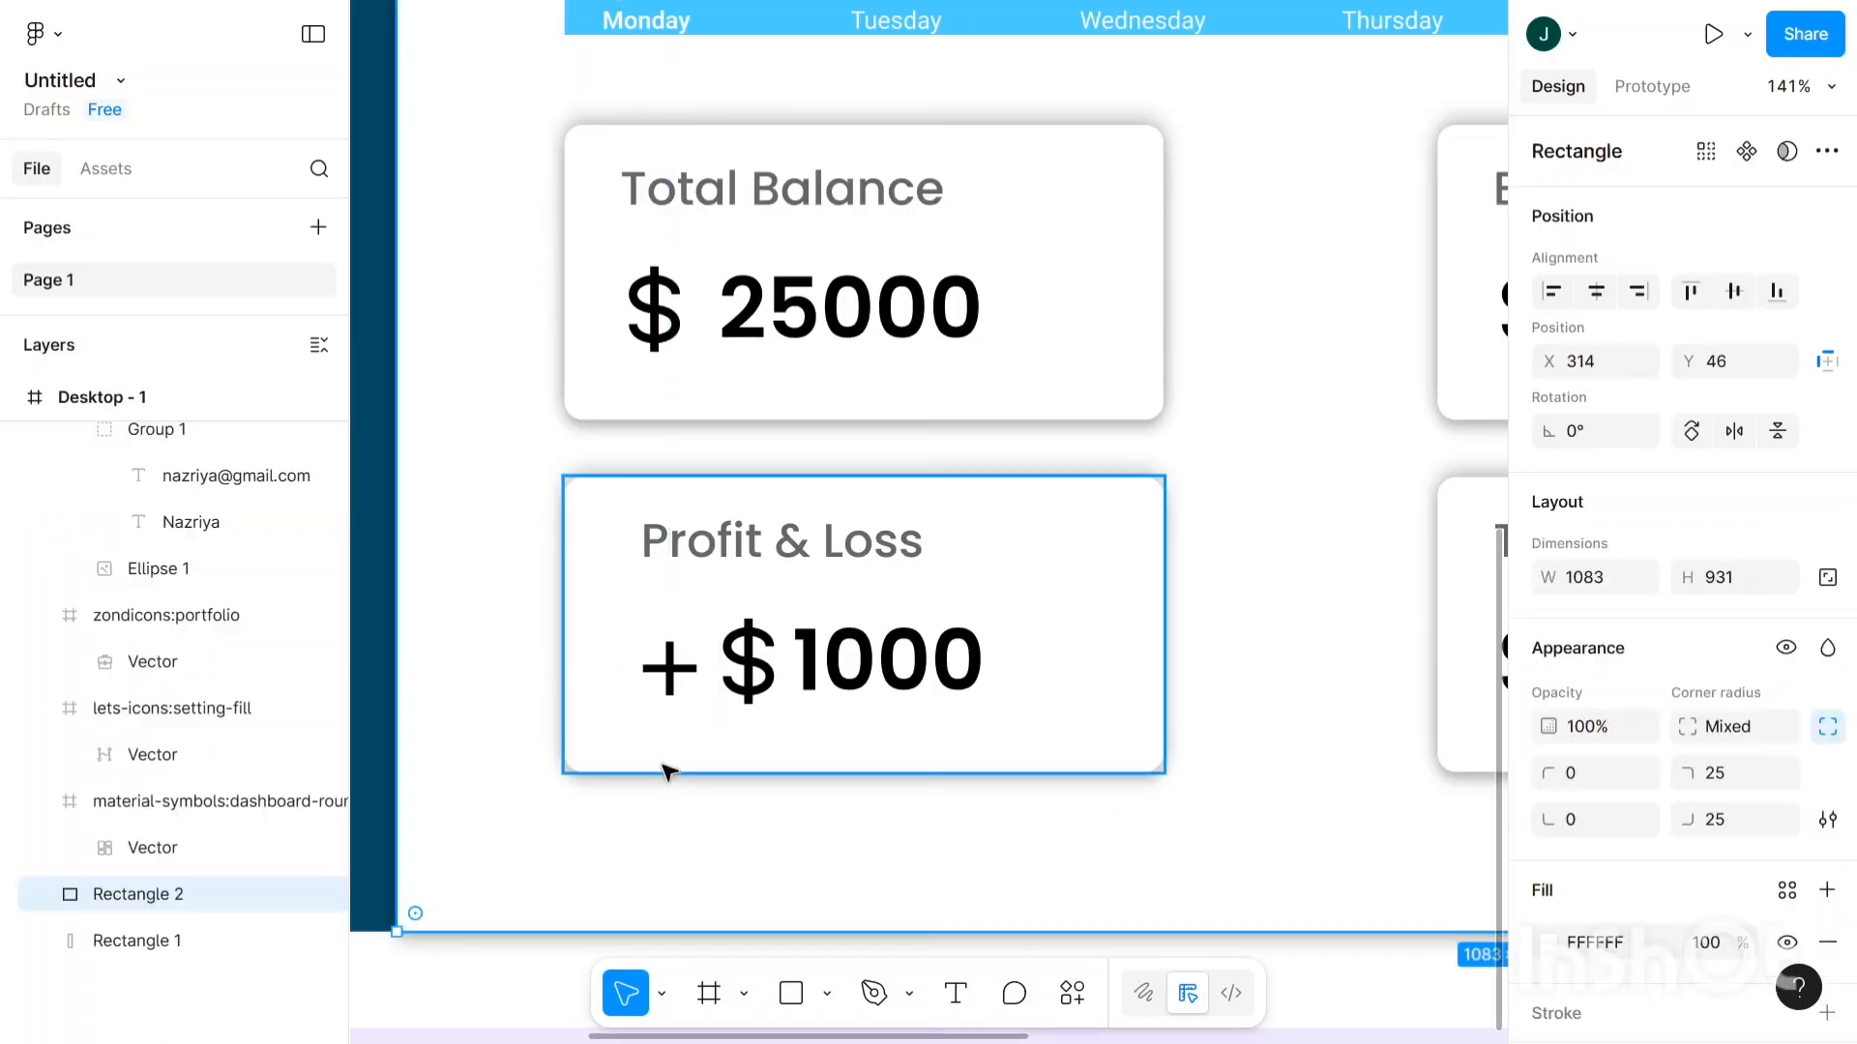
scroll(622, 684, right, 3)
click(612, 673)
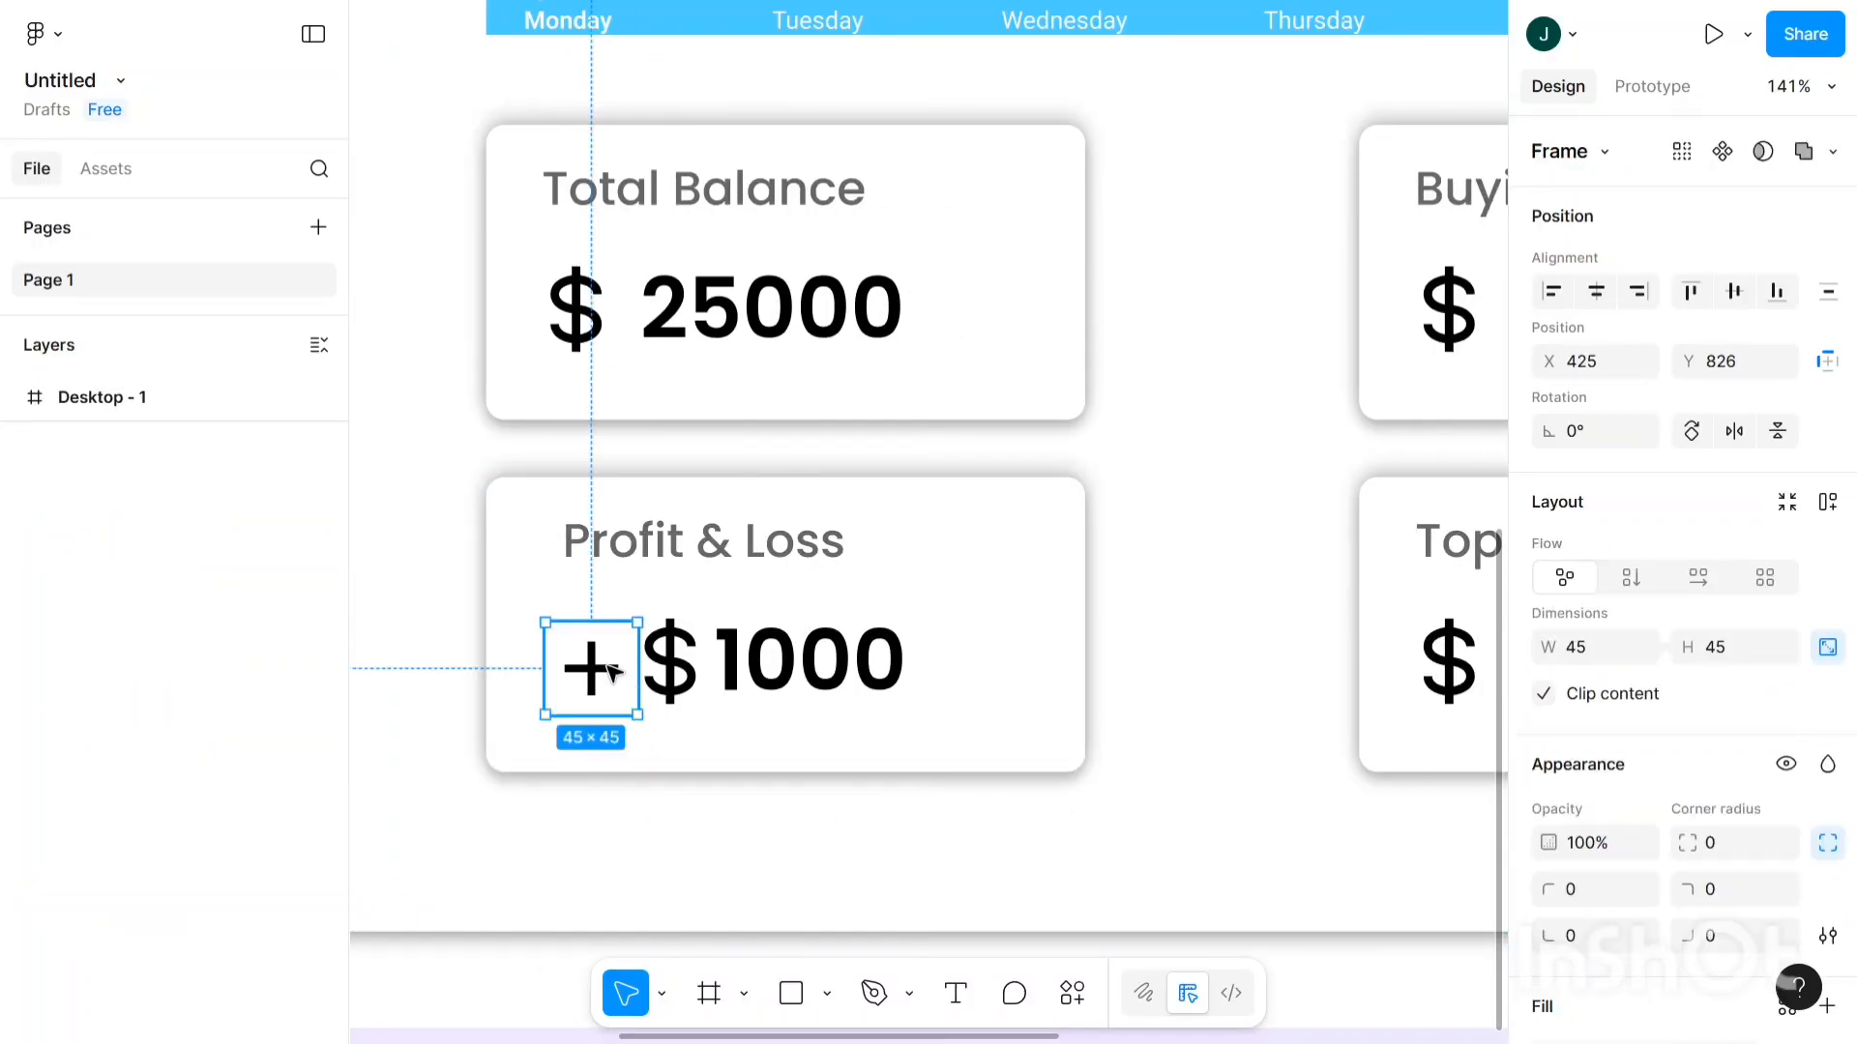
key(Up)
key(Left)
key(Left)
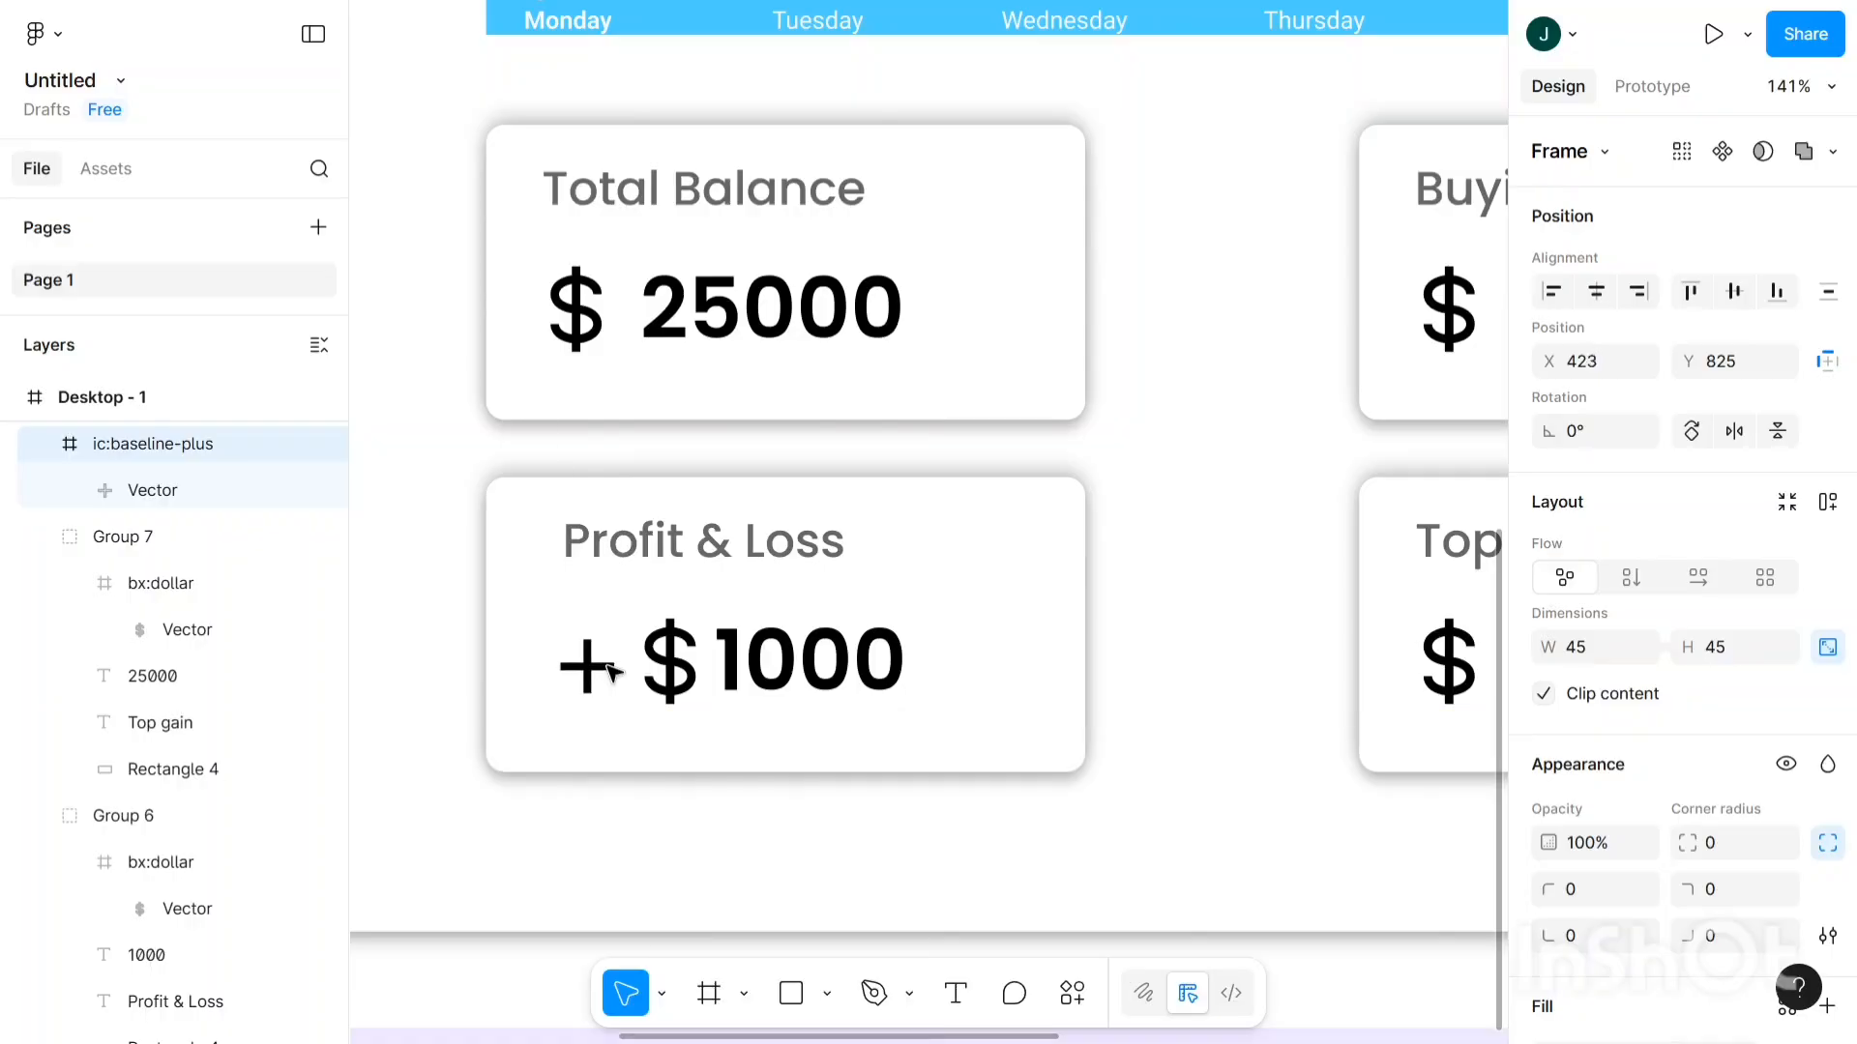
key(Right)
key(Left)
scroll(1243, 647, down, 3)
scroll(1575, 737, down, 6)
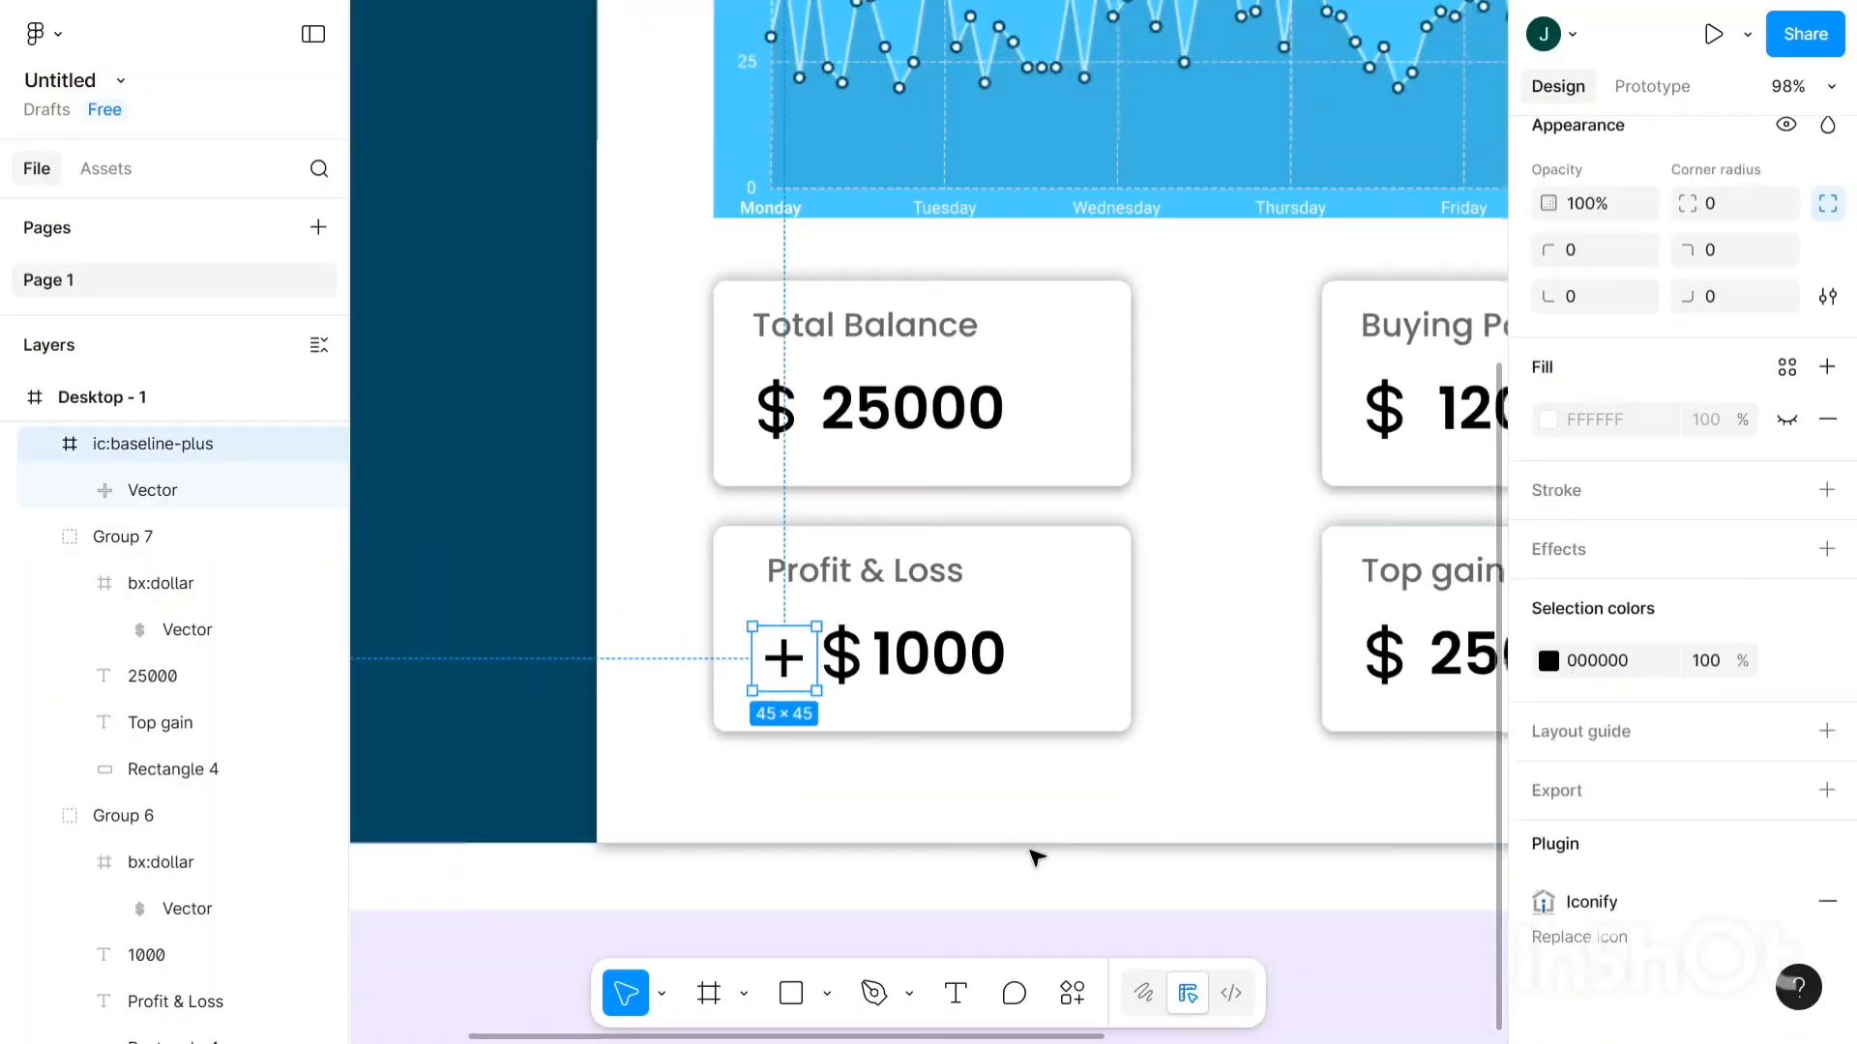
click(829, 689)
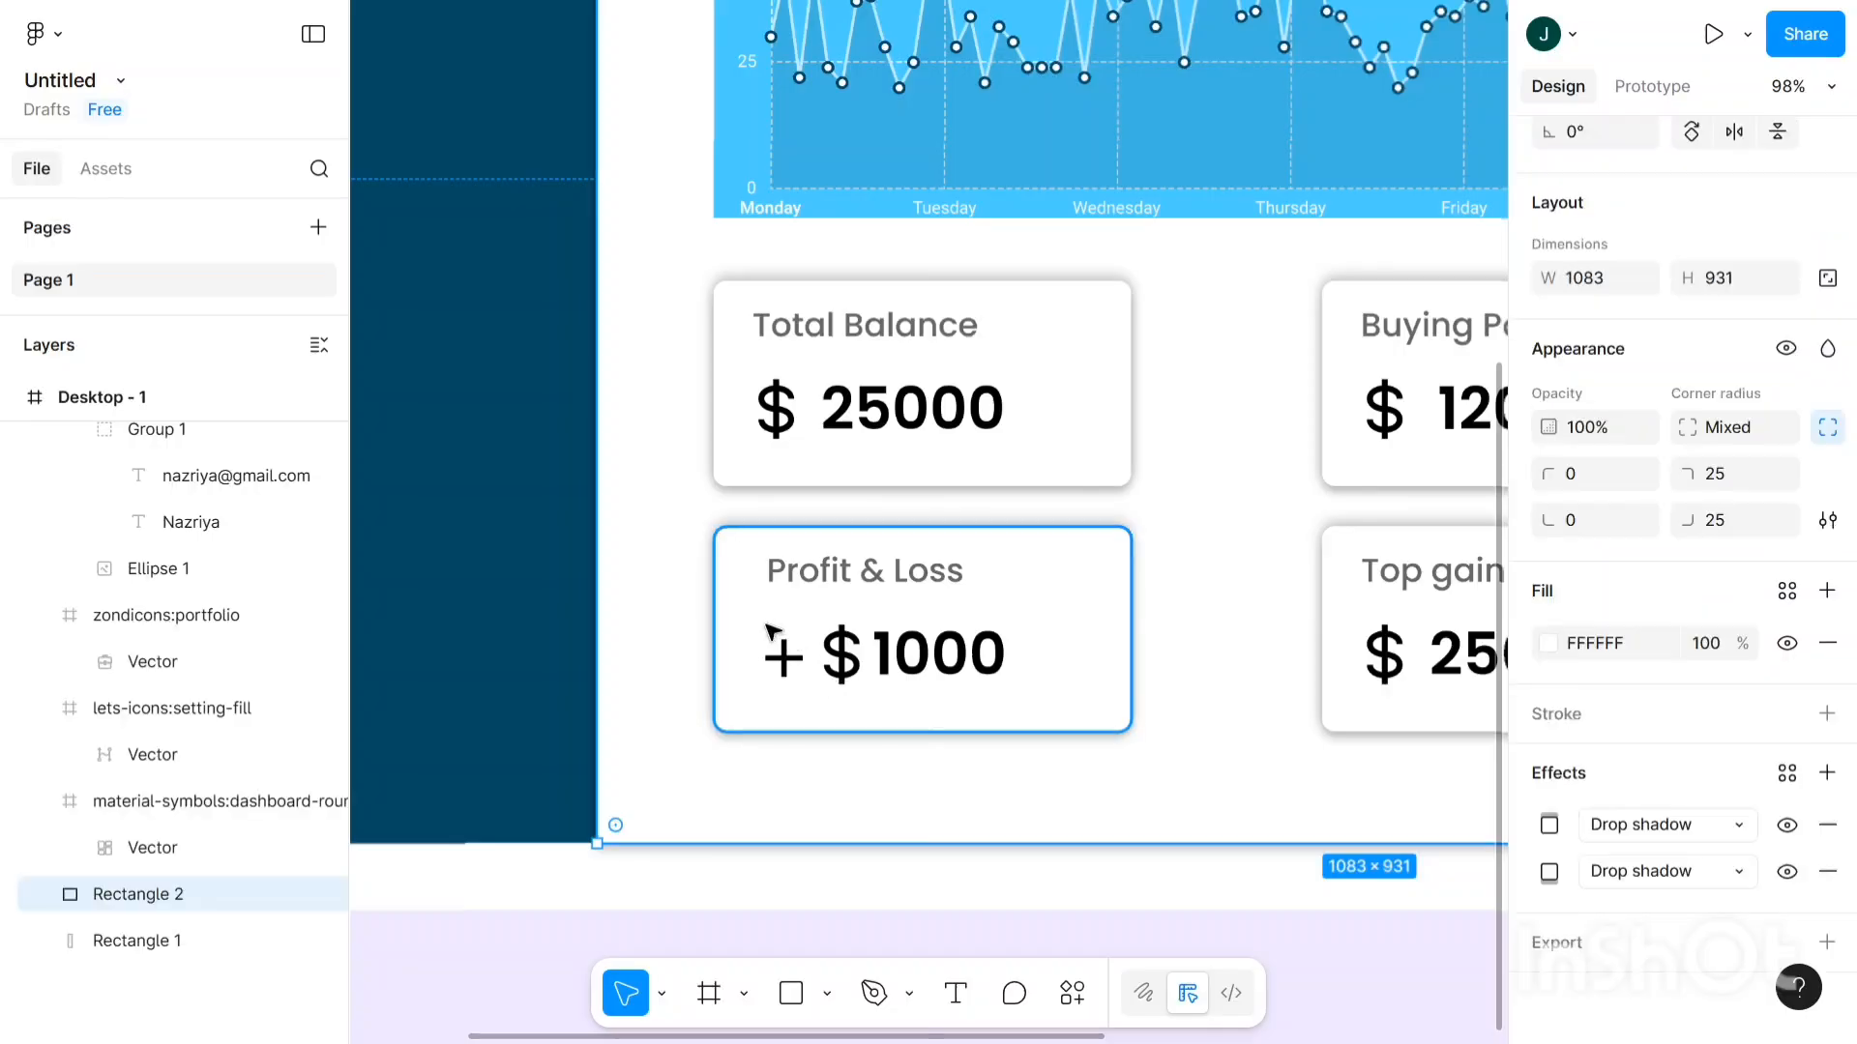
click(769, 627)
drag(769, 627, 1018, 696)
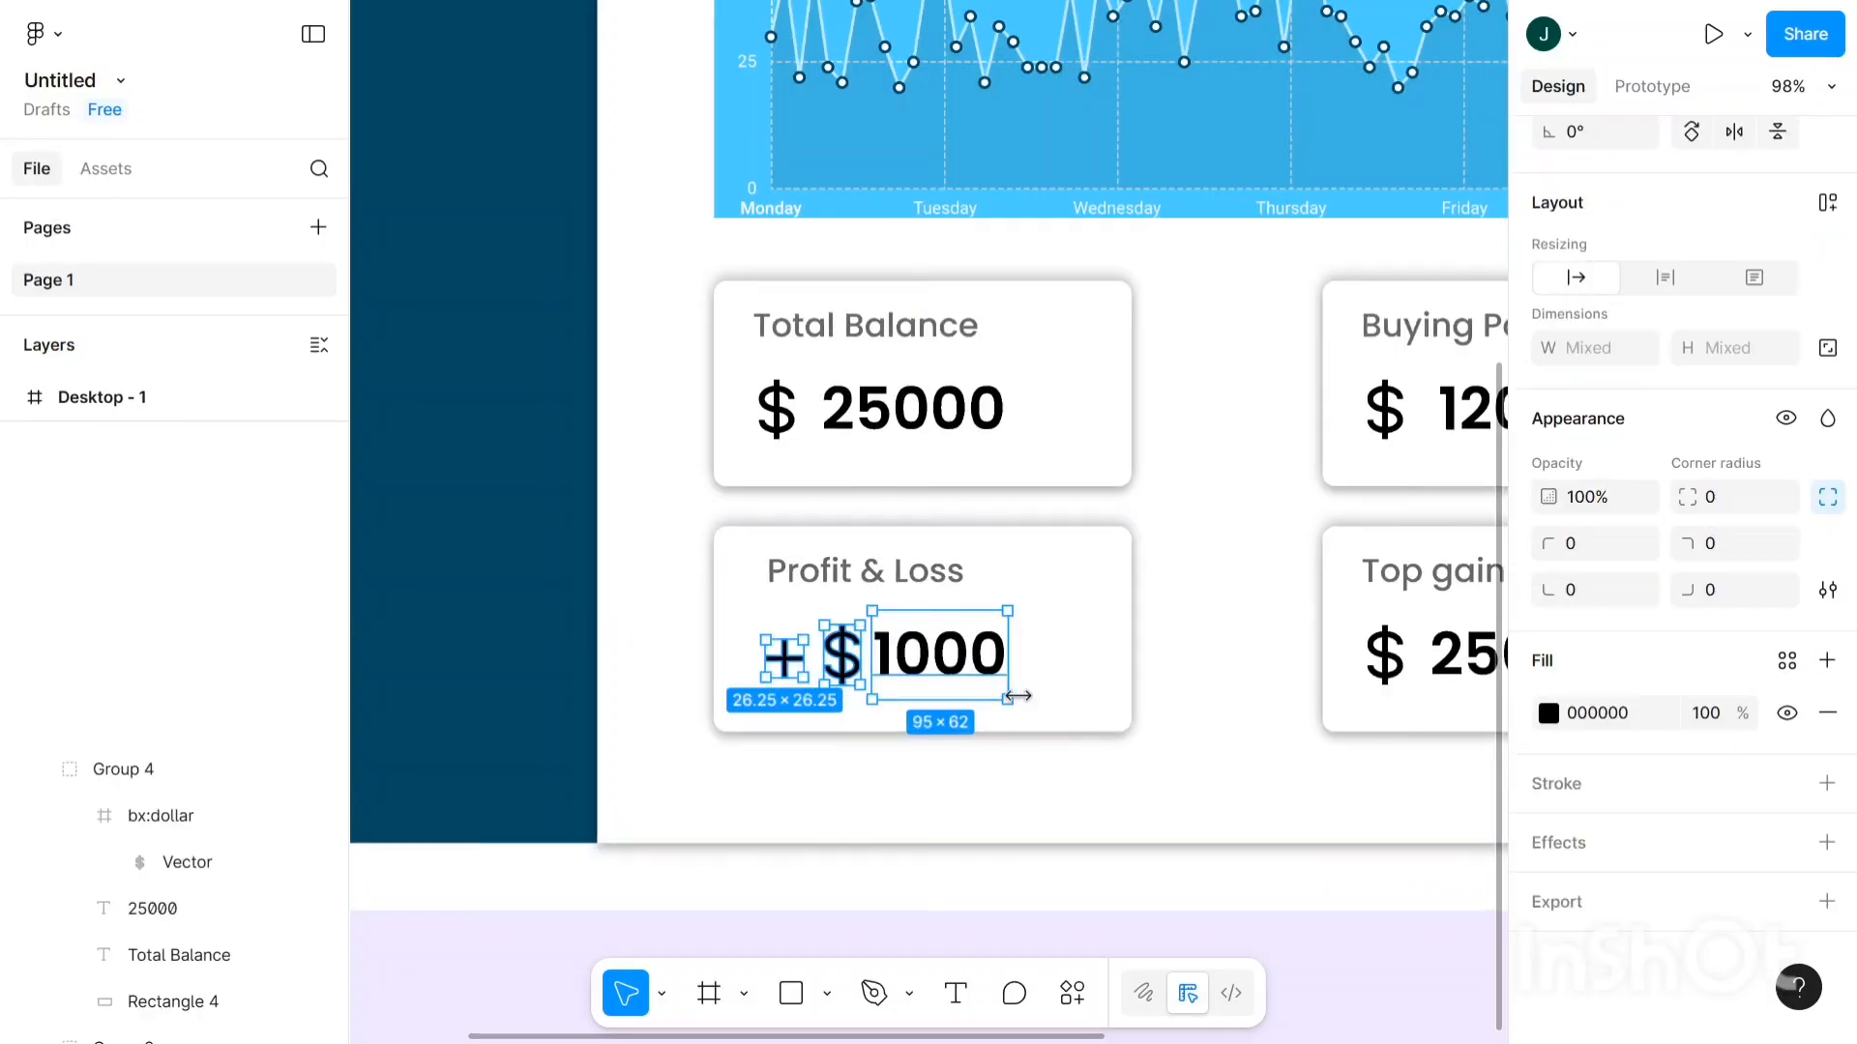
key(ctrl+alt+g)
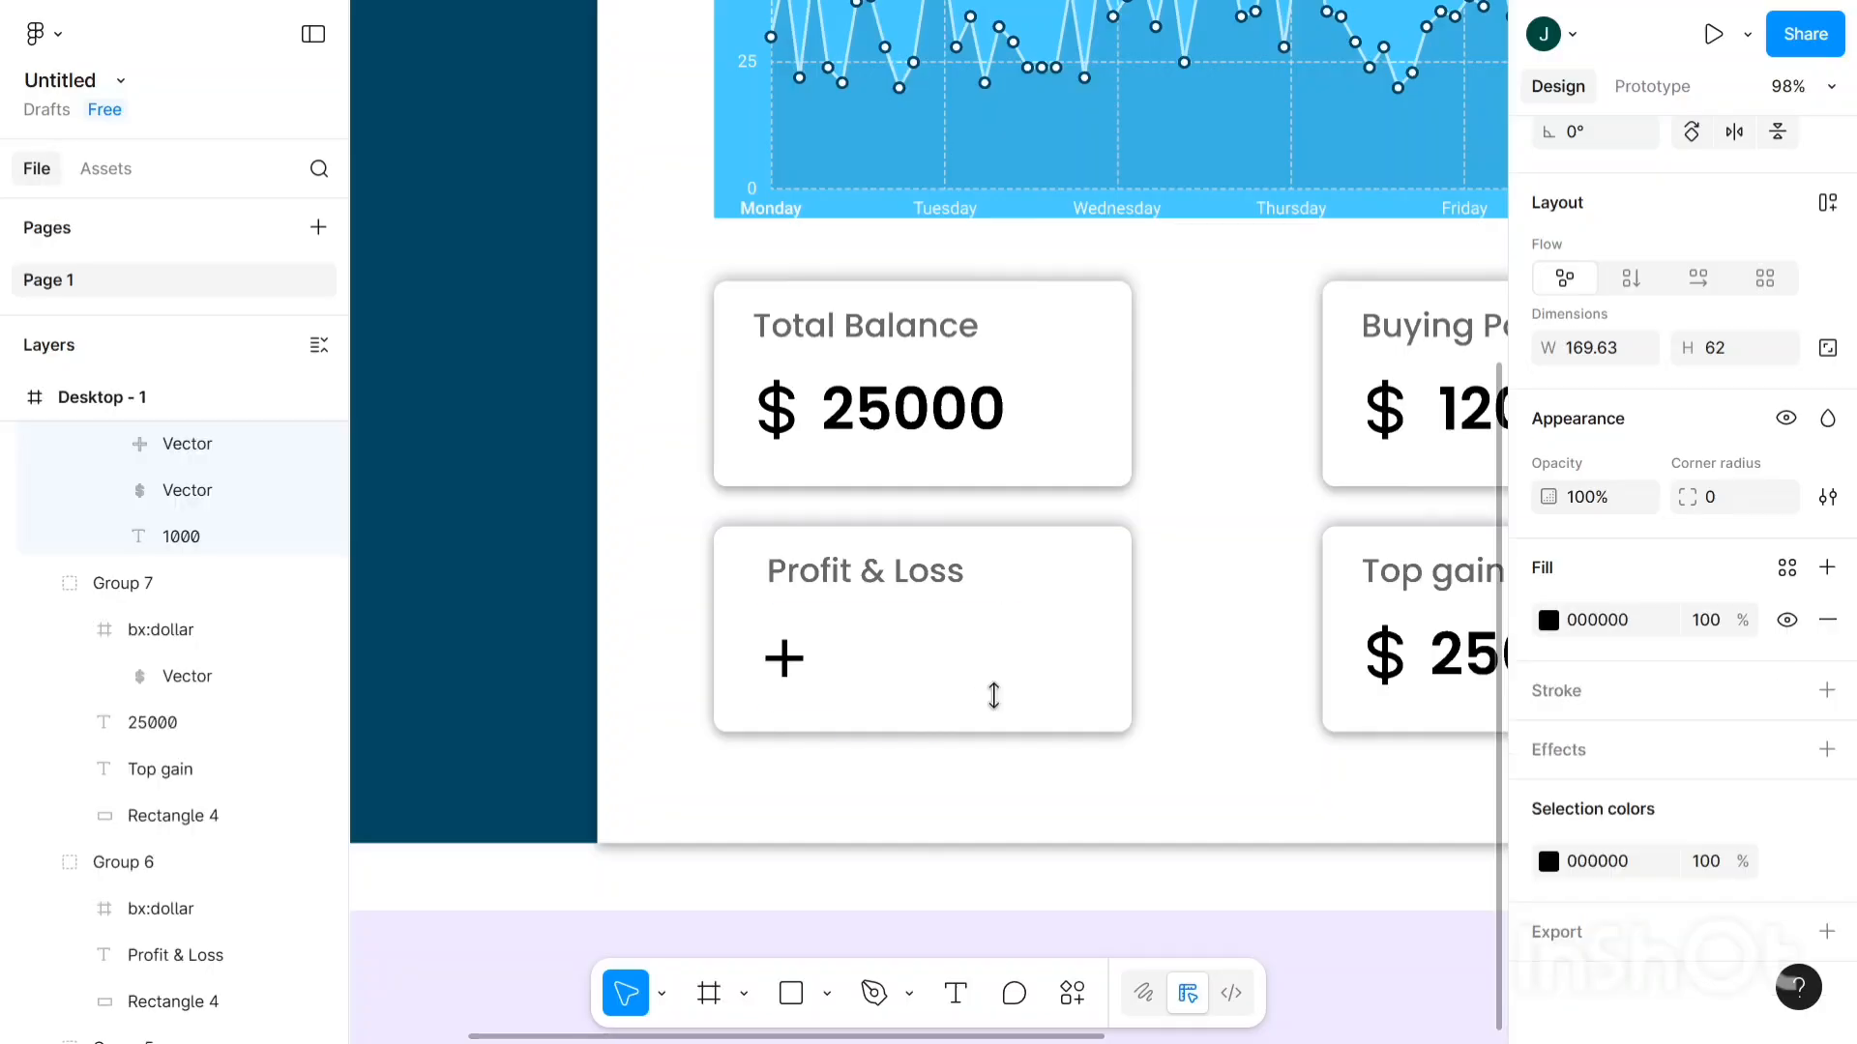
key(ctrl+z)
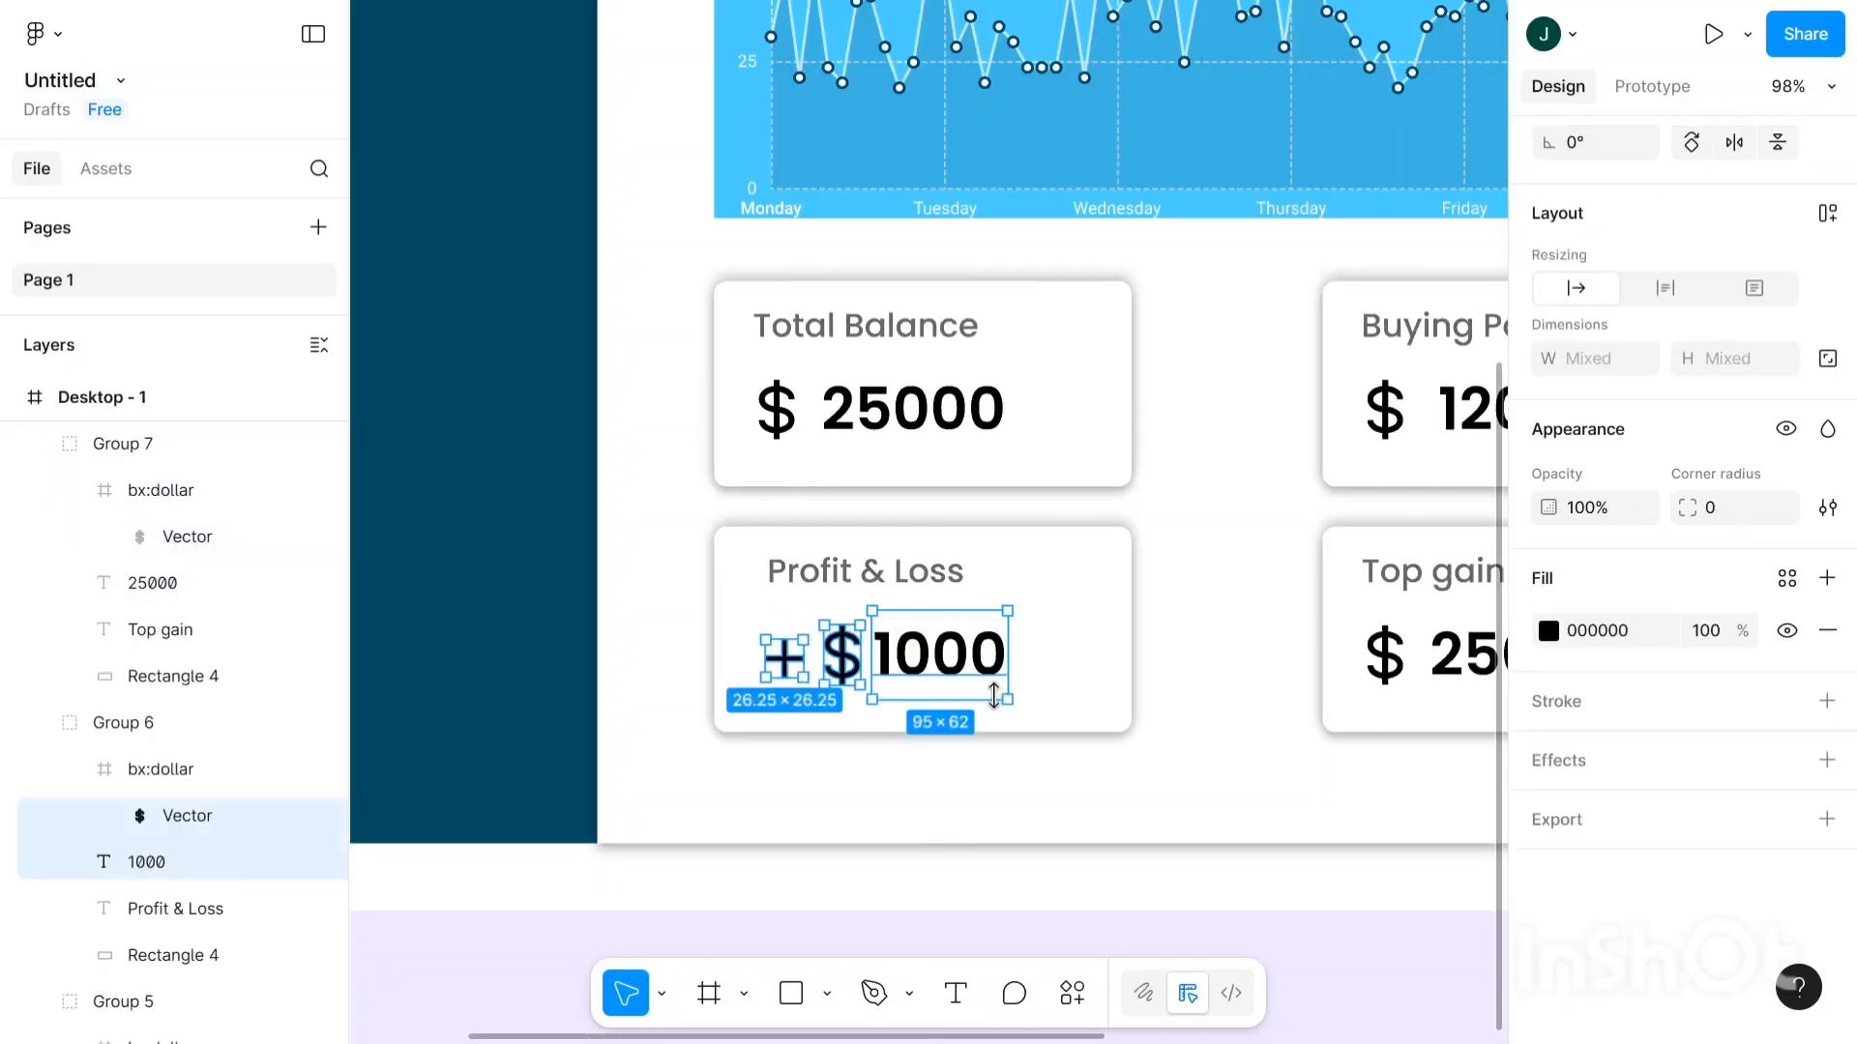
click(977, 692)
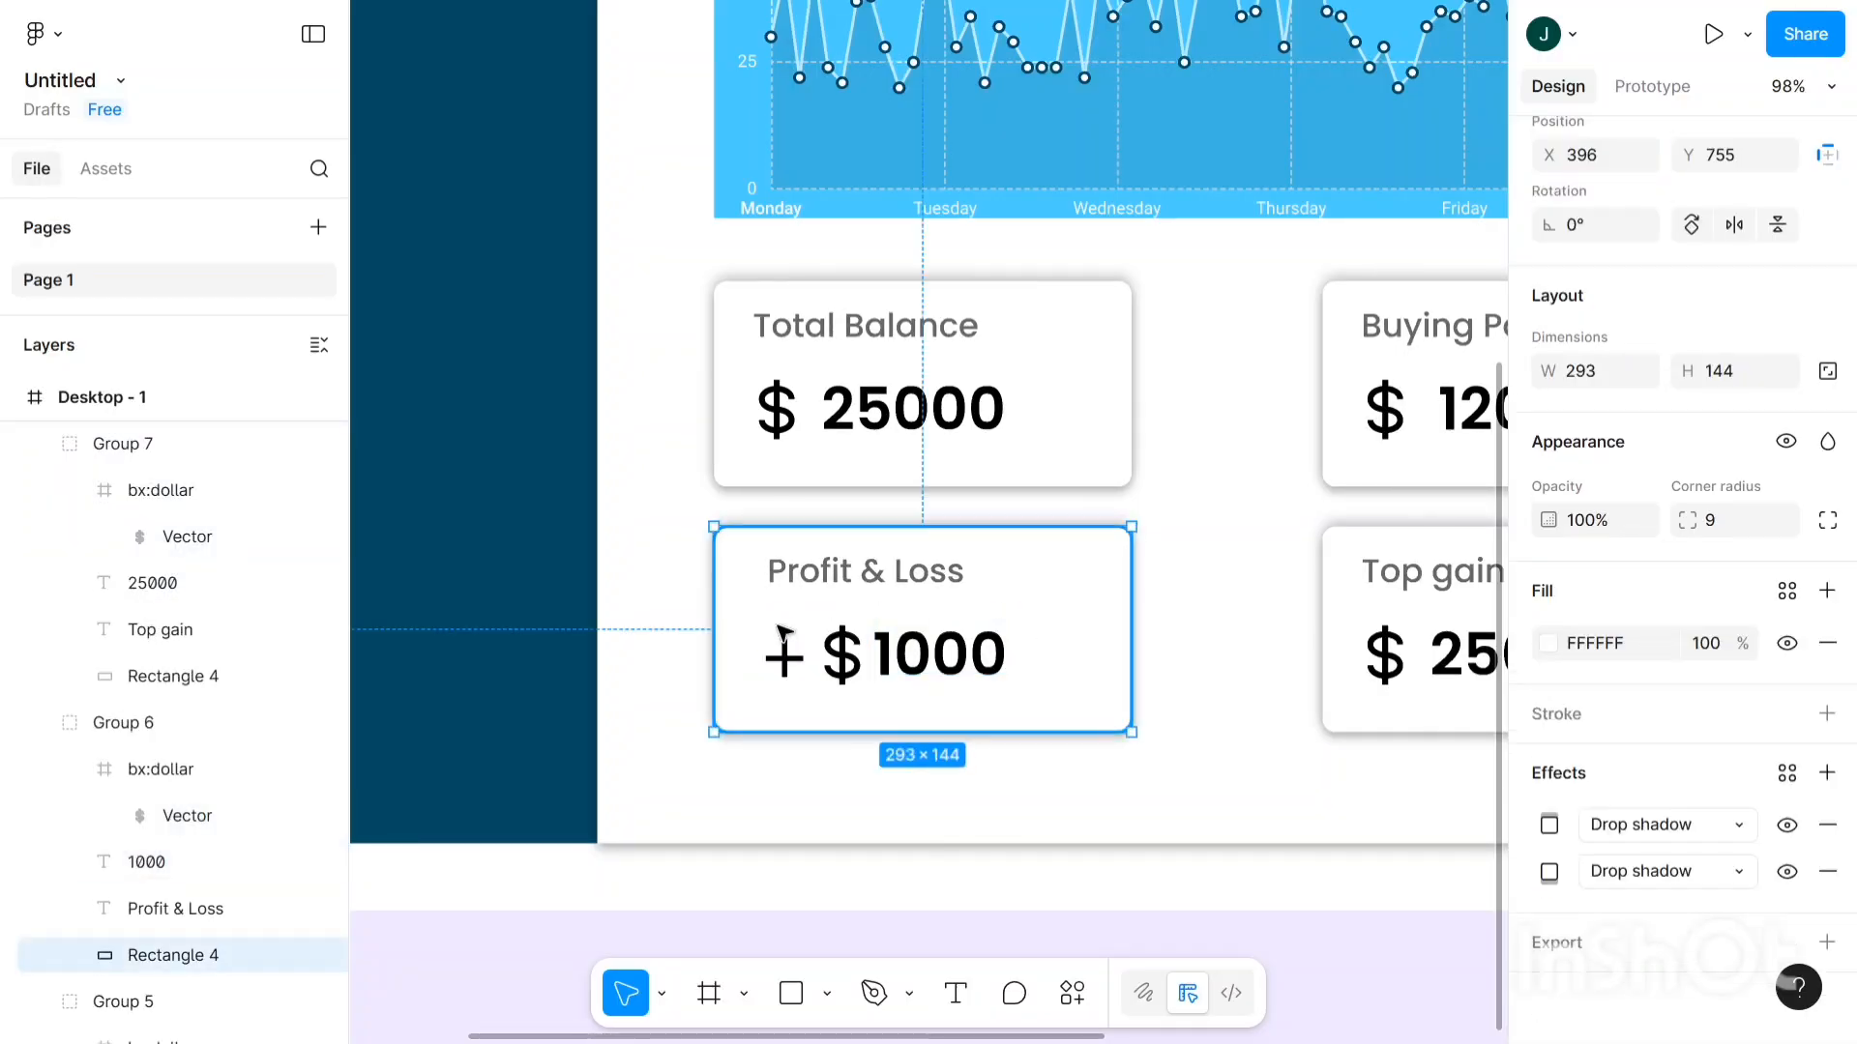
drag(906, 673, 1064, 706)
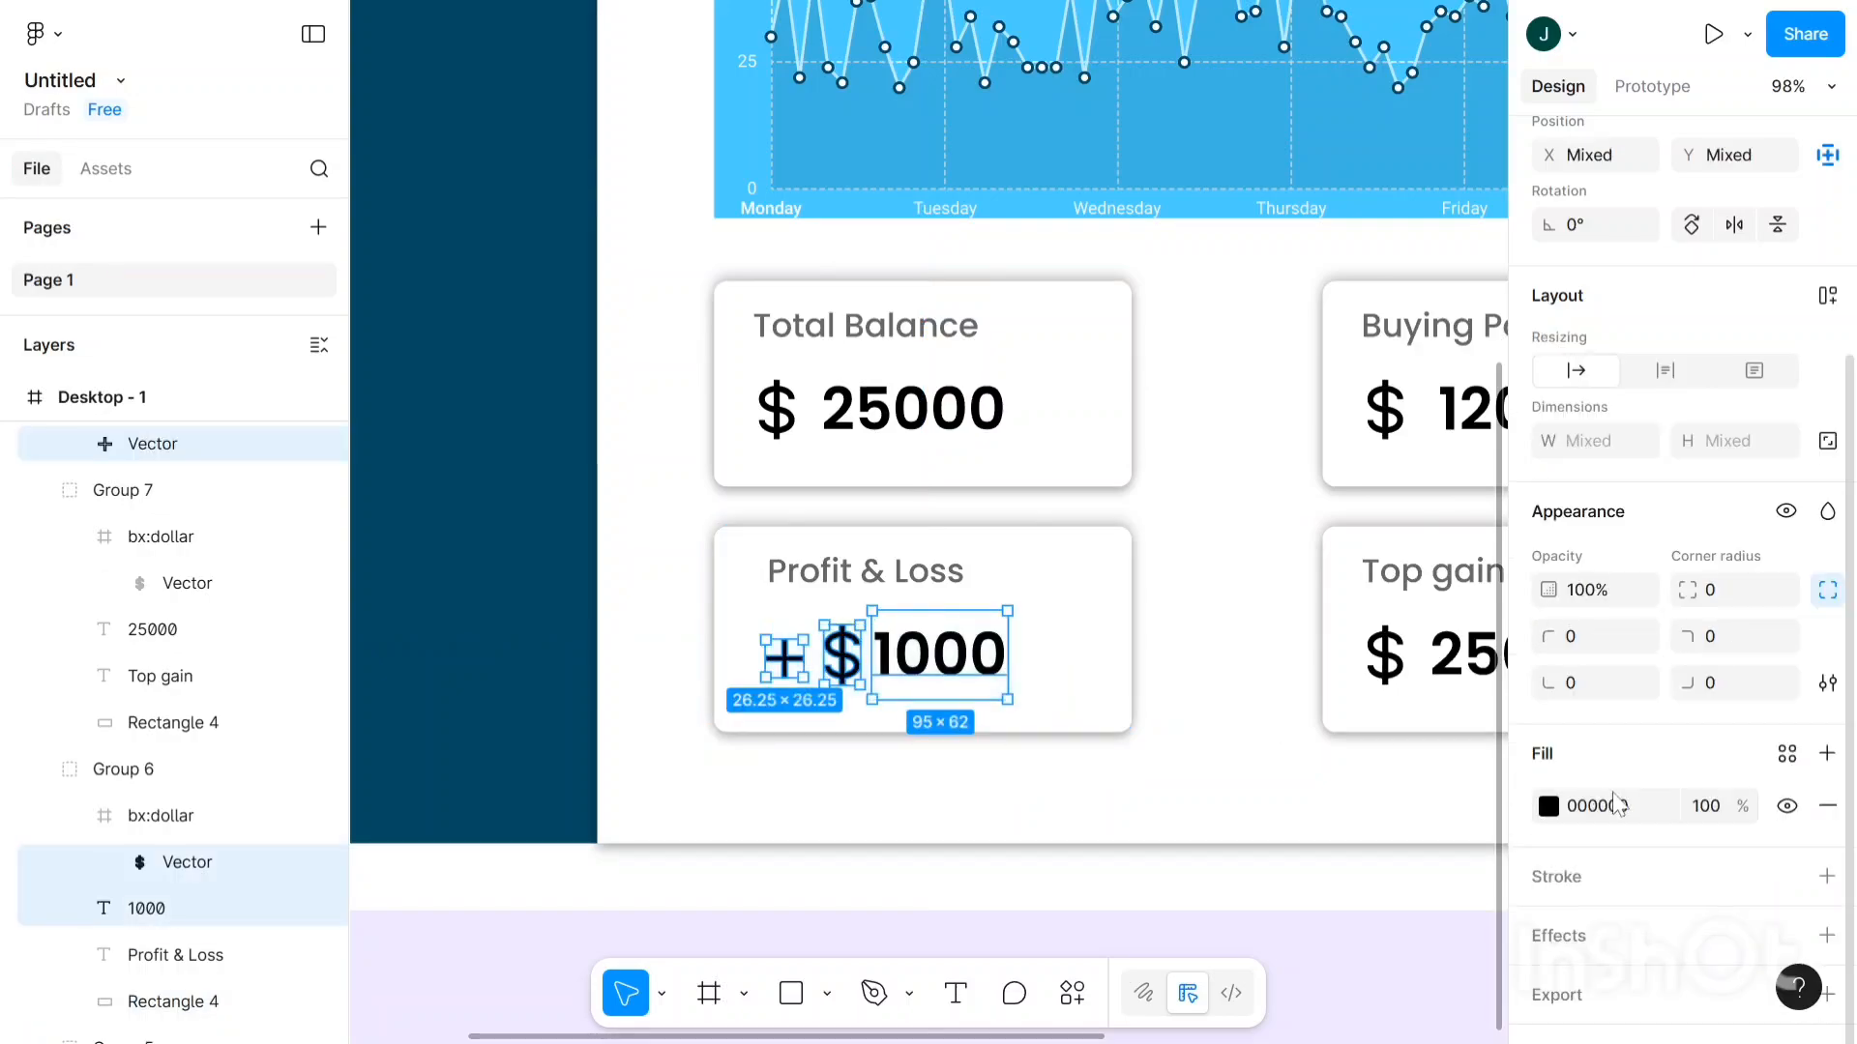
scroll(1538, 759, down, 1)
scroll(1547, 812, down, 2)
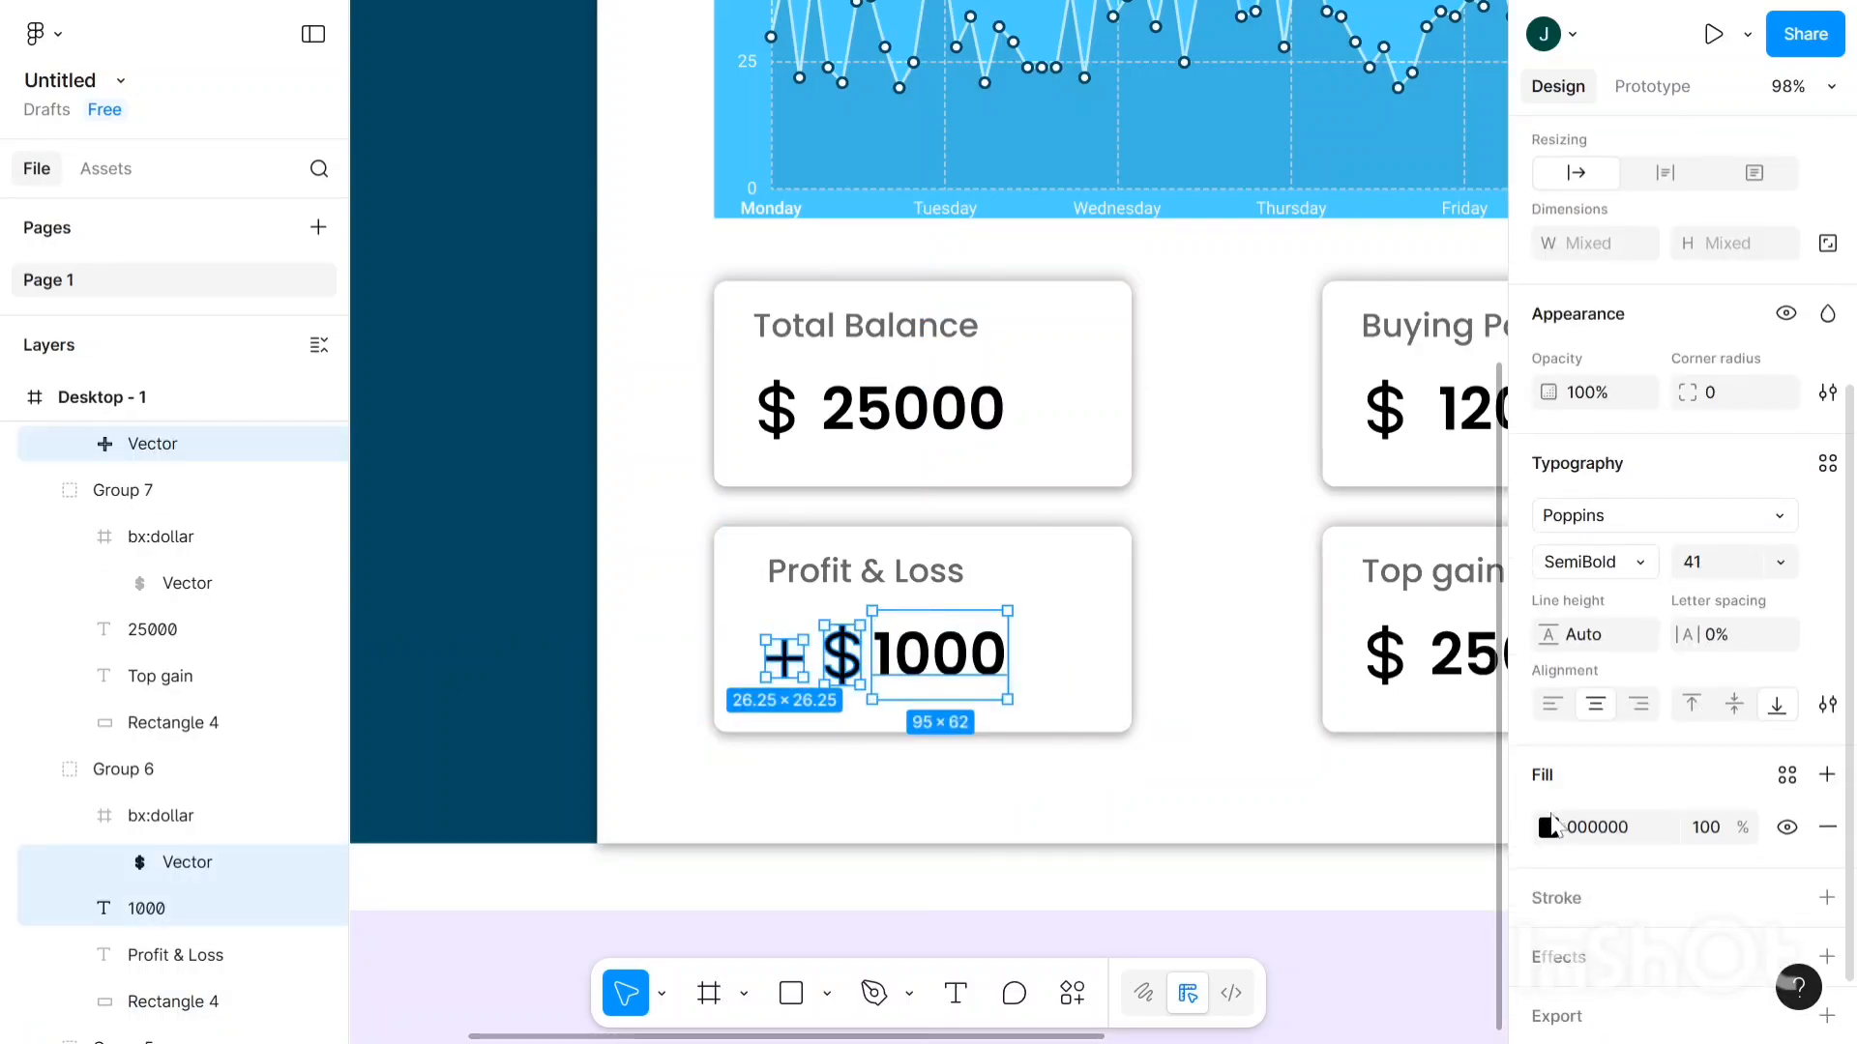
- Fill the Profit & Loss '+ $1000' amount with green, hex 28AC00
click(1548, 828)
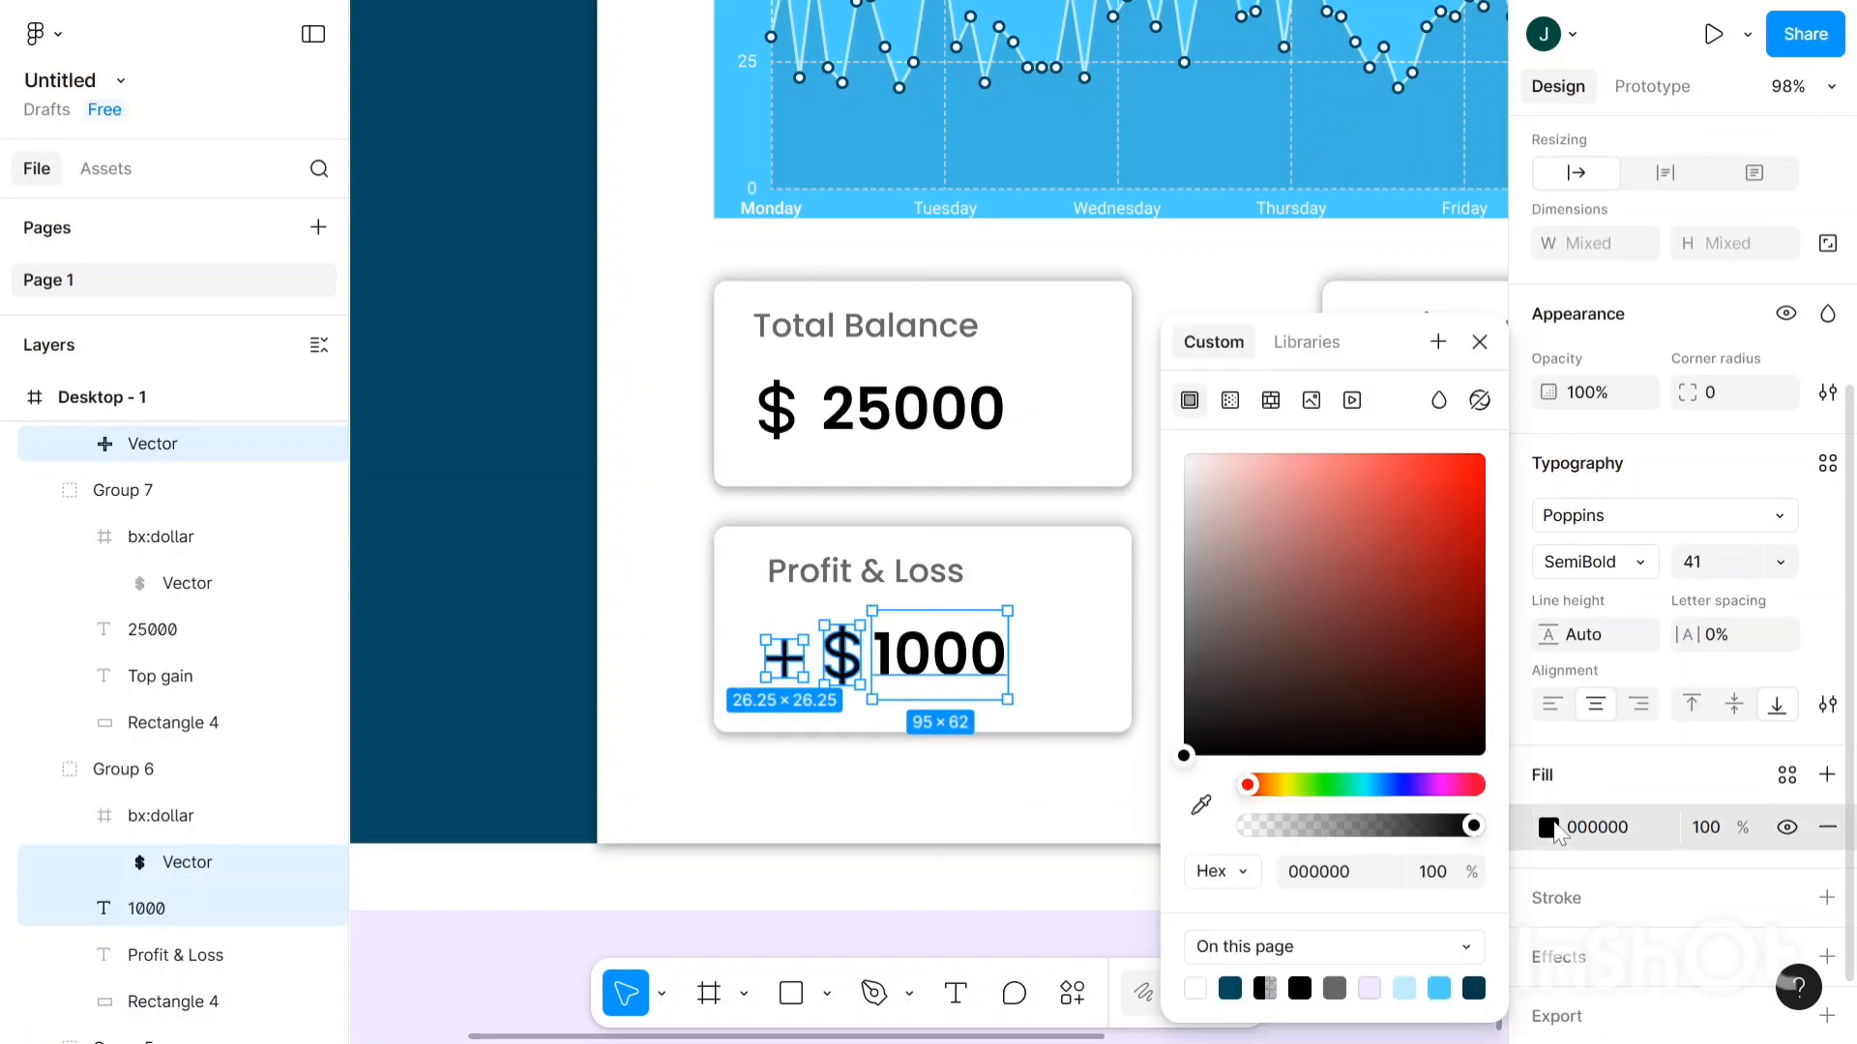
click(1282, 785)
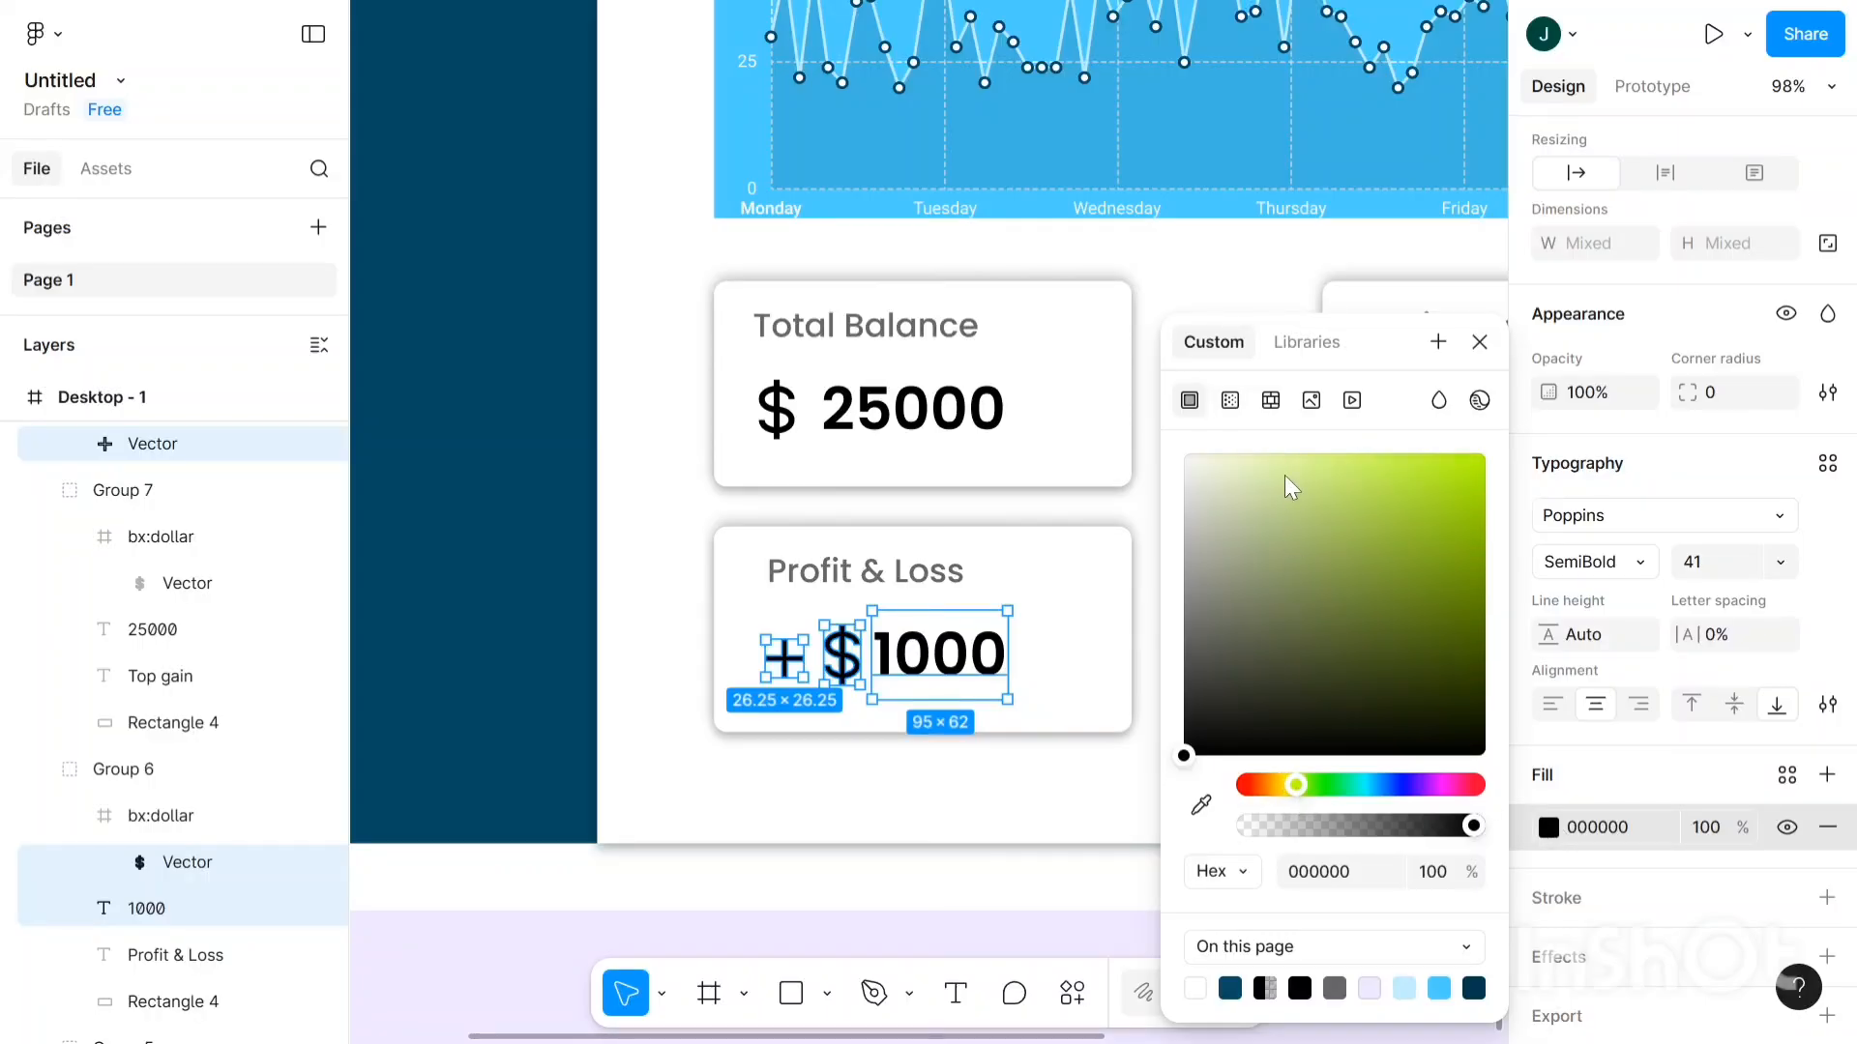
drag(1285, 474, 1499, 577)
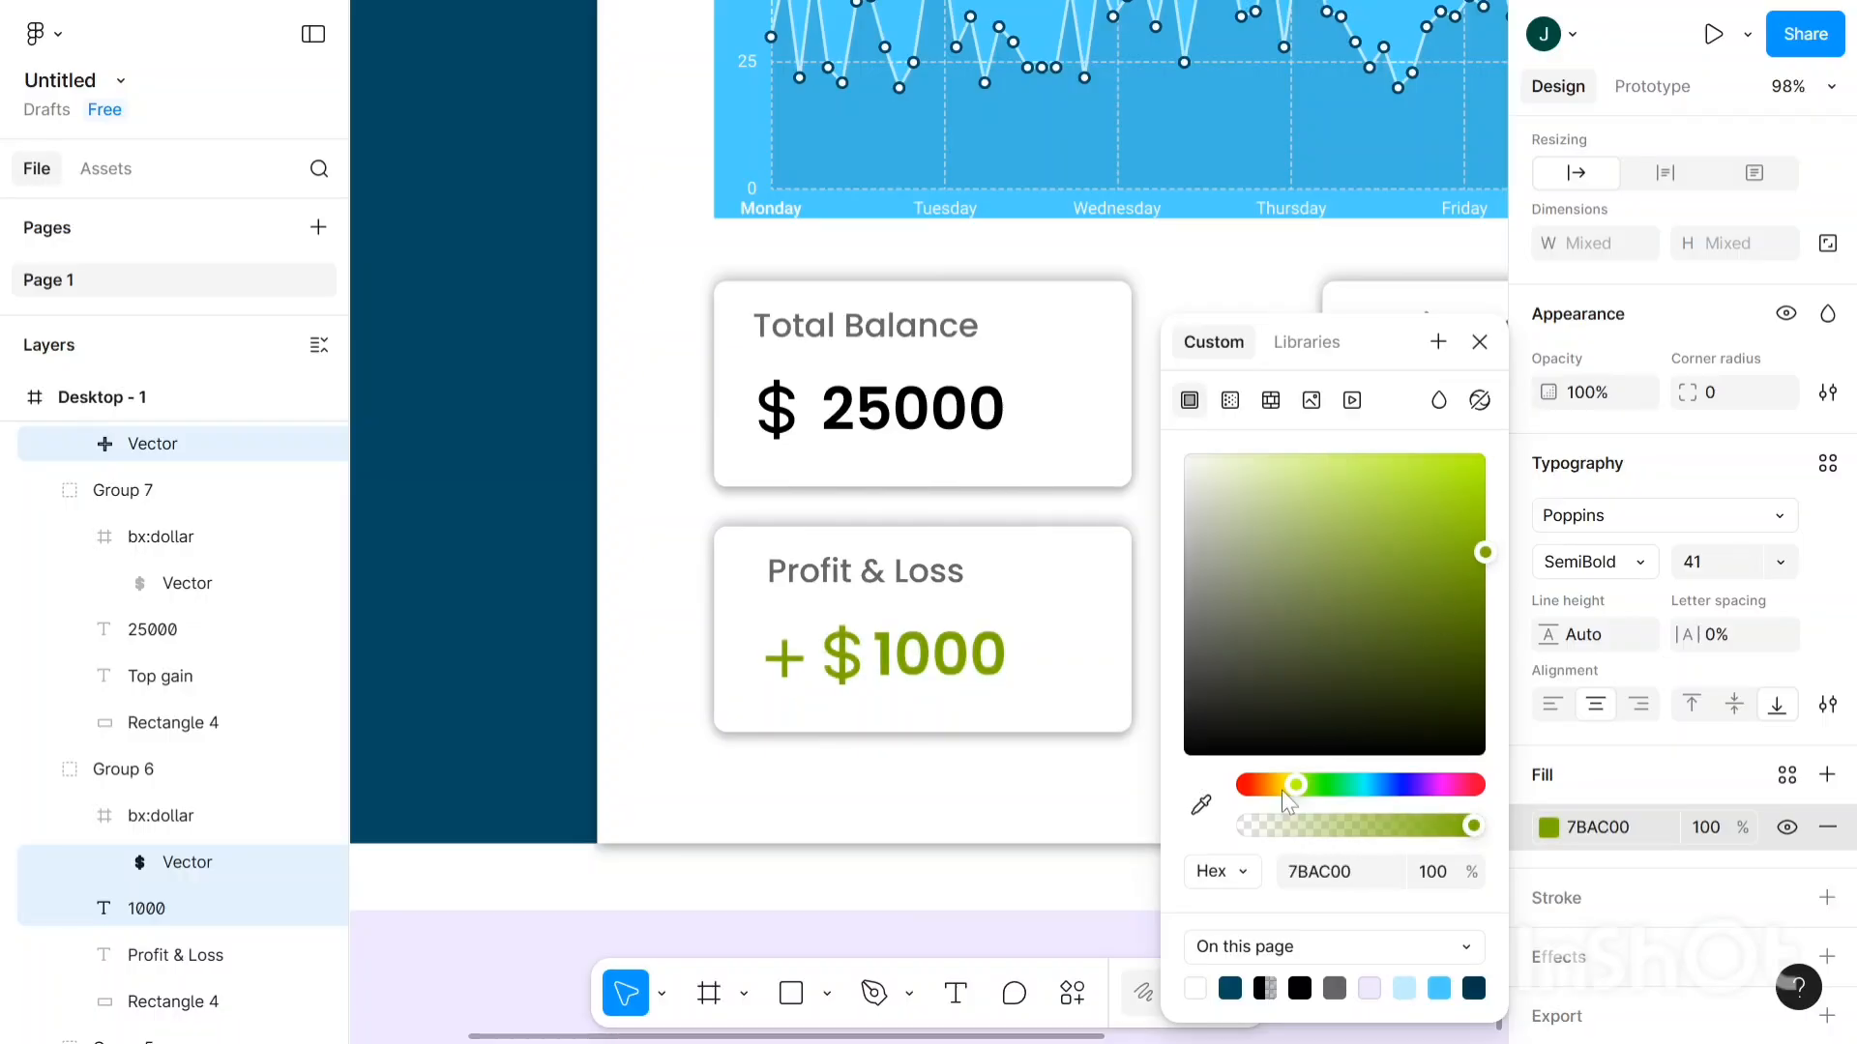
drag(1310, 784, 1316, 785)
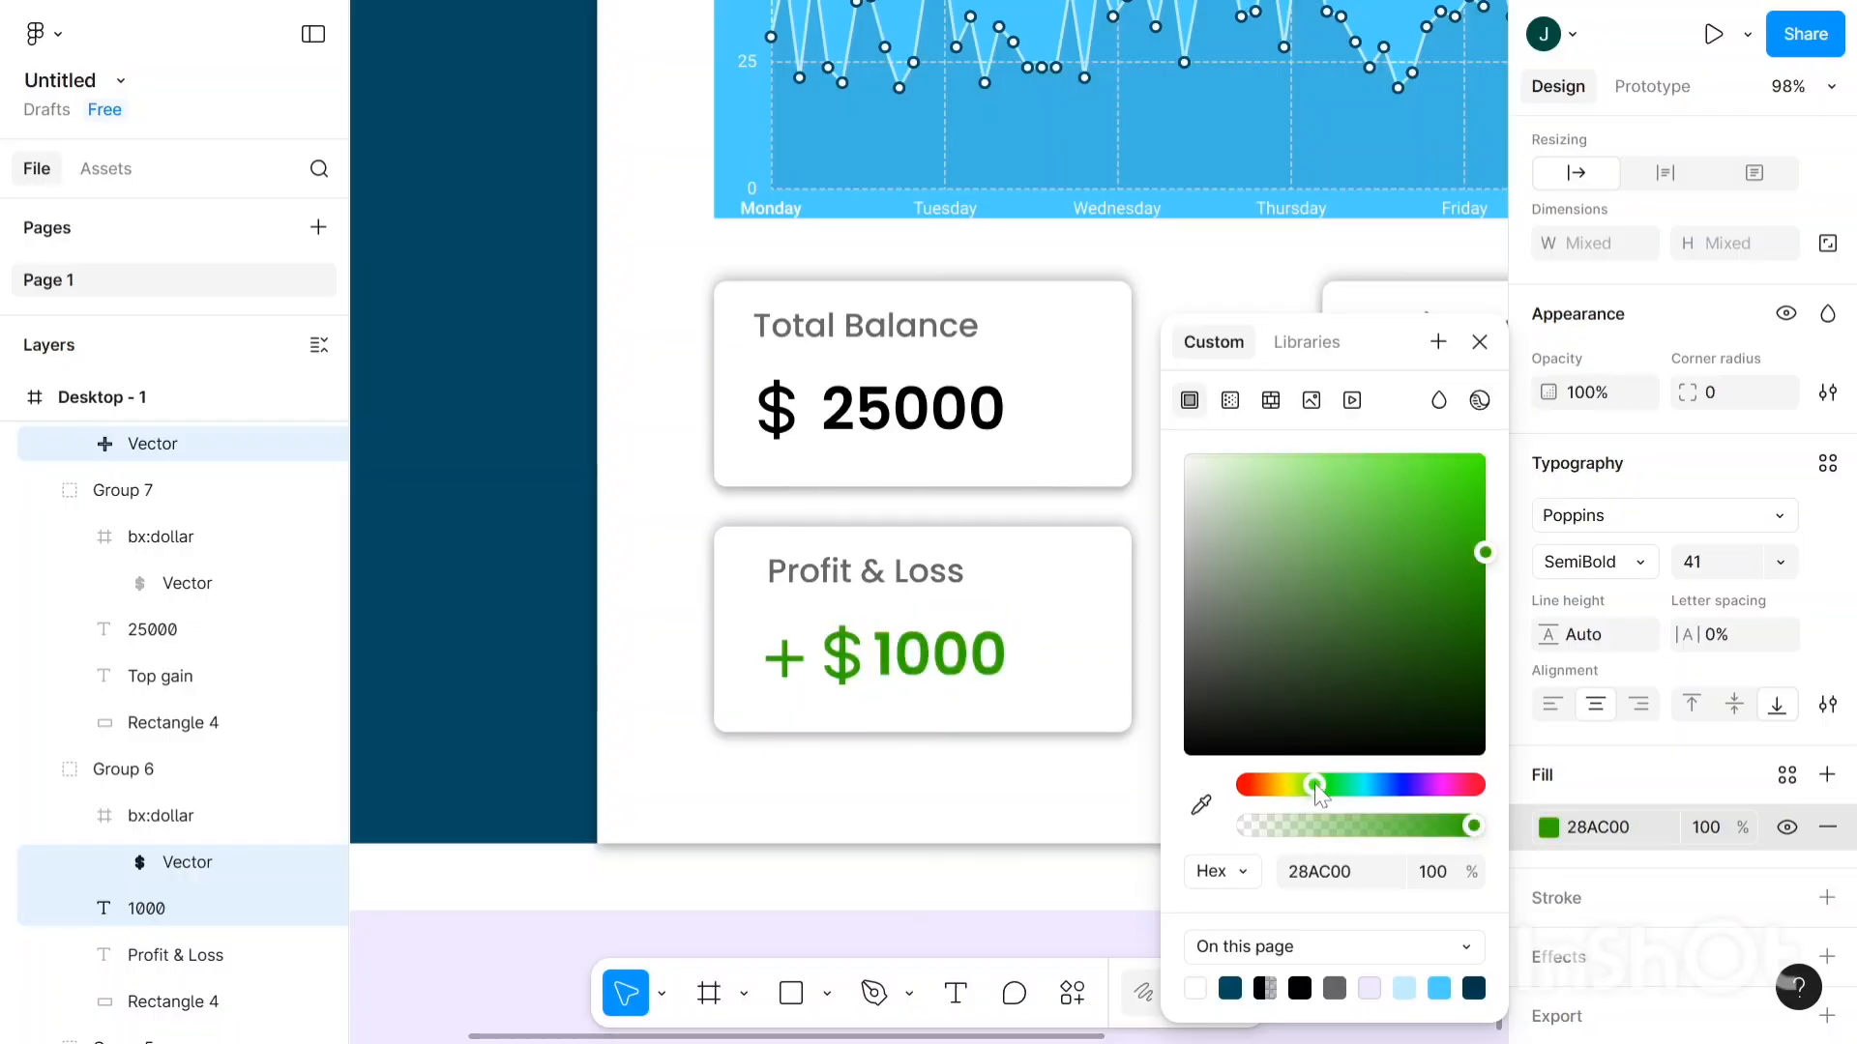
click(974, 791)
scroll(974, 791, down, 5)
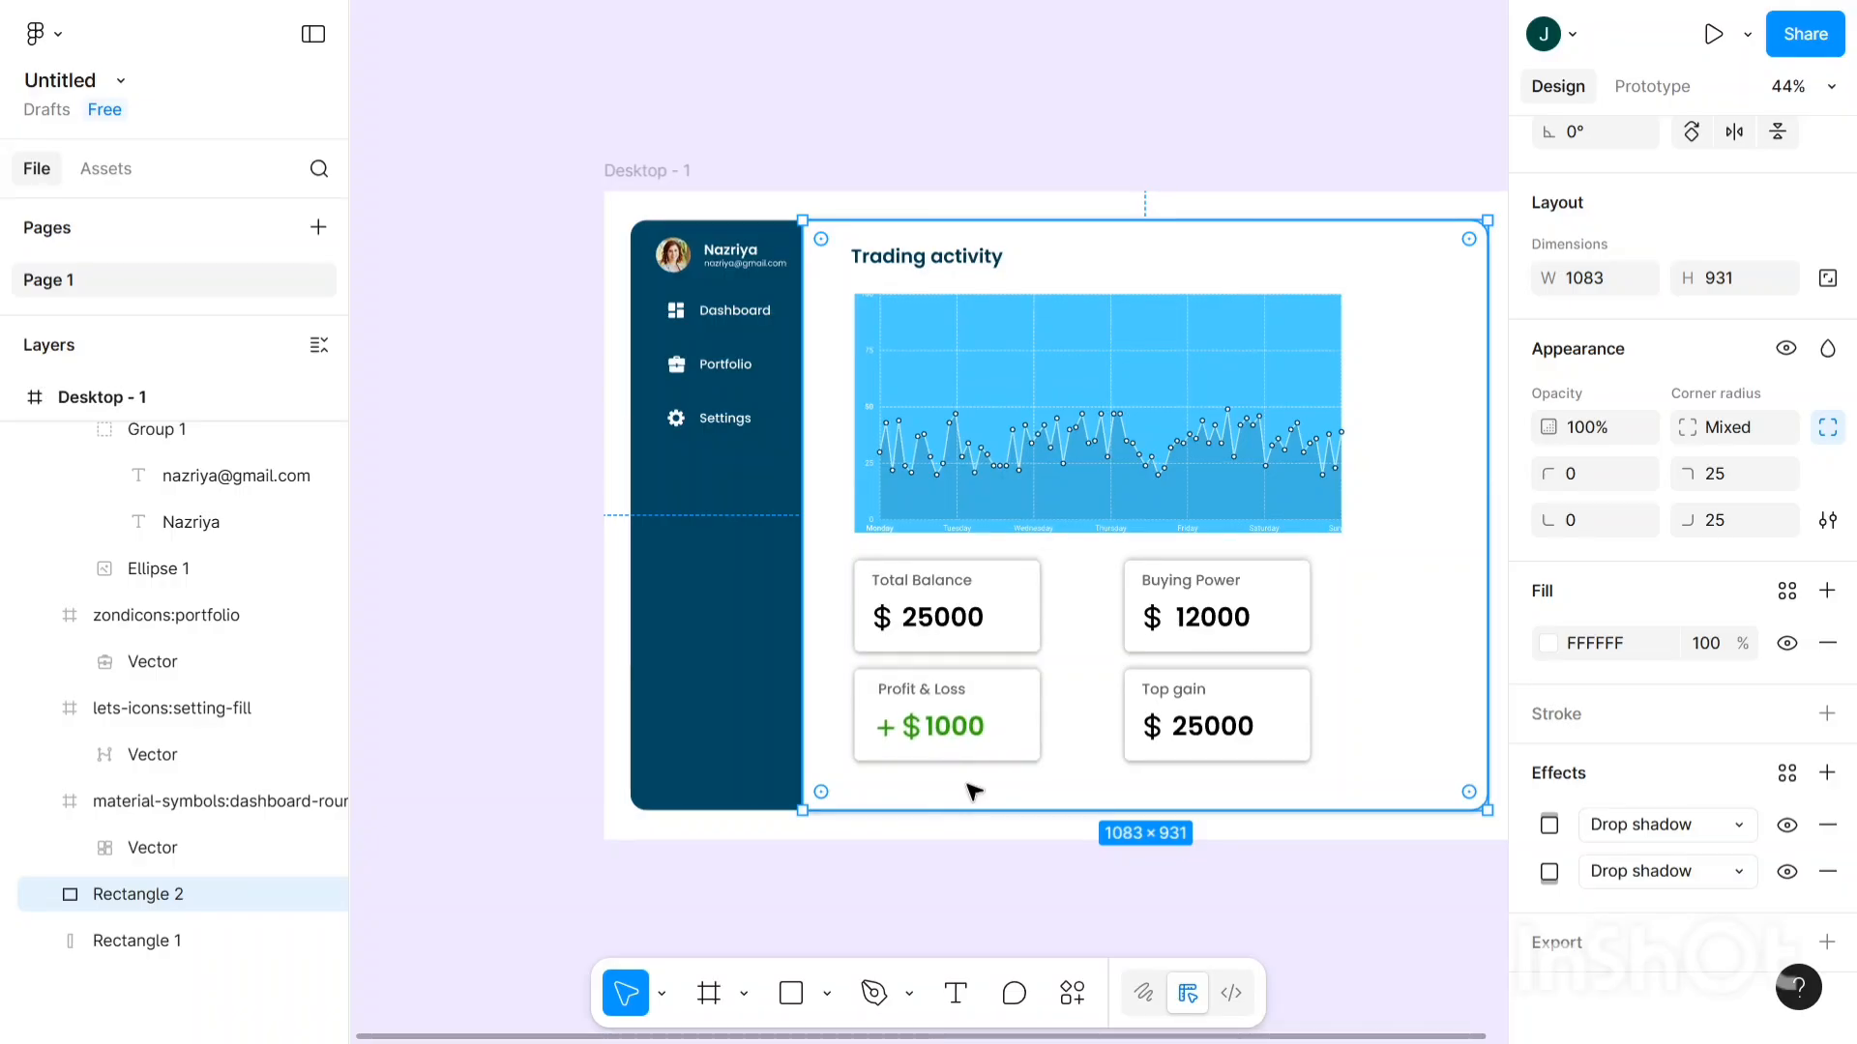
- Delete the 25000 amount text from the Top gain card
scroll(968, 785, right, 1)
scroll(1191, 733, up, 1)
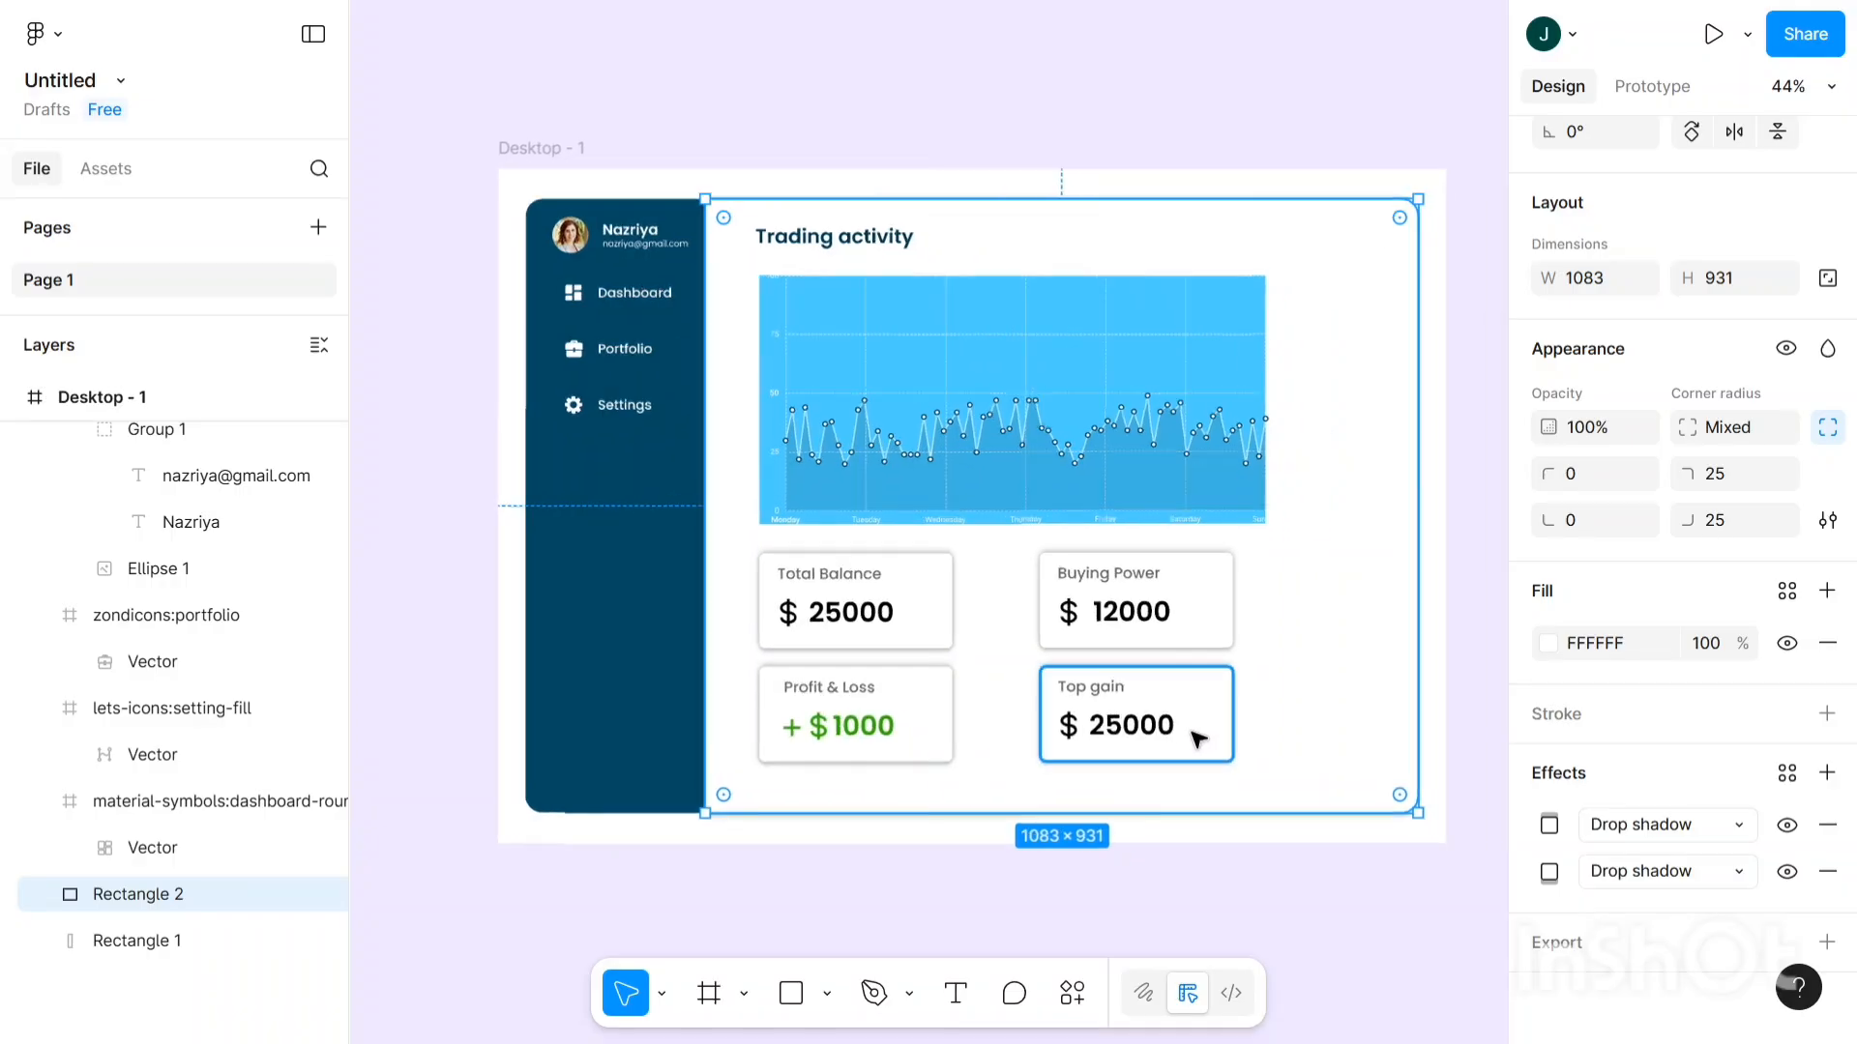
scroll(1197, 739, up, 1)
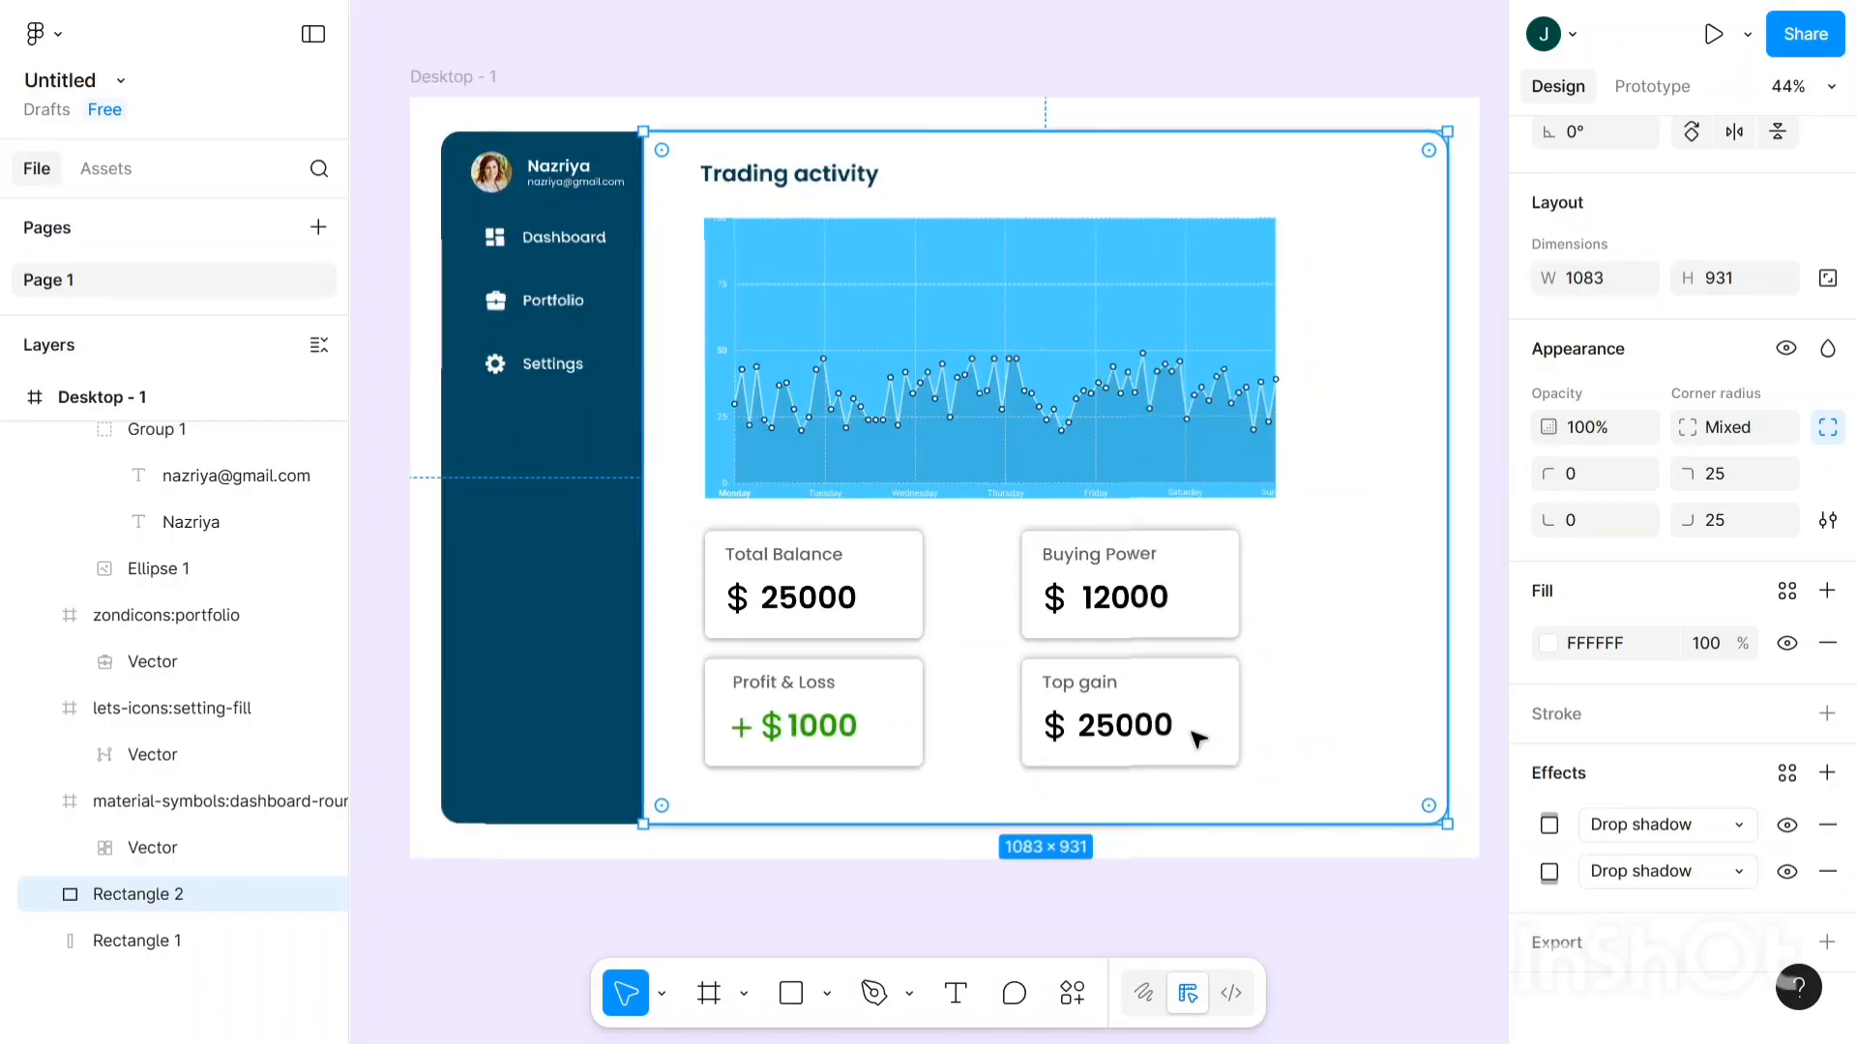
click(1134, 727)
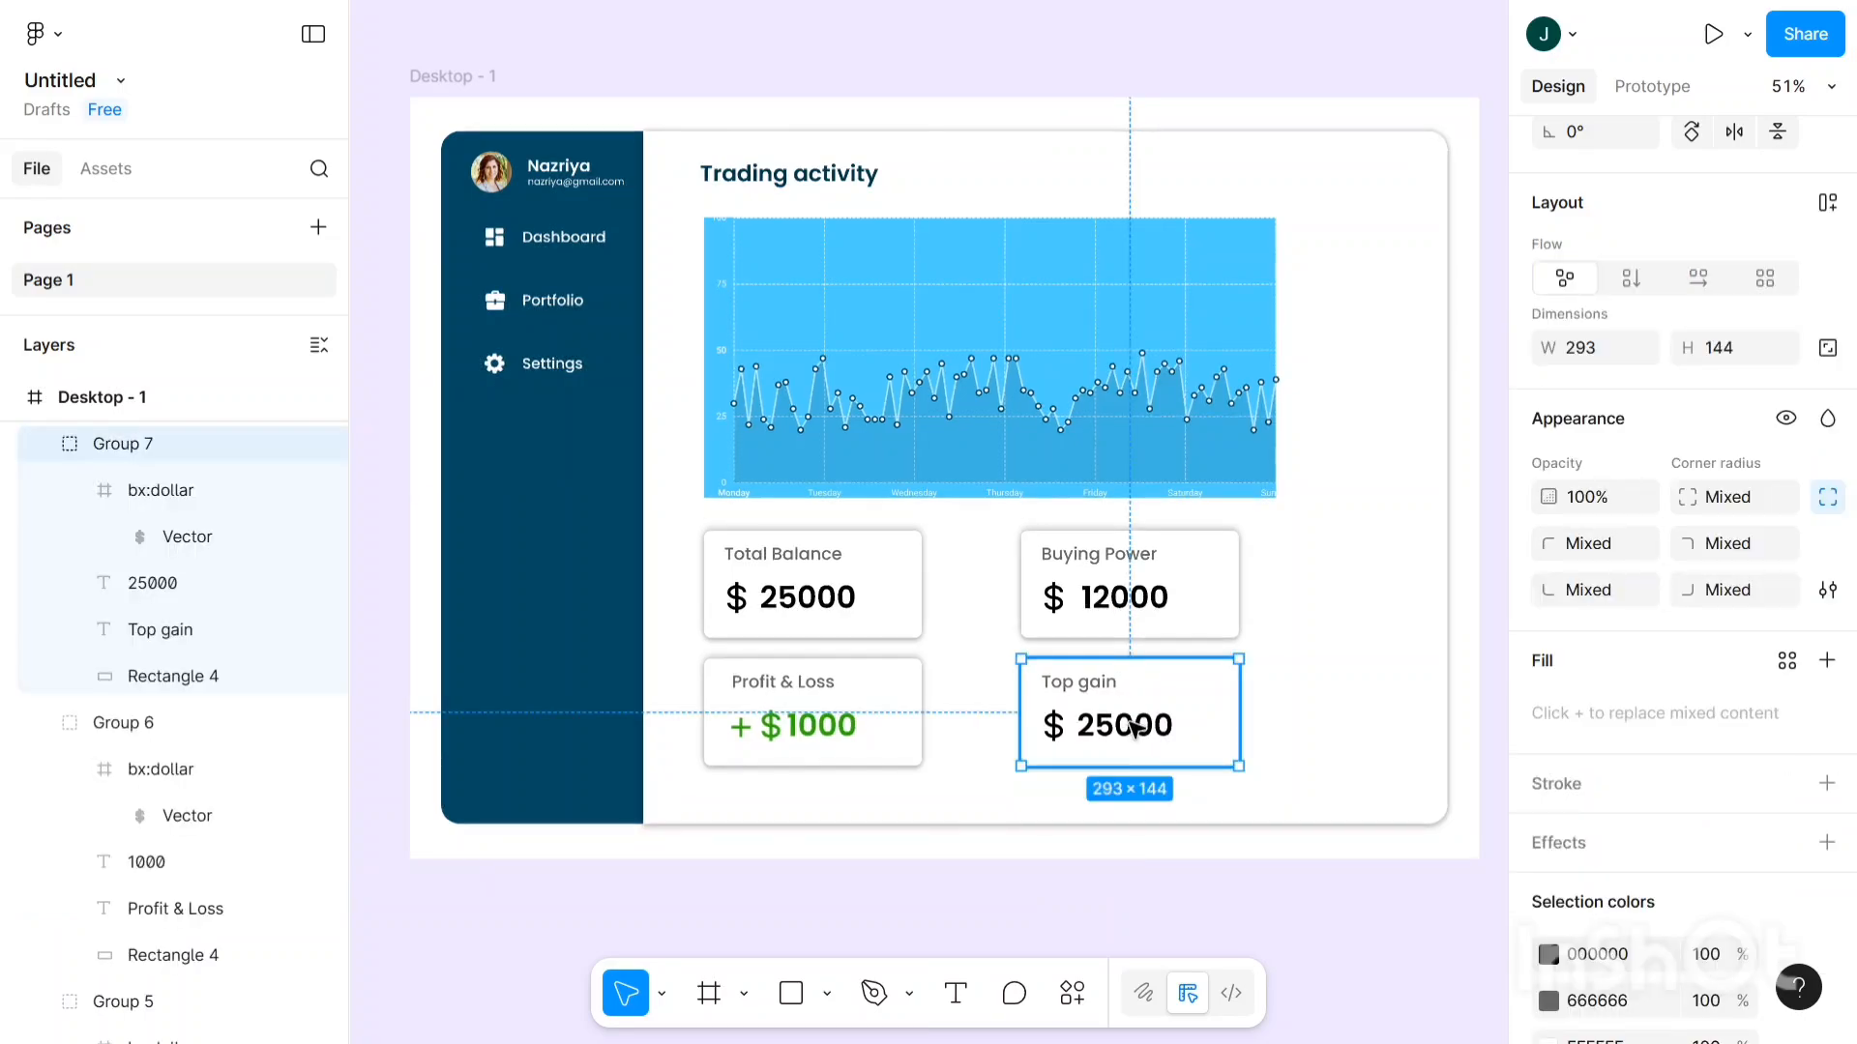
double_click(1133, 728)
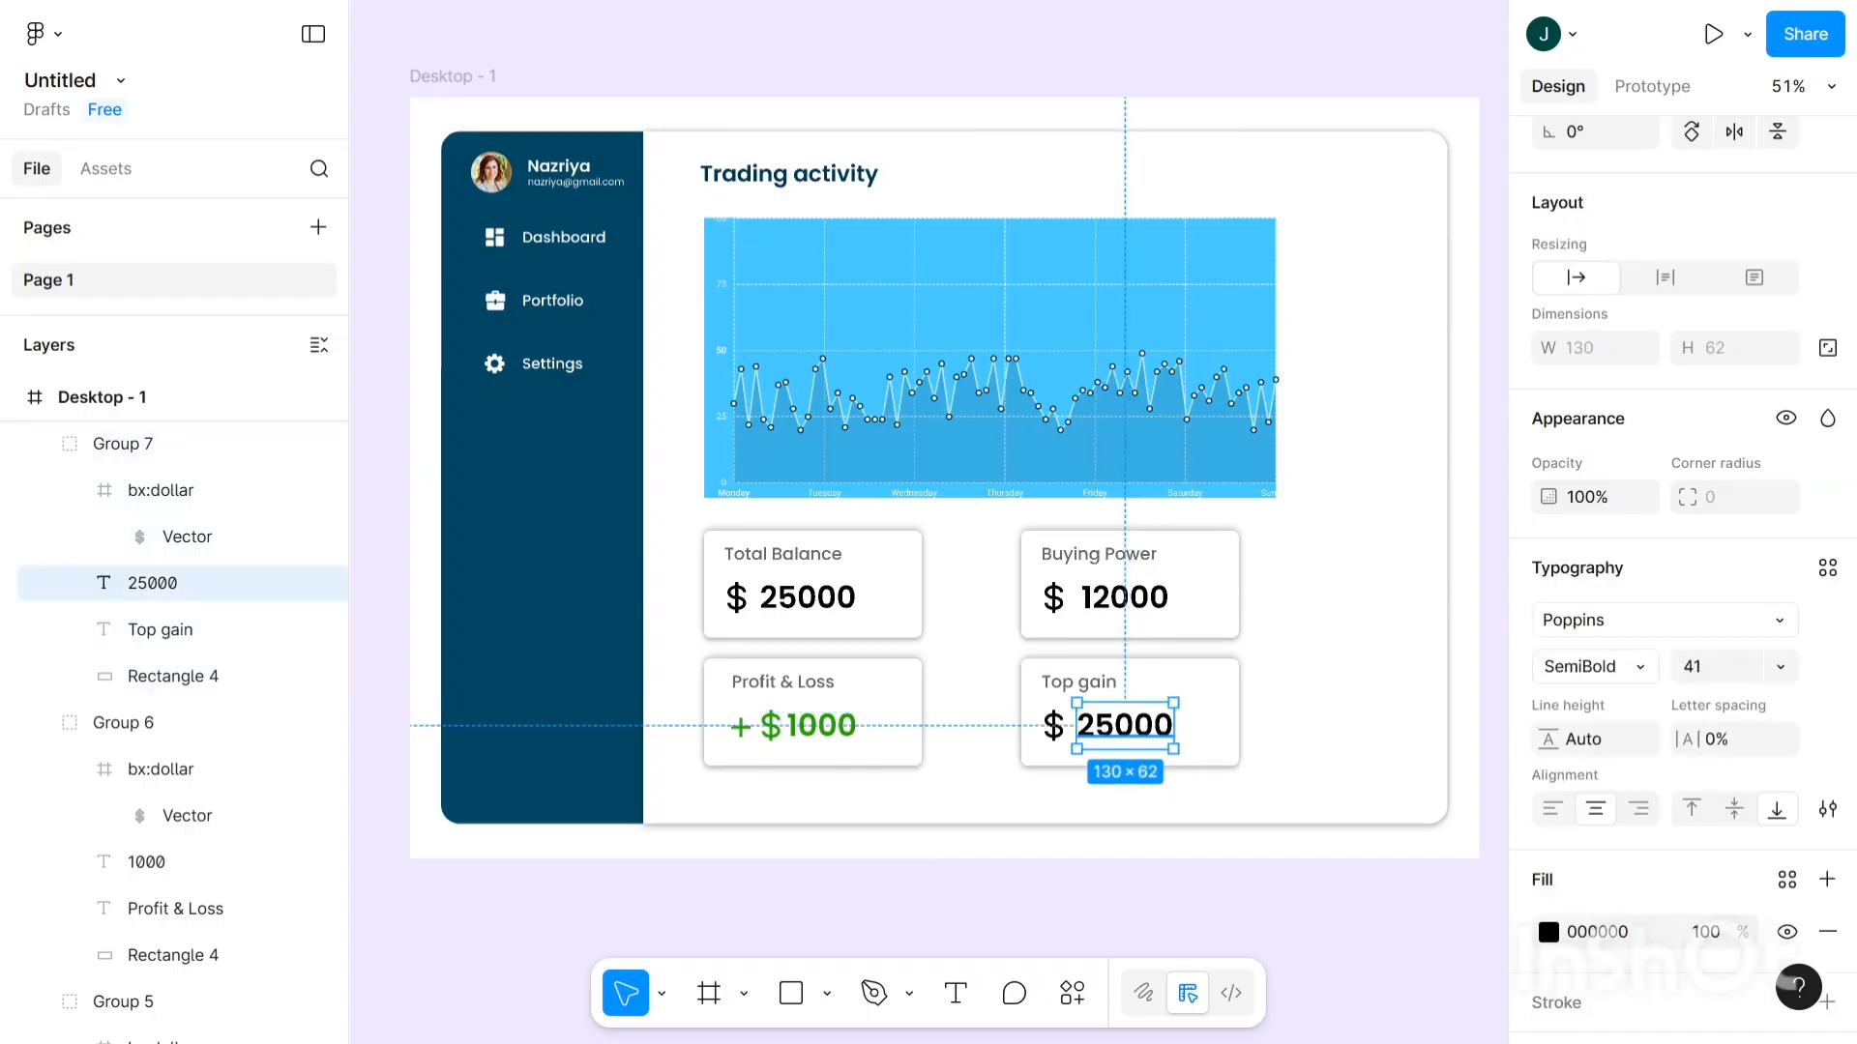
double_click(1134, 727)
click(1133, 727)
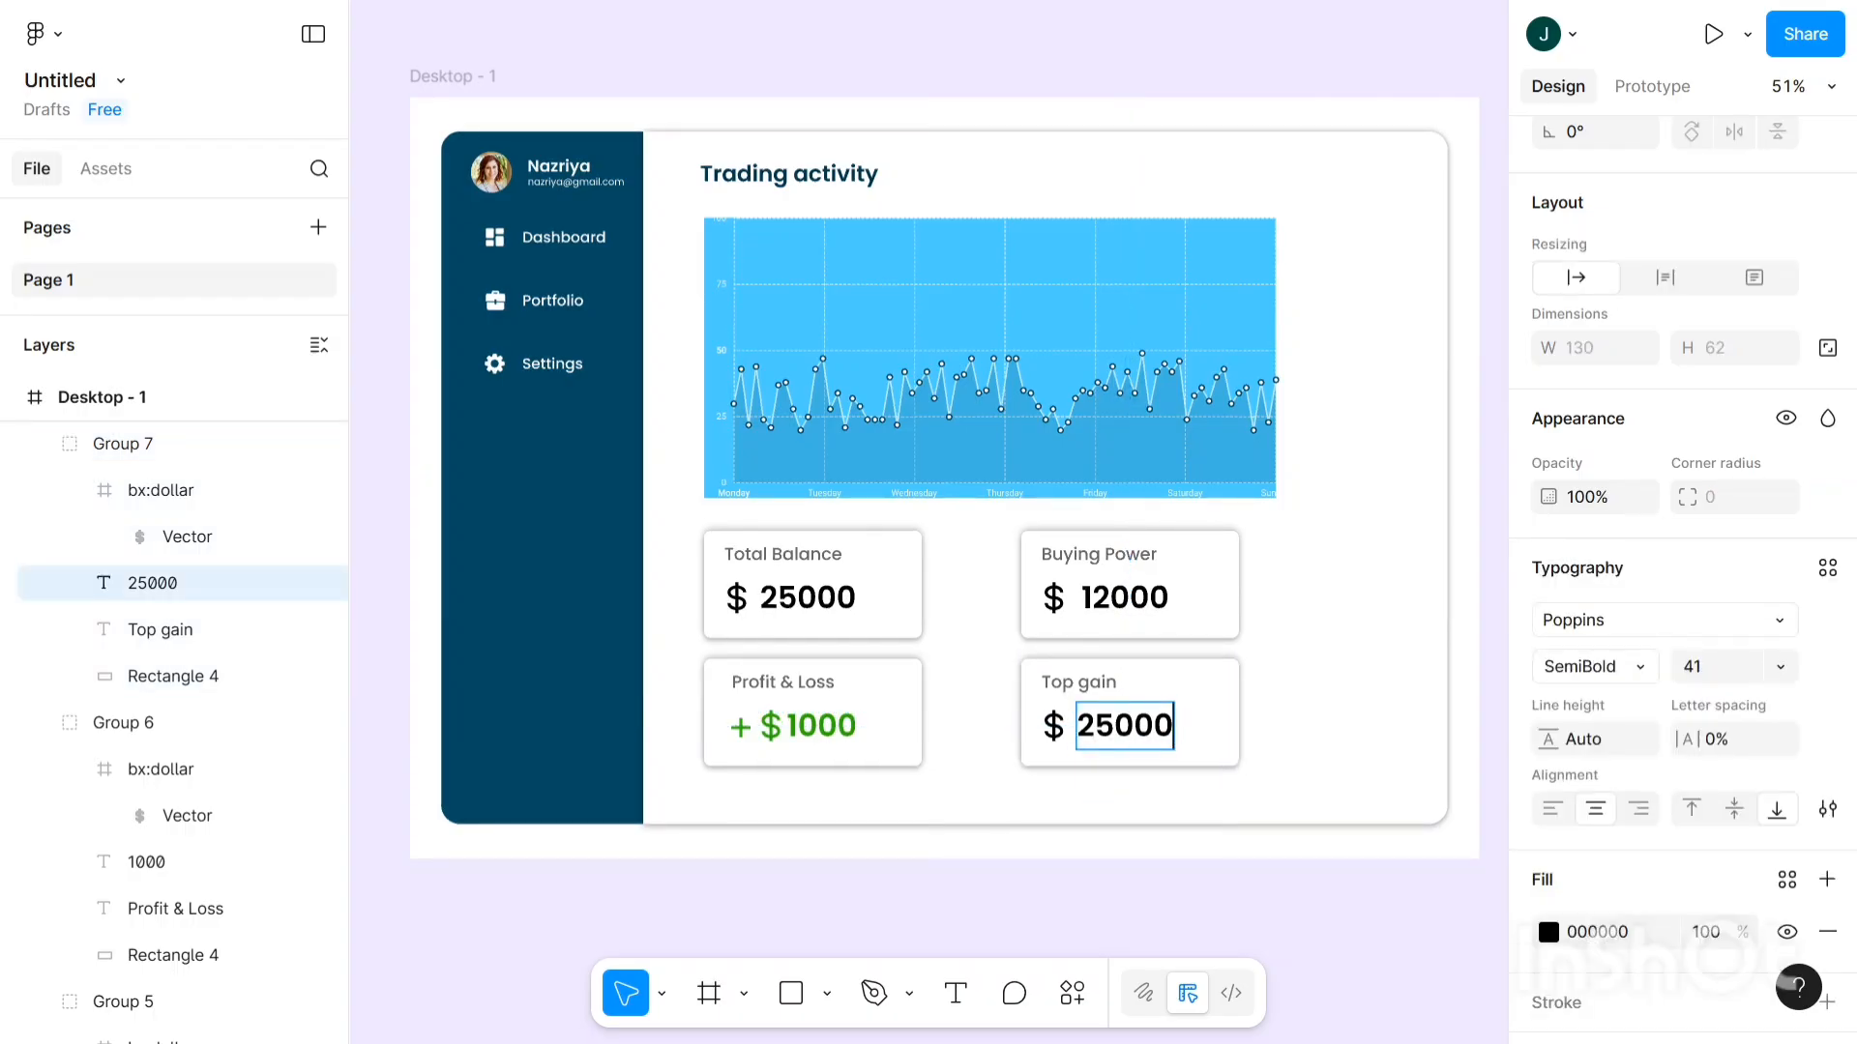
key(BackSpace)
key(BackSpace)
key(BackSpace)
key(BackSpace)
key(BackSpace)
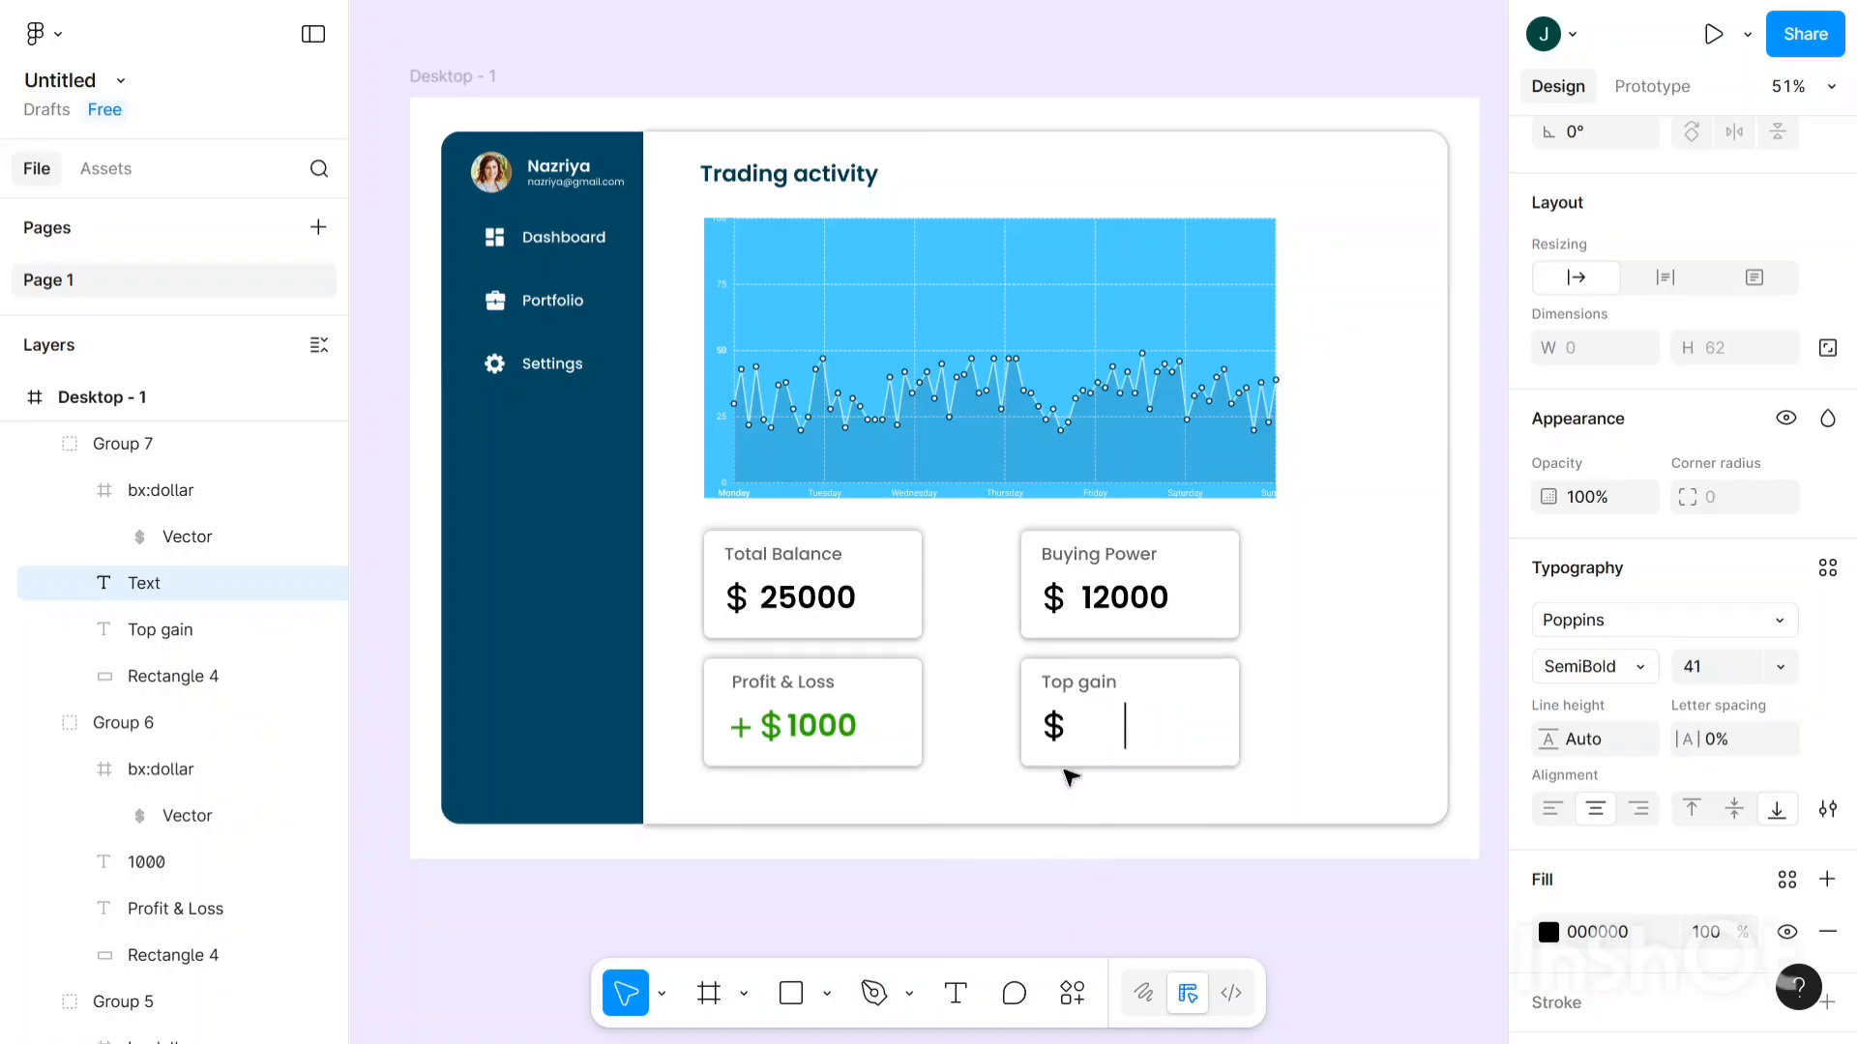
key(Escape)
- Delete the dollar sign from the Top gain card
double_click(1055, 727)
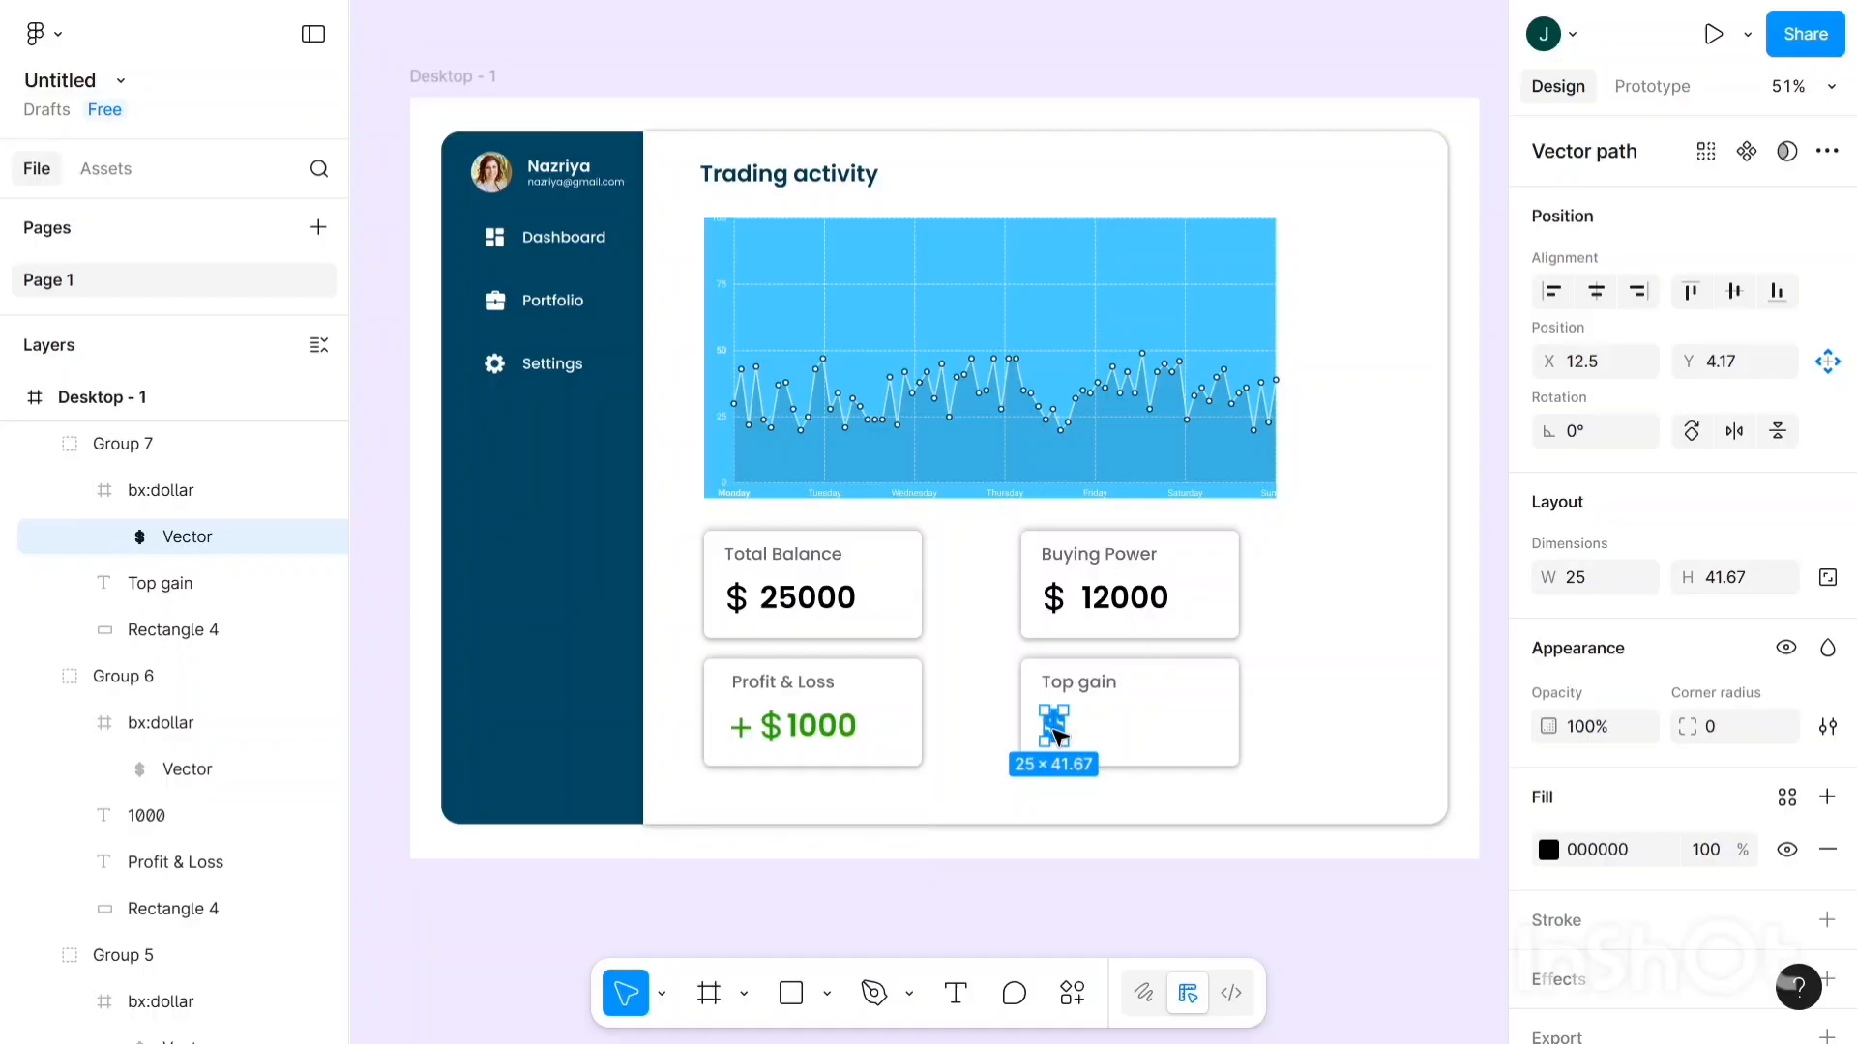
key(Delete)
key(t)
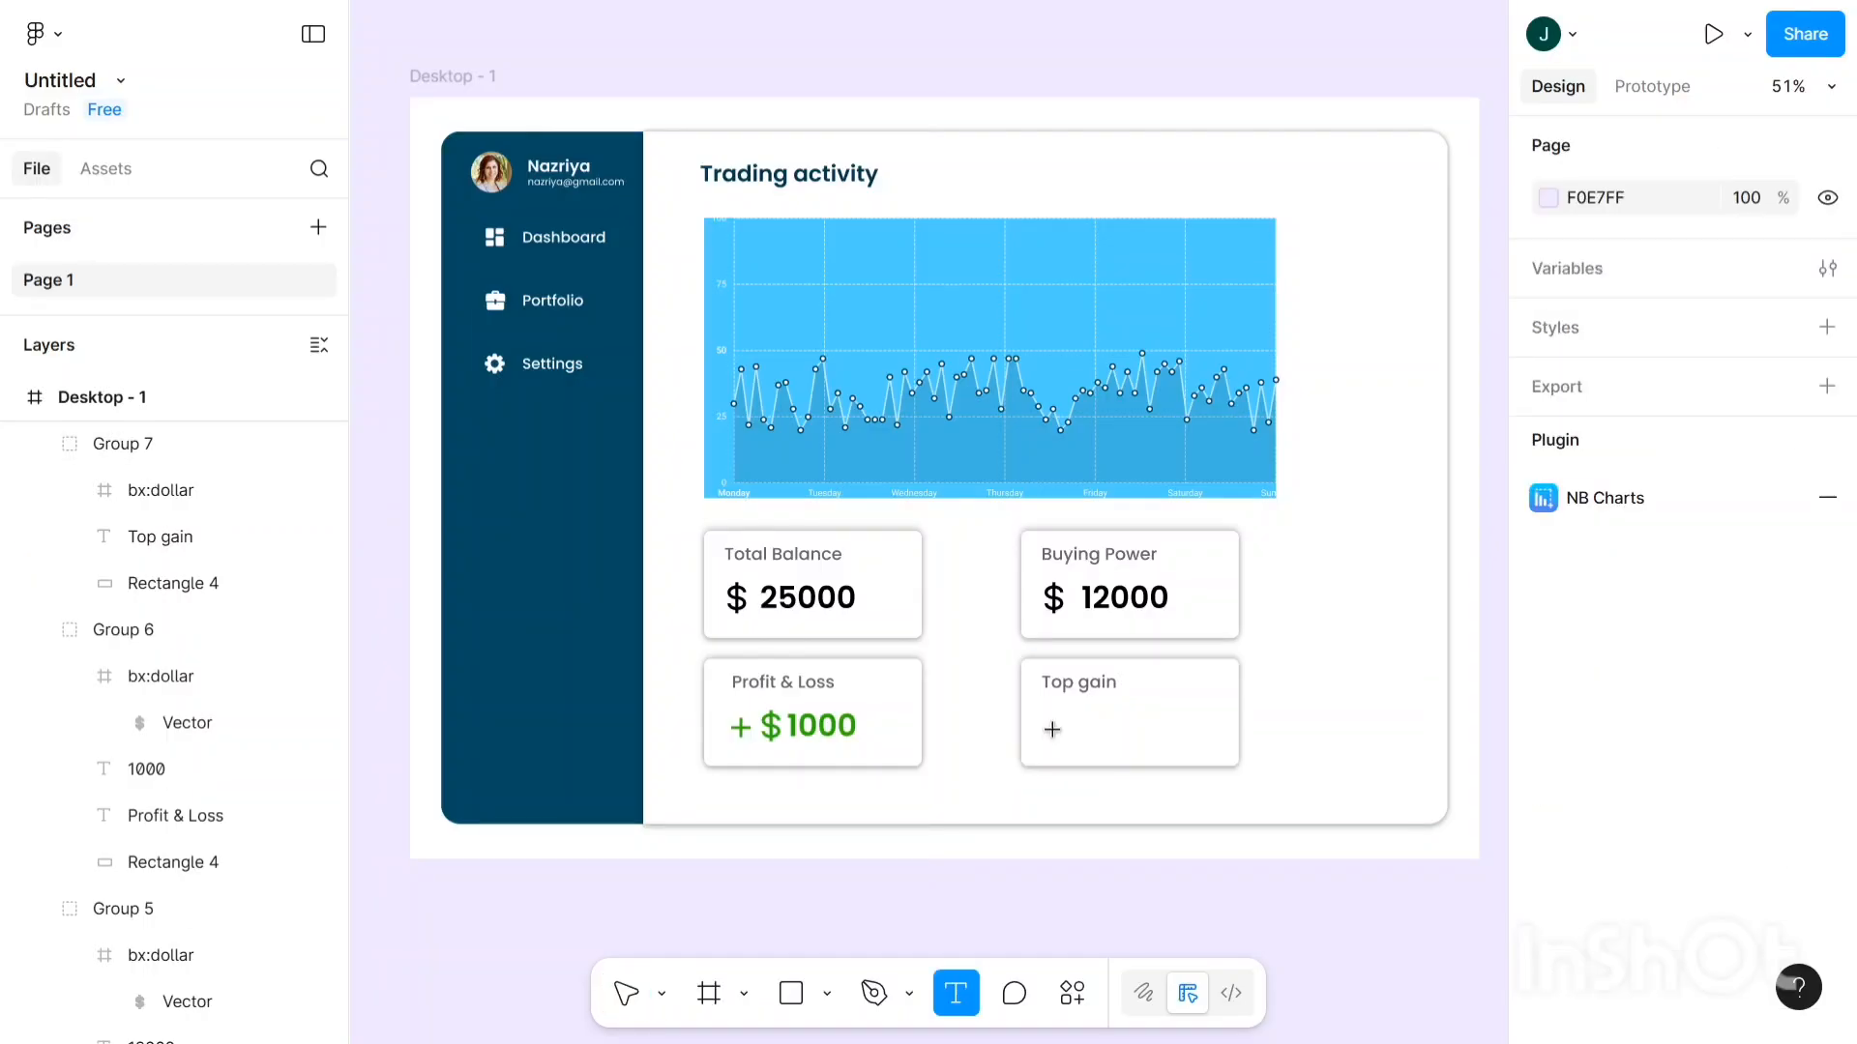
key(f)
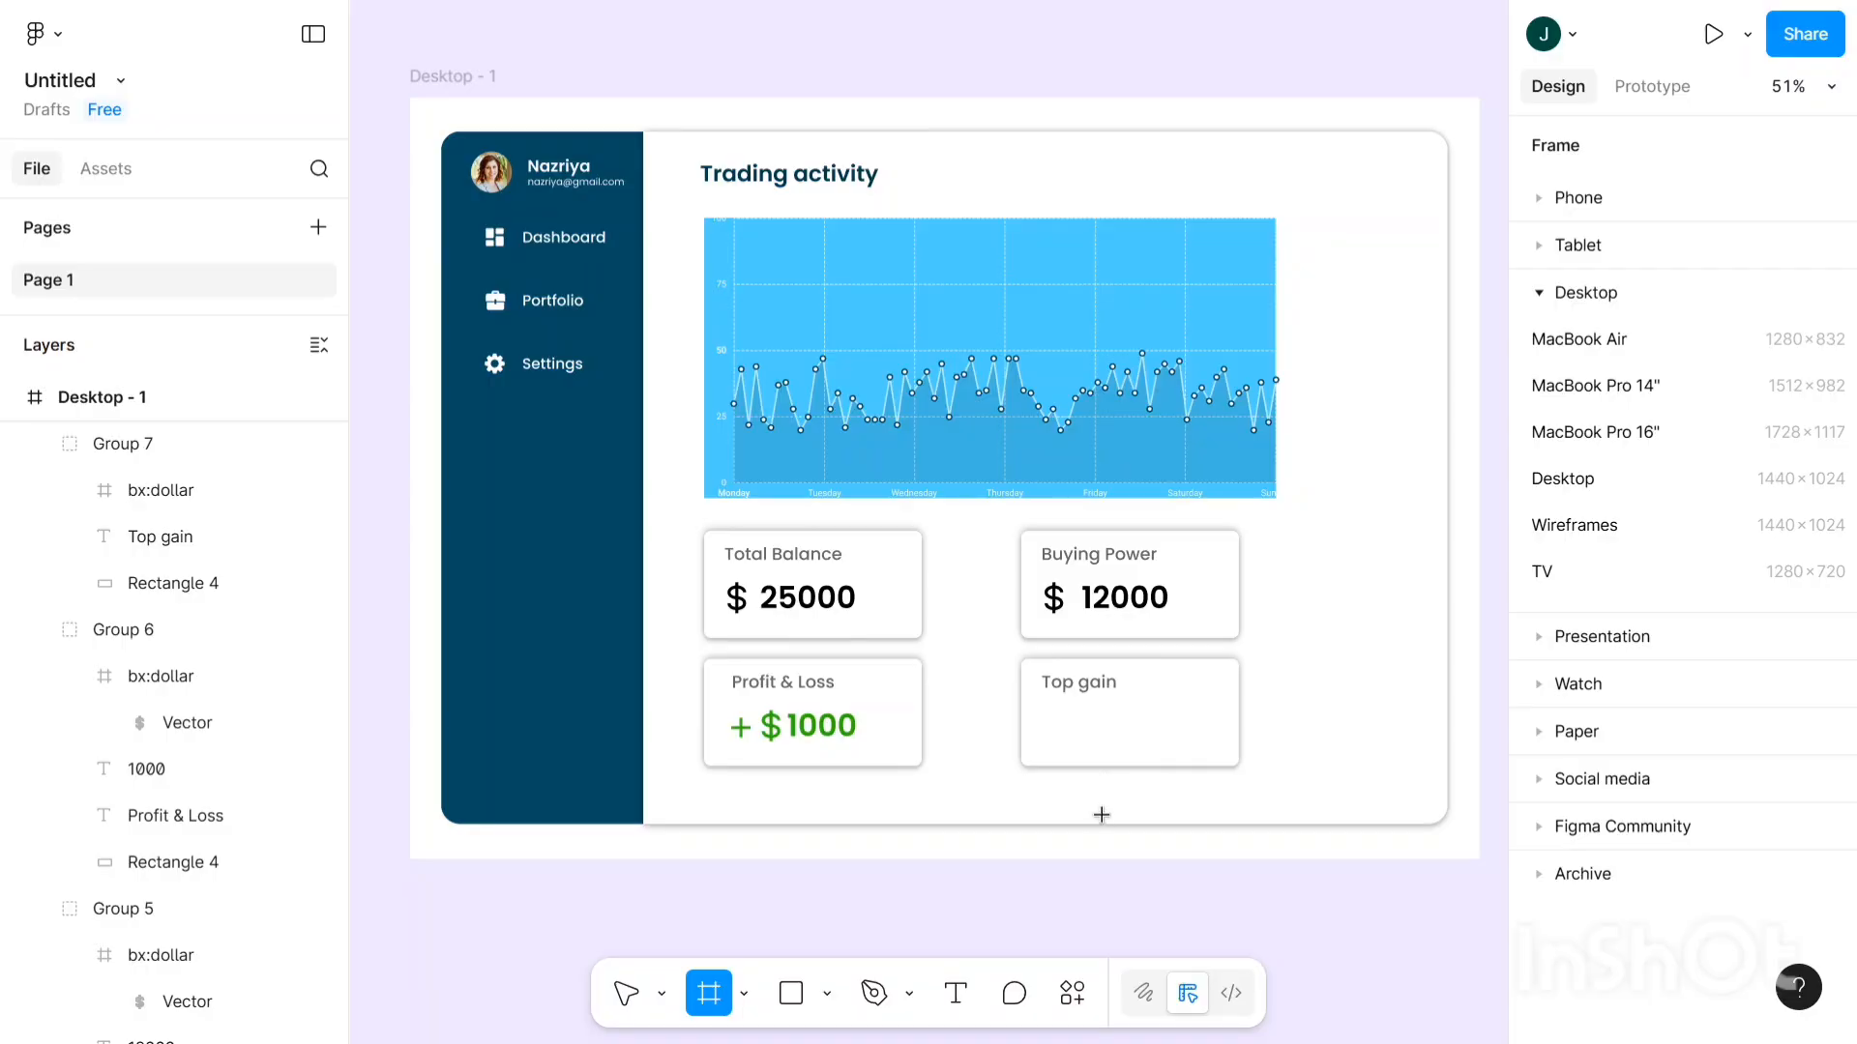
scroll(1059, 769, right, 2)
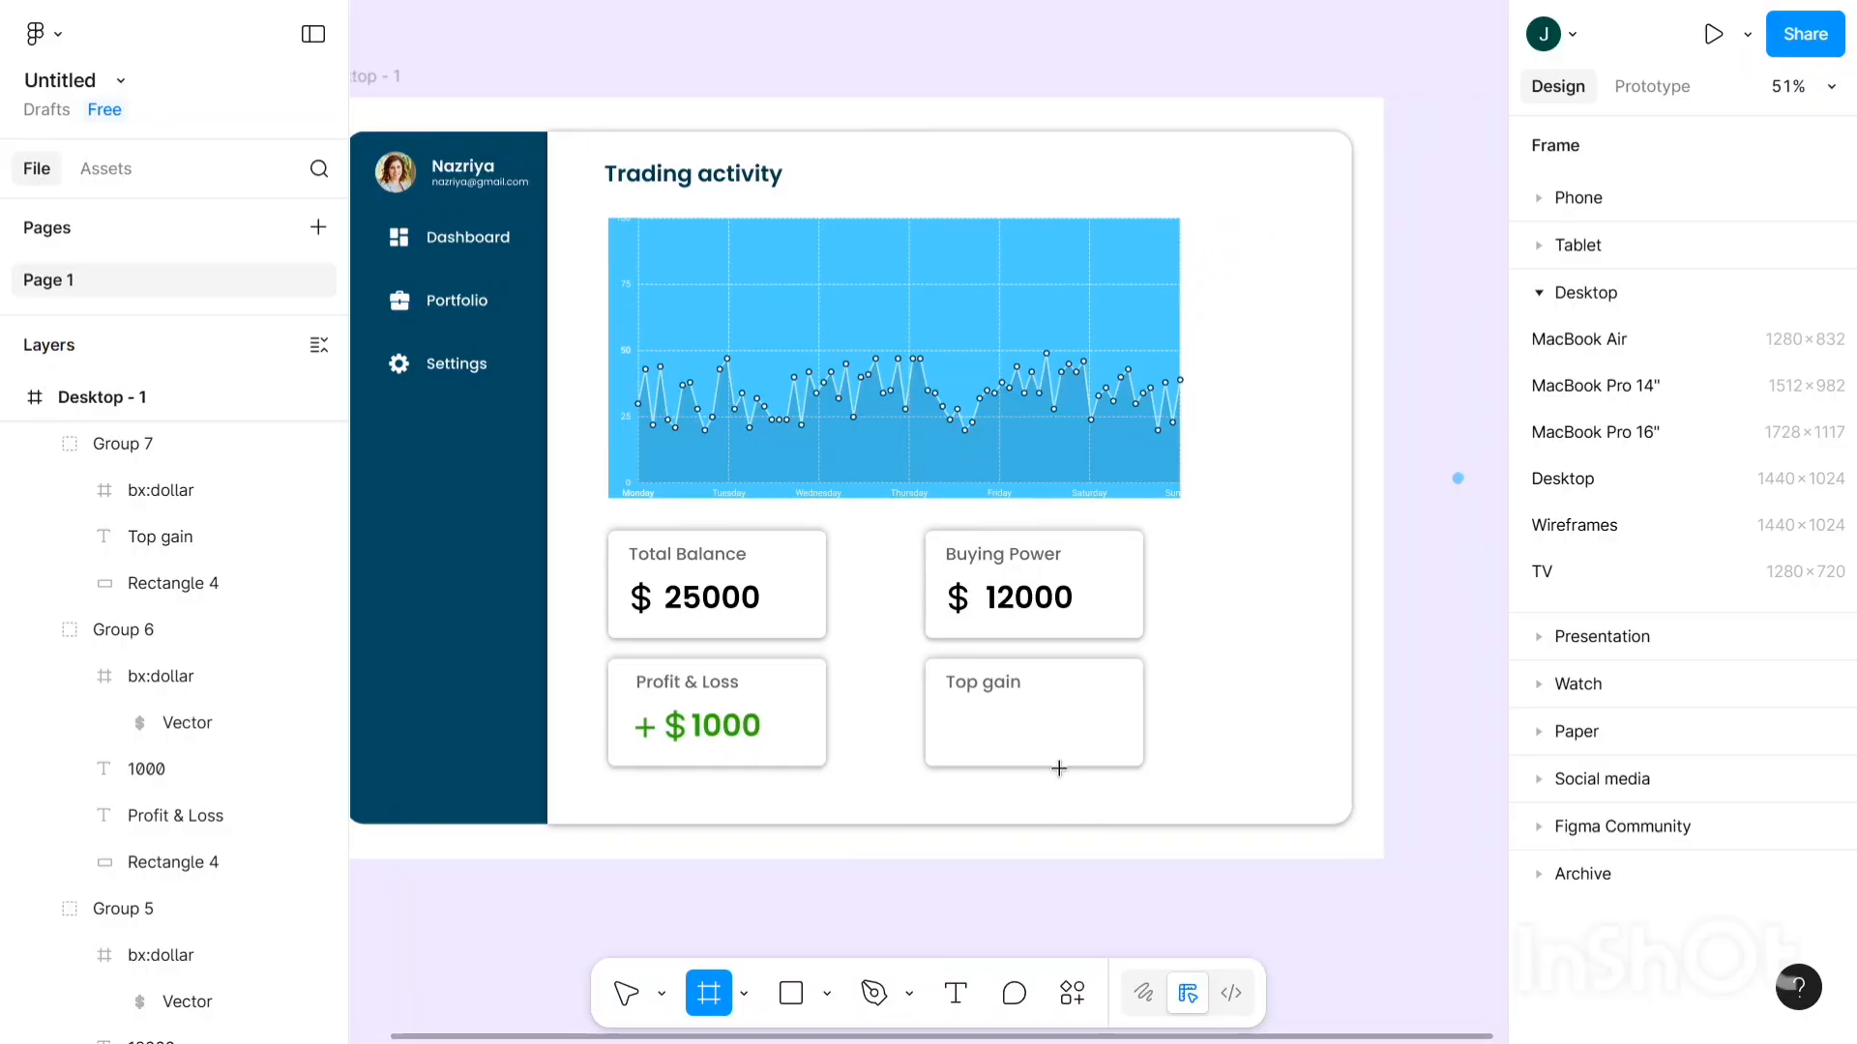
click(1219, 761)
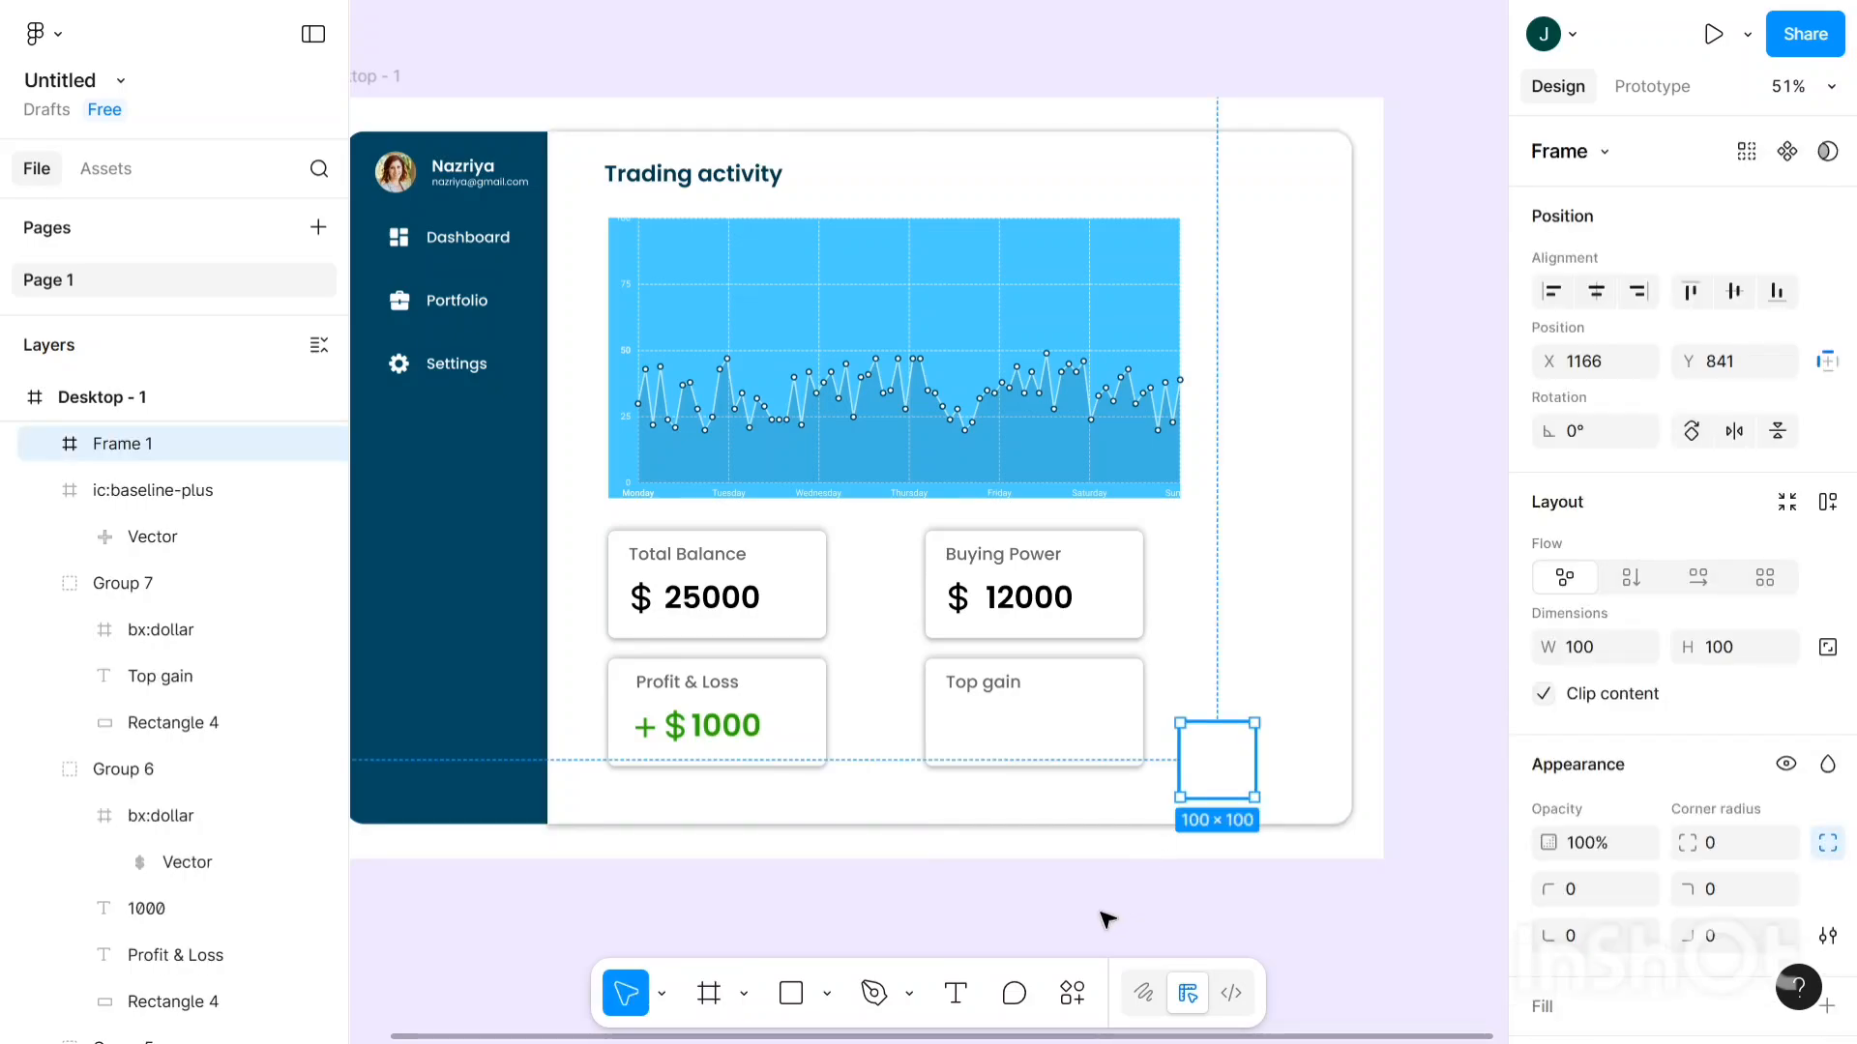
key(Delete)
click(958, 994)
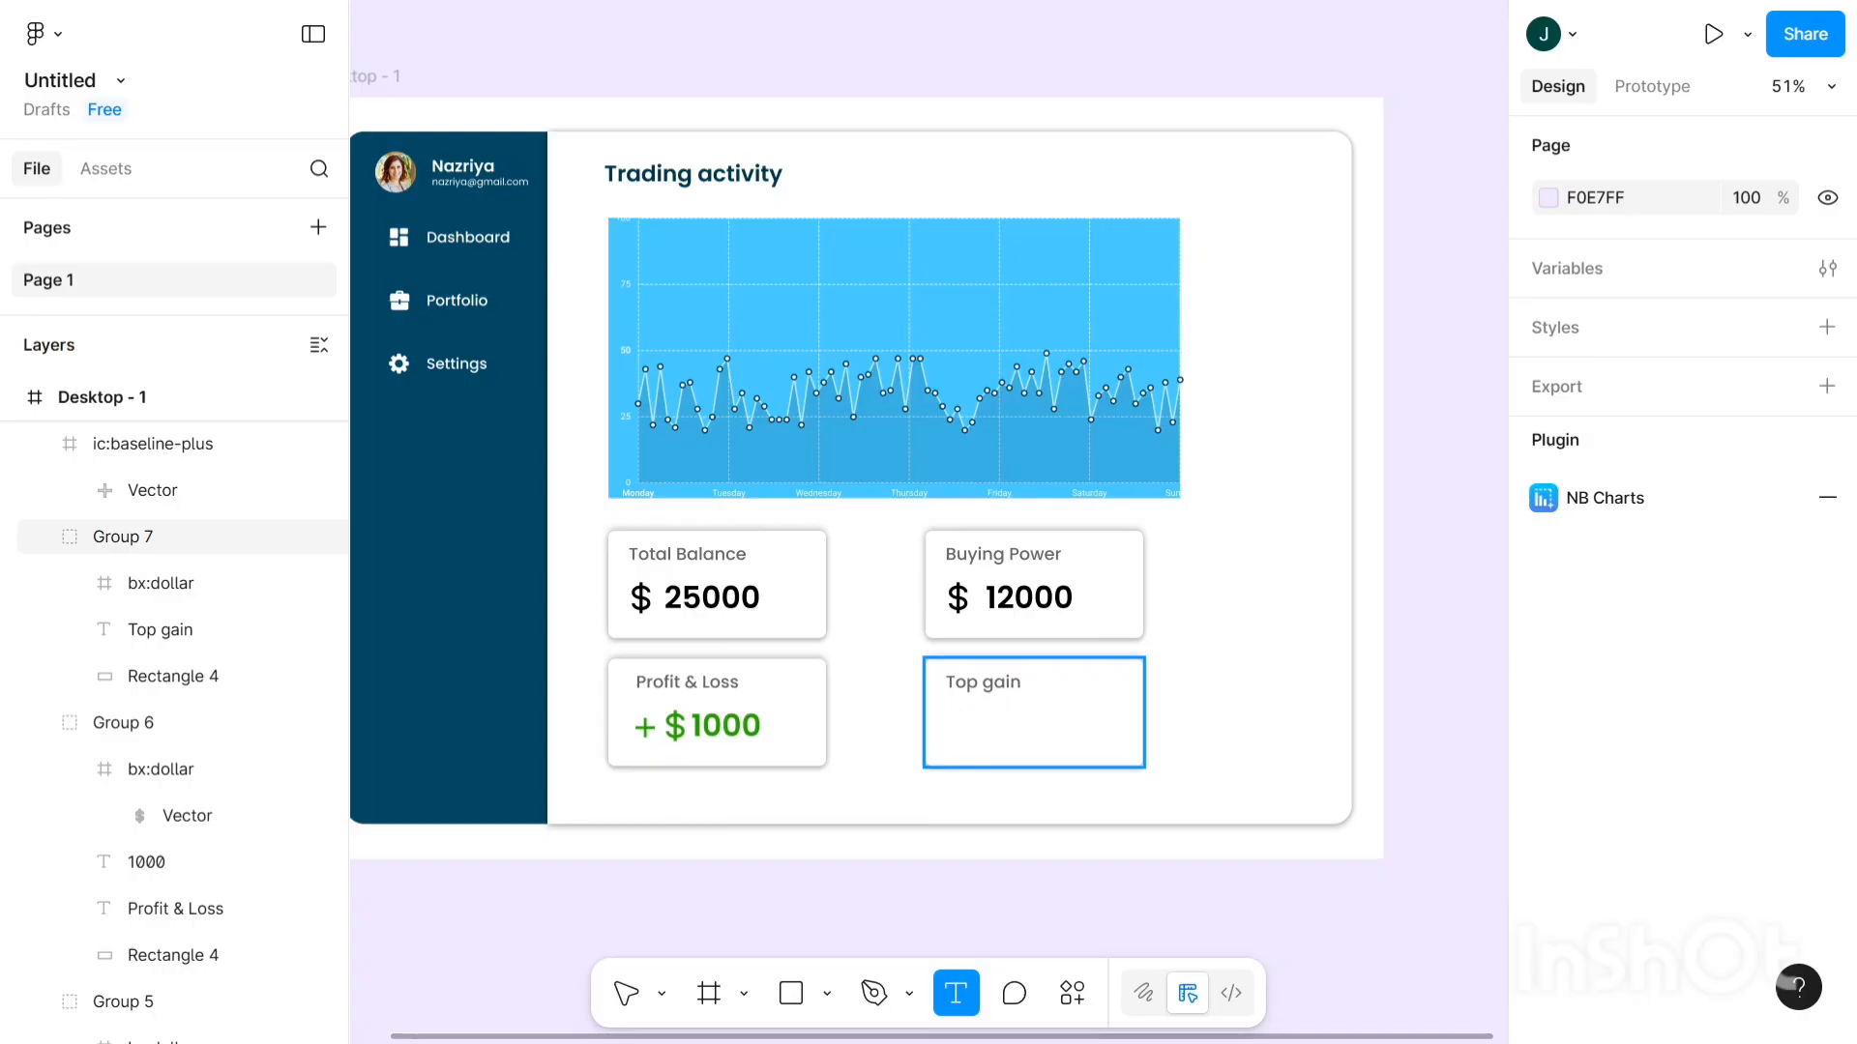
- Add a 'Tata' text label below the Top gain title
click(963, 710)
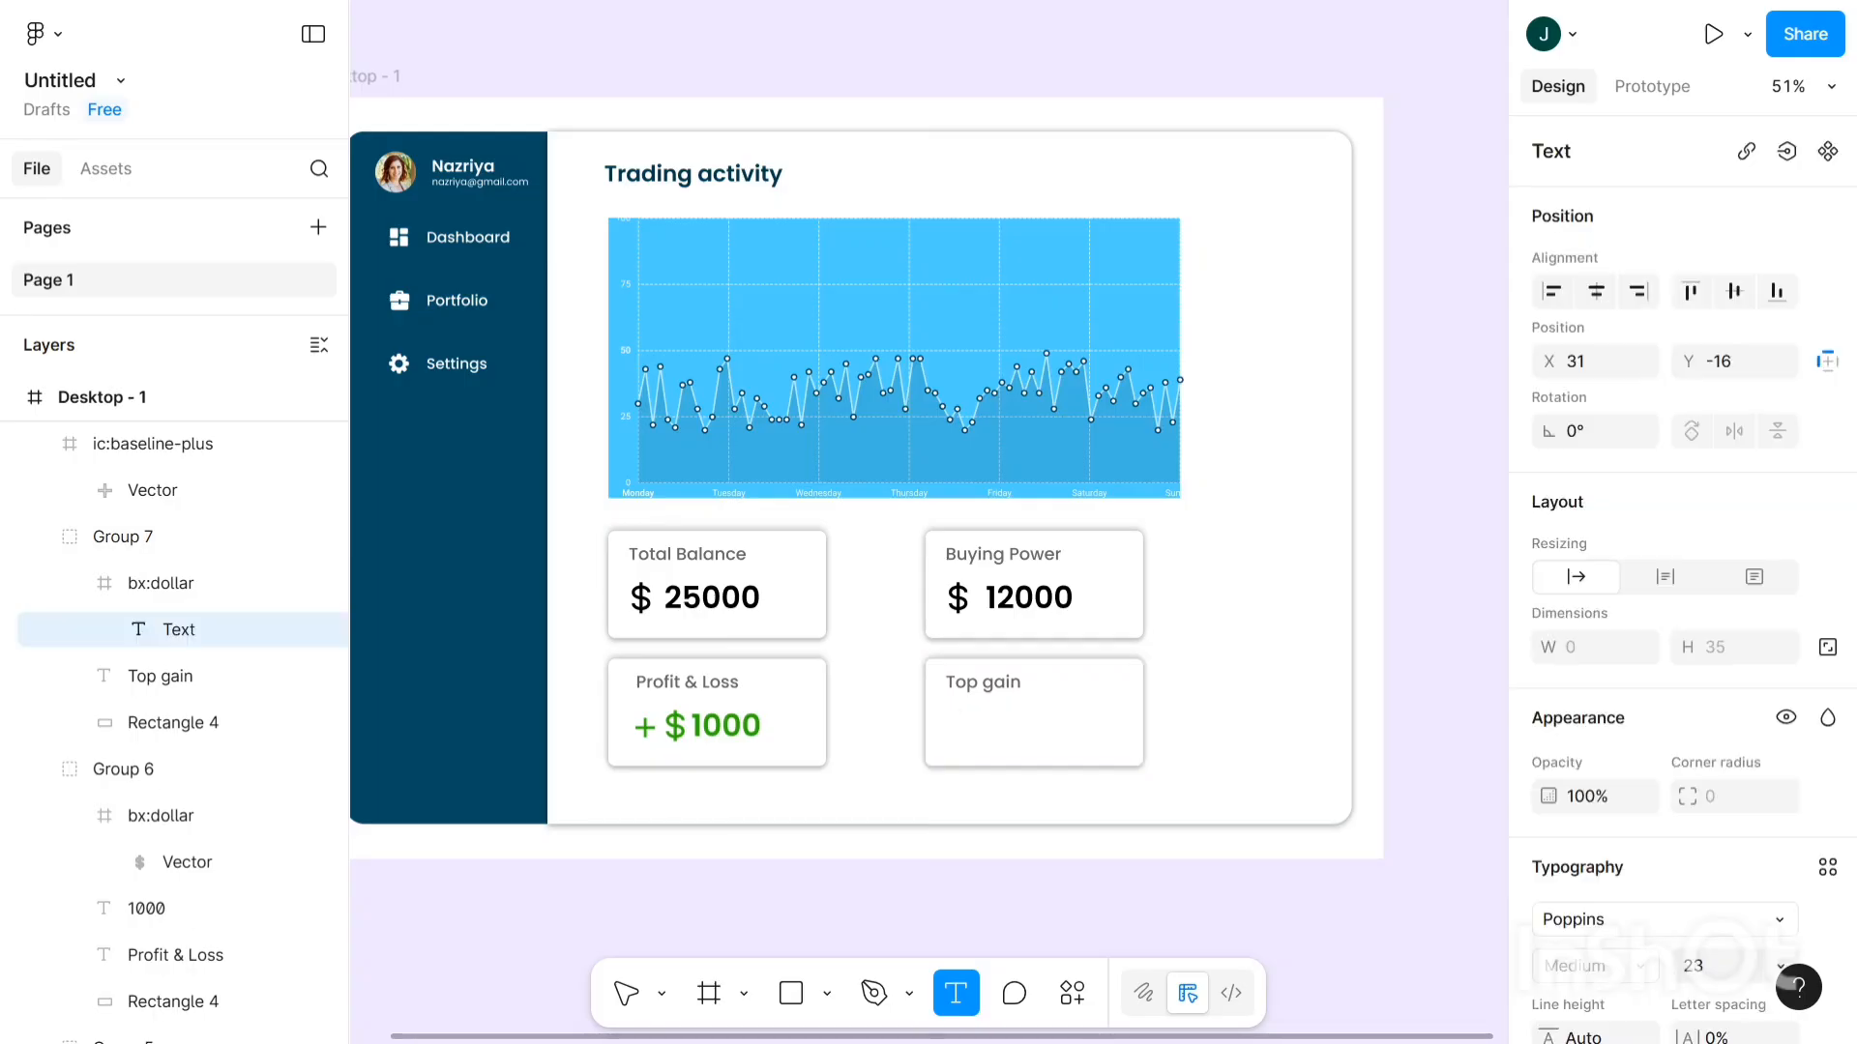
text(T)
key(Escape)
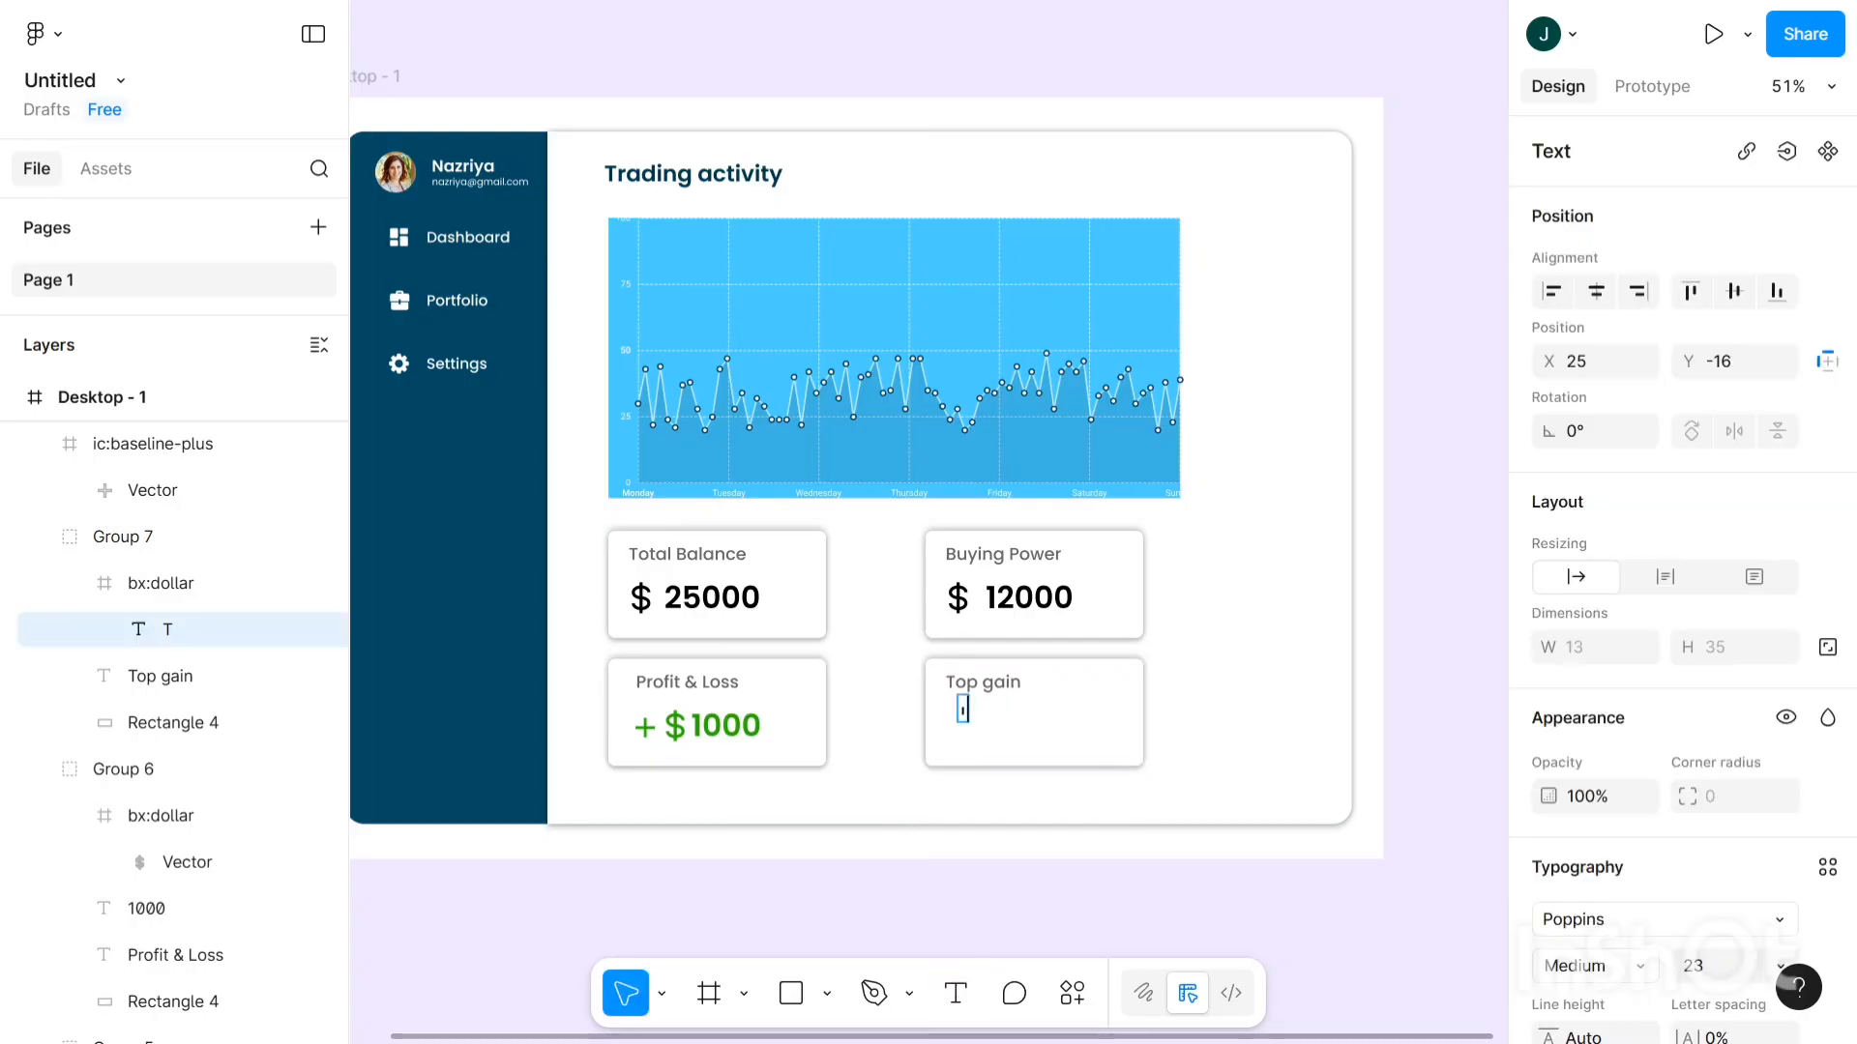
key(BackSpace)
text(Tata)
key(Escape)
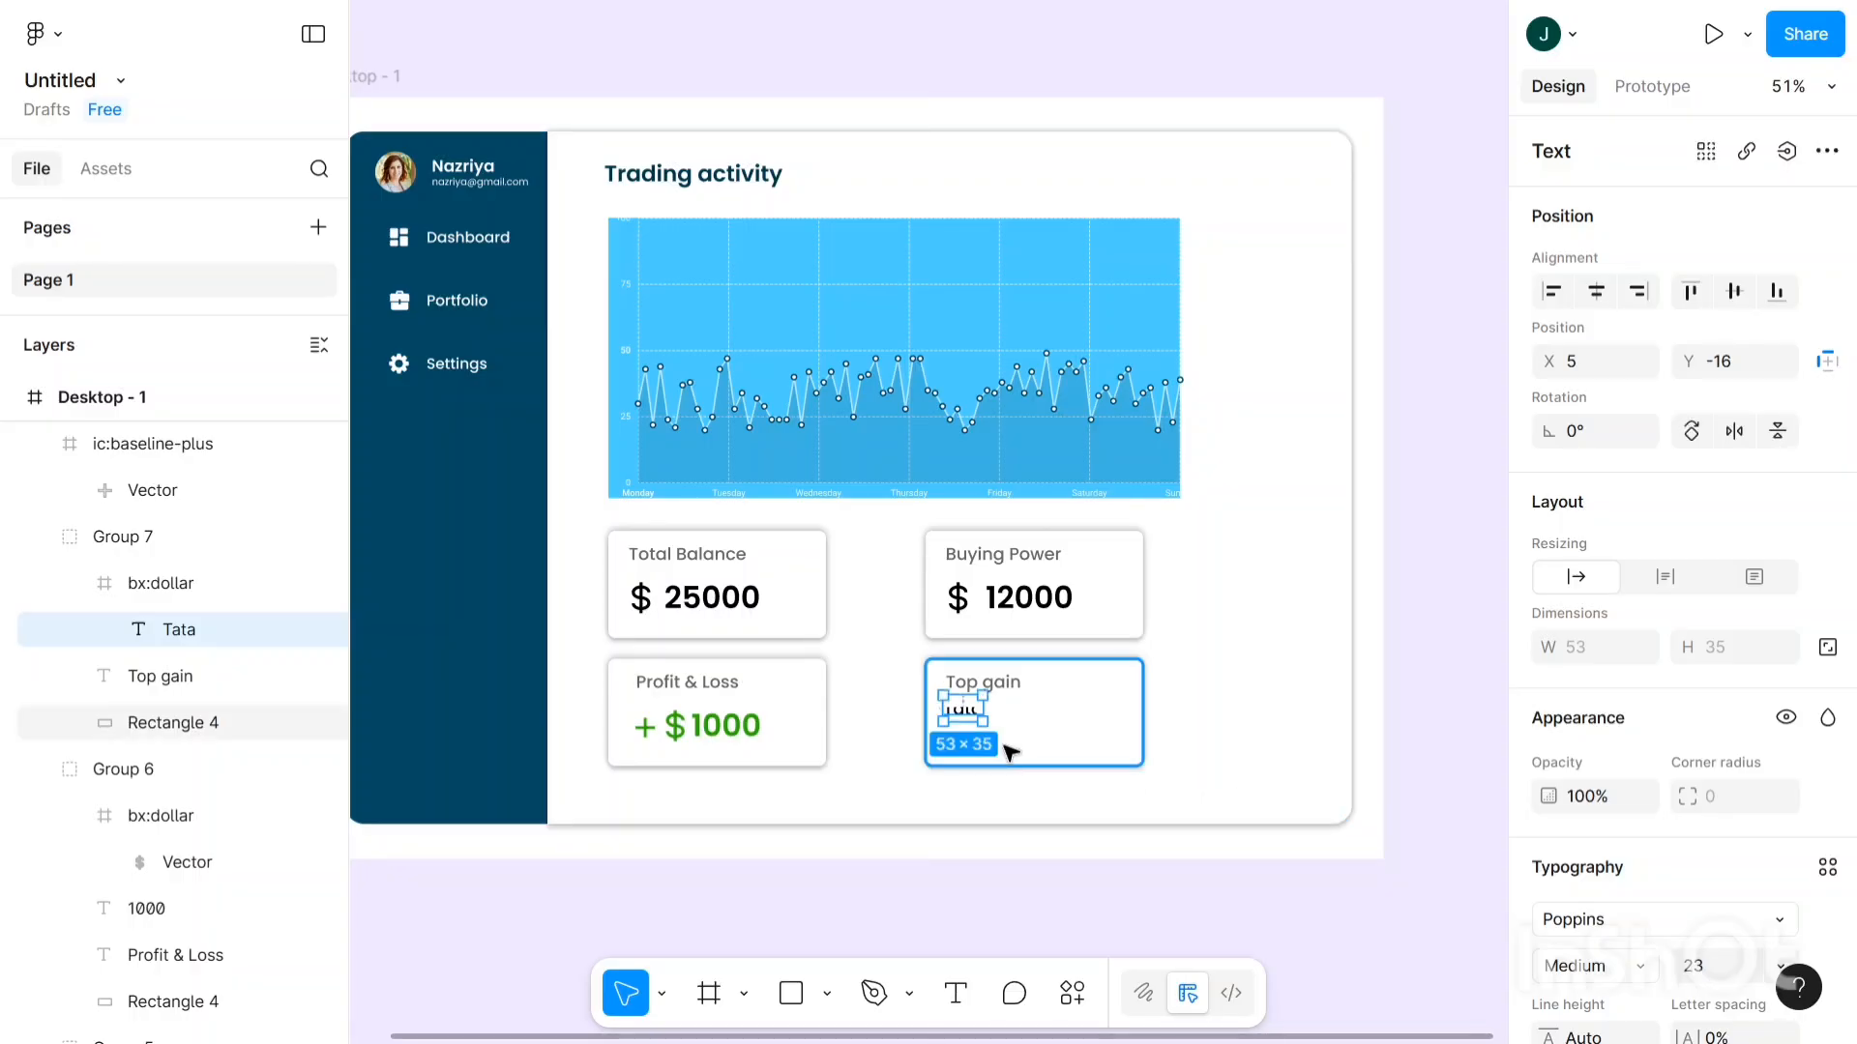
- Move the Tata text down, out of the card onto the canvas below the dashboard
key(Down)
key(Down)
key(Down)
key(Down)
key(Down)
key(Down)
key(Down)
key(Down)
key(Down)
key(Down)
key(Down)
key(Down)
key(Down)
key(Down)
key(Down)
key(Down)
key(Down)
key(Down)
key(Down)
key(Down)
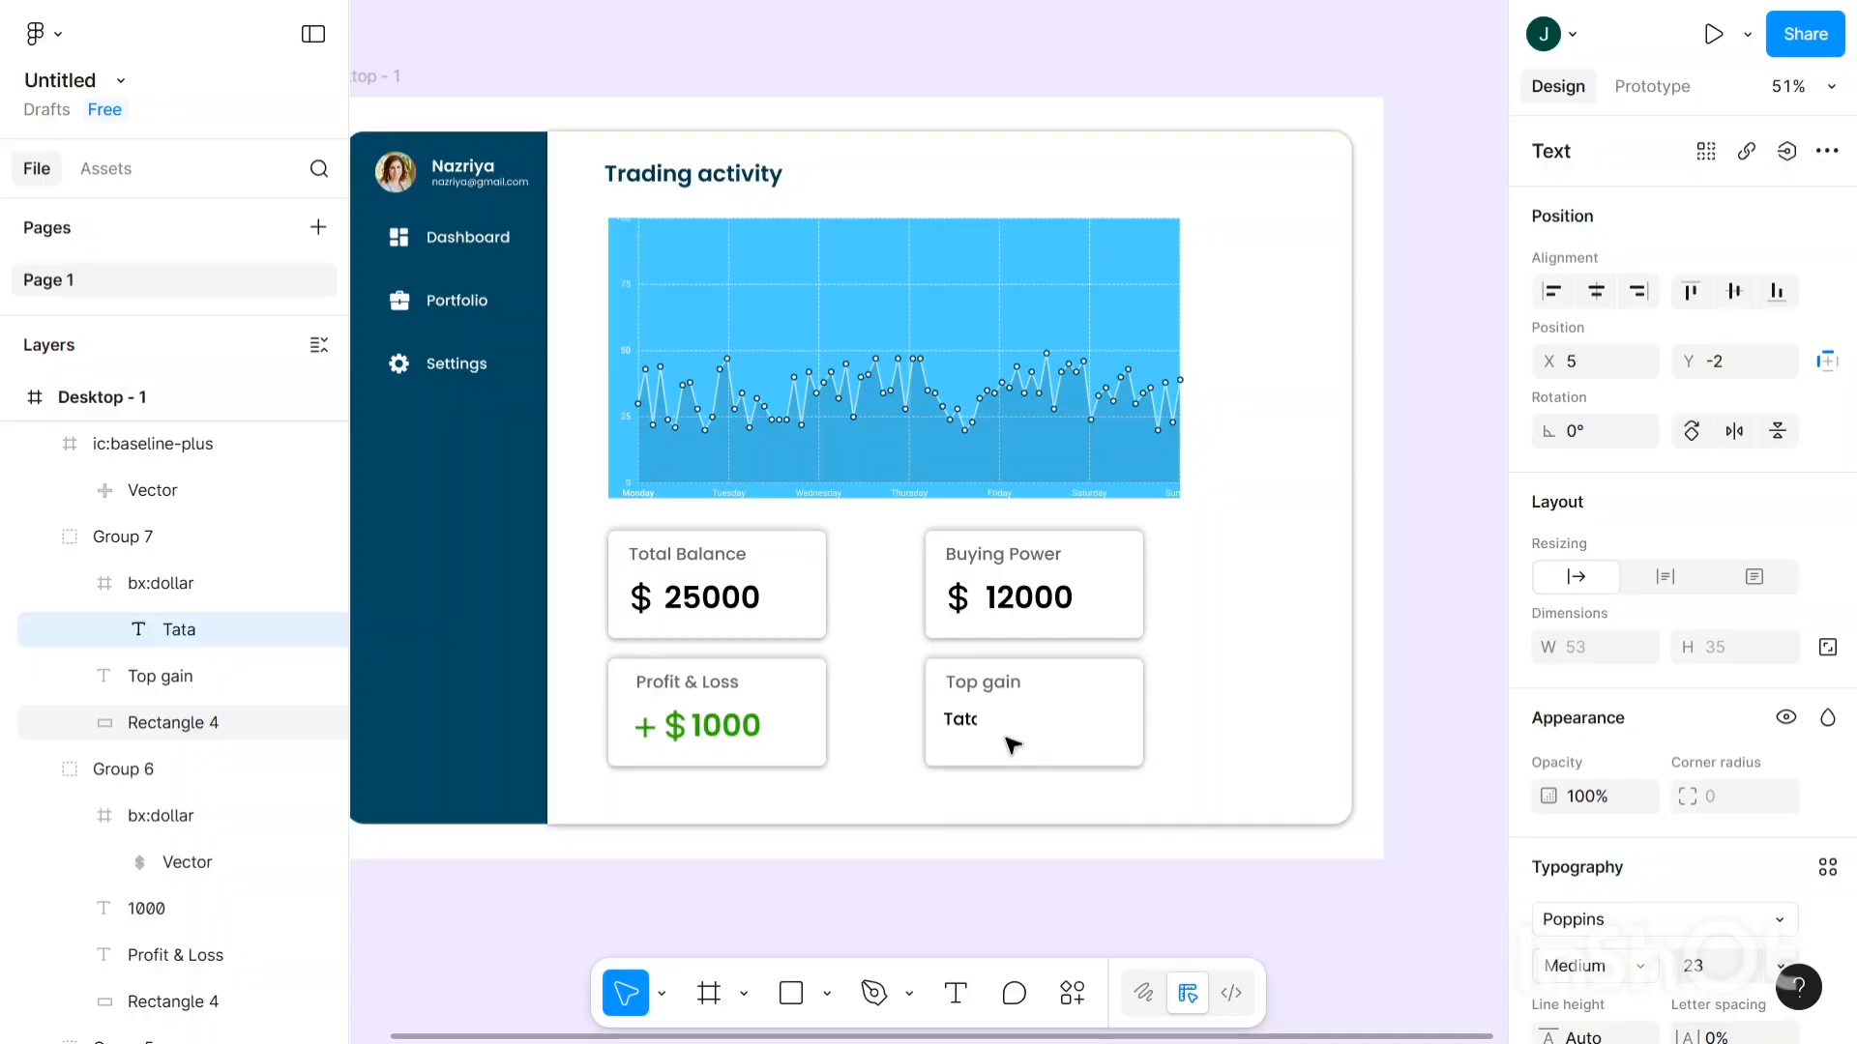
key(Right)
key(Right)
key(Right)
key(Right)
key(Right)
key(Right)
key(Right)
key(Right)
key(Right)
key(Right)
key(Right)
key(Right)
key(Right)
key(Right)
key(Right)
key(Right)
key(Right)
key(Right)
key(Right)
key(Right)
key(Right)
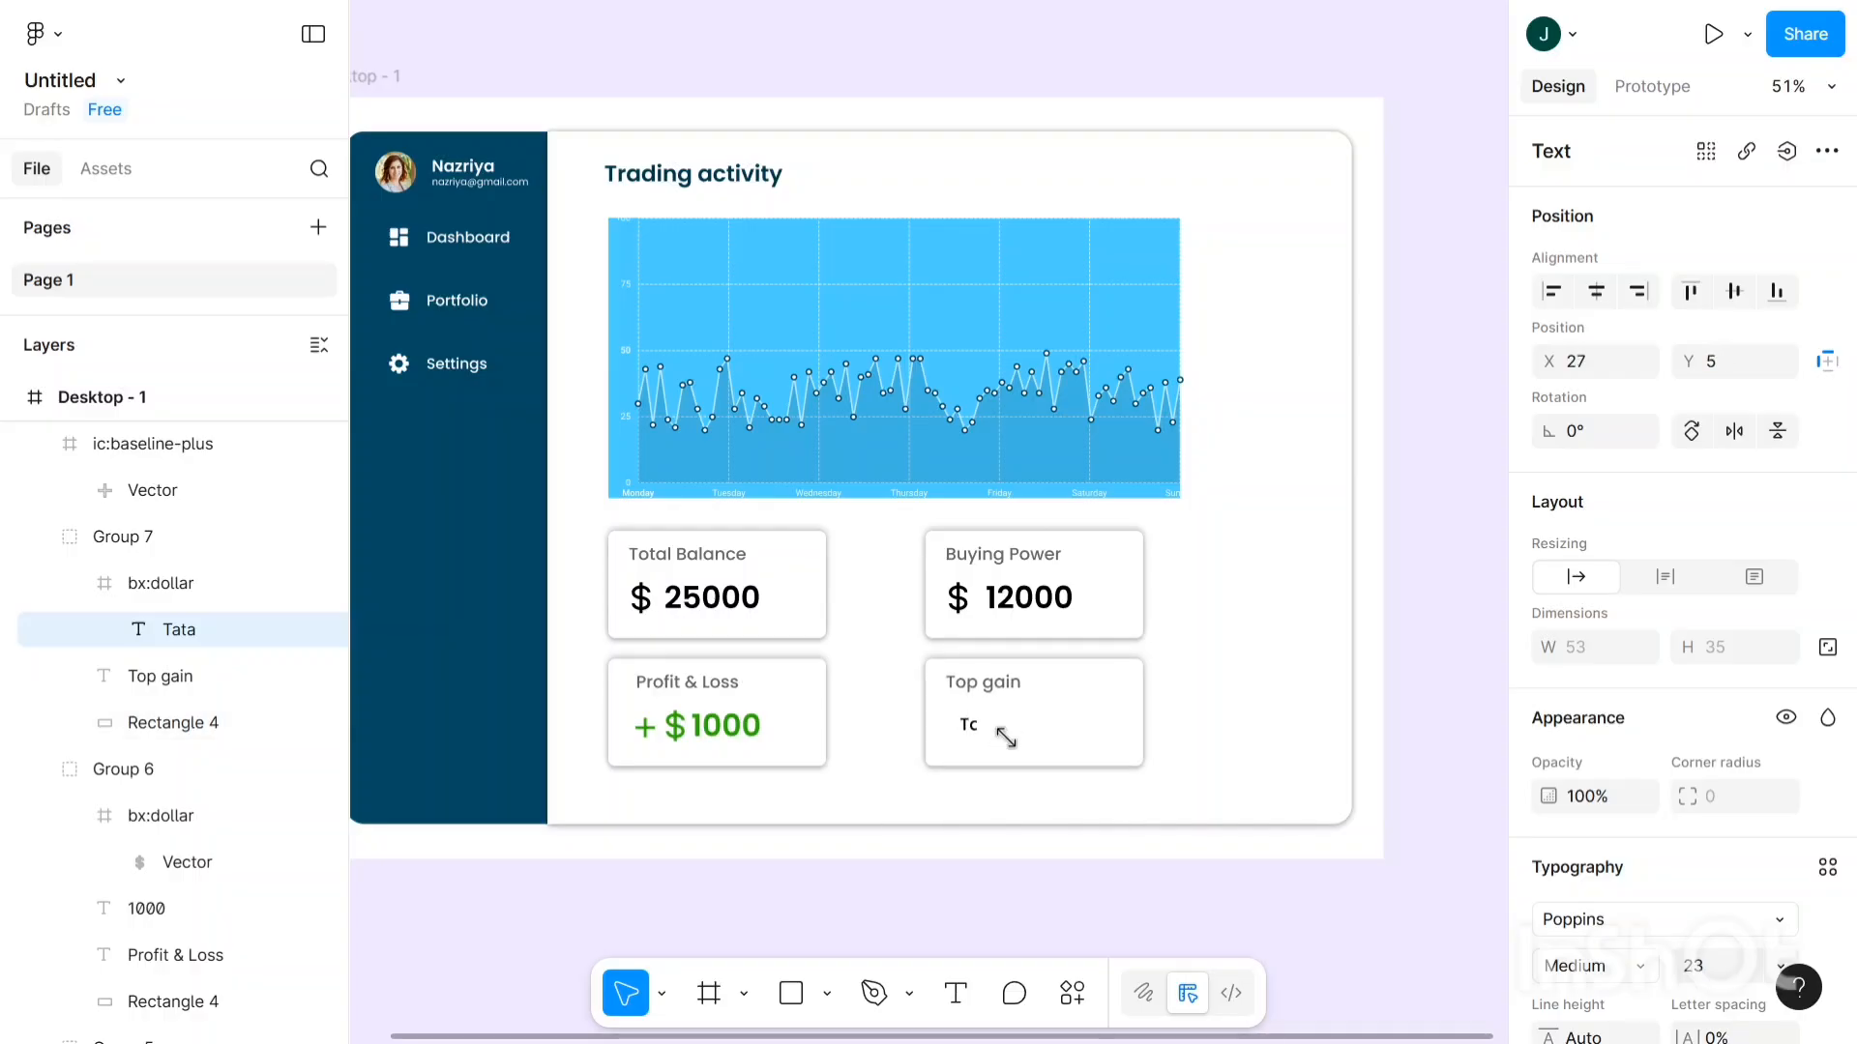
scroll(1006, 738, up, 5)
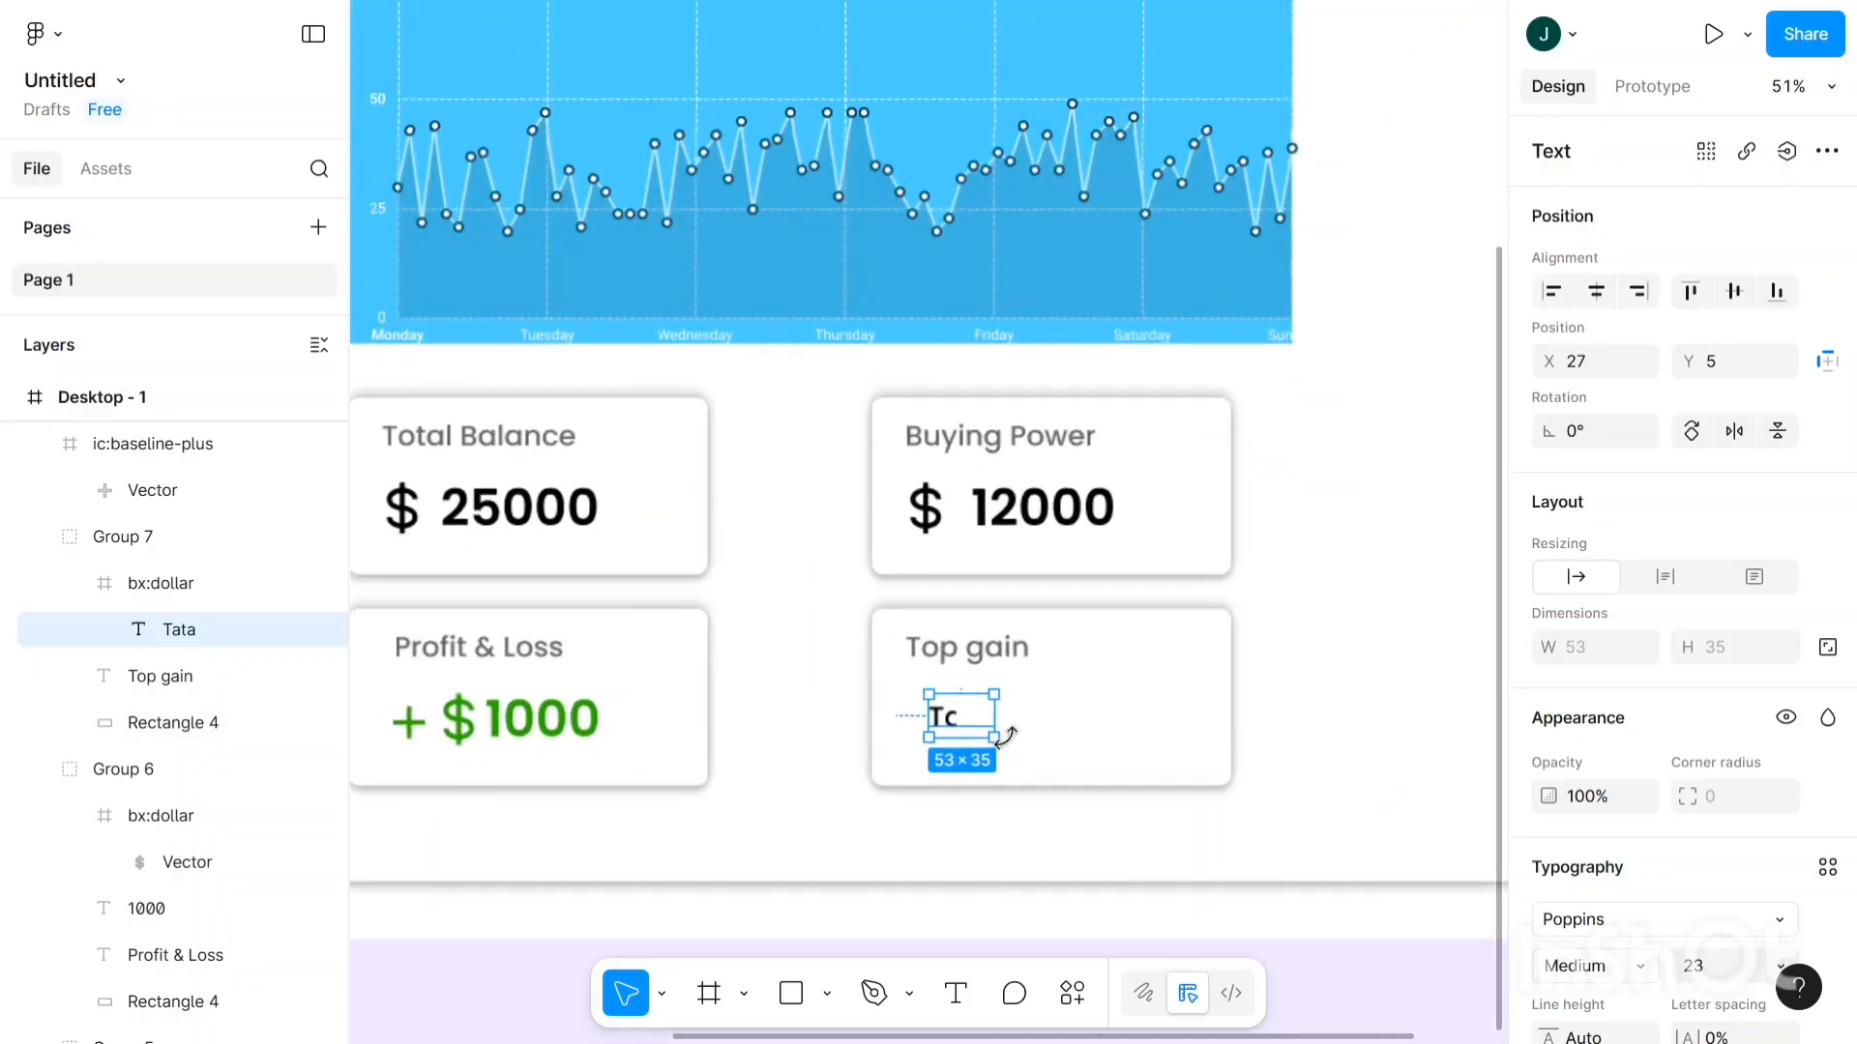
drag(961, 723, 865, 585)
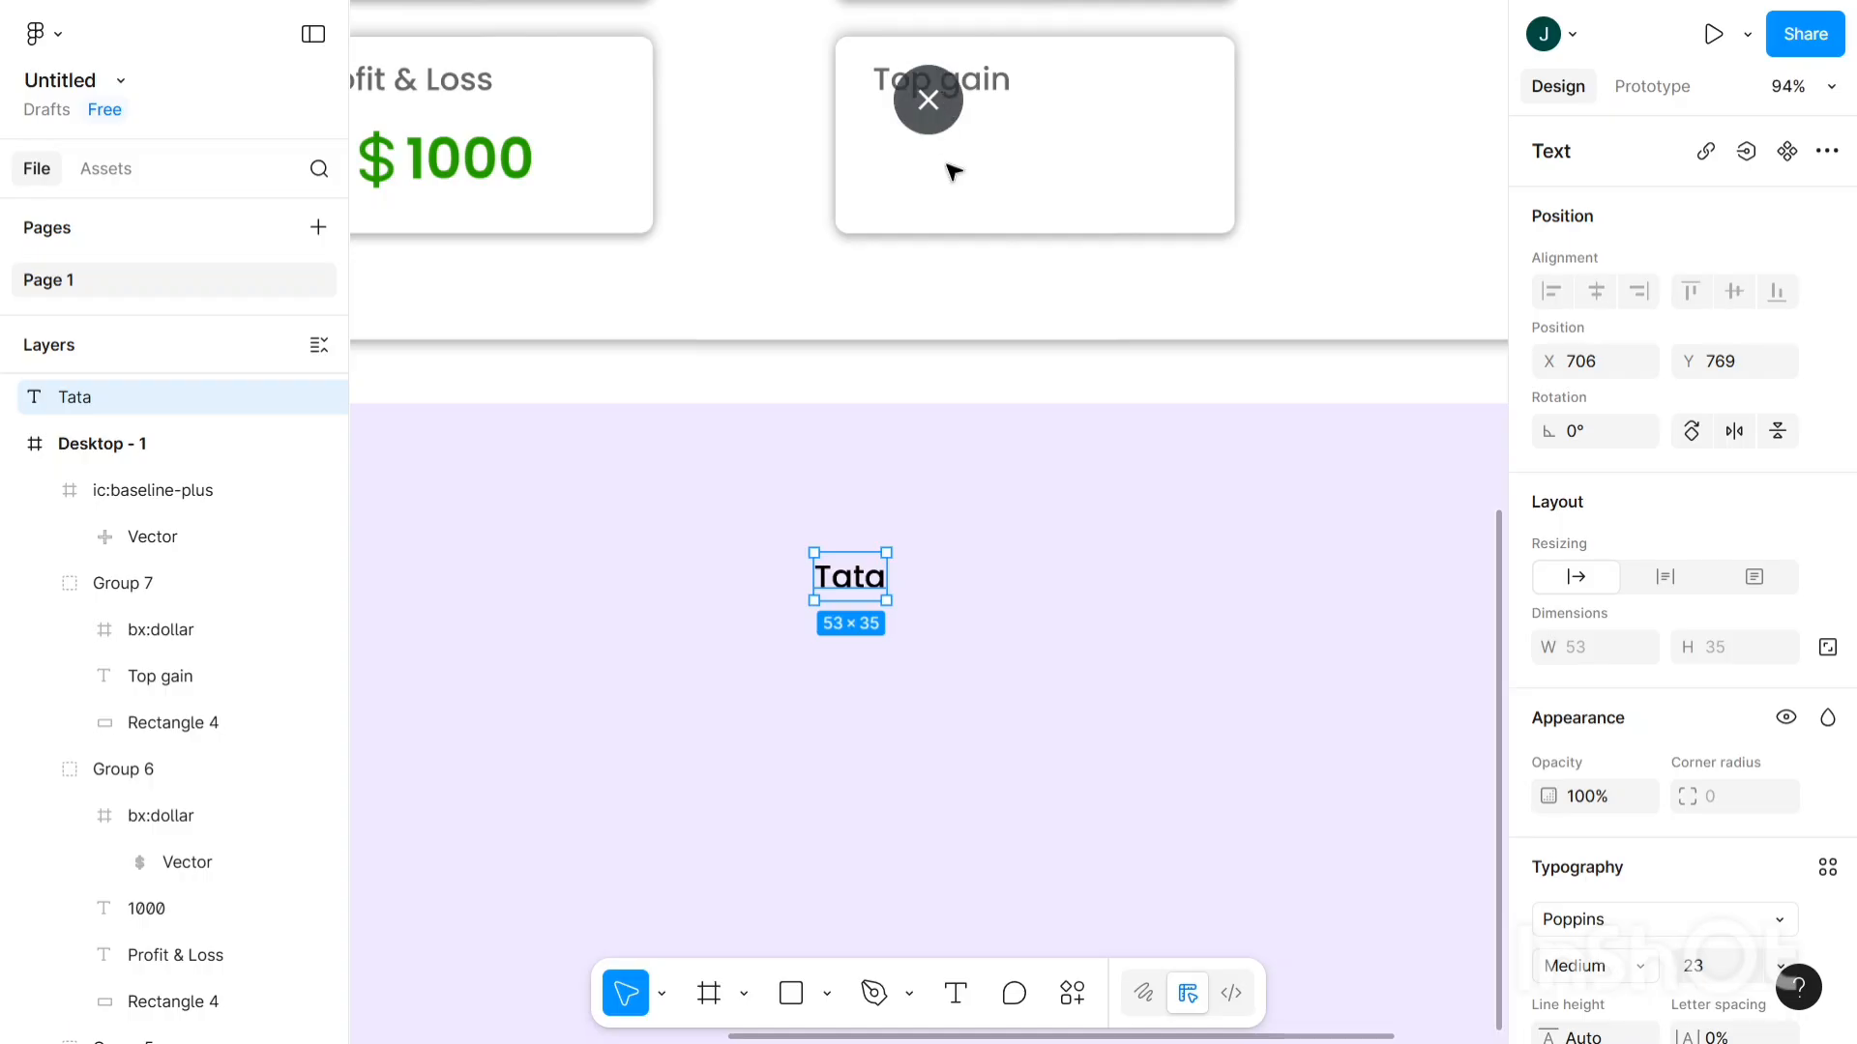
scroll(957, 193, up, 2)
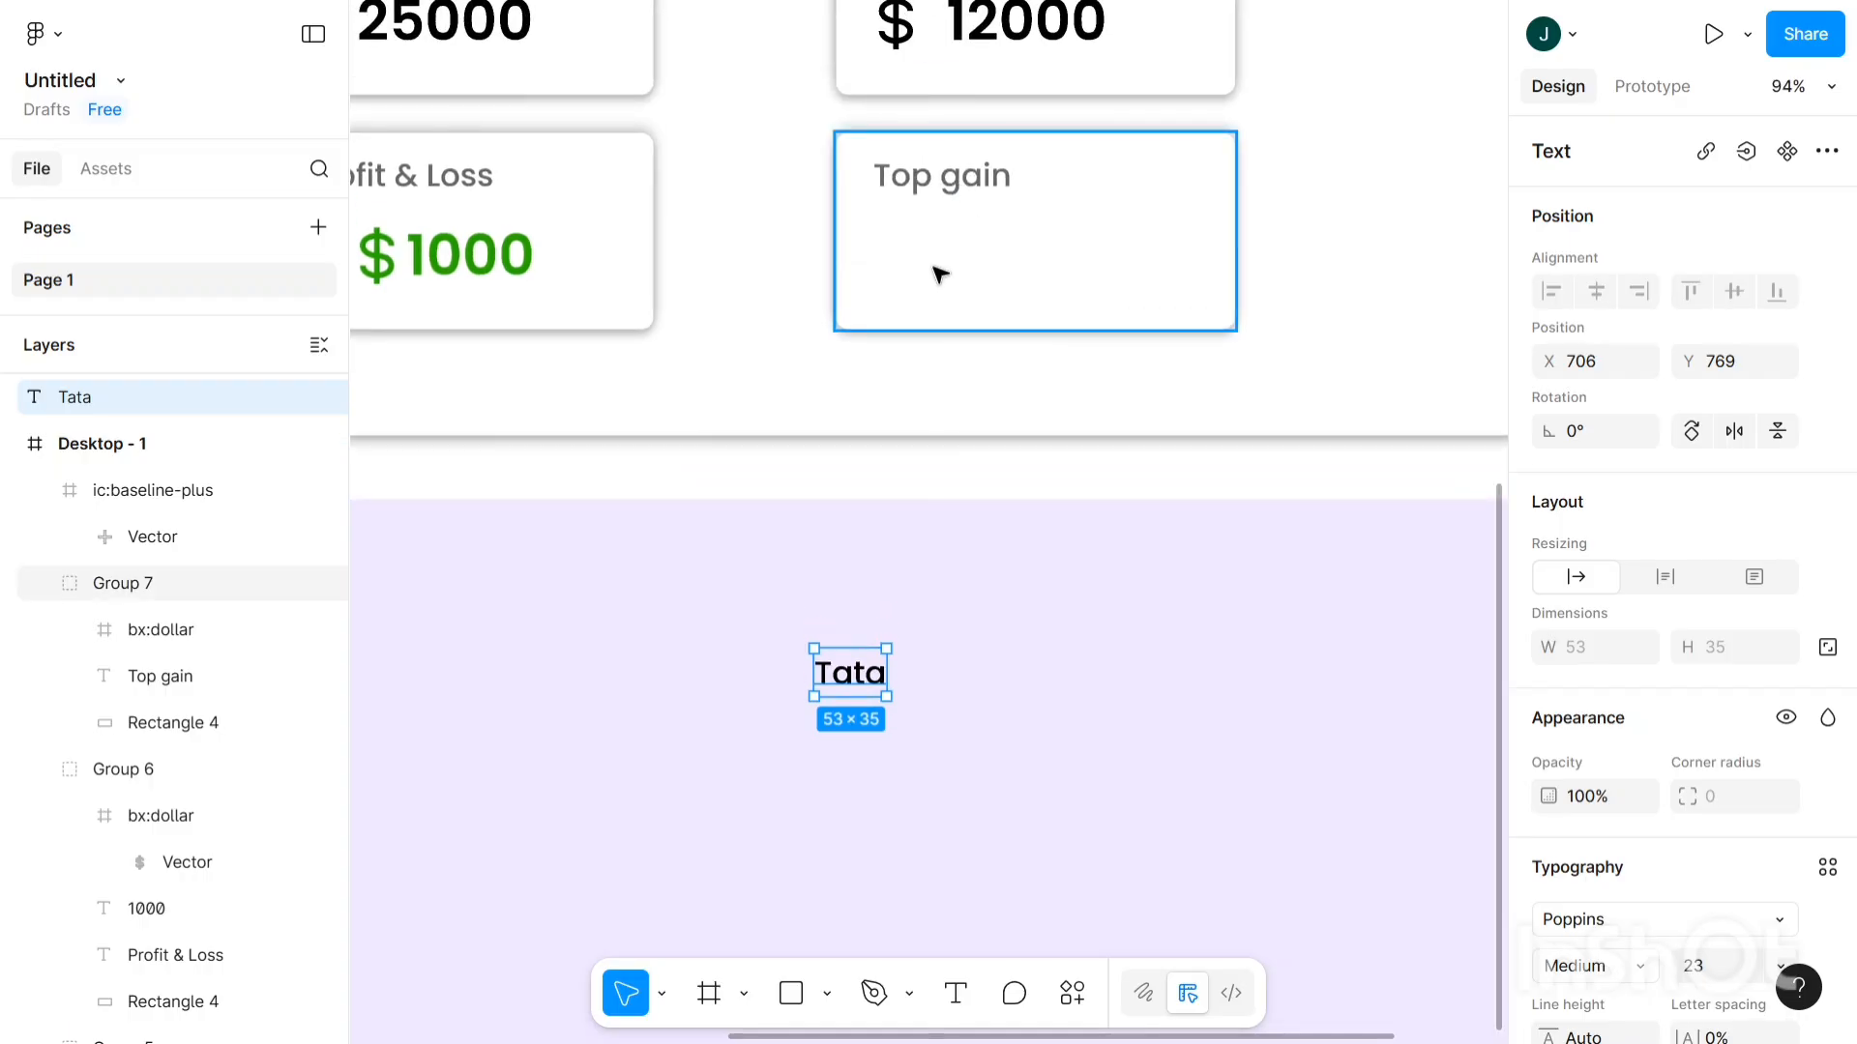
click(939, 272)
- Delete the empty bx:dollar frame from the Top gain card
double_click(926, 261)
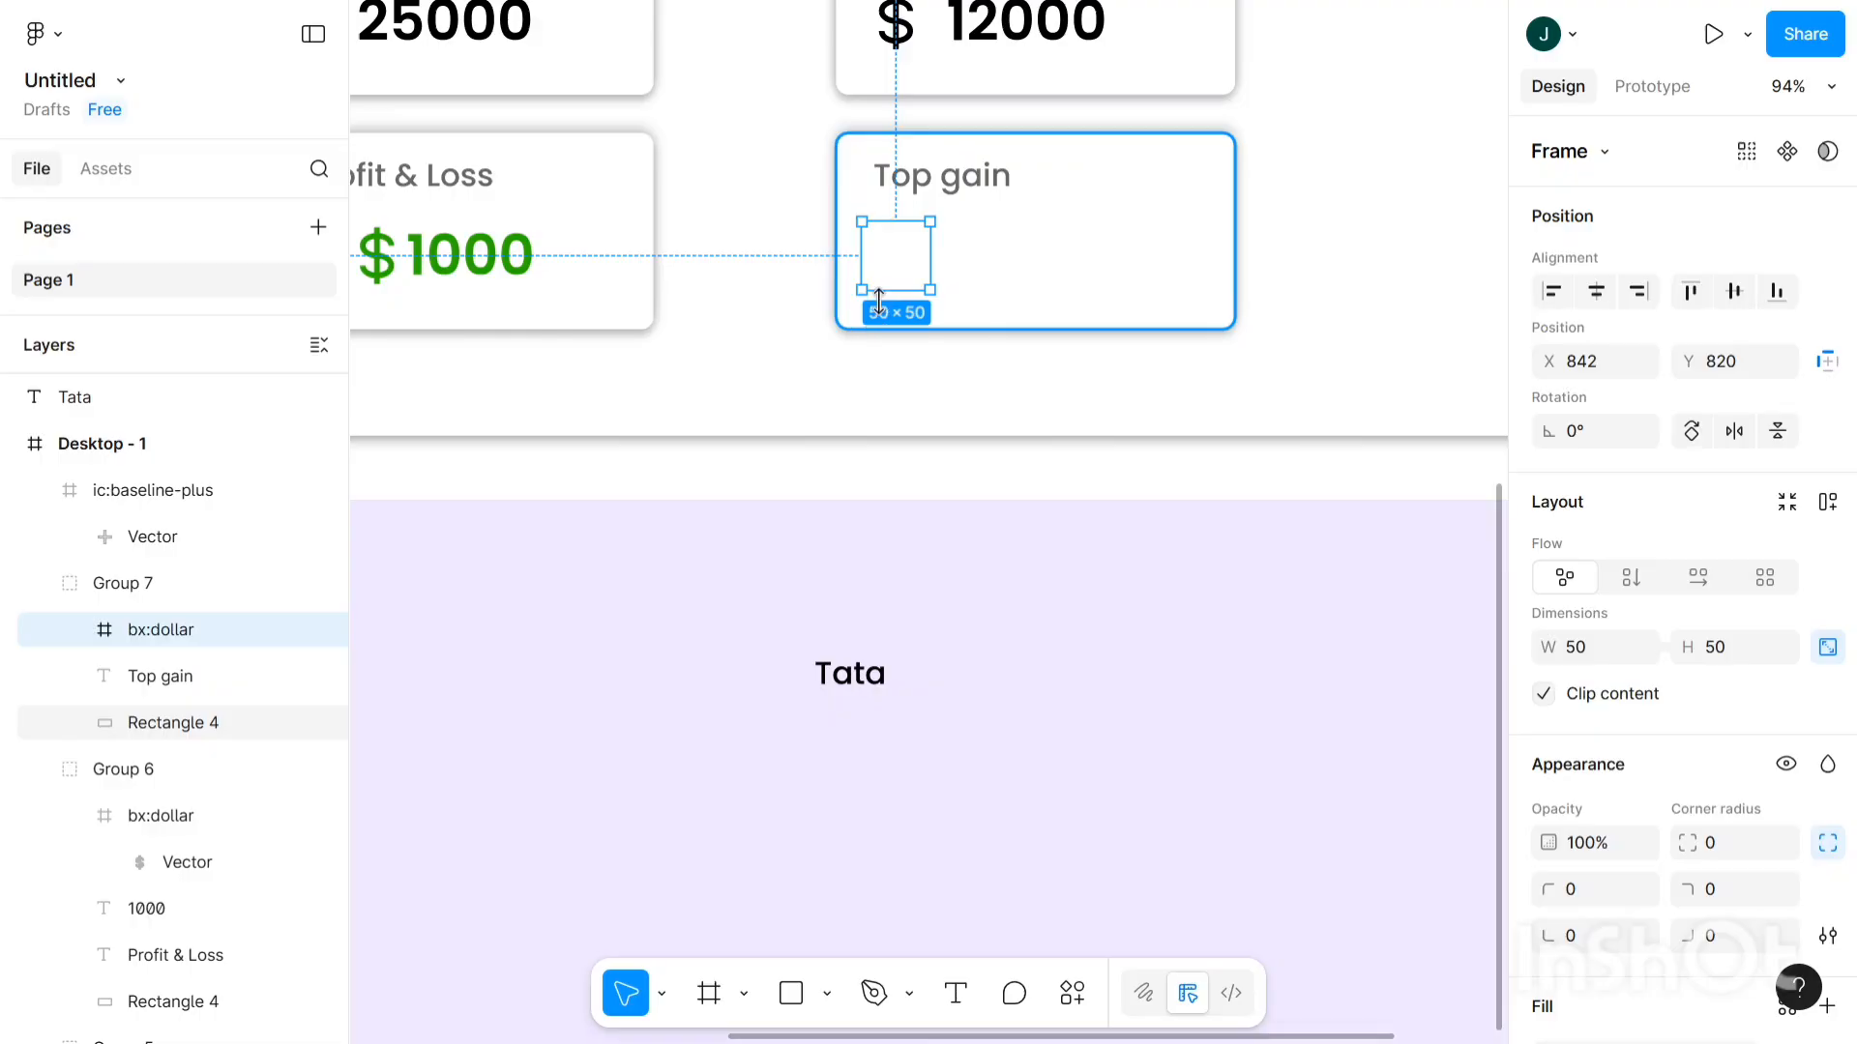
key(Delete)
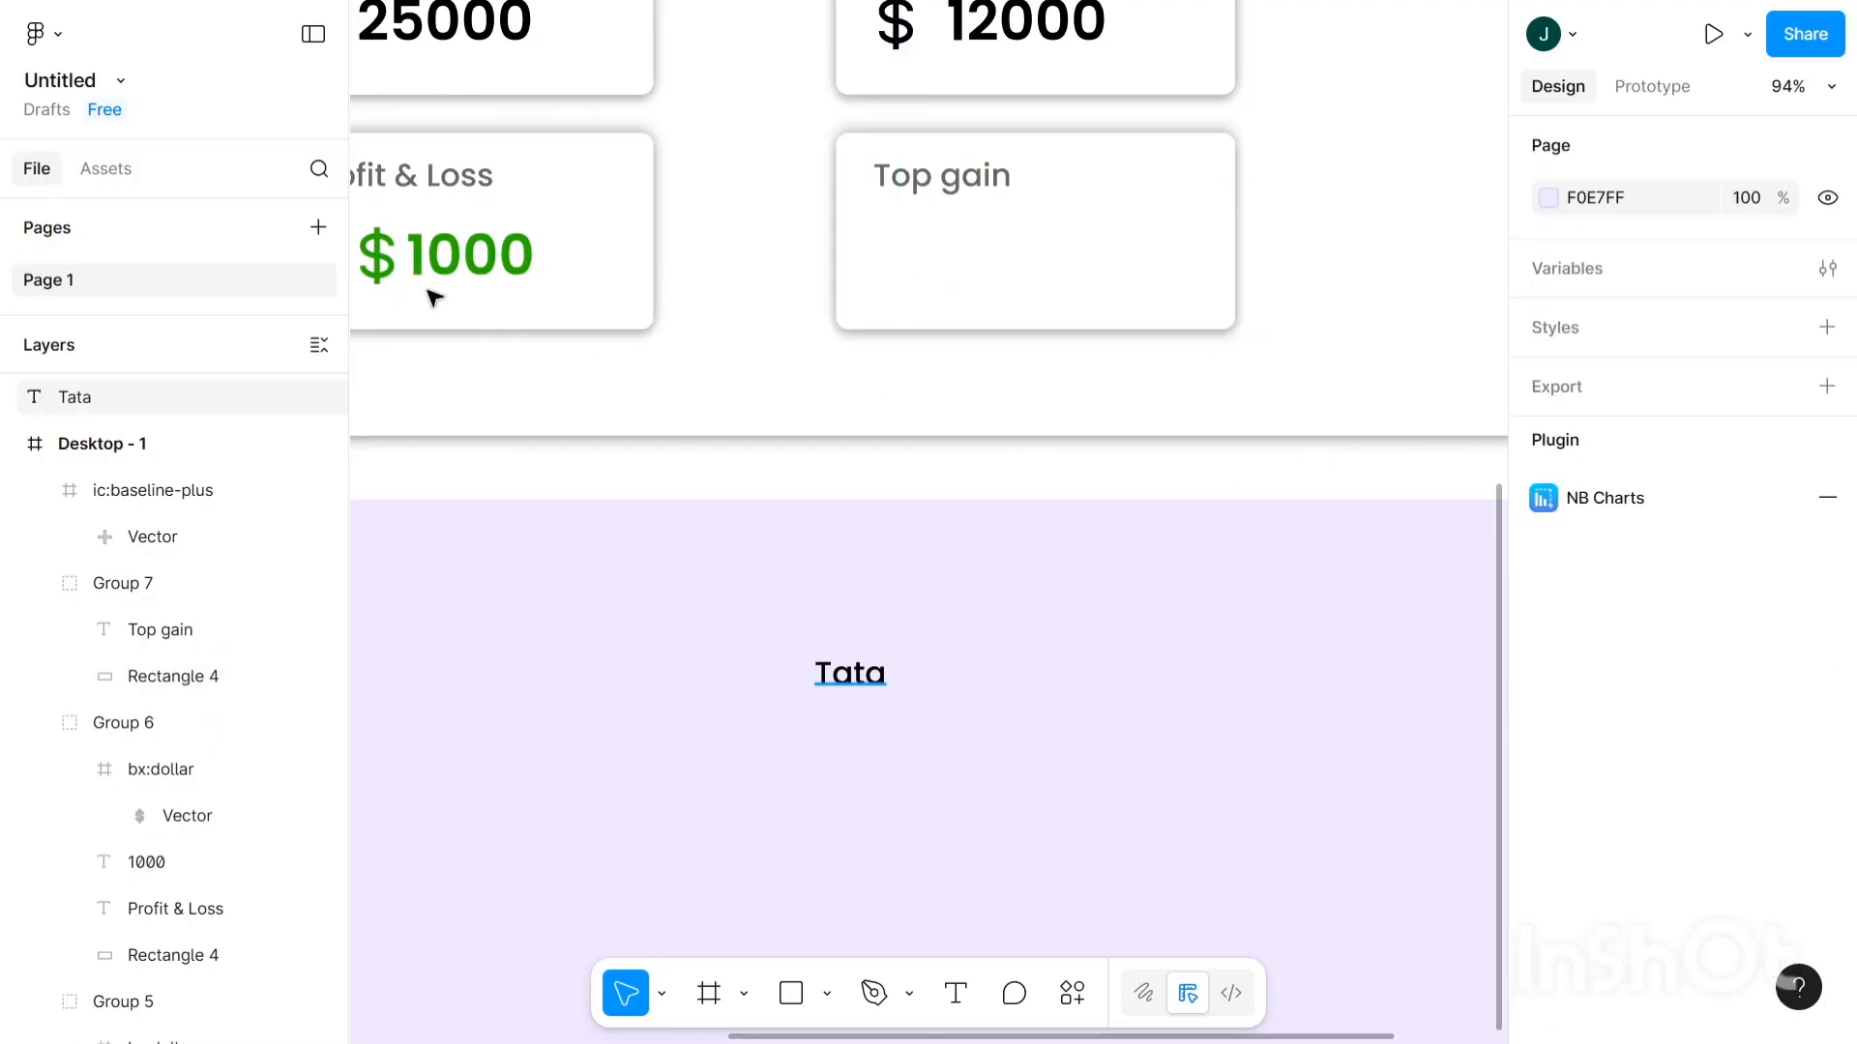
click(850, 673)
scroll(441, 283, down, 2)
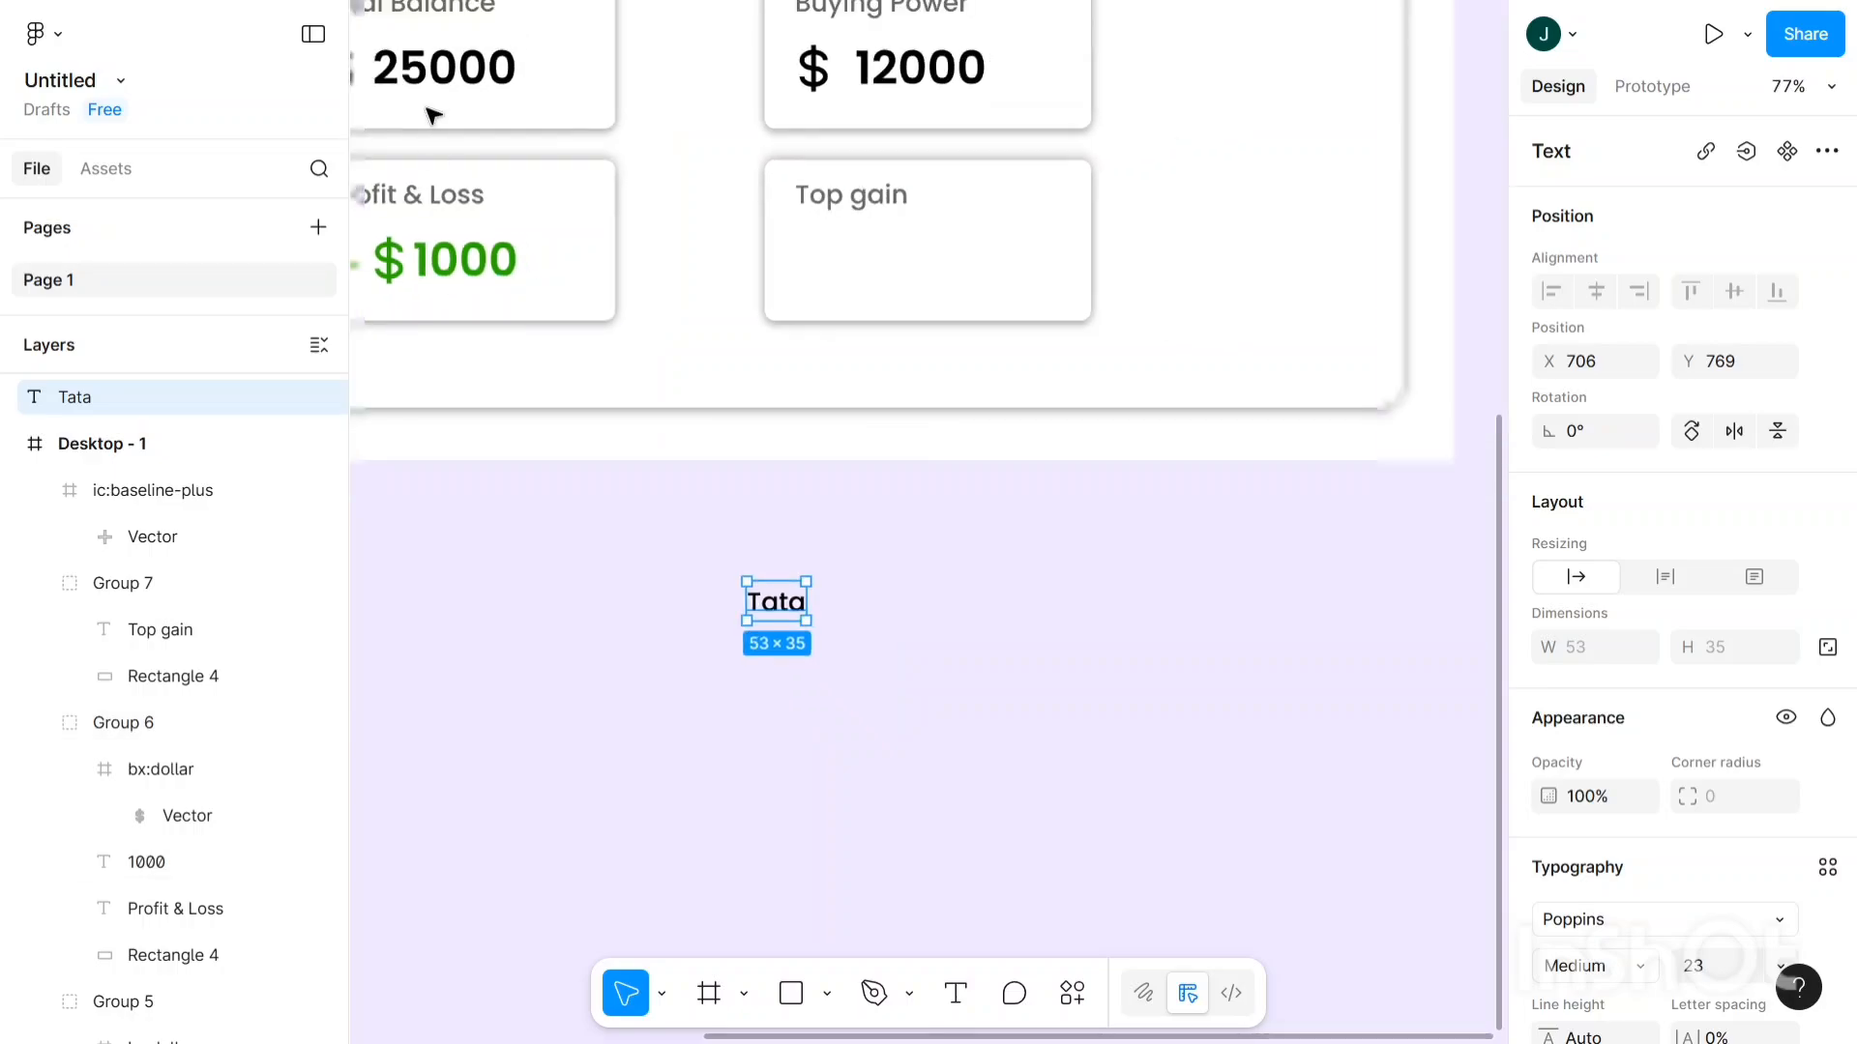
- Compare the Total Balance 25000 amount's text style with the Tata text's font size
click(445, 72)
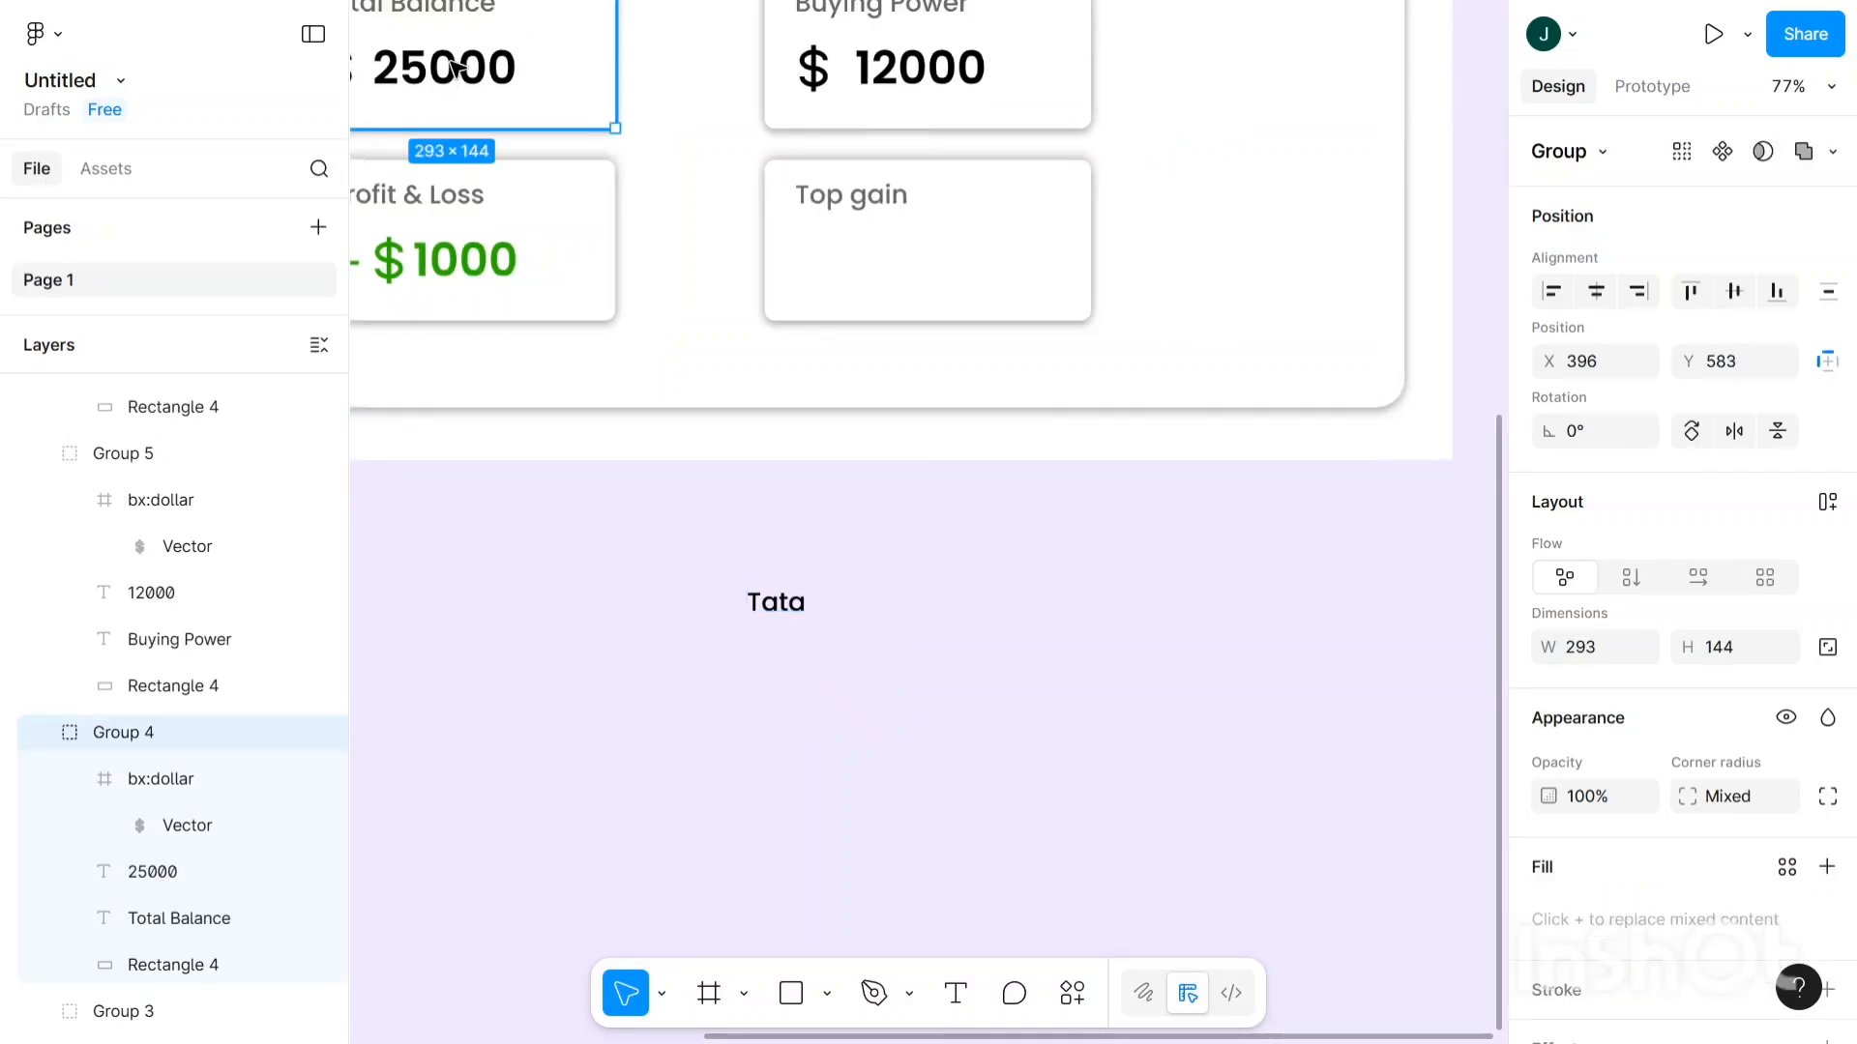
double_click(451, 66)
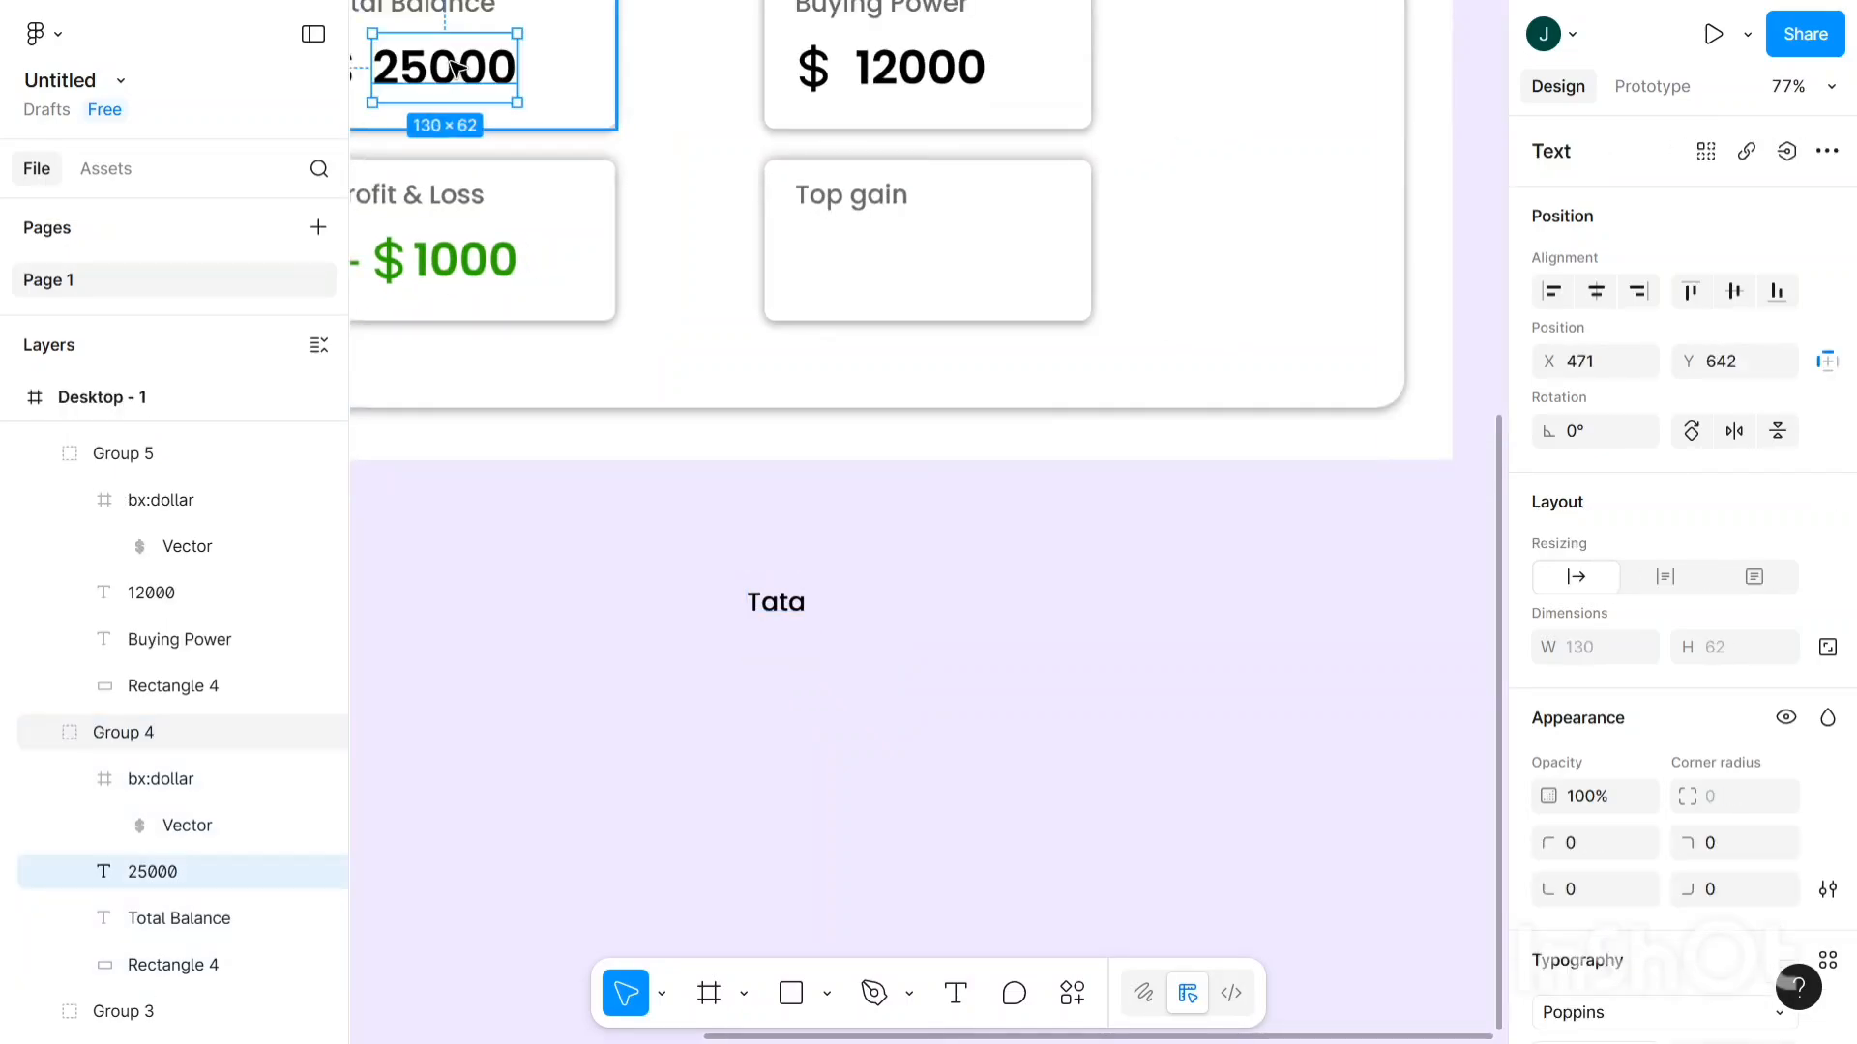
key(Return)
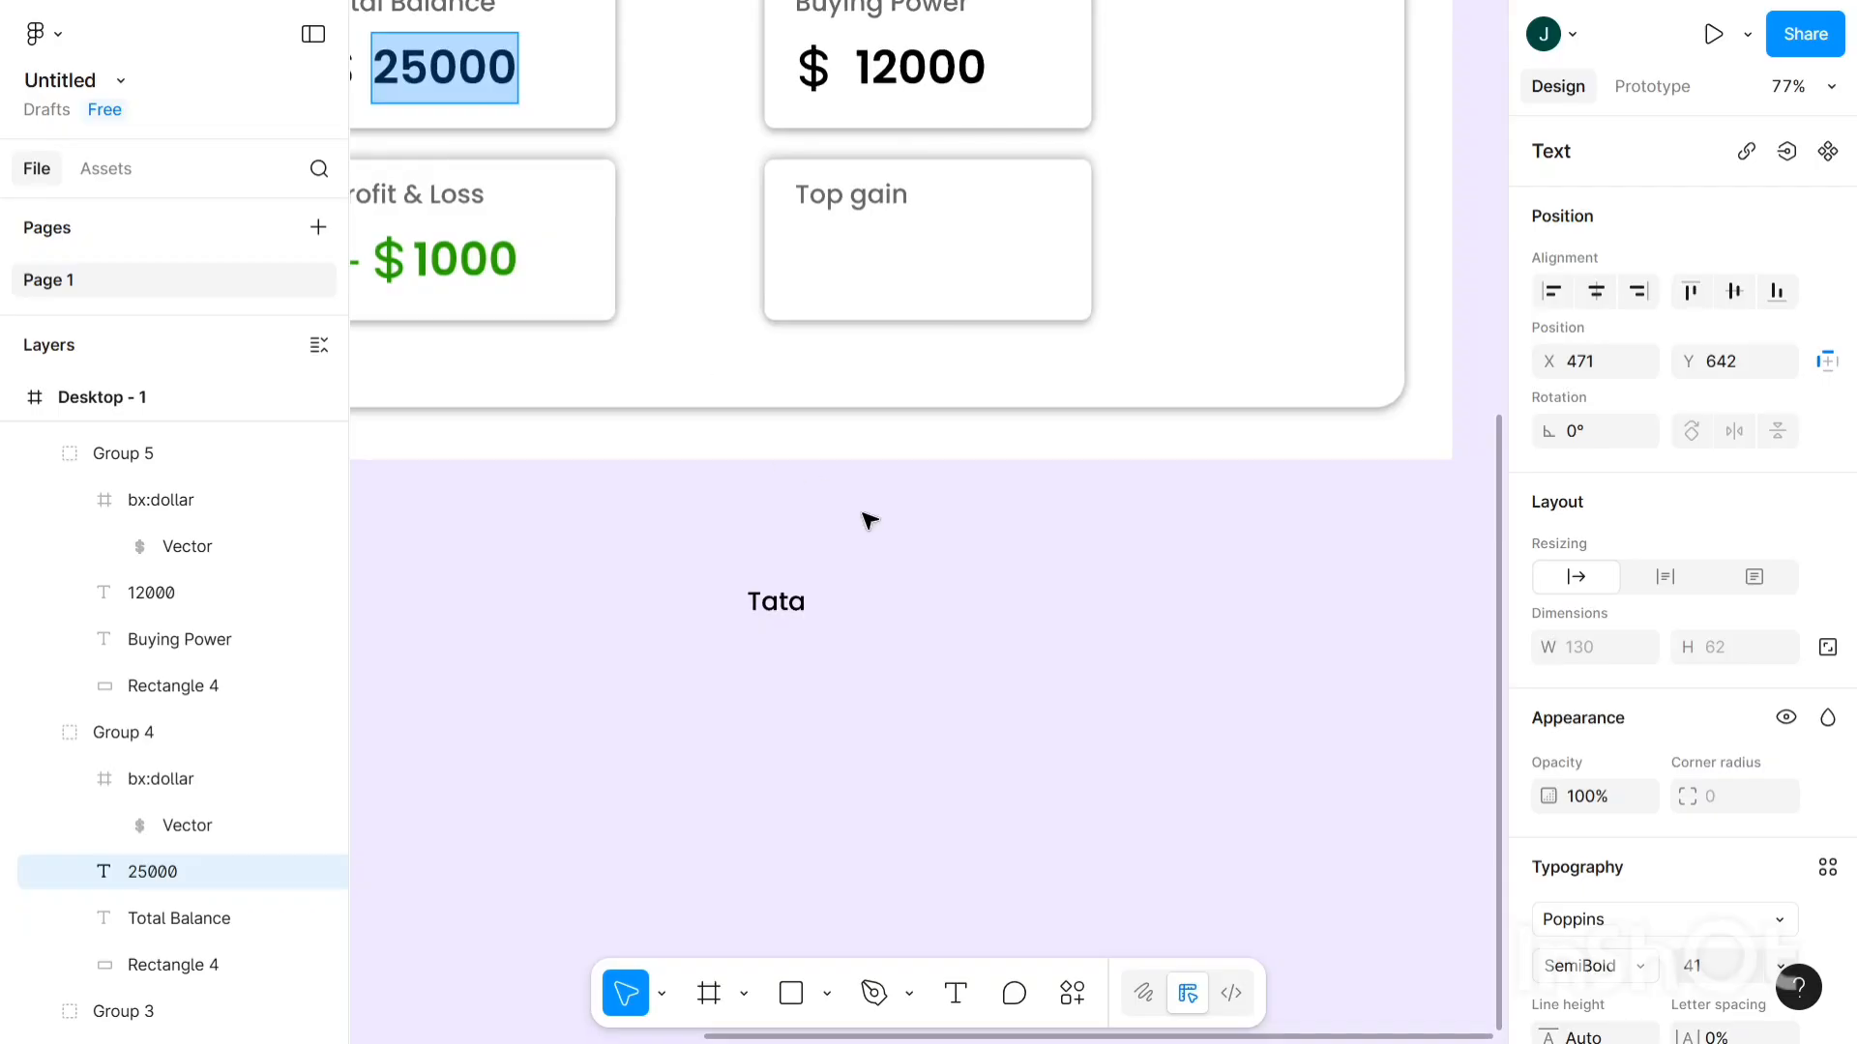
key(Escape)
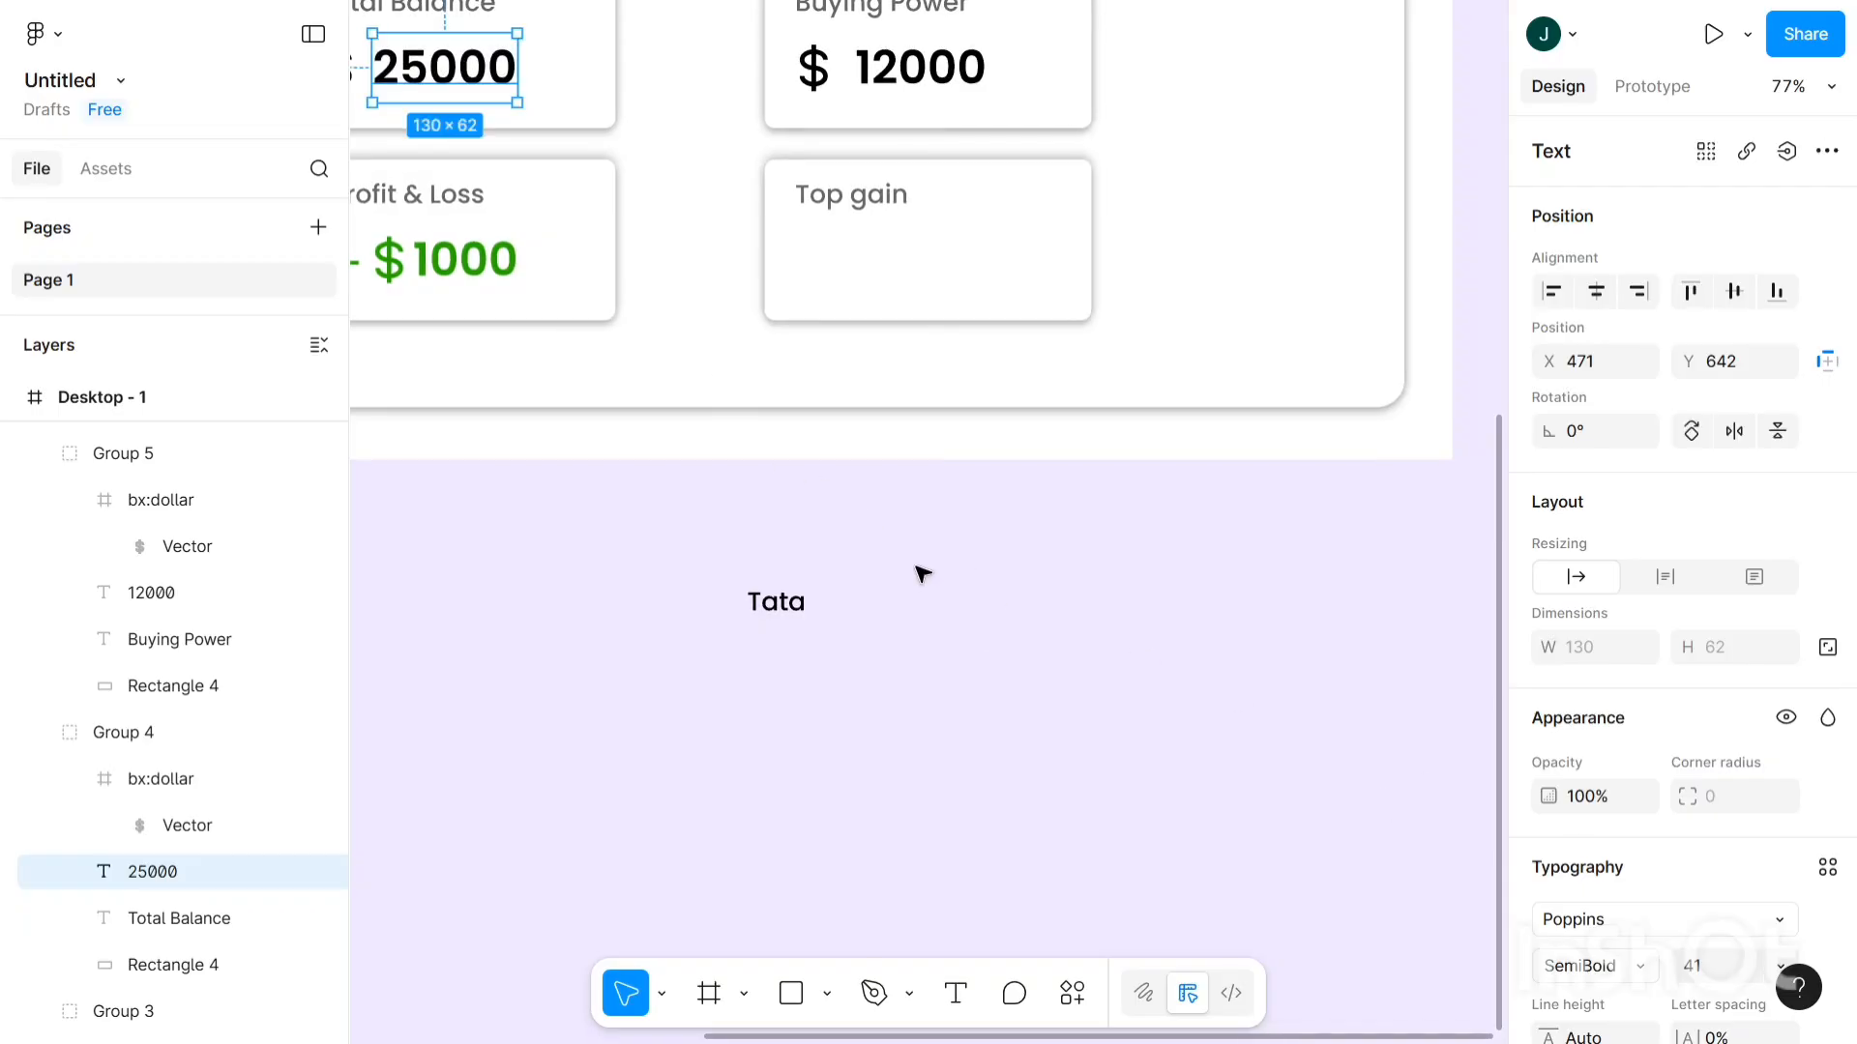
click(777, 615)
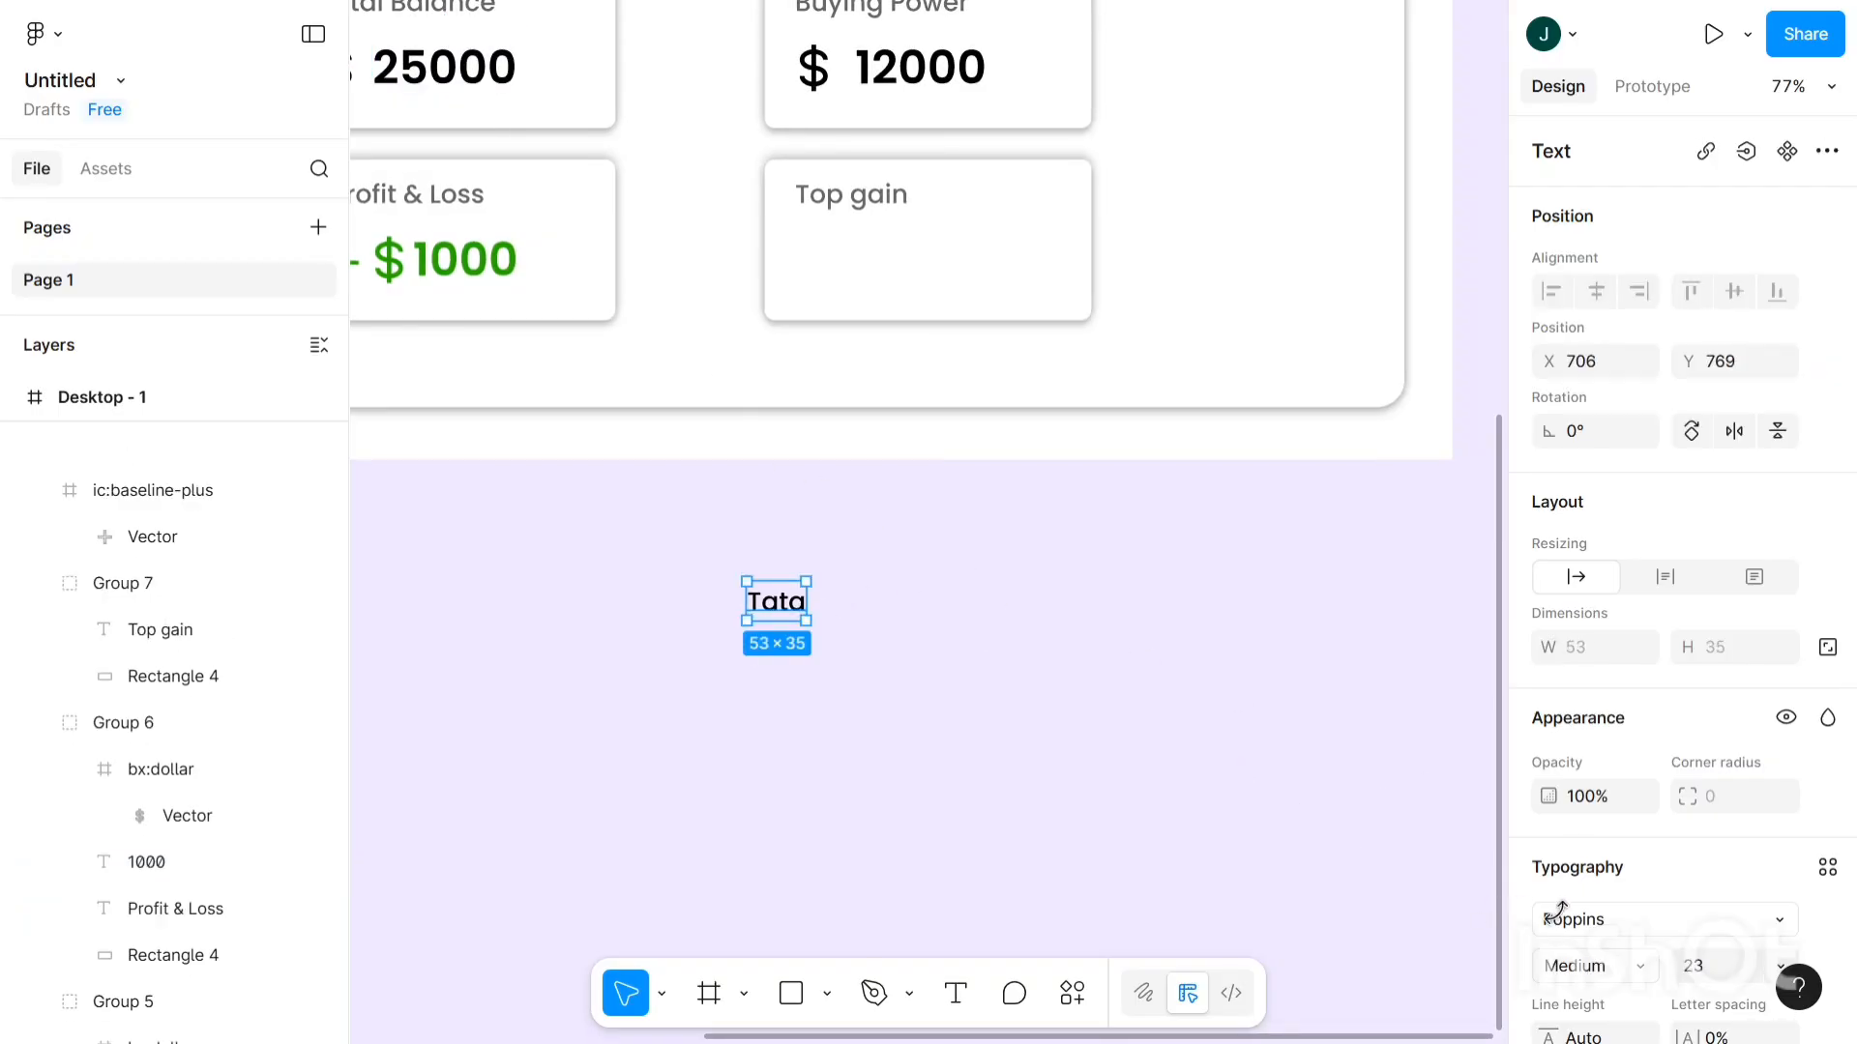
click(1693, 965)
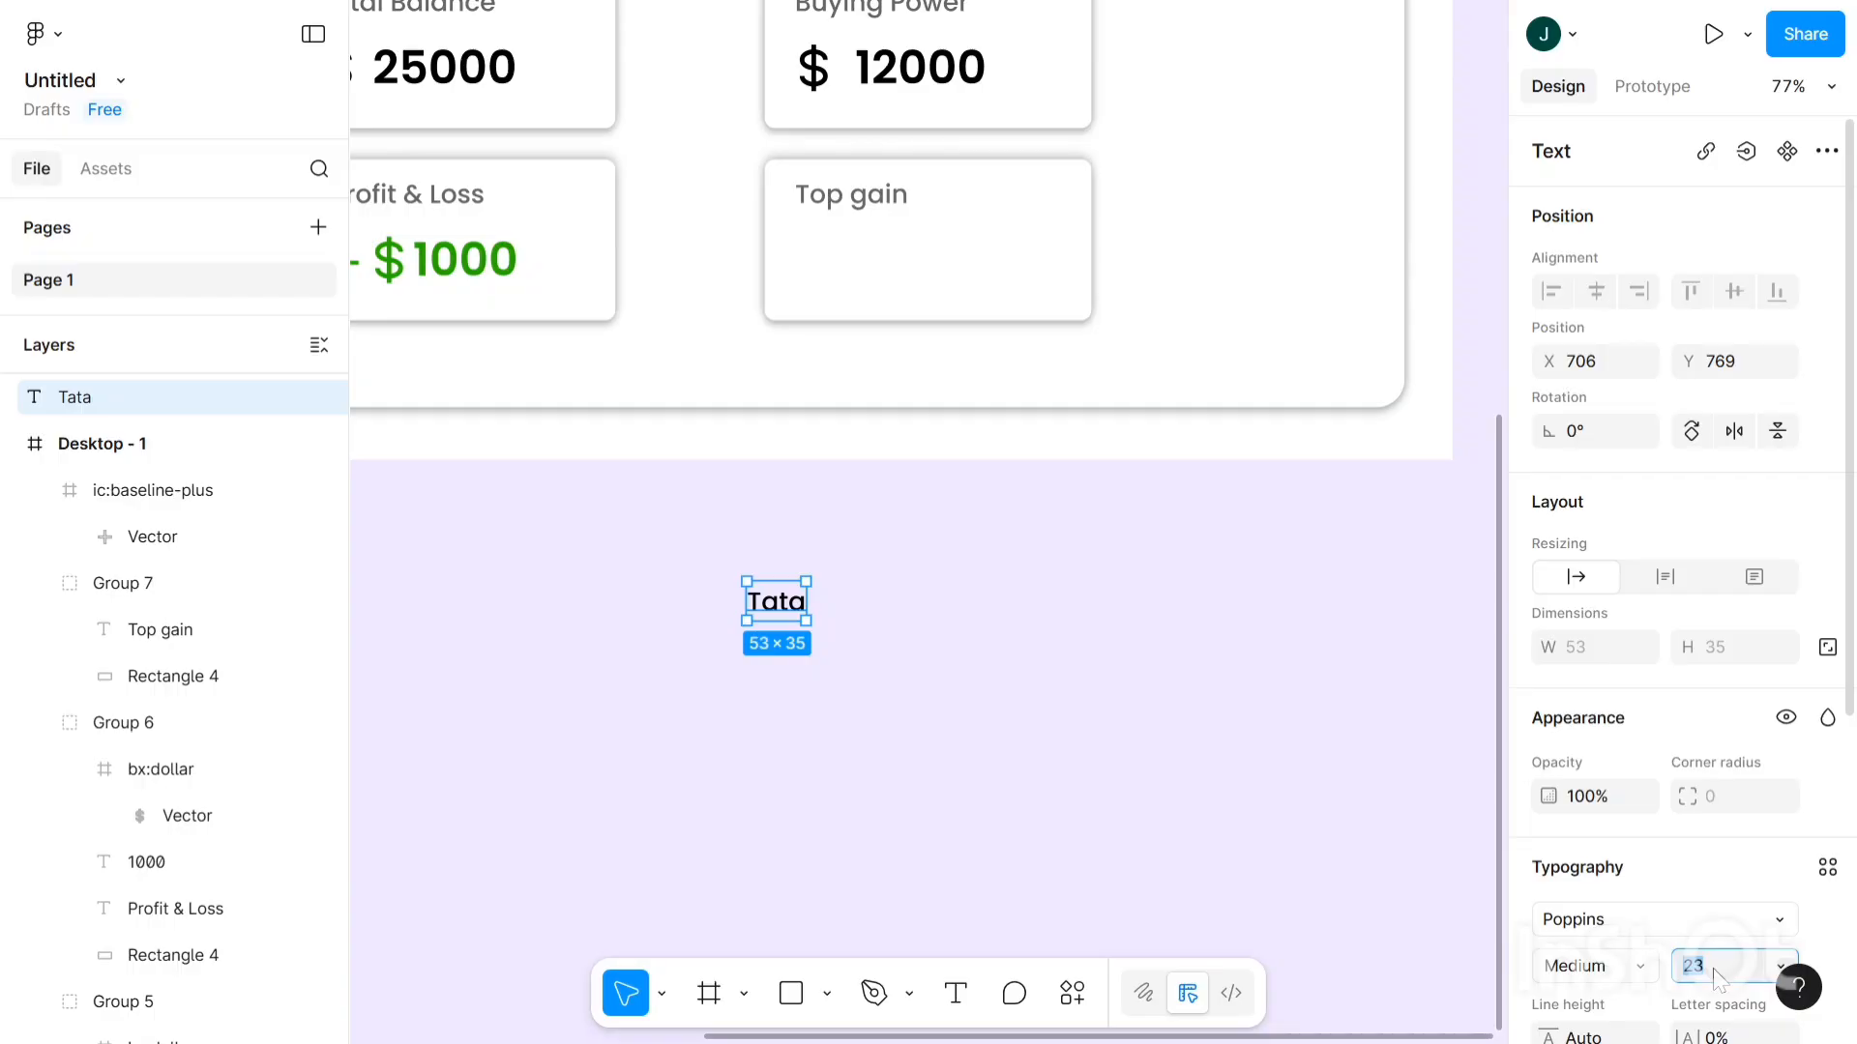
- Set the Tata text to size 41 in SemiBold weight
text(41)
click(1605, 967)
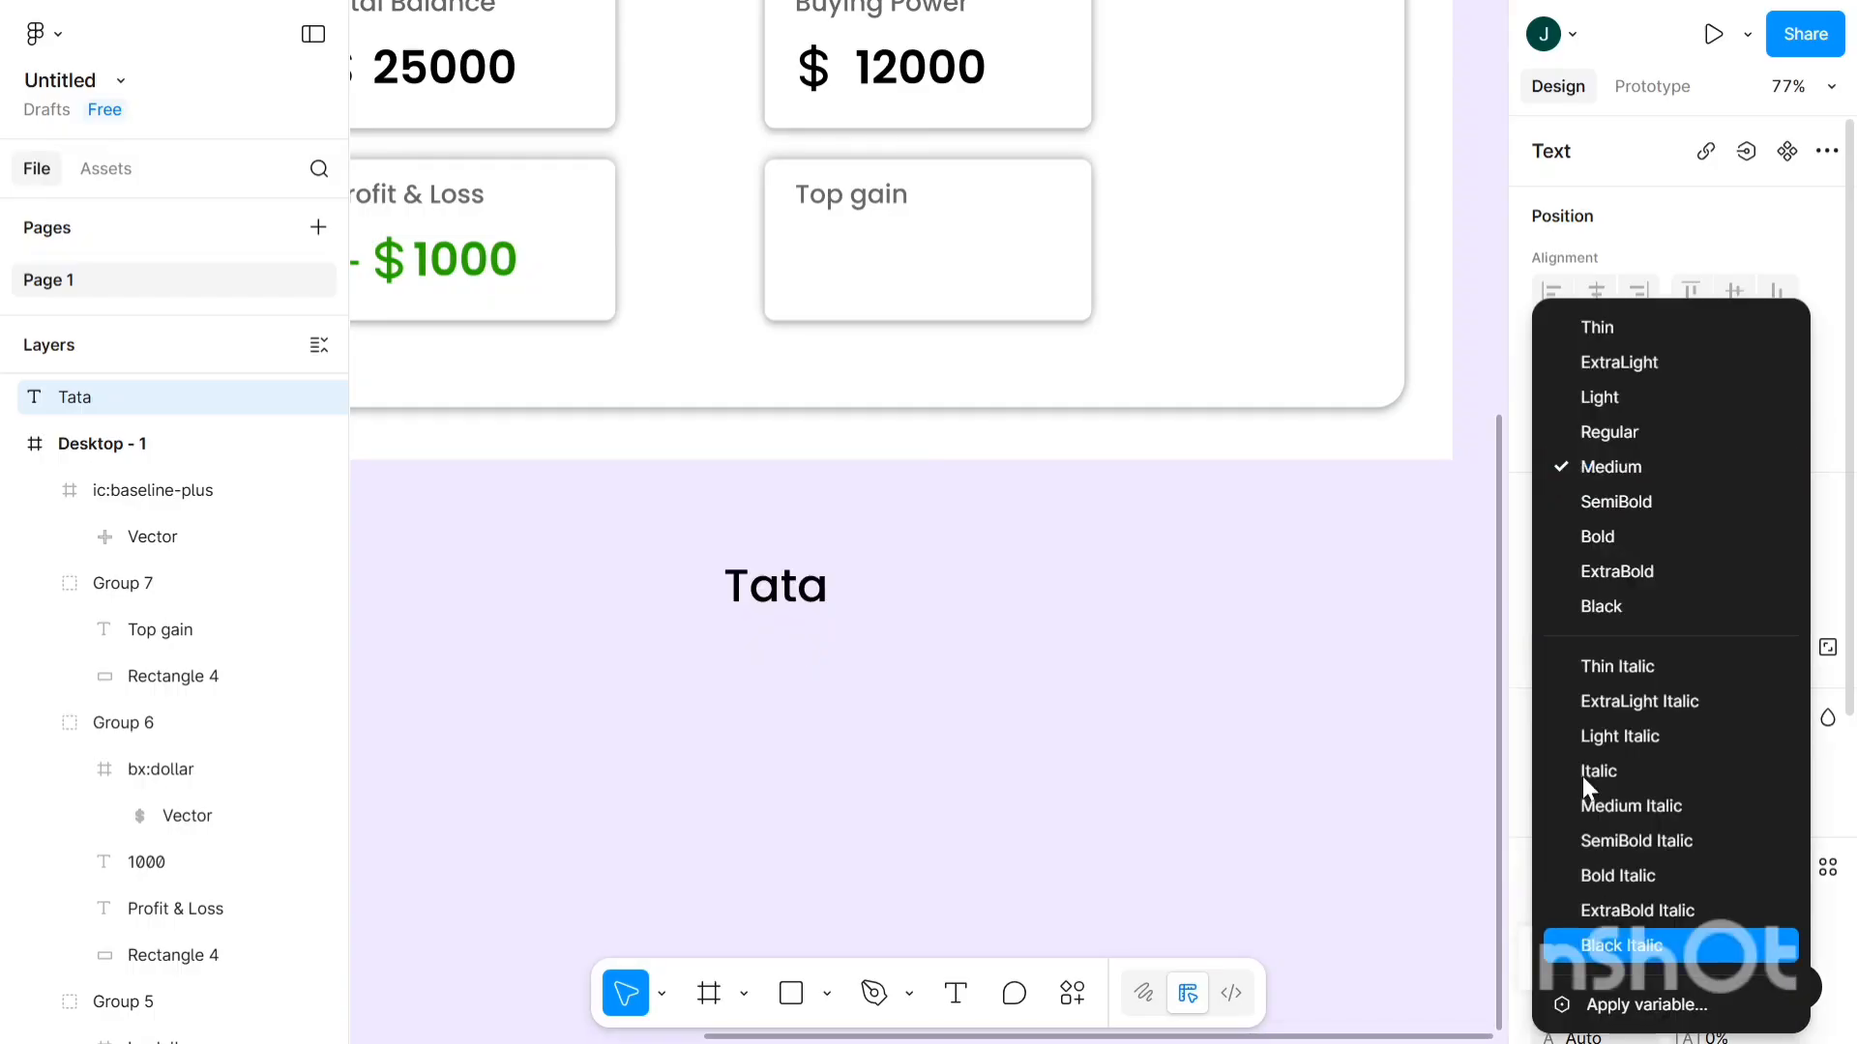
click(1582, 488)
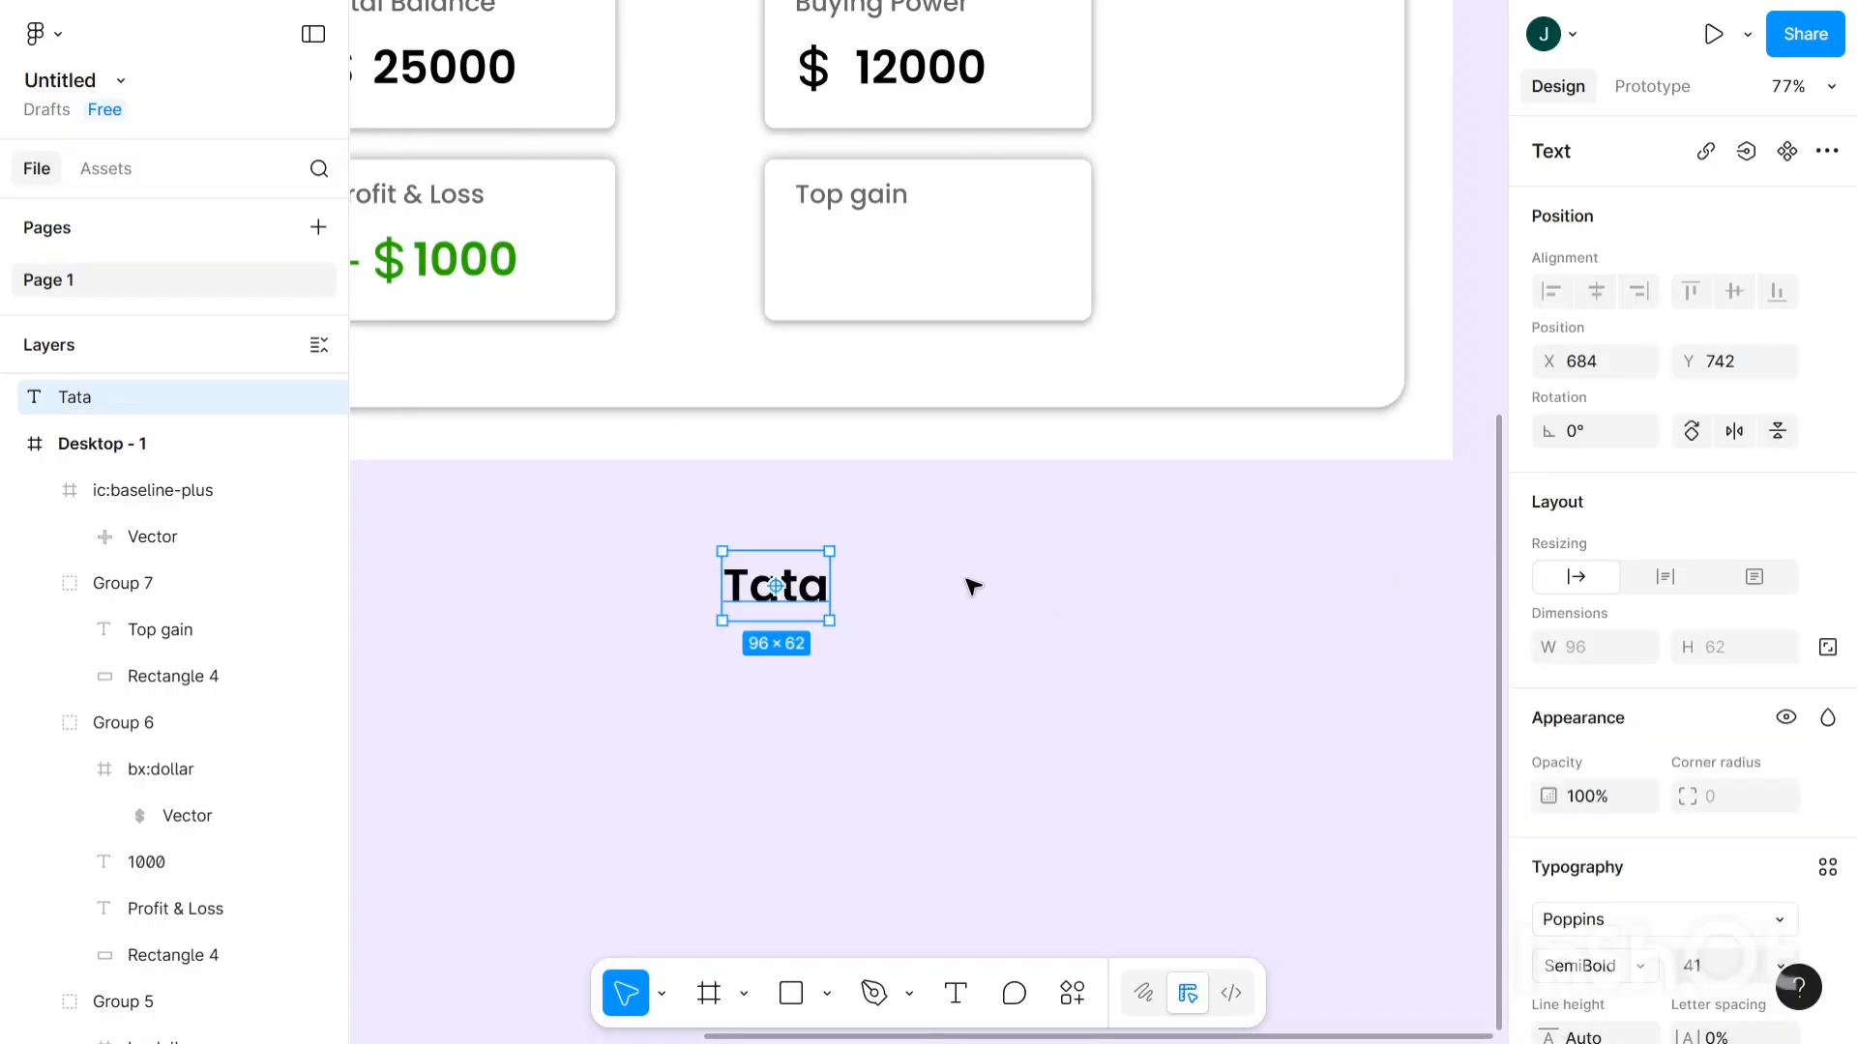
scroll(967, 585, right, 2)
- Move Tata into the empty Top gain card and align it beneath the title
drag(757, 591, 834, 274)
scroll(822, 273, up, 3)
scroll(815, 271, down, 3)
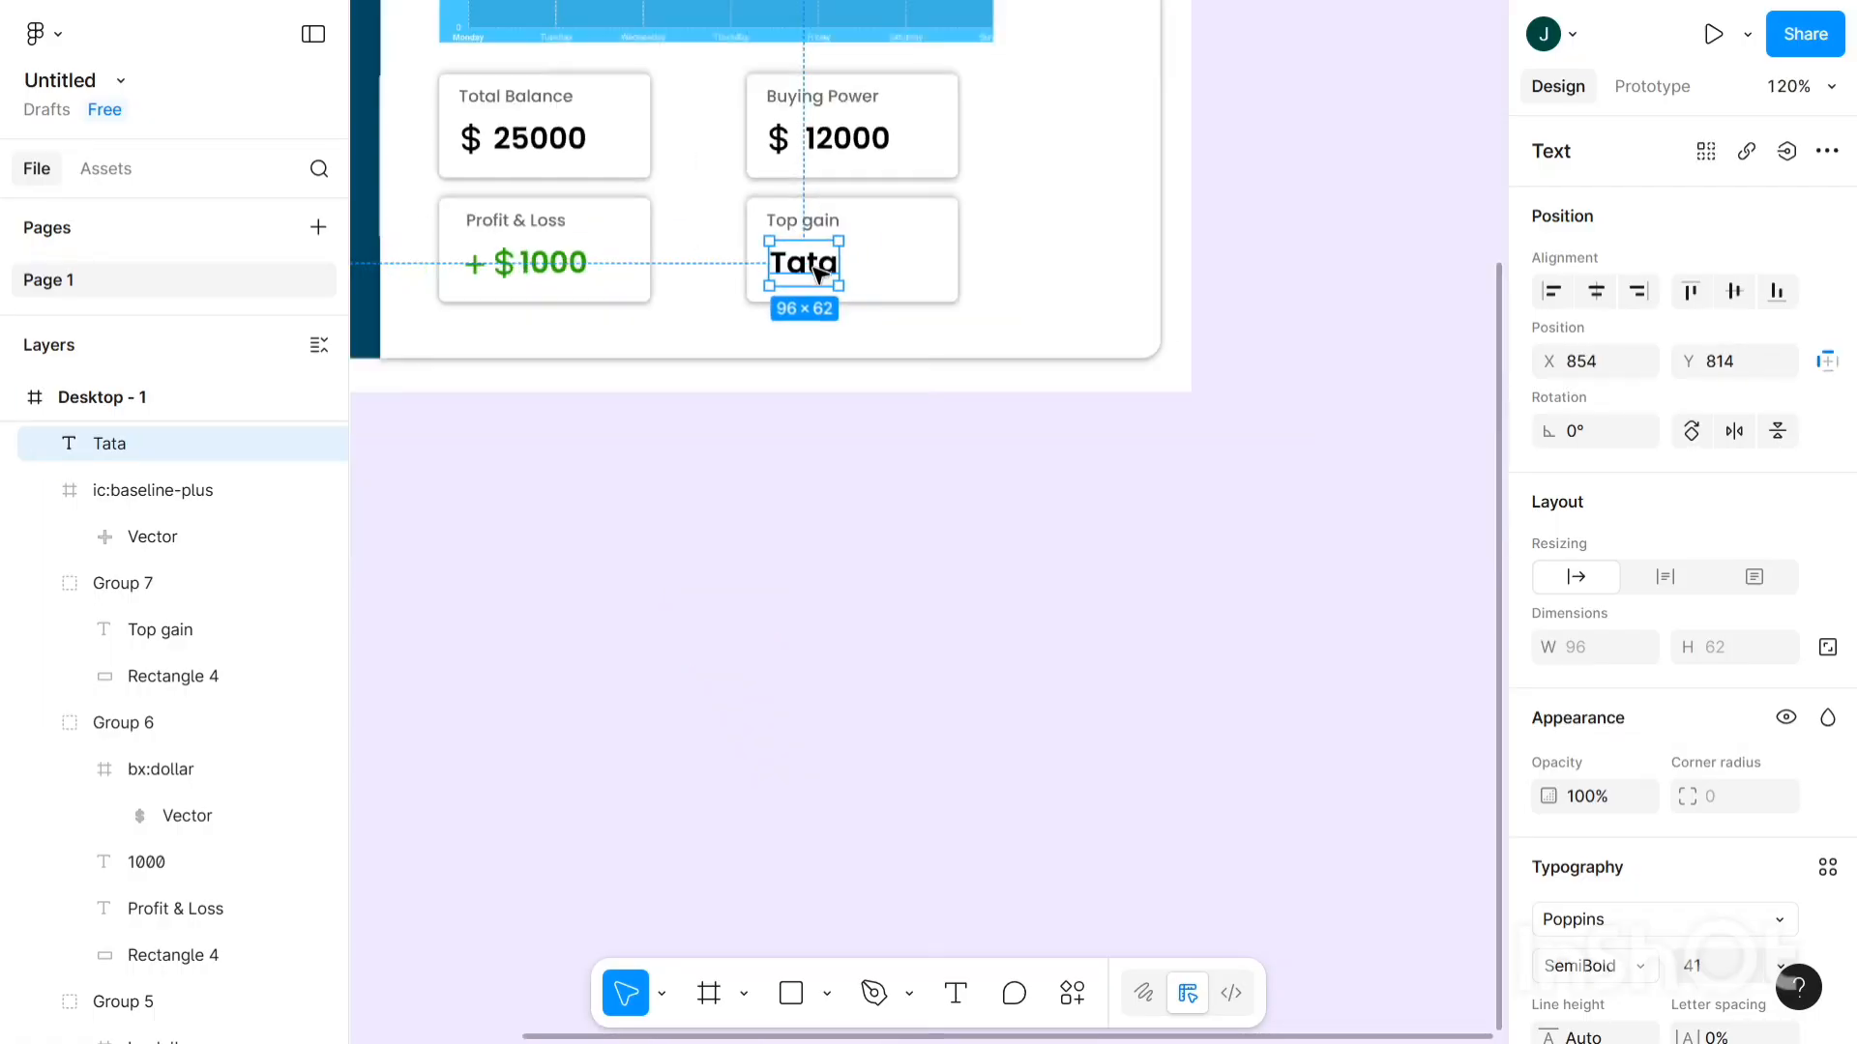
scroll(817, 274, up, 2)
scroll(817, 274, down, 3)
scroll(817, 273, down, 3)
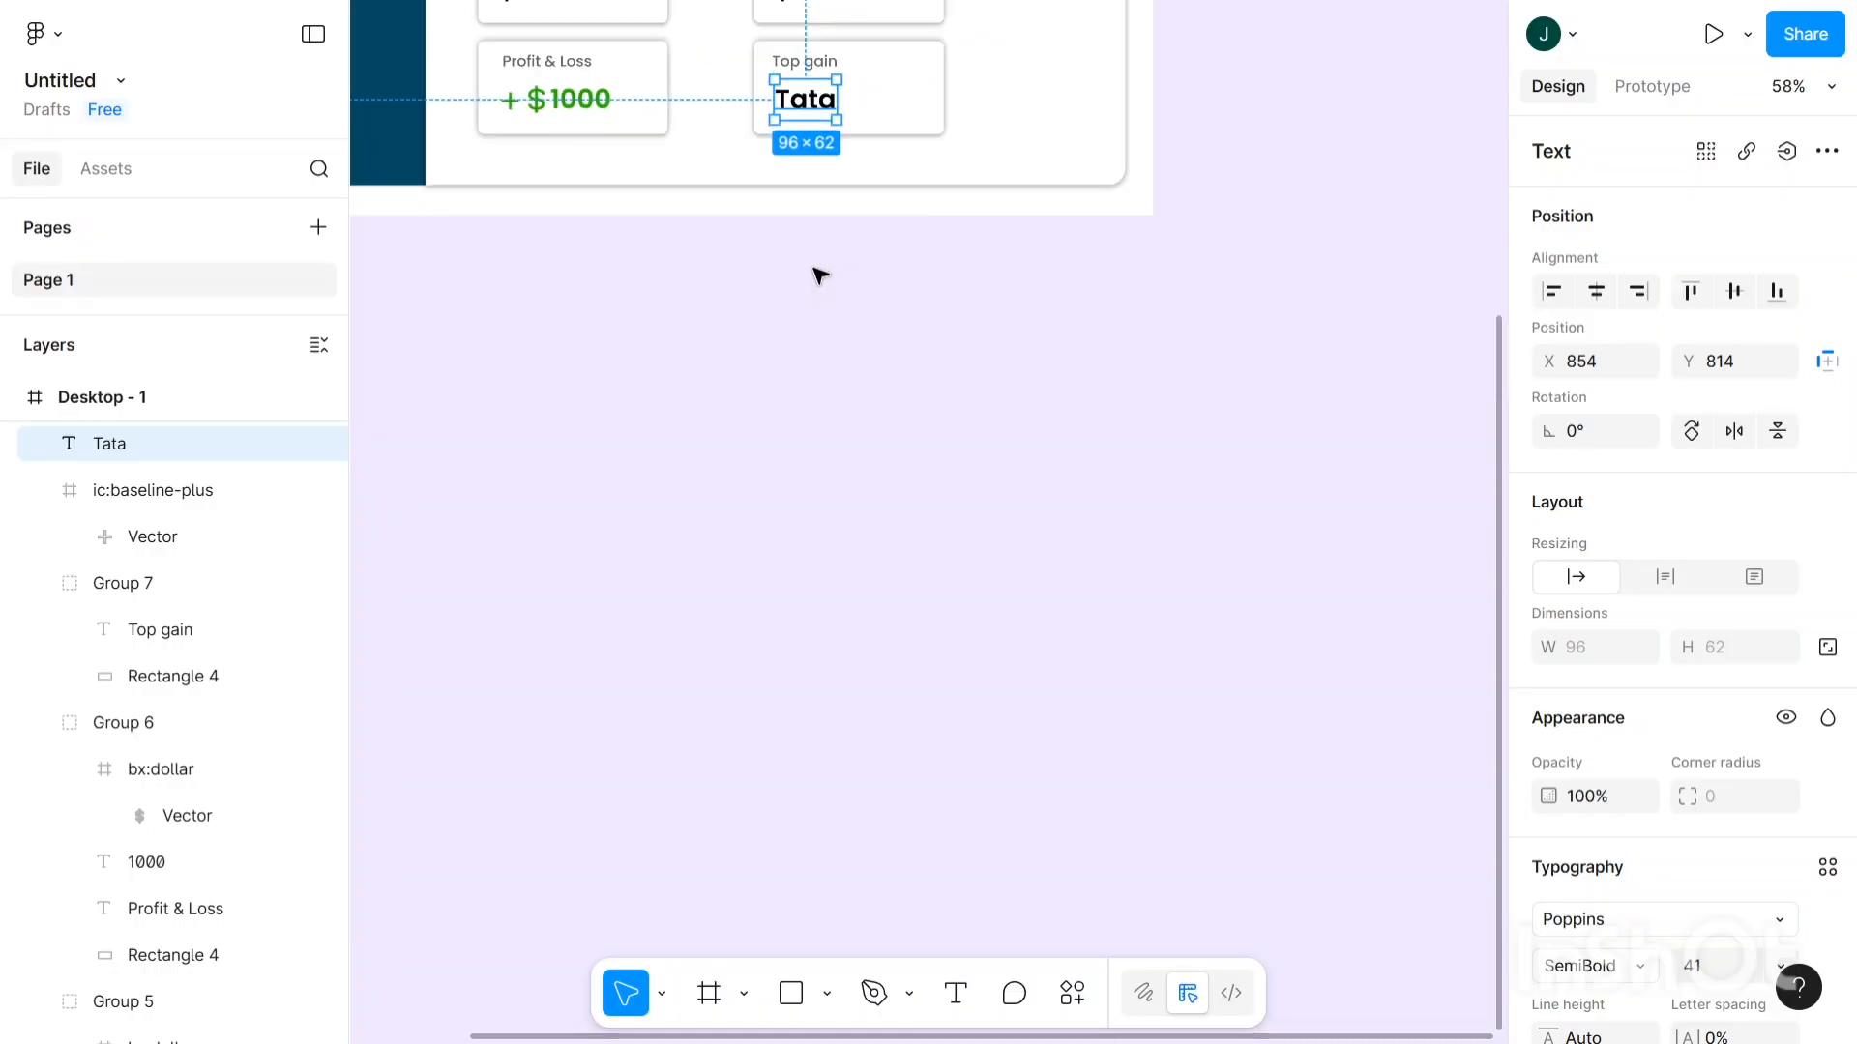
scroll(461, 125, left, 2)
scroll(580, 125, up, 5)
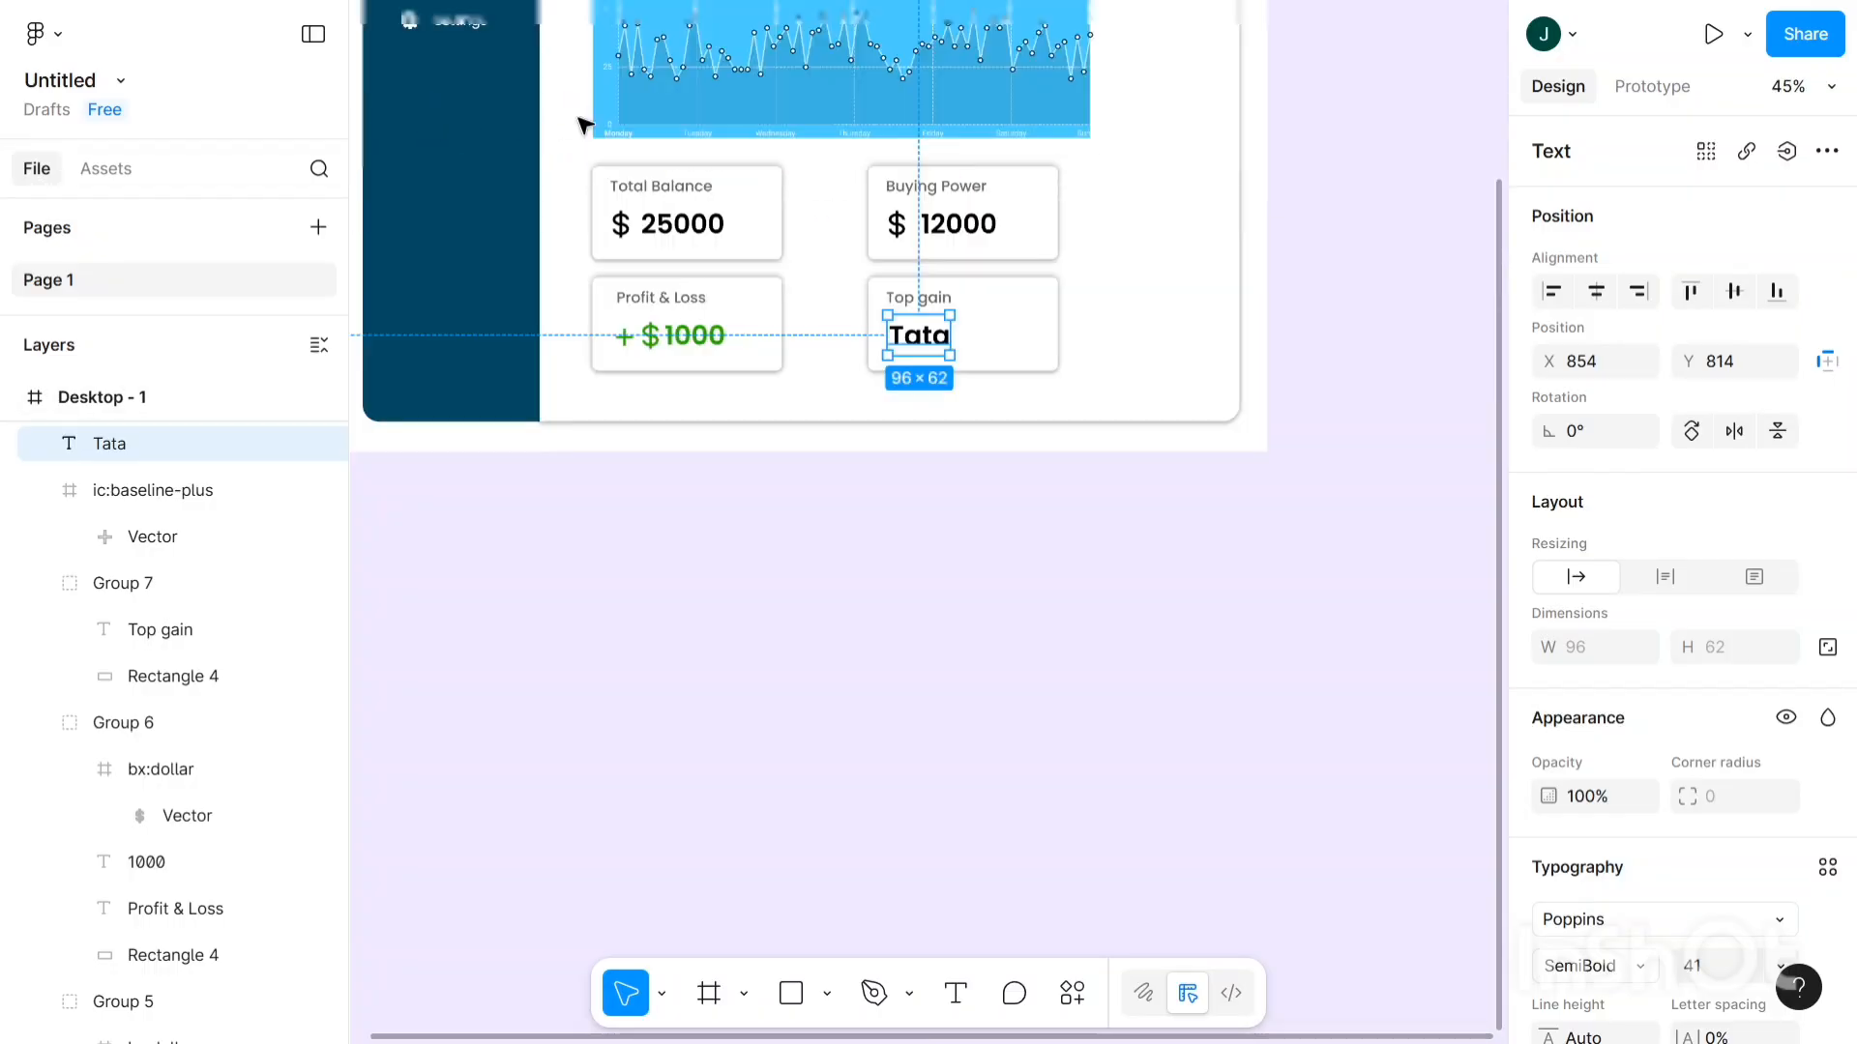
scroll(705, 220, up, 4)
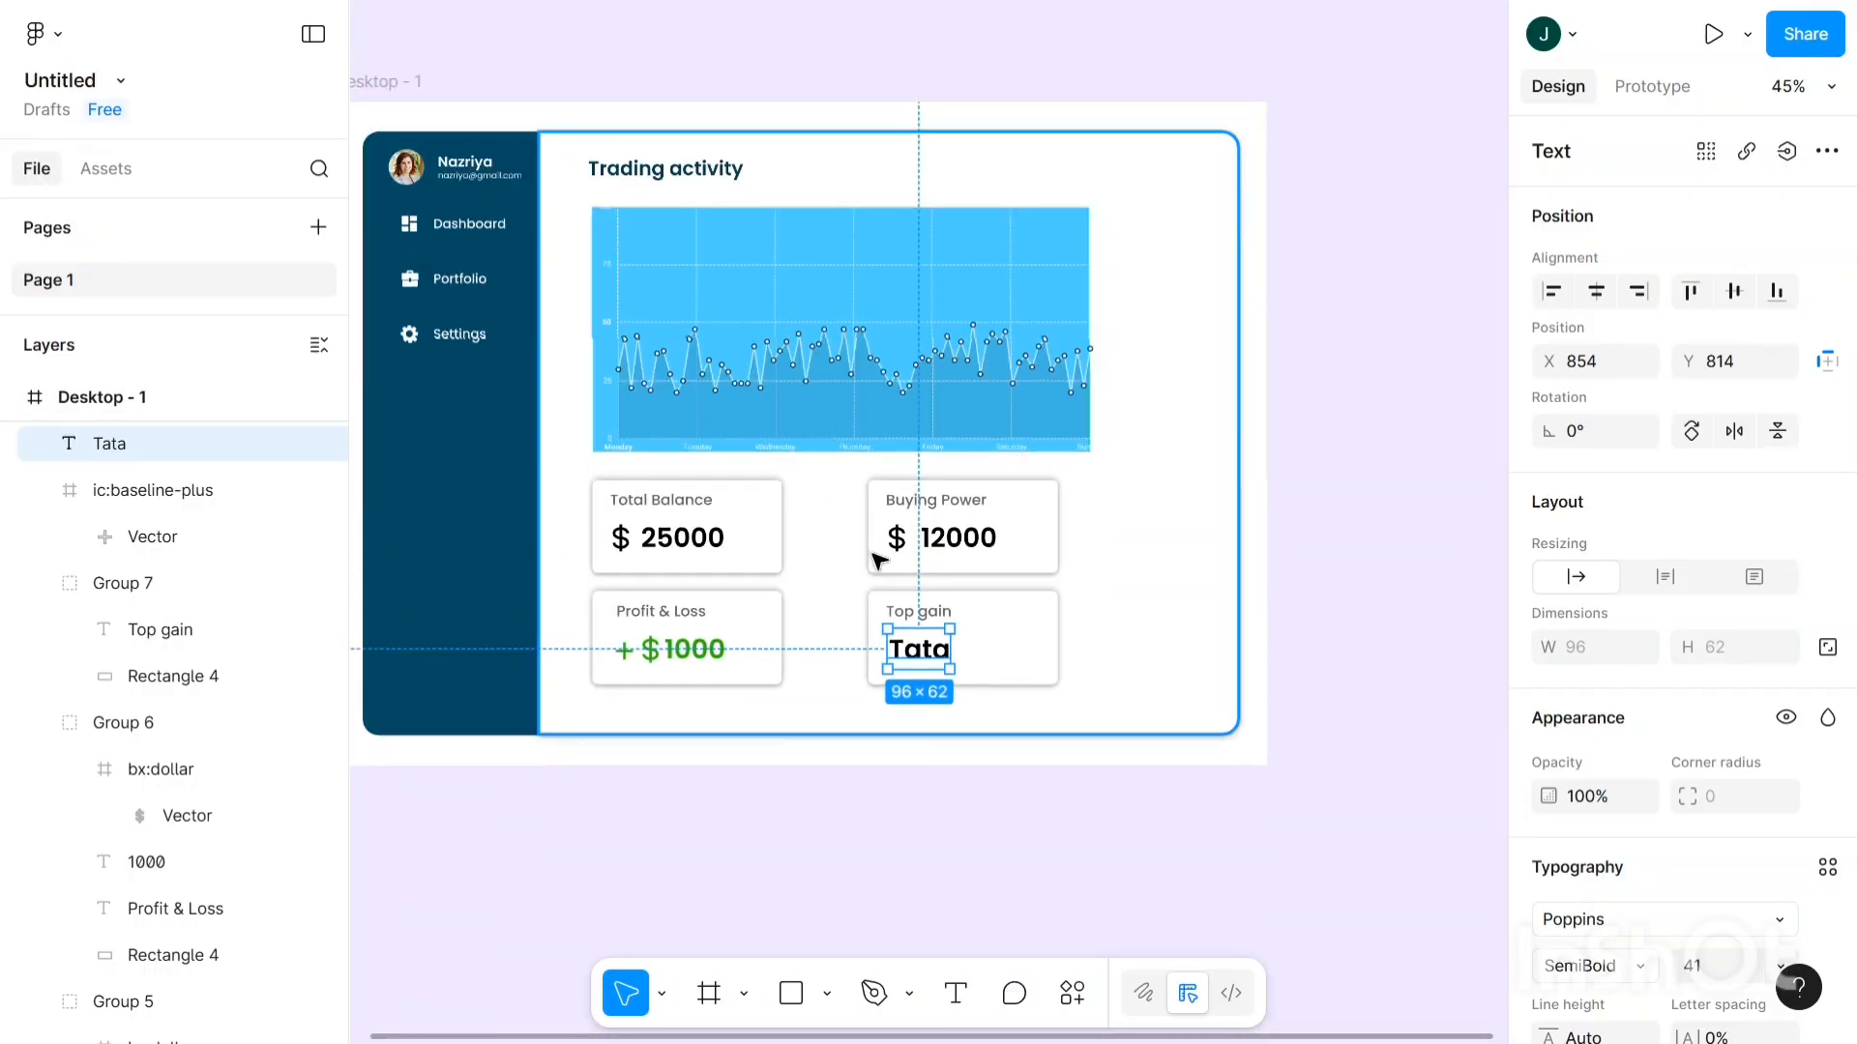
scroll(924, 633, up, 2)
scroll(925, 643, up, 3)
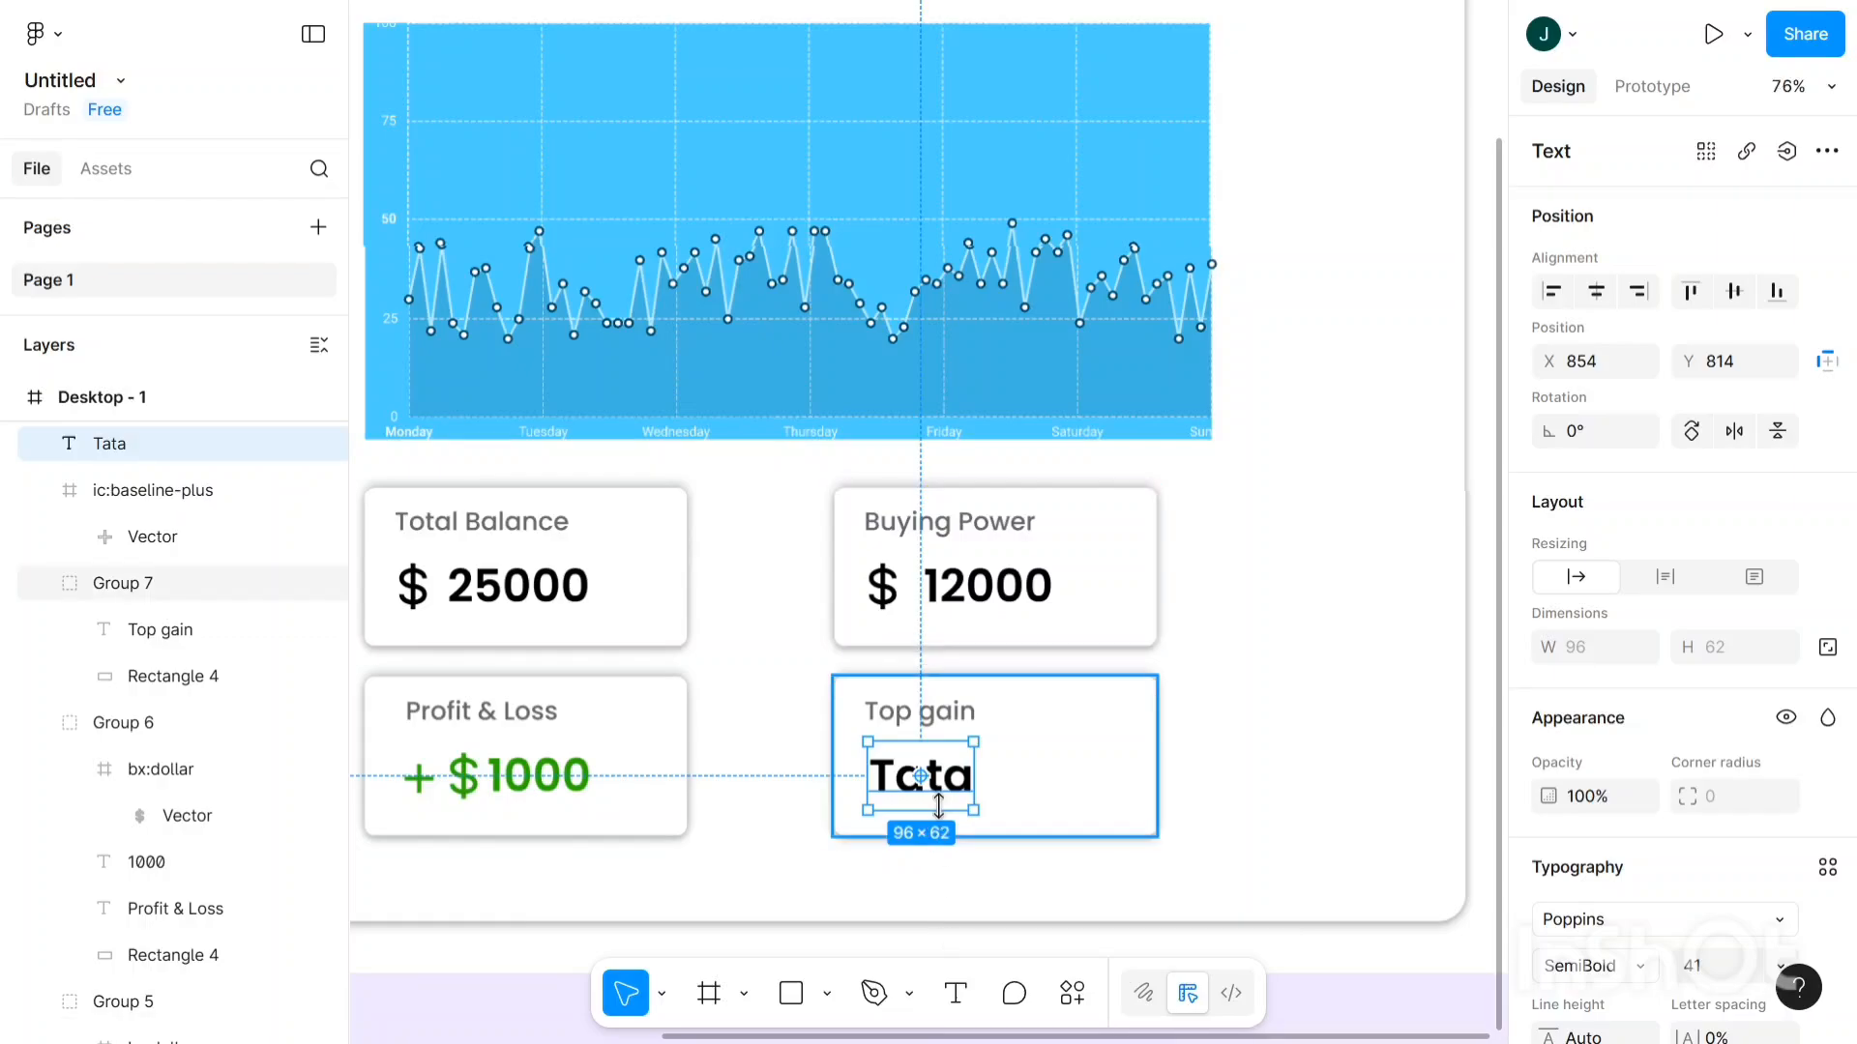
drag(953, 793, 944, 792)
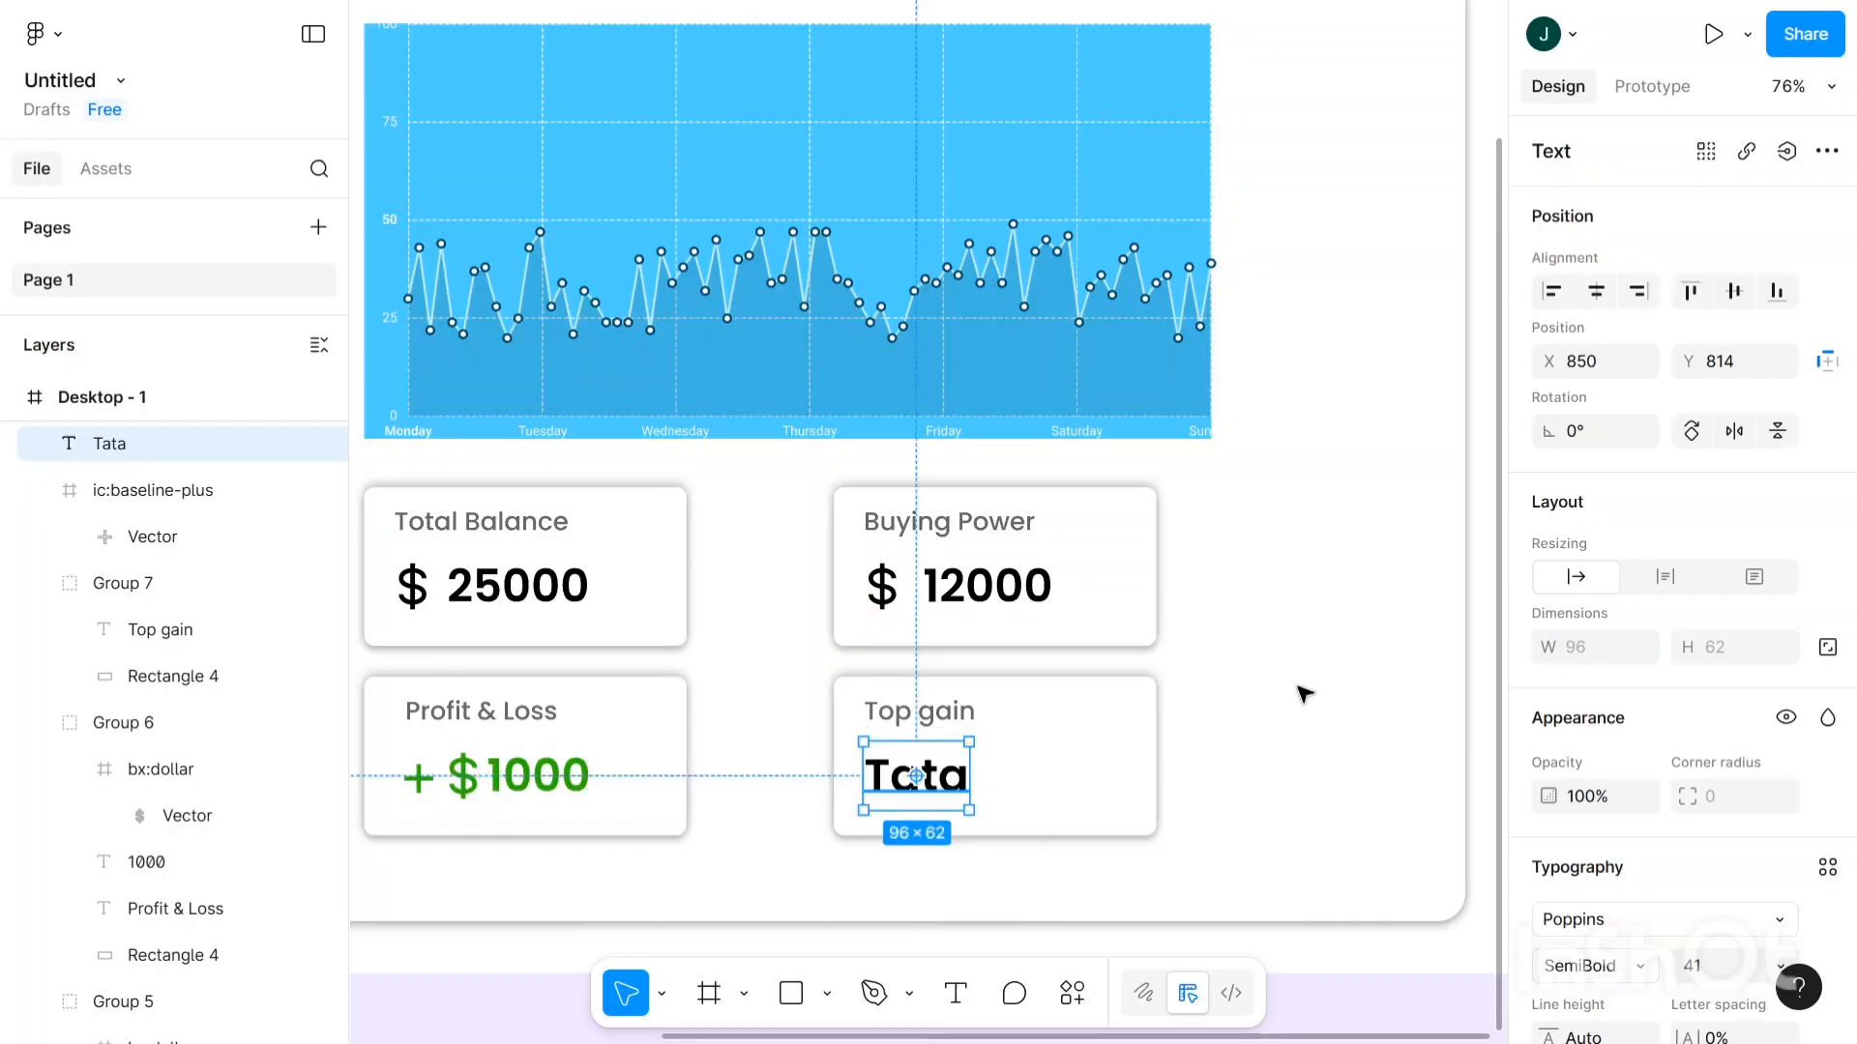
click(1306, 692)
scroll(1306, 693, down, 5)
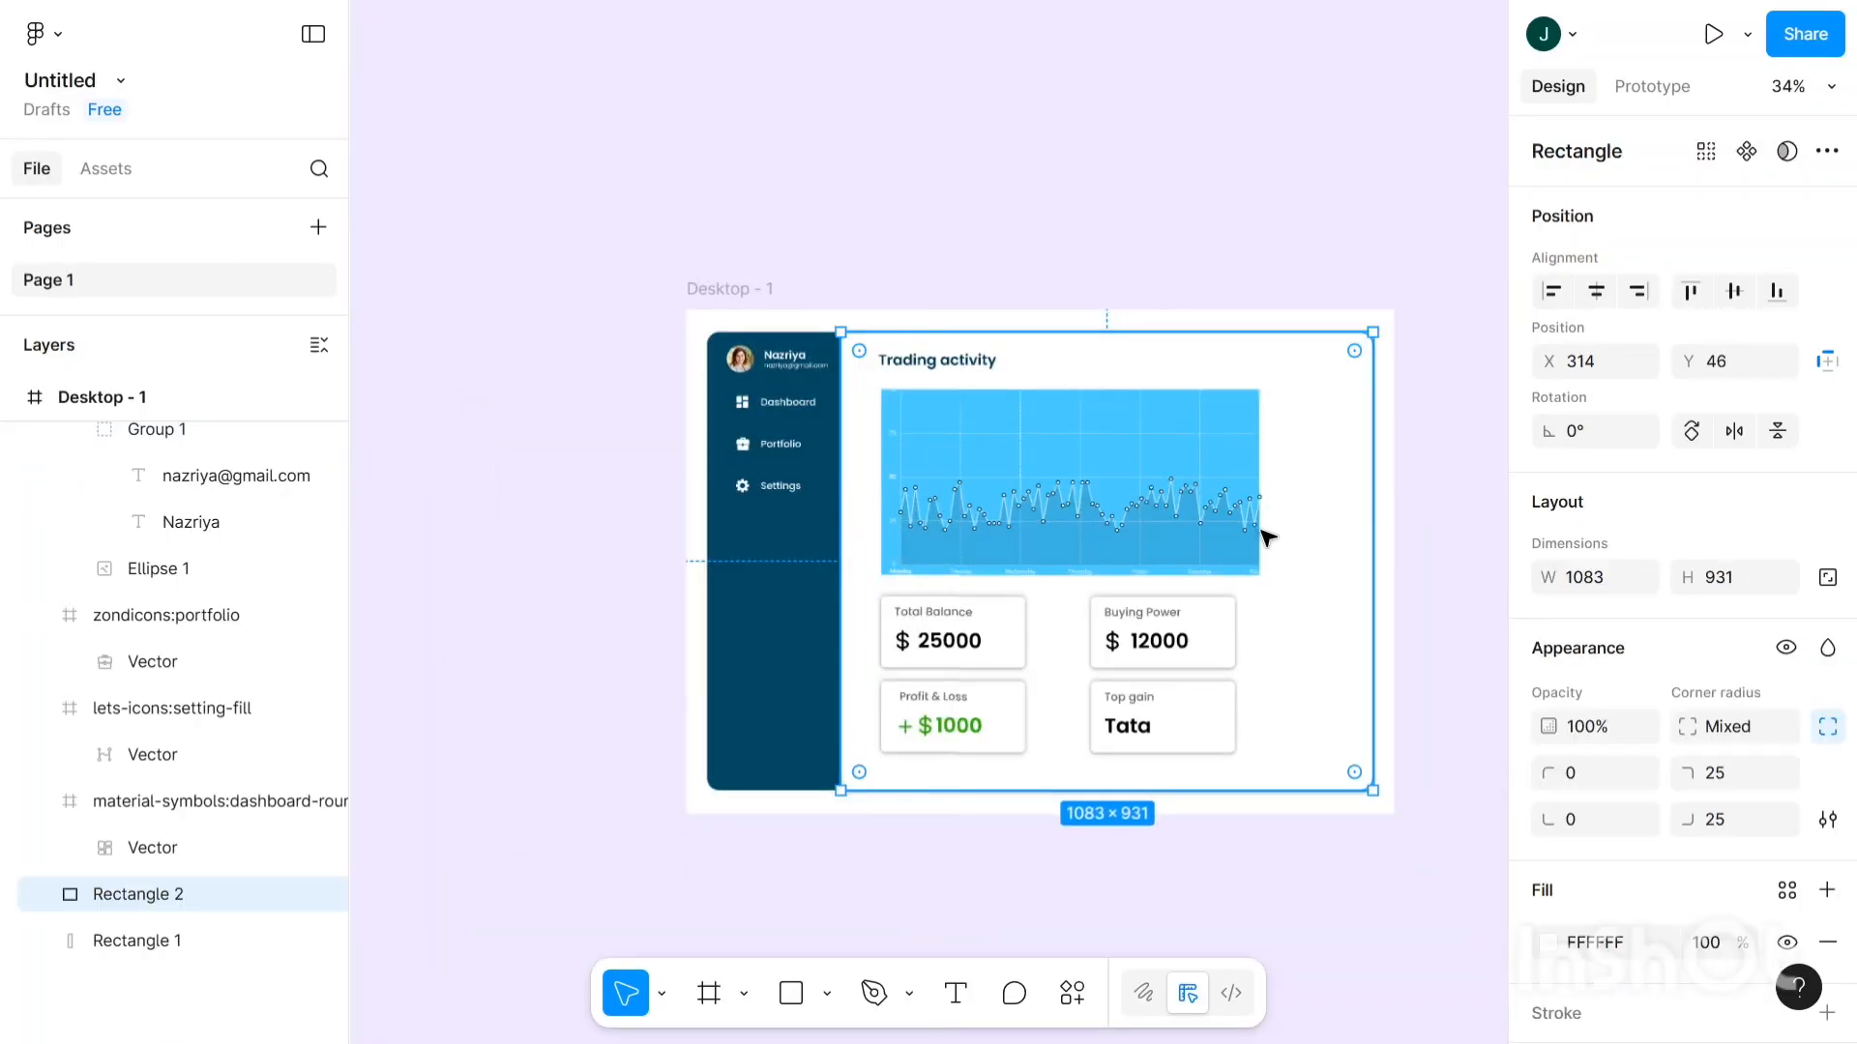
- Select the Buying Power and Top gain cards and nudge them left with Shift+Left and Left
click(1172, 212)
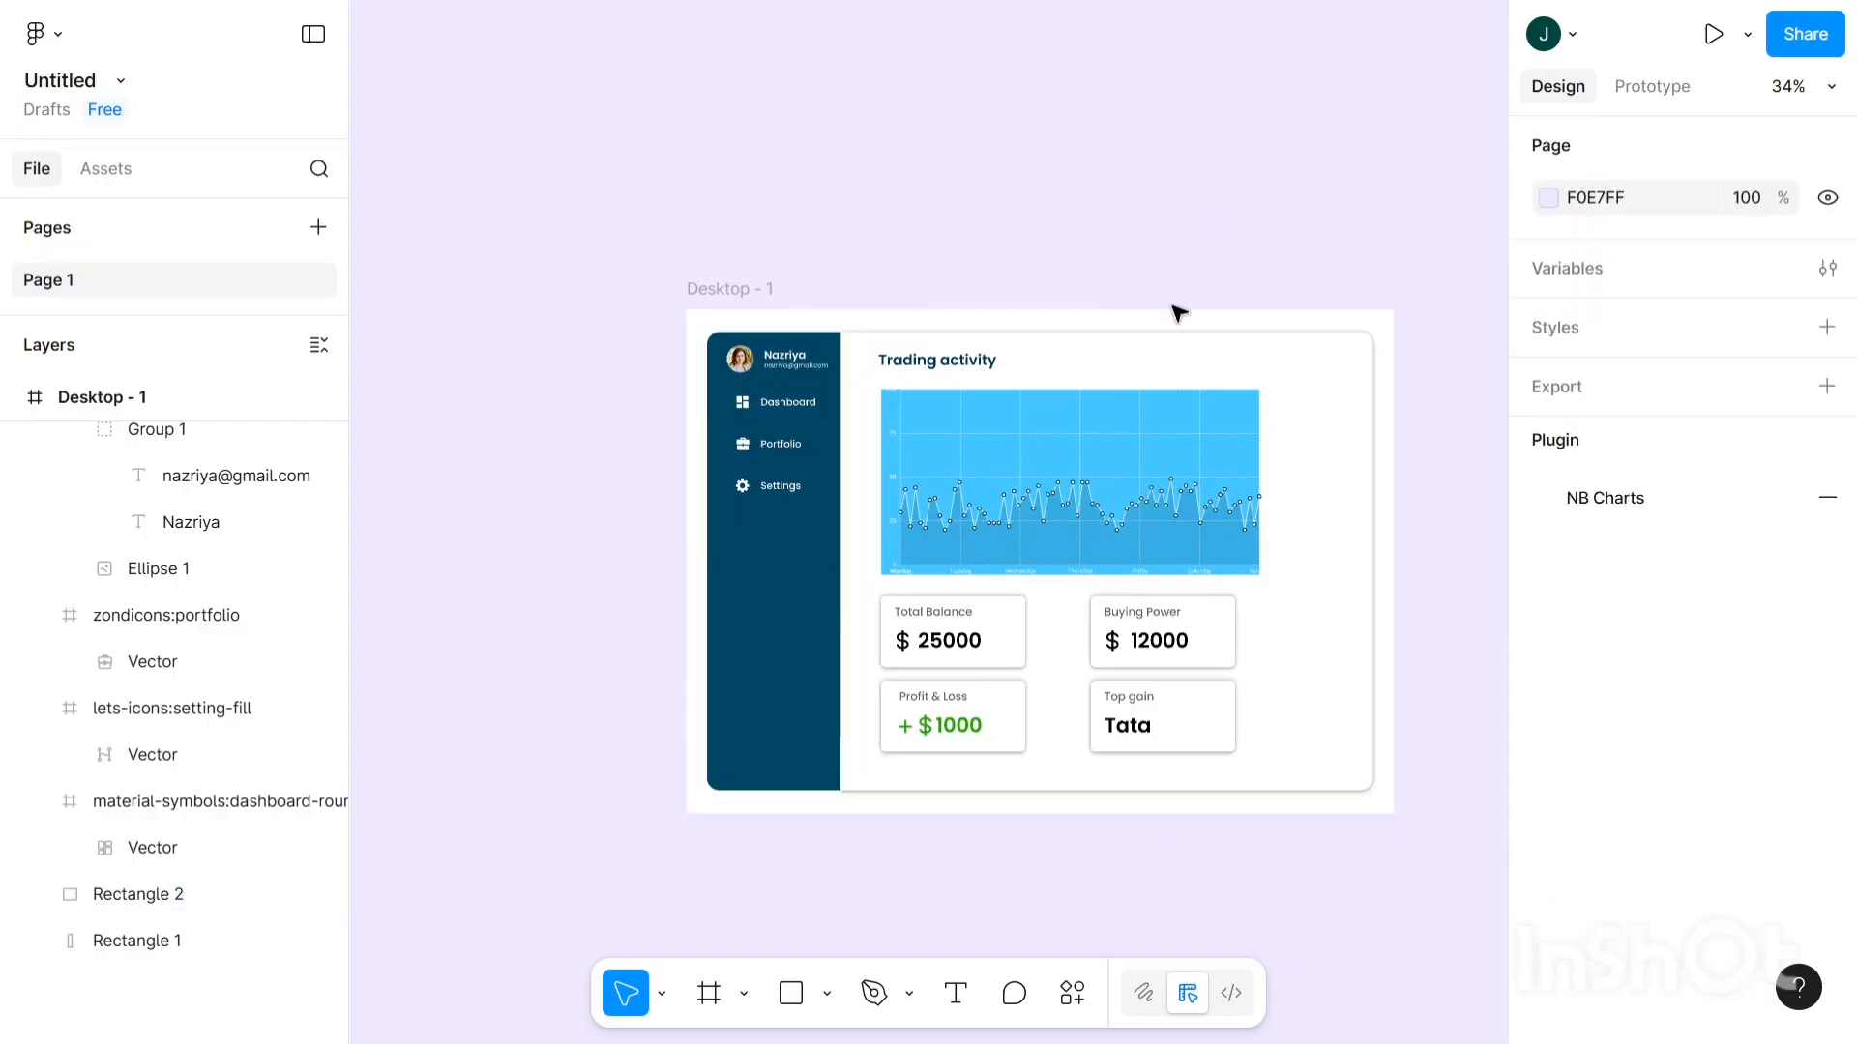
scroll(1119, 701, right, 3)
scroll(1125, 696, right, 4)
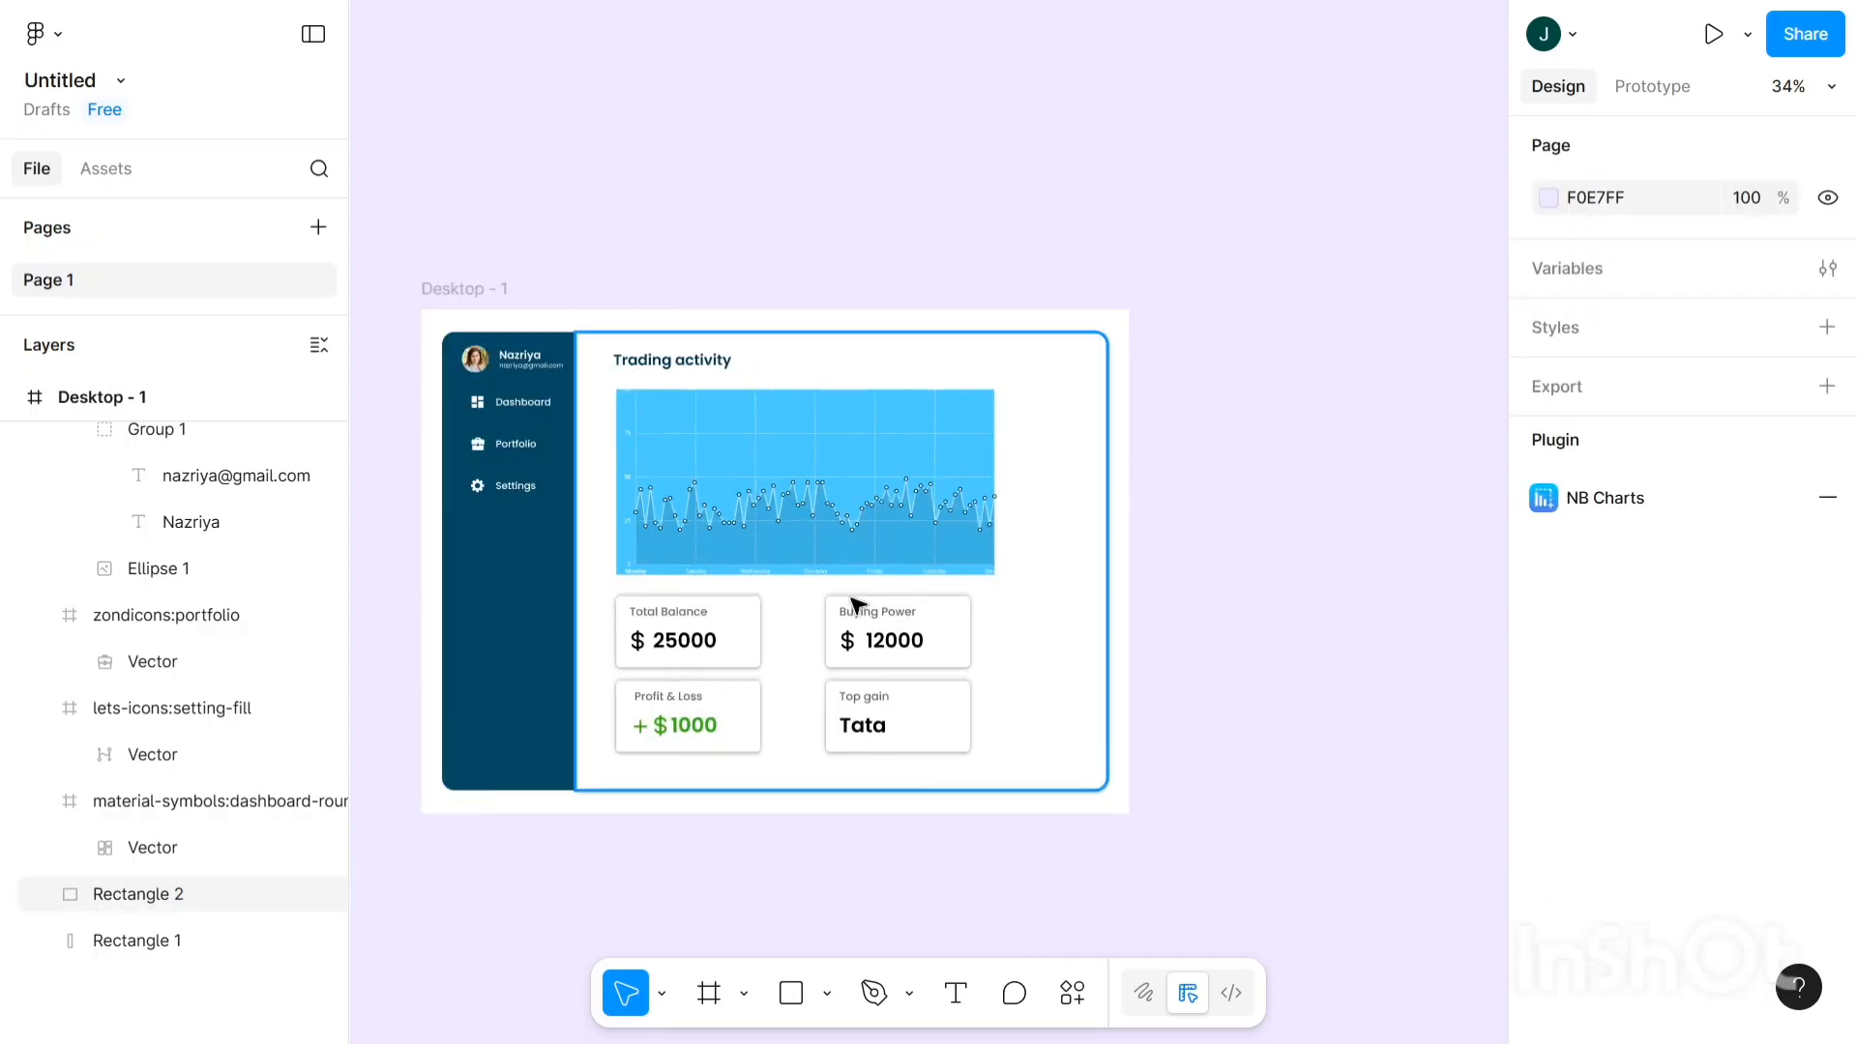
drag(803, 601, 1036, 776)
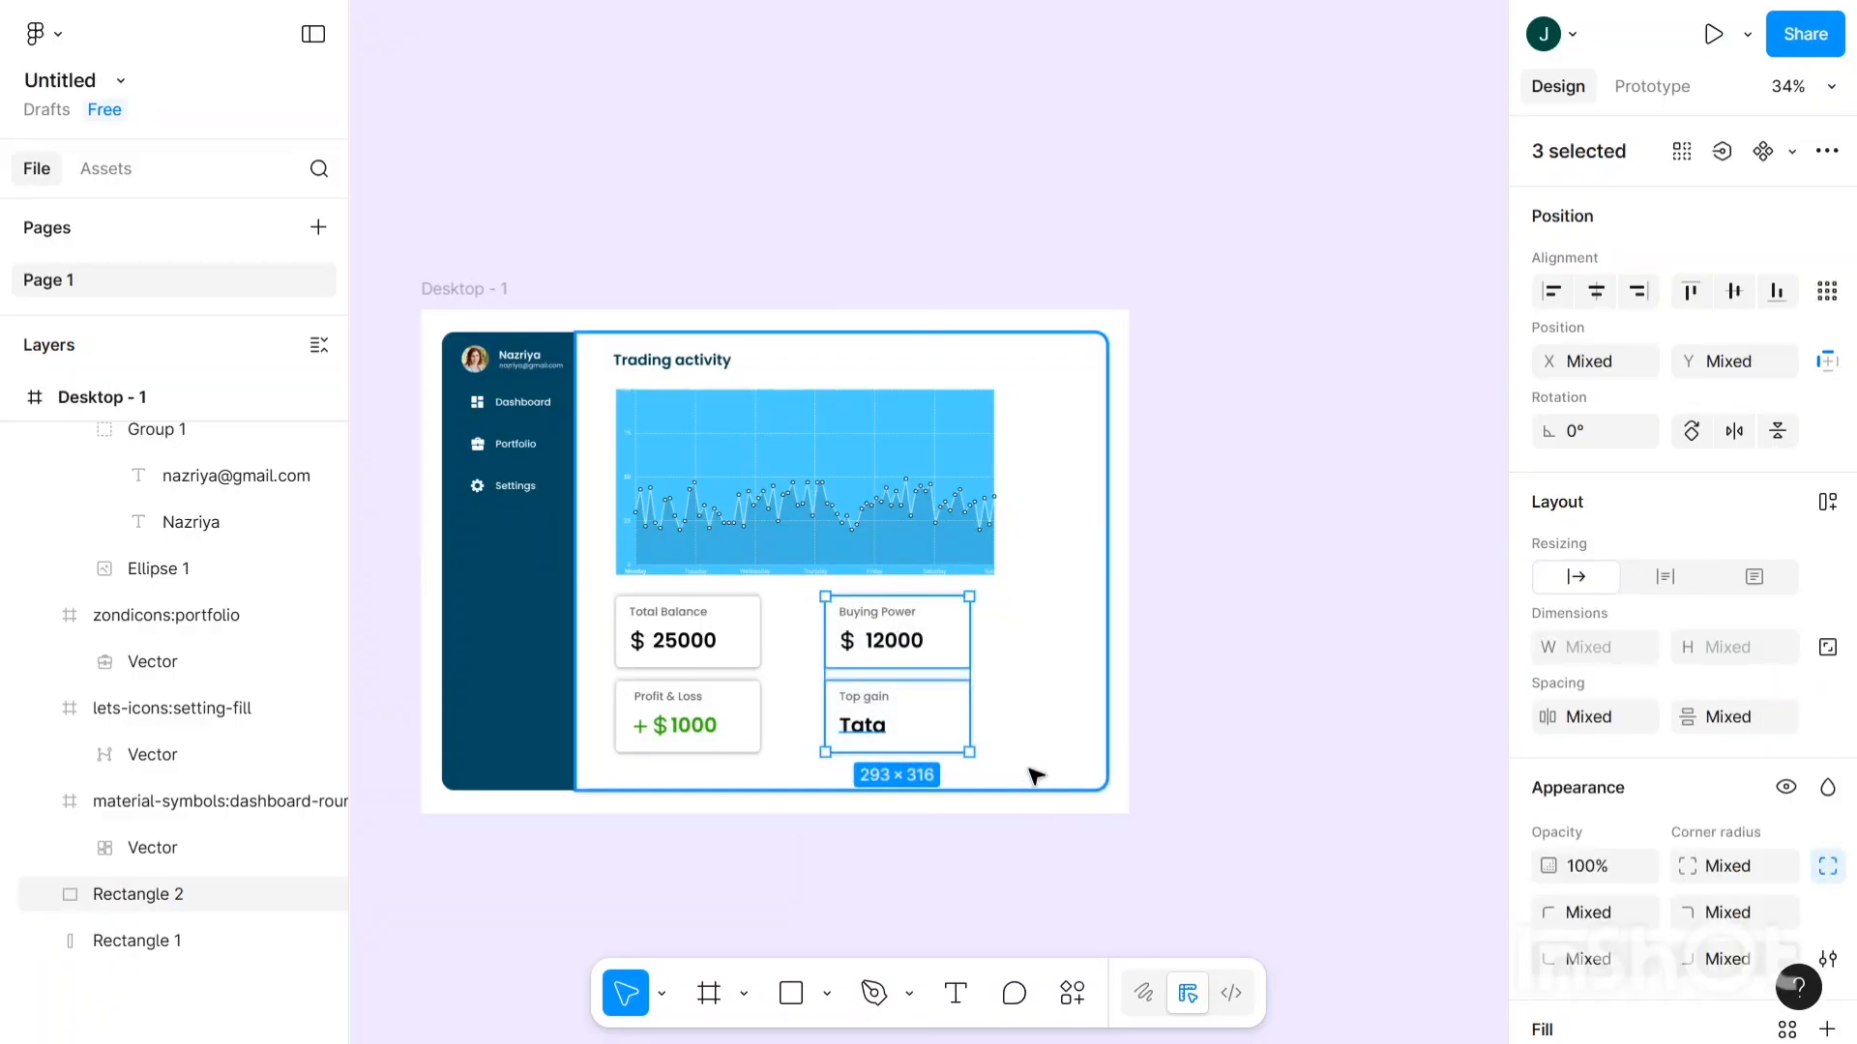
key(shift+Left)
key(shift+Left)
key(shift+Left)
key(shift+Left)
key(shift+Left)
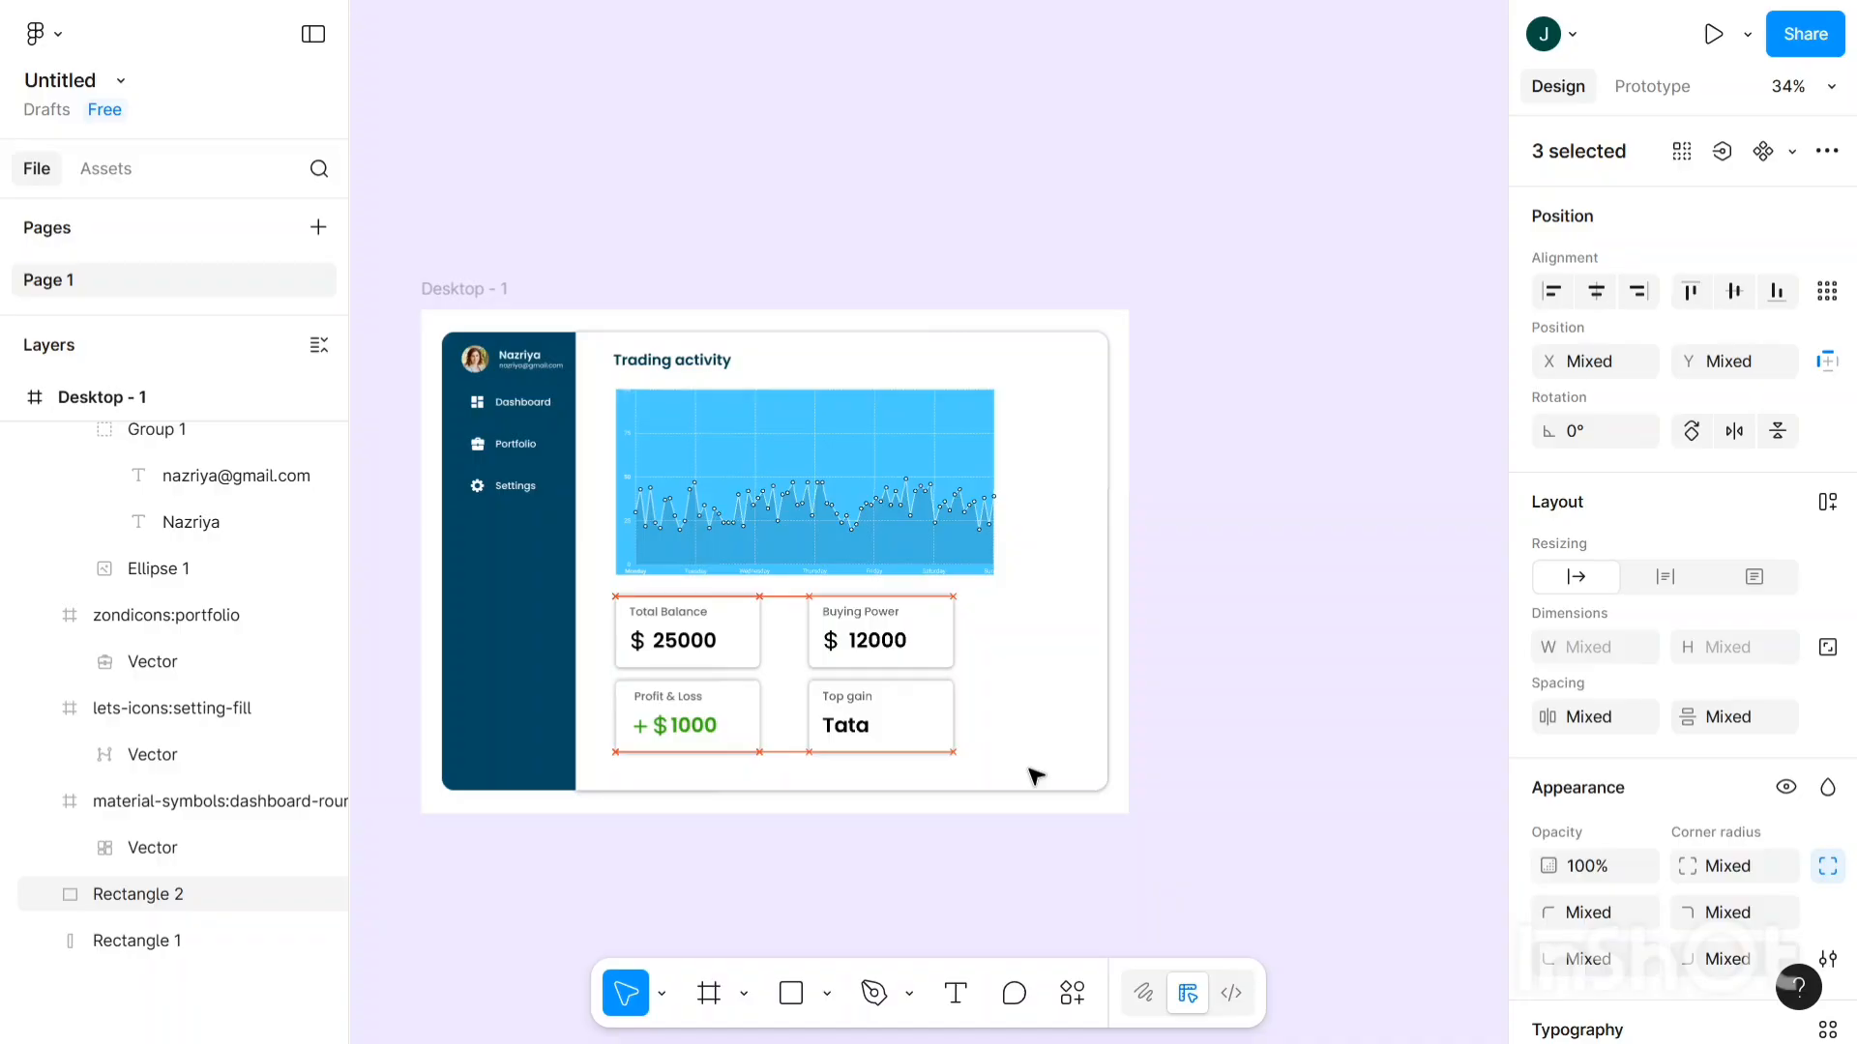
key(Left)
key(Left)
key(Left)
key(Left)
key(Left)
key(Left)
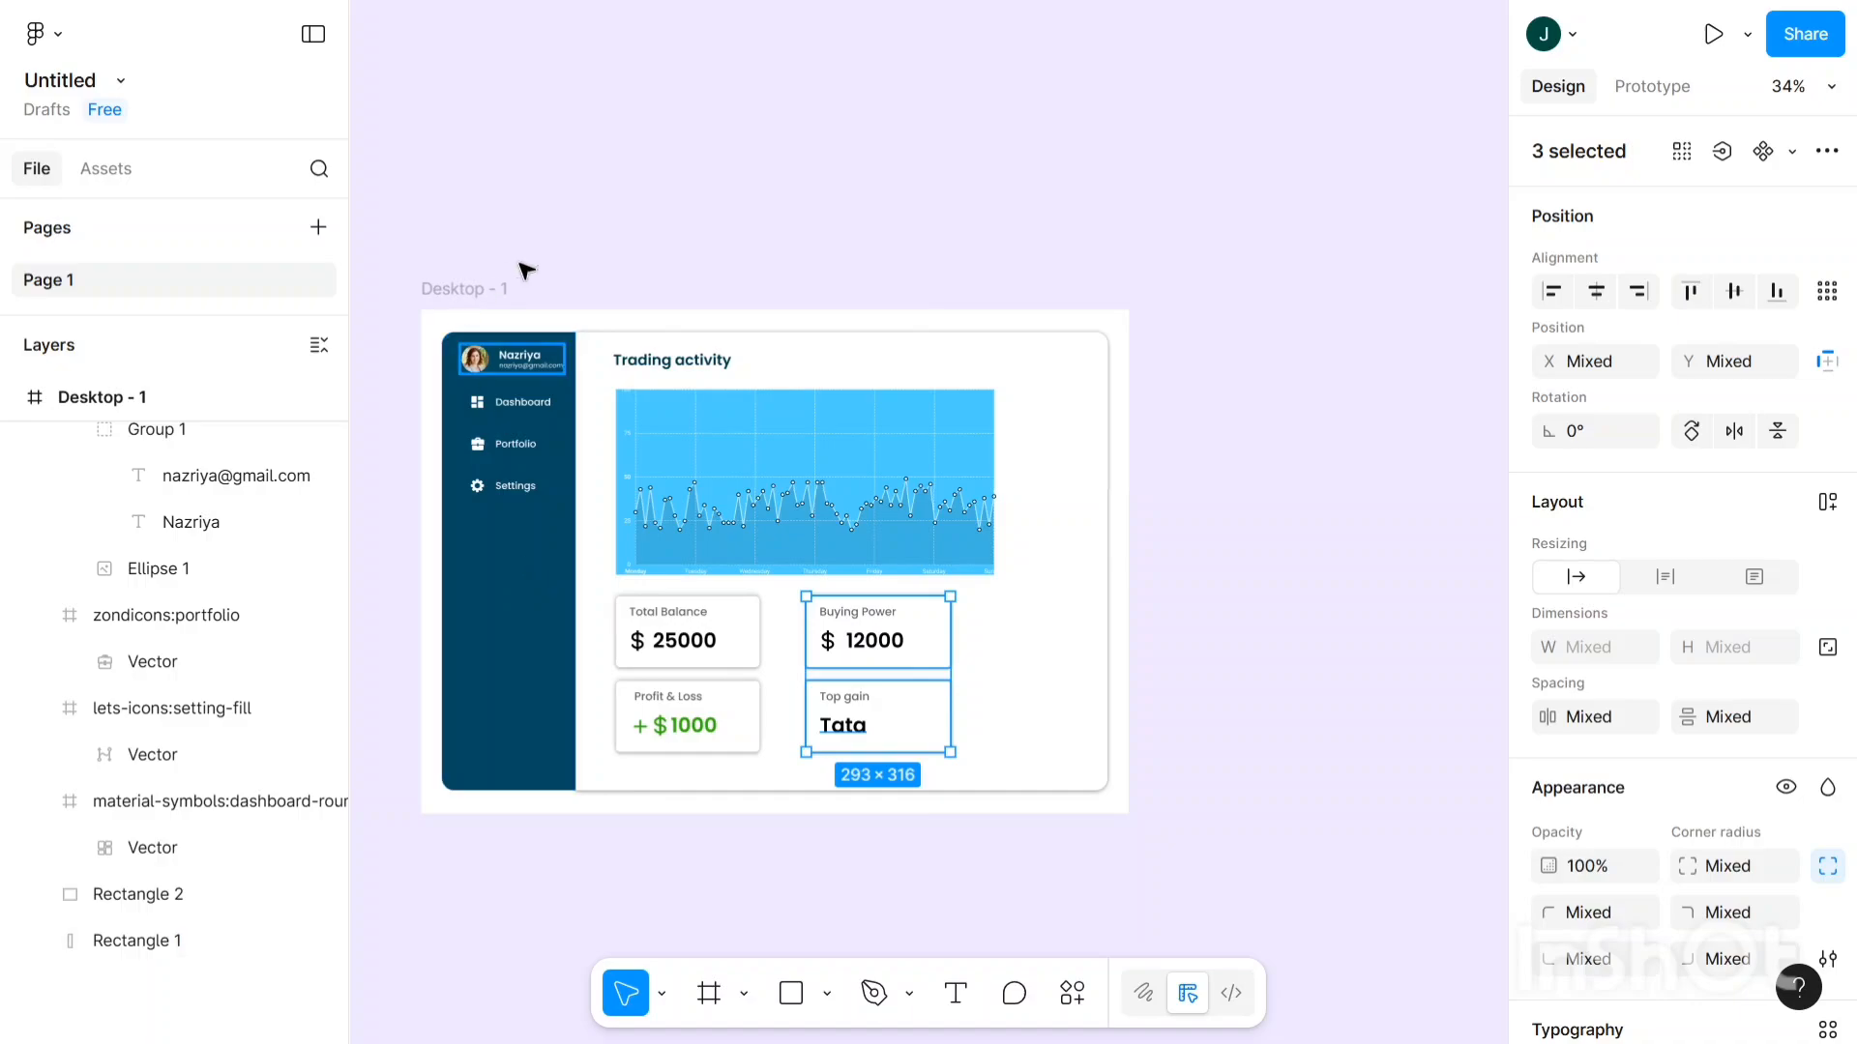
click(744, 431)
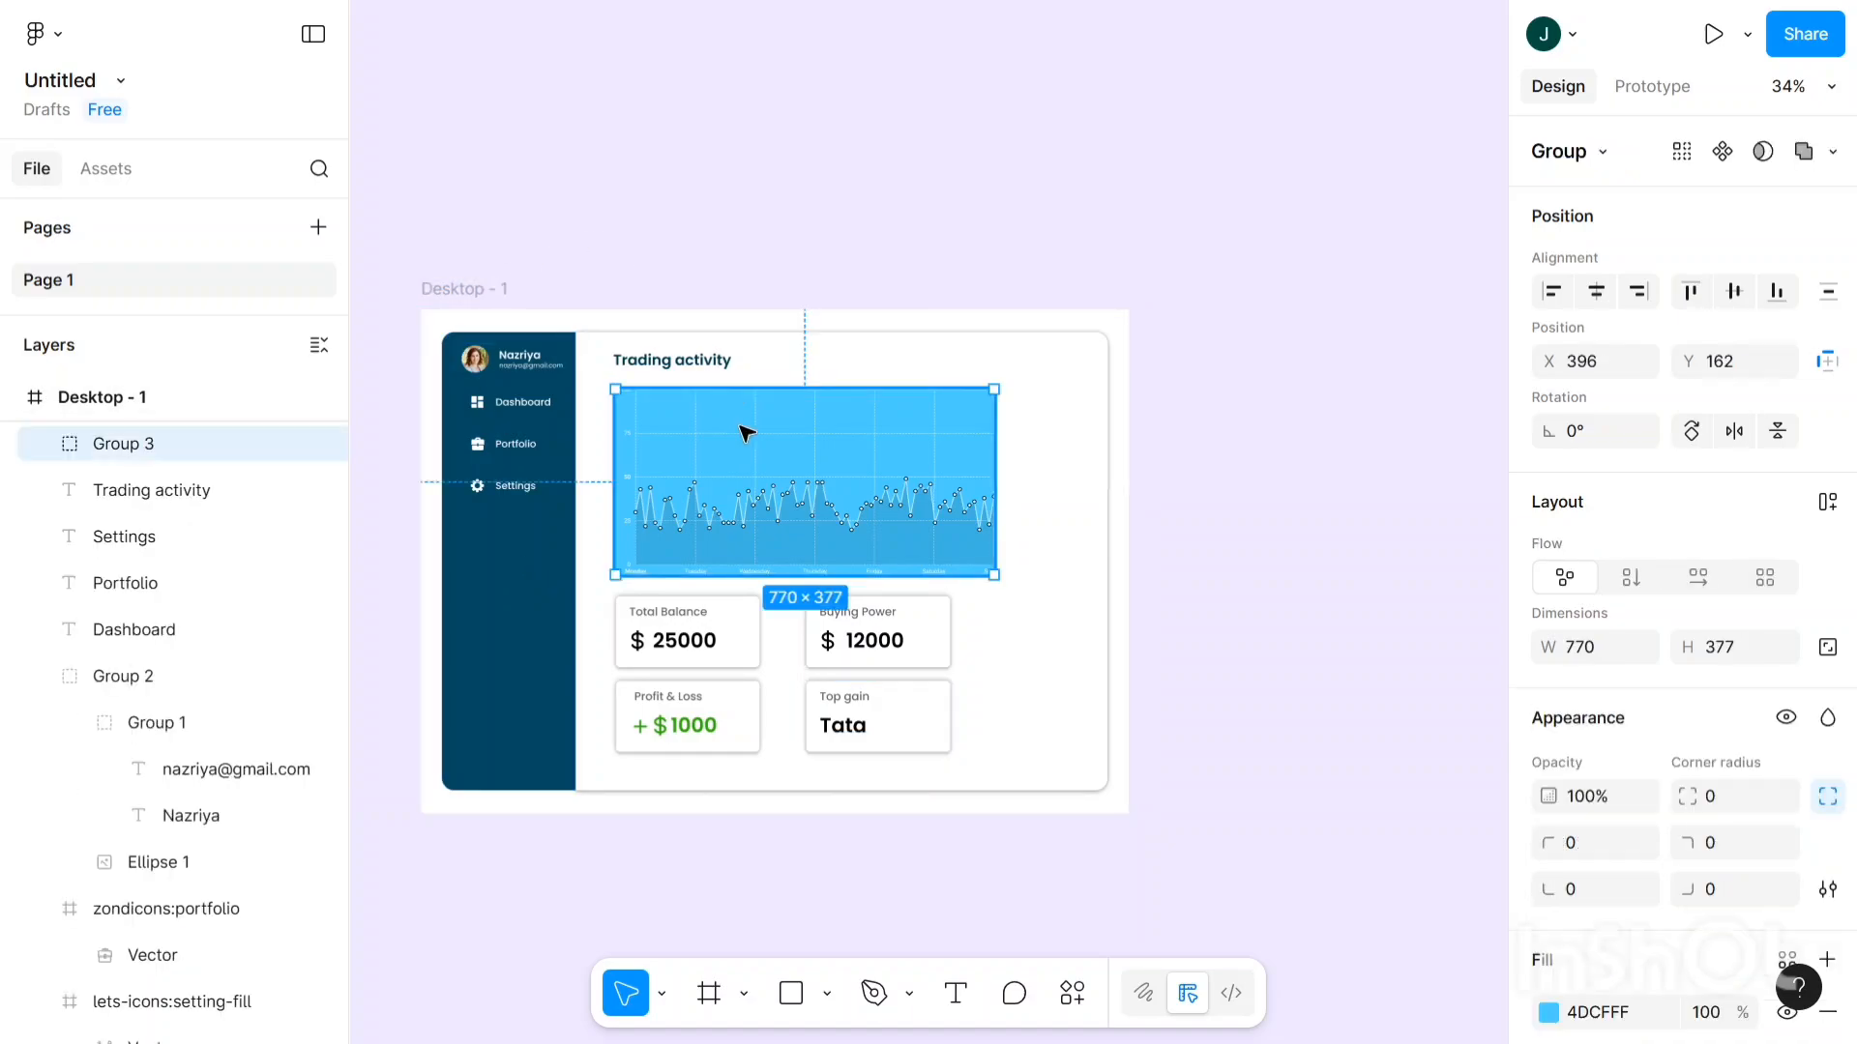
- Change the chart's fill from 84DEFF to the lighter blue 90E1FF
scroll(1595, 657, down, 4)
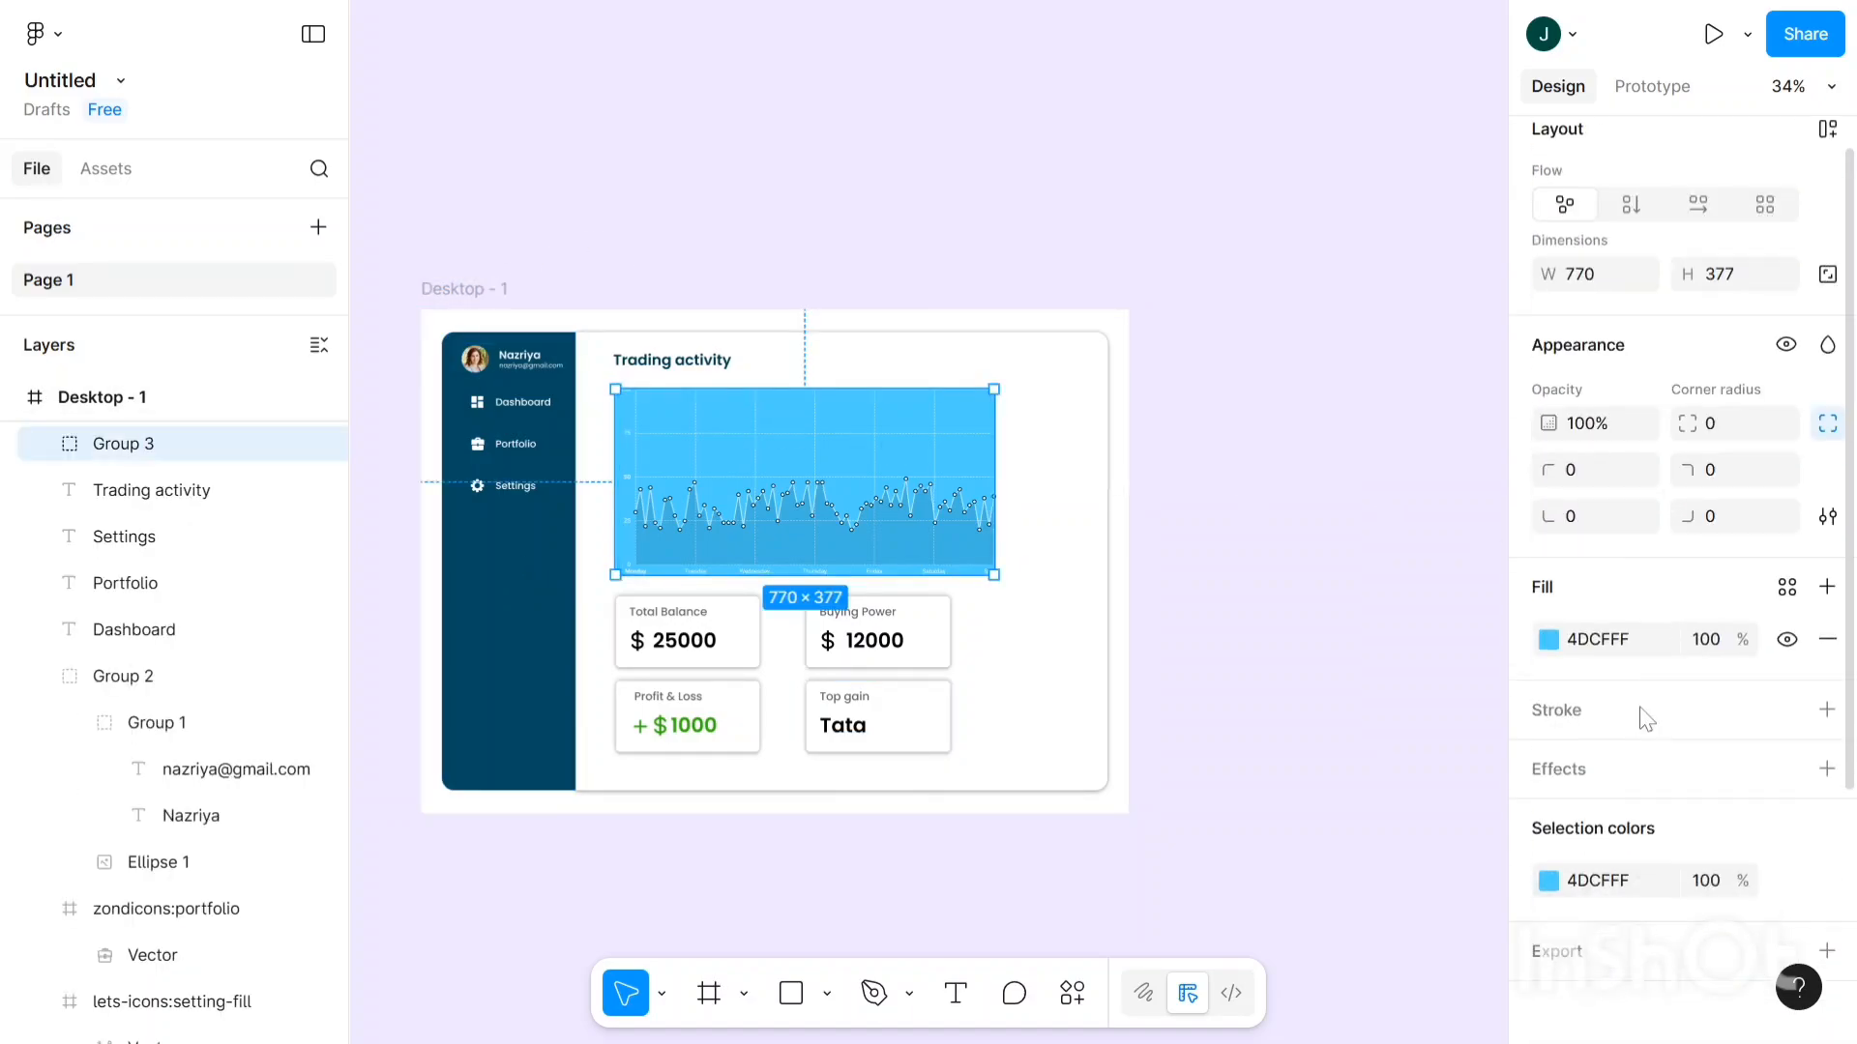
click(1549, 630)
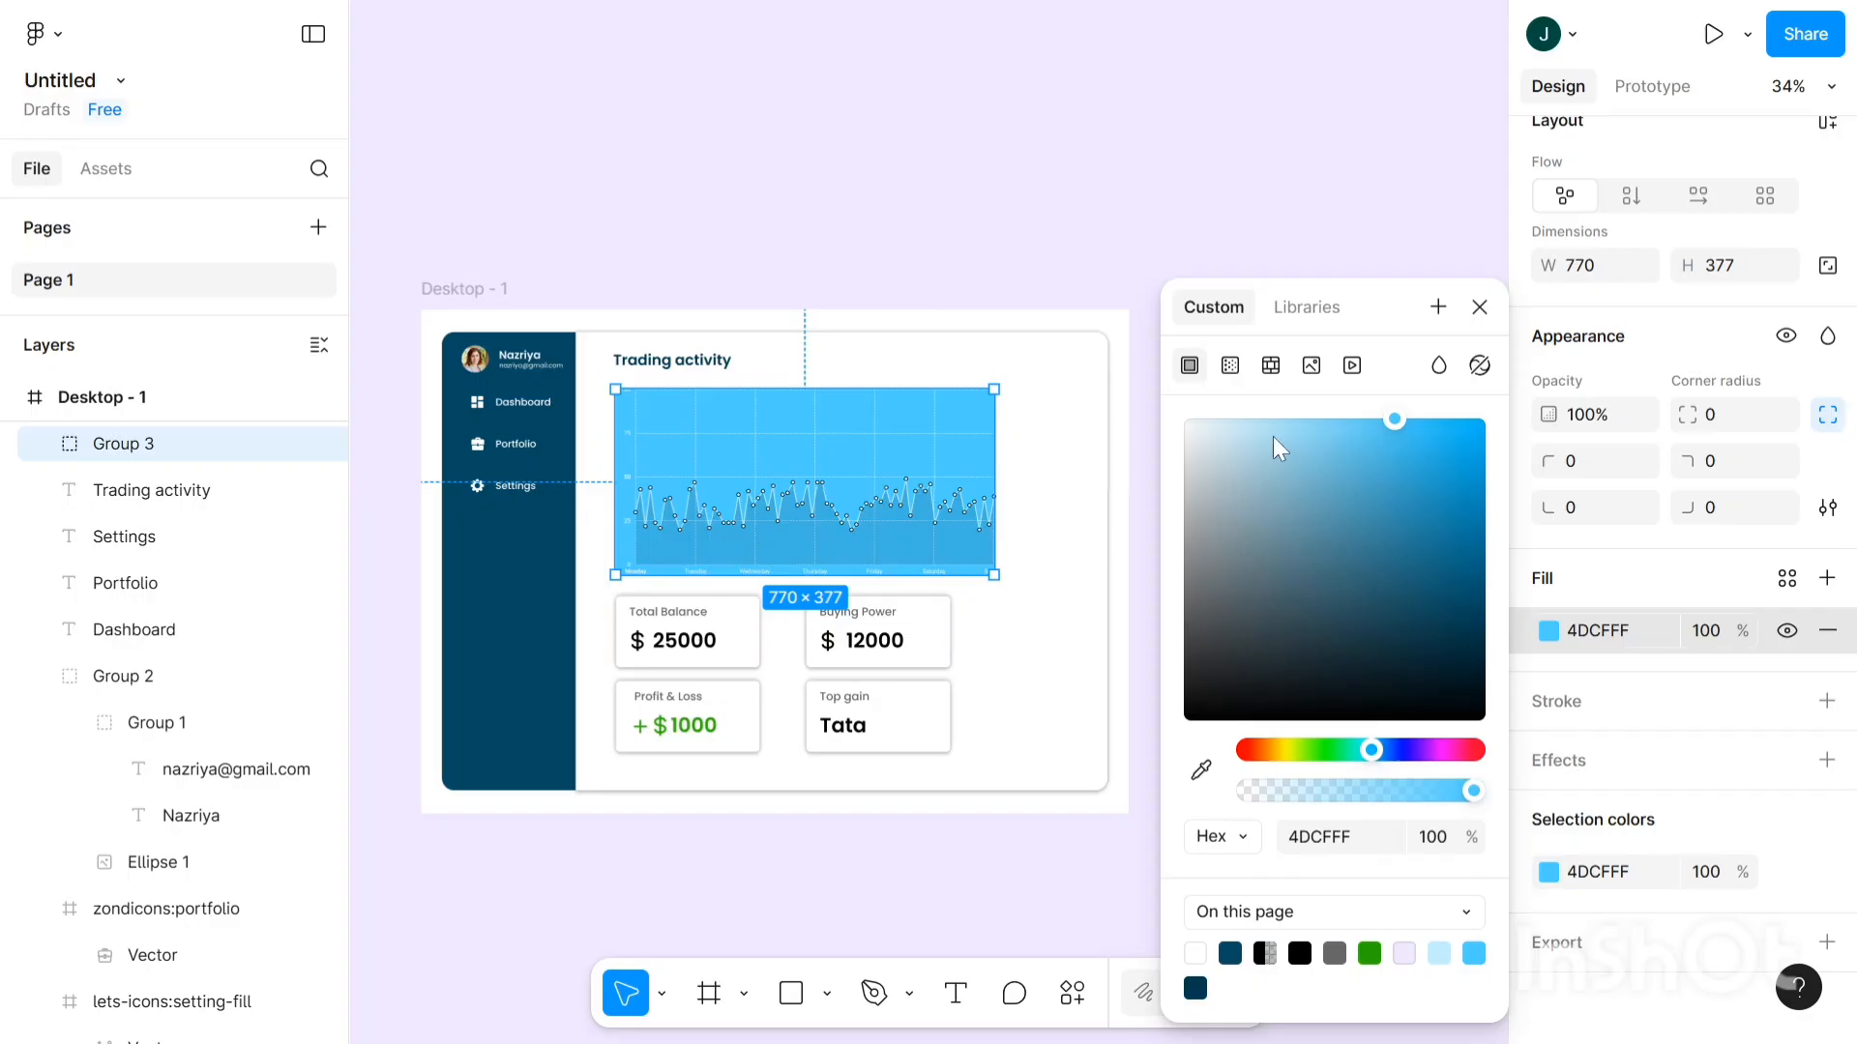
drag(1273, 430, 1317, 389)
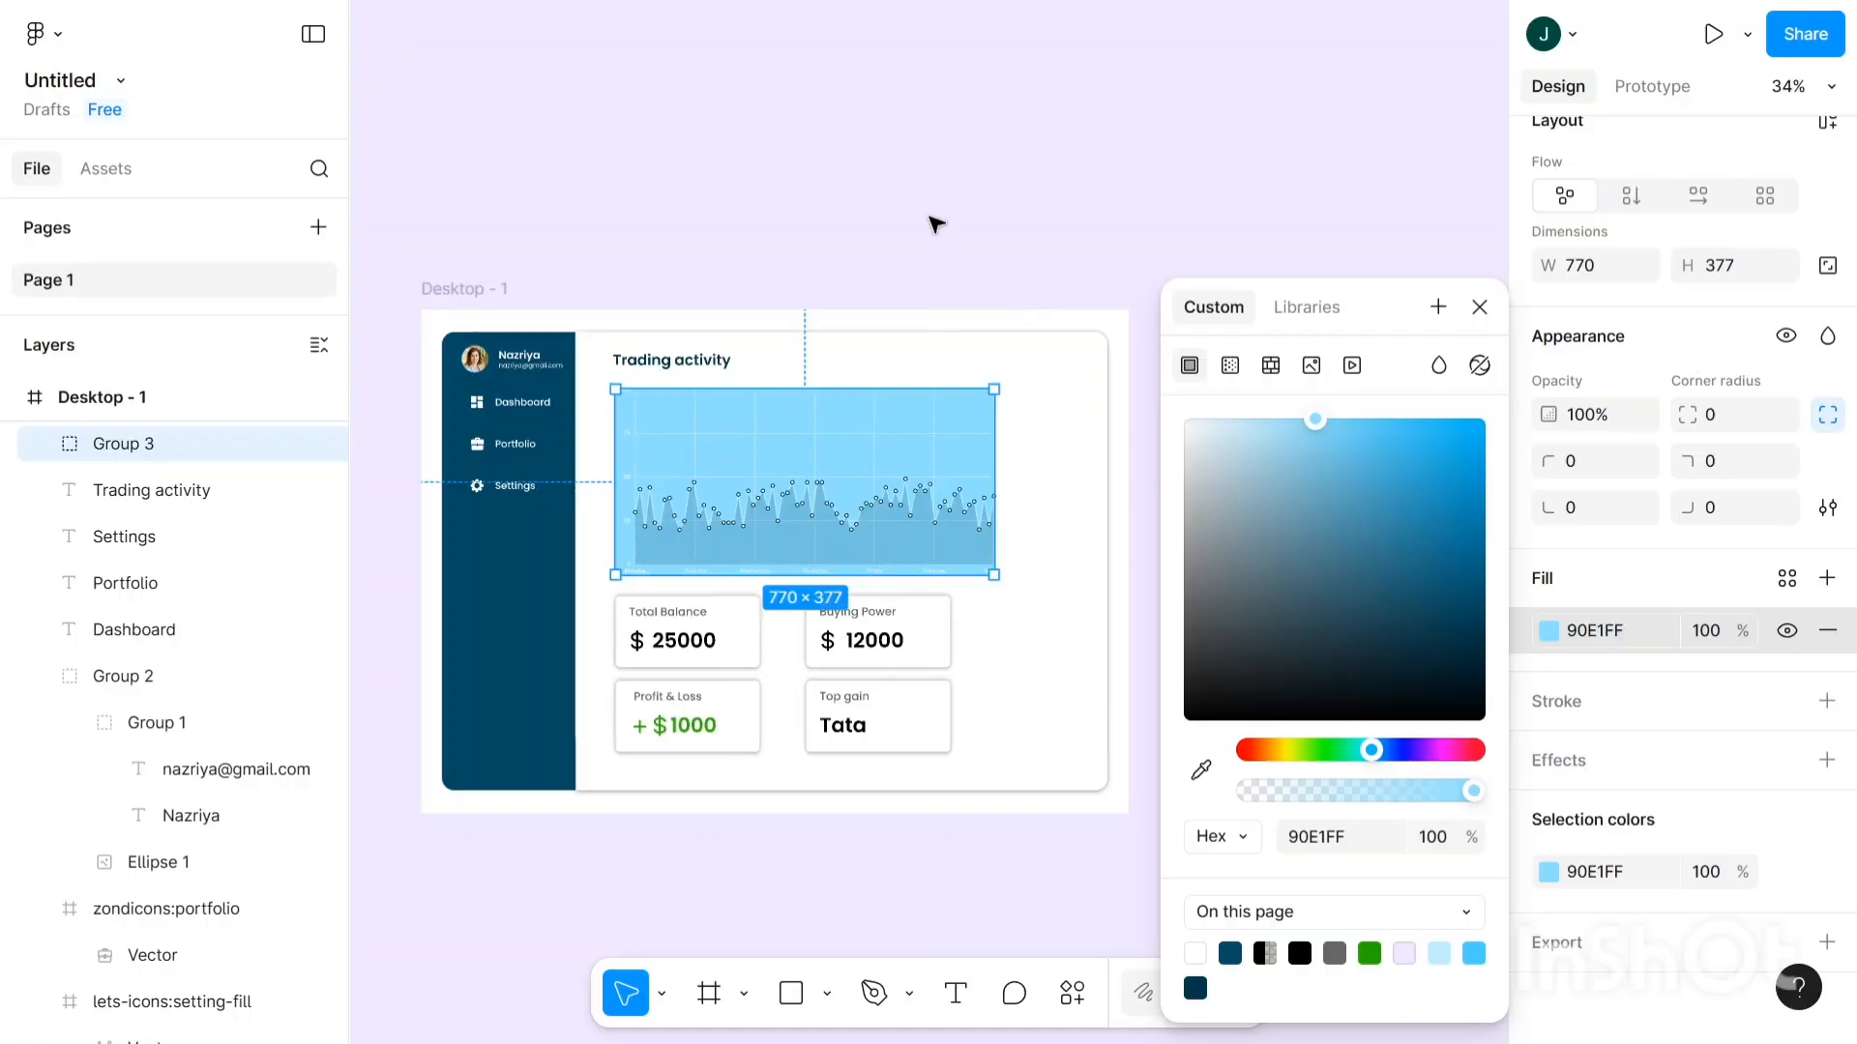
click(927, 308)
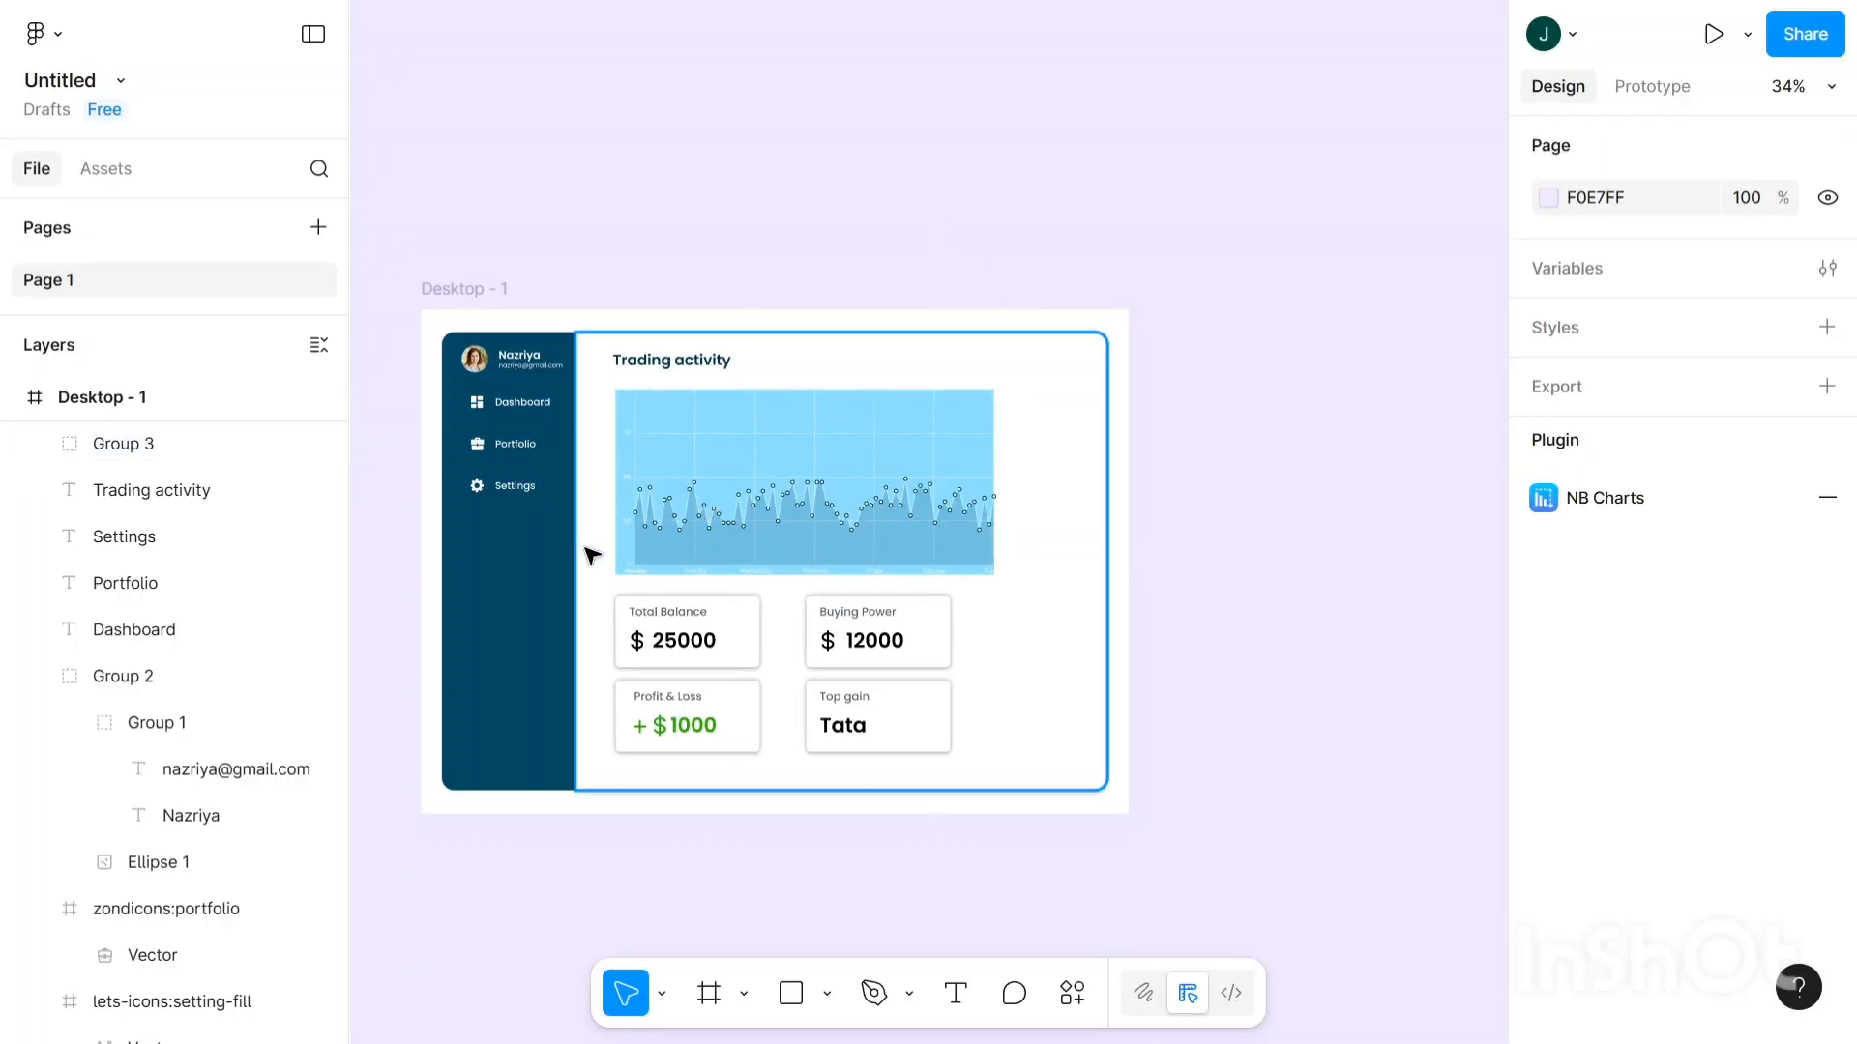
scroll(593, 551, up, 5)
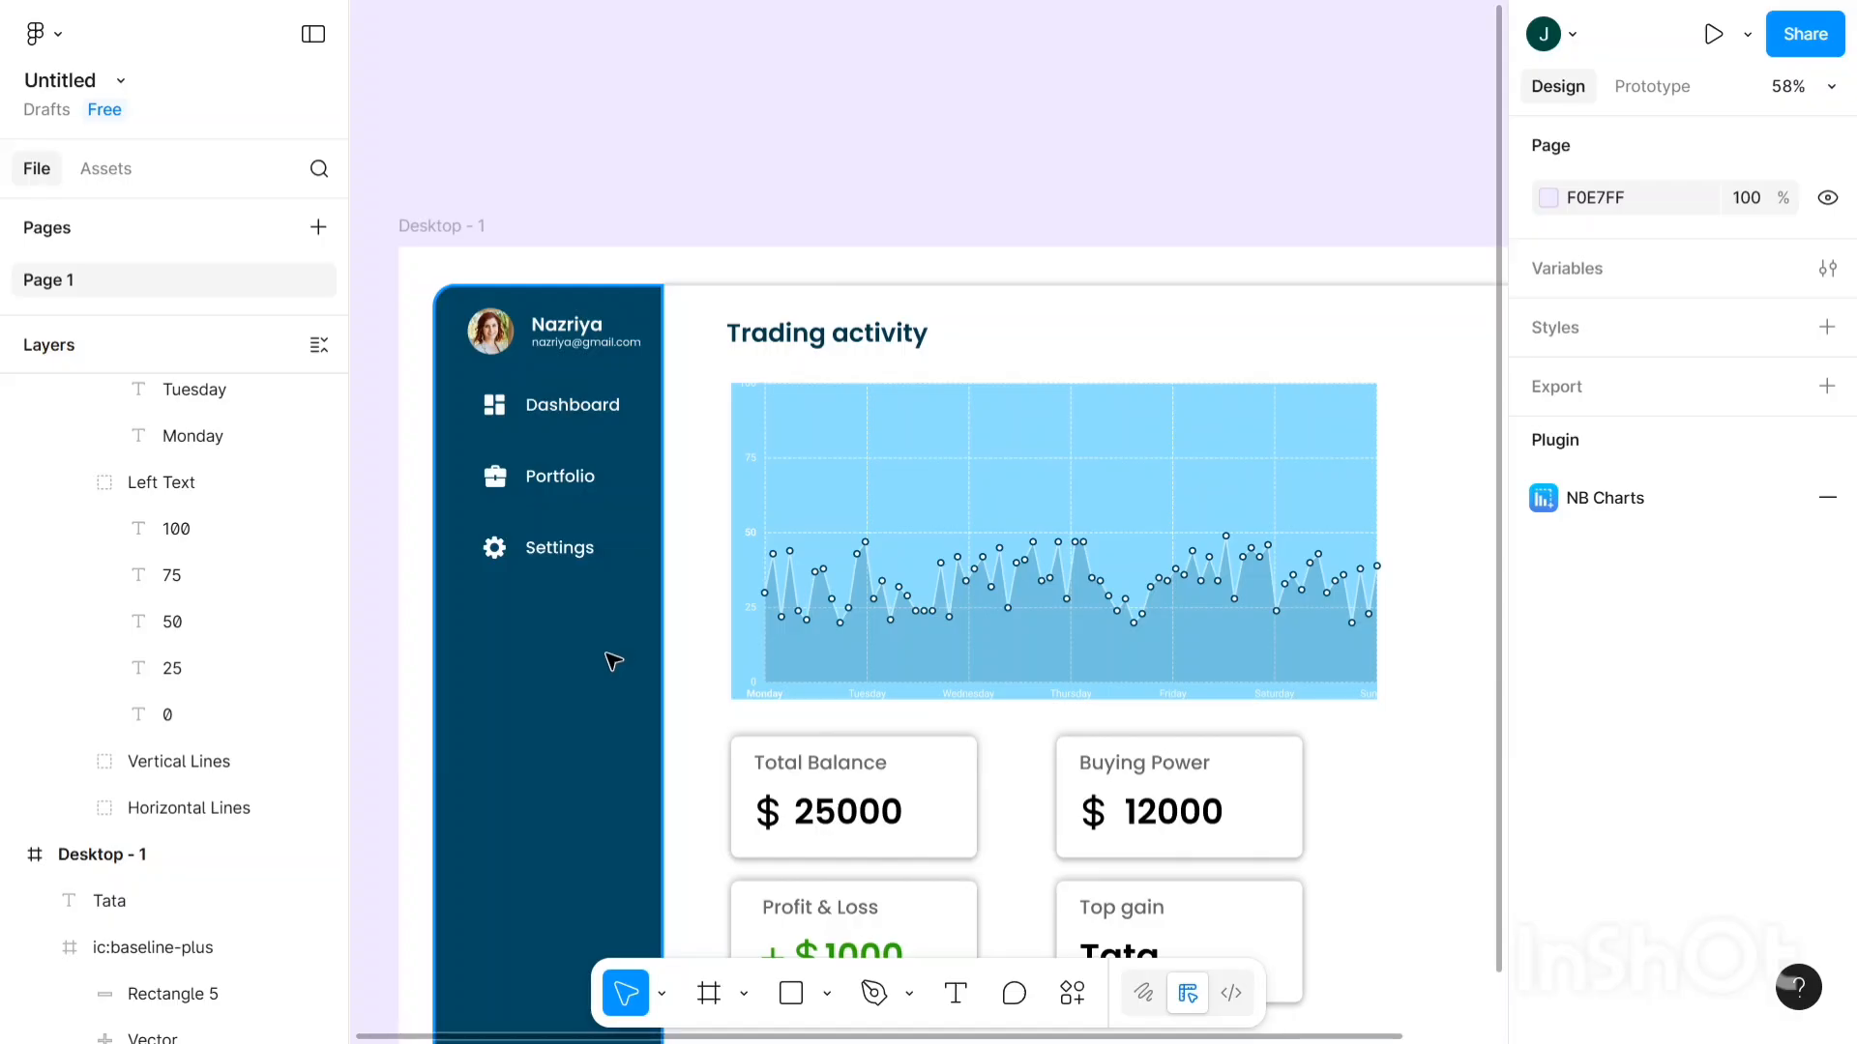
- Draw a 268×57 bar across the sidebar below Settings with corner radius 7
scroll(650, 638, down, 1)
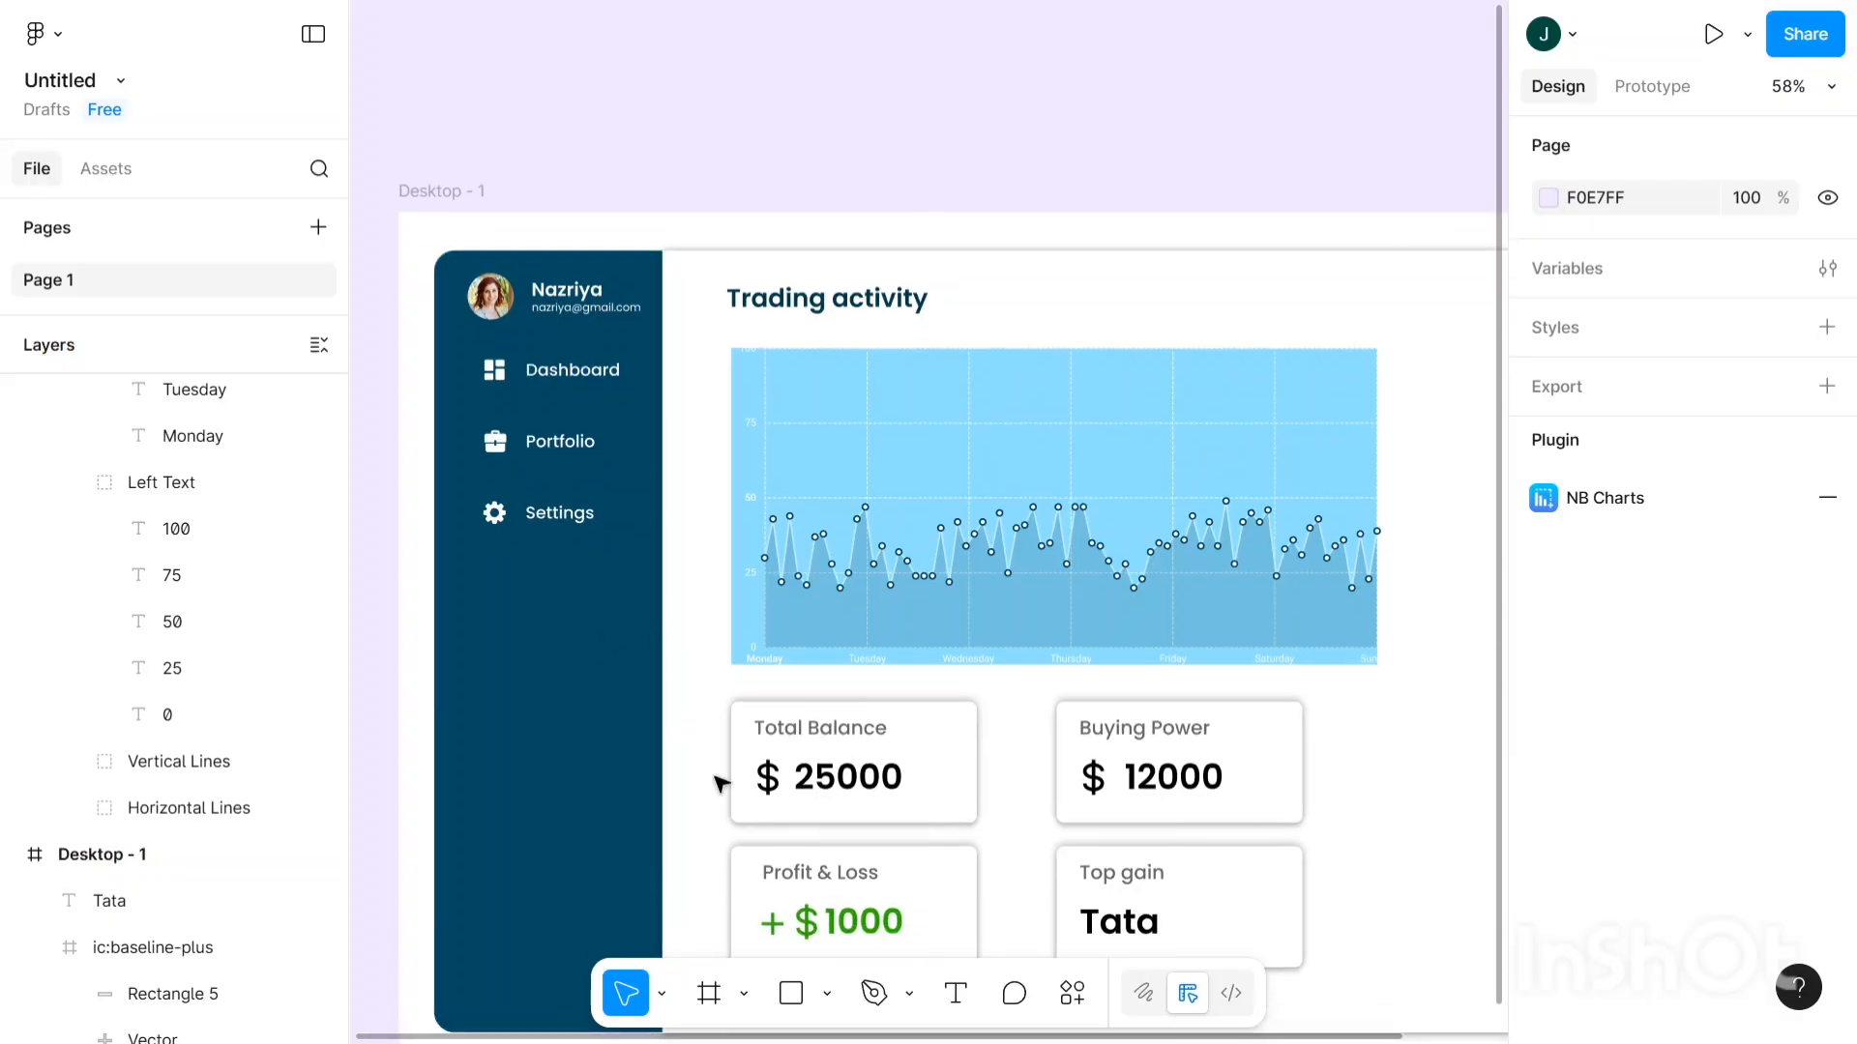
click(782, 979)
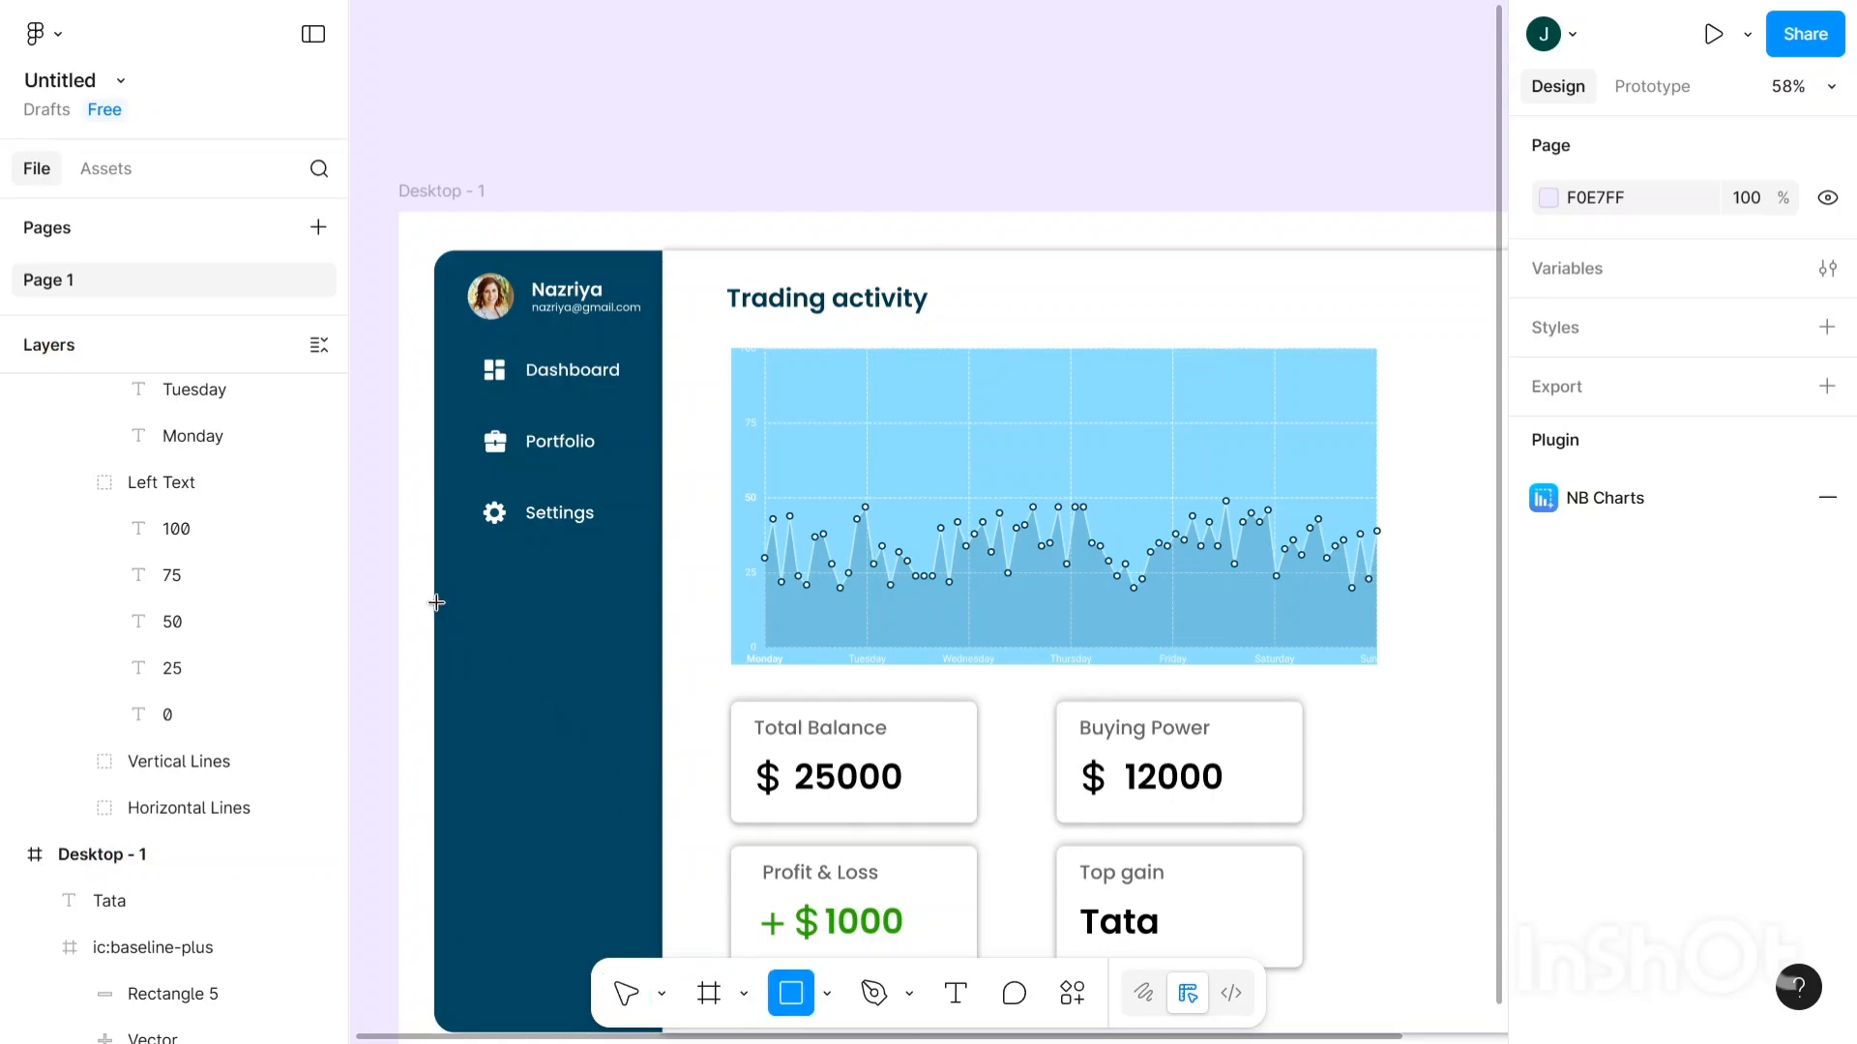
mouse_move(437, 603)
mouse_down()
mouse_move(622, 667)
mouse_move(663, 651)
mouse_up()
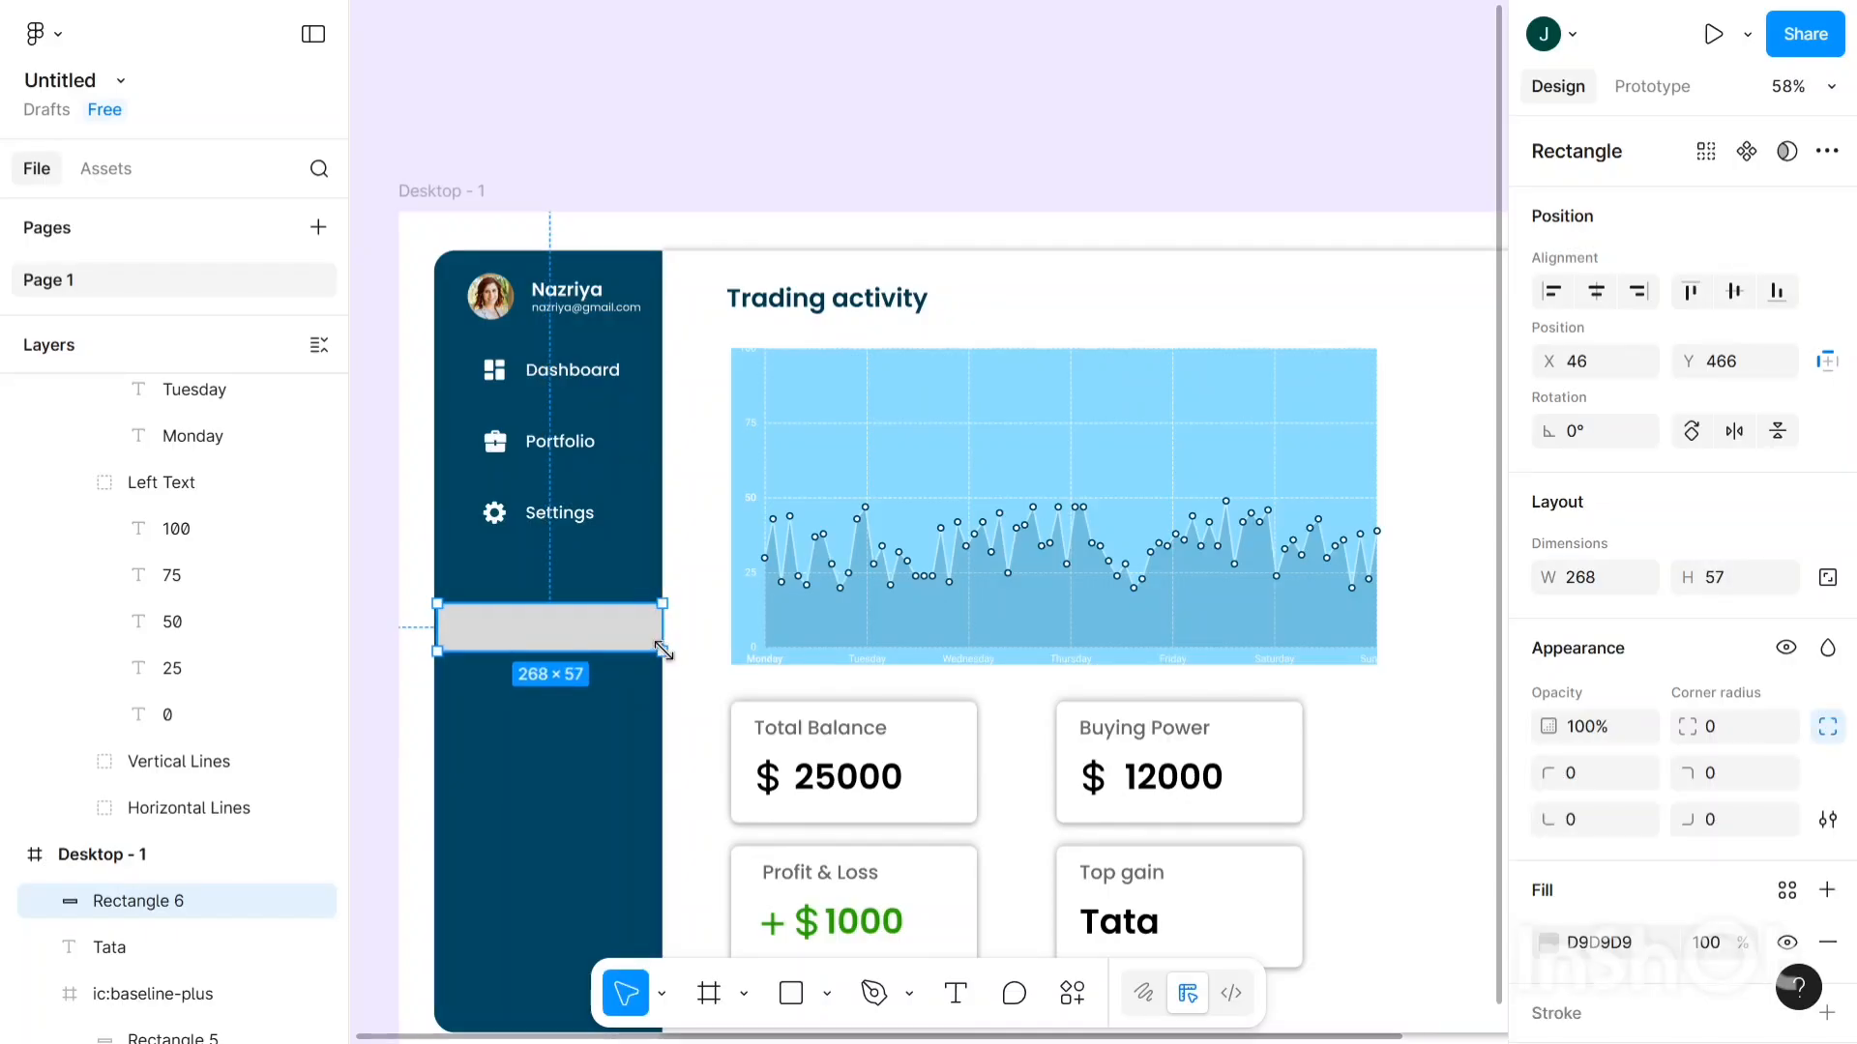
click(1745, 735)
key(Up)
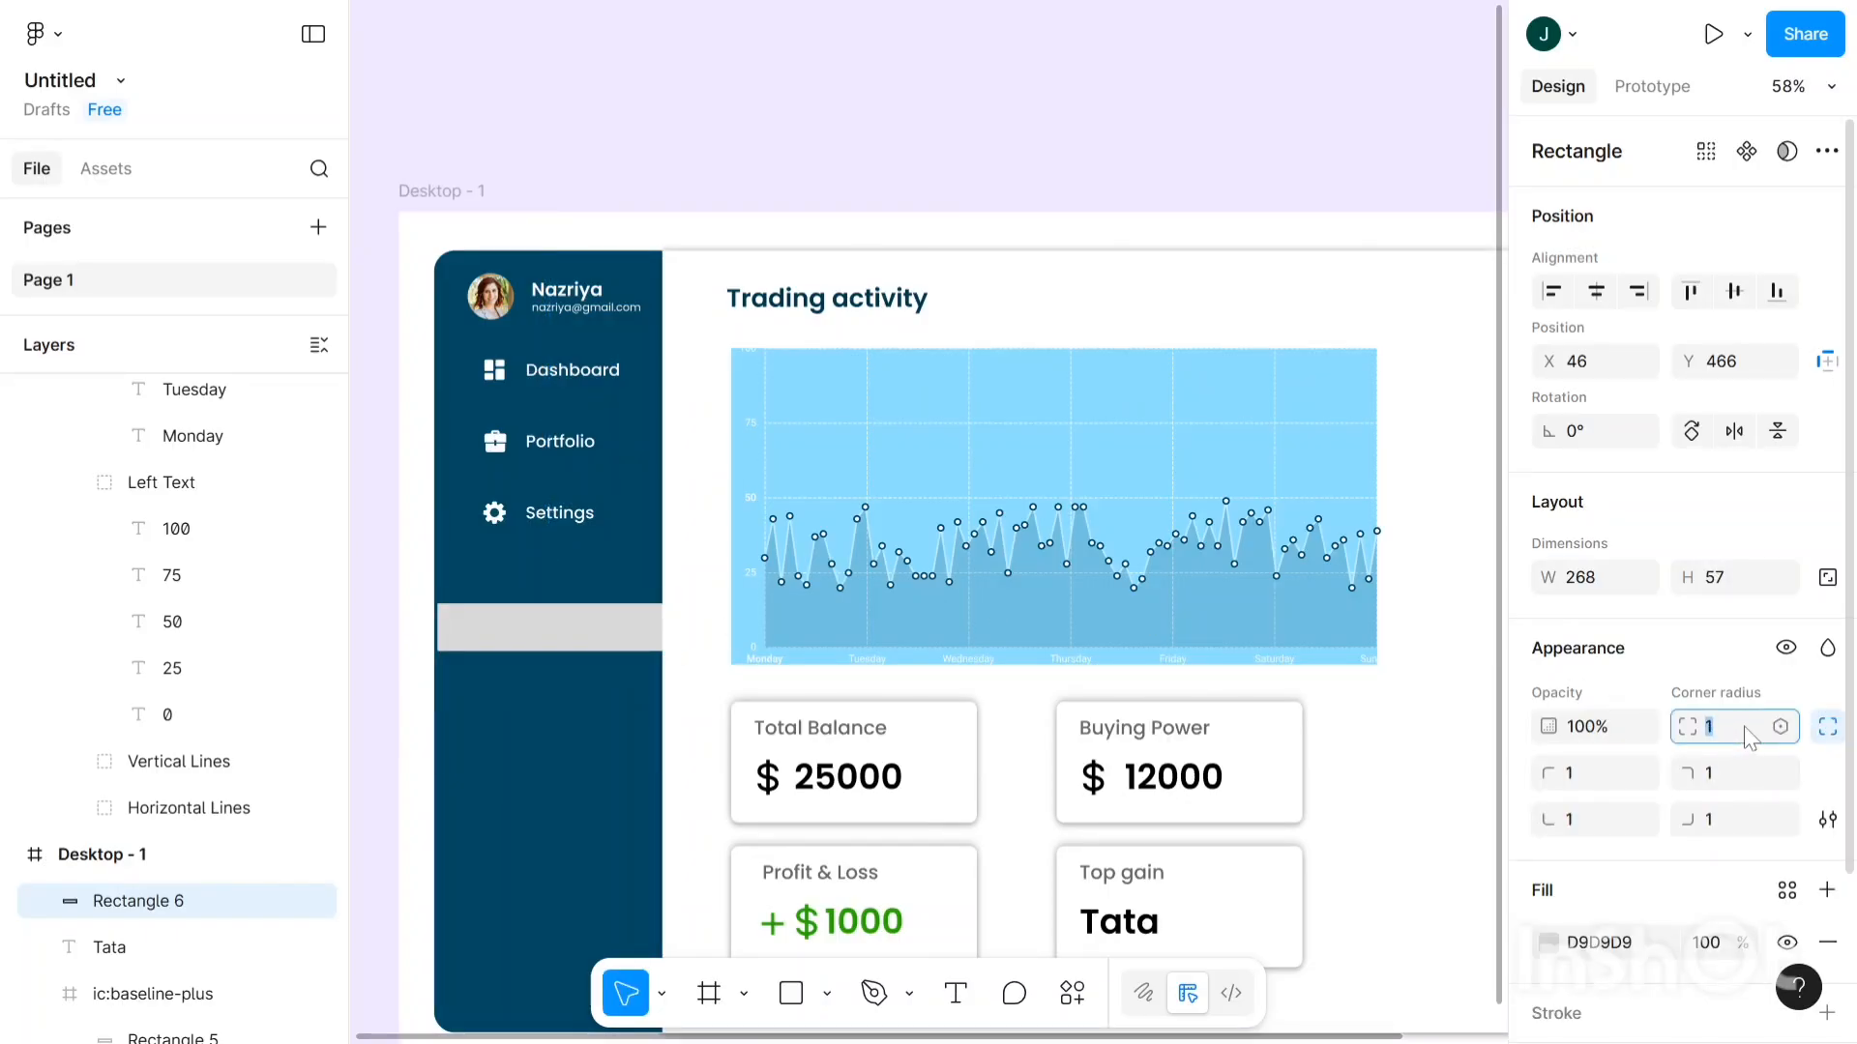
key(Up)
key(Up)
key(Up)
click(599, 645)
drag(595, 639, 595, 639)
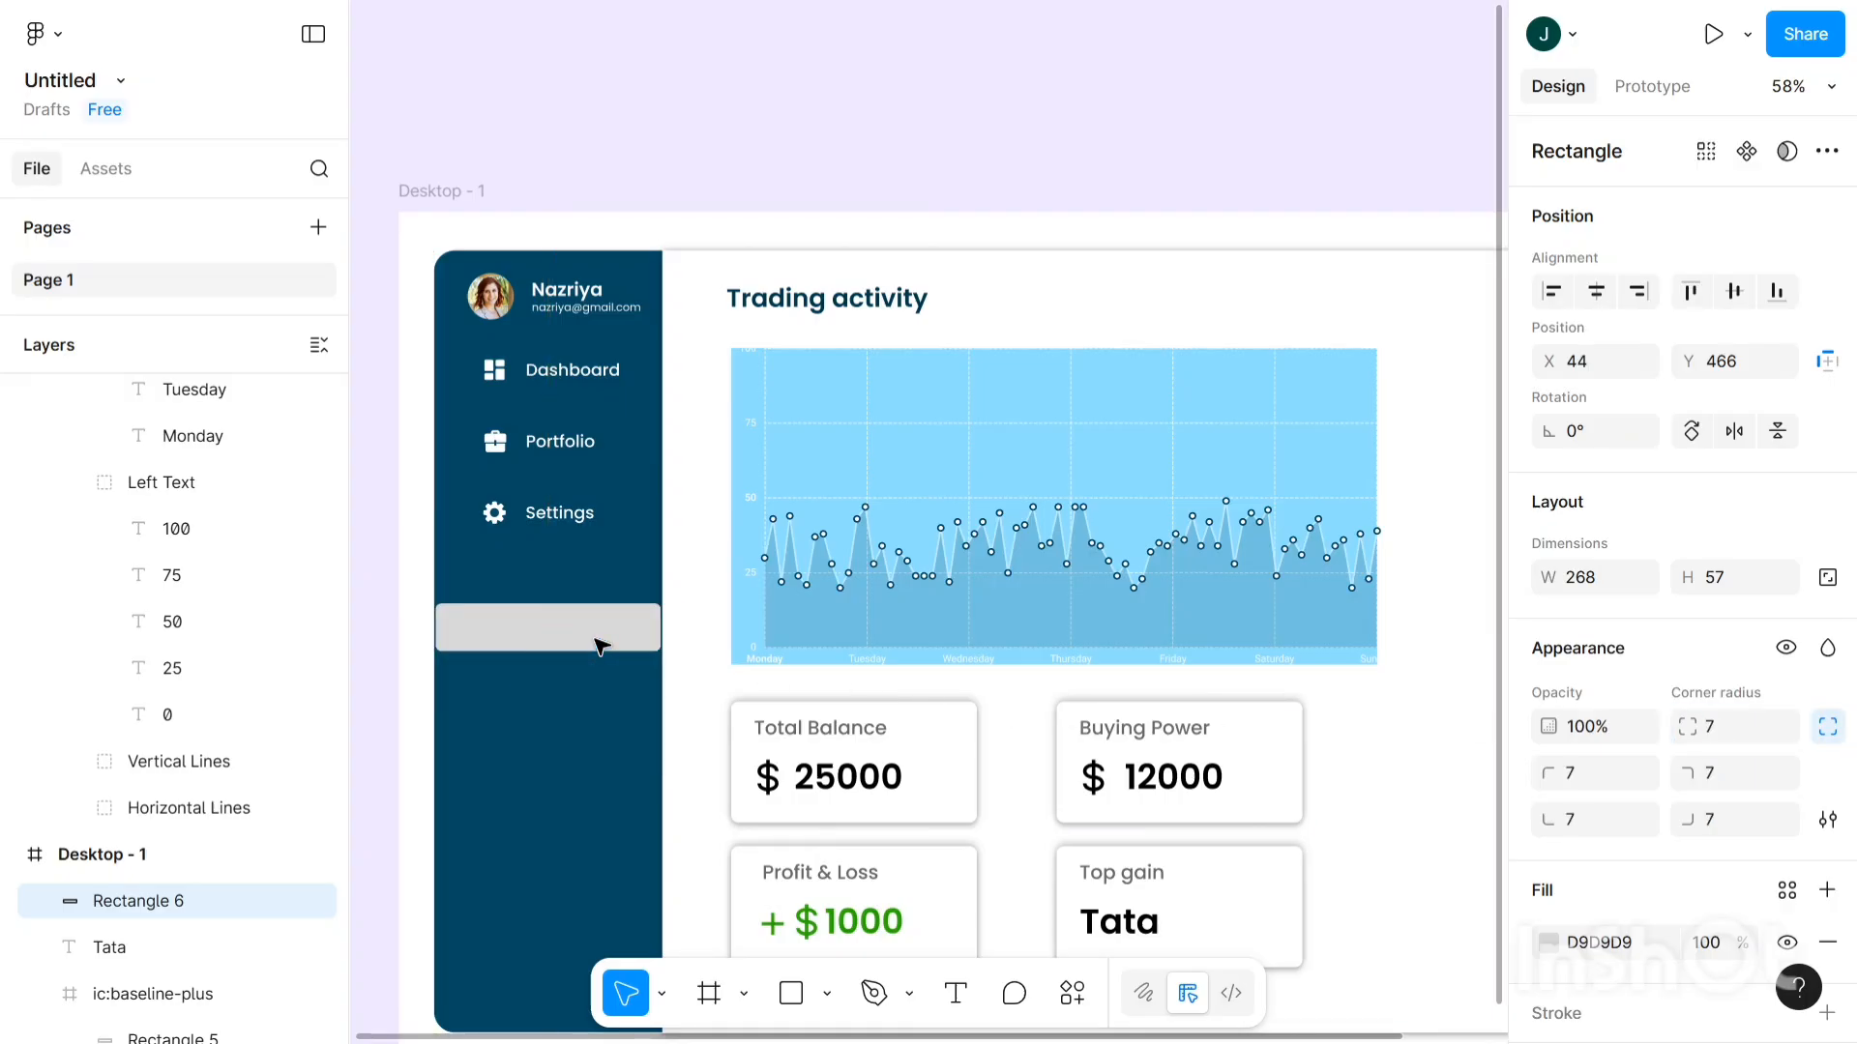
- Change the bar's fill from grey D9D9D9 to white FFFFFF
scroll(1741, 677, down, 2)
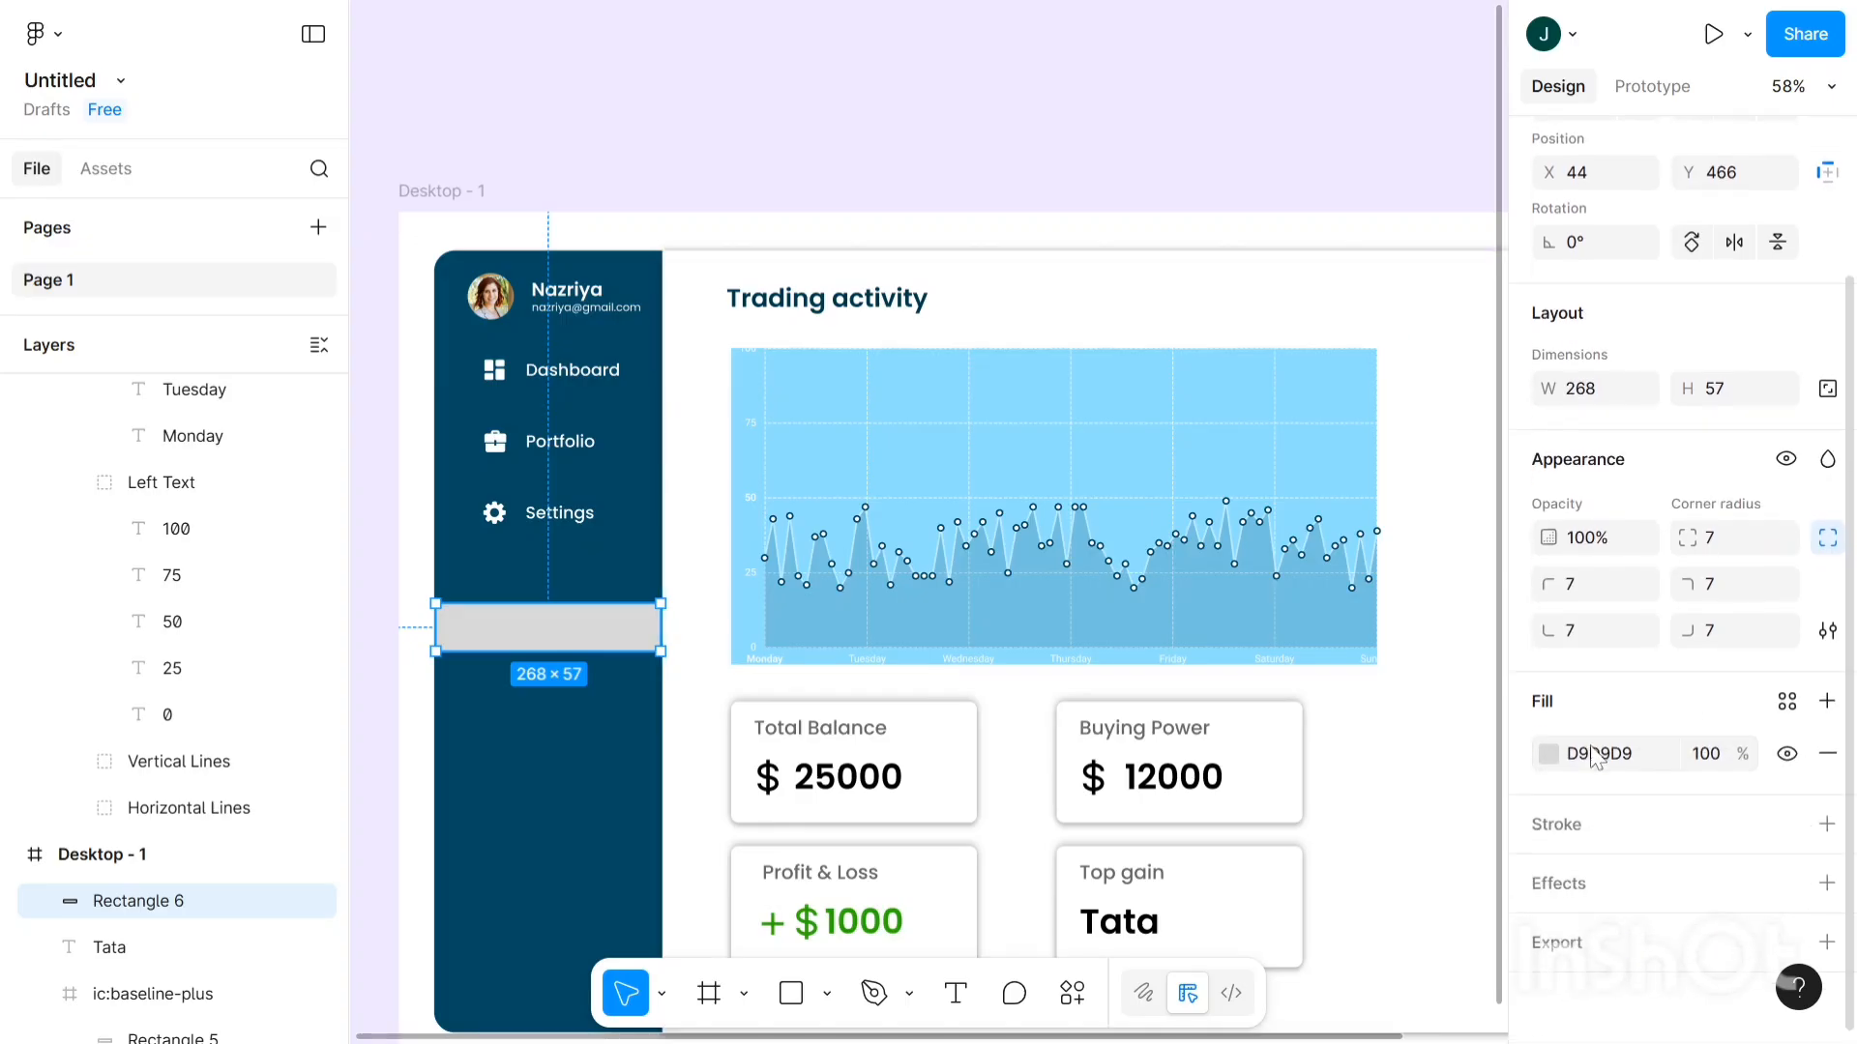
click(1548, 753)
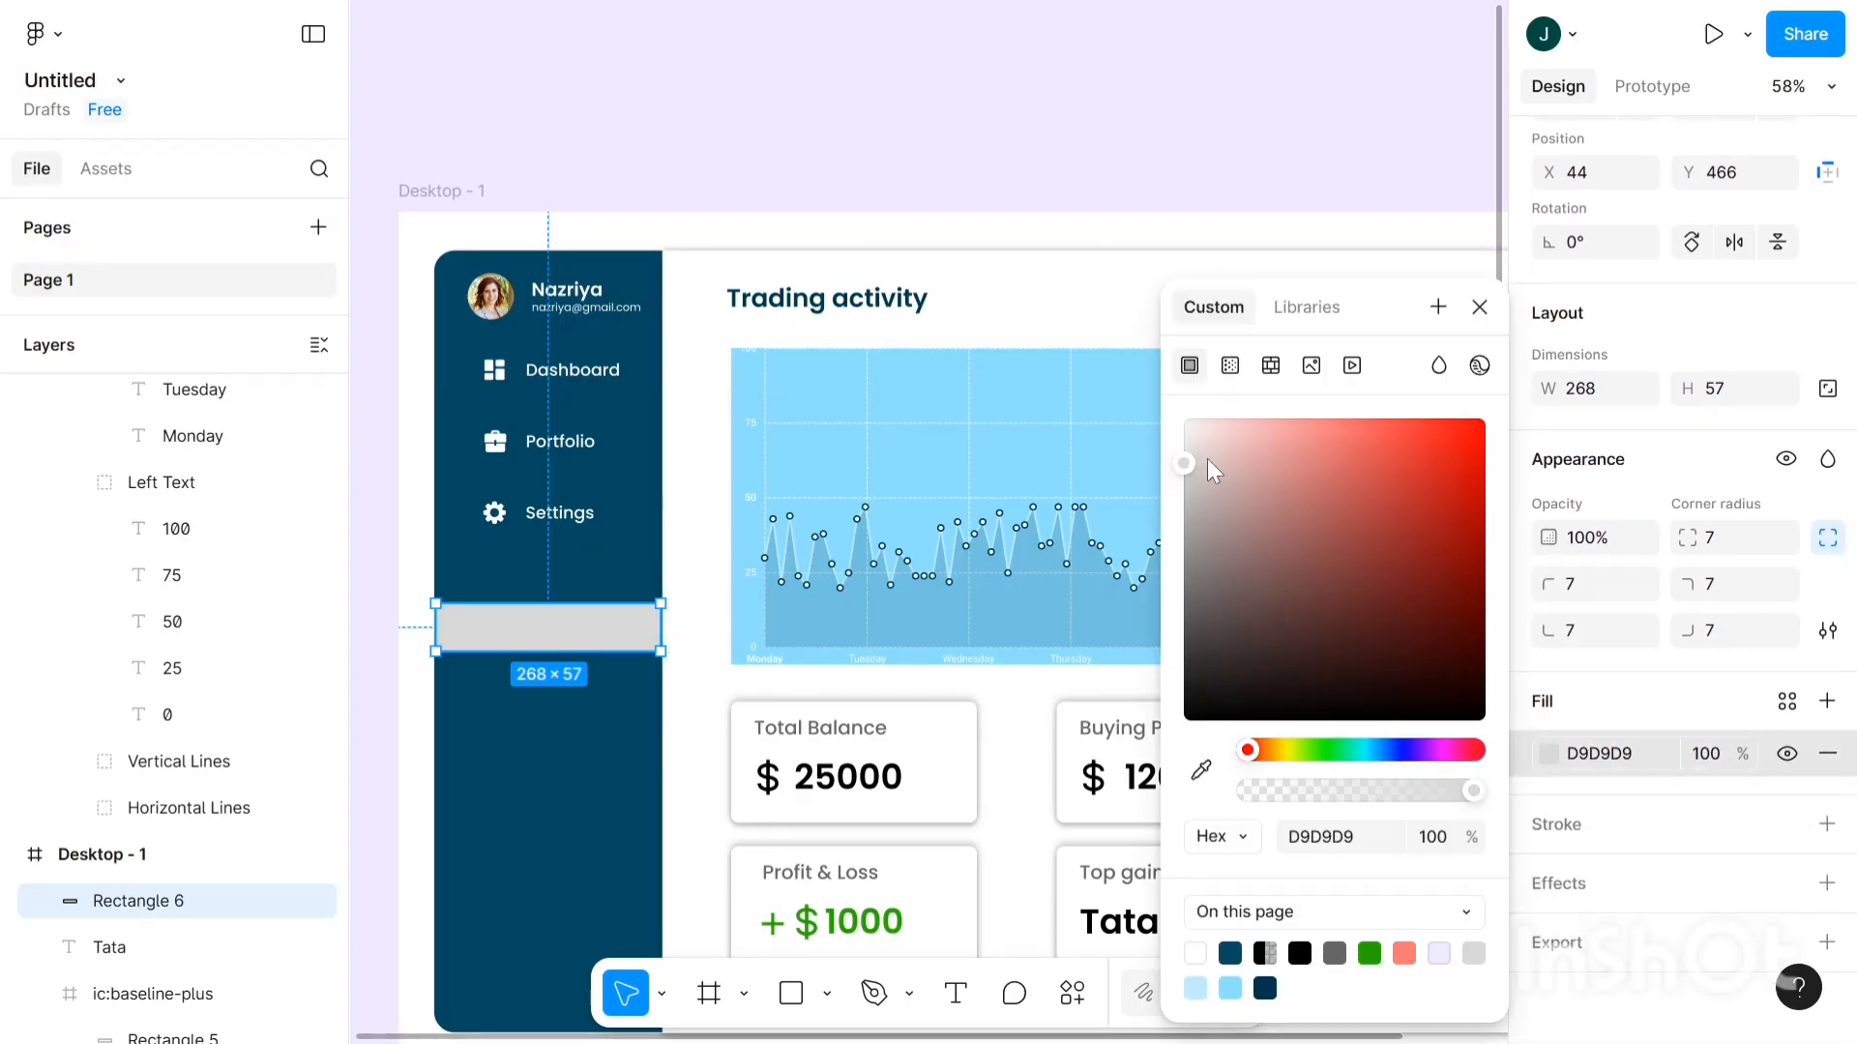
drag(1187, 439, 1187, 395)
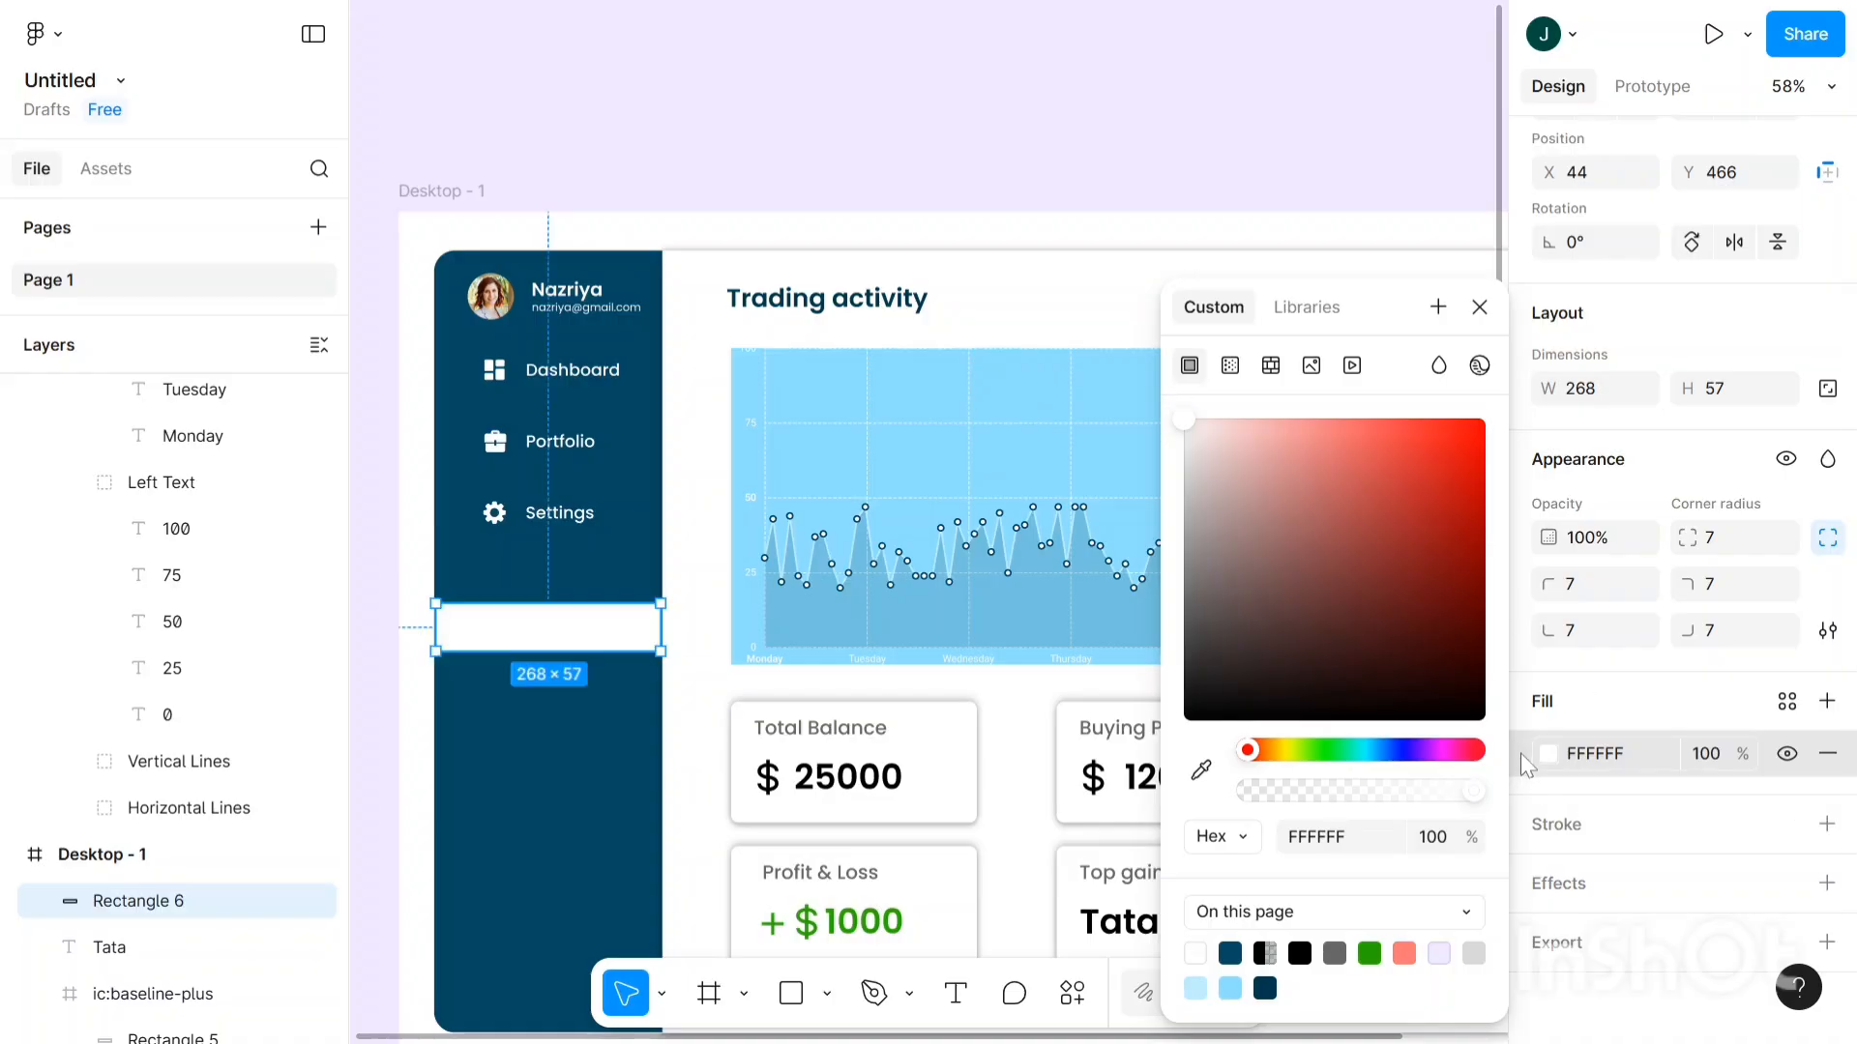
click(548, 373)
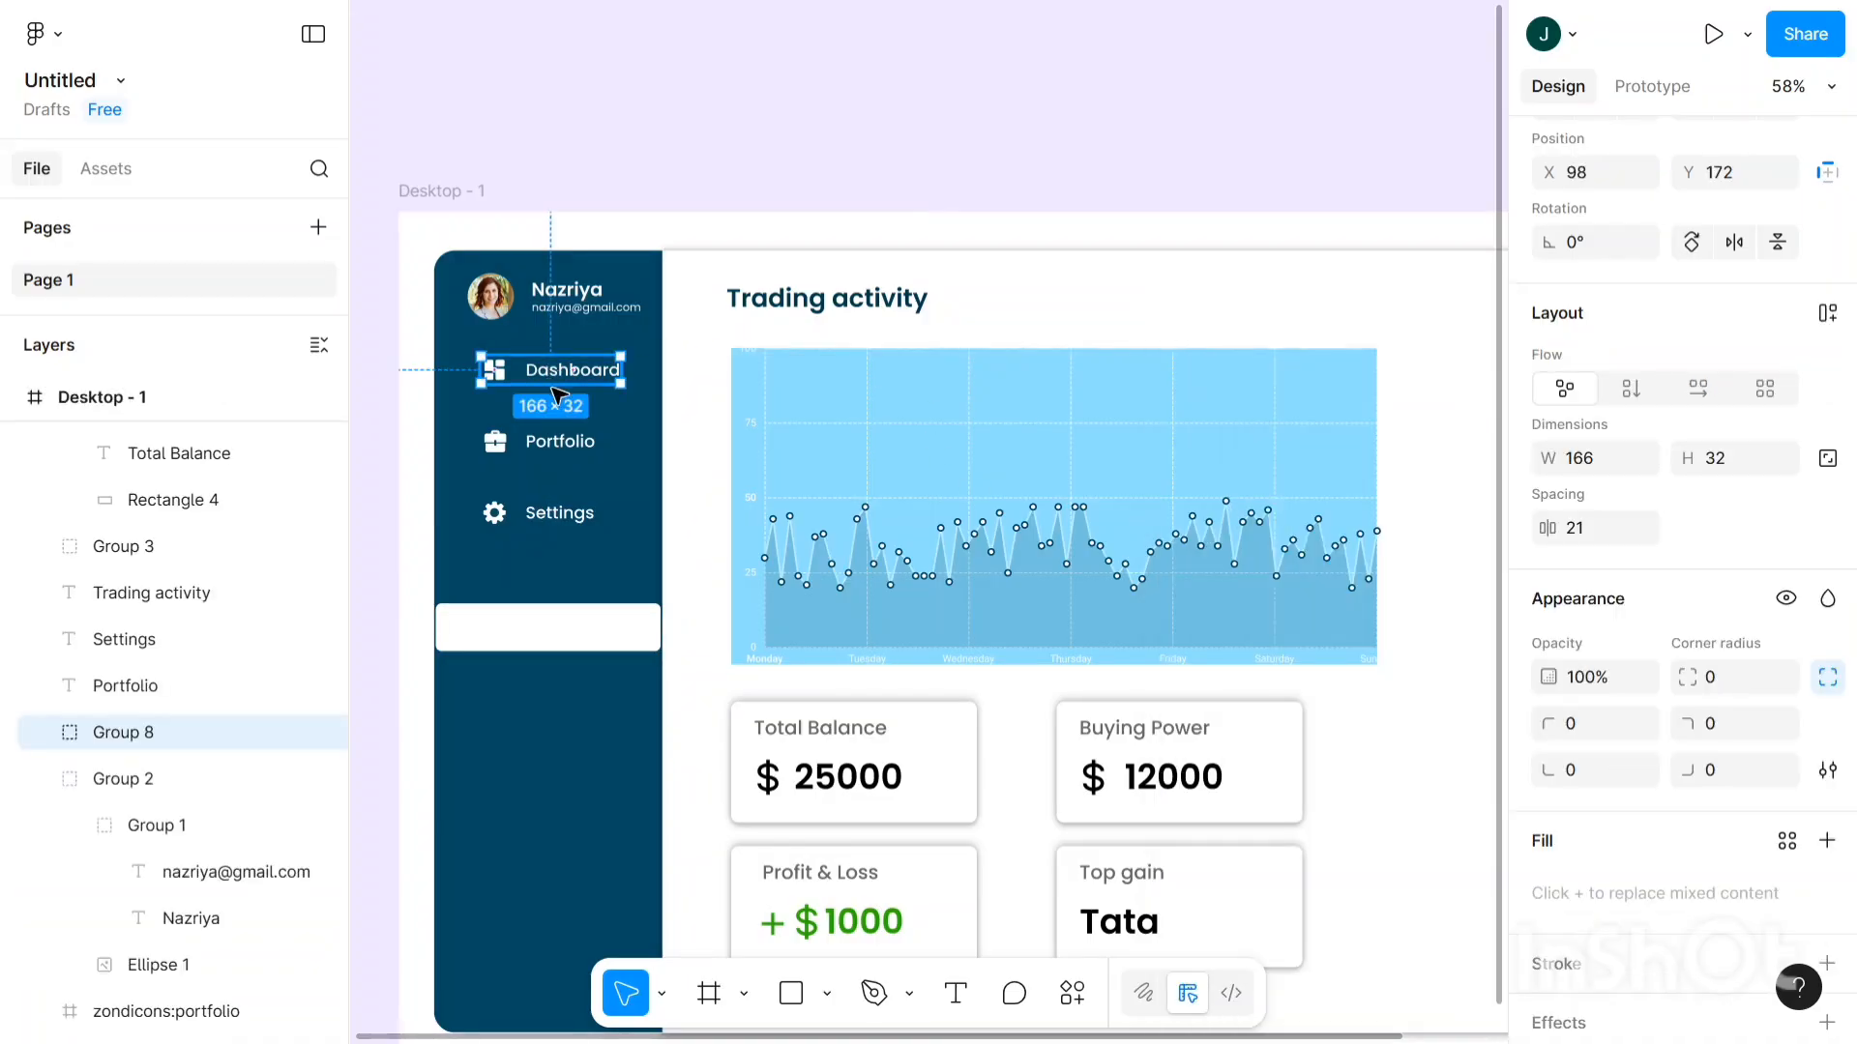
- Move the Dashboard item onto the white bar and recolour it dark teal 054962 with the eyedropper
drag(551, 384, 535, 661)
scroll(1547, 870, down, 3)
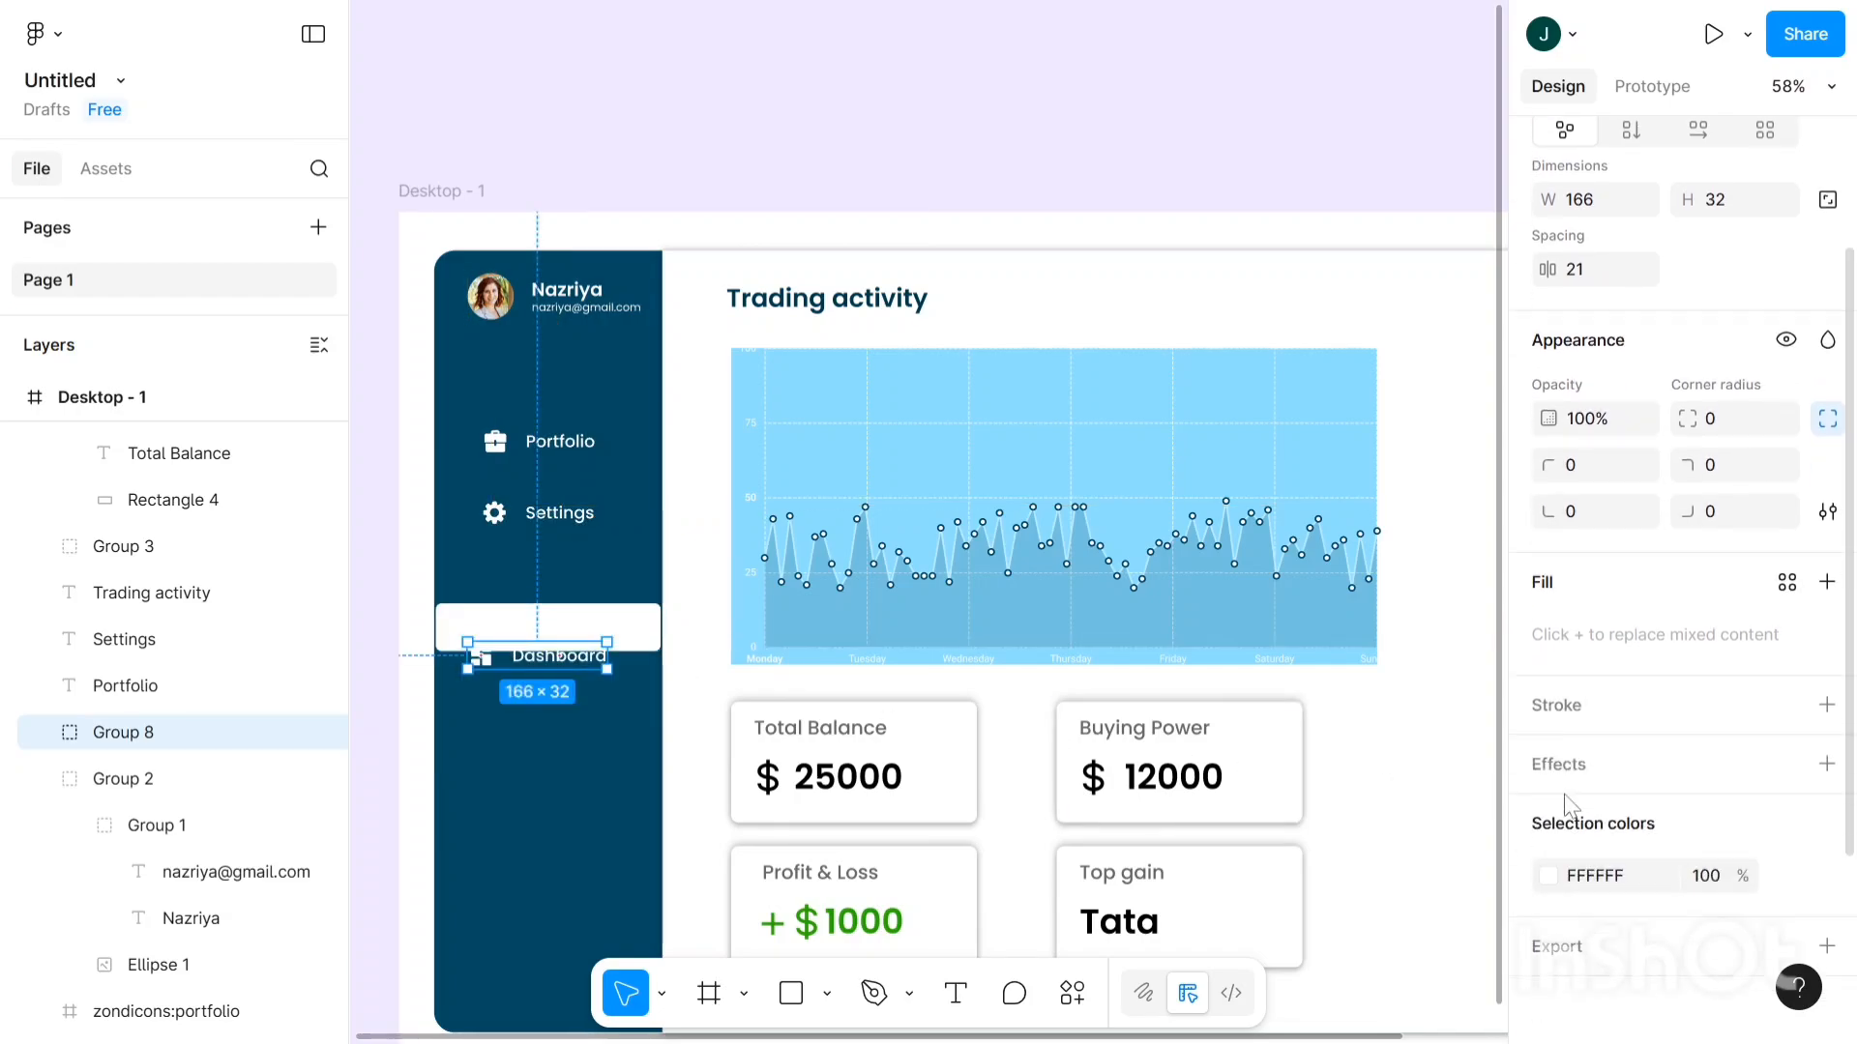
click(1546, 866)
click(1200, 769)
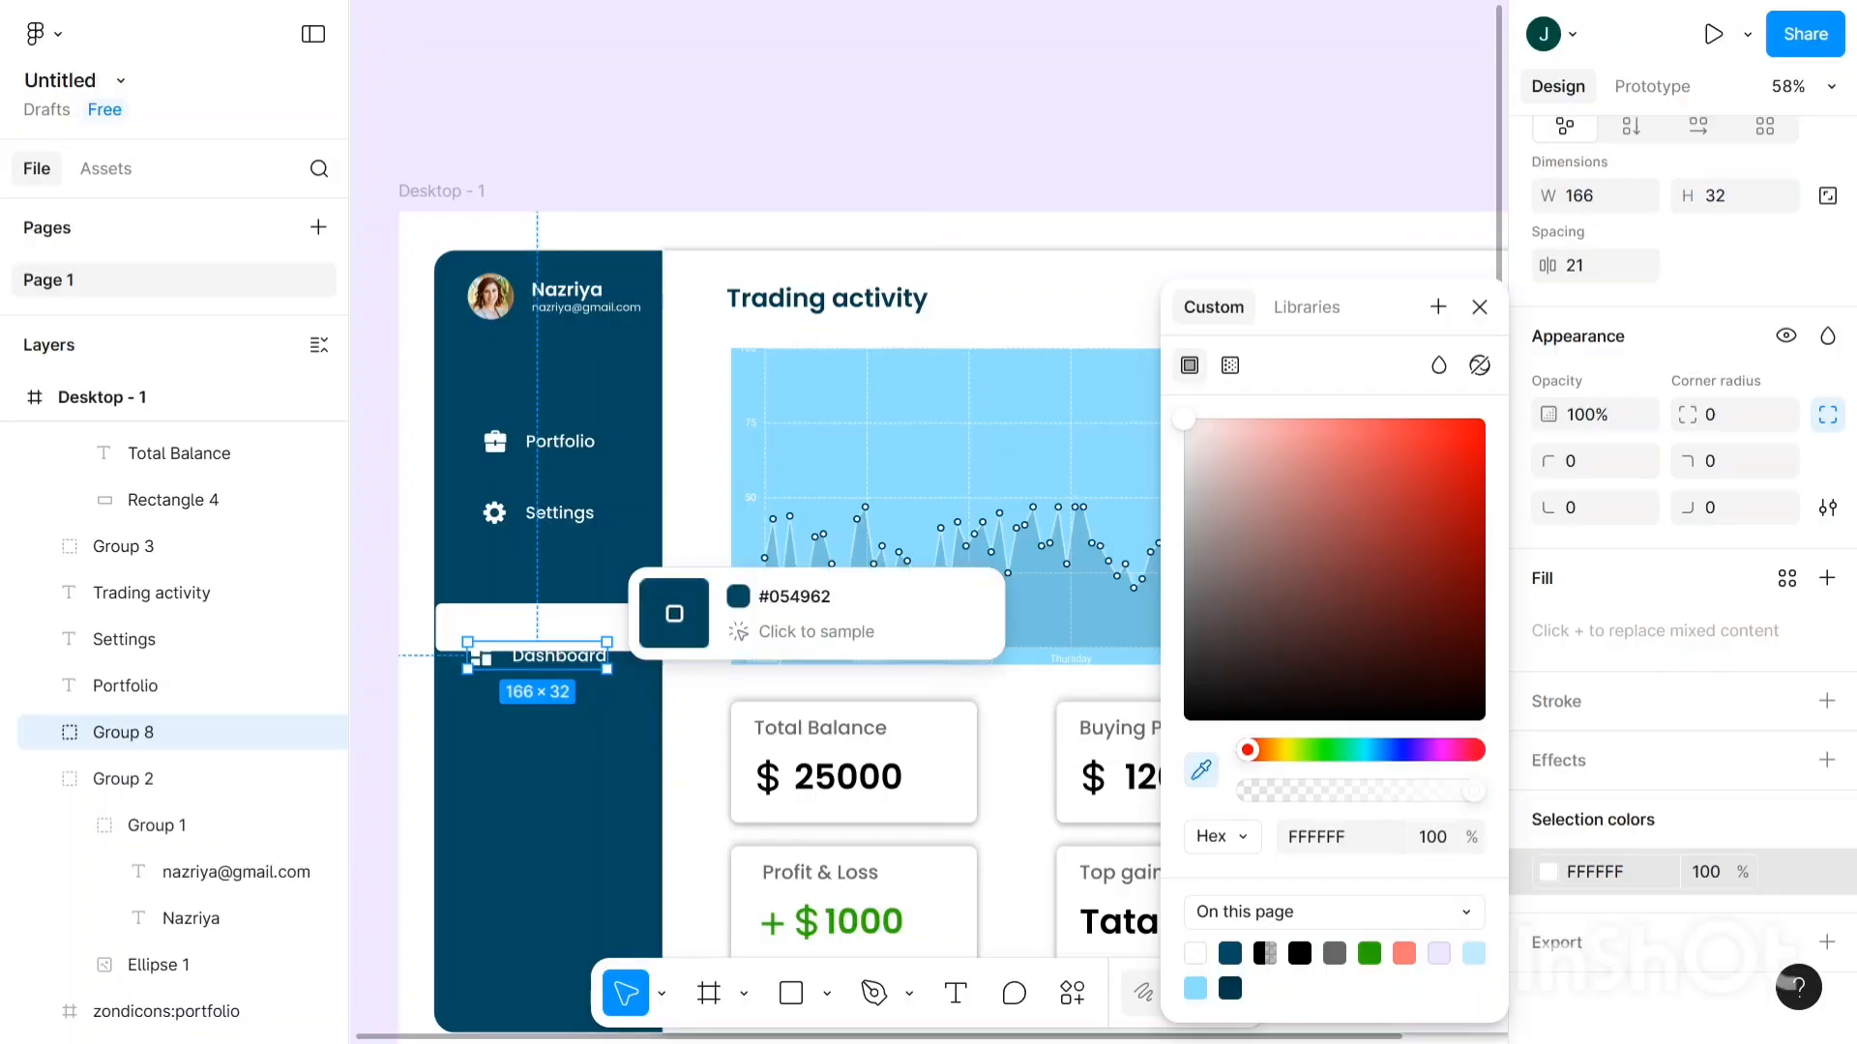
click(646, 592)
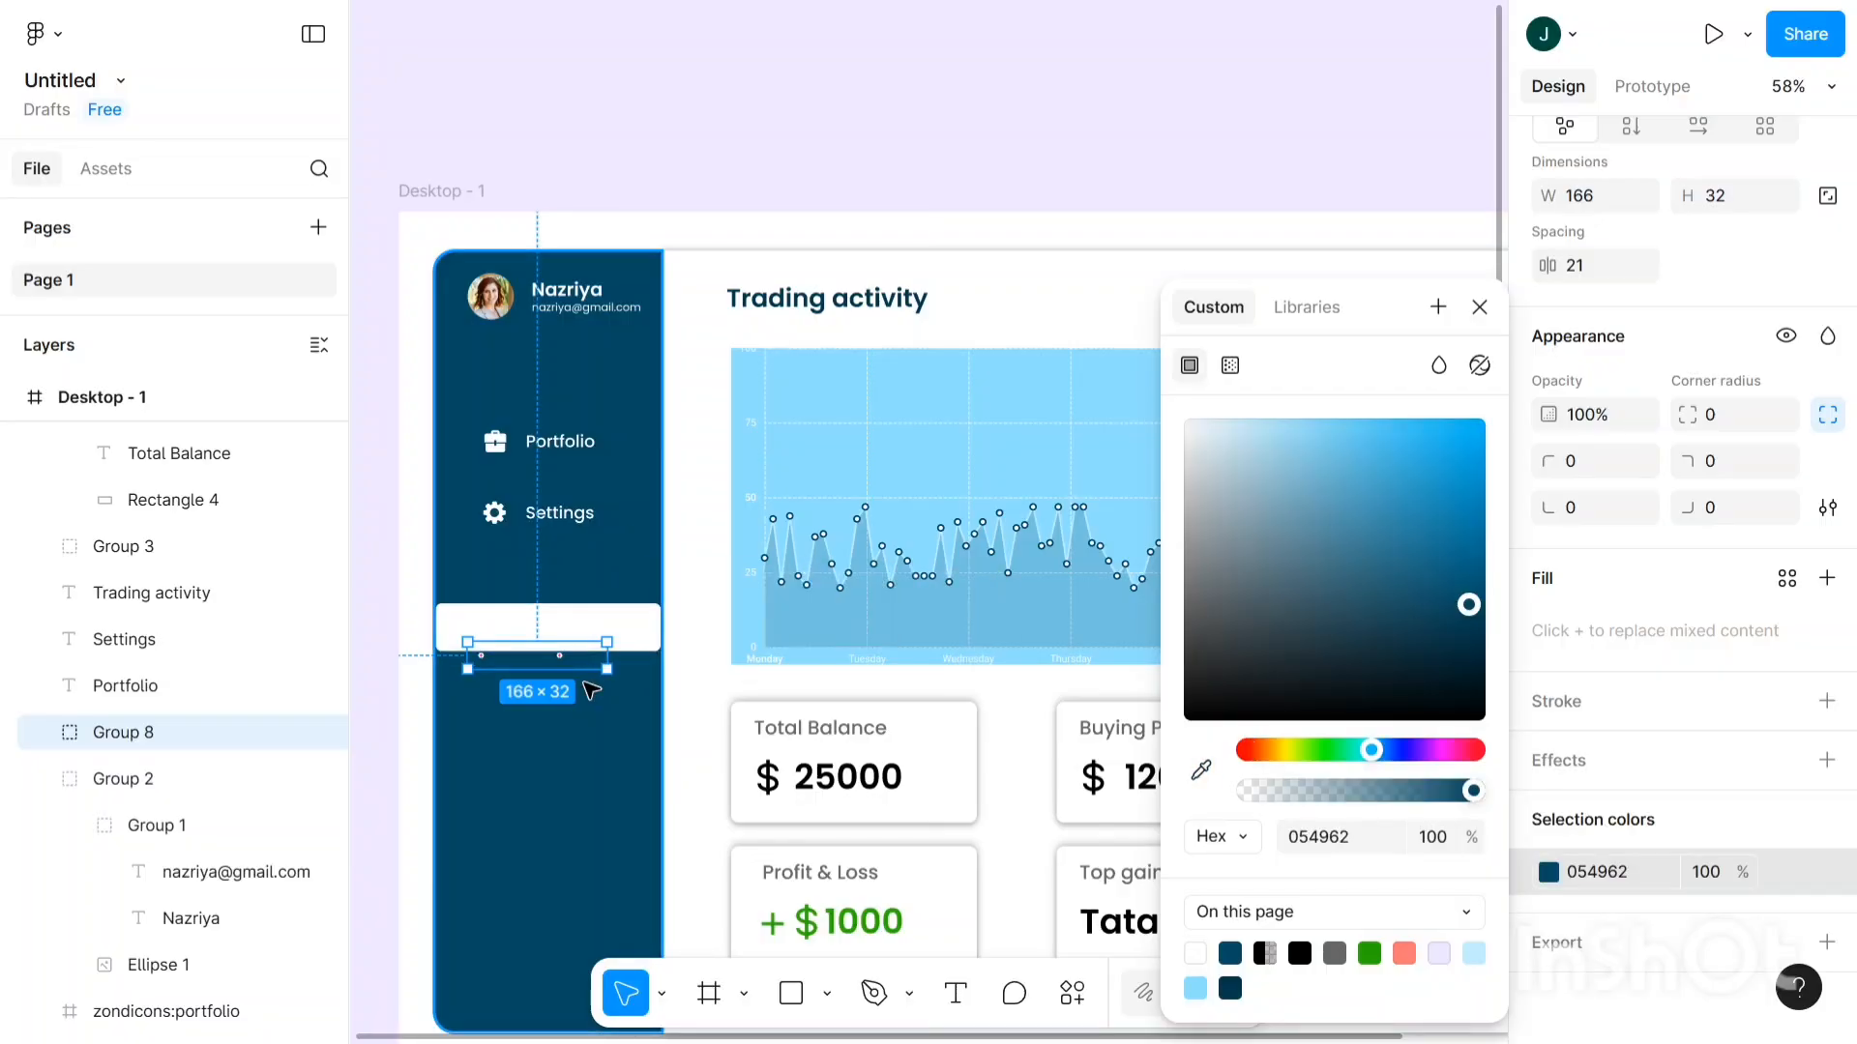
key(Up)
key(Up)
key(Up)
key(Up)
key(Up)
key(Up)
key(Up)
key(Up)
key(Up)
key(Up)
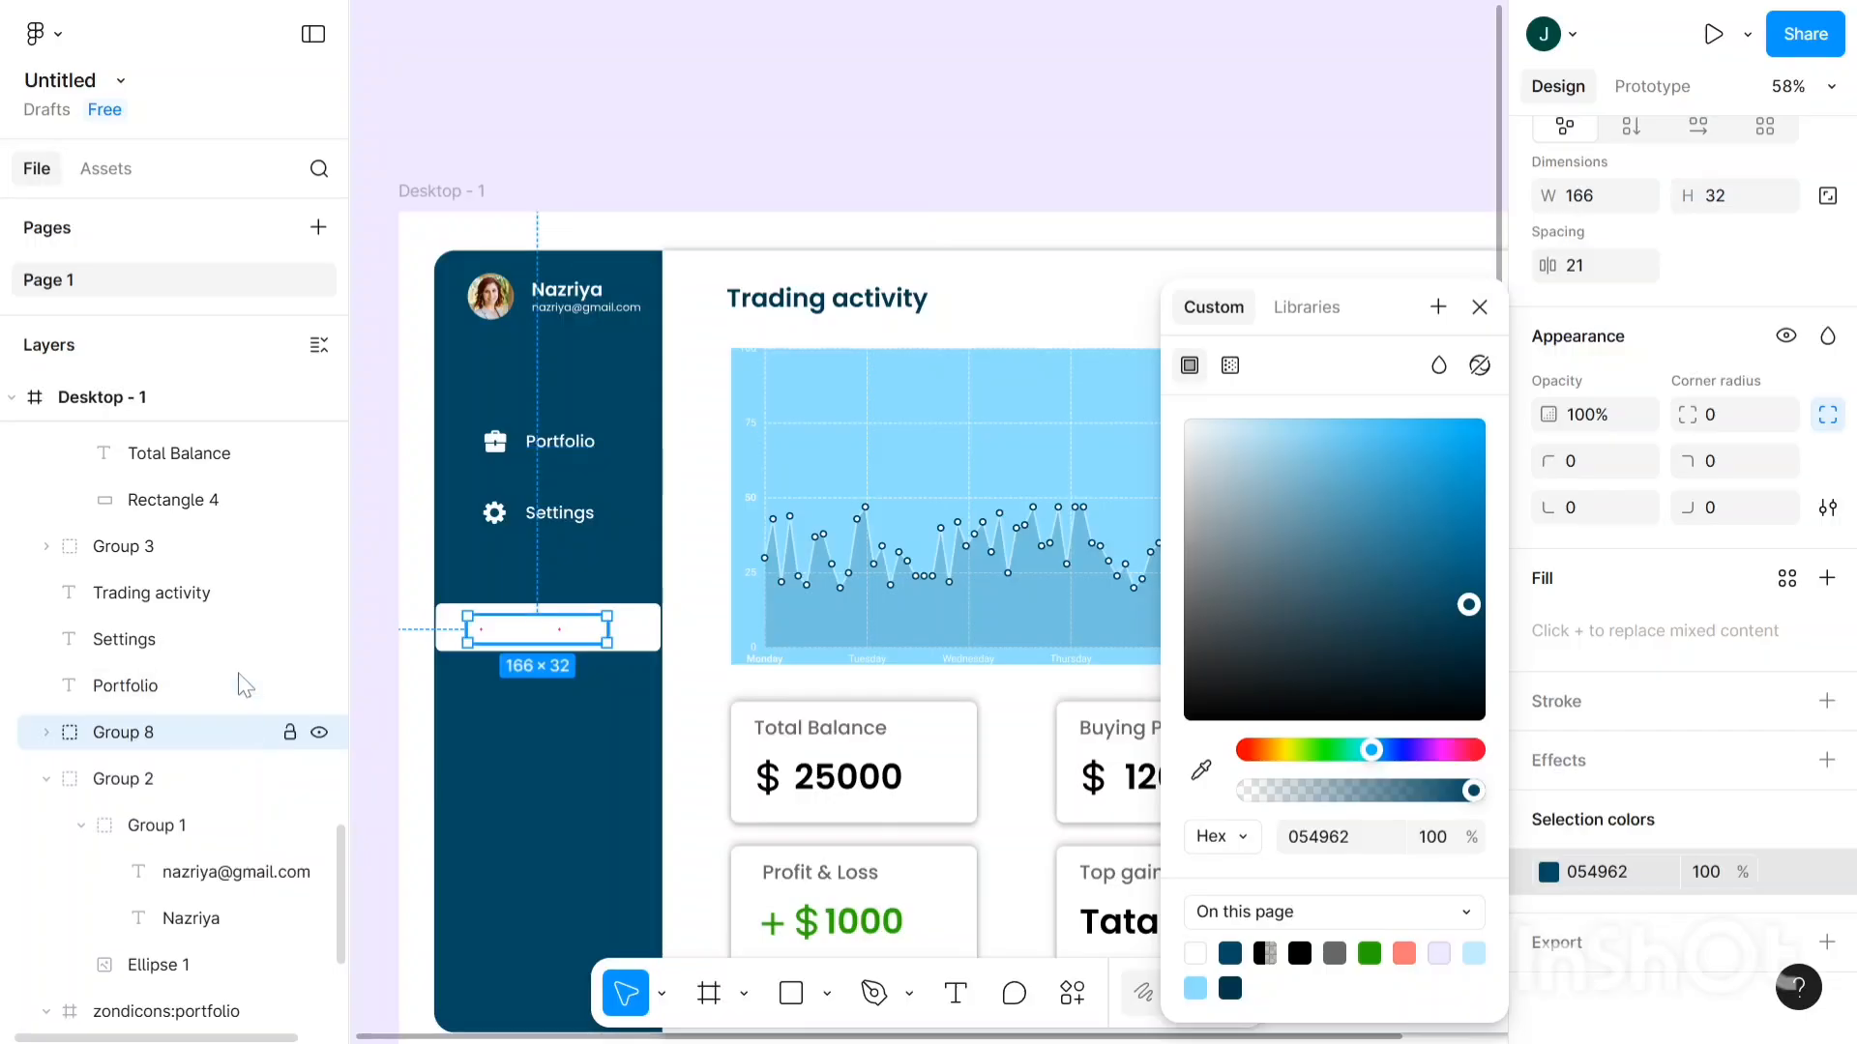
- Reorder the layers so the Dashboard item shows in front of the white bar
scroll(236, 600, up, 10)
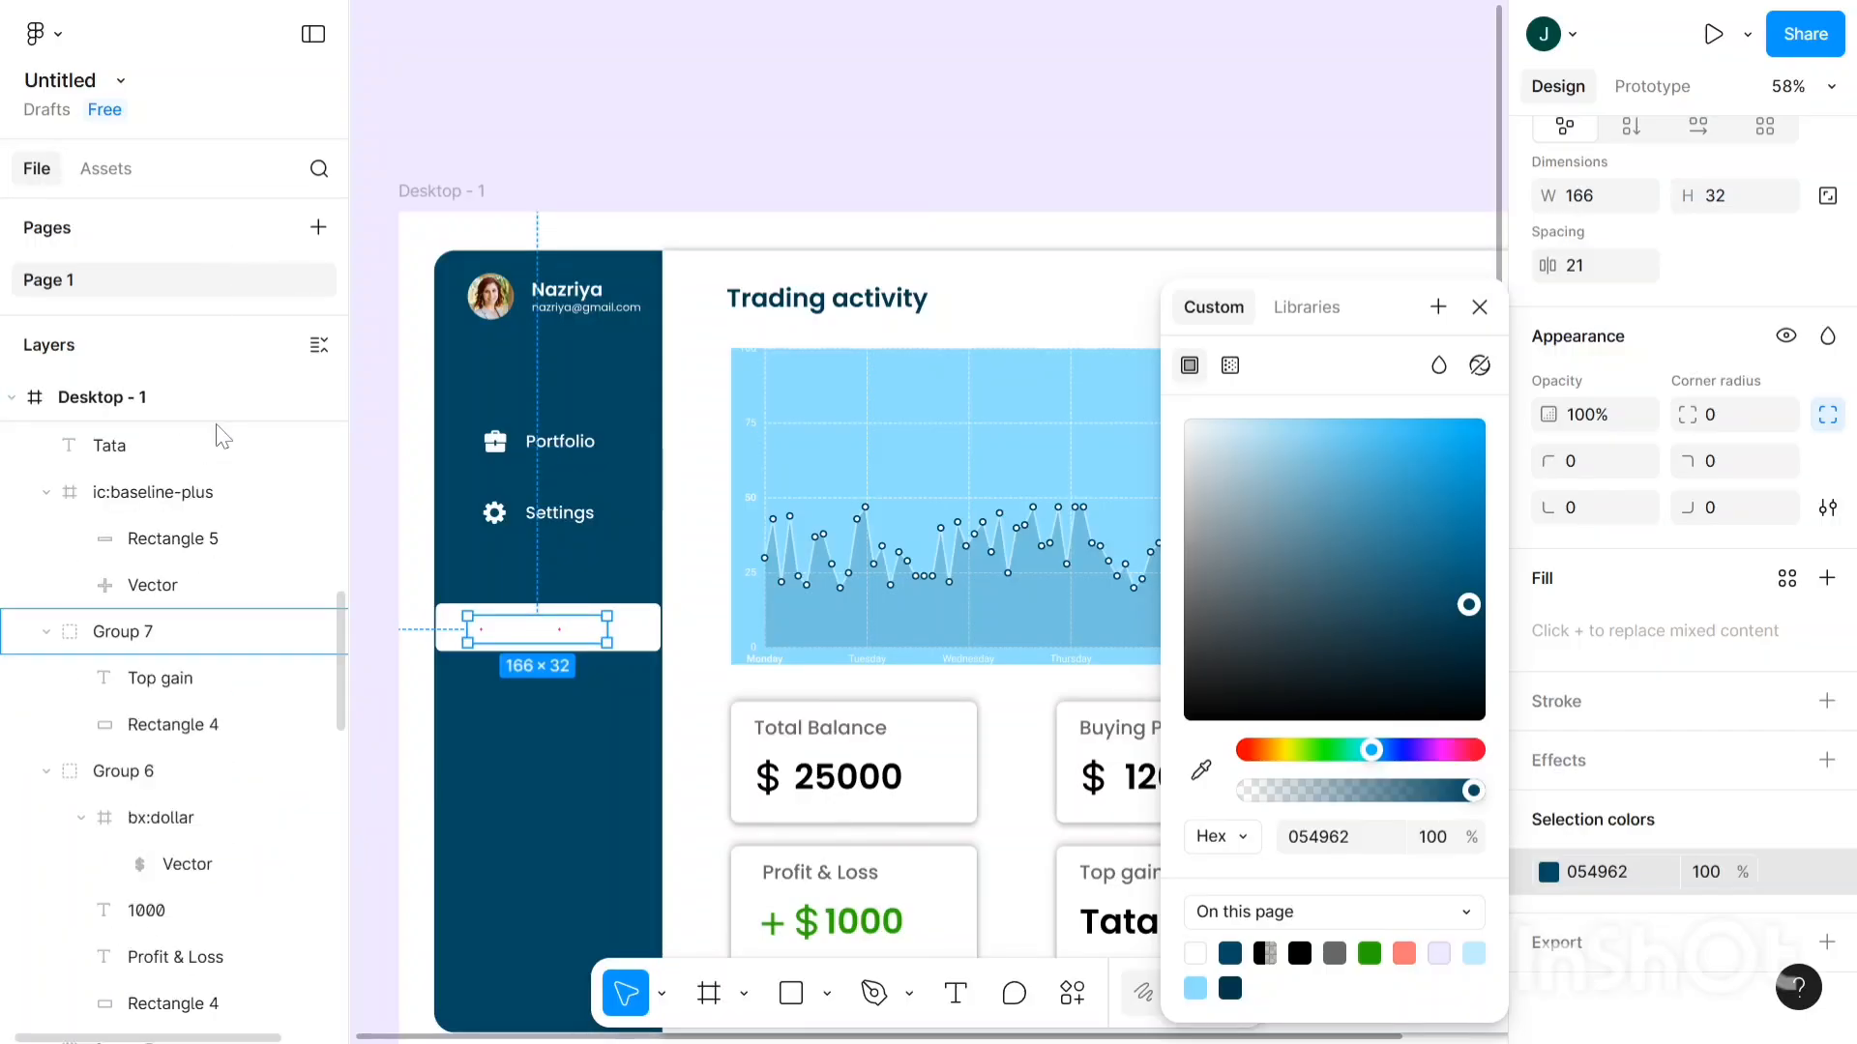
scroll(223, 437, up, 10)
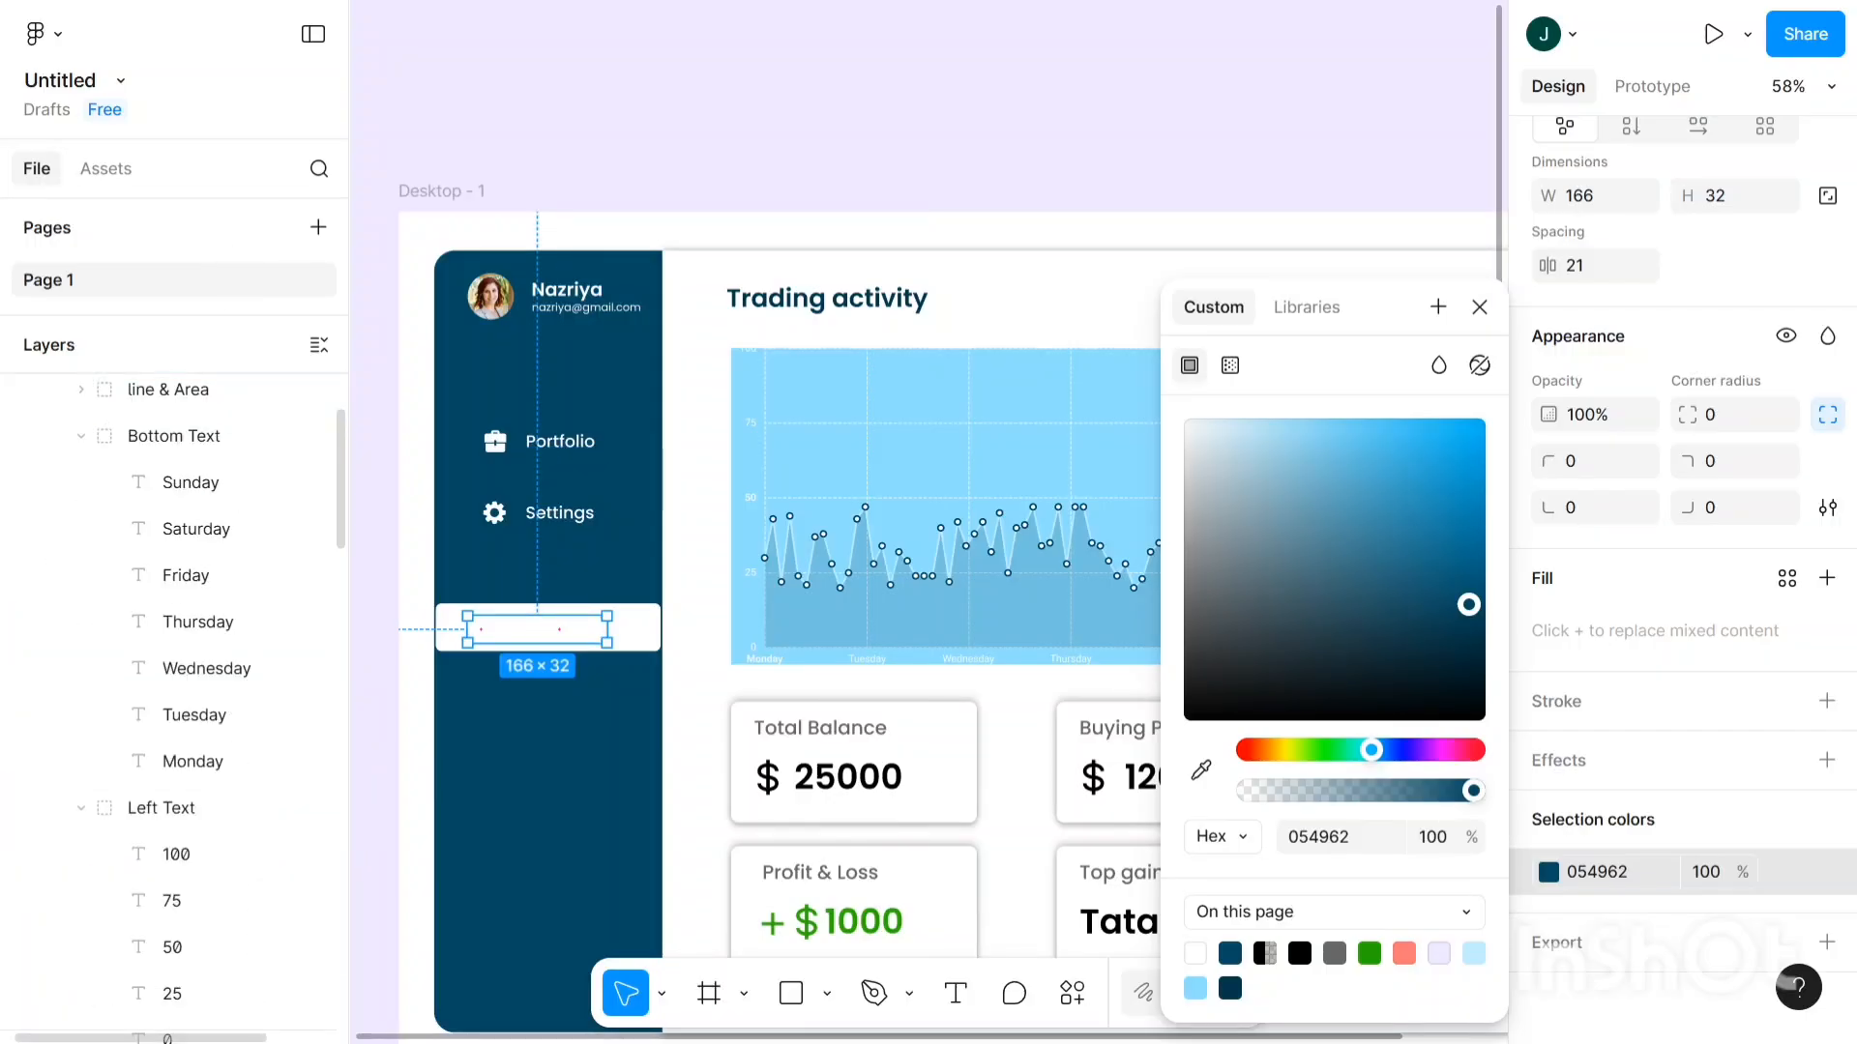
drag(231, 911, 201, 1041)
drag(214, 952, 207, 987)
drag(92, 1013, 110, 936)
drag(145, 1016, 145, 1016)
key(ctrl+z)
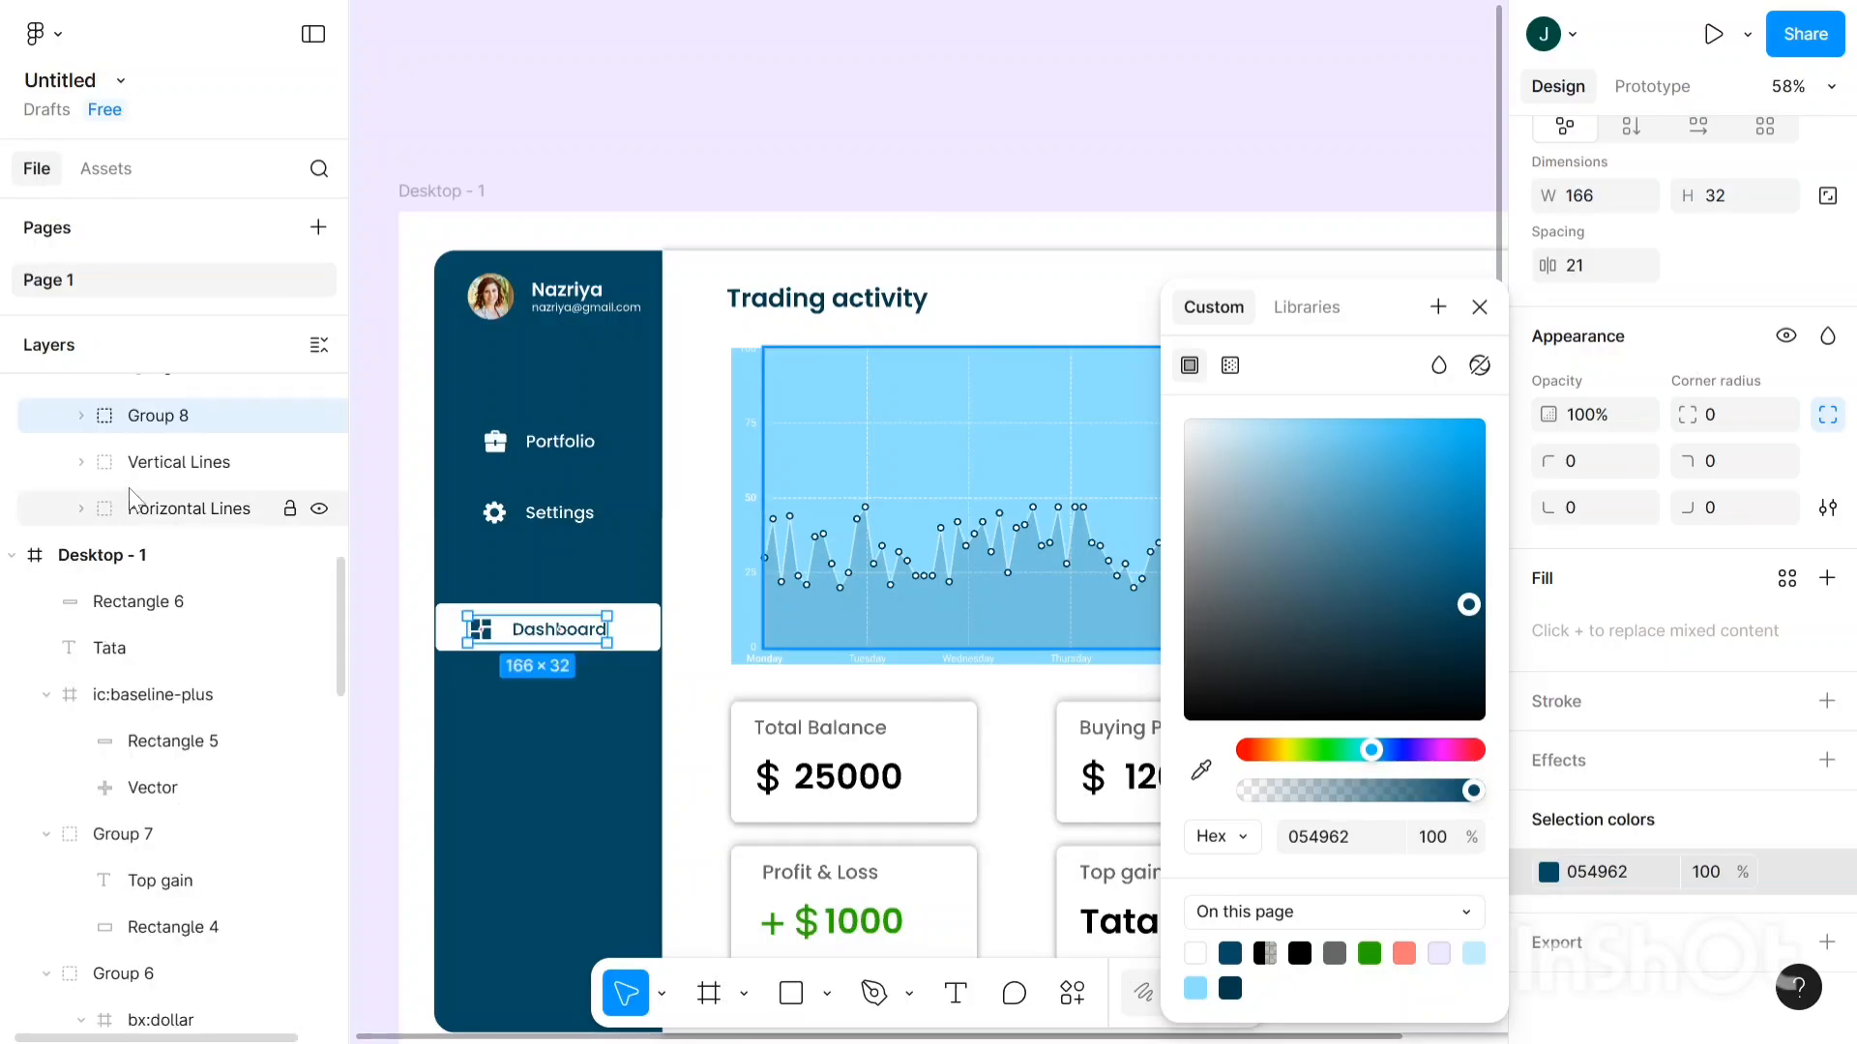
click(600, 143)
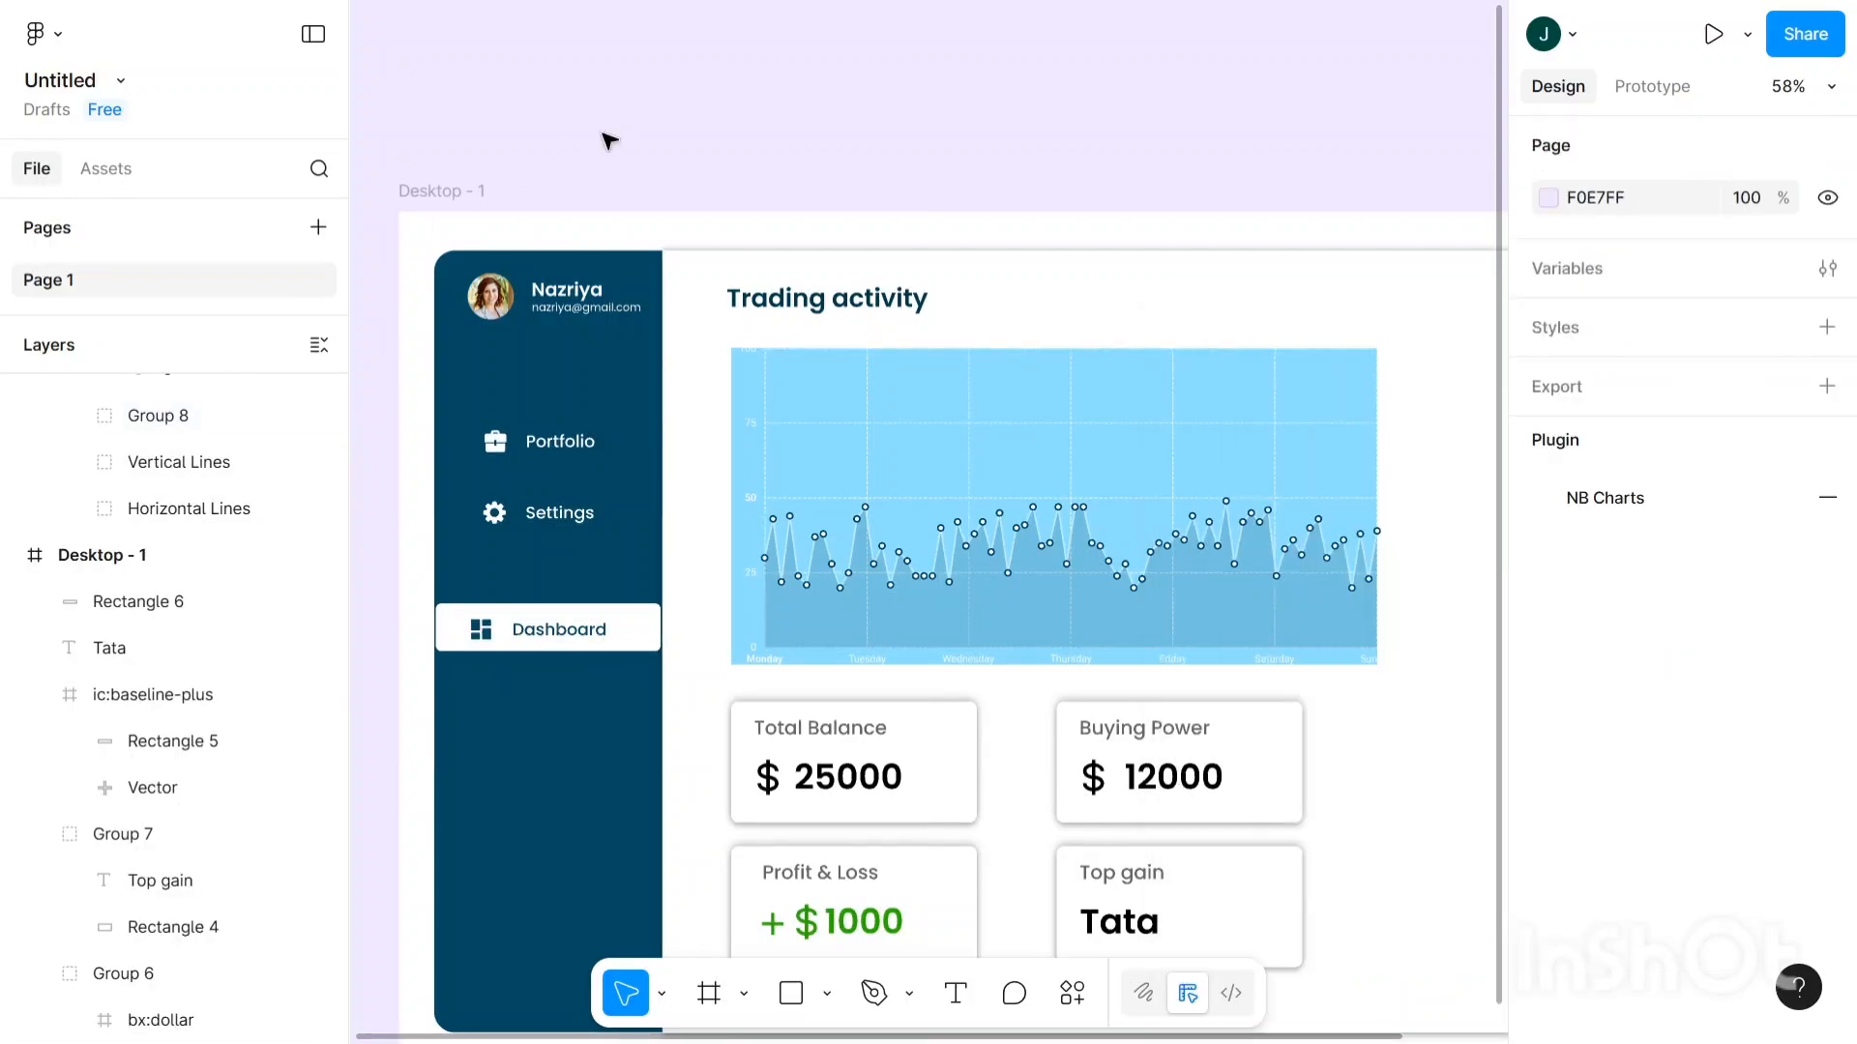
- Narrow the white bar to 248×57 at X 54 by pulling both side edges inward
scroll(520, 675, up, 5)
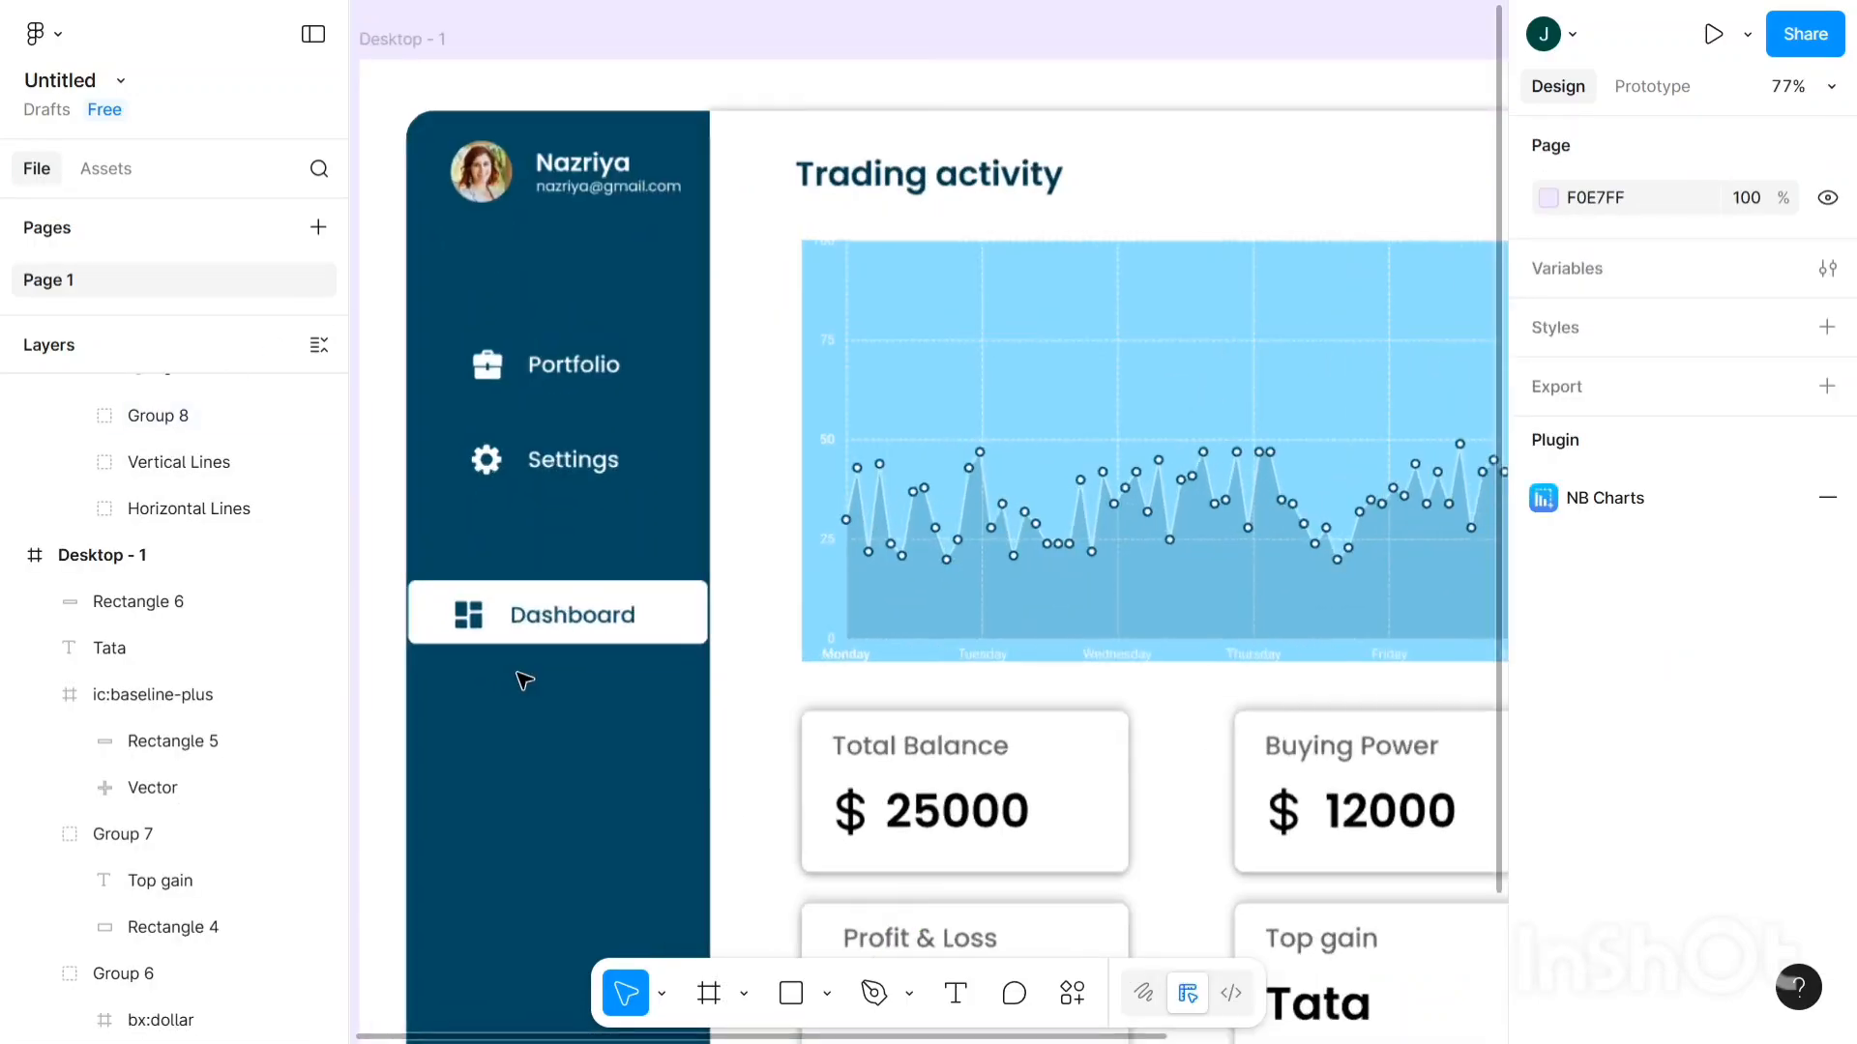
scroll(453, 493, down, 3)
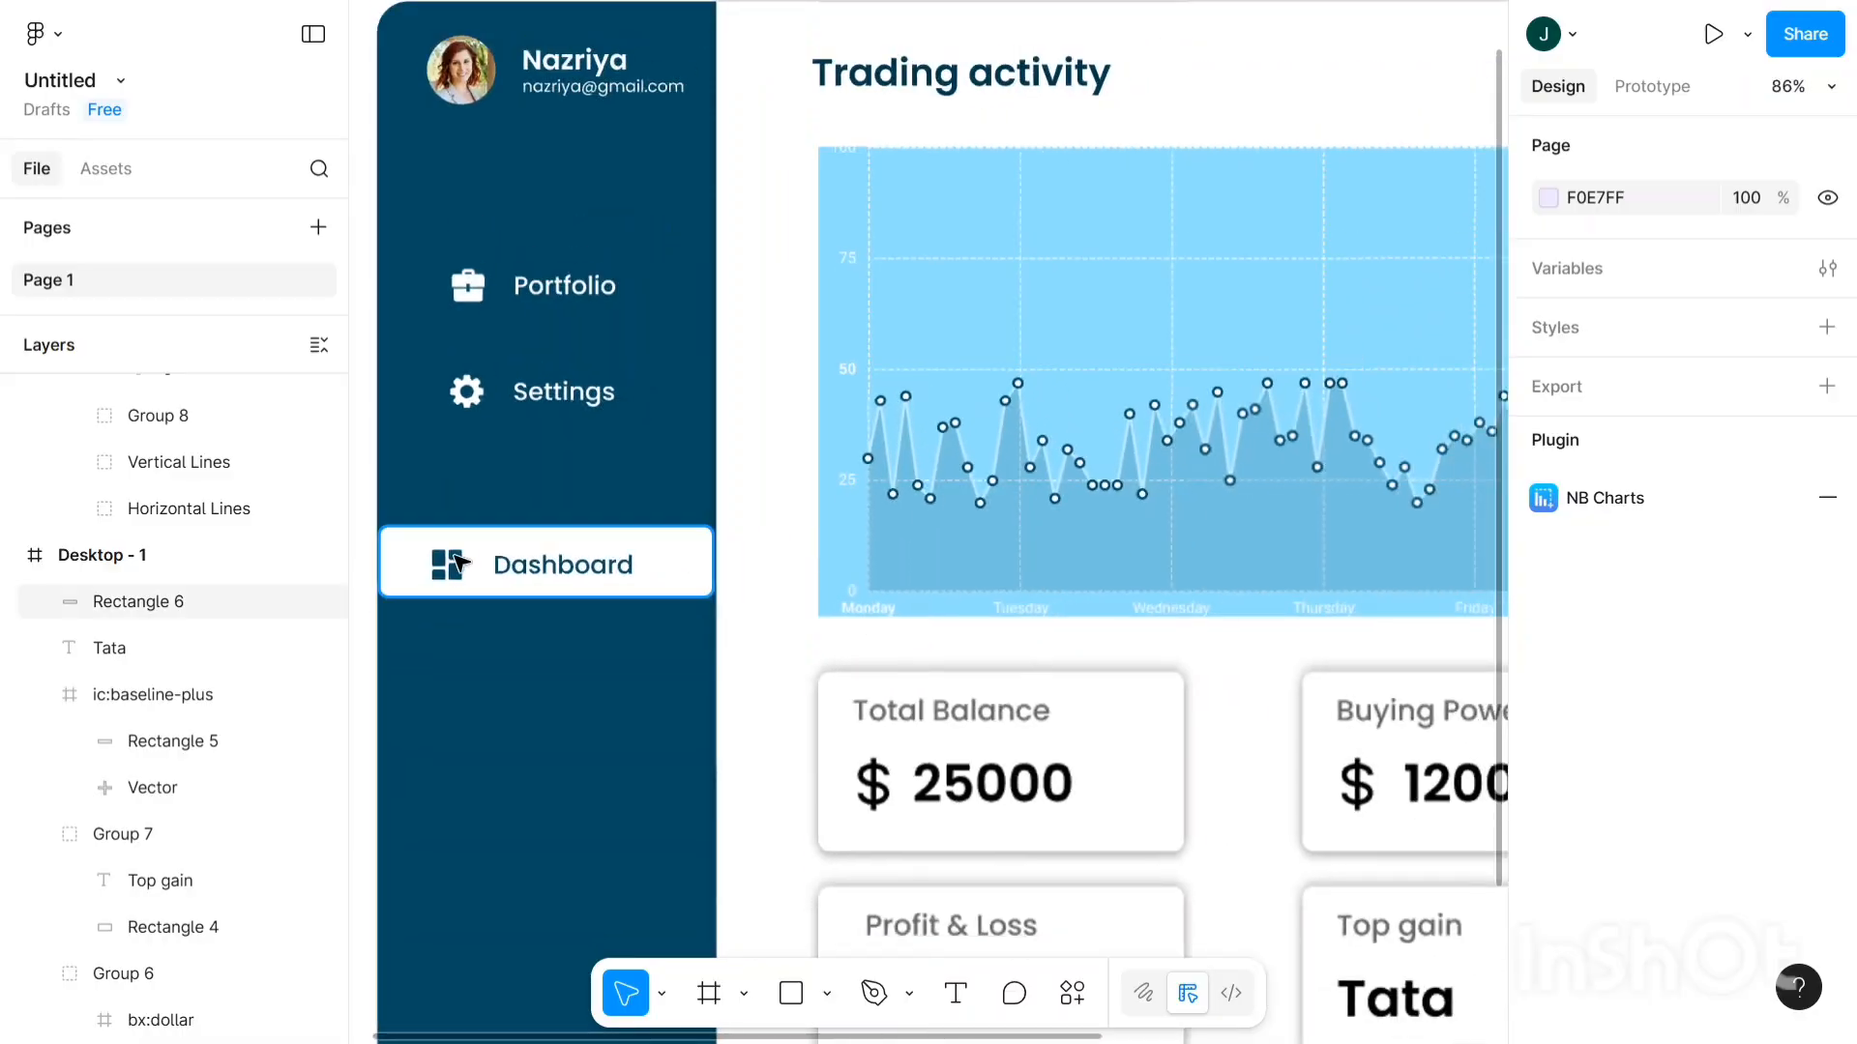
click(403, 571)
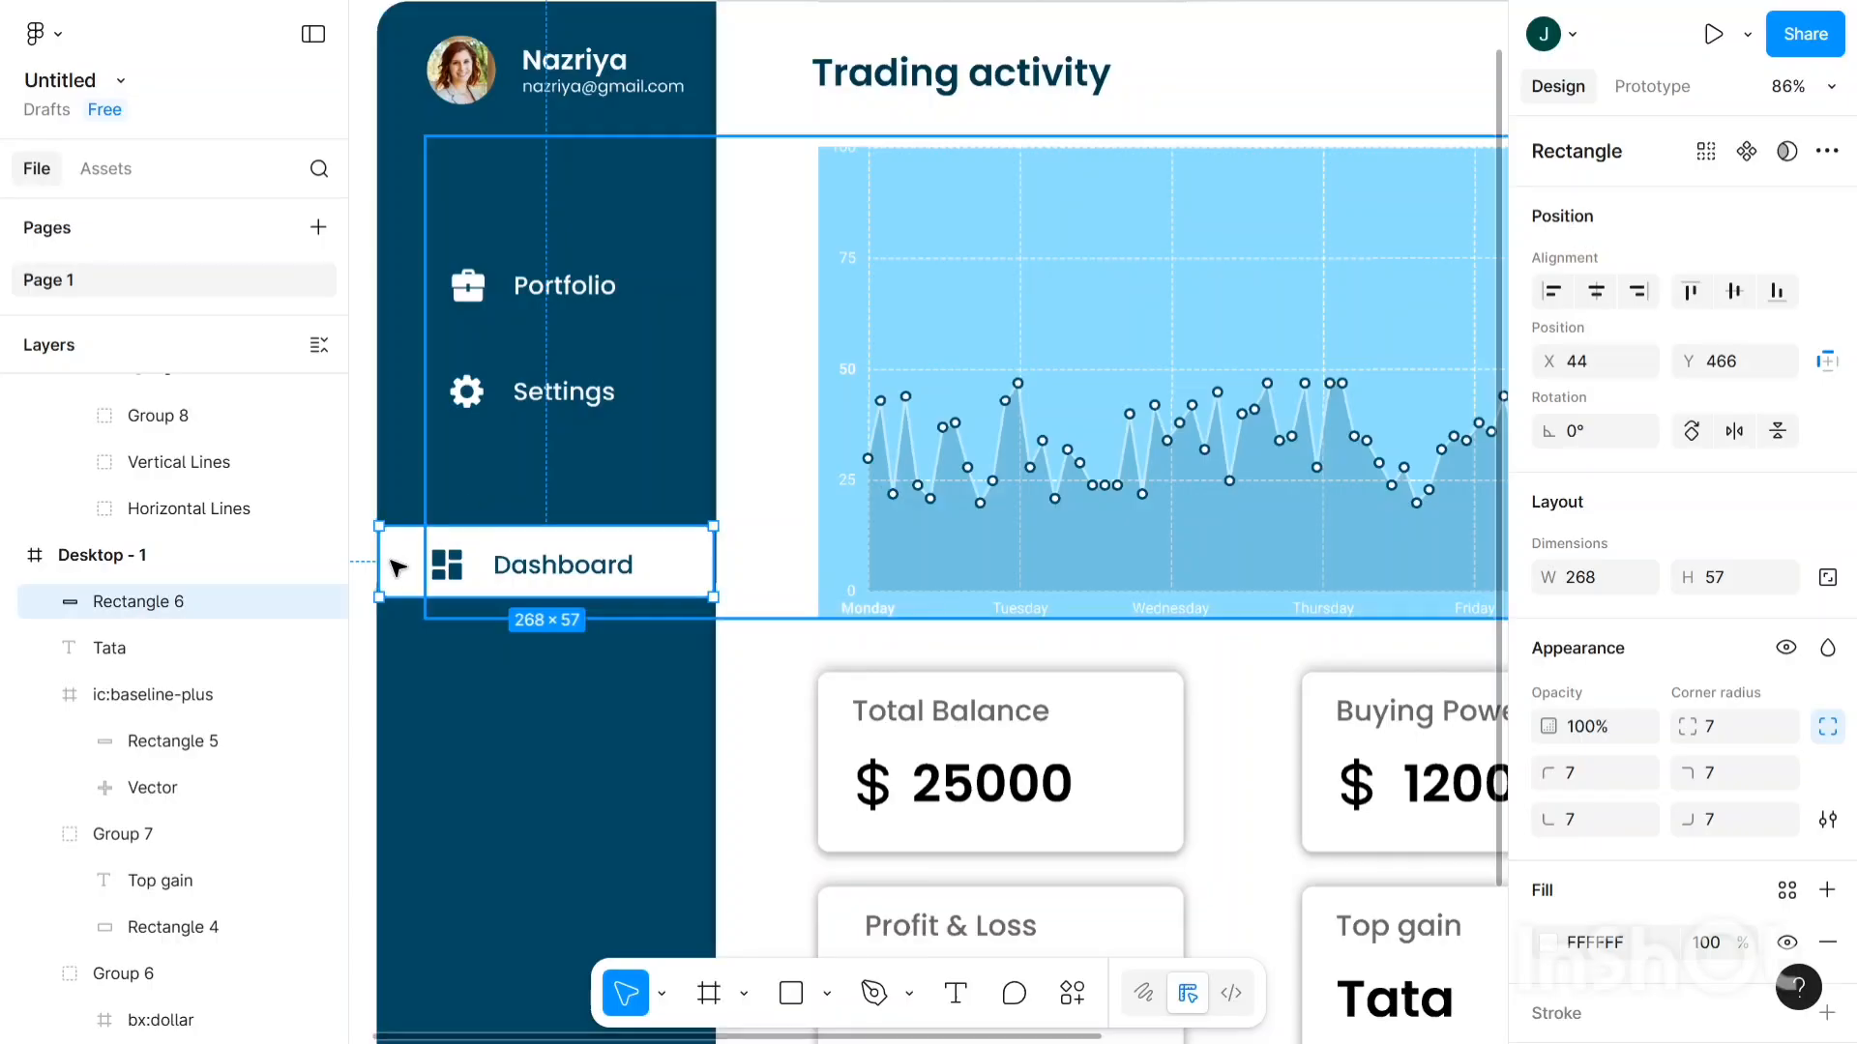
drag(392, 568, 389, 575)
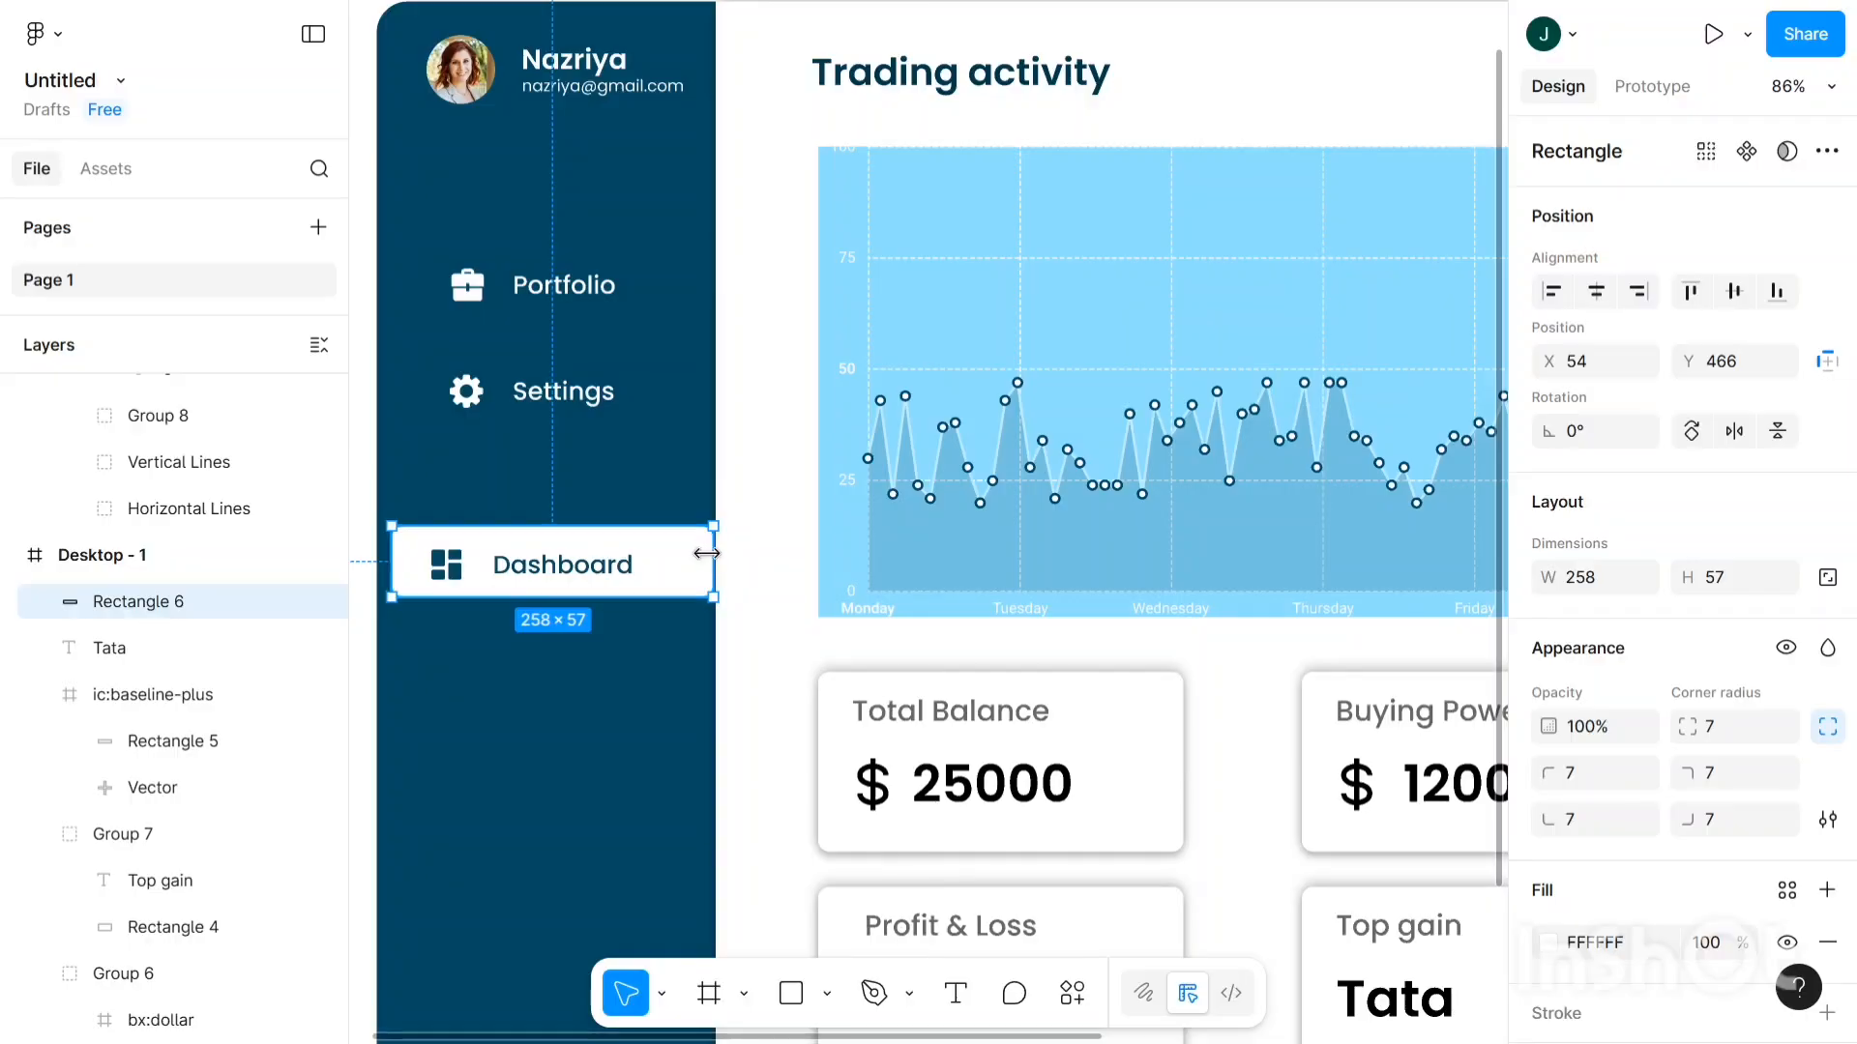
drag(709, 553, 701, 549)
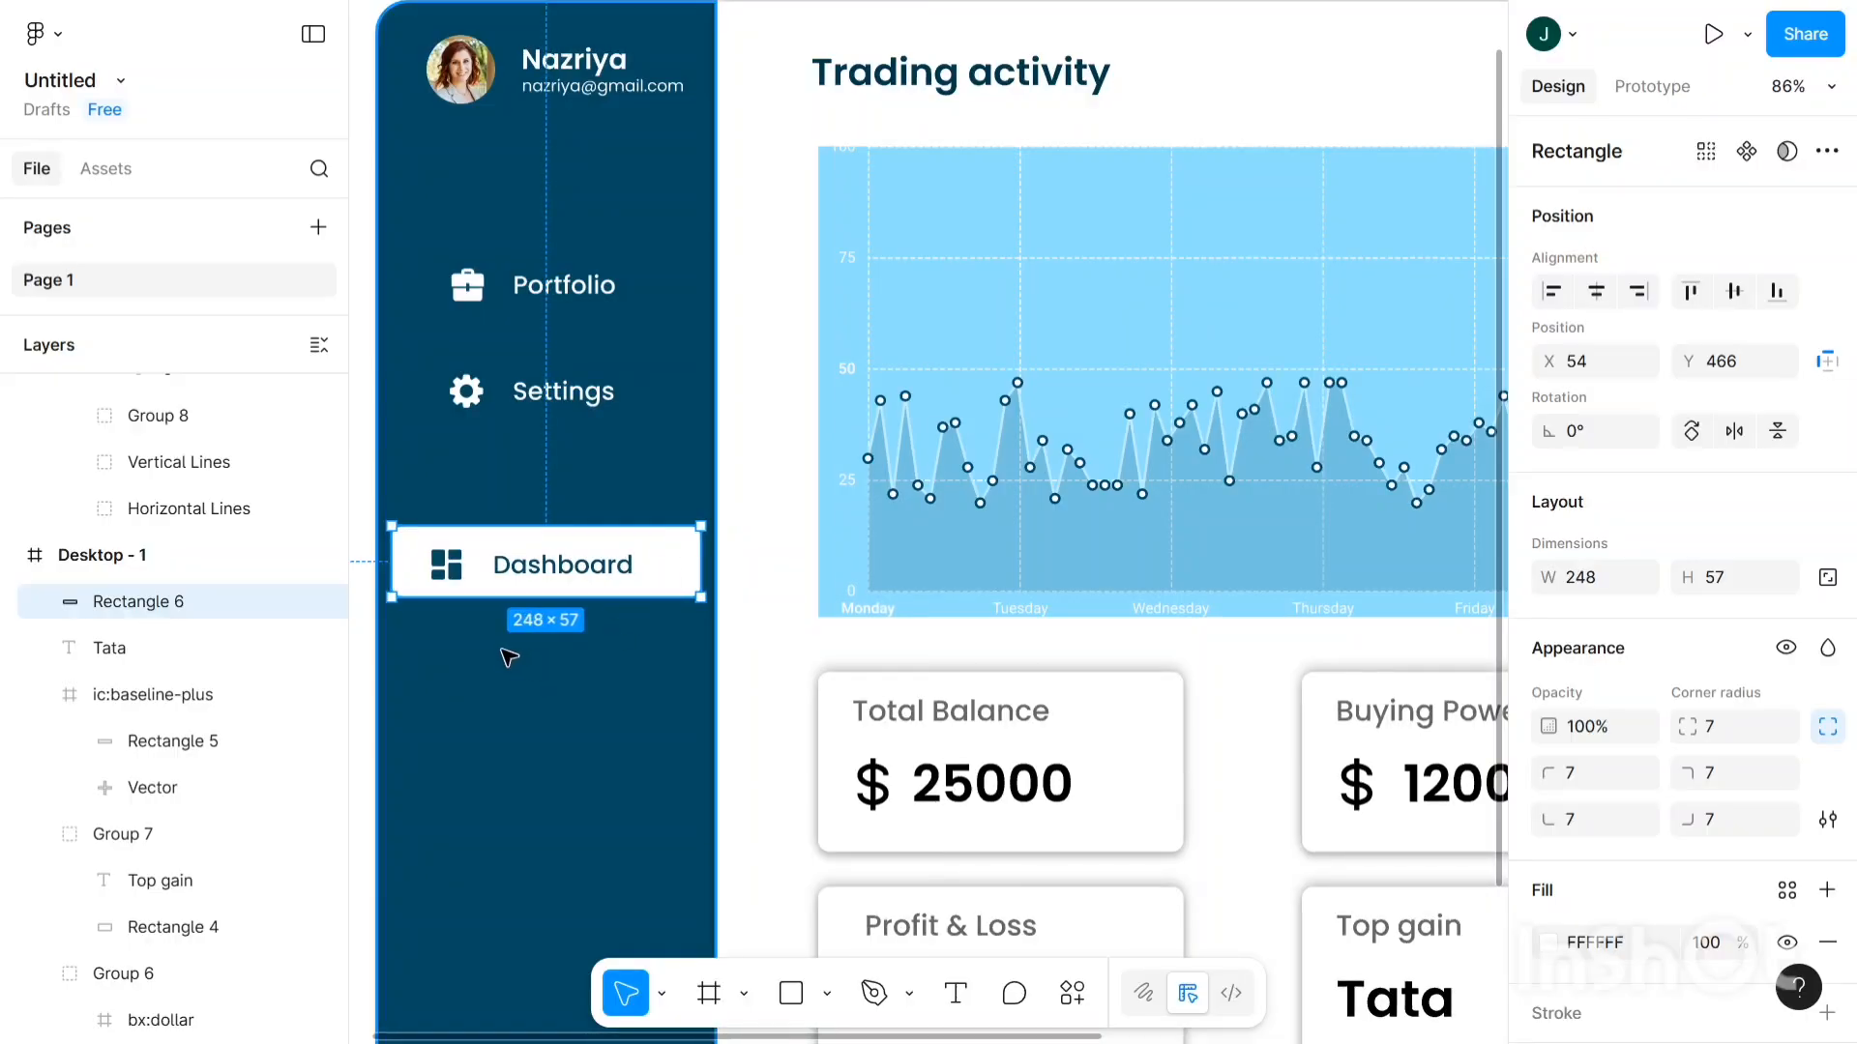
- Group the white bar with the Dashboard icon and label as Group 9 using Ctrl+G
click(510, 658)
scroll(399, 503, up, 3)
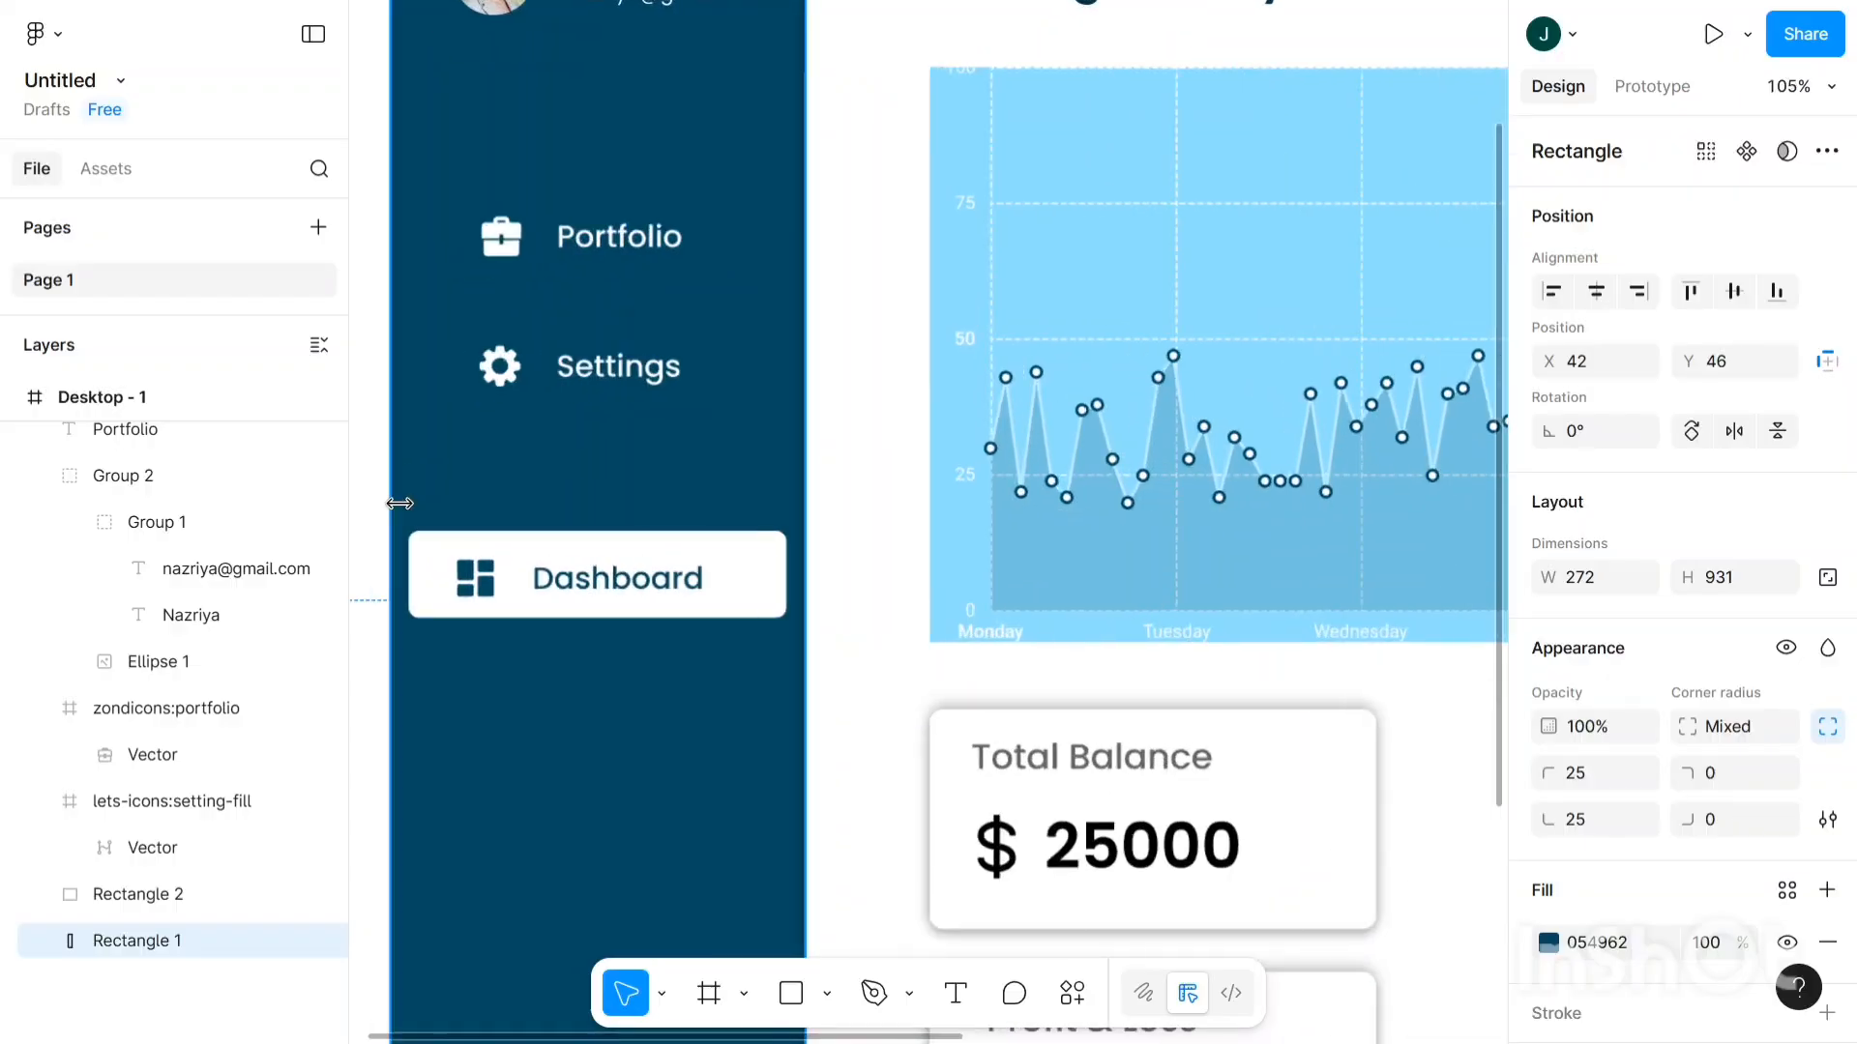
scroll(399, 503, left, 2)
click(464, 580)
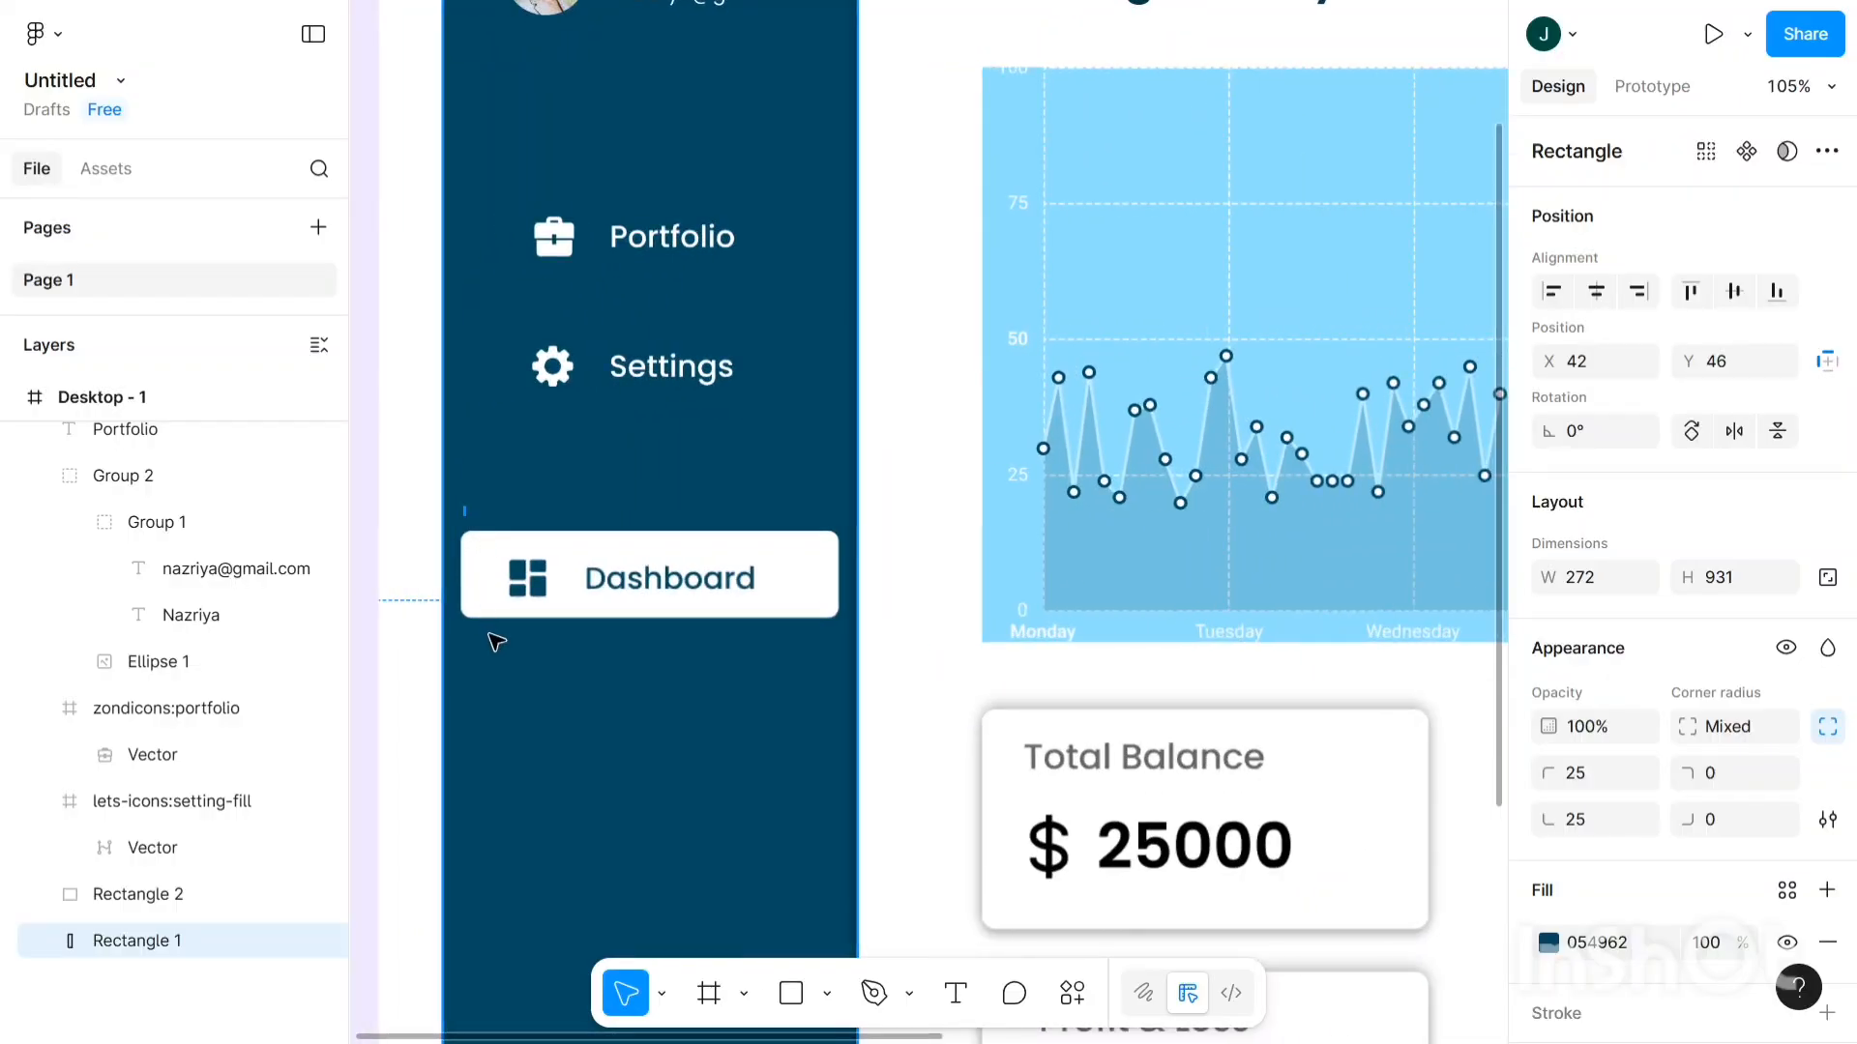
drag(767, 667, 858, 646)
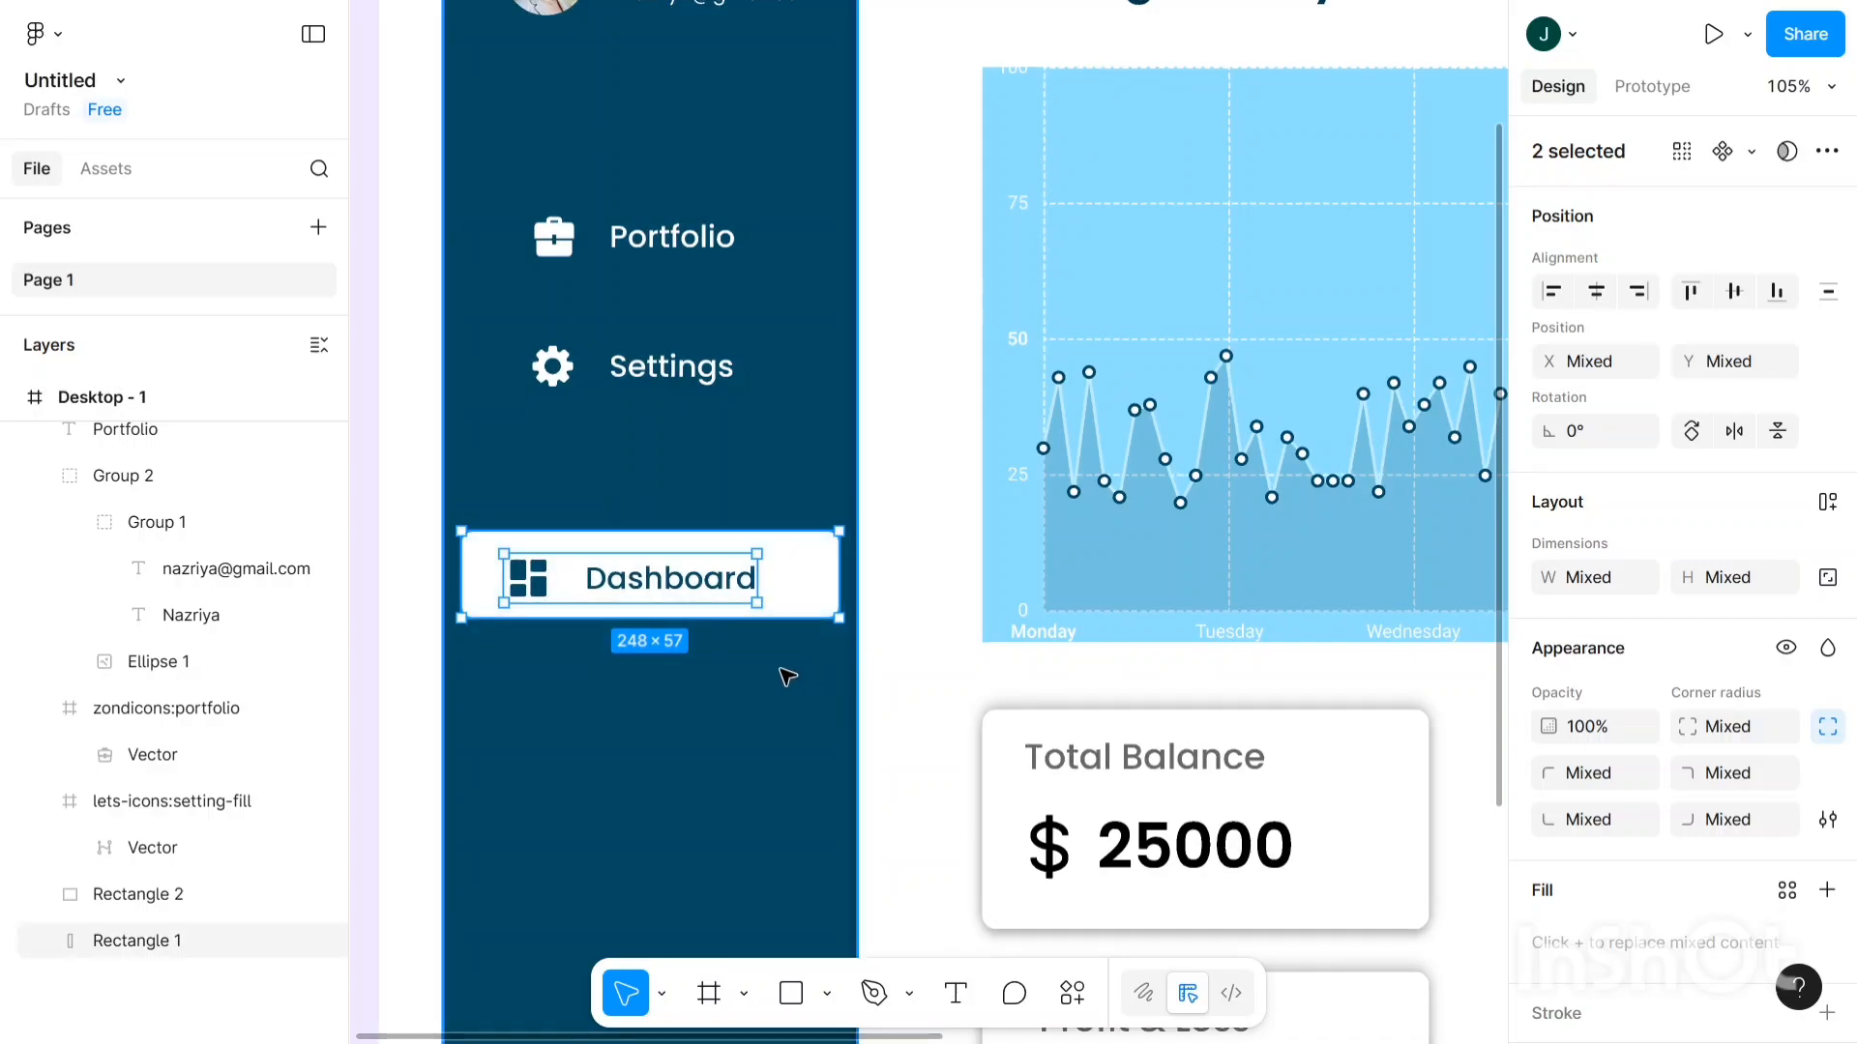
key(ctrl+g)
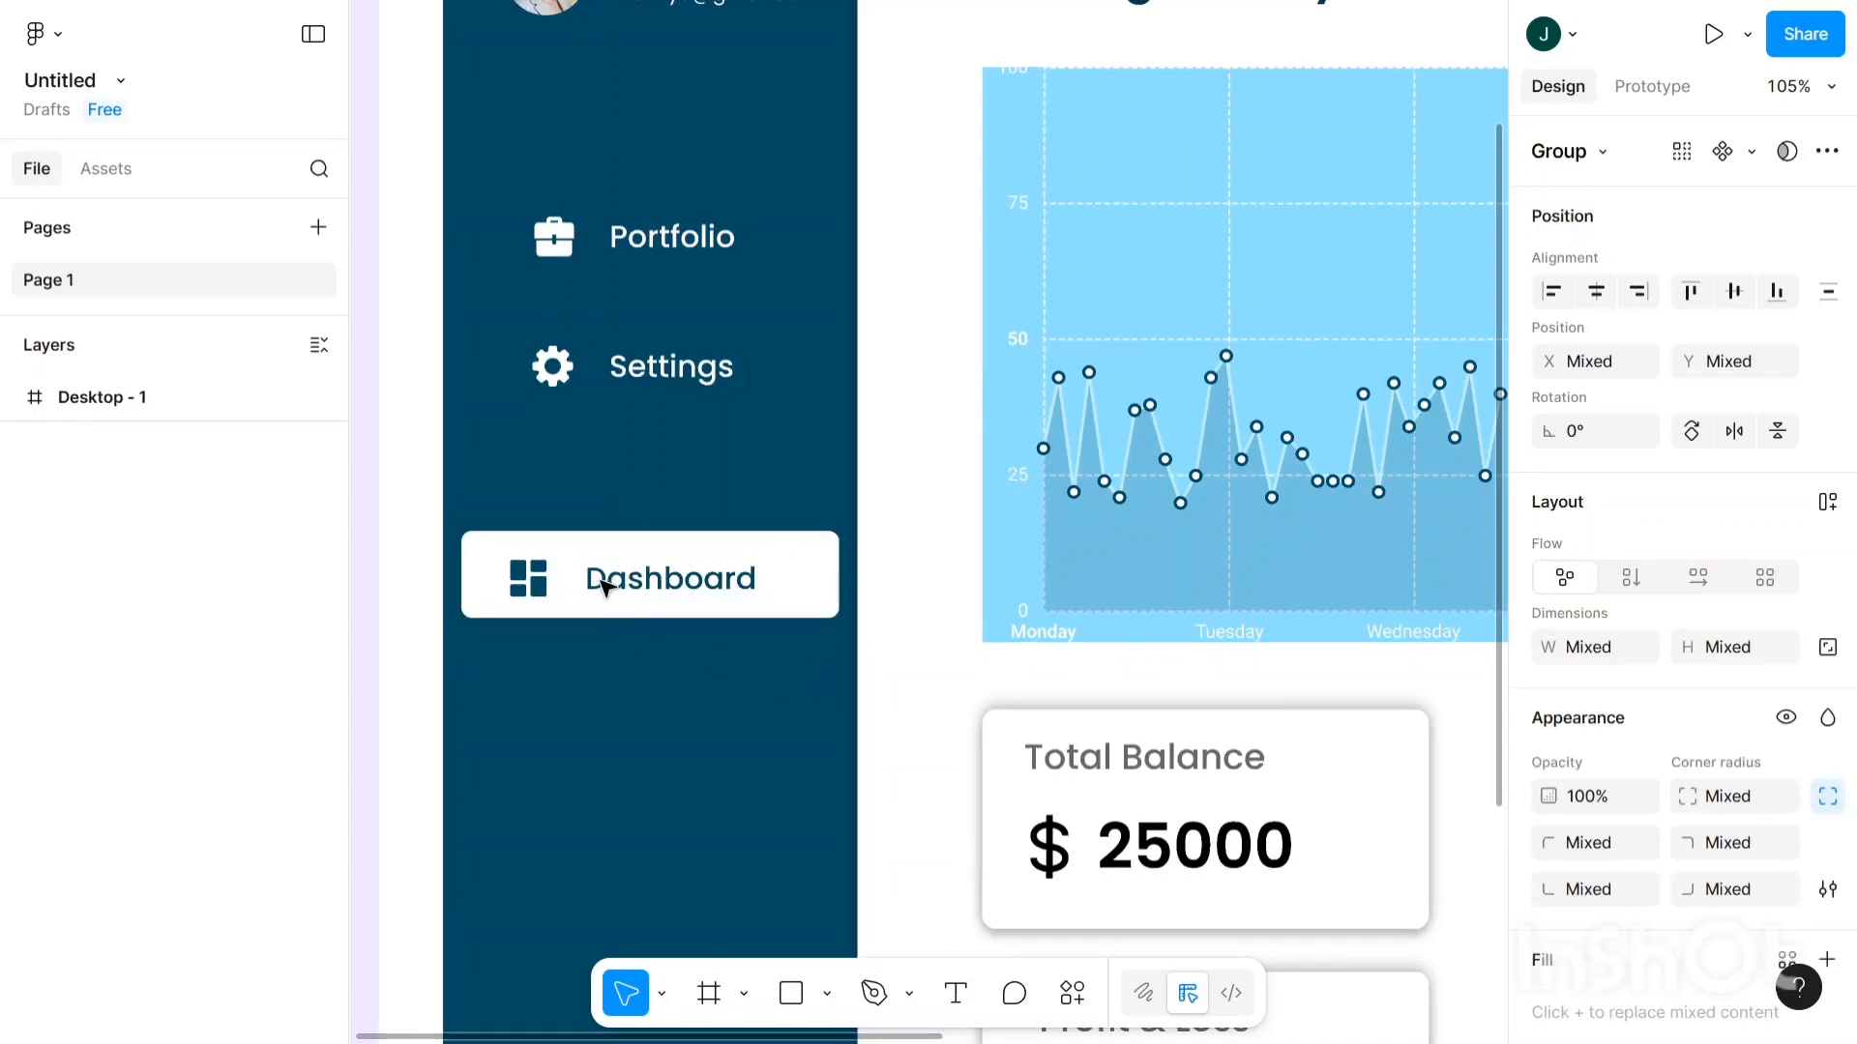
- Check the grouped Dashboard button, nudge it up and back down, and reselect it
double_click(602, 579)
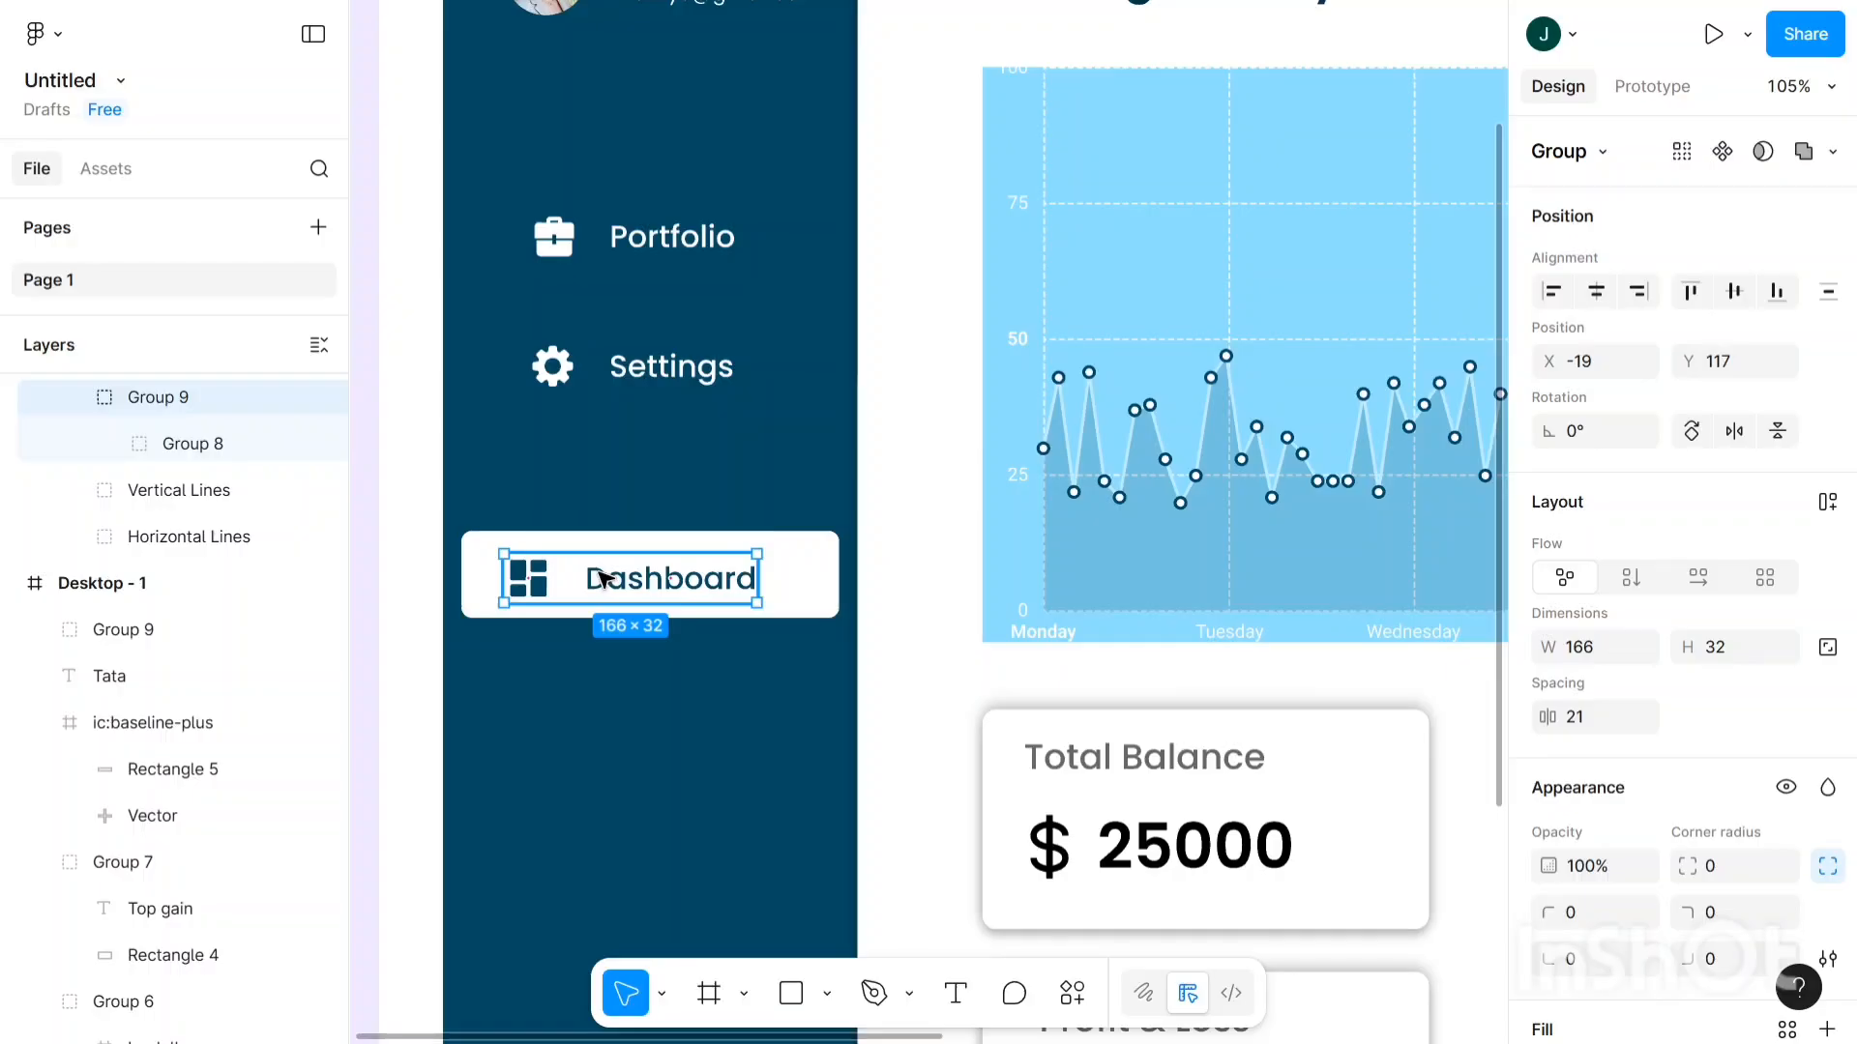
scroll(232, 535, up, 3)
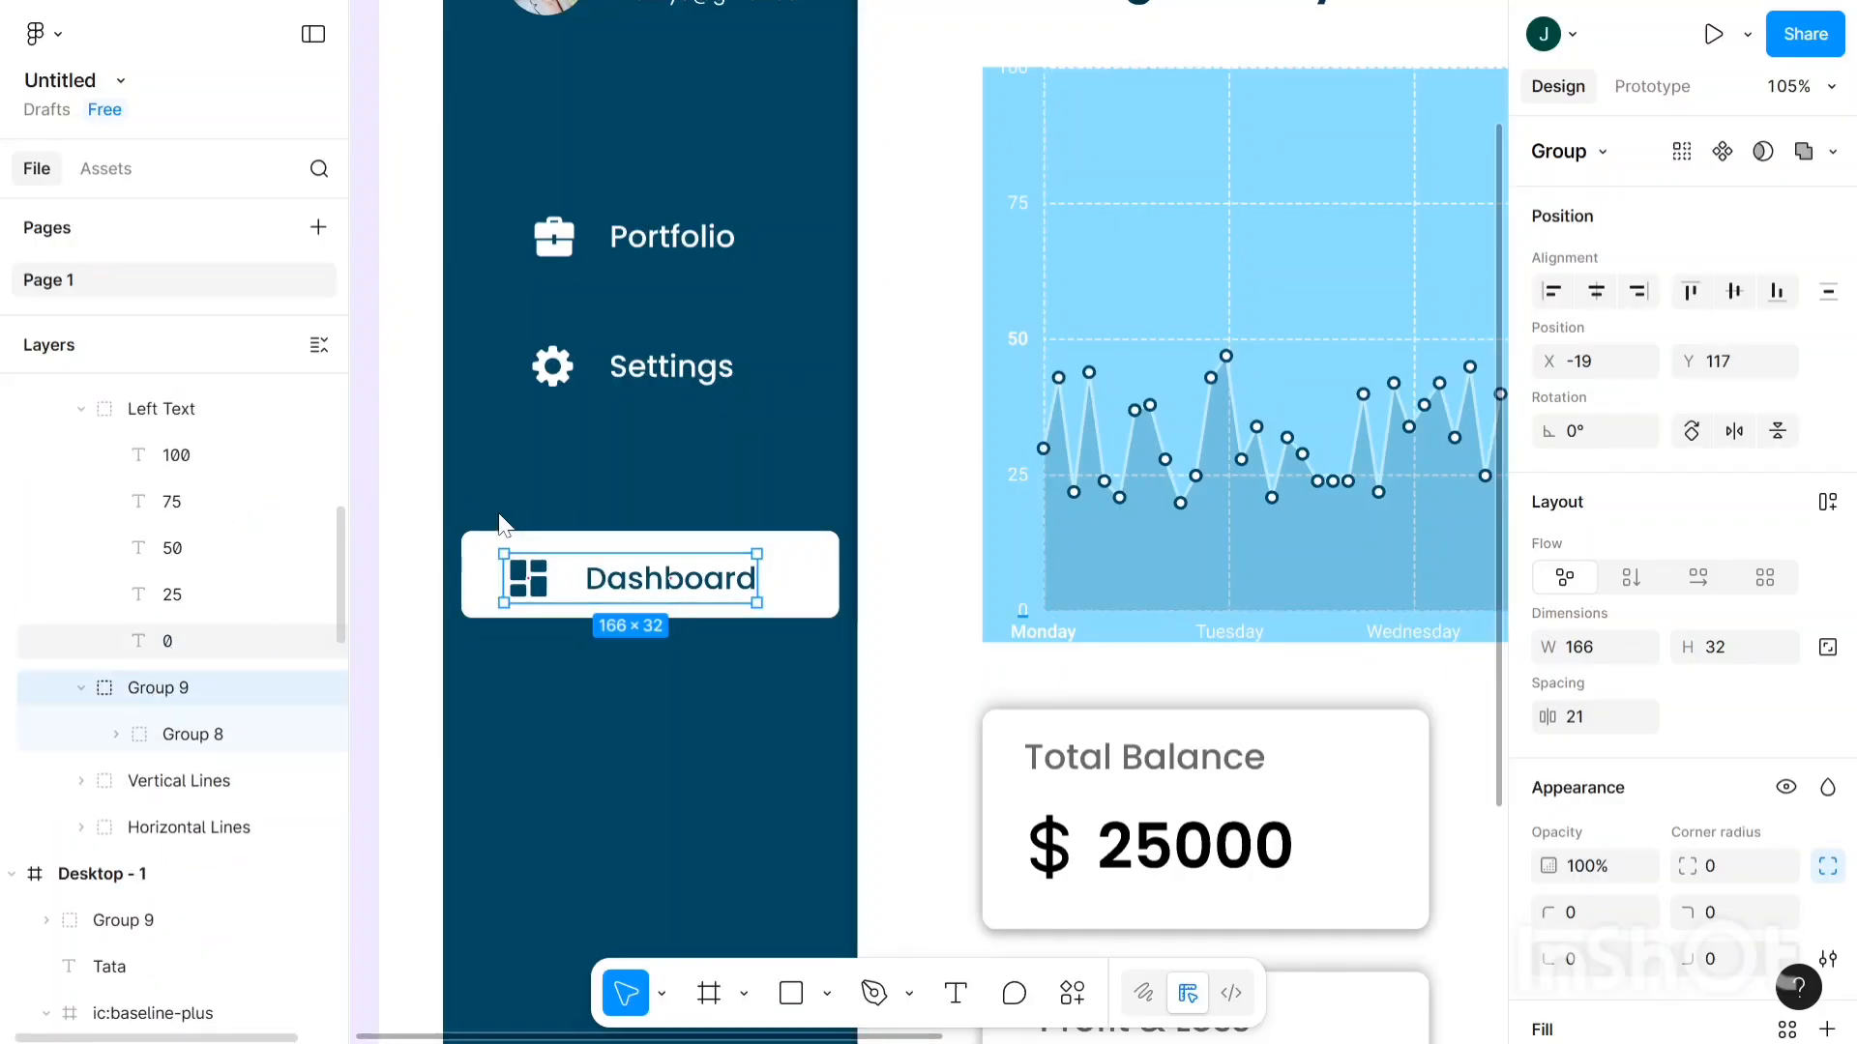
click(477, 575)
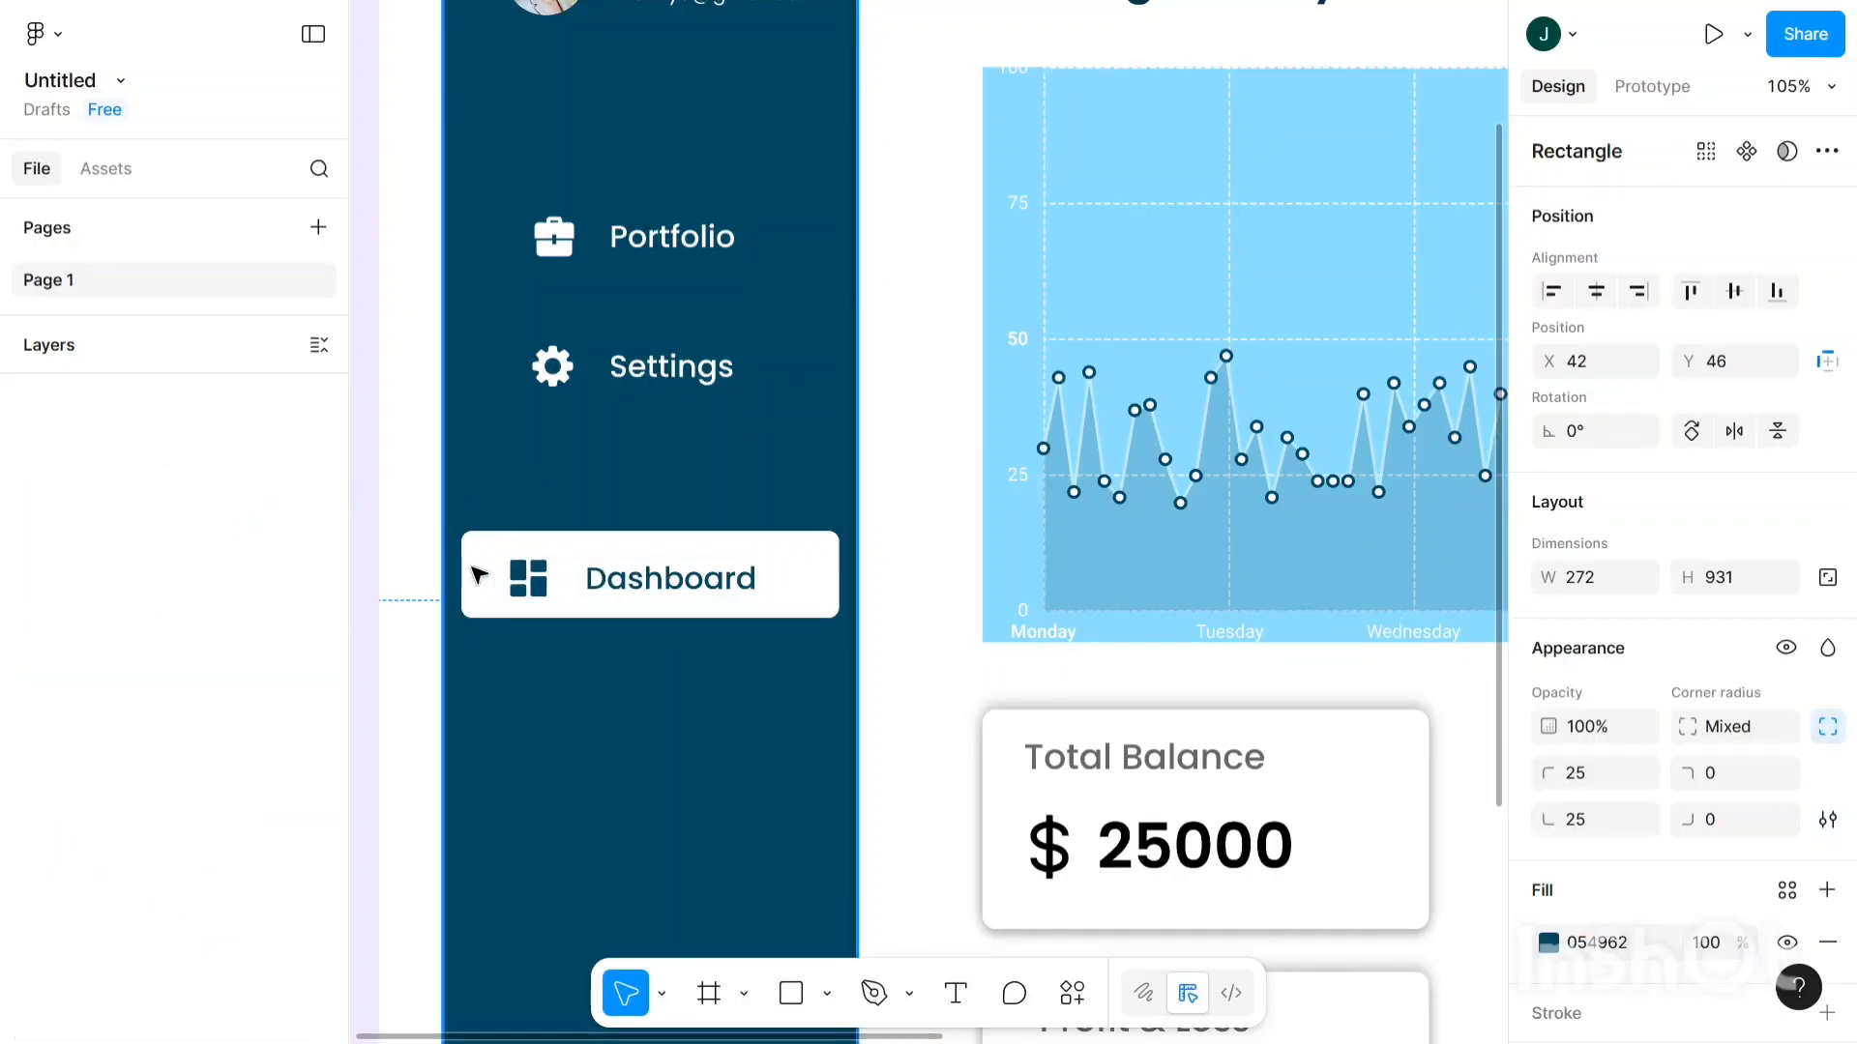
click(476, 568)
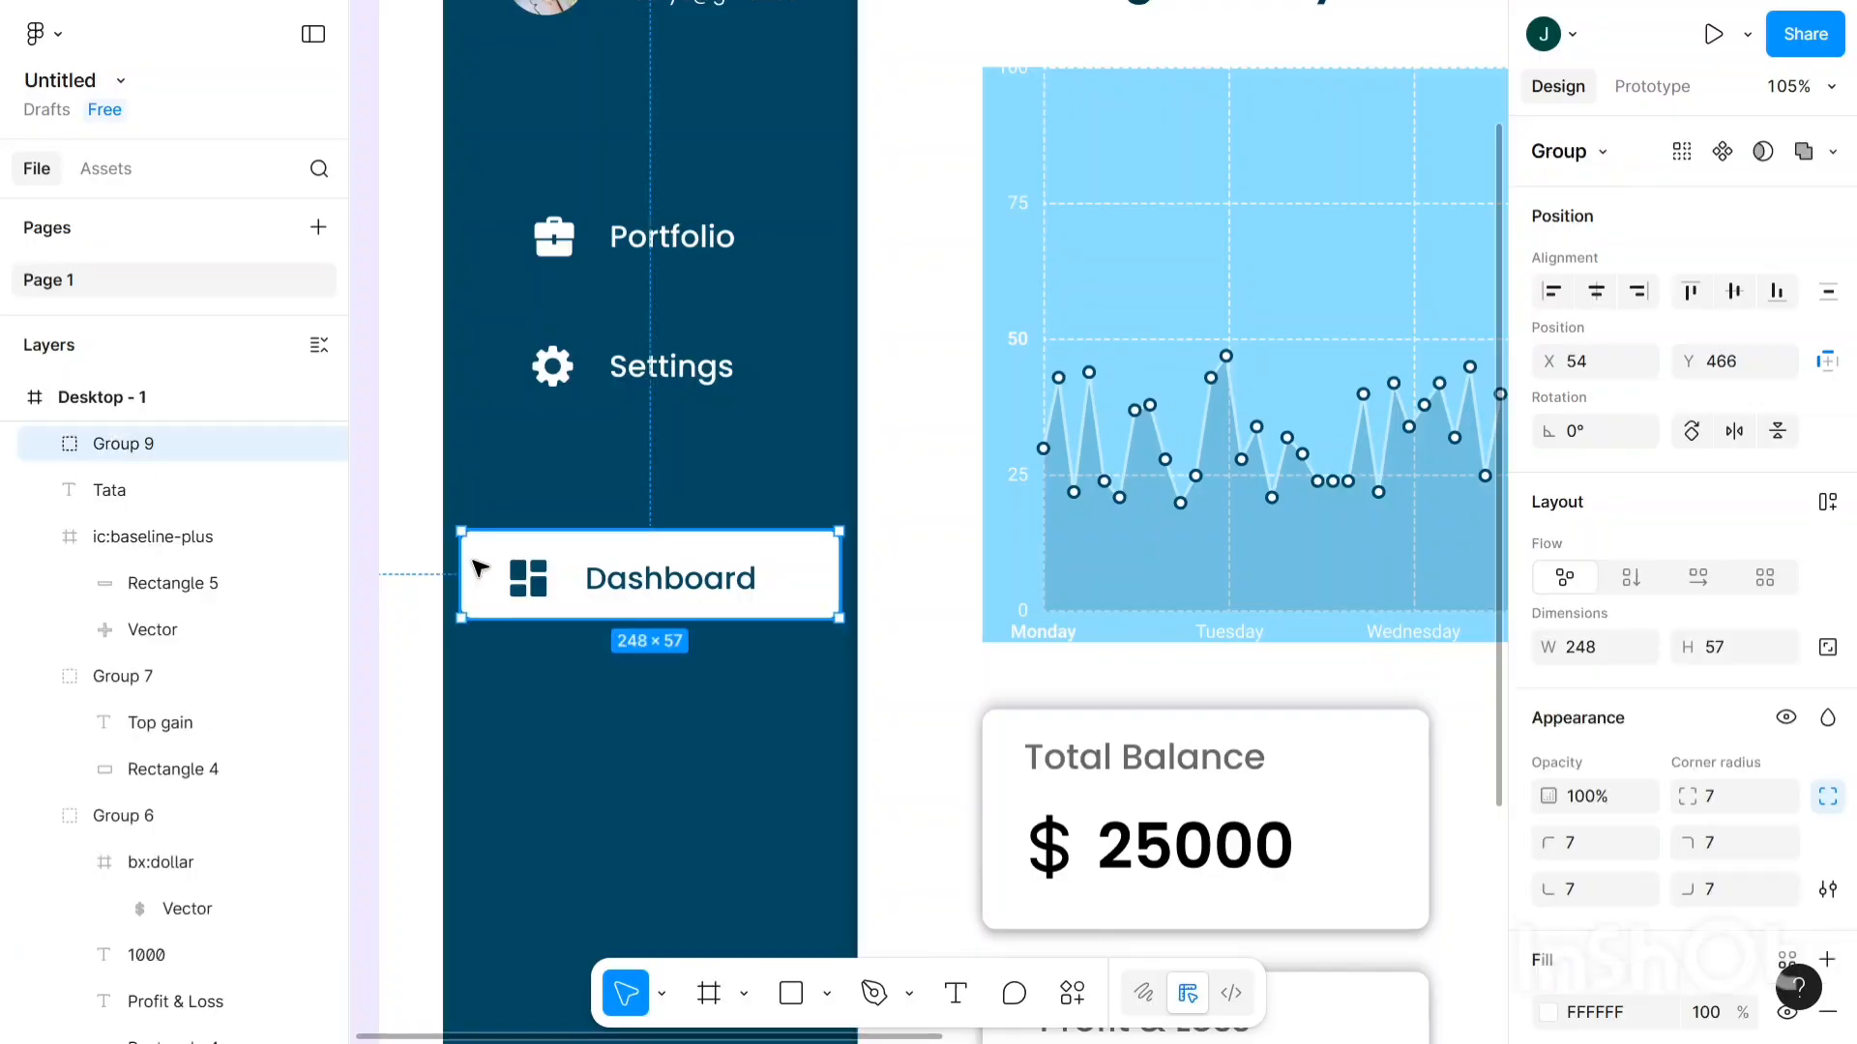
key(Up)
key(Up)
key(Up)
key(Up)
key(Up)
key(Up)
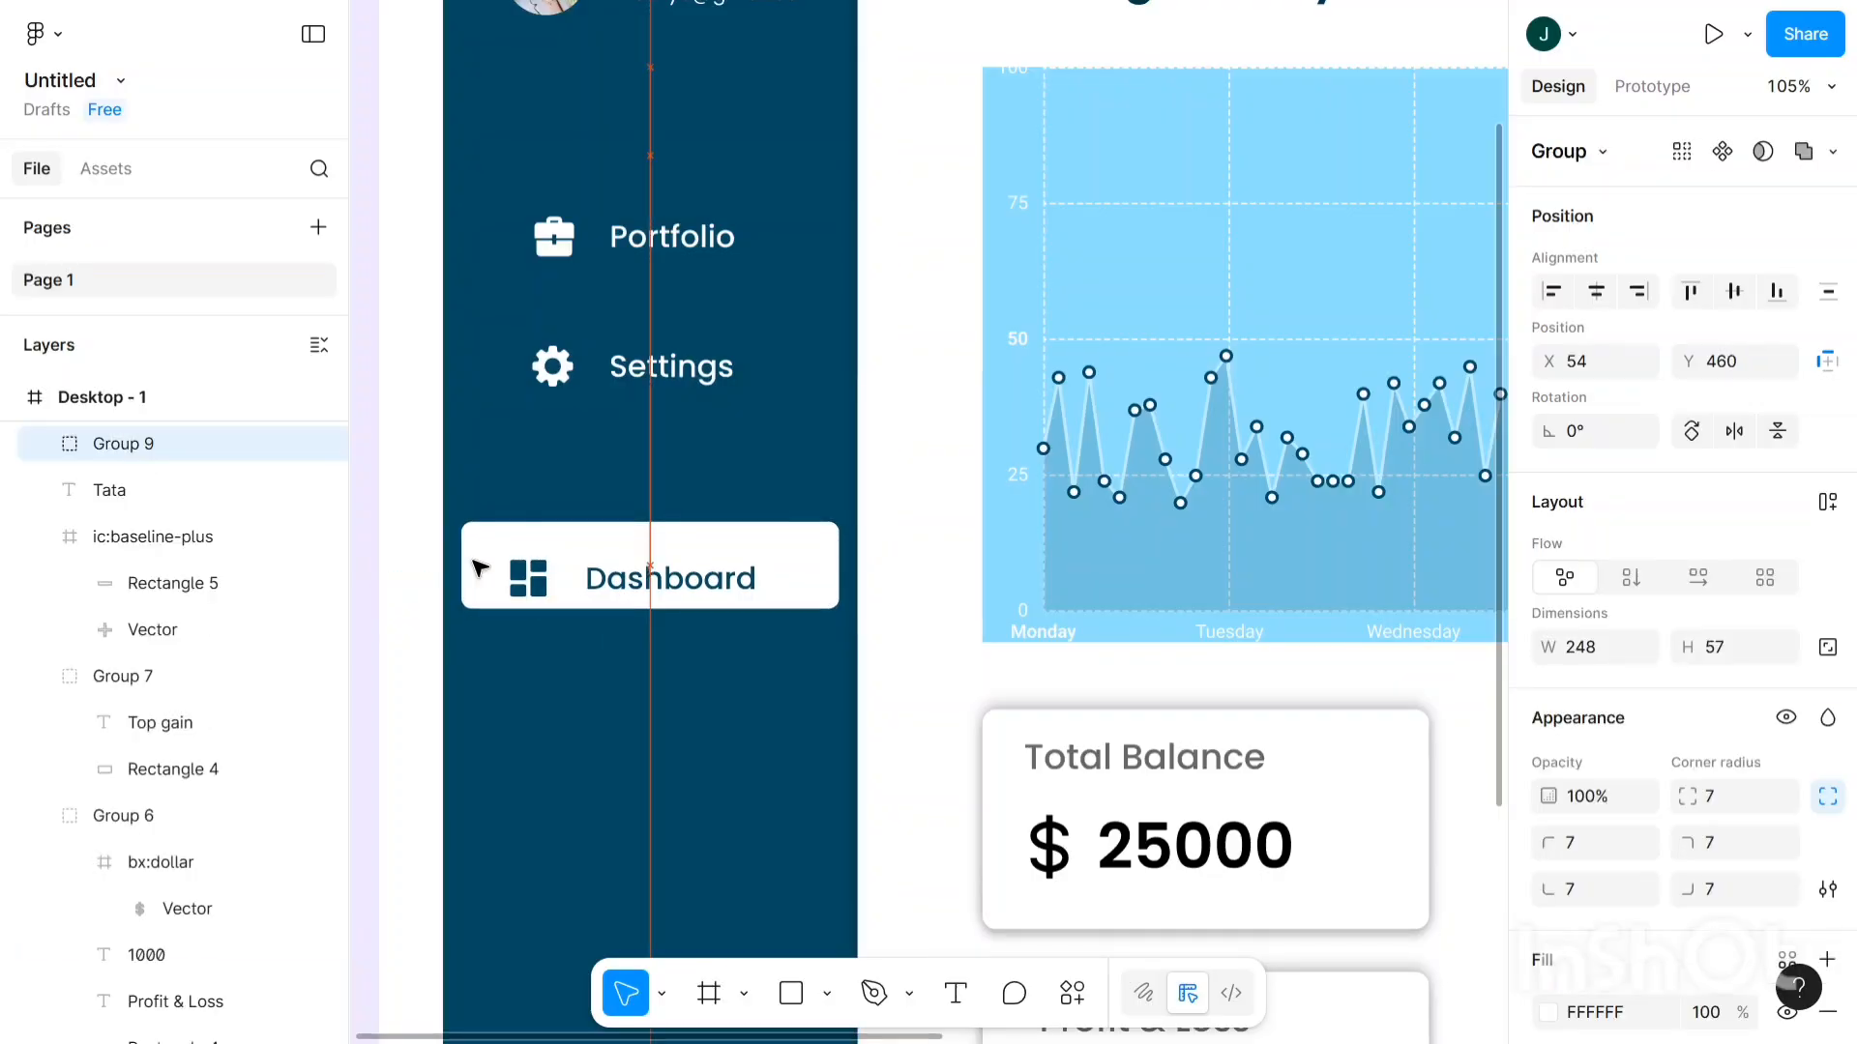
key(Down)
key(Down)
key(Down)
key(Down)
key(Down)
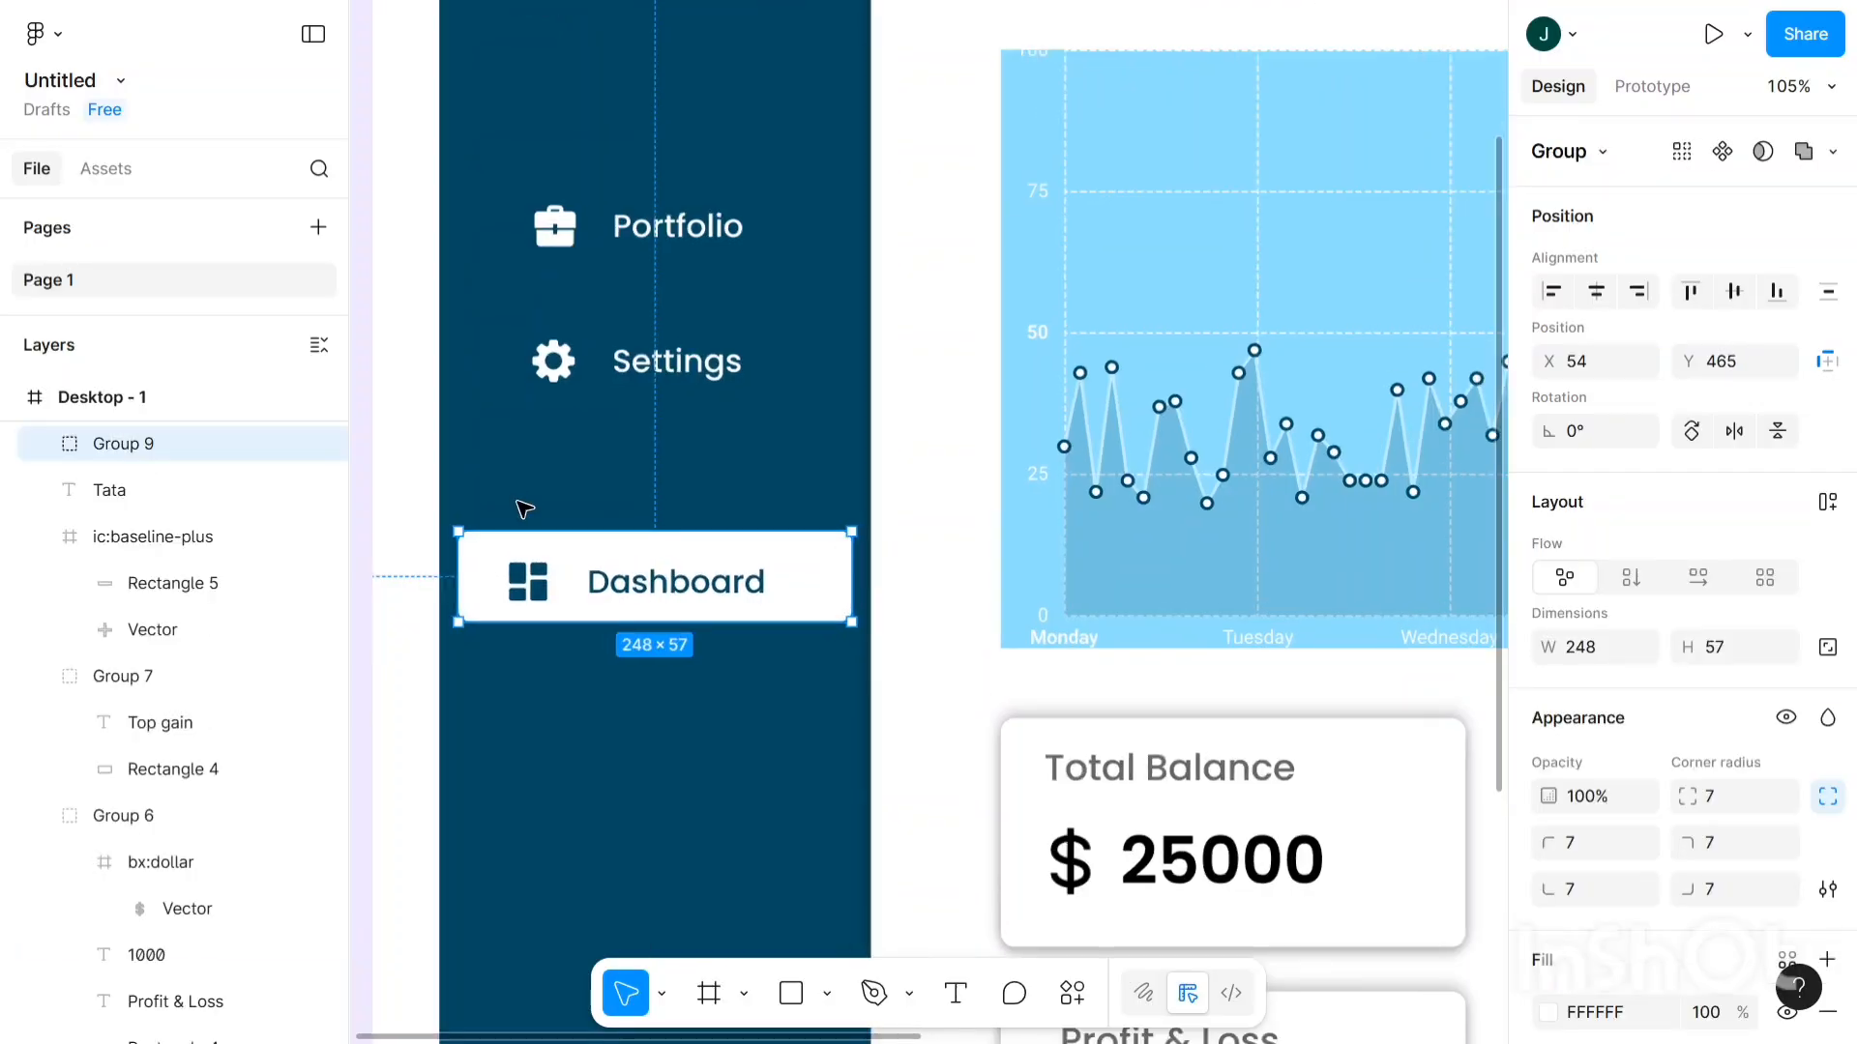
click(464, 509)
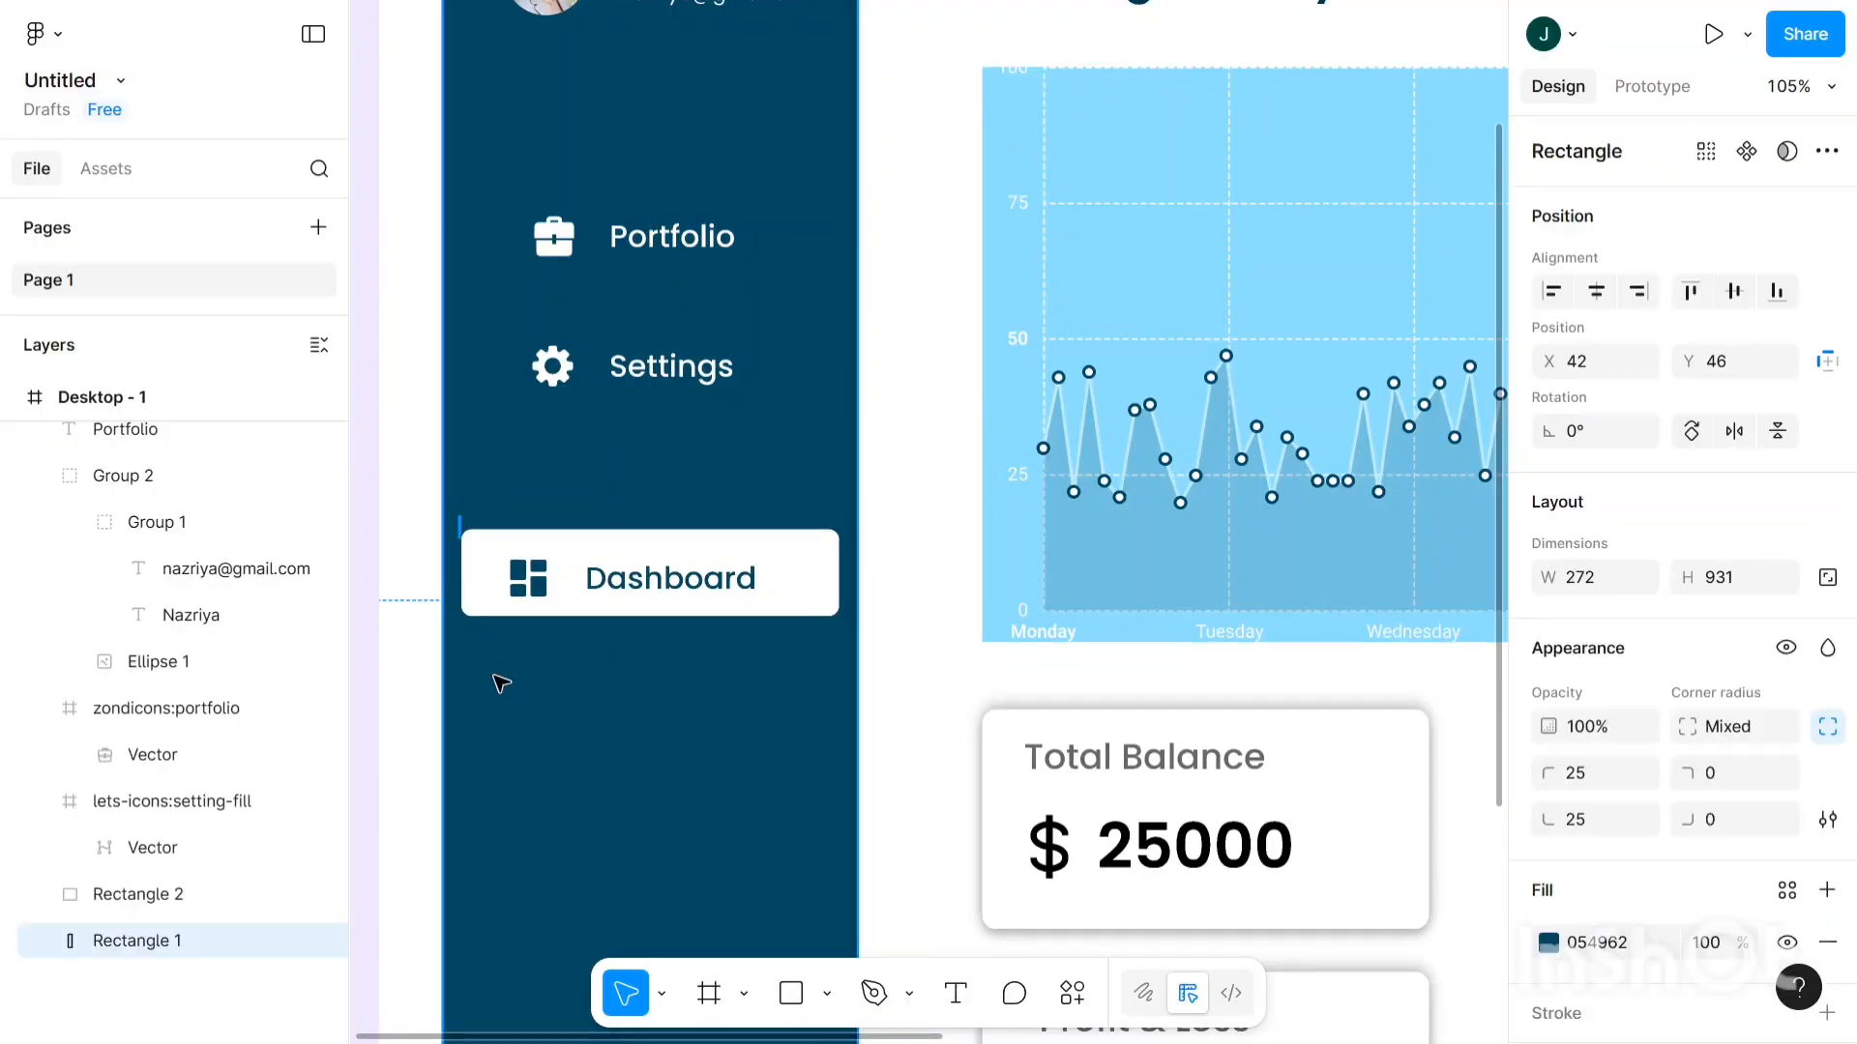
drag(494, 676, 834, 649)
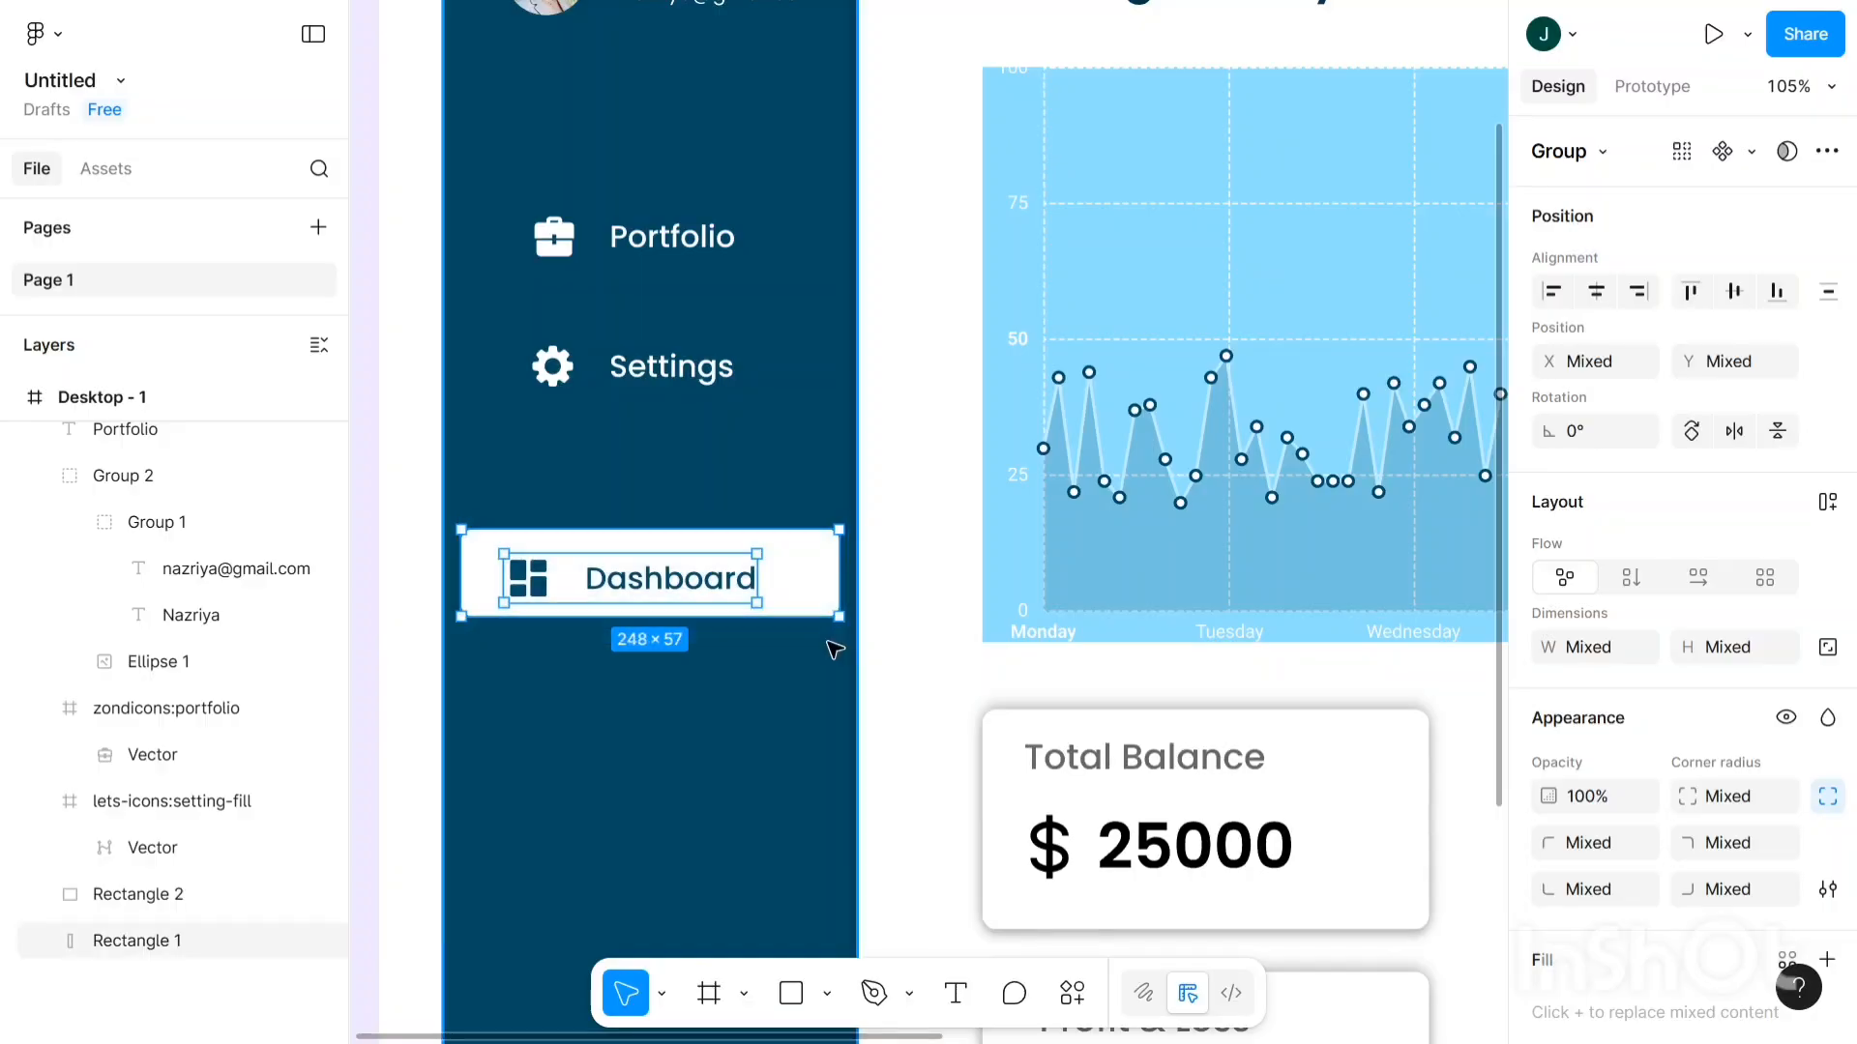
- Move the Dashboard button up the sidebar with the Up arrow until it sits above Portfolio
key(Up)
key(Up)
key(Up)
key(Up)
key(Up)
key(Up)
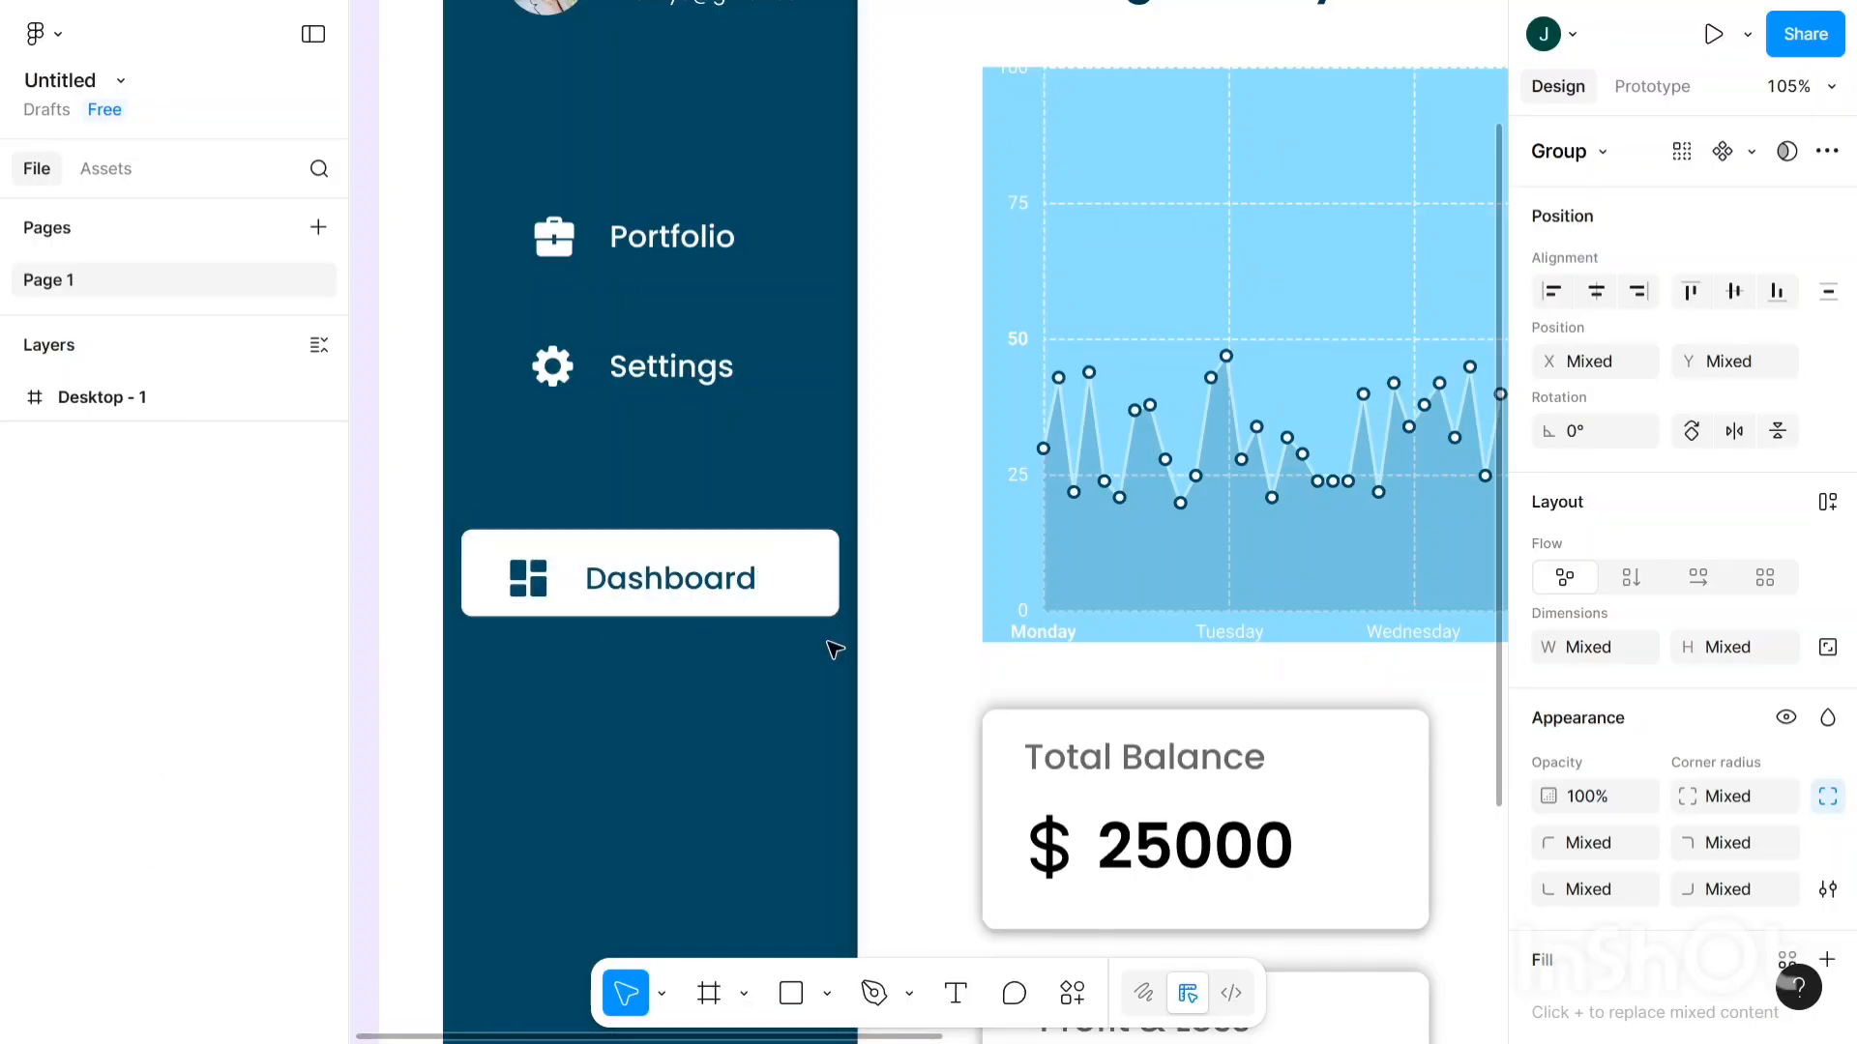
key(Up)
key(Up)
key(Up)
key(Up)
key(Up)
key(Up)
key(Up)
key(Up)
key(Up)
key(Up)
key(Up)
key(Up)
key(Up)
key(Up)
key(Up)
key(Up)
key(Up)
key(Up)
key(Up)
key(Up)
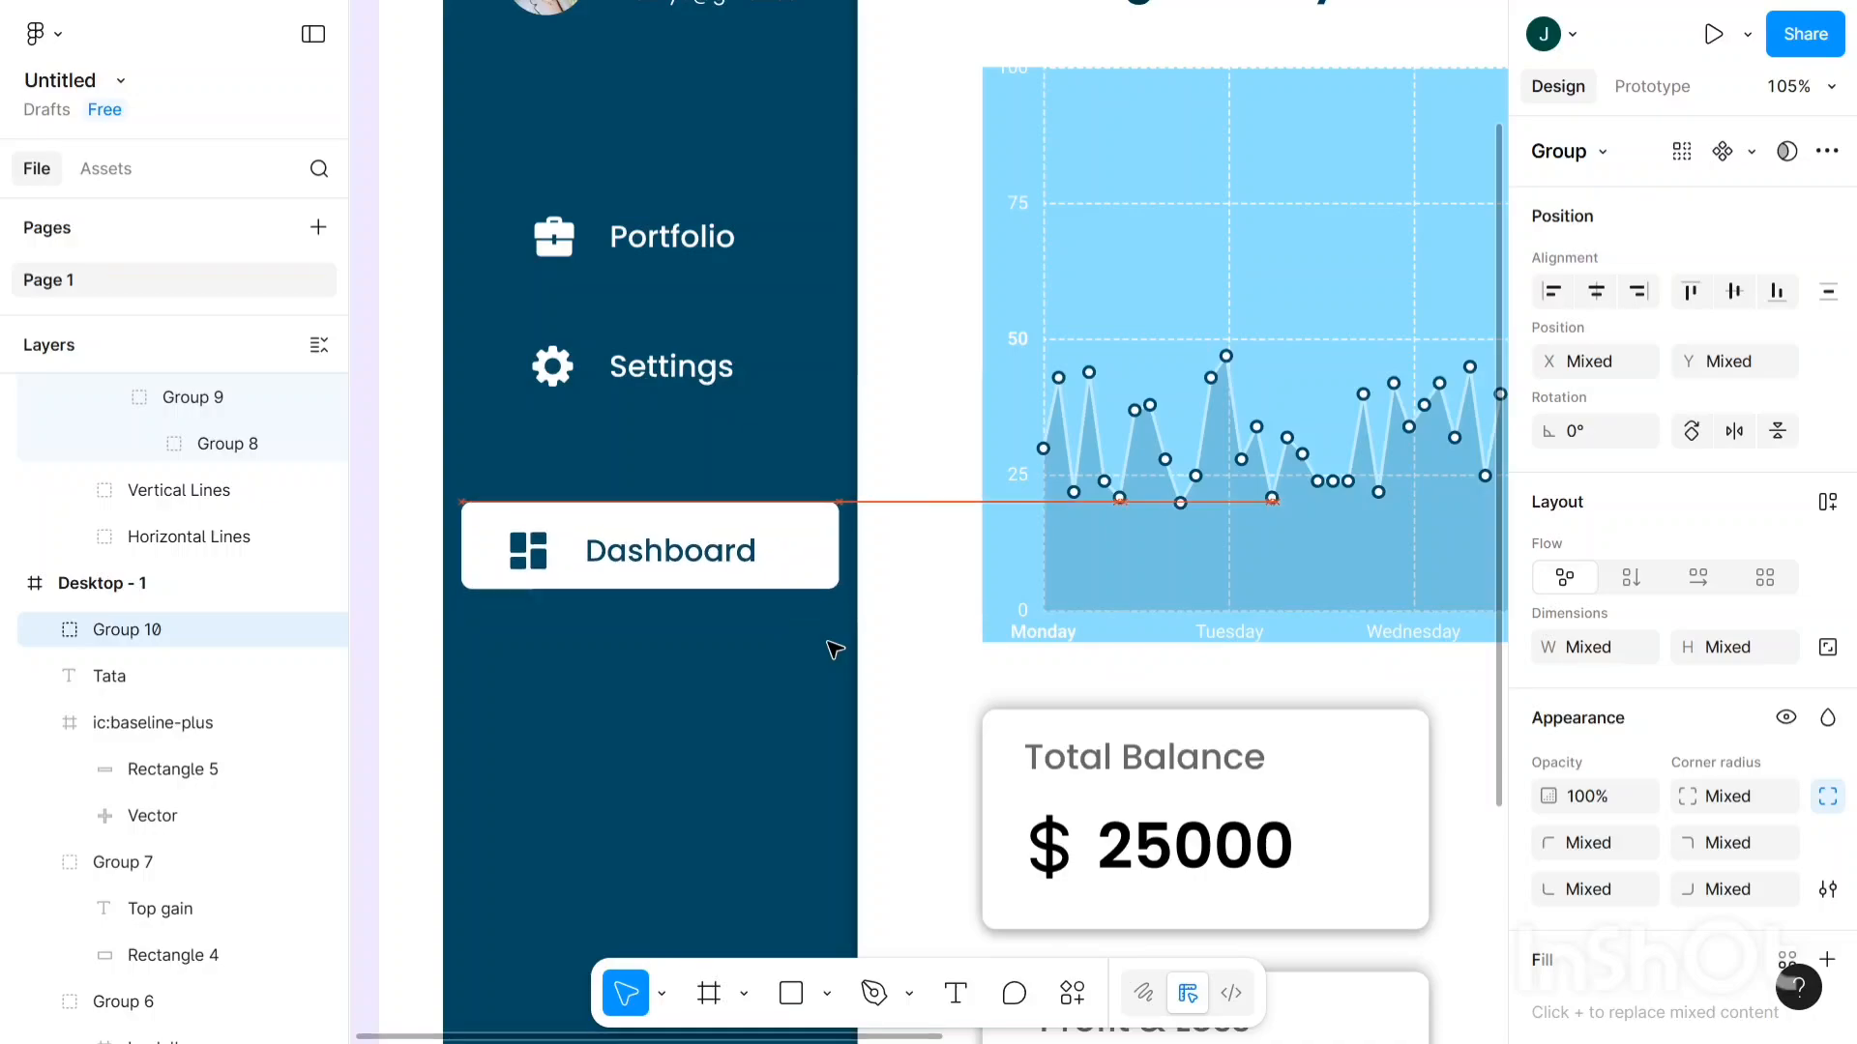
key(Up)
key(Up)
key(Up)
key(Up)
key(Up)
key(Up)
key(Up)
key(Up)
key(Up)
key(Up)
key(Up)
key(Up)
key(Up)
key(Up)
key(Up)
key(Up)
key(Up)
key(Up)
key(Up)
key(Up)
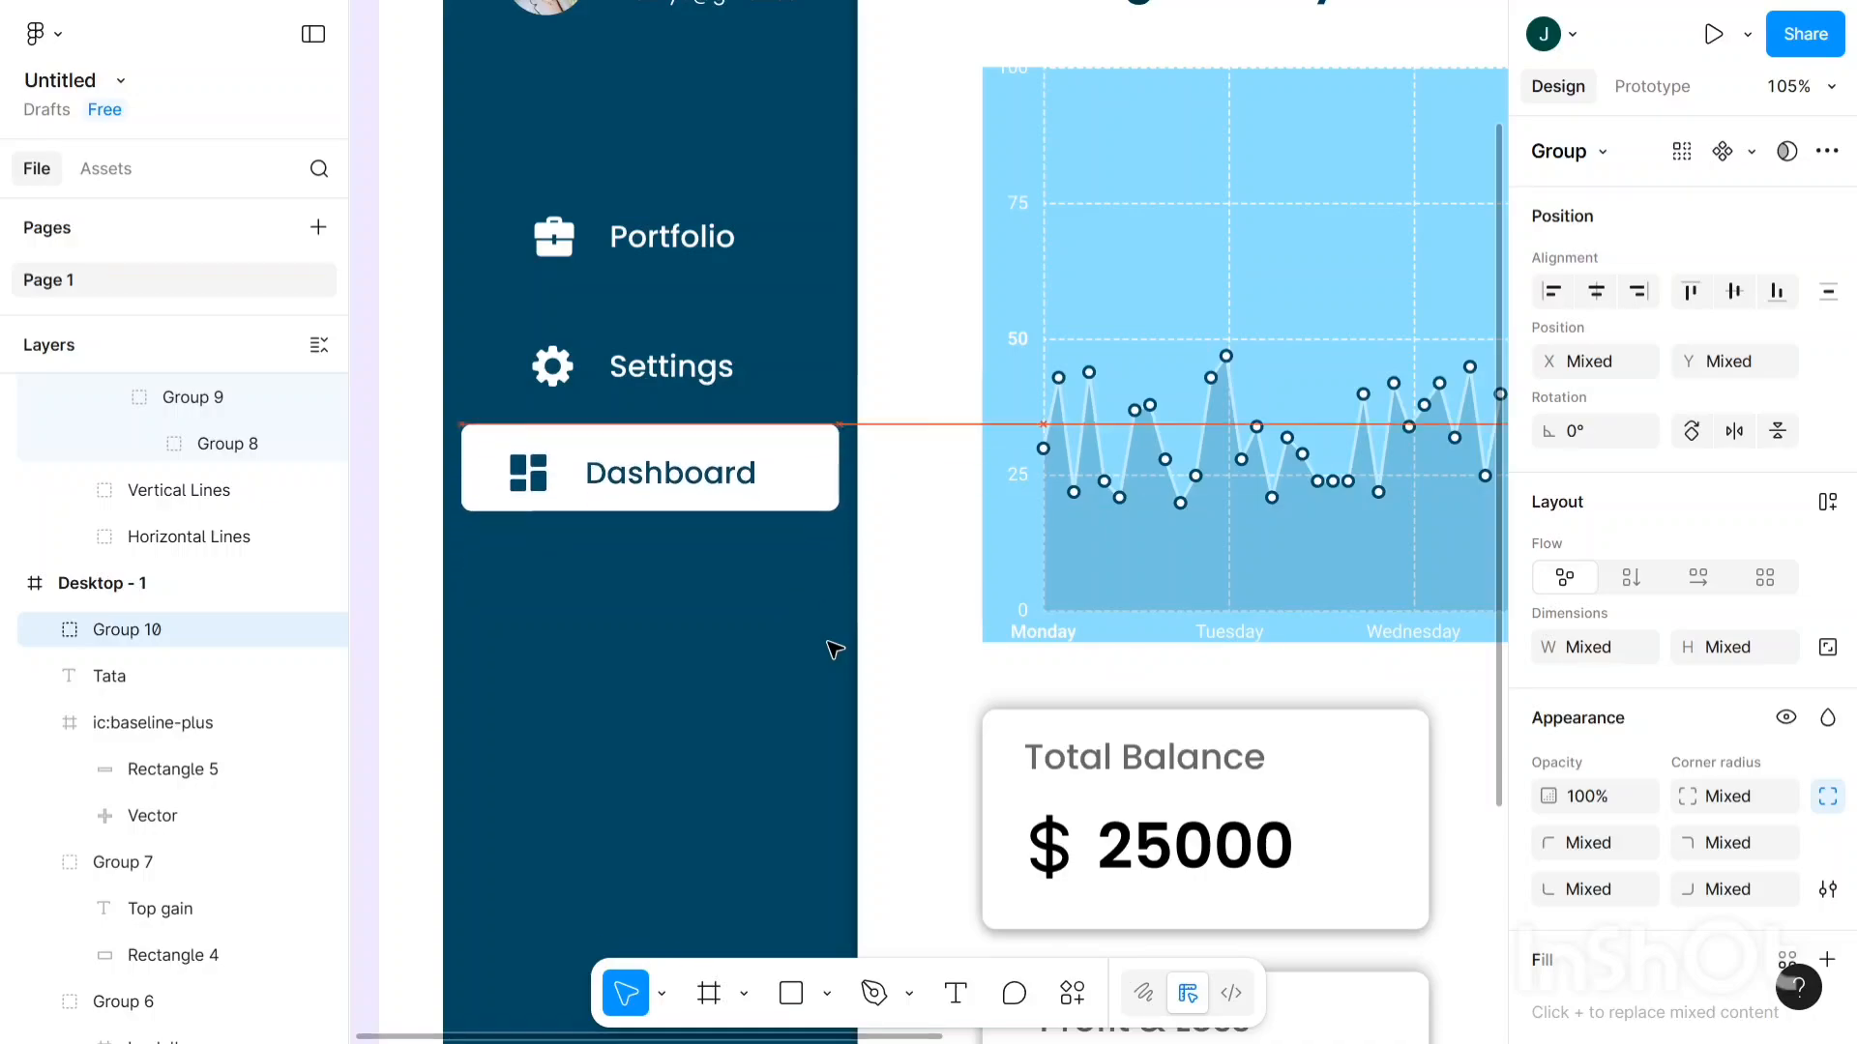
key(Up)
key(Up)
key(Up)
key(Up)
key(Up)
key(Up)
key(Up)
key(Up)
key(Up)
key(Up)
key(Up)
key(Up)
key(Up)
key(Up)
key(Up)
key(Up)
key(Up)
key(Up)
key(Up)
key(Up)
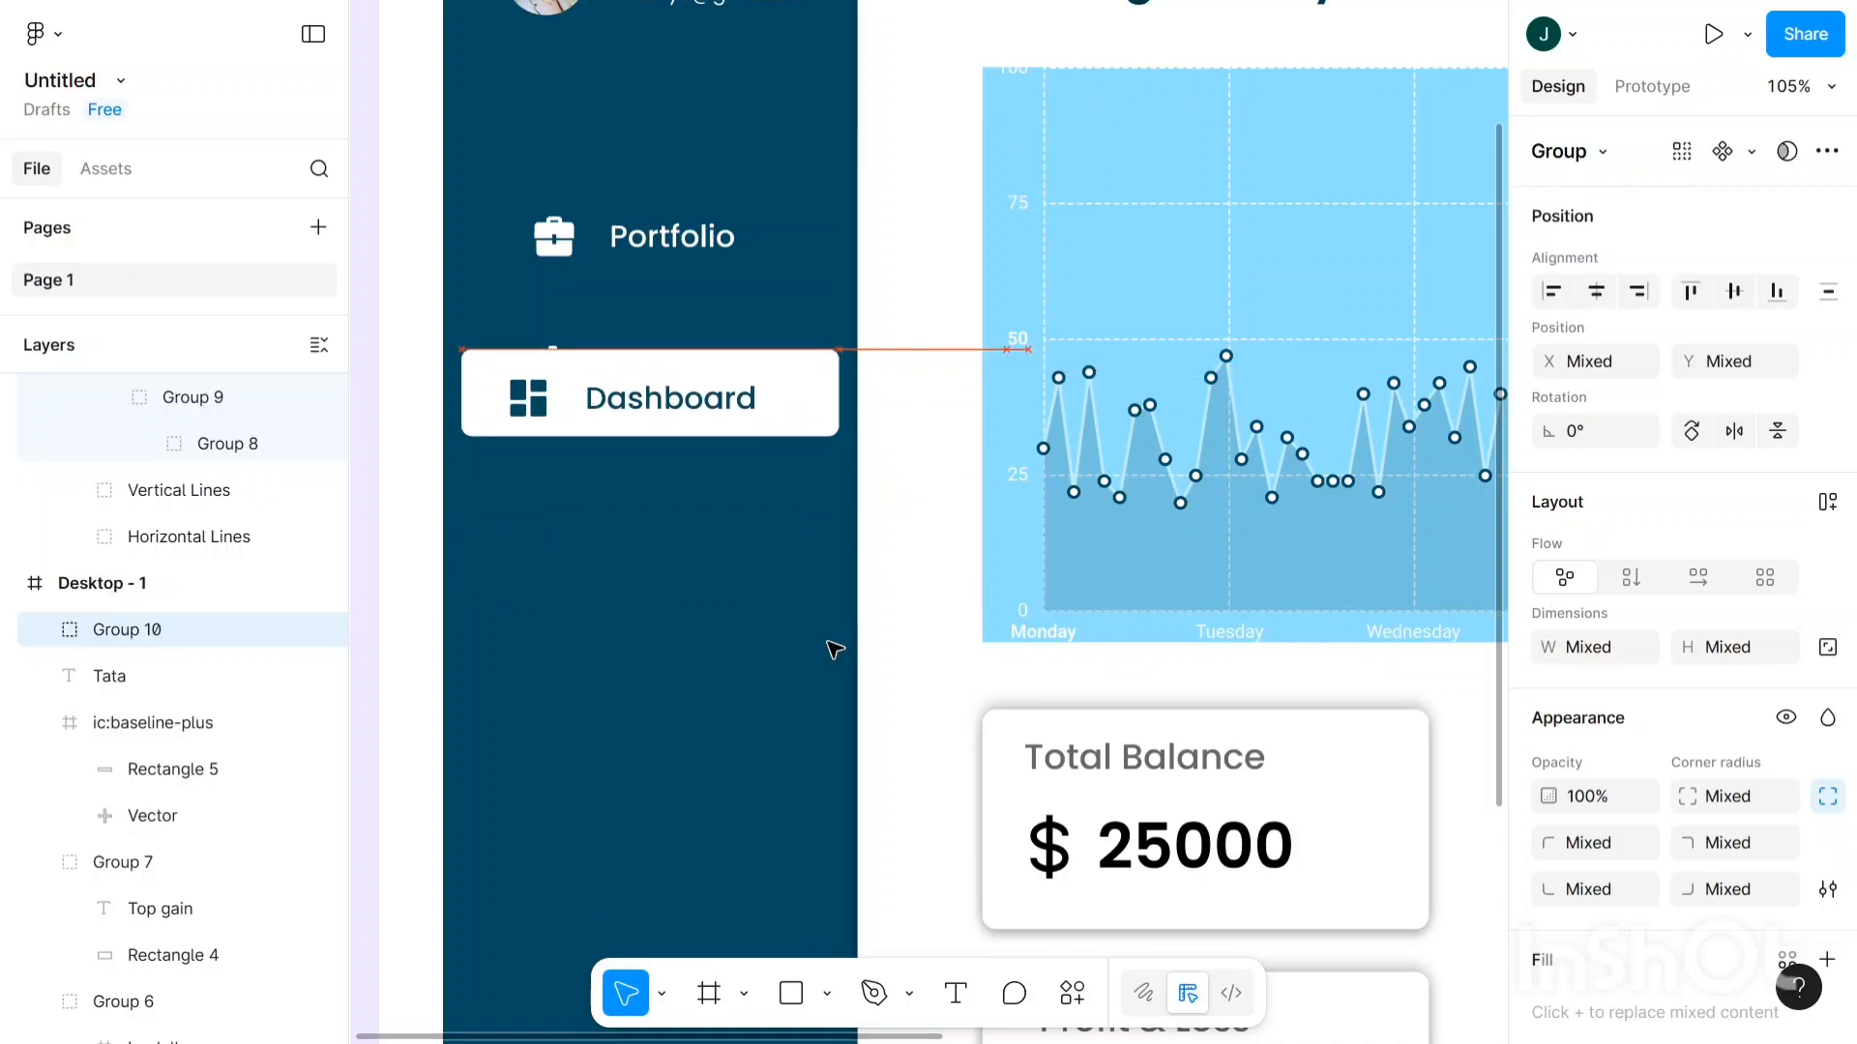
key(Up)
key(Up)
key(Up)
key(Up)
key(Up)
key(Up)
key(Up)
key(Up)
key(Up)
key(Up)
key(Up)
key(Up)
key(Up)
key(Up)
key(Up)
key(Up)
key(Up)
key(Up)
key(Up)
key(Up)
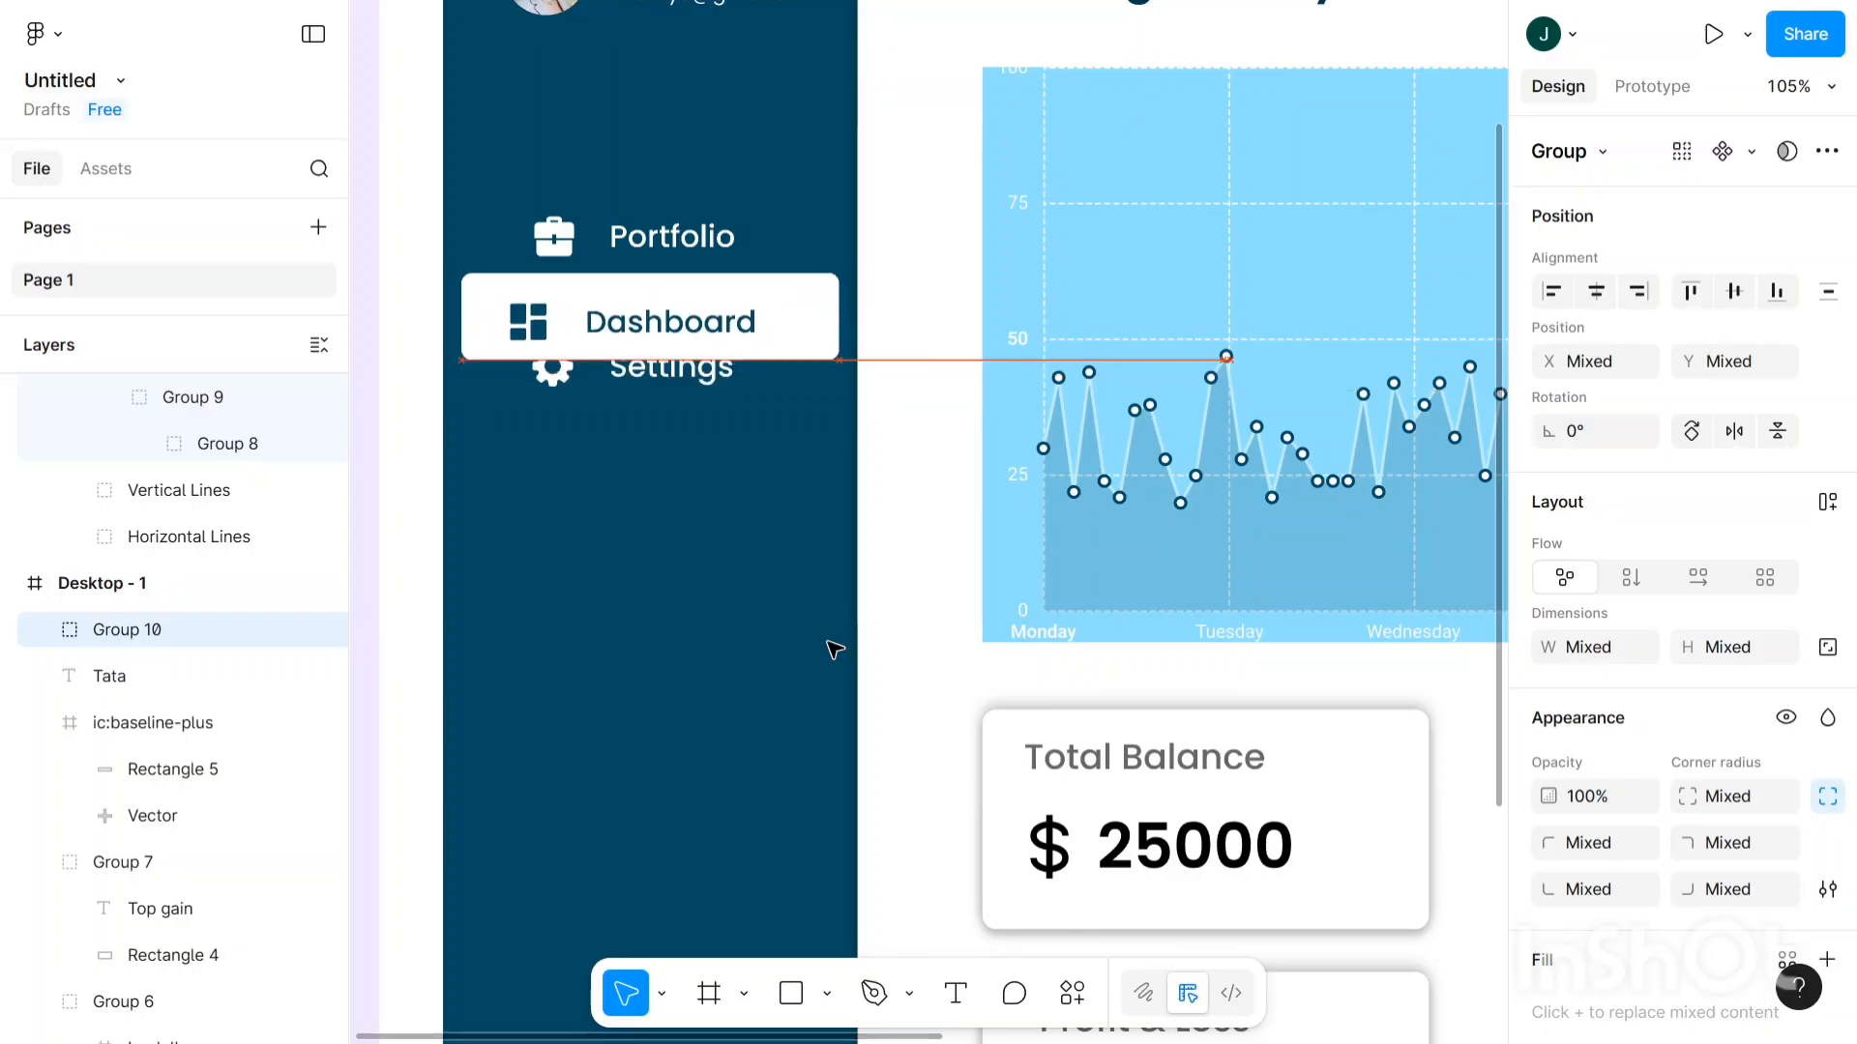
key(Up)
key(Up)
key(Up)
key(Up)
key(Up)
key(Up)
key(Up)
key(Up)
key(Up)
key(Up)
key(Up)
key(Up)
key(Up)
key(Up)
key(Up)
key(Up)
key(Up)
key(Up)
key(Up)
key(Up)
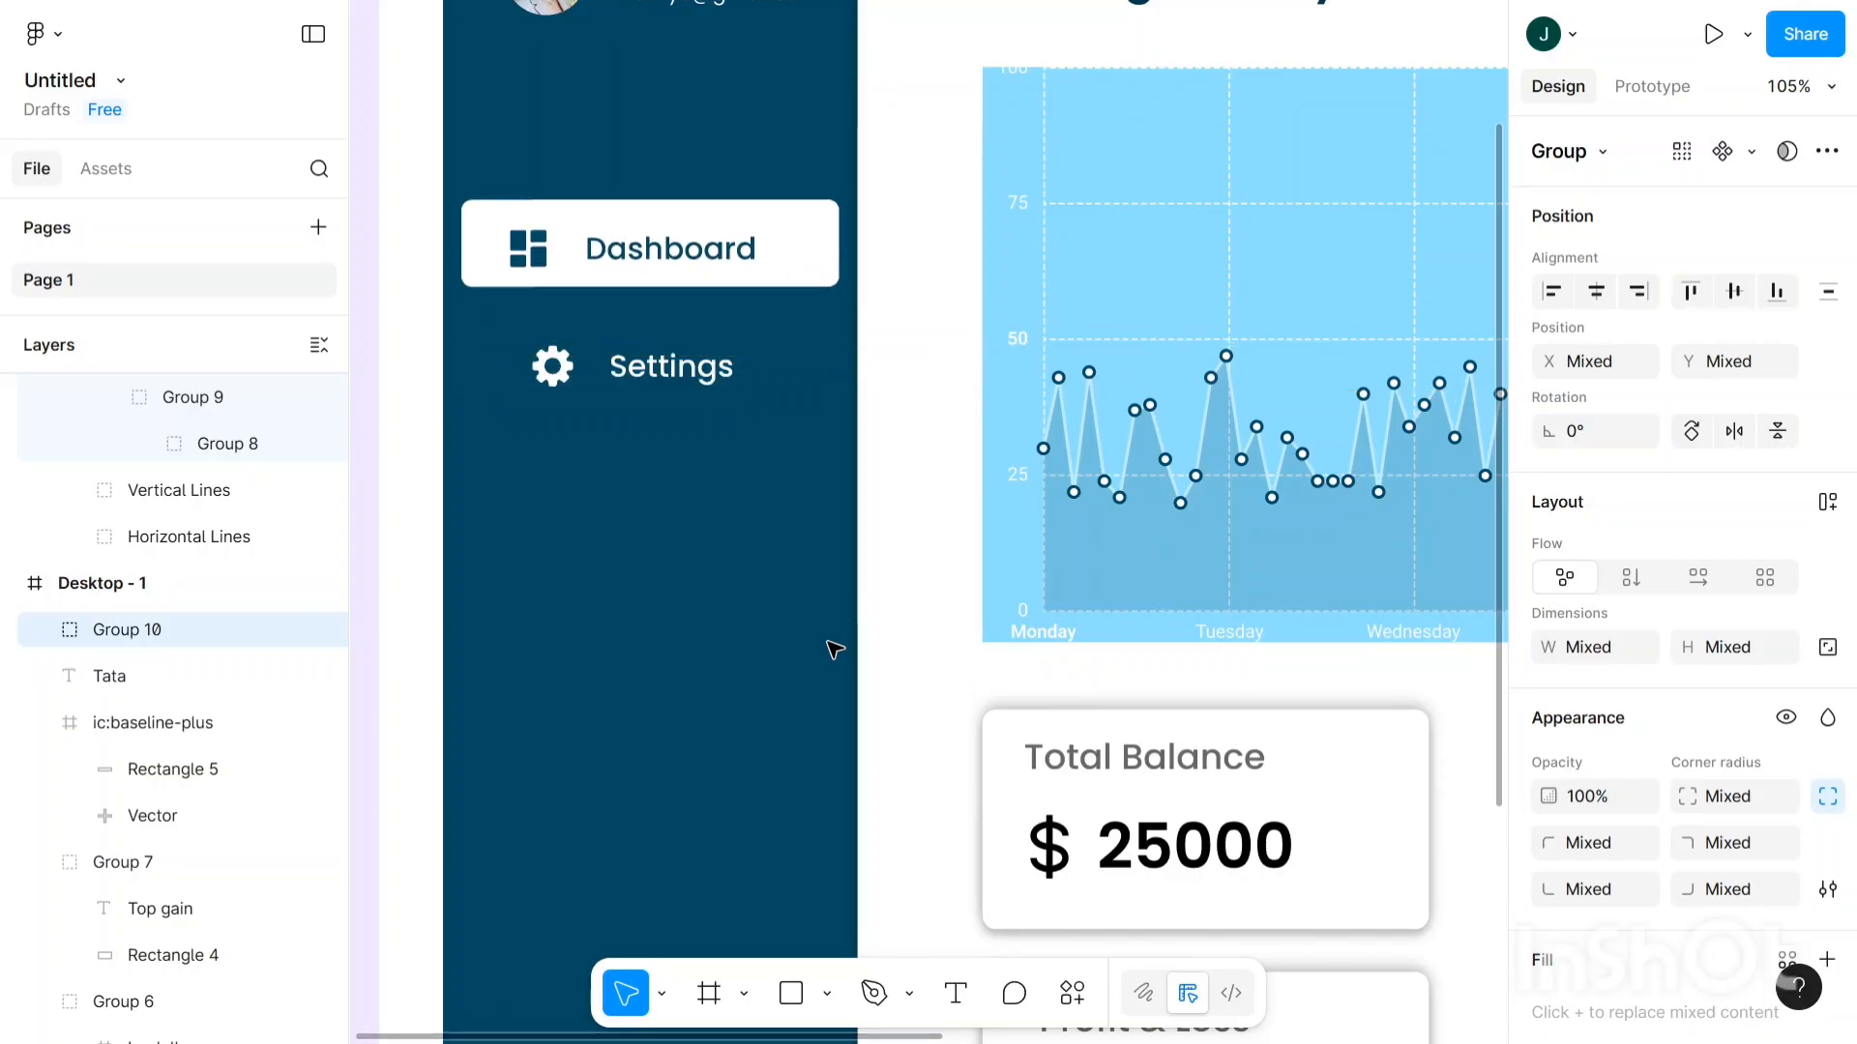
key(Up)
key(Up)
key(Up)
key(Up)
key(Up)
key(Up)
key(Up)
key(Up)
key(Up)
key(Up)
key(Up)
key(Up)
key(Up)
key(Up)
key(Up)
key(Up)
key(Up)
key(Up)
key(Up)
key(Up)
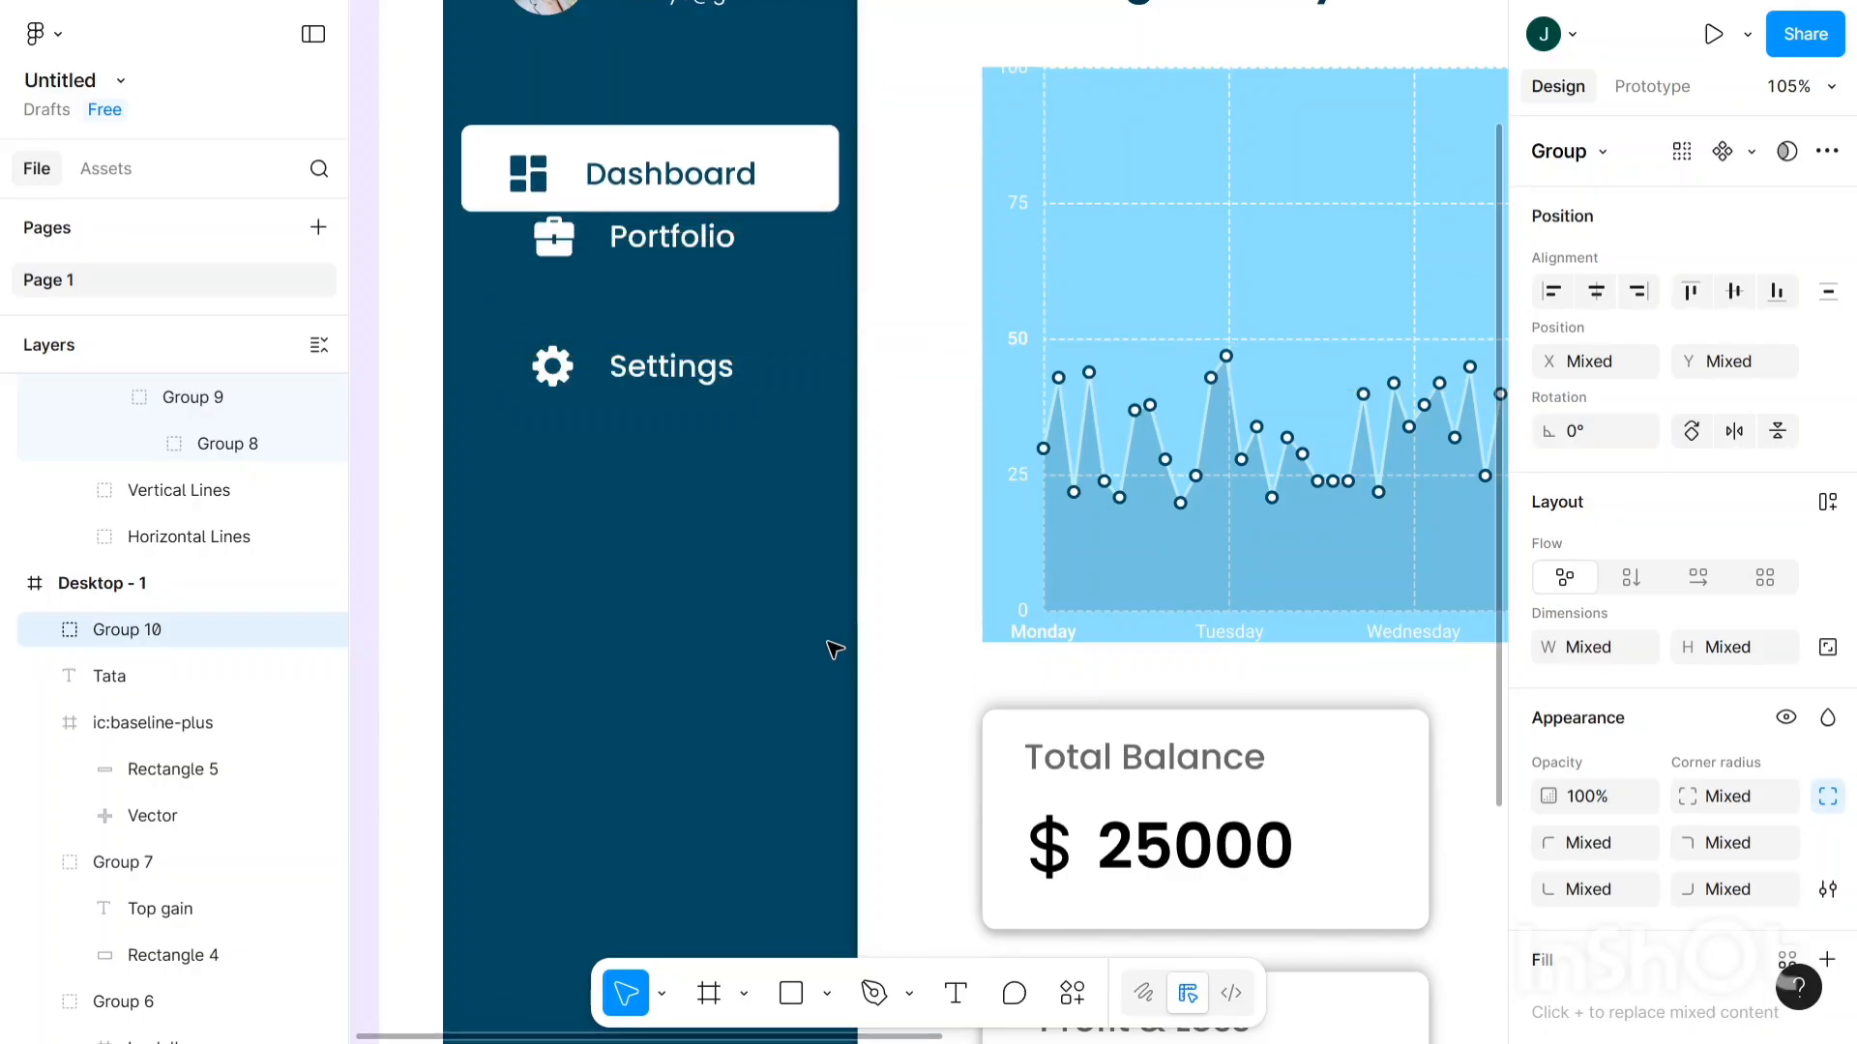
key(Up)
key(Up)
key(Up)
key(Up)
key(Up)
key(Up)
key(Up)
key(Up)
key(Up)
key(Up)
key(Up)
key(Up)
key(Up)
key(Up)
key(Up)
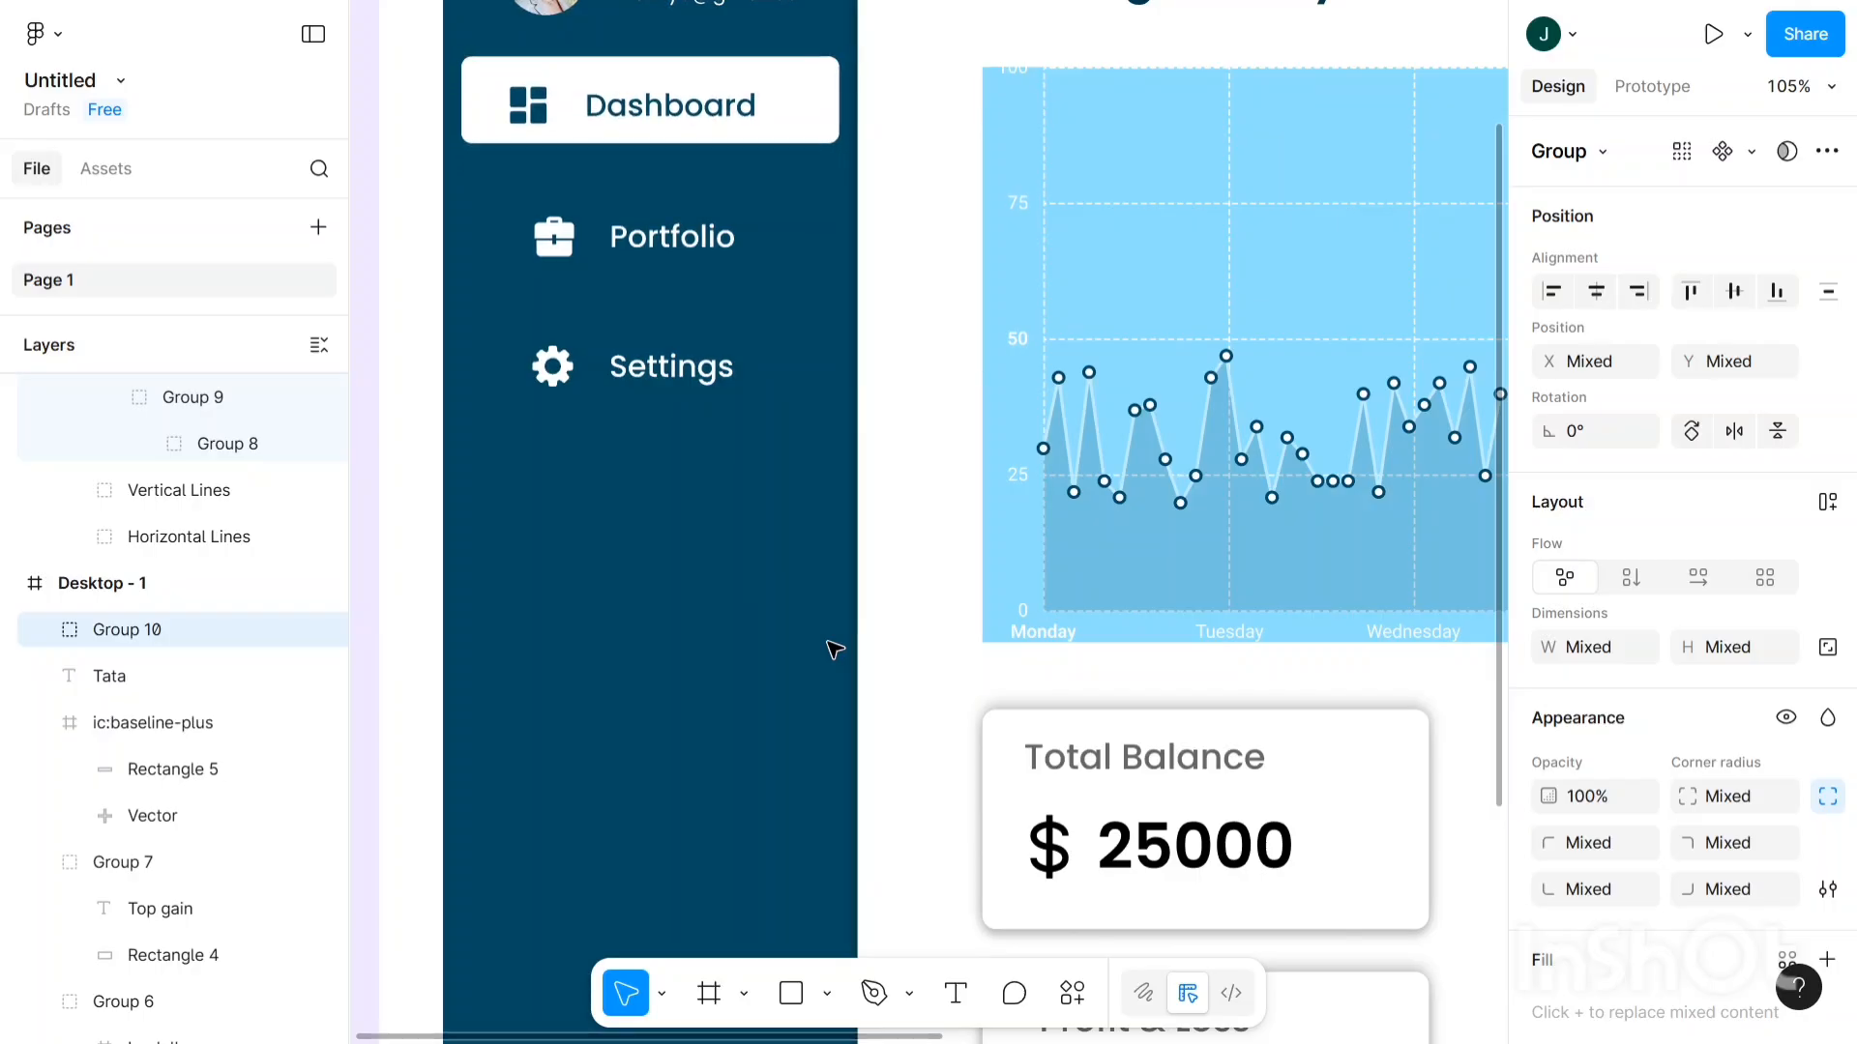
- Fine-tune the Dashboard icon, label and button with arrow nudges to X 54, Y 156
key(Return)
scroll(732, 597, down, 2)
scroll(730, 597, up, 3)
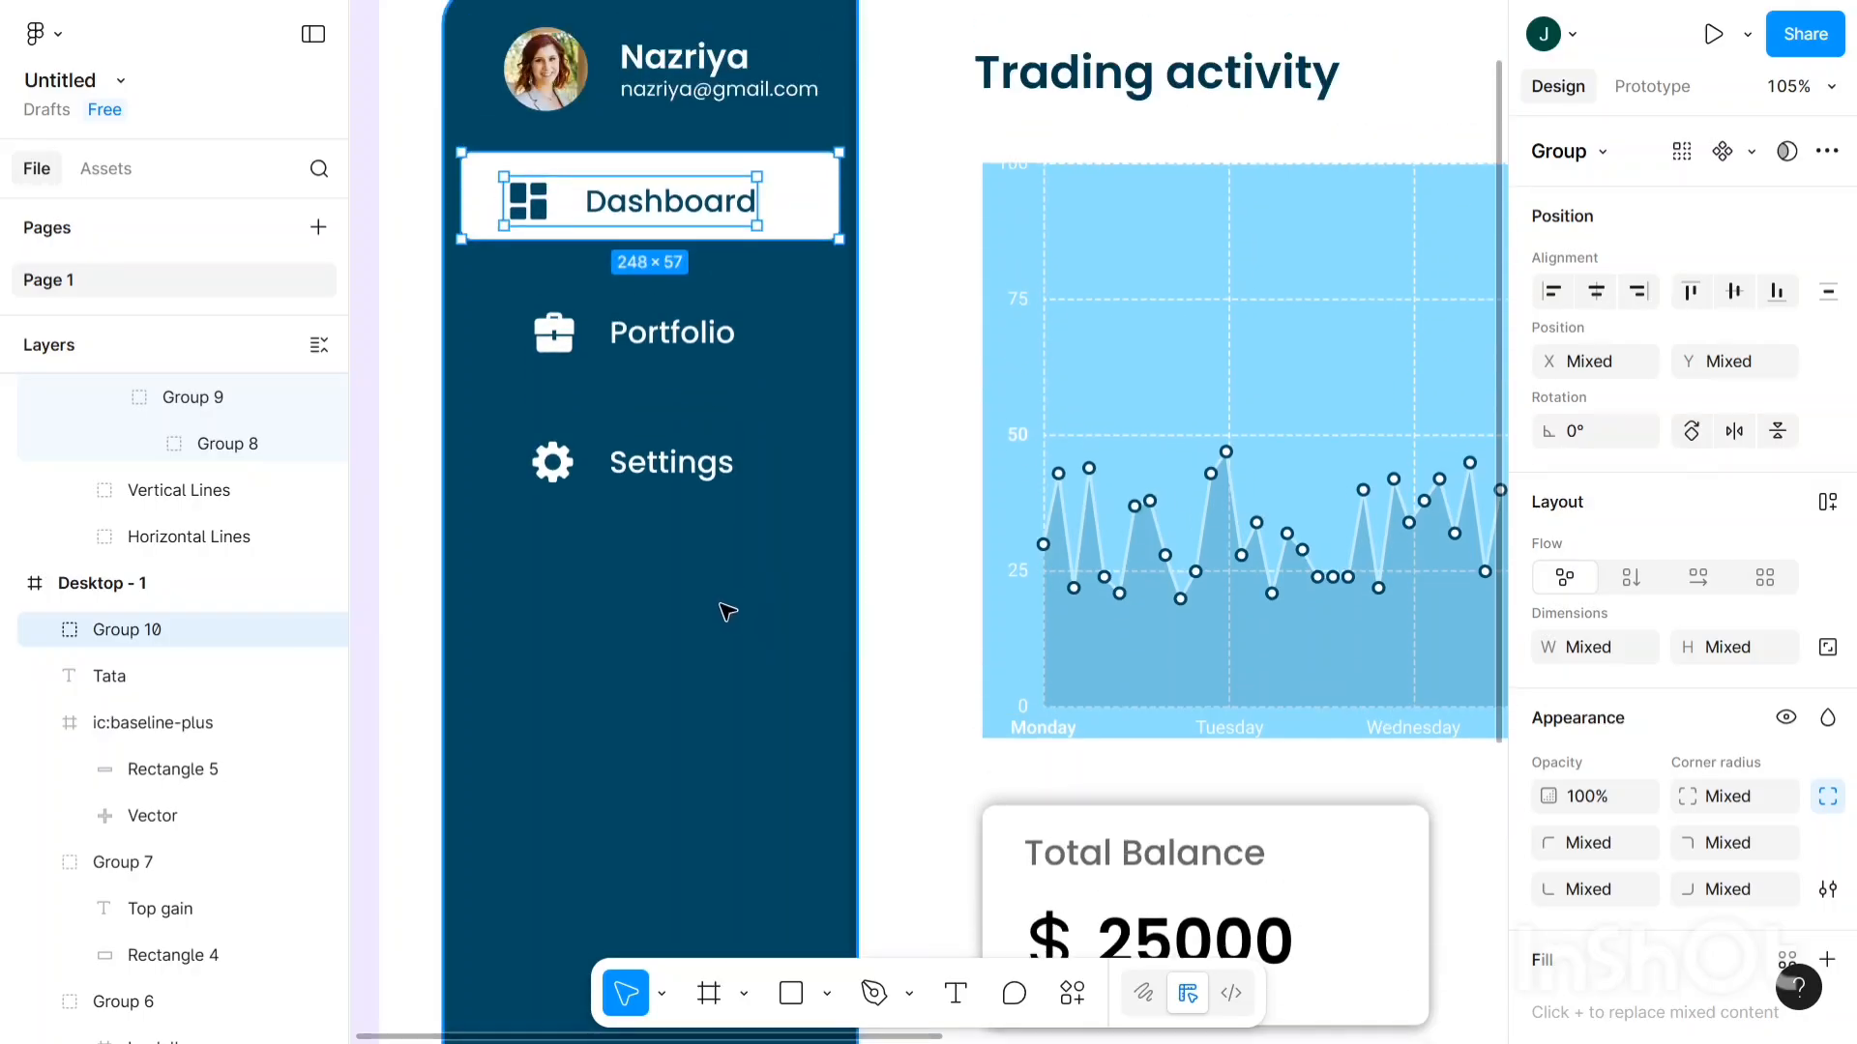
scroll(727, 606, down, 3)
scroll(646, 273, up, 5)
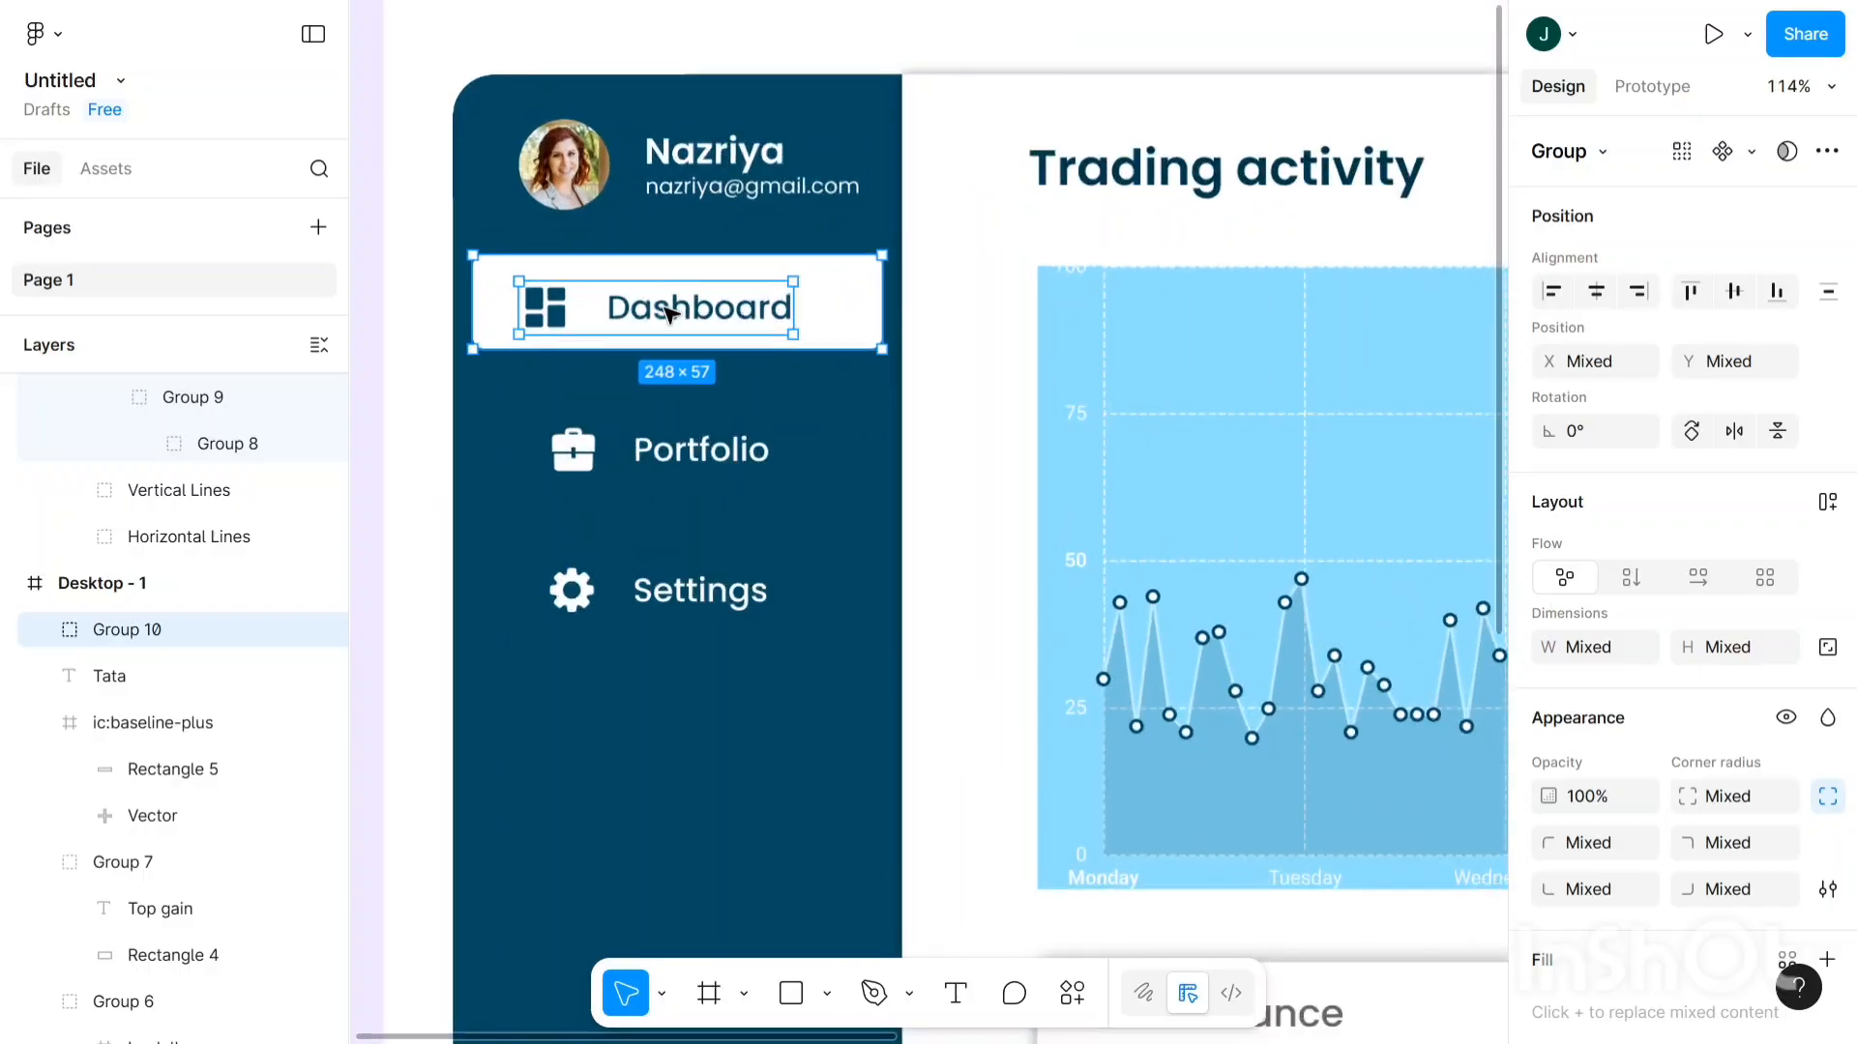
click(666, 307)
key(Up)
key(Up)
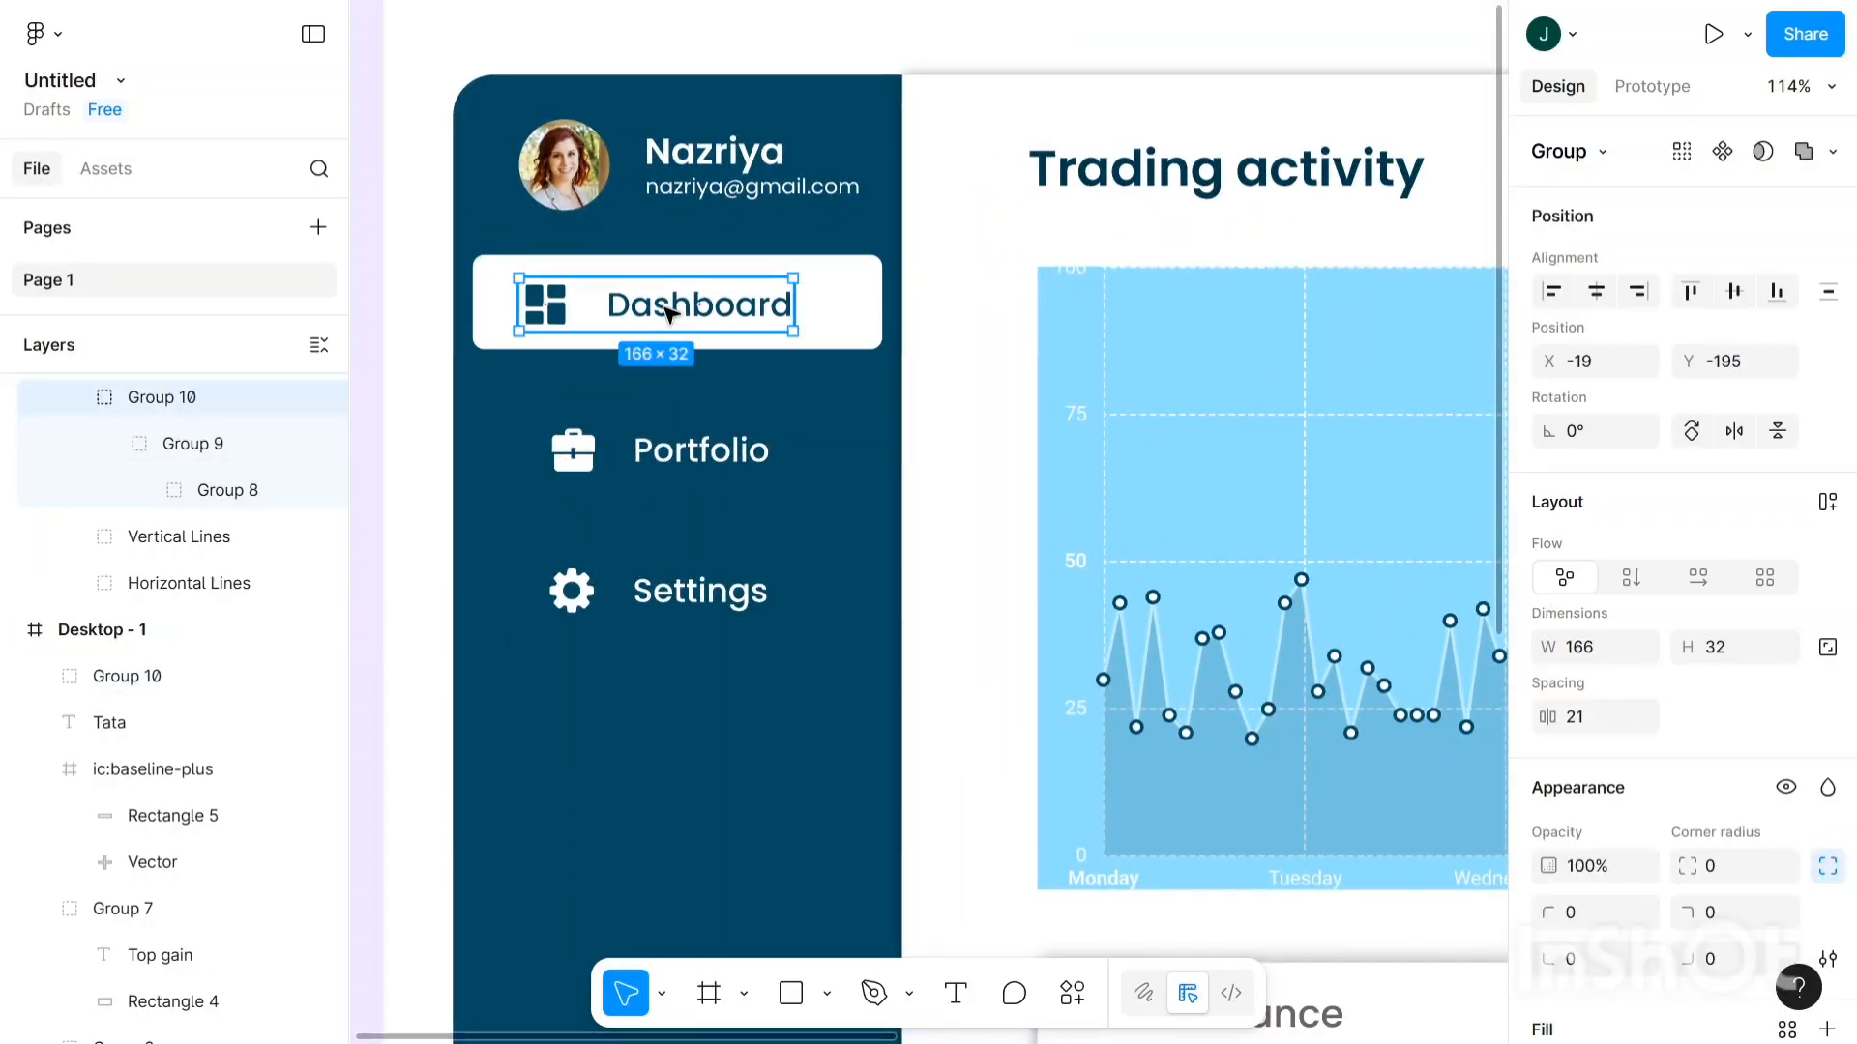
click(815, 387)
scroll(821, 315, down, 2)
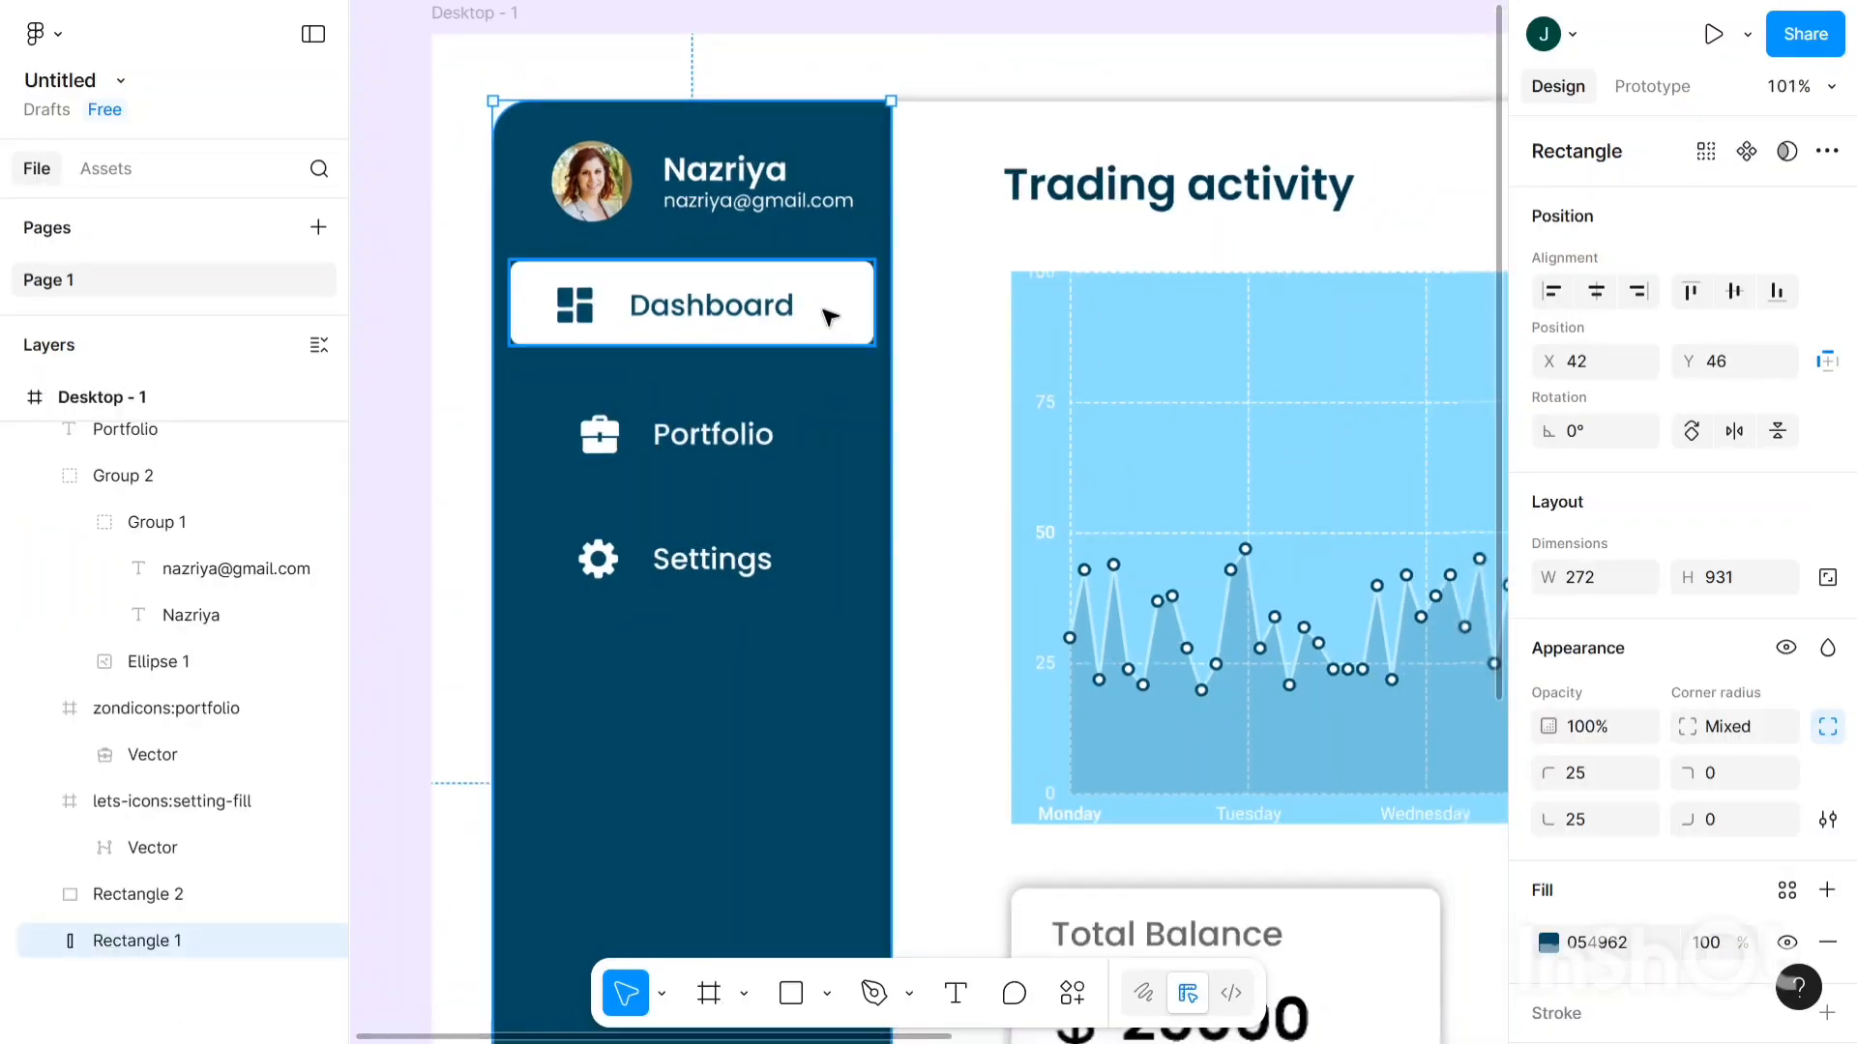
click(830, 315)
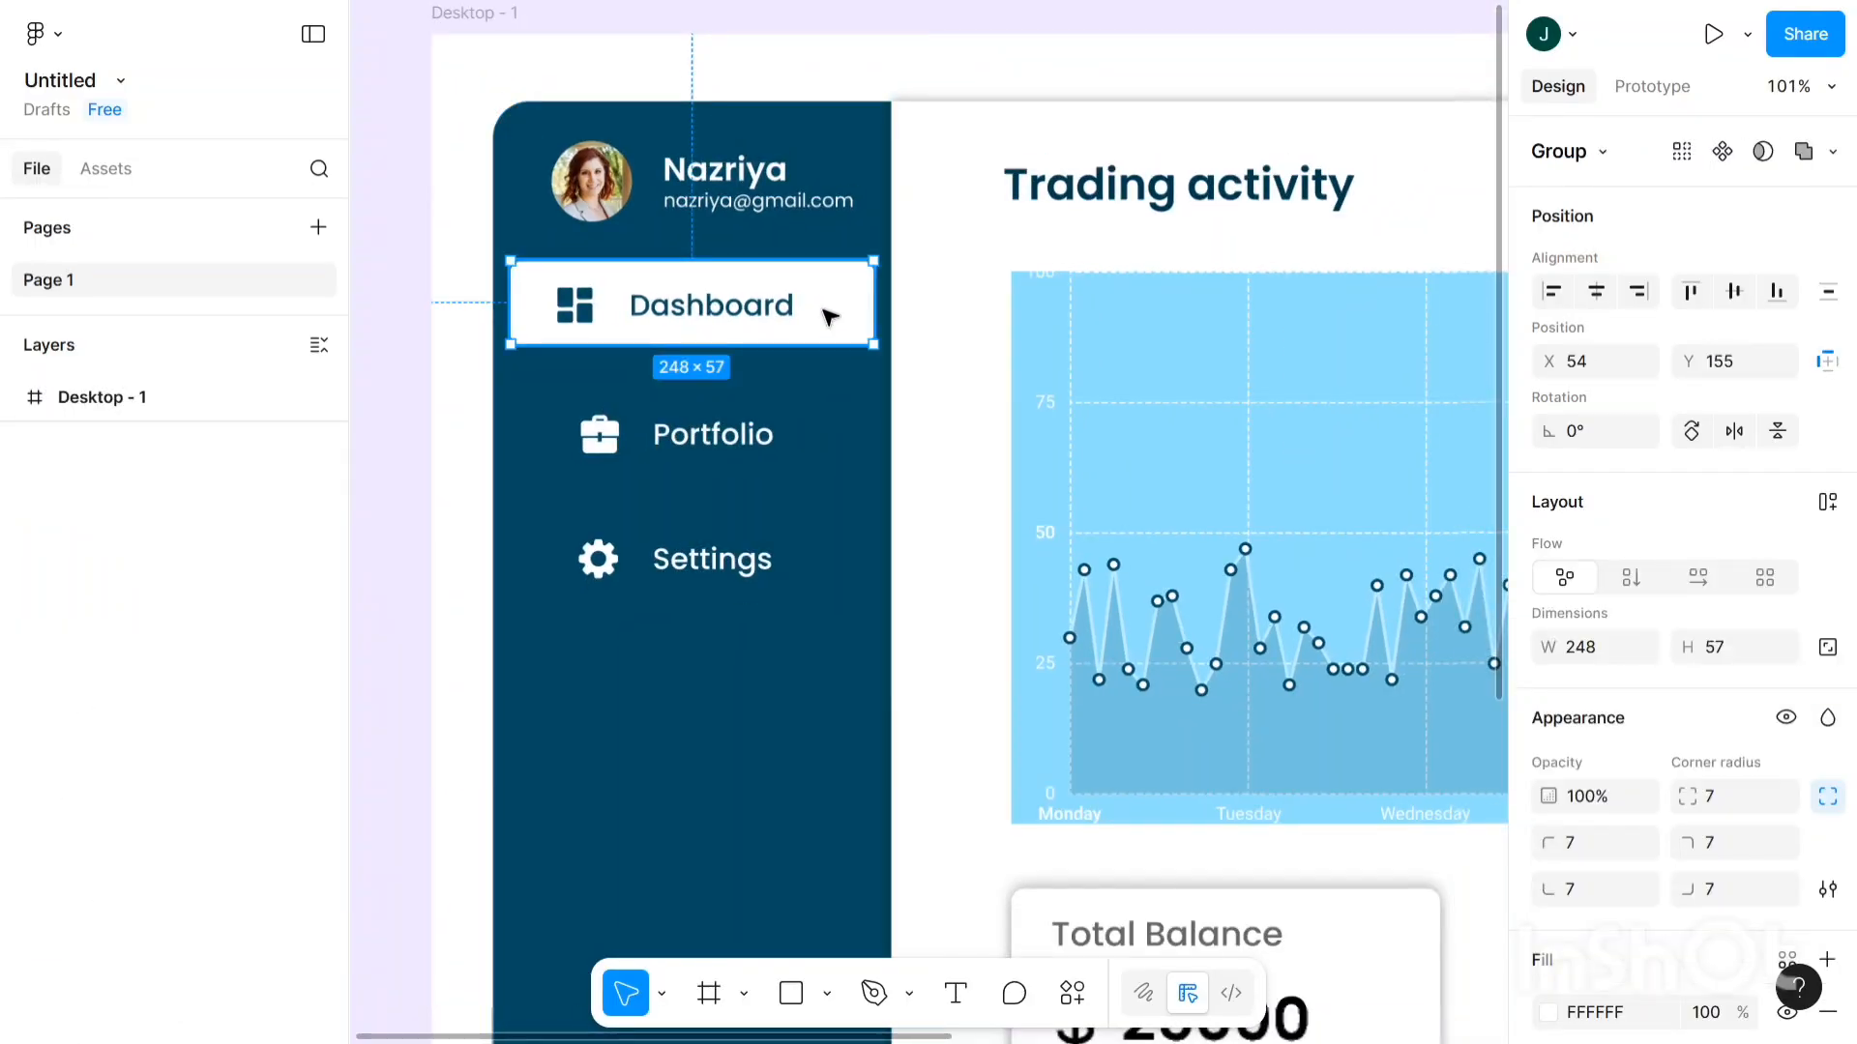
key(Down)
key(Down)
key(Down)
key(Down)
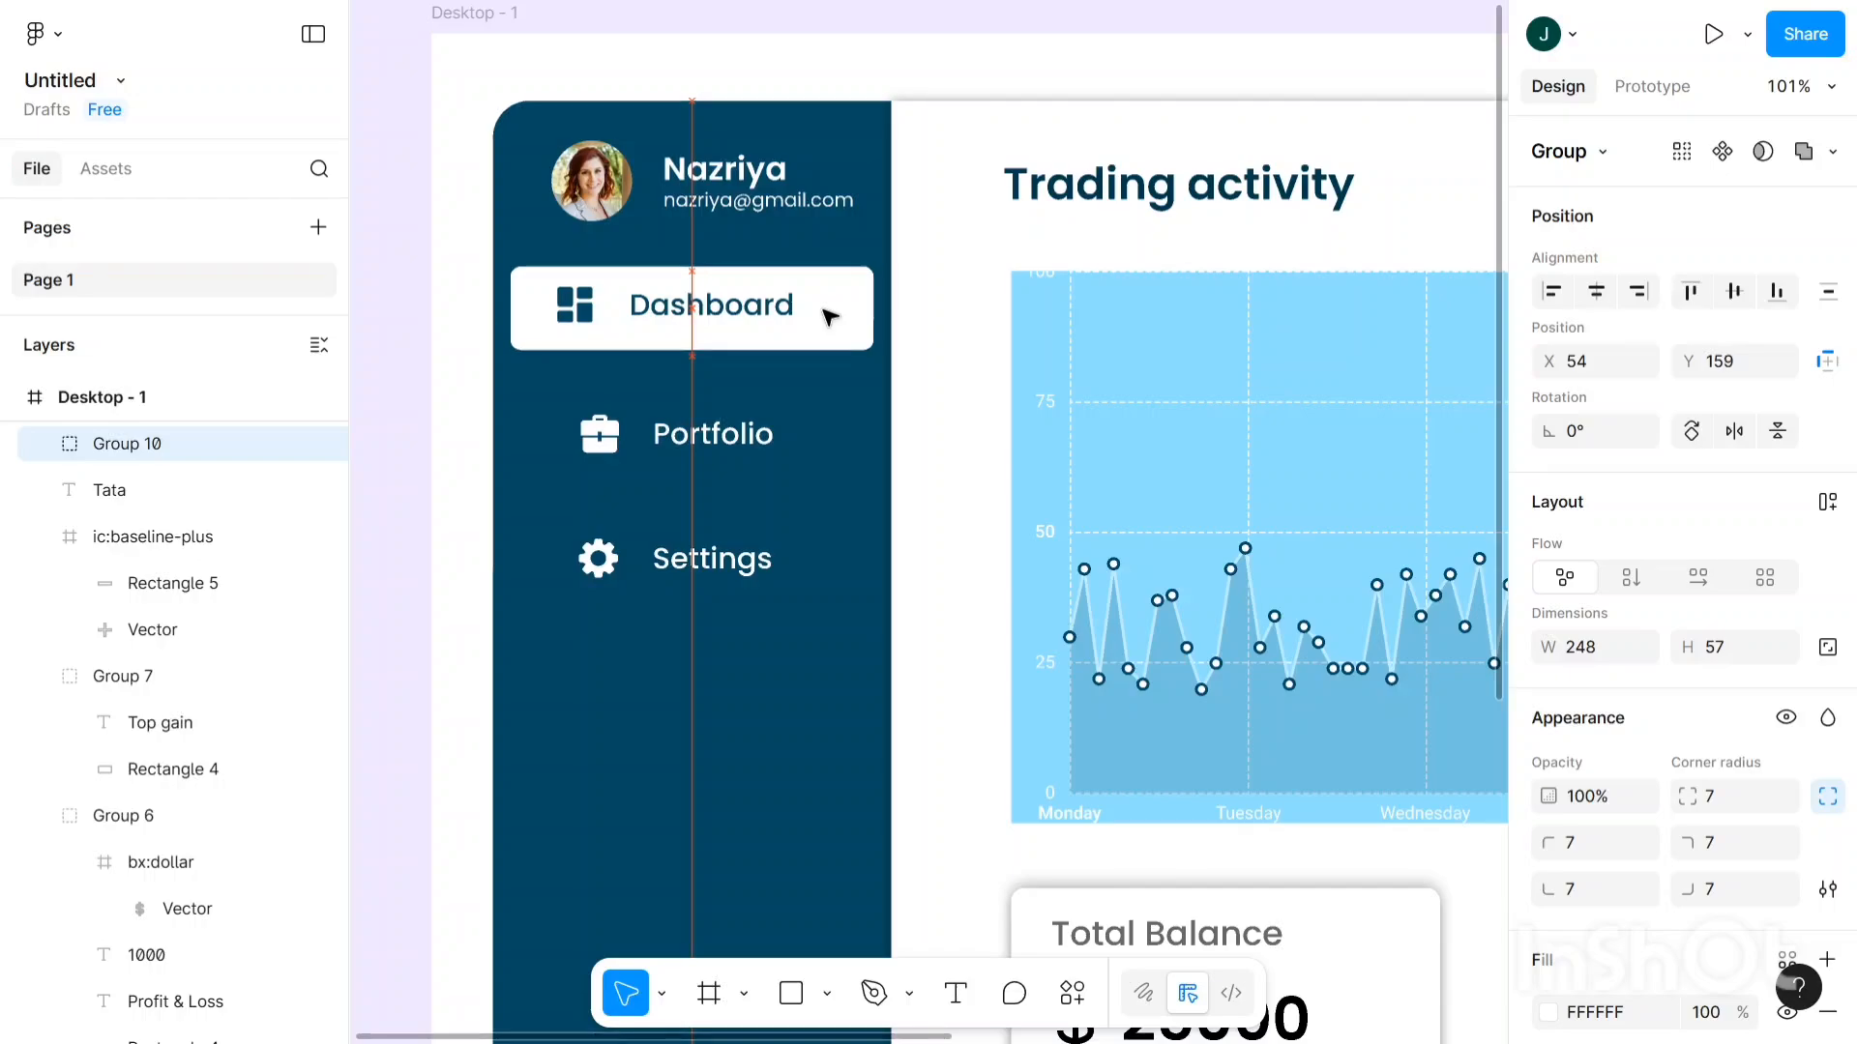
key(Up)
key(Up)
key(Up)
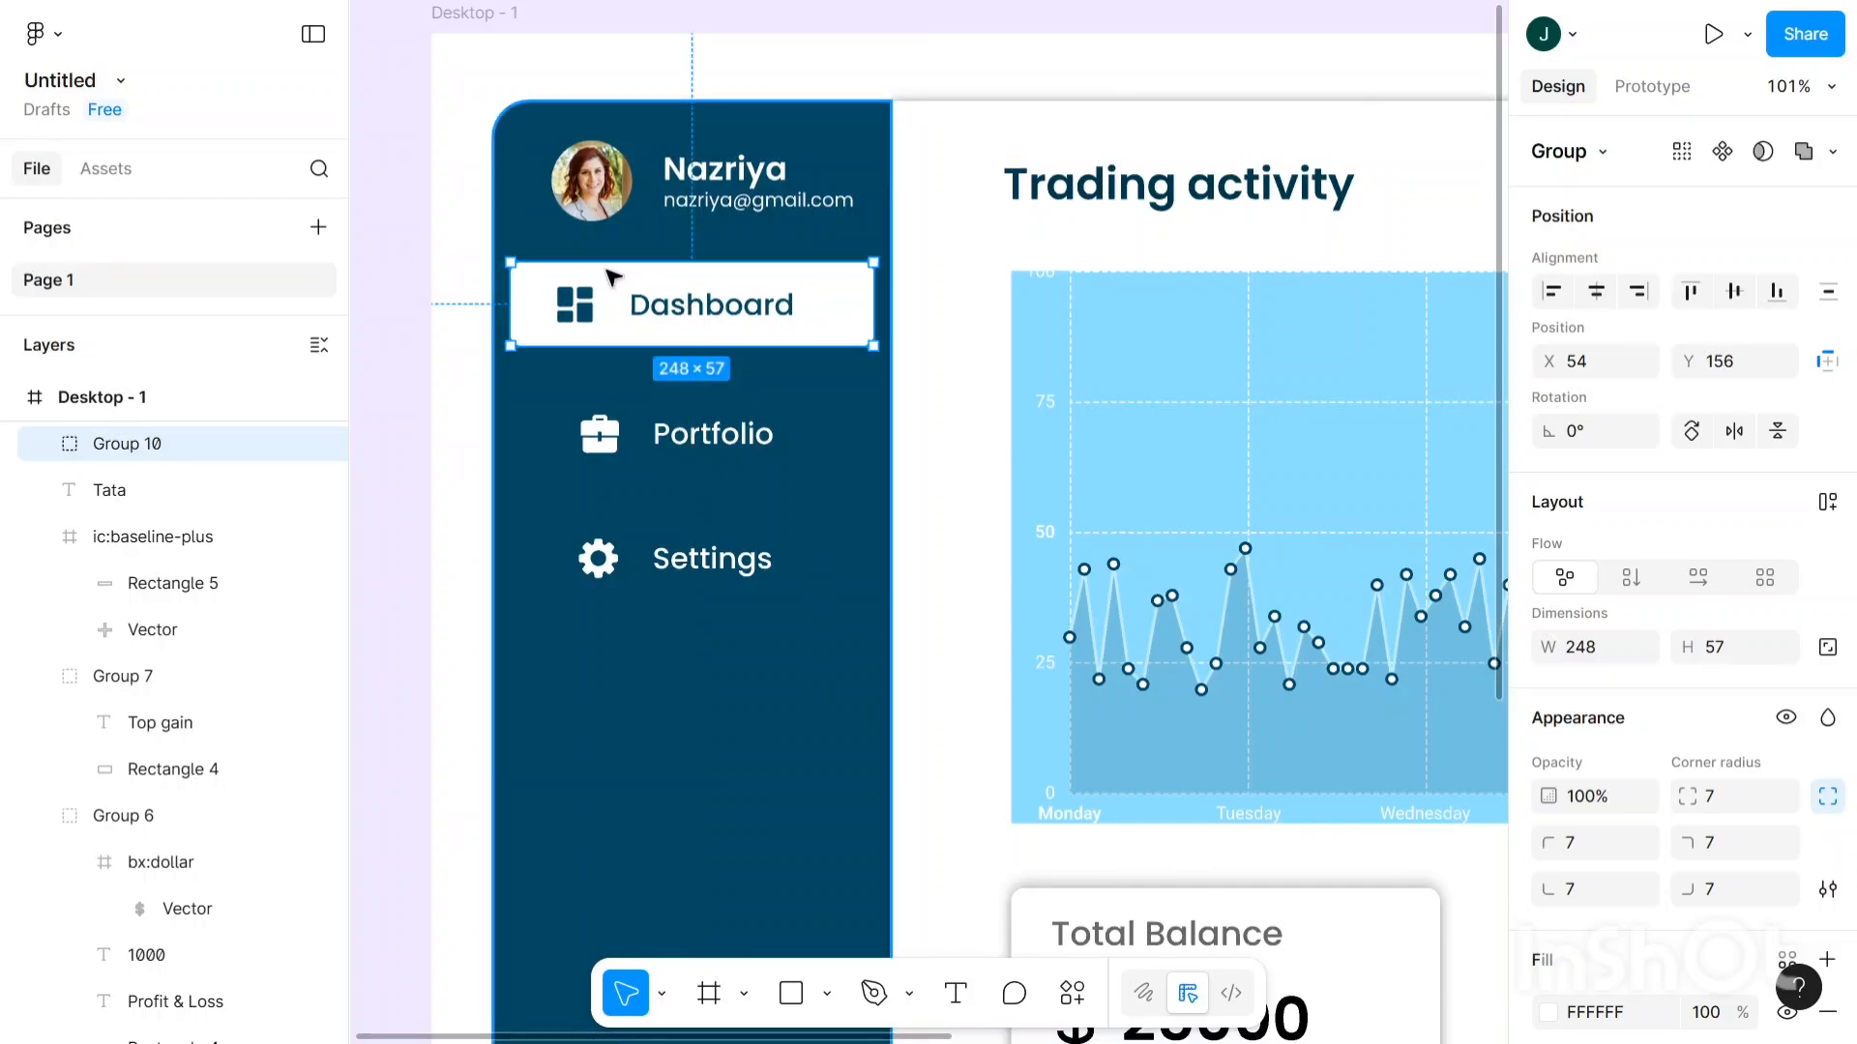
click(579, 255)
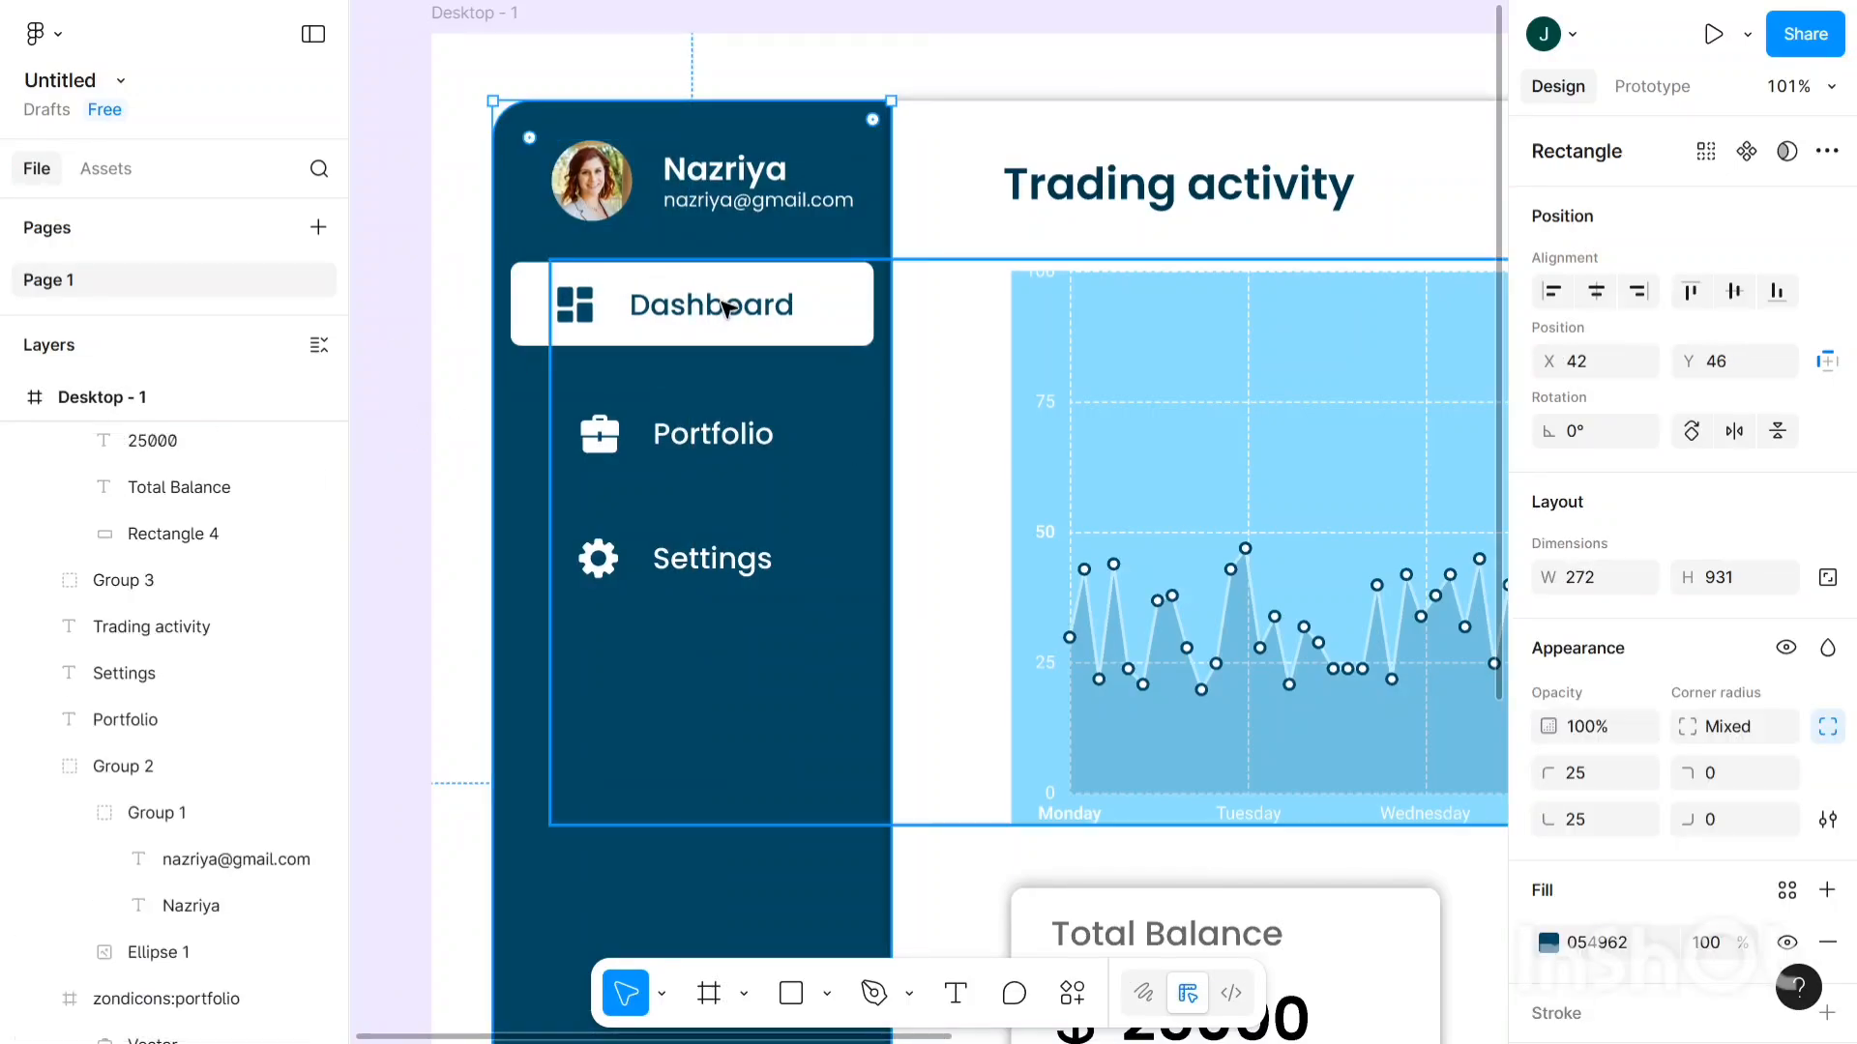
- Zoom out and select the whole 1440×1024 Desktop - 1 frame, bringing its Export settings into view
ctrl+scroll(558, 269, down, 3)
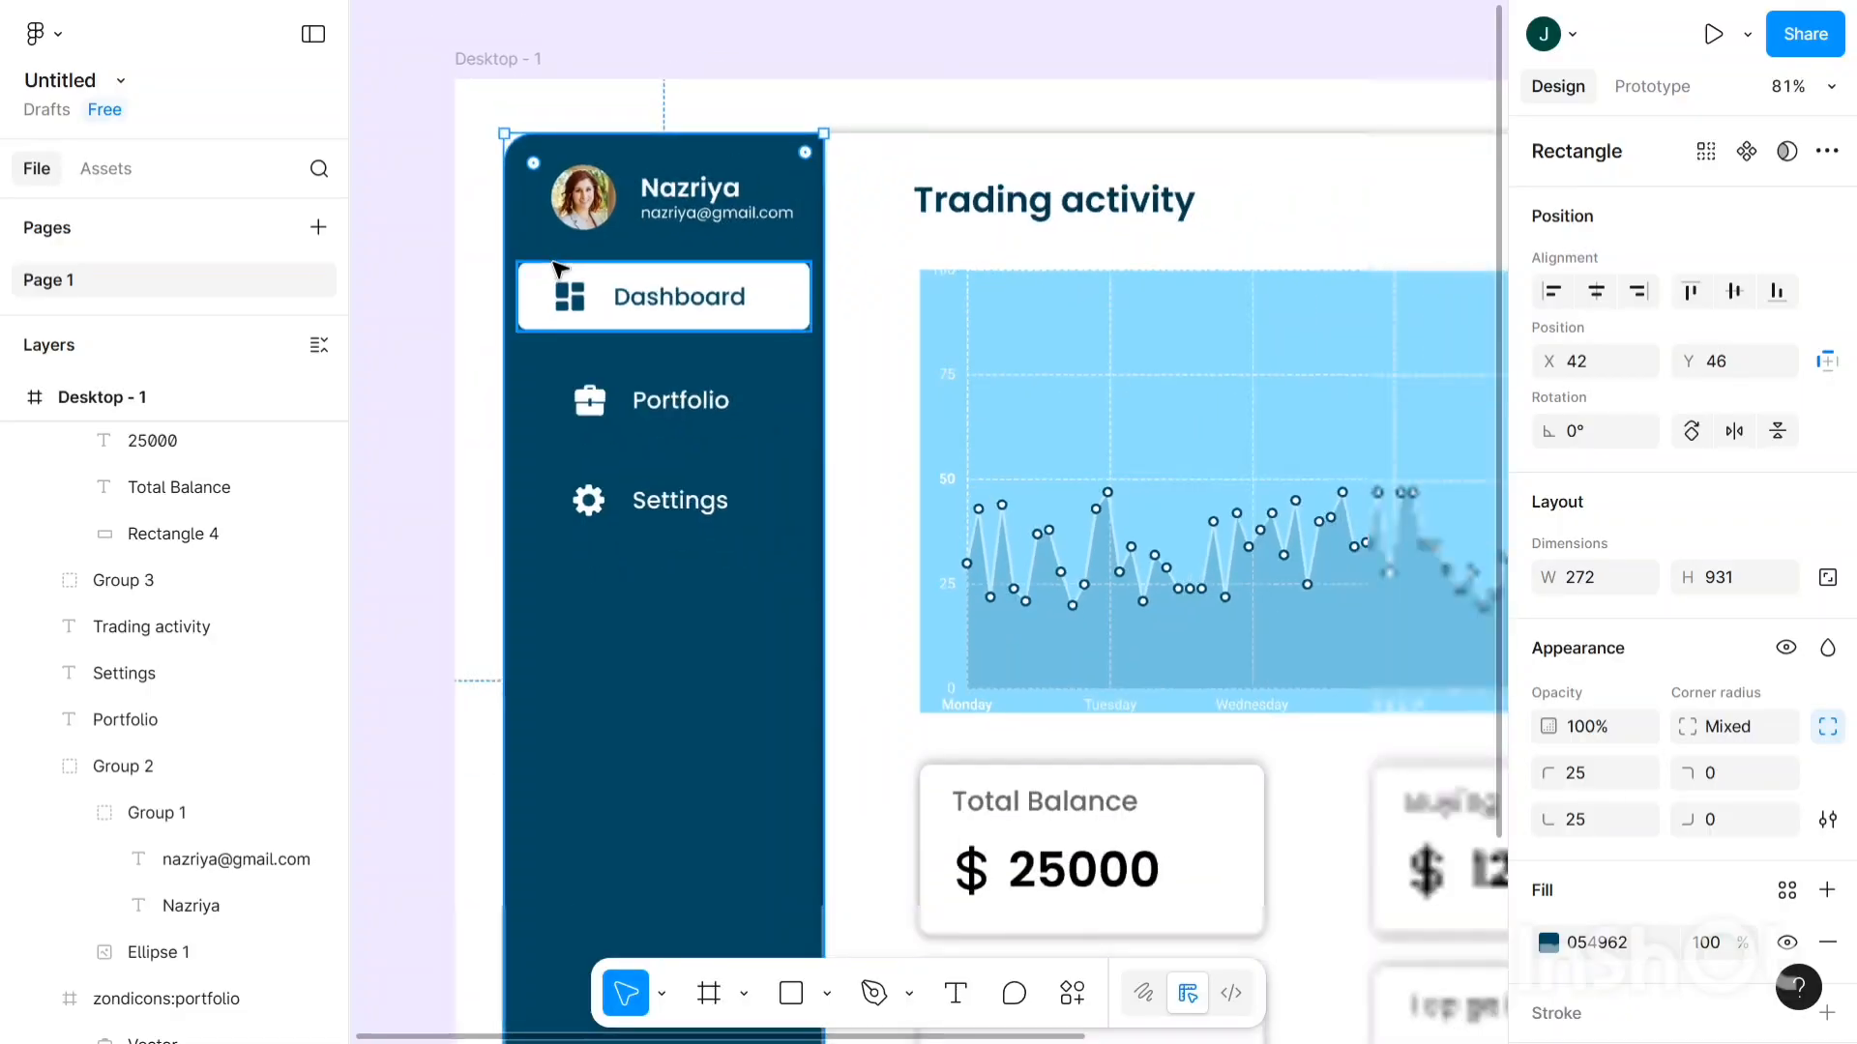
scroll(616, 102, up, 3)
click(629, 110)
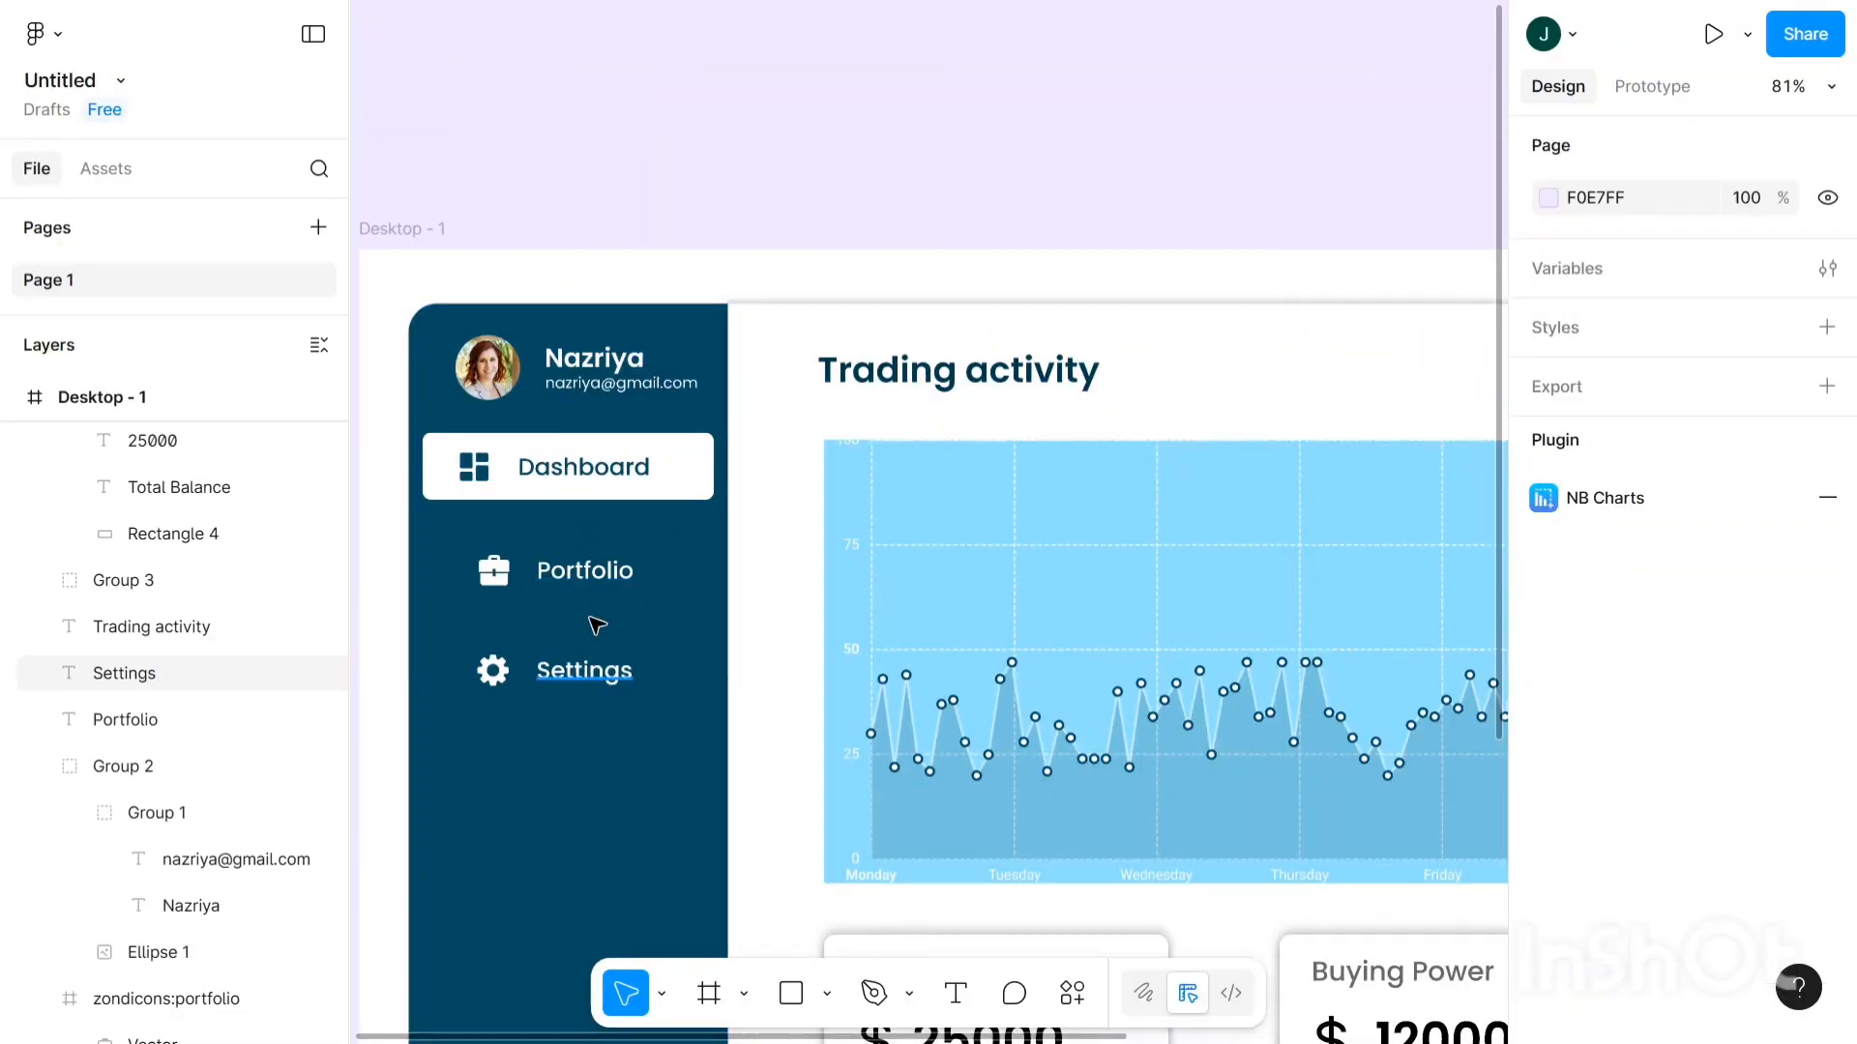
ctrl+scroll(597, 591, down, 4)
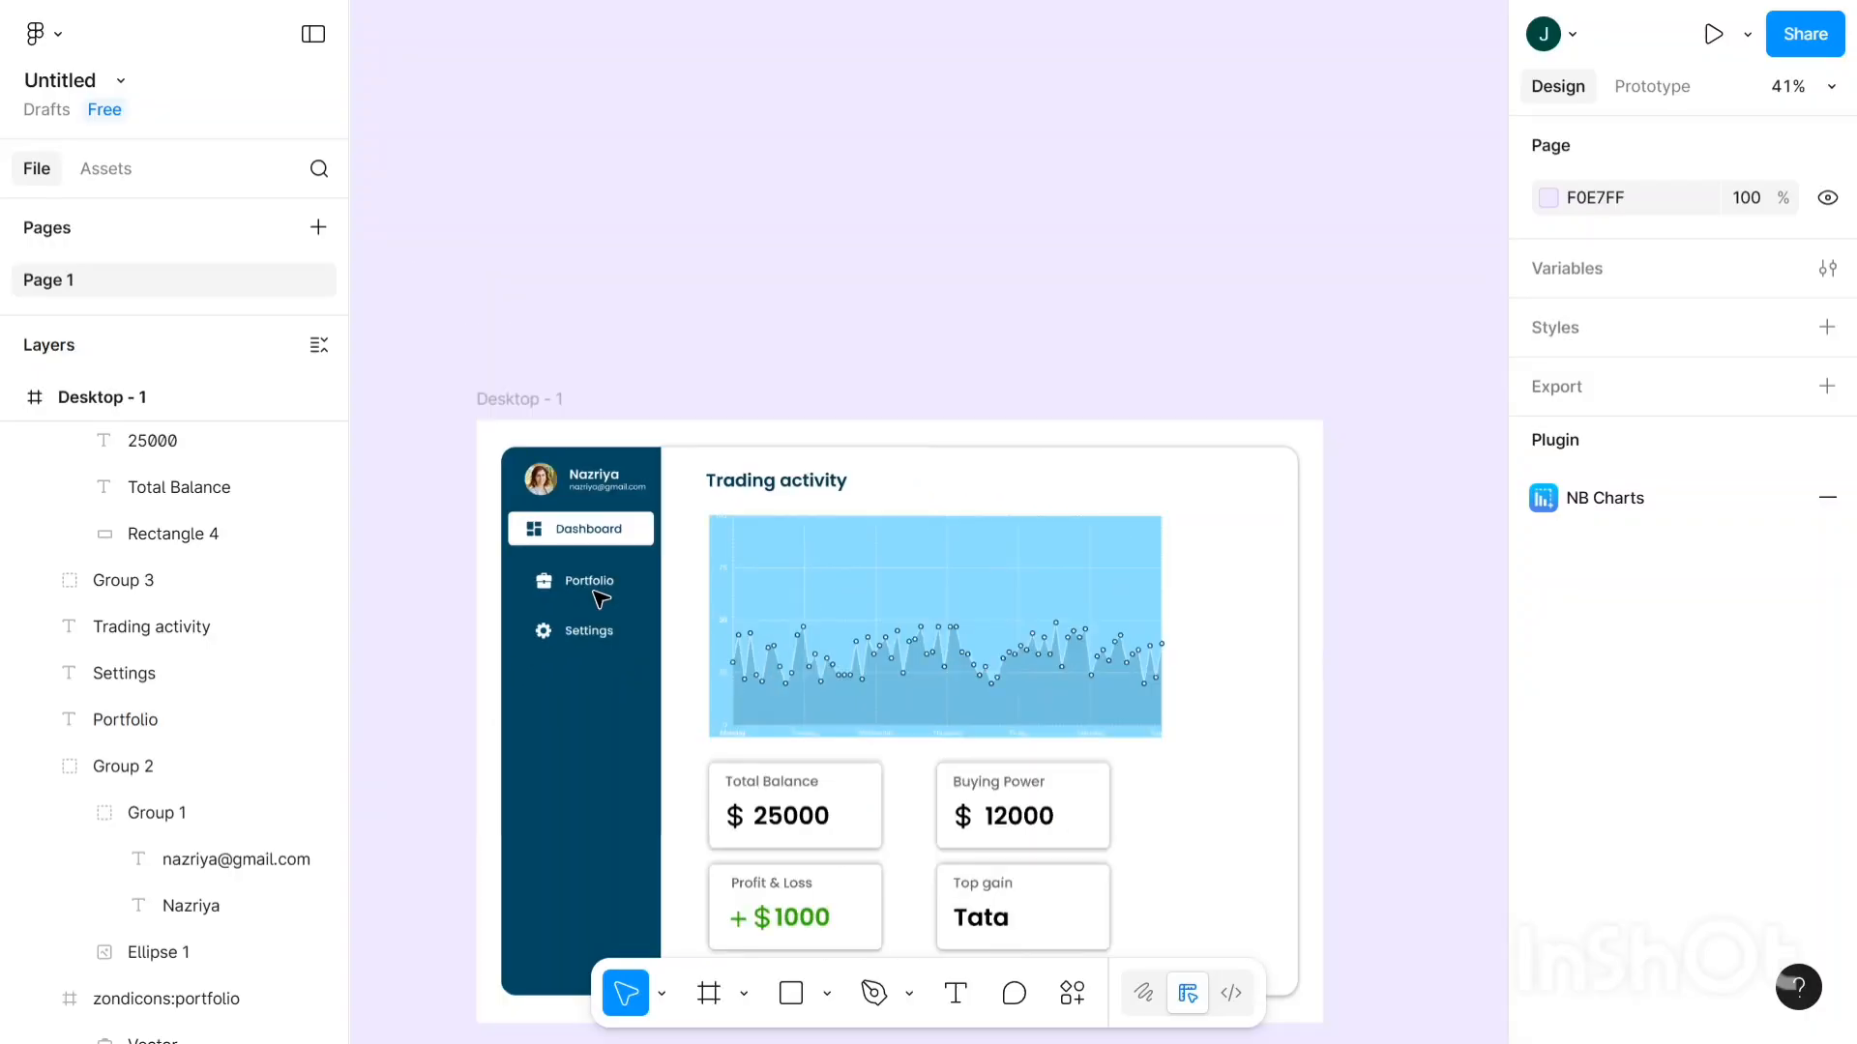
scroll(600, 597, right, 1)
scroll(609, 395, left, 3)
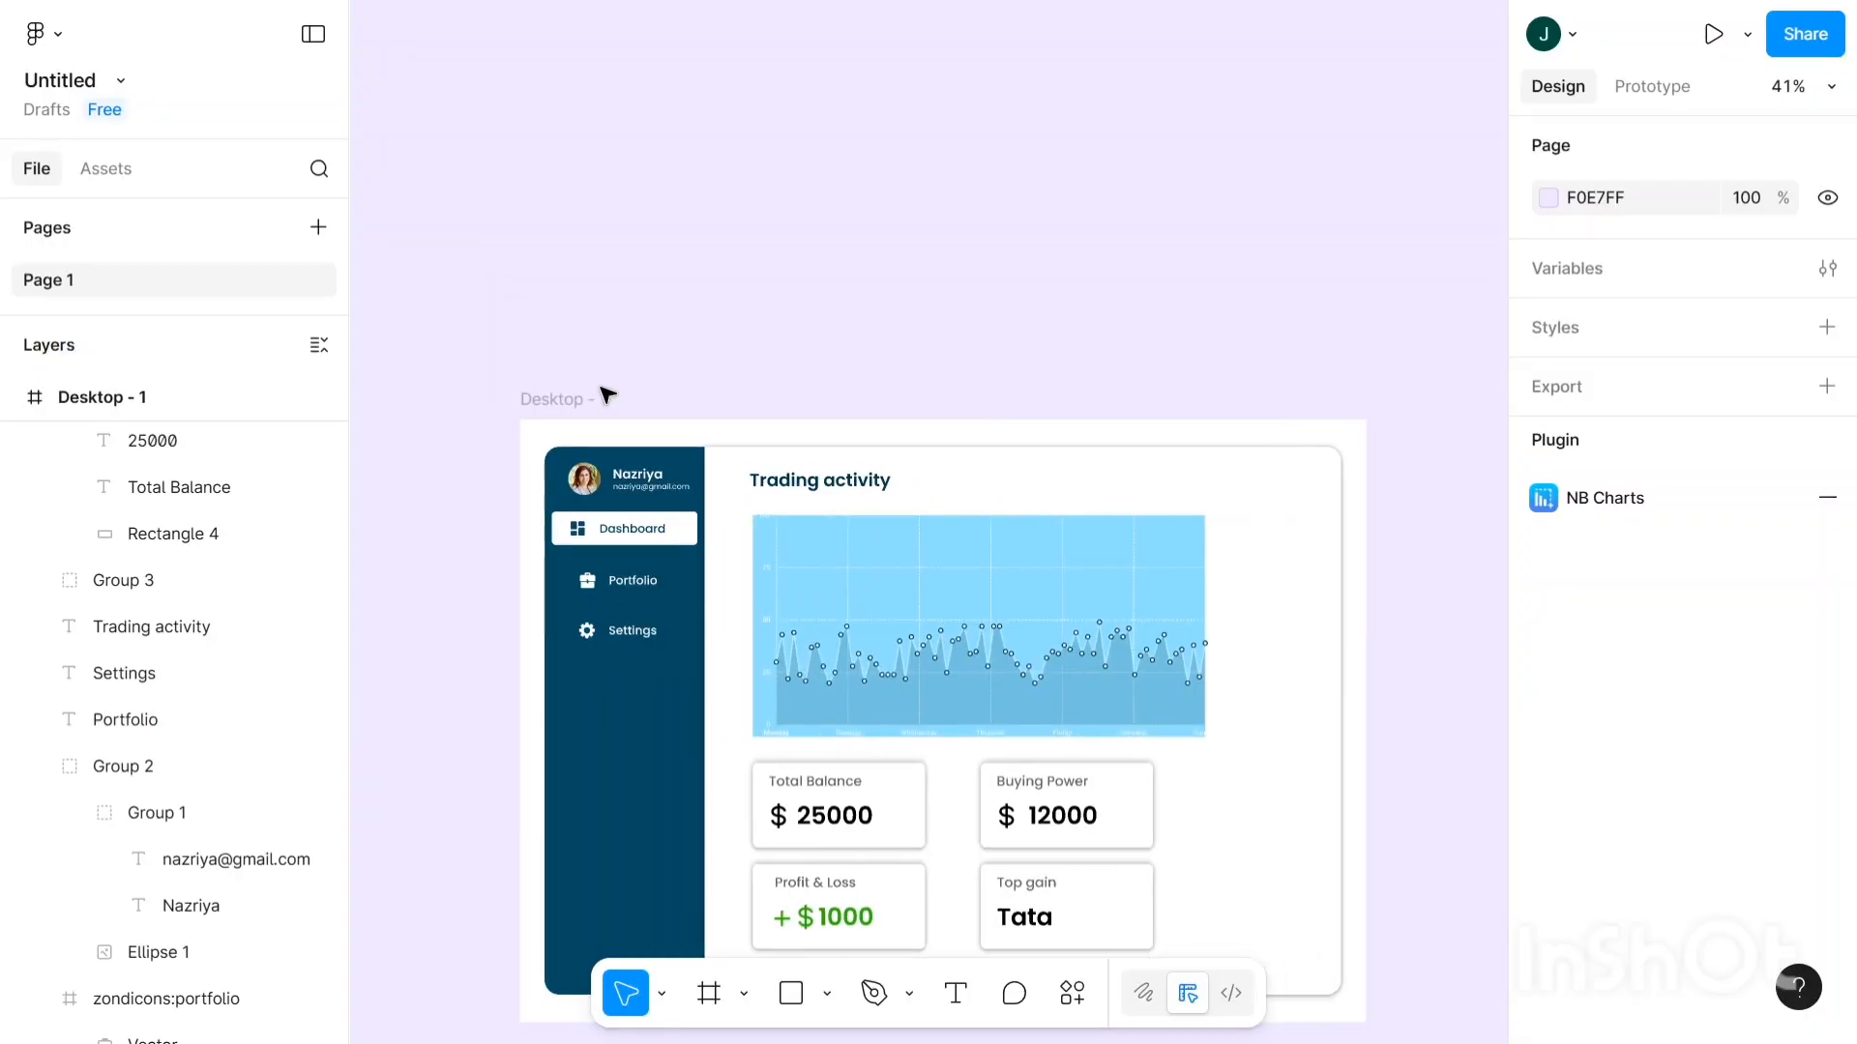
click(577, 366)
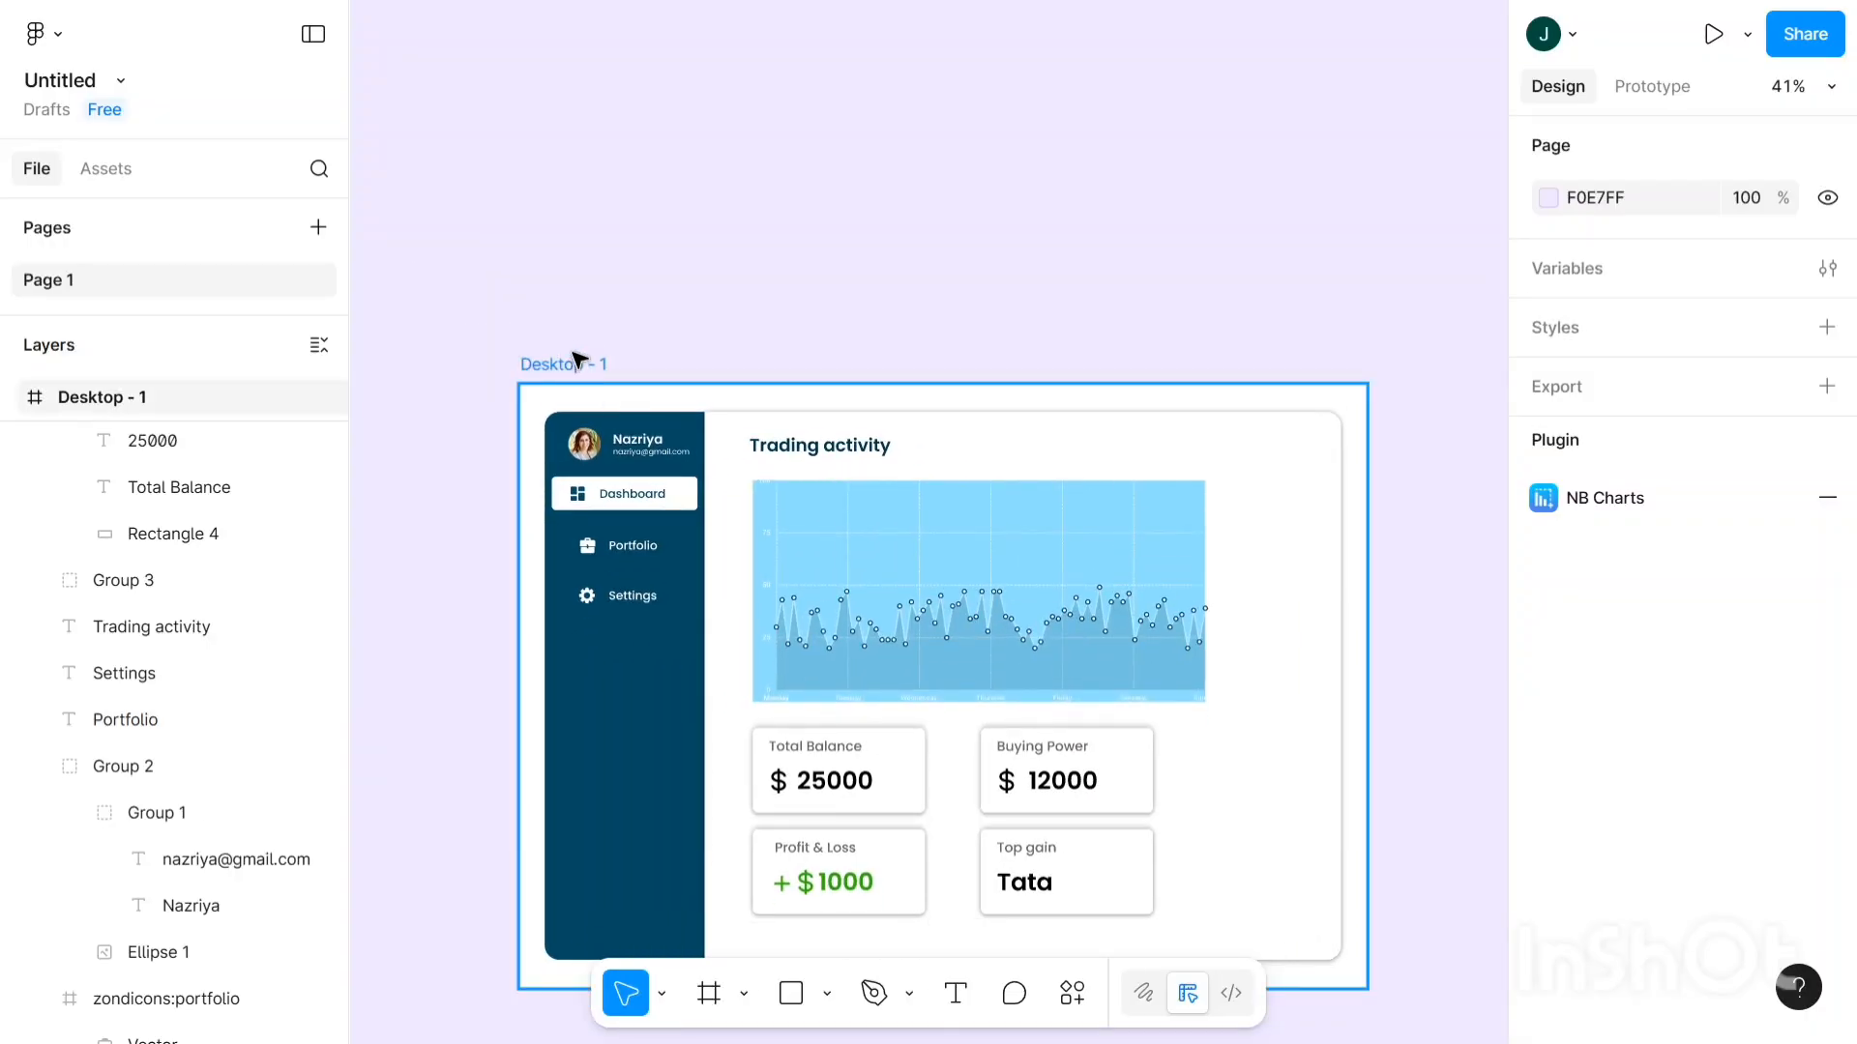
click(578, 363)
scroll(1752, 793, down, 5)
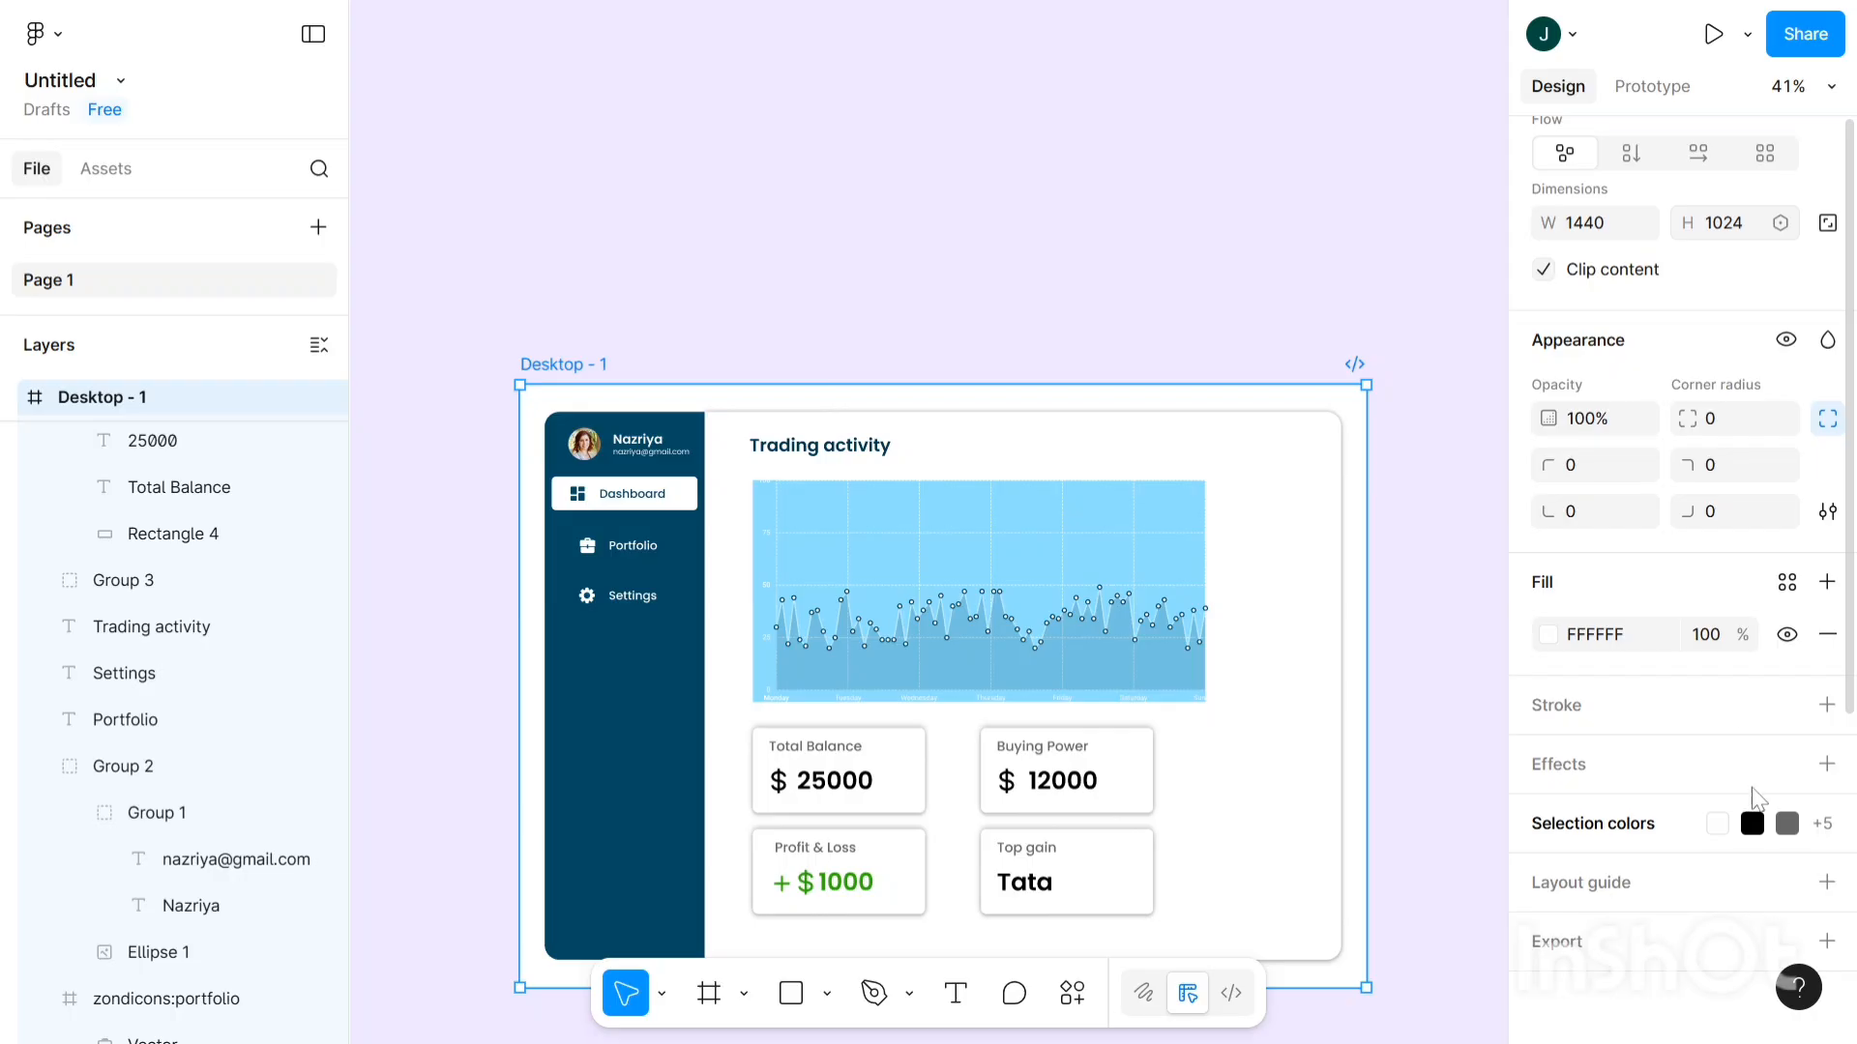
- Add a 1x PNG export setting to the Desktop - 1 frame, then reselect the frame with Ctrl+A
click(1826, 941)
scroll(1799, 958, down, 3)
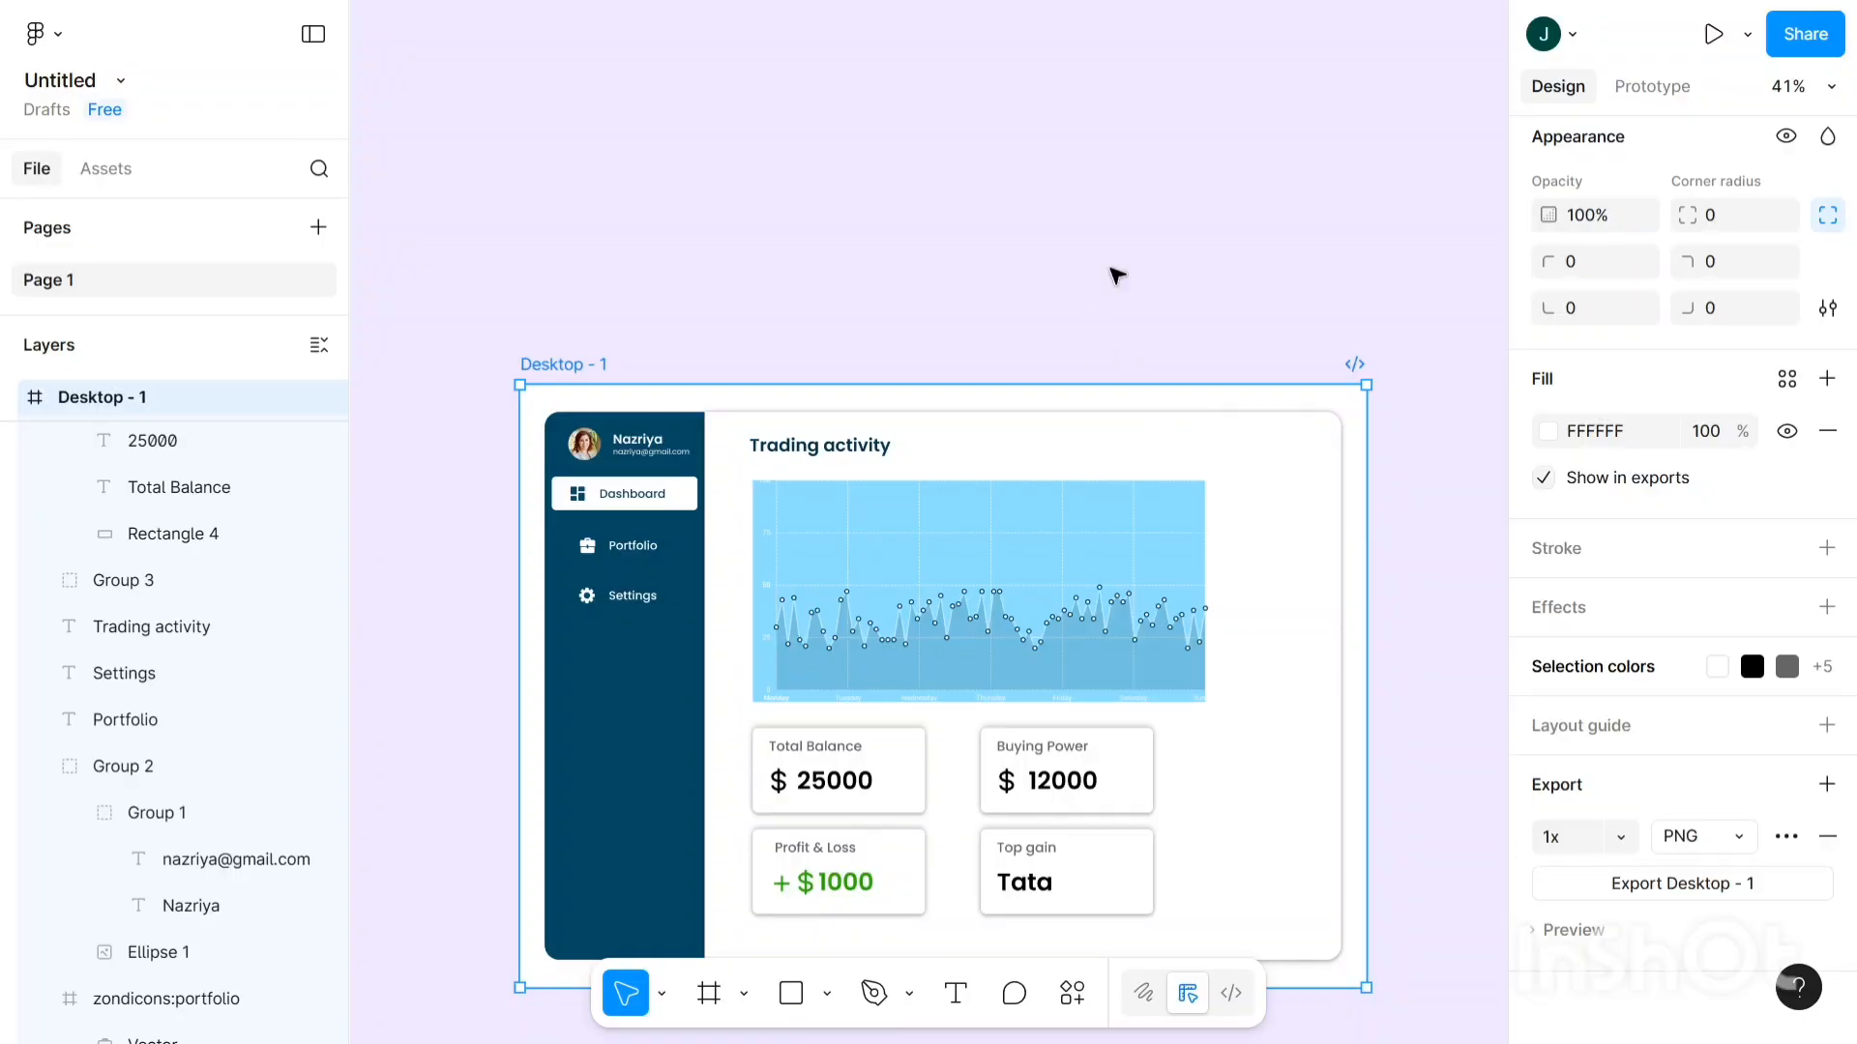
scroll(211, 609, up, 5)
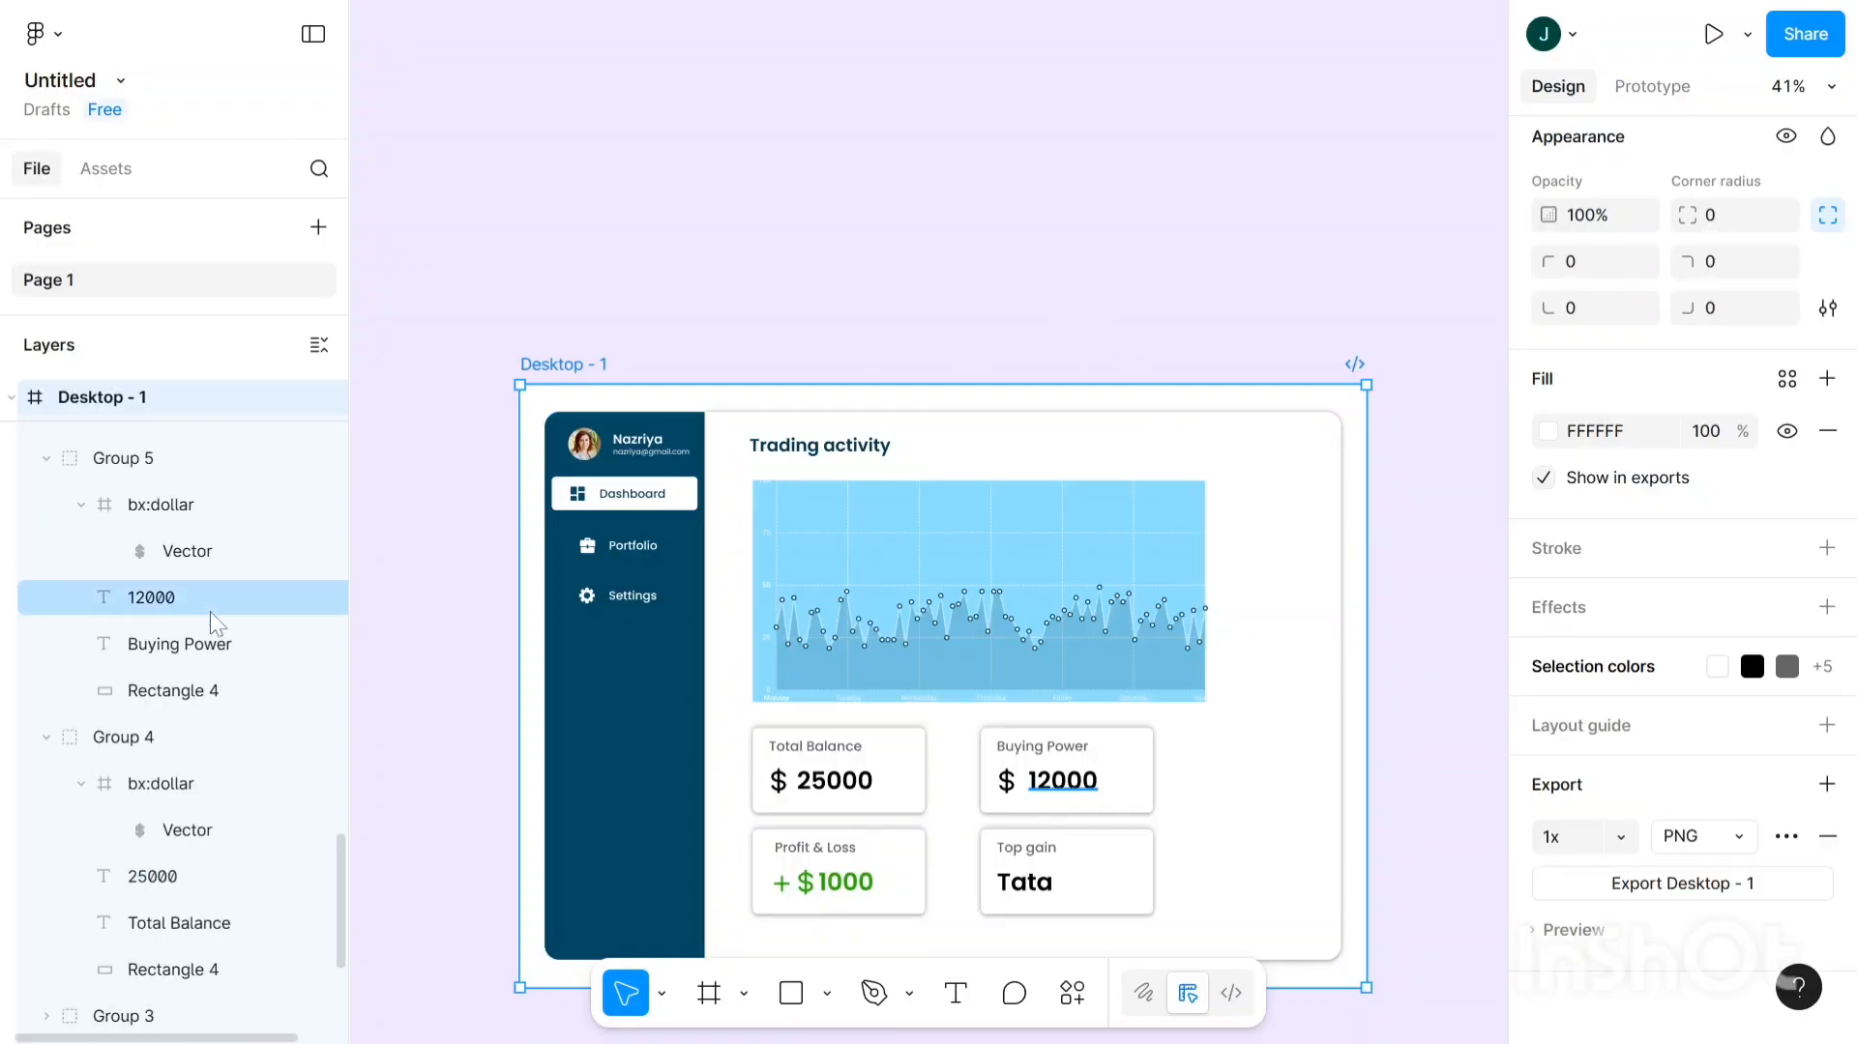
scroll(233, 597, down, 3)
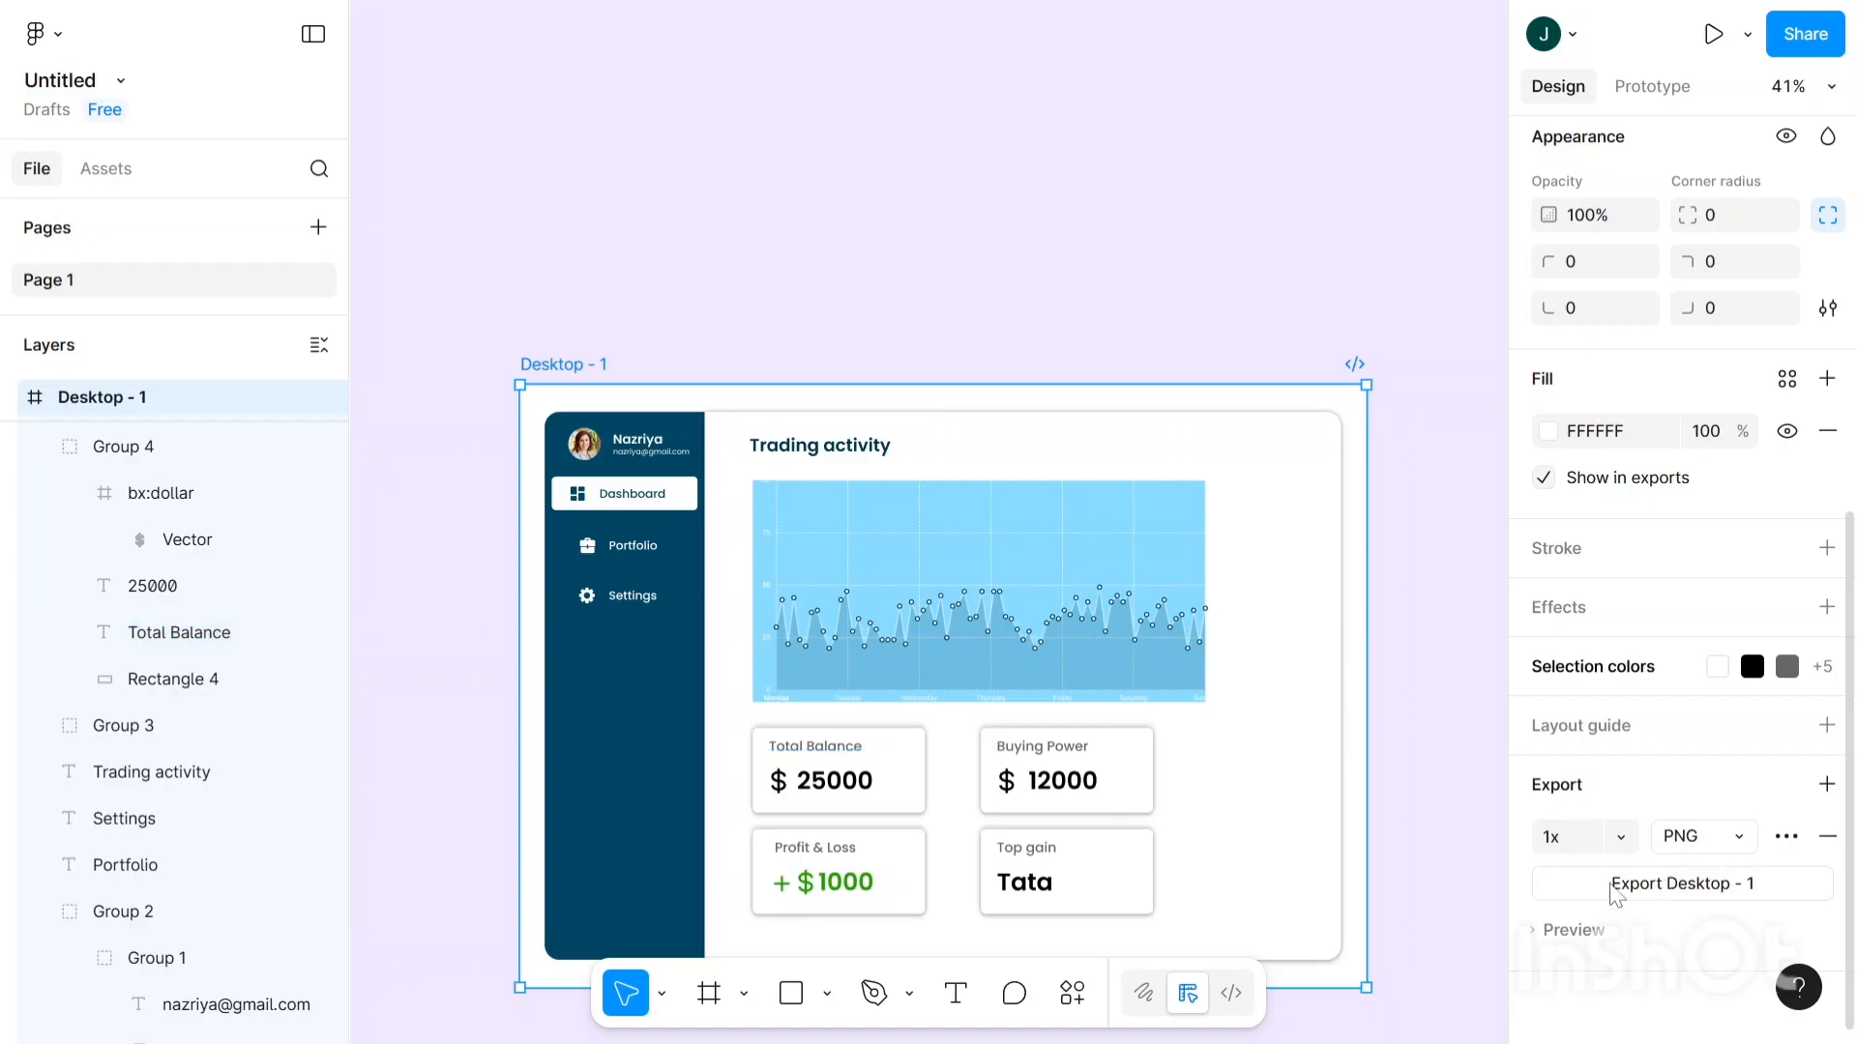
click(578, 320)
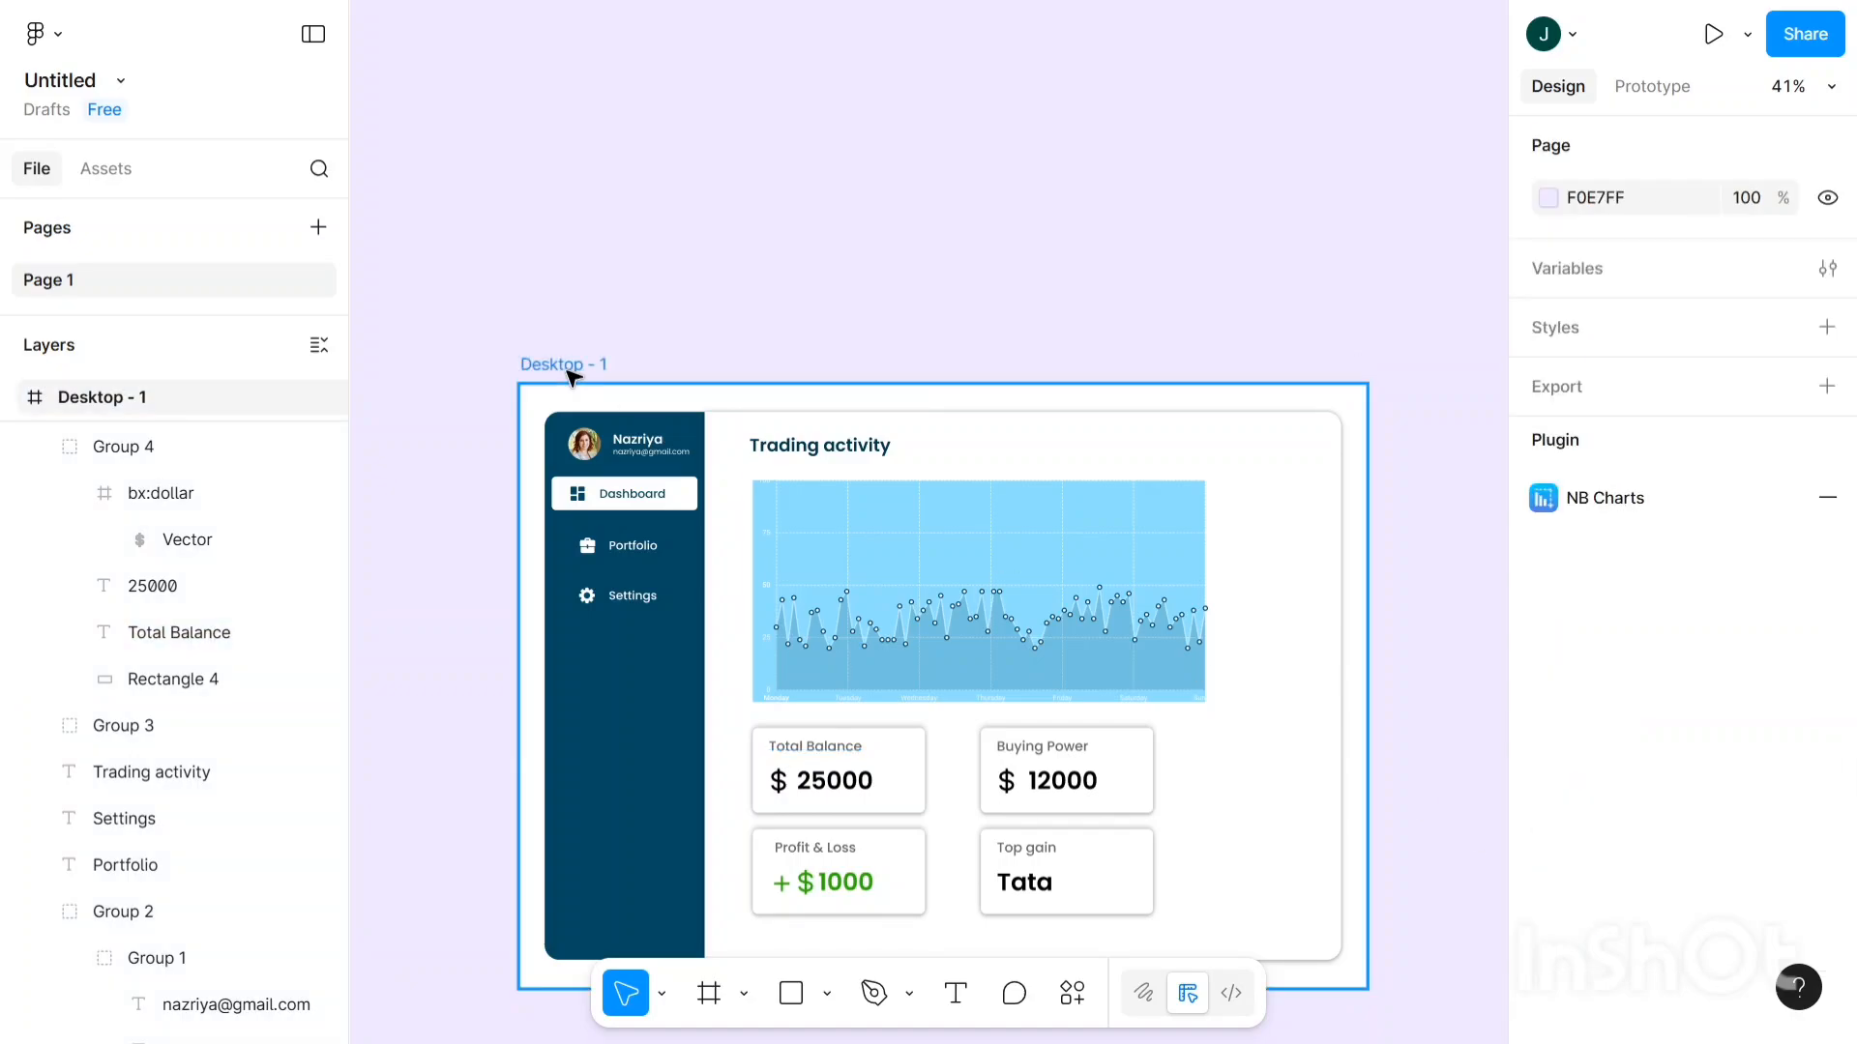
key(ctrl+a)
scroll(1720, 742, down, 5)
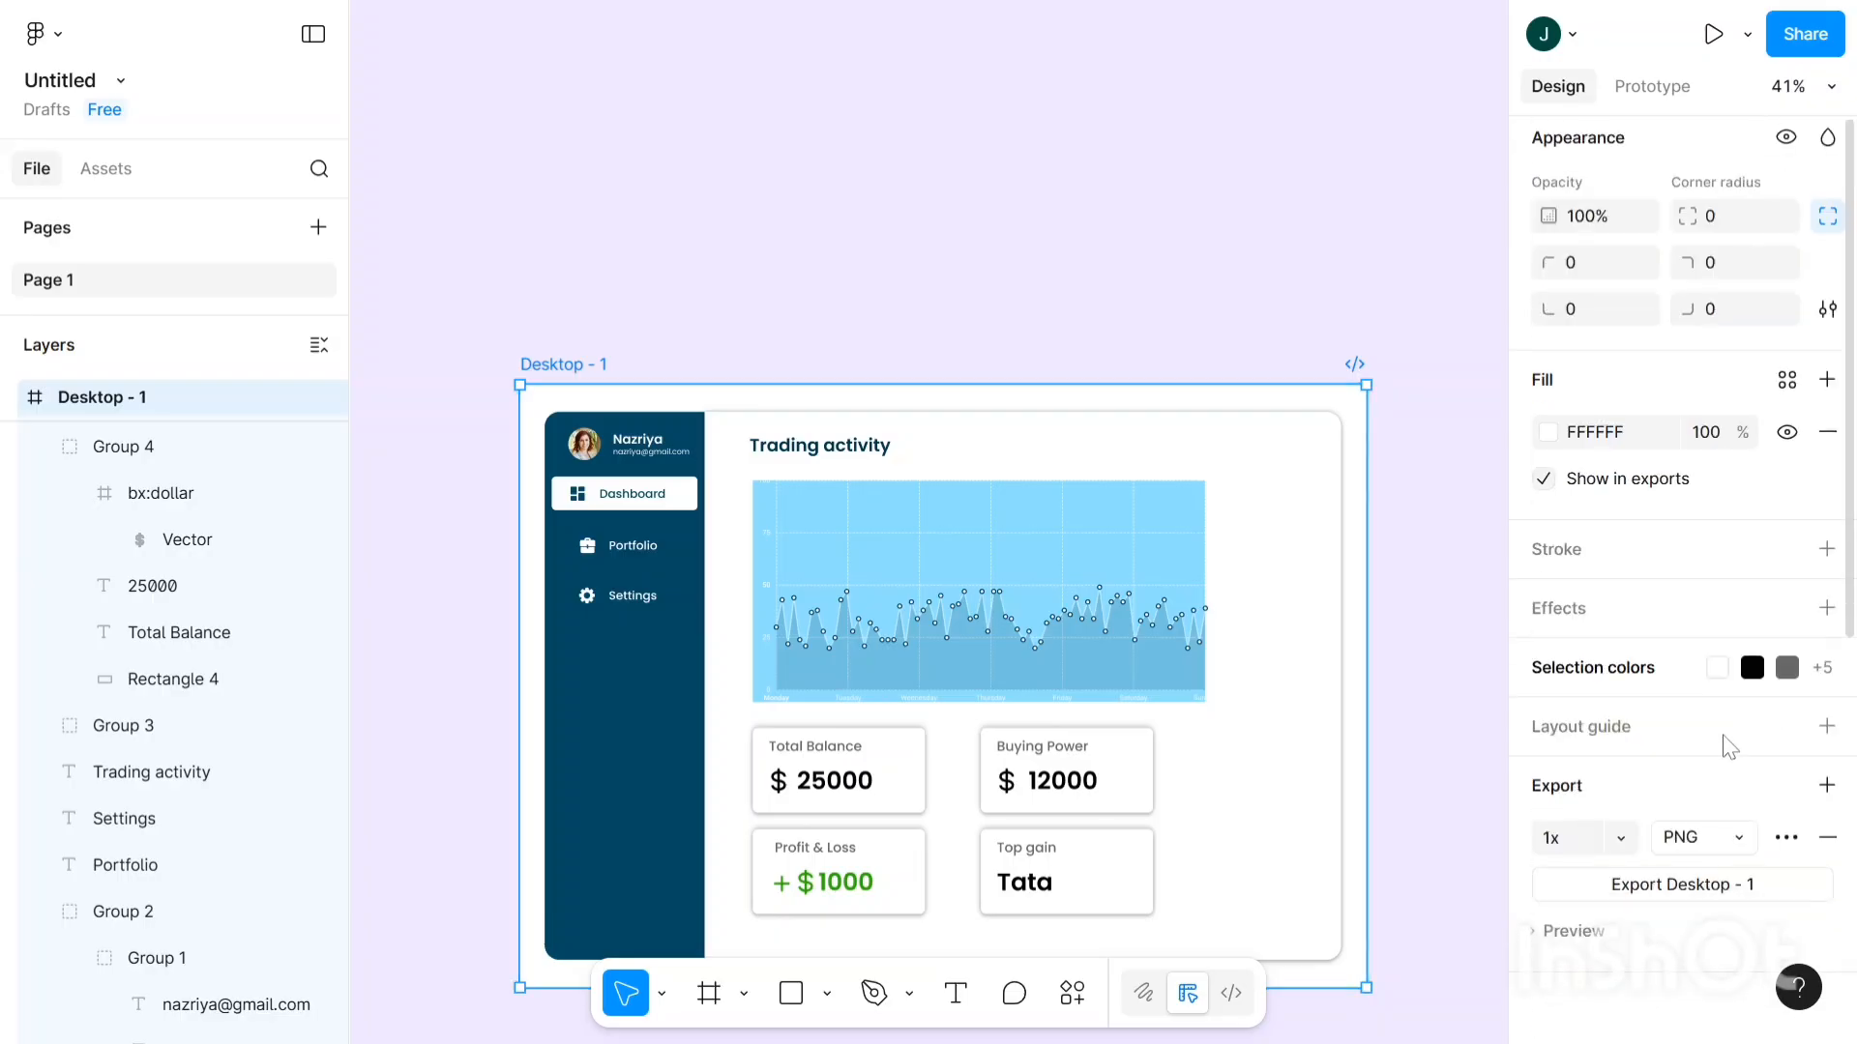